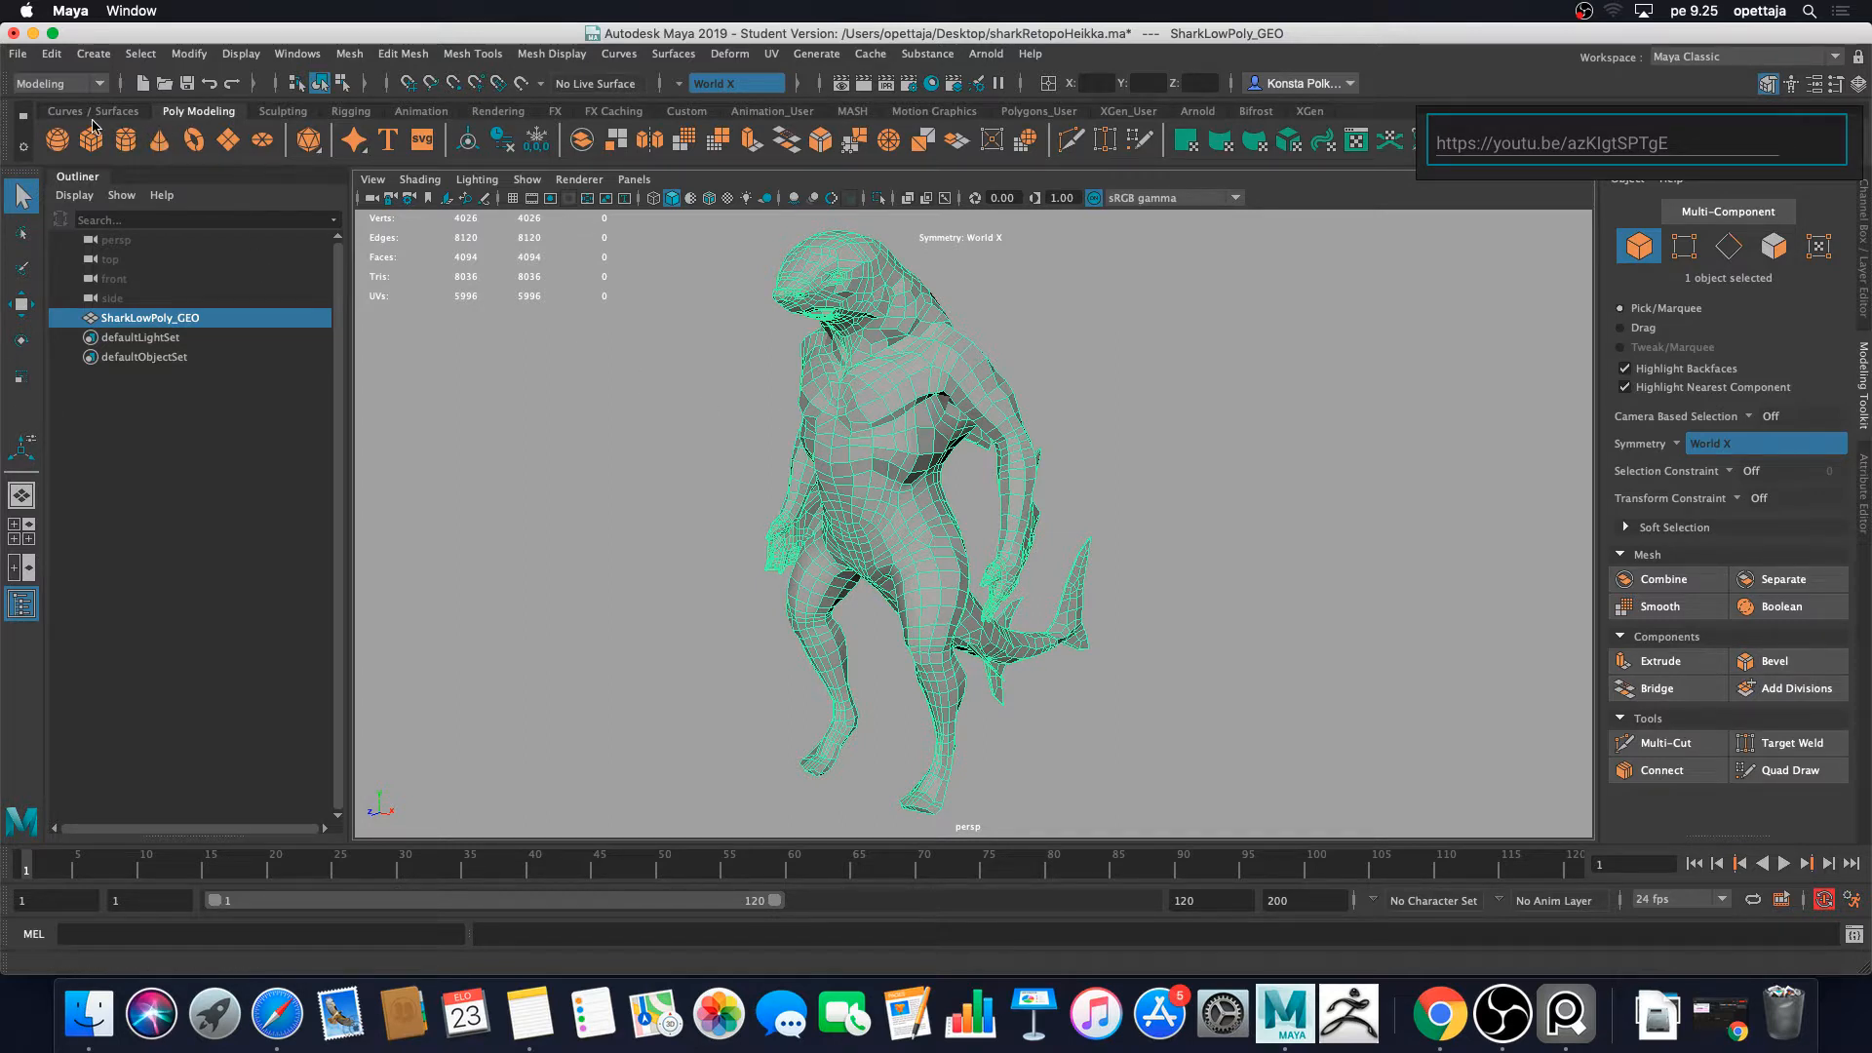
# Step: Delete the construction history of SharkLowPoly_GEO and switch the workspace to UV Editing
pyautogui.click(44, 57)
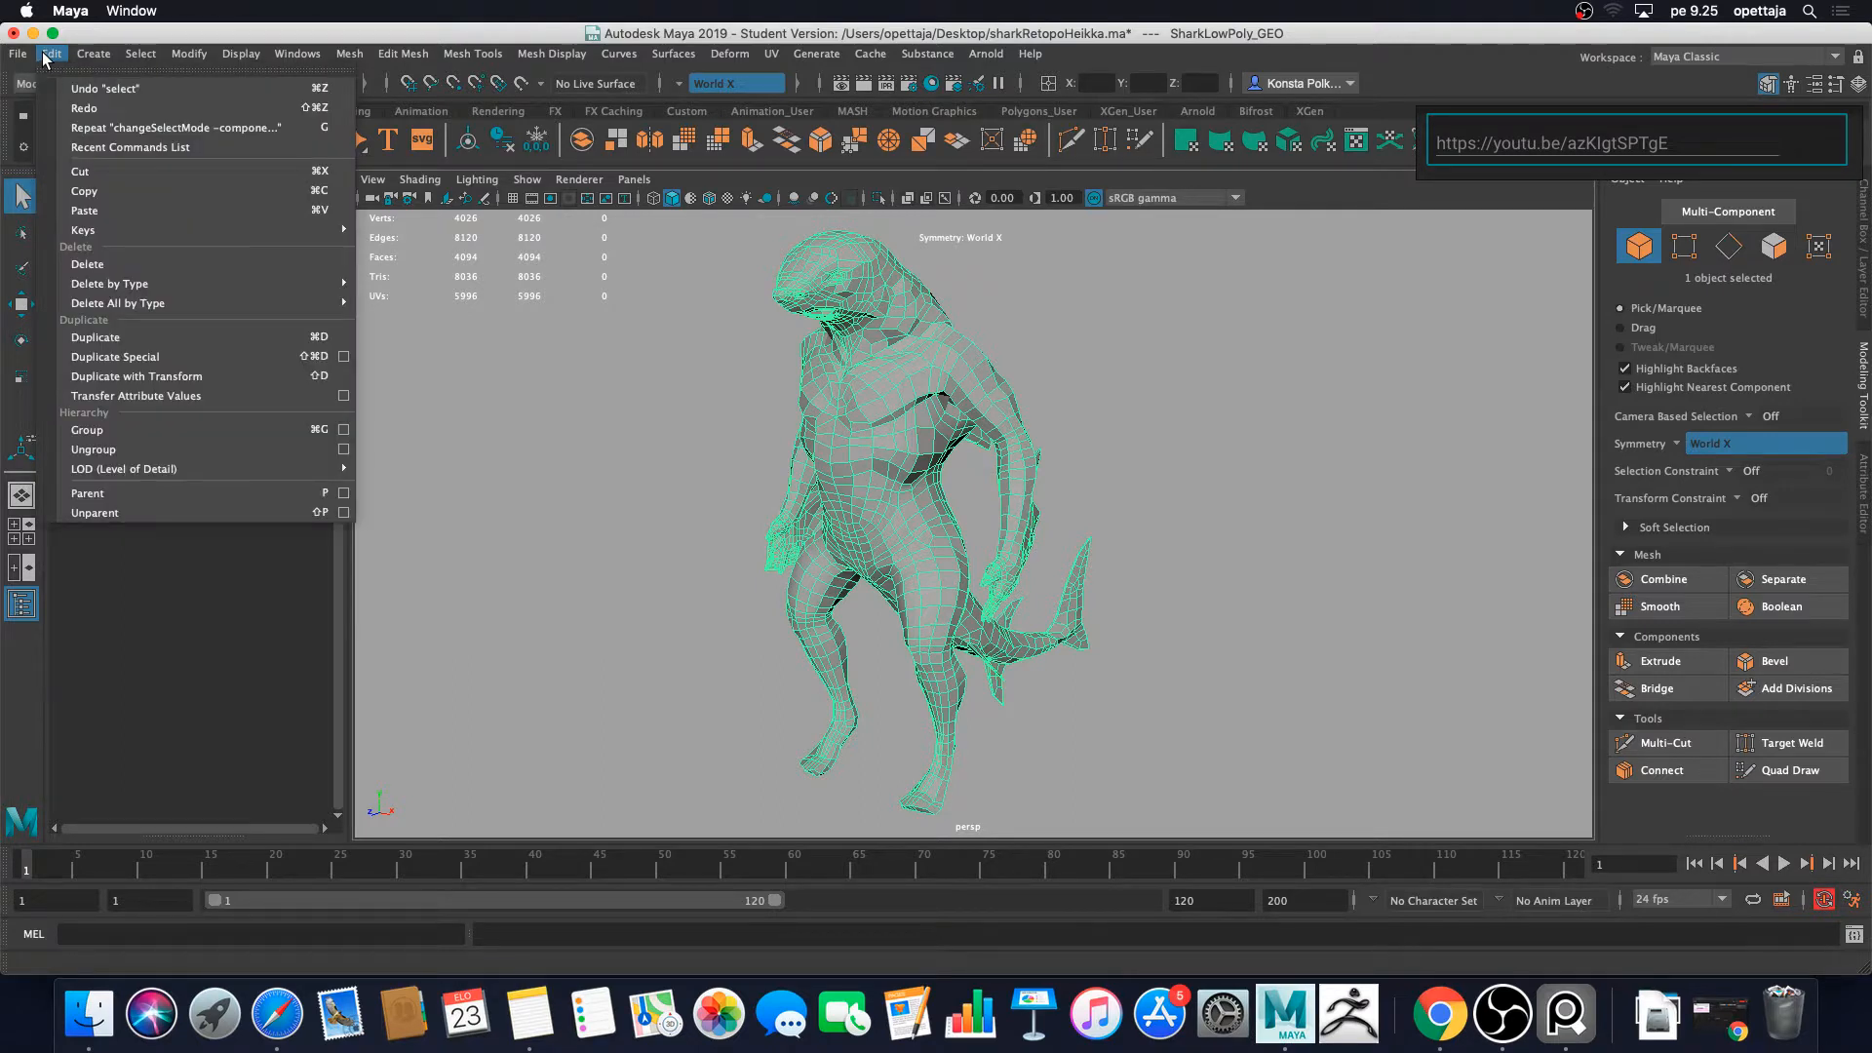
pyautogui.moveTo(167, 282)
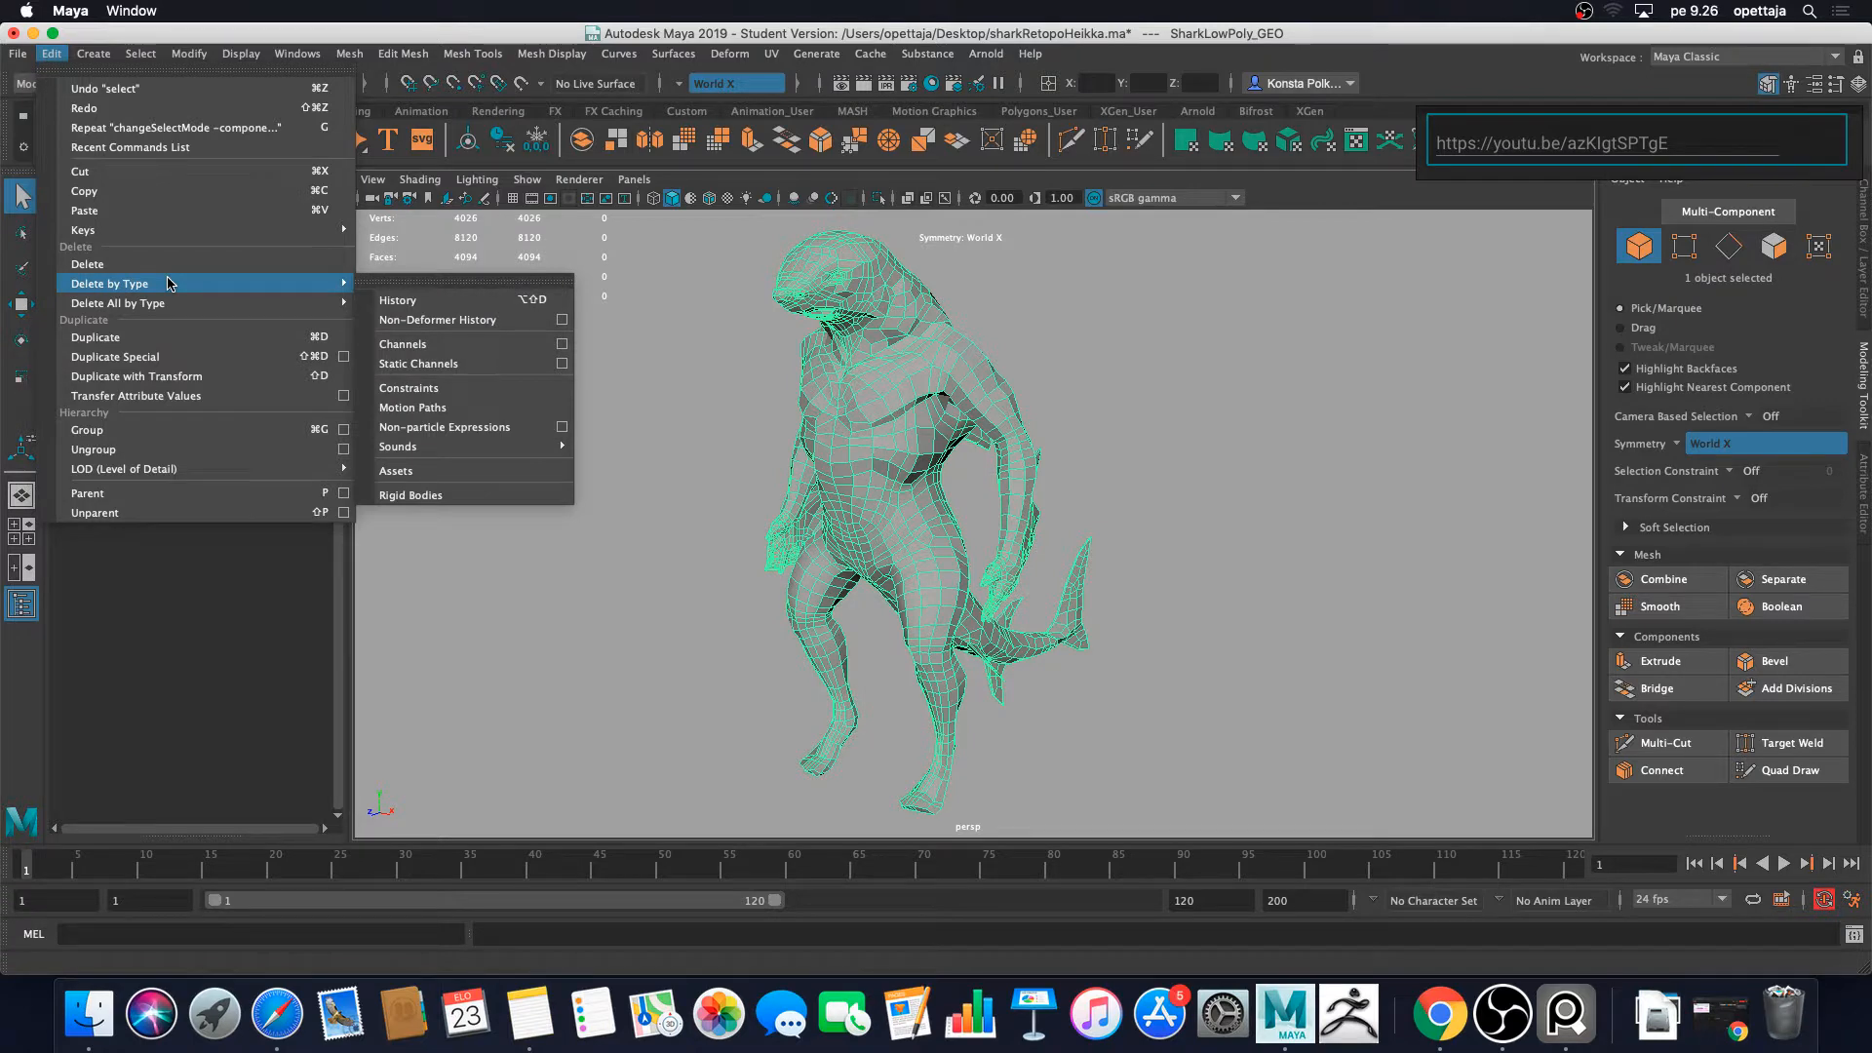
pyautogui.click(444, 302)
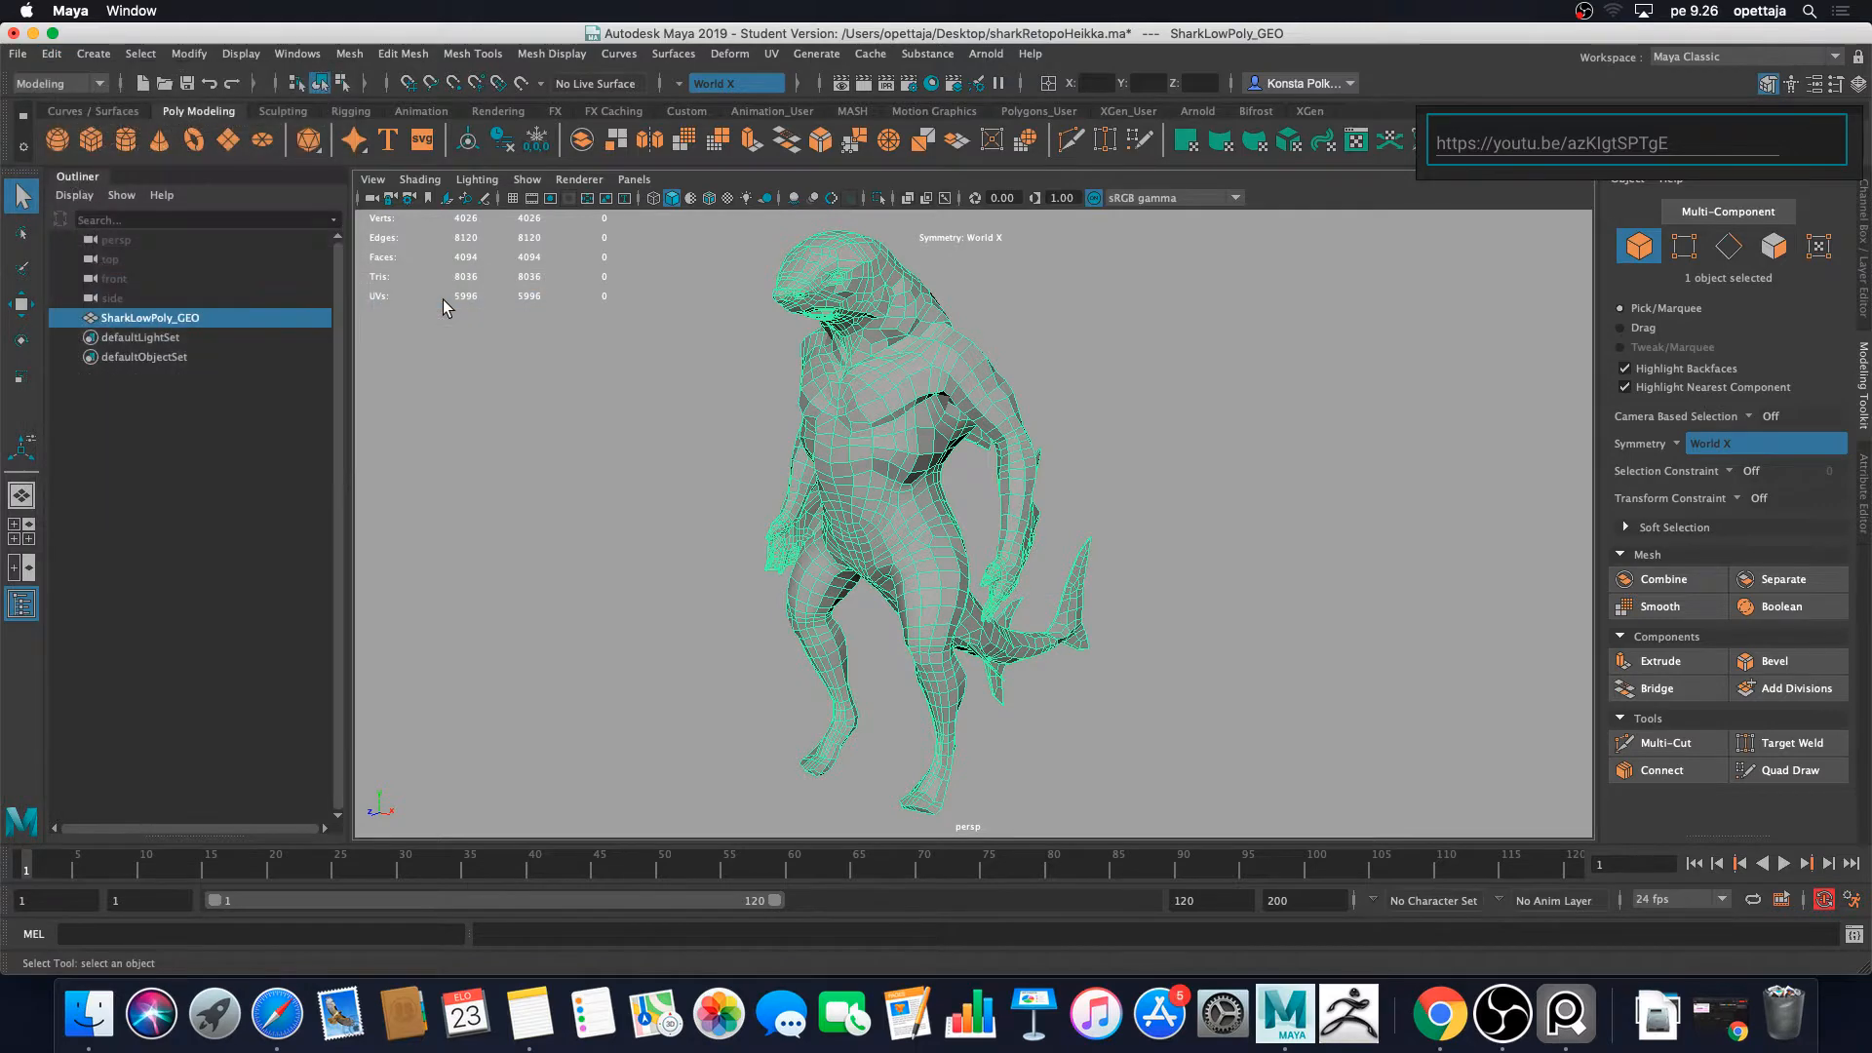
pyautogui.click(1694, 59)
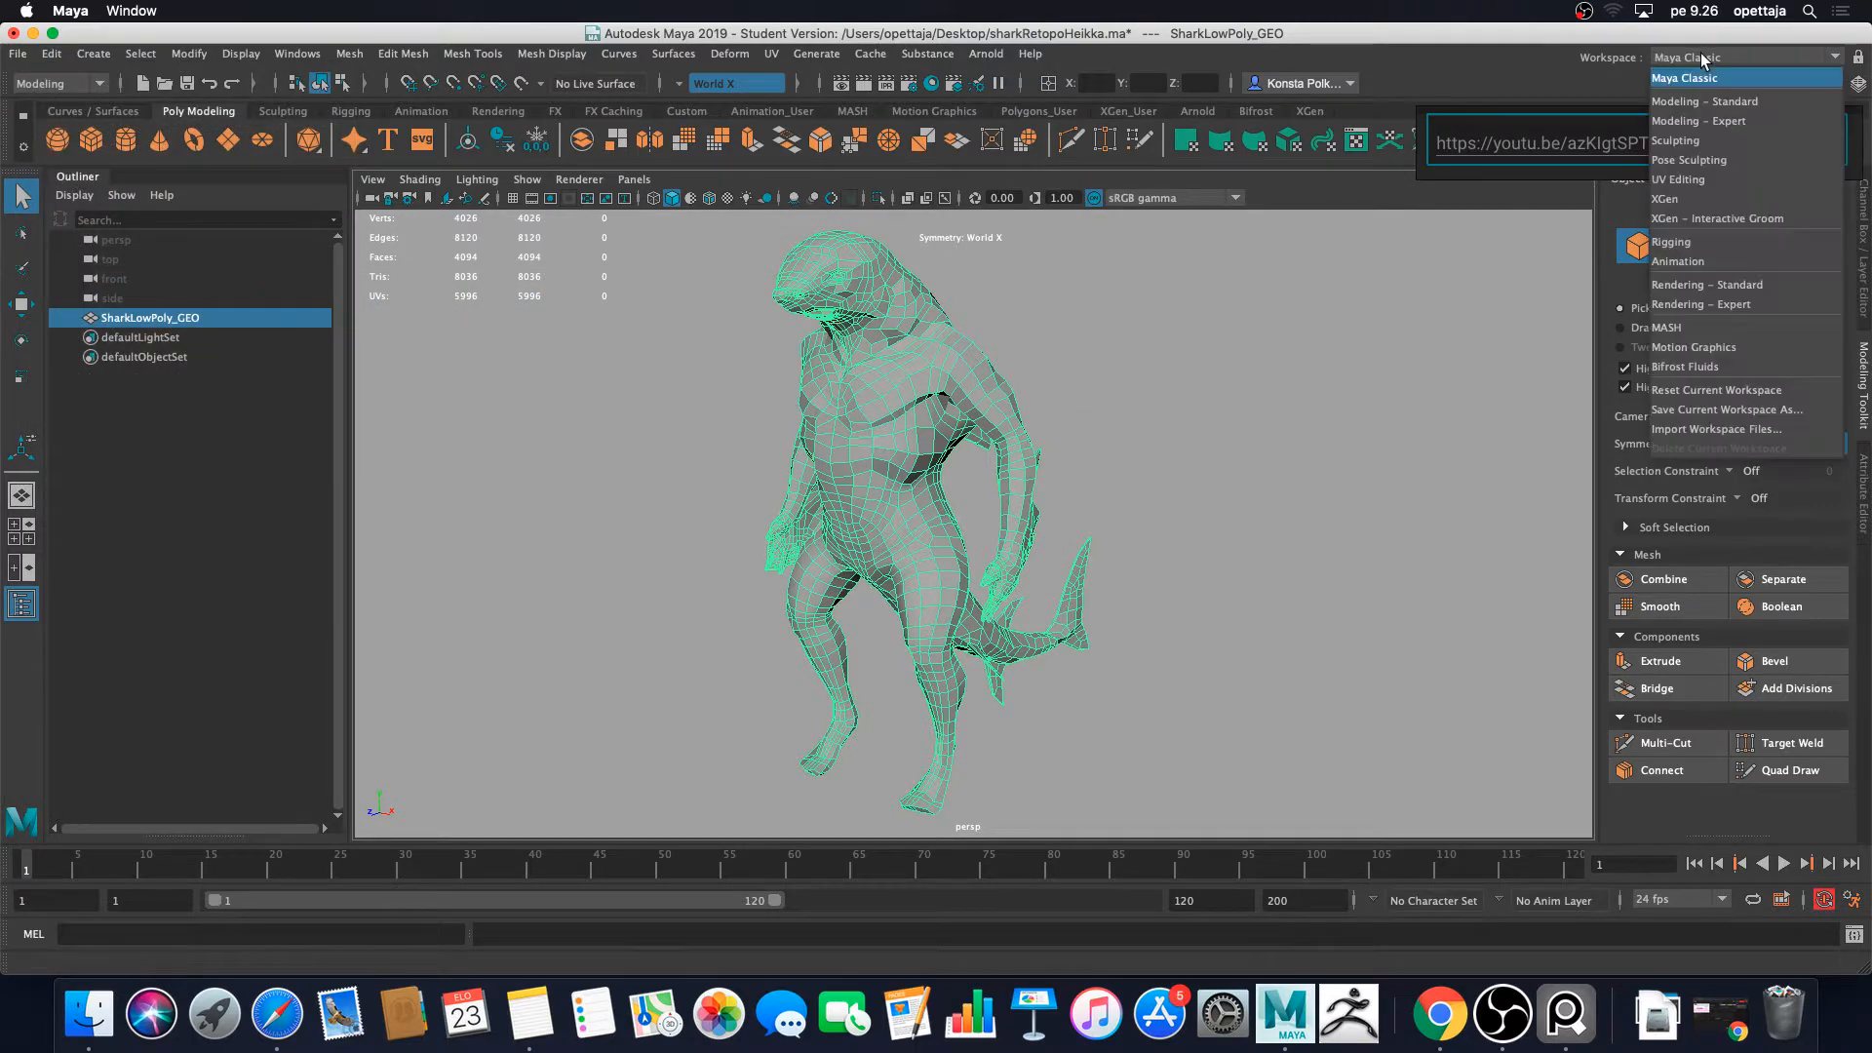
pyautogui.click(1725, 181)
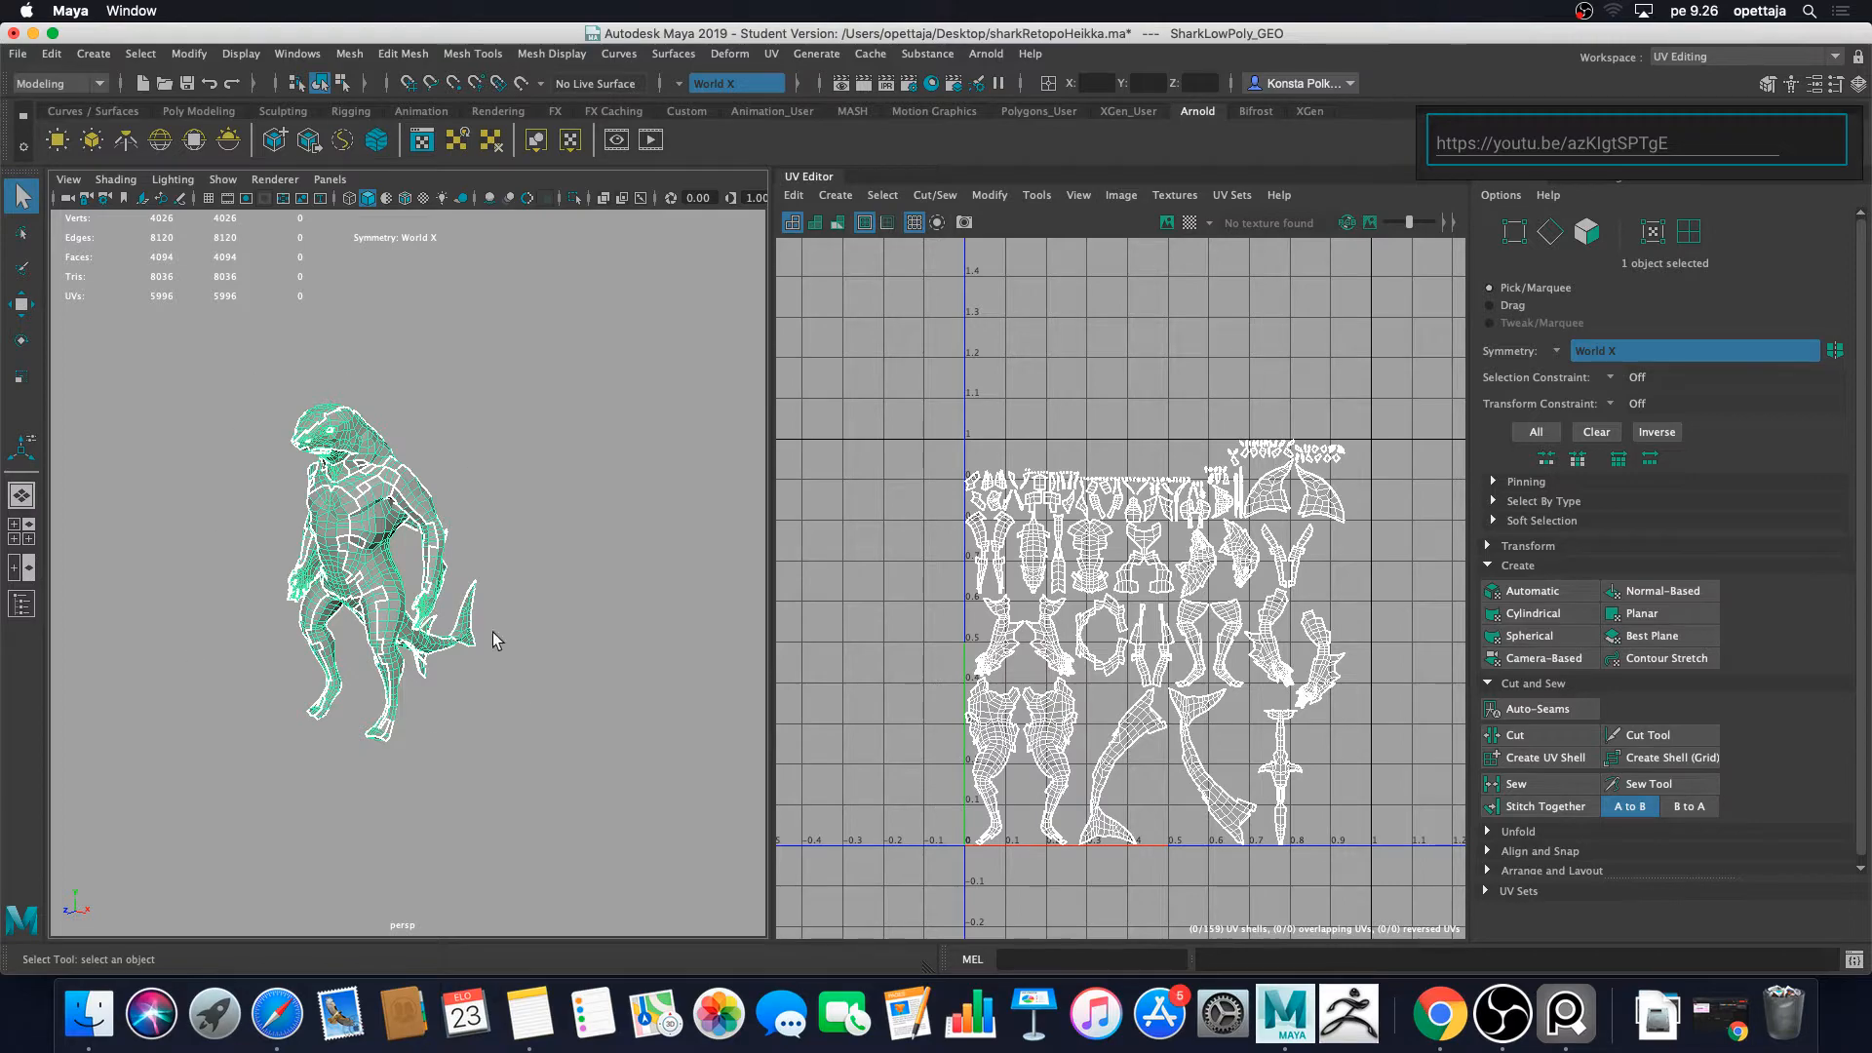
# Step: Apply a Camera-Based UV projection to the whole shark mesh from a three-quarter front view
pyautogui.scroll(5, 437, 468)
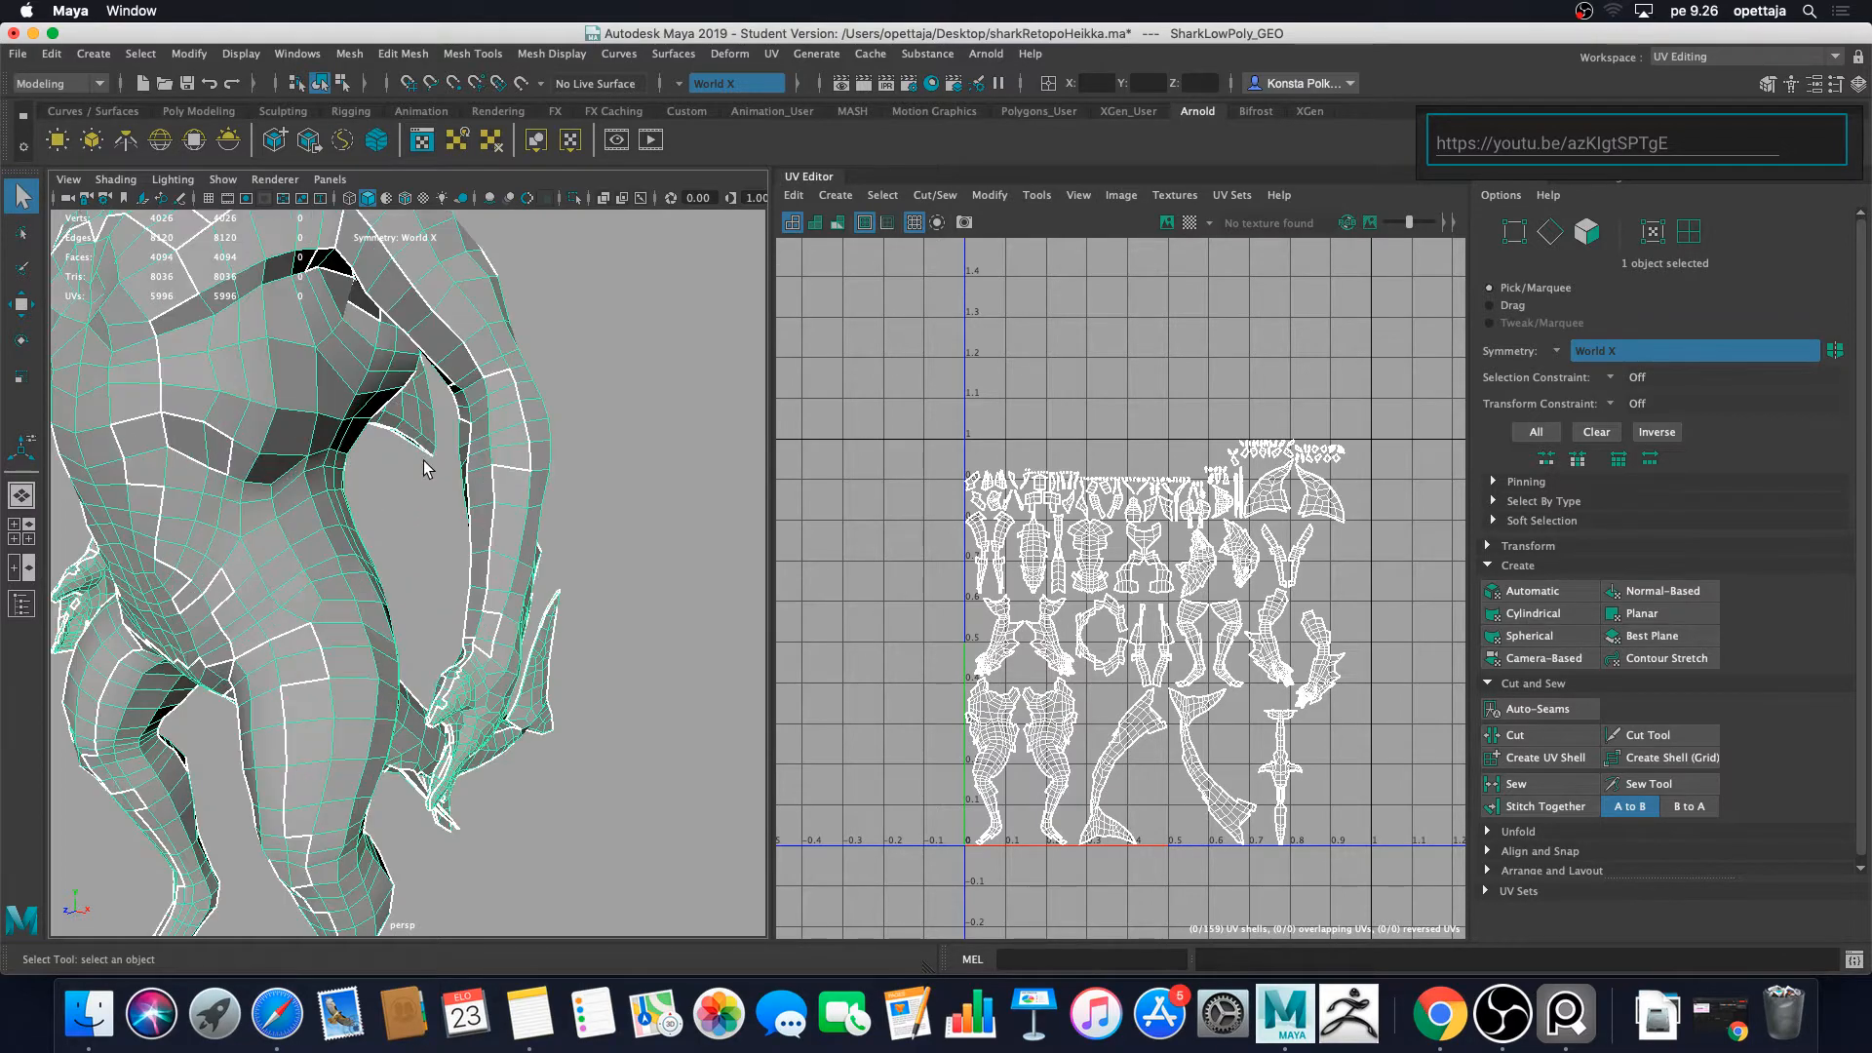
pyautogui.keyDown('alt'); pyautogui.moveTo(426, 471); pyautogui.dragTo(477, 438); pyautogui.keyUp('alt')
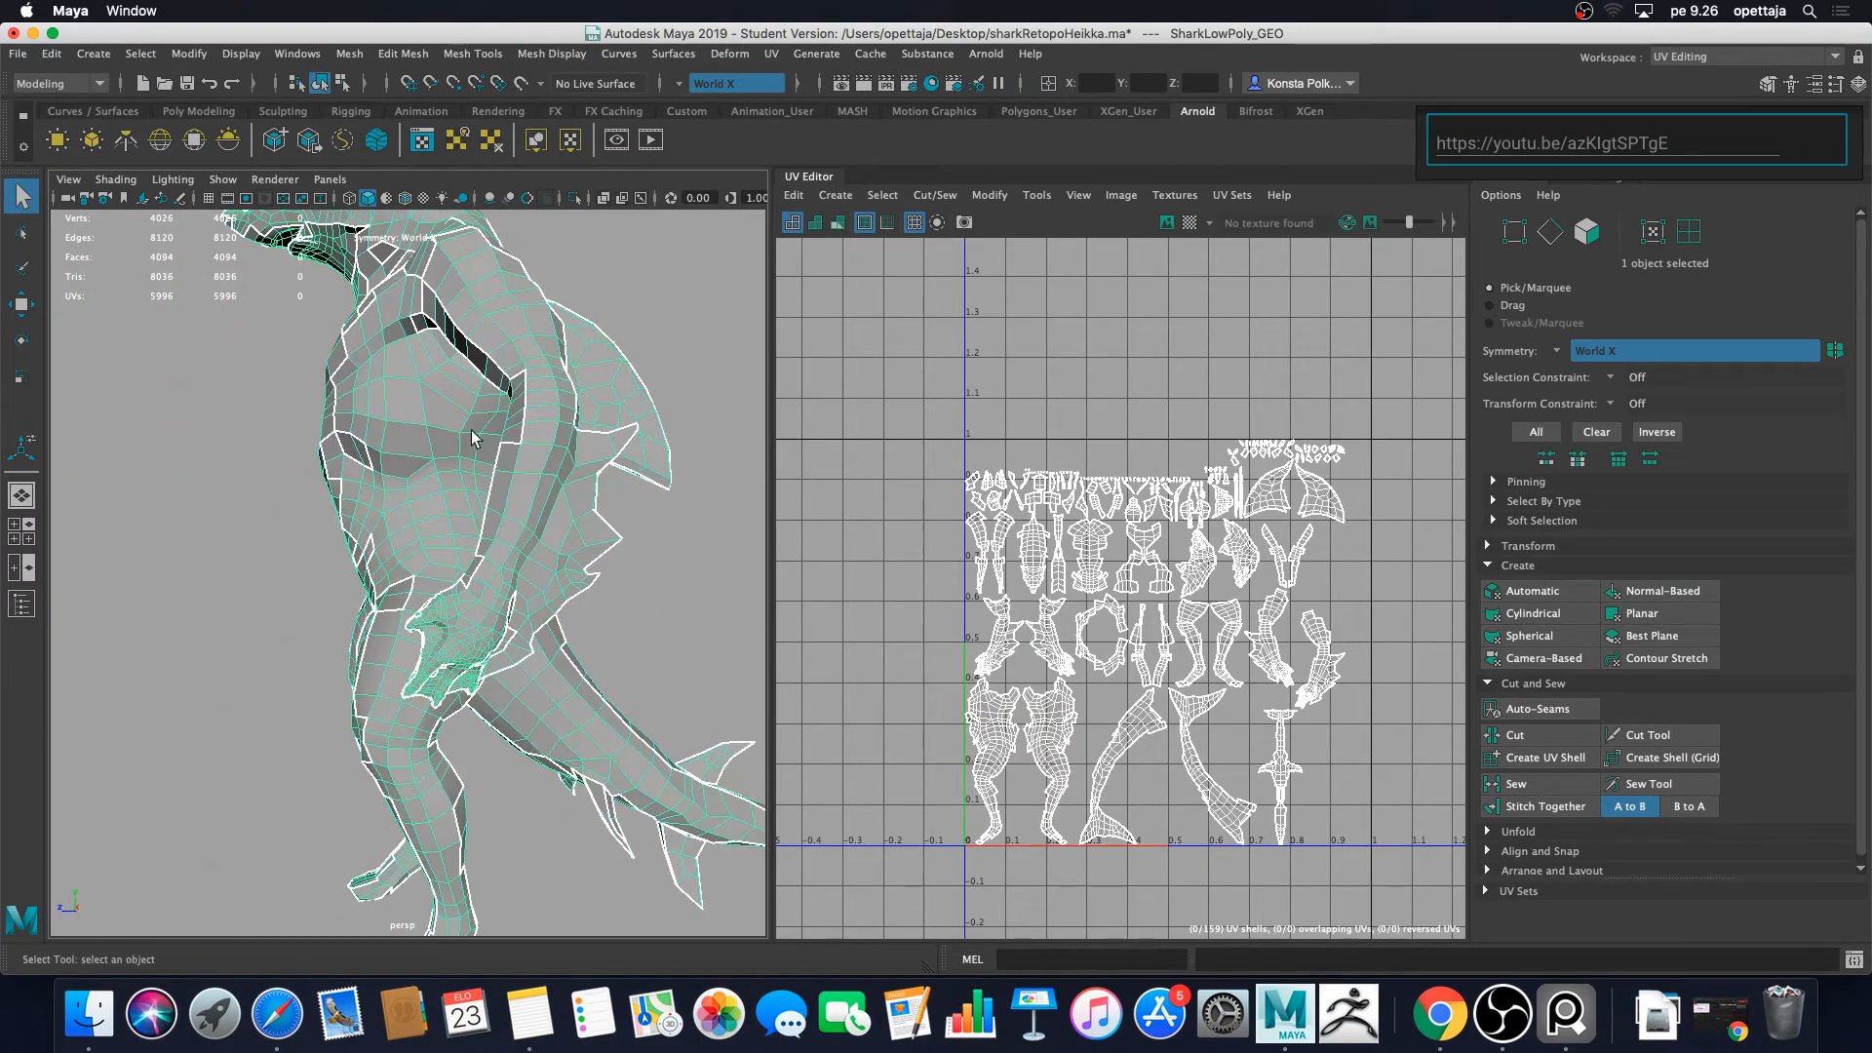
pyautogui.keyDown('alt'); pyautogui.moveTo(653, 412); pyautogui.dragTo(528, 542, button='middle'); pyautogui.keyUp('alt')
pyautogui.keyDown('alt'); pyautogui.moveTo(472, 477); pyautogui.dragTo(663, 479); pyautogui.keyUp('alt')
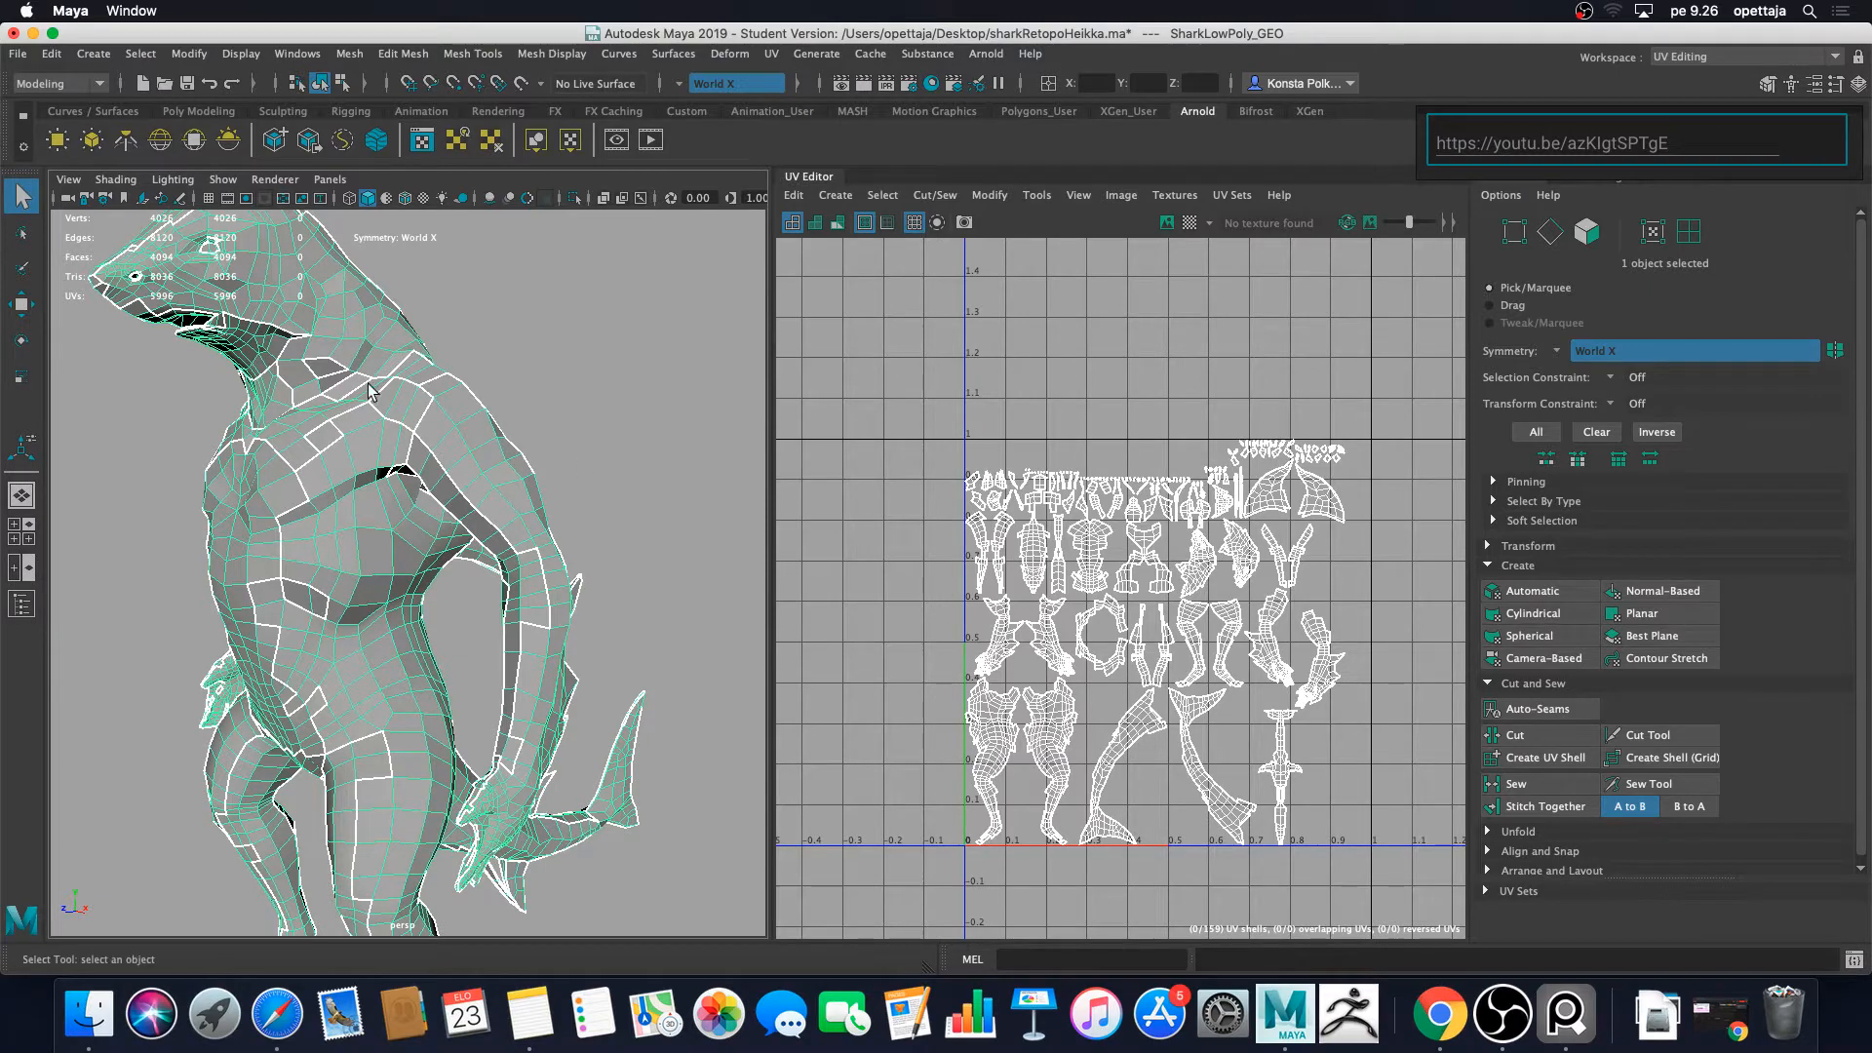
pyautogui.scroll(-6, 487, 353)
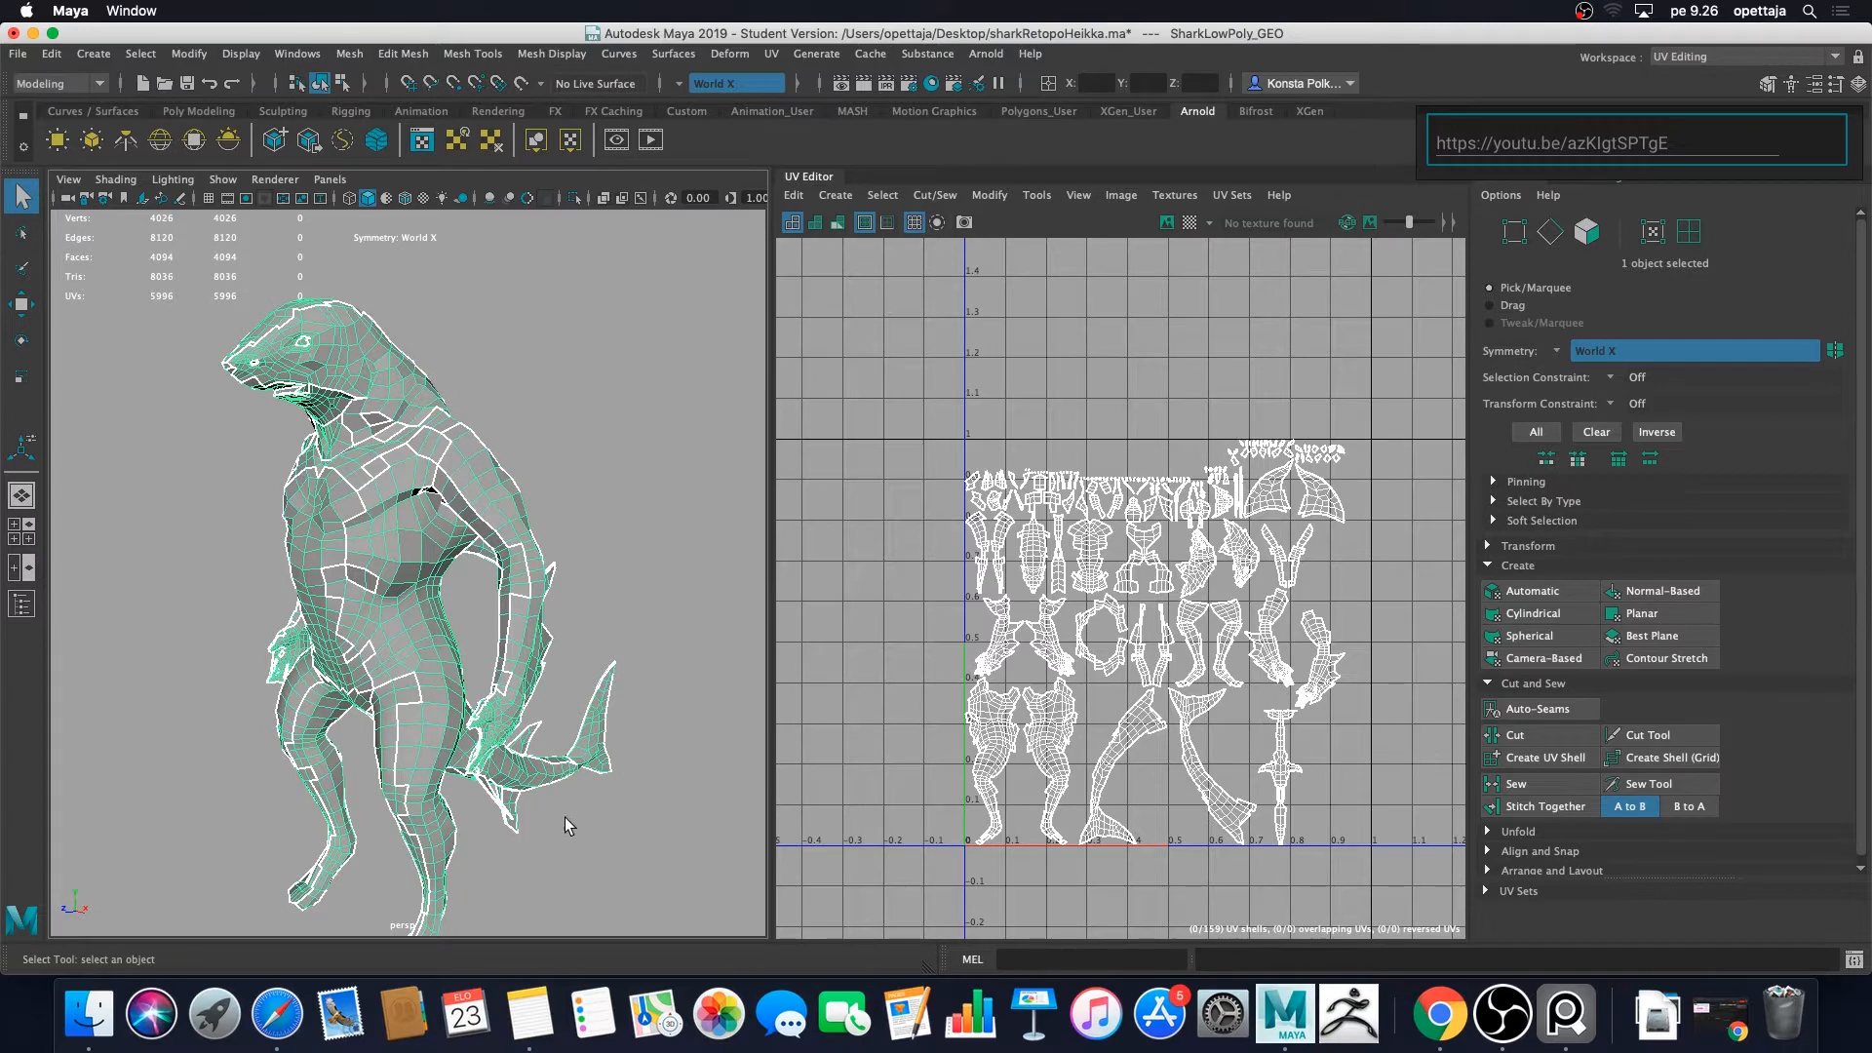
pyautogui.keyDown('alt'); pyautogui.moveTo(564, 805); pyautogui.dragTo(635, 764, button='middle'); pyautogui.keyUp('alt')
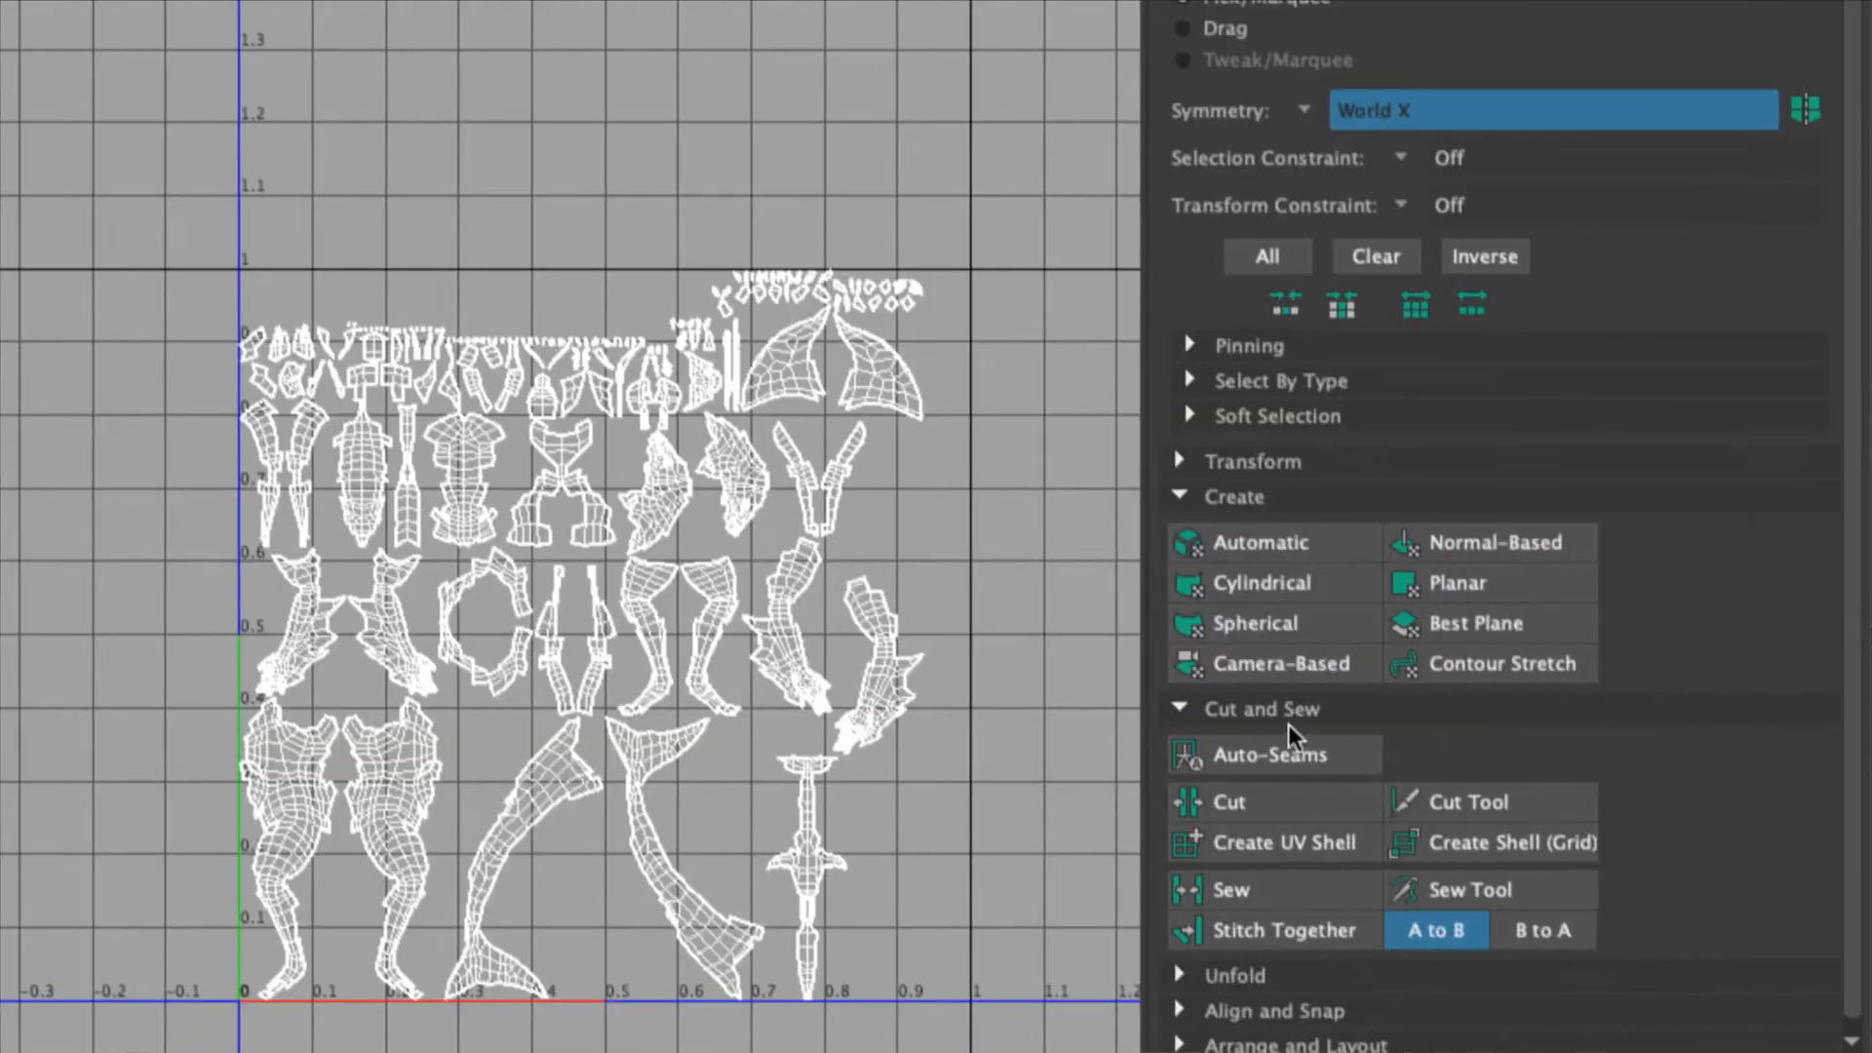
pyautogui.click(1323, 664)
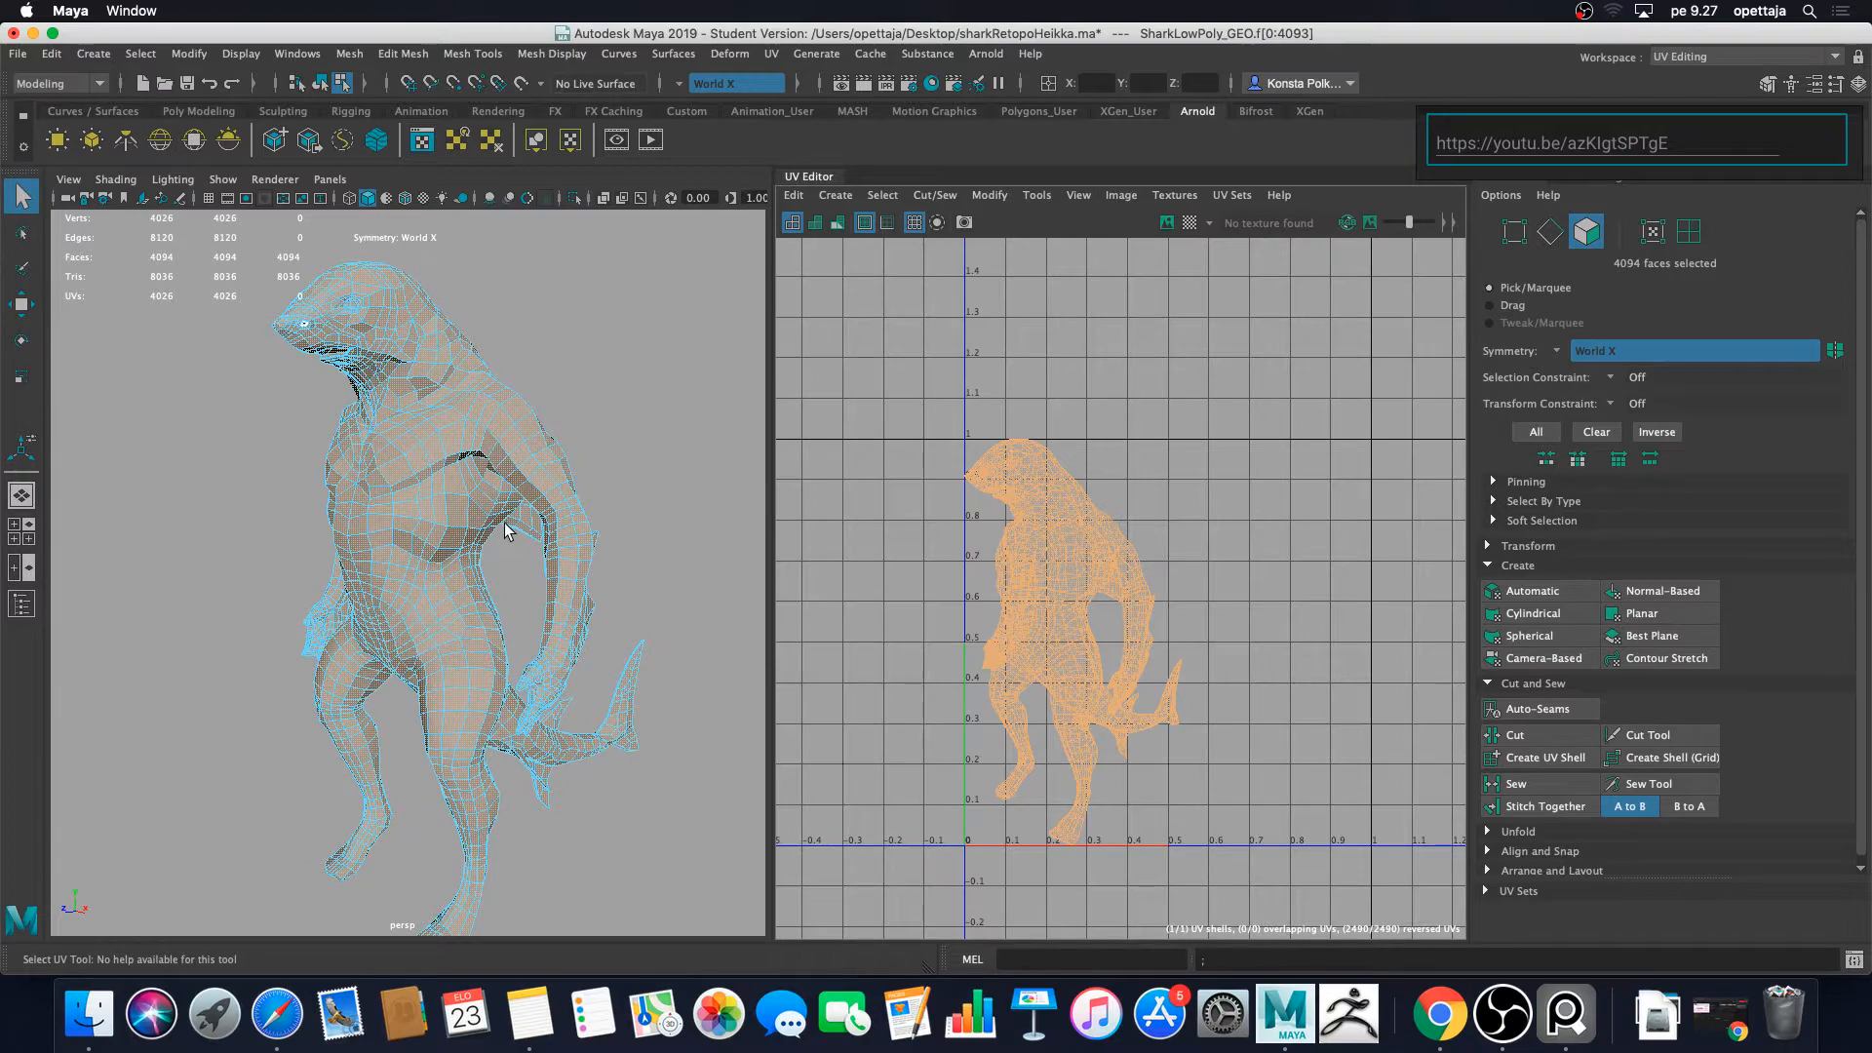
# Step: Clear the face selection and examine the chest and neck topology and the available symmetry options
pyautogui.click(604, 400)
pyautogui.scroll(5, 514, 430)
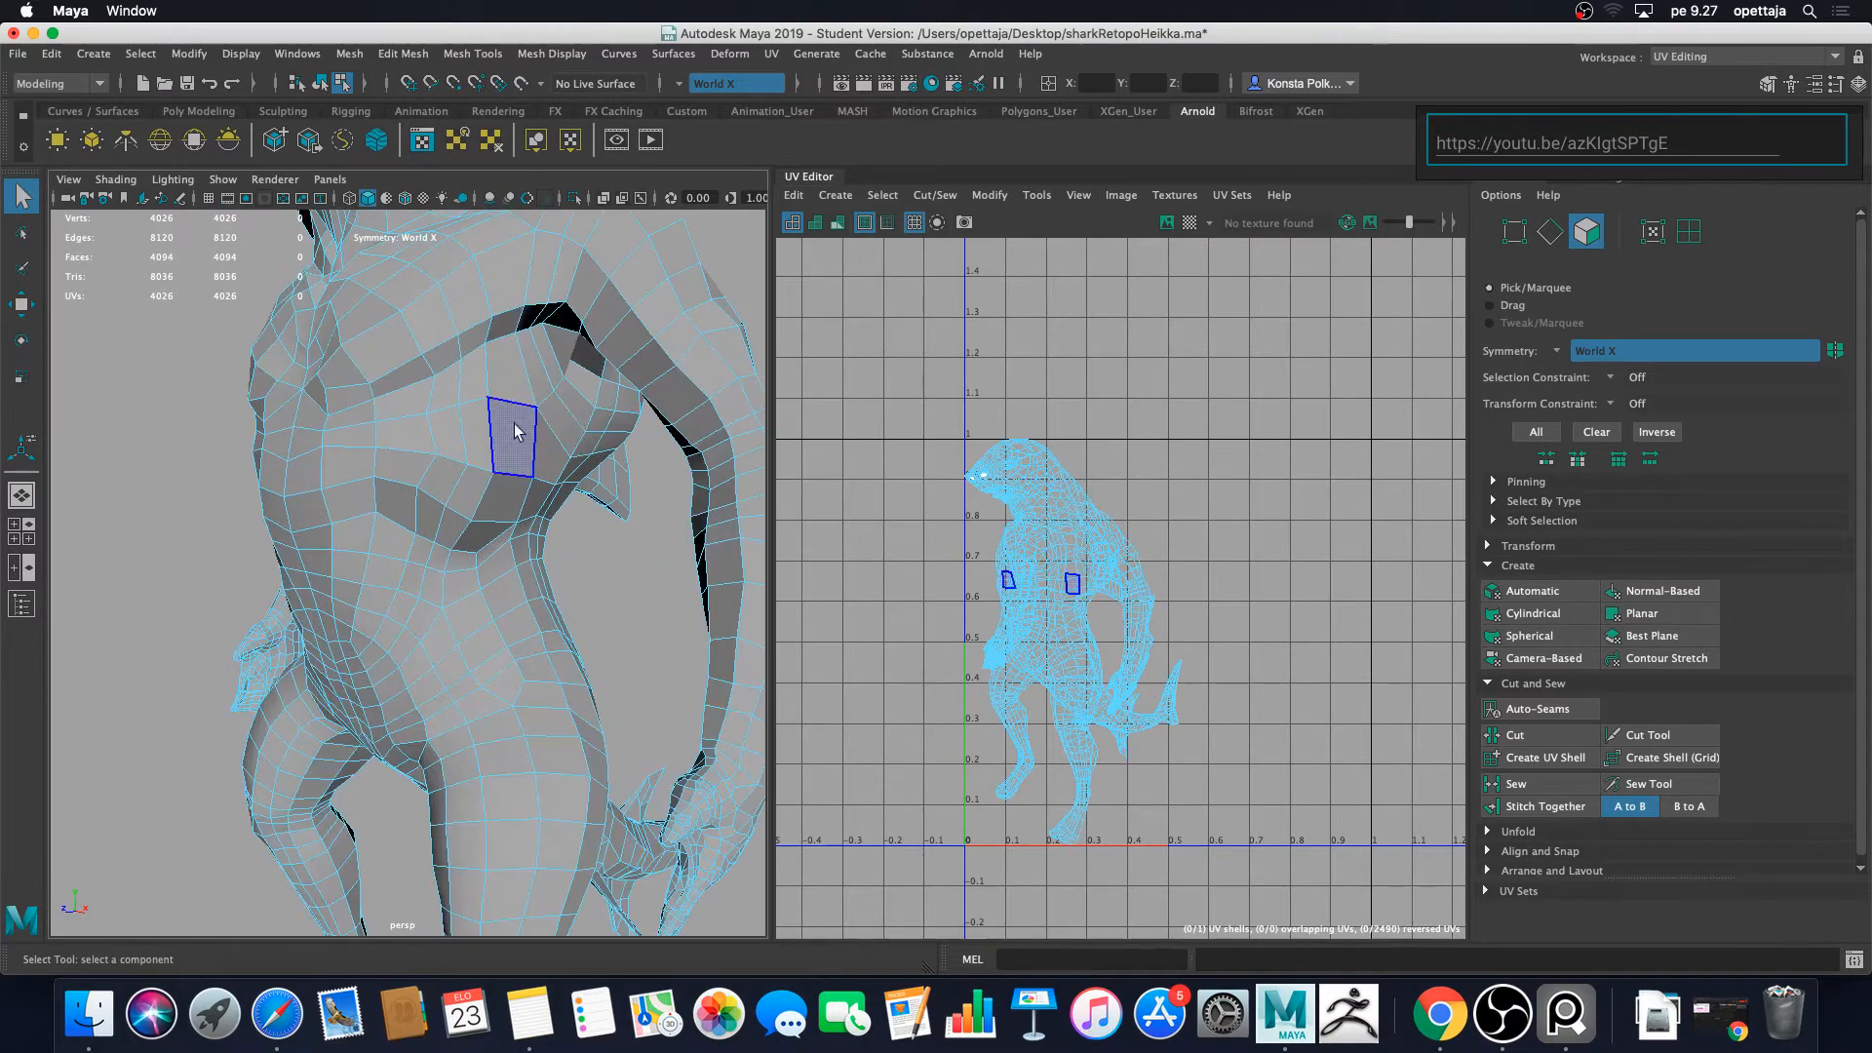
pyautogui.keyDown('alt'); pyautogui.moveTo(415, 334); pyautogui.dragTo(359, 623, button='middle'); pyautogui.keyUp('alt')
pyautogui.keyDown('alt'); pyautogui.moveTo(283, 593); pyautogui.dragTo(351, 598); pyautogui.keyUp('alt')
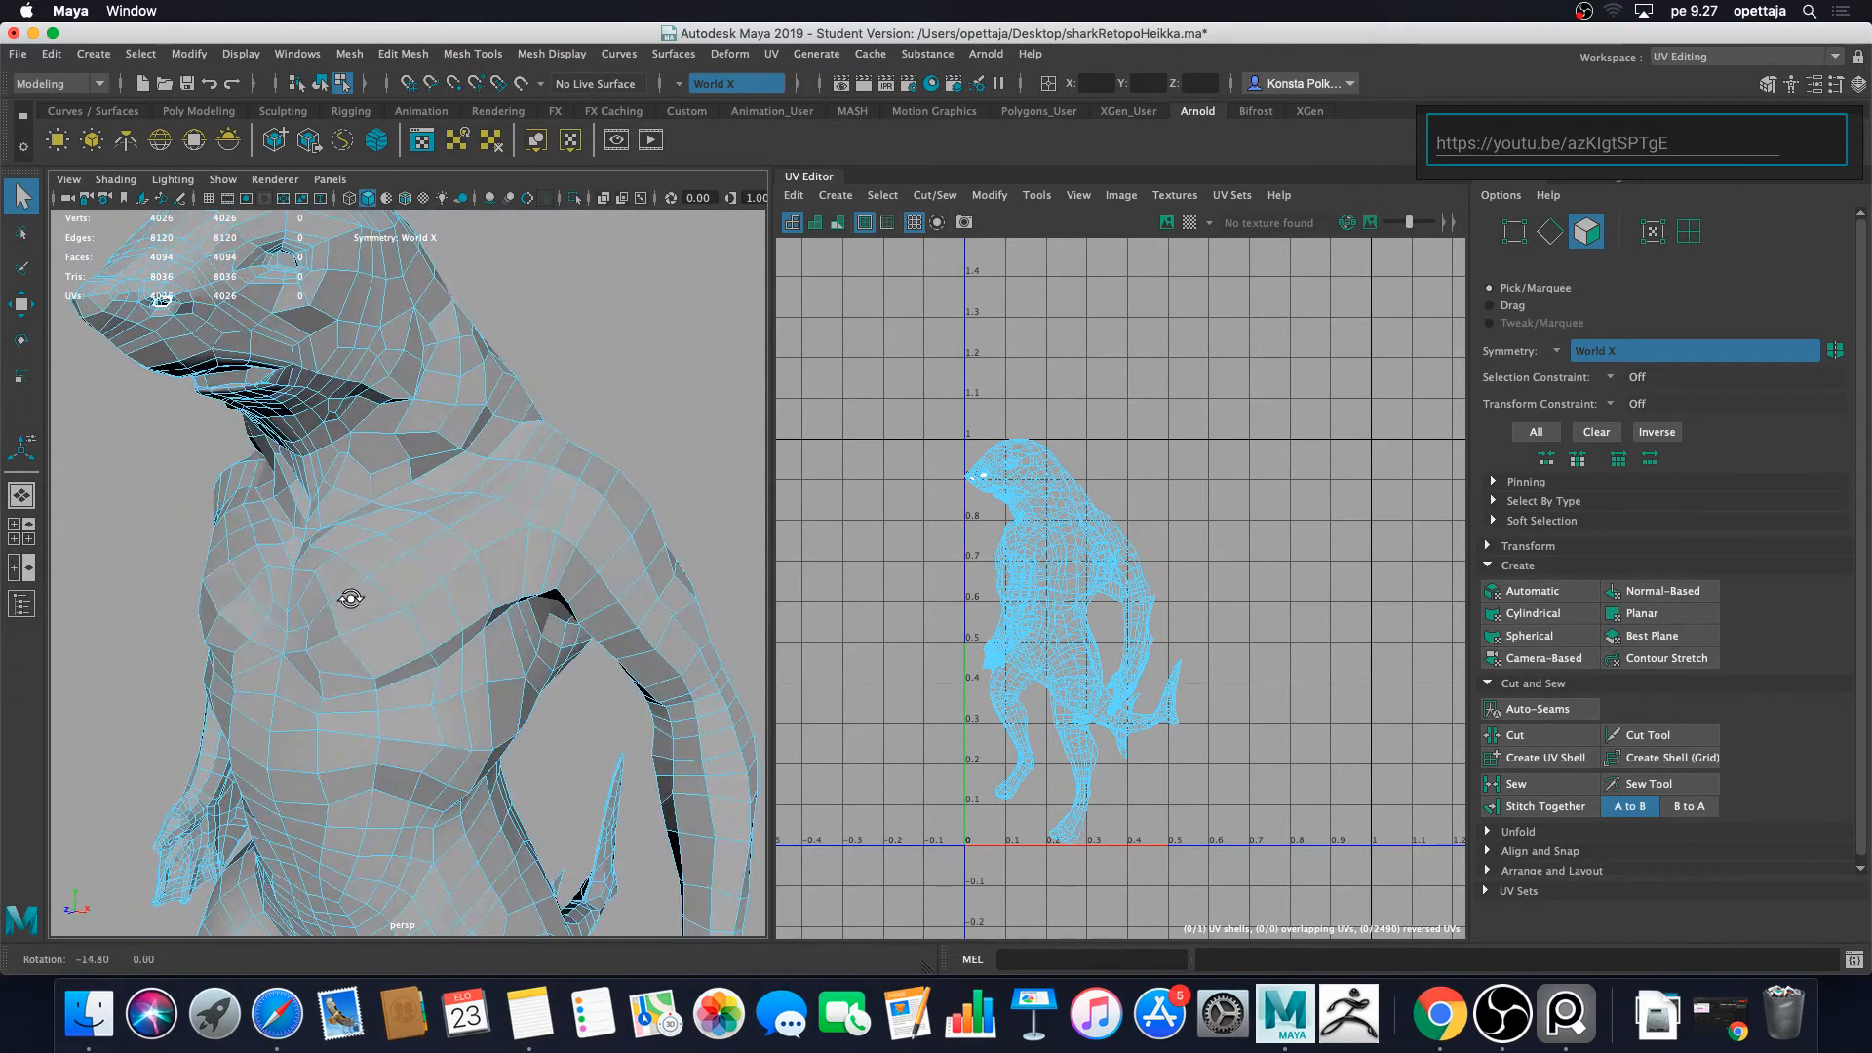
pyautogui.click(363, 602)
pyautogui.click(312, 595)
pyautogui.click(327, 588)
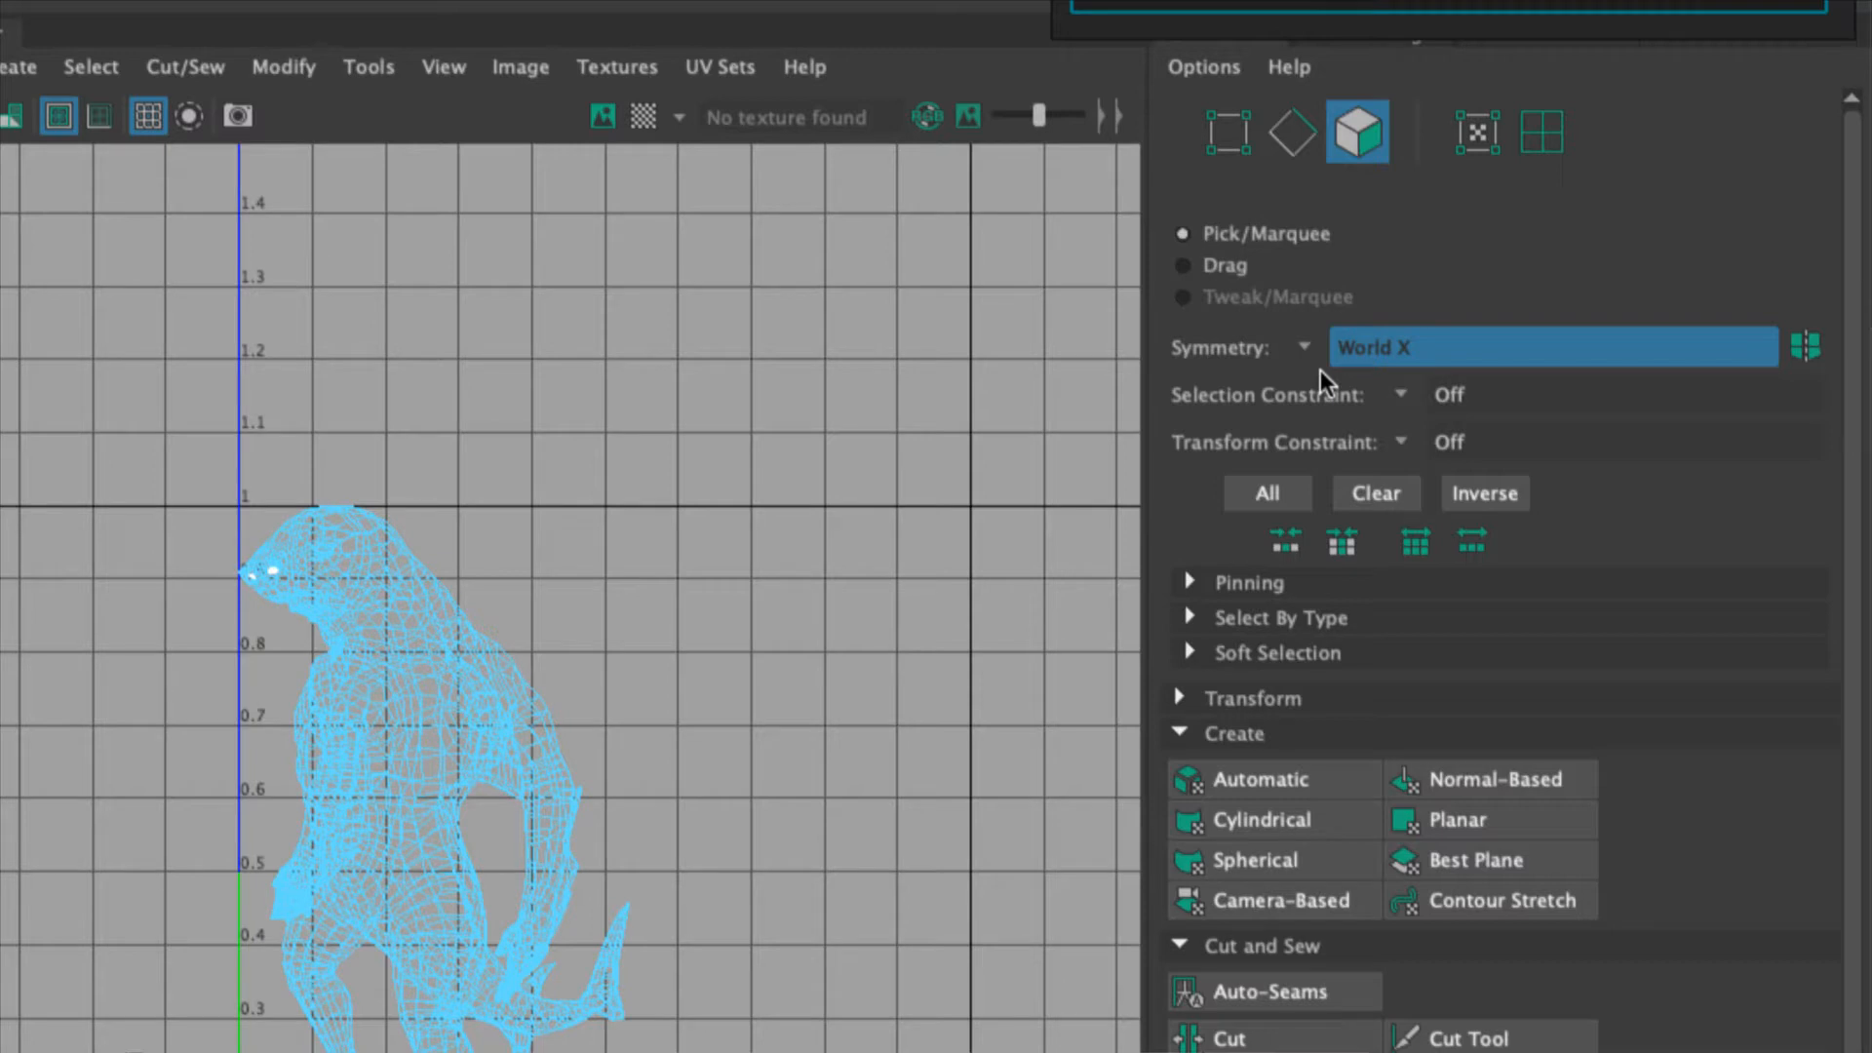
pyautogui.click(1305, 349)
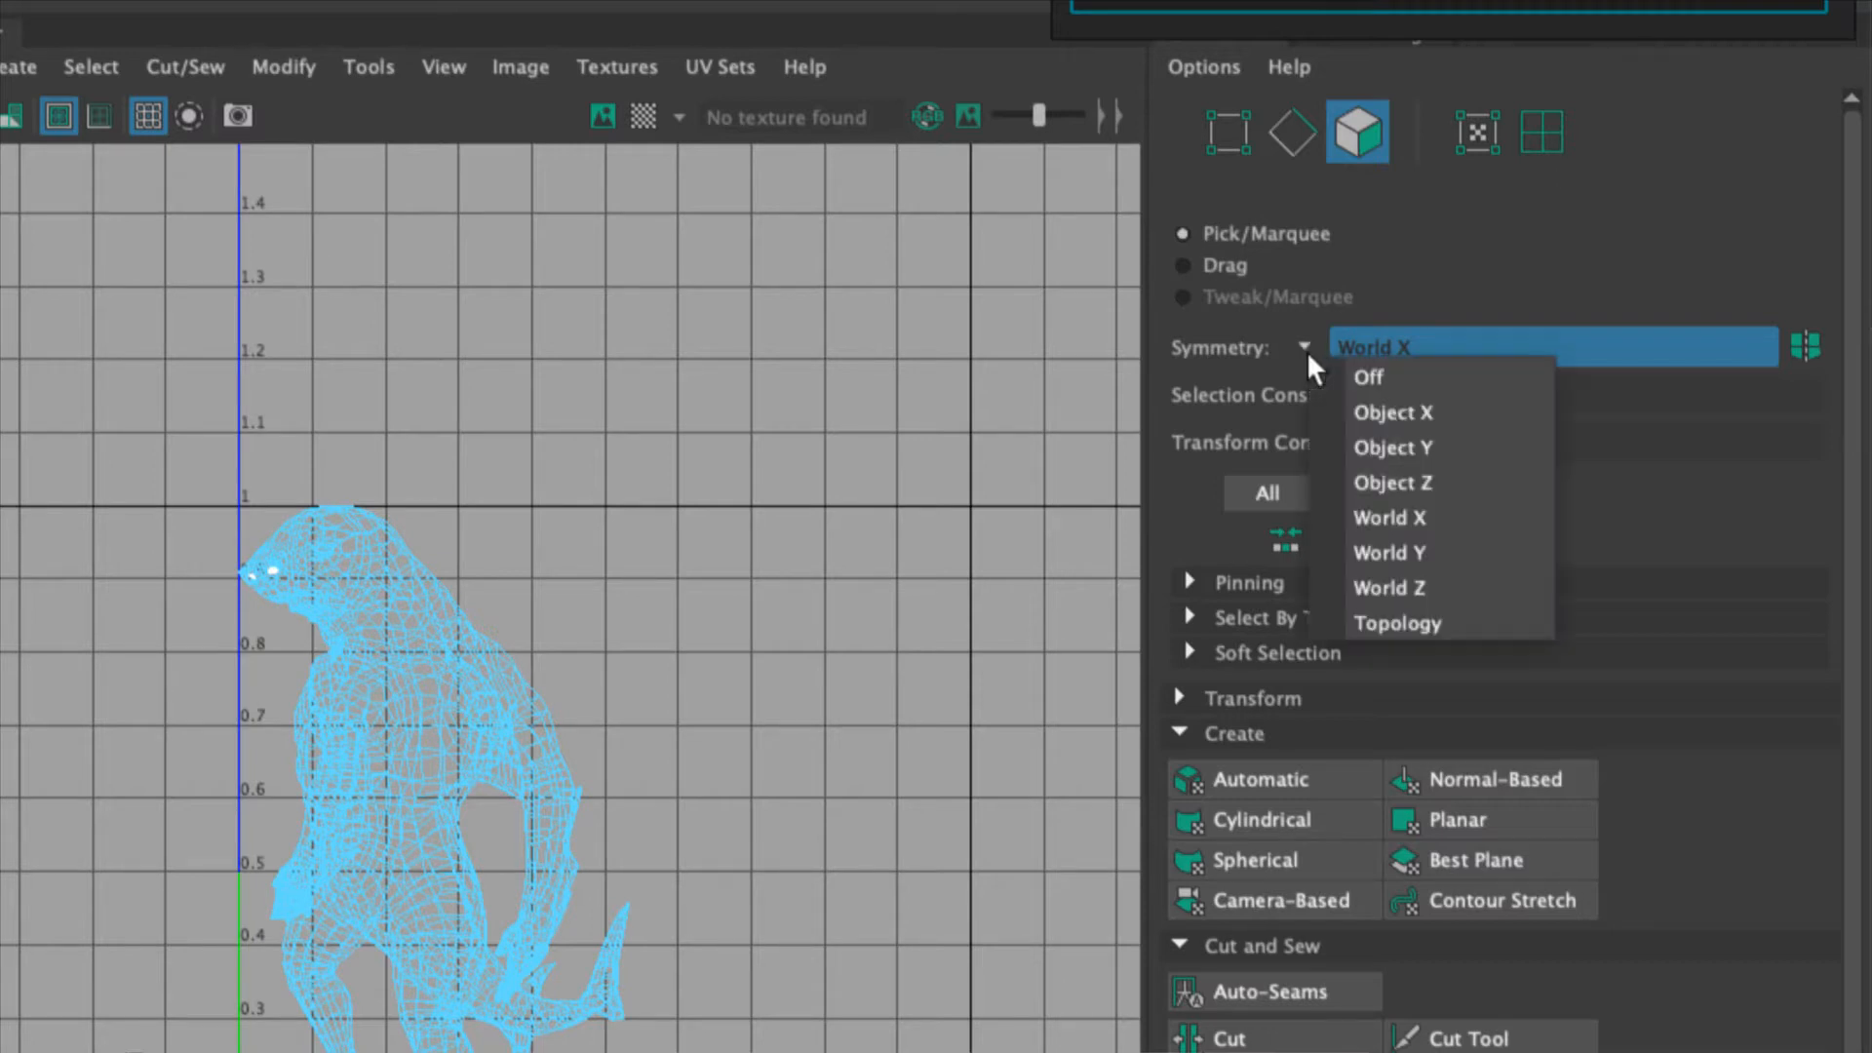
pyautogui.click(1306, 351)
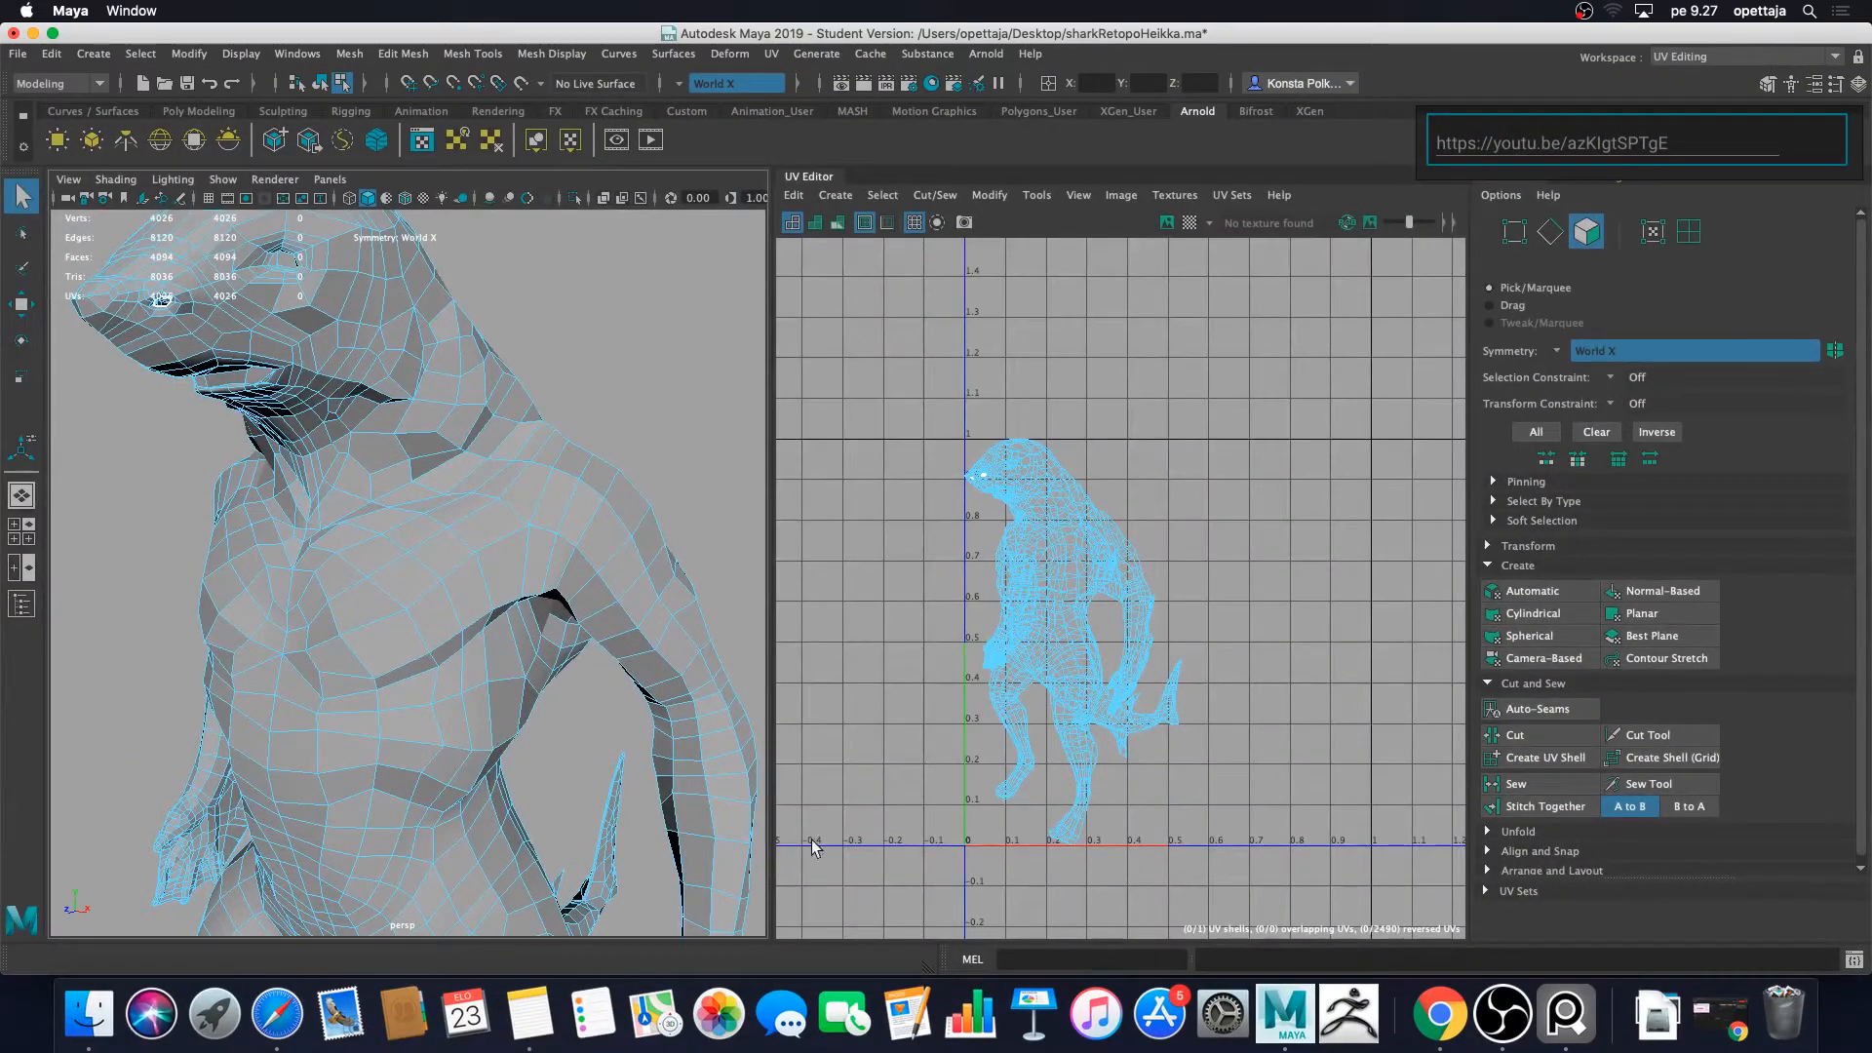
pyautogui.click(421, 627)
pyautogui.click(415, 533)
pyautogui.click(395, 479)
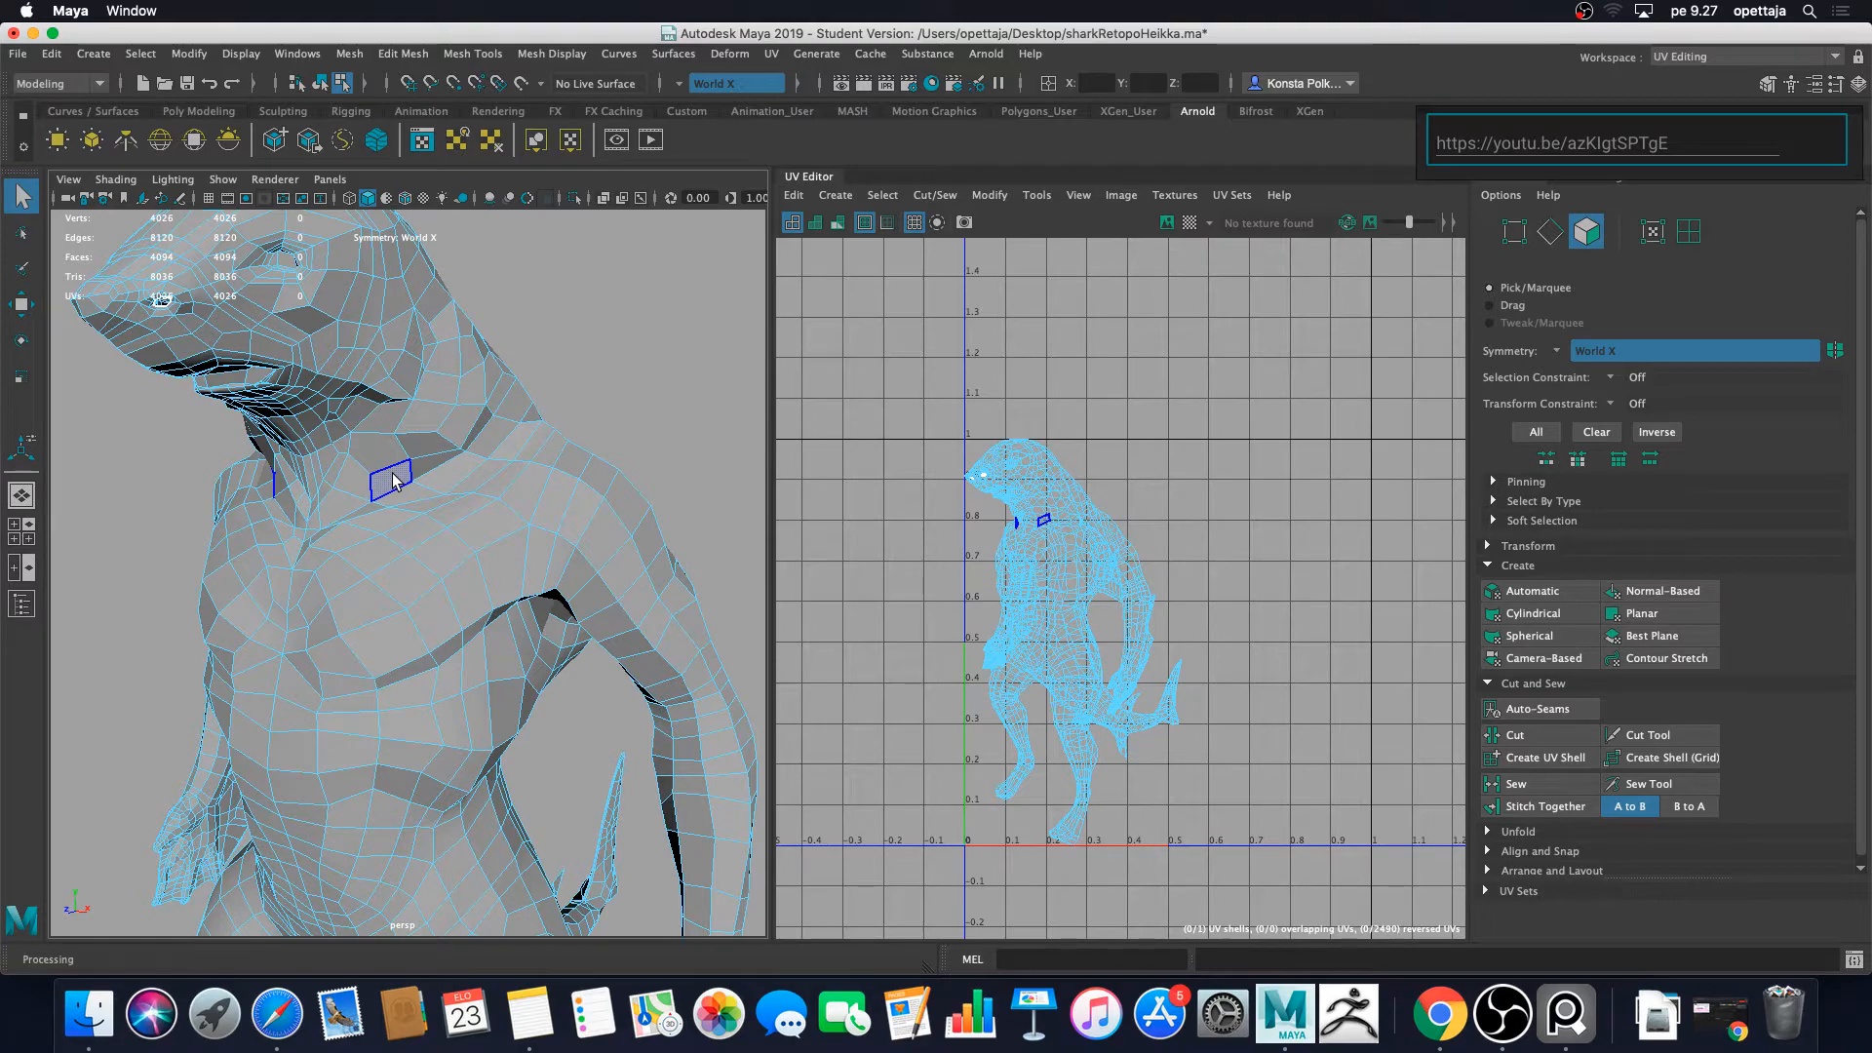
# Step: Switch to edge selection and select the first mirrored seam edges across the back of the neck
pyautogui.moveTo(395, 480); pyautogui.dragTo(400, 419, button='right')
pyautogui.scroll(5, 332, 585)
pyautogui.keyDown('alt'); pyautogui.moveTo(331, 584); pyautogui.dragTo(388, 617); pyautogui.keyUp('alt')
pyautogui.click(305, 614)
pyautogui.keyDown('alt'); pyautogui.moveTo(526, 575); pyautogui.dragTo(130, 581); pyautogui.keyUp('alt')
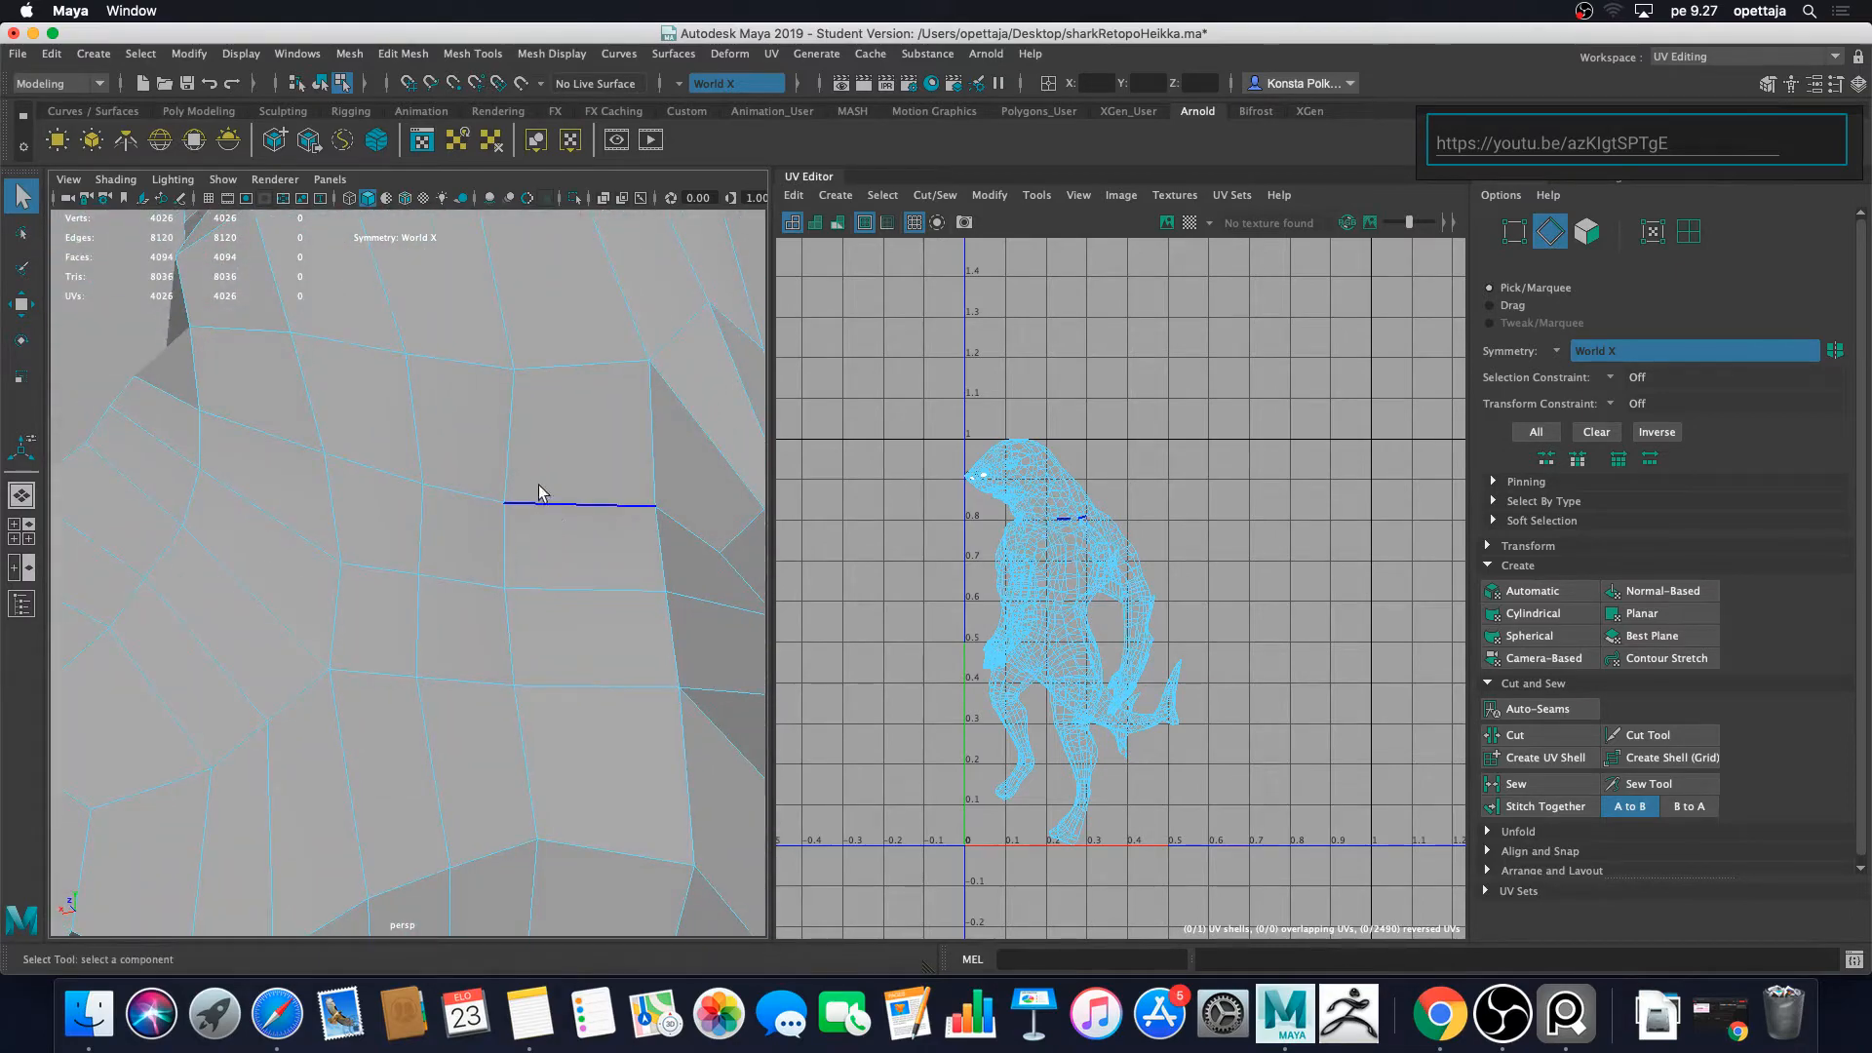
pyautogui.keyDown('alt'); pyautogui.moveTo(537, 487); pyautogui.dragTo(332, 526); pyautogui.keyUp('alt')
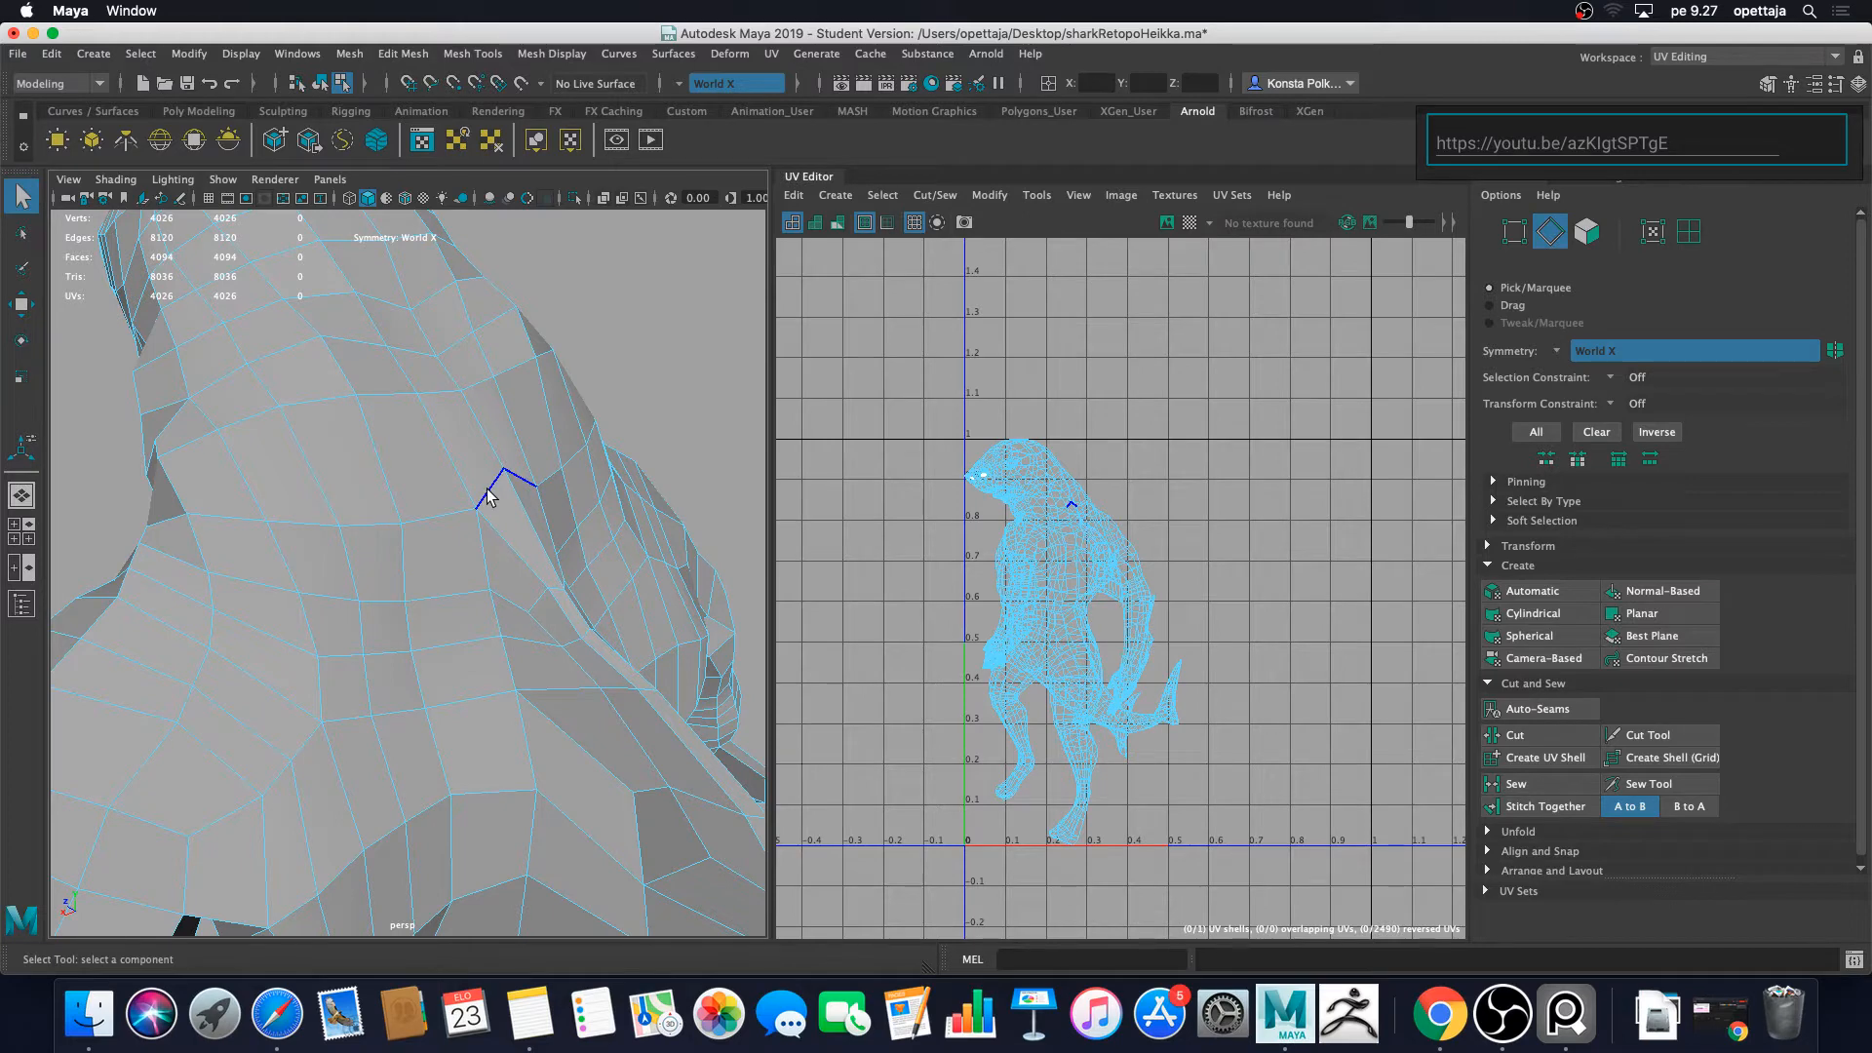
pyautogui.moveTo(498, 530)
pyautogui.keyDown('alt'); pyautogui.mouseDown()
pyautogui.moveTo(474, 534)
pyautogui.moveTo(599, 539)
pyautogui.moveTo(493, 531)
pyautogui.mouseUp(); pyautogui.keyUp('alt')
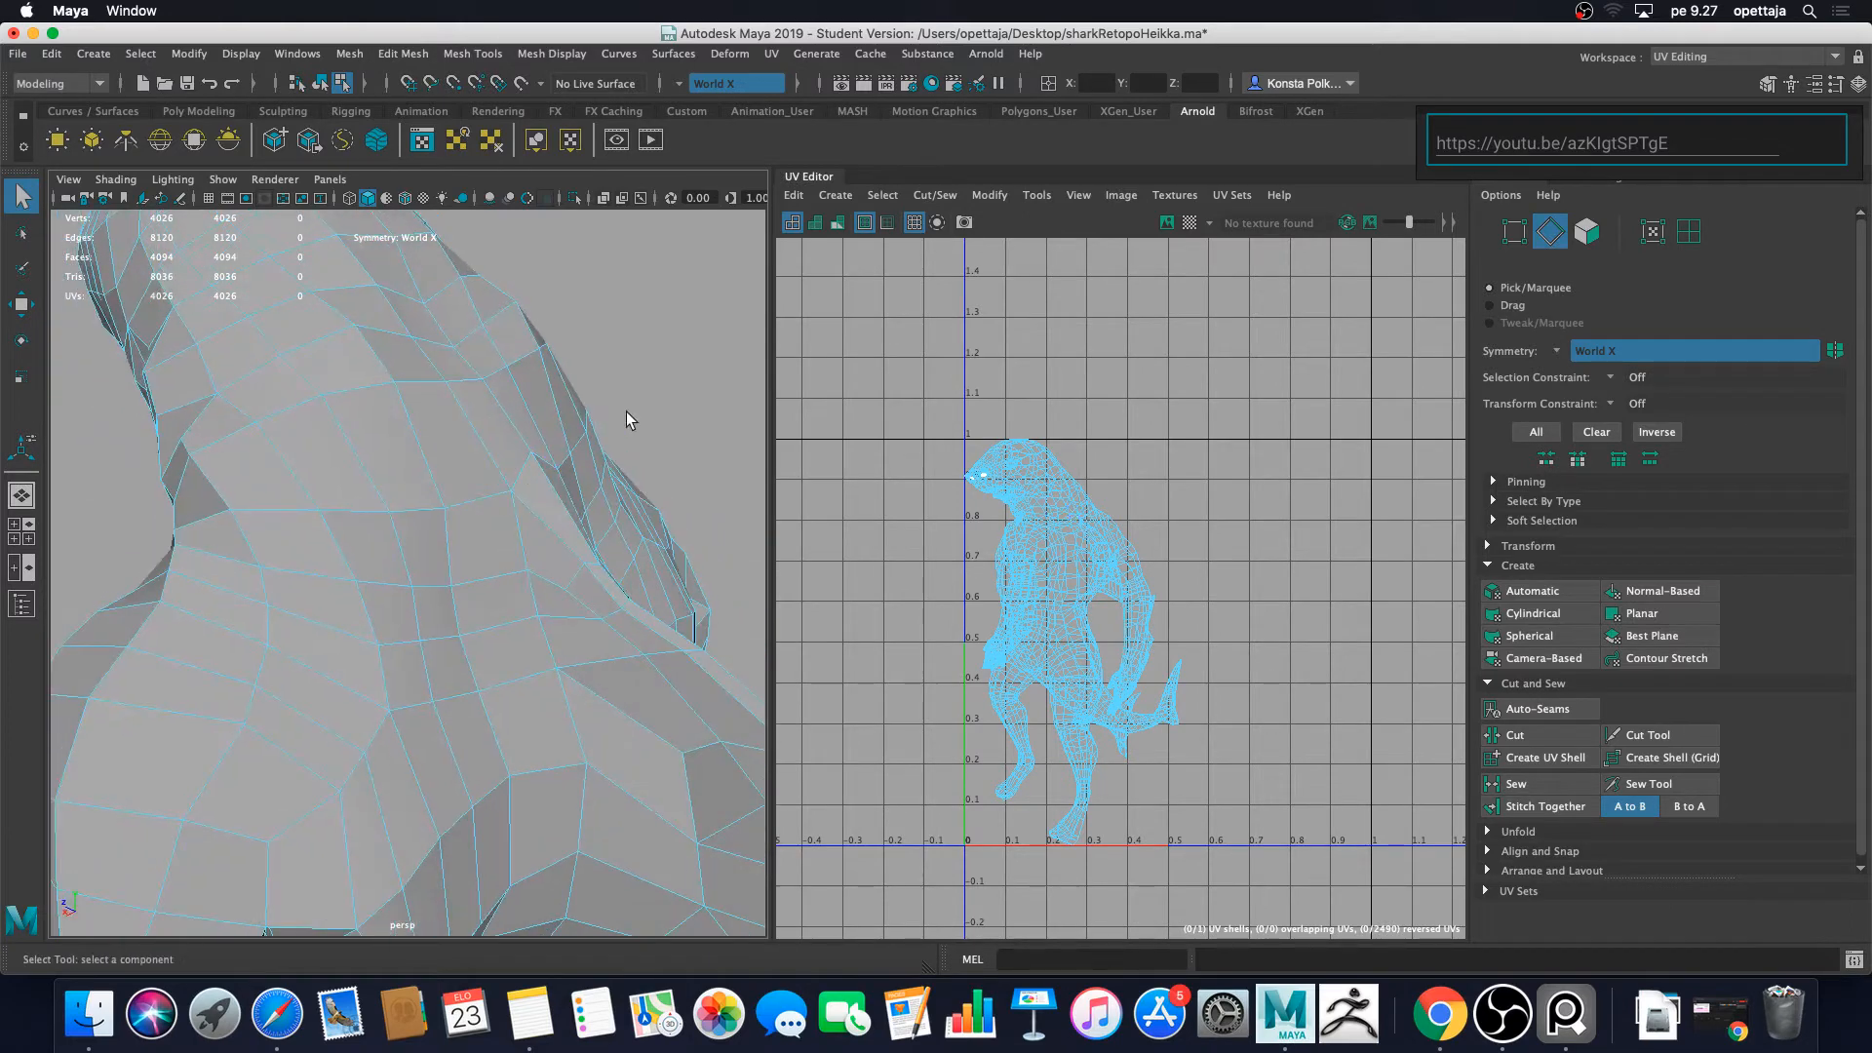
pyautogui.keyDown('alt'); pyautogui.moveTo(627, 410); pyautogui.dragTo(496, 512); pyautogui.keyUp('alt')
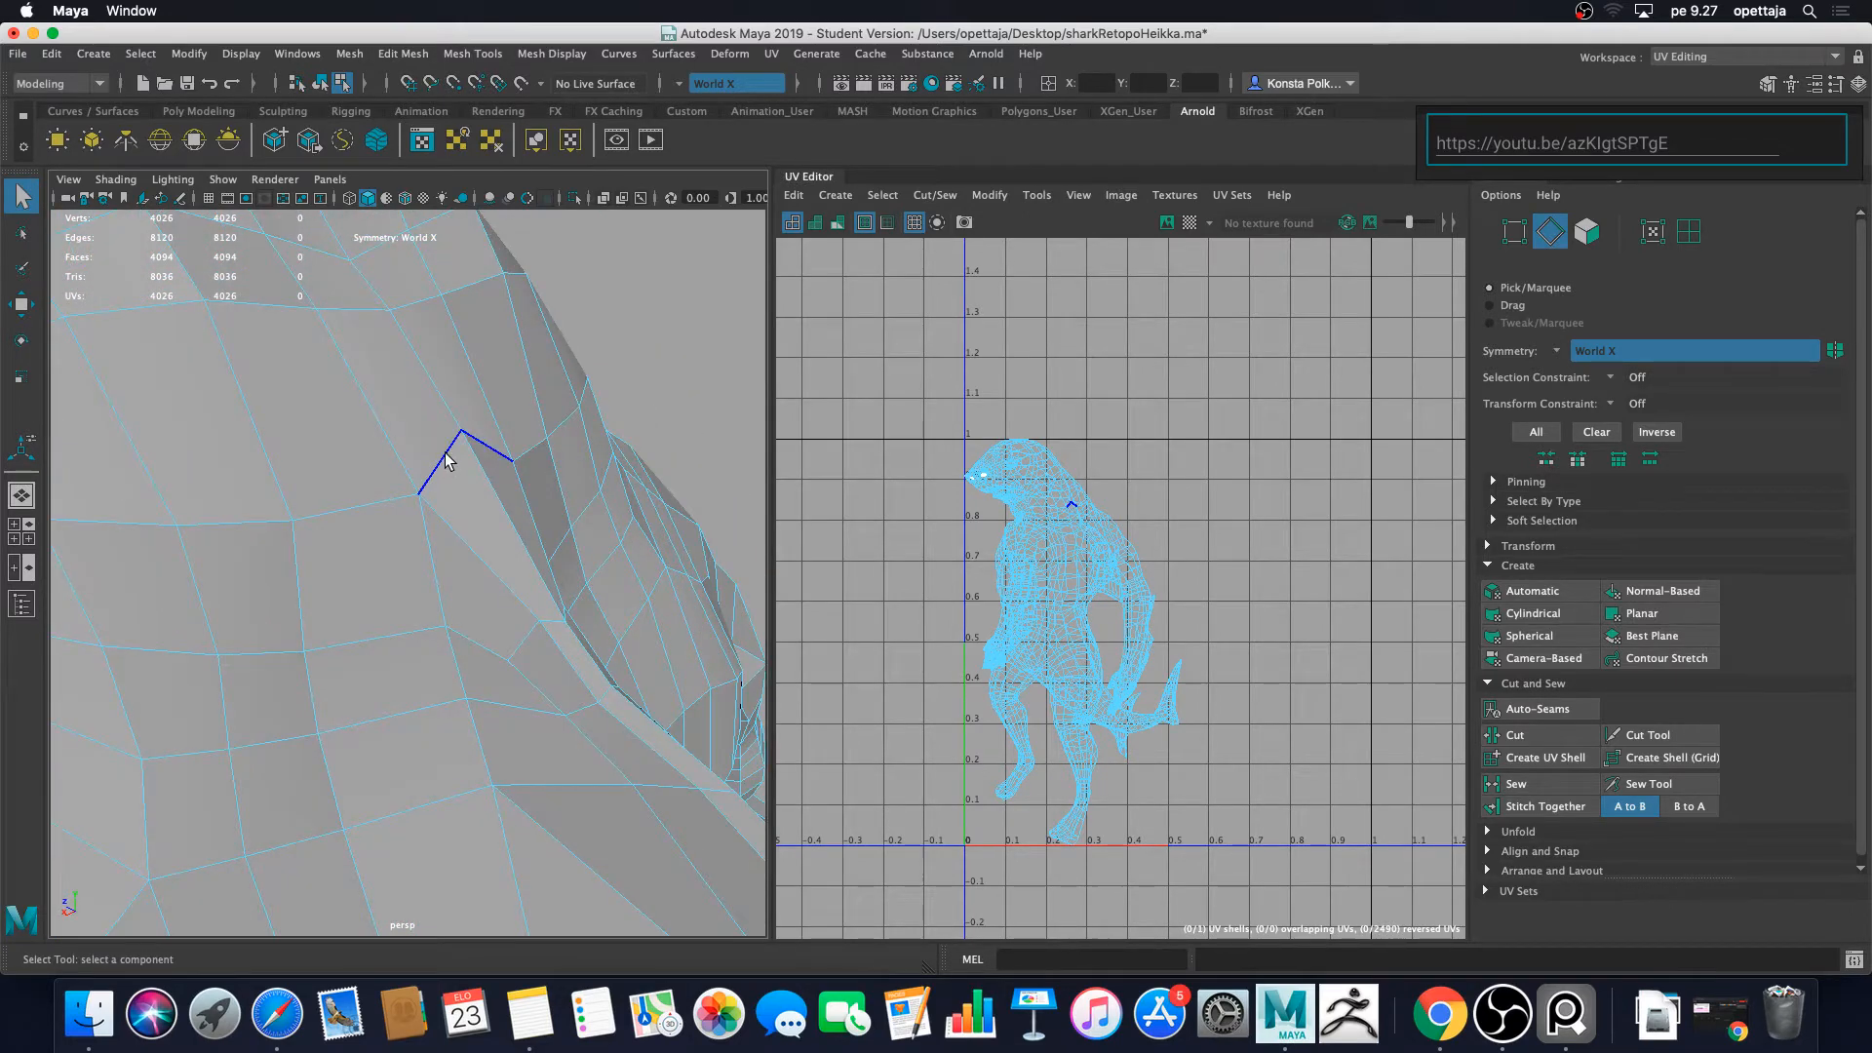
pyautogui.keyDown('shift'); pyautogui.click(448, 453); pyautogui.keyUp('shift')
pyautogui.keyDown('shift'); pyautogui.click(362, 505); pyautogui.keyUp('shift')
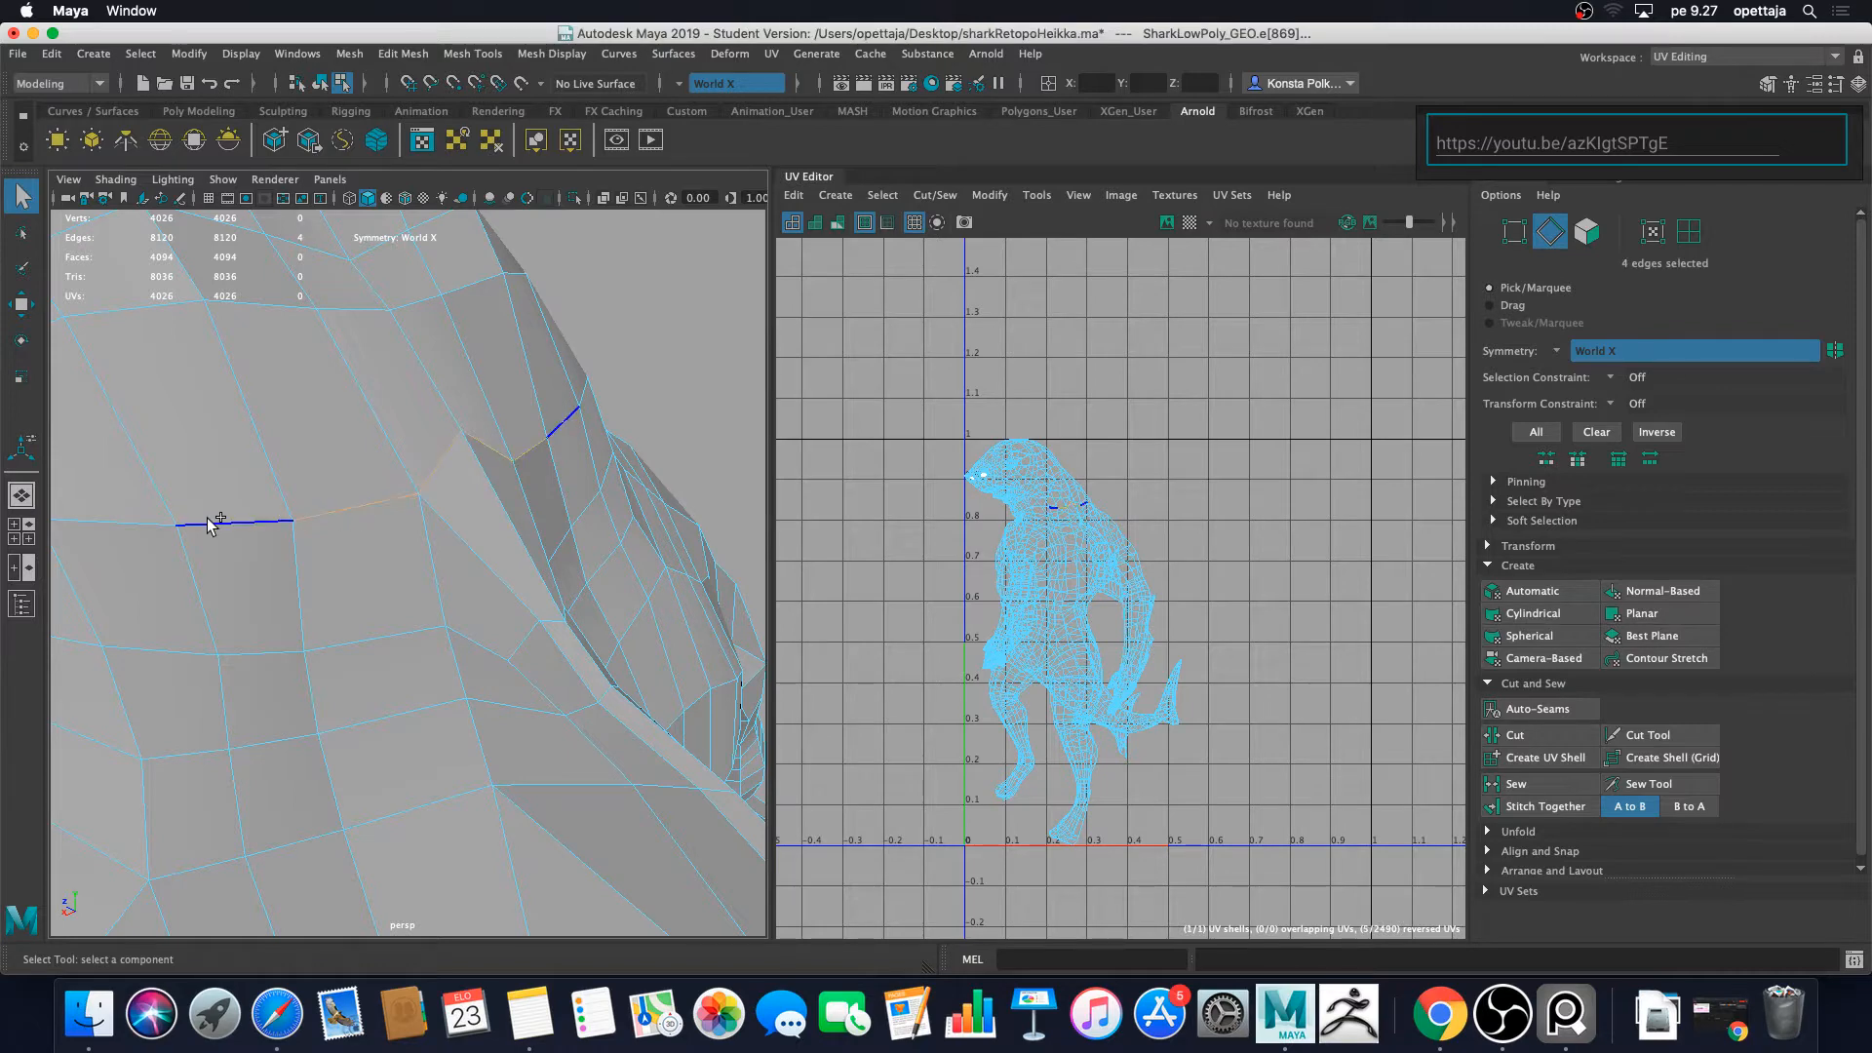
pyautogui.keyDown('shift'); pyautogui.click(209, 519); pyautogui.keyUp('shift')
# Step: Extend the seam selection along the edges around the side of the neck above the shoulder
pyautogui.keyDown('alt'); pyautogui.moveTo(202, 542); pyautogui.dragTo(341, 530); pyautogui.keyUp('alt')
pyautogui.keyDown('shift'); pyautogui.click(518, 494); pyautogui.keyUp('shift')
pyautogui.keyDown('shift'); pyautogui.click(390, 511); pyautogui.keyUp('shift')
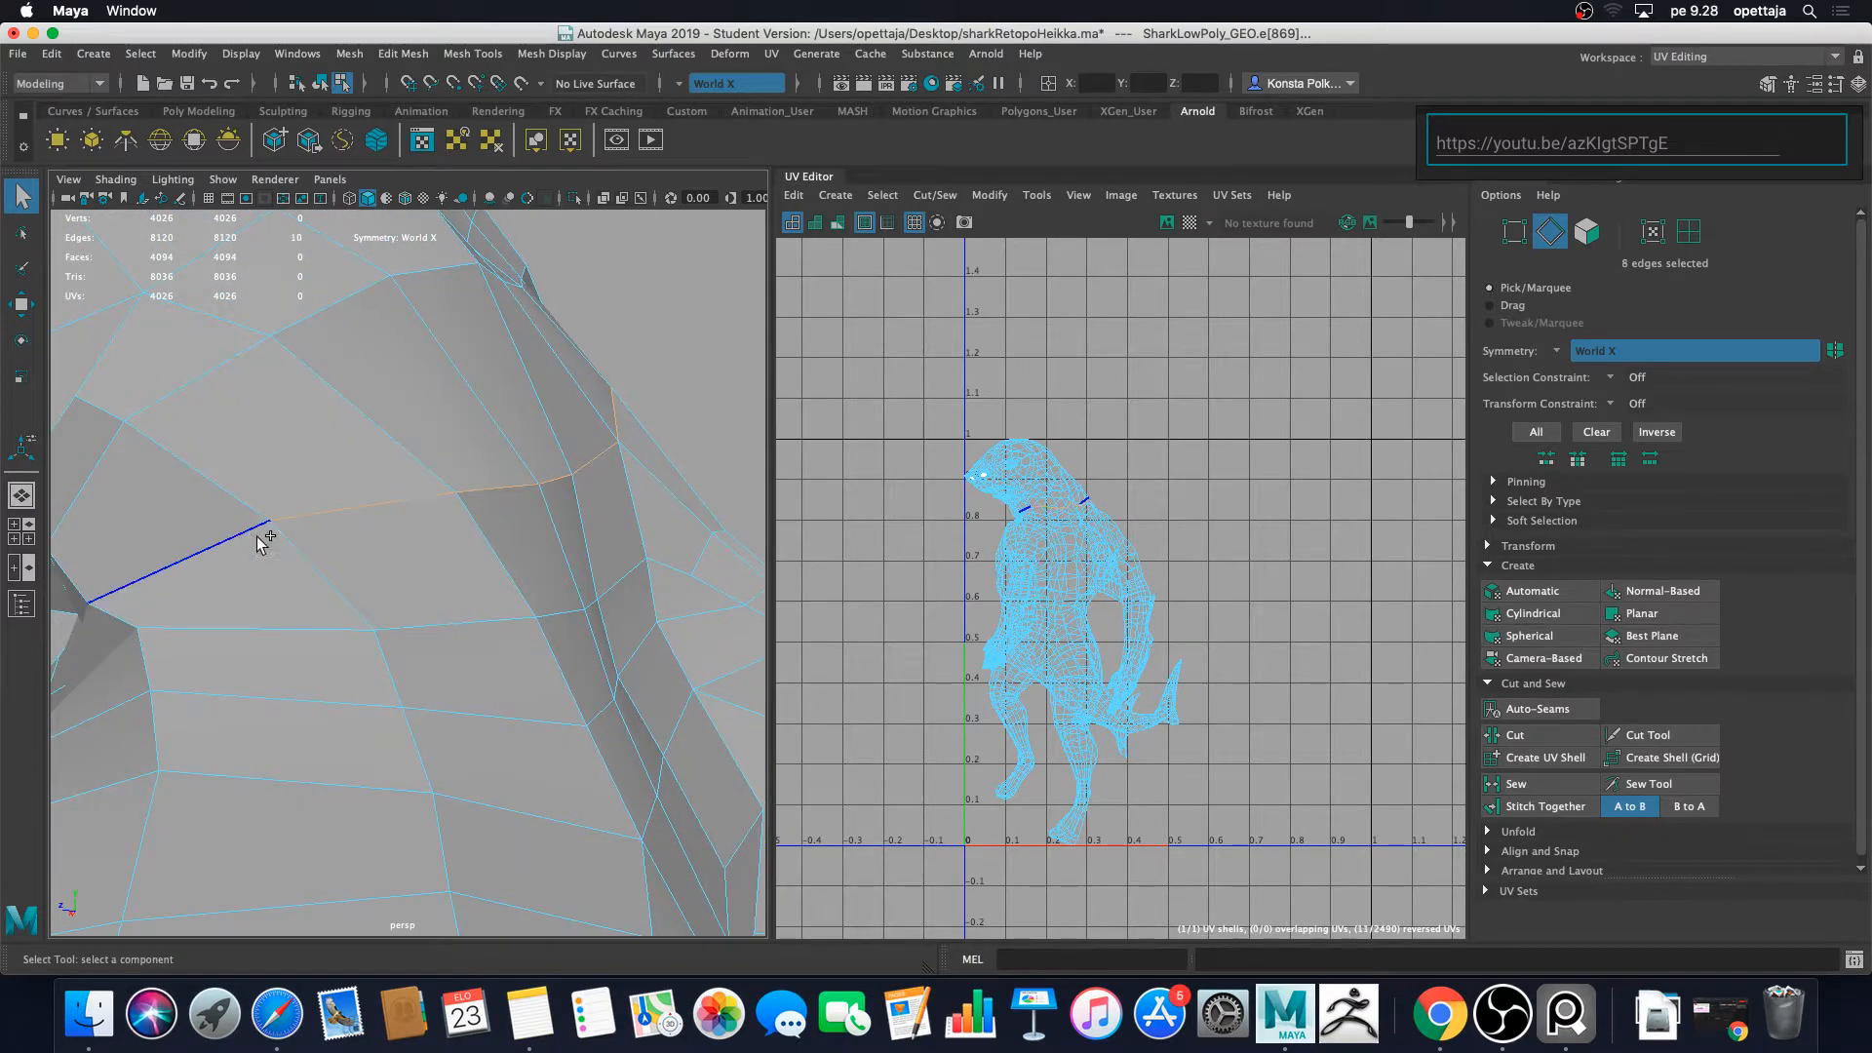
pyautogui.keyDown('shift'); pyautogui.click(234, 550); pyautogui.keyUp('shift')
pyautogui.keyDown('alt'); pyautogui.moveTo(178, 593); pyautogui.dragTo(300, 570); pyautogui.keyUp('alt')
pyautogui.keyDown('shift'); pyautogui.click(659, 477); pyautogui.keyUp('shift')
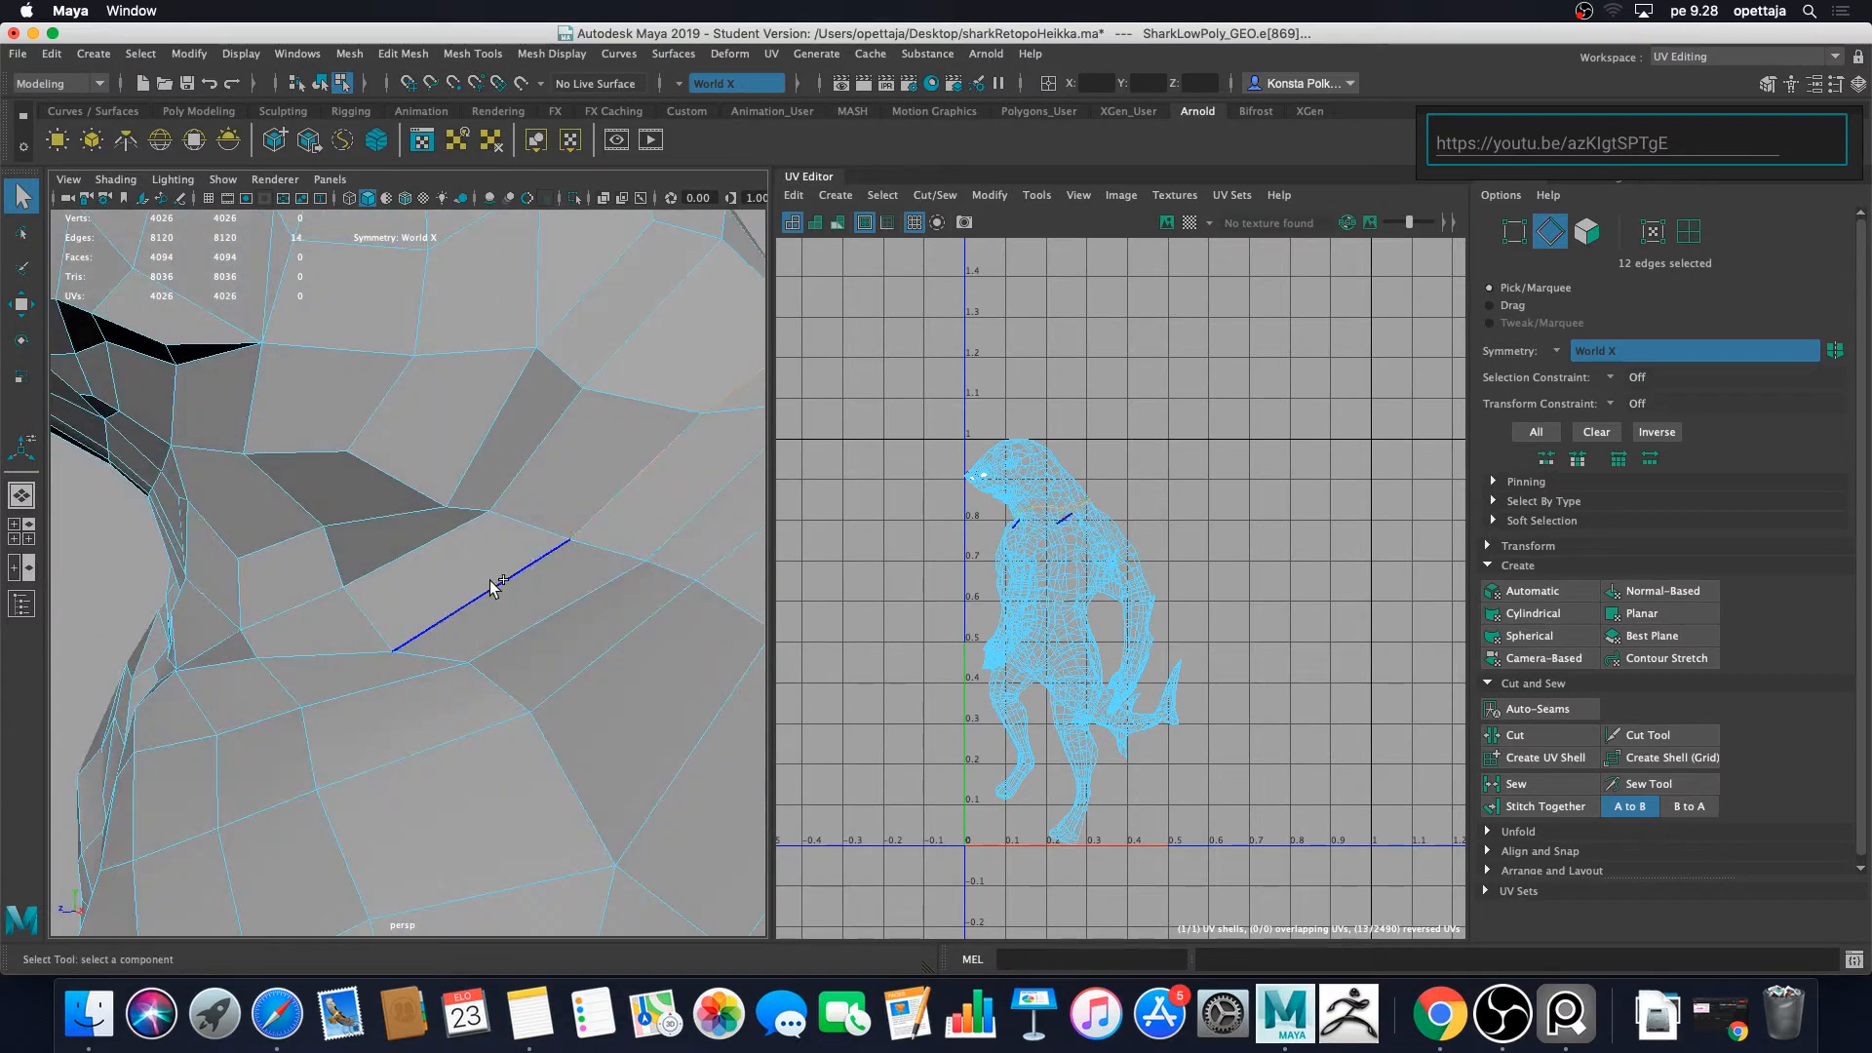
# Step: Add the remaining edges across the front of the neck to close the seam loop below the throat
pyautogui.keyDown('shift'); pyautogui.click(441, 604); pyautogui.keyUp('shift')
pyautogui.keyDown('shift'); pyautogui.click(301, 642); pyautogui.keyUp('shift')
pyautogui.keyDown('alt'); pyautogui.moveTo(300, 641); pyautogui.dragTo(531, 680); pyautogui.keyUp('alt')
pyautogui.keyDown('shift'); pyautogui.click(554, 669); pyautogui.keyUp('shift')
pyautogui.keyDown('shift'); pyautogui.click(474, 682); pyautogui.keyUp('shift')
pyautogui.keyDown('shift'); pyautogui.click(400, 685); pyautogui.keyUp('shift')
# Step: Cut the UVs along the selected neck edge loop and return to object selection
pyautogui.scroll(-3, 530, 680)
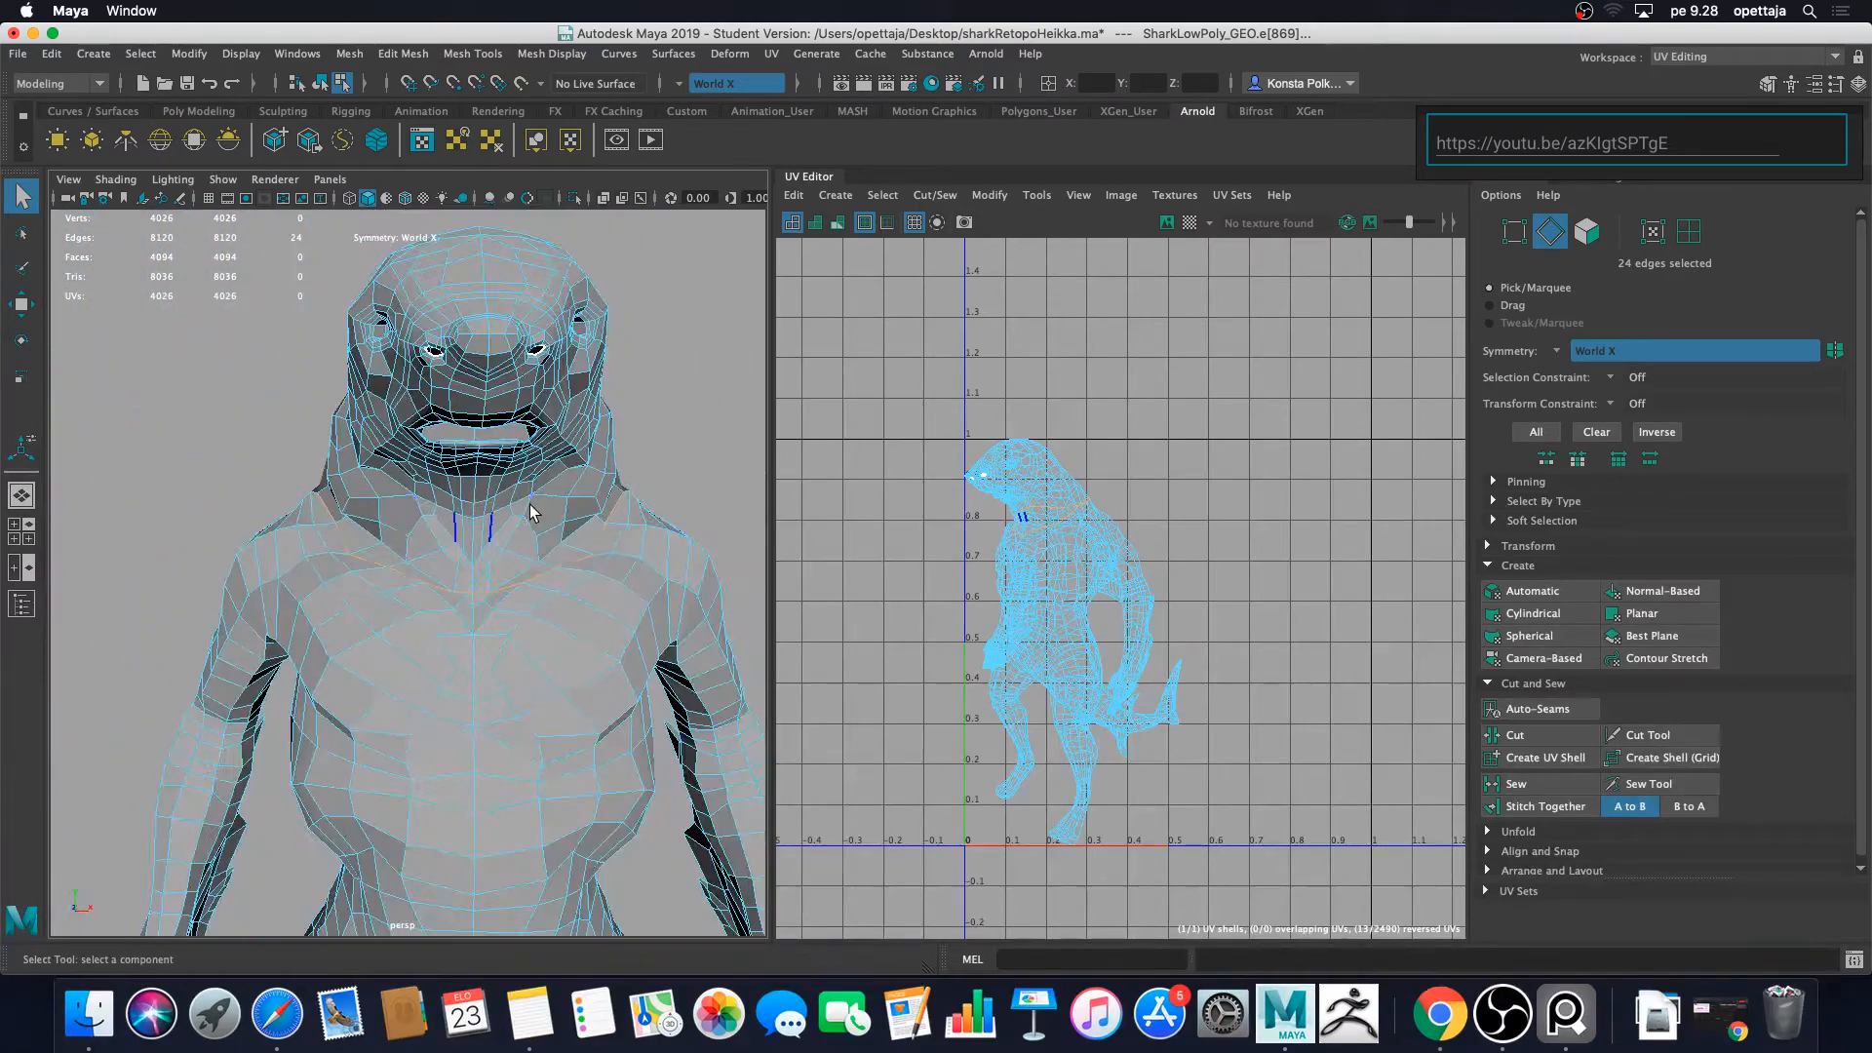
pyautogui.keyDown('alt'); pyautogui.moveTo(562, 514); pyautogui.dragTo(472, 529); pyautogui.keyUp('alt')
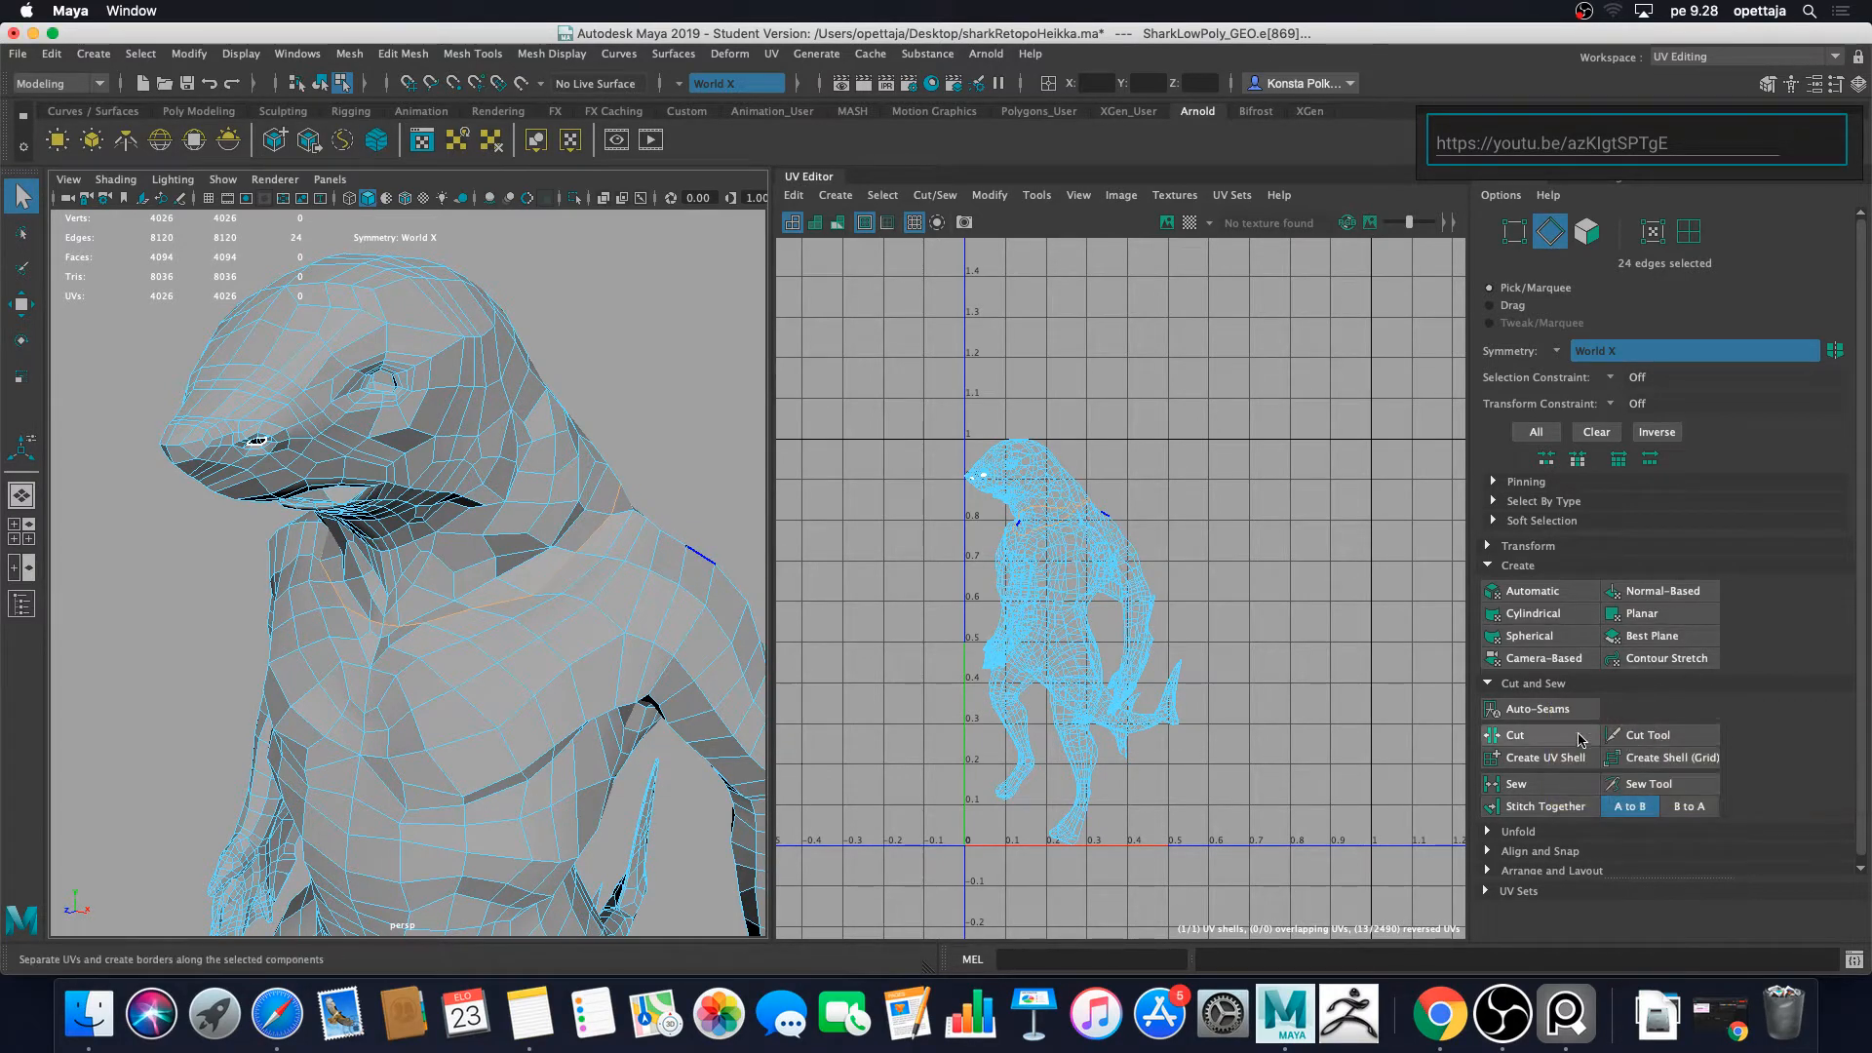
pyautogui.moveTo(585, 663)
pyautogui.keyDown('alt'); pyautogui.mouseDown()
pyautogui.moveTo(530, 635)
pyautogui.moveTo(626, 639)
pyautogui.moveTo(504, 626)
pyautogui.moveTo(535, 660)
pyautogui.moveTo(360, 660)
pyautogui.moveTo(585, 651)
pyautogui.mouseUp(); pyautogui.keyUp('alt')
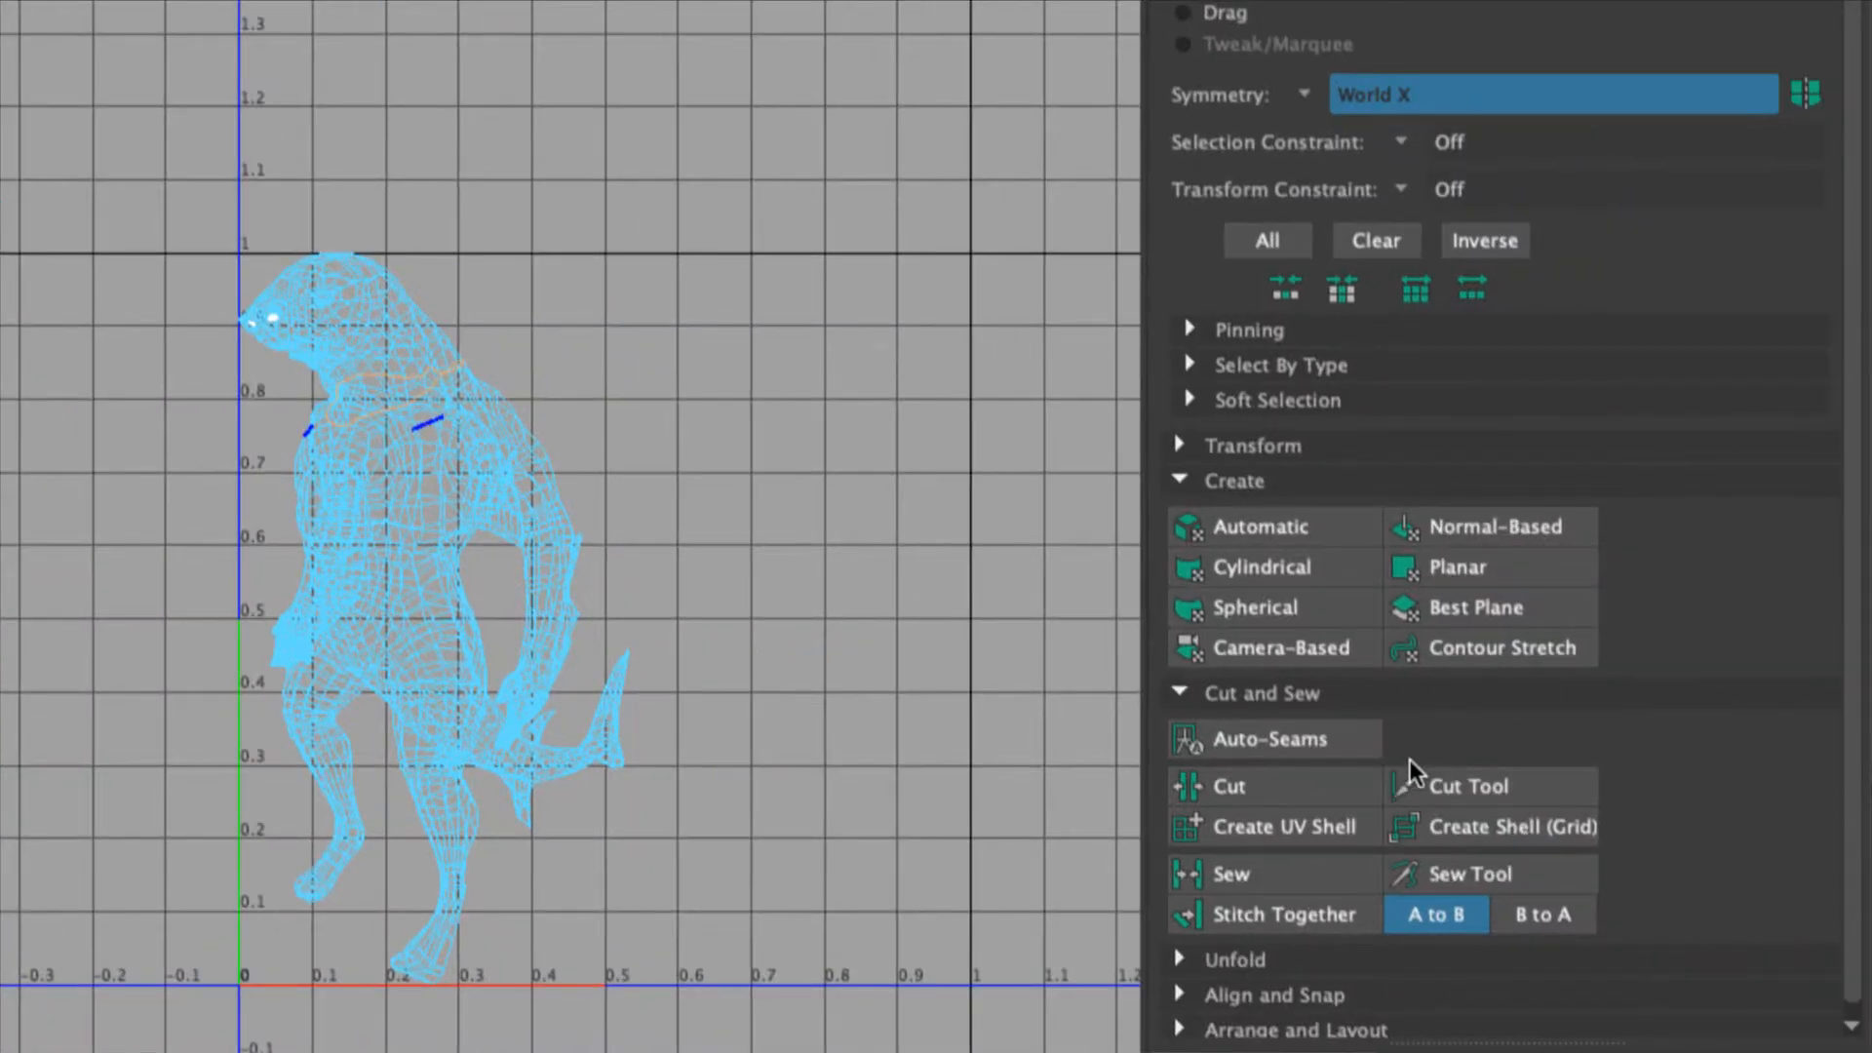
pyautogui.click(1299, 790)
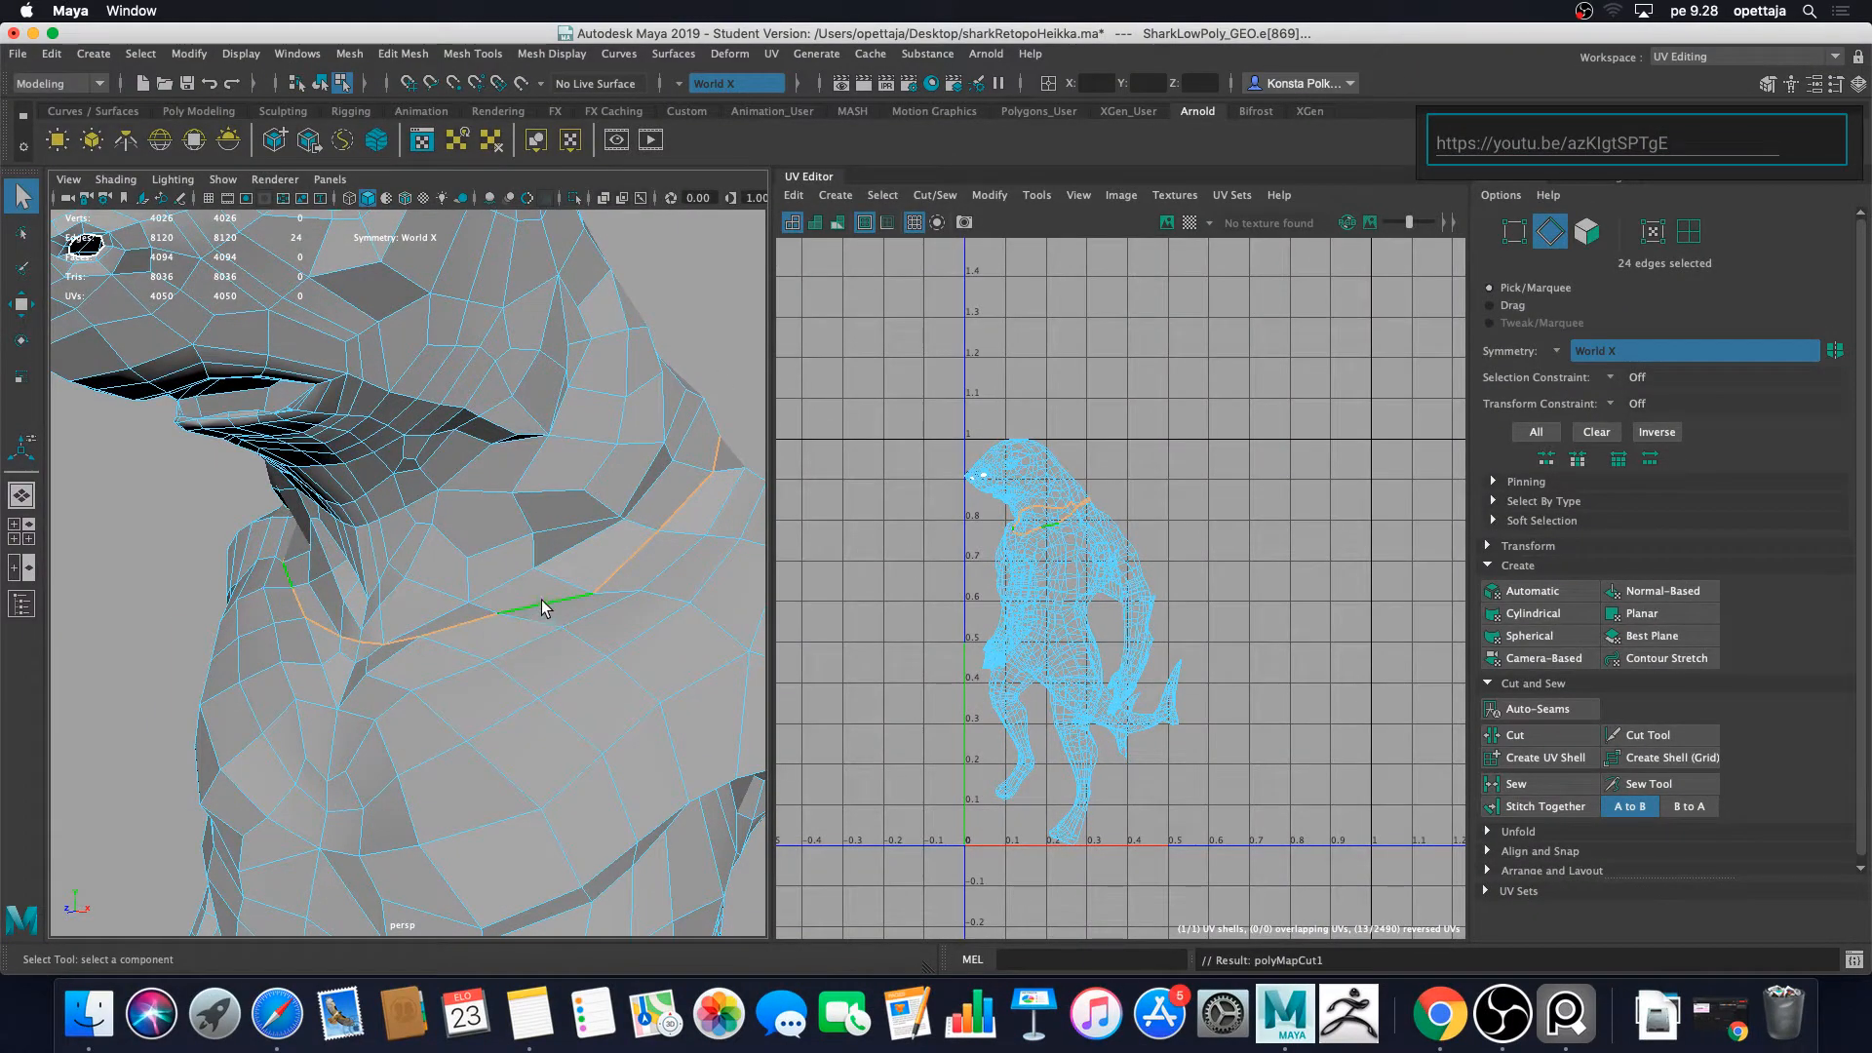
pyautogui.moveTo(541, 600); pyautogui.dragTo(624, 462, button='right')
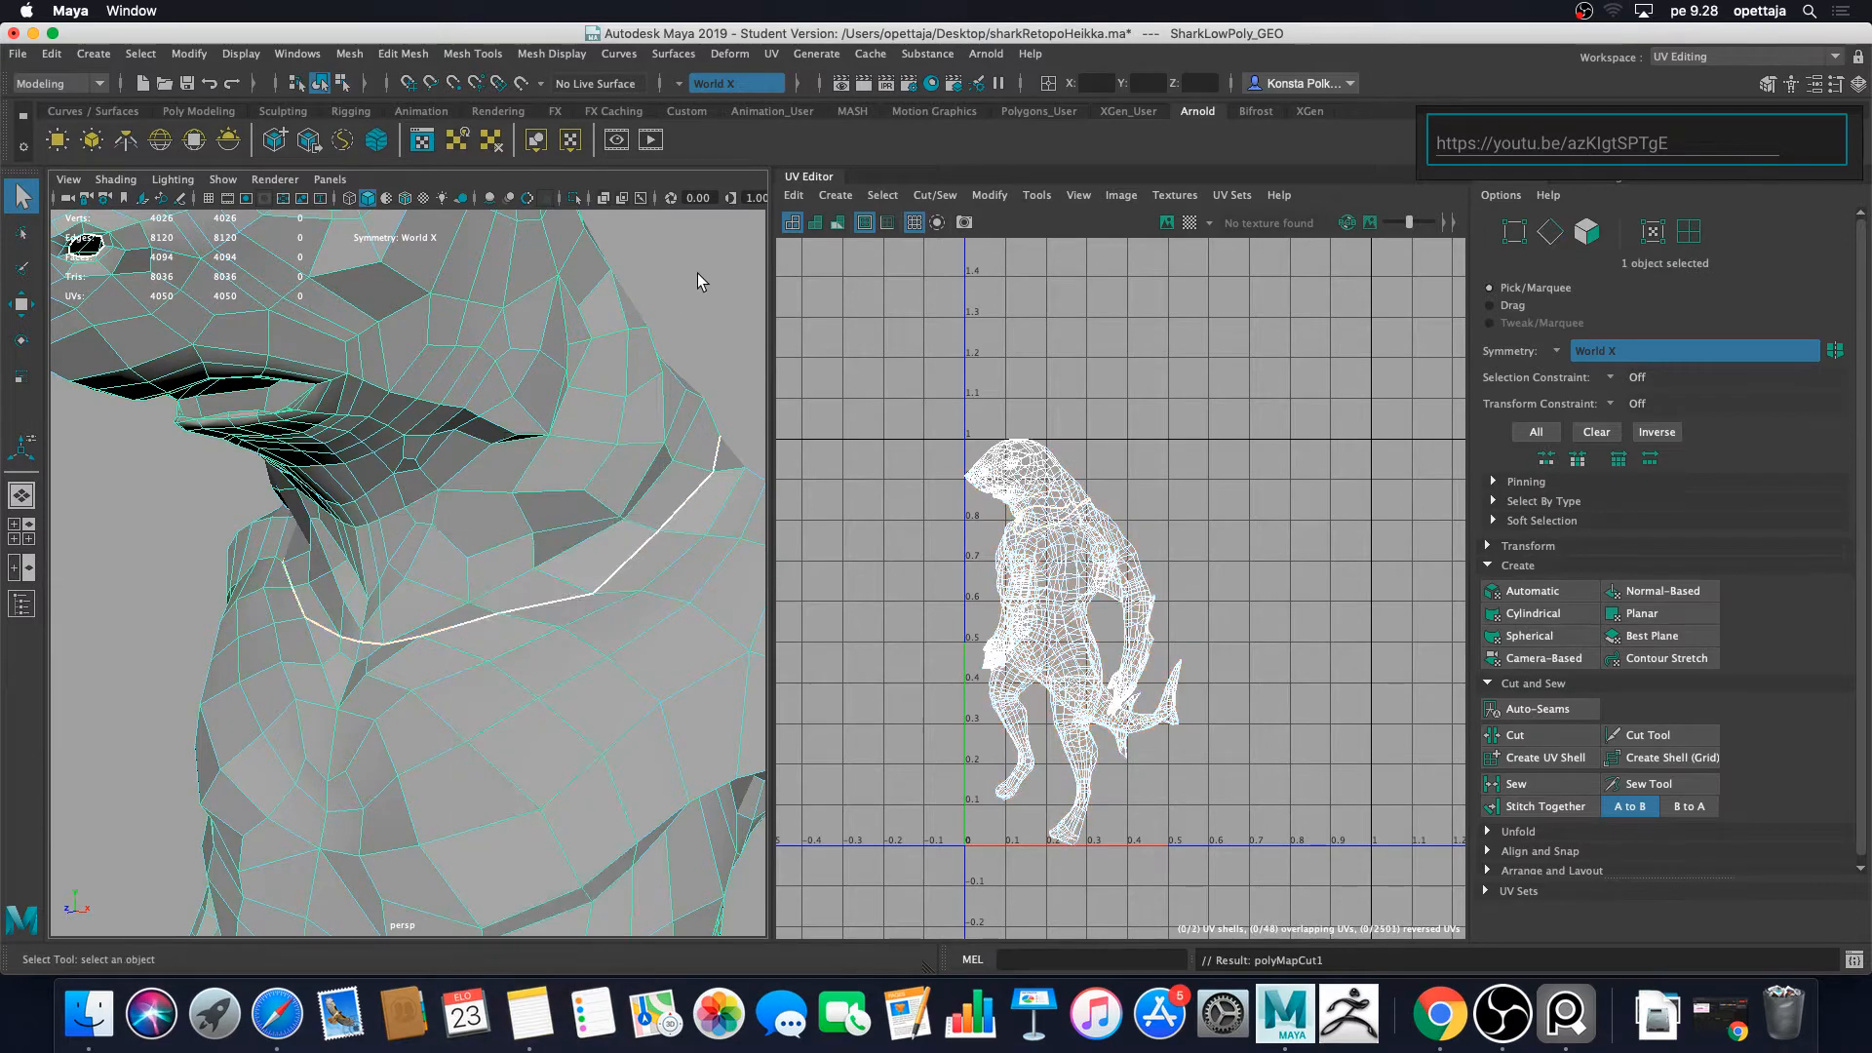
pyautogui.click(535, 560)
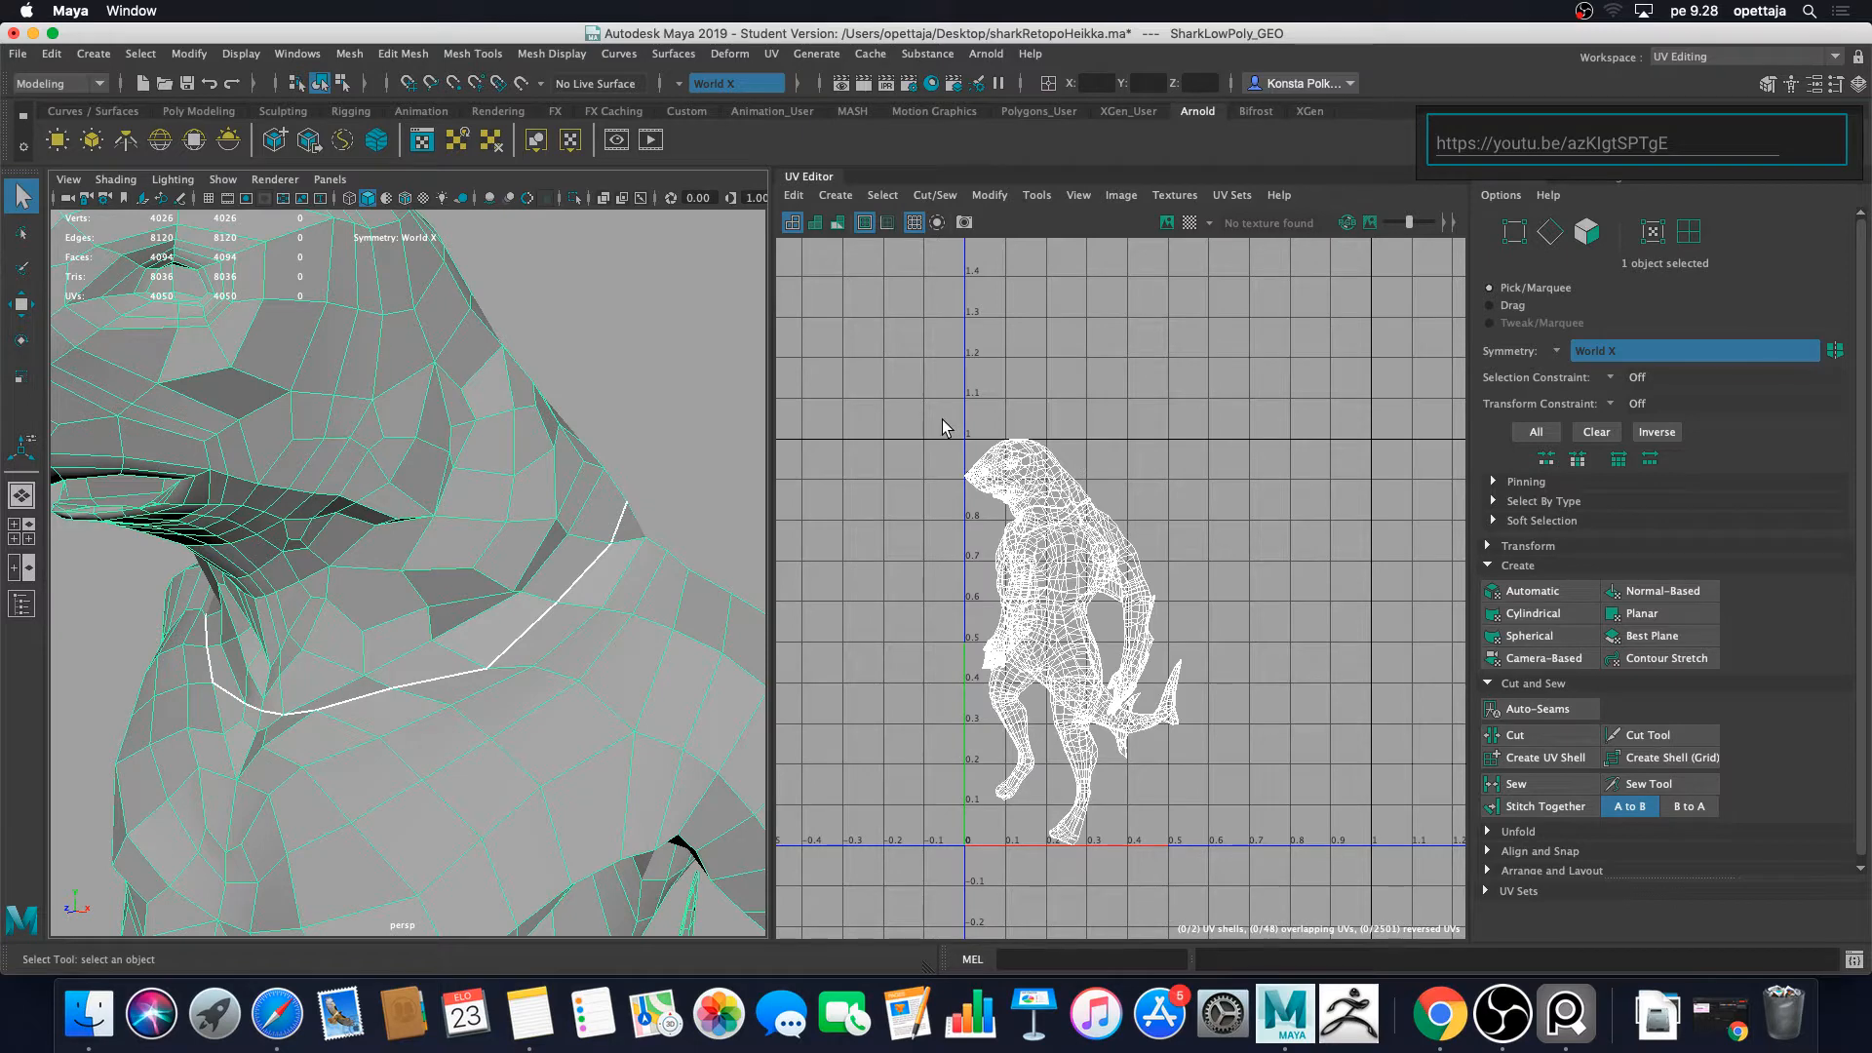
# Step: Select the head's entire UV shell and move it about 0.5 units in positive U, clear of the body shell
pyautogui.rightClick(1045, 482)
pyautogui.rightClick(1044, 480)
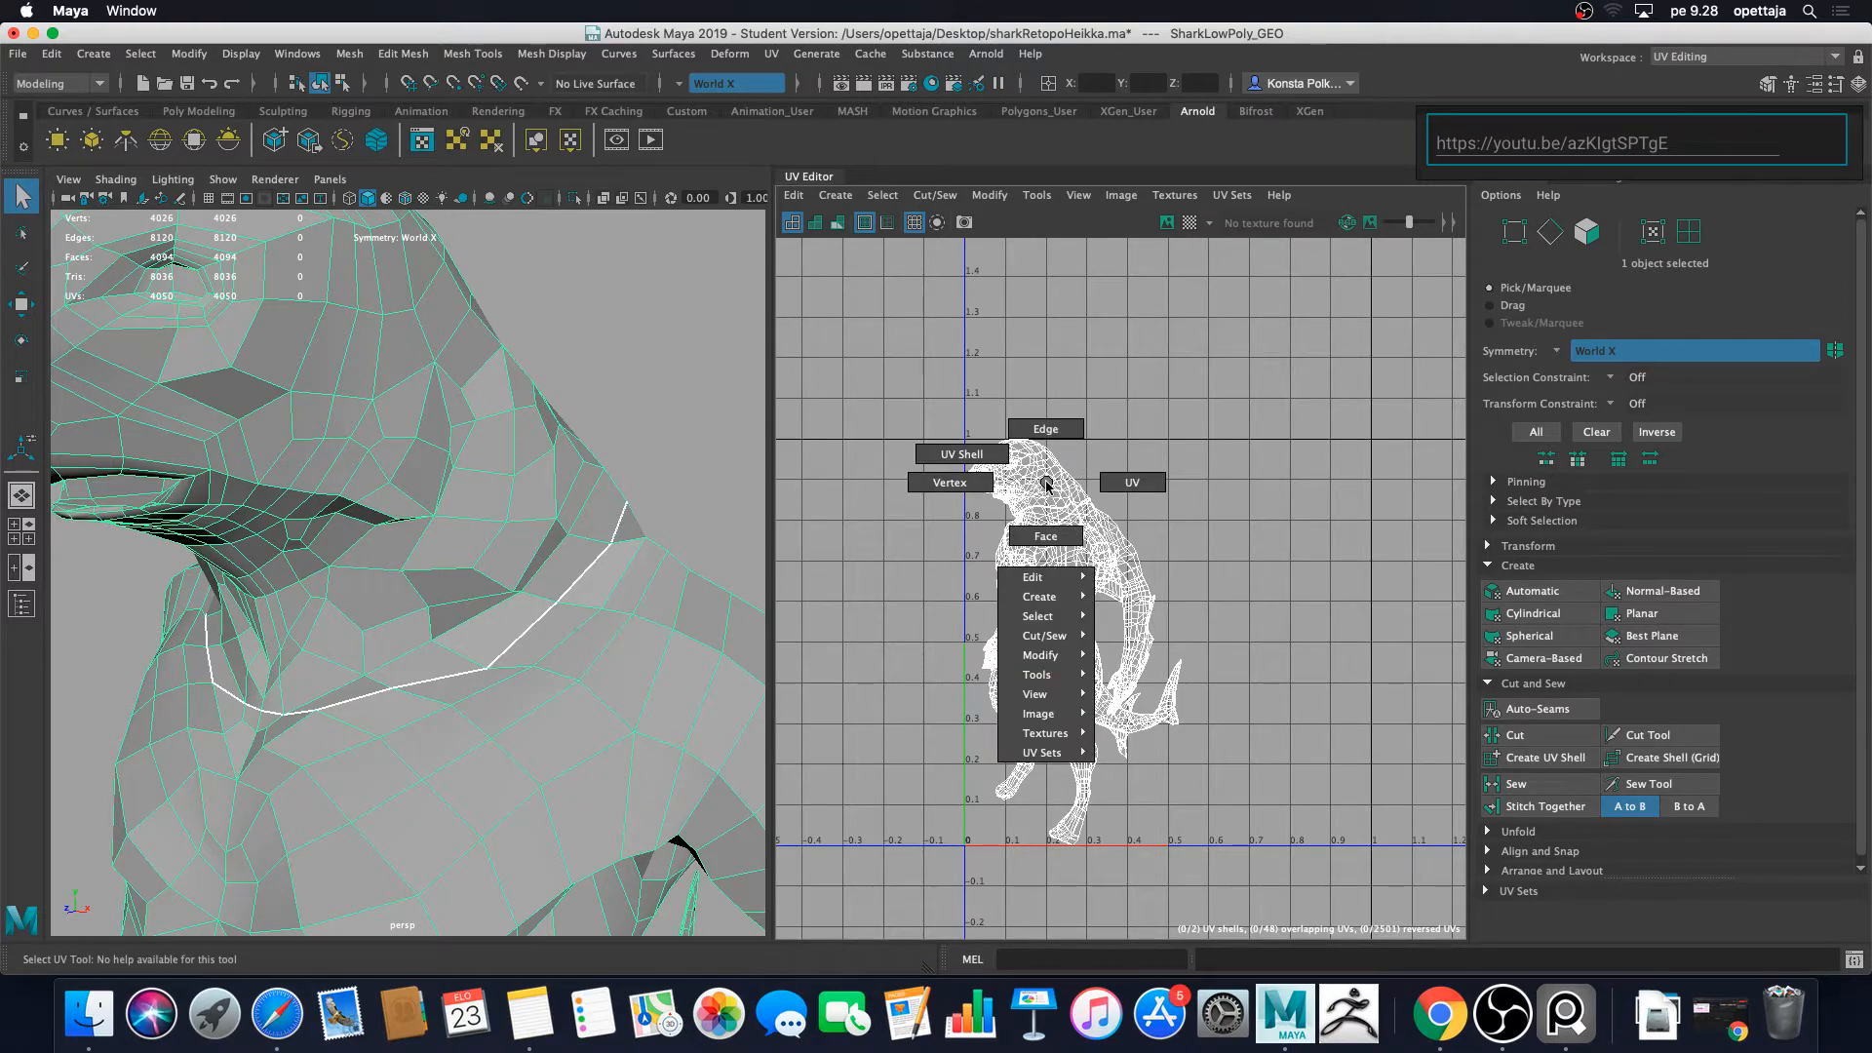
pyautogui.moveTo(1045, 479); pyautogui.dragTo(1153, 485, button='right')
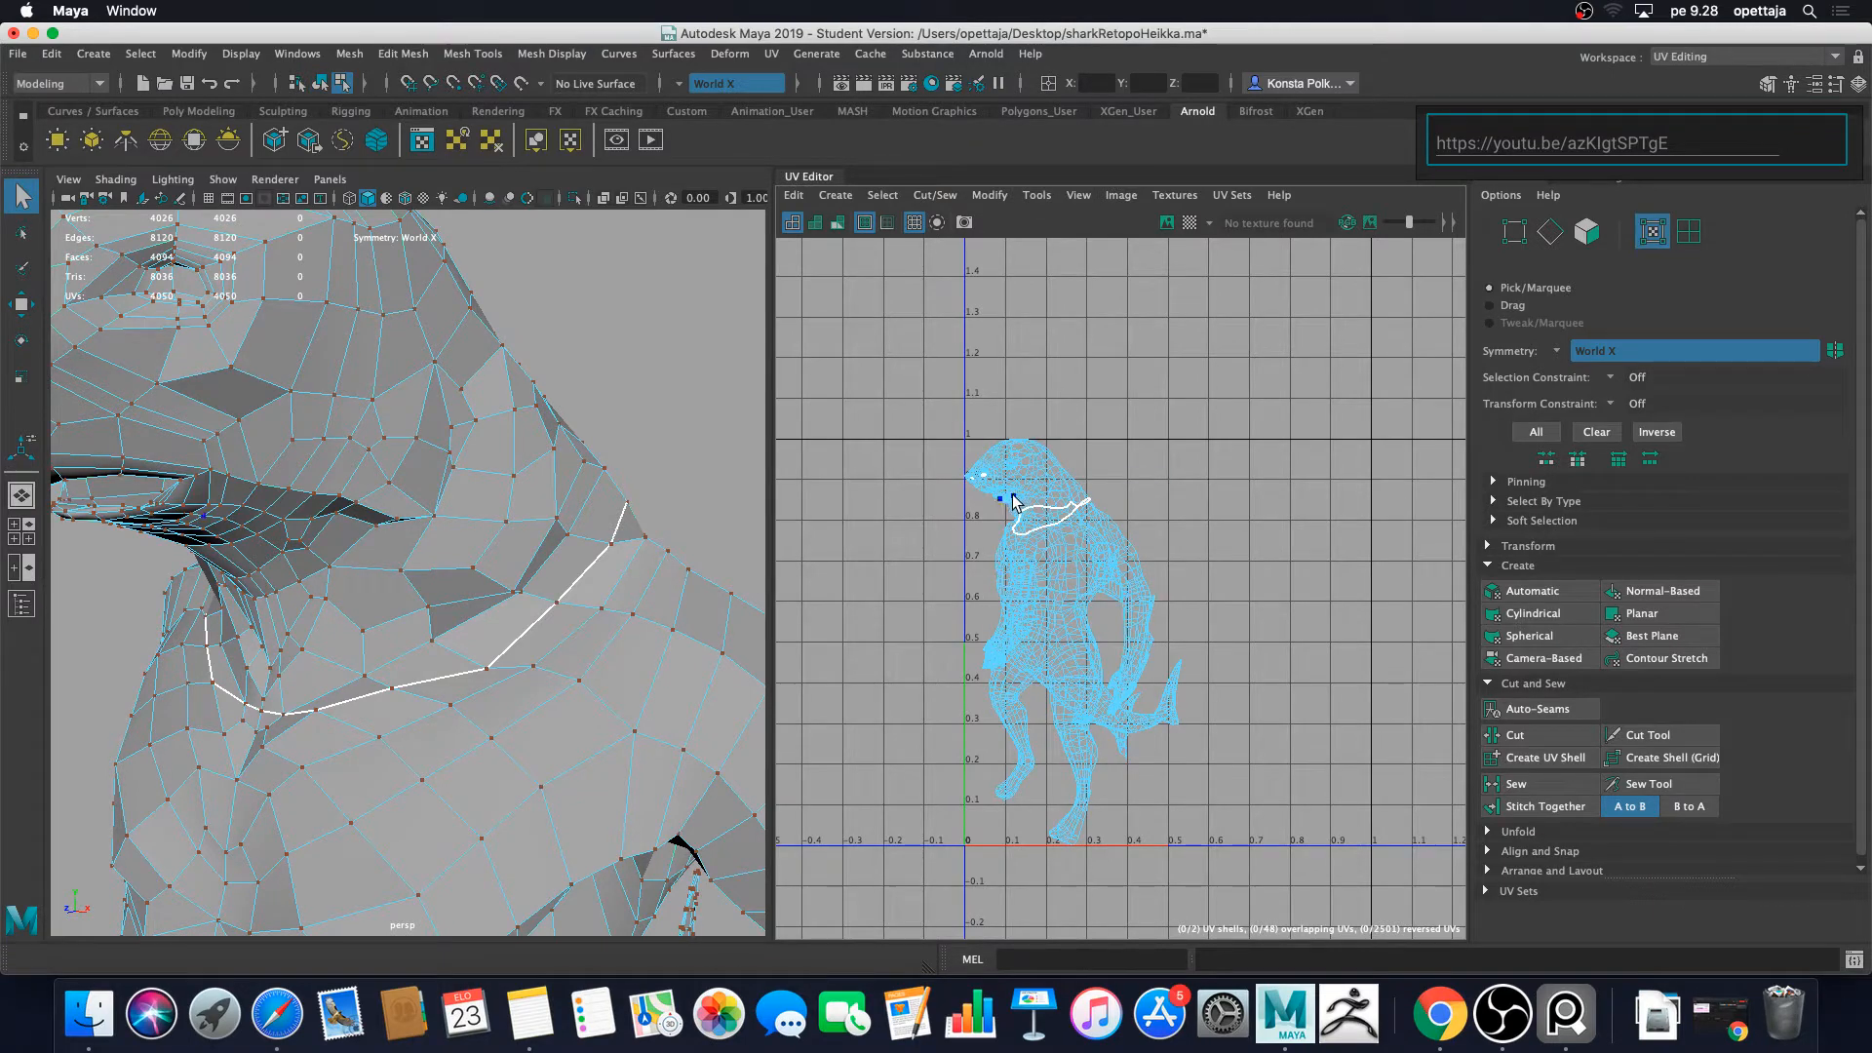
pyautogui.click(1030, 484)
pyautogui.doubleClick(1030, 490)
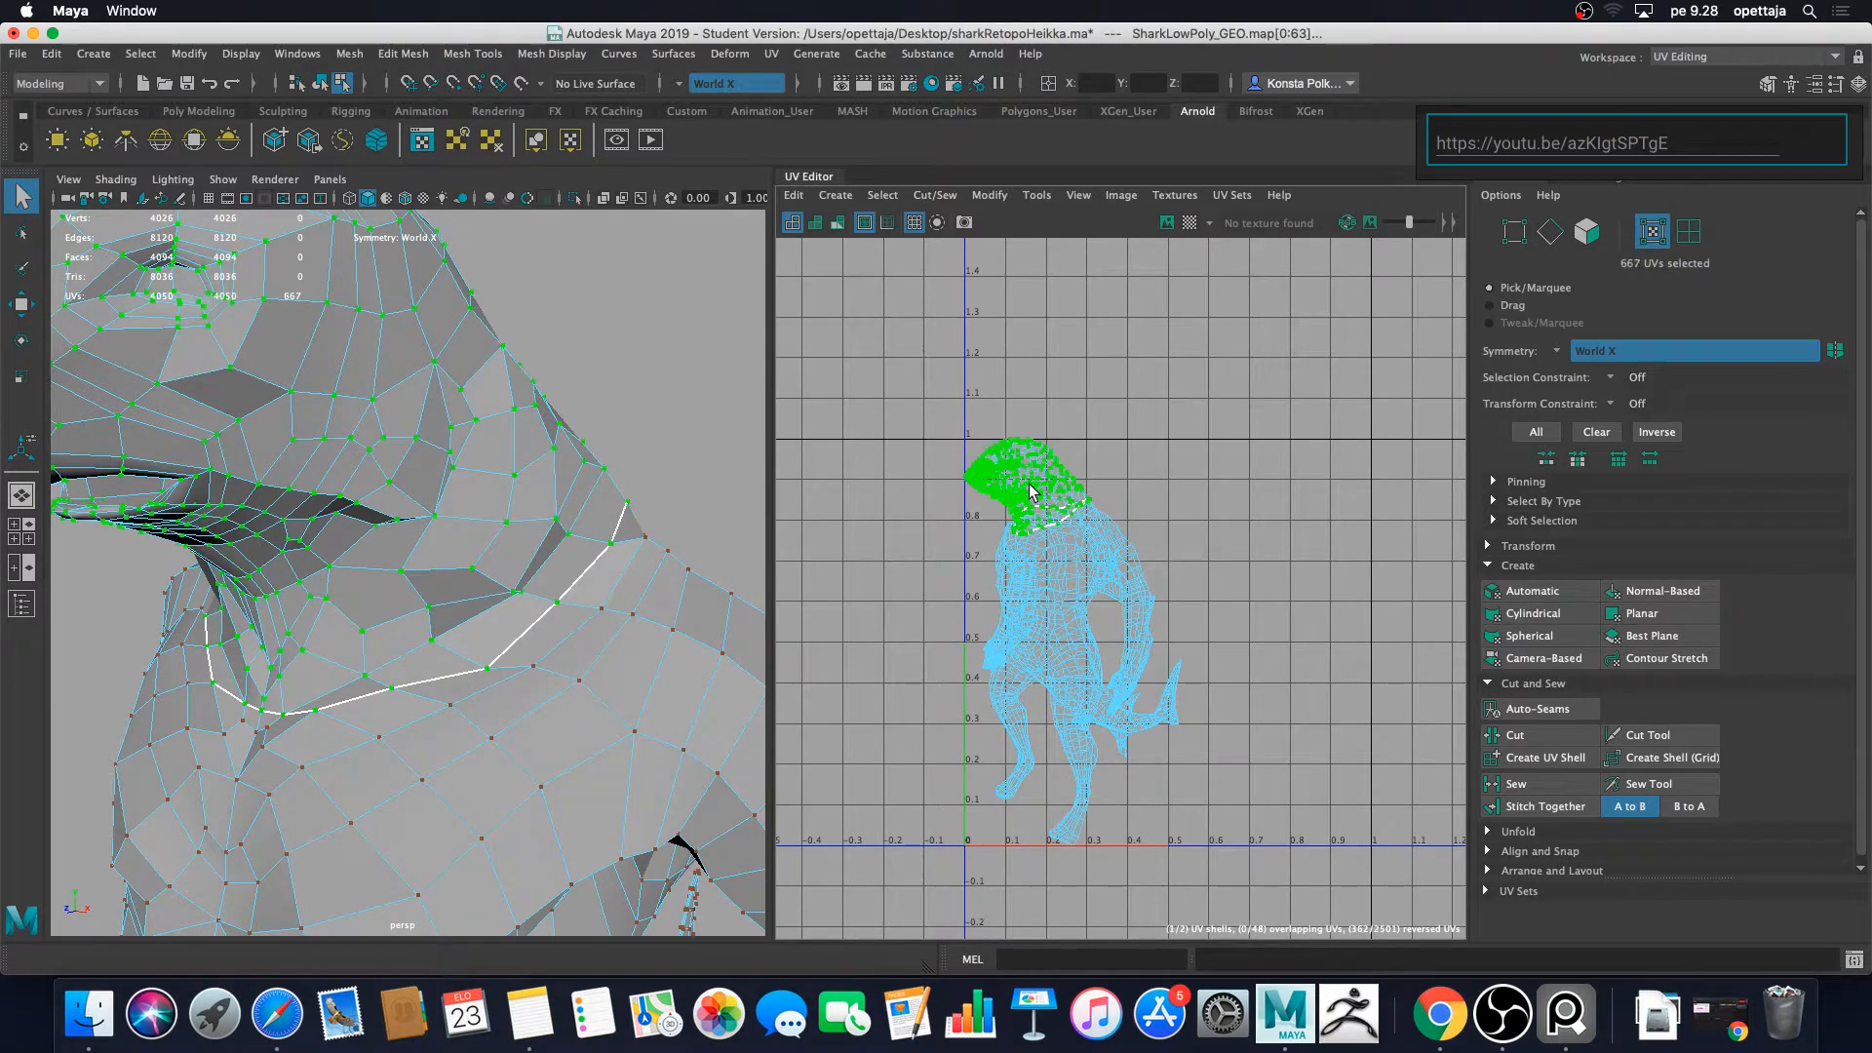
pyautogui.press('w')
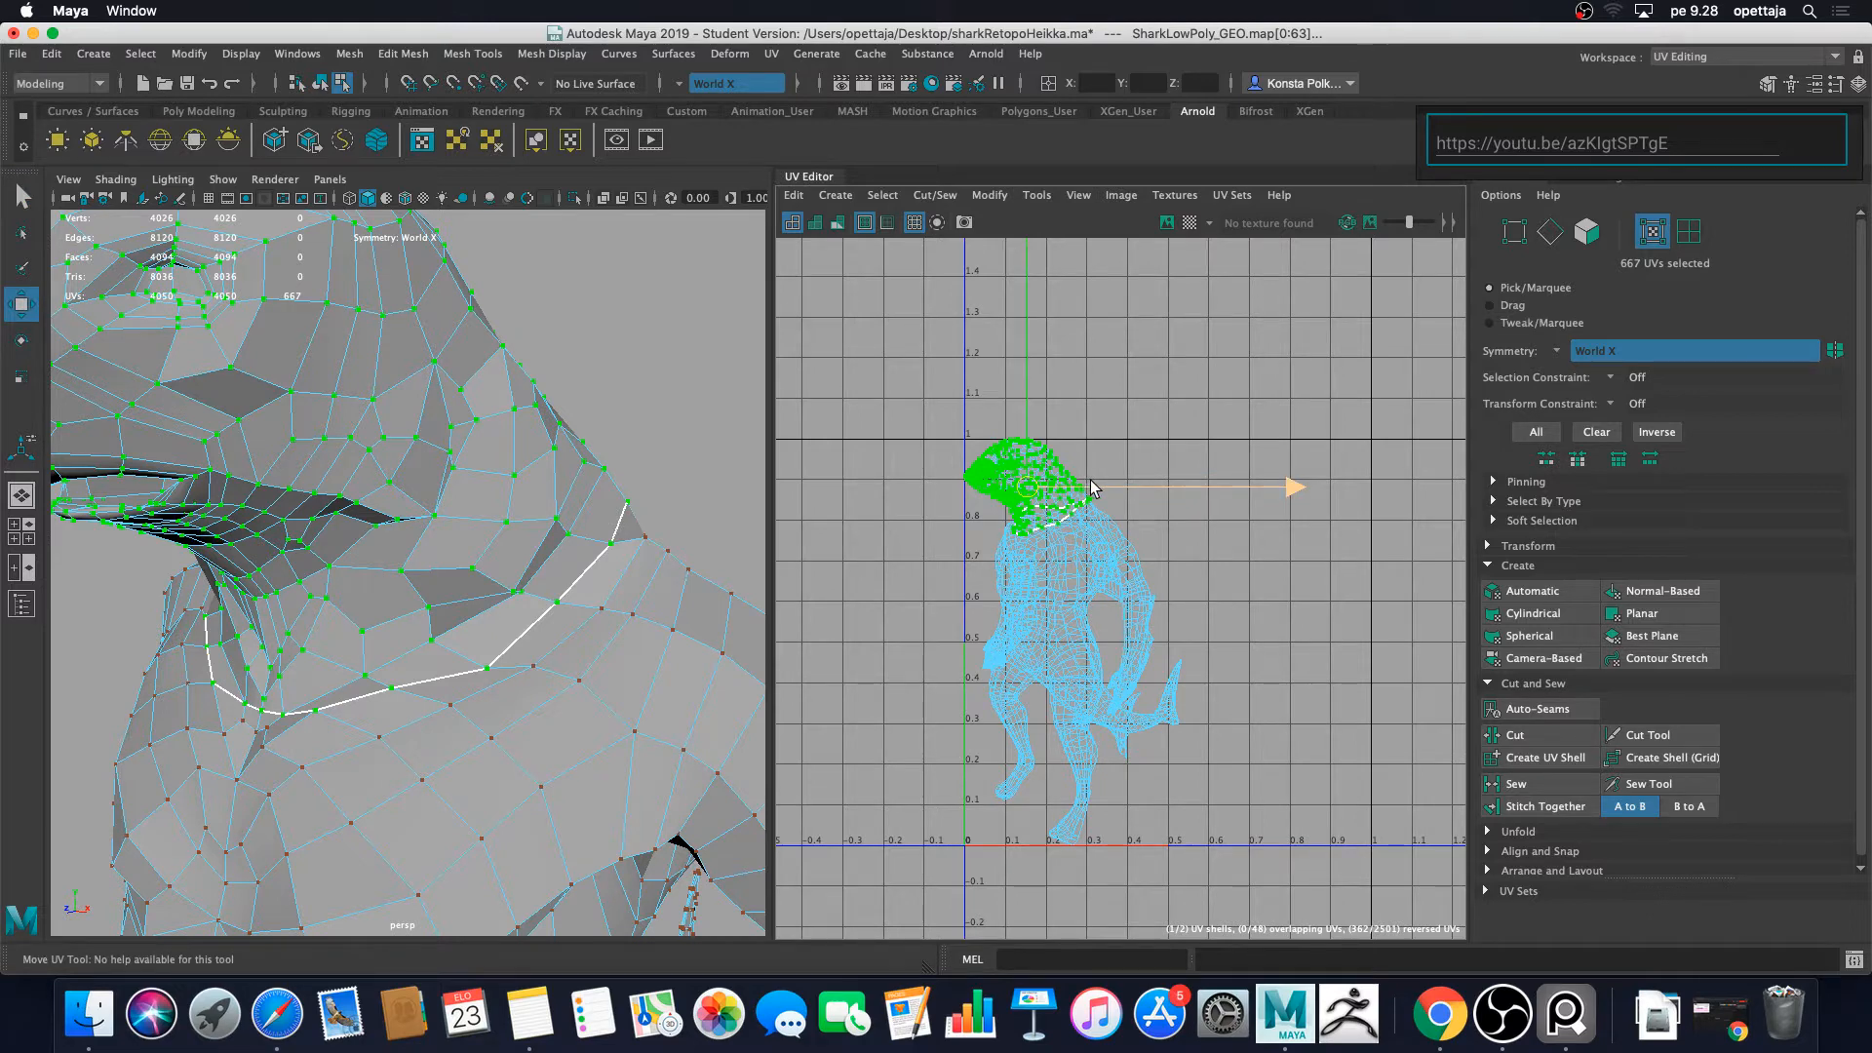
pyautogui.moveTo(1107, 485); pyautogui.dragTo(1324, 494)
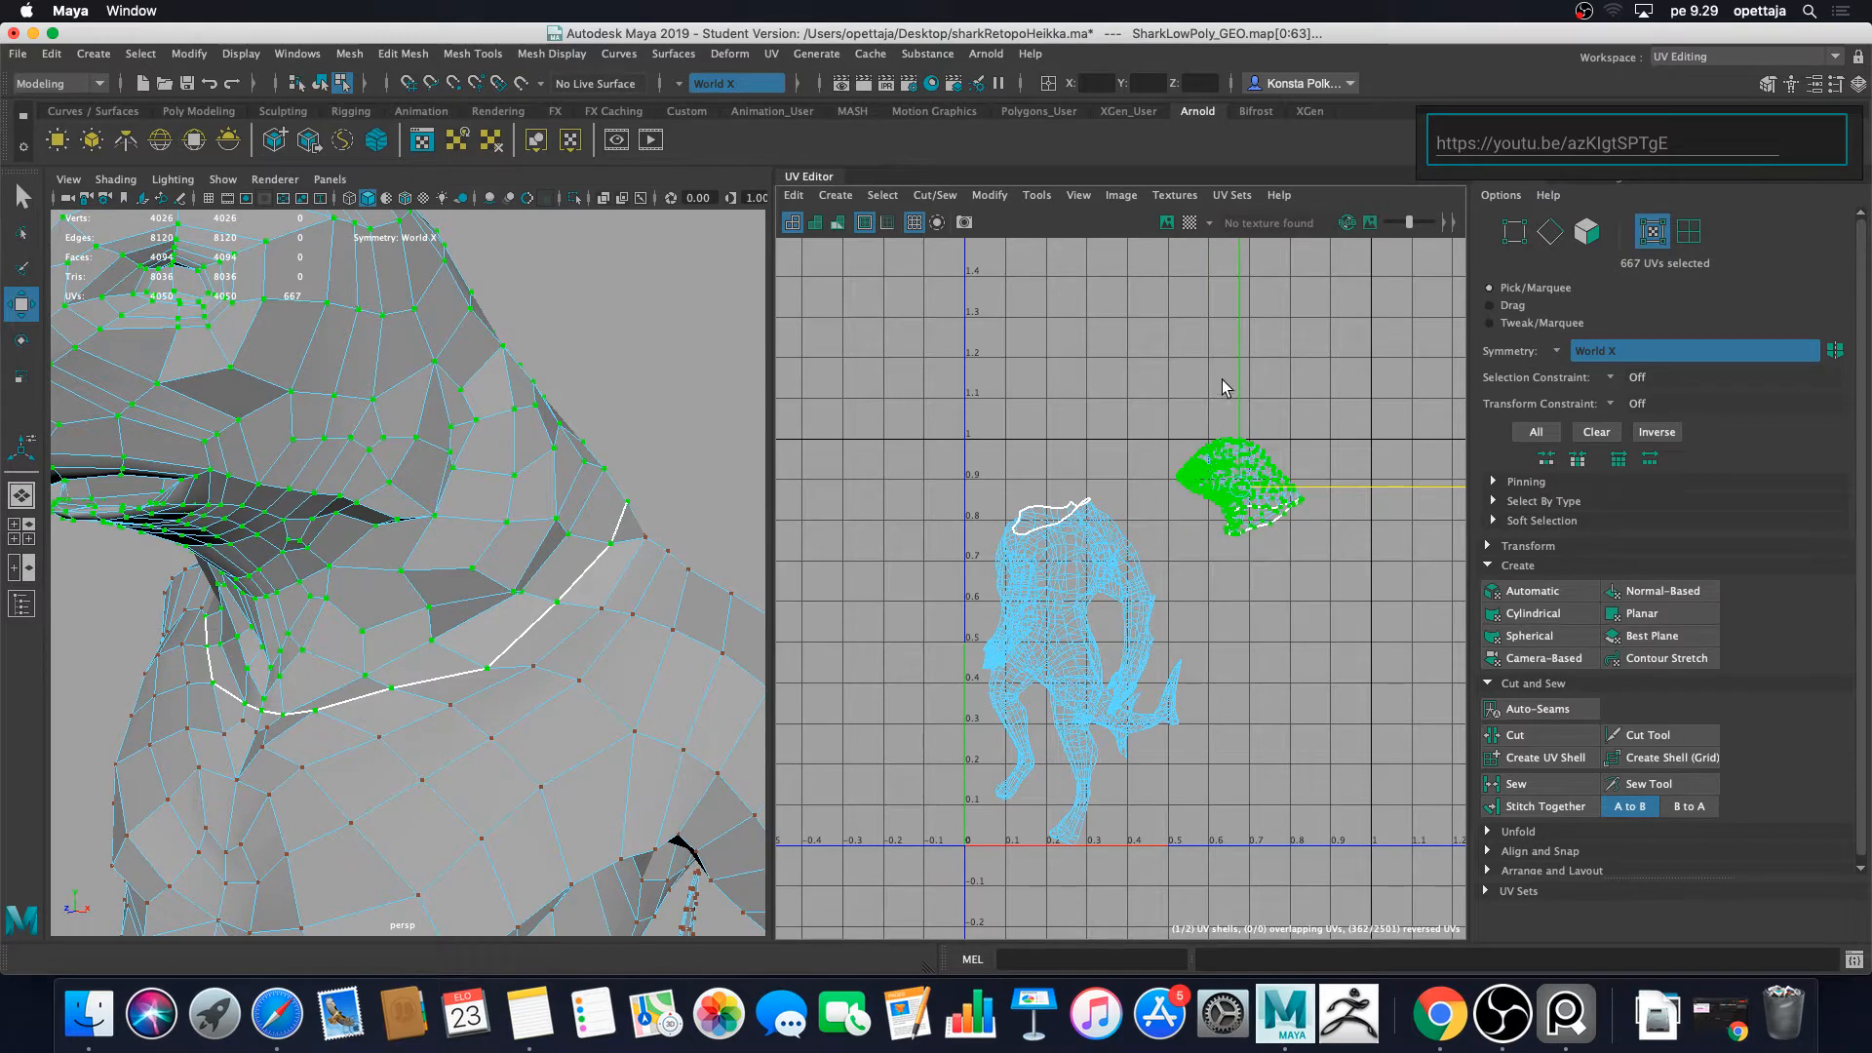
# Step: Select the body's entire UV shell and move it about 0.7 units in negative U, outside the 0–1 tile
pyautogui.scroll(-2, 1079, 690)
pyautogui.click(1041, 616)
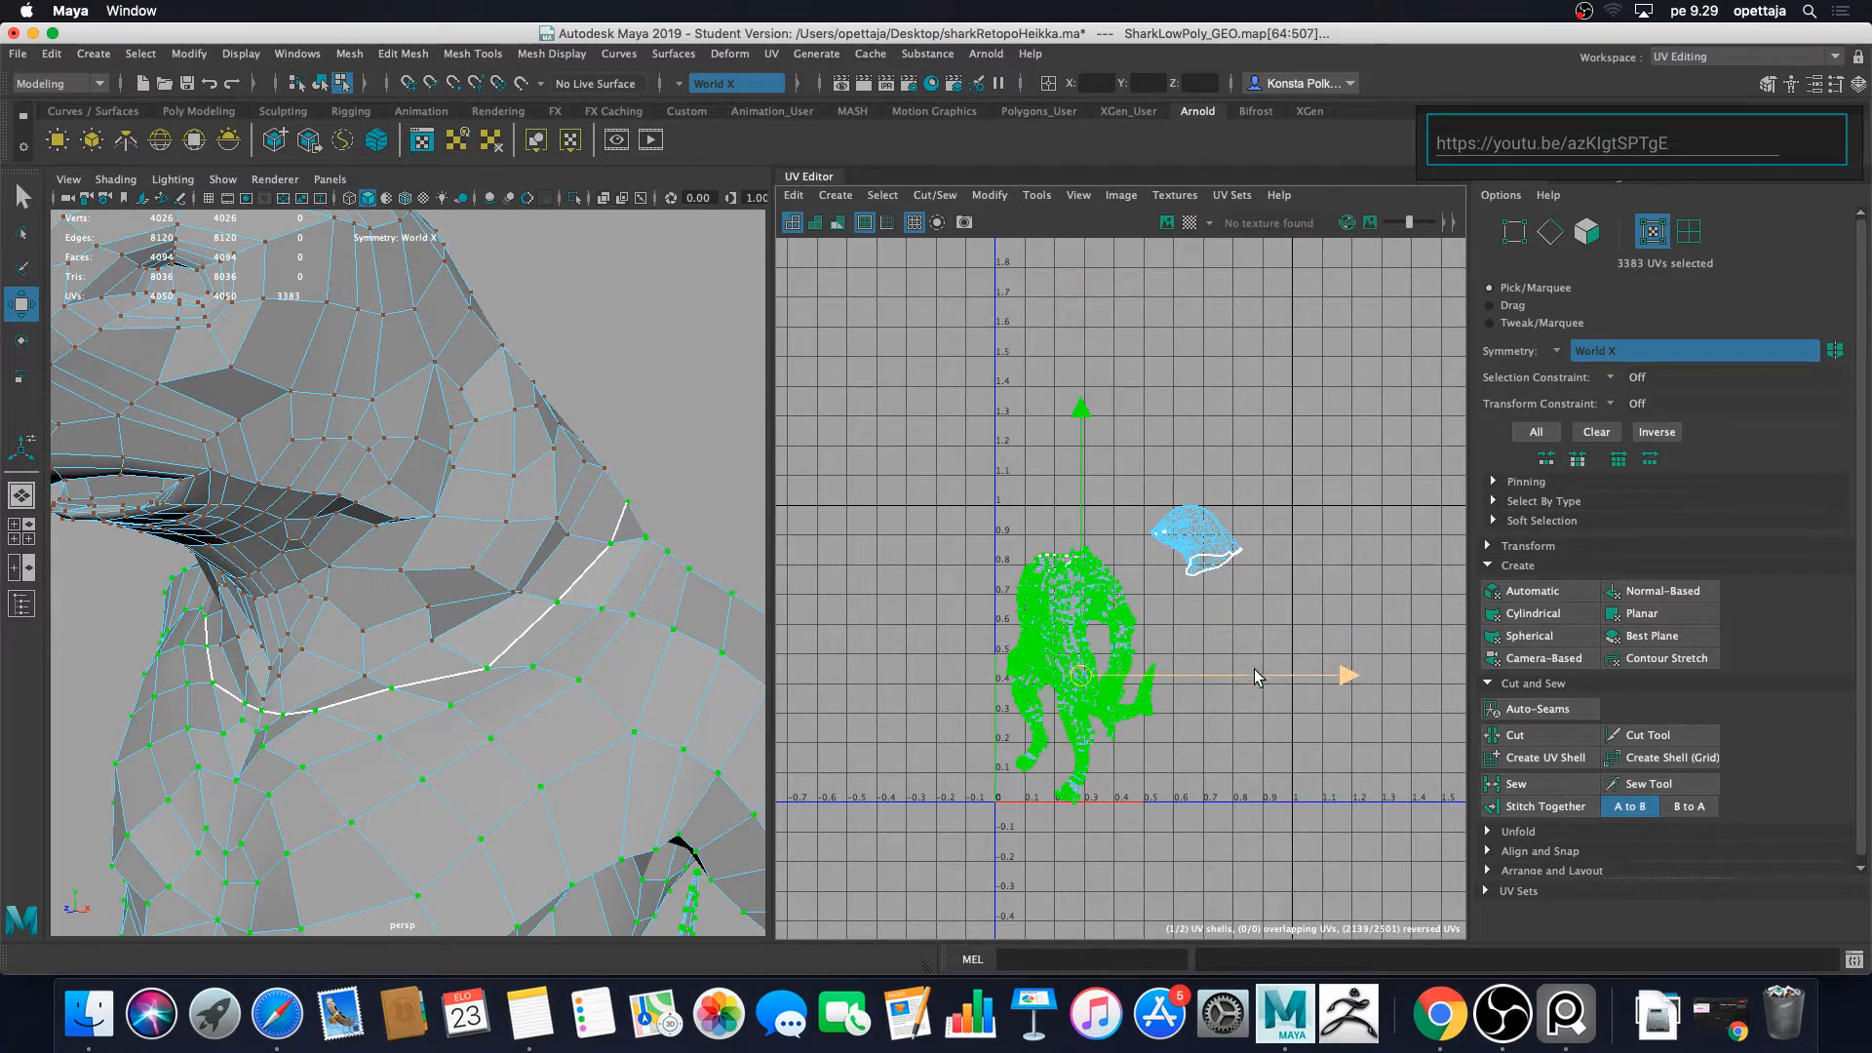
pyautogui.moveTo(1260, 680); pyautogui.dragTo(1064, 662)
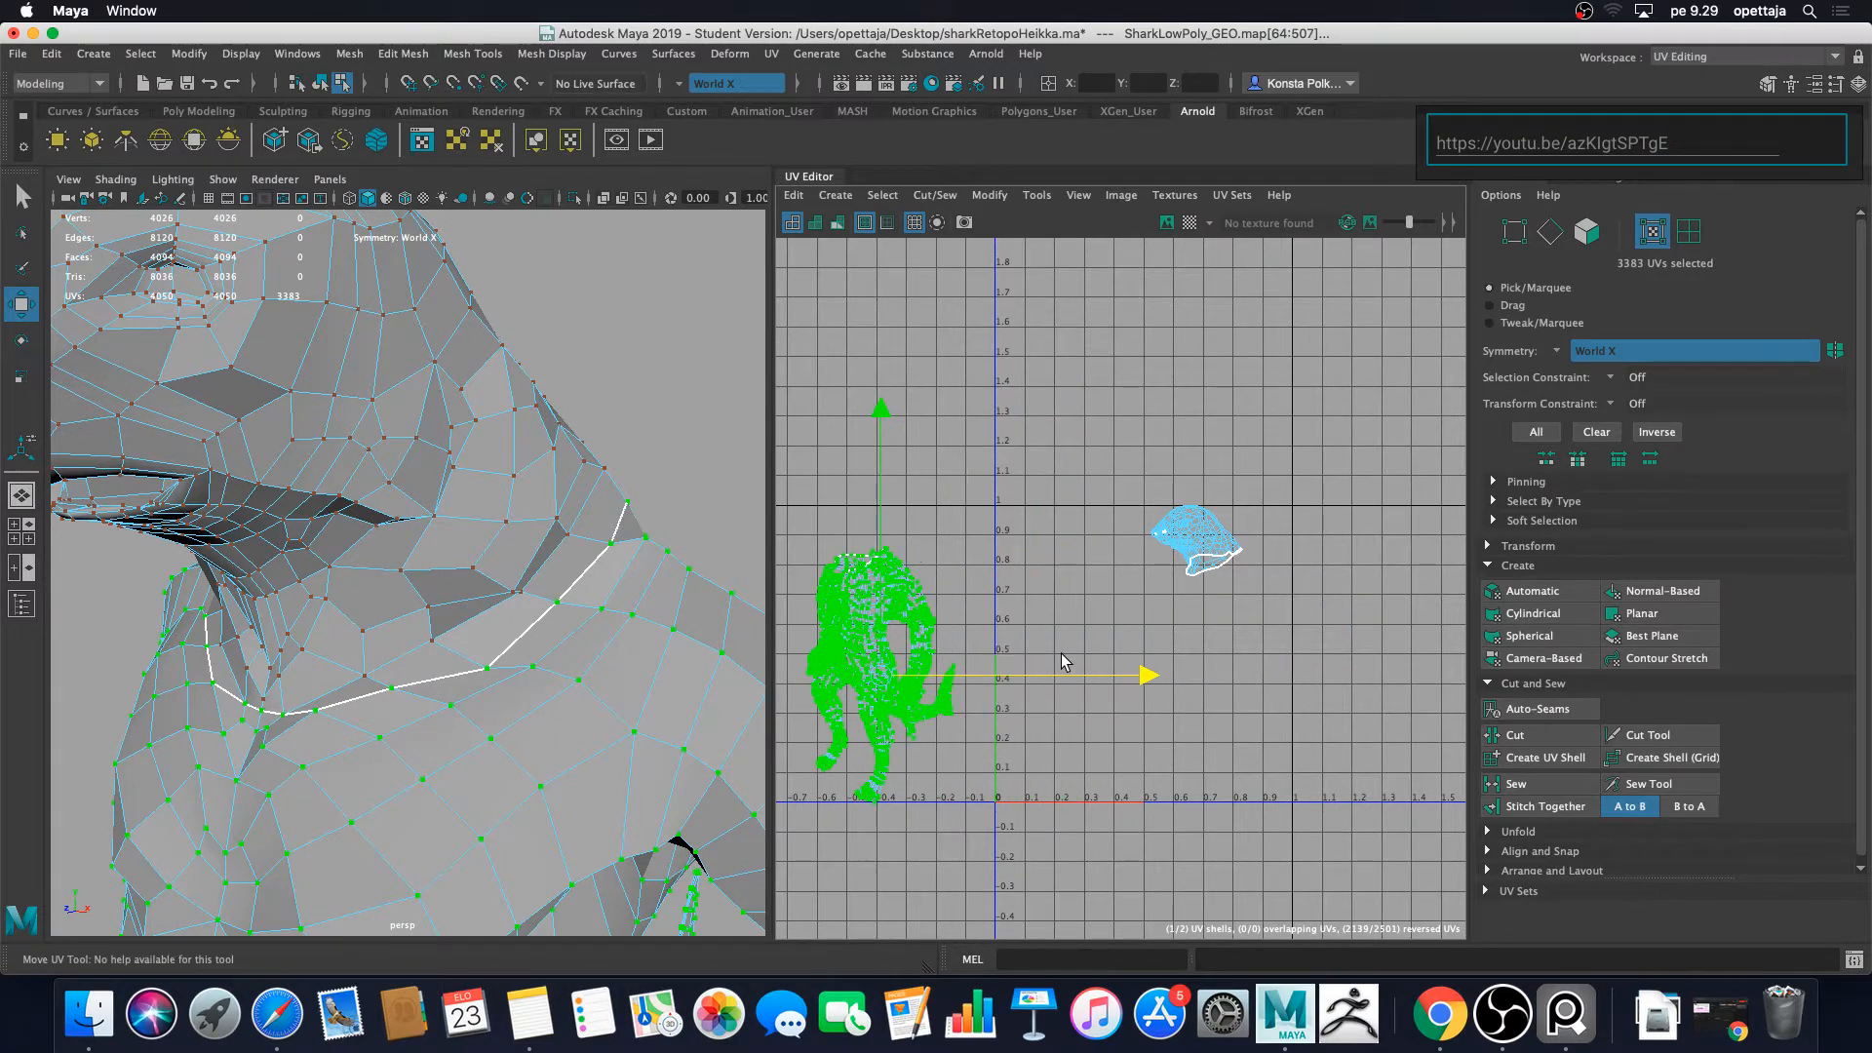
pyautogui.click(1205, 719)
# Step: Select the head's UV shell and move it about 0.27 units in negative U and 0.15 units in negative V
pyautogui.scroll(5, 1201, 728)
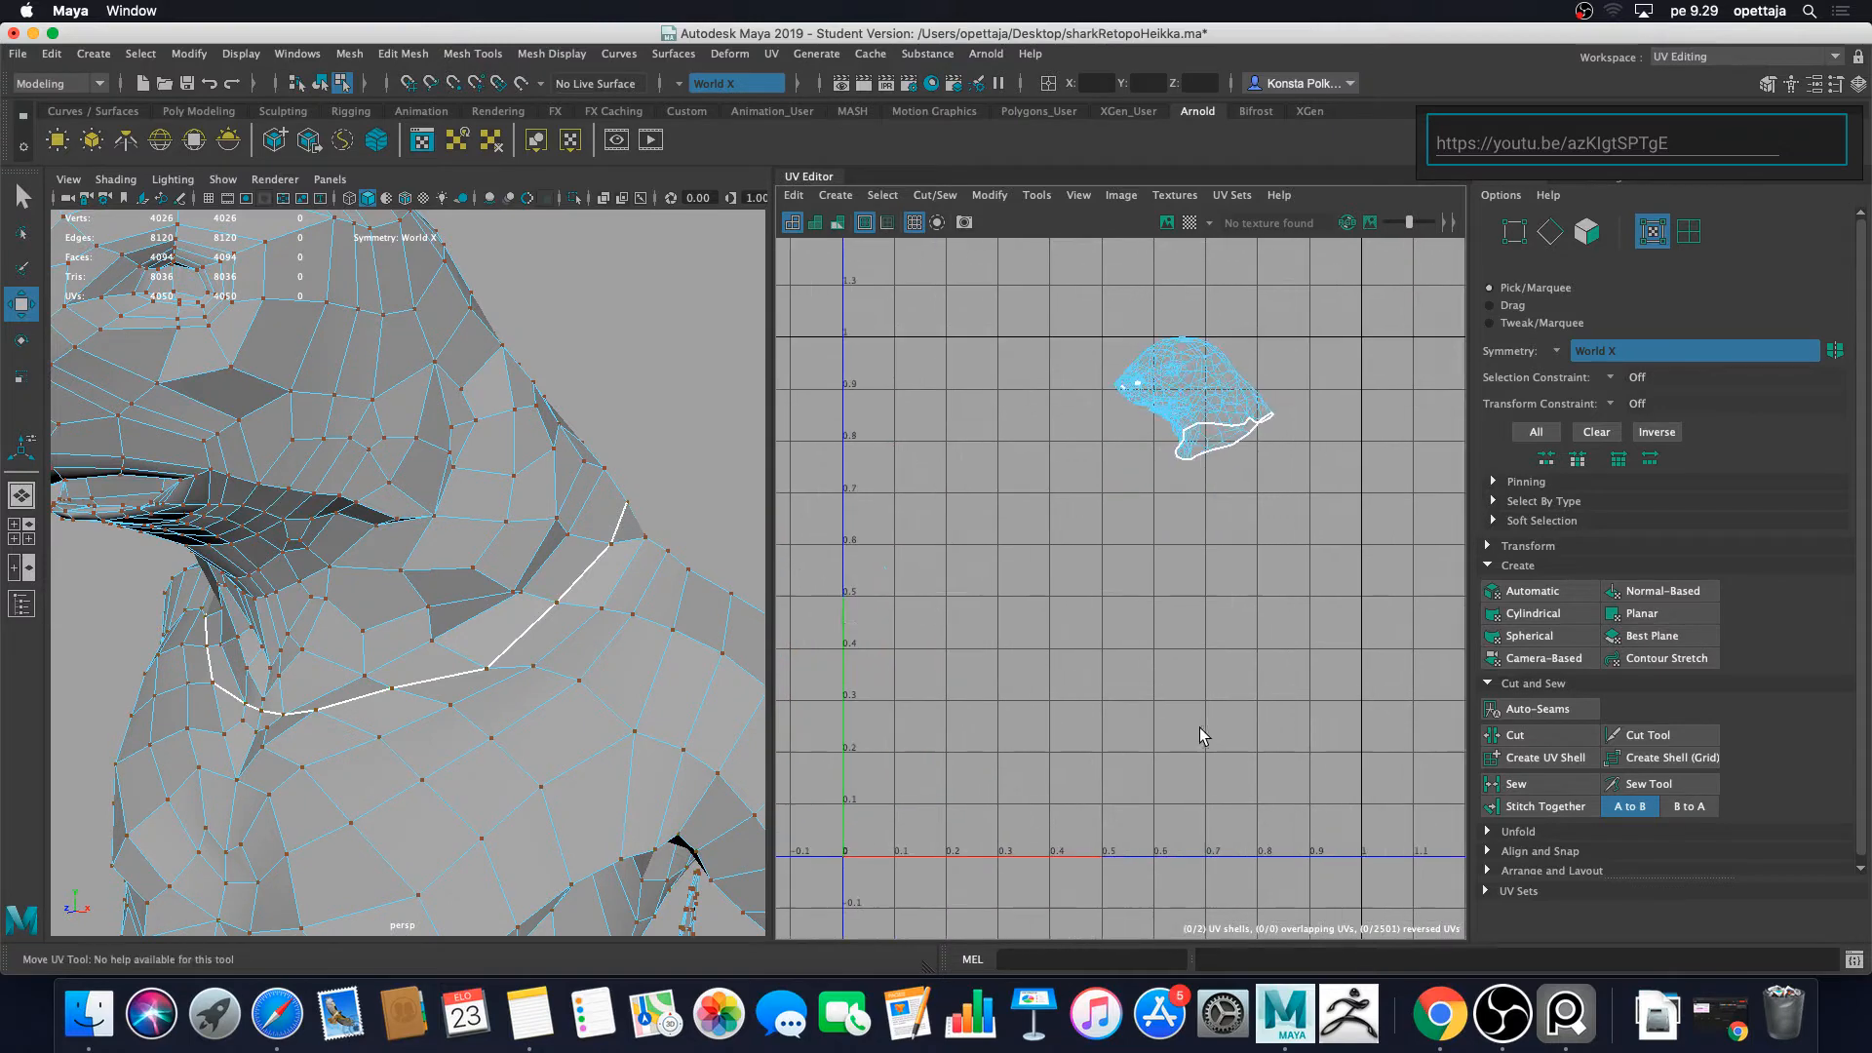
pyautogui.keyDown('alt'); pyautogui.moveTo(1121, 635); pyautogui.dragTo(1133, 787, button='middle'); pyautogui.keyUp('alt')
pyautogui.doubleClick(1197, 558)
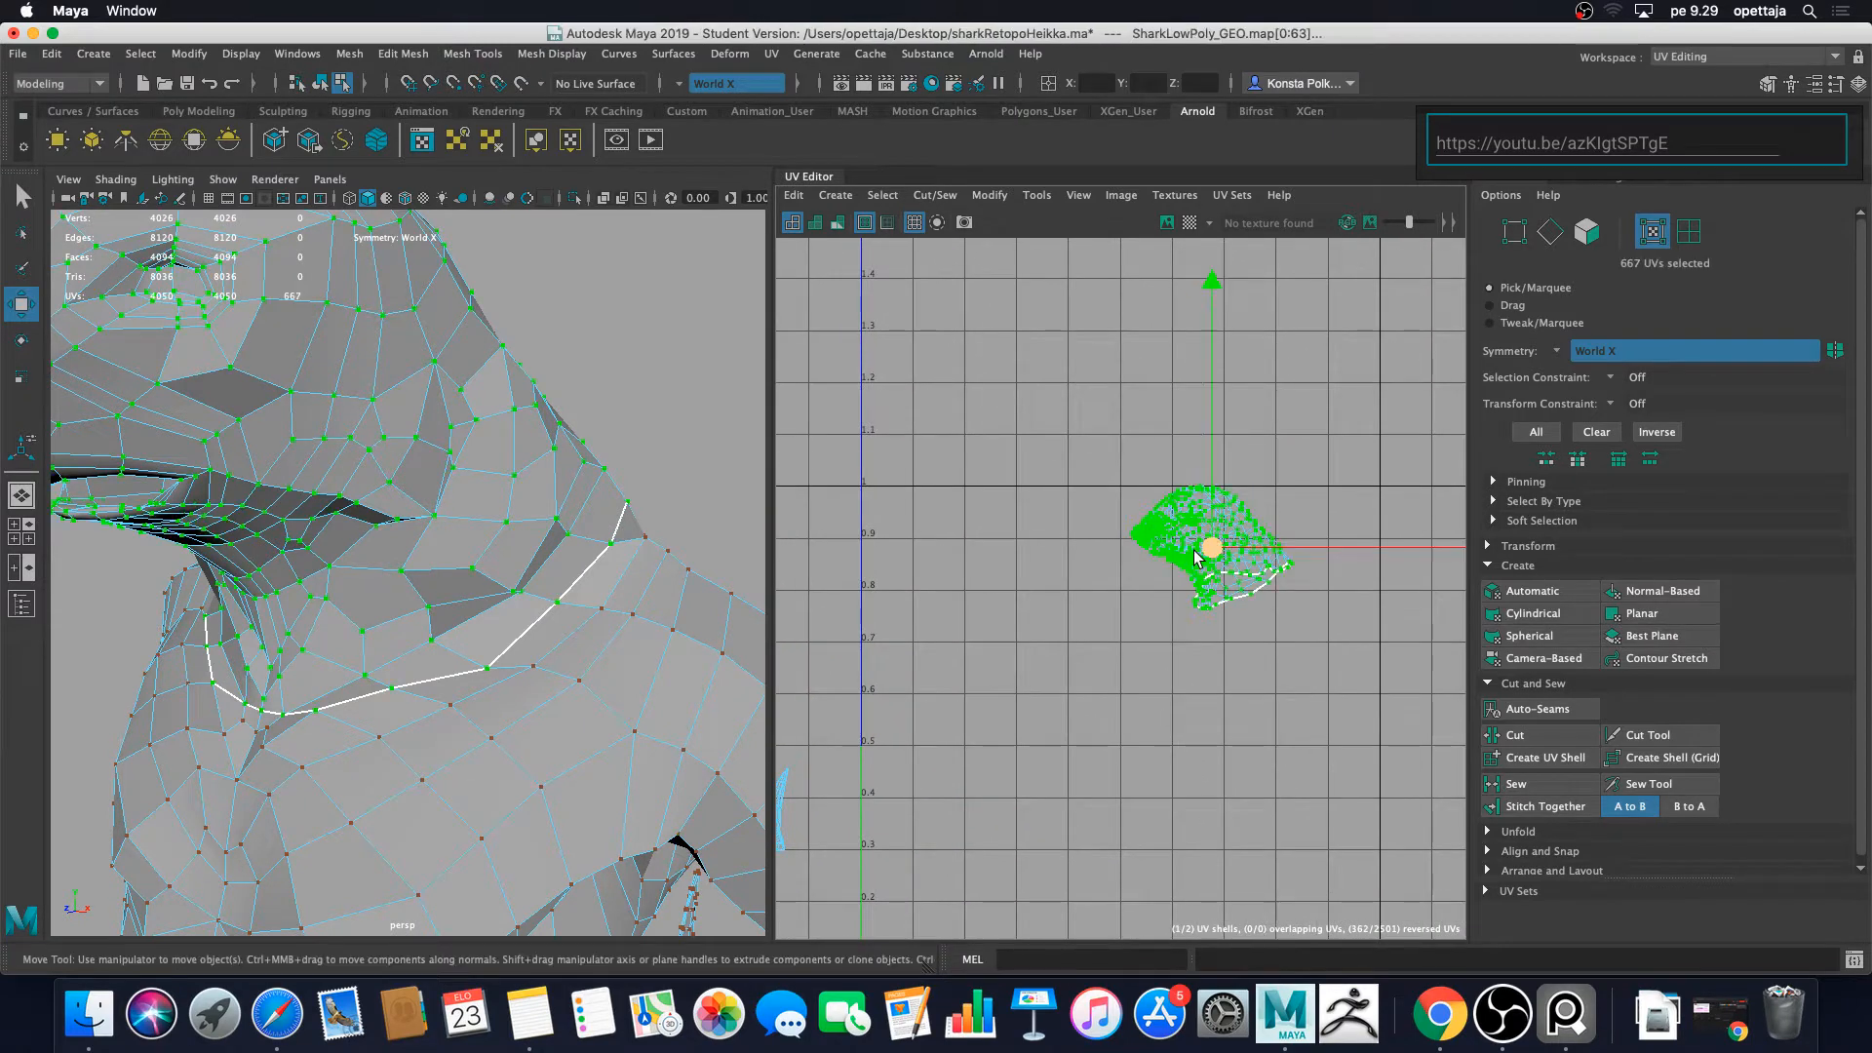
pyautogui.moveTo(1209, 549); pyautogui.dragTo(1060, 618)
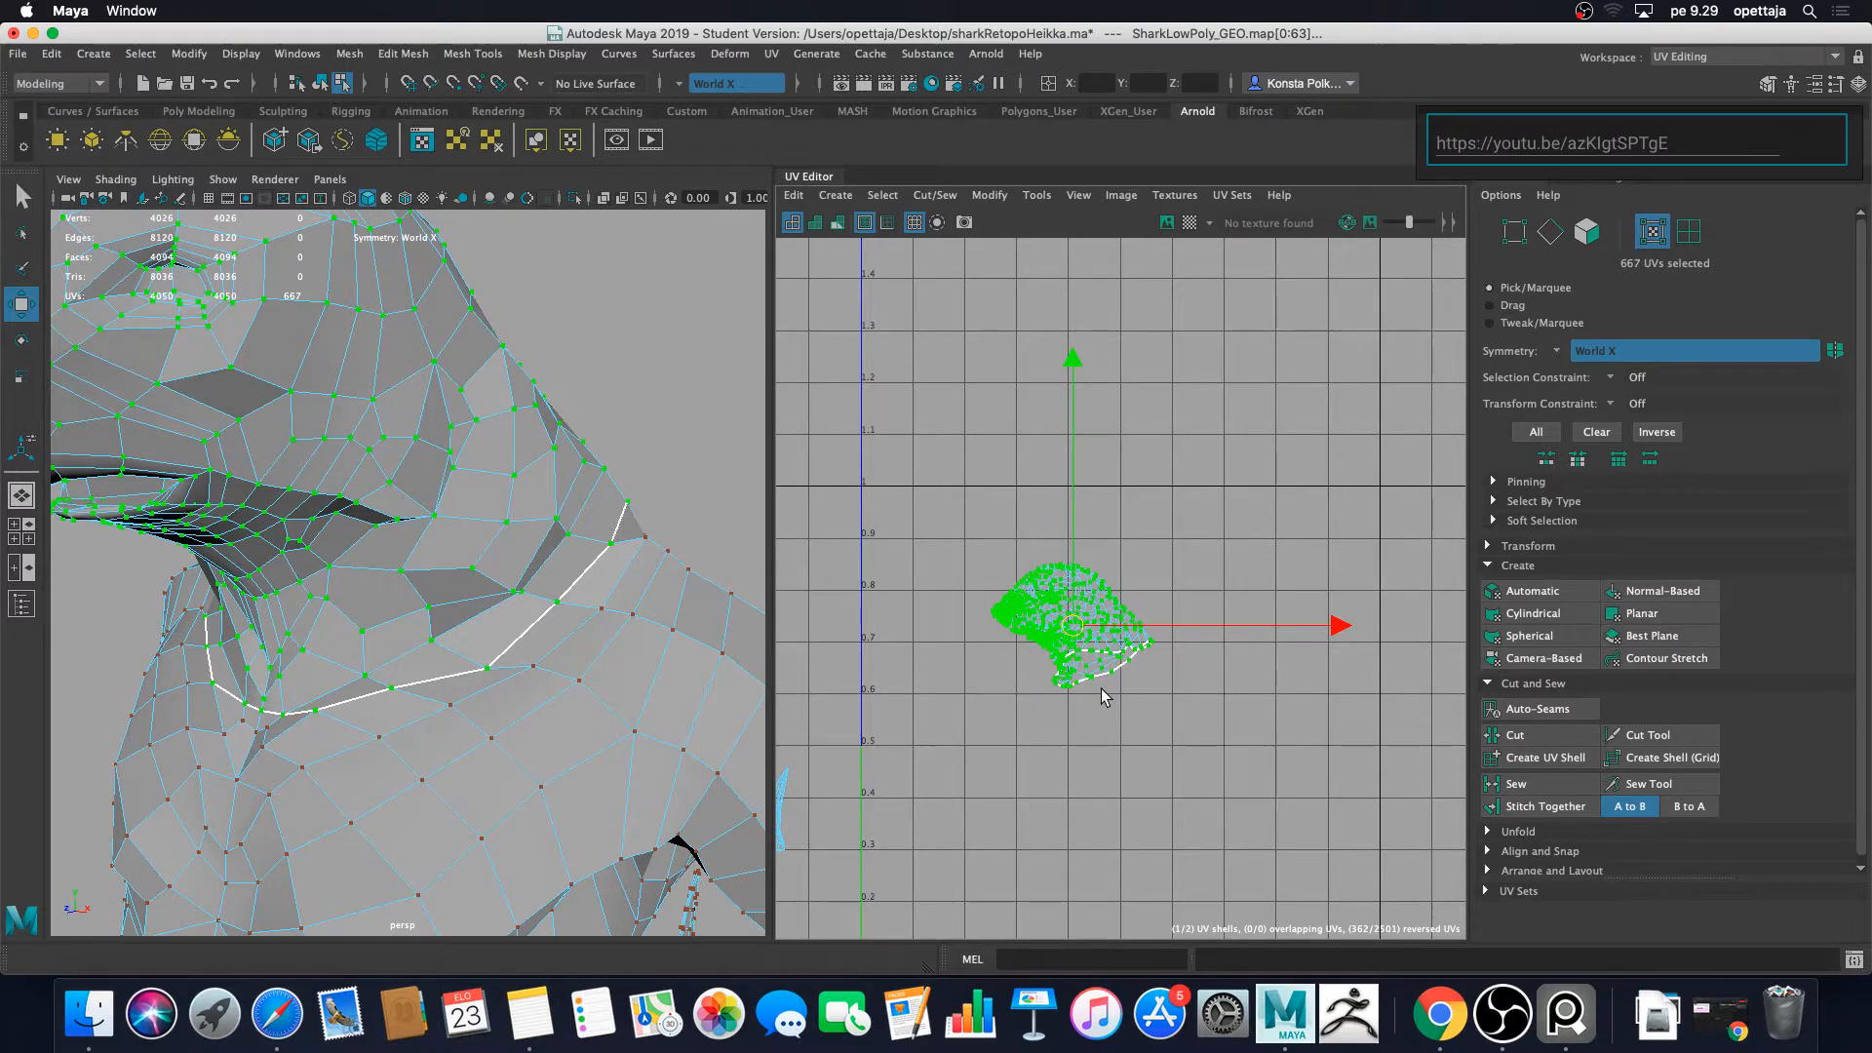
pyautogui.scroll(-3, 1153, 756)
pyautogui.keyDown('alt'); pyautogui.moveTo(1154, 756); pyautogui.dragTo(1036, 702, button='middle'); pyautogui.keyUp('alt')
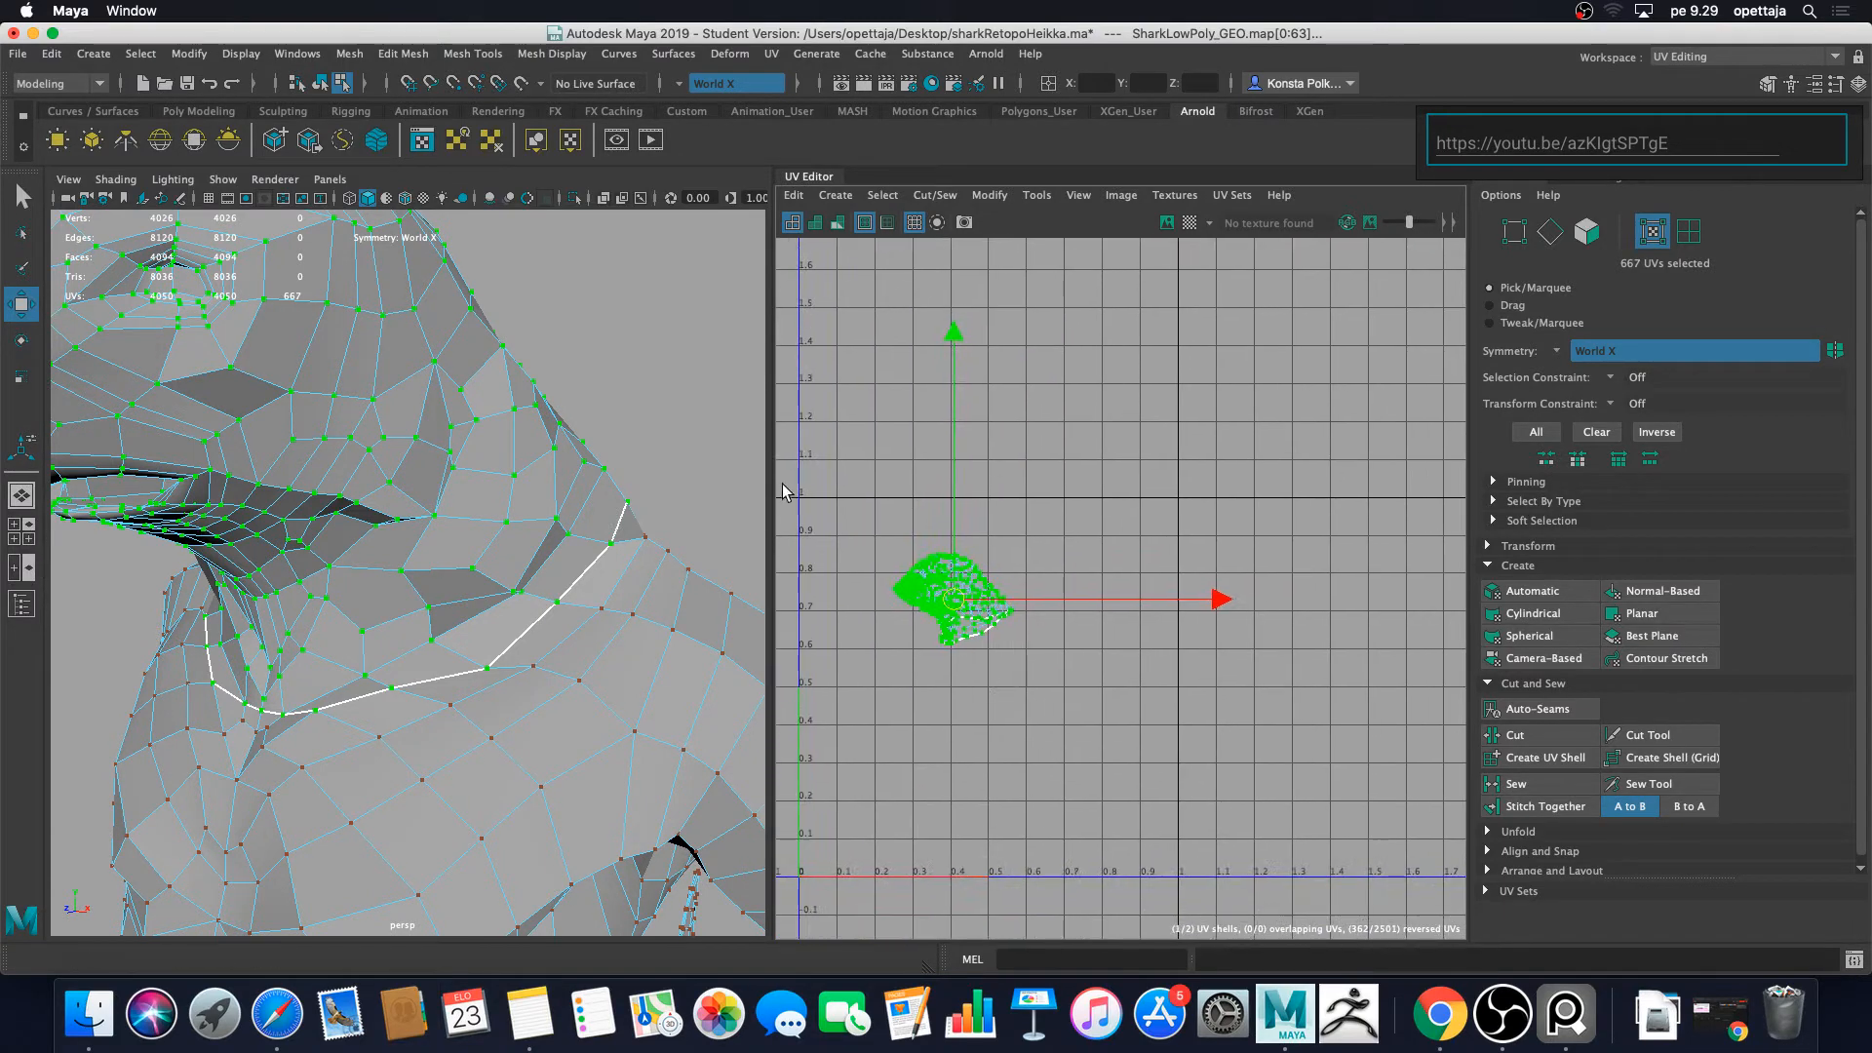
pyautogui.scroll(3, 1018, 731)
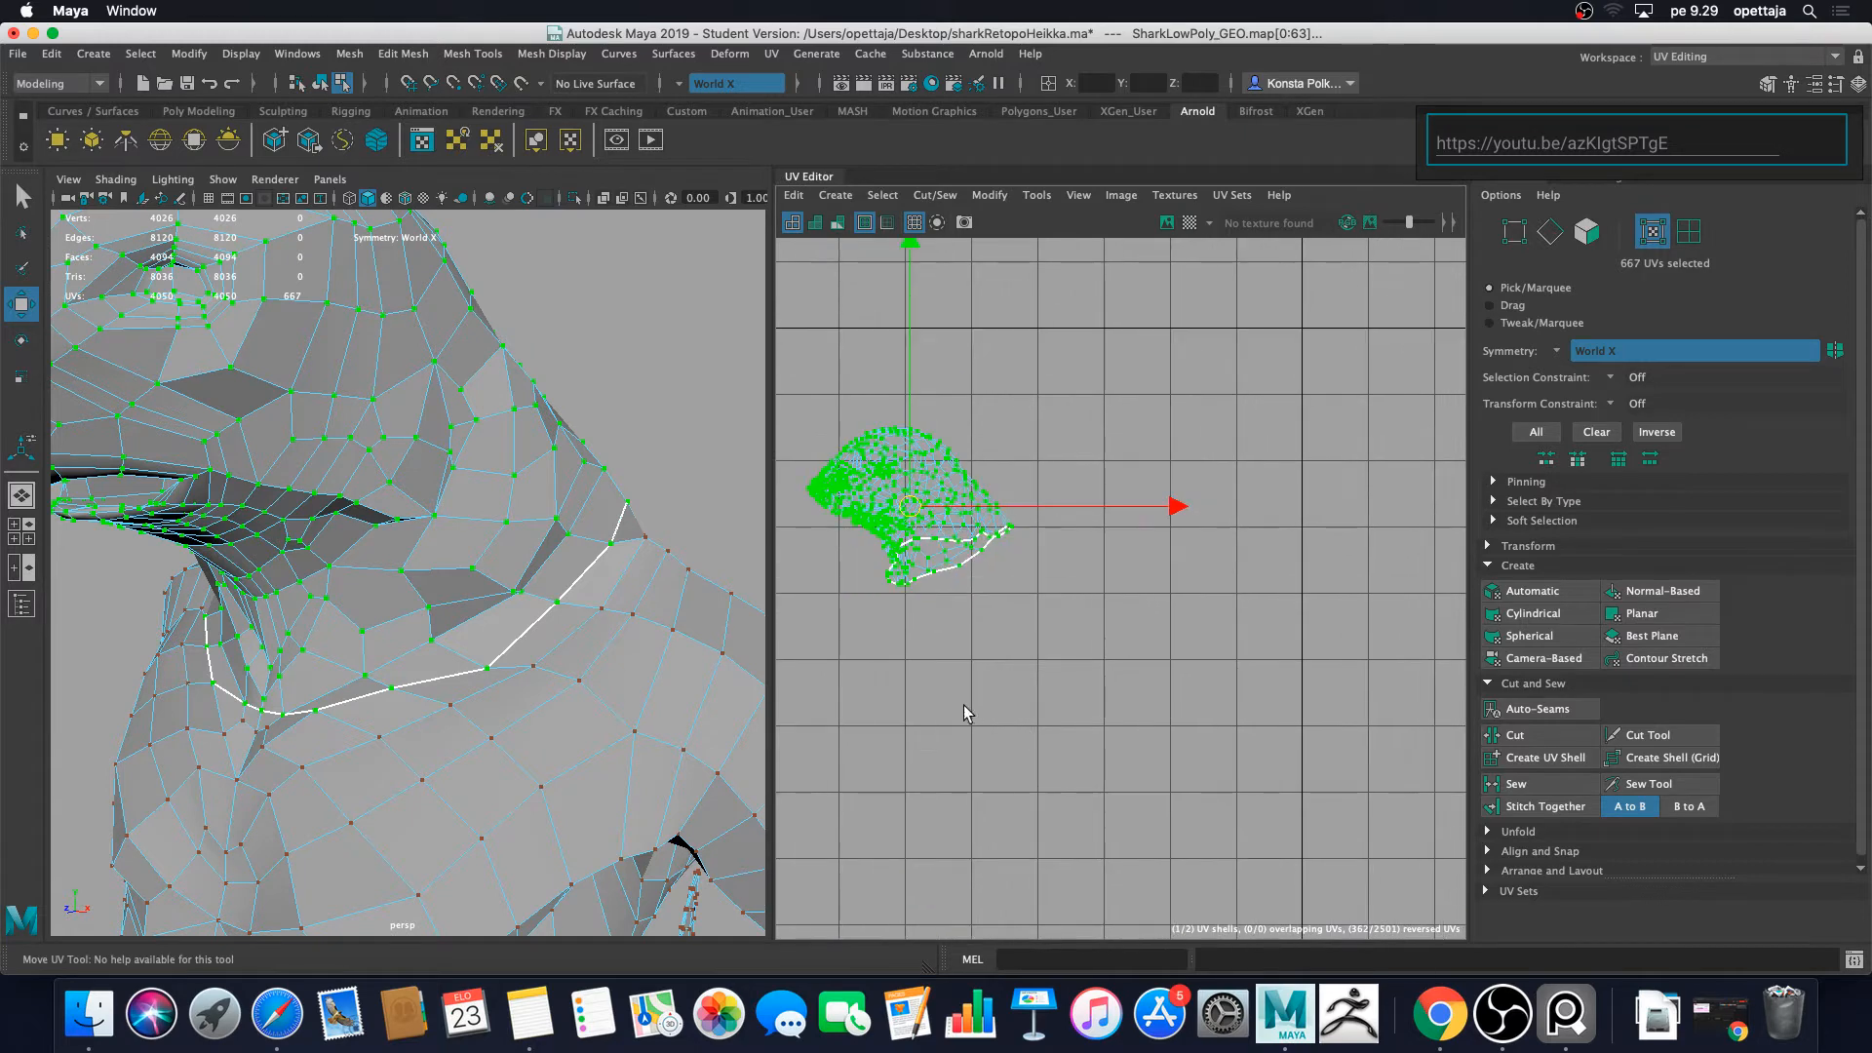
pyautogui.keyDown('alt'); pyautogui.moveTo(963, 706); pyautogui.dragTo(1241, 740, button='middle'); pyautogui.keyUp('alt')
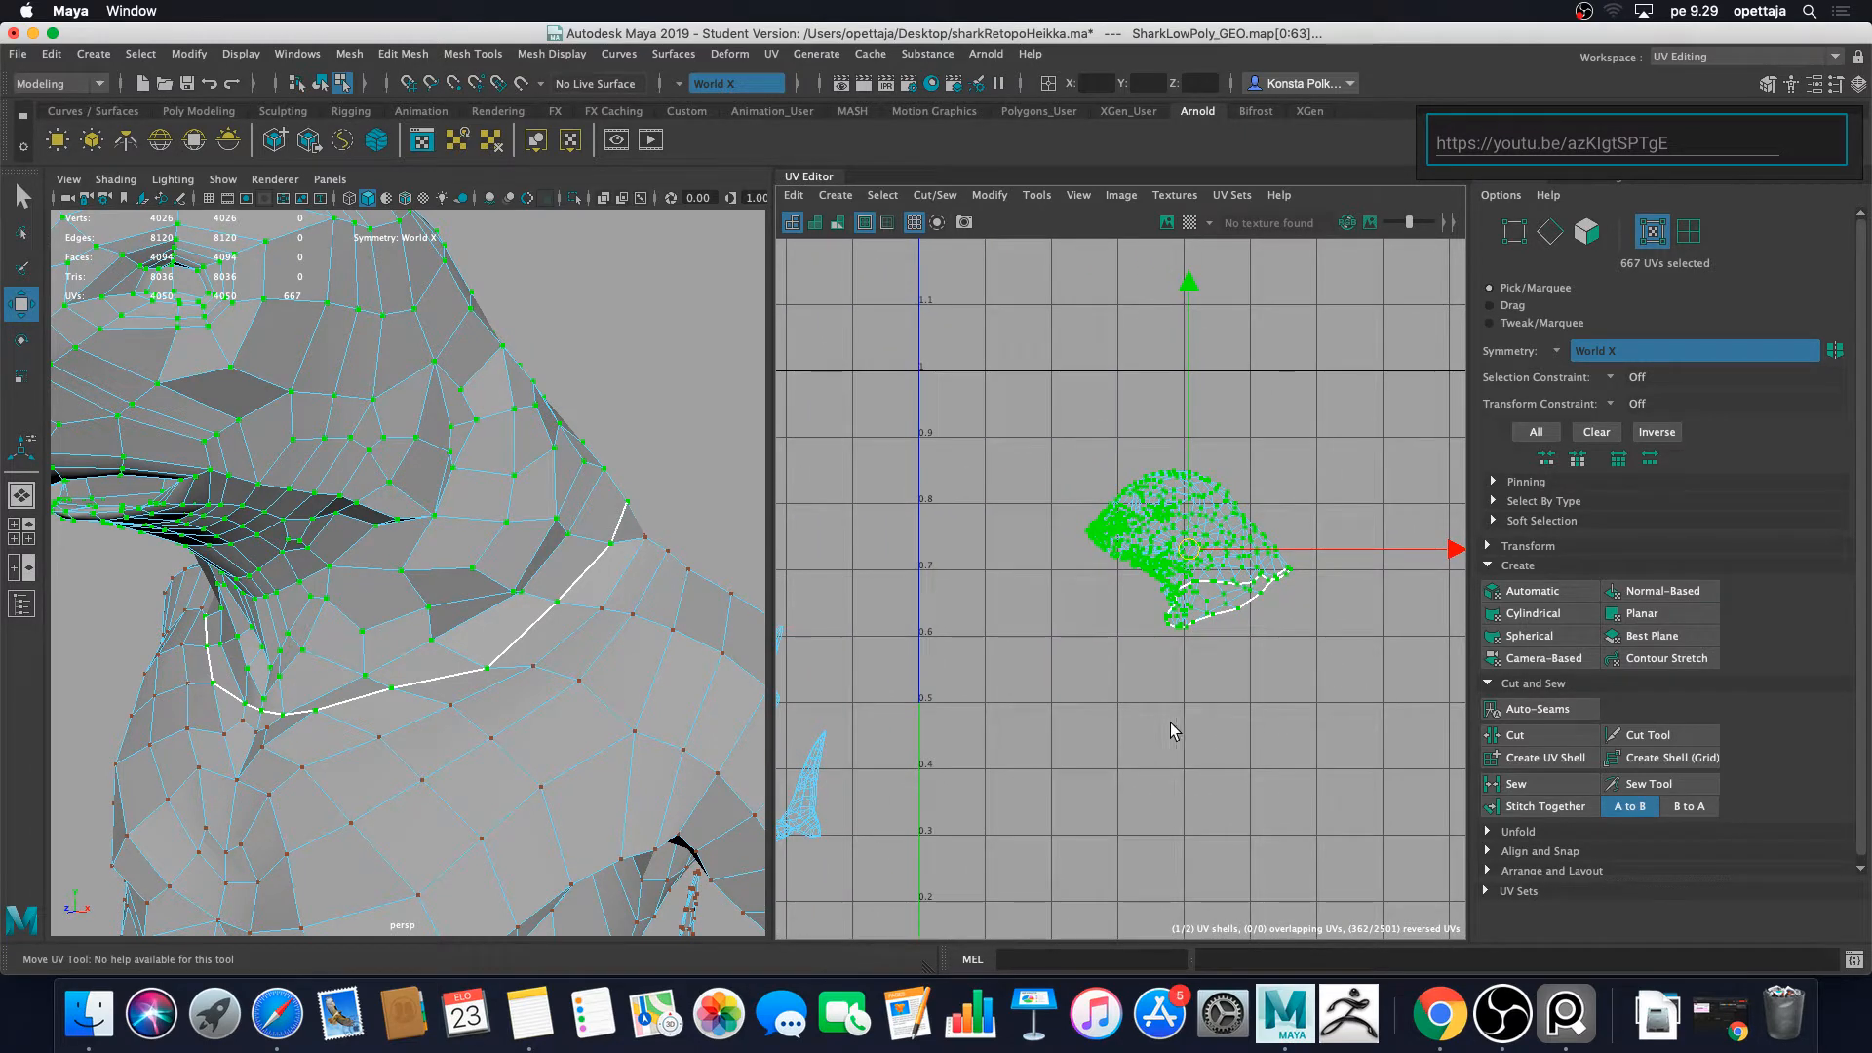
# Step: Switch to edge selection on the model and select the edge loop along the inner rim of the upper lip
pyautogui.keyDown('alt'); pyautogui.moveTo(566, 546); pyautogui.dragTo(955, 575); pyautogui.keyUp('alt')
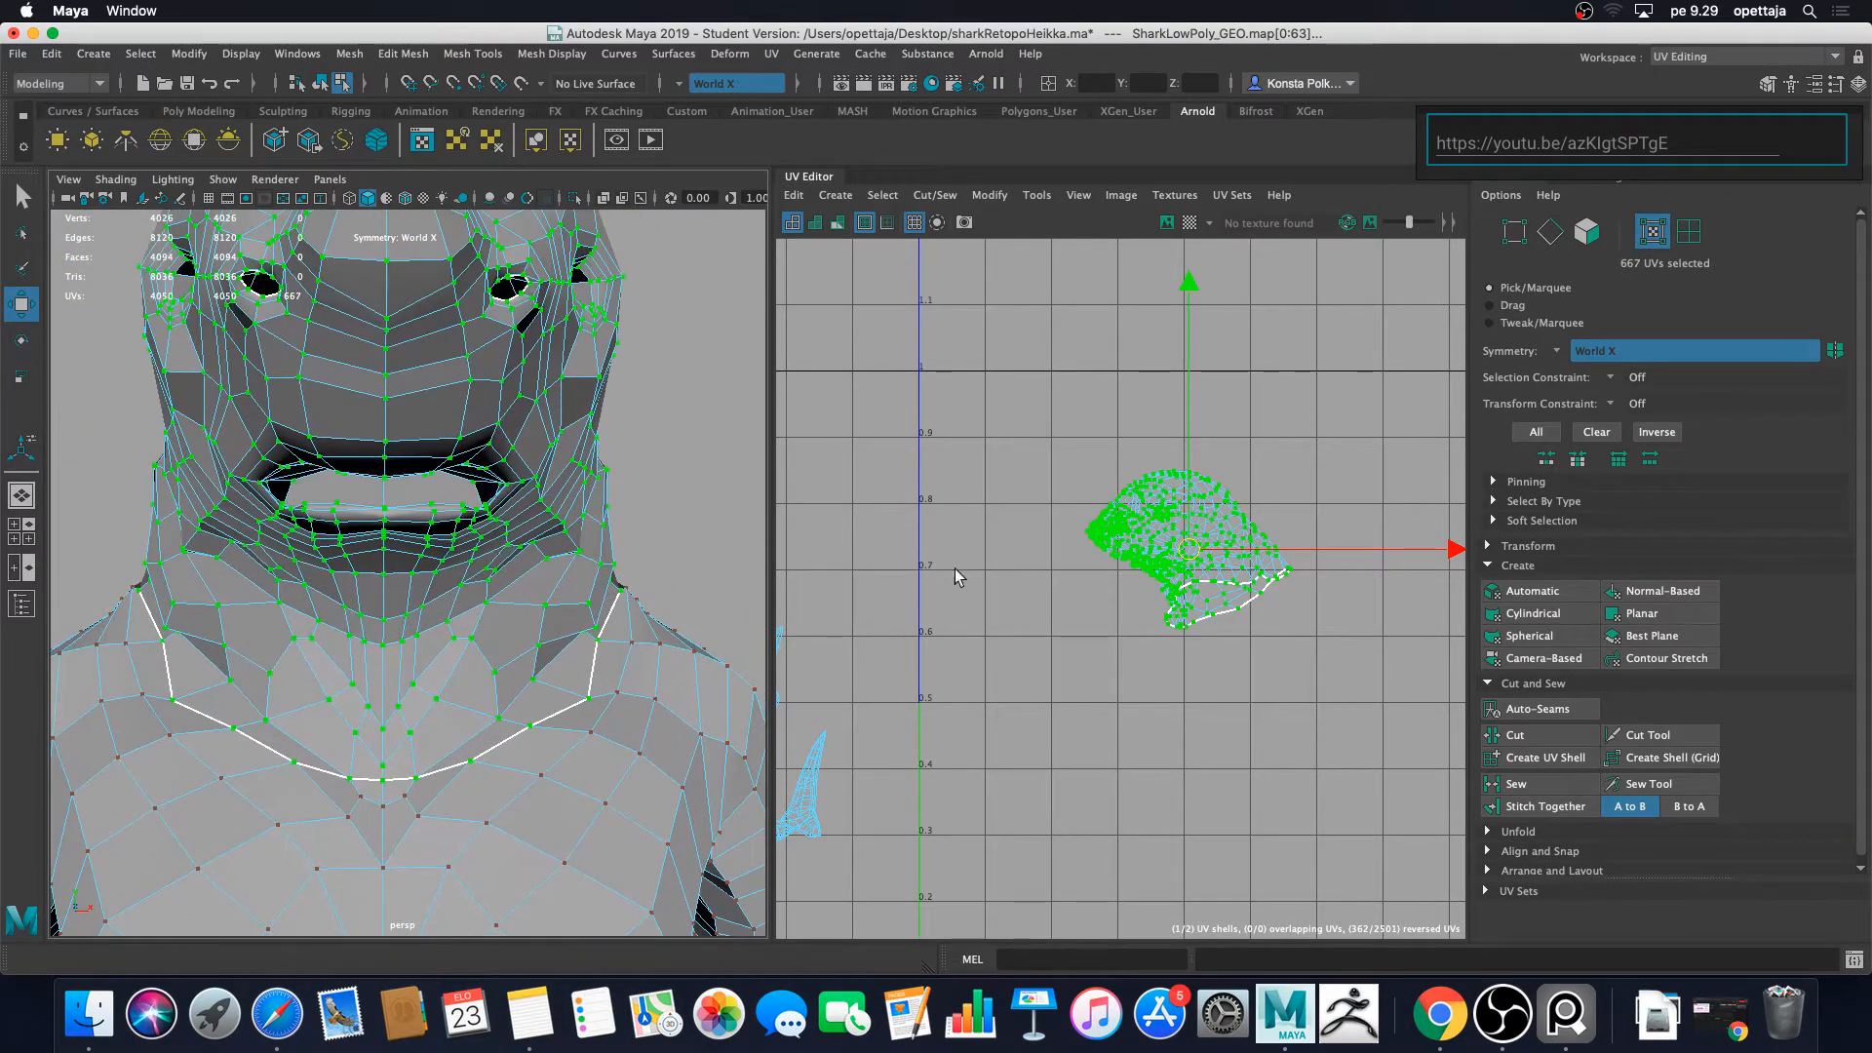
pyautogui.scroll(3, 1241, 599)
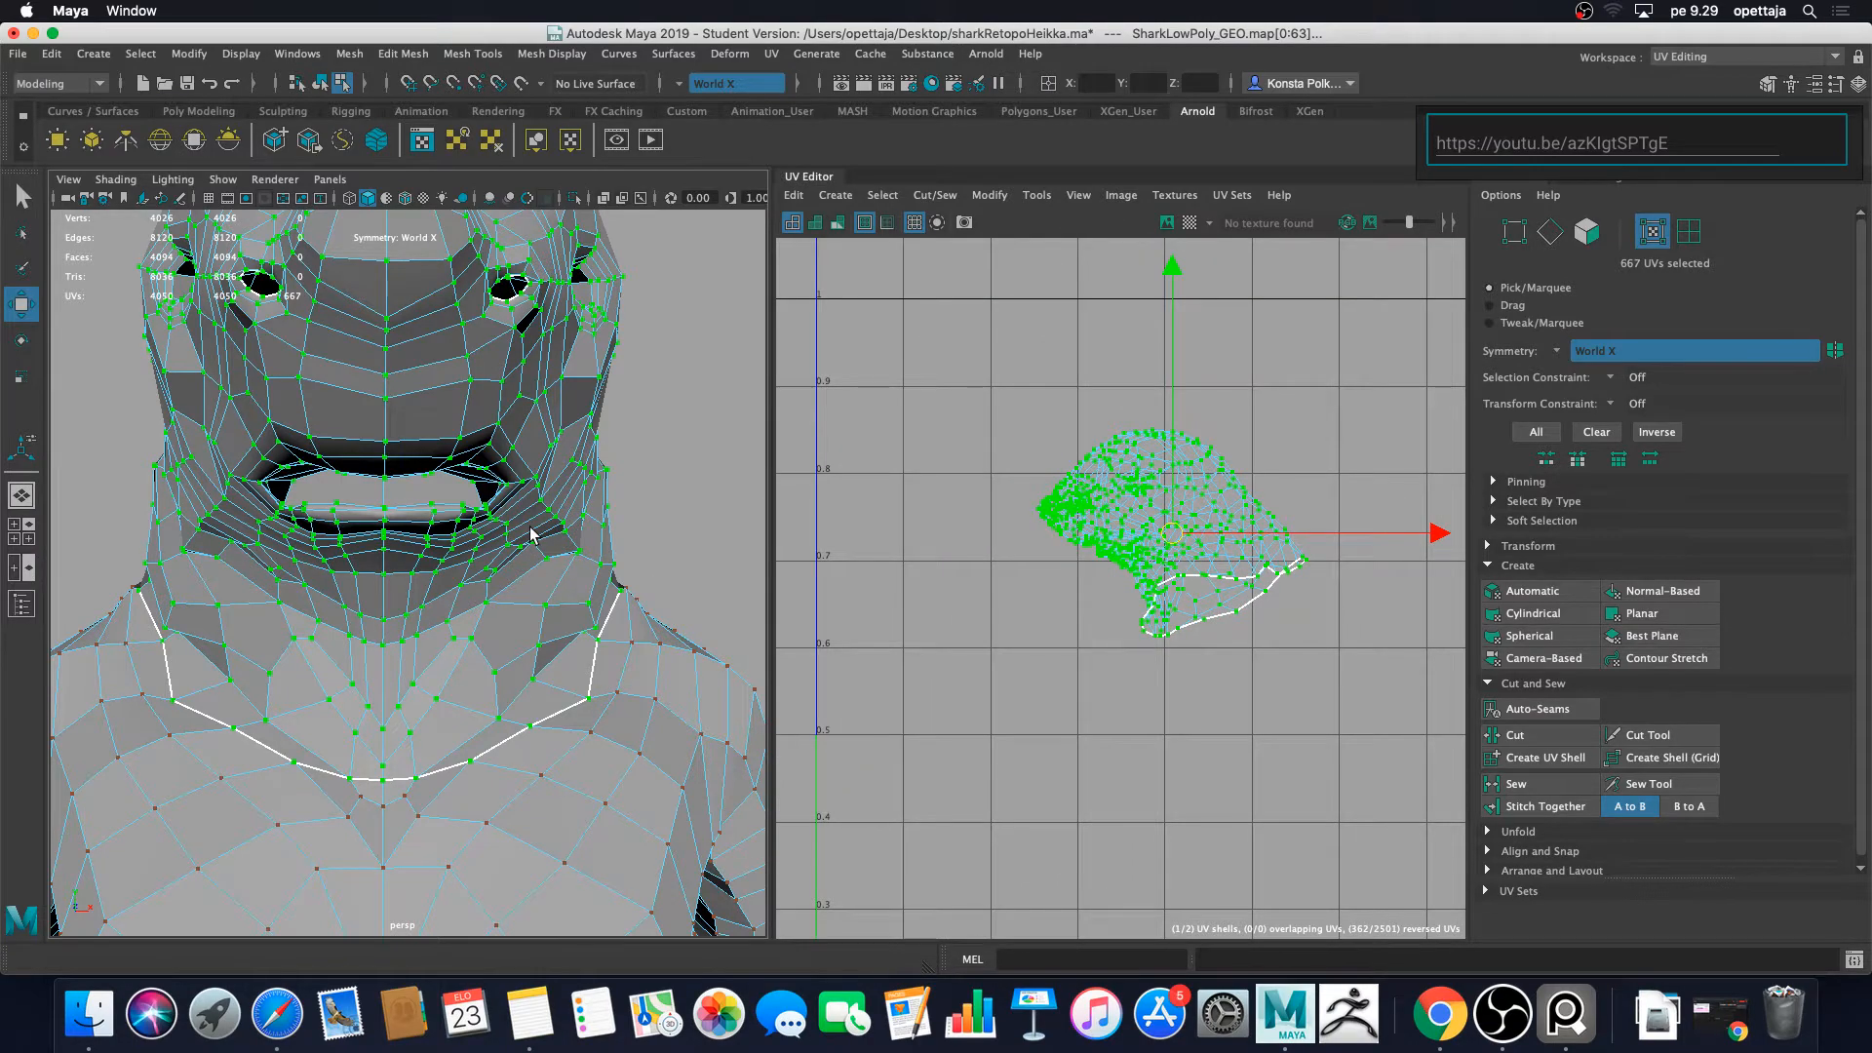
pyautogui.scroll(8, 516, 522)
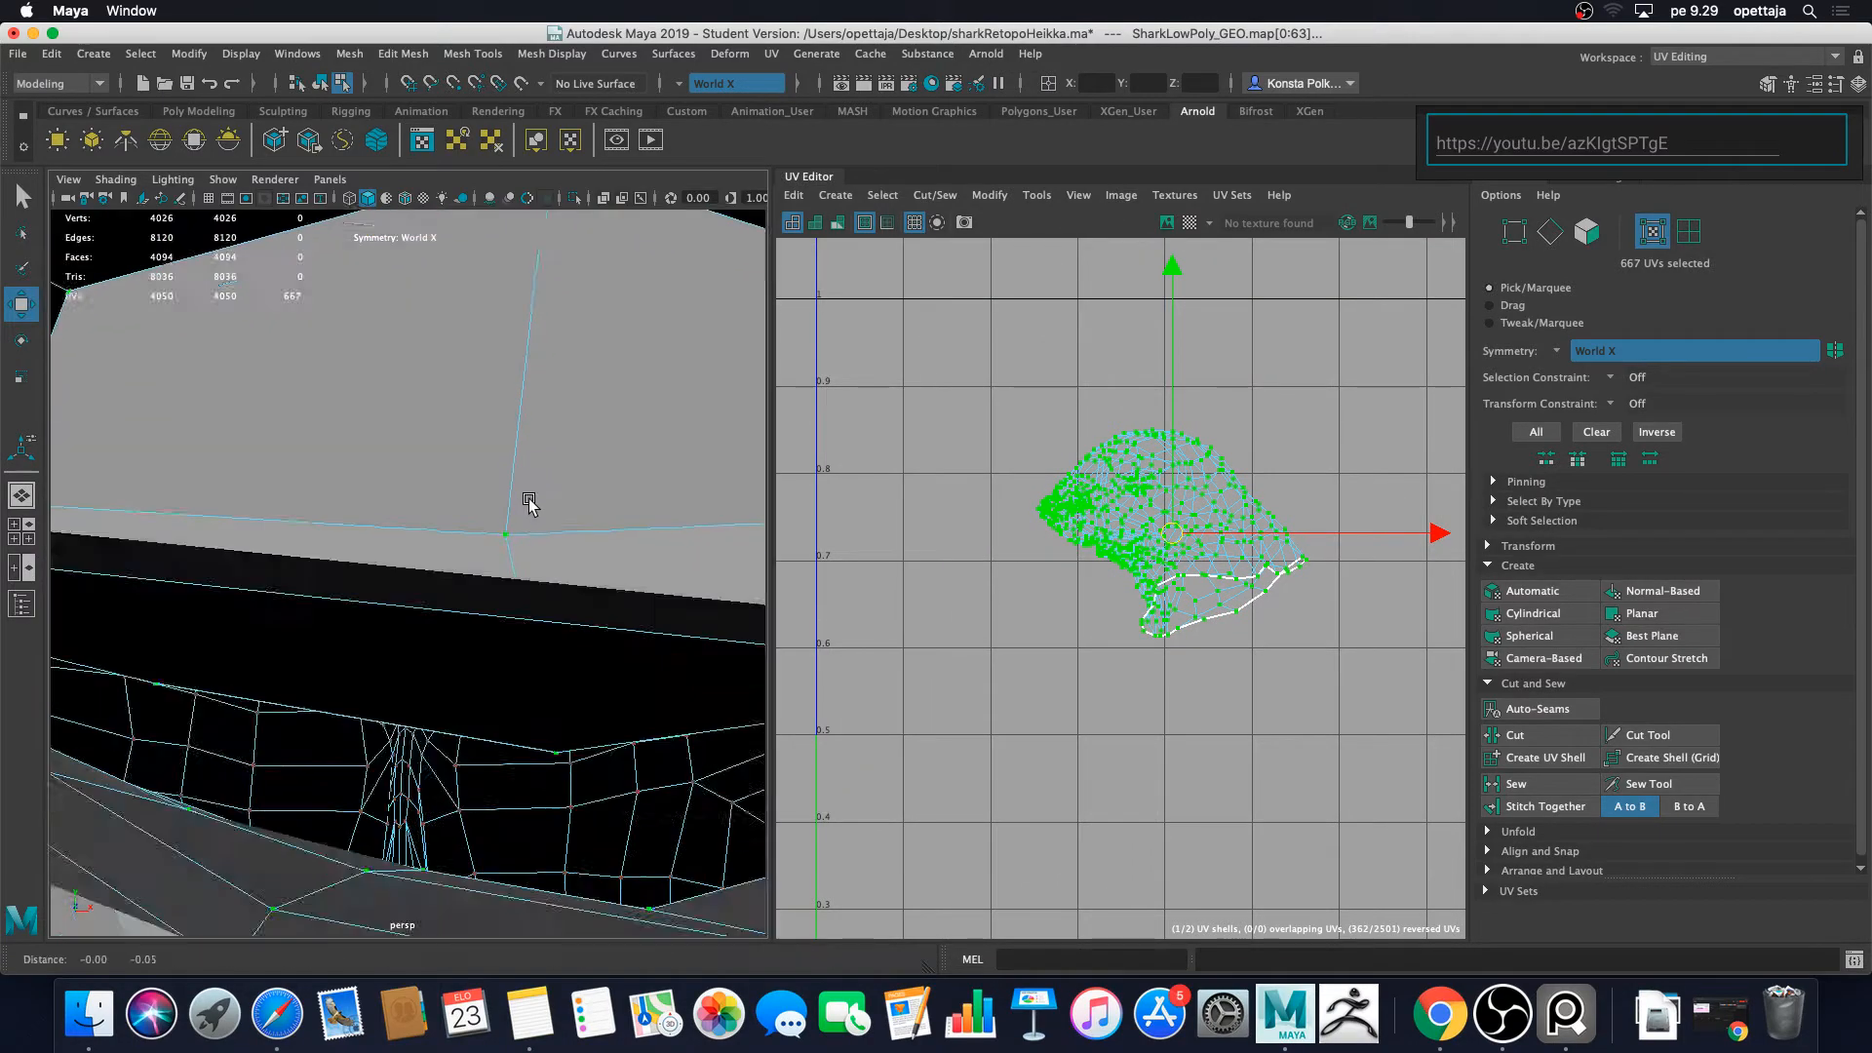
pyautogui.keyDown('alt'); pyautogui.moveTo(527, 487); pyautogui.dragTo(459, 476); pyautogui.keyUp('alt')
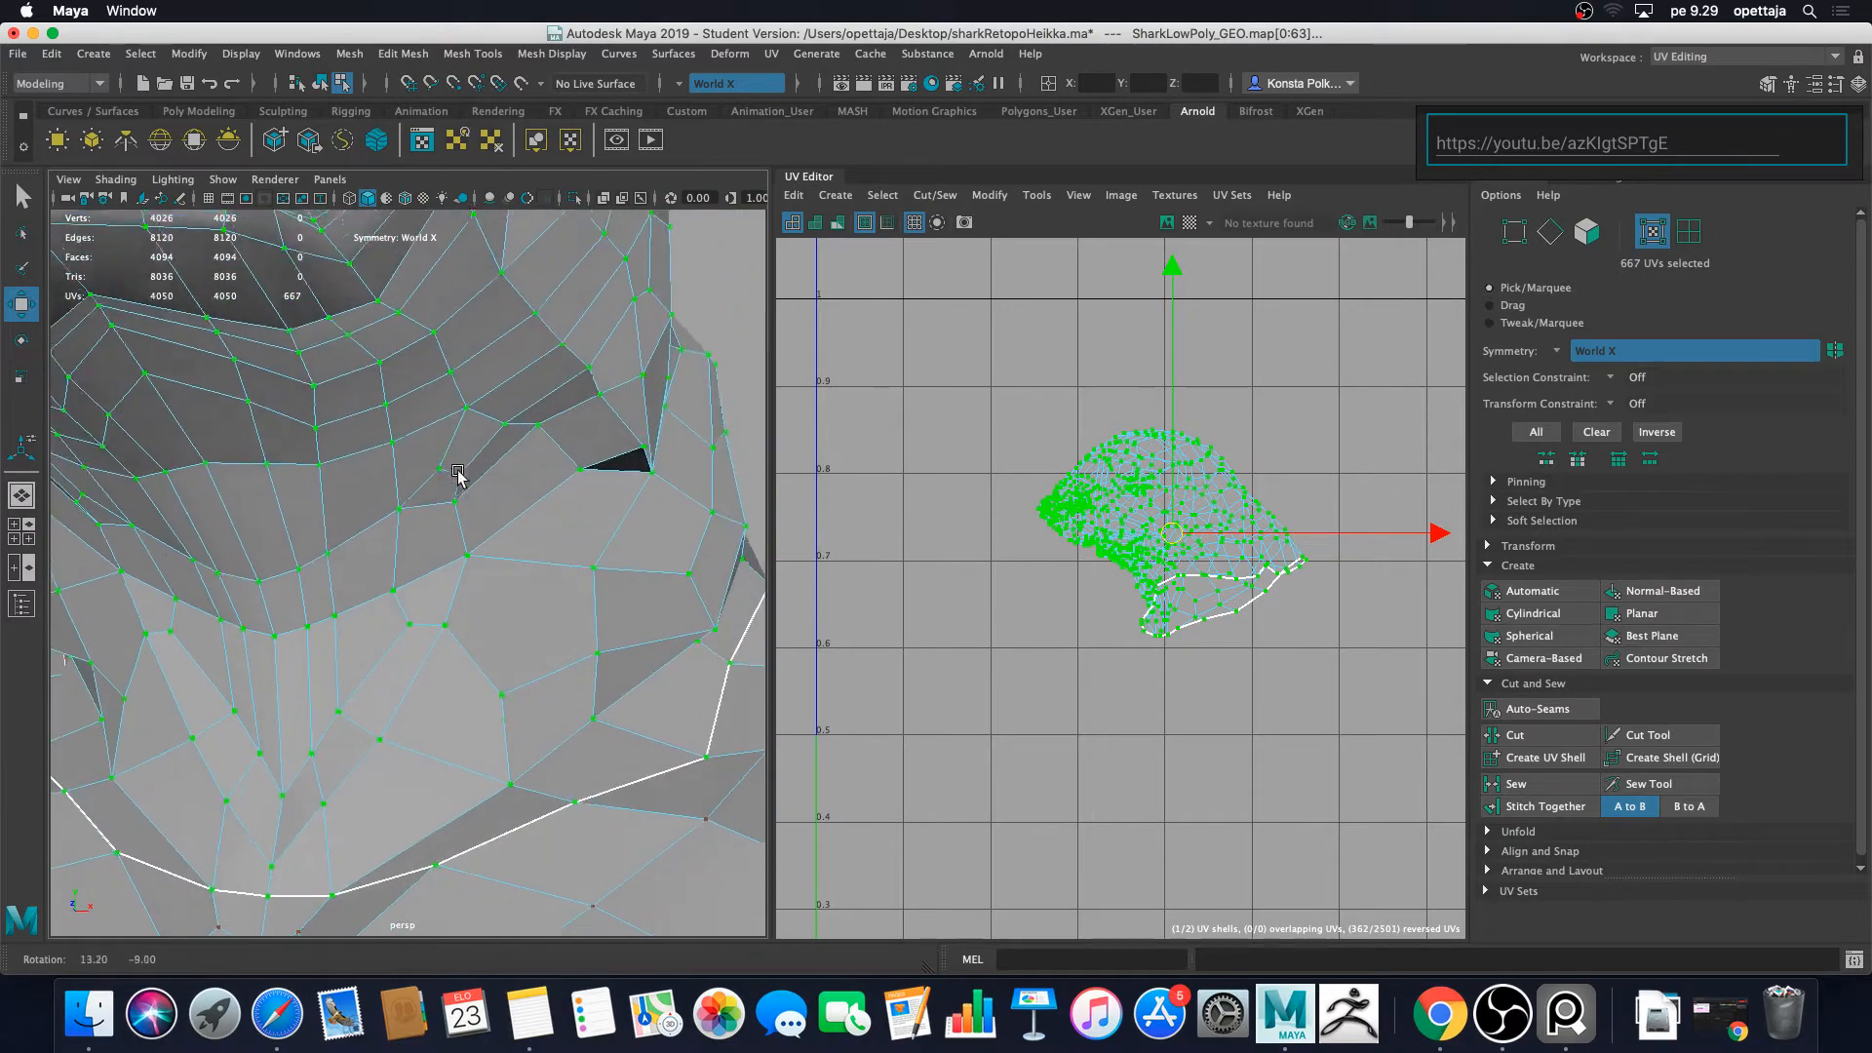
pyautogui.keyDown('alt'); pyautogui.moveTo(410, 444); pyautogui.dragTo(448, 507, button='middle'); pyautogui.keyUp('alt')
pyautogui.keyDown('alt'); pyautogui.moveTo(447, 507); pyautogui.dragTo(558, 551); pyautogui.keyUp('alt')
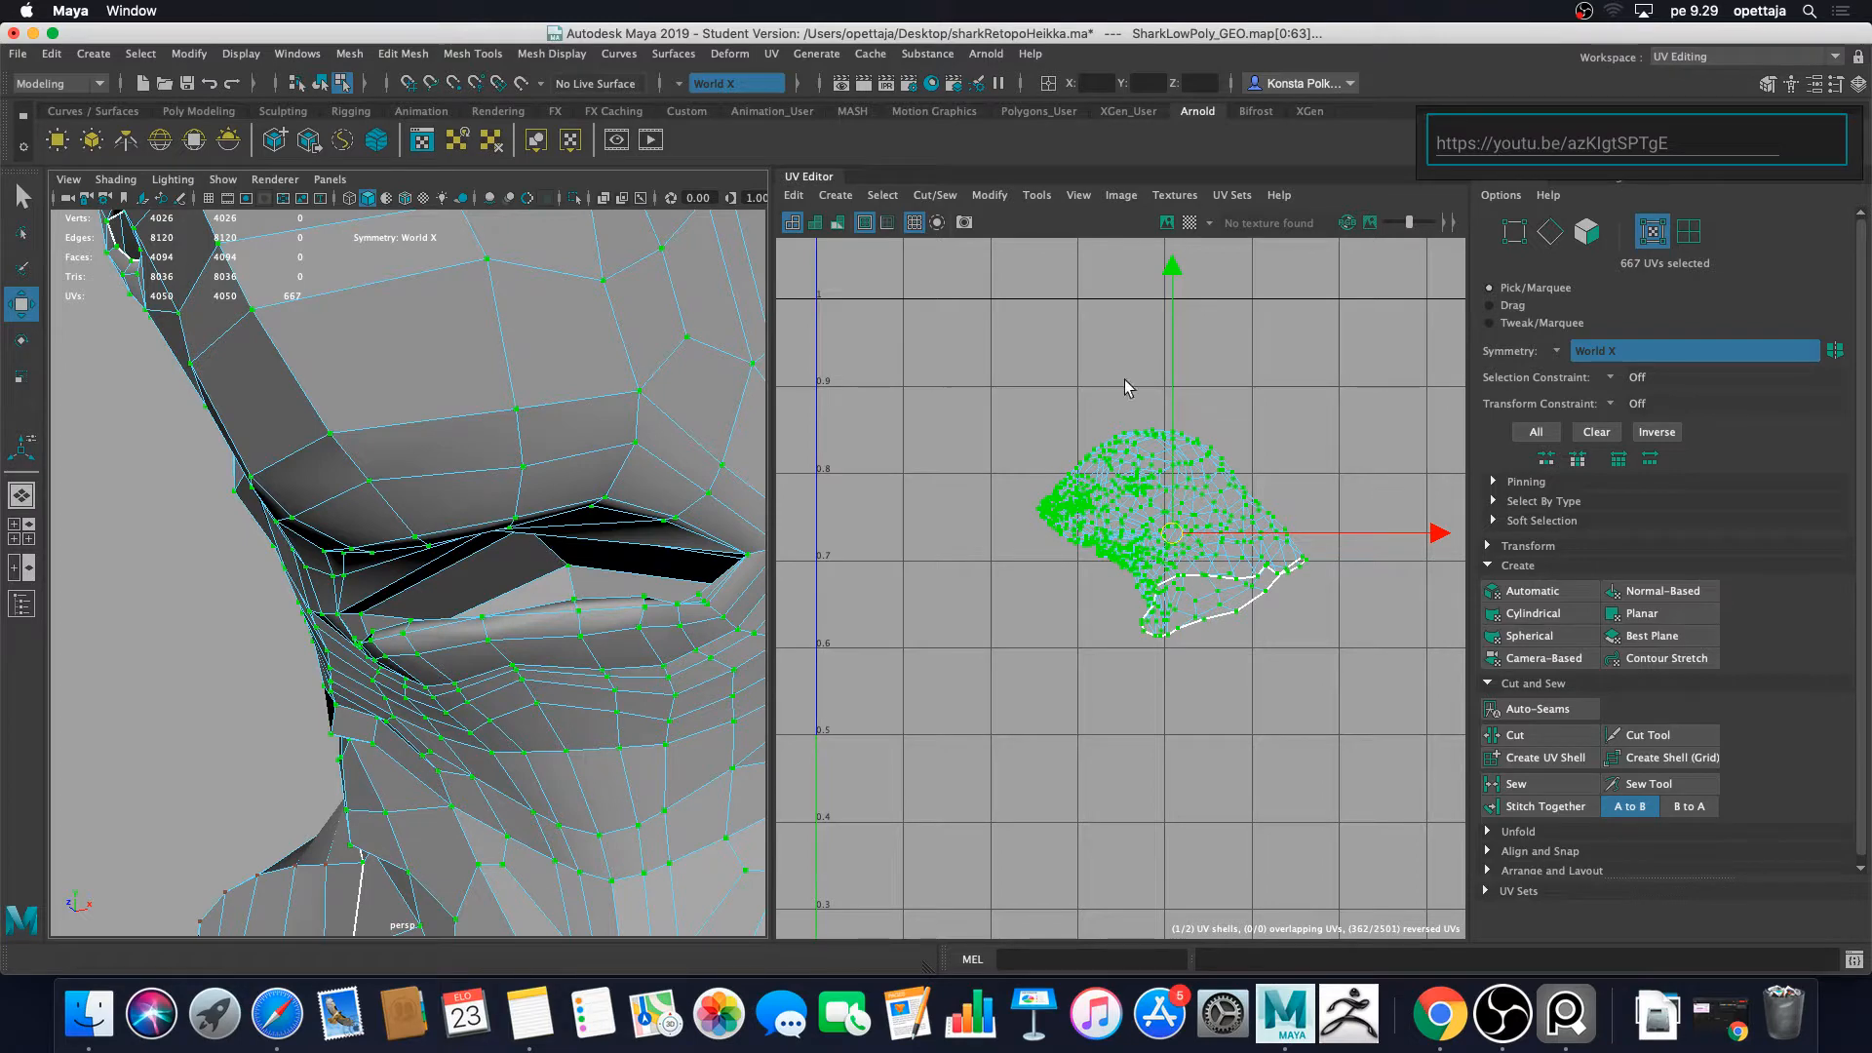
pyautogui.keyDown('alt'); pyautogui.moveTo(639, 479); pyautogui.dragTo(521, 450); pyautogui.keyUp('alt')
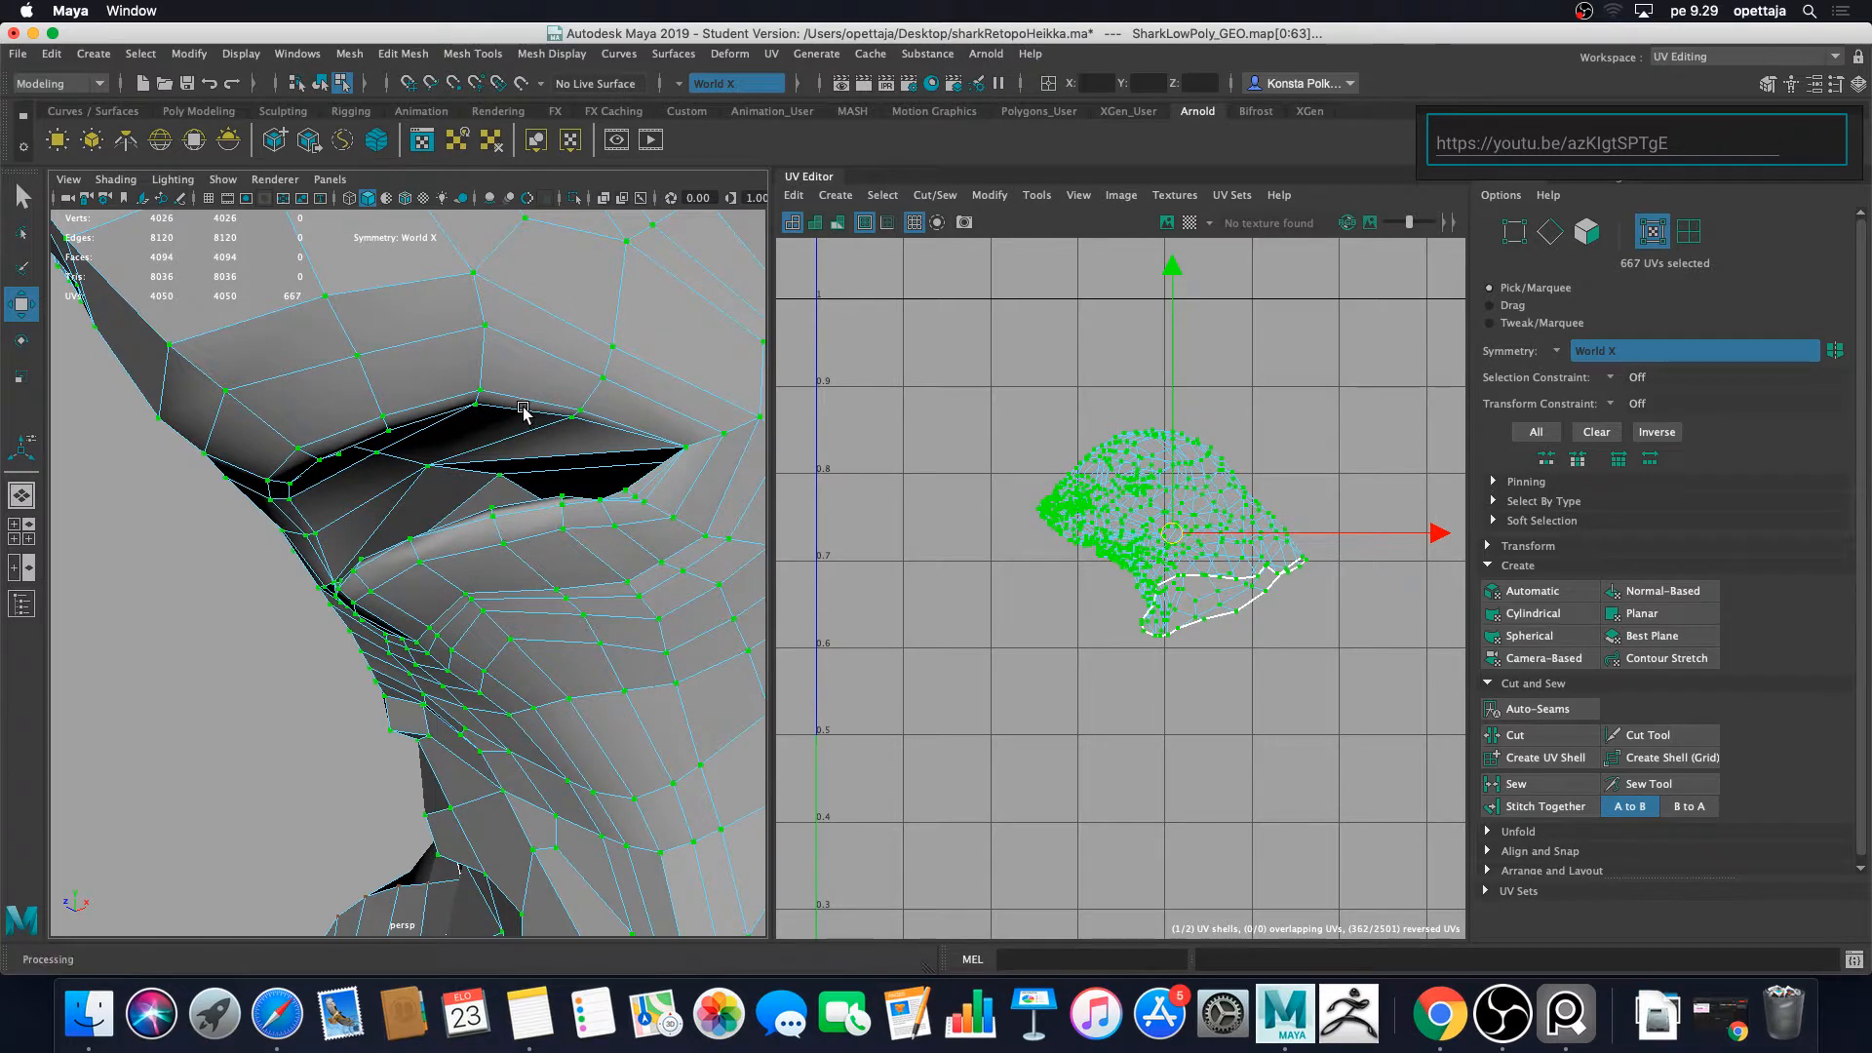
pyautogui.rightClick(526, 410)
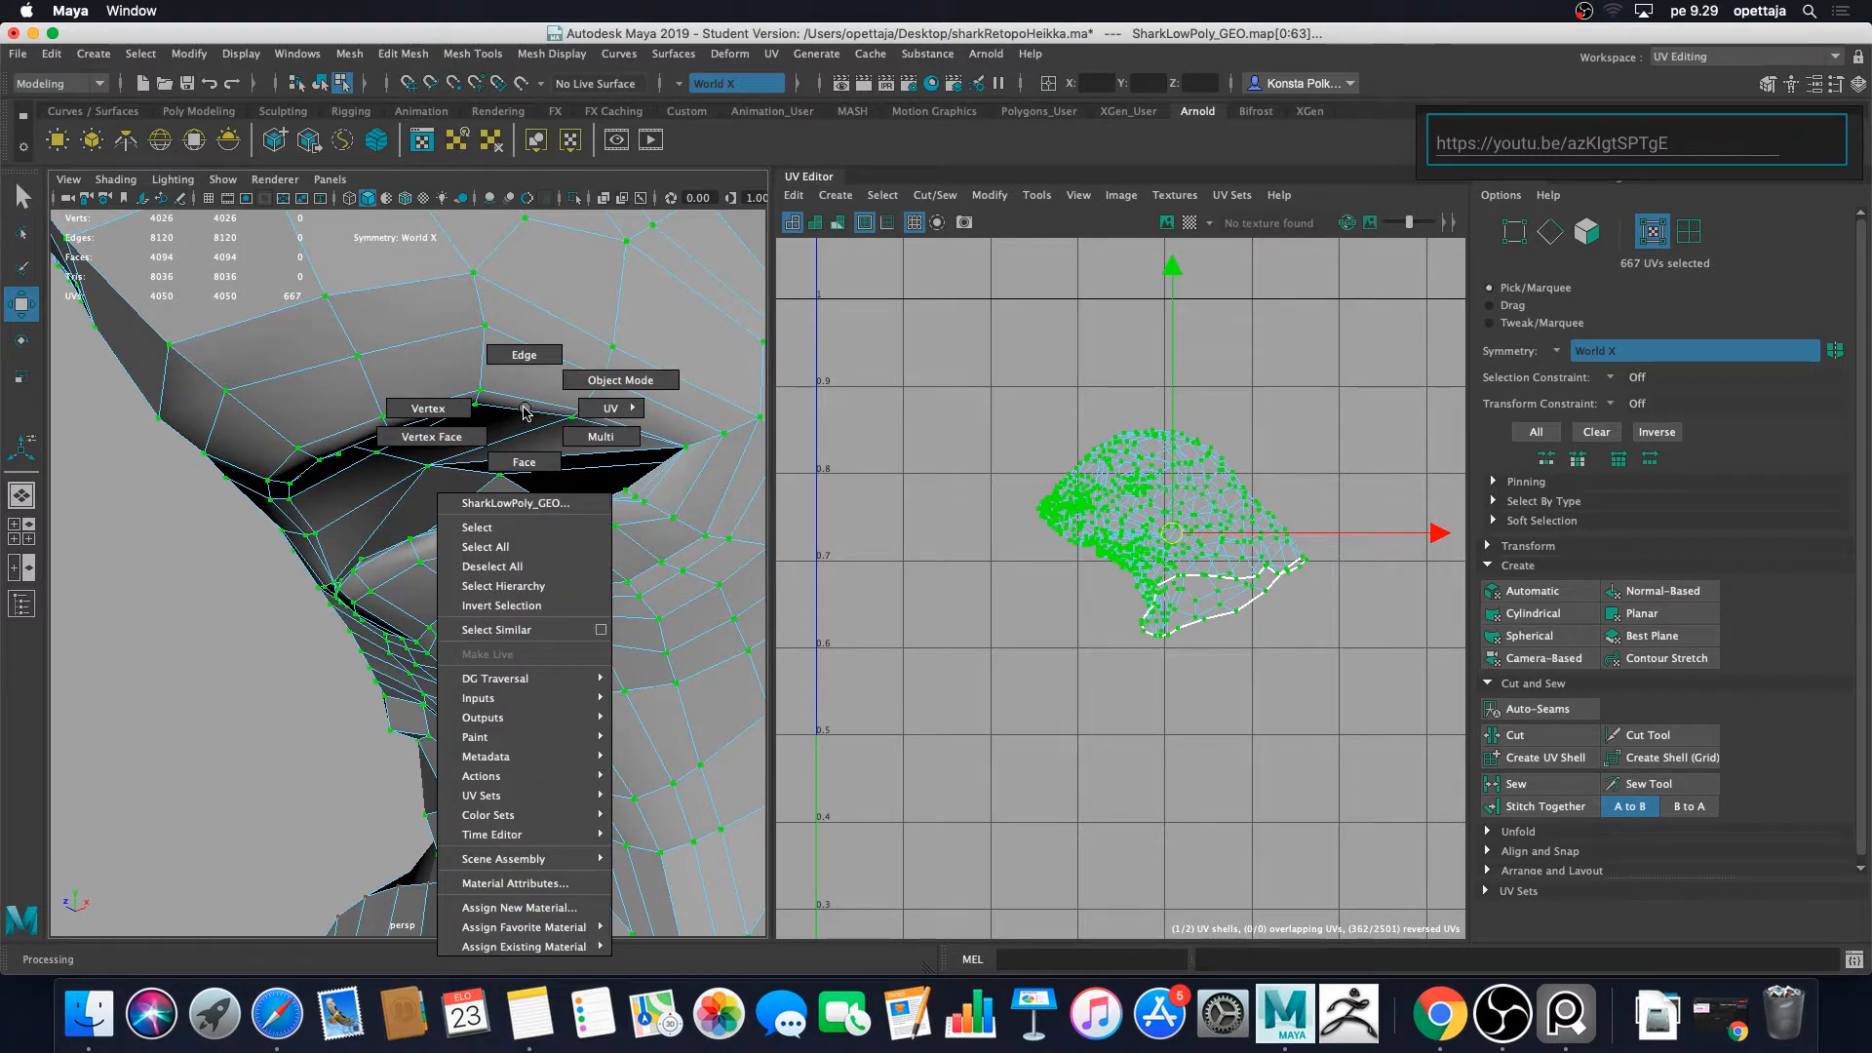
pyautogui.moveTo(523, 403); pyautogui.dragTo(523, 355, button='right')
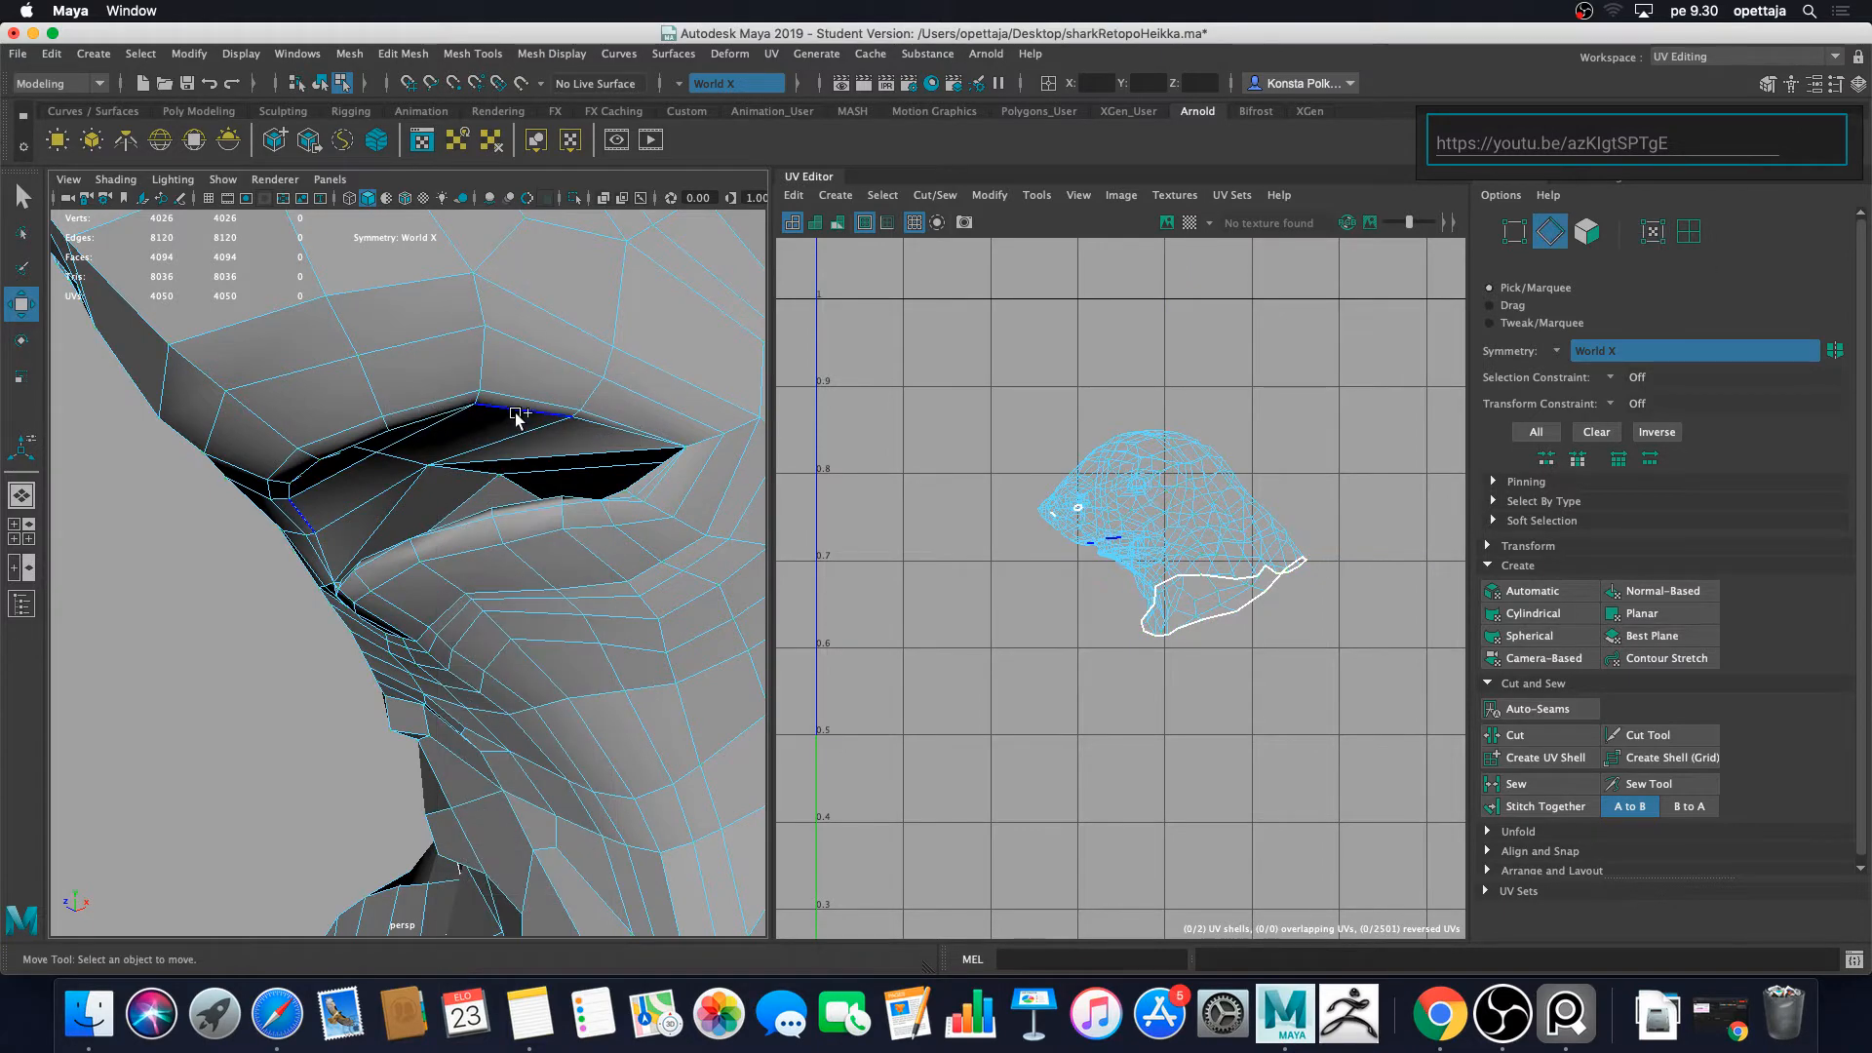
pyautogui.doubleClick(517, 416)
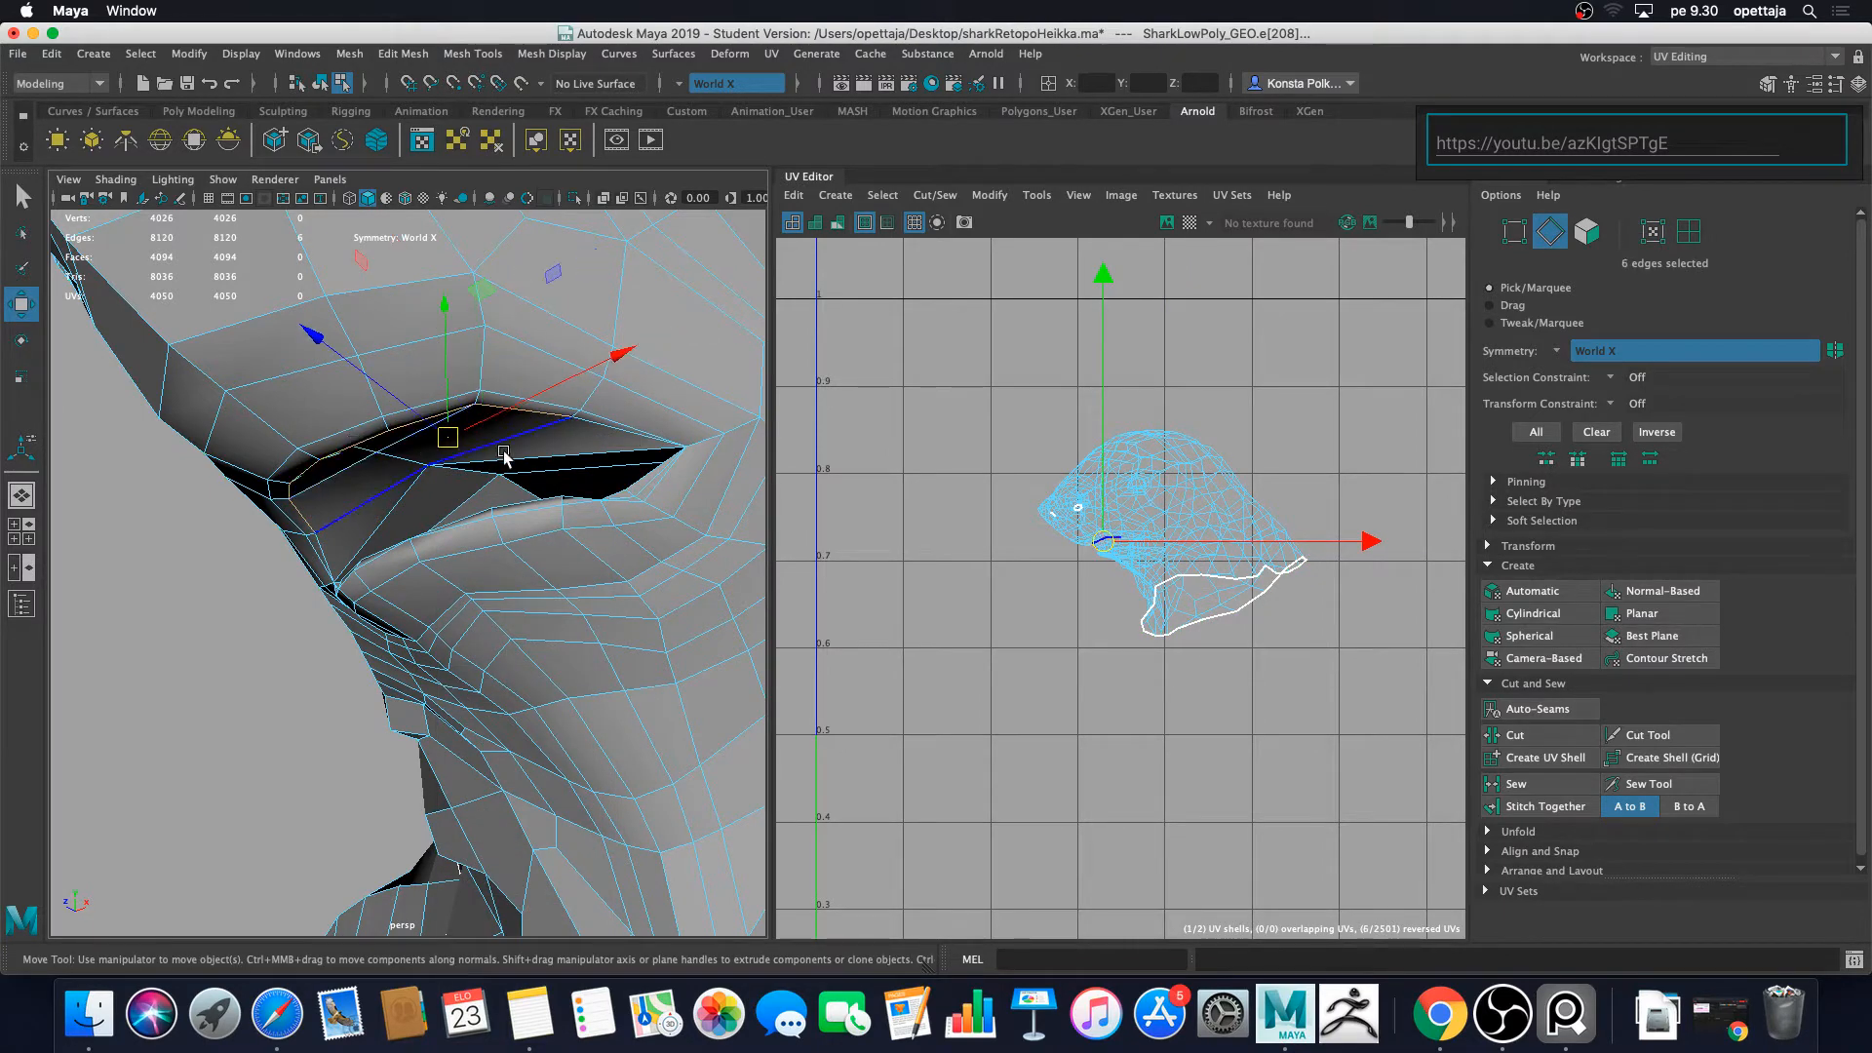
# Step: Add the mouth corner and lower lip edges to complete the mouth loop, and cut the UVs along it
pyautogui.keyDown('alt'); pyautogui.moveTo(504, 456); pyautogui.dragTo(458, 541); pyautogui.keyUp('alt')
pyautogui.keyDown('shift'); pyautogui.click(375, 476); pyautogui.keyUp('shift')
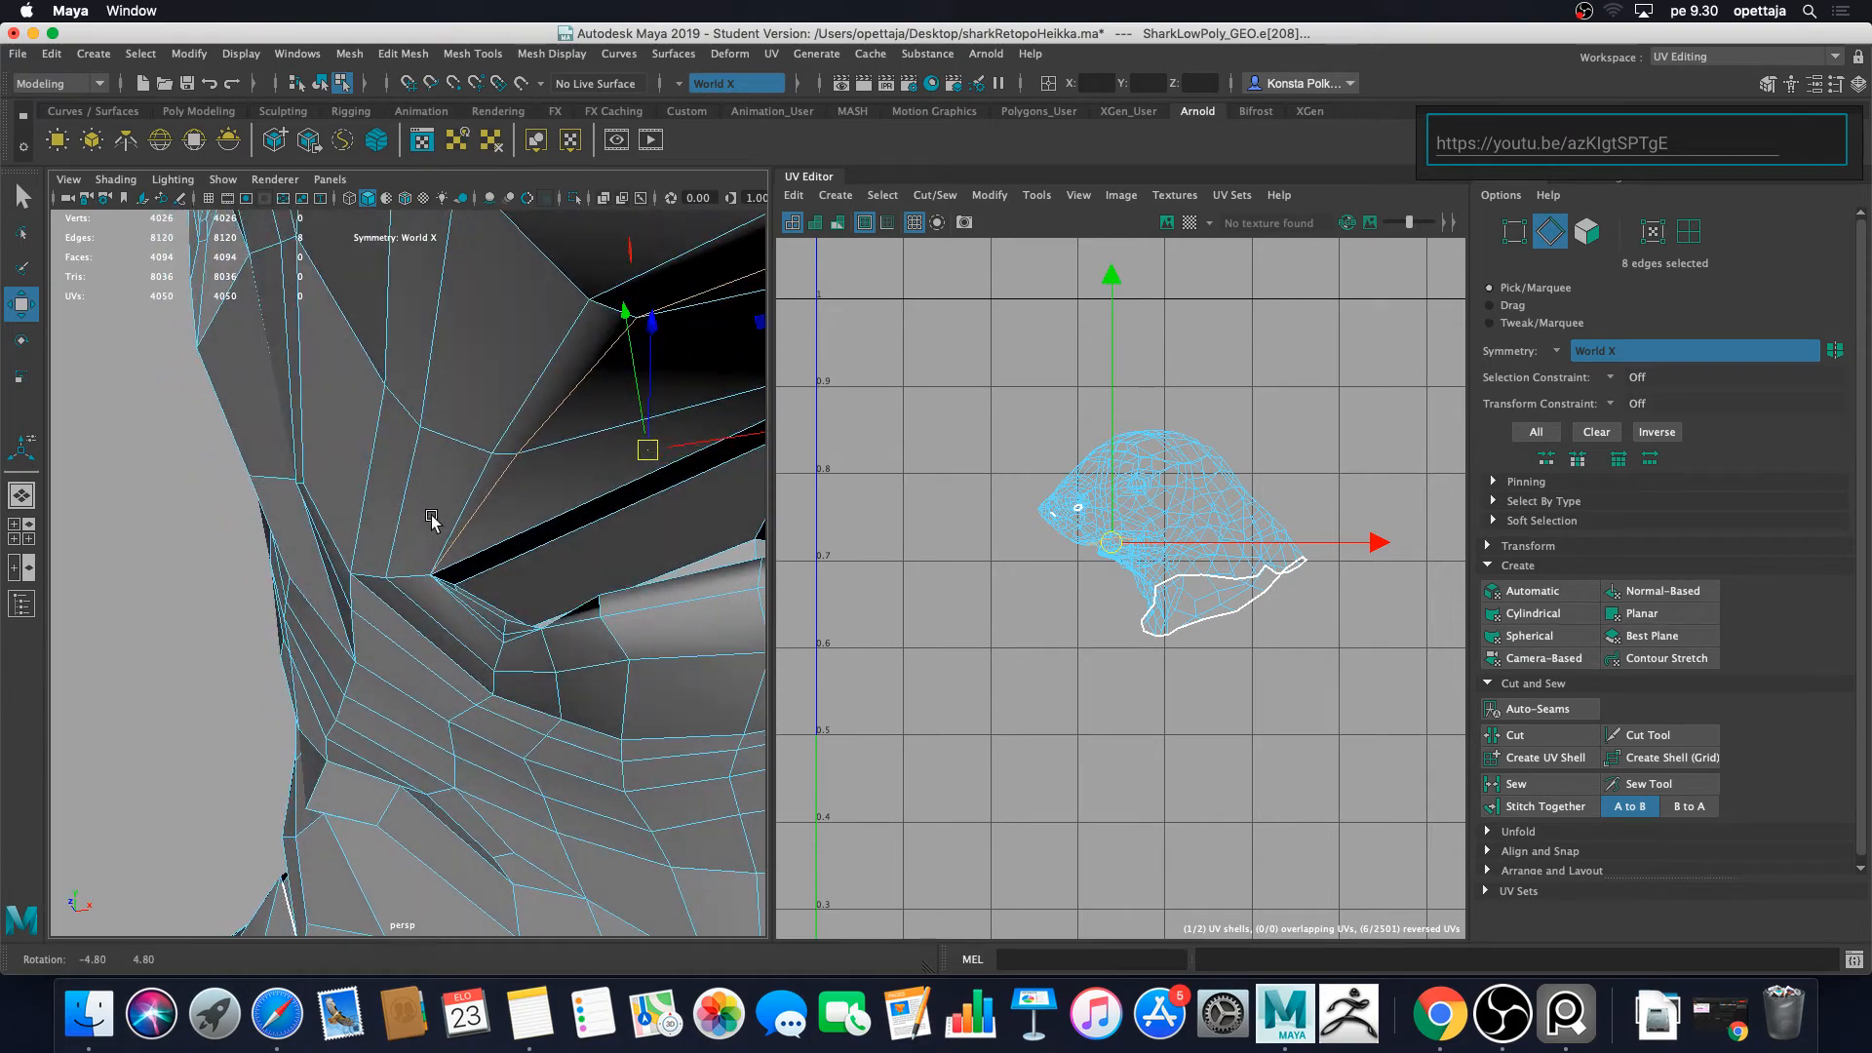
pyautogui.keyDown('shift'); pyautogui.click(515, 621); pyautogui.keyUp('shift')
pyautogui.moveTo(515, 622)
pyautogui.keyDown('alt'); pyautogui.mouseDown()
pyautogui.moveTo(413, 572)
pyautogui.moveTo(509, 634)
pyautogui.mouseUp(); pyautogui.keyUp('alt')
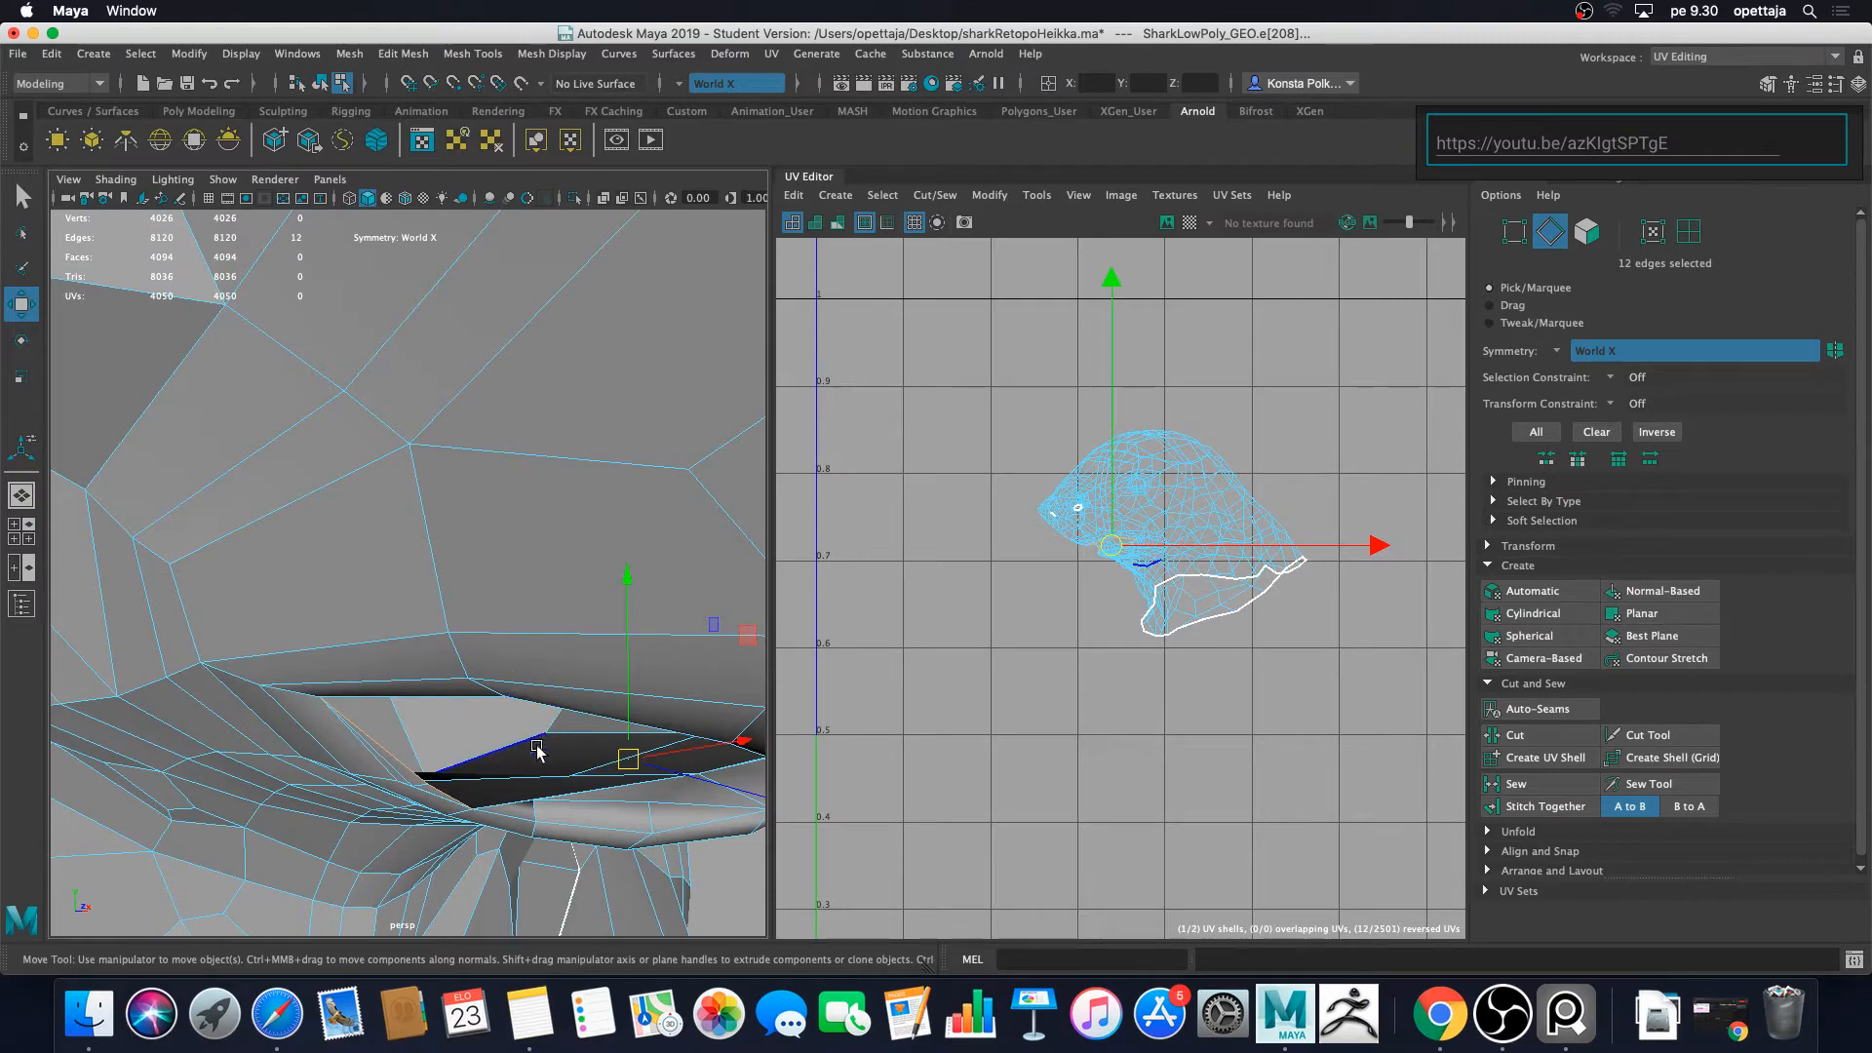
pyautogui.keyDown('shift'); pyautogui.click(589, 805); pyautogui.keyUp('shift')
pyautogui.keyDown('shift'); pyautogui.click(700, 805); pyautogui.keyUp('shift')
pyautogui.keyDown('alt'); pyautogui.moveTo(699, 805); pyautogui.dragTo(585, 694); pyautogui.keyUp('alt')
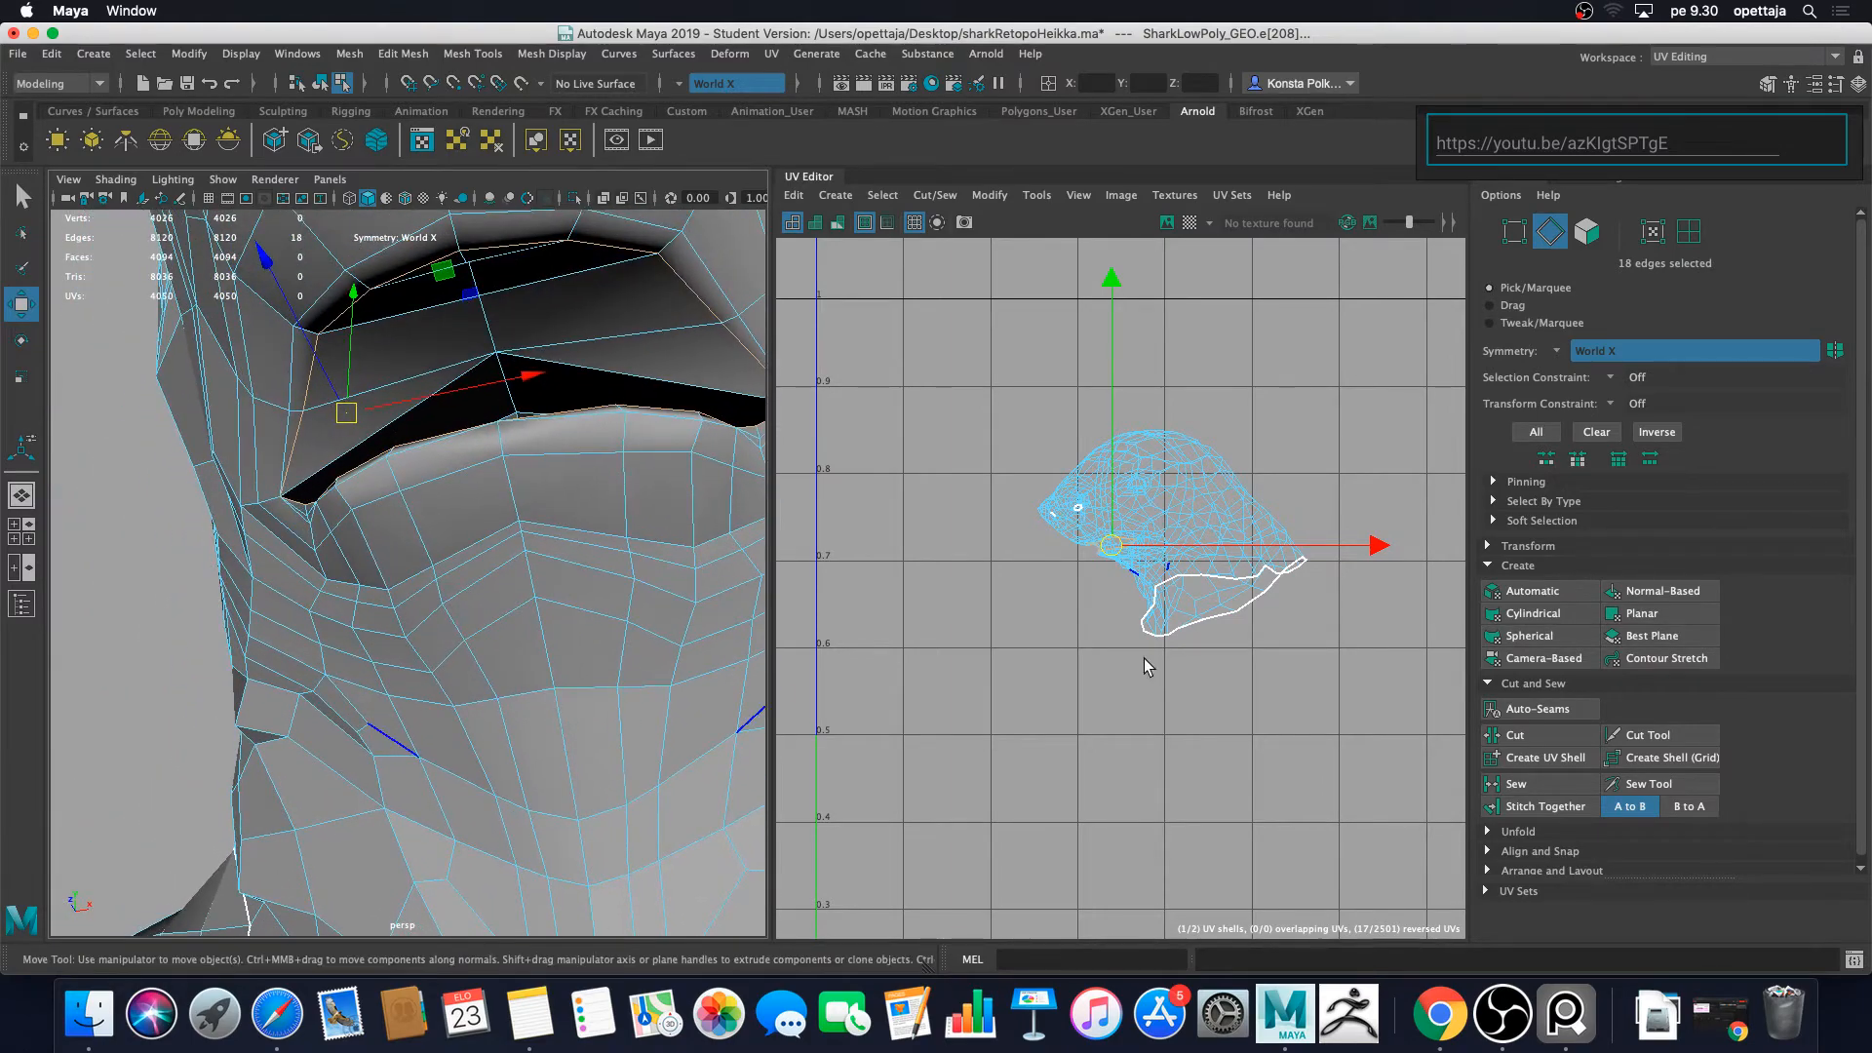
pyautogui.click(1550, 735)
pyautogui.keyDown('alt'); pyautogui.moveTo(499, 463); pyautogui.dragTo(489, 405); pyautogui.keyUp('alt')
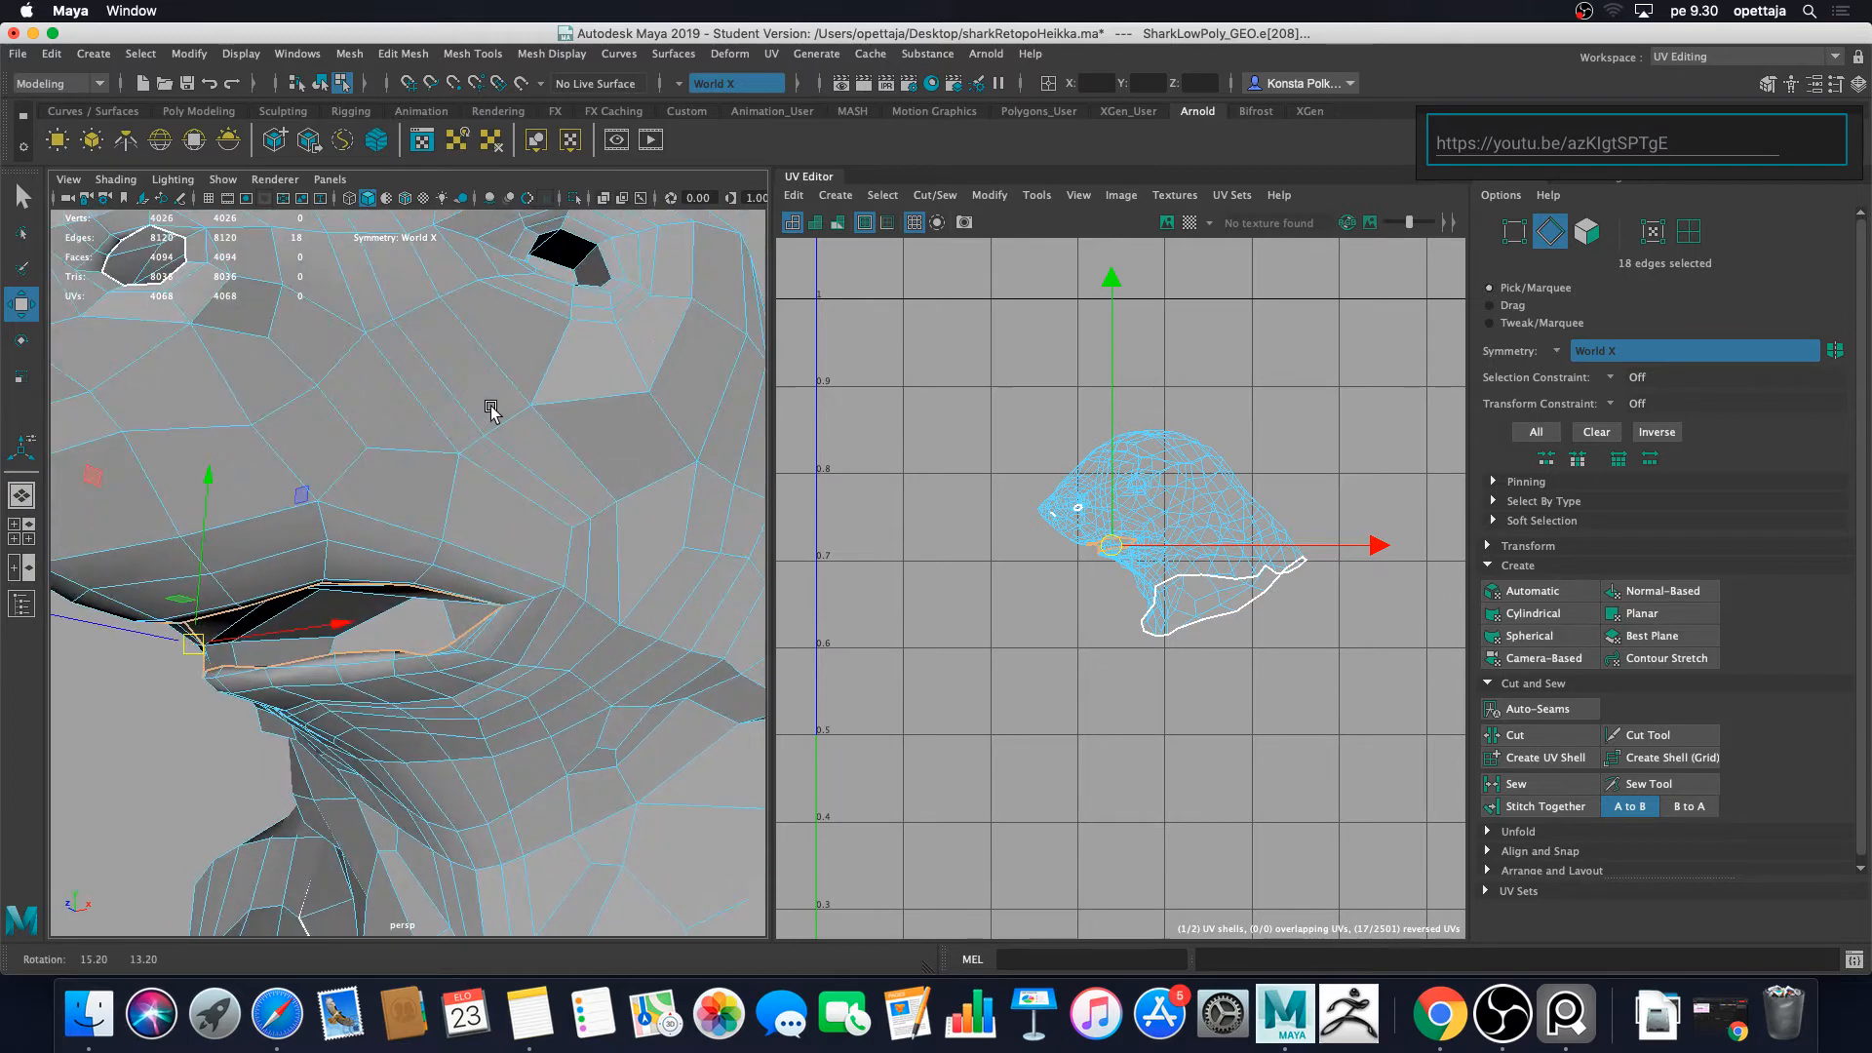
# Step: Separate the mouth shells by moving the head shell about 0.3 units in negative U and the inner-mouth shell about 0.3 units in positive U
pyautogui.rightClick(1199, 483)
pyautogui.moveTo(1199, 484); pyautogui.dragTo(1283, 476, button='right')
pyautogui.doubleClick(1206, 503)
pyautogui.scroll(-1, 1206, 503)
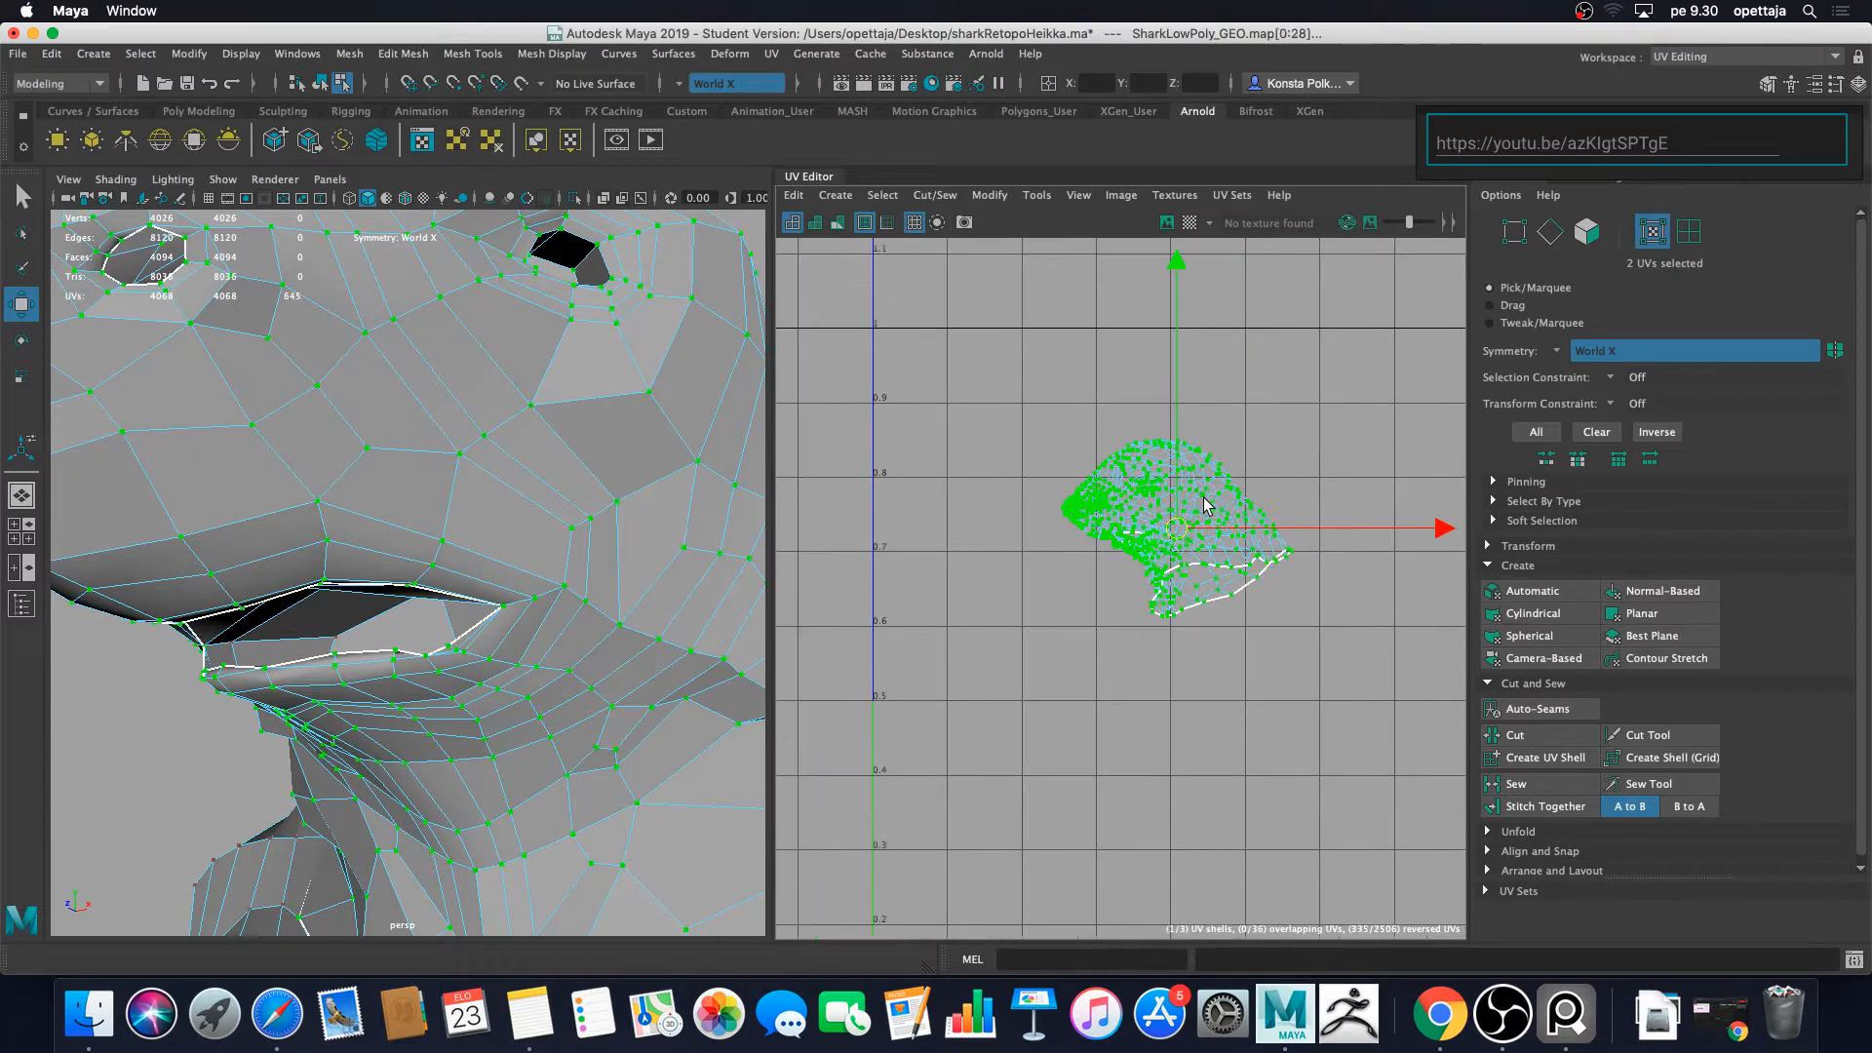
pyautogui.press('f')
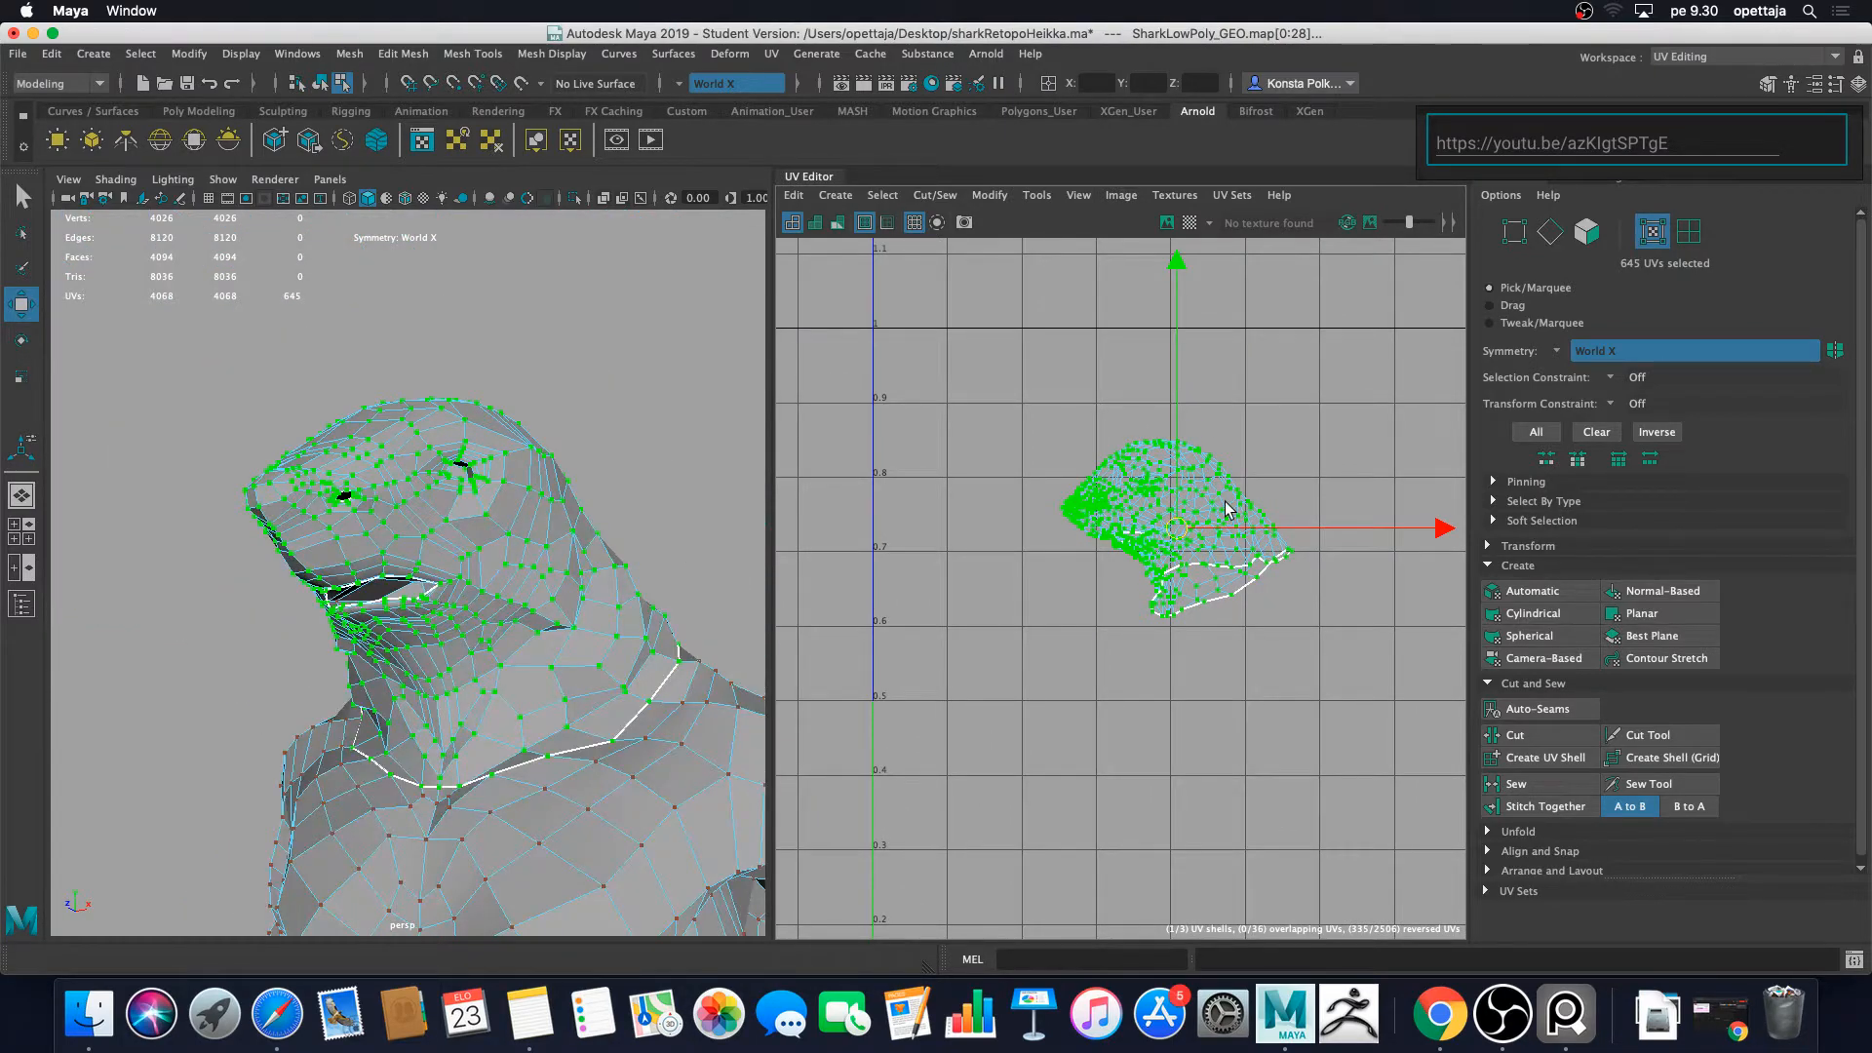
pyautogui.moveTo(1215, 524); pyautogui.dragTo(994, 506)
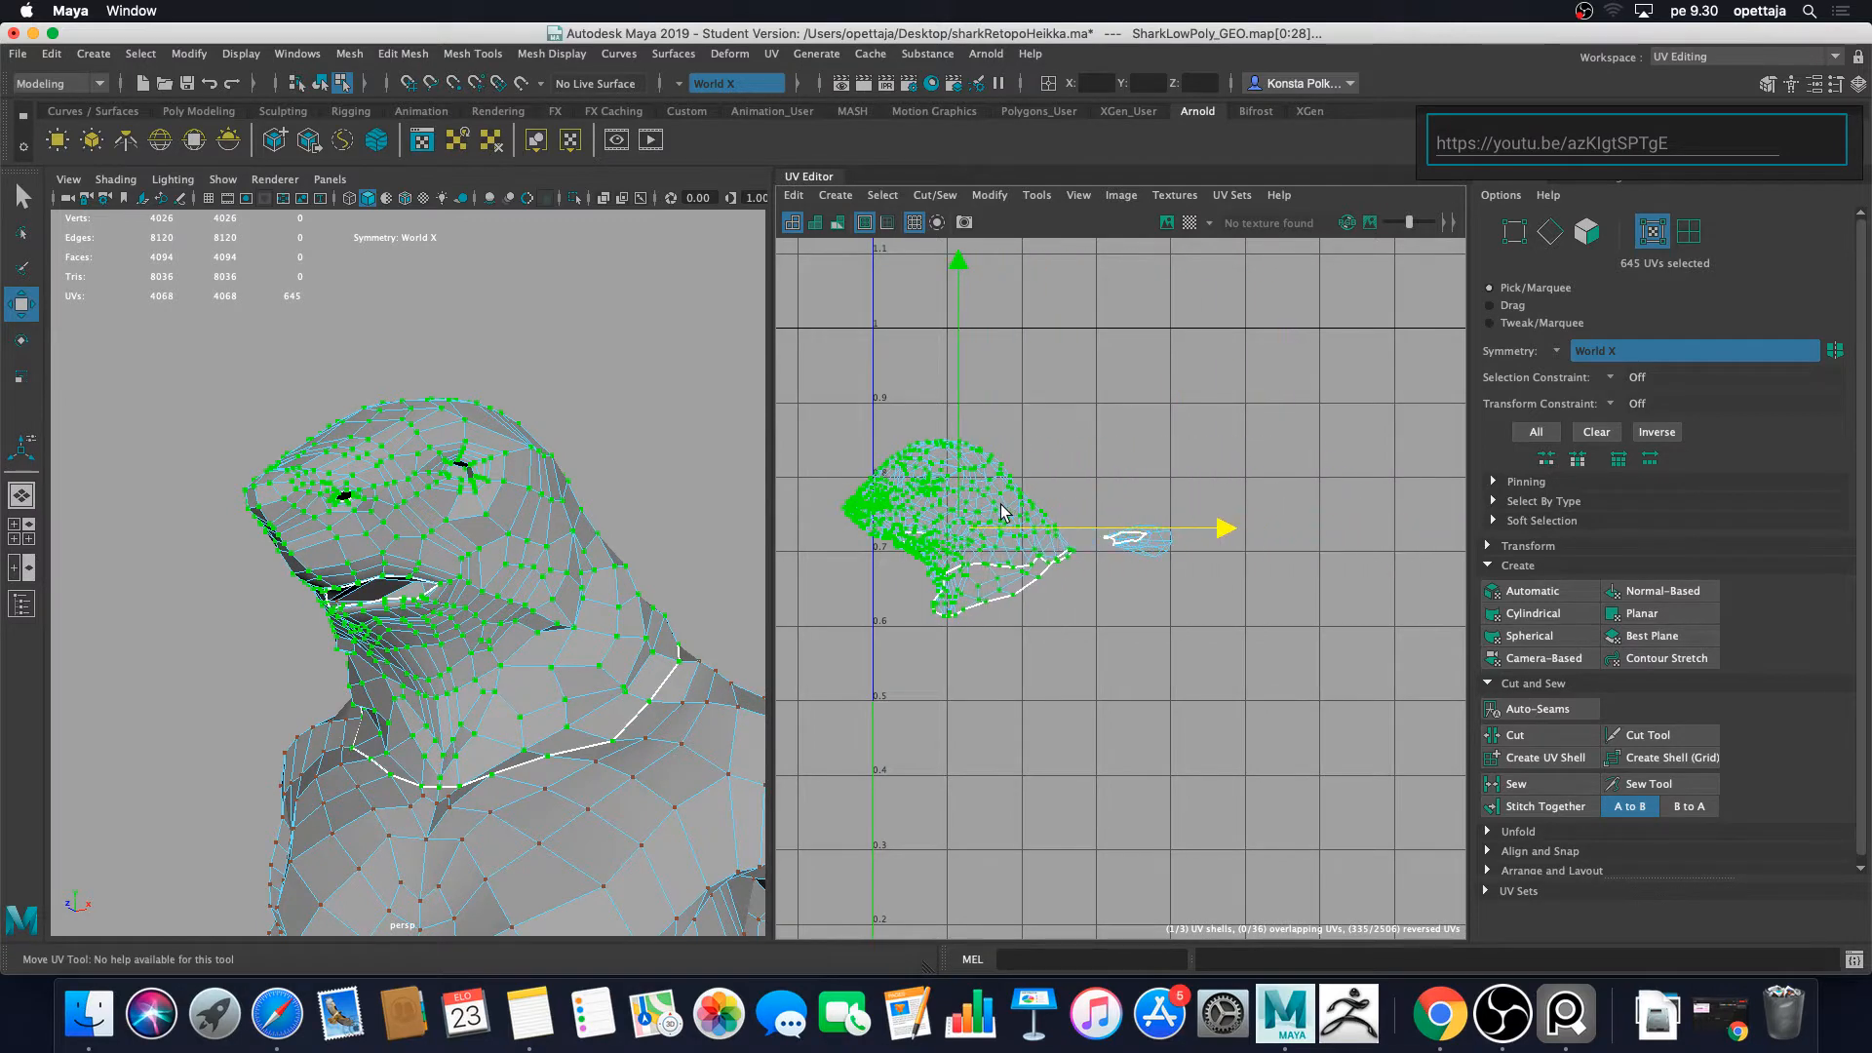
pyautogui.doubleClick(1157, 553)
pyautogui.moveTo(1165, 542); pyautogui.dragTo(1389, 542)
# Step: Select the whole head shell again and move it about 0.14 units in positive U
pyautogui.click(954, 551)
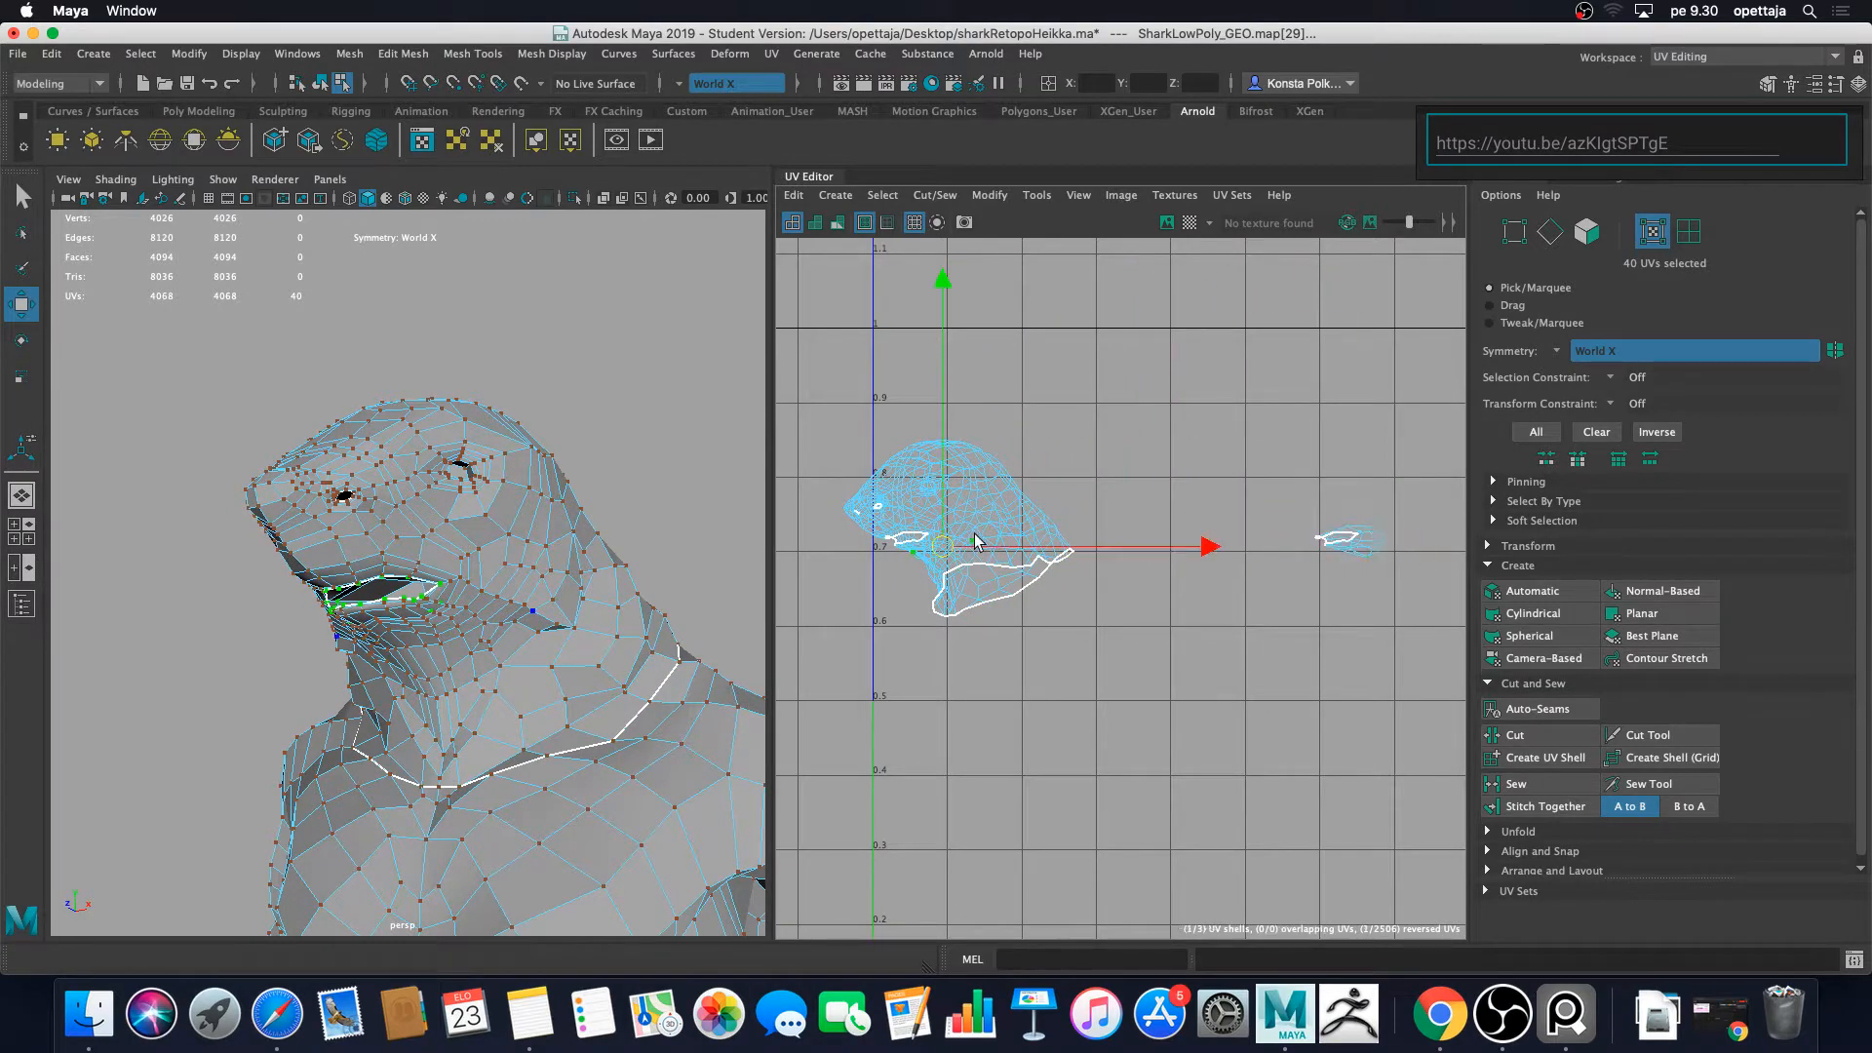
pyautogui.doubleClick(953, 551)
pyautogui.moveTo(1019, 552); pyautogui.dragTo(1123, 554)
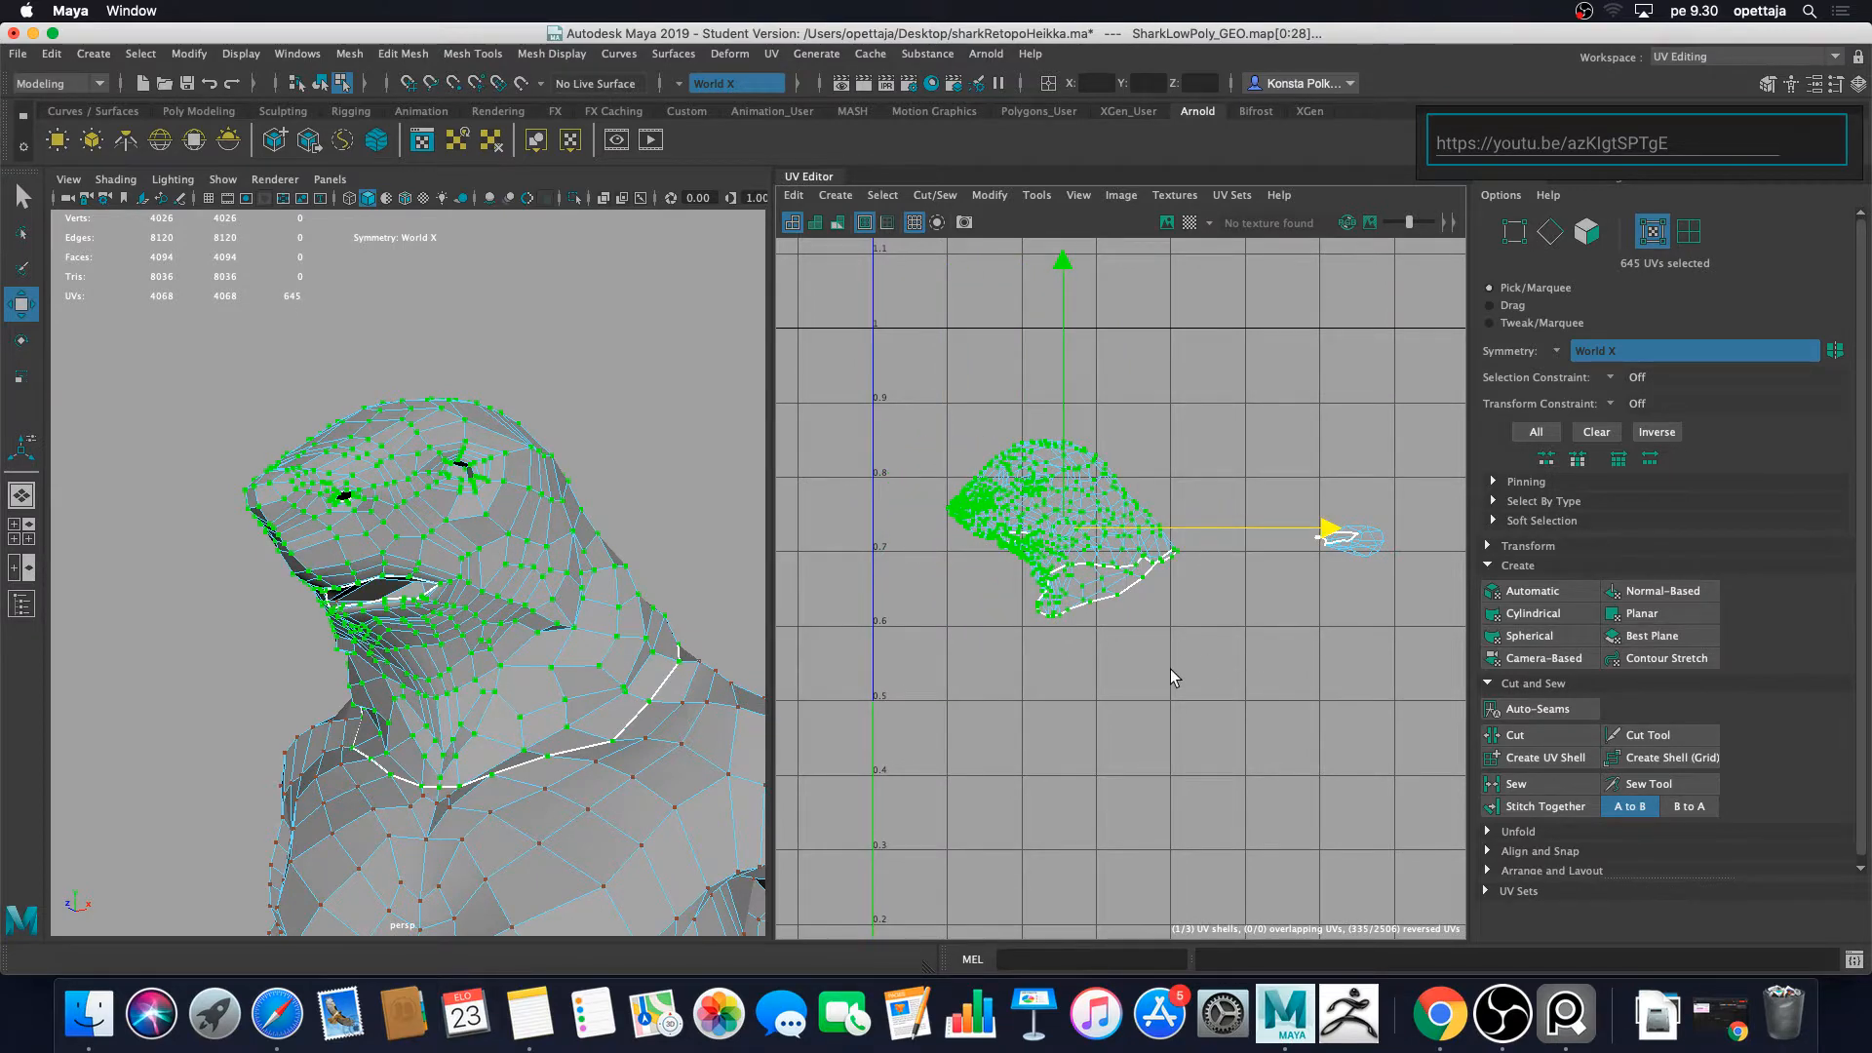
pyautogui.scroll(-2, 1216, 646)
pyautogui.keyDown('alt'); pyautogui.moveTo(1265, 636); pyautogui.dragTo(1149, 583, button='middle'); pyautogui.keyUp('alt')
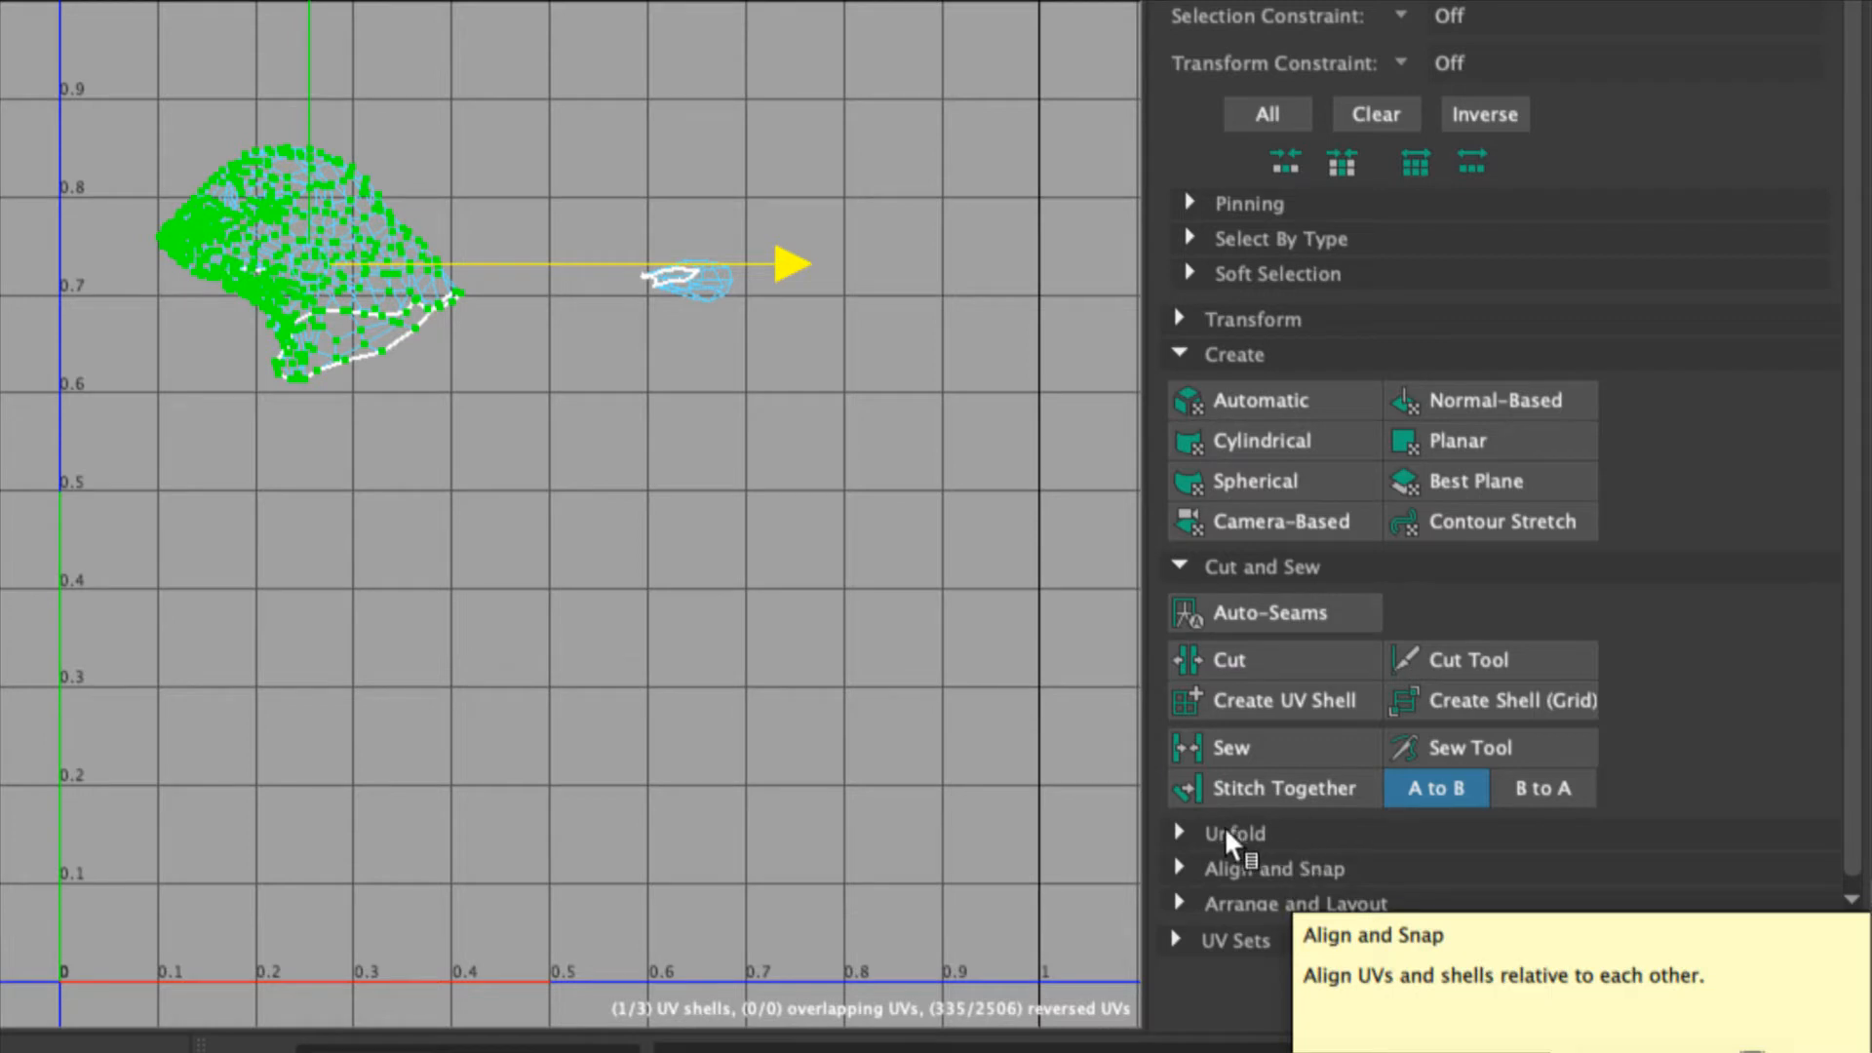
# Step: Unfold the selected head UV shell and clear the selection
pyautogui.click(1182, 834)
pyautogui.scroll(-2, 1377, 758)
pyautogui.scroll(-1, 1376, 757)
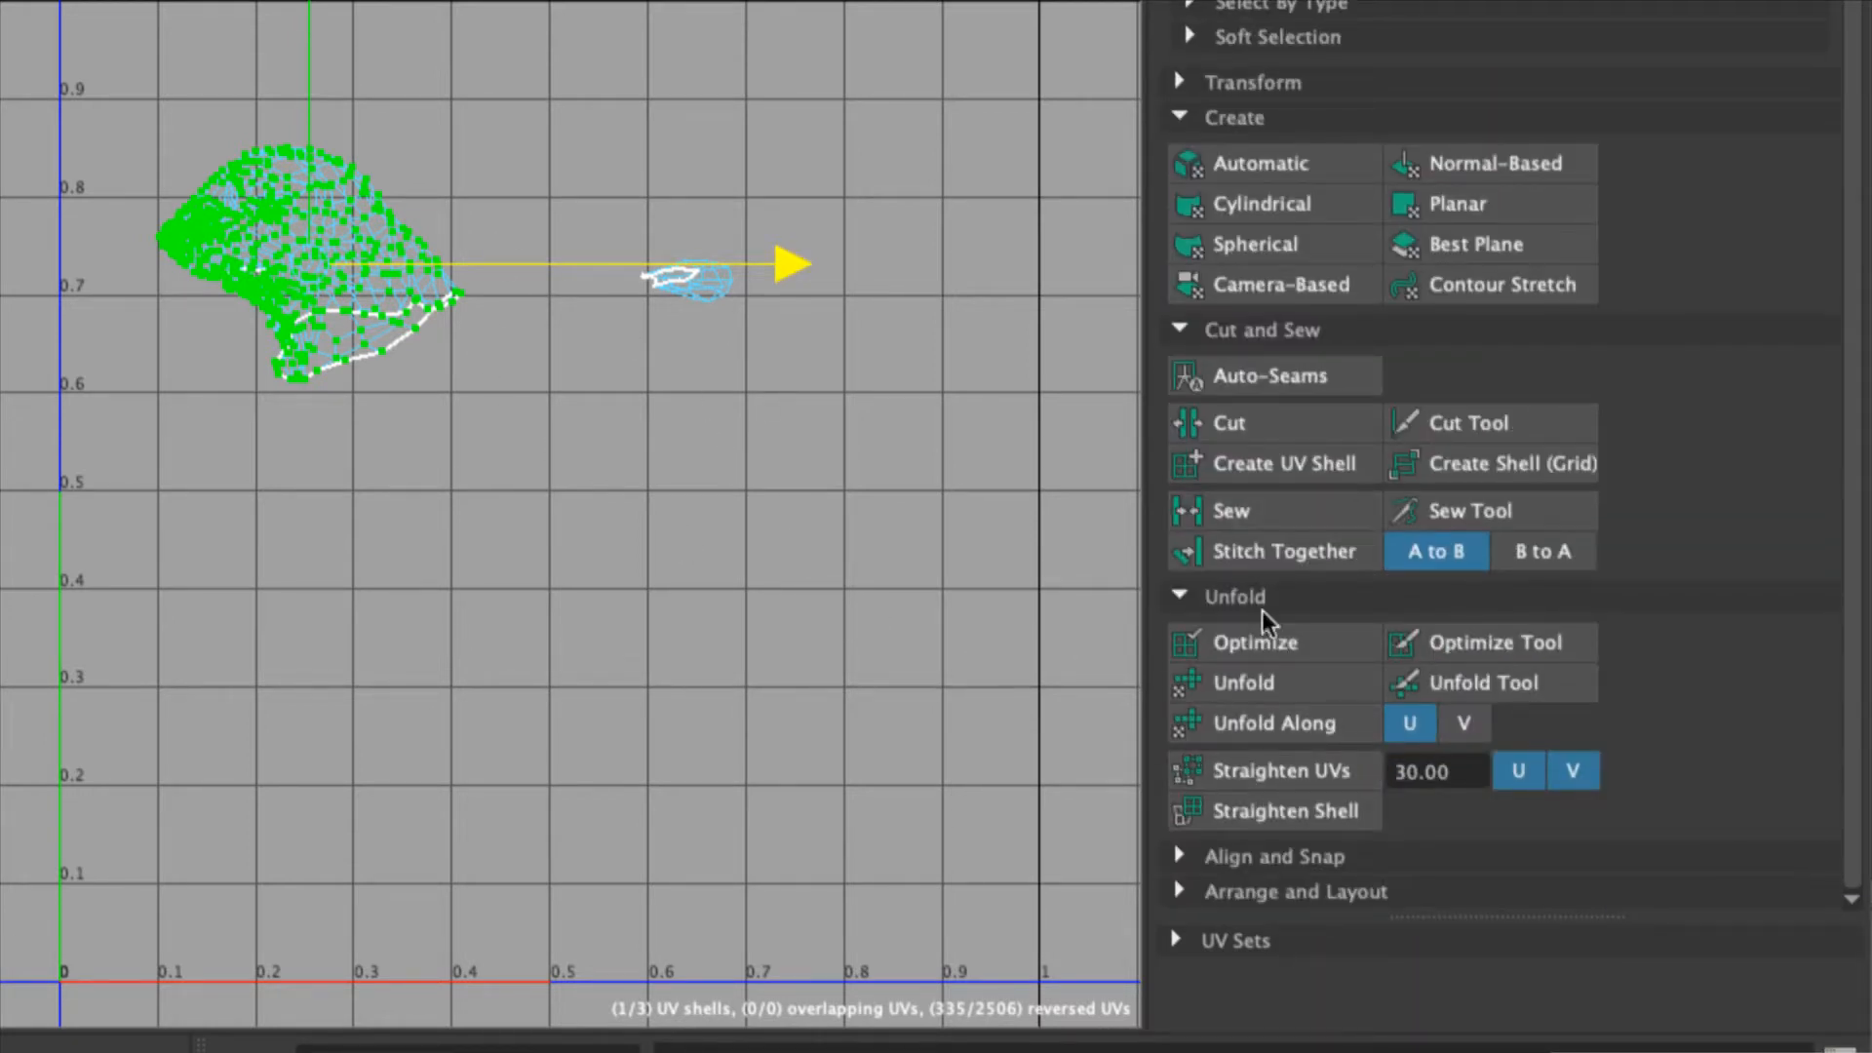
pyautogui.click(1303, 682)
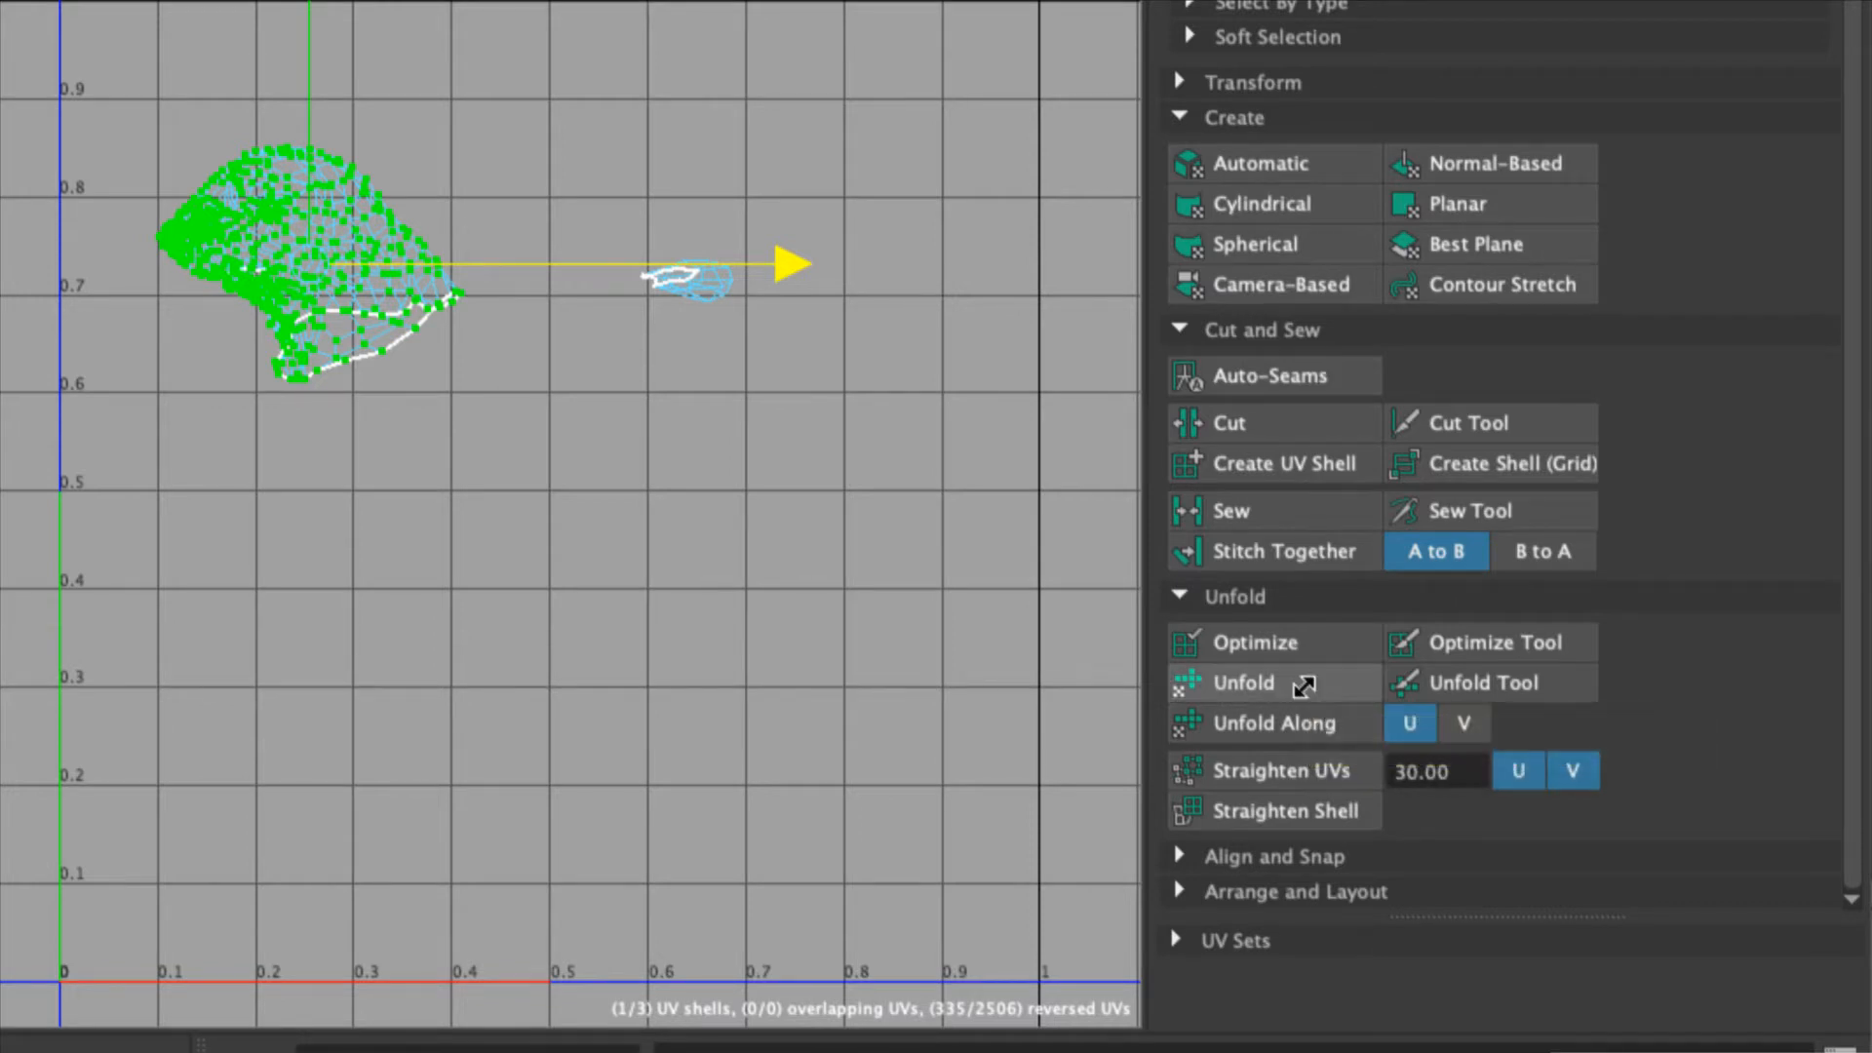
pyautogui.click(397, 408)
# Step: Select the unfolded head shell, move it about 0.07 units in positive U, and rotate it until the mouth is level
pyautogui.click(341, 273)
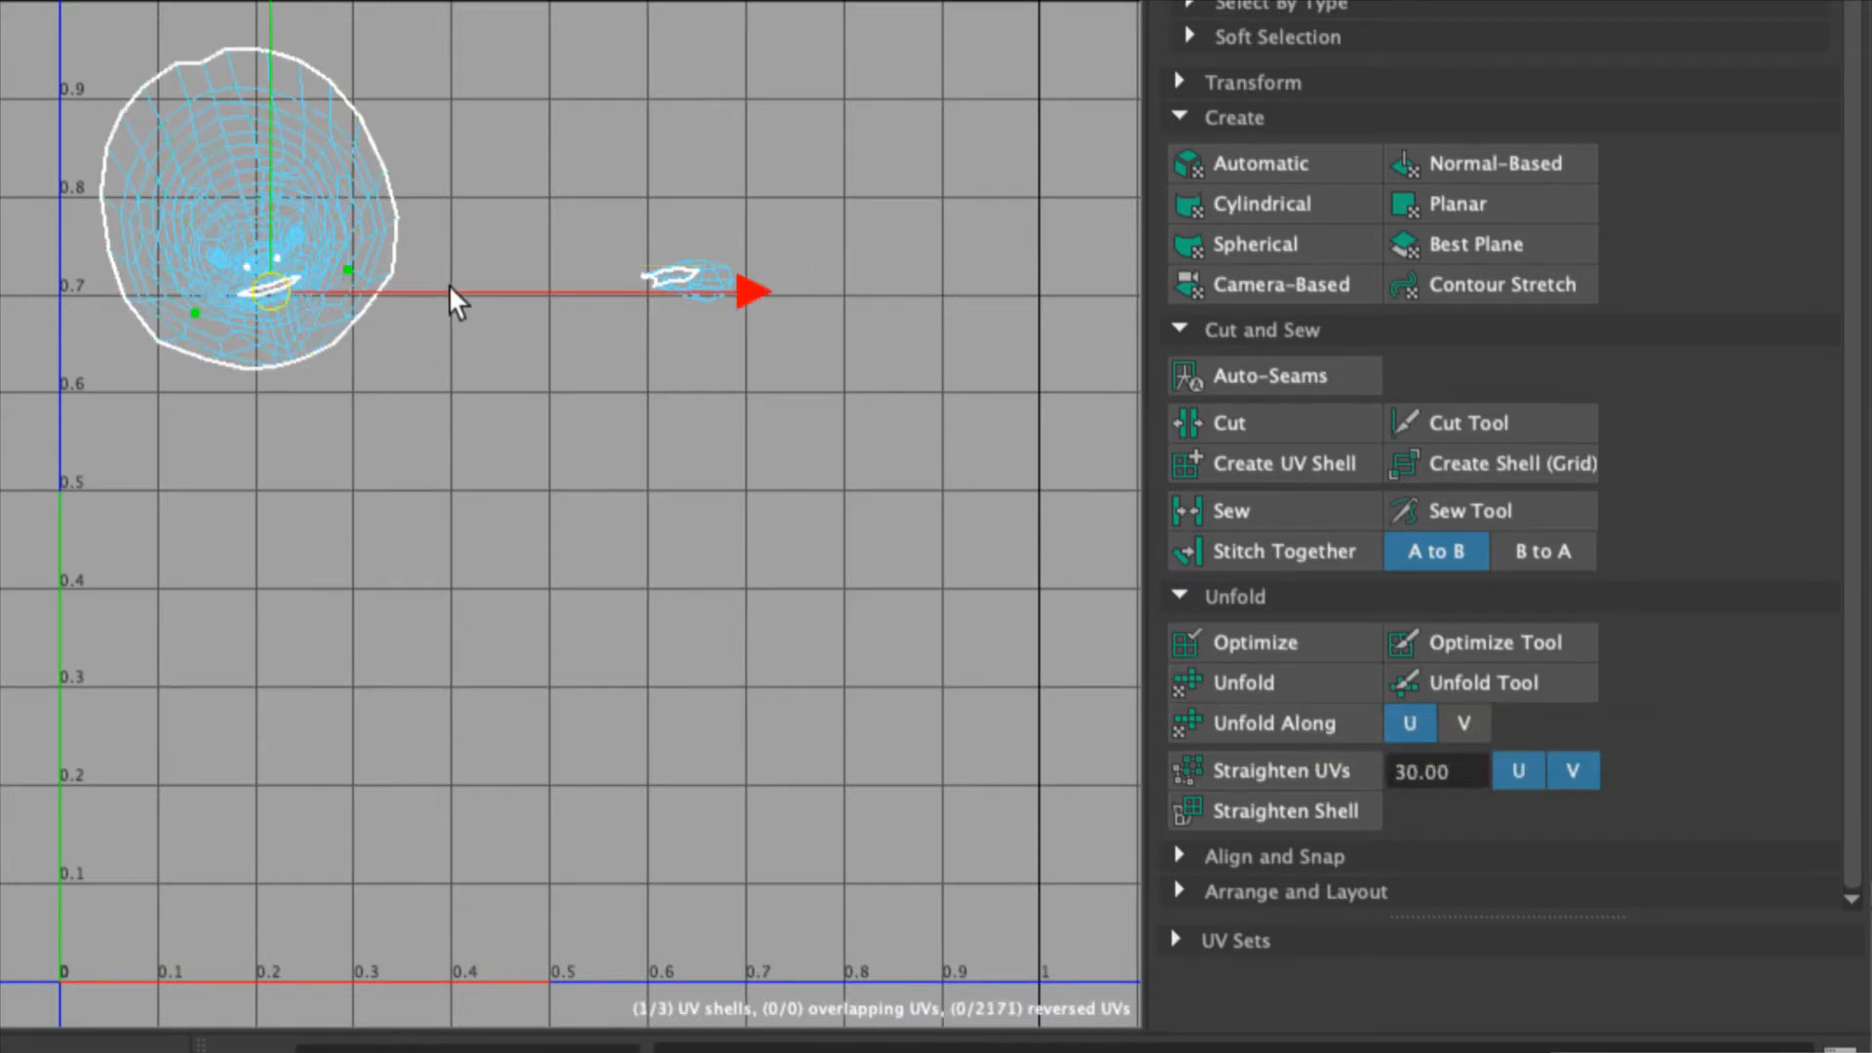
pyautogui.keyDown('ctrl'); pyautogui.moveTo(453, 284); pyautogui.dragTo(347, 231, button='right'); pyautogui.keyUp('ctrl')
pyautogui.moveTo(451, 212); pyautogui.dragTo(525, 216)
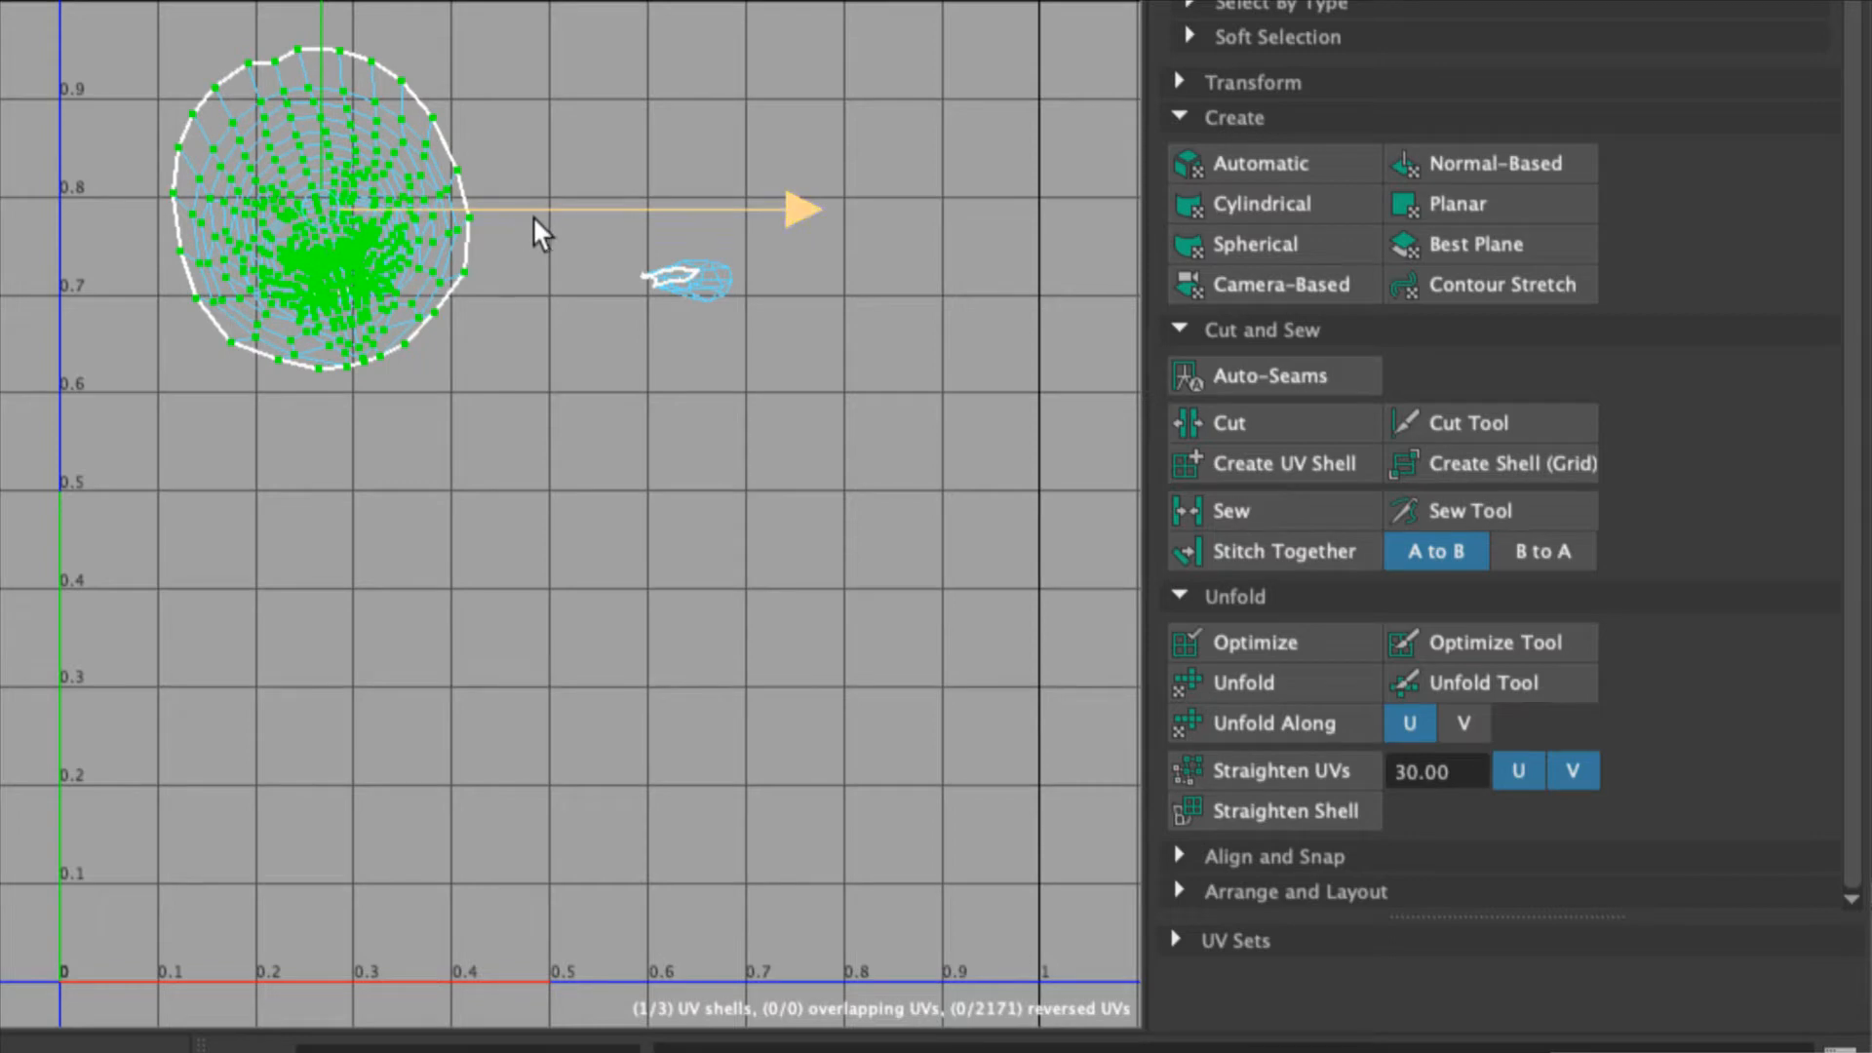
pyautogui.press('e')
pyautogui.moveTo(782, 271); pyautogui.dragTo(753, 375)
# Step: Select all UVs of the small inner-mouth shell and unfold it
pyautogui.click(920, 401)
pyautogui.moveTo(626, 244); pyautogui.dragTo(744, 308)
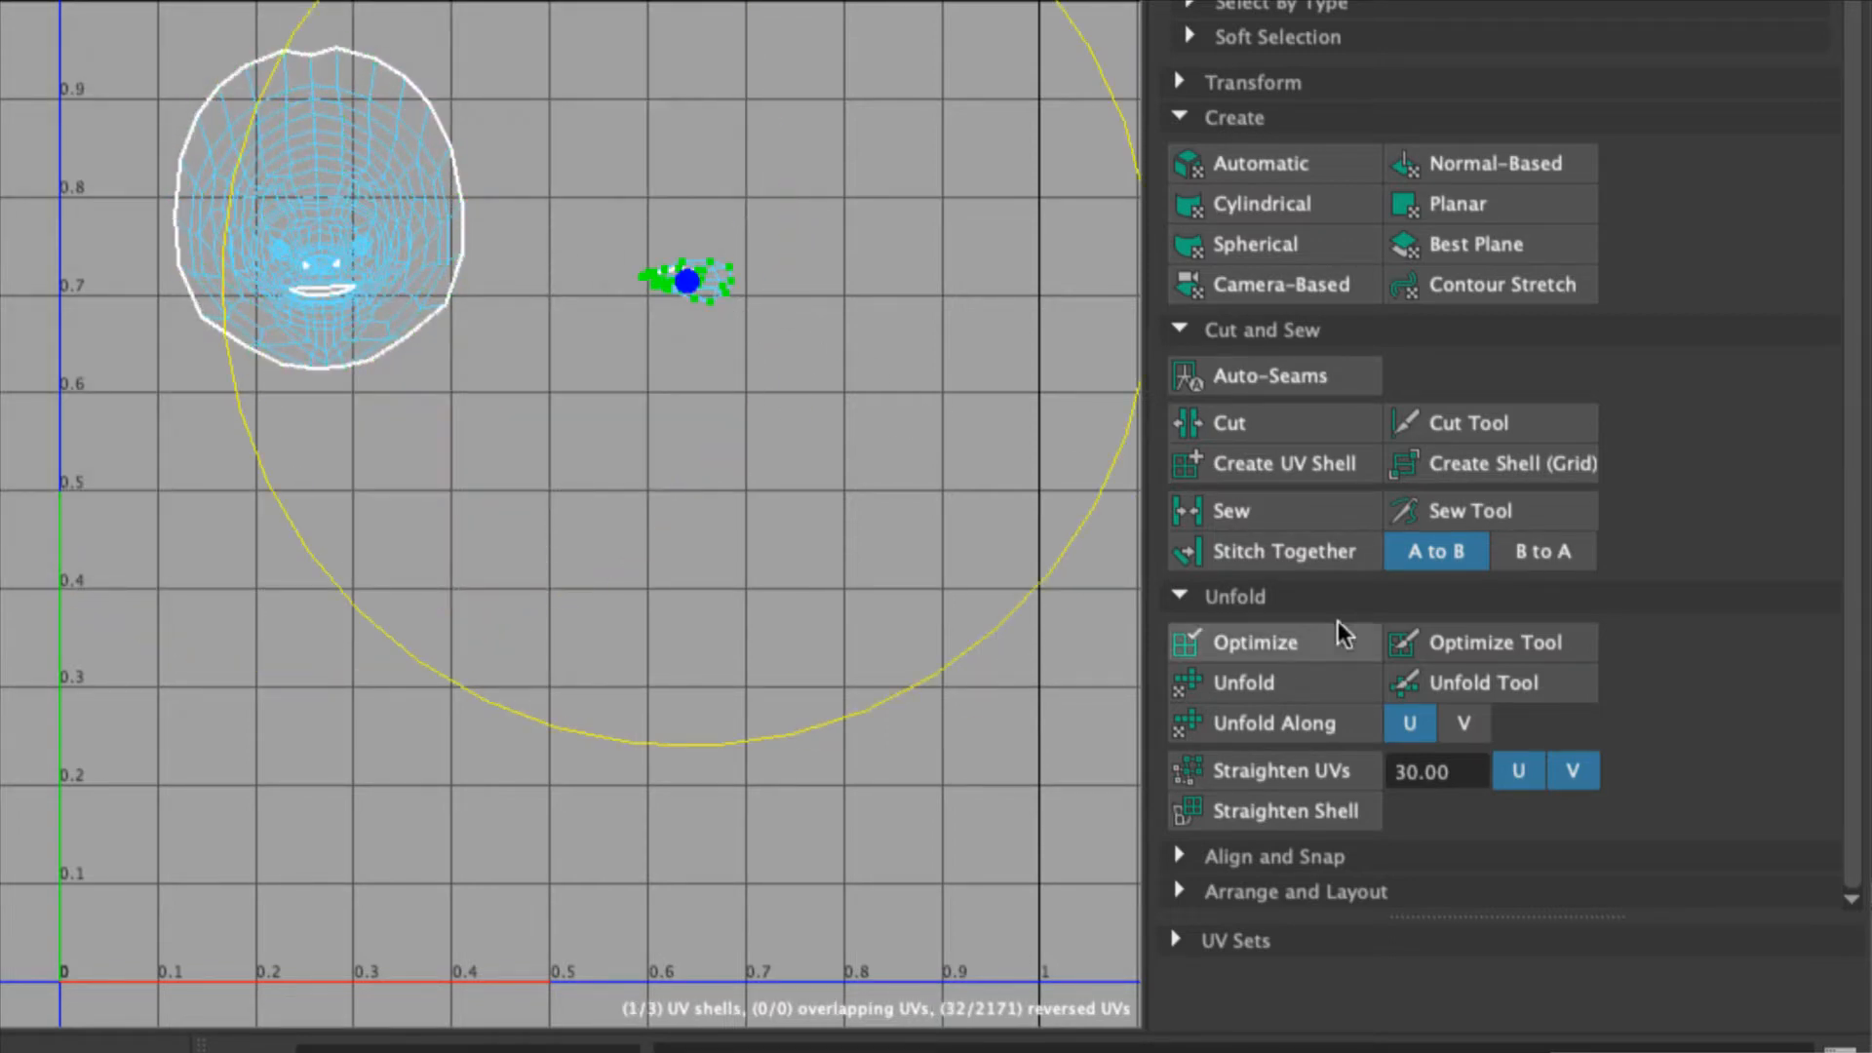
pyautogui.click(1273, 685)
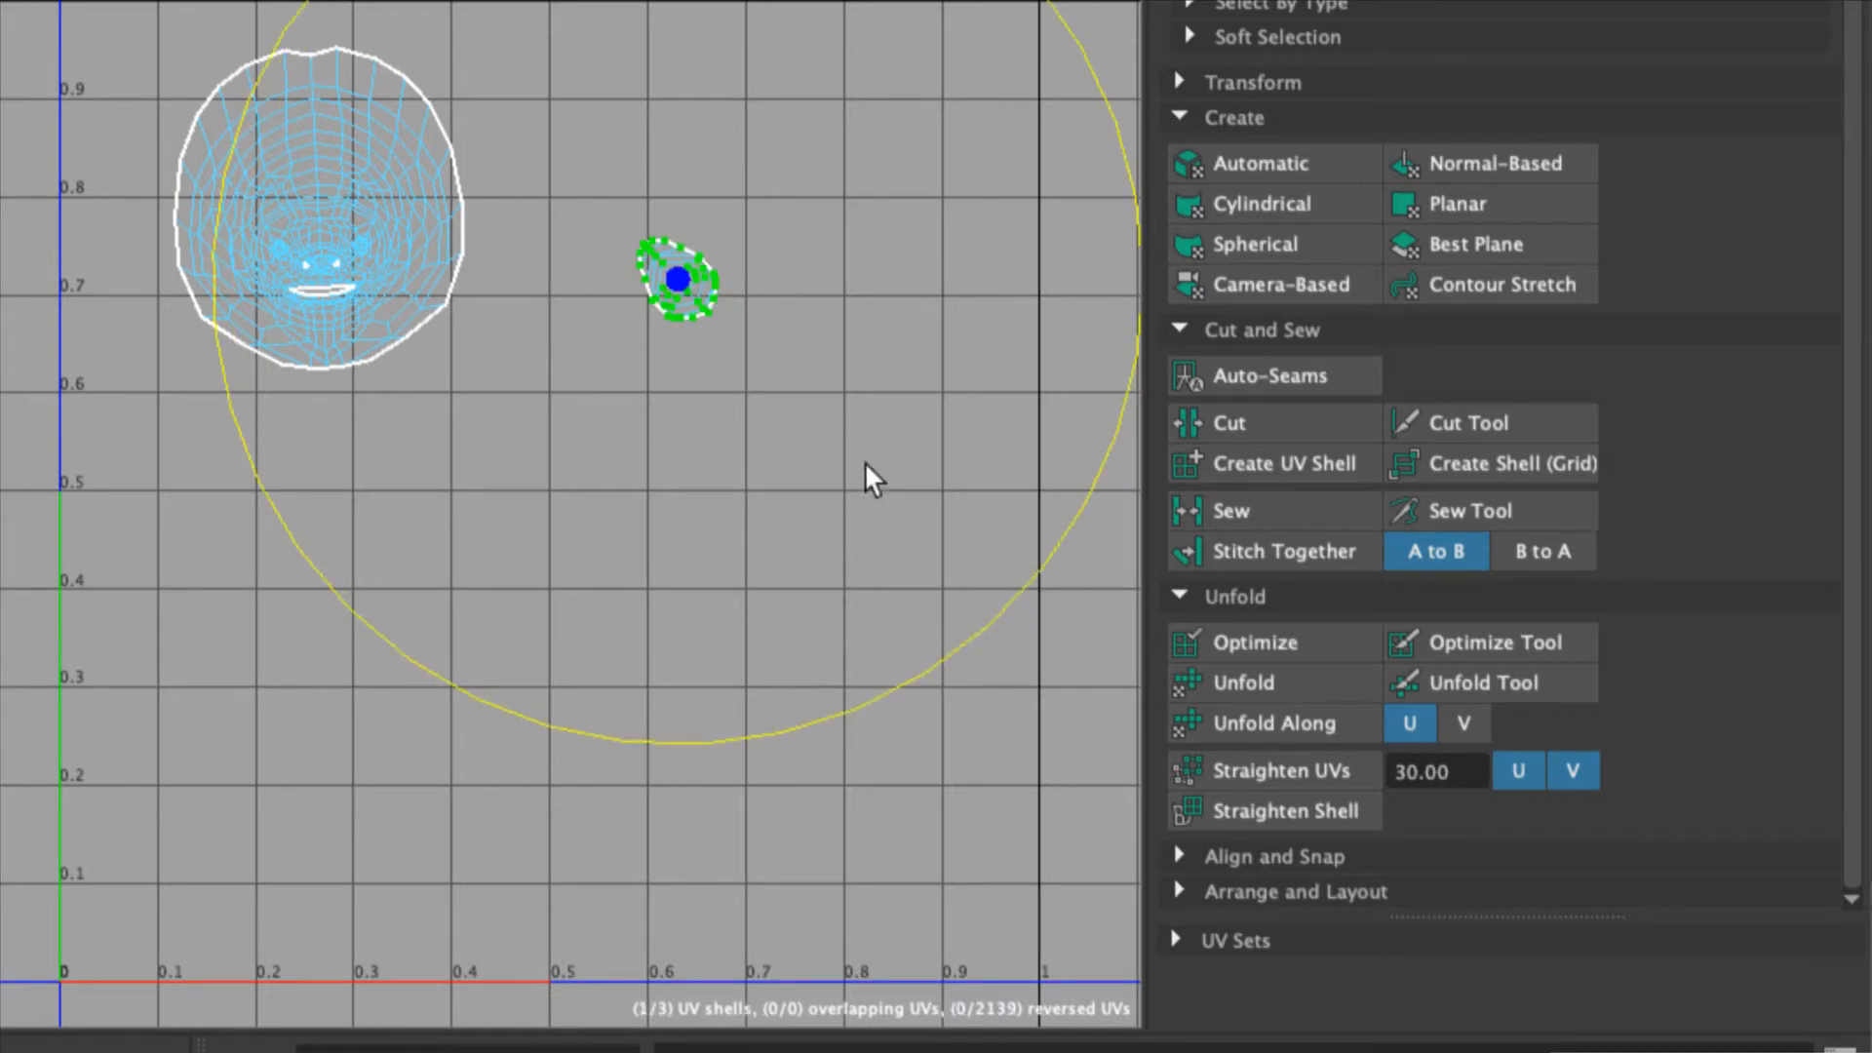
# Step: Rotate the inner-mouth shell upright and move it about 0.2 units in positive U and 0.14 units in positive V
pyautogui.moveTo(986, 644); pyautogui.dragTo(702, 720)
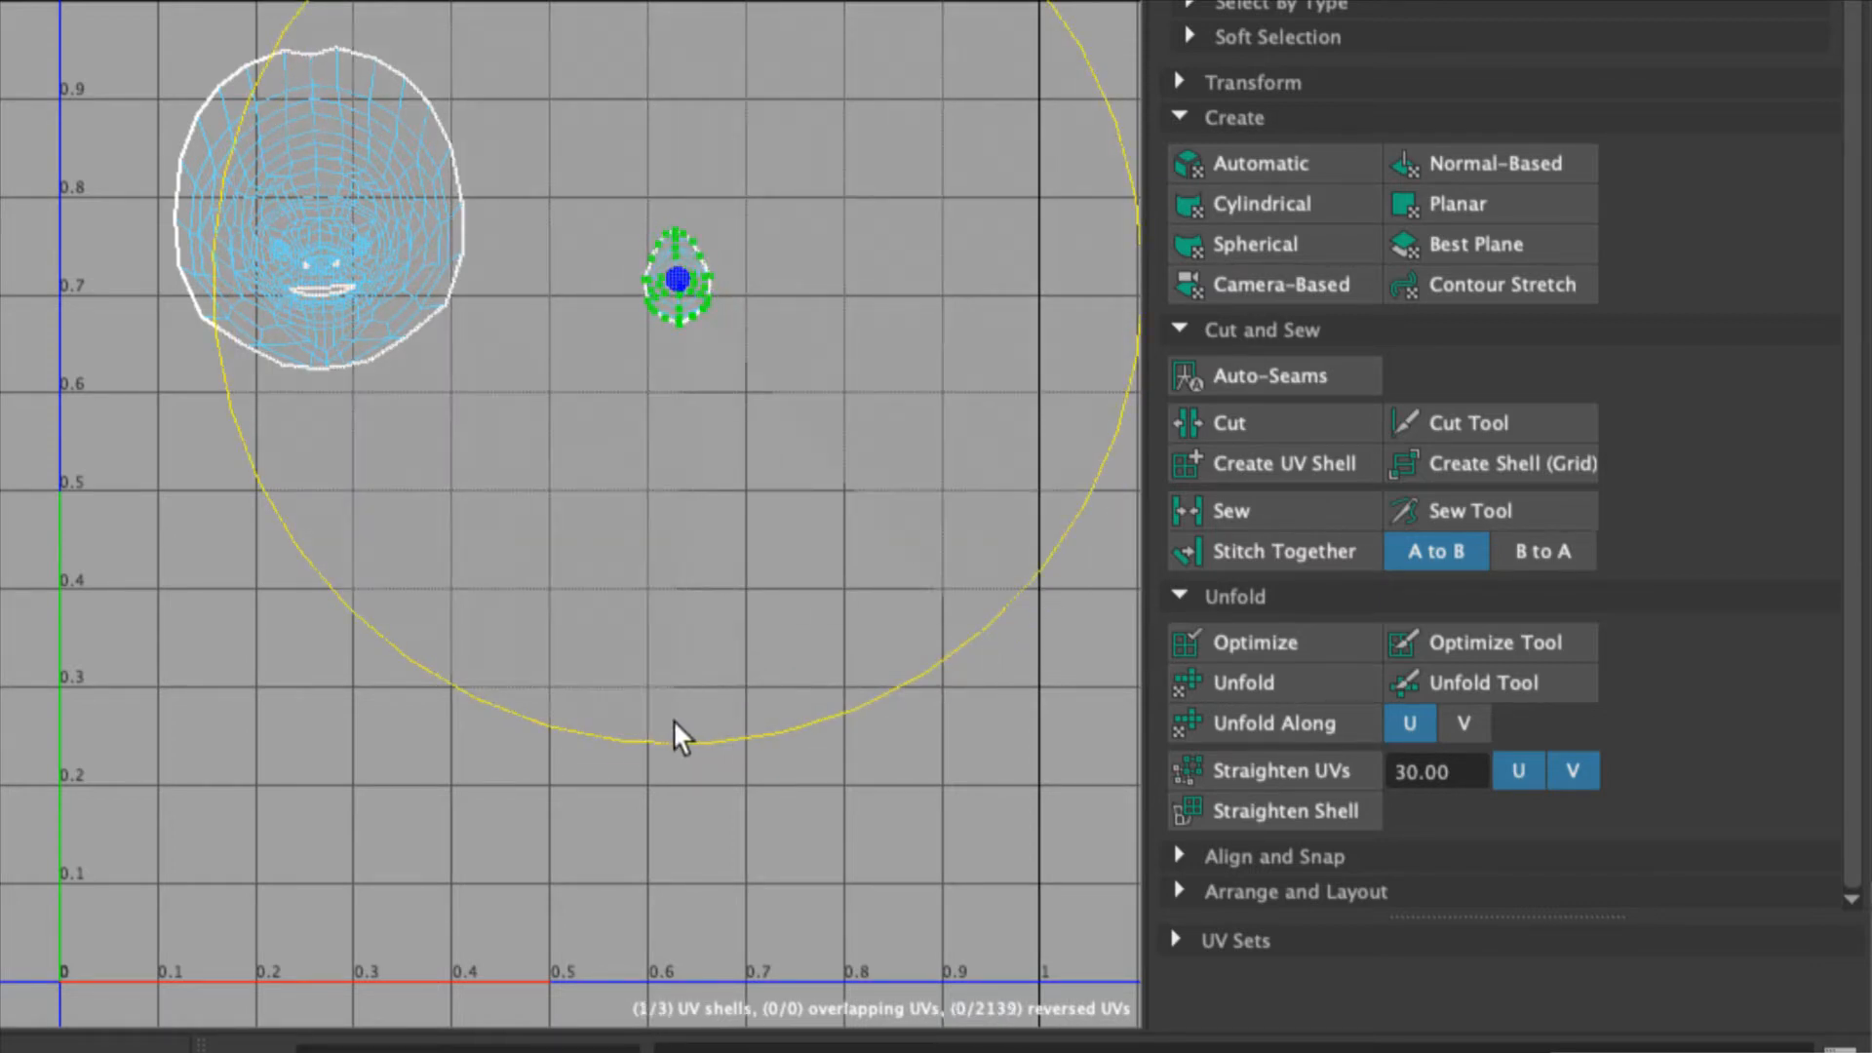
pyautogui.press('w')
pyautogui.moveTo(677, 280); pyautogui.dragTo(871, 144)
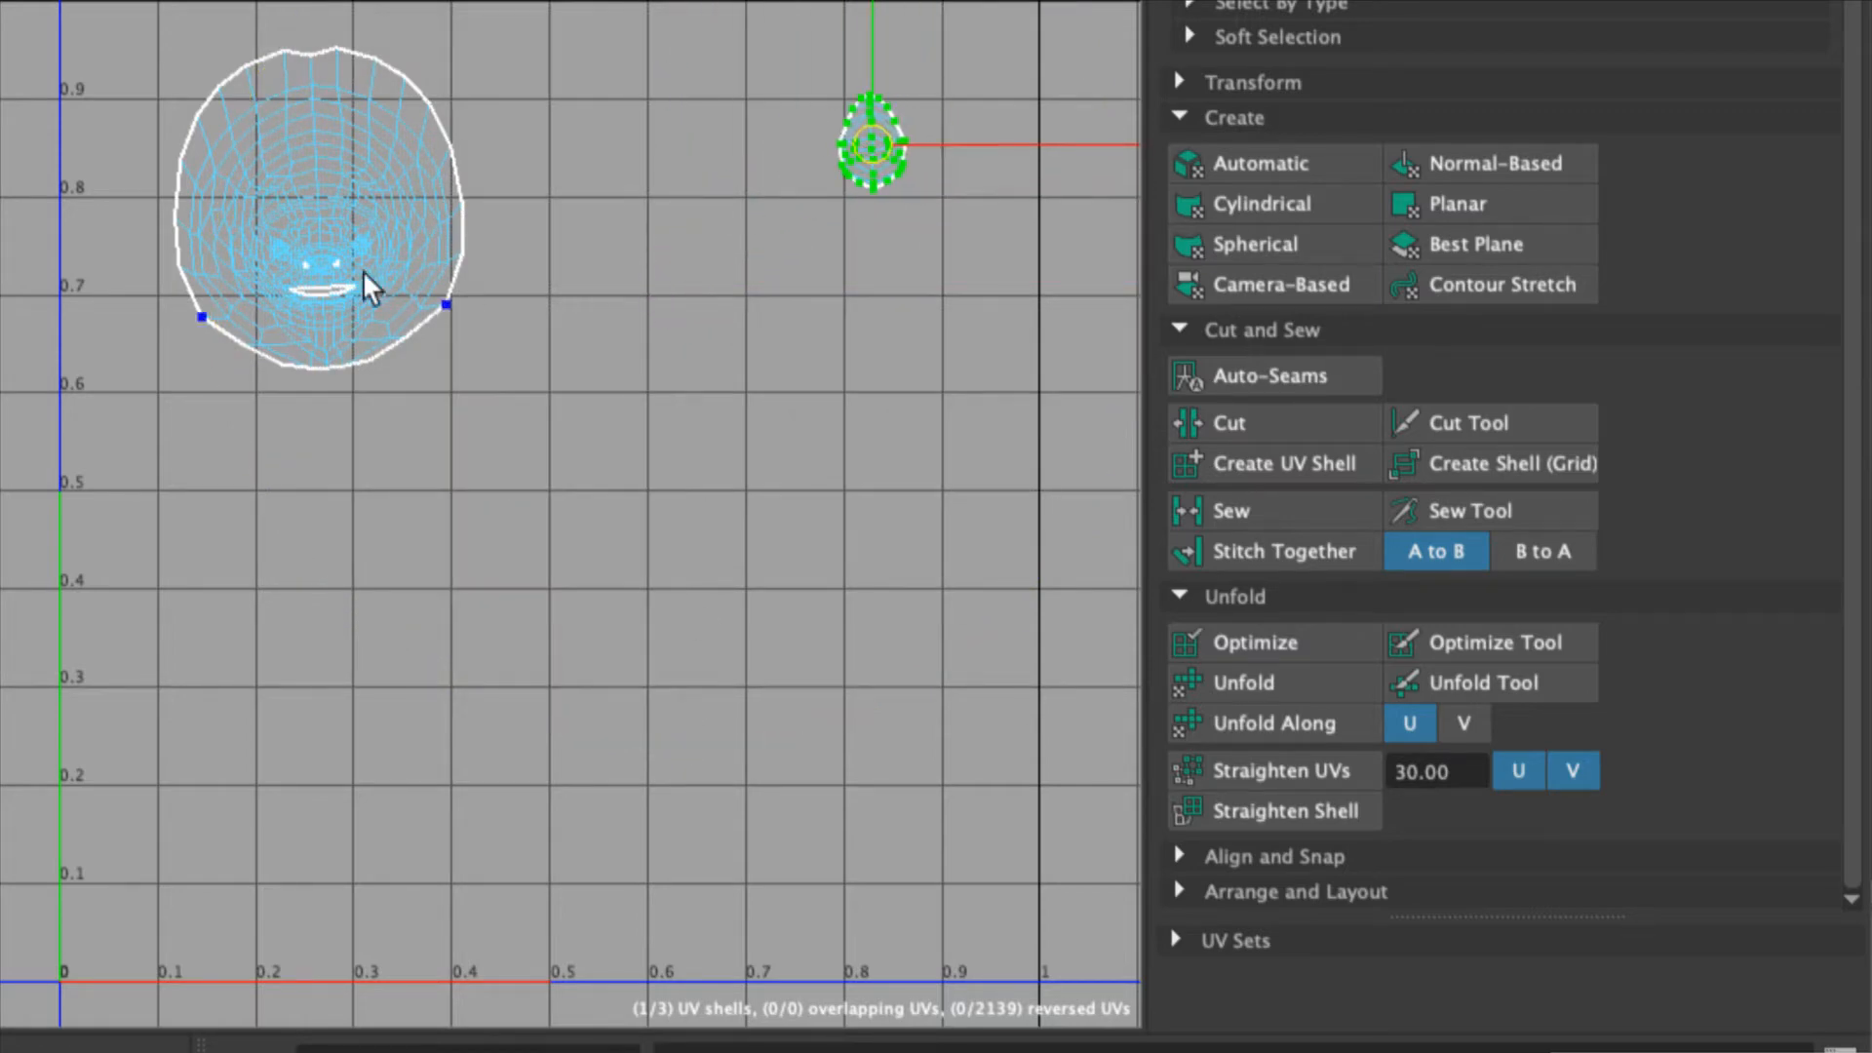
# Step: Move the head UV shell about 0.04 units in positive U and 0.05 units in negative V, rotate it slightly clockwise, and clear the selection
pyautogui.click(304, 282)
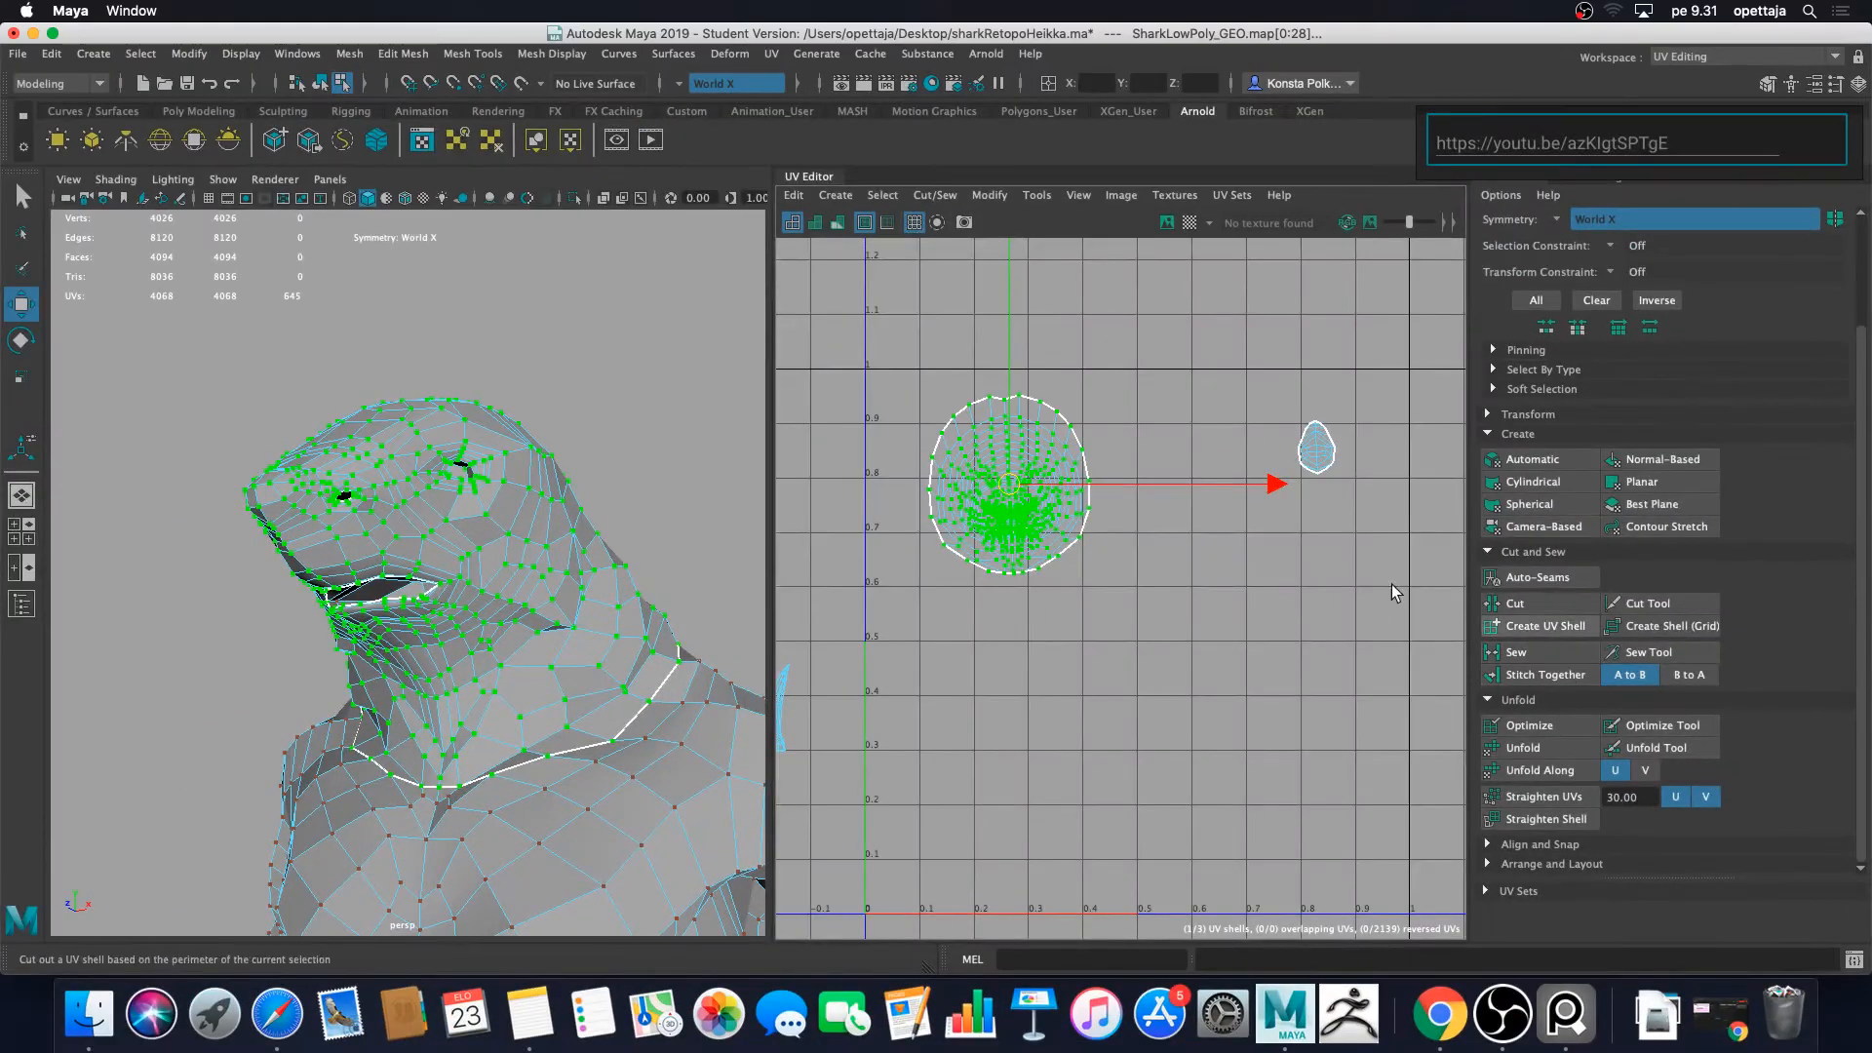
pyautogui.press('f')
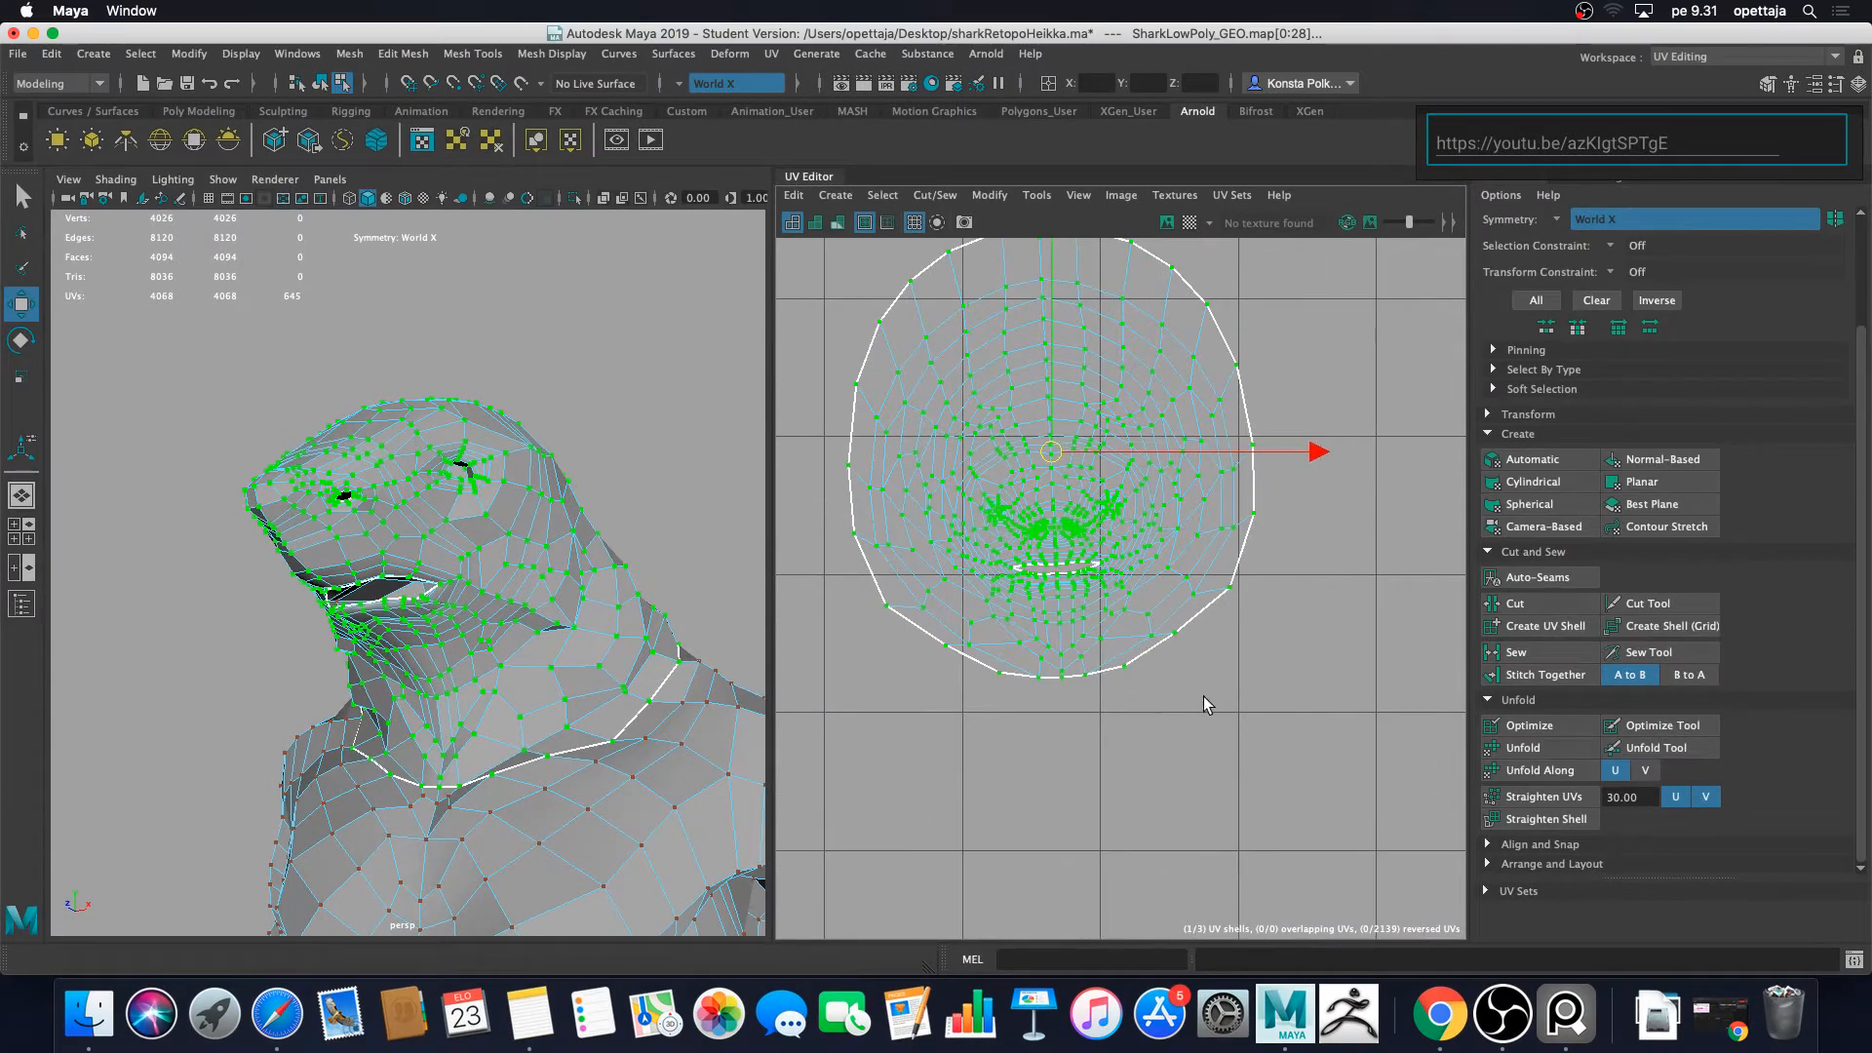
pyautogui.click(1204, 698)
pyautogui.click(1102, 530)
pyautogui.doubleClick(1165, 510)
pyautogui.moveTo(1180, 453); pyautogui.dragTo(1228, 462)
pyautogui.moveTo(1101, 361); pyautogui.dragTo(1150, 436)
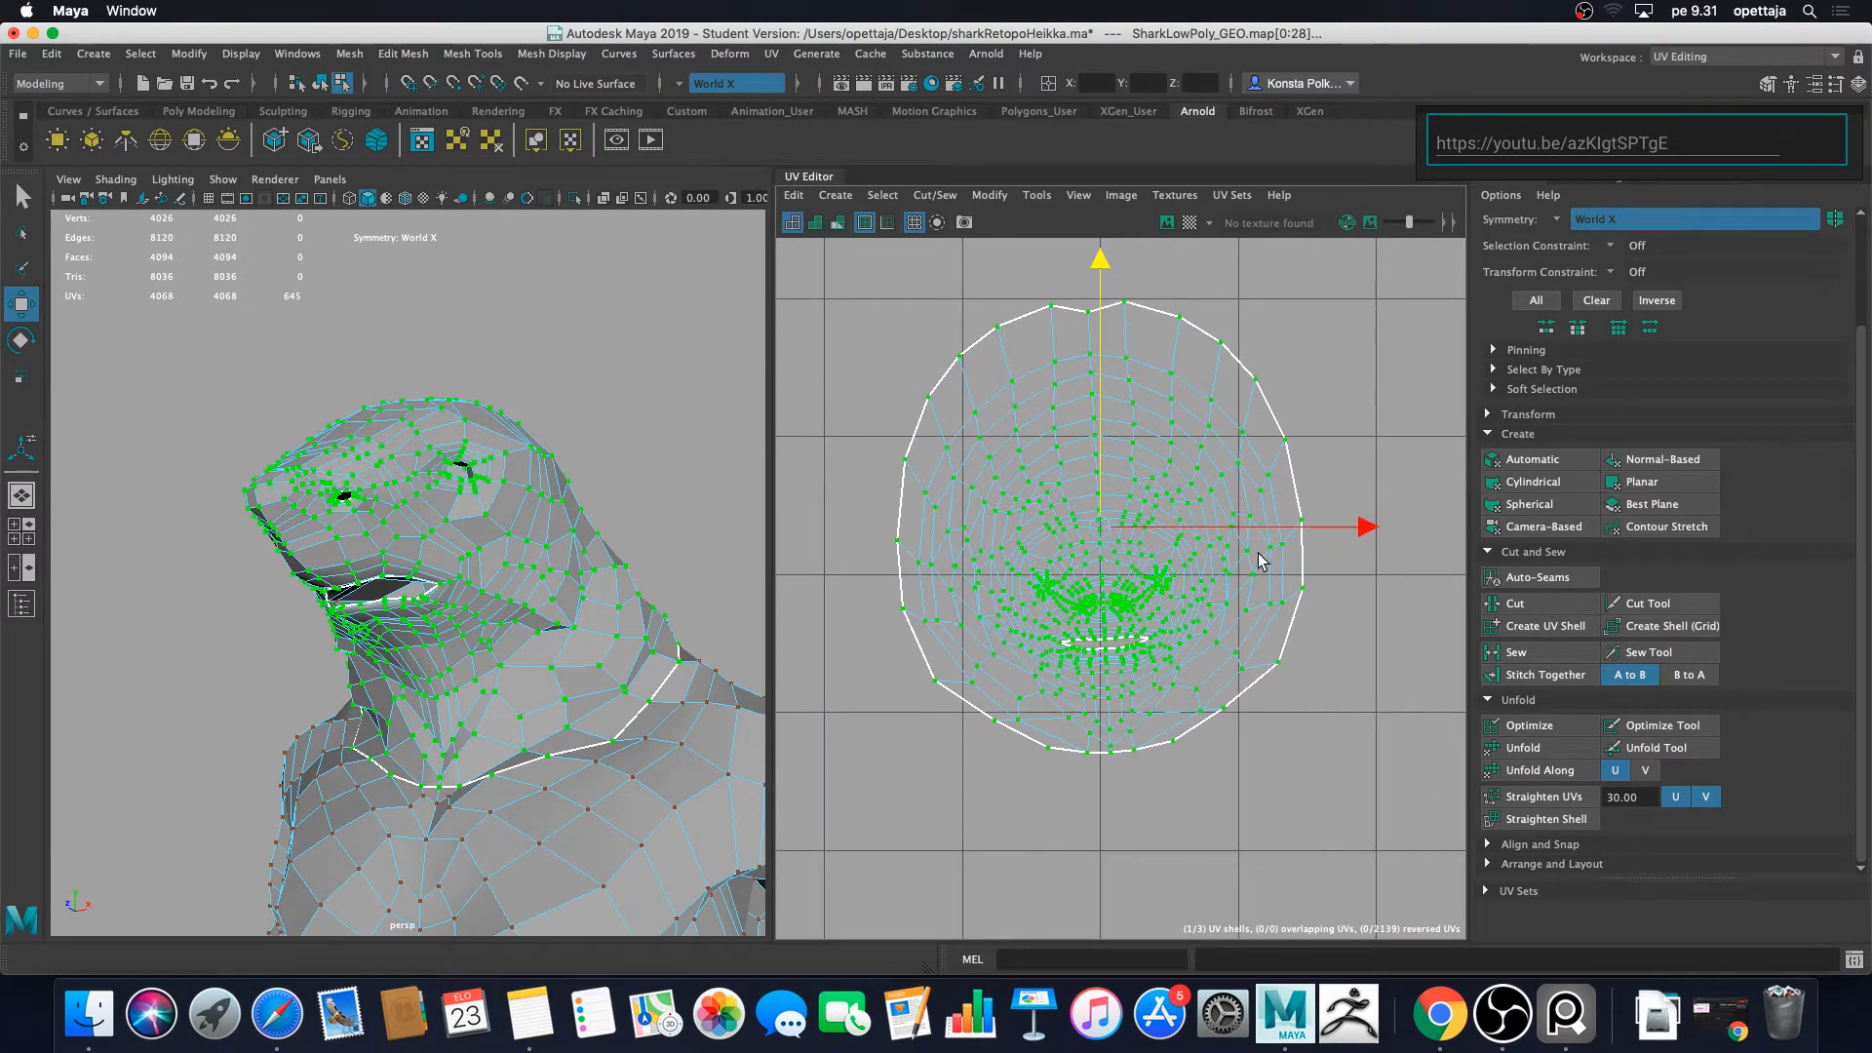
pyautogui.press('e')
pyautogui.moveTo(1299, 360); pyautogui.dragTo(1316, 380)
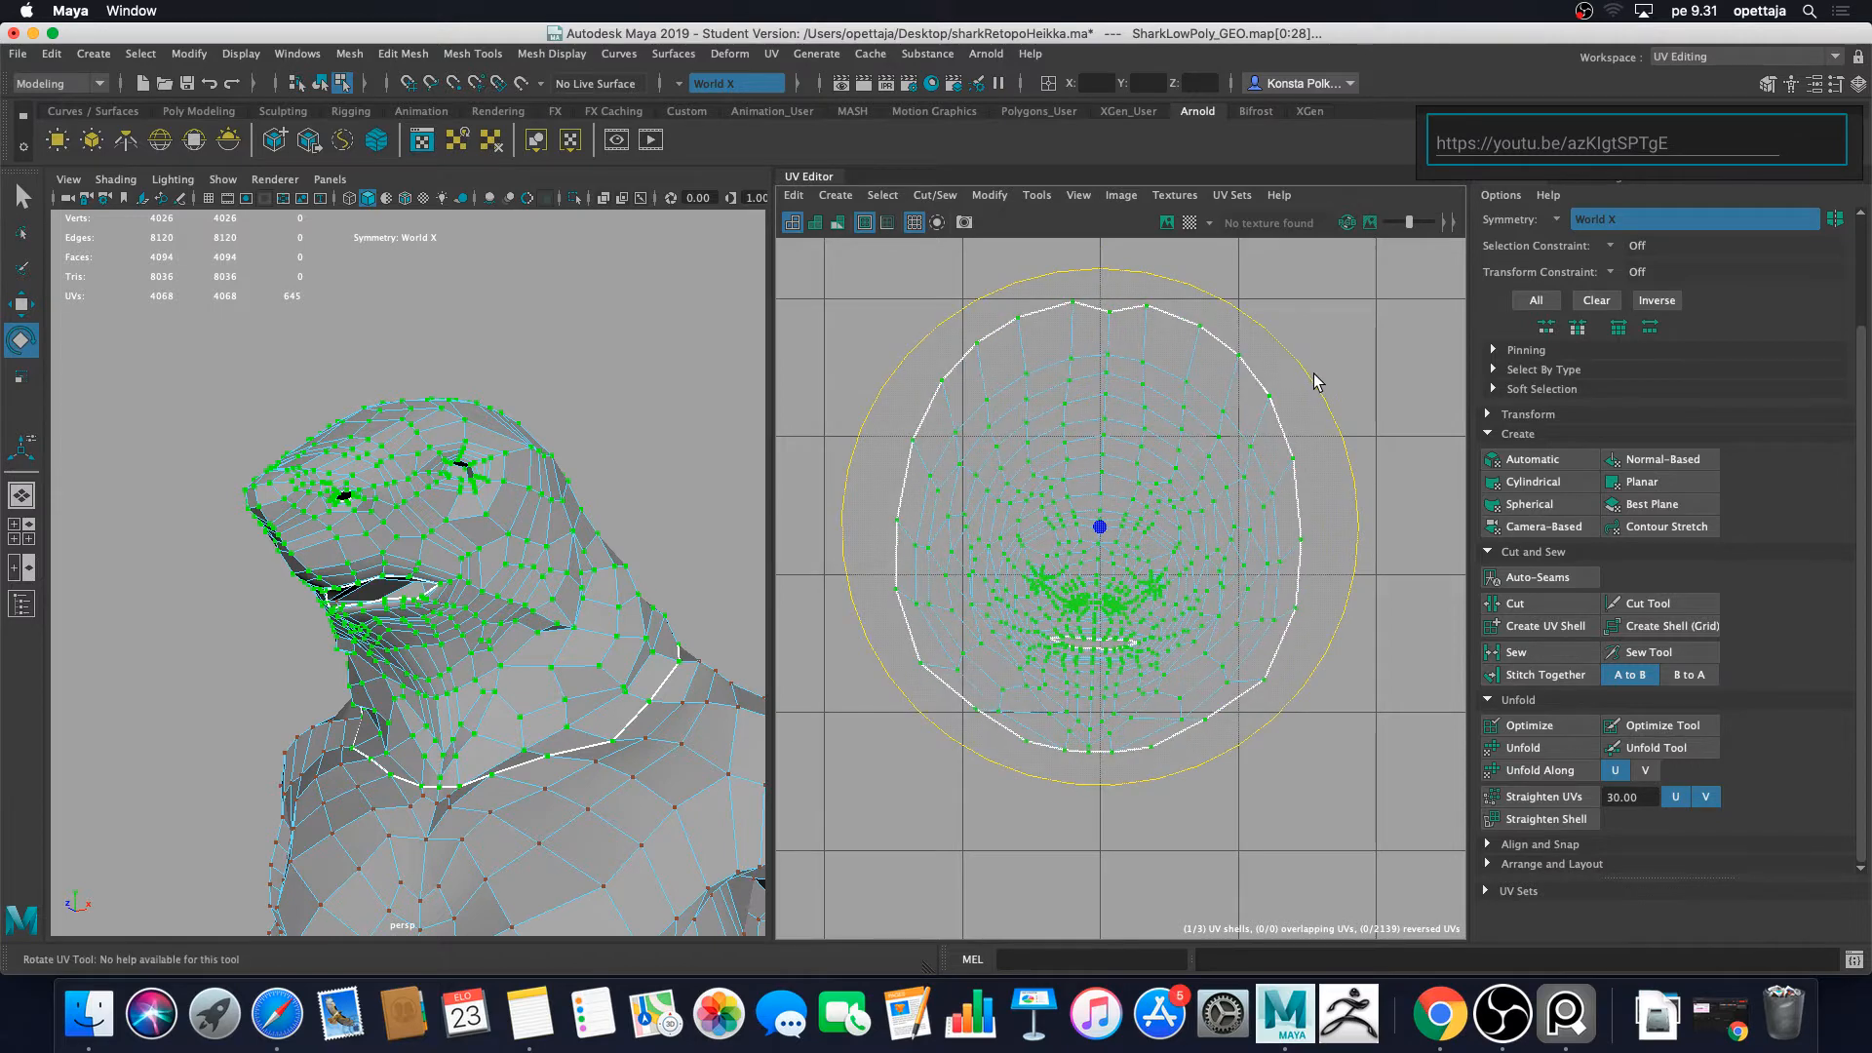
pyautogui.click(1255, 347)
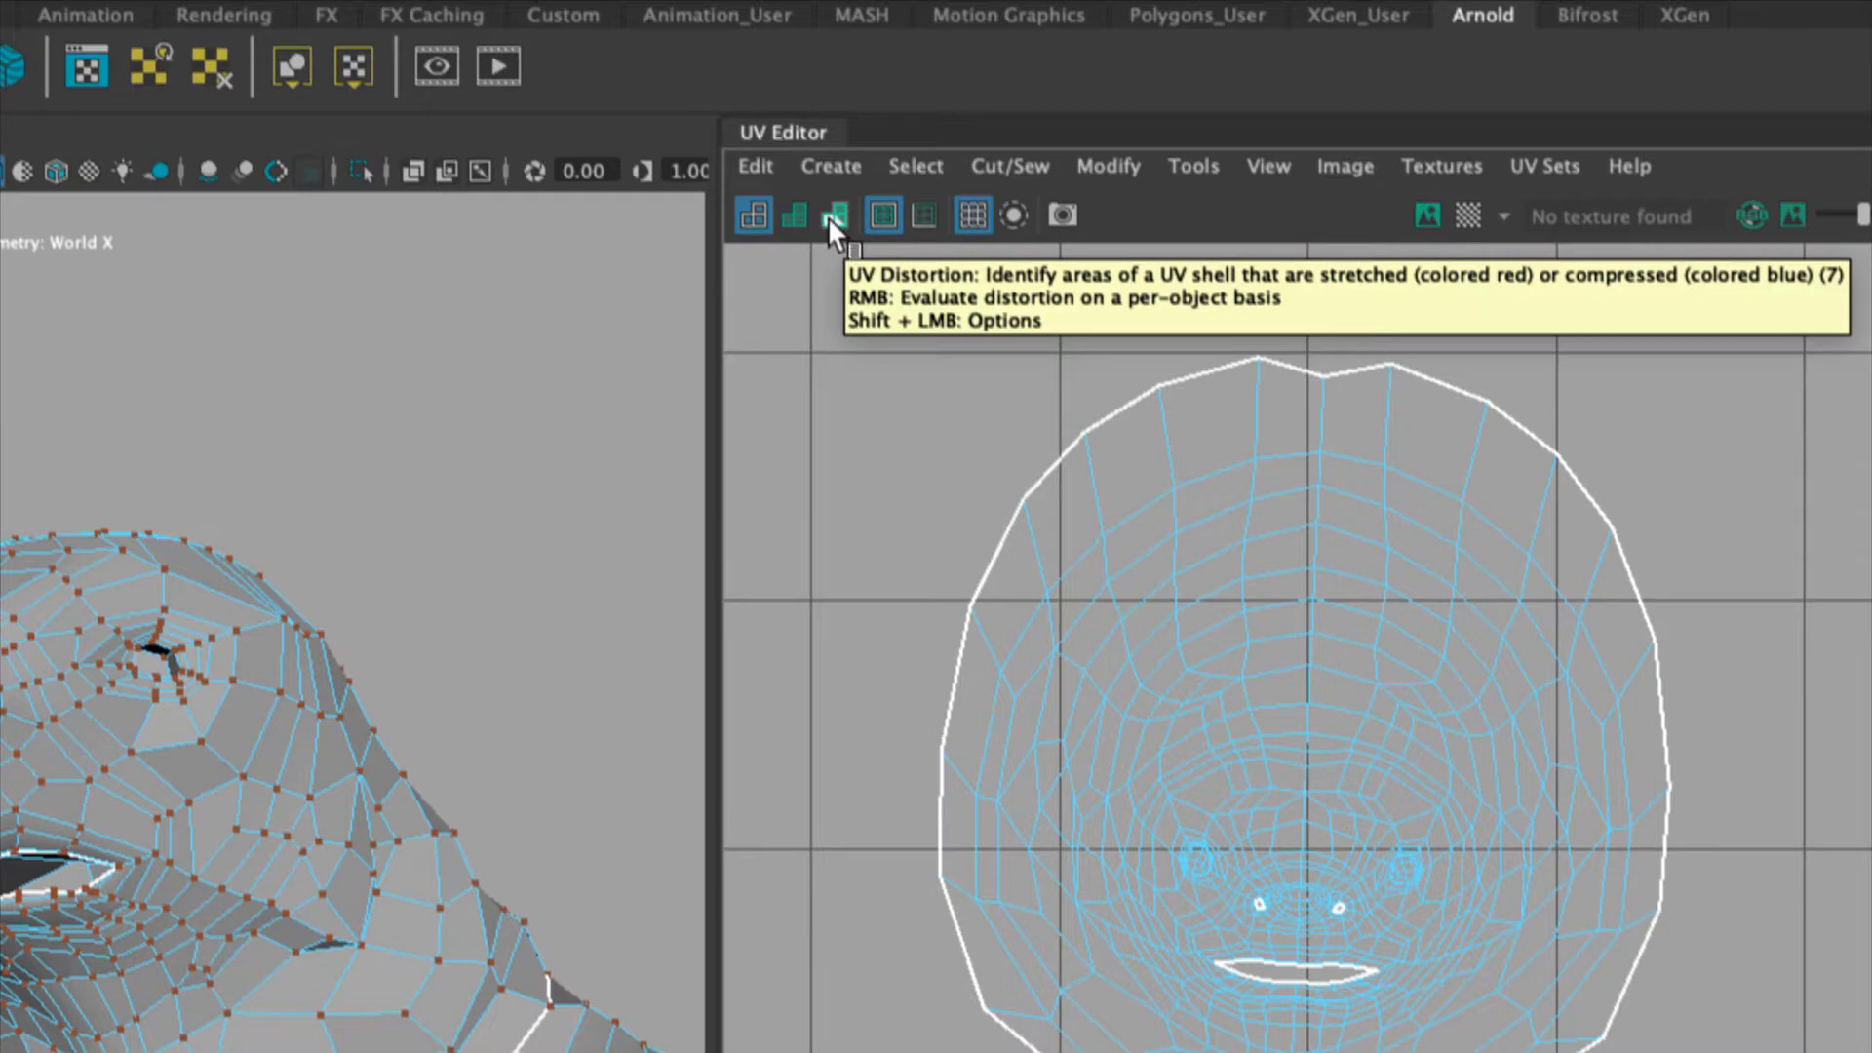
# Step: Turn on the UV distortion display and examine the face area of the head shell and the inner-mouth shell
pyautogui.click(833, 215)
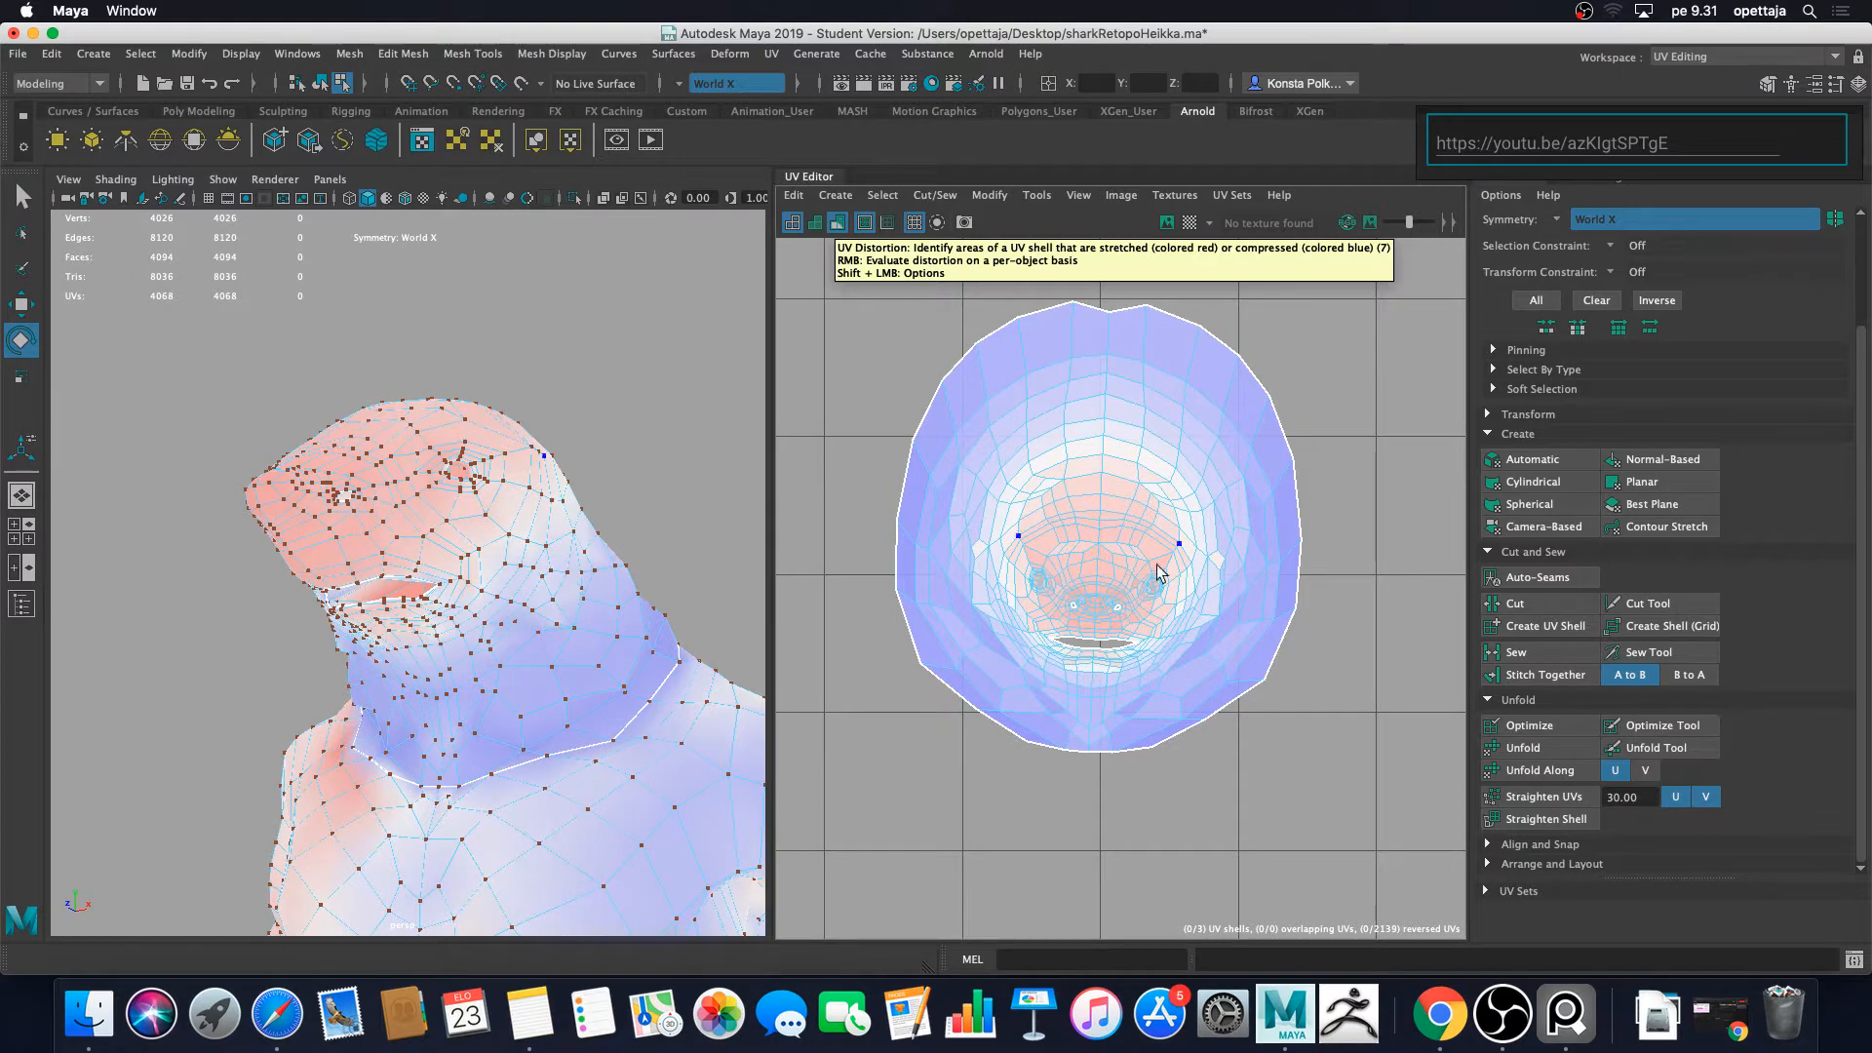
pyautogui.scroll(3, 1140, 645)
pyautogui.scroll(2, 1150, 643)
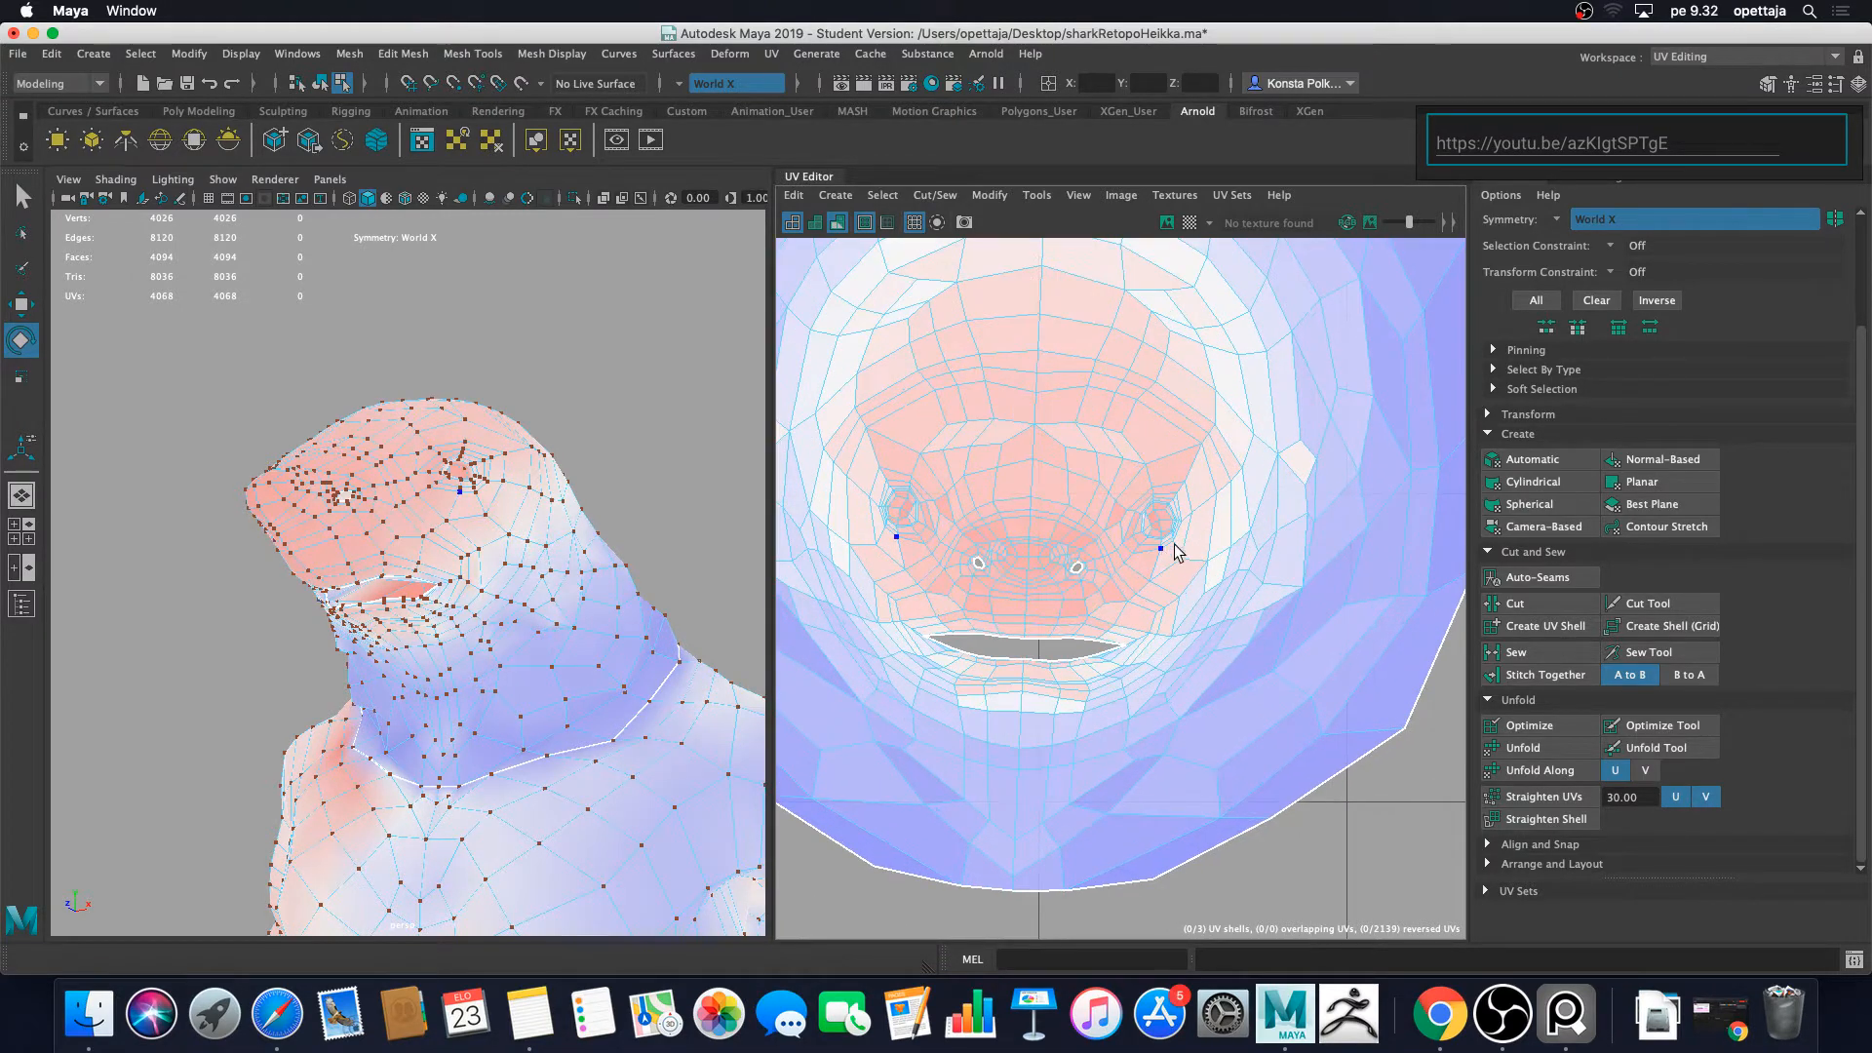
pyautogui.keyDown('alt'); pyautogui.moveTo(1180, 498); pyautogui.dragTo(1248, 583, button='middle'); pyautogui.keyUp('alt')
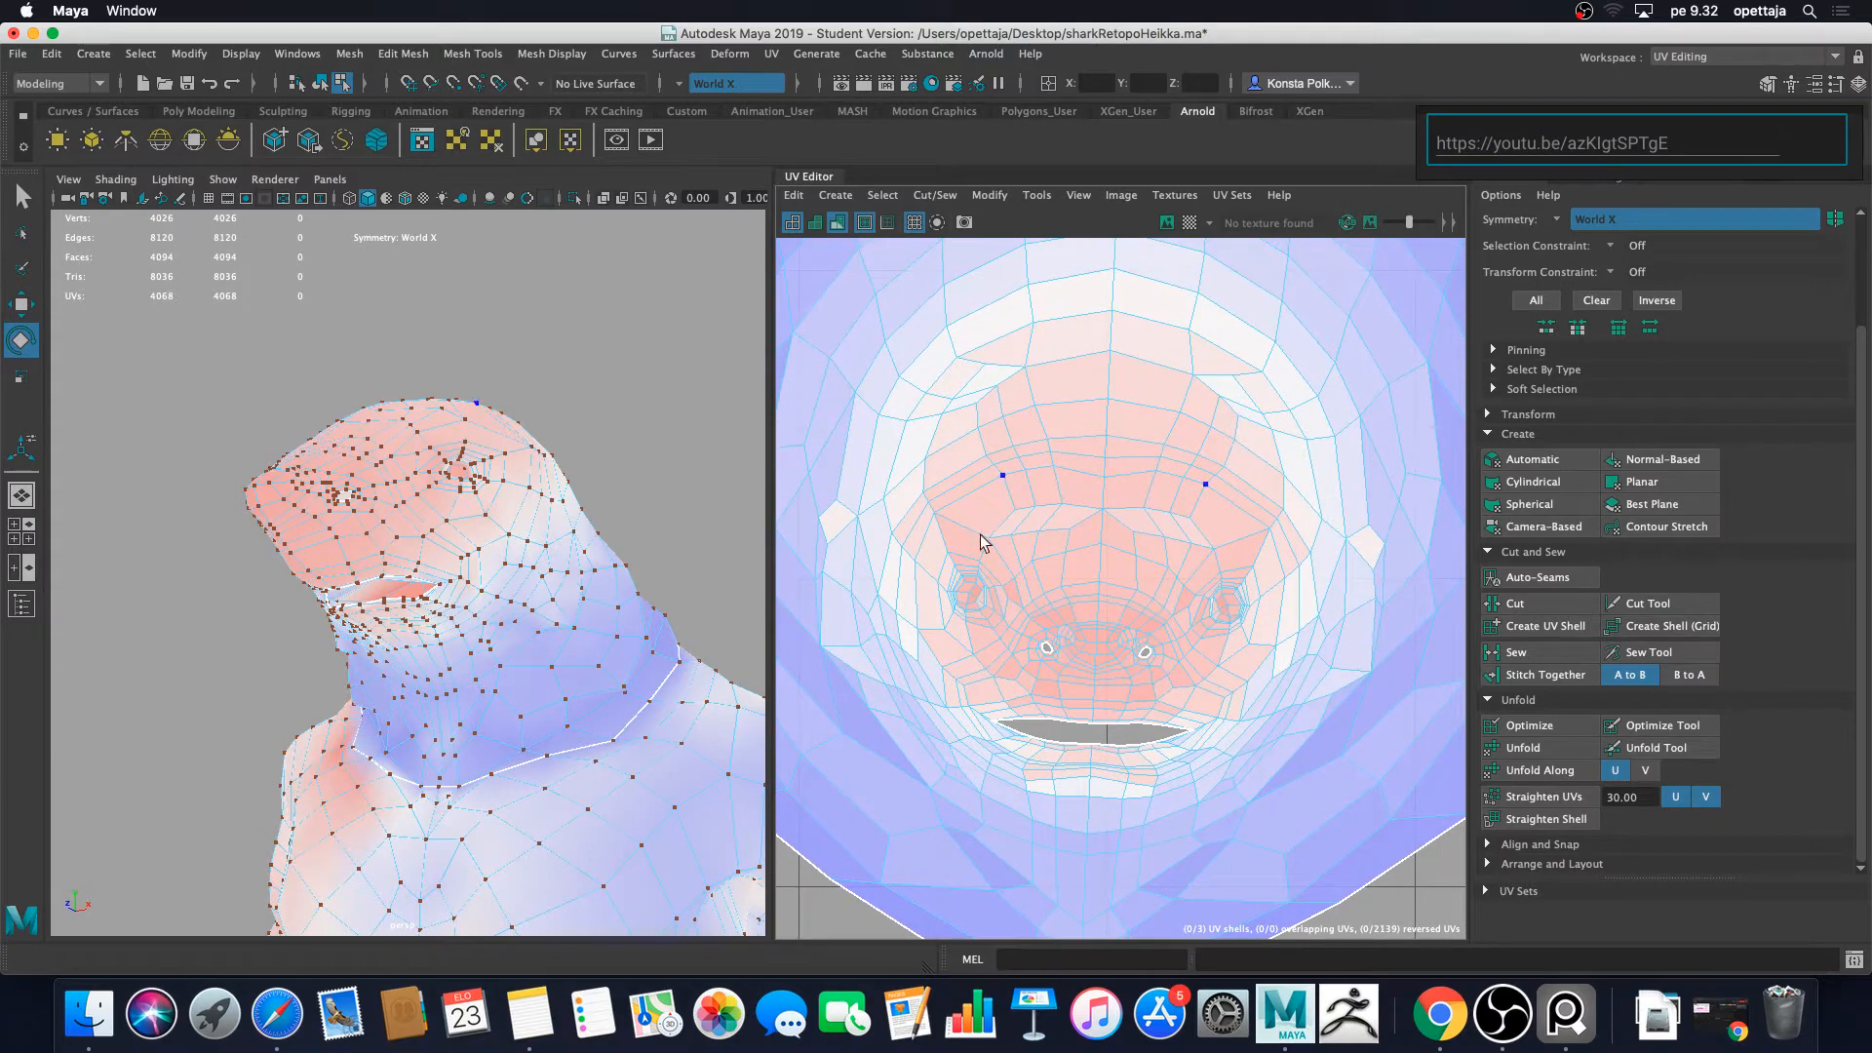
pyautogui.scroll(-3, 981, 541)
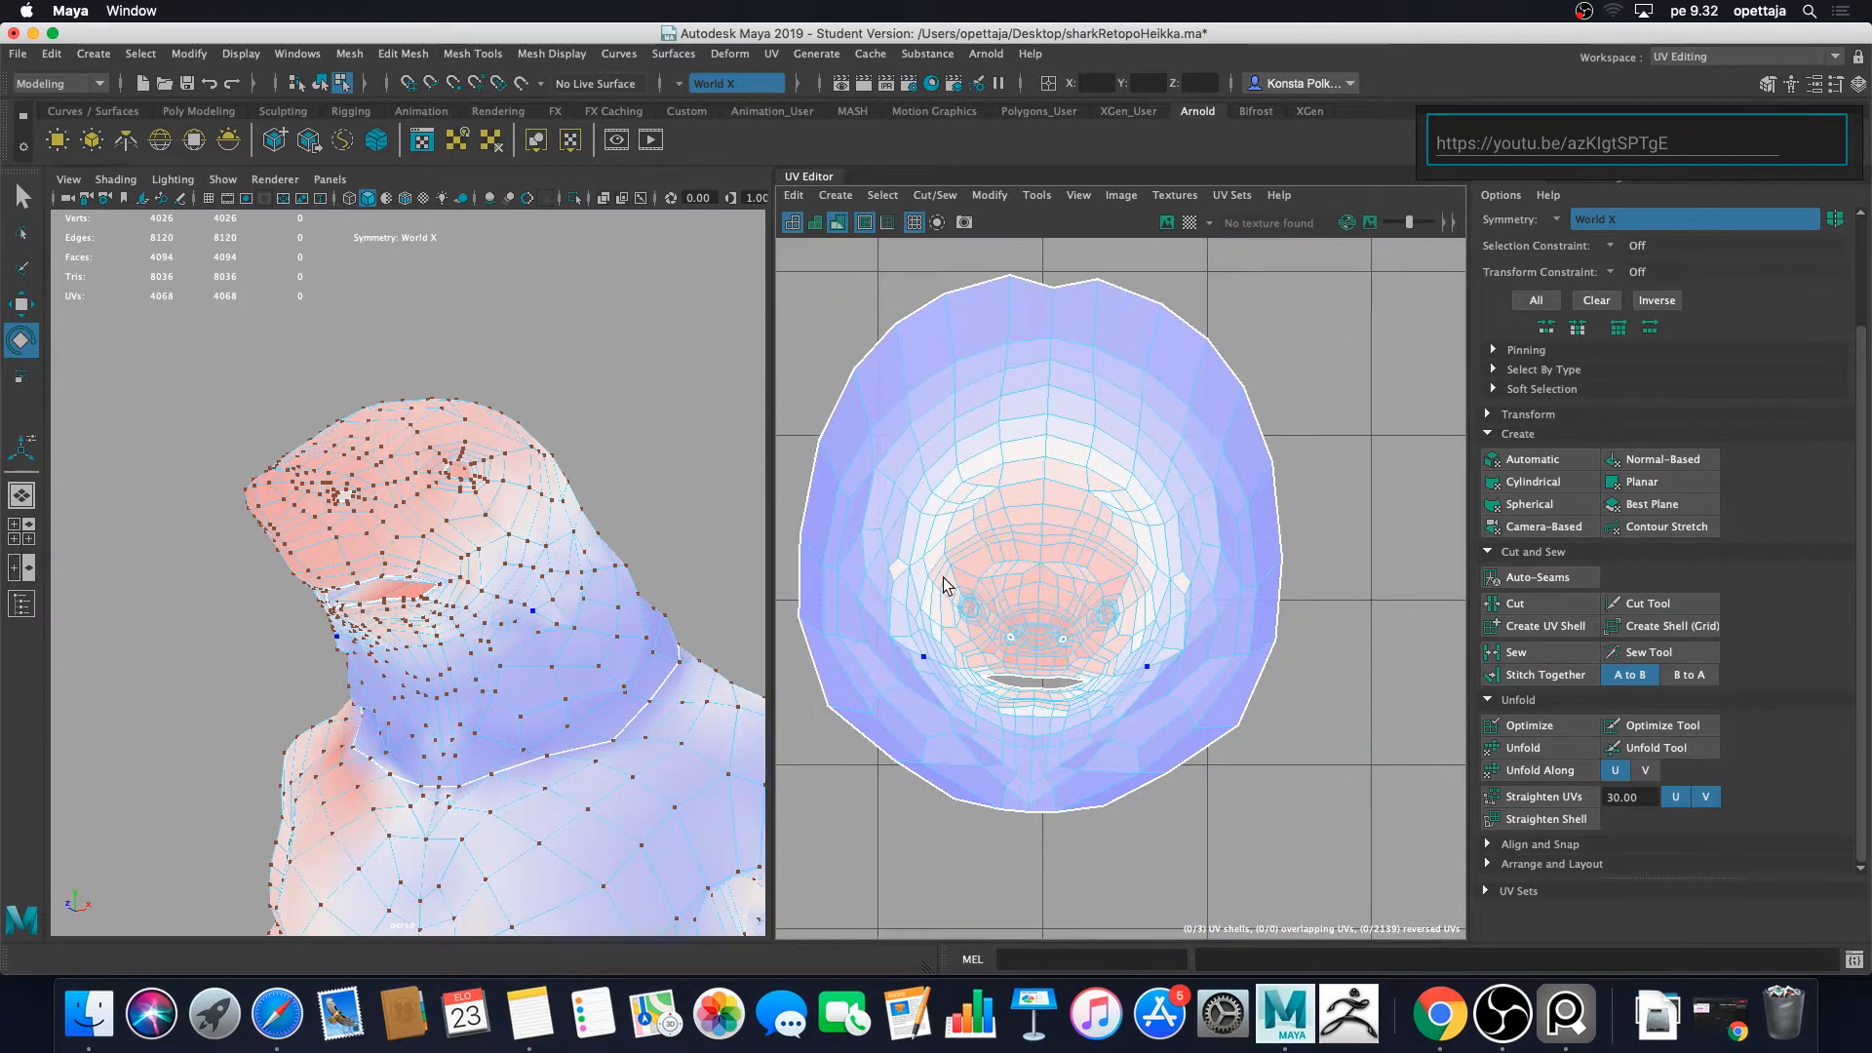
pyautogui.scroll(-2, 1145, 622)
pyautogui.keyDown('alt'); pyautogui.moveTo(1146, 622); pyautogui.dragTo(909, 563, button='middle'); pyautogui.keyUp('alt')
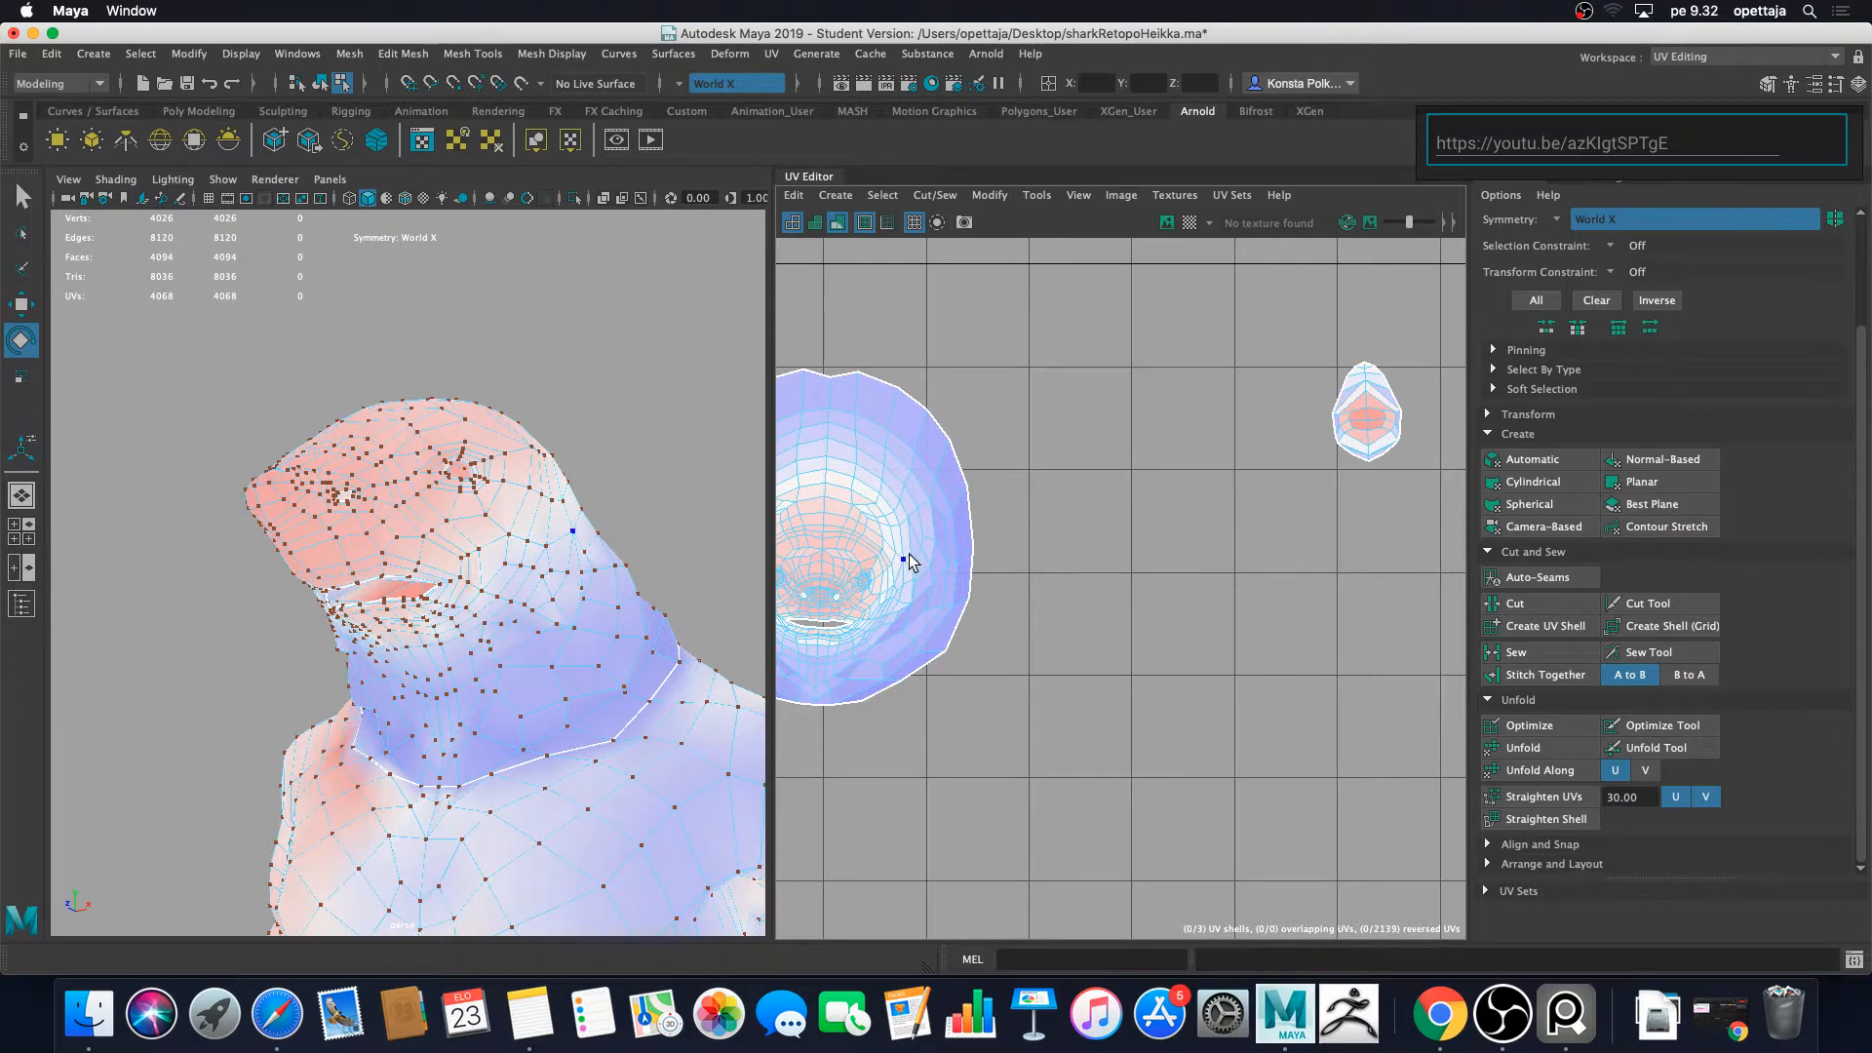
# Step: Examine stretching and compression across the head shell from the face out to the neck border, and turn off the UV distortion display
pyautogui.press('f')
pyautogui.scroll(2, 1073, 537)
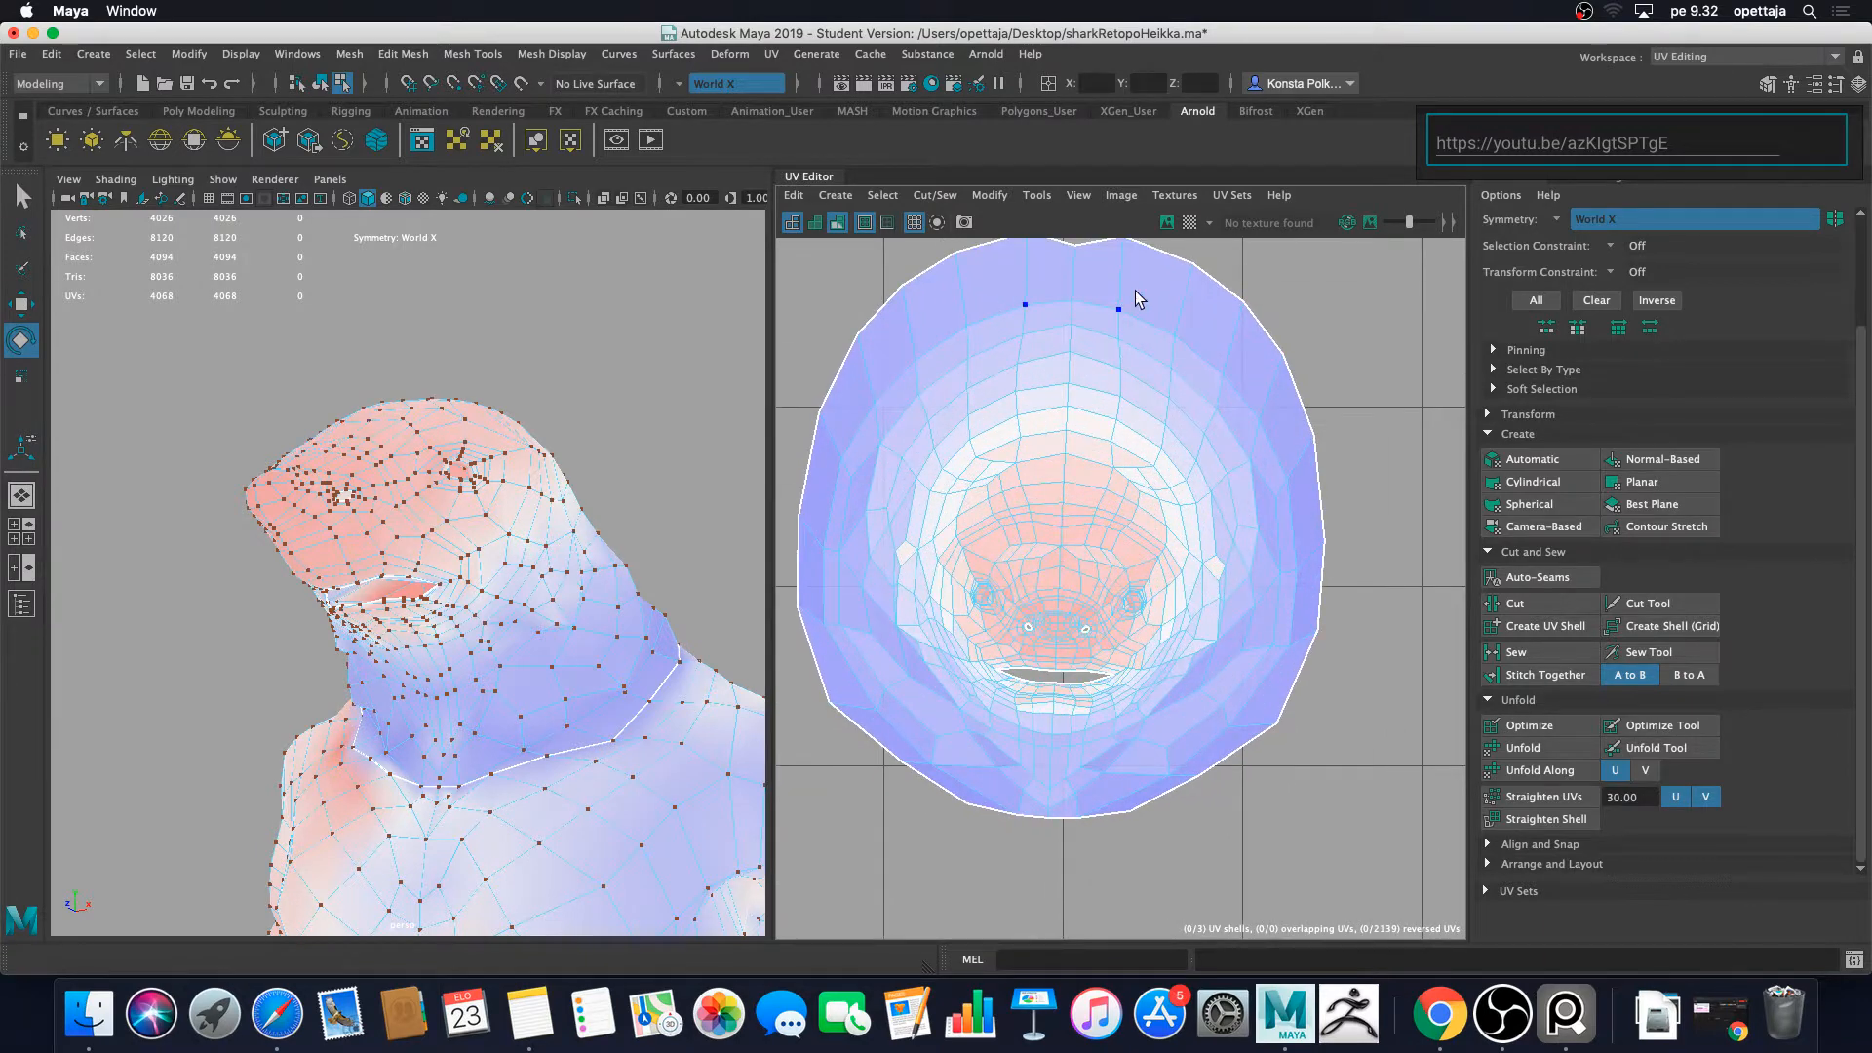
pyautogui.click(1229, 475)
pyautogui.click(1014, 388)
pyautogui.click(954, 591)
pyautogui.click(1072, 756)
pyautogui.scroll(-3, 1201, 420)
pyautogui.click(1026, 671)
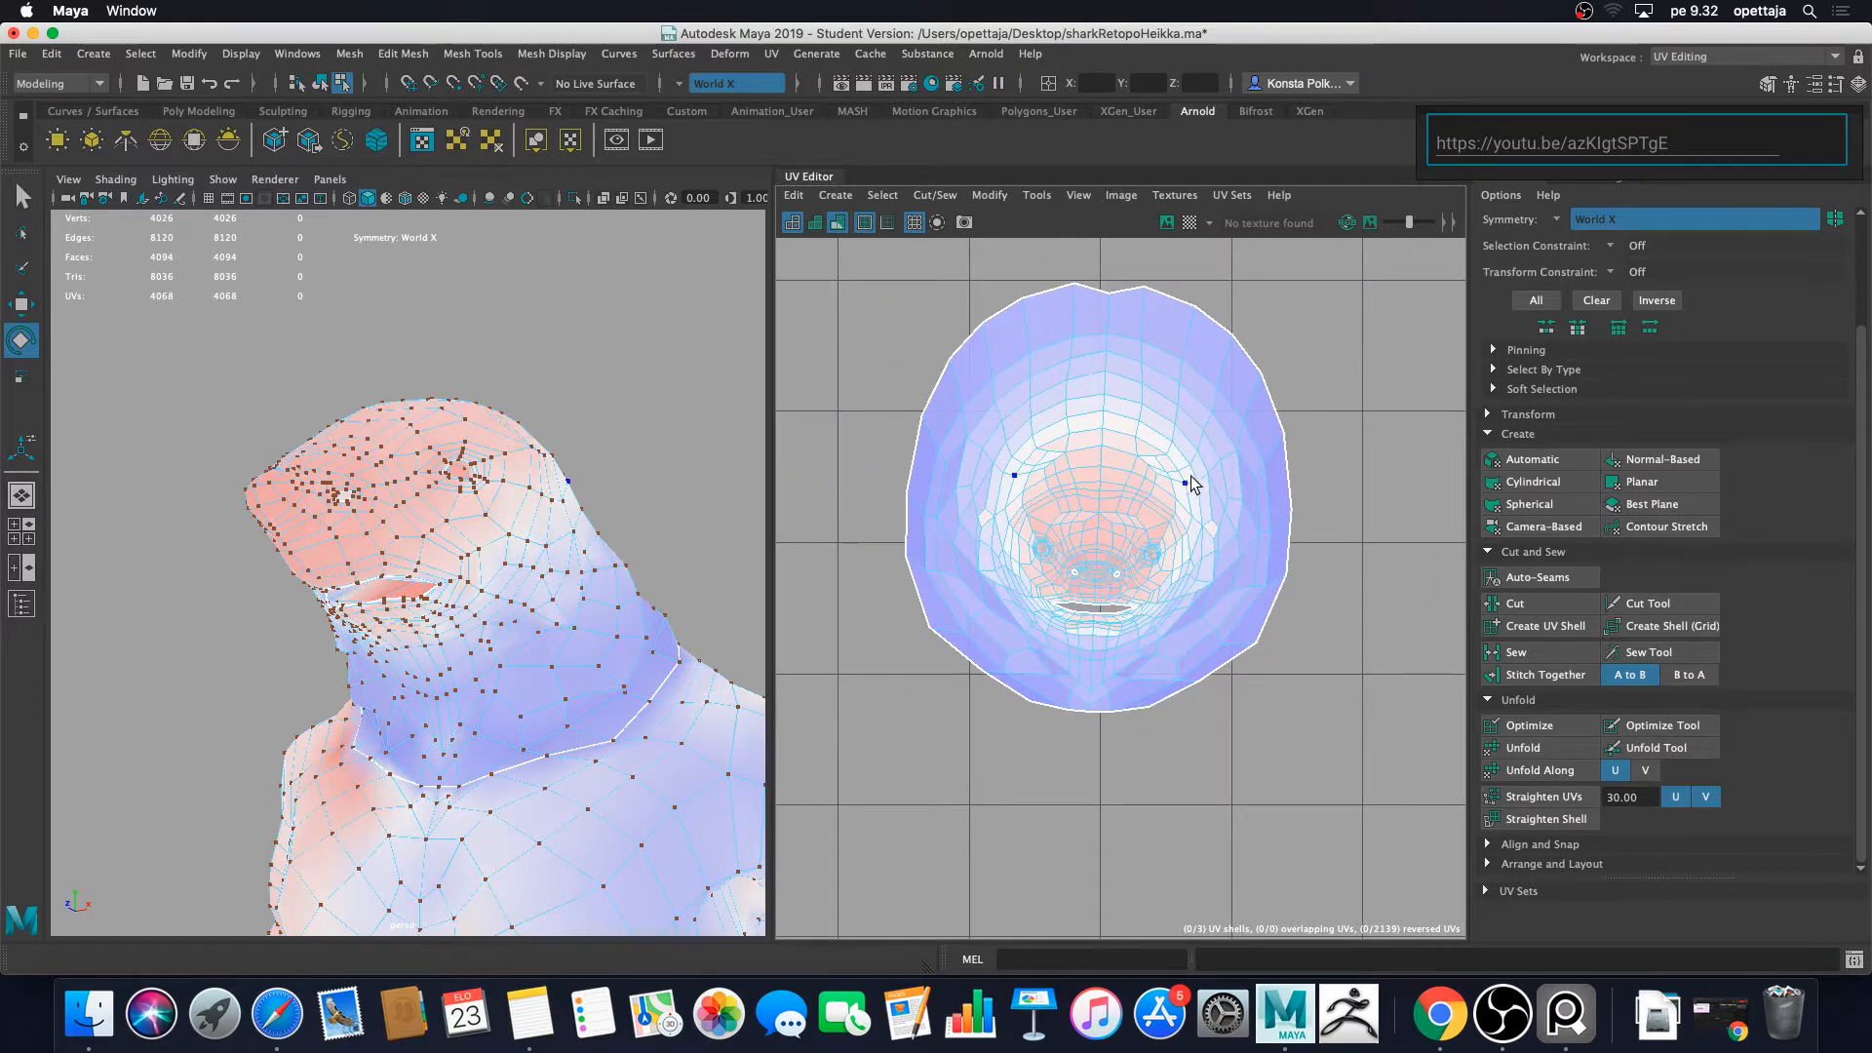
pyautogui.click(1203, 430)
pyautogui.scroll(-2, 1164, 581)
pyautogui.scroll(3, 1162, 580)
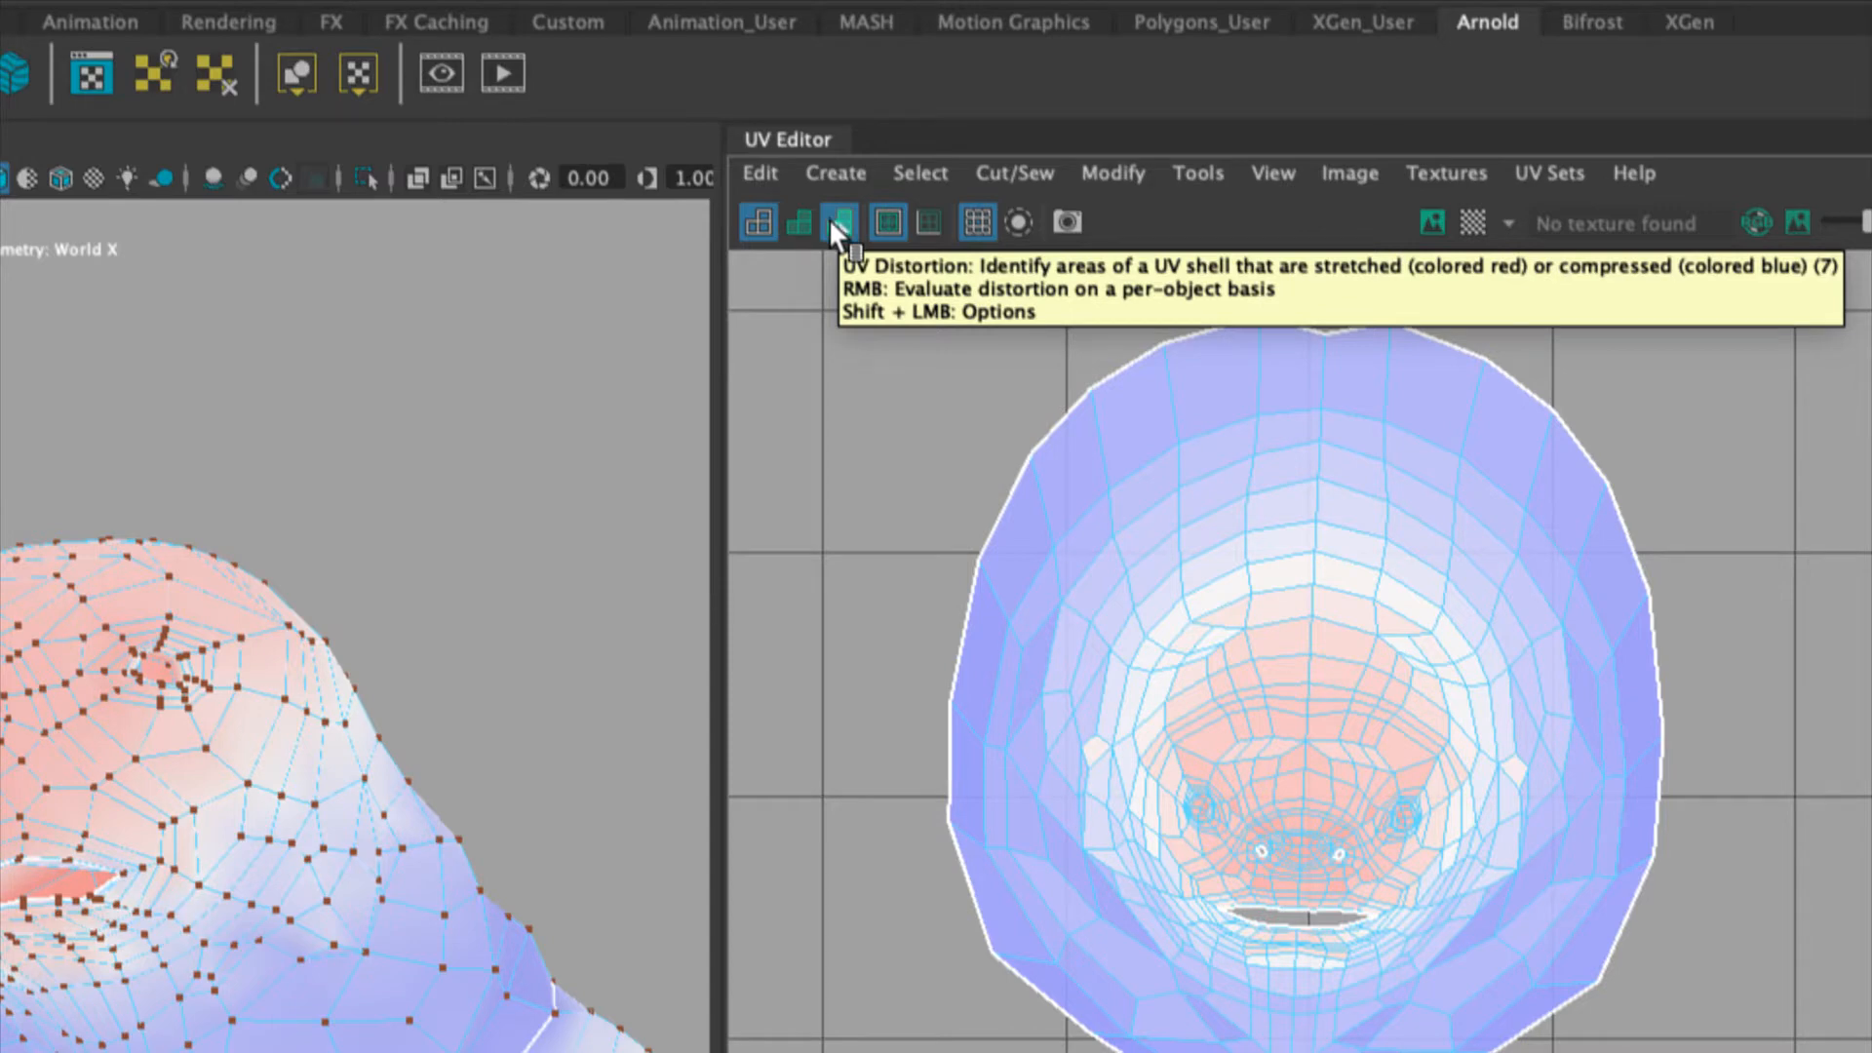
pyautogui.click(833, 223)
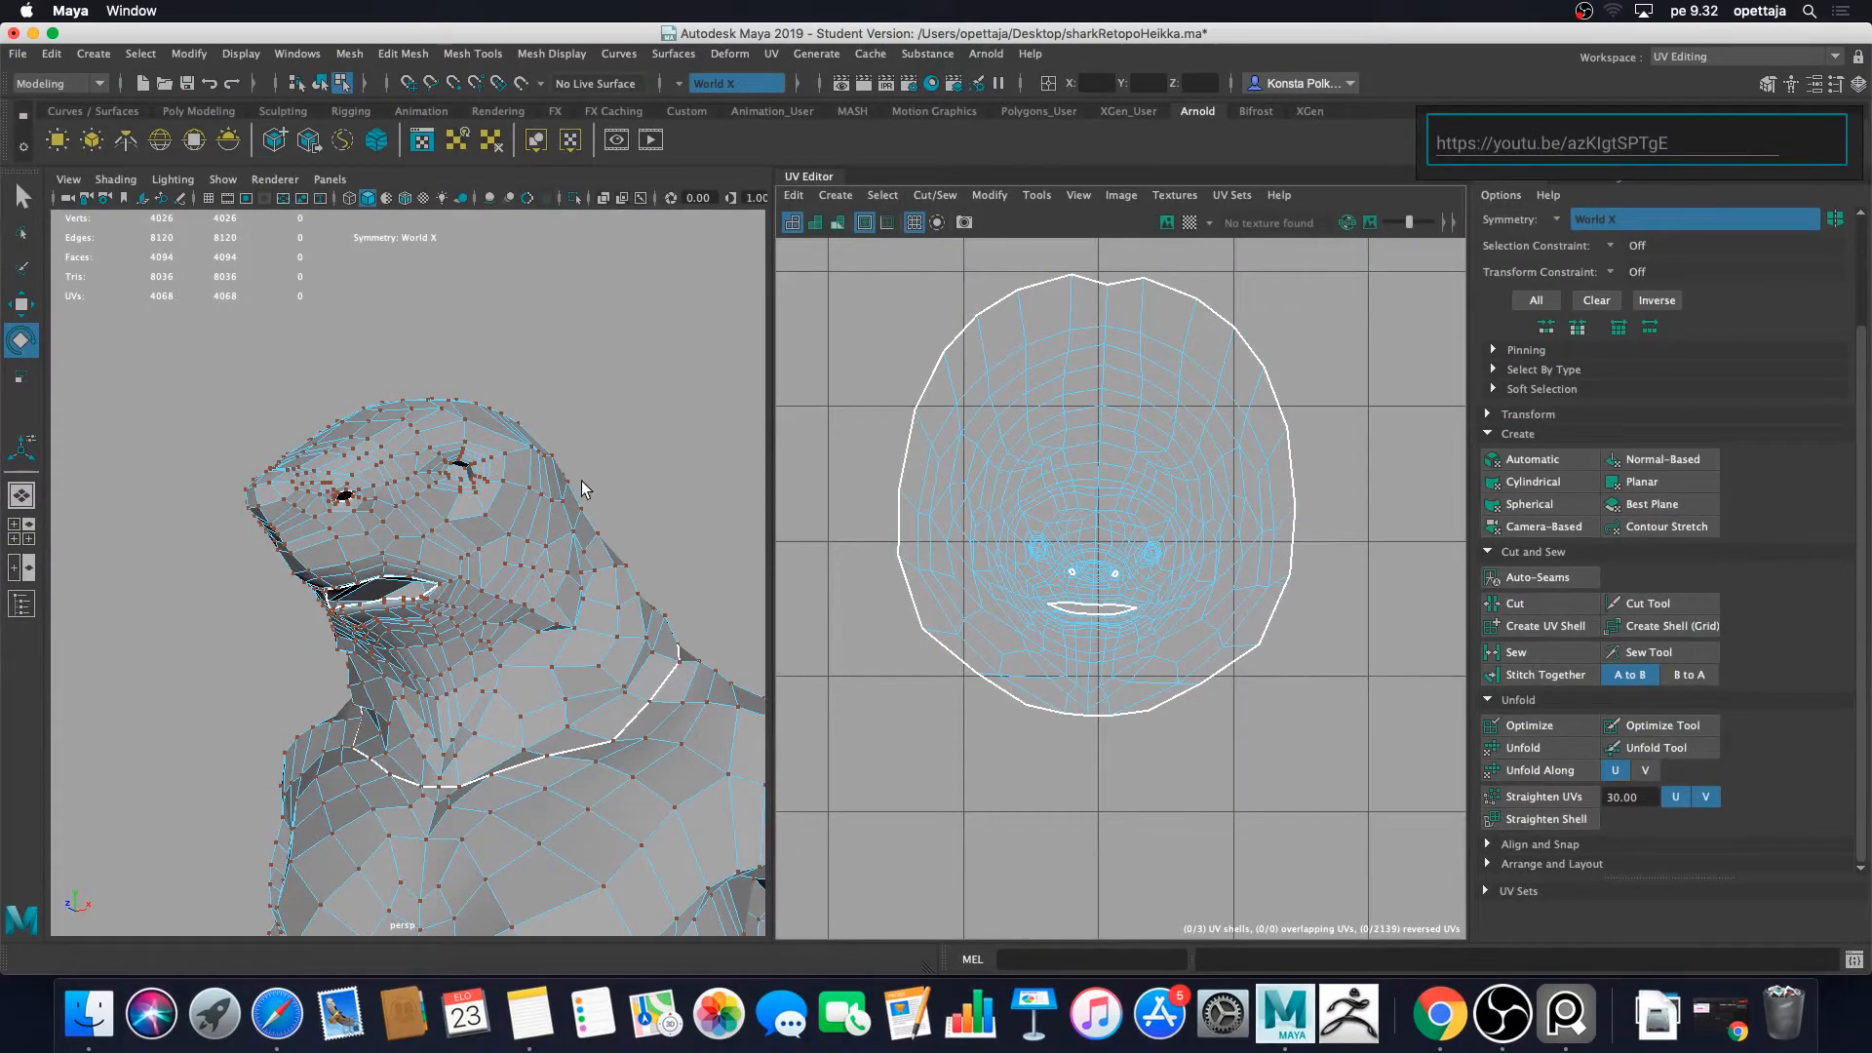
# Step: Select the first edges of the throat's vertical centre line on the model, starting at the front of the neck seam and going upward
pyautogui.keyDown('alt'); pyautogui.moveTo(419, 731); pyautogui.dragTo(521, 691); pyautogui.keyUp('alt')
pyautogui.keyDown('alt'); pyautogui.moveTo(520, 690); pyautogui.dragTo(523, 534, button='middle'); pyautogui.keyUp('alt')
pyautogui.scroll(5, 524, 534)
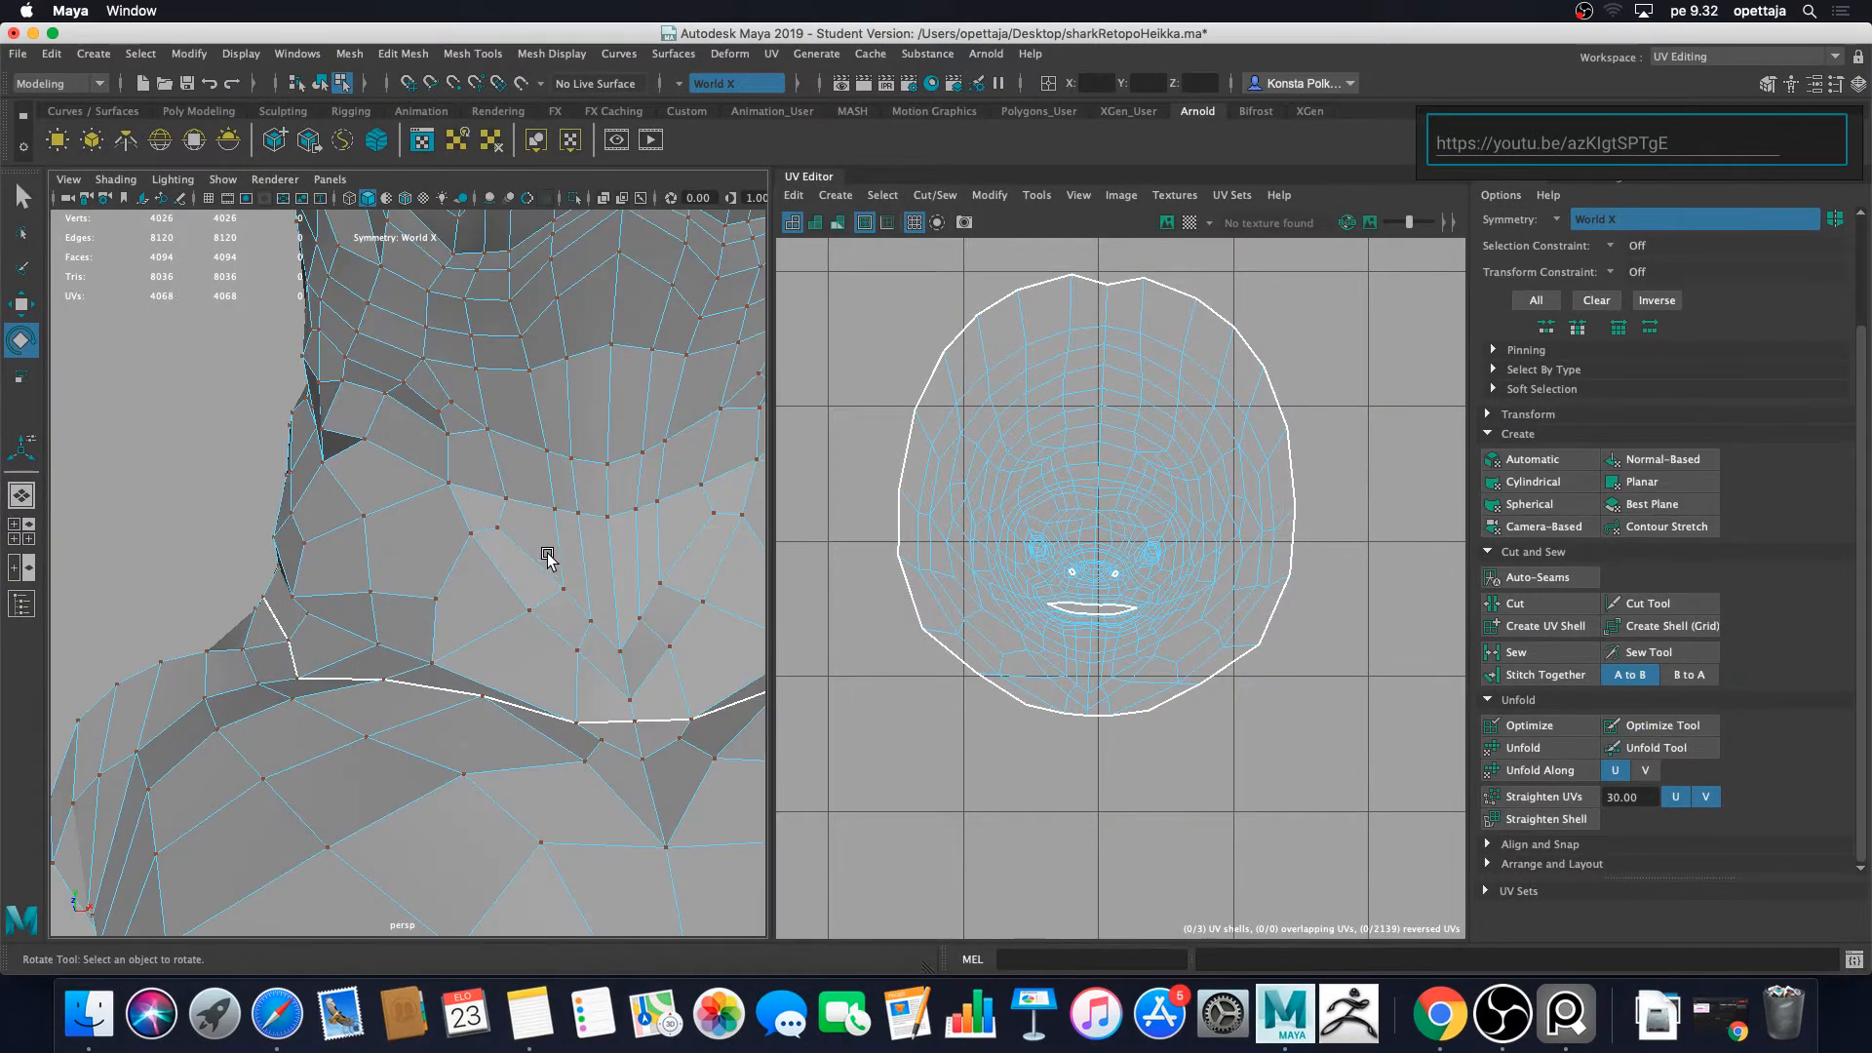
pyautogui.keyDown('alt'); pyautogui.moveTo(548, 557); pyautogui.dragTo(500, 497); pyautogui.keyUp('alt')
pyautogui.moveTo(500, 496); pyautogui.dragTo(506, 427, button='right')
pyautogui.click(488, 692)
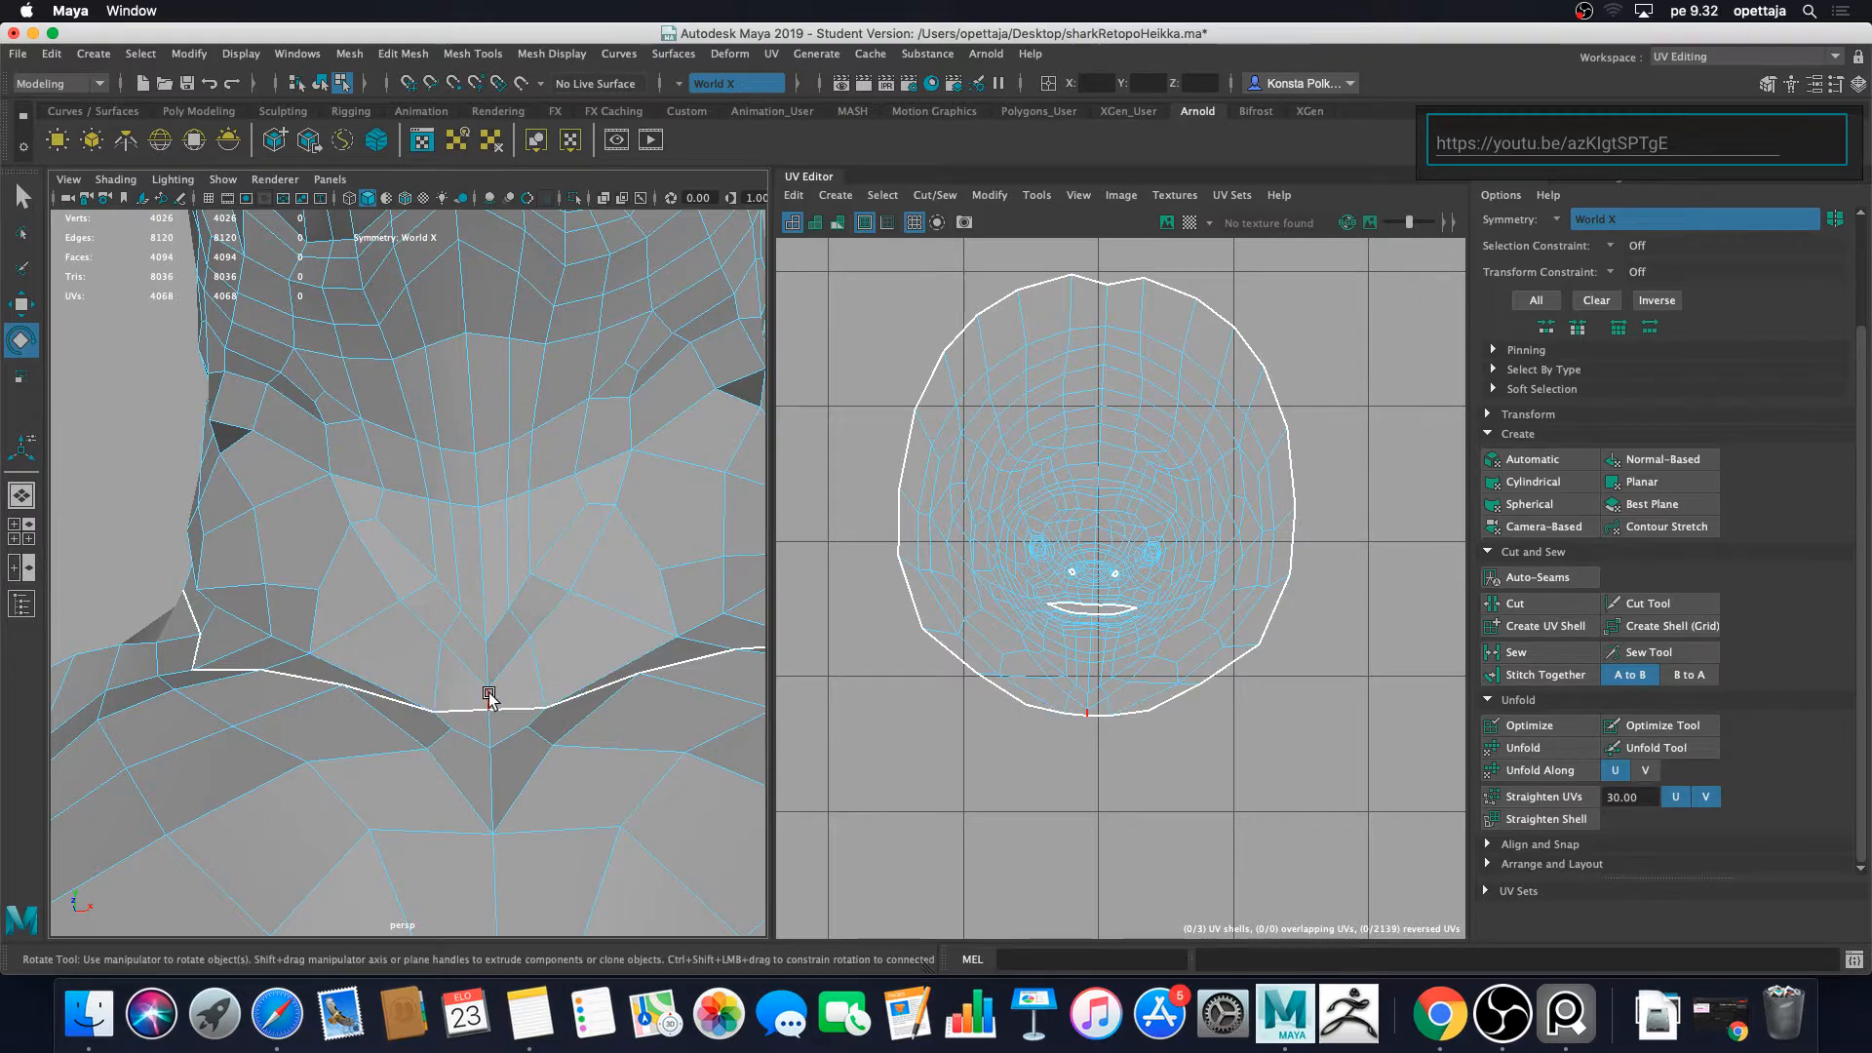
pyautogui.press('w')
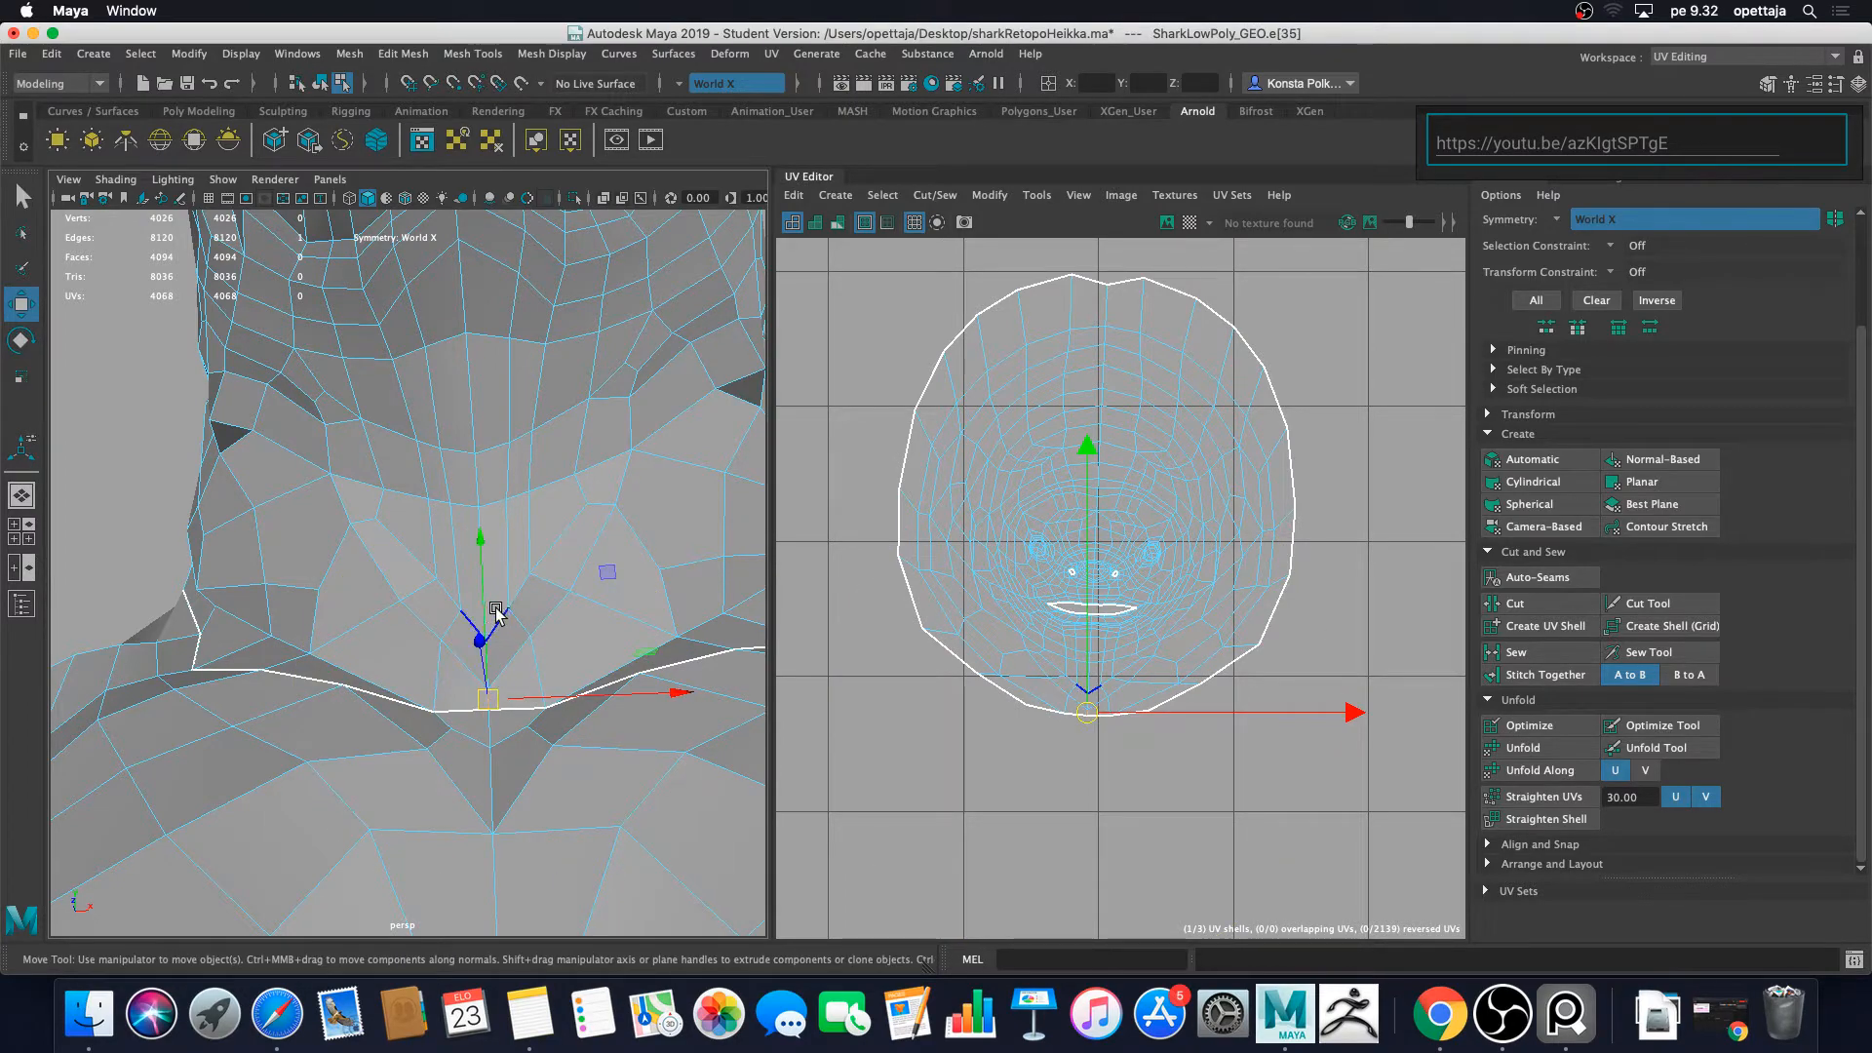
pyautogui.keyDown('alt'); pyautogui.moveTo(506, 574); pyautogui.dragTo(420, 551); pyautogui.keyUp('alt')
pyautogui.keyDown('alt'); pyautogui.moveTo(420, 551); pyautogui.dragTo(464, 573, button='middle'); pyautogui.keyUp('alt')
pyautogui.keyDown('alt'); pyautogui.moveTo(464, 573); pyautogui.dragTo(410, 593); pyautogui.keyUp('alt')
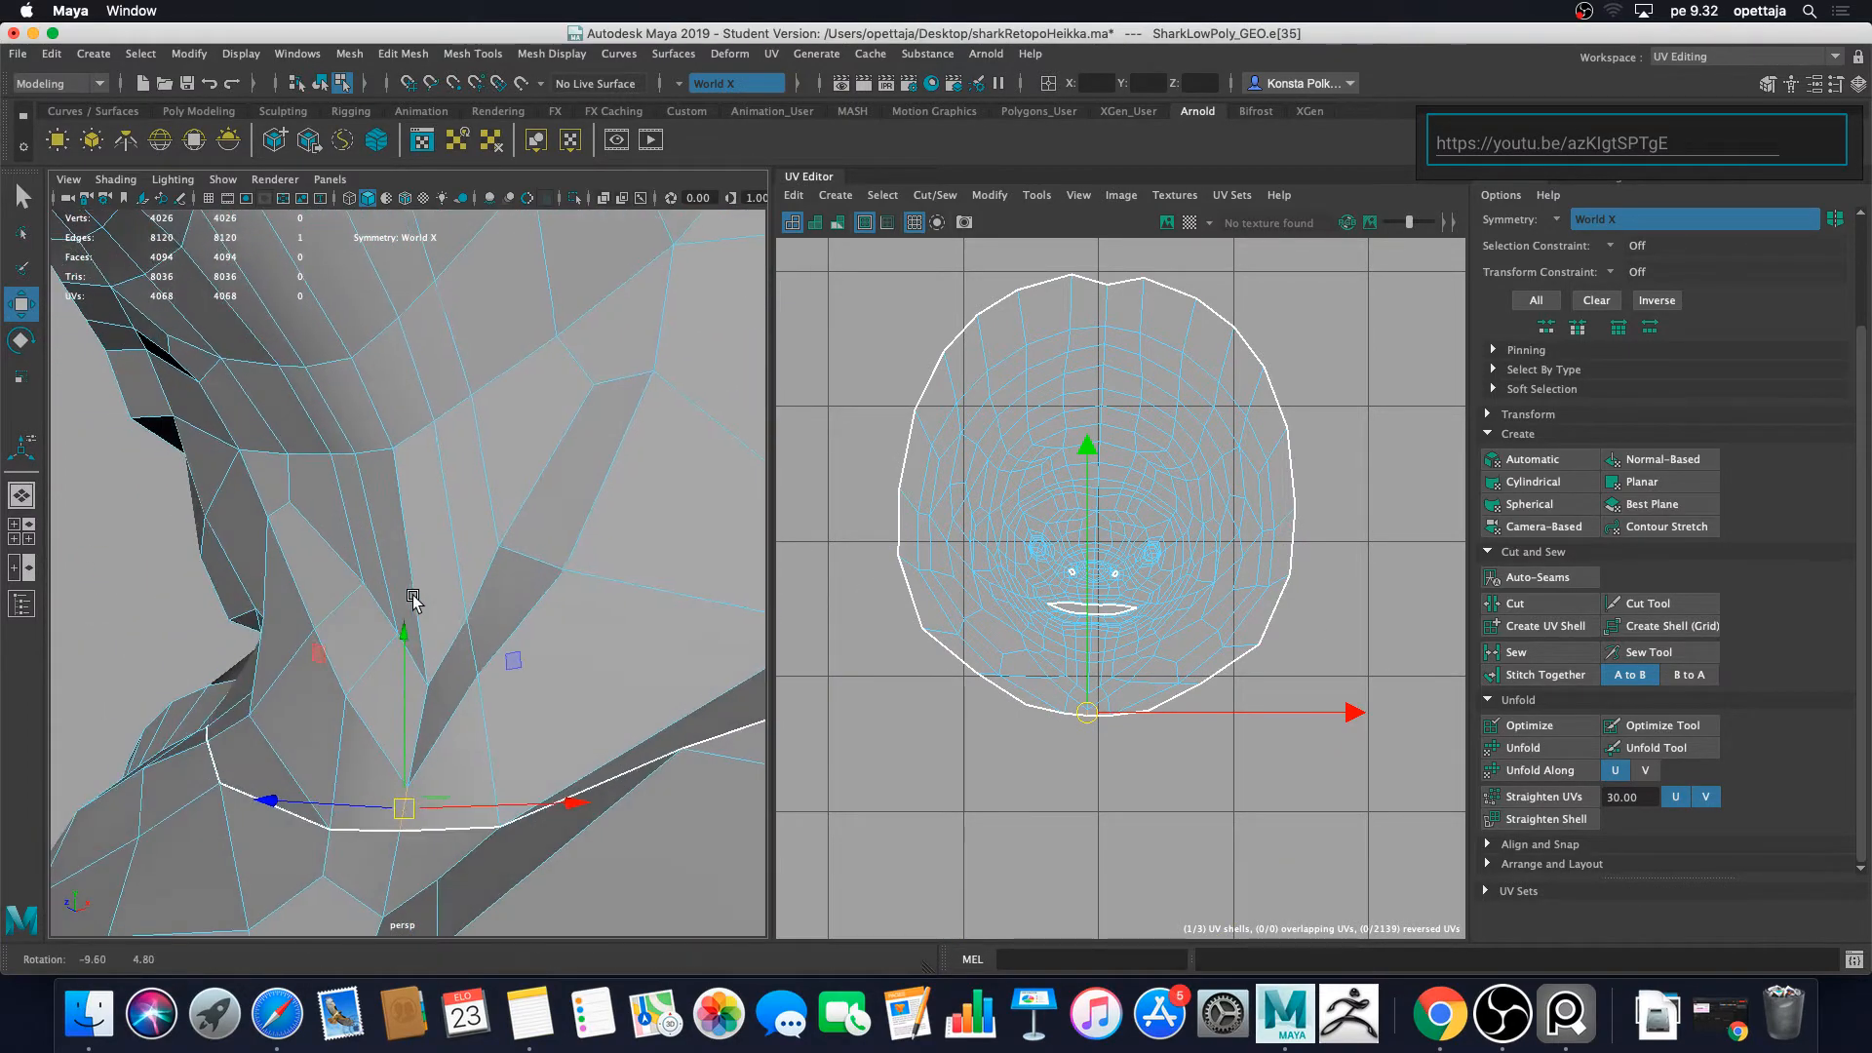
pyautogui.keyDown('shift'); pyautogui.click(421, 723); pyautogui.keyUp('shift')
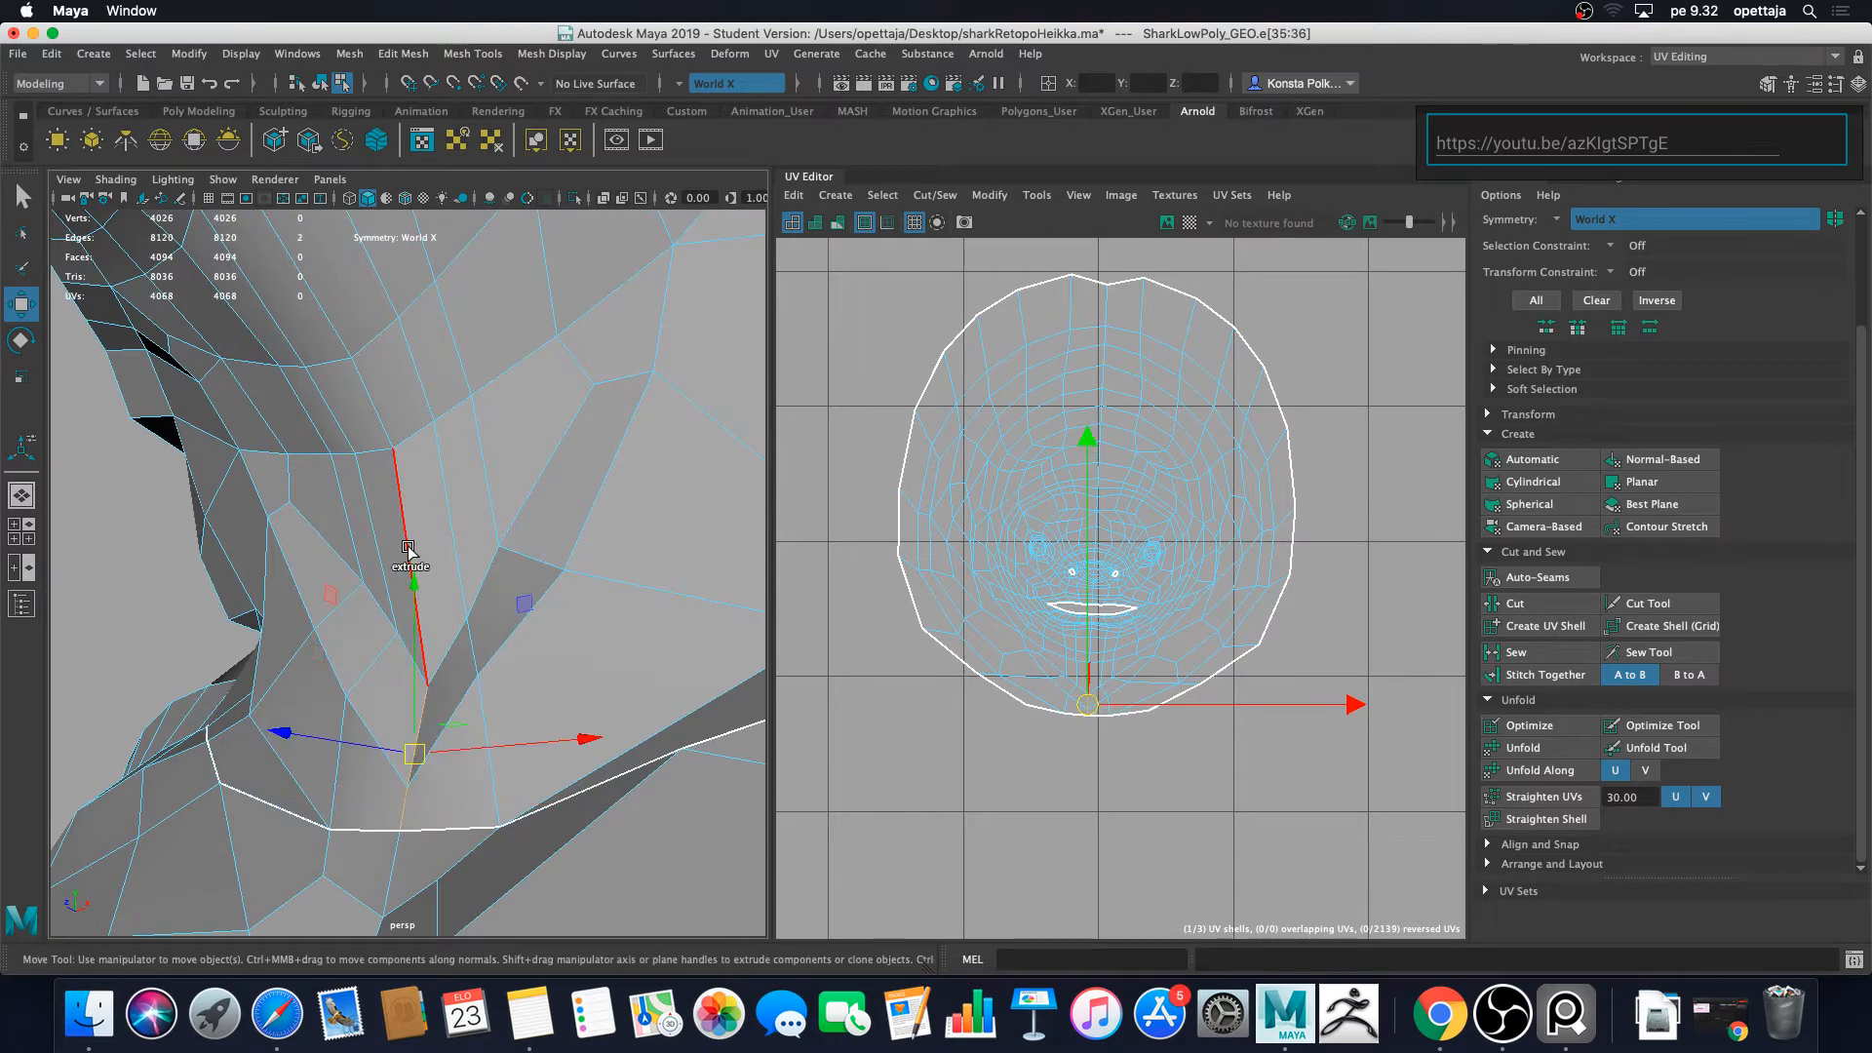
pyautogui.keyDown('shift'); pyautogui.click(403, 478); pyautogui.keyUp('shift')
# Step: Extend the edge selection up the centre of the throat and chin until it reaches the mouth seam
pyautogui.moveTo(364, 405)
pyautogui.keyDown('alt'); pyautogui.mouseDown()
pyautogui.moveTo(410, 470)
pyautogui.moveTo(389, 401)
pyautogui.moveTo(355, 406)
pyautogui.mouseUp(); pyautogui.keyUp('alt')
pyautogui.keyDown('shift'); pyautogui.click(373, 429); pyautogui.keyUp('shift')
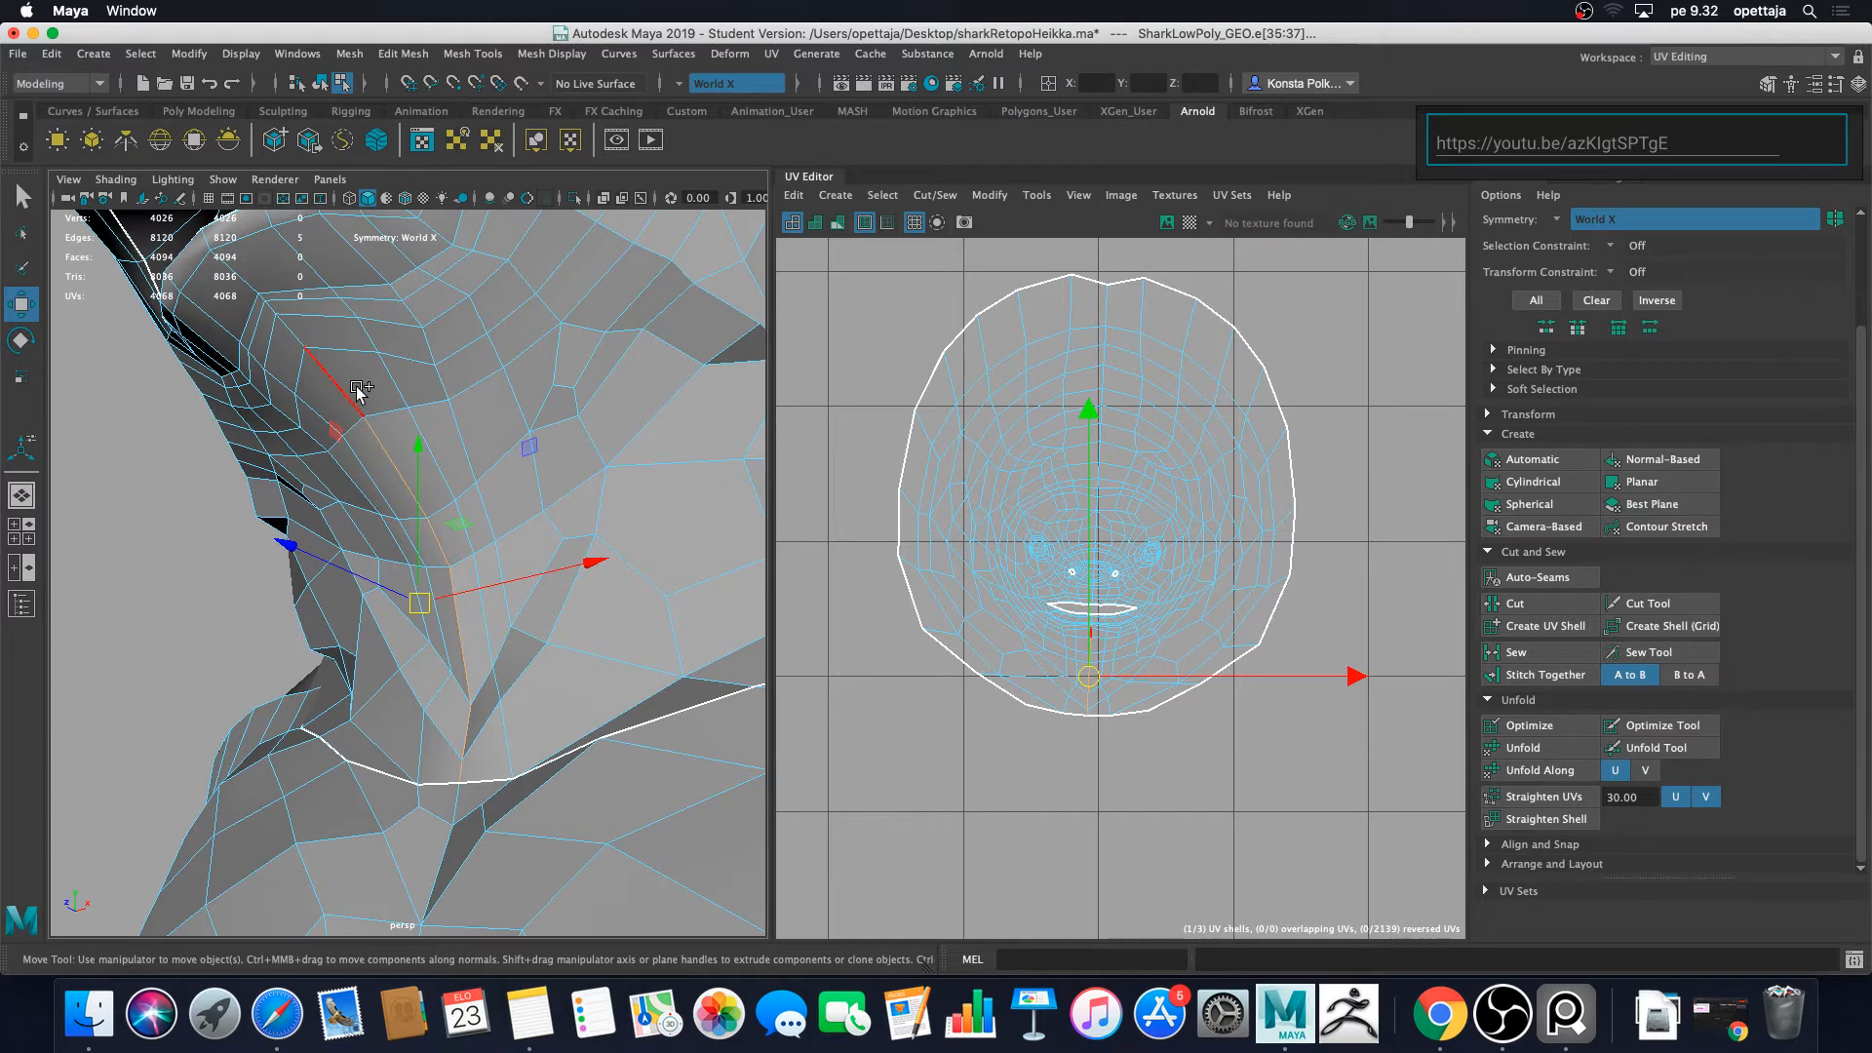
pyautogui.keyDown('shift'); pyautogui.click(356, 392); pyautogui.keyUp('shift')
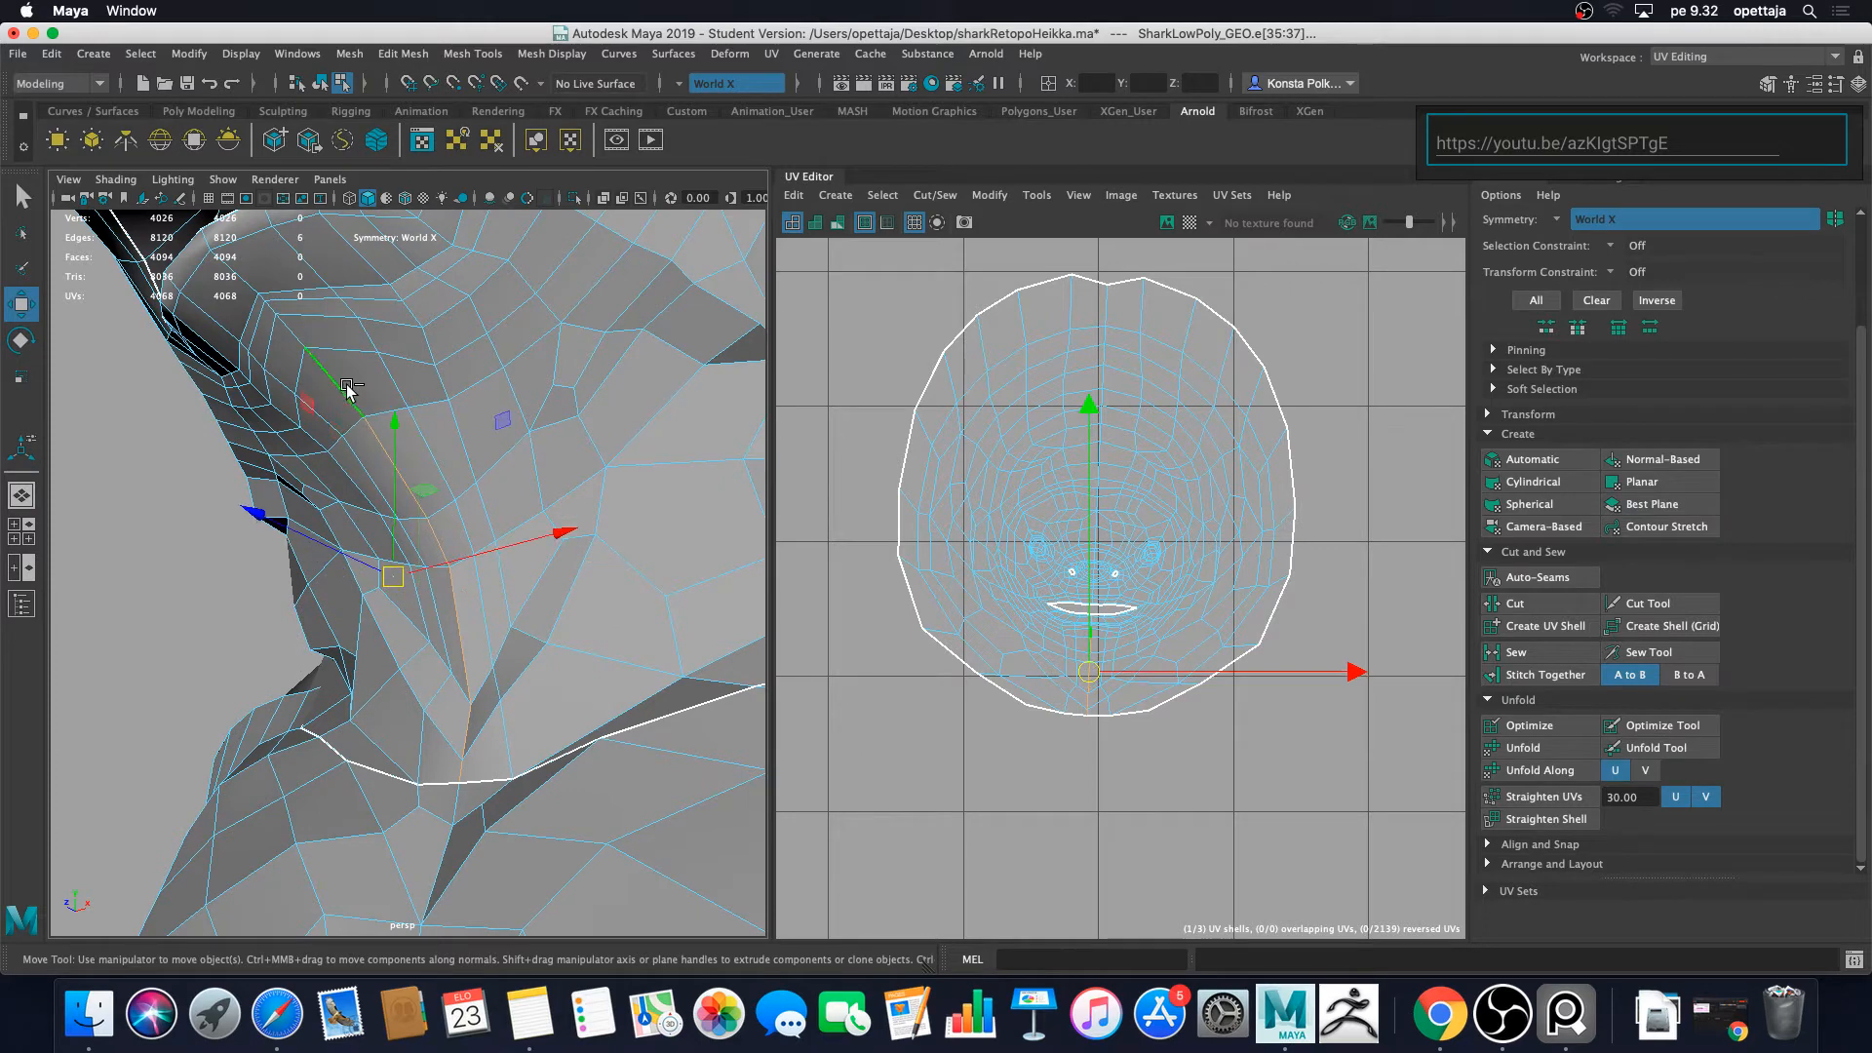
pyautogui.keyDown('shift'); pyautogui.click(286, 323); pyautogui.keyUp('shift')
pyautogui.keyDown('shift'); pyautogui.click(276, 311); pyautogui.keyUp('shift')
pyautogui.keyDown('alt'); pyautogui.moveTo(276, 311); pyautogui.dragTo(313, 335); pyautogui.keyUp('alt')
pyautogui.keyDown('alt'); pyautogui.moveTo(313, 334); pyautogui.dragTo(419, 369, button='middle'); pyautogui.keyUp('alt')
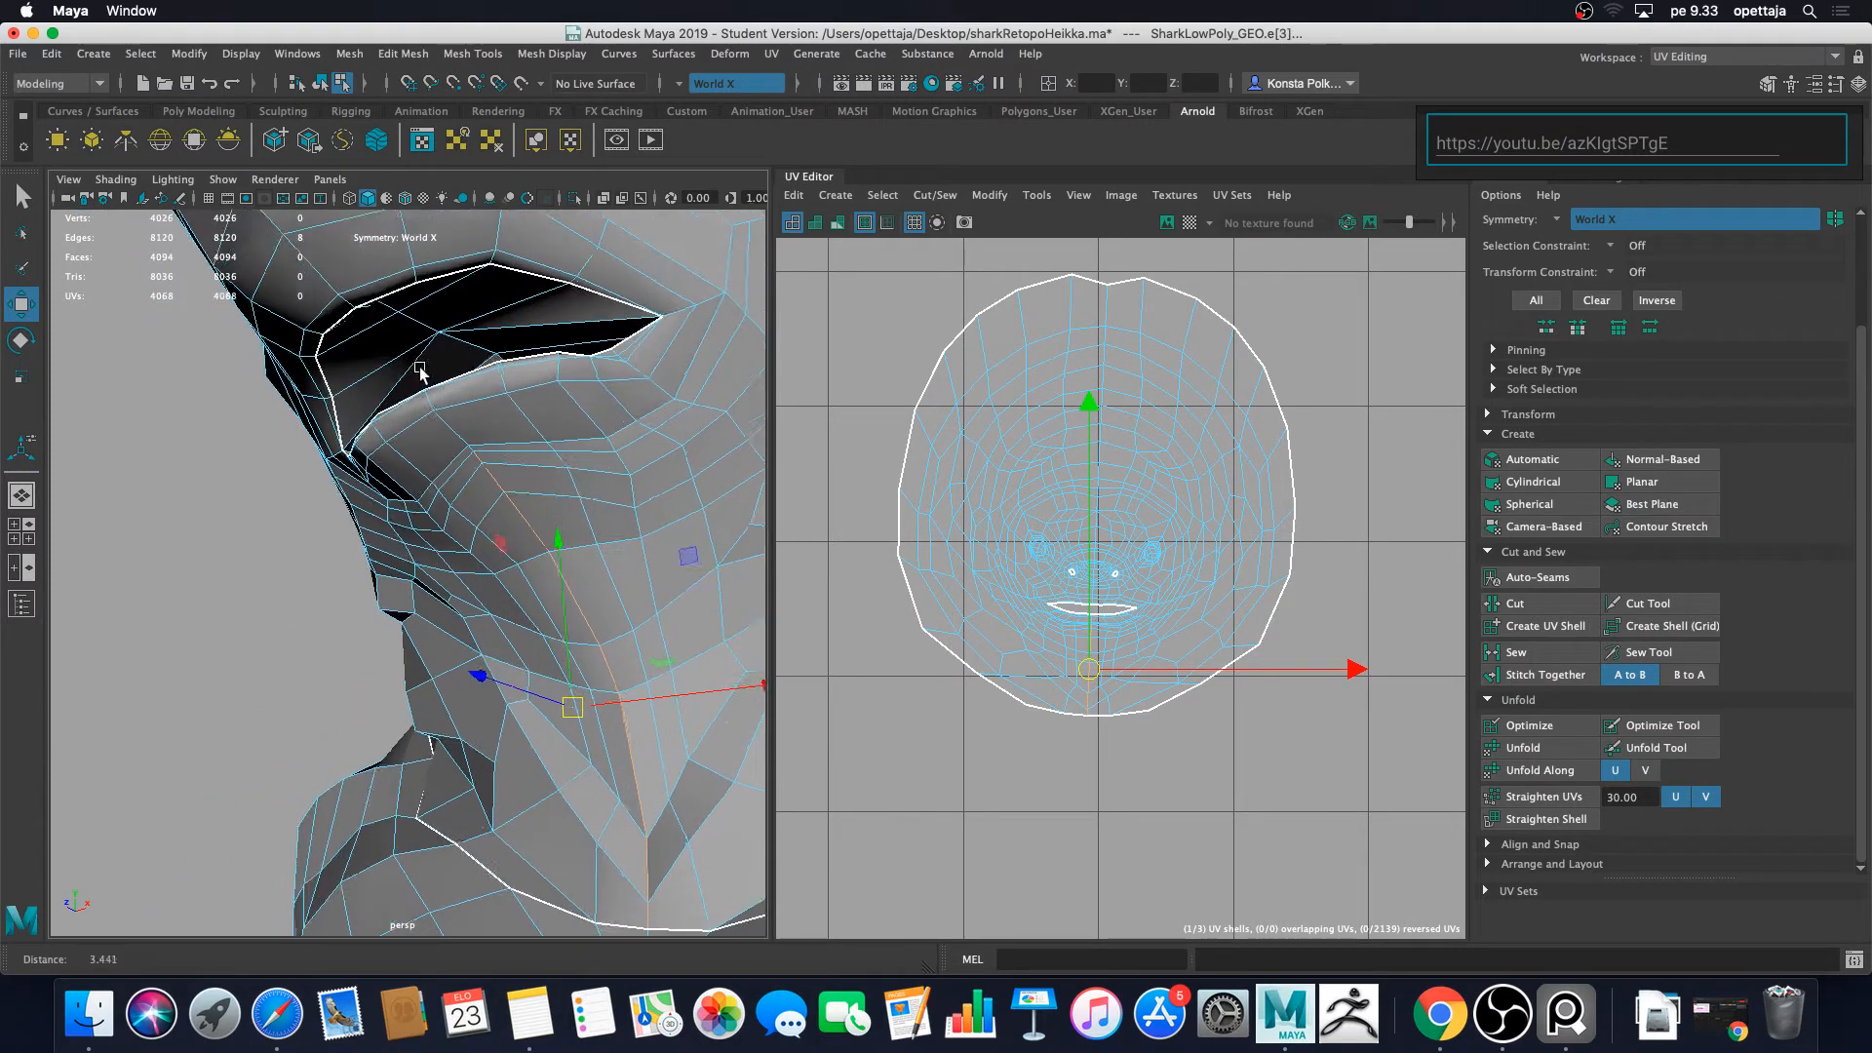
pyautogui.keyDown('alt'); pyautogui.moveTo(420, 369); pyautogui.dragTo(523, 405); pyautogui.keyUp('alt')
pyautogui.keyDown('shift'); pyautogui.click(499, 368); pyautogui.keyUp('shift')
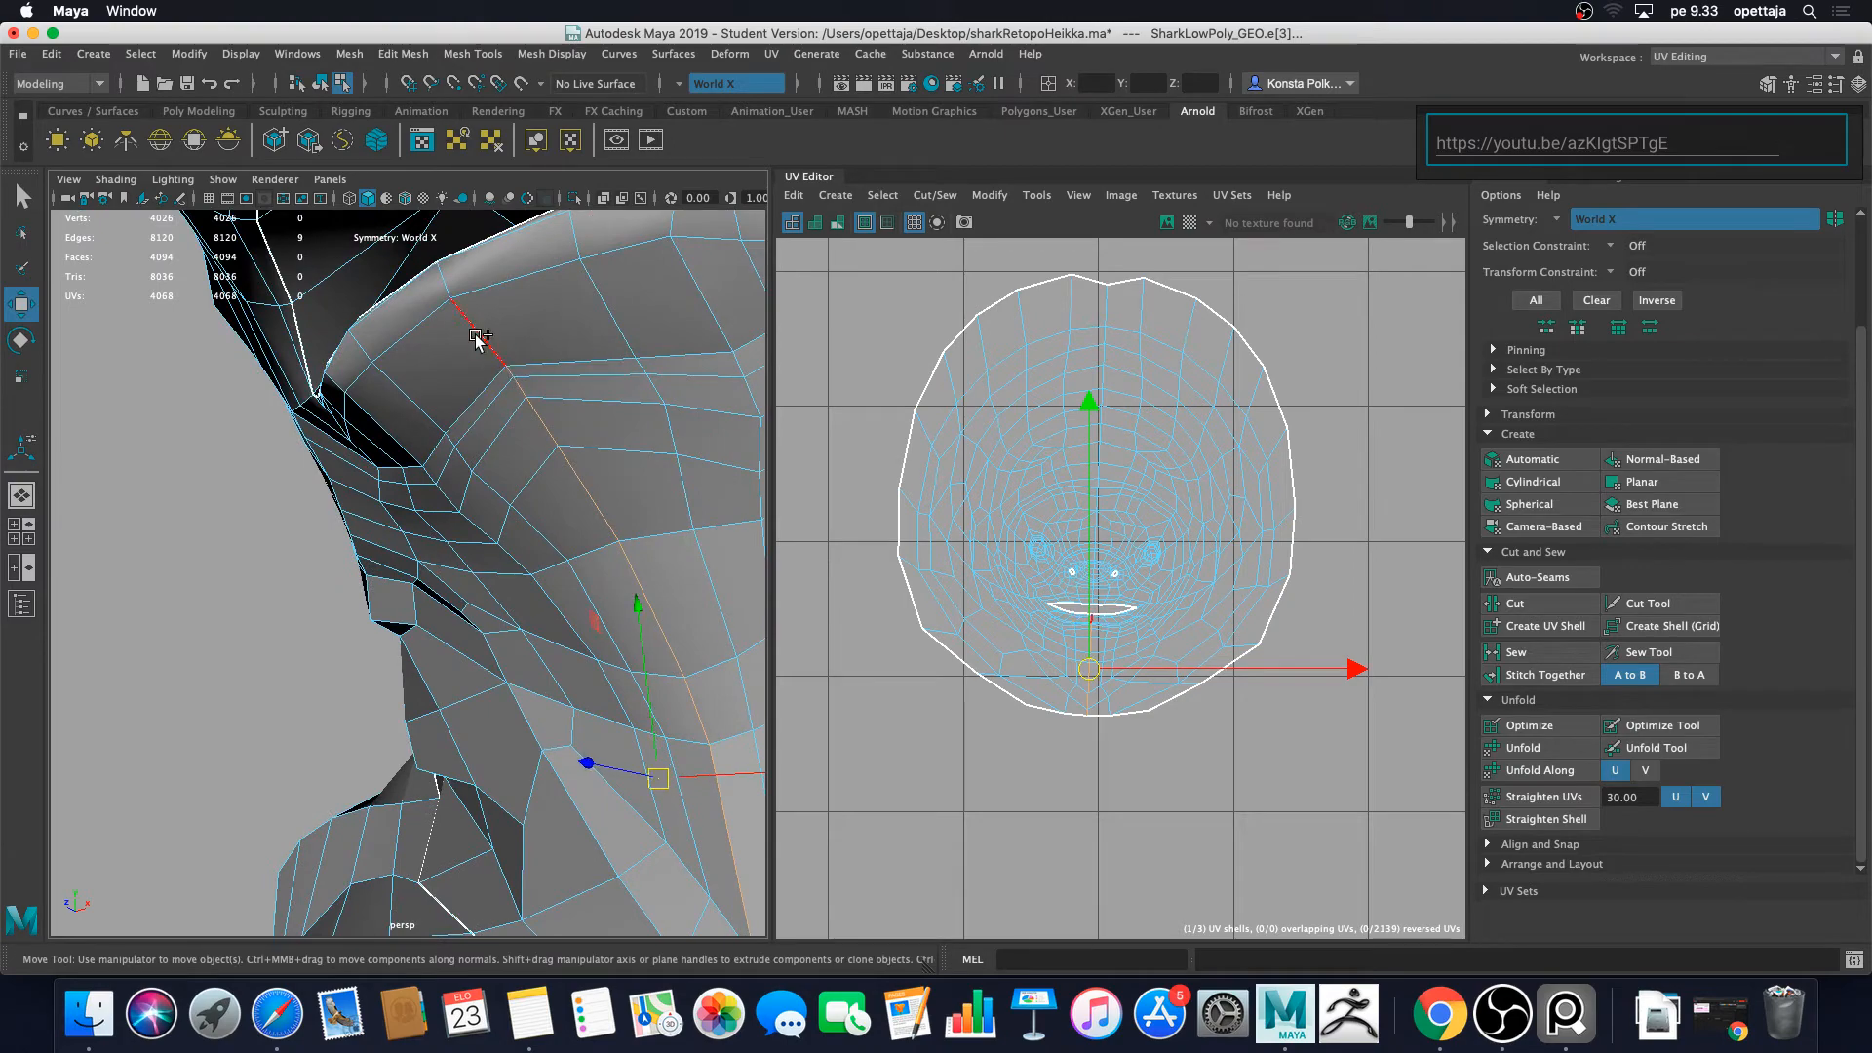
pyautogui.keyDown('shift'); pyautogui.click(476, 337); pyautogui.keyUp('shift')
pyautogui.keyDown('shift'); pyautogui.click(448, 283); pyautogui.keyUp('shift')
# Step: Cut the head's UVs along the selected centre-line edges between the neck seam and the mouth
pyautogui.keyDown('alt'); pyautogui.moveTo(447, 282); pyautogui.dragTo(581, 393); pyautogui.keyUp('alt')
pyautogui.keyDown('alt'); pyautogui.moveTo(687, 474); pyautogui.dragTo(552, 518); pyautogui.keyUp('alt')
pyautogui.keyDown('alt'); pyautogui.moveTo(630, 688); pyautogui.dragTo(525, 554, button='middle'); pyautogui.keyUp('alt')
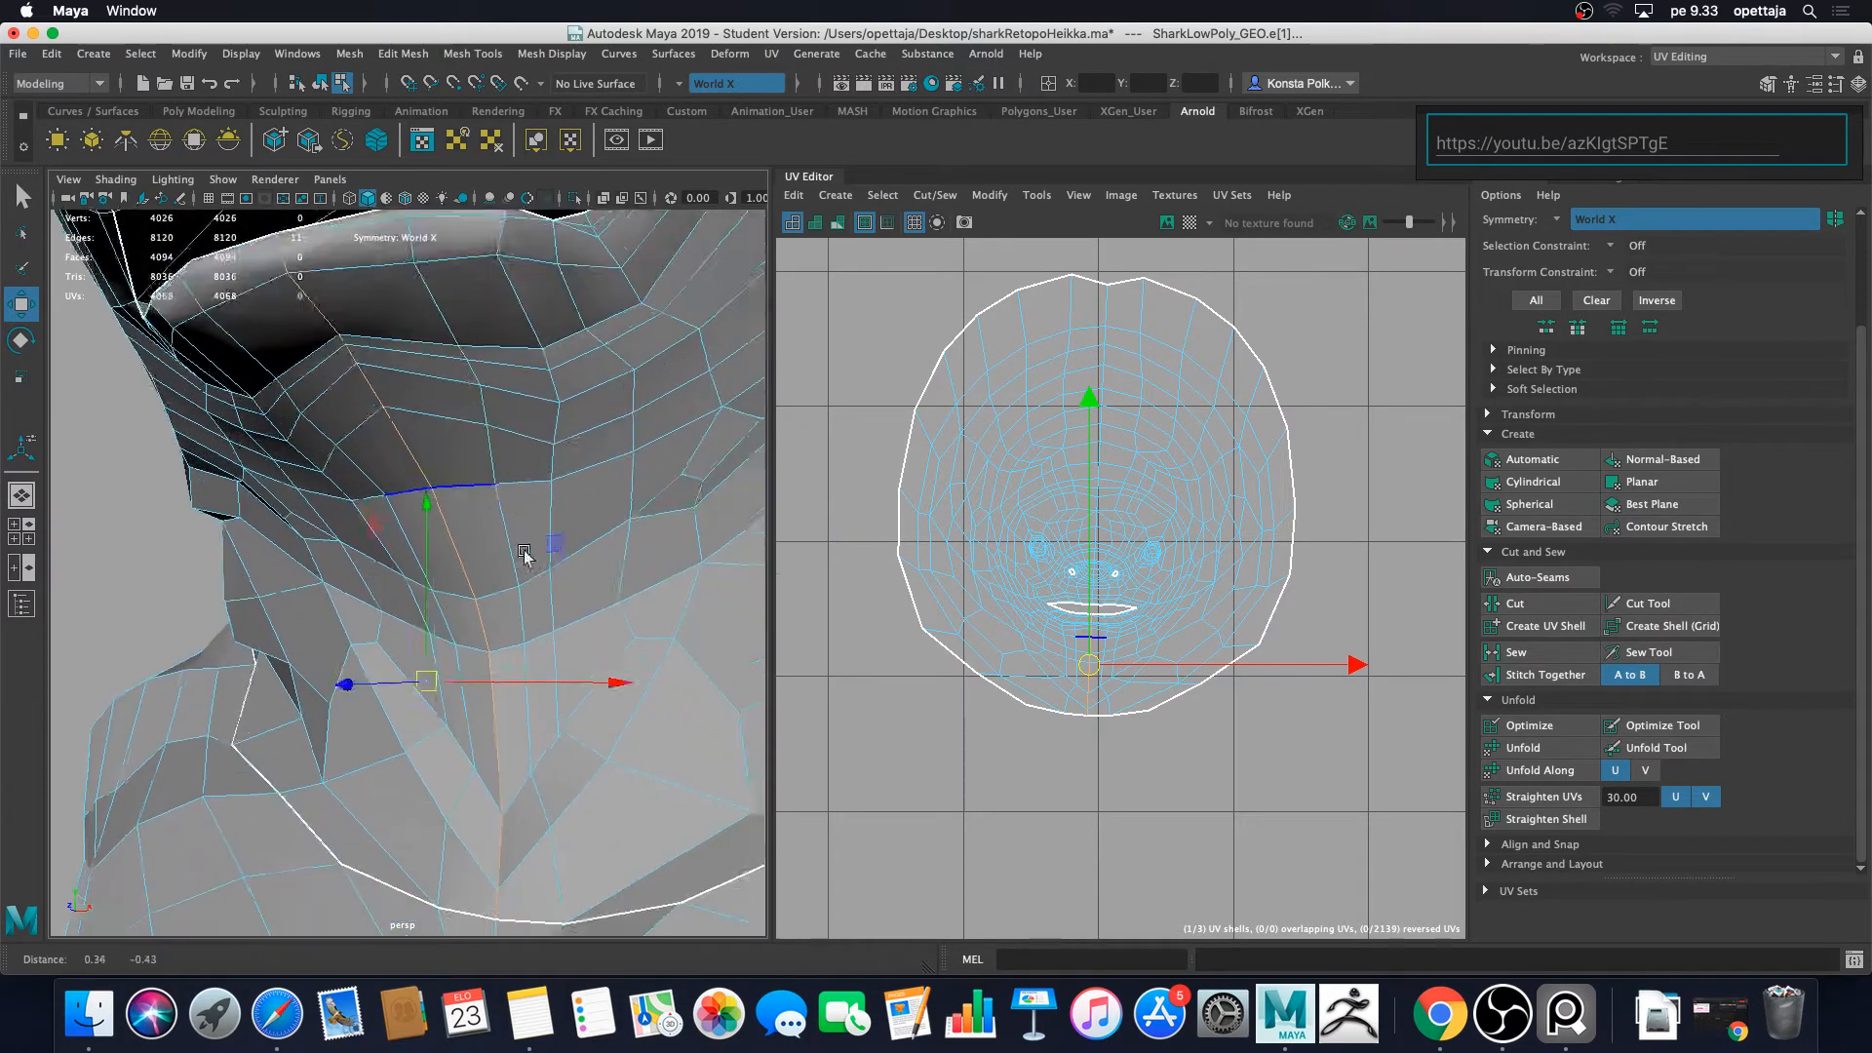
pyautogui.scroll(-6, 524, 553)
pyautogui.keyDown('alt'); pyautogui.moveTo(514, 536); pyautogui.dragTo(491, 548); pyautogui.keyUp('alt')
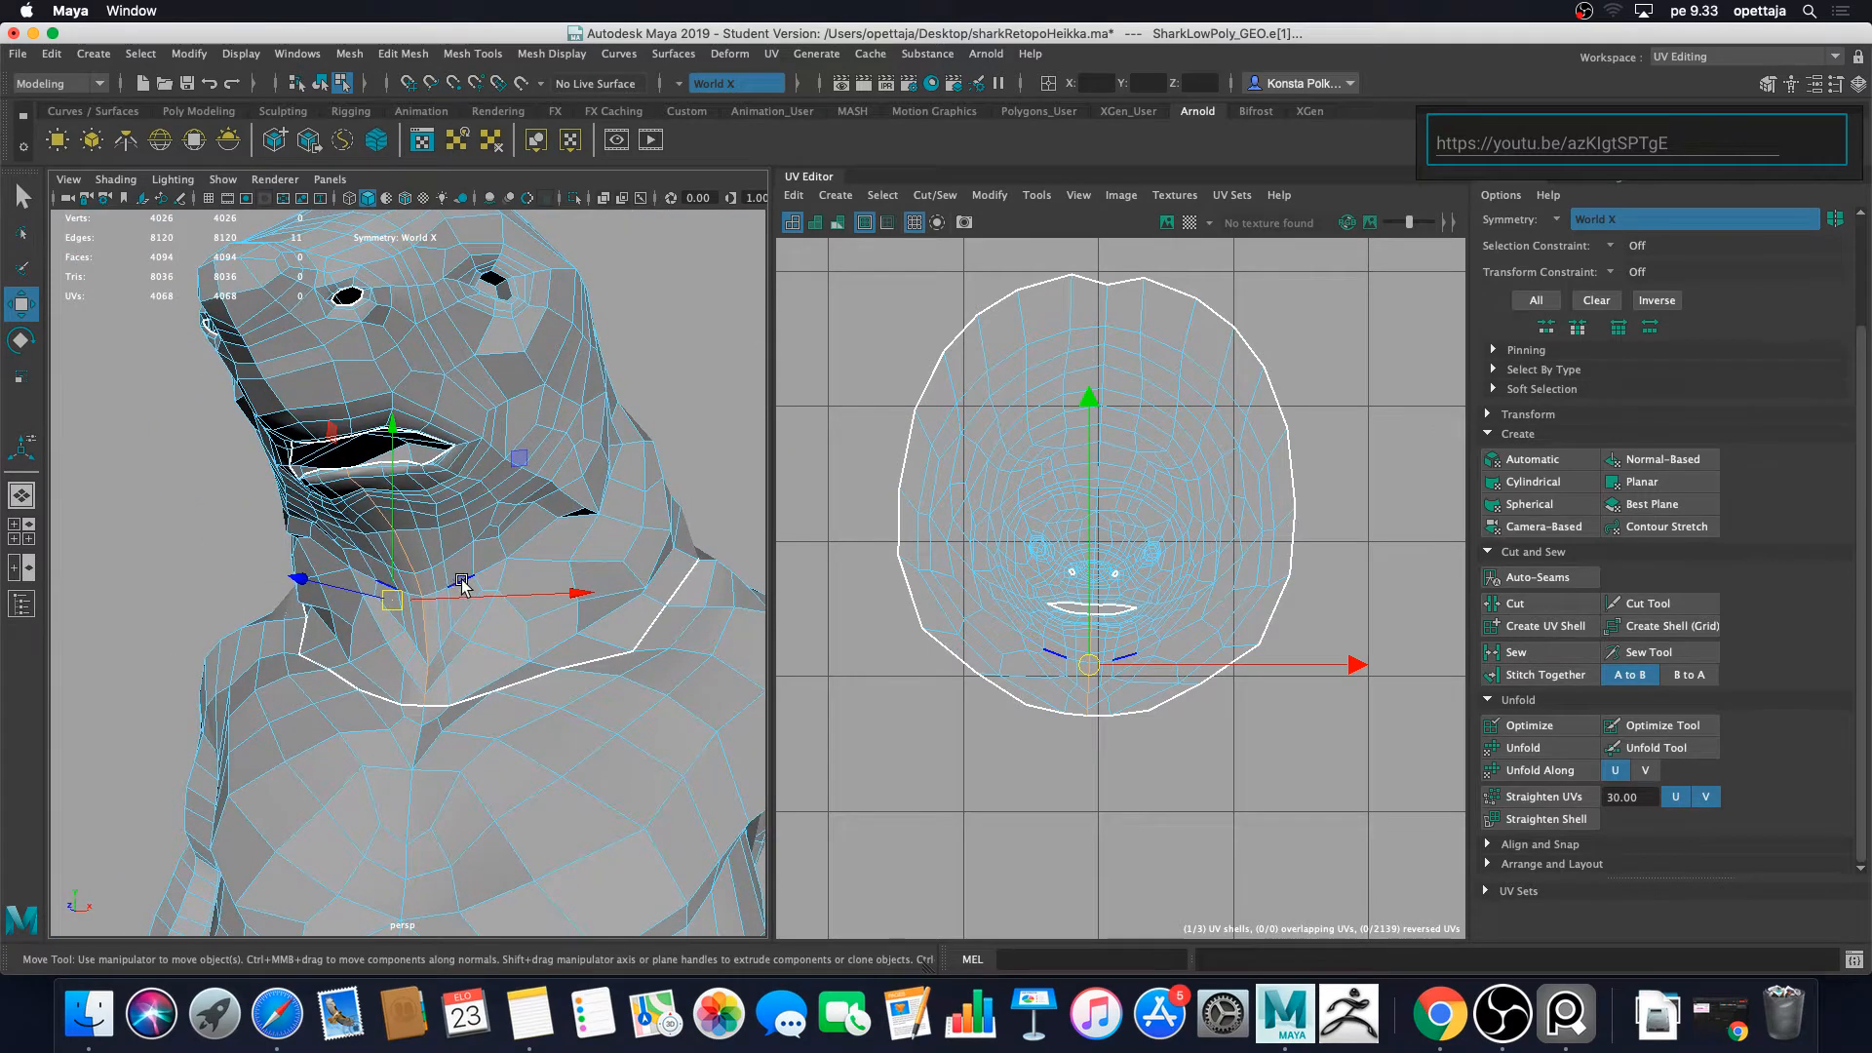
pyautogui.scroll(2, 1077, 514)
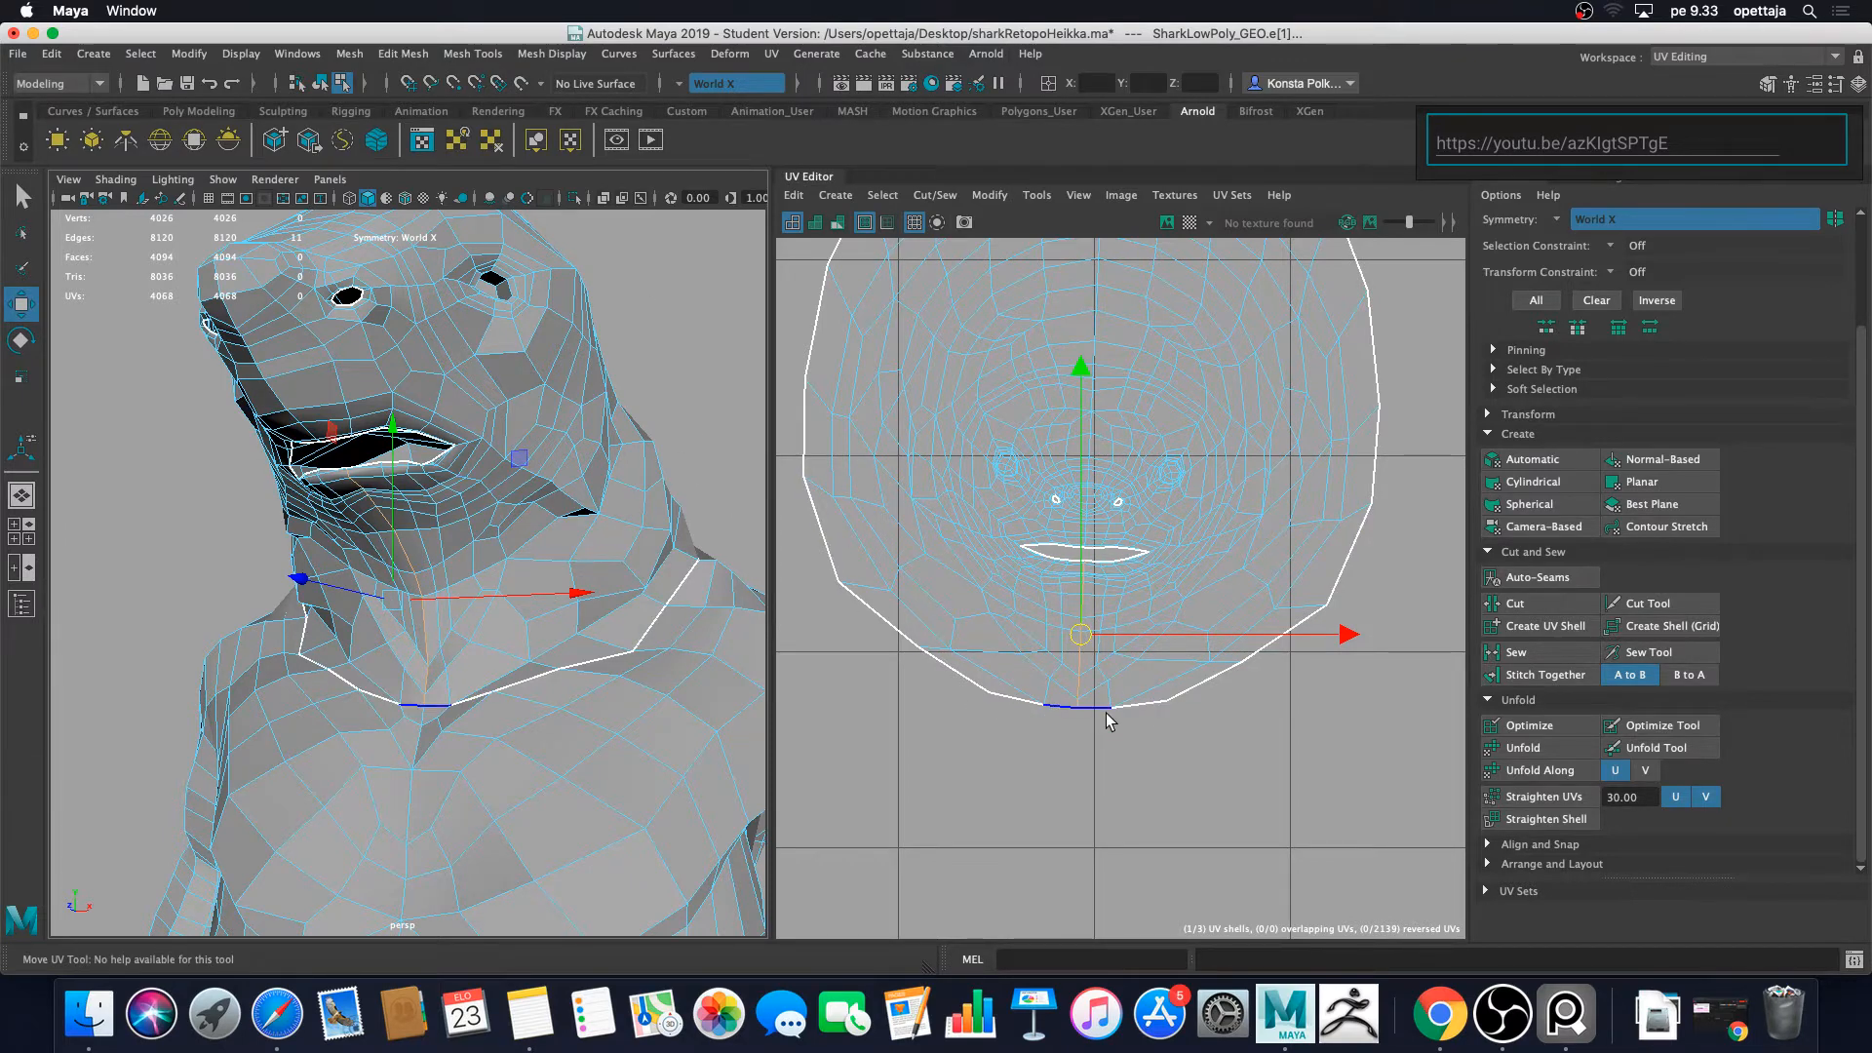
pyautogui.scroll(-2, 1131, 673)
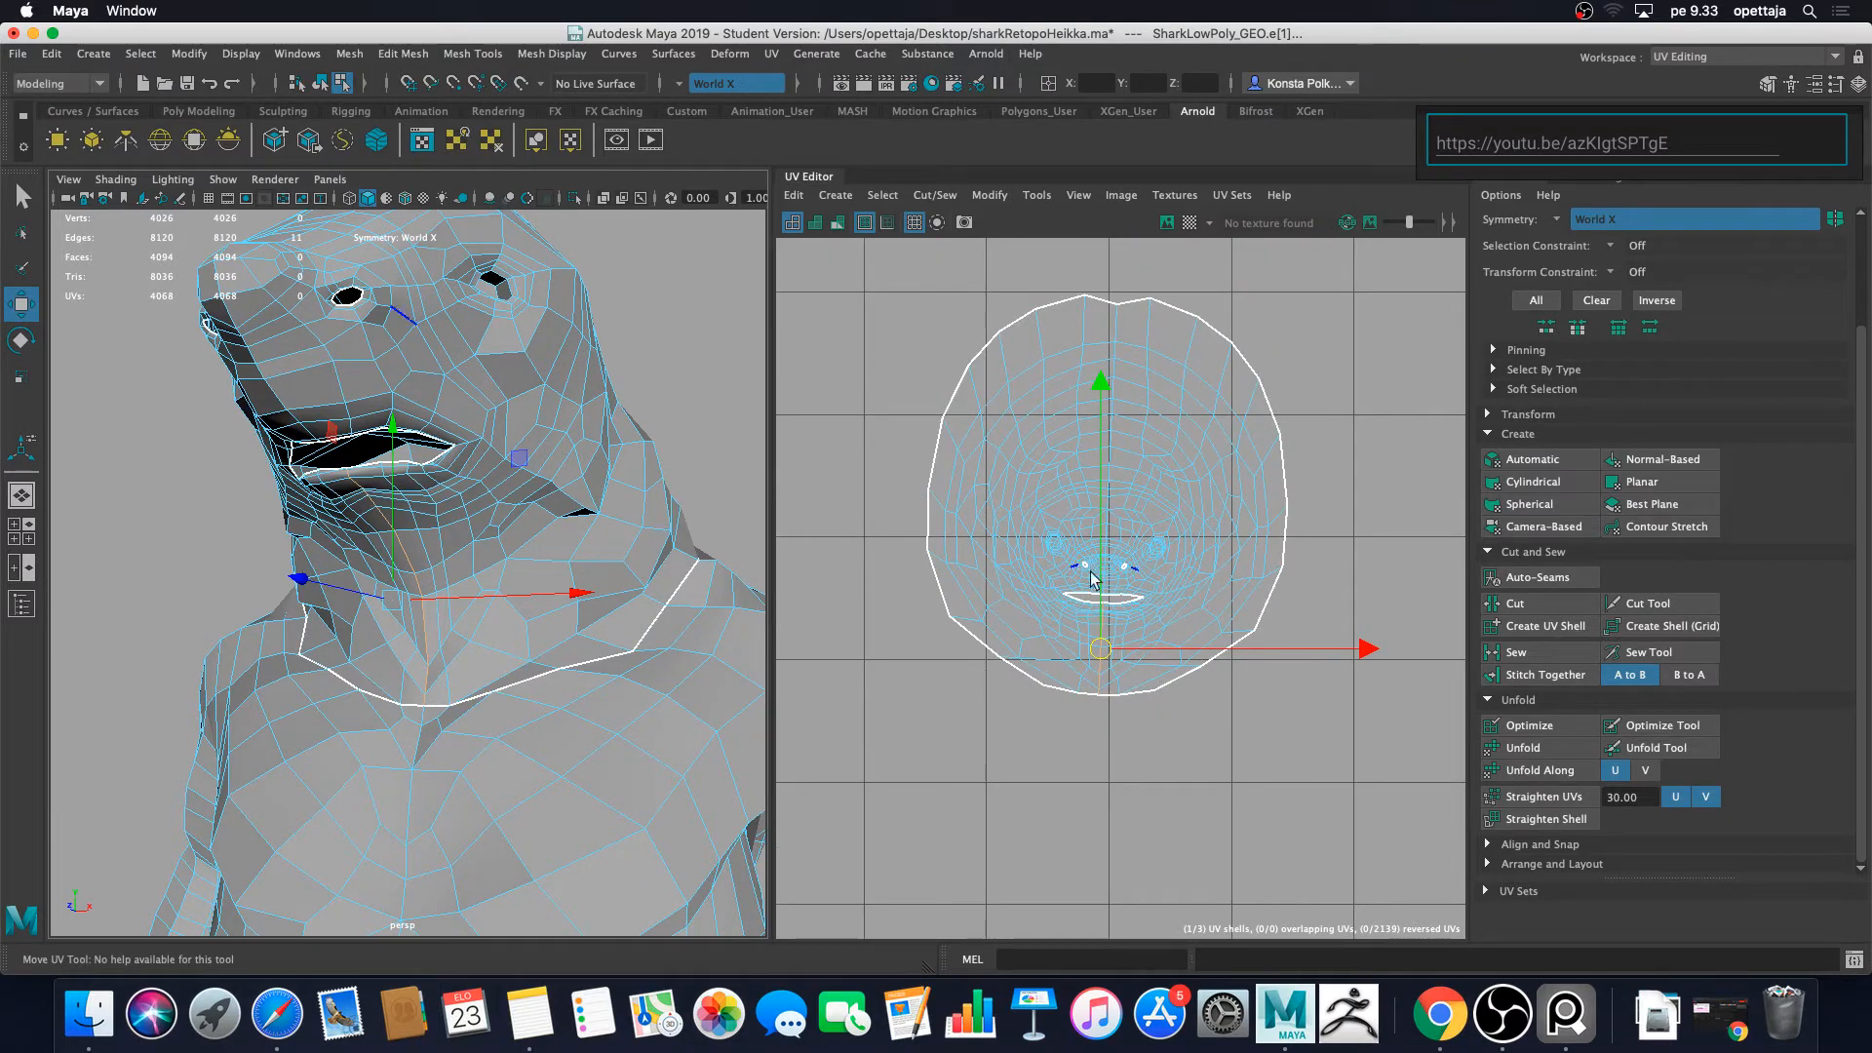
pyautogui.keyDown('alt'); pyautogui.moveTo(643, 482); pyautogui.dragTo(741, 576); pyautogui.keyUp('alt')
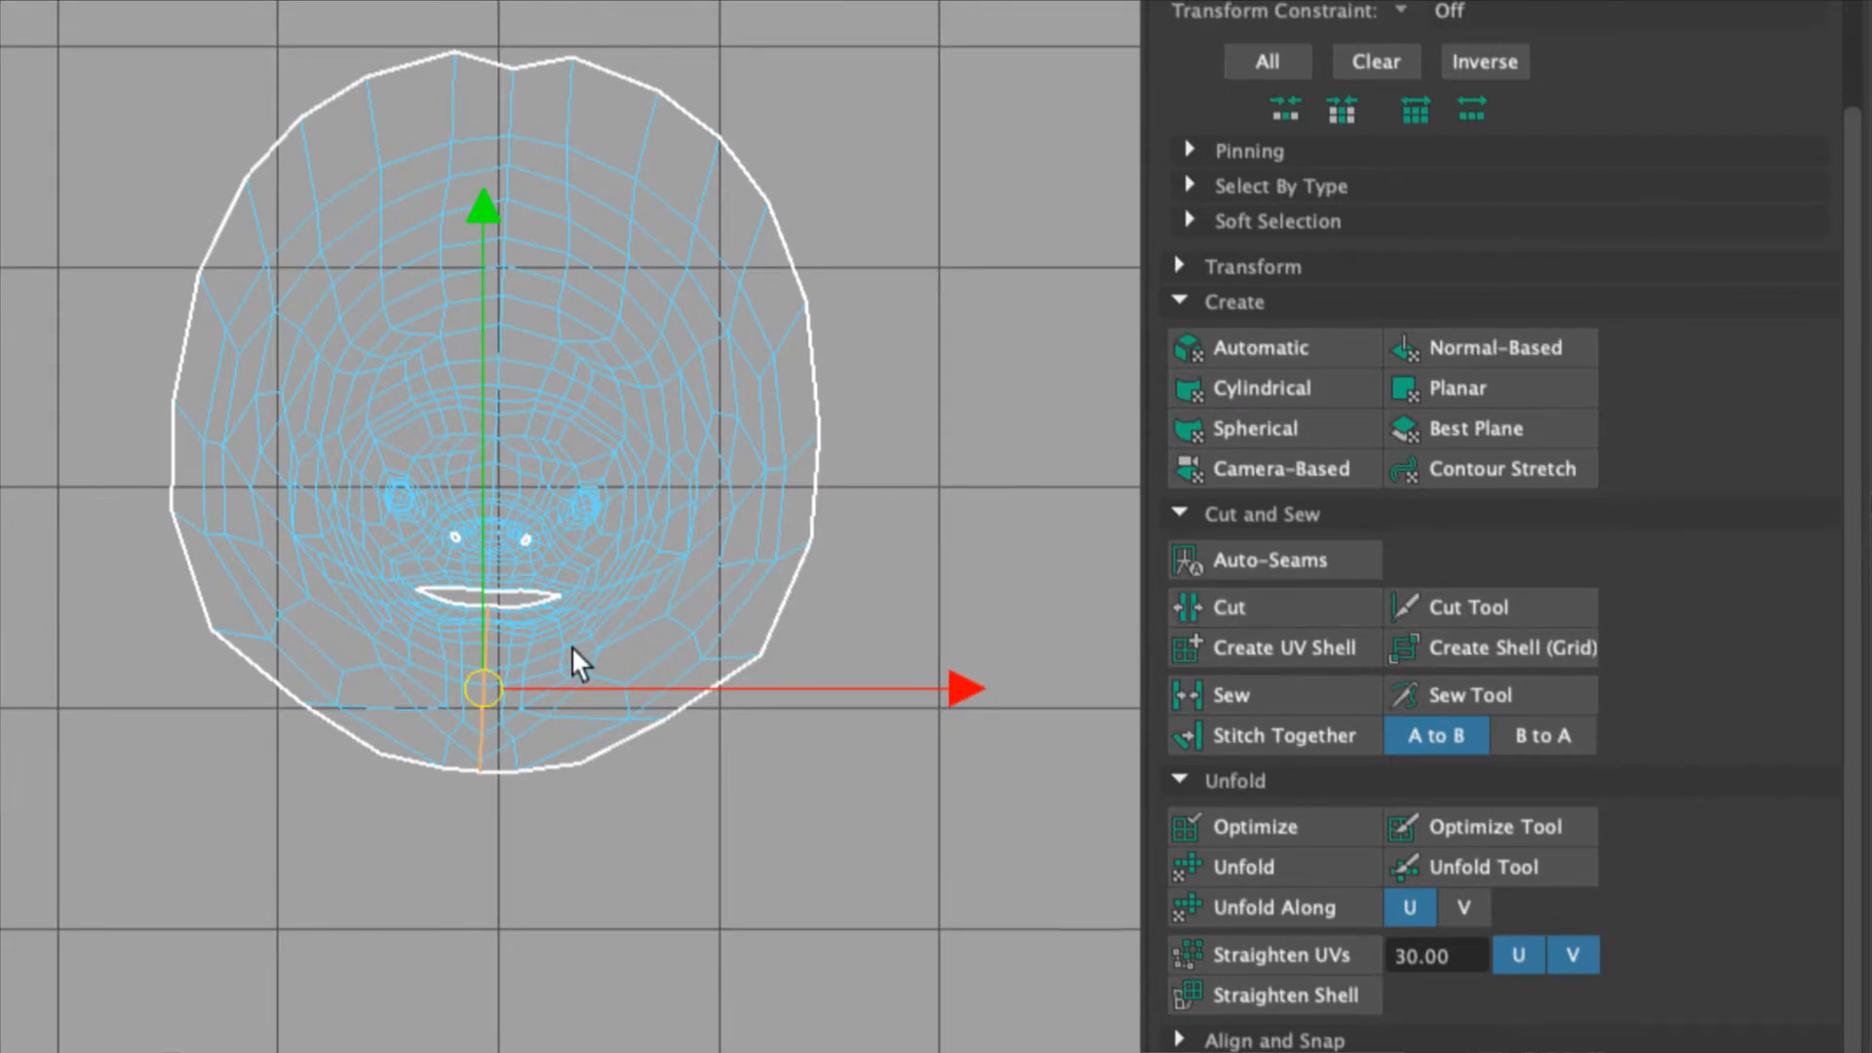
pyautogui.scroll(5, 626, 681)
pyautogui.click(495, 833)
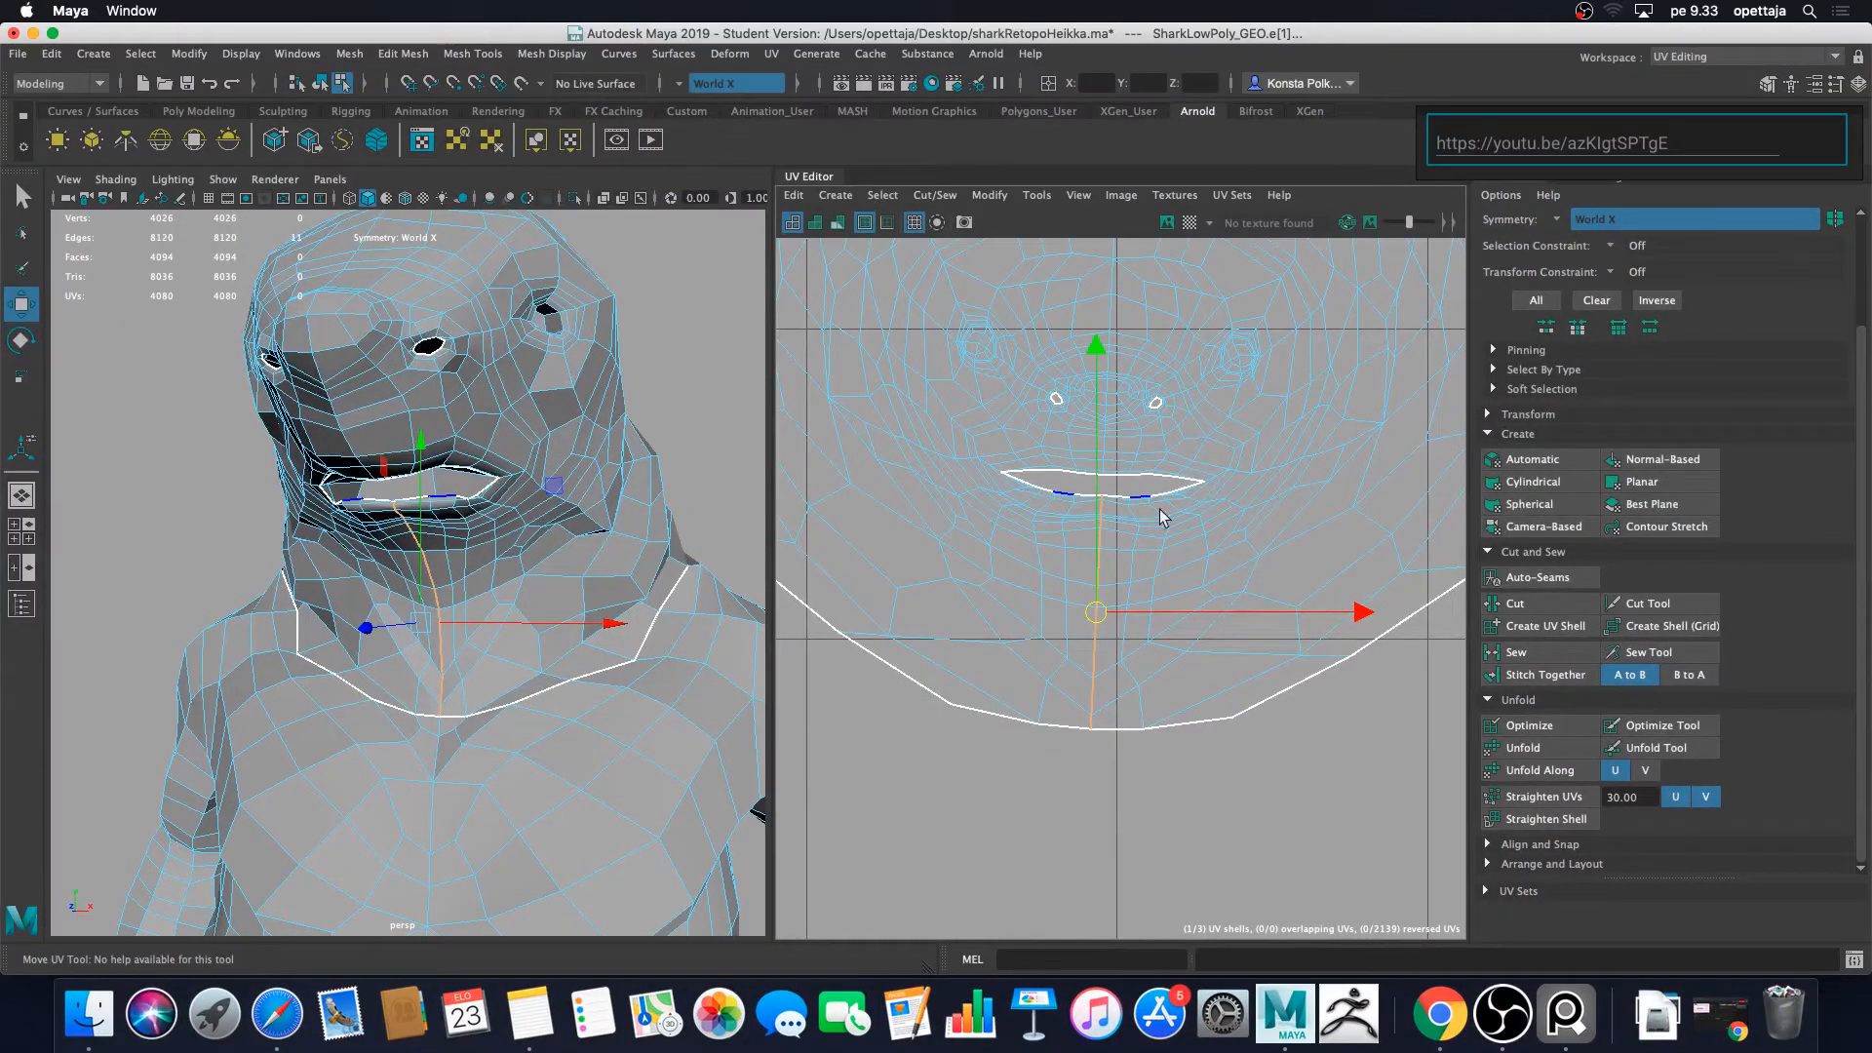
pyautogui.click(696, 561)
# Step: Select all UVs of the head shell, unfold it with the new throat seam, and clear the selection
pyautogui.moveTo(1218, 575); pyautogui.dragTo(1298, 575, button='right')
pyautogui.click(1234, 477)
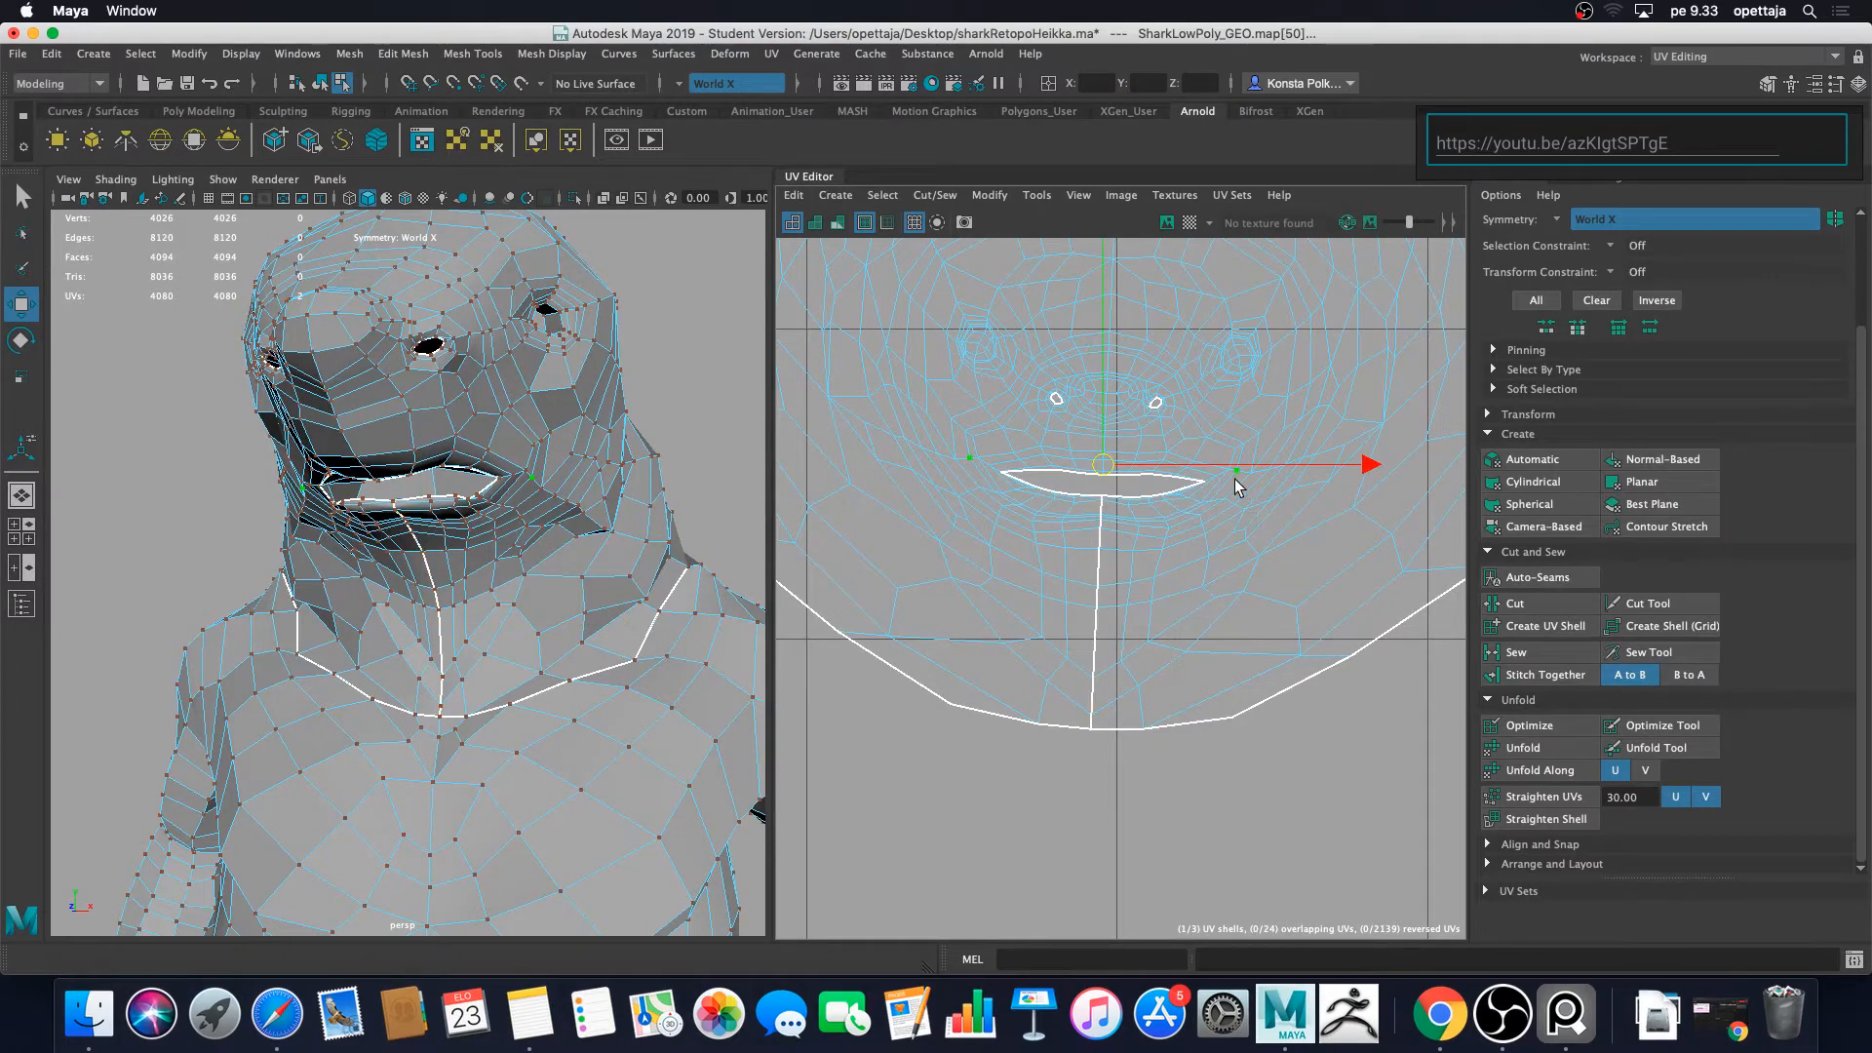
pyautogui.doubleClick(1234, 477)
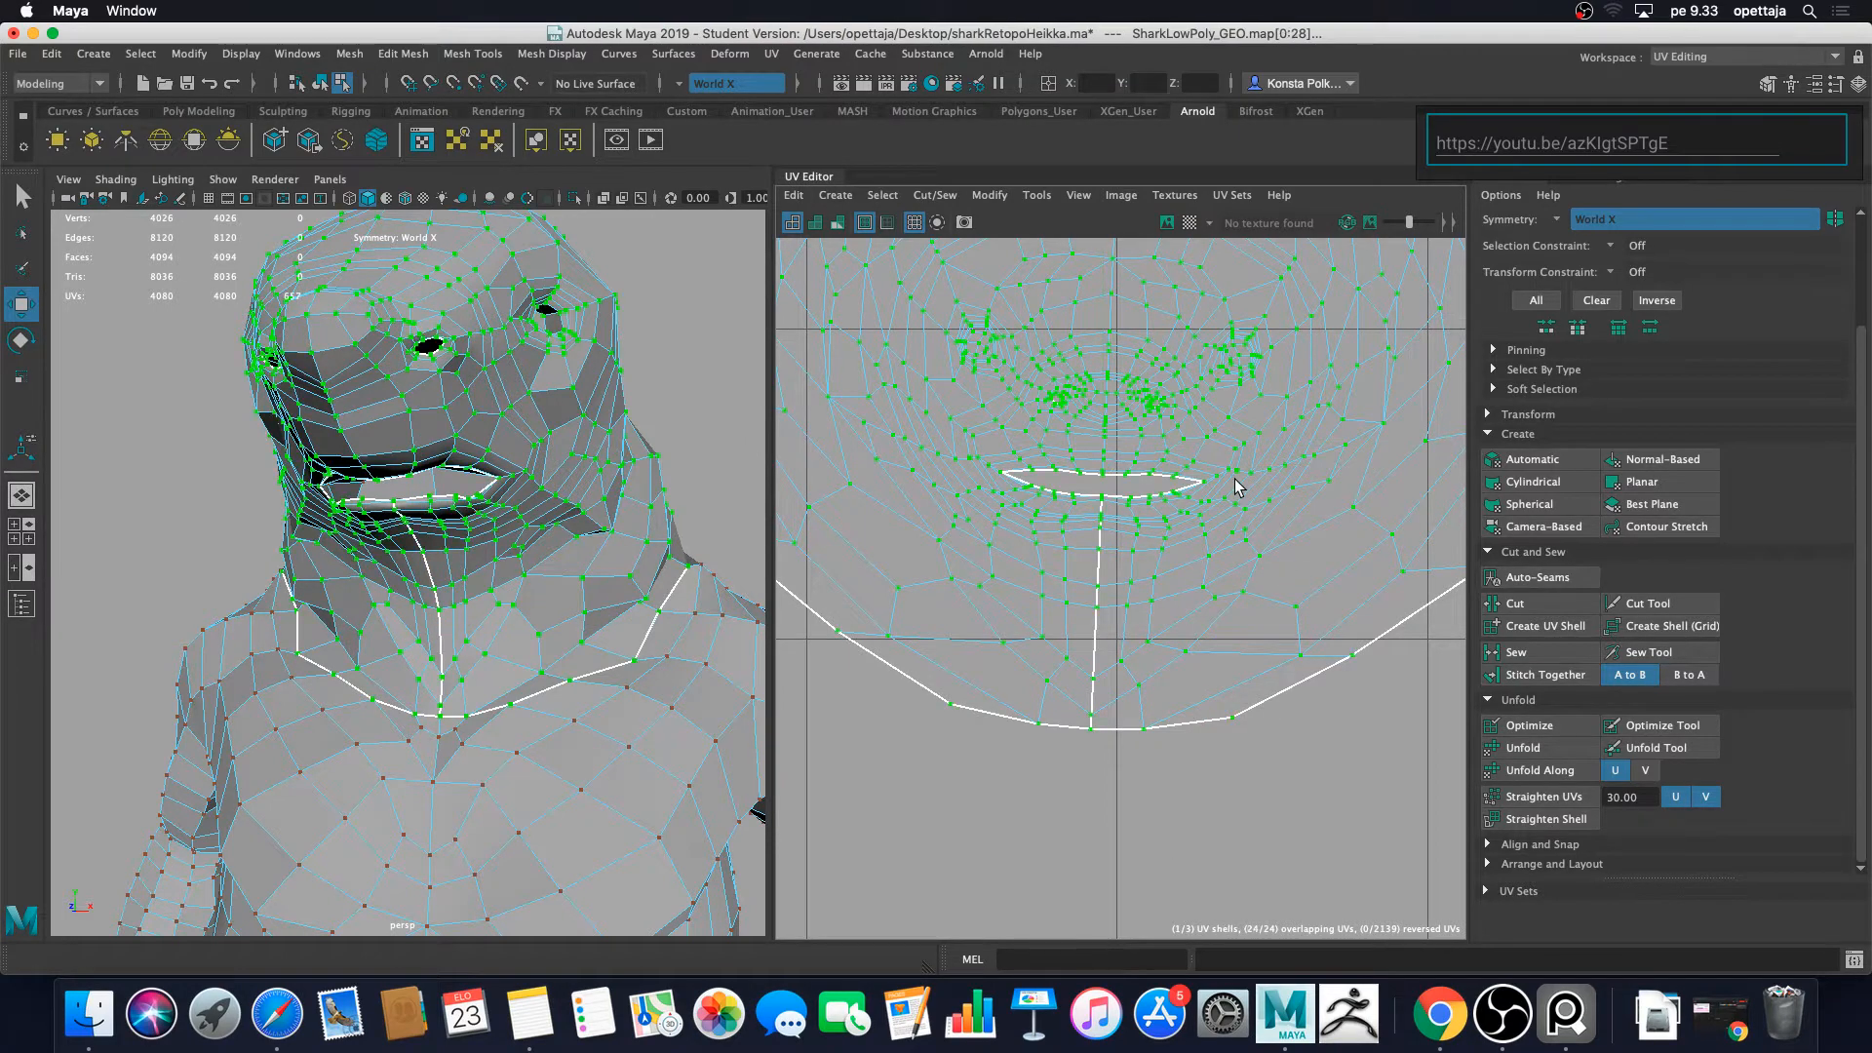
pyautogui.click(1541, 748)
pyautogui.scroll(-5, 1080, 605)
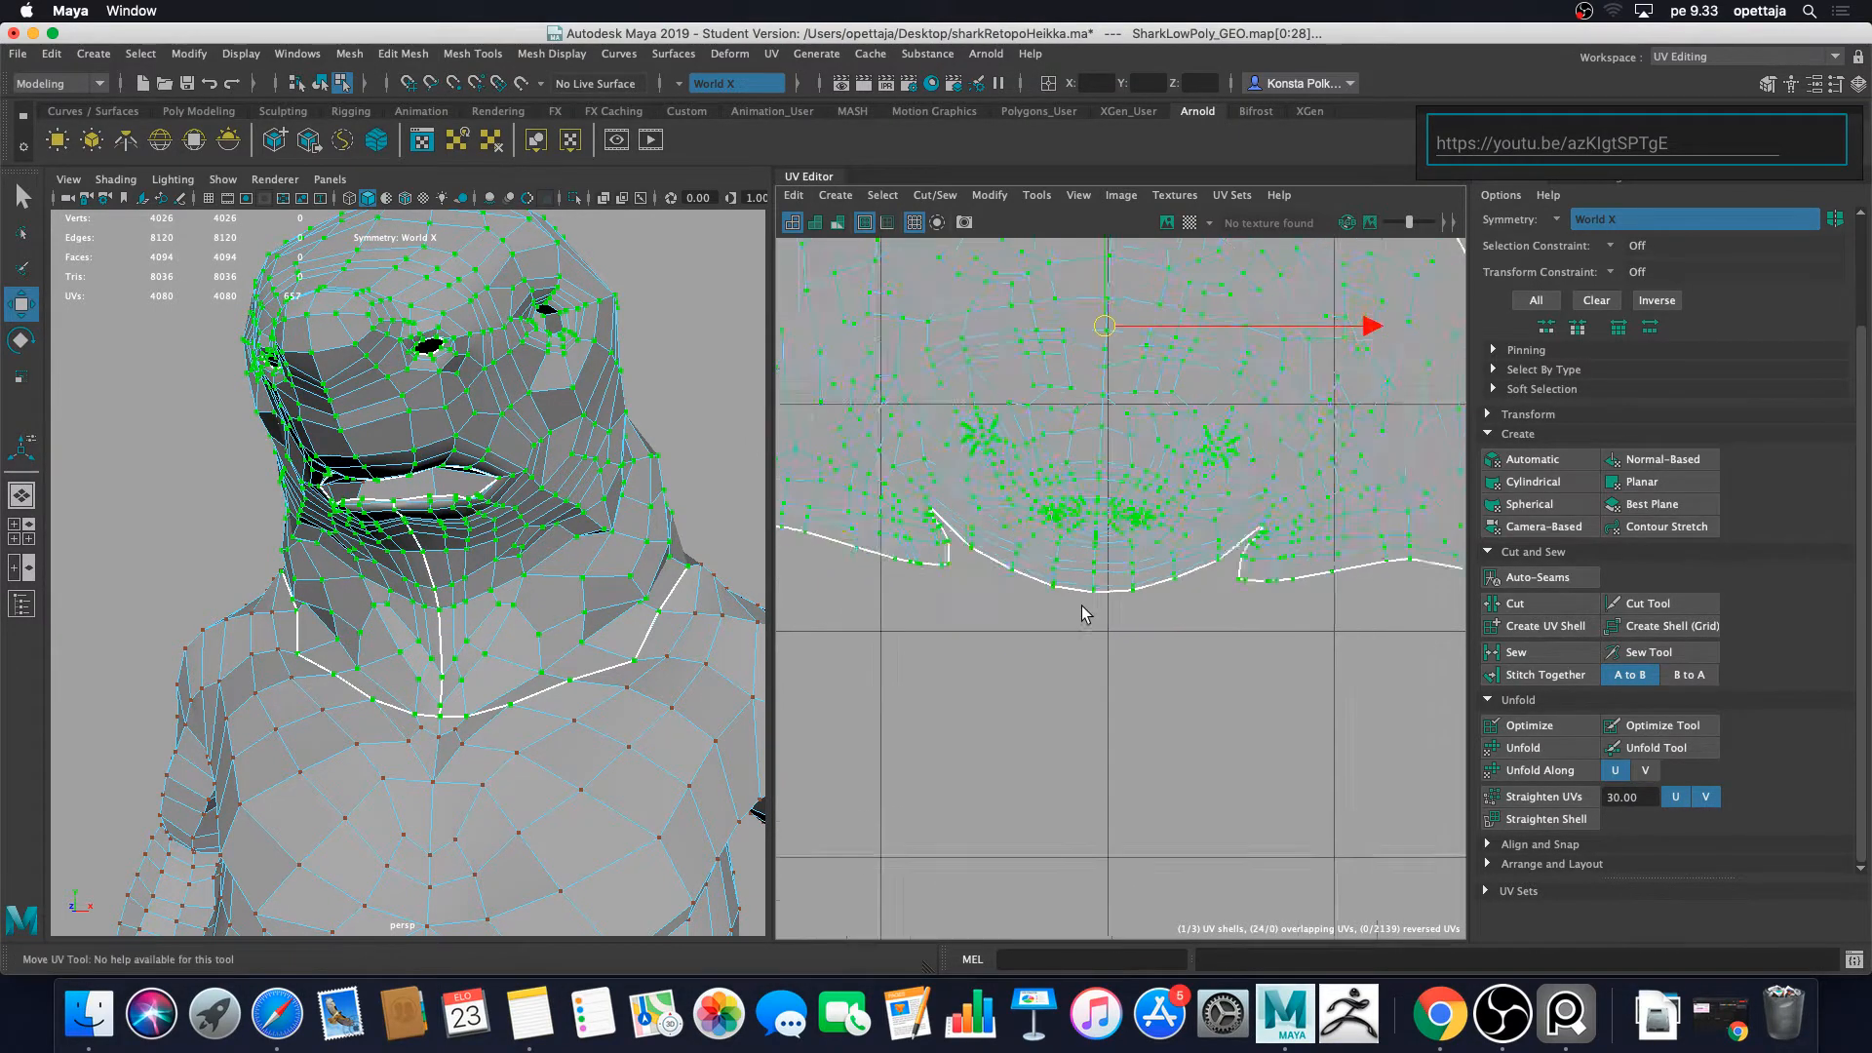
pyautogui.scroll(4, 1083, 612)
pyautogui.click(1160, 646)
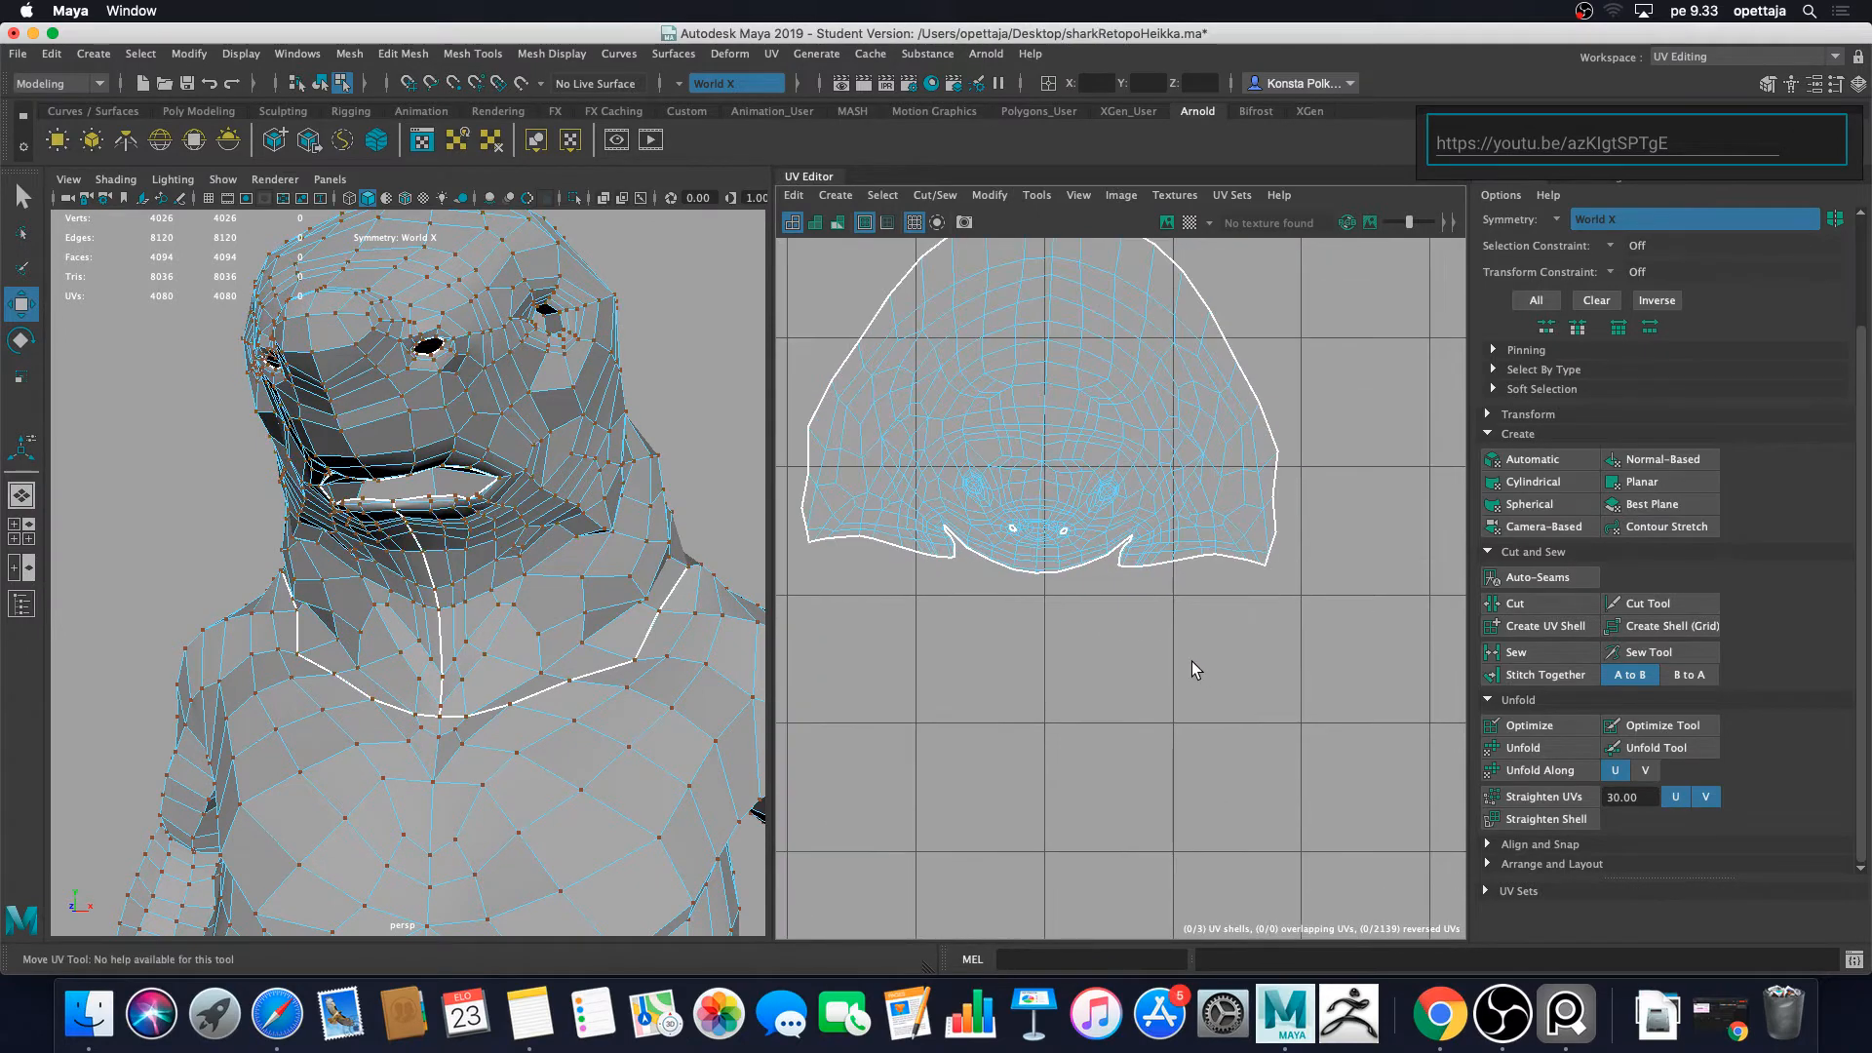
# Step: Turn on the UV distortion display to check the newly unfolded head shell
pyautogui.keyDown('alt'); pyautogui.moveTo(1183, 700); pyautogui.dragTo(1185, 703, button='middle'); pyautogui.keyUp('alt')
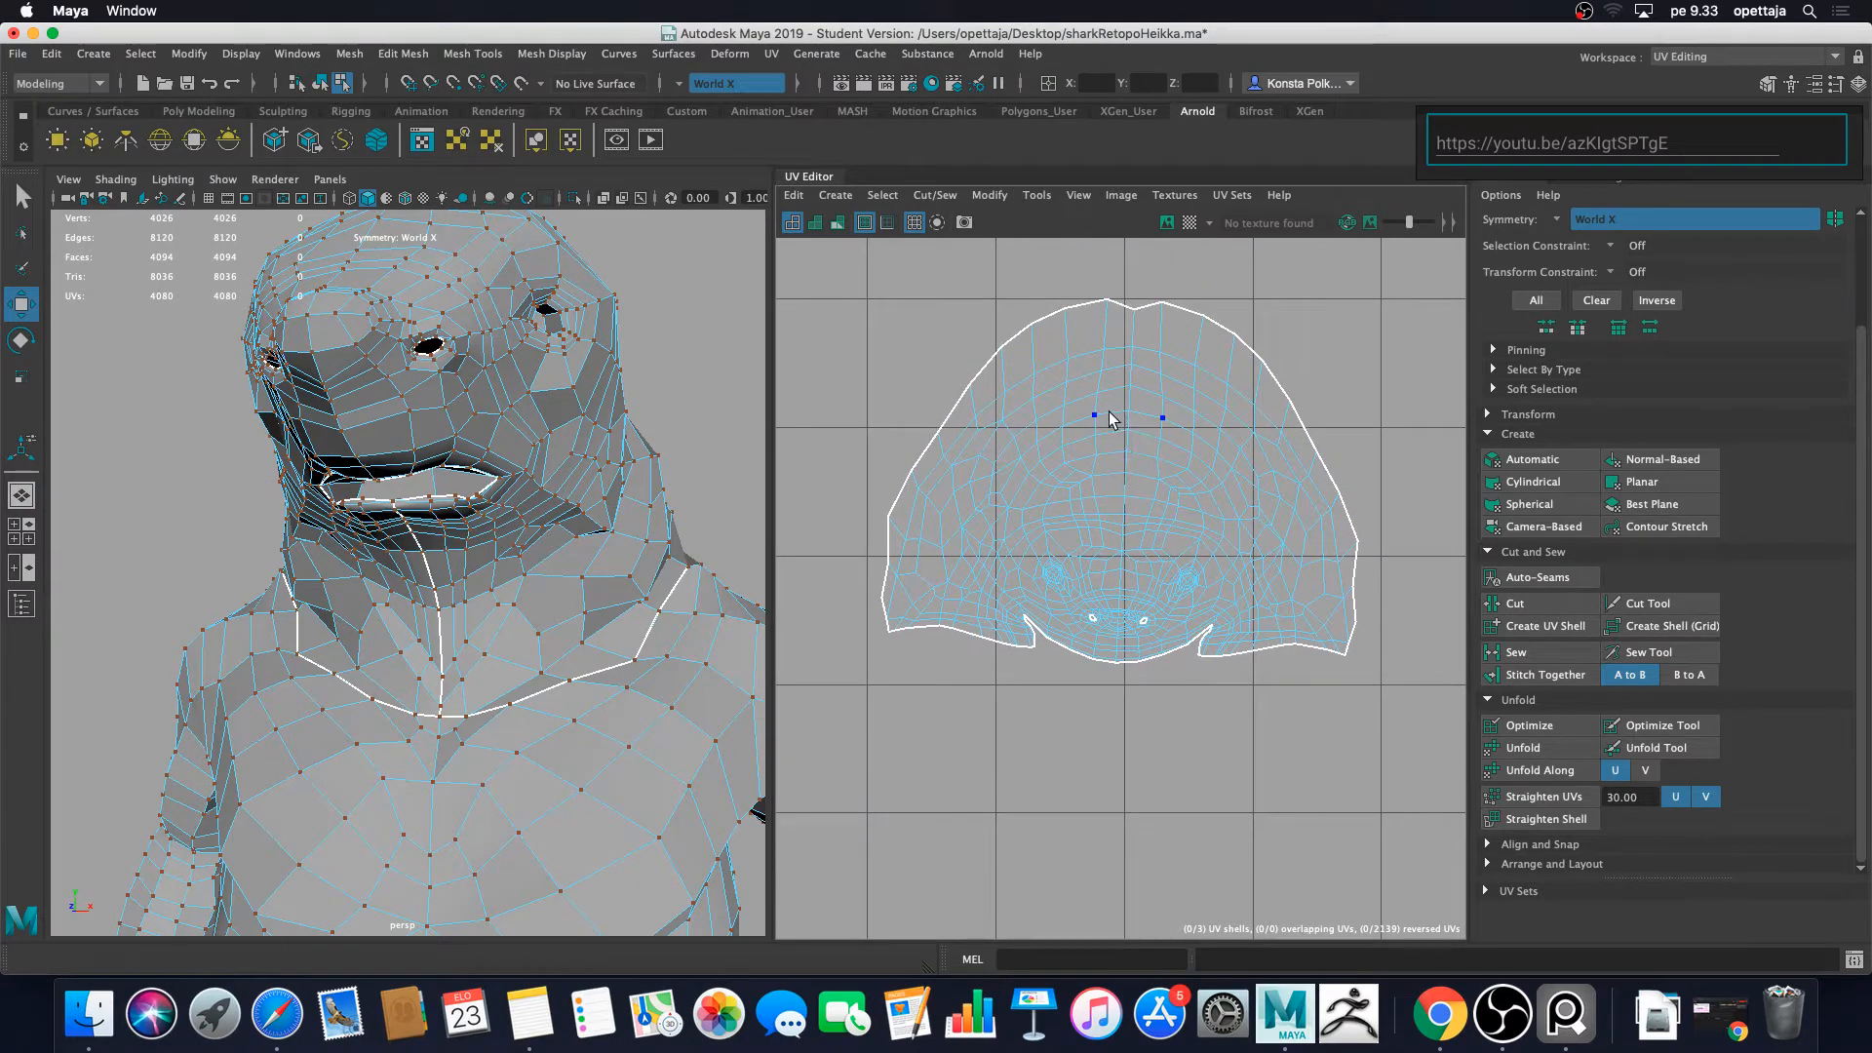
pyautogui.click(837, 223)
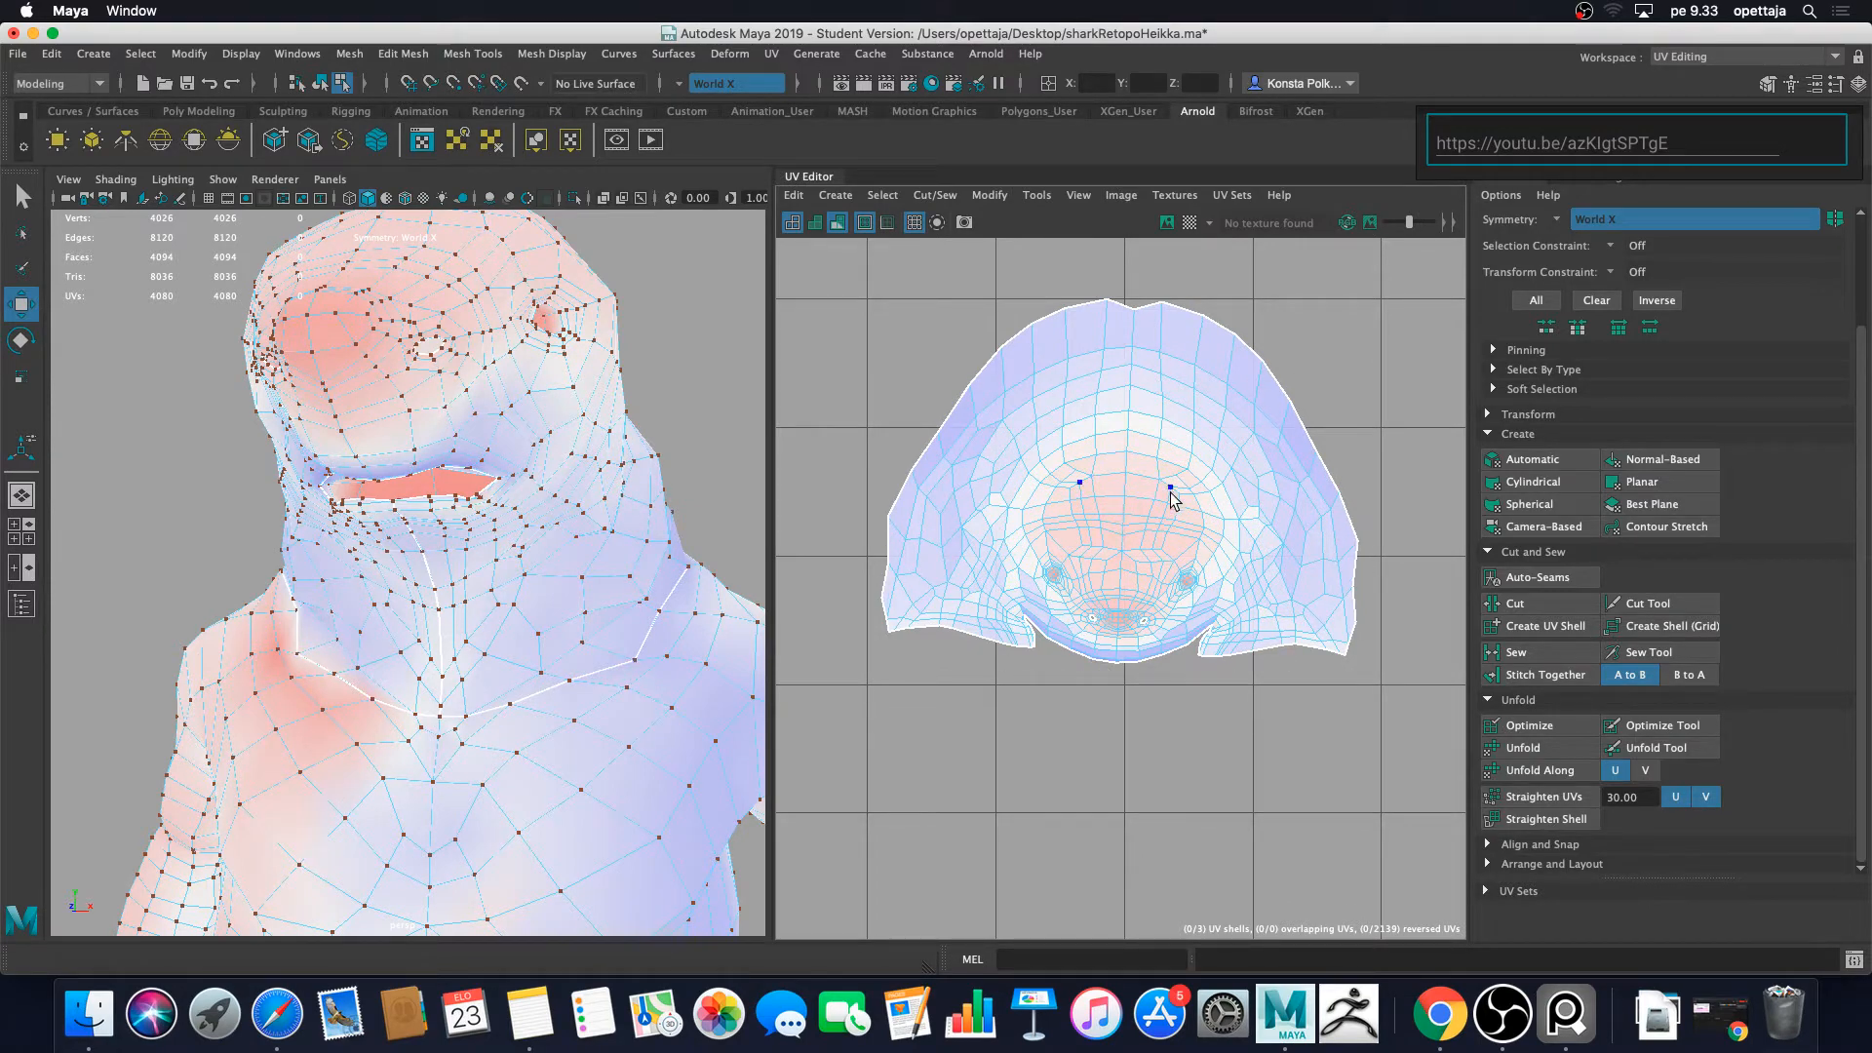
# Step: Examine the distortion colouring across the head shell, from the back of the head to the snout, and on the model
pyautogui.keyDown('alt'); pyautogui.moveTo(1182, 472); pyautogui.dragTo(1146, 518, button='middle'); pyautogui.keyUp('alt')
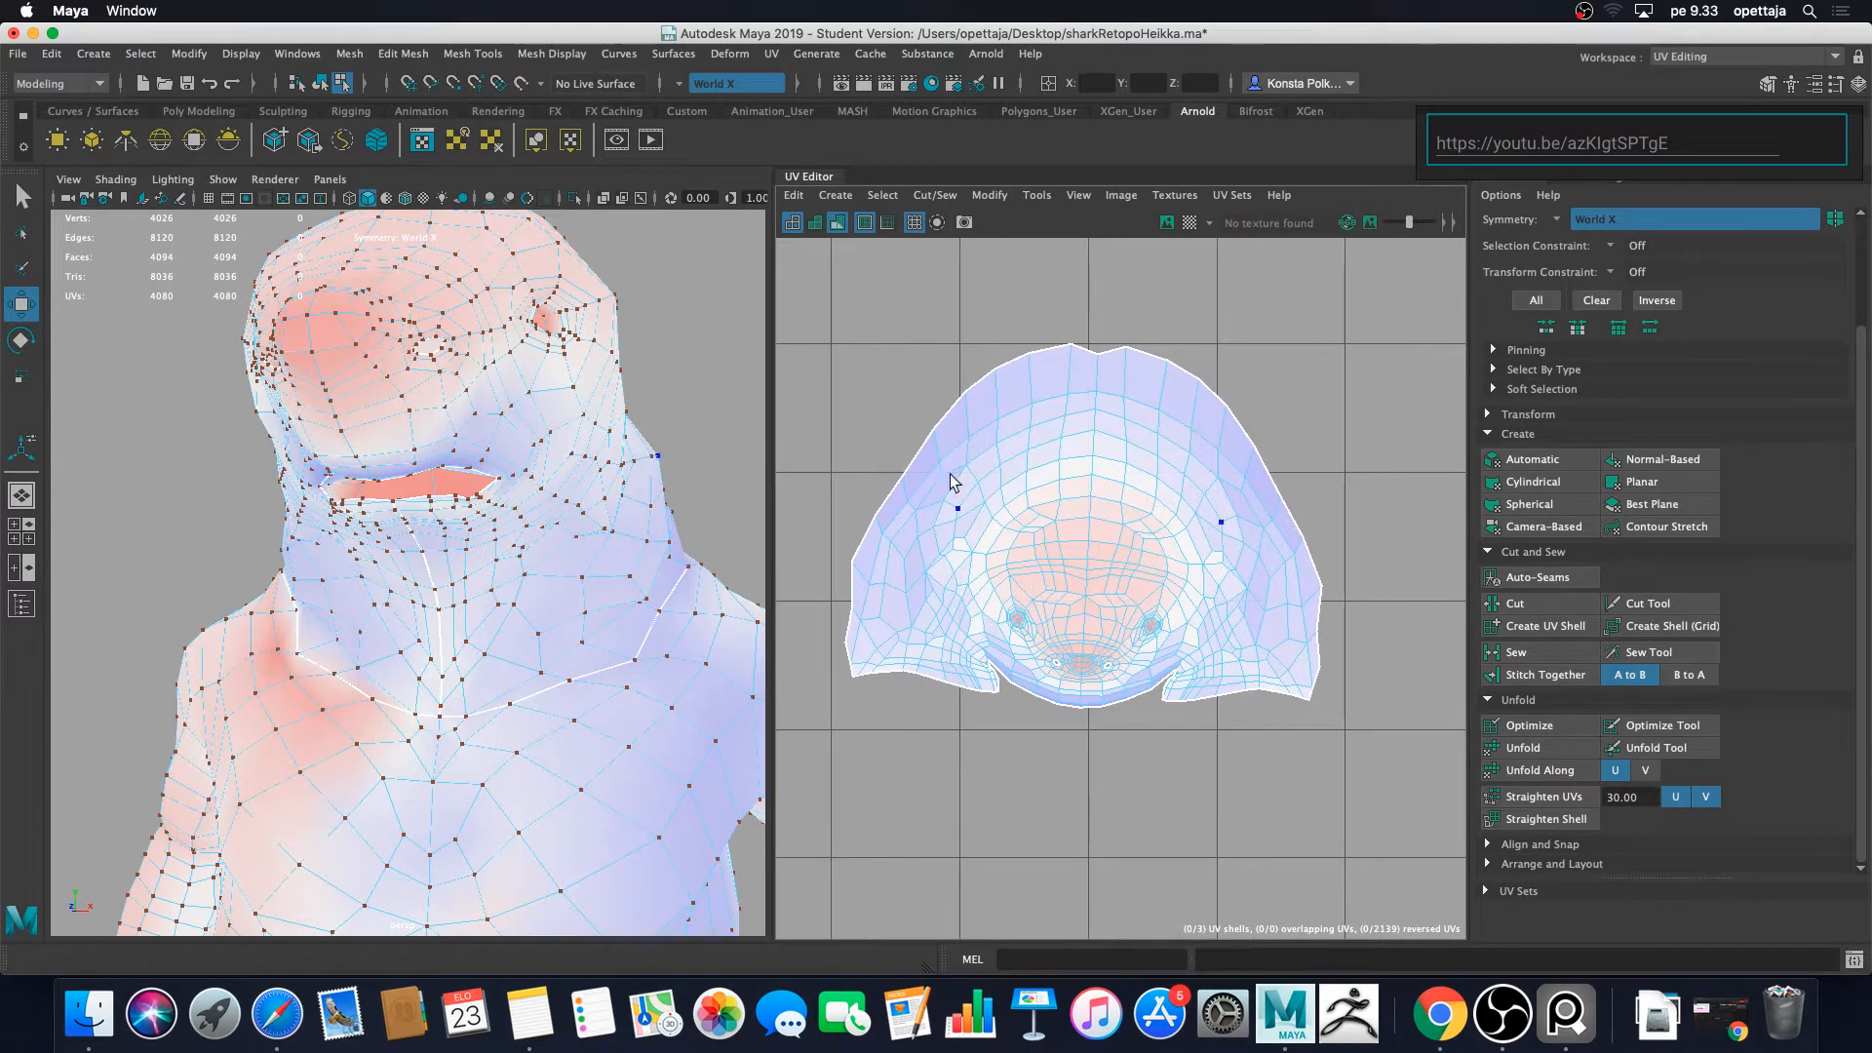
pyautogui.scroll(3, 1209, 609)
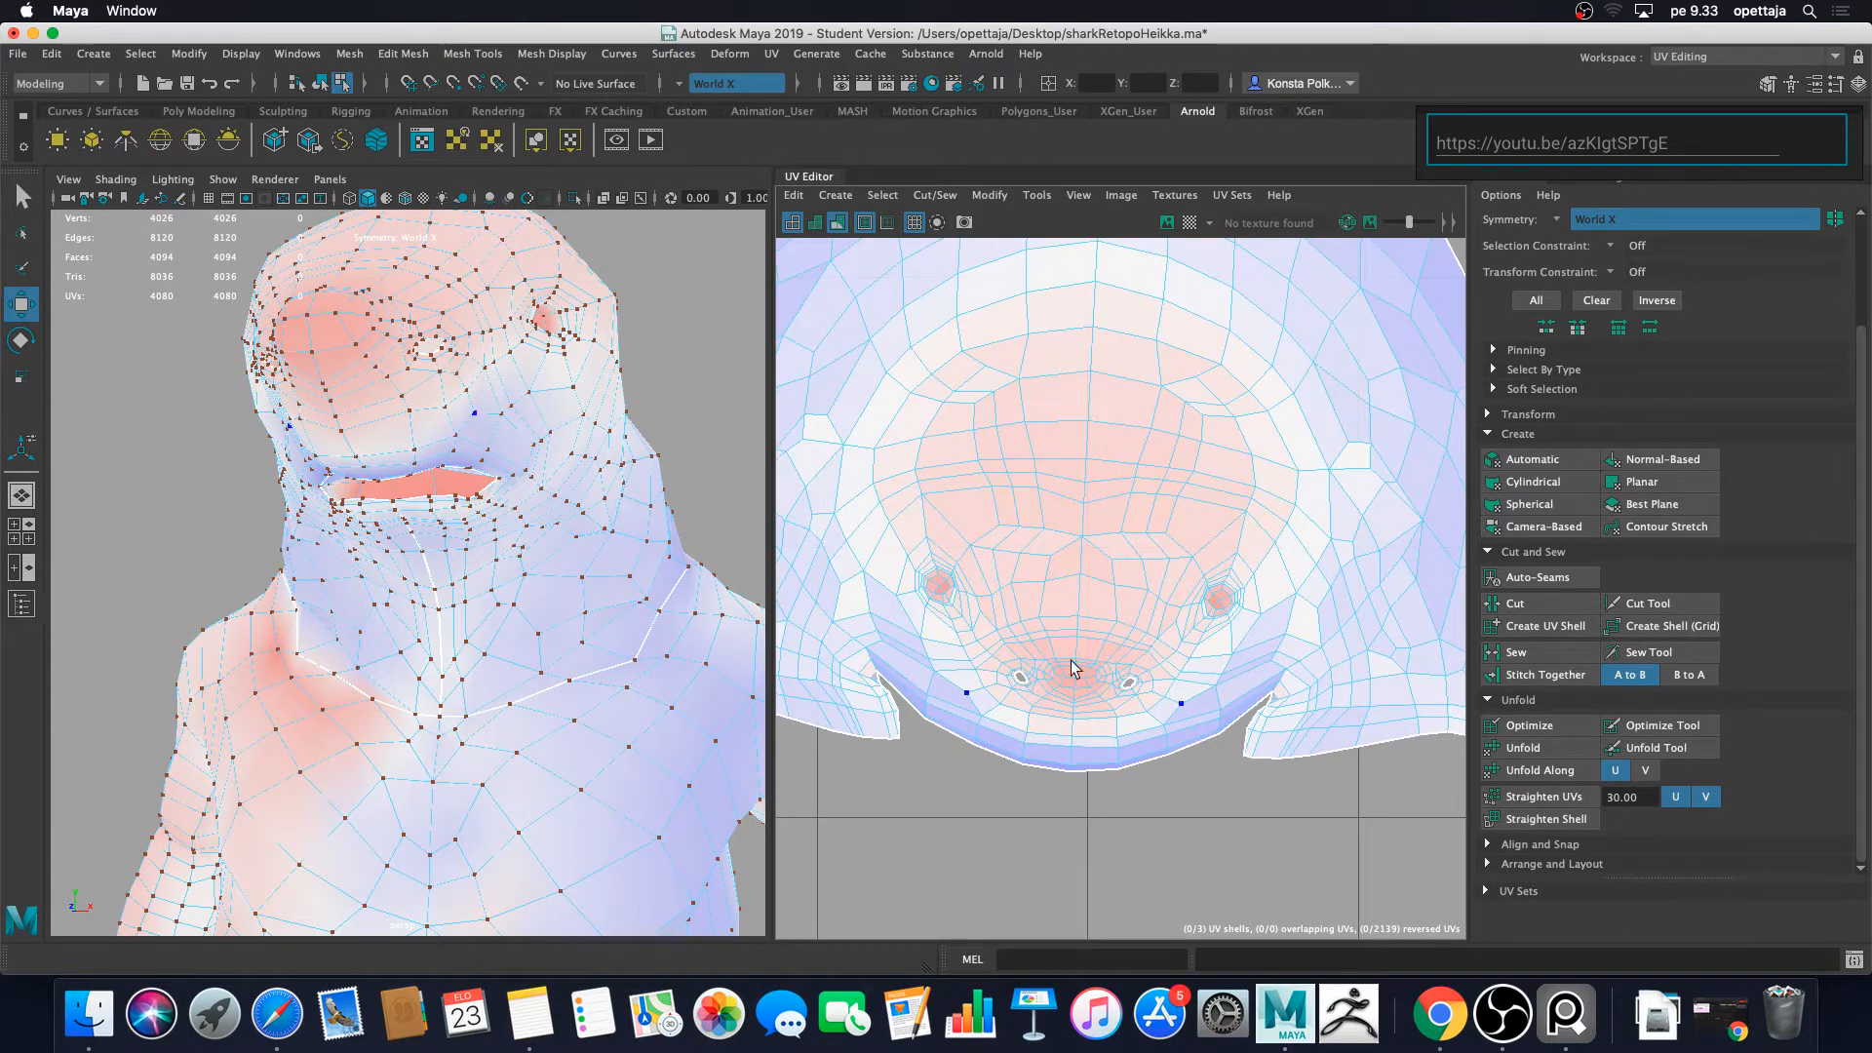
pyautogui.scroll(-5, 523, 439)
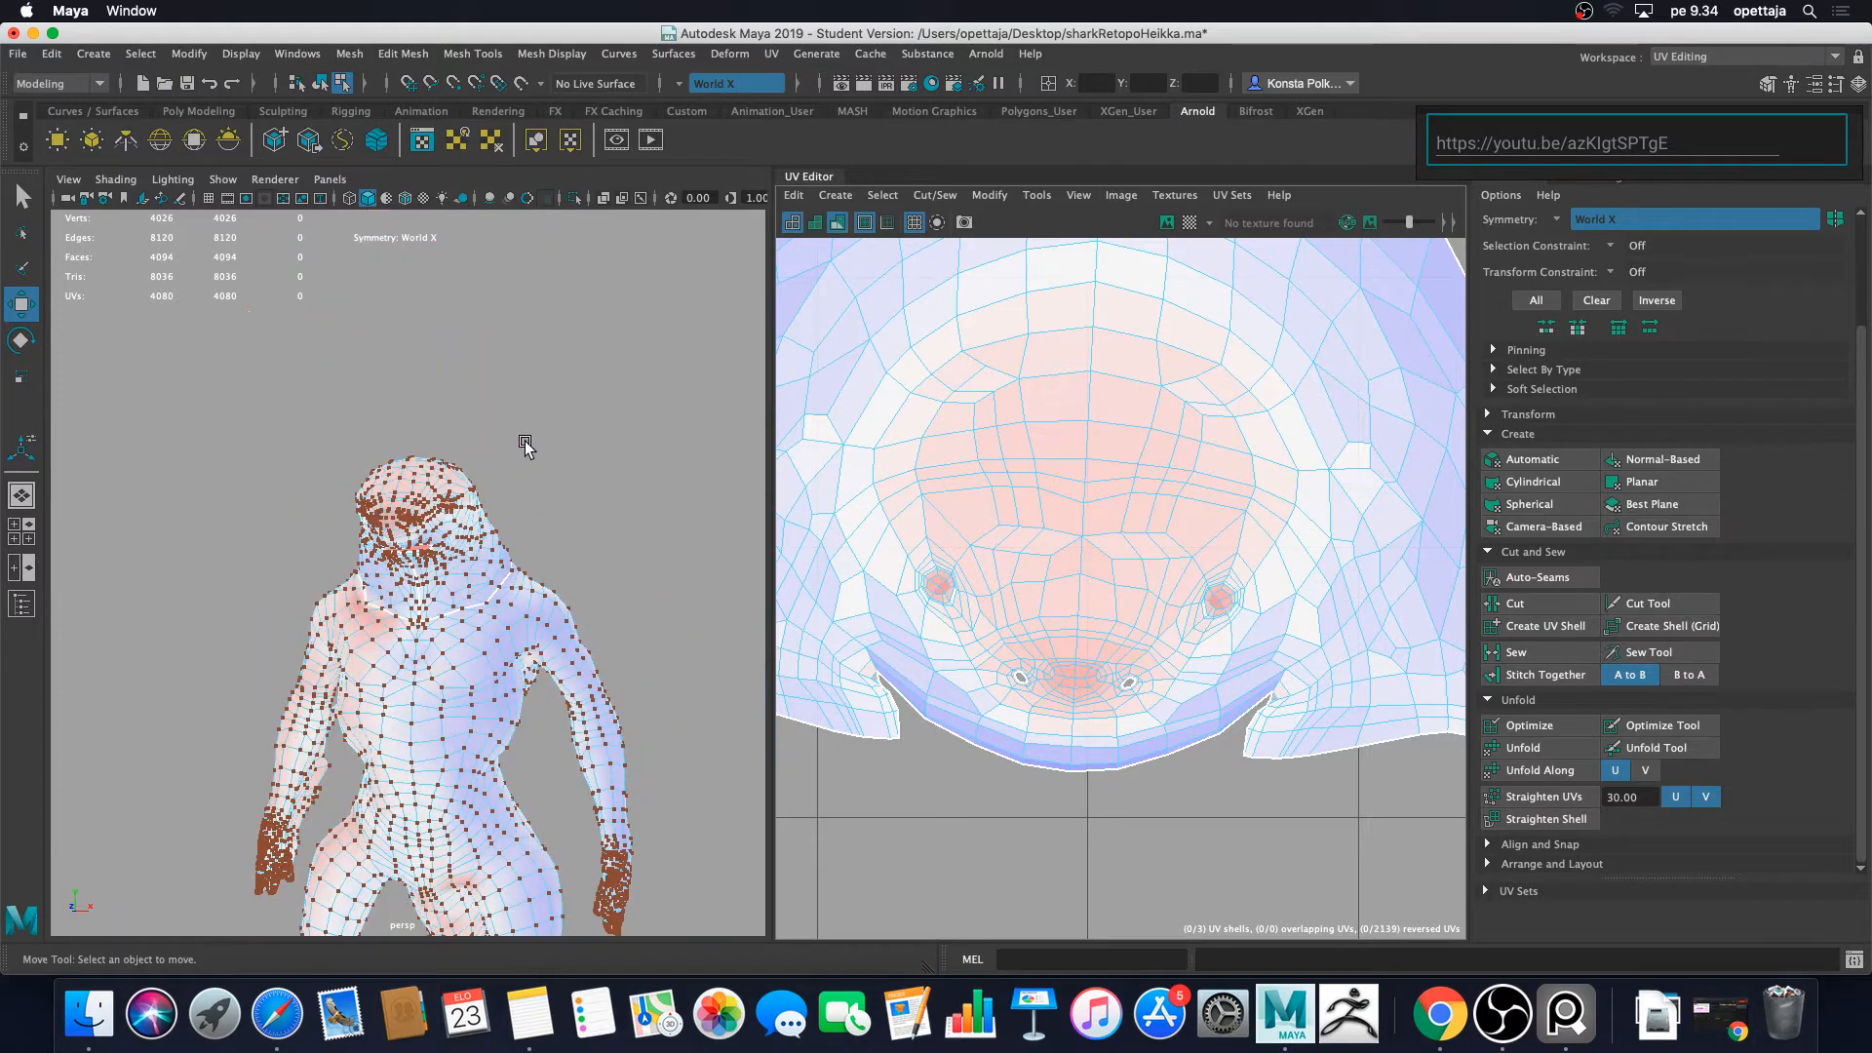
pyautogui.keyDown('alt'); pyautogui.moveTo(523, 439); pyautogui.dragTo(546, 507); pyautogui.keyUp('alt')
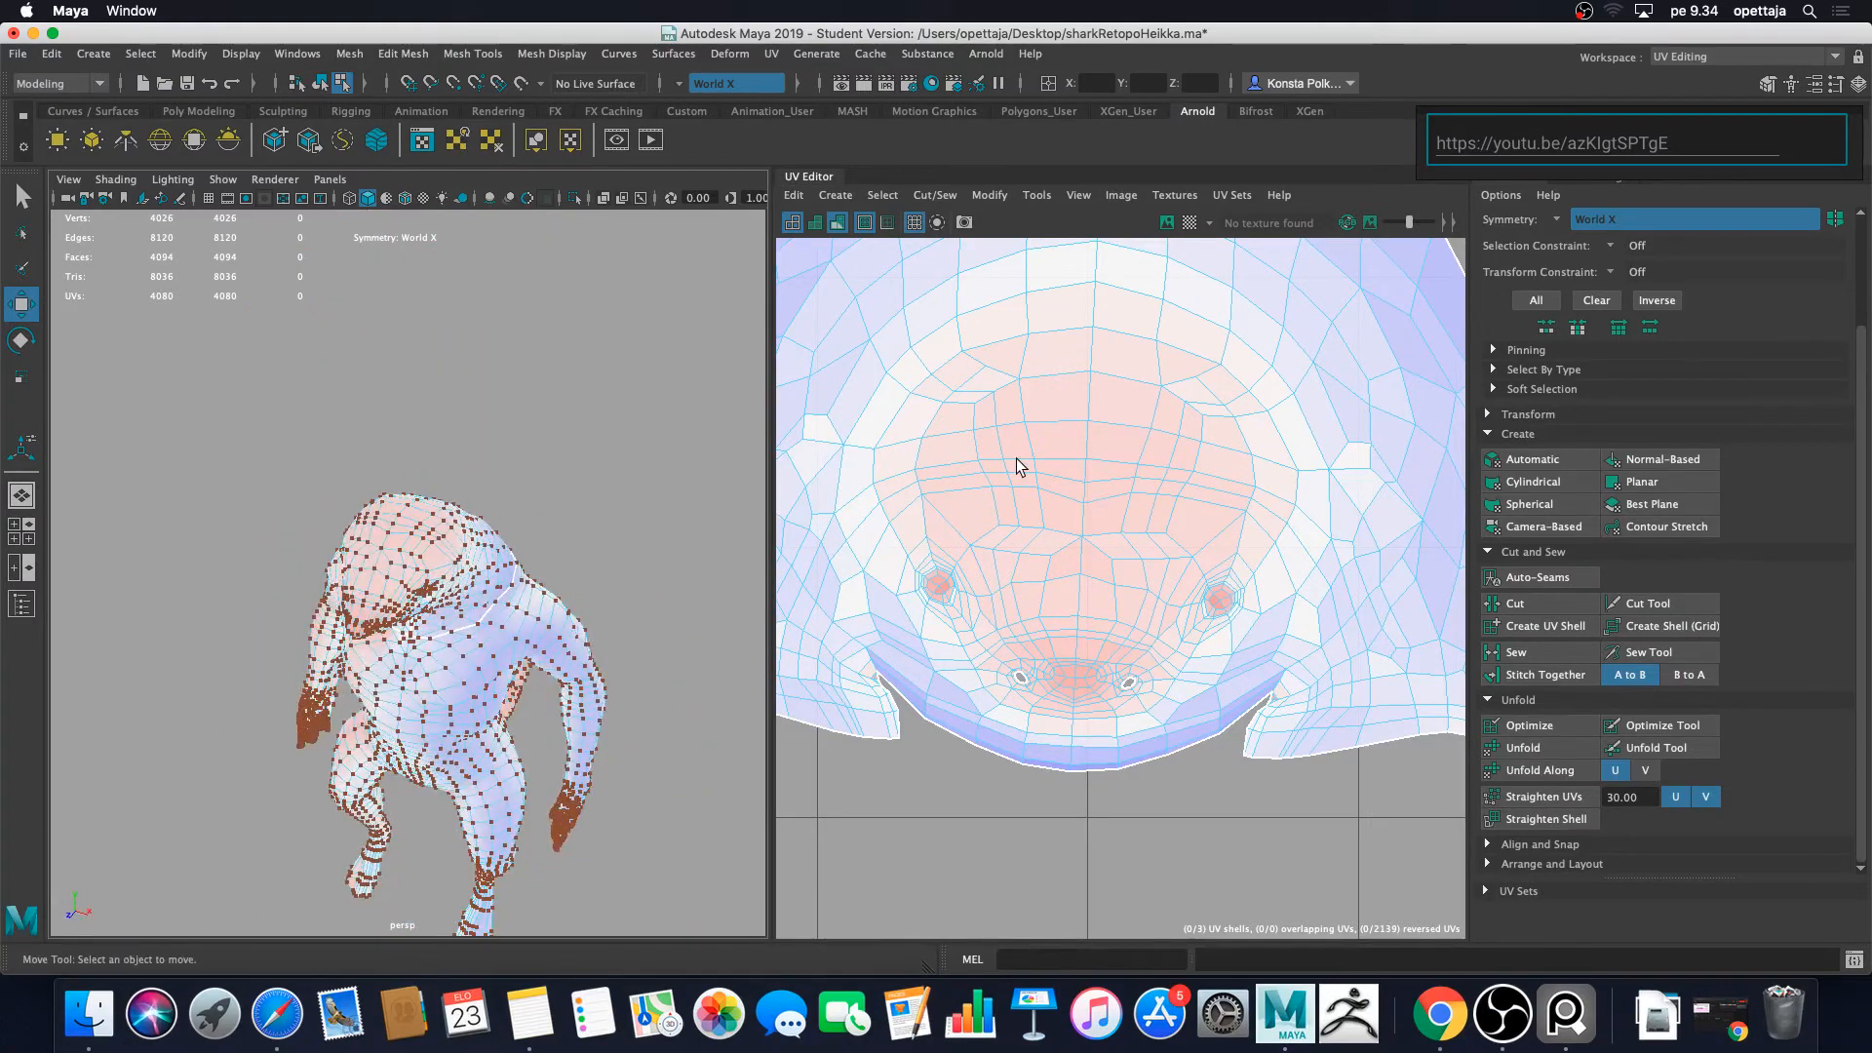
pyautogui.scroll(-5, 1017, 461)
pyautogui.scroll(3, 1021, 462)
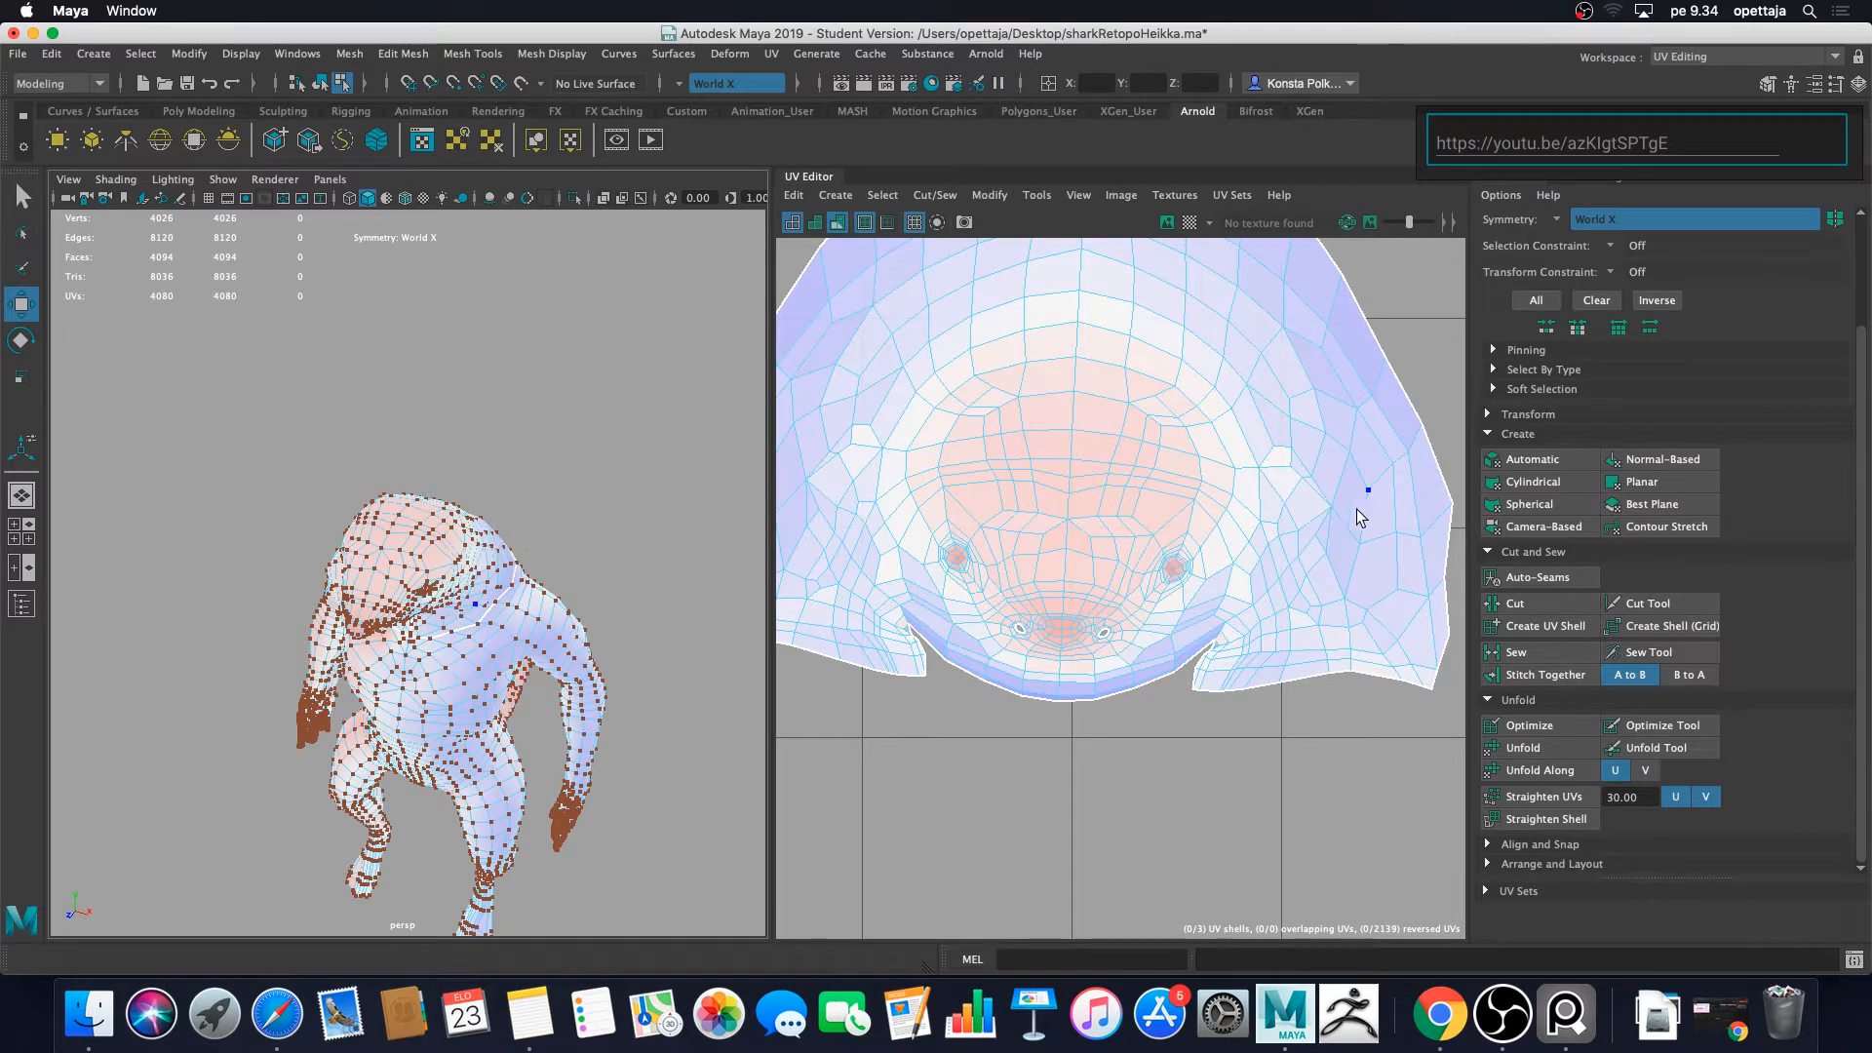
pyautogui.keyDown('alt'); pyautogui.moveTo(1043, 450); pyautogui.dragTo(1021, 705, button='middle'); pyautogui.keyUp('alt')
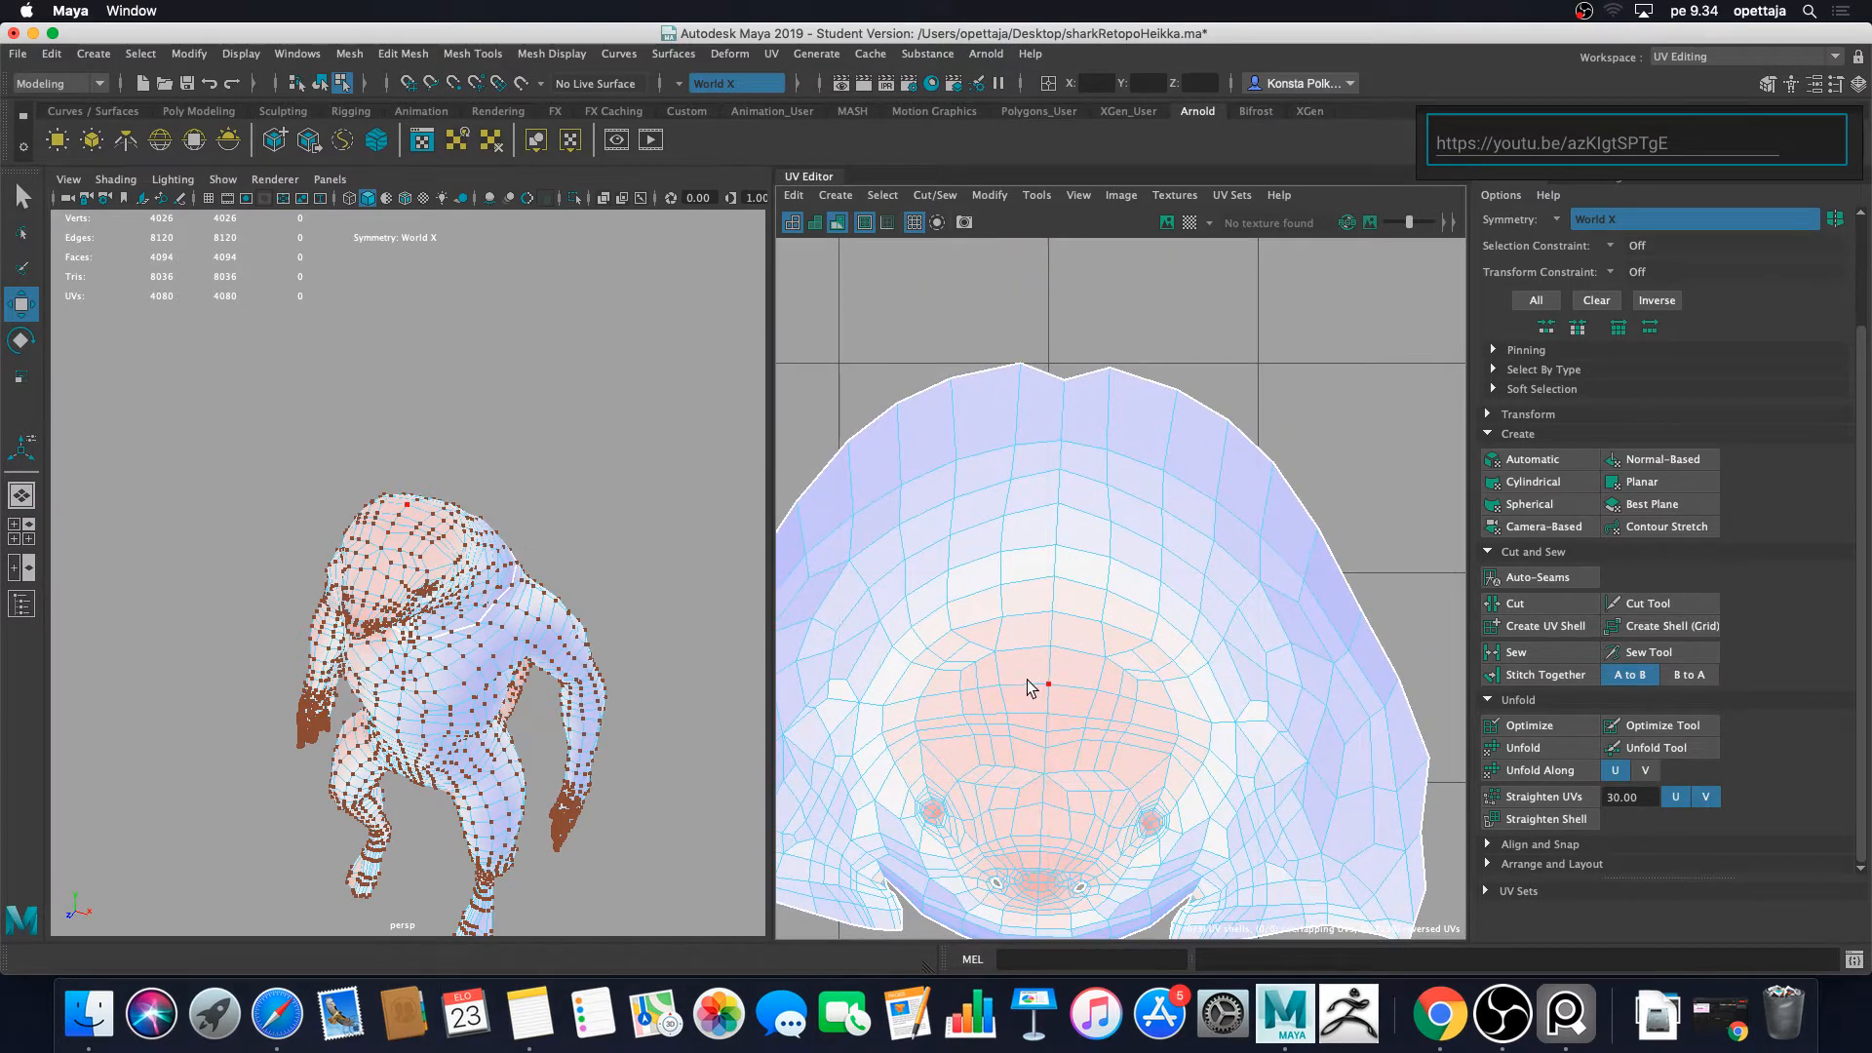
pyautogui.scroll(-5, 1029, 687)
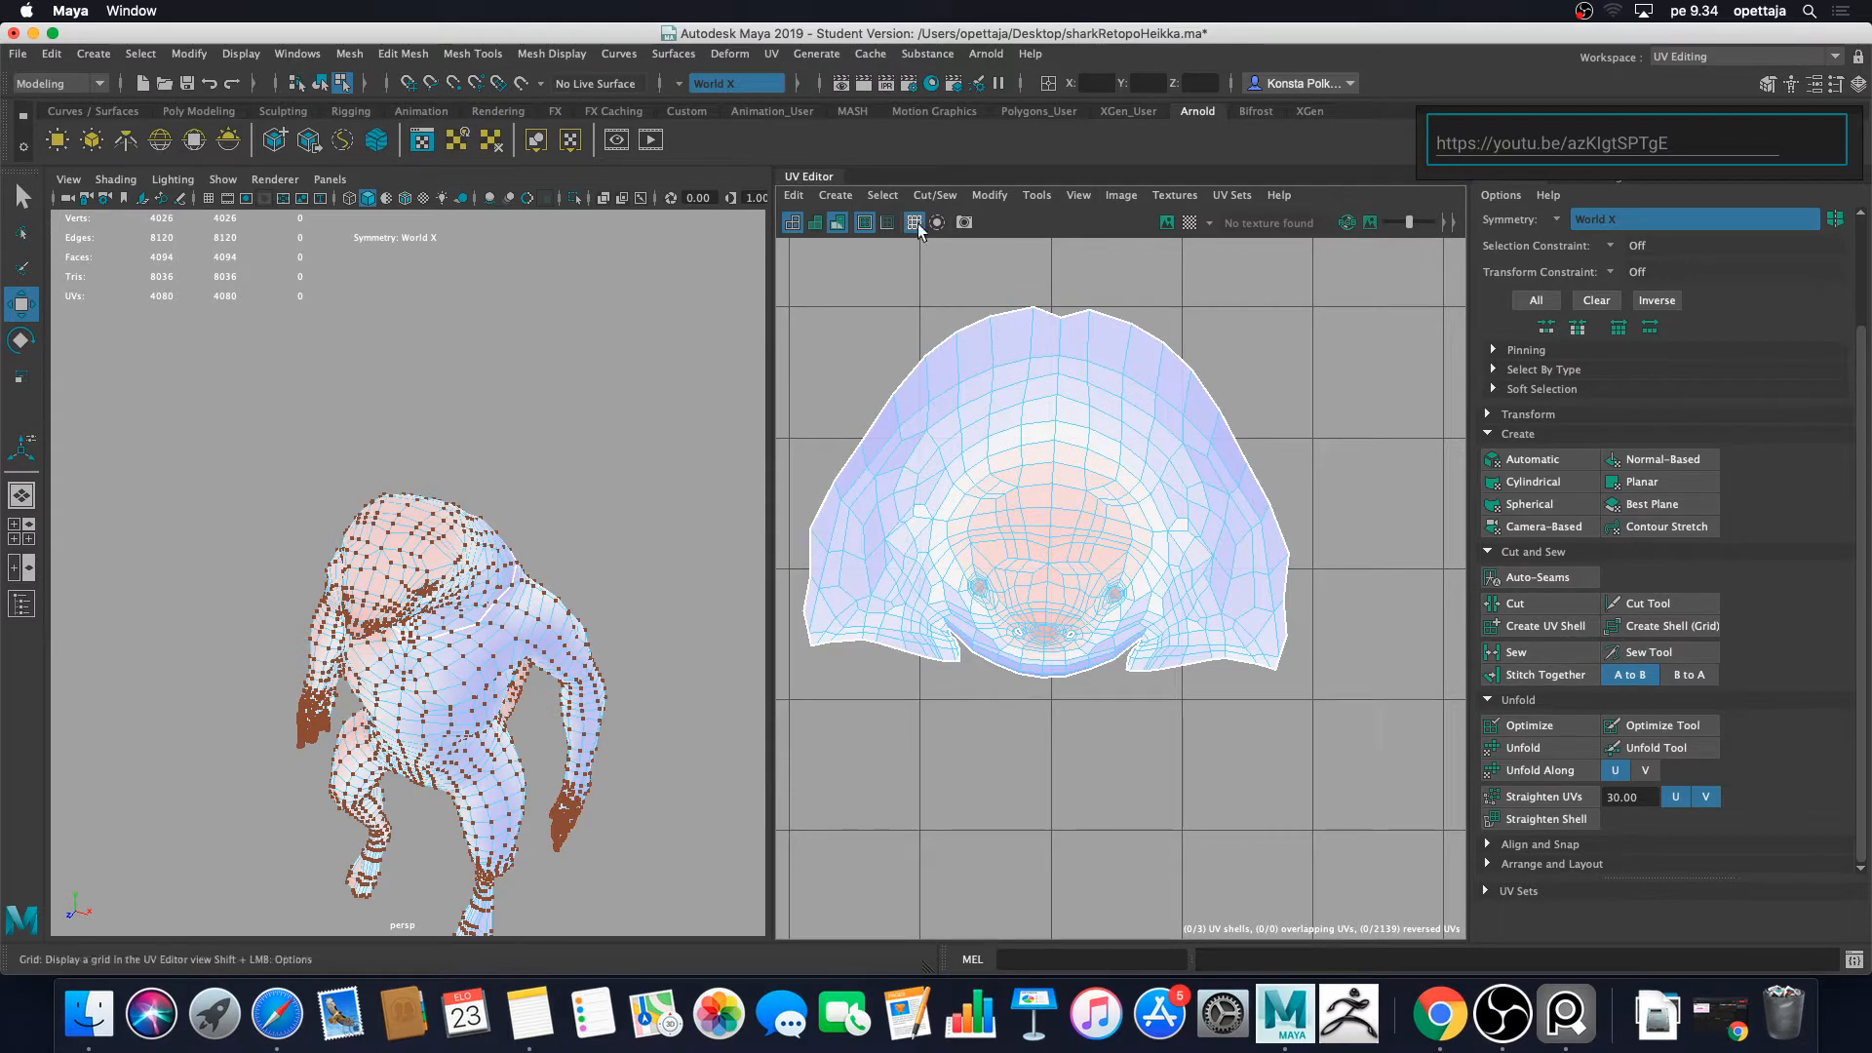
# Step: Turn off the distortion display and select the centre-line edge at the back of the head, just above the neck seam
pyautogui.click(836, 221)
pyautogui.moveTo(448, 544); pyautogui.dragTo(481, 441, button='right')
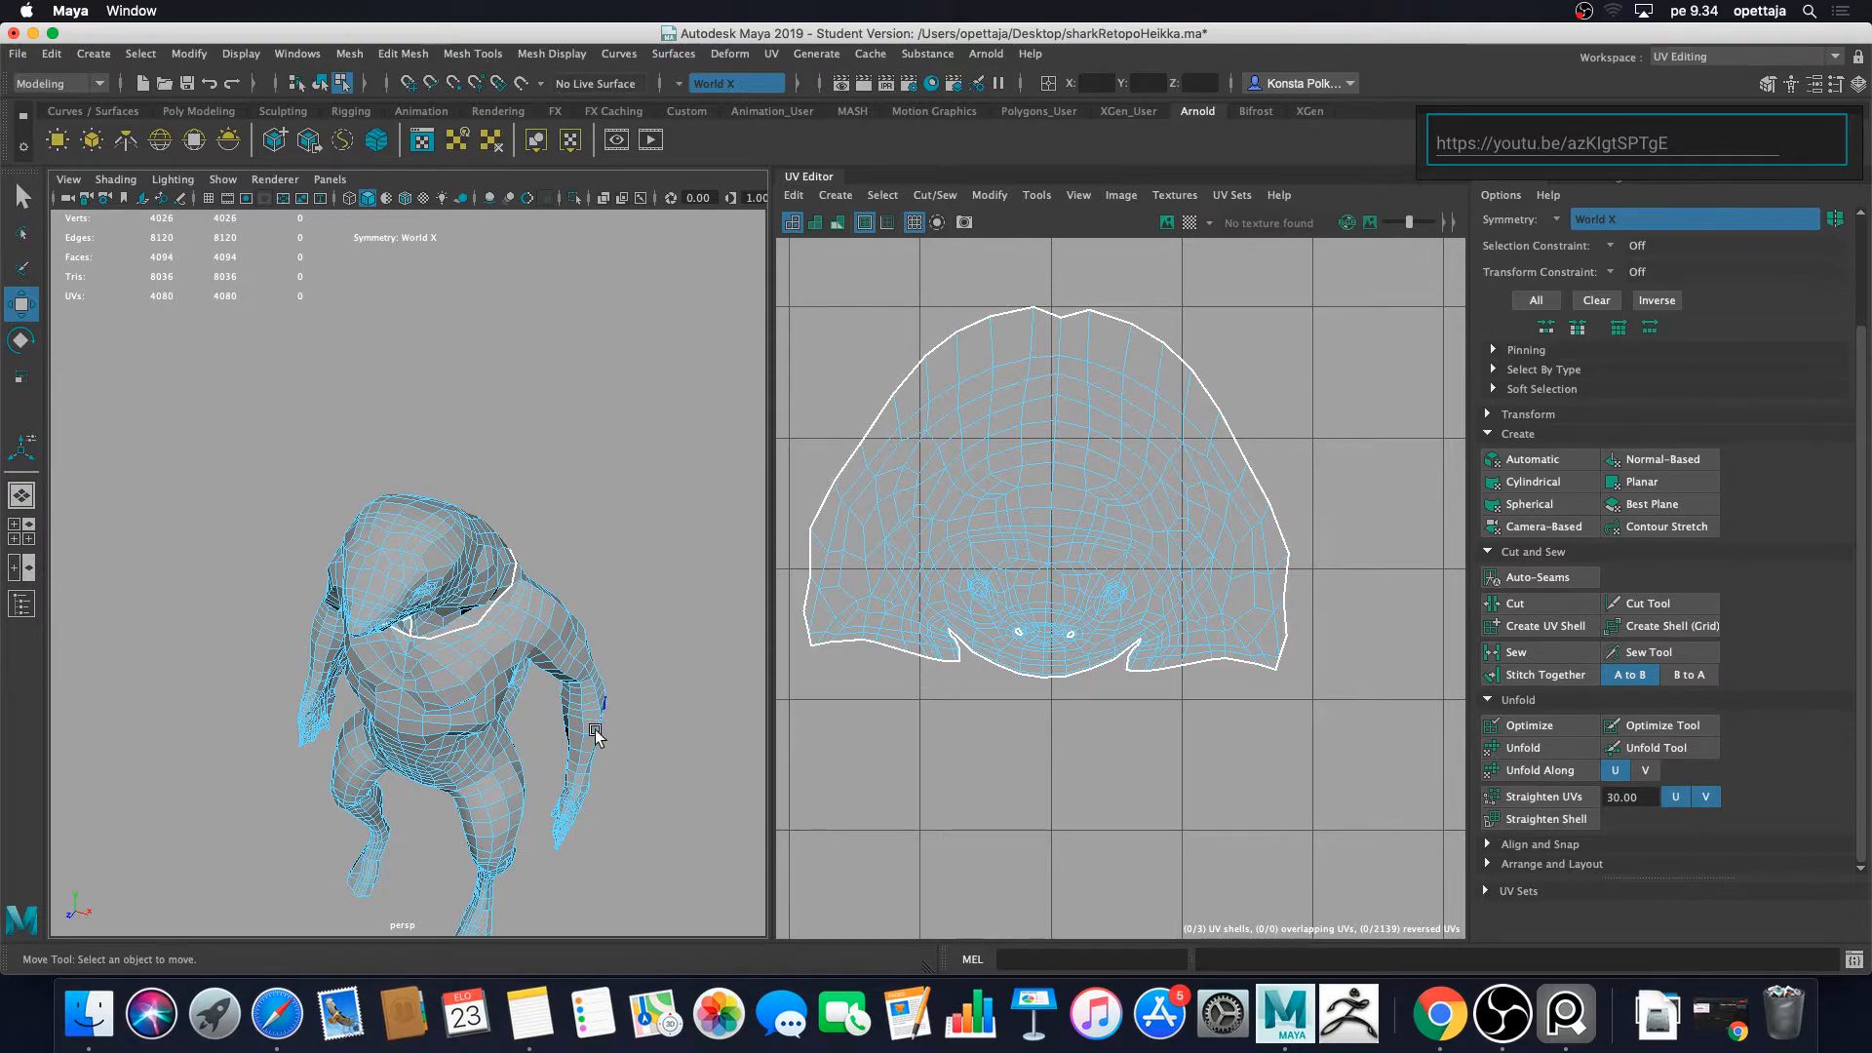
pyautogui.scroll(5, 558, 556)
pyautogui.keyDown('alt'); pyautogui.moveTo(679, 482); pyautogui.dragTo(300, 474); pyautogui.keyUp('alt')
pyautogui.click(344, 419)
pyautogui.click(367, 599)
pyautogui.click(377, 620)
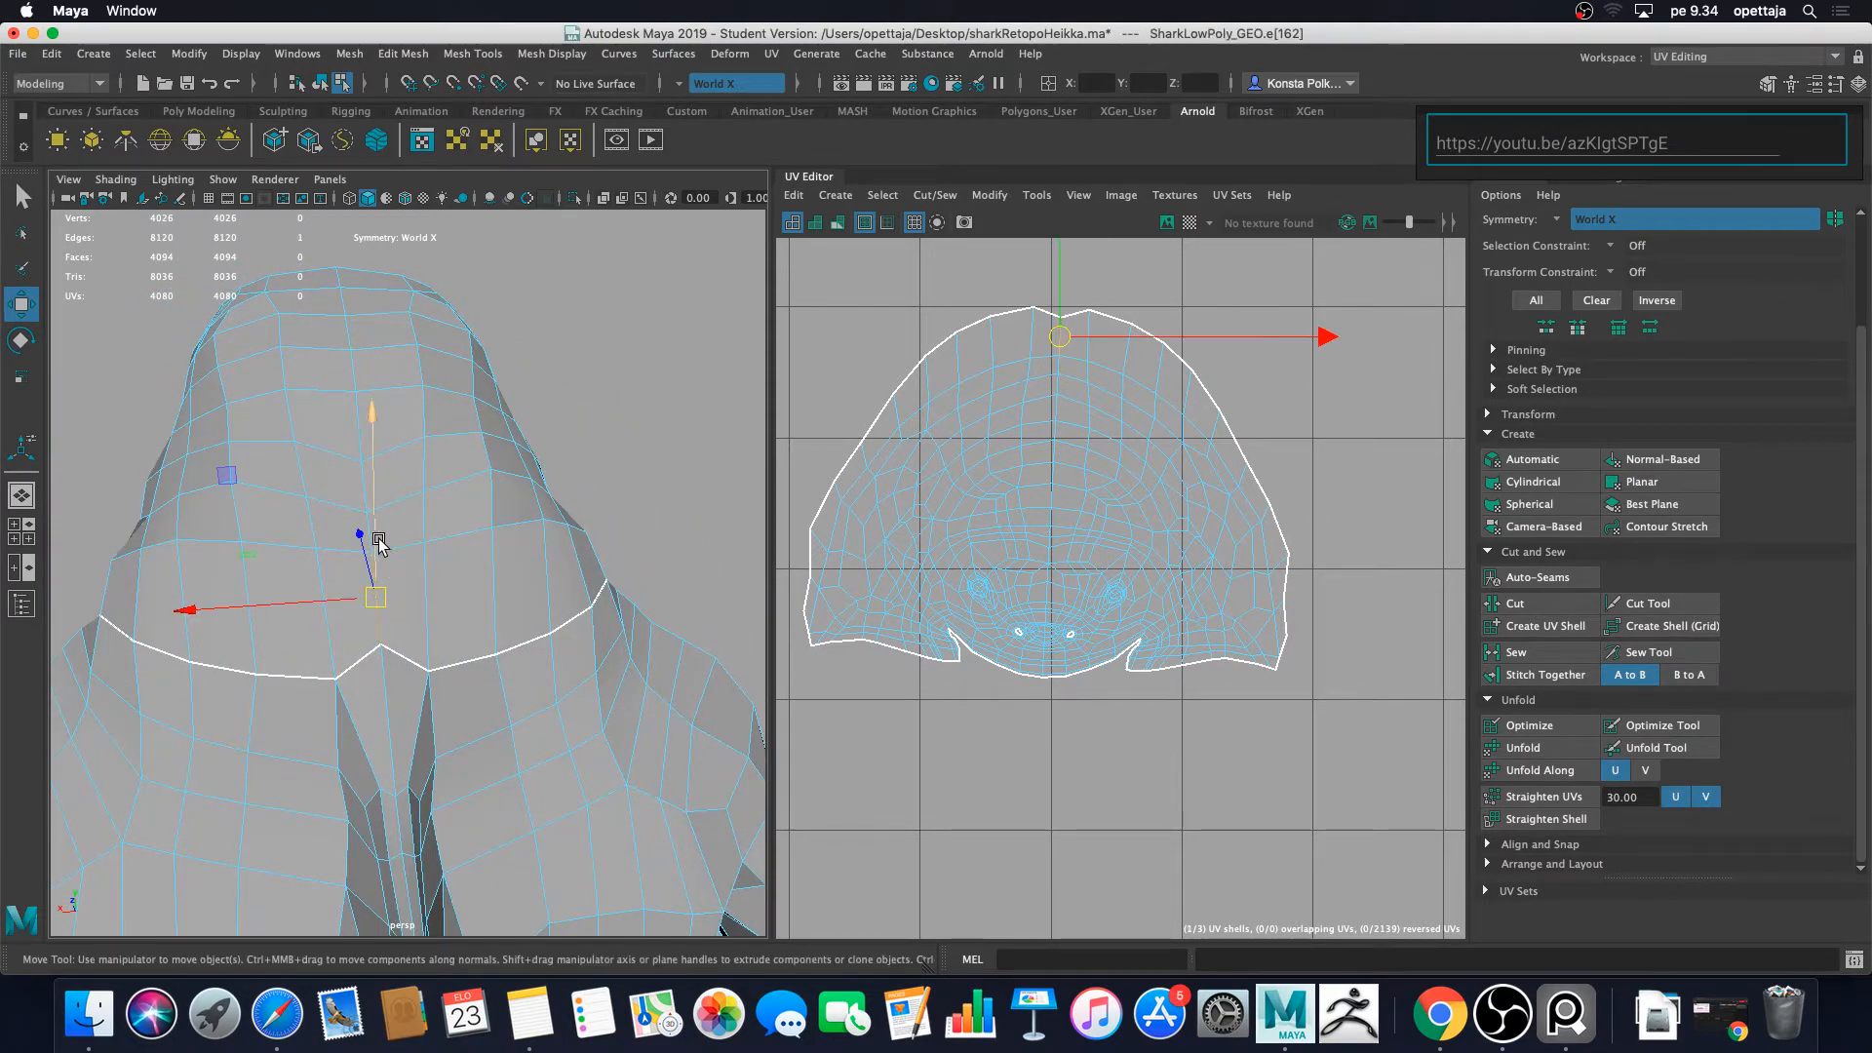
# Step: Extend the selection to six edges up the centre line at the back of the head and cut the UVs along them
pyautogui.scroll(4, 337, 512)
pyautogui.keyDown('alt'); pyautogui.moveTo(334, 513); pyautogui.dragTo(378, 526); pyautogui.keyUp('alt')
pyautogui.keyDown('shift'); pyautogui.click(444, 546); pyautogui.keyUp('shift')
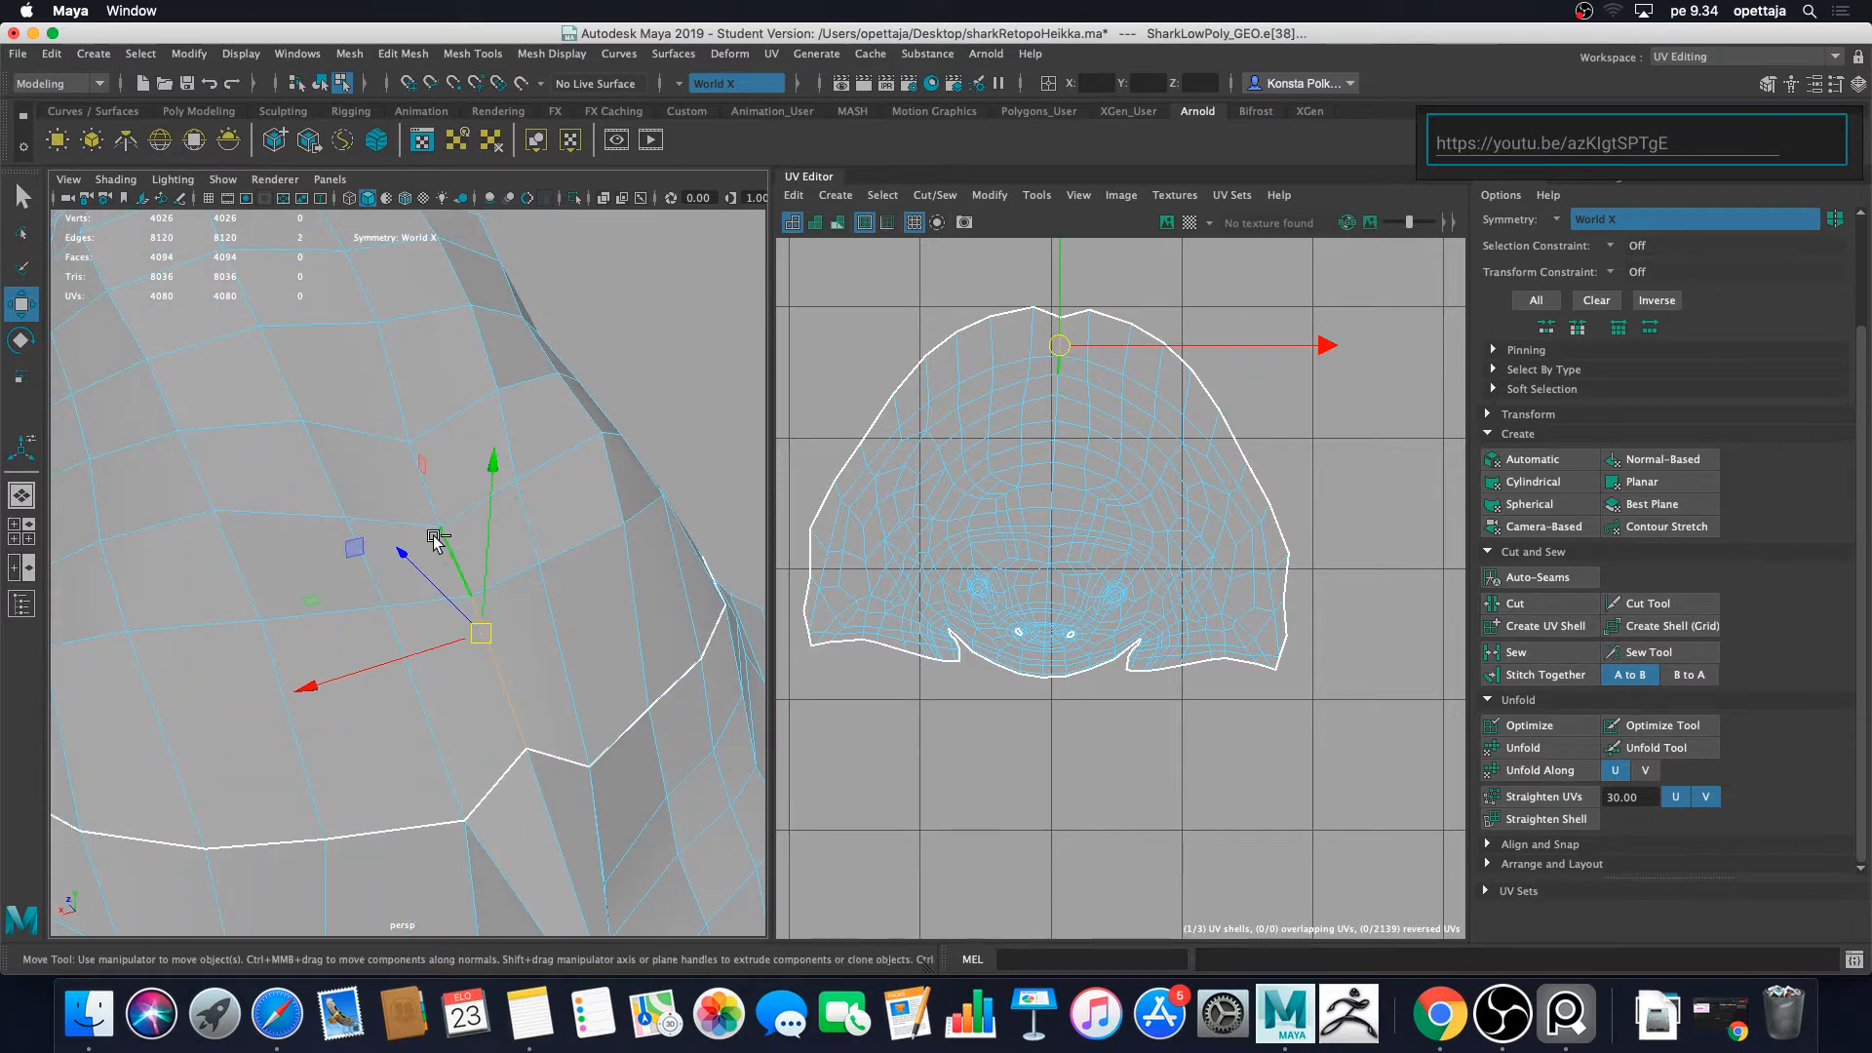
pyautogui.keyDown('shift'); pyautogui.click(420, 496); pyautogui.keyUp('shift')
pyautogui.keyDown('shift'); pyautogui.click(388, 373); pyautogui.keyUp('shift')
pyautogui.keyDown('shift'); pyautogui.click(371, 300); pyautogui.keyUp('shift')
pyautogui.scroll(-5, 332, 346)
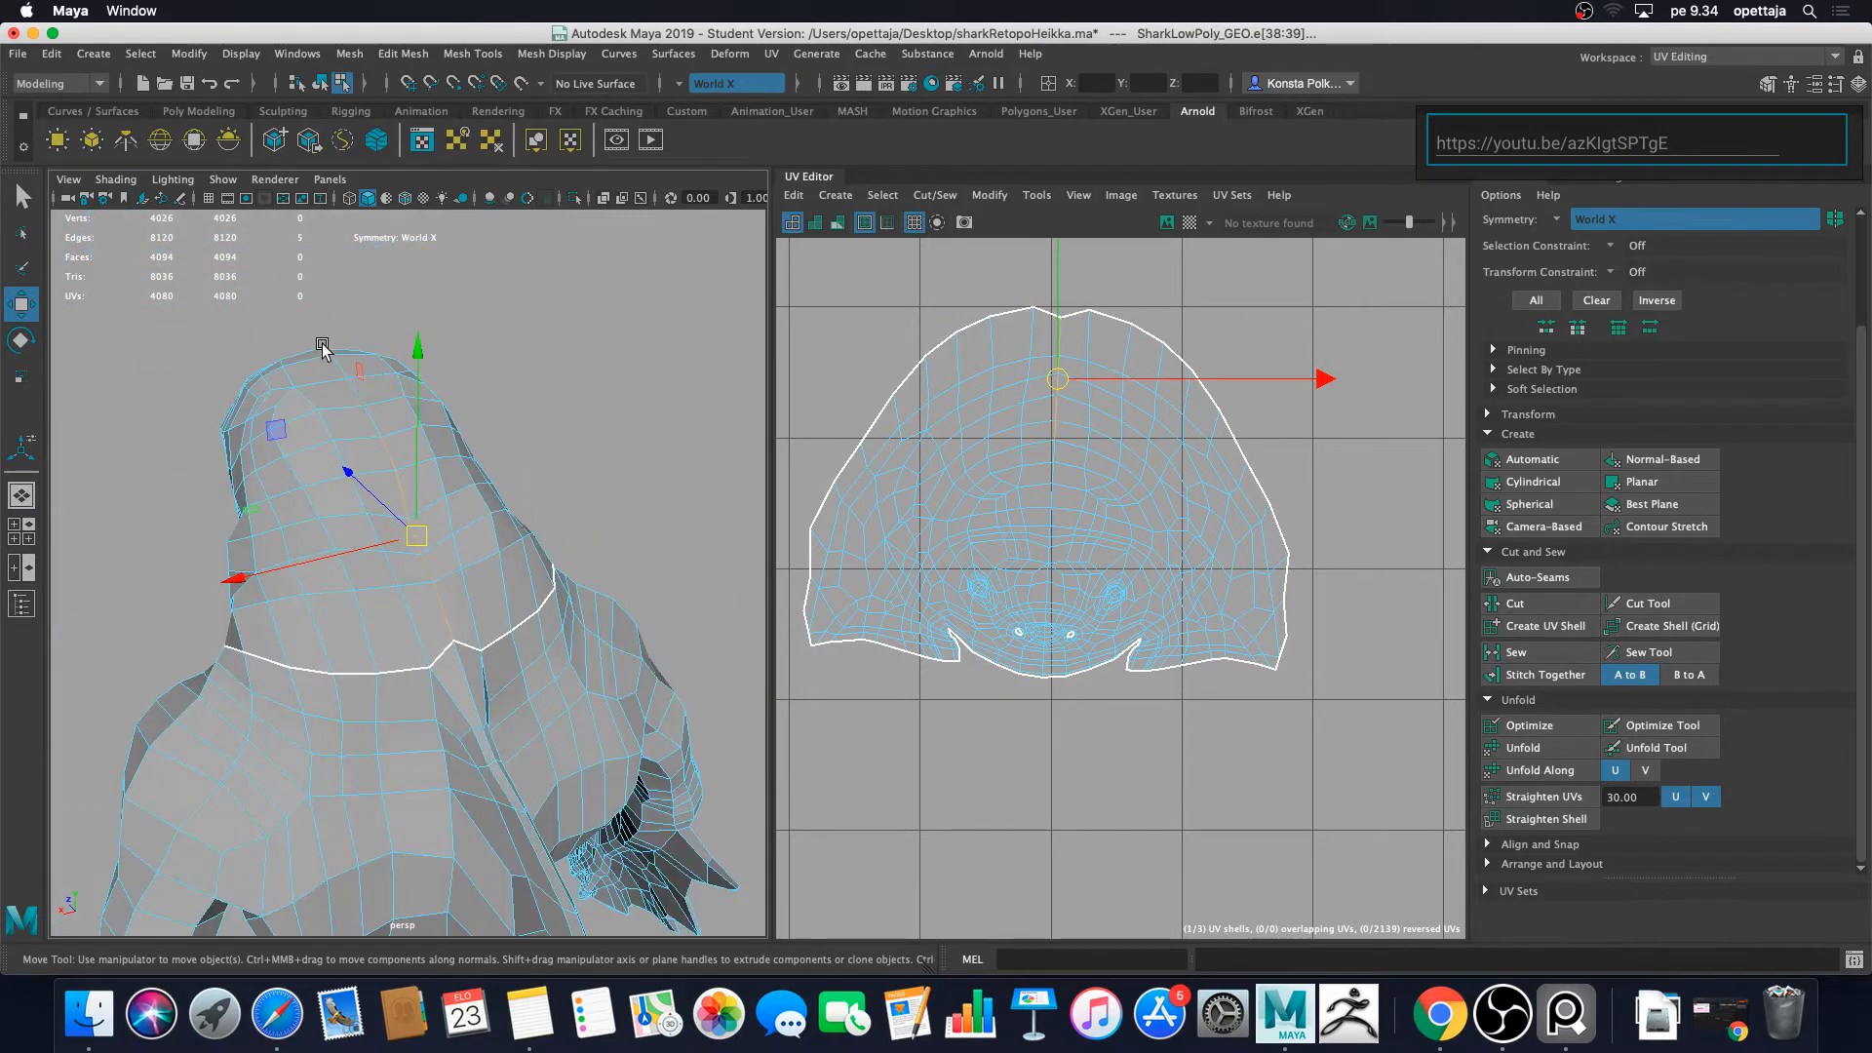
pyautogui.keyDown('alt'); pyautogui.moveTo(326, 351); pyautogui.dragTo(419, 420); pyautogui.keyUp('alt')
pyautogui.keyDown('shift'); pyautogui.click(408, 473); pyautogui.keyUp('shift')
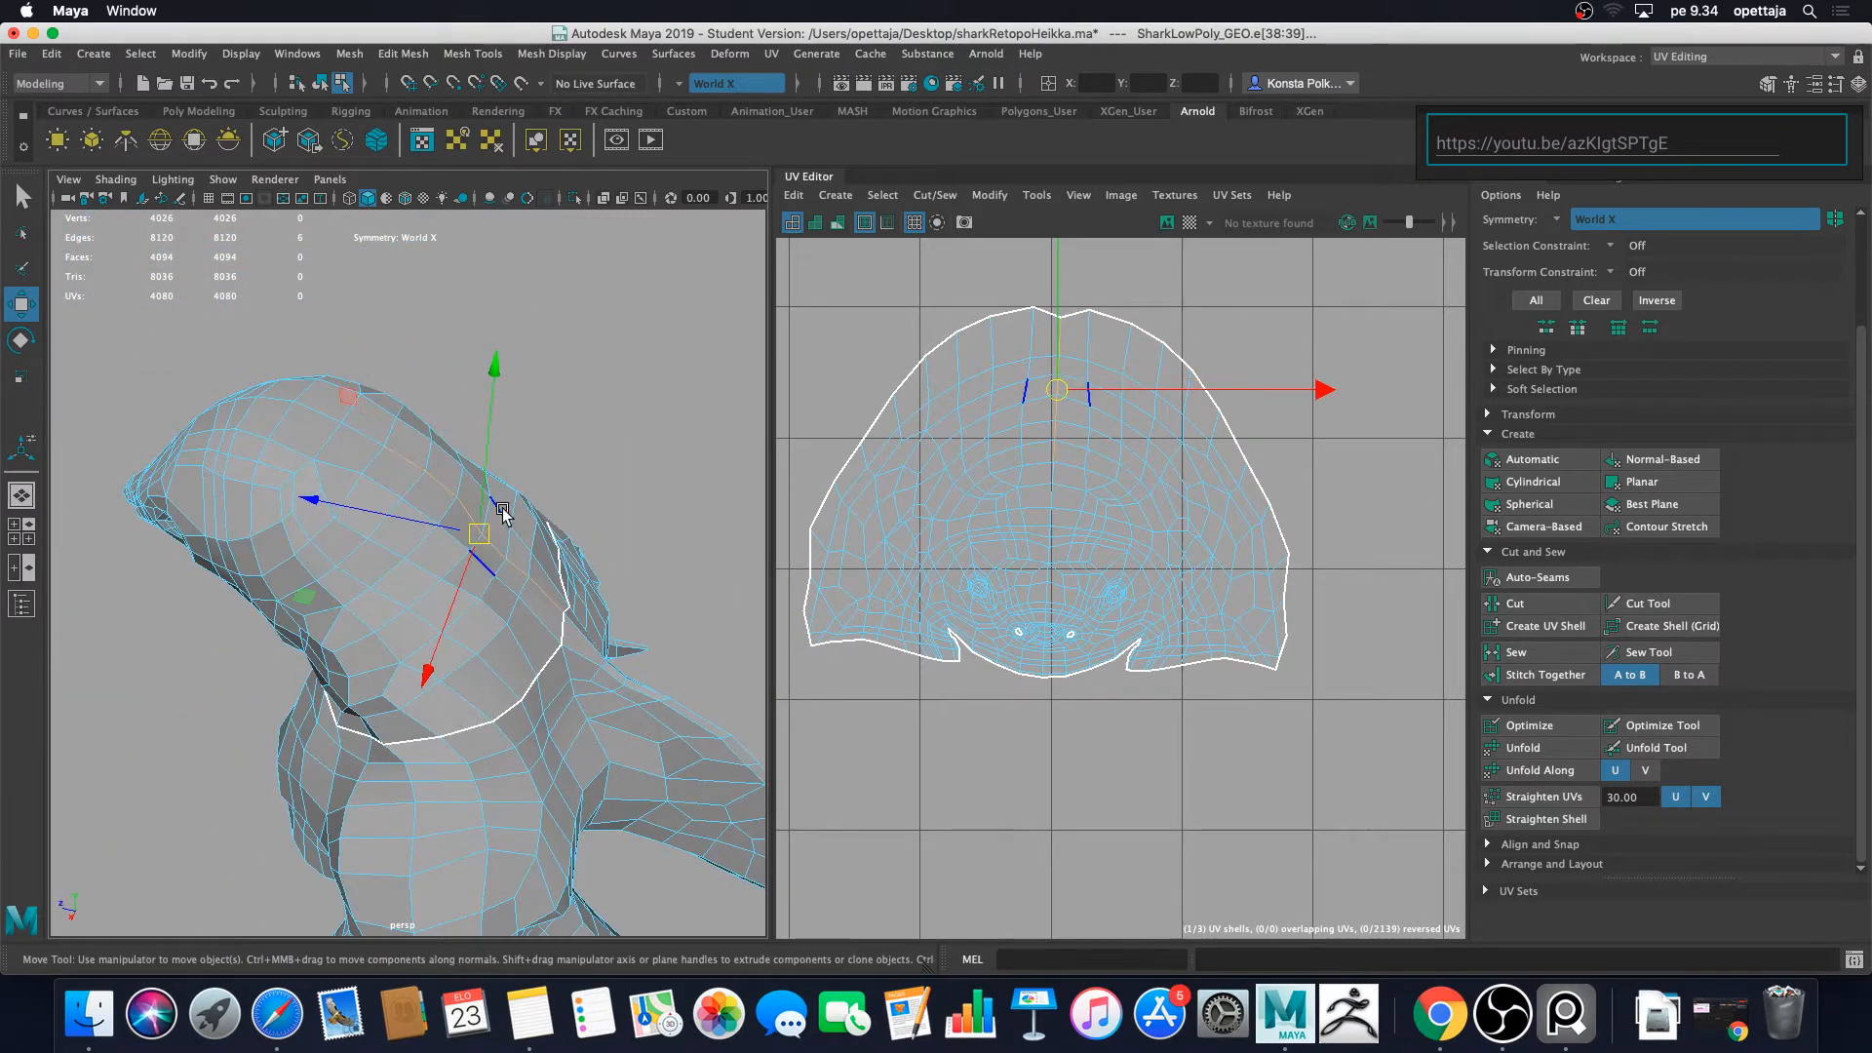
pyautogui.click(1557, 612)
# Step: Select all UVs of the head shell, unfold it with the new seam at the back of the head, and clear the selection
pyautogui.rightClick(1086, 543)
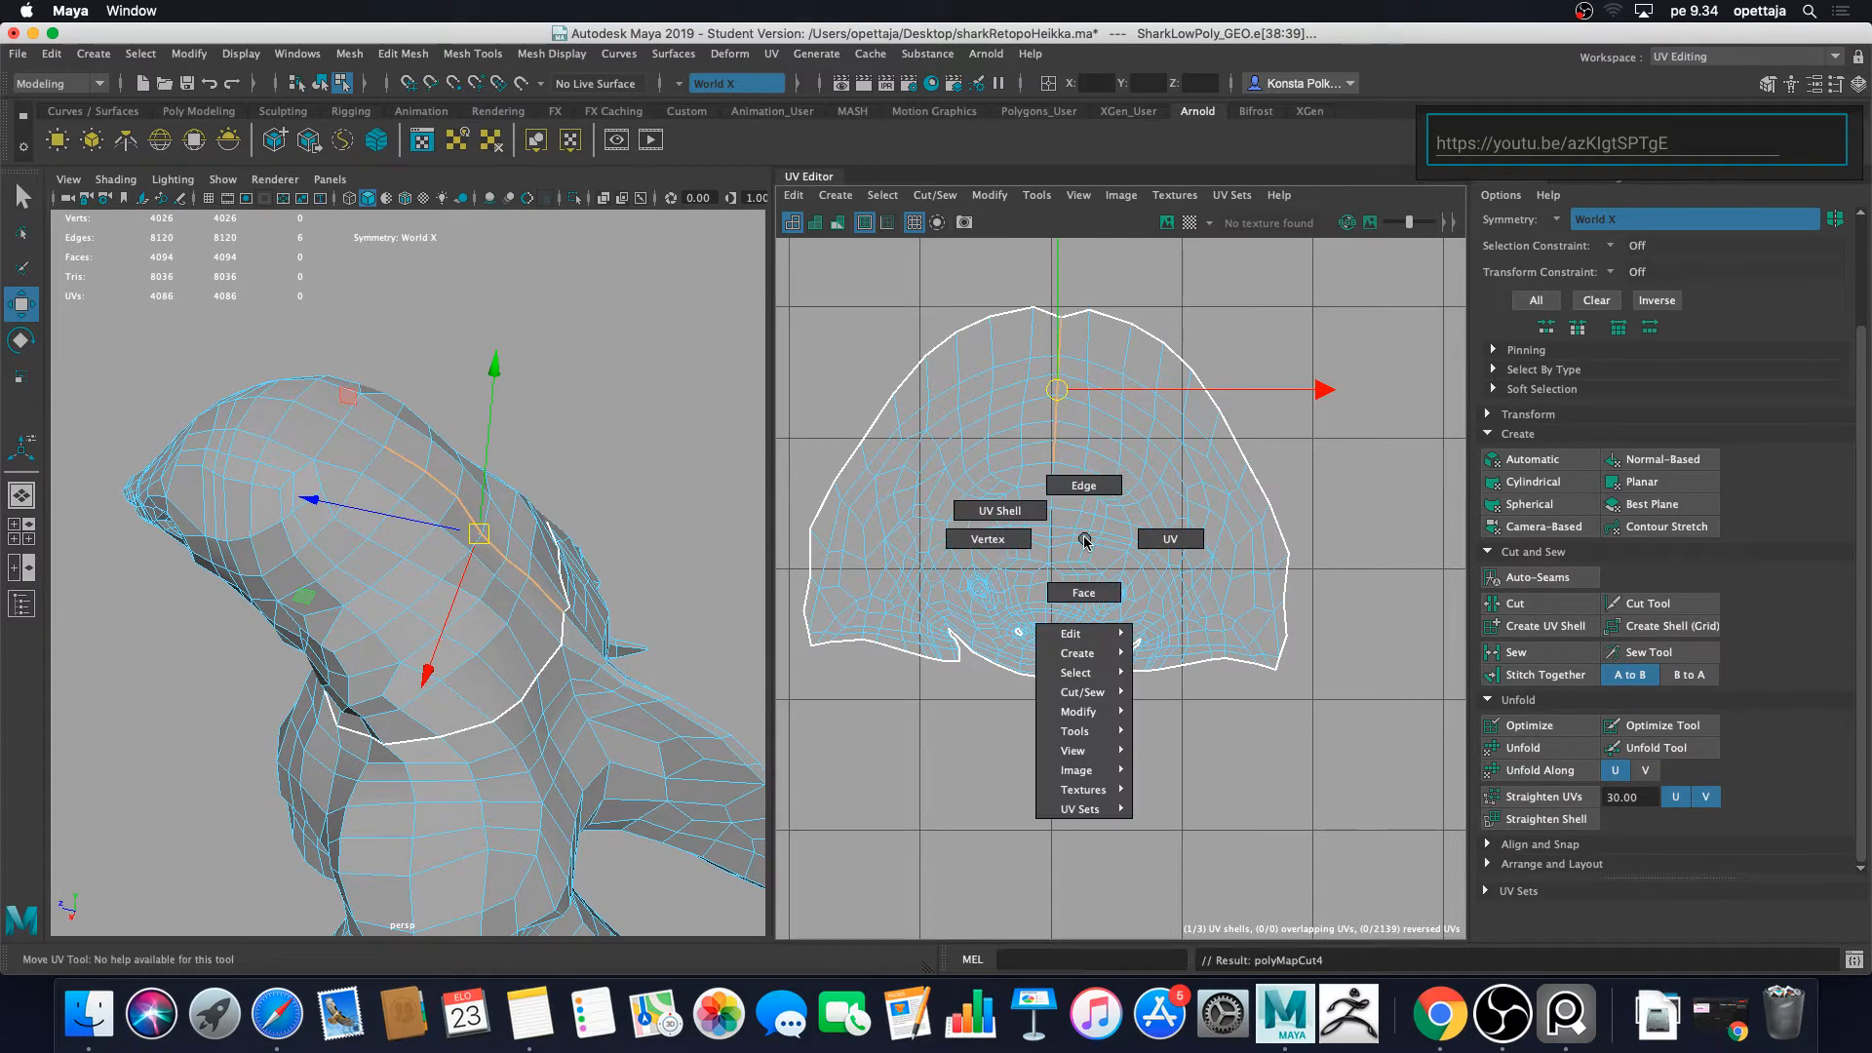
pyautogui.moveTo(1084, 539); pyautogui.dragTo(1173, 542, button='right')
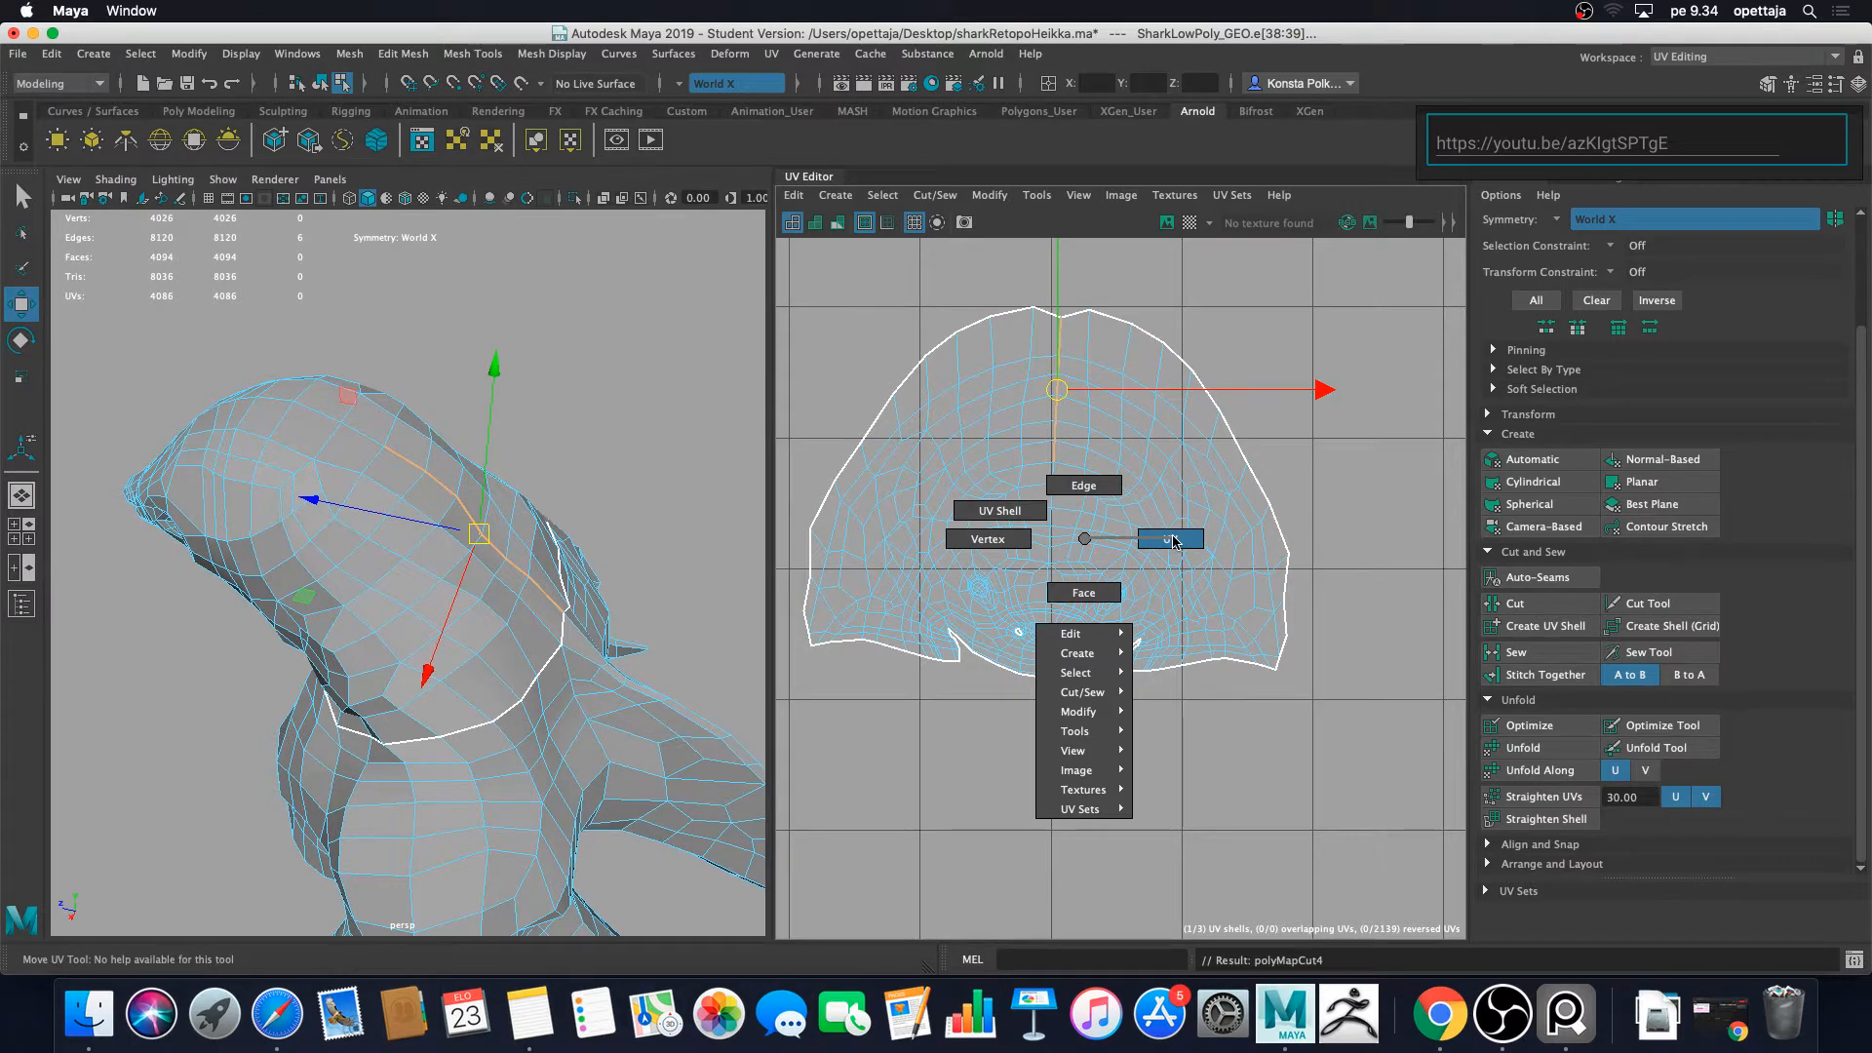
pyautogui.moveTo(1173, 541); pyautogui.dragTo(1124, 533, button='right')
pyautogui.click(1115, 498)
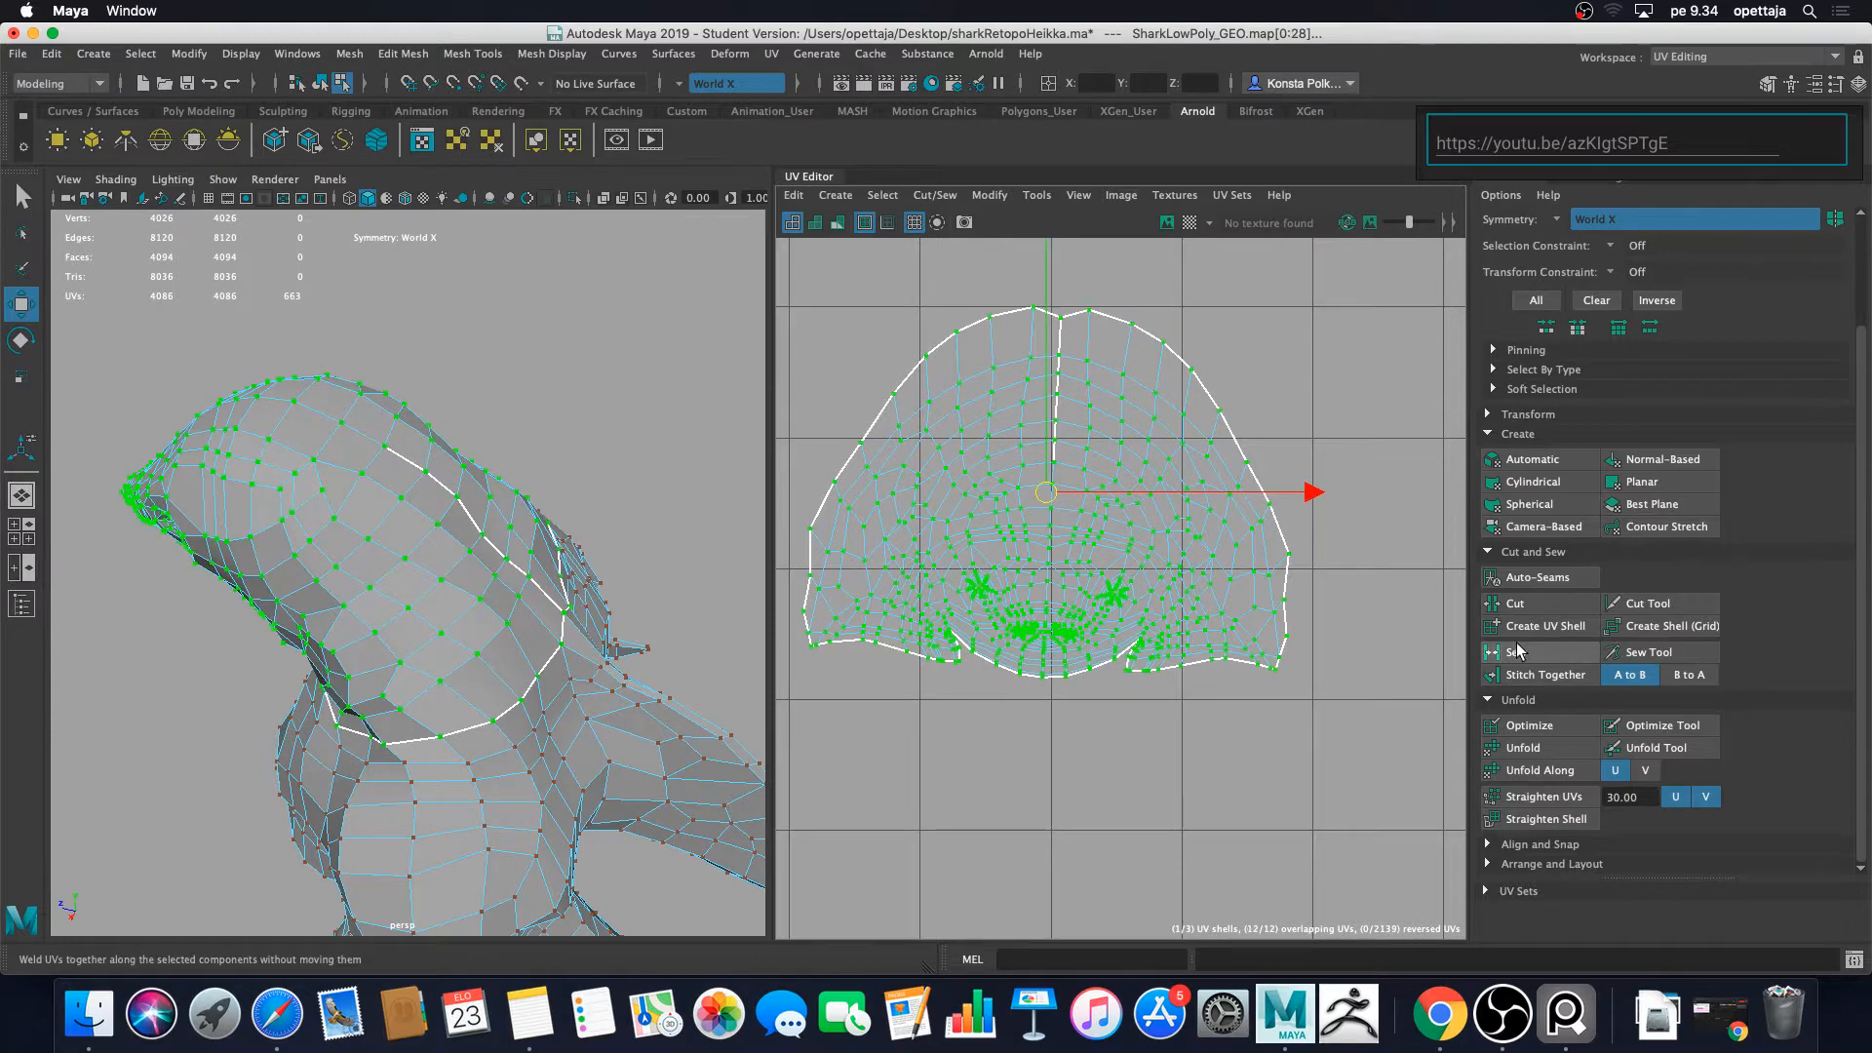
pyautogui.click(1523, 747)
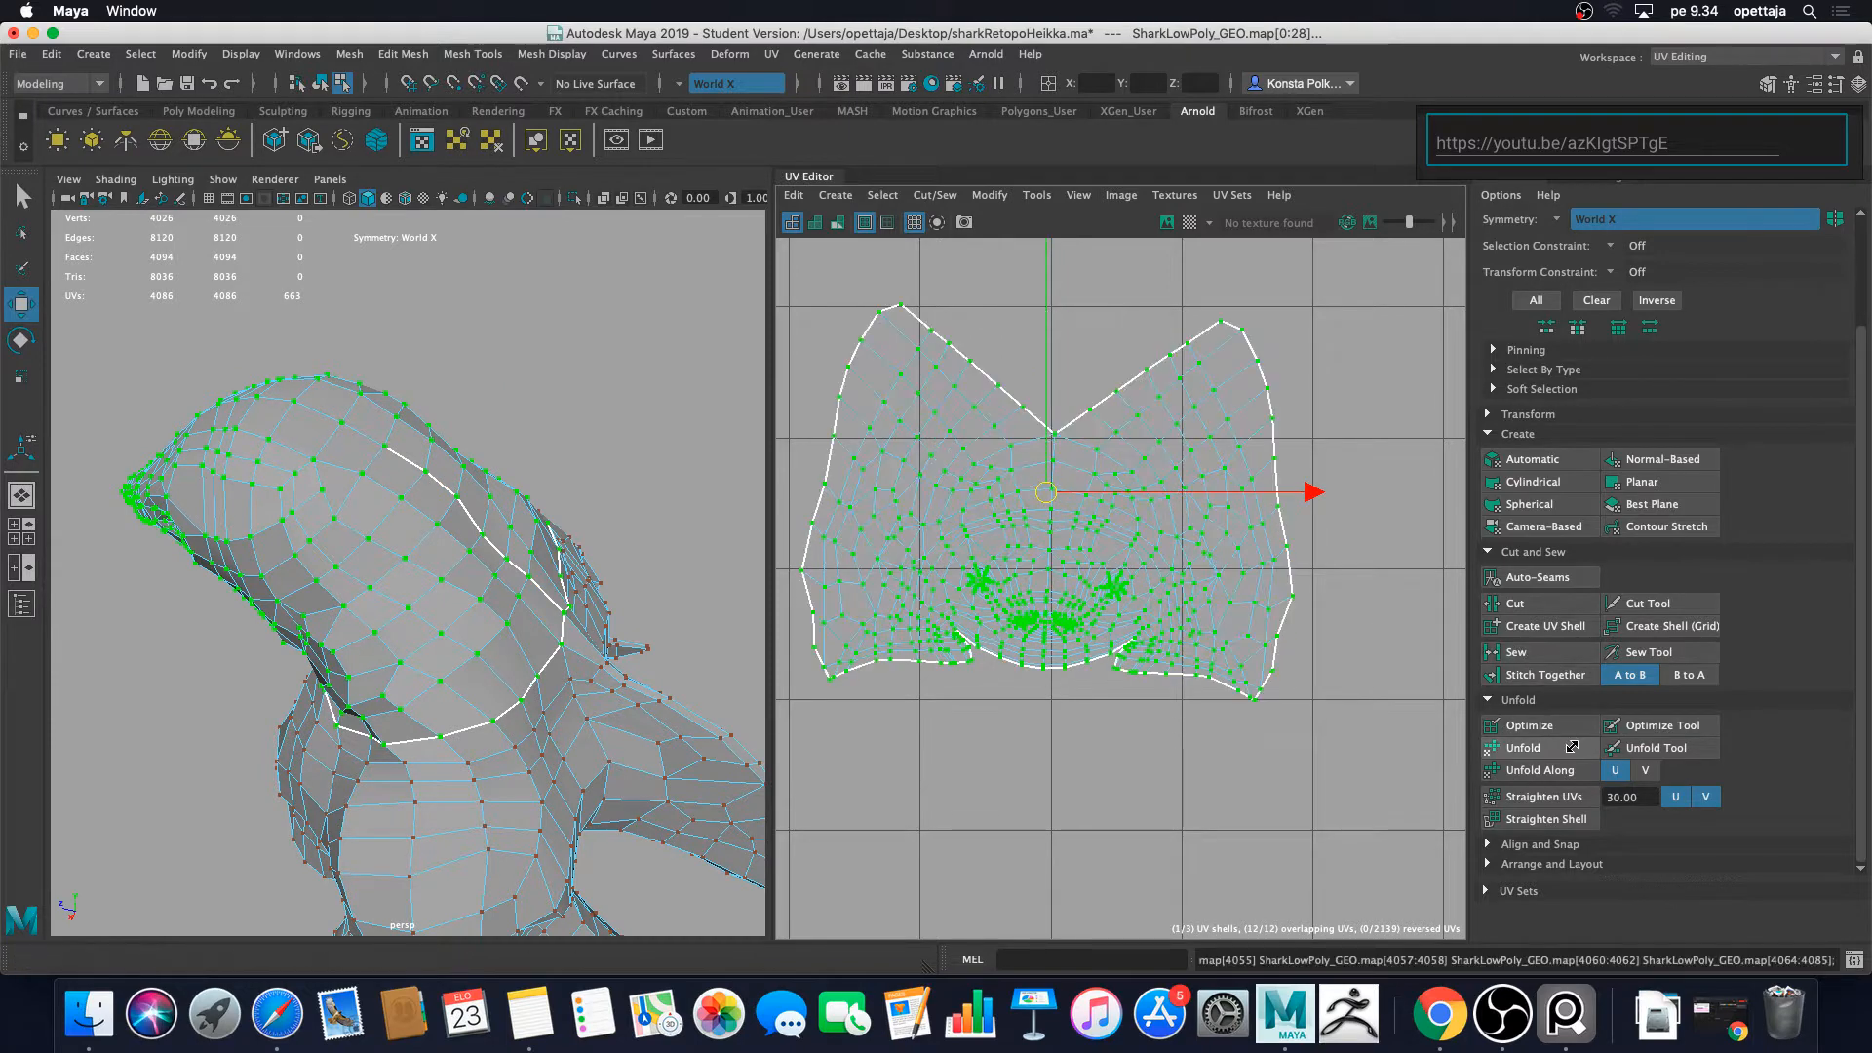
pyautogui.click(1146, 741)
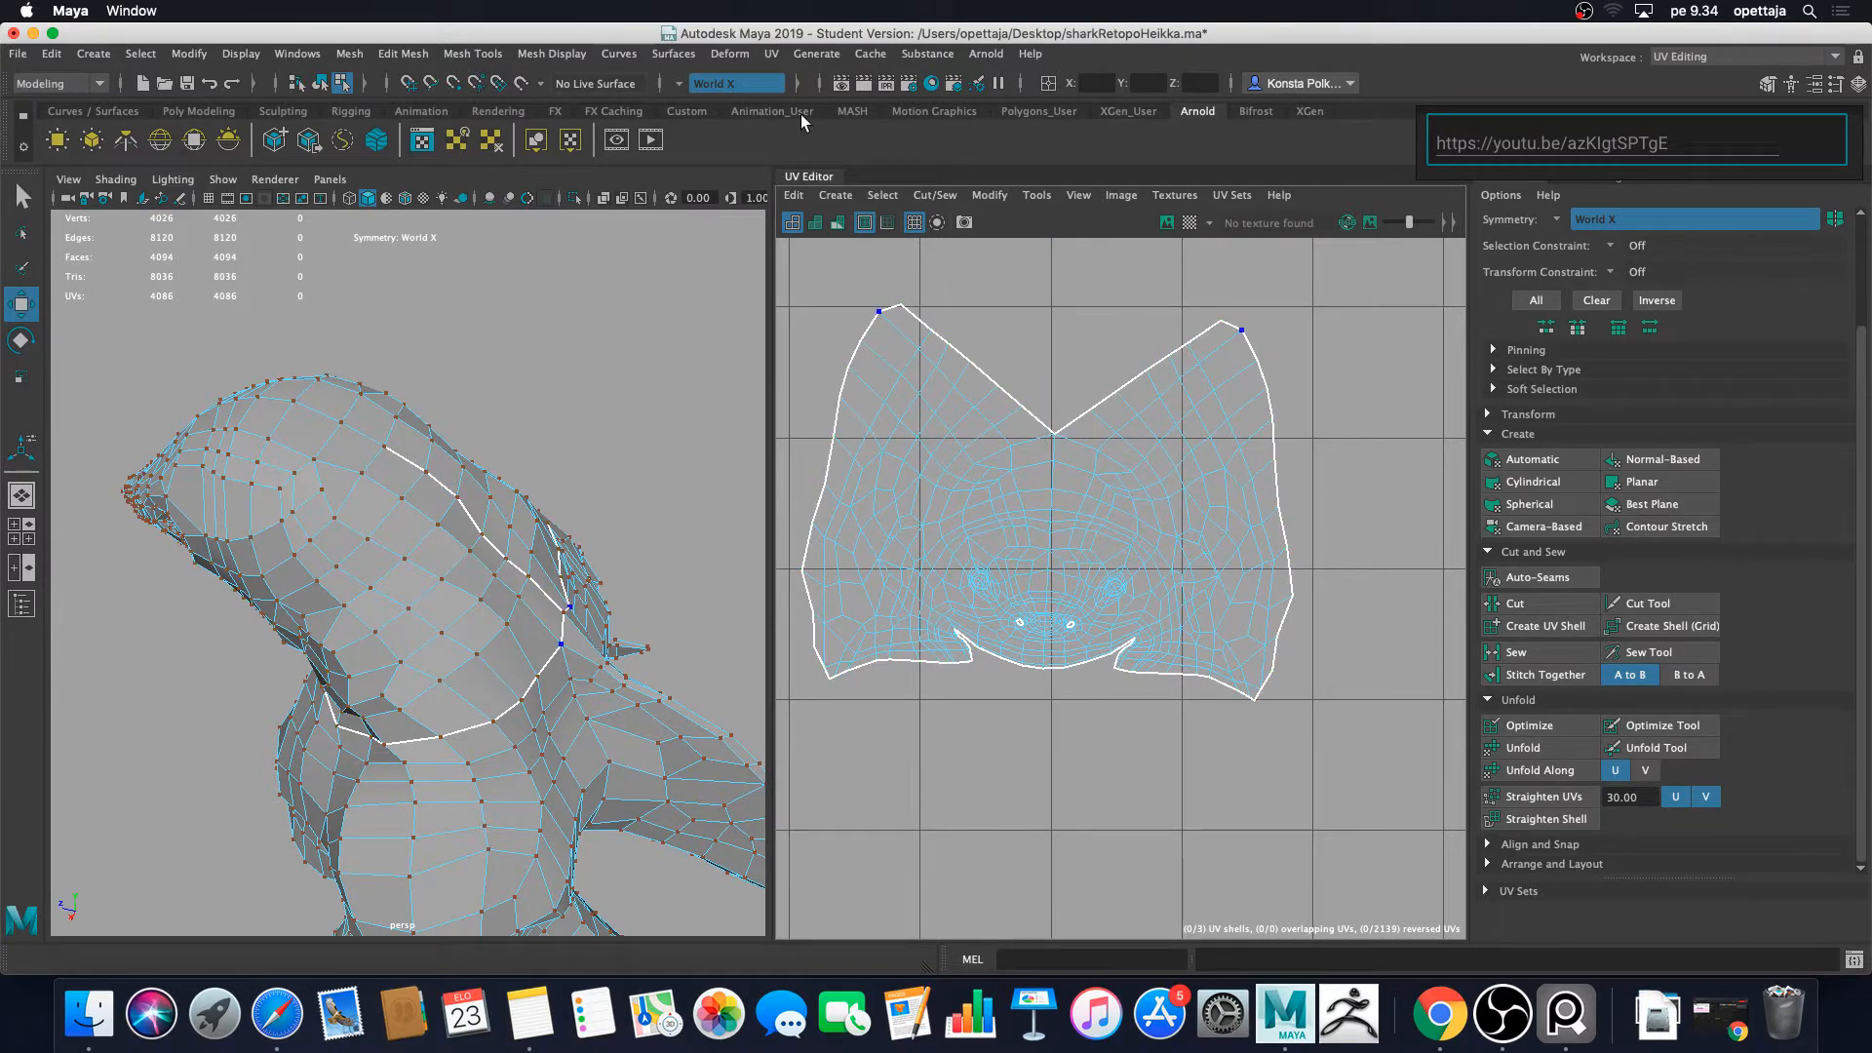
# Step: Turn on the UV distortion display and examine the stretching around the new seam, sides and face of the head shell
pyautogui.click(838, 225)
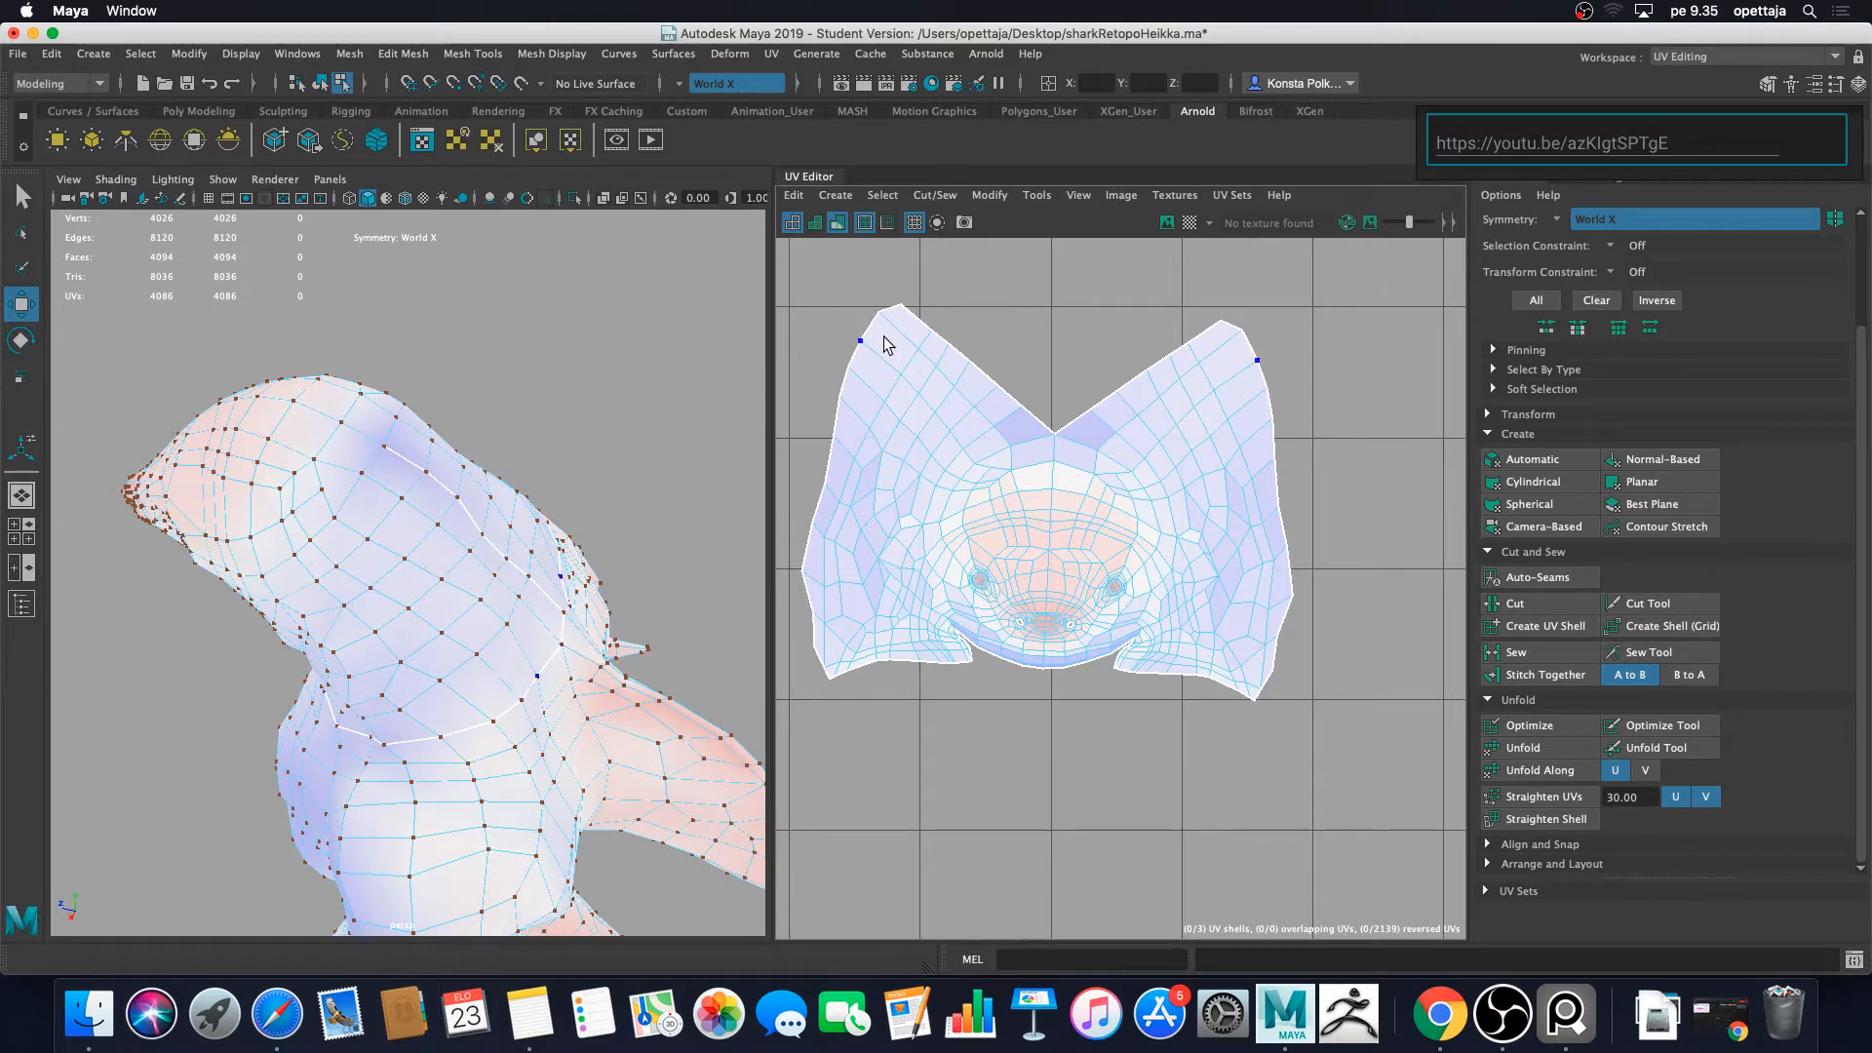
pyautogui.scroll(-3, 1092, 514)
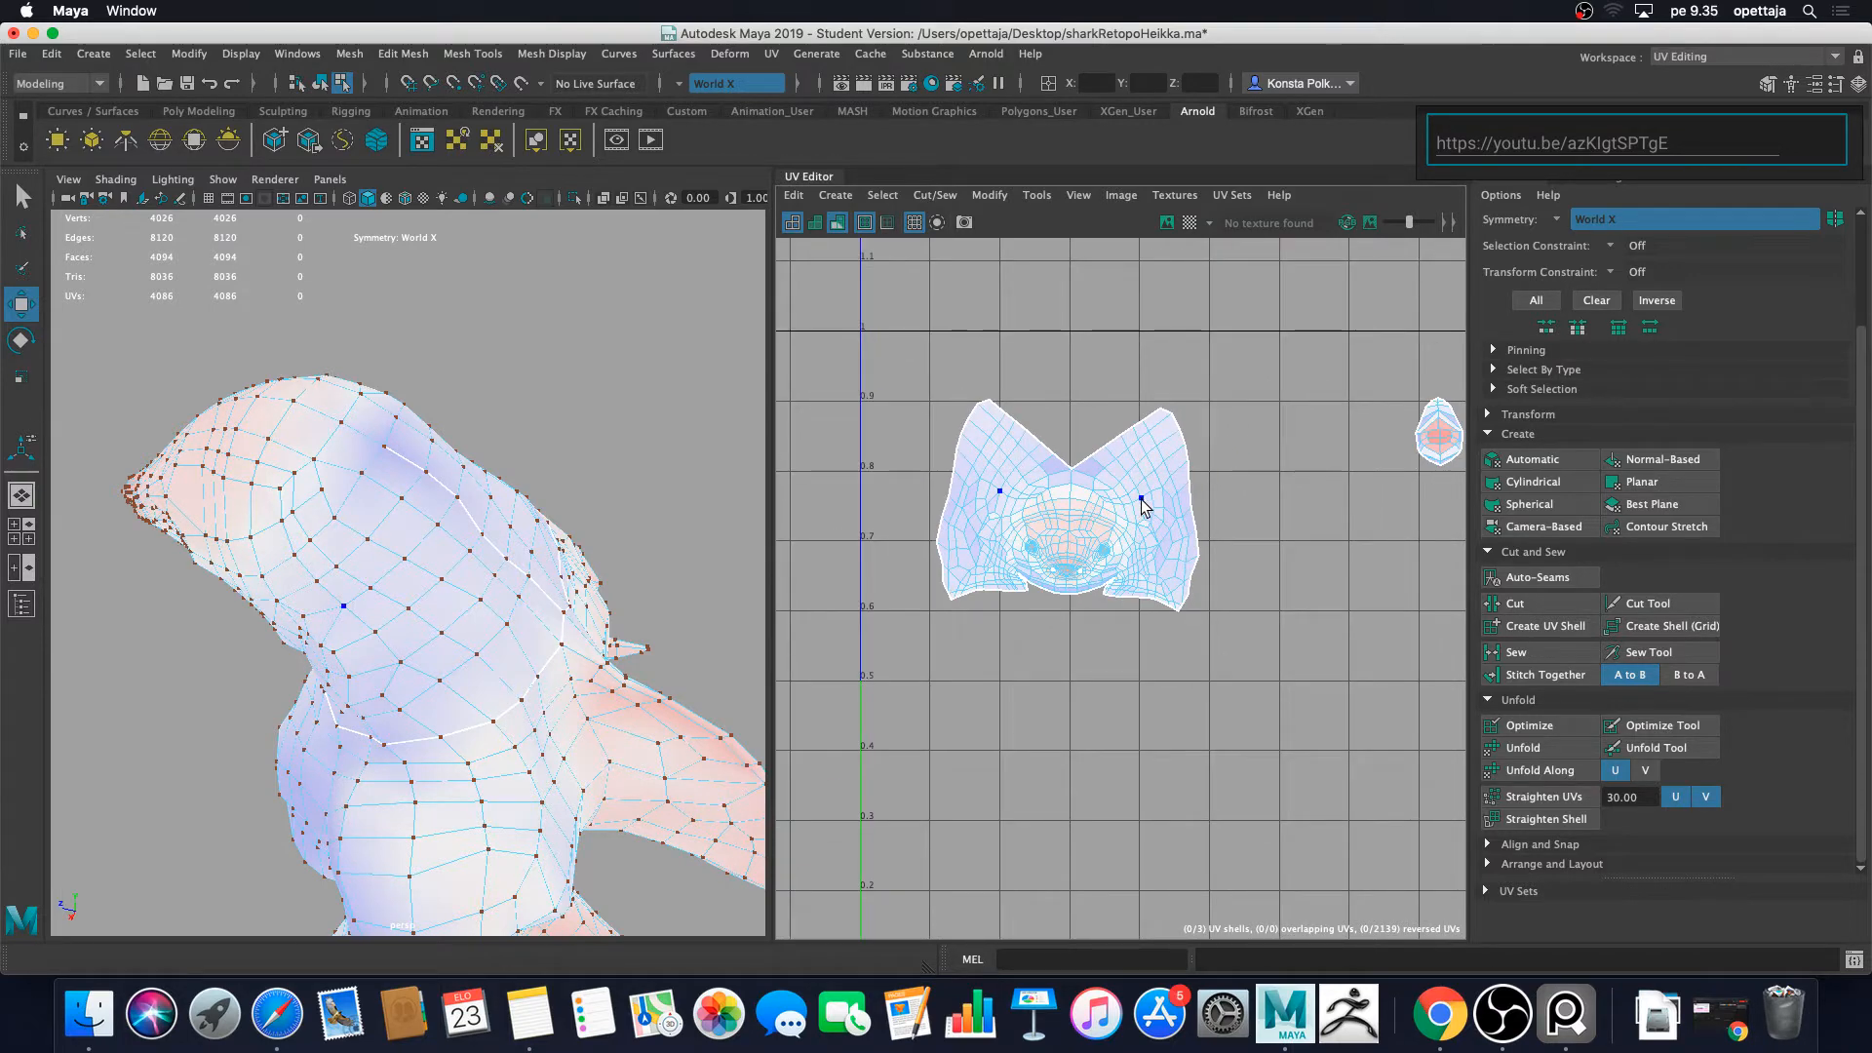
pyautogui.scroll(5, 1141, 499)
pyautogui.scroll(-2, 1228, 527)
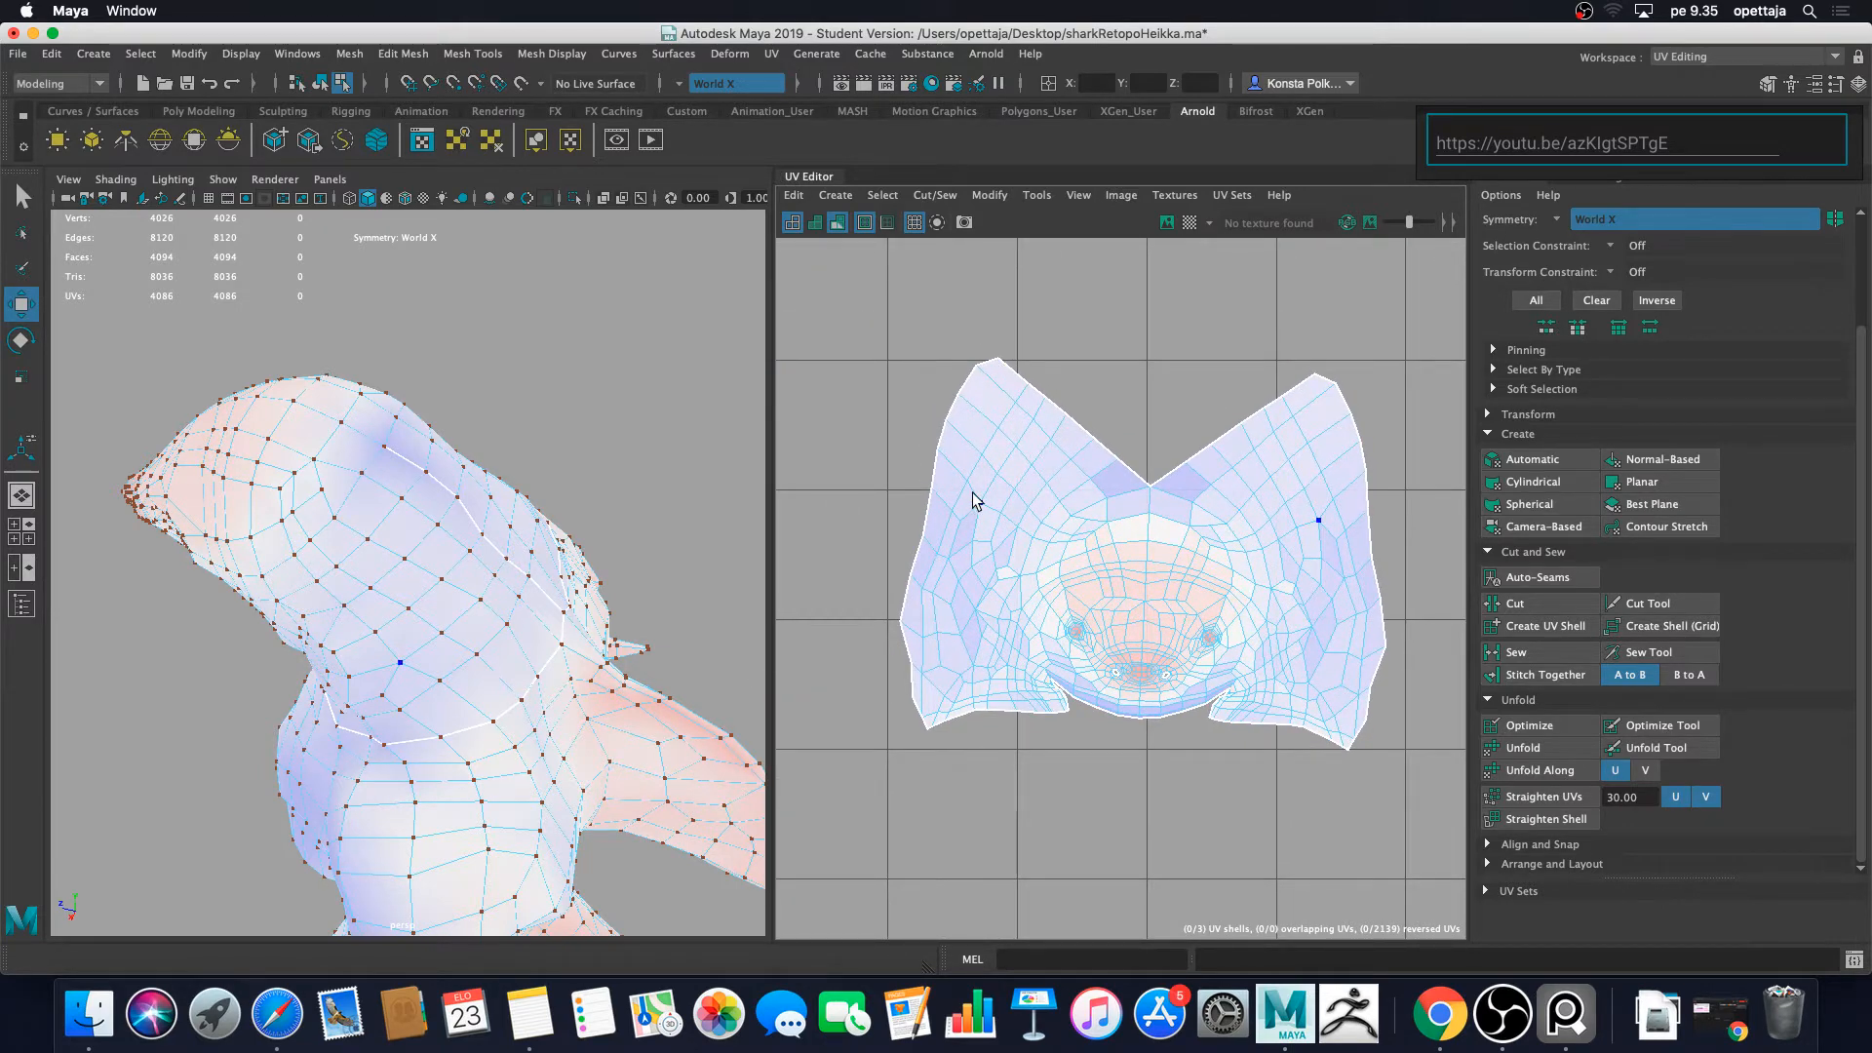
pyautogui.scroll(4, 1319, 623)
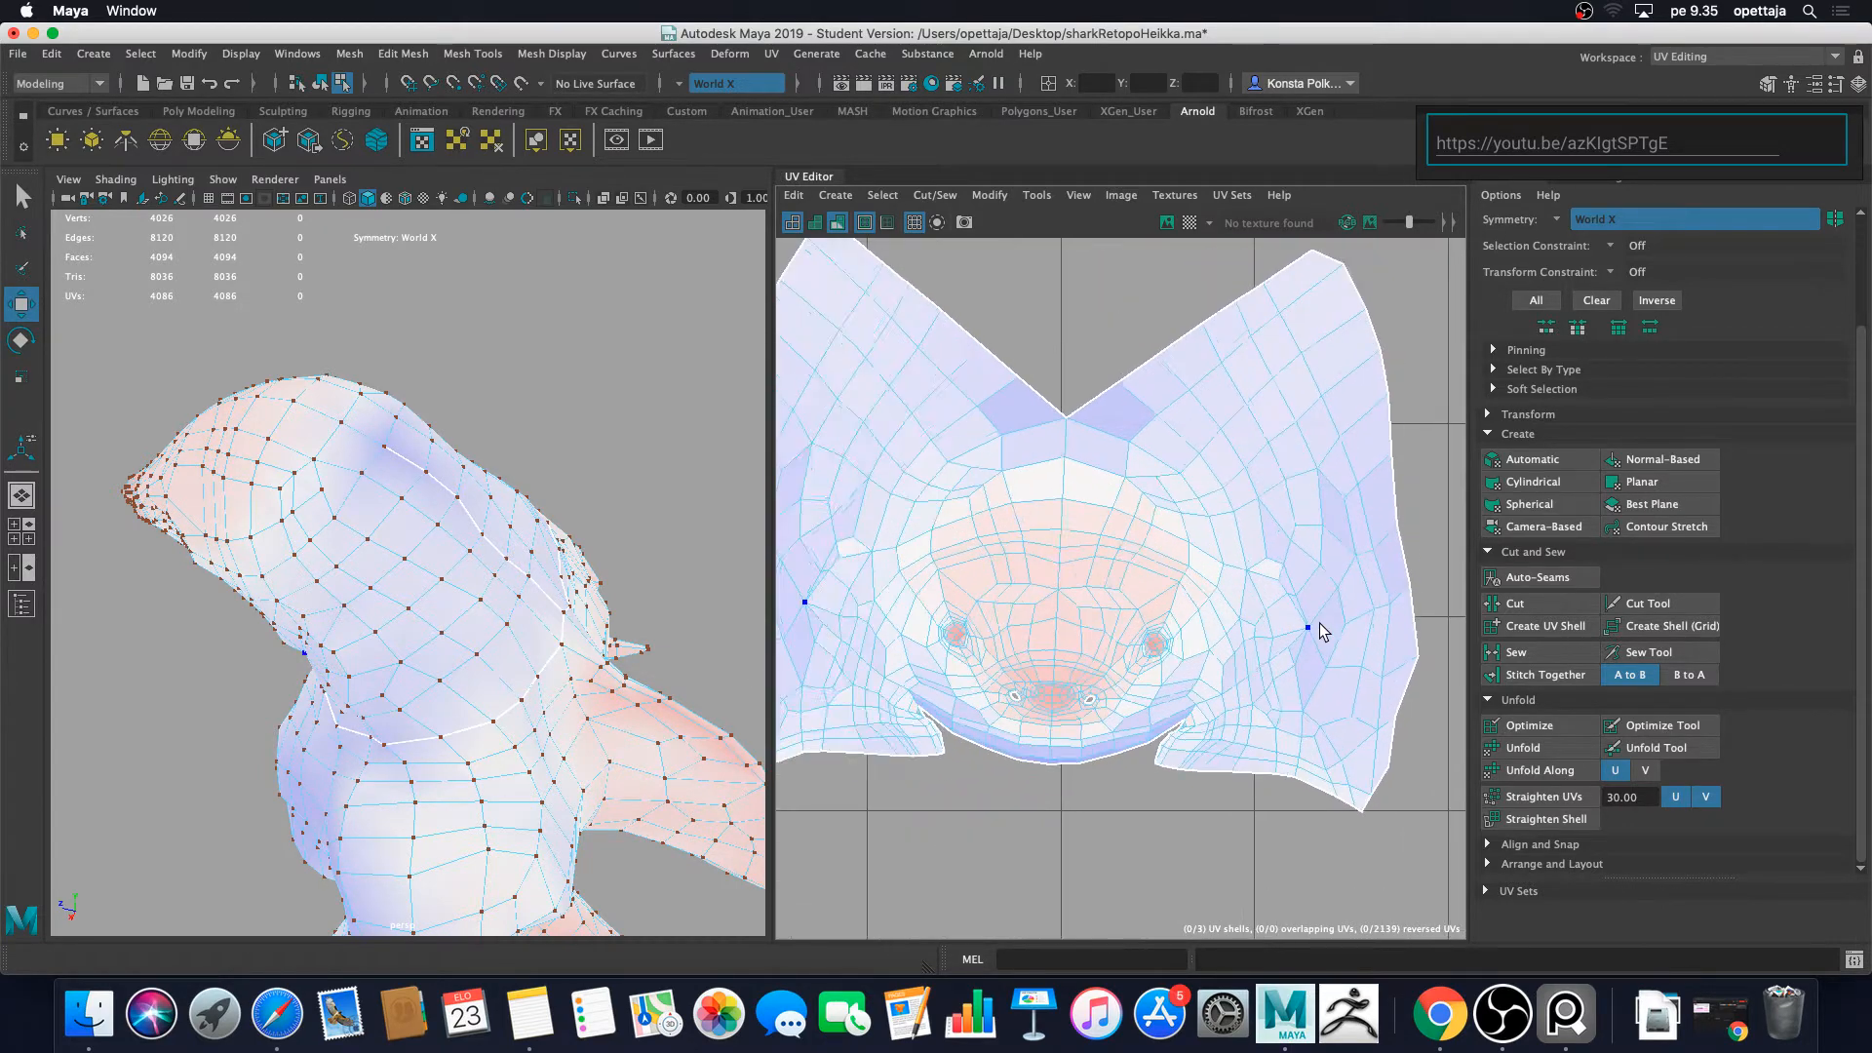
pyautogui.keyDown('alt'); pyautogui.moveTo(1315, 611); pyautogui.dragTo(1305, 616, button='middle'); pyautogui.keyUp('alt')
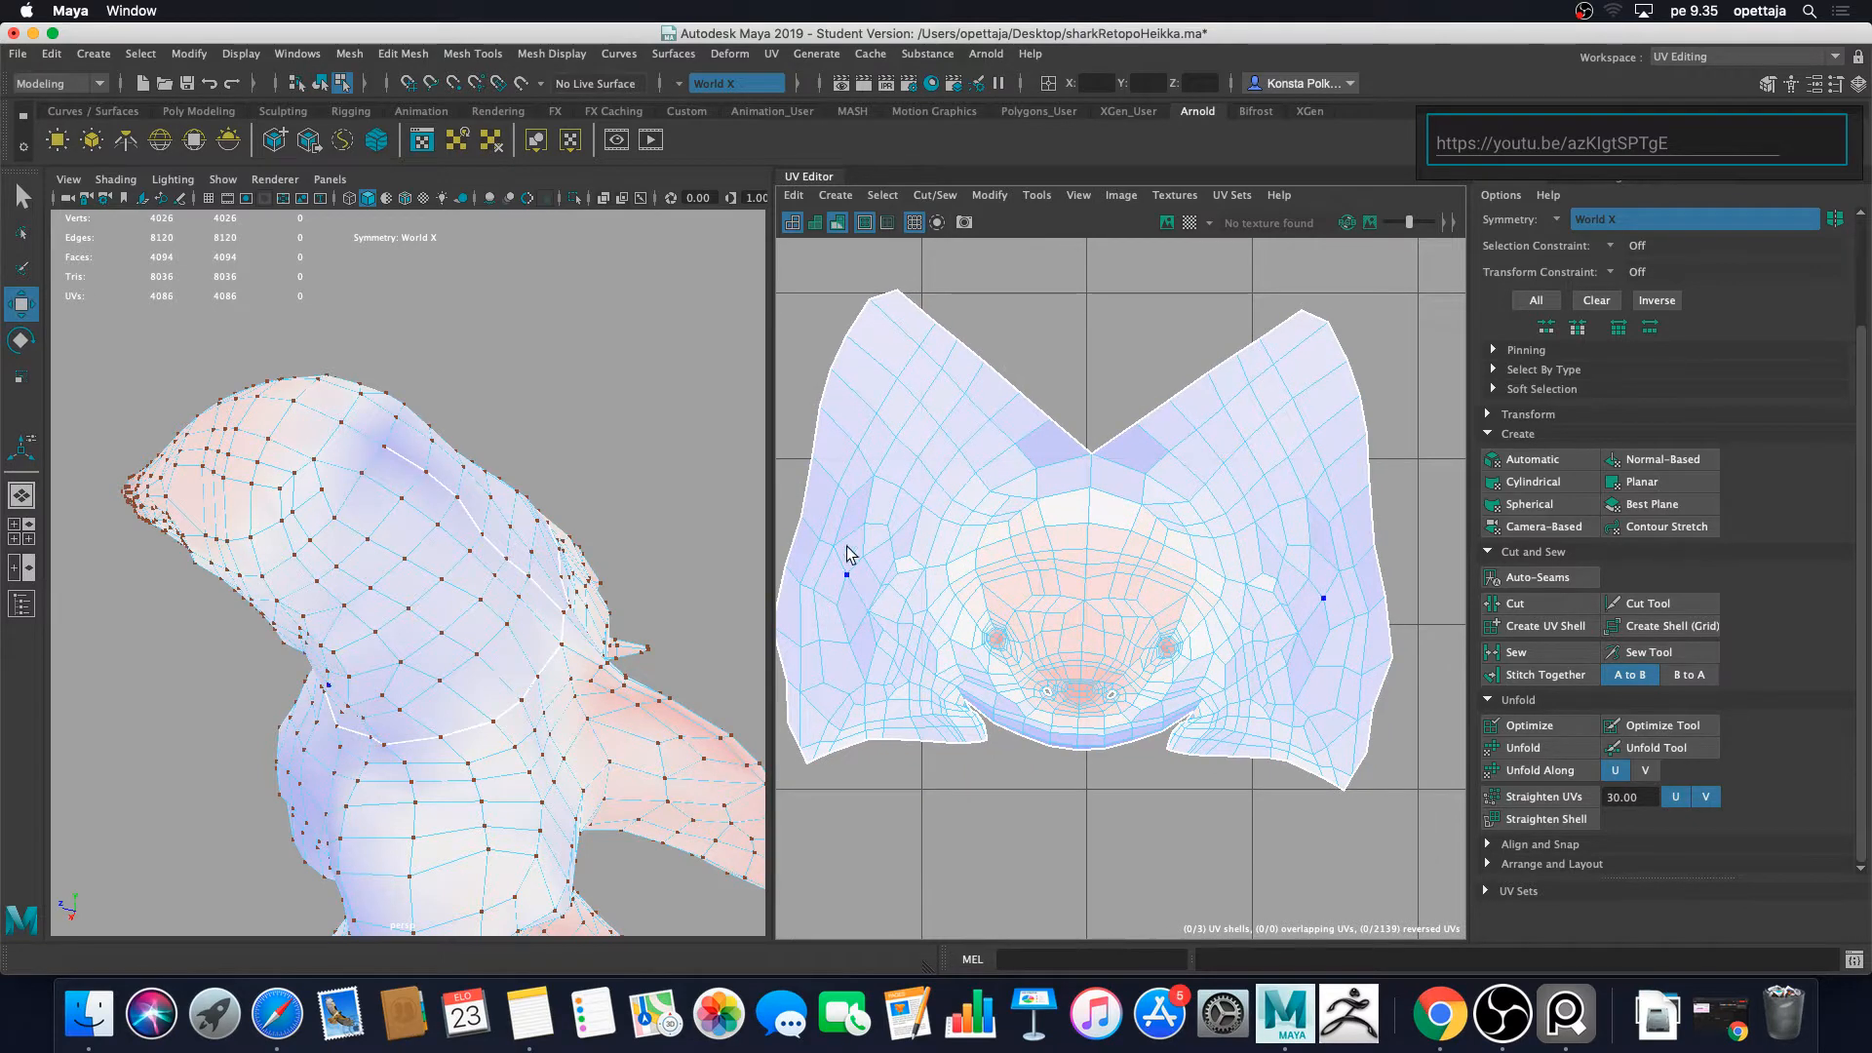
pyautogui.click(1157, 563)
pyautogui.scroll(2, 1167, 575)
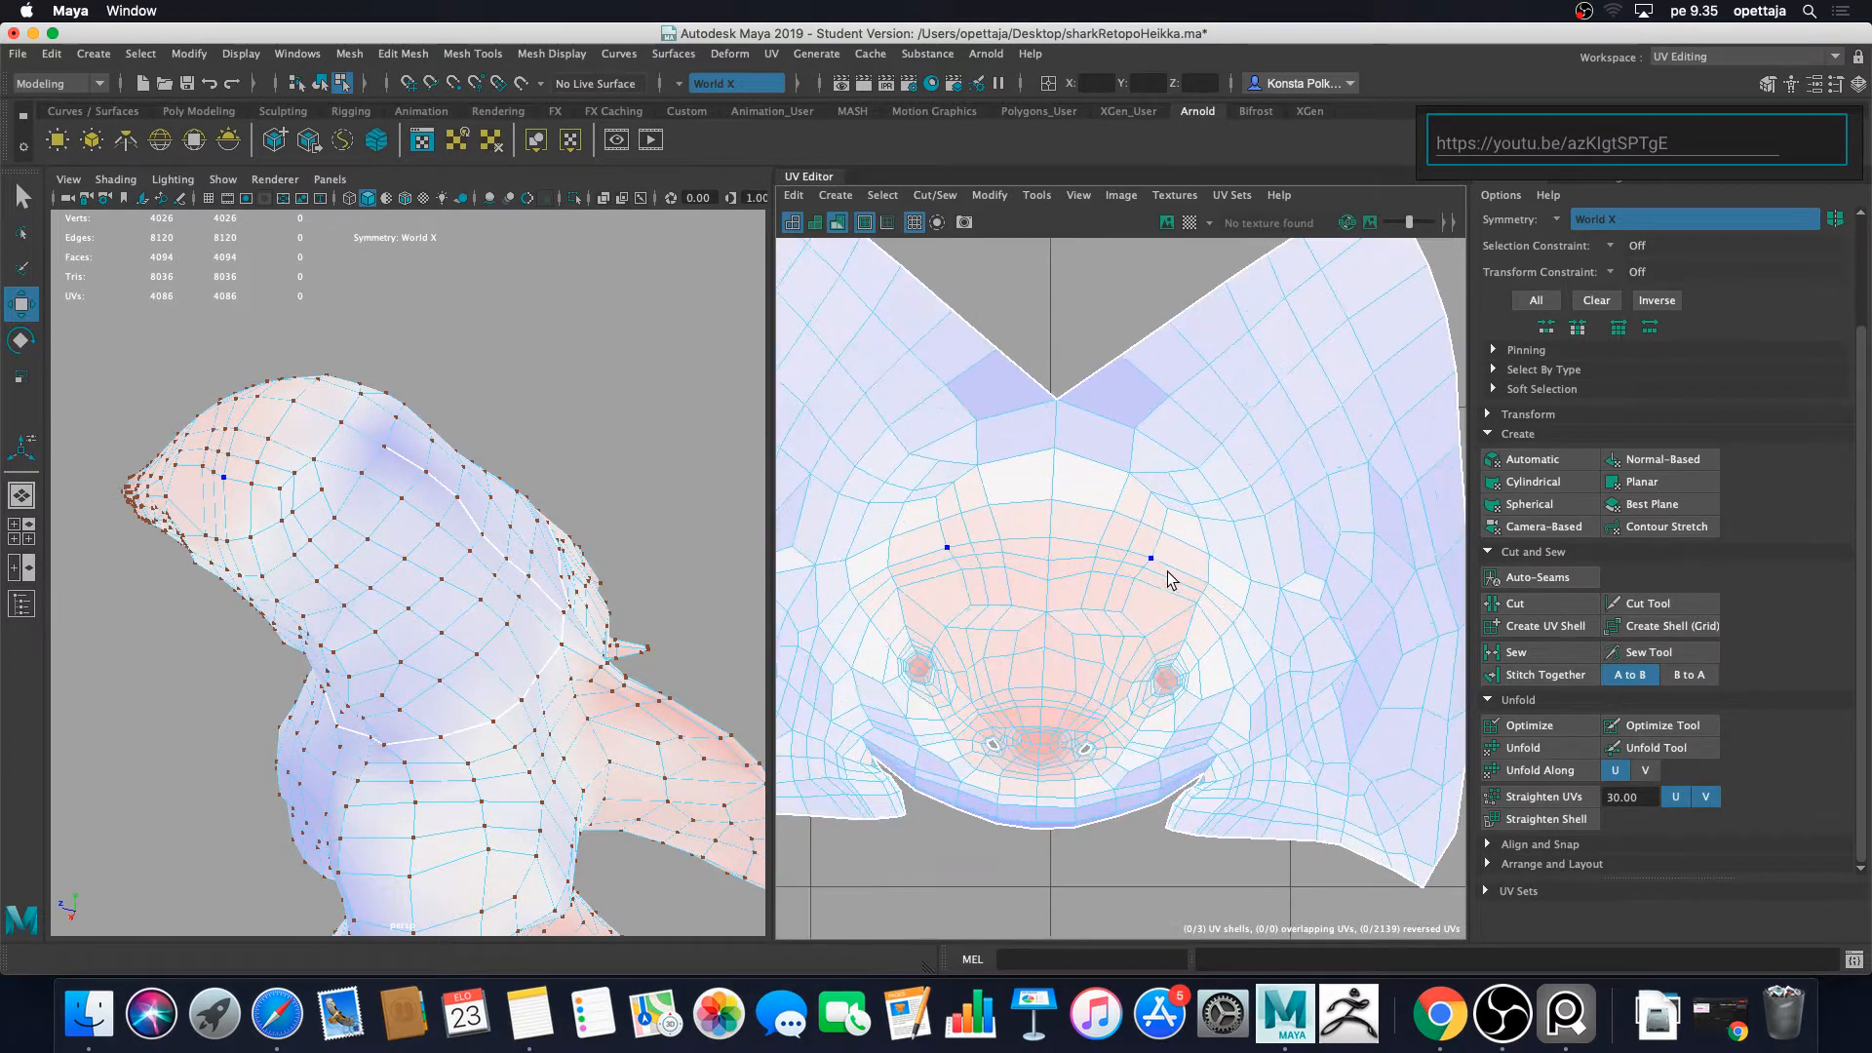
pyautogui.scroll(-3, 1141, 640)
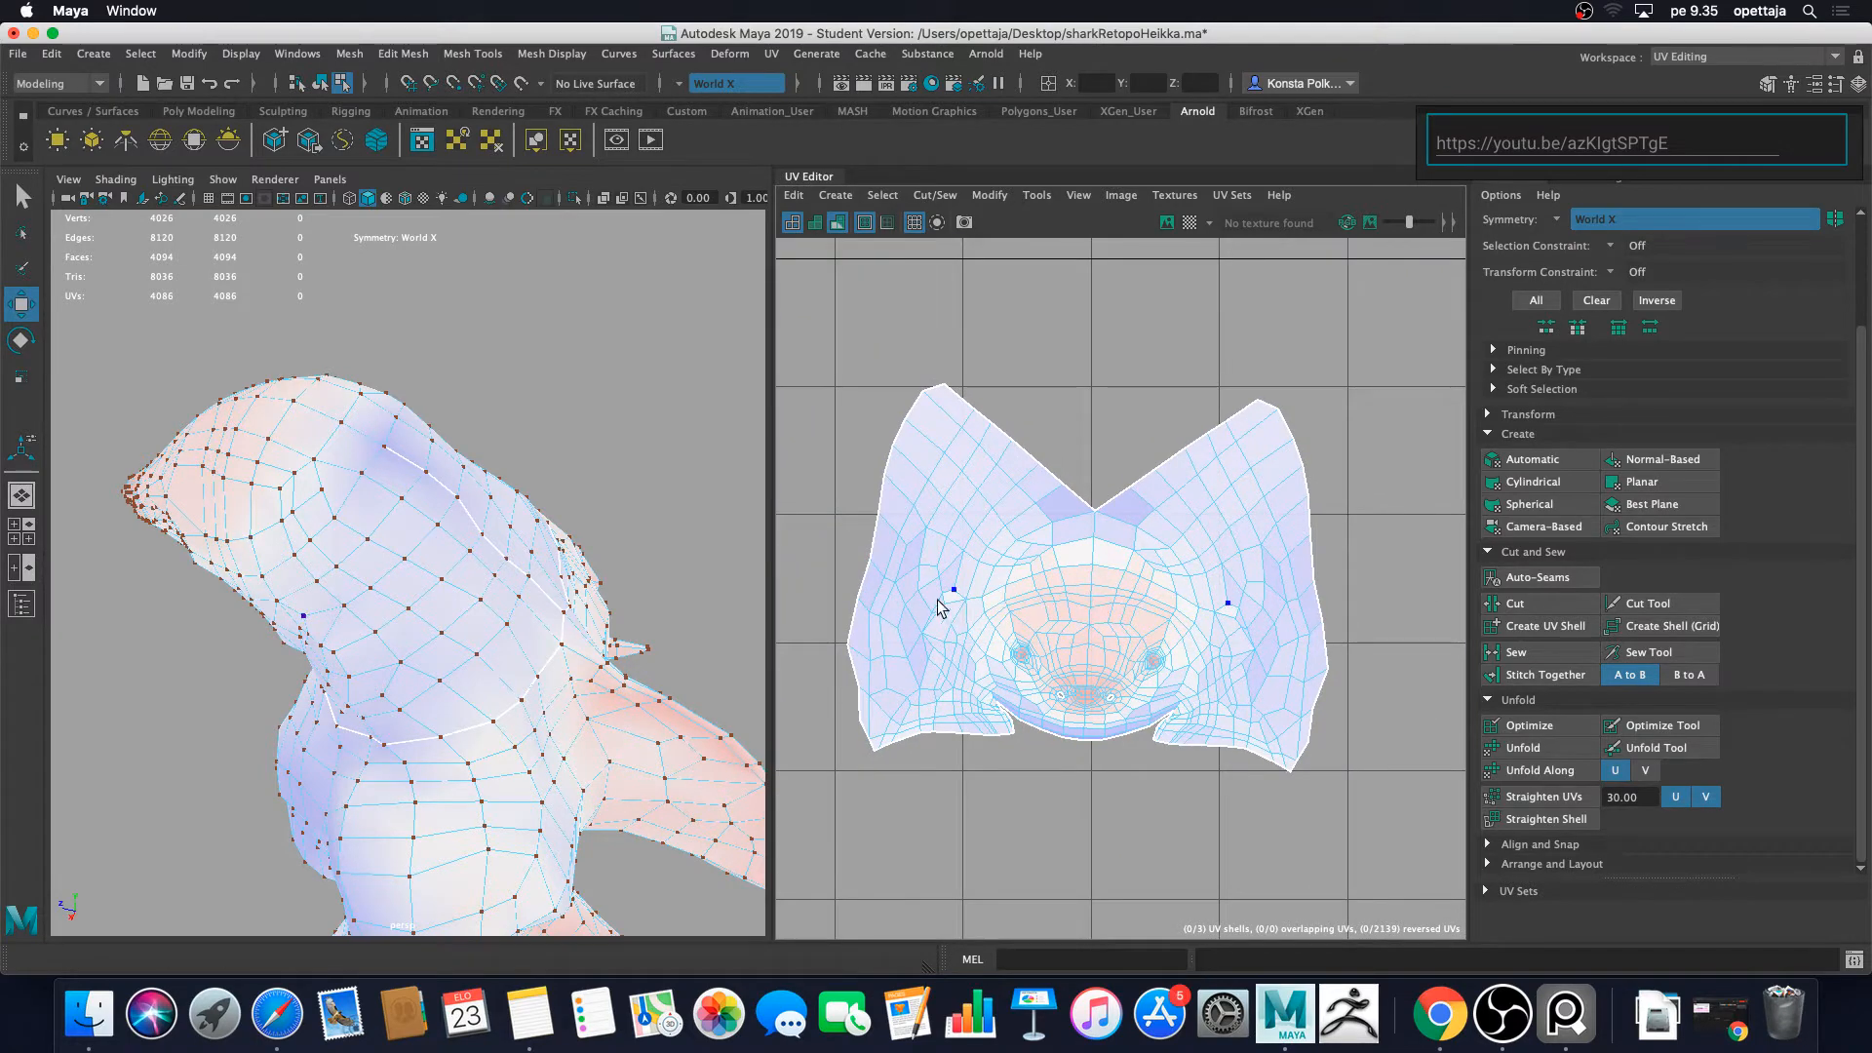
pyautogui.click(848, 642)
pyautogui.scroll(-2, 916, 648)
pyautogui.click(1010, 641)
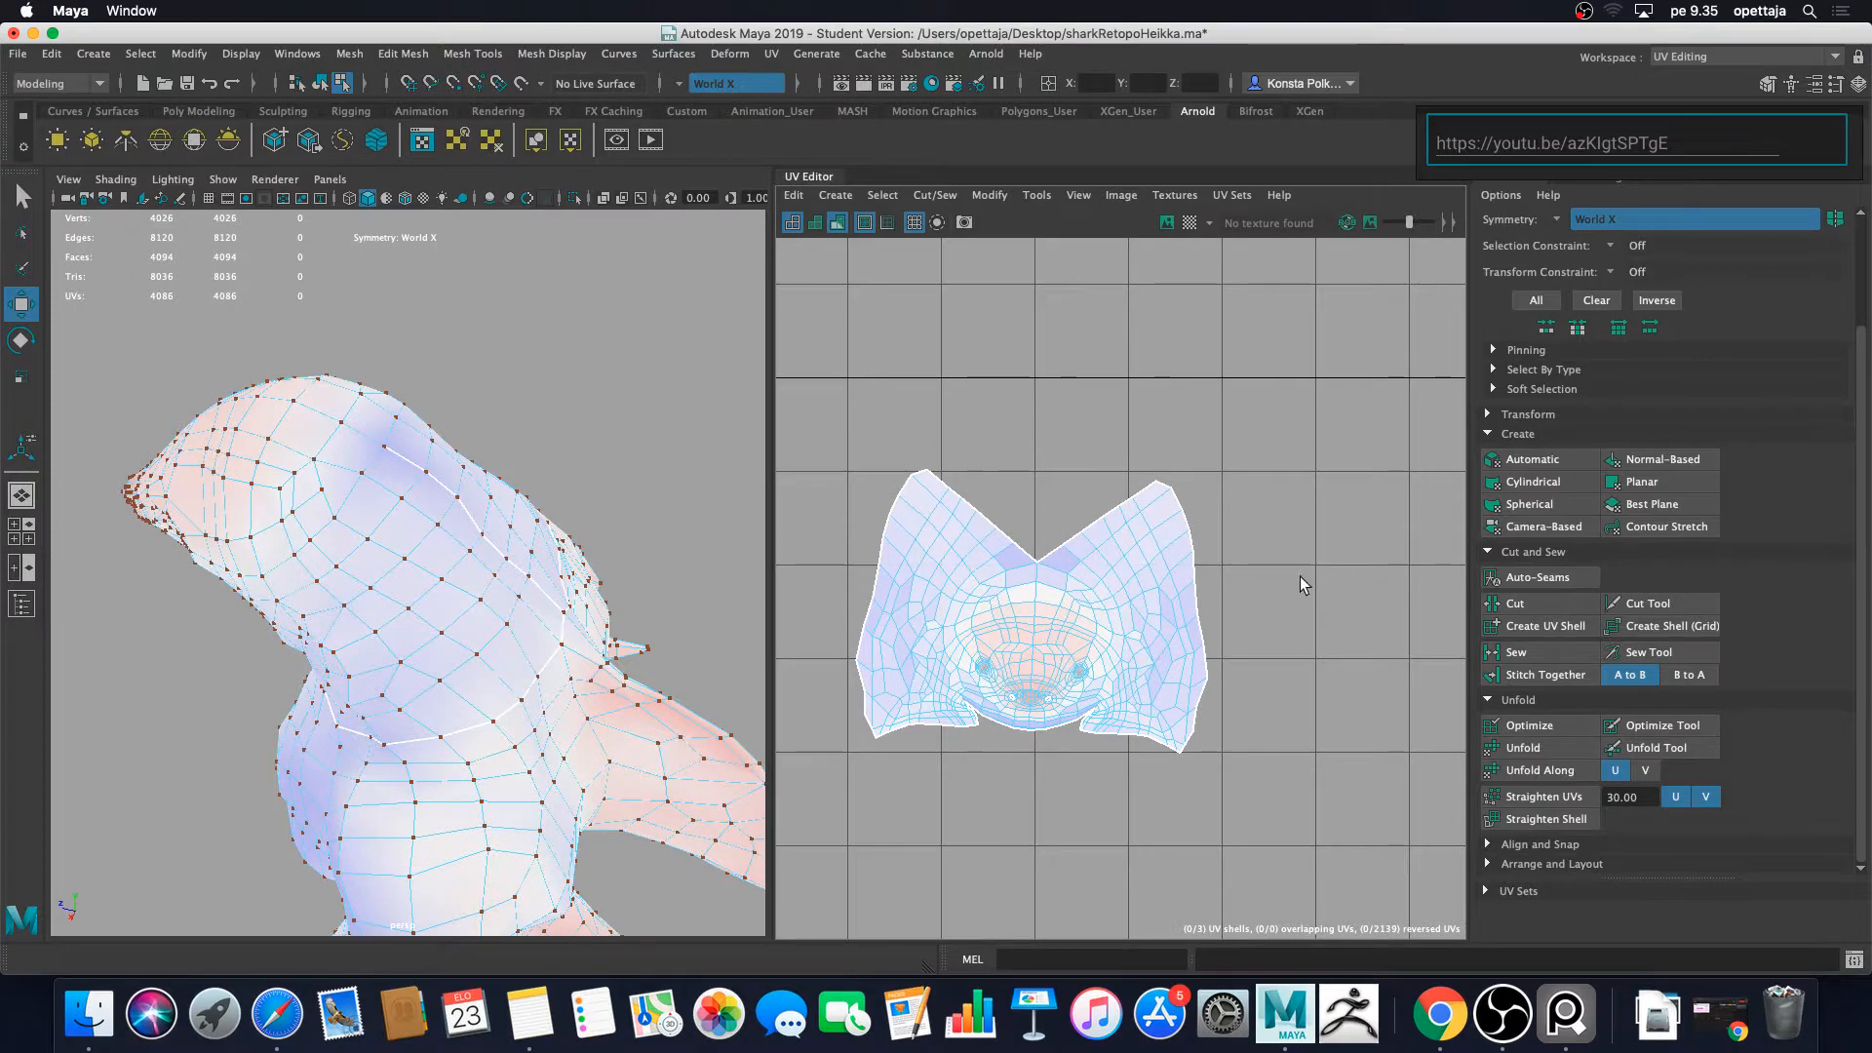
pyautogui.click(906, 639)
pyautogui.click(963, 651)
pyautogui.click(964, 628)
pyautogui.keyDown('alt'); pyautogui.moveTo(533, 597); pyautogui.dragTo(706, 507); pyautogui.keyUp('alt')
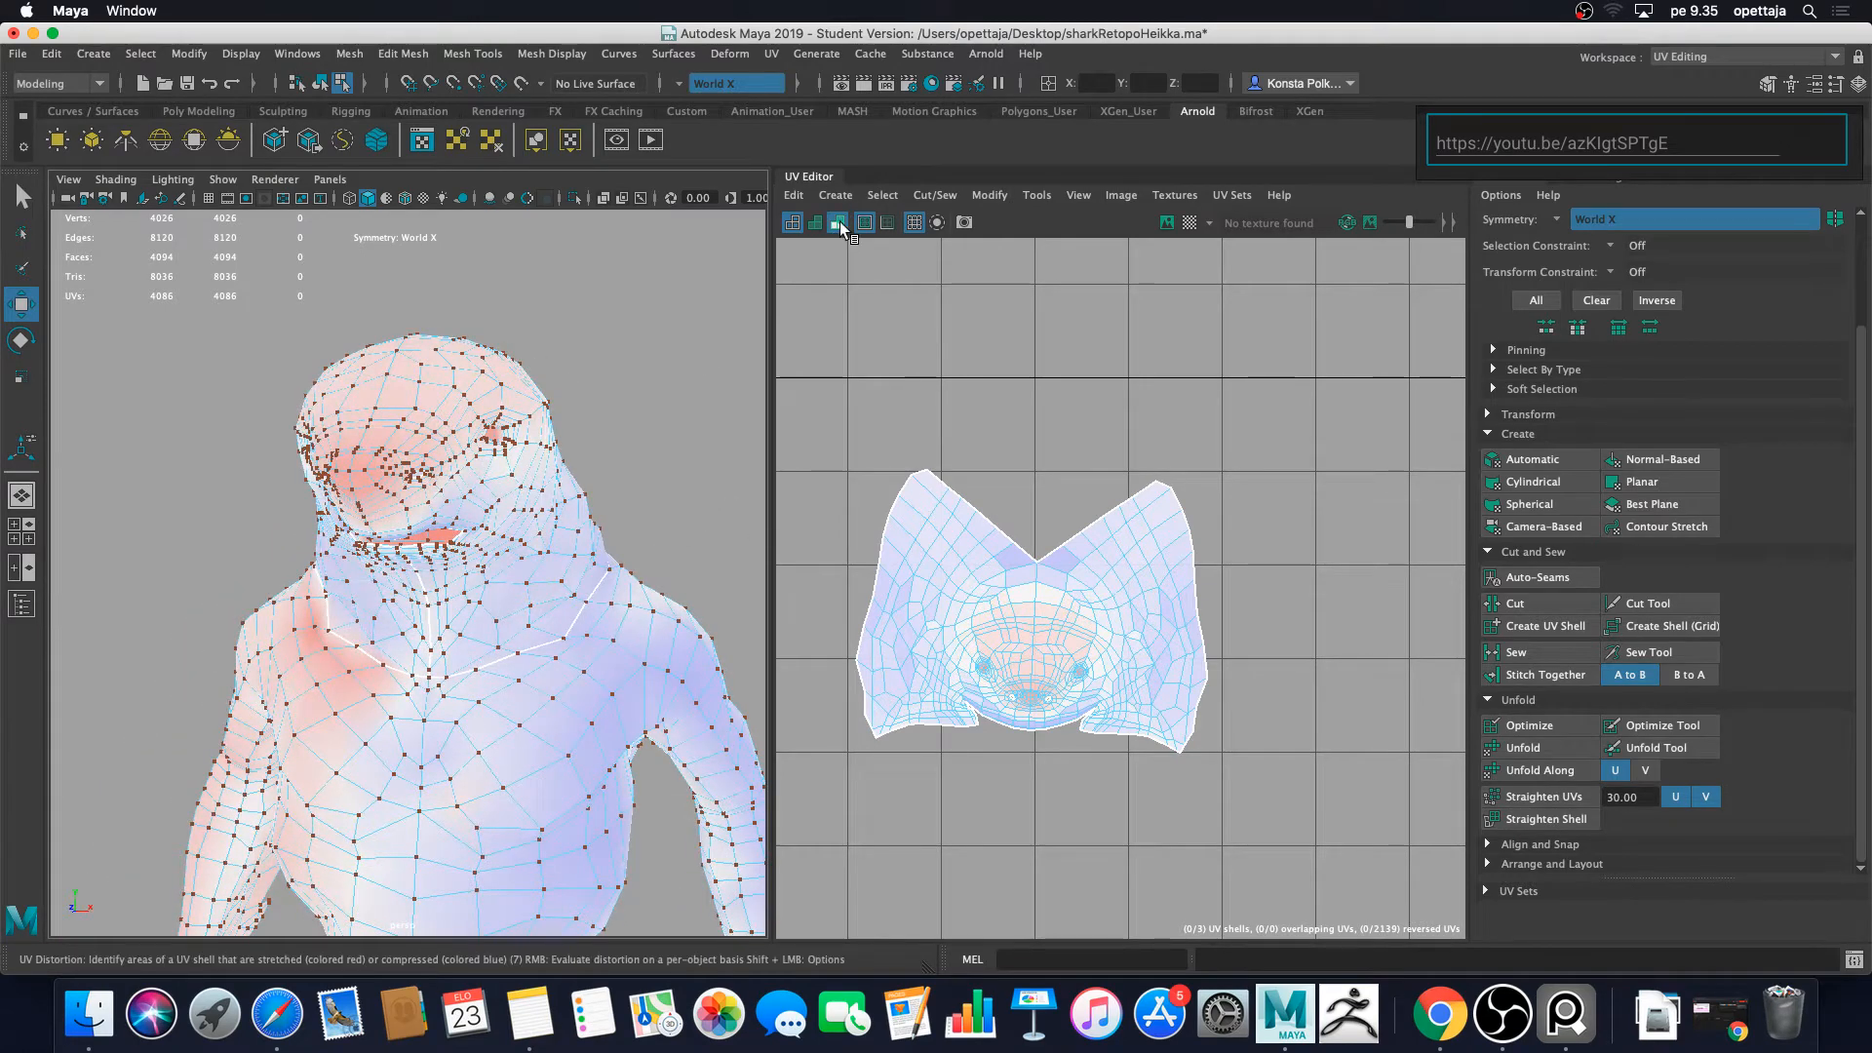
# Step: With the distortion display off, select the whole head shell, enlarge it and rotate it slightly until it sits level
pyautogui.click(839, 221)
pyautogui.scroll(-2, 1060, 707)
pyautogui.scroll(-2, 1059, 704)
pyautogui.keyDown('alt'); pyautogui.moveTo(1053, 686); pyautogui.dragTo(1002, 608, button='middle'); pyautogui.keyUp('alt')
pyautogui.scroll(-1, 1090, 670)
pyautogui.doubleClick(1002, 609)
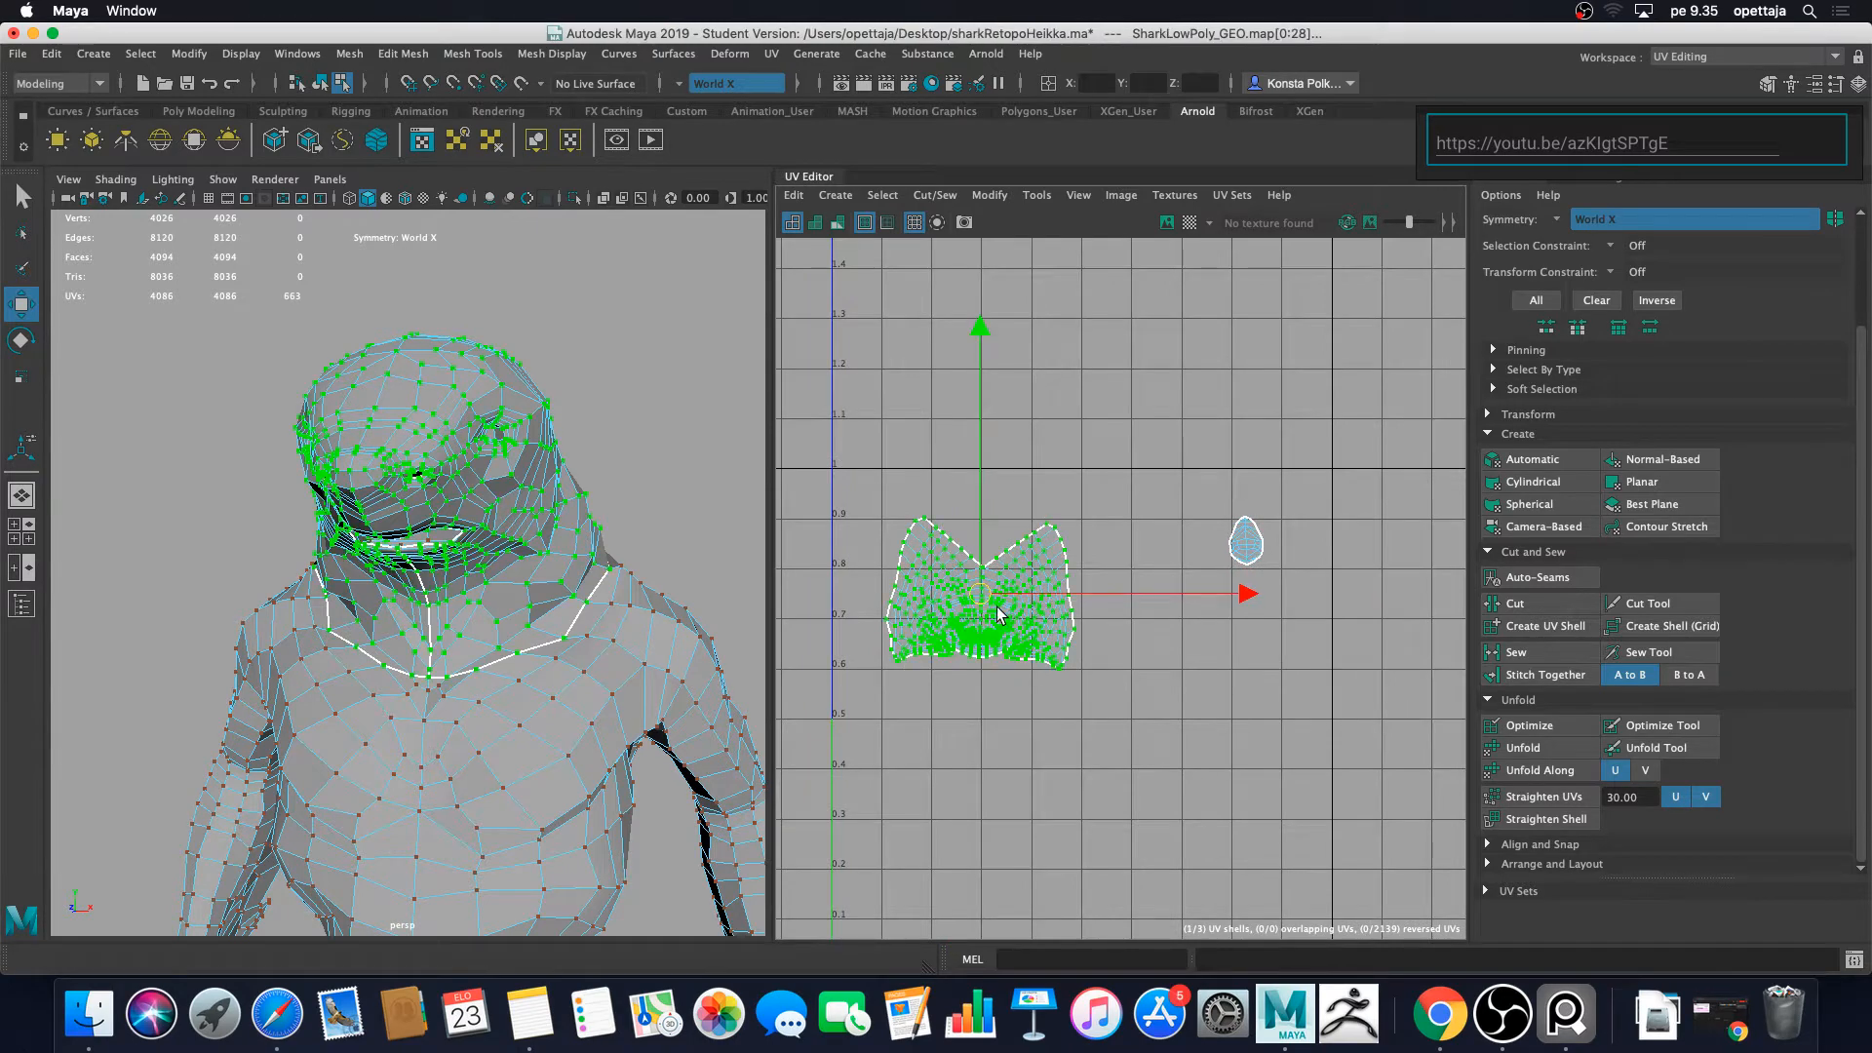
pyautogui.moveTo(981, 599); pyautogui.dragTo(1069, 586)
pyautogui.press('e')
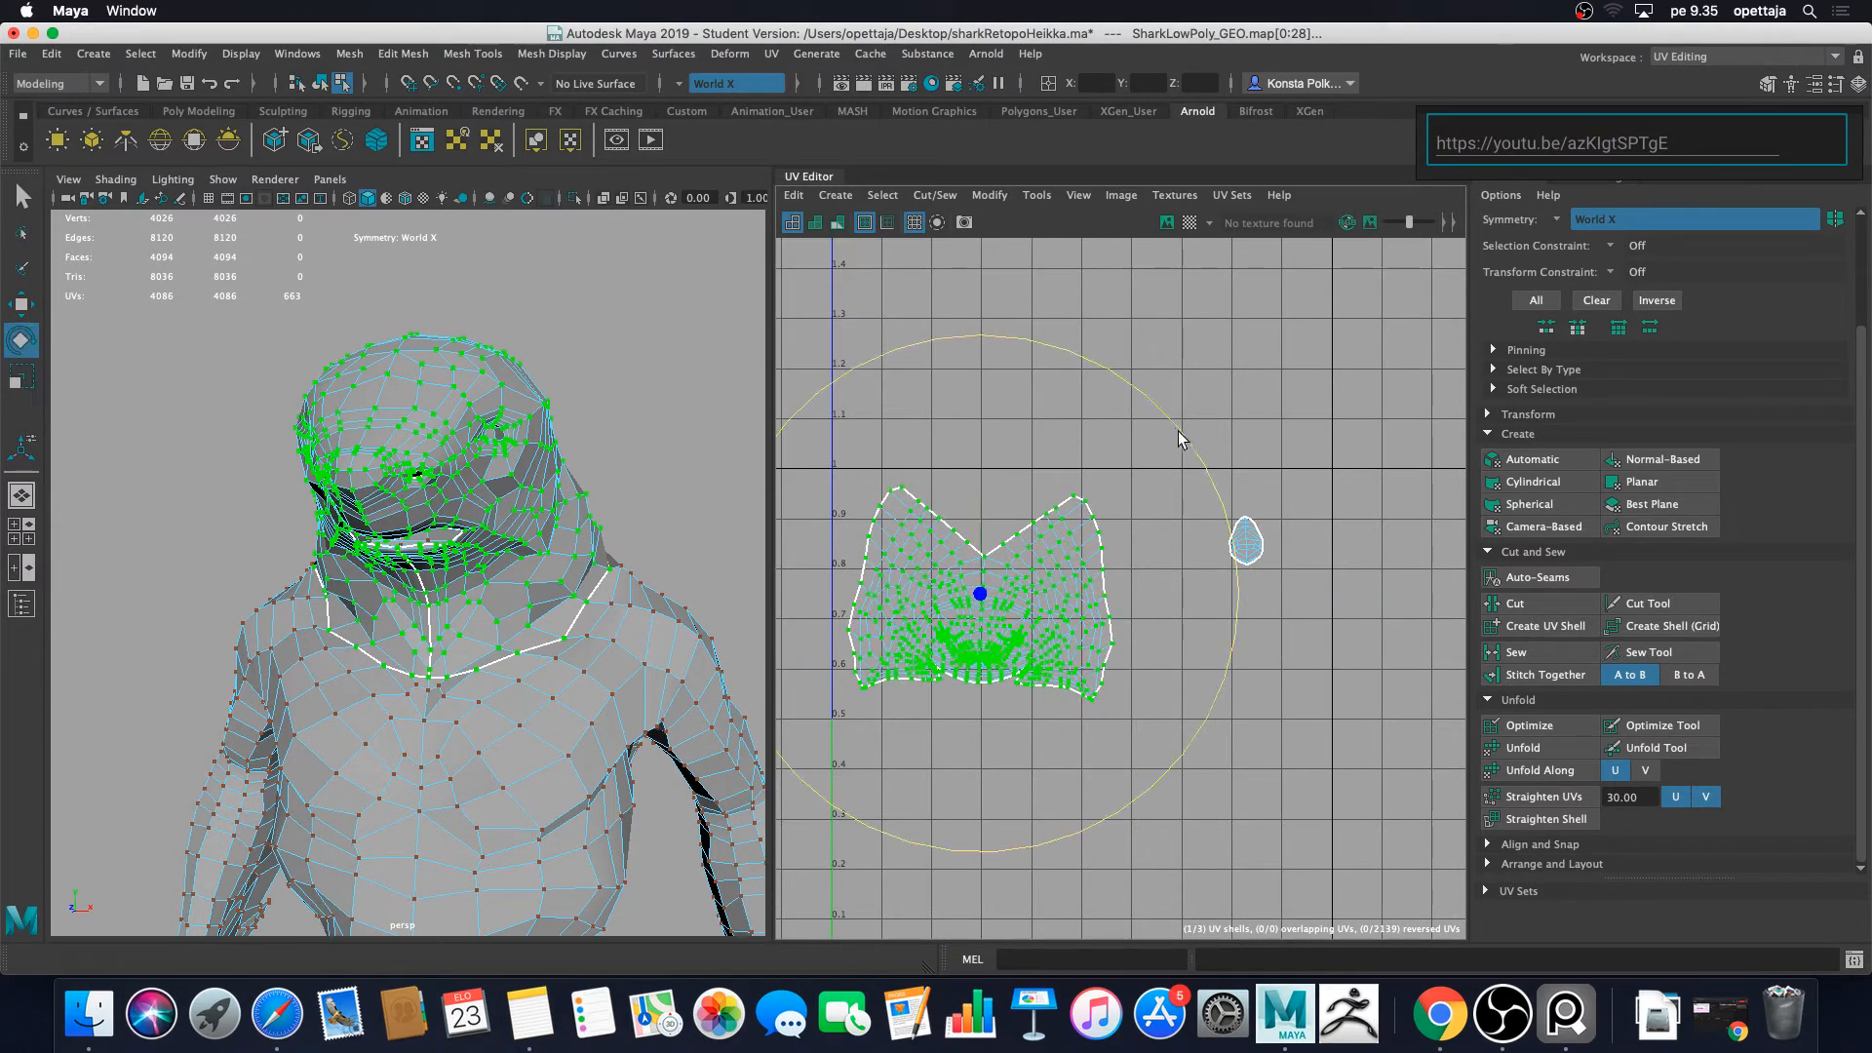
pyautogui.moveTo(1178, 431); pyautogui.dragTo(1178, 425)
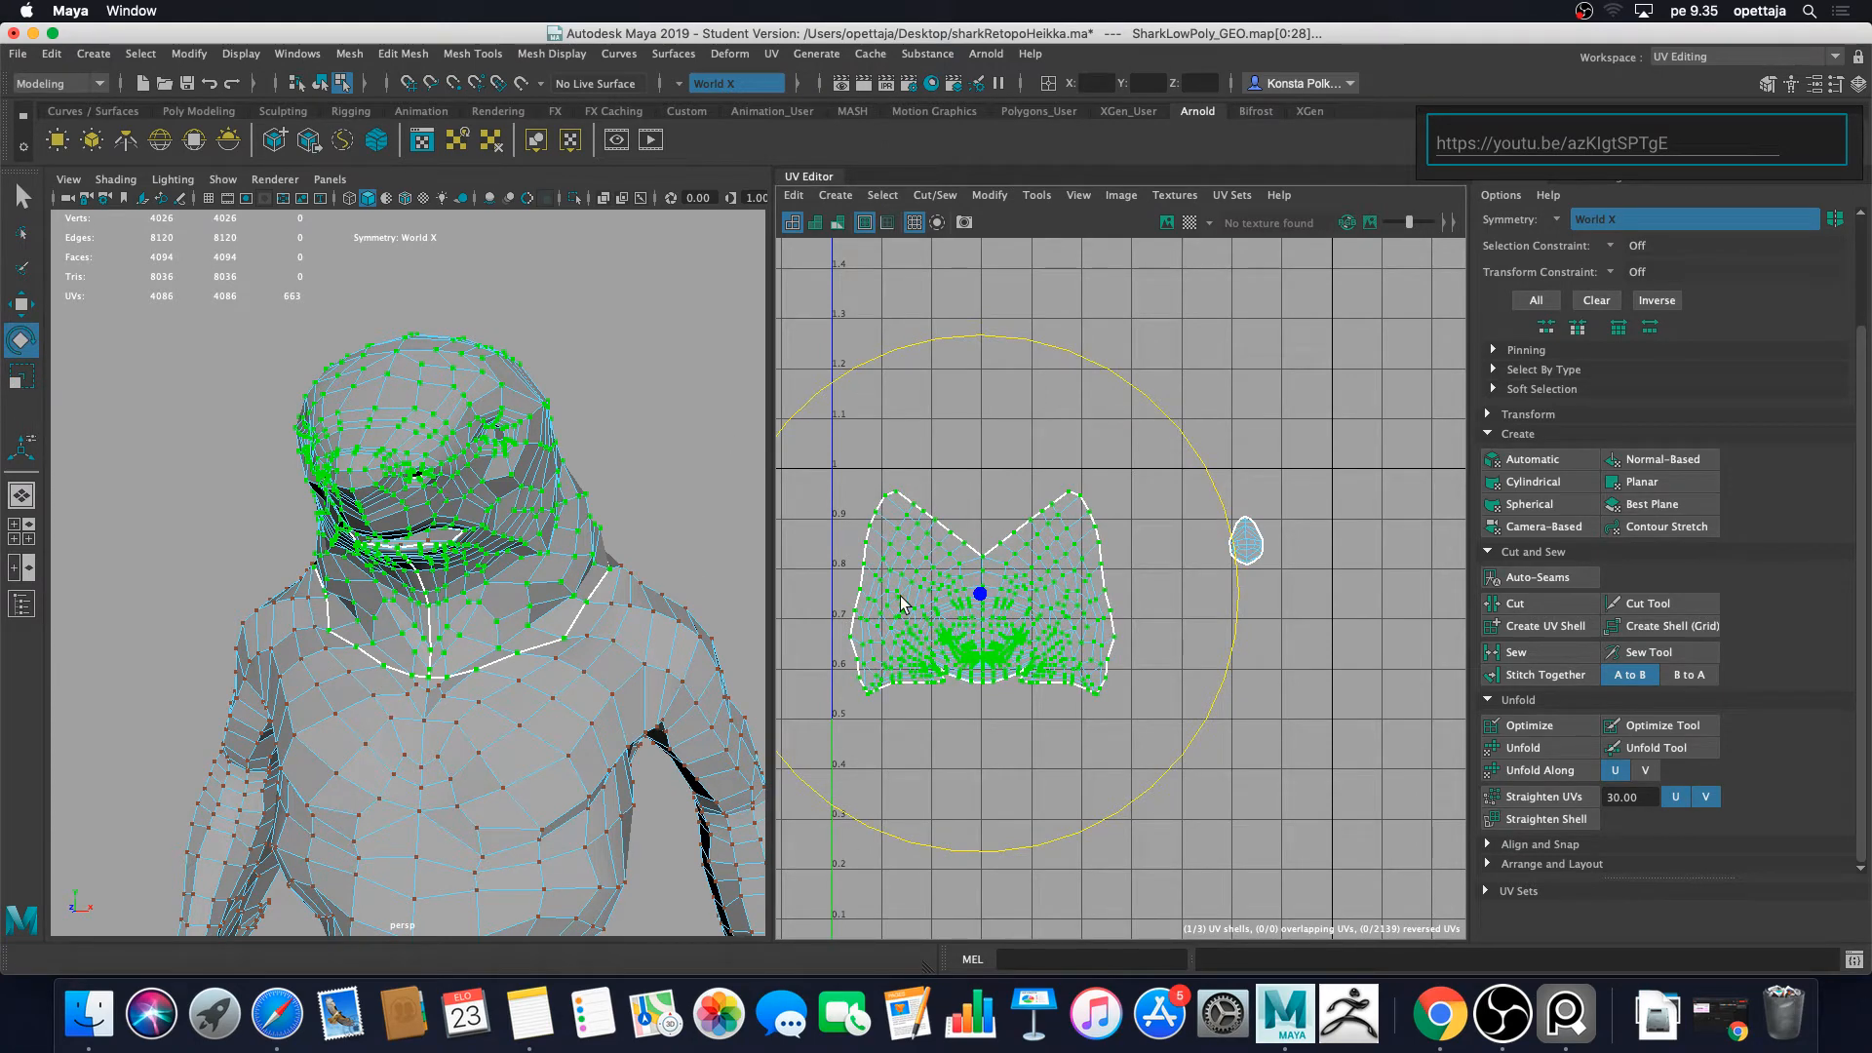
pyautogui.press('w')
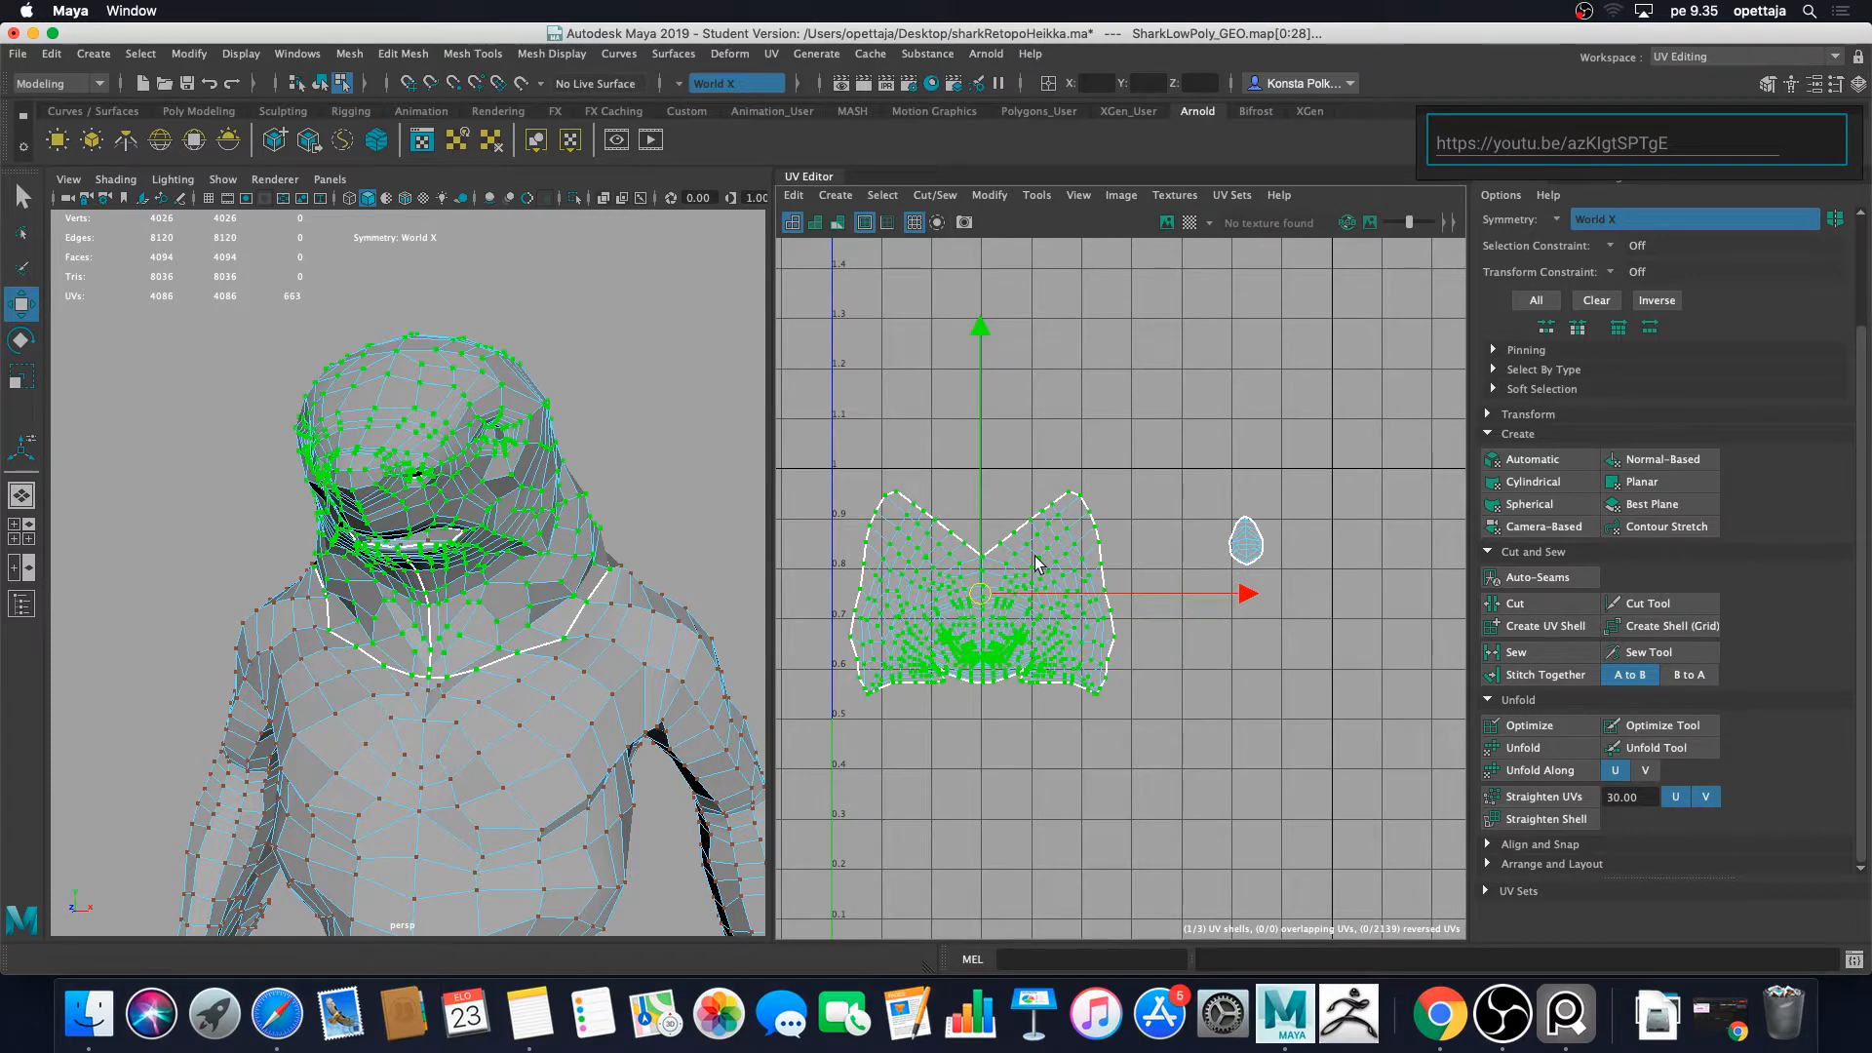
# Step: Scale the head shell up slightly more inside the UV tile and clear the selection
pyautogui.scroll(4, 1035, 557)
pyautogui.scroll(-3, 1035, 558)
pyautogui.keyDown('alt'); pyautogui.moveTo(1035, 558); pyautogui.dragTo(1137, 549, button='middle'); pyautogui.keyUp('alt')
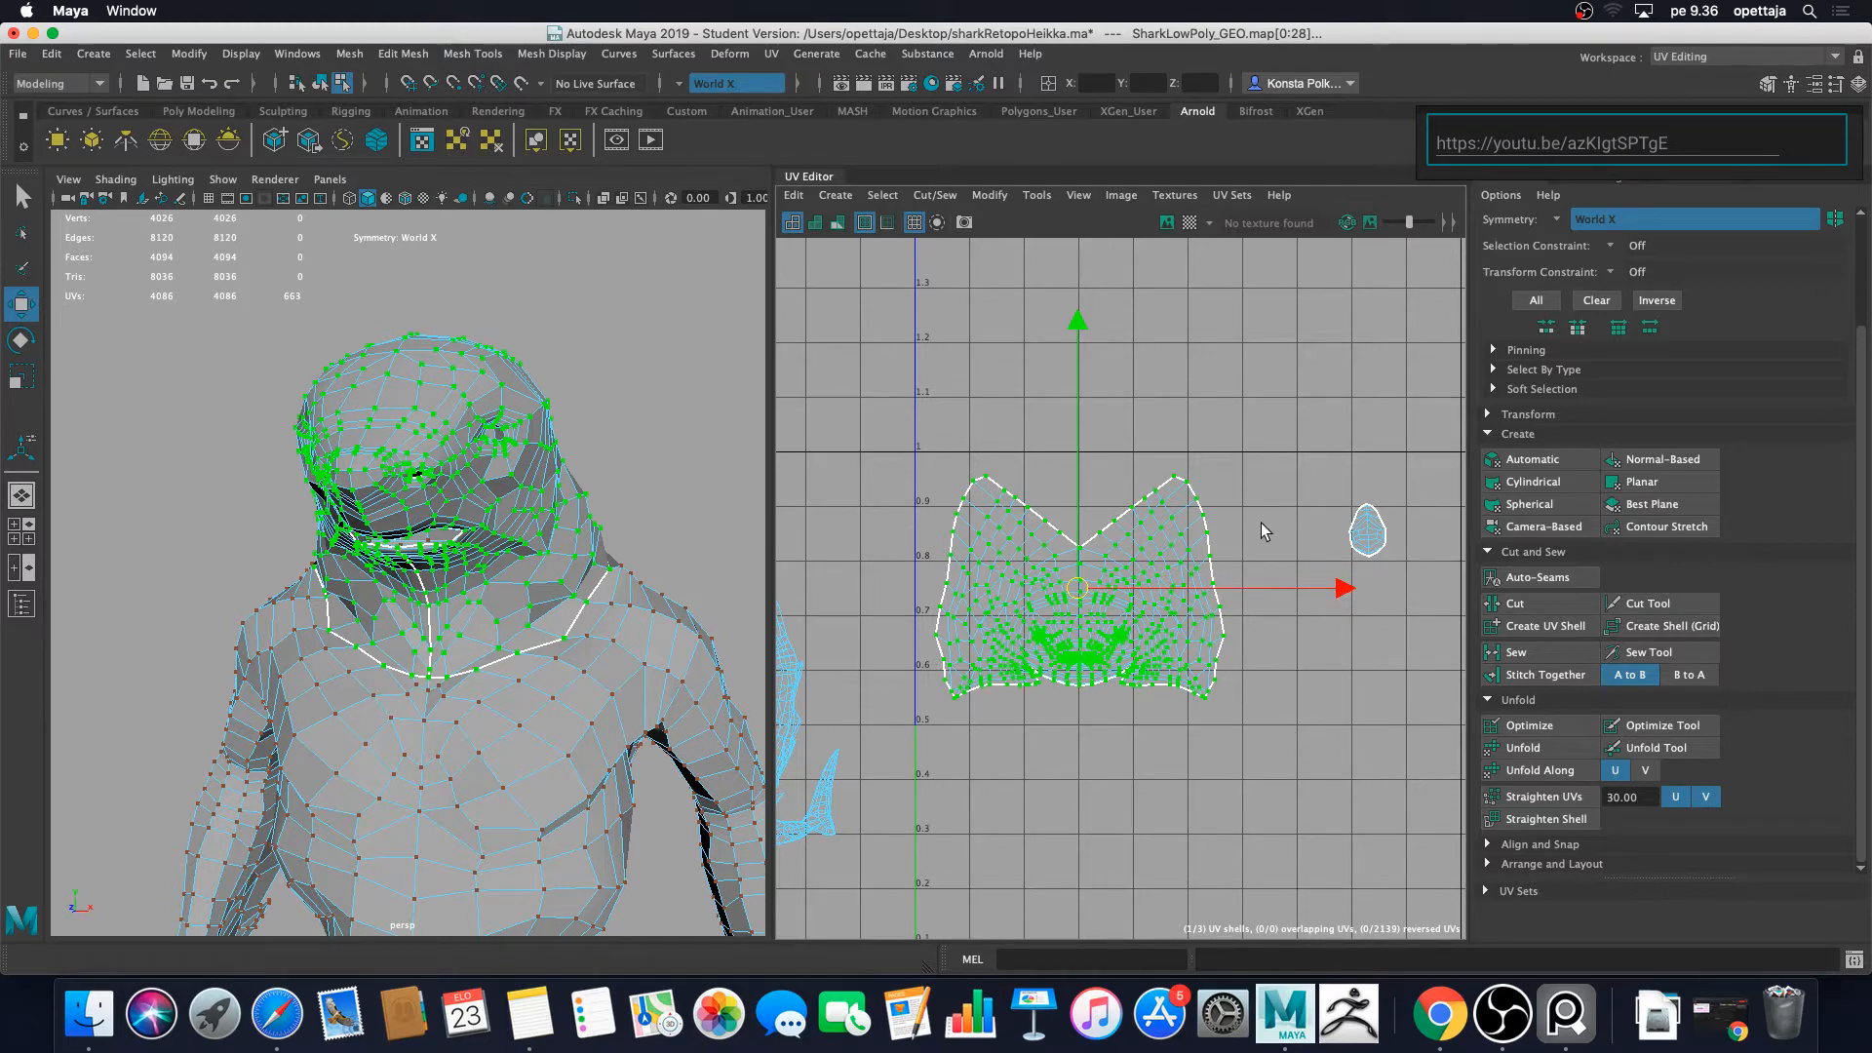
pyautogui.keyDown('alt'); pyautogui.moveTo(1260, 523); pyautogui.dragTo(1220, 515, button='middle'); pyautogui.keyUp('alt')
pyautogui.press('r')
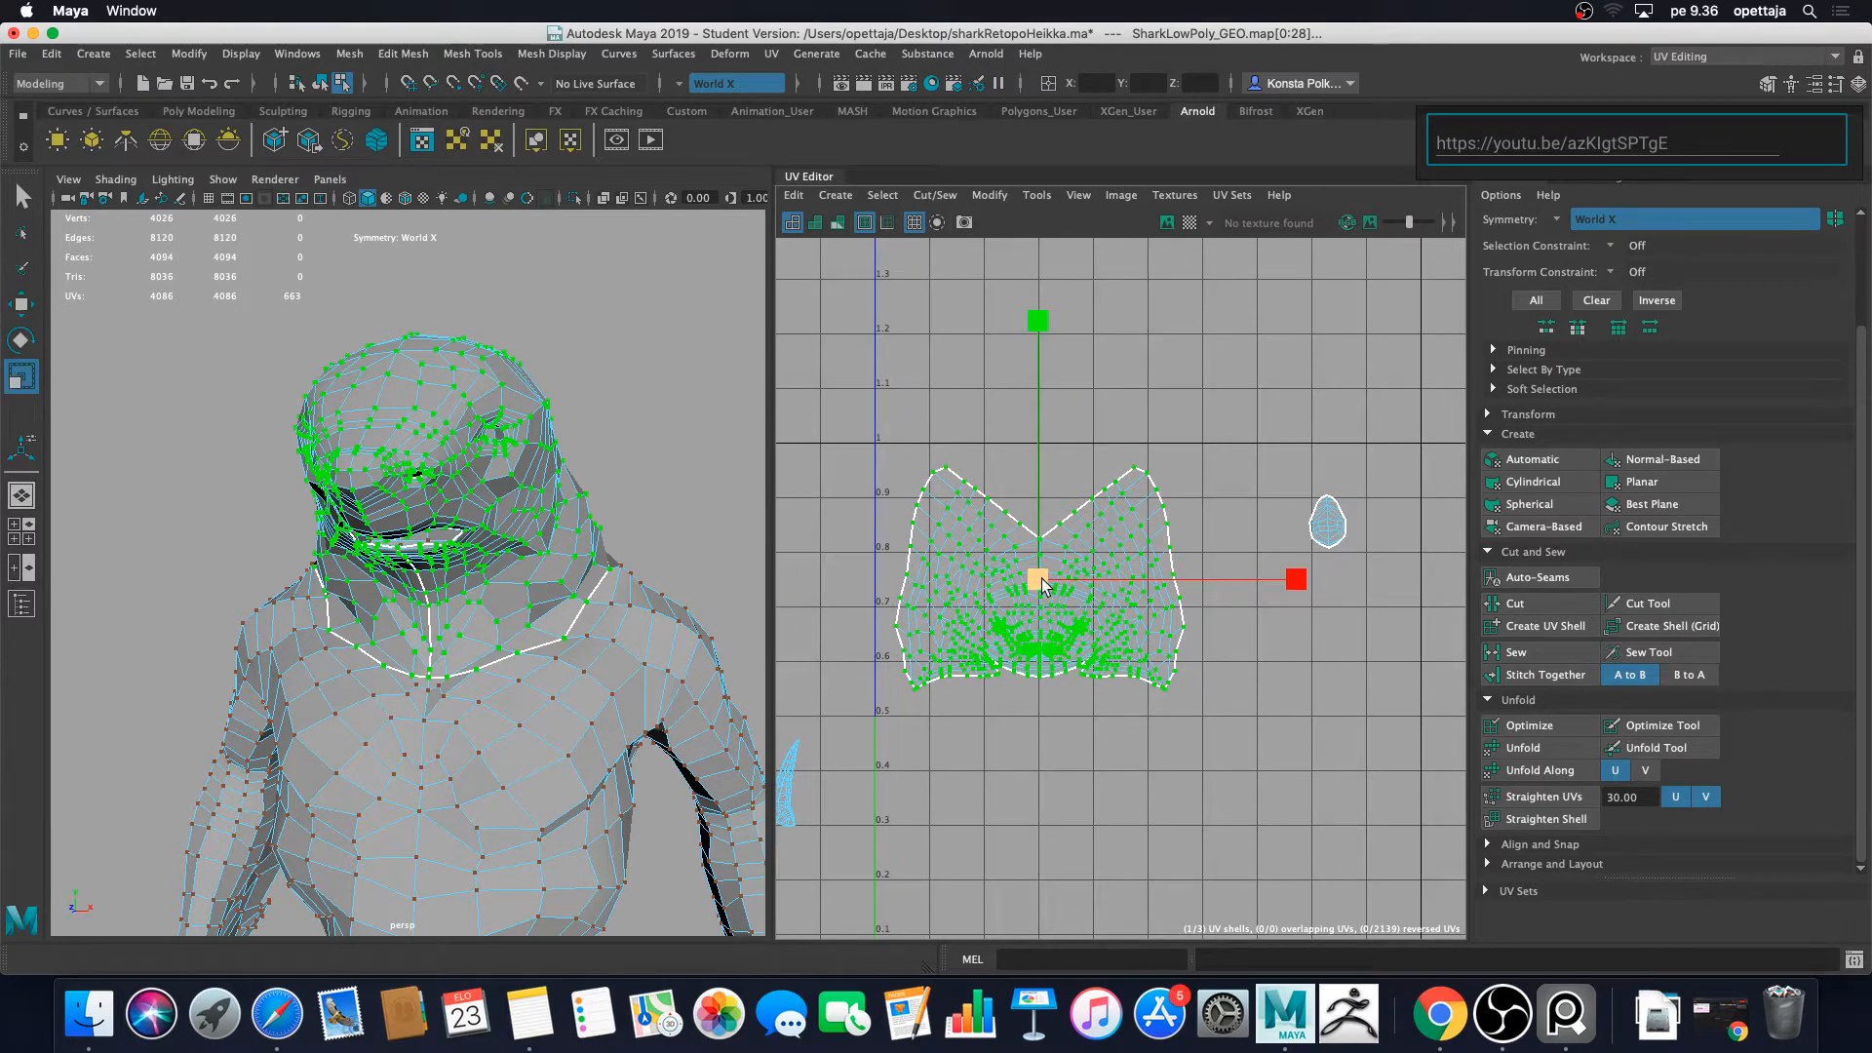
pyautogui.moveTo(1041, 583); pyautogui.dragTo(1068, 587)
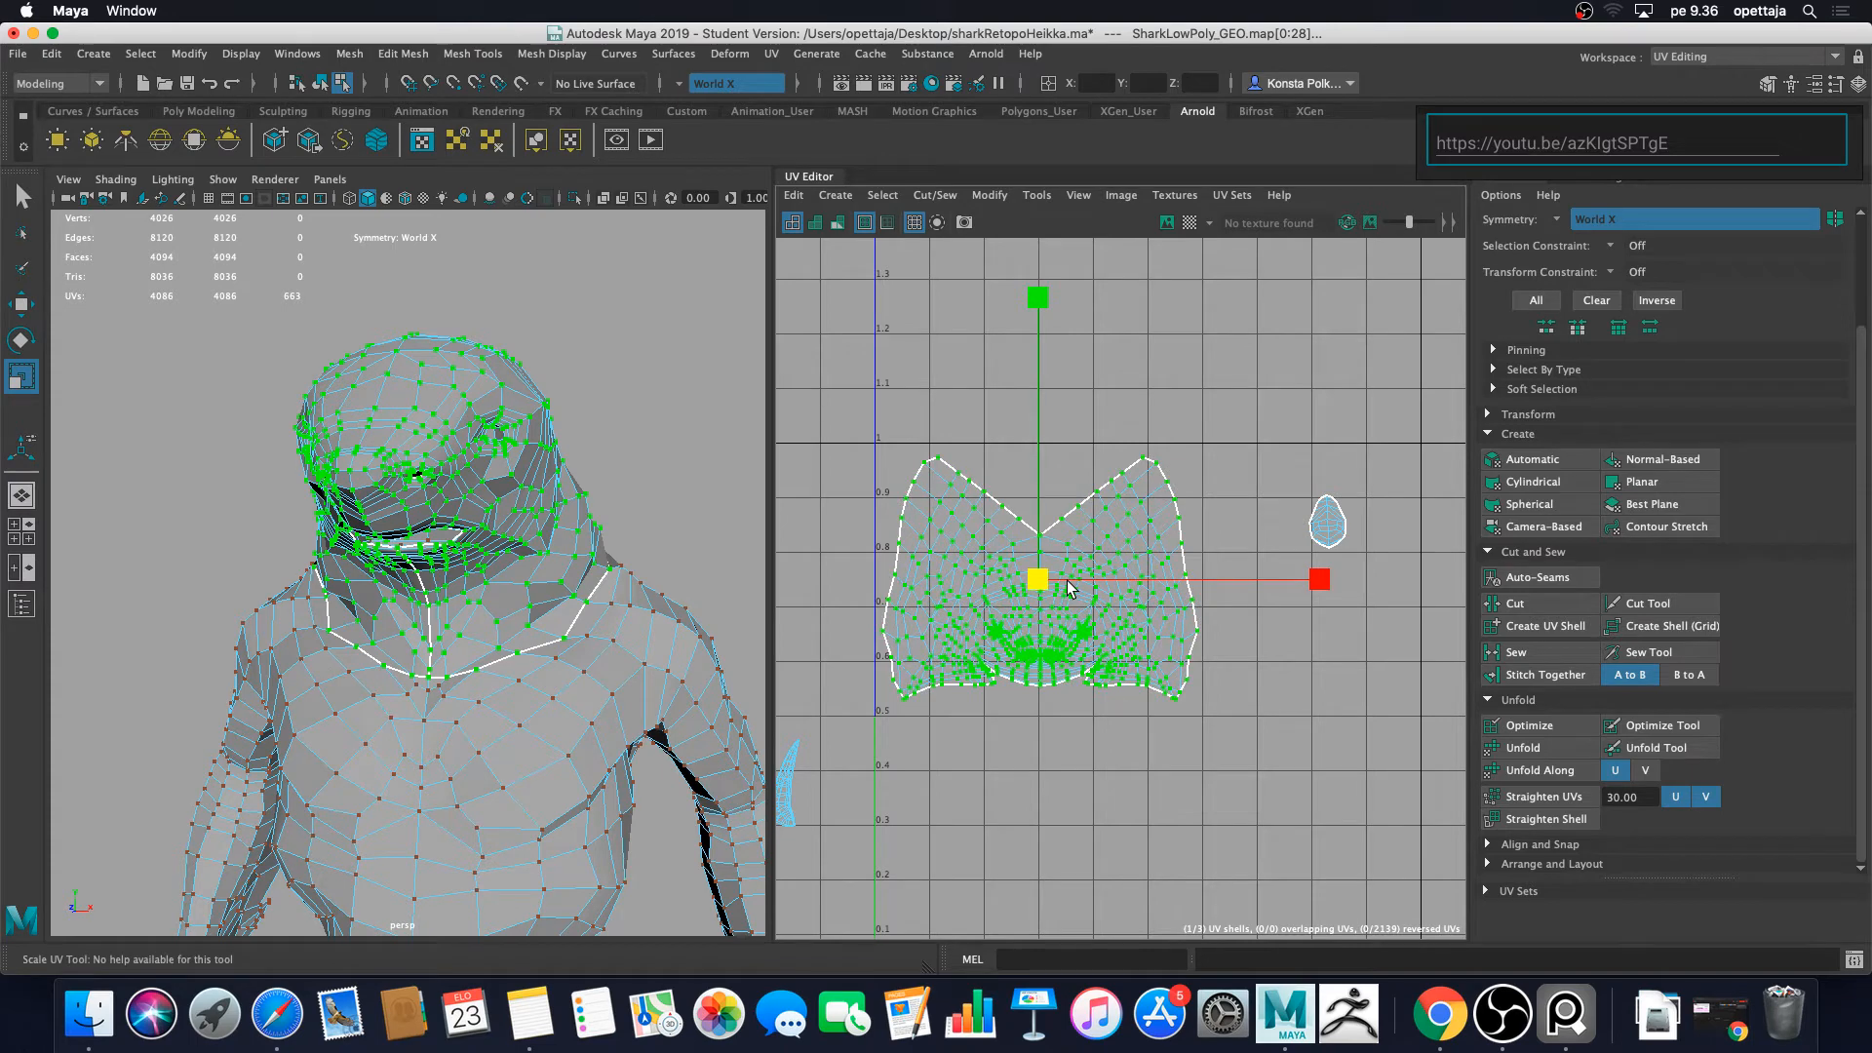
pyautogui.click(1208, 733)
pyautogui.scroll(-3, 1208, 733)
pyautogui.keyDown('alt'); pyautogui.moveTo(1193, 726); pyautogui.dragTo(1123, 710, button='middle'); pyautogui.keyUp('alt')
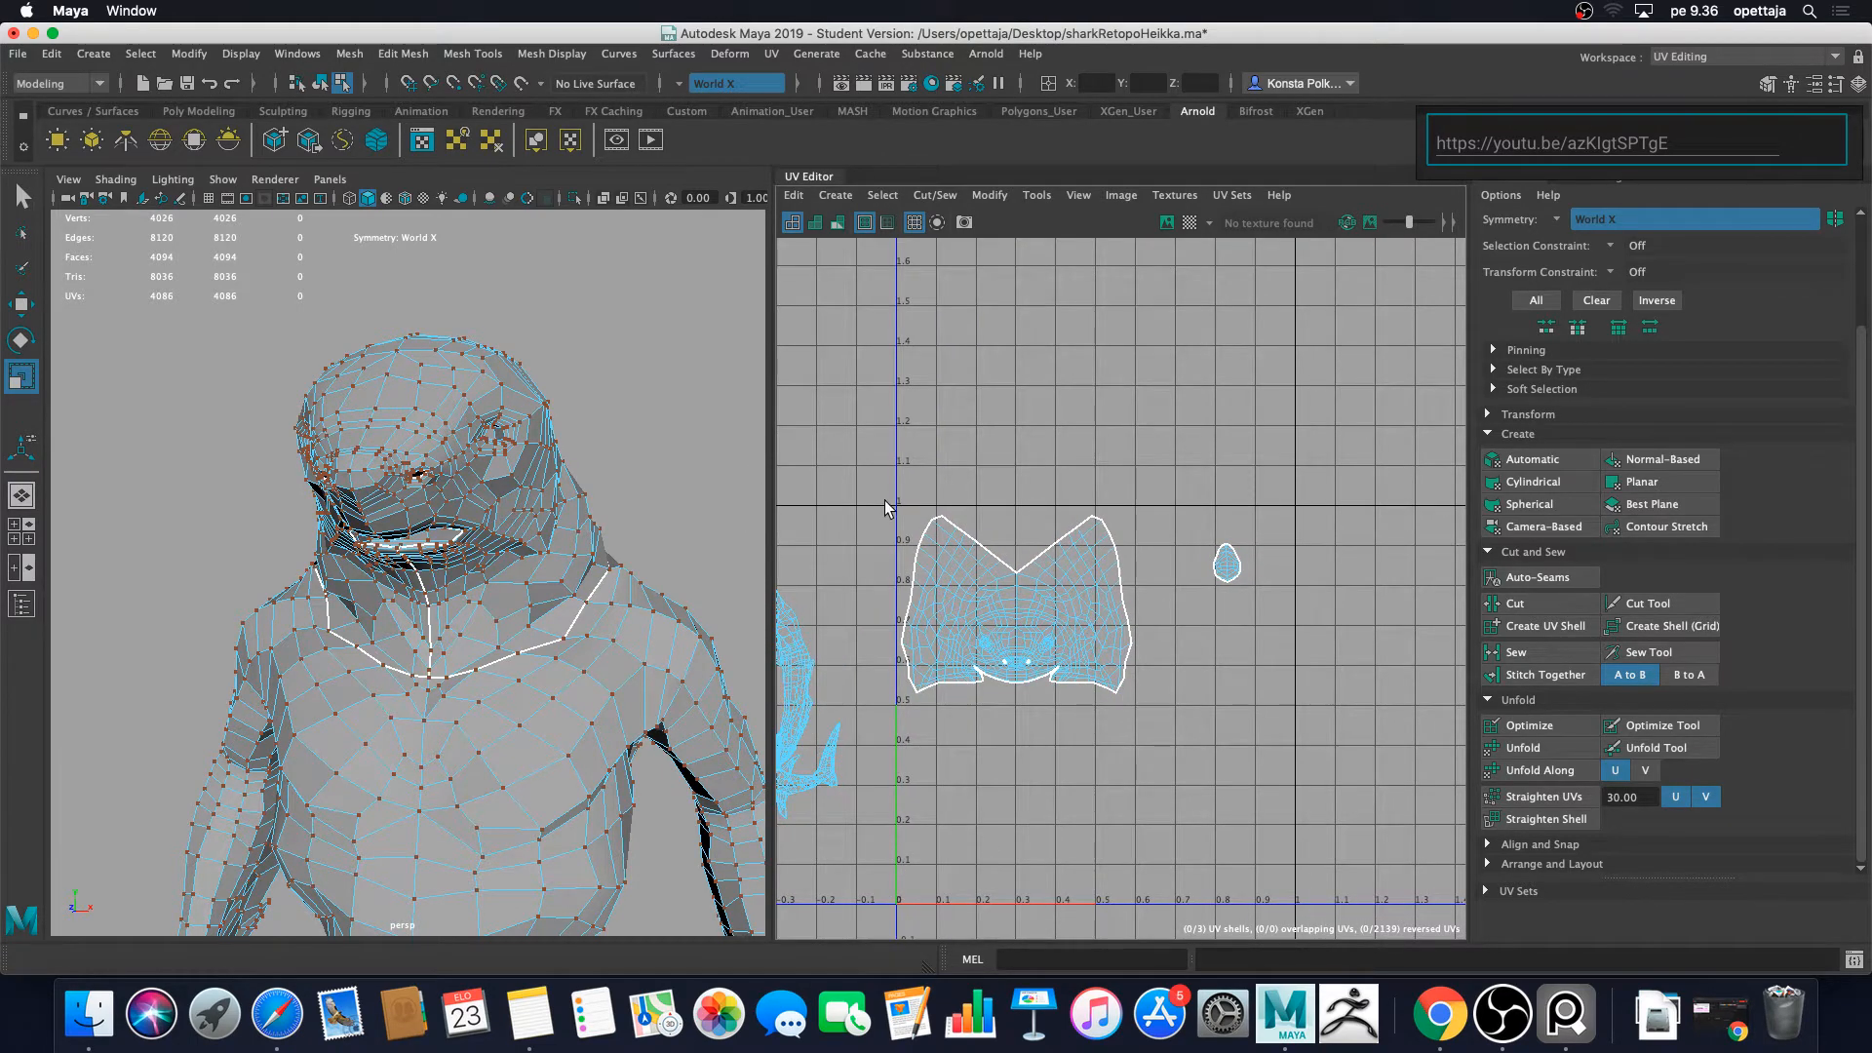
# Step: Inspect the side of the shark's head and its neck seam on the model
pyautogui.scroll(-5, 543, 464)
pyautogui.keyDown('alt'); pyautogui.moveTo(543, 464); pyautogui.dragTo(477, 464); pyautogui.keyUp('alt')
pyautogui.scroll(5, 357, 485)
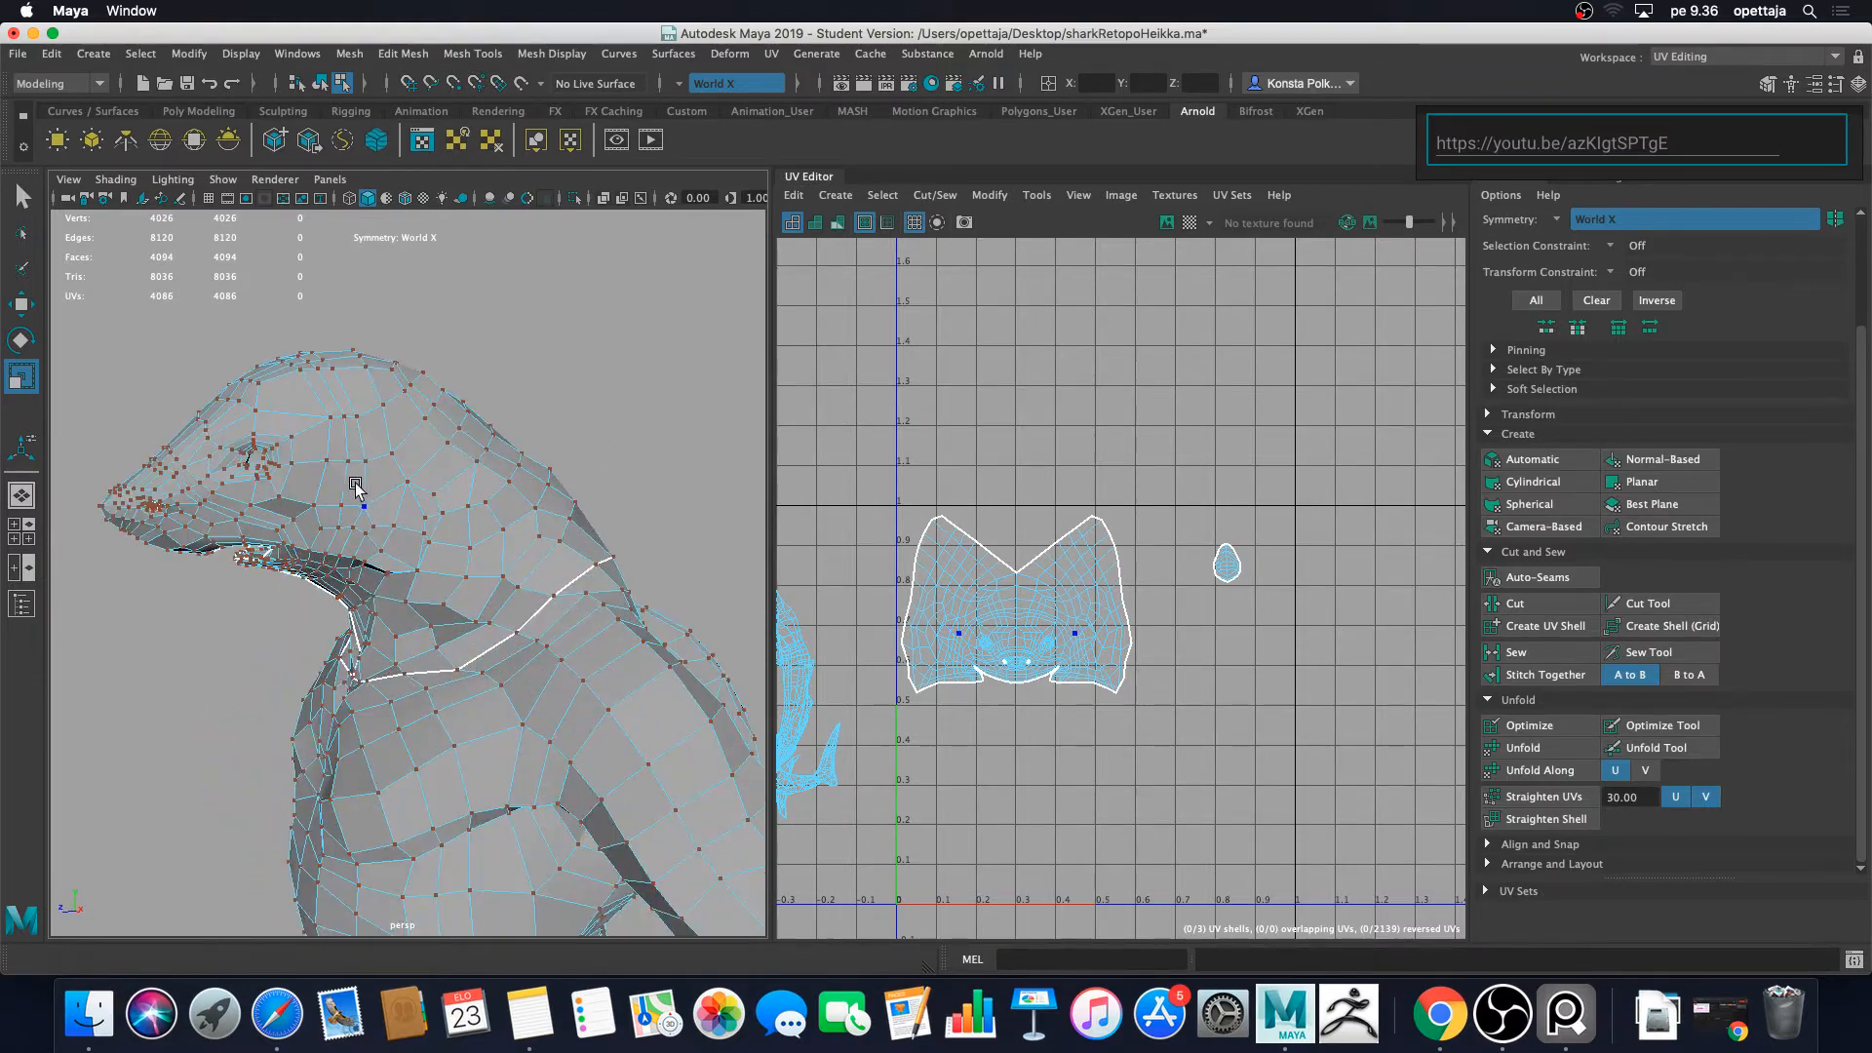
# Step: Examine the shark's neck seam, hands, legs and tail from several sides to plan the body seams
pyautogui.keyDown('alt'); pyautogui.moveTo(356, 488); pyautogui.dragTo(302, 492); pyautogui.keyUp('alt')
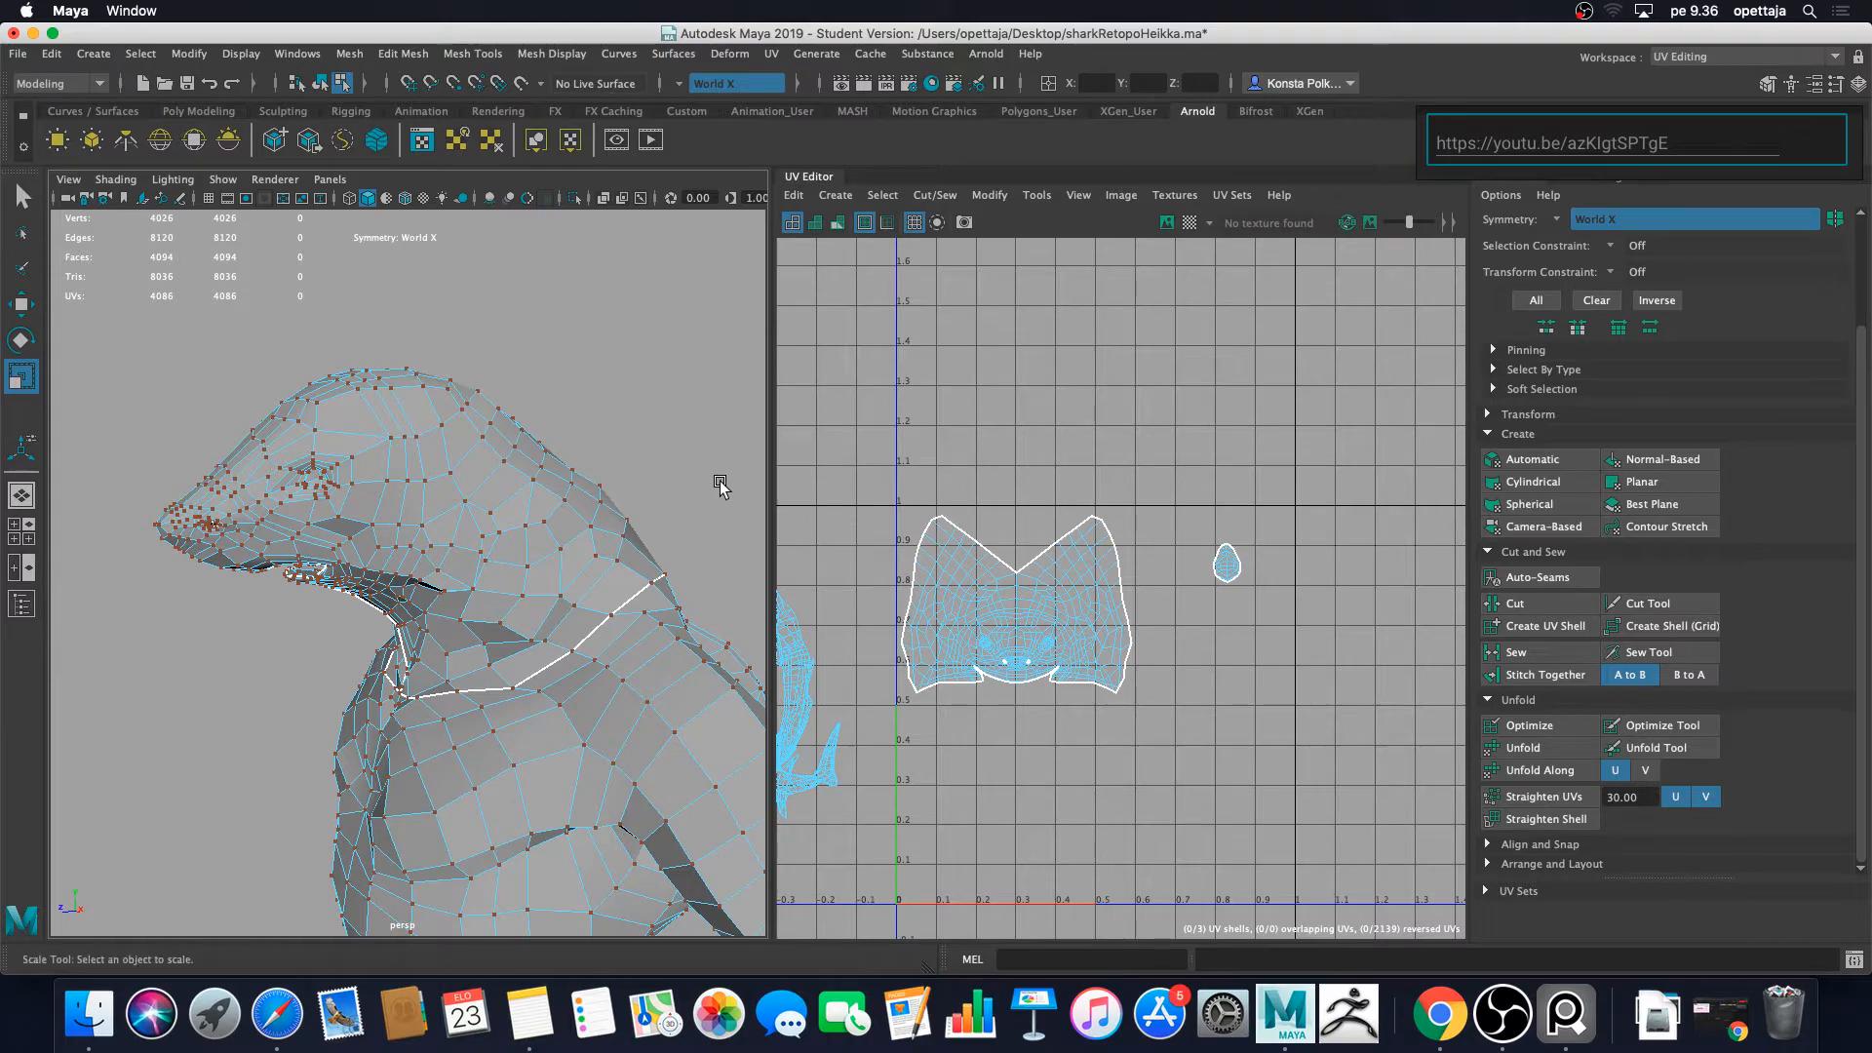
pyautogui.scroll(-5, 419, 530)
pyautogui.keyDown('alt'); pyautogui.moveTo(400, 524); pyautogui.dragTo(543, 551); pyautogui.keyUp('alt')
pyautogui.keyDown('alt'); pyautogui.moveTo(543, 552); pyautogui.dragTo(607, 480, button='middle'); pyautogui.keyUp('alt')
pyautogui.scroll(5, 512, 419)
pyautogui.keyDown('alt'); pyautogui.moveTo(606, 479); pyautogui.dragTo(513, 517); pyautogui.keyUp('alt')
pyautogui.keyDown('alt'); pyautogui.moveTo(514, 517); pyautogui.dragTo(527, 594, button='middle'); pyautogui.keyUp('alt')
pyautogui.scroll(-4, 533, 570)
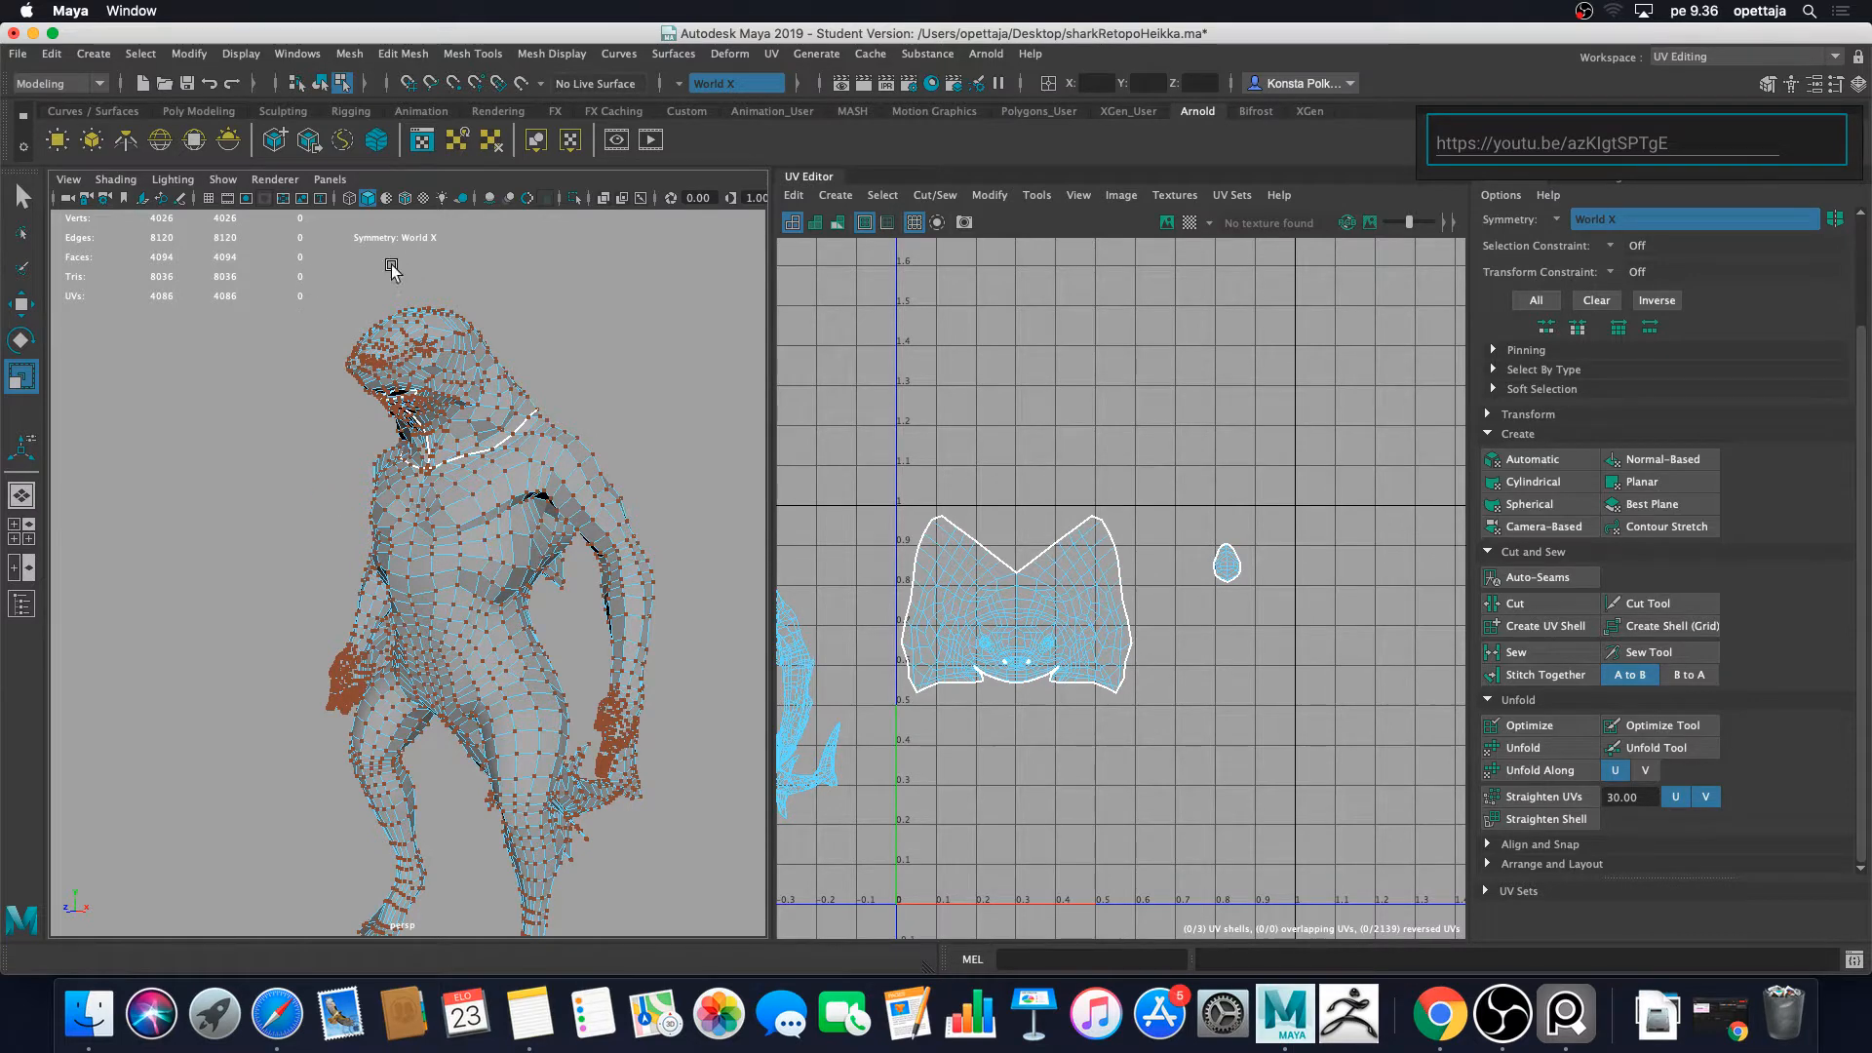
pyautogui.keyDown('alt'); pyautogui.moveTo(512, 419); pyautogui.dragTo(569, 624); pyautogui.keyUp('alt')
pyautogui.keyDown('alt'); pyautogui.moveTo(570, 629); pyautogui.dragTo(476, 478, button='middle'); pyautogui.keyUp('alt')
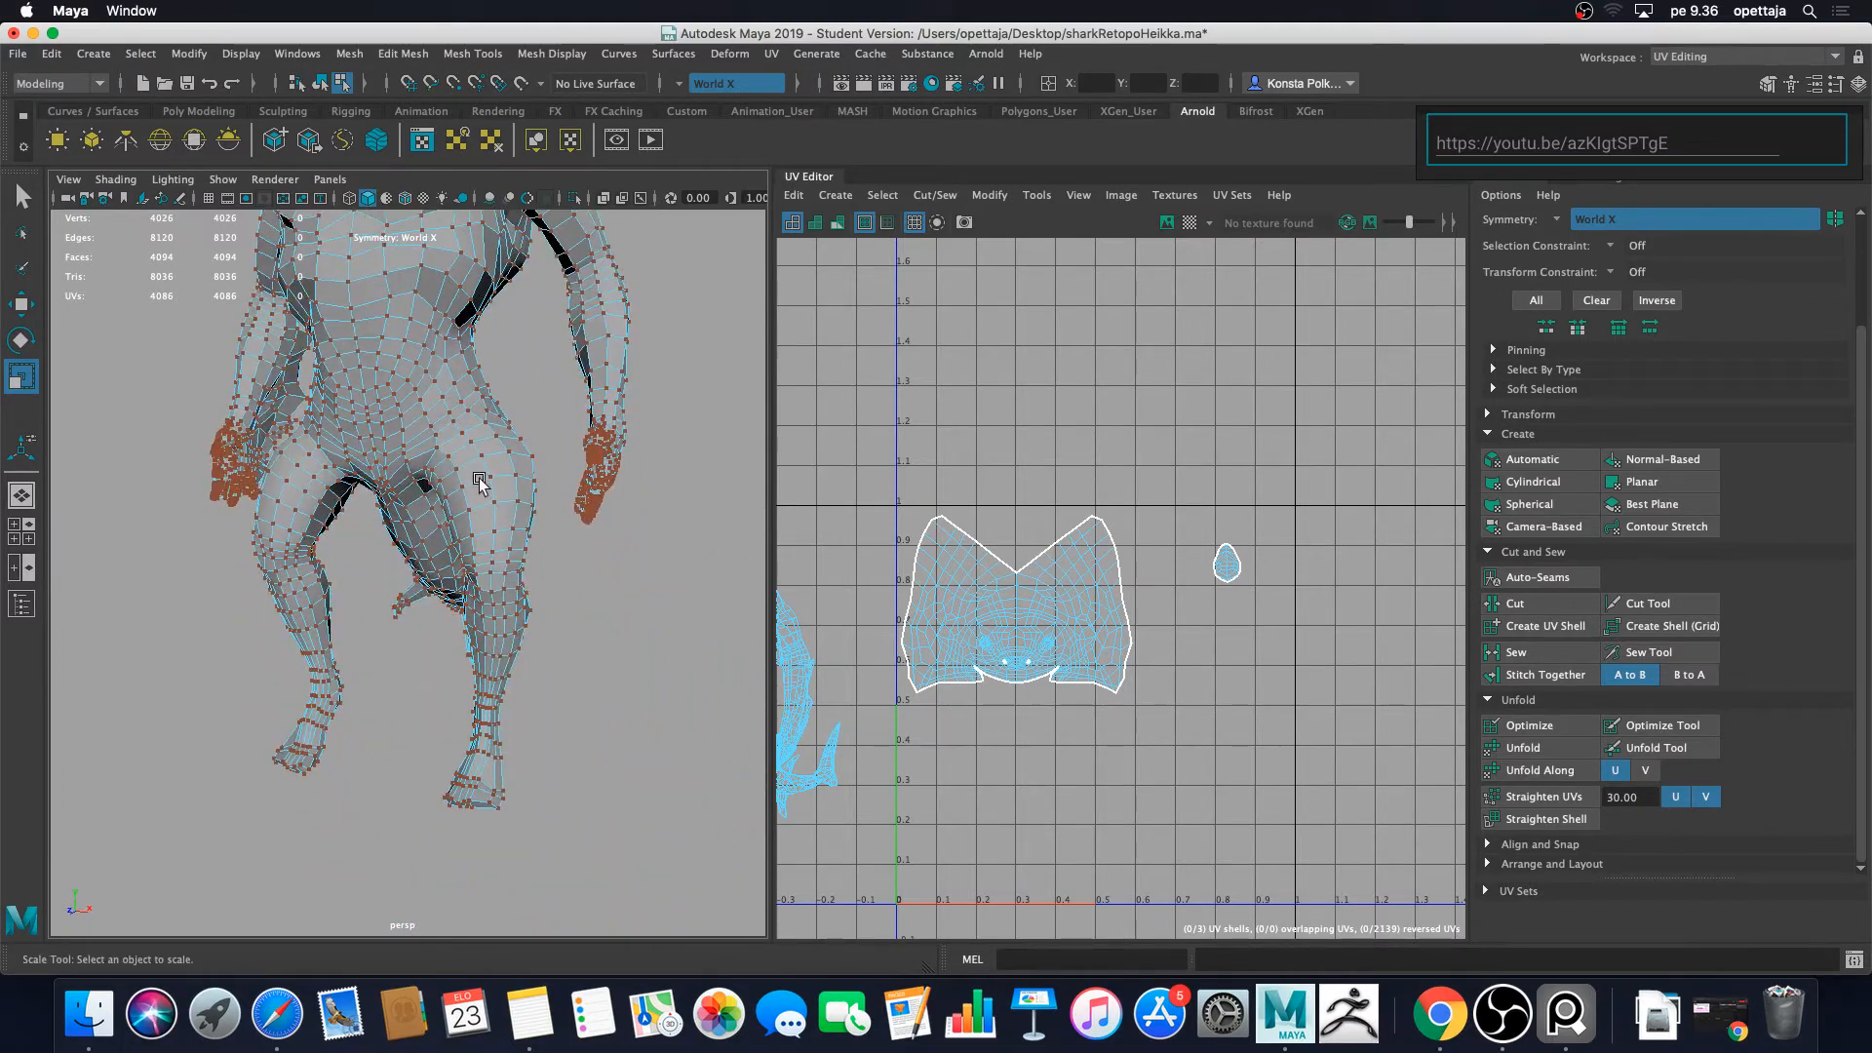
pyautogui.keyDown('alt'); pyautogui.moveTo(616, 460); pyautogui.dragTo(551, 518, button='middle'); pyautogui.keyUp('alt')
pyautogui.keyDown('alt'); pyautogui.moveTo(551, 519); pyautogui.dragTo(500, 498); pyautogui.keyUp('alt')
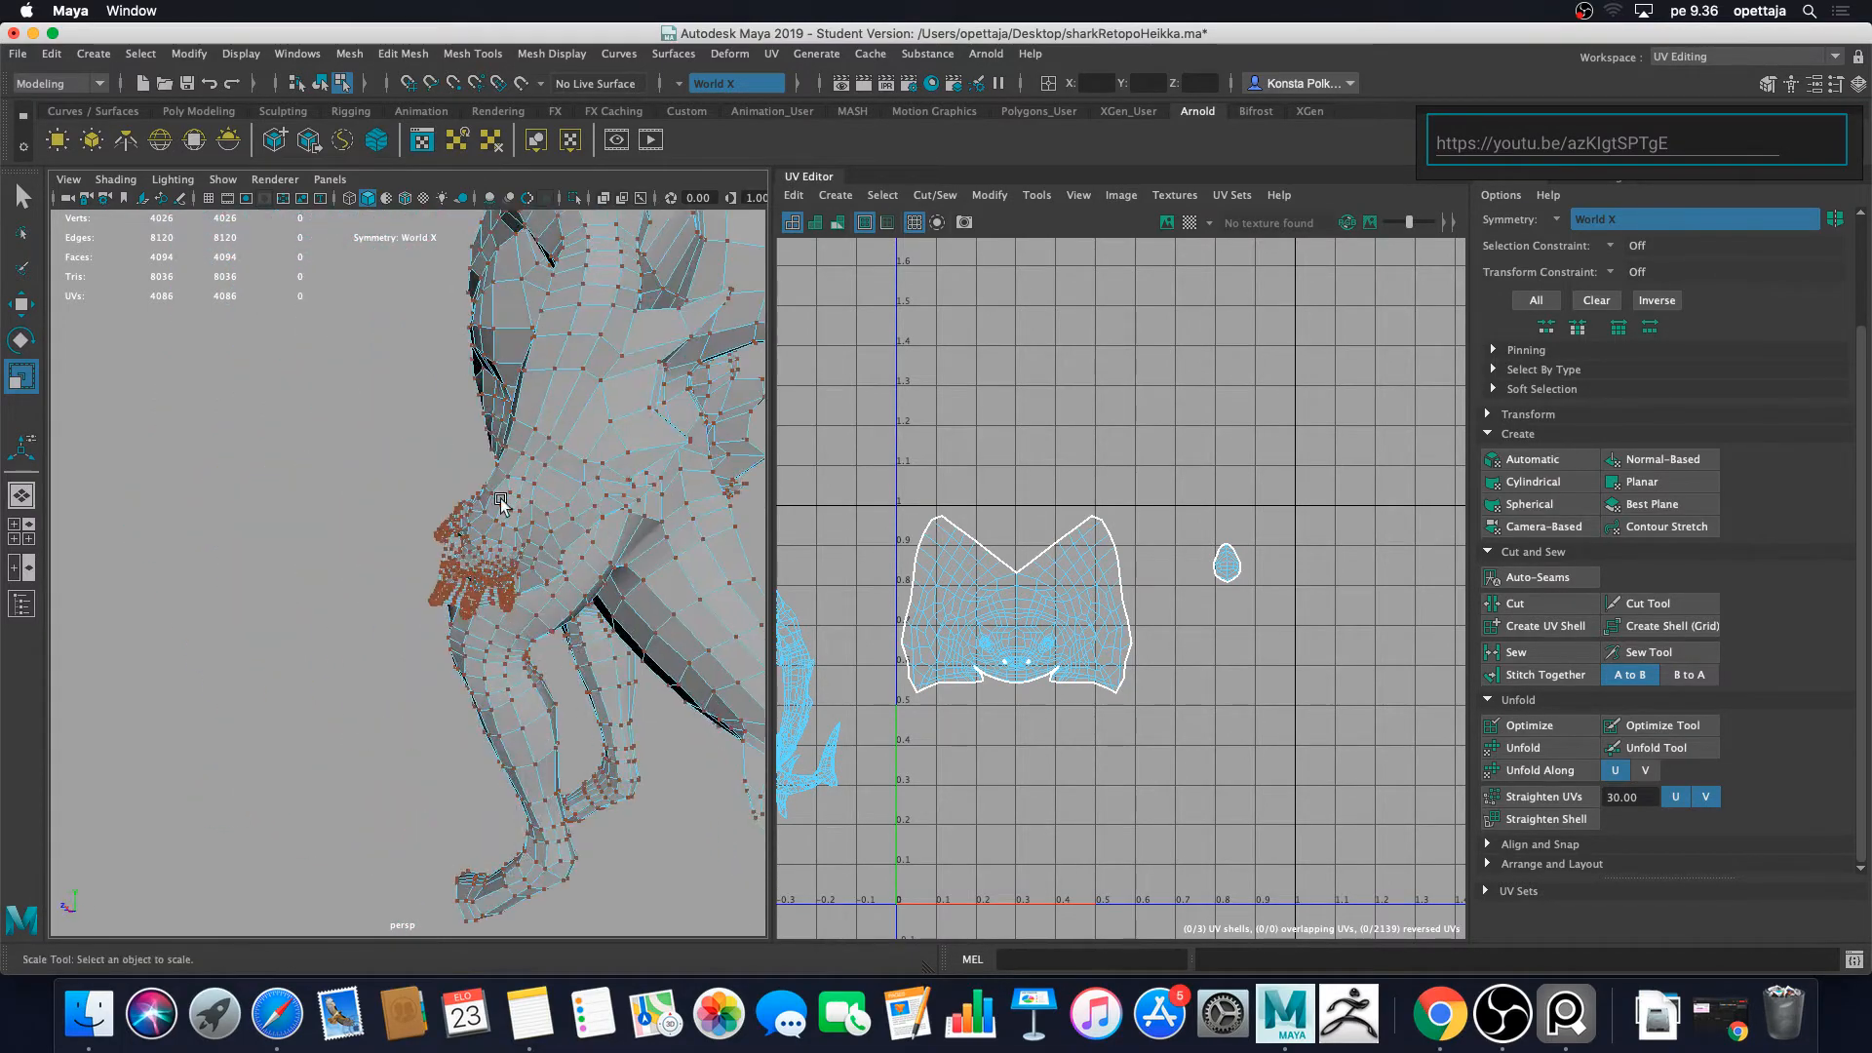
pyautogui.keyDown('alt'); pyautogui.moveTo(550, 427); pyautogui.dragTo(459, 530, button='middle'); pyautogui.keyUp('alt')
pyautogui.keyDown('alt'); pyautogui.moveTo(460, 530); pyautogui.dragTo(362, 495, button='right'); pyautogui.keyUp('alt')
pyautogui.keyDown('alt'); pyautogui.moveTo(362, 494); pyautogui.dragTo(521, 532, button='middle'); pyautogui.keyUp('alt')
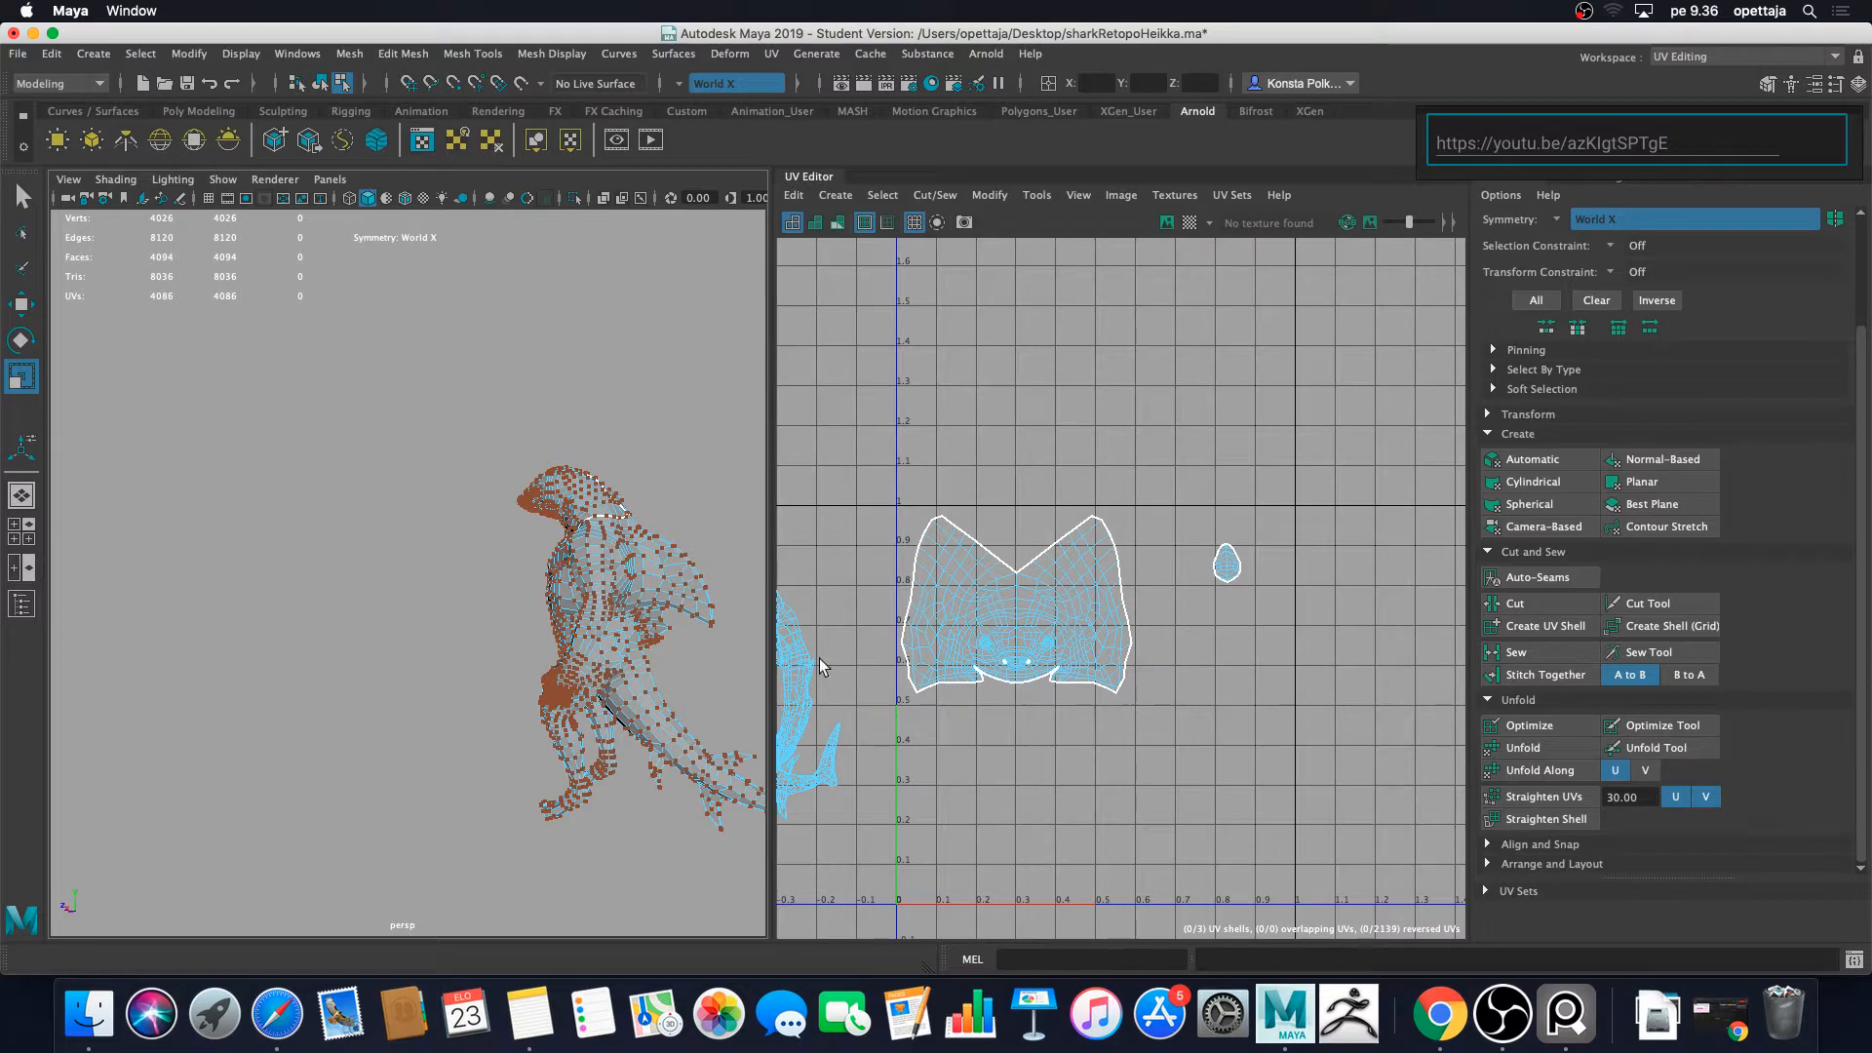
# Step: Inspect the torso, chest, shoulders and arms up close from the front and side
pyautogui.keyDown('alt'); pyautogui.moveTo(606, 543); pyautogui.dragTo(542, 585, button='middle'); pyautogui.keyUp('alt')
pyautogui.keyDown('alt'); pyautogui.moveTo(542, 584); pyautogui.dragTo(592, 571, button='right'); pyautogui.keyUp('alt')
pyautogui.keyDown('alt'); pyautogui.moveTo(592, 571); pyautogui.dragTo(461, 585, button='middle'); pyautogui.keyUp('alt')
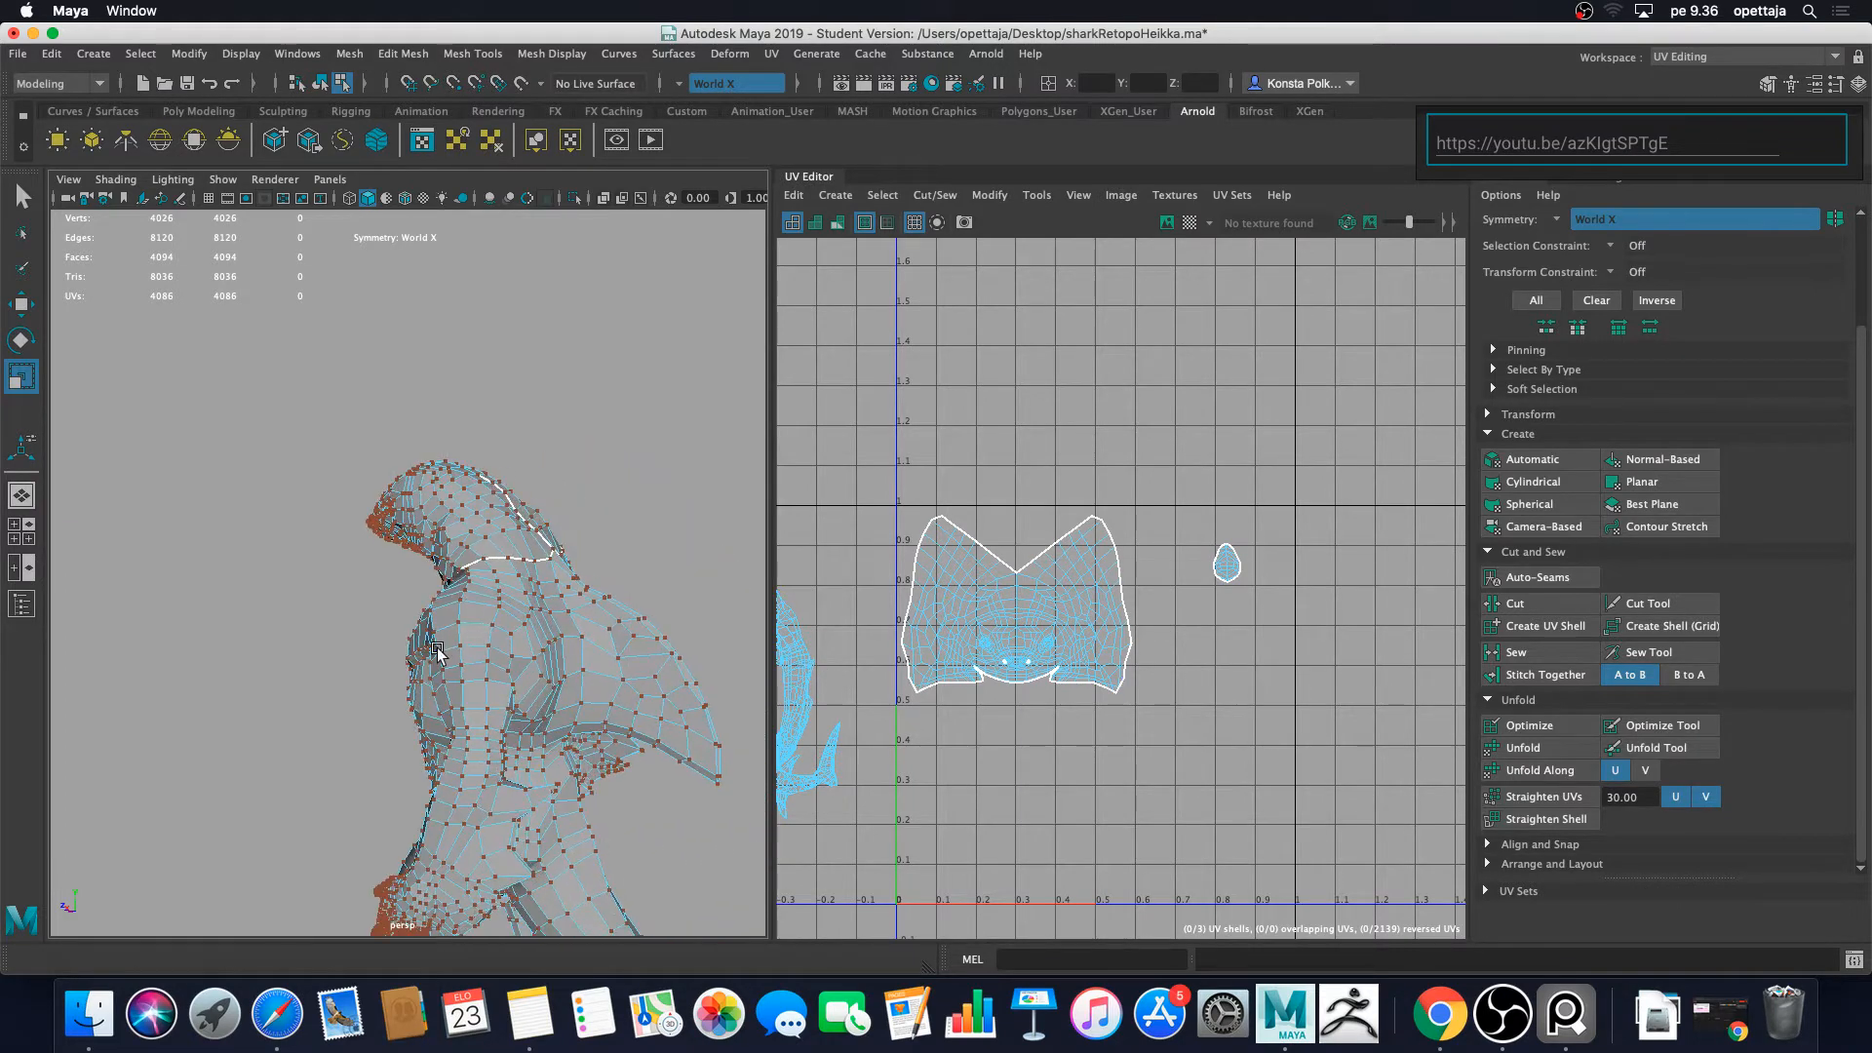
pyautogui.moveTo(408, 646)
pyautogui.keyDown('alt'); pyautogui.mouseDown()
pyautogui.moveTo(622, 639)
pyautogui.moveTo(428, 661)
pyautogui.mouseUp(); pyautogui.keyUp('alt')
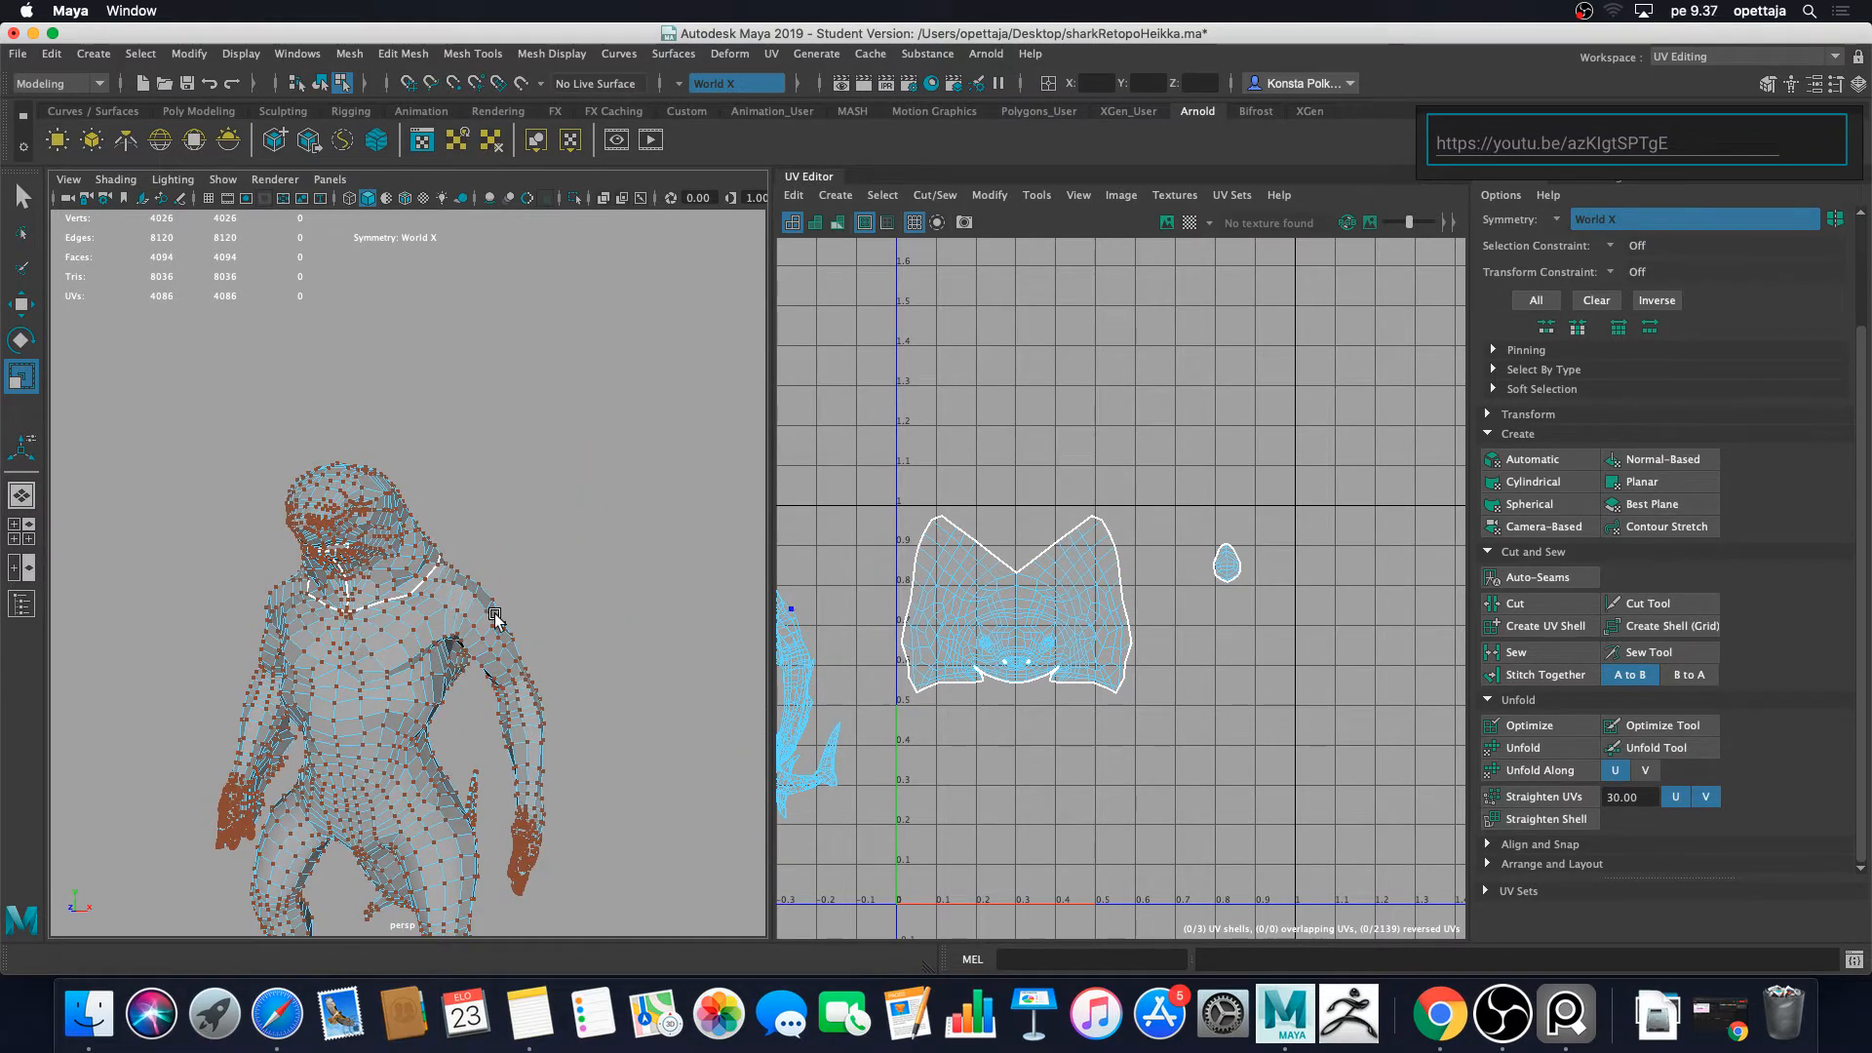
pyautogui.keyDown('alt'); pyautogui.moveTo(390, 725); pyautogui.dragTo(388, 559, button='middle'); pyautogui.keyUp('alt')
pyautogui.keyDown('alt'); pyautogui.moveTo(361, 560); pyautogui.dragTo(397, 568, button='right'); pyautogui.keyUp('alt')
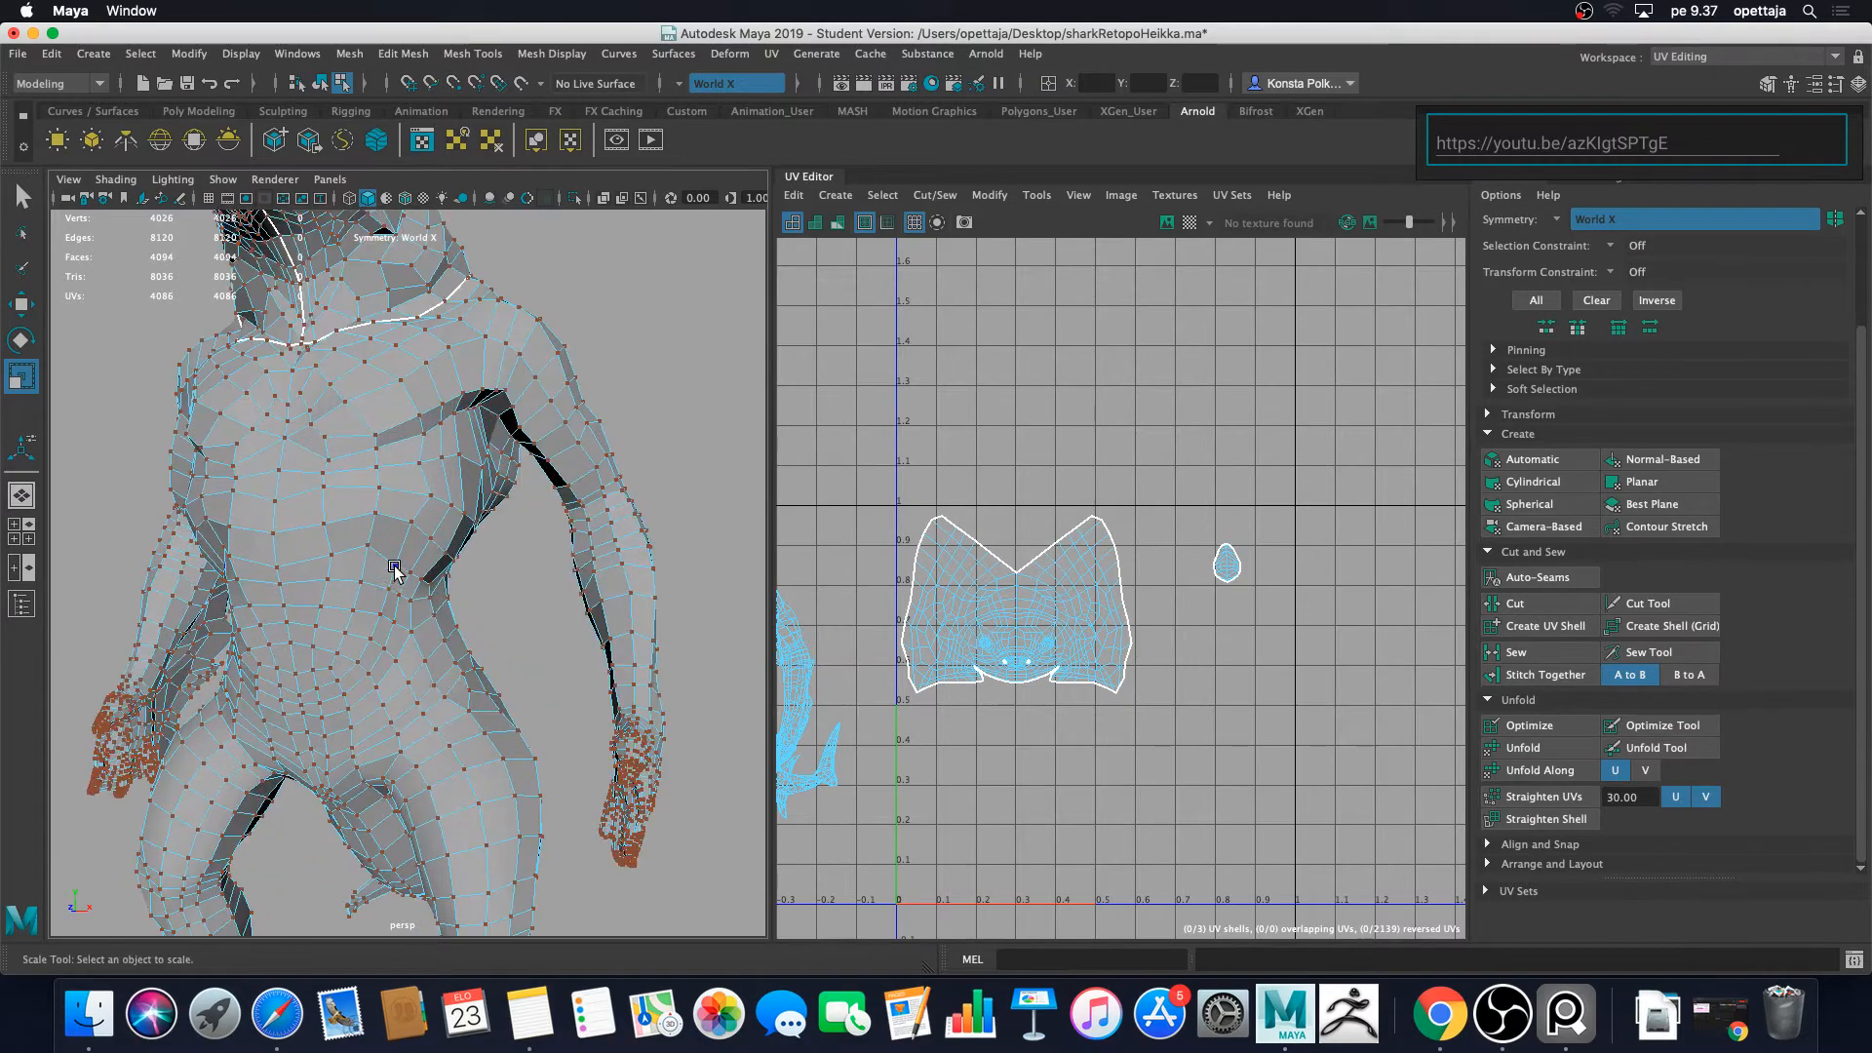
pyautogui.keyDown('alt'); pyautogui.moveTo(396, 568); pyautogui.dragTo(429, 682, button='middle'); pyautogui.keyUp('alt')
pyautogui.moveTo(520, 607)
pyautogui.keyDown('alt'); pyautogui.mouseDown()
pyautogui.moveTo(336, 556)
pyautogui.moveTo(217, 555)
pyautogui.moveTo(434, 559)
pyautogui.moveTo(513, 603)
pyautogui.mouseUp(); pyautogui.keyUp('alt')
pyautogui.keyDown('alt'); pyautogui.moveTo(455, 724); pyautogui.dragTo(476, 625, button='middle'); pyautogui.keyUp('alt')
pyautogui.keyDown('alt'); pyautogui.moveTo(477, 627); pyautogui.dragTo(490, 658); pyautogui.keyUp('alt')
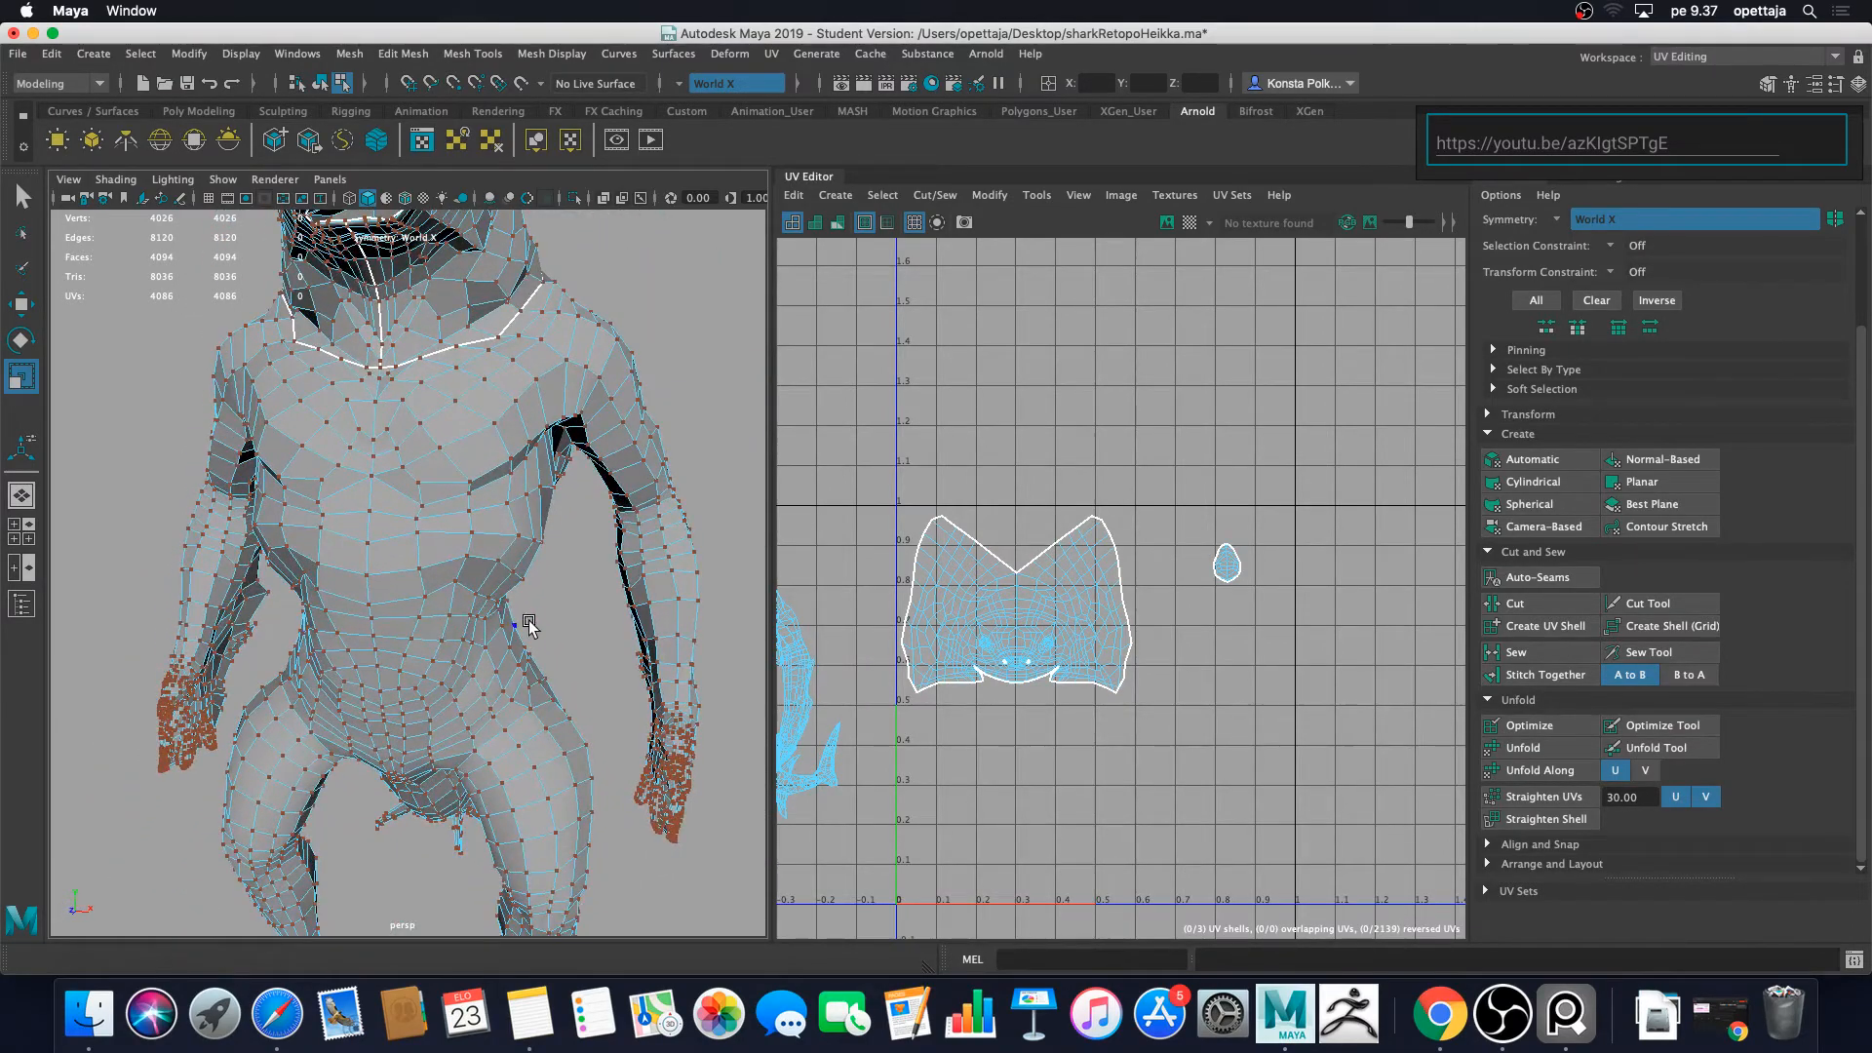
pyautogui.keyDown('alt'); pyautogui.moveTo(502, 642); pyautogui.dragTo(450, 631, button='right'); pyautogui.keyUp('alt')
pyautogui.keyDown('alt'); pyautogui.moveTo(494, 738); pyautogui.dragTo(485, 671, button='middle'); pyautogui.keyUp('alt')
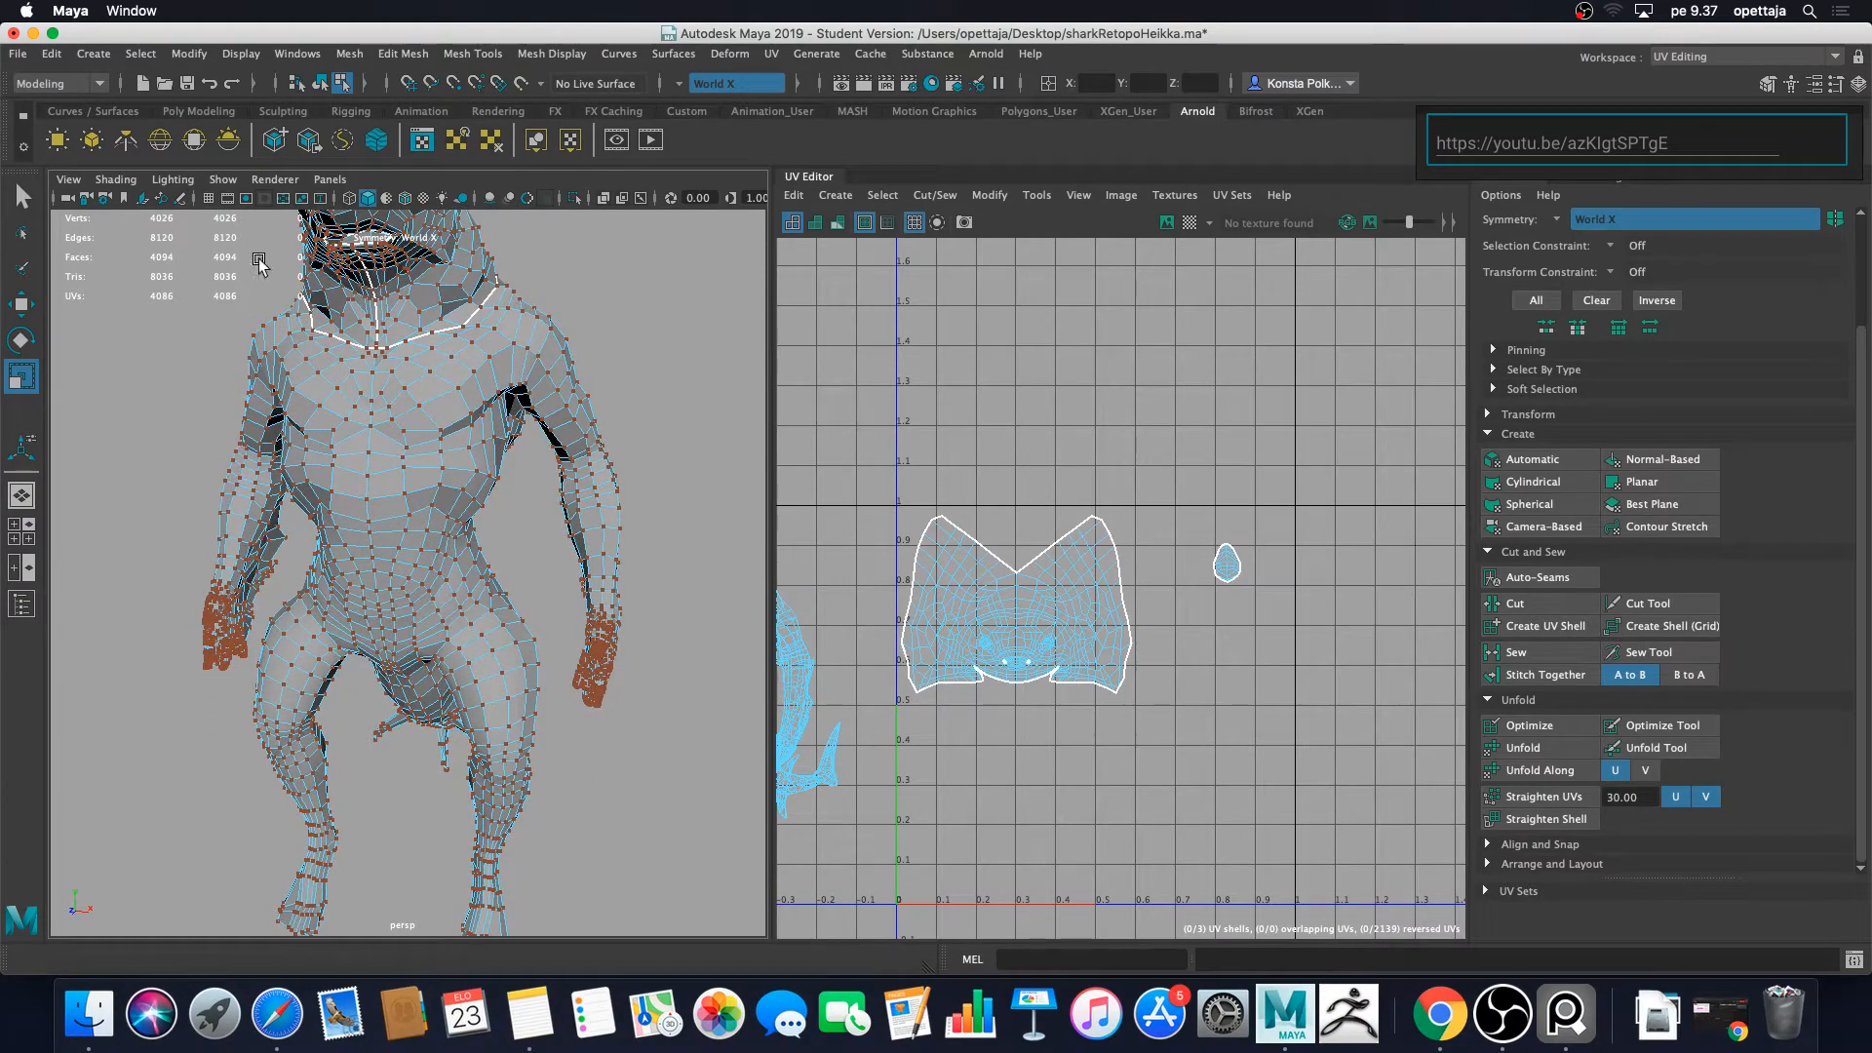
pyautogui.keyDown('alt'); pyautogui.moveTo(359, 643); pyautogui.dragTo(429, 616); pyautogui.keyUp('alt')
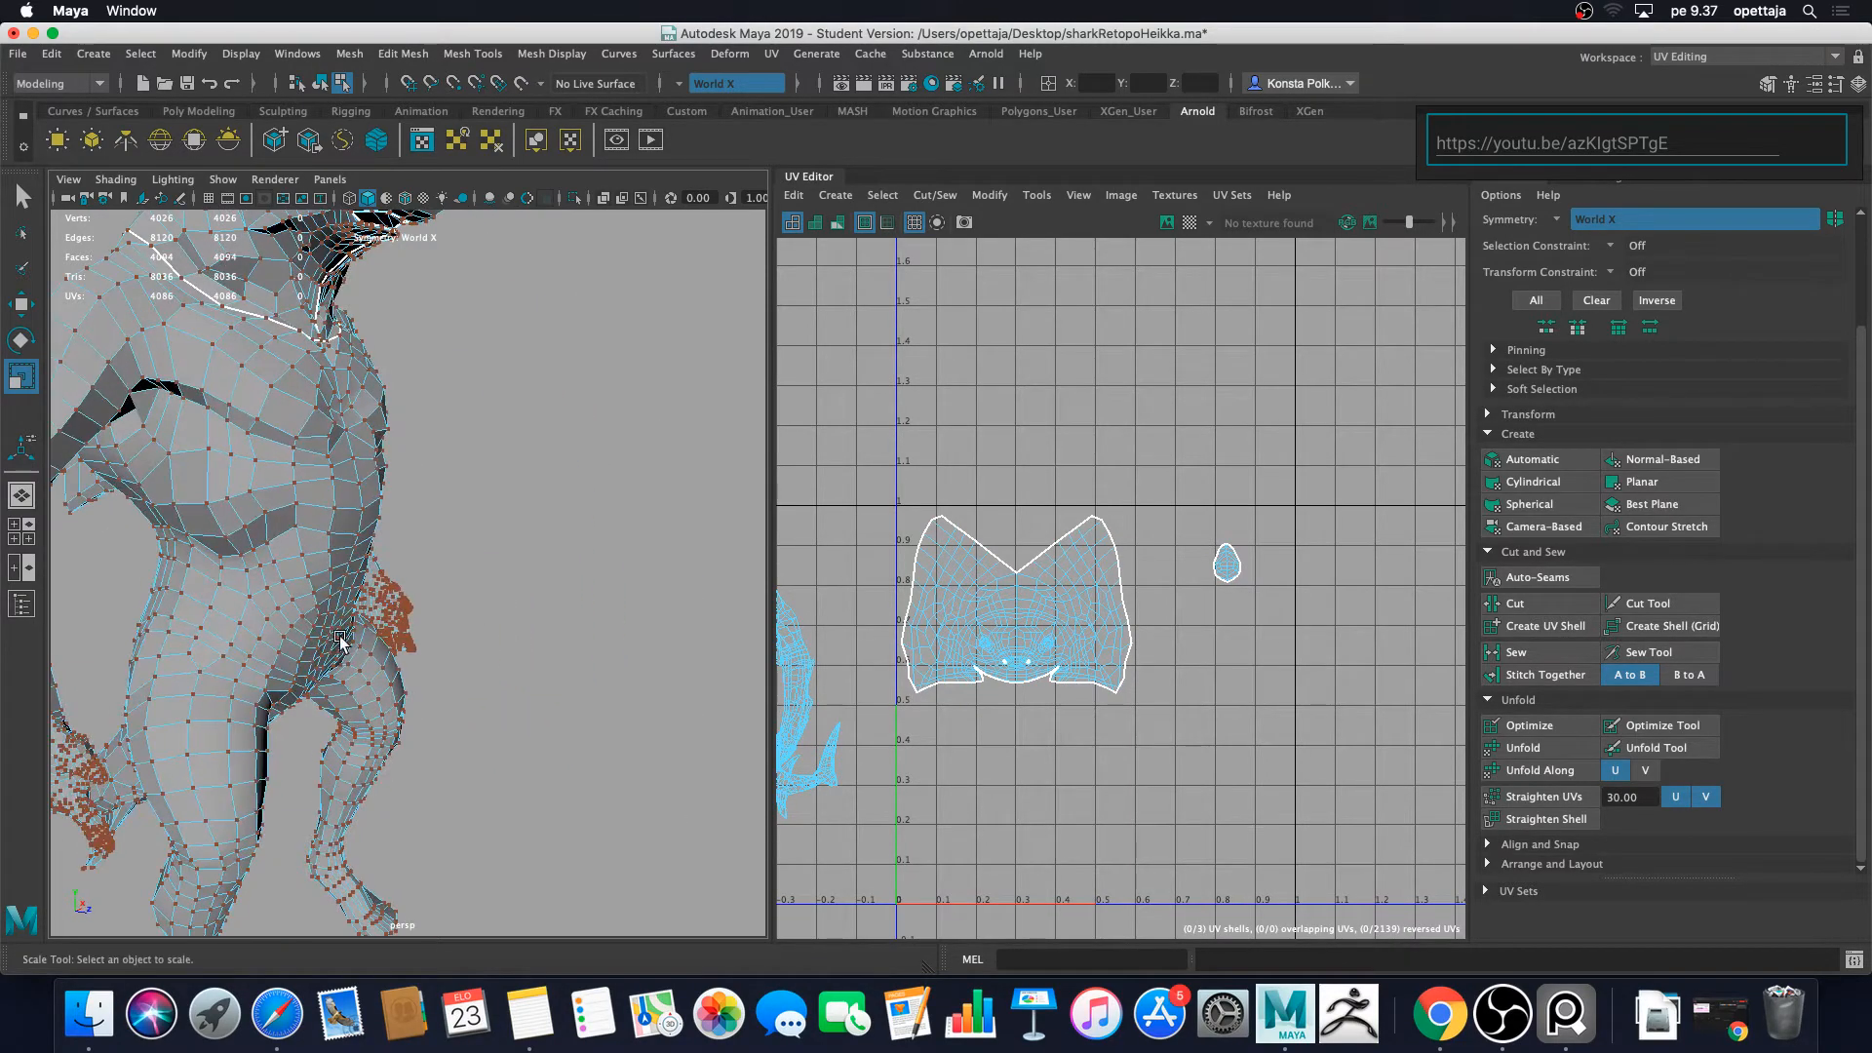
pyautogui.keyDown('alt'); pyautogui.moveTo(342, 643); pyautogui.dragTo(375, 636, button='right'); pyautogui.keyUp('alt')
pyautogui.keyDown('alt'); pyautogui.moveTo(359, 635); pyautogui.dragTo(376, 599, button='middle'); pyautogui.keyUp('alt')
pyautogui.keyDown('alt'); pyautogui.moveTo(332, 475); pyautogui.dragTo(415, 595, button='middle'); pyautogui.keyUp('alt')
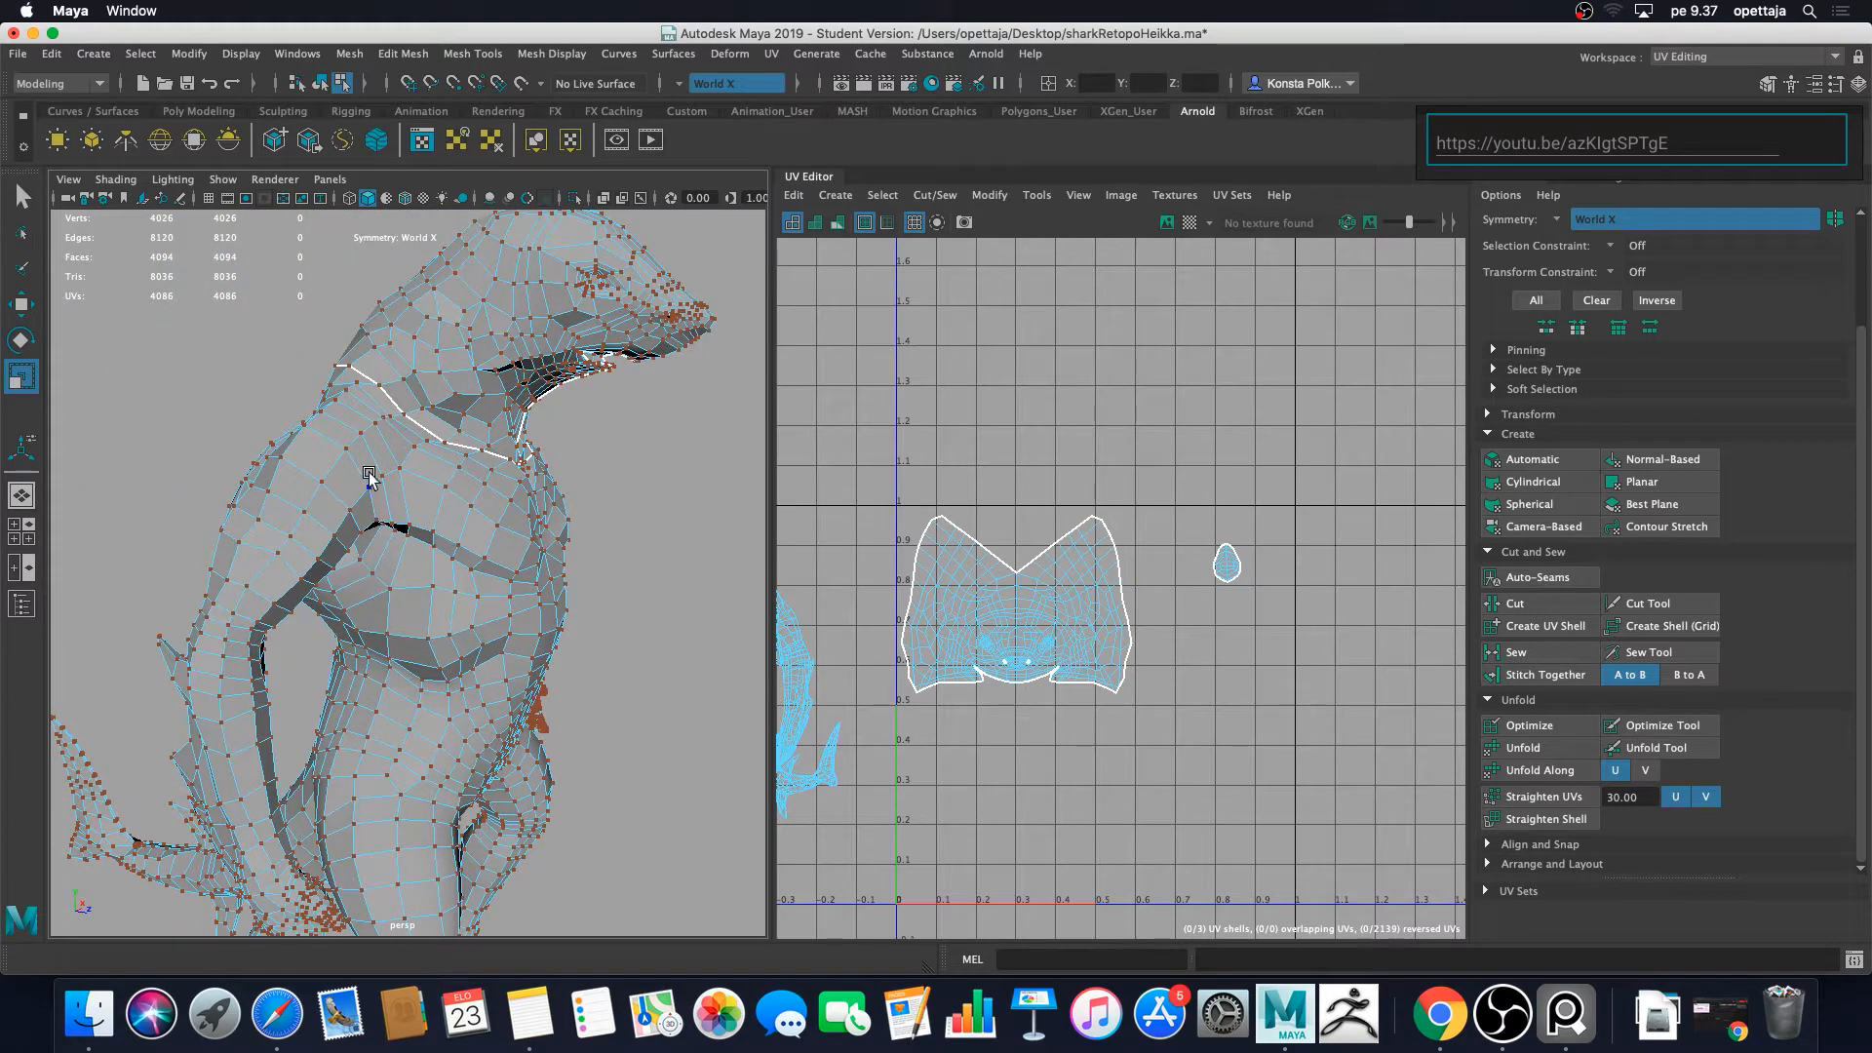
# Step: Study the upper arm and shoulder area around the armpit for a suitable arm seam position
pyautogui.keyDown('alt'); pyautogui.moveTo(223, 535); pyautogui.dragTo(414, 555); pyautogui.keyUp('alt')
pyautogui.keyDown('alt'); pyautogui.moveTo(504, 465); pyautogui.dragTo(301, 692); pyautogui.keyUp('alt')
pyautogui.keyDown('alt'); pyautogui.moveTo(202, 632); pyautogui.dragTo(497, 653); pyautogui.keyUp('alt')
pyautogui.scroll(-6, 488, 624)
pyautogui.keyDown('alt'); pyautogui.moveTo(481, 589); pyautogui.dragTo(466, 638, button='middle'); pyautogui.keyUp('alt')
pyautogui.scroll(3, 466, 638)
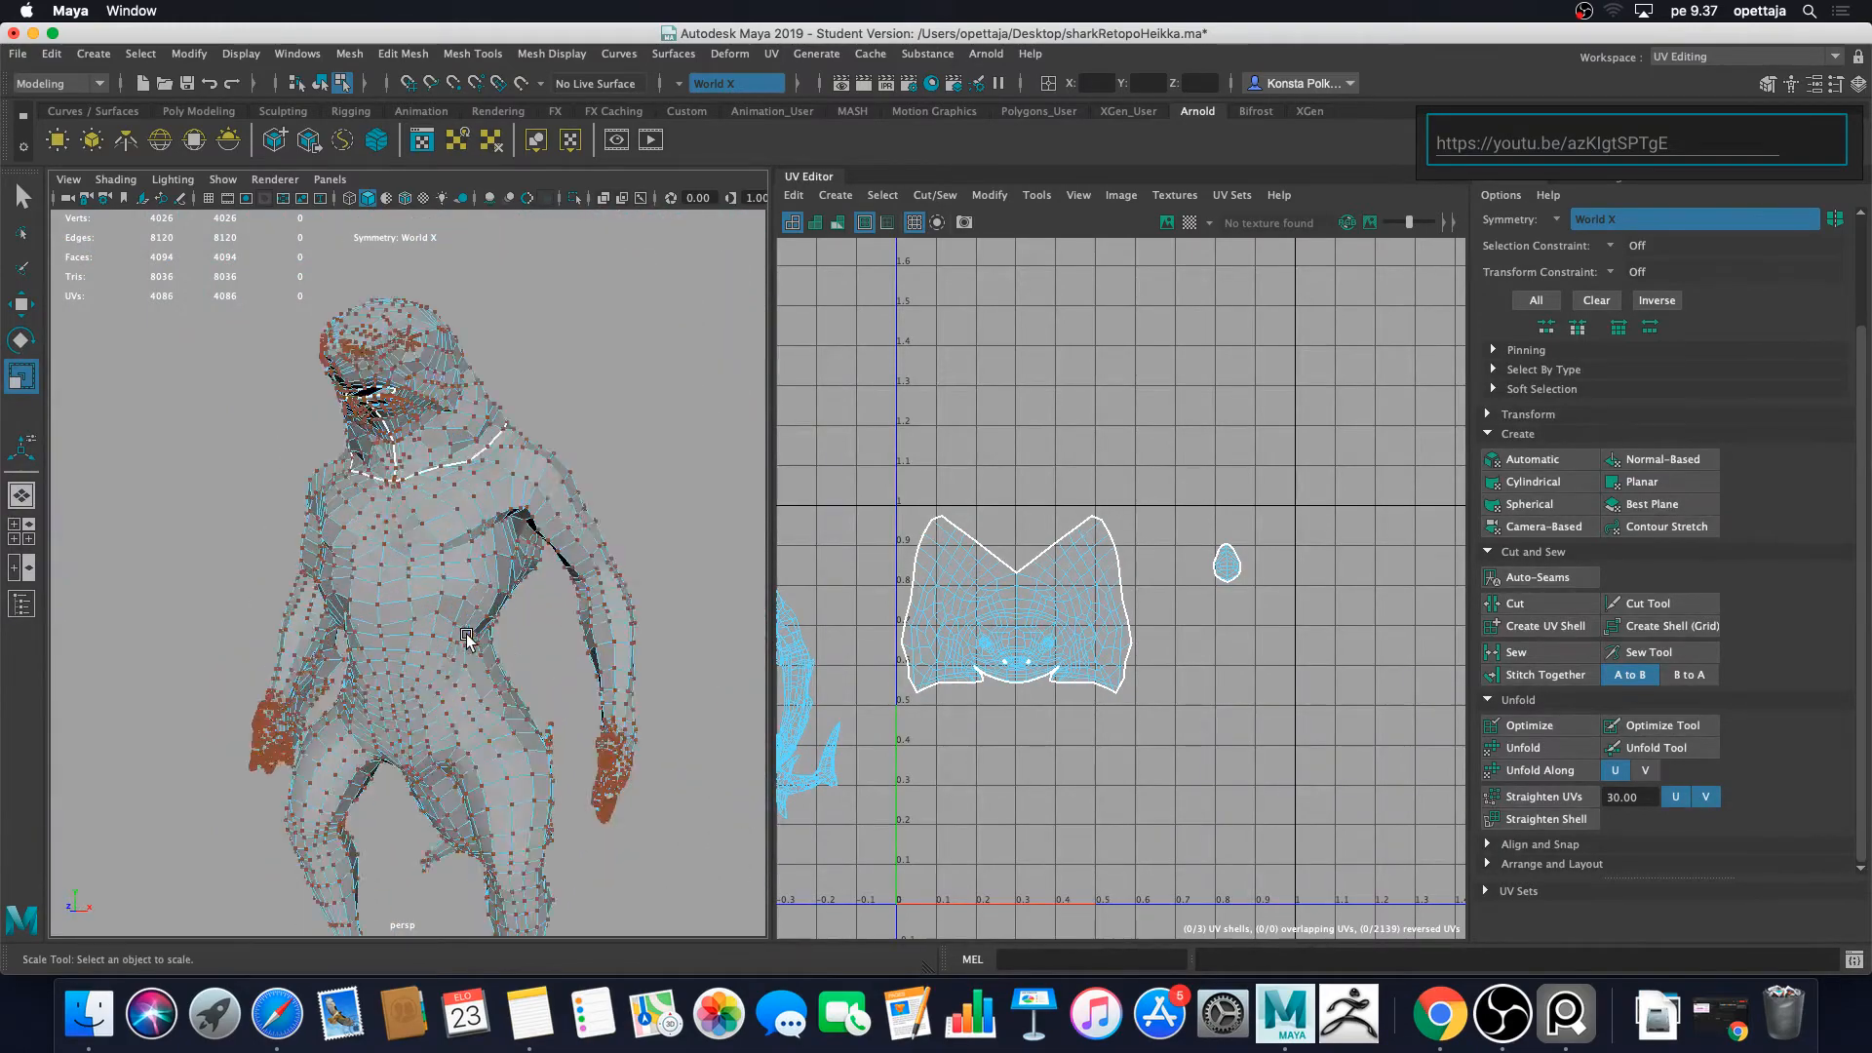
pyautogui.scroll(5, 466, 639)
pyautogui.keyDown('alt'); pyautogui.moveTo(462, 532); pyautogui.dragTo(464, 592, button='middle'); pyautogui.keyUp('alt')
pyautogui.moveTo(398, 534)
pyautogui.keyDown('alt'); pyautogui.mouseDown()
pyautogui.moveTo(488, 541)
pyautogui.moveTo(392, 554)
pyautogui.mouseUp(); pyautogui.keyUp('alt')
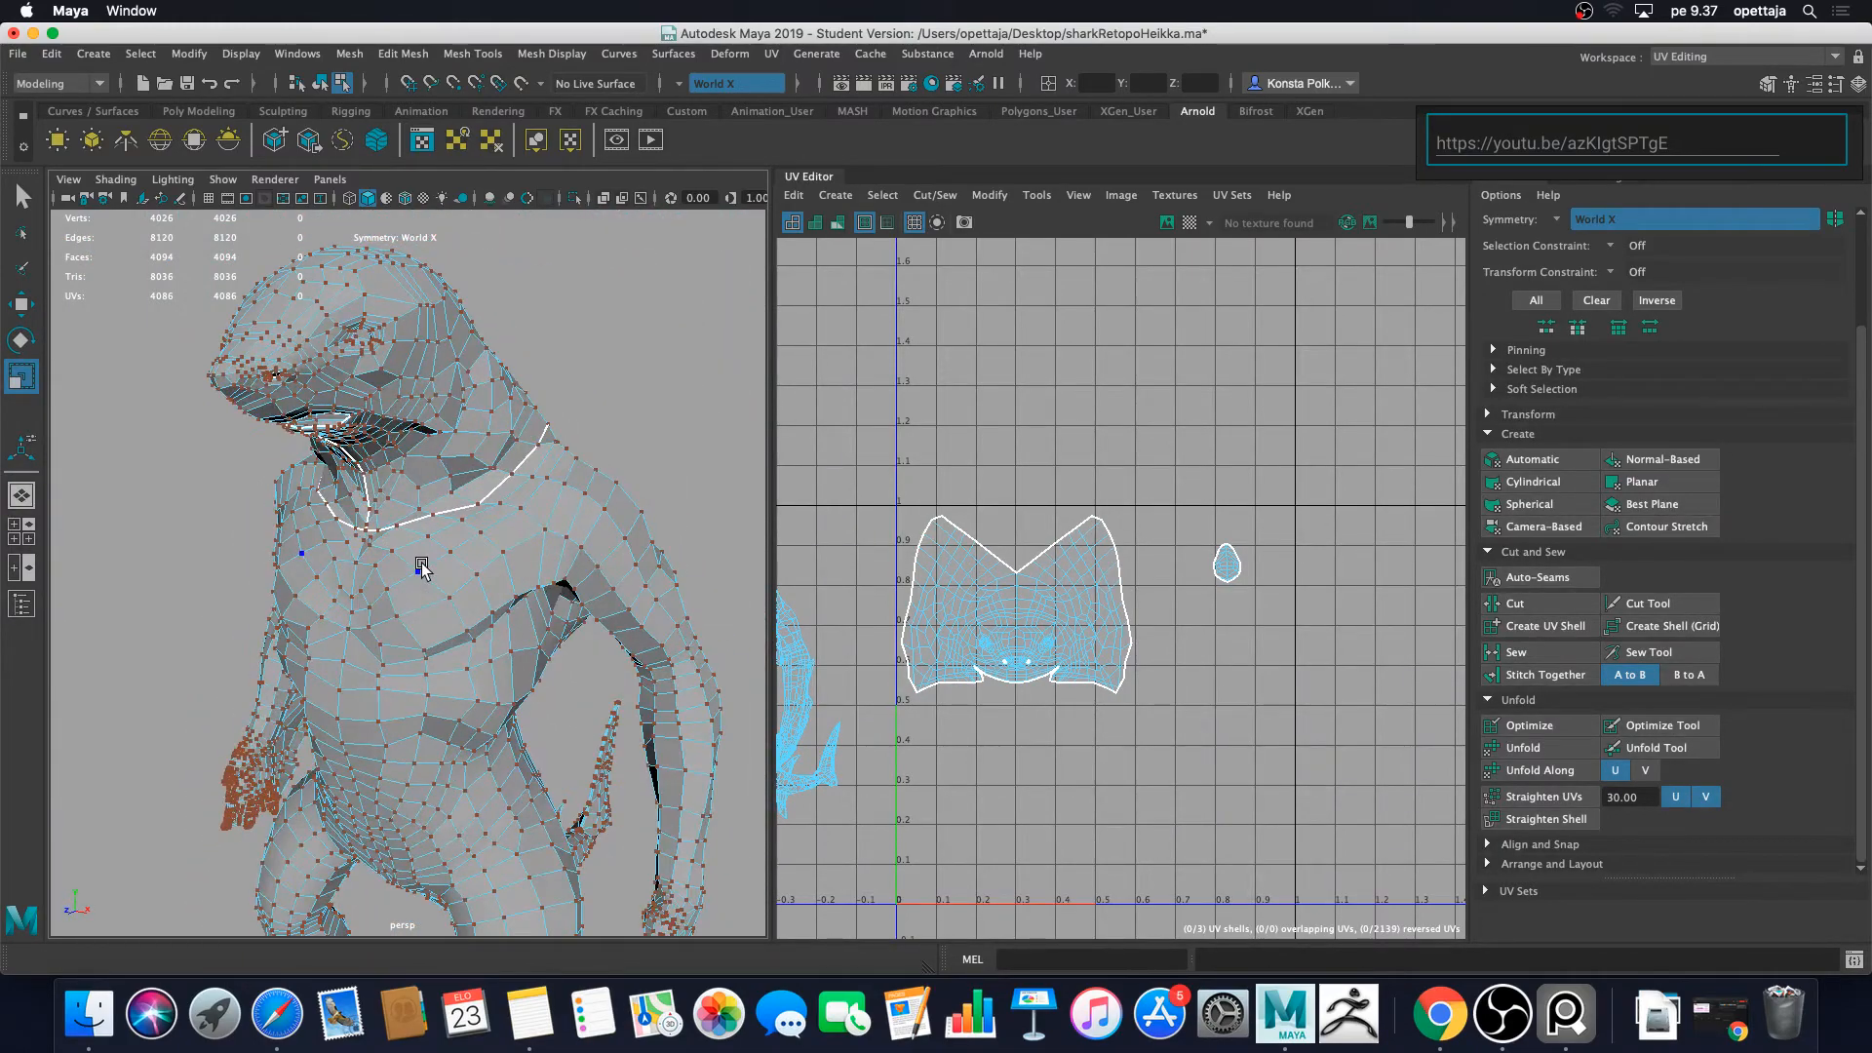
# Step: Switch the model to edge selection and select the first edges of the arm seam inside the armpit
pyautogui.moveTo(527, 496); pyautogui.dragTo(526, 530, button='right')
pyautogui.moveTo(527, 456); pyautogui.dragTo(527, 457, button='right')
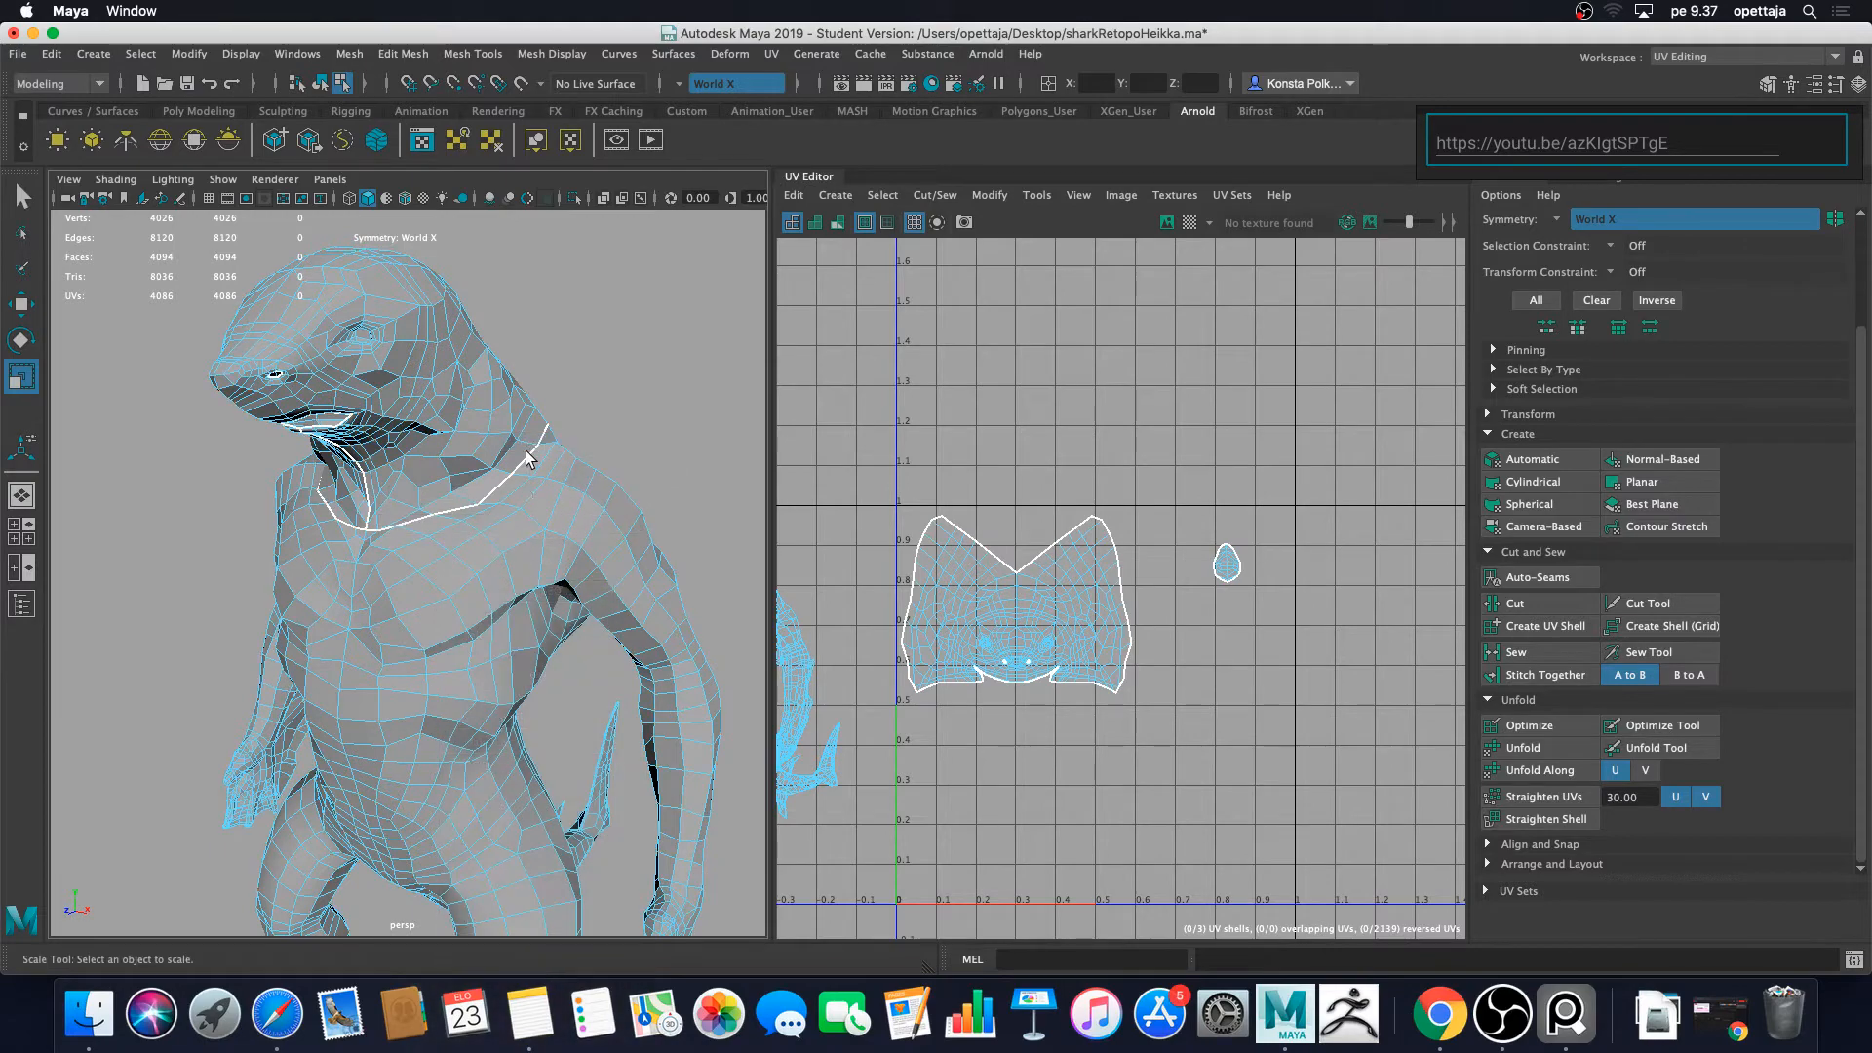
pyautogui.keyDown('alt'); pyautogui.moveTo(436, 602); pyautogui.dragTo(516, 604); pyautogui.keyUp('alt')
pyautogui.scroll(5, 585, 506)
pyautogui.scroll(3, 502, 446)
pyautogui.scroll(5, 513, 434)
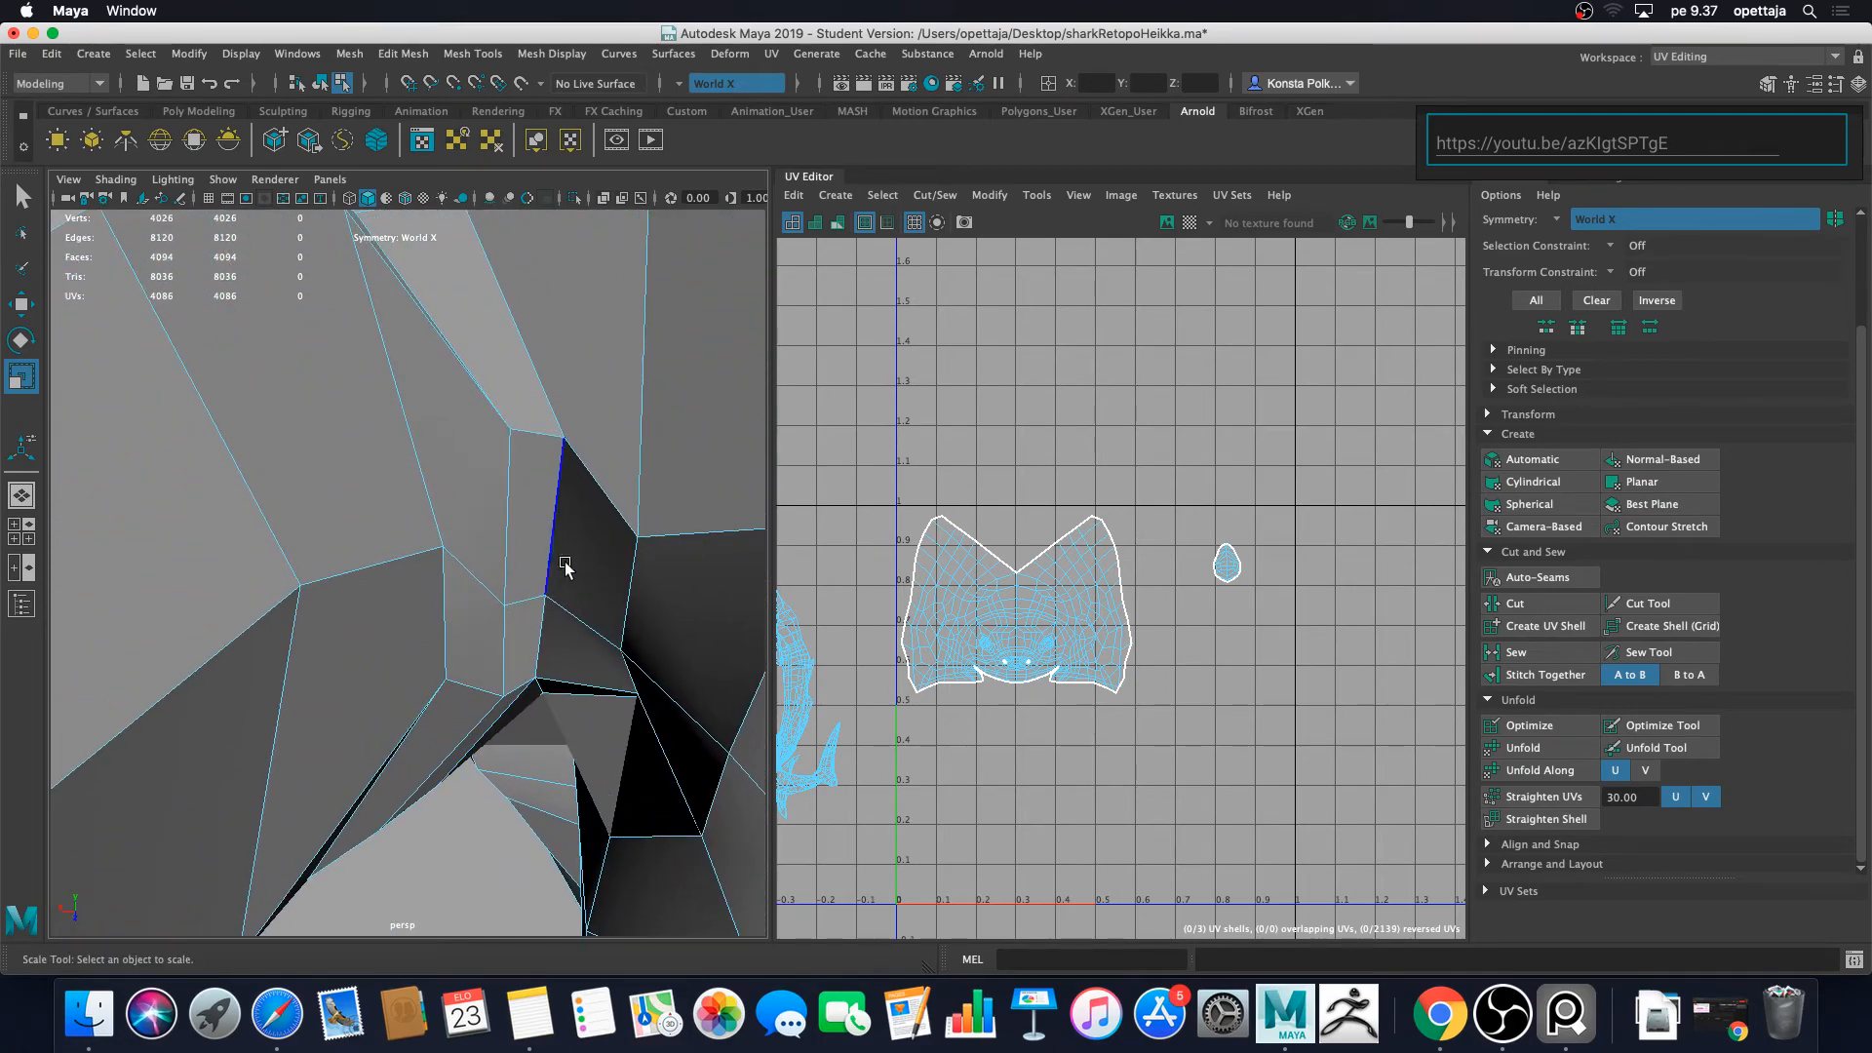
pyautogui.keyDown('shift'); pyautogui.click(562, 542); pyautogui.keyUp('shift')
pyautogui.keyDown('shift'); pyautogui.click(551, 363); pyautogui.keyUp('shift')
pyautogui.keyDown('alt'); pyautogui.moveTo(585, 518); pyautogui.dragTo(582, 462); pyautogui.keyUp('alt')
pyautogui.keyDown('shift'); pyautogui.click(542, 423); pyautogui.keyUp('shift')
pyautogui.keyDown('shift'); pyautogui.click(534, 487); pyautogui.keyUp('shift')
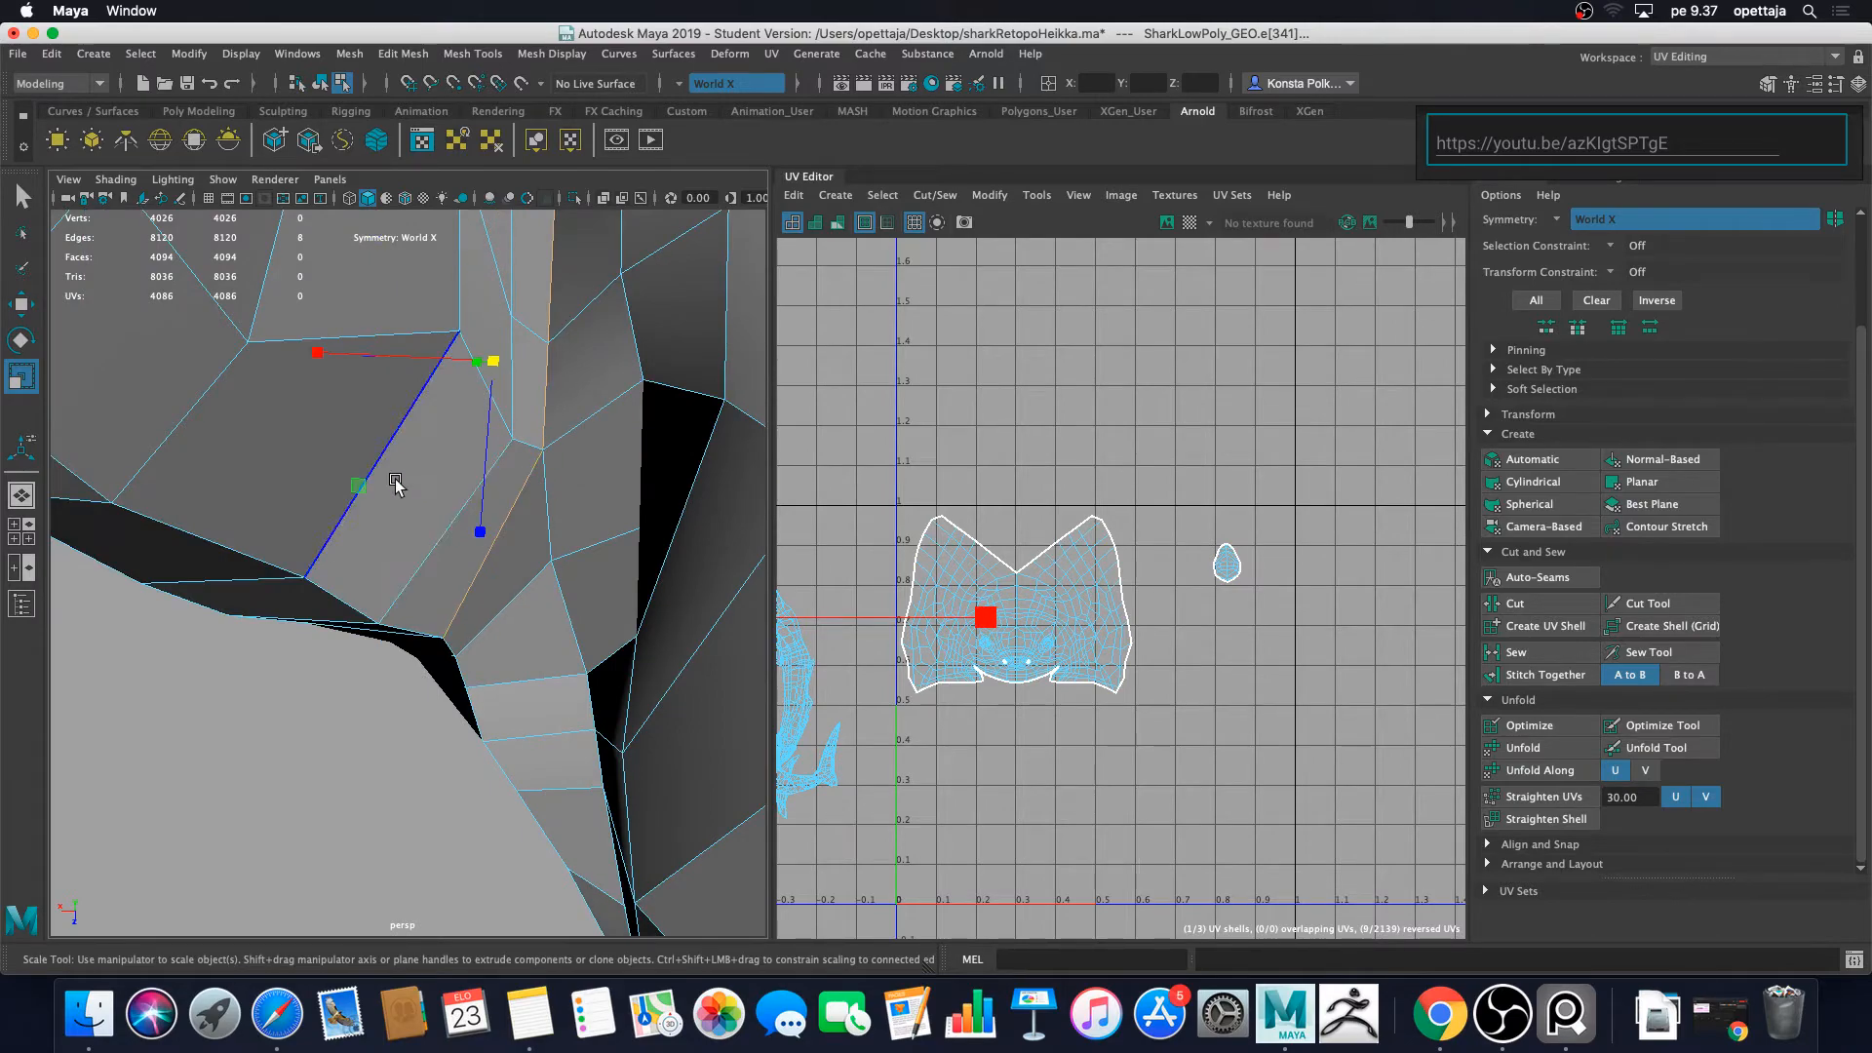
# Step: Extend the edge selection over the outer shoulder until the loop around the upper arm is closed
pyautogui.keyDown('alt'); pyautogui.moveTo(394, 482); pyautogui.dragTo(682, 552); pyautogui.keyUp('alt')
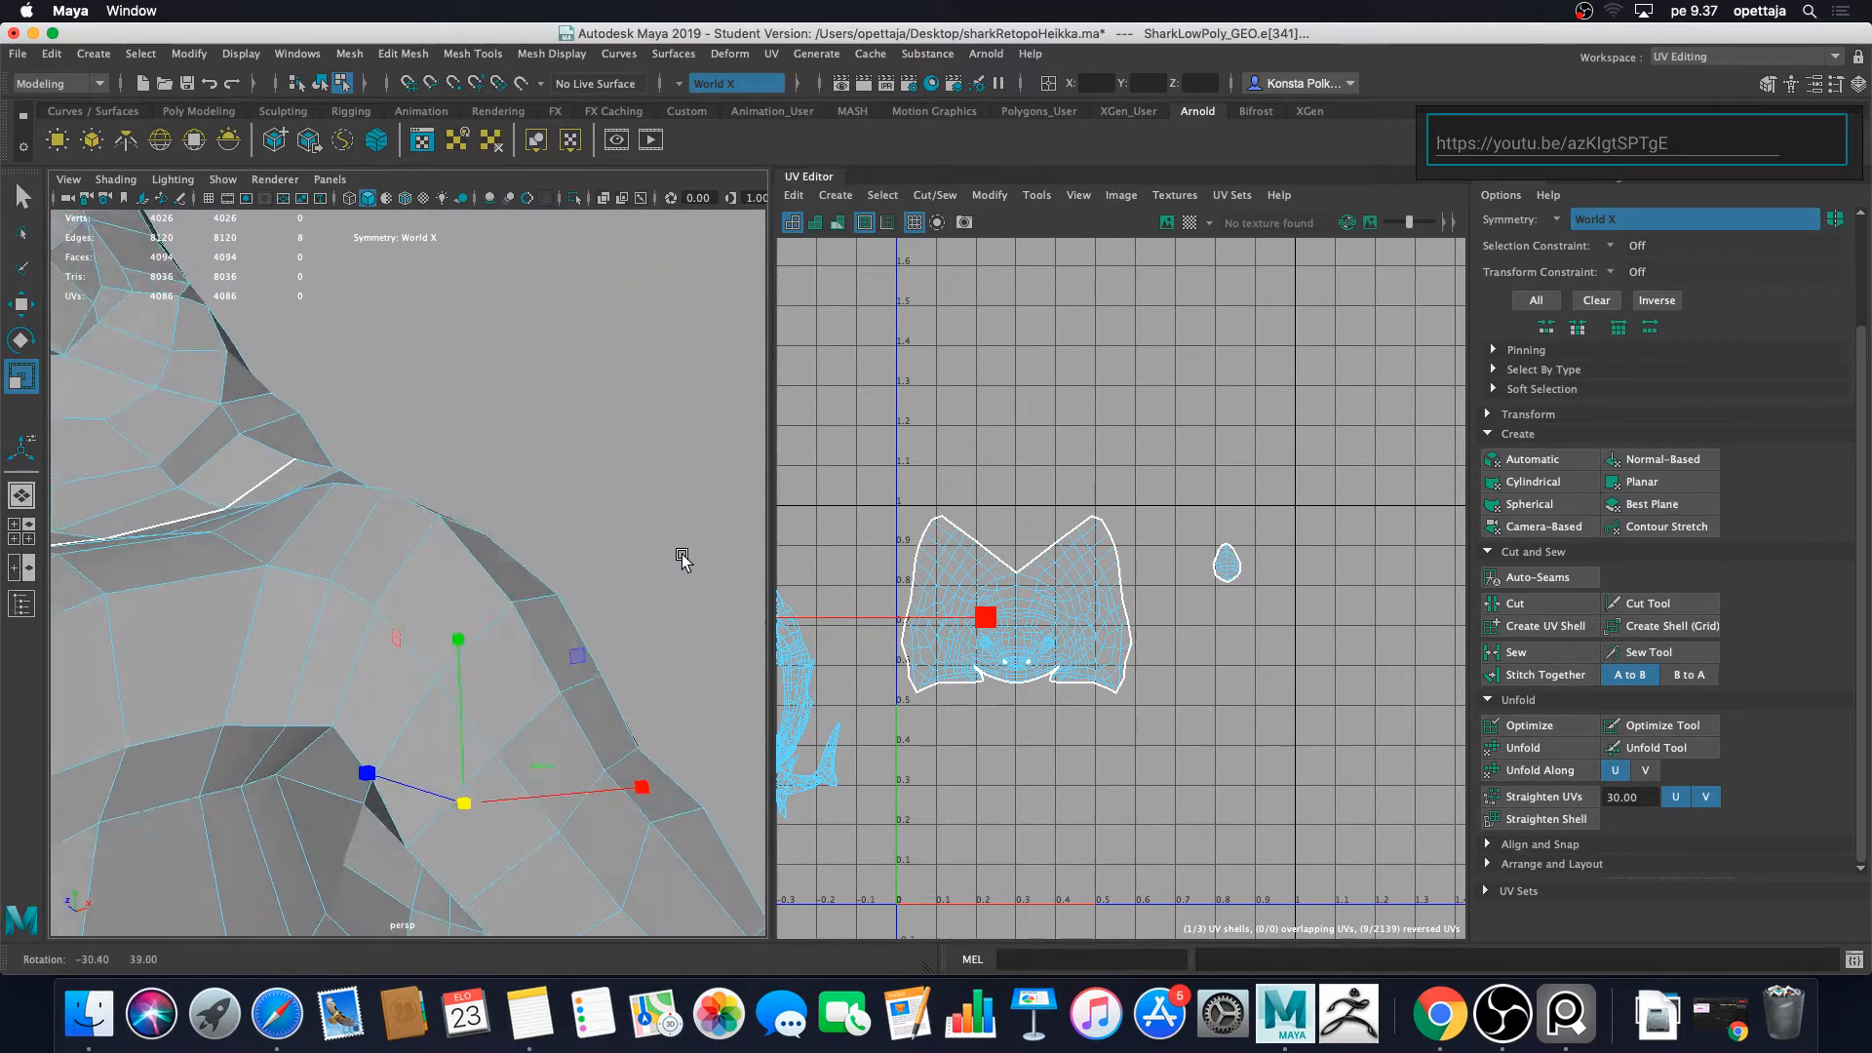
pyautogui.press('w')
pyautogui.keyDown('shift'); pyautogui.click(422, 829); pyautogui.keyUp('shift')
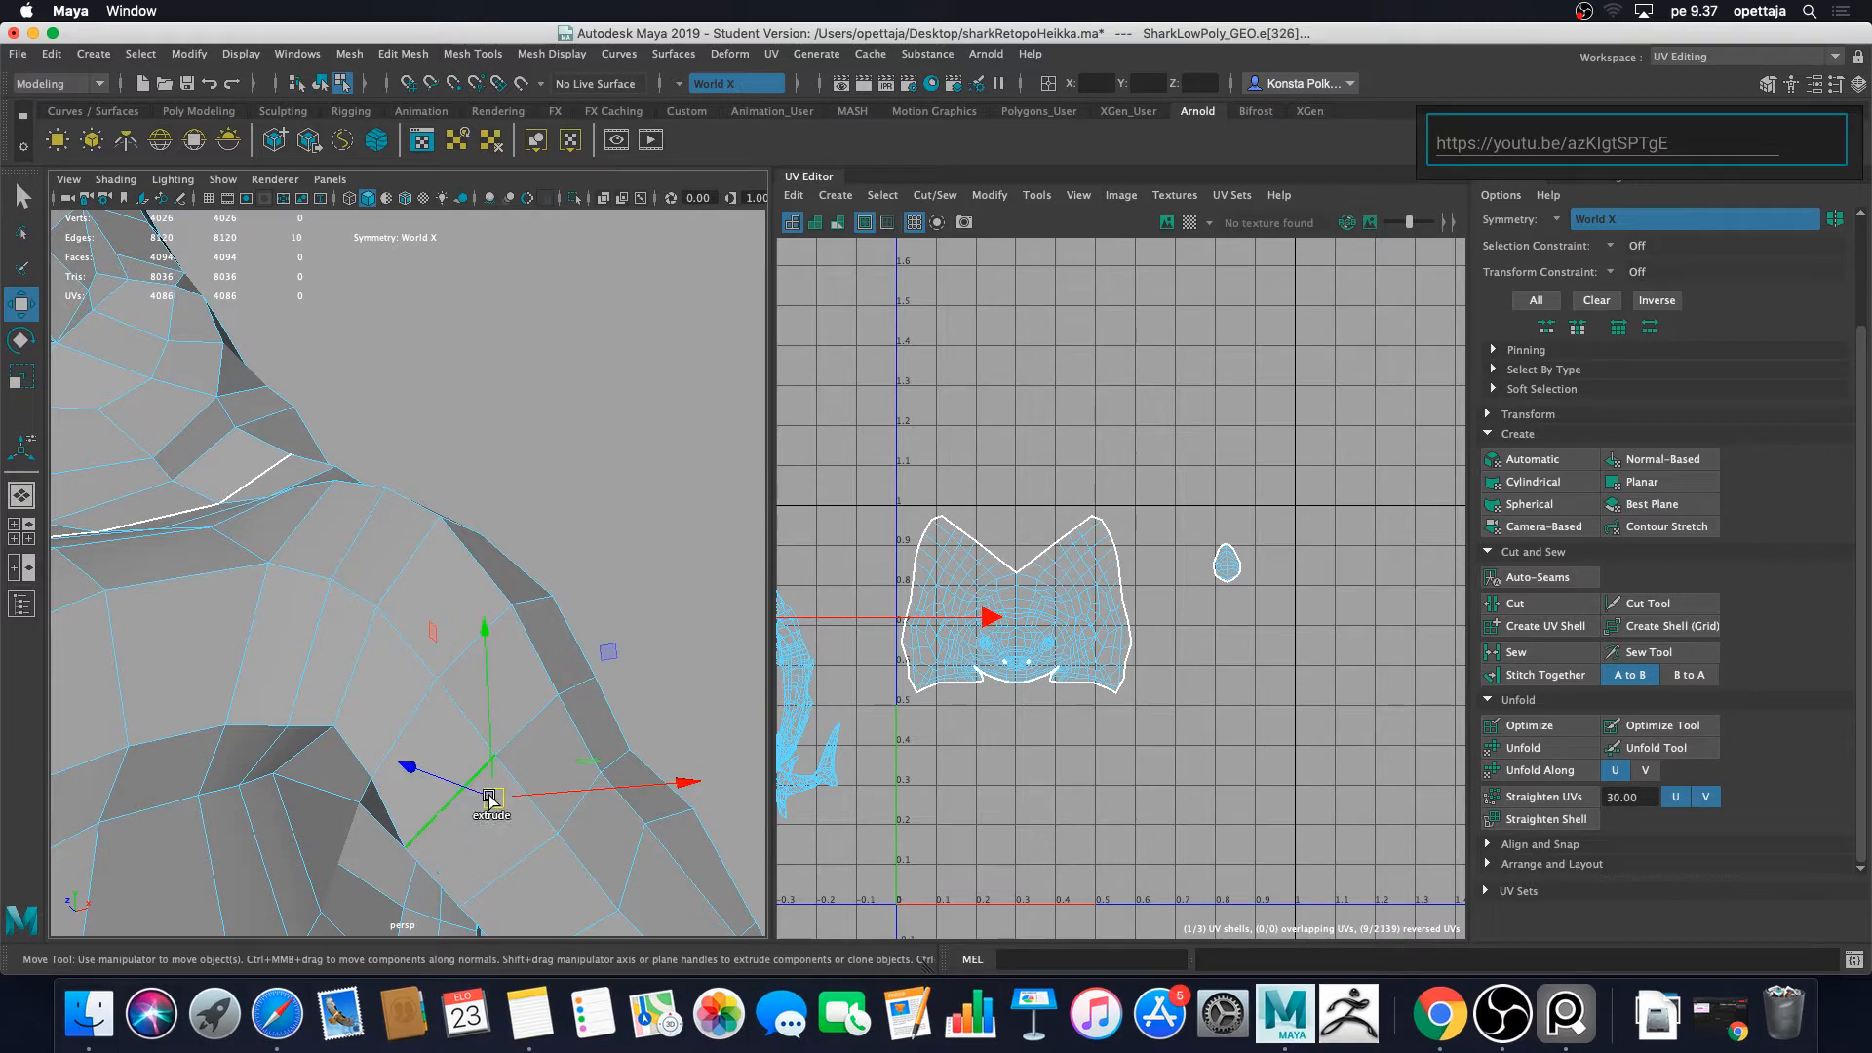
pyautogui.keyDown('shift'); pyautogui.click(532, 719); pyautogui.keyUp('shift')
pyautogui.keyDown('alt'); pyautogui.moveTo(624, 682); pyautogui.dragTo(490, 740); pyautogui.keyUp('alt')
pyautogui.keyDown('shift'); pyautogui.click(675, 691); pyautogui.keyUp('shift')
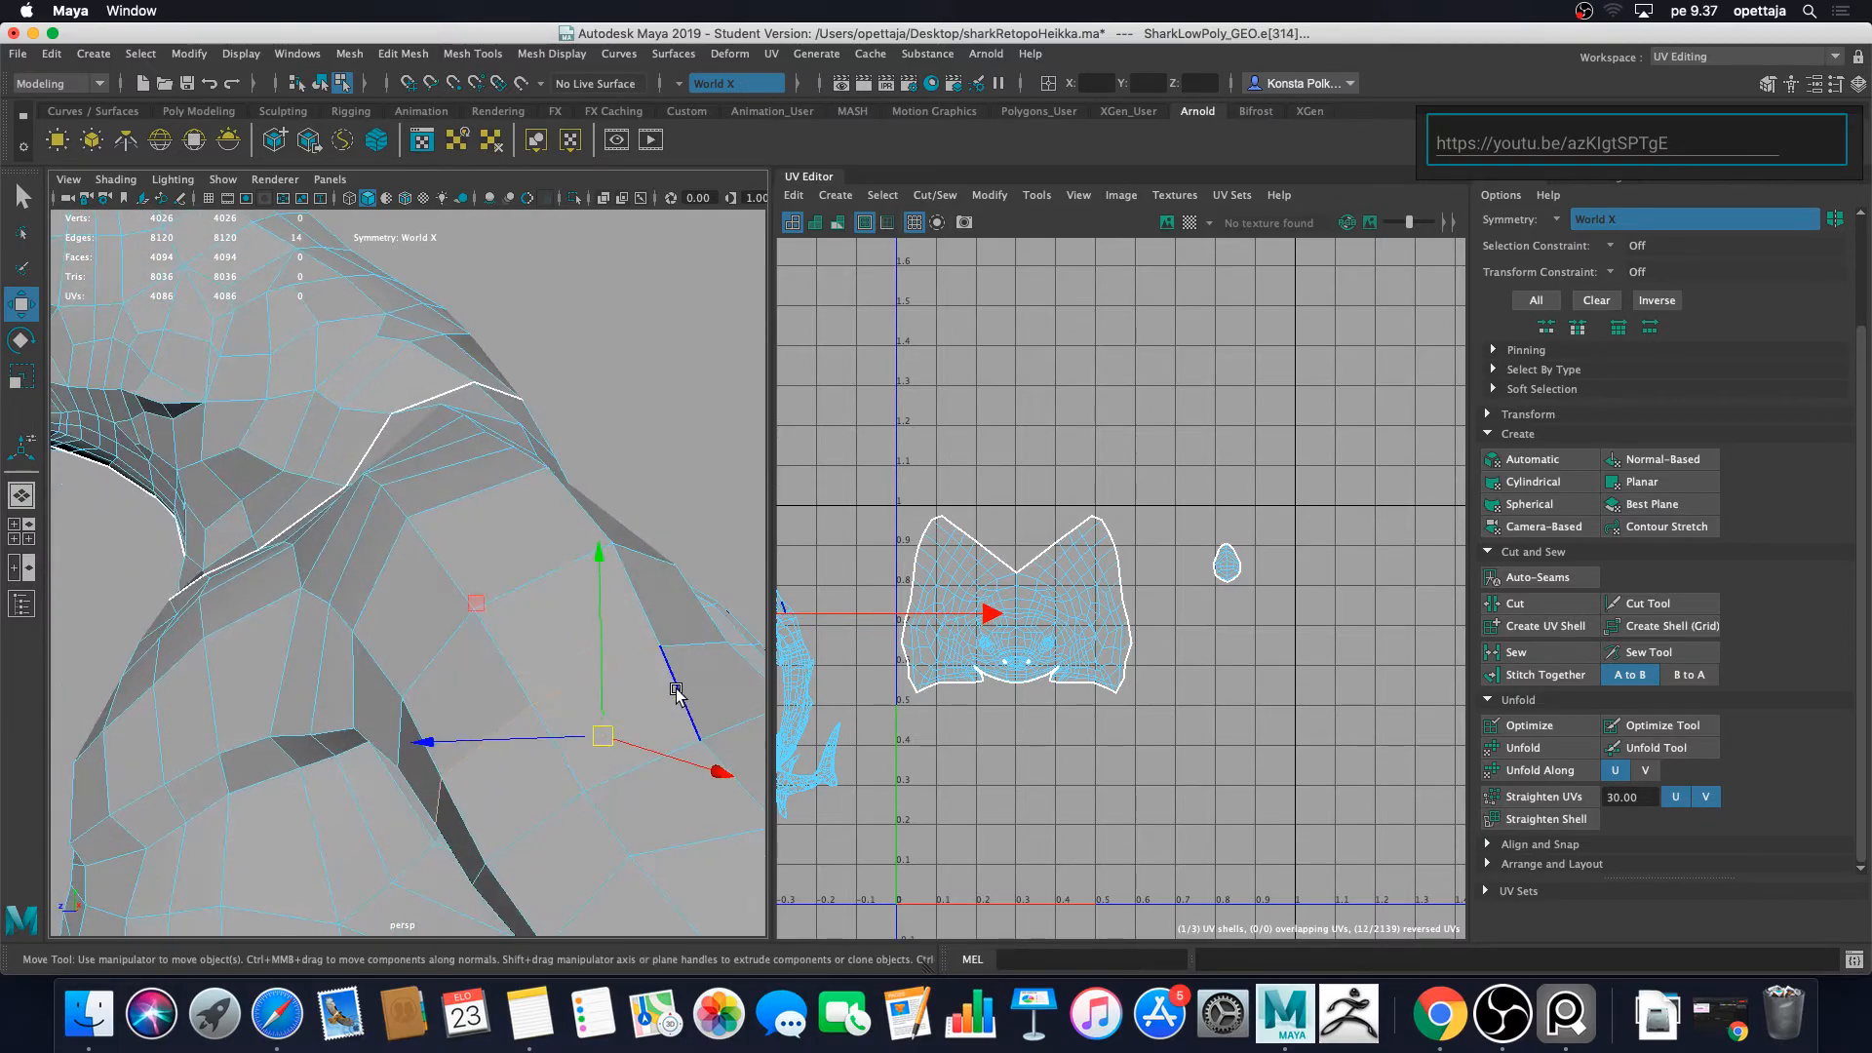
pyautogui.keyDown('alt'); pyautogui.moveTo(675, 691); pyautogui.dragTo(505, 680); pyautogui.keyUp('alt')
pyautogui.keyDown('shift'); pyautogui.click(645, 705); pyautogui.keyUp('shift')
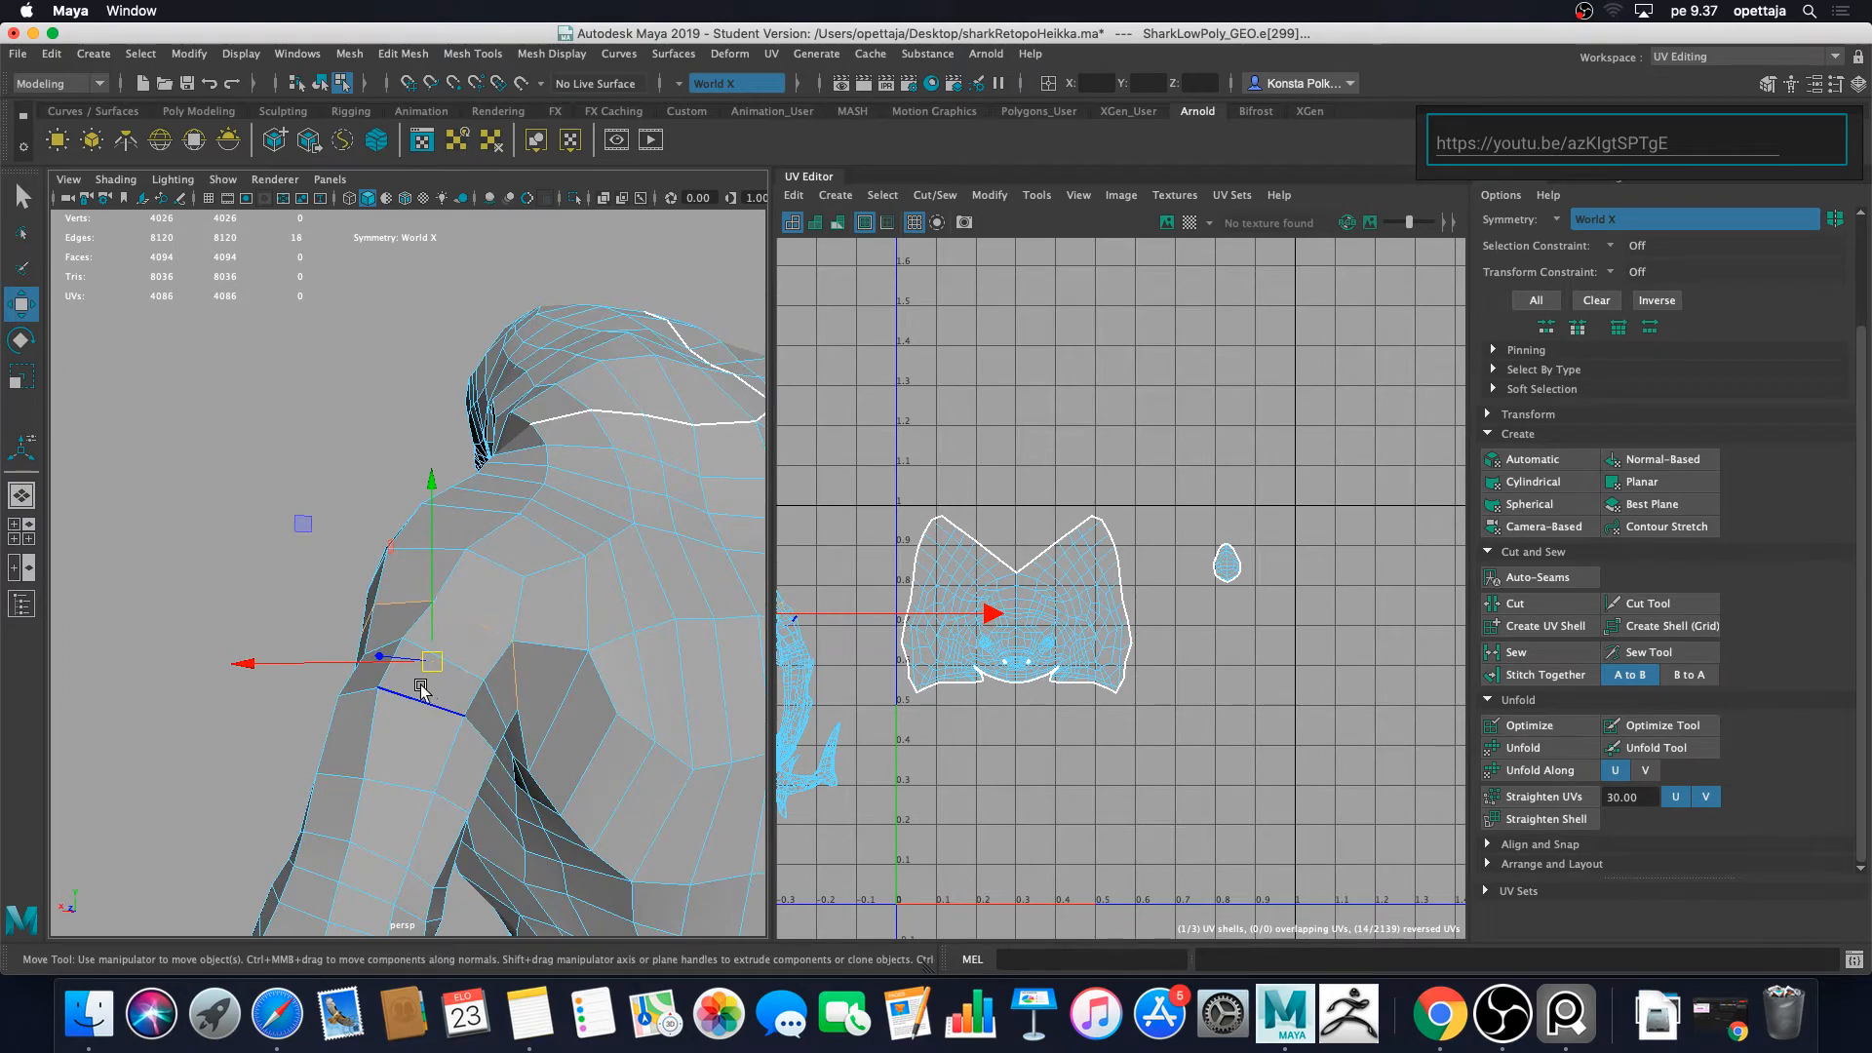
# Step: Cut the UVs along the selected loops around both upper arms and clear the selection
pyautogui.keyDown('alt'); pyautogui.moveTo(397, 715); pyautogui.dragTo(539, 761); pyautogui.keyUp('alt')
pyautogui.keyDown('alt'); pyautogui.moveTo(539, 760); pyautogui.dragTo(422, 762, button='right'); pyautogui.keyUp('alt')
pyautogui.keyDown('alt'); pyautogui.moveTo(422, 762); pyautogui.dragTo(604, 737, button='middle'); pyautogui.keyUp('alt')
pyautogui.keyDown('alt'); pyautogui.moveTo(604, 738); pyautogui.dragTo(464, 759, button='right'); pyautogui.keyUp('alt')
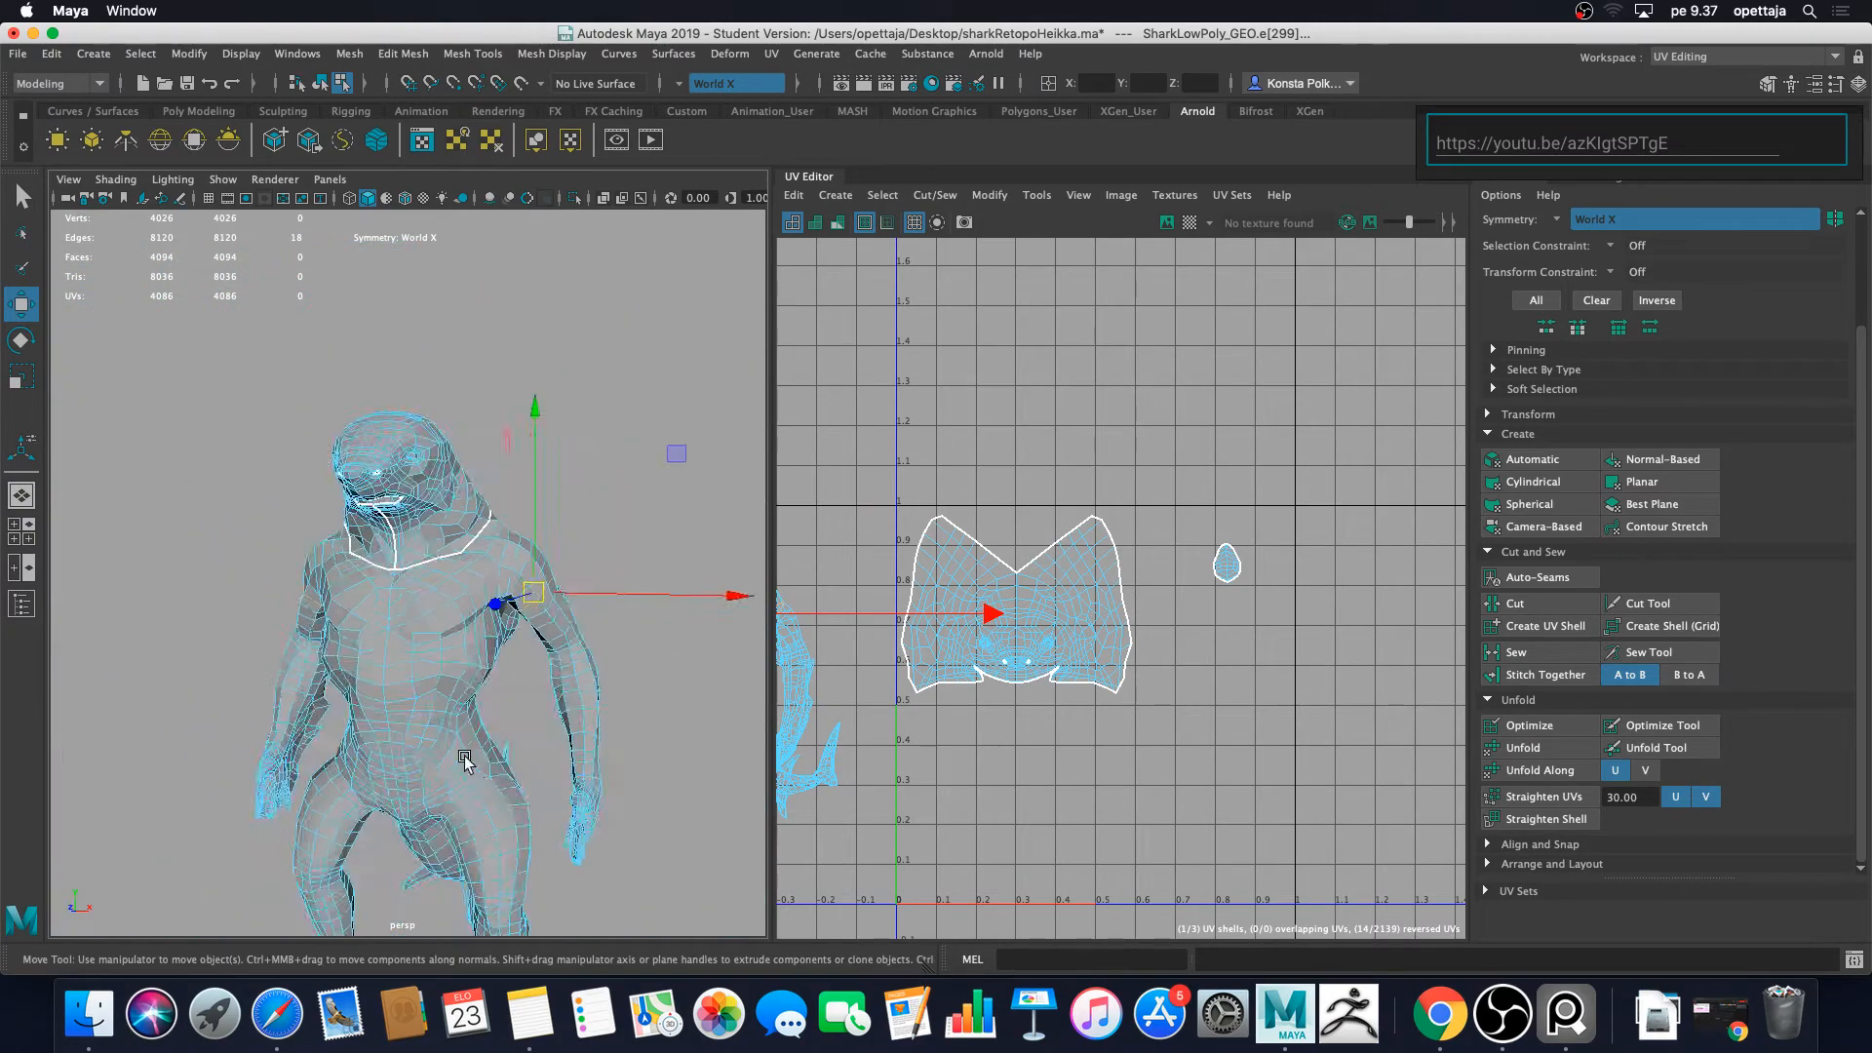
pyautogui.keyDown('alt'); pyautogui.moveTo(464, 759); pyautogui.dragTo(569, 751); pyautogui.keyUp('alt')
pyautogui.click(1517, 603)
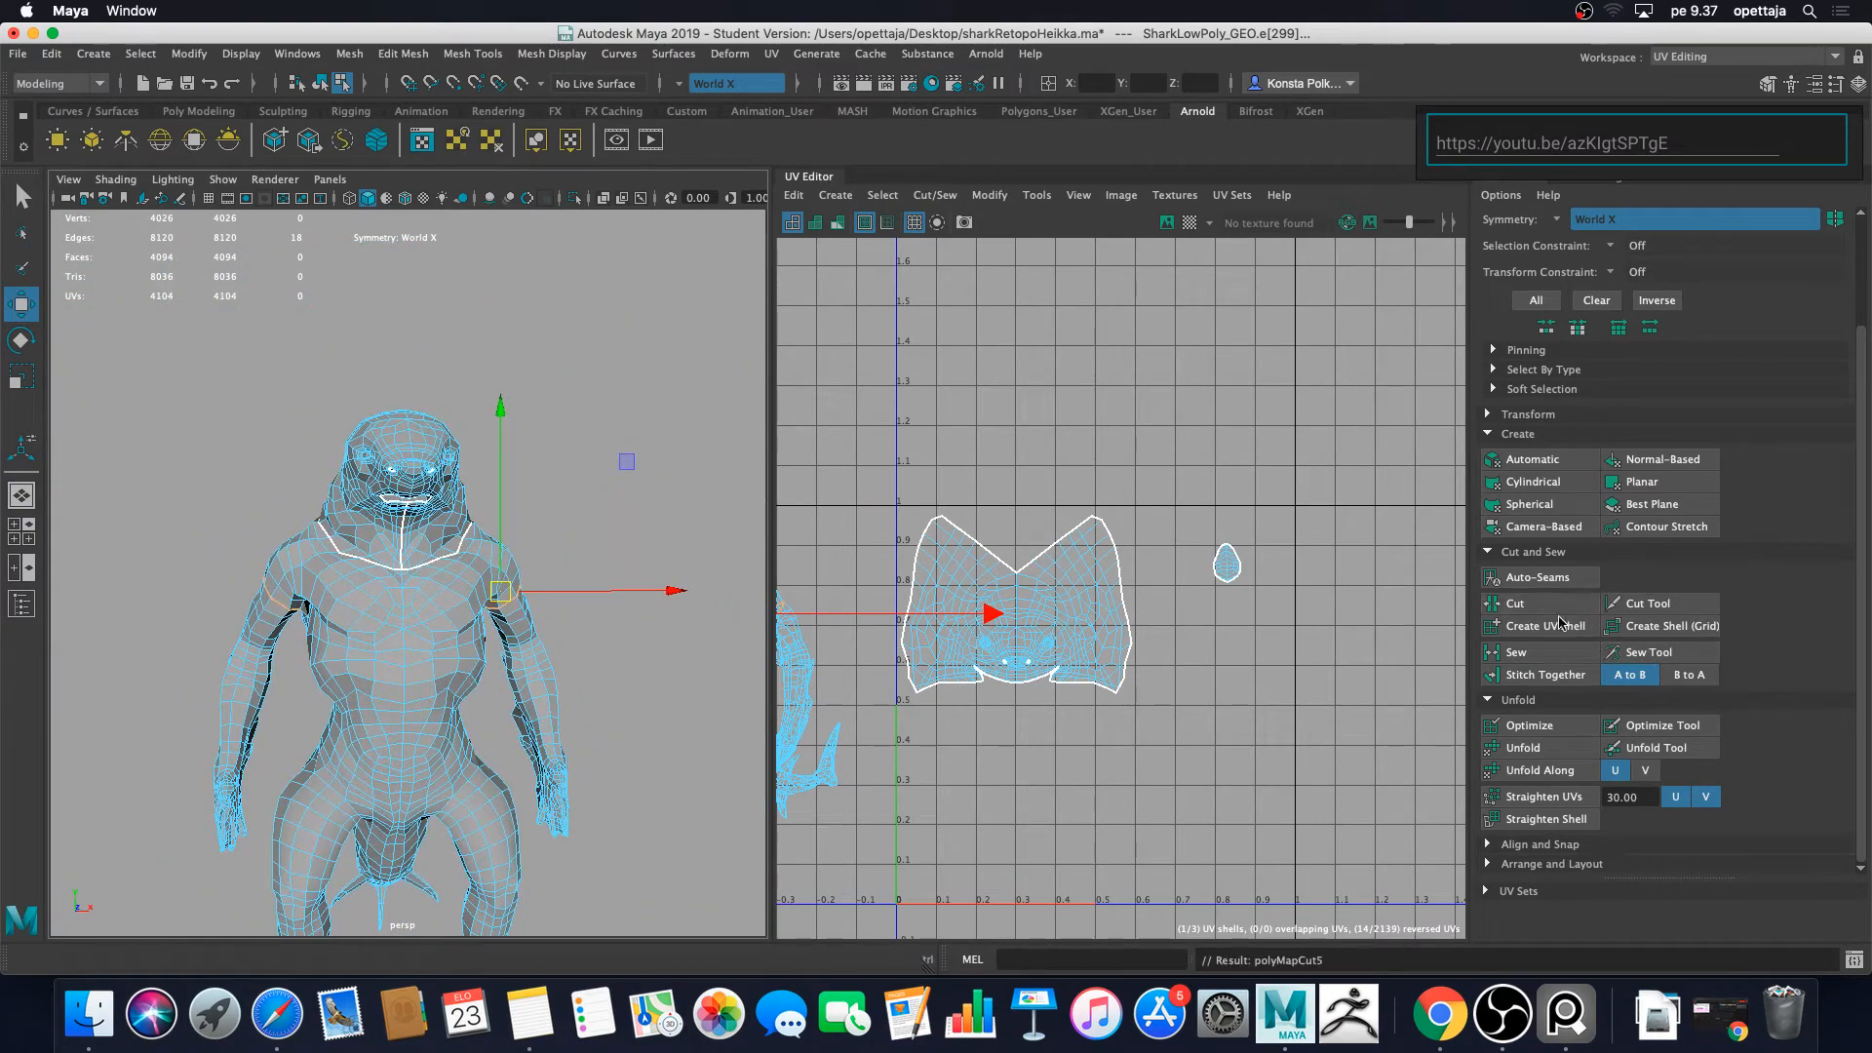
pyautogui.click(669, 660)
# Step: Select the first edges of the leg seam around the top of the thigh, mirrored on both legs
pyautogui.keyDown('alt'); pyautogui.moveTo(605, 734); pyautogui.dragTo(665, 483, button='middle'); pyautogui.keyUp('alt')
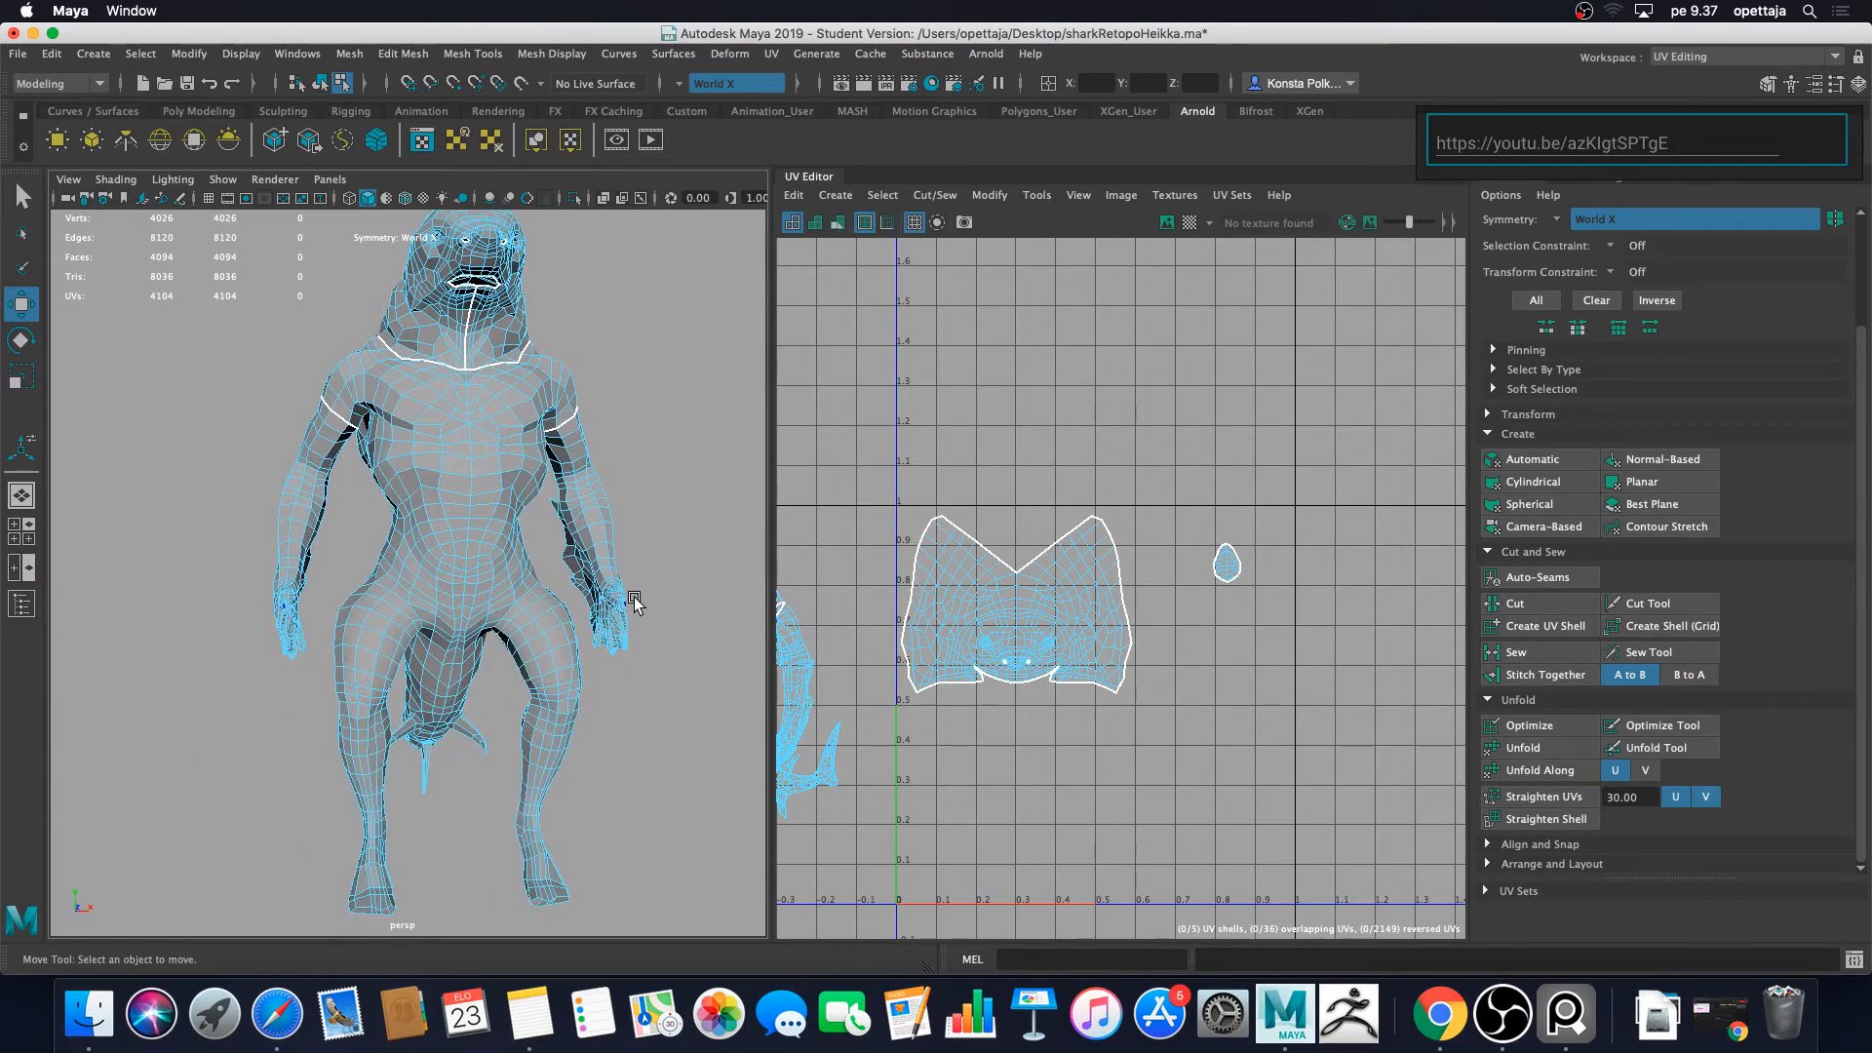
pyautogui.scroll(6, 633, 599)
pyautogui.keyDown('alt'); pyautogui.moveTo(633, 600); pyautogui.dragTo(561, 485, button='middle'); pyautogui.keyUp('alt')
pyautogui.keyDown('alt'); pyautogui.moveTo(655, 499); pyautogui.dragTo(472, 560); pyautogui.keyUp('alt')
pyautogui.click(542, 573)
pyautogui.keyDown('shift'); pyautogui.click(570, 600); pyautogui.keyUp('shift')
pyautogui.keyDown('shift'); pyautogui.click(633, 616); pyautogui.keyUp('shift')
pyautogui.keyDown('shift'); pyautogui.click(284, 494); pyautogui.keyUp('shift')
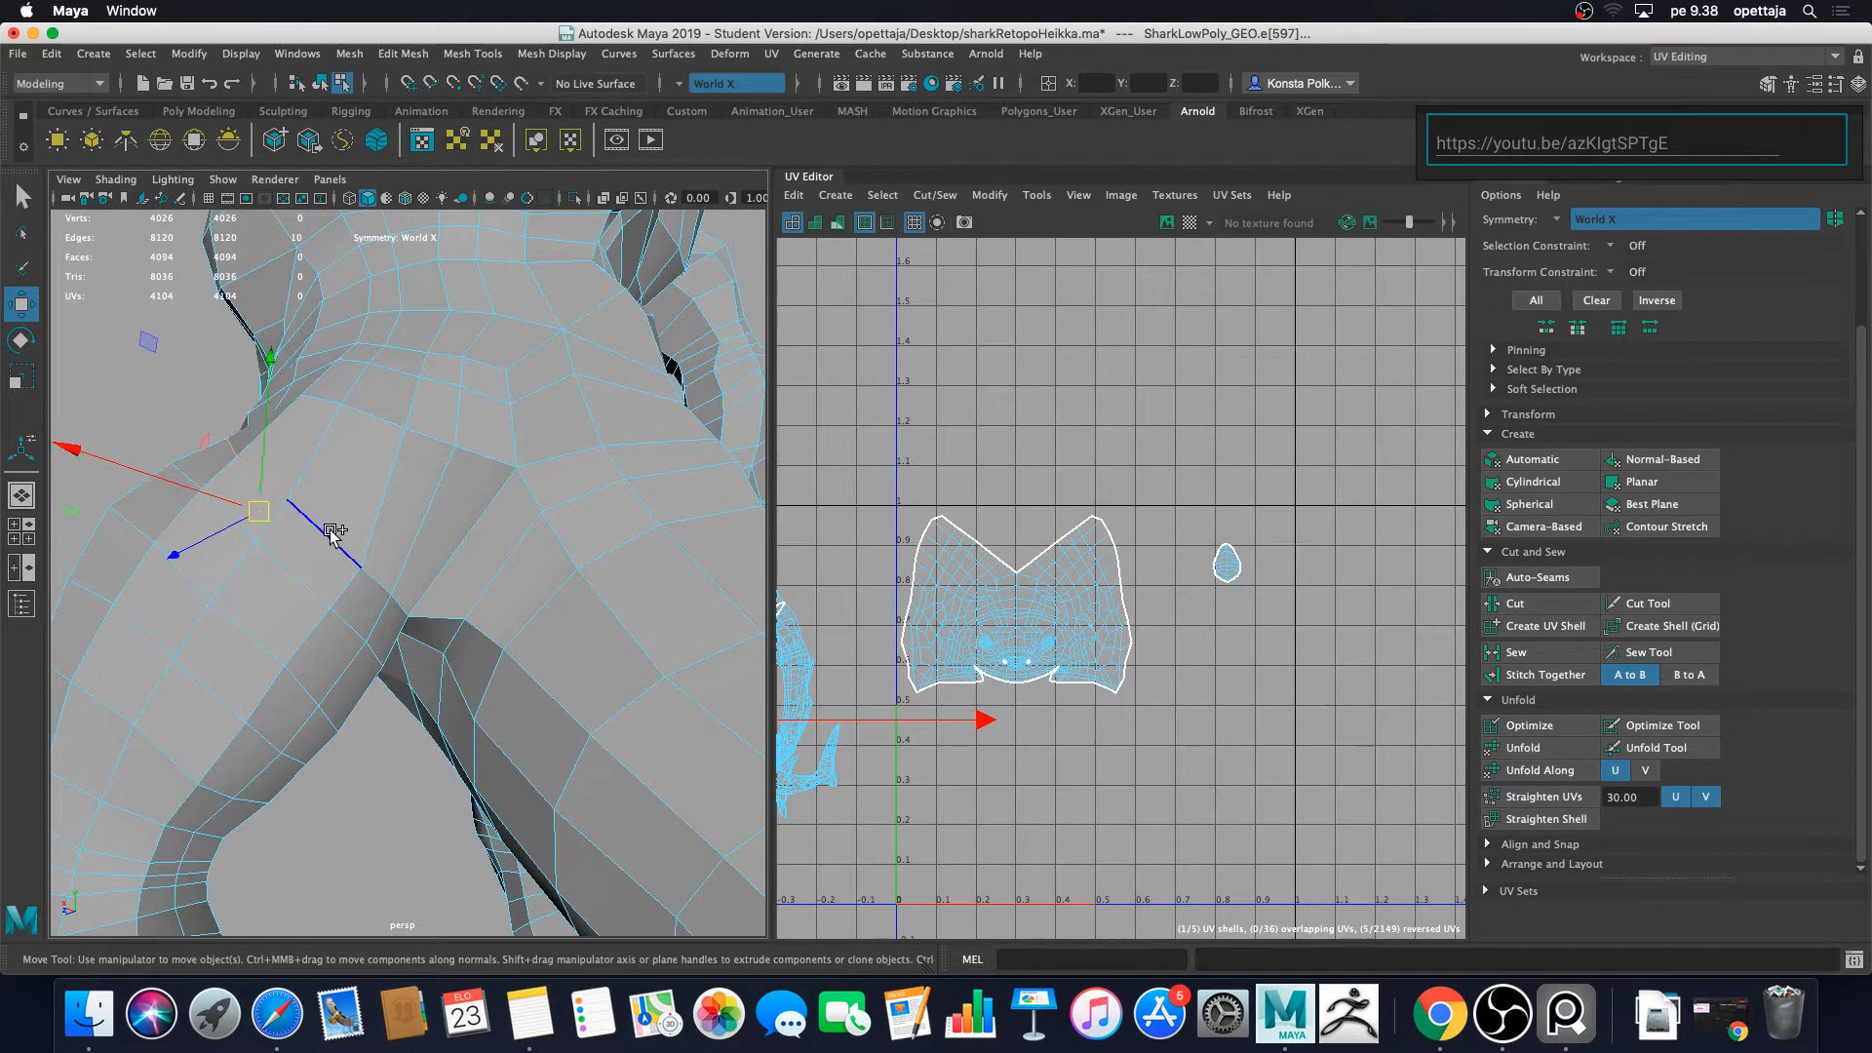
# Step: Continue the leg seam selection around the hip towards the inner thigh beside the tail base
pyautogui.keyDown('shift'); pyautogui.click(337, 536); pyautogui.keyUp('shift')
pyautogui.keyDown('shift'); pyautogui.click(384, 578); pyautogui.keyUp('shift')
pyautogui.keyDown('alt'); pyautogui.moveTo(454, 593); pyautogui.dragTo(219, 542); pyautogui.keyUp('alt')
pyautogui.keyDown('shift'); pyautogui.click(292, 478); pyautogui.keyUp('shift')
pyautogui.keyDown('shift'); pyautogui.click(325, 530); pyautogui.keyUp('shift')
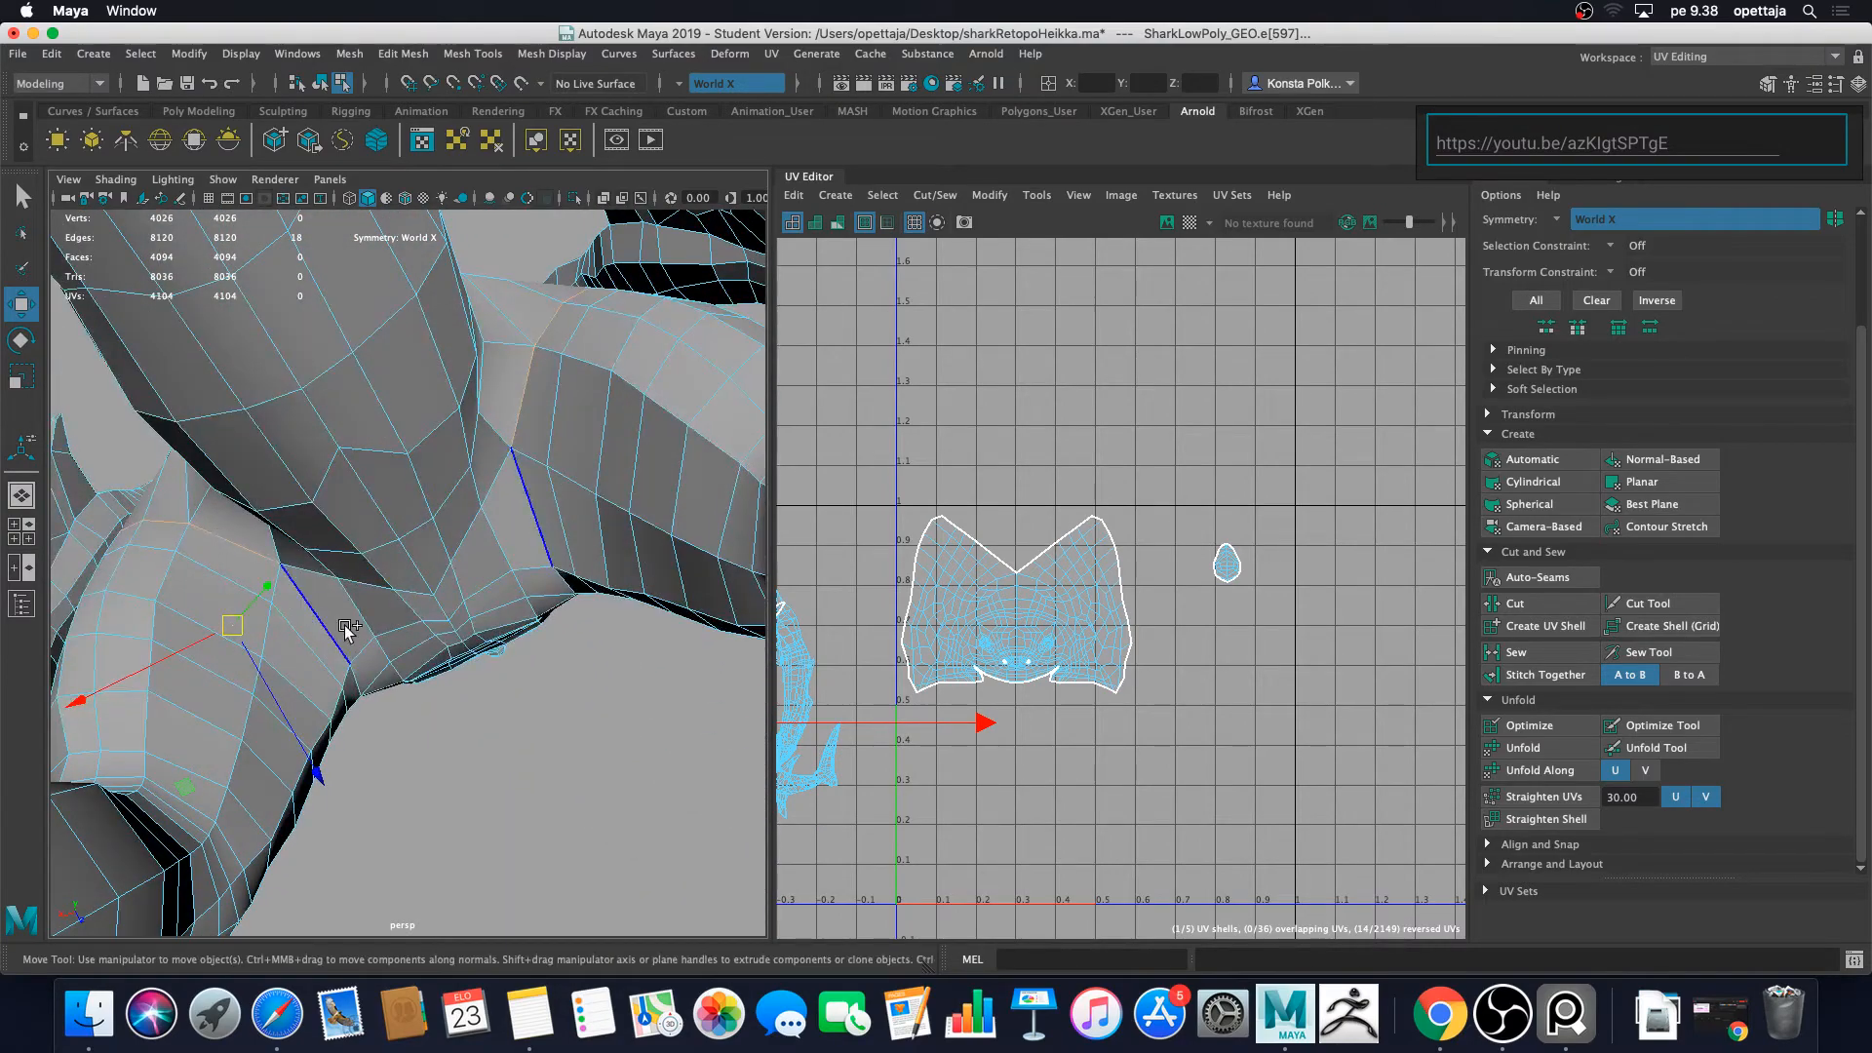
# Step: Complete the edge loops around both inner thighs and cut the UVs along them to separate the legs
pyautogui.keyDown('shift'); pyautogui.click(335, 666); pyautogui.keyUp('shift')
pyautogui.keyDown('alt'); pyautogui.moveTo(341, 670); pyautogui.dragTo(546, 652); pyautogui.keyUp('alt')
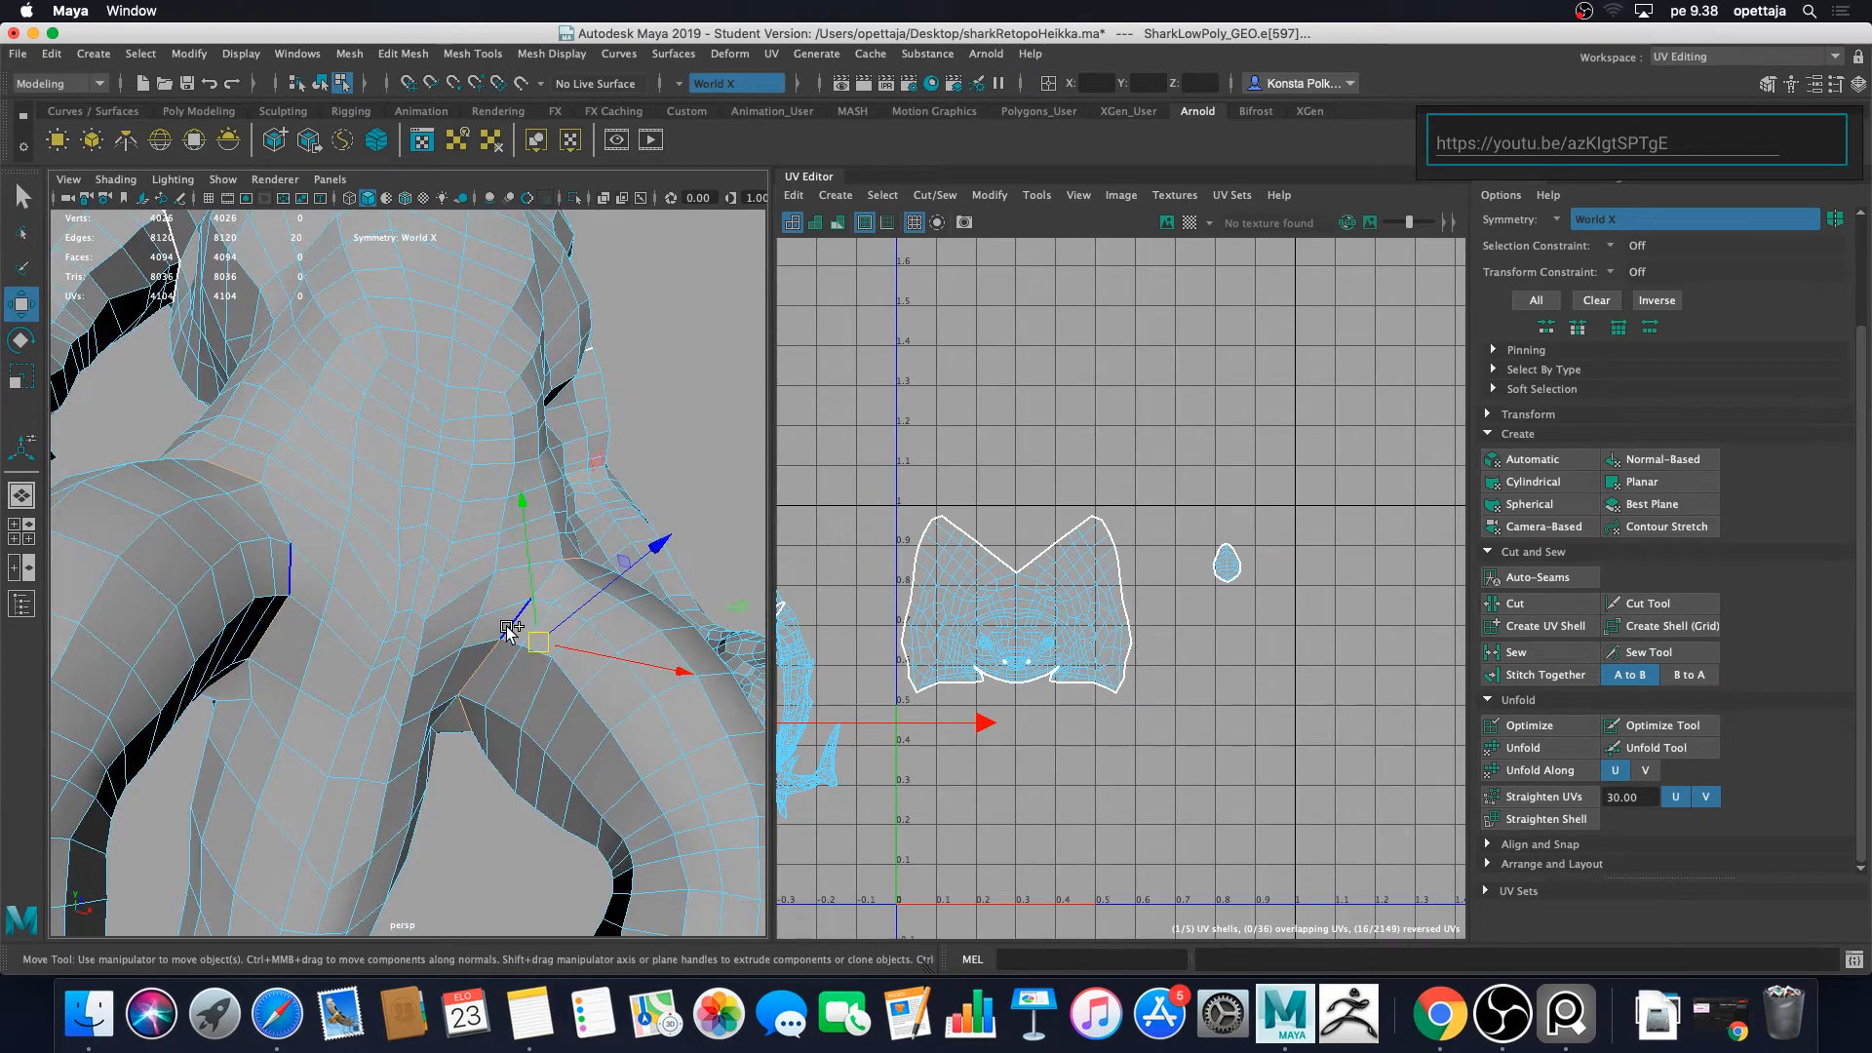
pyautogui.keyDown('shift'); pyautogui.click(544, 604); pyautogui.keyUp('shift')
pyautogui.moveTo(544, 605)
pyautogui.keyDown('alt'); pyautogui.mouseDown()
pyautogui.moveTo(542, 570)
pyautogui.moveTo(260, 585)
pyautogui.moveTo(322, 604)
pyautogui.moveTo(569, 581)
pyautogui.mouseUp(); pyautogui.keyUp('alt')
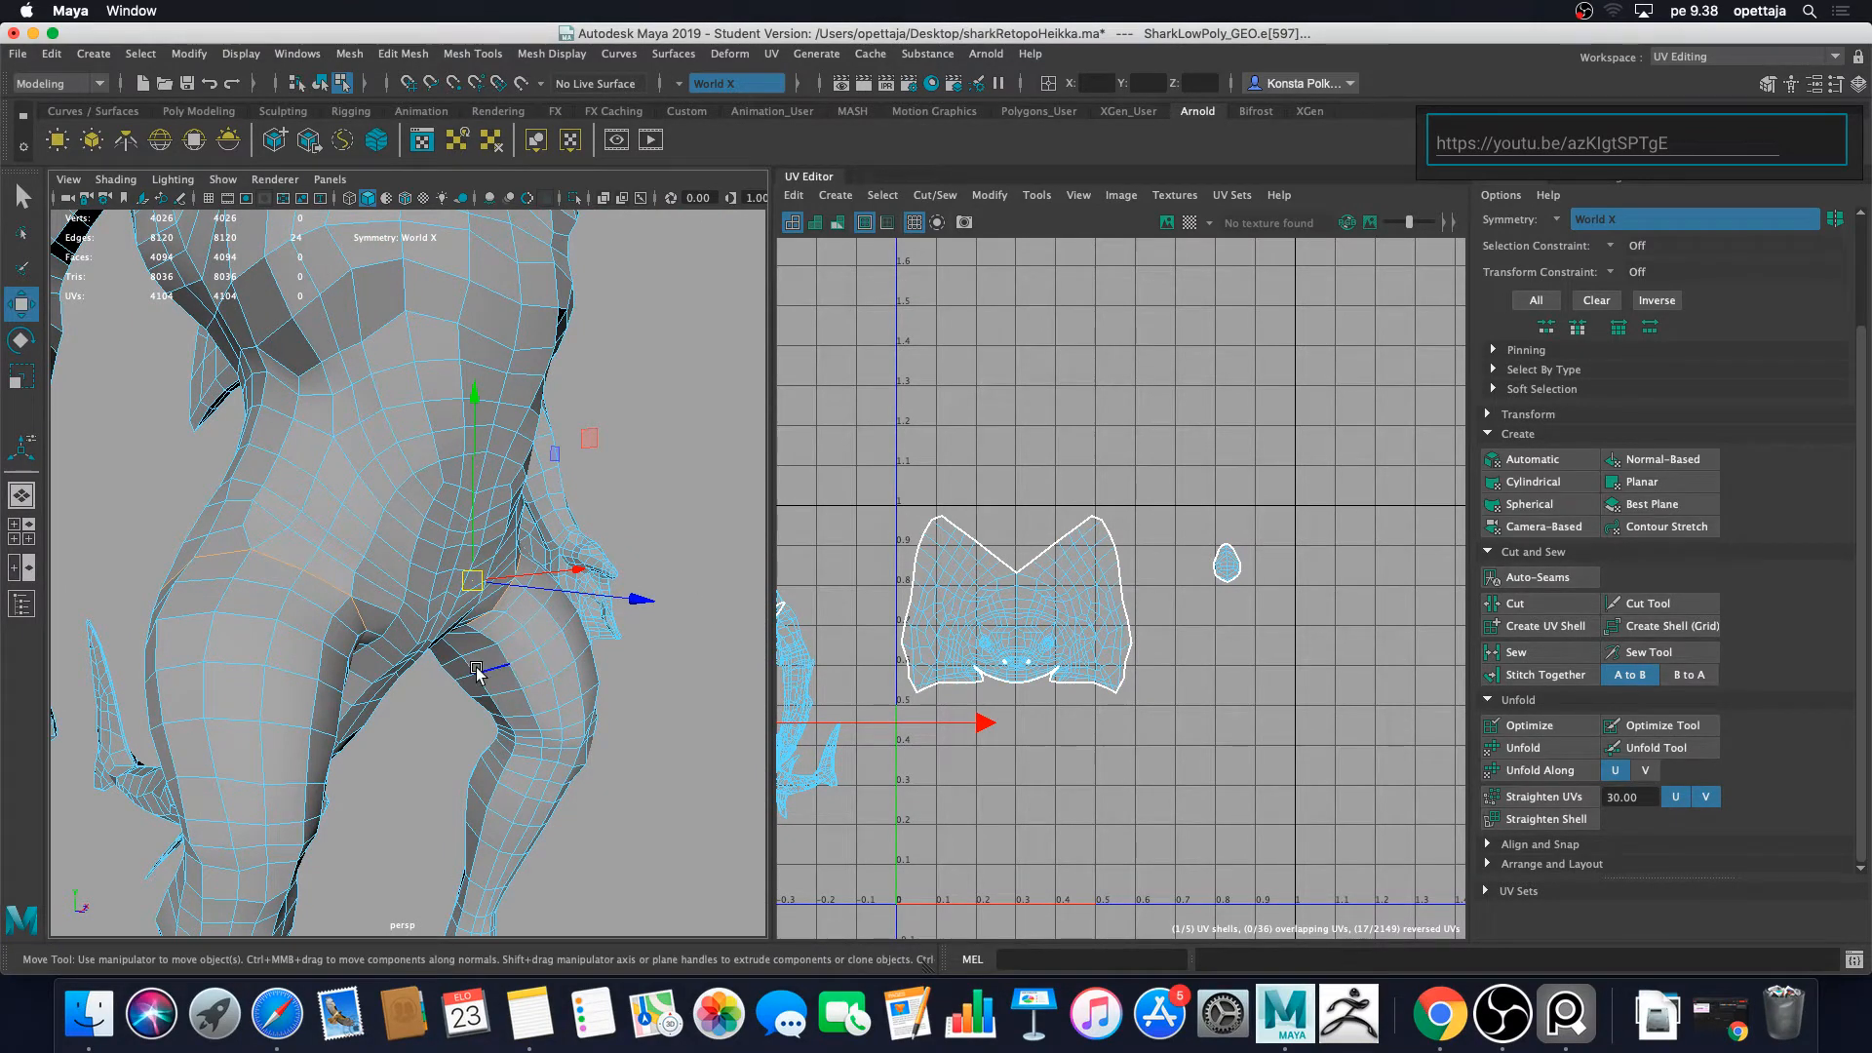
pyautogui.click(671, 694)
pyautogui.press('f')
pyautogui.keyDown('alt'); pyautogui.moveTo(636, 637); pyautogui.dragTo(735, 673); pyautogui.keyUp('alt')
pyautogui.scroll(-2, 844, 684)
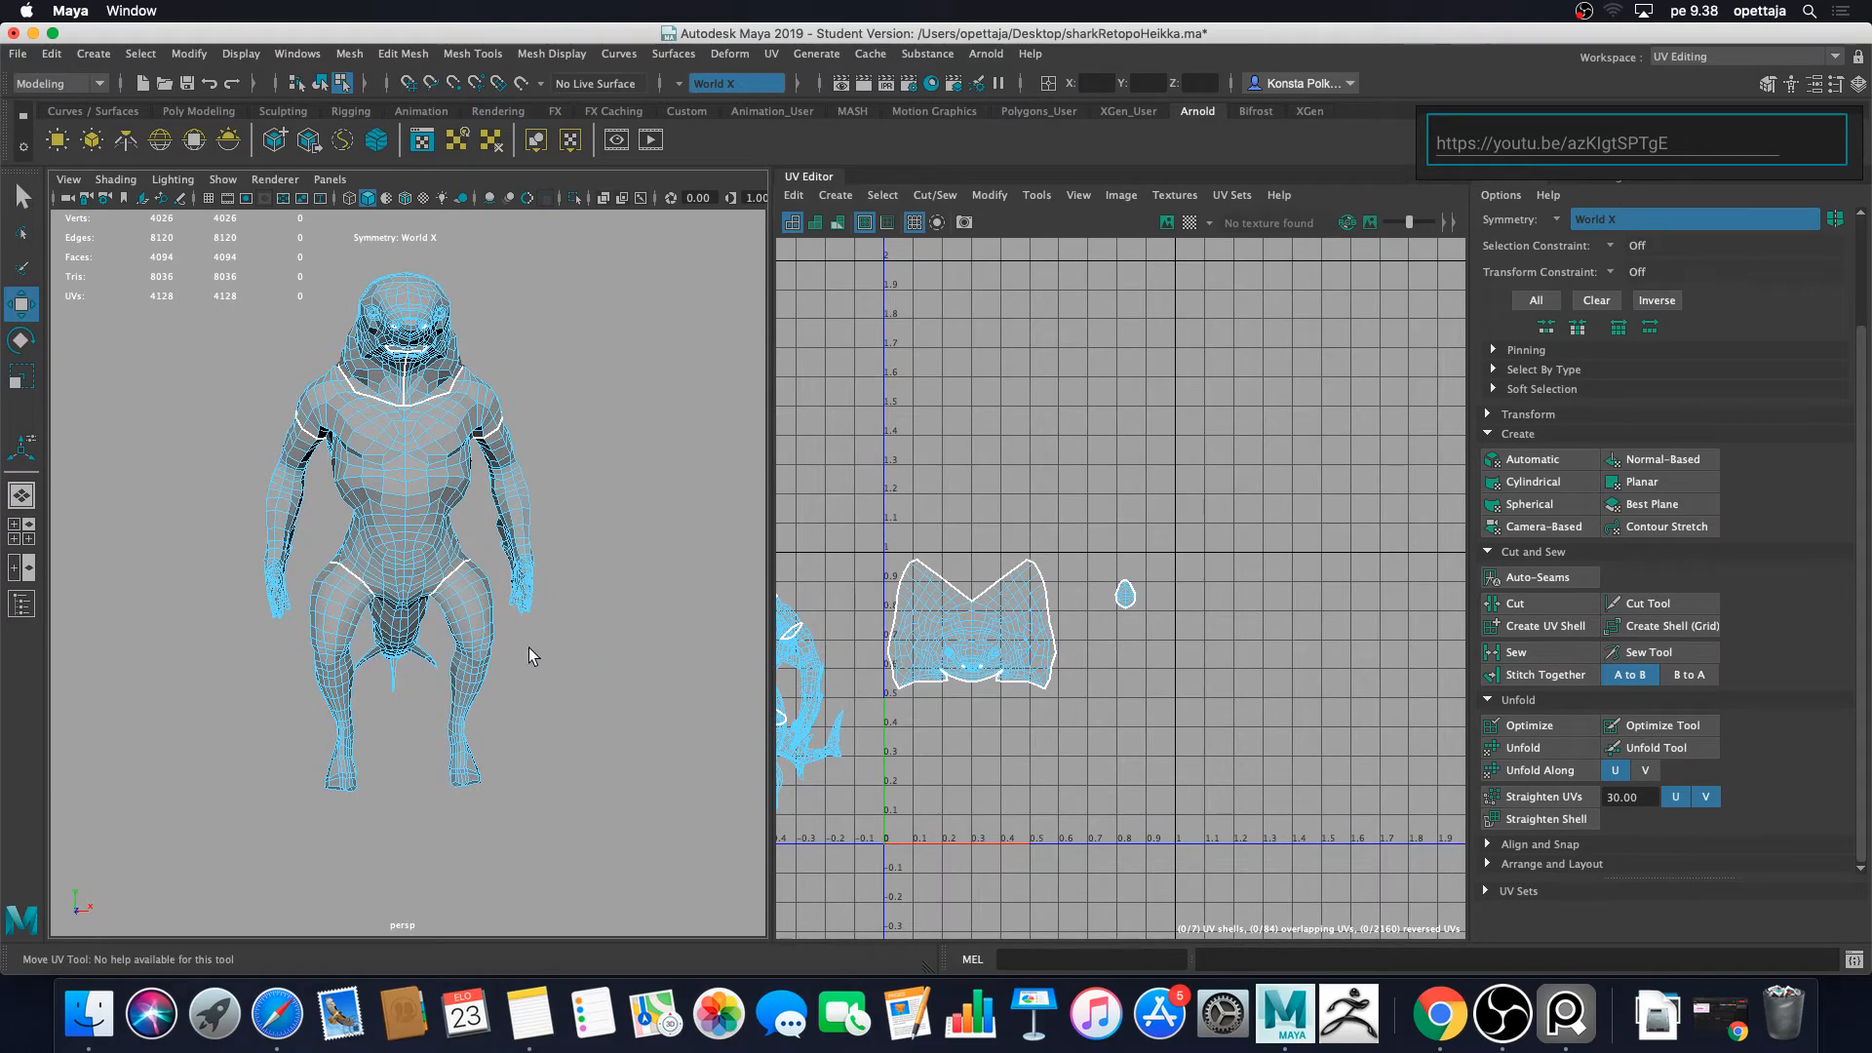
# Step: Examine the lower back, the leg seams and the base of the tail from behind and the side
pyautogui.keyDown('alt'); pyautogui.moveTo(529, 655); pyautogui.dragTo(230, 585); pyautogui.keyUp('alt')
pyautogui.keyDown('alt'); pyautogui.moveTo(230, 585); pyautogui.dragTo(441, 671, button='right'); pyautogui.keyUp('alt')
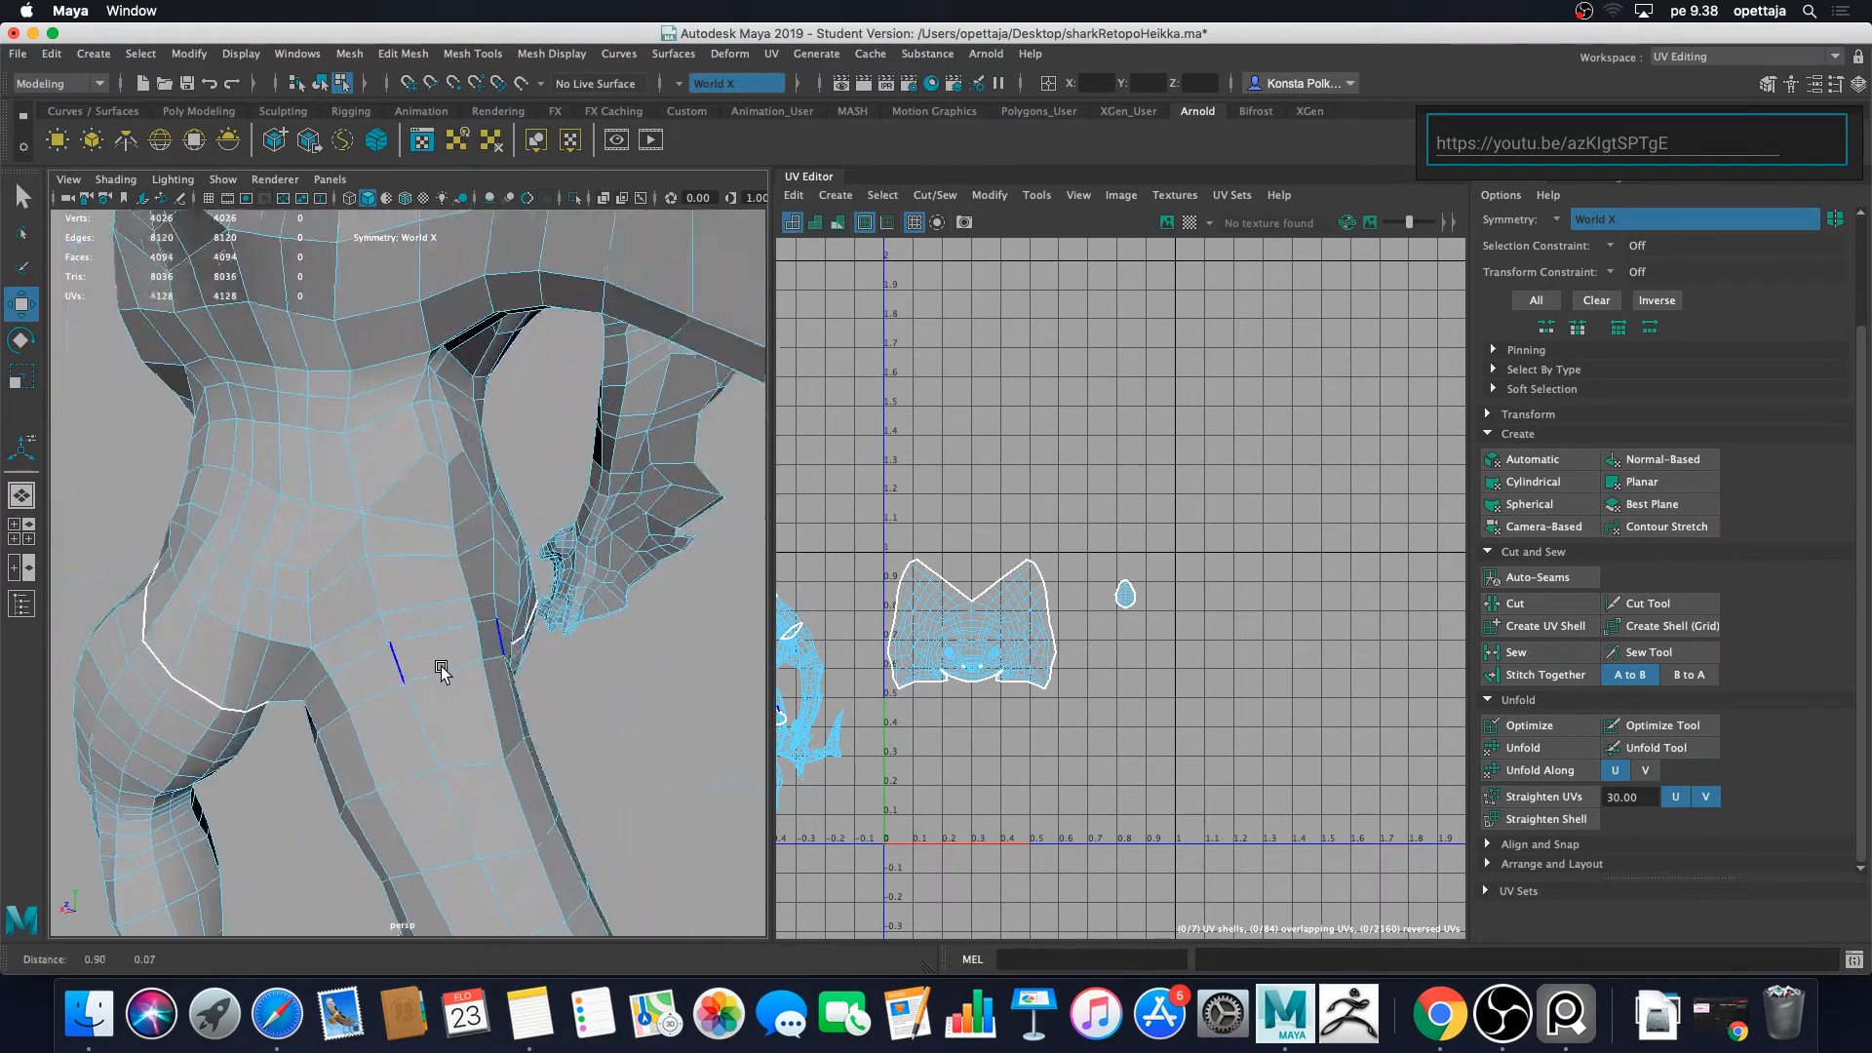
pyautogui.keyDown('alt'); pyautogui.moveTo(441, 671); pyautogui.dragTo(367, 709); pyautogui.keyUp('alt')
pyautogui.keyDown('alt'); pyautogui.moveTo(402, 624); pyautogui.dragTo(442, 380); pyautogui.keyUp('alt')
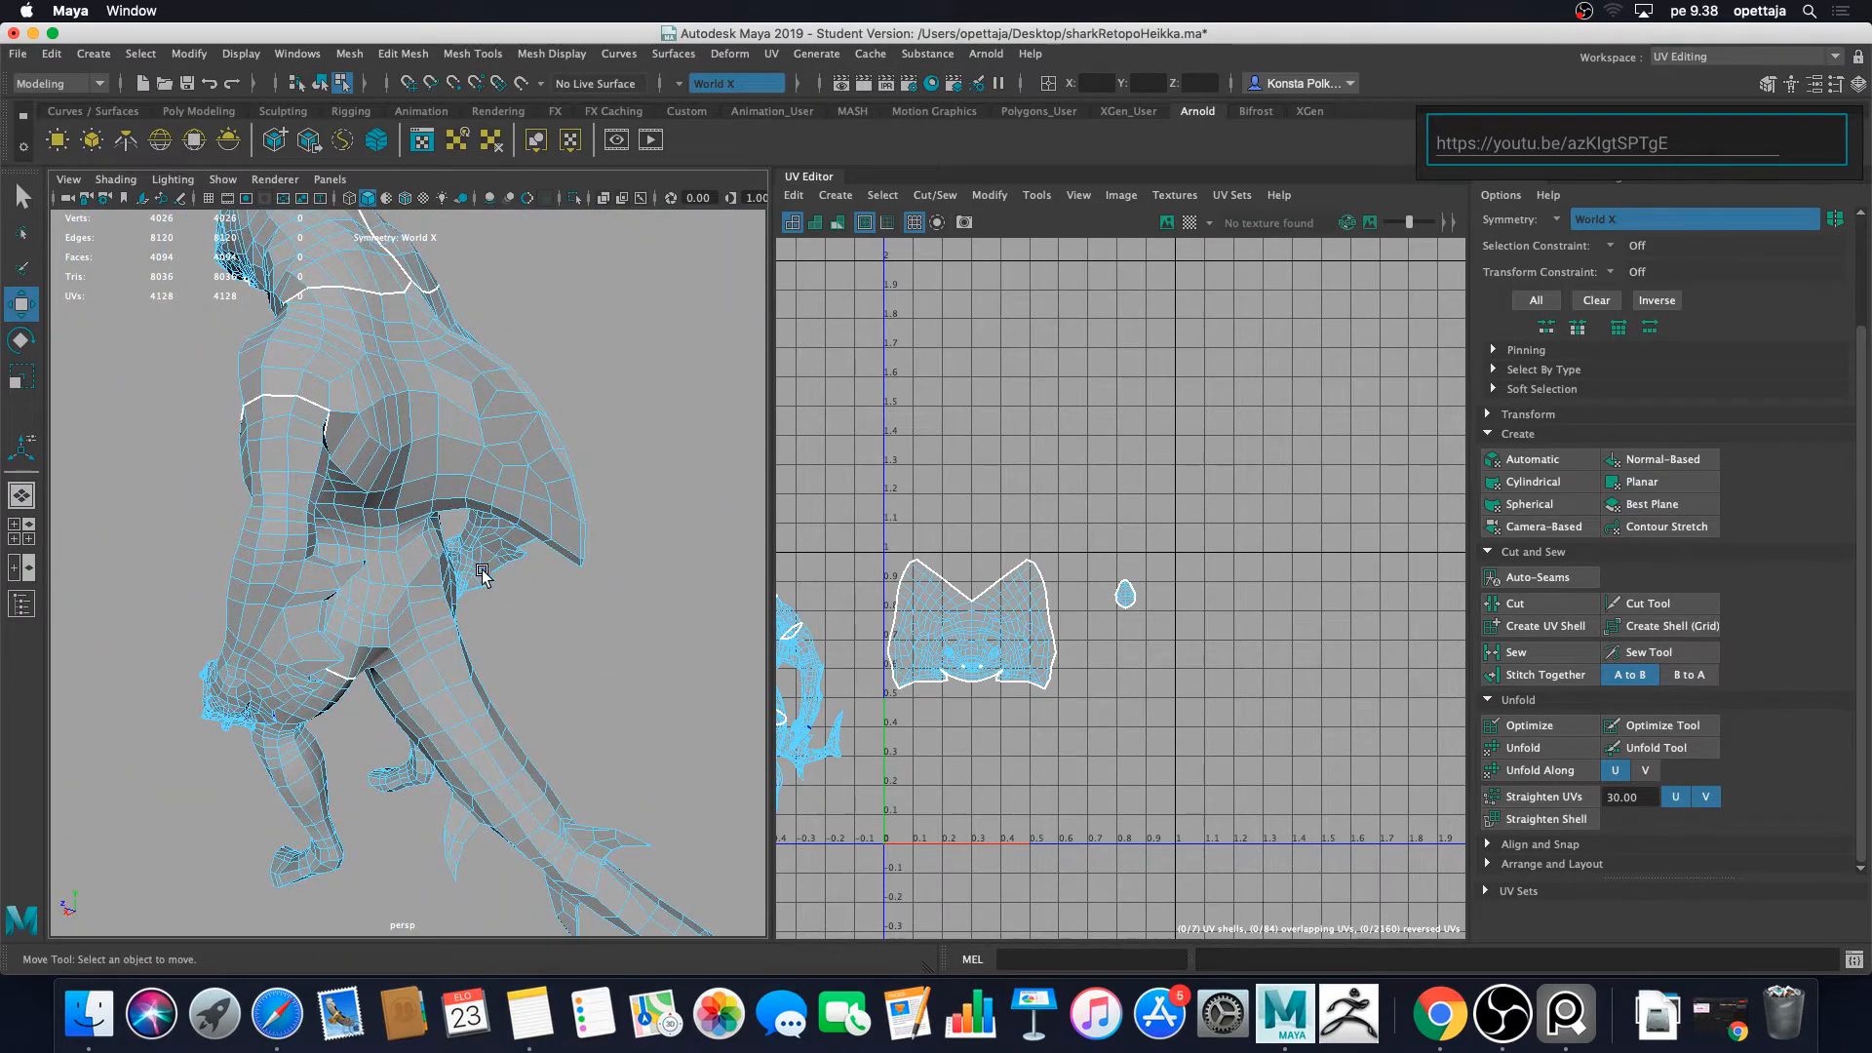
pyautogui.keyDown('alt'); pyautogui.moveTo(429, 512); pyautogui.dragTo(406, 477); pyautogui.keyUp('alt')
pyautogui.scroll(5, 404, 476)
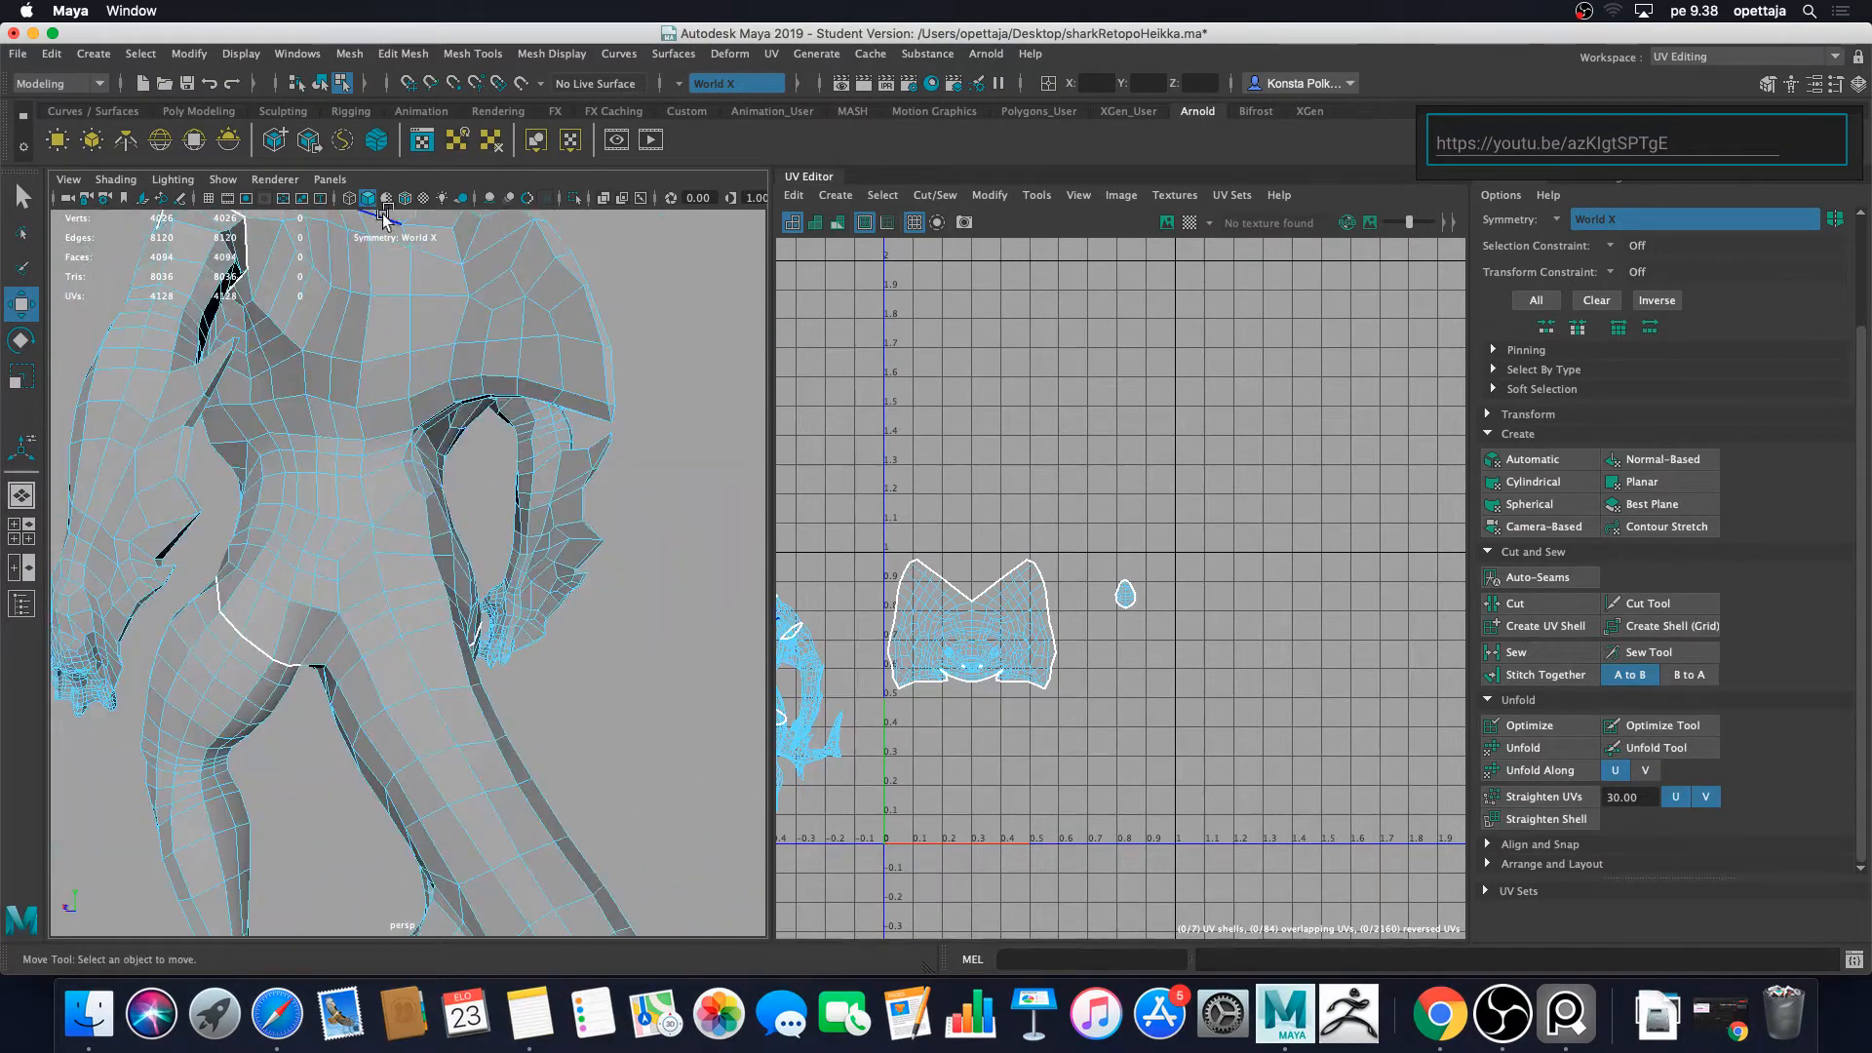
pyautogui.keyDown('alt'); pyautogui.moveTo(443, 443); pyautogui.dragTo(481, 421); pyautogui.keyUp('alt')
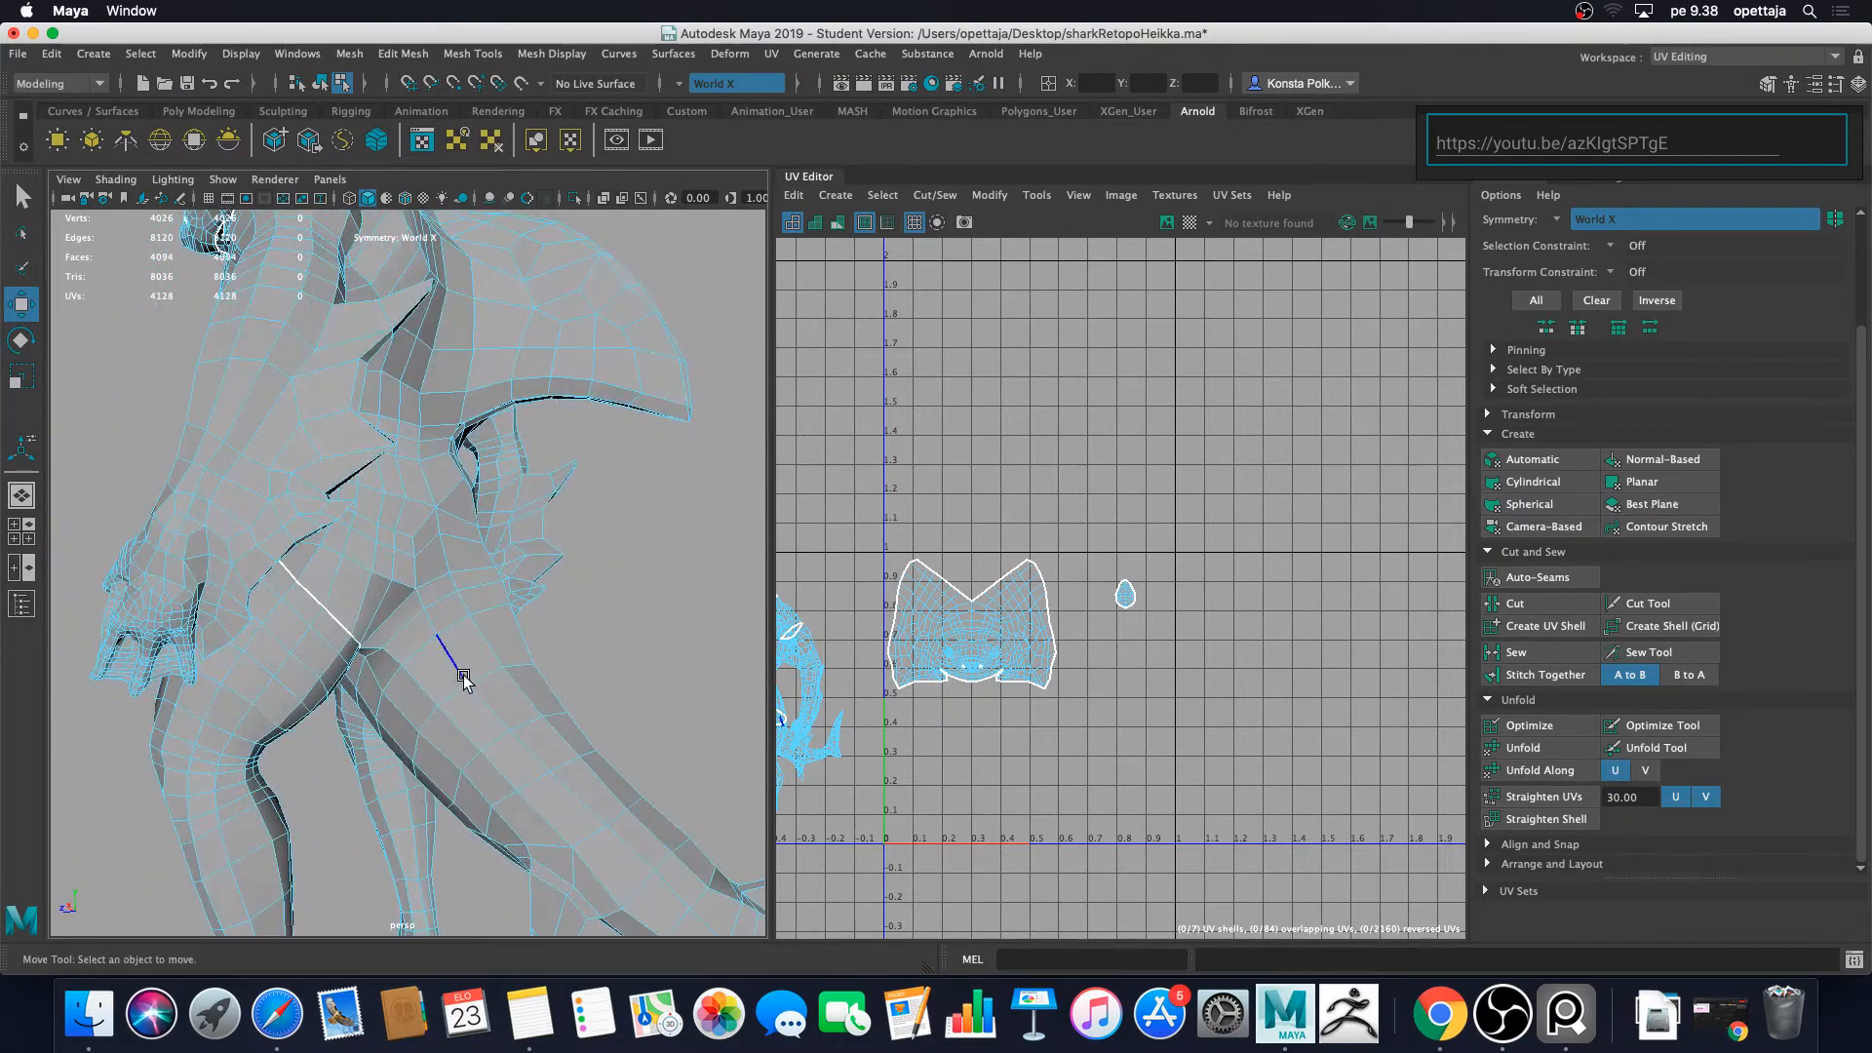
# Step: Select the edges across the lower back and under the tail's base between the legs, and cut the UVs there to separate the tail
pyautogui.scroll(5, 456, 671)
pyautogui.keyDown('alt'); pyautogui.moveTo(450, 669); pyautogui.dragTo(485, 598, button='middle'); pyautogui.keyUp('alt')
pyautogui.keyDown('alt'); pyautogui.moveTo(483, 598); pyautogui.dragTo(387, 530); pyautogui.keyUp('alt')
pyautogui.click(349, 507)
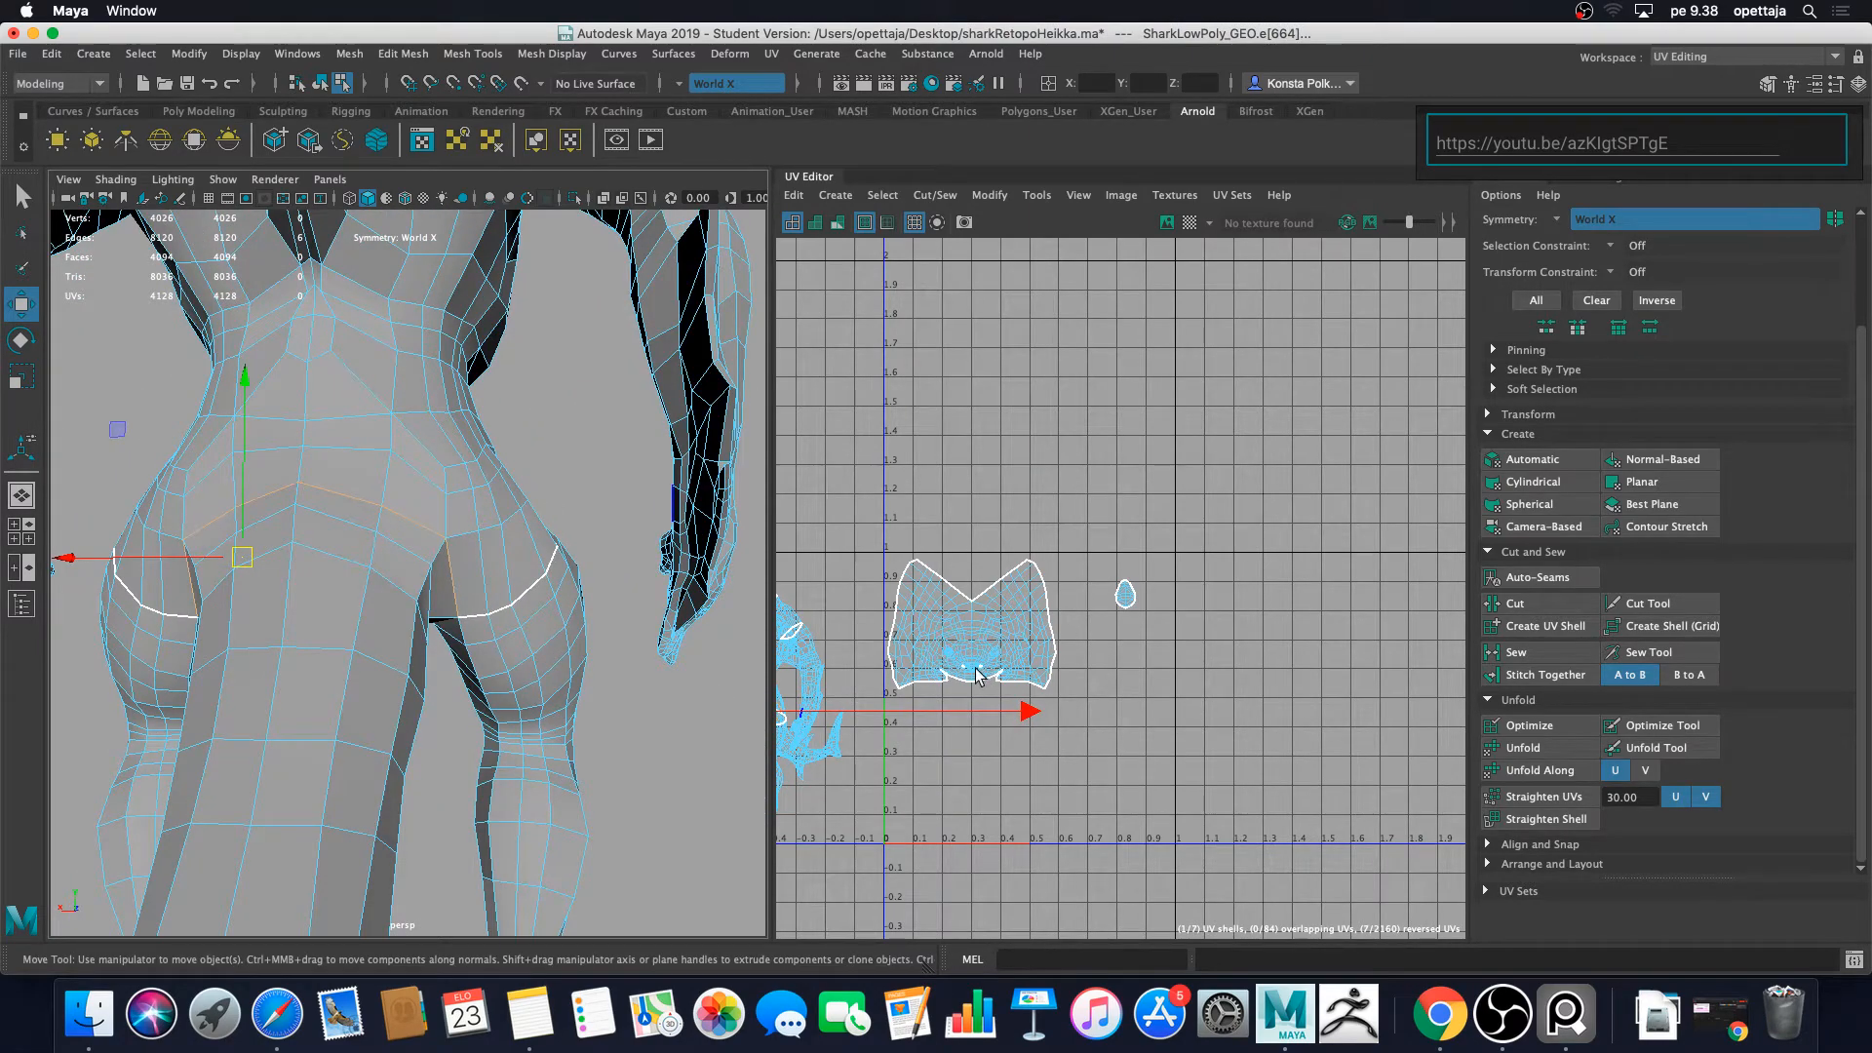
pyautogui.keyDown('alt'); pyautogui.moveTo(585, 639); pyautogui.dragTo(460, 535); pyautogui.keyUp('alt')
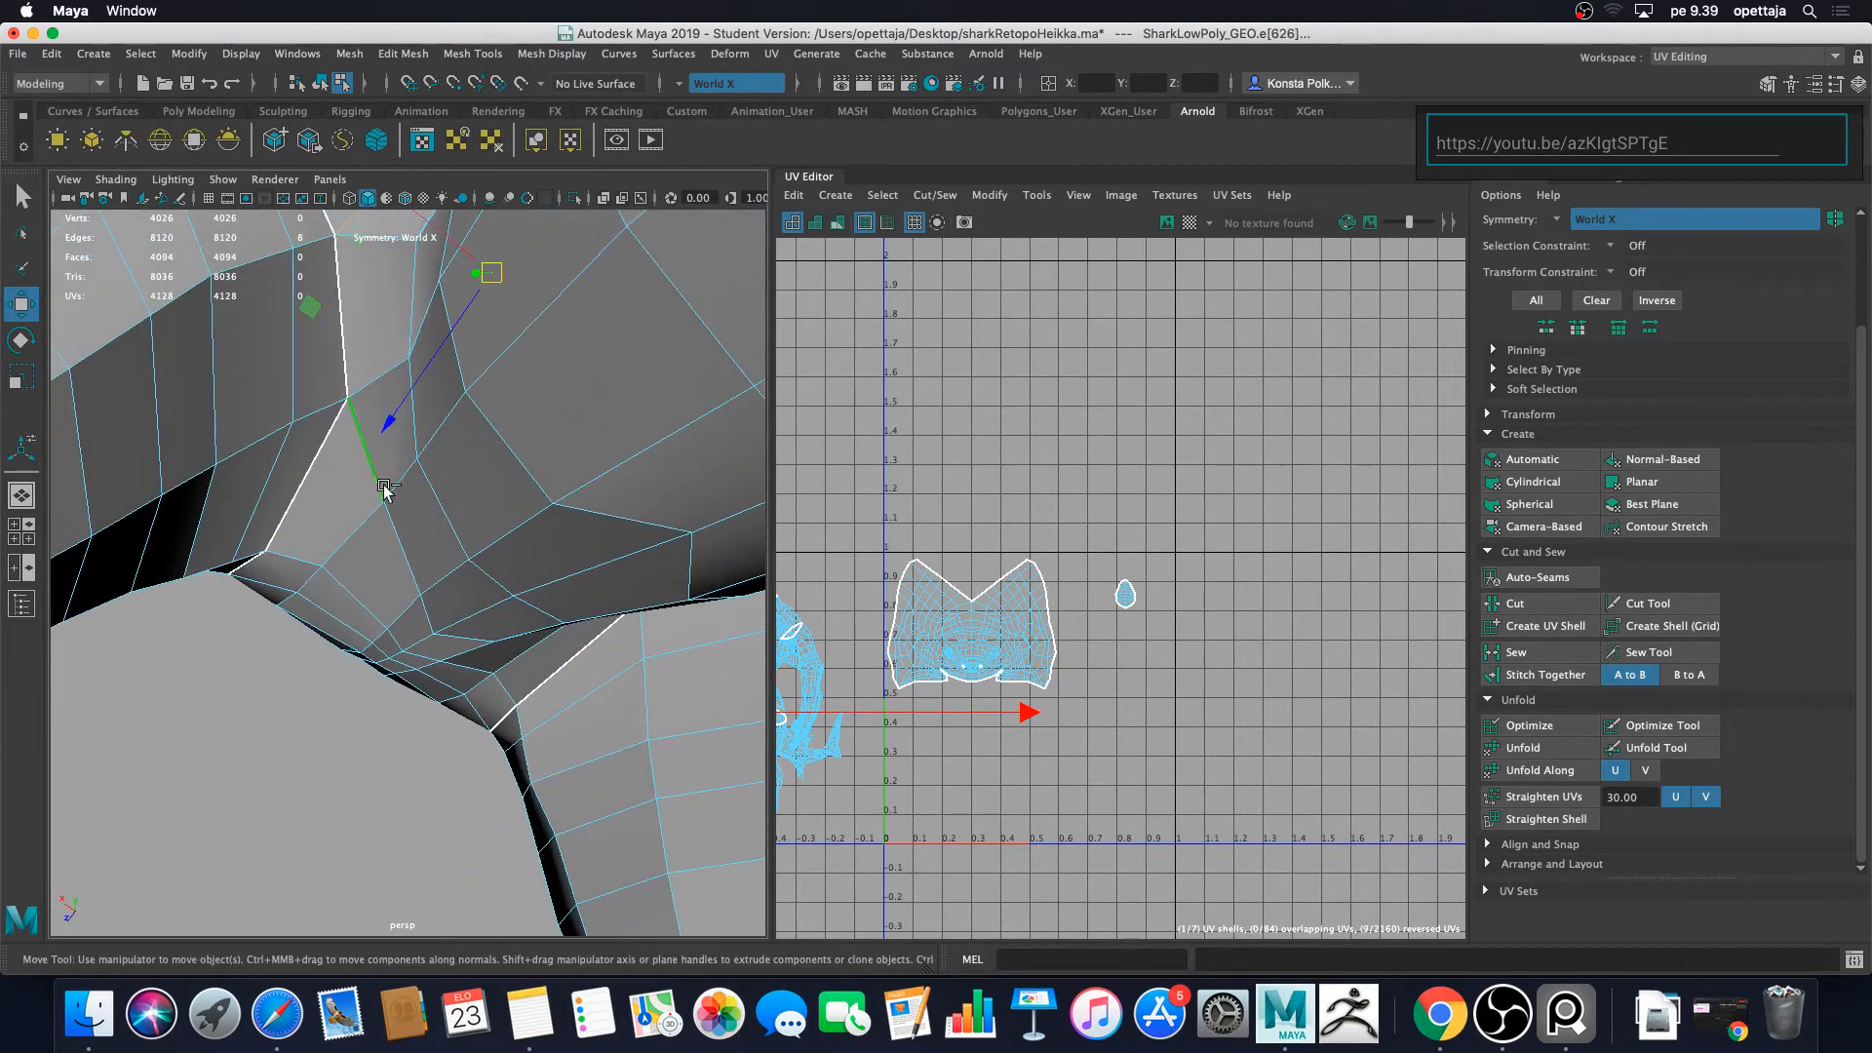
pyautogui.click(419, 597)
pyautogui.keyDown('shift'); pyautogui.click(477, 636); pyautogui.keyUp('shift')
pyautogui.keyDown('alt'); pyautogui.moveTo(526, 415); pyautogui.dragTo(635, 499); pyautogui.keyUp('alt')
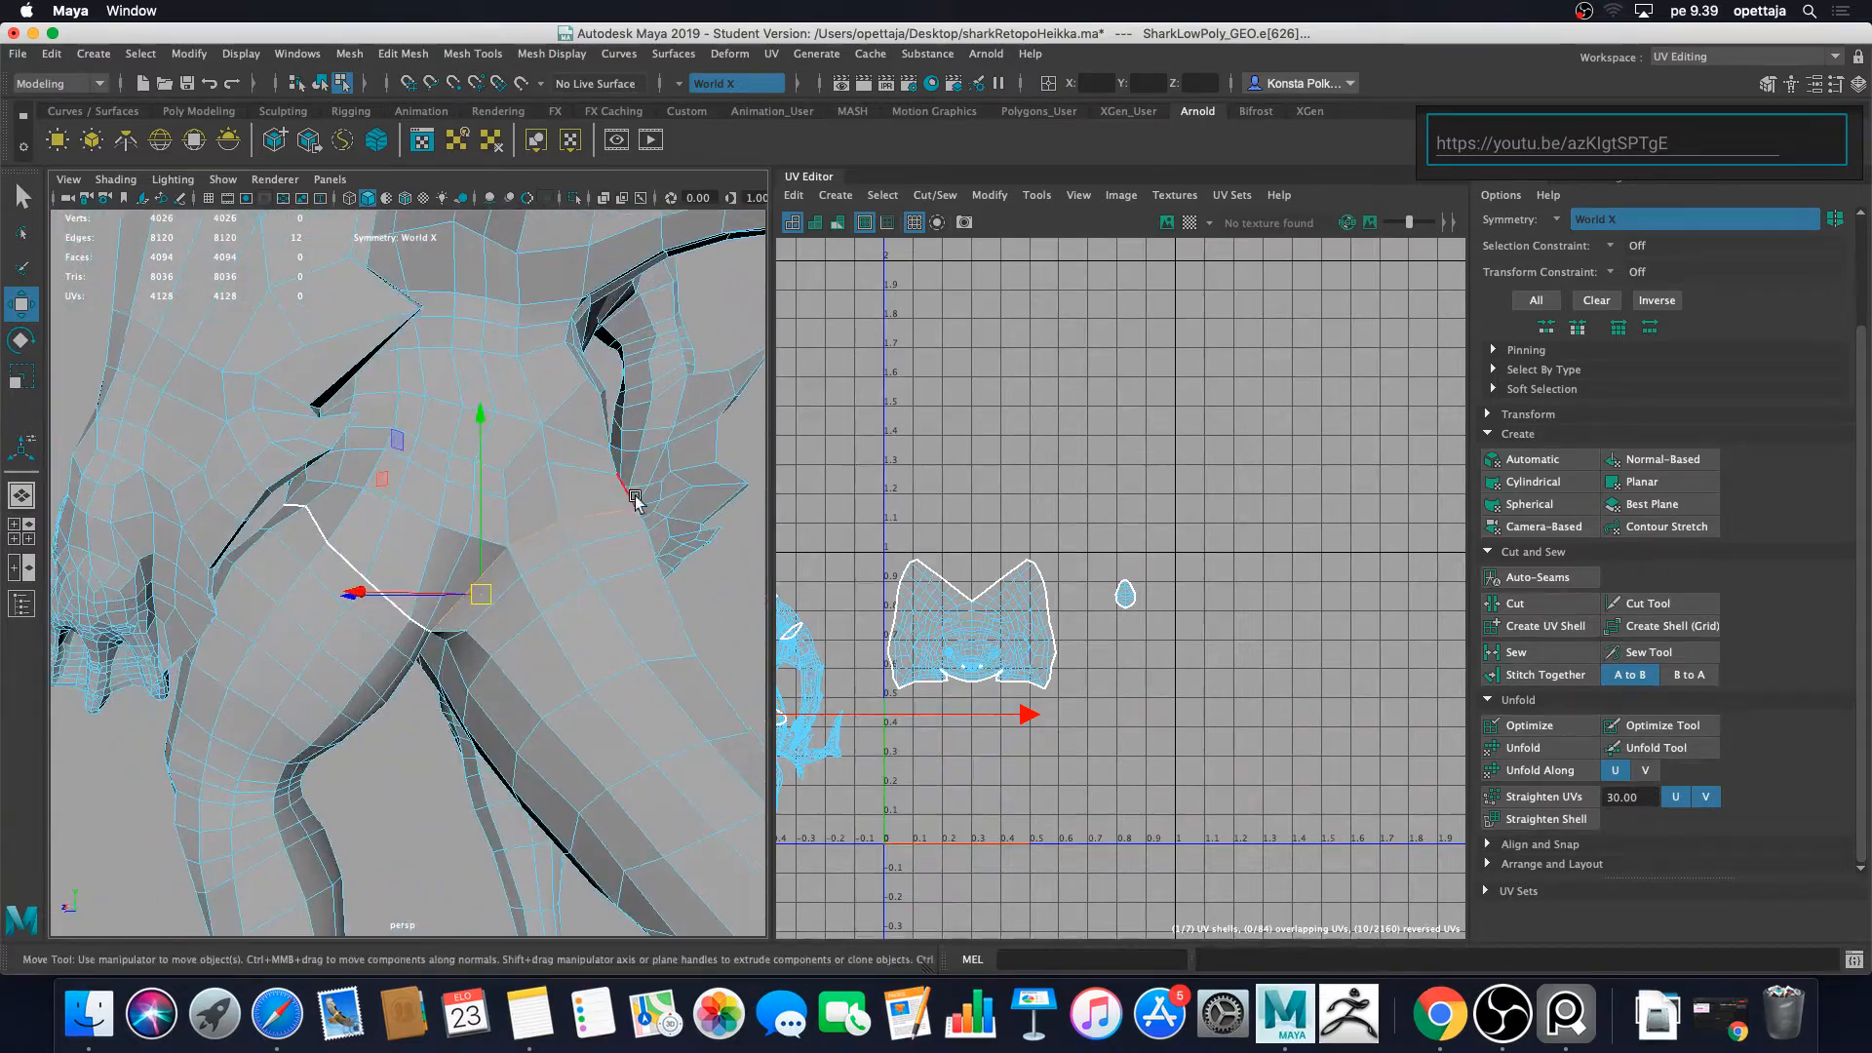
pyautogui.click(1529, 606)
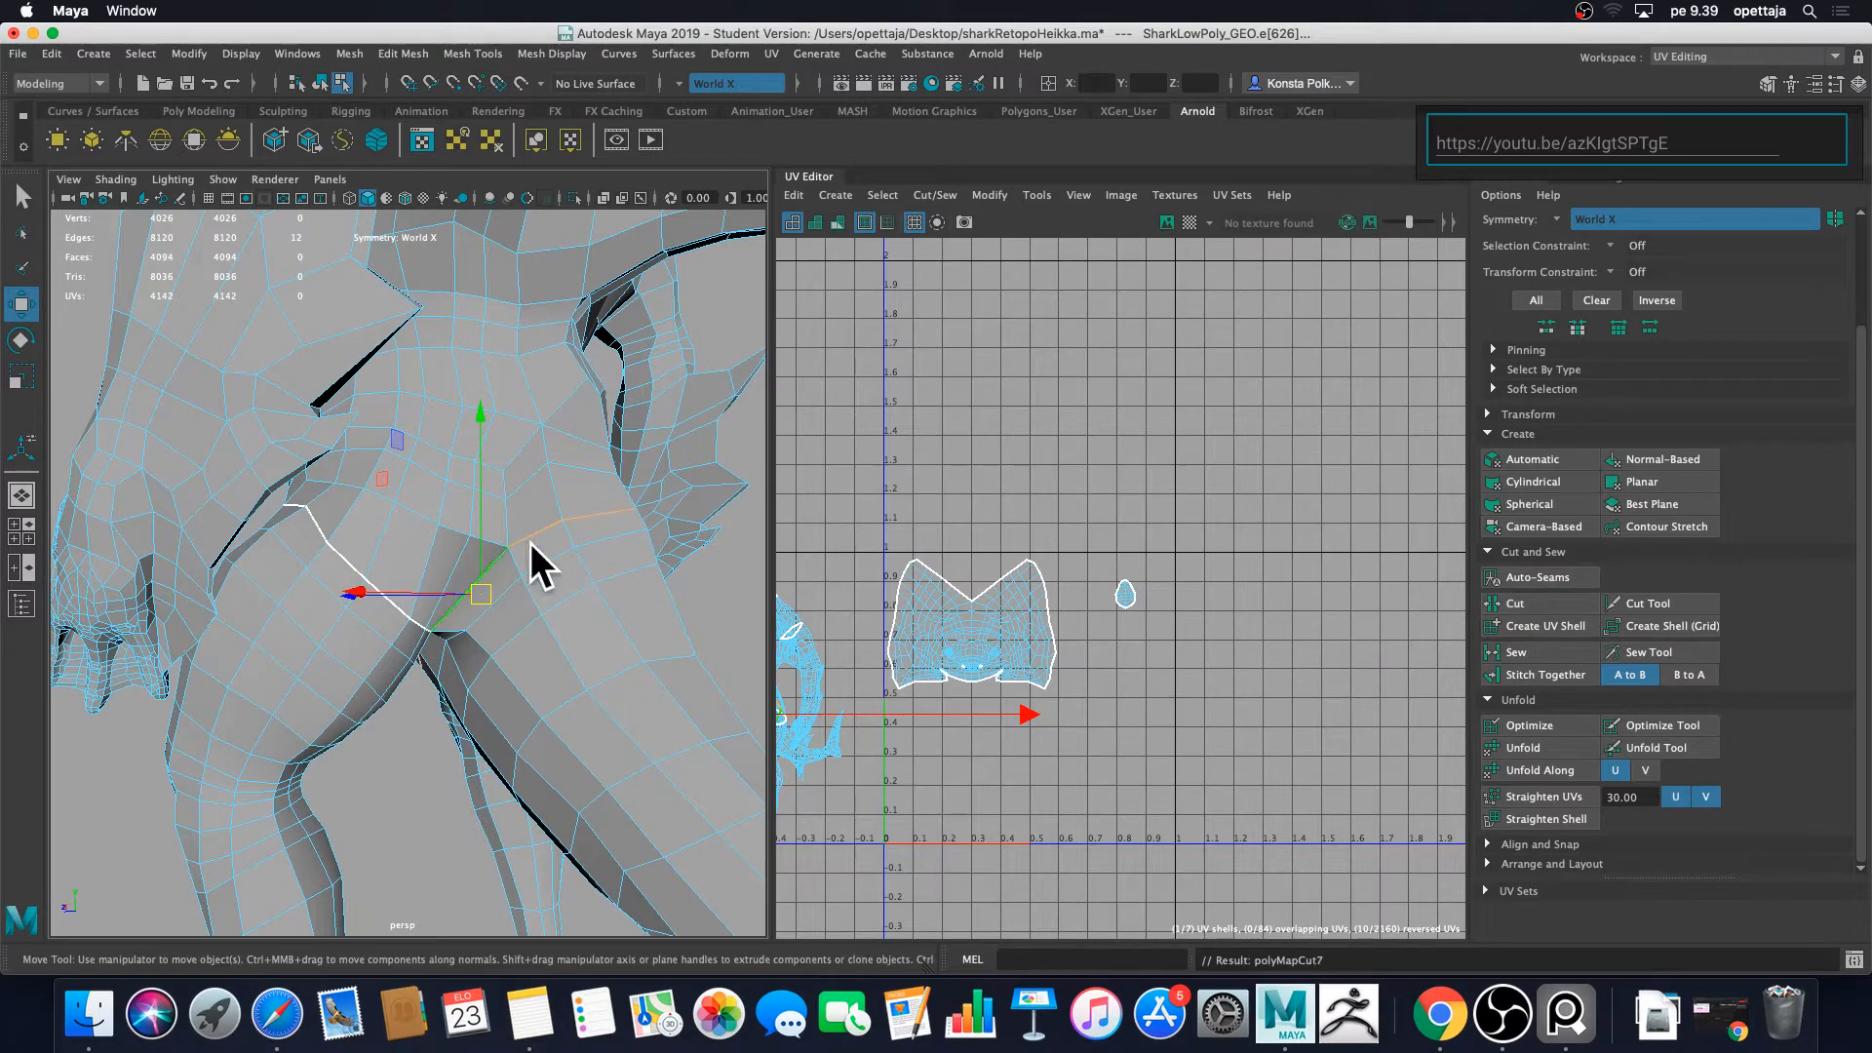
pyautogui.click(718, 652)
# Step: Select the mirrored edges along both sides of the dorsal fin's base, from its lower end up the back
pyautogui.keyDown('alt'); pyautogui.moveTo(718, 652); pyautogui.dragTo(472, 550); pyautogui.keyUp('alt')
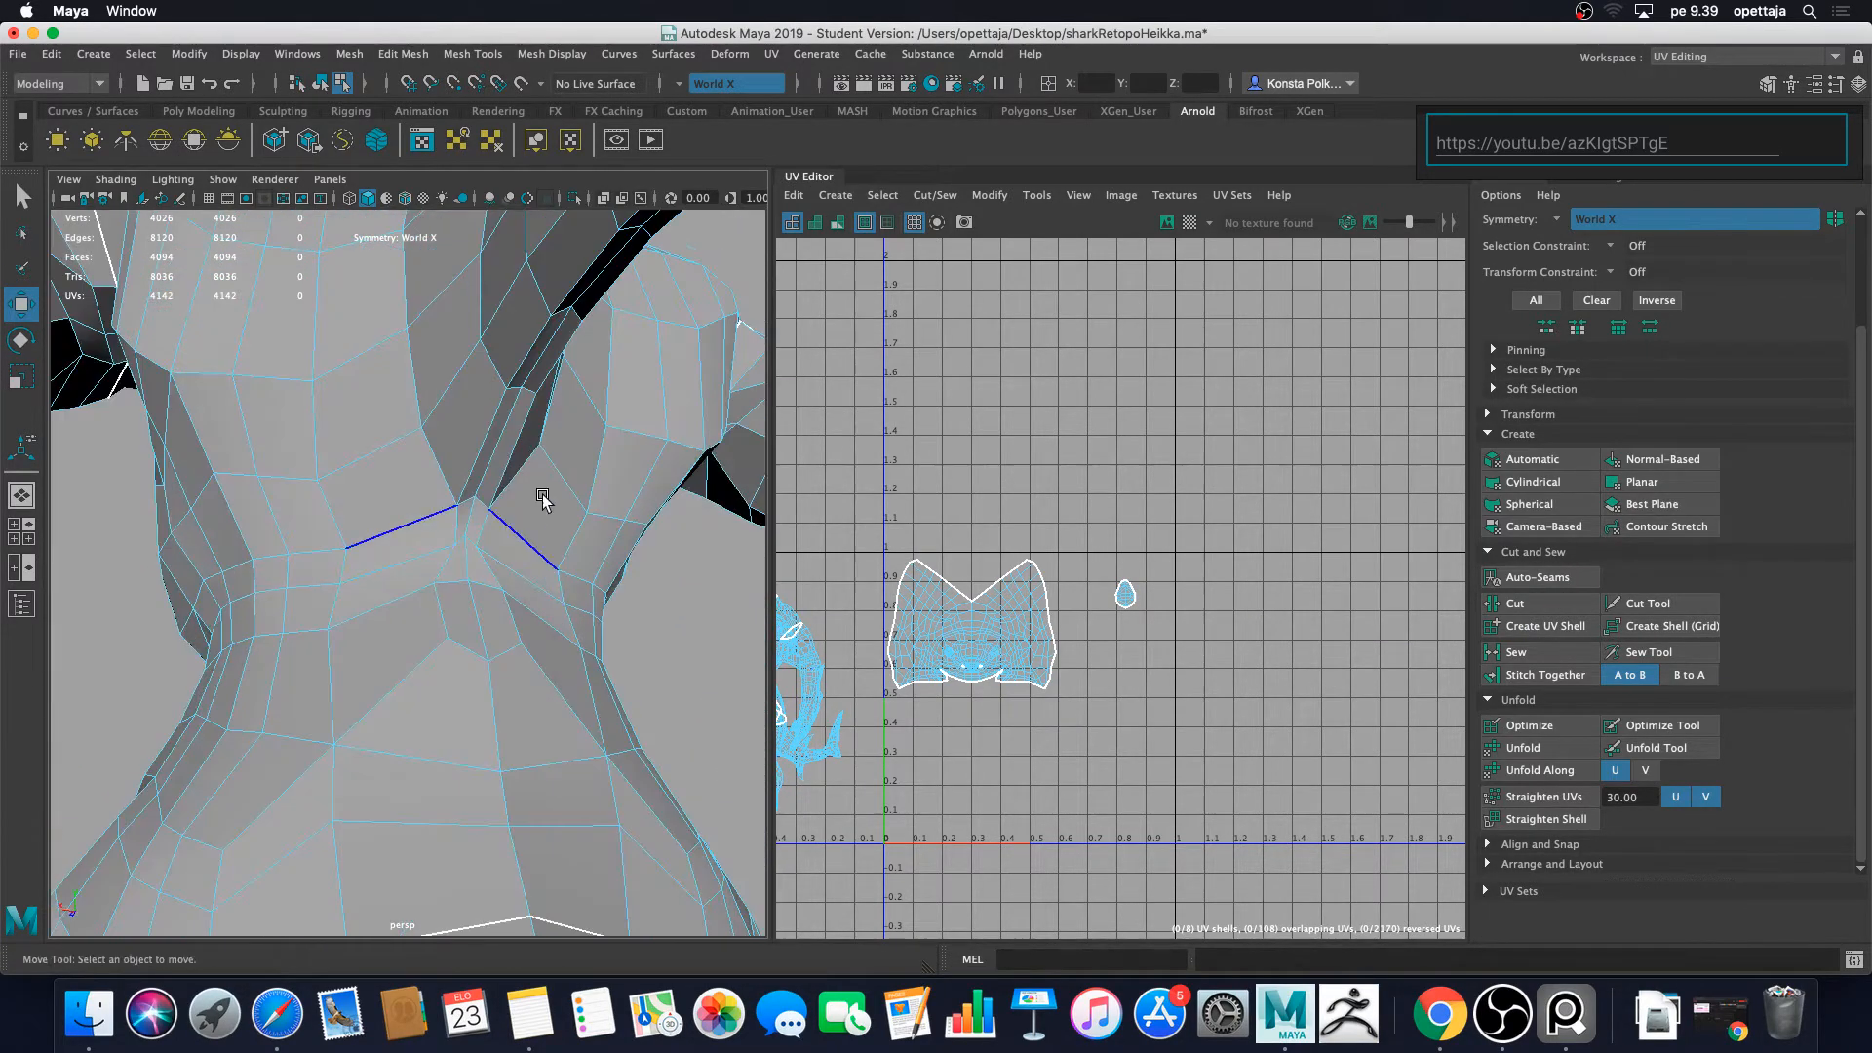
pyautogui.keyDown('alt'); pyautogui.moveTo(542, 494); pyautogui.dragTo(568, 544); pyautogui.keyUp('alt')
pyautogui.click(503, 571)
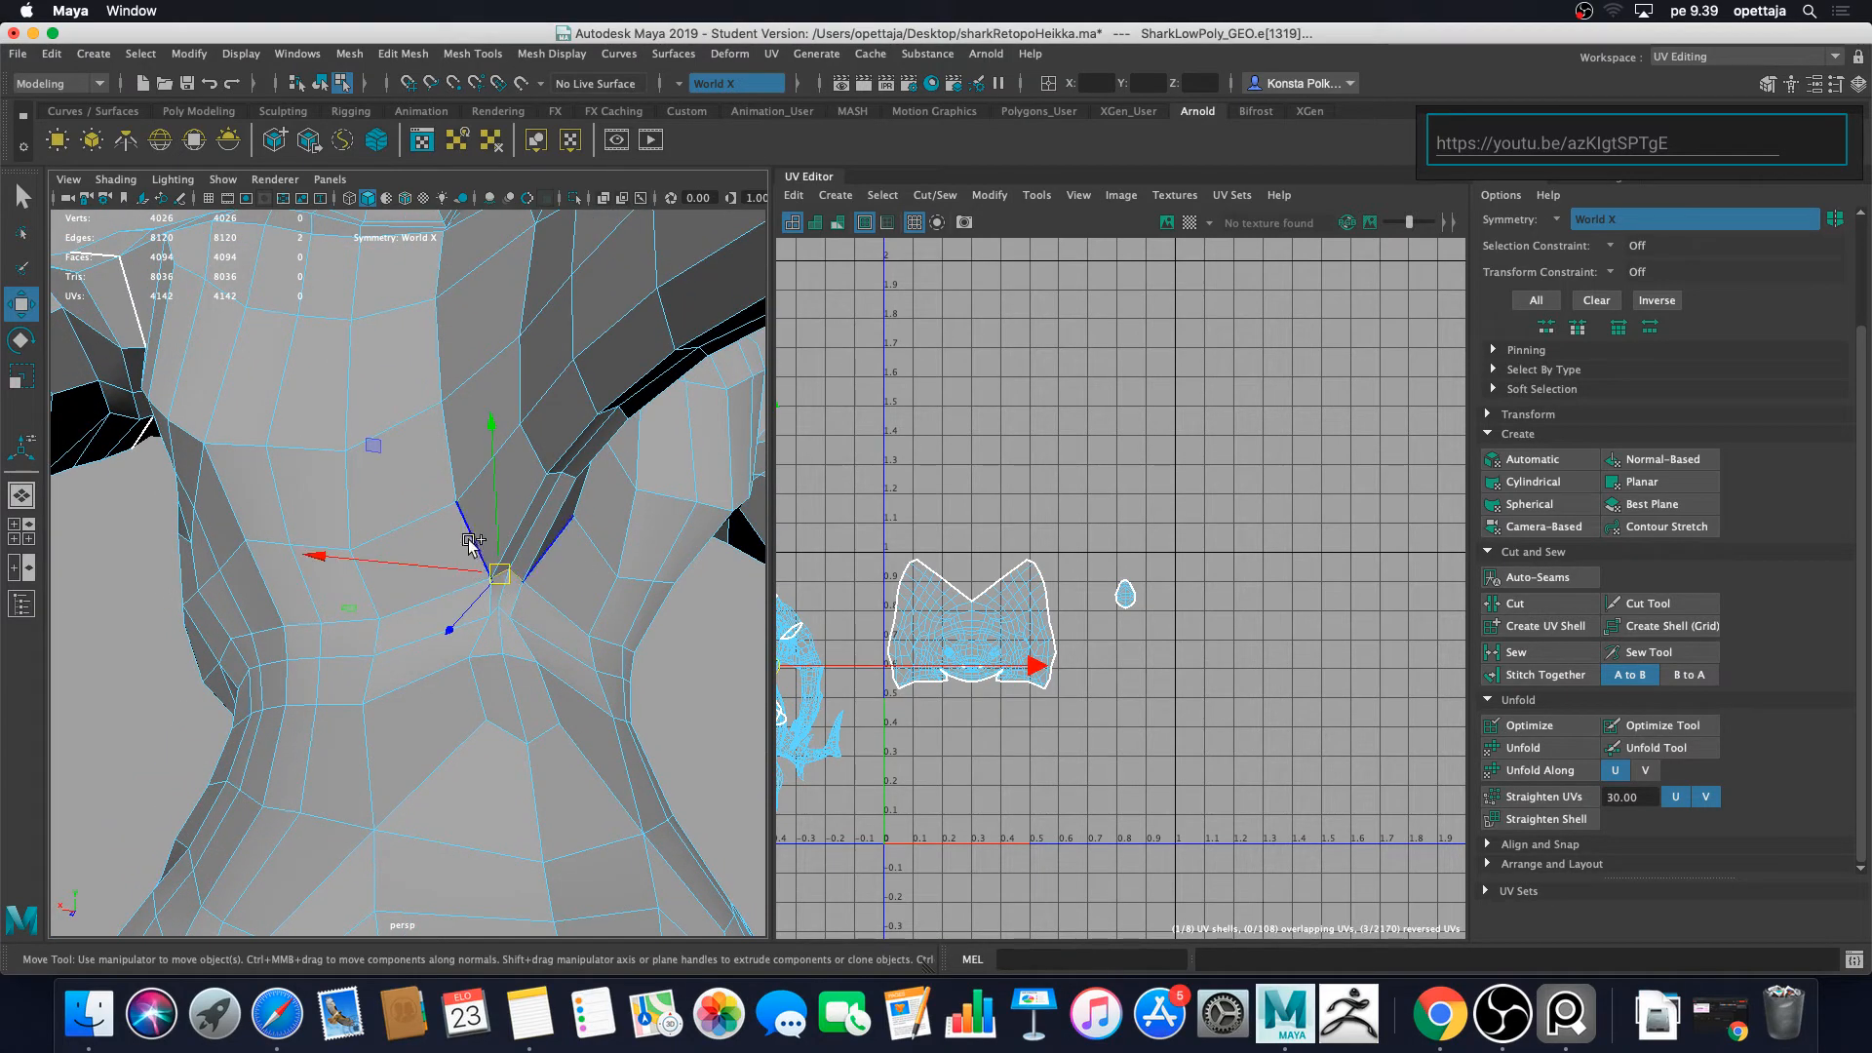
pyautogui.keyDown('shift'); pyautogui.click(480, 543); pyautogui.keyUp('shift')
pyautogui.keyDown('shift'); pyautogui.click(450, 445); pyautogui.keyUp('shift')
pyautogui.moveTo(444, 390)
pyautogui.keyDown('alt'); pyautogui.mouseDown()
pyautogui.moveTo(439, 342)
pyautogui.moveTo(439, 377)
pyautogui.mouseUp(); pyautogui.keyUp('alt')
pyautogui.keyDown('shift'); pyautogui.click(472, 441); pyautogui.keyUp('shift')
pyautogui.keyDown('shift'); pyautogui.click(475, 309); pyautogui.keyUp('shift')
pyautogui.keyDown('shift'); pyautogui.click(484, 278); pyautogui.keyUp('shift')
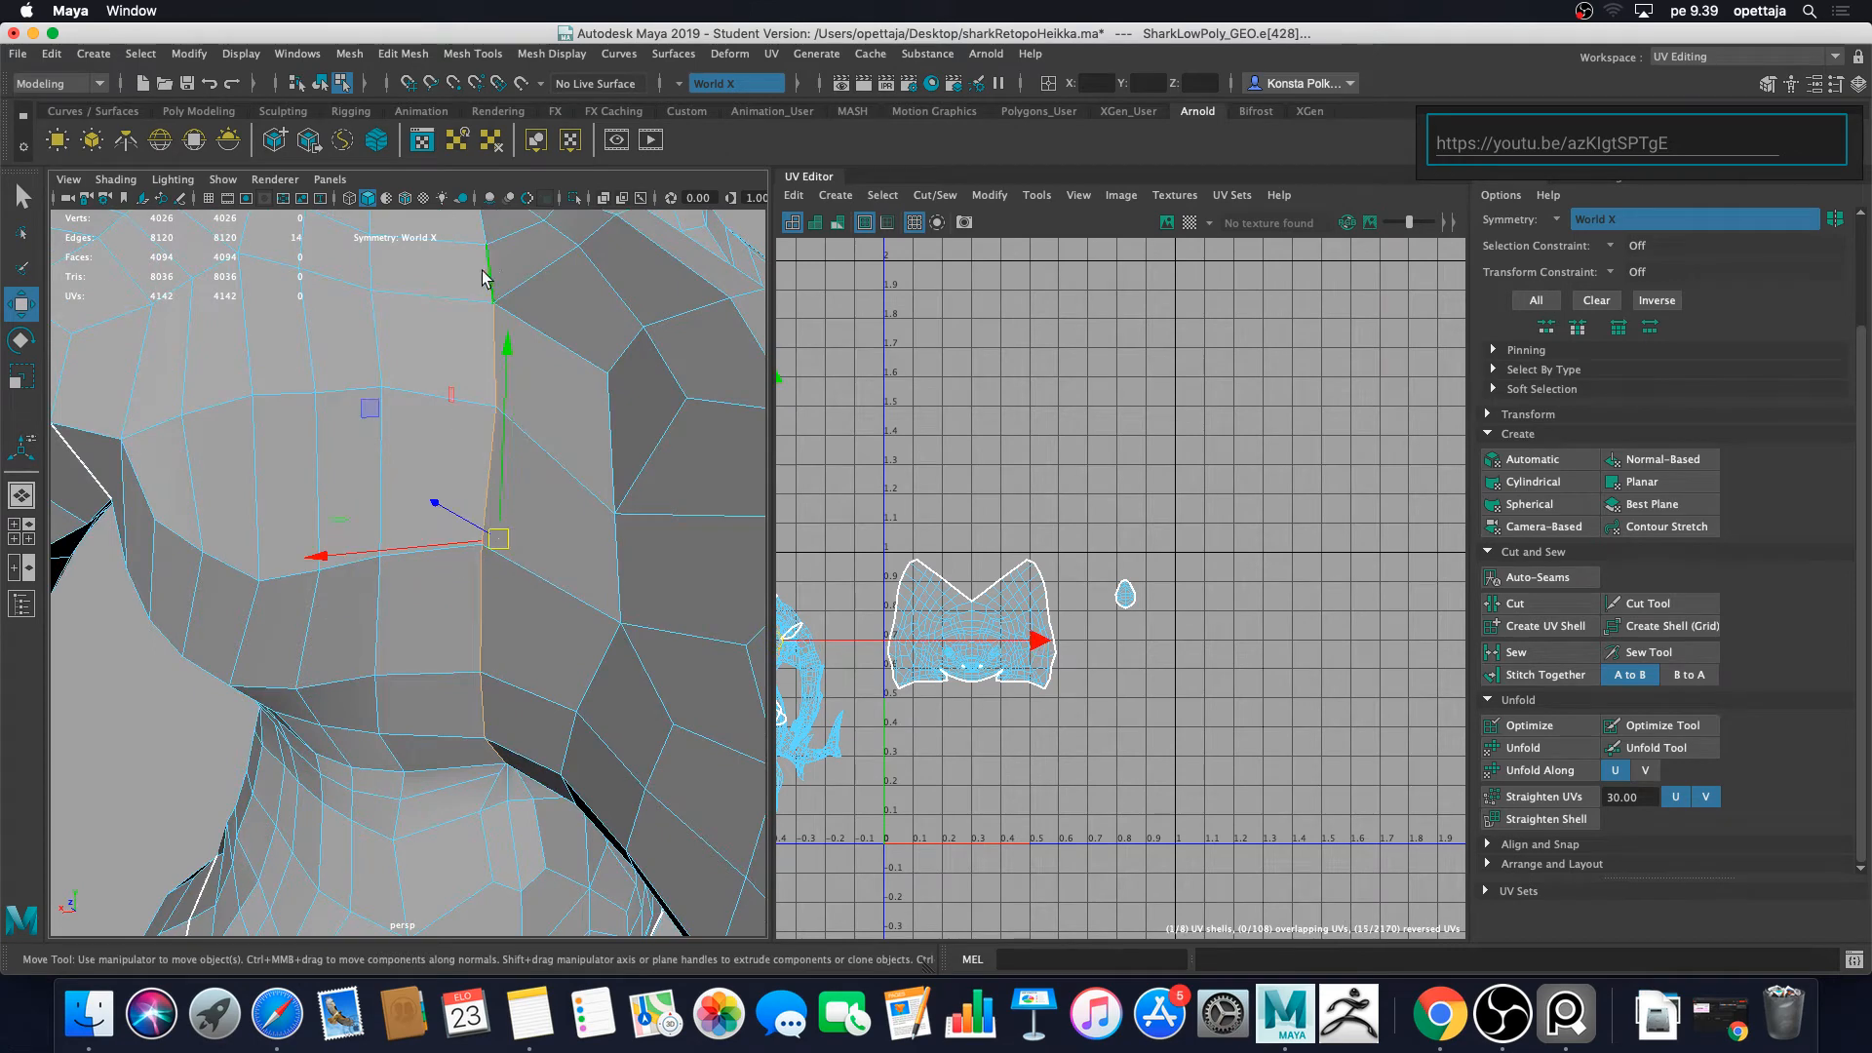
# Step: Extend the dorsal fin edge selection up to the head seam and cut the UVs along it
pyautogui.keyDown('alt'); pyautogui.moveTo(559, 251); pyautogui.dragTo(493, 439); pyautogui.keyUp('alt')
pyautogui.keyDown('shift'); pyautogui.click(499, 343); pyautogui.keyUp('shift')
pyautogui.keyDown('shift'); pyautogui.click(493, 273); pyautogui.keyUp('shift')
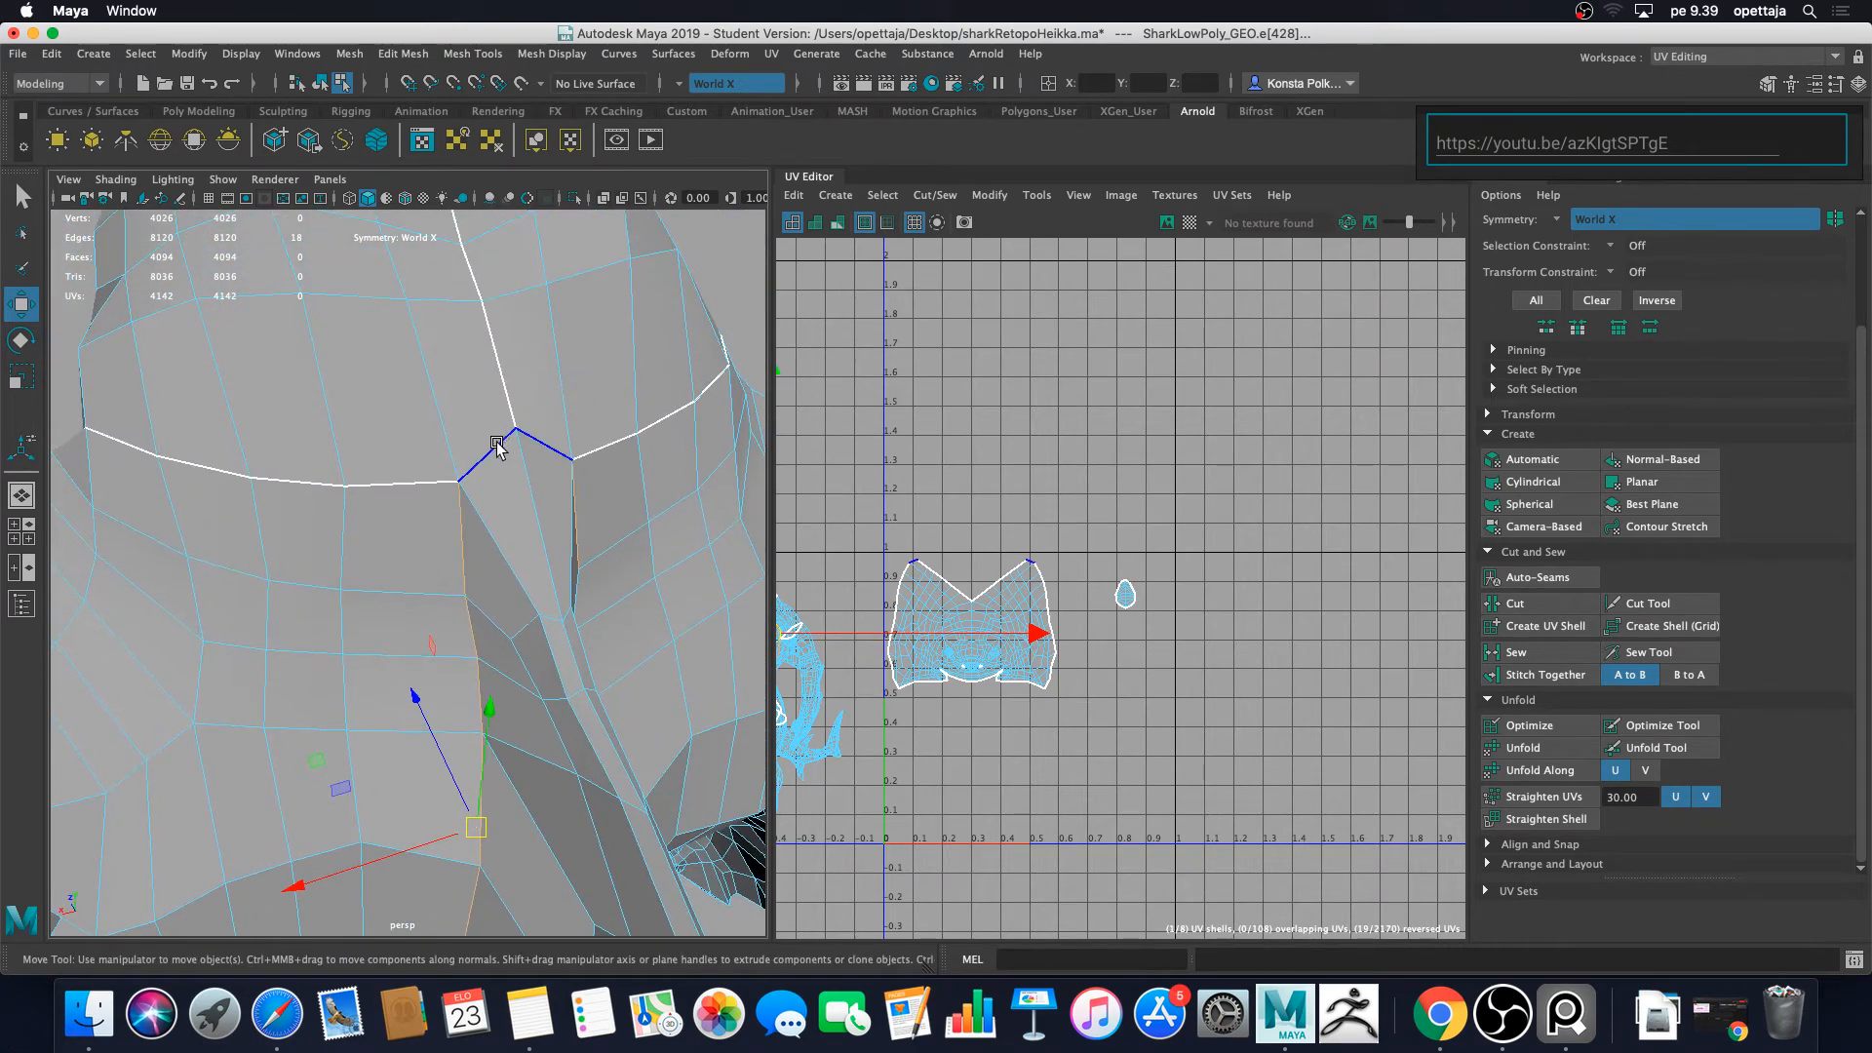
pyautogui.click(1514, 603)
pyautogui.scroll(-10, 497, 570)
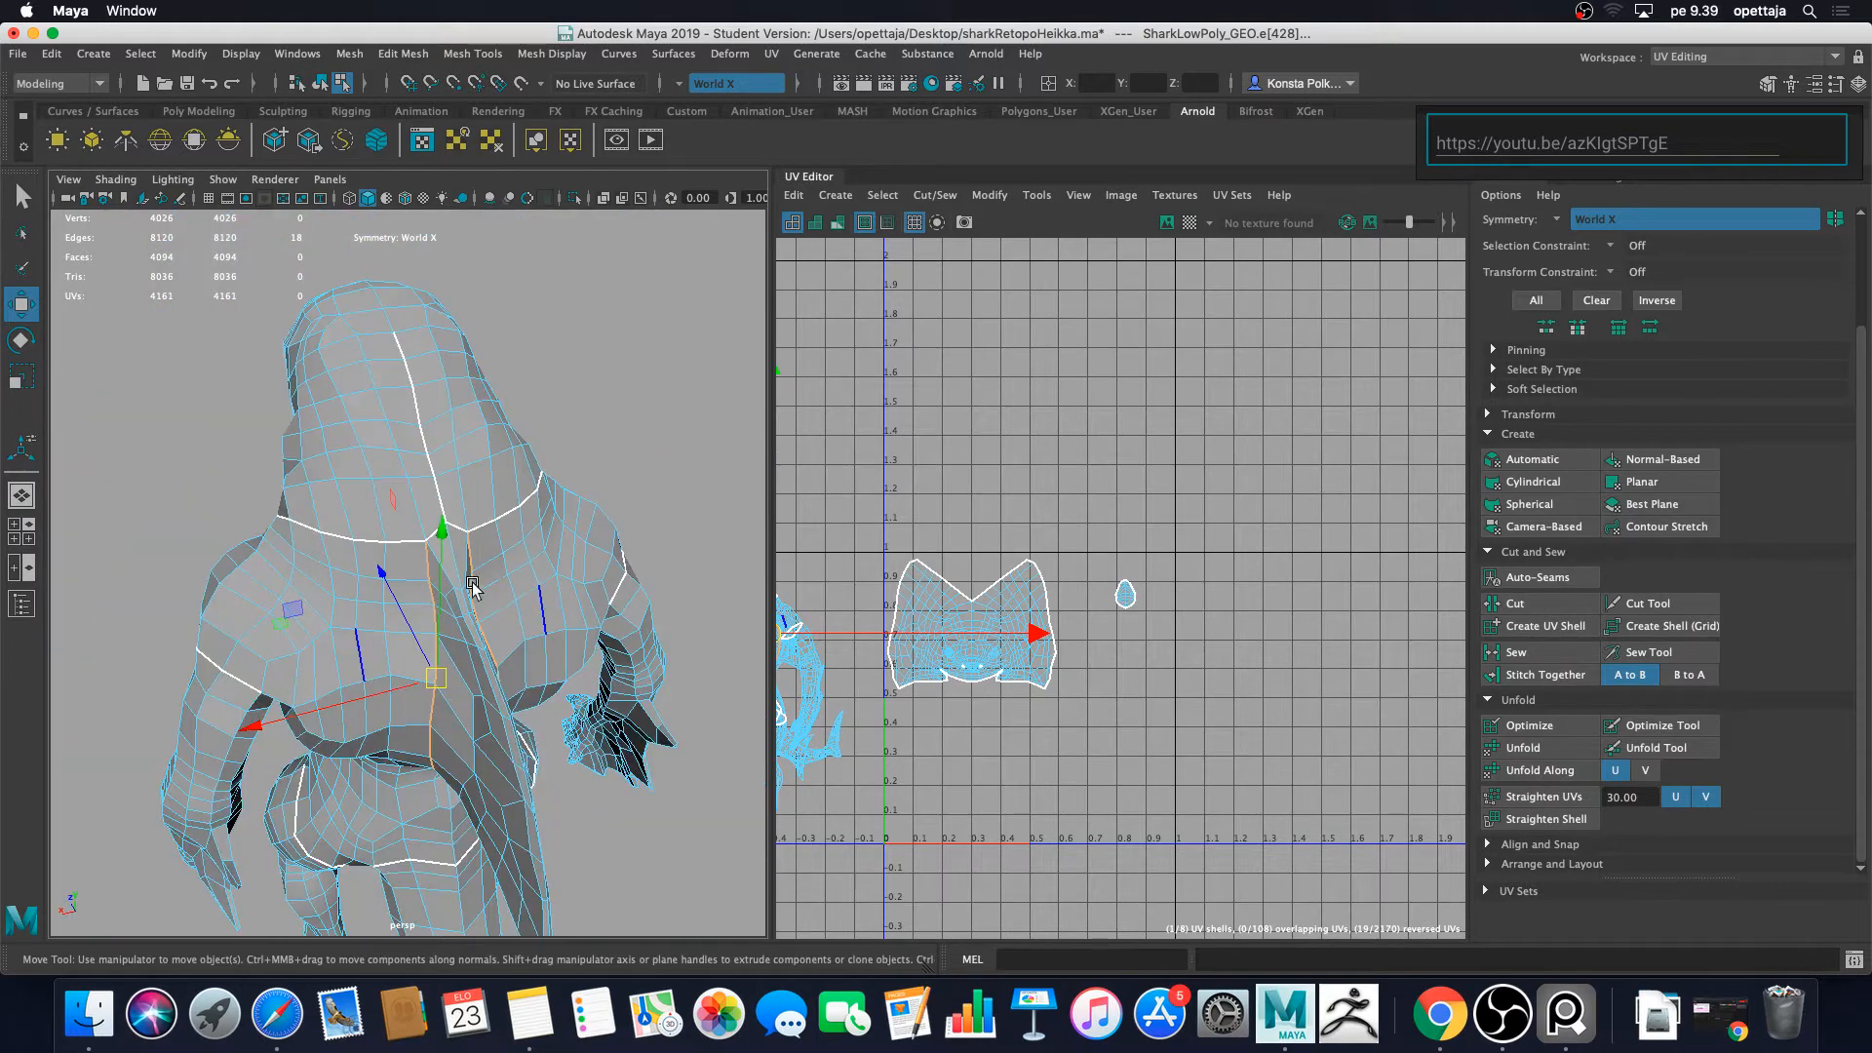
# Step: Change the selection mode from edges to UVs over the body layout in the UV Editor
pyautogui.keyDown('alt'); pyautogui.moveTo(472, 575); pyautogui.dragTo(570, 558); pyautogui.keyUp('alt')
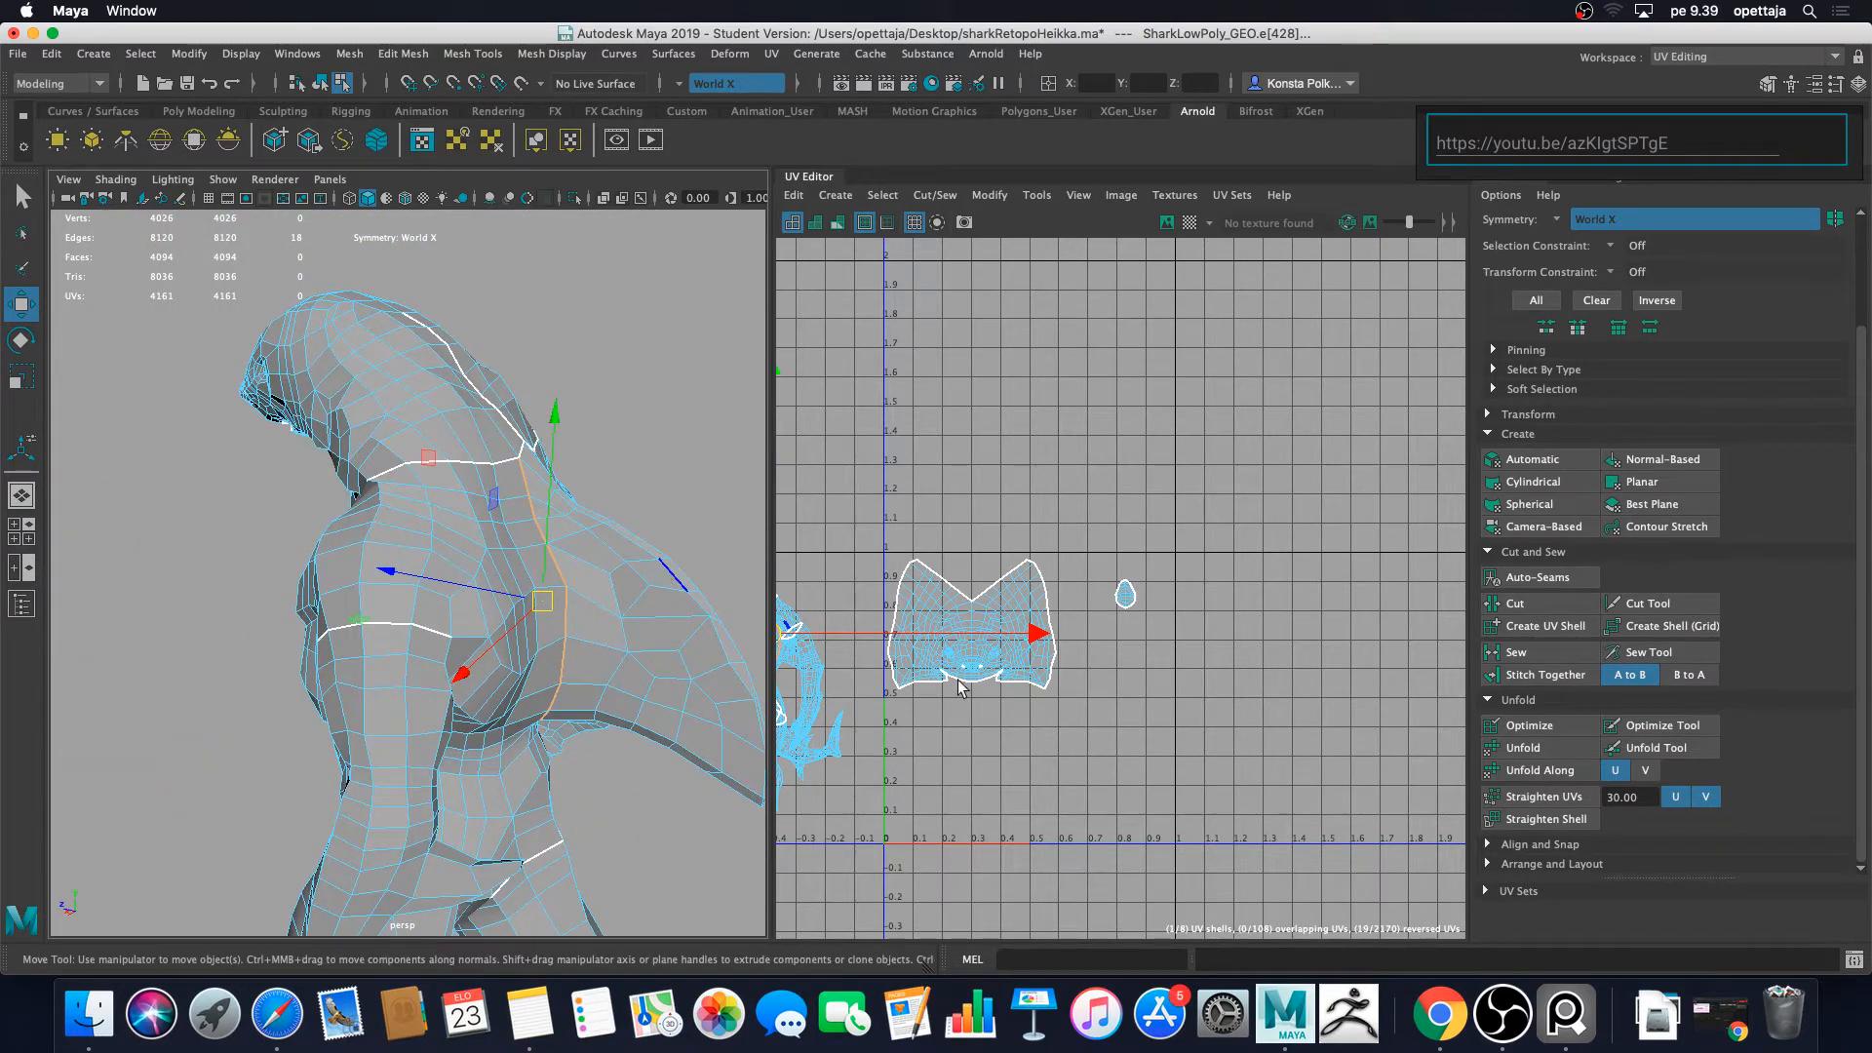
pyautogui.scroll(-2, 957, 688)
pyautogui.keyDown('alt'); pyautogui.moveTo(840, 661); pyautogui.dragTo(1049, 605, button='middle'); pyautogui.keyUp('alt')
pyautogui.scroll(7, 1049, 605)
pyautogui.keyDown('alt'); pyautogui.moveTo(868, 621); pyautogui.dragTo(993, 591, button='middle'); pyautogui.keyUp('alt')
pyautogui.scroll(-2, 993, 591)
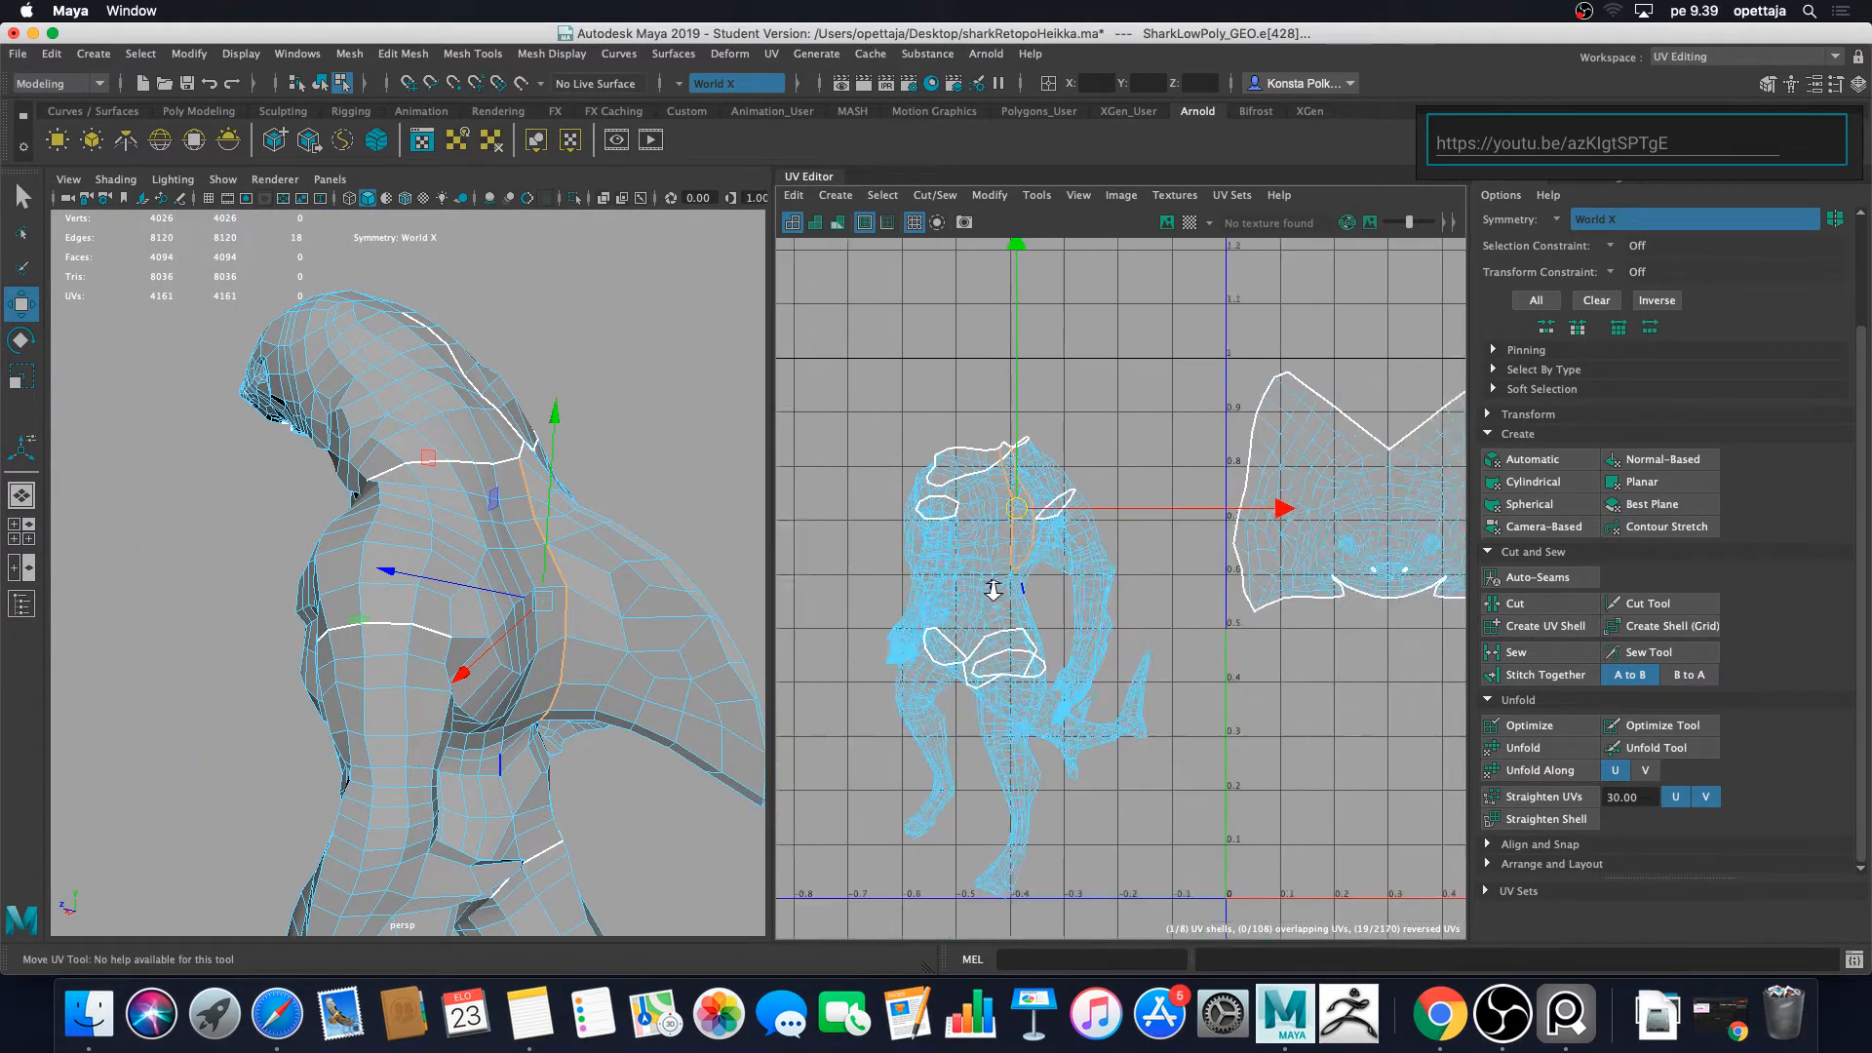
pyautogui.scroll(-1, 992, 590)
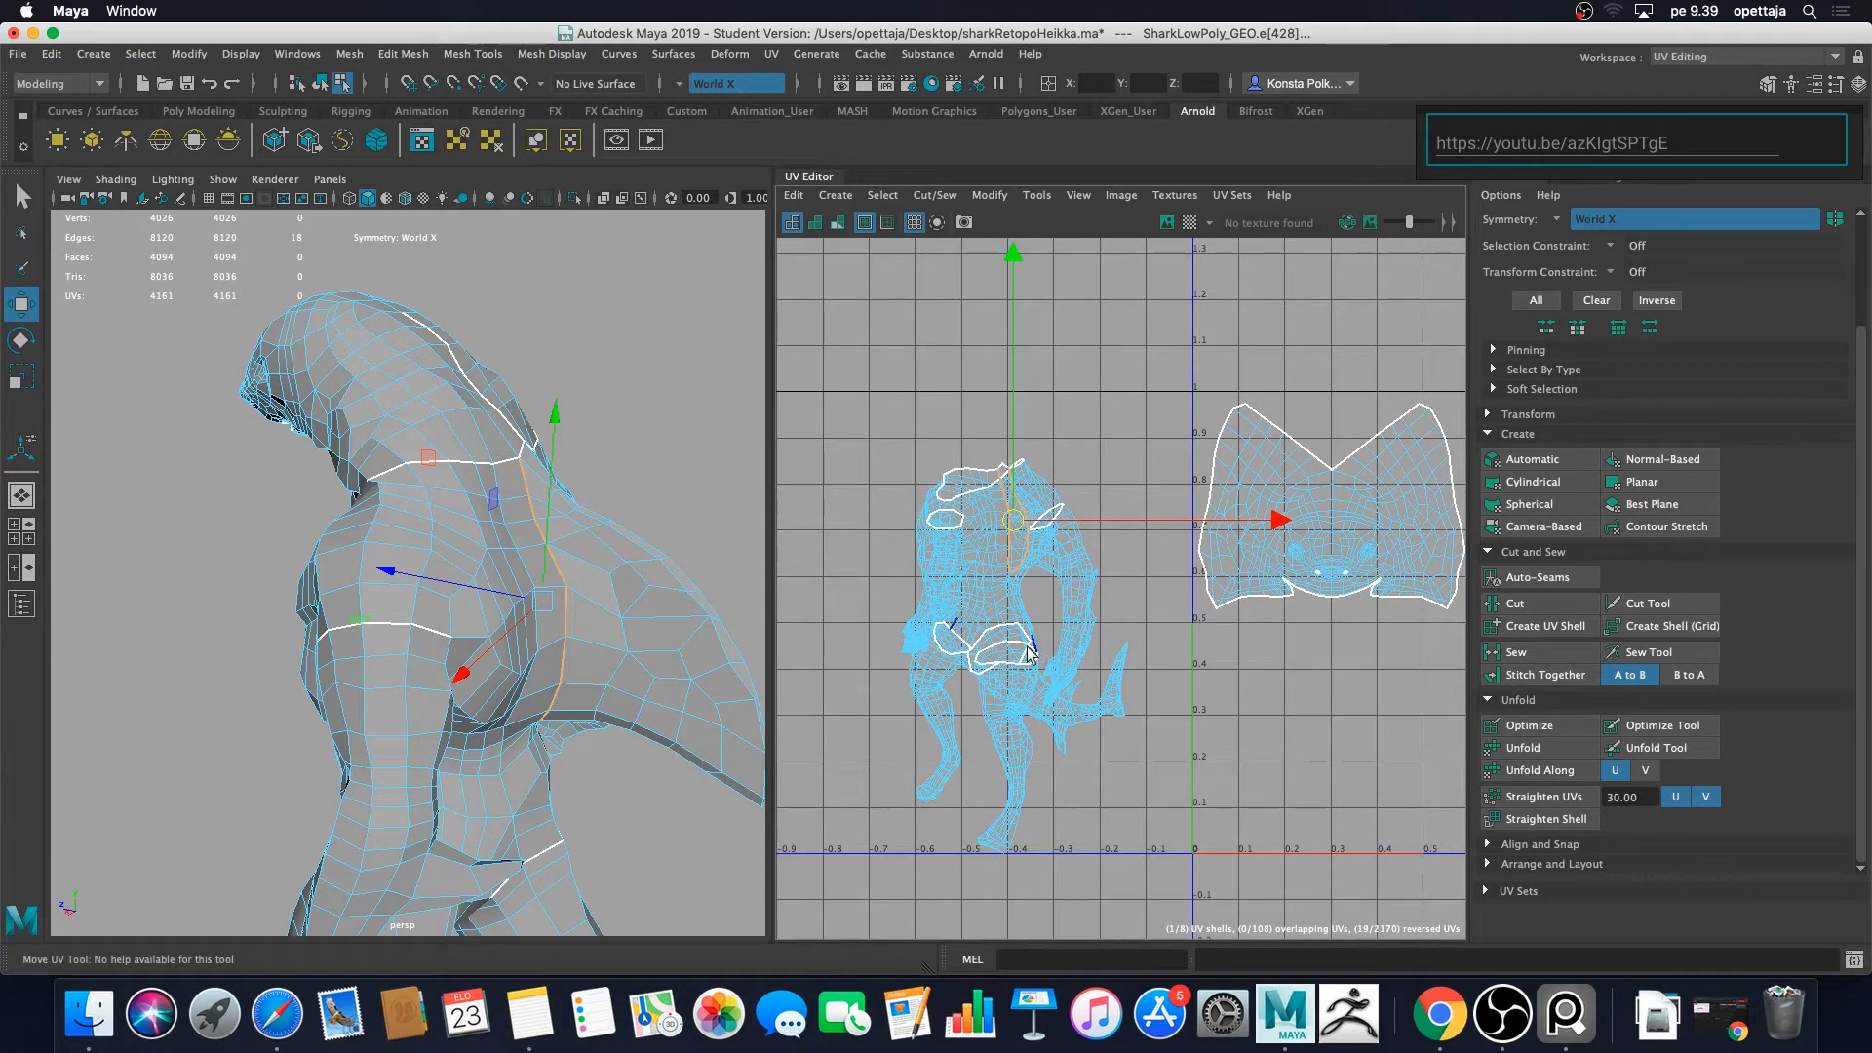
pyautogui.rightClick(983, 601)
pyautogui.moveTo(989, 601); pyautogui.dragTo(889, 598, button='right')
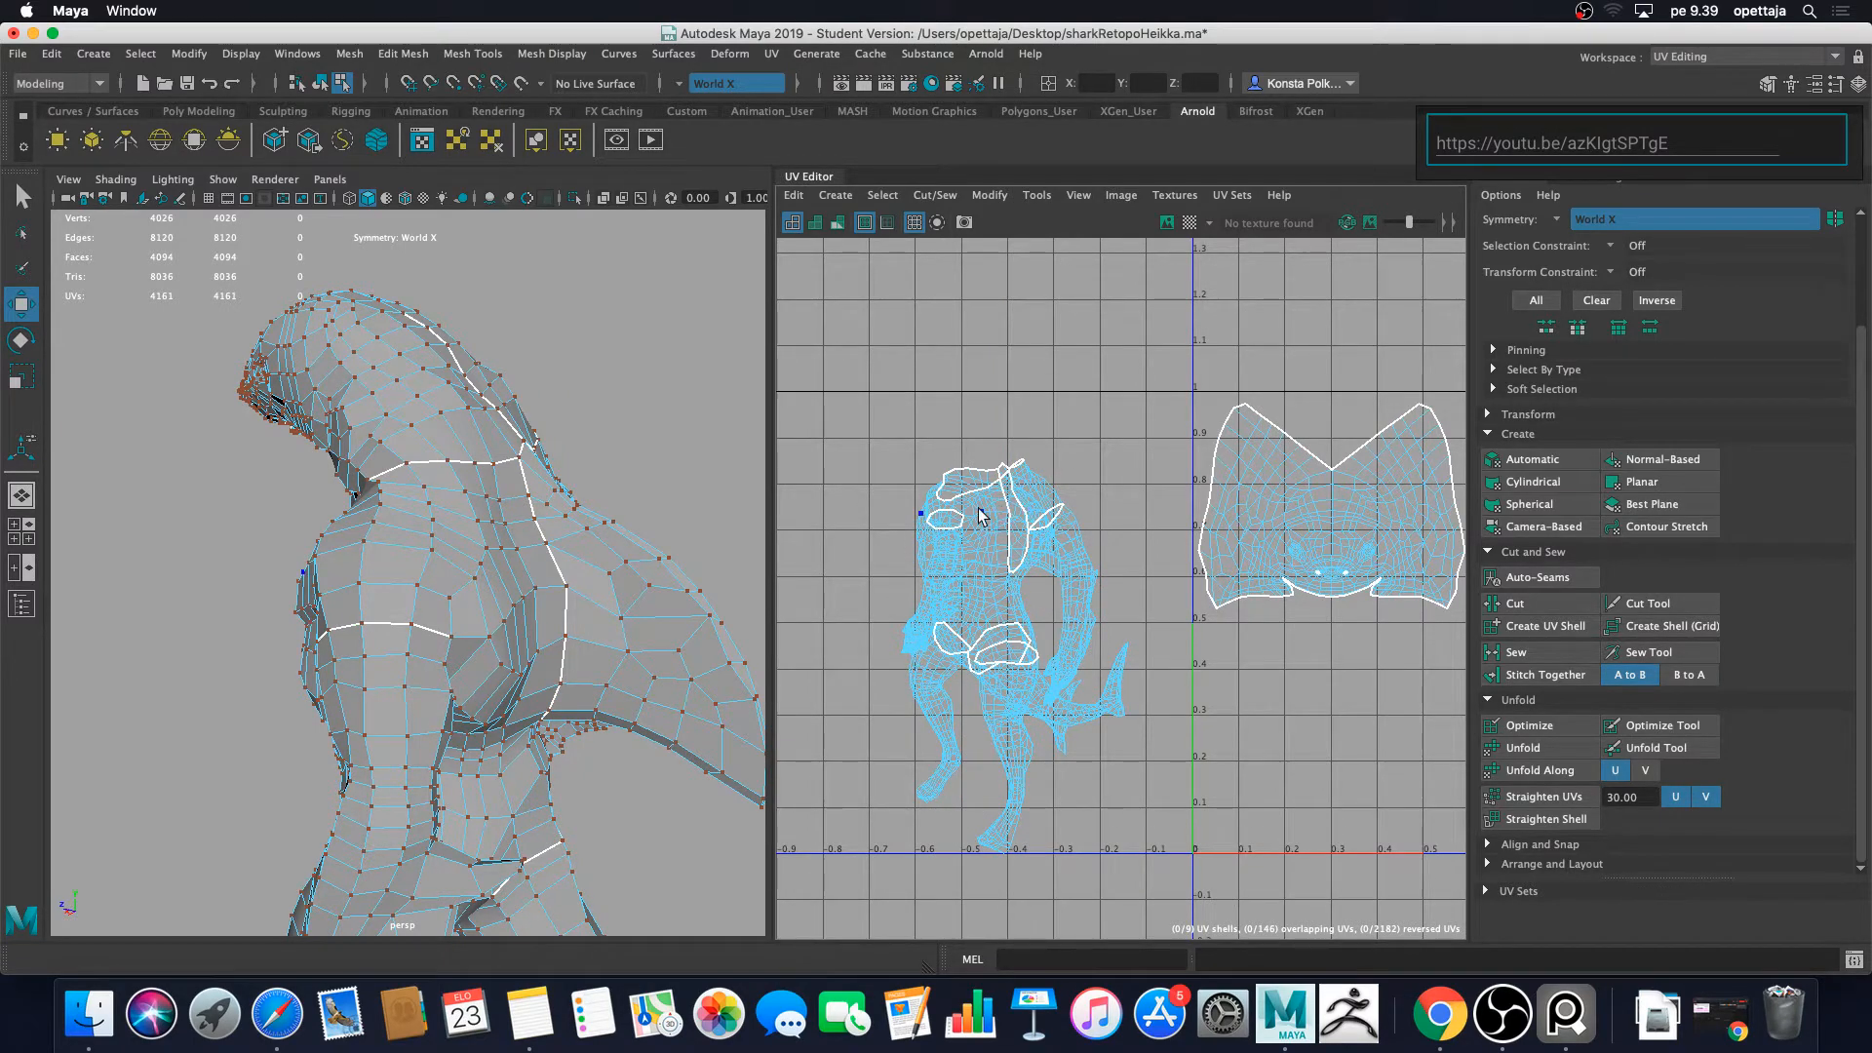
pyautogui.moveTo(982, 539); pyautogui.dragTo(1077, 543, button='right')
# Step: Select the whole torso UV shell and move it out of the body layout to the right of the head shell
pyautogui.click(975, 547)
pyautogui.doubleClick(976, 548)
pyautogui.scroll(-3, 988, 551)
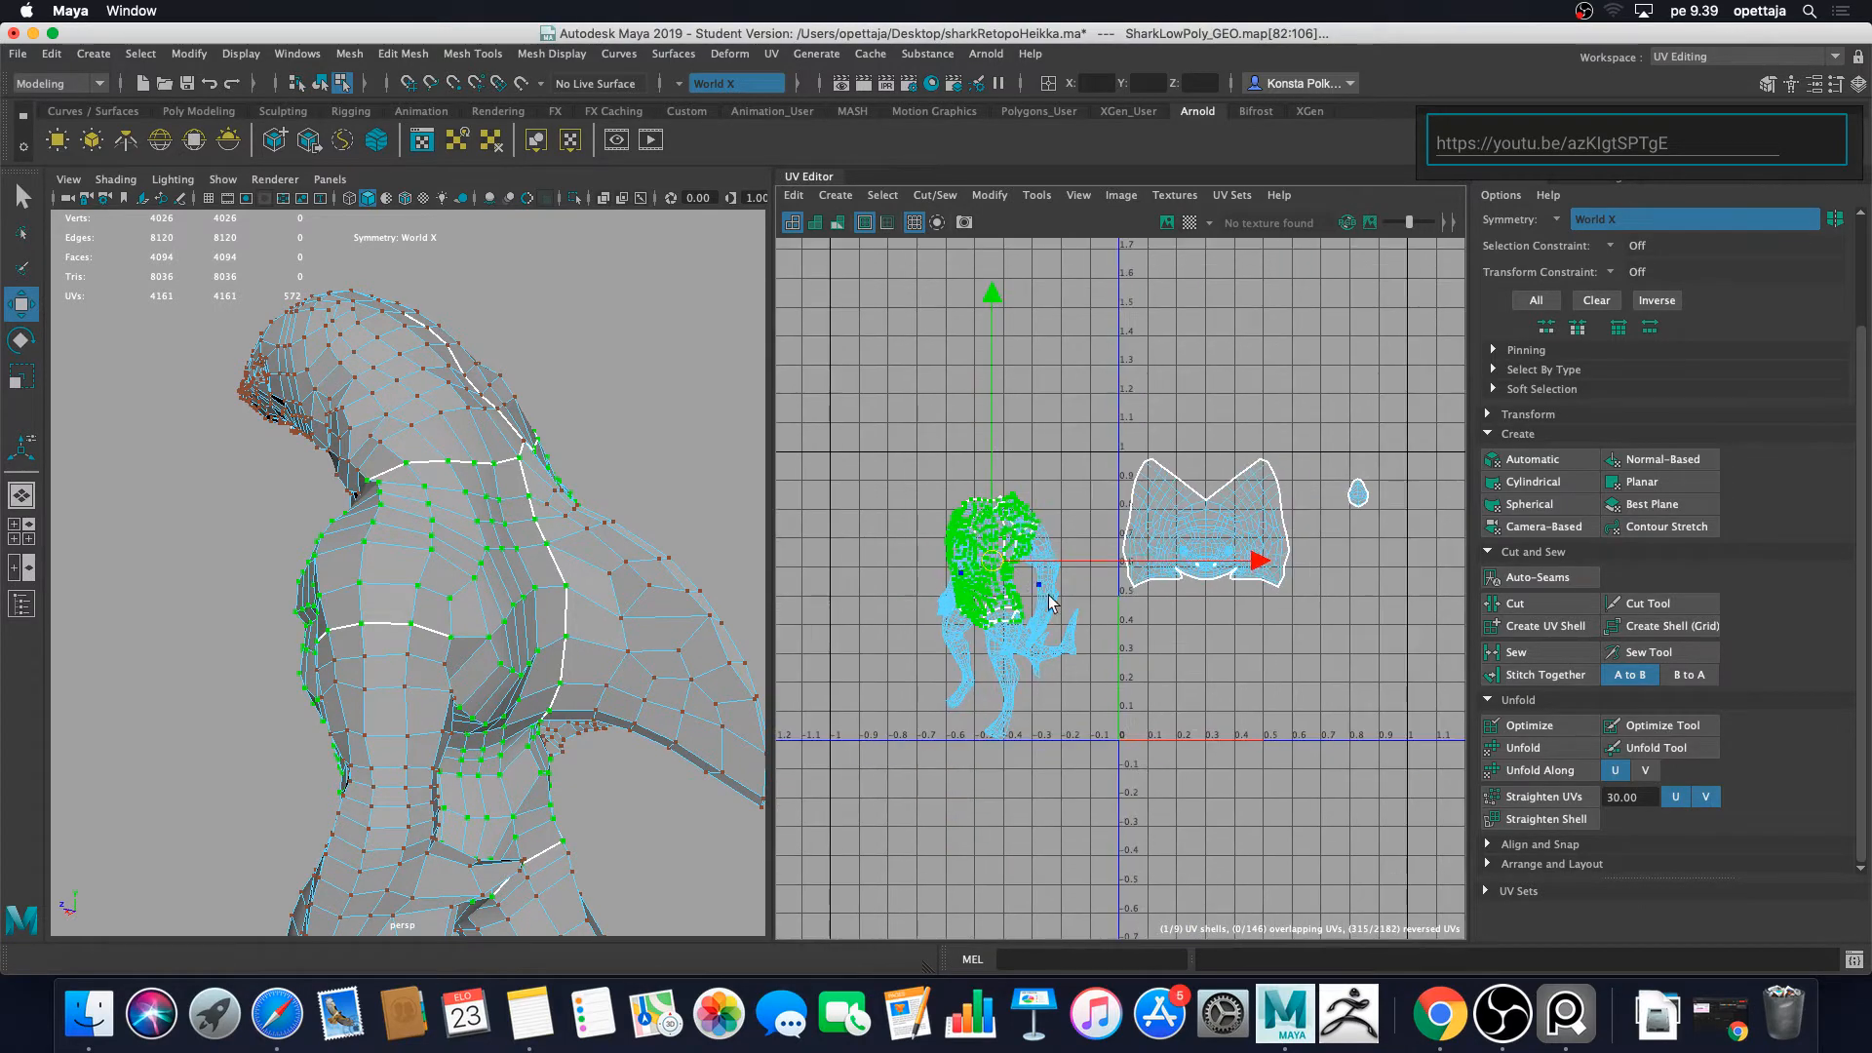
pyautogui.keyDown('alt'); pyautogui.moveTo(1063, 591); pyautogui.dragTo(1010, 595, button='middle'); pyautogui.keyUp('alt')
pyautogui.moveTo(887, 582); pyautogui.dragTo(1268, 610)
pyautogui.click(1296, 507)
# Step: Move the small oval mouth shell into the V-shaped notch above the head shell
pyautogui.scroll(5, 1282, 513)
pyautogui.keyDown('alt'); pyautogui.moveTo(1266, 526); pyautogui.dragTo(1476, 592, button='middle'); pyautogui.keyUp('alt')
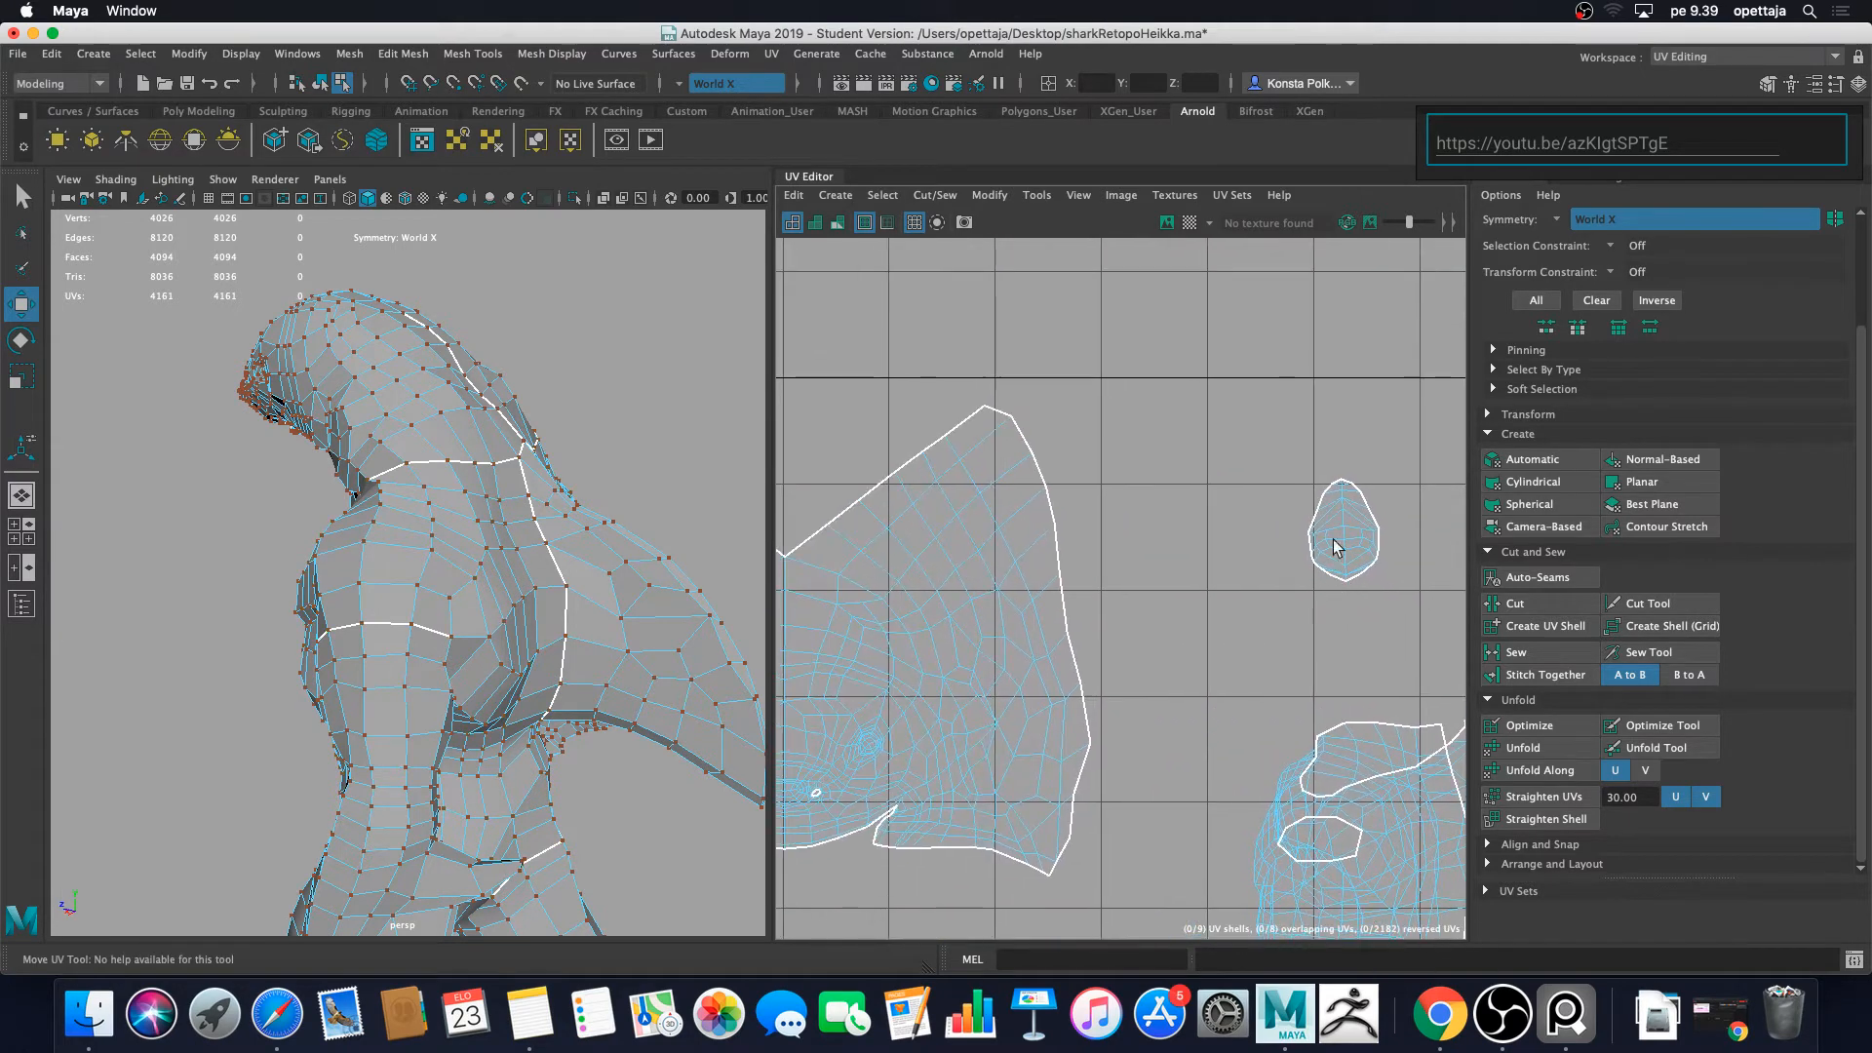
pyautogui.doubleClick(1350, 531)
pyautogui.moveTo(1364, 533); pyautogui.dragTo(836, 453)
pyautogui.keyDown('alt'); pyautogui.moveTo(837, 453); pyautogui.dragTo(1088, 462, button='middle'); pyautogui.keyUp('alt')
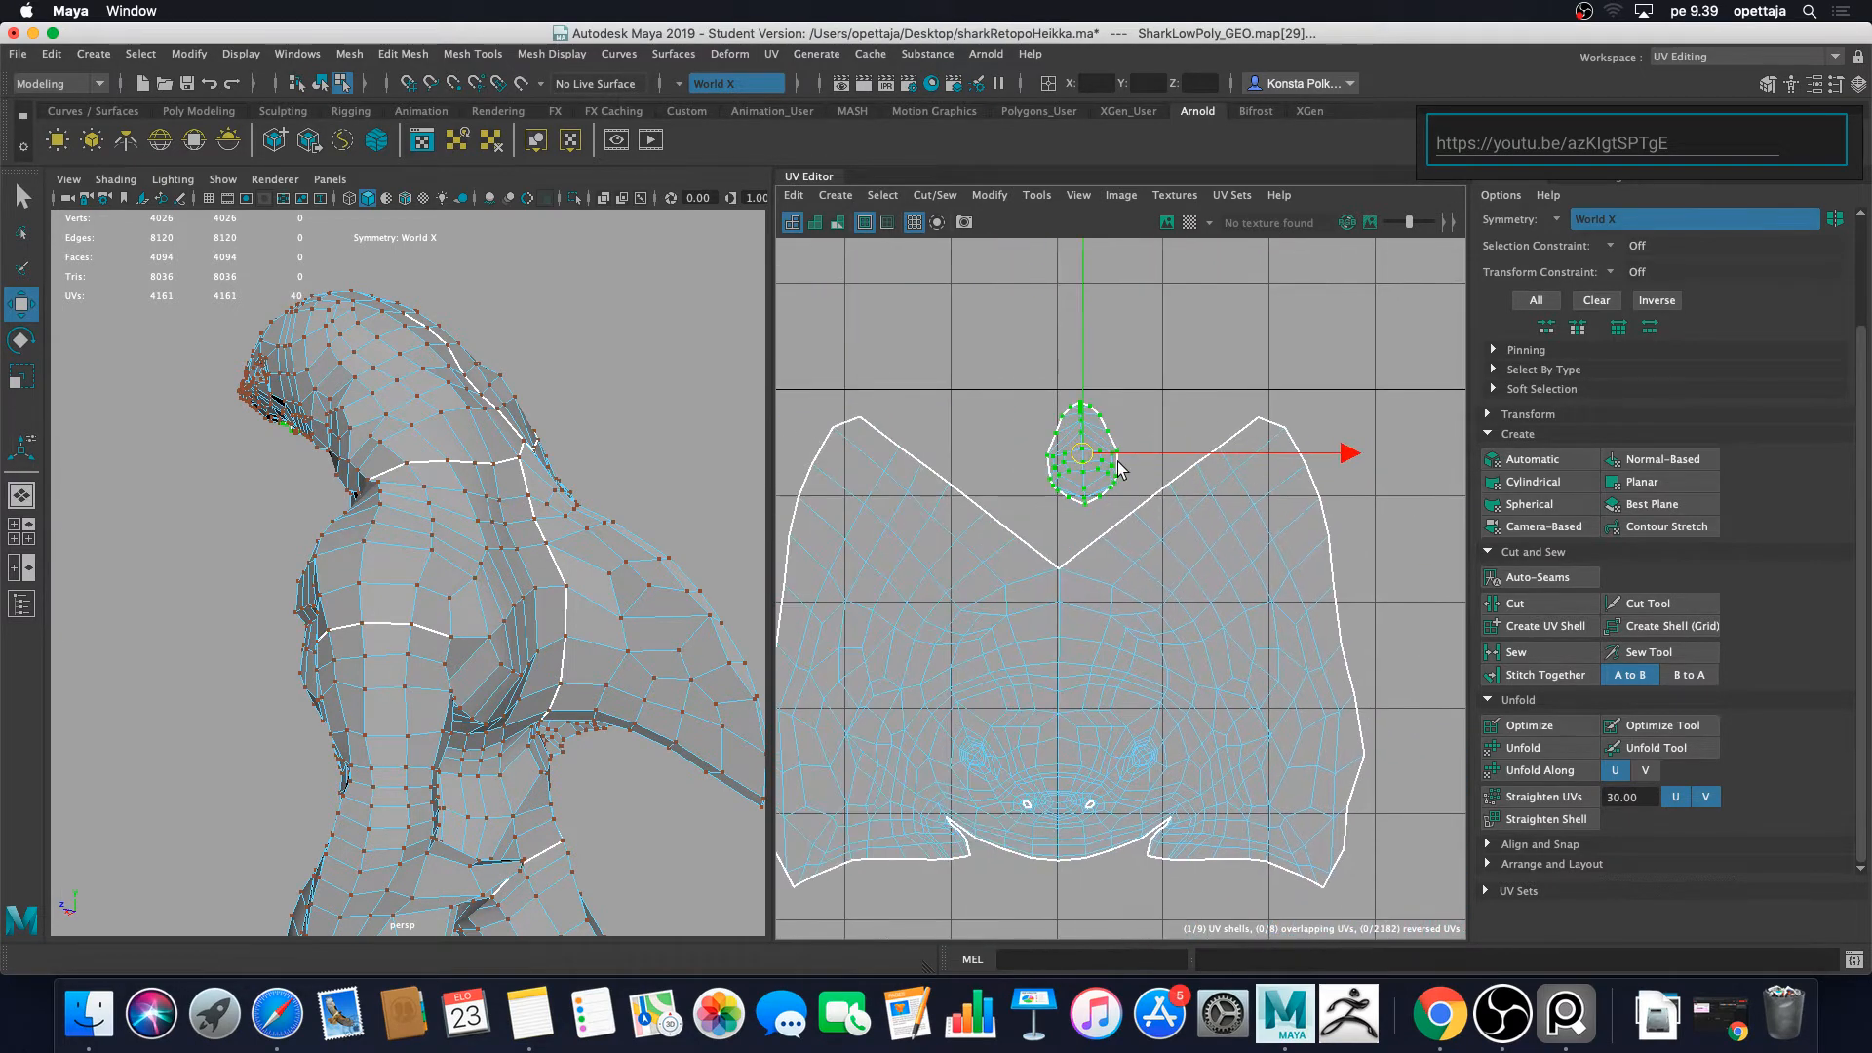
pyautogui.moveTo(1088, 463); pyautogui.dragTo(1063, 475)
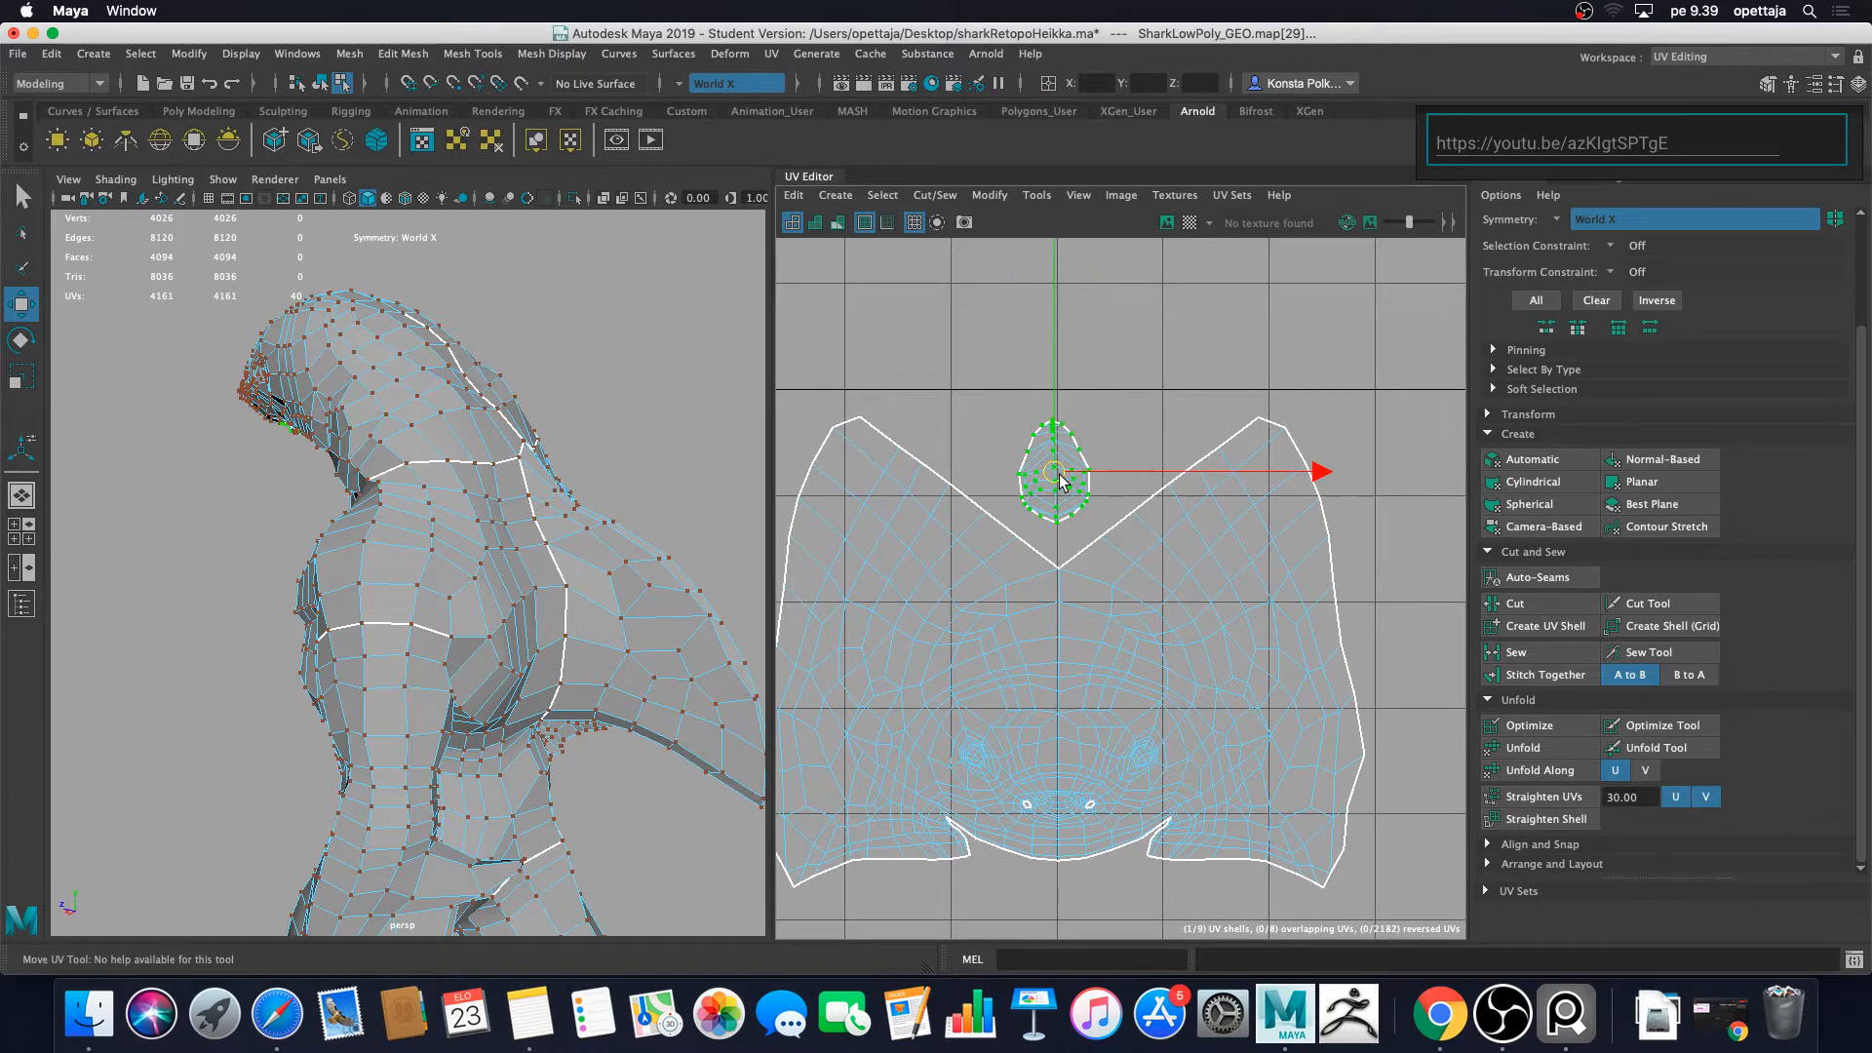
pyautogui.click(1295, 593)
# Step: Select the whole torso UV shell to highlight its area on the model
pyautogui.scroll(-3, 1256, 580)
pyautogui.keyDown('alt'); pyautogui.moveTo(1256, 580); pyautogui.dragTo(1016, 406, button='middle'); pyautogui.keyUp('alt')
pyautogui.scroll(-3, 1221, 571)
pyautogui.click(1134, 594)
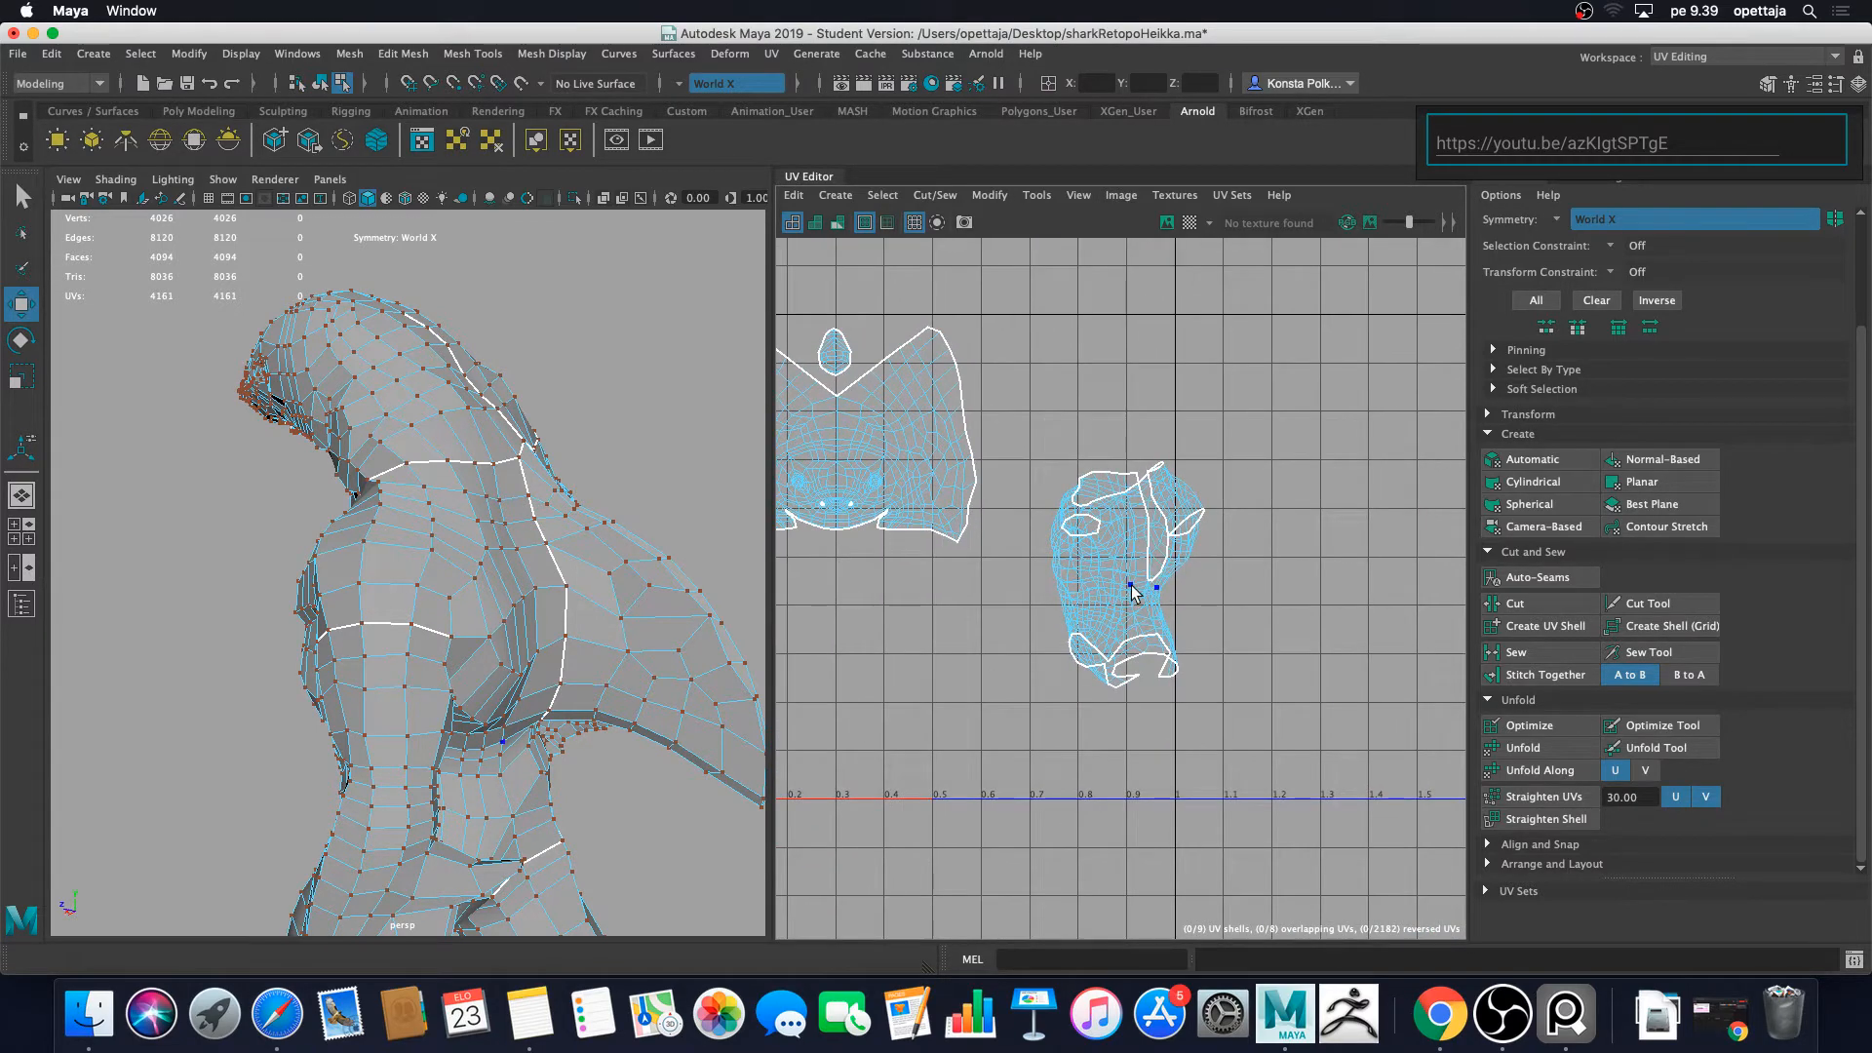
pyautogui.doubleClick(1133, 593)
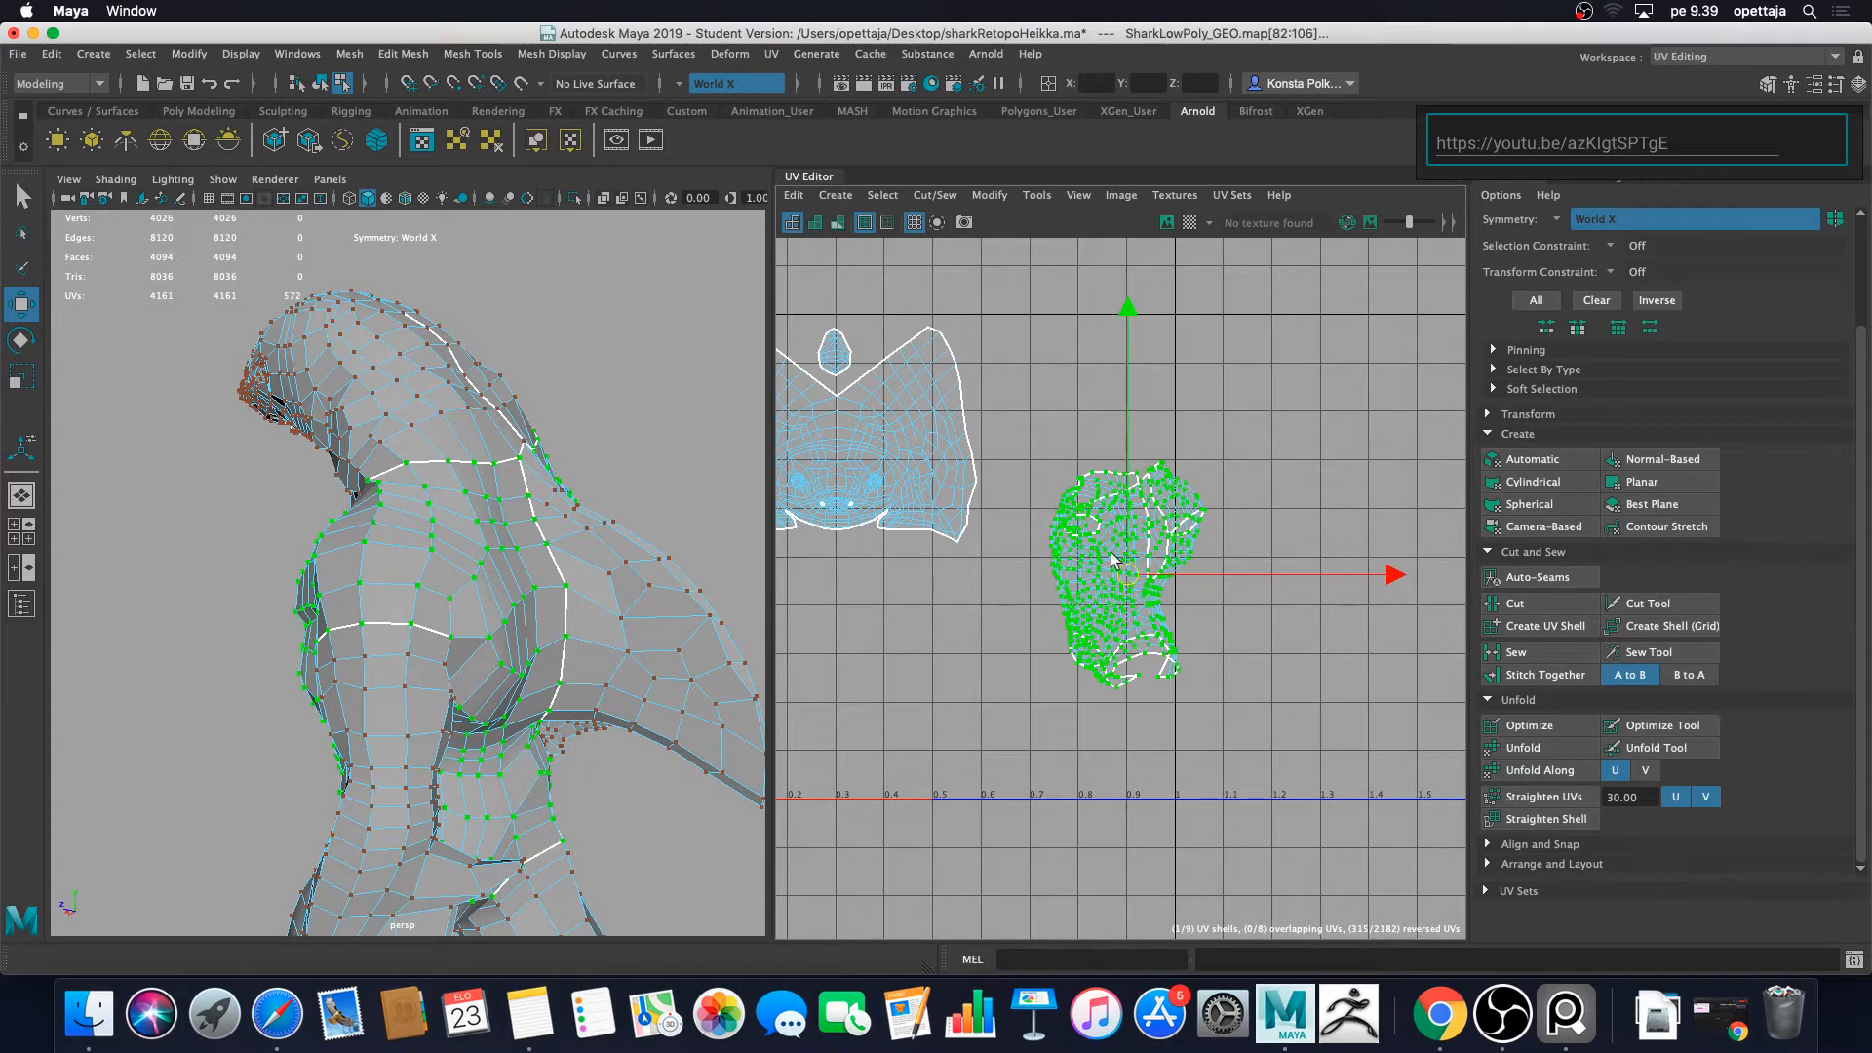
# Step: Examine the highlighted torso area on the model around the crotch, hips, waist and sides from the front, side and back
pyautogui.scroll(-3, 423, 777)
pyautogui.keyDown('alt'); pyautogui.moveTo(423, 776); pyautogui.dragTo(677, 618); pyautogui.keyUp('alt')
pyautogui.keyDown('alt'); pyautogui.moveTo(429, 863); pyautogui.dragTo(432, 685, button='middle'); pyautogui.keyUp('alt')
pyautogui.scroll(6, 422, 693)
pyautogui.scroll(-4, 433, 685)
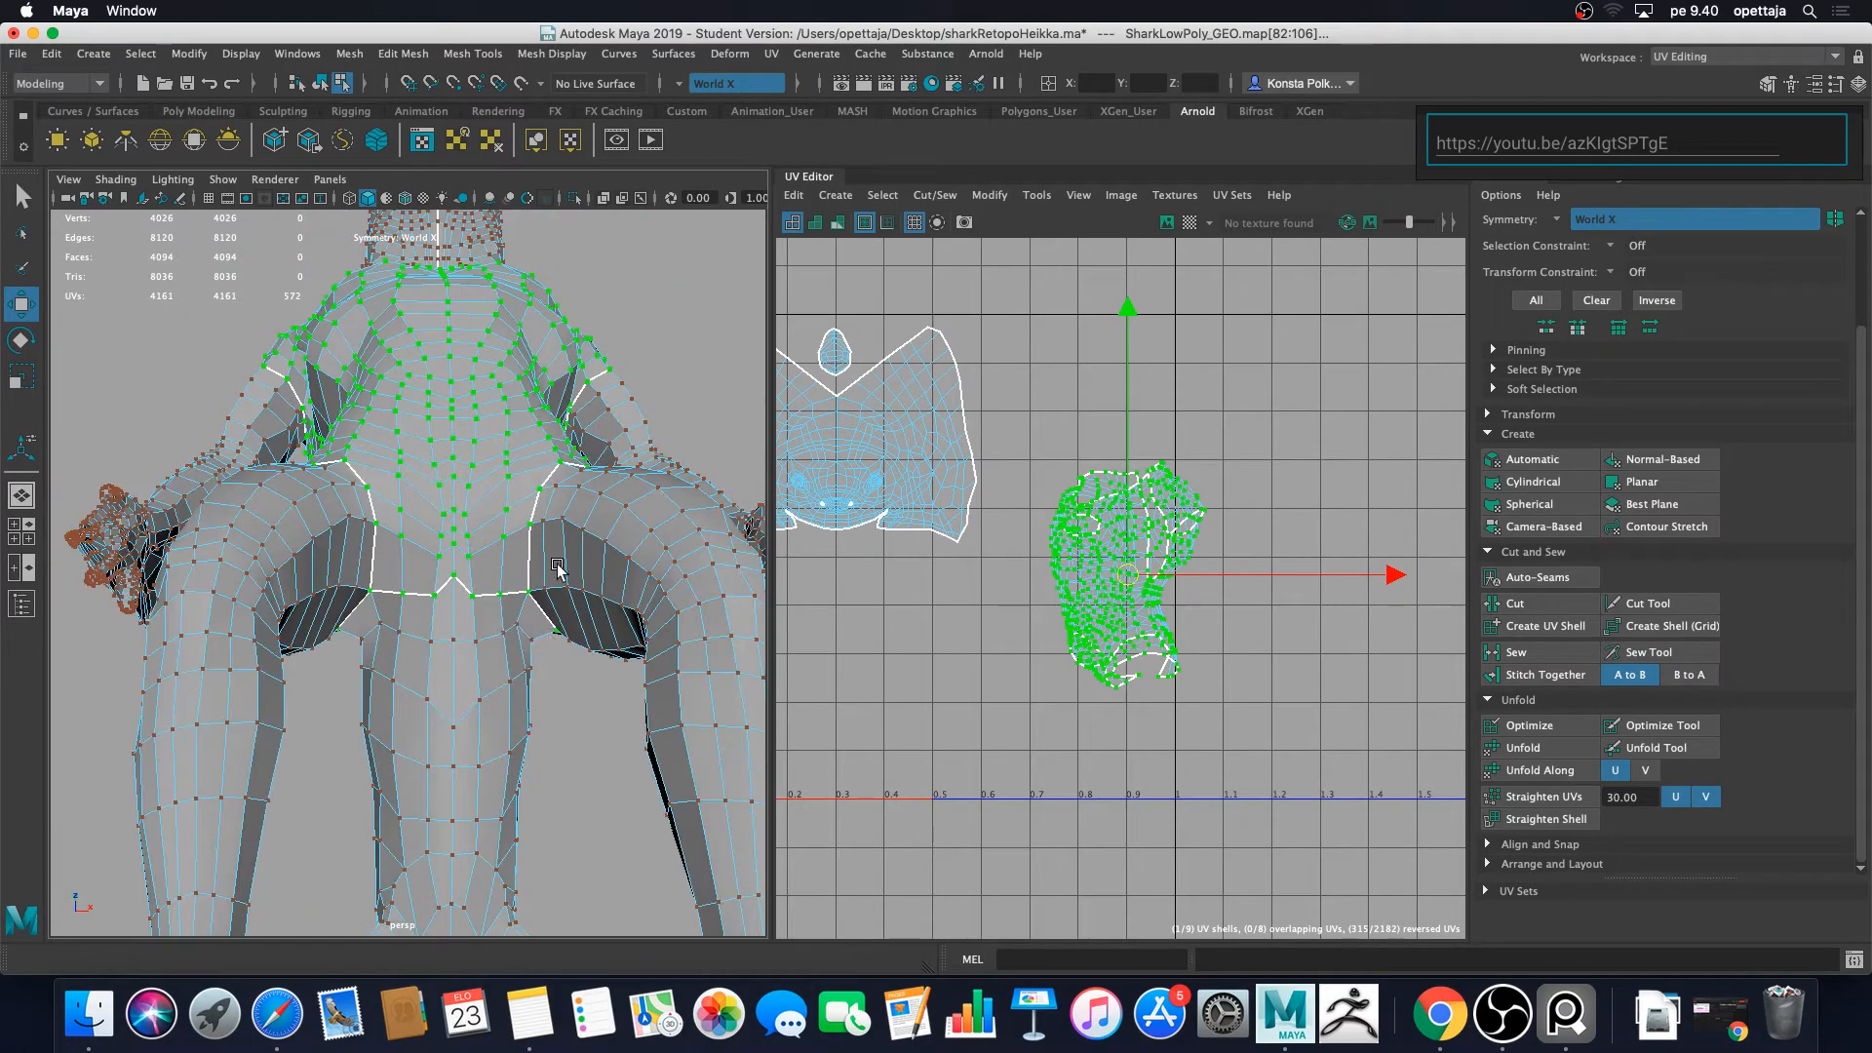
pyautogui.keyDown('alt'); pyautogui.moveTo(530, 606); pyautogui.dragTo(468, 585); pyautogui.keyUp('alt')
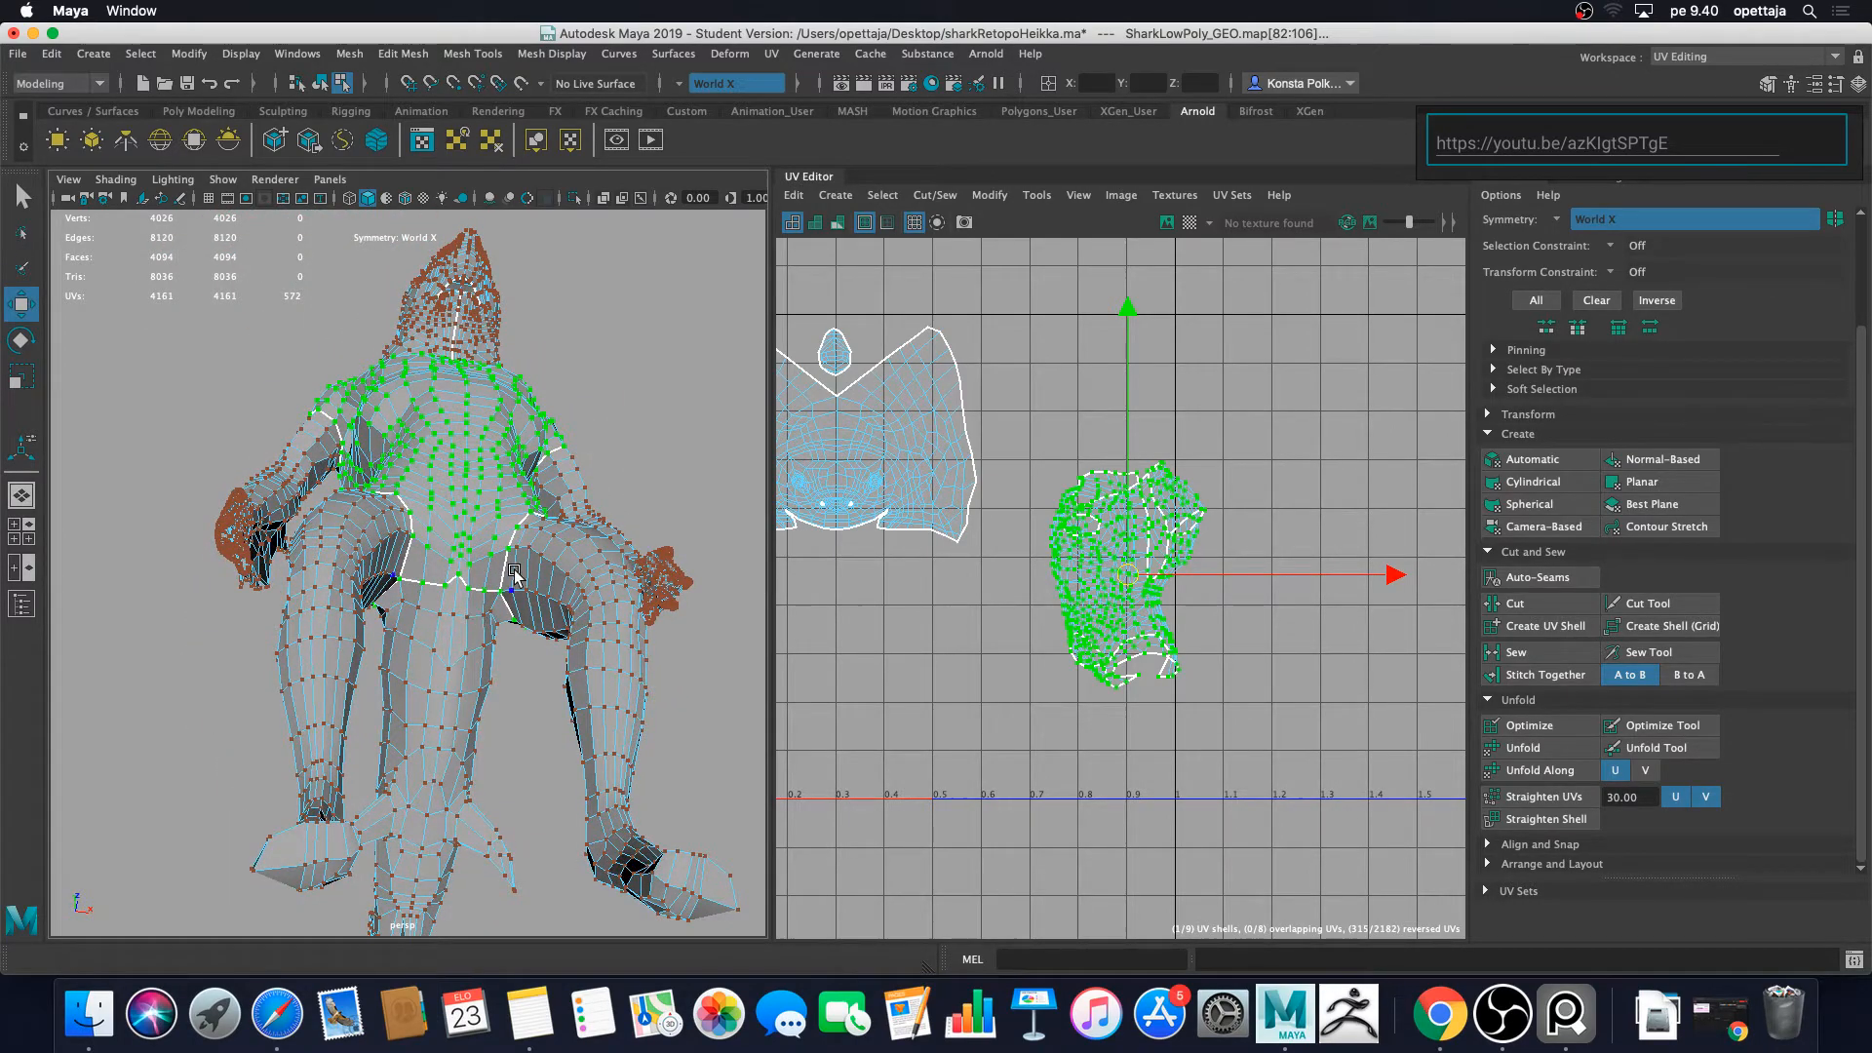
pyautogui.scroll(5, 514, 573)
pyautogui.keyDown('alt'); pyautogui.moveTo(629, 521); pyautogui.dragTo(471, 750); pyautogui.keyUp('alt')
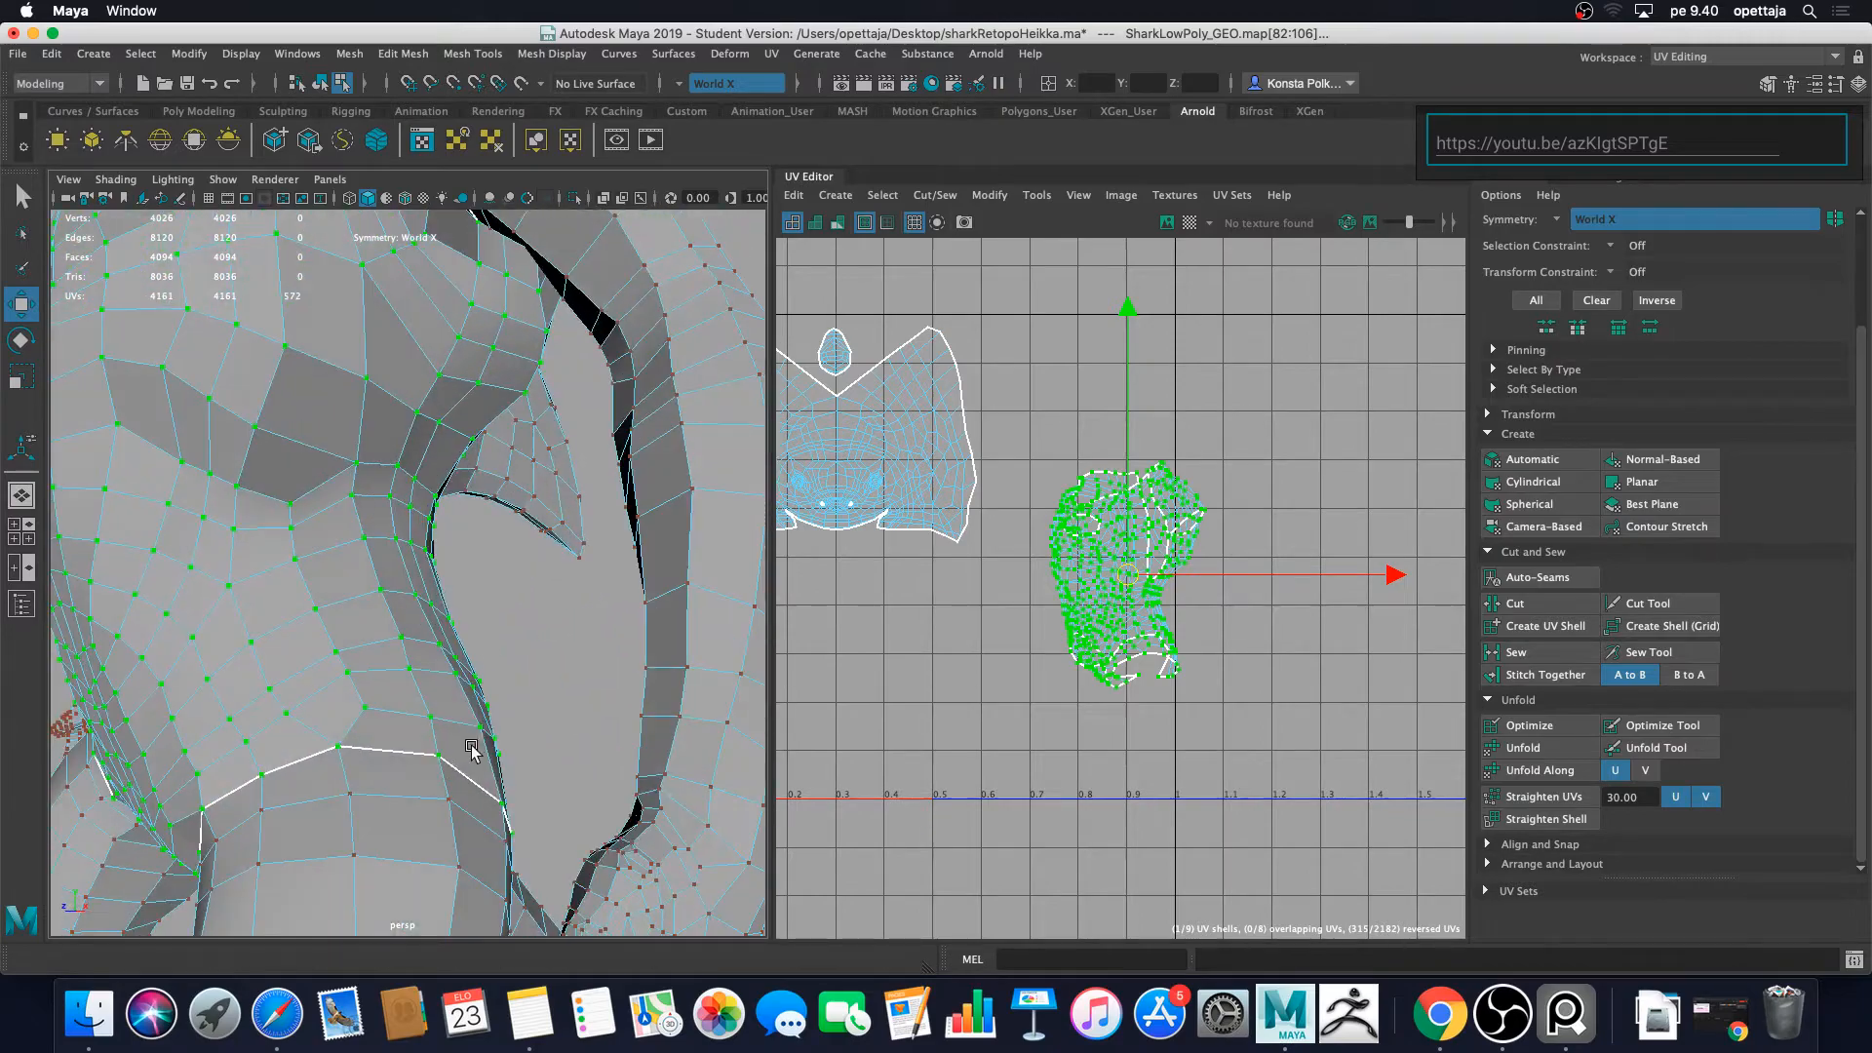
pyautogui.scroll(-6, 434, 572)
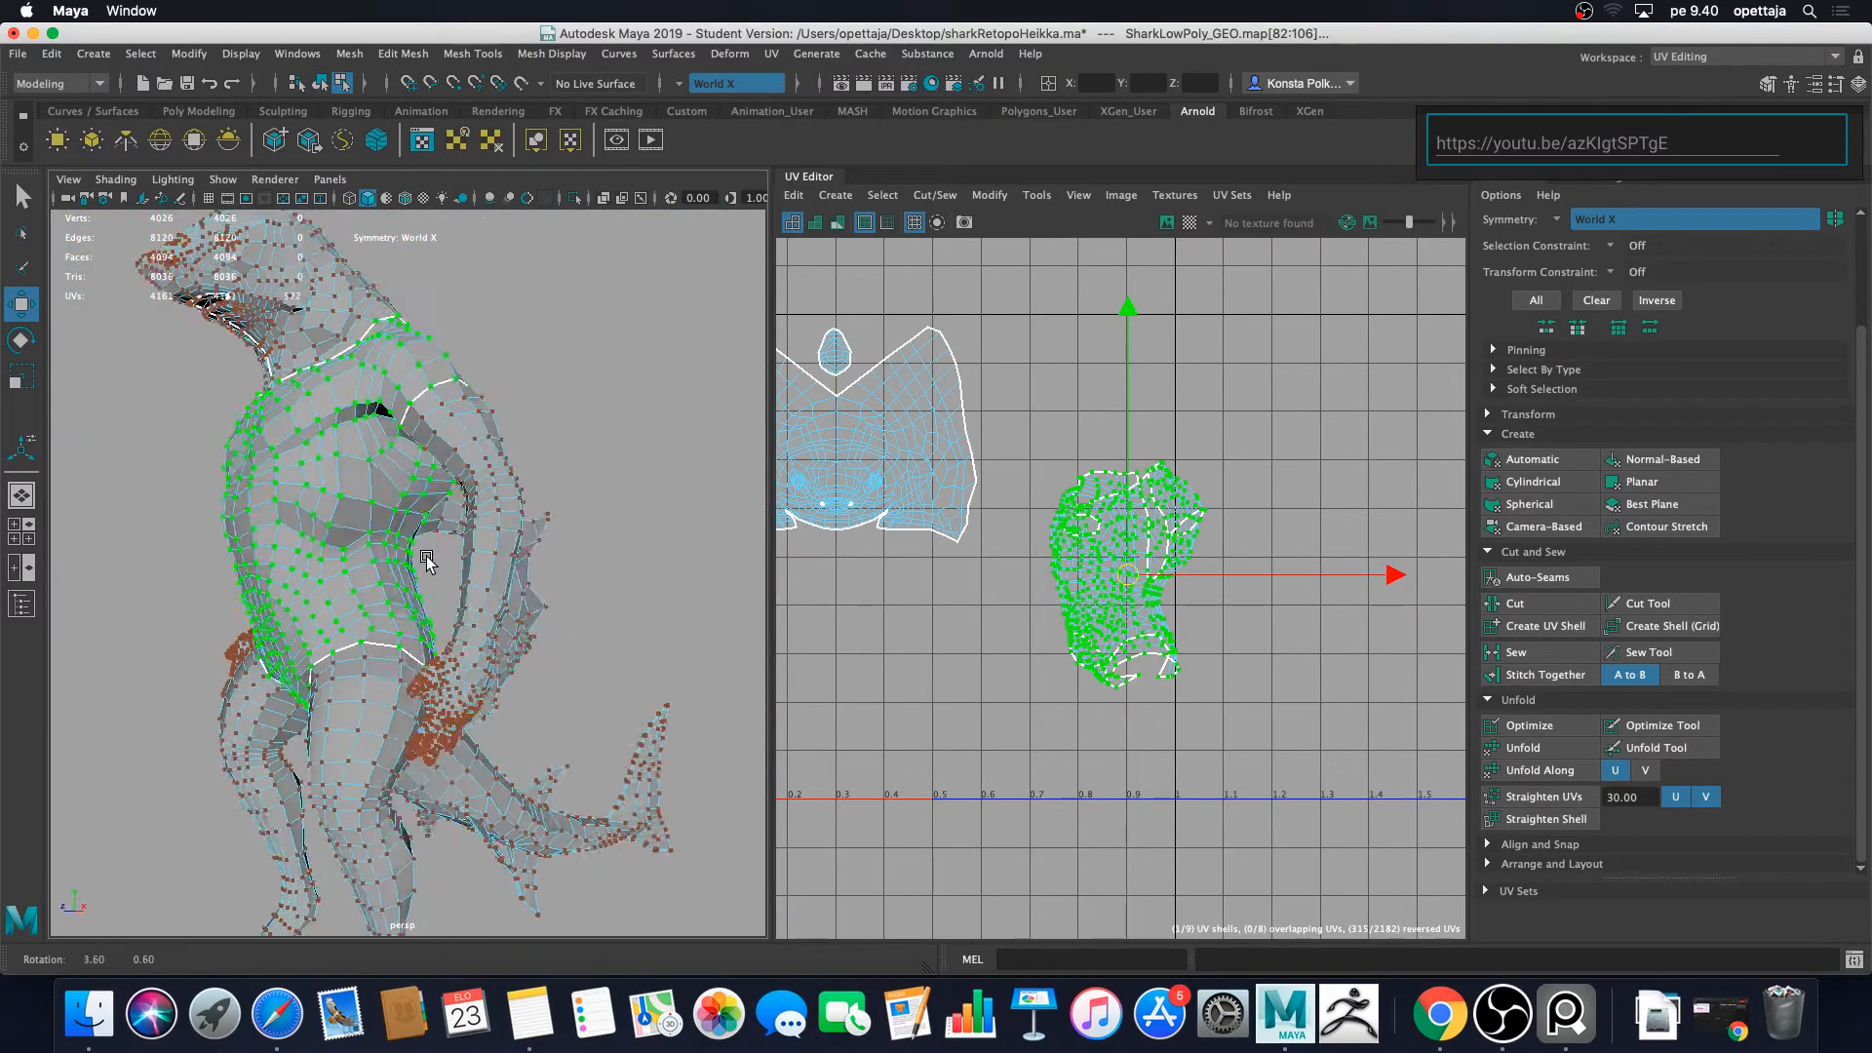
pyautogui.moveTo(429, 559)
pyautogui.keyDown('alt'); pyautogui.mouseDown()
pyautogui.moveTo(296, 570)
pyautogui.moveTo(301, 546)
pyautogui.moveTo(473, 545)
pyautogui.moveTo(432, 585)
pyautogui.mouseUp(); pyautogui.keyUp('alt')
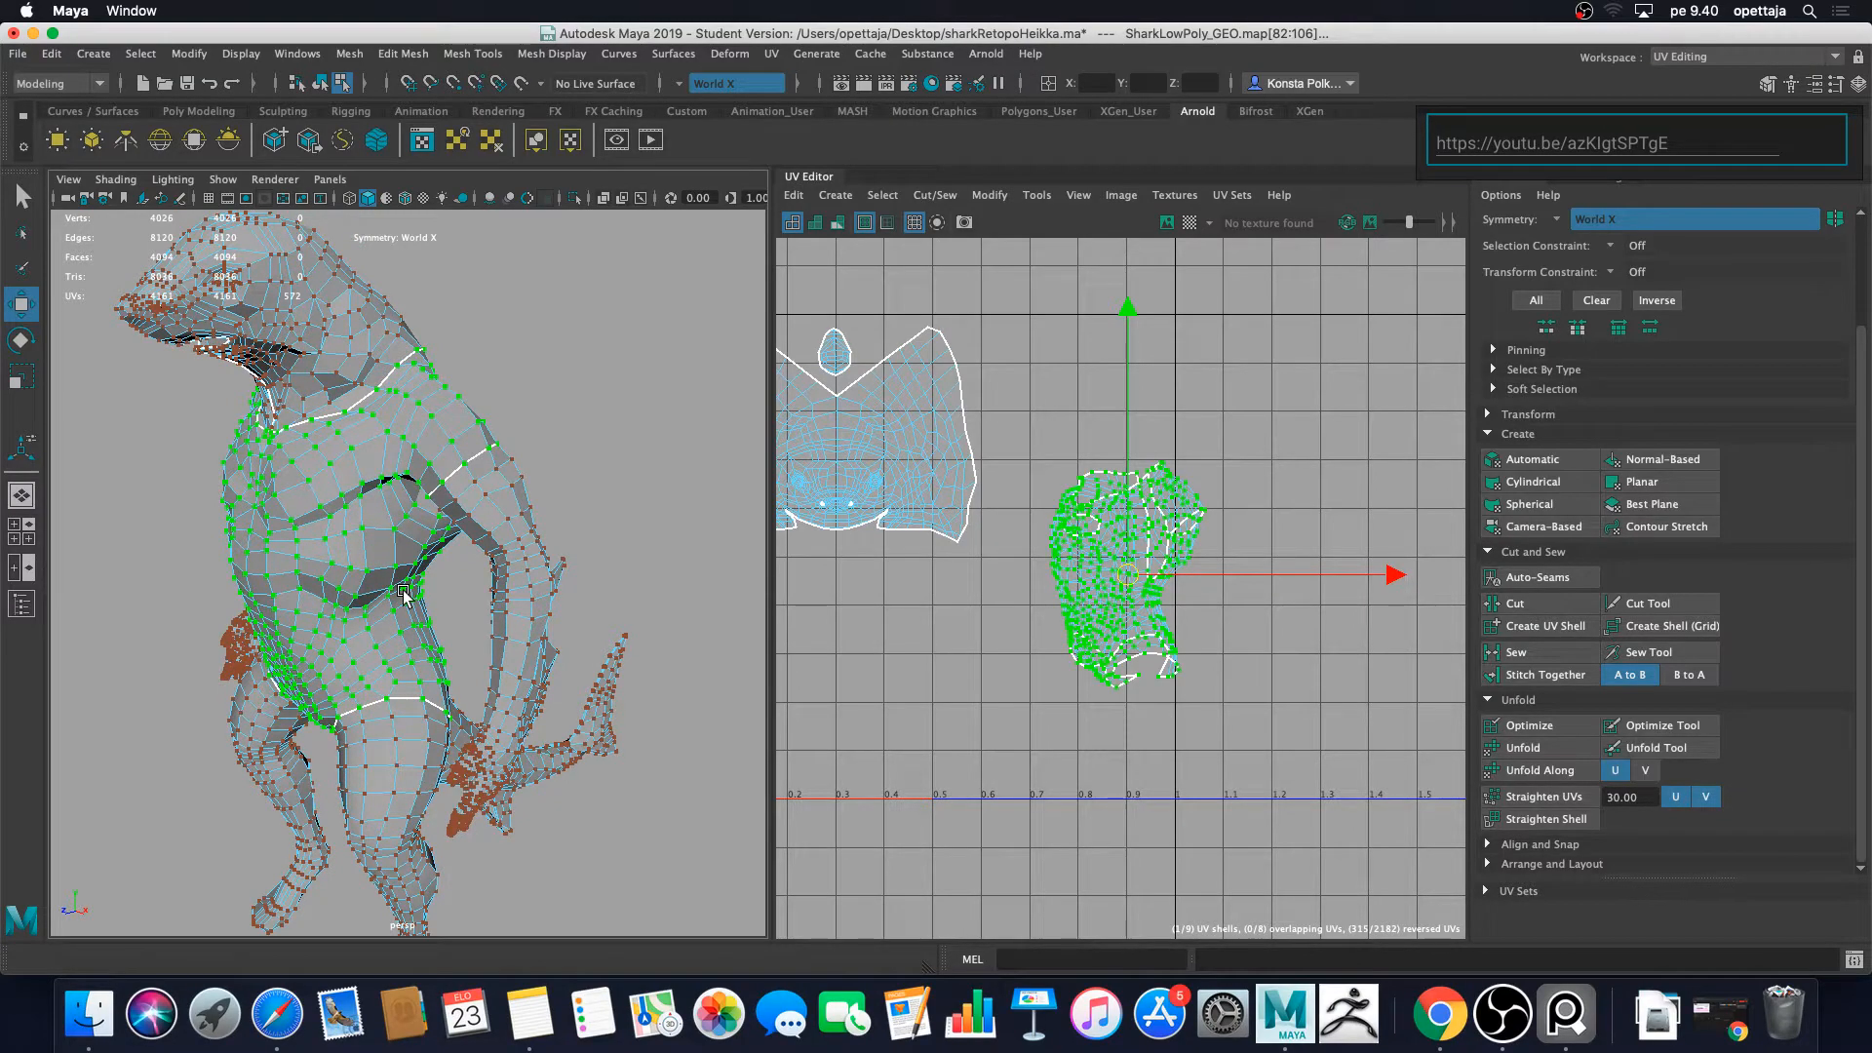
pyautogui.scroll(6, 464, 608)
pyautogui.keyDown('alt'); pyautogui.moveTo(464, 609); pyautogui.dragTo(310, 516); pyautogui.keyUp('alt')
pyautogui.keyDown('alt'); pyautogui.moveTo(310, 517); pyautogui.dragTo(441, 575, button='middle'); pyautogui.keyUp('alt')
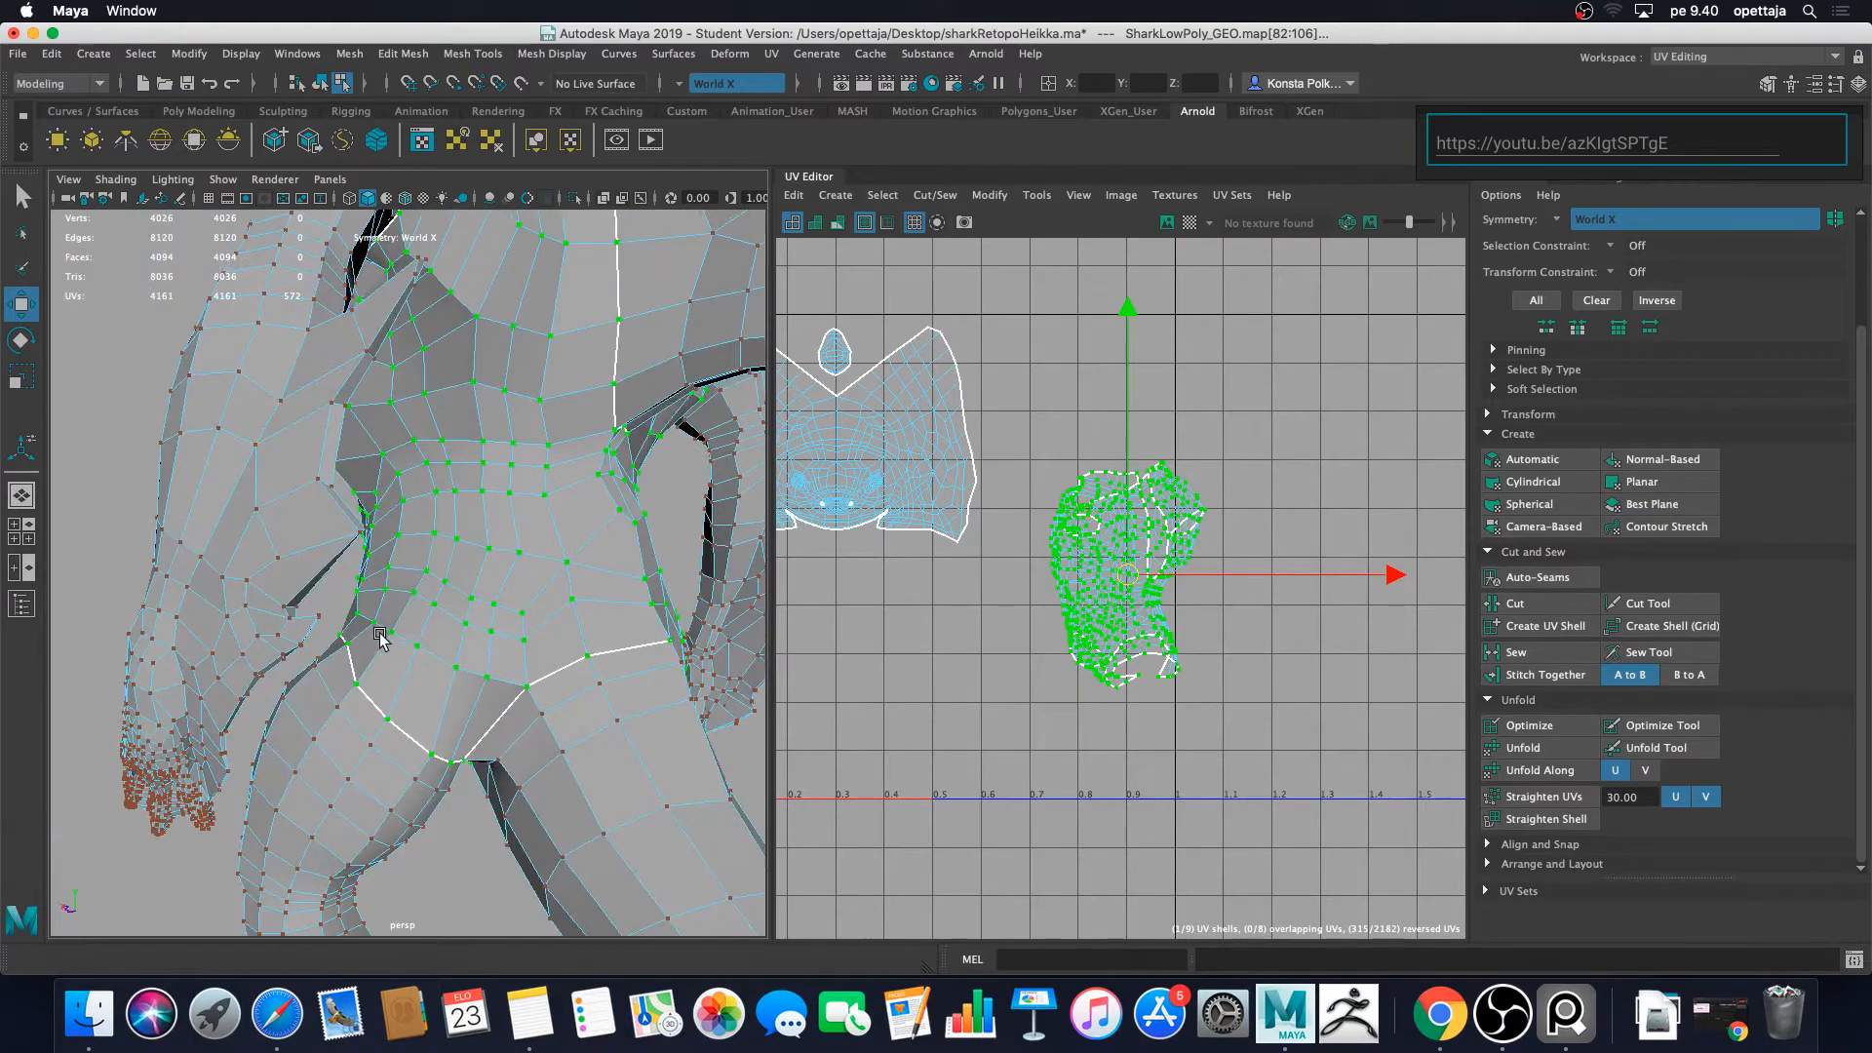
pyautogui.keyDown('alt'); pyautogui.moveTo(380, 639); pyautogui.dragTo(552, 675); pyautogui.keyUp('alt')
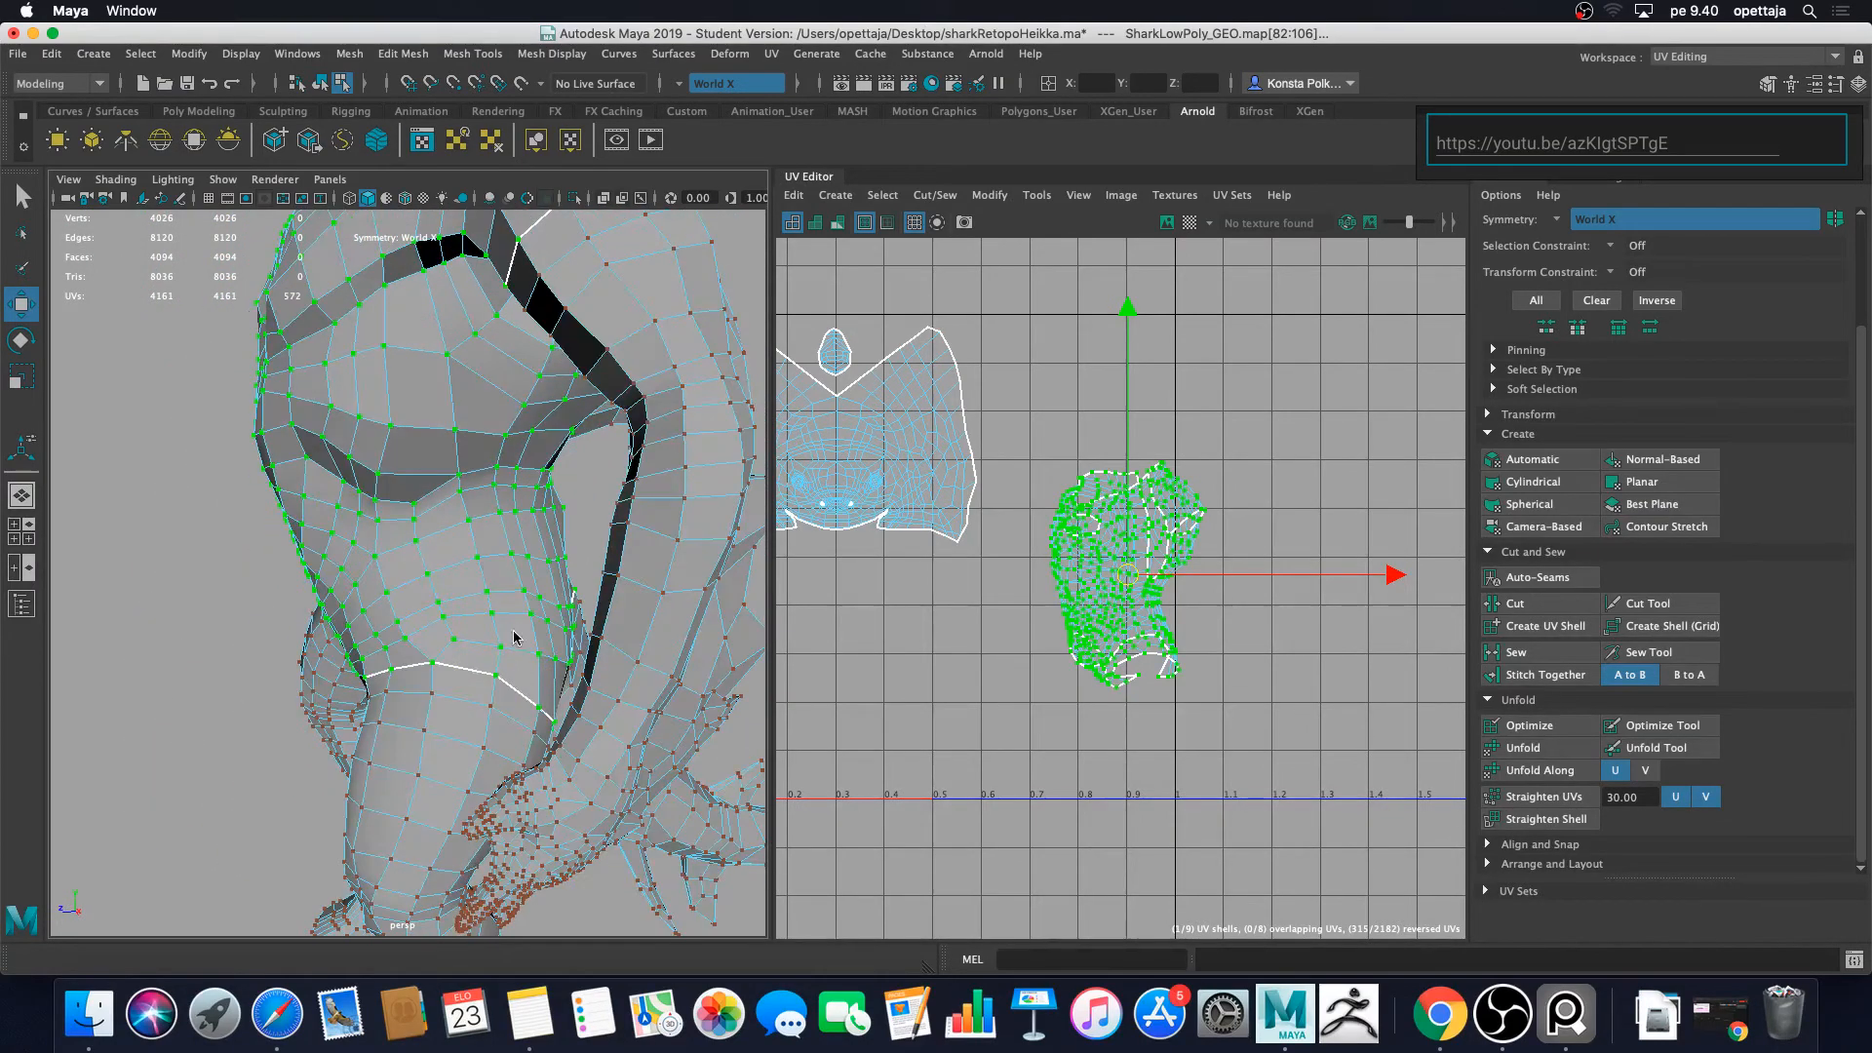
# Step: Switch to edge selection and examine the torso's side between the armpit and leg seams for a side seam path
pyautogui.moveTo(514, 495); pyautogui.dragTo(525, 441, button='right')
pyautogui.click(533, 585)
pyautogui.keyDown('alt'); pyautogui.moveTo(466, 548); pyautogui.dragTo(331, 384); pyautogui.keyUp('alt')
pyautogui.scroll(5, 432, 417)
pyautogui.scroll(4, 438, 380)
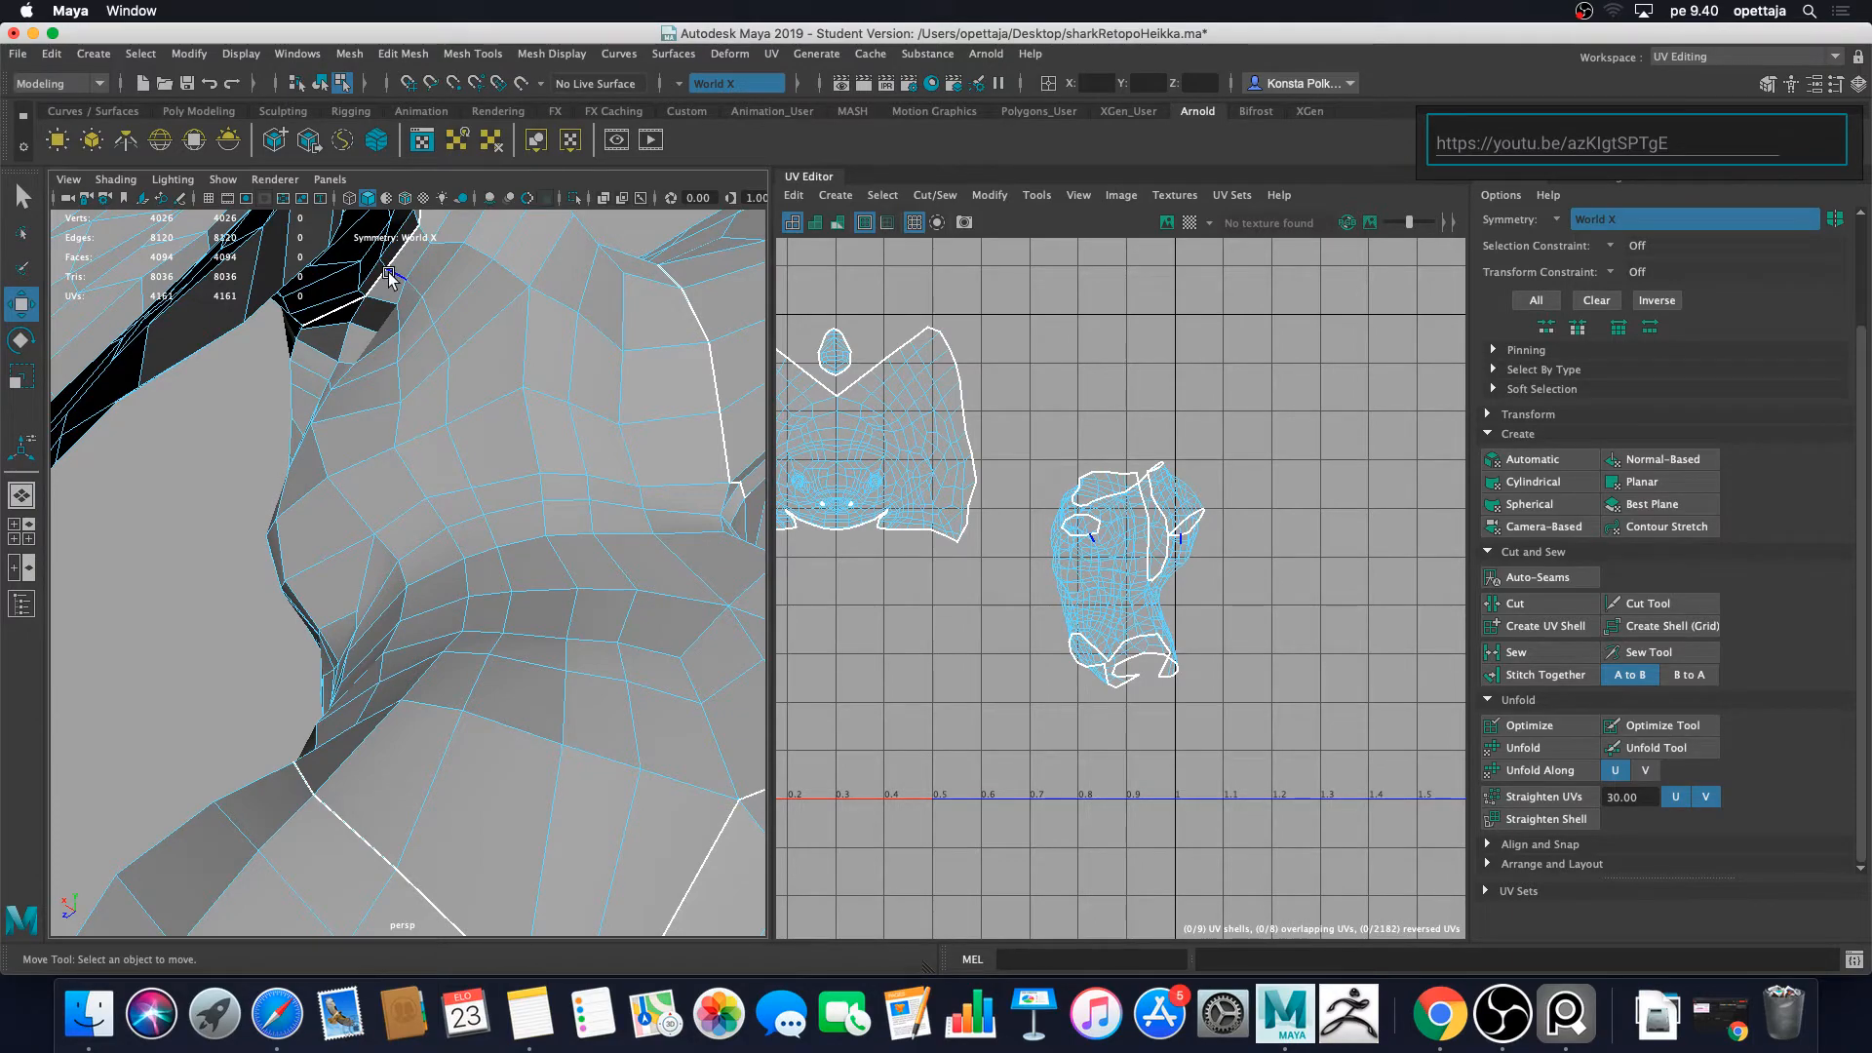
pyautogui.keyDown('alt'); pyautogui.moveTo(390, 362); pyautogui.dragTo(251, 919); pyautogui.keyUp('alt')
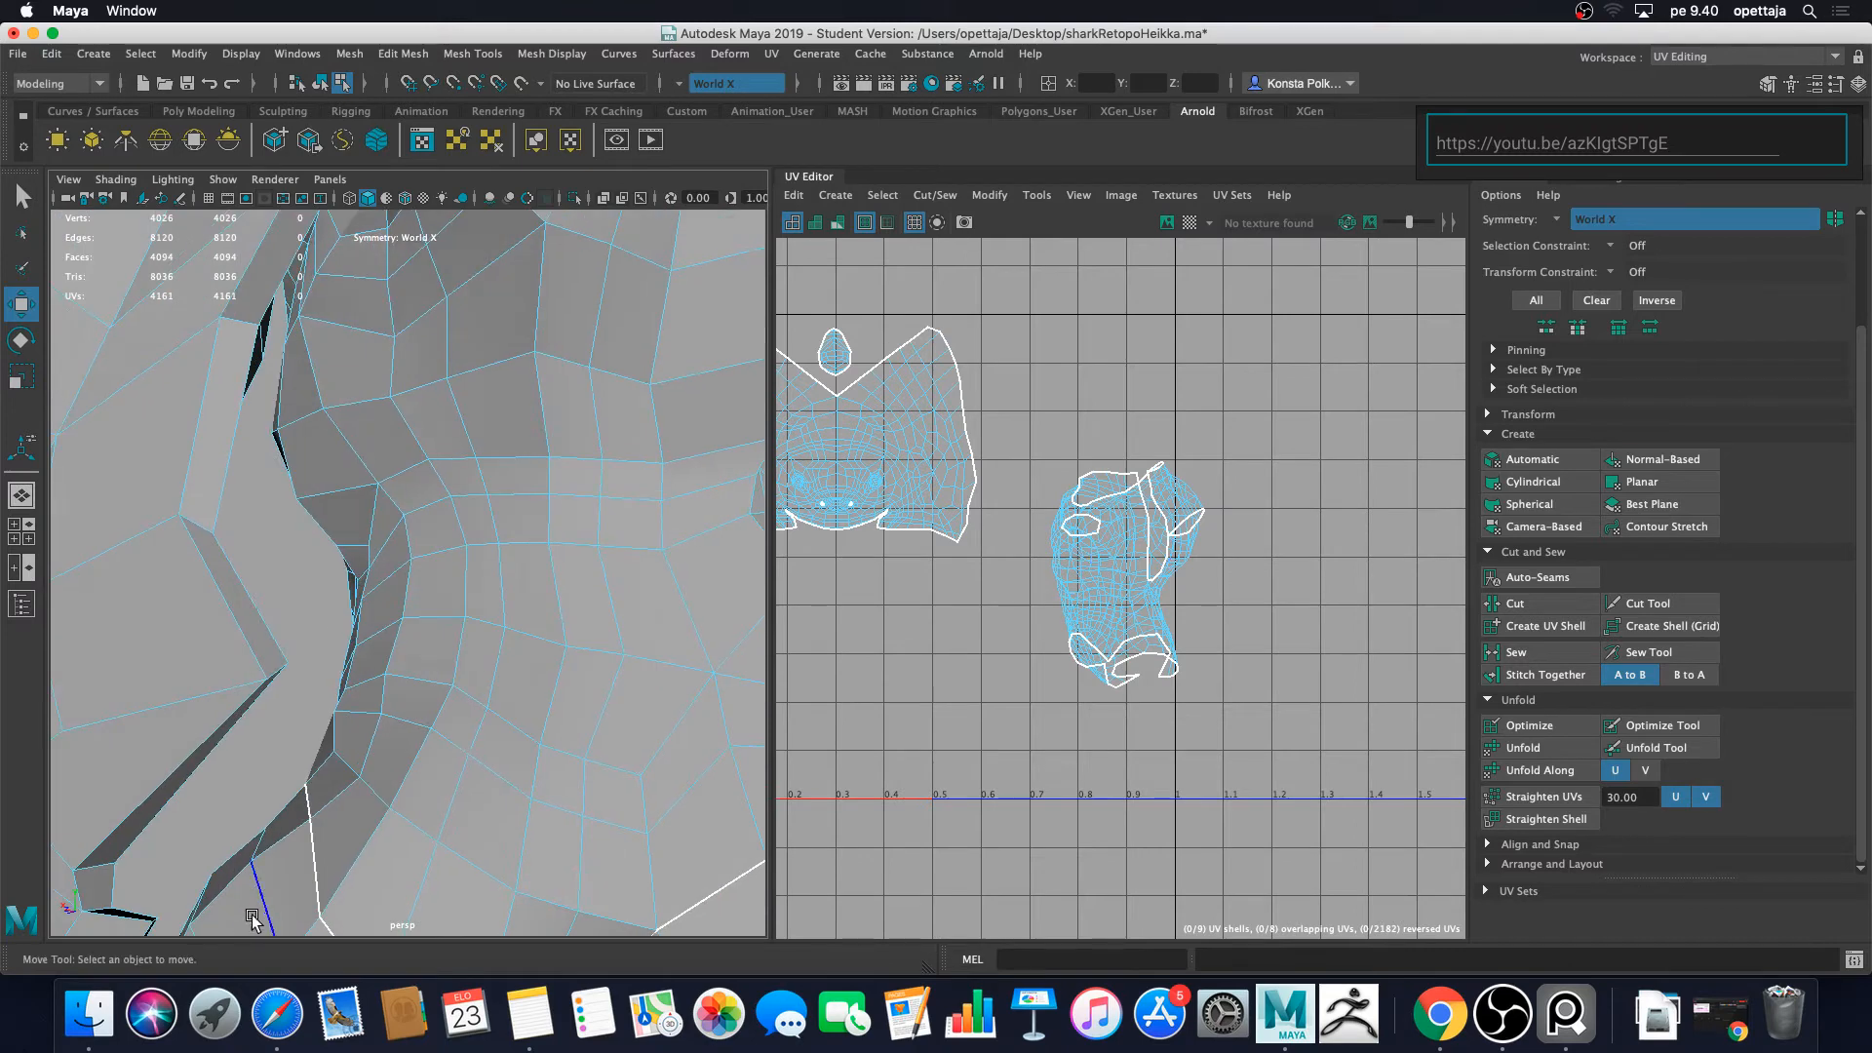
pyautogui.keyDown('shift'); pyautogui.click(327, 866); pyautogui.keyUp('shift')
pyautogui.scroll(-4, 429, 426)
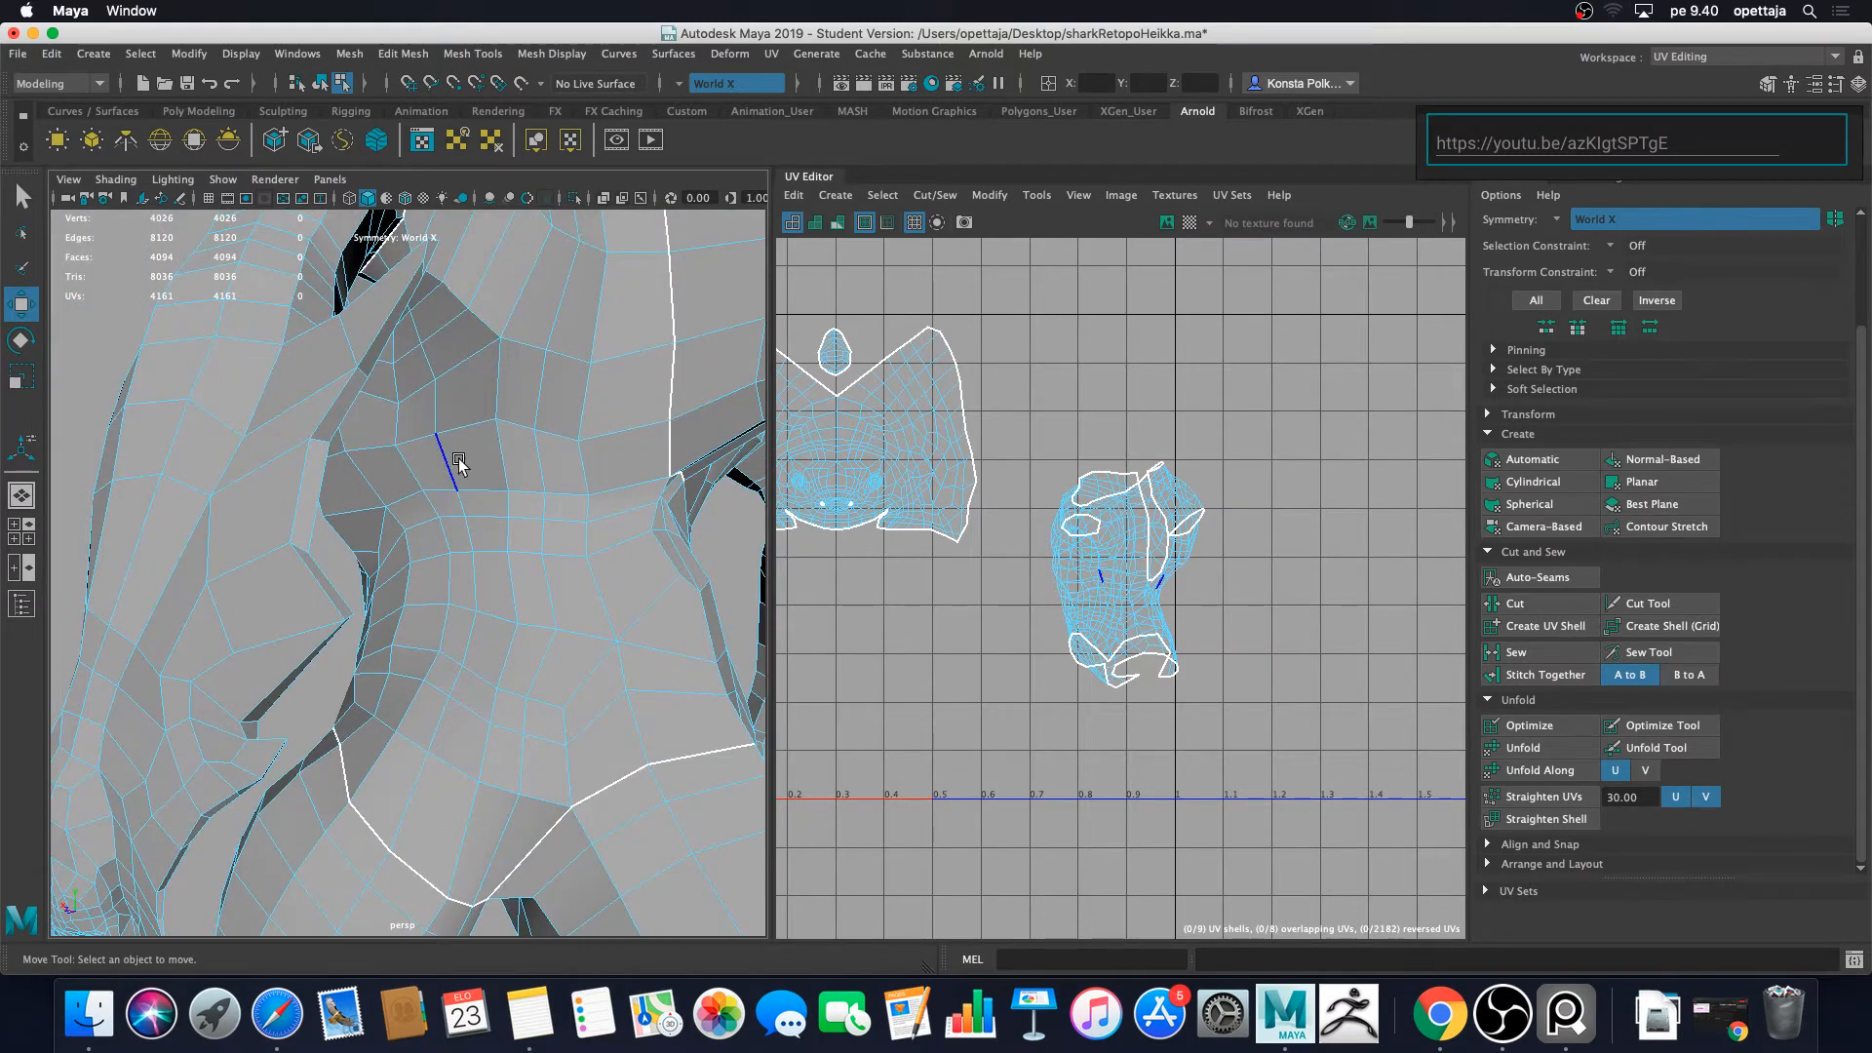
pyautogui.scroll(4, 459, 460)
pyautogui.keyDown('alt'); pyautogui.moveTo(459, 460); pyautogui.dragTo(390, 458); pyautogui.keyUp('alt')
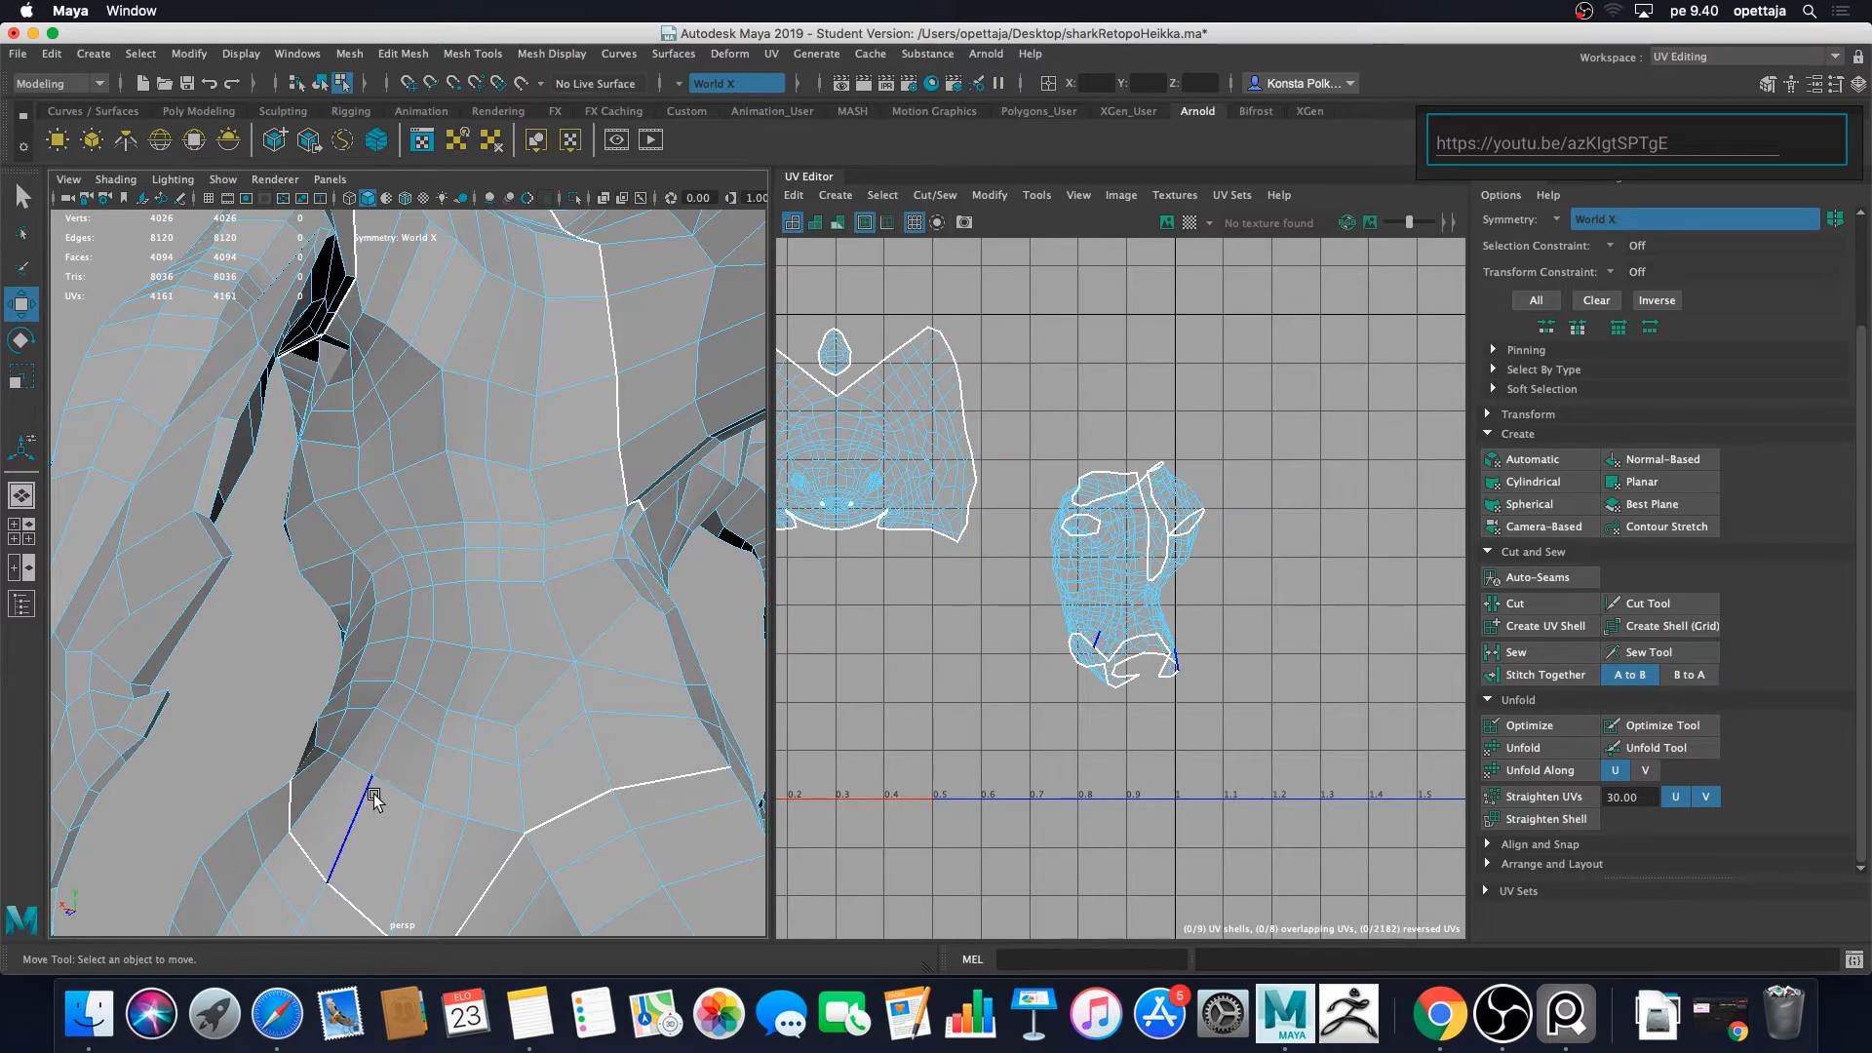
pyautogui.click(345, 394)
pyautogui.click(345, 385)
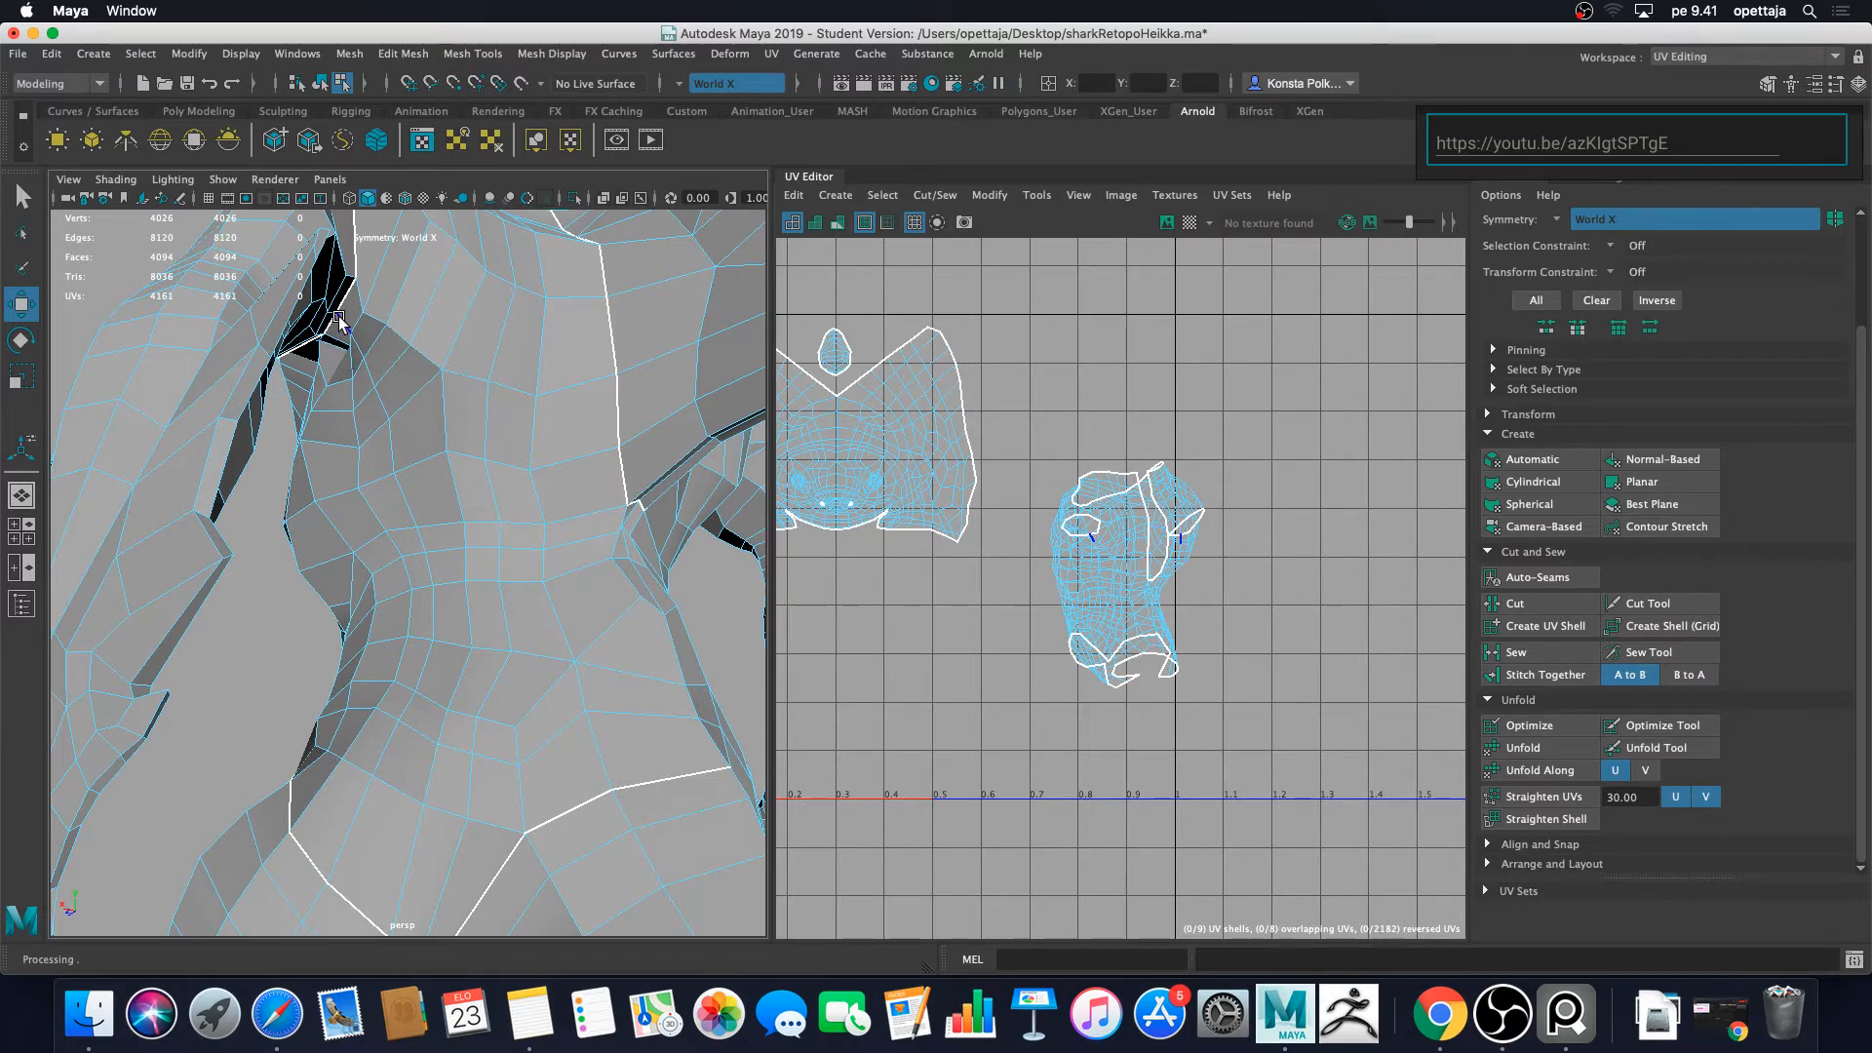
# Step: Select the connected edges running down from the armpit seam along the upper side of the torso
pyautogui.keyDown('alt'); pyautogui.moveTo(409, 367); pyautogui.dragTo(538, 395); pyautogui.keyUp('alt')
pyautogui.click(483, 374)
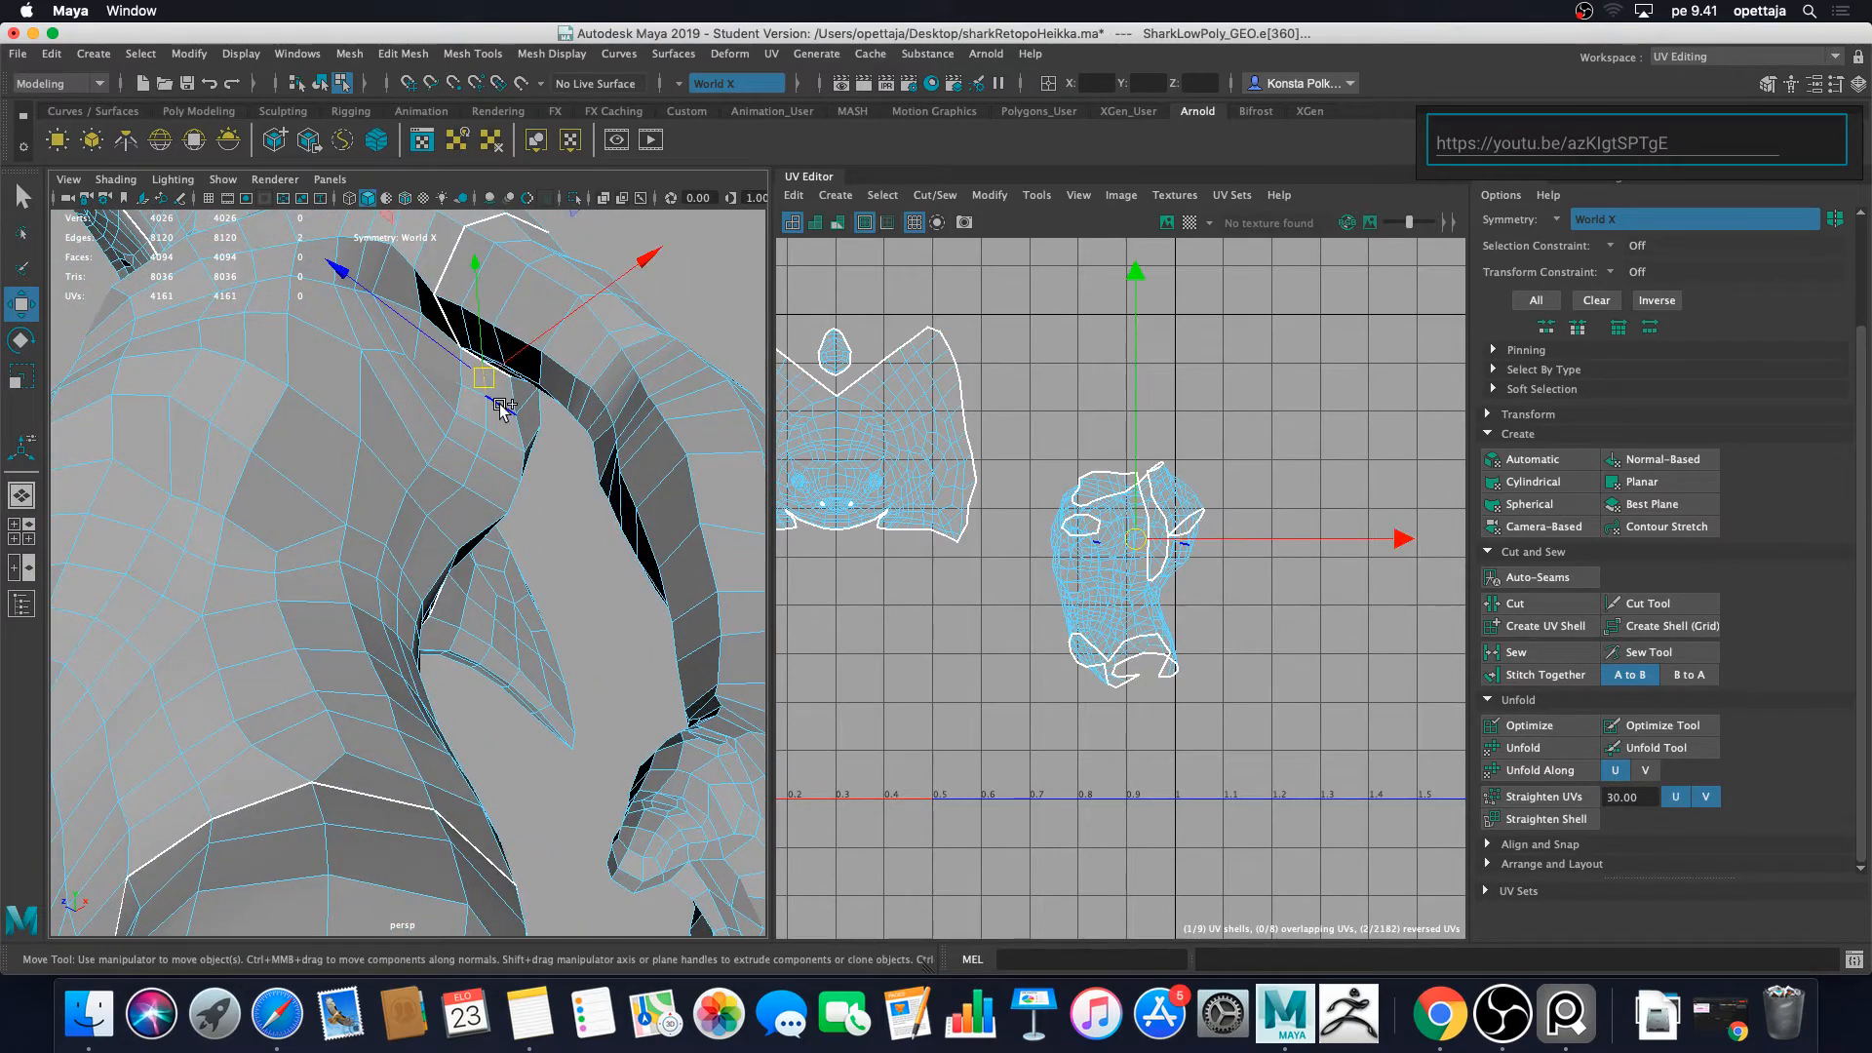
pyautogui.keyDown('shift'); pyautogui.click(477, 442); pyautogui.keyUp('shift')
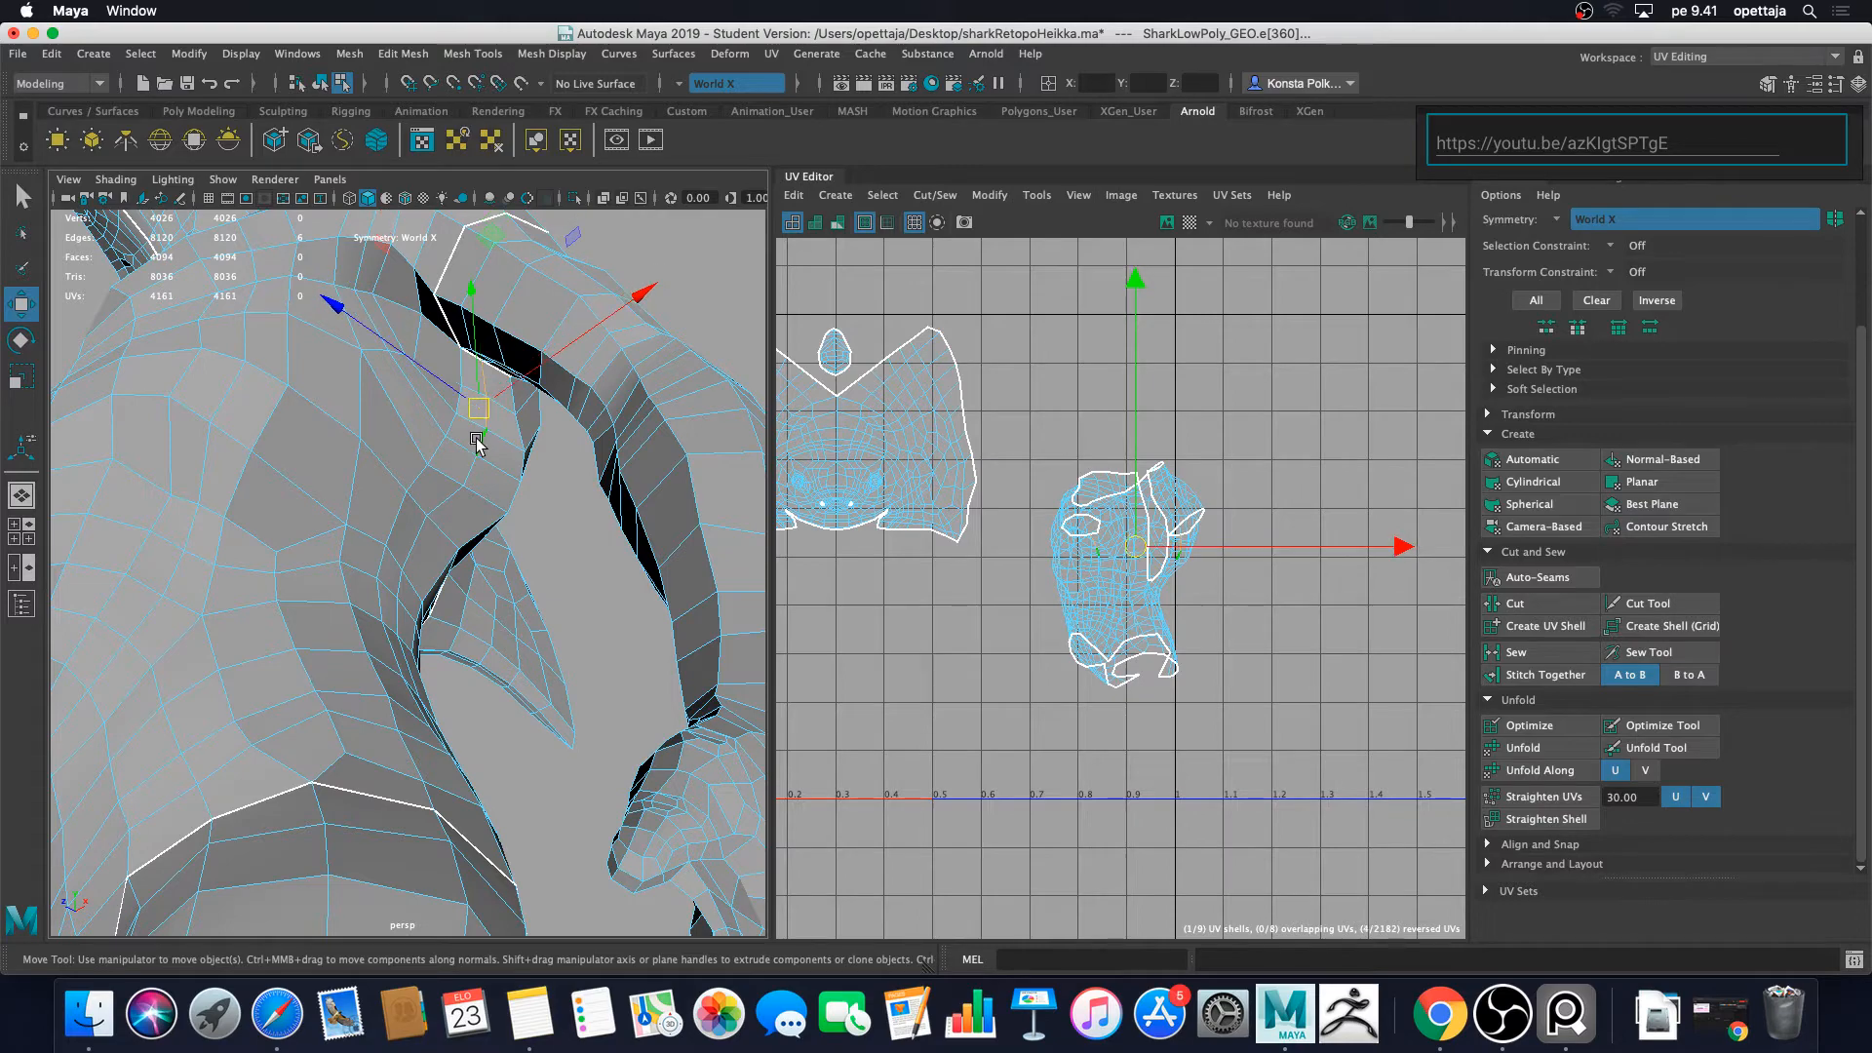
pyautogui.scroll(5, 479, 440)
pyautogui.keyDown('alt'); pyautogui.moveTo(517, 404); pyautogui.dragTo(477, 422); pyautogui.keyUp('alt')
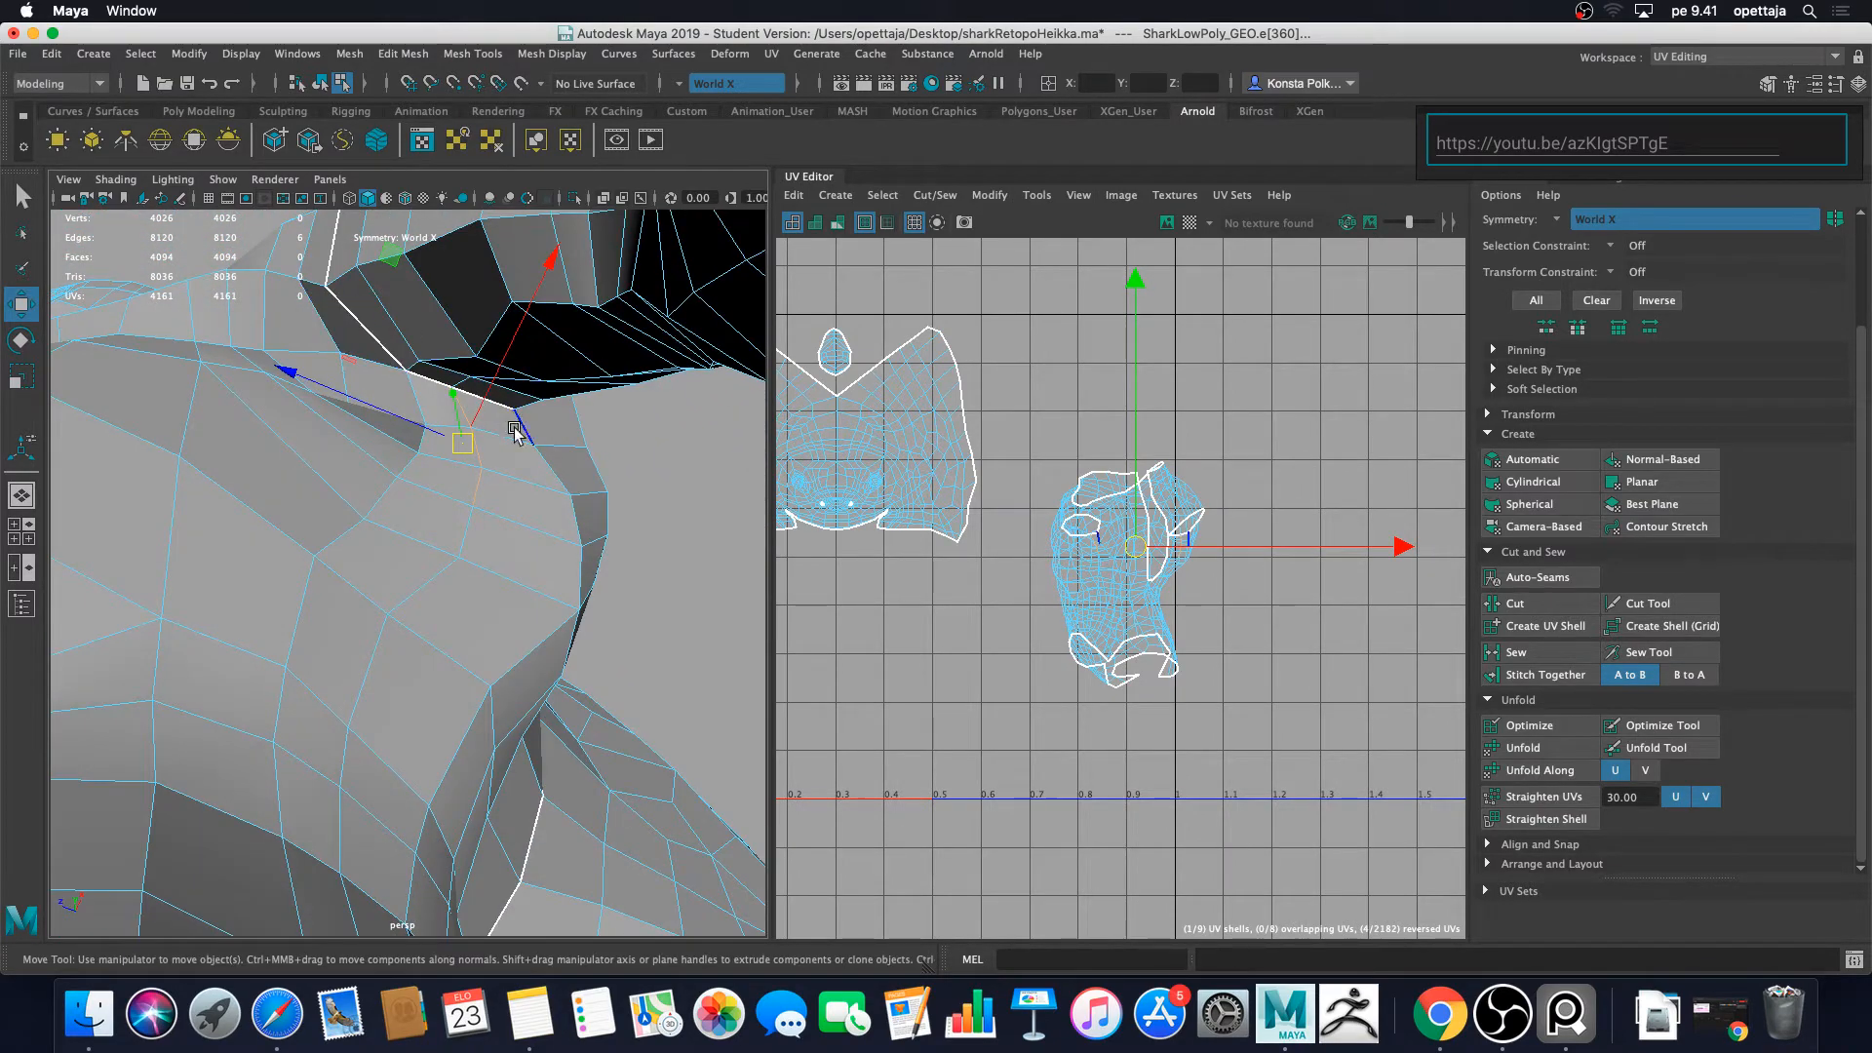
pyautogui.keyDown('shift'); pyautogui.click(469, 534); pyautogui.keyUp('shift')
pyautogui.keyDown('shift'); pyautogui.click(442, 571); pyautogui.keyUp('shift')
pyautogui.keyDown('shift'); pyautogui.click(382, 669); pyautogui.keyUp('shift')
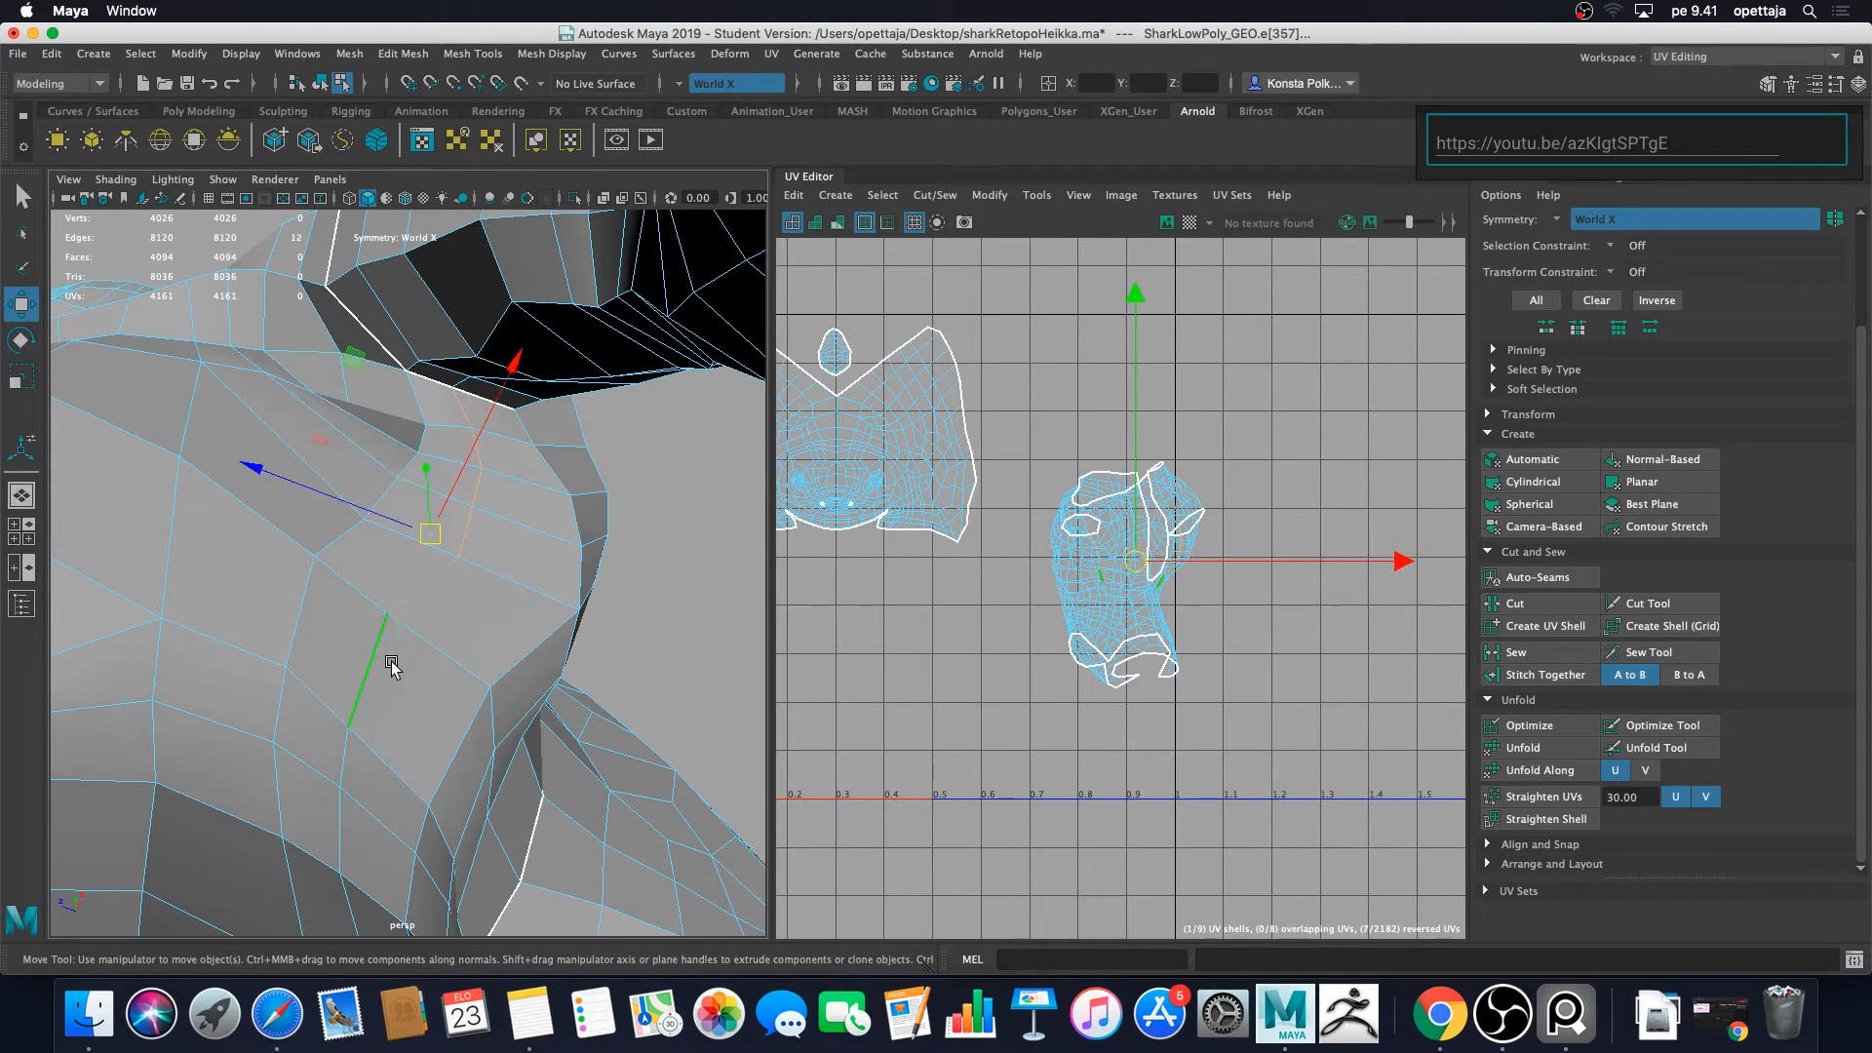
# Step: Extend the side edge selection down the ribs and through the waist, following the same edge line
pyautogui.scroll(-3, 391, 662)
pyautogui.keyDown('alt'); pyautogui.moveTo(394, 658); pyautogui.dragTo(368, 555); pyautogui.keyUp('alt')
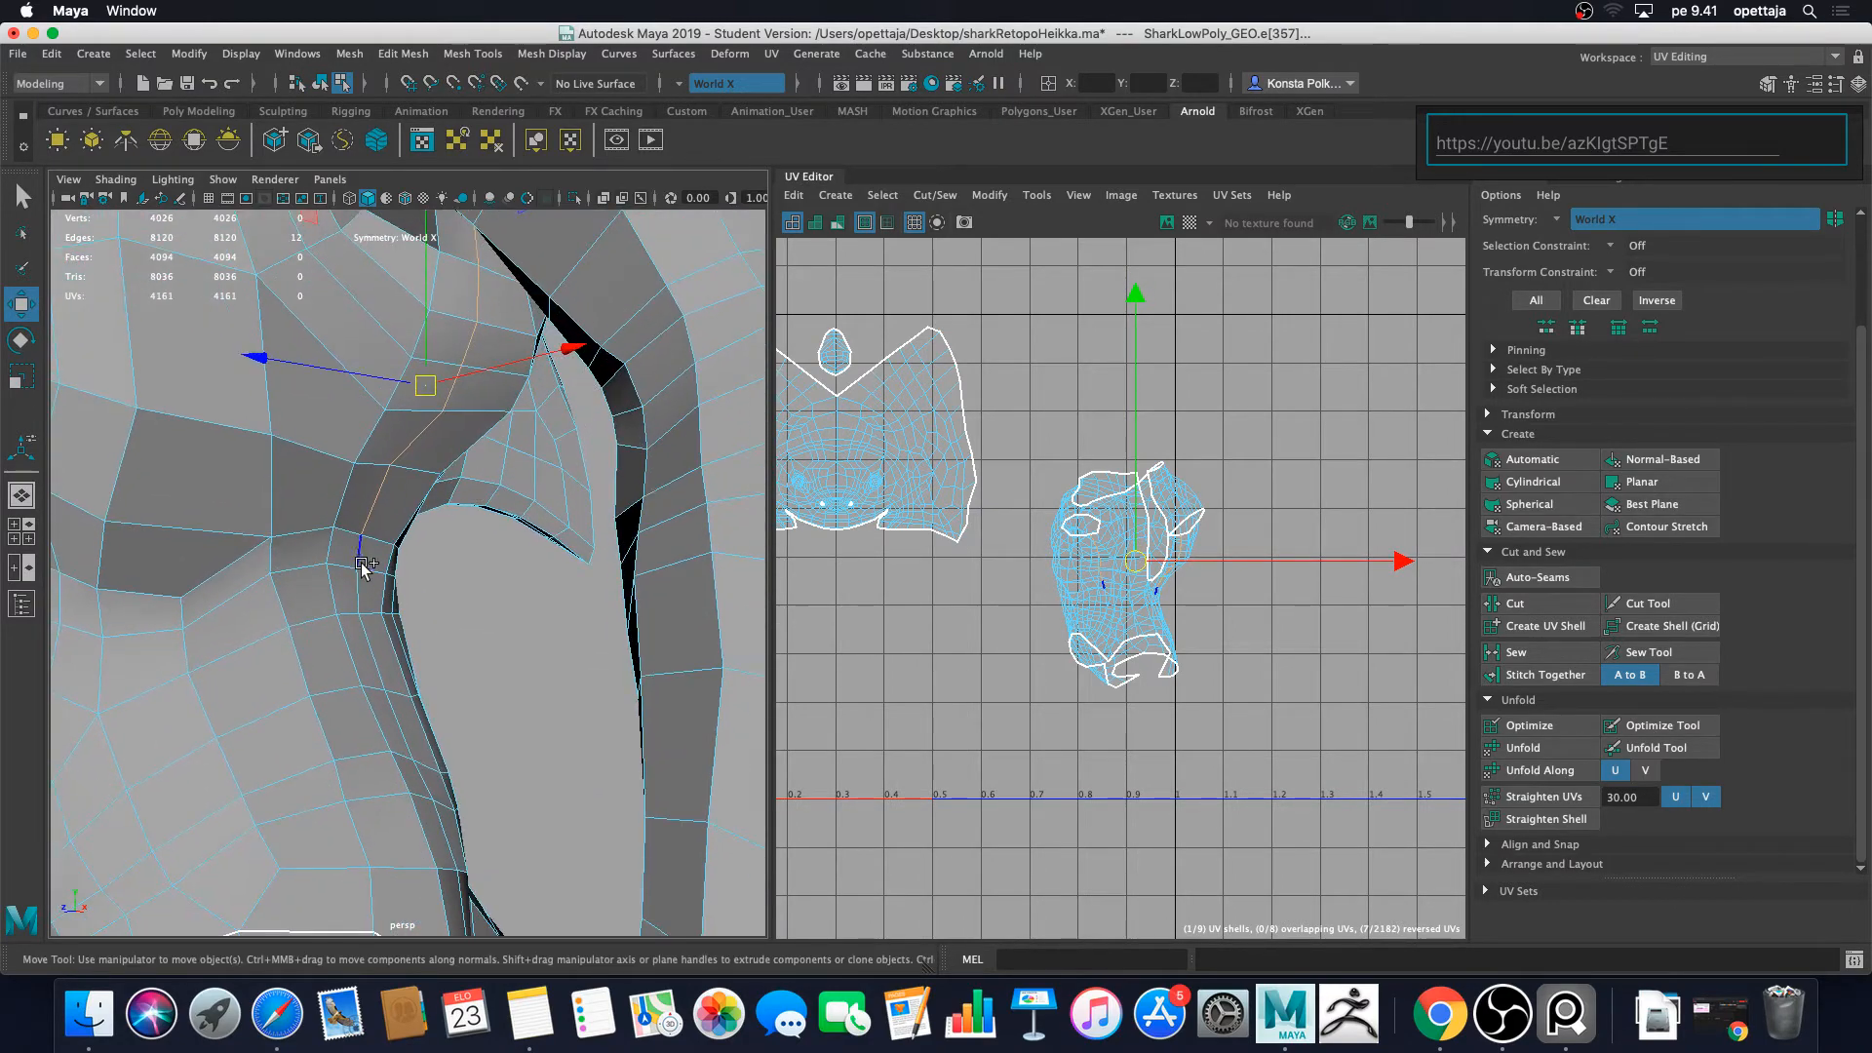
pyautogui.keyDown('shift'); pyautogui.click(371, 576); pyautogui.keyUp('shift')
pyautogui.keyDown('shift'); pyautogui.click(362, 597); pyautogui.keyUp('shift')
pyautogui.keyDown('shift'); pyautogui.click(373, 652); pyautogui.keyUp('shift')
pyautogui.keyDown('shift'); pyautogui.click(393, 718); pyautogui.keyUp('shift')
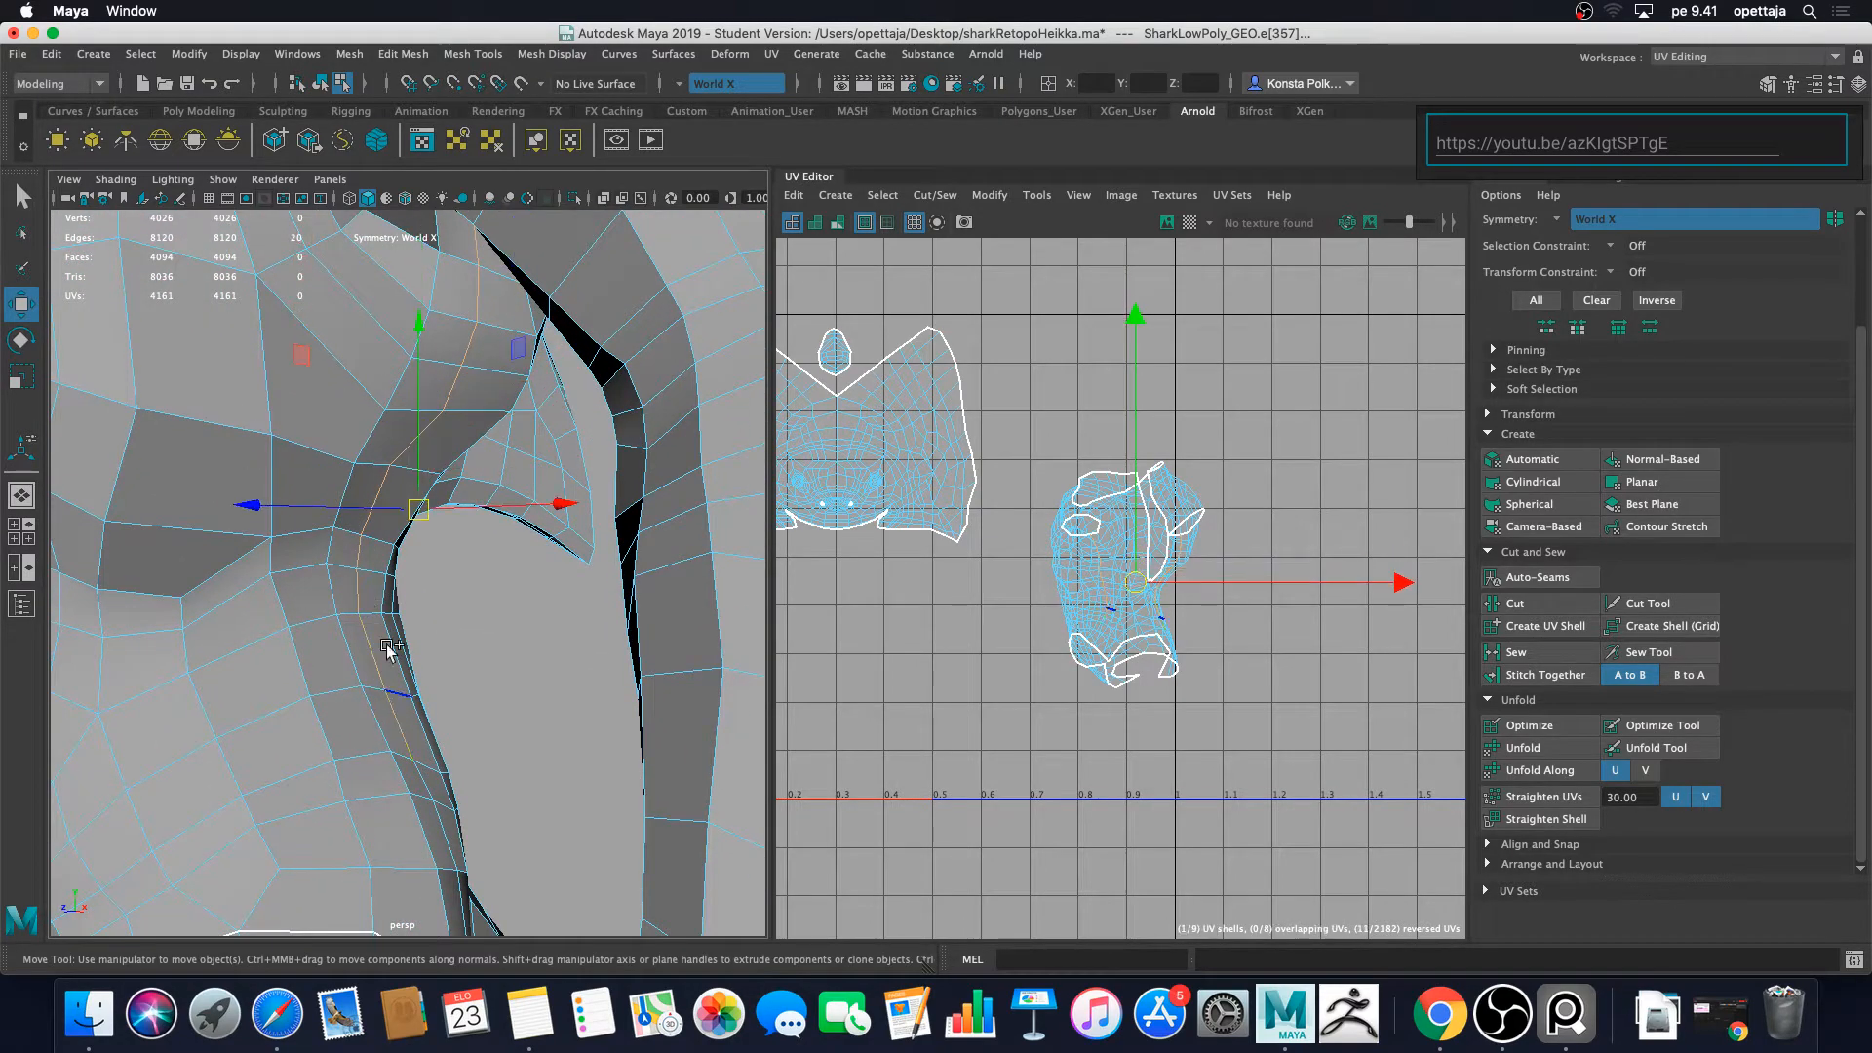
pyautogui.scroll(-5, 431, 621)
pyautogui.keyDown('alt'); pyautogui.moveTo(414, 606); pyautogui.dragTo(303, 435); pyautogui.keyUp('alt')
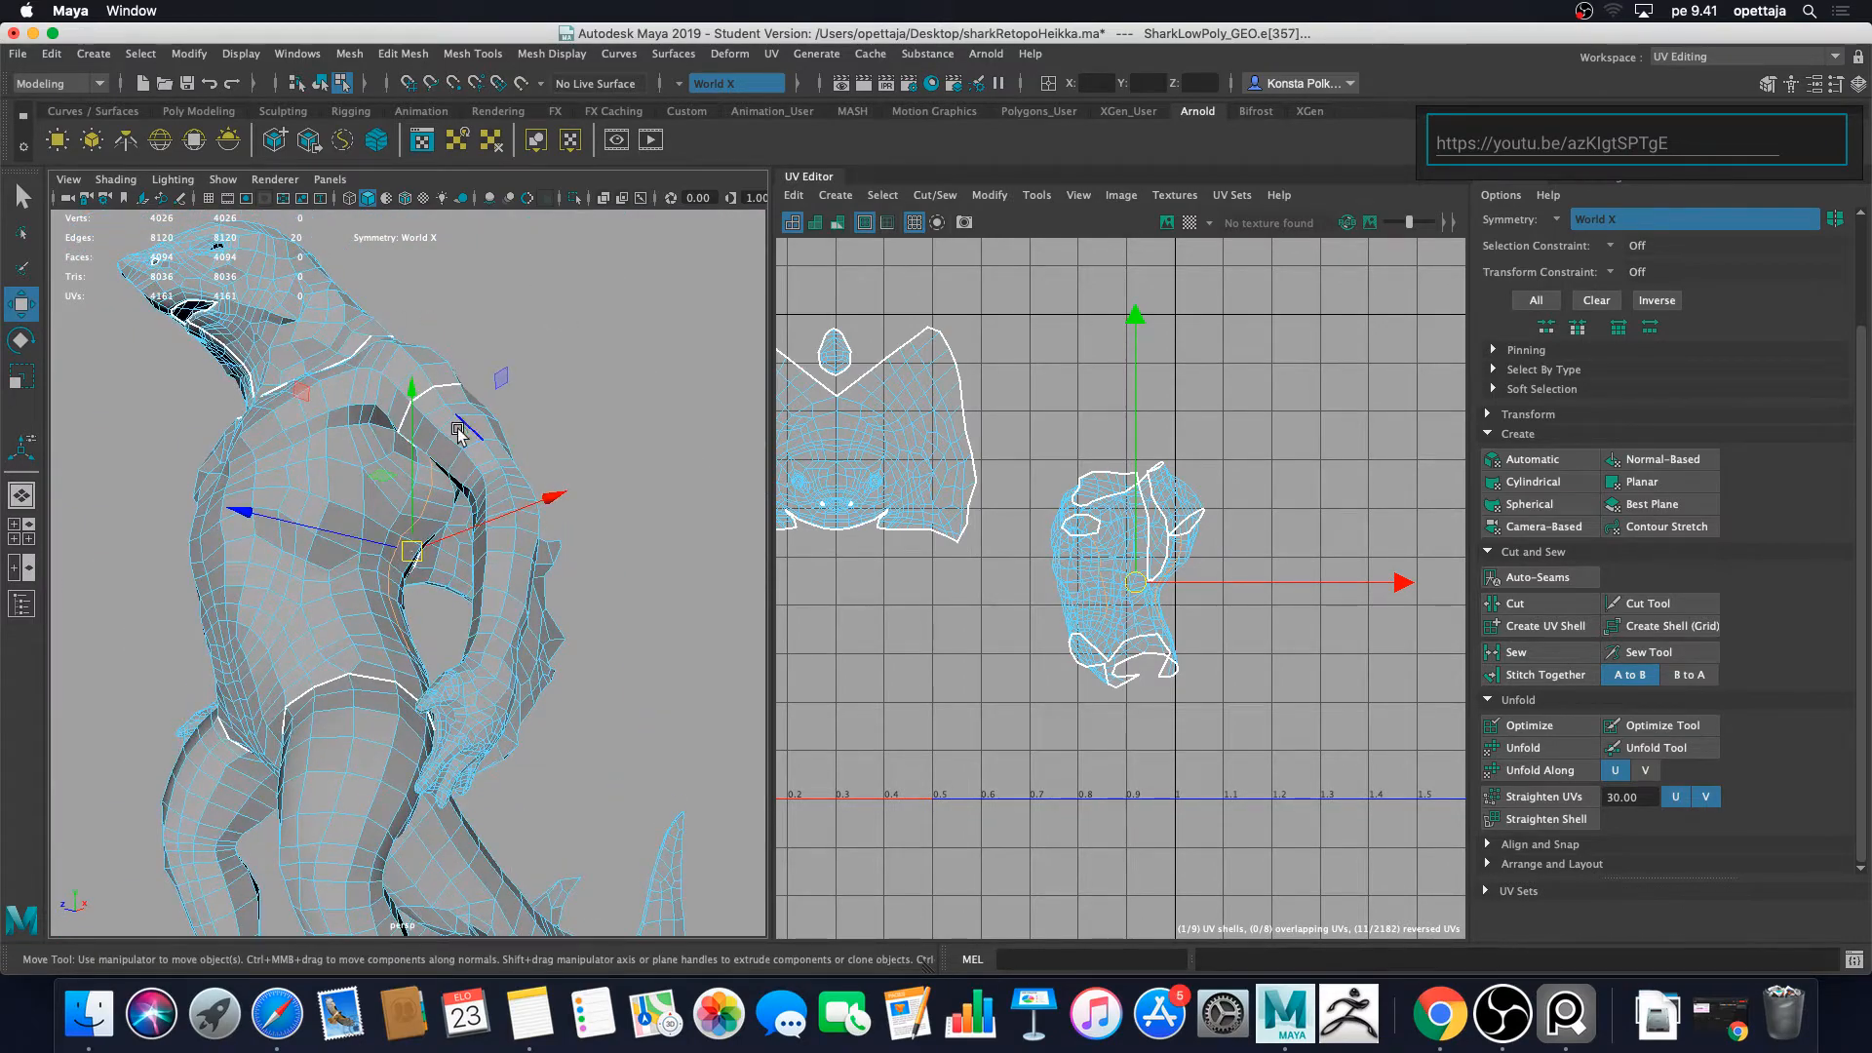
pyautogui.scroll(6, 458, 432)
pyautogui.keyDown('alt'); pyautogui.moveTo(447, 418); pyautogui.dragTo(179, 431); pyautogui.keyUp('alt')
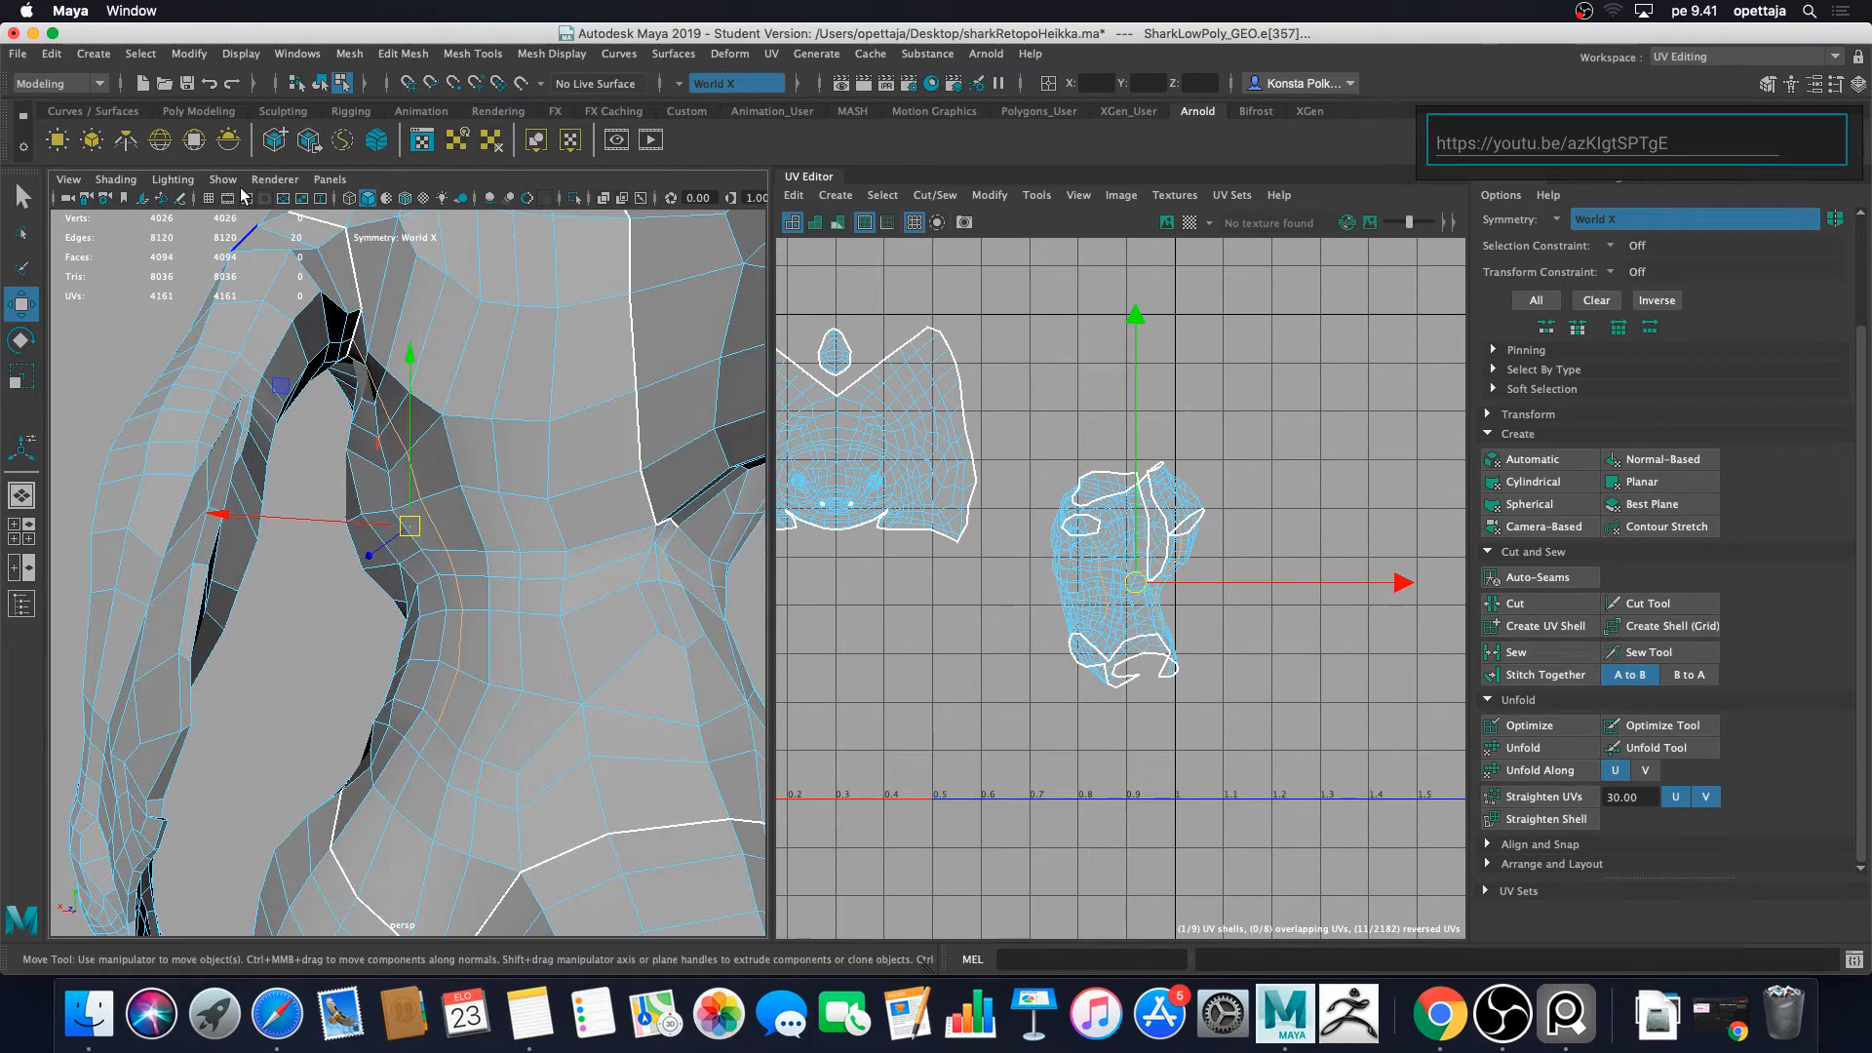
# Step: Continue the edge selection over the hip to the leg seam and cut the torso's UVs along it
pyautogui.keyDown('alt'); pyautogui.moveTo(384, 278); pyautogui.dragTo(257, 419); pyautogui.keyUp('alt')
pyautogui.scroll(-3, 585, 511)
pyautogui.keyDown('shift'); pyautogui.click(632, 491); pyautogui.keyUp('shift')
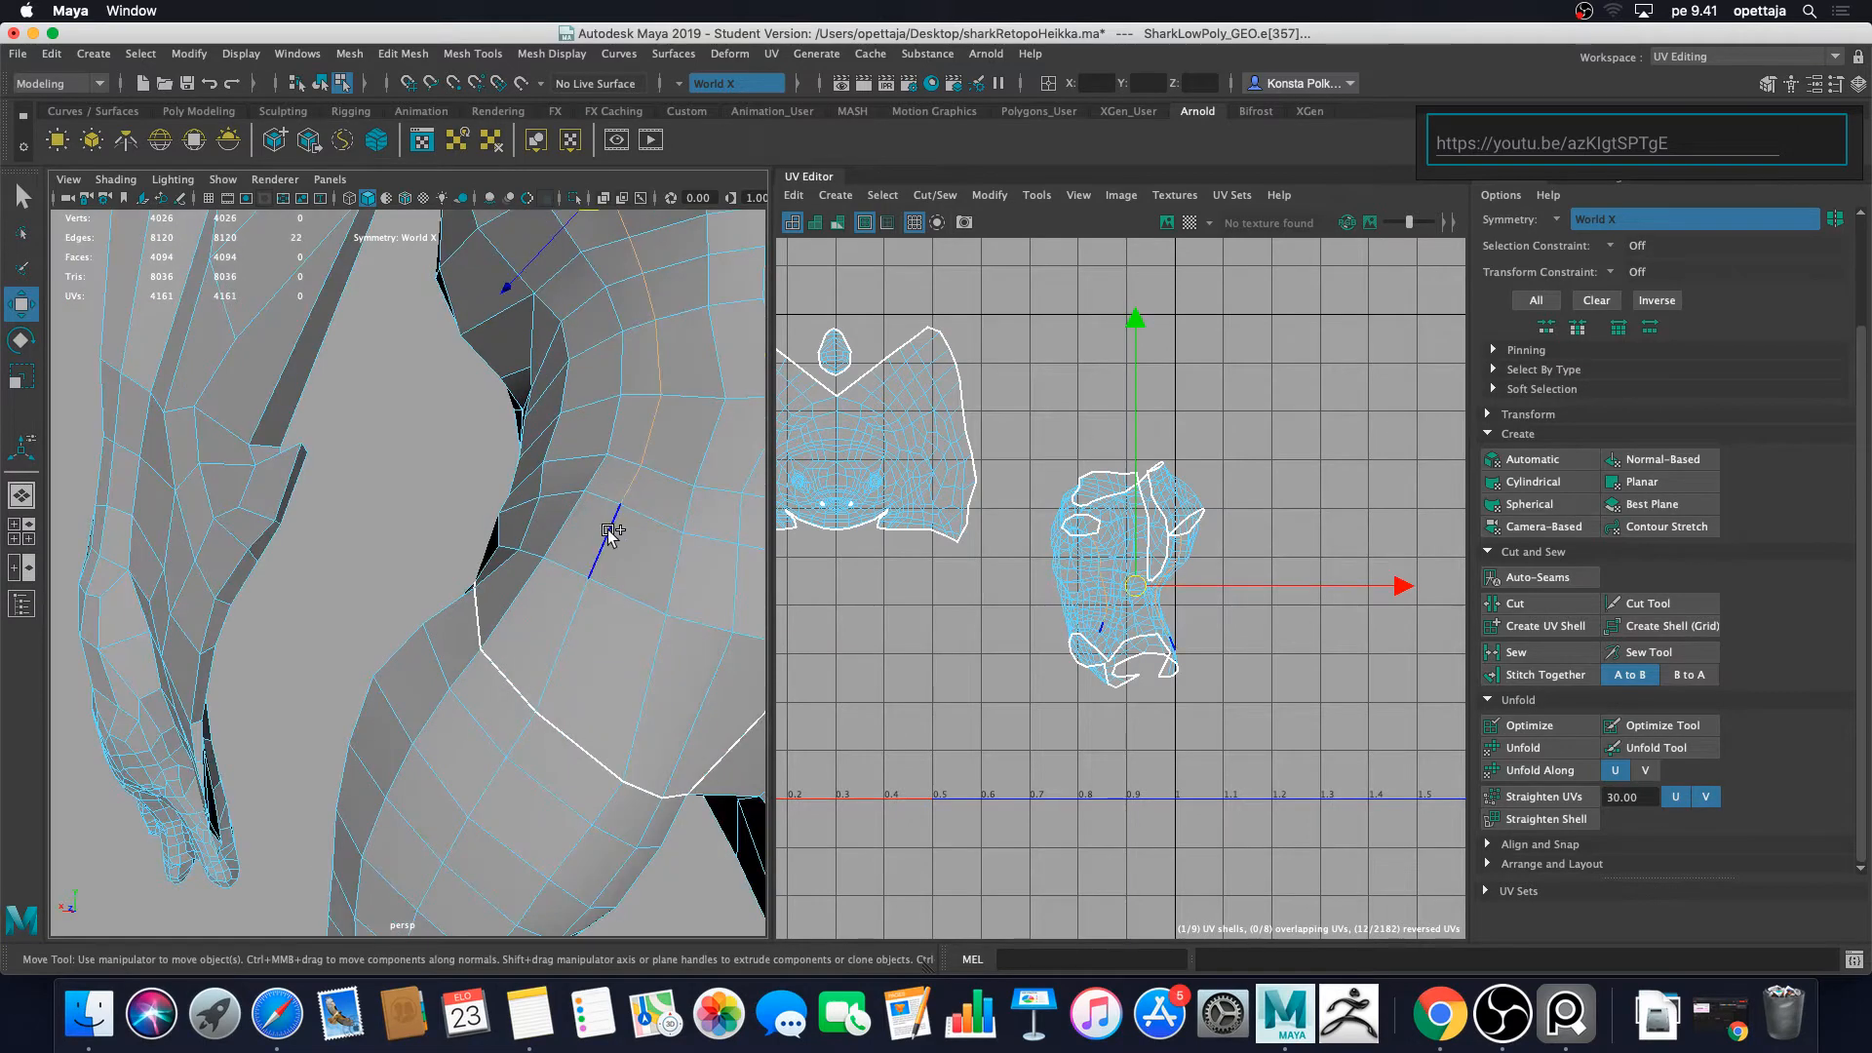
pyautogui.keyDown('shift'); pyautogui.click(608, 539); pyautogui.keyUp('shift')
pyautogui.keyDown('shift'); pyautogui.click(698, 623); pyautogui.keyUp('shift')
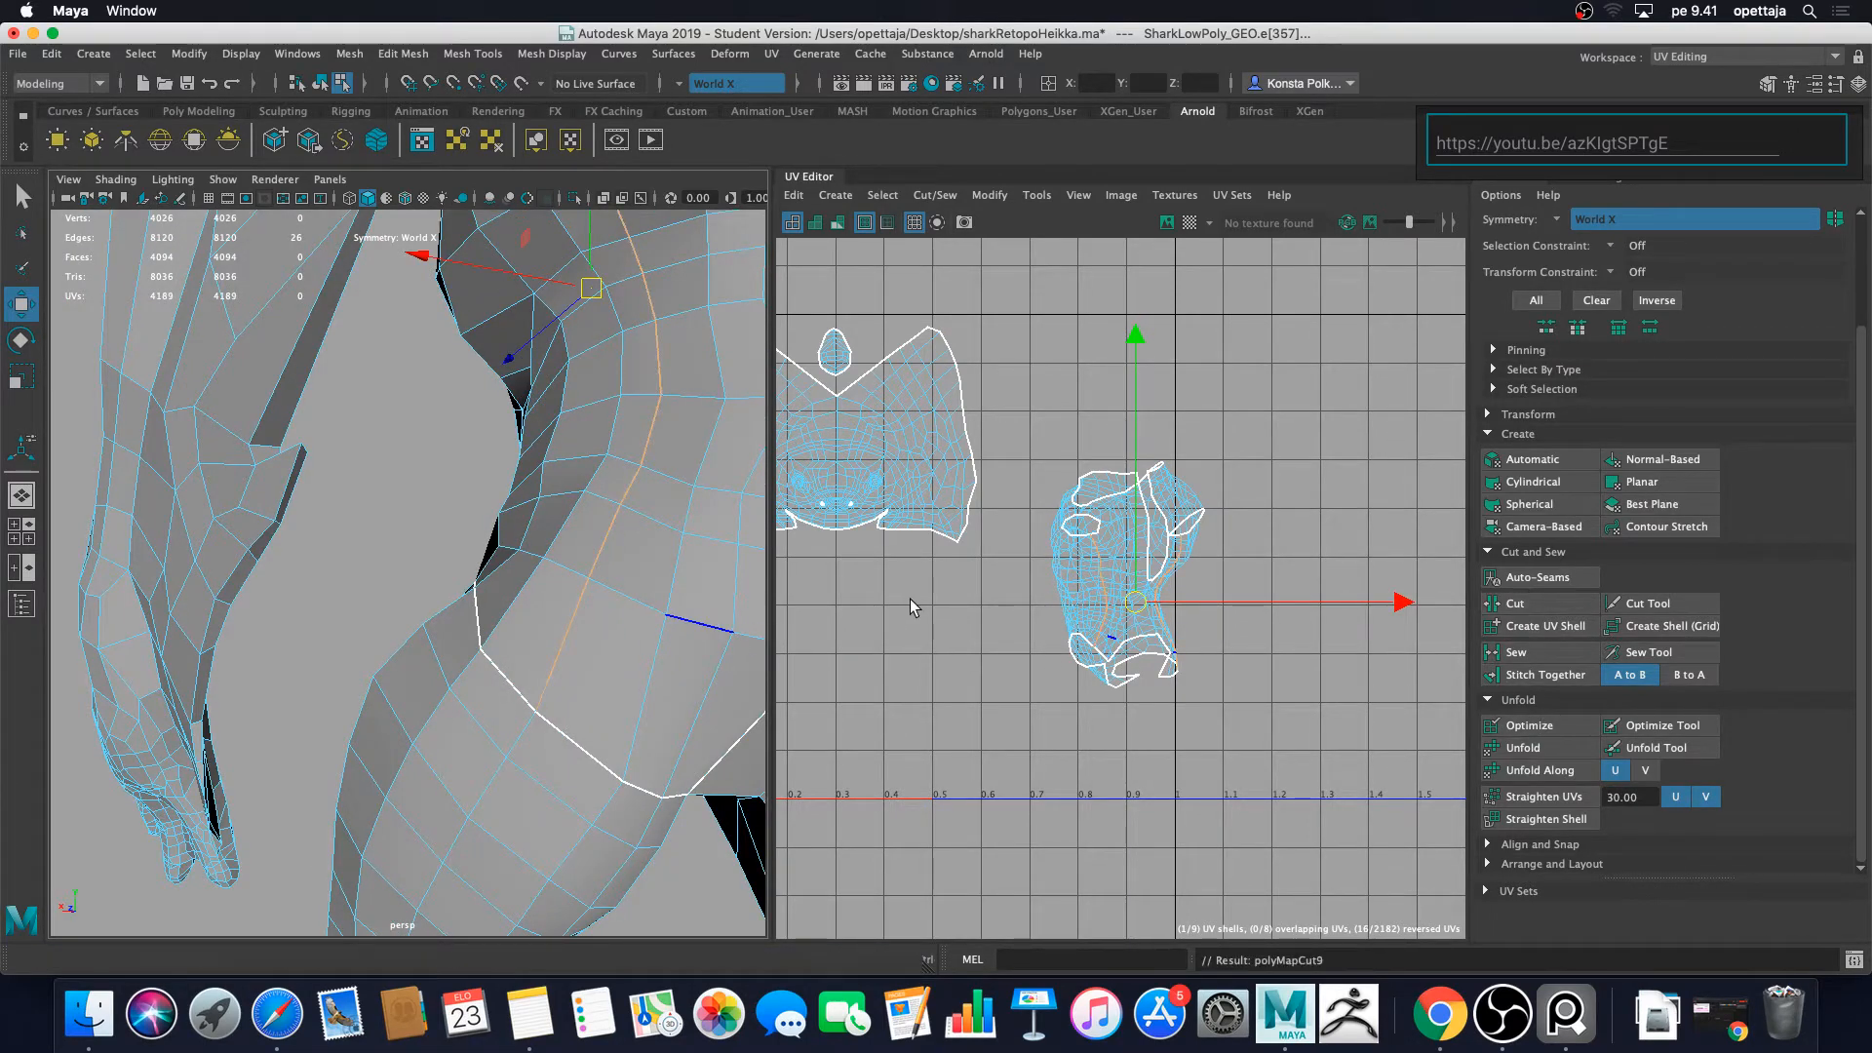
pyautogui.scroll(-5, 594, 674)
pyautogui.keyDown('alt'); pyautogui.moveTo(594, 675); pyautogui.dragTo(517, 576); pyautogui.keyUp('alt')
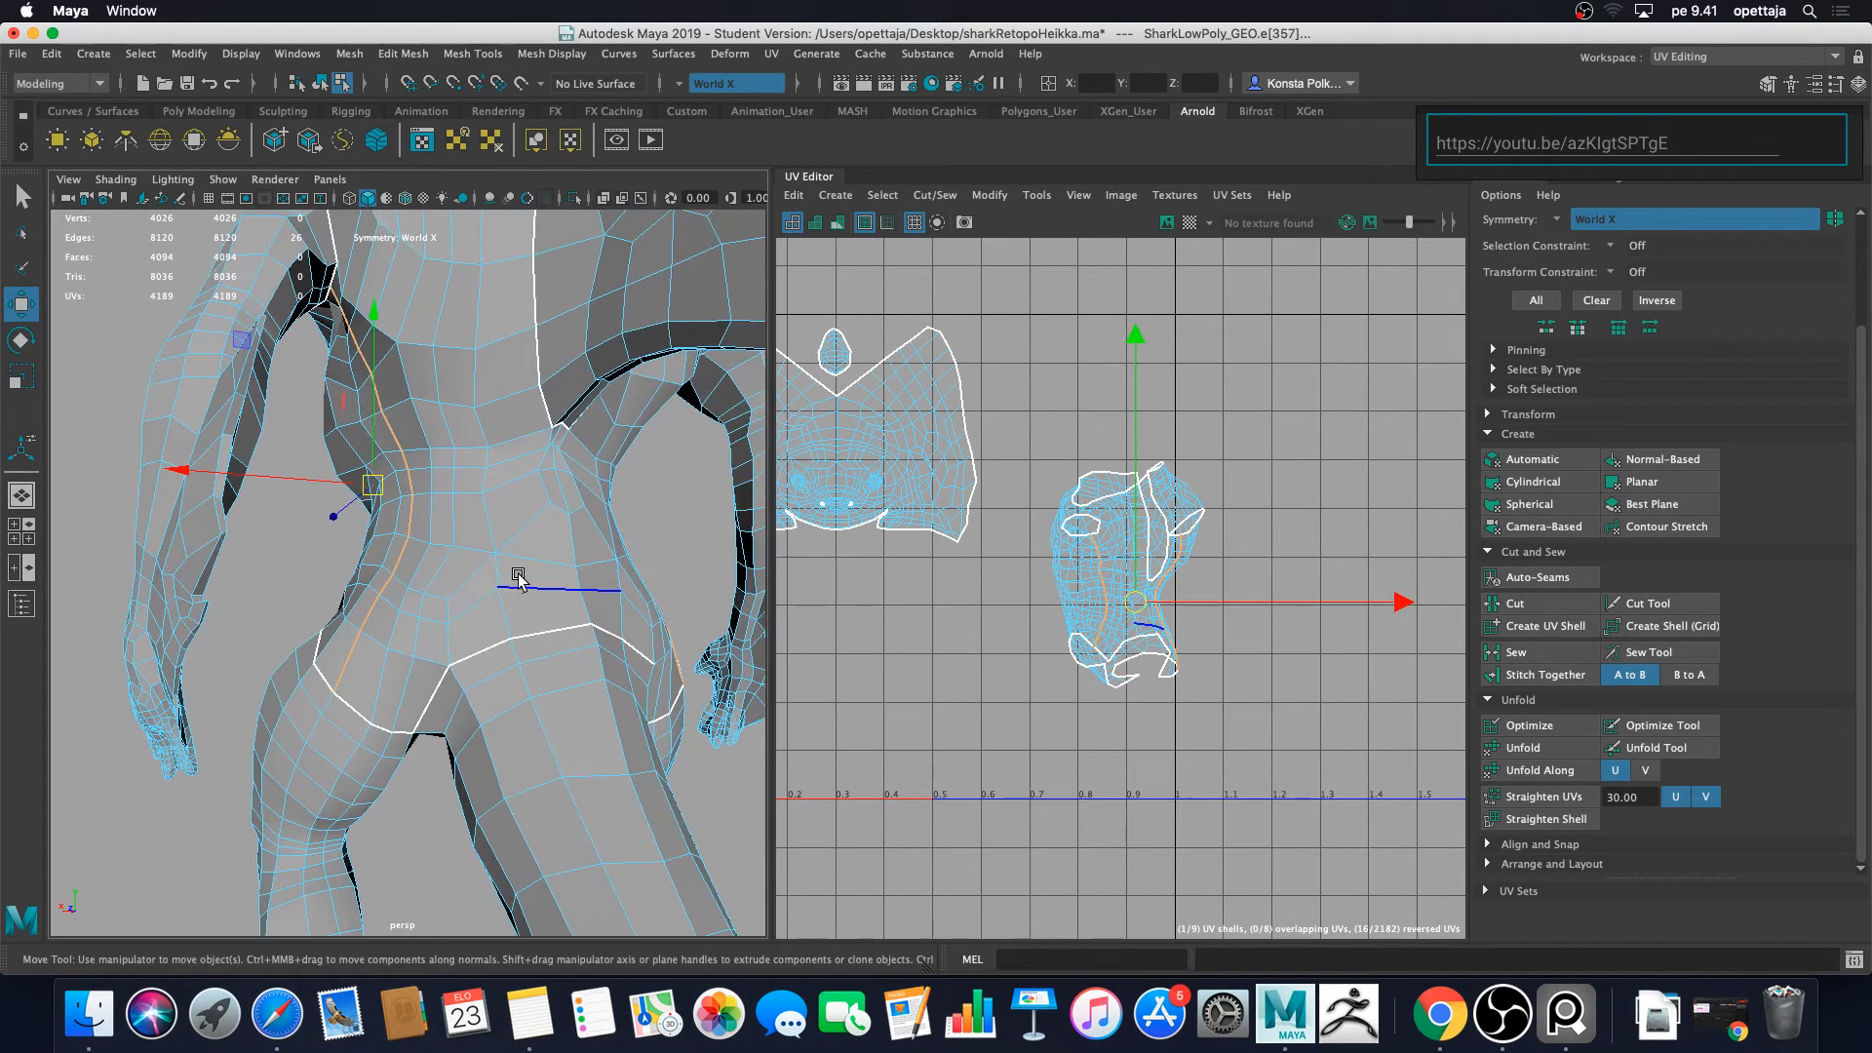
# Step: Switch to UV selection, select the whole torso shell and unfold it
pyautogui.moveTo(1093, 588); pyautogui.dragTo(1212, 616, button='right')
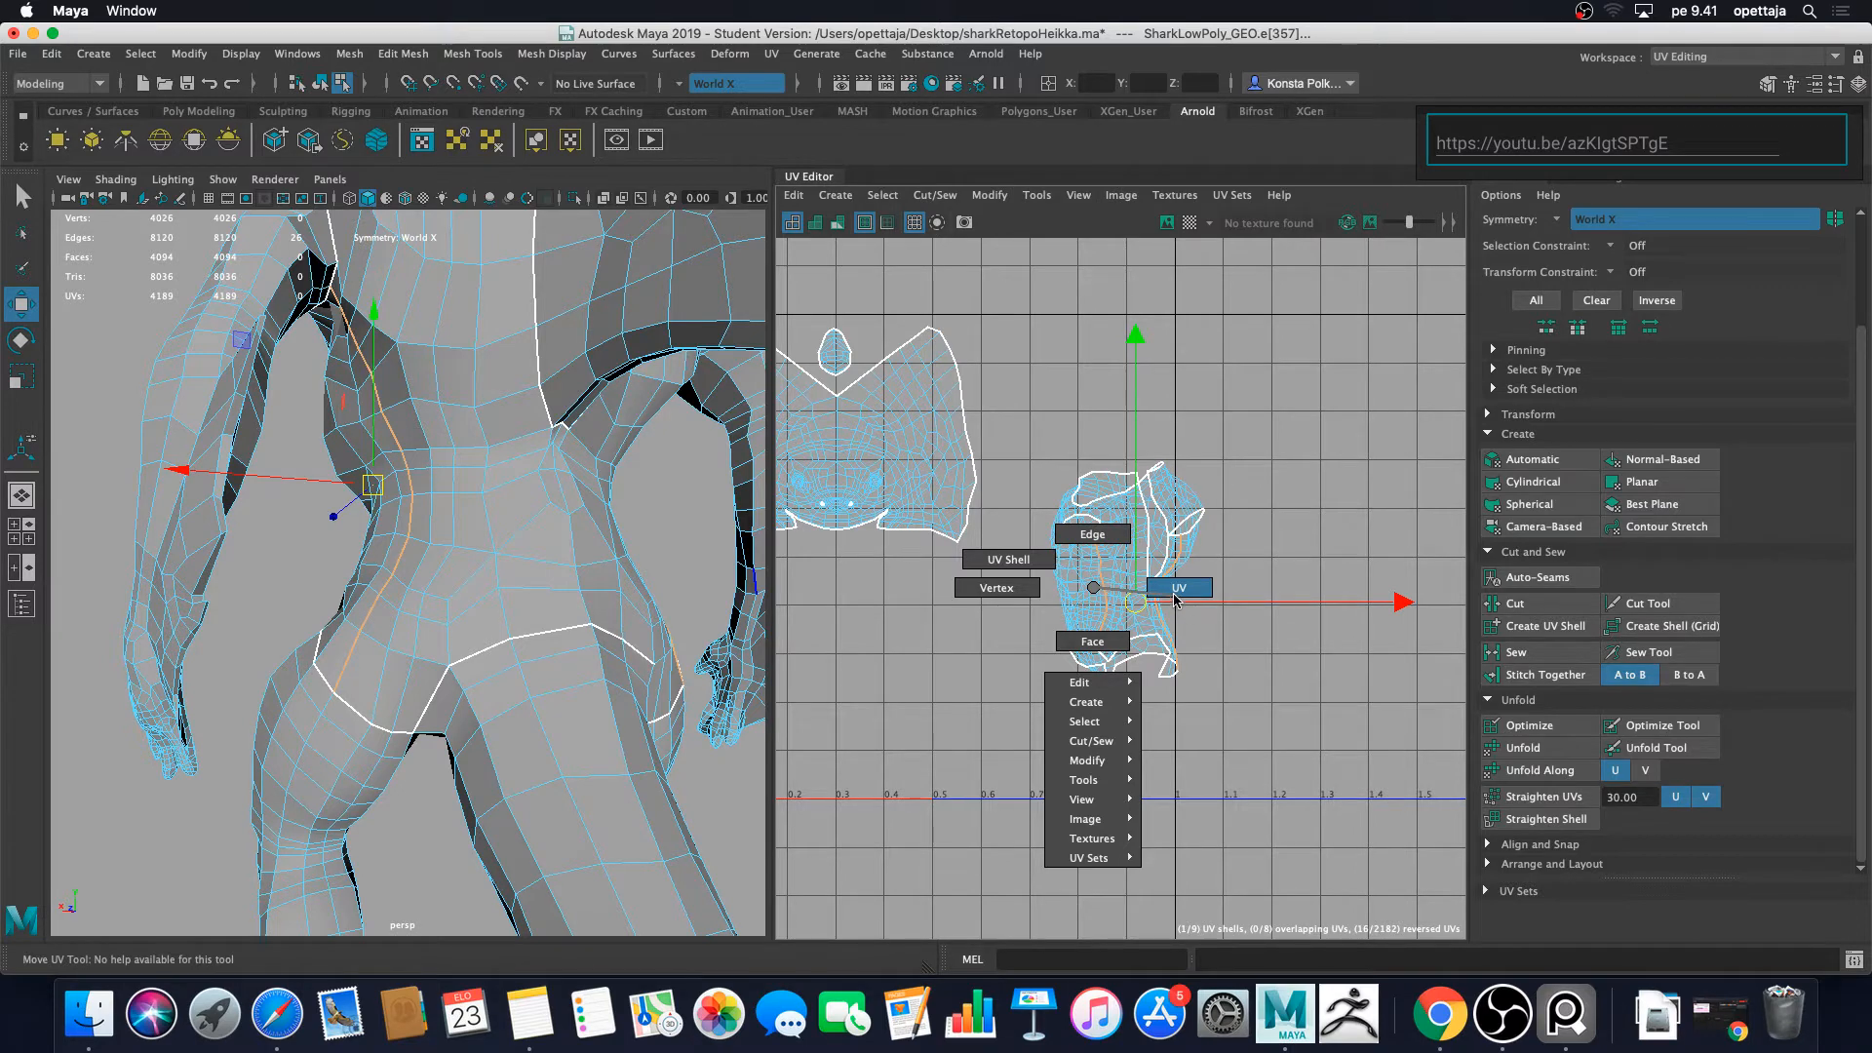
pyautogui.moveTo(1178, 594); pyautogui.dragTo(1179, 589, button='right')
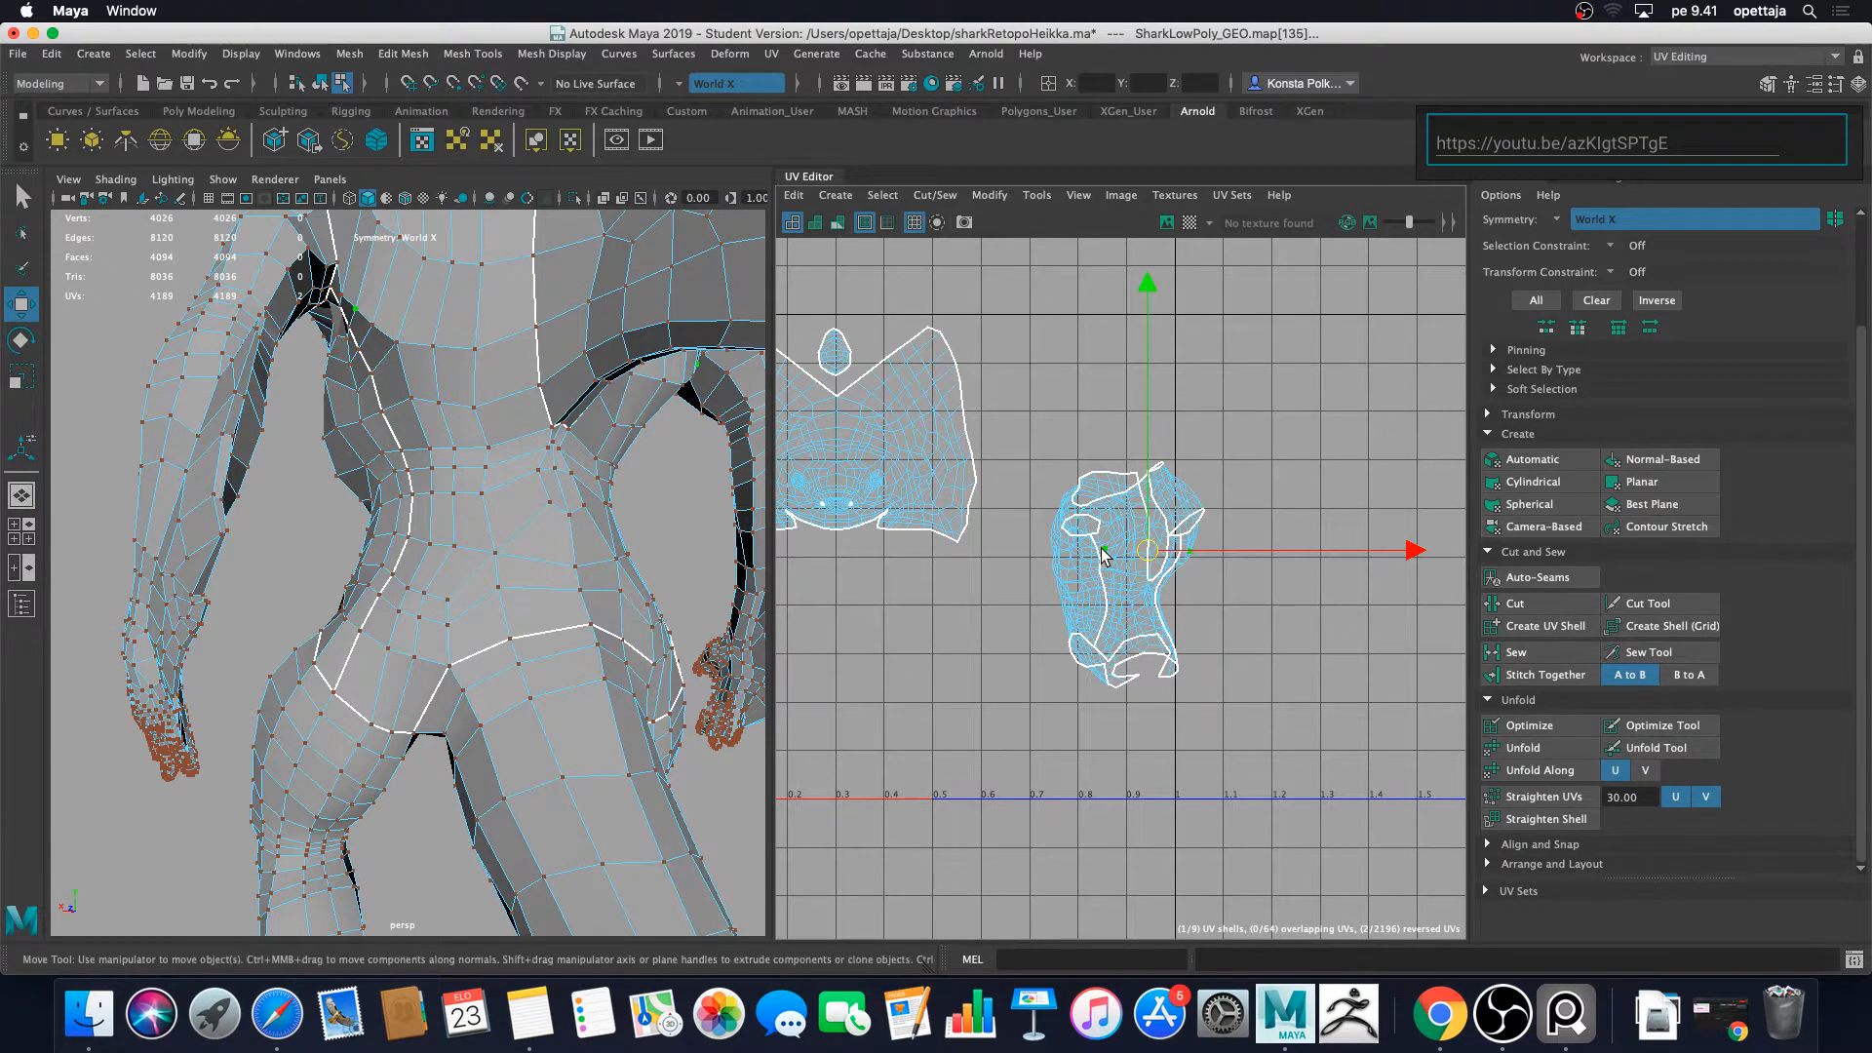
pyautogui.keyDown('alt'); pyautogui.moveTo(573, 572); pyautogui.dragTo(884, 621); pyautogui.keyUp('alt')
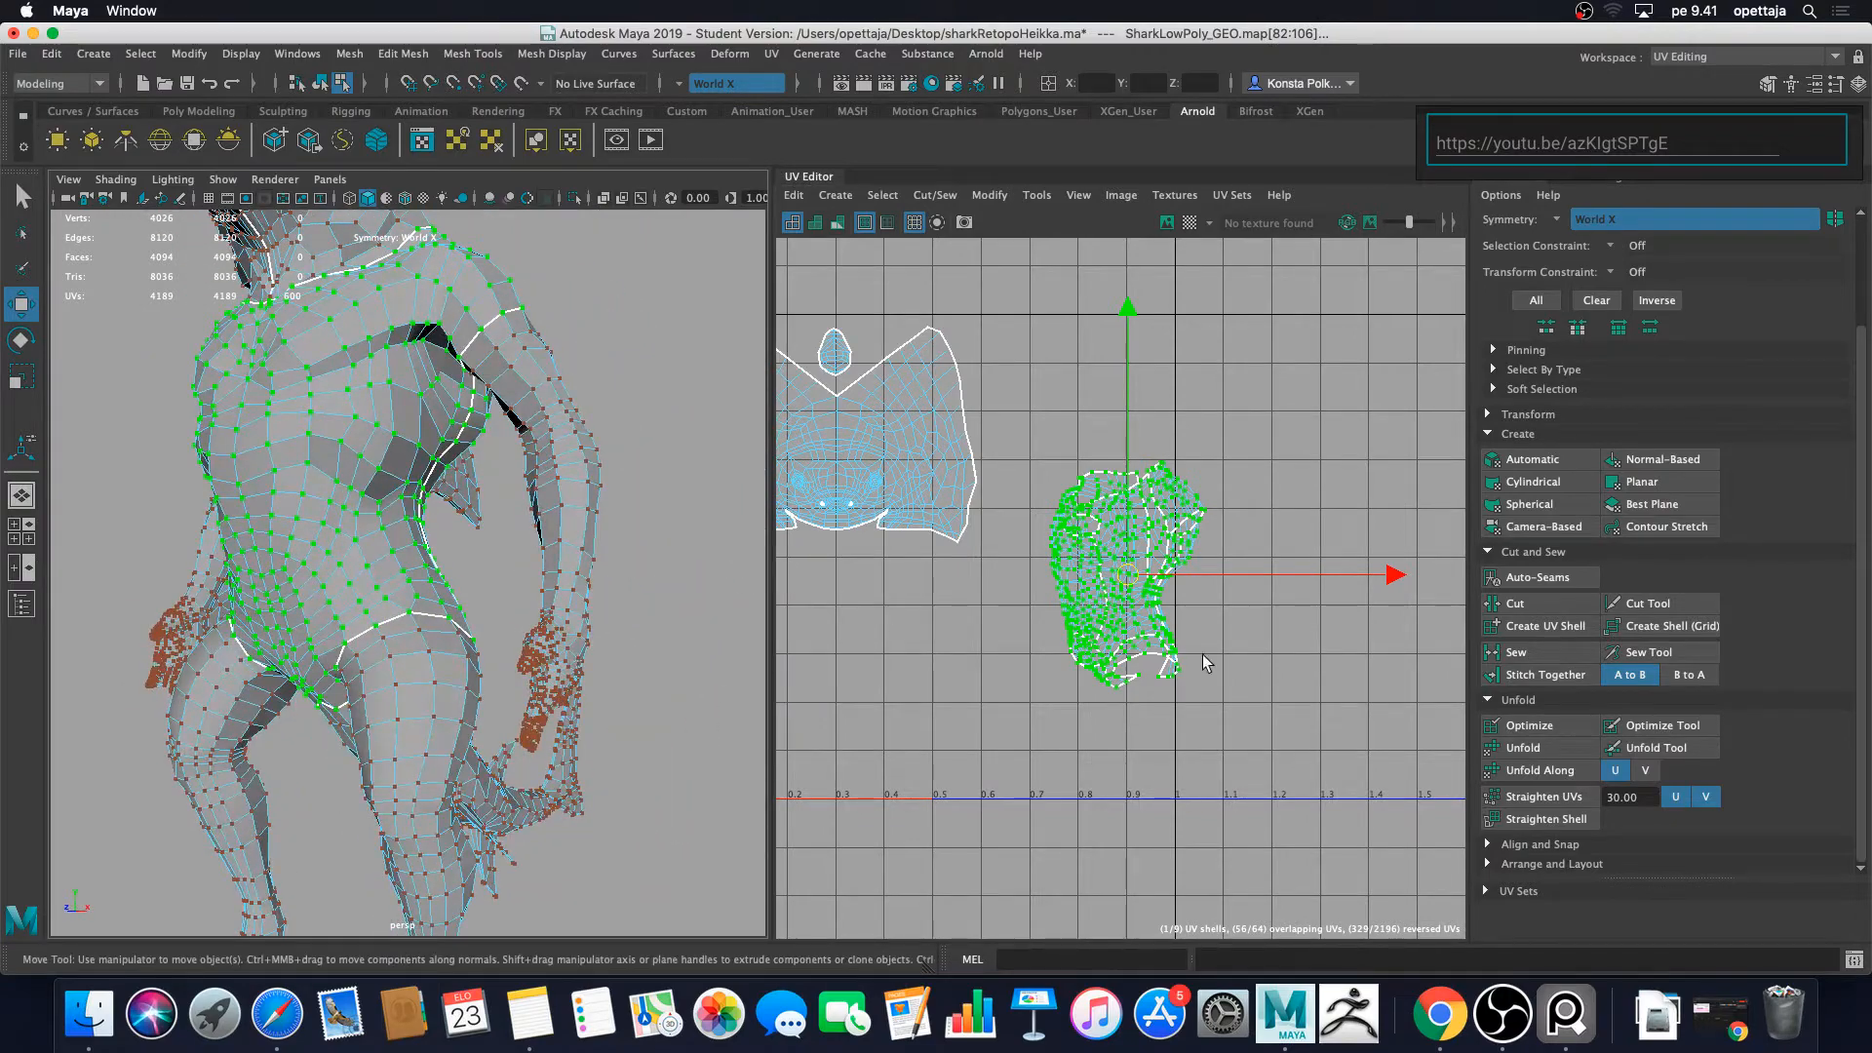
pyautogui.click(1568, 752)
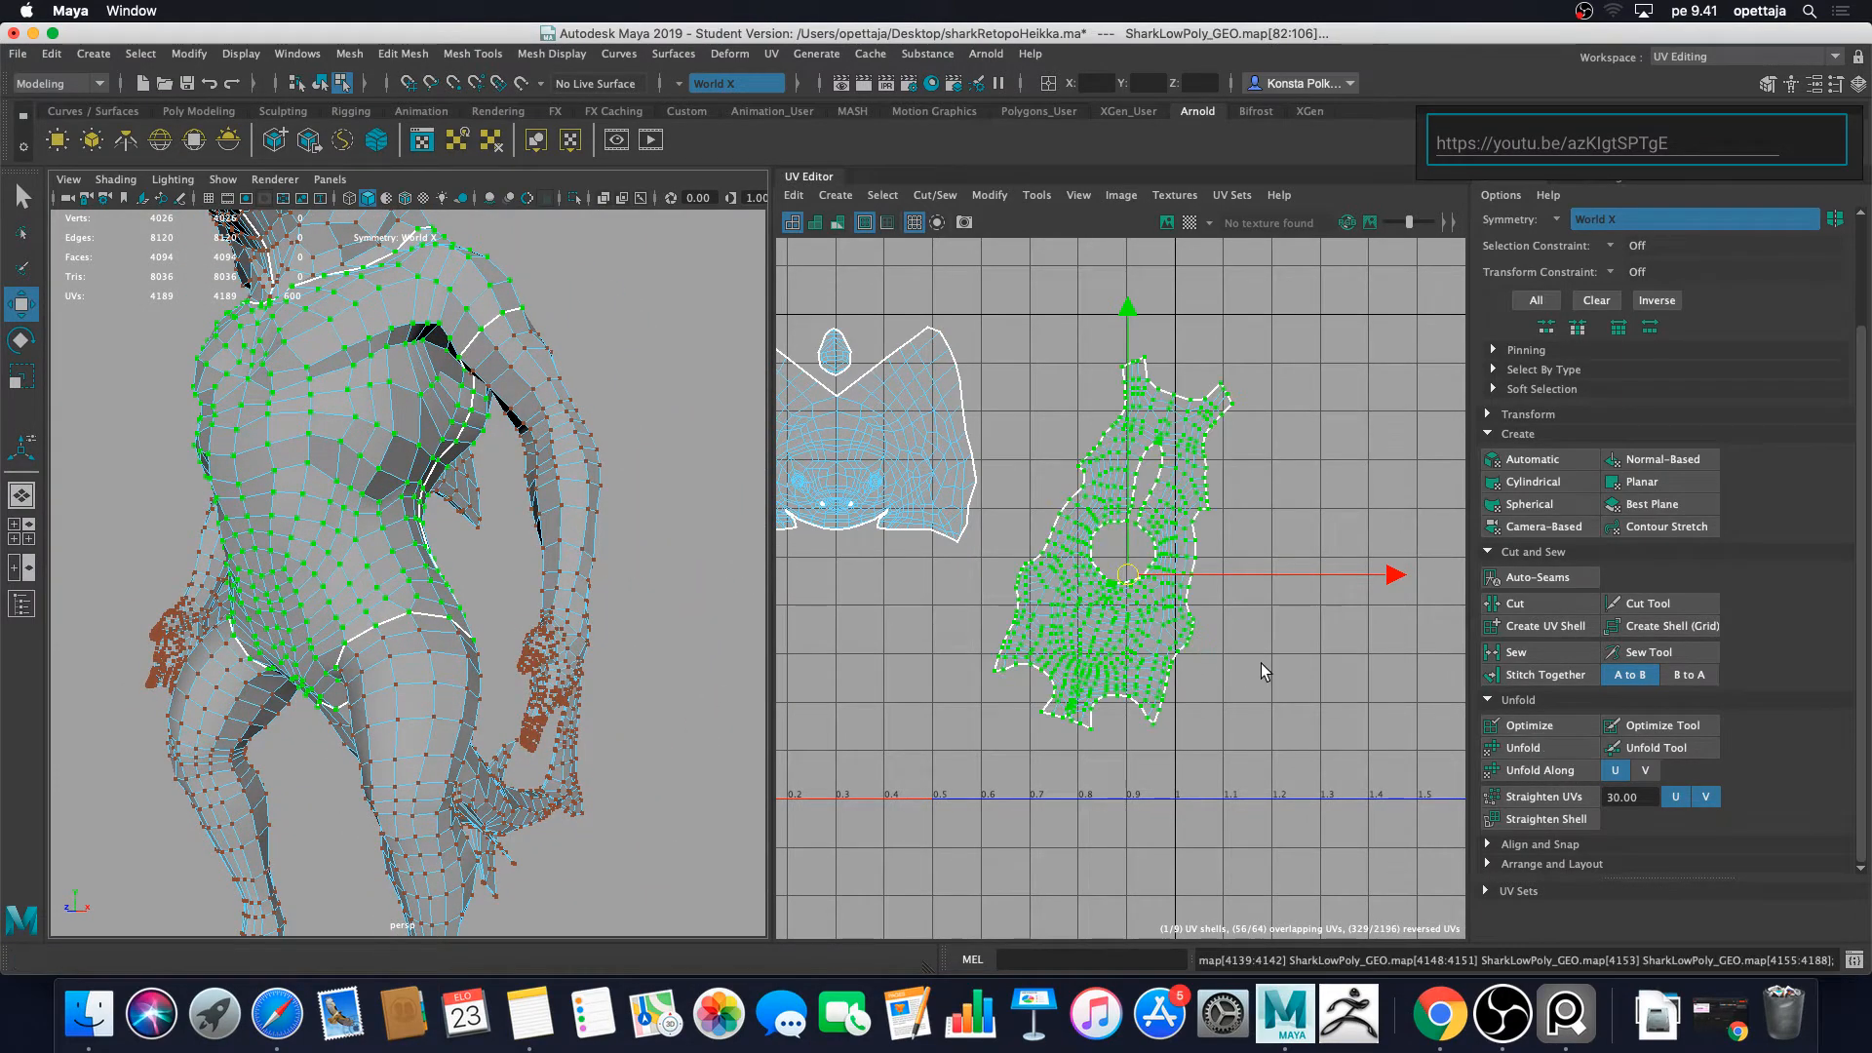
# Step: Rotate the unfolded torso shell so it stands straight, and shift it slightly toward the head shell
pyautogui.press('e')
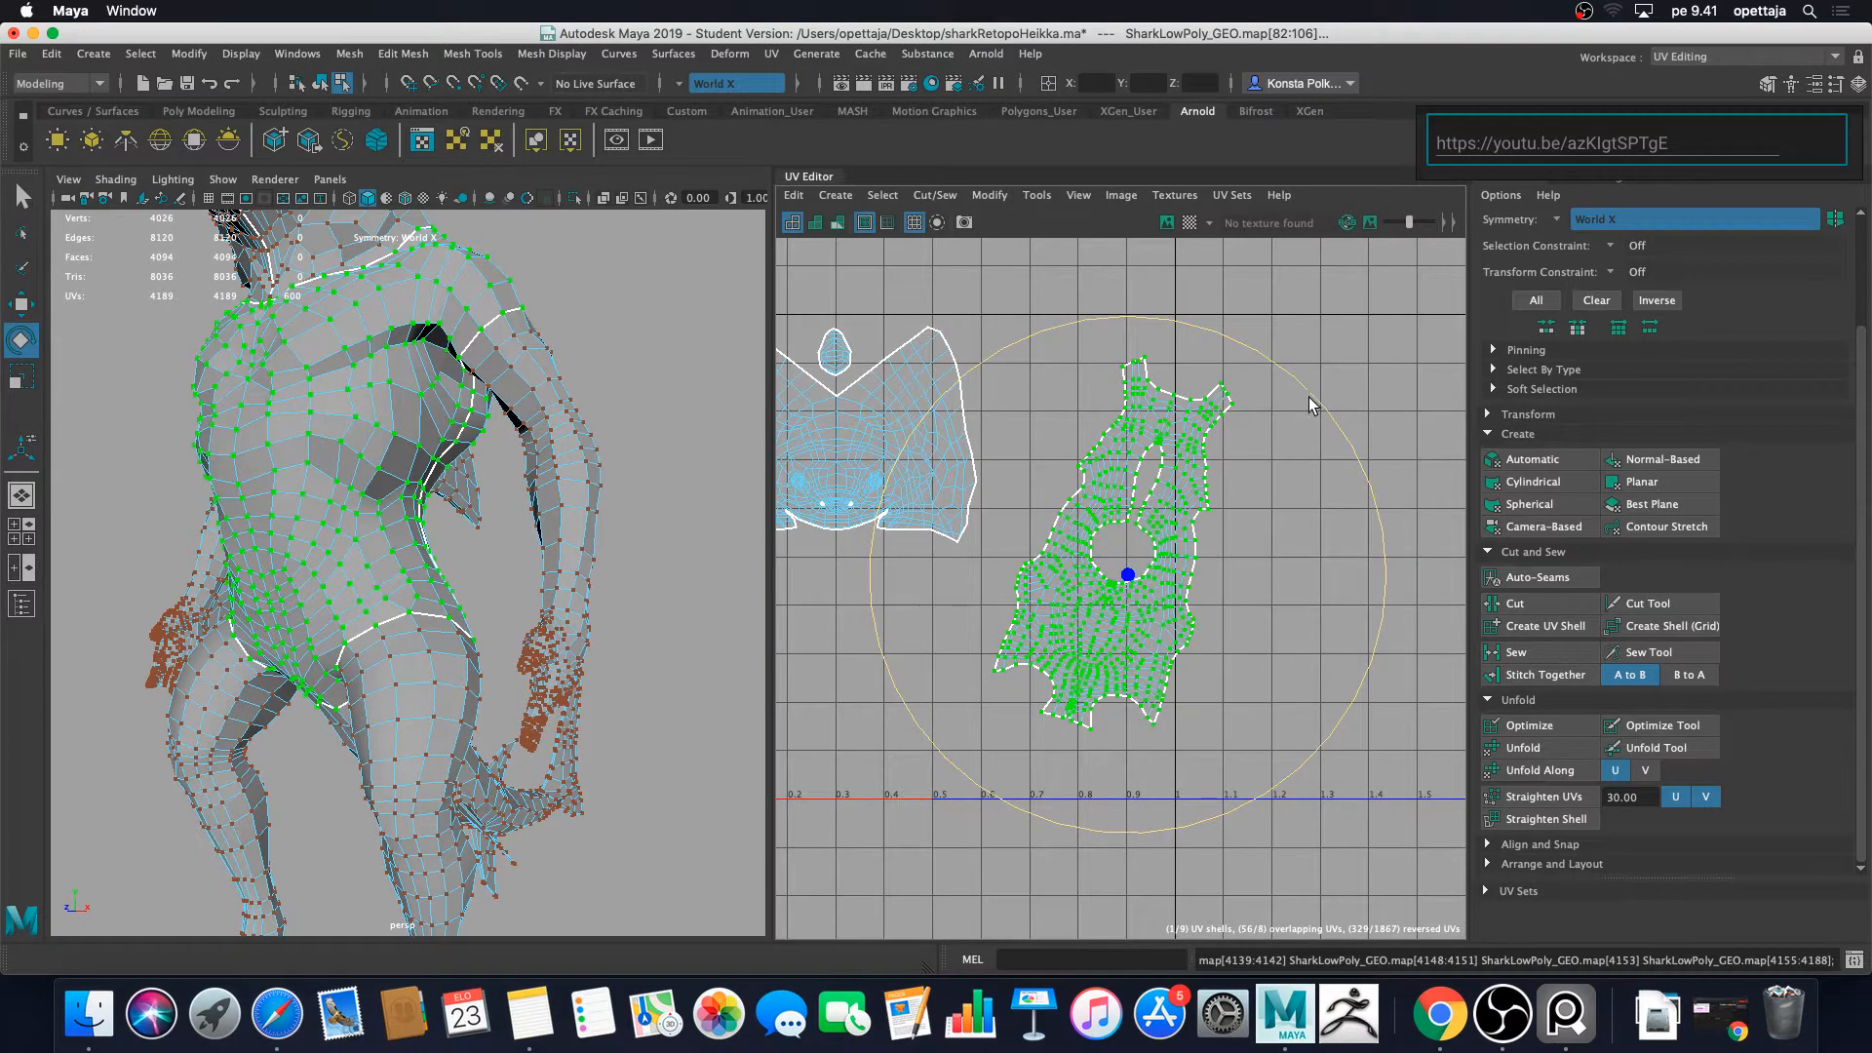
pyautogui.moveTo(1310, 392); pyautogui.dragTo(1242, 354)
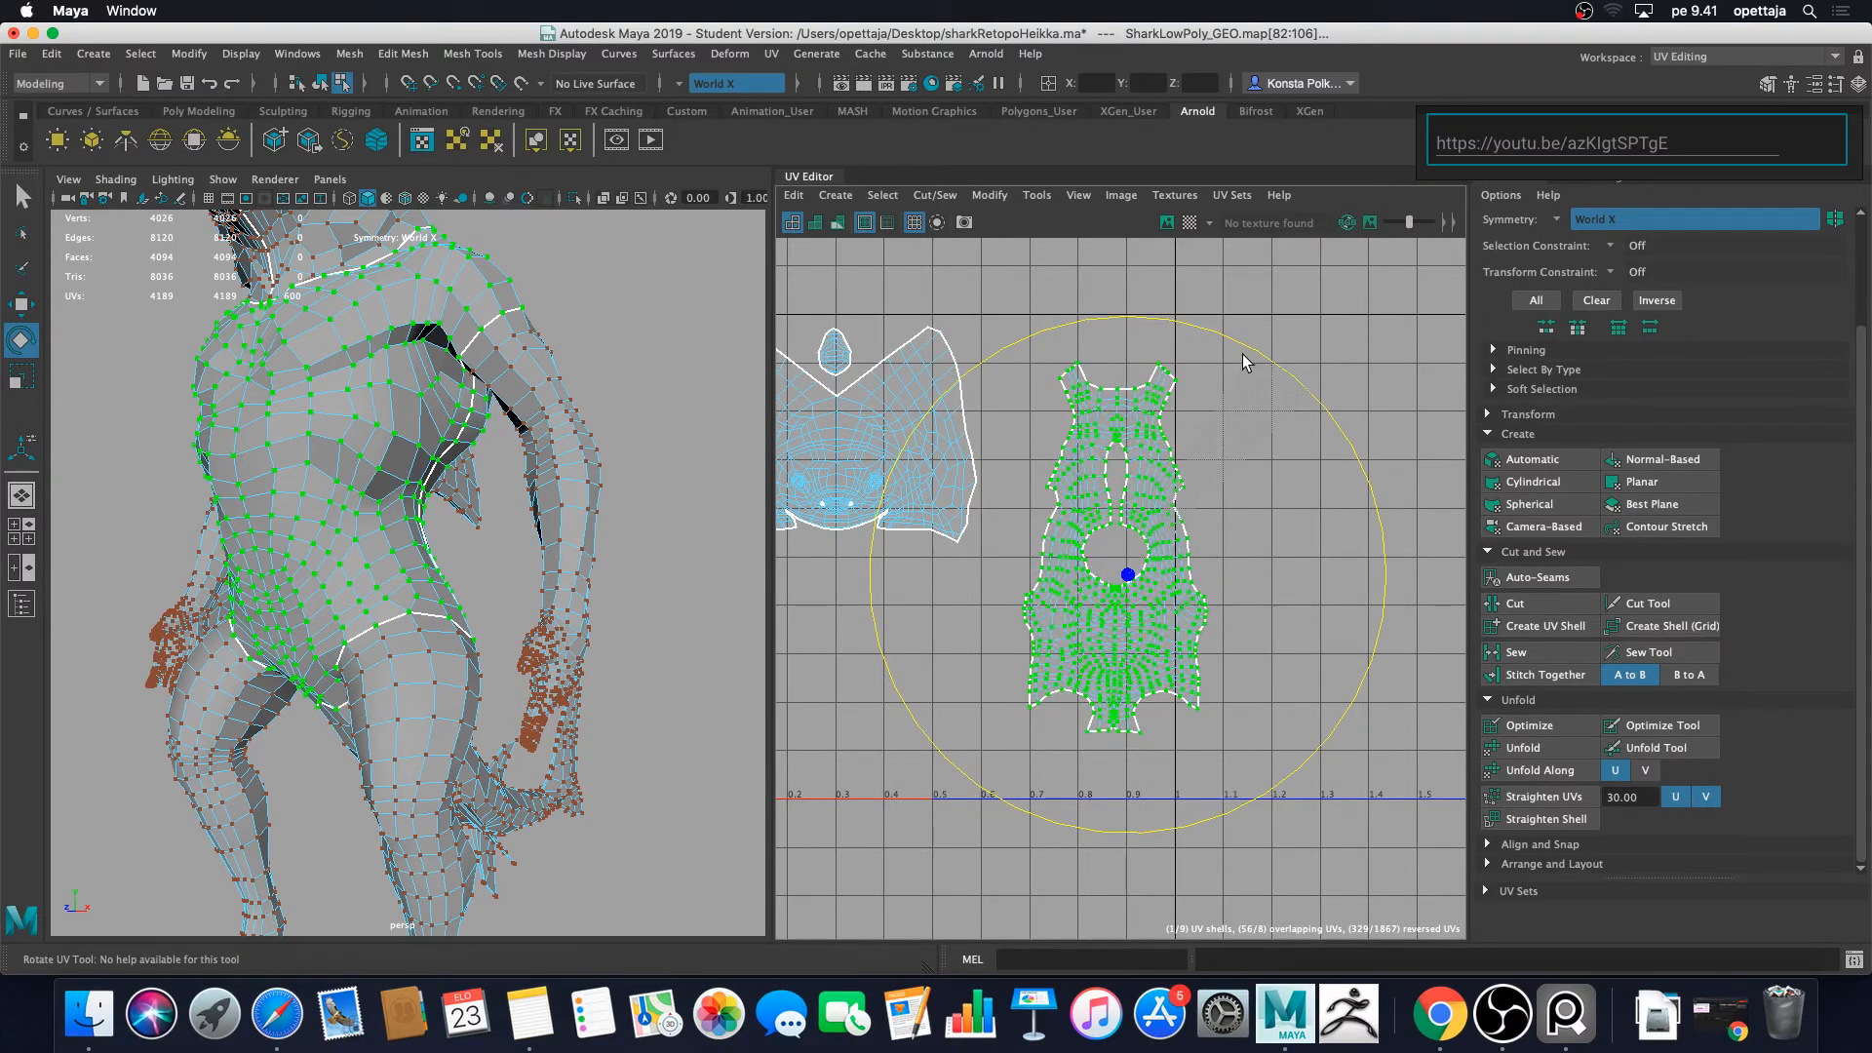
pyautogui.press('w')
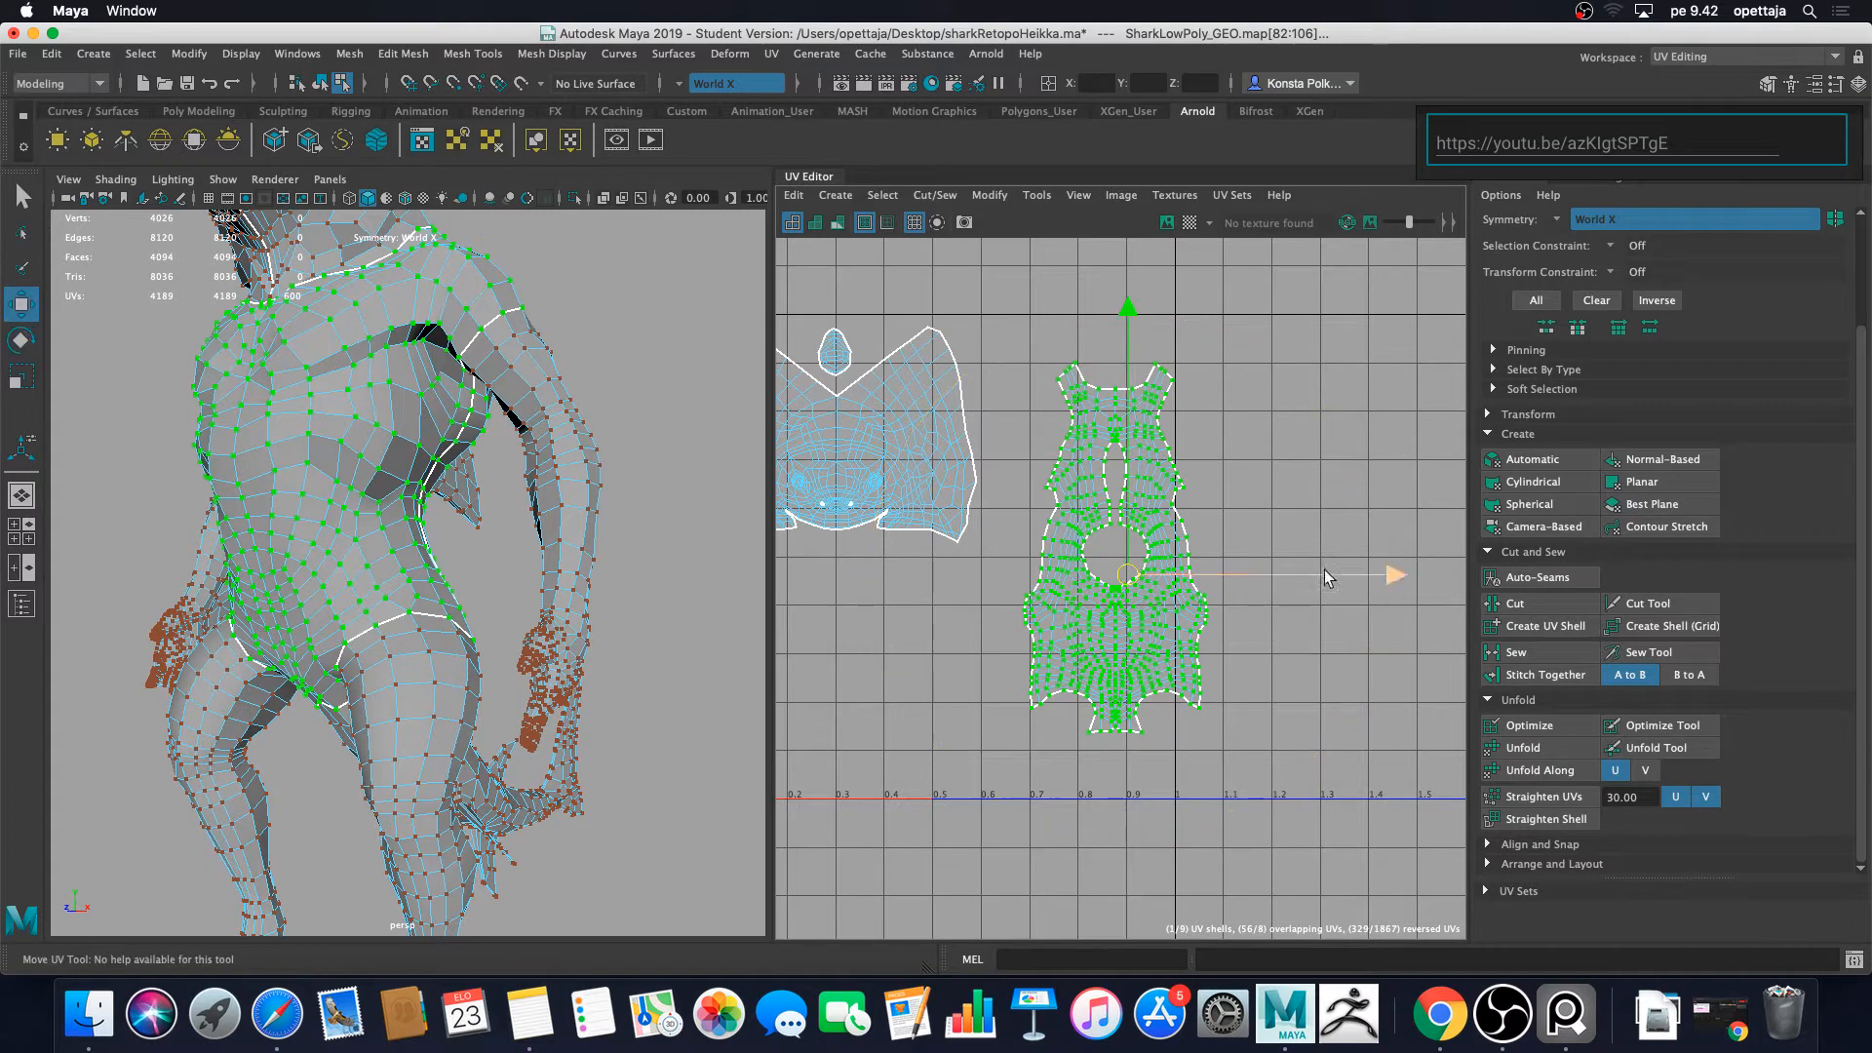
pyautogui.moveTo(1314, 565)
pyautogui.mouseDown()
pyautogui.moveTo(1259, 562)
pyautogui.moveTo(1281, 563)
pyautogui.mouseUp()
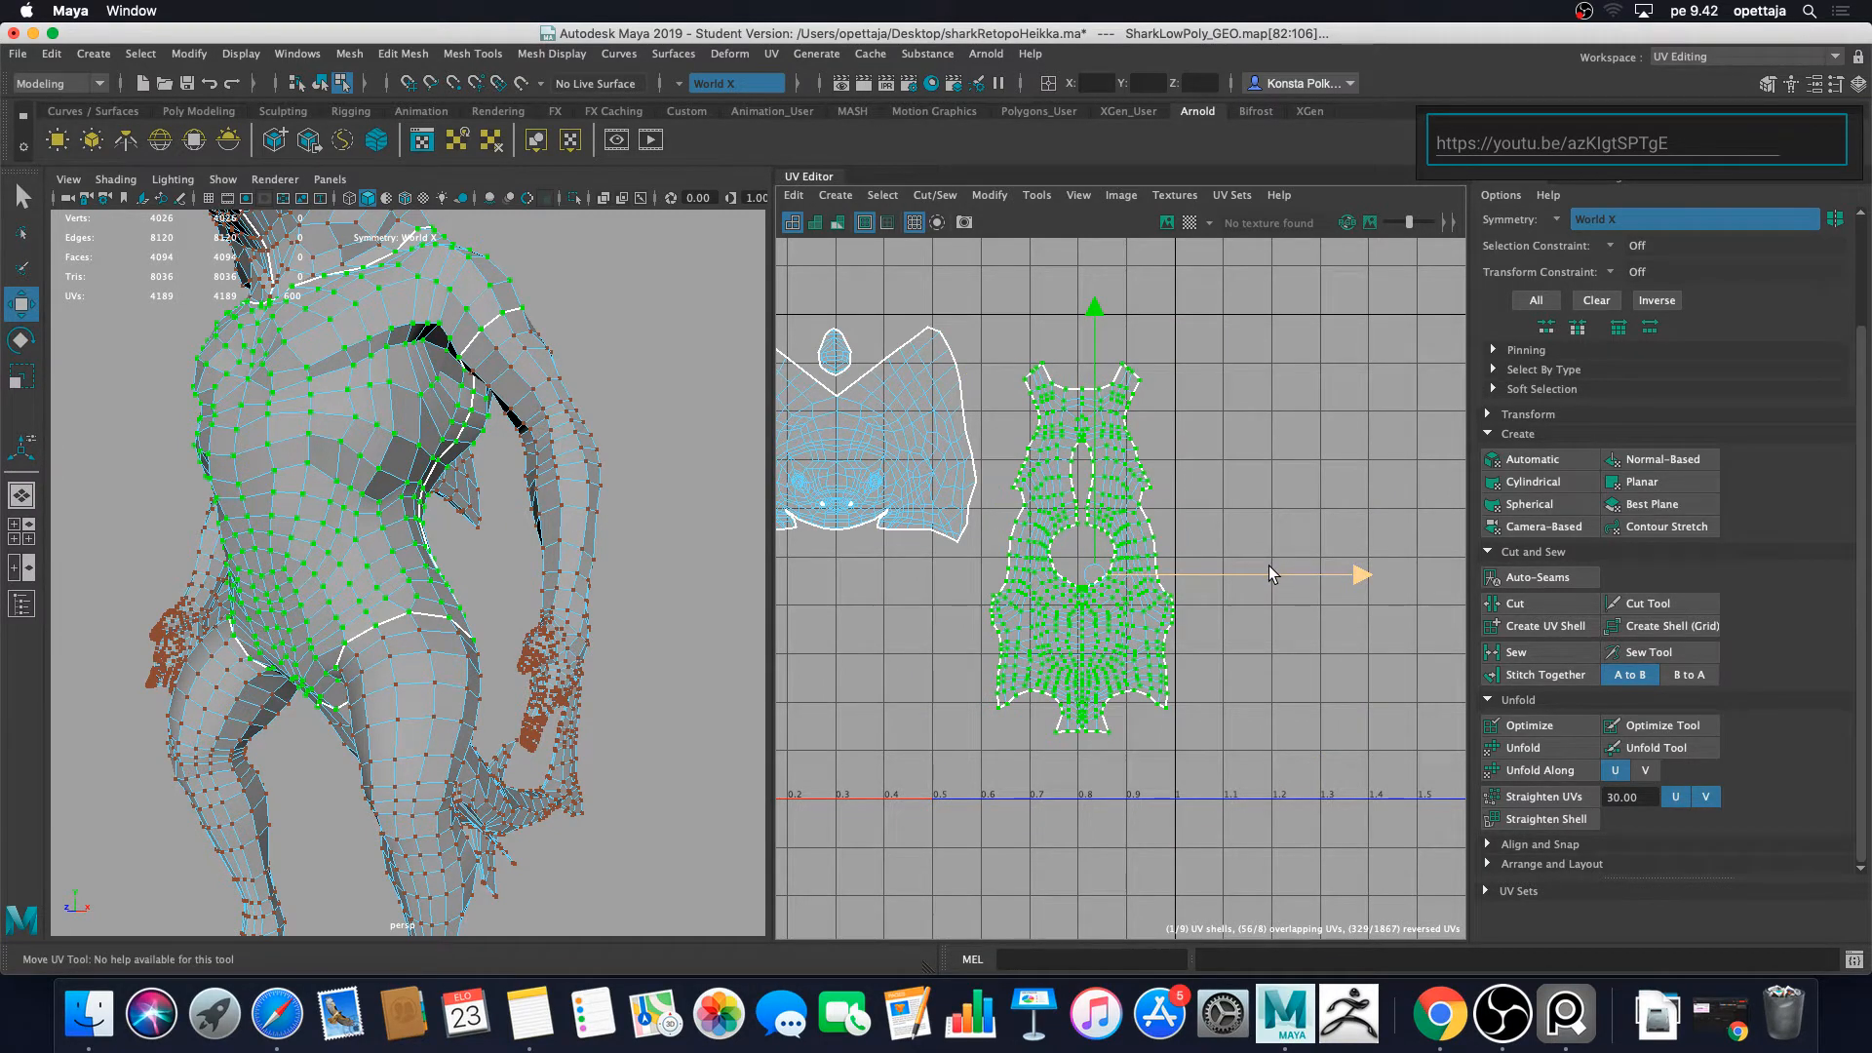
# Step: Rotate the torso shell half a turn so its narrow slotted end points down, and place it right beside the head shell
pyautogui.press('e')
pyautogui.moveTo(1249, 384); pyautogui.dragTo(905, 838)
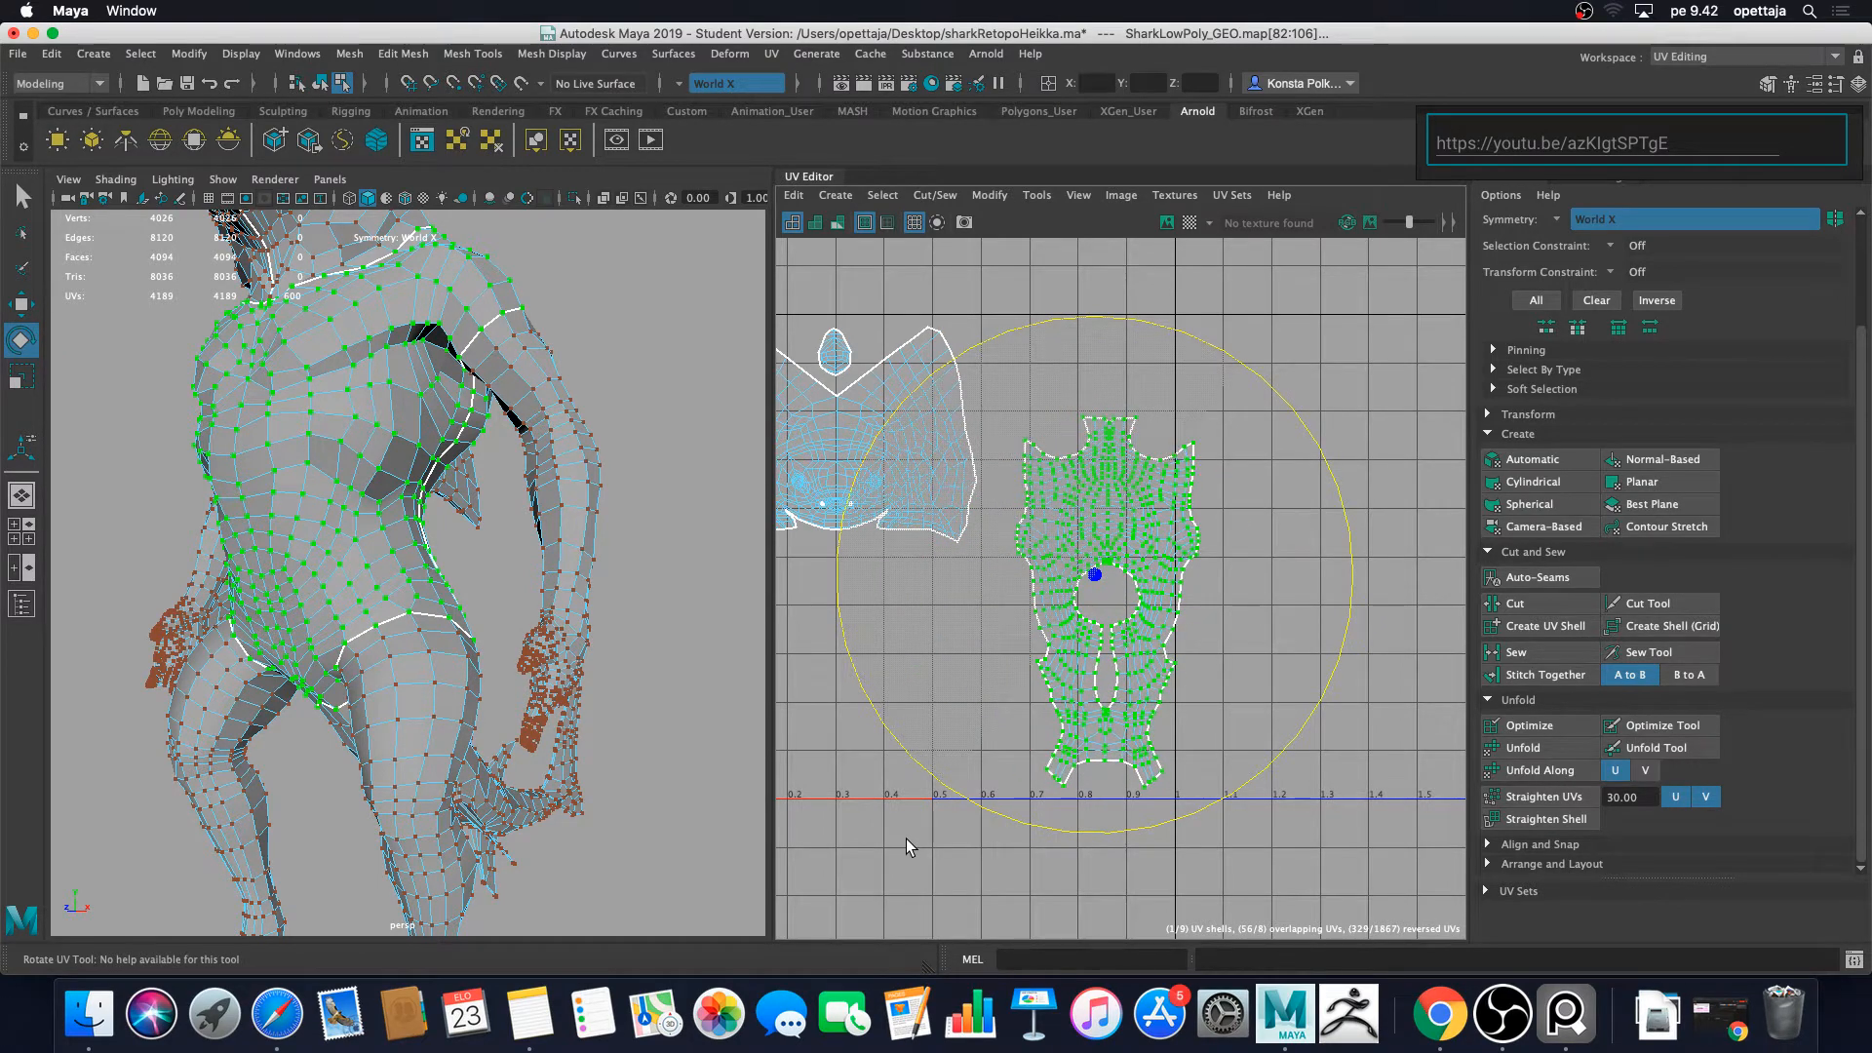
pyautogui.press('w')
pyautogui.moveTo(1095, 575); pyautogui.dragTo(1054, 478)
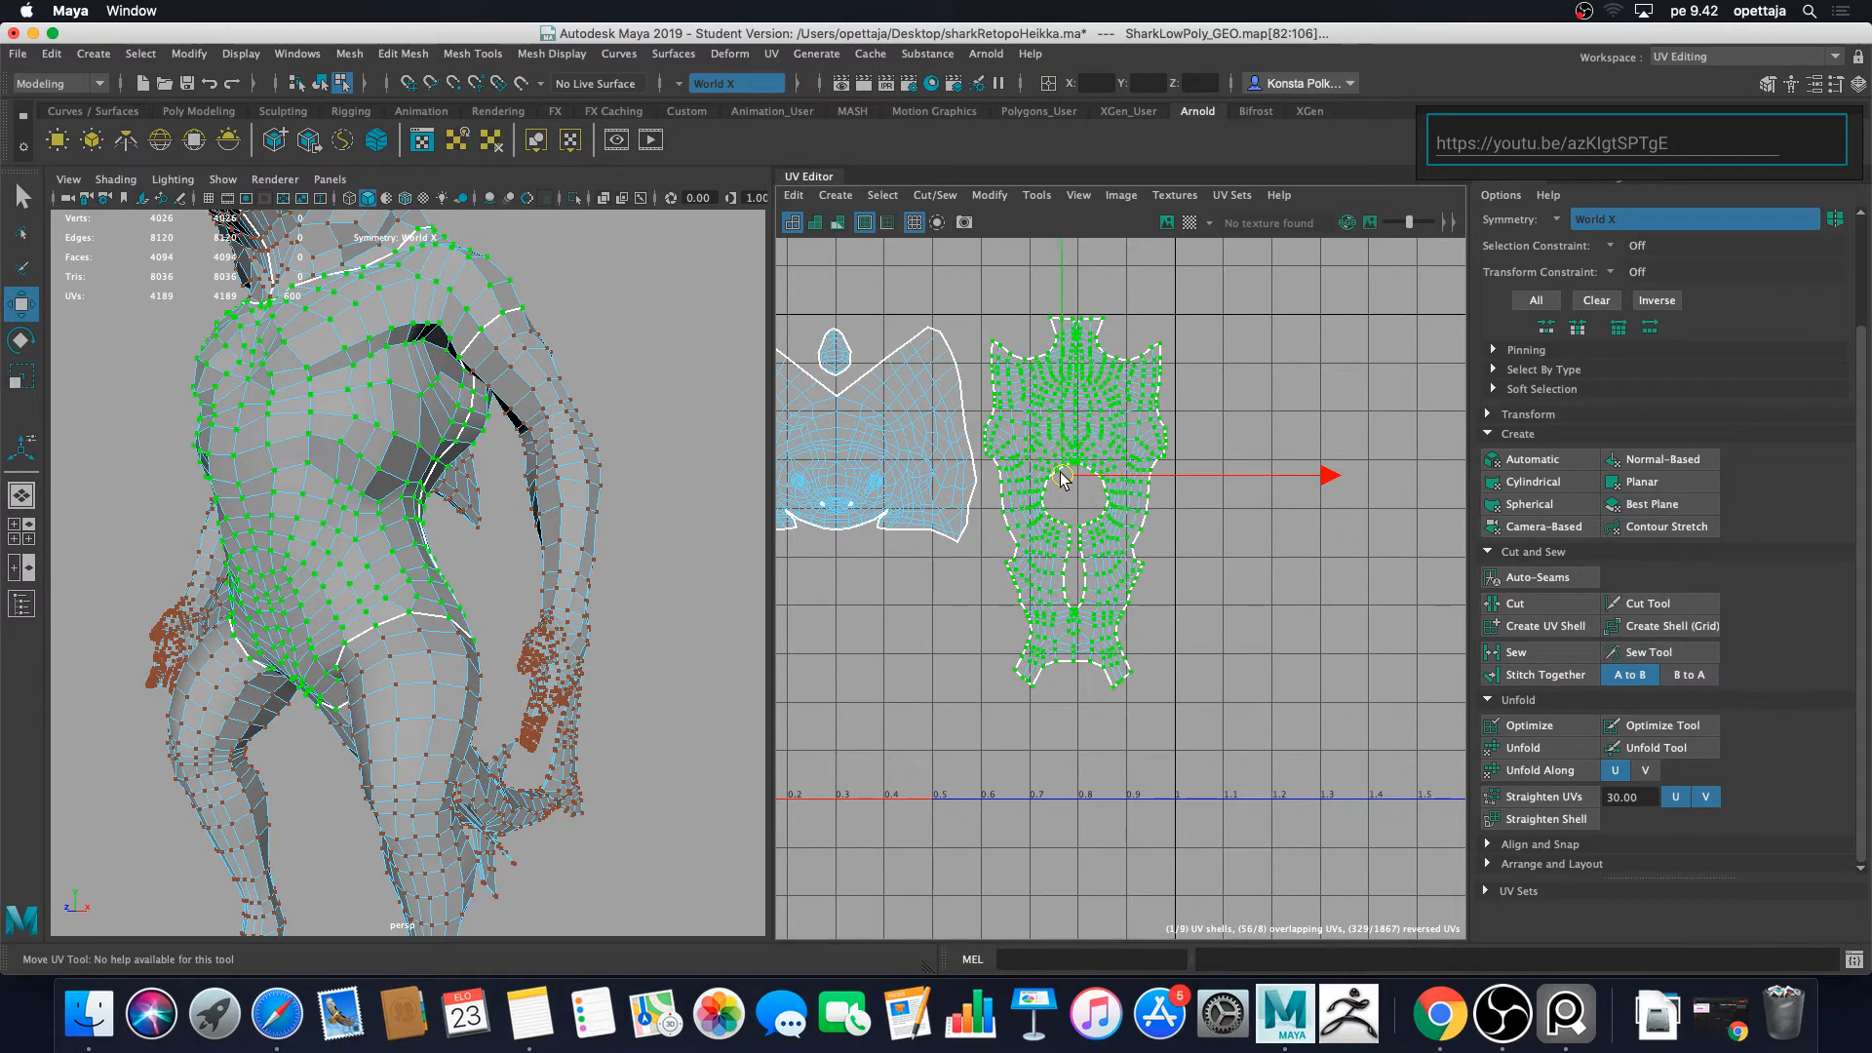
pyautogui.click(1292, 635)
pyautogui.scroll(-1, 1148, 661)
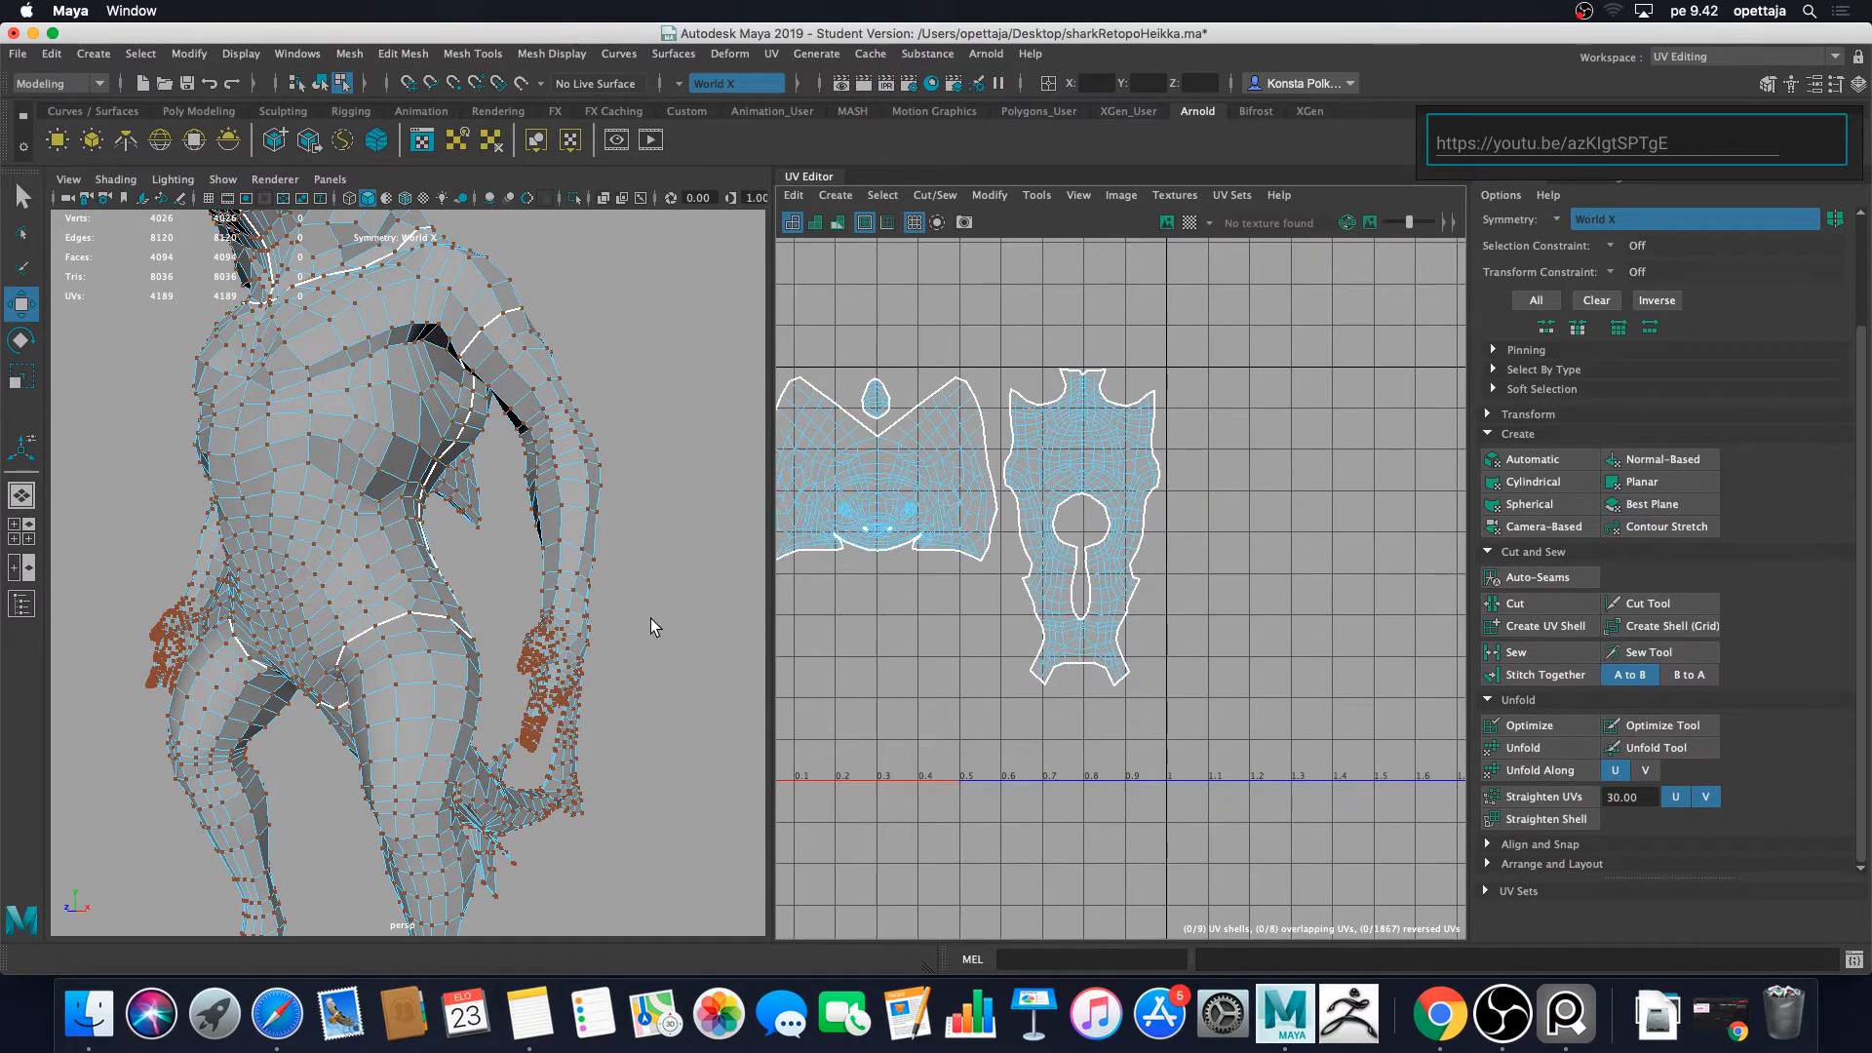
# Step: Move the dorsal fin UV shell out of the remaining body shells into the empty space below the head shell
pyautogui.scroll(-5, 645, 594)
pyautogui.scroll(5, 635, 591)
pyautogui.keyDown('alt'); pyautogui.moveTo(632, 590); pyautogui.dragTo(400, 597); pyautogui.keyUp('alt')
pyautogui.keyDown('alt'); pyautogui.moveTo(401, 597); pyautogui.dragTo(455, 671, button='middle'); pyautogui.keyUp('alt')
pyautogui.scroll(-2, 943, 673)
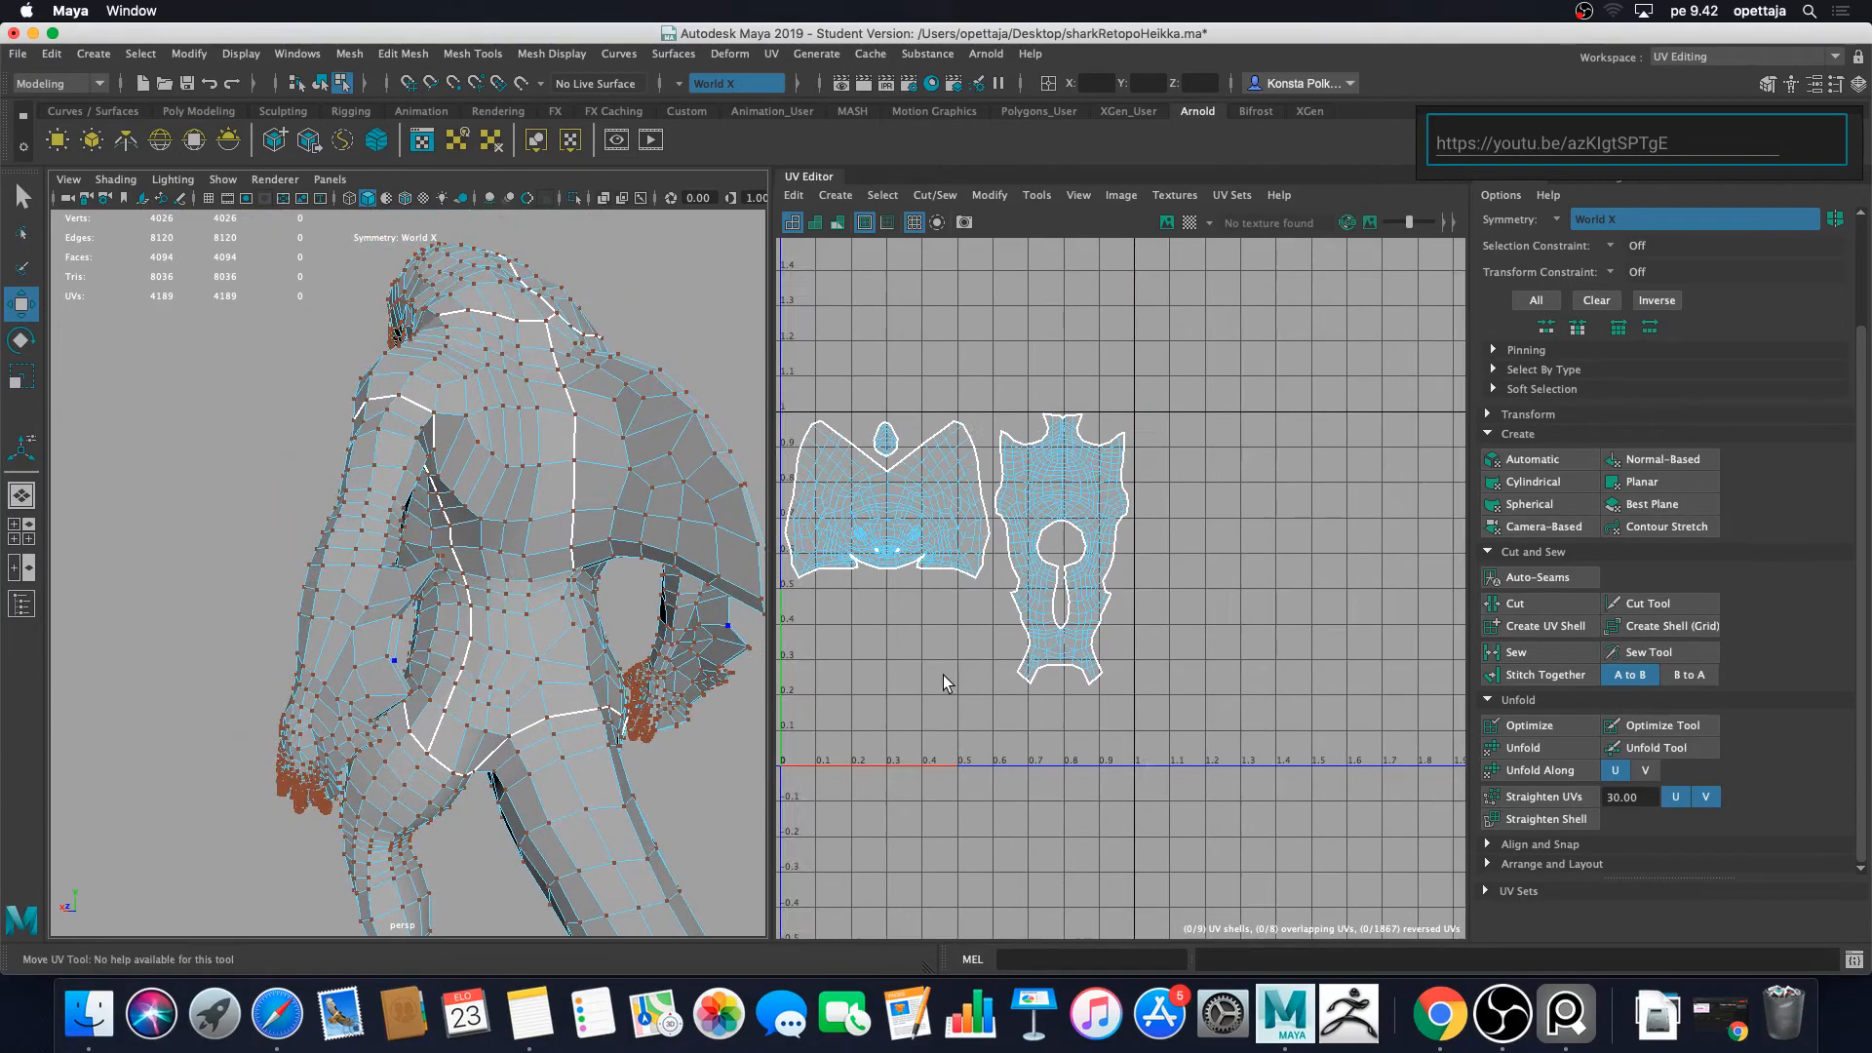
pyautogui.keyDown('alt'); pyautogui.moveTo(888, 658); pyautogui.dragTo(1213, 634, button='middle'); pyautogui.keyUp('alt')
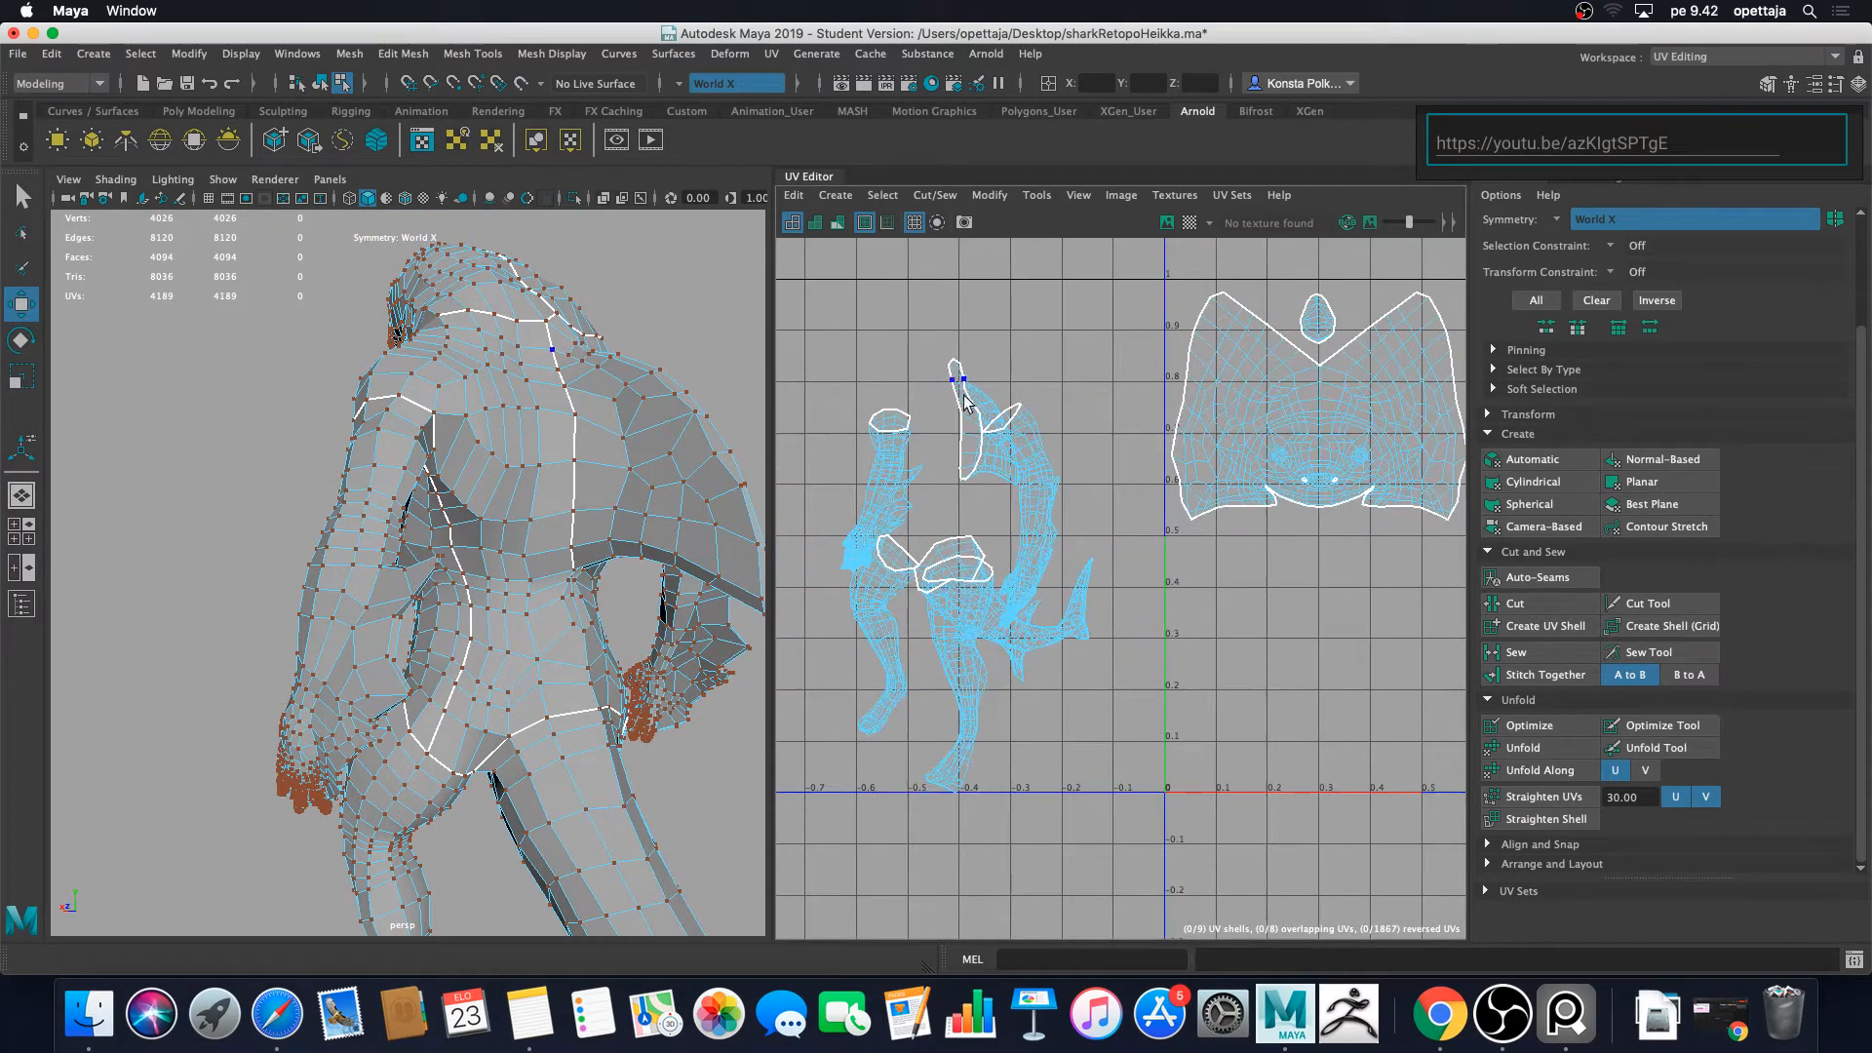
pyautogui.doubleClick(968, 392)
pyautogui.moveTo(985, 429); pyautogui.dragTo(1333, 685)
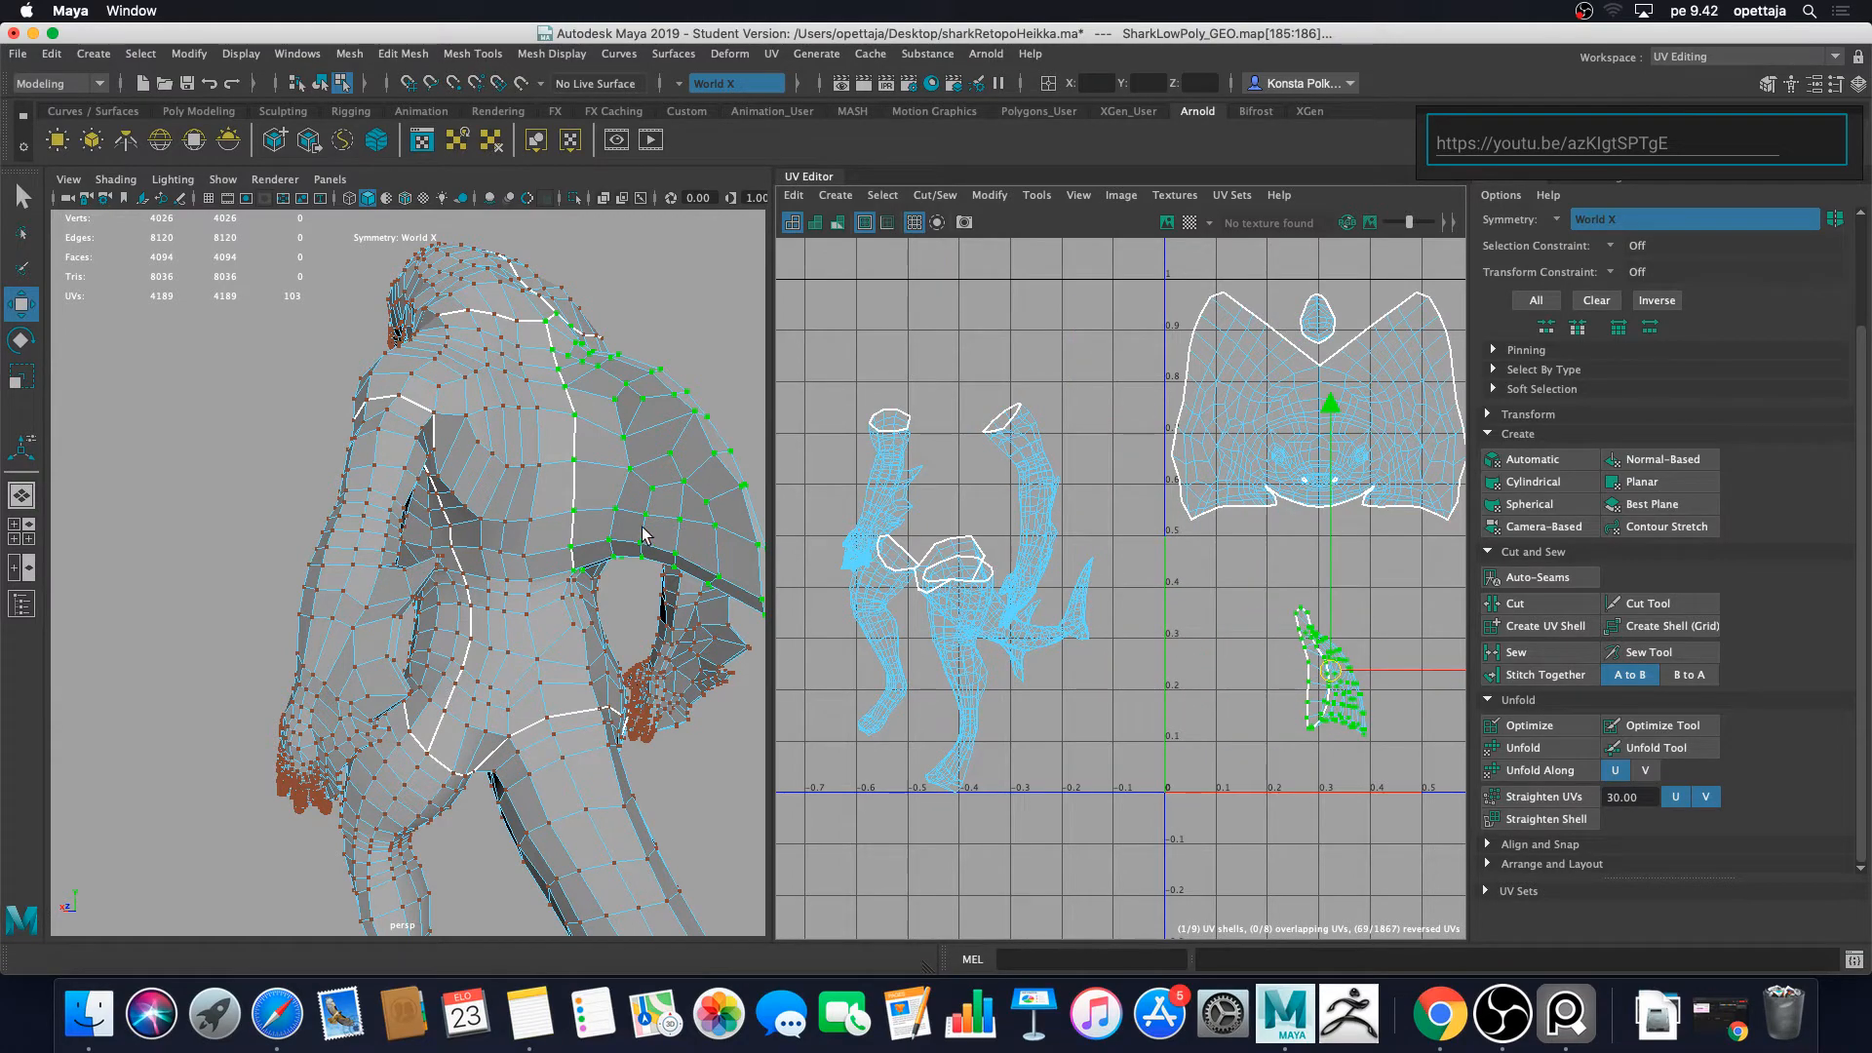
# Step: Switch to edge selection and select the centre edges along the dorsal fin's underside from its lower base toward the tip
pyautogui.keyDown('alt'); pyautogui.moveTo(643, 535); pyautogui.dragTo(489, 496); pyautogui.keyUp('alt')
pyautogui.scroll(5, 511, 575)
pyautogui.moveTo(489, 496); pyautogui.dragTo(495, 437, button='right')
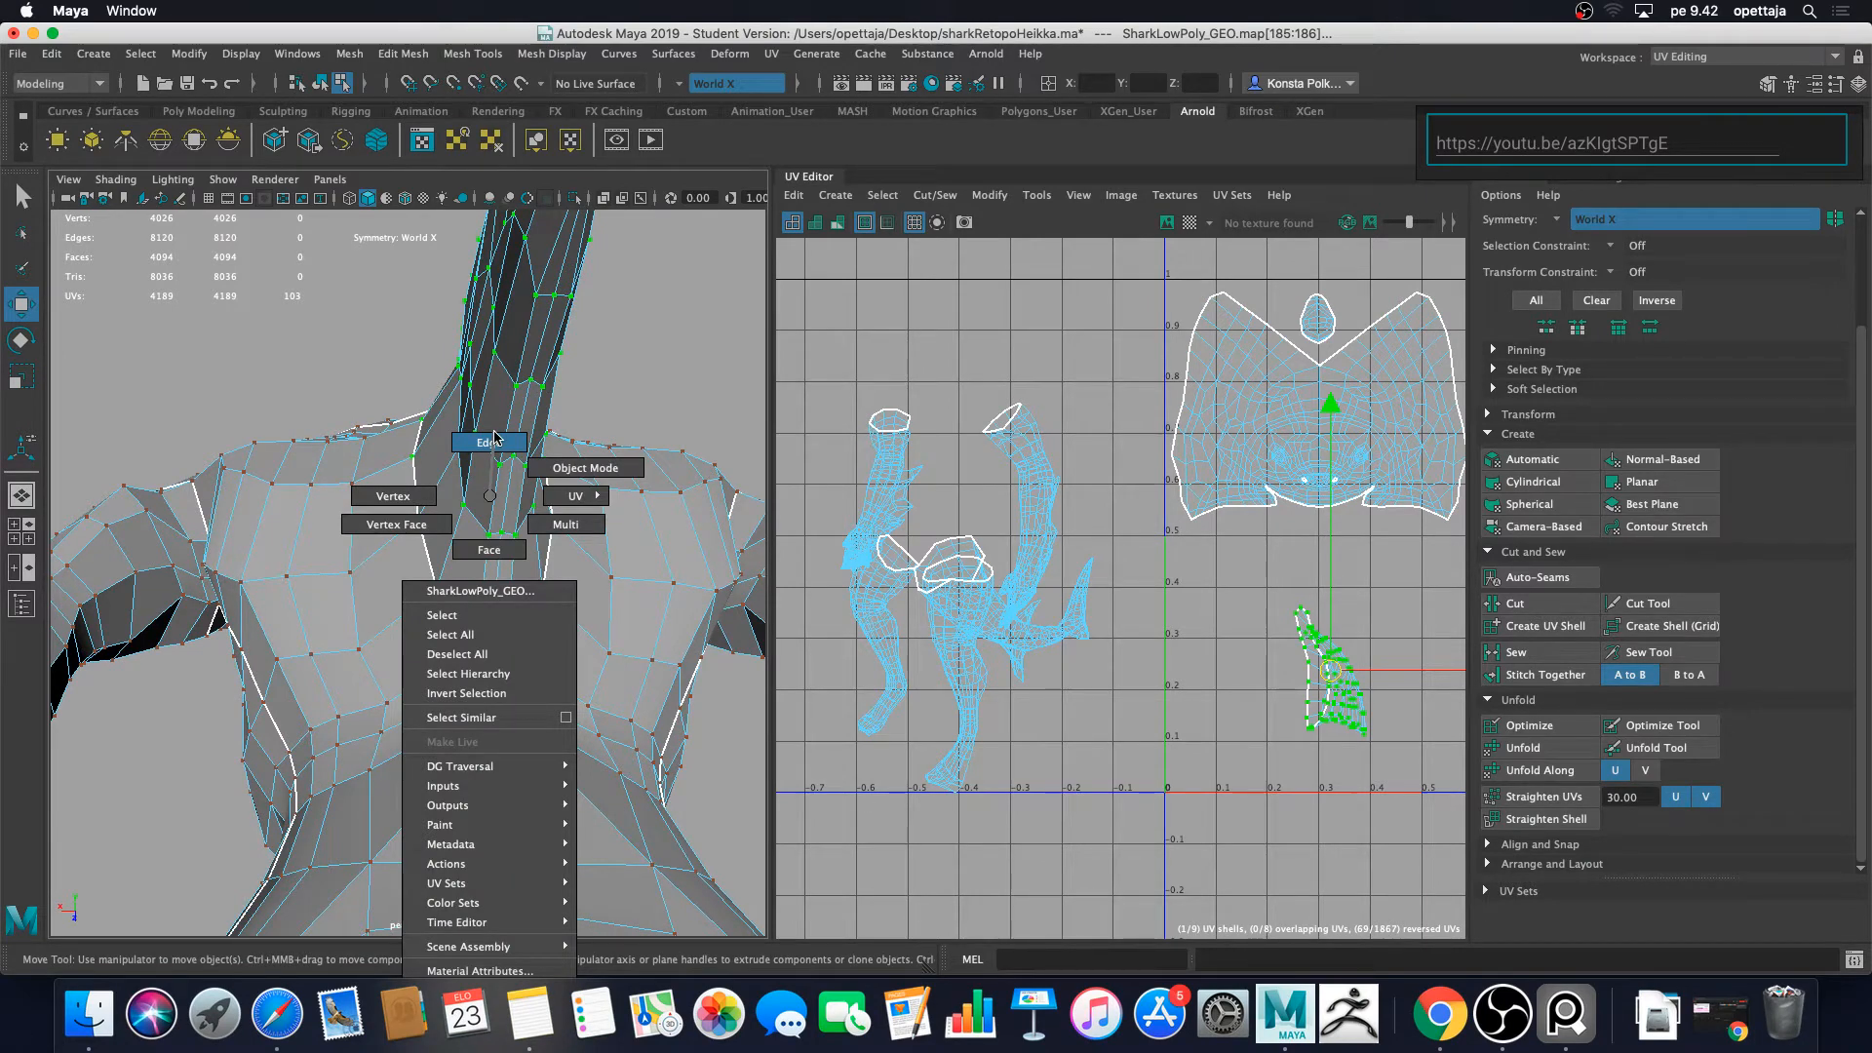
pyautogui.moveTo(489, 437); pyautogui.dragTo(489, 438, button='right')
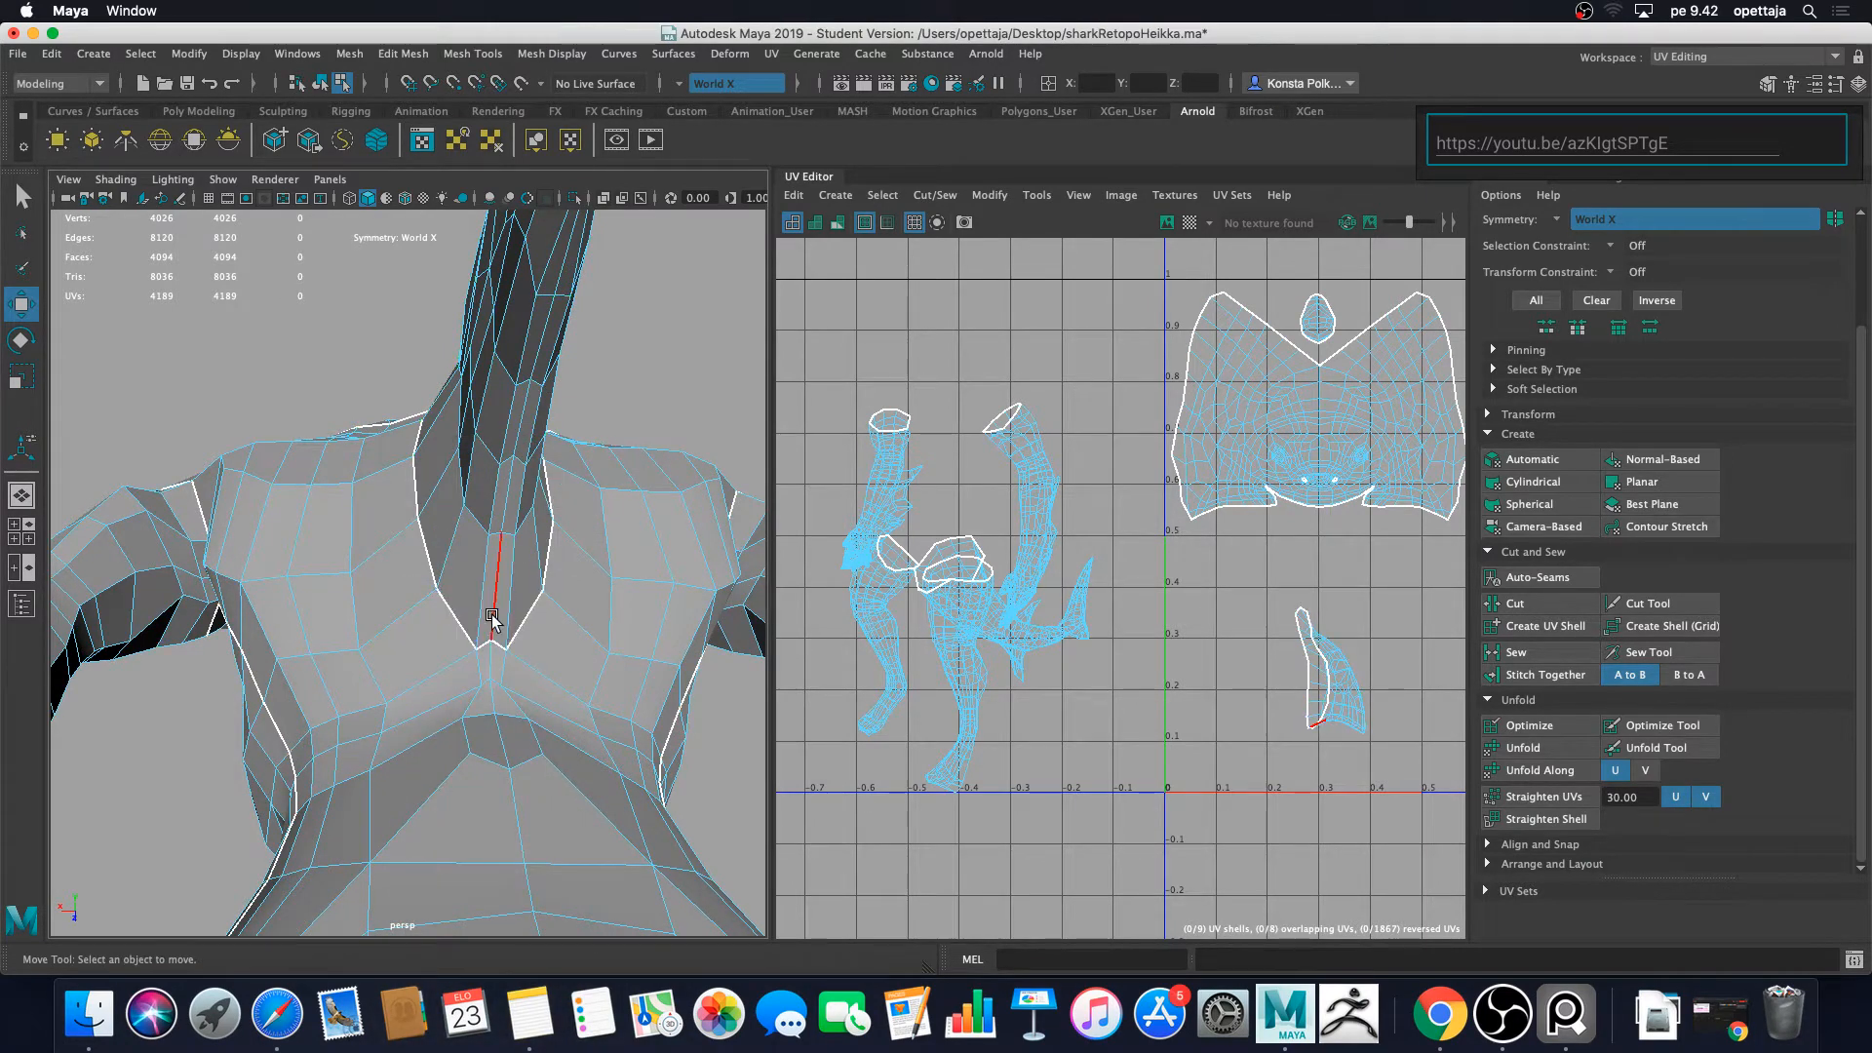
pyautogui.click(509, 527)
pyautogui.keyDown('shift'); pyautogui.click(520, 440); pyautogui.keyUp('shift')
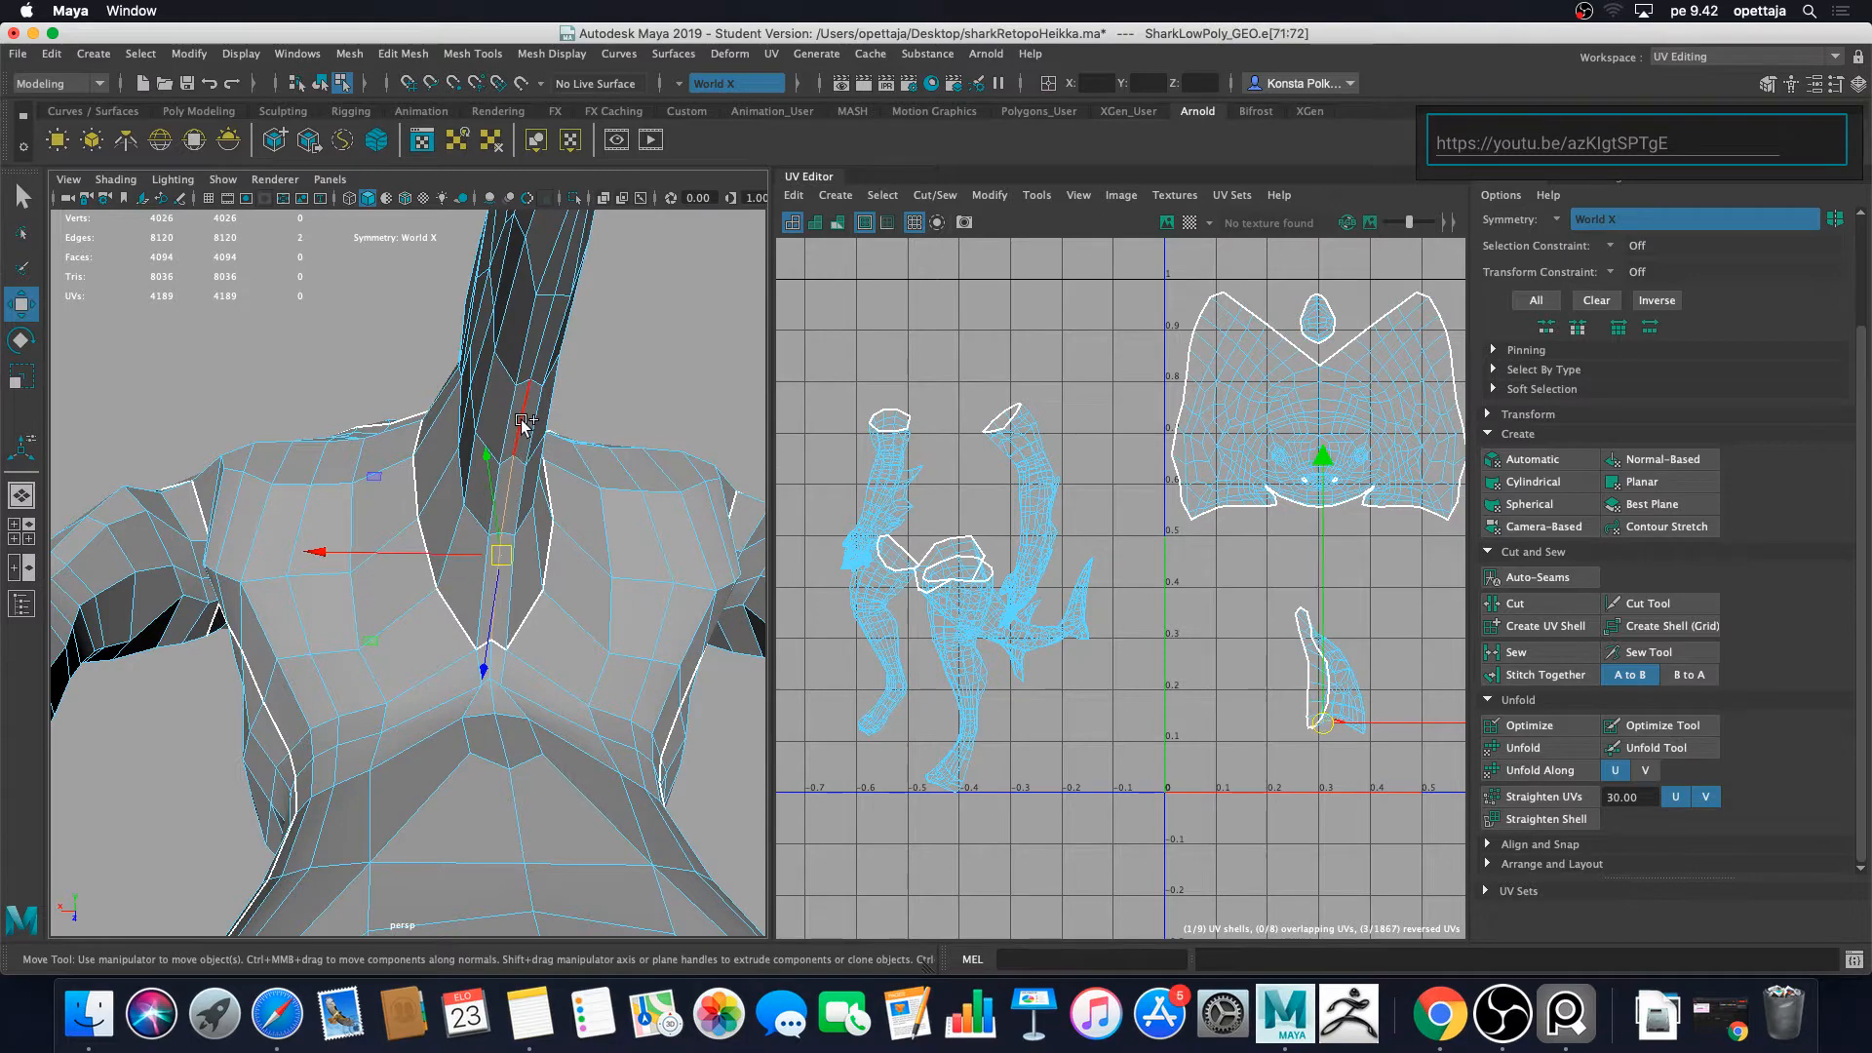
pyautogui.keyDown('shift'); pyautogui.click(522, 421); pyautogui.keyUp('shift')
pyautogui.keyDown('shift'); pyautogui.click(538, 362); pyautogui.keyUp('shift')
pyautogui.keyDown('shift'); pyautogui.click(558, 268); pyautogui.keyUp('shift')
pyautogui.keyDown('alt'); pyautogui.moveTo(562, 289); pyautogui.dragTo(555, 410, button='middle'); pyautogui.keyUp('alt')
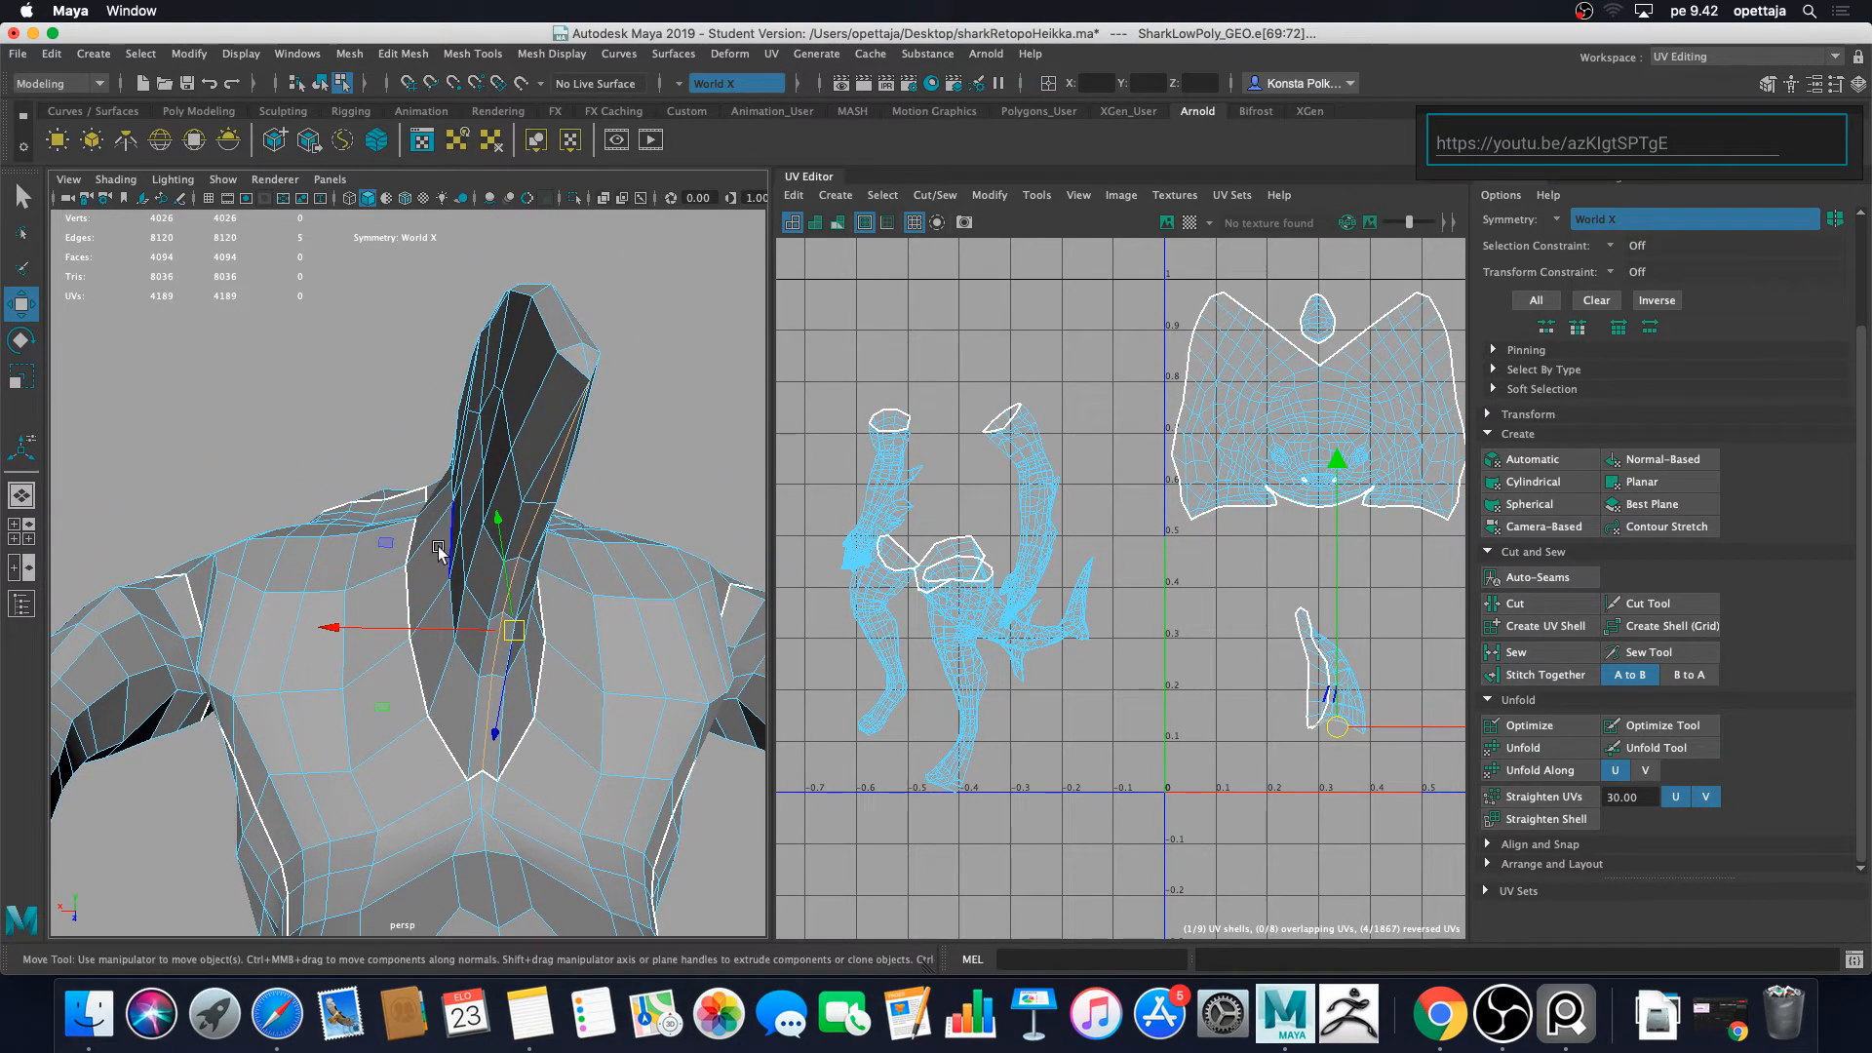
# Step: Inspect the dorsal fin's base and upper end from both sides, and cut the UVs along the selected underside edges
pyautogui.keyDown('alt'); pyautogui.moveTo(542, 547); pyautogui.dragTo(680, 507); pyautogui.keyUp('alt')
pyautogui.keyDown('alt'); pyautogui.moveTo(509, 648); pyautogui.dragTo(581, 699); pyautogui.keyUp('alt')
pyautogui.keyDown('alt'); pyautogui.moveTo(390, 583); pyautogui.dragTo(551, 519); pyautogui.keyUp('alt')
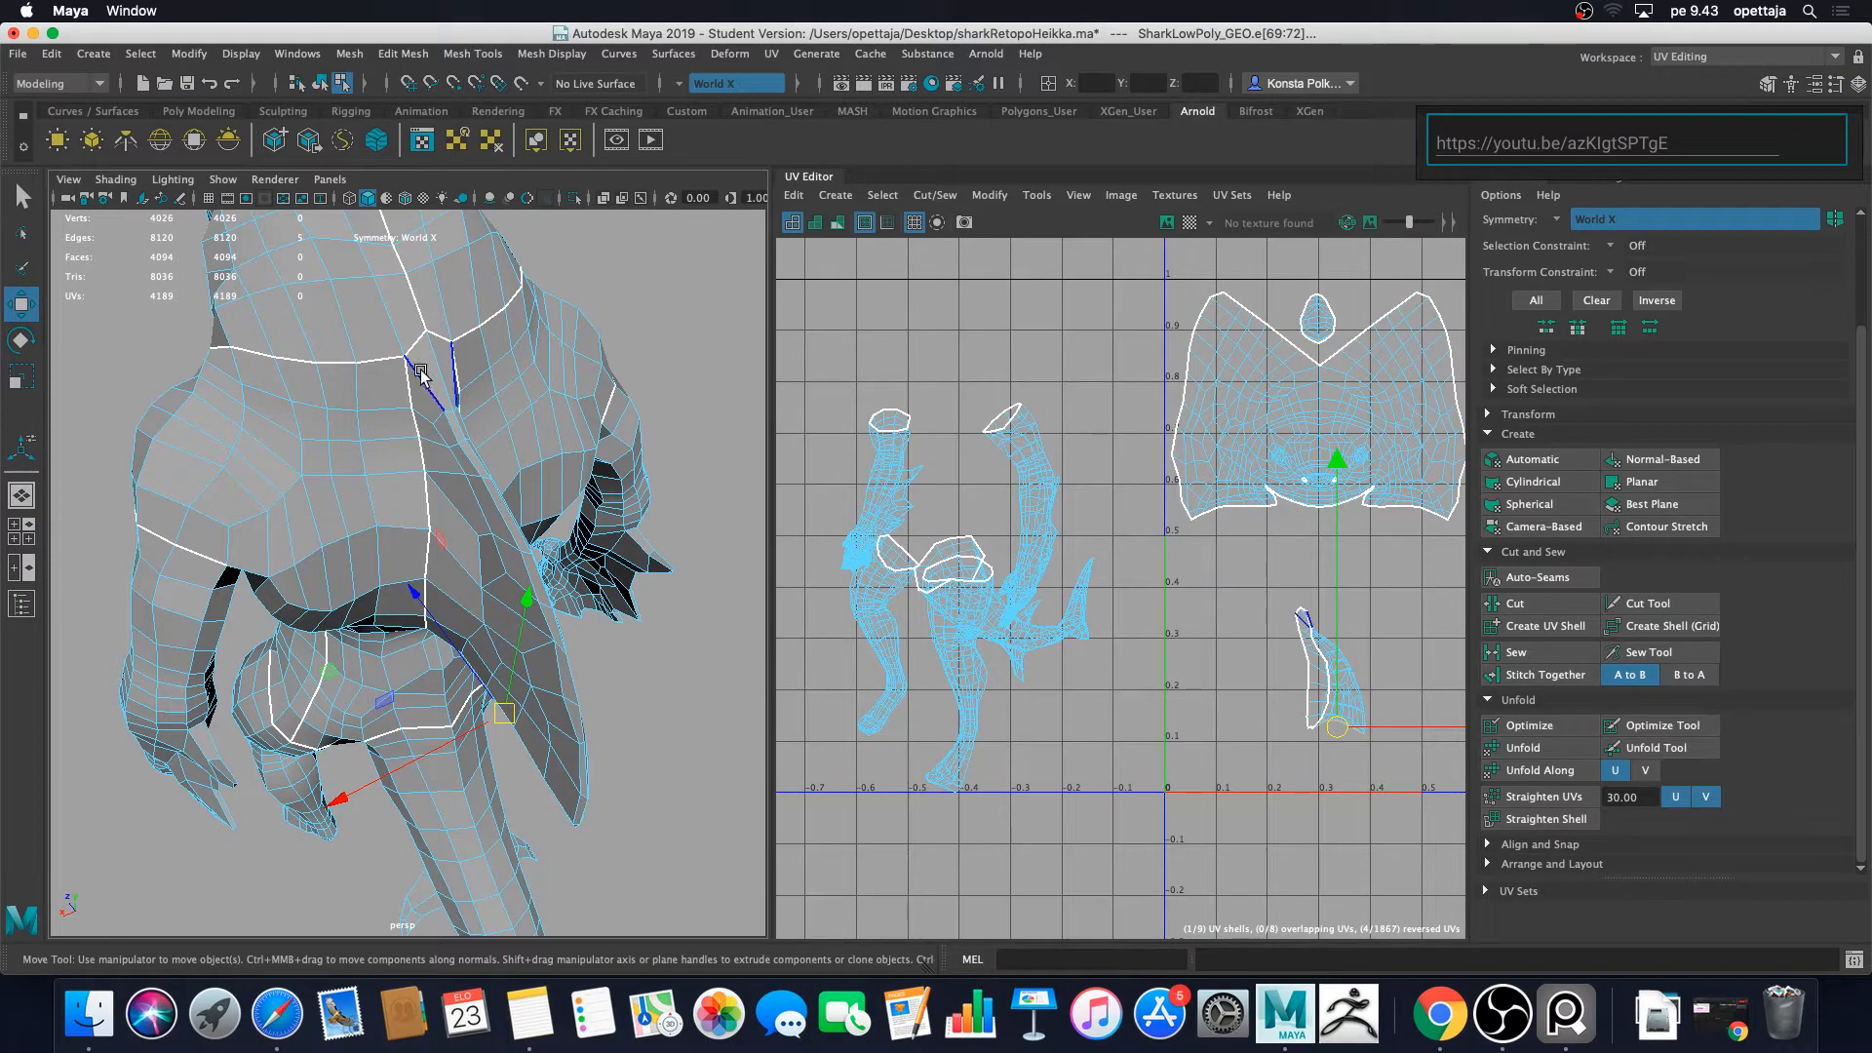
pyautogui.keyDown('alt'); pyautogui.moveTo(605, 785); pyautogui.dragTo(517, 702); pyautogui.keyUp('alt')
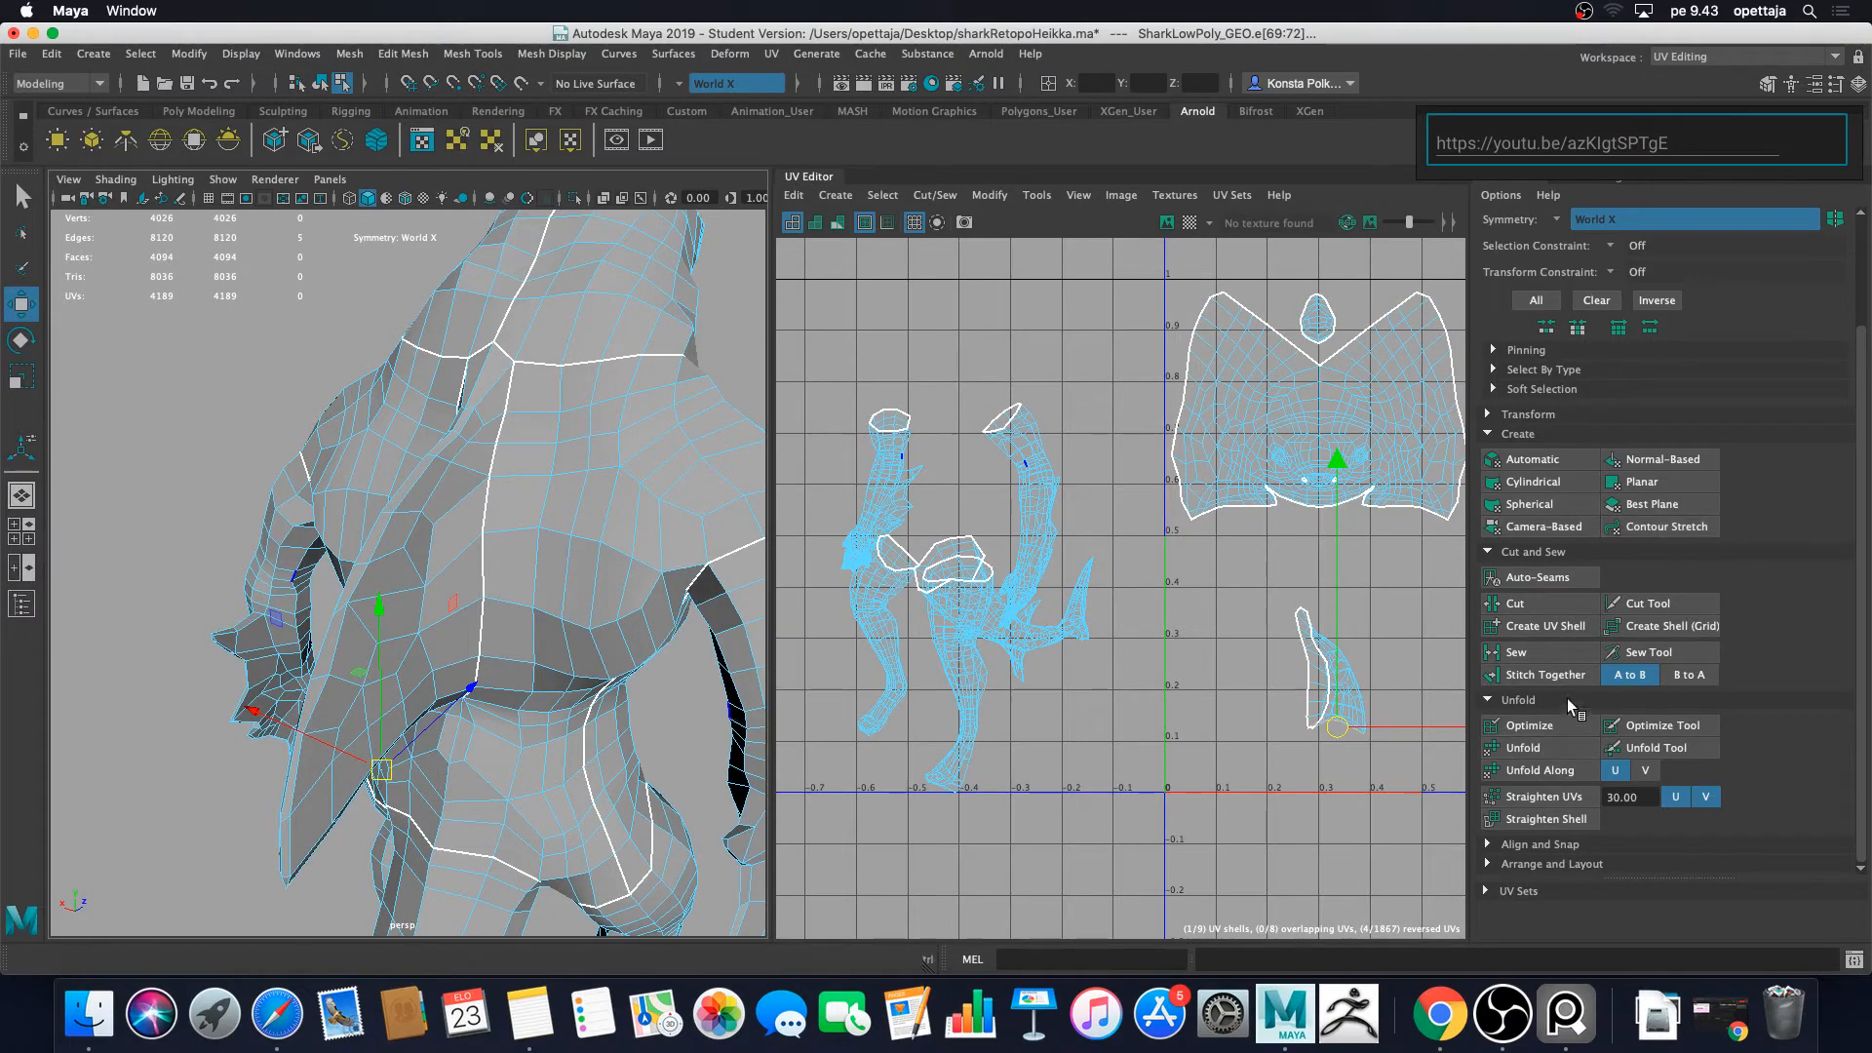
pyautogui.click(1515, 603)
pyautogui.keyDown('alt'); pyautogui.moveTo(738, 656); pyautogui.dragTo(683, 644); pyautogui.keyUp('alt')
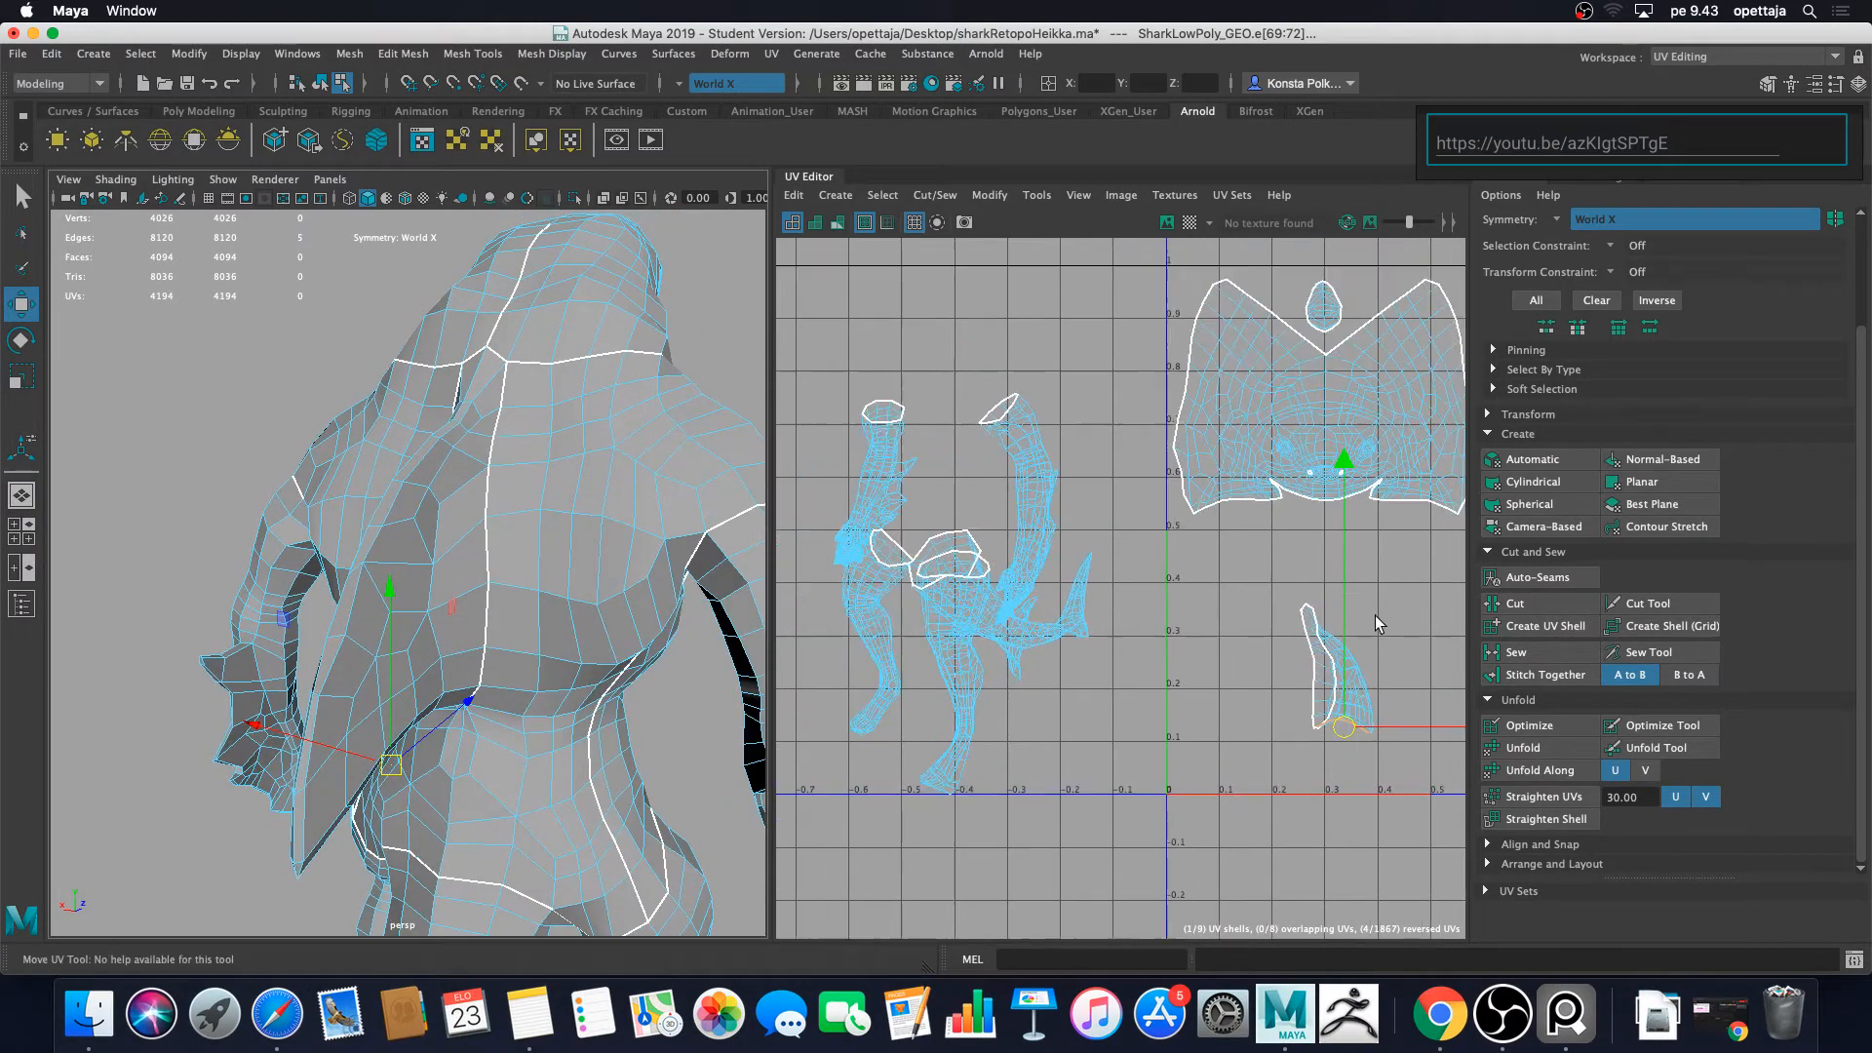
# Step: Select all UVs of the dorsal fin shell and unfold it
pyautogui.keyDown('alt'); pyautogui.moveTo(1365, 613); pyautogui.dragTo(1084, 598, button='middle'); pyautogui.keyUp('alt')
pyautogui.rightClick(1024, 654)
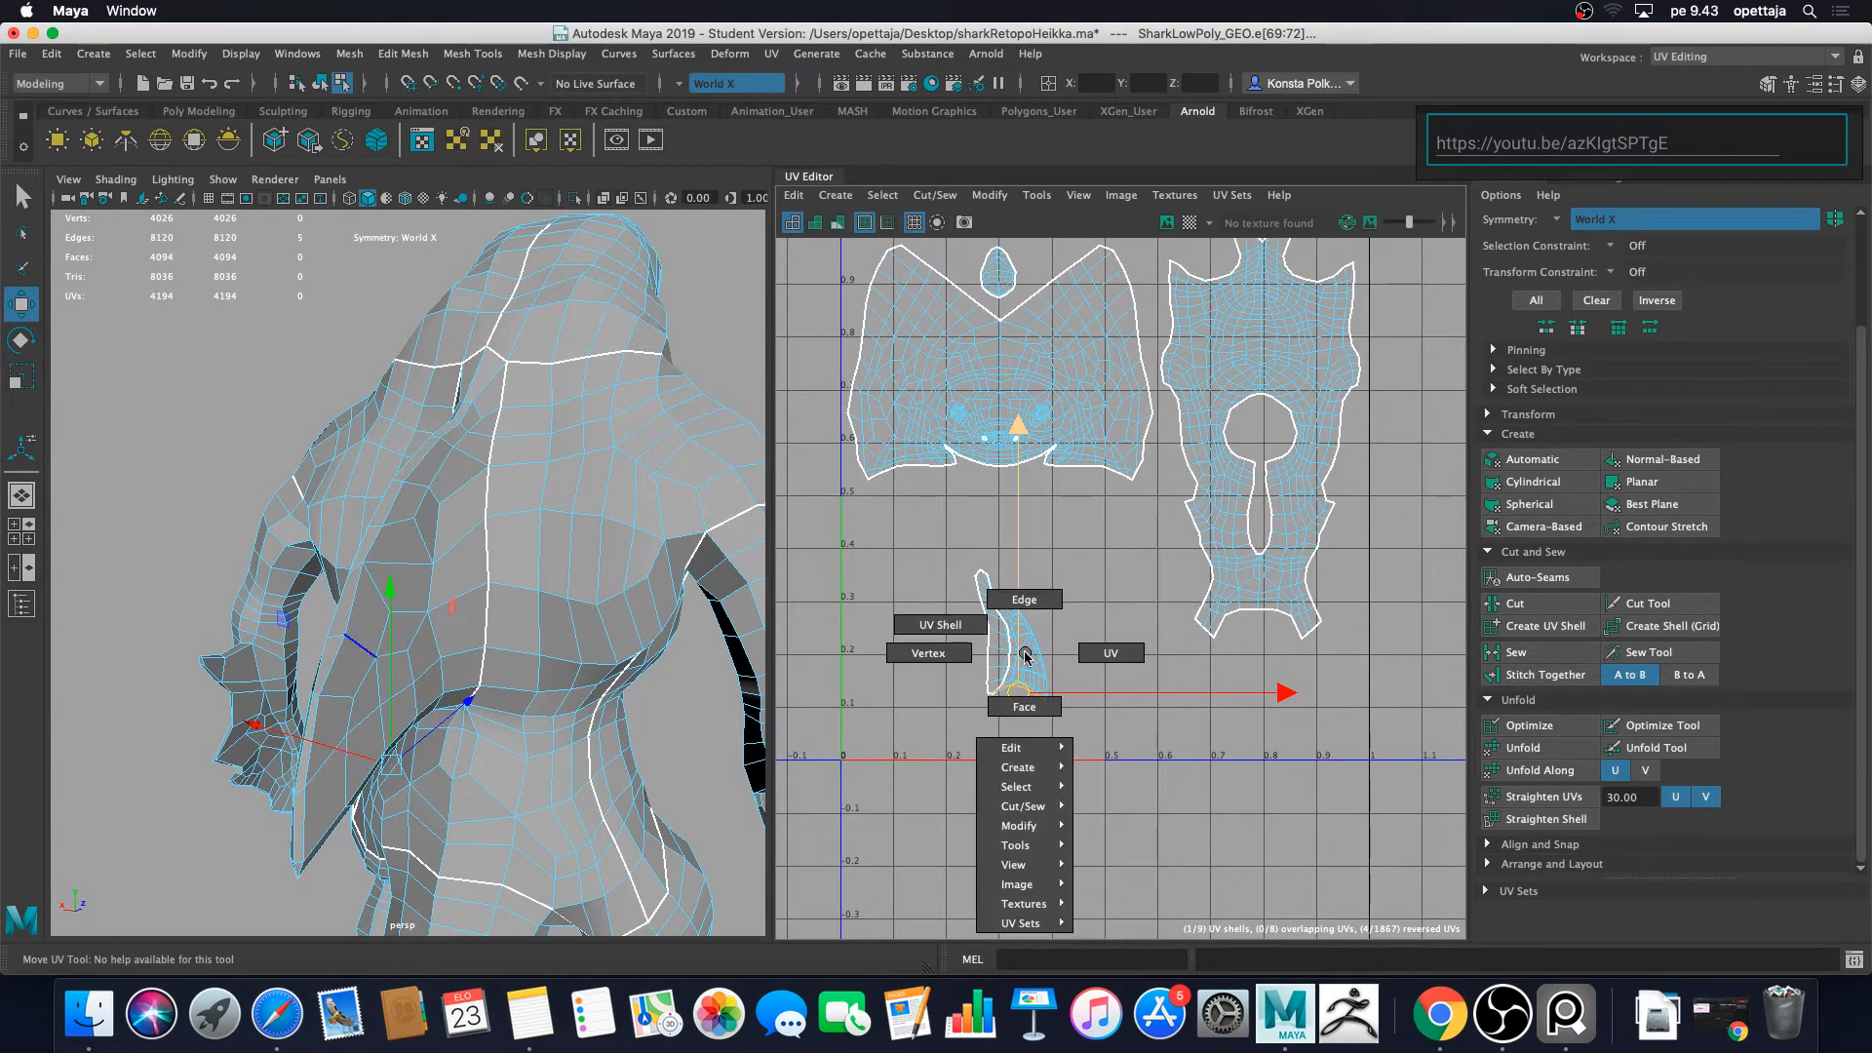
pyautogui.click(1108, 652)
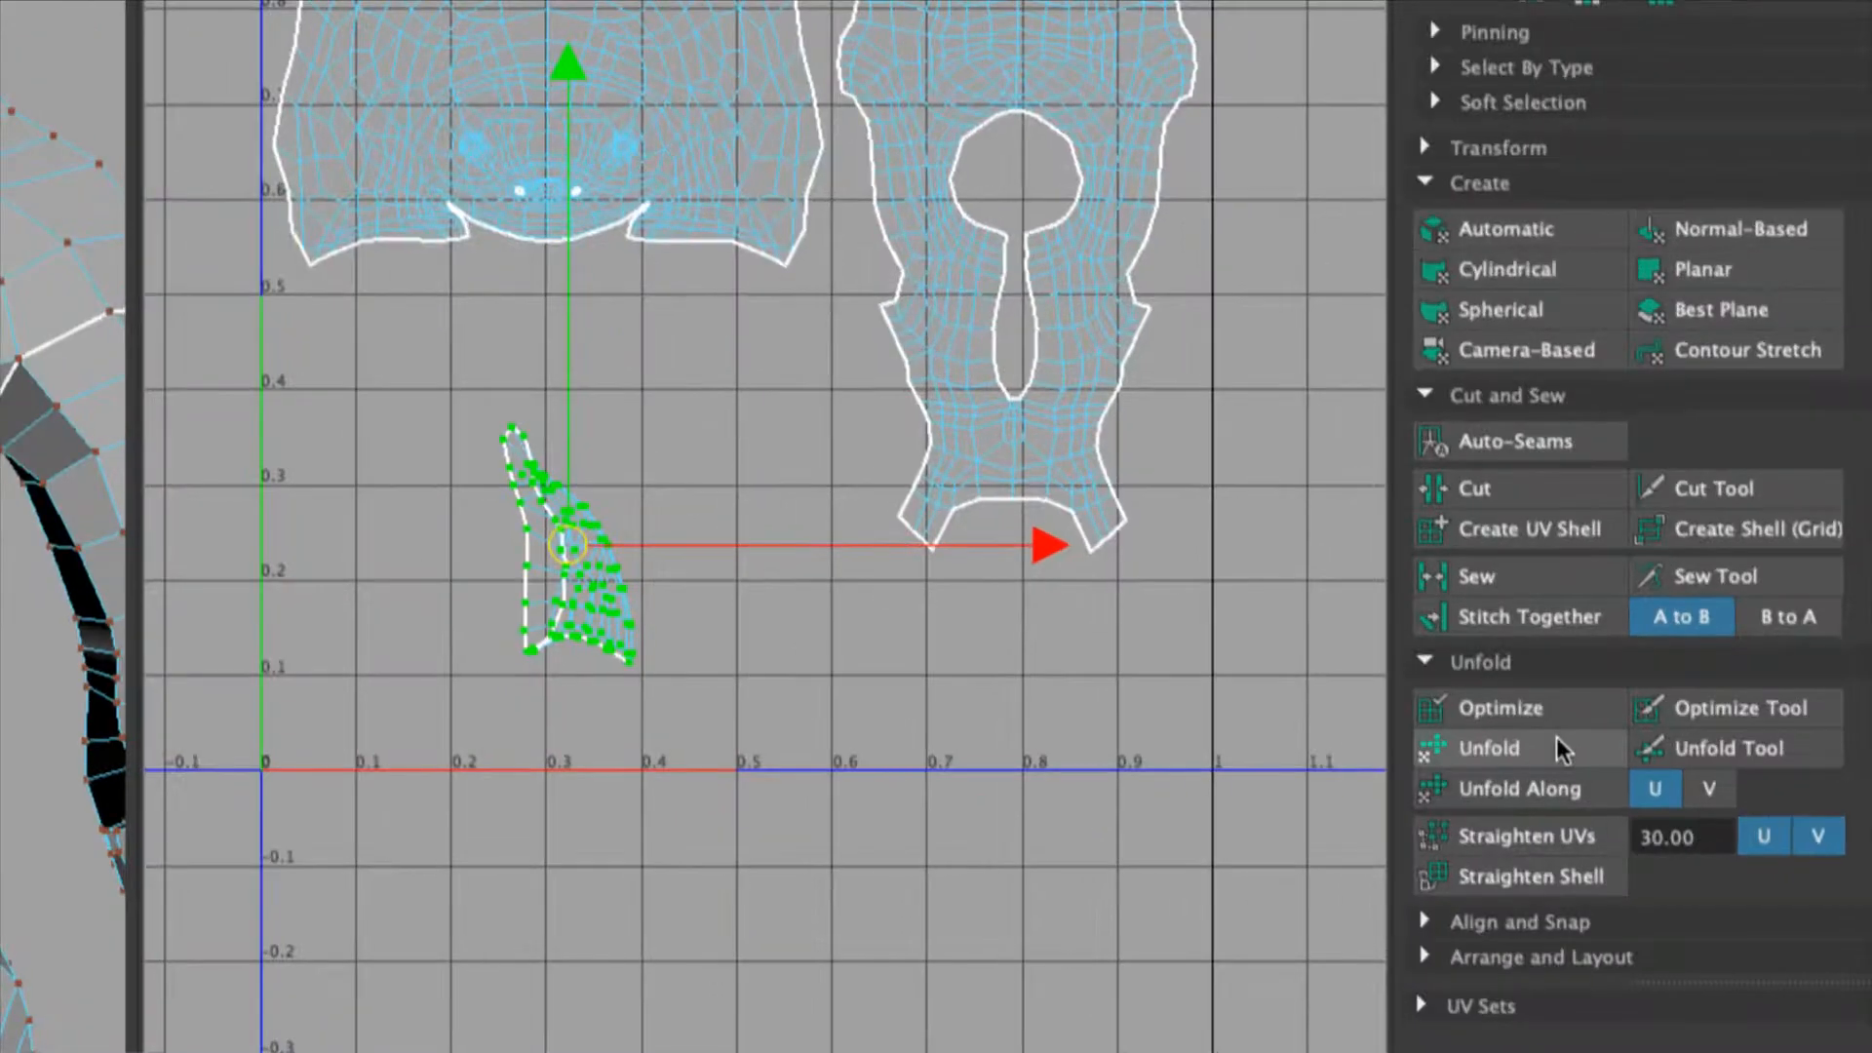
pyautogui.click(1556, 749)
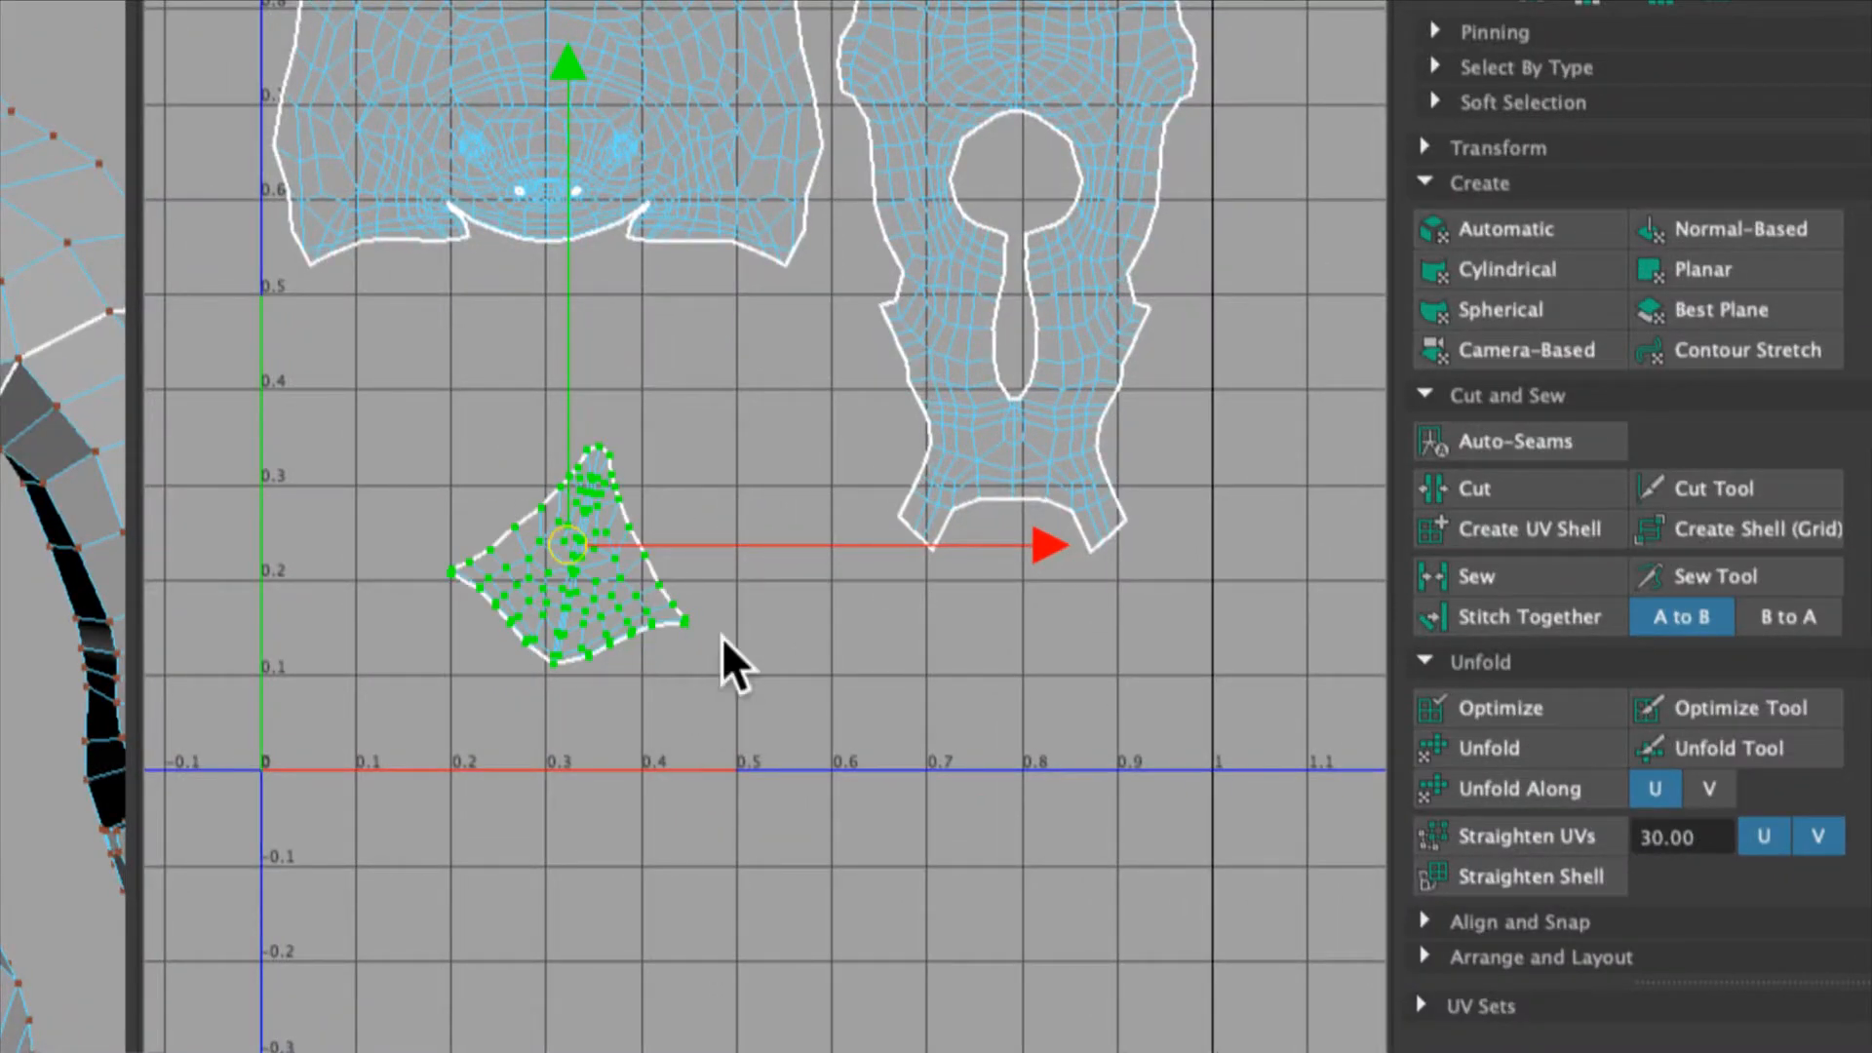
# Step: Move the dorsal fin shell next to the torso shell below the head shell, and rotate it until its narrow tip points straight down
pyautogui.click(746, 625)
pyautogui.doubleClick(569, 593)
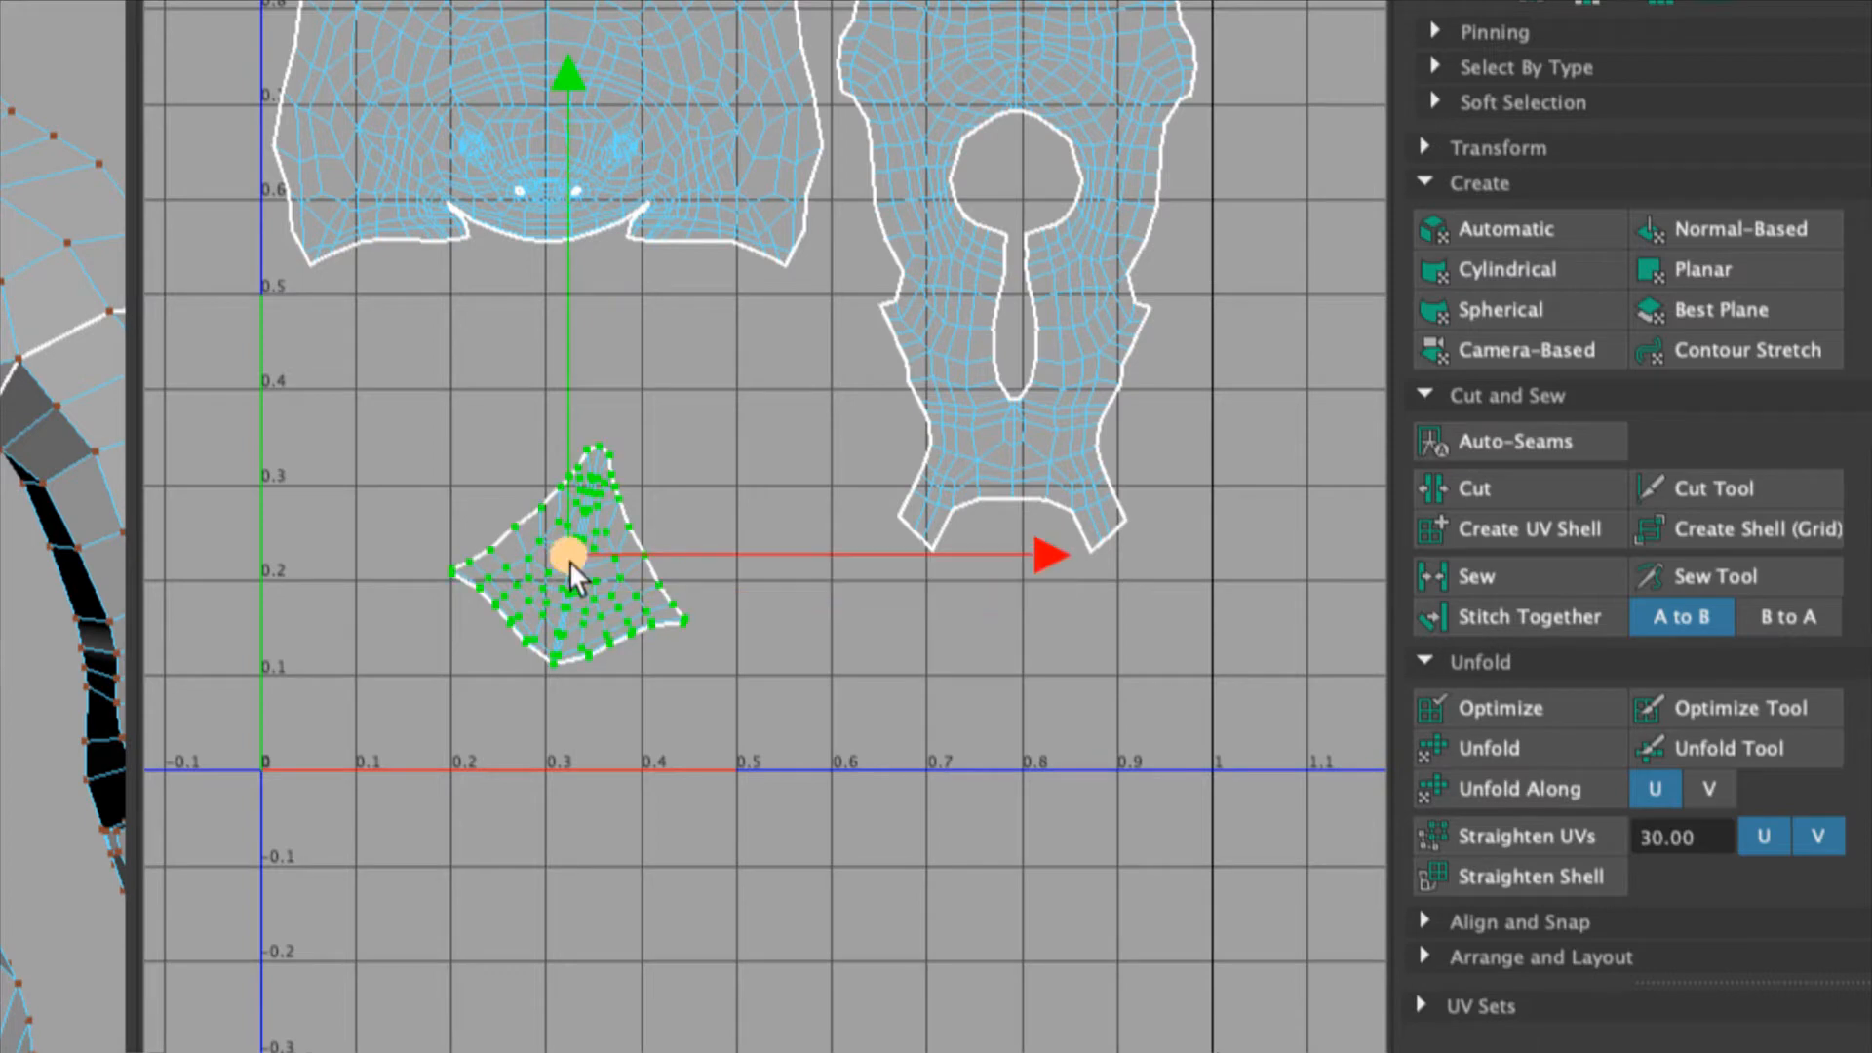
pyautogui.moveTo(569, 559); pyautogui.dragTo(783, 429)
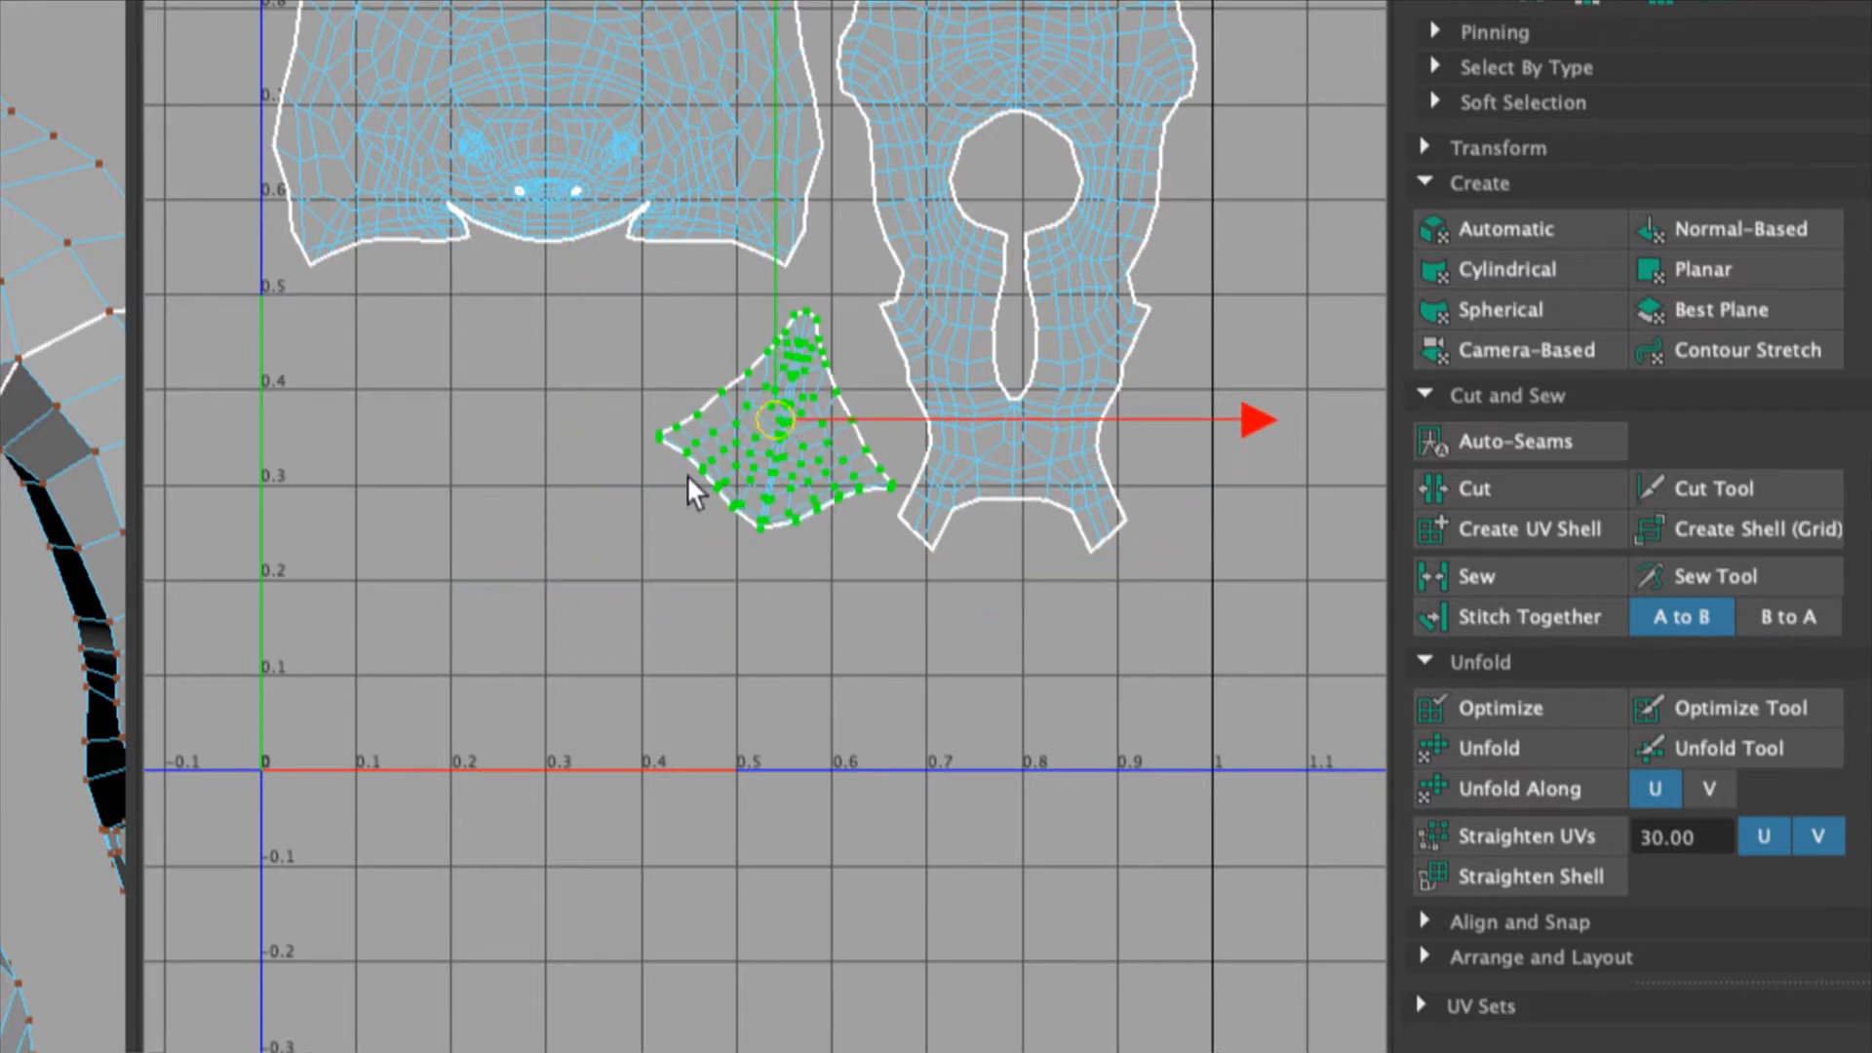
pyautogui.press('e')
pyautogui.moveTo(1219, 321); pyautogui.dragTo(363, 690)
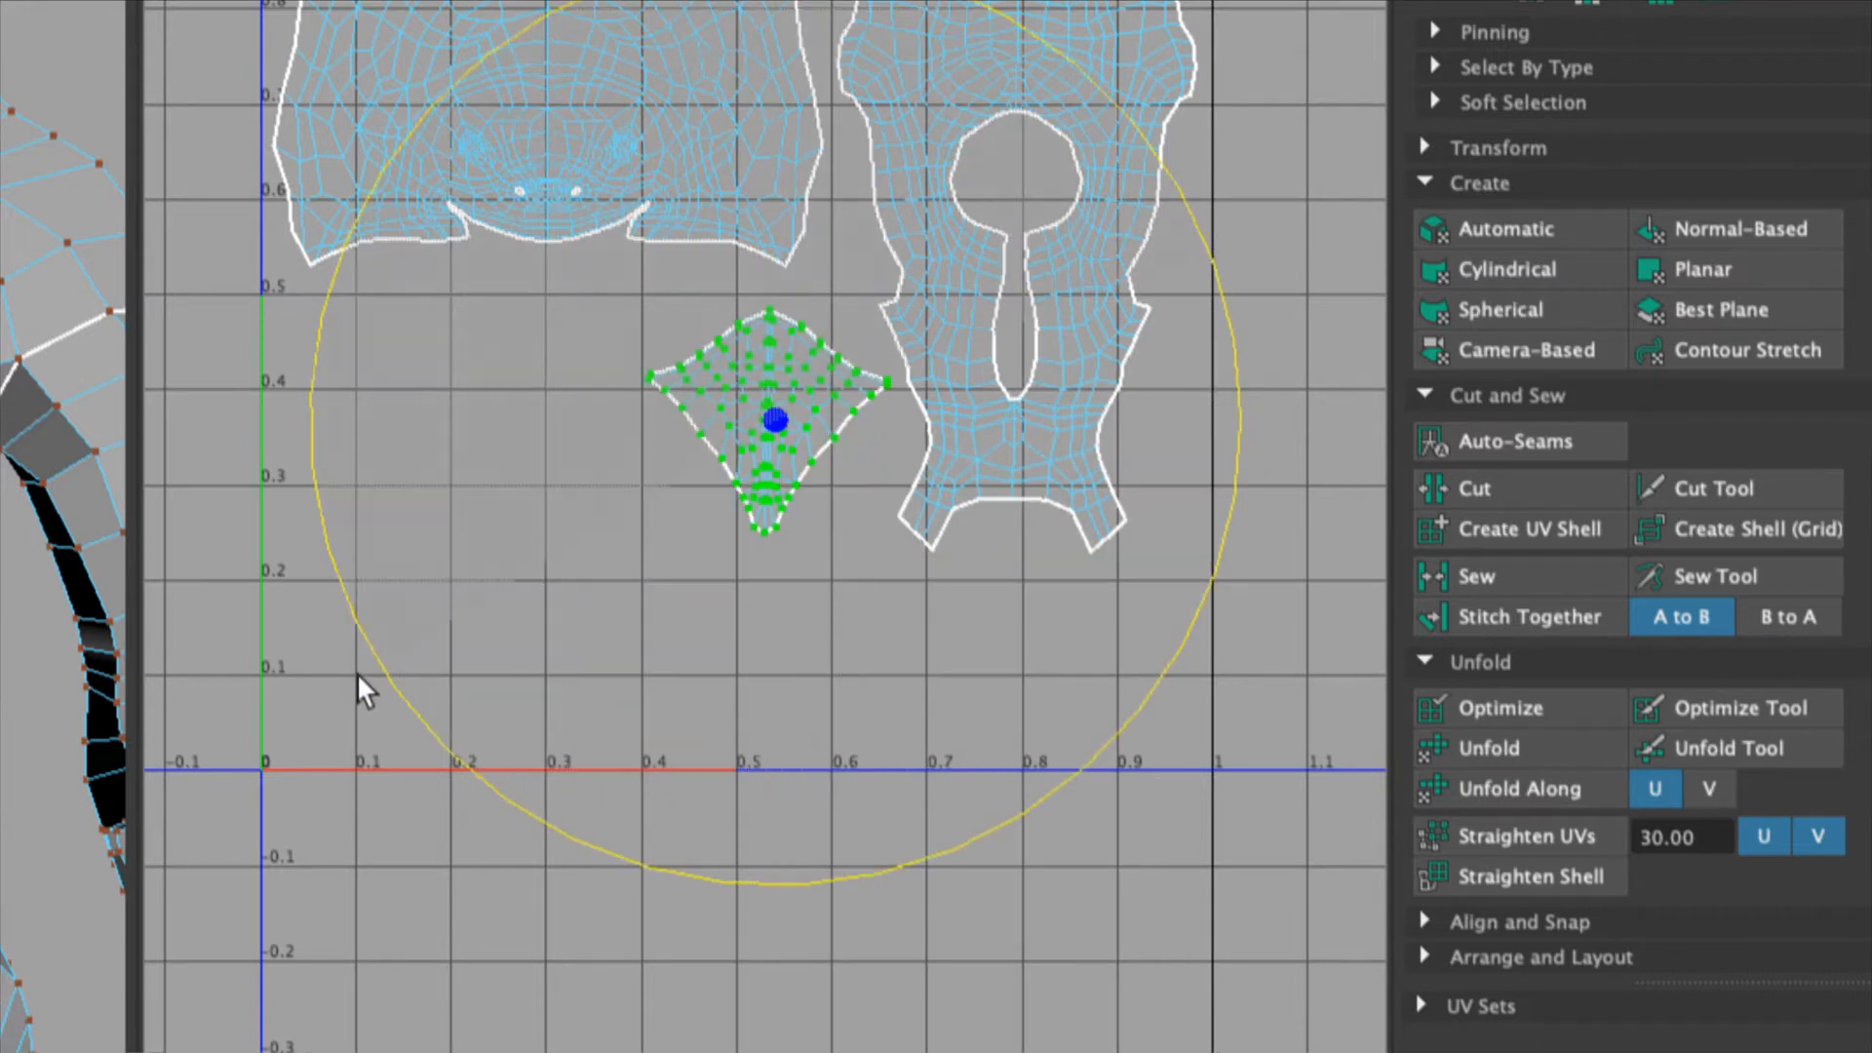
pyautogui.click(745, 577)
pyautogui.doubleClick(769, 438)
pyautogui.moveTo(768, 426); pyautogui.dragTo(788, 526)
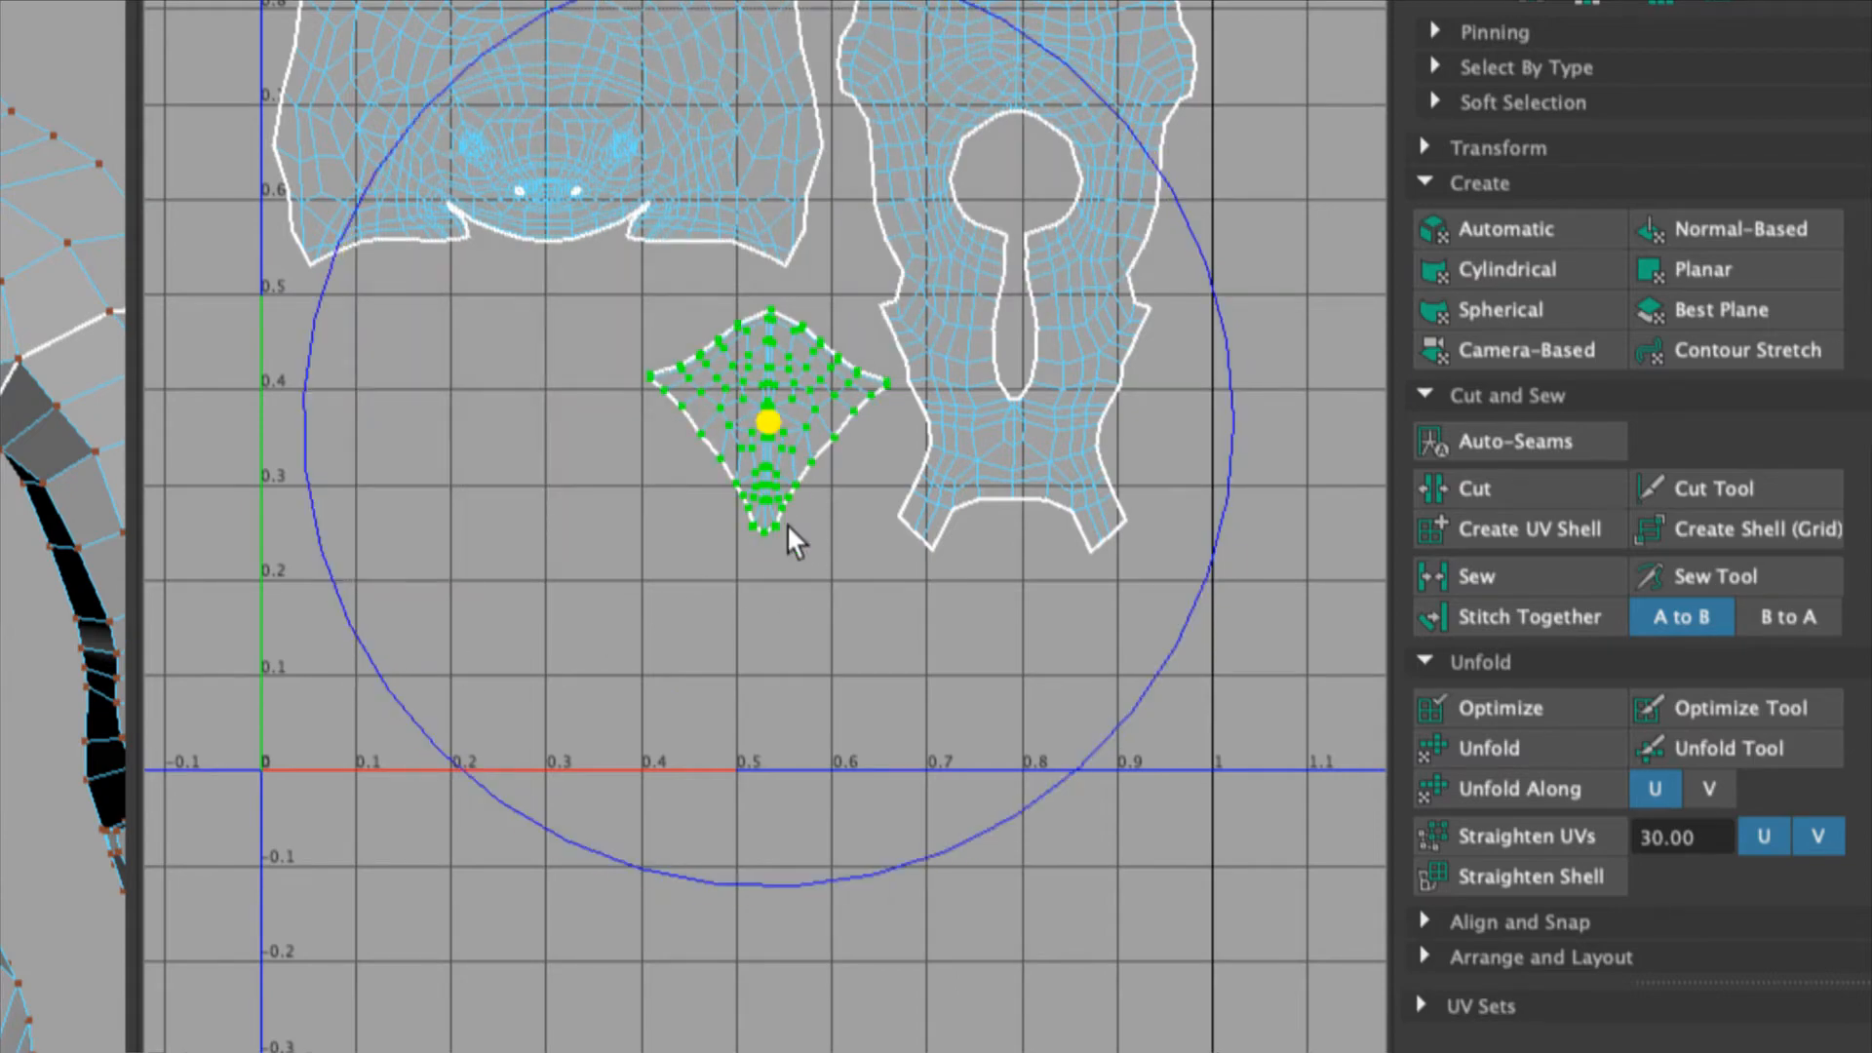
pyautogui.press('w')
pyautogui.click(829, 559)
# Step: Show the UV distortion shading to check the dorsal fin shell for stretching, and turn the shading off again
pyautogui.scroll(-5, 801, 511)
pyautogui.scroll(5, 791, 478)
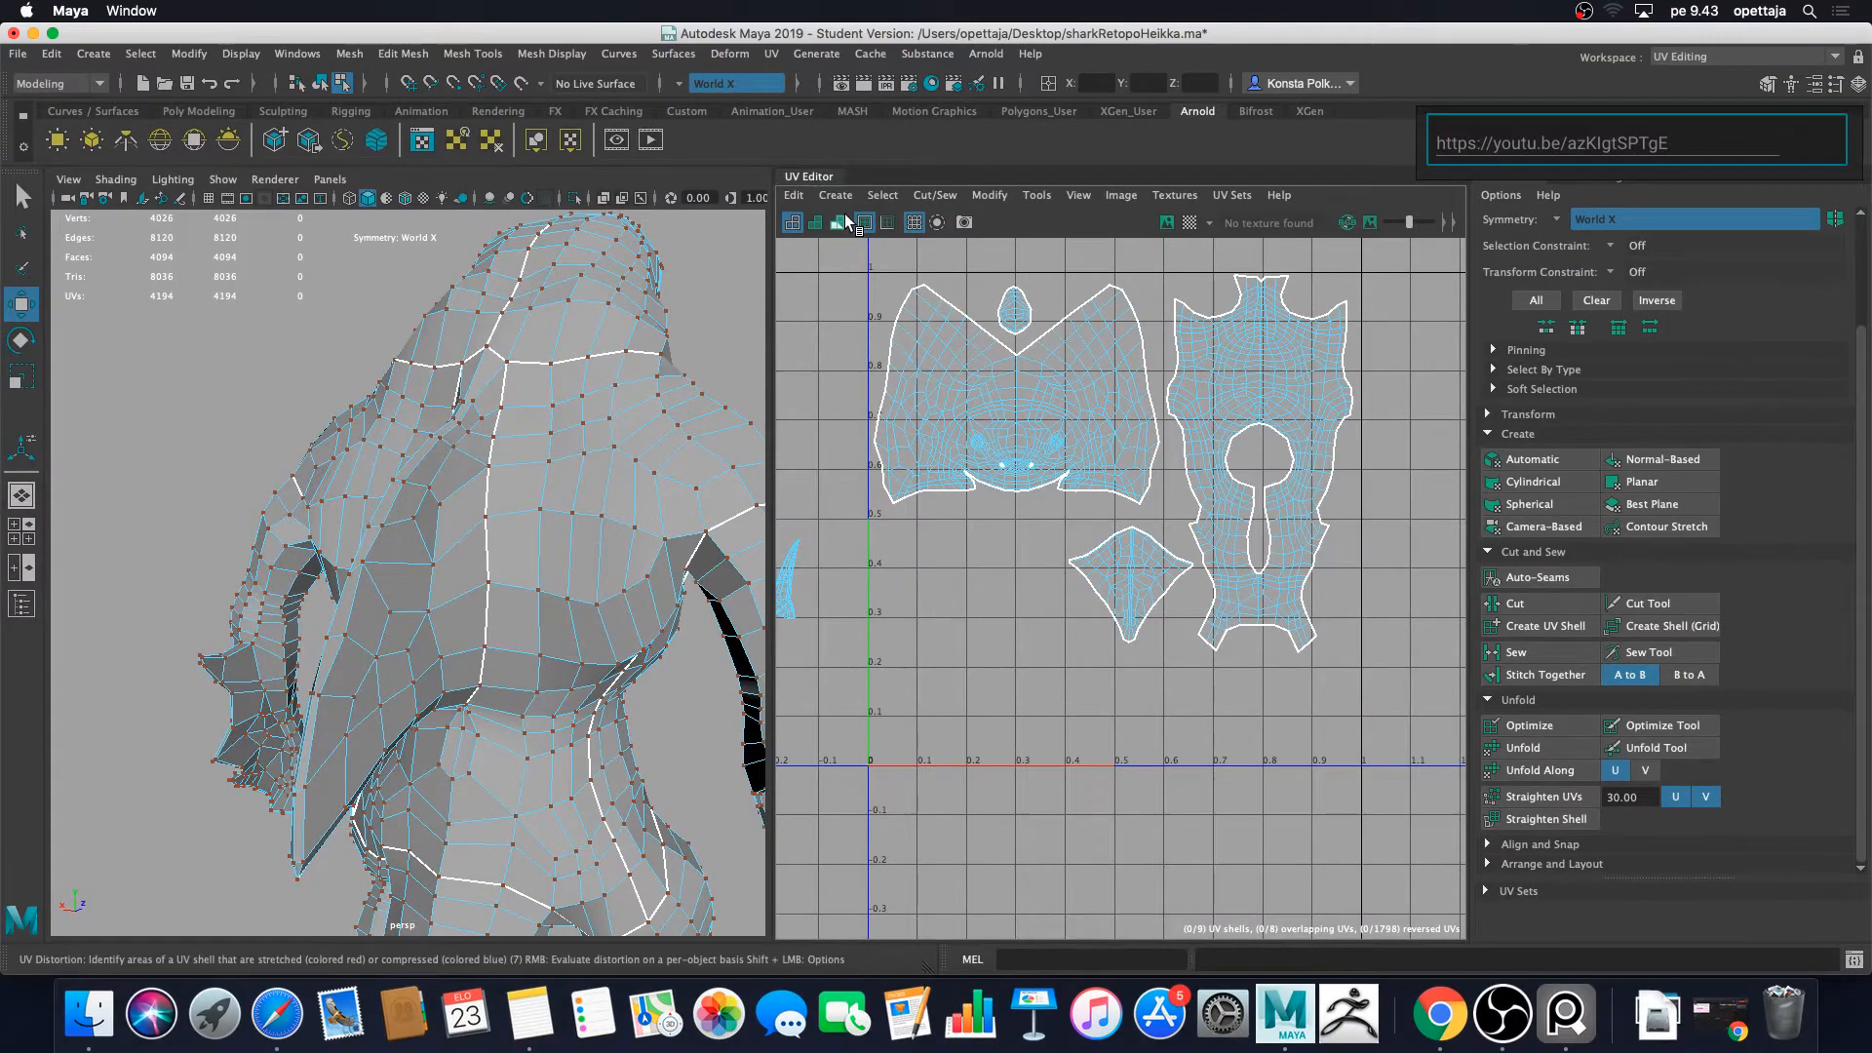
pyautogui.click(838, 224)
pyautogui.scroll(5, 1143, 629)
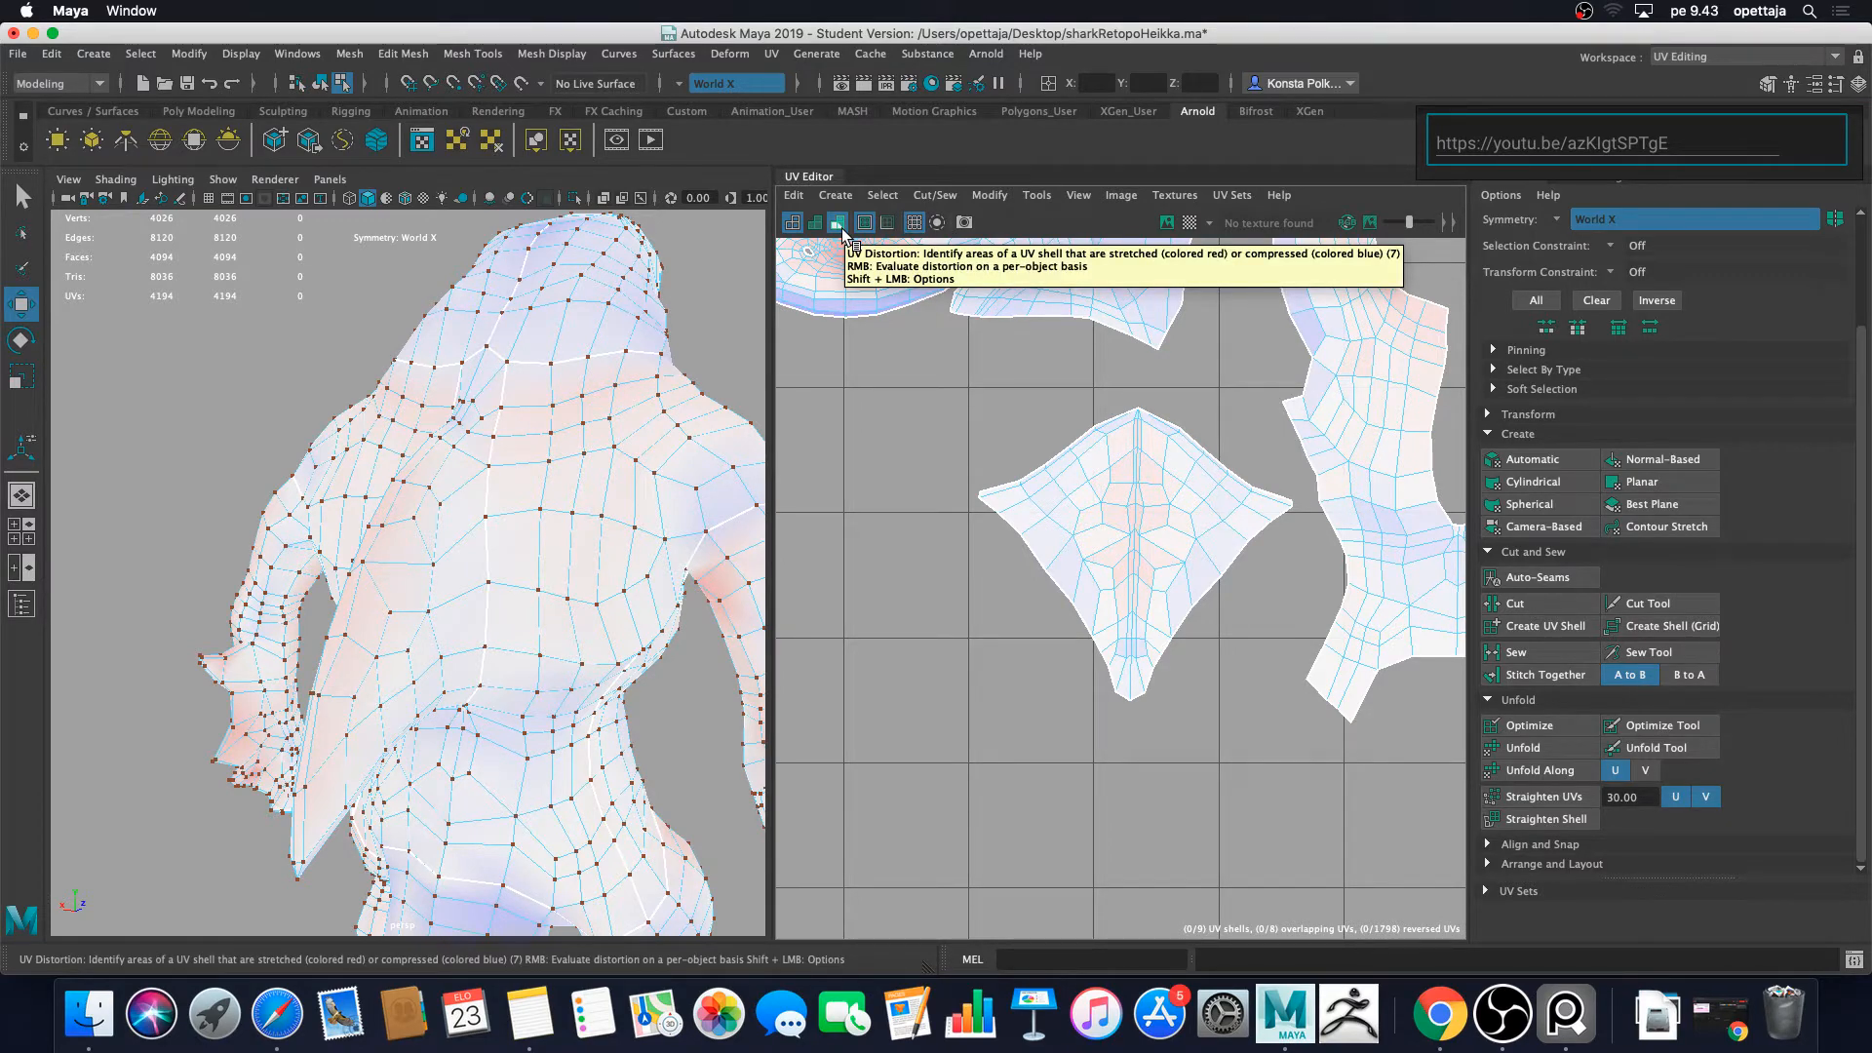
pyautogui.click(837, 223)
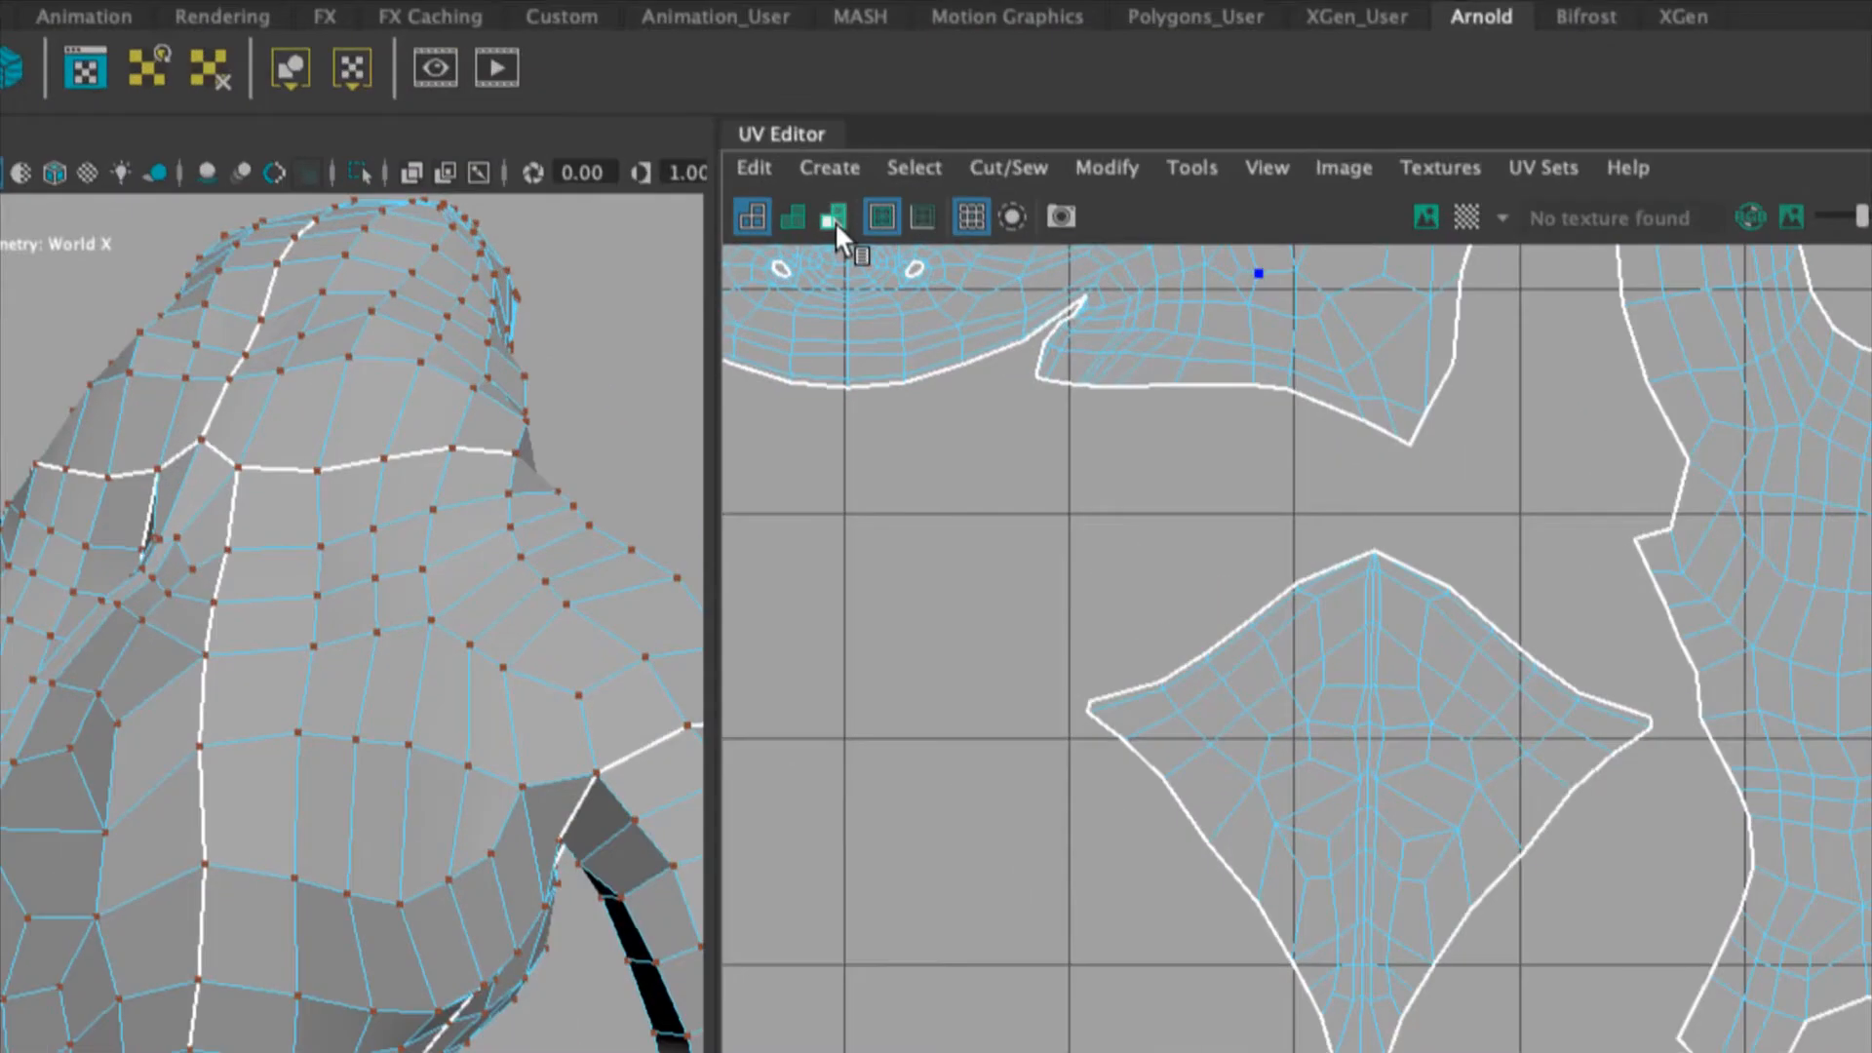
# Step: Nudge the dorsal fin shell up toward the head shell and rotate it so its narrow tip points toward the torso shell's lower end
pyautogui.scroll(-6, 1140, 507)
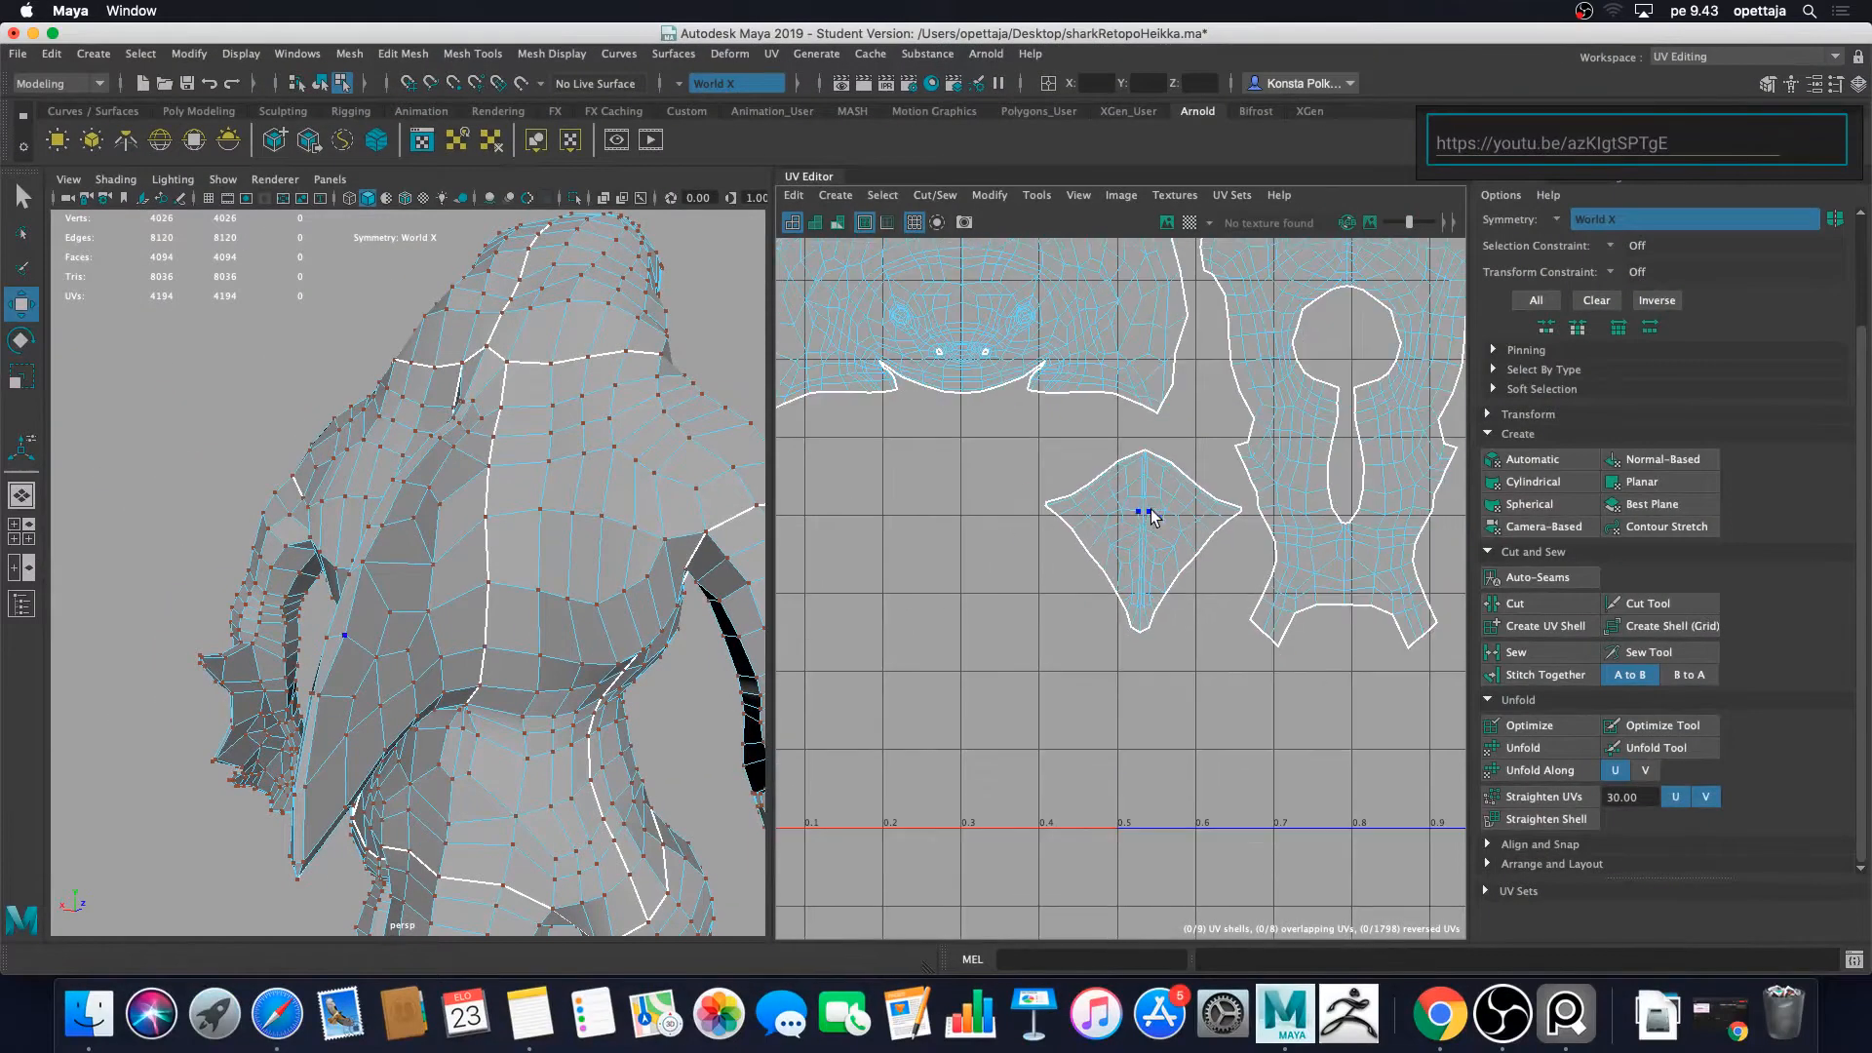
pyautogui.scroll(1, 1121, 585)
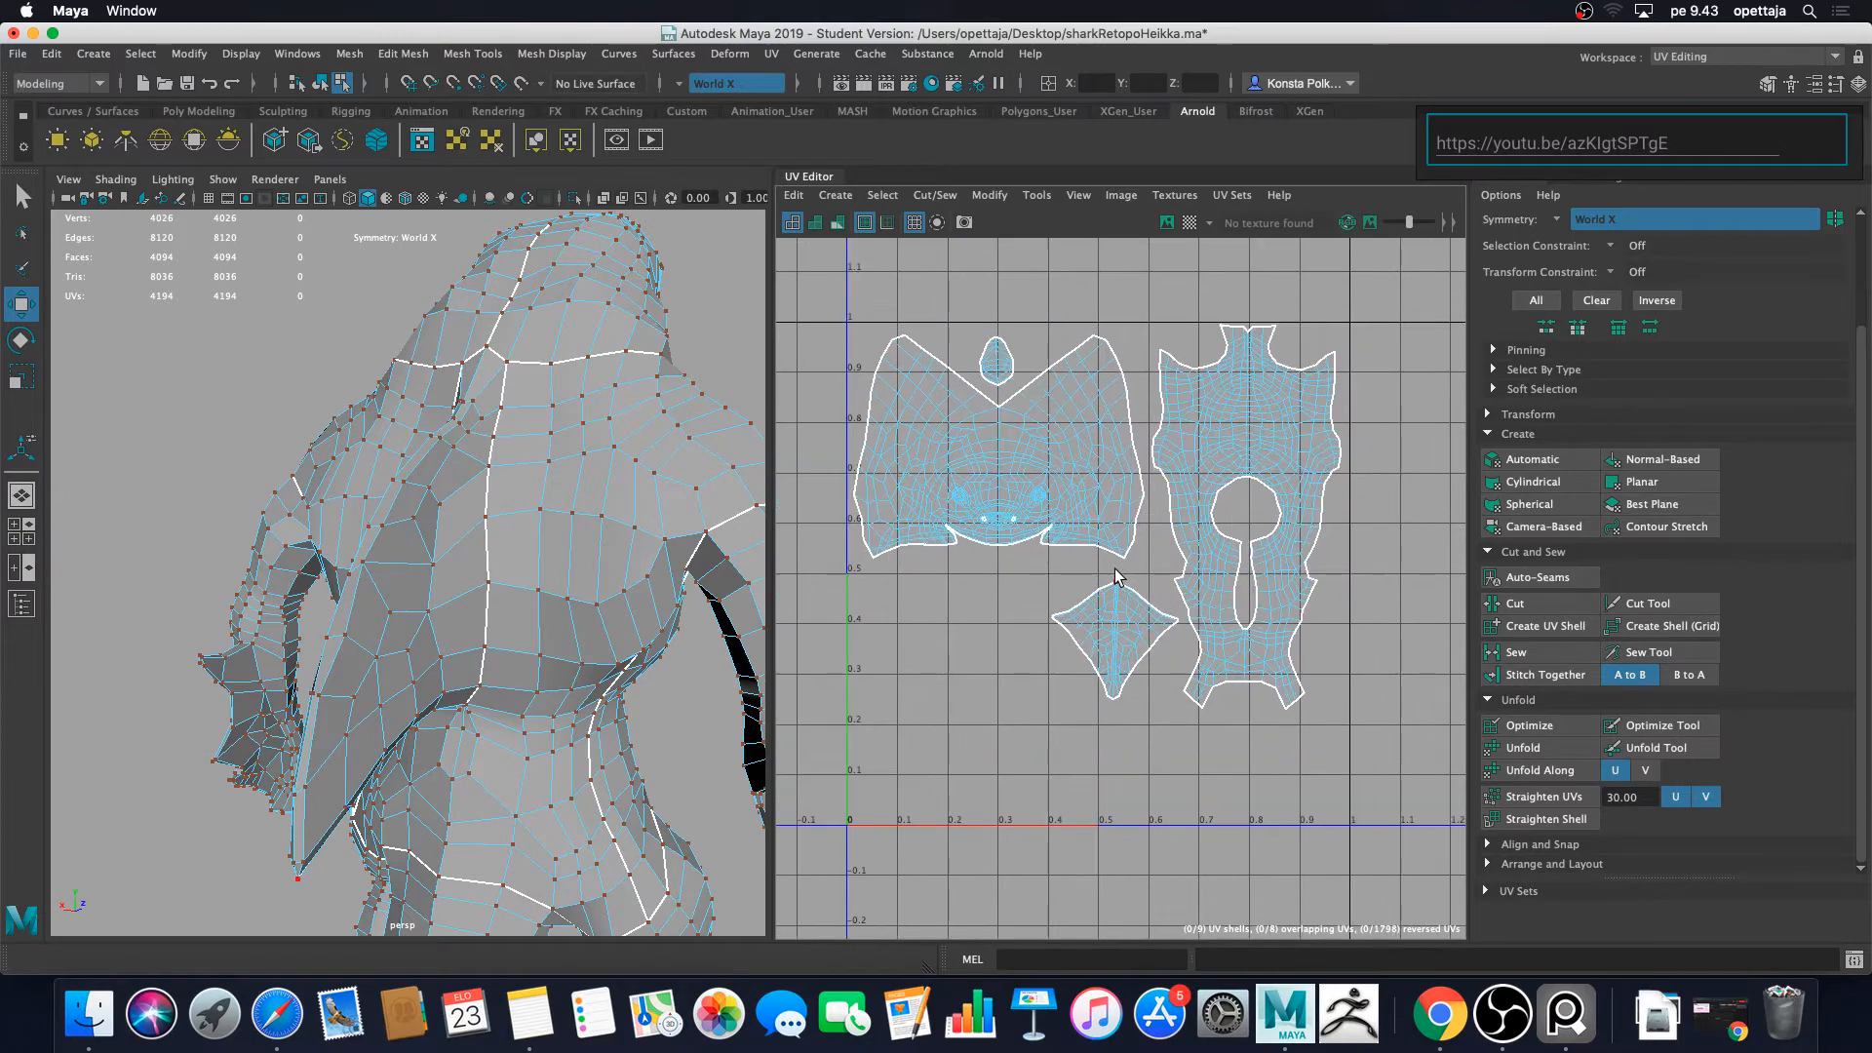
pyautogui.doubleClick(1136, 615)
pyautogui.moveTo(1115, 623); pyautogui.dragTo(1114, 610)
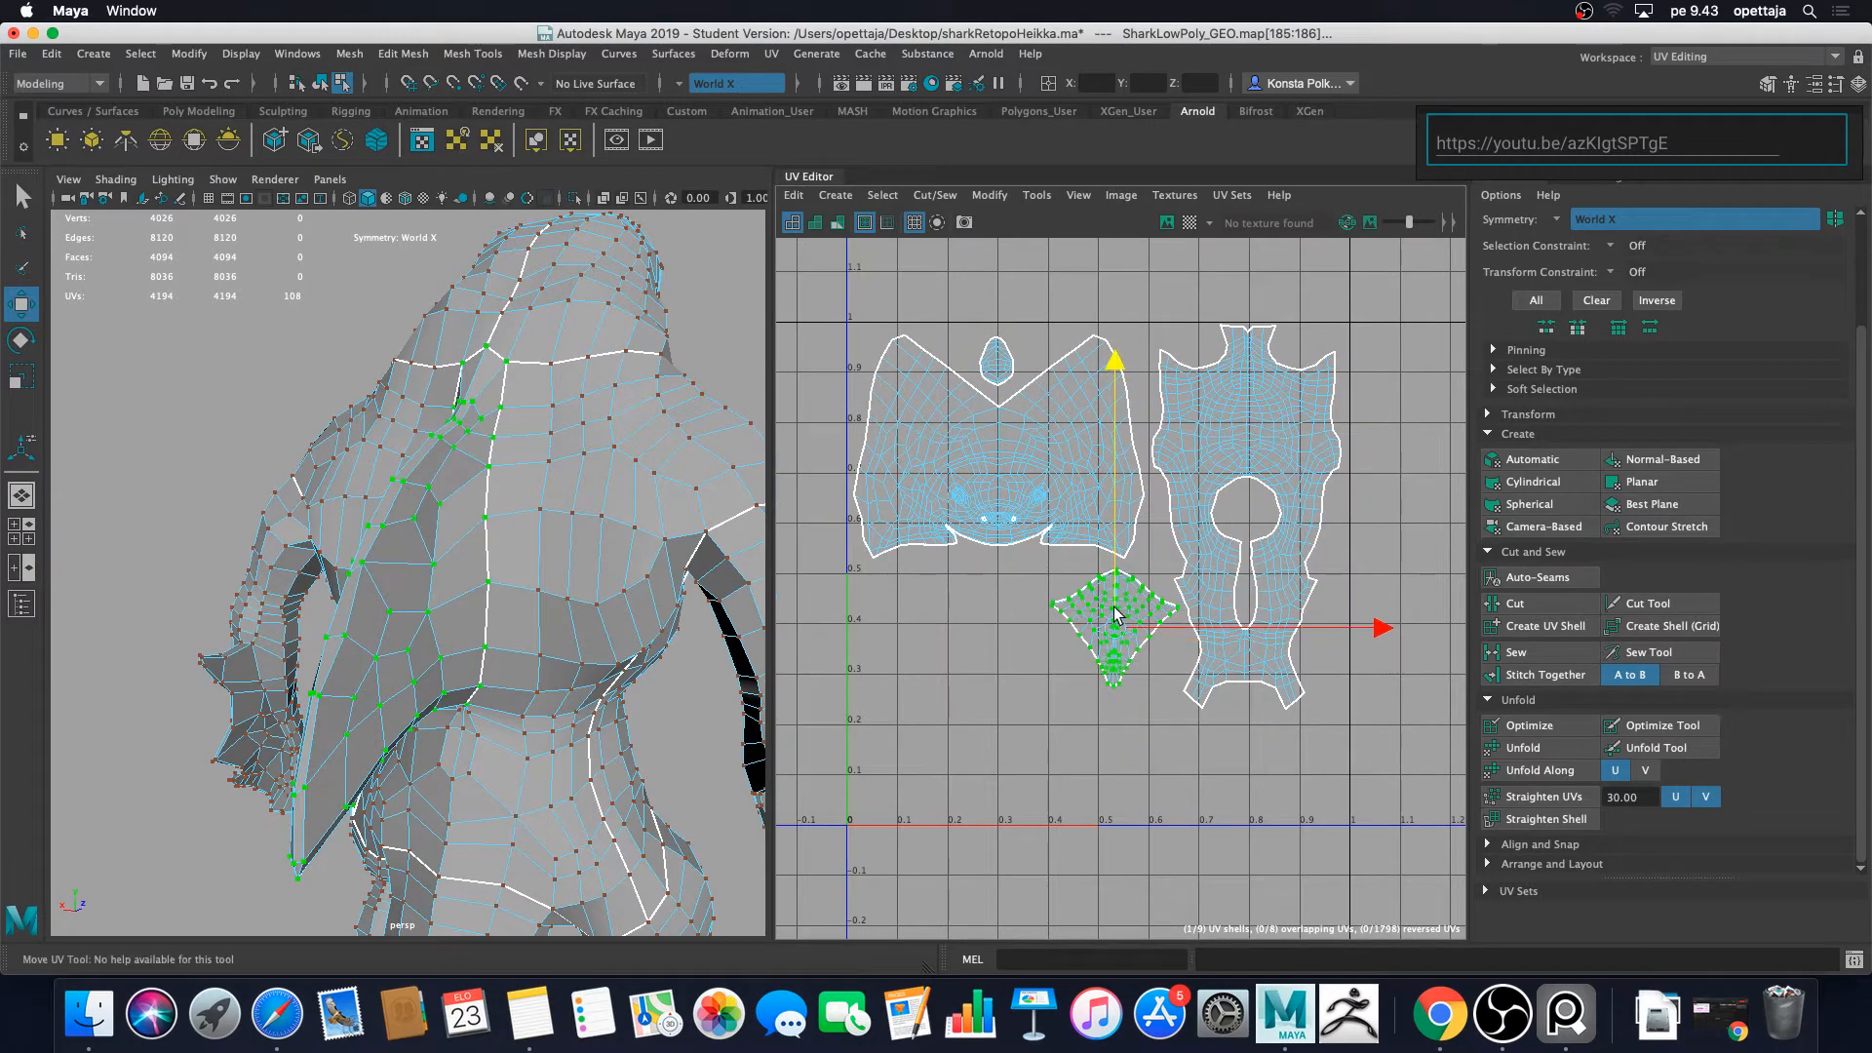
pyautogui.press('e')
pyautogui.moveTo(1214, 389); pyautogui.dragTo(974, 423)
pyautogui.press('w')
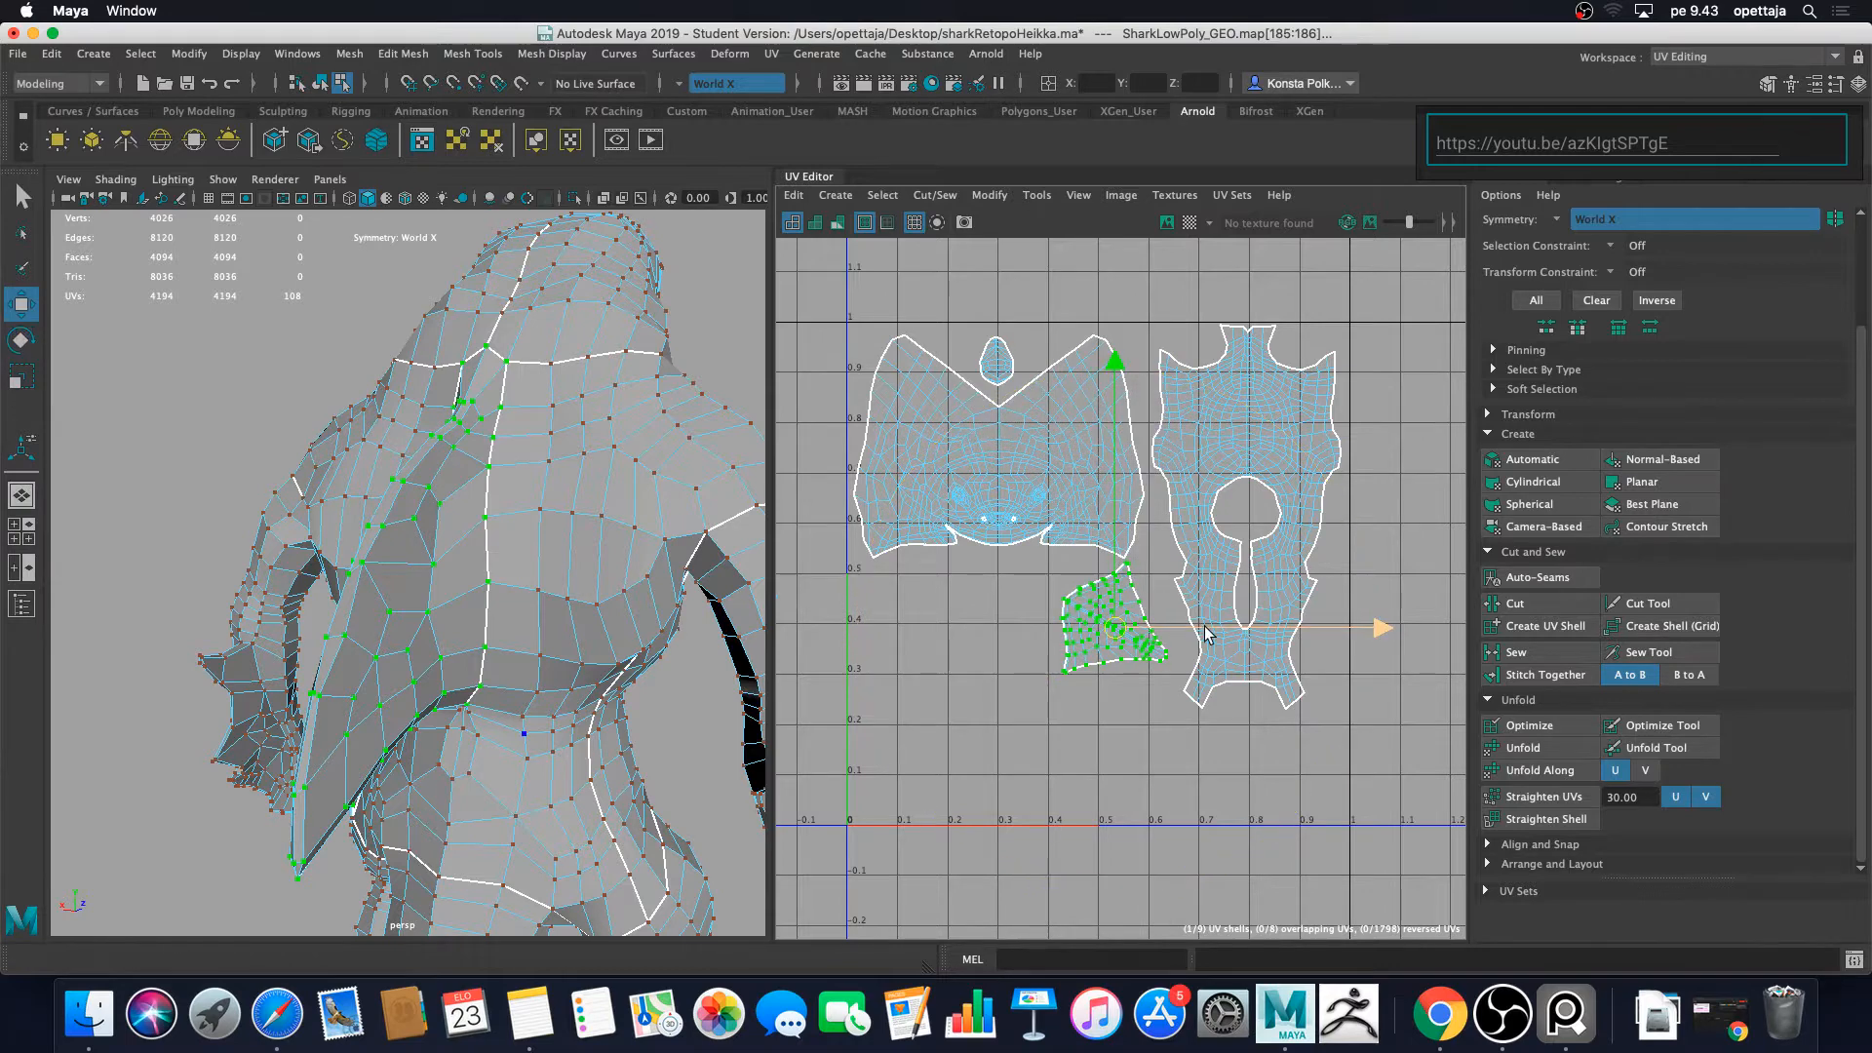
# Step: Shift the dorsal fin shell closer to the torso shell and fine-tune its rotation and height to fit the gap beside the head shell
pyautogui.moveTo(1207, 634); pyautogui.dragTo(1229, 634)
pyautogui.press('e')
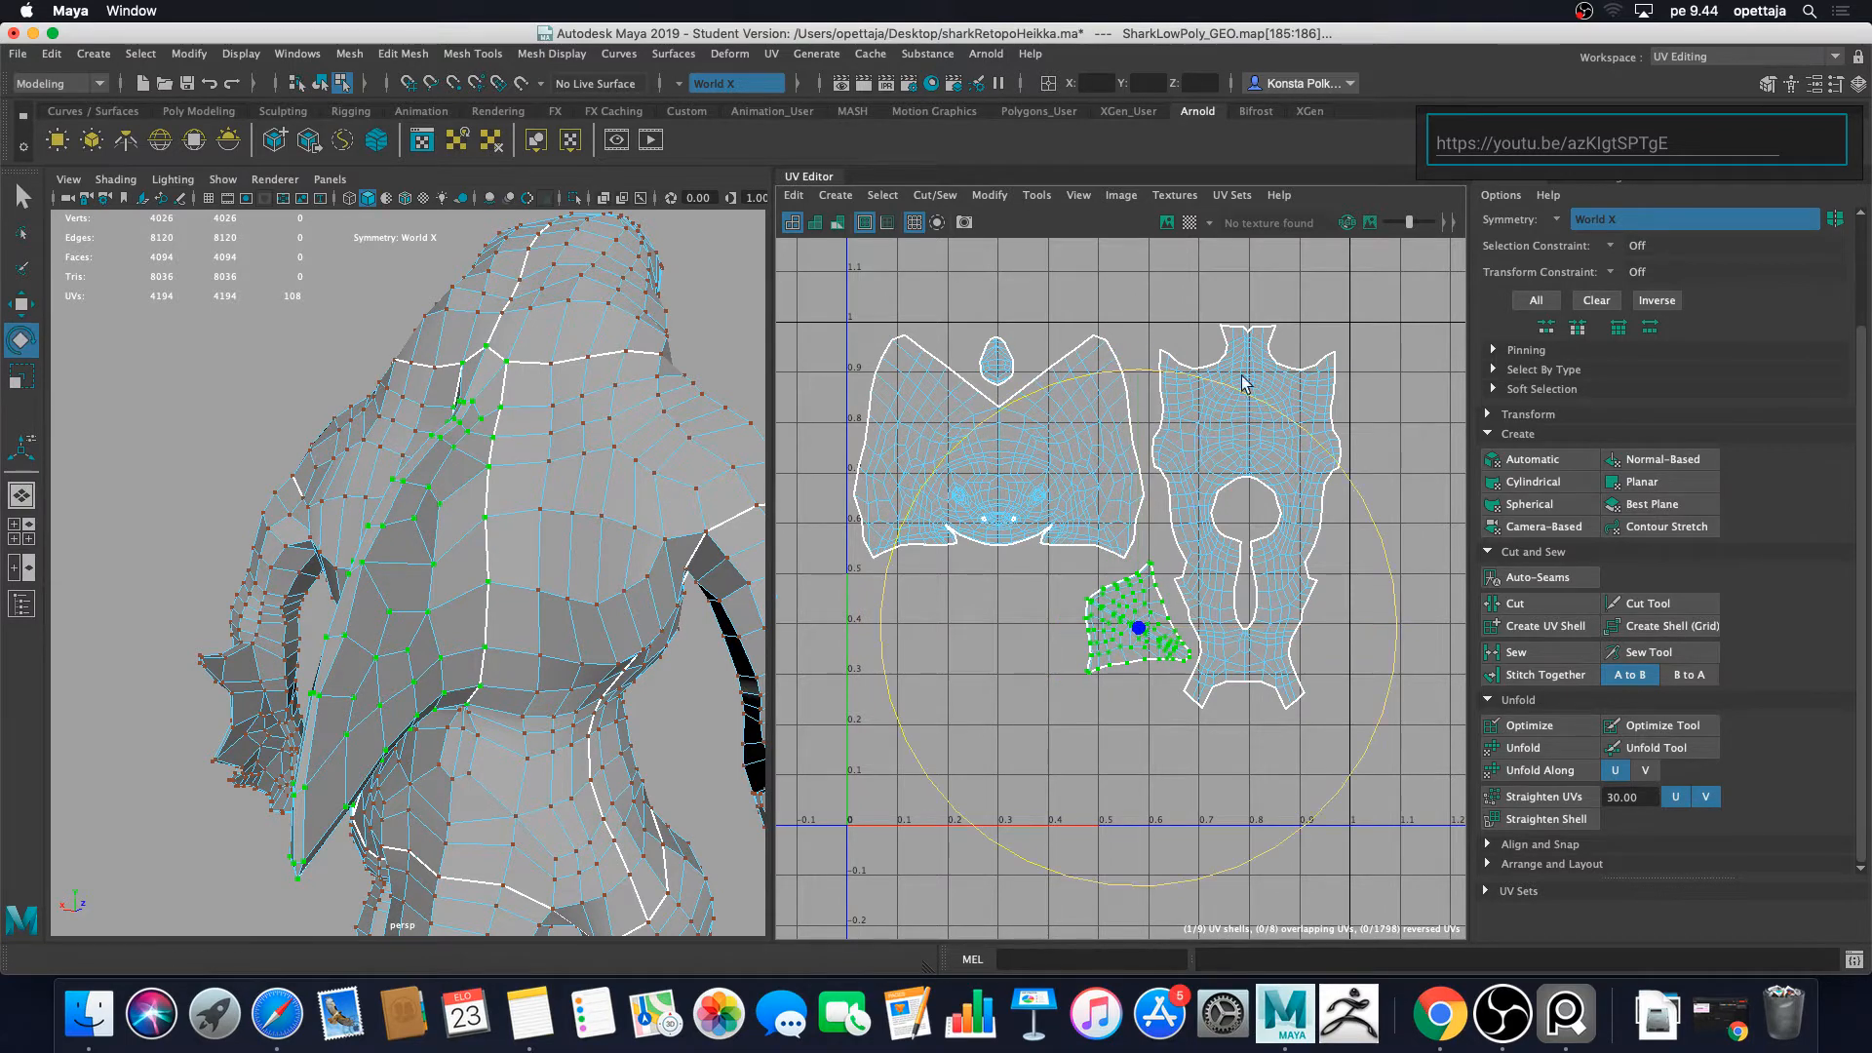
pyautogui.moveTo(1258, 404); pyautogui.dragTo(1279, 406)
pyautogui.press('w')
pyautogui.moveTo(1142, 568); pyautogui.dragTo(1143, 559)
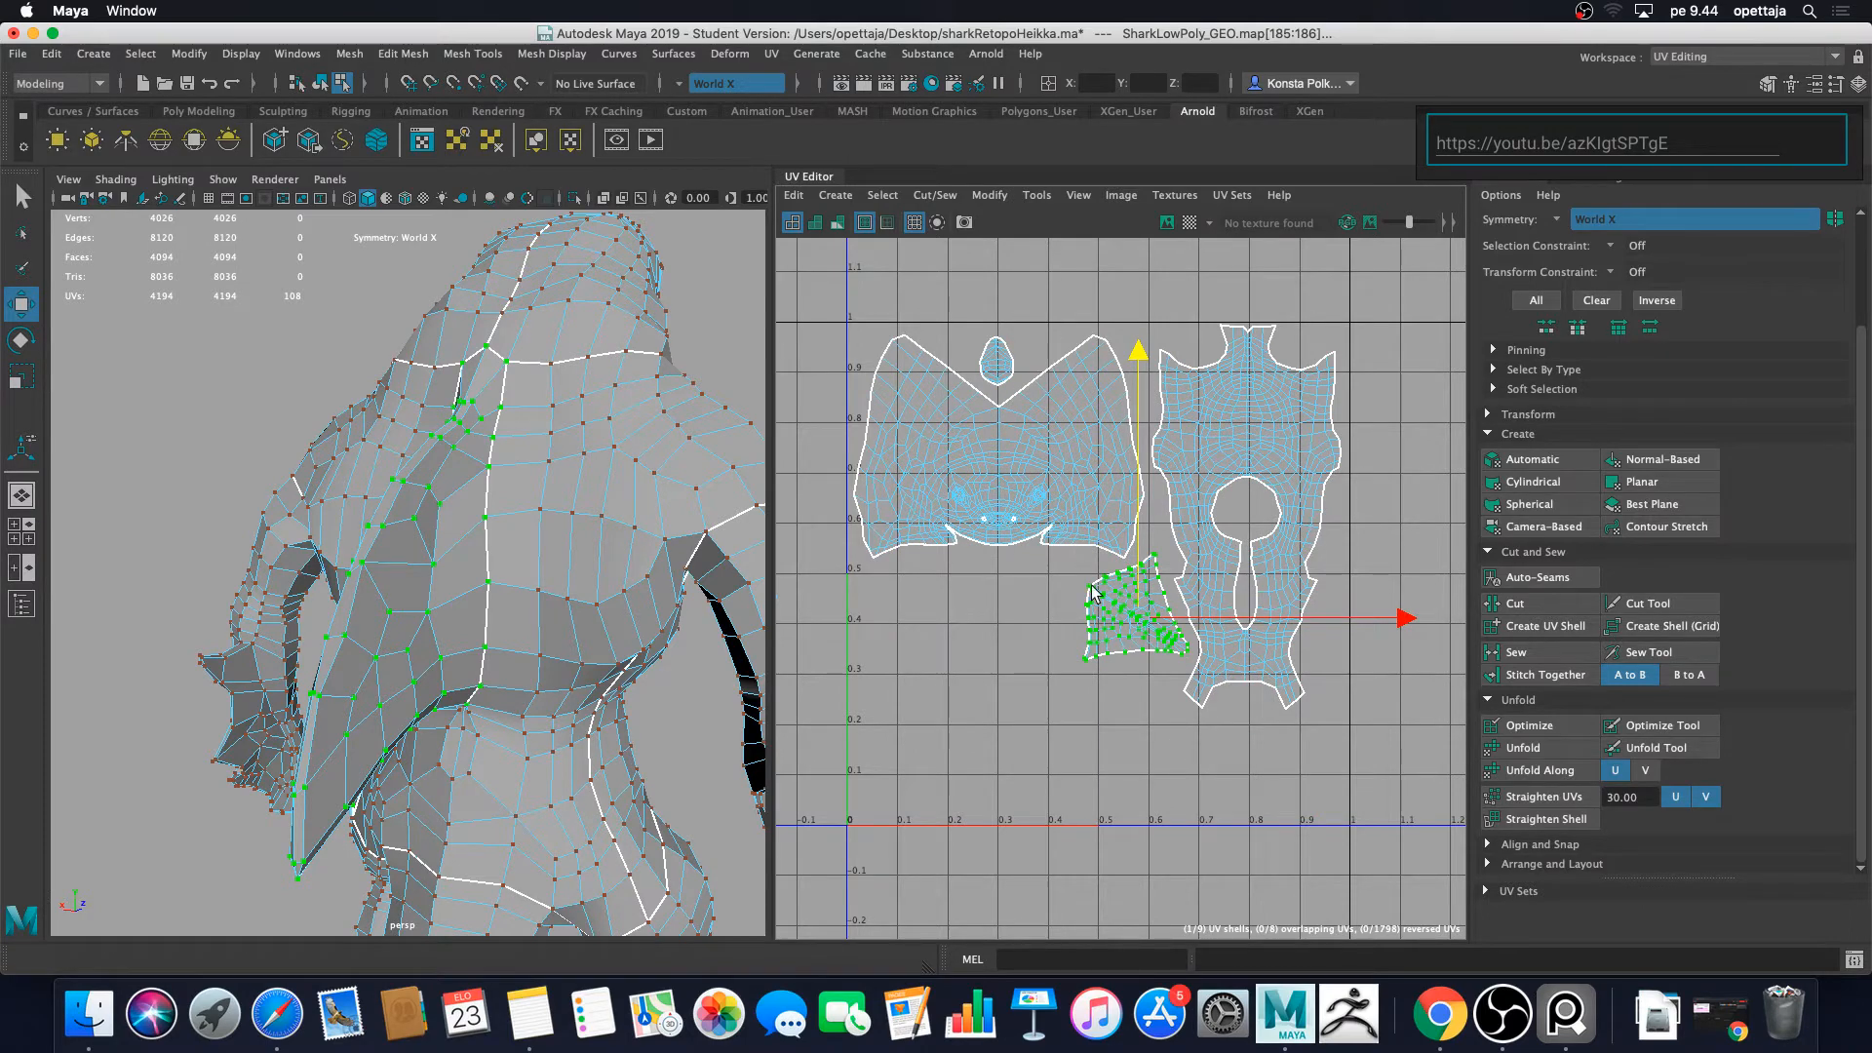
pyautogui.click(1097, 711)
# Step: Examine the arms from the shoulder seam down to the hands, from behind, underneath and in front, for a suitable seam path
pyautogui.press('f')
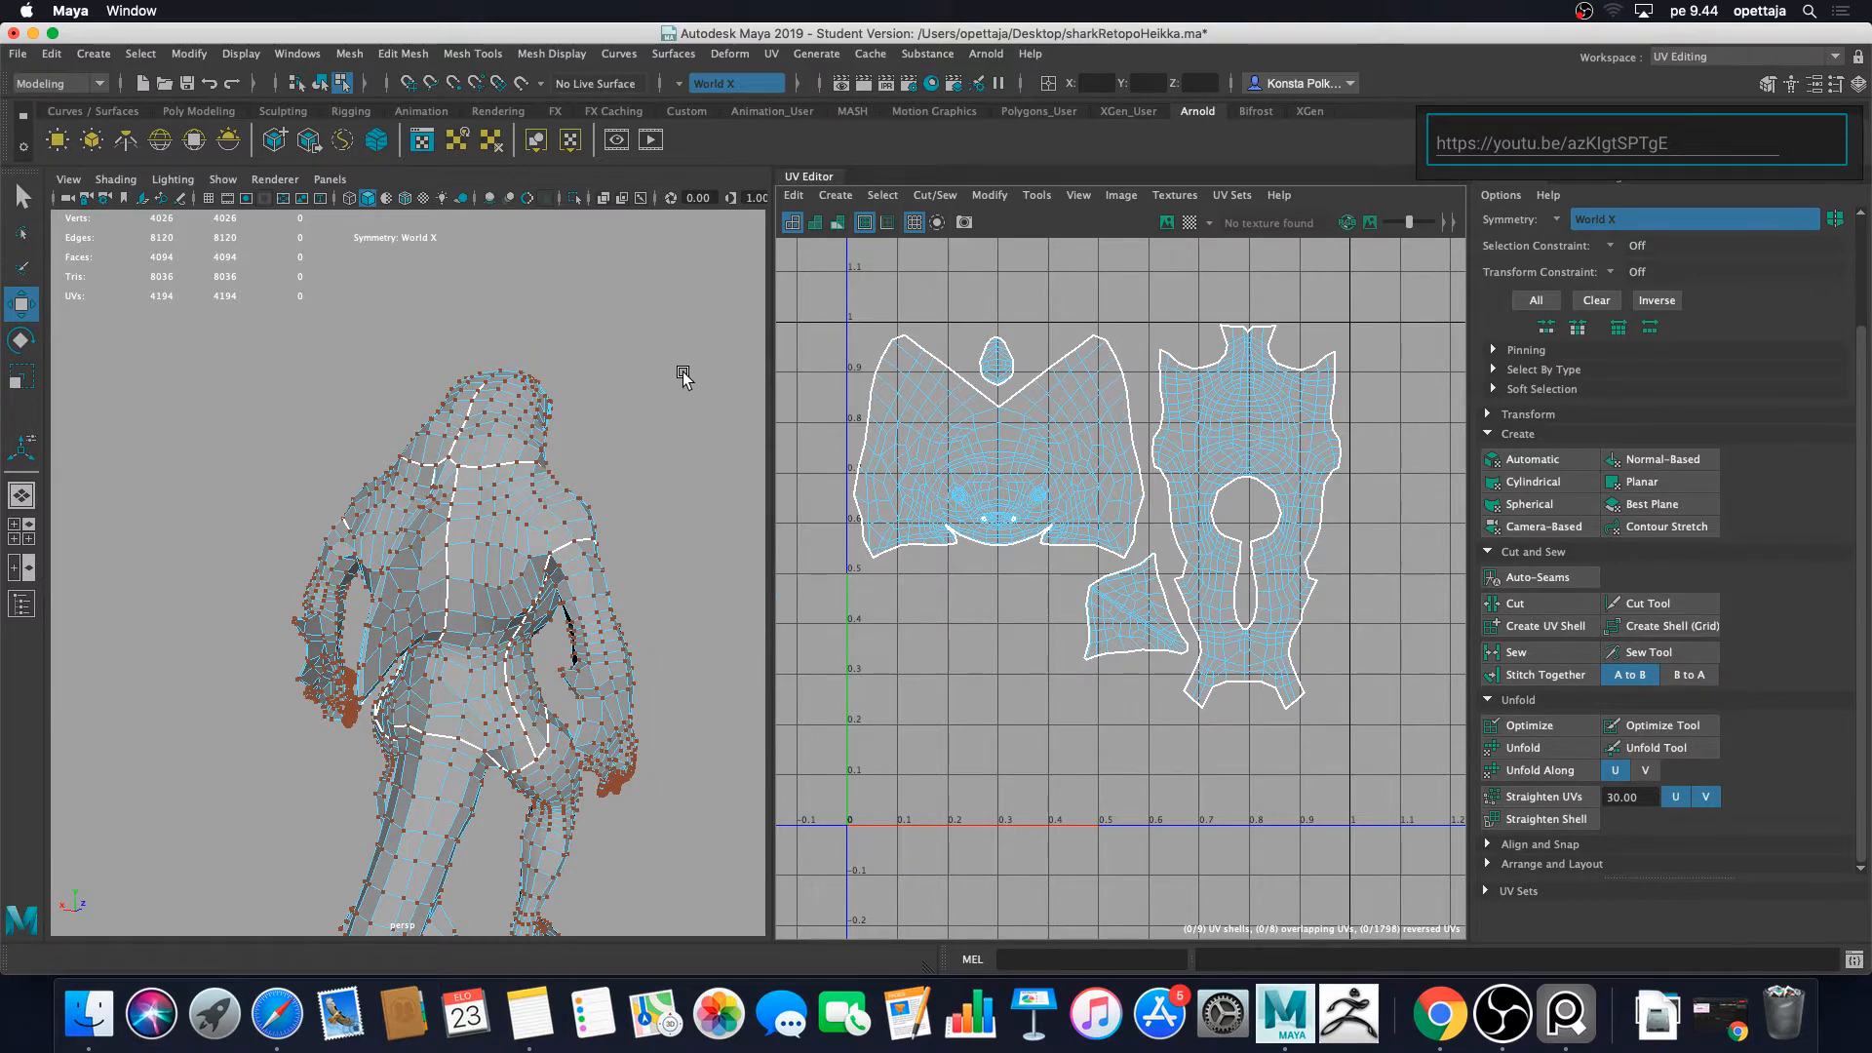
pyautogui.scroll(3, 575, 565)
pyautogui.keyDown('alt'); pyautogui.moveTo(573, 564); pyautogui.dragTo(251, 418); pyautogui.keyUp('alt')
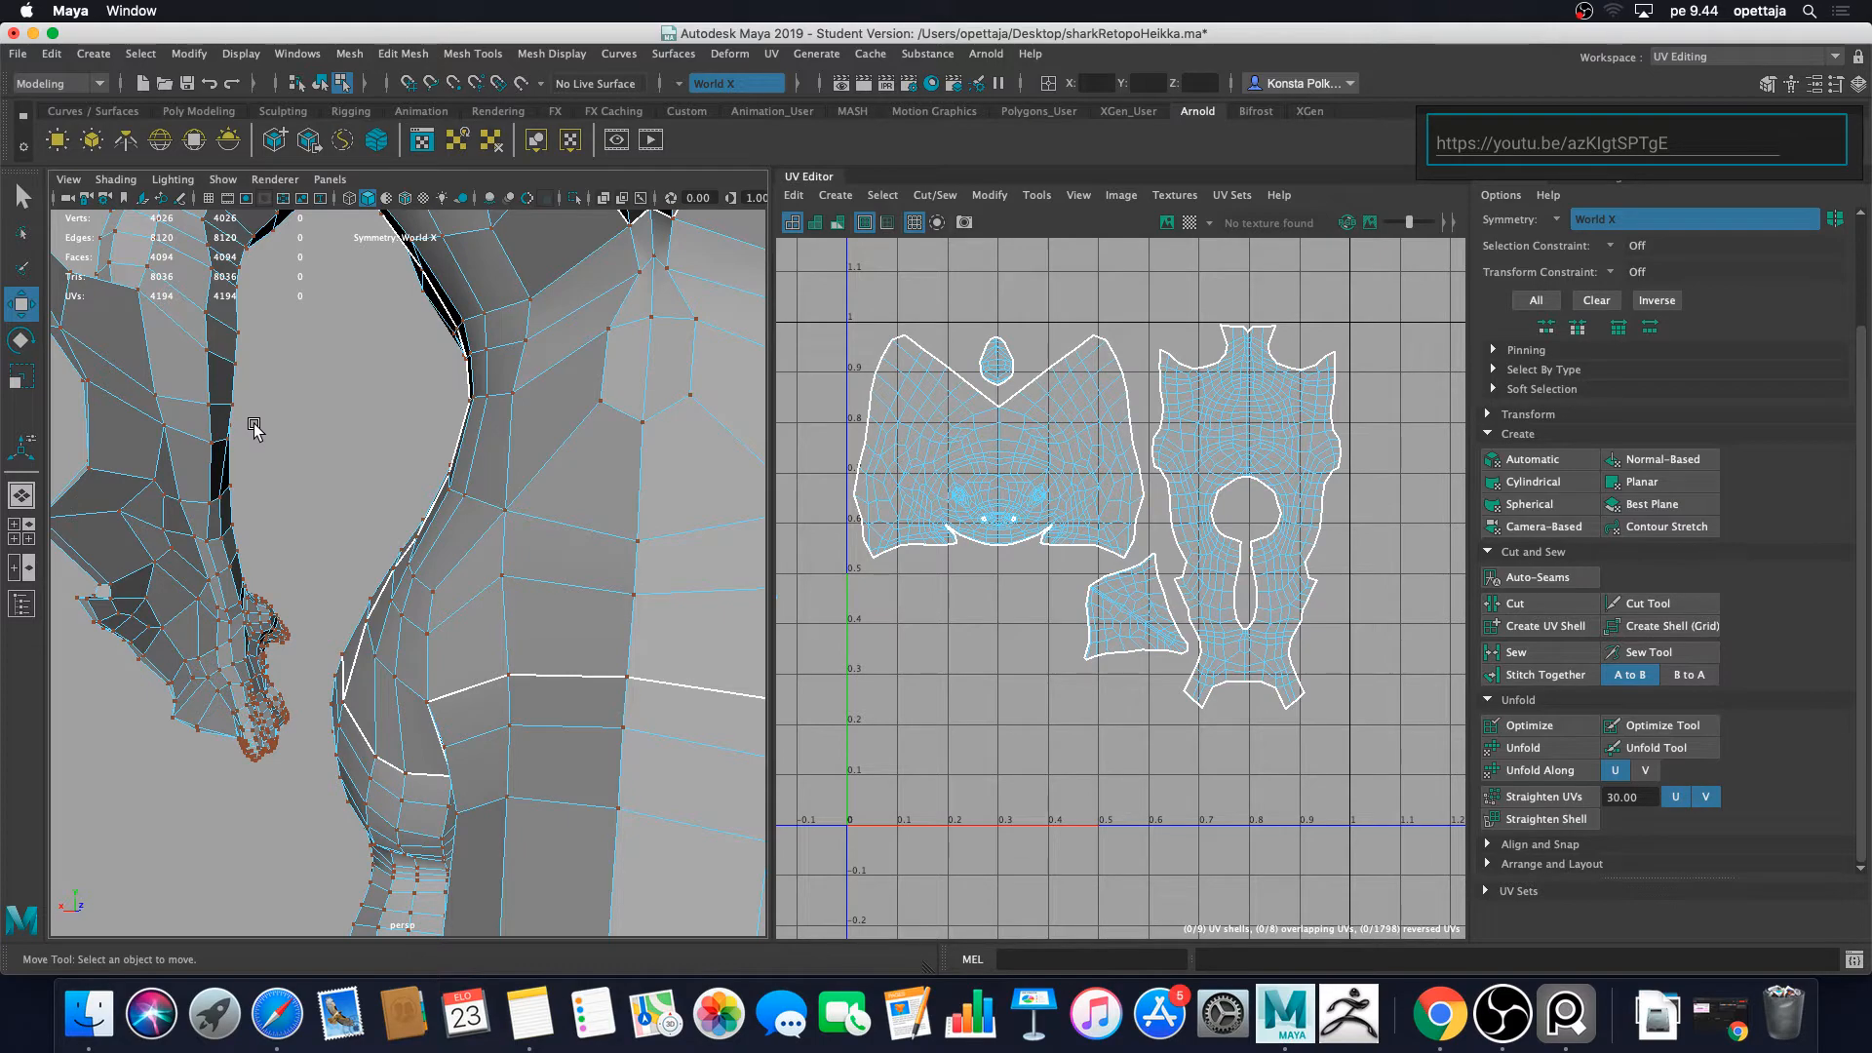
pyautogui.keyDown('alt'); pyautogui.moveTo(254, 429); pyautogui.dragTo(456, 481); pyautogui.keyUp('alt')
pyautogui.keyDown('alt'); pyautogui.moveTo(270, 767); pyautogui.dragTo(465, 547); pyautogui.keyUp('alt')
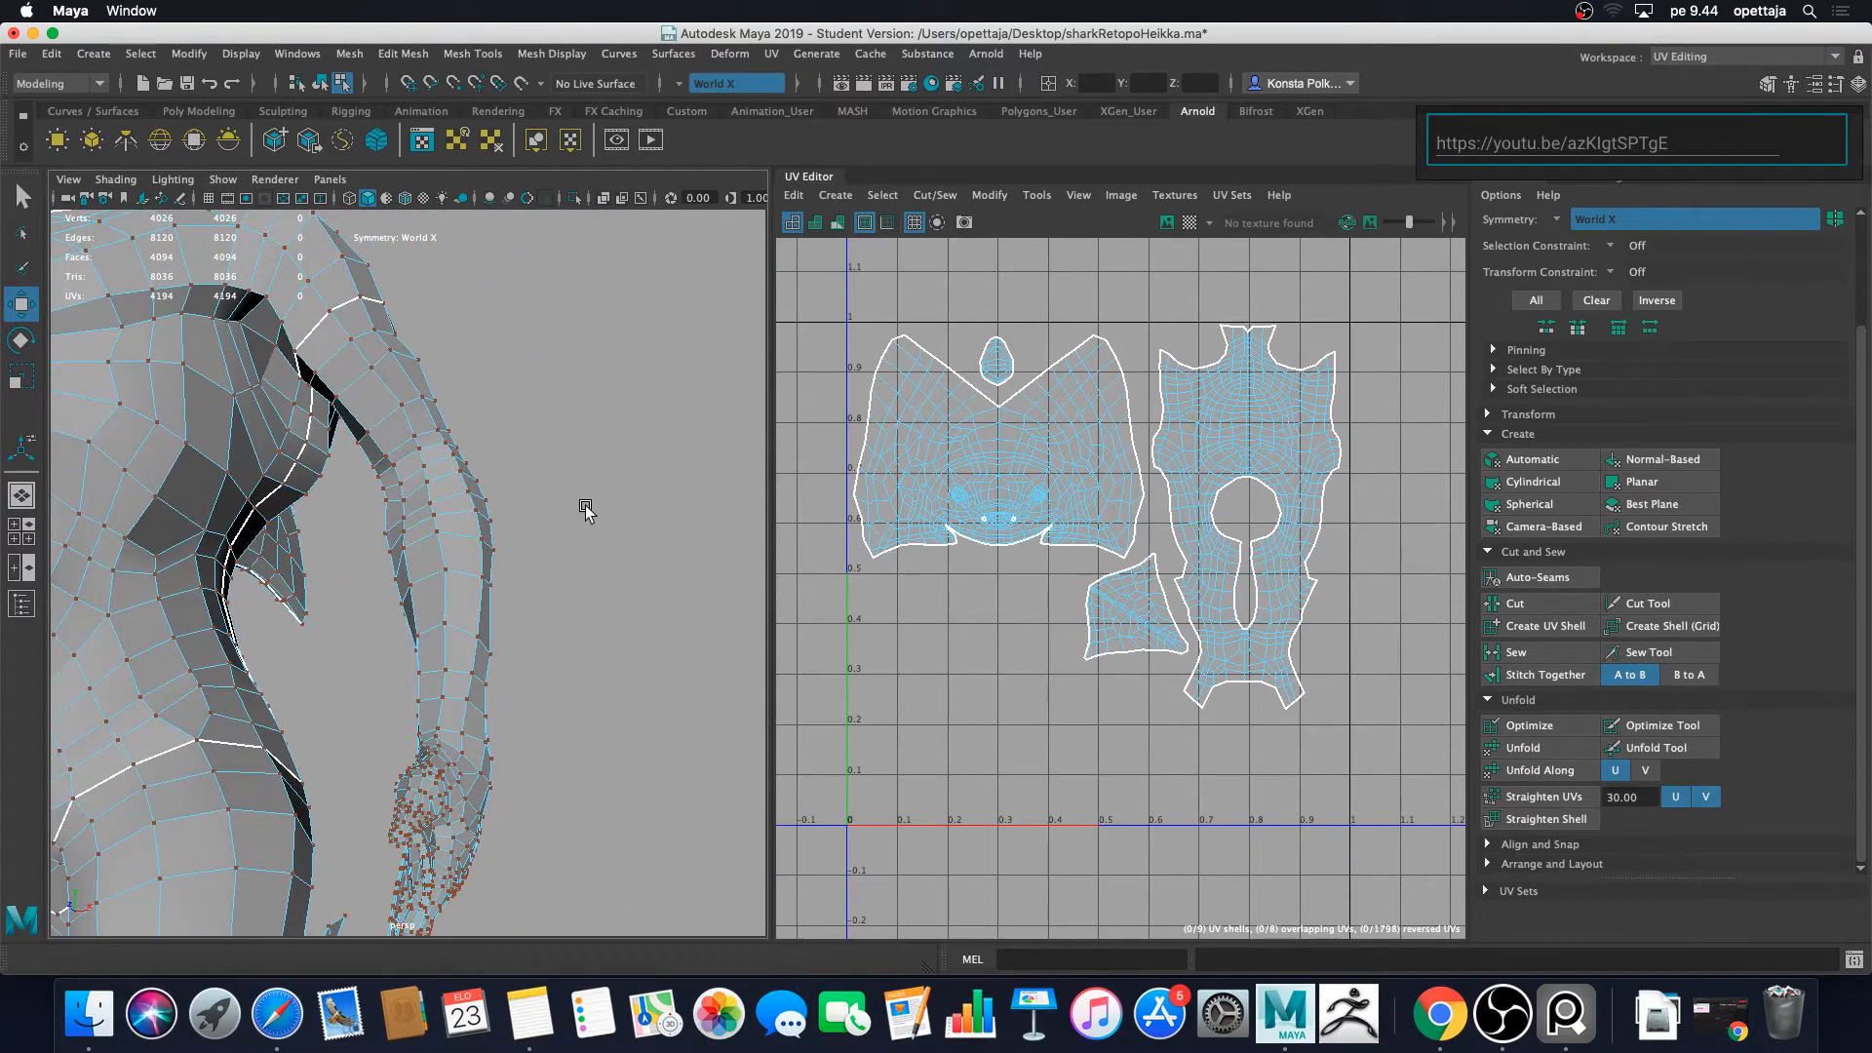
pyautogui.keyDown('alt'); pyautogui.moveTo(585, 505); pyautogui.dragTo(315, 262); pyautogui.keyUp('alt')
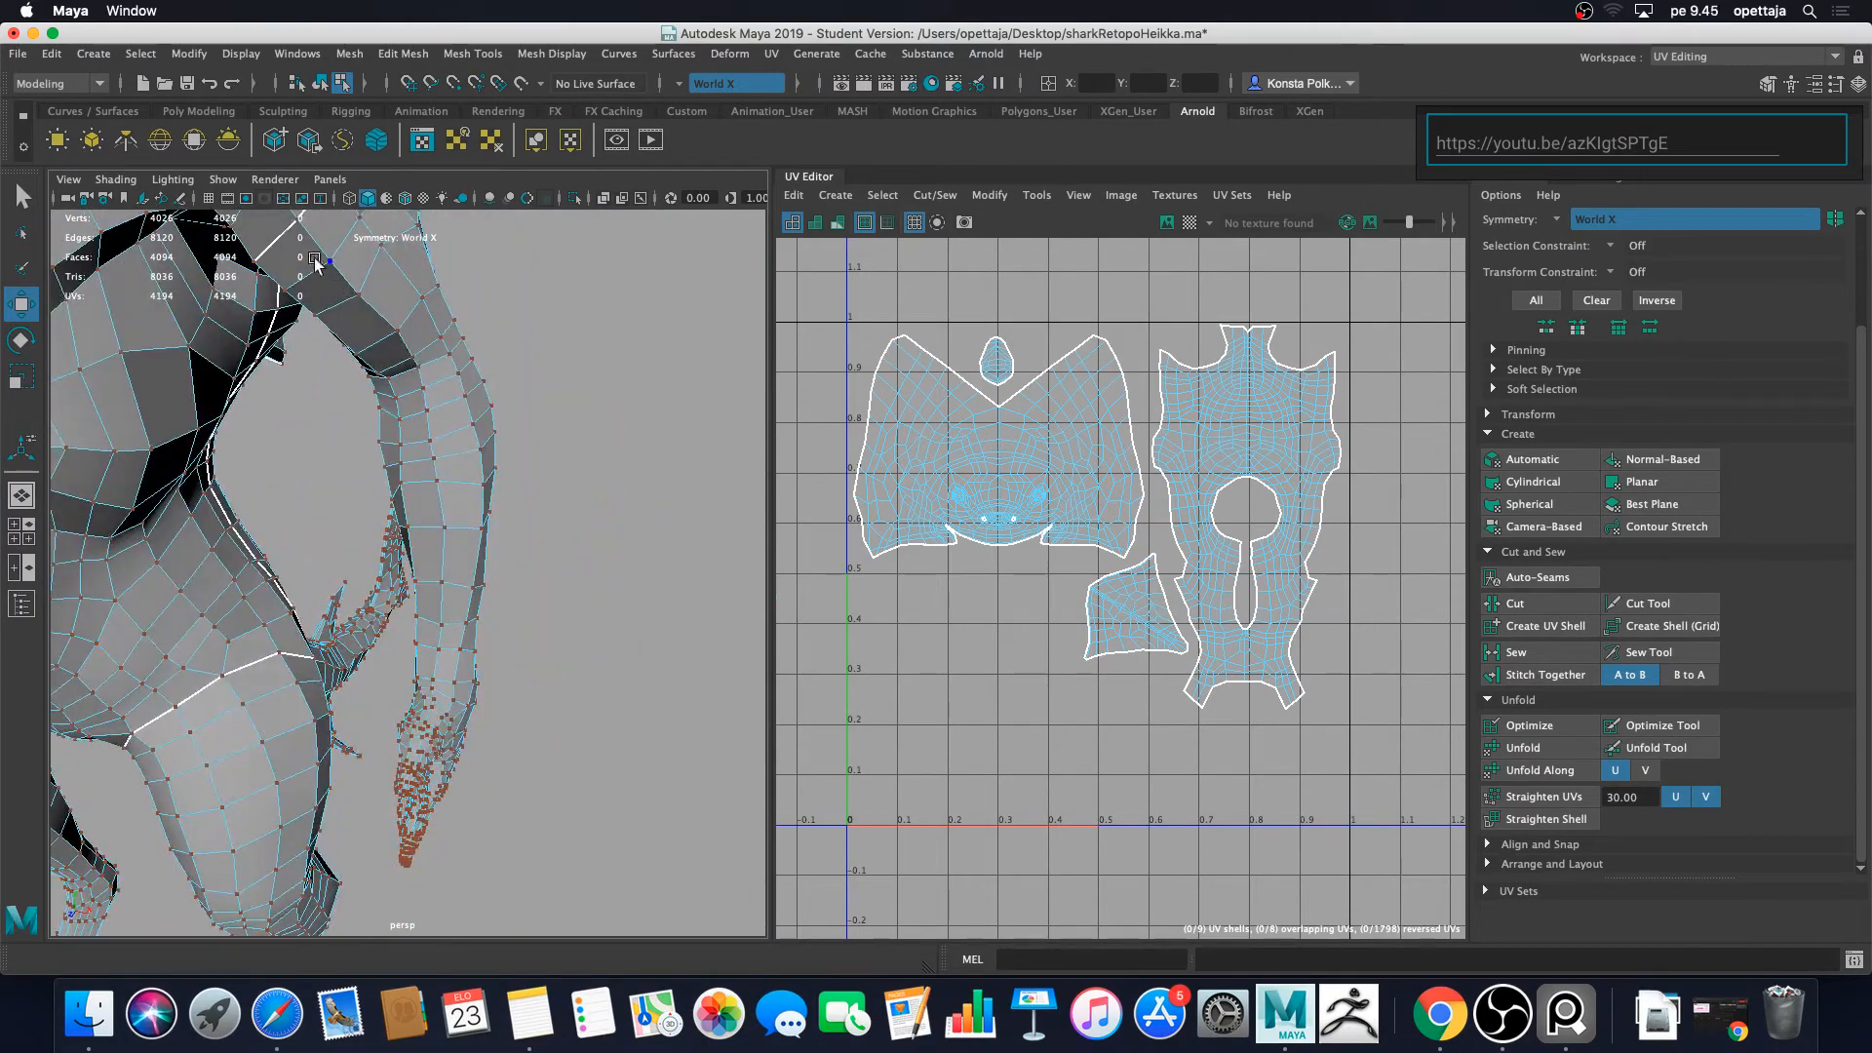
pyautogui.scroll(5, 495, 736)
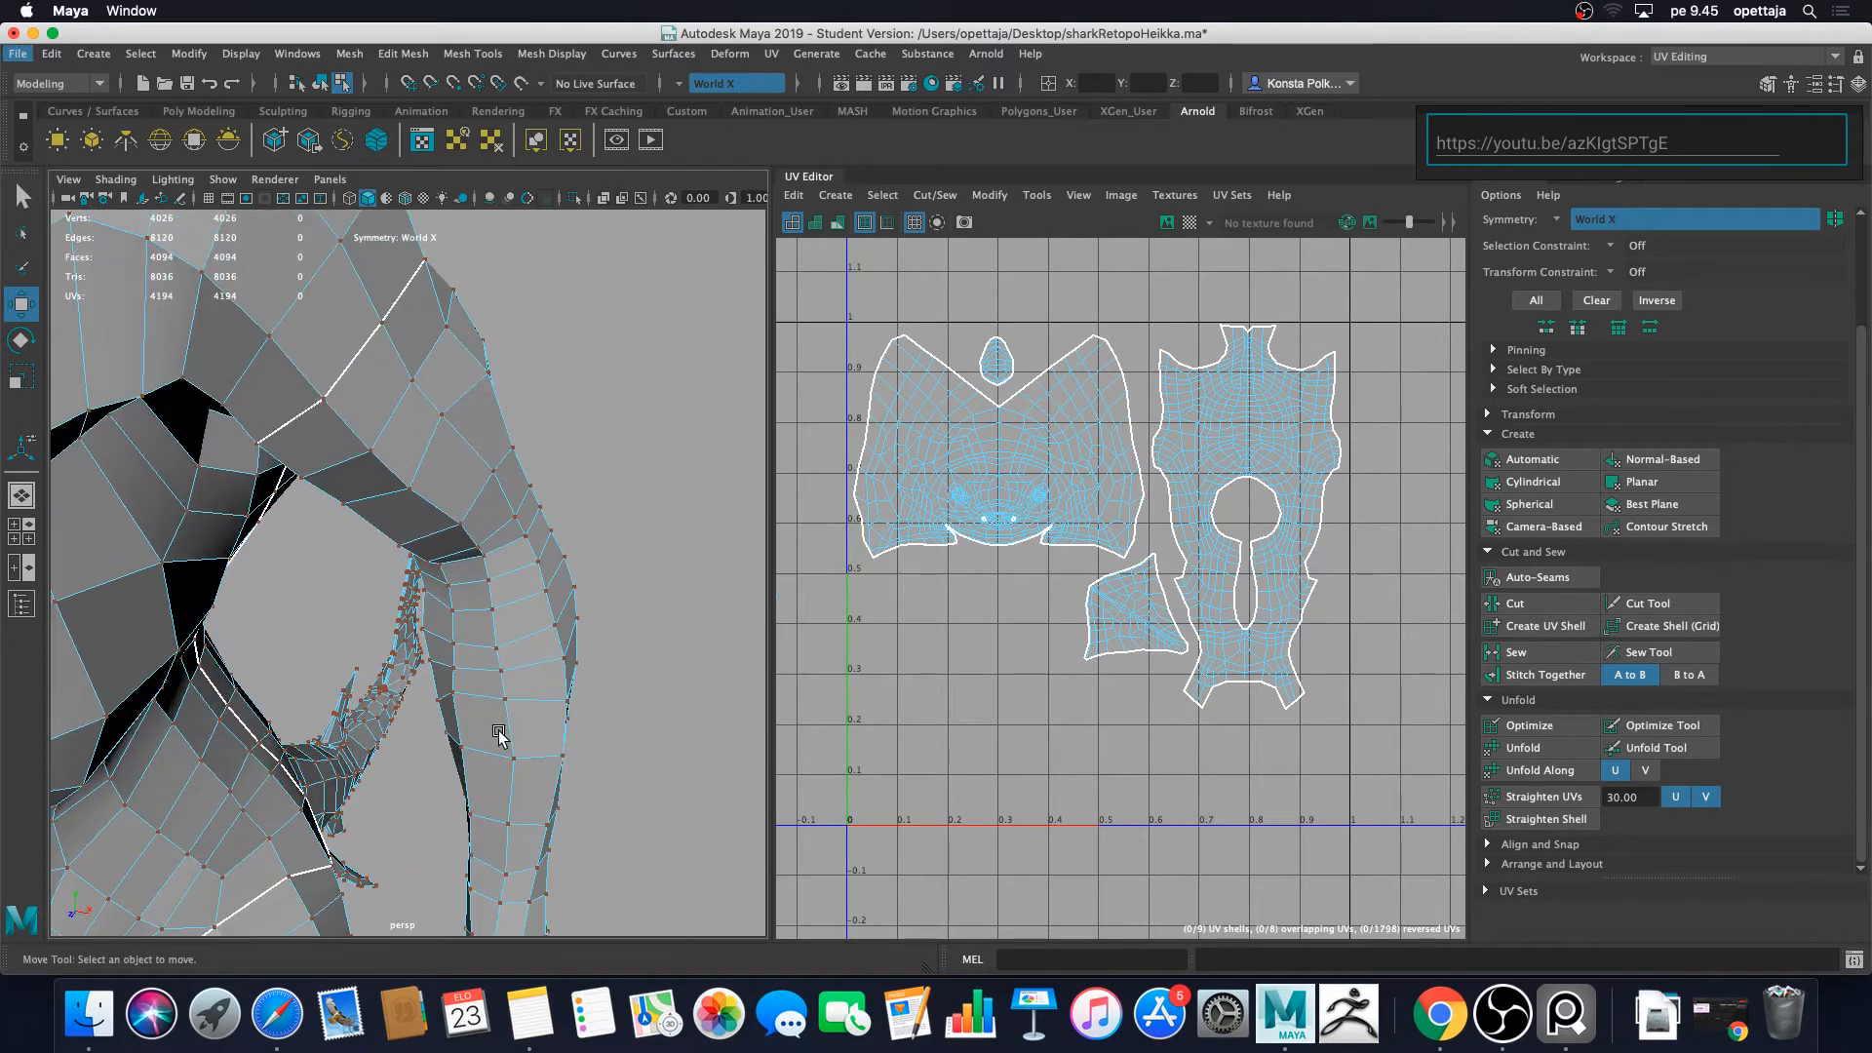
pyautogui.keyDown('alt'); pyautogui.moveTo(495, 746); pyautogui.dragTo(453, 596); pyautogui.keyUp('alt')
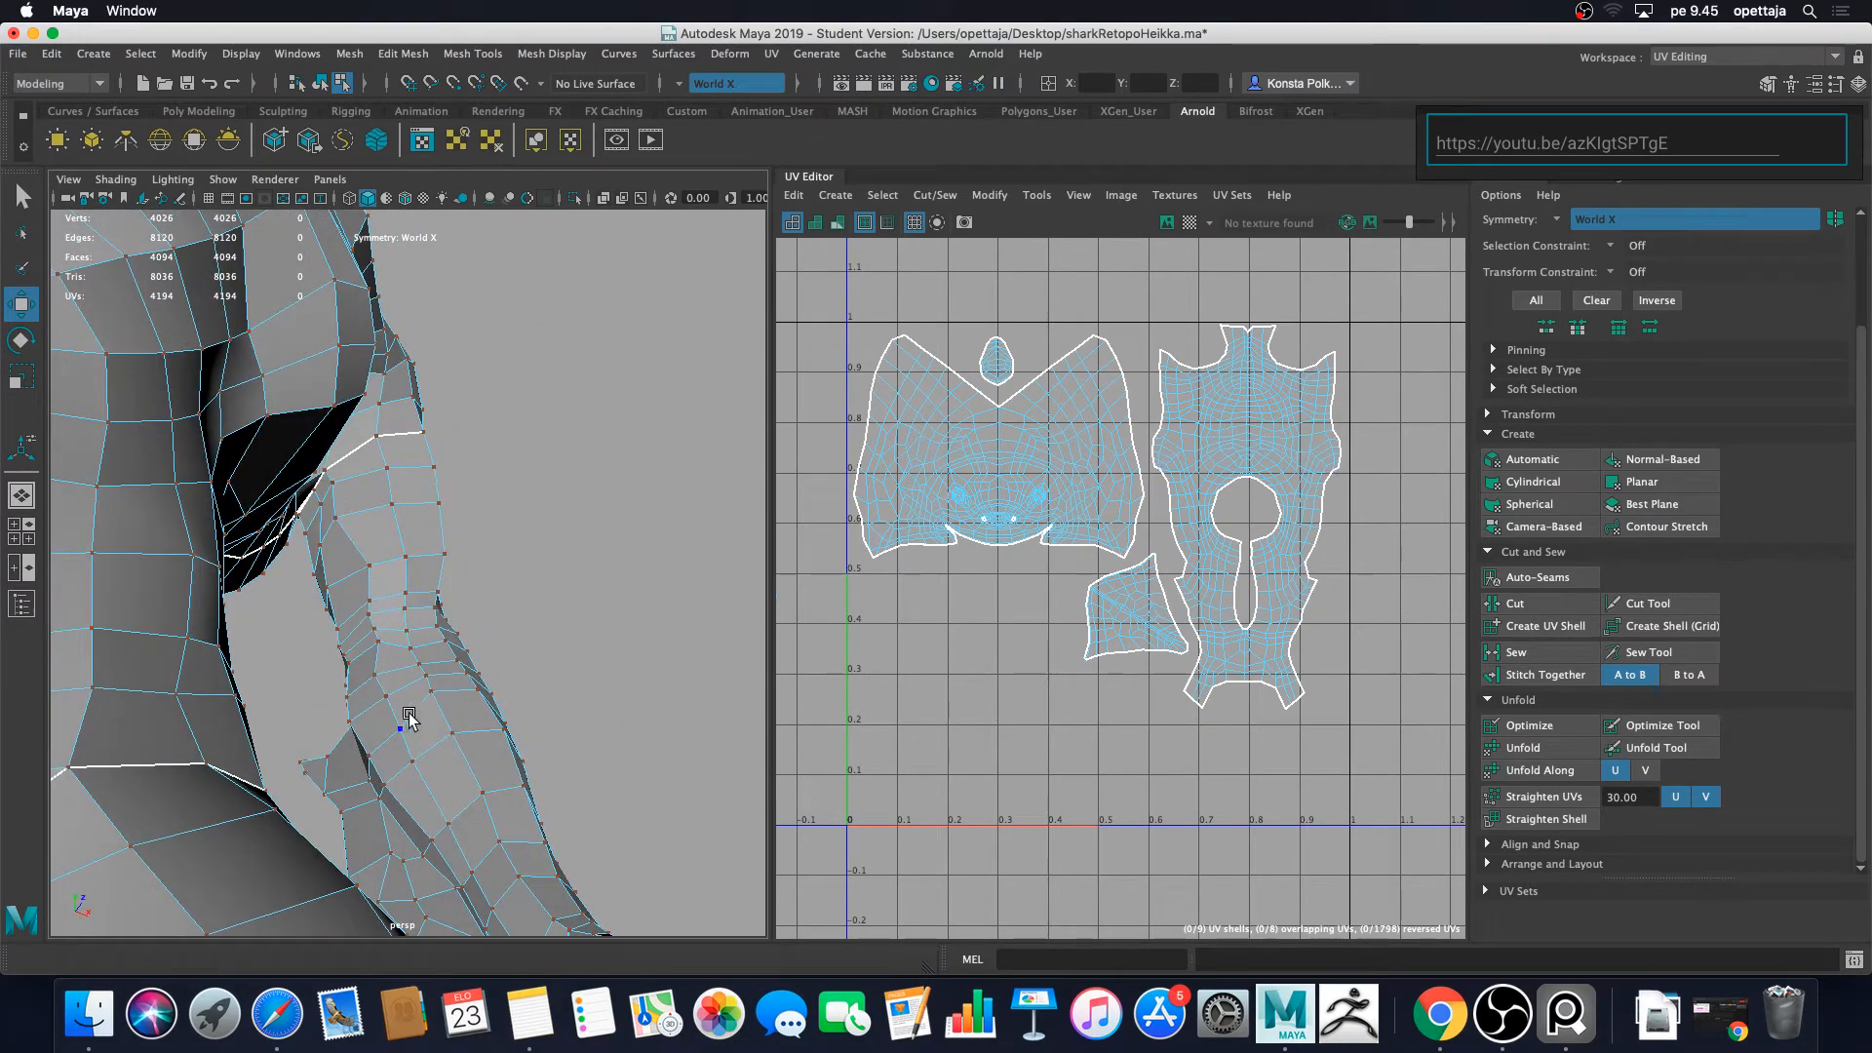
pyautogui.scroll(-5, 410, 718)
pyautogui.keyDown('alt'); pyautogui.moveTo(410, 718); pyautogui.dragTo(371, 522); pyautogui.keyUp('alt')
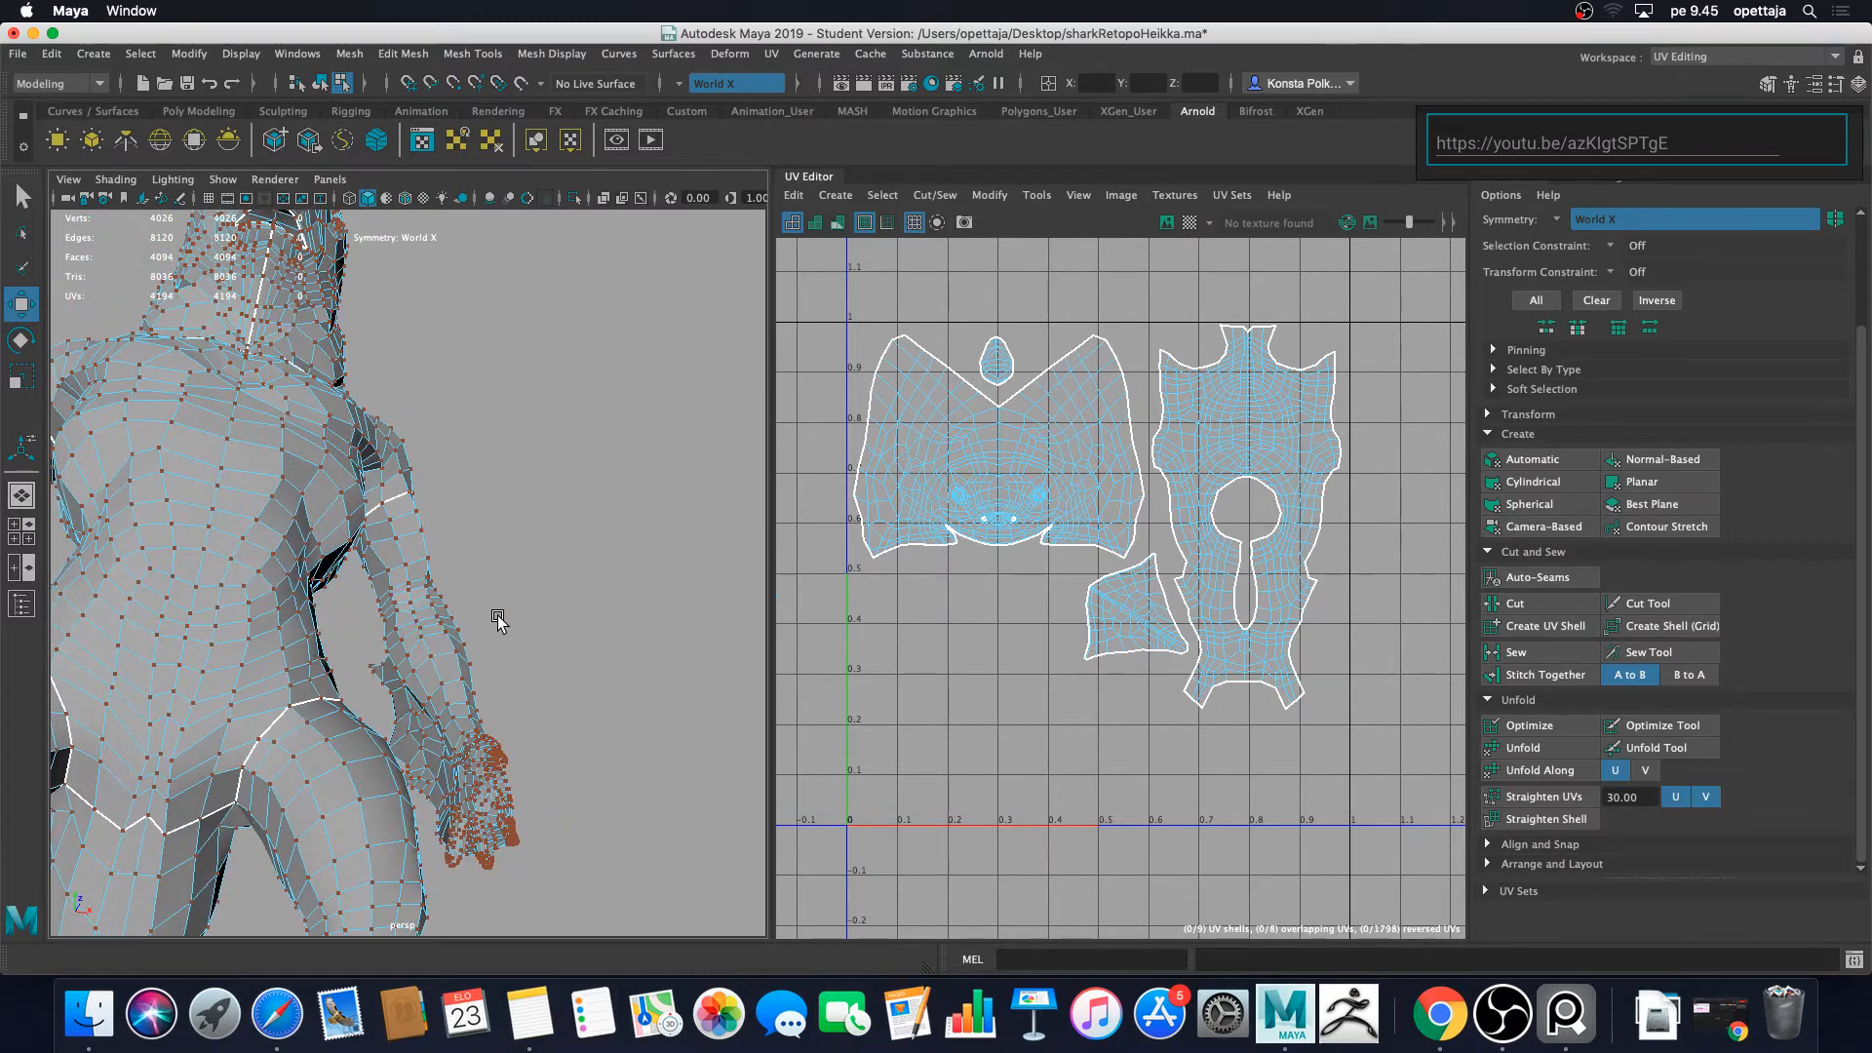
pyautogui.scroll(3, 495, 618)
pyautogui.keyDown('alt'); pyautogui.moveTo(494, 618); pyautogui.dragTo(536, 602); pyautogui.keyUp('alt')
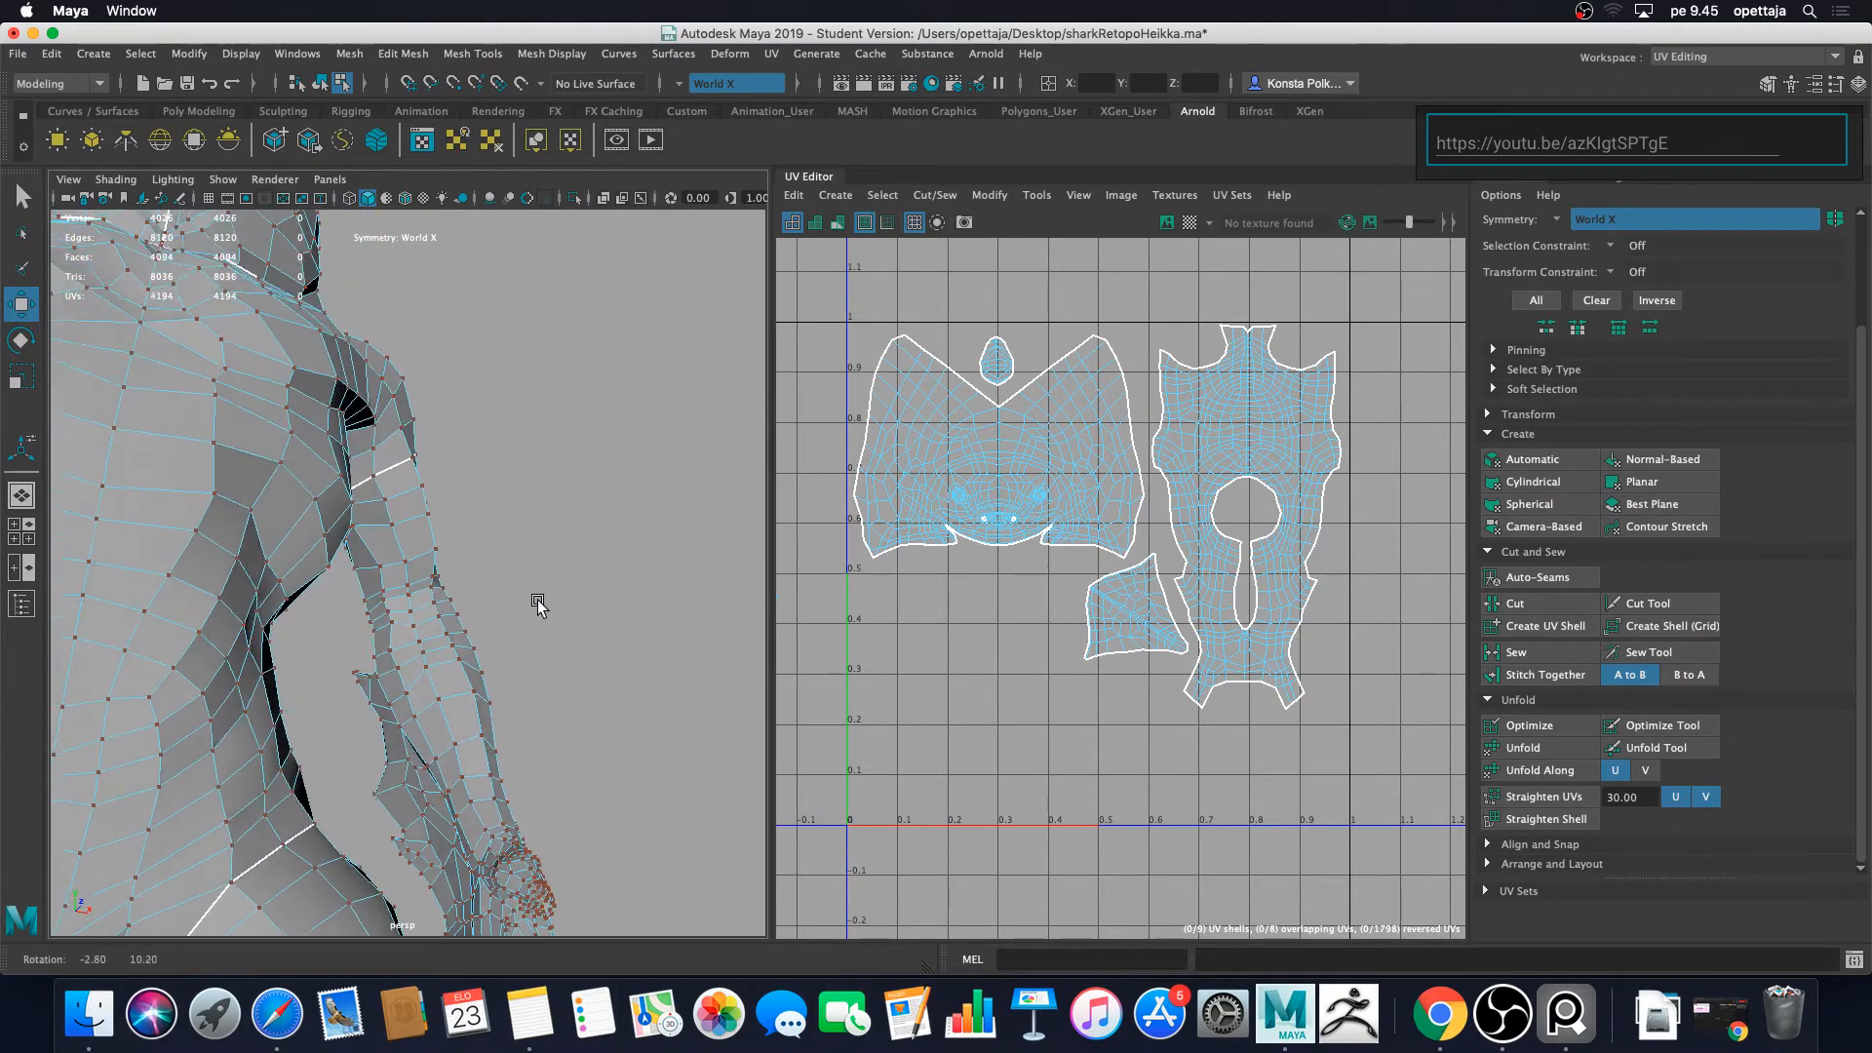
pyautogui.scroll(-5, 536, 602)
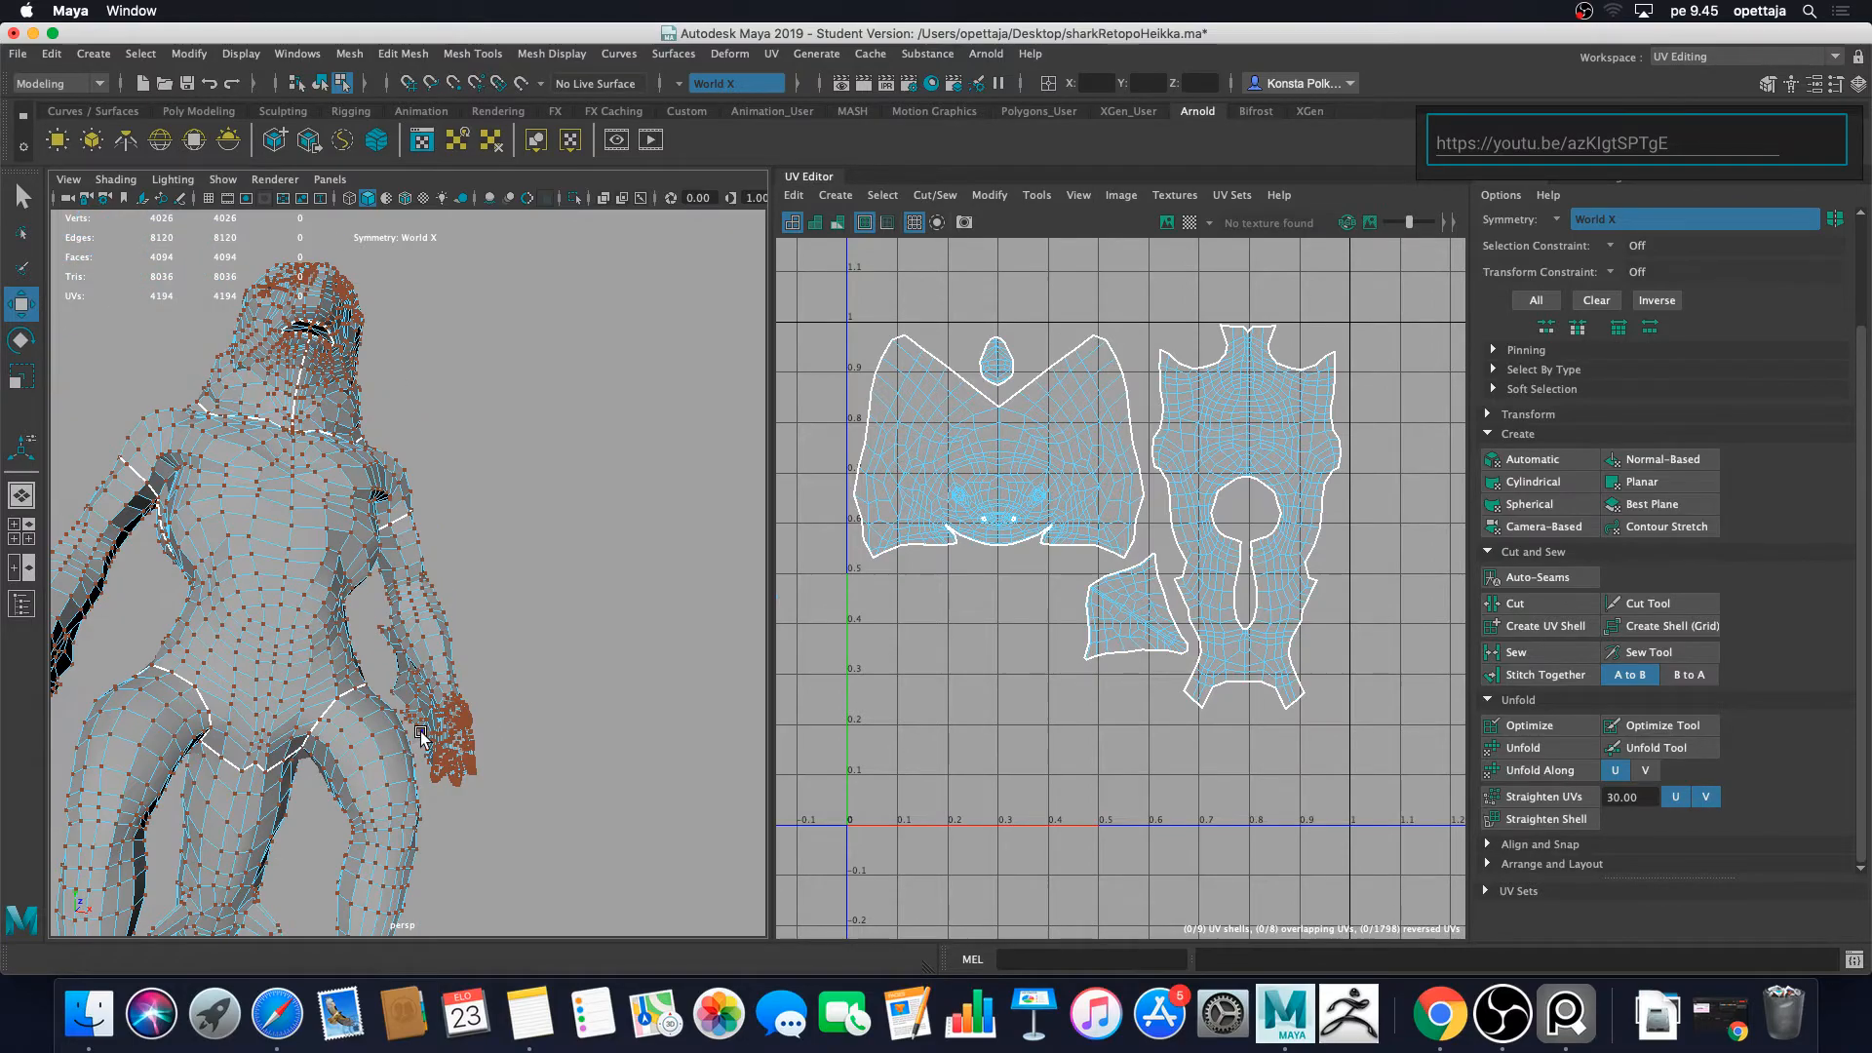
# Step: Switch to edge selection and select the line of edges running down the arm from the shoulder seam to just above the elbow
pyautogui.moveTo(528, 682)
pyautogui.keyDown('alt'); pyautogui.mouseDown()
pyautogui.moveTo(414, 739)
pyautogui.moveTo(330, 746)
pyautogui.moveTo(484, 726)
pyautogui.moveTo(327, 730)
pyautogui.moveTo(517, 647)
pyautogui.mouseUp(); pyautogui.keyUp('alt')
pyautogui.scroll(6, 418, 702)
pyautogui.rightClick(481, 498)
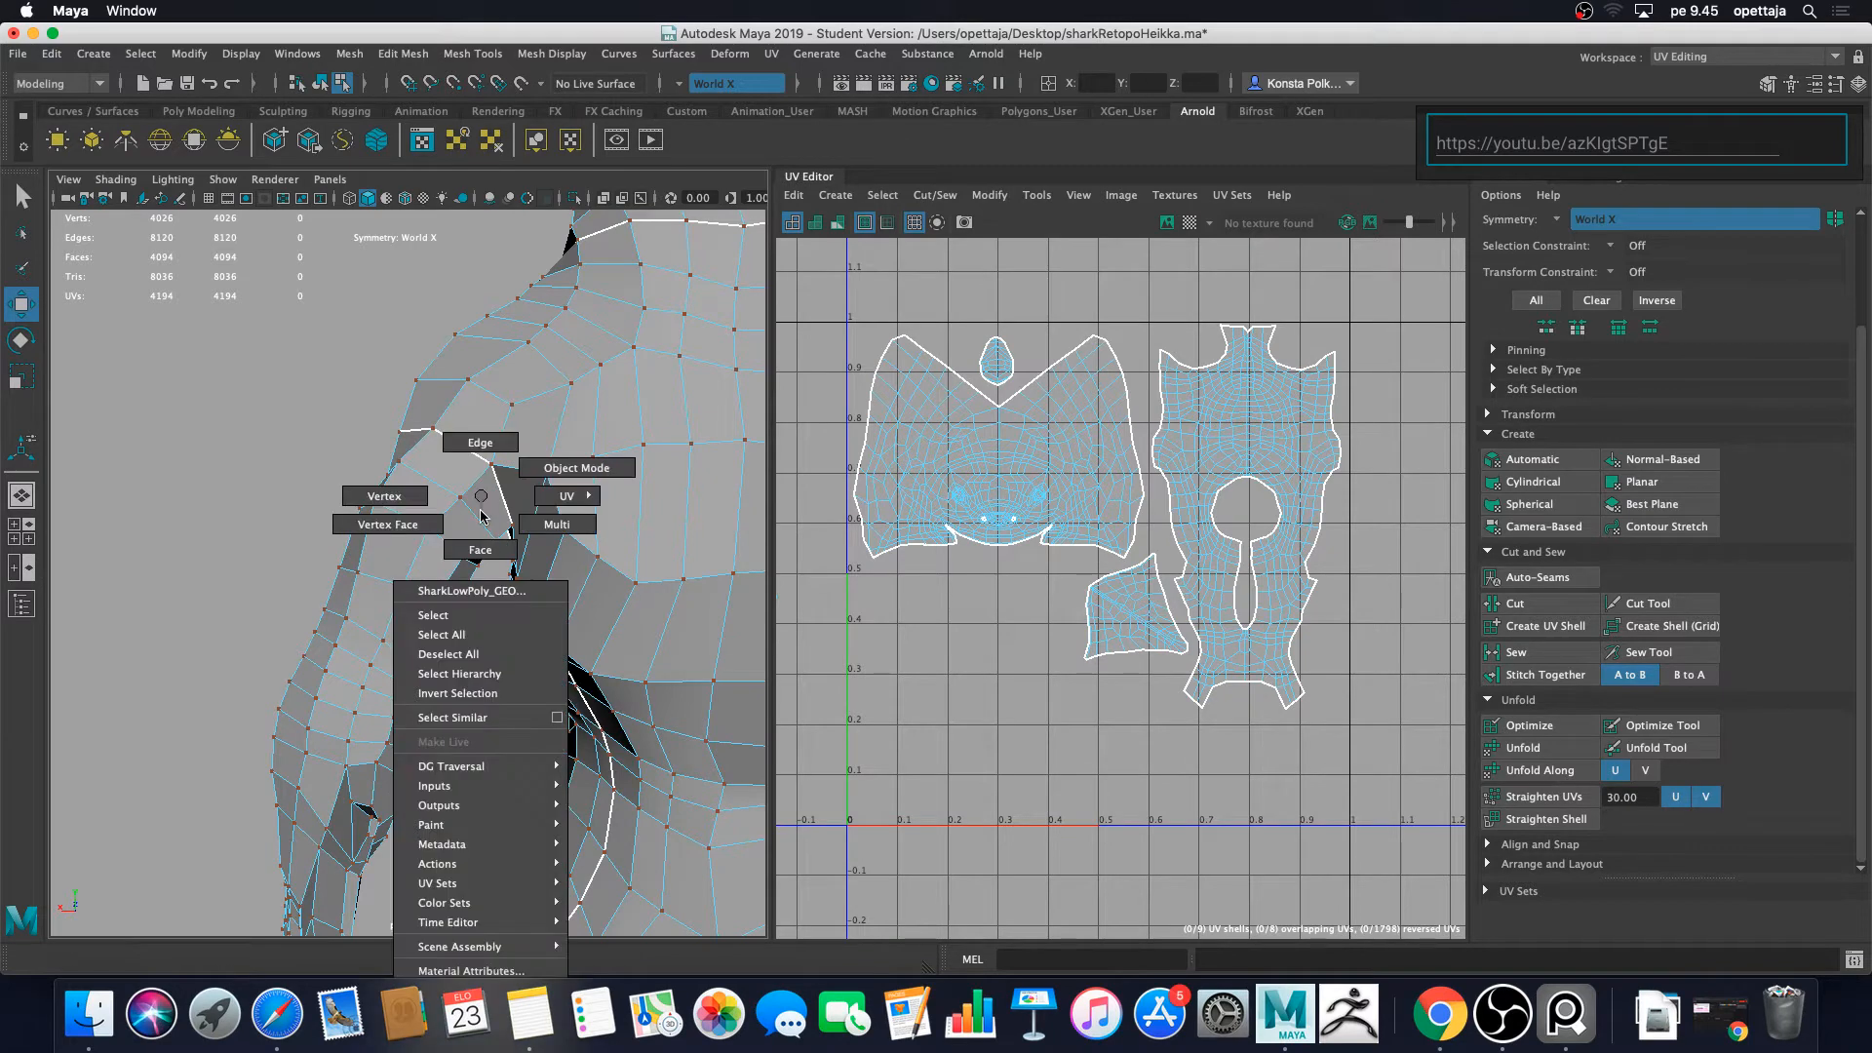
pyautogui.click(480, 442)
pyautogui.click(488, 483)
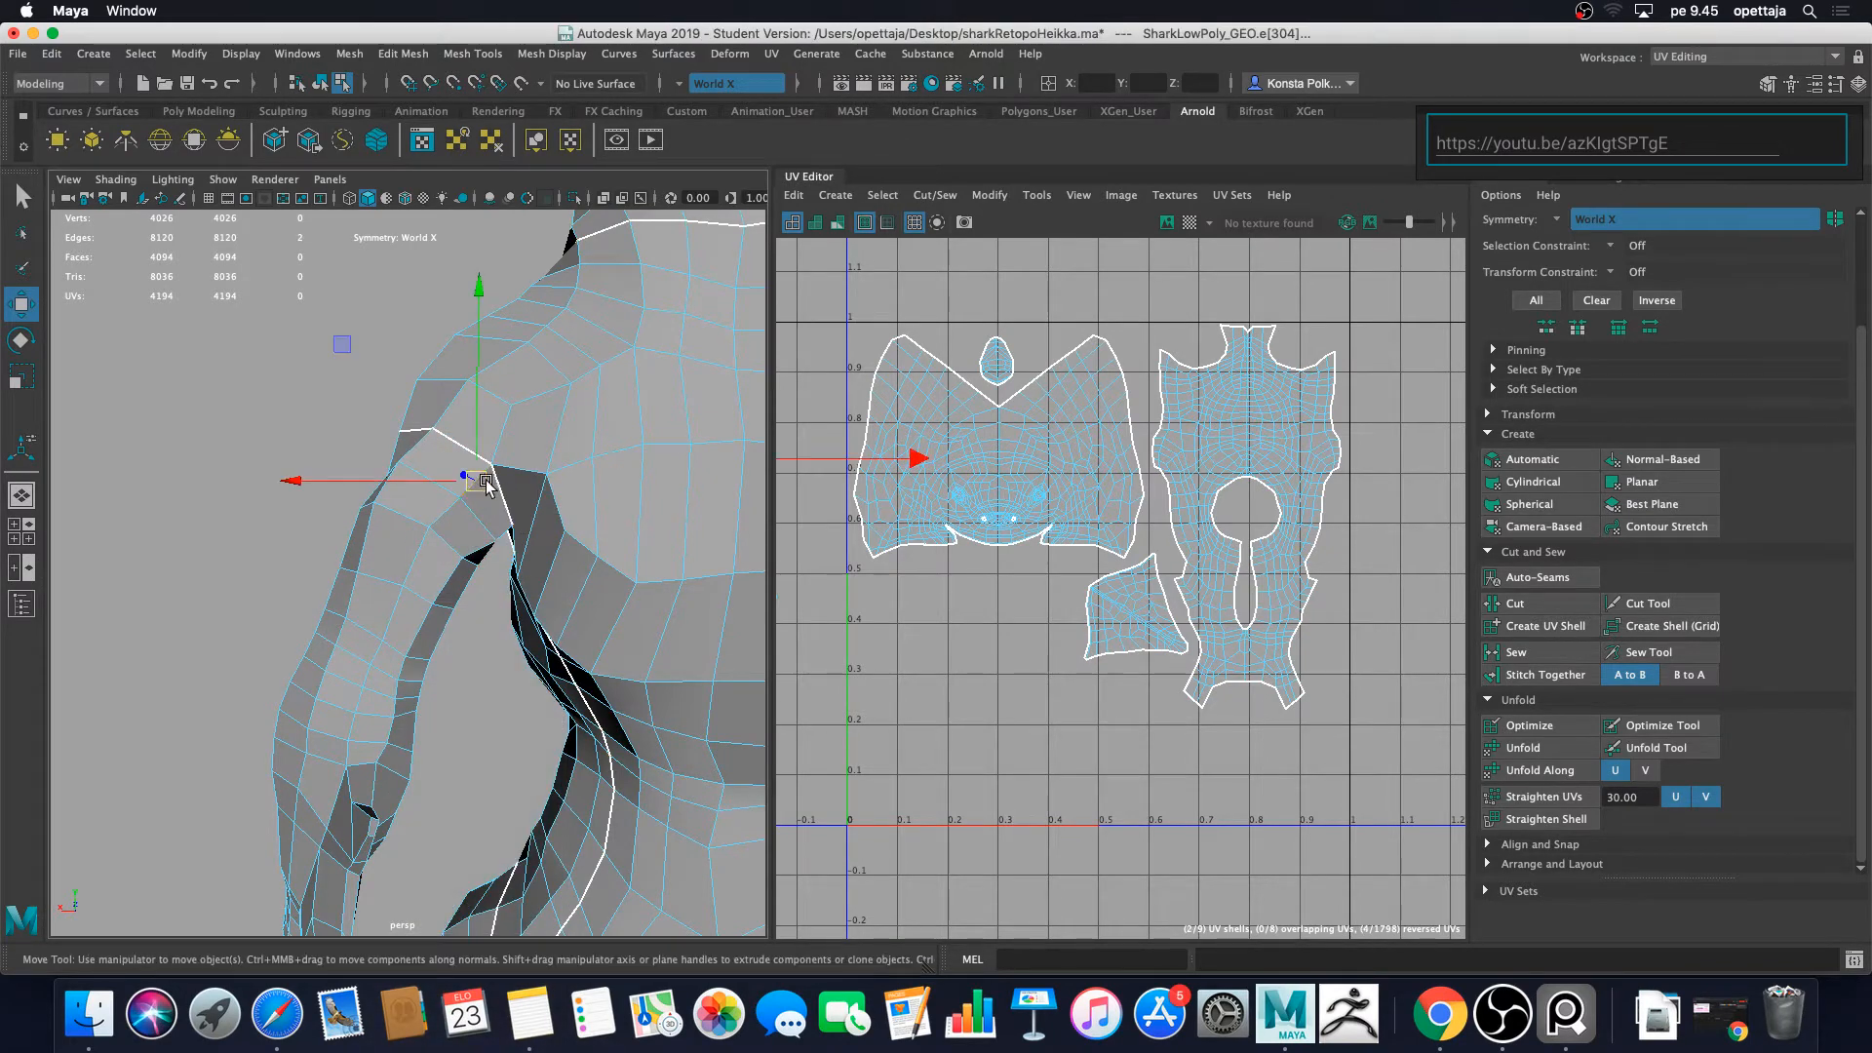
pyautogui.keyDown('shift'); pyautogui.click(385, 647); pyautogui.keyUp('shift')
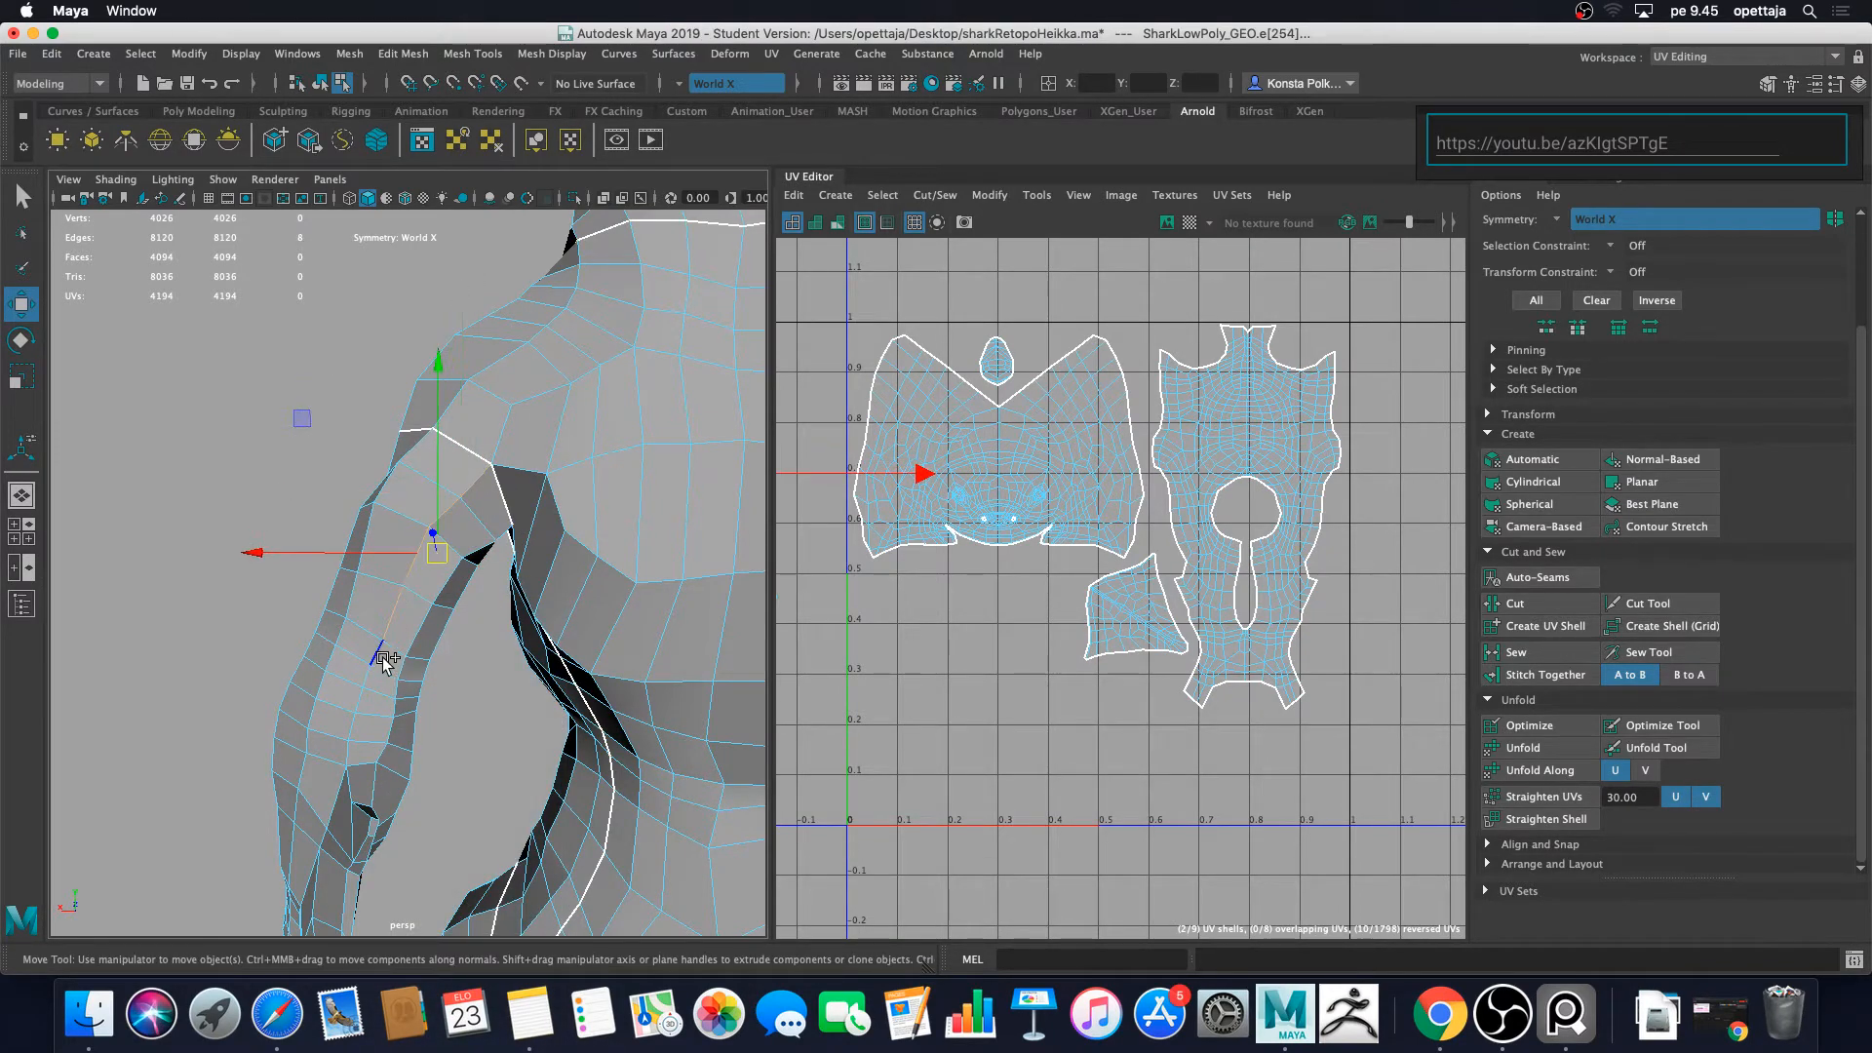
pyautogui.keyDown('shift'); pyautogui.click(378, 673); pyautogui.keyUp('shift')
pyautogui.keyDown('shift'); pyautogui.click(370, 691); pyautogui.keyUp('shift')
pyautogui.keyDown('shift'); pyautogui.click(361, 712); pyautogui.keyUp('shift')
pyautogui.keyDown('shift'); pyautogui.click(356, 731); pyautogui.keyUp('shift')
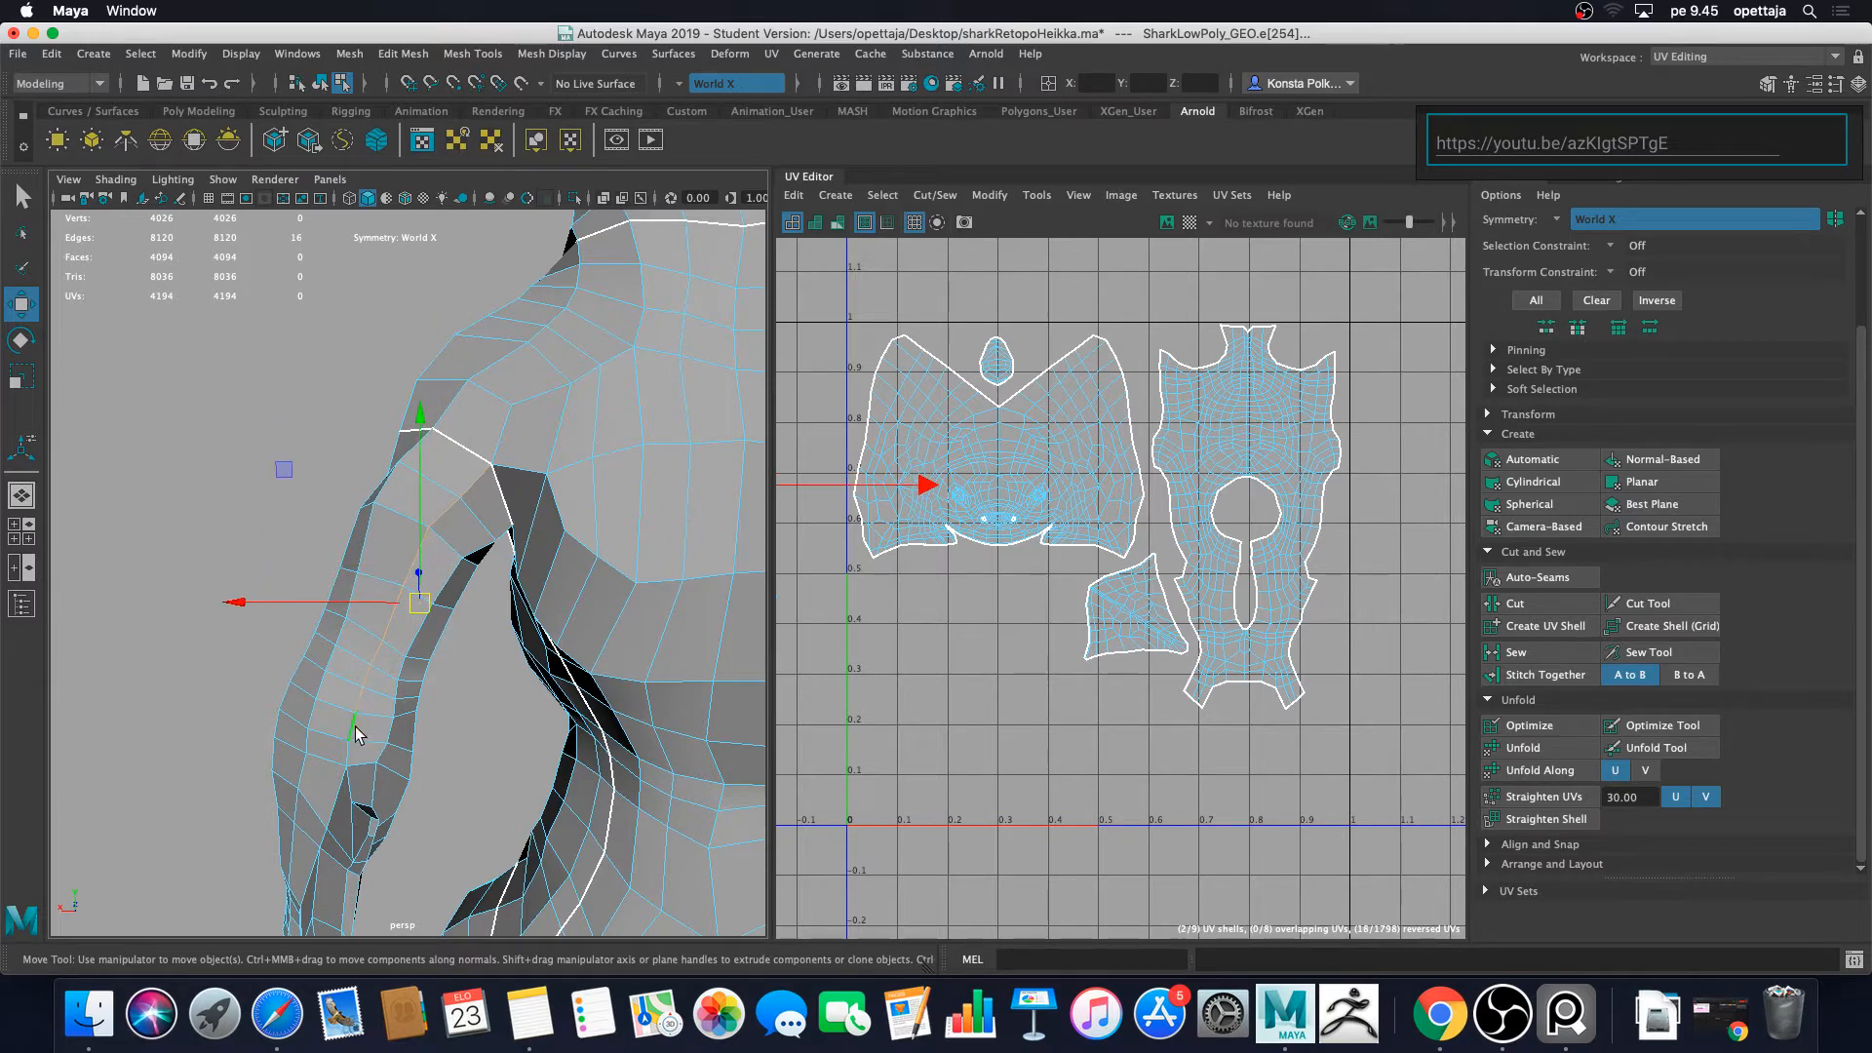
pyautogui.keyDown('shift'); pyautogui.click(348, 749); pyautogui.keyUp('shift')
# Step: Add the edges along the rim of the forearm fin, starting near the elbow, to the arm seam selection
pyautogui.keyDown('alt'); pyautogui.moveTo(376, 773); pyautogui.dragTo(458, 721); pyautogui.keyUp('alt')
pyautogui.keyDown('alt'); pyautogui.moveTo(459, 722); pyautogui.dragTo(597, 451, button='middle'); pyautogui.keyUp('alt')
pyautogui.keyDown('alt'); pyautogui.moveTo(597, 451); pyautogui.dragTo(403, 273, button='right'); pyautogui.keyUp('alt')
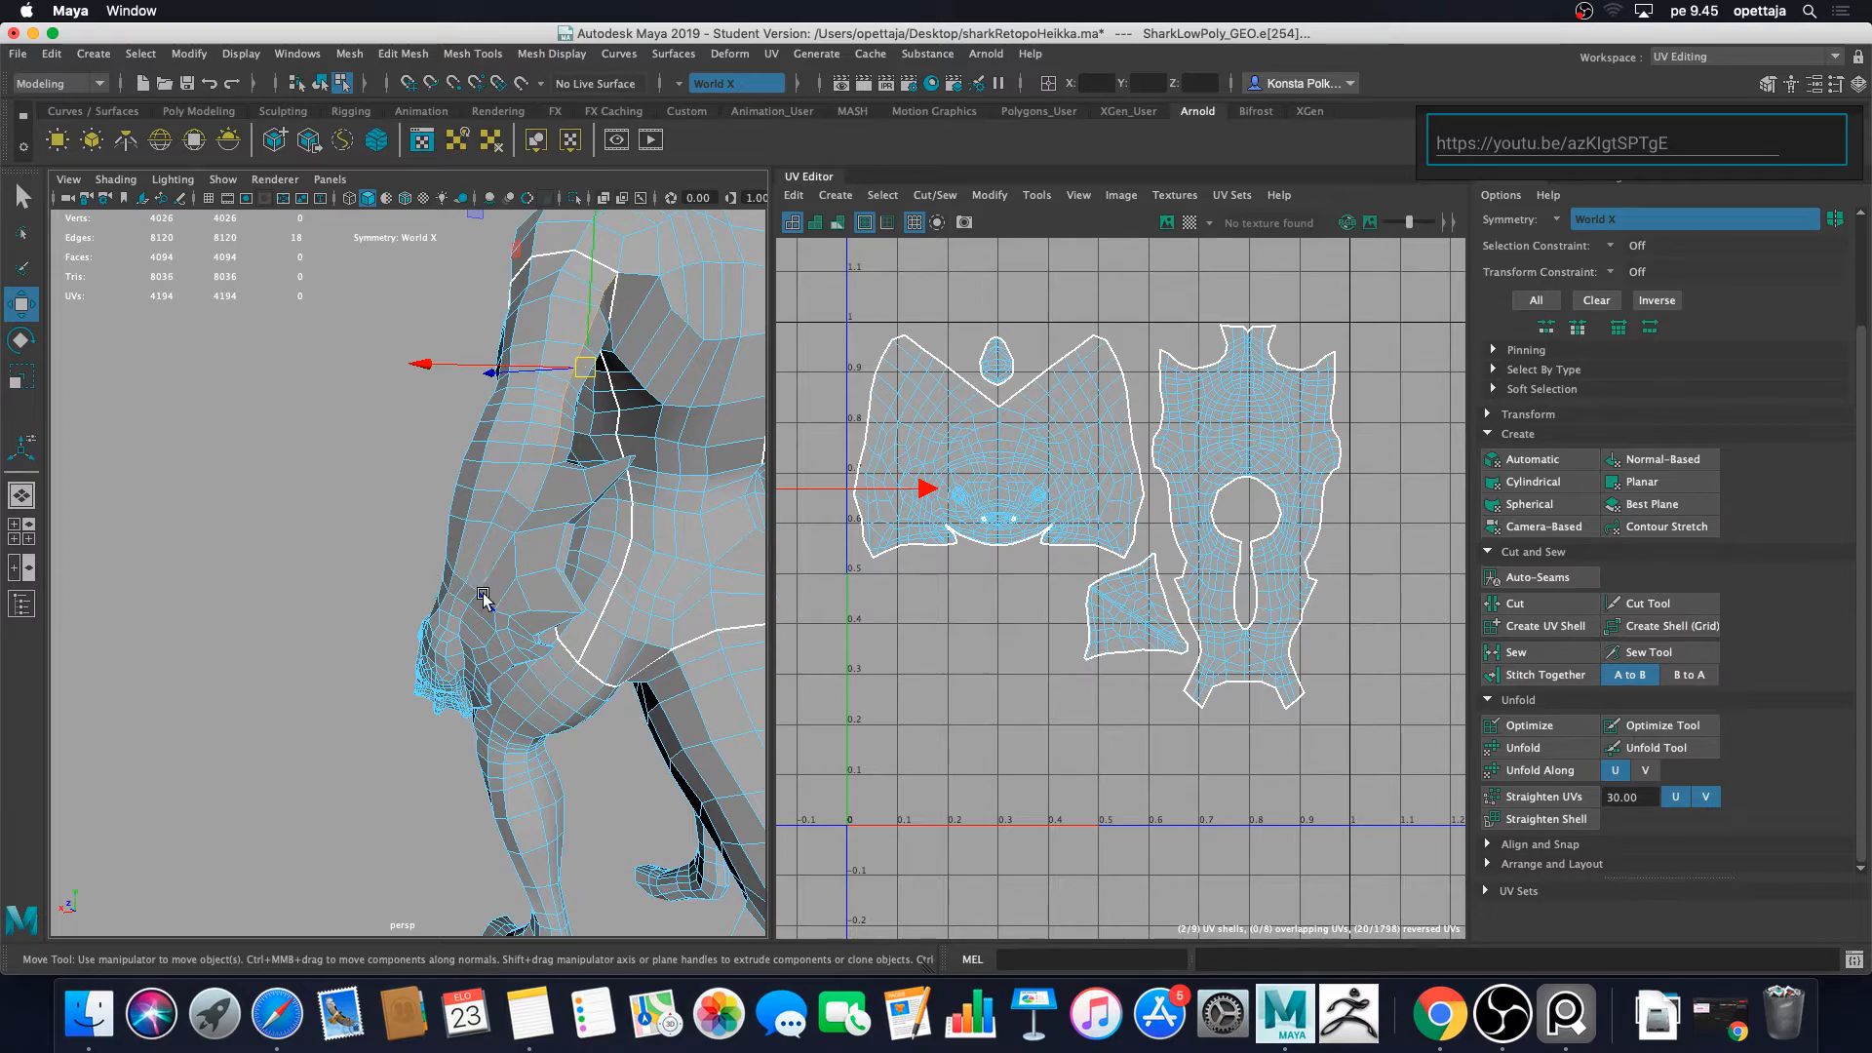
pyautogui.scroll(-5, 502, 552)
pyautogui.keyDown('alt'); pyautogui.moveTo(502, 510); pyautogui.dragTo(374, 574); pyautogui.keyUp('alt')
pyautogui.scroll(6, 362, 574)
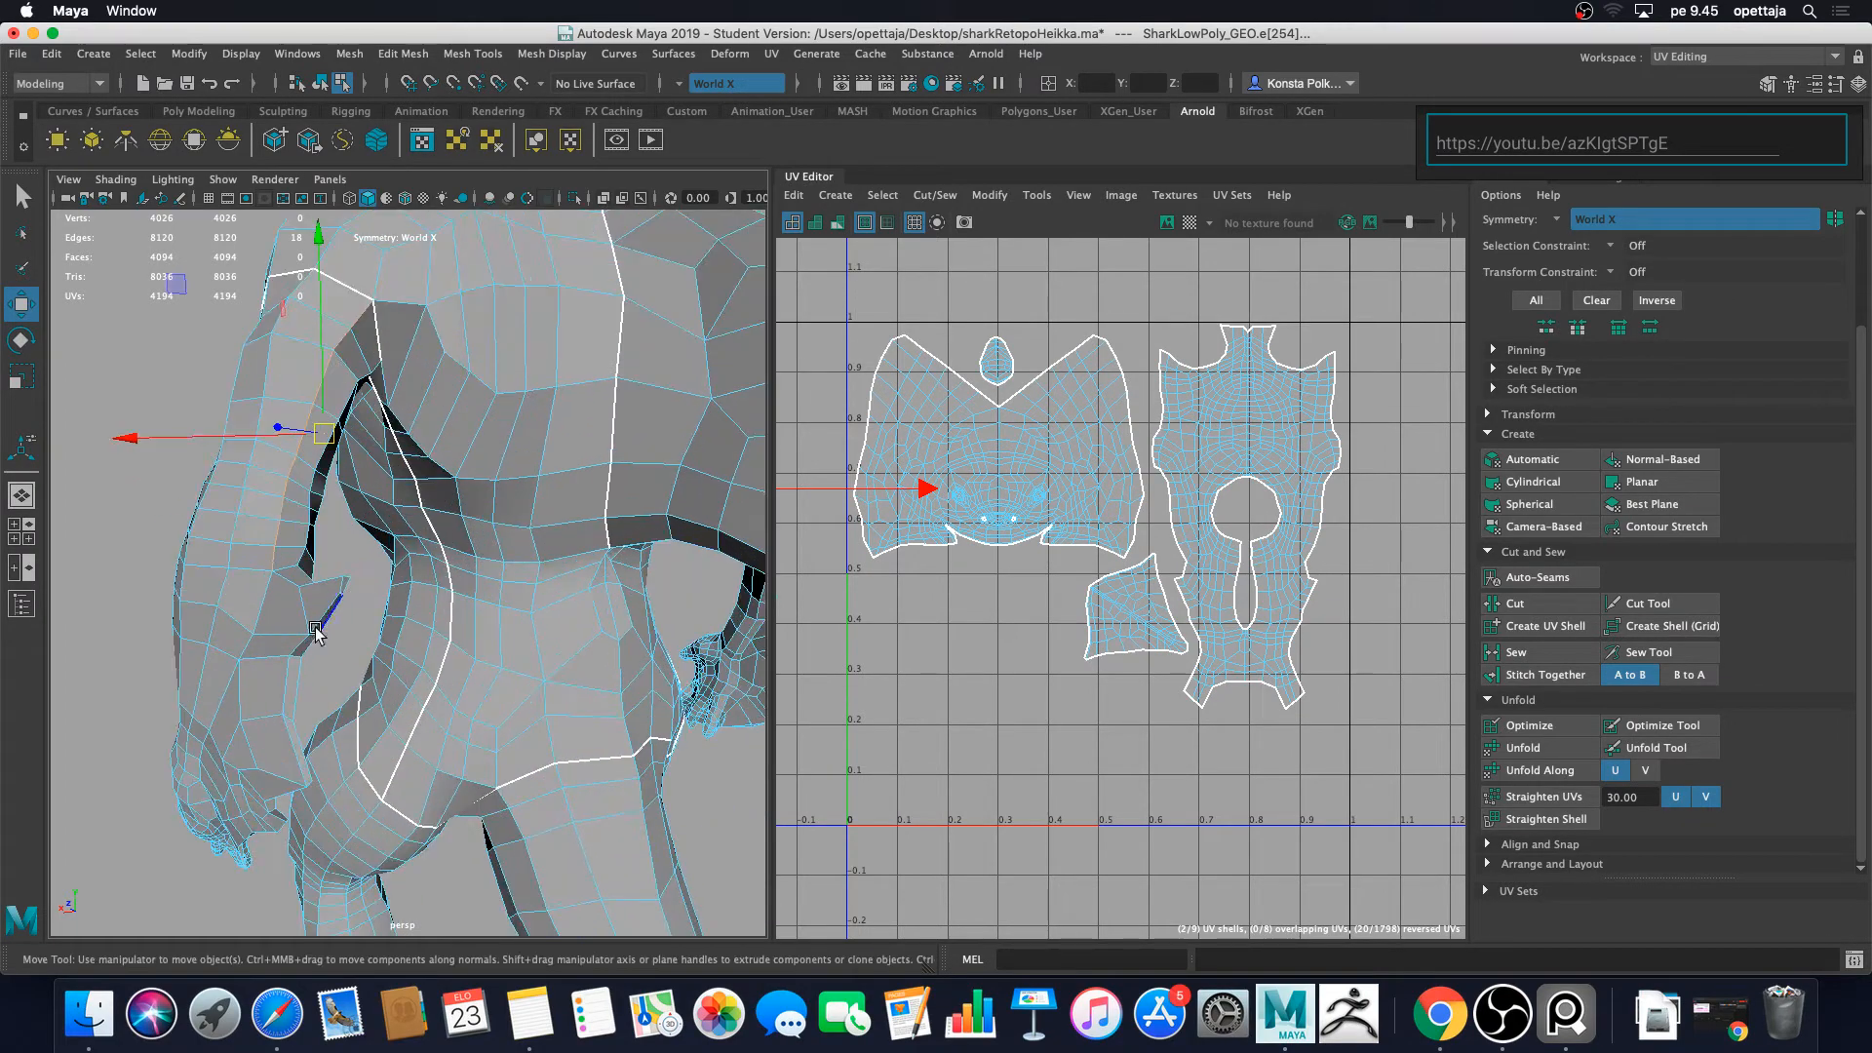
pyautogui.moveTo(294, 635)
pyautogui.keyDown('alt'); pyautogui.mouseDown()
pyautogui.moveTo(359, 667)
pyautogui.moveTo(284, 616)
pyautogui.mouseUp(); pyautogui.keyUp('alt')
pyautogui.keyDown('shift'); pyautogui.click(319, 616); pyautogui.keyUp('shift')
pyautogui.keyDown('shift'); pyautogui.click(373, 624); pyautogui.keyUp('shift')
pyautogui.scroll(4, 284, 616)
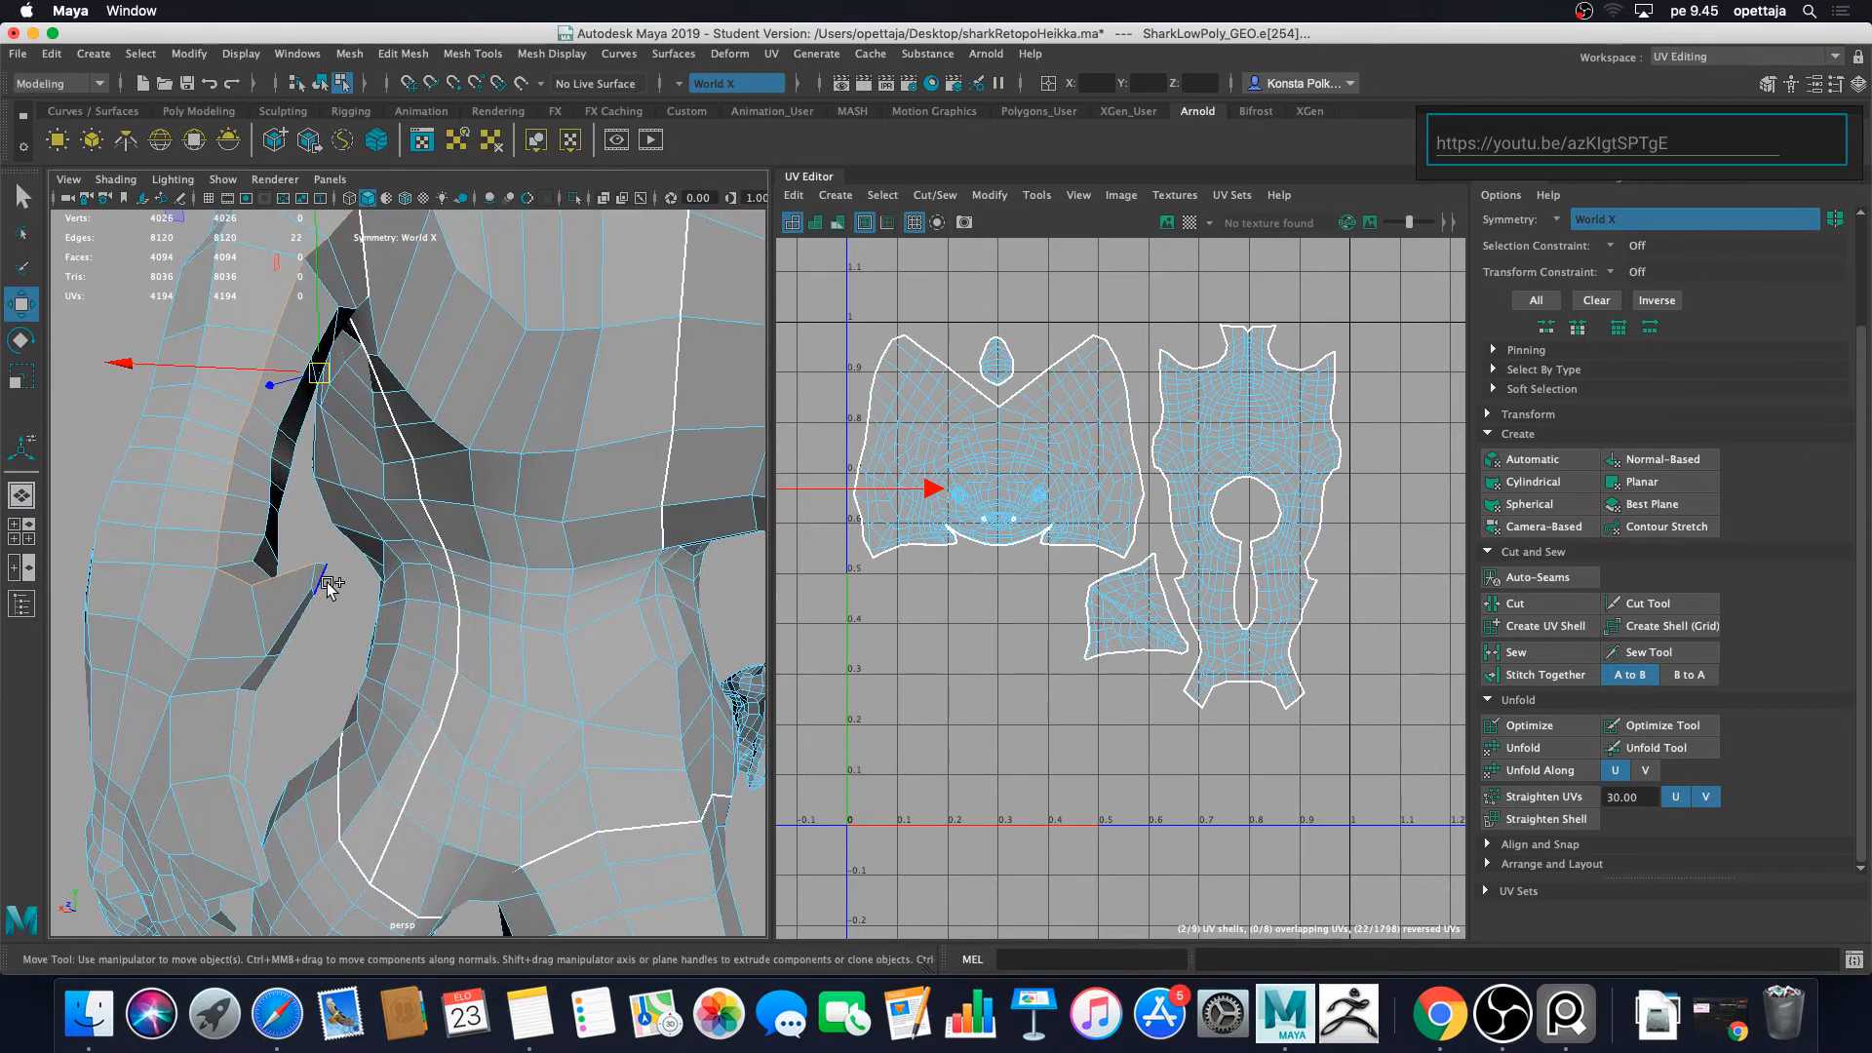
# Step: Complete the edge loop selection down the inner arm past the elbow fin and cut the UVs along it
pyautogui.keyDown('shift'); pyautogui.click(307, 595); pyautogui.keyUp('shift')
pyautogui.keyDown('shift'); pyautogui.click(284, 622); pyautogui.keyUp('shift')
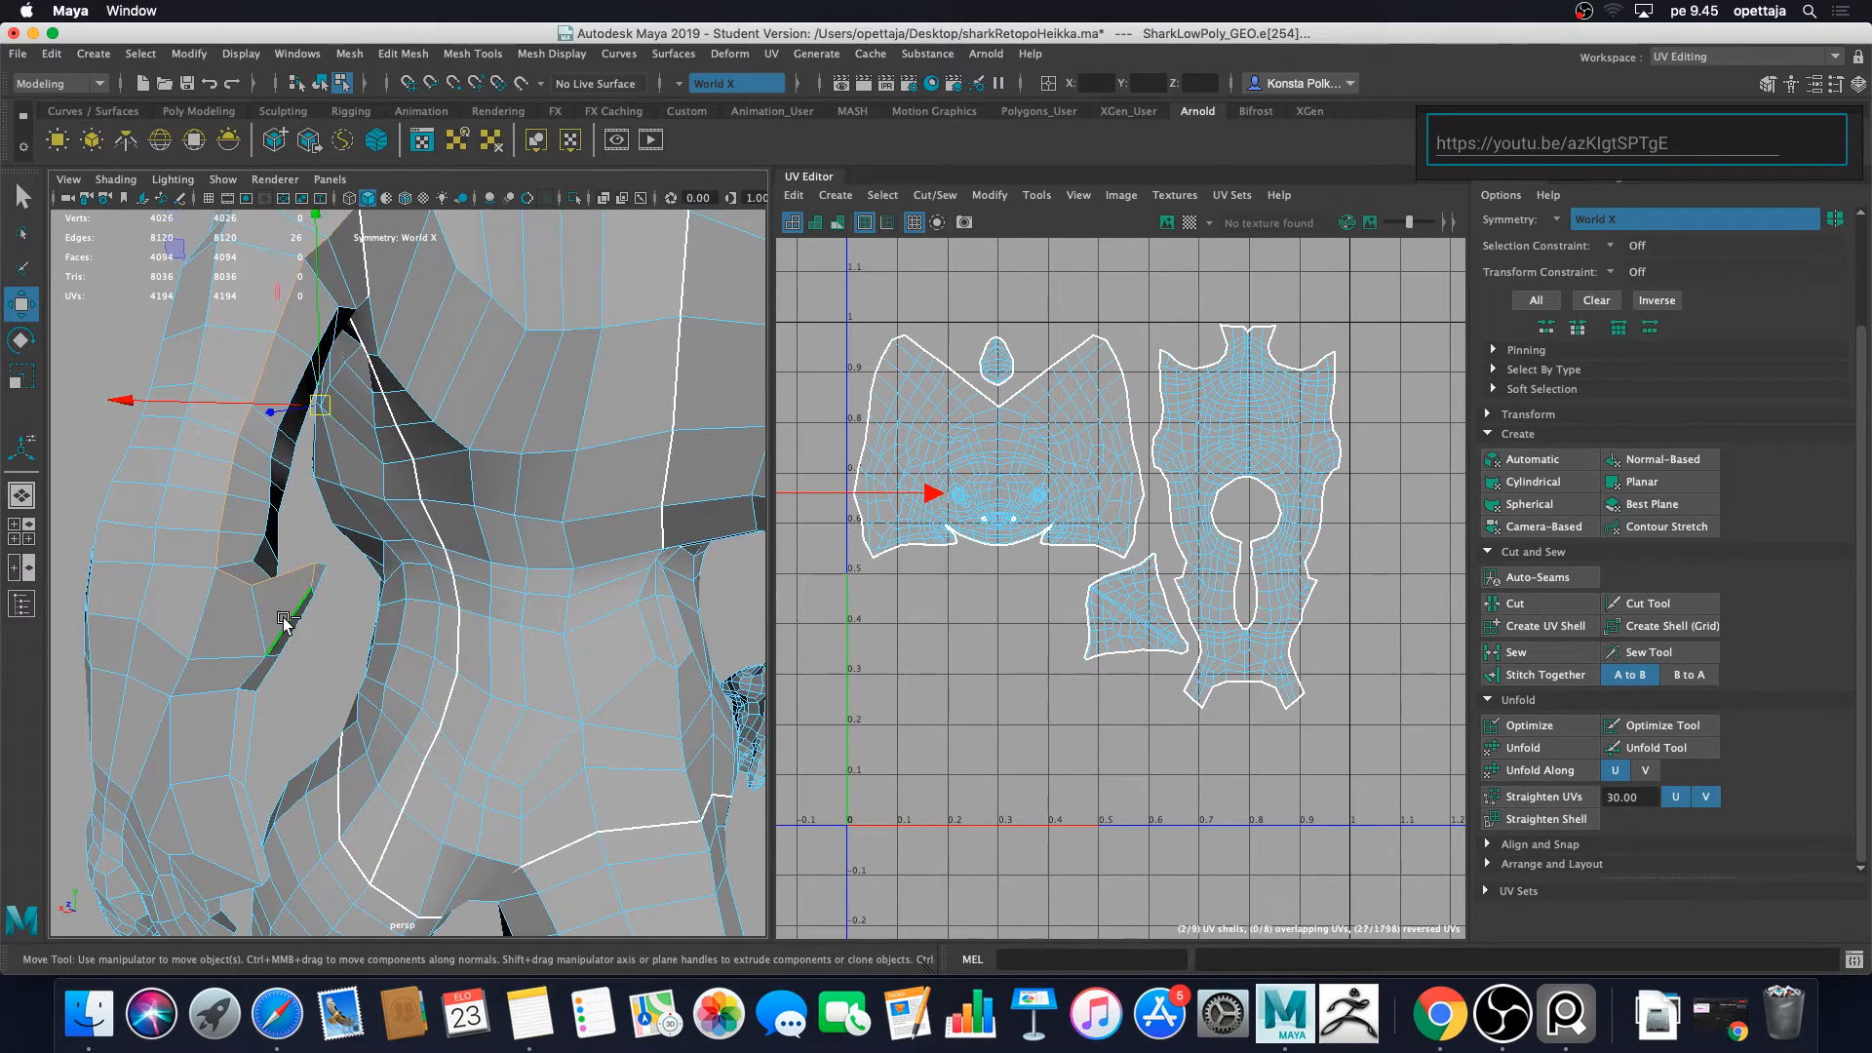
pyautogui.keyDown('shift'); pyautogui.click(254, 675); pyautogui.keyUp('shift')
pyautogui.keyDown('shift'); pyautogui.click(225, 787); pyautogui.keyUp('shift')
pyautogui.keyDown('alt'); pyautogui.moveTo(225, 788); pyautogui.dragTo(331, 658); pyautogui.keyUp('alt')
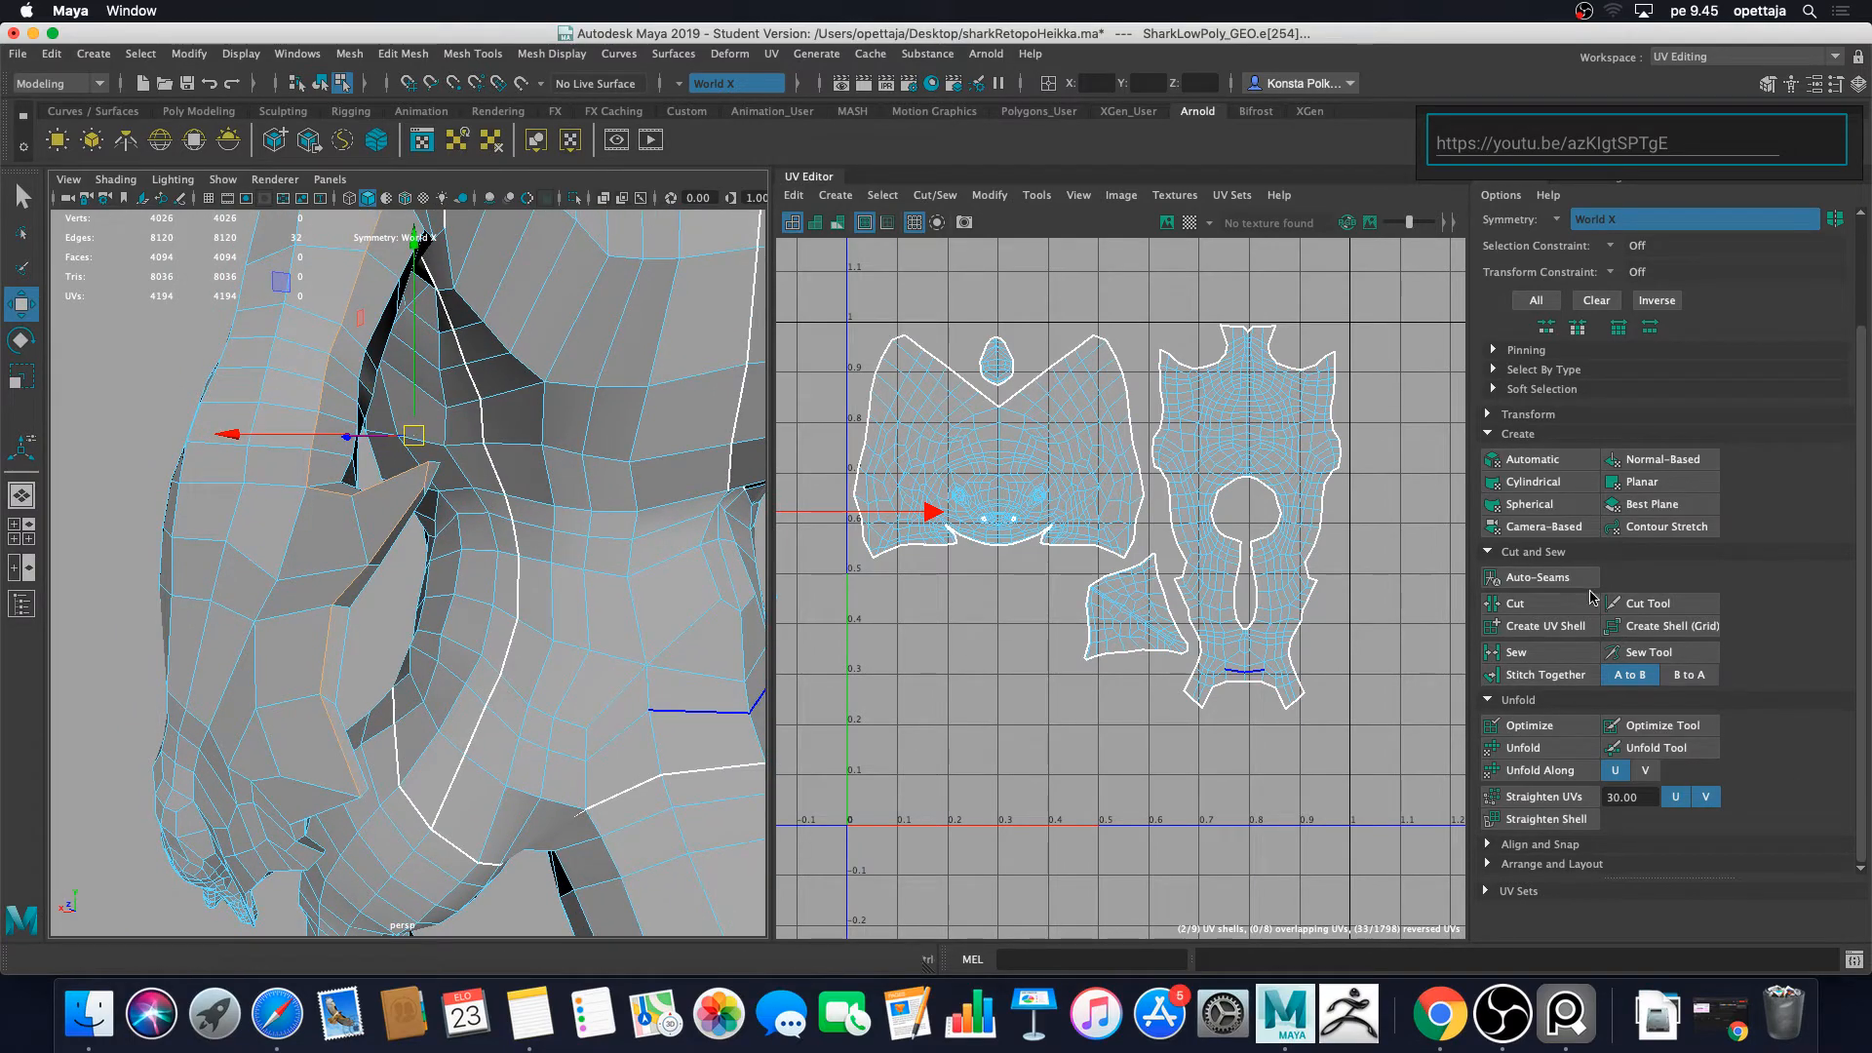
pyautogui.click(1537, 607)
pyautogui.scroll(-5, 367, 635)
pyautogui.keyDown('alt'); pyautogui.moveTo(368, 636); pyautogui.dragTo(318, 716); pyautogui.keyUp('alt')
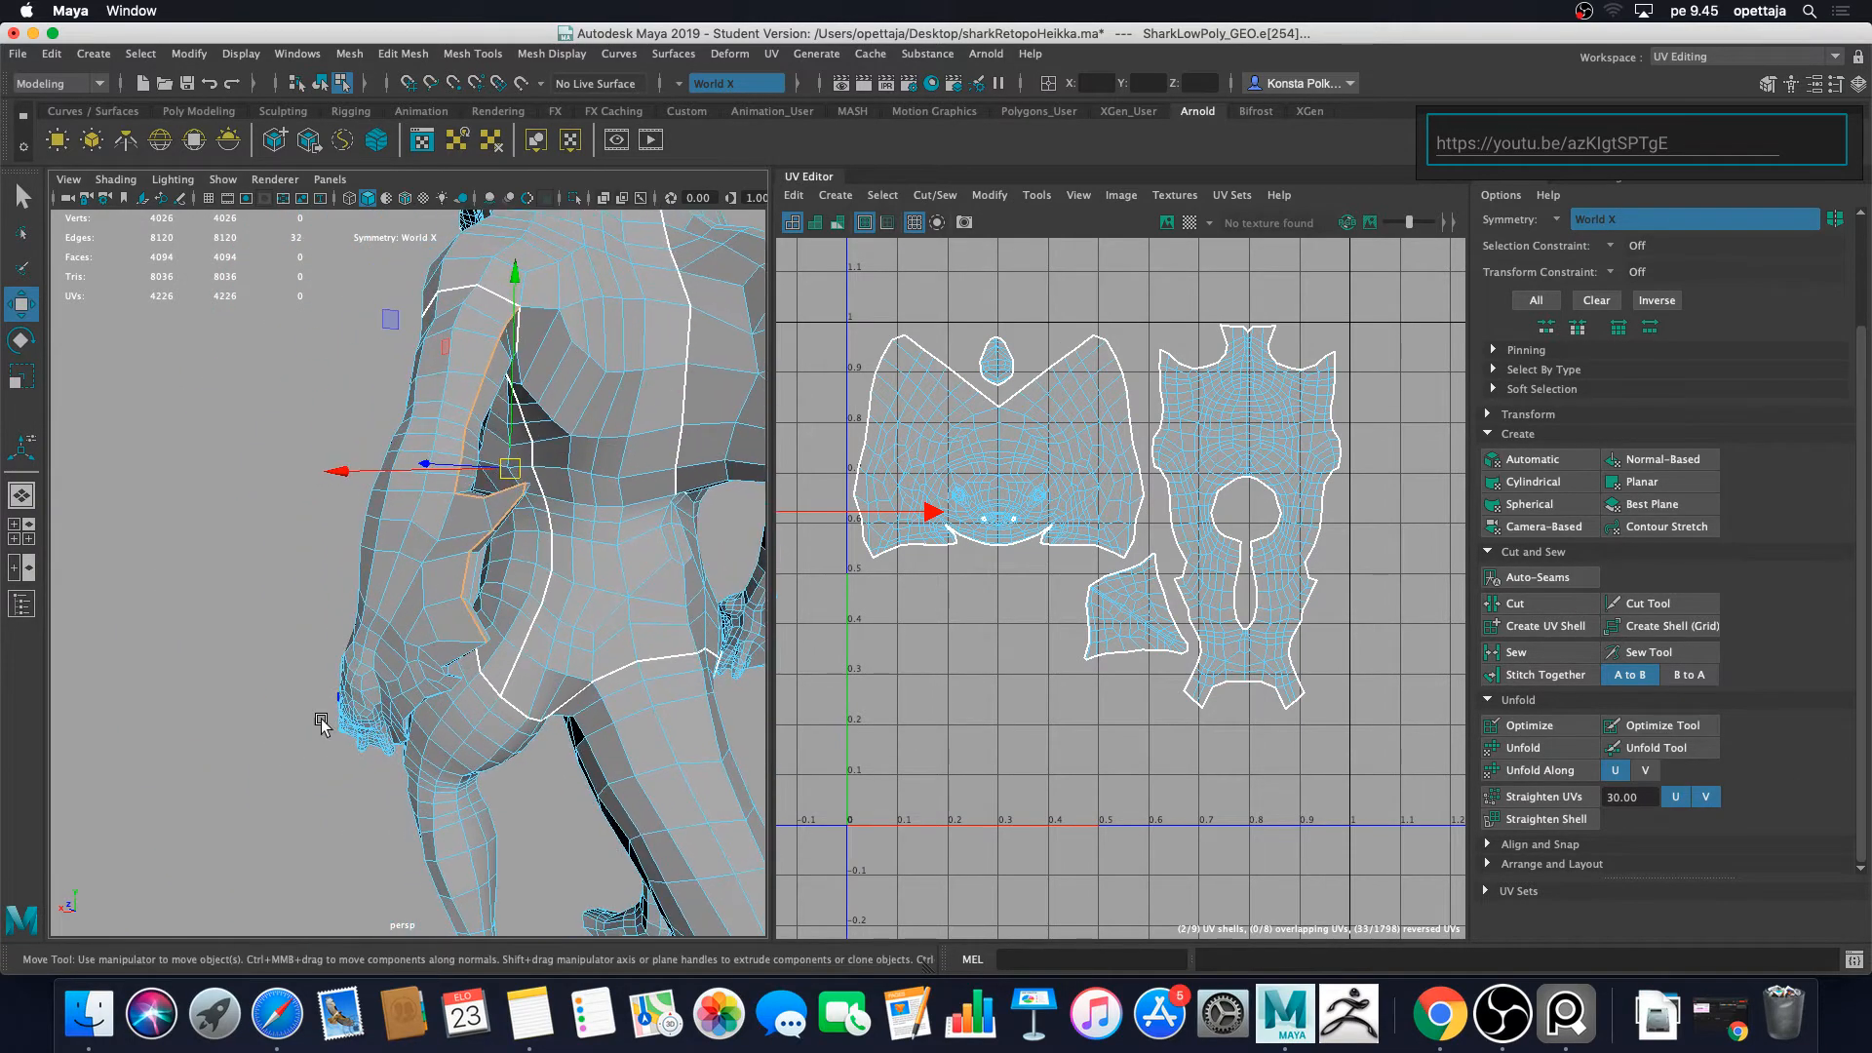
pyautogui.click(212, 757)
# Step: Select the seam edges continuing from the end of the arm cut, around the fin folds and onto the forearm
pyautogui.scroll(3, 376, 734)
pyautogui.keyDown('alt'); pyautogui.moveTo(451, 682); pyautogui.dragTo(478, 631); pyautogui.keyUp('alt')
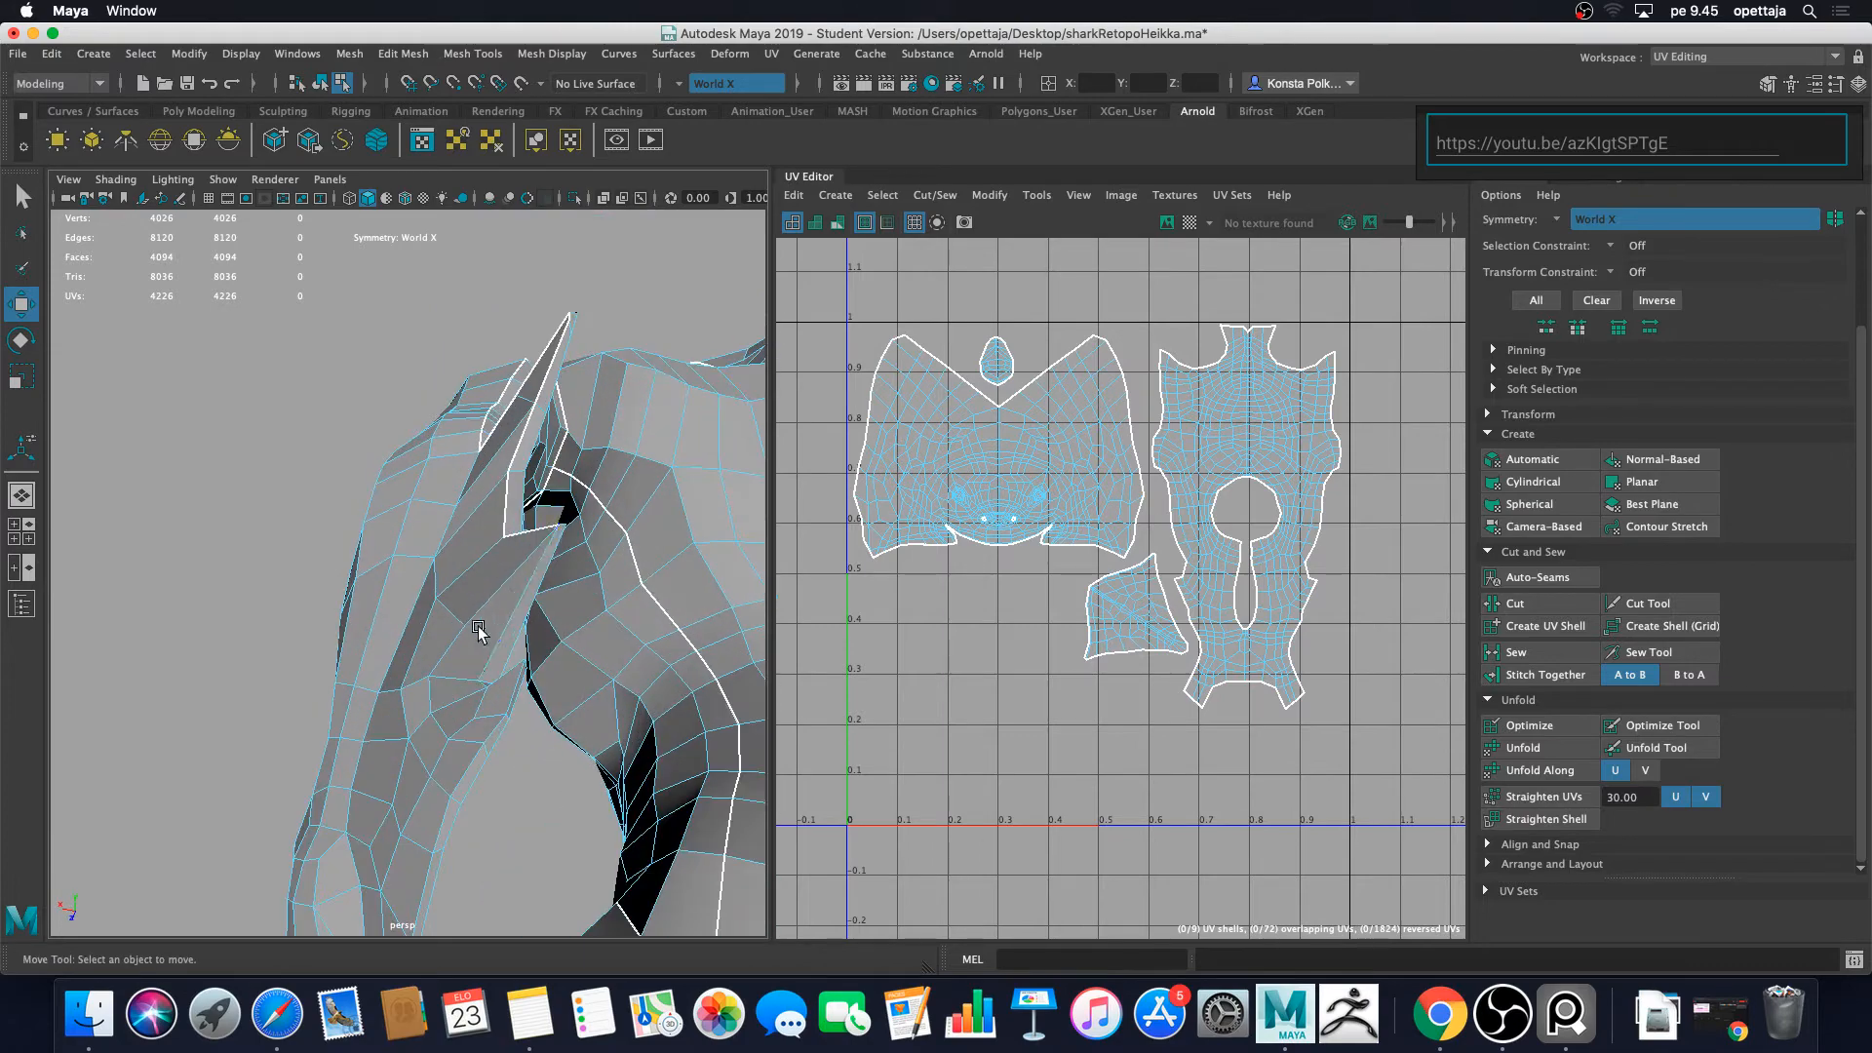
pyautogui.click(516, 619)
pyautogui.keyDown('alt'); pyautogui.moveTo(474, 720); pyautogui.dragTo(564, 777); pyautogui.keyUp('alt')
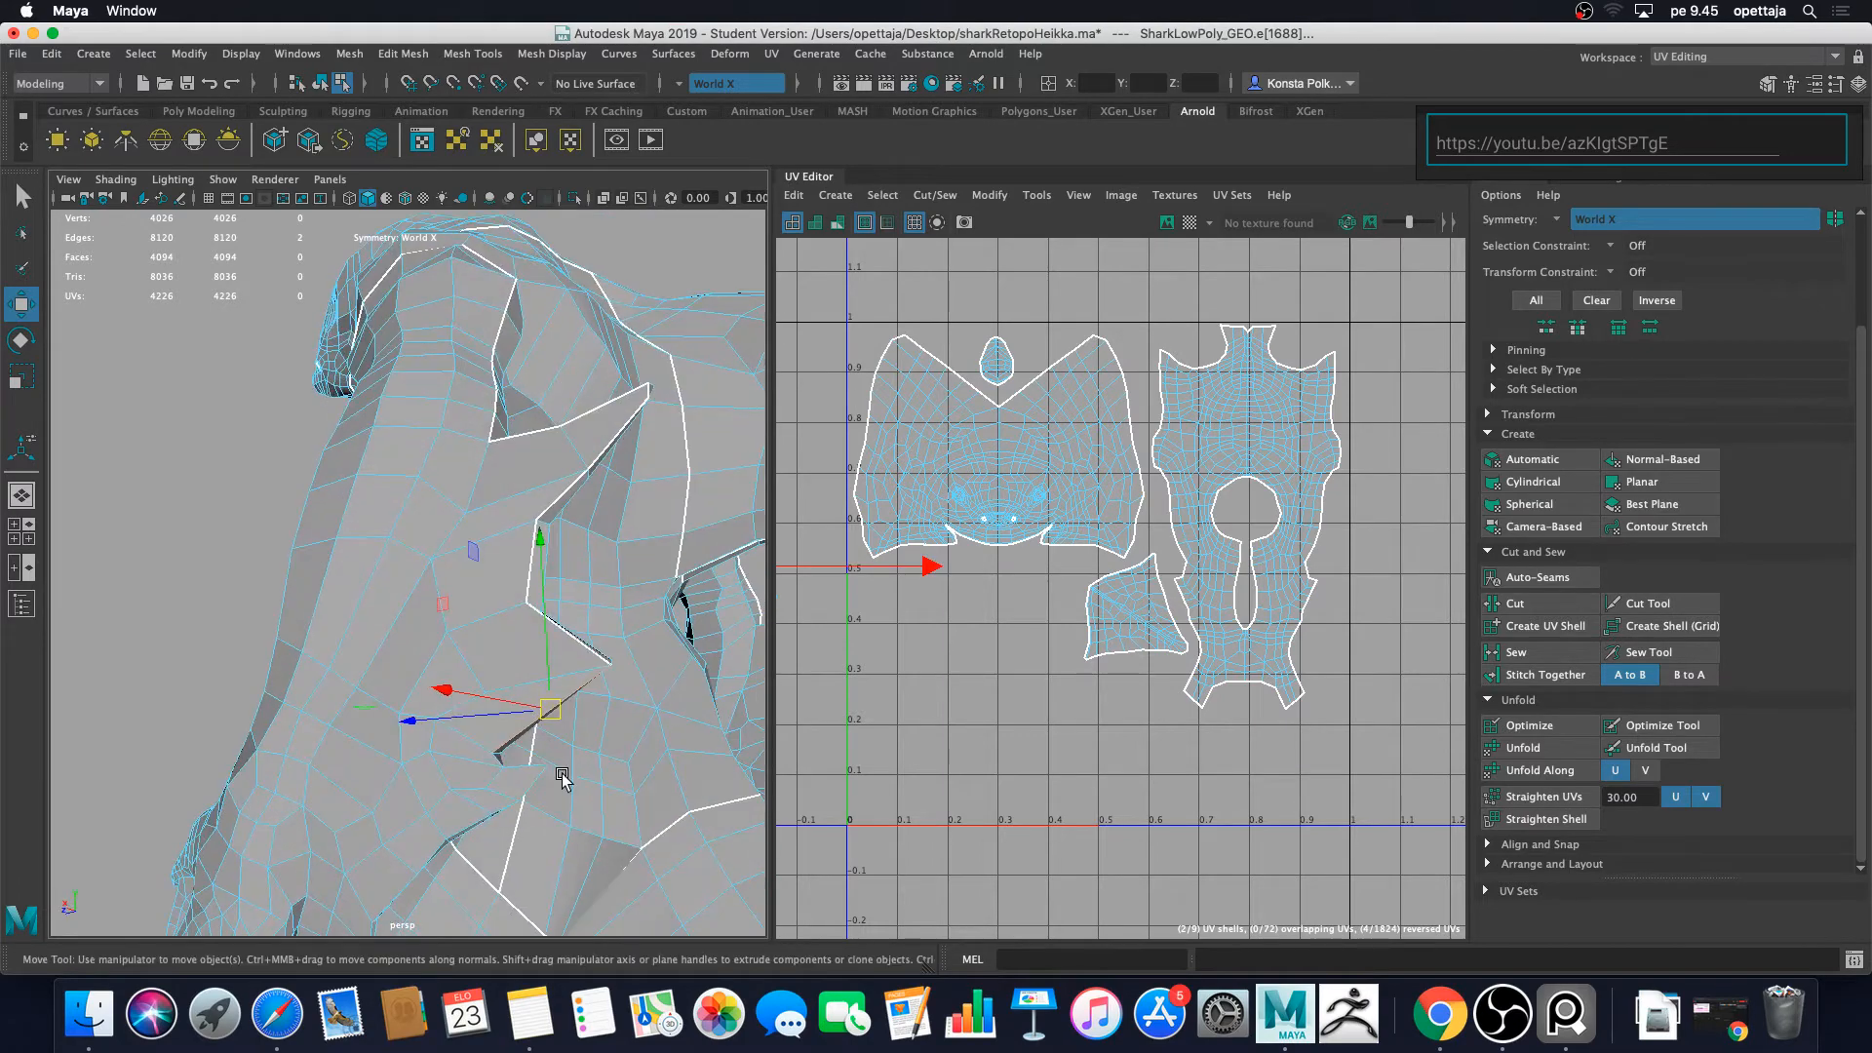
pyautogui.keyDown('alt'); pyautogui.moveTo(564, 777); pyautogui.dragTo(472, 643, button='middle'); pyautogui.keyUp('alt')
pyautogui.scroll(3, 415, 671)
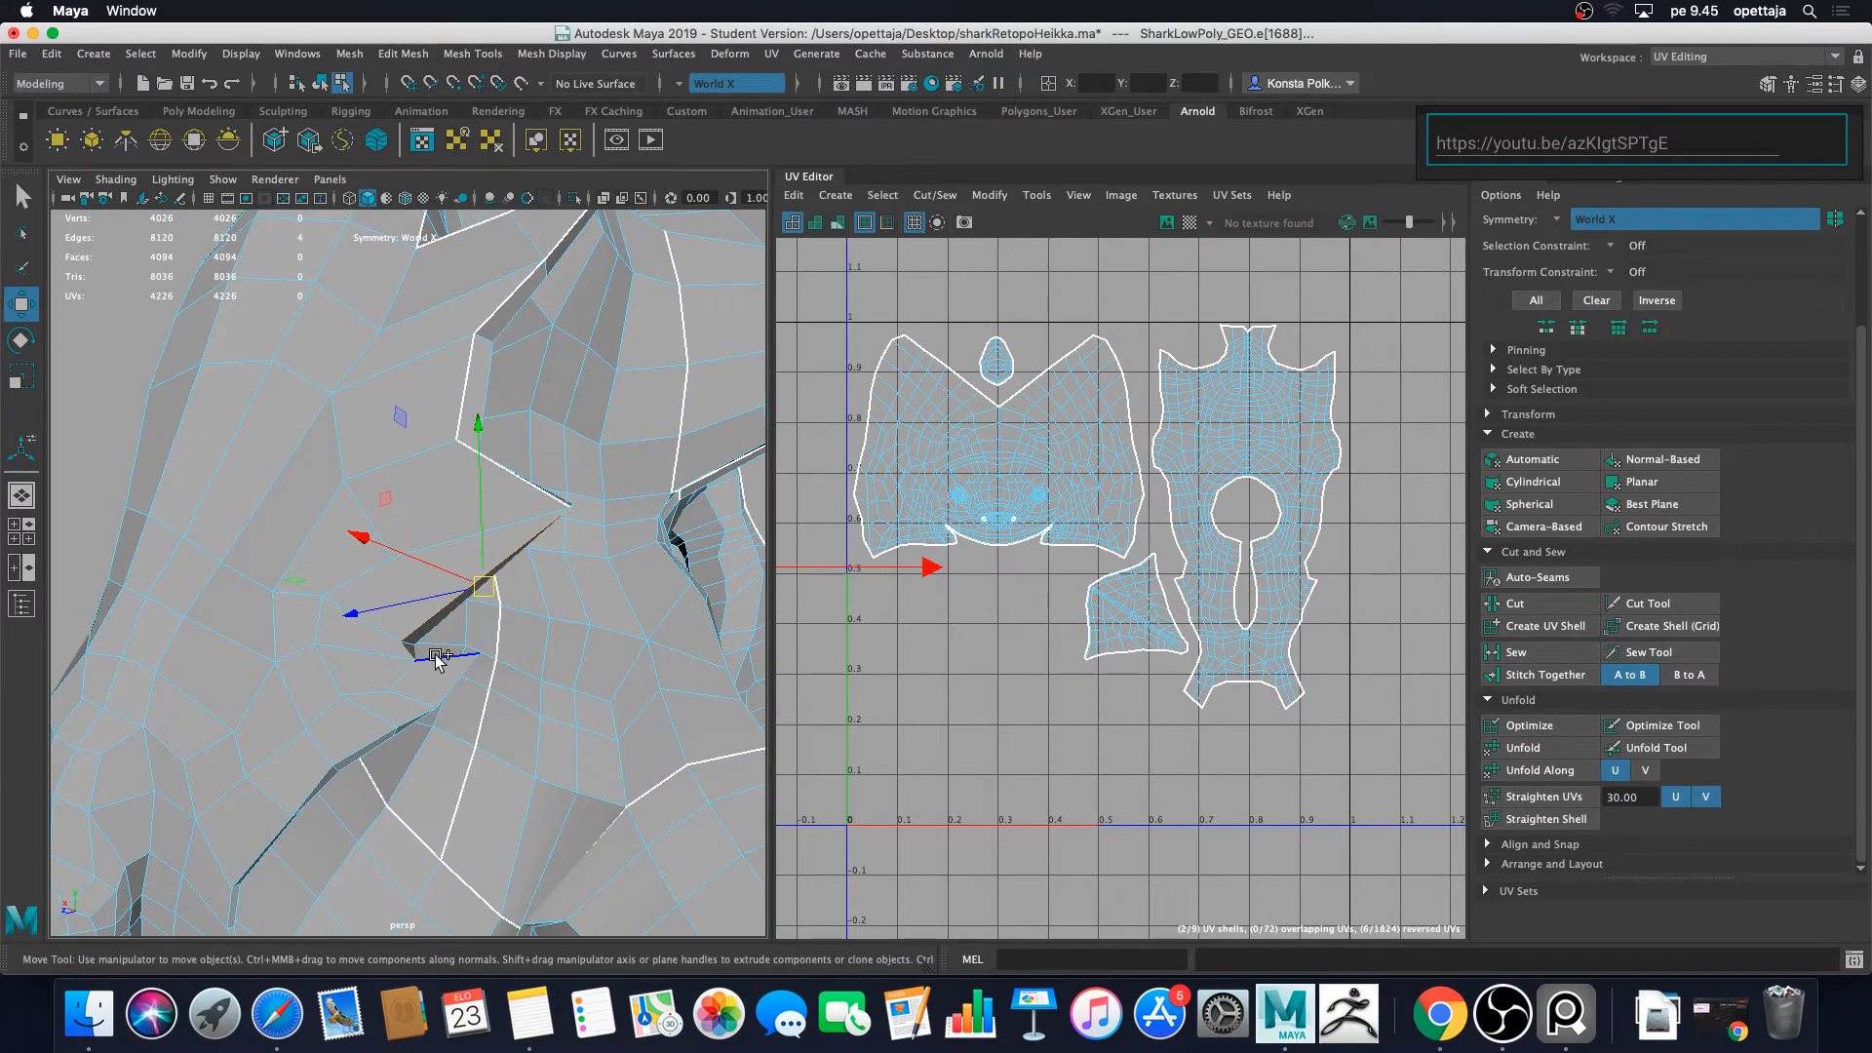
pyautogui.keyDown('shift'); pyautogui.click(446, 686); pyautogui.keyUp('shift')
pyautogui.keyDown('shift'); pyautogui.click(409, 718); pyautogui.keyUp('shift')
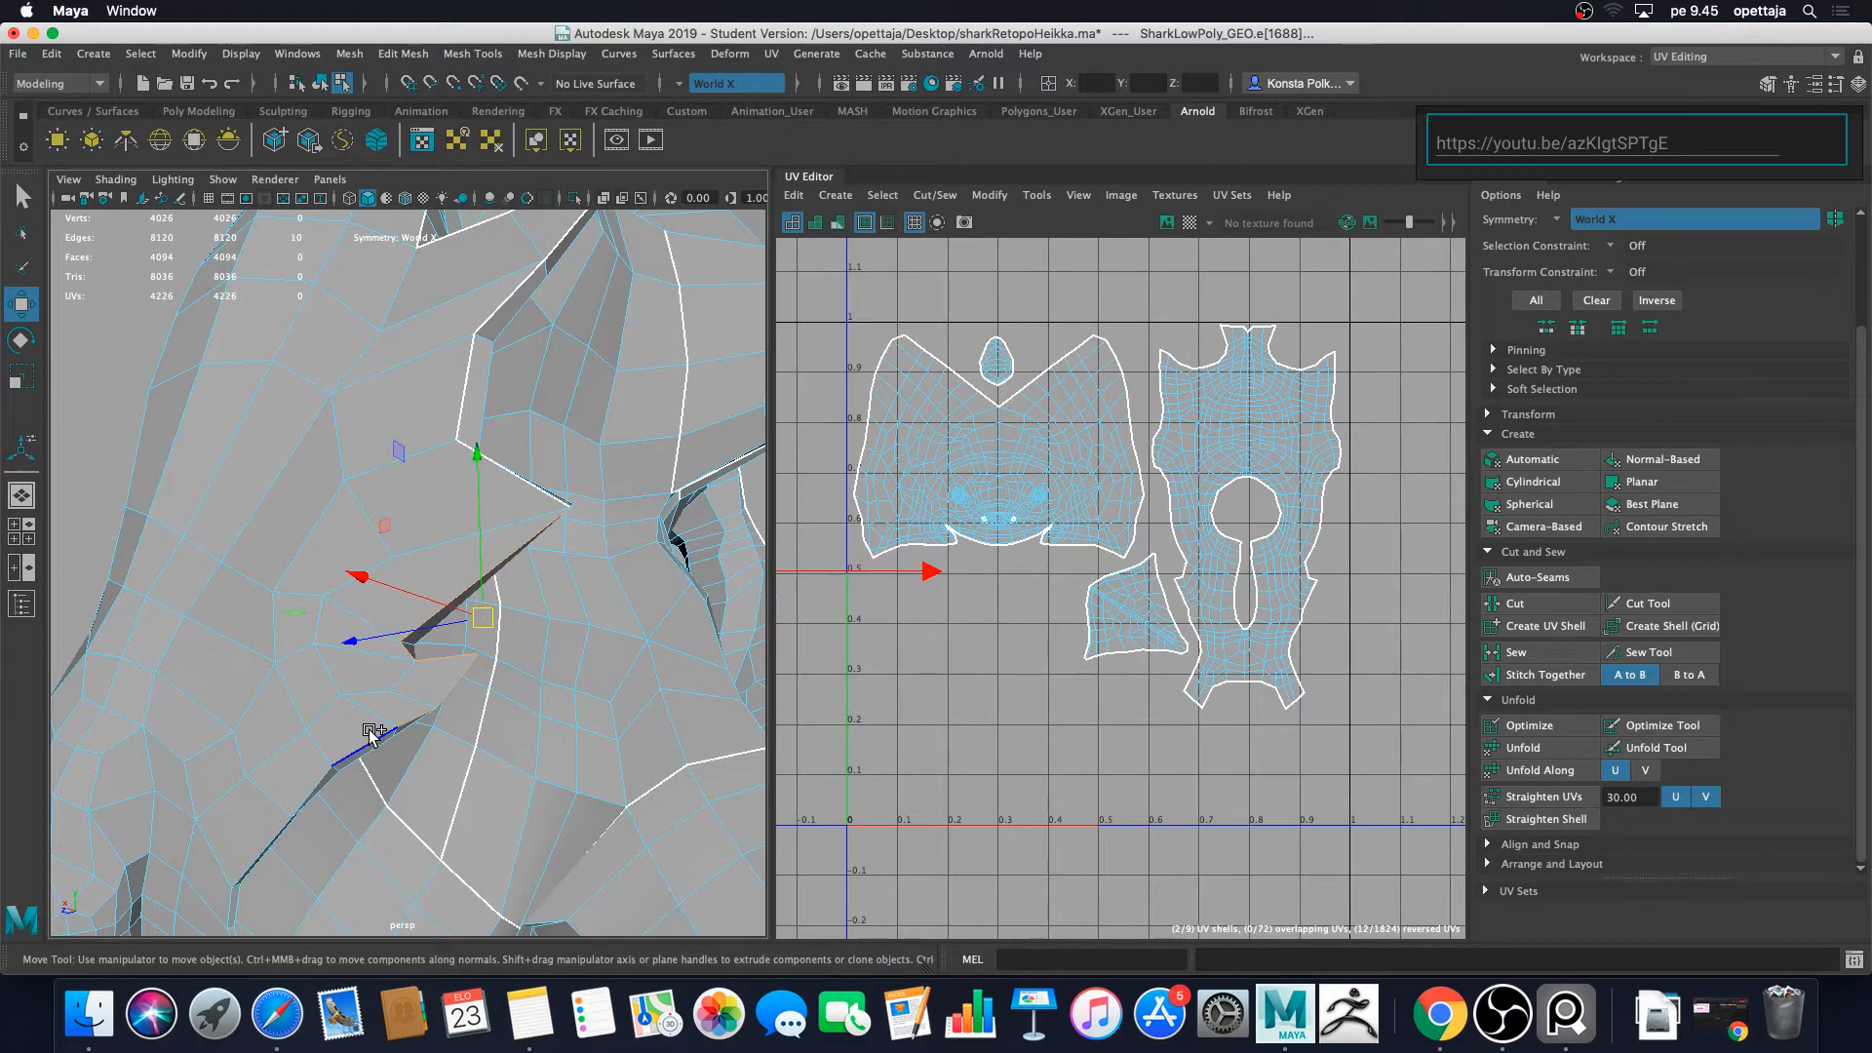
pyautogui.keyDown('shift'); pyautogui.click(367, 737); pyautogui.keyUp('shift')
pyautogui.keyDown('shift'); pyautogui.click(305, 783); pyautogui.keyUp('shift')
# Step: Extend the seam edge selection down the inner forearm to the wrist
pyautogui.keyDown('alt'); pyautogui.moveTo(315, 750); pyautogui.dragTo(225, 733); pyautogui.keyUp('alt')
pyautogui.keyDown('alt'); pyautogui.moveTo(225, 733); pyautogui.dragTo(414, 477, button='middle'); pyautogui.keyUp('alt')
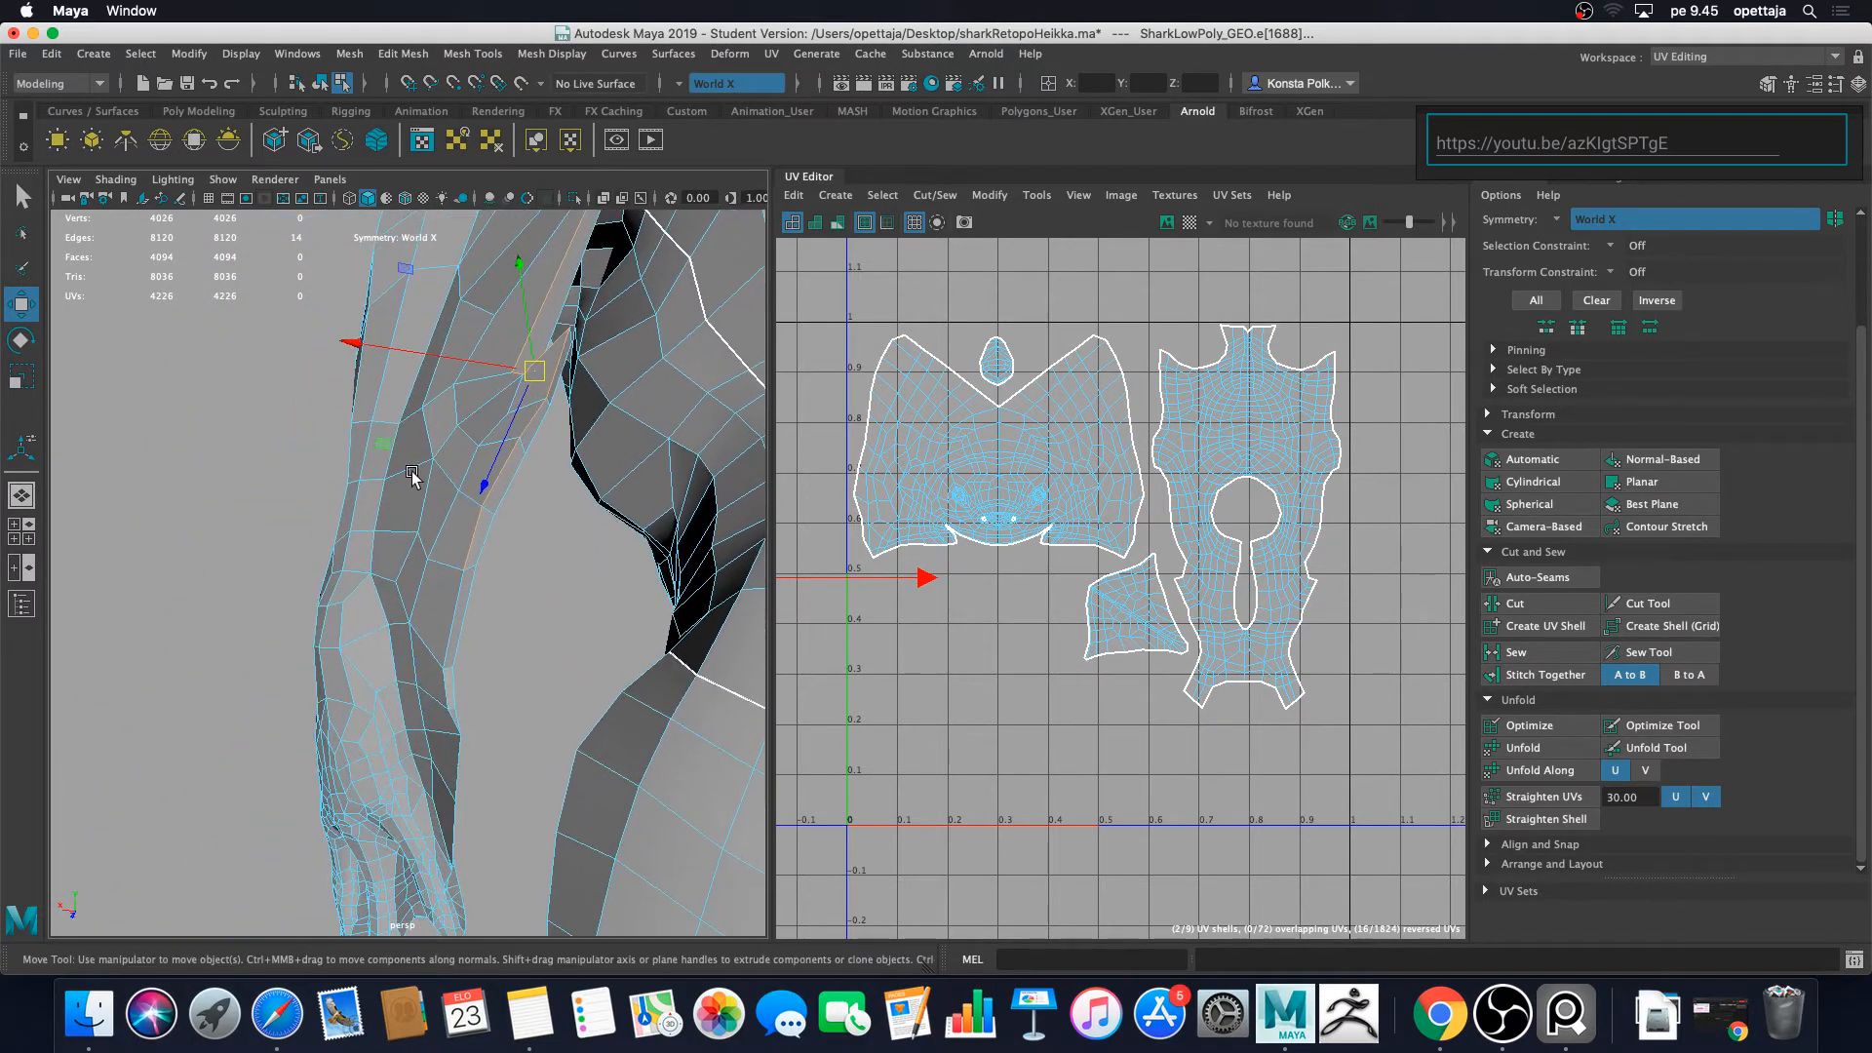
pyautogui.keyDown('shift'); pyautogui.click(453, 646); pyautogui.keyUp('shift')
pyautogui.keyDown('shift'); pyautogui.click(448, 687); pyautogui.keyUp('shift')
pyautogui.keyDown('shift'); pyautogui.click(455, 718); pyautogui.keyUp('shift')
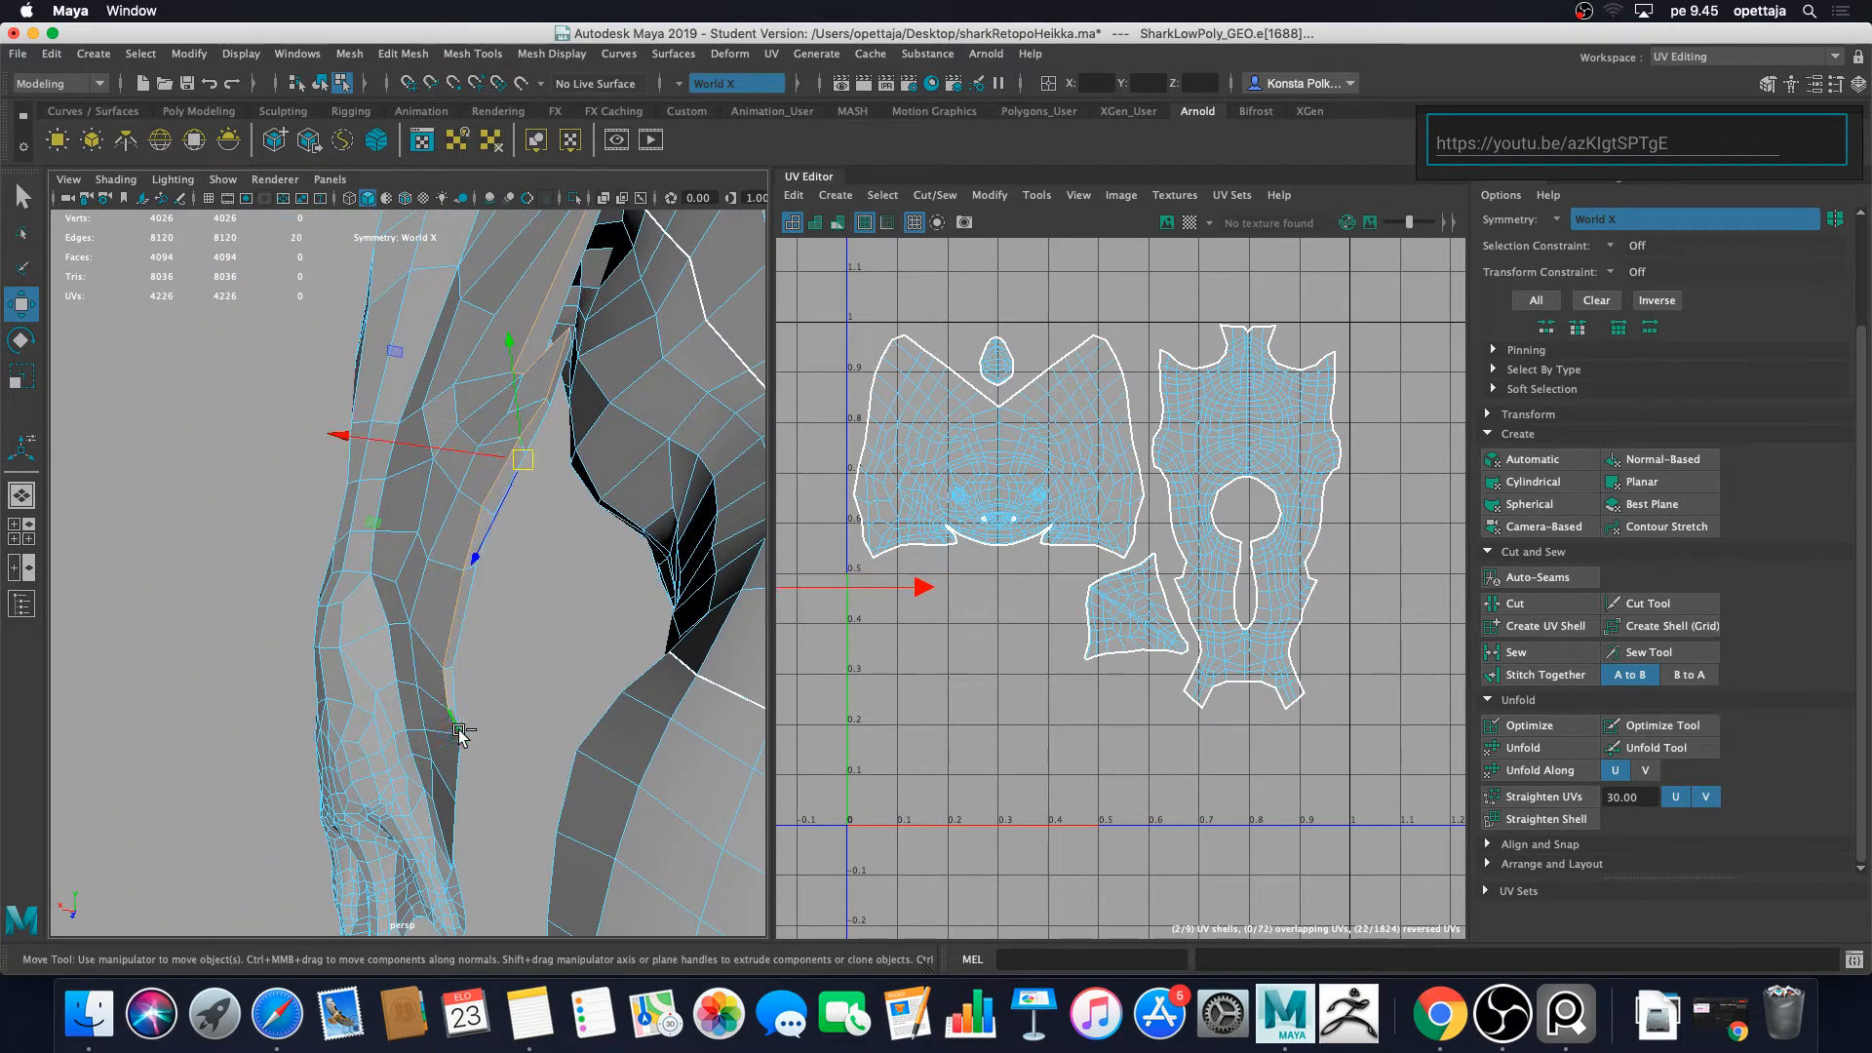
pyautogui.moveTo(509, 754)
pyautogui.keyDown('alt'); pyautogui.mouseDown()
pyautogui.moveTo(419, 732)
pyautogui.moveTo(513, 759)
pyautogui.mouseUp(); pyautogui.keyUp('alt')
pyautogui.keyDown('alt'); pyautogui.moveTo(513, 760); pyautogui.dragTo(482, 526, button='middle'); pyautogui.keyUp('alt')
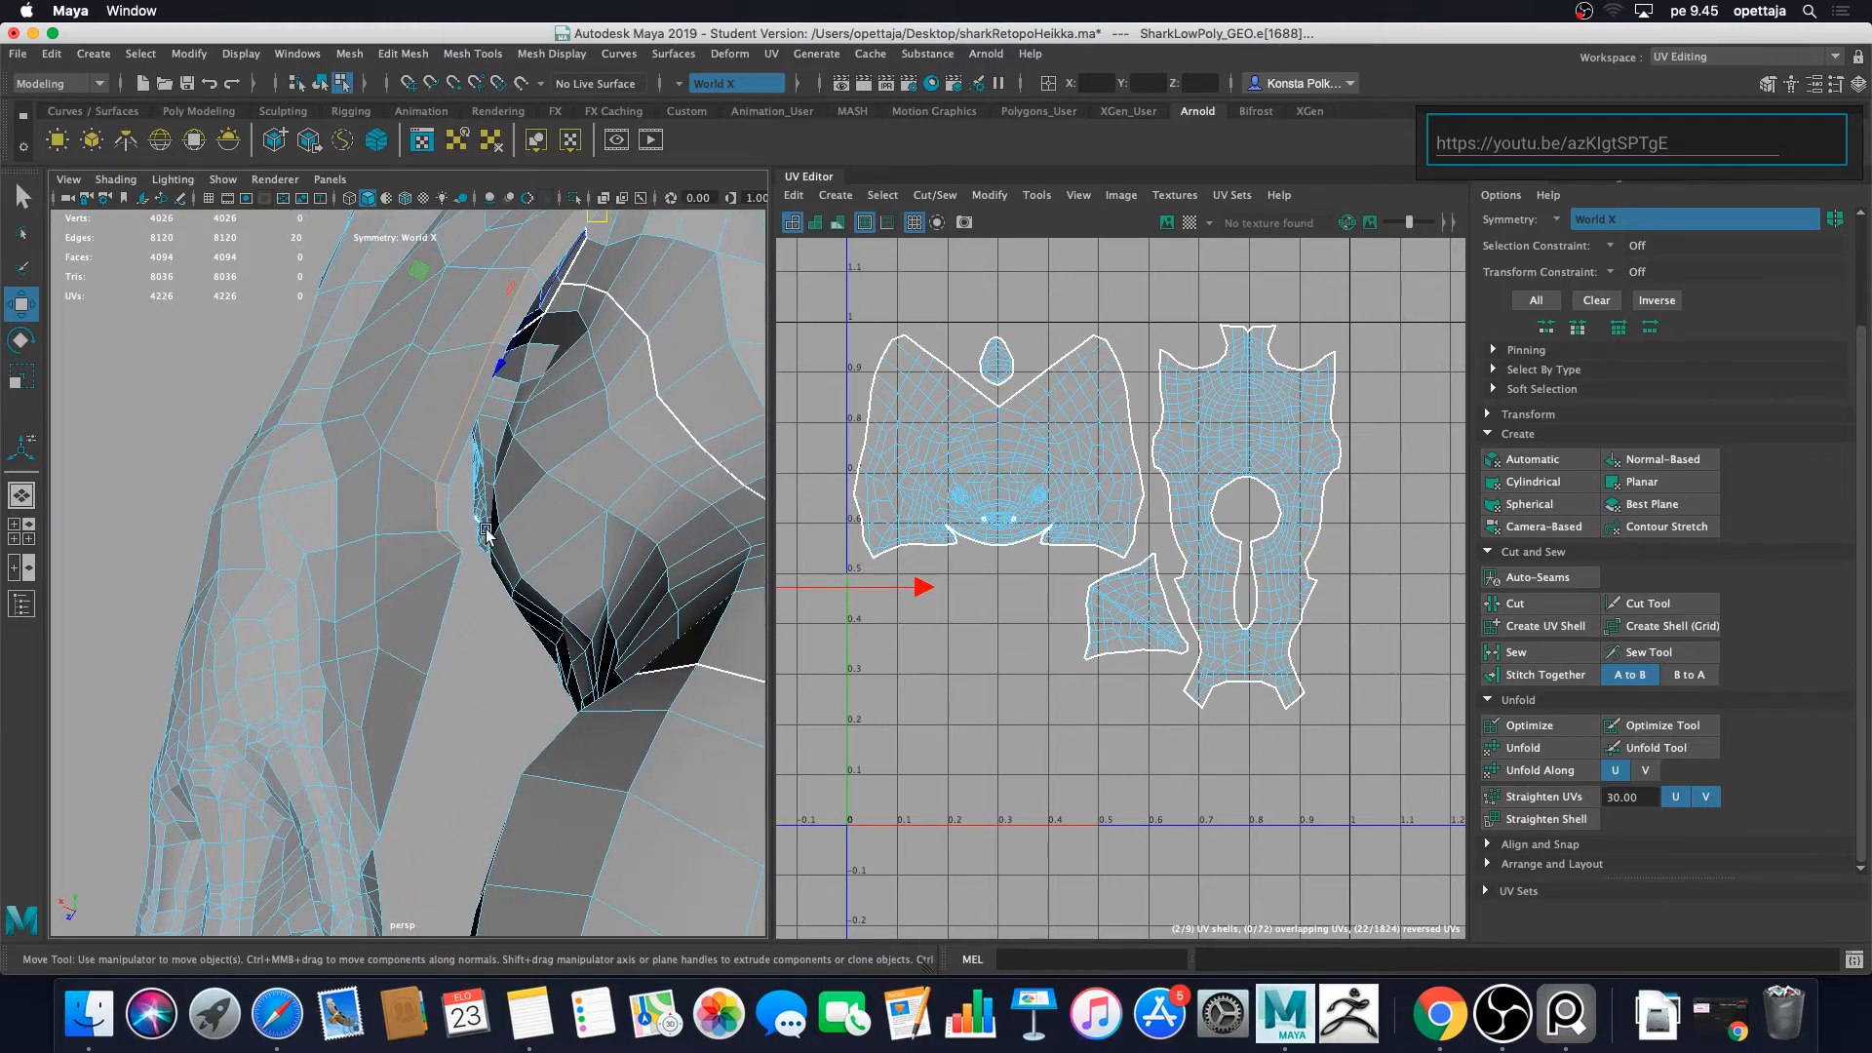
pyautogui.keyDown('alt'); pyautogui.moveTo(545, 646); pyautogui.dragTo(417, 663); pyautogui.keyUp('alt')
pyautogui.keyDown('shift'); pyautogui.click(429, 579); pyautogui.keyUp('shift')
pyautogui.keyDown('shift'); pyautogui.click(400, 667); pyautogui.keyUp('shift')
# Step: Continue the edge selection from the wrist along the little finger to its tip and cut the UVs
pyautogui.keyDown('alt'); pyautogui.moveTo(415, 644); pyautogui.dragTo(378, 429, button='middle'); pyautogui.keyUp('alt')
pyautogui.keyDown('alt'); pyautogui.moveTo(379, 430); pyautogui.dragTo(390, 516); pyautogui.keyUp('alt')
pyautogui.keyDown('shift'); pyautogui.click(360, 531); pyautogui.keyUp('shift')
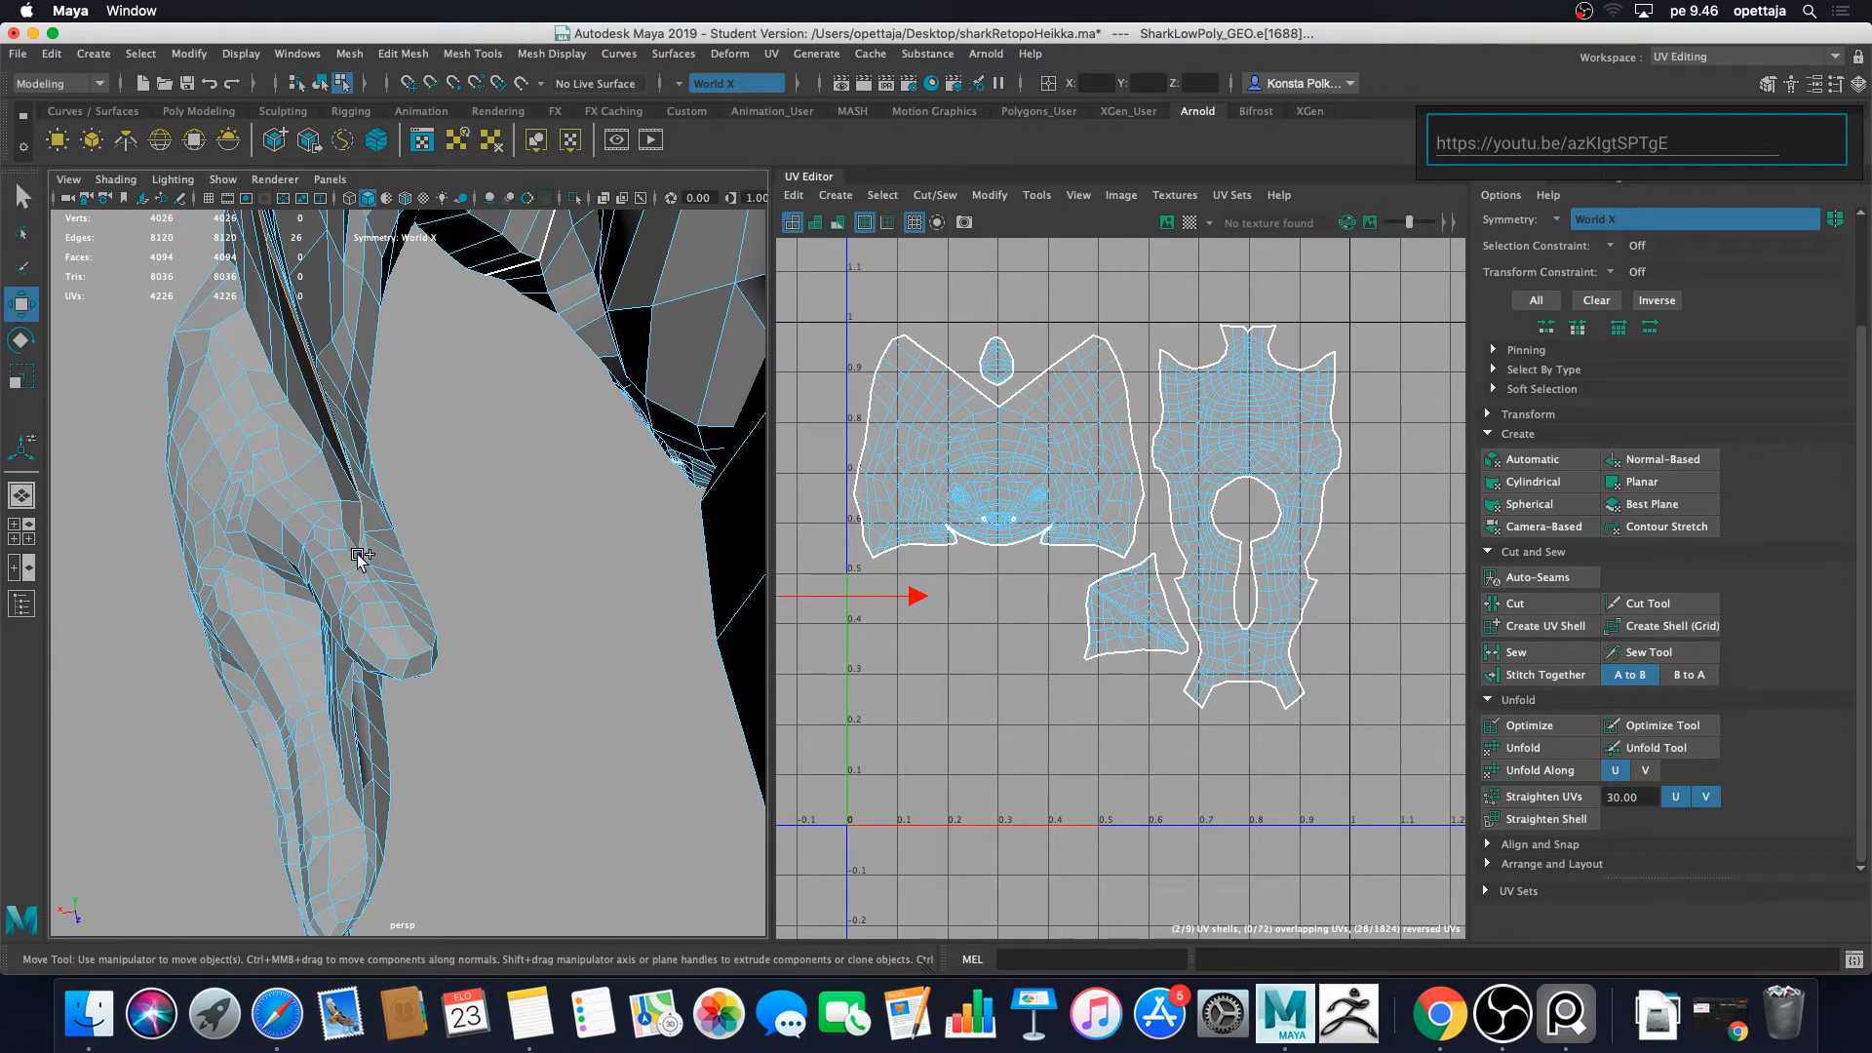
pyautogui.keyDown('shift'); pyautogui.click(362, 556); pyautogui.keyUp('shift')
pyautogui.keyDown('shift'); pyautogui.click(370, 576); pyautogui.keyUp('shift')
pyautogui.keyDown('shift'); pyautogui.click(378, 593); pyautogui.keyUp('shift')
pyautogui.keyDown('shift'); pyautogui.click(387, 616); pyautogui.keyUp('shift')
pyautogui.keyDown('shift'); pyautogui.click(398, 638); pyautogui.keyUp('shift')
pyautogui.keyDown('shift'); pyautogui.click(408, 661); pyautogui.keyUp('shift')
pyautogui.click(1551, 601)
# Step: Select the edges from the little finger's tip up its inner side to the start of the webbing
pyautogui.keyDown('alt'); pyautogui.moveTo(422, 542); pyautogui.dragTo(575, 439); pyautogui.keyUp('alt')
pyautogui.keyDown('alt'); pyautogui.moveTo(507, 565); pyautogui.dragTo(449, 531); pyautogui.keyUp('alt')
pyautogui.keyDown('alt'); pyautogui.moveTo(617, 709); pyautogui.dragTo(444, 765); pyautogui.keyUp('alt')
pyautogui.click(388, 770)
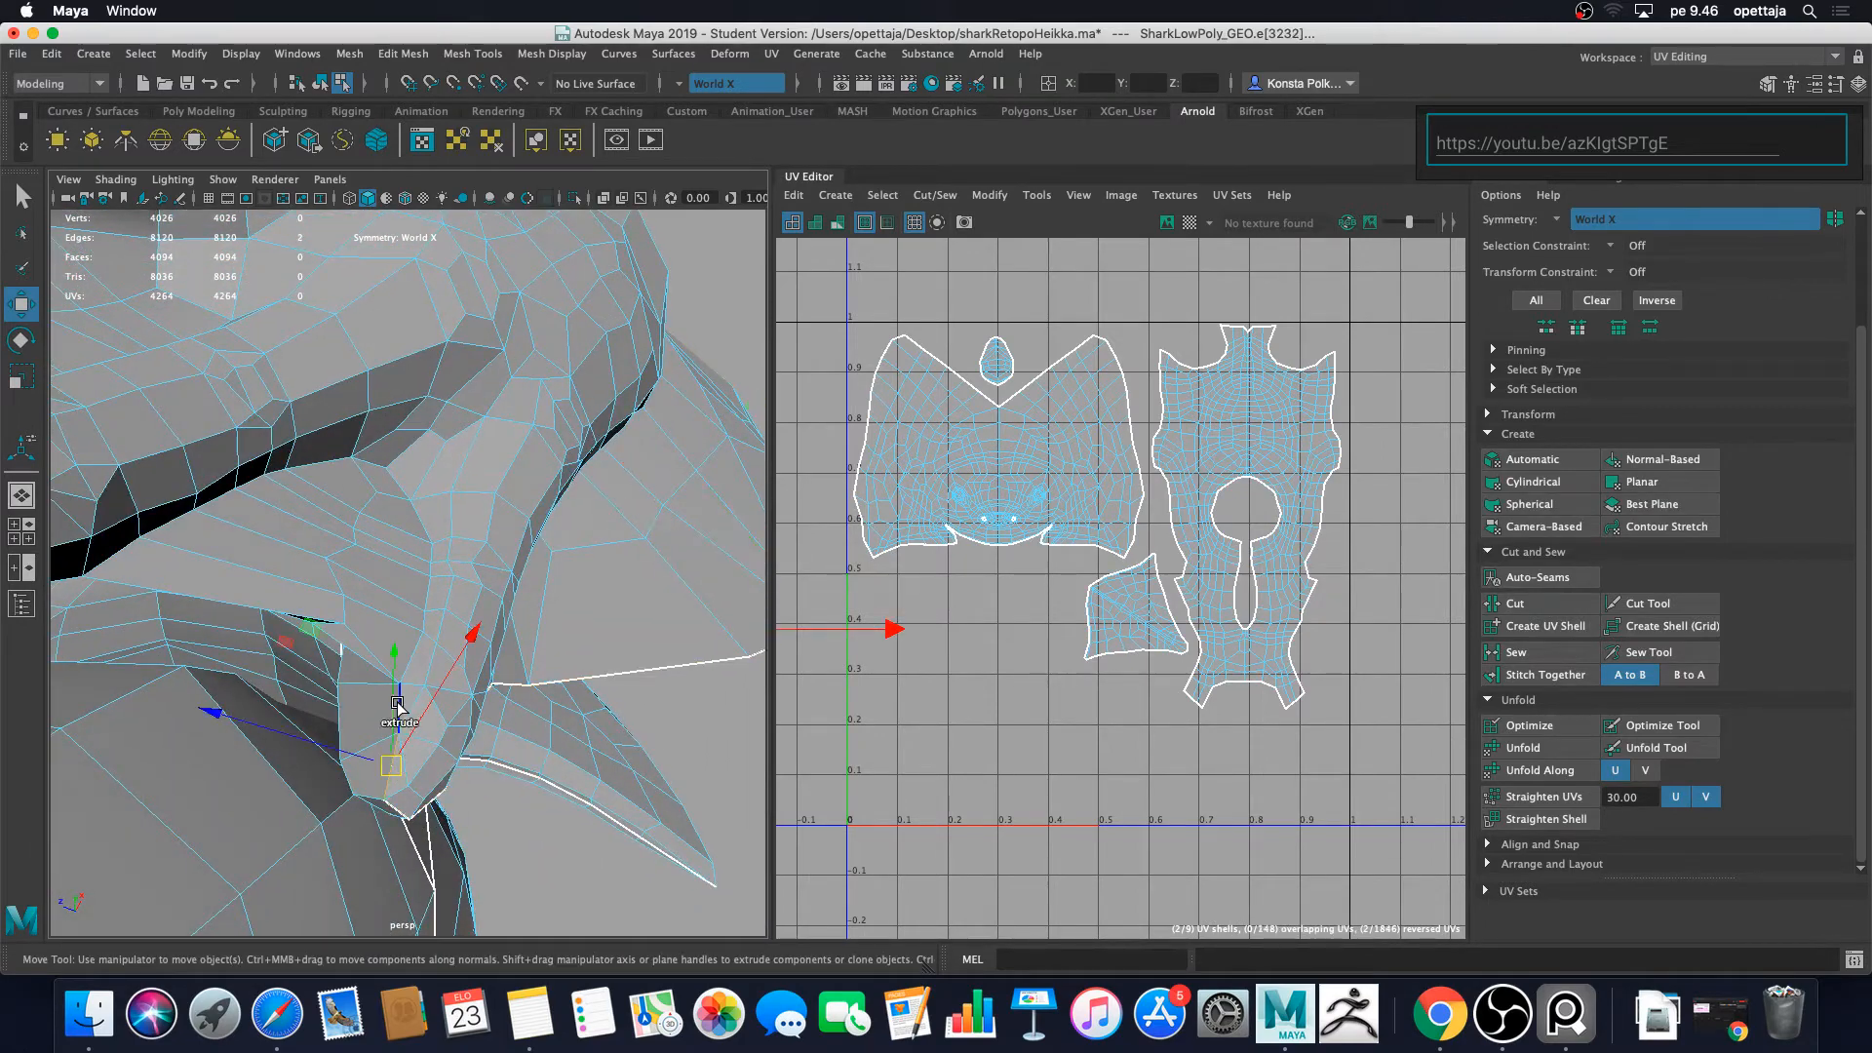
pyautogui.keyDown('shift'); pyautogui.click(397, 709); pyautogui.keyUp('shift')
pyautogui.keyDown('shift'); pyautogui.click(357, 638); pyautogui.keyUp('shift')
pyautogui.keyDown('shift'); pyautogui.click(336, 626); pyautogui.keyUp('shift')
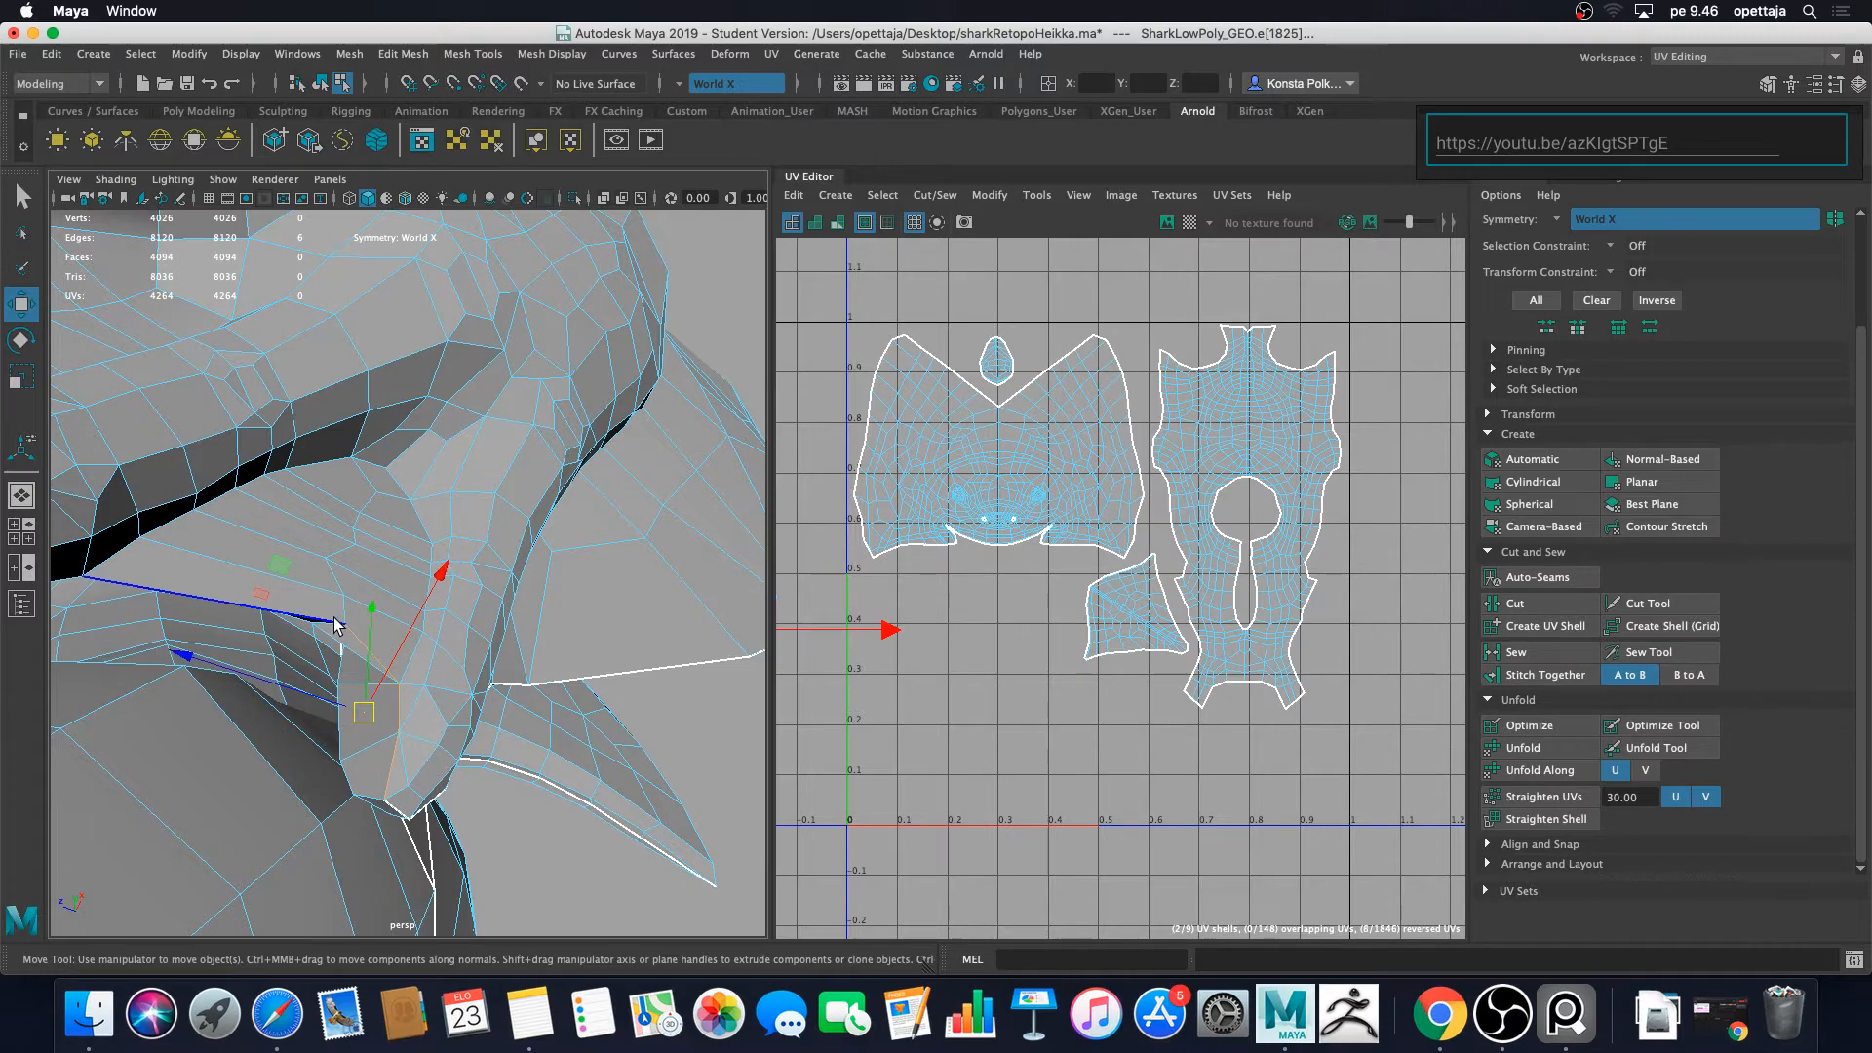
# Step: Extend the selection across the webbing onto the neighbouring finger and cut the UVs along these edges
pyautogui.keyDown('alt'); pyautogui.moveTo(334, 626); pyautogui.dragTo(293, 614, button='middle'); pyautogui.keyUp('alt')
pyautogui.keyDown('alt'); pyautogui.moveTo(293, 614); pyautogui.dragTo(294, 497); pyautogui.keyUp('alt')
pyautogui.keyDown('alt'); pyautogui.moveTo(295, 497); pyautogui.dragTo(302, 477, button='middle'); pyautogui.keyUp('alt')
pyautogui.keyDown('alt'); pyautogui.moveTo(302, 477); pyautogui.dragTo(325, 505); pyautogui.keyUp('alt')
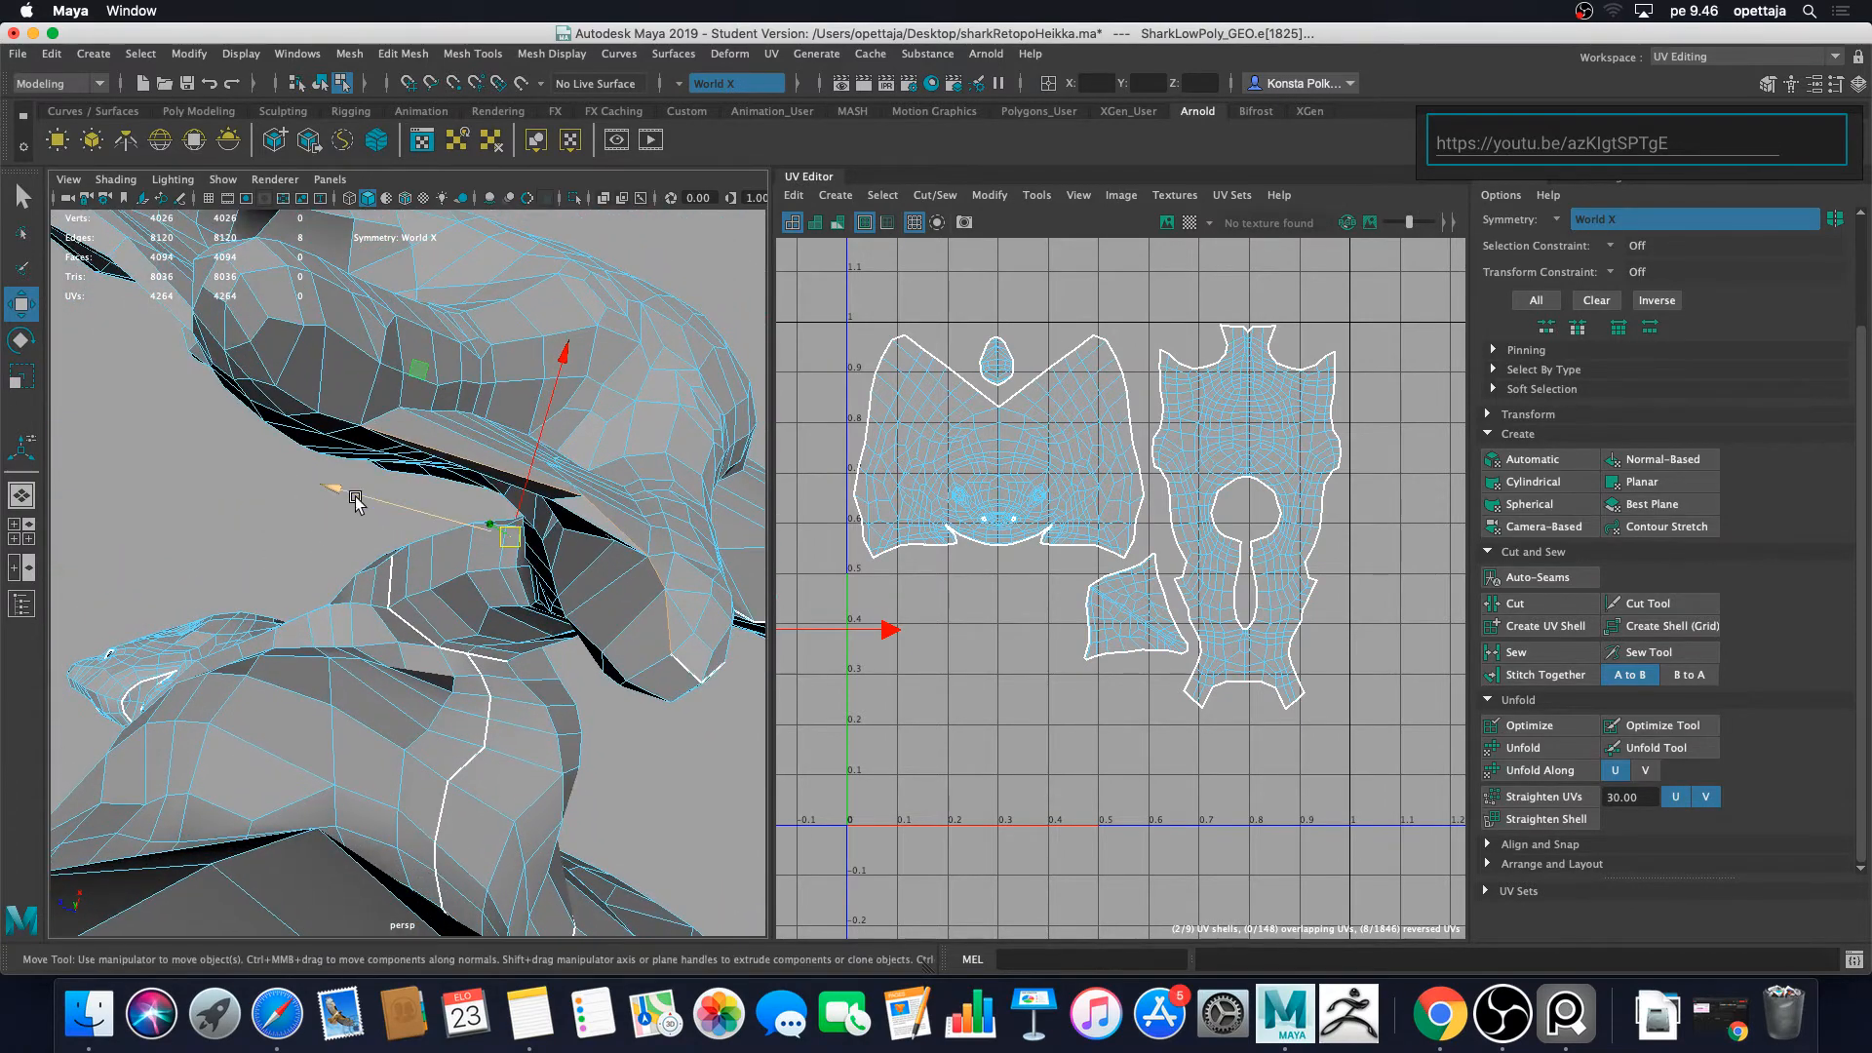
pyautogui.keyDown('shift'); pyautogui.click(343, 418); pyautogui.keyUp('shift')
pyautogui.keyDown('shift'); pyautogui.click(295, 399); pyautogui.keyUp('shift')
pyautogui.keyDown('shift'); pyautogui.click(268, 358); pyautogui.keyUp('shift')
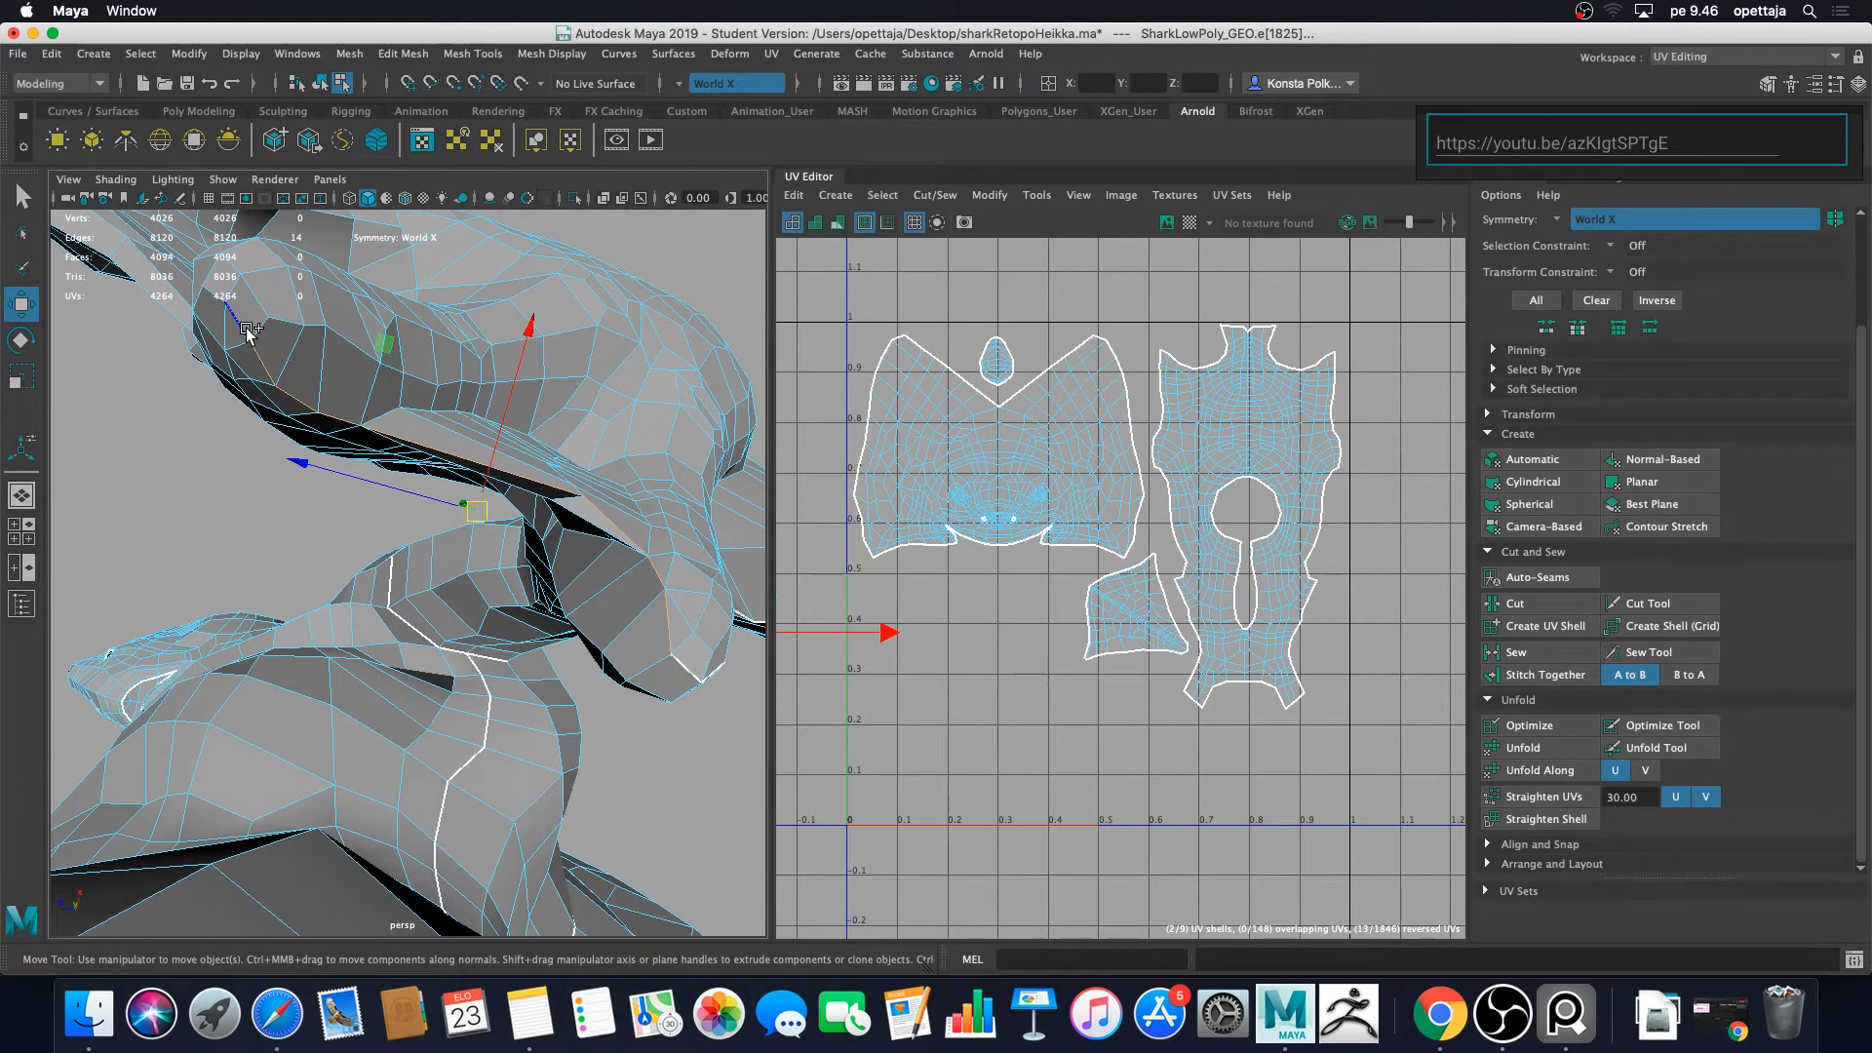
pyautogui.keyDown('shift'); pyautogui.click(244, 327); pyautogui.keyUp('shift')
pyautogui.hotkey('shift', 'x')
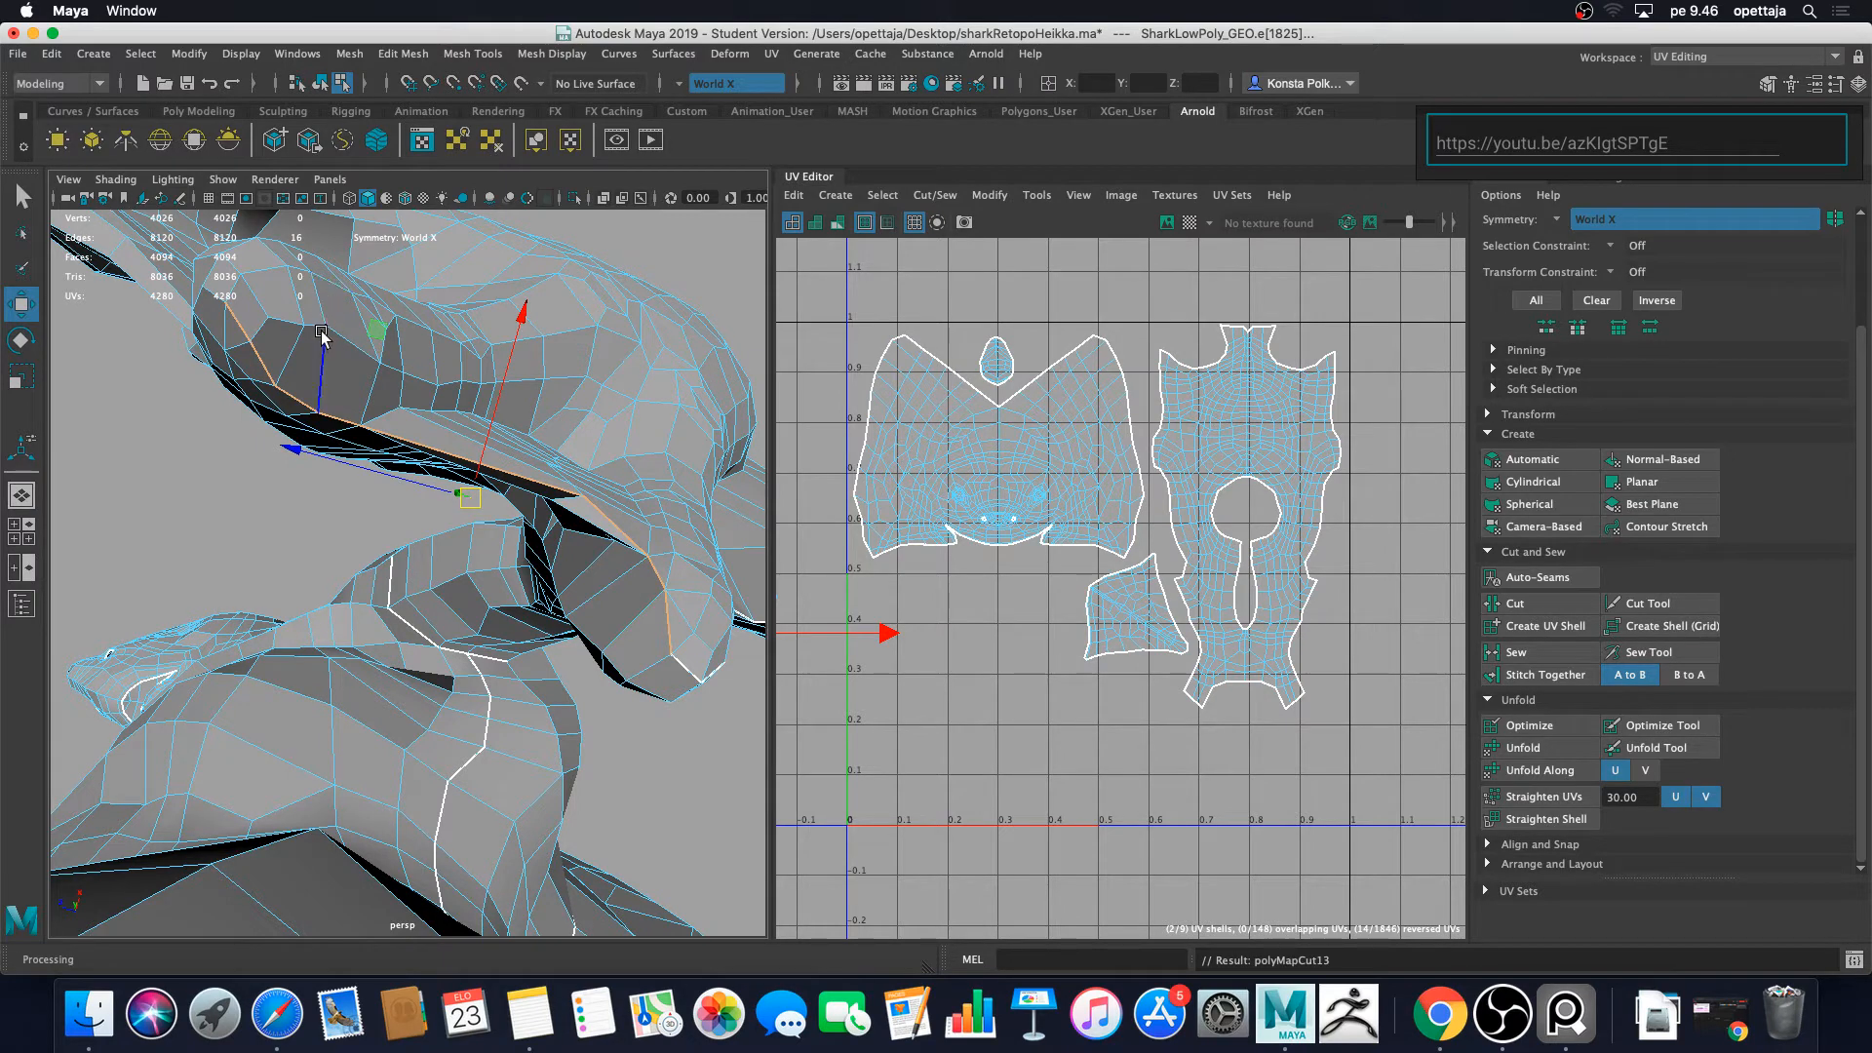
# Step: Select the edges from the end of the last finger cut over the next finger and along the adjoining webbing
pyautogui.keyDown('alt'); pyautogui.moveTo(317, 395); pyautogui.dragTo(510, 414); pyautogui.keyUp('alt')
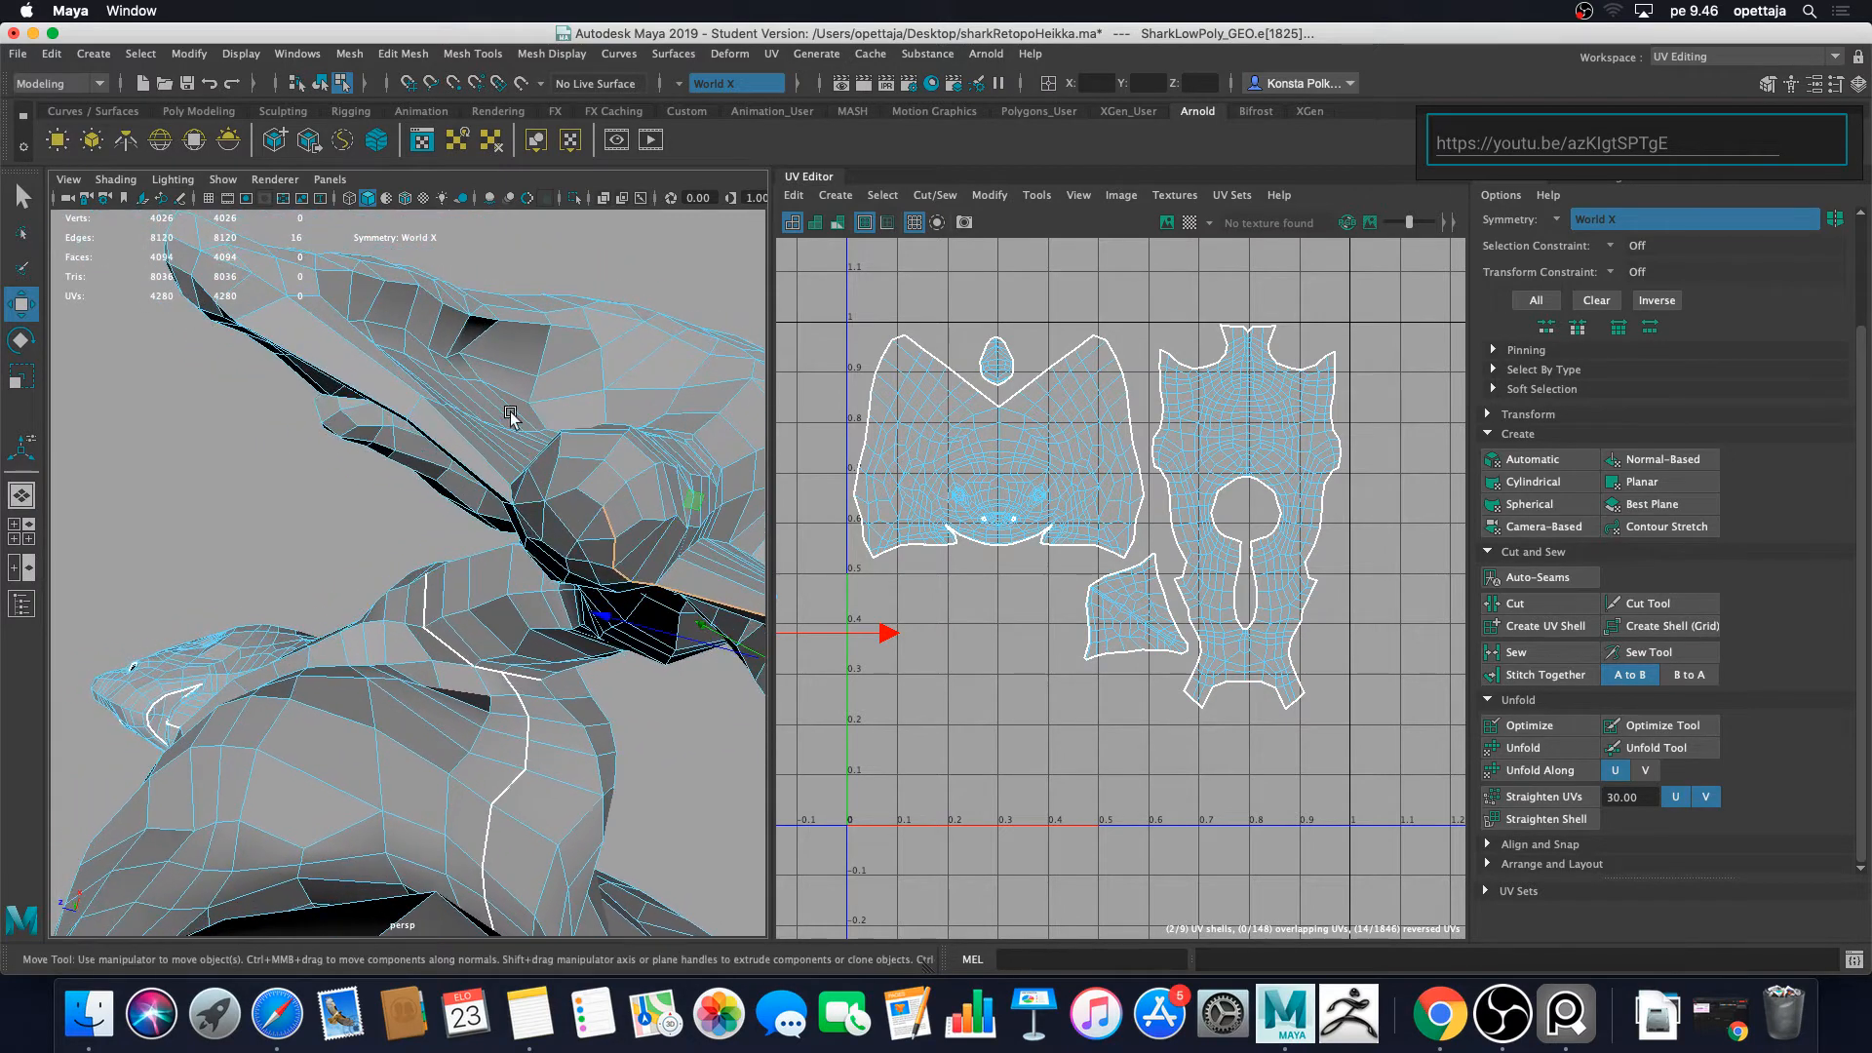
pyautogui.click(594, 496)
pyautogui.moveTo(605, 512)
pyautogui.keyDown('alt'); pyautogui.mouseDown()
pyautogui.moveTo(585, 488)
pyautogui.moveTo(597, 518)
pyautogui.moveTo(597, 457)
pyautogui.moveTo(627, 501)
pyautogui.mouseUp(); pyautogui.keyUp('alt')
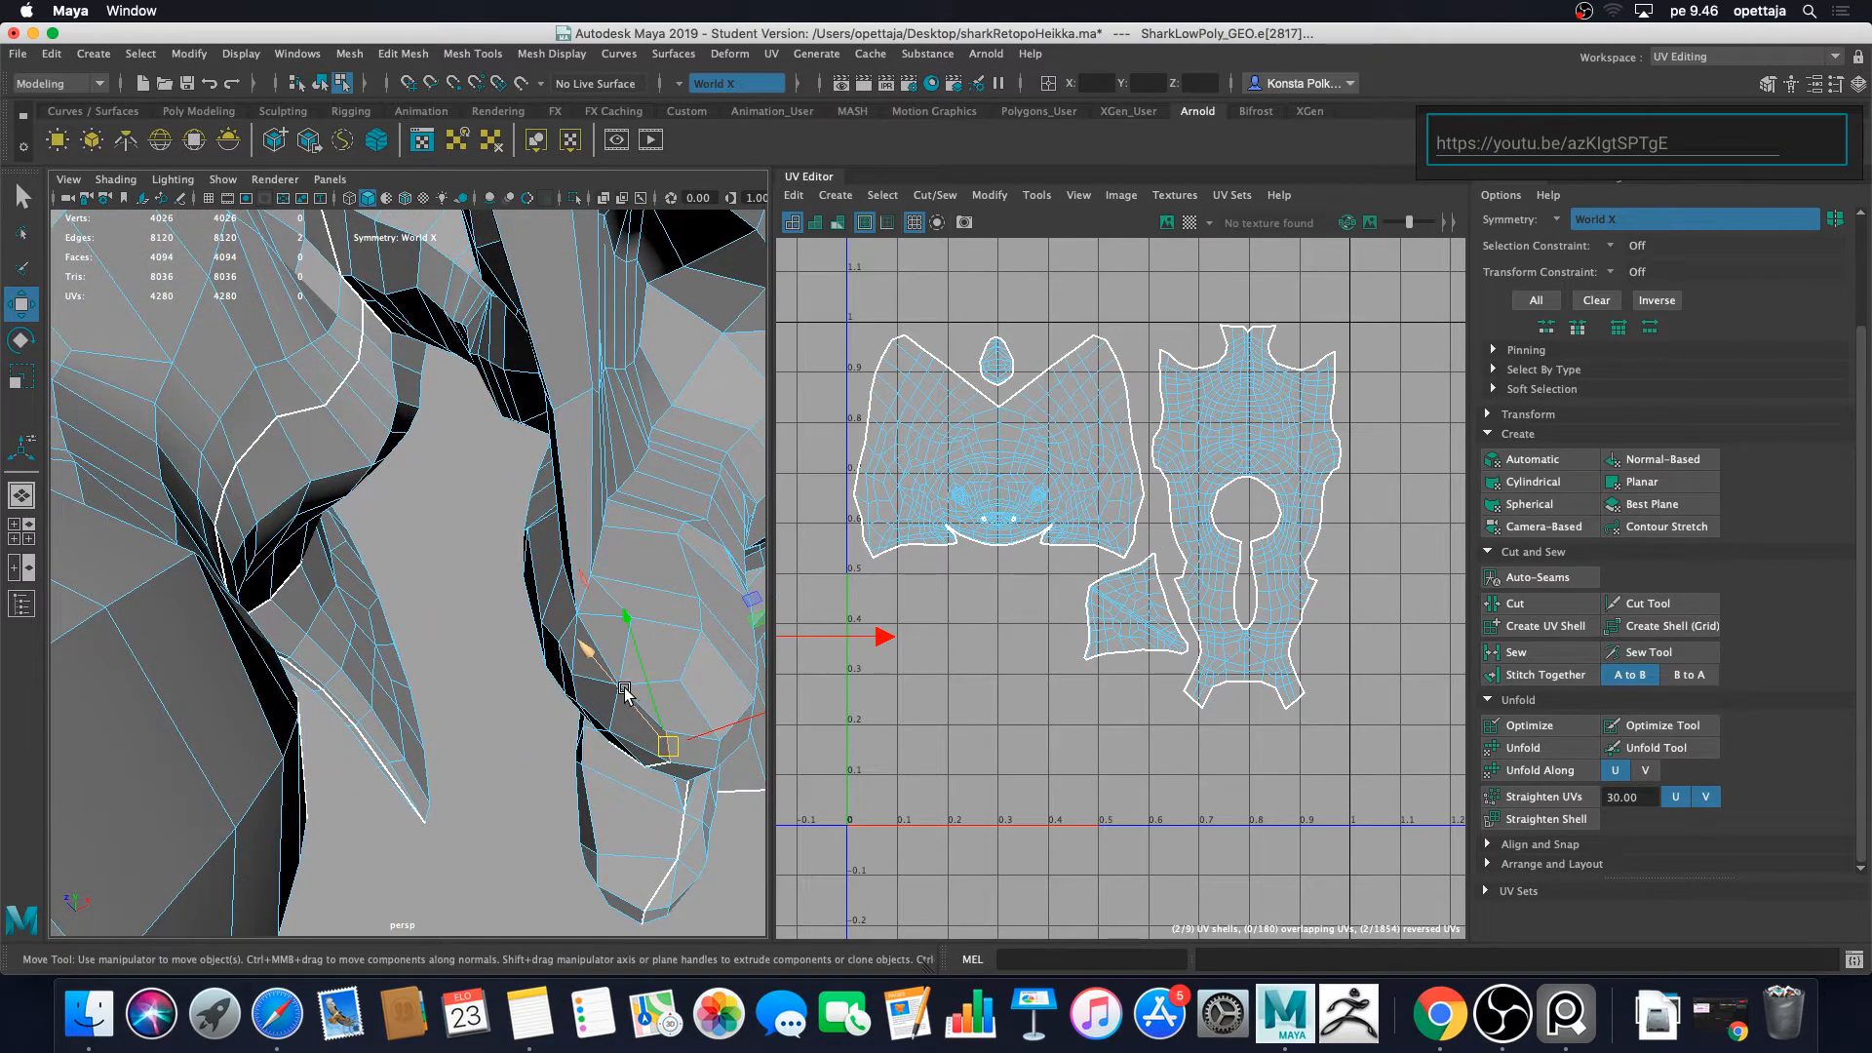
pyautogui.press('q')
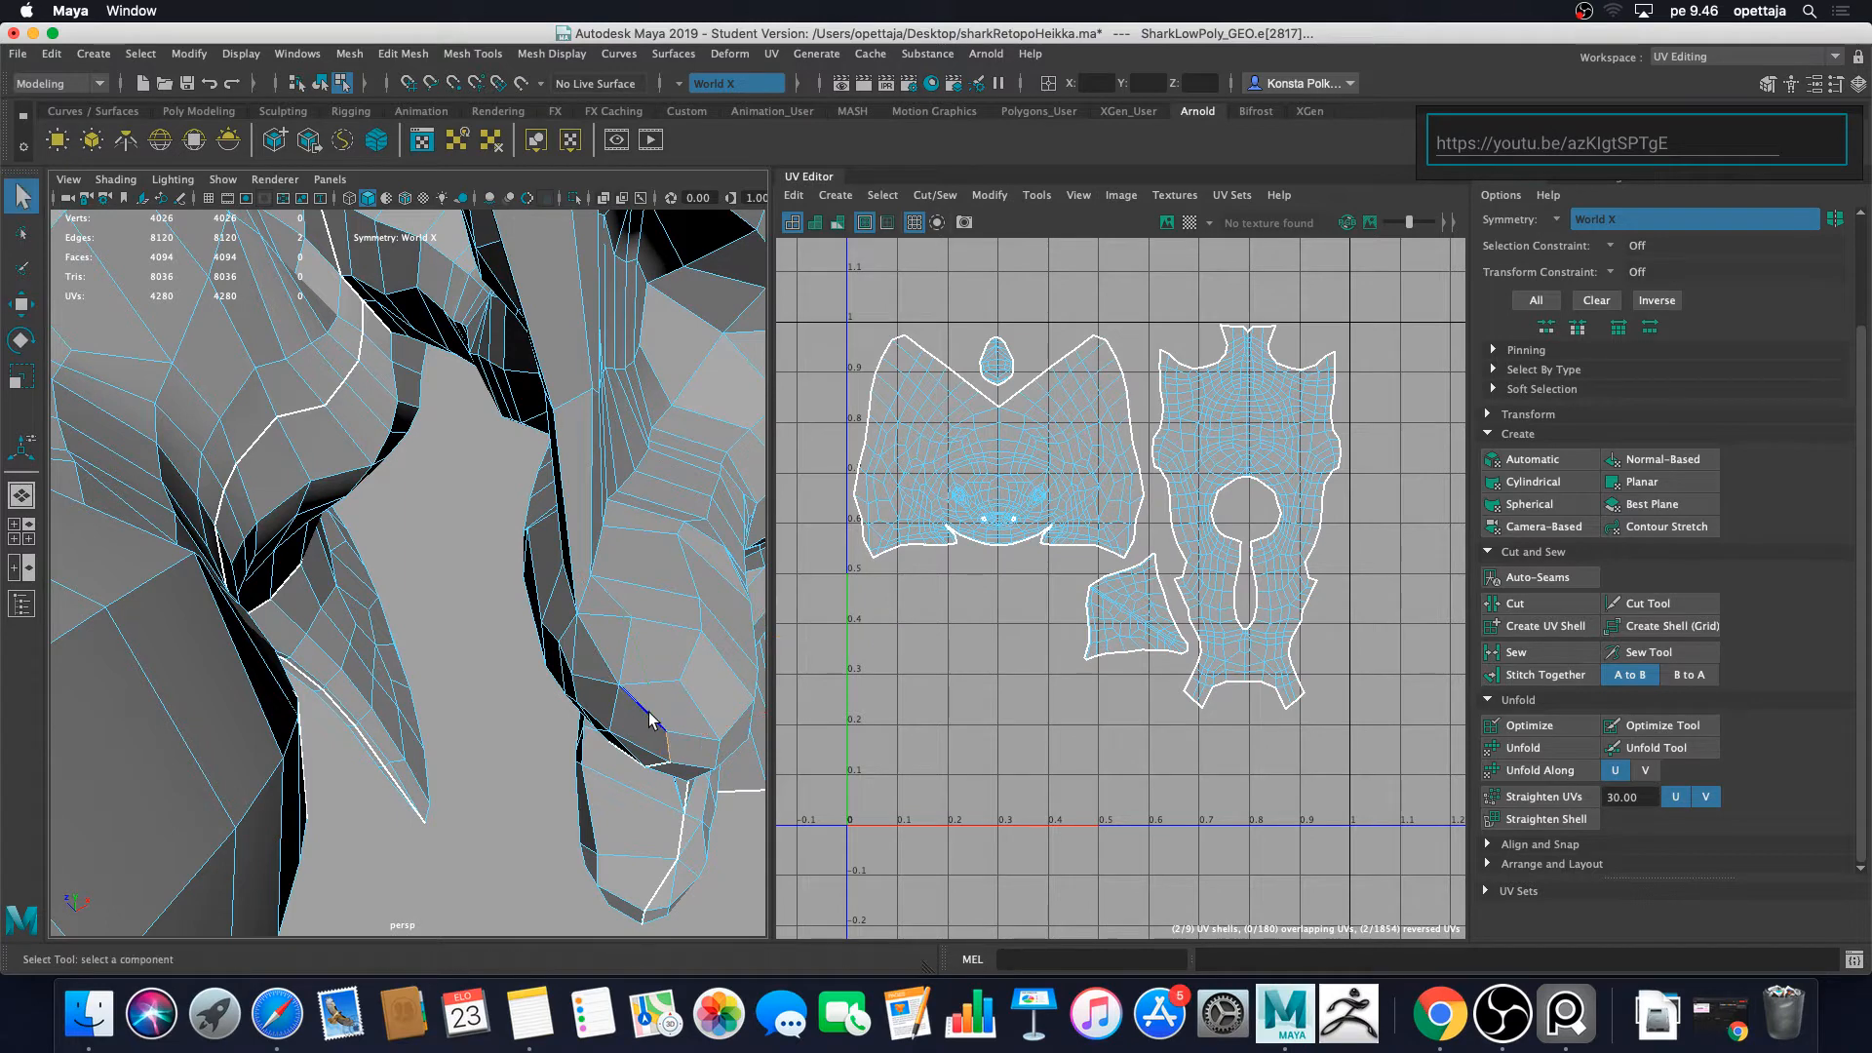
pyautogui.keyDown('shift'); pyautogui.click(650, 709); pyautogui.keyUp('shift')
pyautogui.keyDown('shift'); pyautogui.click(596, 649); pyautogui.keyUp('shift')
pyautogui.keyDown('shift'); pyautogui.click(580, 576); pyautogui.keyUp('shift')
pyautogui.keyDown('shift'); pyautogui.click(544, 351); pyautogui.keyUp('shift')
pyautogui.keyDown('alt'); pyautogui.moveTo(546, 349); pyautogui.dragTo(659, 604); pyautogui.keyUp('alt')
pyautogui.keyDown('shift'); pyautogui.doubleClick(646, 601); pyautogui.keyUp('shift')
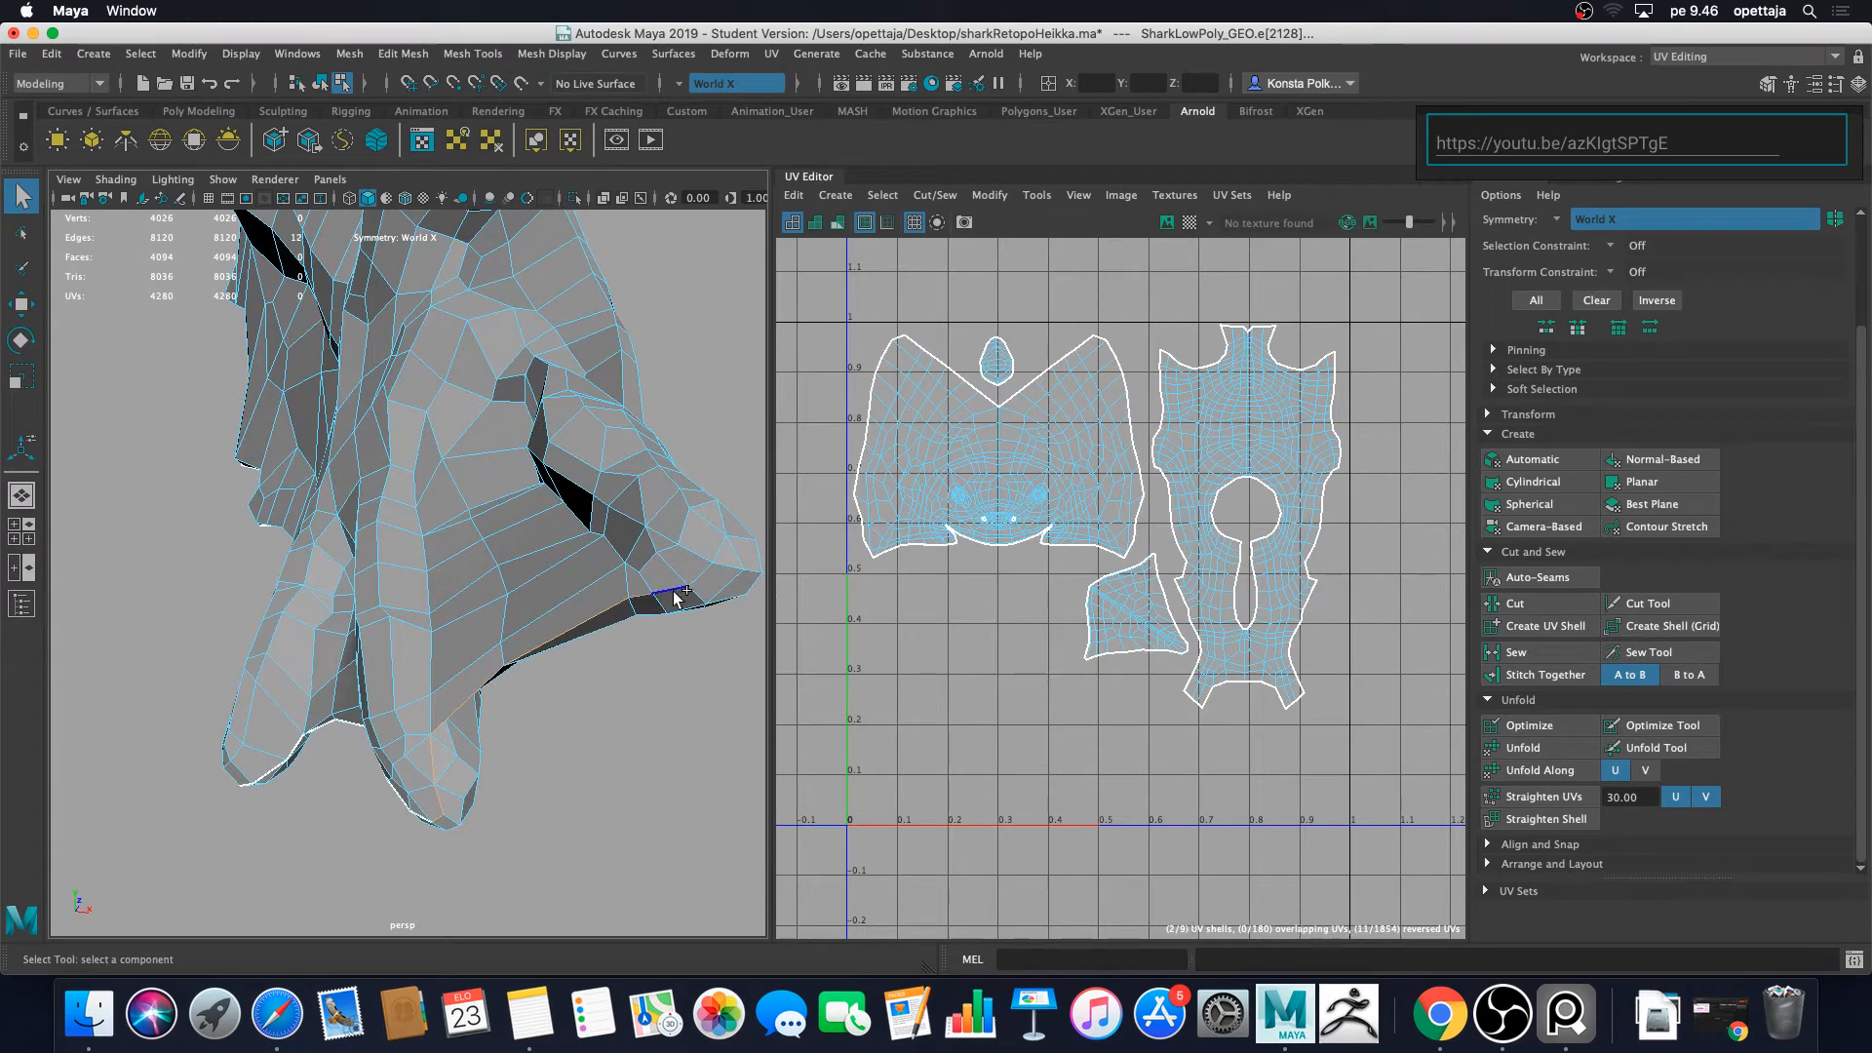
# Step: Add the chain of edges running up the last webbed finger to the selection
pyautogui.keyDown('alt'); pyautogui.moveTo(733, 532); pyautogui.dragTo(635, 646); pyautogui.keyUp('alt')
pyautogui.keyDown('shift'); pyautogui.click(569, 682); pyautogui.keyUp('shift')
pyautogui.keyDown('shift'); pyautogui.click(567, 649); pyautogui.keyUp('shift')
pyautogui.keyDown('shift'); pyautogui.click(563, 612); pyautogui.keyUp('shift')
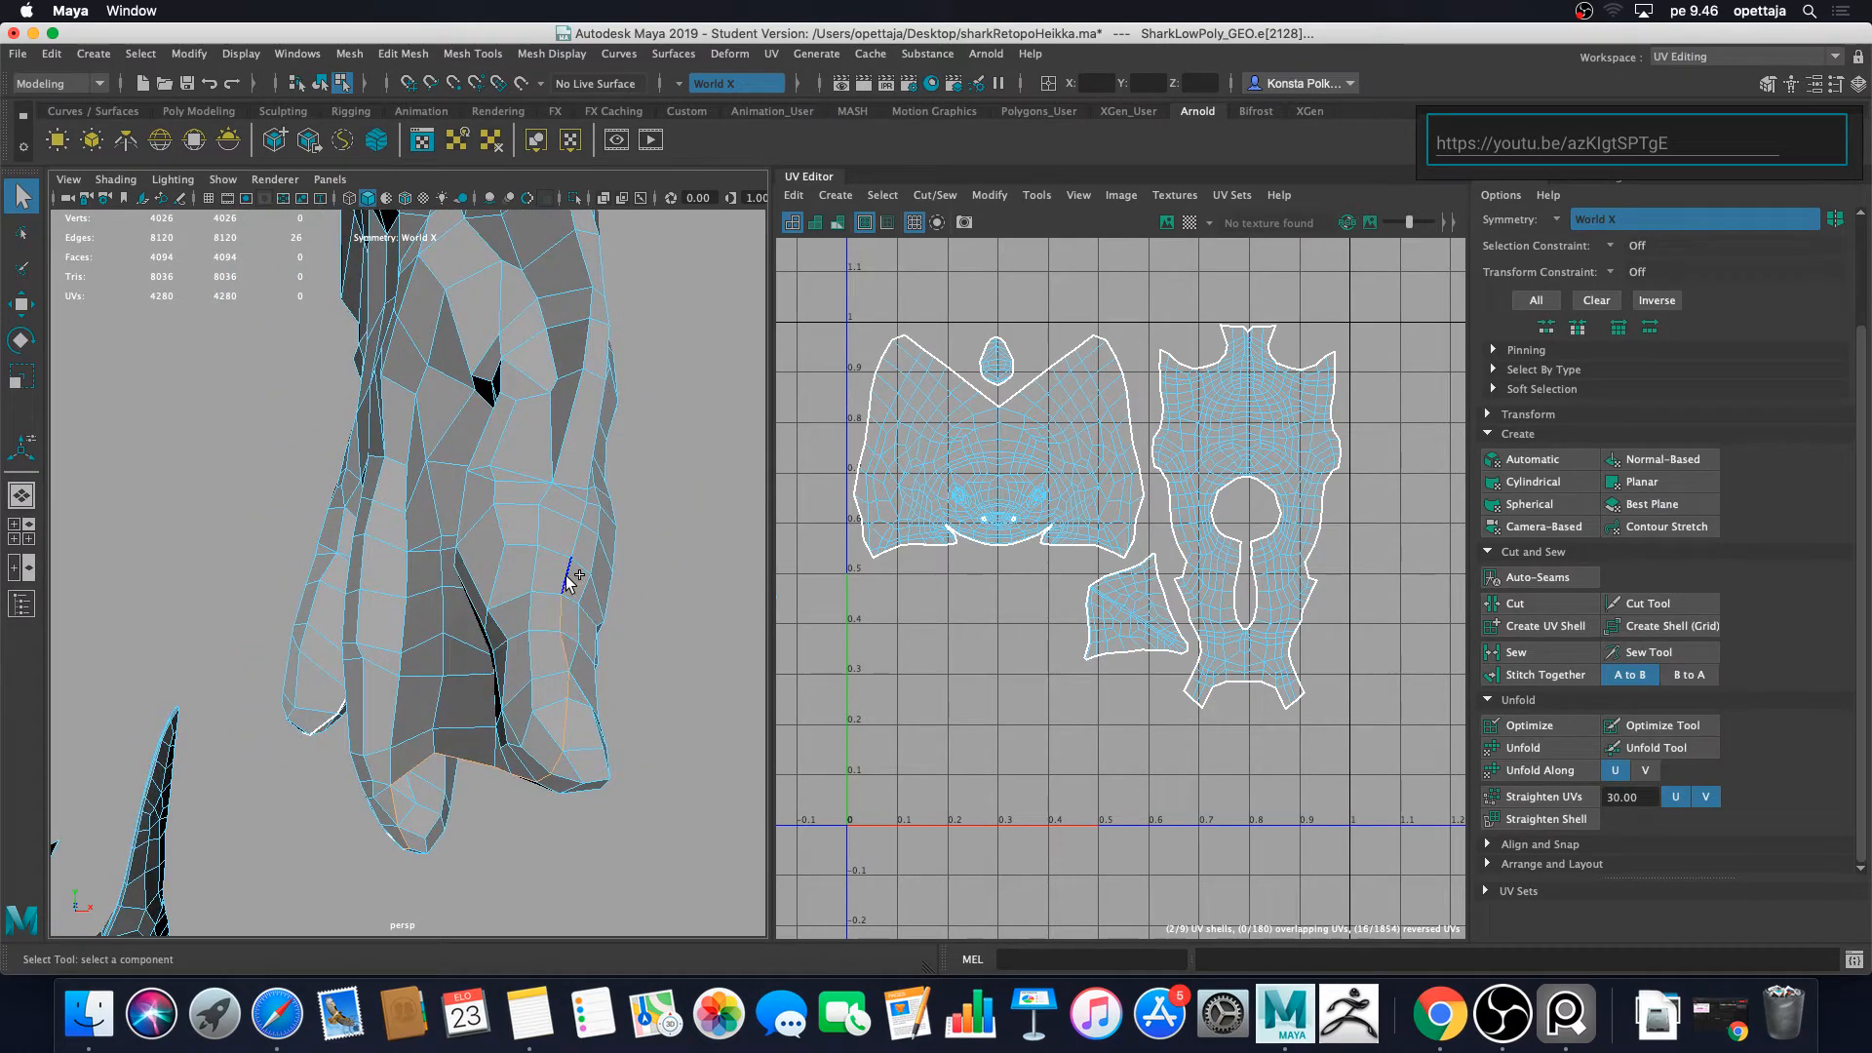
pyautogui.keyDown('shift'); pyautogui.click(568, 575); pyautogui.keyUp('shift')
pyautogui.keyDown('shift'); pyautogui.click(578, 537); pyautogui.keyUp('shift')
pyautogui.keyDown('shift'); pyautogui.click(582, 514); pyautogui.keyUp('shift')
pyautogui.keyDown('shift'); pyautogui.click(590, 489); pyautogui.keyUp('shift')
# Step: Extend the edge selection up the side of the hand to the base of the thumb and cut the UVs
pyautogui.keyDown('alt'); pyautogui.moveTo(597, 494); pyautogui.dragTo(390, 546); pyautogui.keyUp('alt')
pyautogui.keyDown('alt'); pyautogui.moveTo(390, 546); pyautogui.dragTo(459, 646, button='middle'); pyautogui.keyUp('alt')
pyautogui.keyDown('shift'); pyautogui.click(402, 608); pyautogui.keyUp('shift')
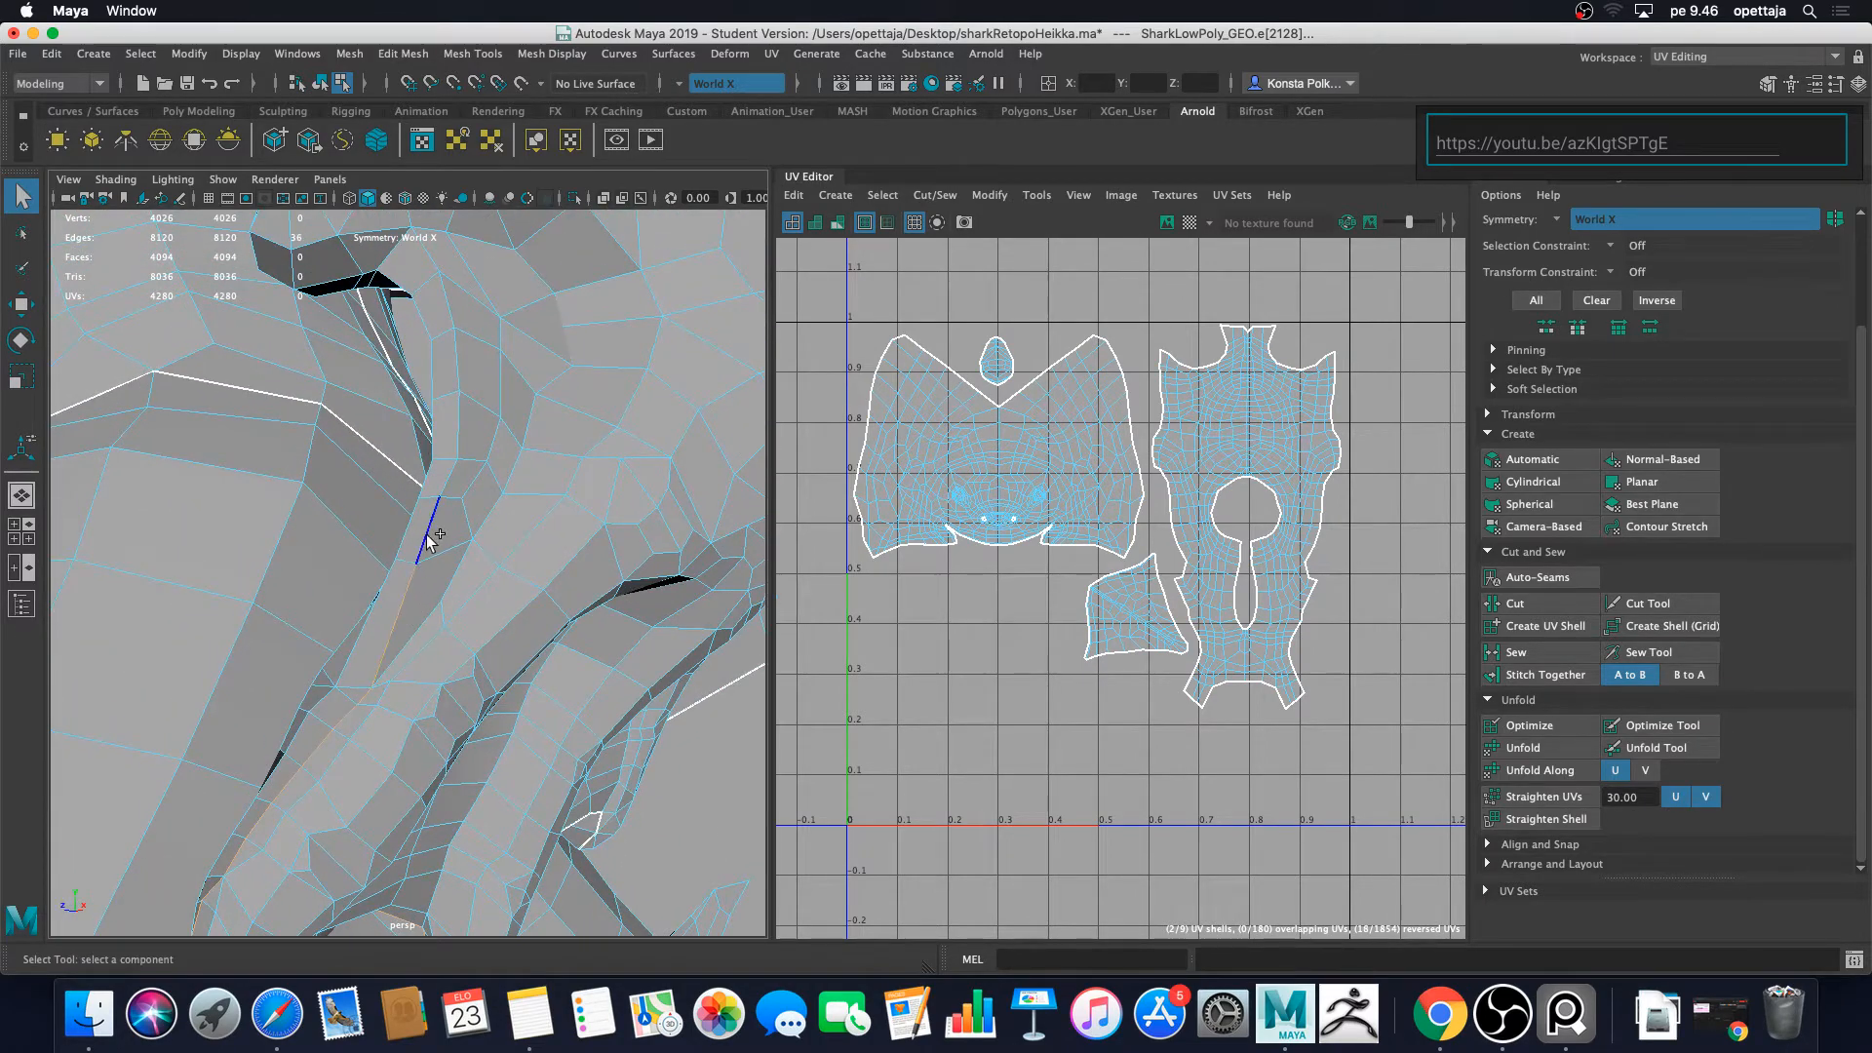
pyautogui.keyDown('shift'); pyautogui.click(427, 533); pyautogui.keyUp('shift')
pyautogui.keyDown('shift'); pyautogui.click(445, 477); pyautogui.keyUp('shift')
pyautogui.keyDown('shift'); pyautogui.click(461, 433); pyautogui.keyUp('shift')
pyautogui.keyDown('shift'); pyautogui.click(456, 360); pyautogui.keyUp('shift')
pyautogui.keyDown('shift'); pyautogui.click(452, 297); pyautogui.keyUp('shift')
pyautogui.keyDown('shift'); pyautogui.click(427, 251); pyautogui.keyUp('shift')
pyautogui.keyDown('alt'); pyautogui.moveTo(427, 251); pyautogui.dragTo(471, 360, button='middle'); pyautogui.keyUp('alt')
pyautogui.press('g')
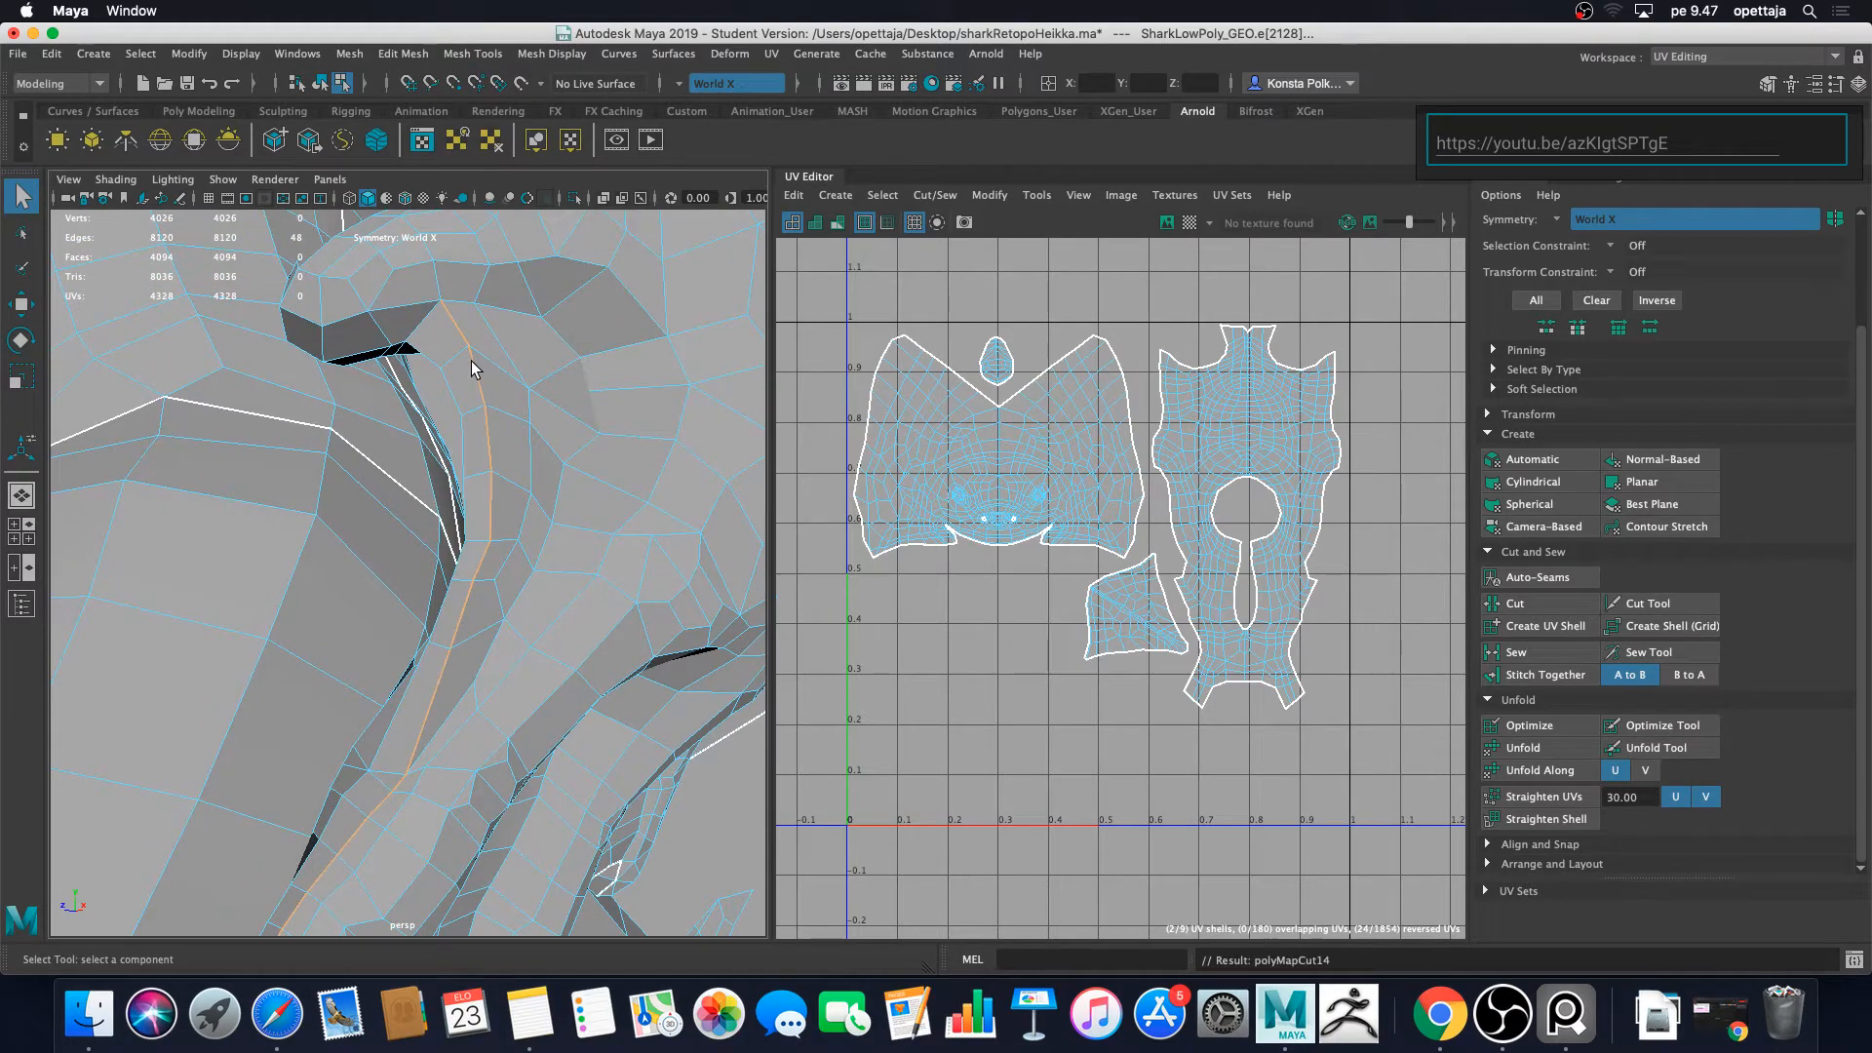
pyautogui.keyDown('alt'); pyautogui.moveTo(570, 585); pyautogui.dragTo(402, 551, button='right'); pyautogui.keyUp('alt')
pyautogui.keyDown('alt'); pyautogui.moveTo(402, 550); pyautogui.dragTo(460, 598, button='middle'); pyautogui.keyUp('alt')
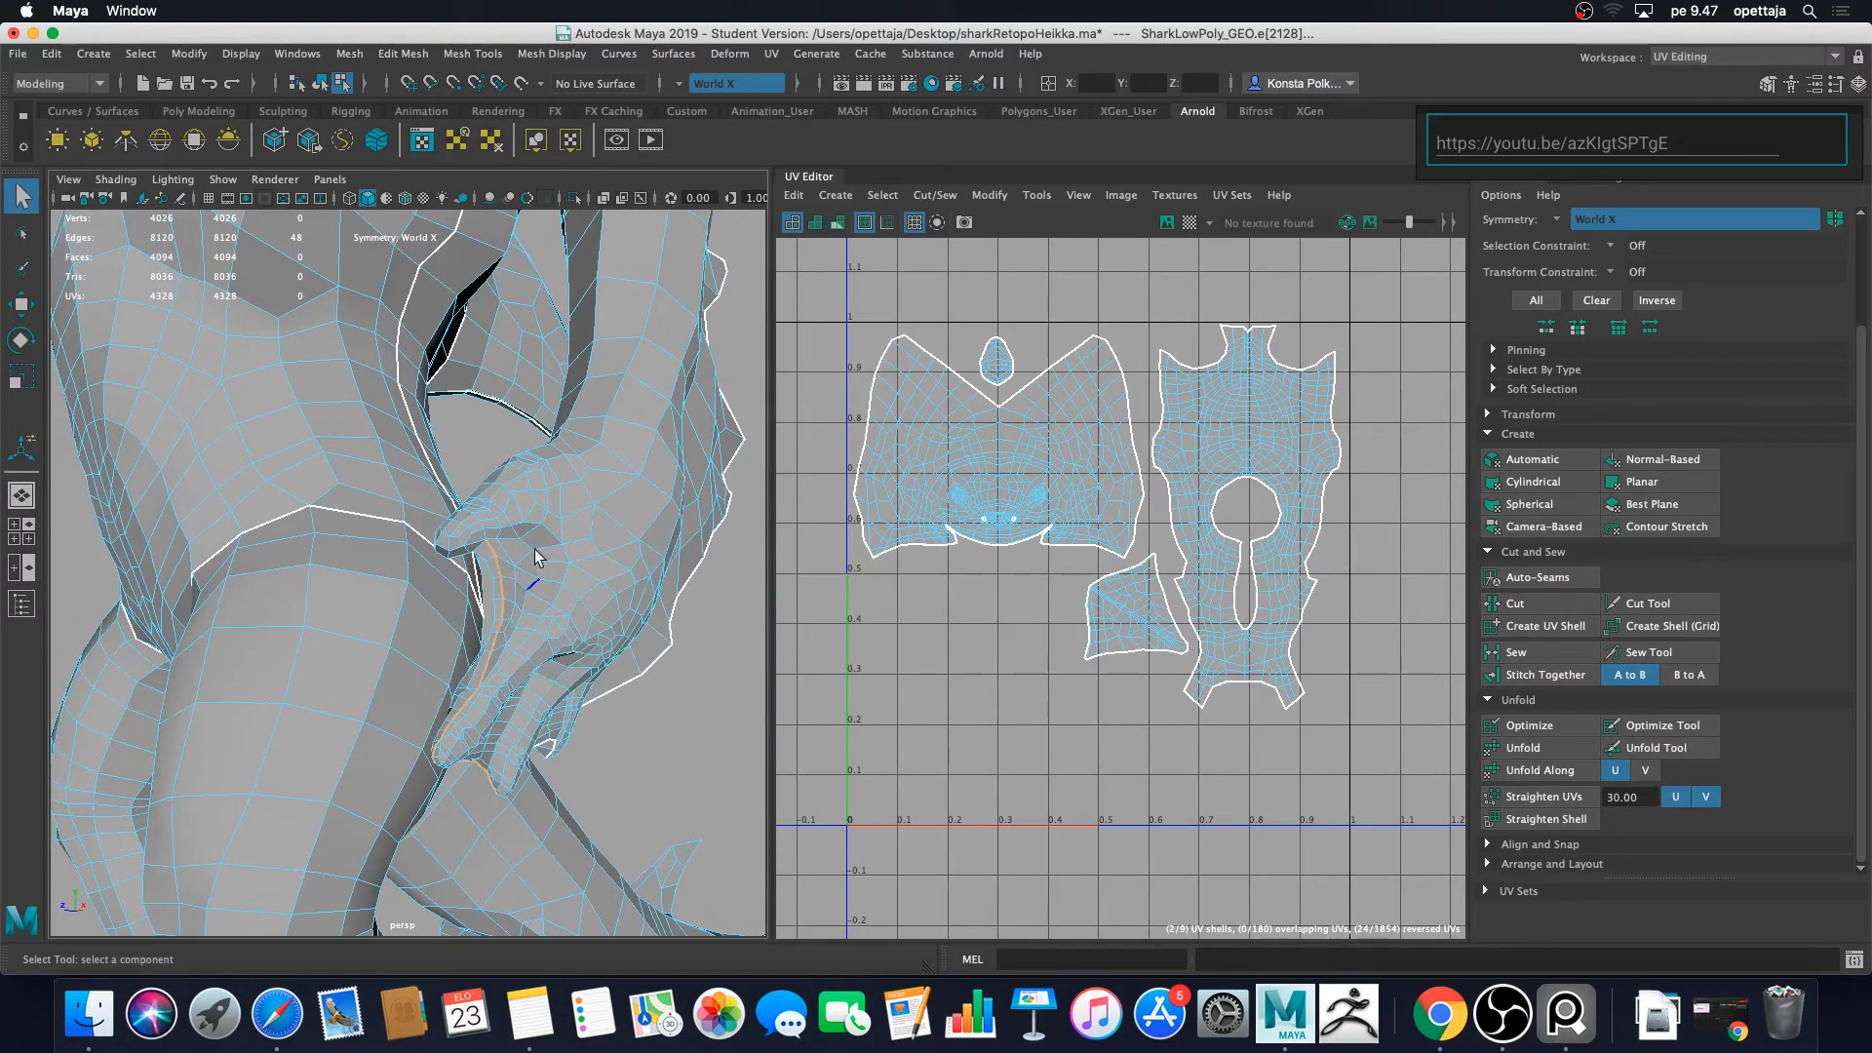
# Step: Select the seam edges around the thumb's tip, undoing the last stray edge pick
pyautogui.keyDown('alt'); pyautogui.moveTo(527, 517); pyautogui.dragTo(572, 616, button='right'); pyautogui.keyUp('alt')
pyautogui.moveTo(551, 567)
pyautogui.keyDown('alt'); pyautogui.mouseDown()
pyautogui.moveTo(452, 556)
pyautogui.moveTo(595, 597)
pyautogui.moveTo(553, 551)
pyautogui.mouseUp(); pyautogui.keyUp('alt')
pyautogui.click(507, 506)
pyautogui.keyDown('shift'); pyautogui.click(470, 526); pyautogui.keyUp('shift')
pyautogui.keyDown('shift'); pyautogui.click(441, 531); pyautogui.keyUp('shift')
pyautogui.keyDown('shift'); pyautogui.click(517, 526); pyautogui.keyUp('shift')
pyautogui.keyDown('shift'); pyautogui.click(502, 501); pyautogui.keyUp('shift')
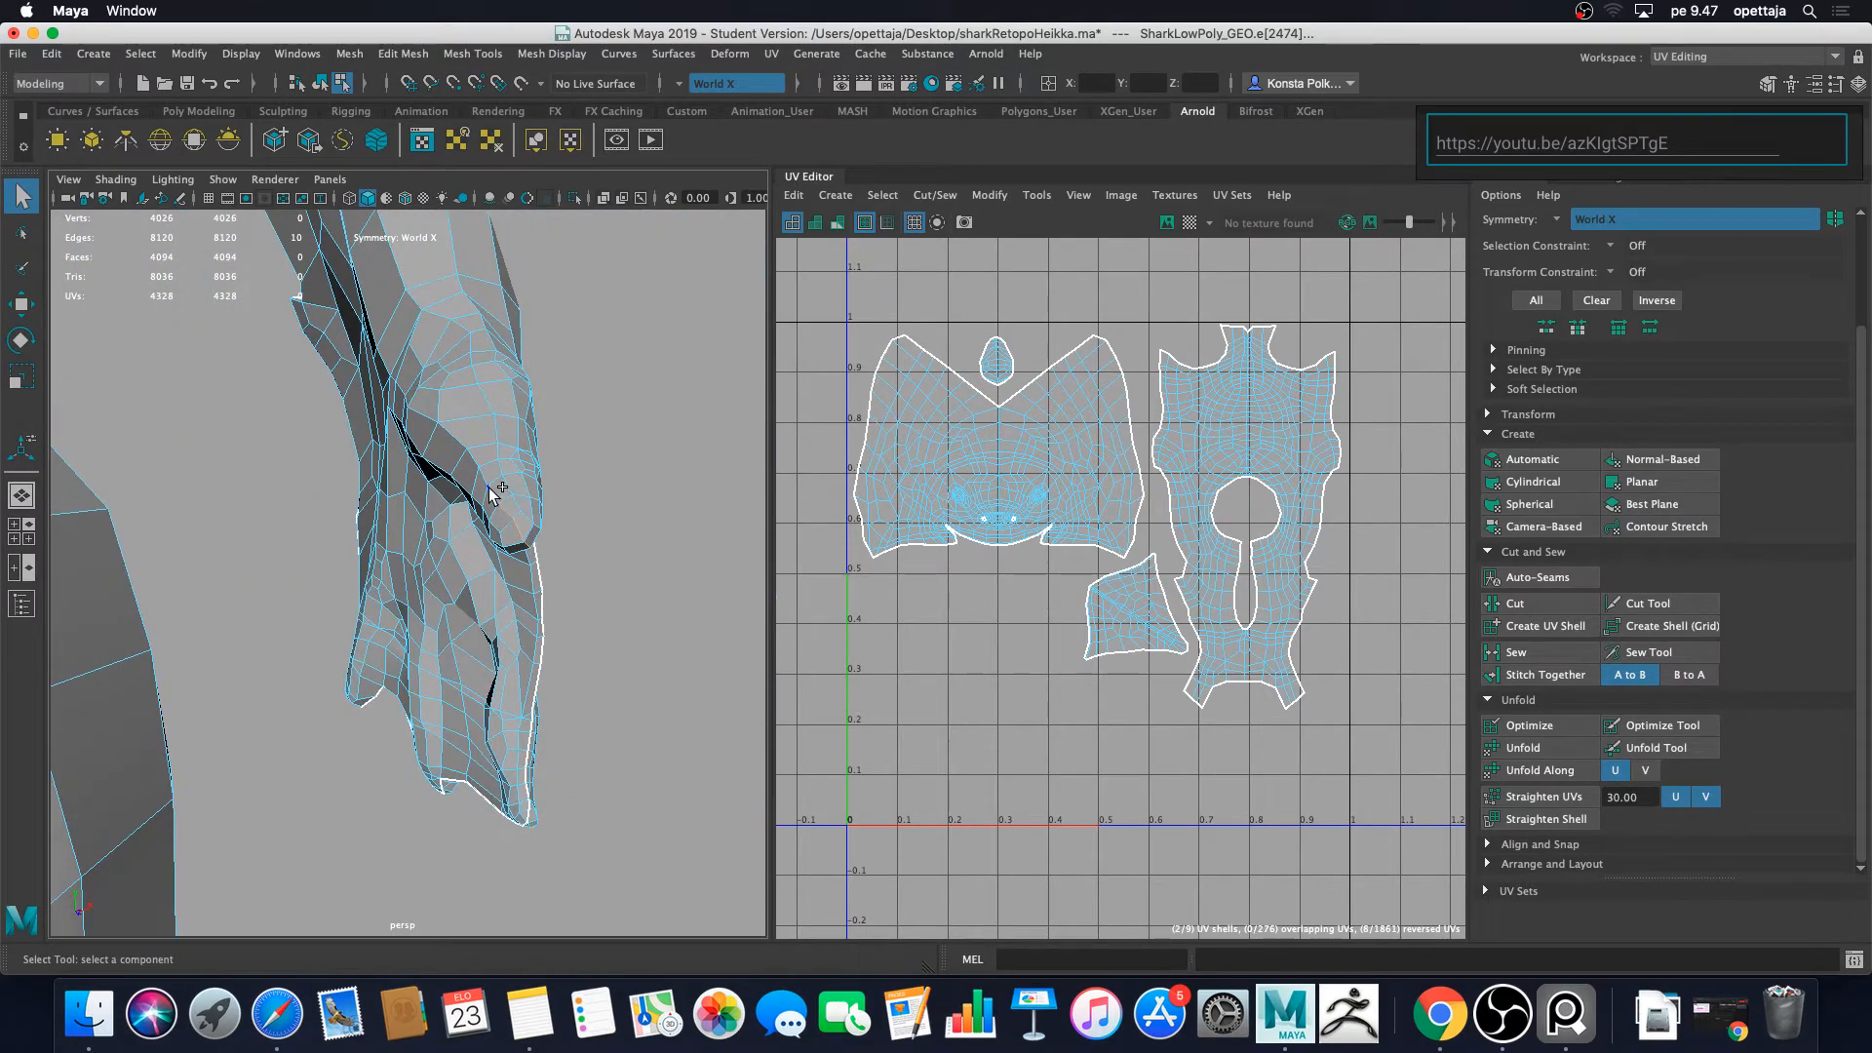
pyautogui.keyDown('alt'); pyautogui.moveTo(564, 559); pyautogui.dragTo(560, 532); pyautogui.keyUp('alt')
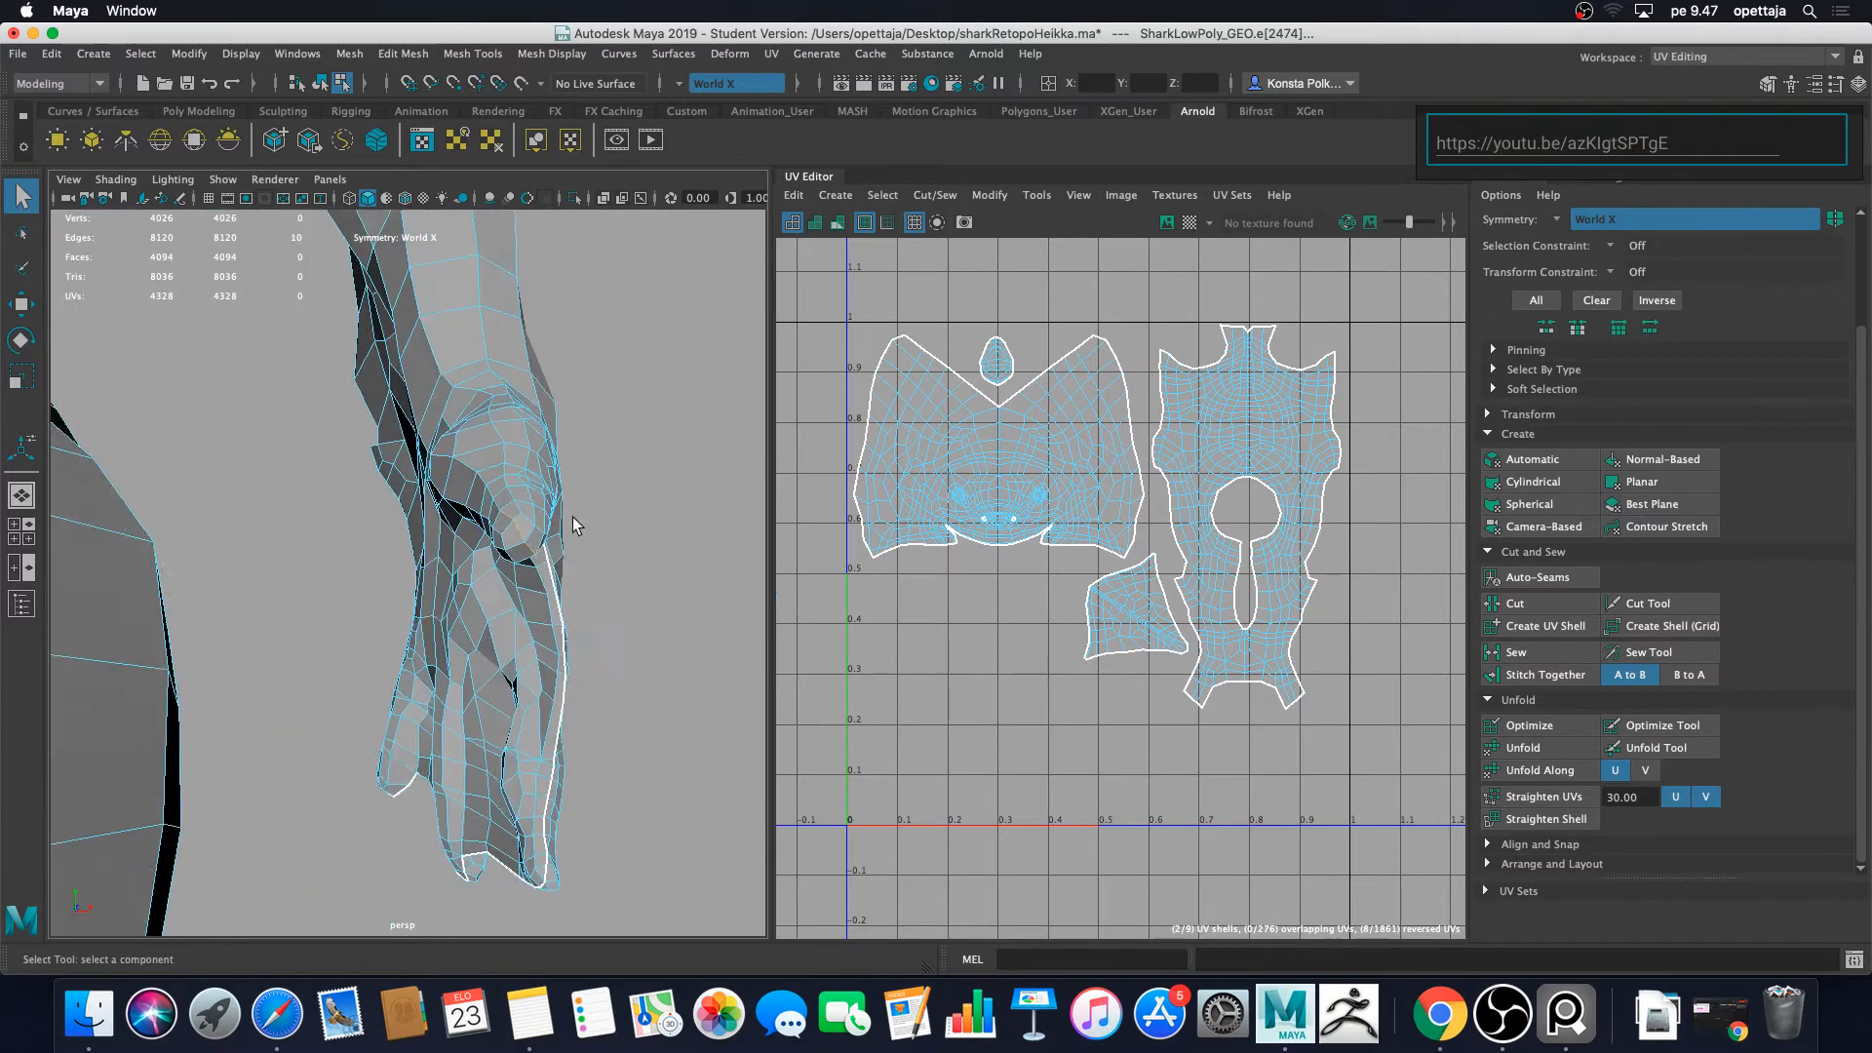
pyautogui.scroll(4, 585, 525)
pyautogui.hotkey('ctrl', 'z')
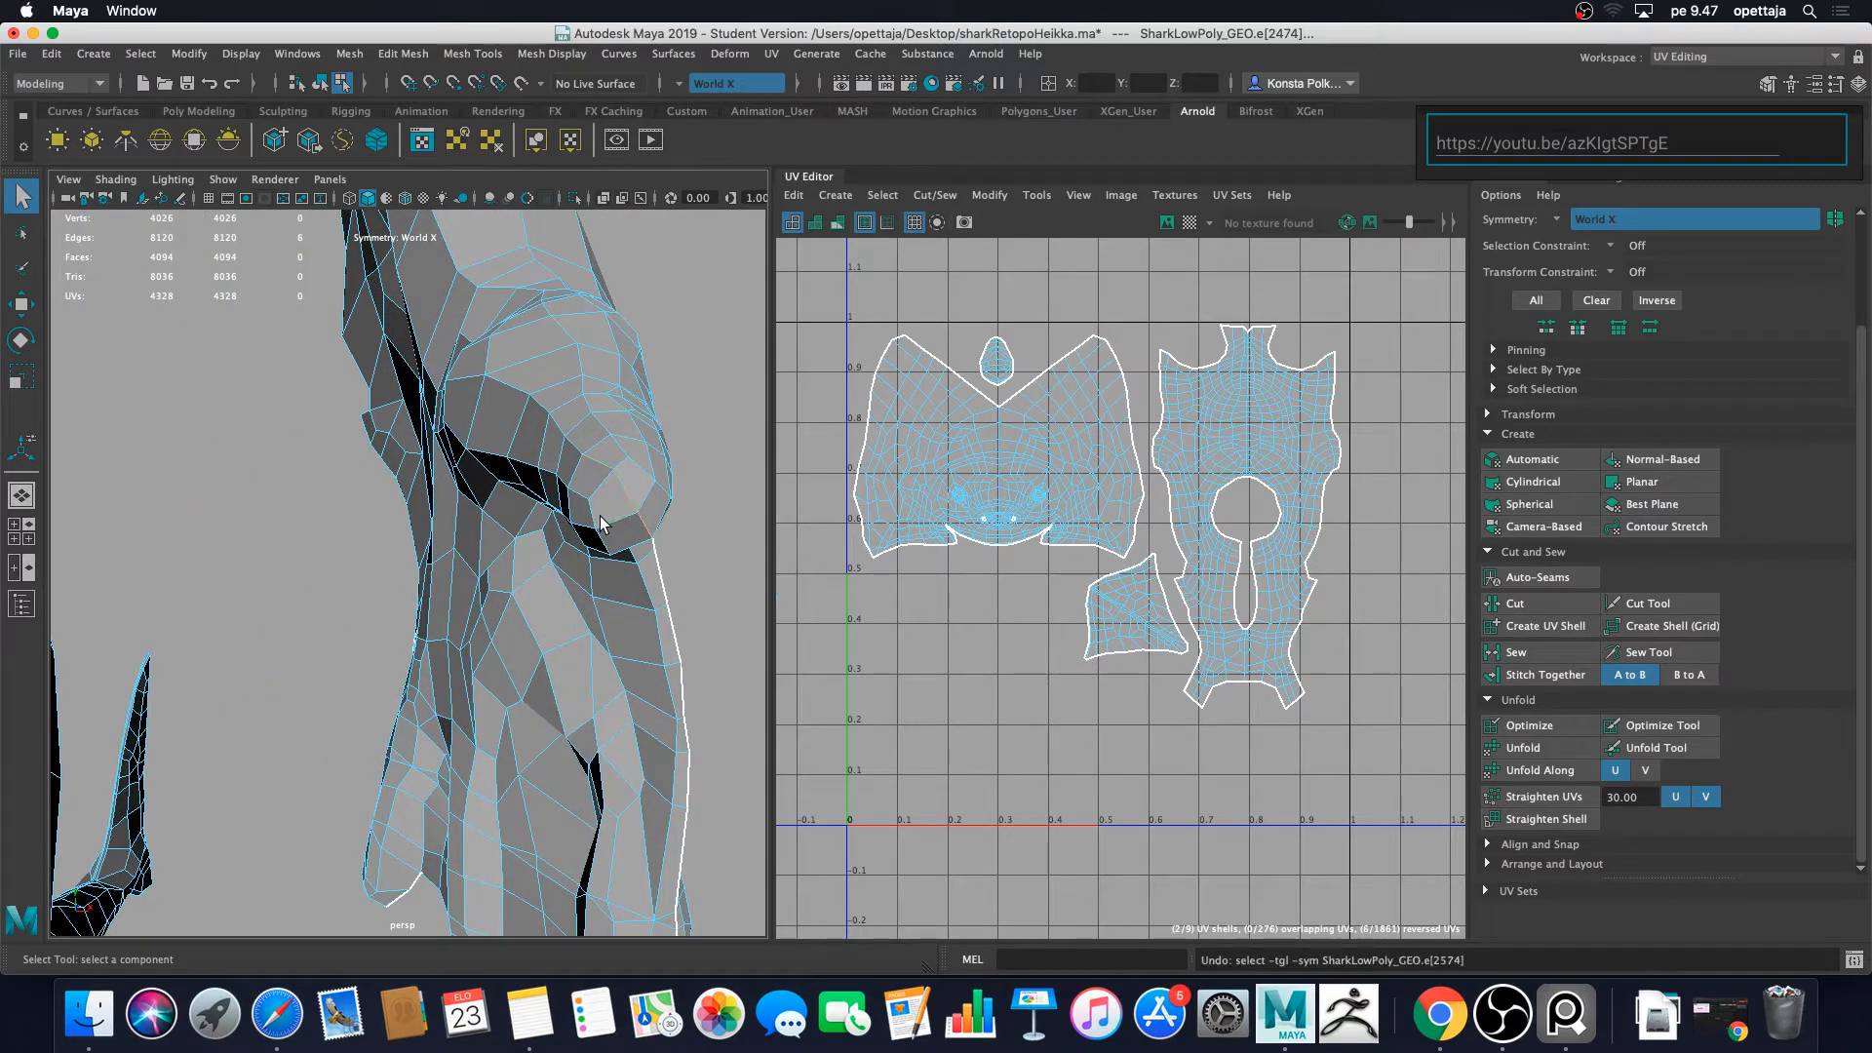
pyautogui.keyDown('shift'); pyautogui.click(645, 497); pyautogui.keyUp('shift')
pyautogui.keyDown('shift'); pyautogui.click(646, 468); pyautogui.keyUp('shift')
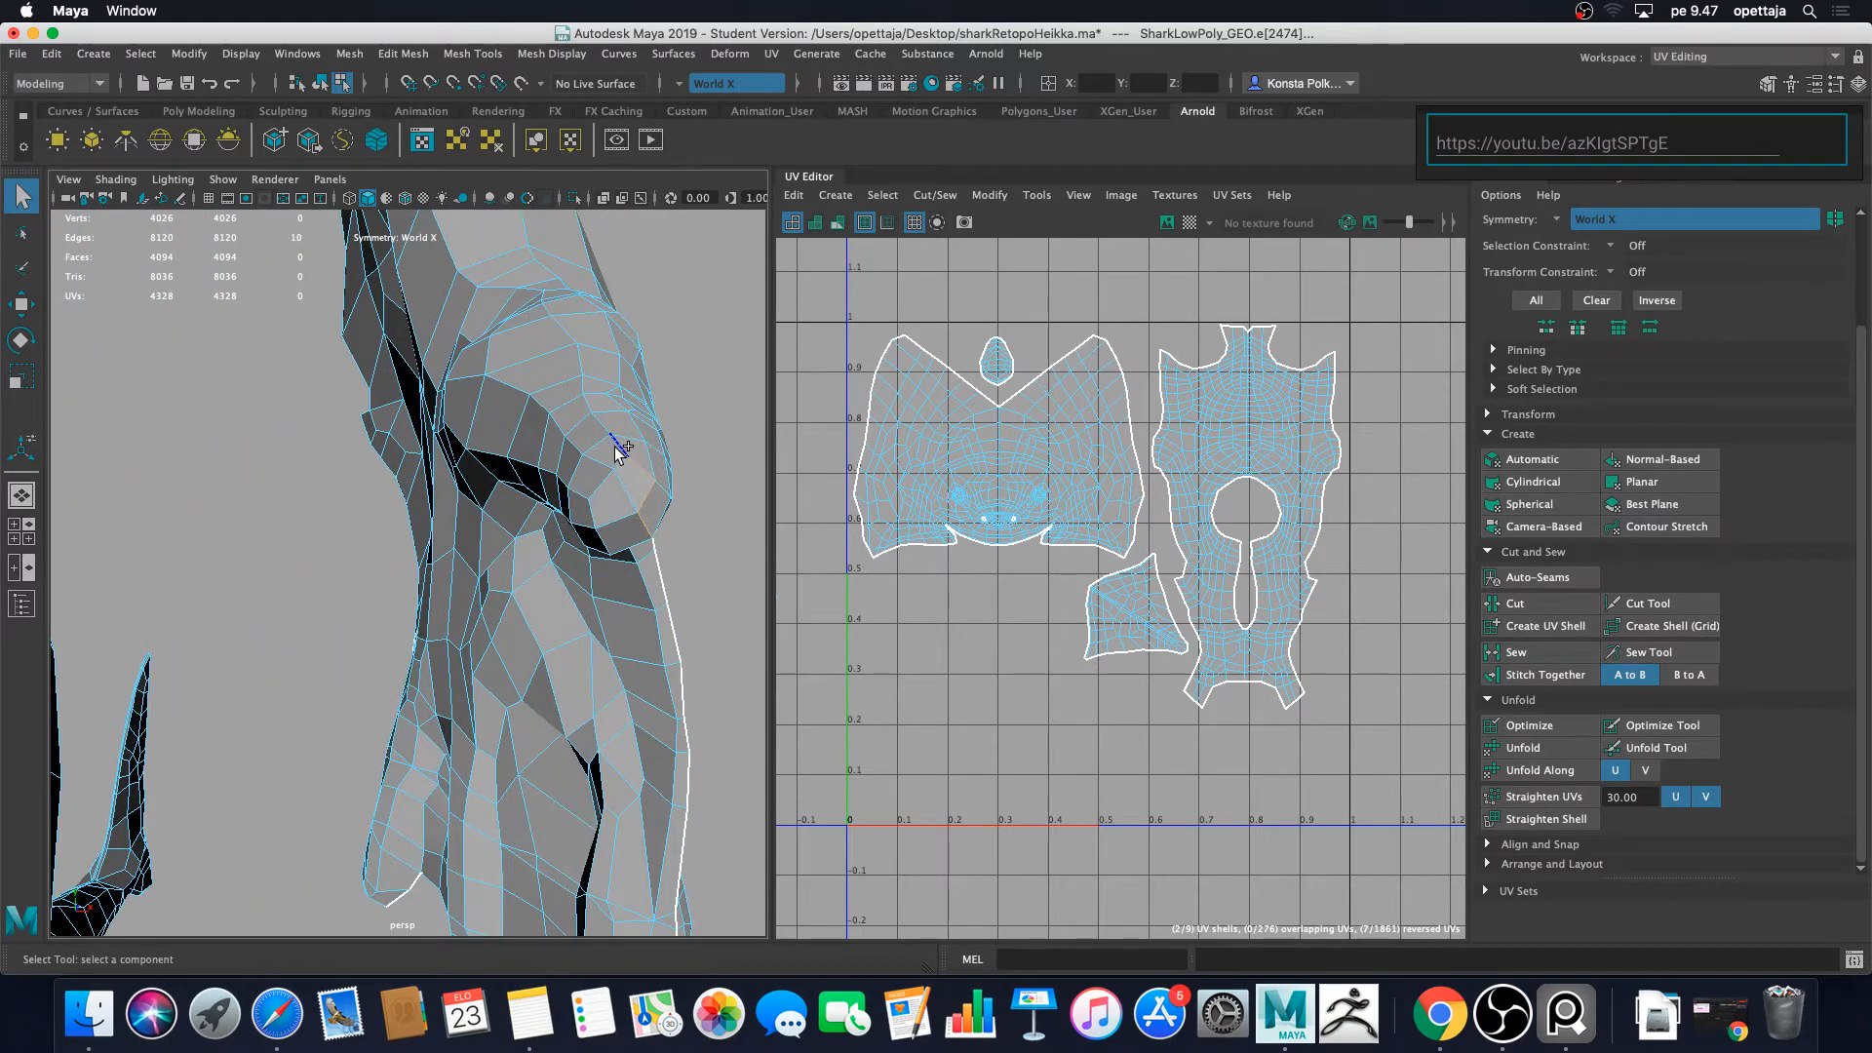
pyautogui.keyDown('shift'); pyautogui.click(620, 446); pyautogui.keyUp('shift')
# Step: Extend the seam edge selection from the thumb's tip up along the thumb toward the wrist
pyautogui.scroll(-10, 620, 448)
pyautogui.keyDown('alt'); pyautogui.moveTo(620, 451); pyautogui.dragTo(614, 492); pyautogui.keyUp('alt')
pyautogui.scroll(8, 613, 492)
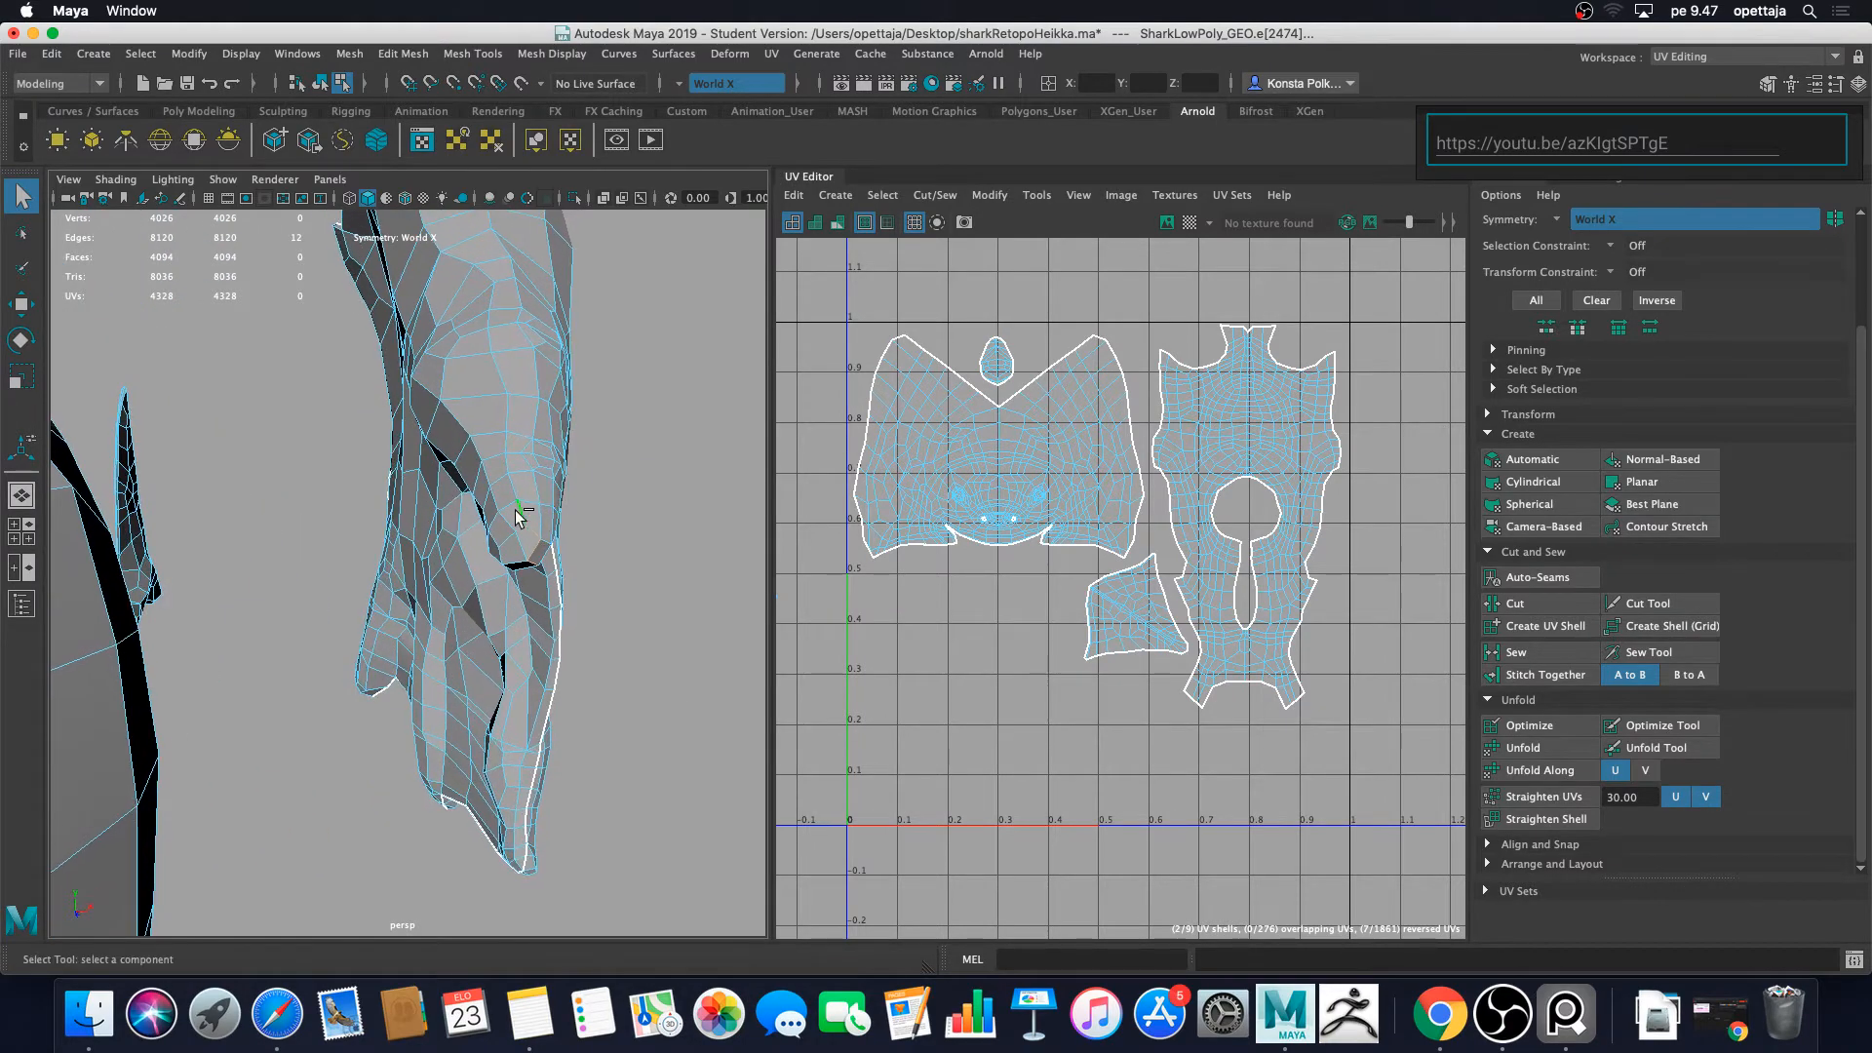
pyautogui.keyDown('shift'); pyautogui.click(552, 522); pyautogui.keyUp('shift')
pyautogui.keyDown('shift'); pyautogui.click(538, 493); pyautogui.keyUp('shift')
pyautogui.keyDown('shift'); pyautogui.click(529, 460); pyautogui.keyUp('shift')
pyautogui.keyDown('shift'); pyautogui.click(528, 452); pyautogui.keyUp('shift')
pyautogui.keyDown('shift'); pyautogui.click(534, 439); pyautogui.keyUp('shift')
pyautogui.keyDown('shift'); pyautogui.click(538, 416); pyautogui.keyUp('shift')
pyautogui.keyDown('shift'); pyautogui.click(537, 379); pyautogui.keyUp('shift')
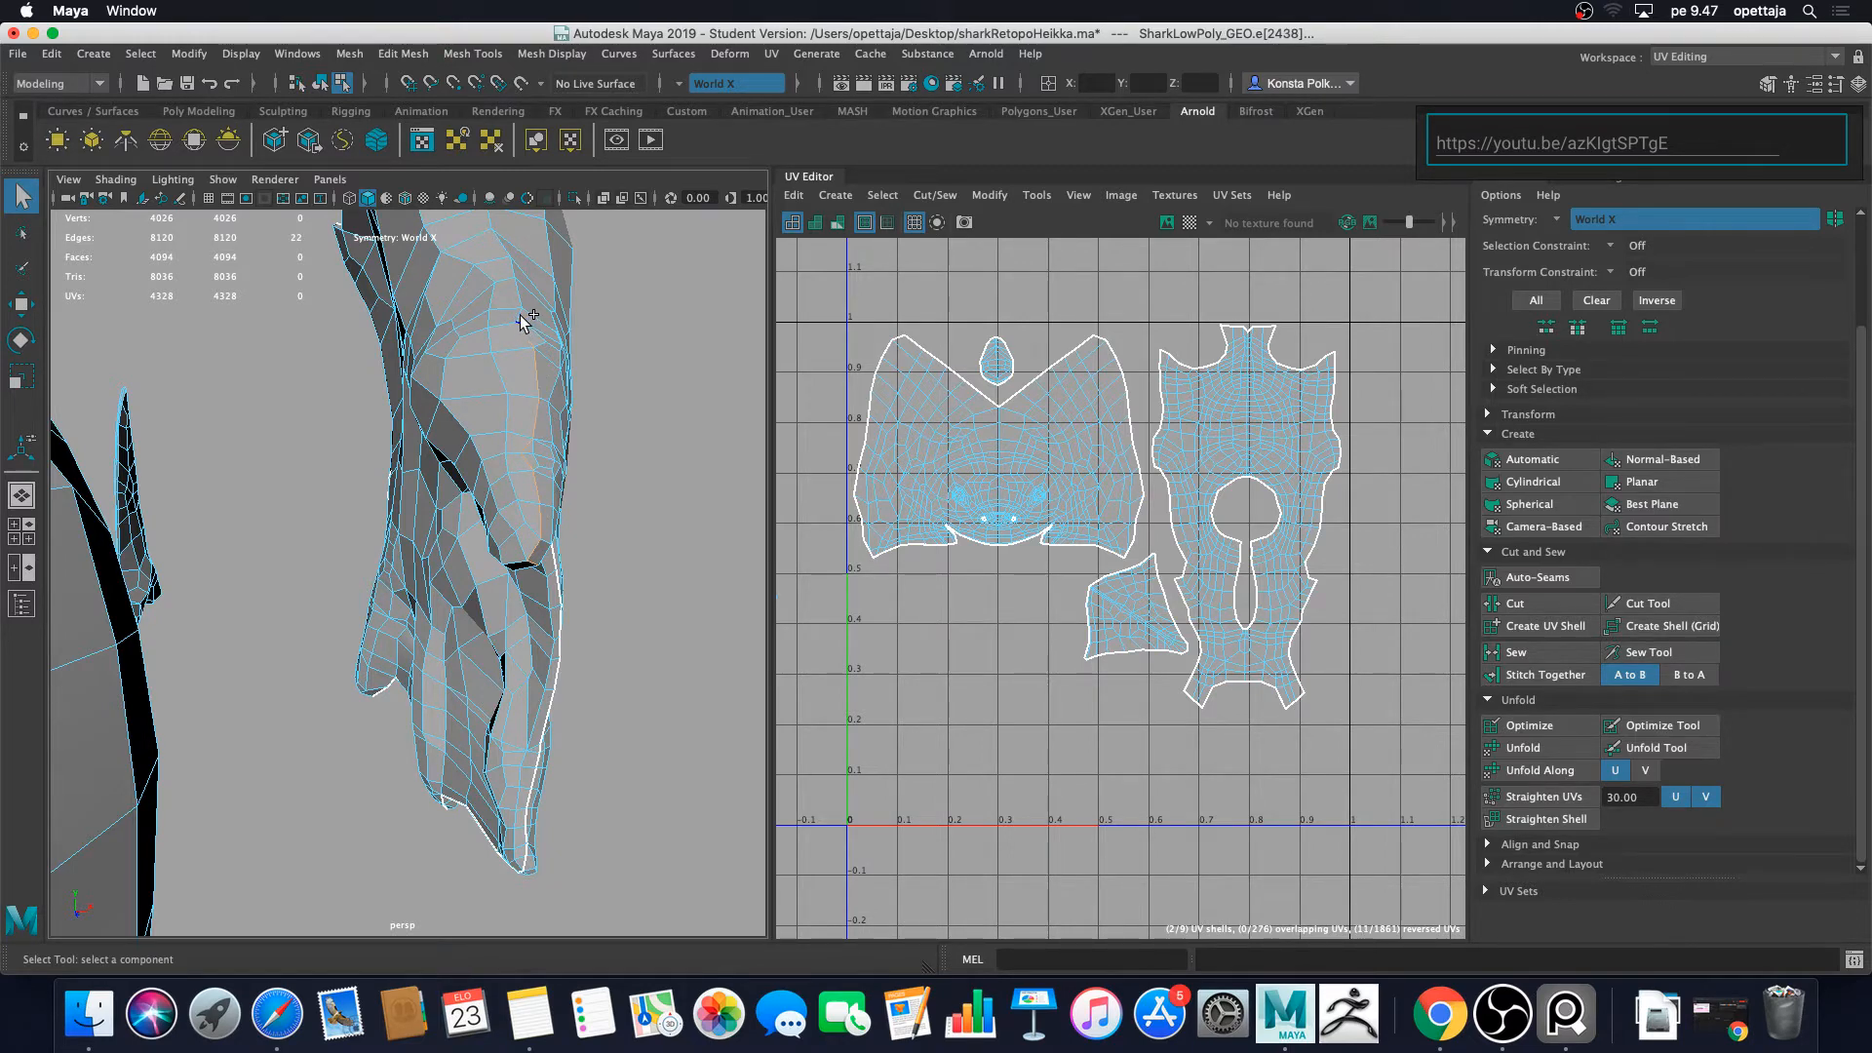
pyautogui.keyDown('shift'); pyautogui.click(524, 317); pyautogui.keyUp('shift')
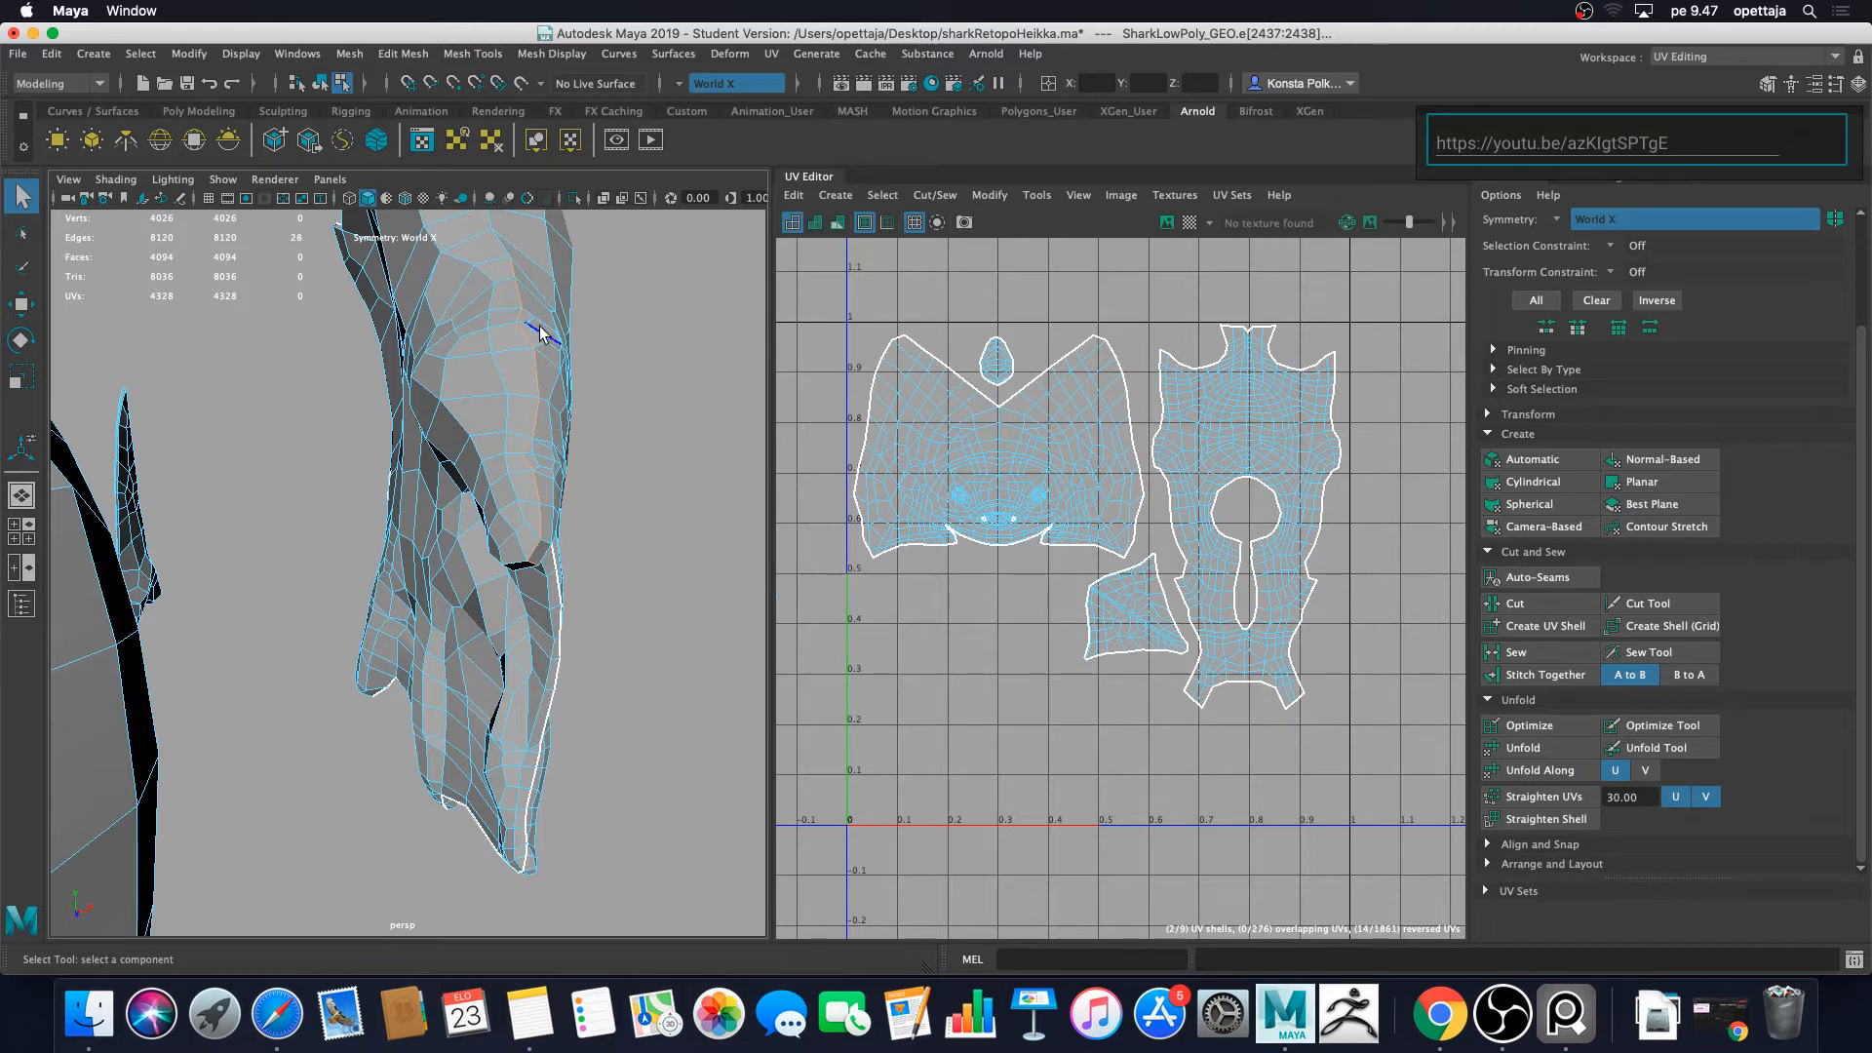
# Step: Extend the seam edge selection from the thumb past the wrist and up along the forearm
pyautogui.keyDown('alt'); pyautogui.moveTo(538, 337); pyautogui.dragTo(526, 794); pyautogui.keyUp('alt')
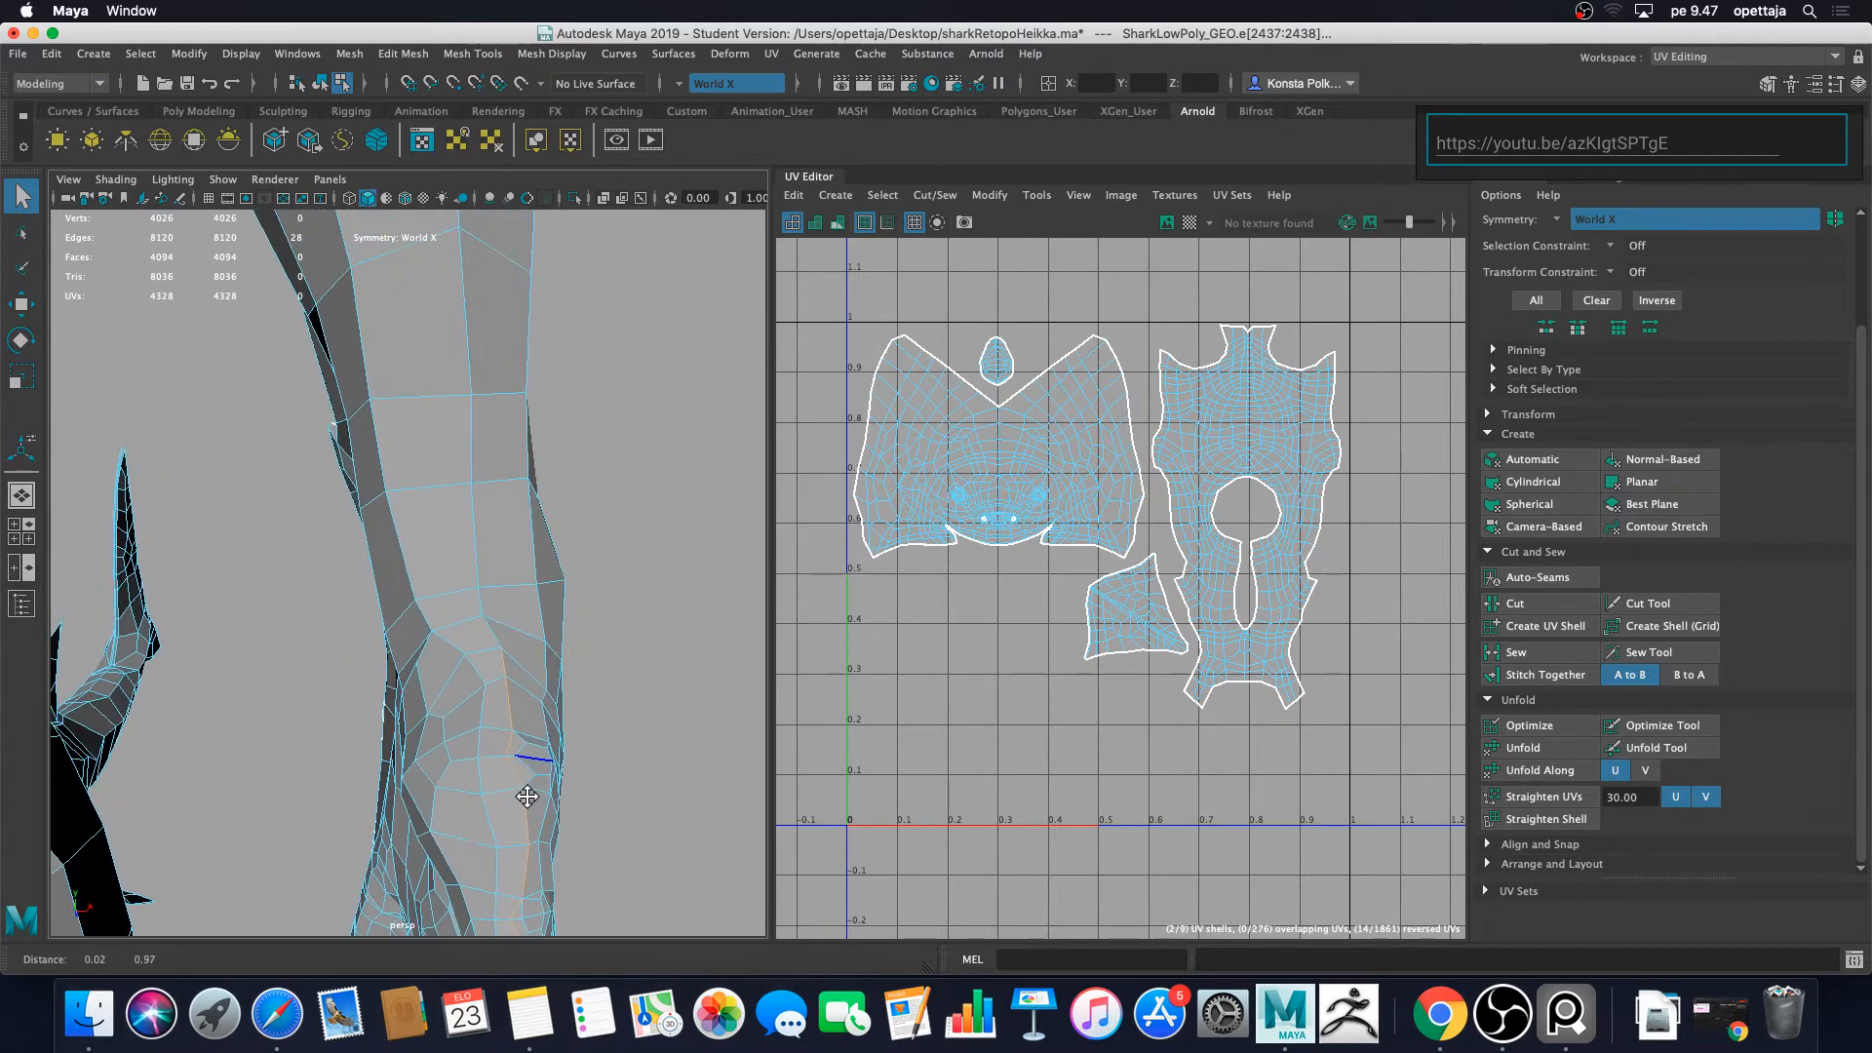
pyautogui.keyDown('shift'); pyautogui.click(493, 634); pyautogui.keyUp('shift')
pyautogui.keyDown('shift'); pyautogui.click(484, 596); pyautogui.keyUp('shift')
pyautogui.keyDown('shift'); pyautogui.click(480, 548); pyautogui.keyUp('shift')
pyautogui.keyDown('shift'); pyautogui.click(480, 414); pyautogui.keyUp('shift')
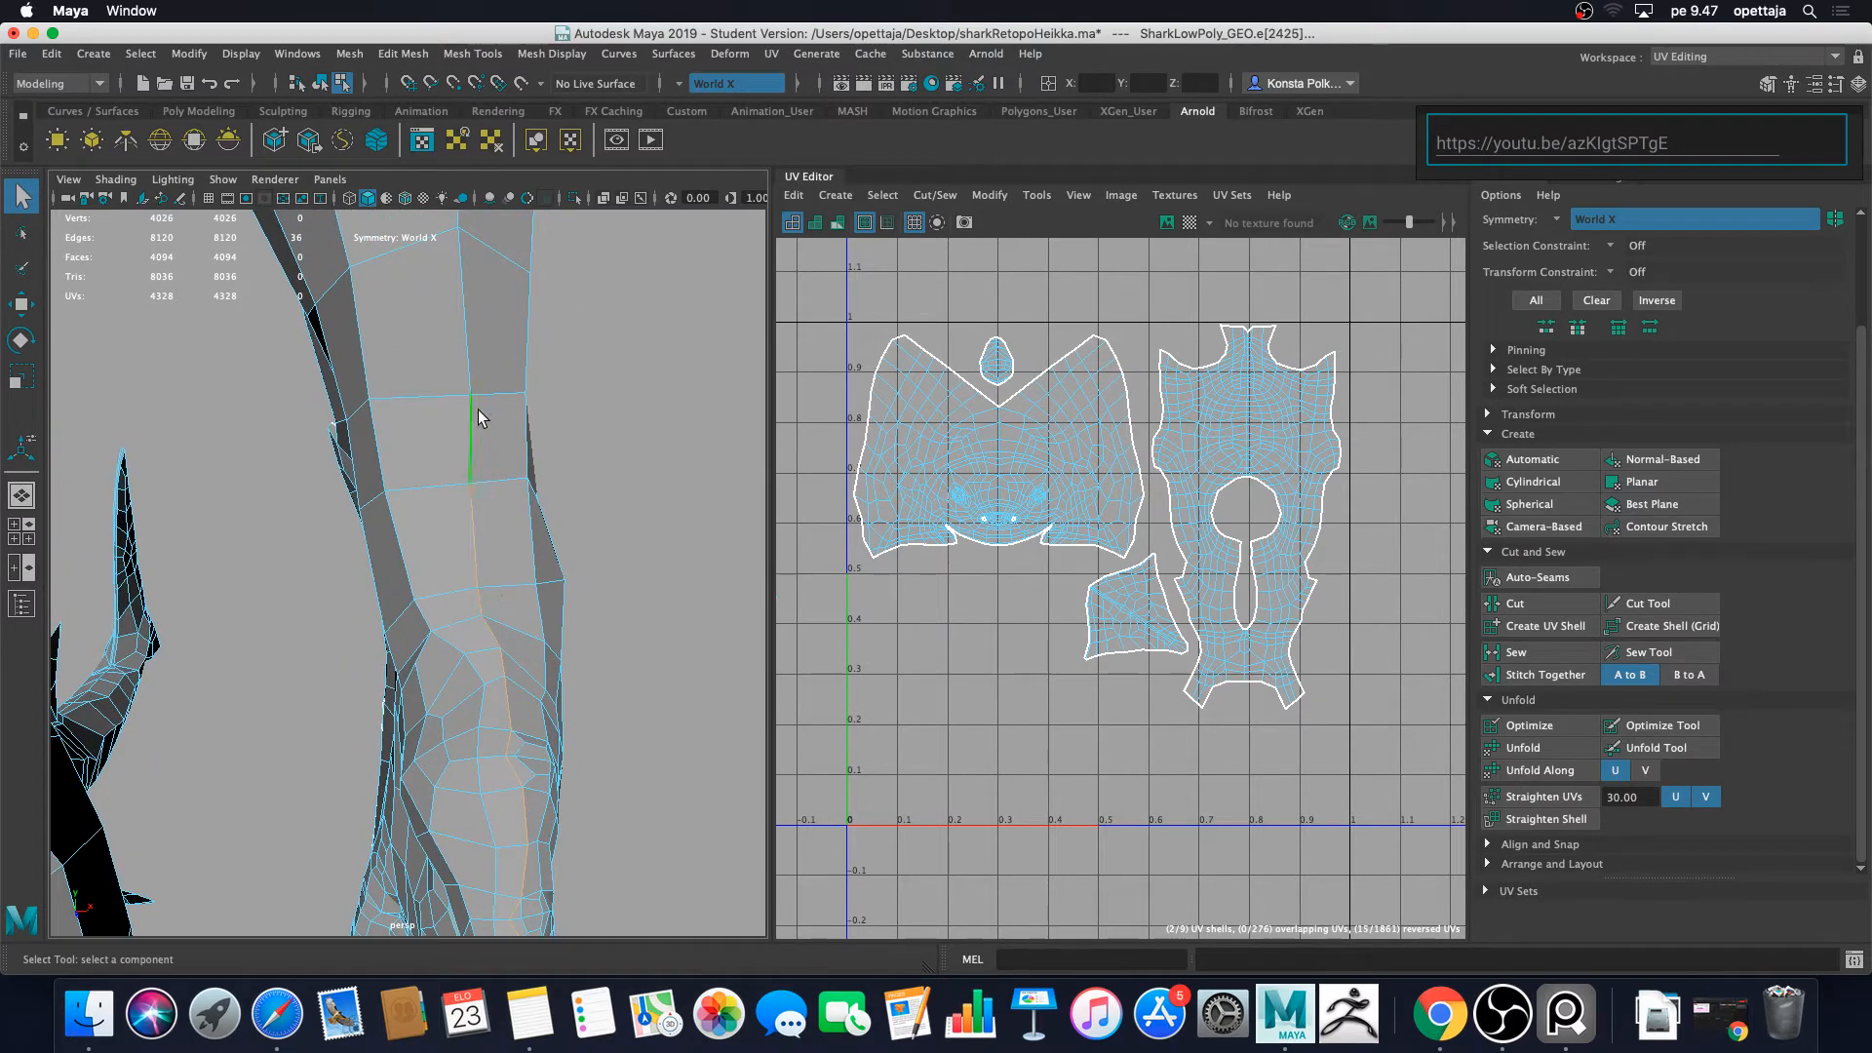
pyautogui.keyDown('alt'); pyautogui.moveTo(510, 464); pyautogui.dragTo(505, 578); pyautogui.keyUp('alt')
pyautogui.keyDown('shift'); pyautogui.click(478, 527); pyautogui.keyUp('shift')
pyautogui.keyDown('shift'); pyautogui.click(456, 386); pyautogui.keyUp('shift')
pyautogui.scroll(-10, 482, 448)
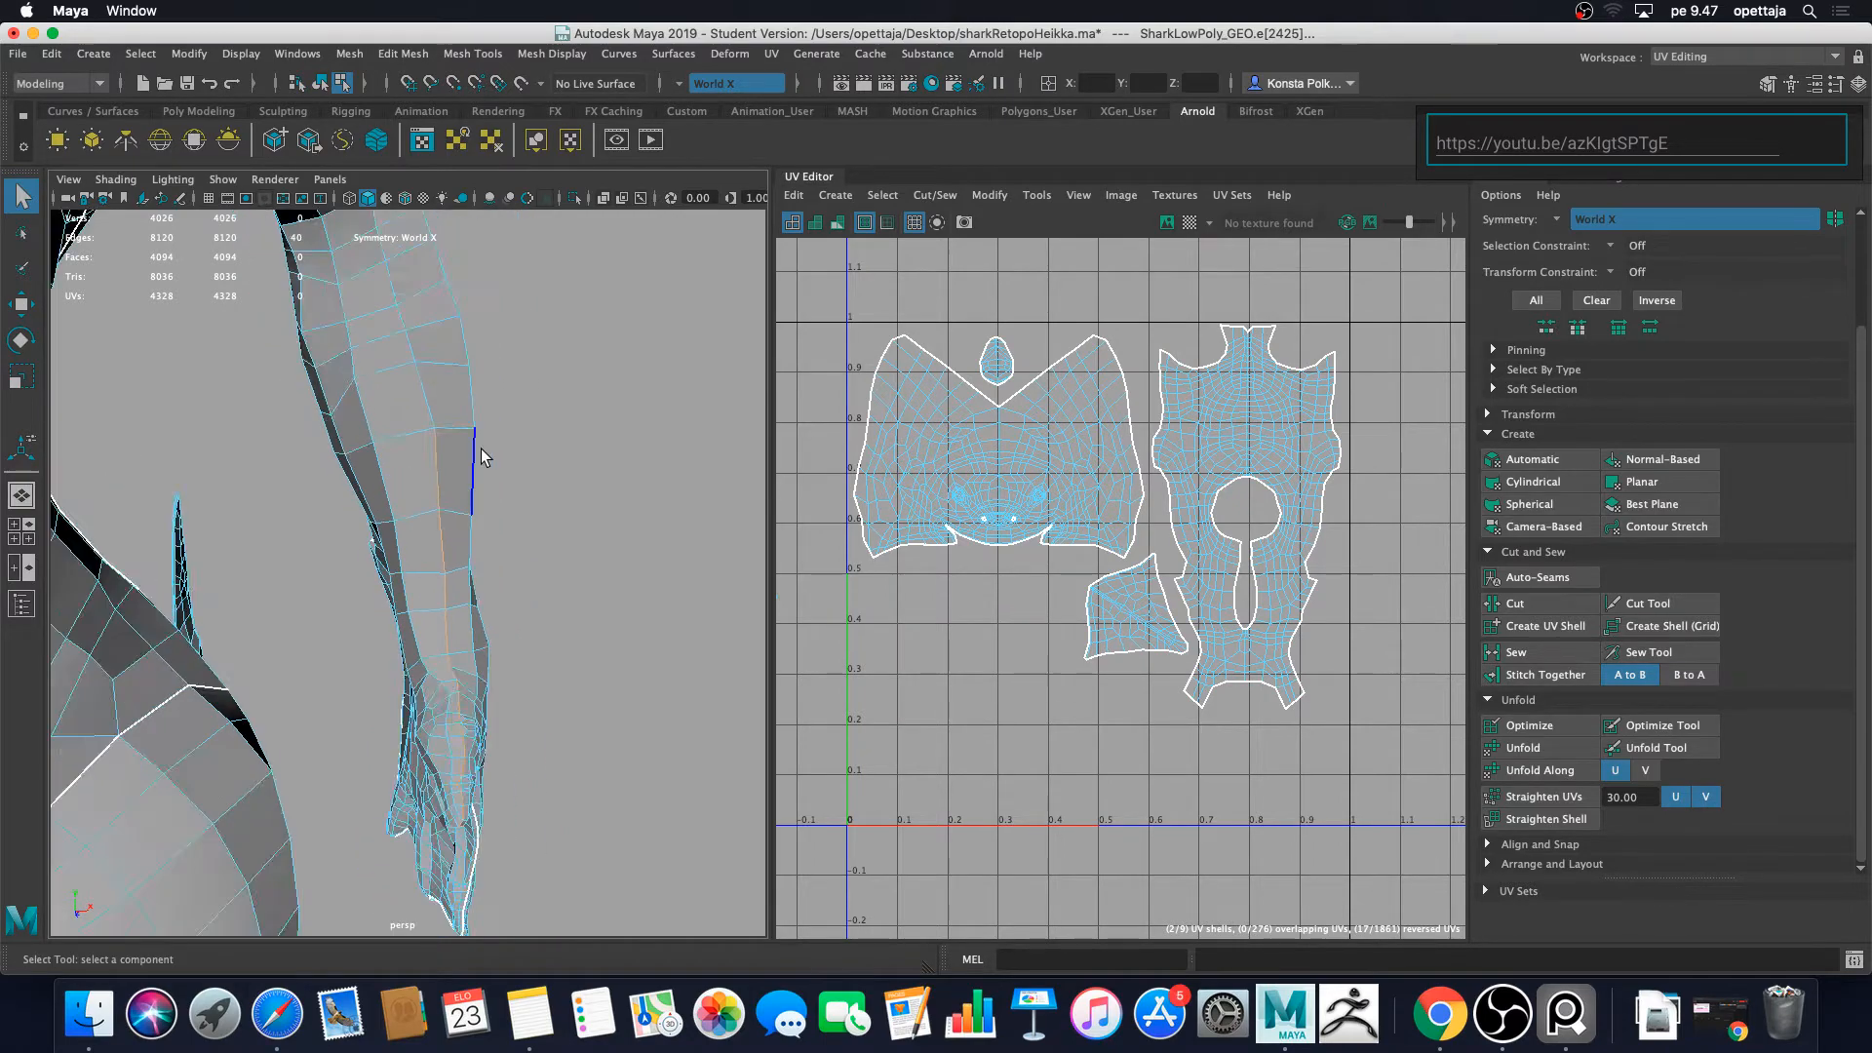
# Step: Continue the seam edge selection over the elbow and upper arm to the shoulder seam and cut the UVs
pyautogui.scroll(10, 493, 551)
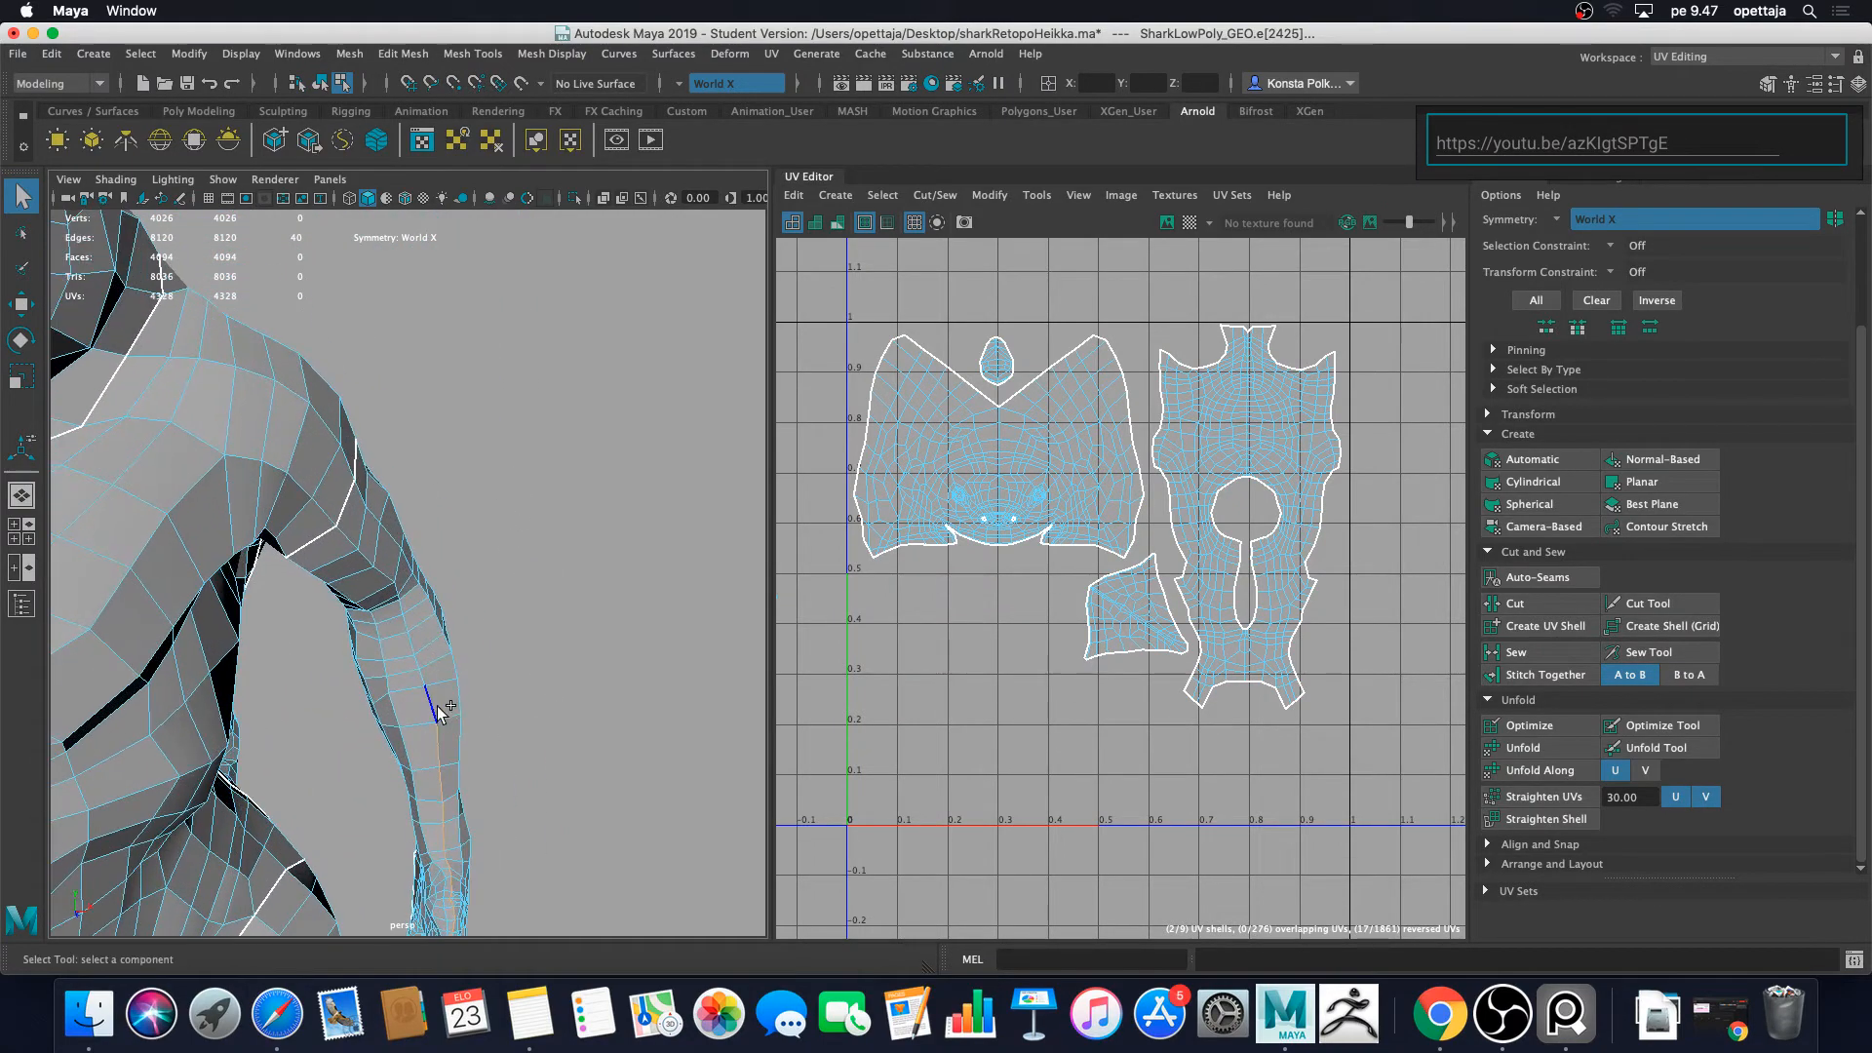
pyautogui.keyDown('shift'); pyautogui.click(425, 677); pyautogui.keyUp('shift')
pyautogui.keyDown('shift'); pyautogui.click(409, 628); pyautogui.keyUp('shift')
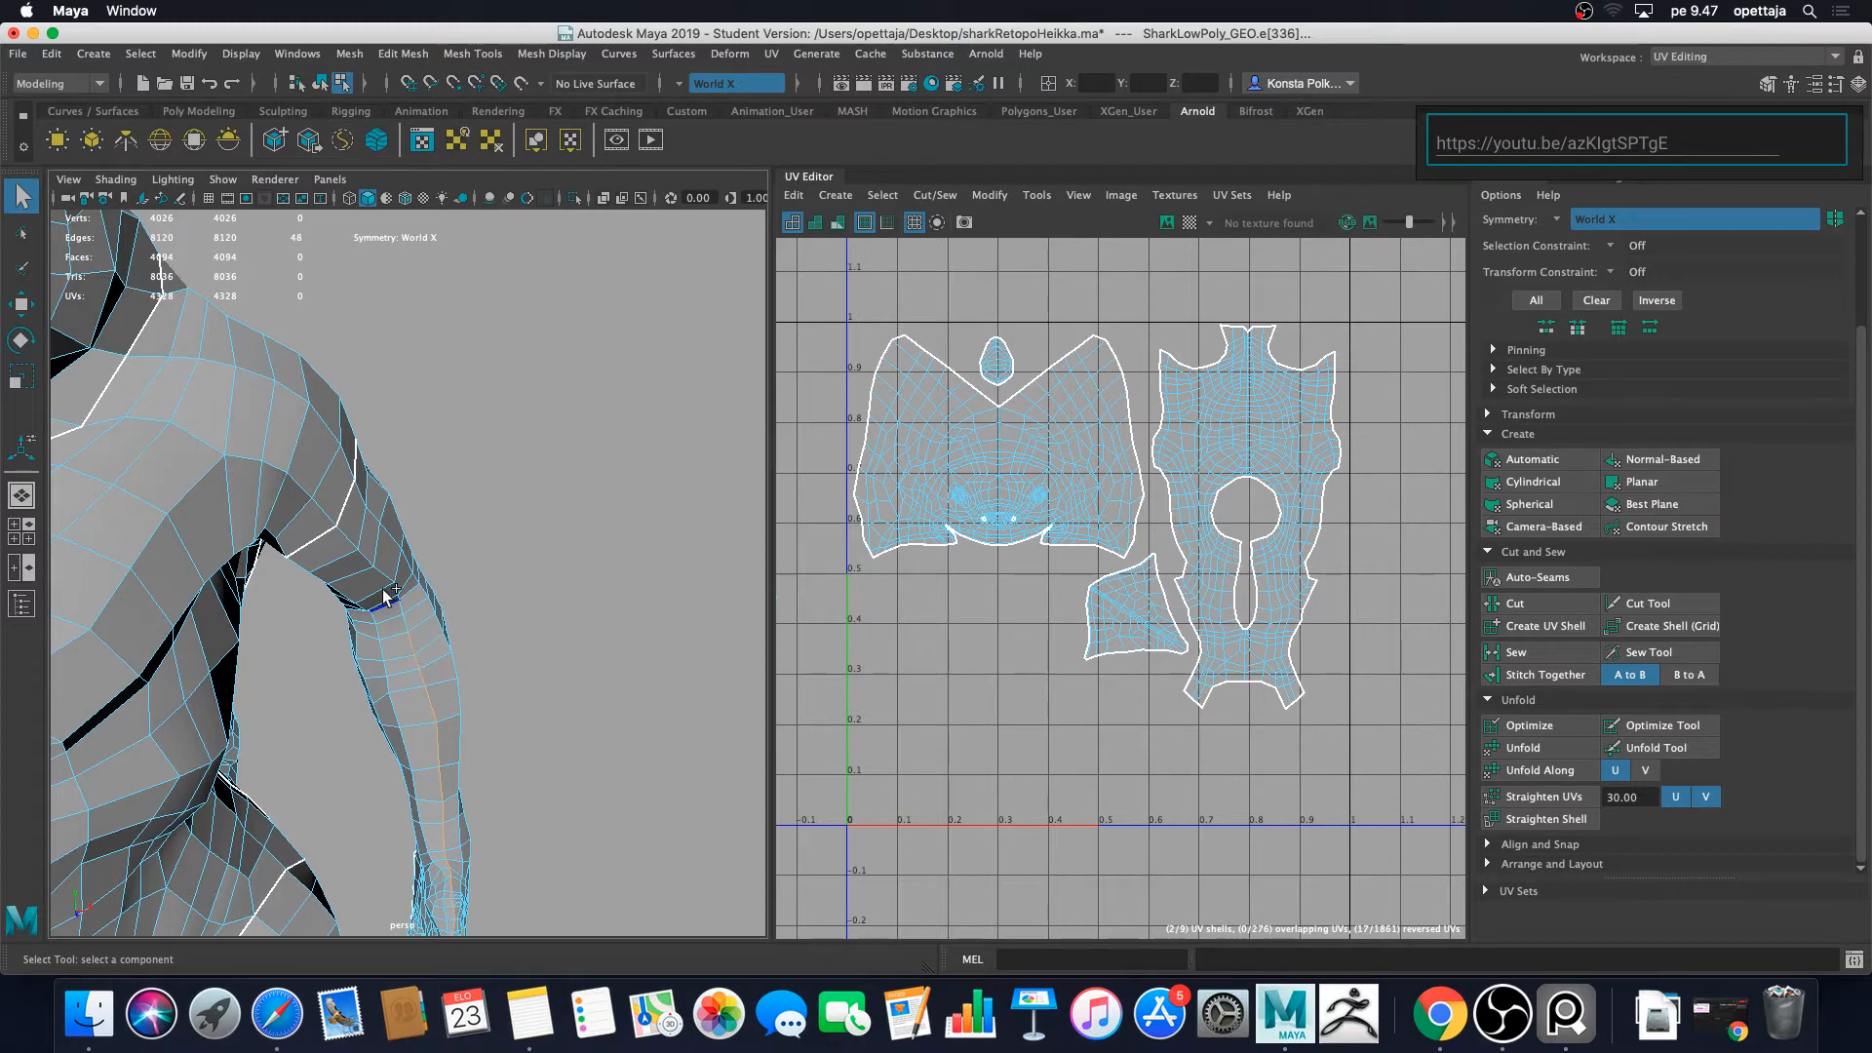
pyautogui.keyDown('alt'); pyautogui.moveTo(516, 590); pyautogui.dragTo(476, 548); pyautogui.keyUp('alt')
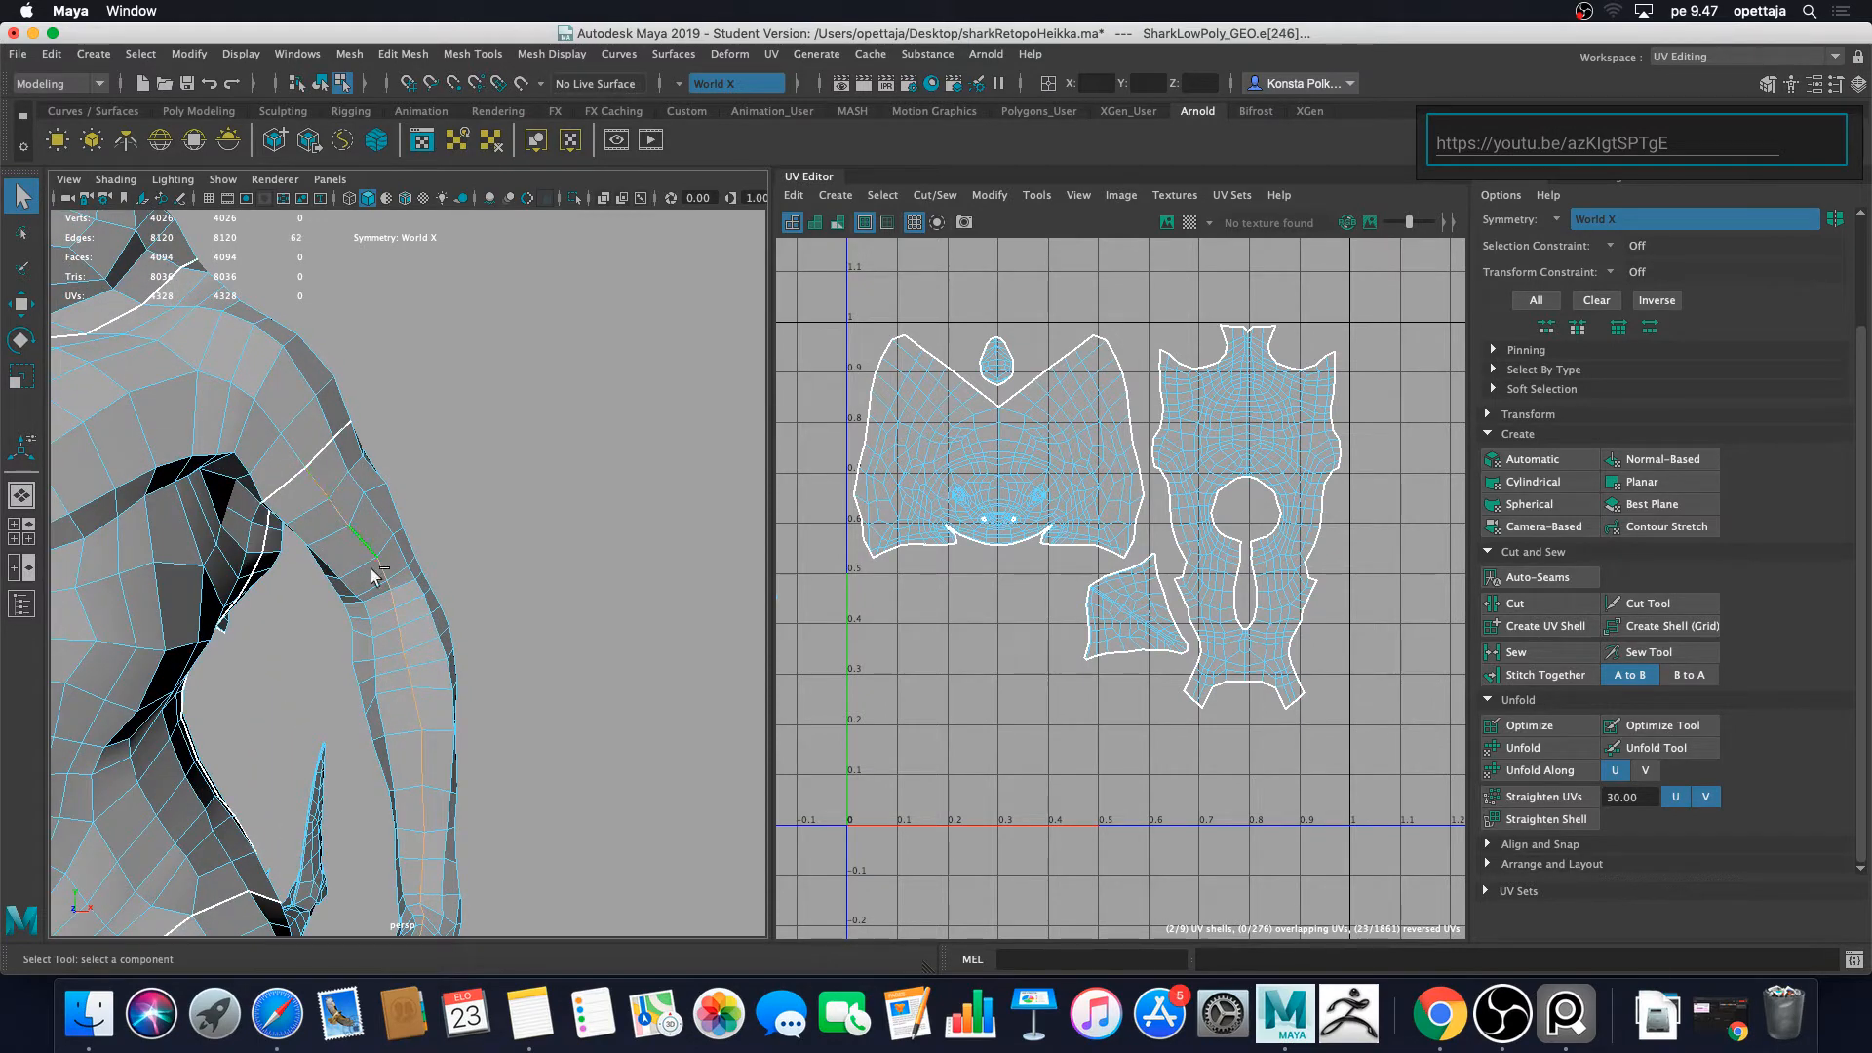
pyautogui.scroll(-10, 472, 591)
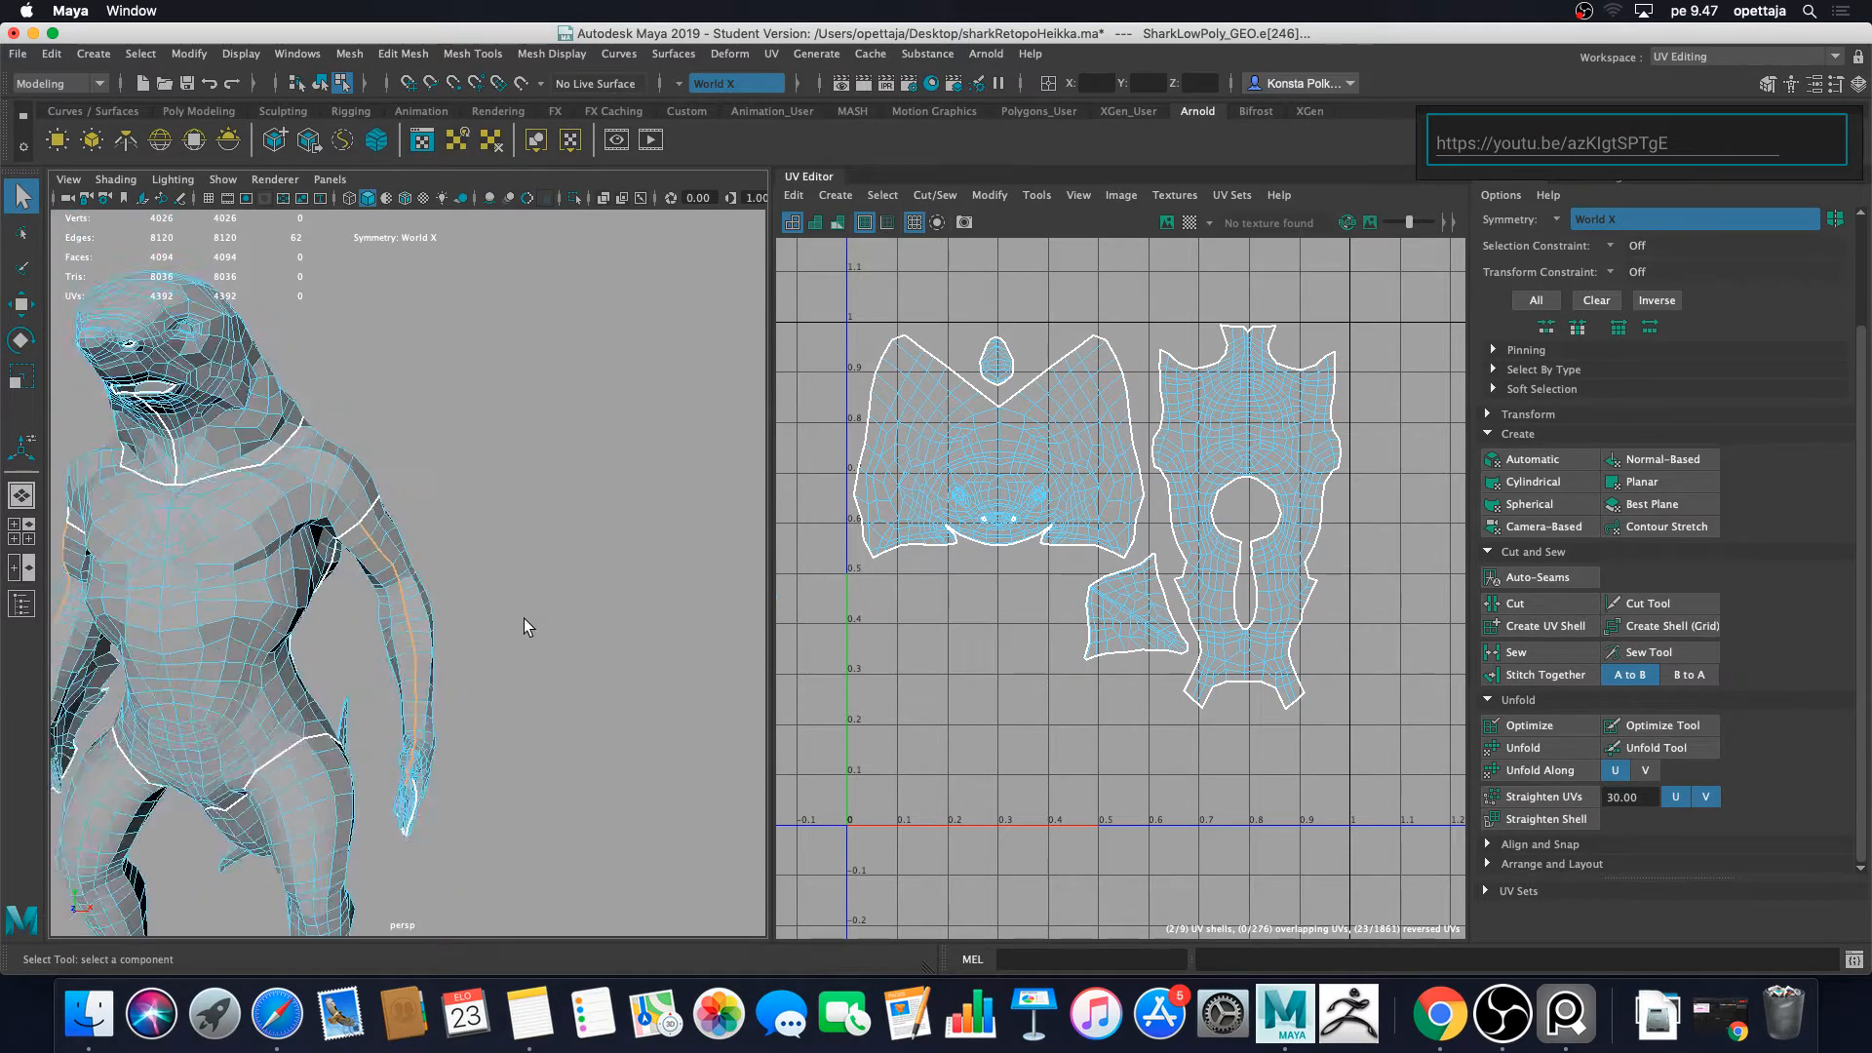
pyautogui.moveTo(601, 661)
pyautogui.keyDown('alt'); pyautogui.mouseDown()
pyautogui.moveTo(275, 634)
pyautogui.moveTo(565, 655)
pyautogui.mouseUp(); pyautogui.keyUp('alt')
pyautogui.click(556, 658)
# Step: Select the UVs of both newly cut arm shells and move them to the empty area below the head shell
pyautogui.keyDown('alt'); pyautogui.moveTo(217, 624); pyautogui.dragTo(407, 636); pyautogui.keyUp('alt')
pyautogui.scroll(-5, 1084, 696)
pyautogui.keyDown('alt'); pyautogui.moveTo(1003, 703); pyautogui.dragTo(1049, 645, button='middle'); pyautogui.keyUp('alt')
pyautogui.scroll(5, 1174, 670)
pyautogui.scroll(-3, 1173, 672)
pyautogui.click(1002, 531)
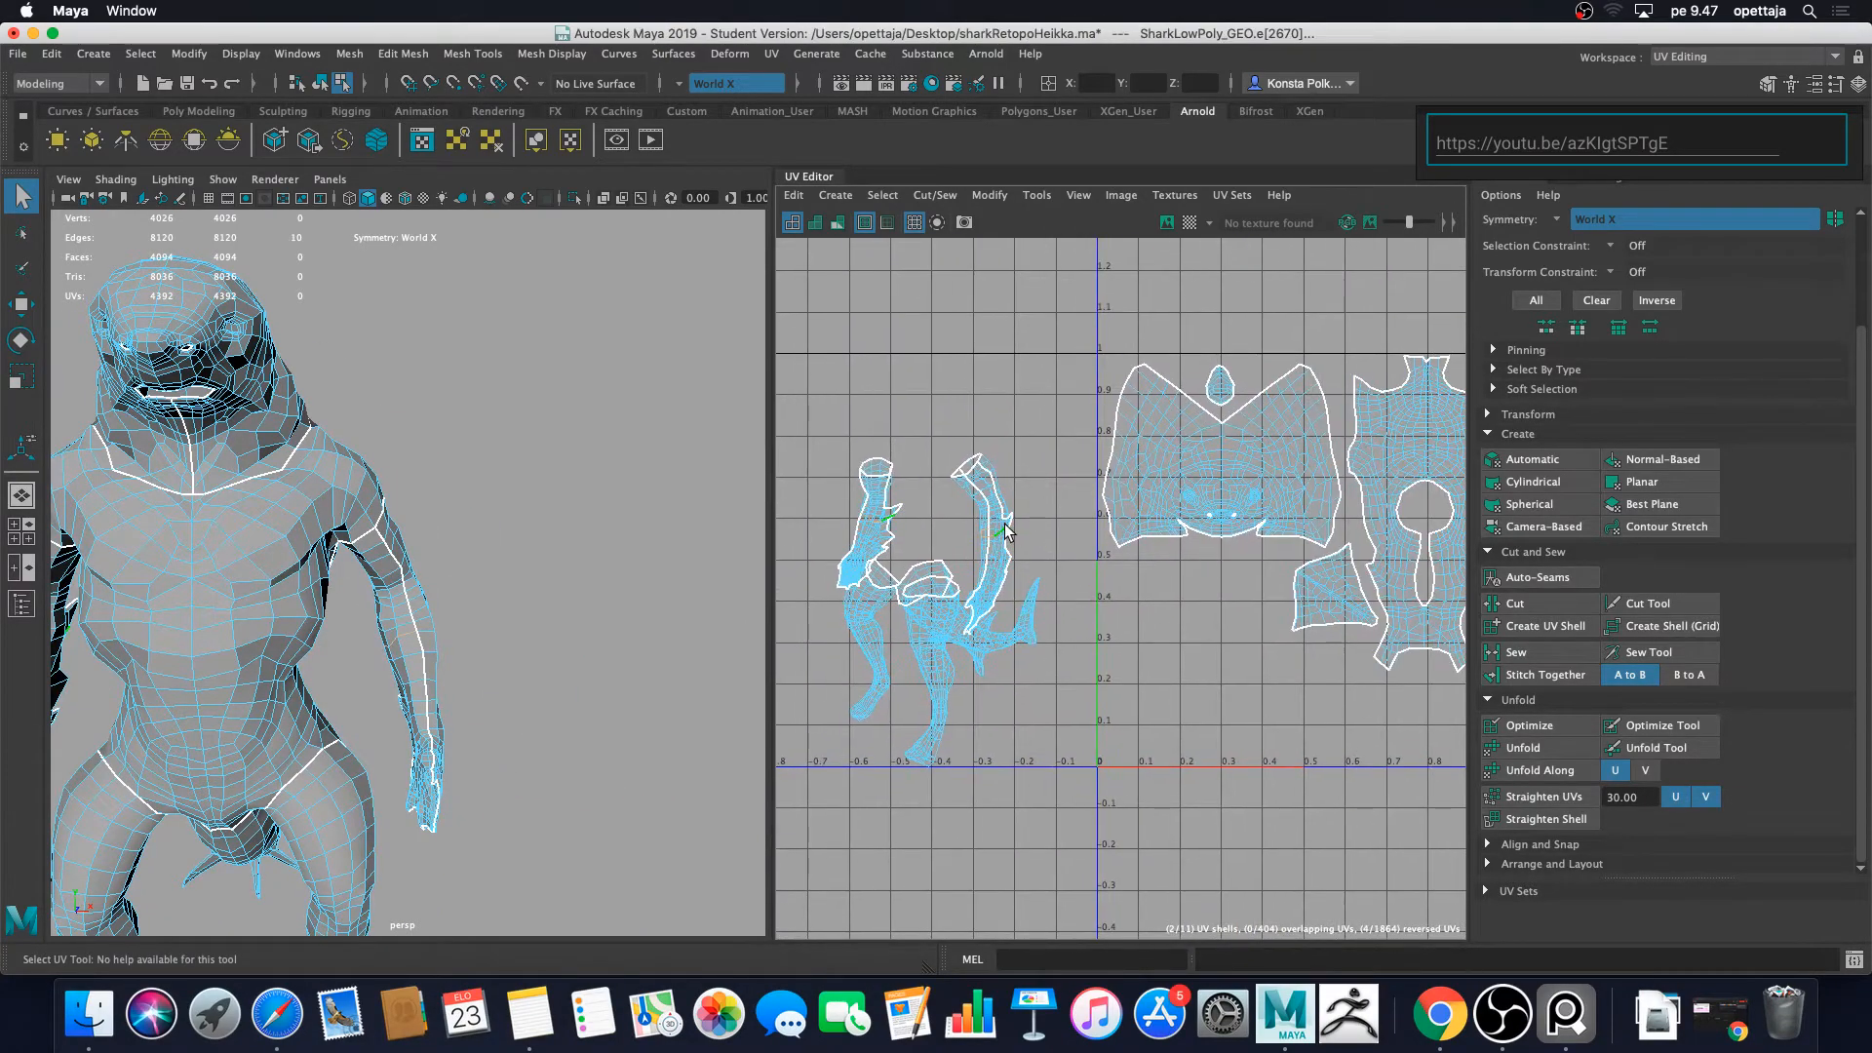
pyautogui.rightClick(1005, 529)
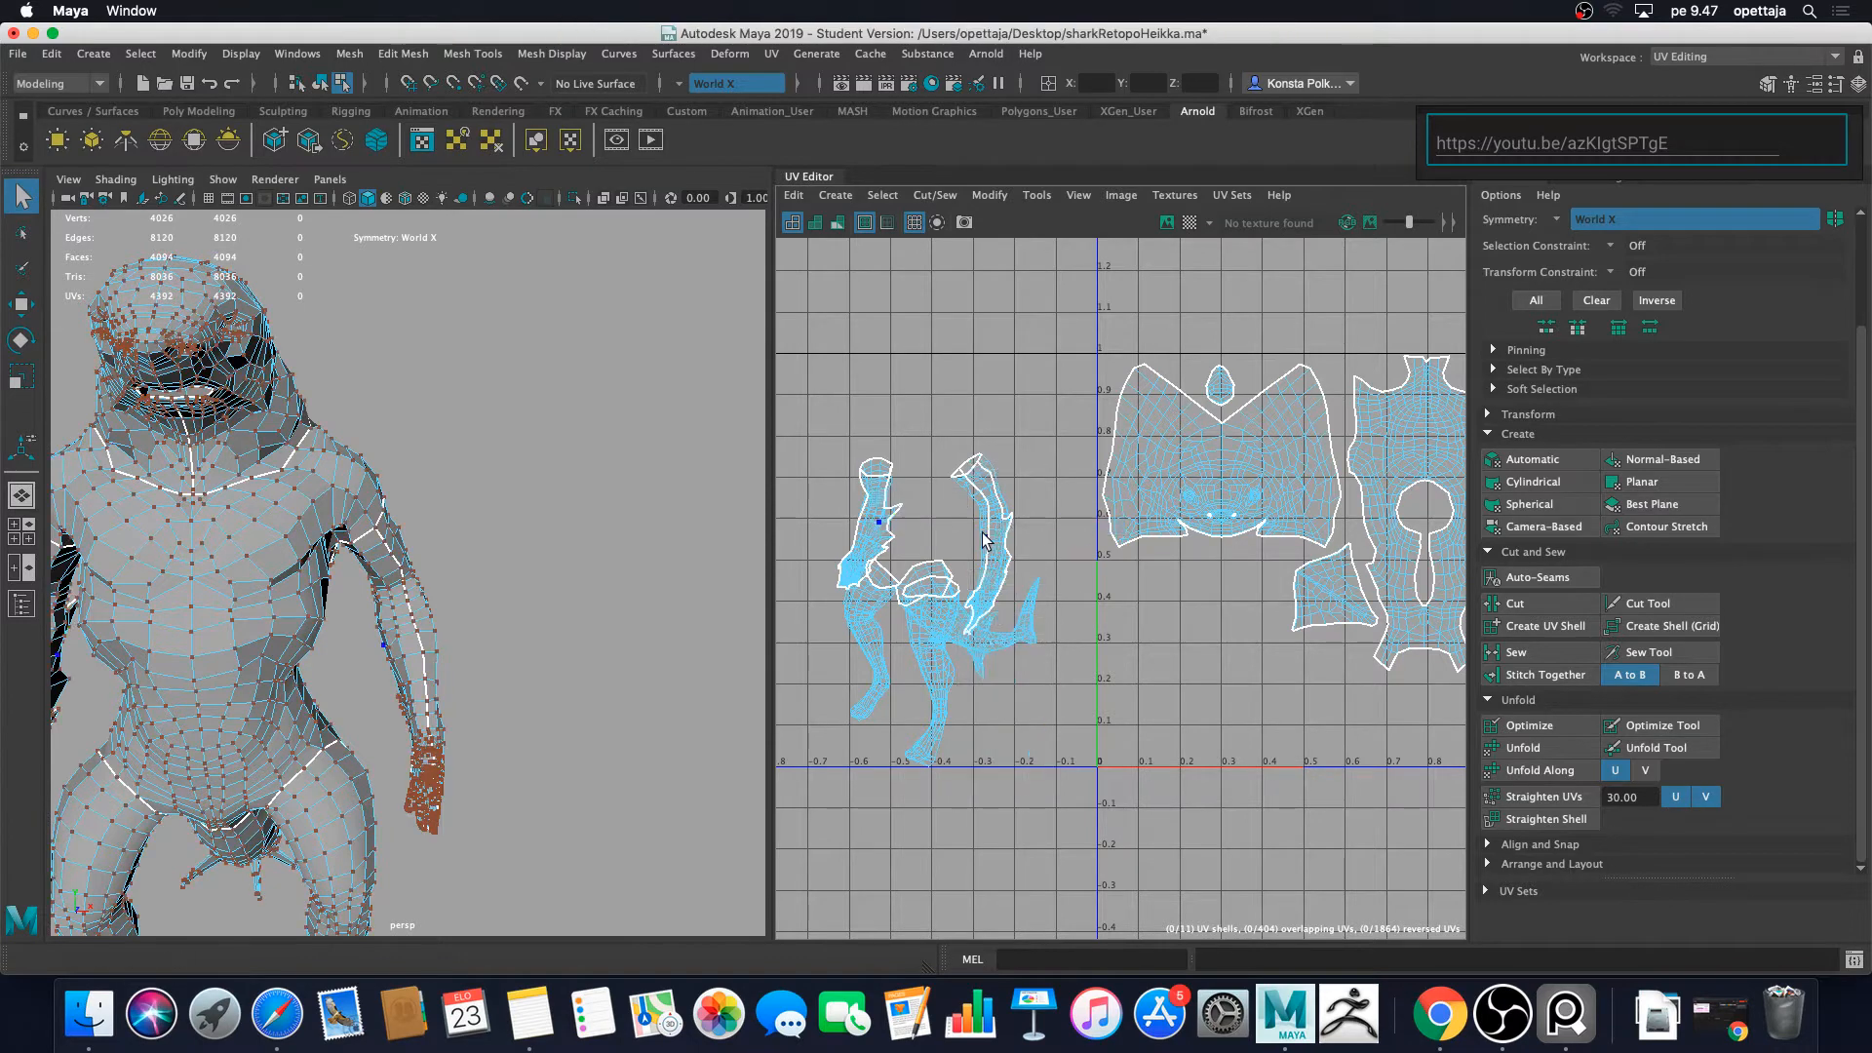
pyautogui.doubleClick(1001, 541)
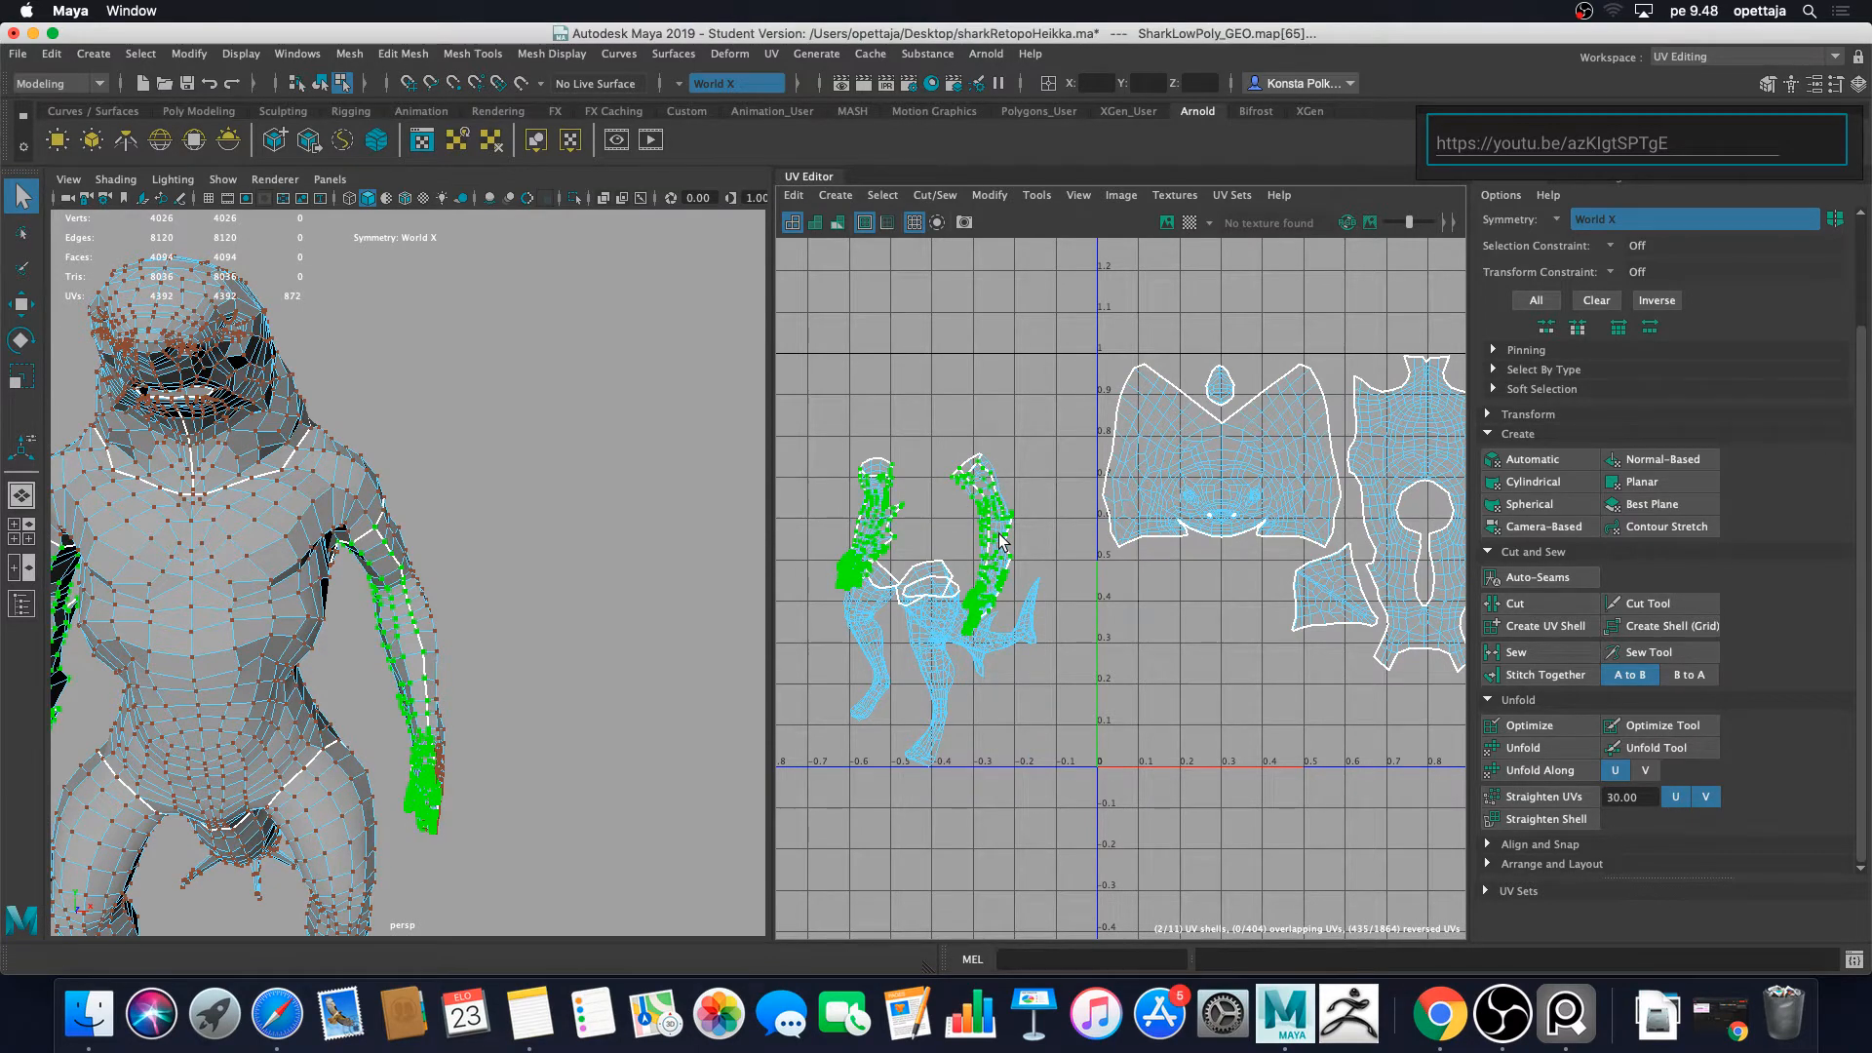
pyautogui.press('w')
pyautogui.moveTo(926, 538); pyautogui.dragTo(1194, 673)
pyautogui.keyDown('alt'); pyautogui.moveTo(1120, 623); pyautogui.dragTo(1014, 563, button='middle'); pyautogui.keyUp('alt')
pyautogui.scroll(-3, 1084, 596)
pyautogui.moveTo(1131, 631); pyautogui.dragTo(1137, 669)
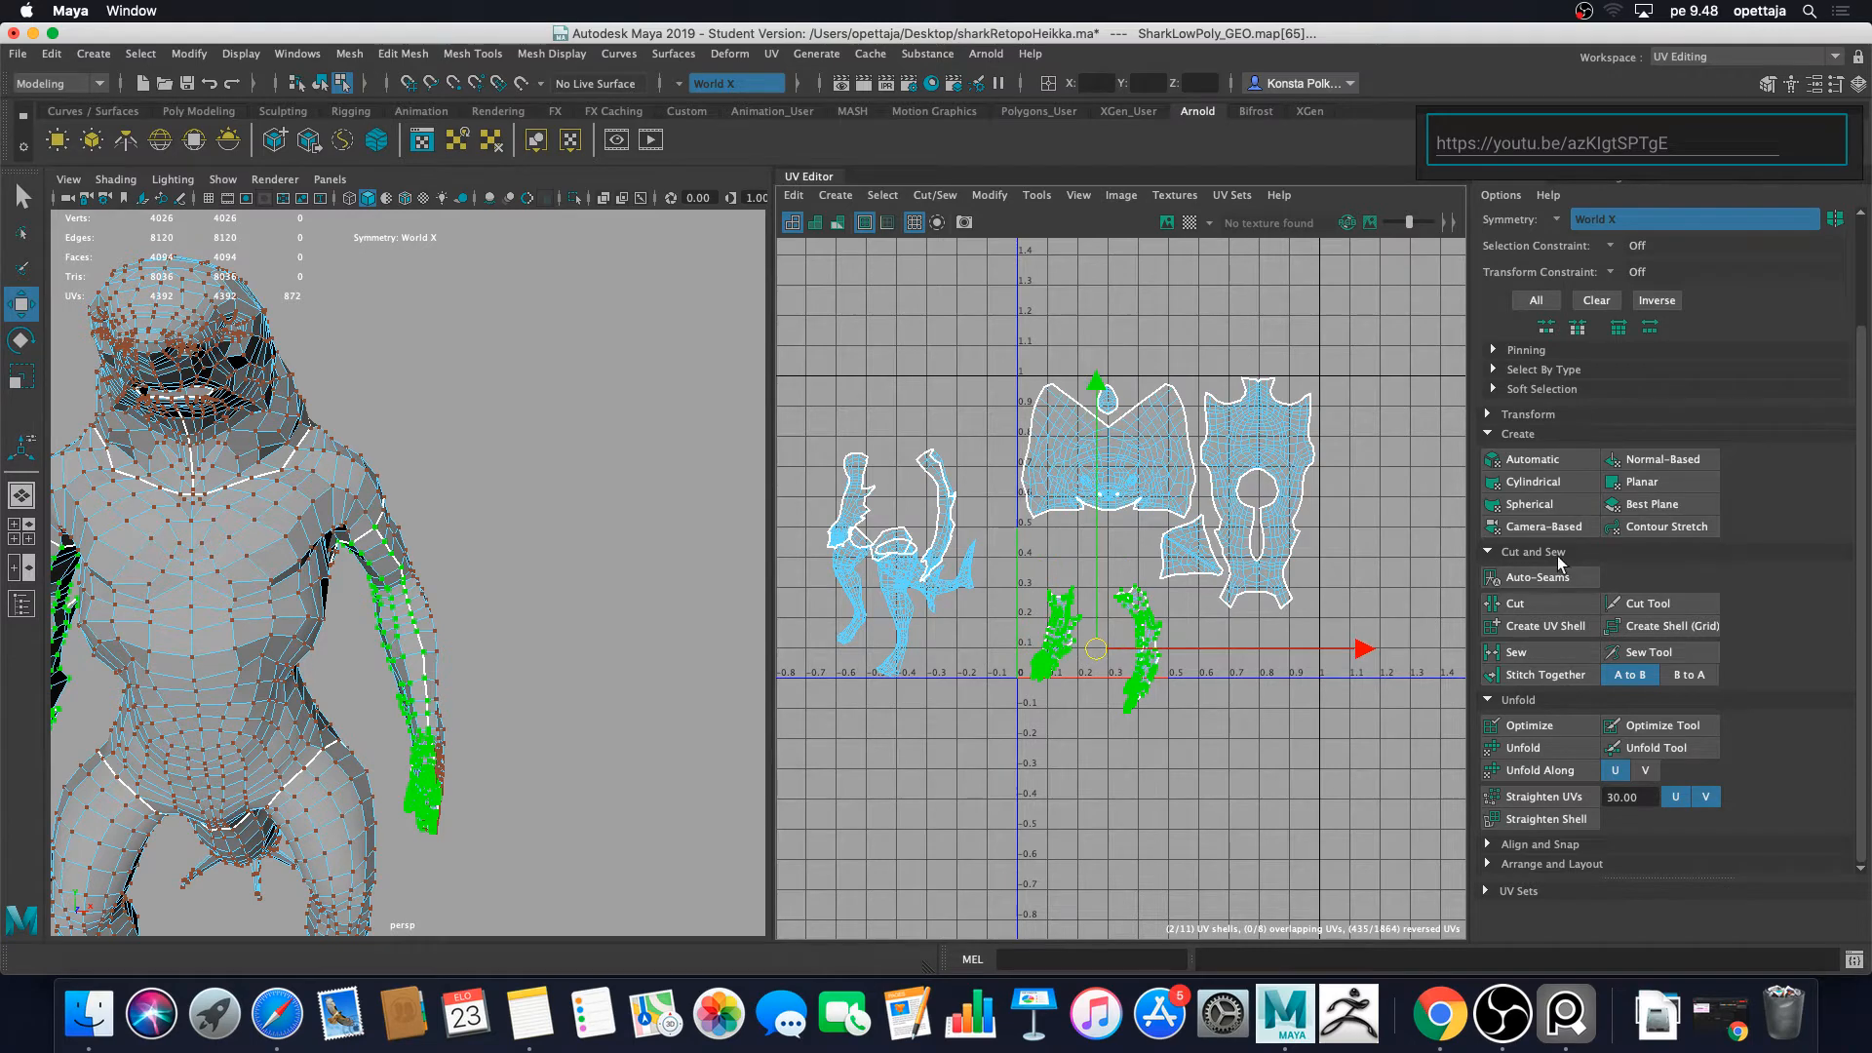
# Step: Unfold both arm shells and move them up closer beneath the head shell
pyautogui.click(1531, 748)
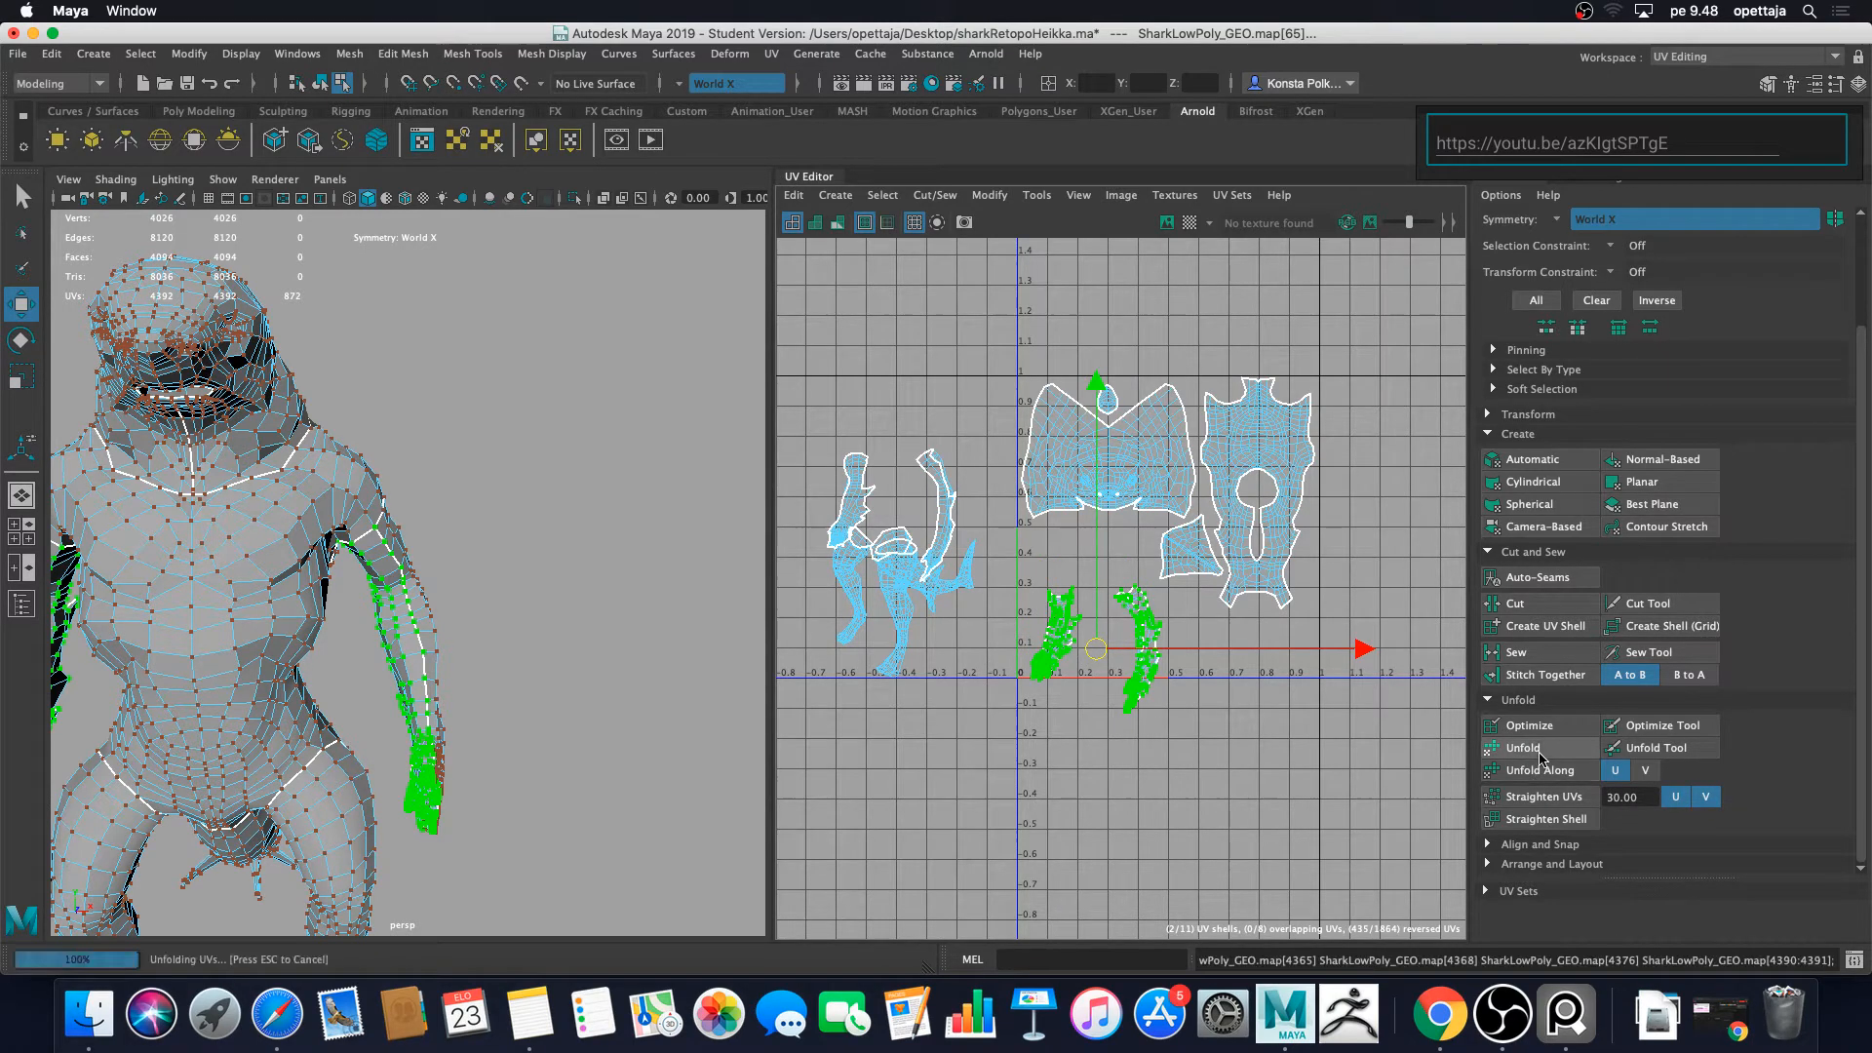
pyautogui.click(1180, 700)
pyautogui.scroll(5, 1218, 692)
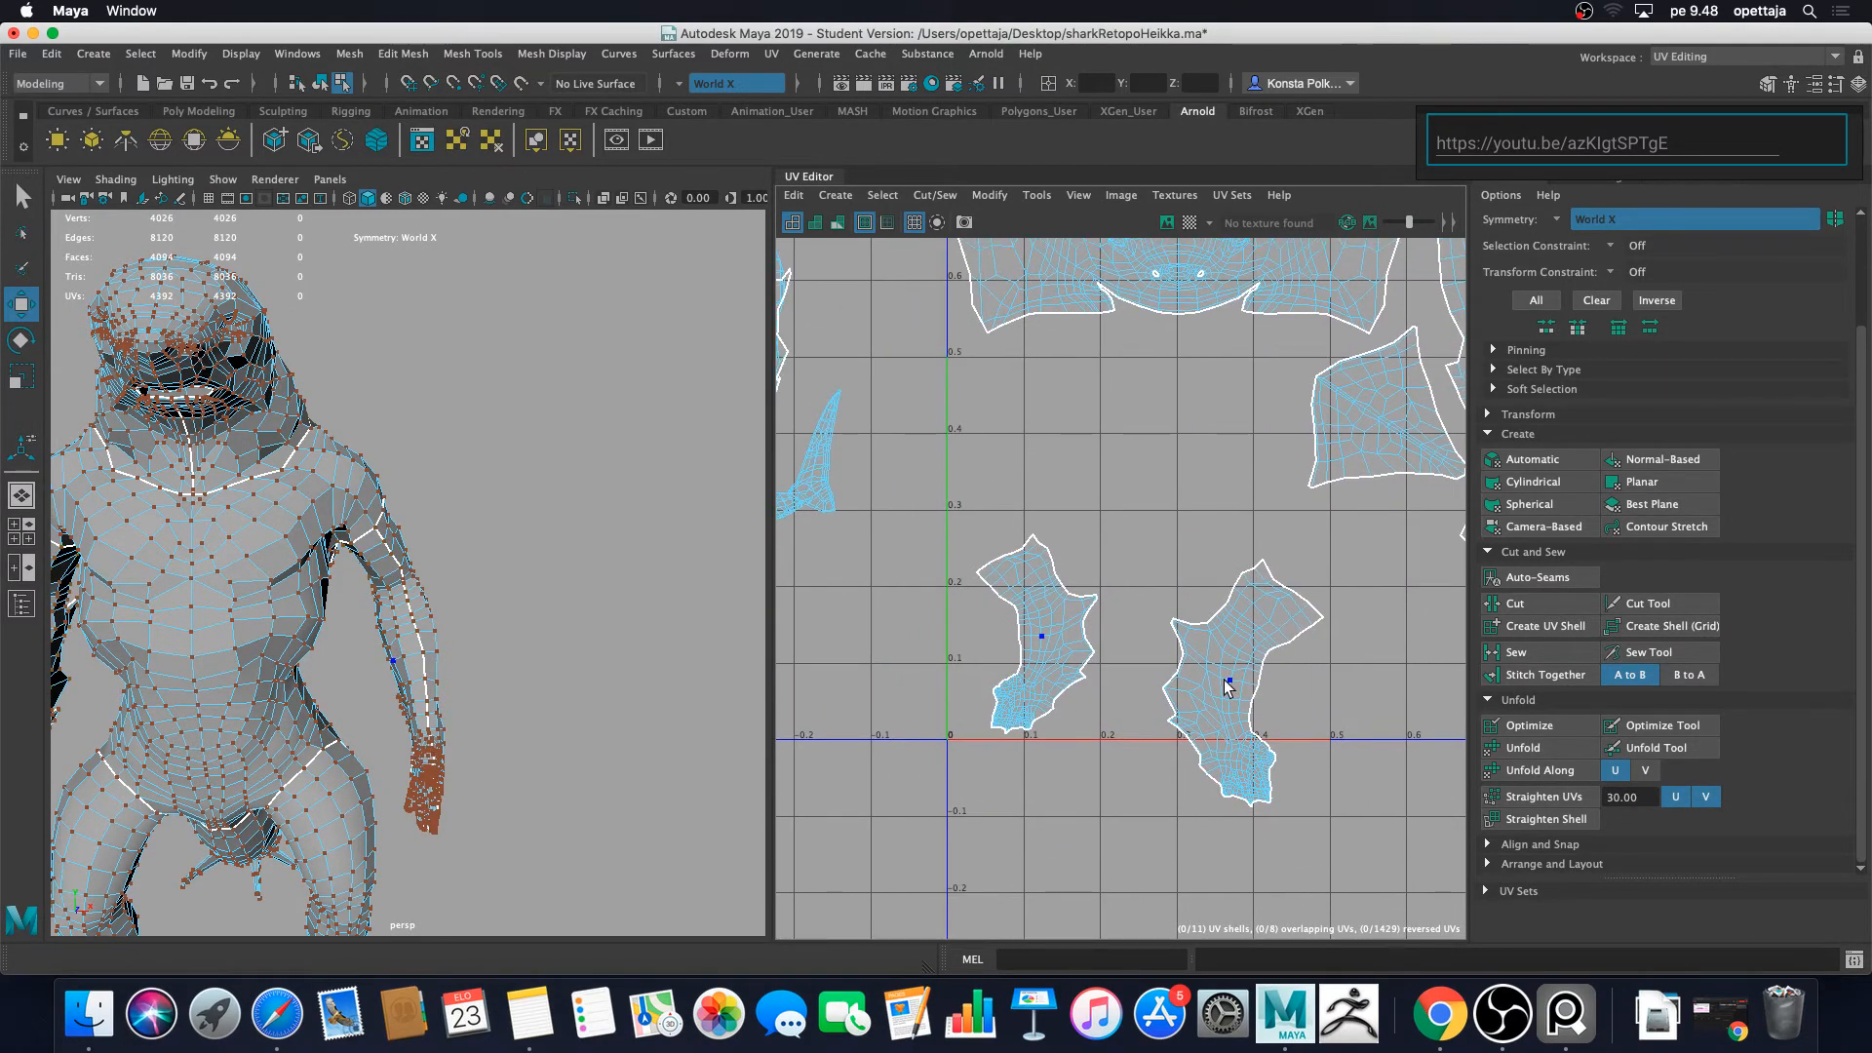
pyautogui.doubleClick(1225, 680)
pyautogui.moveTo(1169, 669); pyautogui.dragTo(1145, 421)
pyautogui.scroll(-3, 1347, 654)
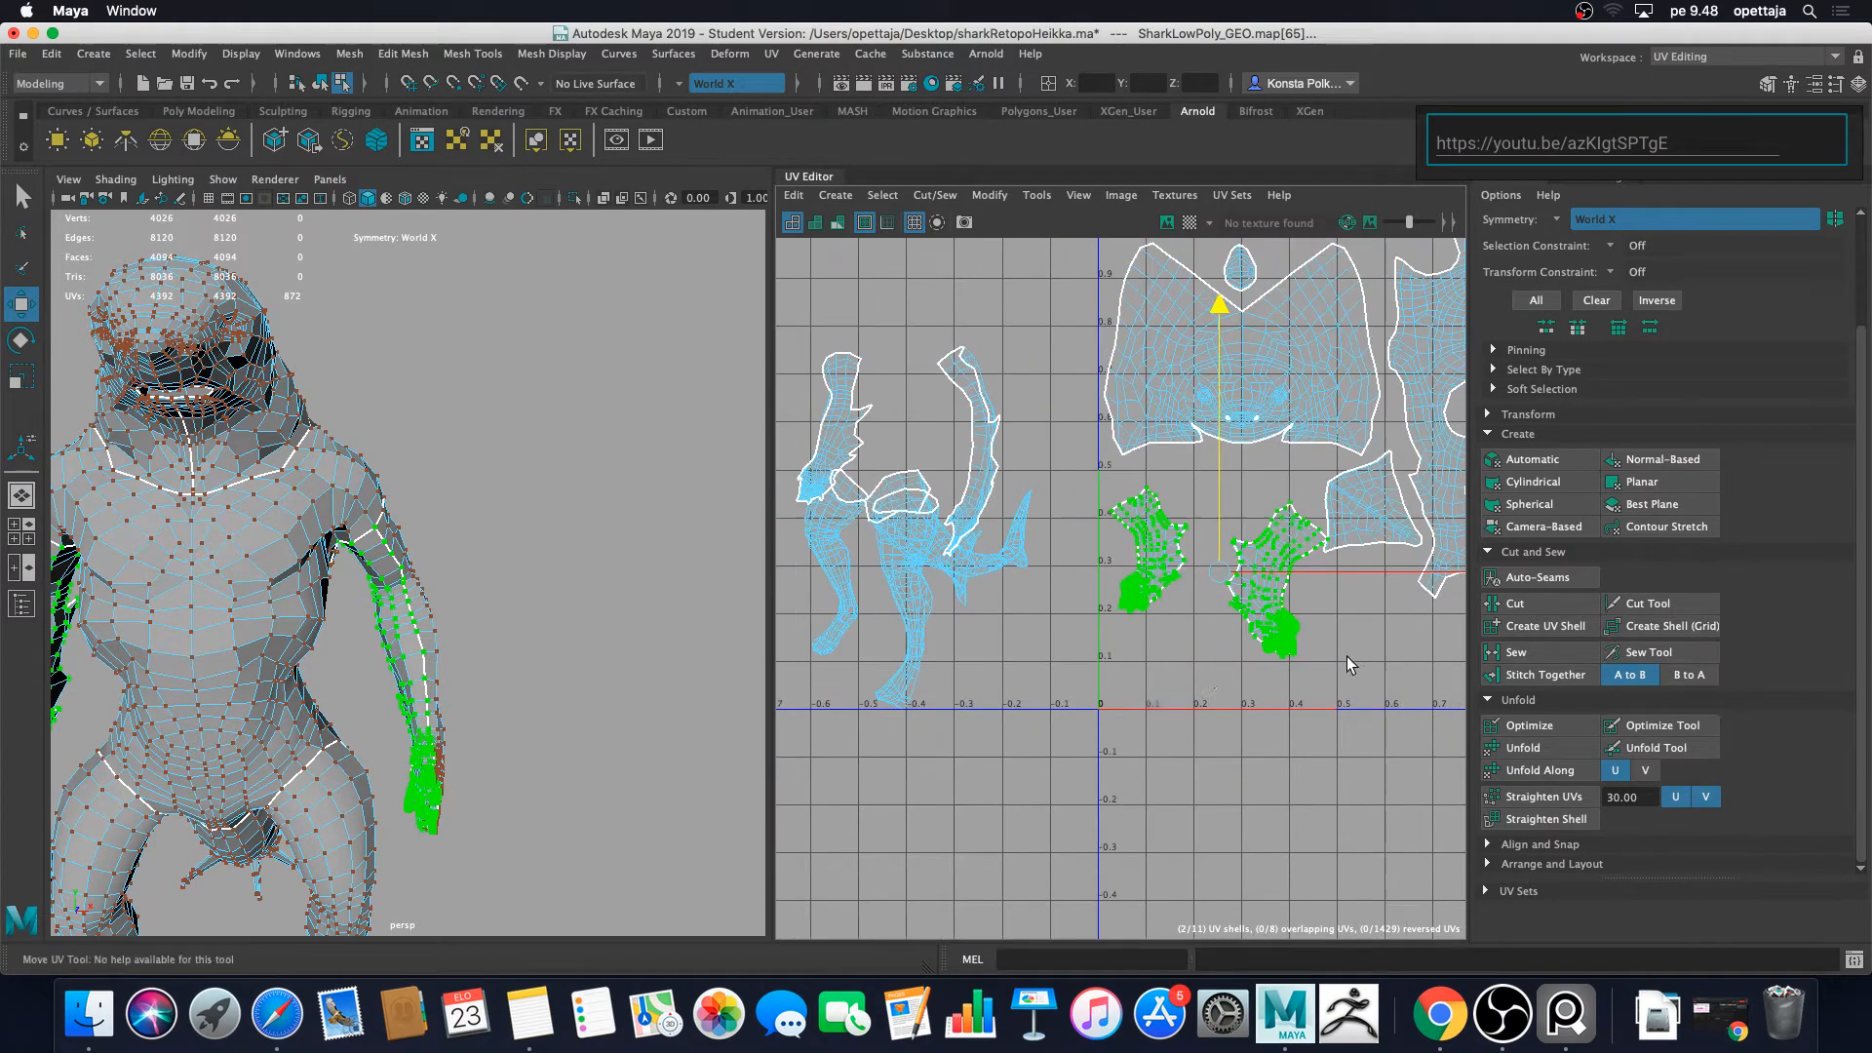
pyautogui.keyDown('alt'); pyautogui.moveTo(1174, 621); pyautogui.dragTo(1160, 682, button='middle'); pyautogui.keyUp('alt')
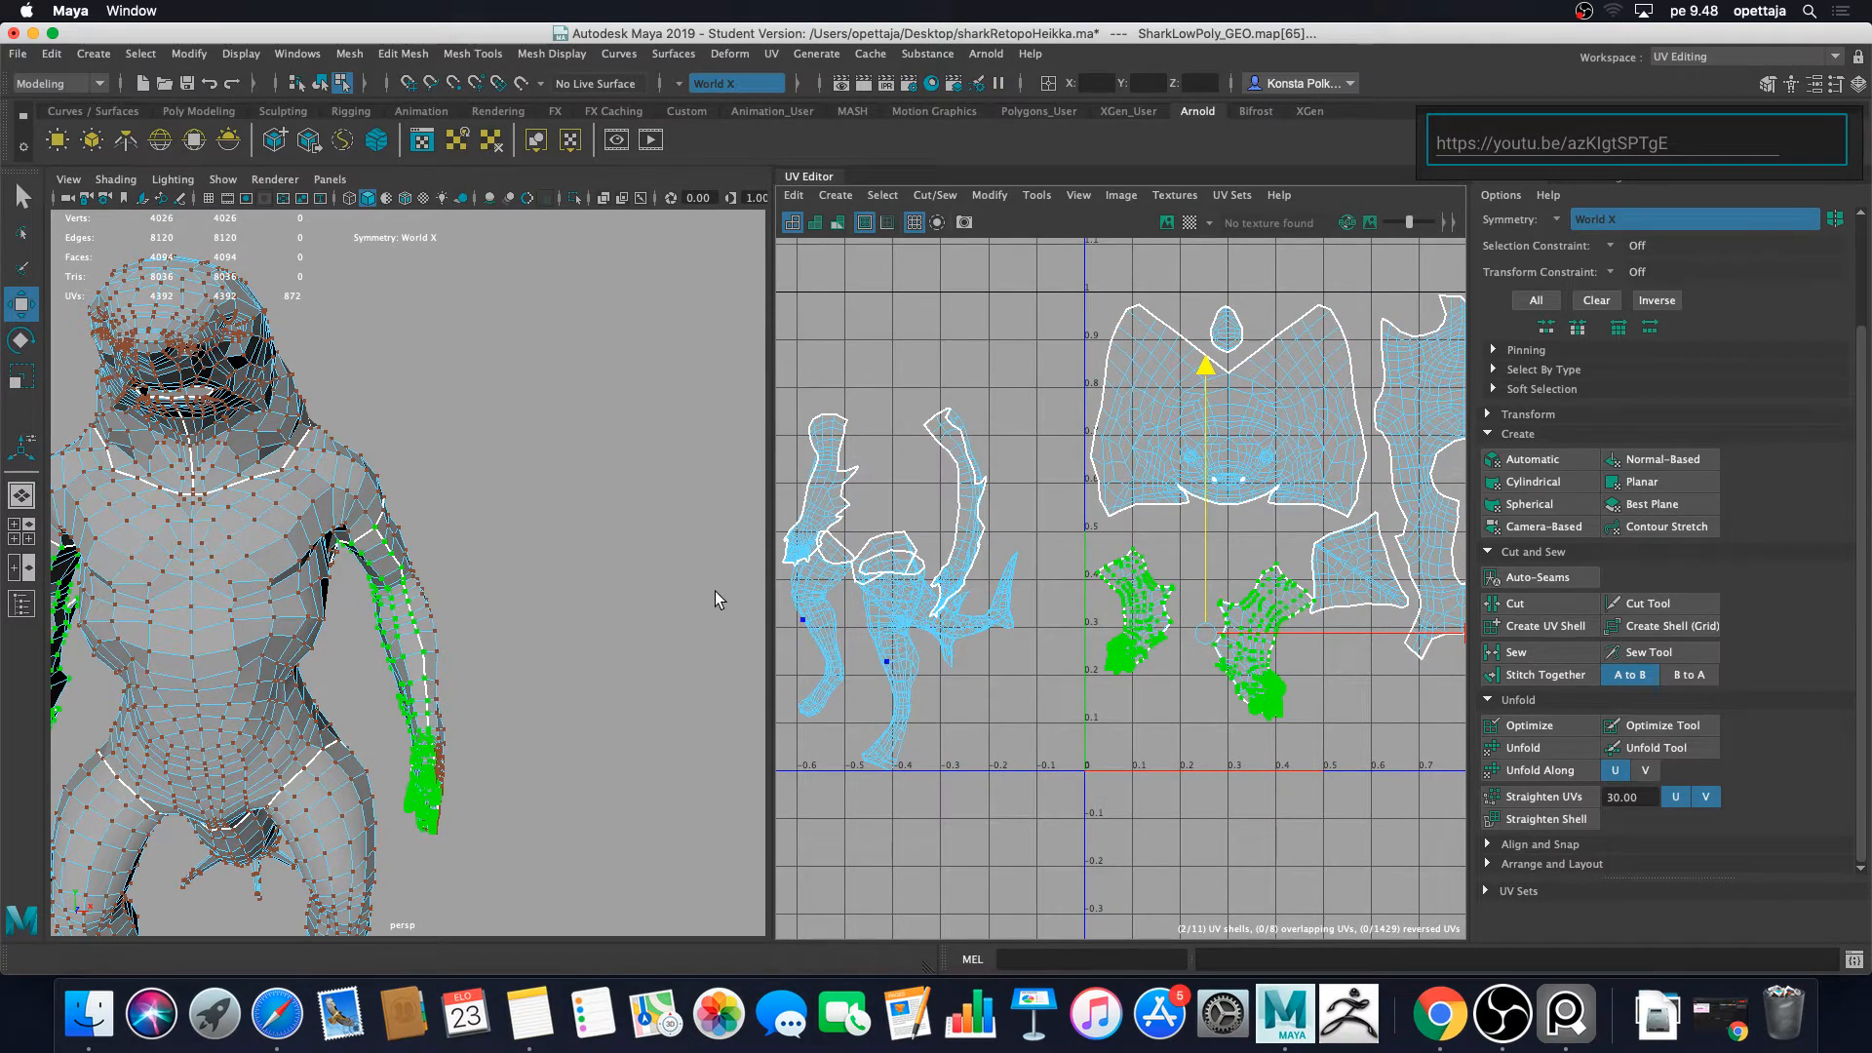
# Step: Examine the unfolded arm shells in the UV layout against the seams on the character's arms
pyautogui.keyDown('alt'); pyautogui.moveTo(546, 603); pyautogui.dragTo(560, 490); pyautogui.keyUp('alt')
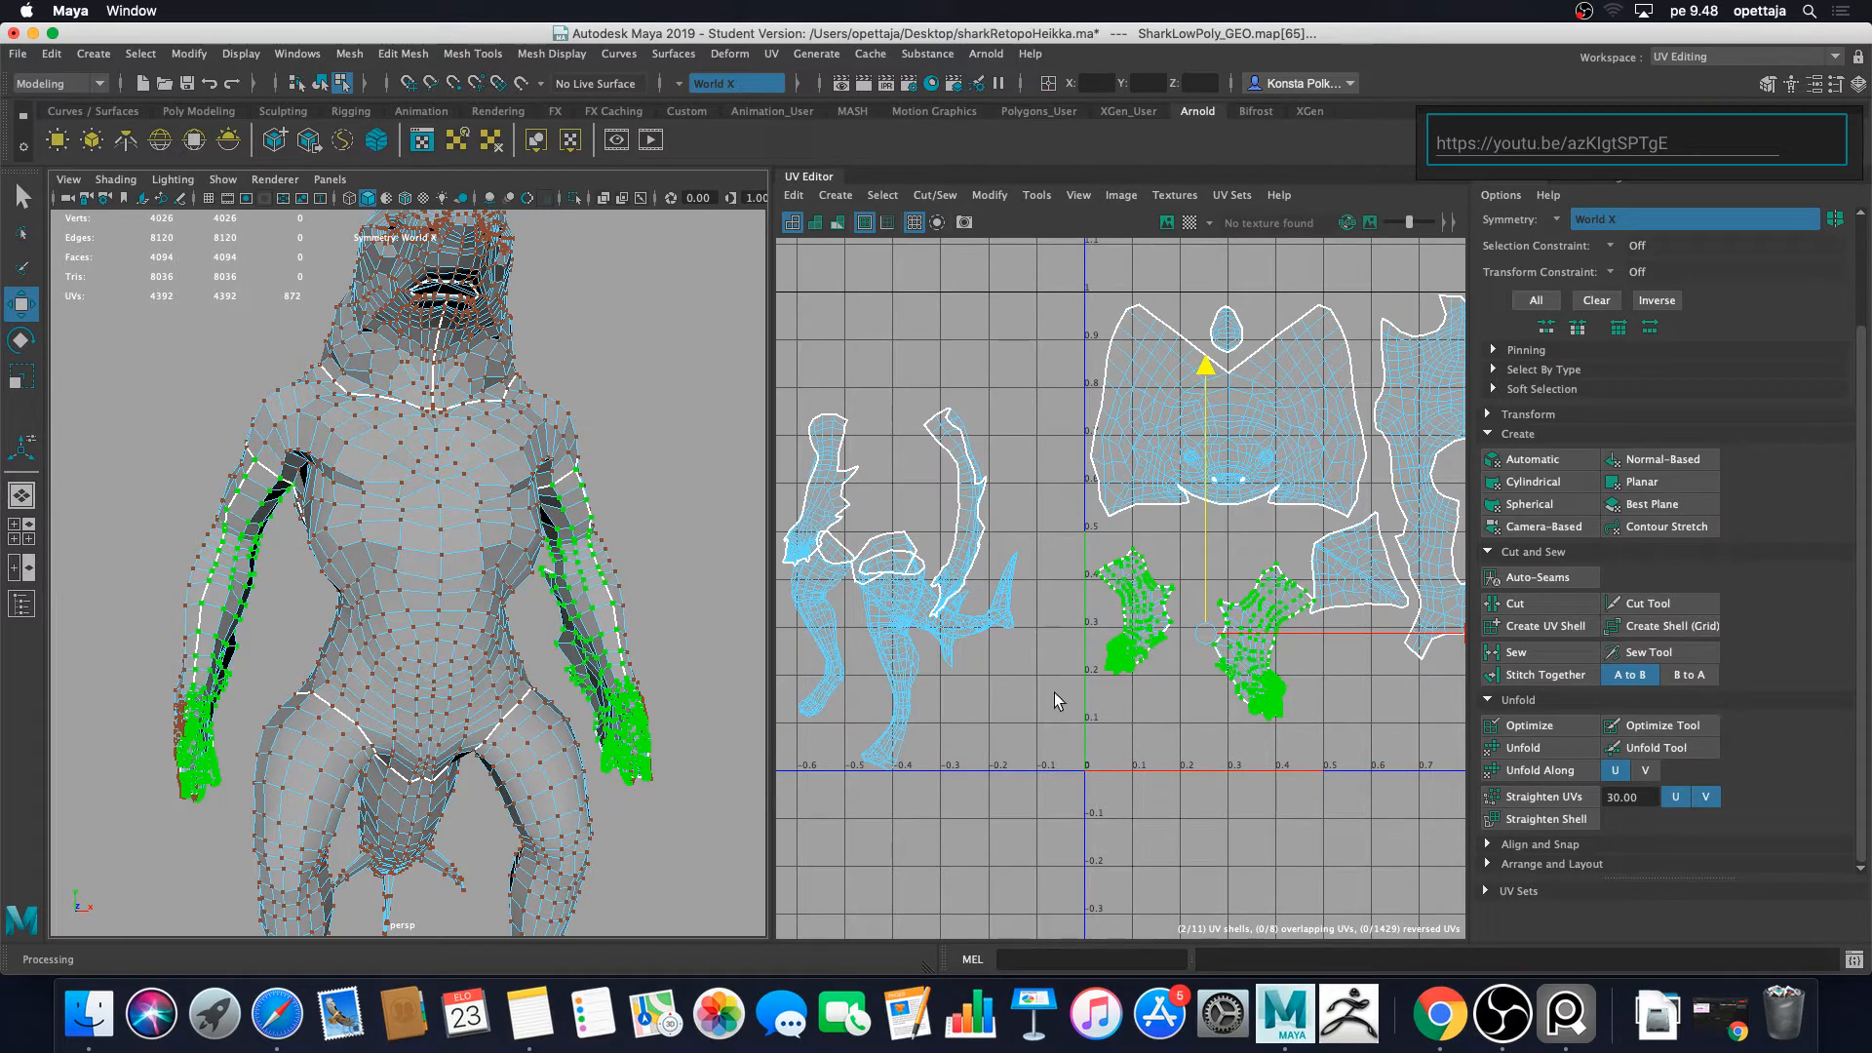
pyautogui.scroll(-3, 1155, 685)
pyautogui.keyDown('alt'); pyautogui.moveTo(1189, 681); pyautogui.dragTo(1177, 727, button='middle'); pyautogui.keyUp('alt')
pyautogui.scroll(4, 1178, 728)
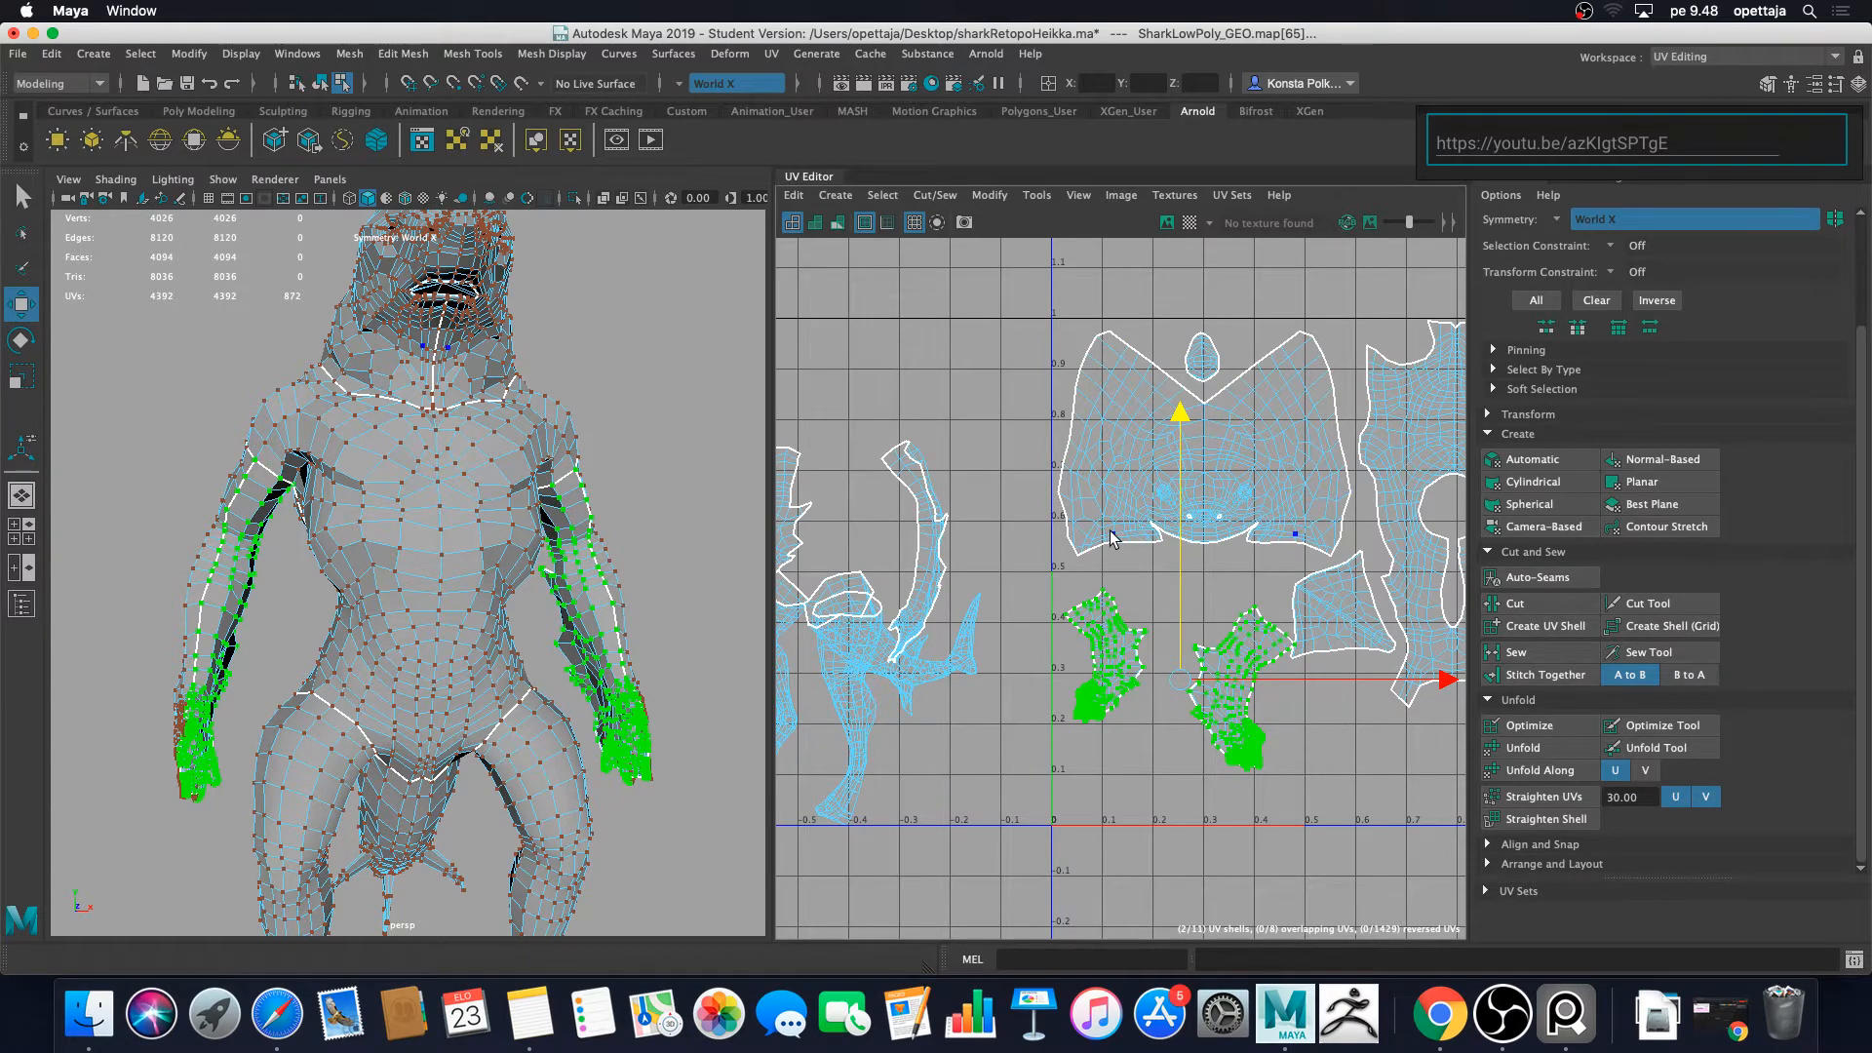
pyautogui.keyDown('alt'); pyautogui.moveTo(664, 517); pyautogui.dragTo(570, 524); pyautogui.keyUp('alt')
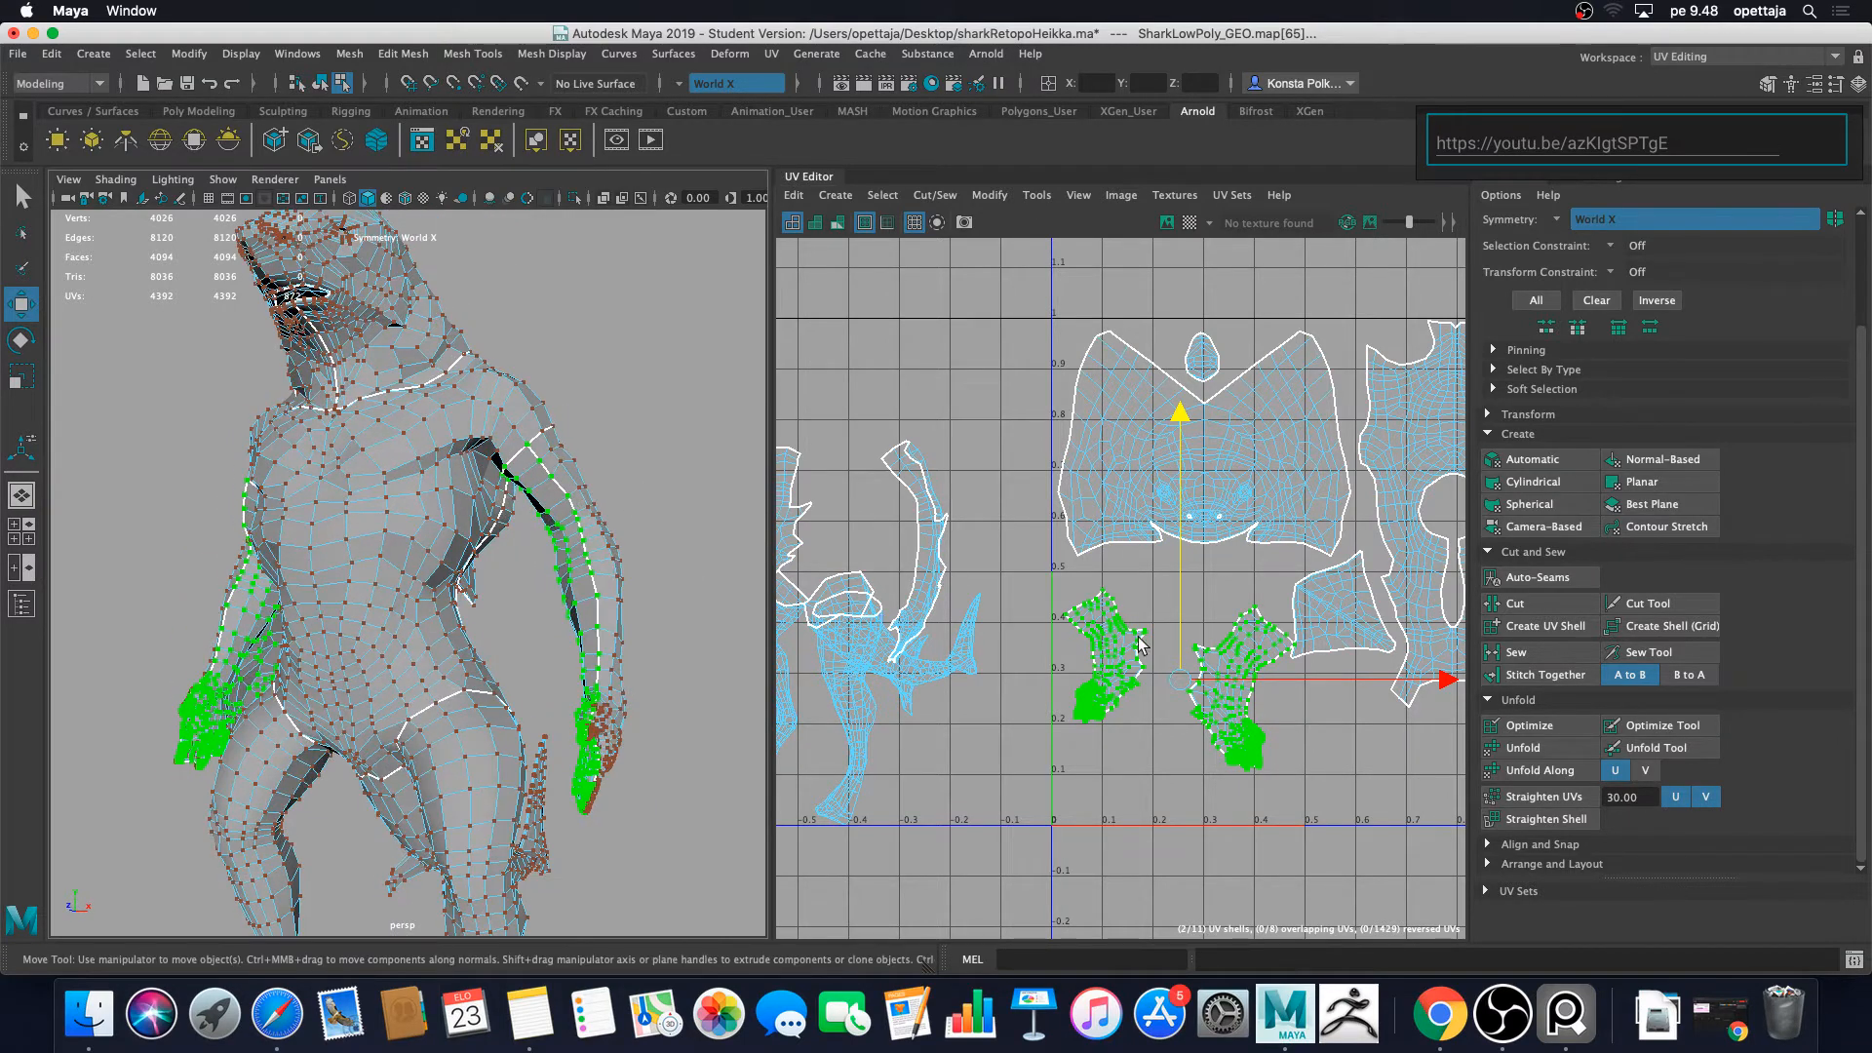
pyautogui.keyDown('alt'); pyautogui.moveTo(1152, 668); pyautogui.dragTo(1045, 627, button='middle'); pyautogui.keyUp('alt')
pyautogui.scroll(3, 1102, 581)
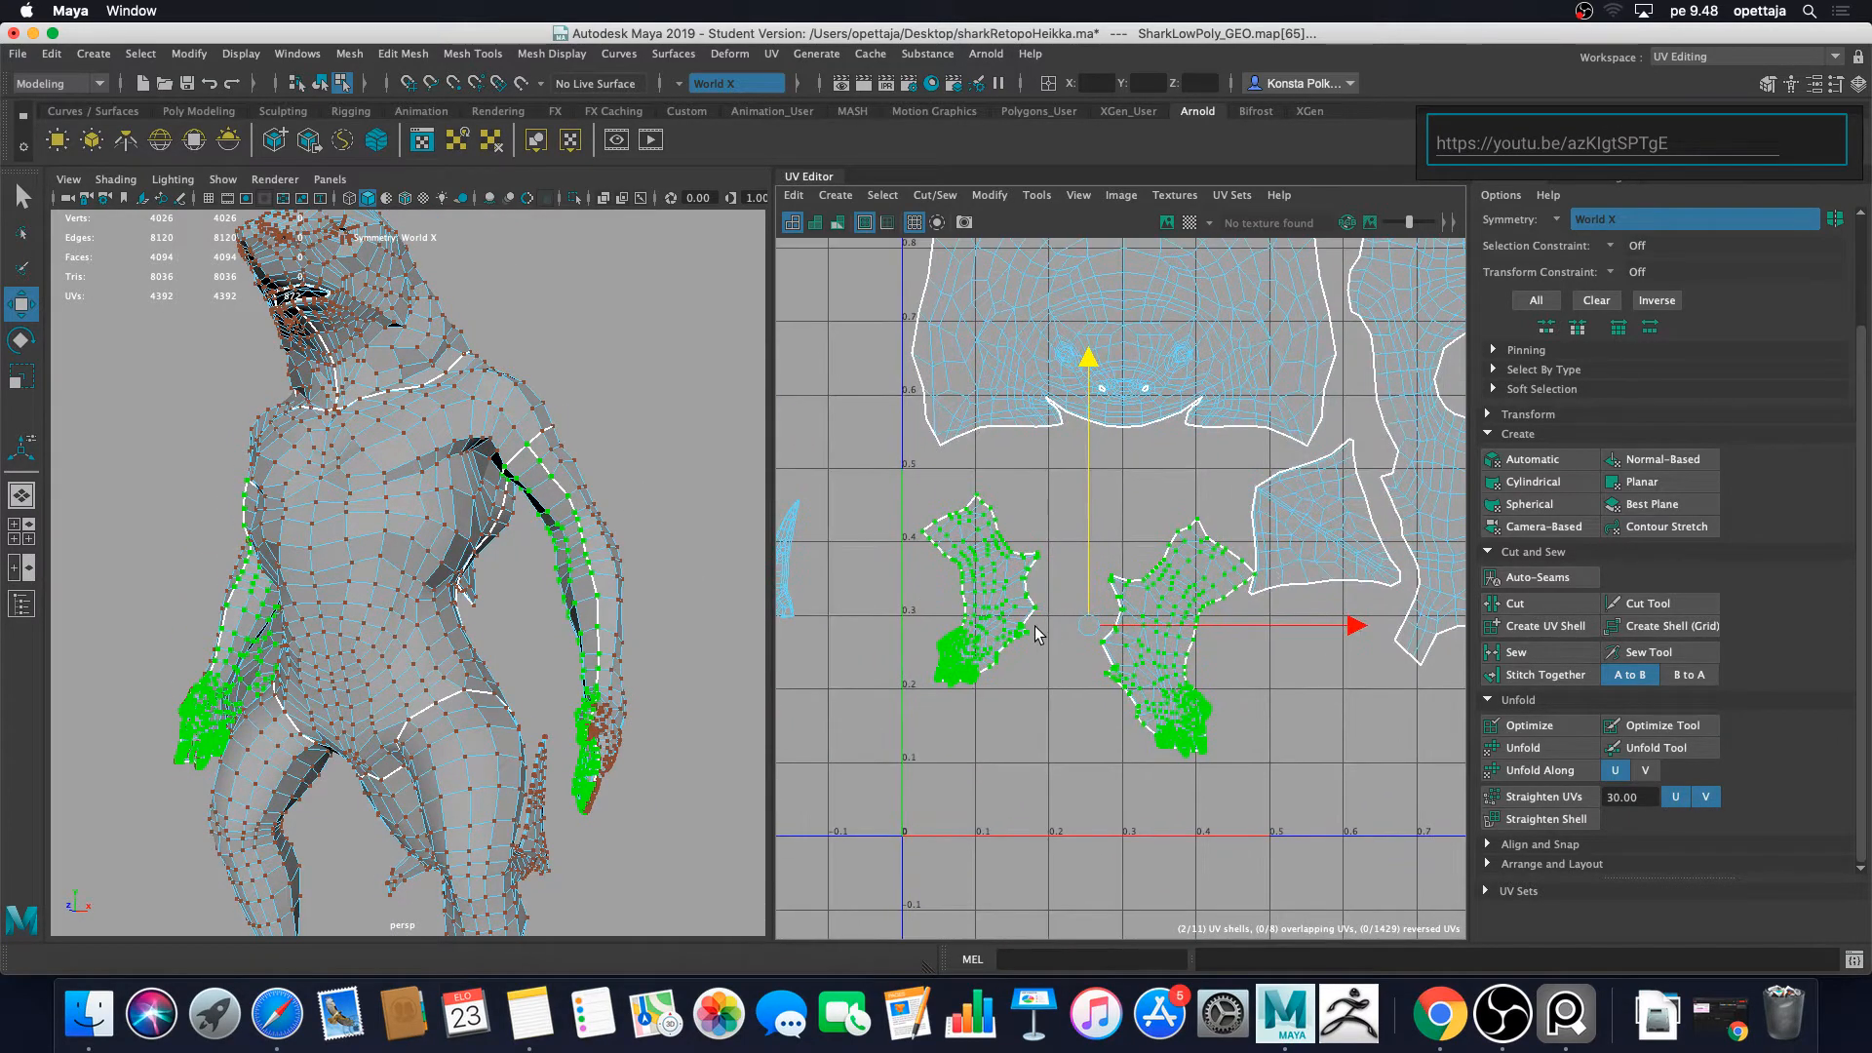
# Step: Reselect both arm shells and shift them together along U toward the UV origin
pyautogui.doubleClick(1182, 593)
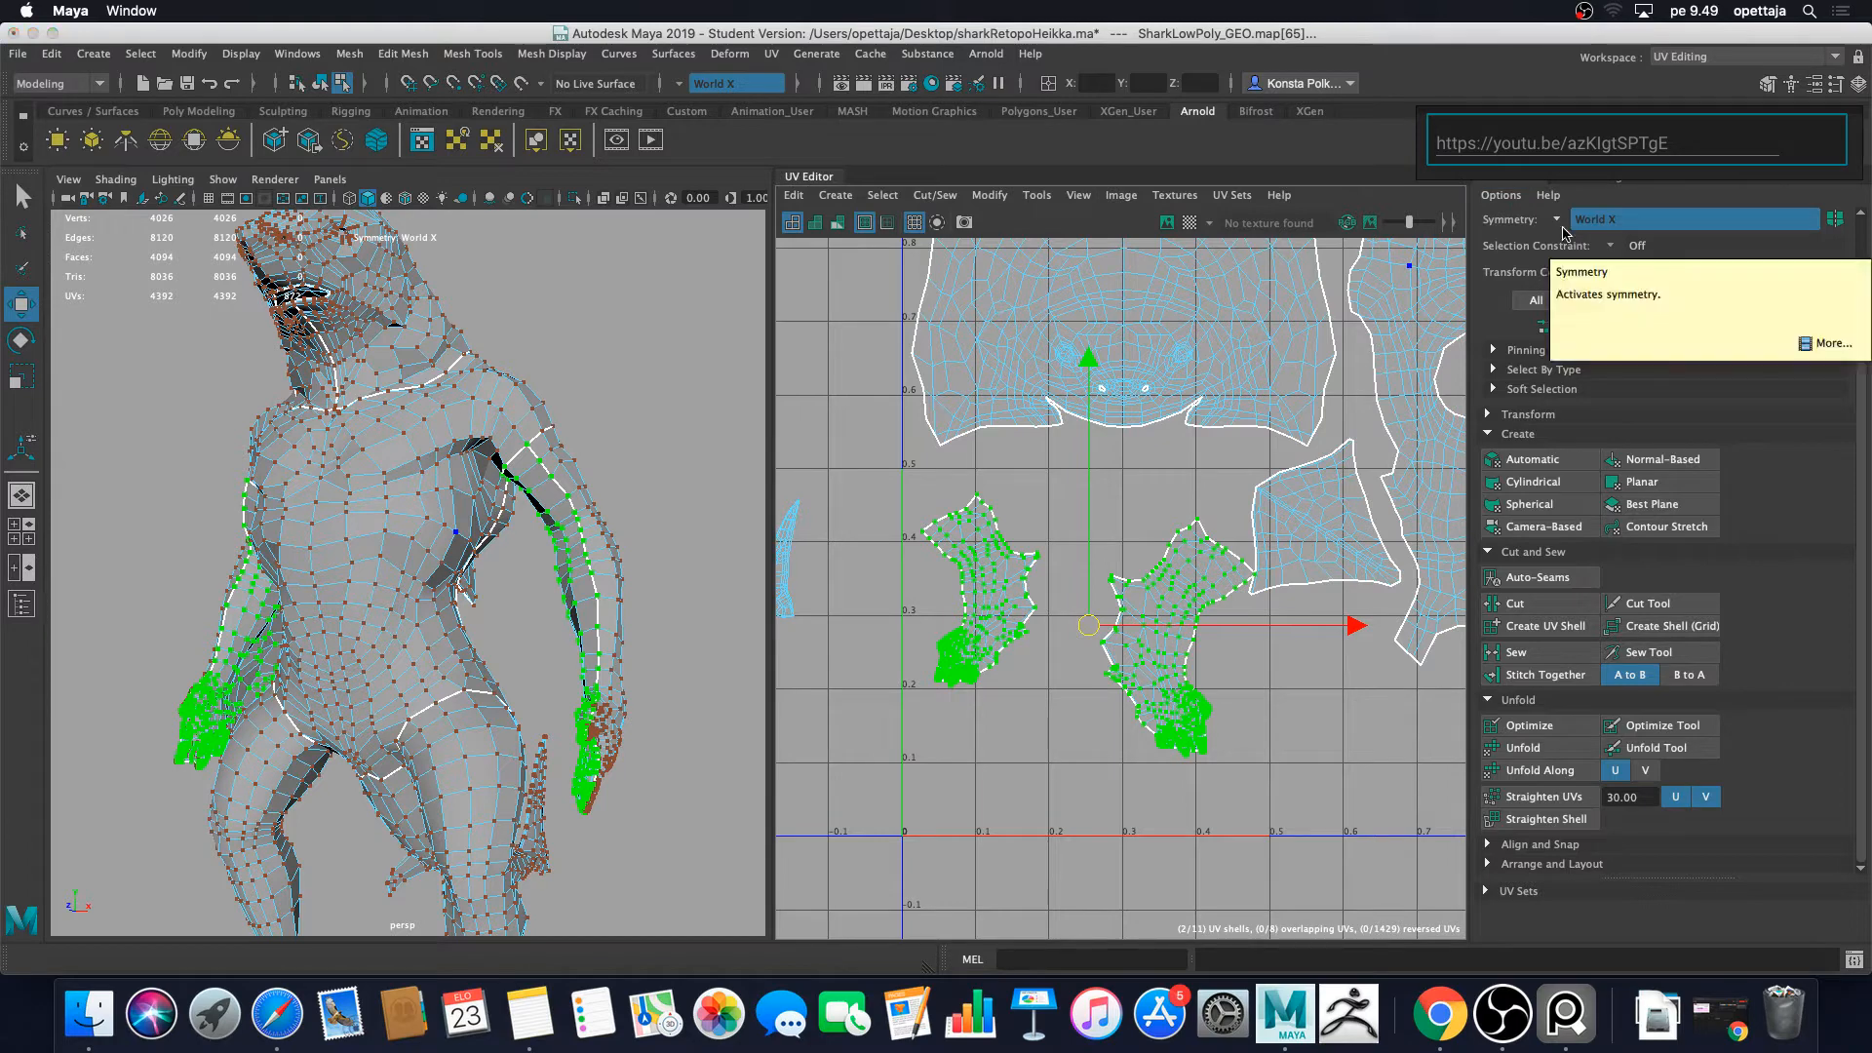
pyautogui.click(1561, 226)
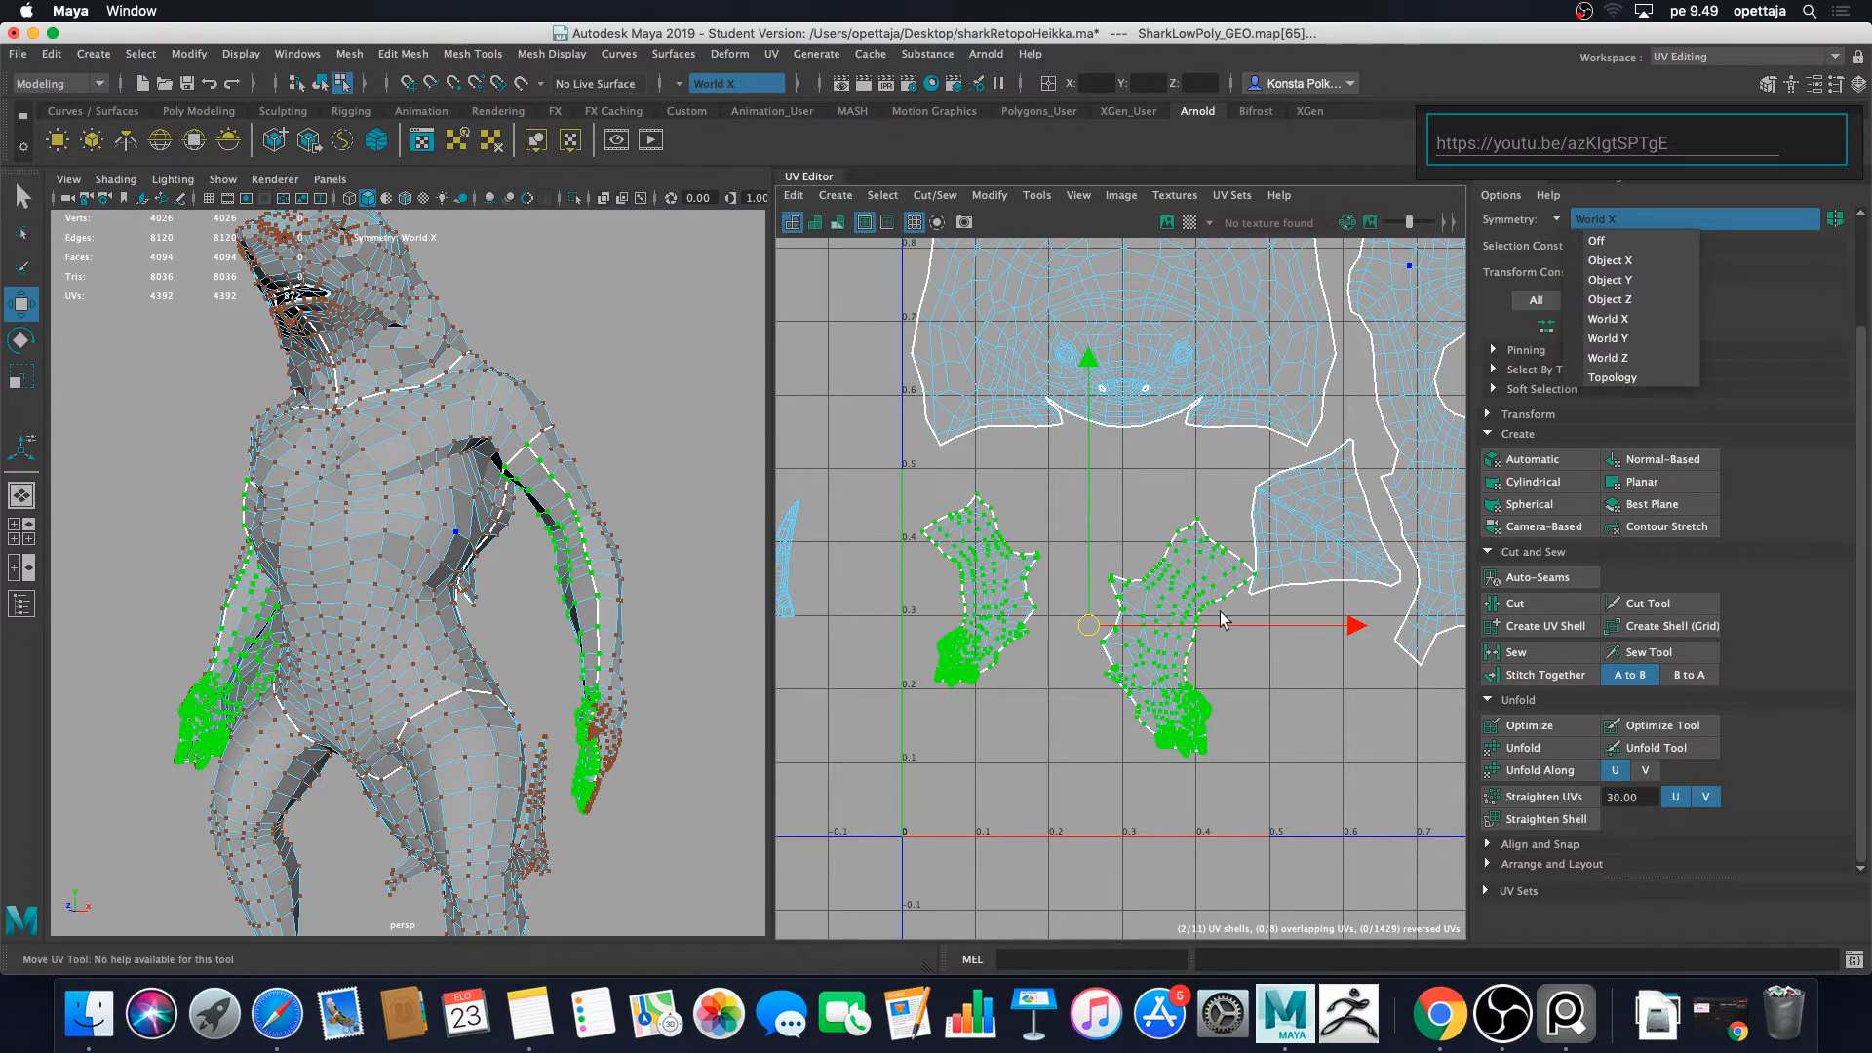
pyautogui.click(1300, 740)
pyautogui.click(1165, 653)
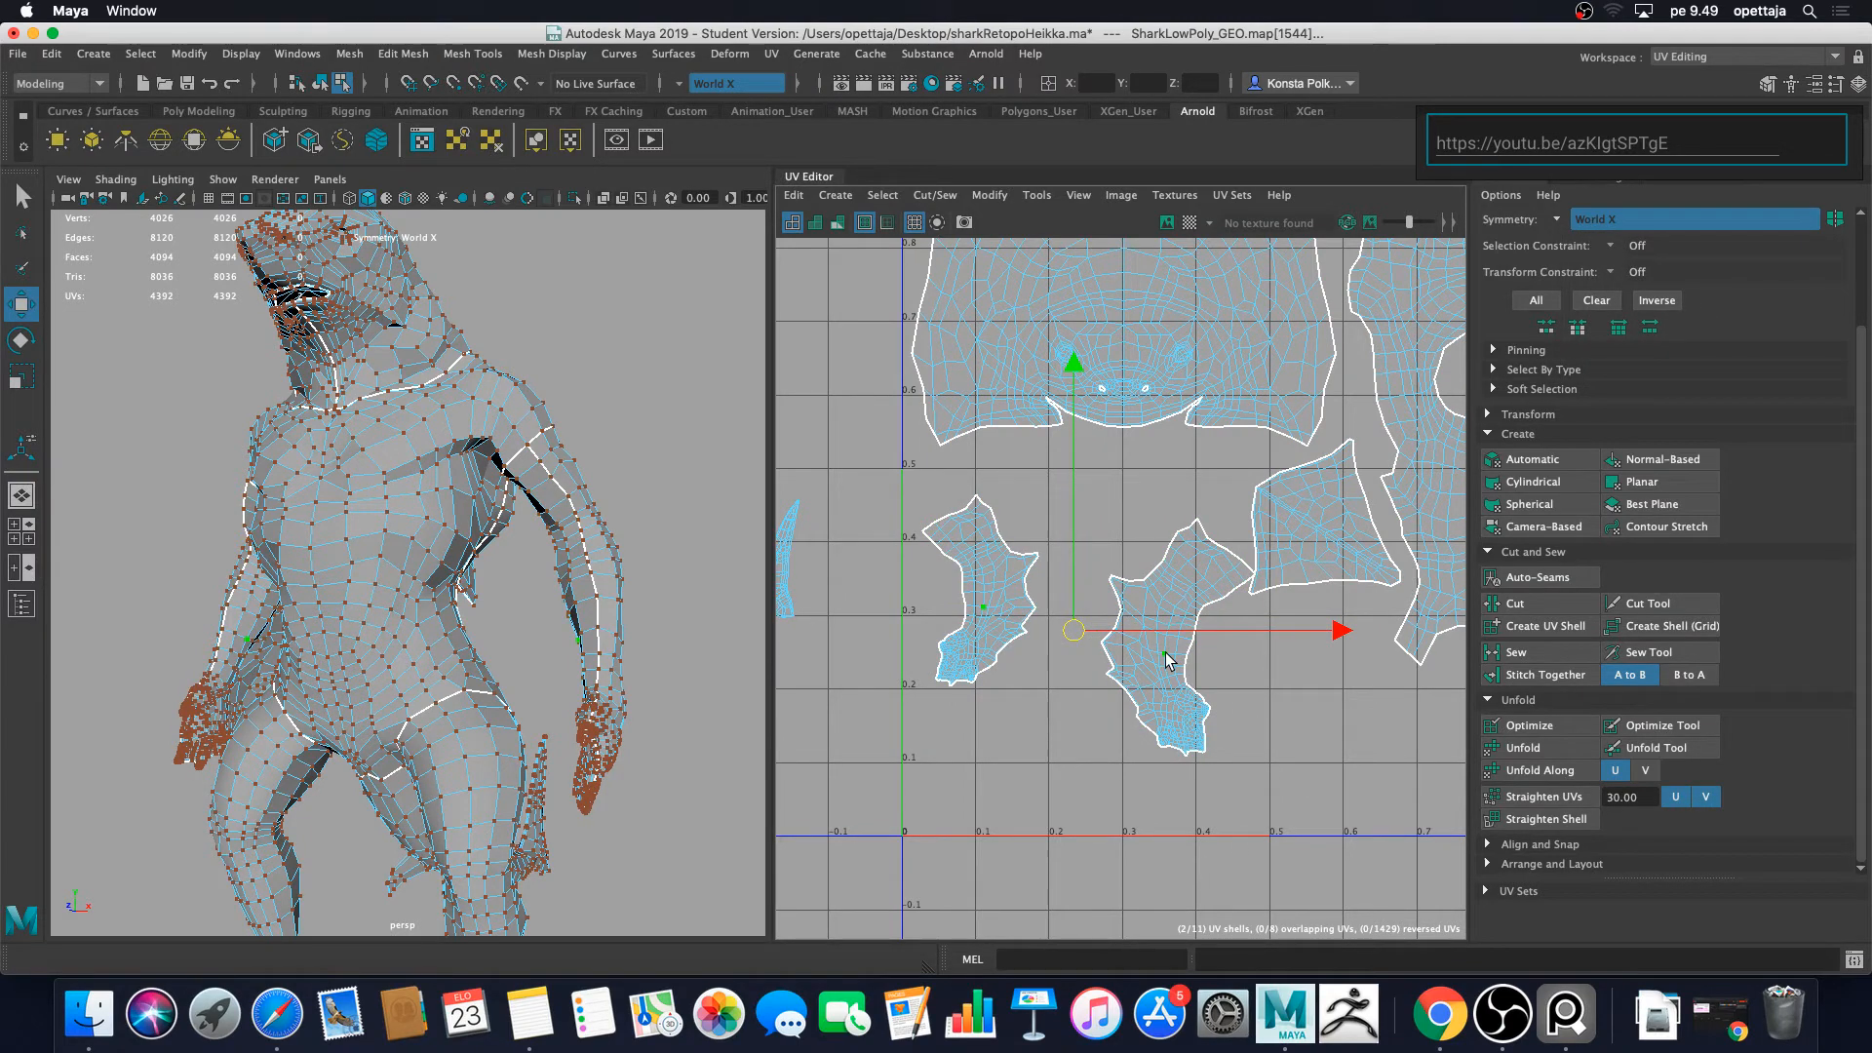
pyautogui.doubleClick(1163, 654)
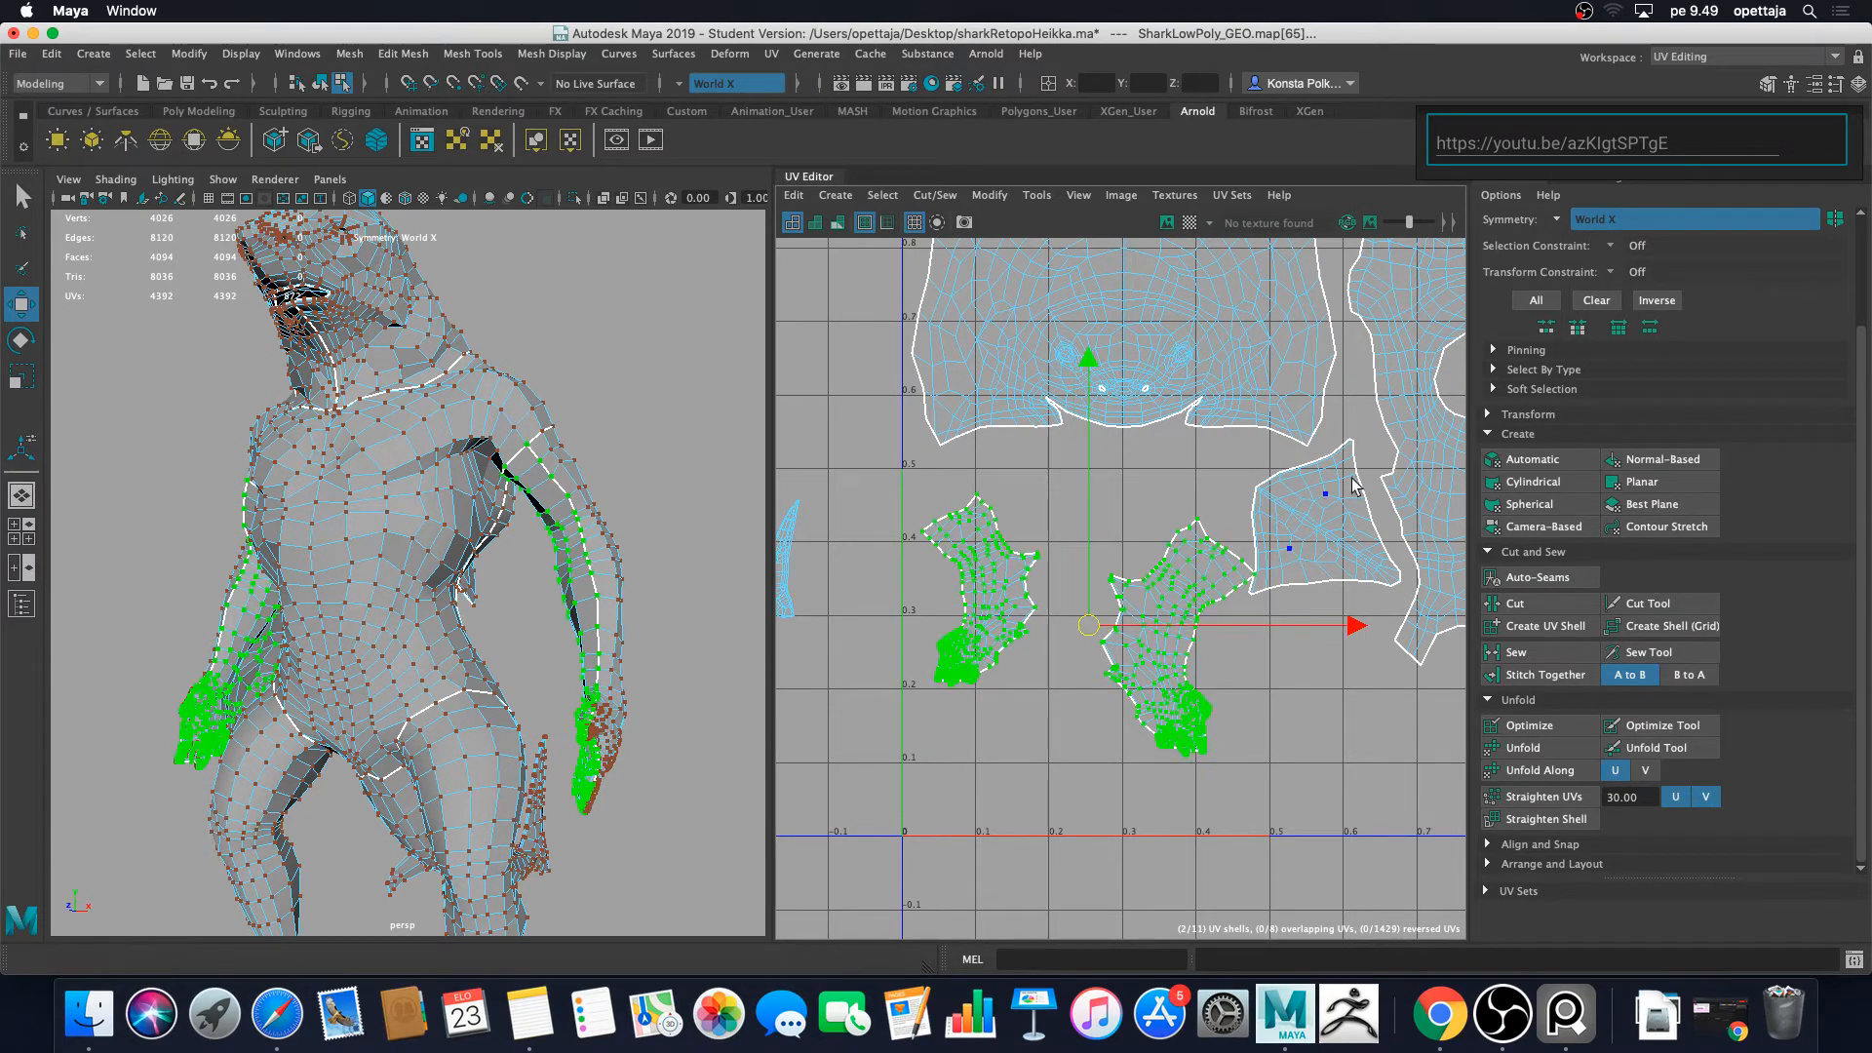
pyautogui.moveTo(1356, 634); pyautogui.dragTo(1302, 631)
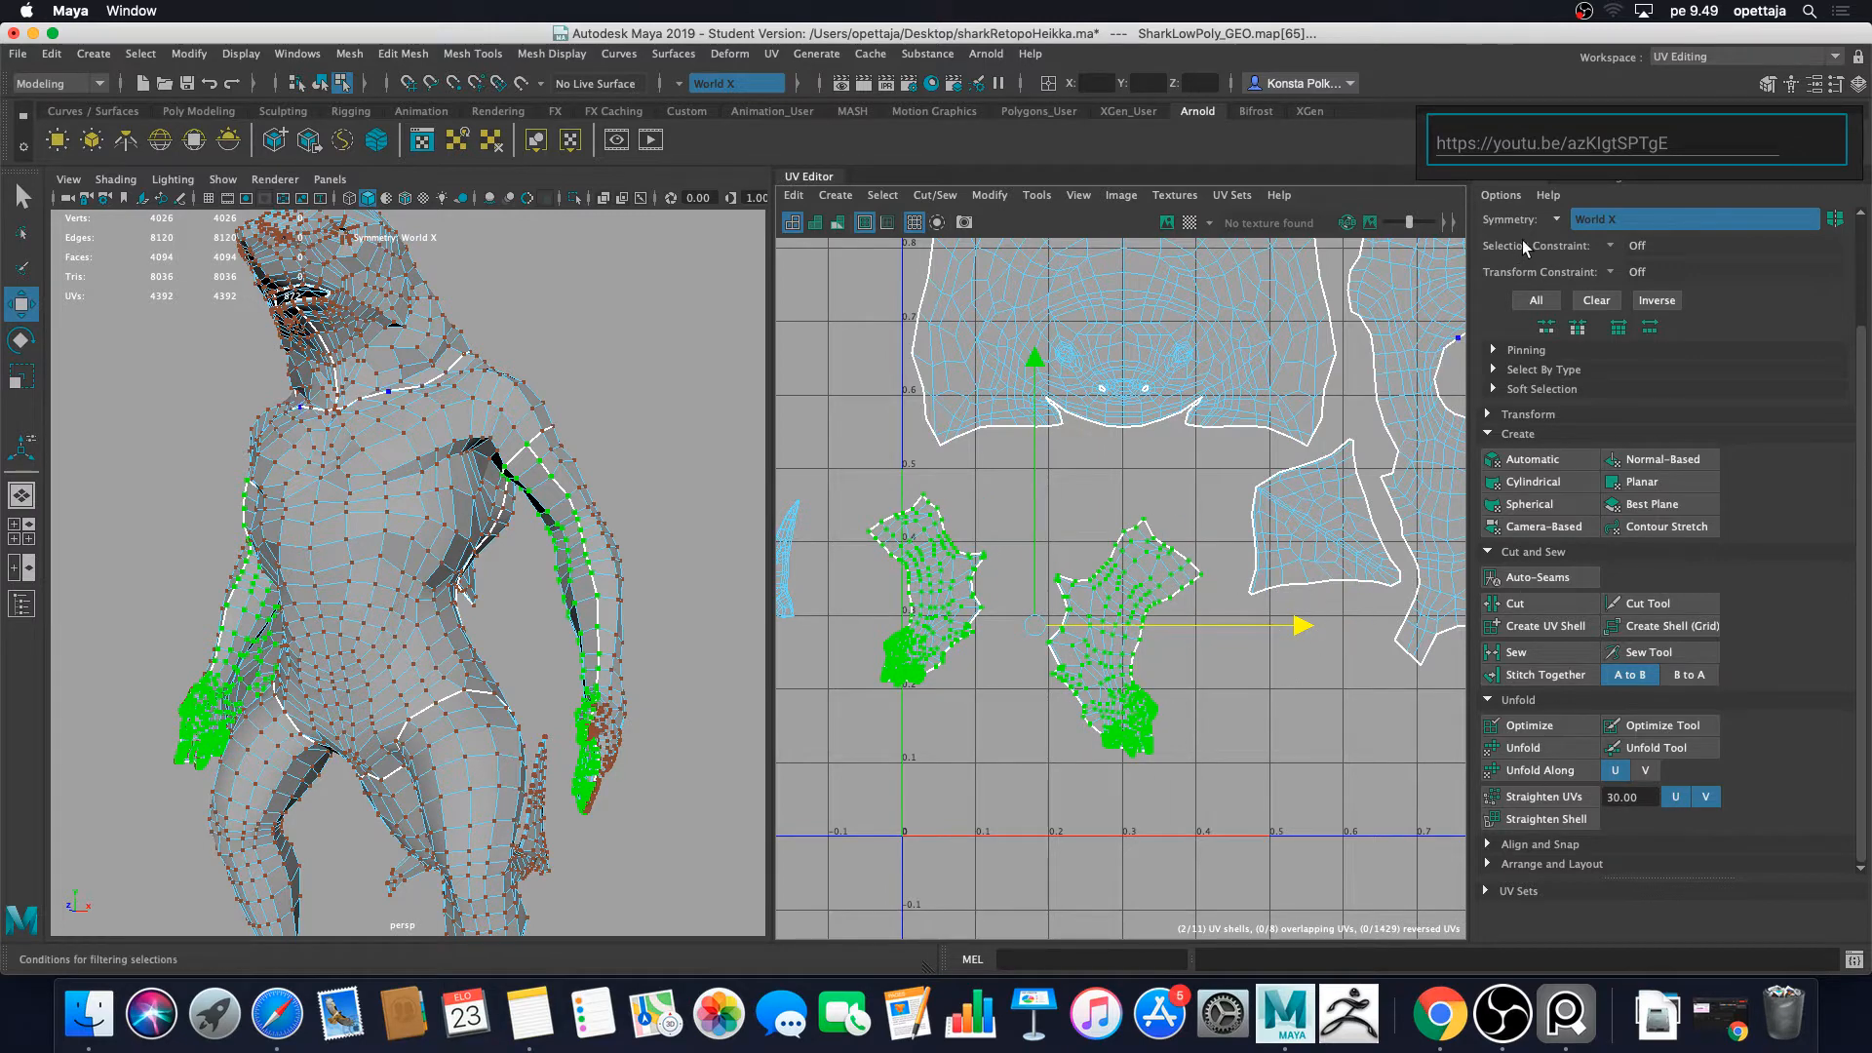
# Step: Turn symmetry off and move the smaller arm shell on its own, slightly down and toward the larger one
pyautogui.click(1581, 221)
pyautogui.click(1587, 236)
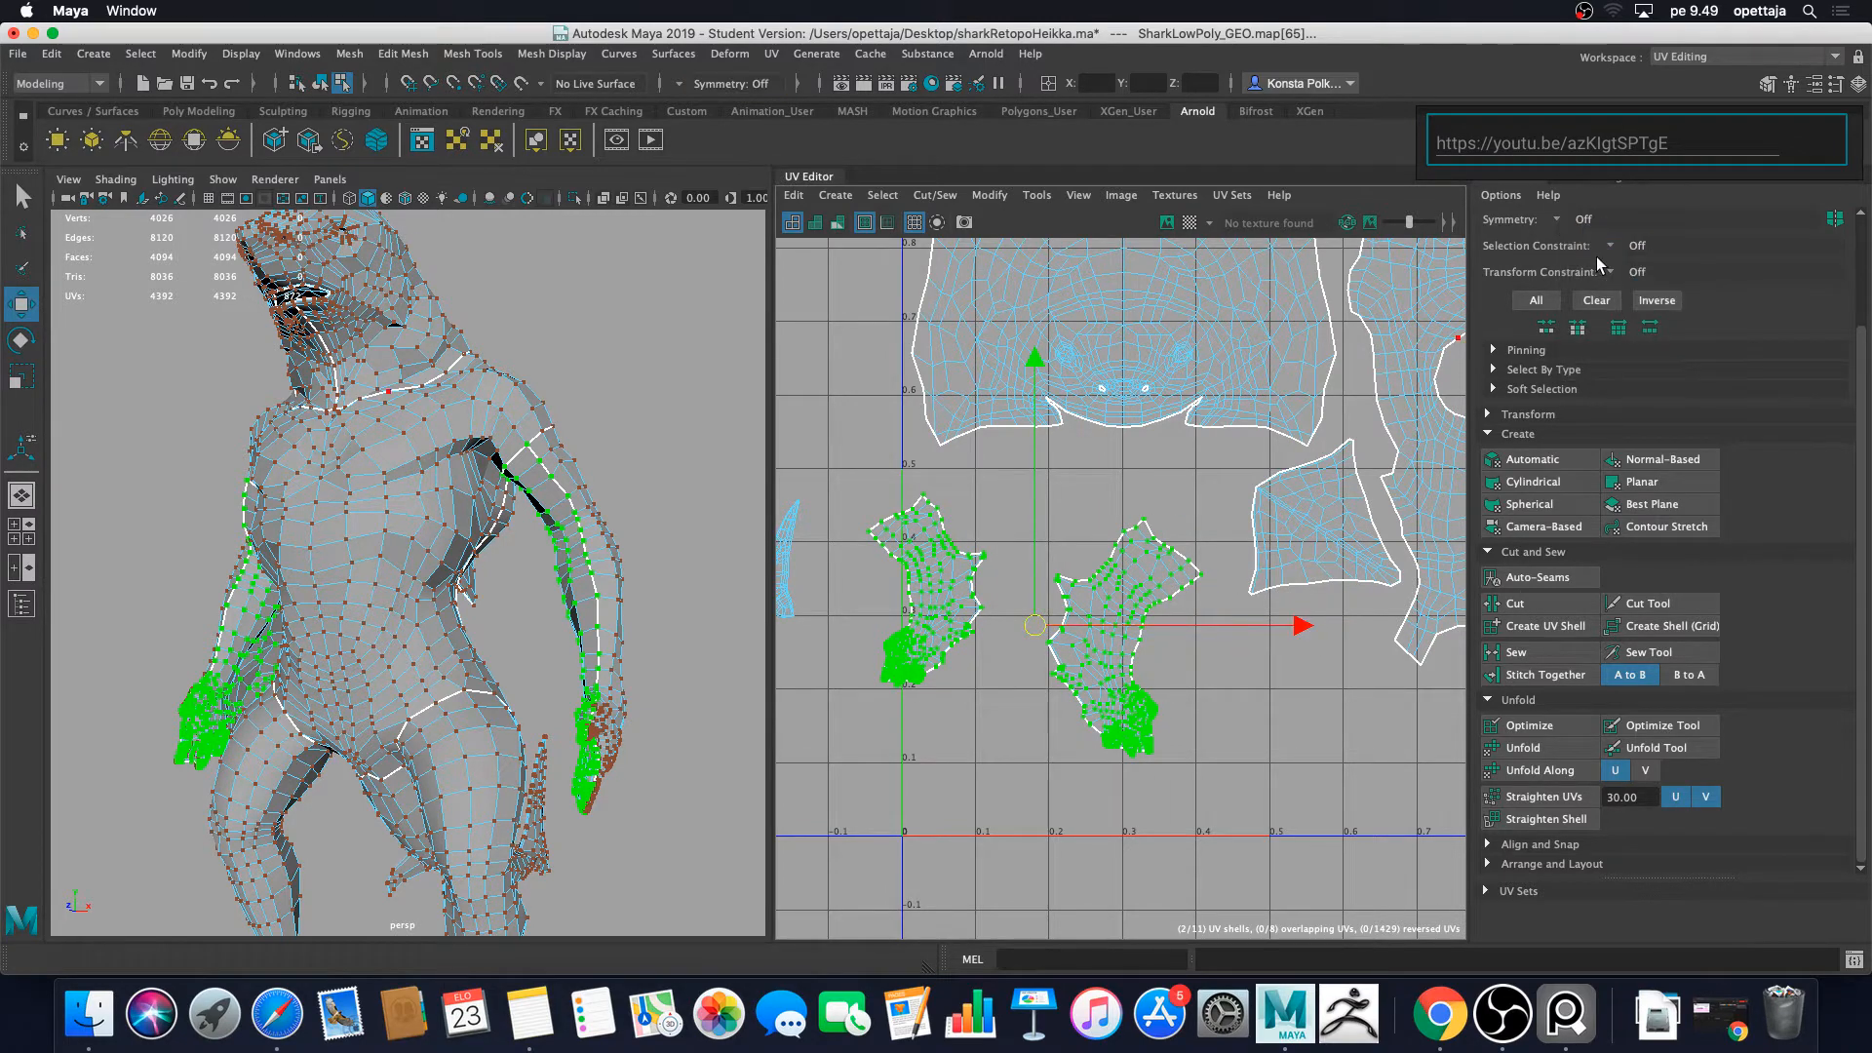
pyautogui.click(997, 611)
pyautogui.click(943, 595)
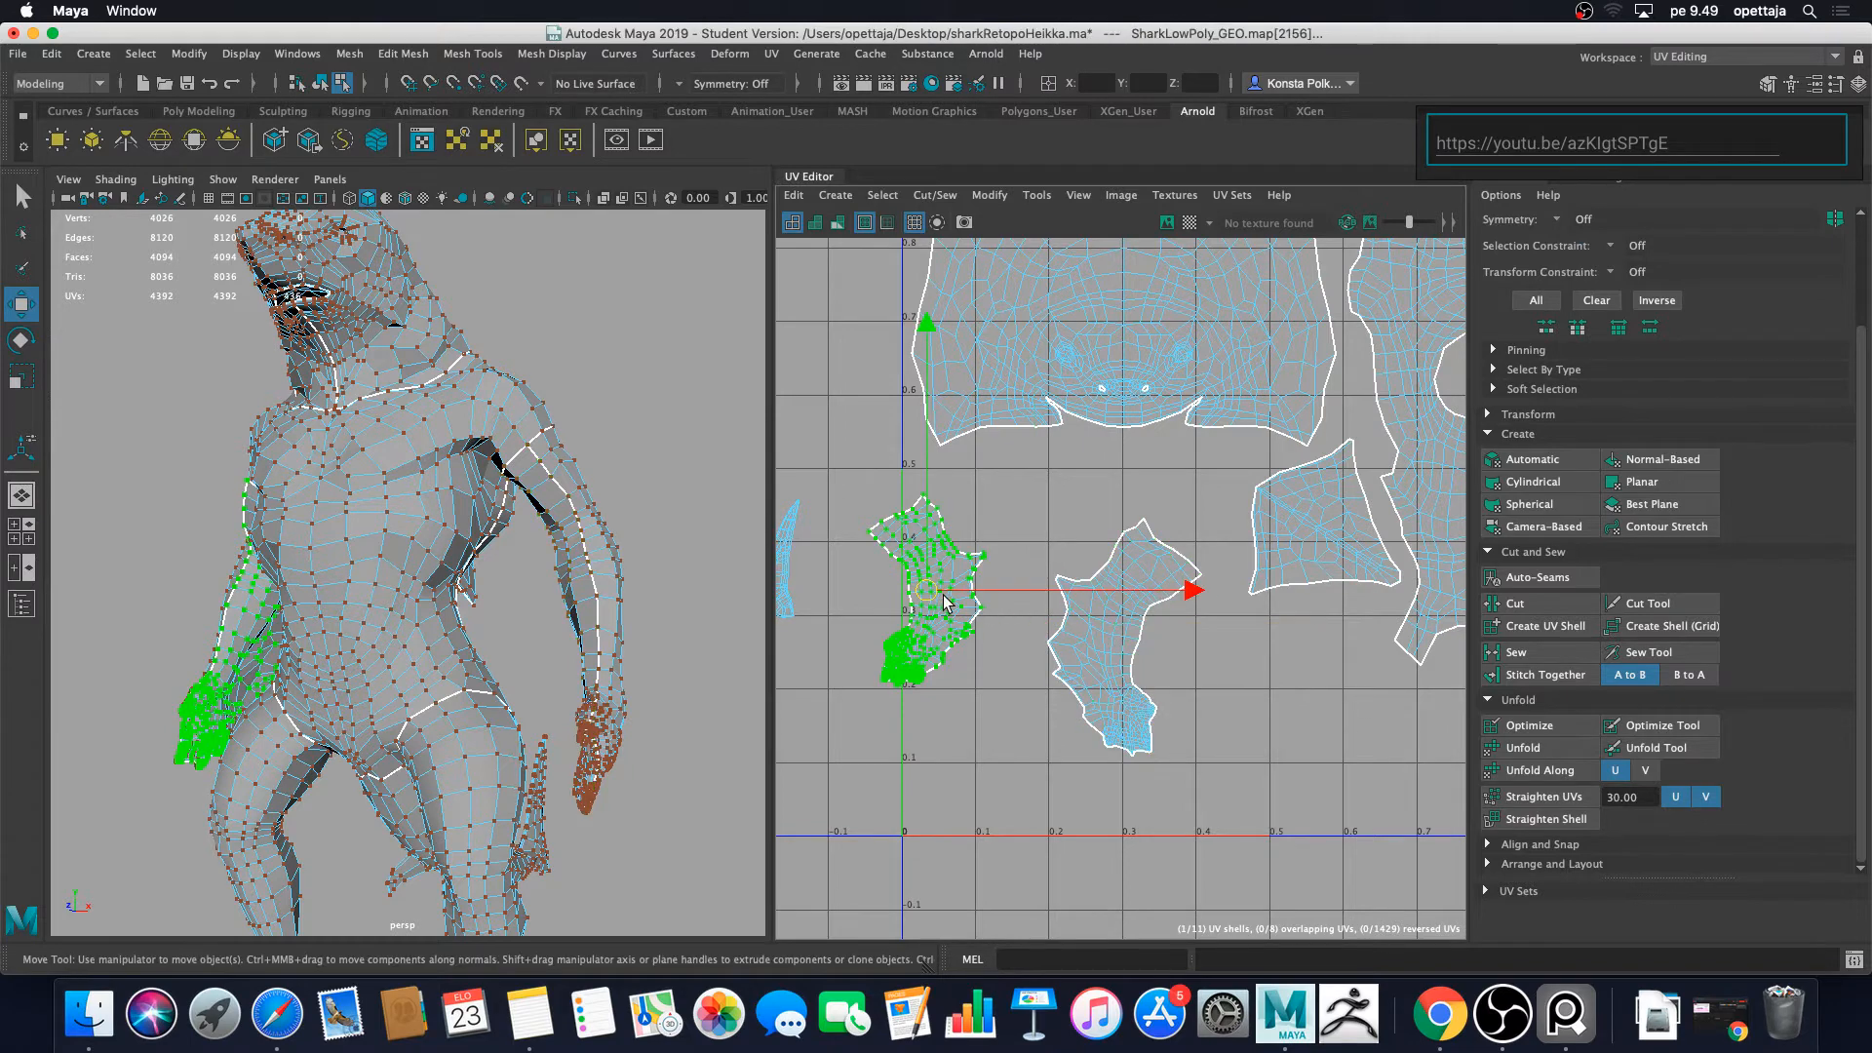
pyautogui.moveTo(943, 594); pyautogui.dragTo(946, 640)
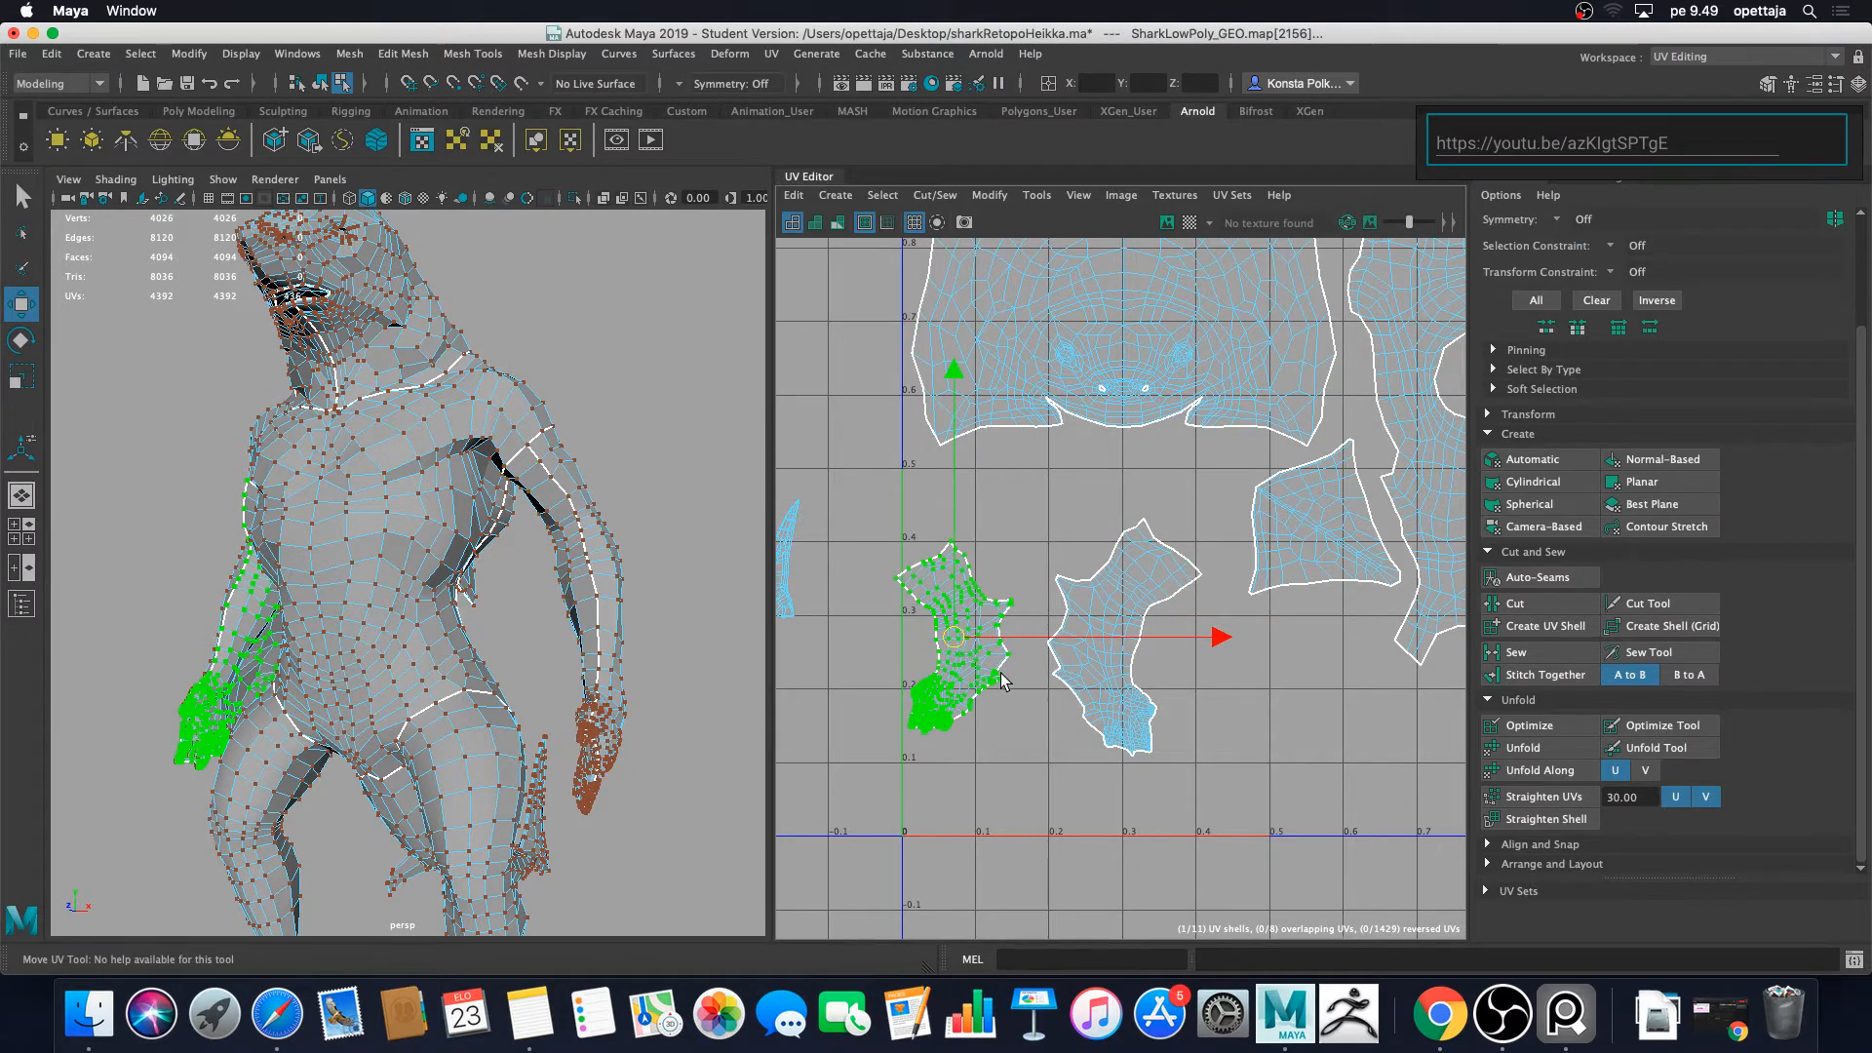
pyautogui.scroll(5, 1001, 672)
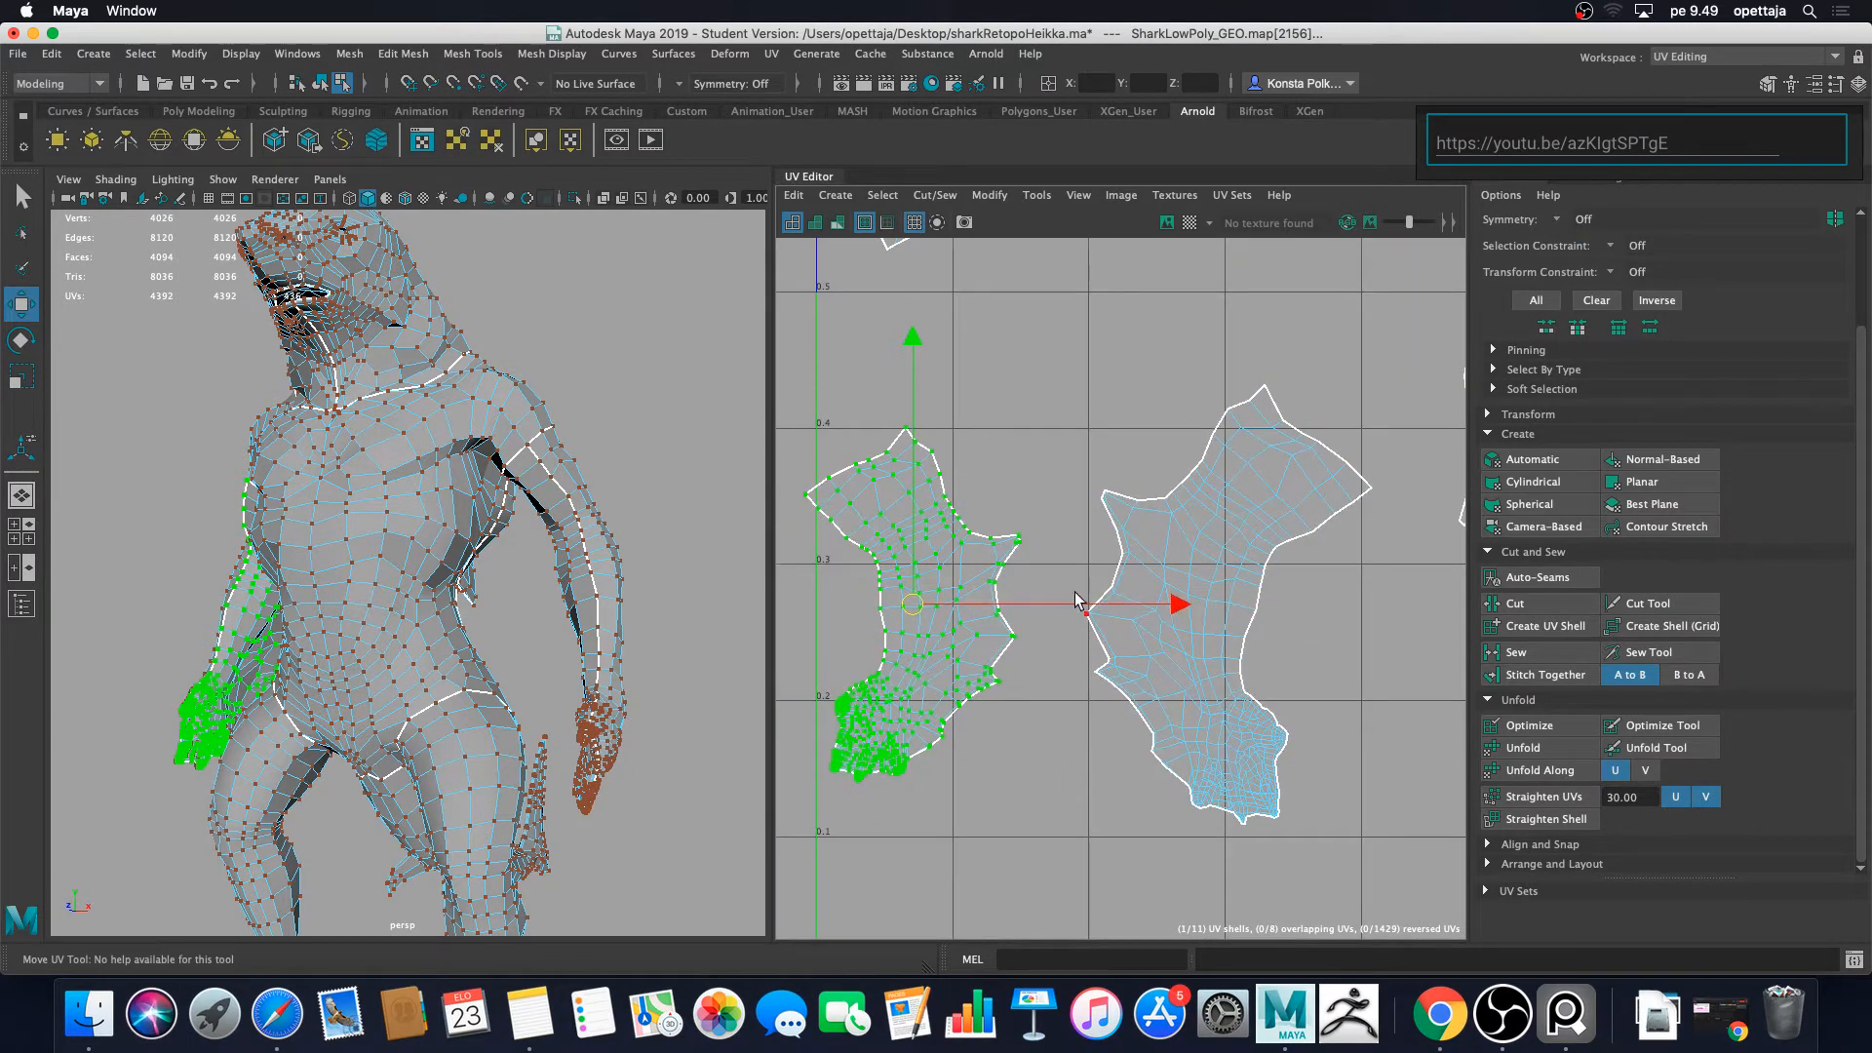
pyautogui.press('e')
pyautogui.moveTo(1081, 406); pyautogui.dragTo(1216, 936)
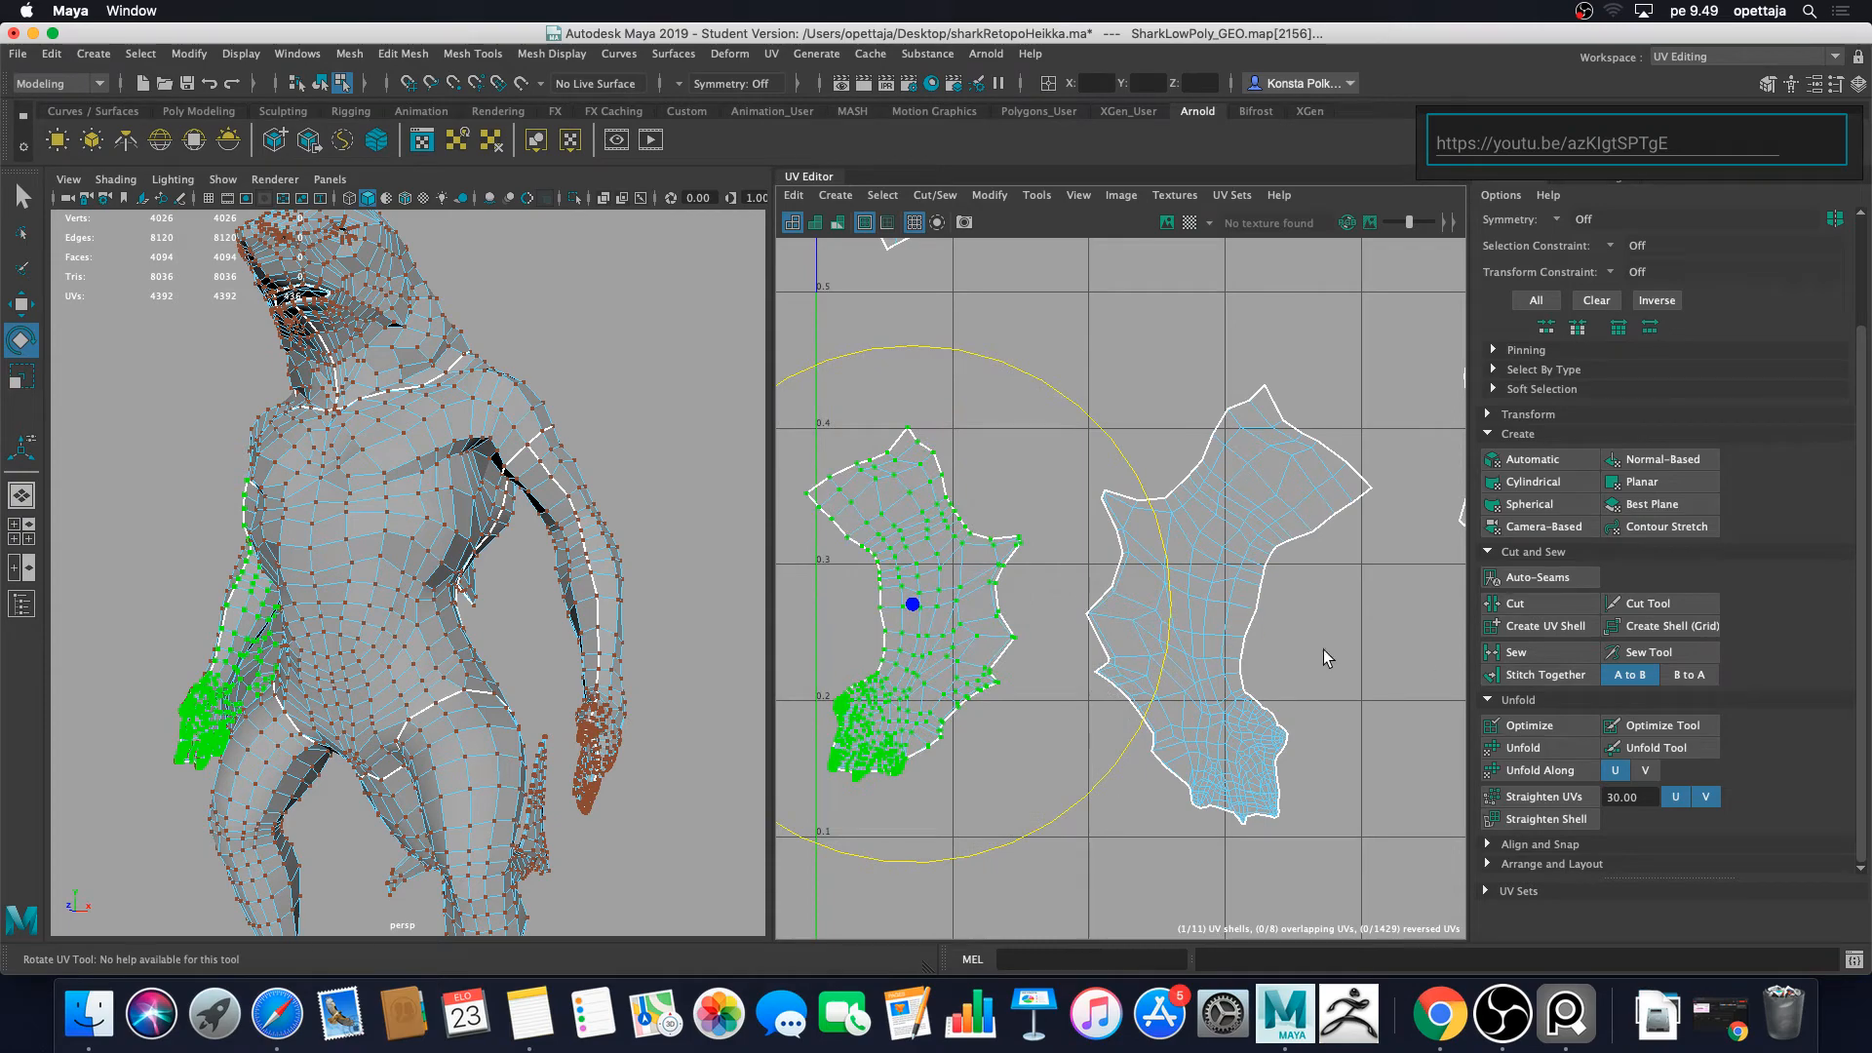
pyautogui.click(1379, 659)
# Step: Flip the smaller arm shell along U so that it faces the same way as the larger arm shell
pyautogui.doubleClick(940, 569)
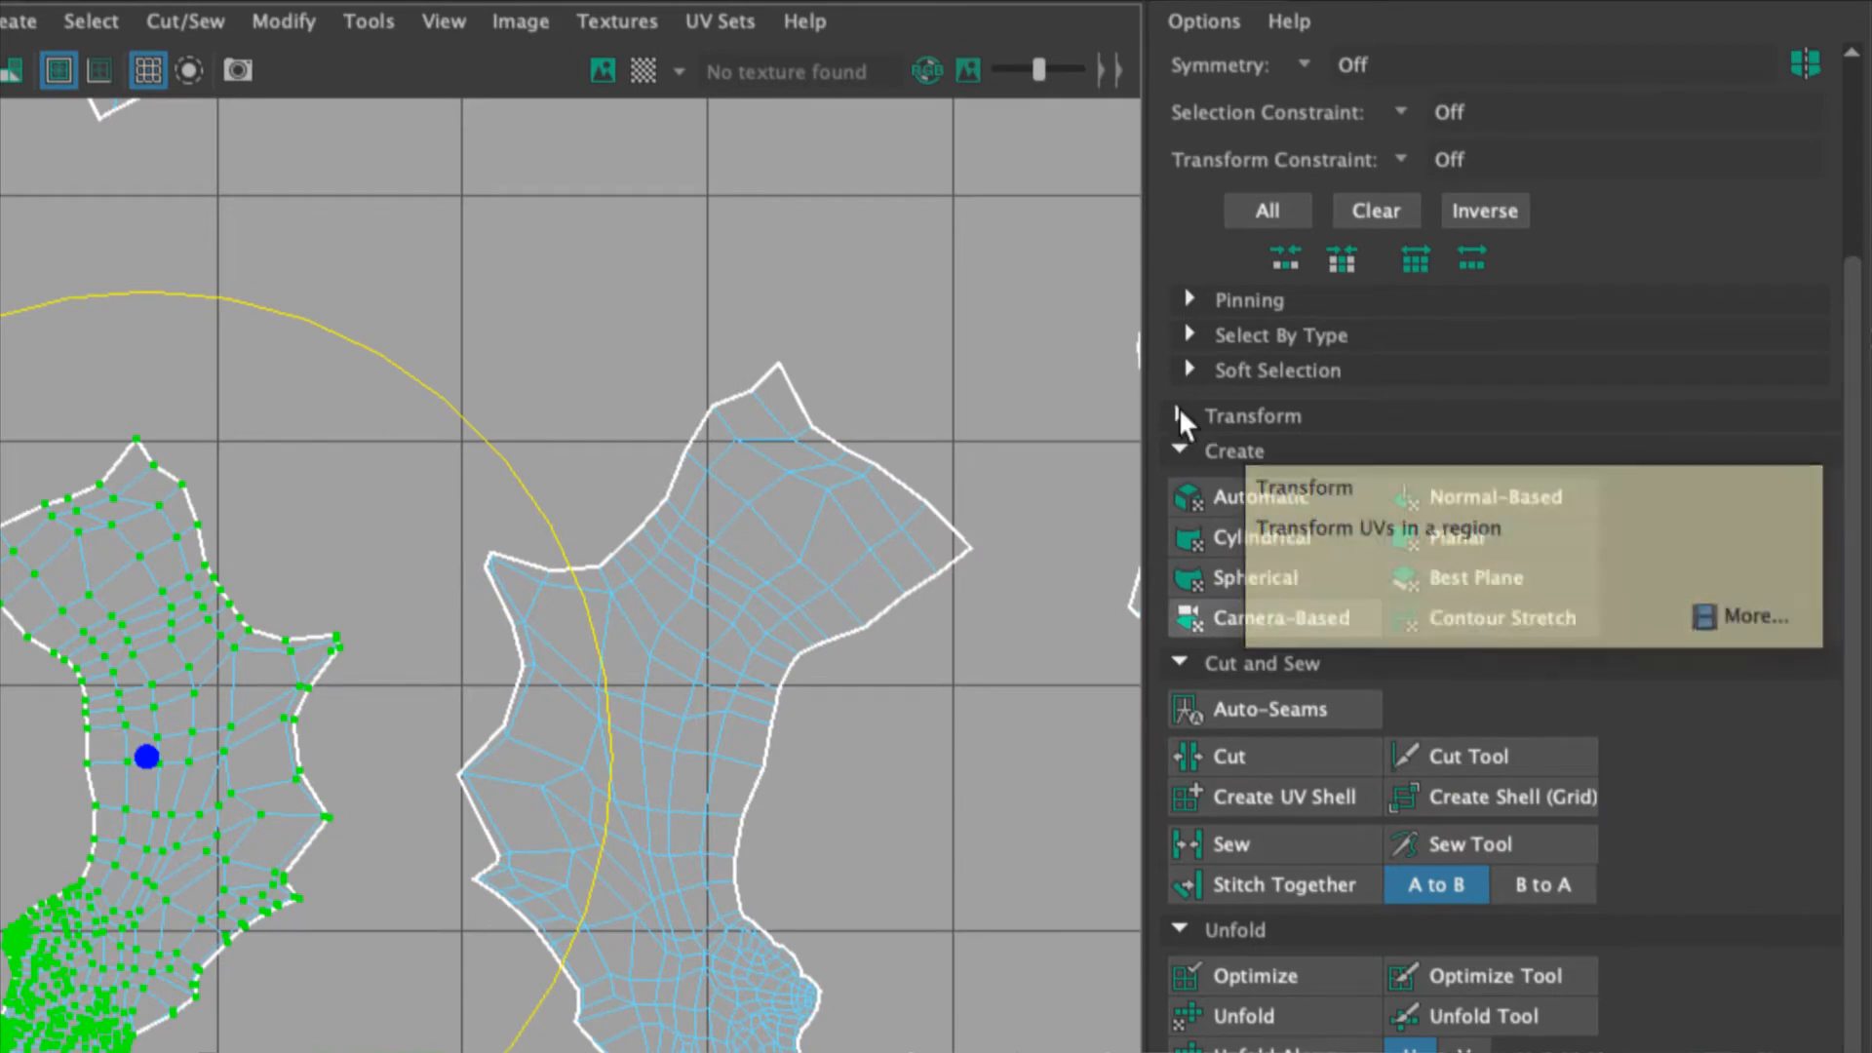
pyautogui.click(1178, 412)
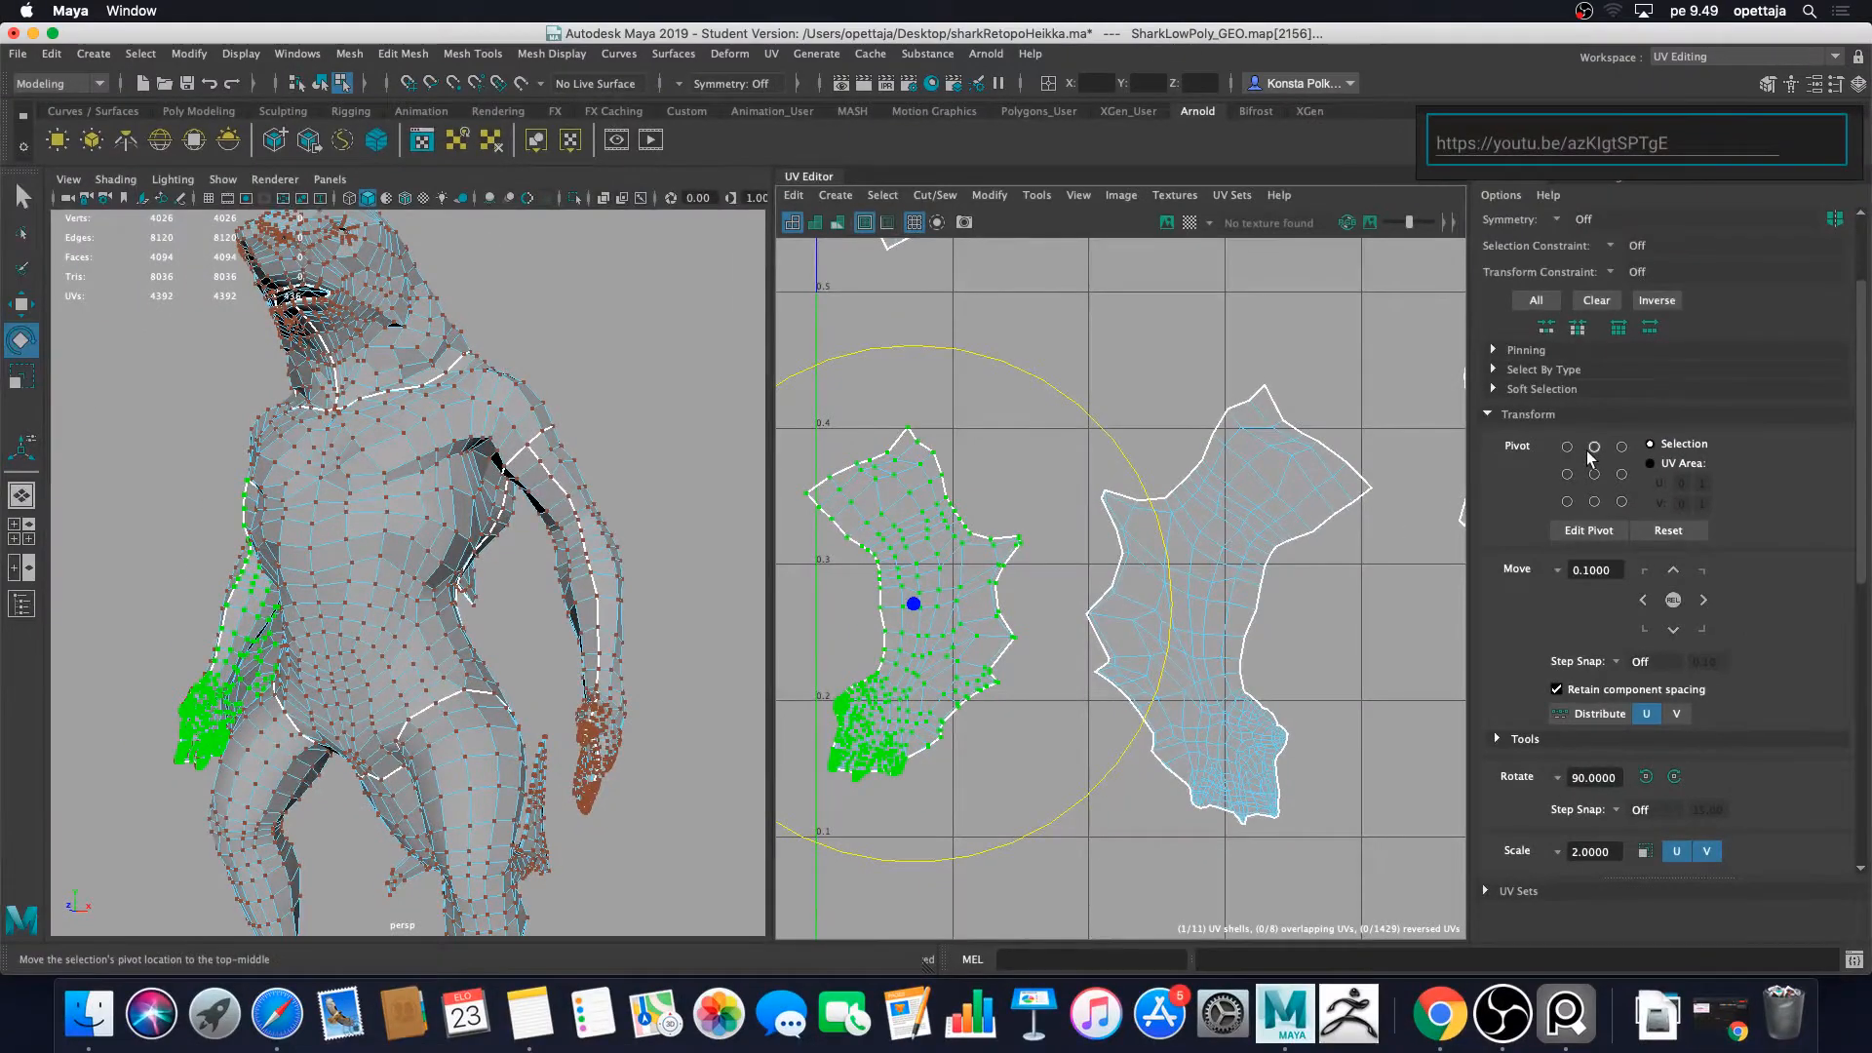
pyautogui.scroll(-5, 1671, 630)
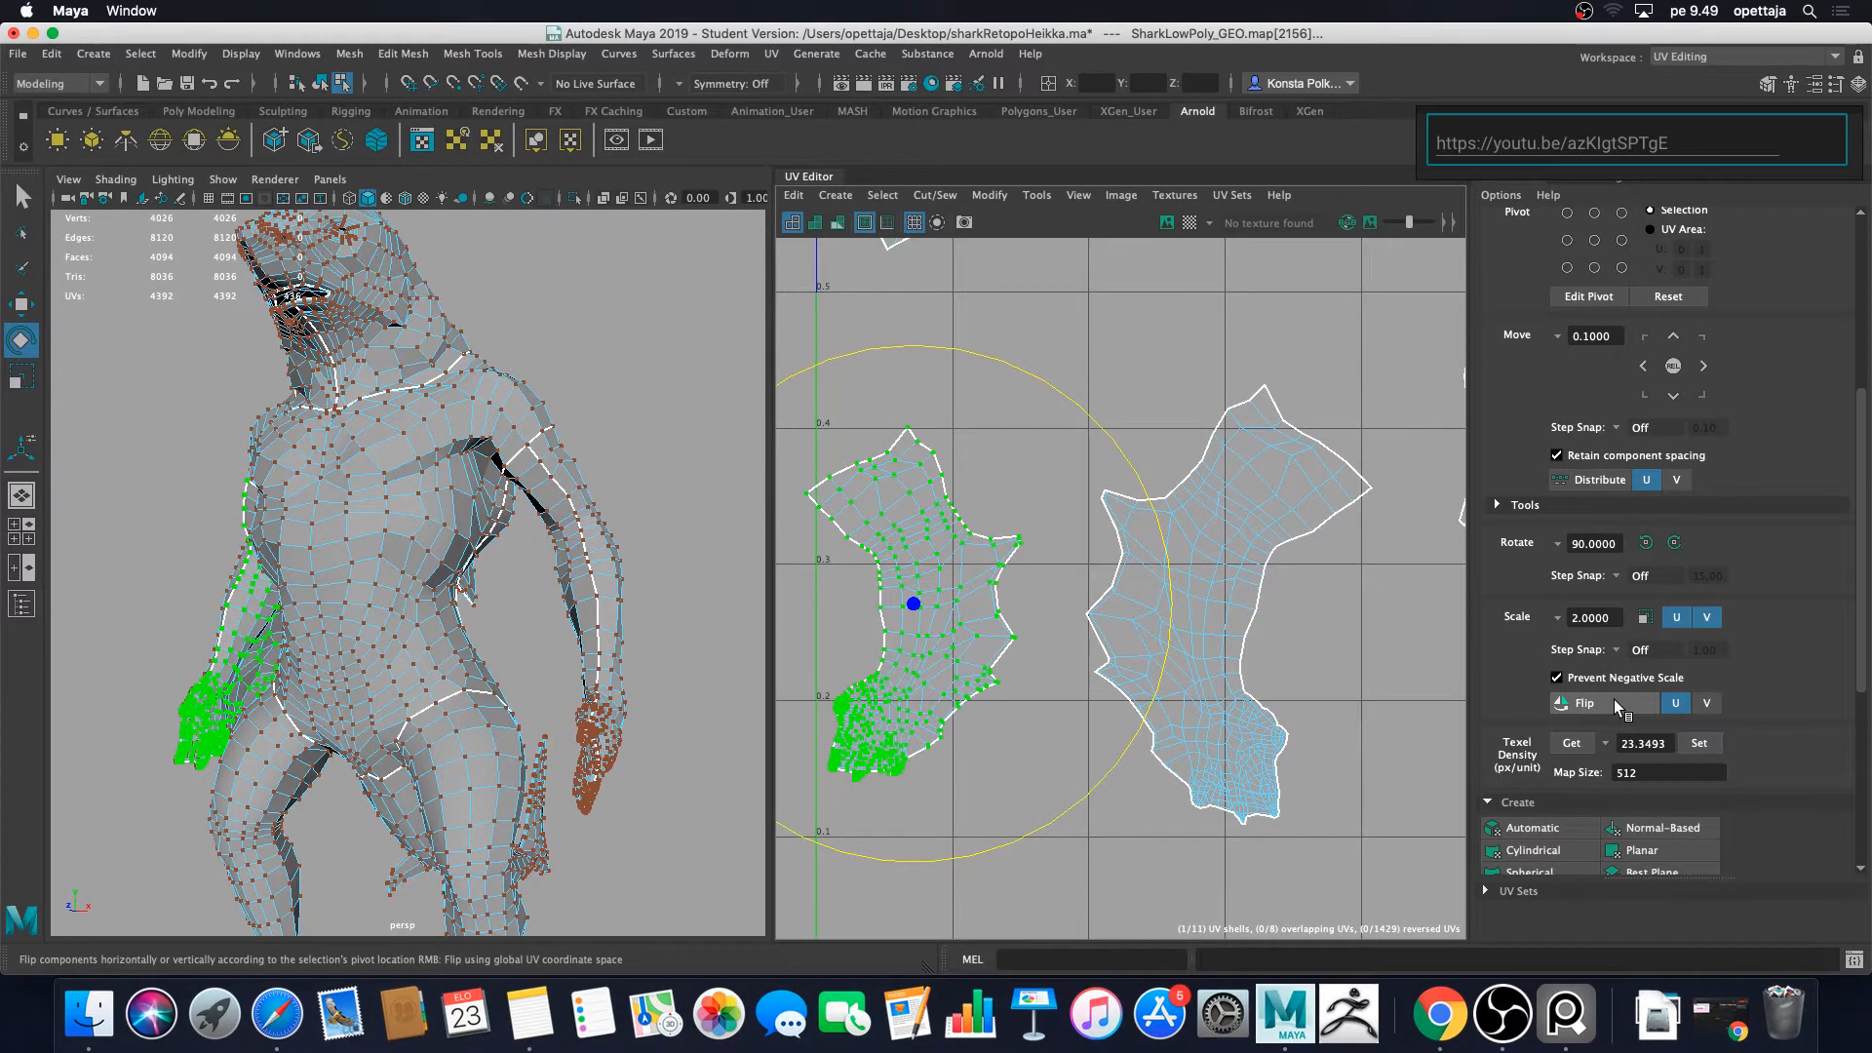
pyautogui.click(1613, 698)
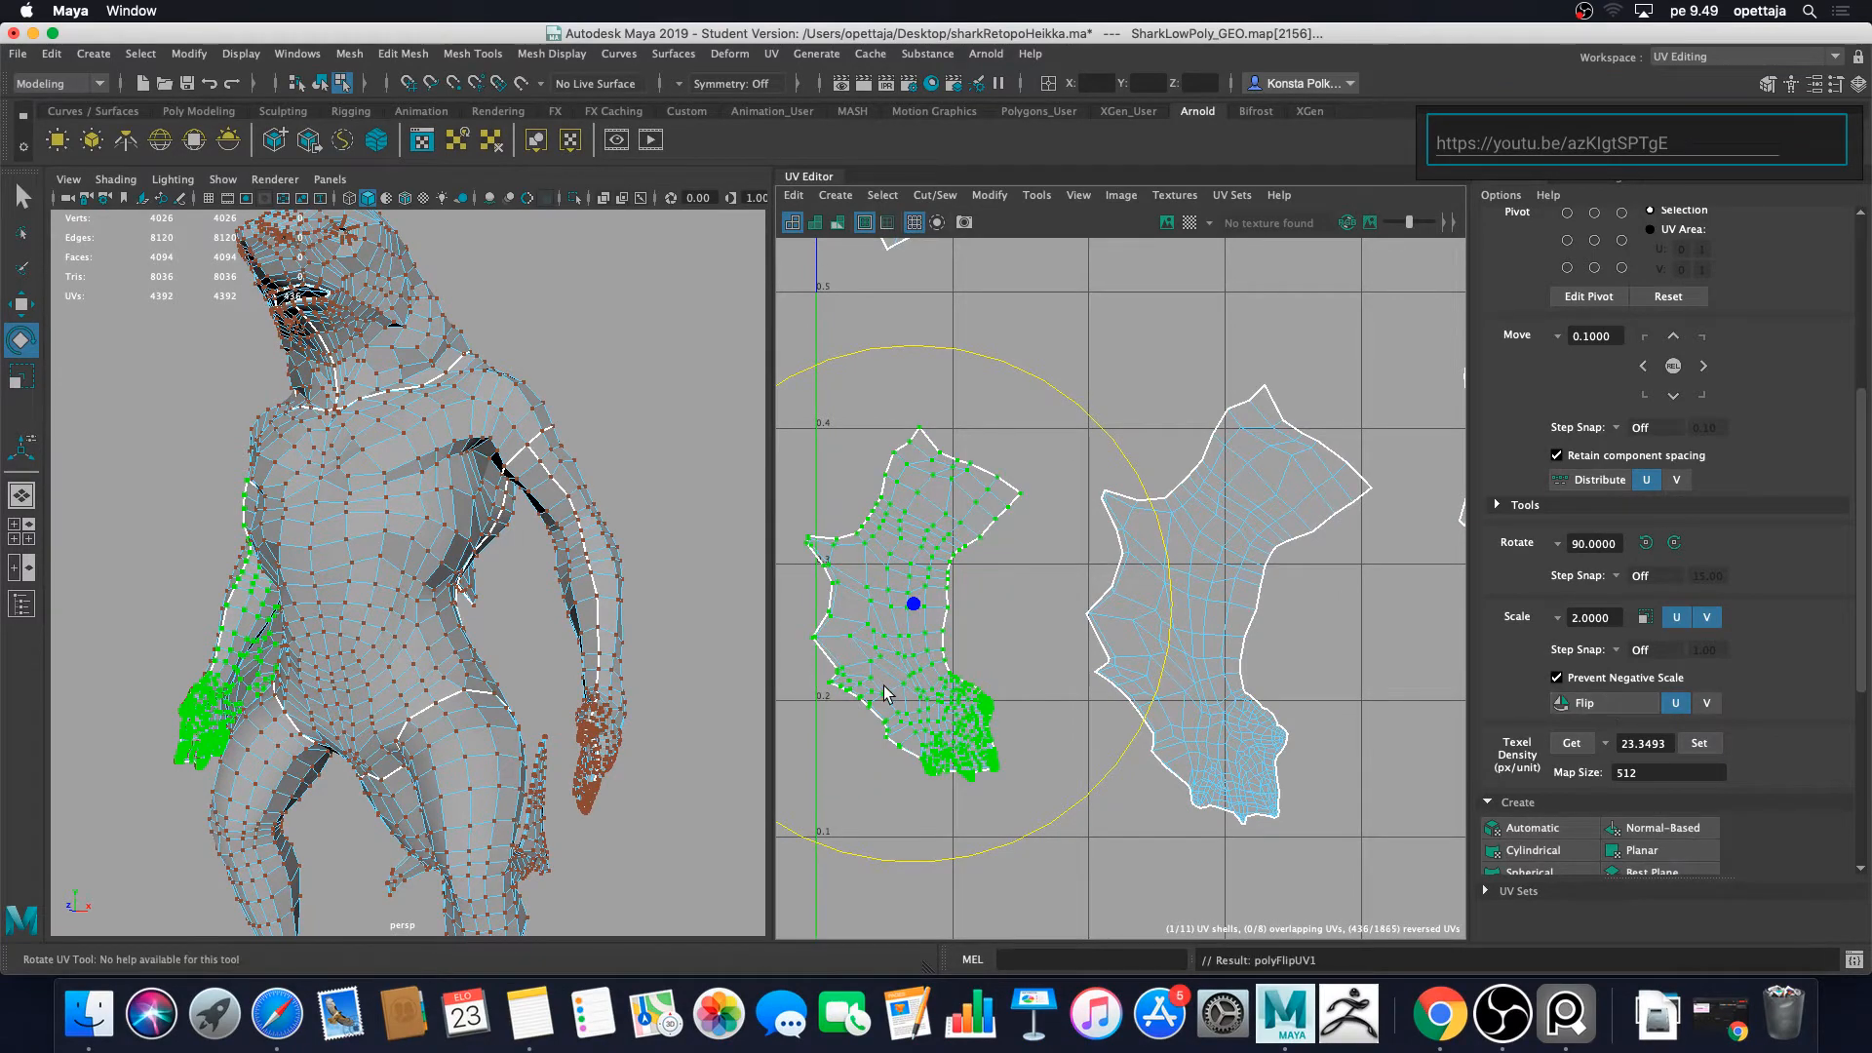
# Step: Reselect the flipped arm shell and shift it slightly along U, away from the larger arm shell
pyautogui.press('w')
pyautogui.click(1003, 848)
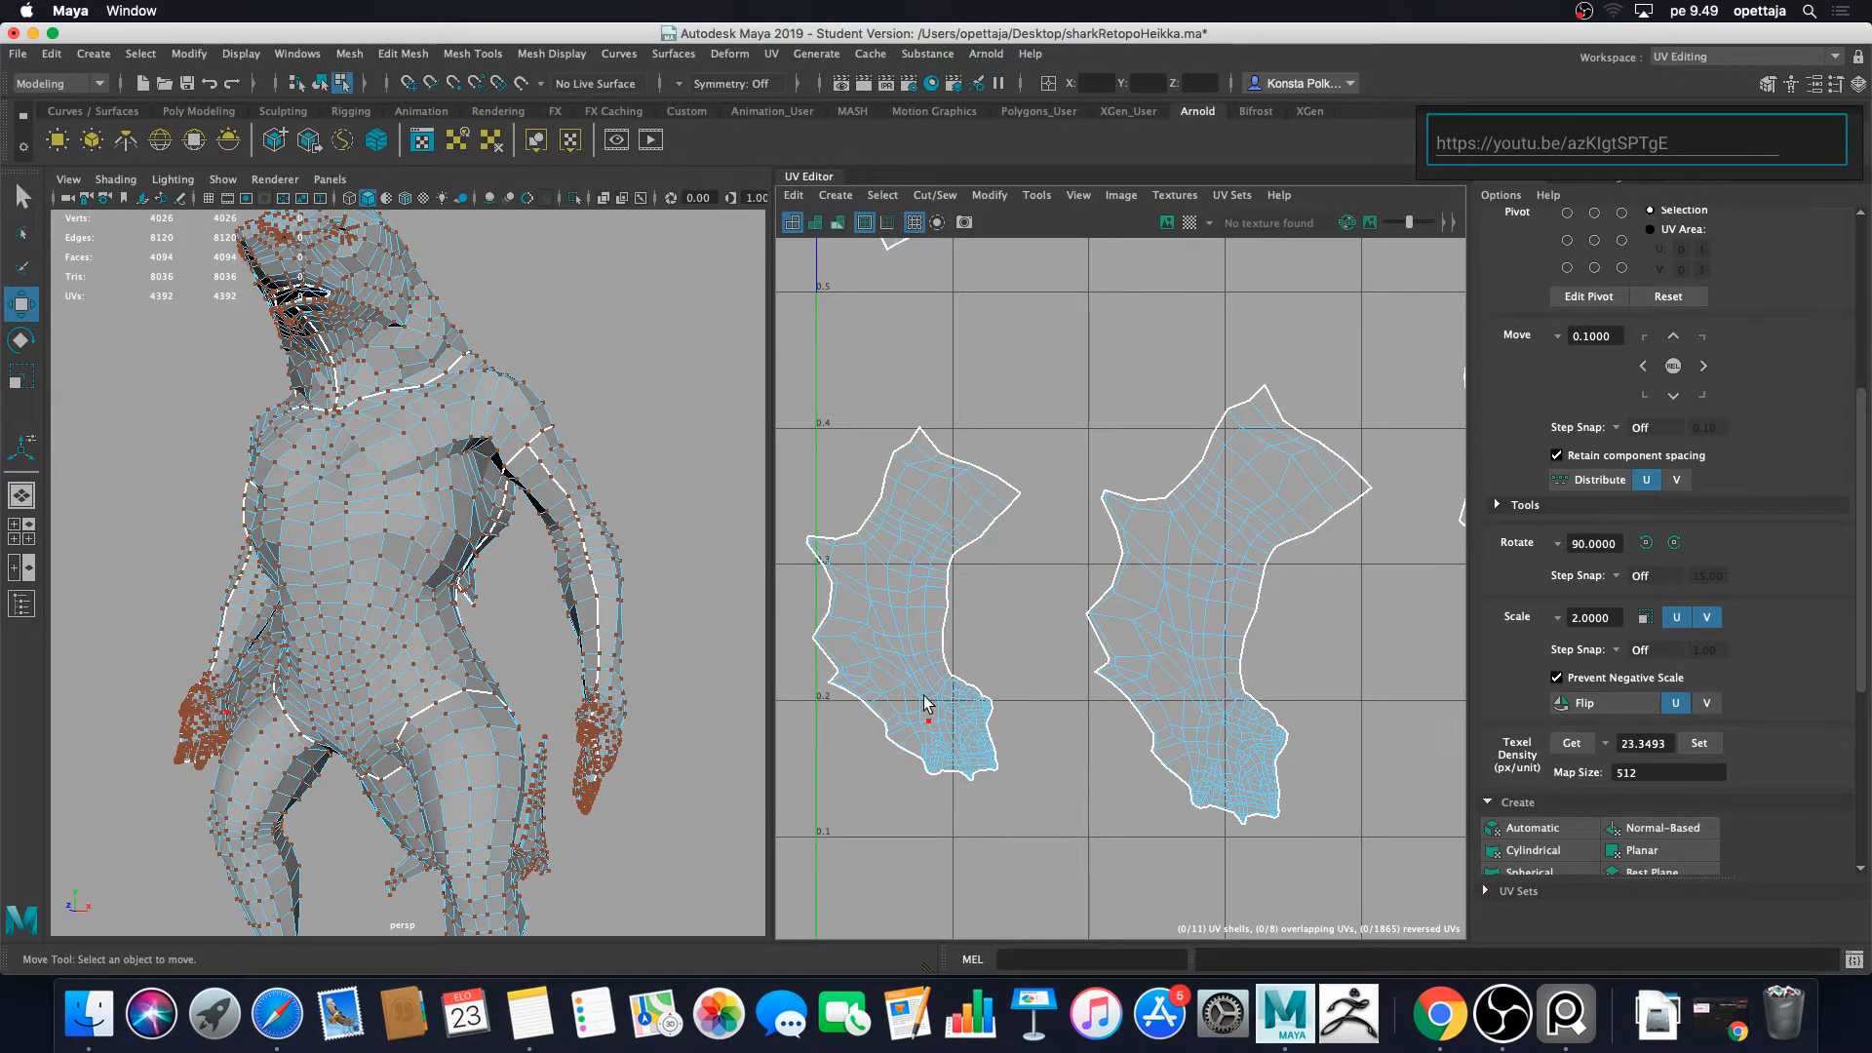
pyautogui.doubleClick(923, 616)
pyautogui.moveTo(974, 593); pyautogui.dragTo(906, 628)
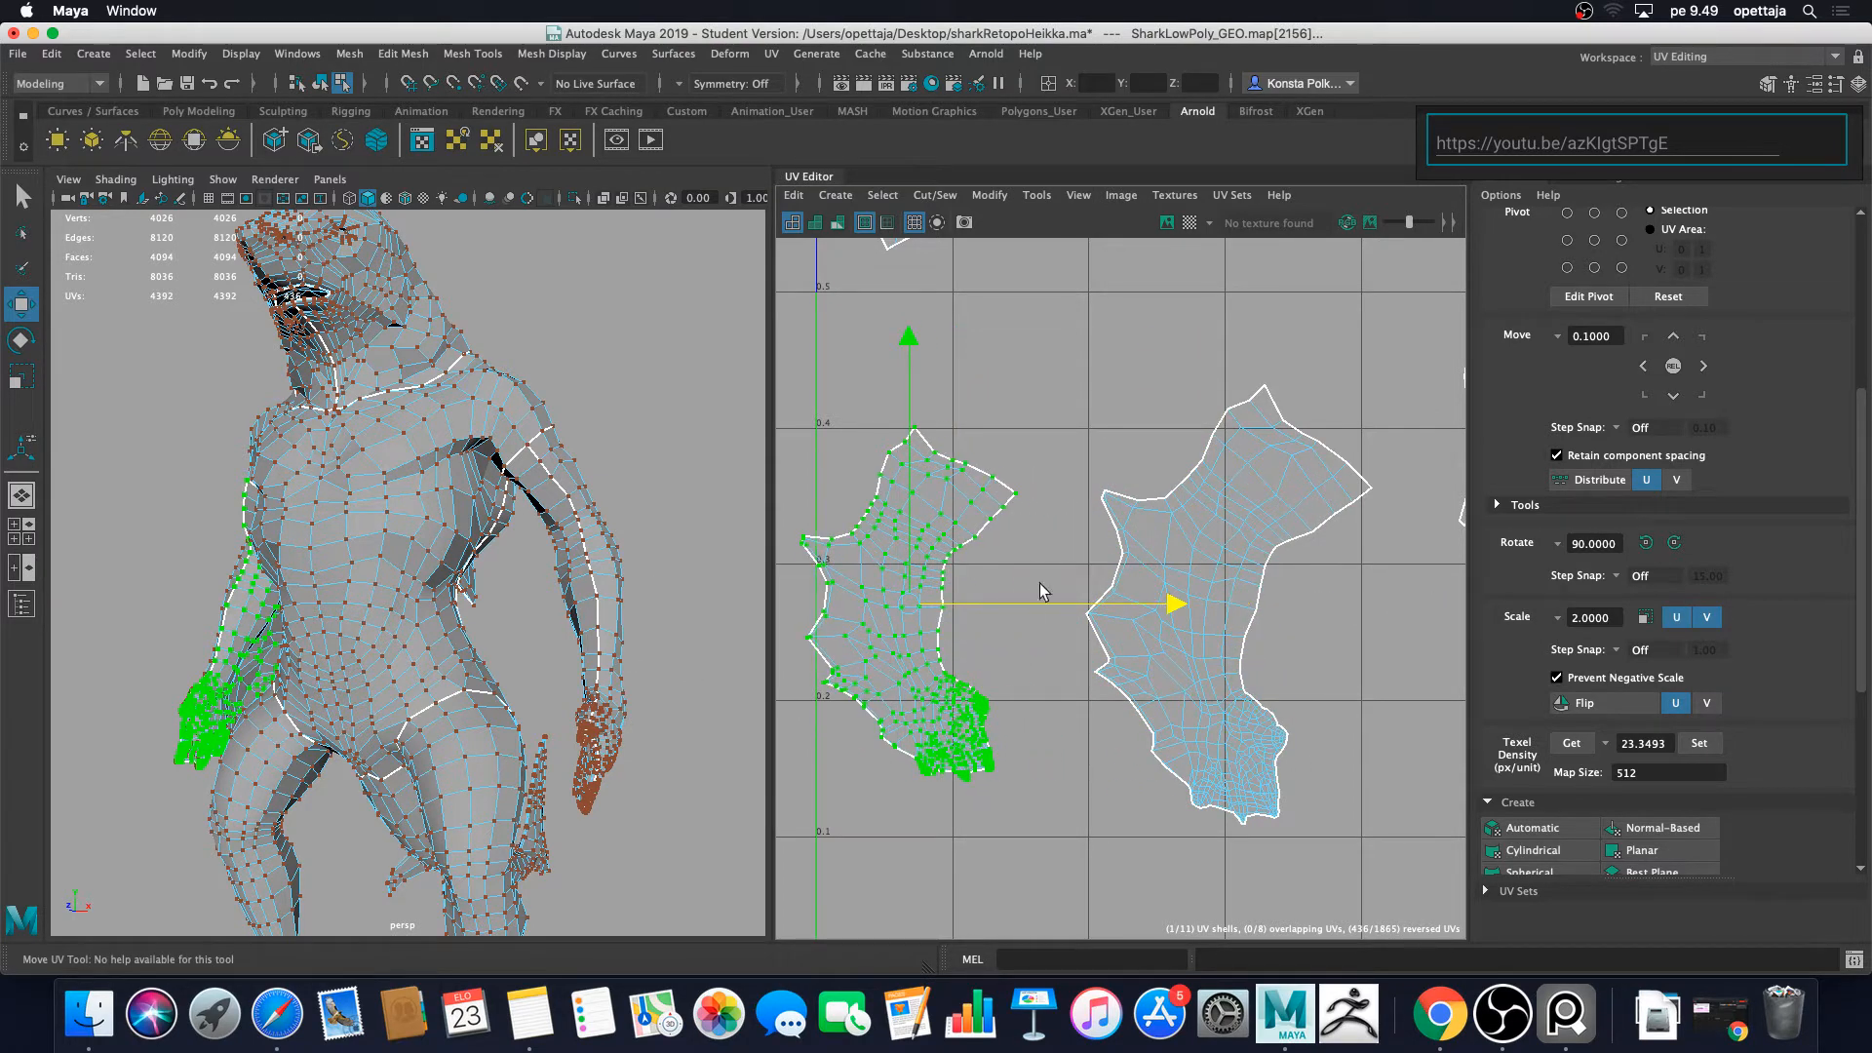
# Step: Shift the flipped smaller arm shell along U toward the larger one, and apply its texel density of 22.7860 to the larger shell
pyautogui.moveTo(1031, 604); pyautogui.dragTo(1084, 611)
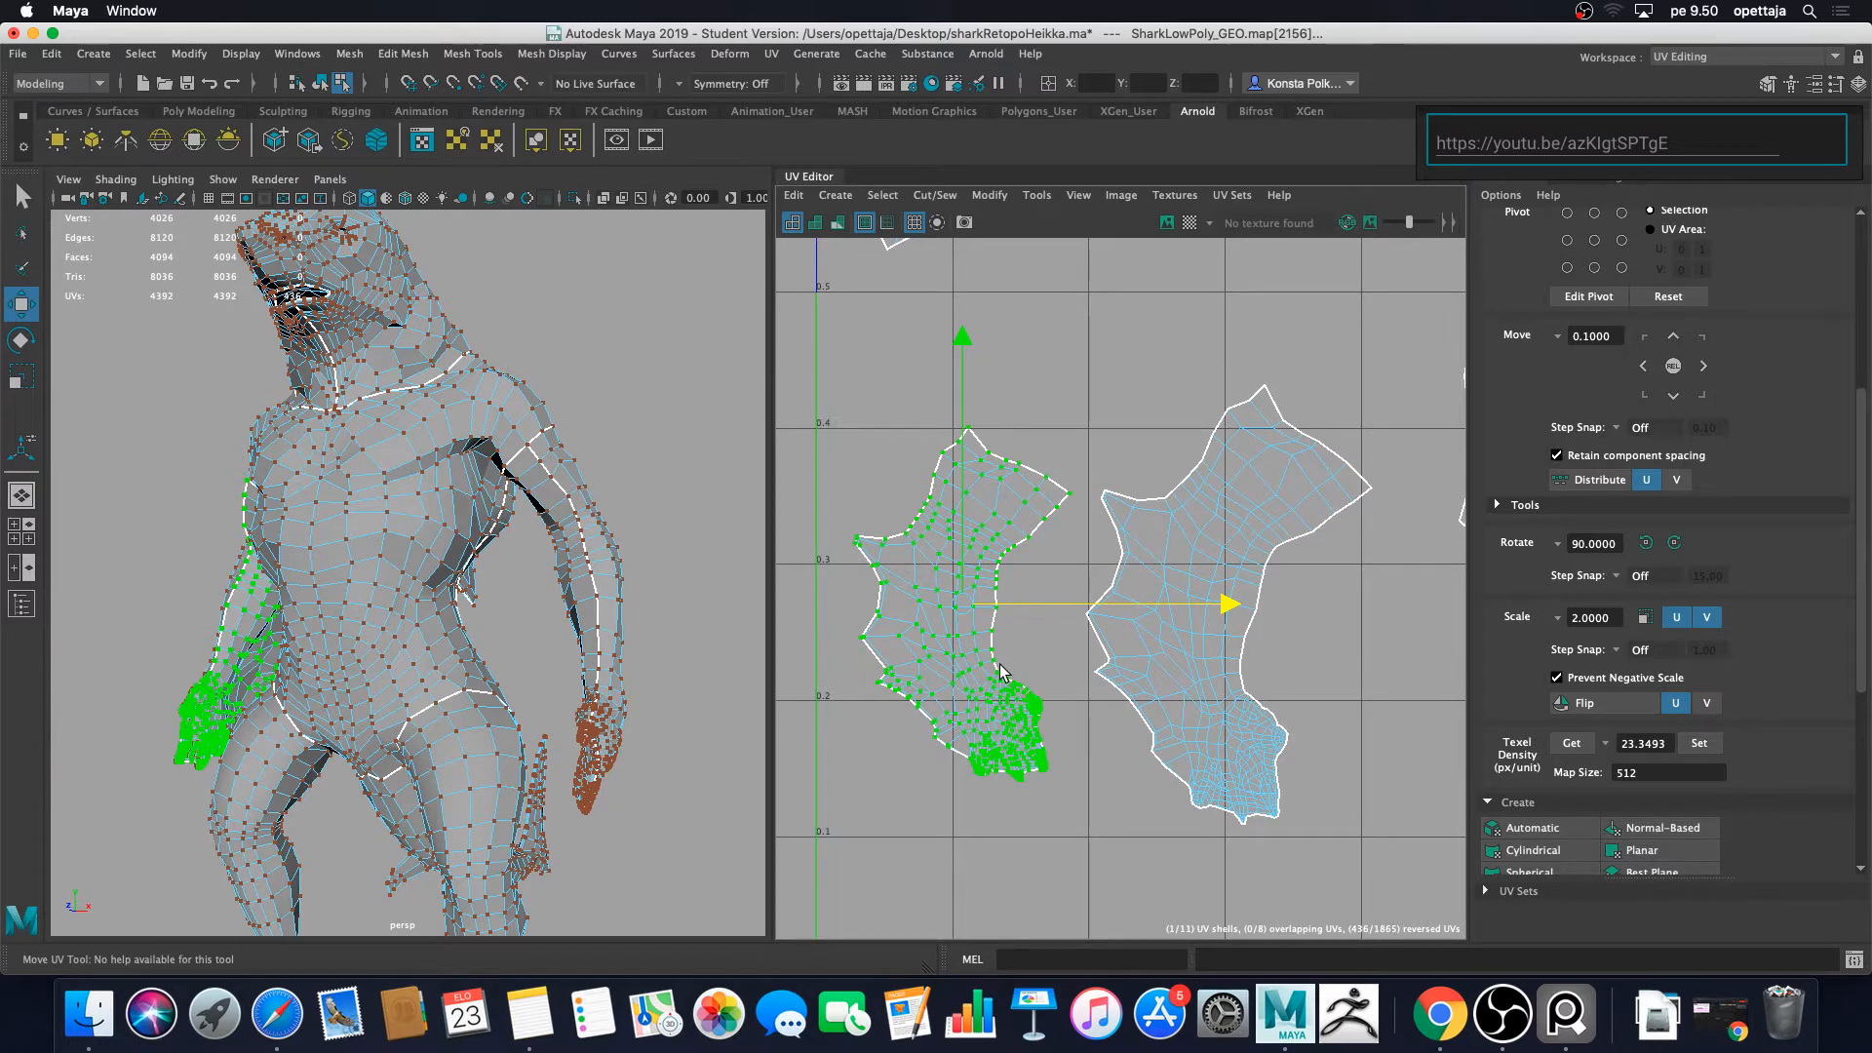
pyautogui.scroll(-3, 1155, 616)
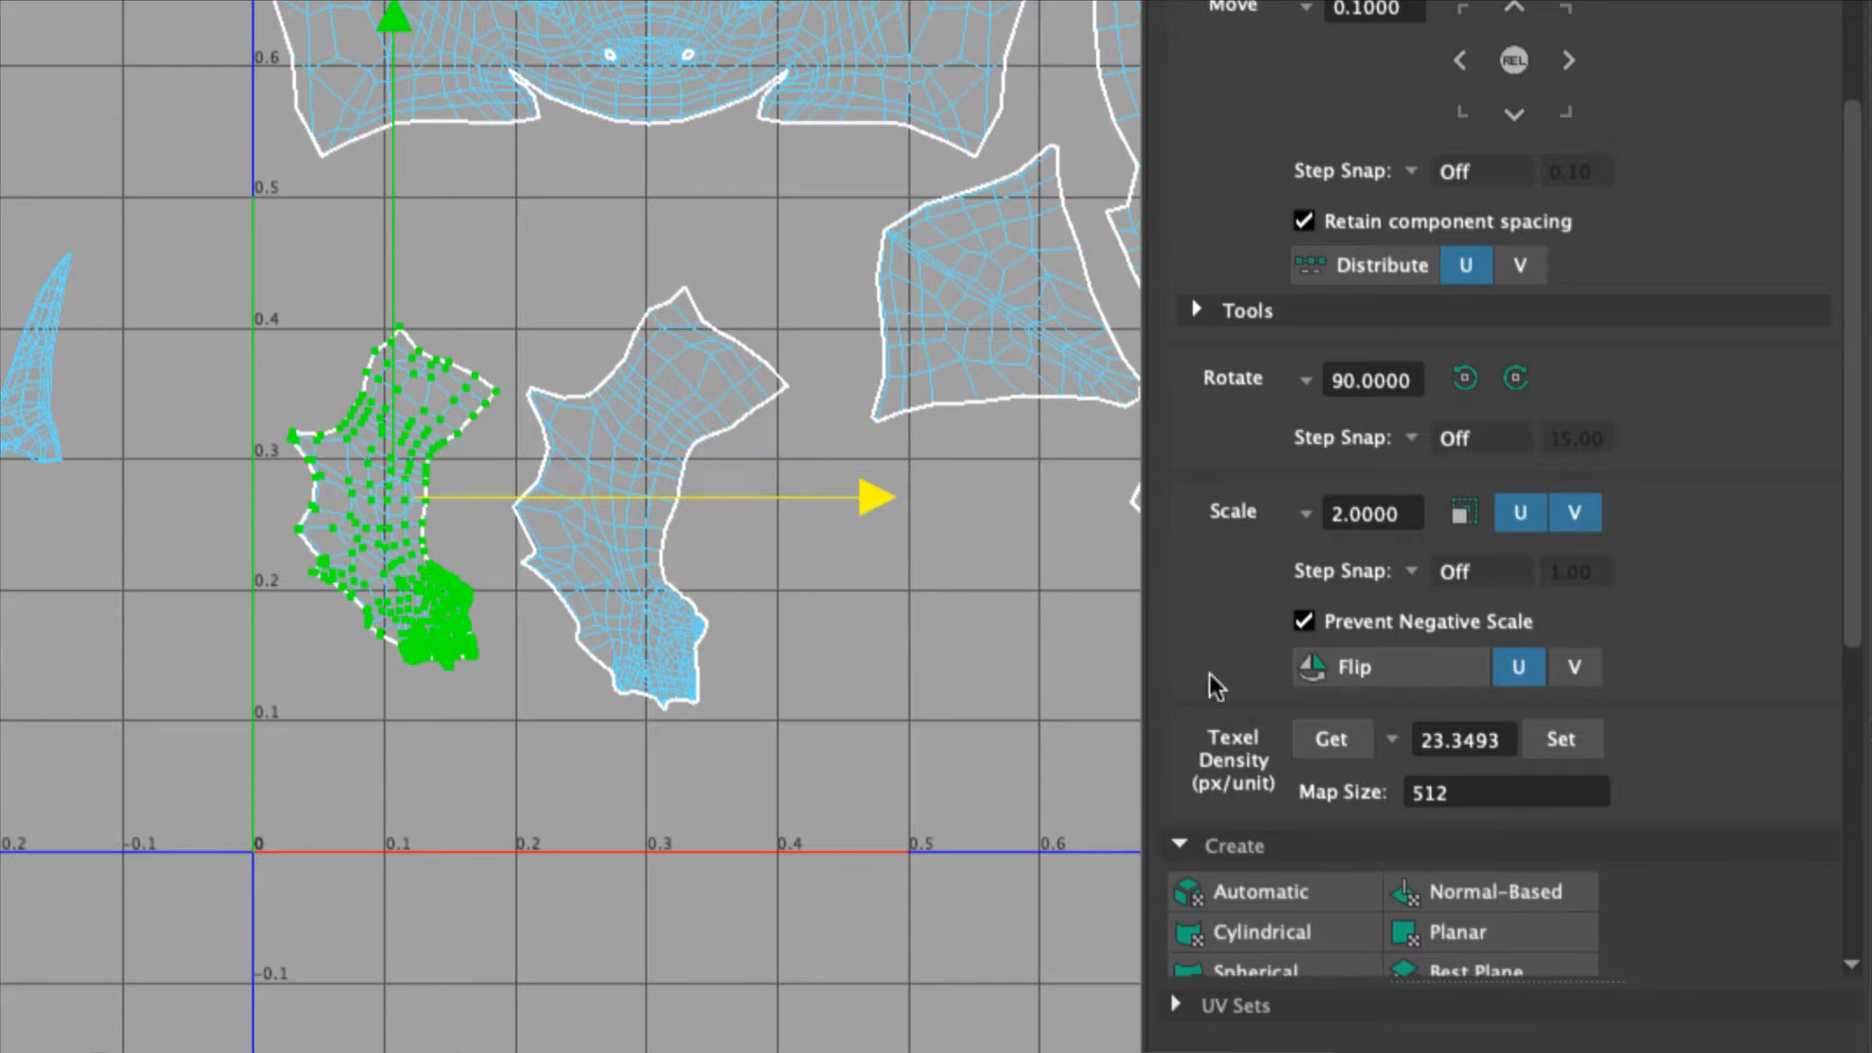
pyautogui.click(1360, 749)
pyautogui.click(606, 520)
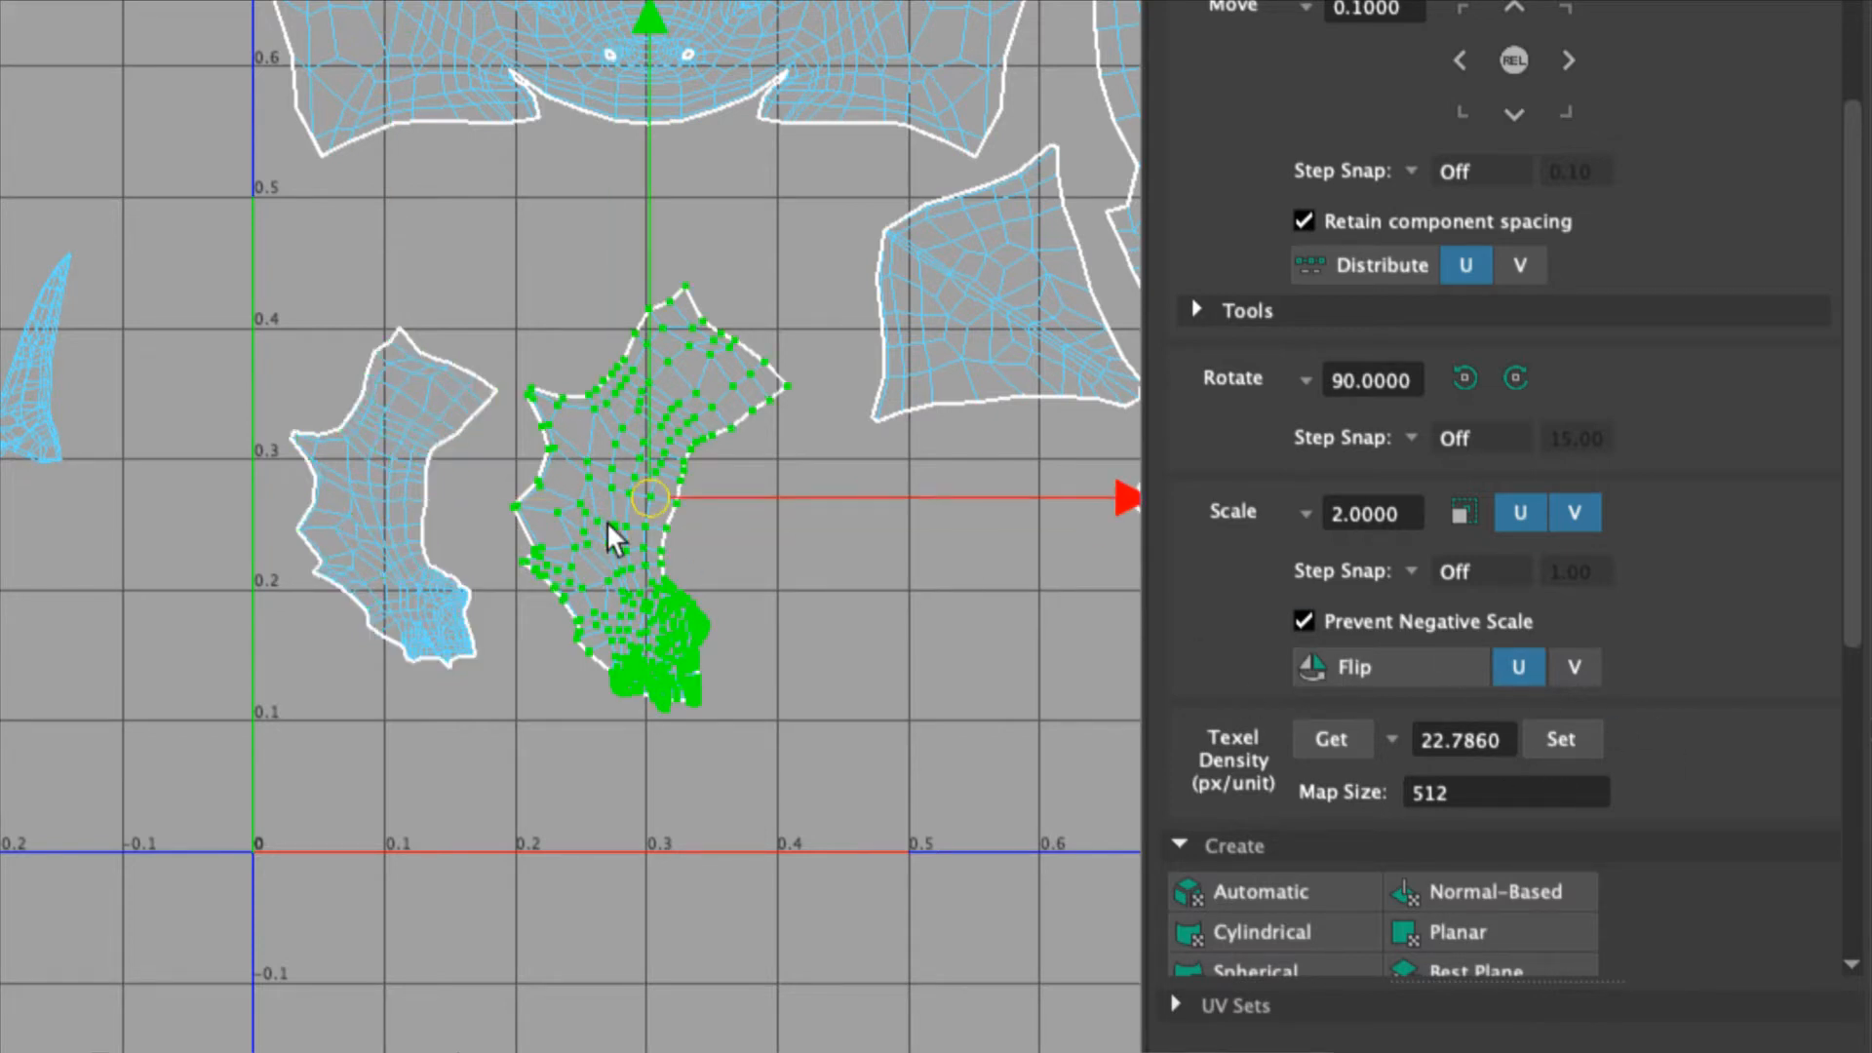
pyautogui.click(1577, 744)
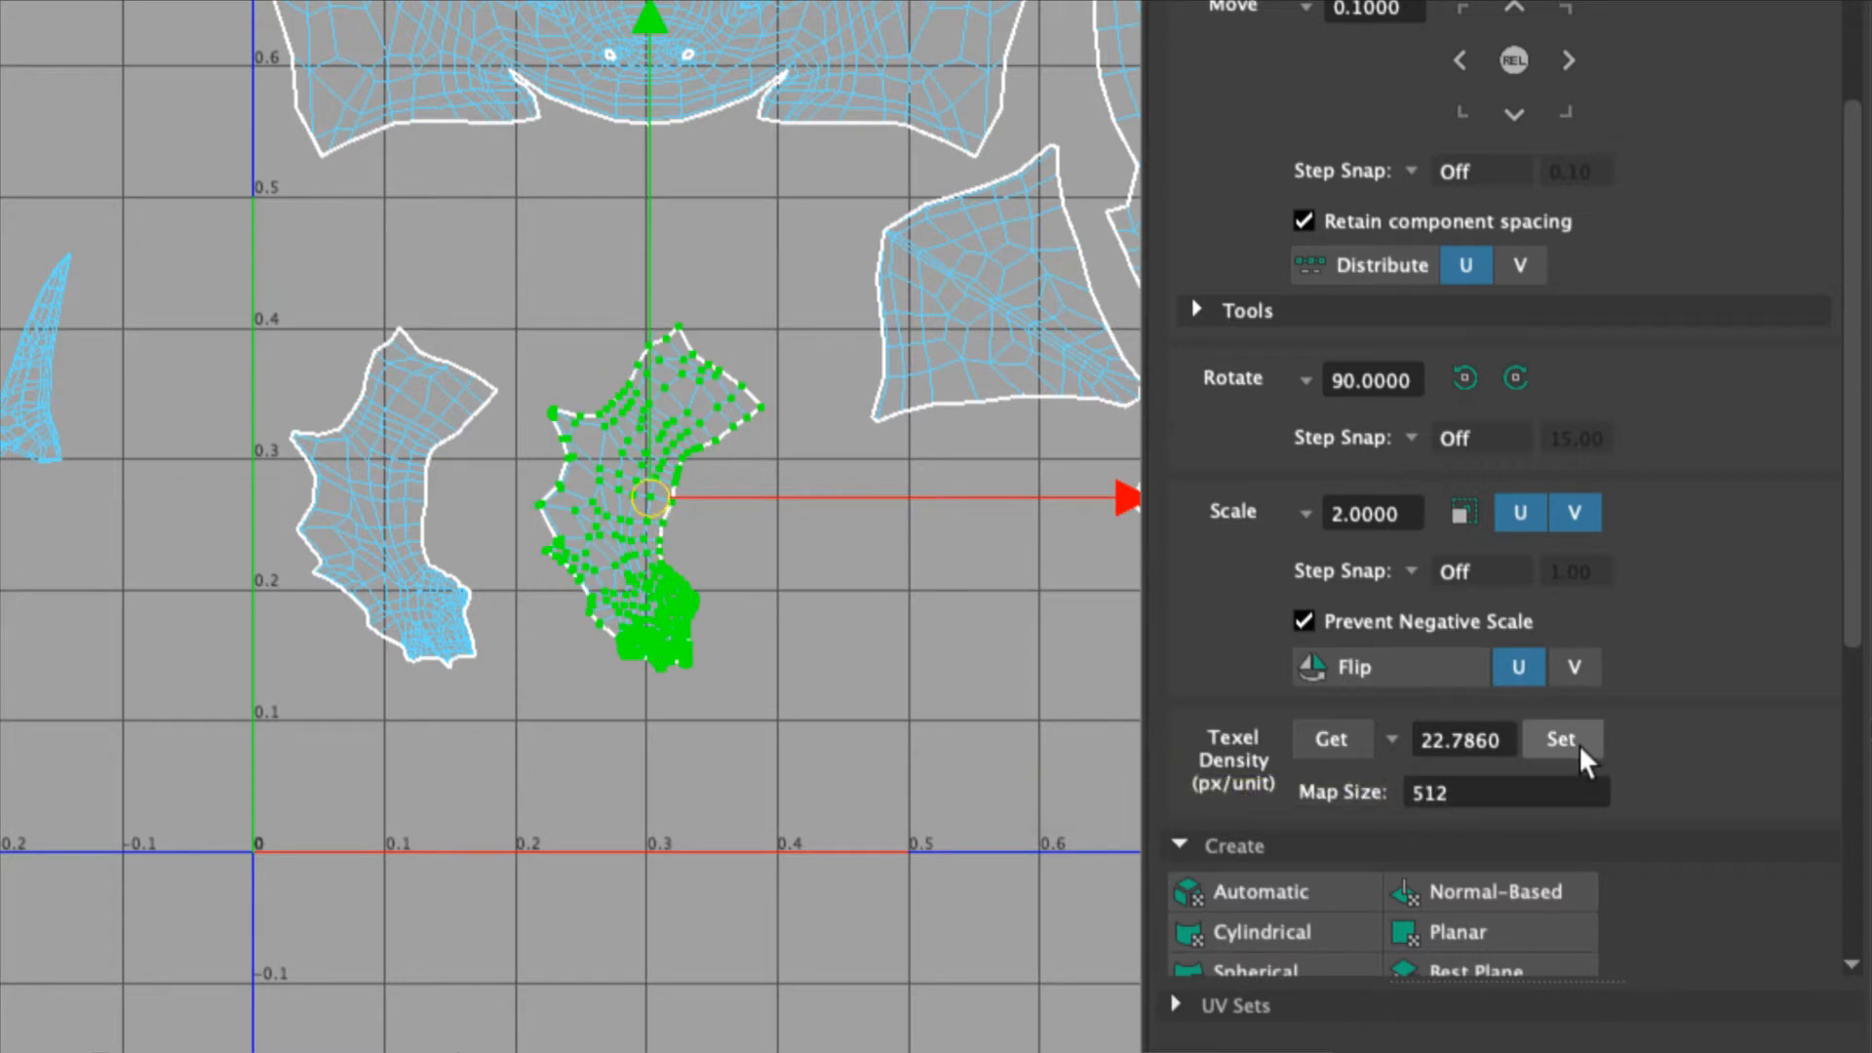
# Step: Move the rescaled arm shell along U so that it overlaps the flipped arm shell
pyautogui.click(735, 577)
pyautogui.click(655, 514)
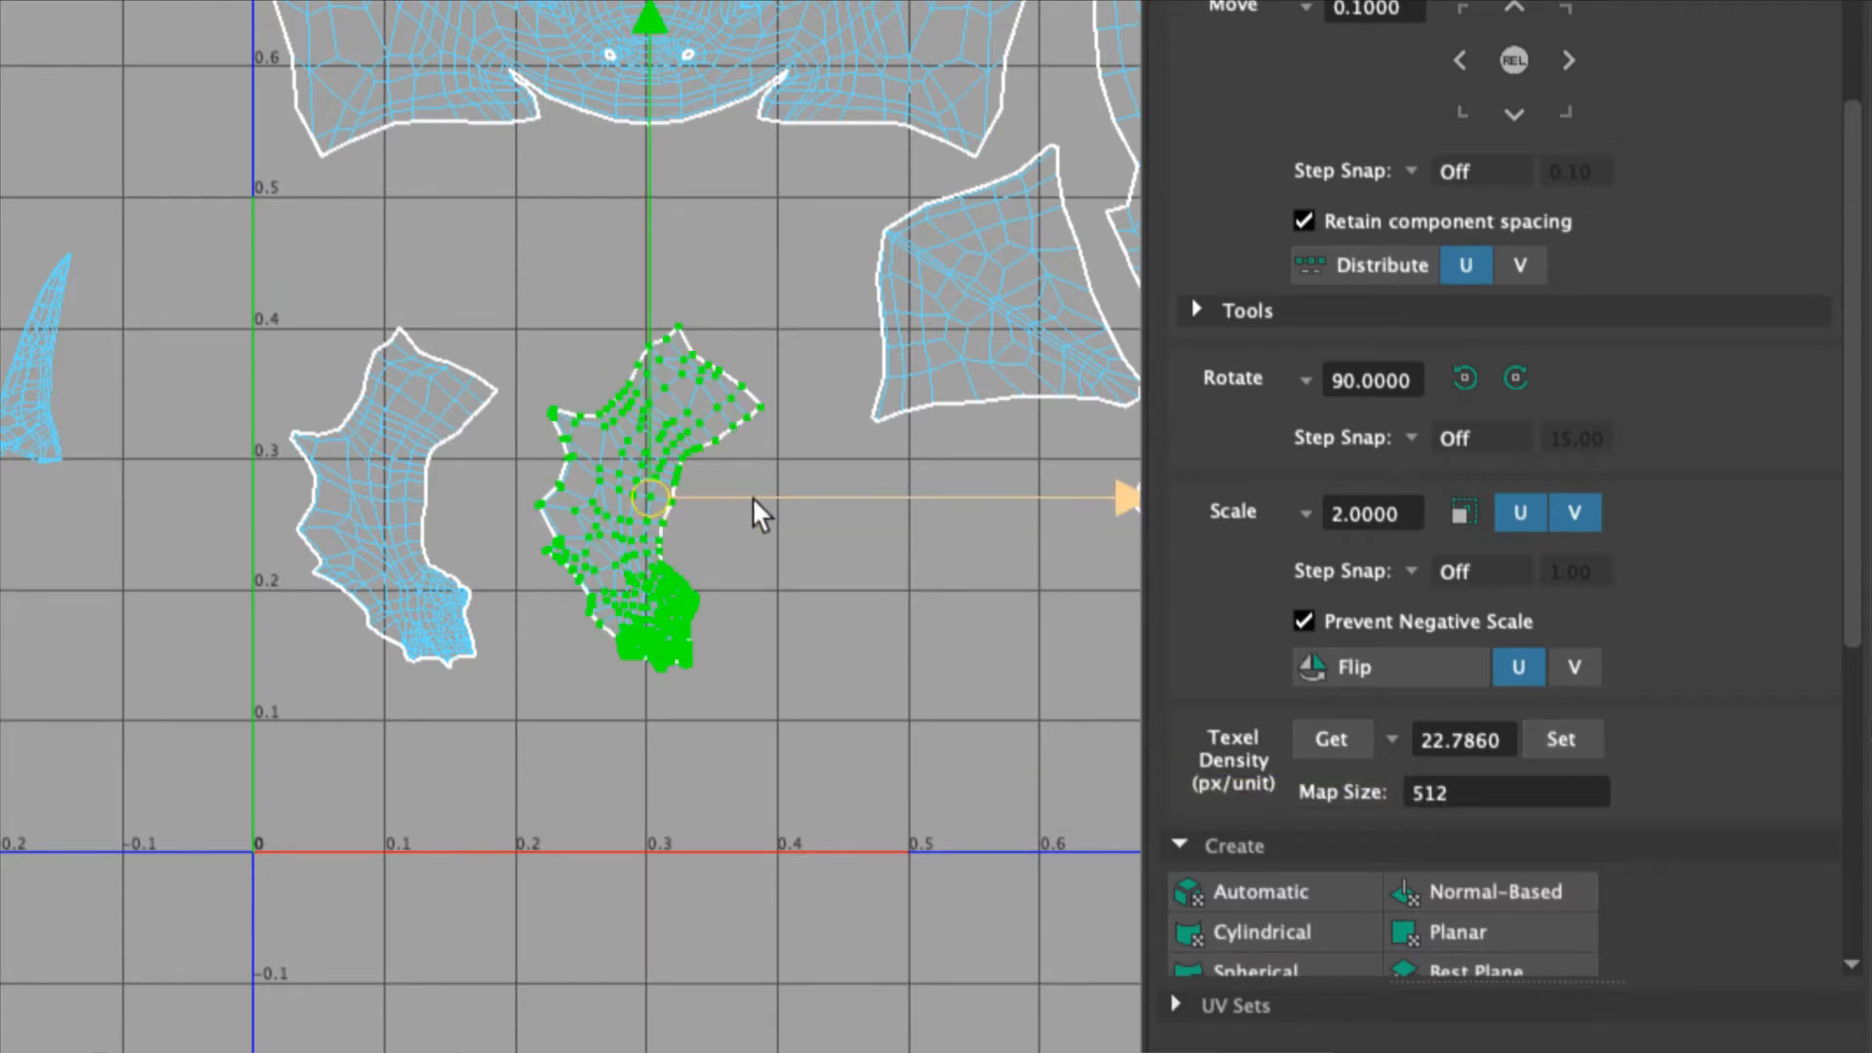
pyautogui.moveTo(751, 495); pyautogui.dragTo(526, 469)
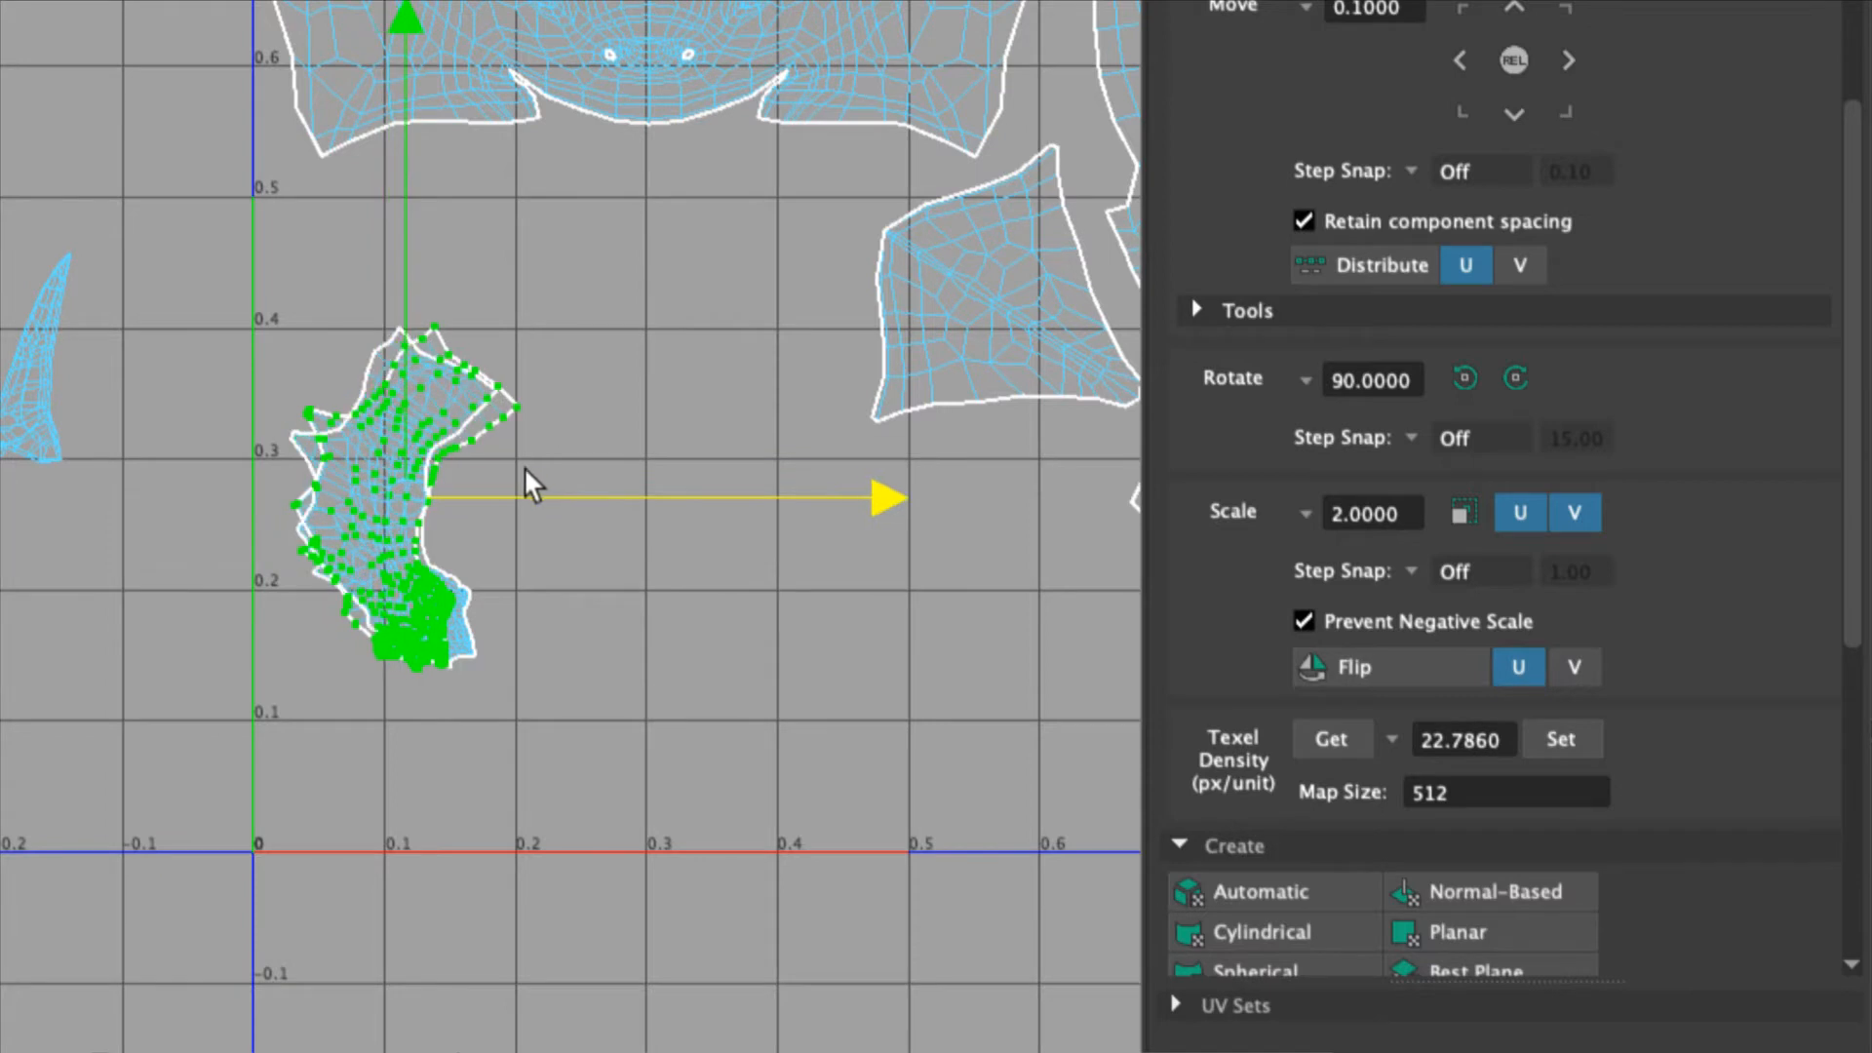
# Step: Rotate the overlapping arm shell slightly counterclockwise to match the shell beneath it, and nudge it in U and V
pyautogui.scroll(3, 523, 466)
pyautogui.keyDown('alt'); pyautogui.moveTo(512, 548); pyautogui.dragTo(822, 632, button='middle'); pyautogui.keyUp('alt')
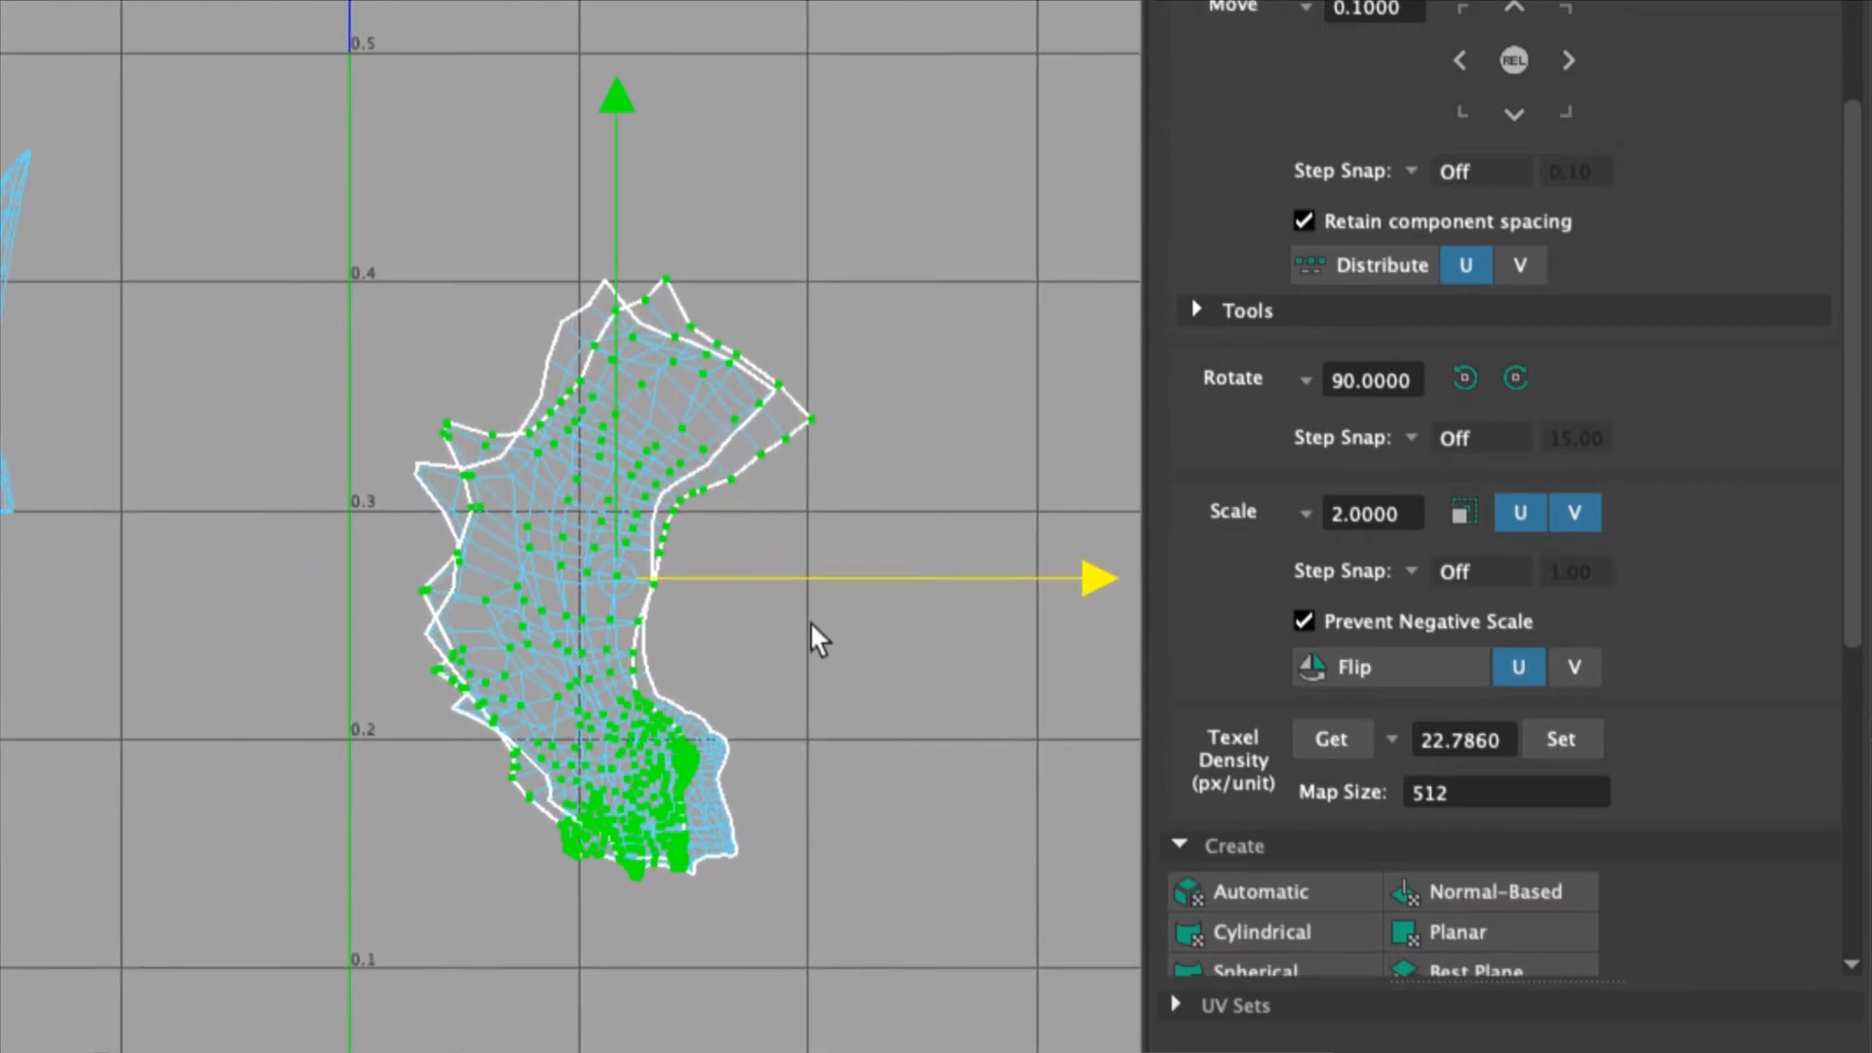
pyautogui.press('e')
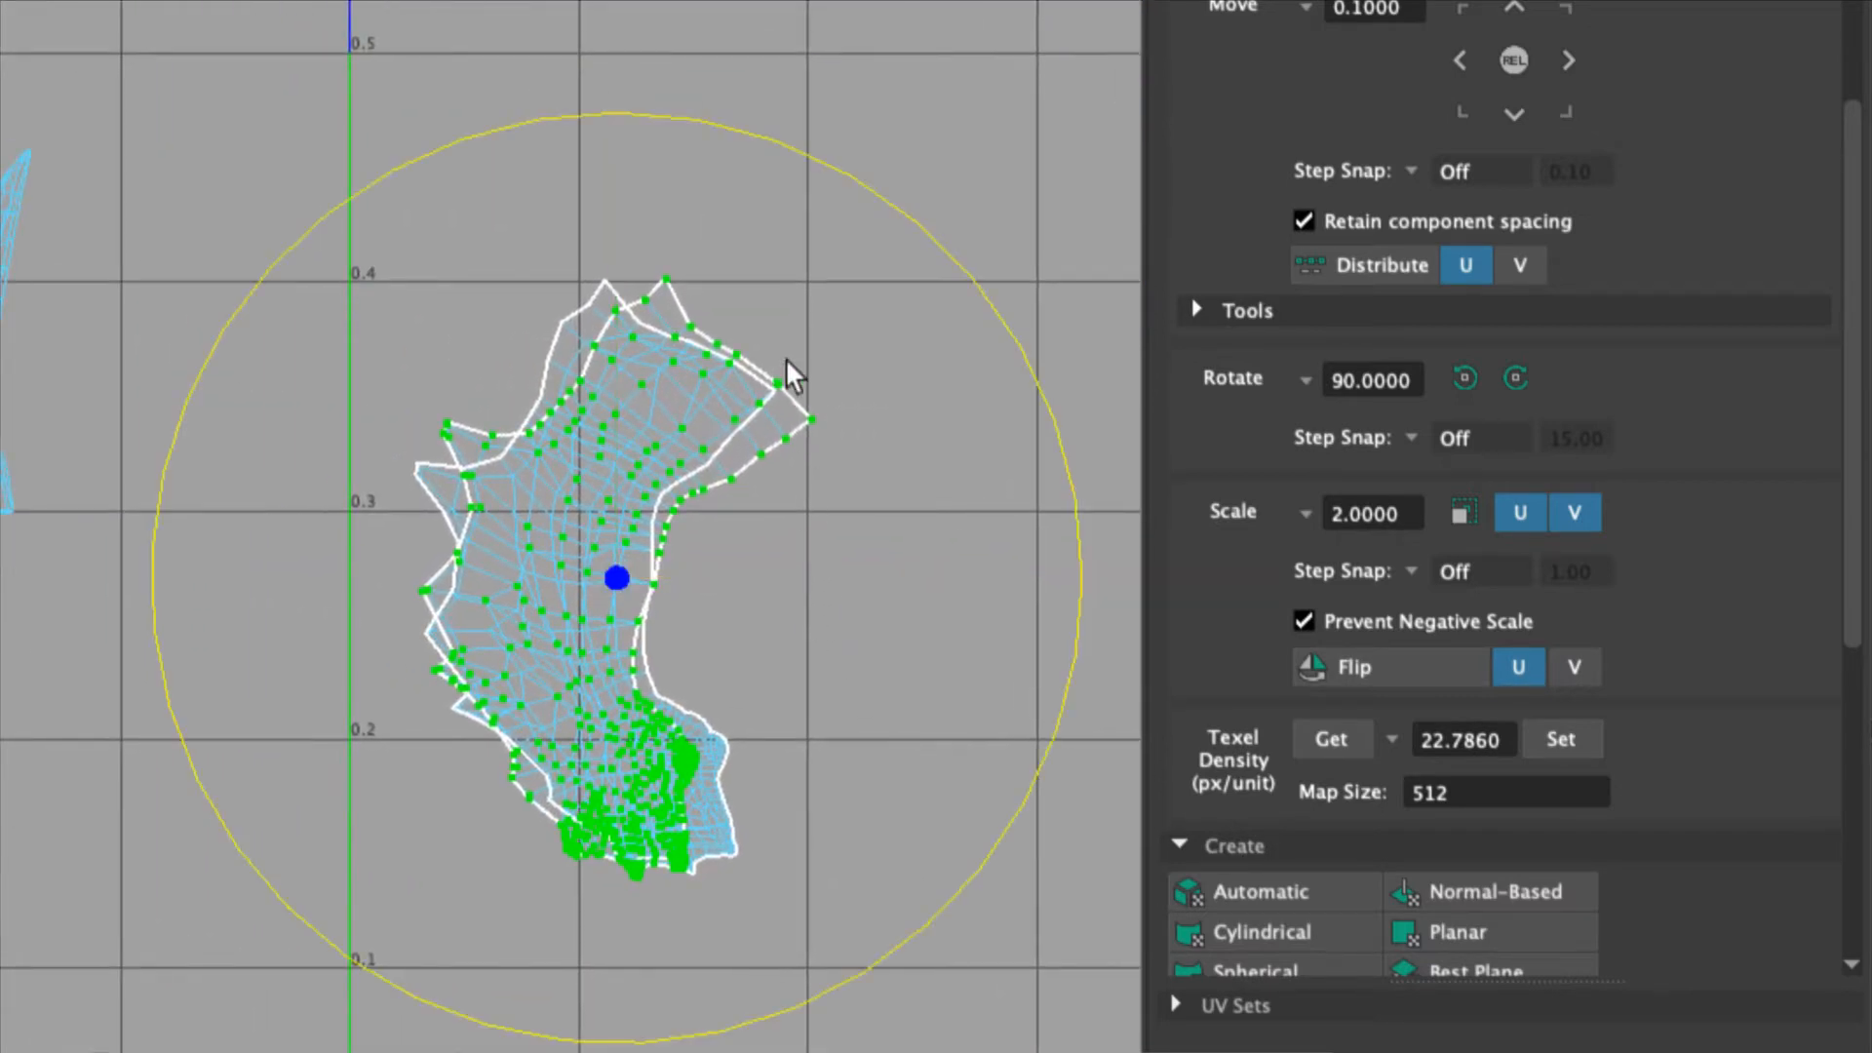
pyautogui.moveTo(893, 202); pyautogui.dragTo(809, 168)
pyautogui.press('w')
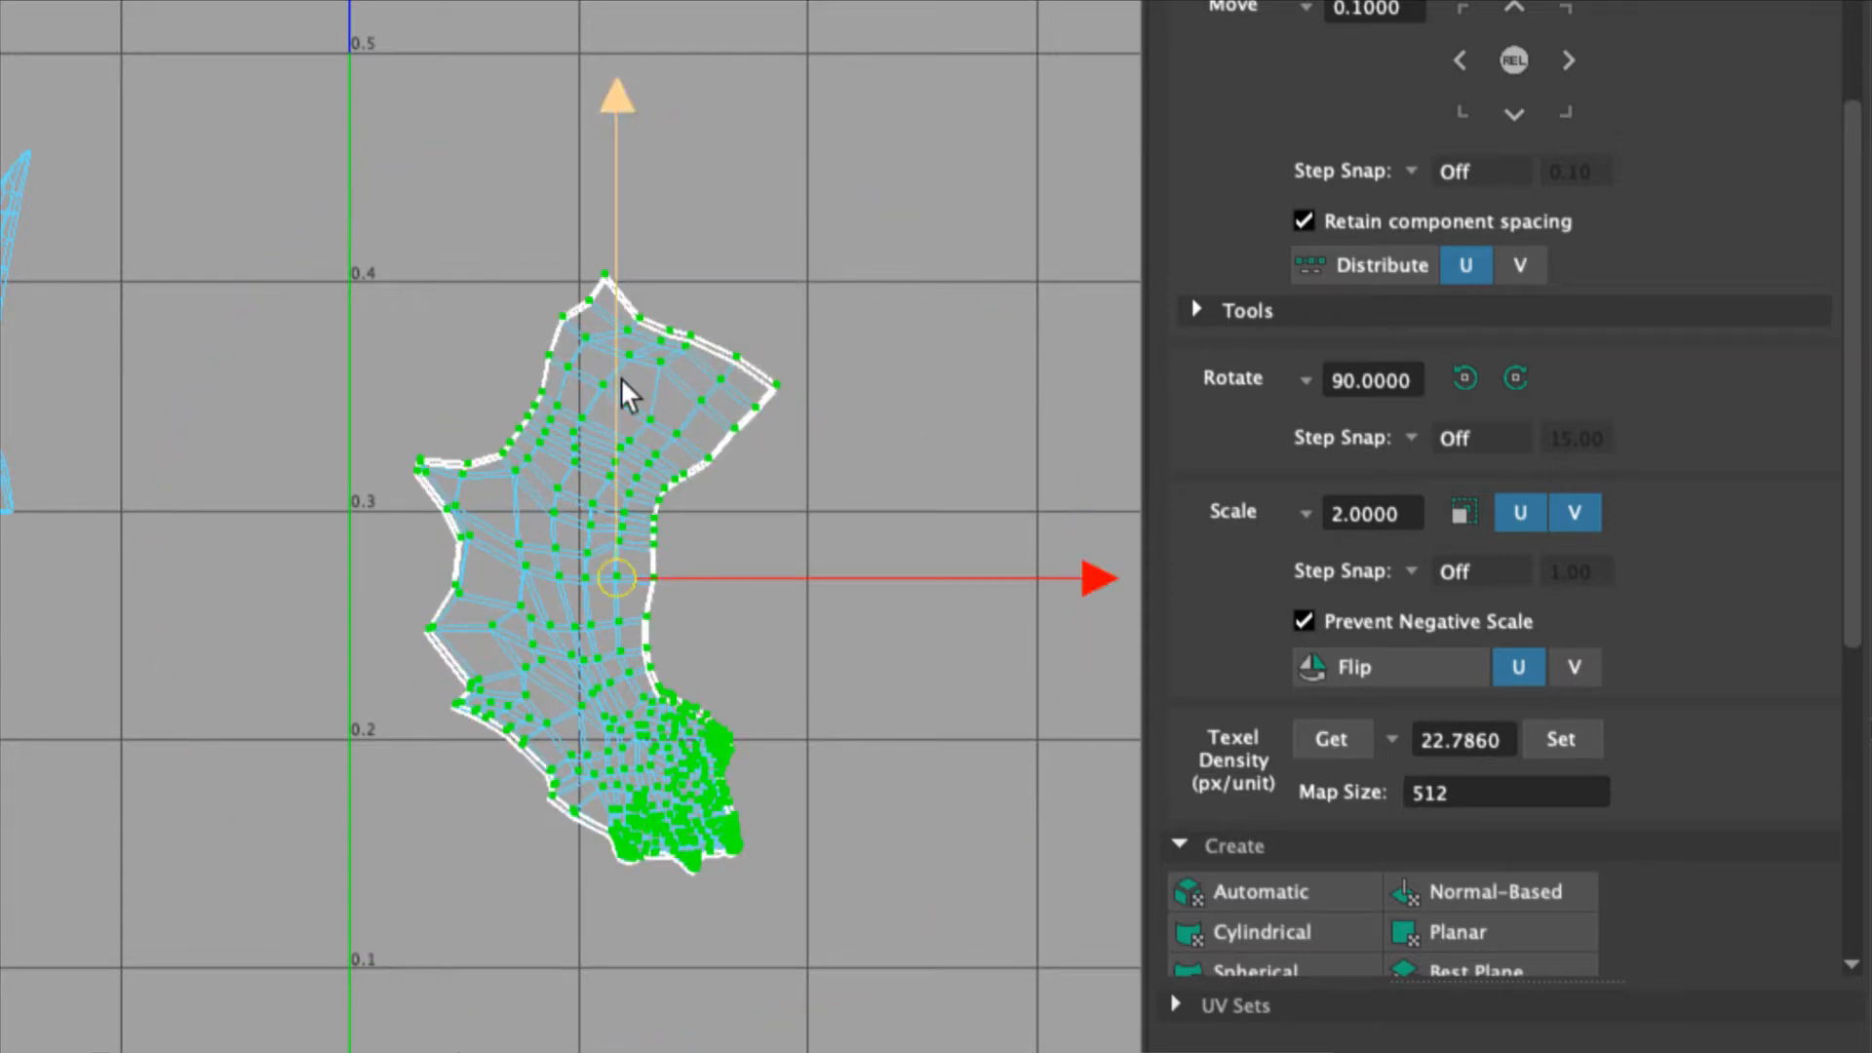
pyautogui.moveTo(612, 369); pyautogui.dragTo(611, 371)
pyautogui.moveTo(840, 576); pyautogui.dragTo(835, 576)
# Step: Fine-tune the stacked arm shell's position with a small upward move along V, then clear the selection
pyautogui.scroll(4, 735, 566)
pyautogui.keyDown('alt'); pyautogui.moveTo(735, 564); pyautogui.dragTo(881, 592, button='middle'); pyautogui.keyUp('alt')
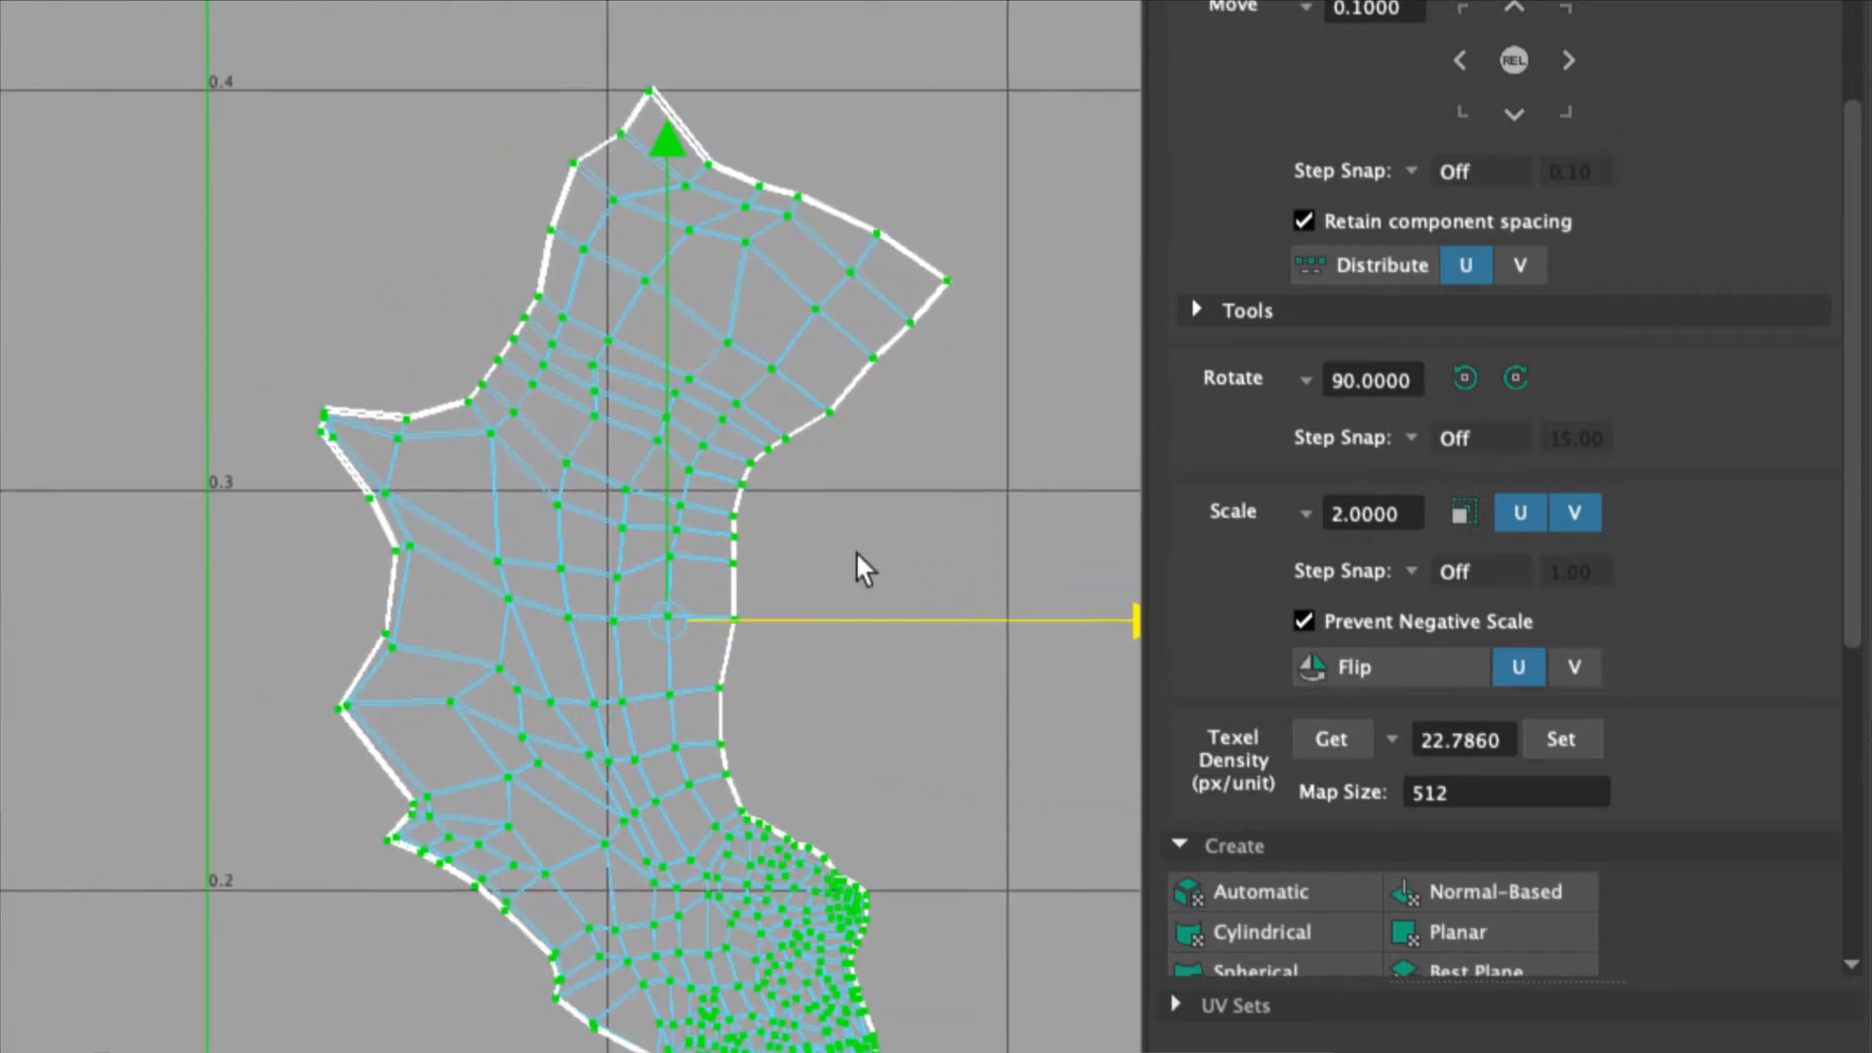
pyautogui.moveTo(657, 156); pyautogui.dragTo(657, 152)
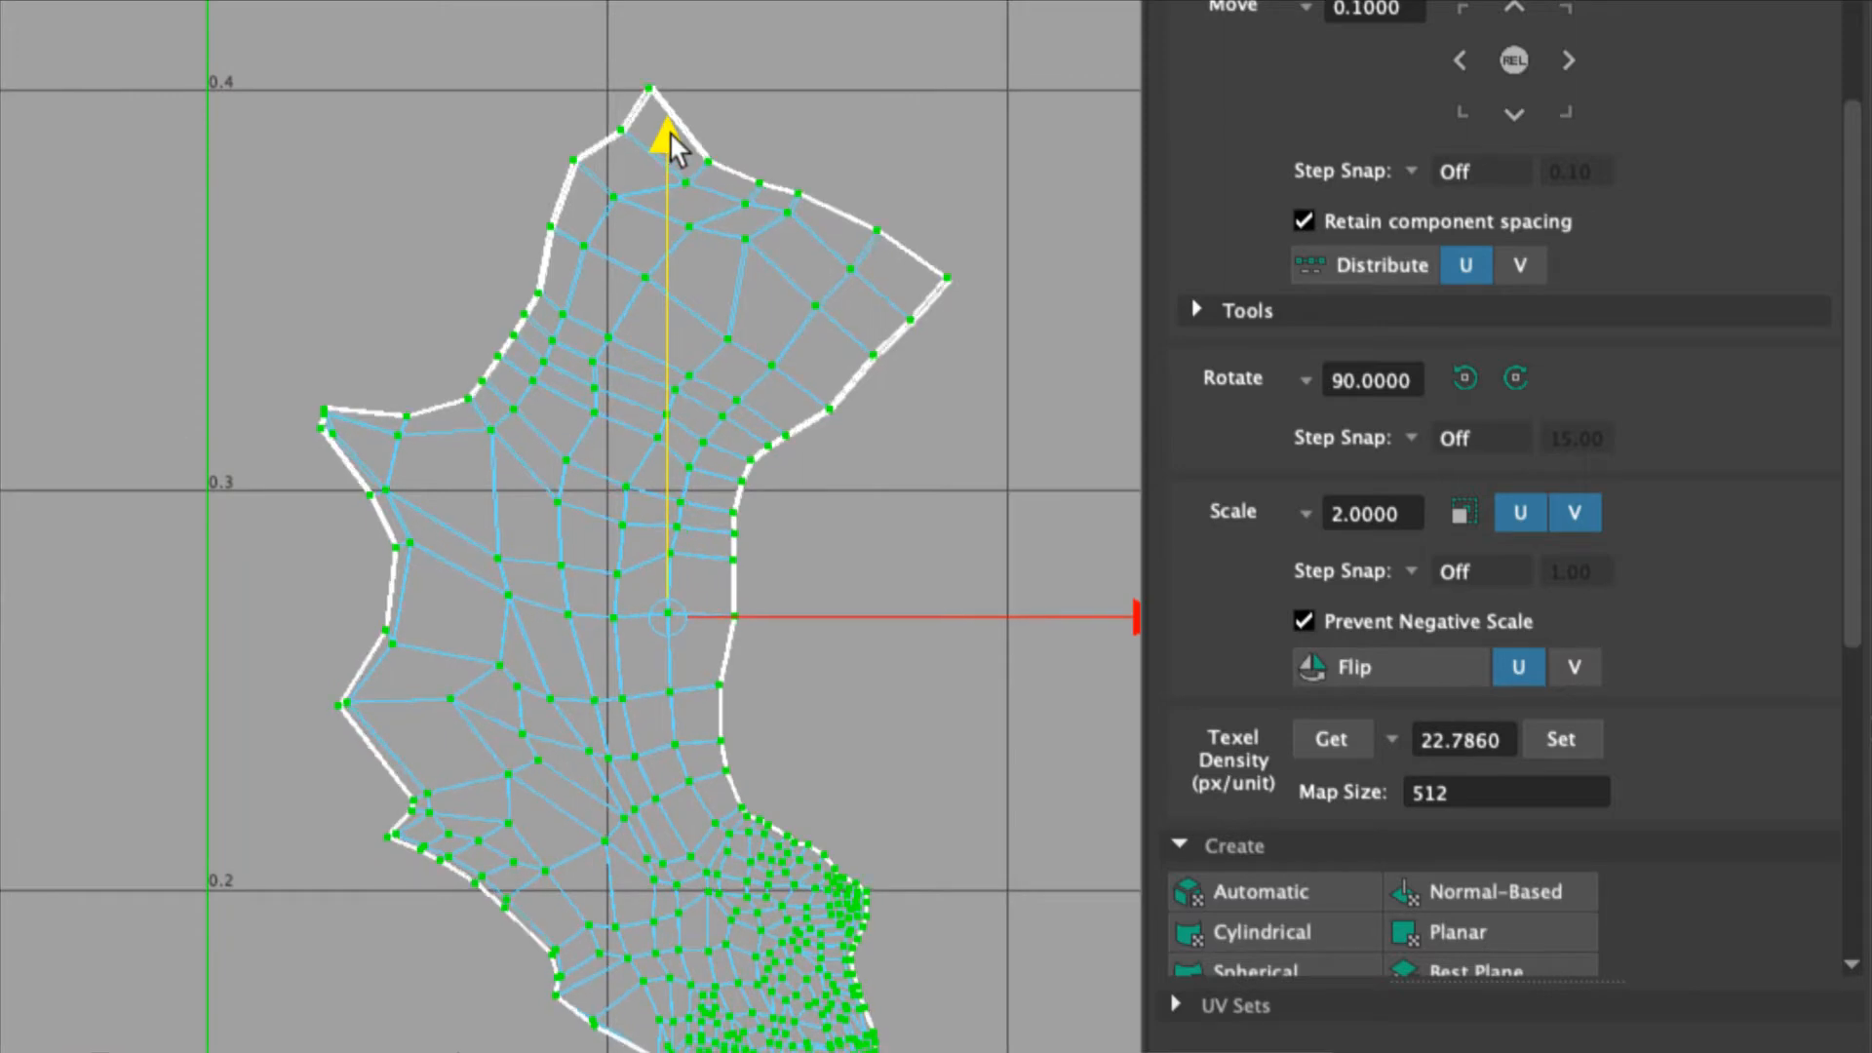
pyautogui.press('e')
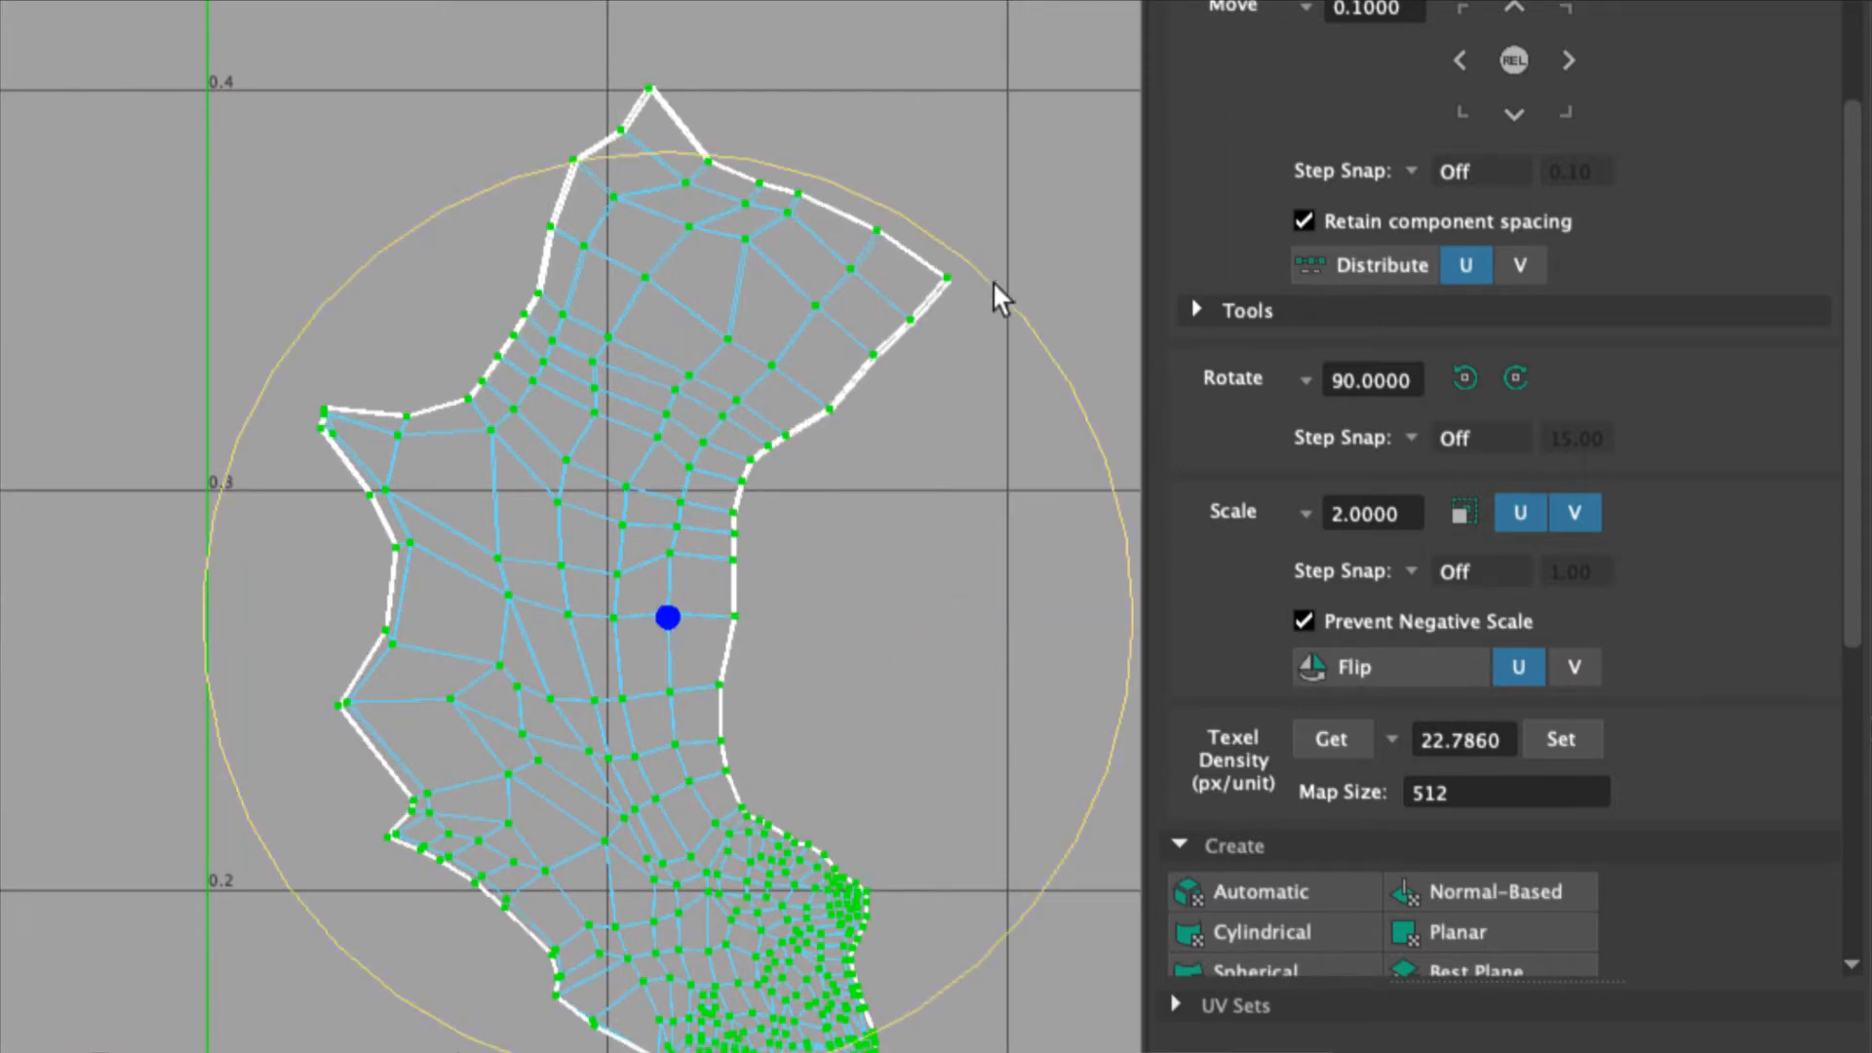
pyautogui.click(909, 618)
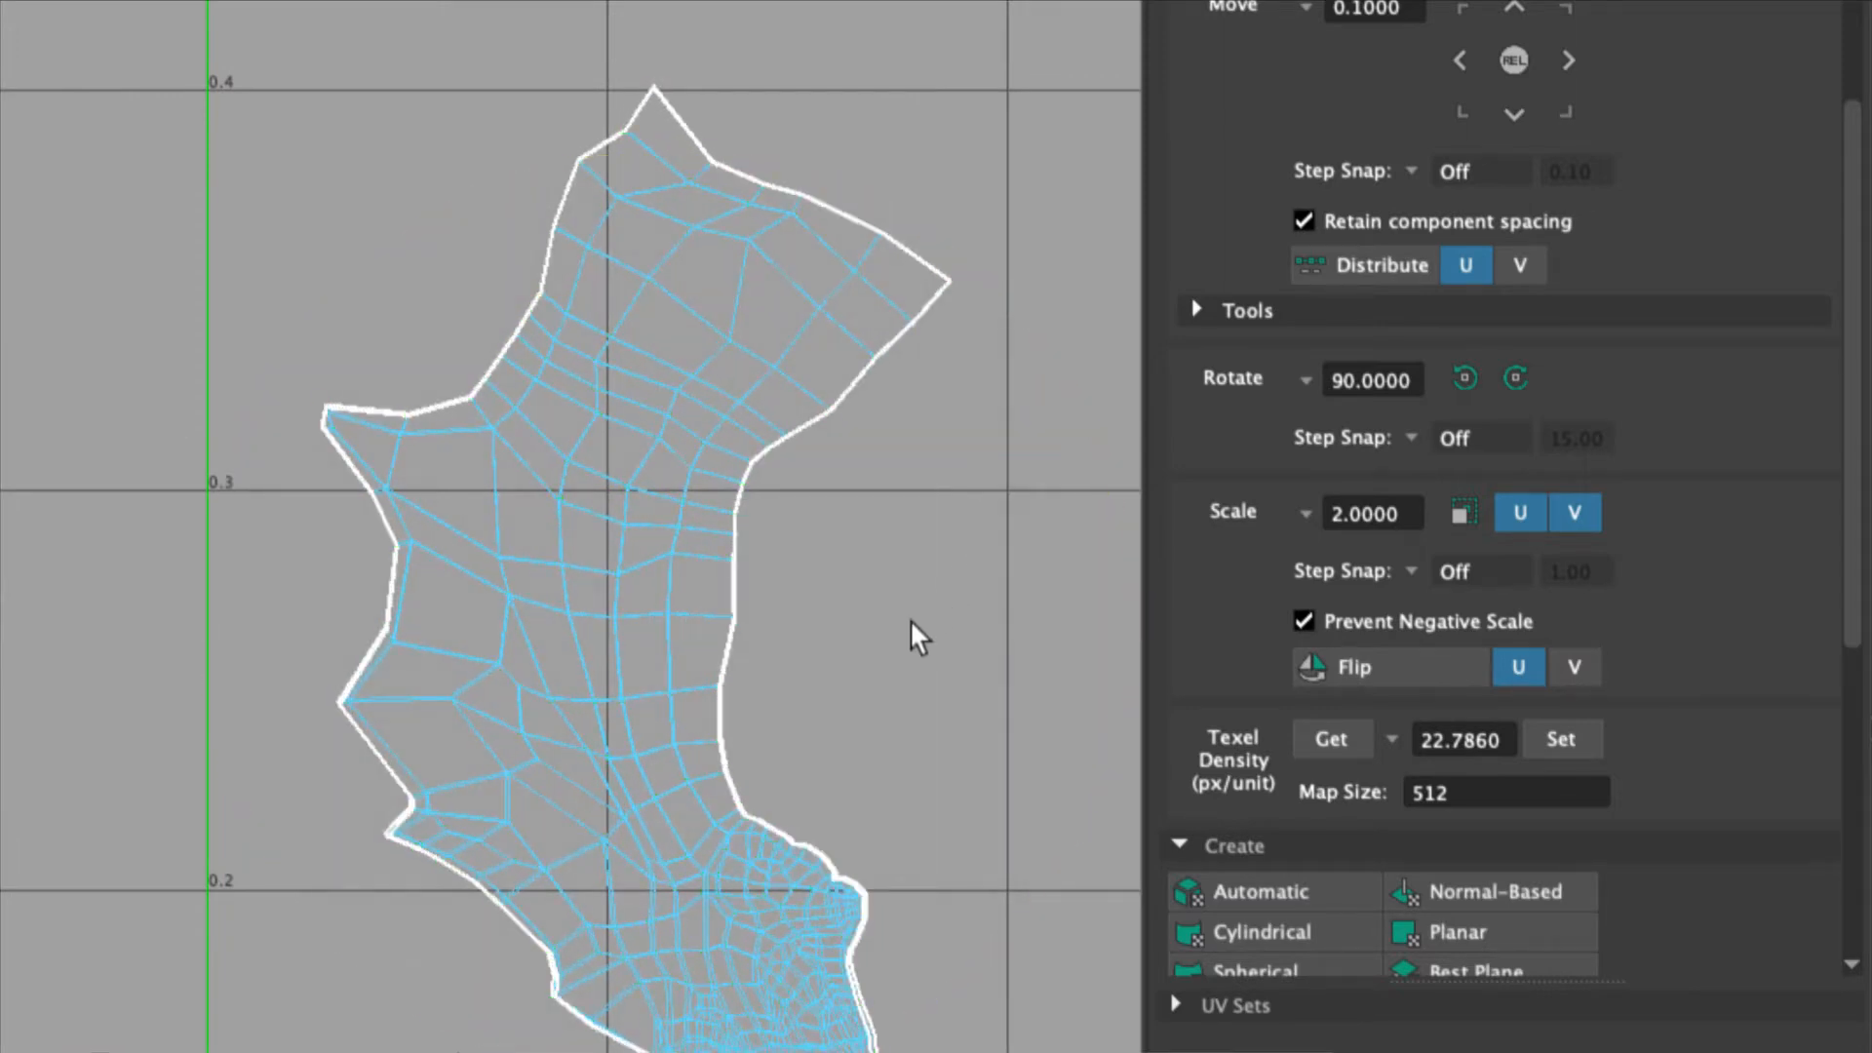
# Step: Reselect the upper arm shell and adjust its position and rotation minutely until its outline coincides with the shell beneath, then deselect it
pyautogui.keyDown('alt'); pyautogui.moveTo(910, 618); pyautogui.dragTo(916, 526, button='middle'); pyautogui.keyUp('alt')
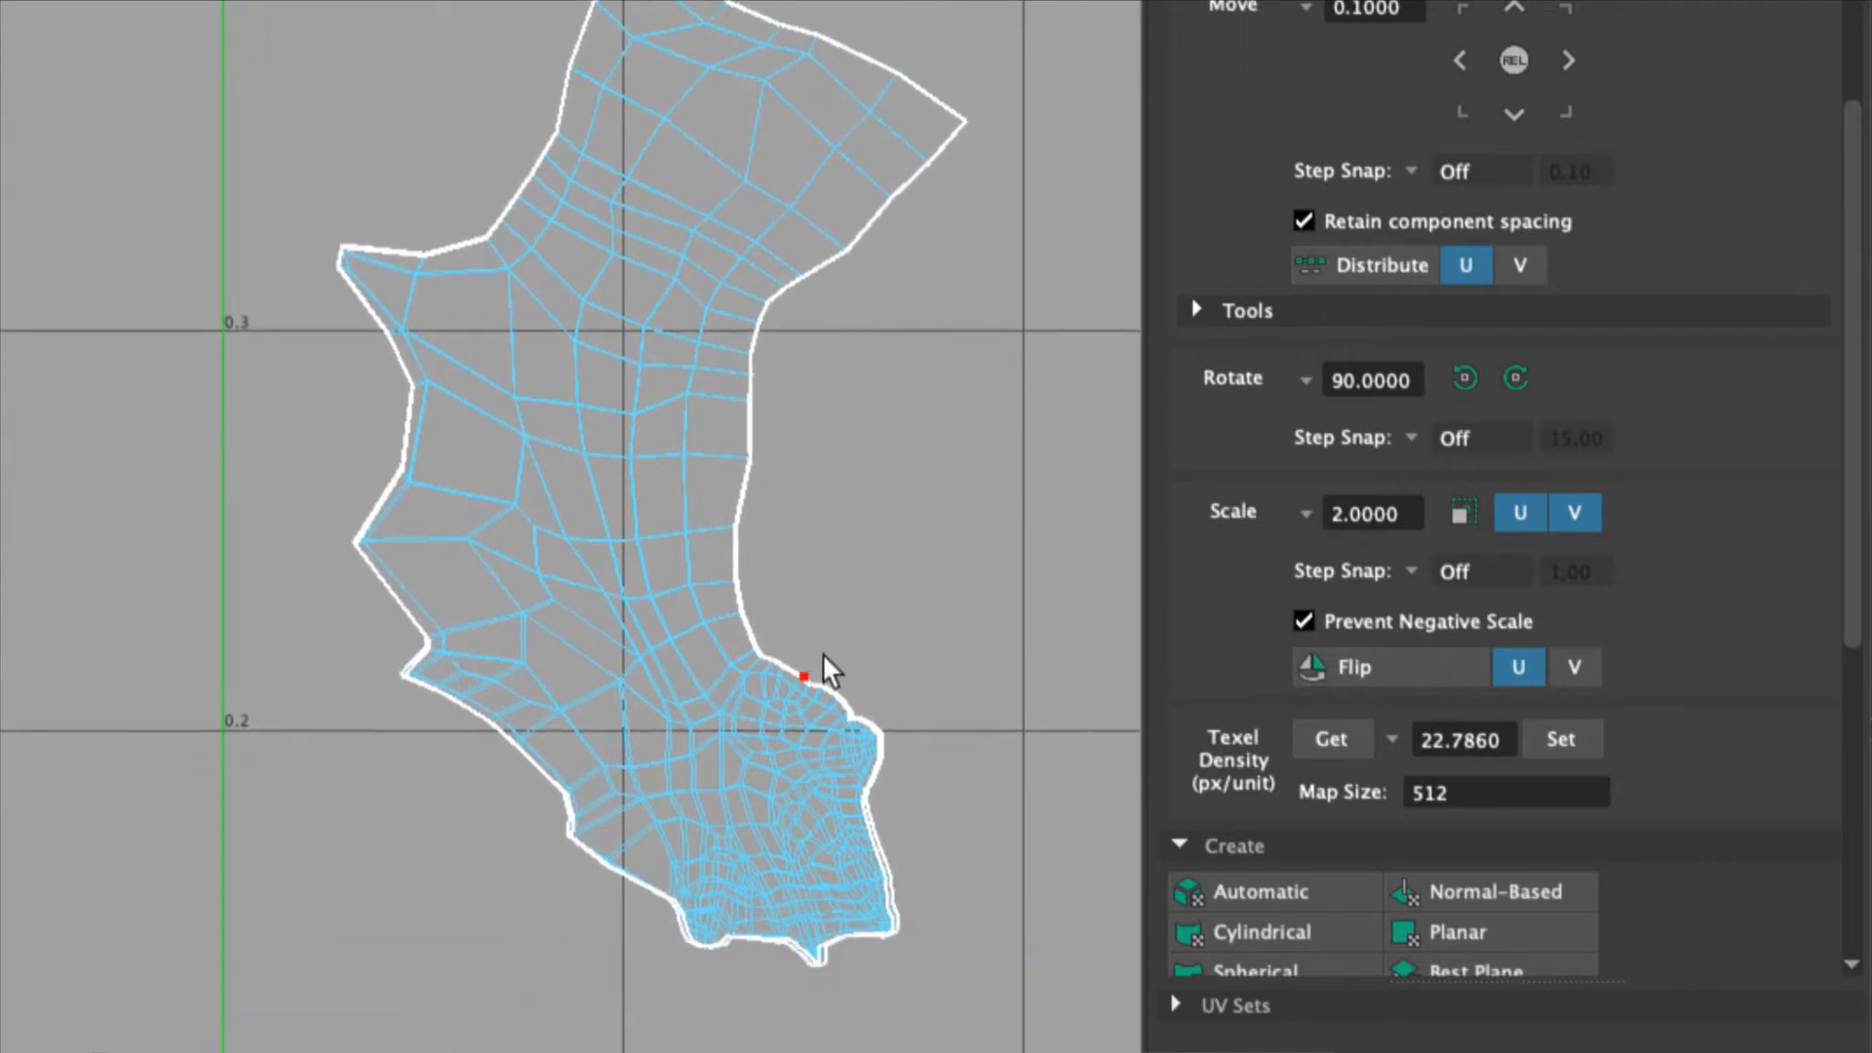
pyautogui.click(670, 633)
pyautogui.press('w')
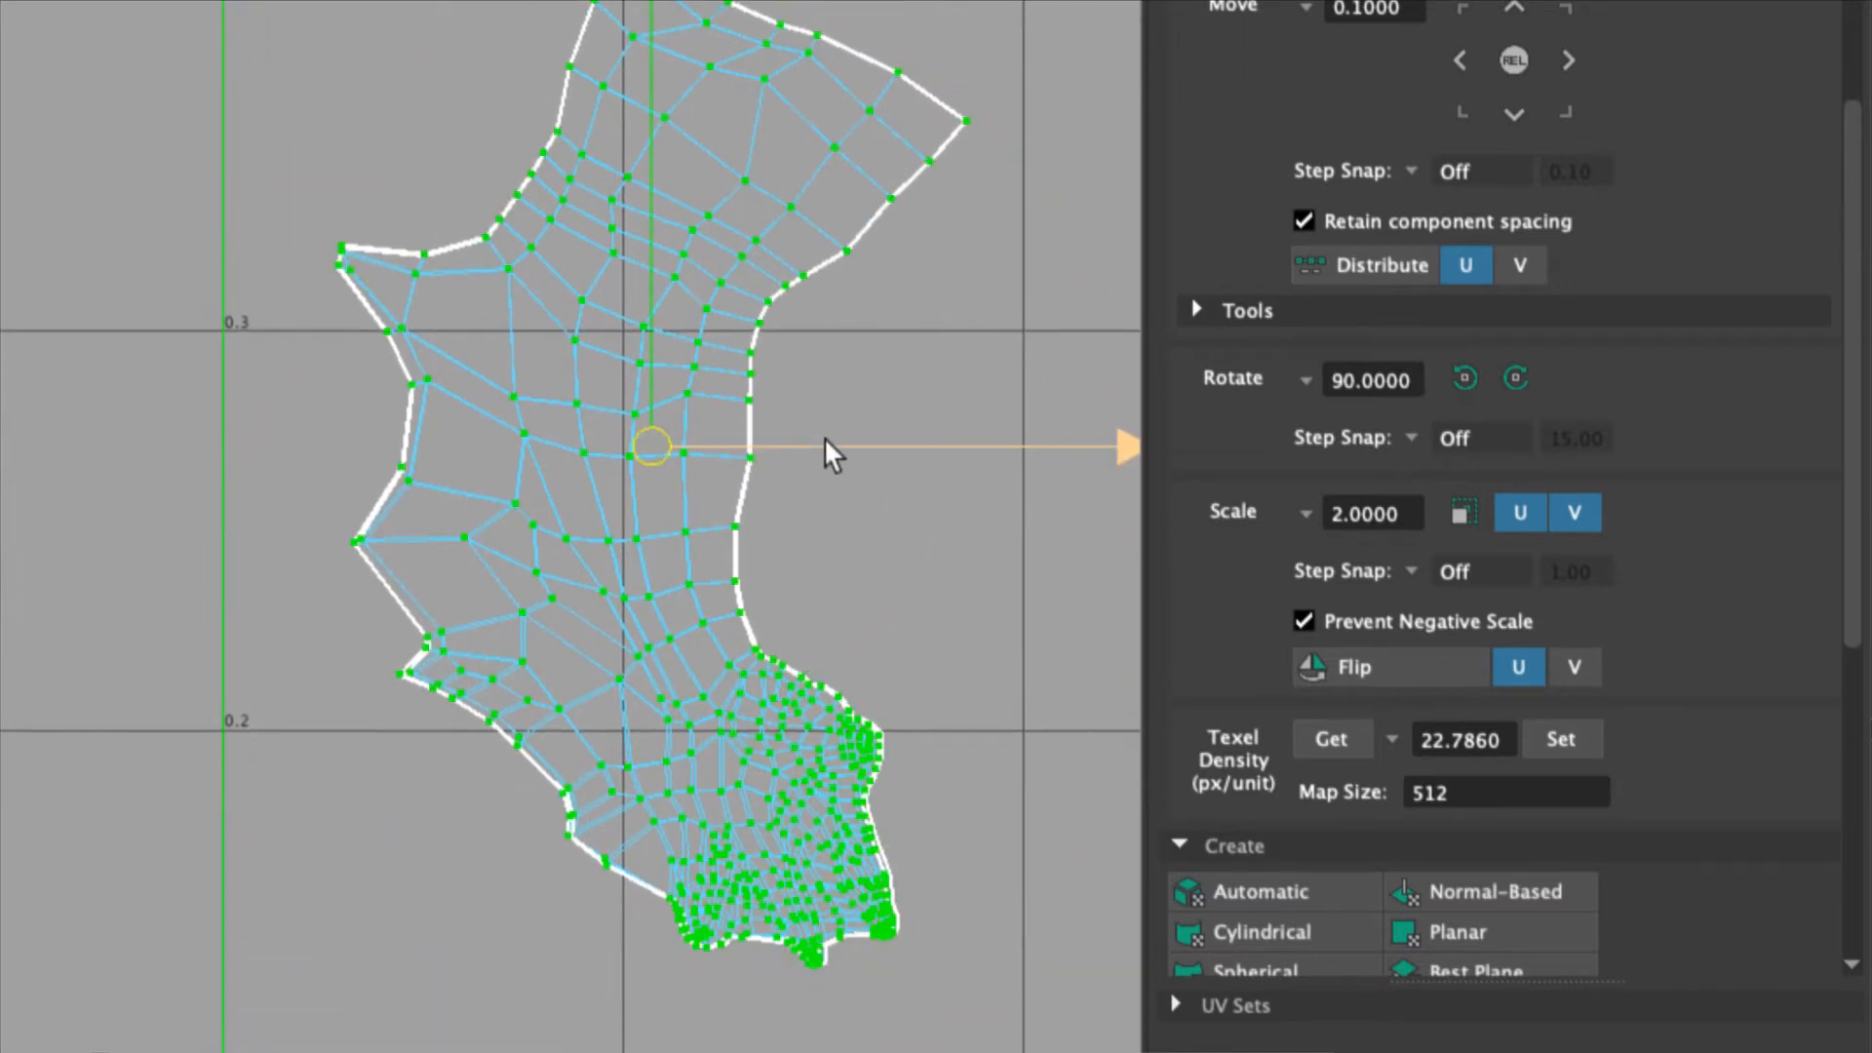
pyautogui.moveTo(822, 444); pyautogui.dragTo(827, 444)
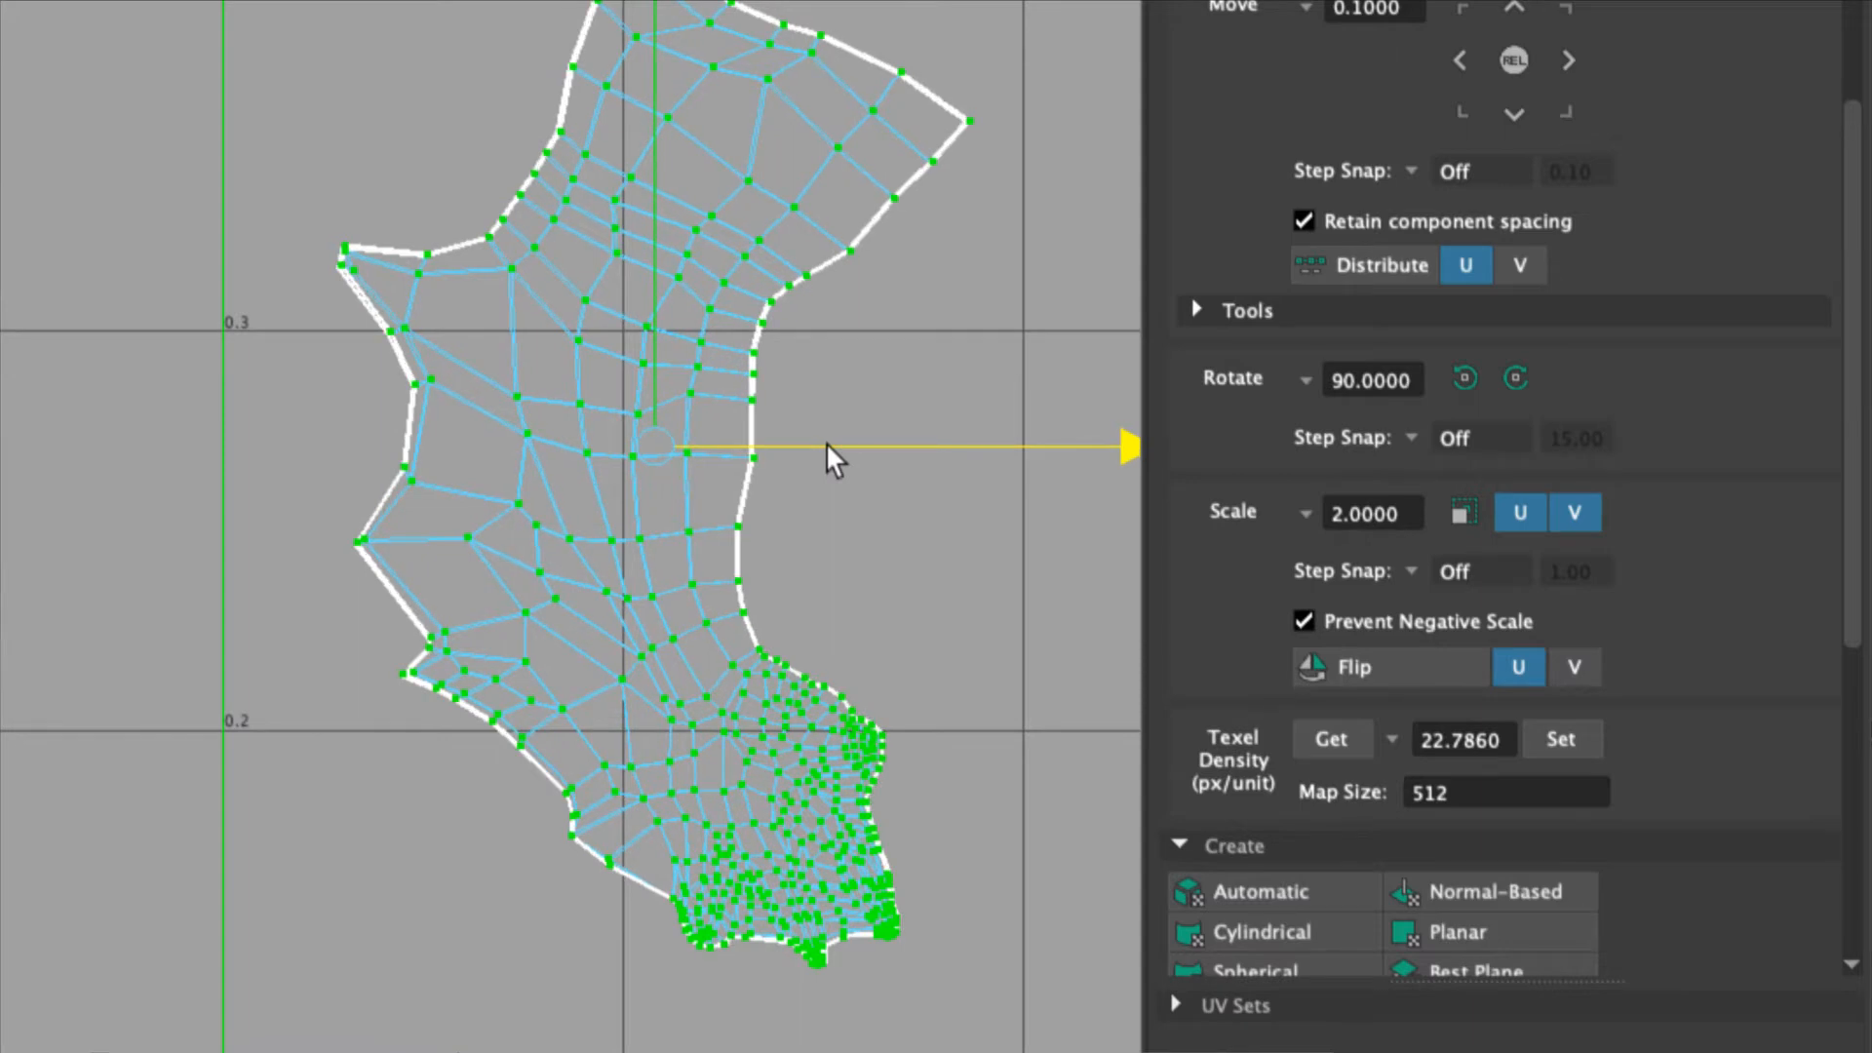
pyautogui.press('e')
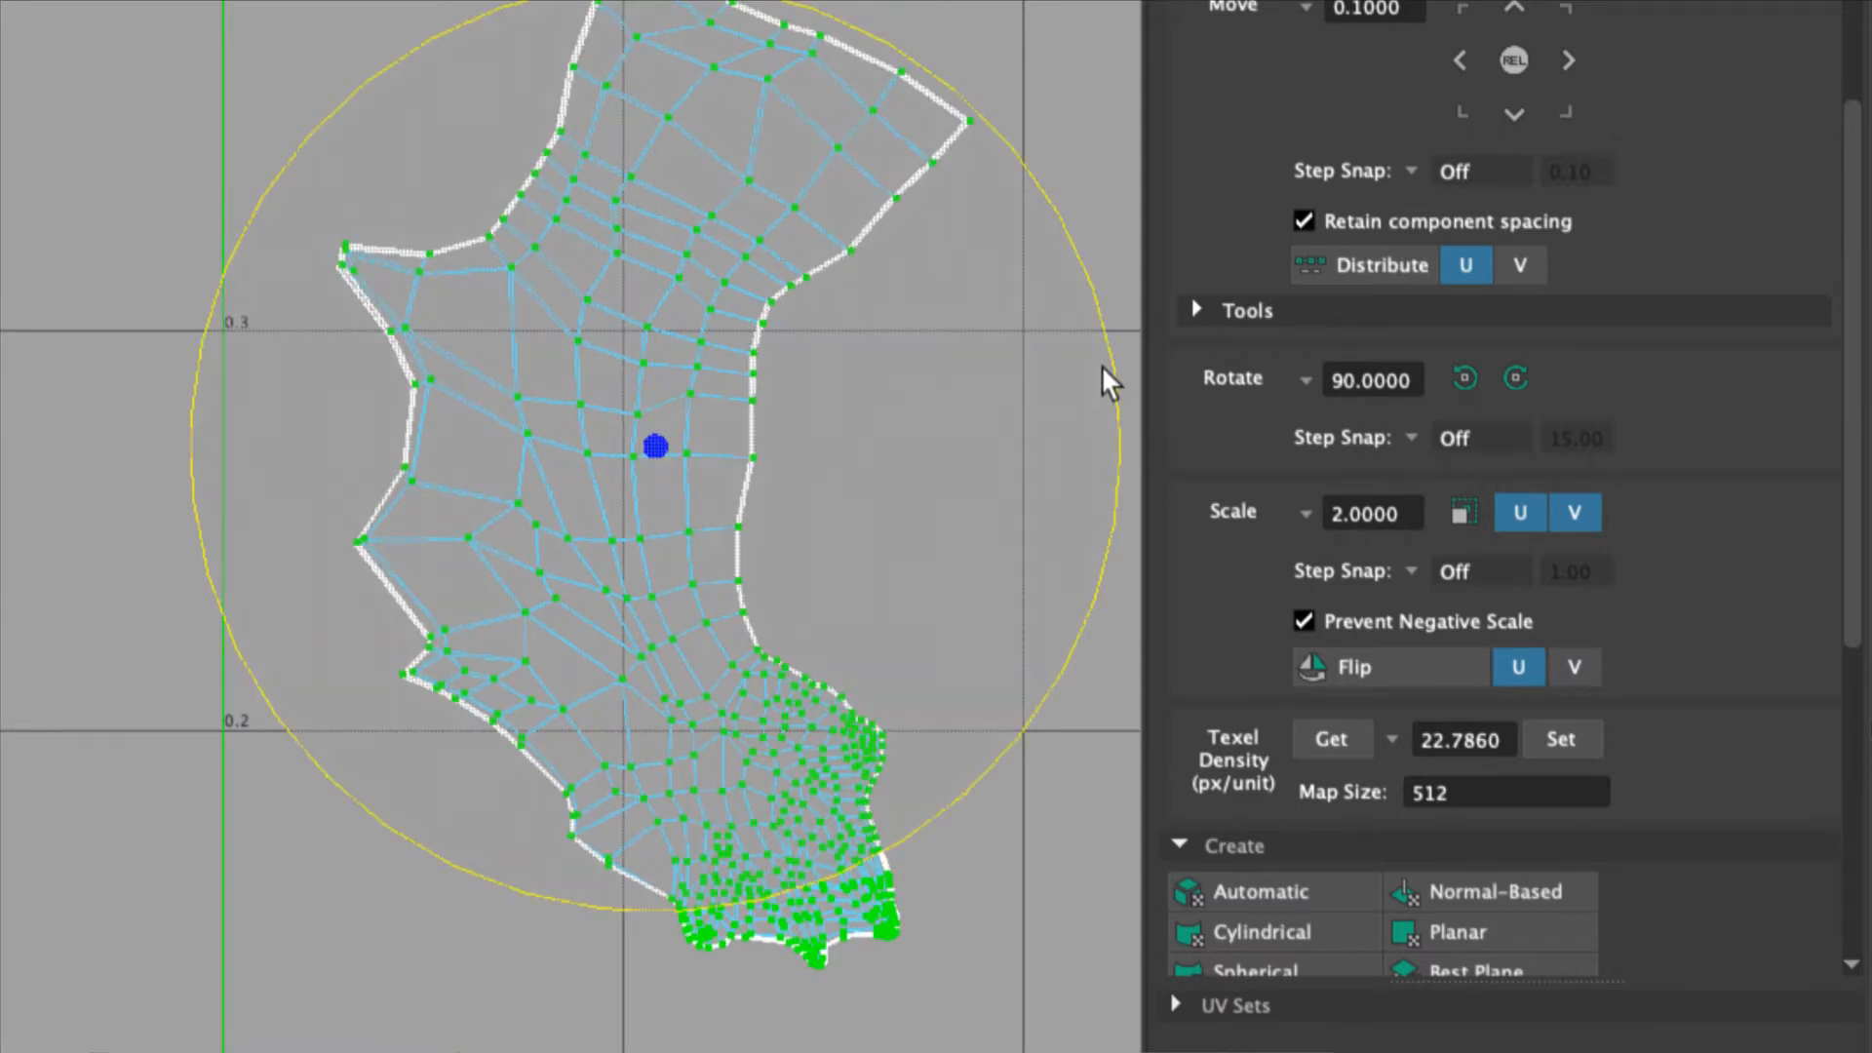
pyautogui.press('w')
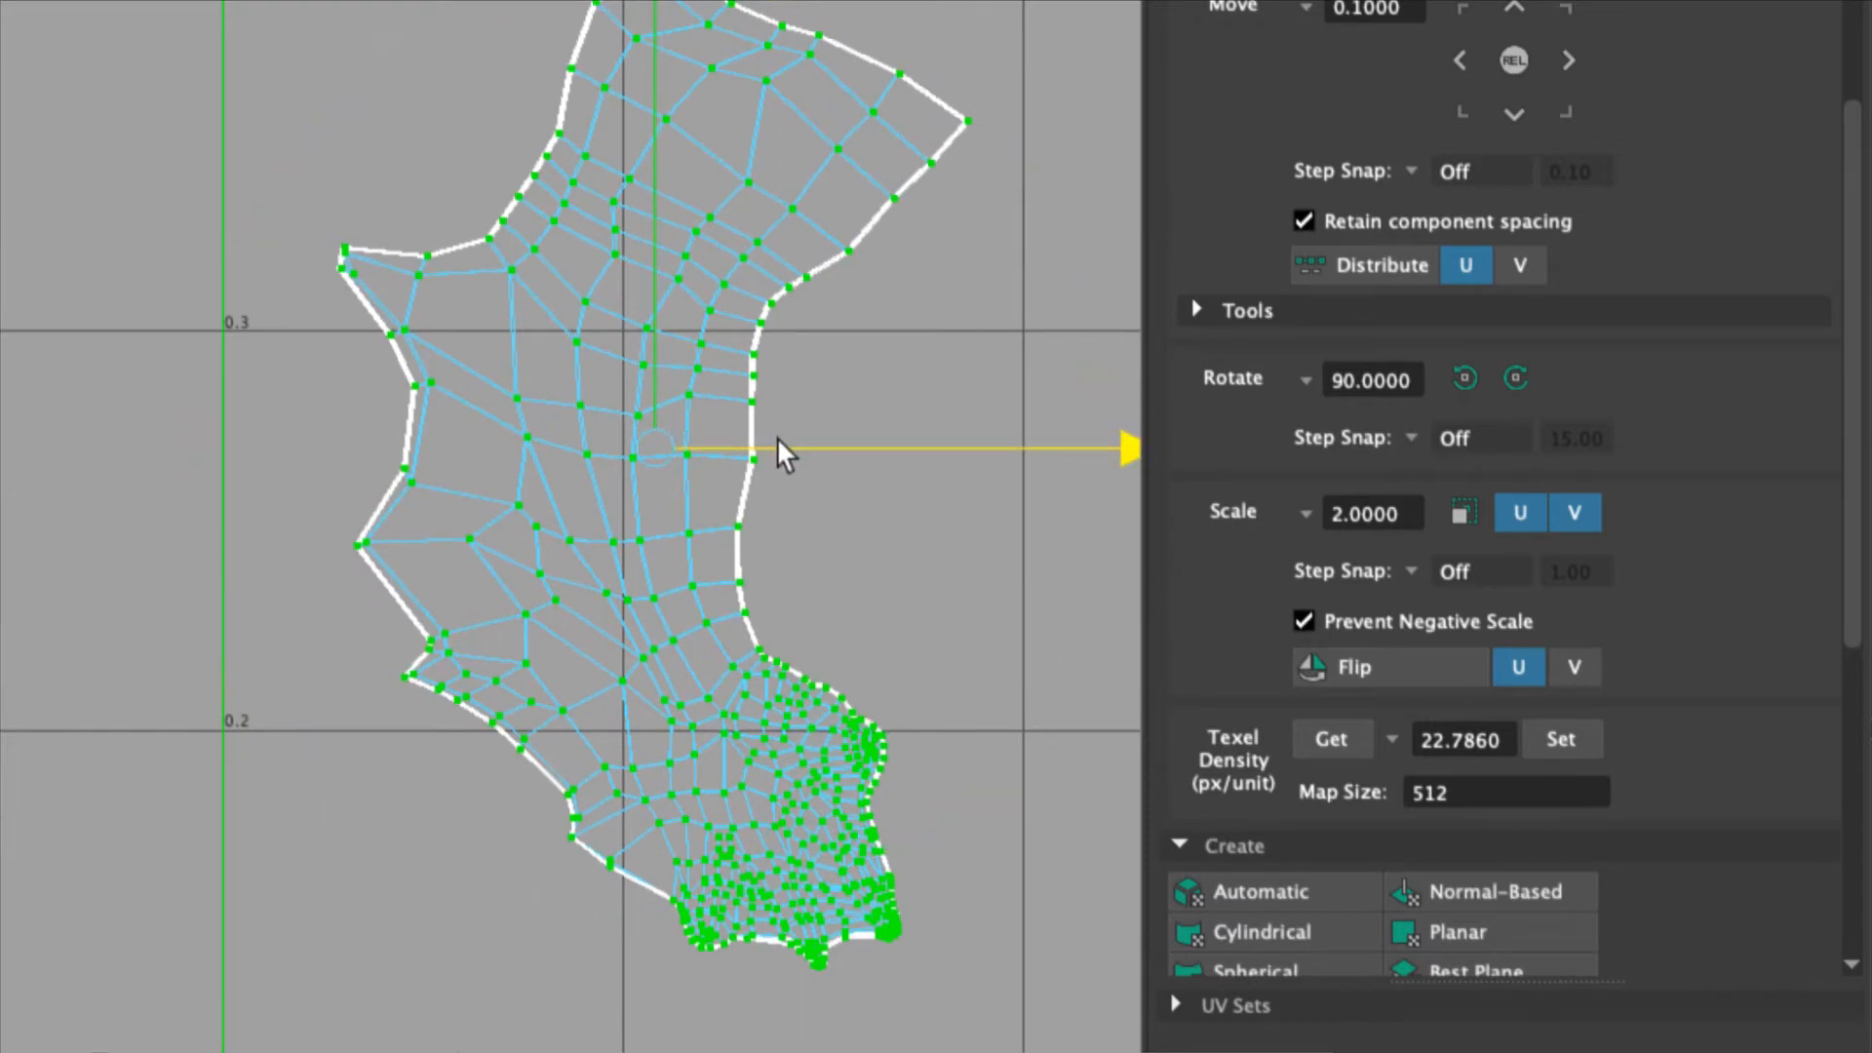
pyautogui.moveTo(777, 436); pyautogui.dragTo(775, 437)
pyautogui.click(922, 596)
pyautogui.scroll(-5, 905, 607)
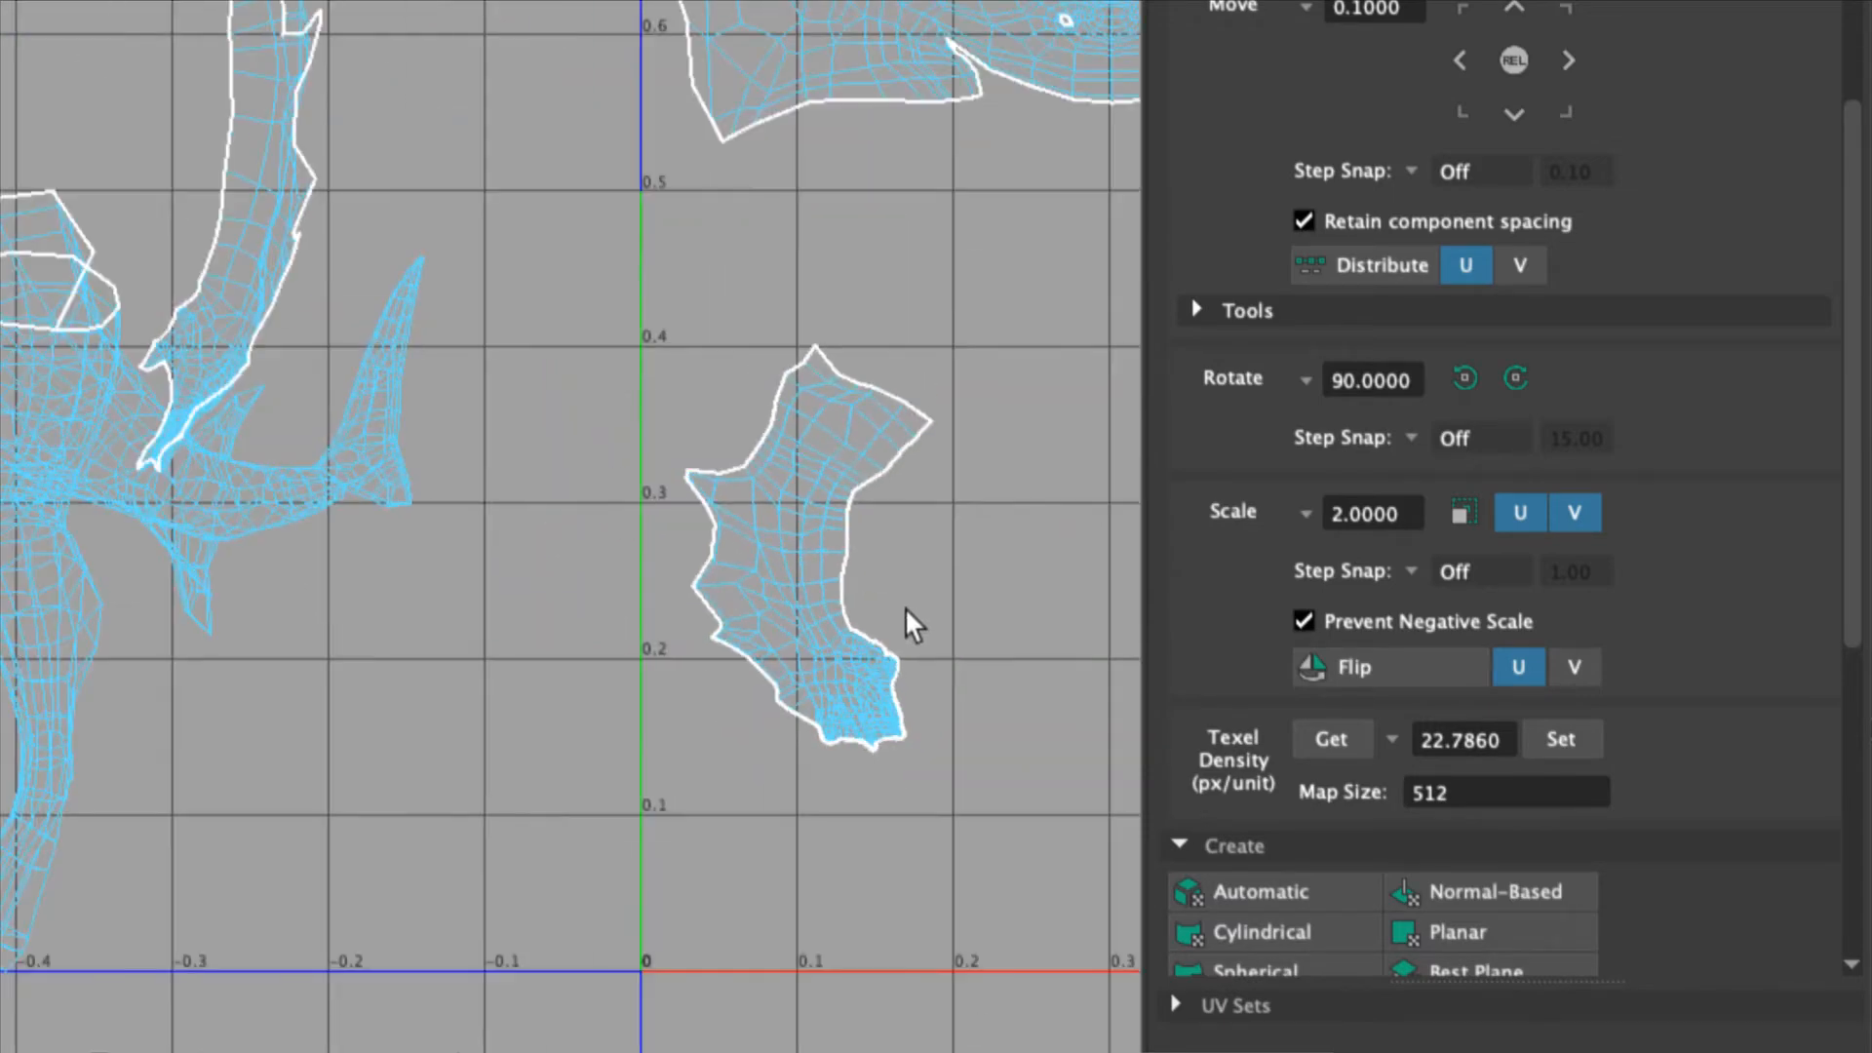
# Step: Select both stacked arm shells and rotate them together about a quarter turn counterclockwise so that they lie horizontally
pyautogui.keyDown('alt'); pyautogui.moveTo(941, 546); pyautogui.dragTo(827, 546, button='middle'); pyautogui.keyUp('alt')
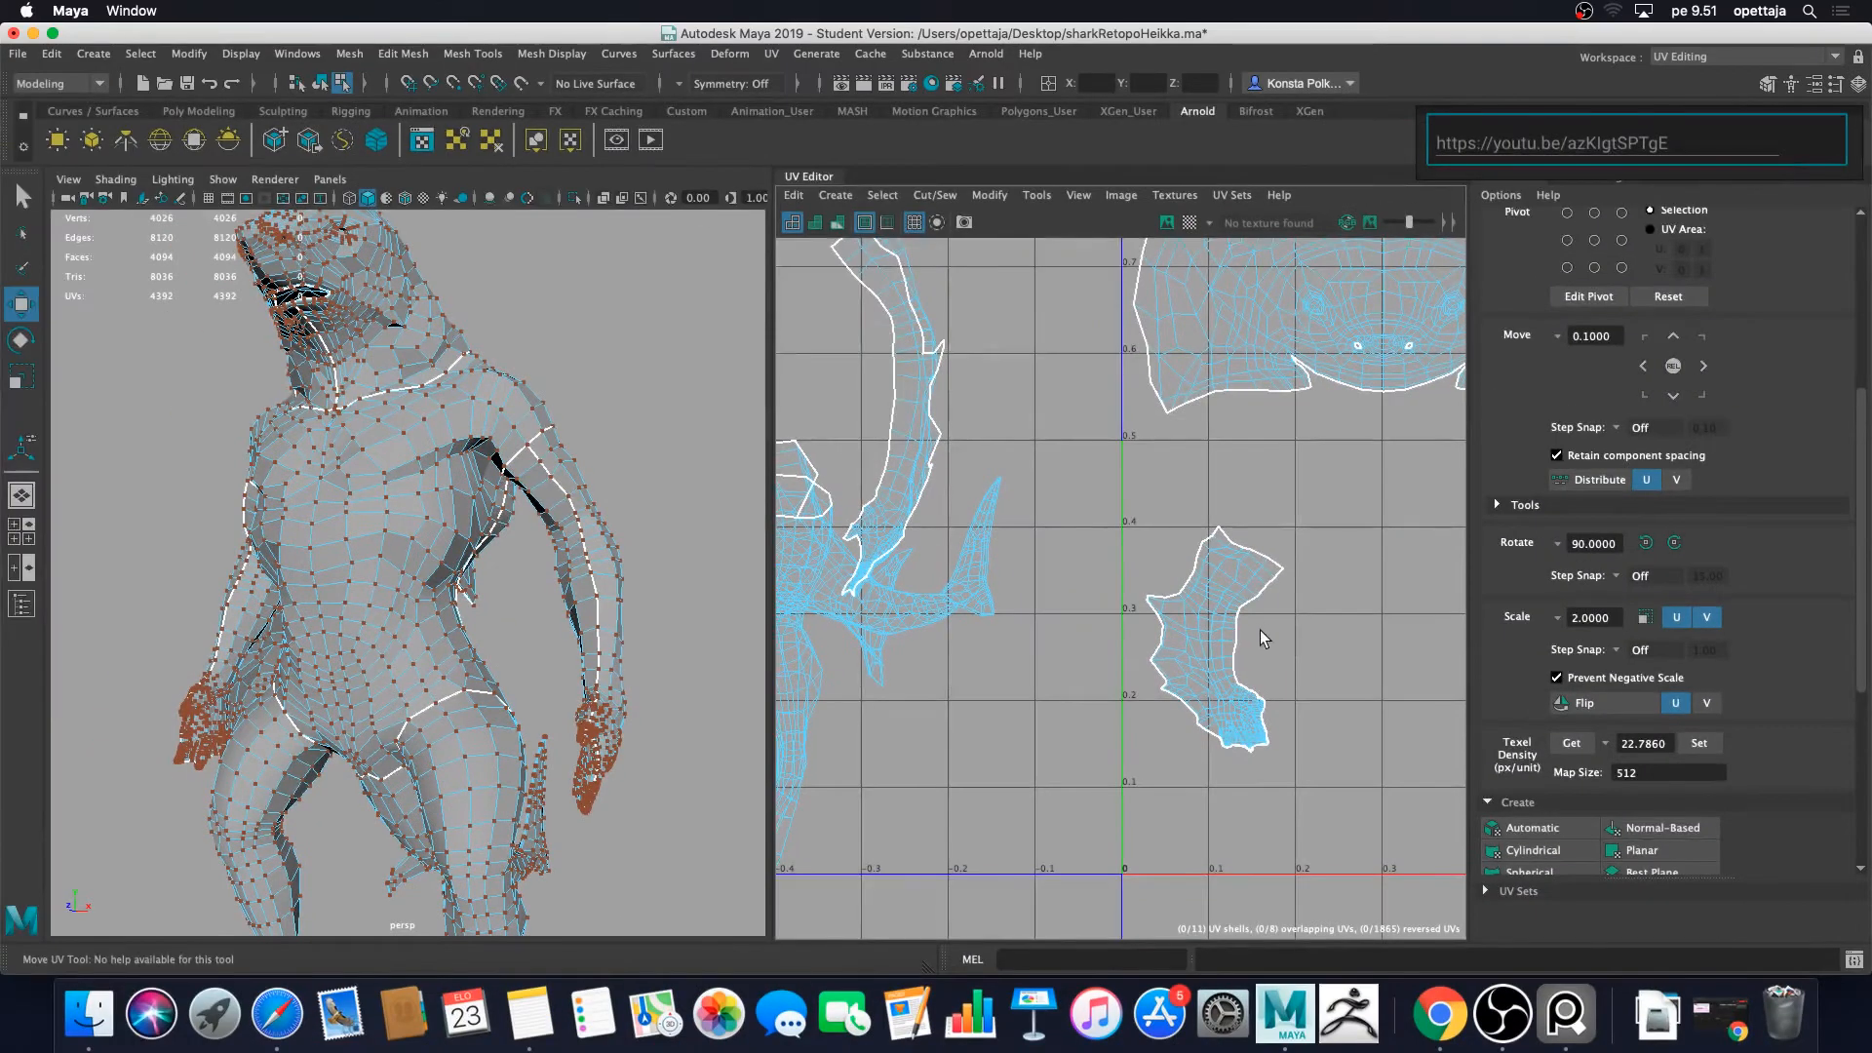
pyautogui.keyDown('alt'); pyautogui.moveTo(1148, 609); pyautogui.dragTo(963, 658, button='middle'); pyautogui.keyUp('alt')
pyautogui.moveTo(709, 492); pyautogui.dragTo(1033, 892)
pyautogui.moveTo(1162, 876); pyautogui.dragTo(1160, 871)
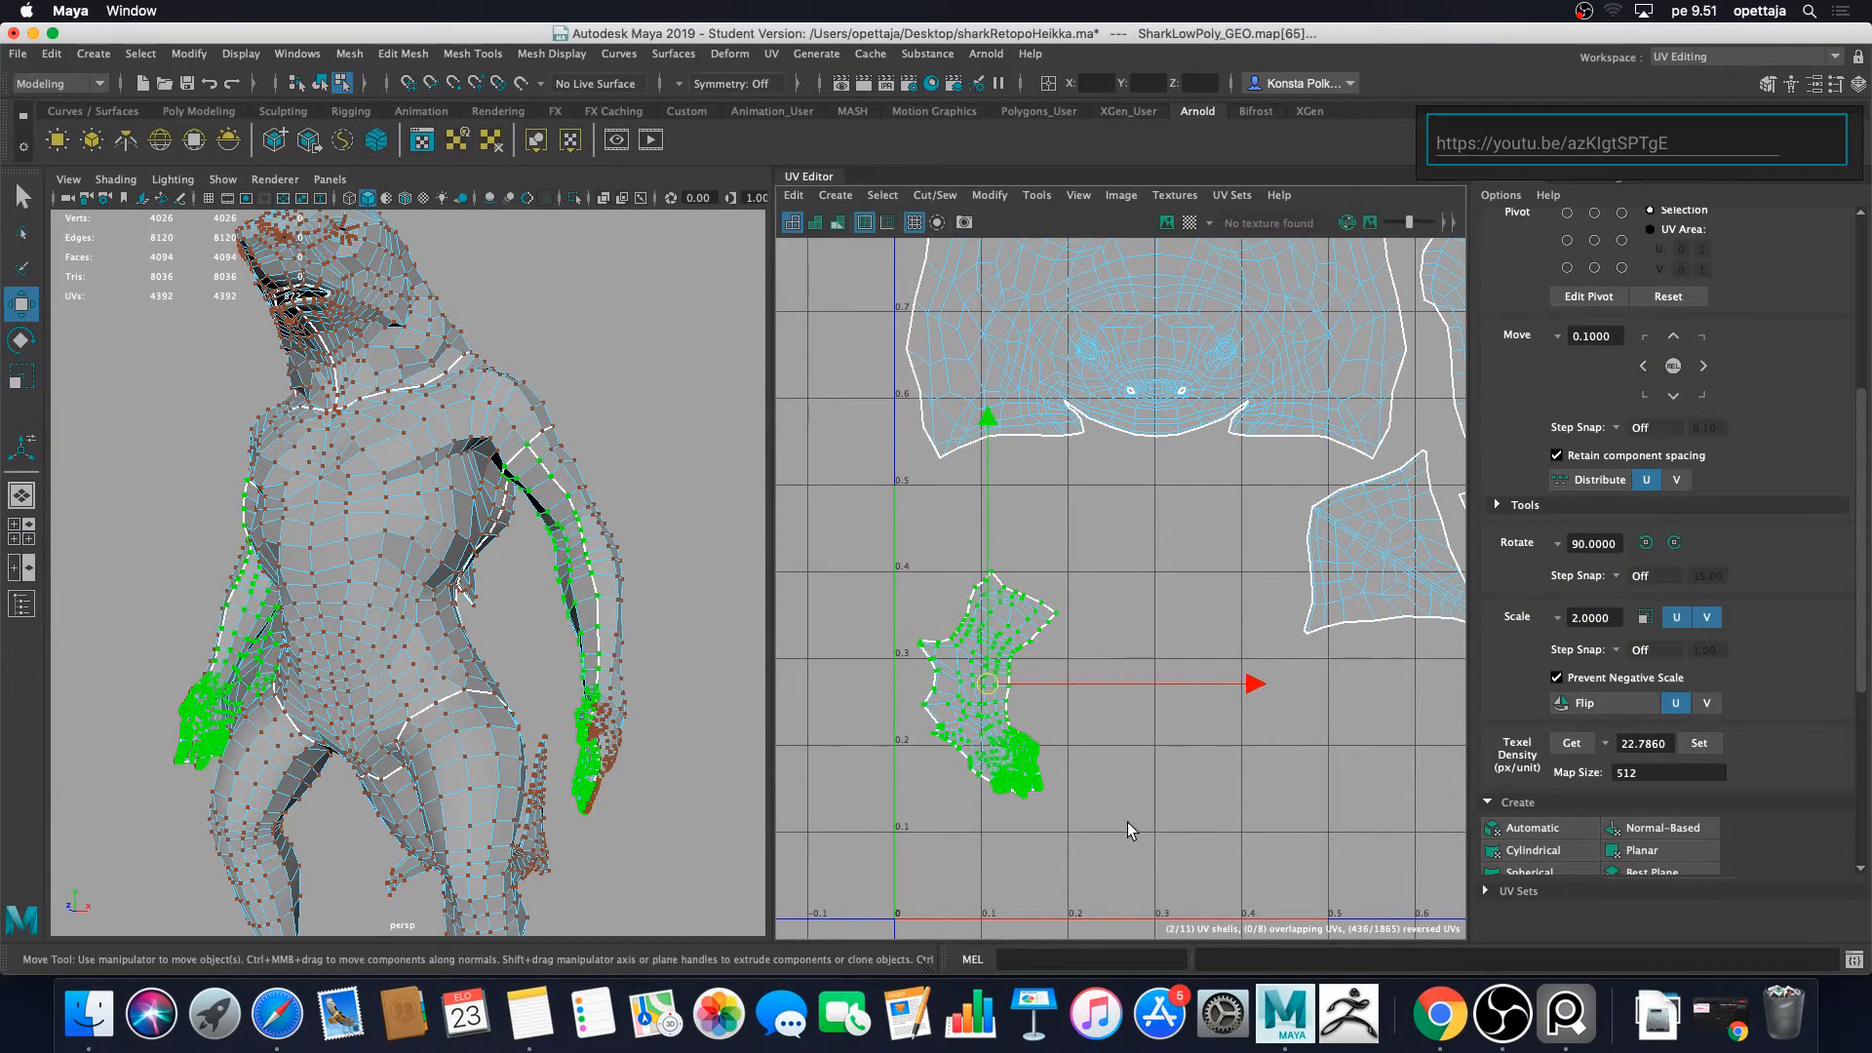
pyautogui.scroll(-5, 1136, 780)
pyautogui.keyDown('alt'); pyautogui.moveTo(1174, 748); pyautogui.dragTo(1106, 712, button='middle'); pyautogui.keyUp('alt')
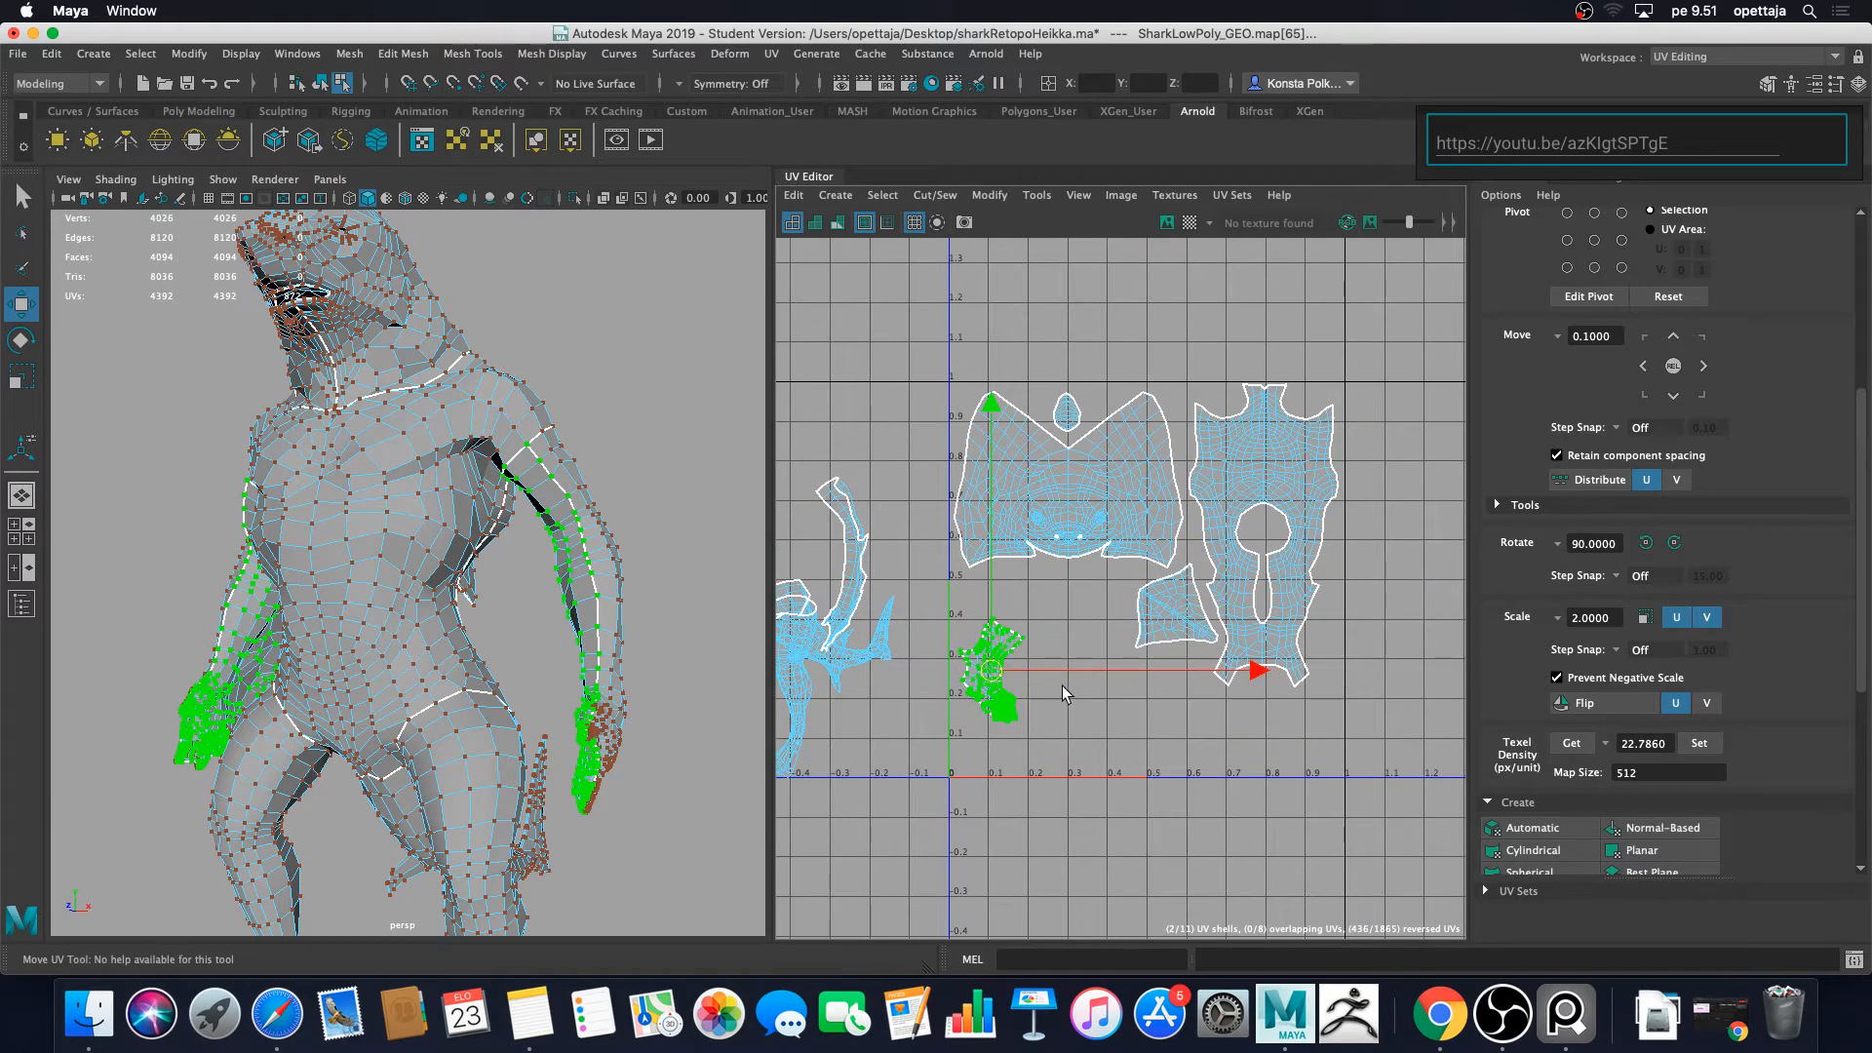
pyautogui.press('e')
pyautogui.moveTo(1190, 505); pyautogui.dragTo(819, 479)
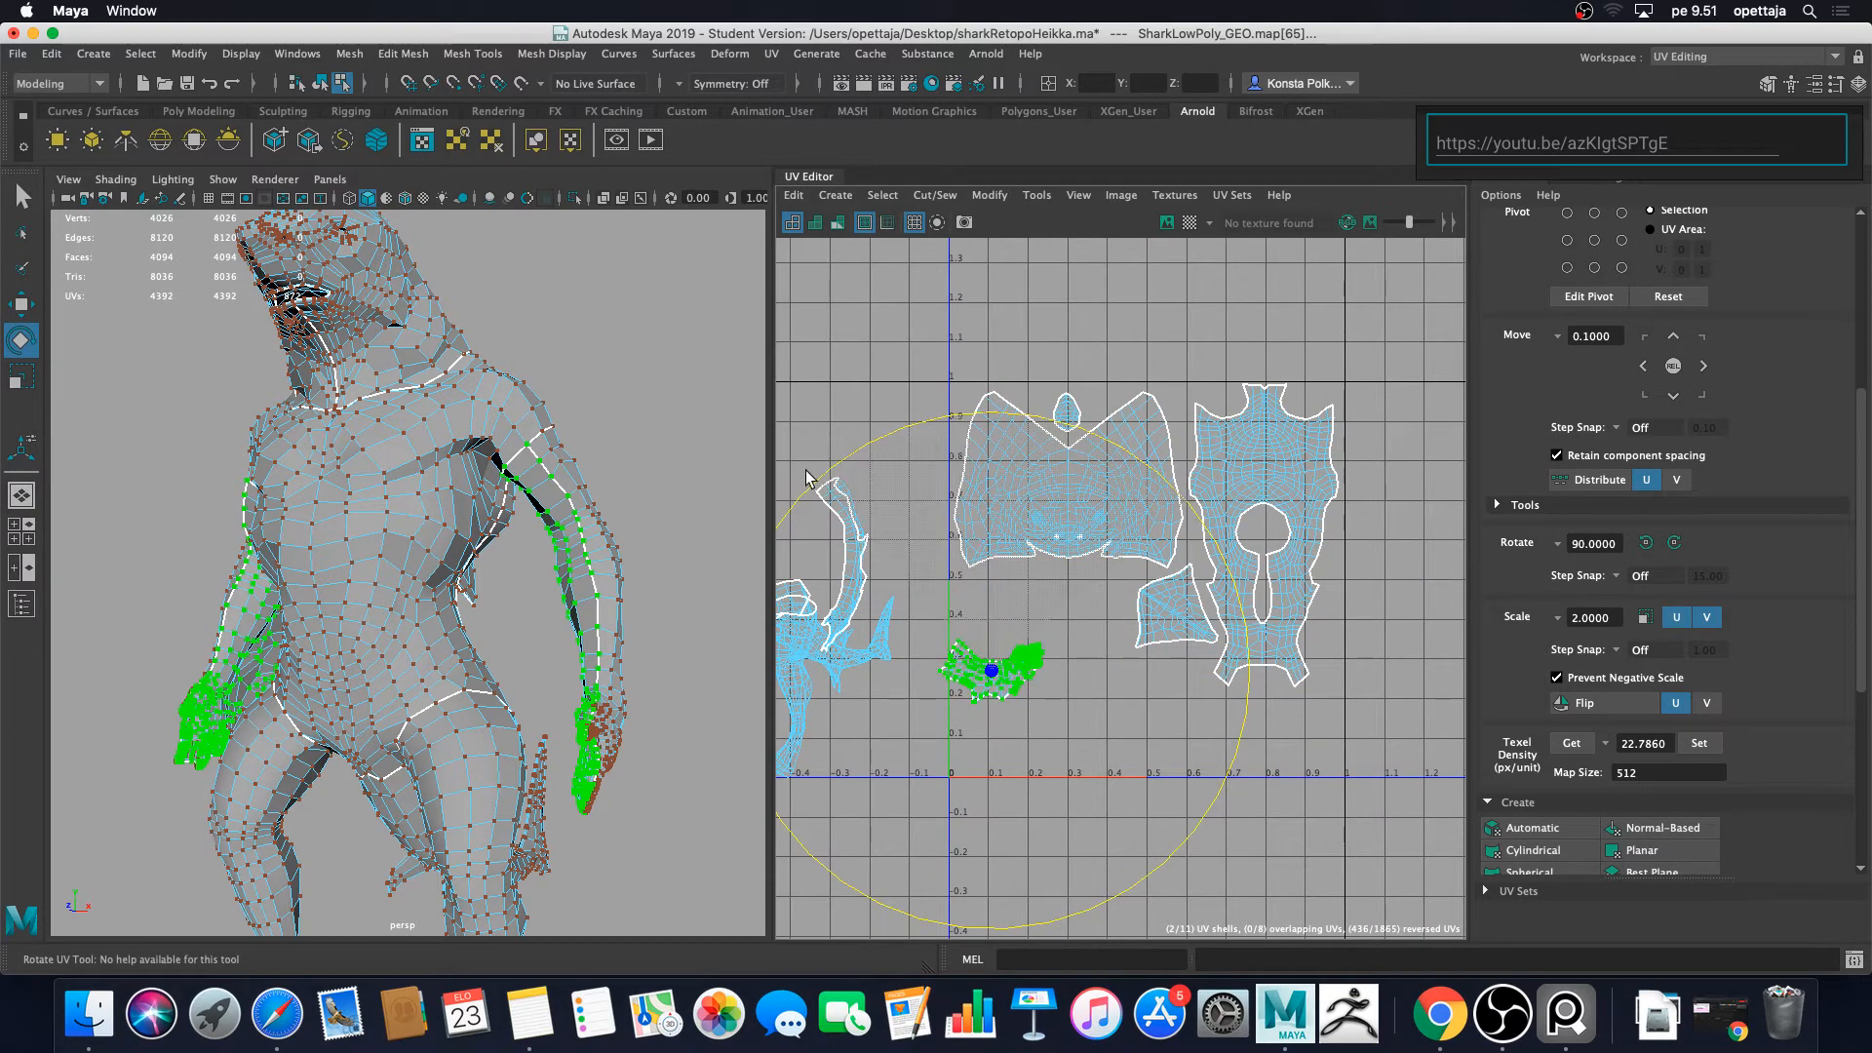
# Step: Move the stacked arm shells beneath the long torso shell, close to the far U edge of the 0–1 UV tile
pyautogui.press('w')
pyautogui.moveTo(992, 673); pyautogui.dragTo(1287, 718)
pyautogui.click(1349, 788)
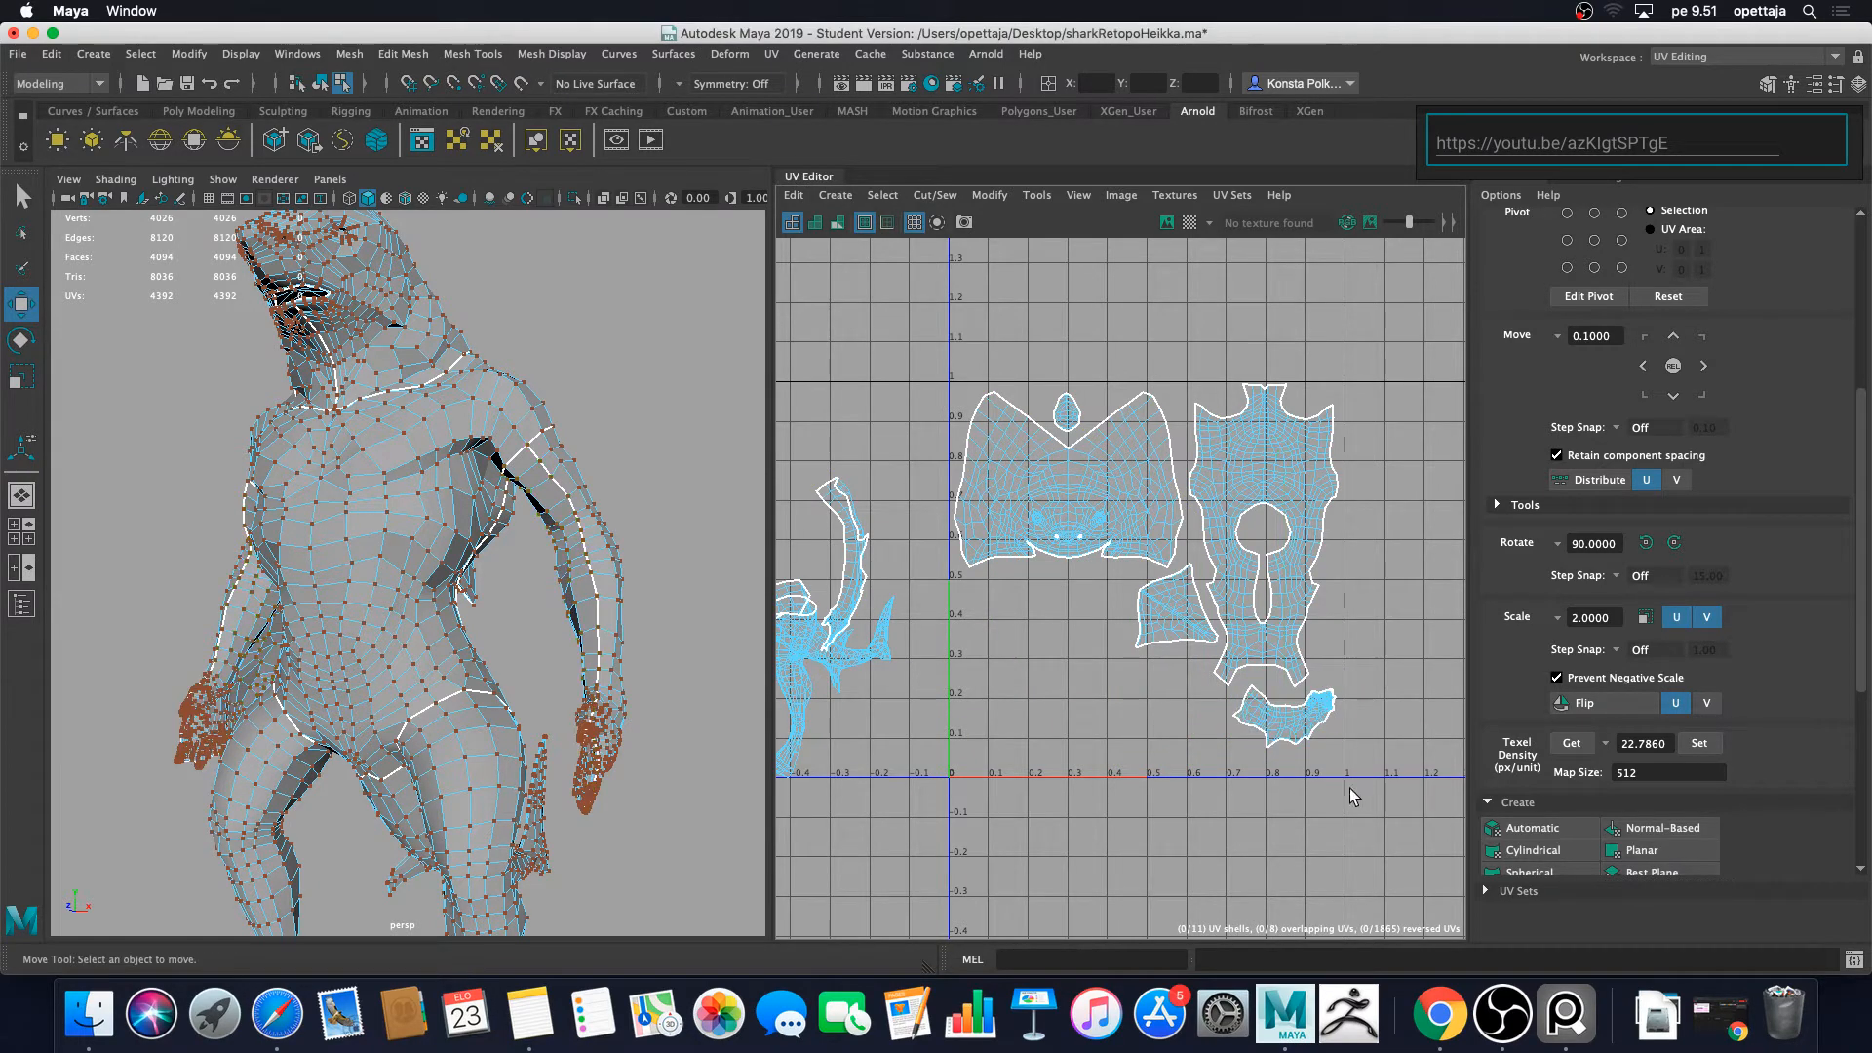
pyautogui.click(1252, 724)
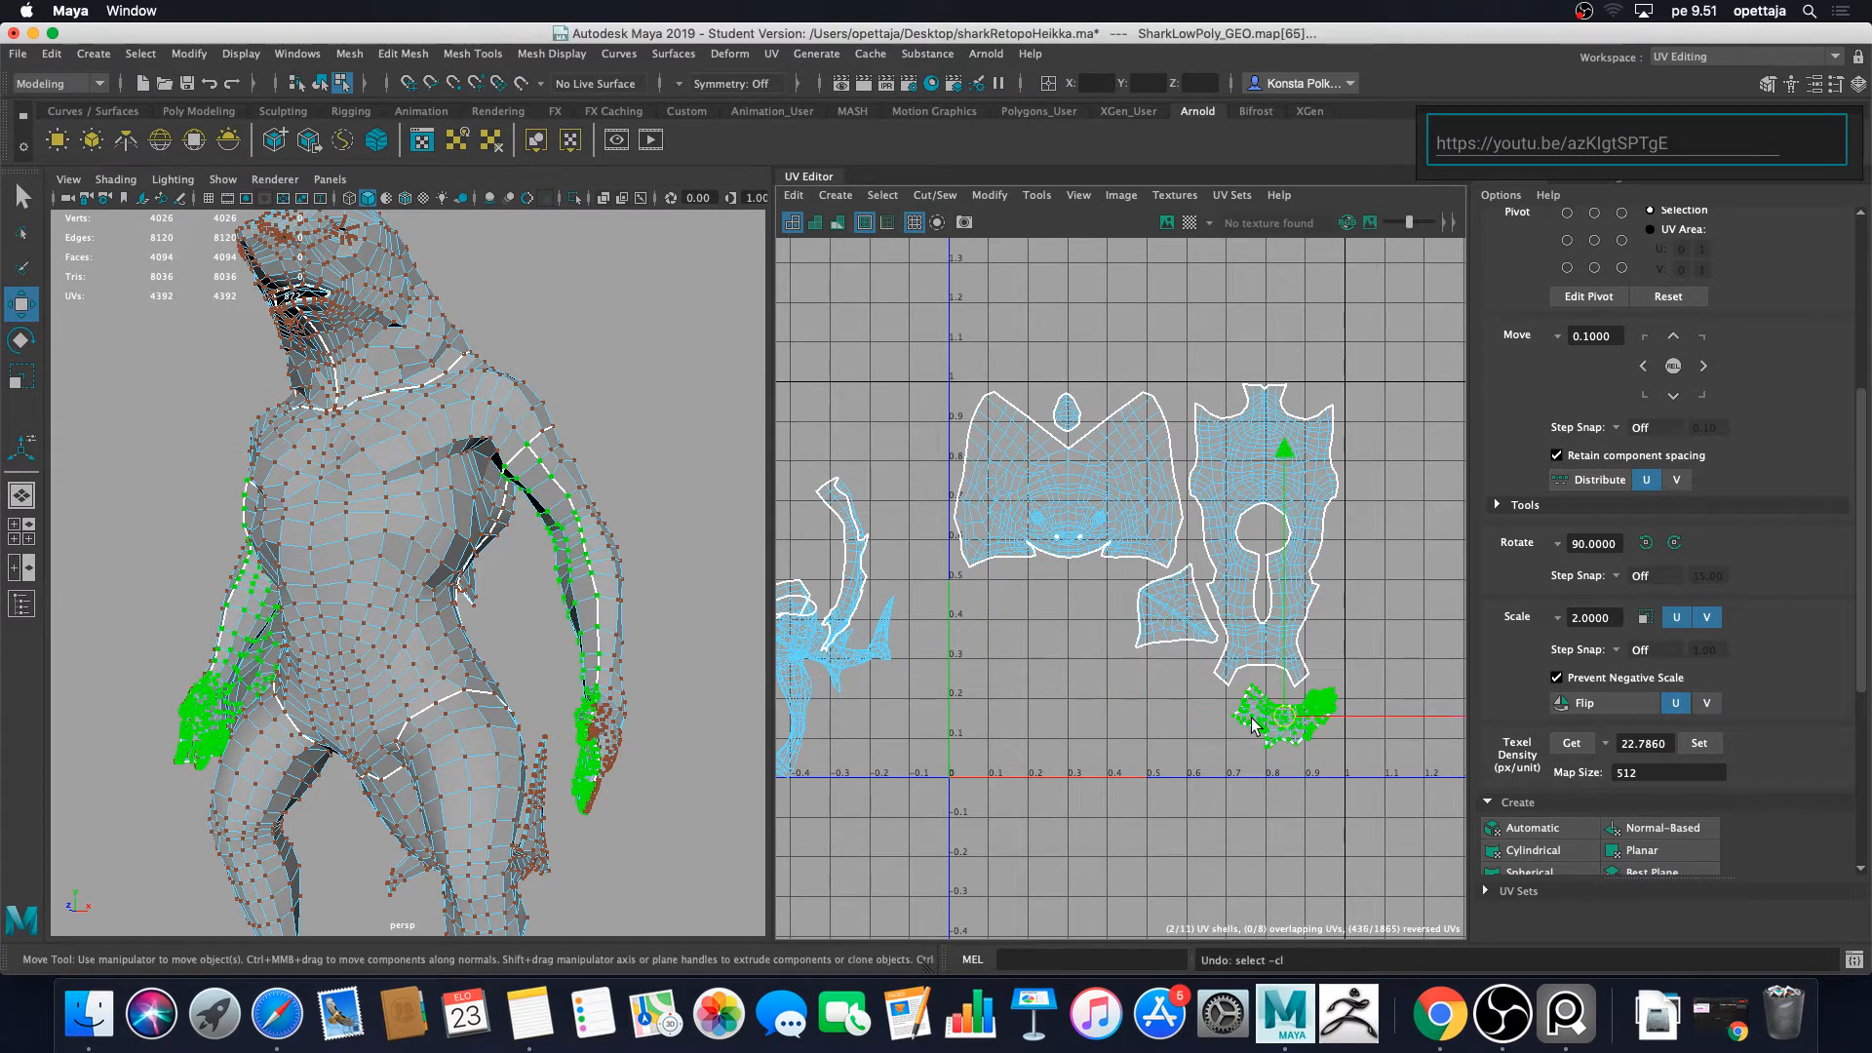
pyautogui.press('w')
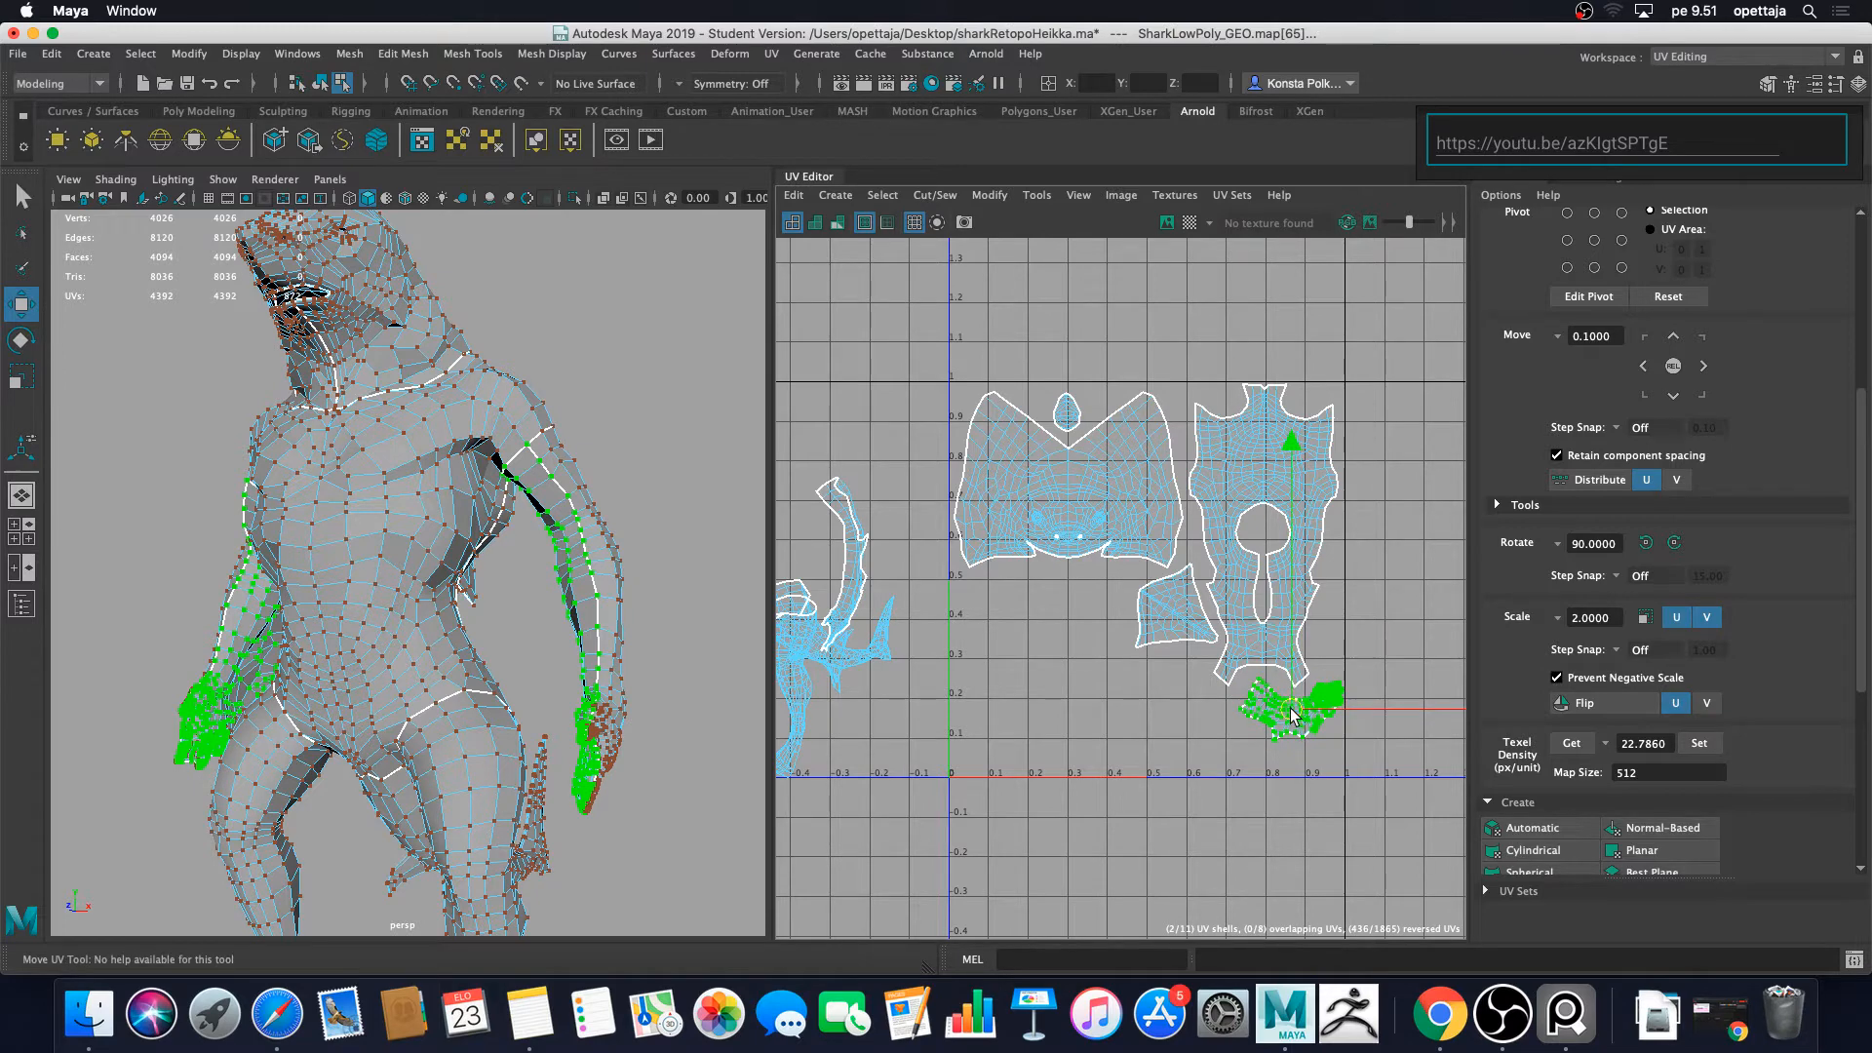
# Step: Rotate the stacked arm shells slightly more and fit them closely under the torso shell, then clear the selection
pyautogui.press('e')
pyautogui.moveTo(1286, 458); pyautogui.dragTo(1318, 575)
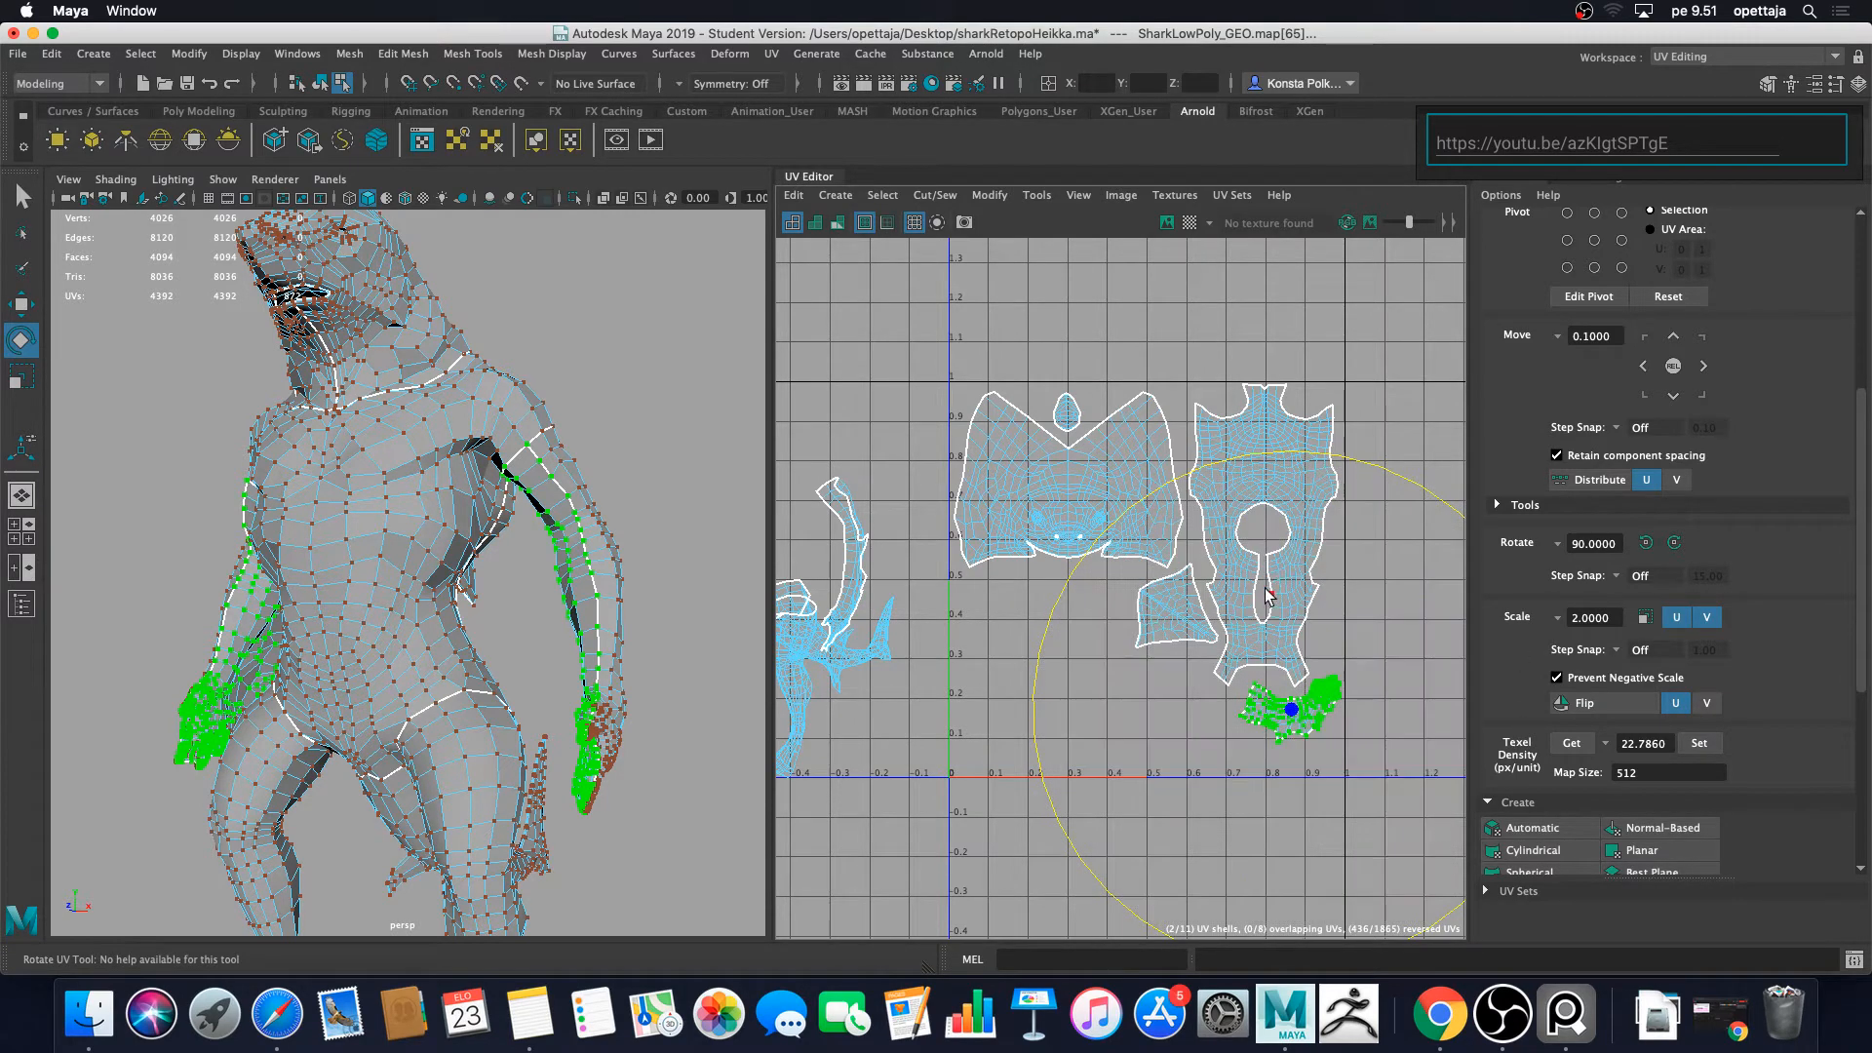
pyautogui.press('w')
pyautogui.keyDown('alt'); pyautogui.moveTo(1416, 780); pyautogui.dragTo(1183, 770, button='middle'); pyautogui.keyUp('alt')
pyautogui.scroll(5, 1178, 764)
pyautogui.click(1186, 770)
pyautogui.scroll(-5, 682, 751)
pyautogui.scroll(-4, 950, 616)
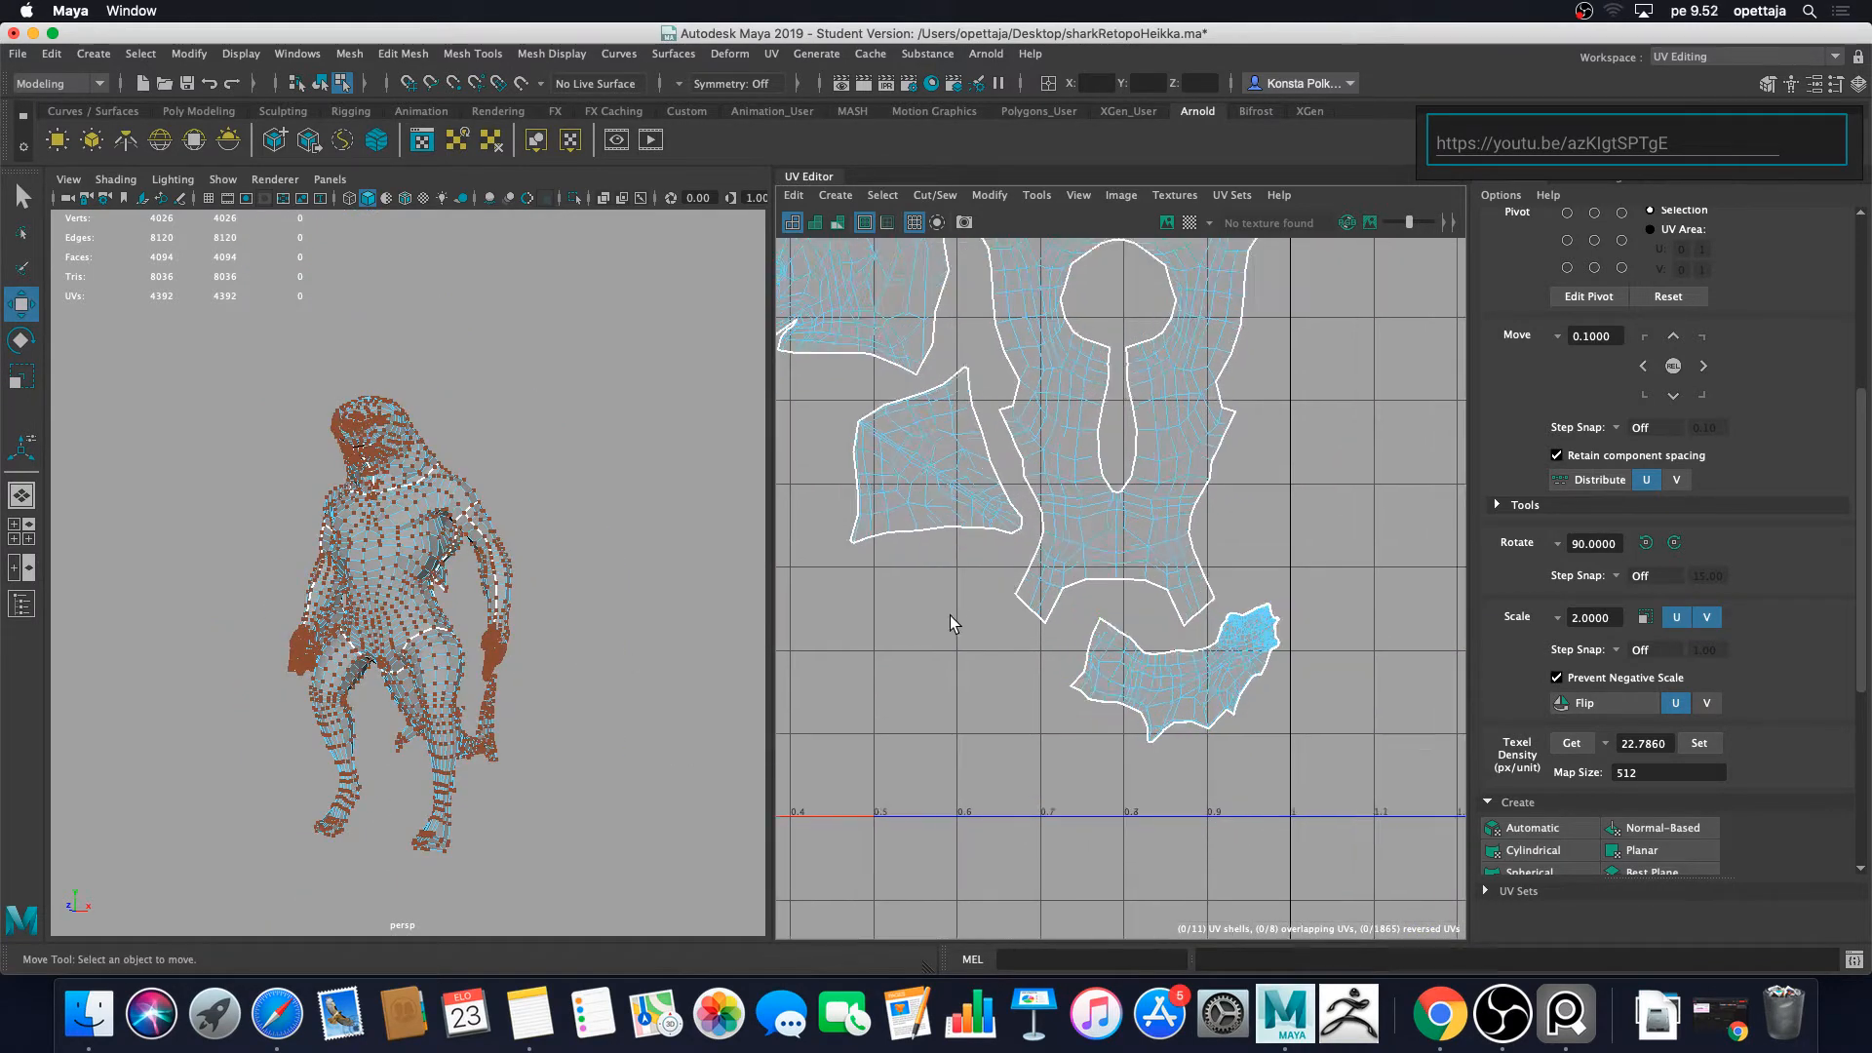
# Step: Select the two remaining arm shells outside the UV tile and move them together into the empty area below the head shell
pyautogui.keyDown('alt'); pyautogui.moveTo(949, 616); pyautogui.dragTo(1195, 683, button='middle'); pyautogui.keyUp('alt')
pyautogui.scroll(-3, 973, 647)
pyautogui.keyDown('alt'); pyautogui.moveTo(972, 646); pyautogui.dragTo(1036, 661, button='middle'); pyautogui.keyUp('alt')
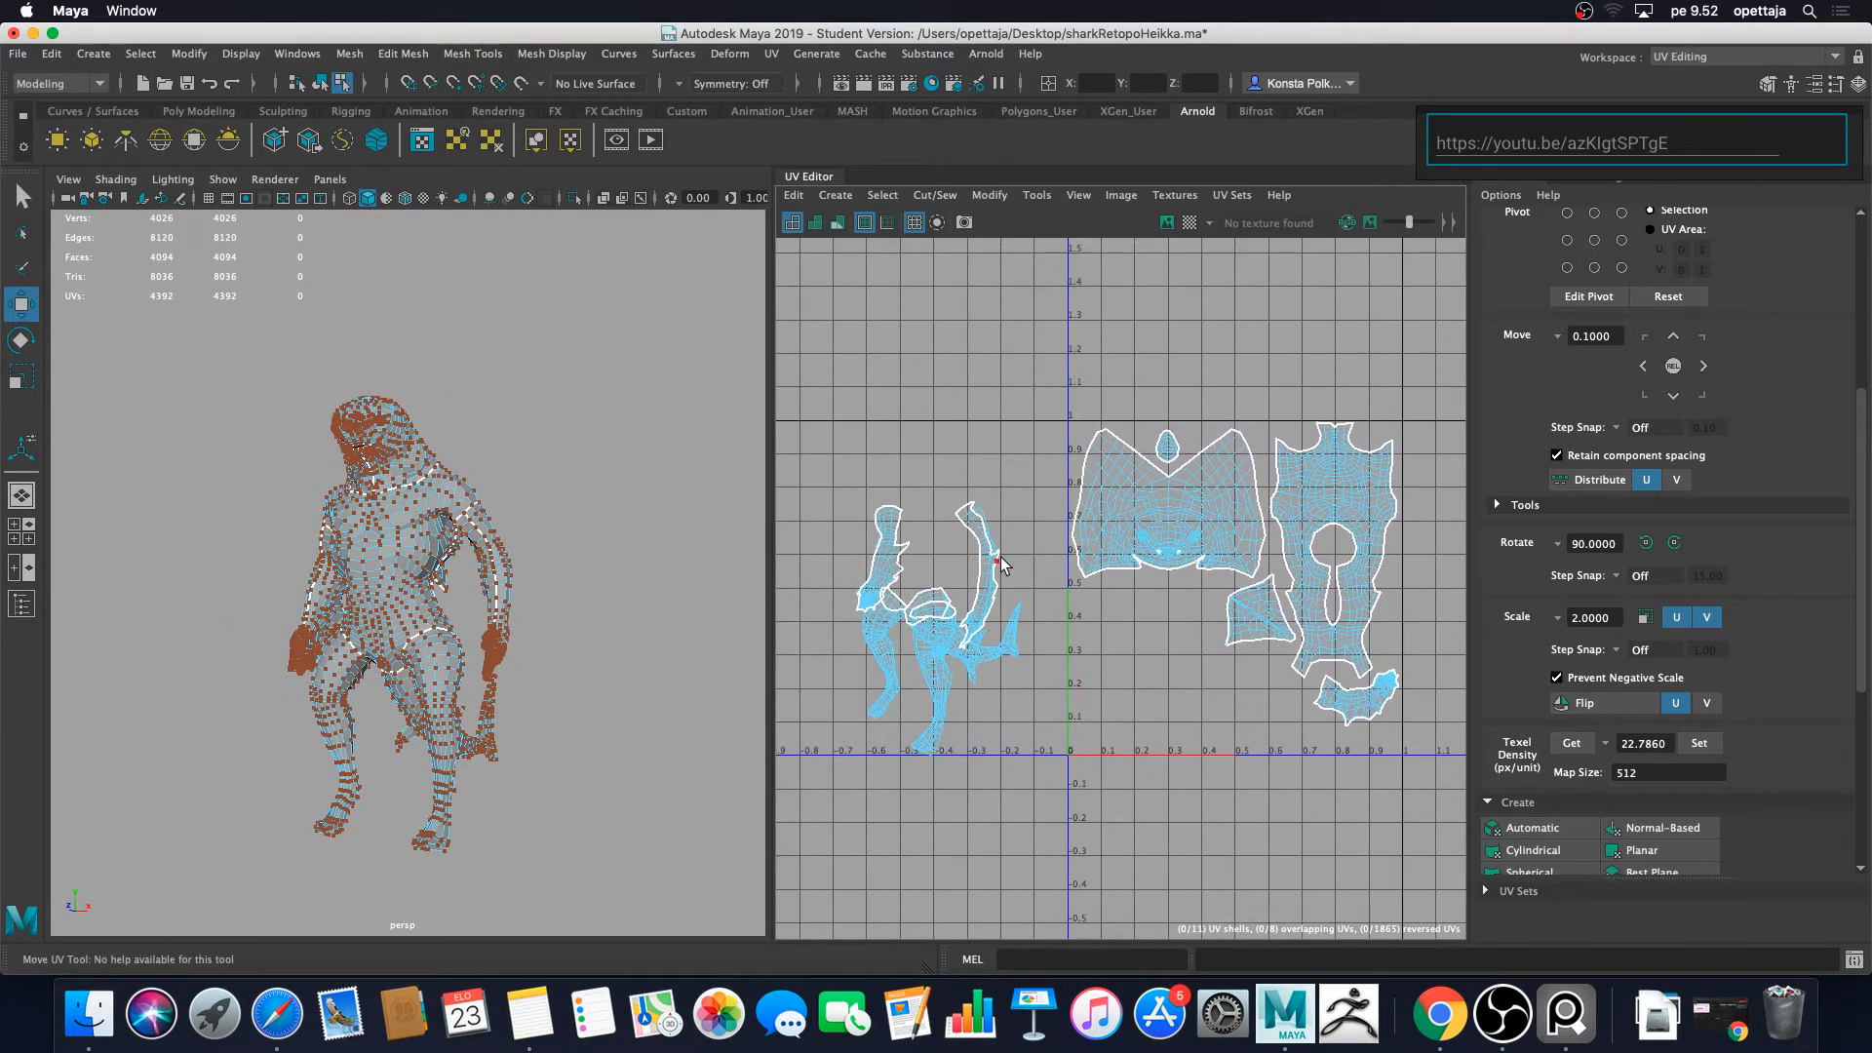
pyautogui.doubleClick(999, 560)
pyautogui.keyDown('shift'); pyautogui.doubleClick(885, 563); pyautogui.keyUp('shift')
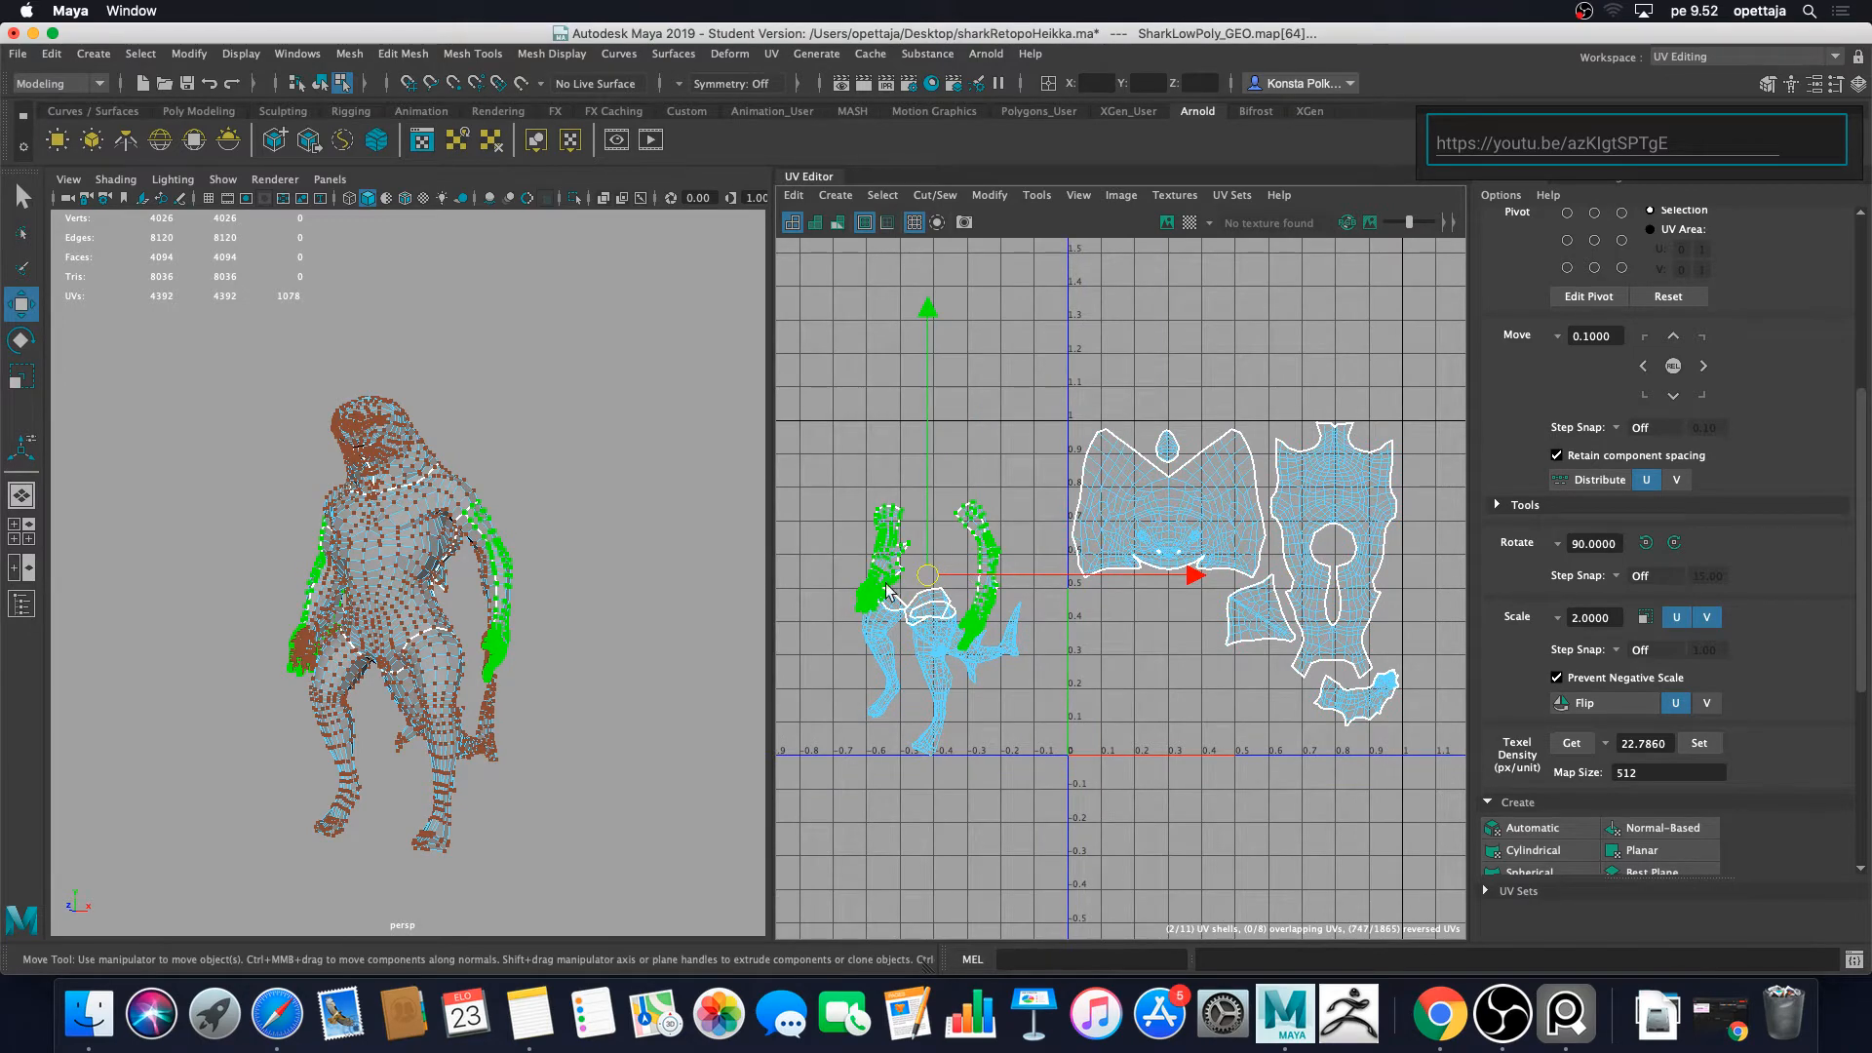
pyautogui.moveTo(931, 577); pyautogui.dragTo(1151, 676)
pyautogui.scroll(4, 1185, 733)
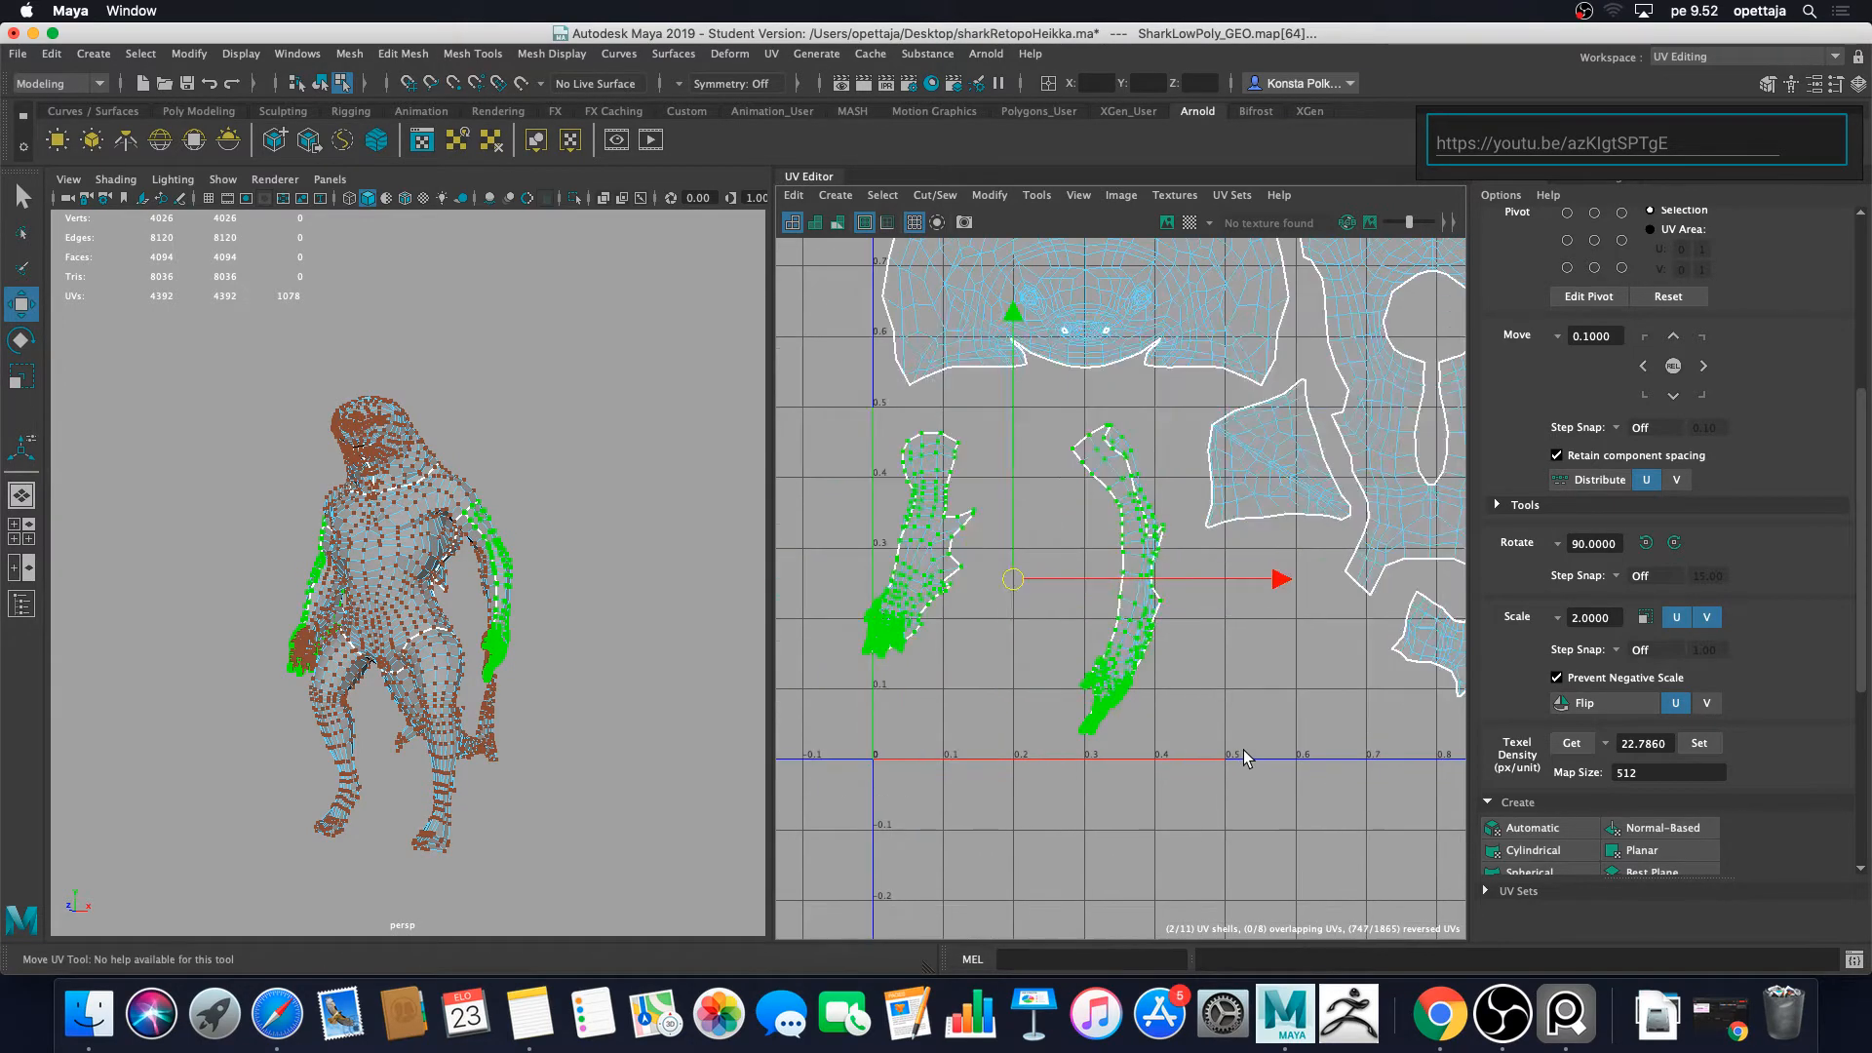
# Step: Move the shorter arm shell on its own, slightly down and toward the longer arm shell, then deselect it
pyautogui.doubleClick(989, 624)
pyautogui.moveTo(973, 579); pyautogui.dragTo(1026, 615)
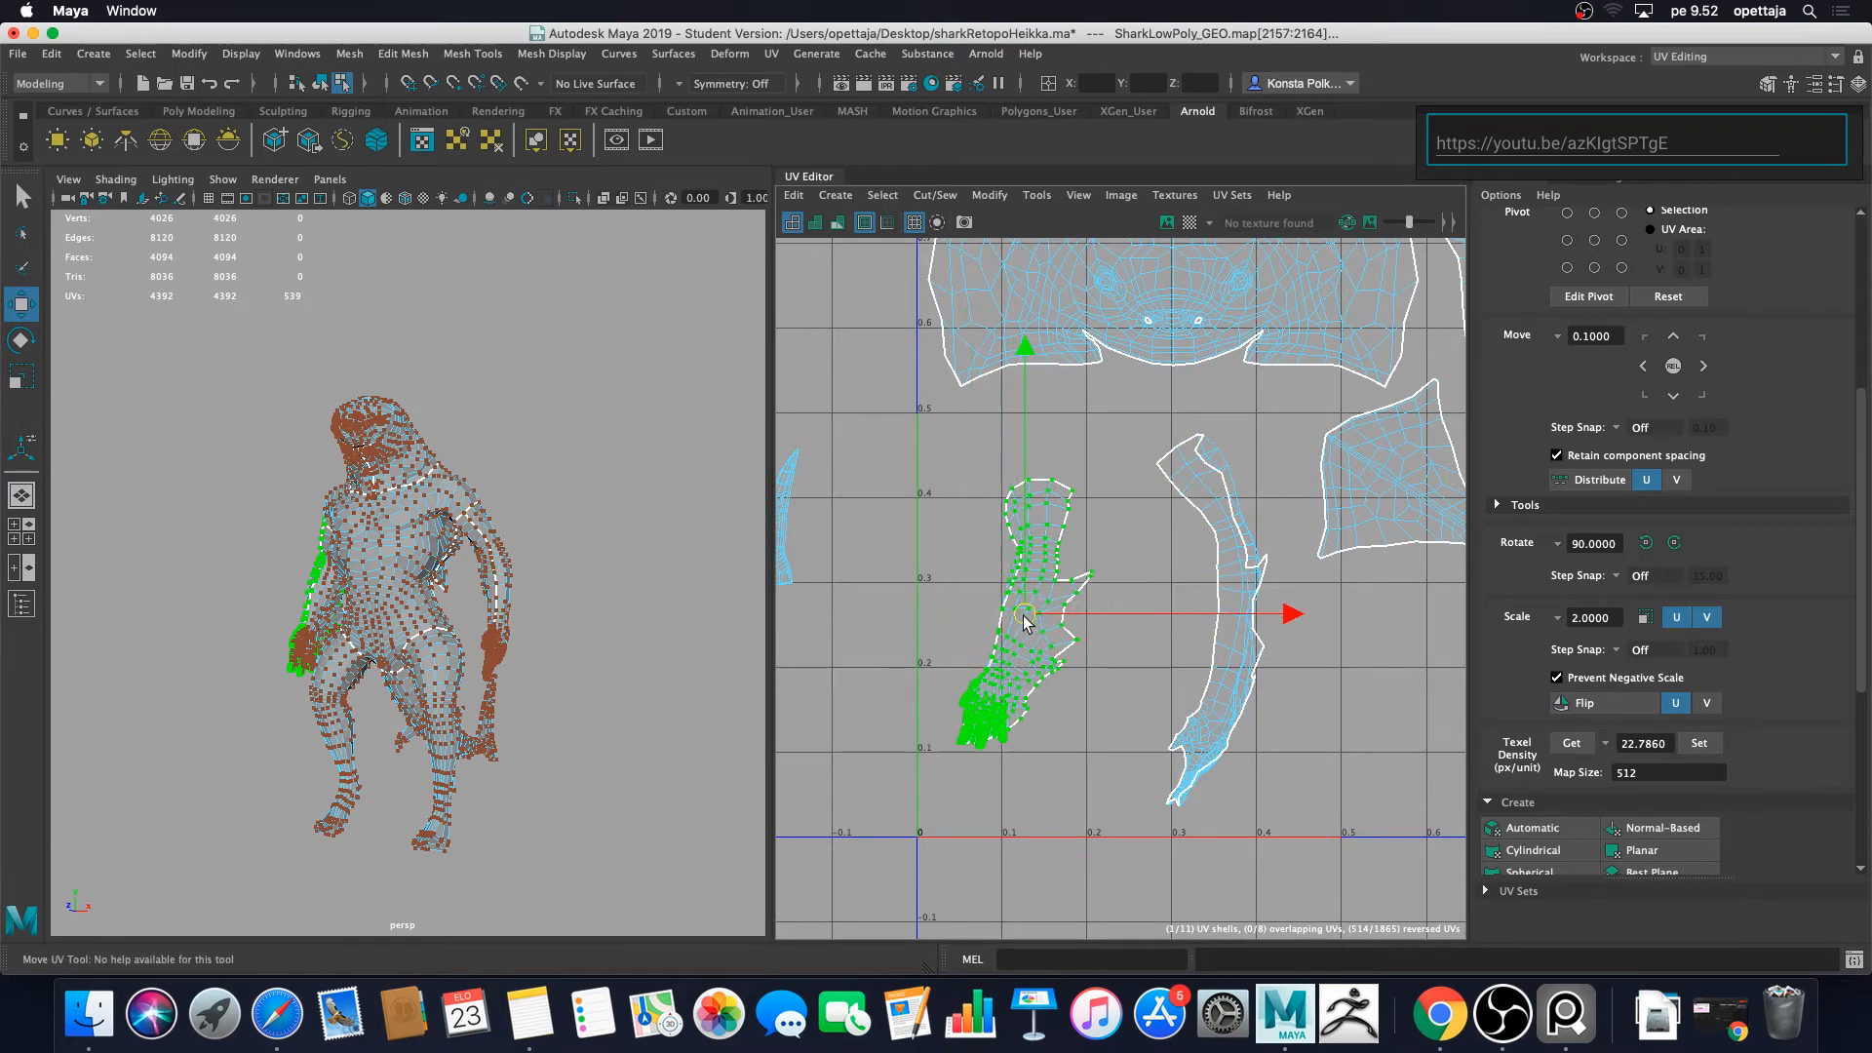
pyautogui.click(1253, 737)
# Step: Select the longer curved arm shell and shift it along U closer to the shorter arm shell
pyautogui.doubleClick(1221, 690)
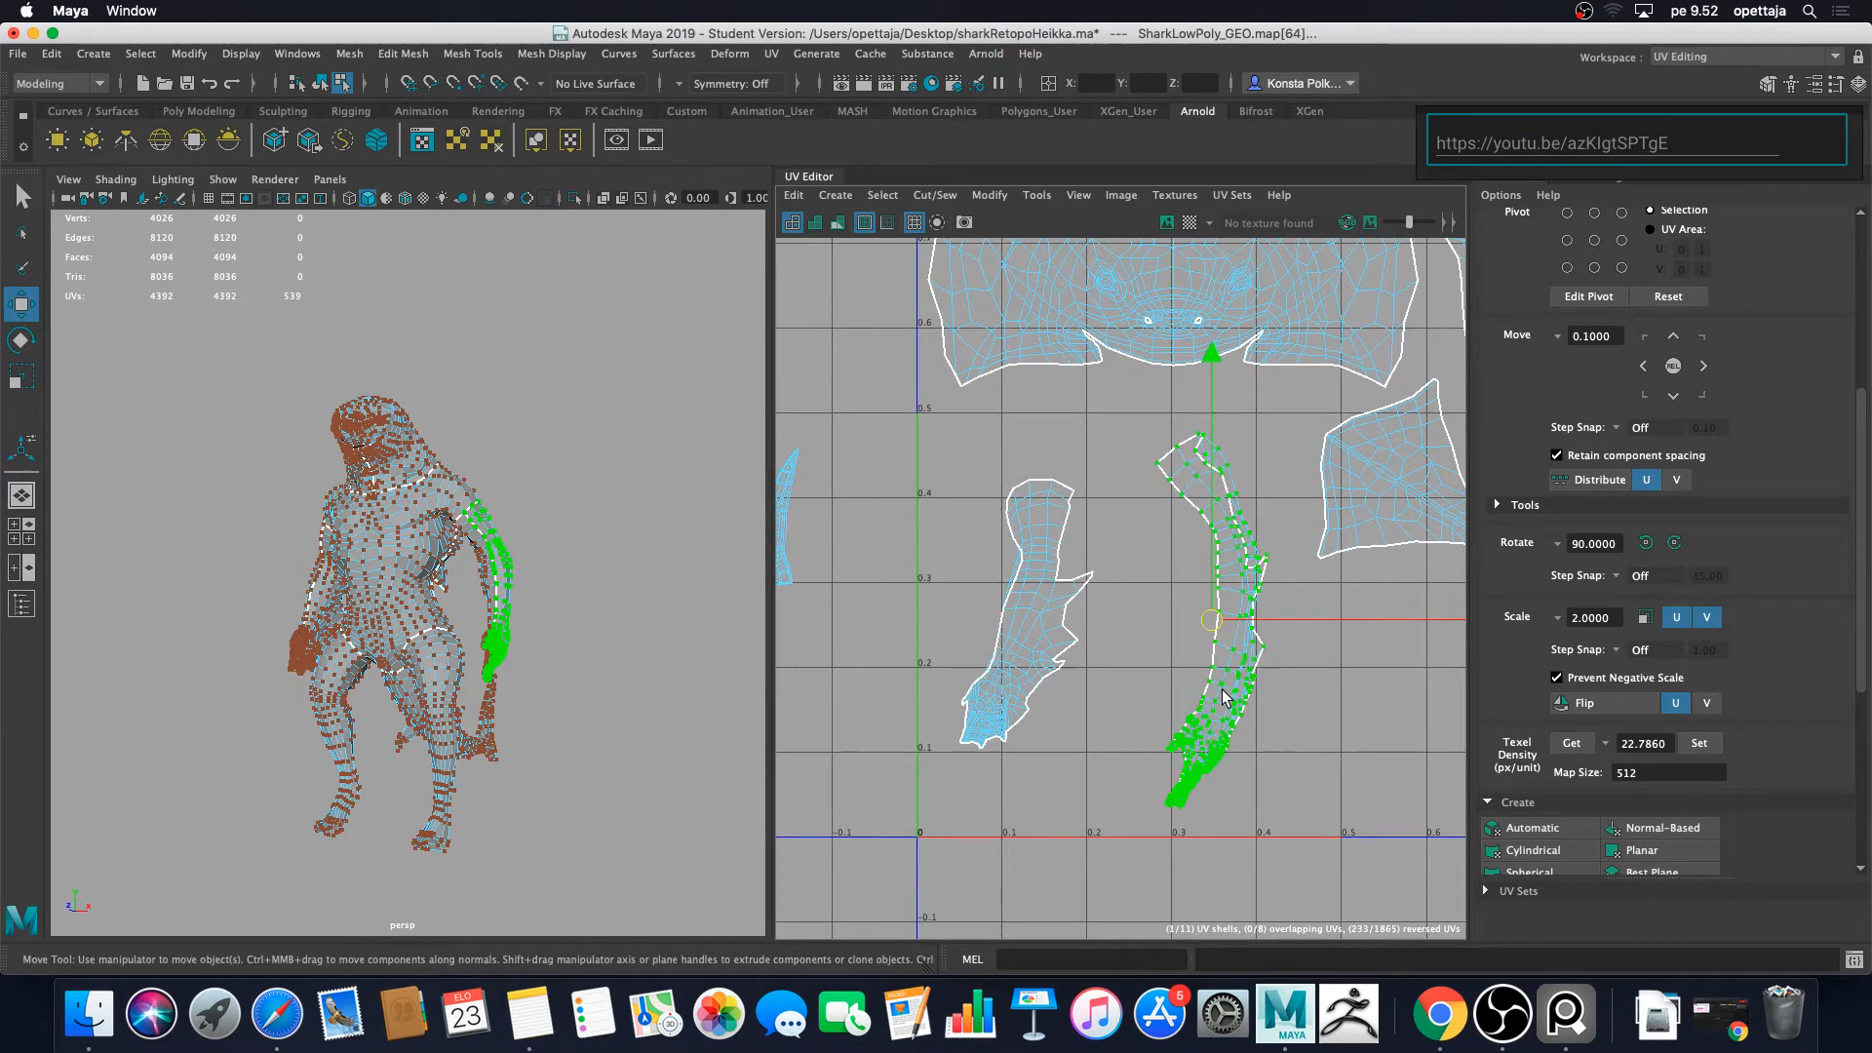
pyautogui.click(1227, 609)
pyautogui.doubleClick(1245, 614)
pyautogui.moveTo(1279, 622); pyautogui.dragTo(1230, 614)
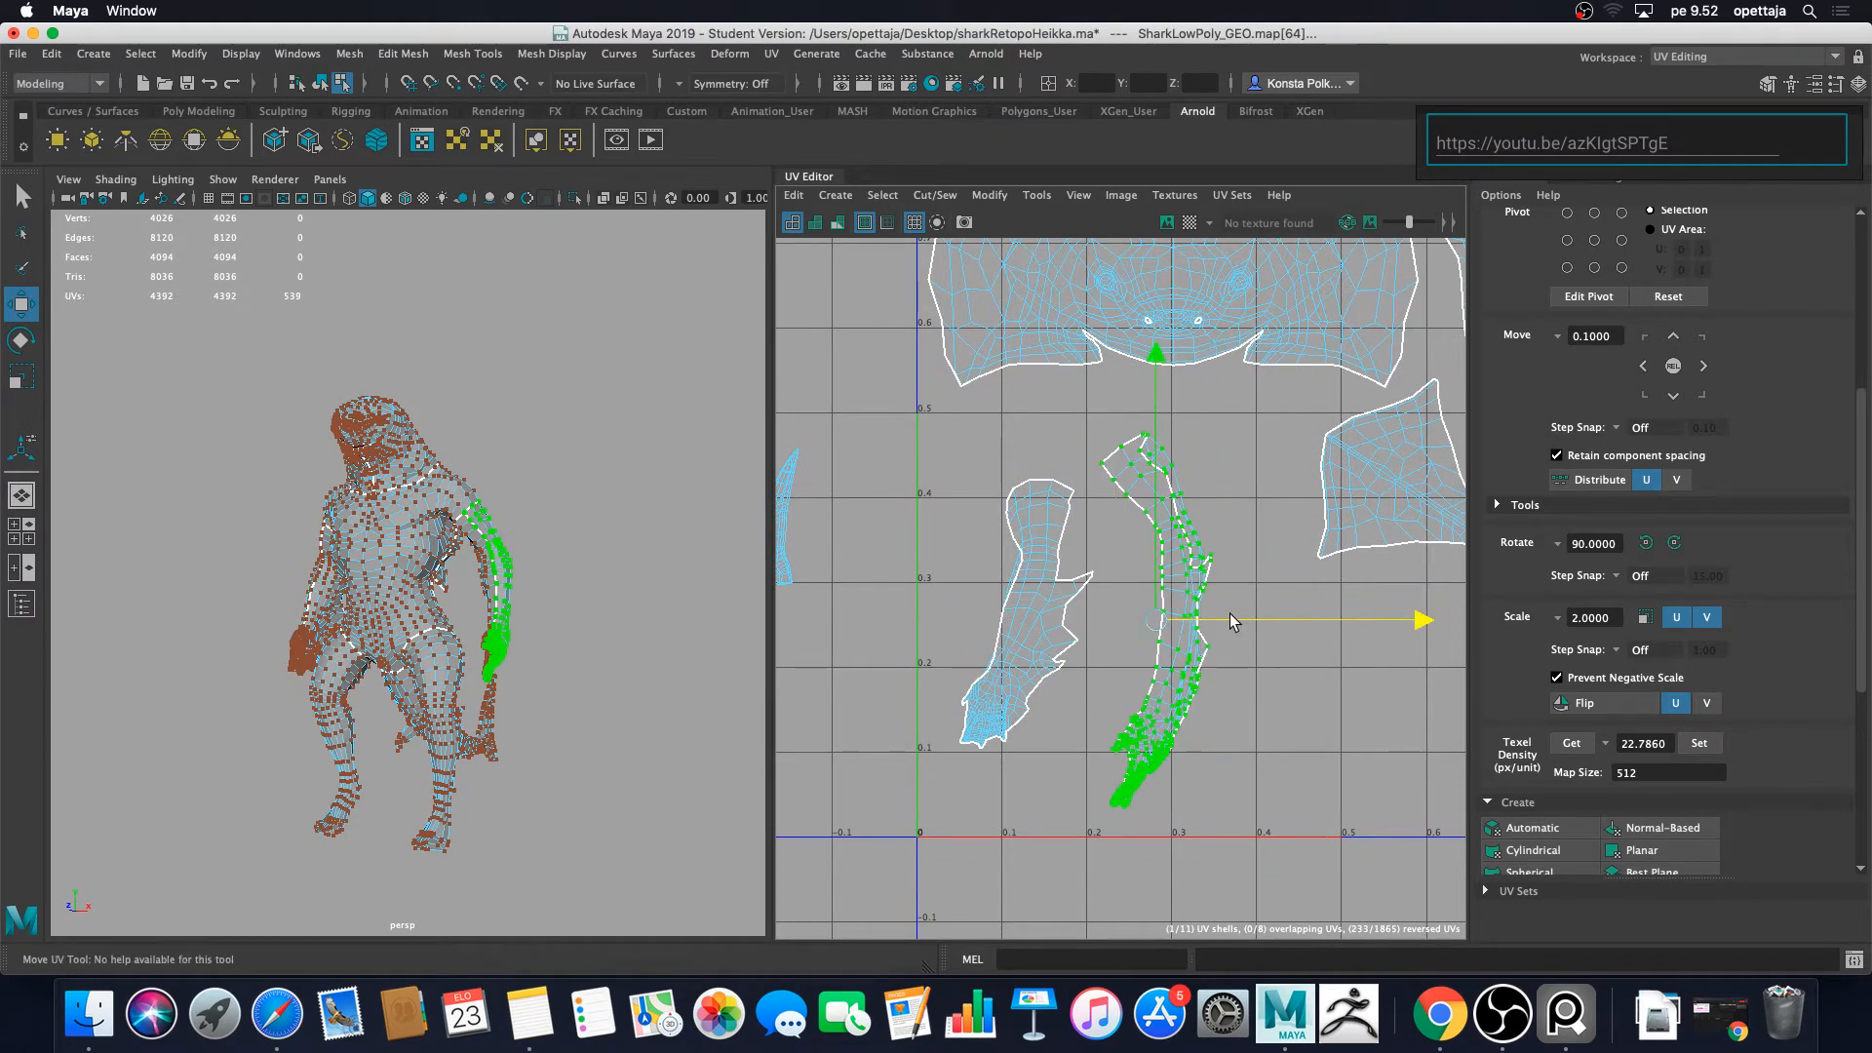
pyautogui.click(1273, 698)
pyautogui.doubleClick(1180, 661)
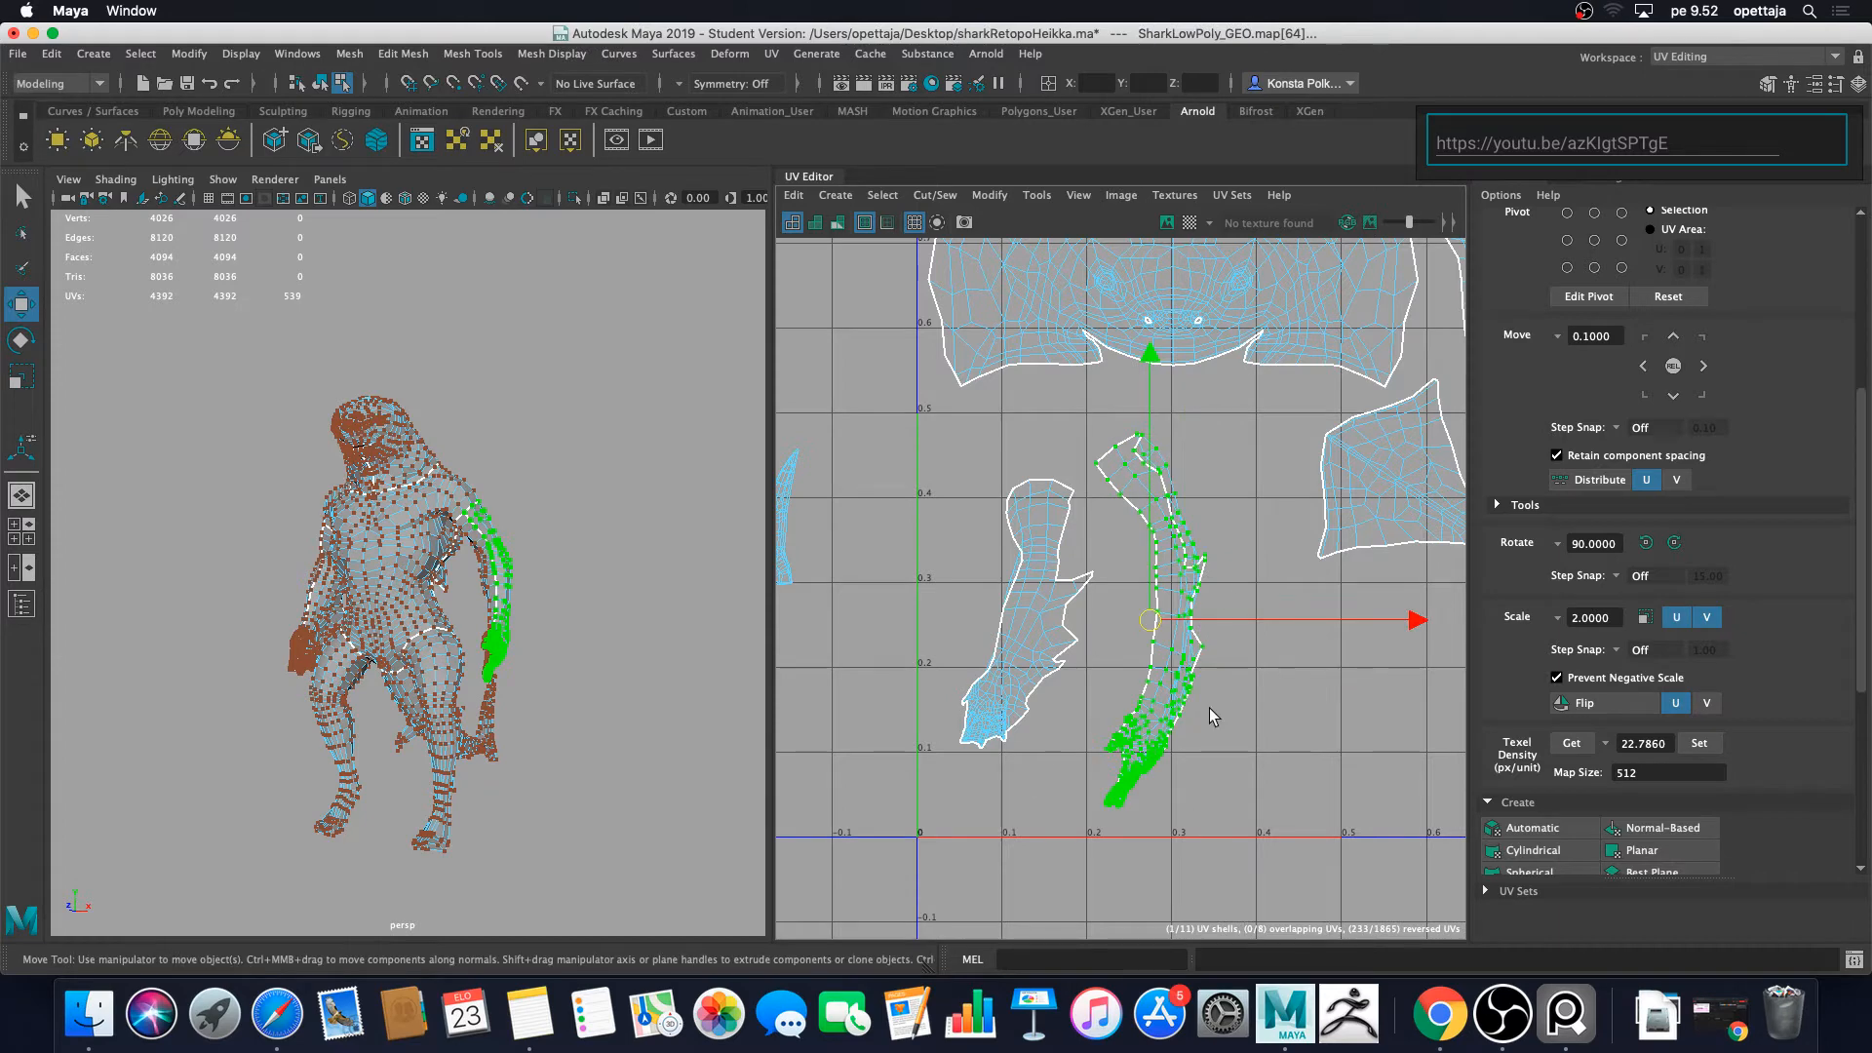
# Step: Unfold the longer curved arm UV shell, then select the shorter arm shell and unfold it as well
pyautogui.scroll(-6, 1587, 728)
pyautogui.click(1559, 753)
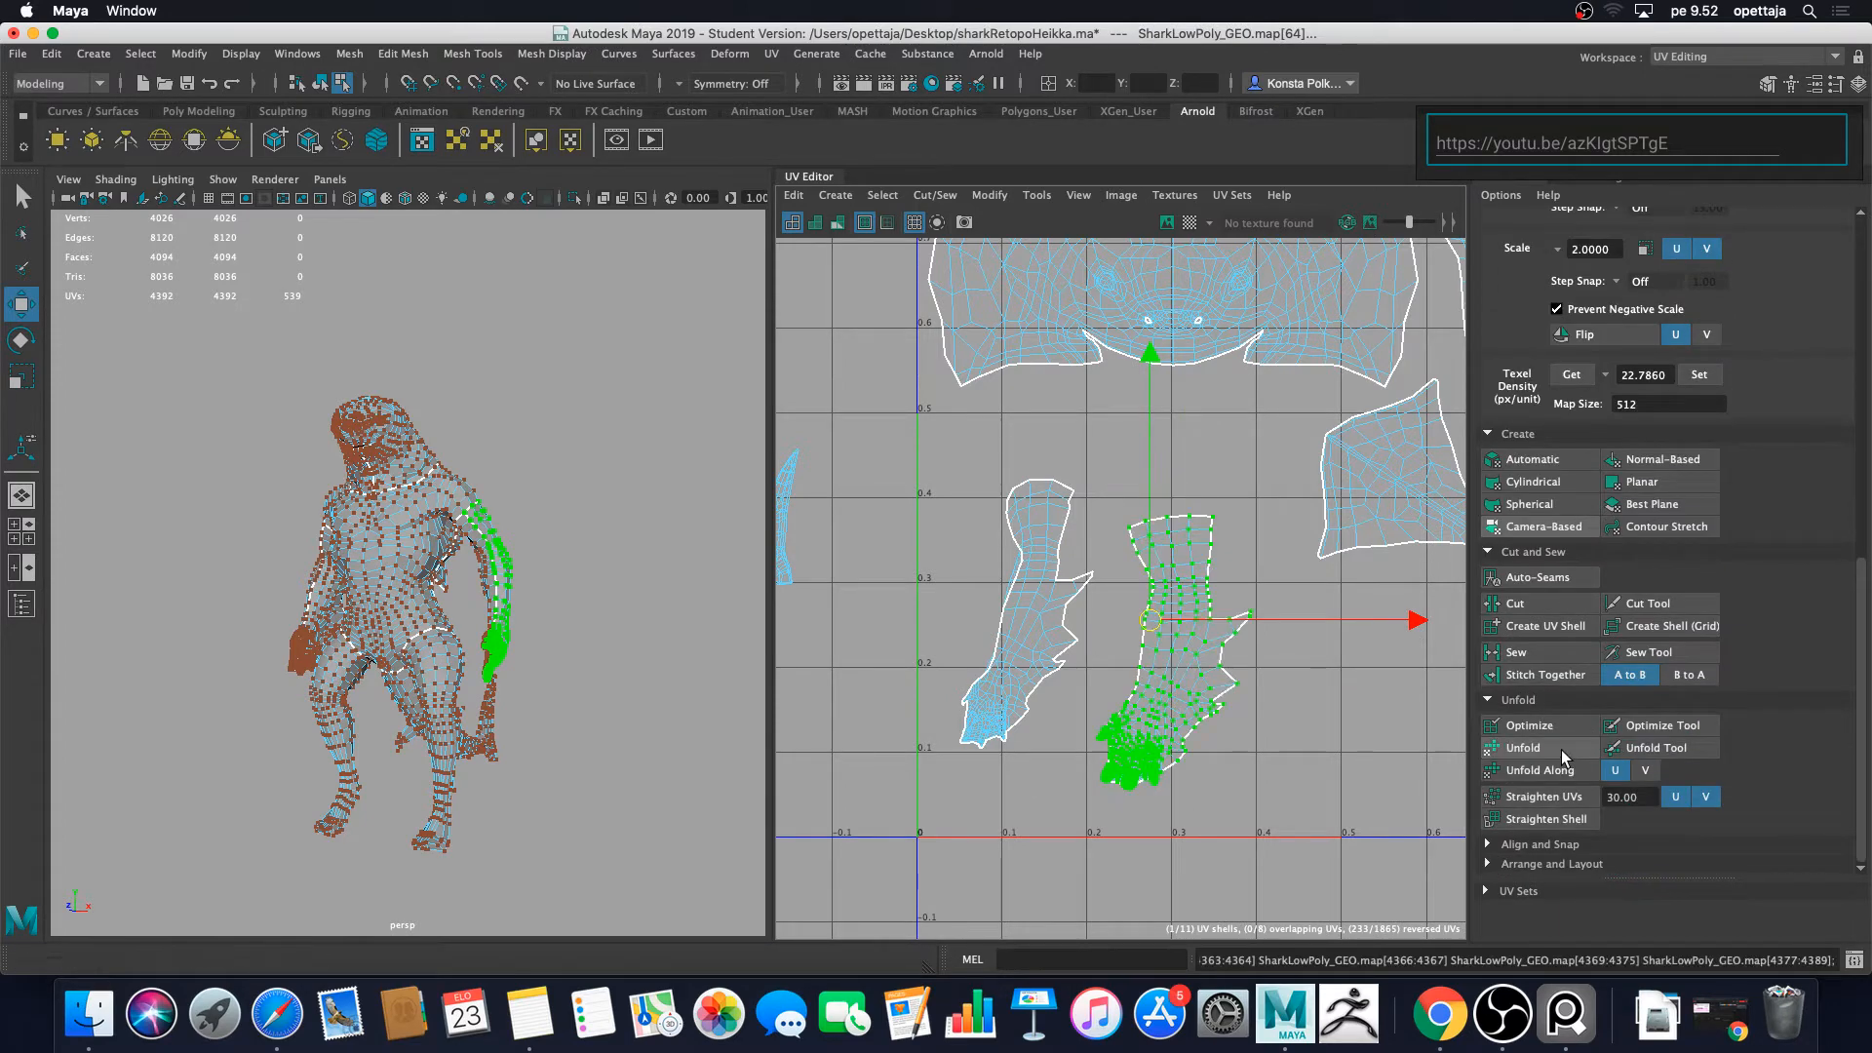
pyautogui.doubleClick(1031, 591)
pyautogui.click(1565, 758)
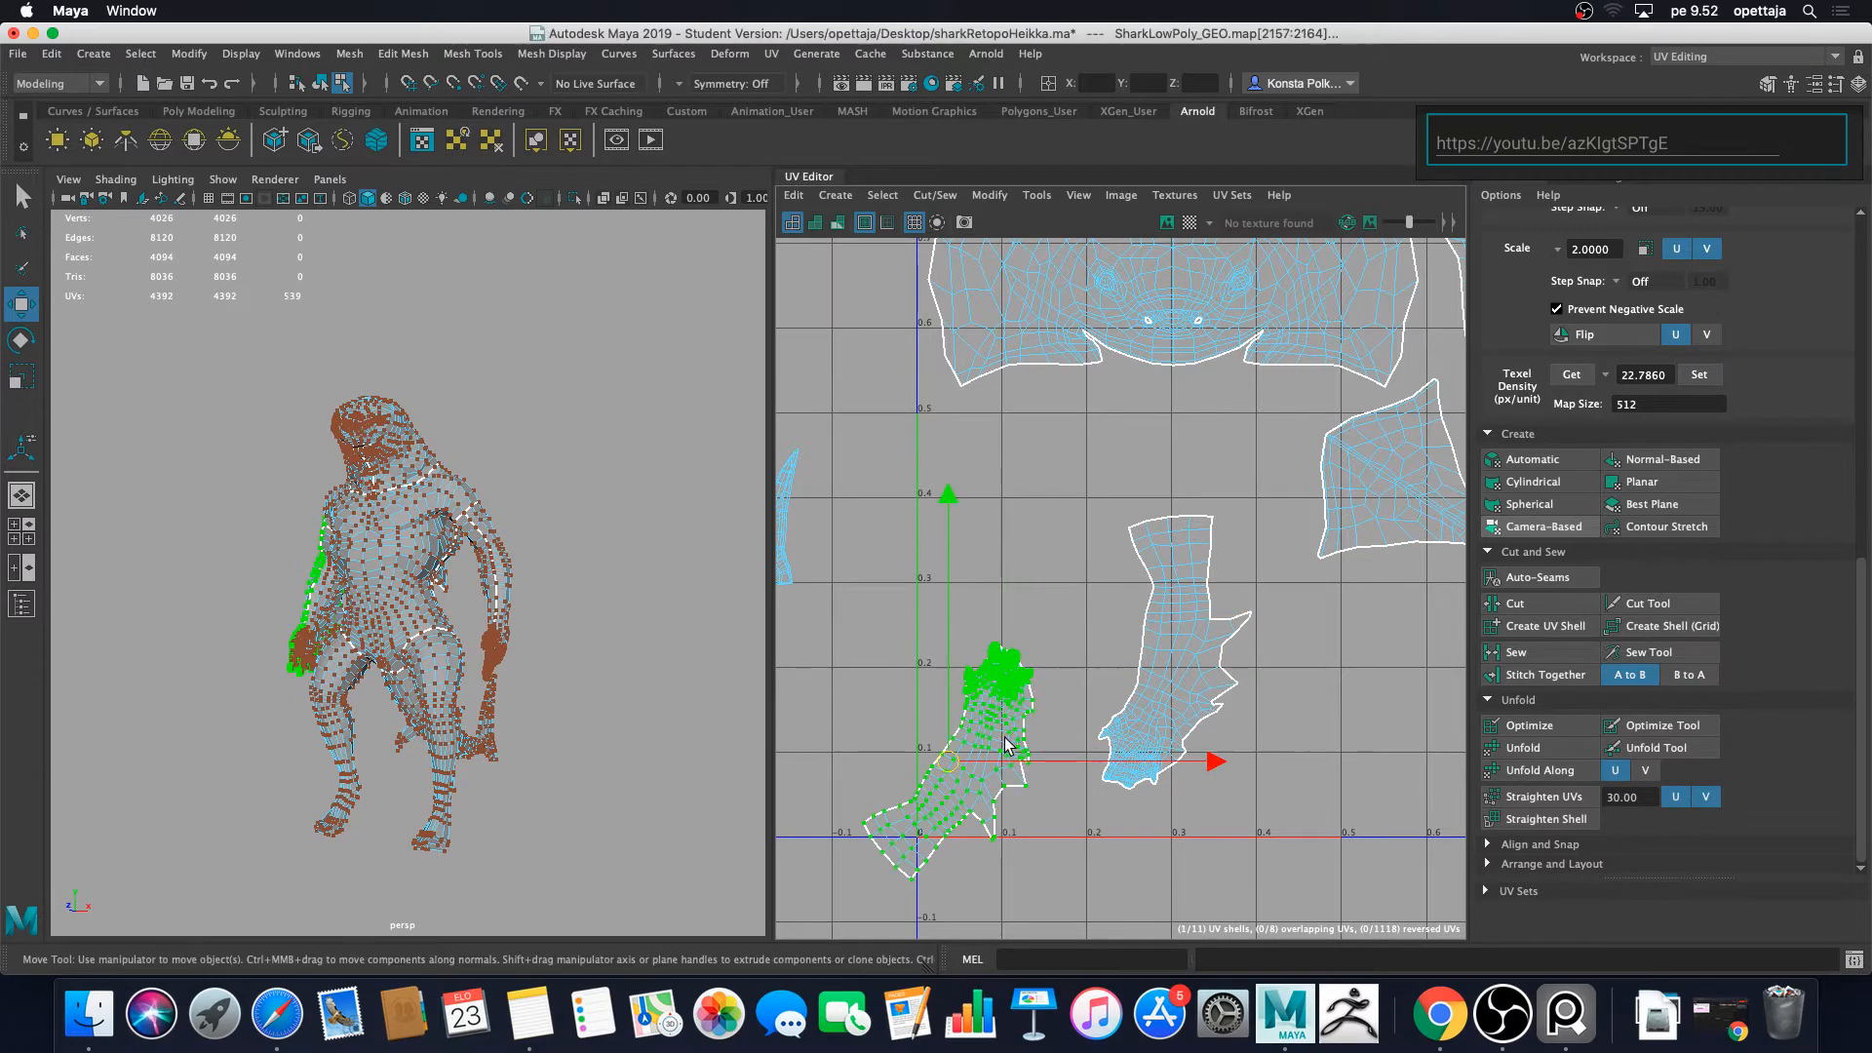
# Step: Rotate the newly unfolded arm shell upright, move it beside the other arm shell, and flip it along U
pyautogui.press('e')
pyautogui.moveTo(1037, 531); pyautogui.dragTo(1019, 965)
pyautogui.moveTo(954, 779); pyautogui.dragTo(1041, 651)
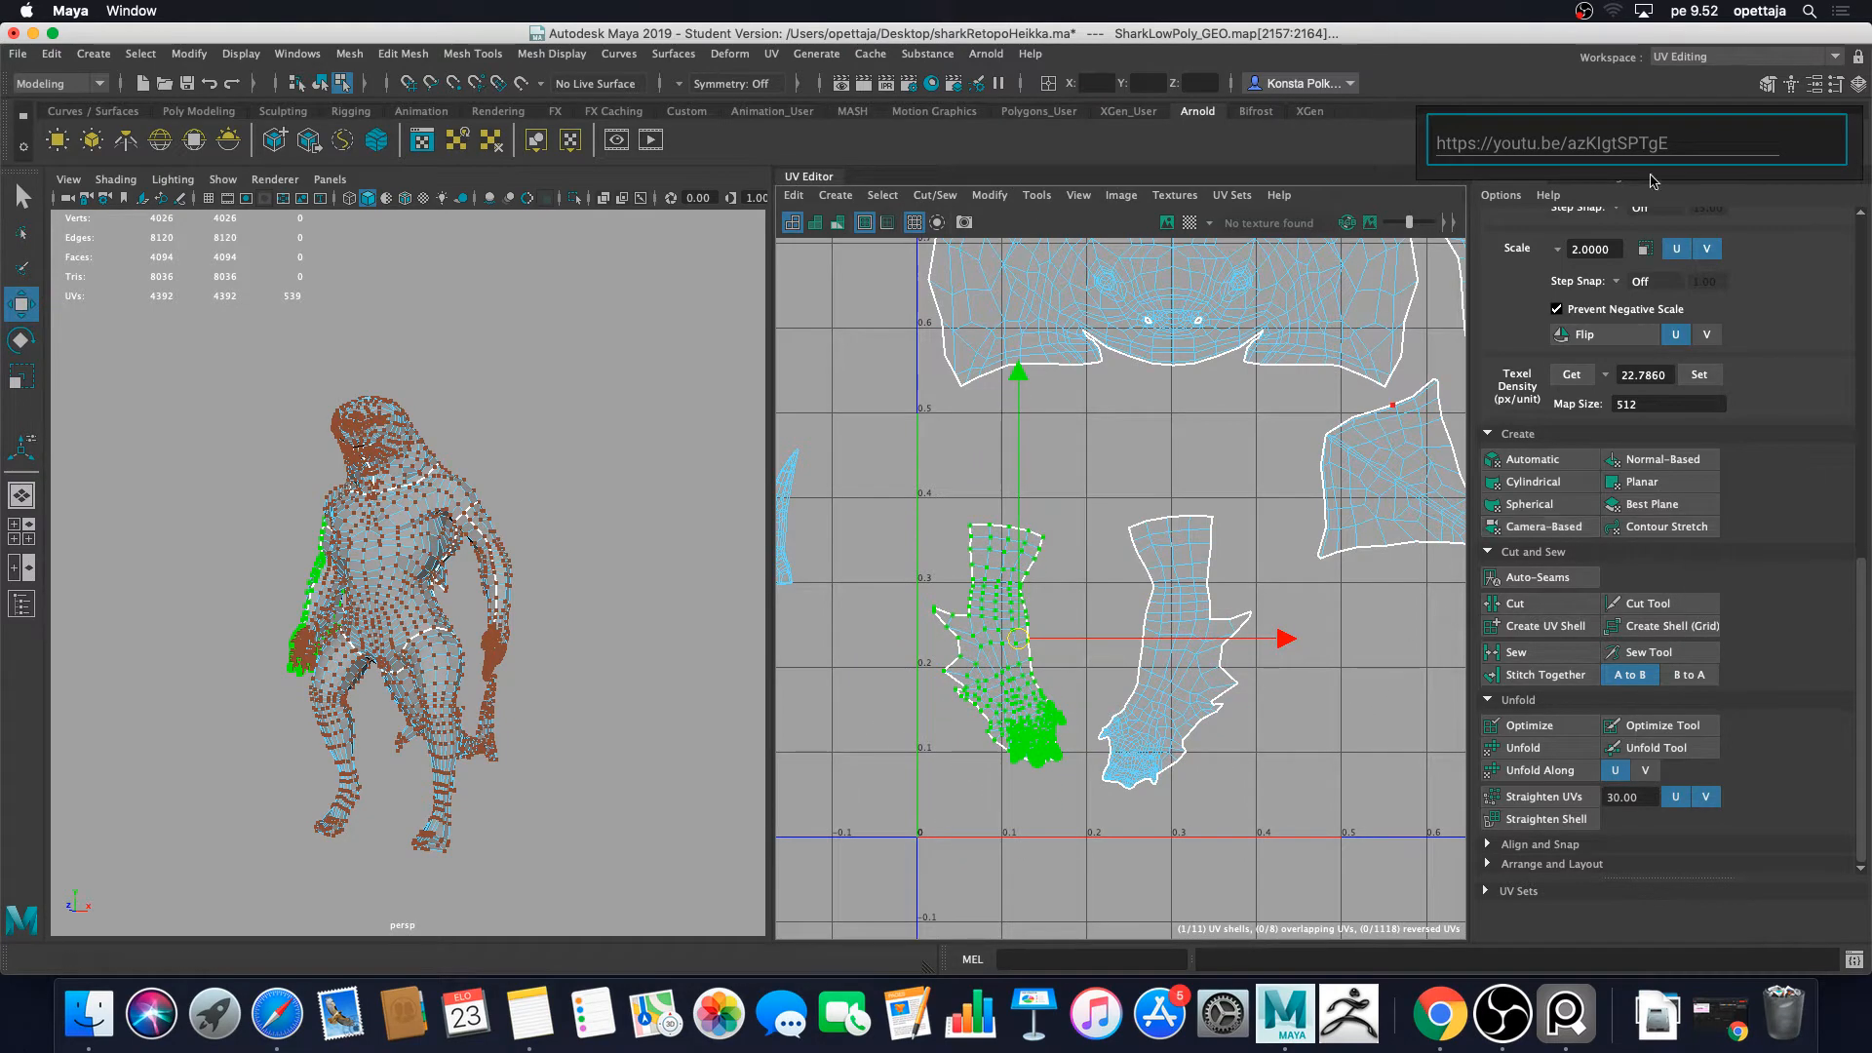
pyautogui.click(1670, 332)
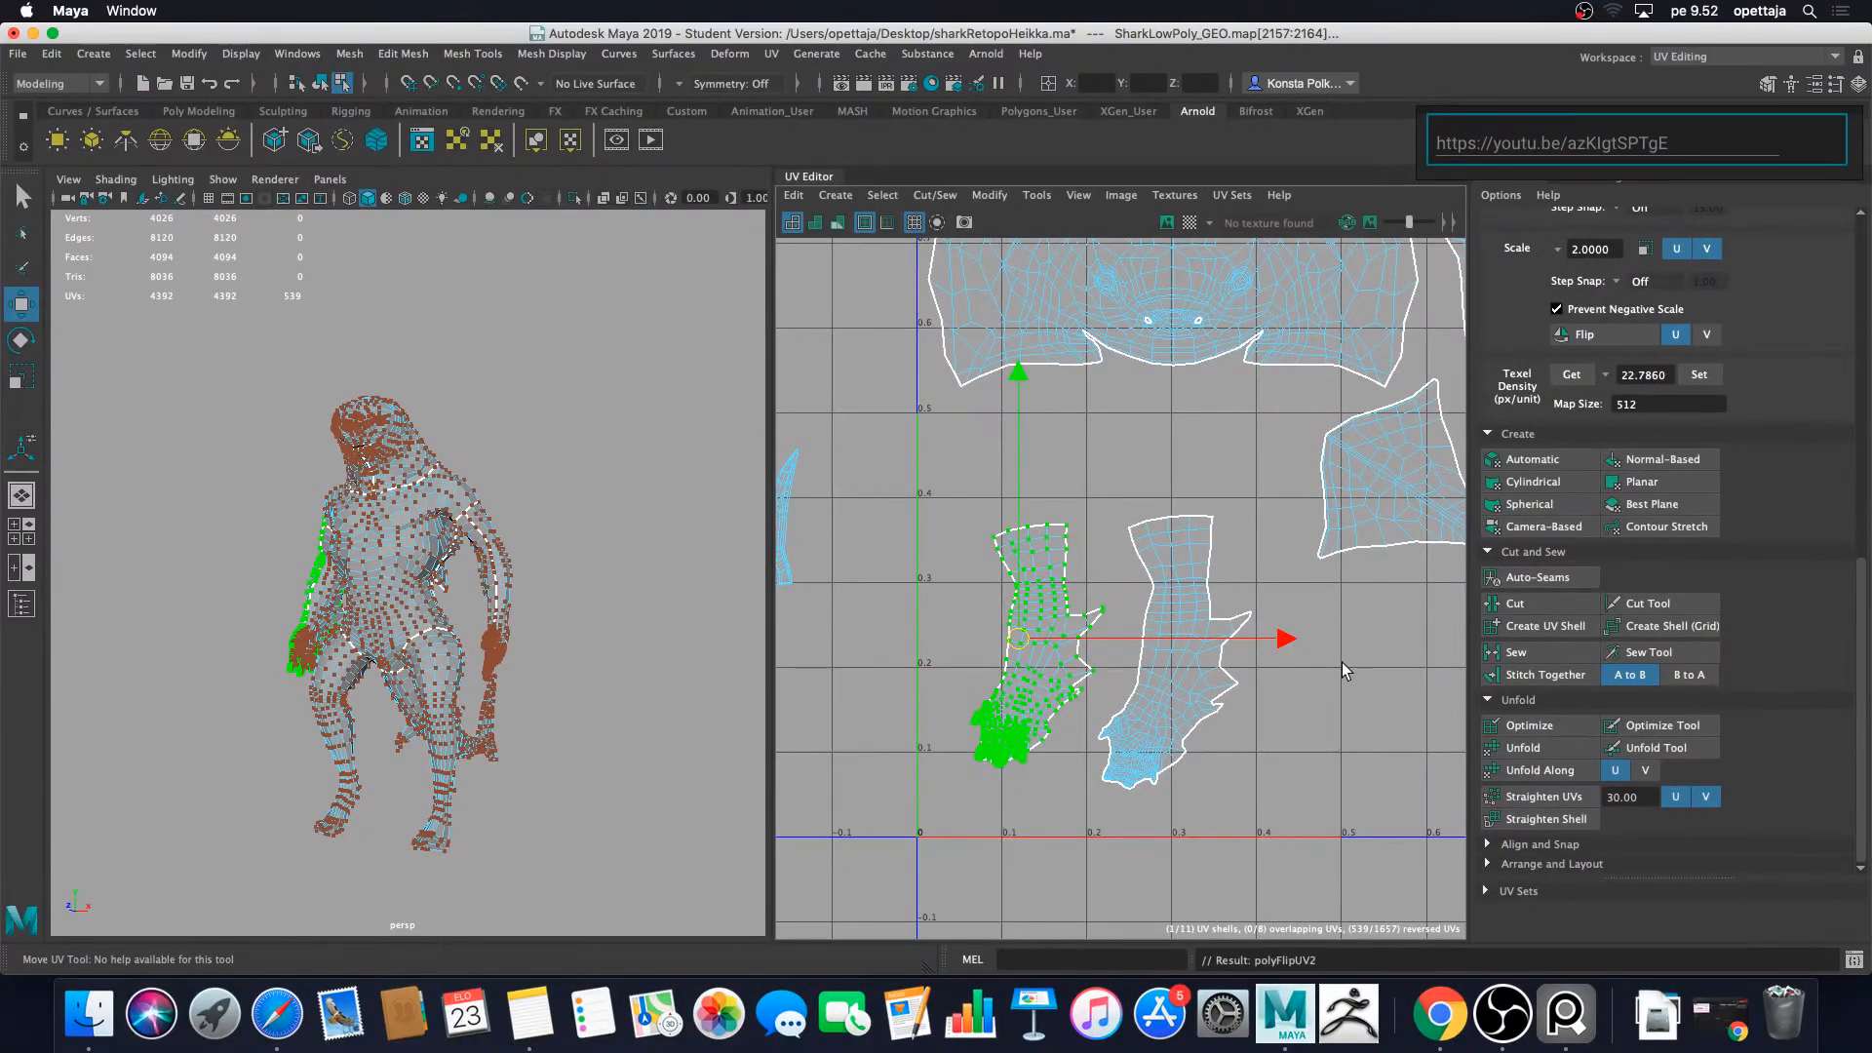
# Step: Apply a texel density of 22.7860 with map size 512 to both unfolded arm shells, one after the other
pyautogui.keyDown('alt'); pyautogui.moveTo(1341, 663); pyautogui.dragTo(1214, 667, button='middle'); pyautogui.keyUp('alt')
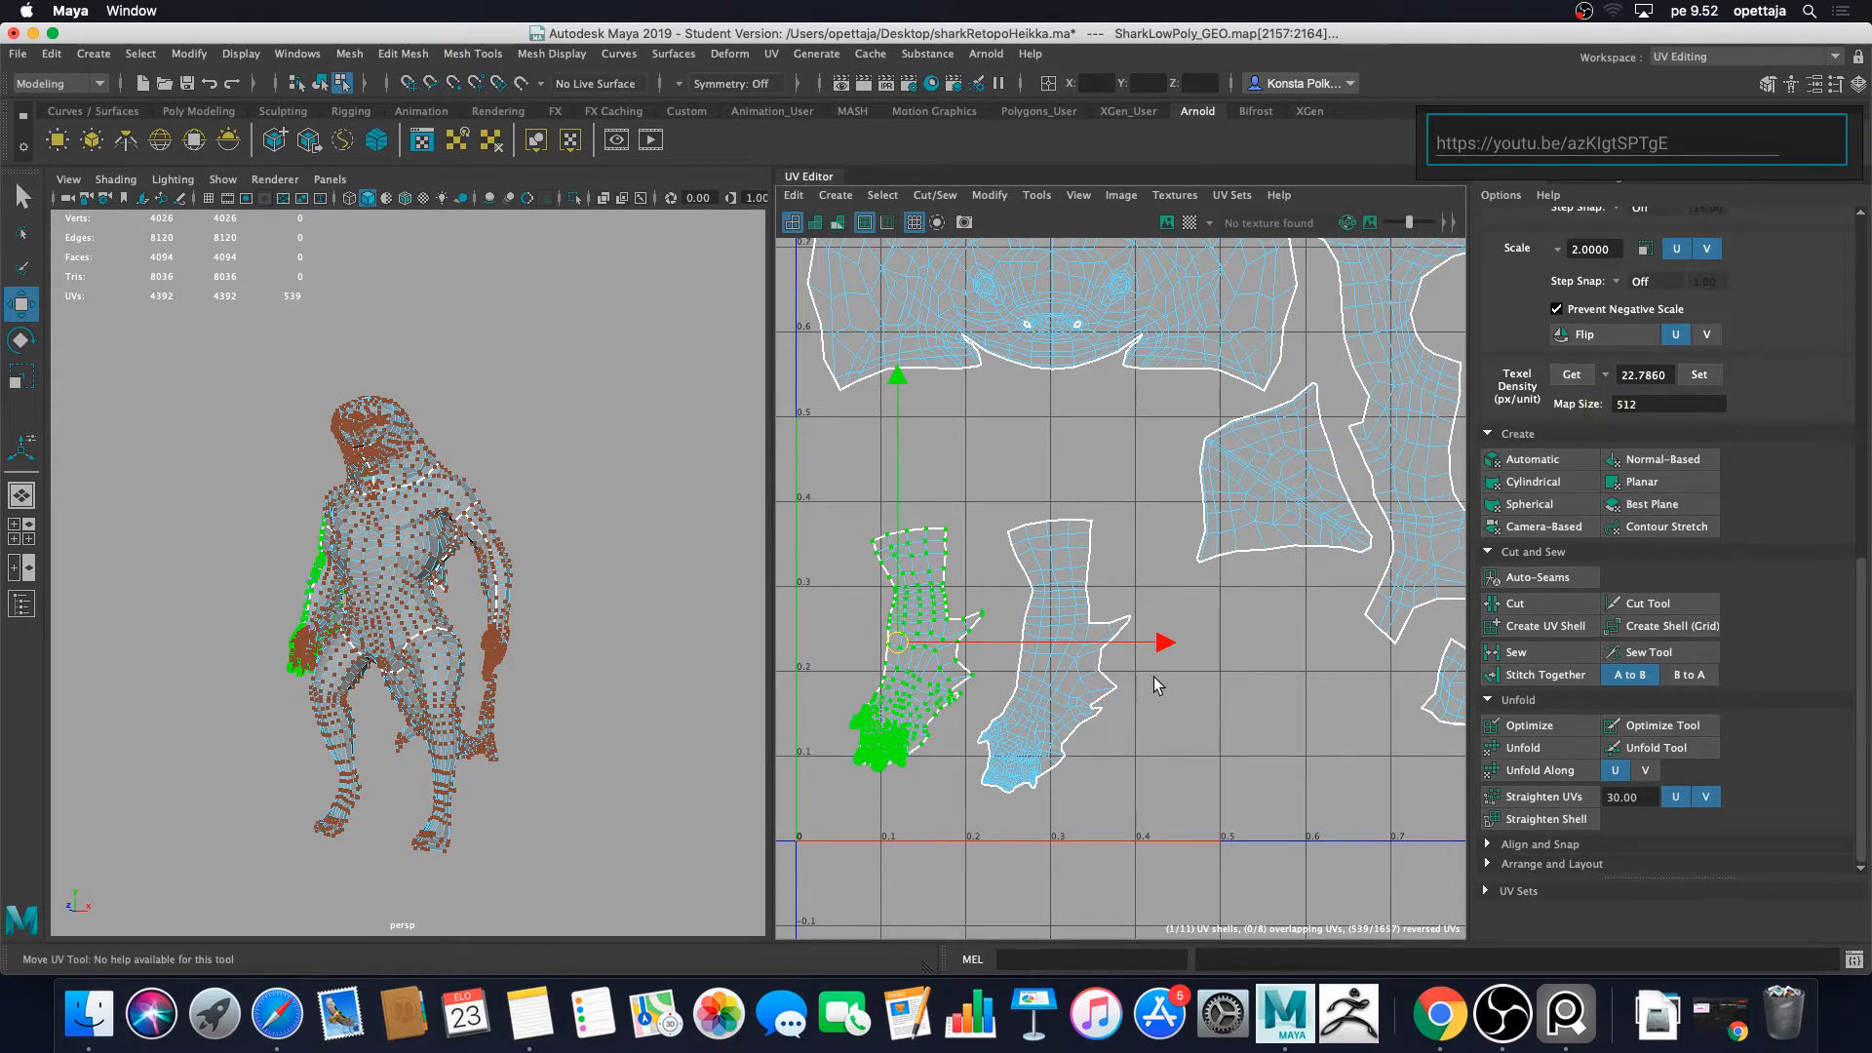
pyautogui.keyDown('alt'); pyautogui.moveTo(1202, 666); pyautogui.dragTo(1016, 651, button='middle'); pyautogui.keyUp('alt')
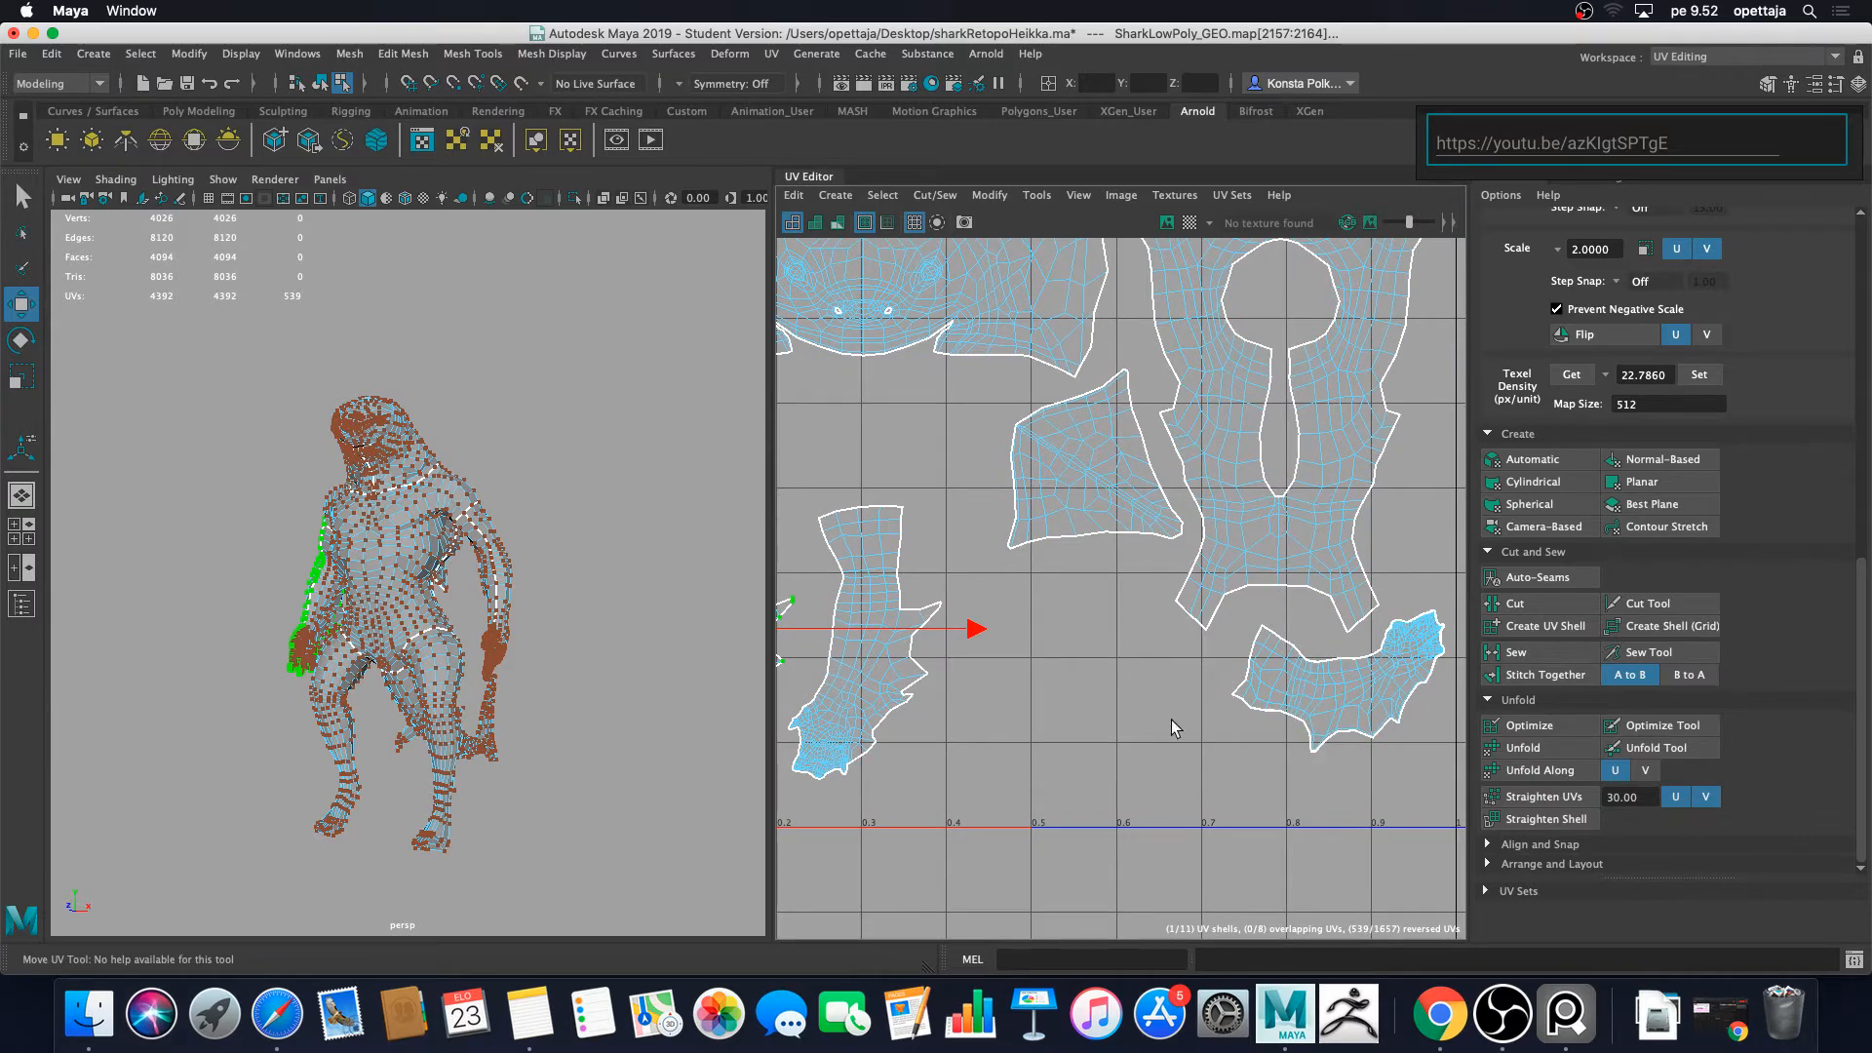
pyautogui.keyDown('alt'); pyautogui.moveTo(1172, 720); pyautogui.dragTo(1281, 718, button='middle'); pyautogui.keyUp('alt')
pyautogui.keyDown('alt'); pyautogui.moveTo(1096, 724); pyautogui.dragTo(1207, 739, button='middle'); pyautogui.keyUp('alt')
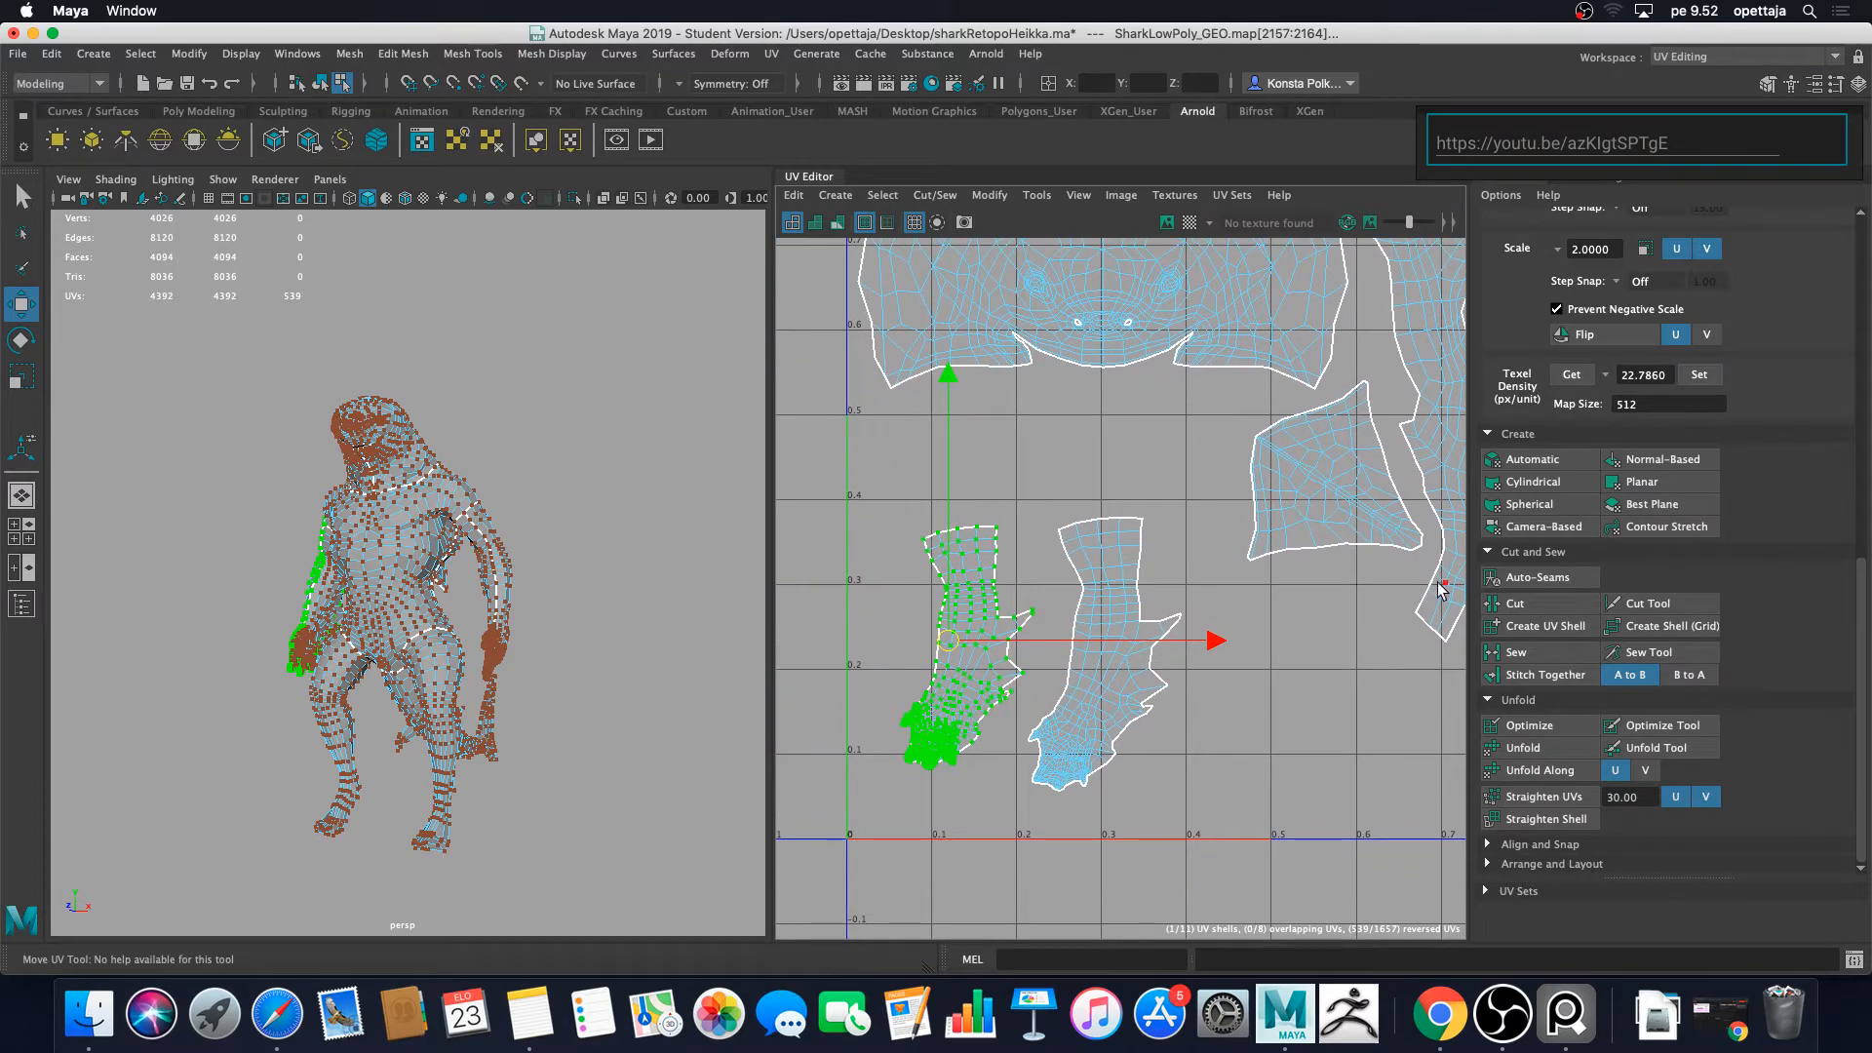
pyautogui.click(1701, 375)
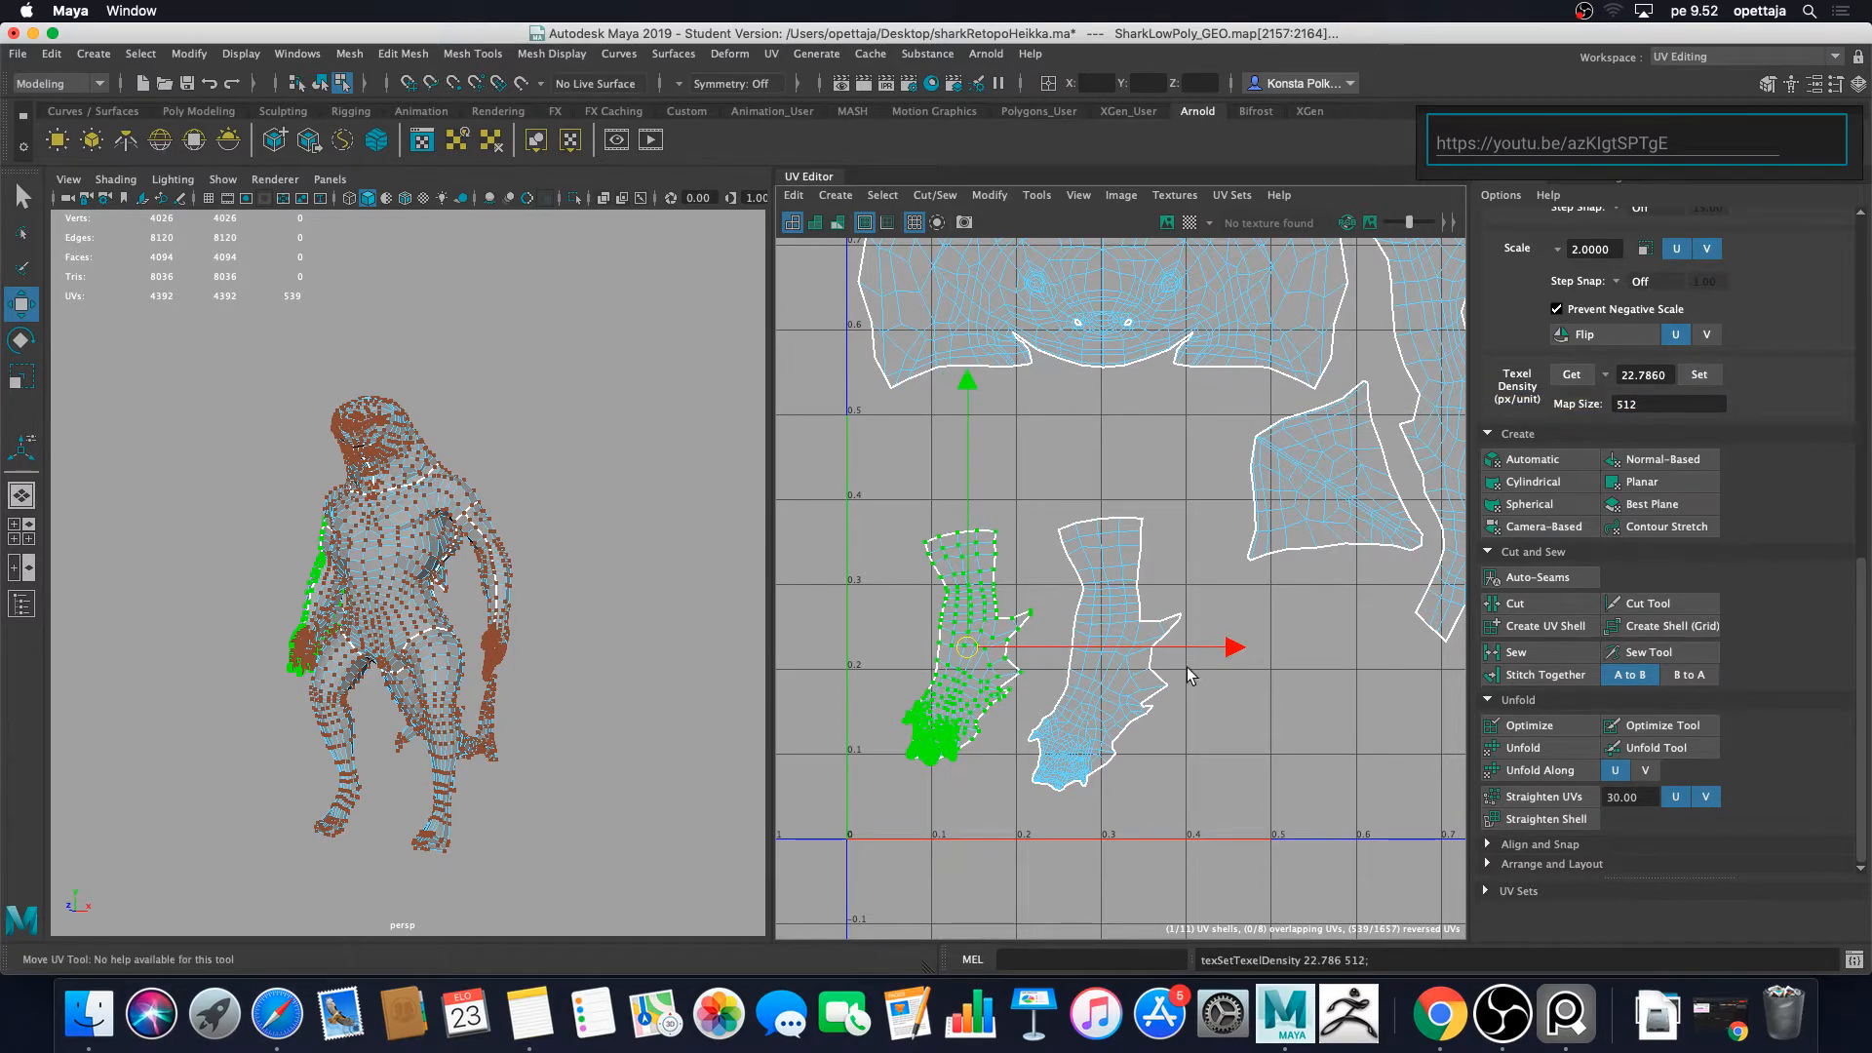
pyautogui.click(1112, 692)
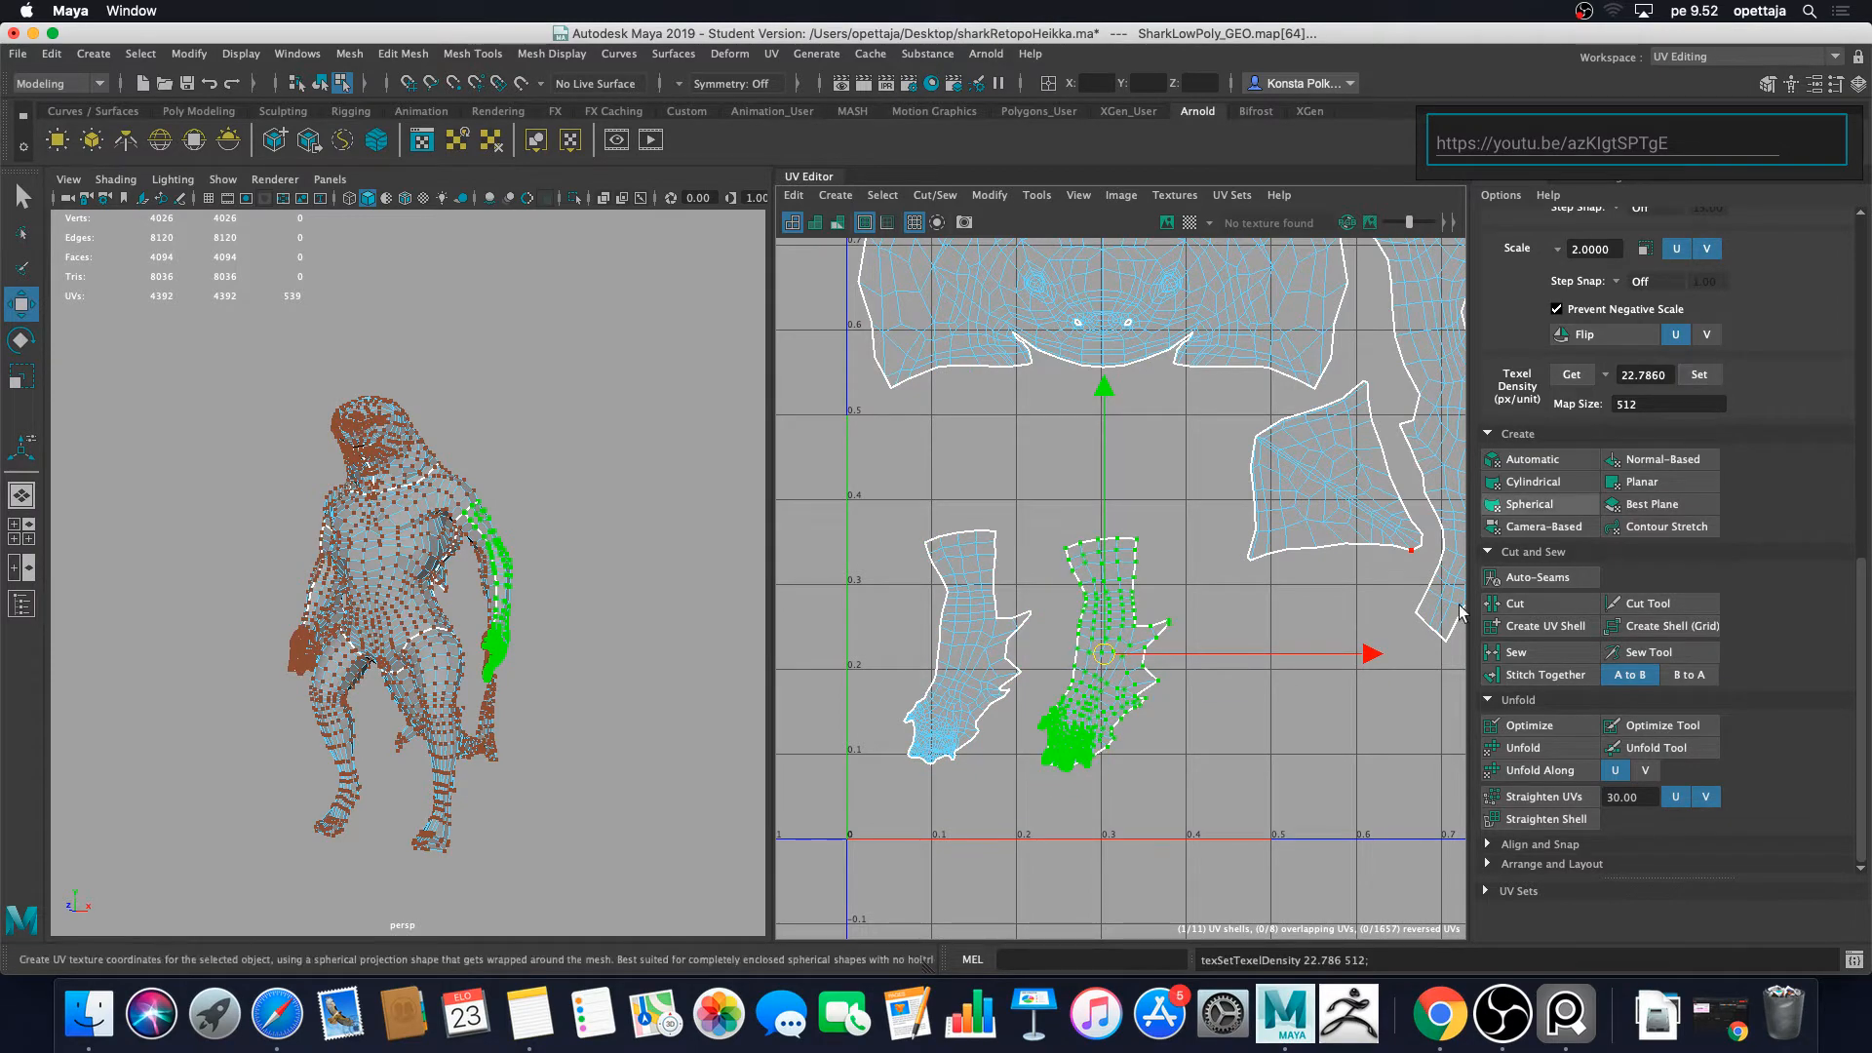
# Step: Select the arm shell farther along U and move it on top of its matching arm shell
pyautogui.click(1201, 758)
pyautogui.scroll(3, 1195, 759)
pyautogui.keyDown('alt'); pyautogui.moveTo(1192, 757); pyautogui.dragTo(1263, 716, button='middle'); pyautogui.keyUp('alt')
pyautogui.click(1199, 658)
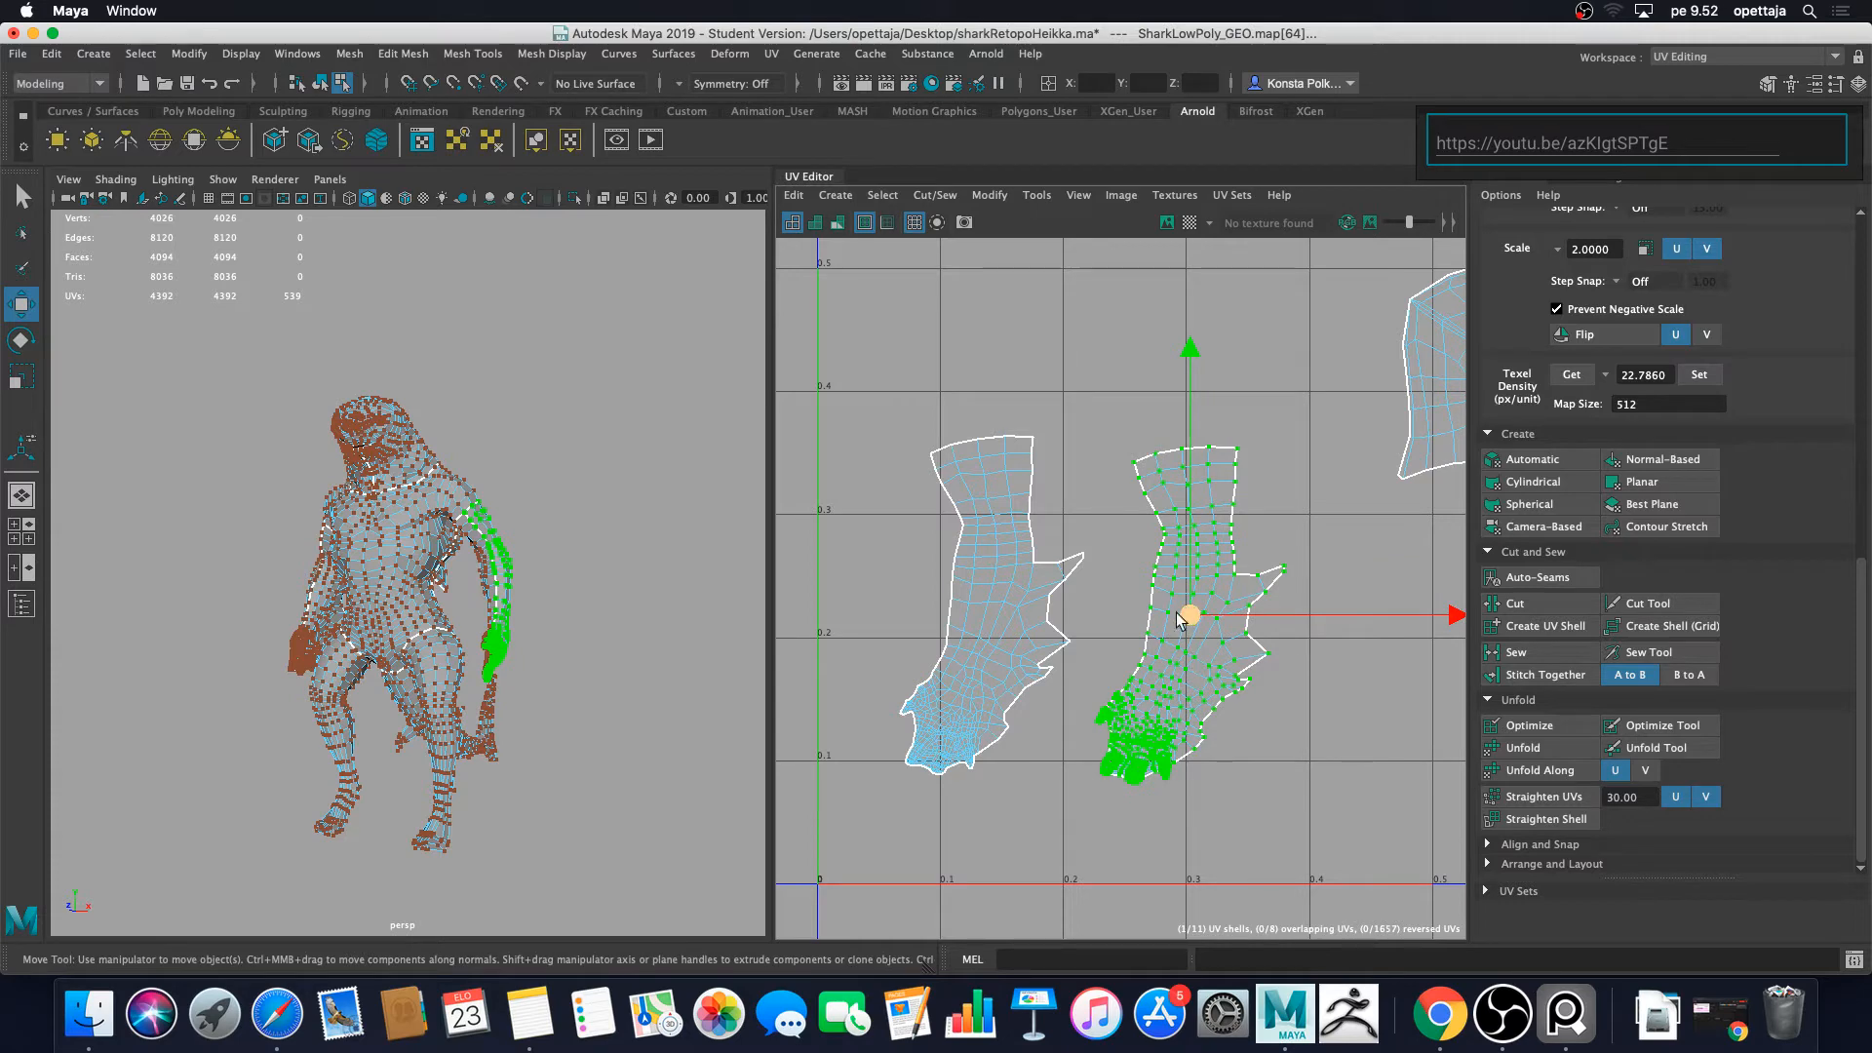
pyautogui.moveTo(1185, 614); pyautogui.dragTo(985, 607)
pyautogui.scroll(3, 1091, 629)
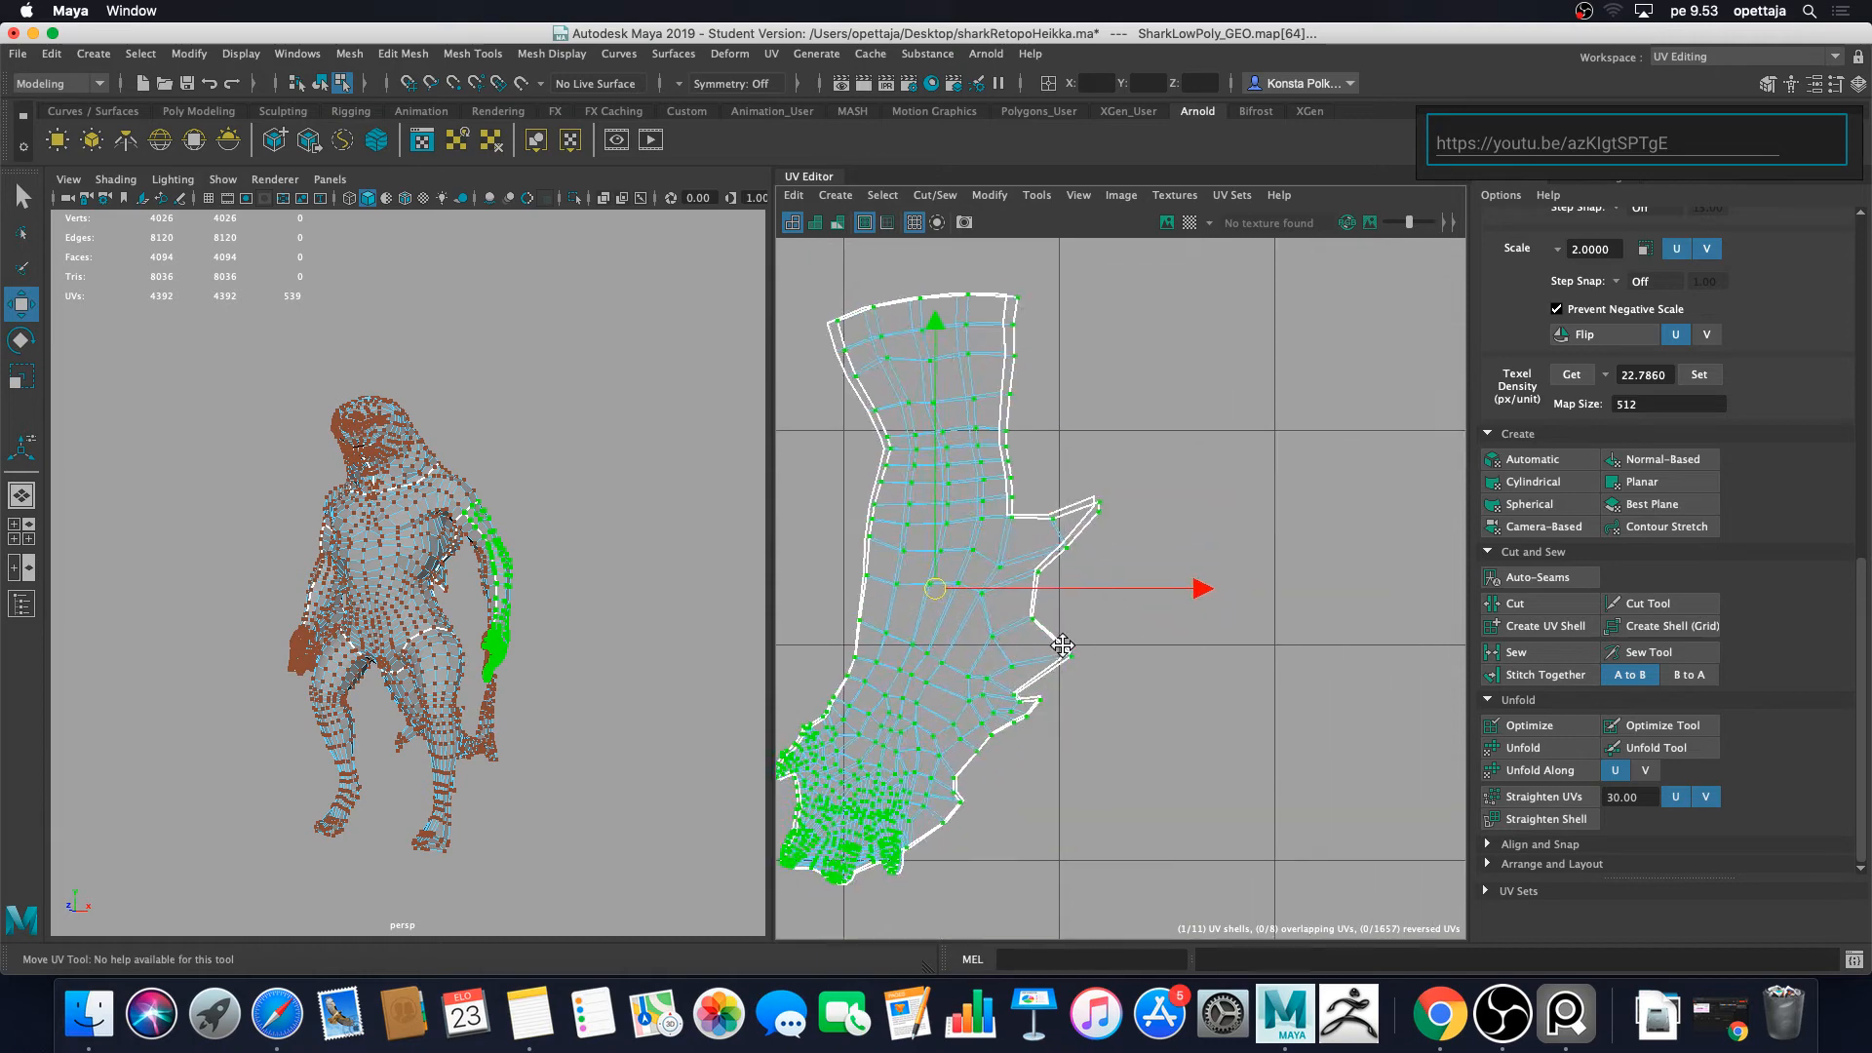
# Step: Fine-tune the overlaid arm shell with a slight rotation and small nudges so both outlines coincide, then deselect it
pyautogui.press('e')
pyautogui.moveTo(1243, 458); pyautogui.dragTo(1244, 452)
pyautogui.press('w')
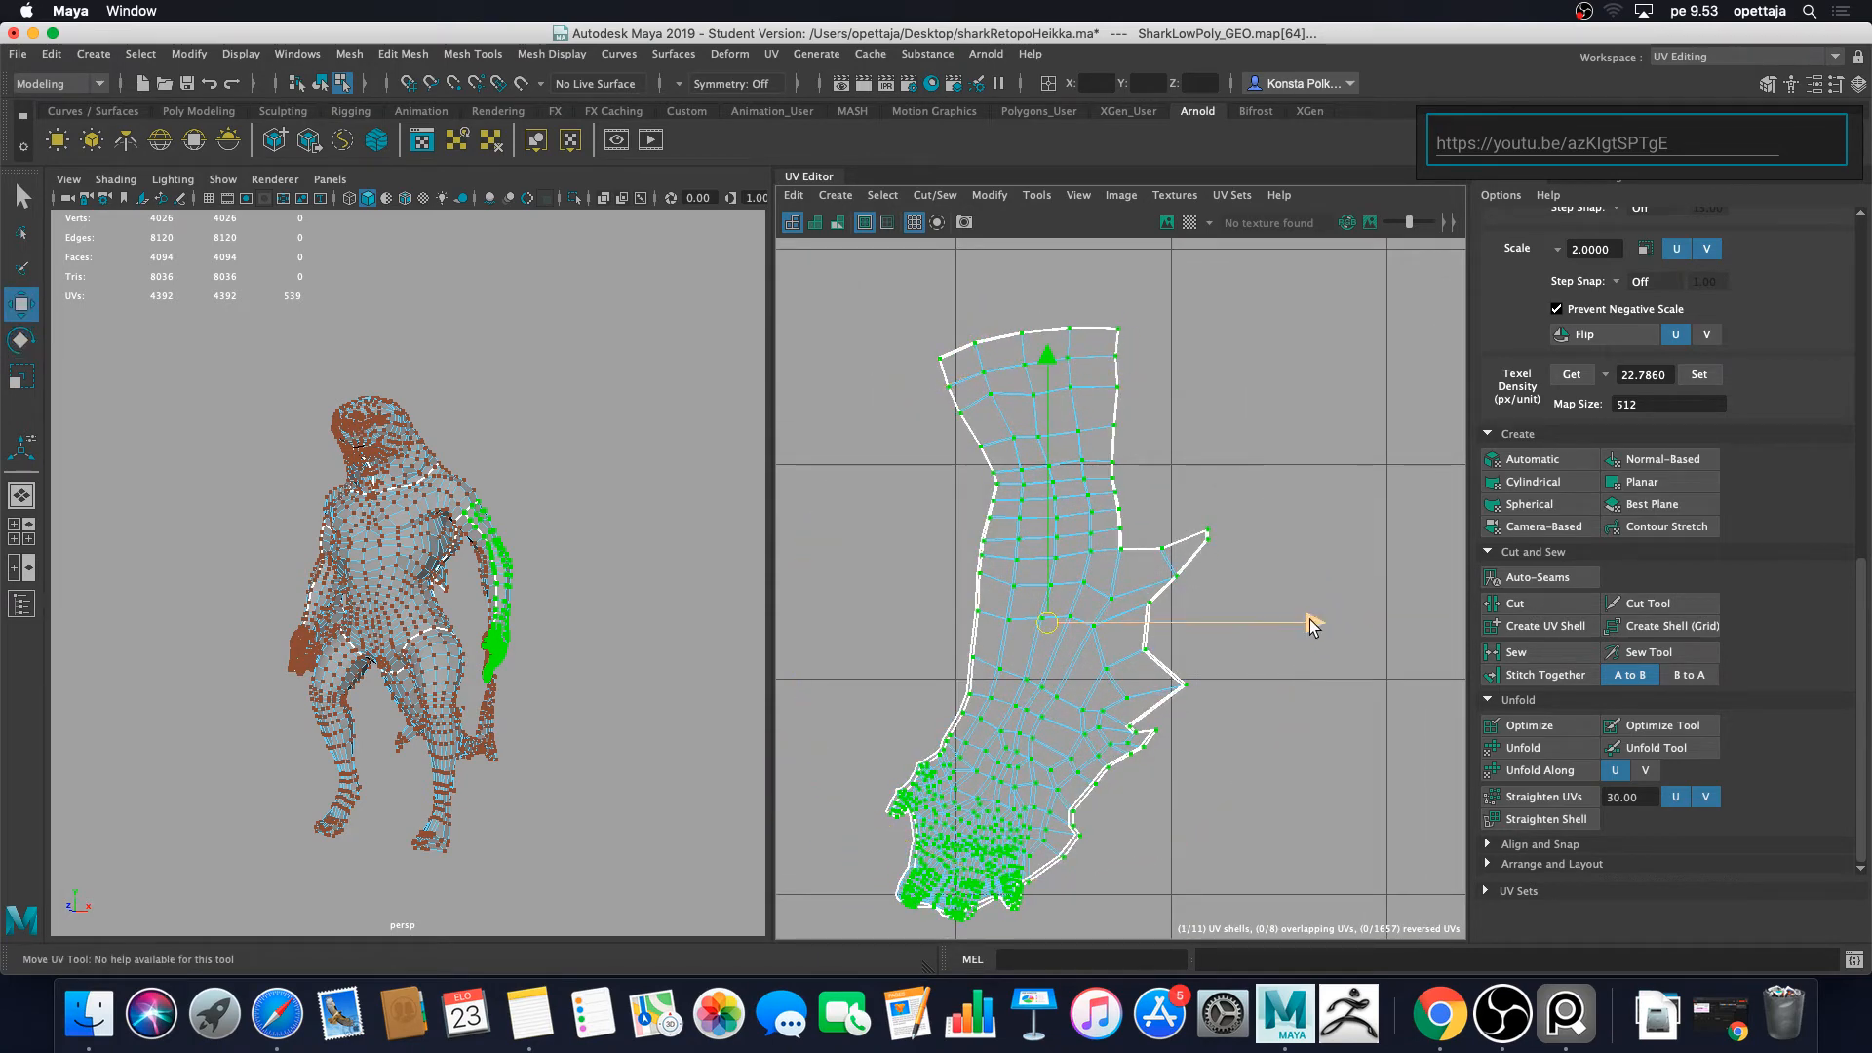
pyautogui.moveTo(1308, 620); pyautogui.dragTo(1306, 627)
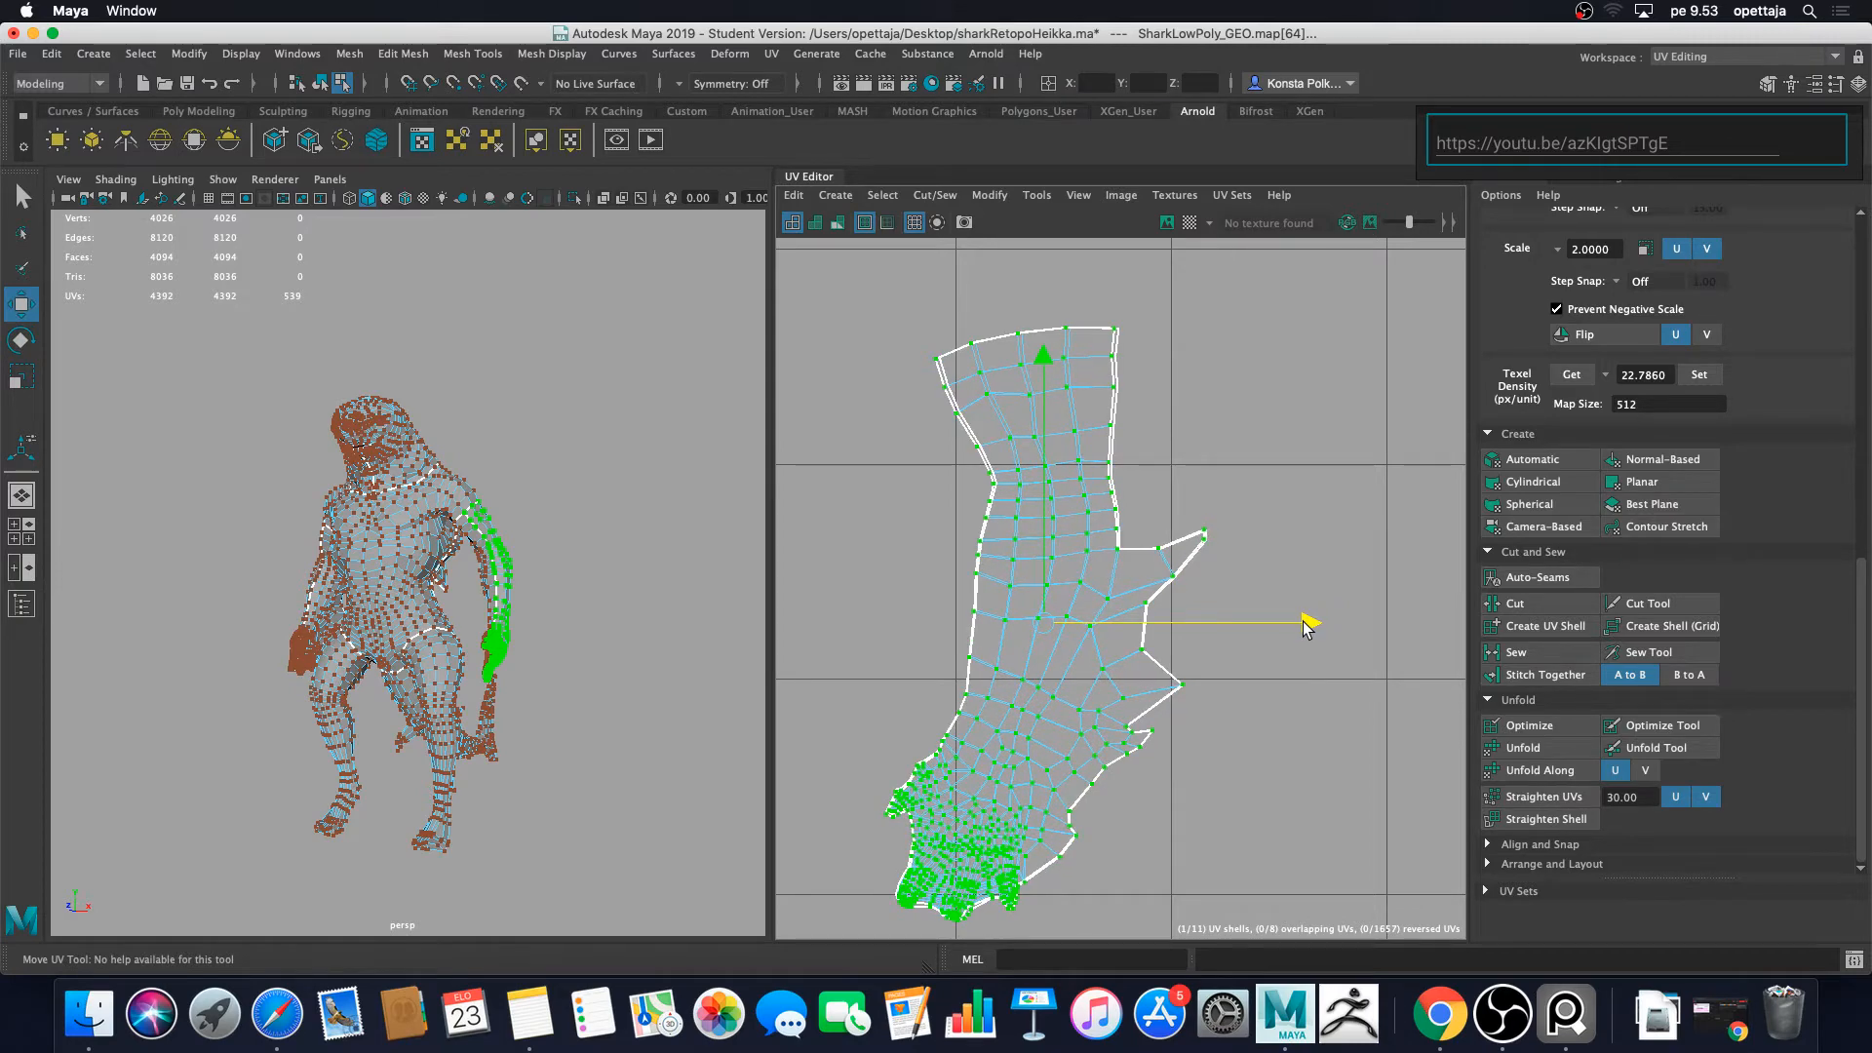
pyautogui.scroll(2, 1155, 613)
pyautogui.press('e')
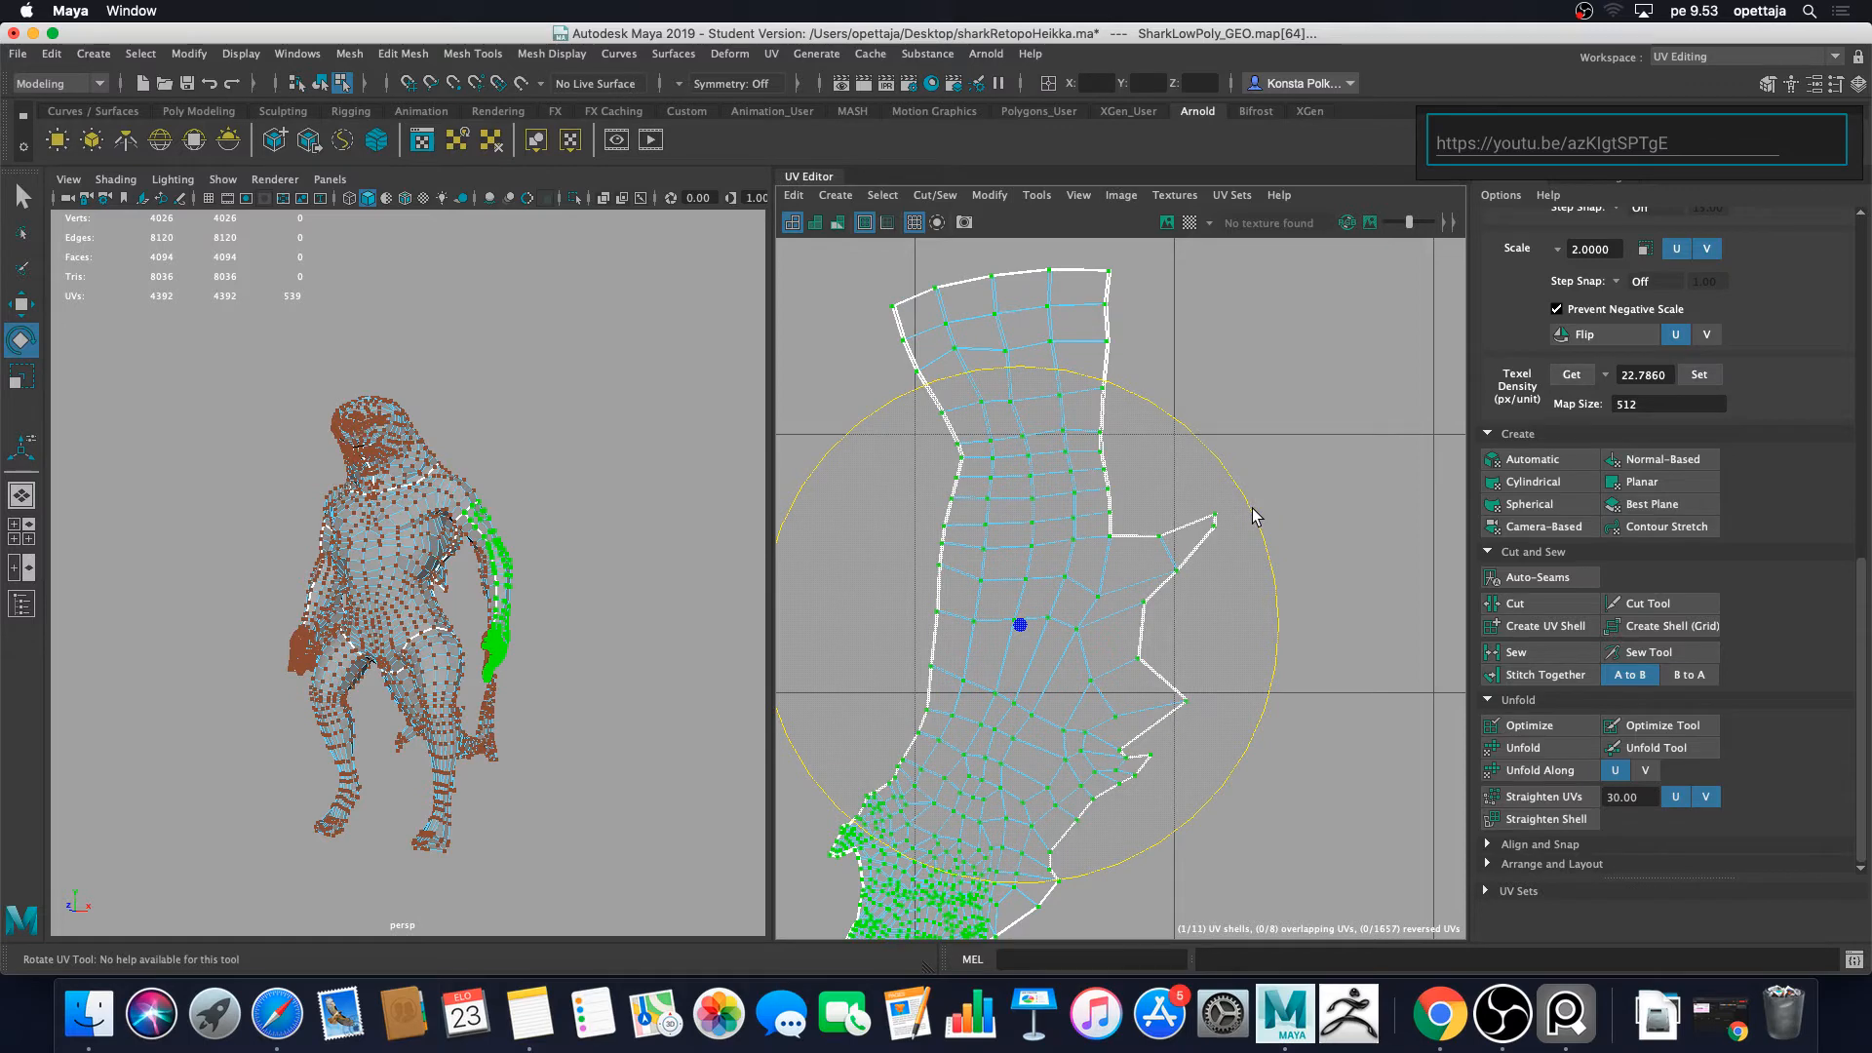
pyautogui.press('w')
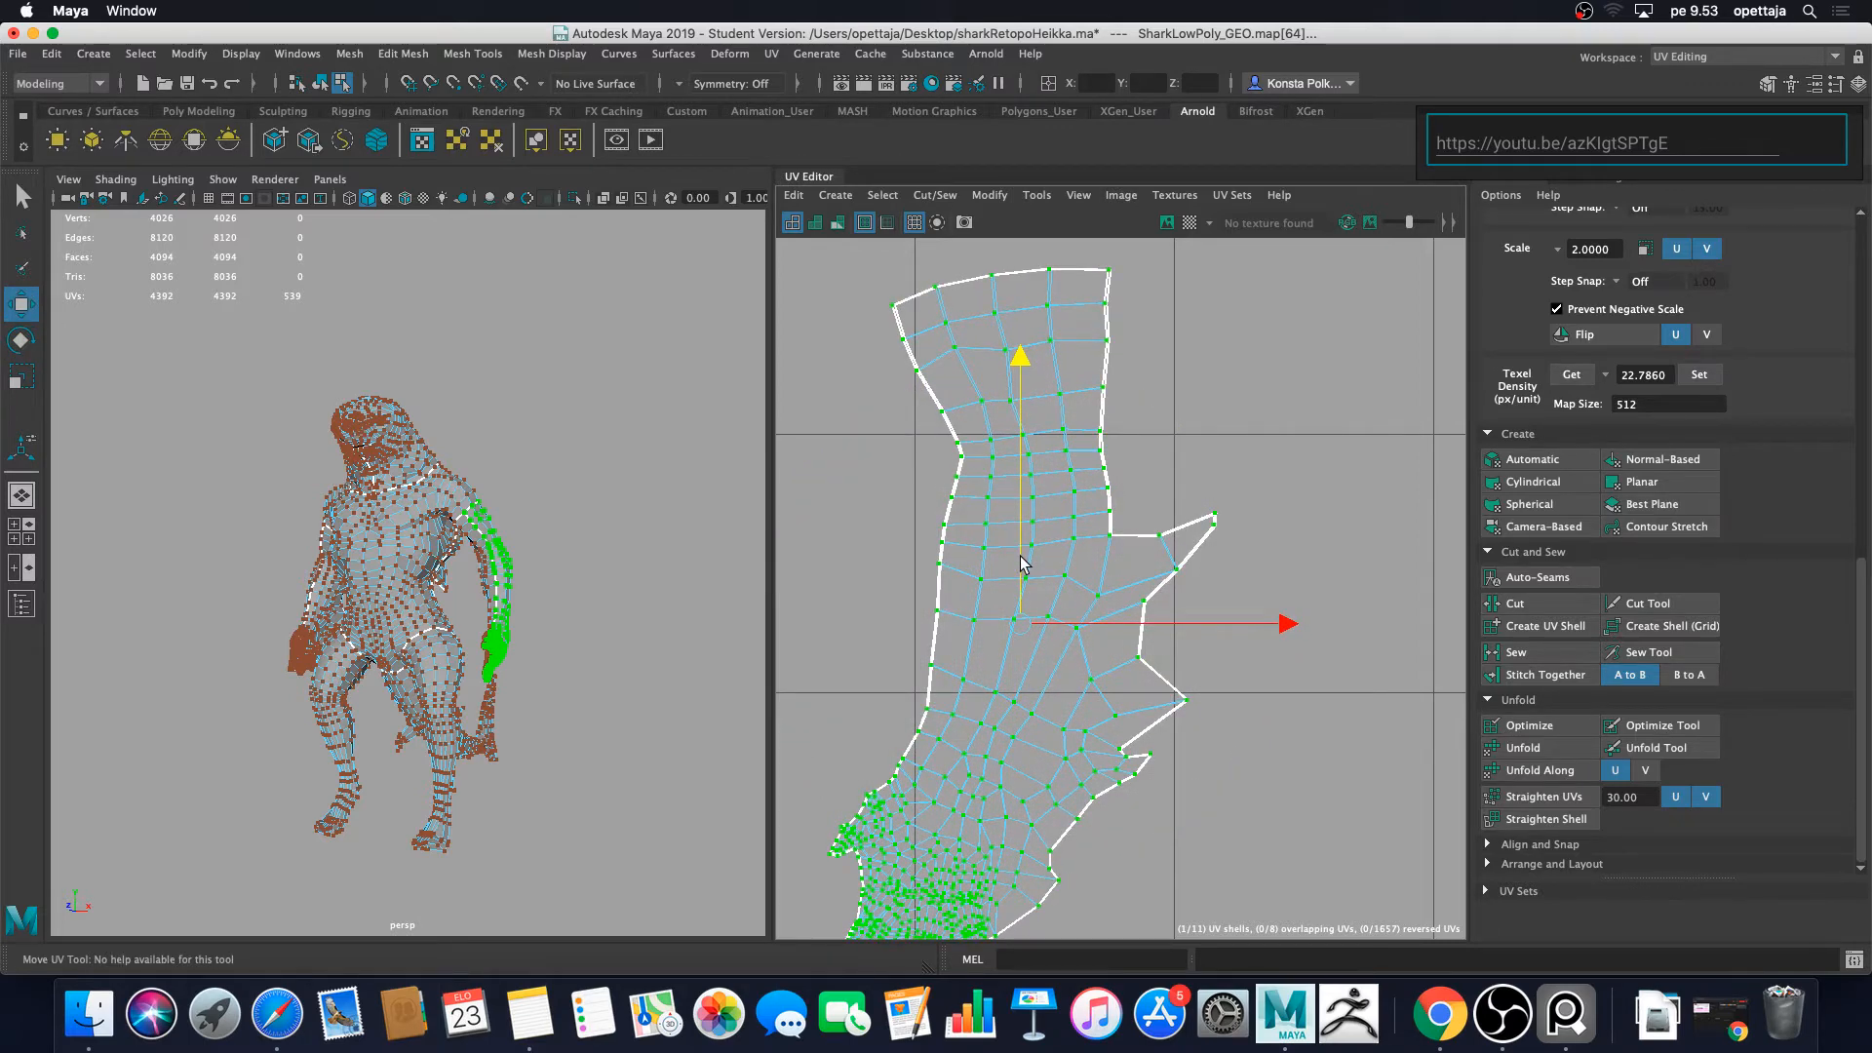
pyautogui.press('e')
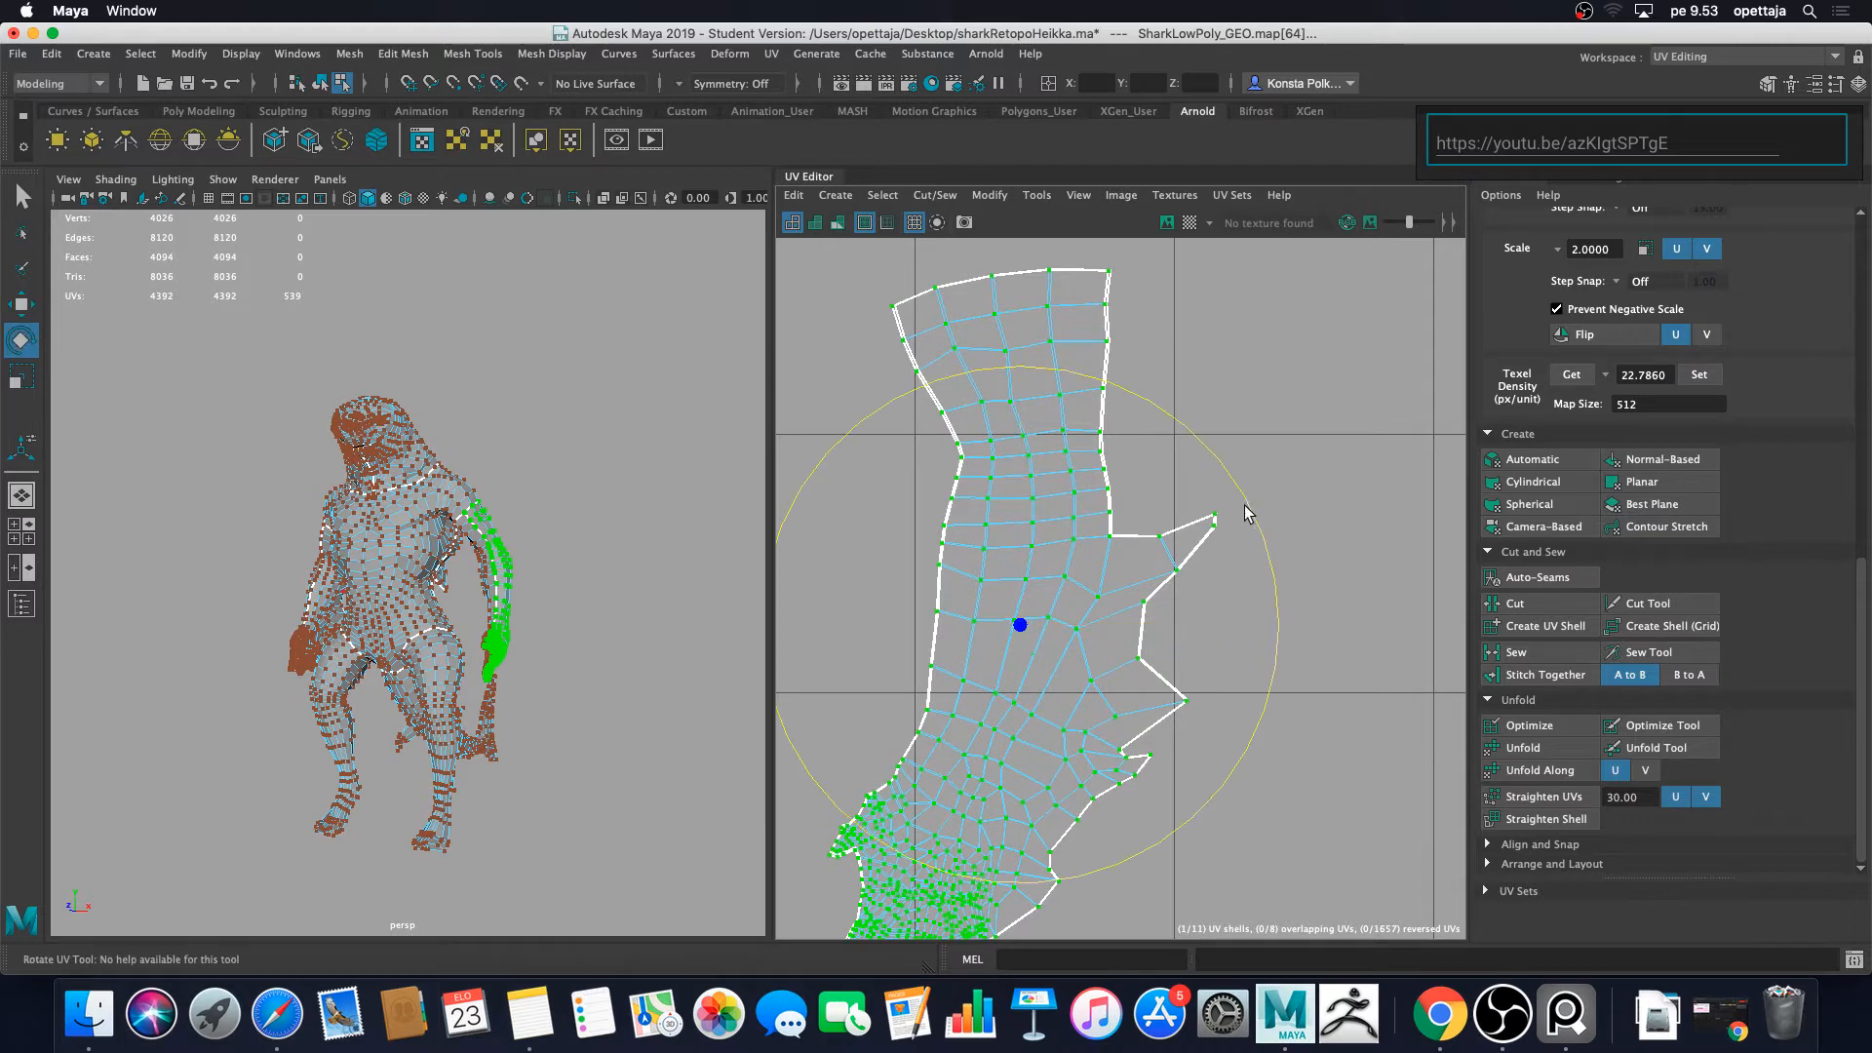
pyautogui.press('w')
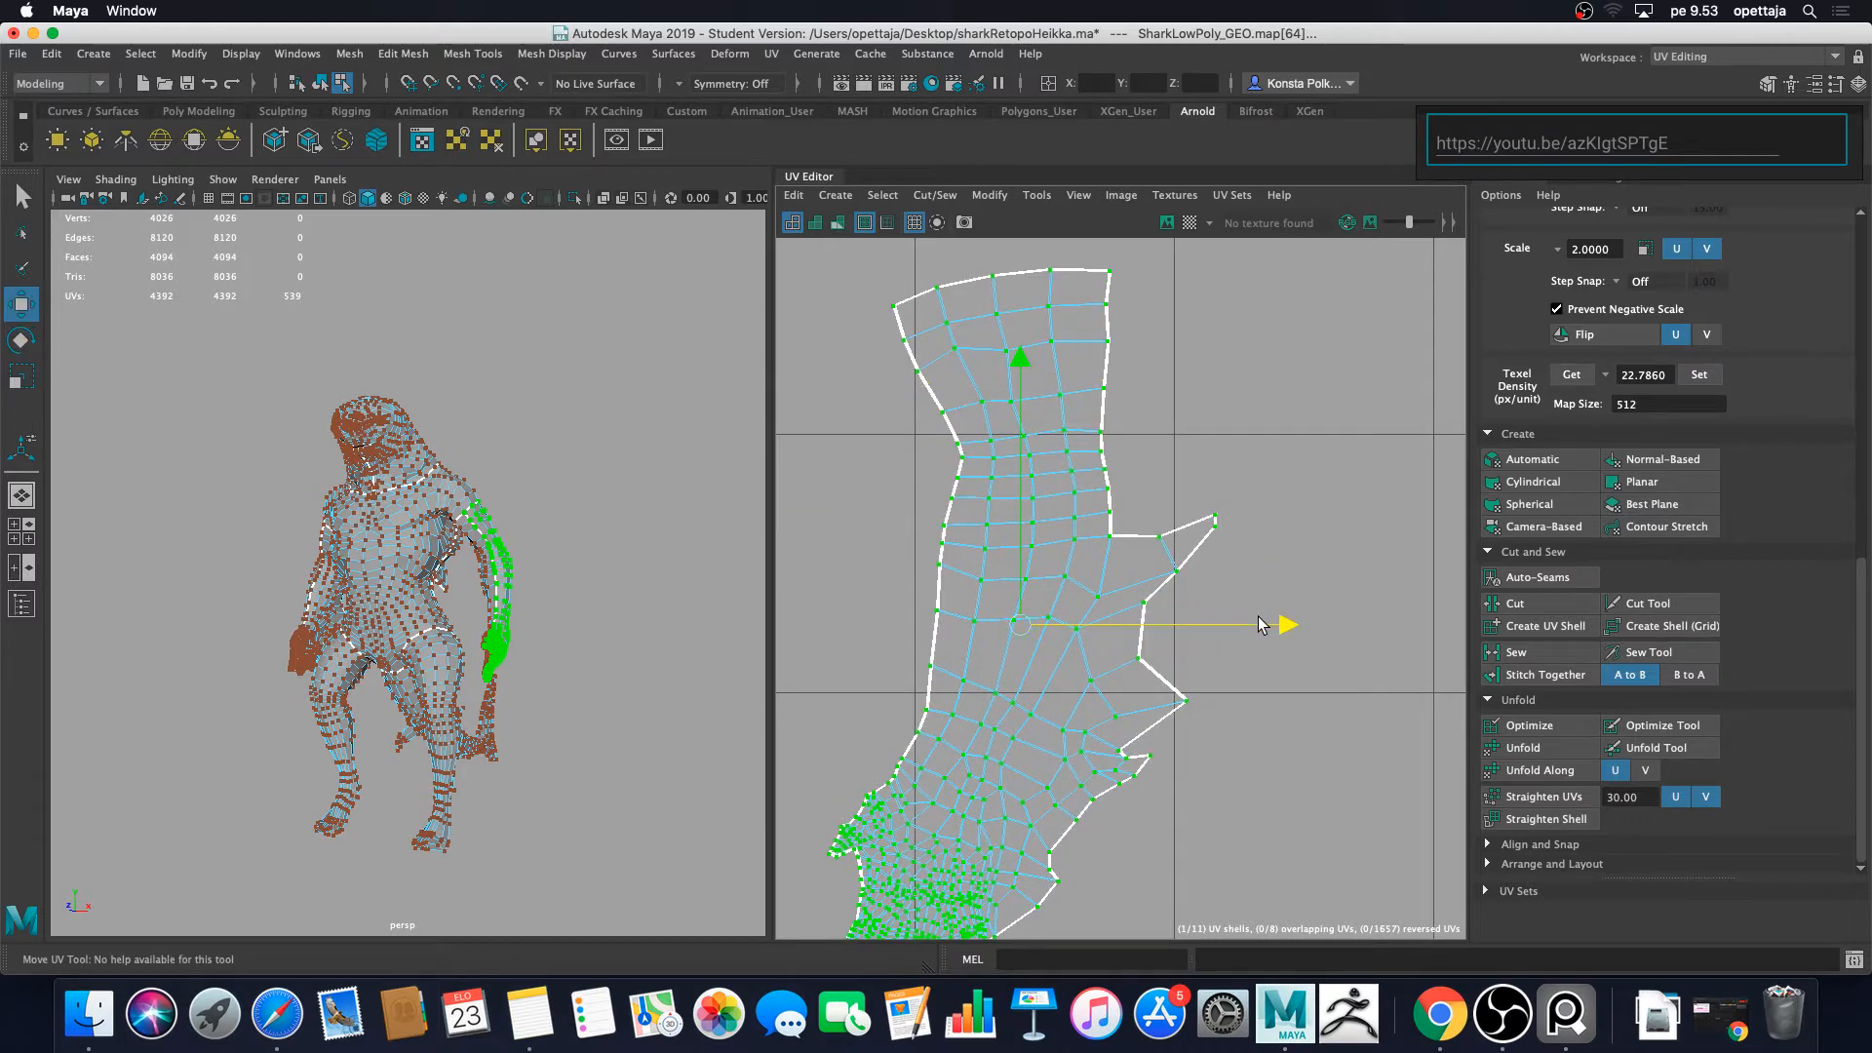
pyautogui.scroll(-5, 1141, 633)
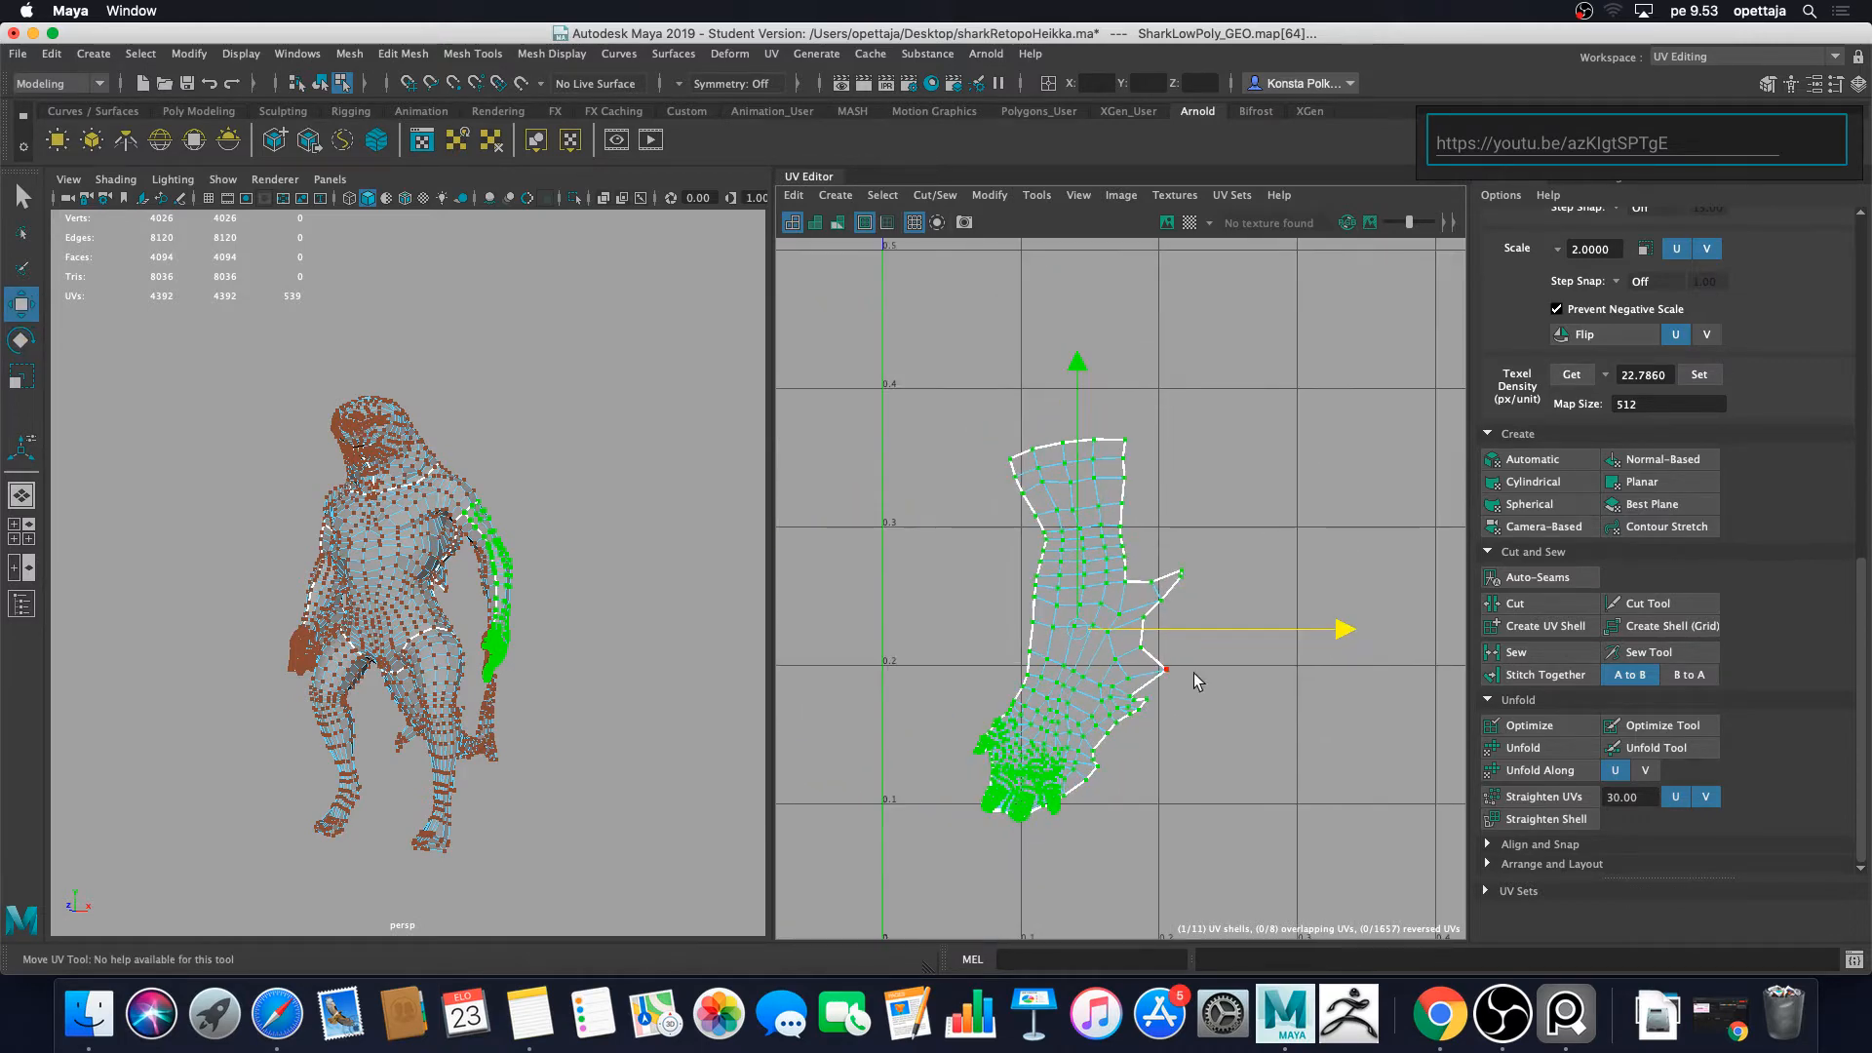
pyautogui.click(1216, 722)
# Step: Select both stacked arm shells together and rotate them about a quarter turn so they lie horizontally
pyautogui.scroll(2, 1230, 710)
pyautogui.scroll(-6, 1234, 710)
pyautogui.keyDown('alt'); pyautogui.moveTo(1279, 709); pyautogui.dragTo(1136, 625, button='middle'); pyautogui.keyUp('alt')
pyautogui.moveTo(903, 475); pyautogui.dragTo(1125, 763)
pyautogui.press('e')
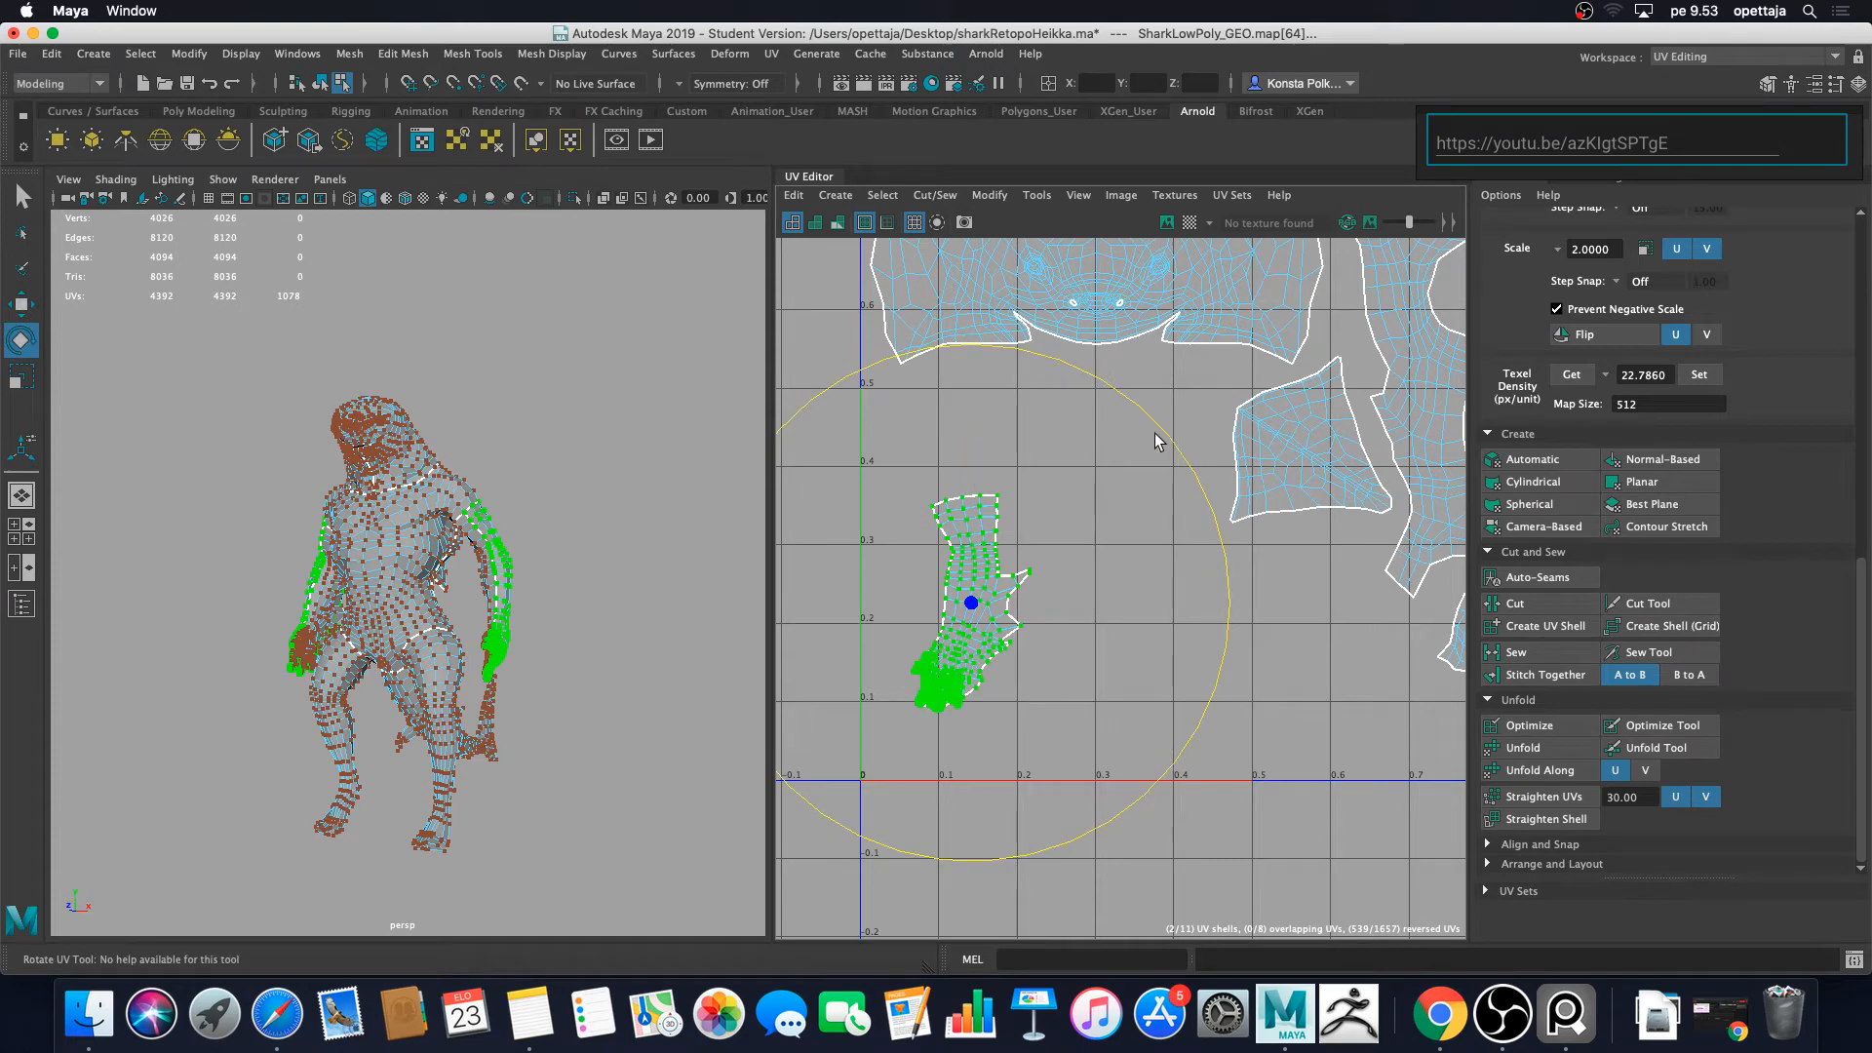
pyautogui.moveTo(1154, 433); pyautogui.dragTo(983, 683)
pyautogui.press('w')
# Step: Move the stacked arm shells along U and down, below the fan-shaped shell and beside the already packed arm shells
pyautogui.scroll(-3, 983, 677)
pyautogui.keyDown('alt'); pyautogui.moveTo(1115, 622); pyautogui.dragTo(851, 602, button='middle'); pyautogui.keyUp('alt')
pyautogui.moveTo(938, 581); pyautogui.dragTo(1167, 585)
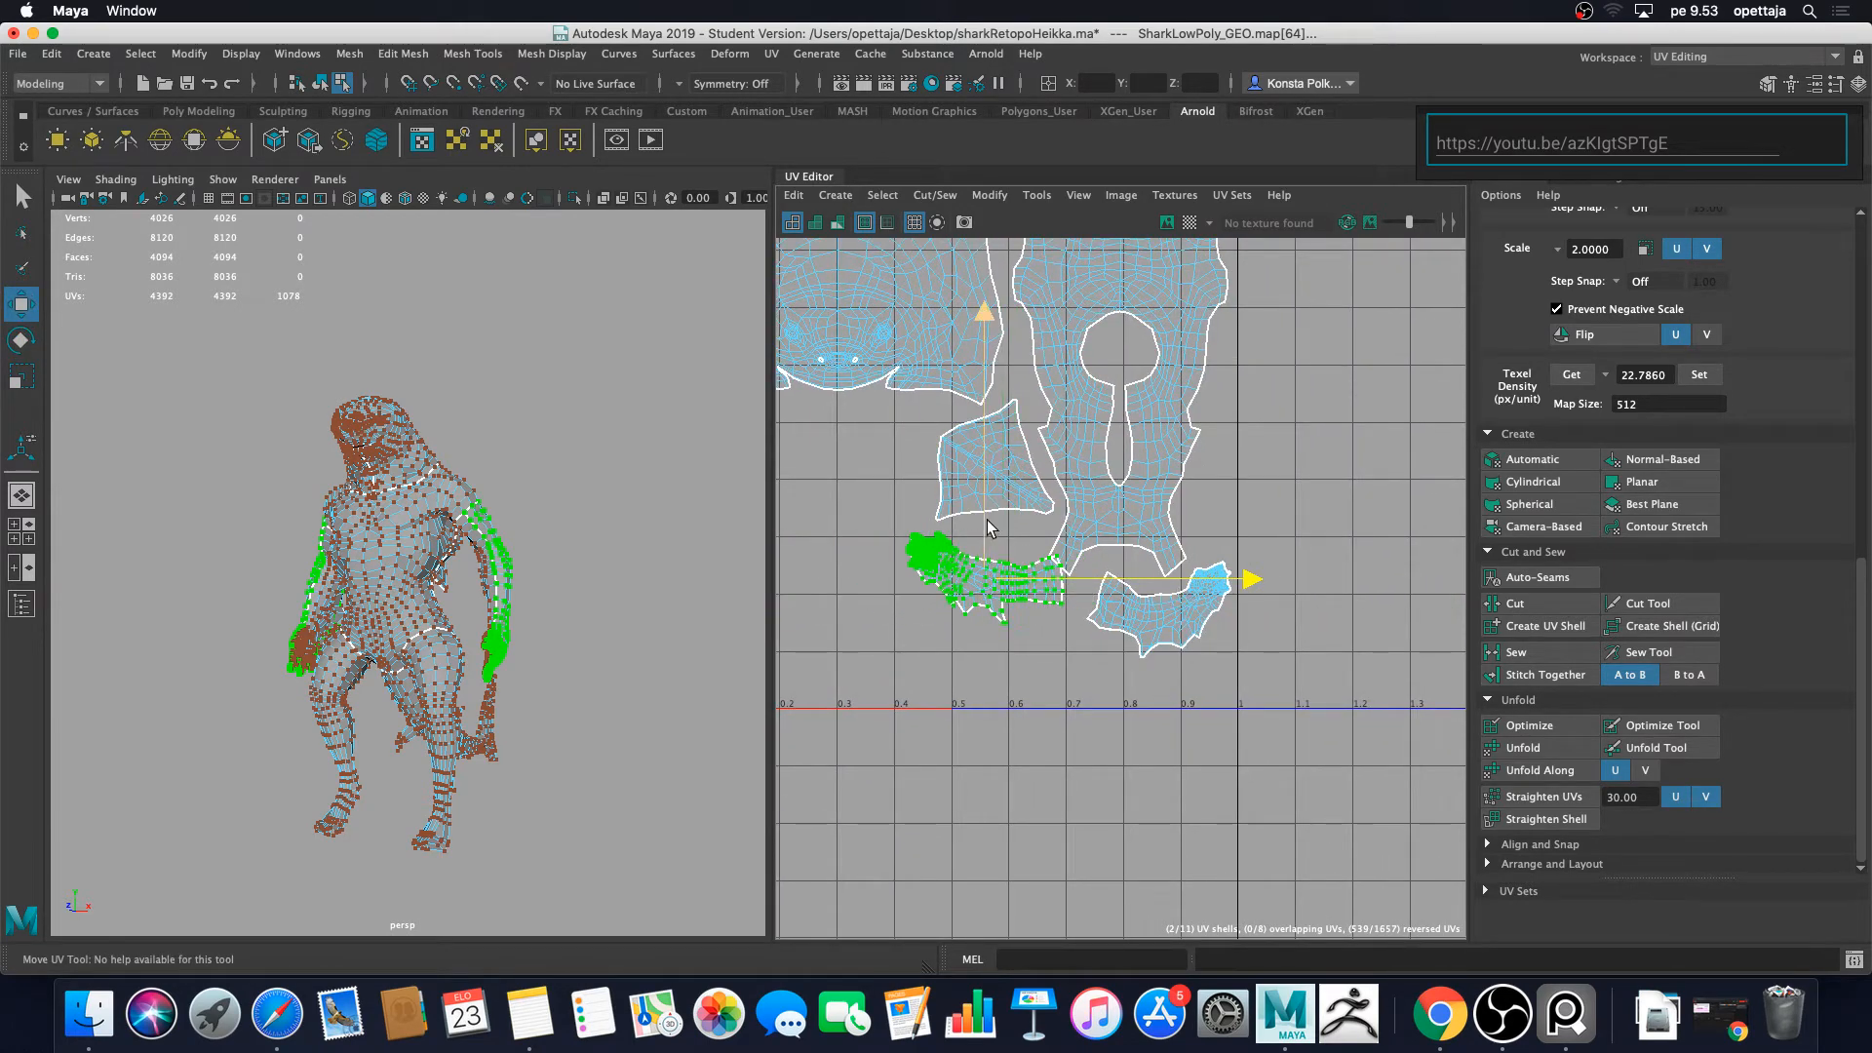
pyautogui.moveTo(984, 524); pyautogui.dragTo(985, 596)
pyautogui.moveTo(1117, 649); pyautogui.dragTo(1150, 659)
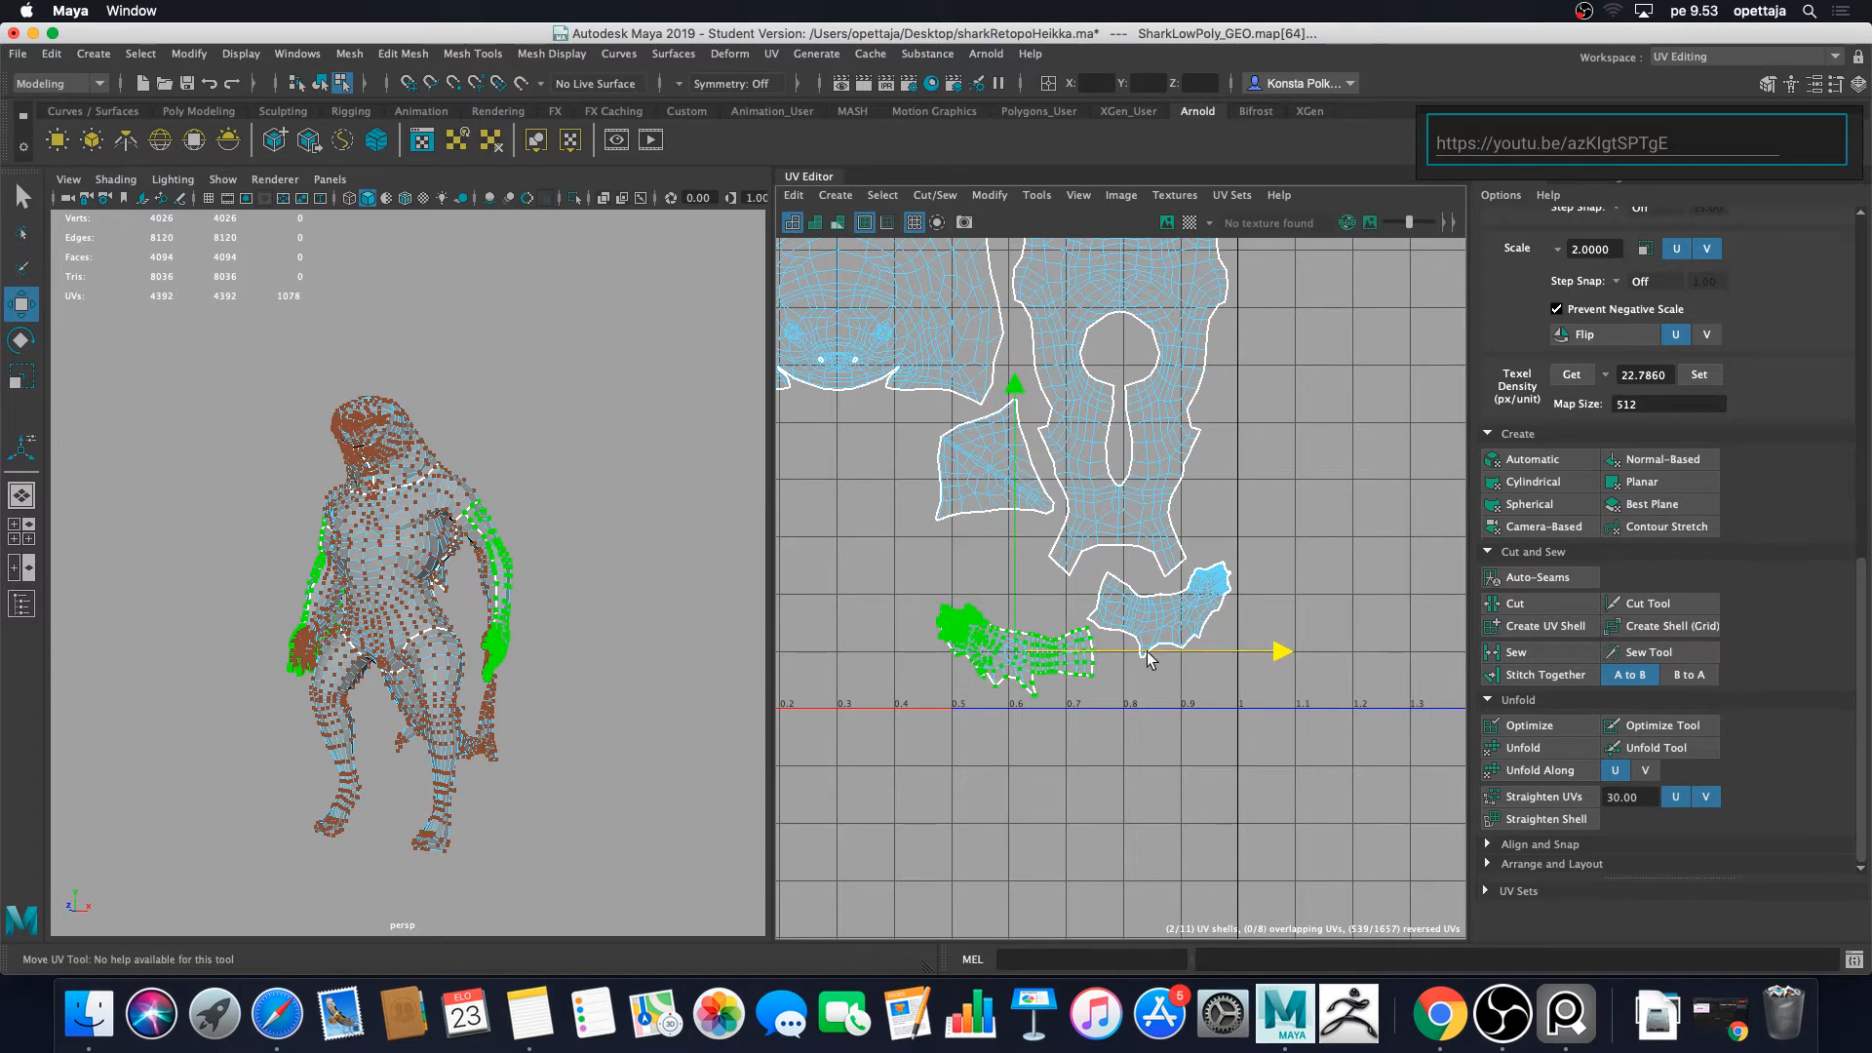
# Step: Rotate the stacked arm shells about half a turn and shift them slightly closer to the packed arm shells
pyautogui.press('e')
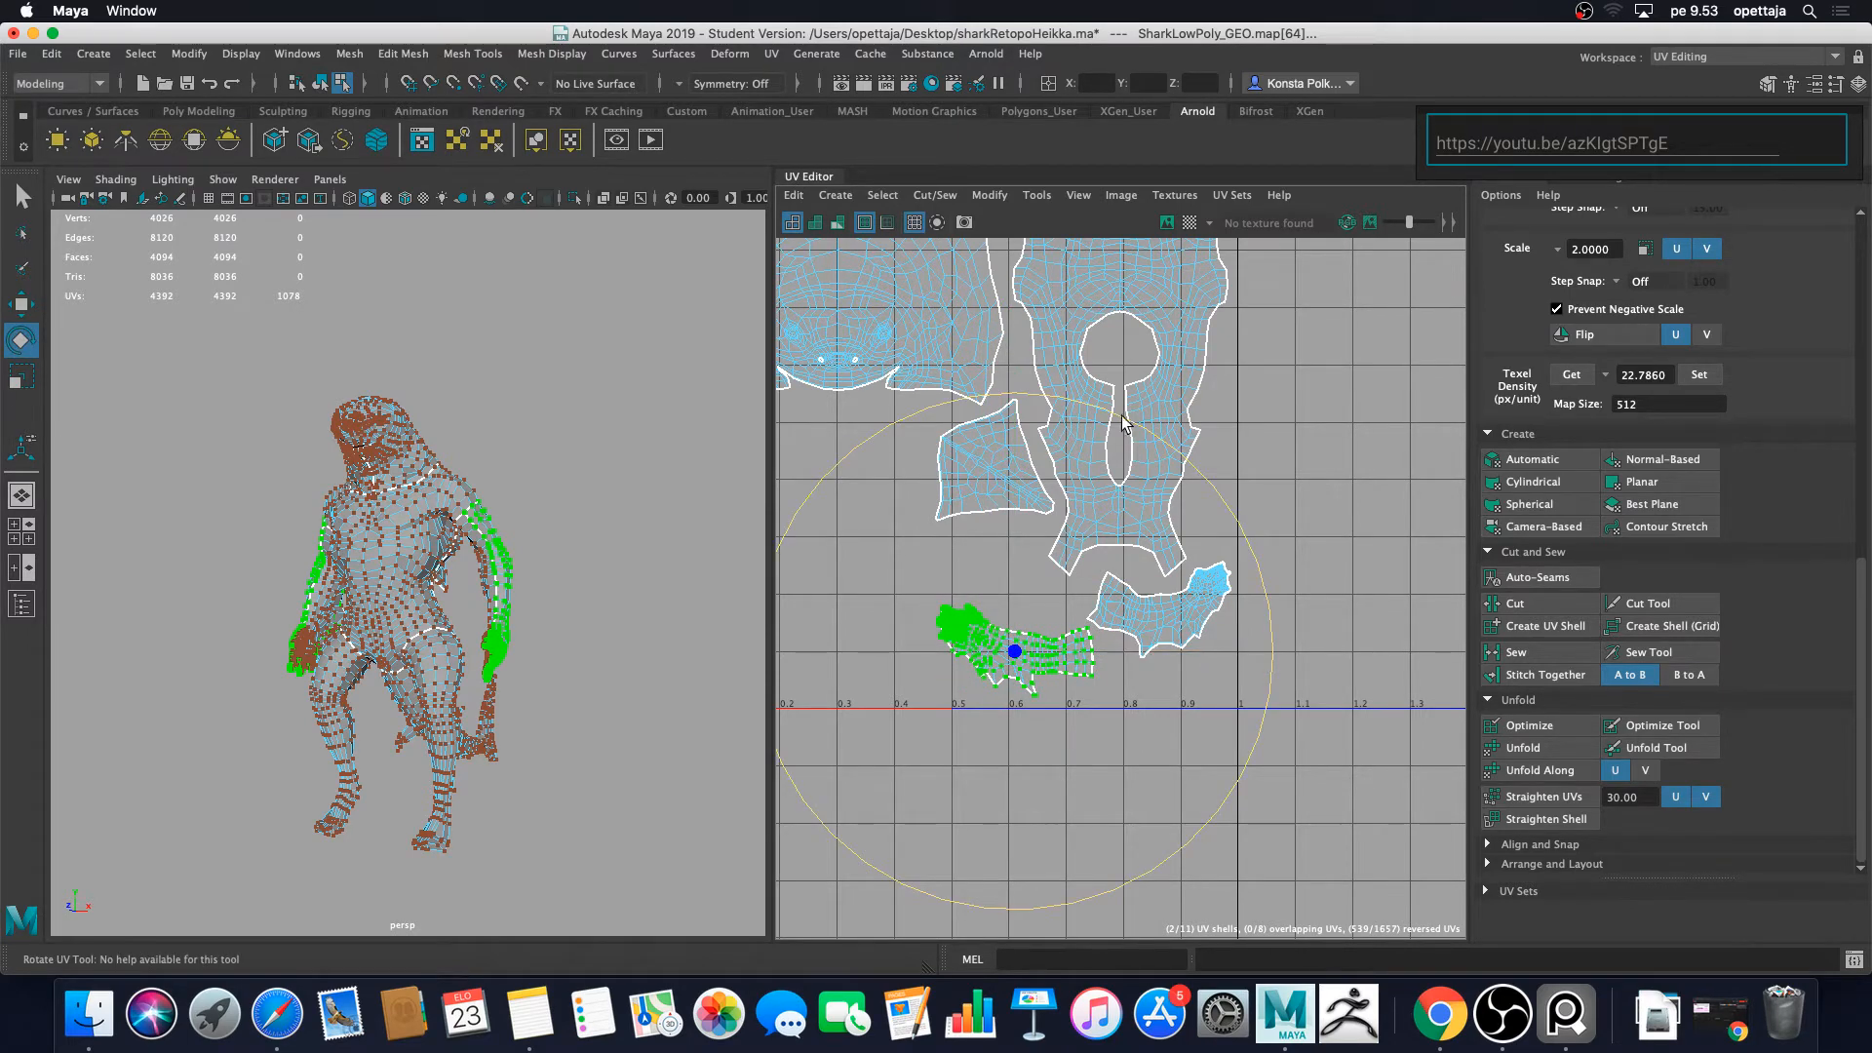
pyautogui.moveTo(1123, 419); pyautogui.dragTo(960, 896)
pyautogui.press('w')
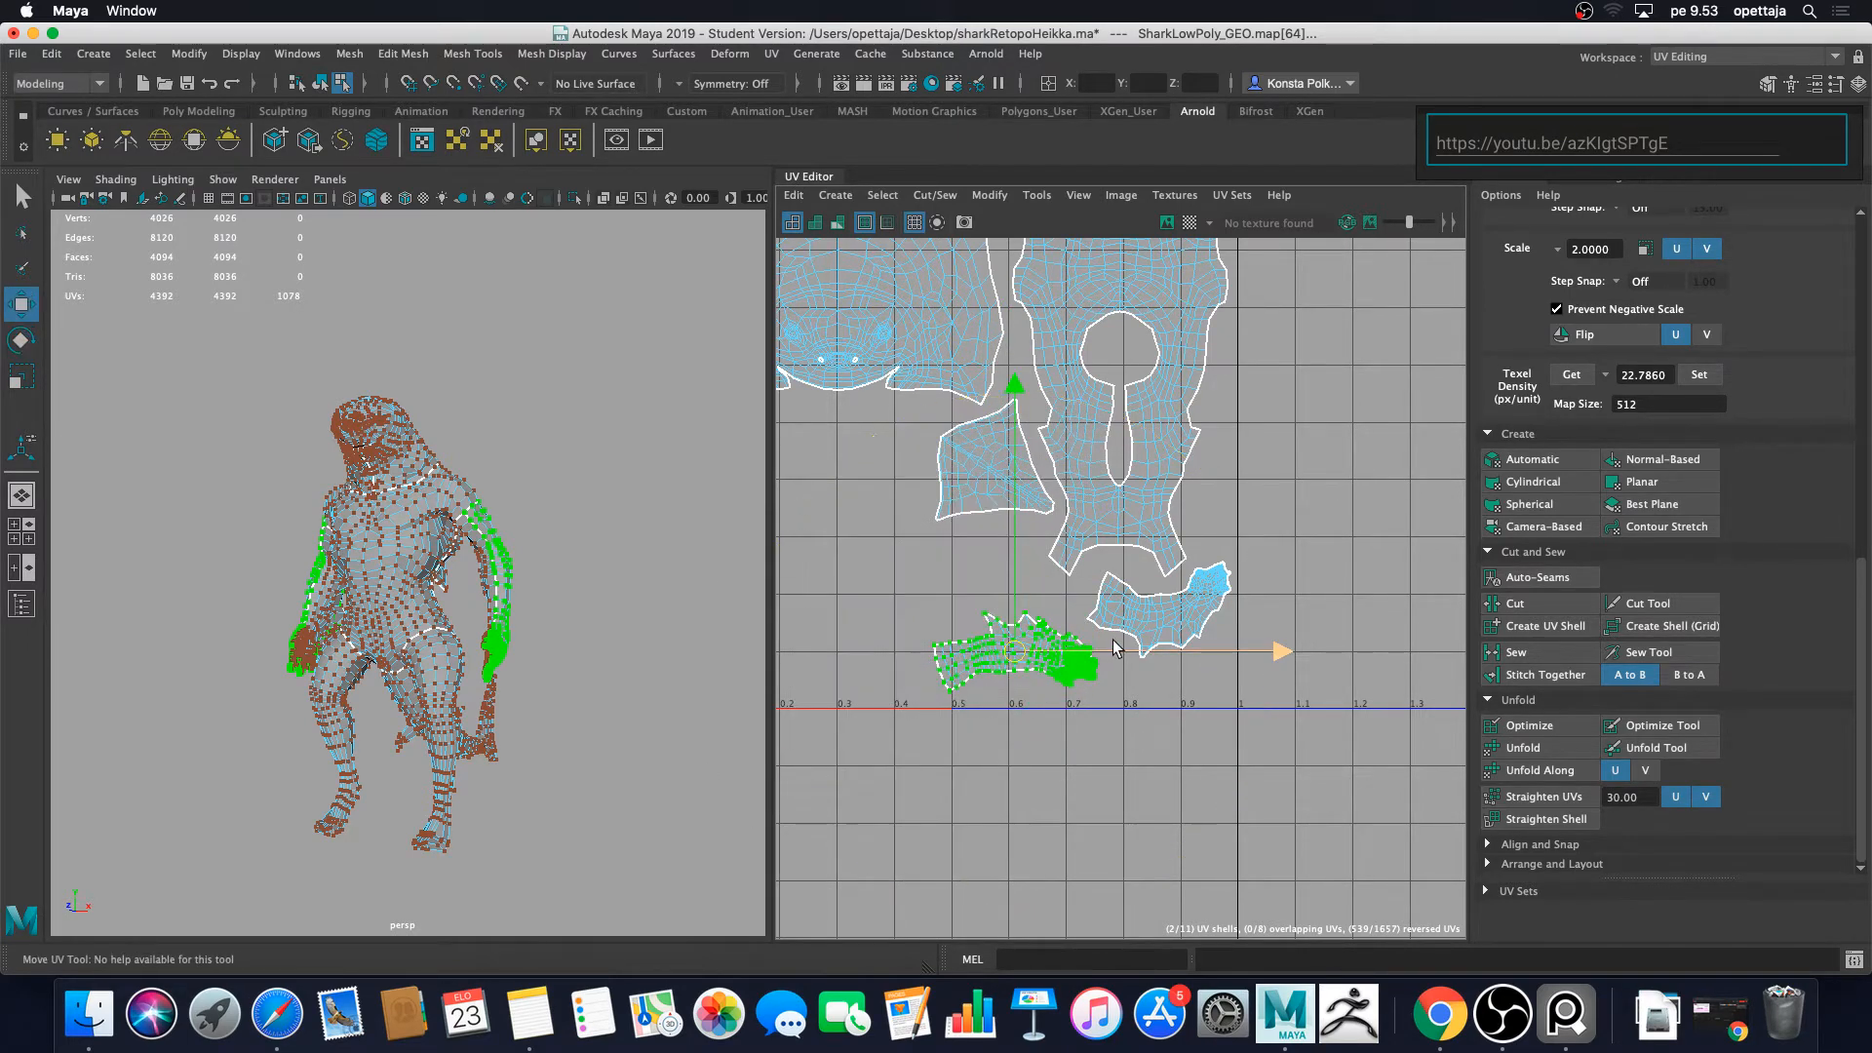
pyautogui.moveTo(1115, 647); pyautogui.dragTo(1142, 648)
pyautogui.moveTo(1039, 578); pyautogui.dragTo(1041, 587)
# Step: Adjust the stacked arm shells' angle and position so they clear the packed arm shells just above the UV tile's lower edge, then deselect
pyautogui.press('e')
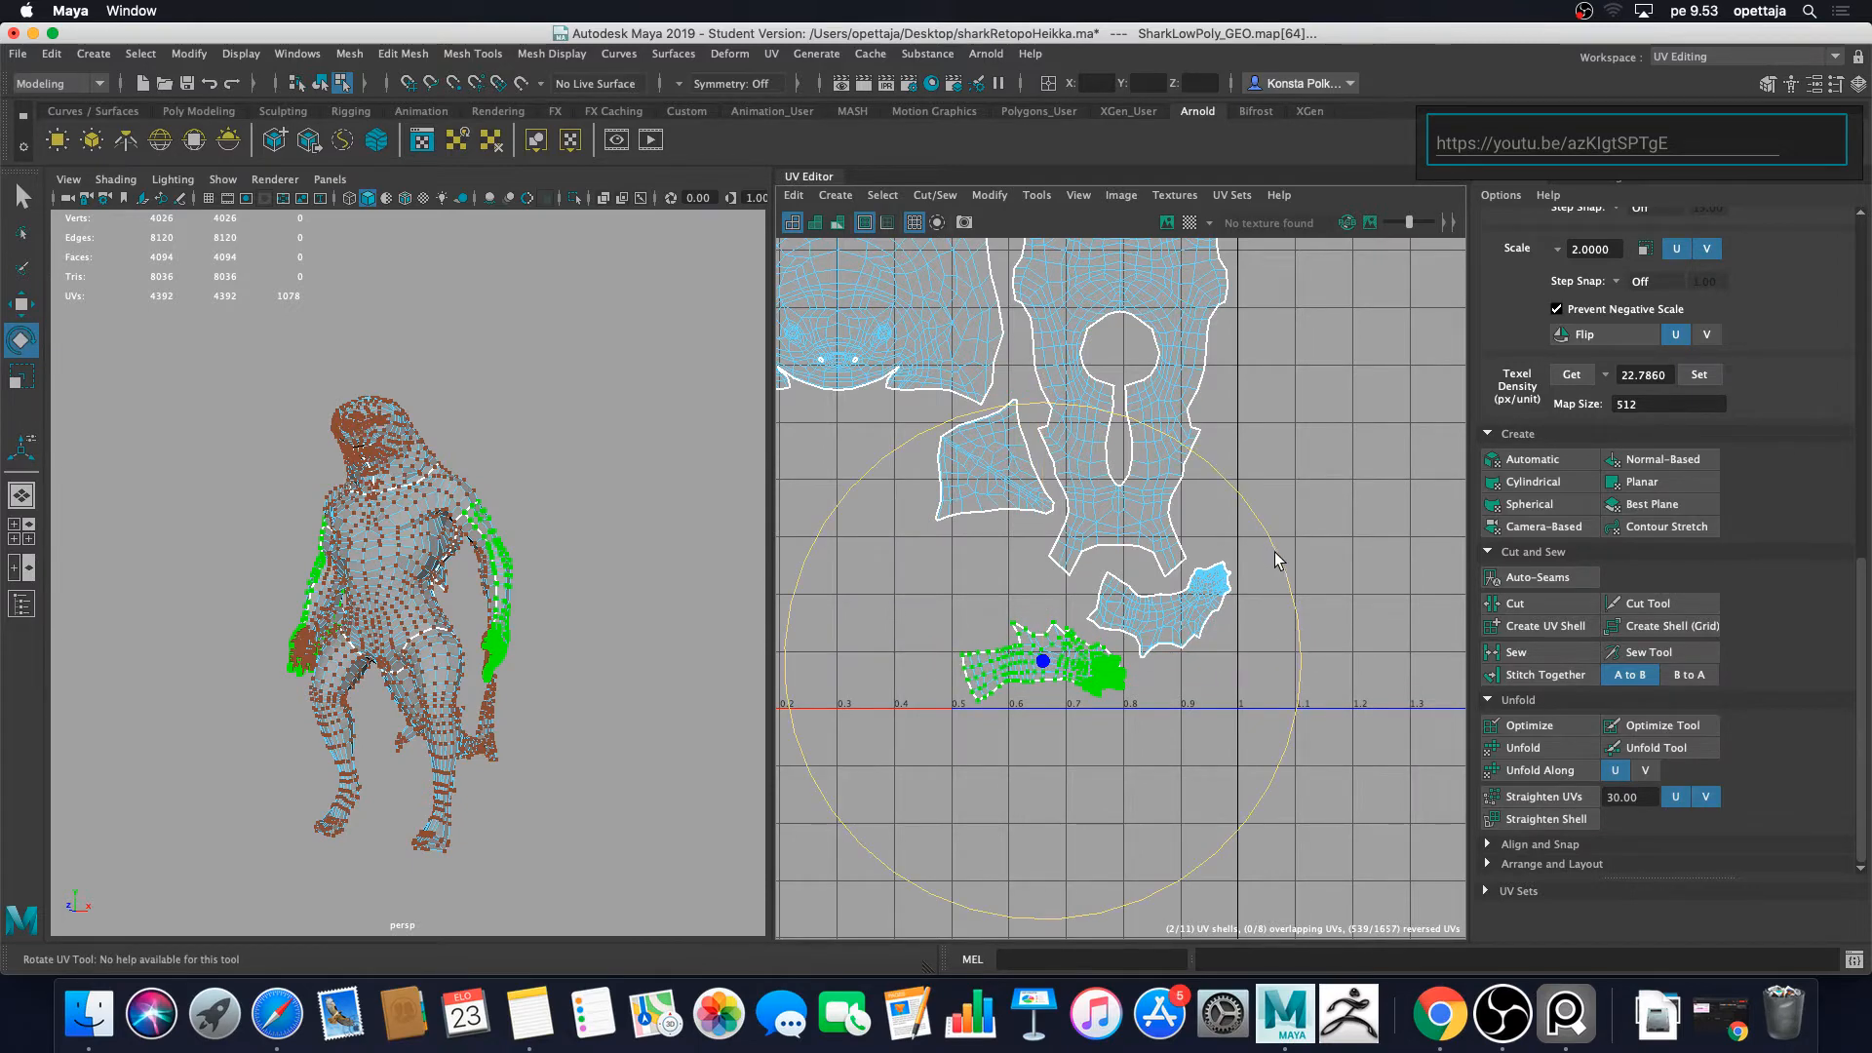
pyautogui.press('w')
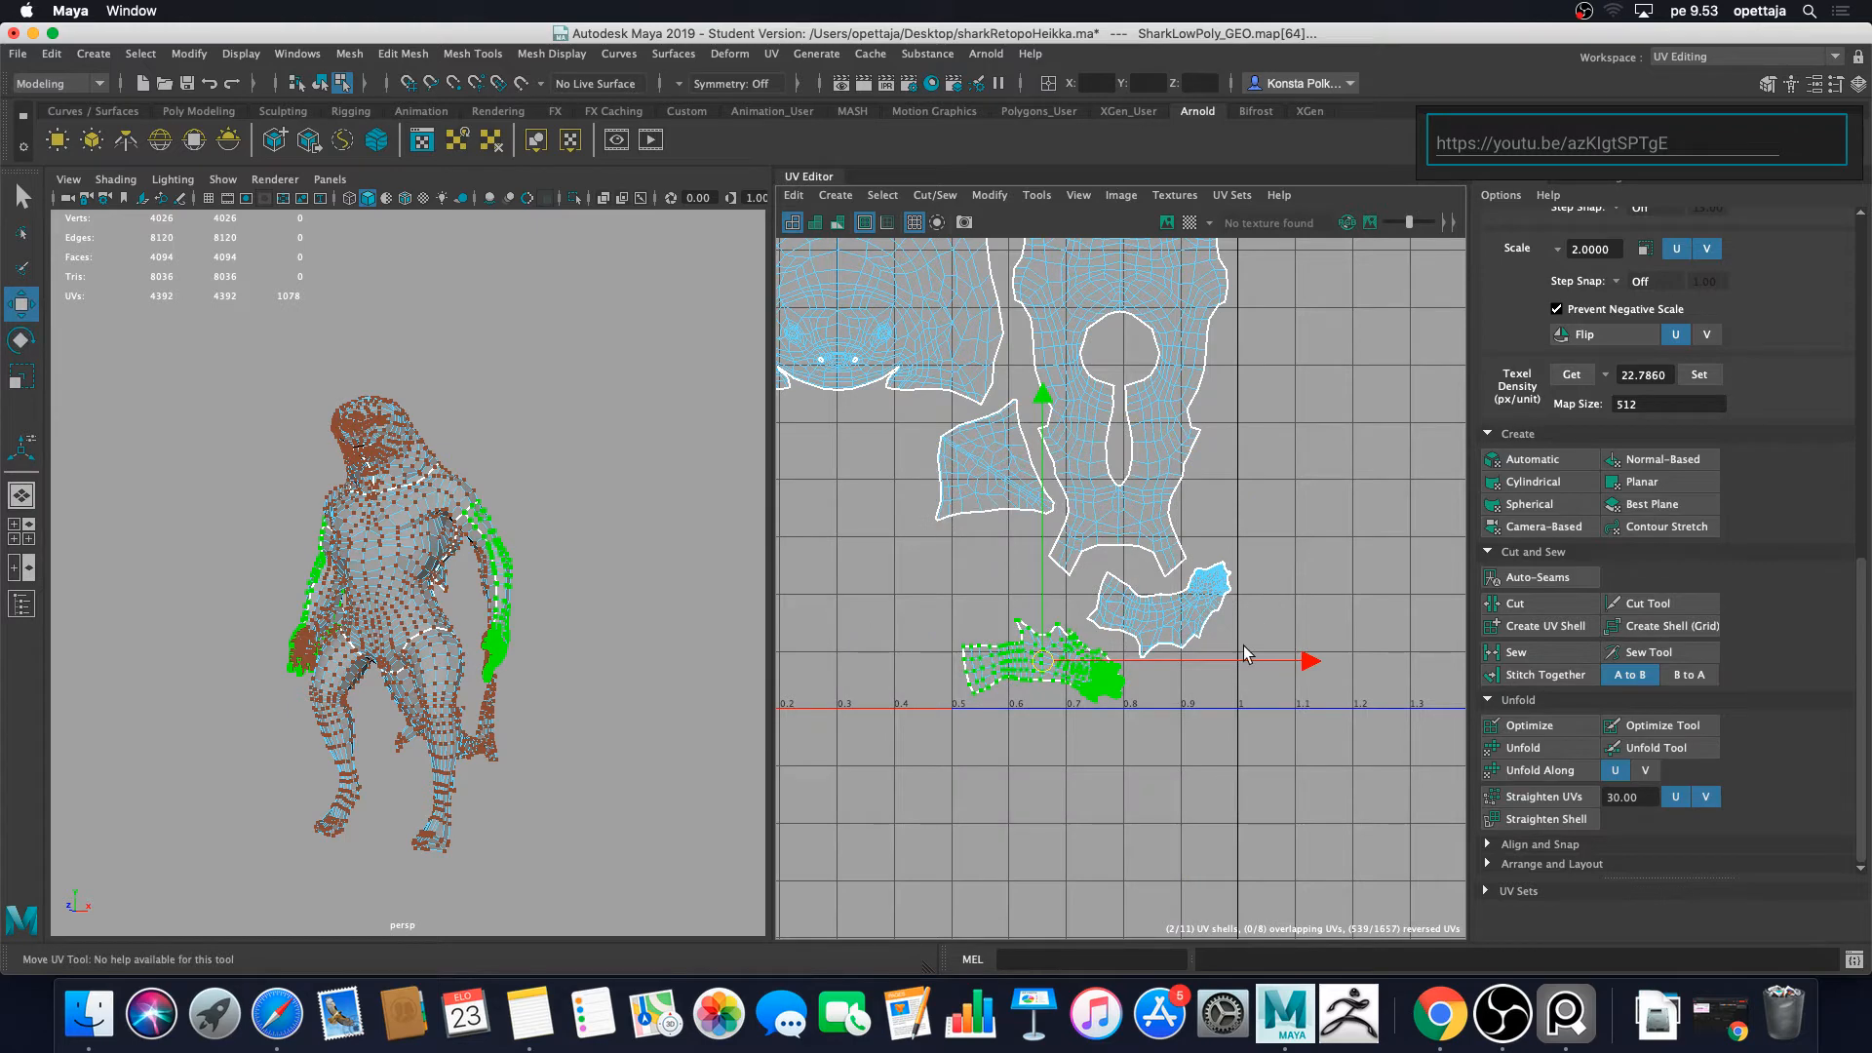
pyautogui.moveTo(1047, 598); pyautogui.dragTo(1047, 557)
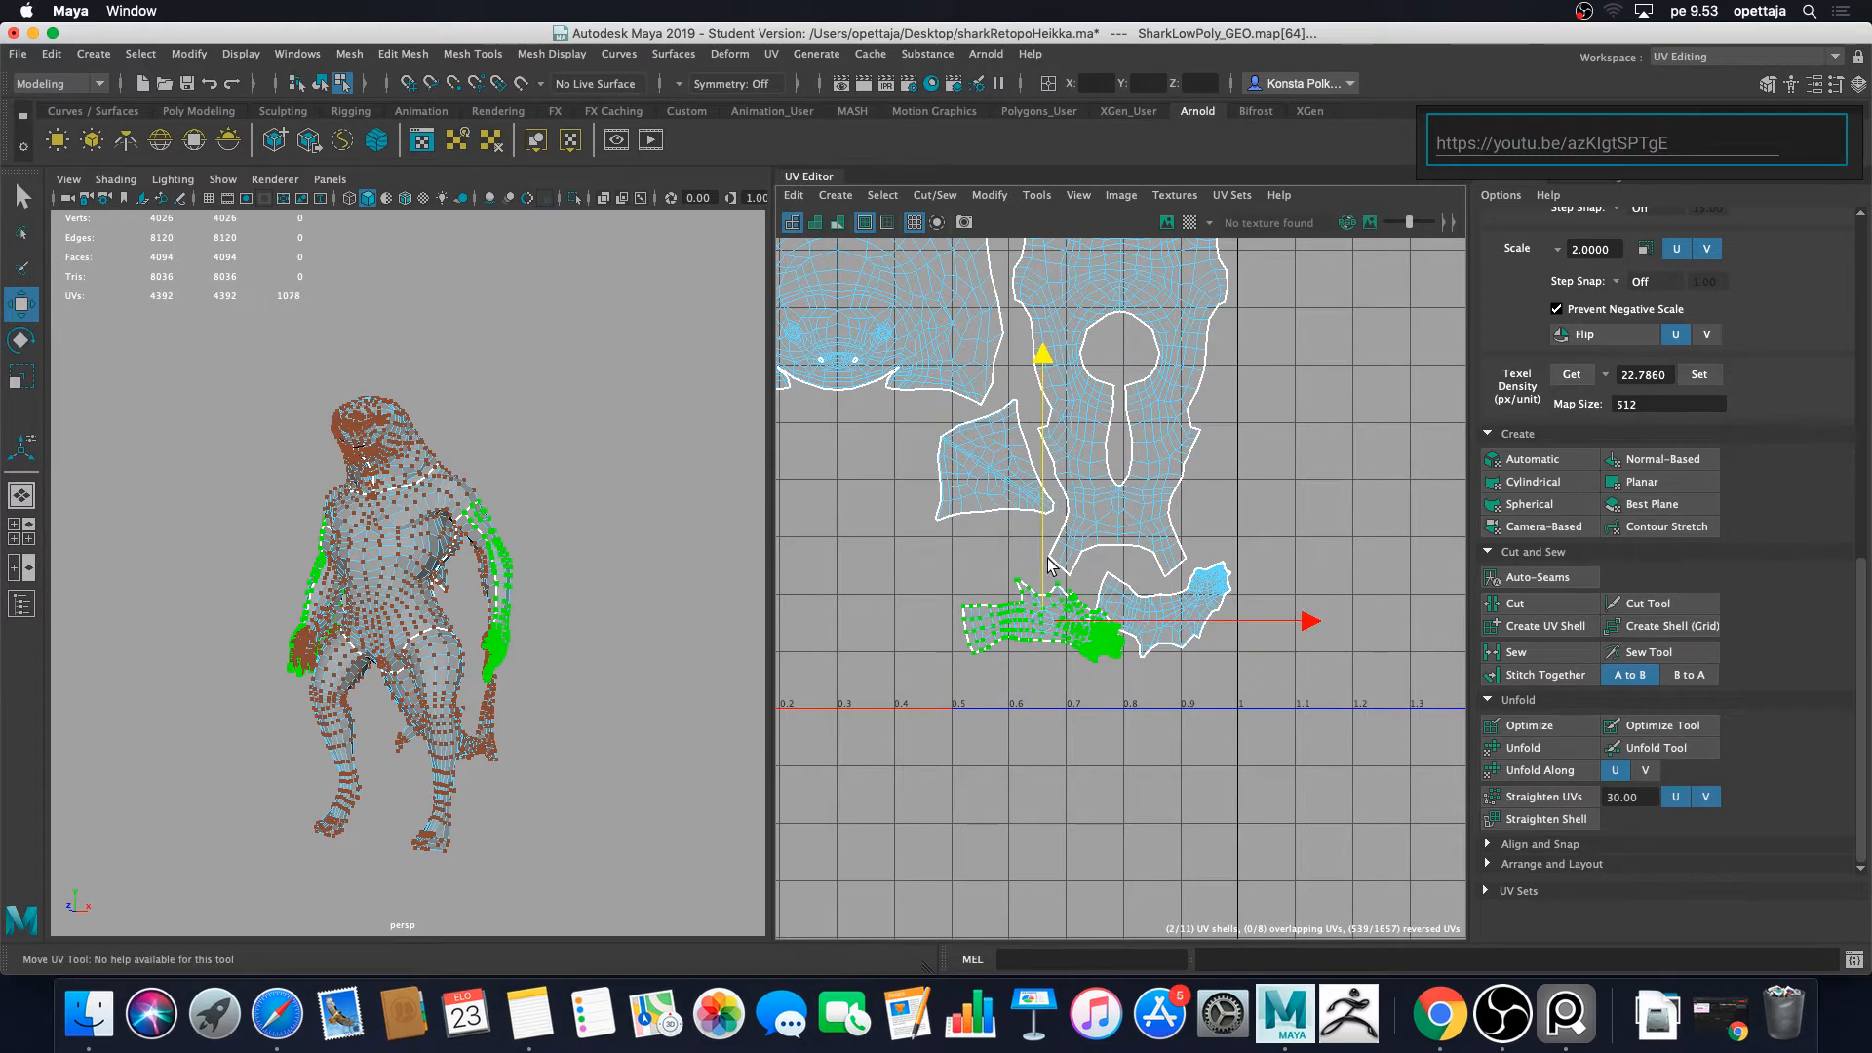
pyautogui.moveTo(1185, 621); pyautogui.dragTo(1109, 624)
pyautogui.scroll(-3, 1090, 633)
pyautogui.scroll(3, 1076, 627)
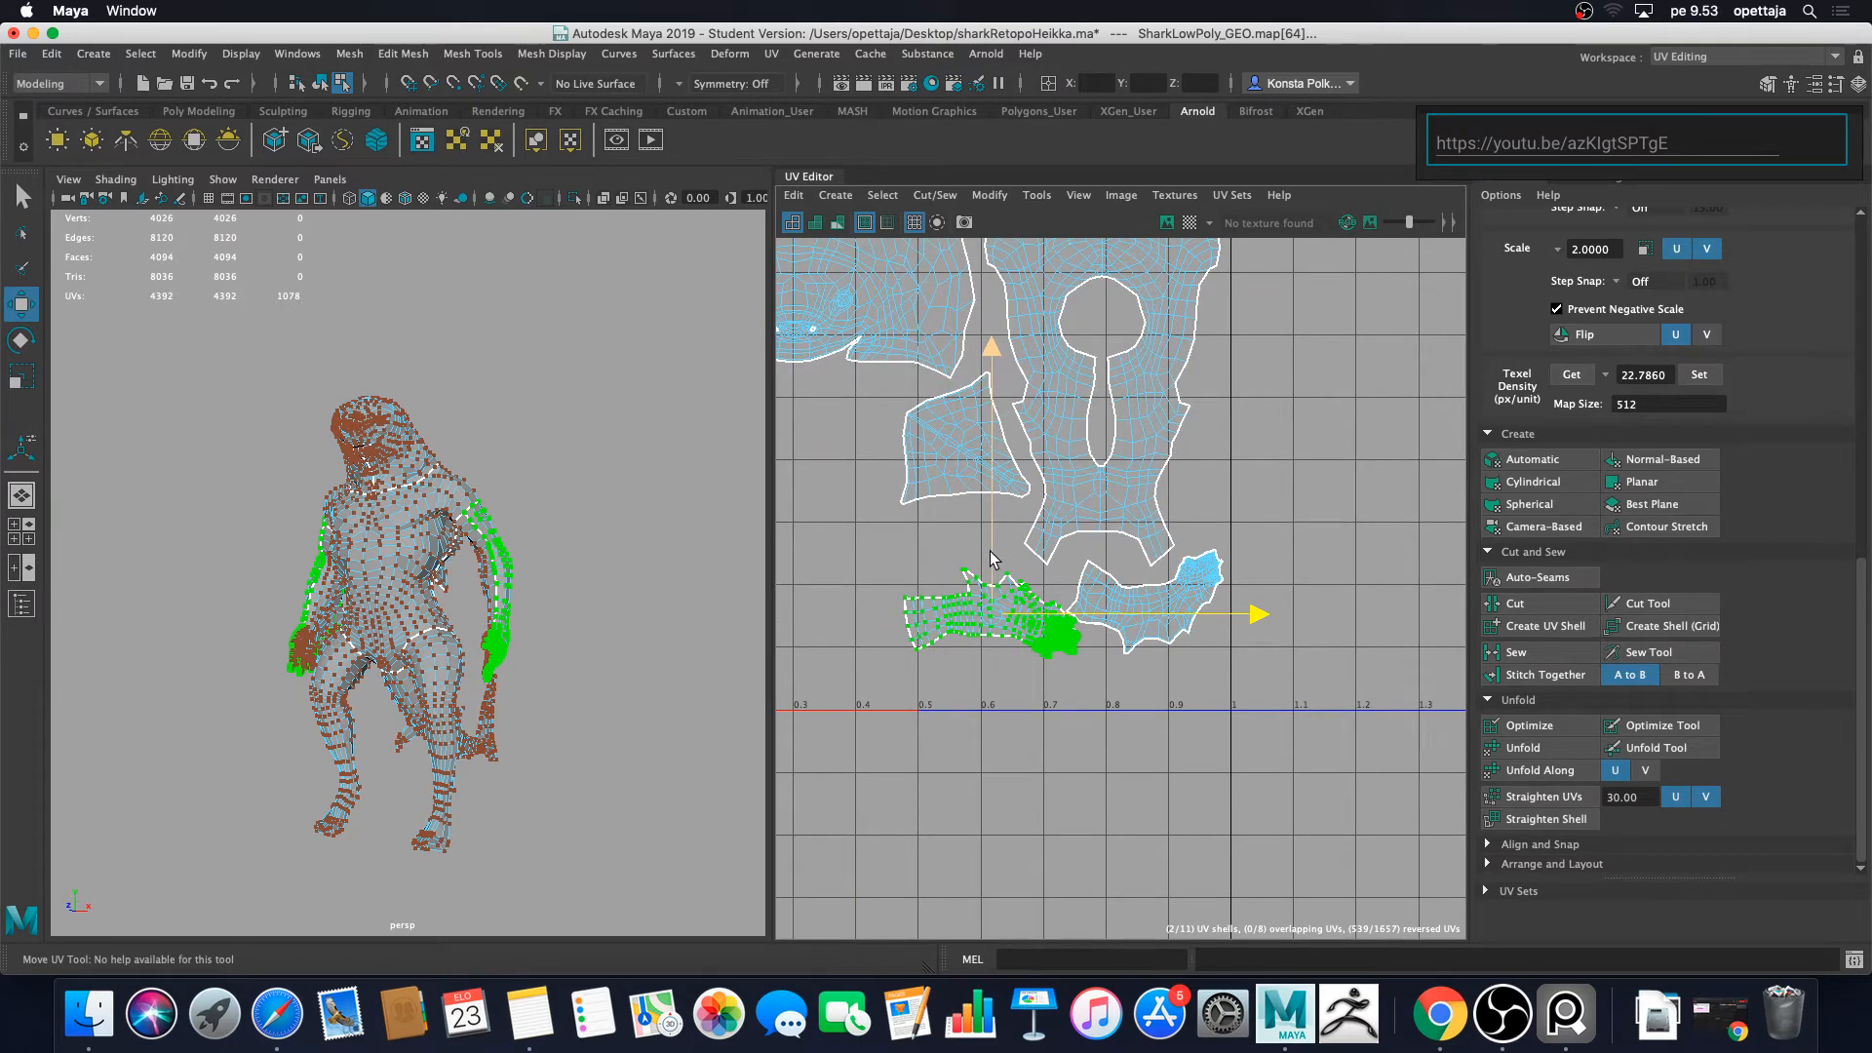
pyautogui.moveTo(992, 557); pyautogui.dragTo(993, 598)
pyautogui.click(1115, 756)
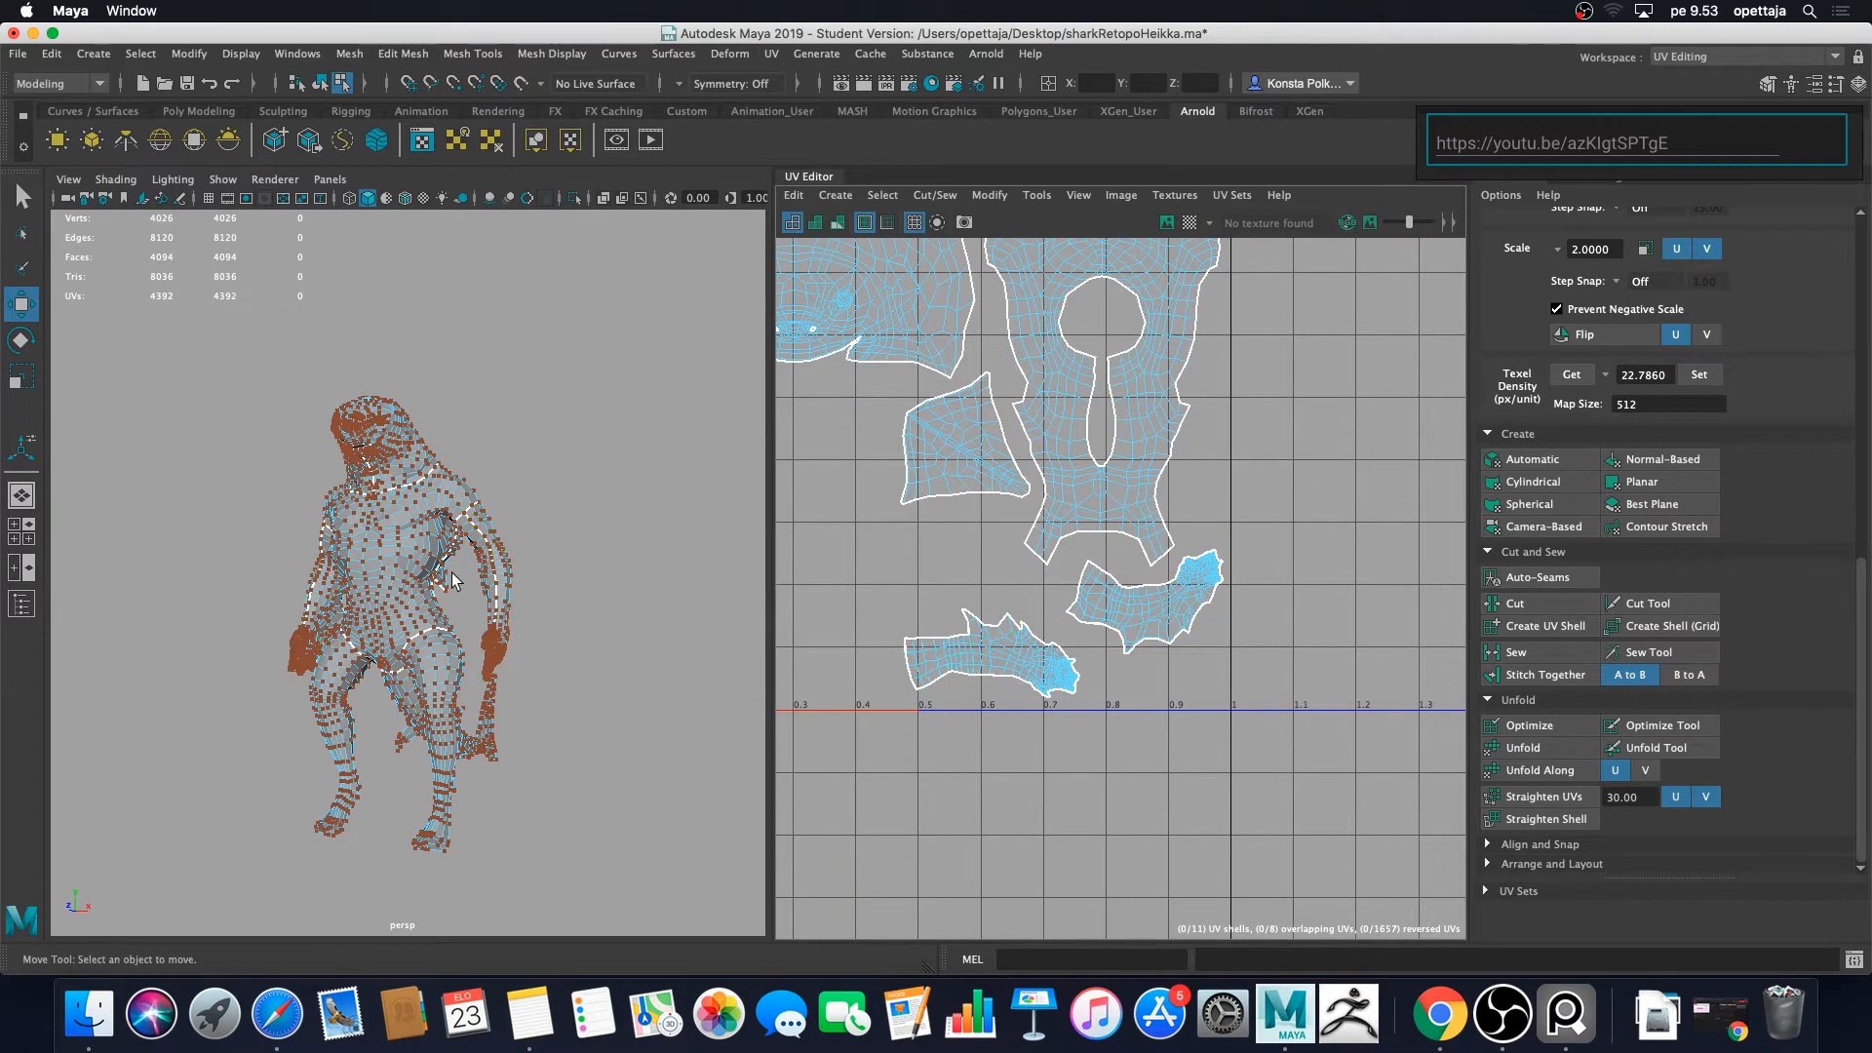
# Step: Save the scene with the packed arm shells and accept the Student Version notice
pyautogui.press('a')
pyautogui.keyDown('alt'); pyautogui.moveTo(988, 618); pyautogui.dragTo(1173, 608); pyautogui.keyUp('alt')
pyautogui.scroll(-2, 1164, 599)
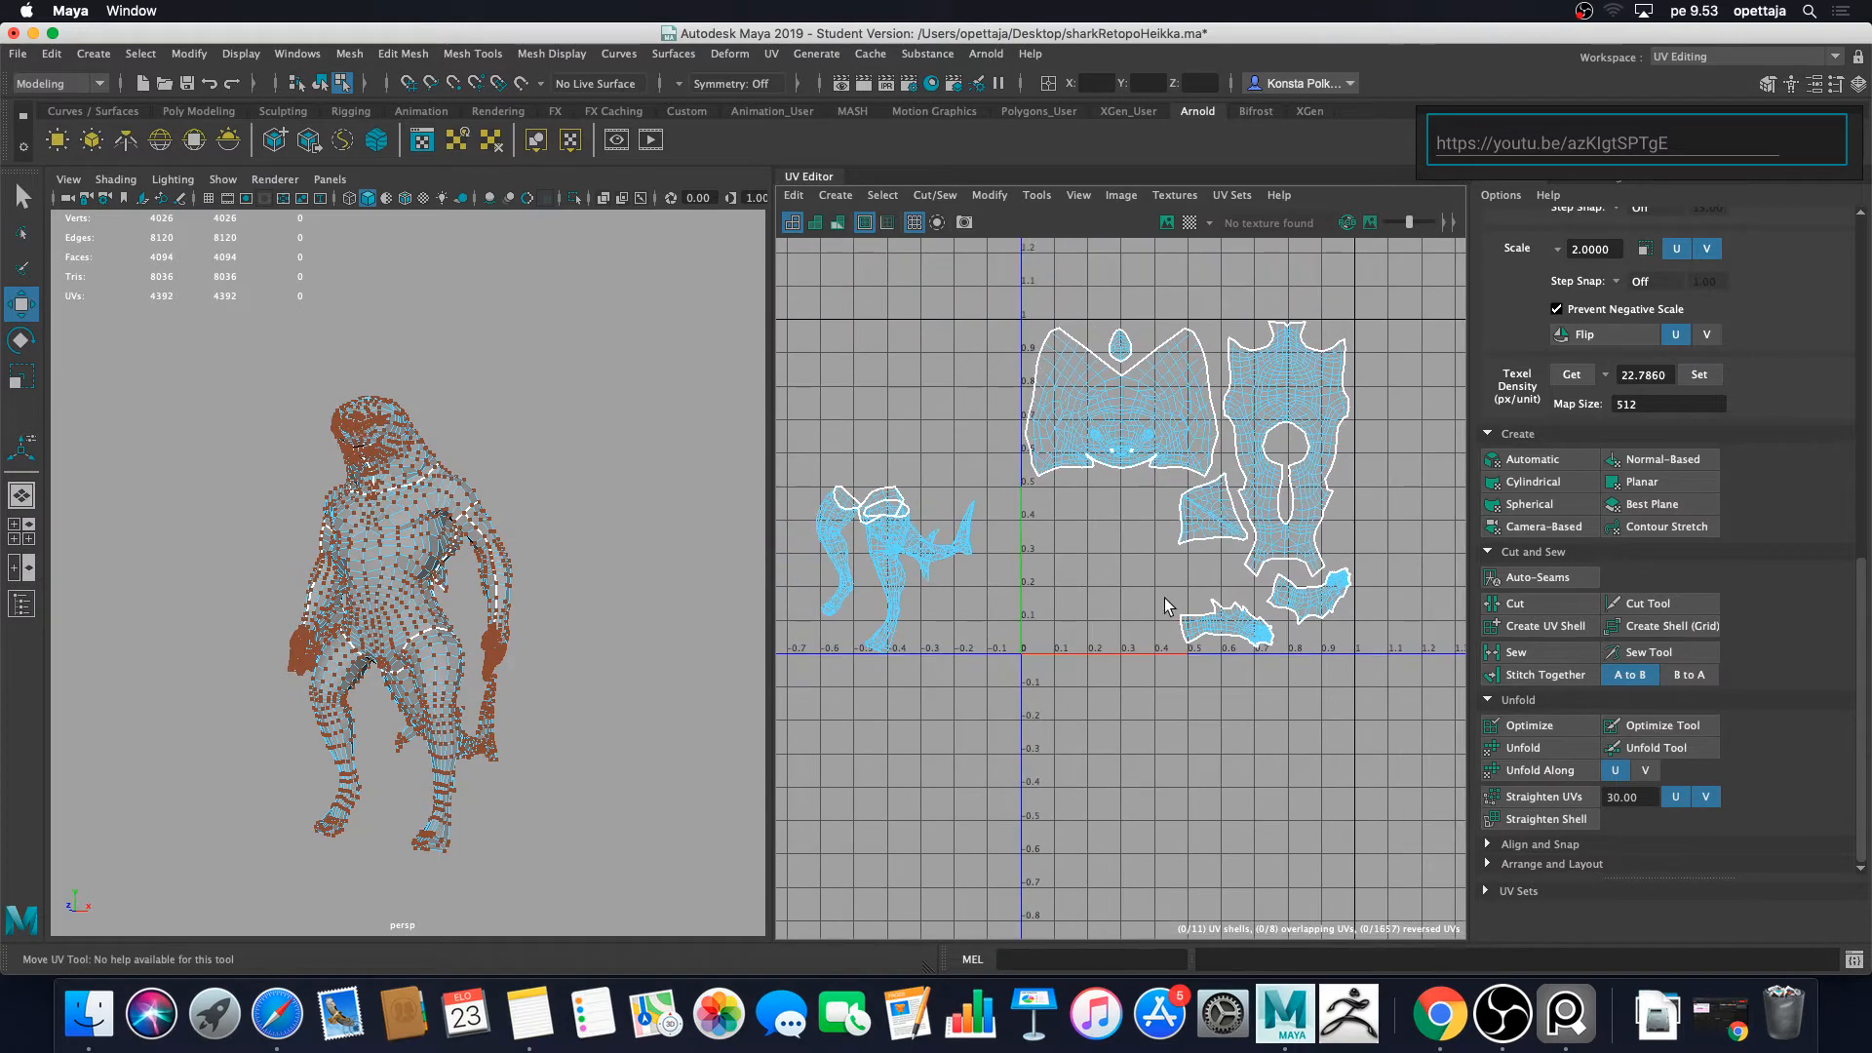
pyautogui.keyDown('alt'); pyautogui.moveTo(1164, 598); pyautogui.dragTo(1100, 648, button='middle'); pyautogui.keyUp('alt')
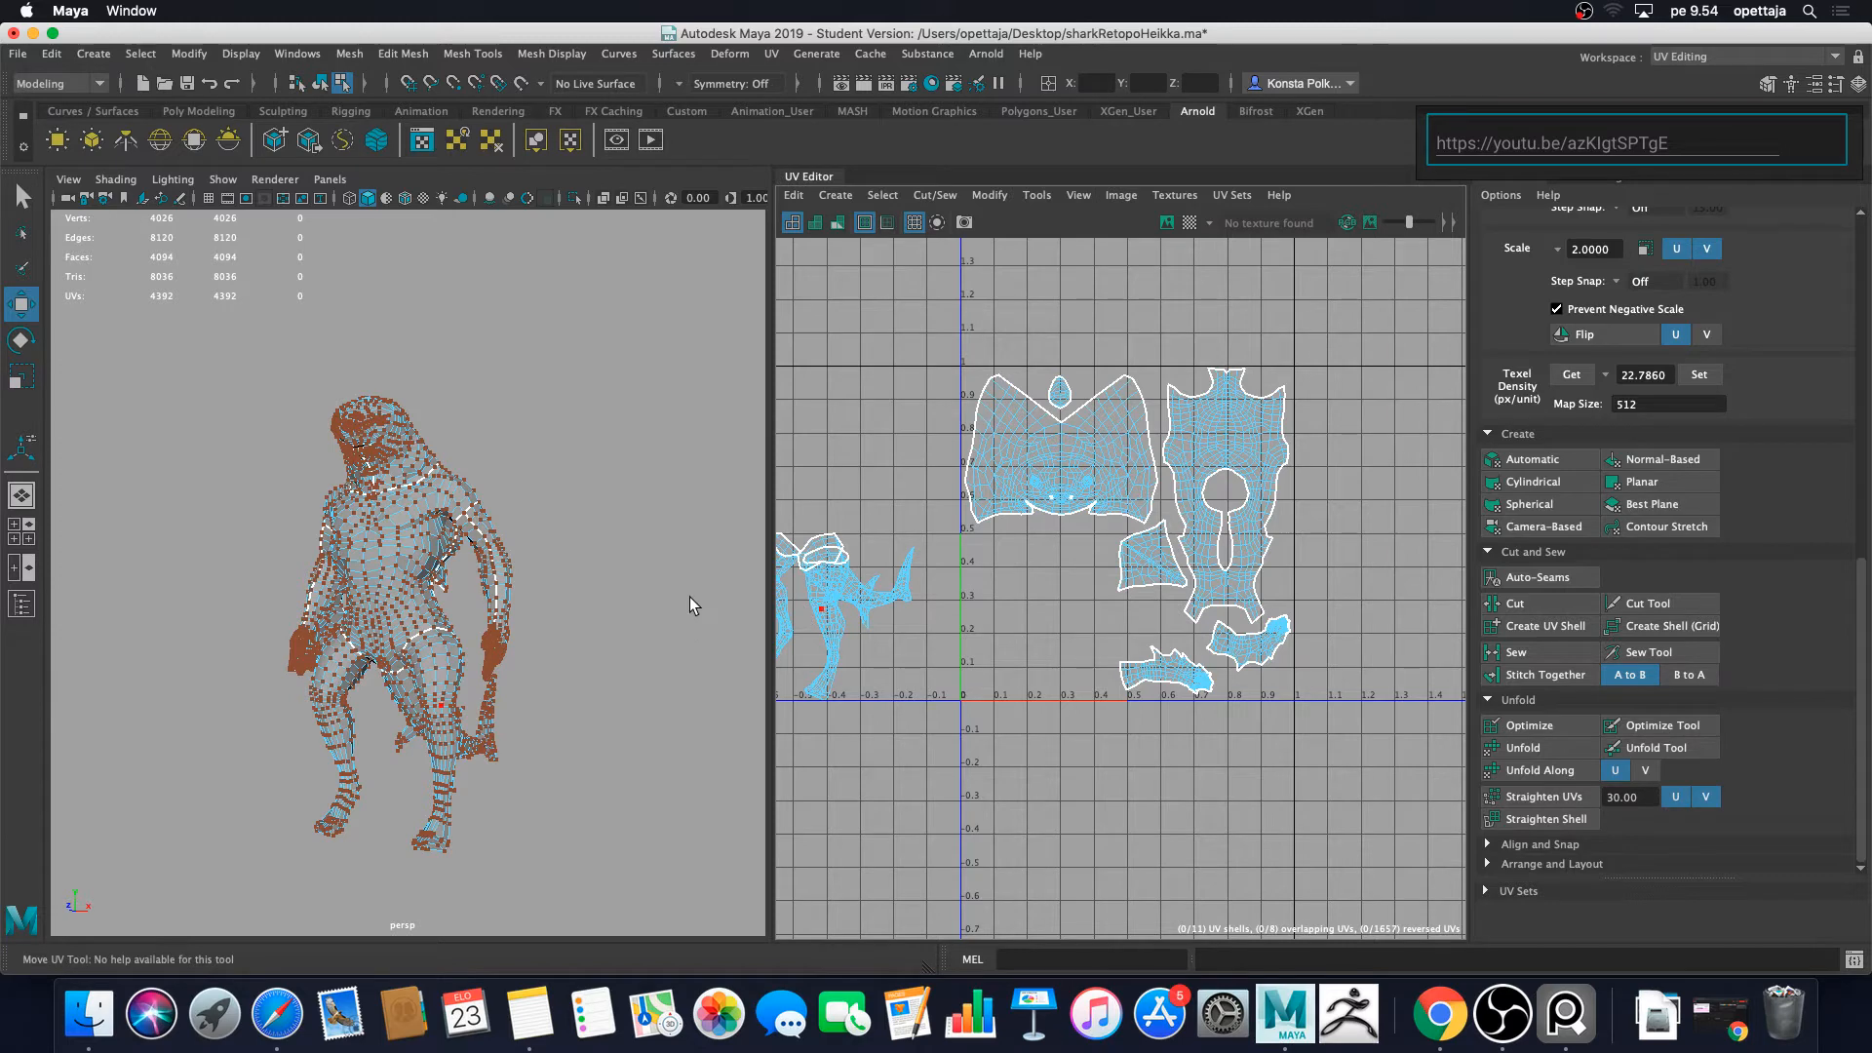
pyautogui.press('q')
pyautogui.press('super+s')
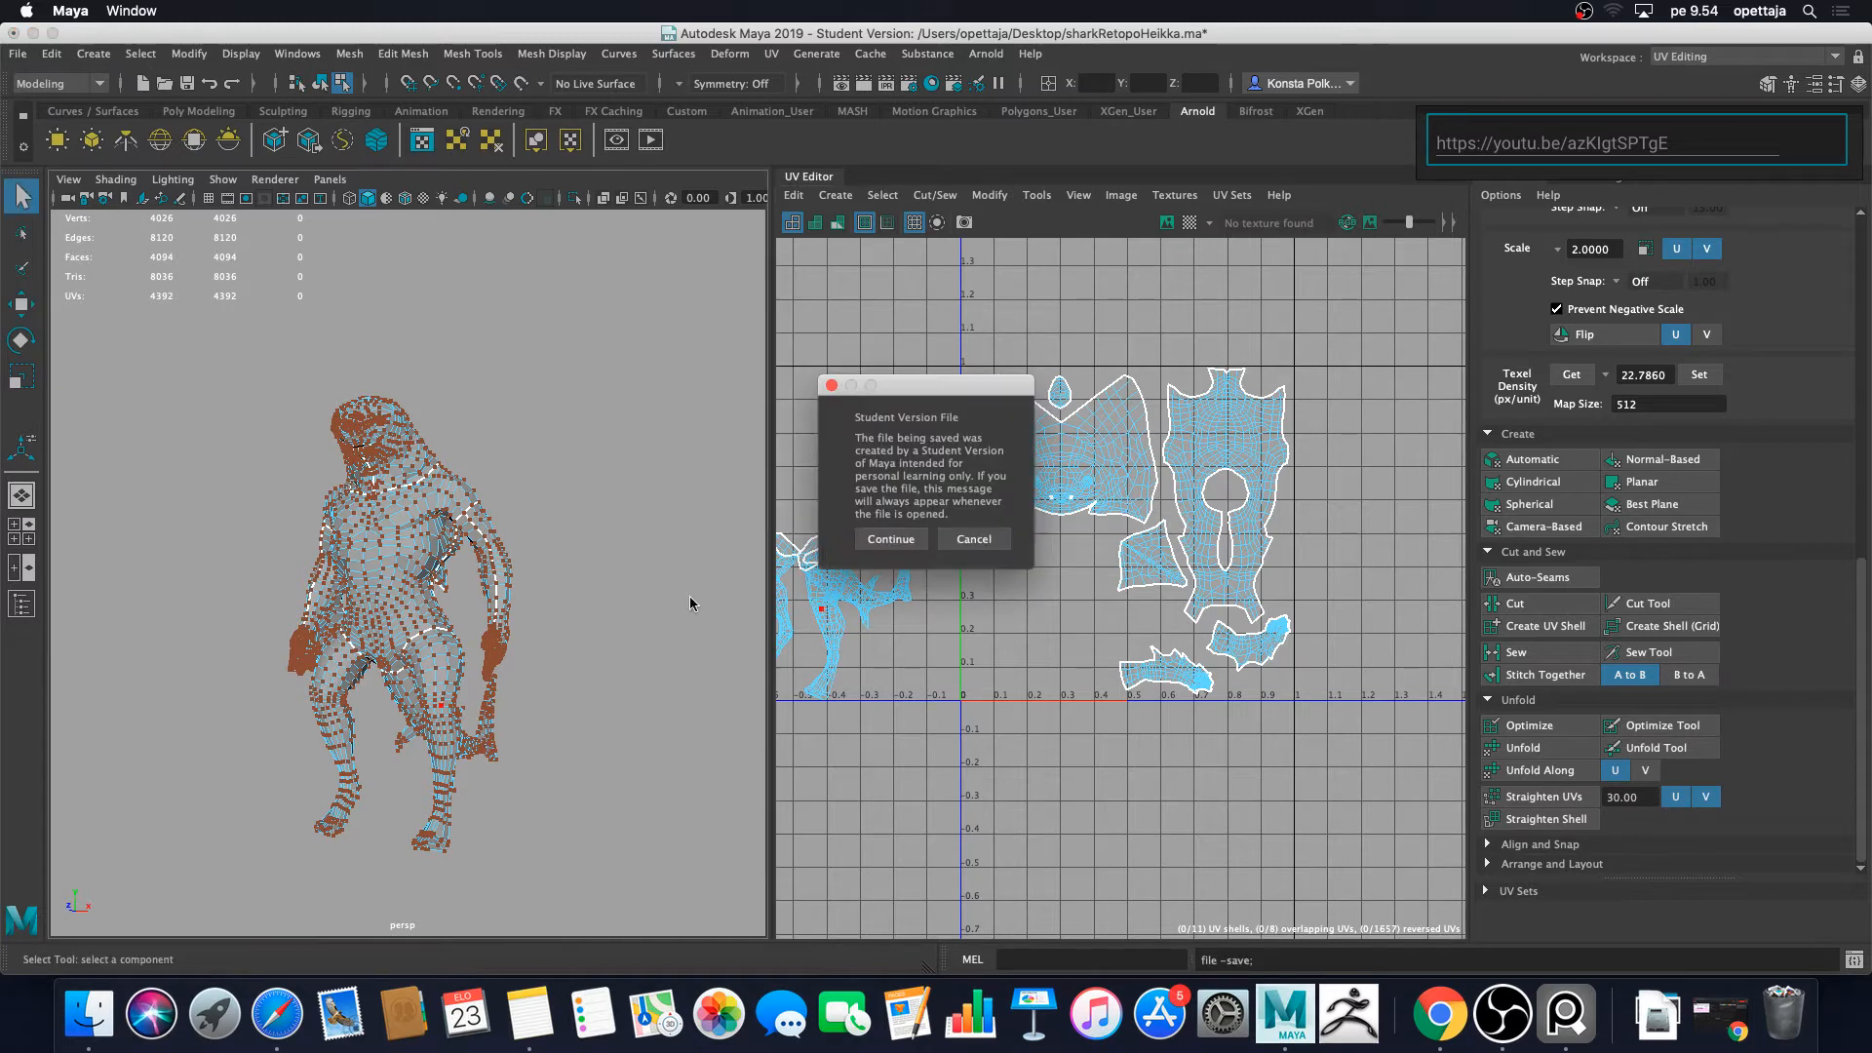
pyautogui.click(887, 539)
# Step: Frame the shark's legs and hips in the perspective view and set the UV symmetry to Object X
pyautogui.press('w')
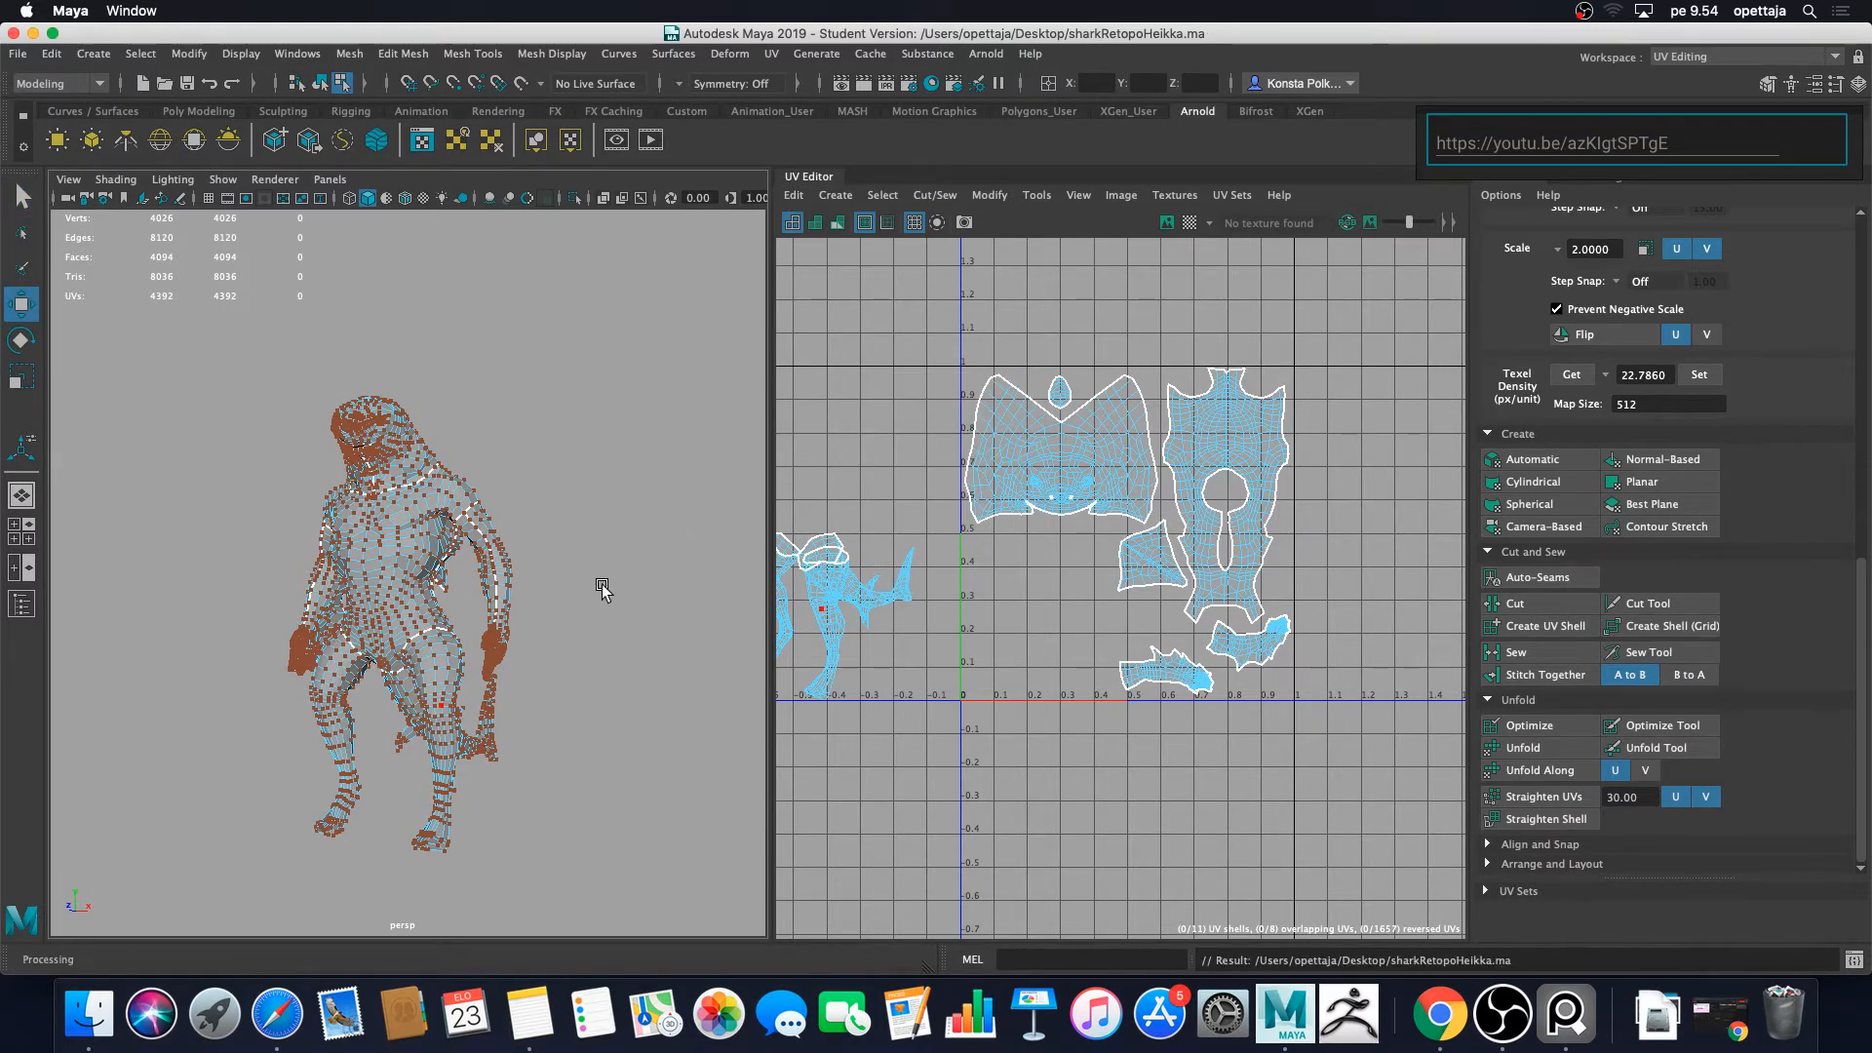
pyautogui.scroll(10, 603, 583)
pyautogui.keyDown('alt'); pyautogui.moveTo(610, 581); pyautogui.dragTo(603, 445, button='middle'); pyautogui.keyUp('alt')
pyautogui.scroll(-10, 656, 517)
pyautogui.scroll(7, 658, 416)
pyautogui.scroll(8, 1787, 408)
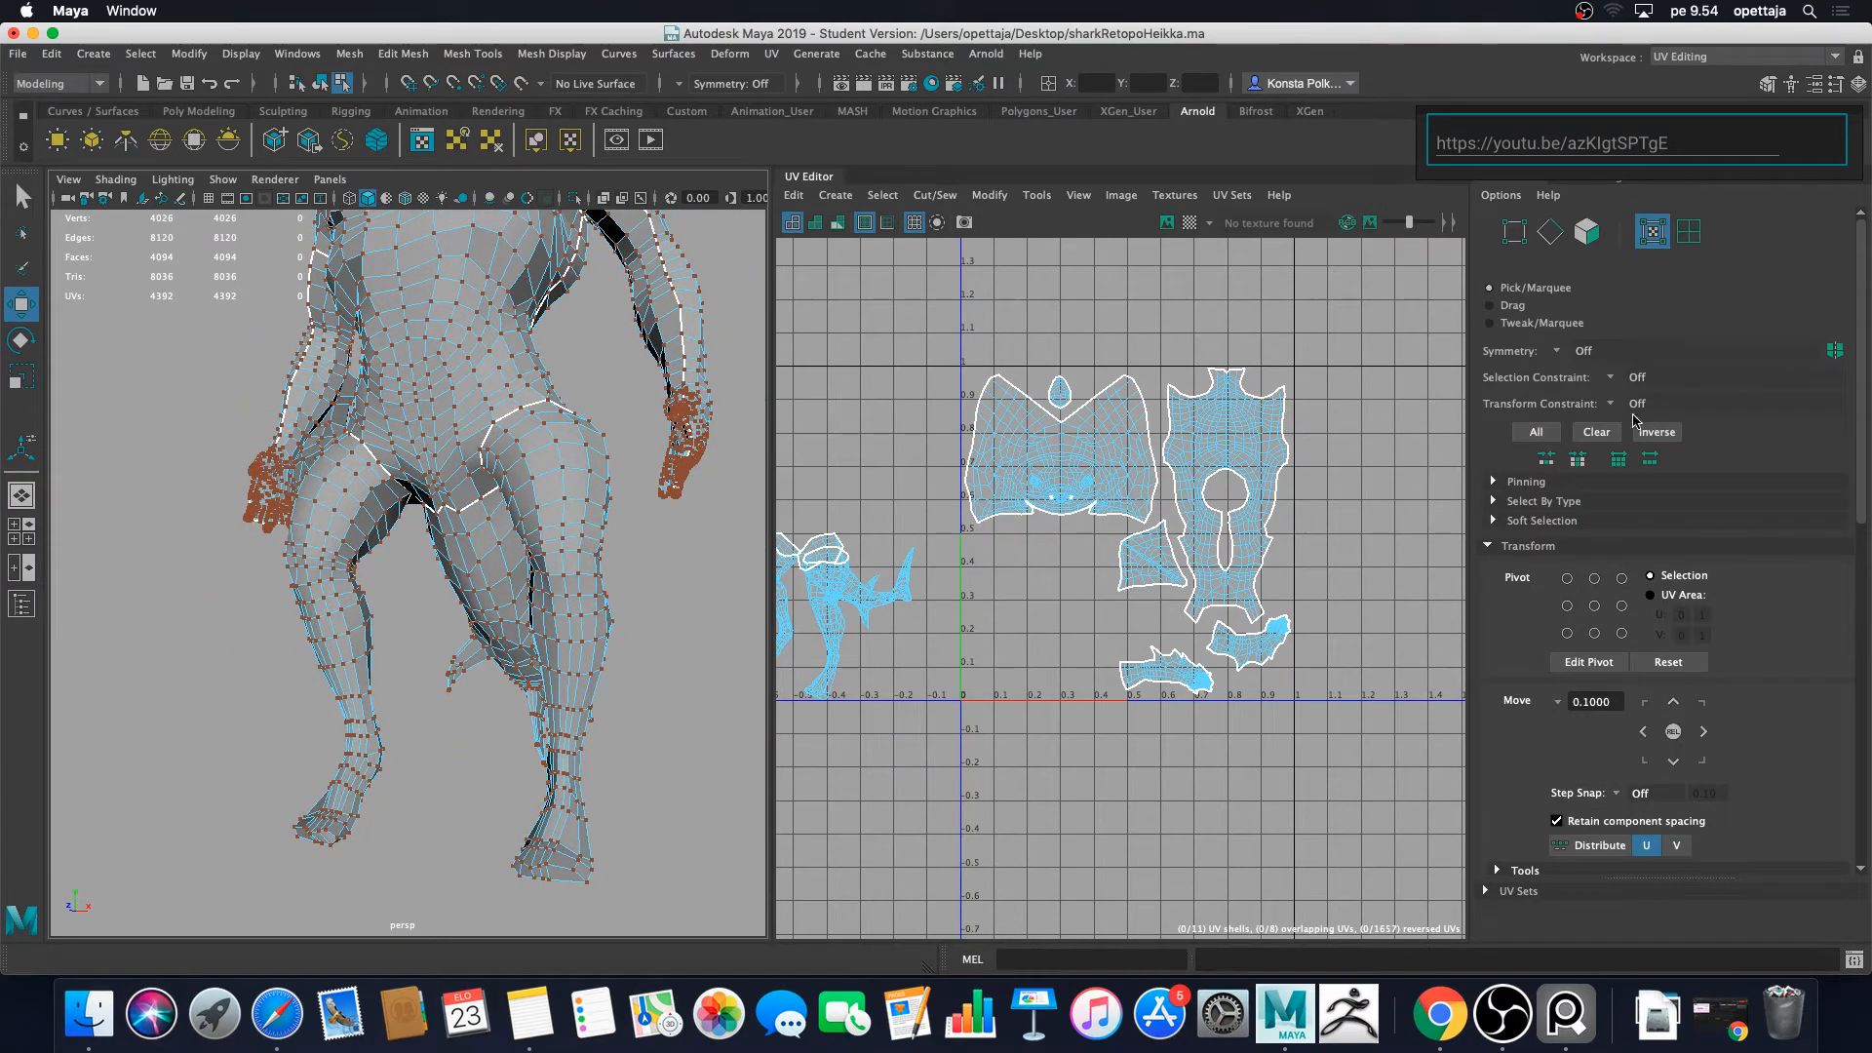
pyautogui.click(1560, 353)
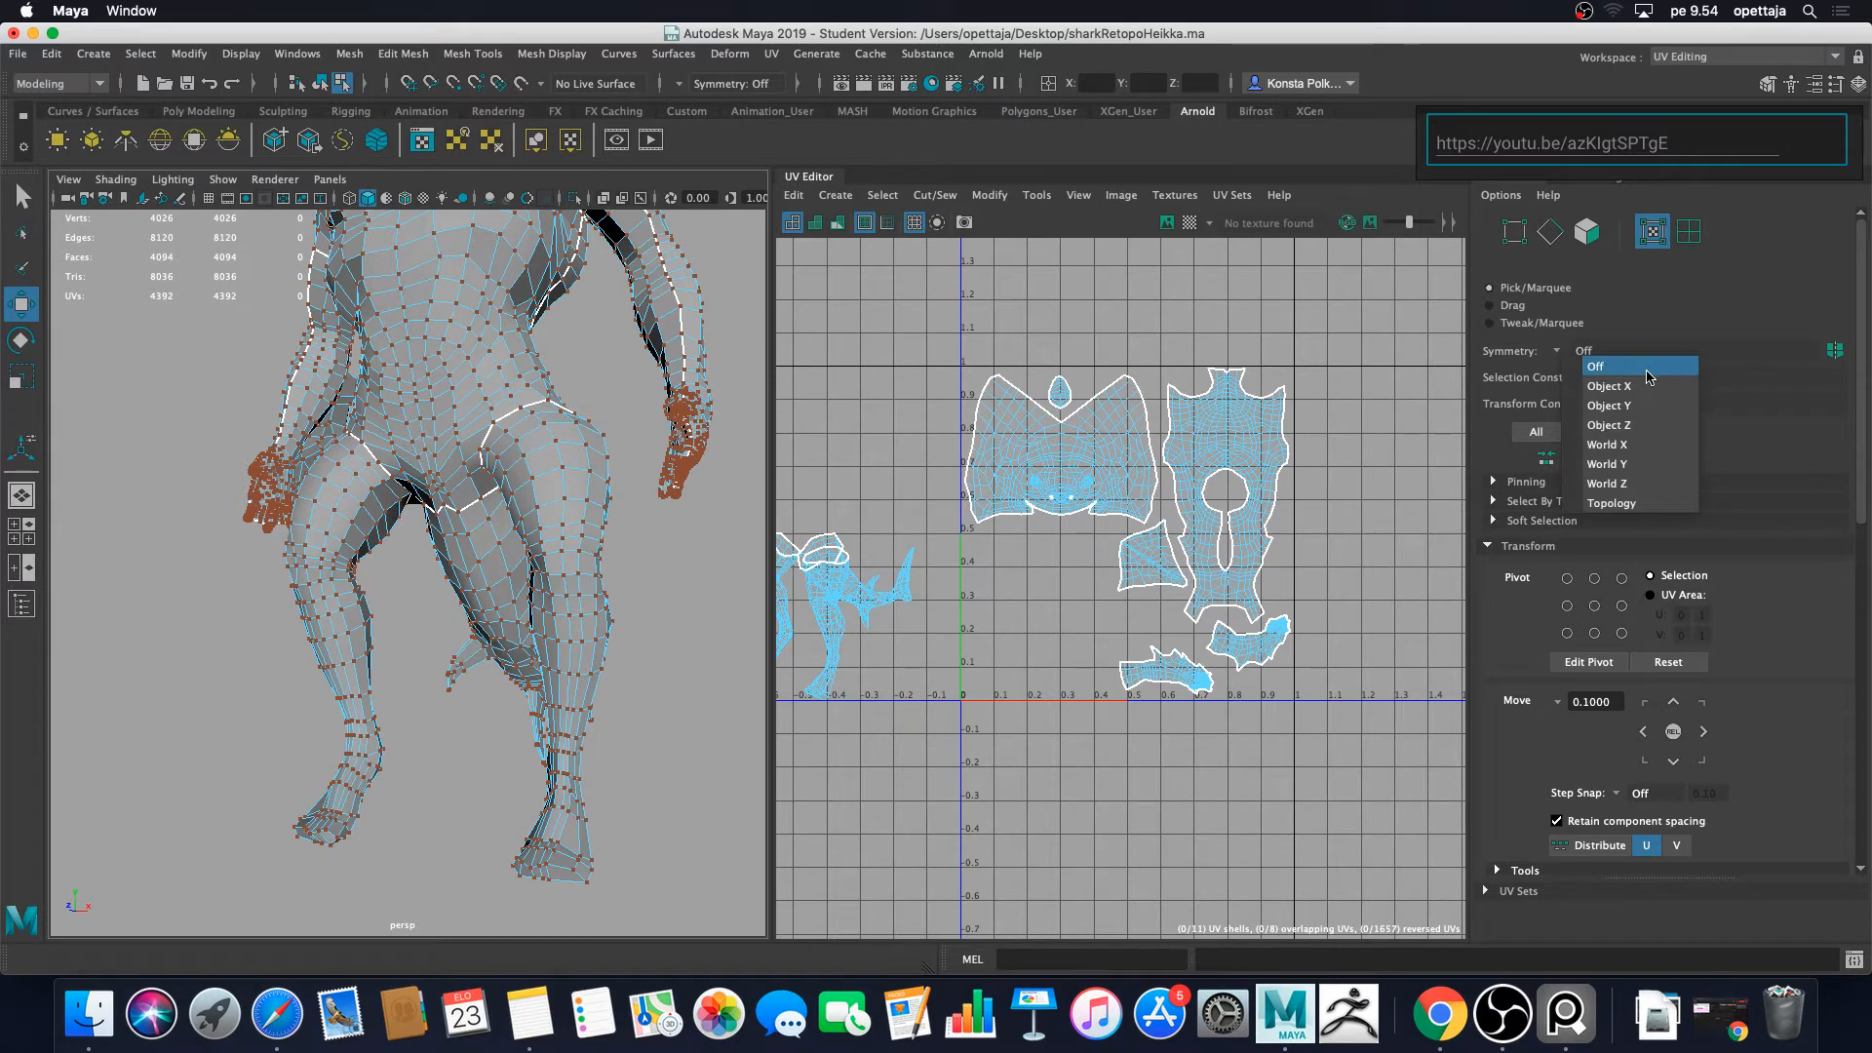
pyautogui.click(1645, 387)
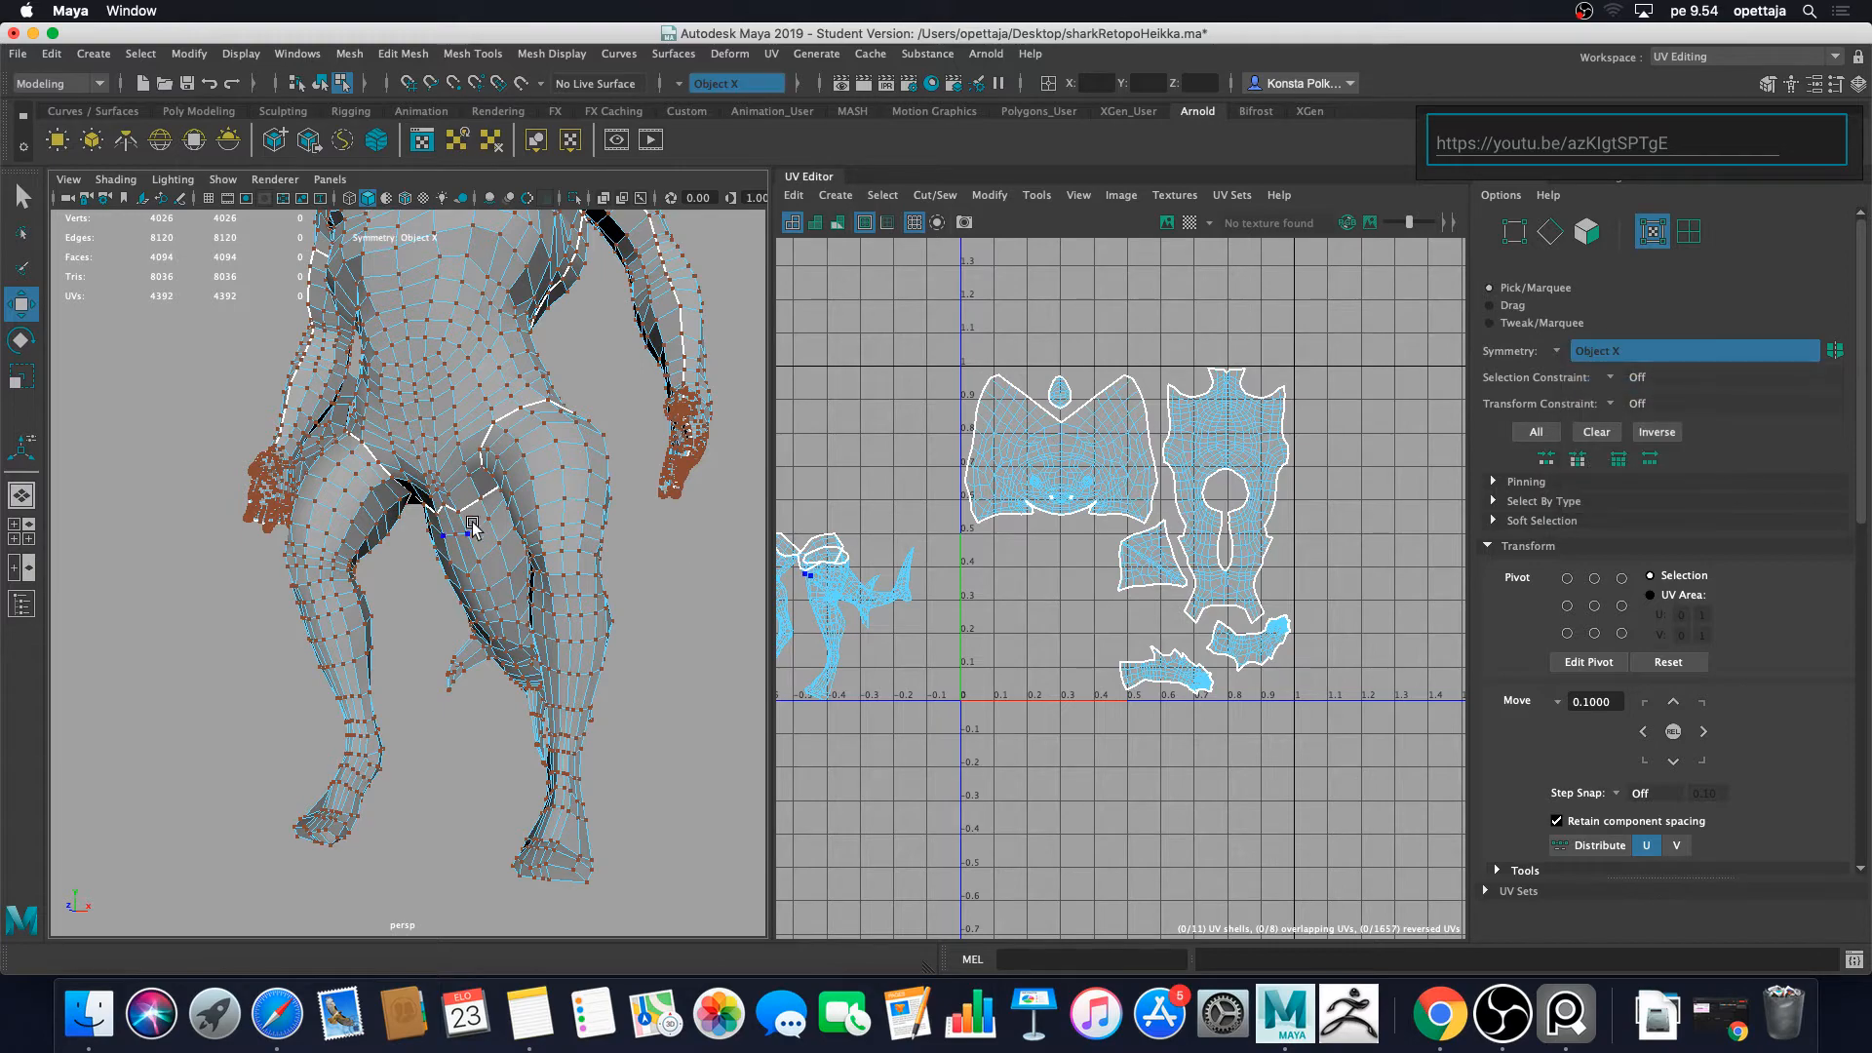
# Step: Switch to edge selection and select the first edges running down the inner thigh from the hip seam
pyautogui.scroll(5, 476, 527)
pyautogui.scroll(6, 389, 464)
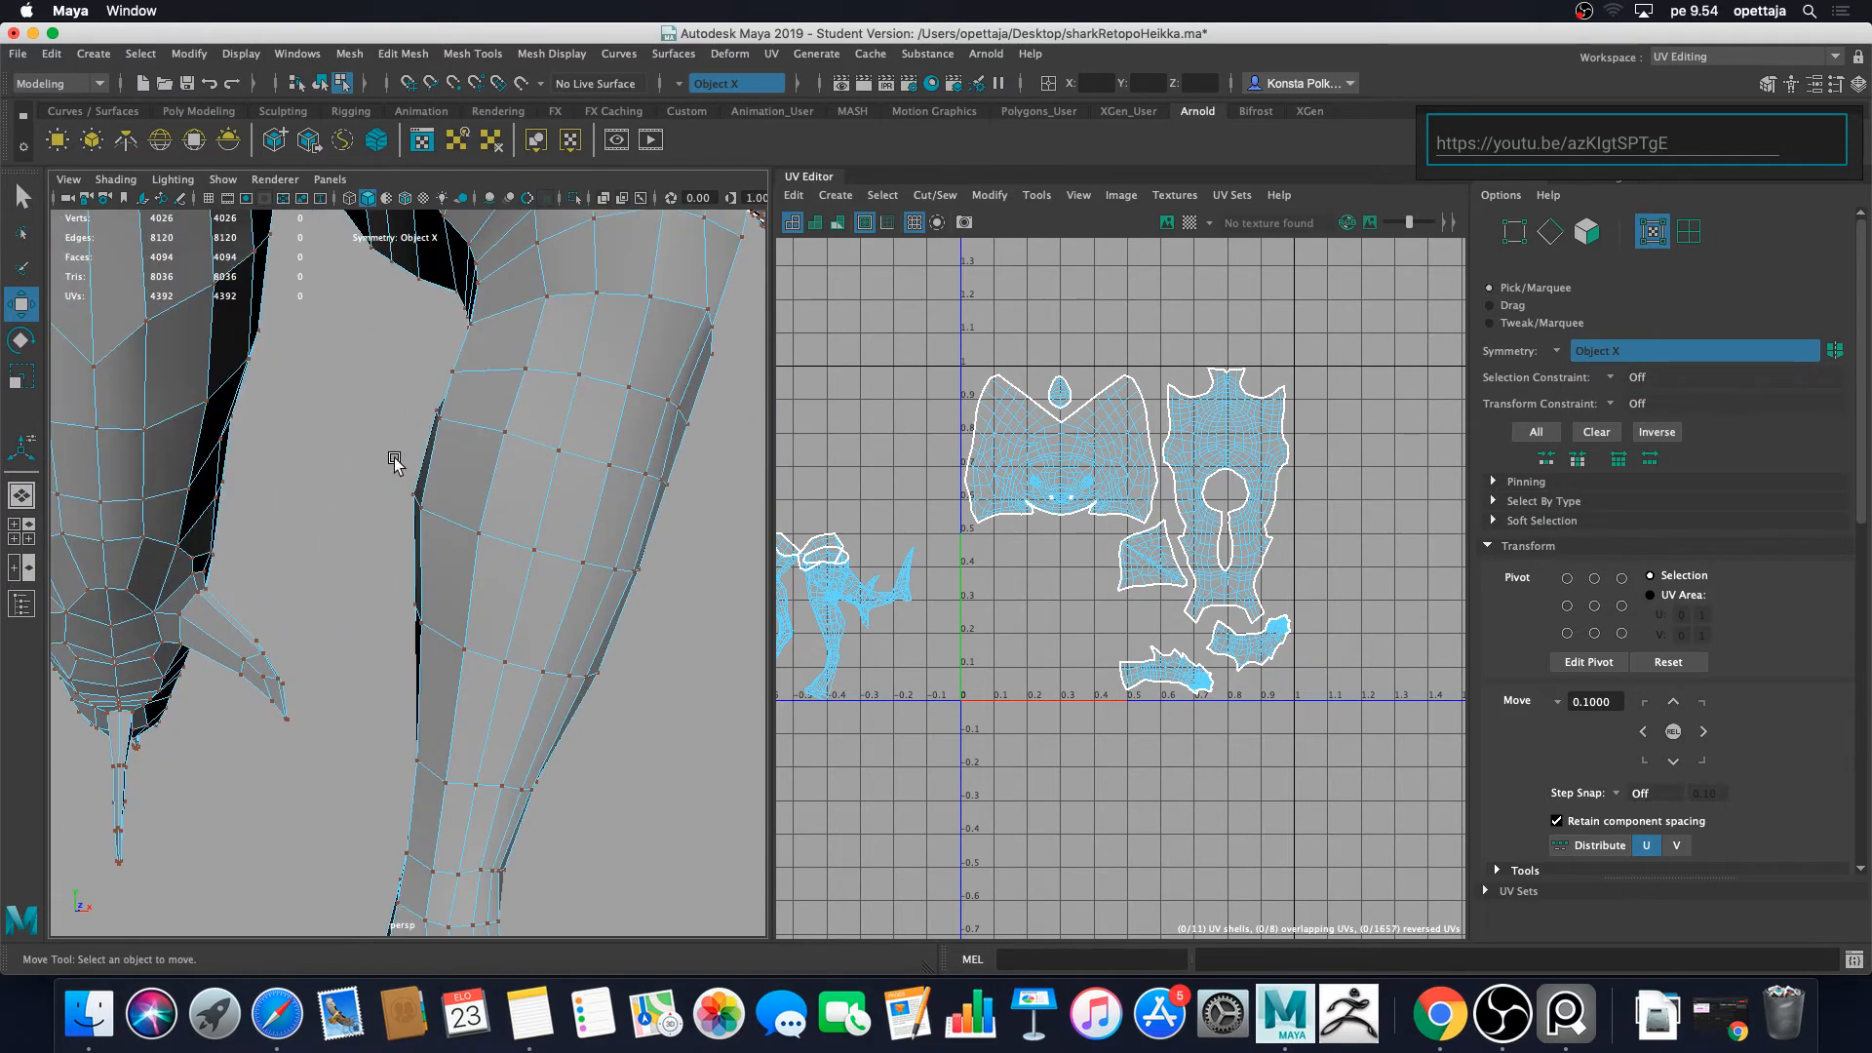
pyautogui.click(383, 366)
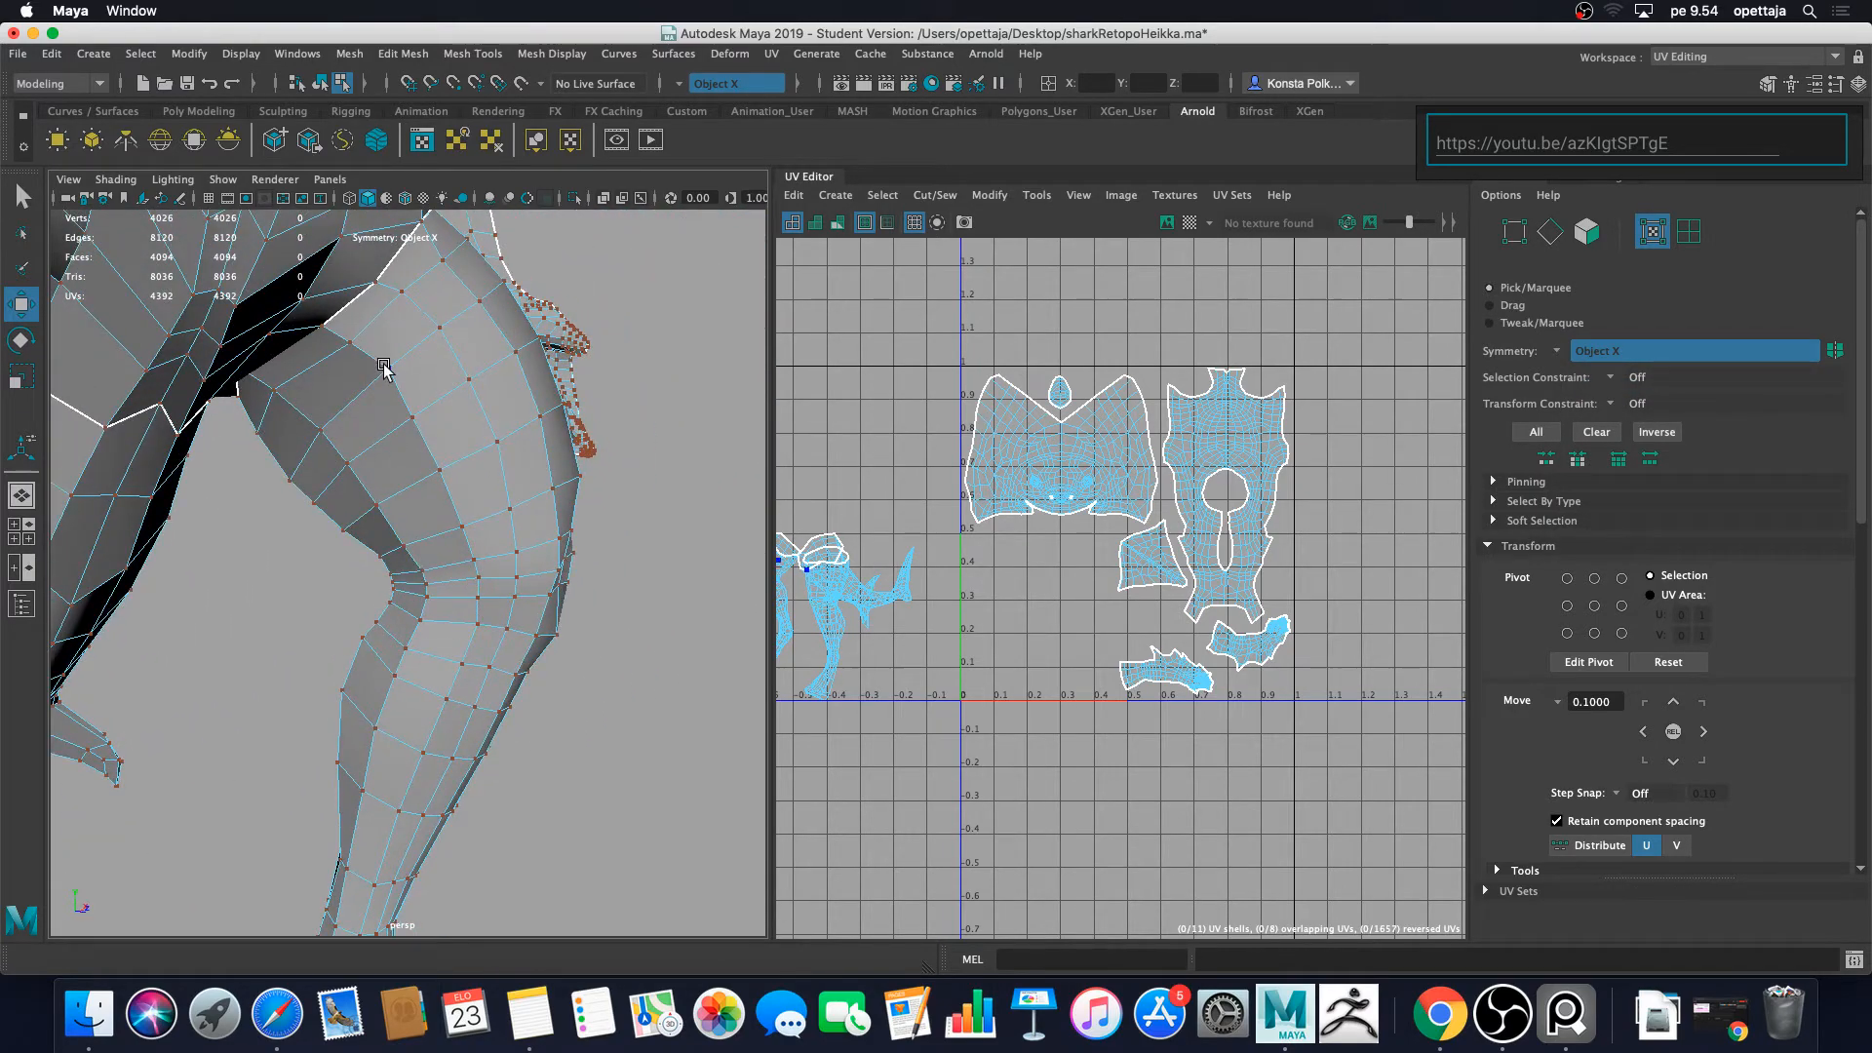
pyautogui.rightClick(383, 367)
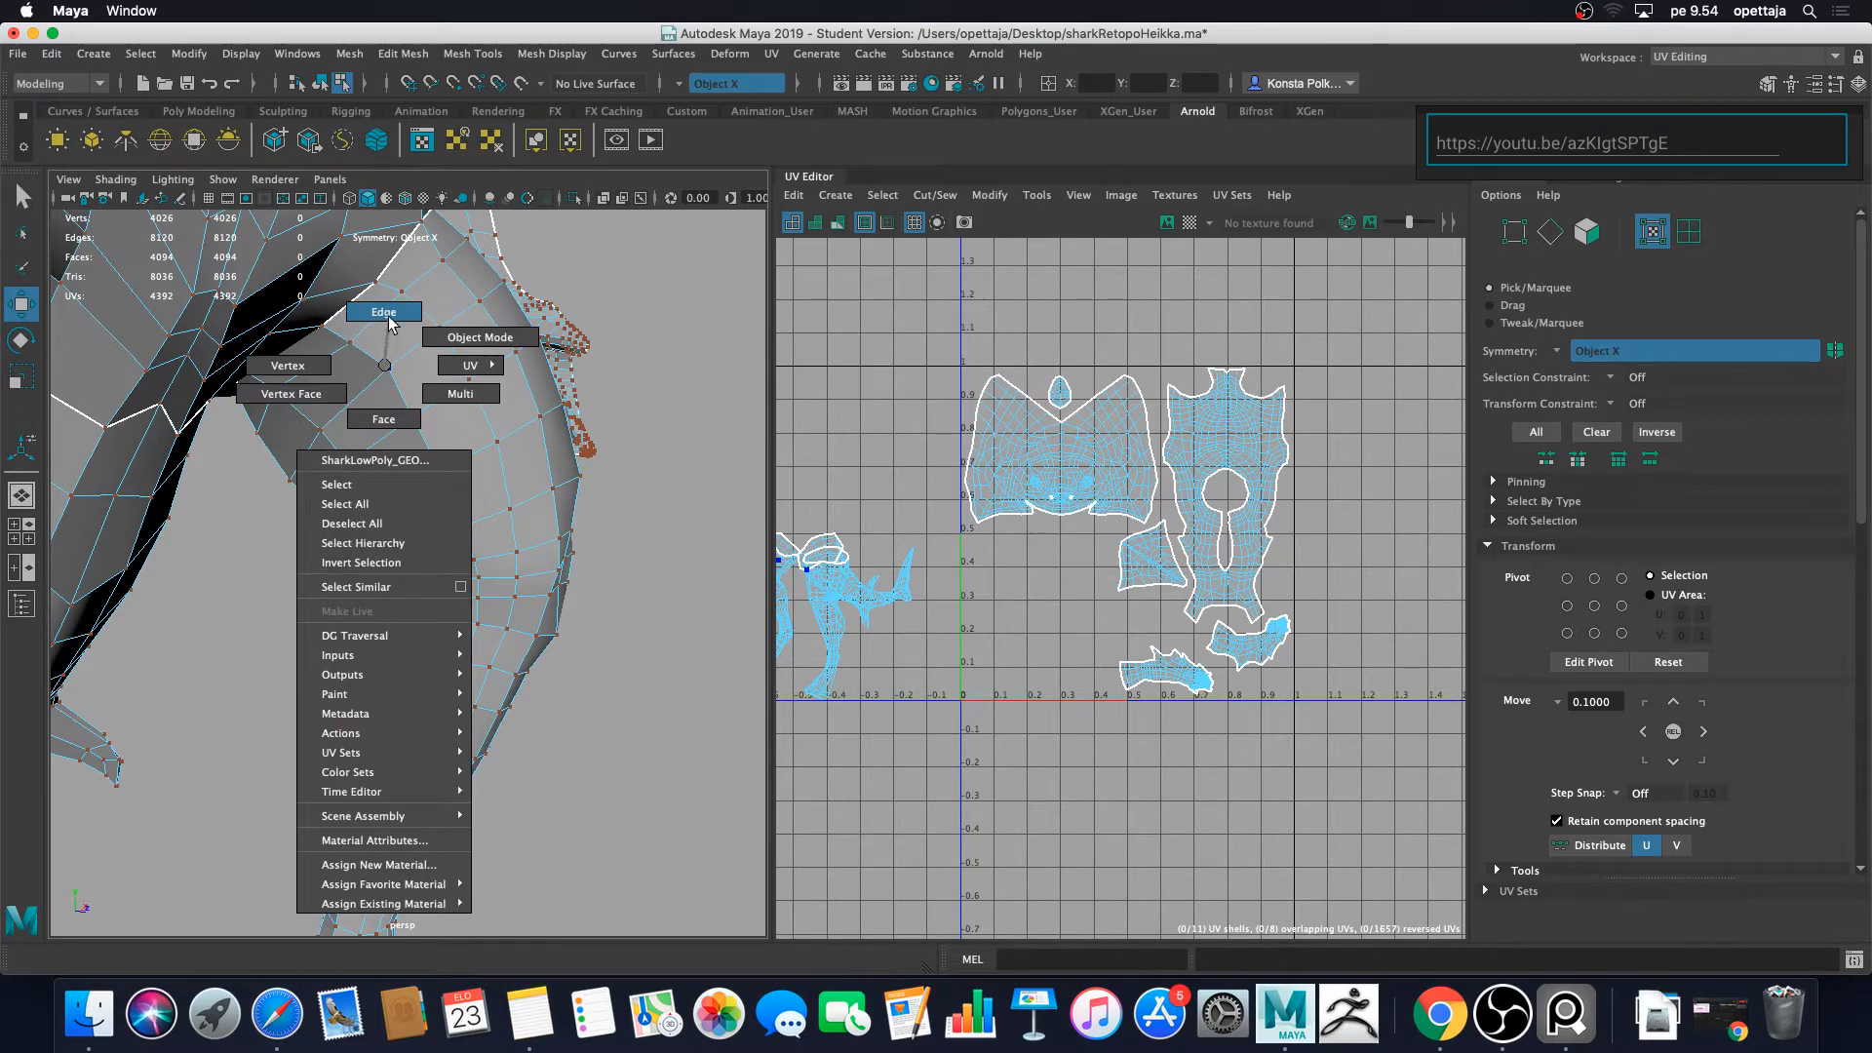
pyautogui.click(346, 341)
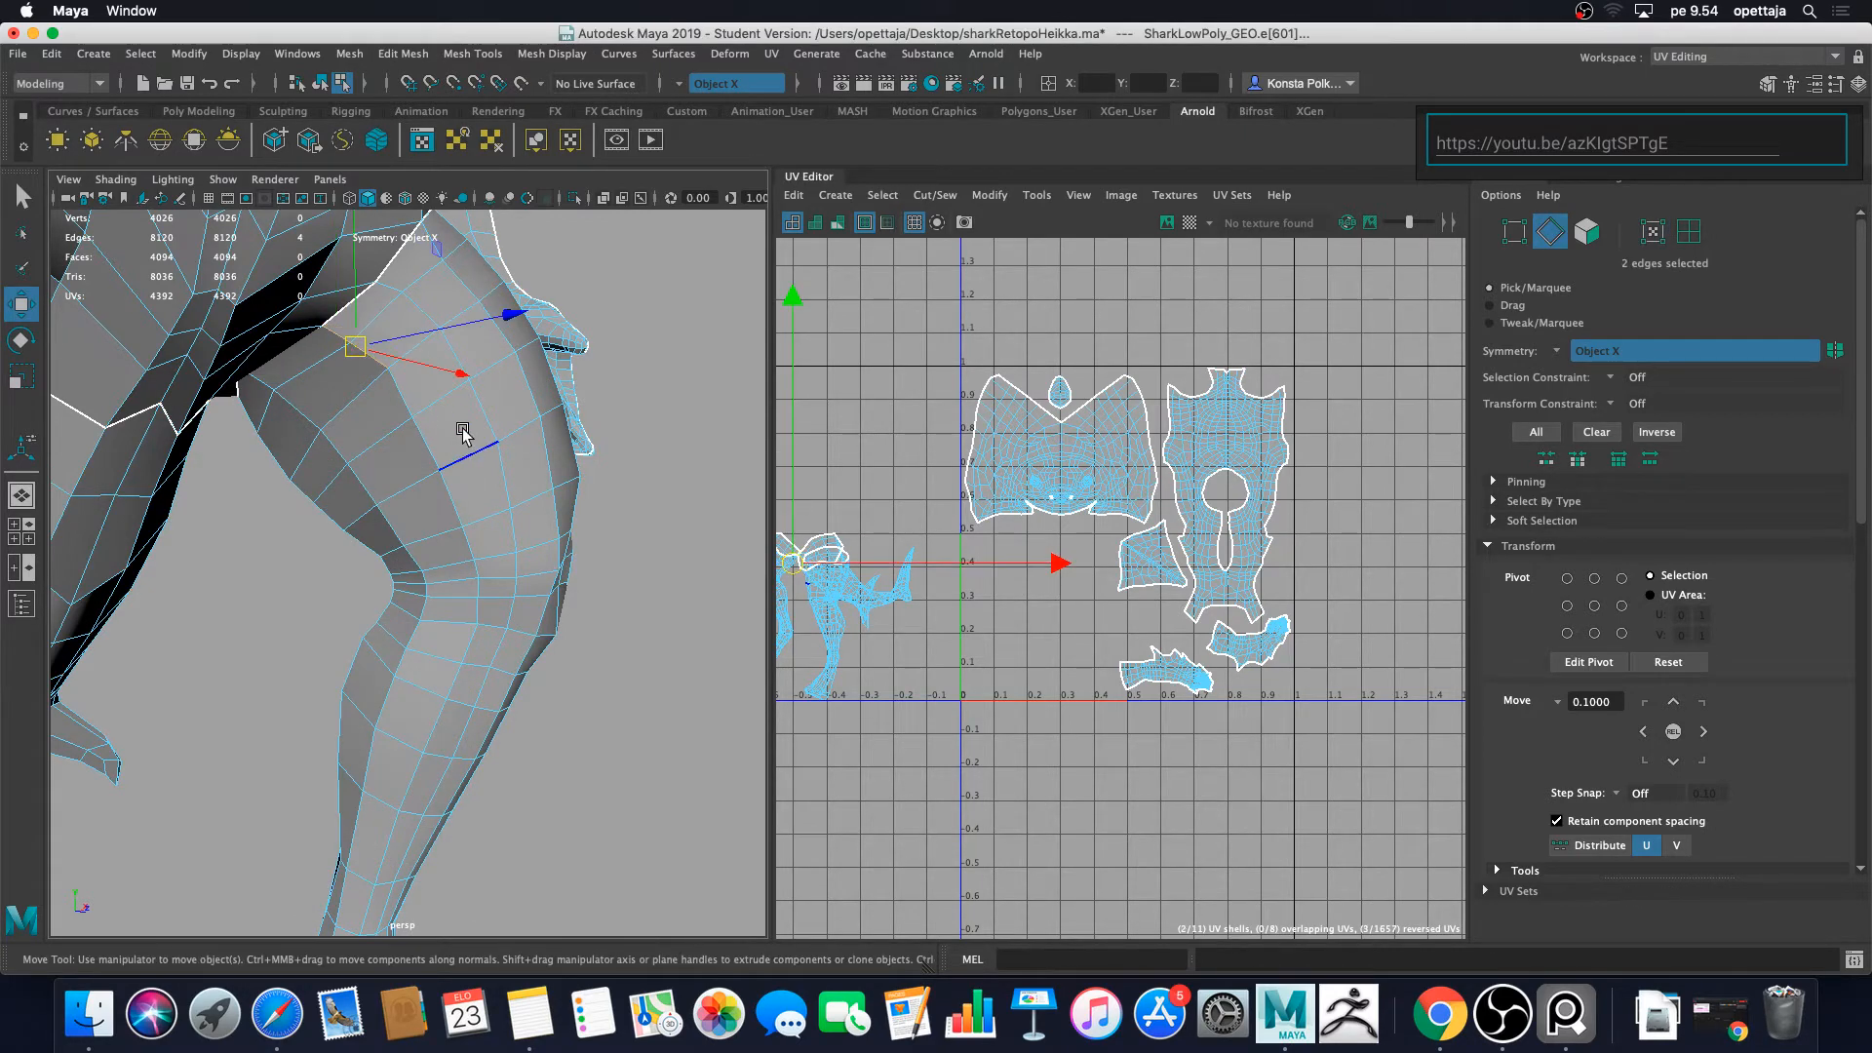
pyautogui.keyDown('alt'); pyautogui.moveTo(463, 432); pyautogui.dragTo(390, 444); pyautogui.keyUp('alt')
pyautogui.click(291, 368)
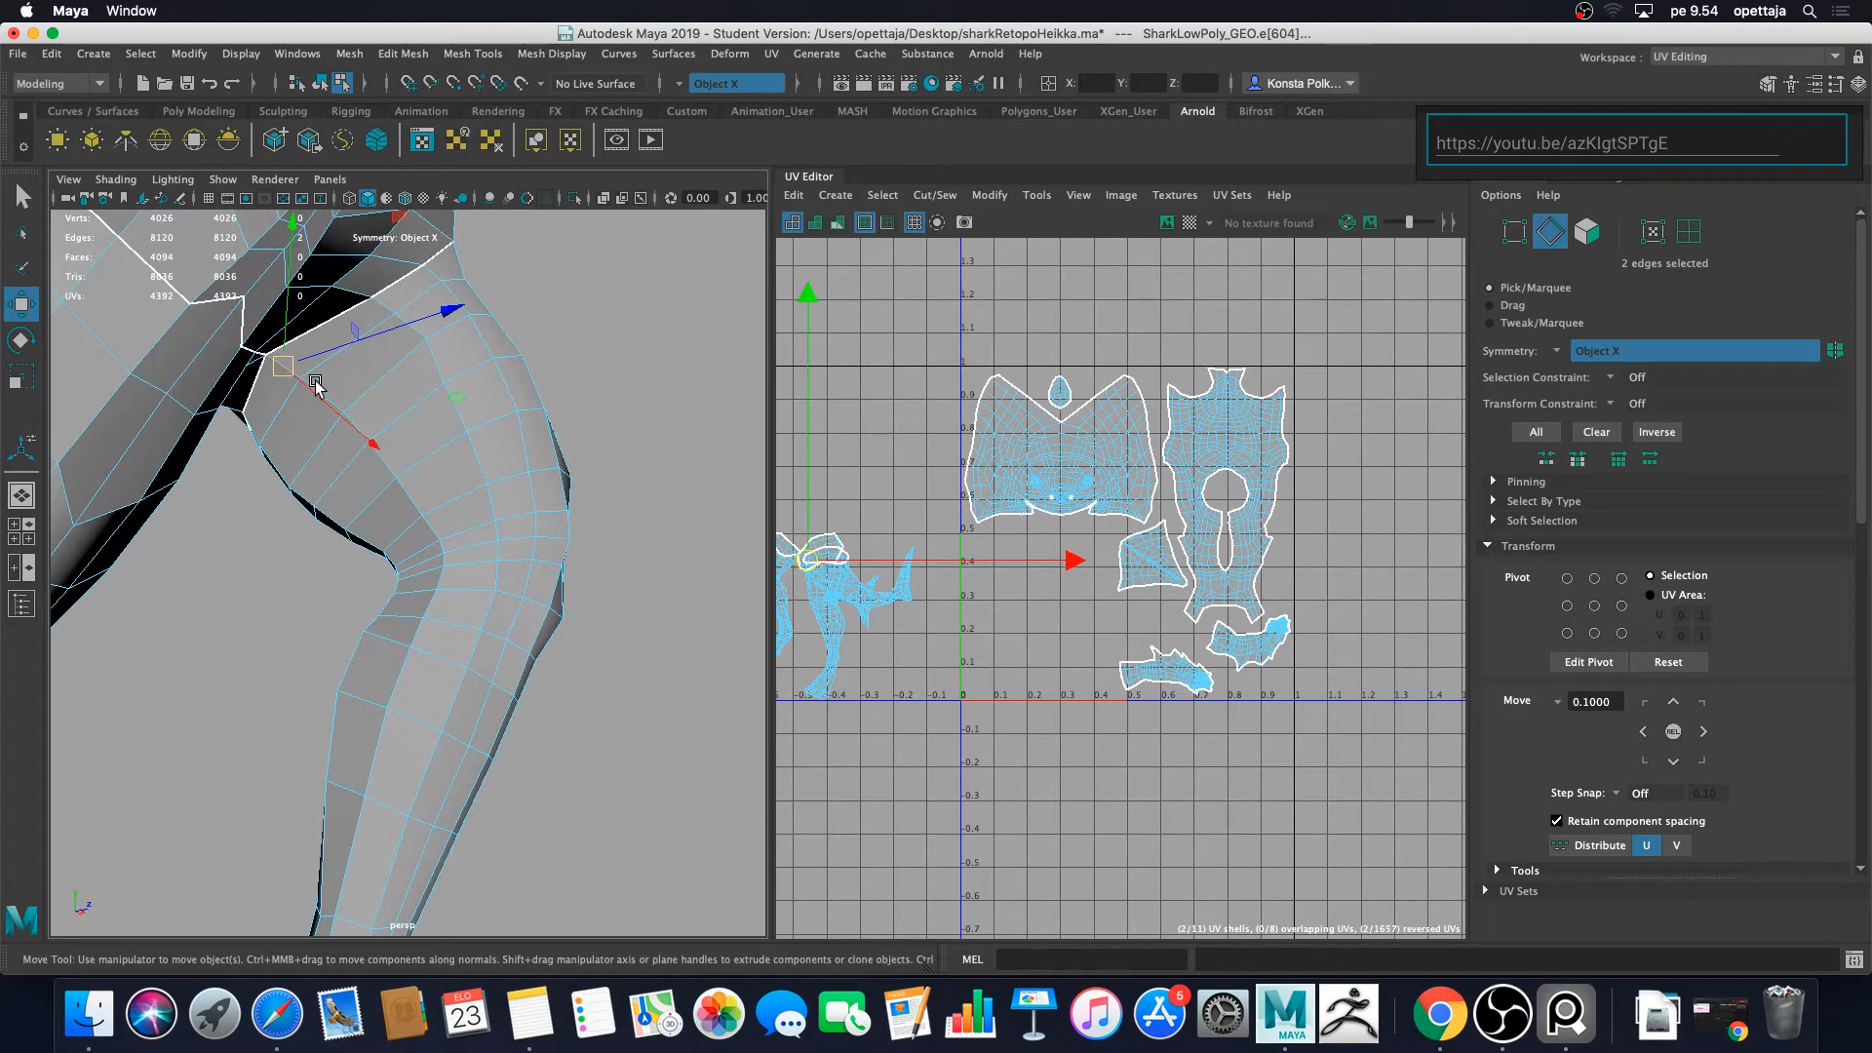
pyautogui.keyDown('shift'); pyautogui.click(351, 400); pyautogui.keyUp('shift')
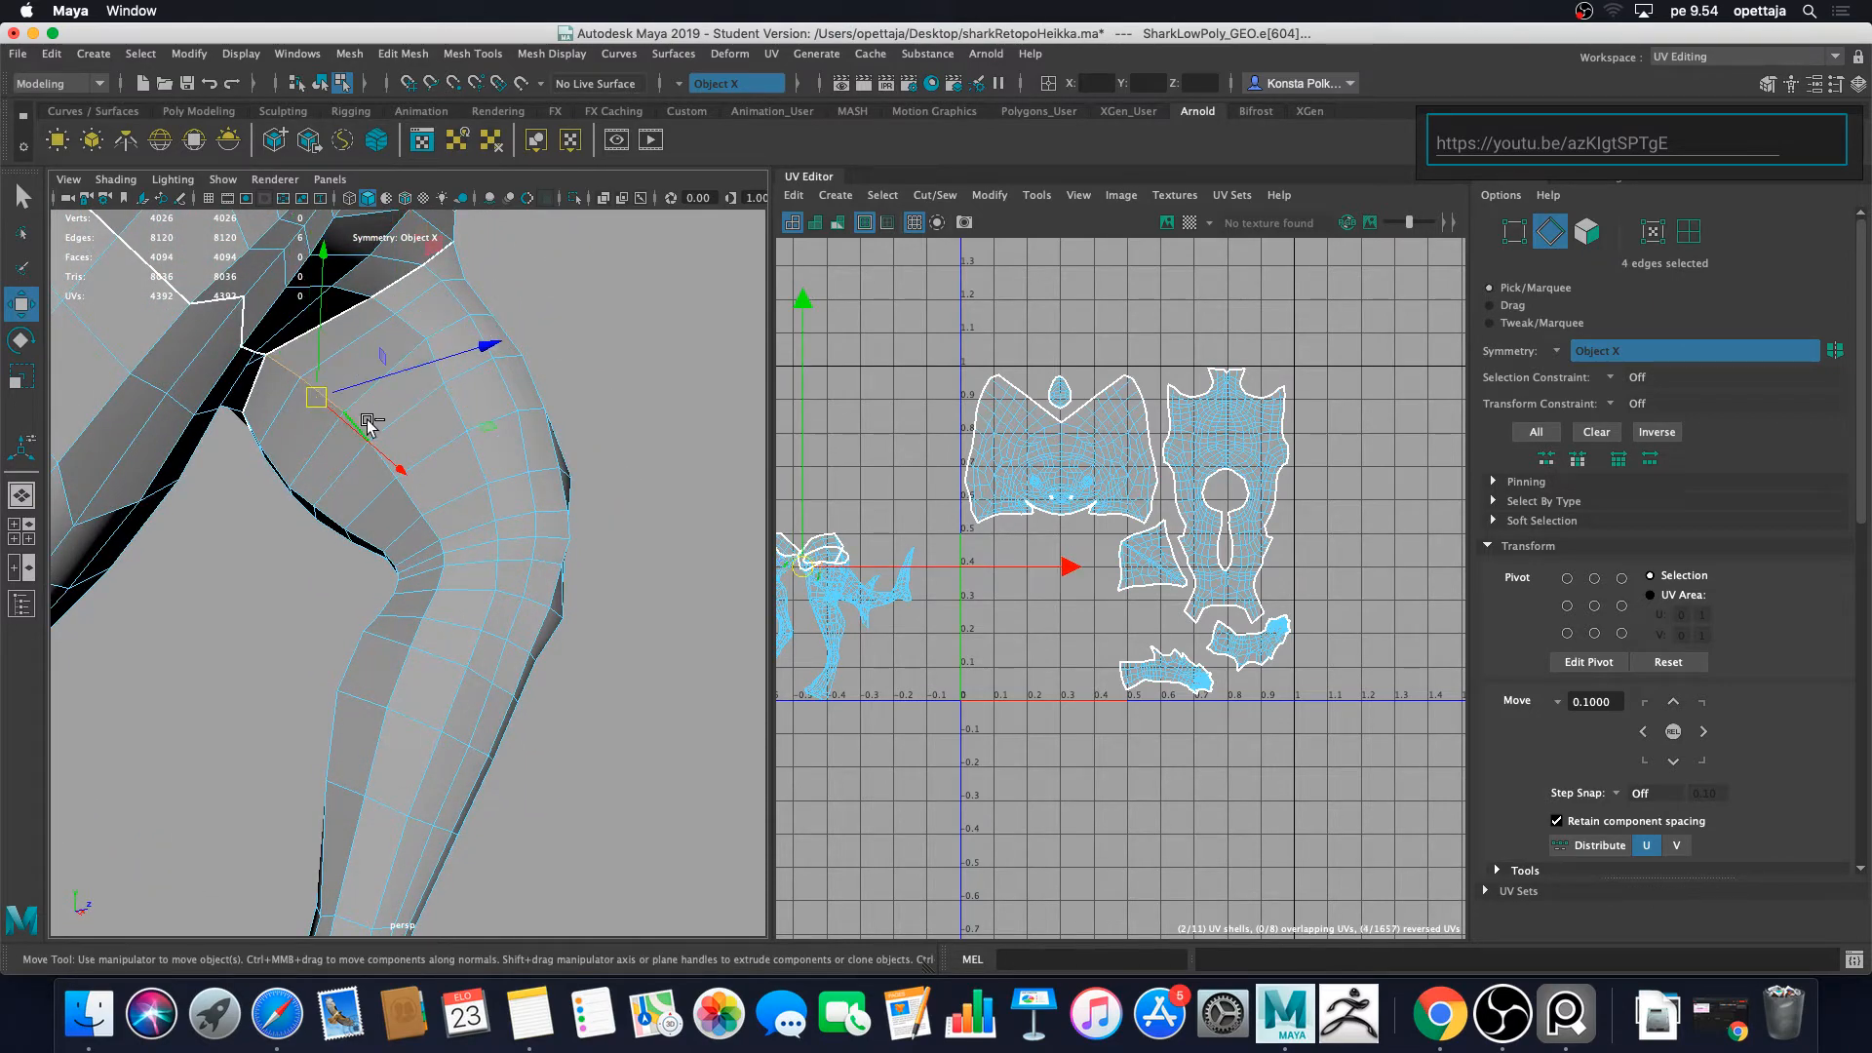
pyautogui.scroll(-5, 367, 426)
pyautogui.keyDown('alt'); pyautogui.moveTo(514, 493); pyautogui.dragTo(499, 529); pyautogui.keyUp('alt')
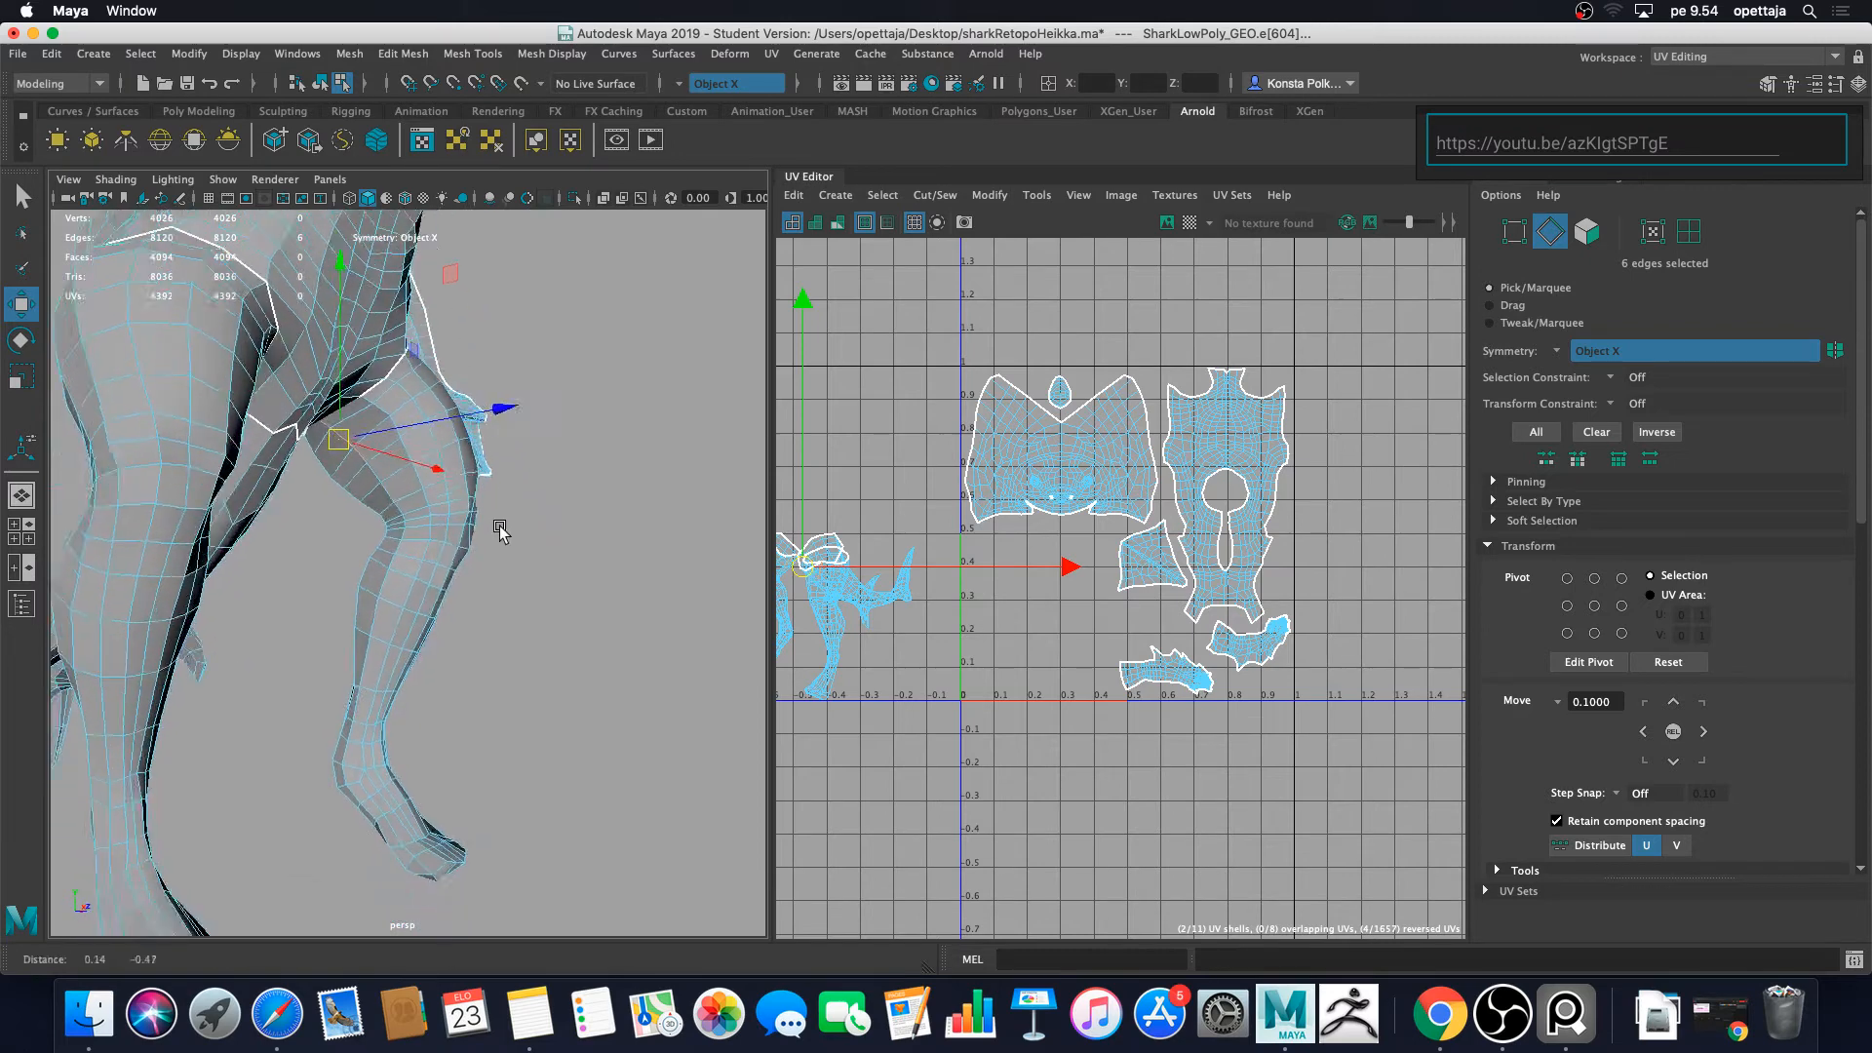
# Step: Extend the edge selection down the inner thigh to the knee
pyautogui.scroll(5, 342, 455)
pyautogui.keyDown('alt'); pyautogui.moveTo(342, 455); pyautogui.dragTo(326, 506); pyautogui.keyUp('alt')
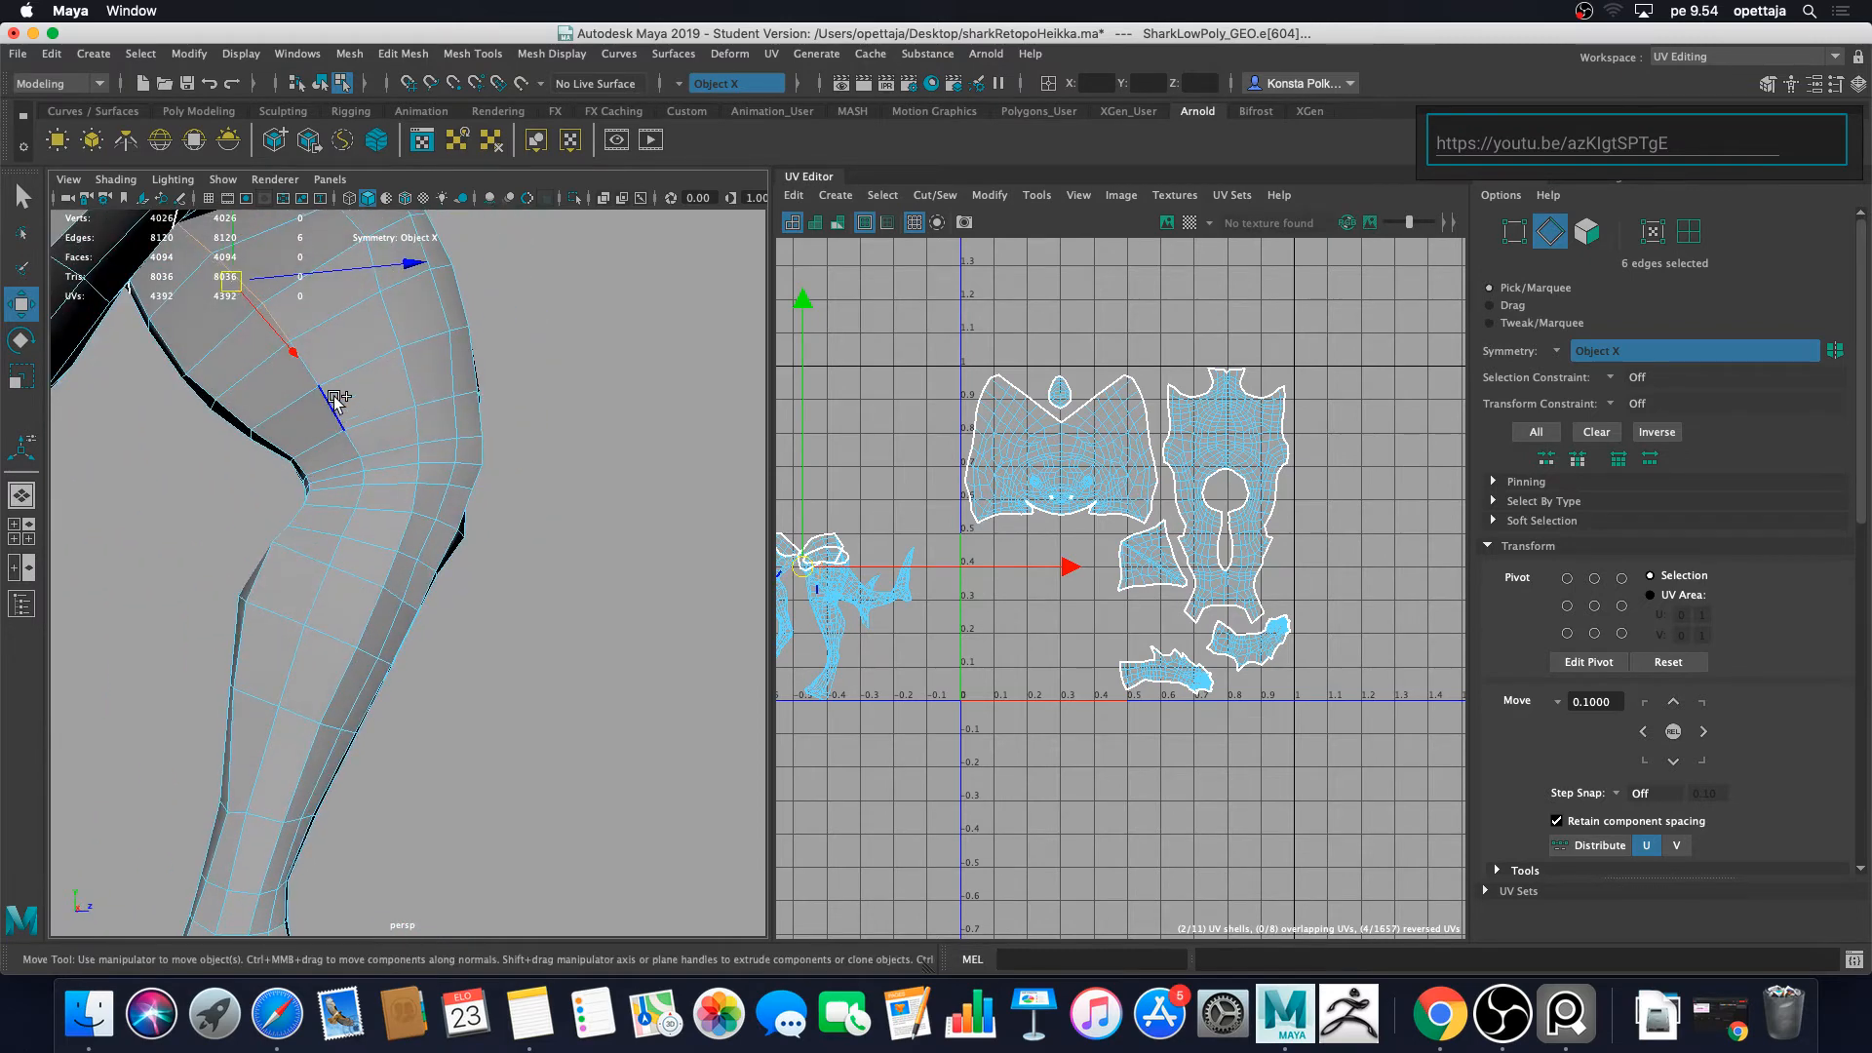
pyautogui.keyDown('shift'); pyautogui.click(317, 366); pyautogui.keyUp('shift')
pyautogui.keyDown('shift'); pyautogui.click(331, 401); pyautogui.keyUp('shift')
pyautogui.keyDown('shift'); pyautogui.click(354, 437); pyautogui.keyUp('shift')
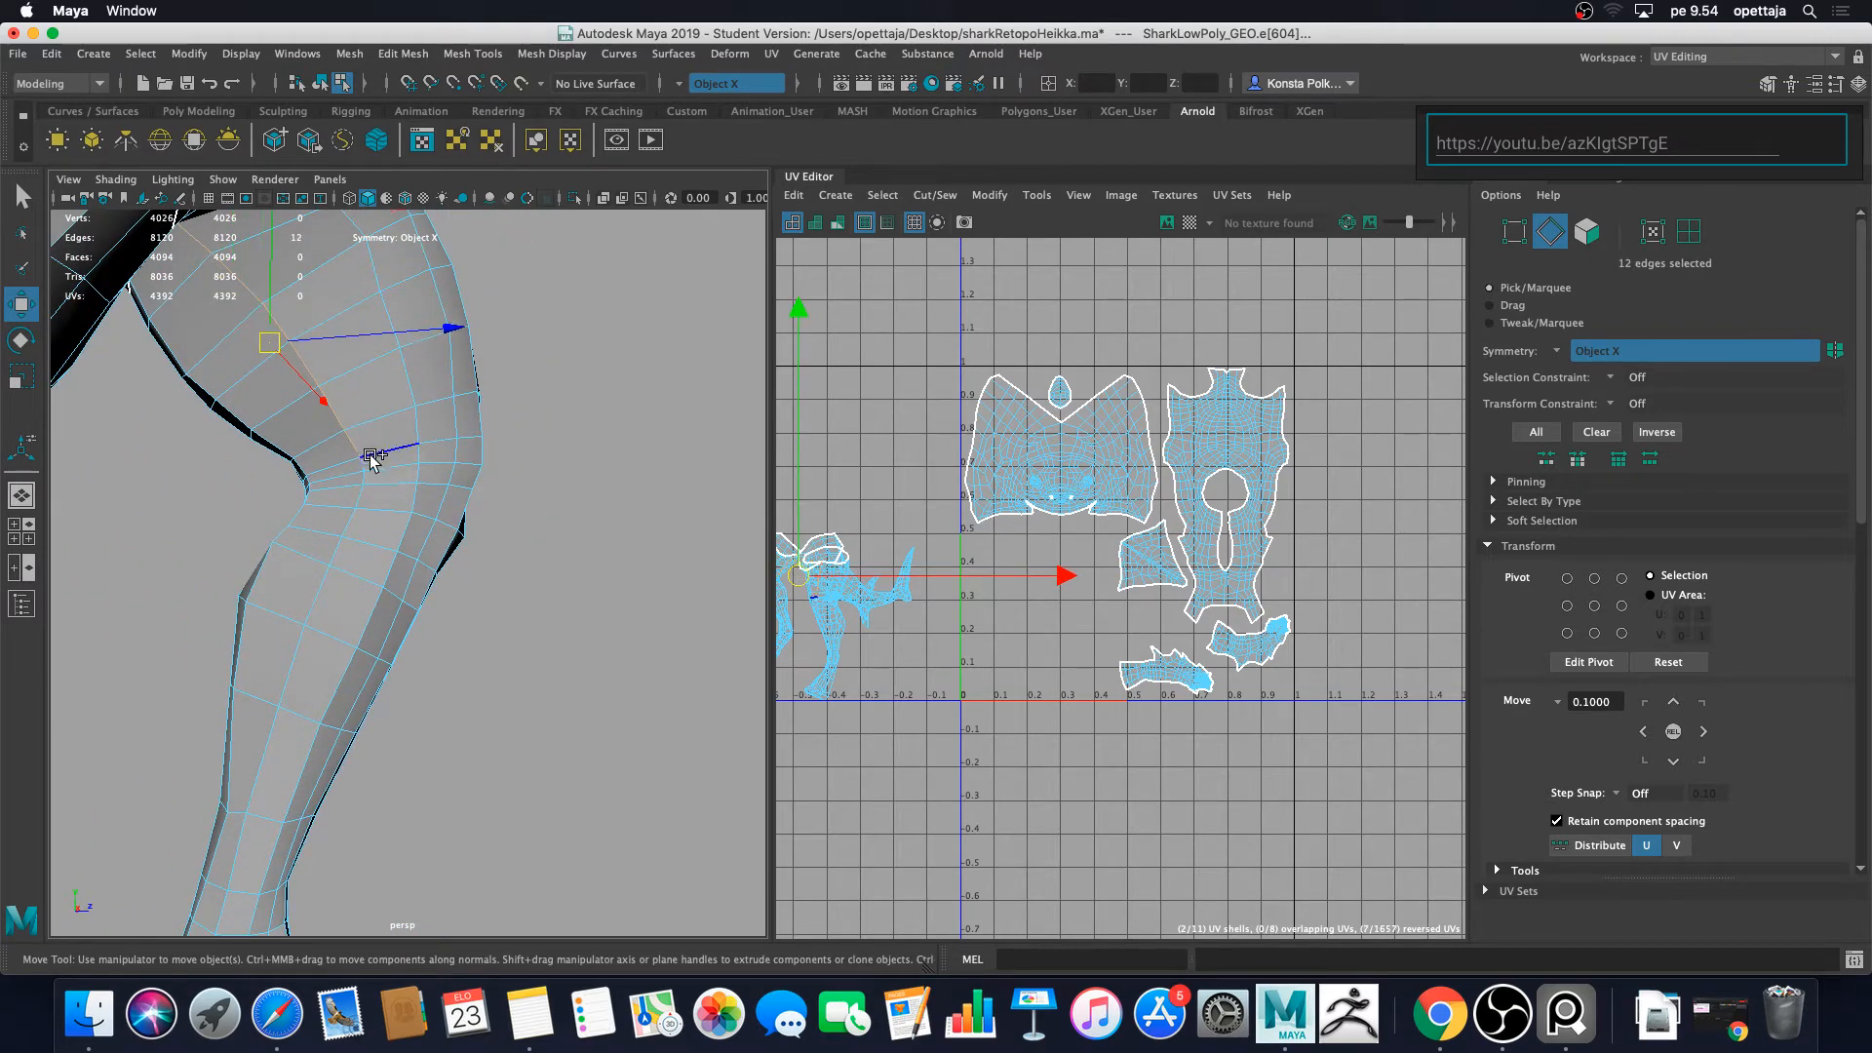
pyautogui.keyDown('shift'); pyautogui.click(362, 474); pyautogui.keyUp('shift')
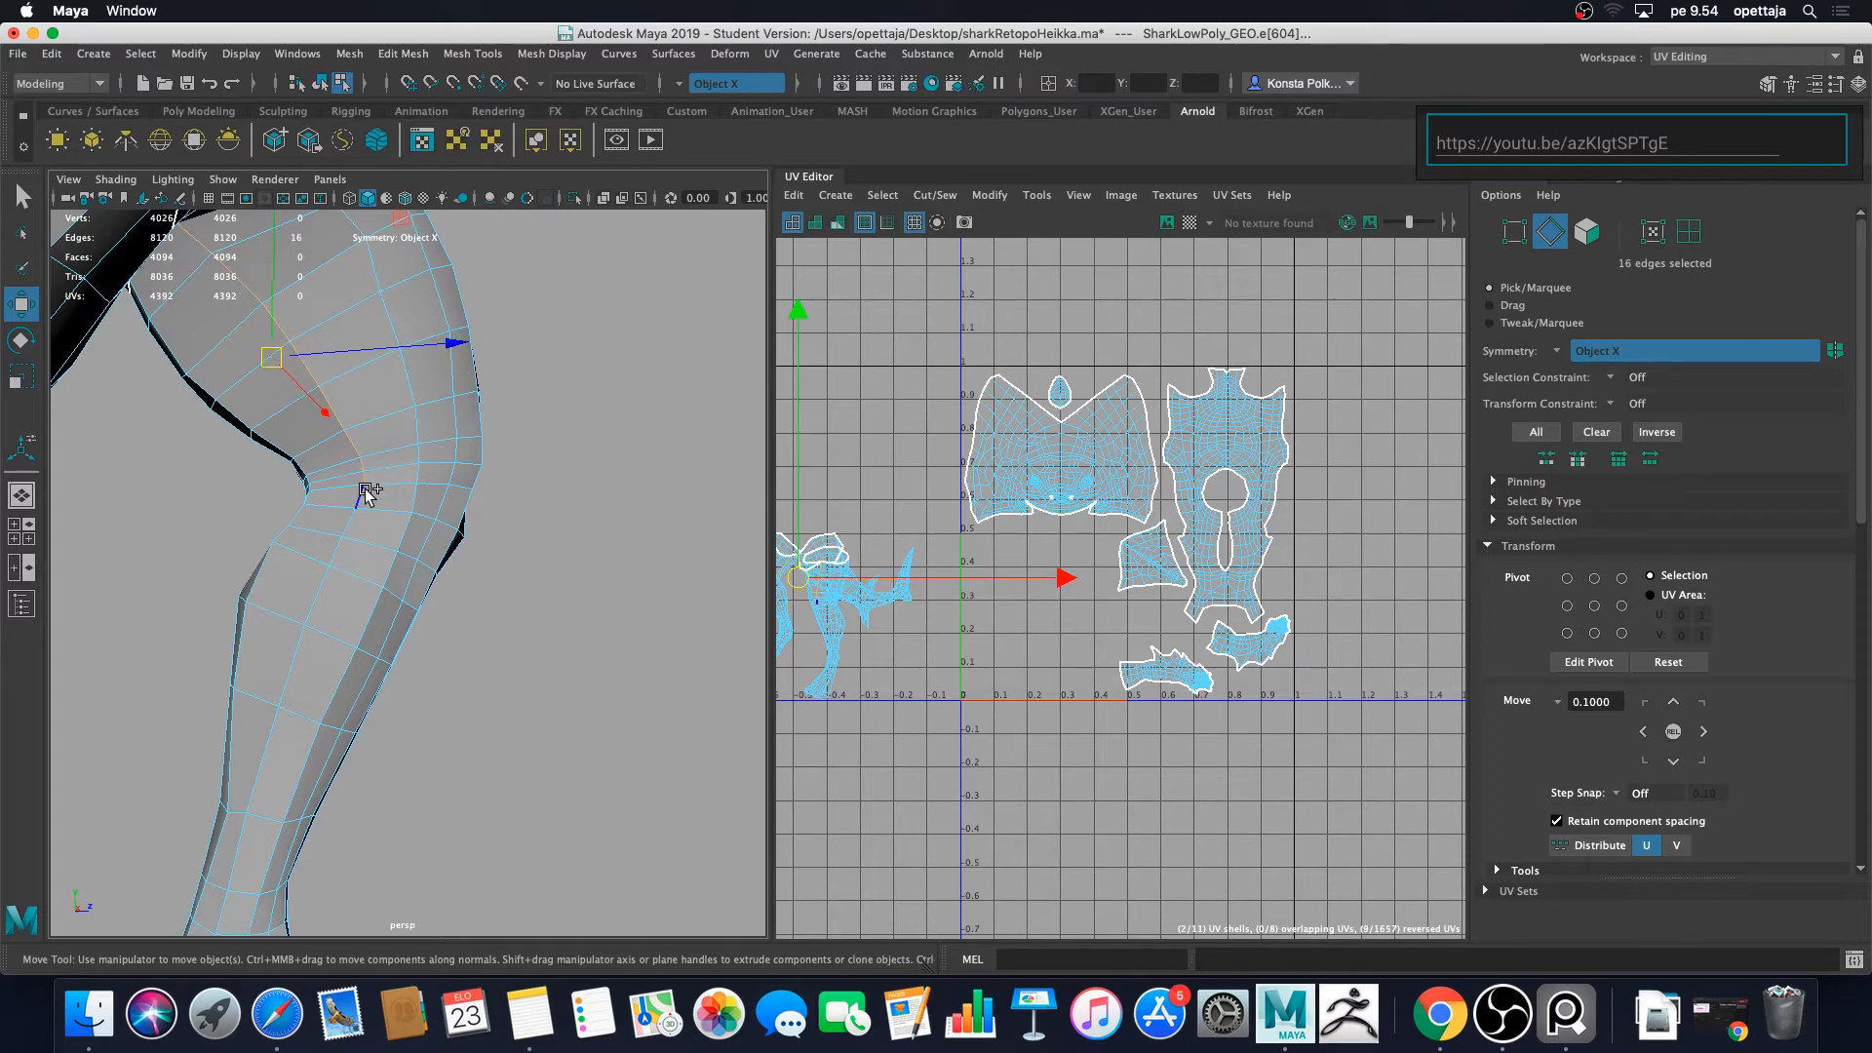
# Step: Continue the edge selection from the knee down the inner lower leg toward the ankle
pyautogui.keyDown('shift'); pyautogui.click(358, 514); pyautogui.keyUp('shift')
pyautogui.keyDown('shift'); pyautogui.click(341, 560); pyautogui.keyUp('shift')
pyautogui.keyDown('shift'); pyautogui.click(324, 595); pyautogui.keyUp('shift')
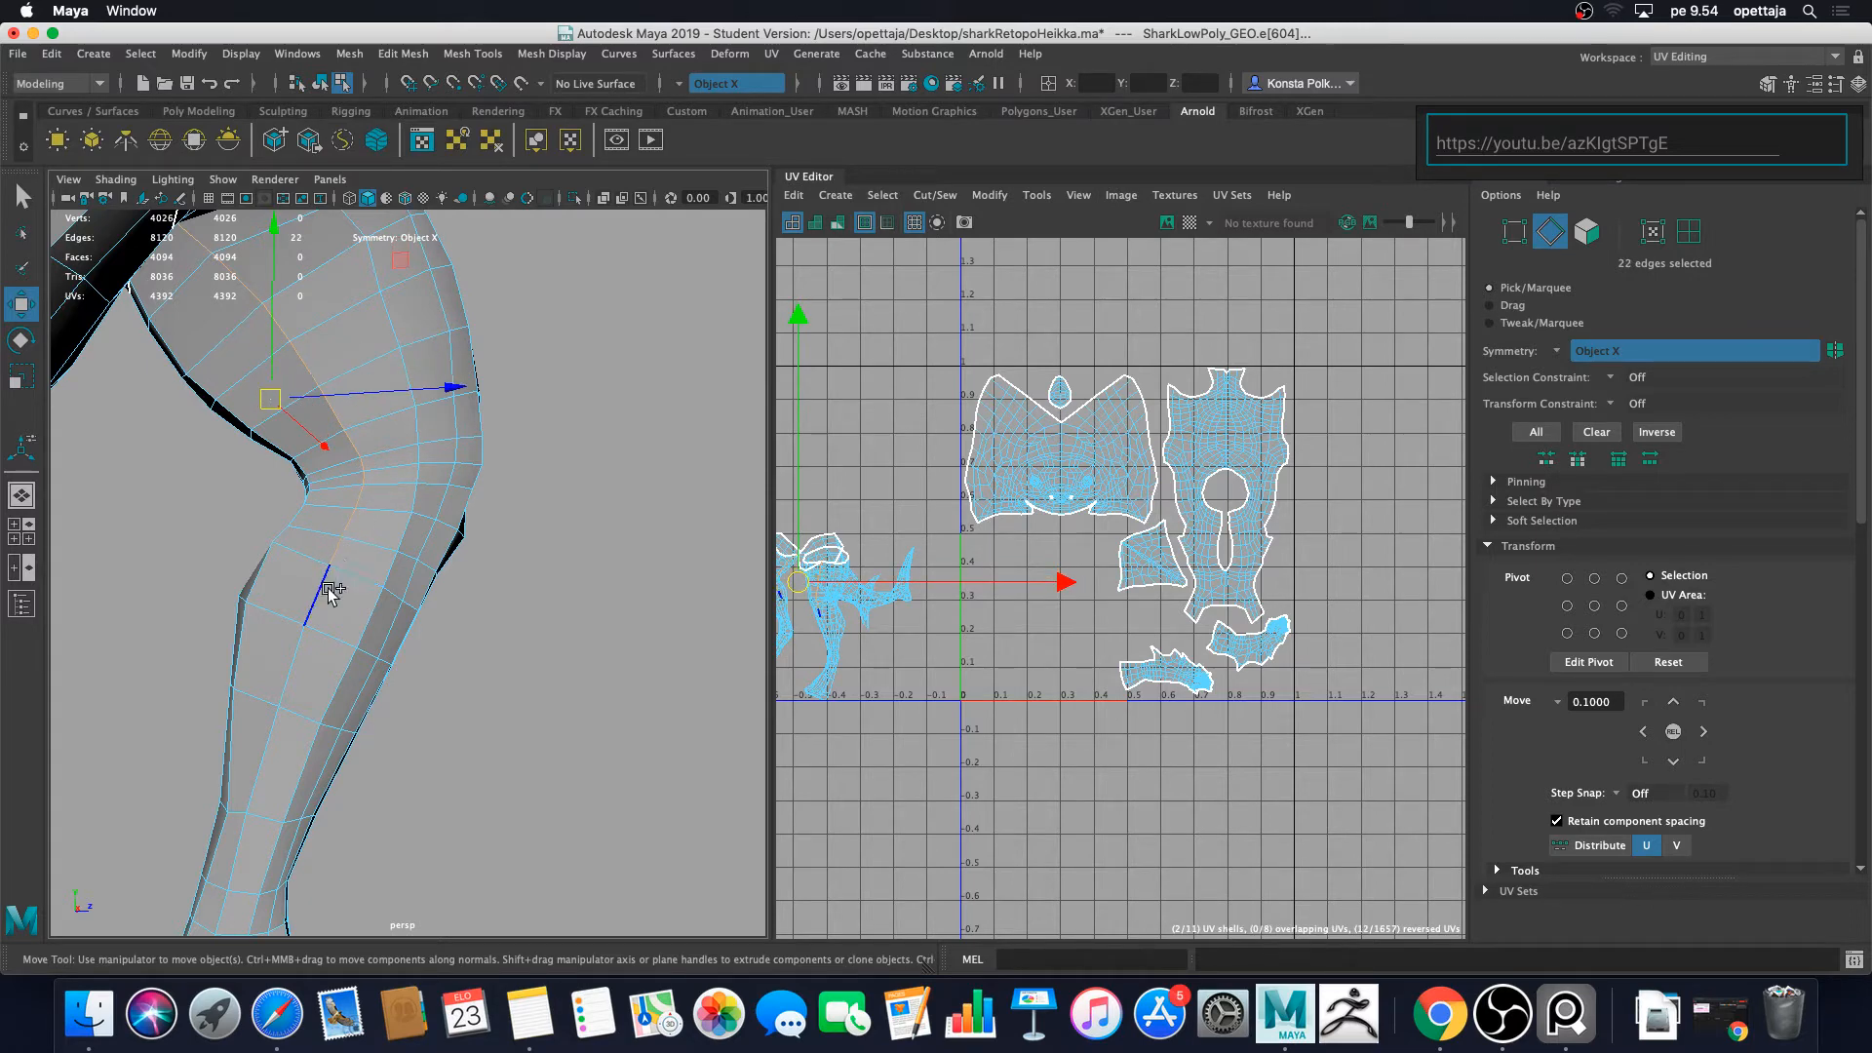
pyautogui.keyDown('shift'); pyautogui.click(303, 674); pyautogui.keyUp('shift')
pyautogui.keyDown('shift'); pyautogui.click(265, 765); pyautogui.keyUp('shift')
pyautogui.keyDown('shift'); pyautogui.click(266, 777); pyautogui.keyUp('shift')
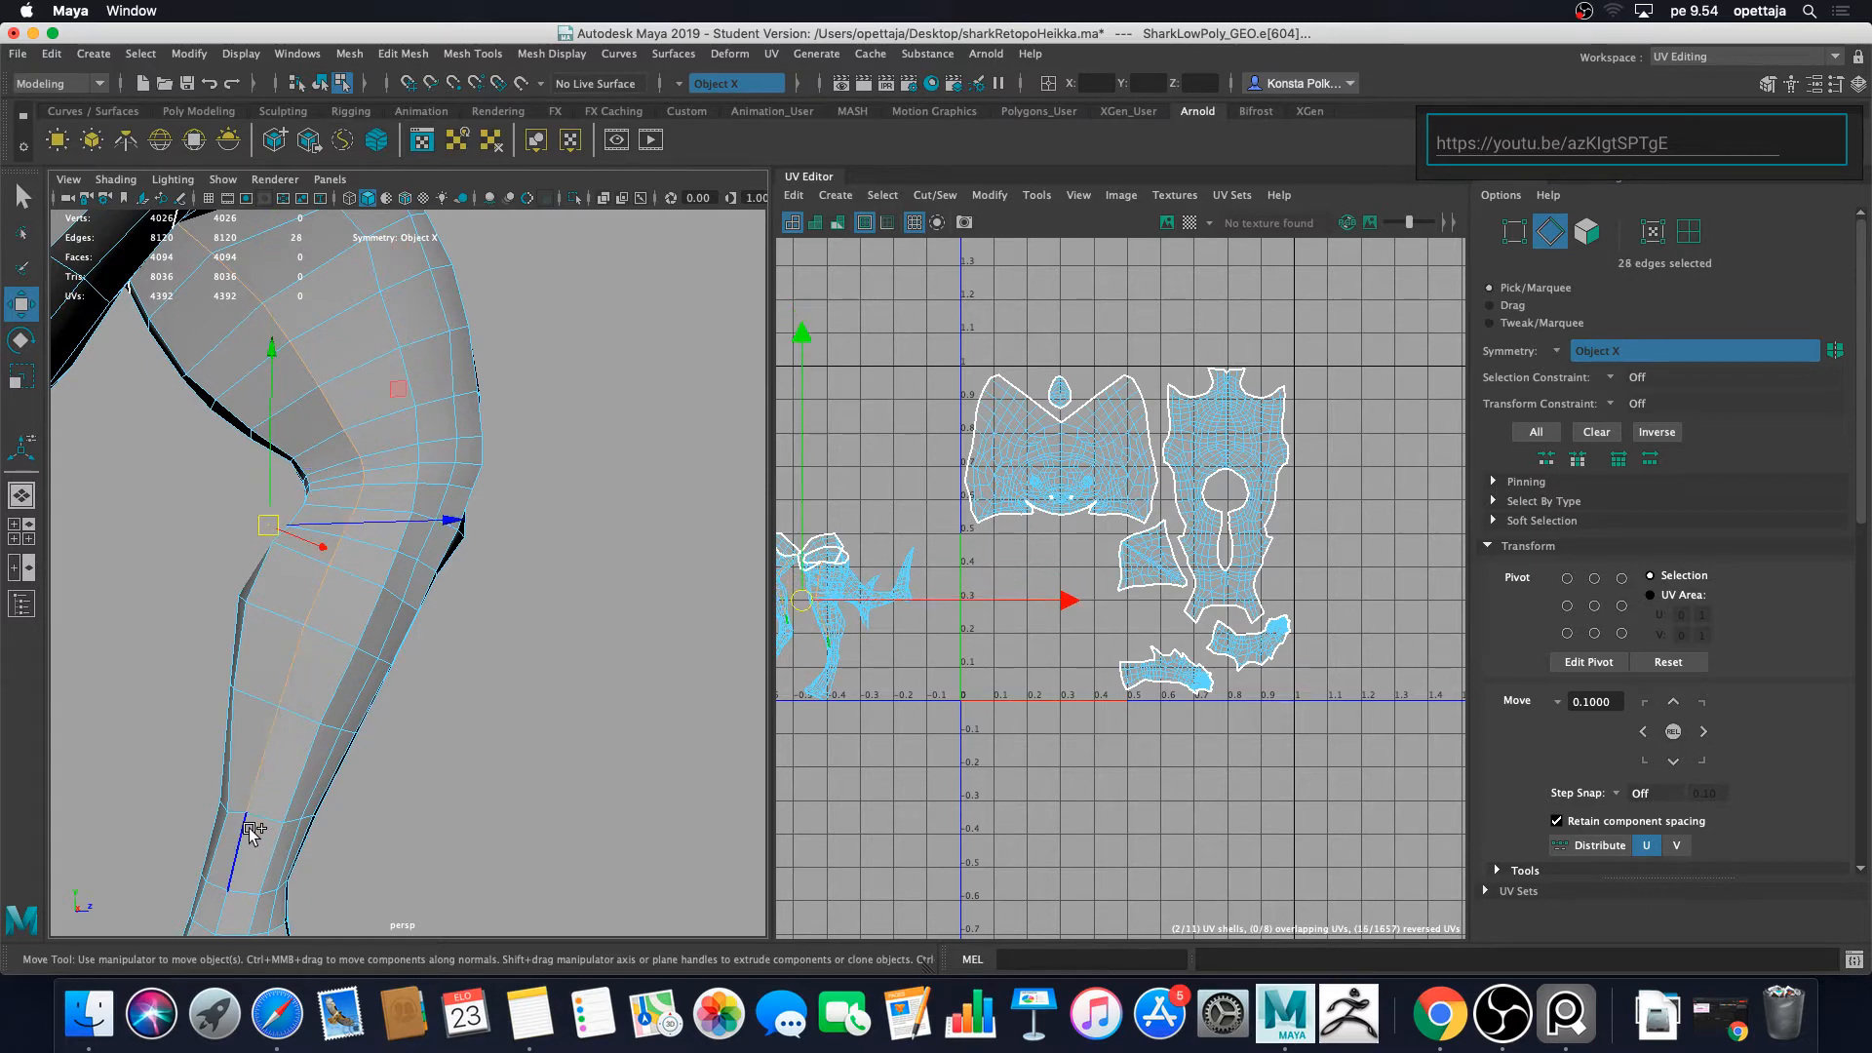
pyautogui.keyDown('shift'); pyautogui.click(249, 832); pyautogui.keyUp('shift')
# Step: Extend the inner leg seam selection to the ankle and add the edge loop around the ankle
pyautogui.keyDown('alt'); pyautogui.moveTo(249, 848); pyautogui.dragTo(249, 596, button='middle'); pyautogui.keyUp('alt')
pyautogui.scroll(5, 300, 611)
pyautogui.keyDown('alt'); pyautogui.moveTo(248, 596); pyautogui.dragTo(444, 606); pyautogui.keyUp('alt')
pyautogui.scroll(-5, 300, 611)
pyautogui.scroll(5, 414, 635)
pyautogui.scroll(-5, 414, 634)
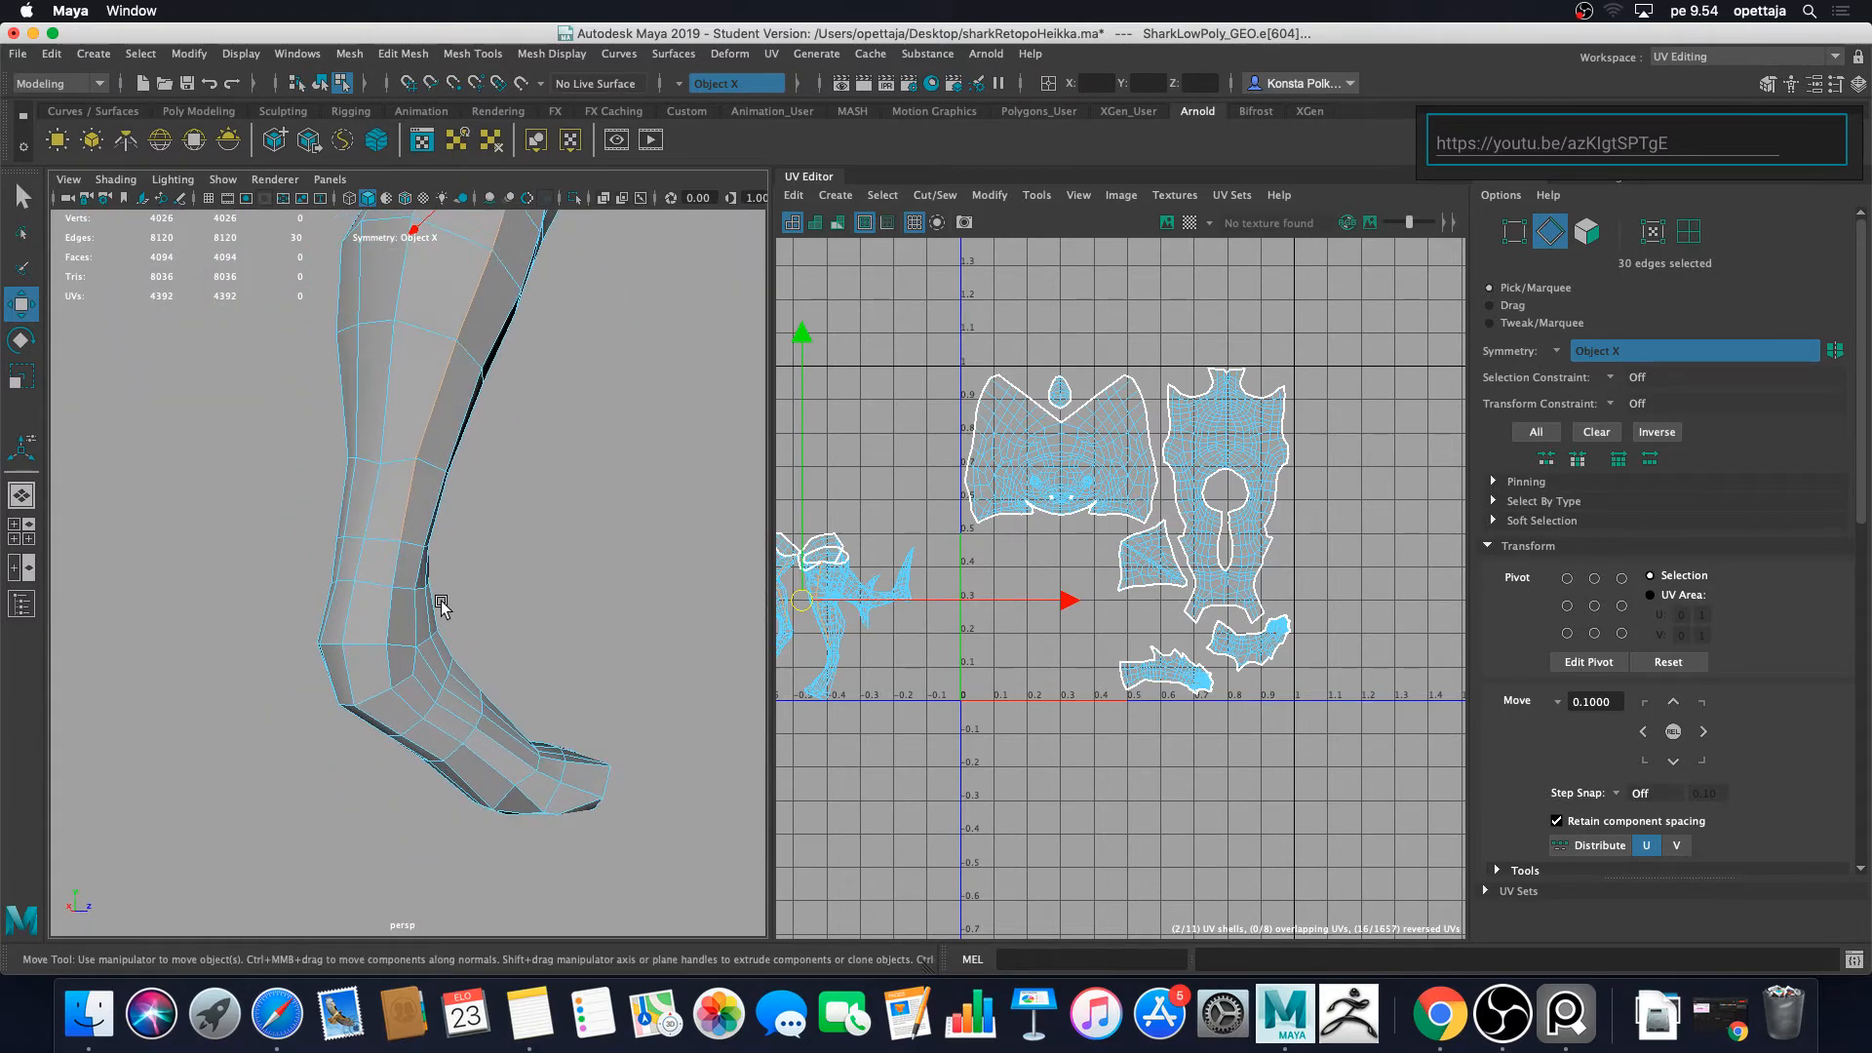
pyautogui.keyDown('alt'); pyautogui.moveTo(491, 544); pyautogui.dragTo(406, 522); pyautogui.keyUp('alt')
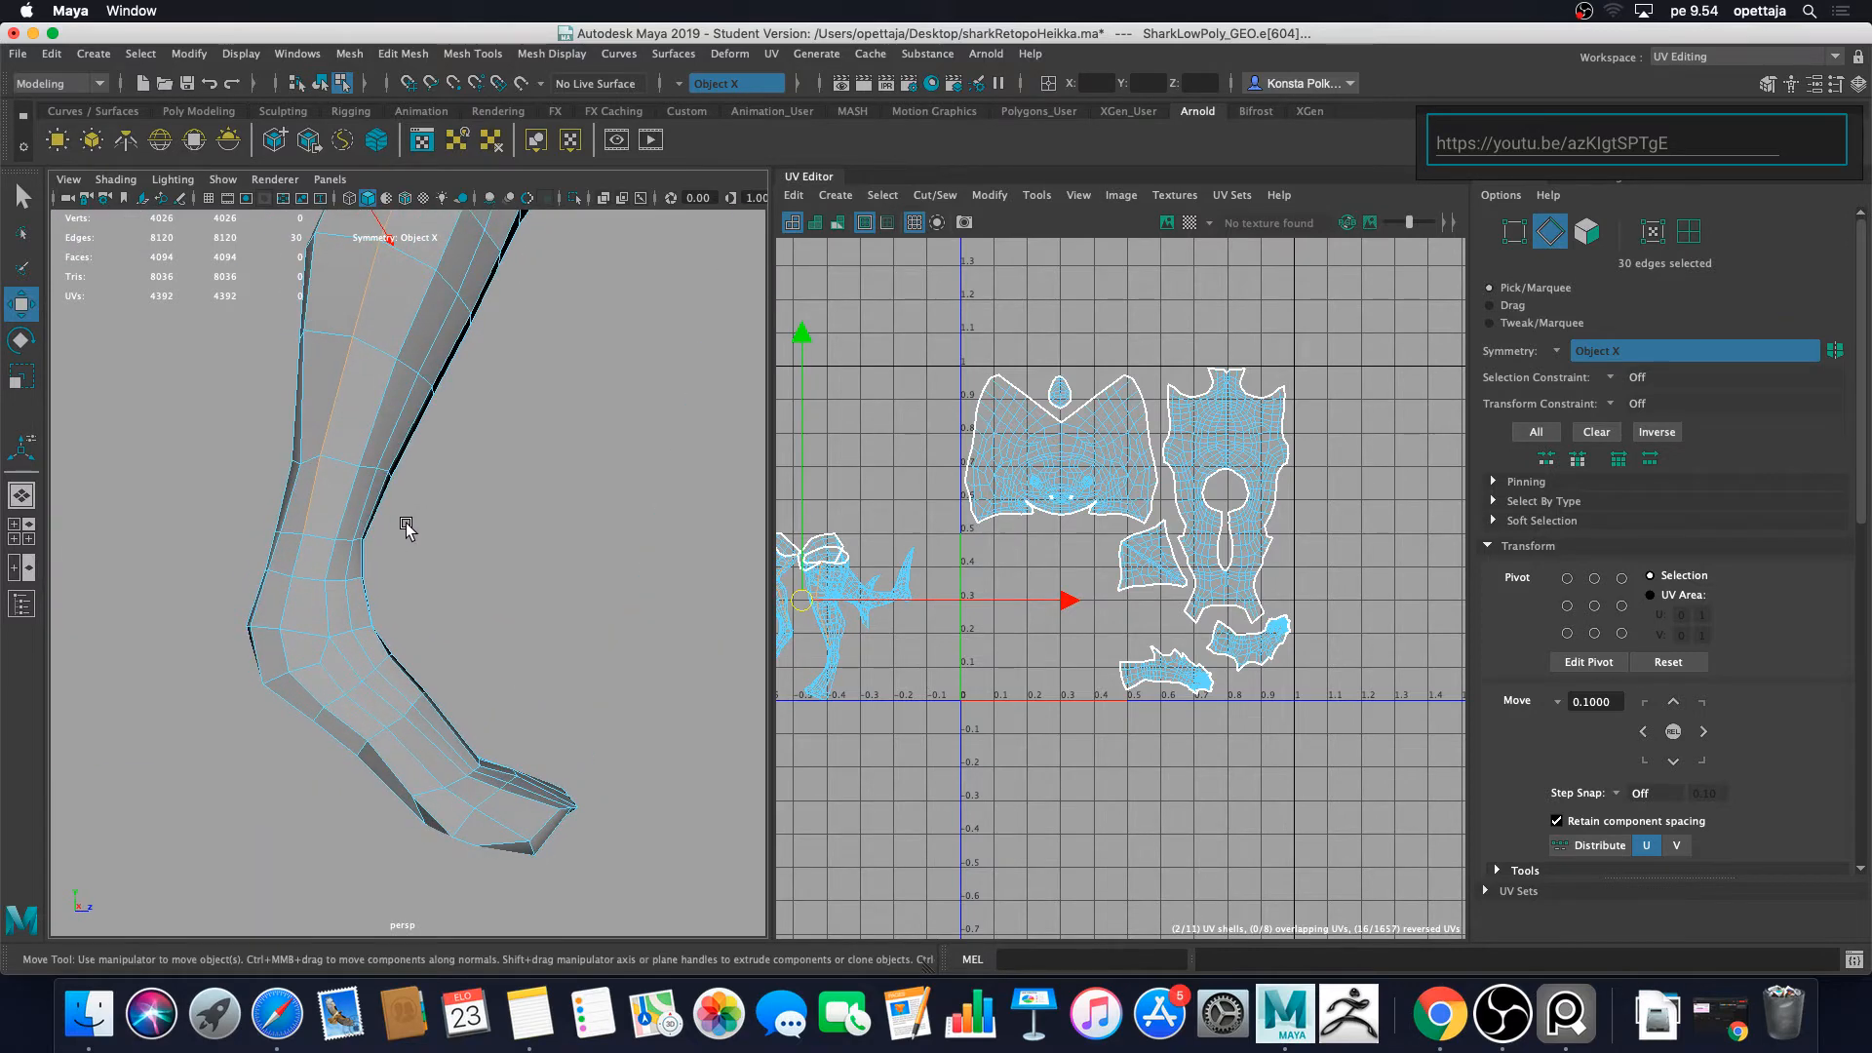
pyautogui.keyDown('shift'); pyautogui.click(278, 546); pyautogui.keyUp('shift')
pyautogui.scroll(5, 461, 619)
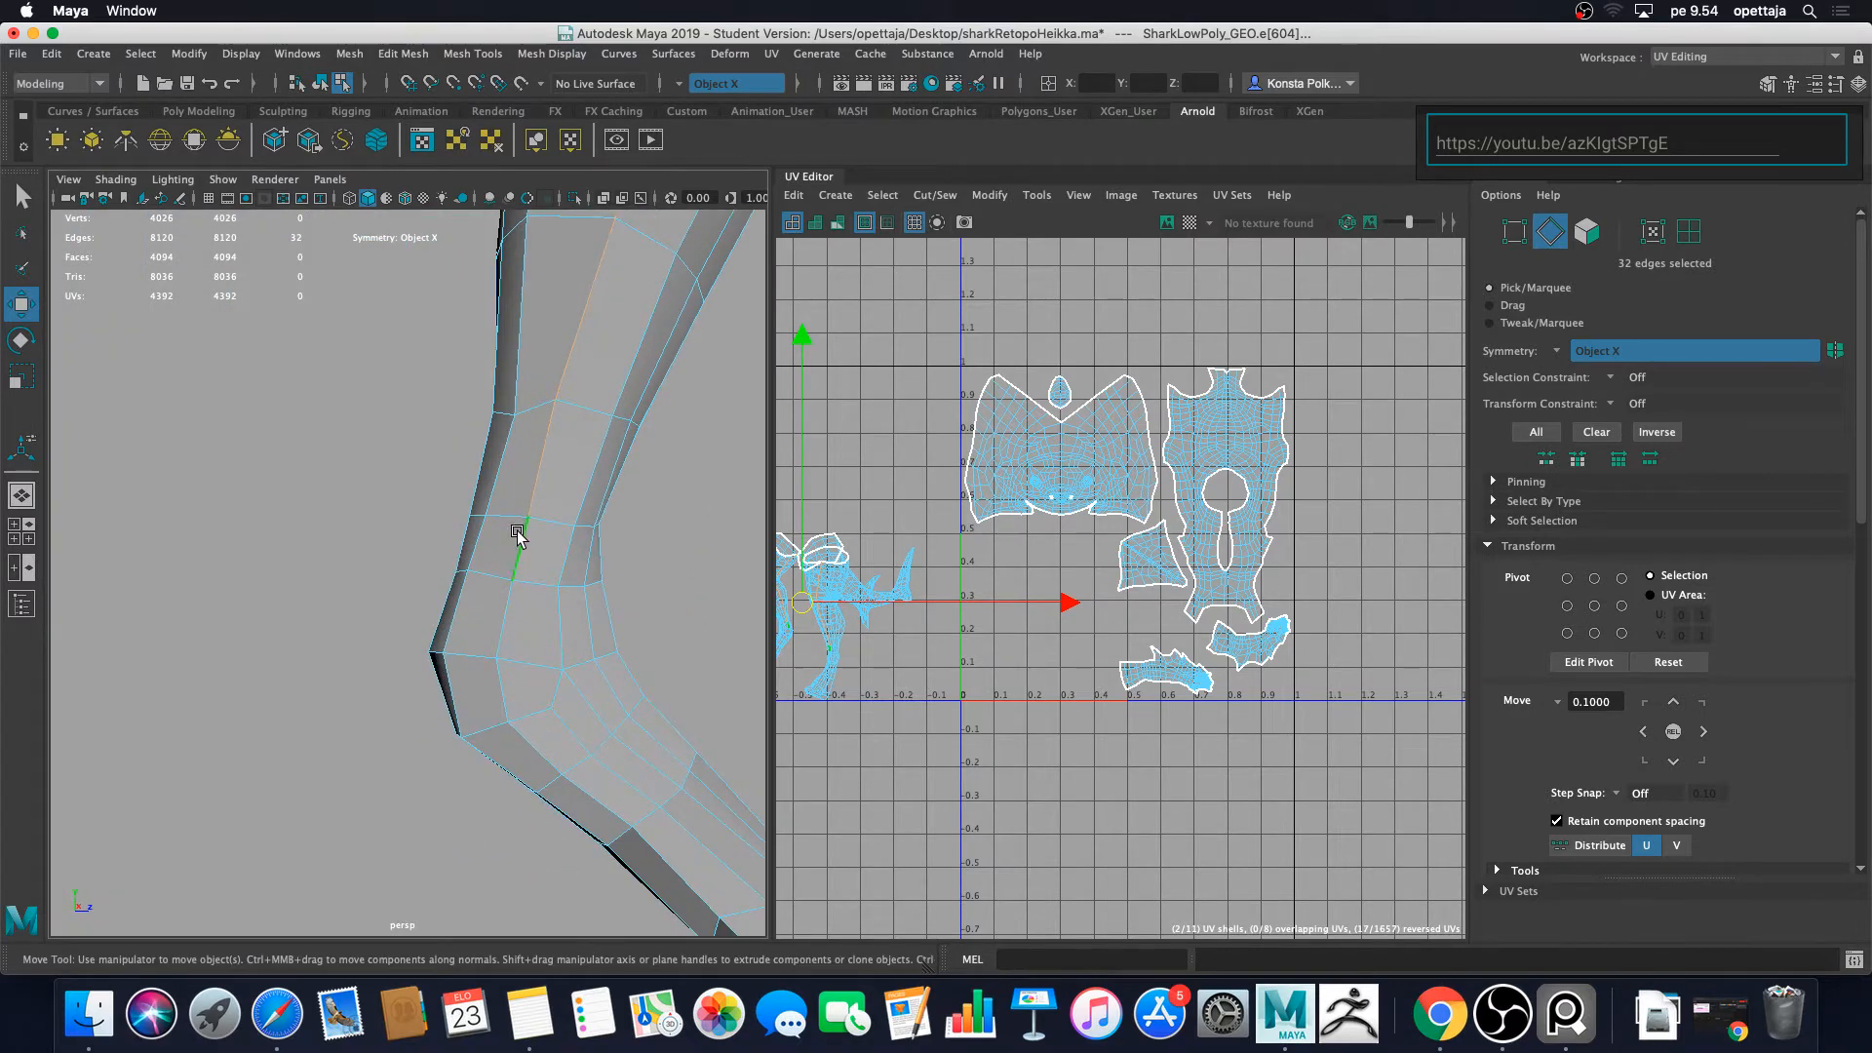
pyautogui.keyDown('alt'); pyautogui.moveTo(575, 458); pyautogui.dragTo(555, 536); pyautogui.keyUp('alt')
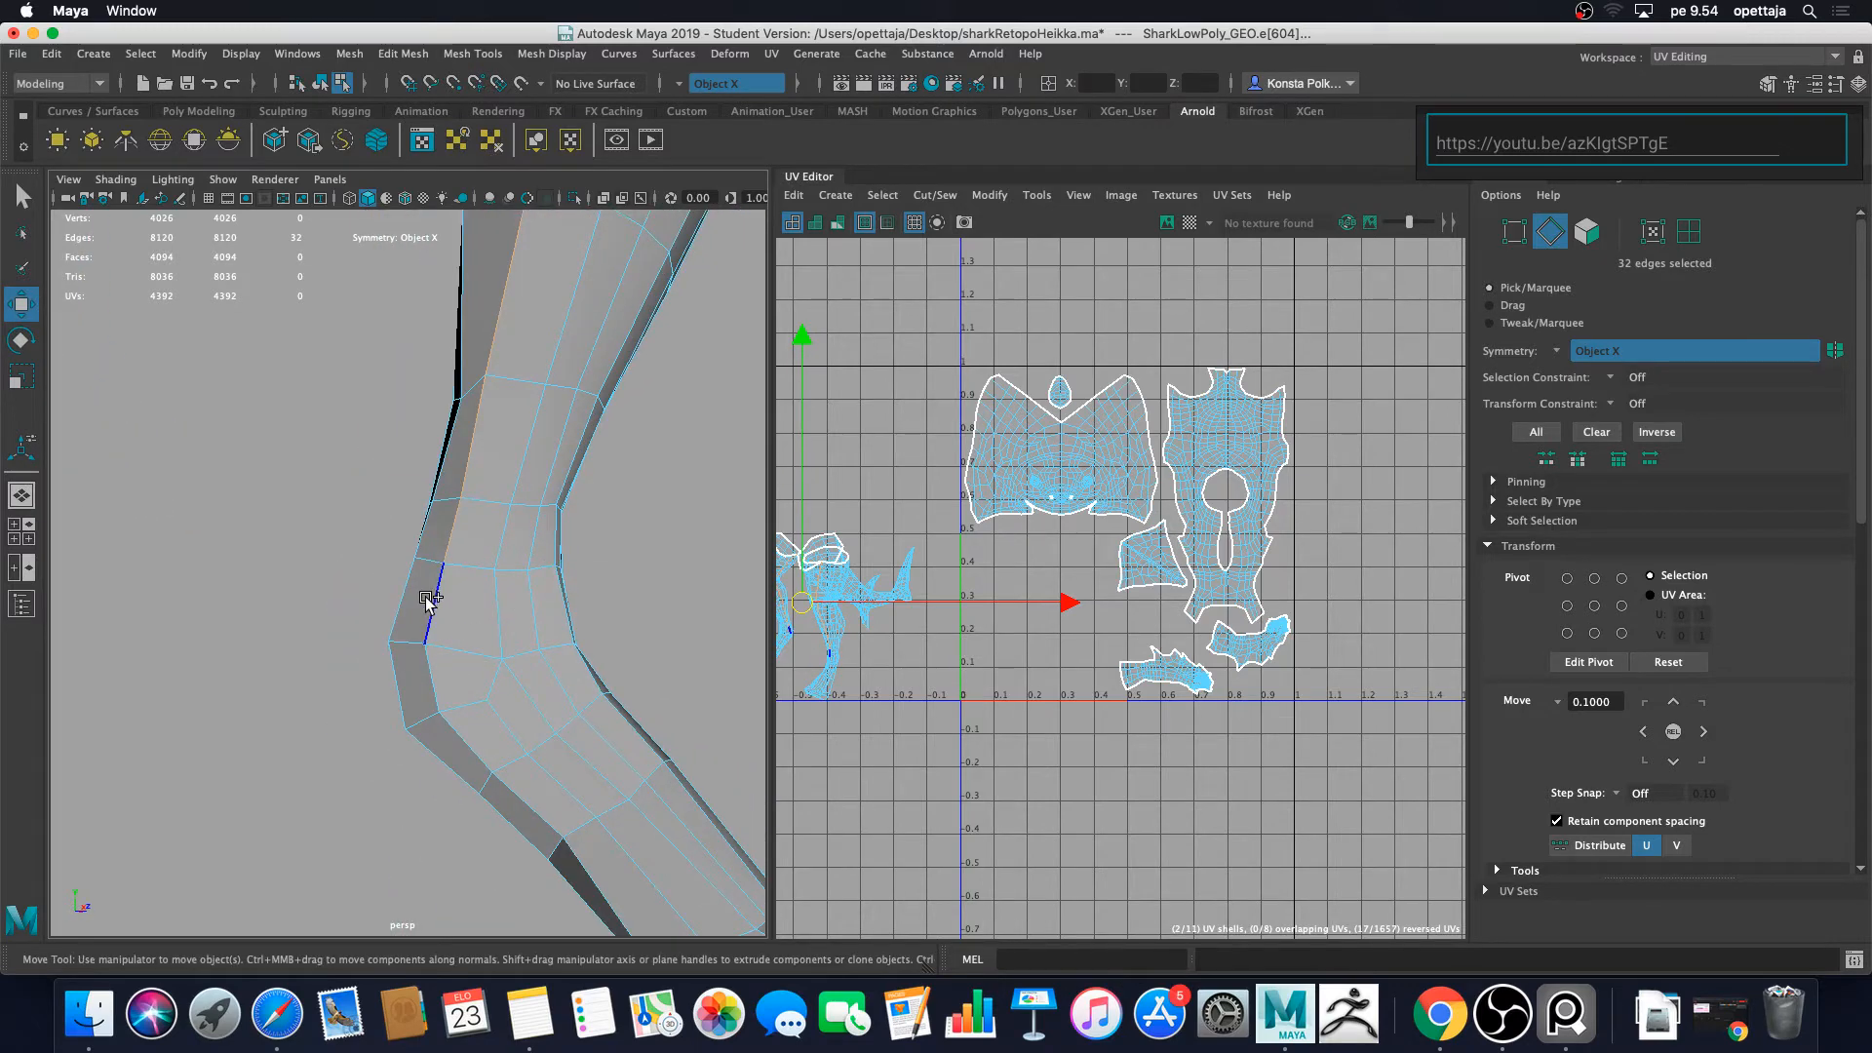
pyautogui.keyDown('shift'); pyautogui.doubleClick(468, 567); pyautogui.keyUp('shift')
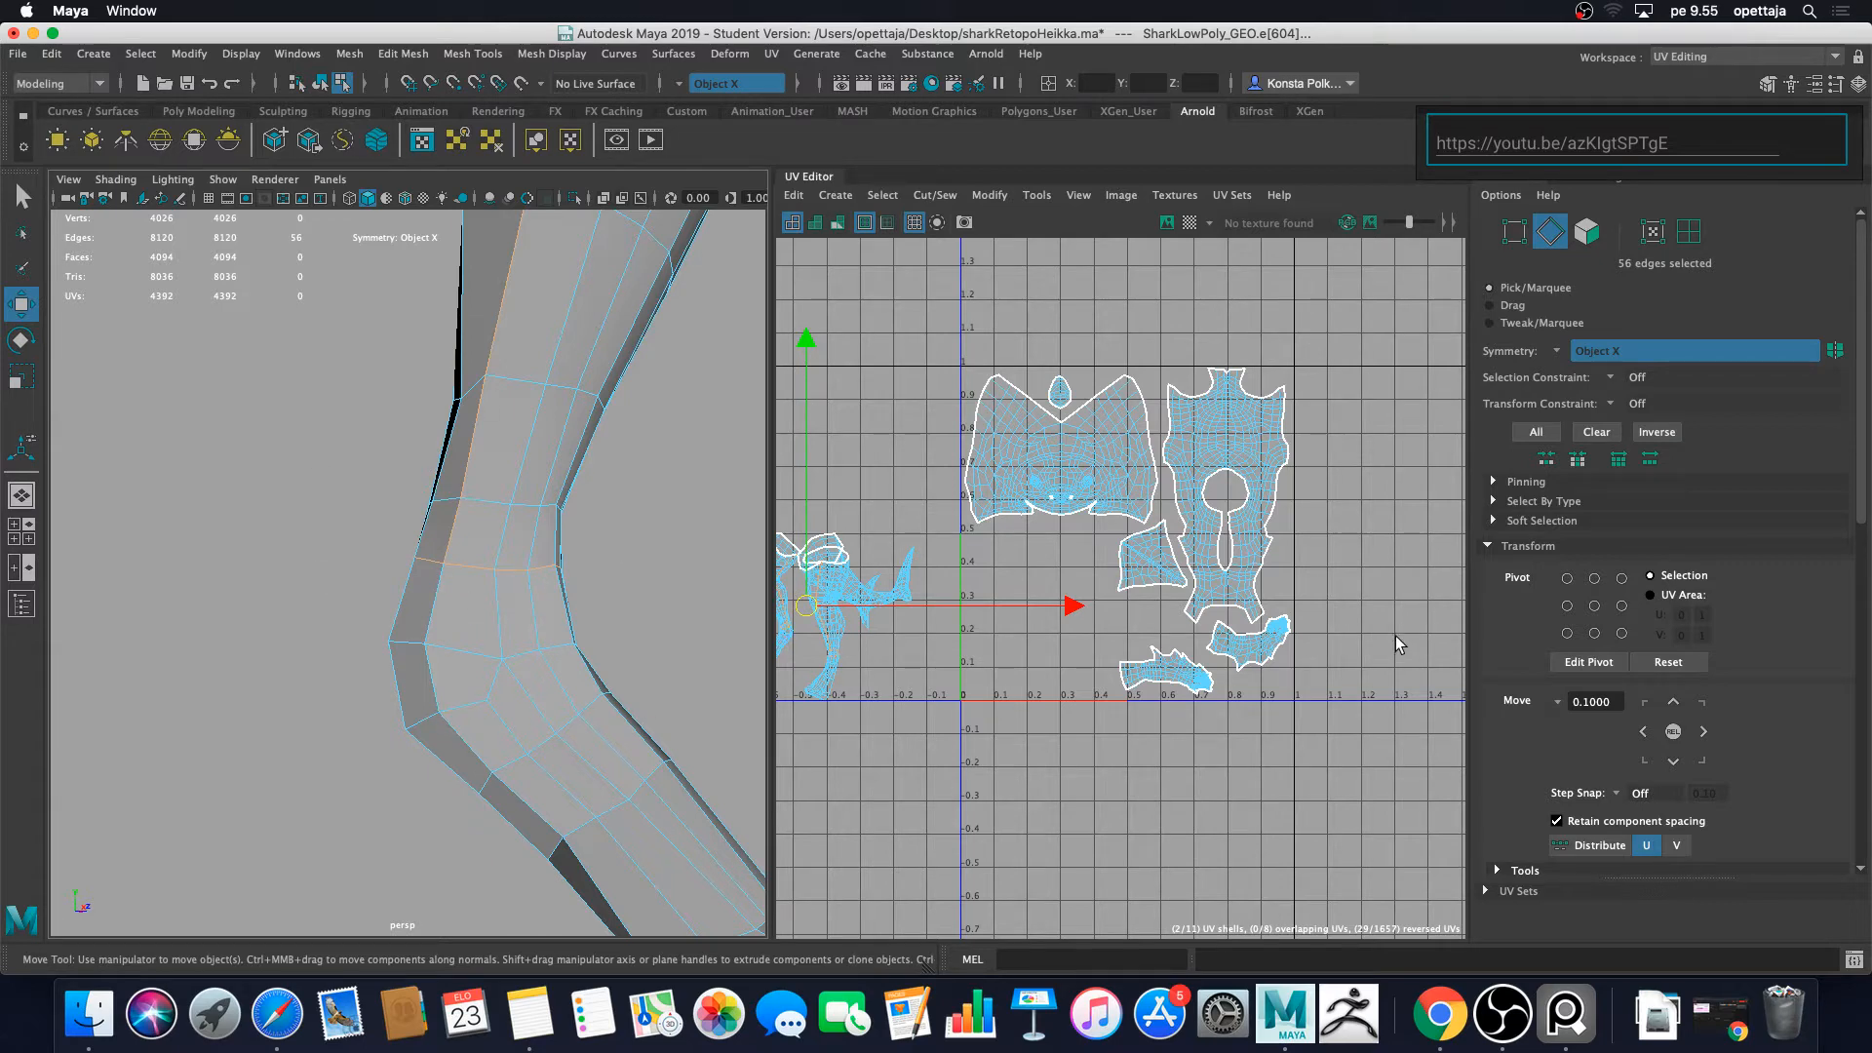
# Step: Cut the UVs along the selected inner leg and ankle edges
pyautogui.scroll(-15, 1586, 638)
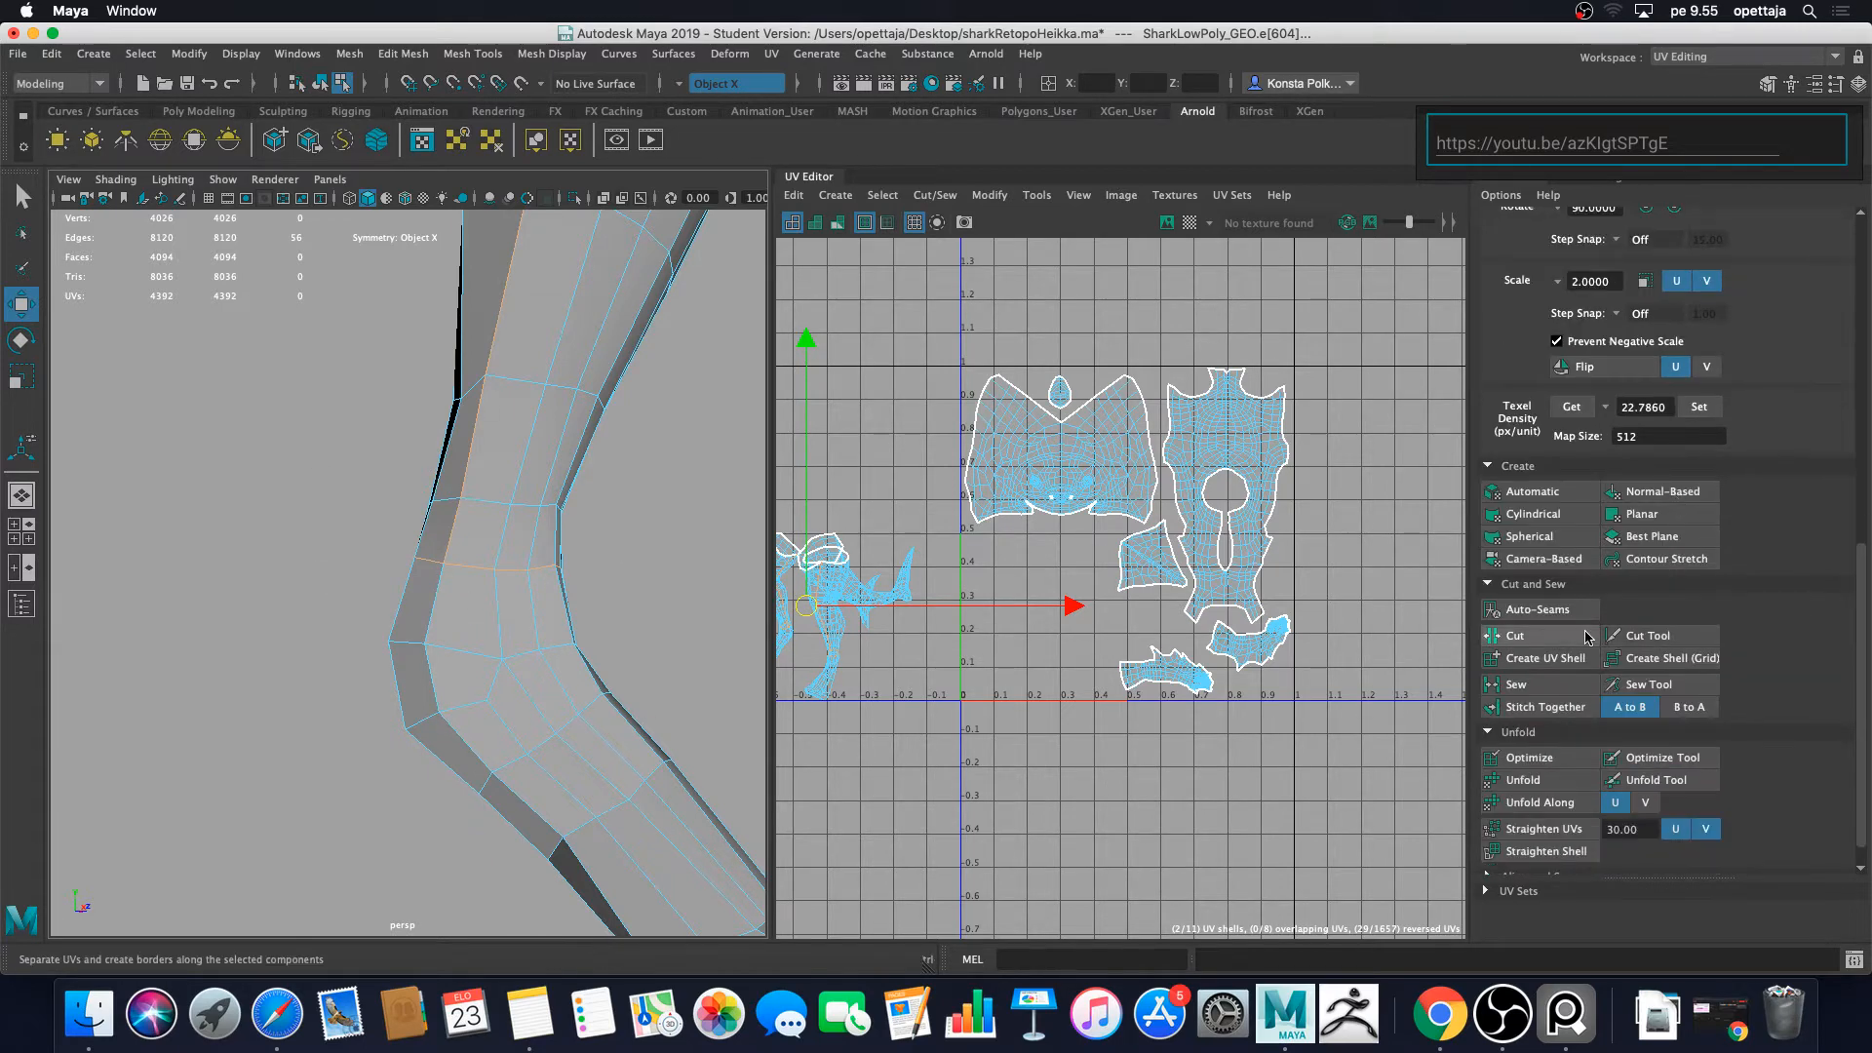
pyautogui.click(1586, 638)
pyautogui.scroll(-5, 327, 585)
pyautogui.keyDown('alt'); pyautogui.moveTo(327, 585); pyautogui.dragTo(697, 546); pyautogui.keyUp('alt')
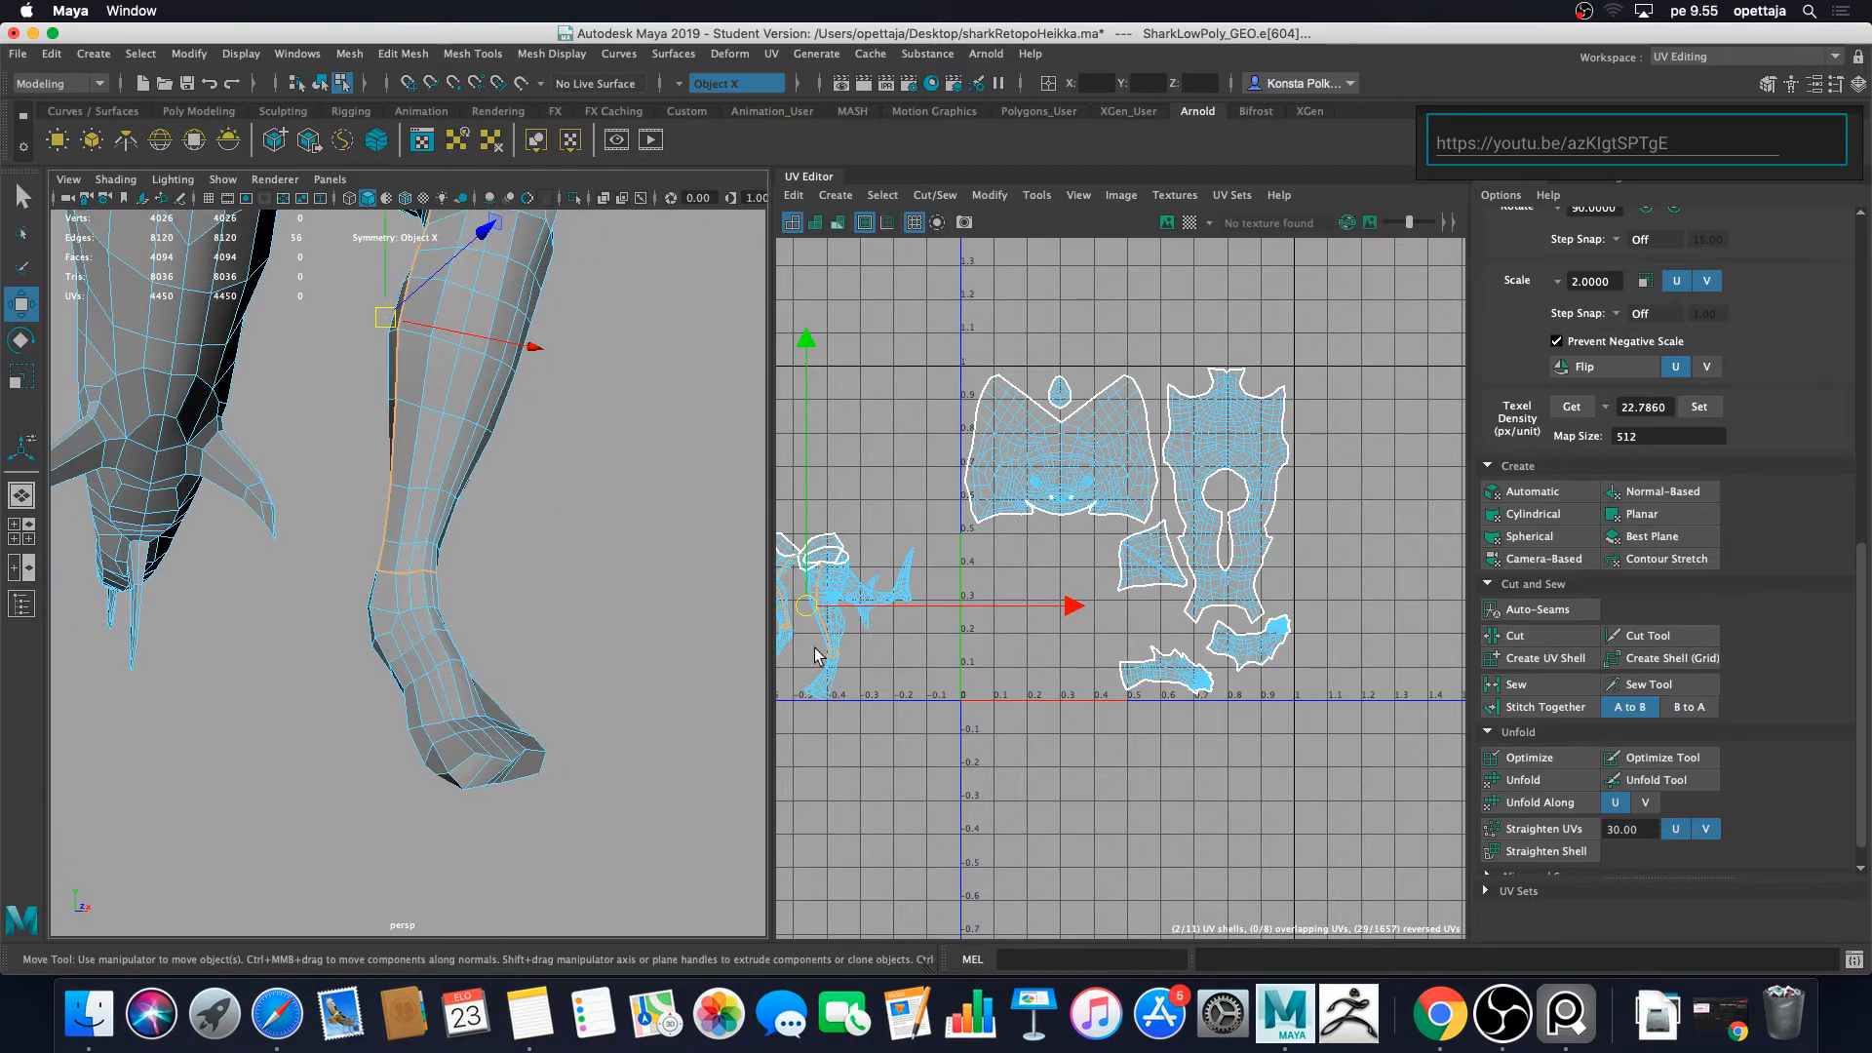
# Step: Switch to UV selection and move both cut leg shells into the 0–1 tile below the head shell
pyautogui.scroll(4, 955, 653)
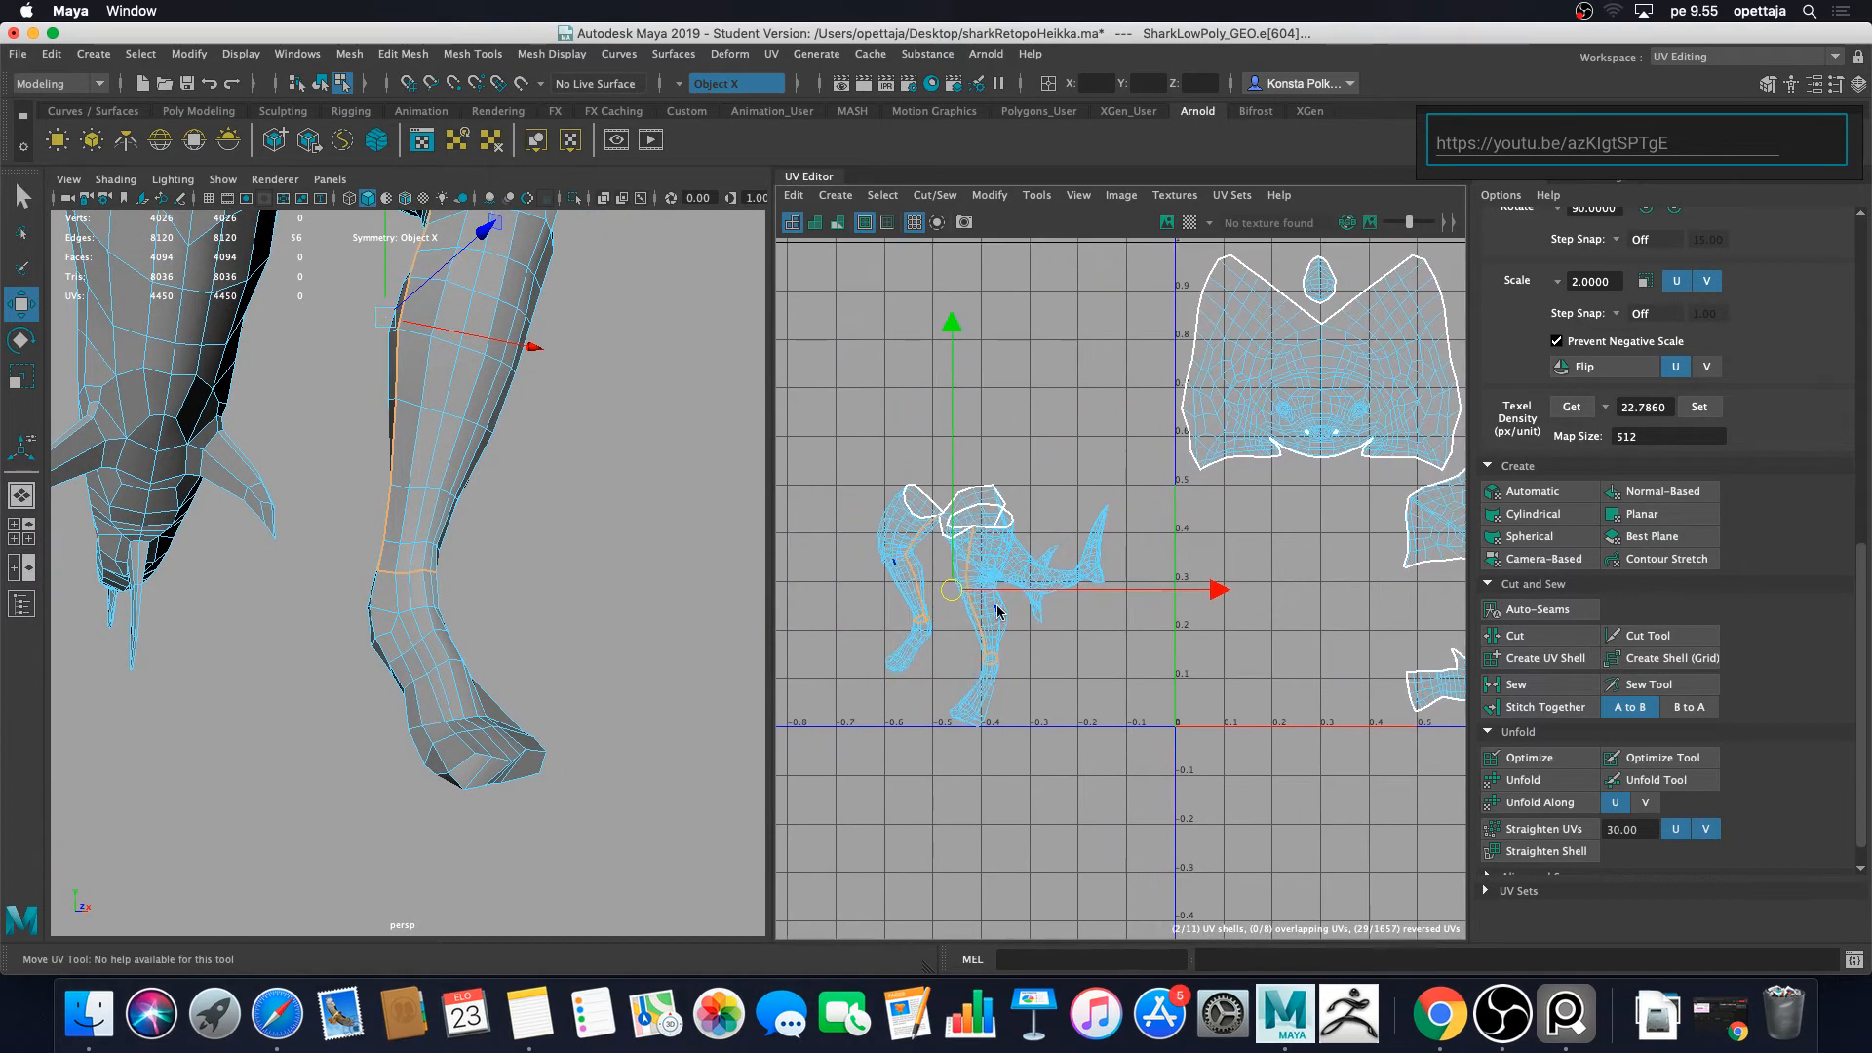
pyautogui.rightClick(996, 610)
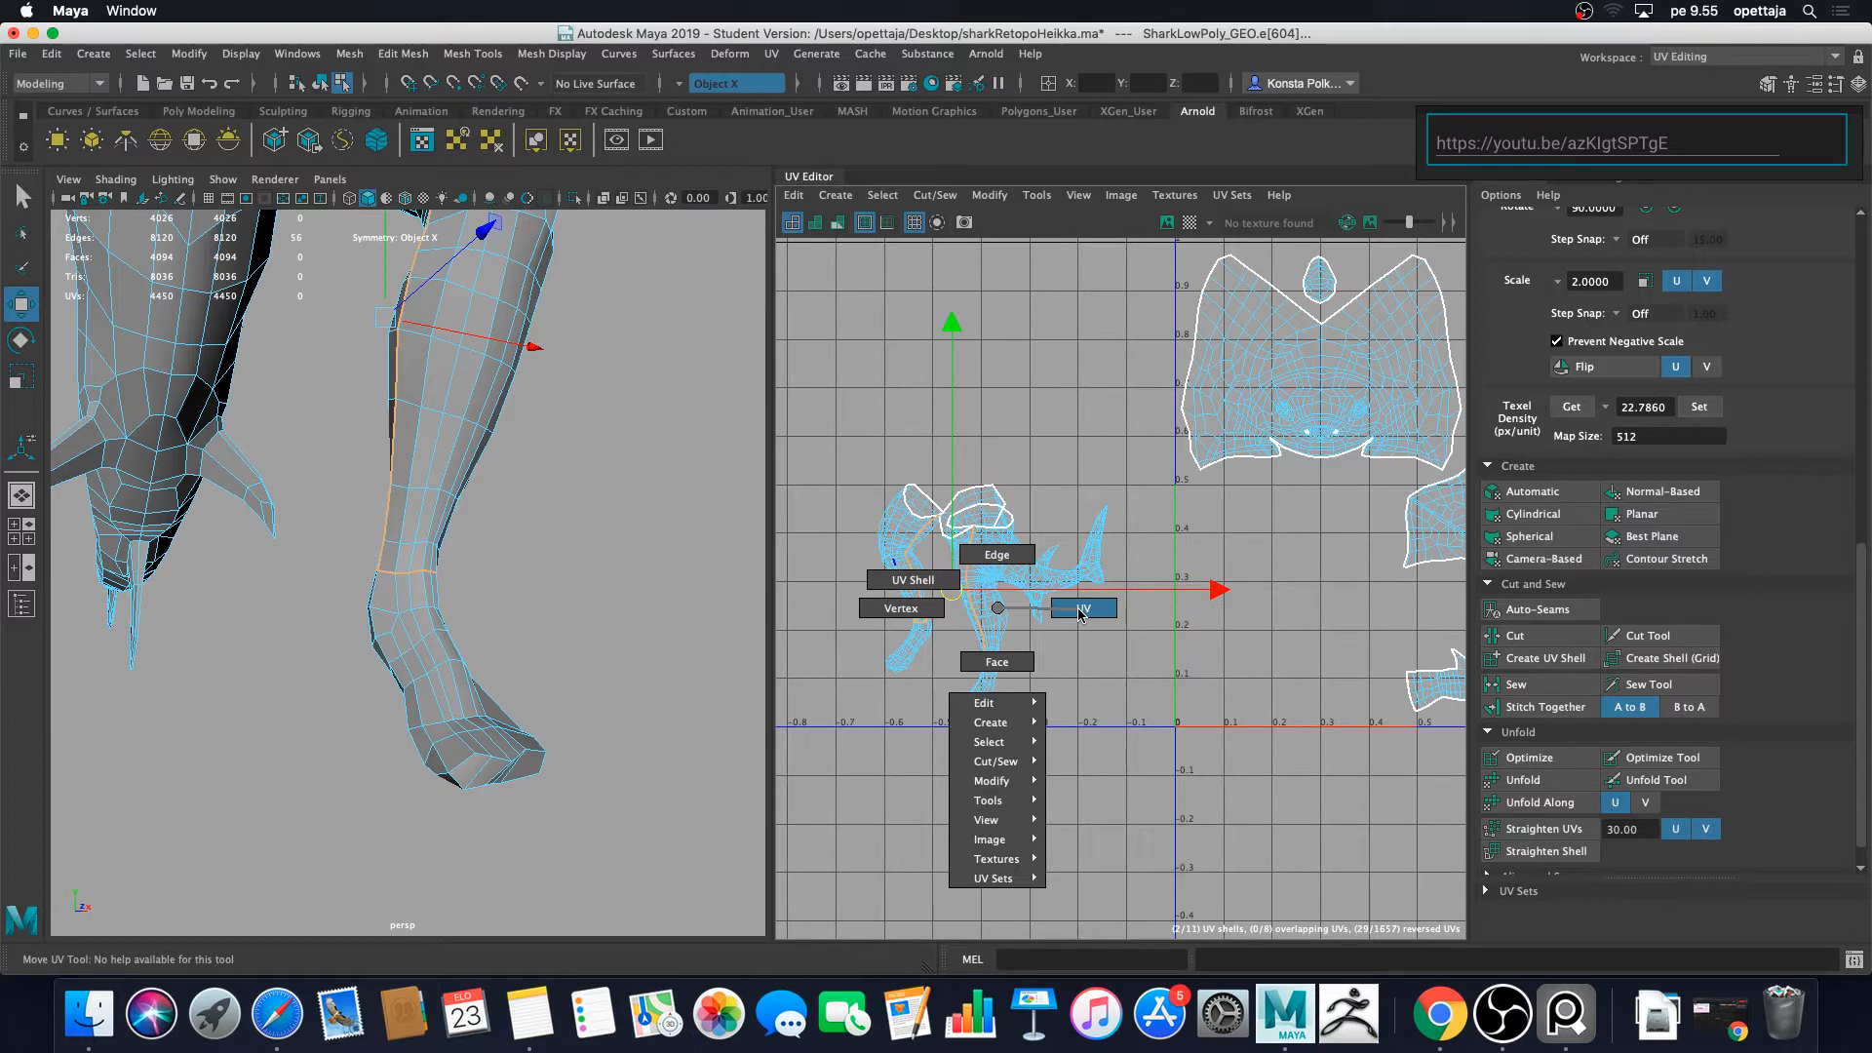
pyautogui.moveTo(1080, 614); pyautogui.dragTo(1080, 614, button='right')
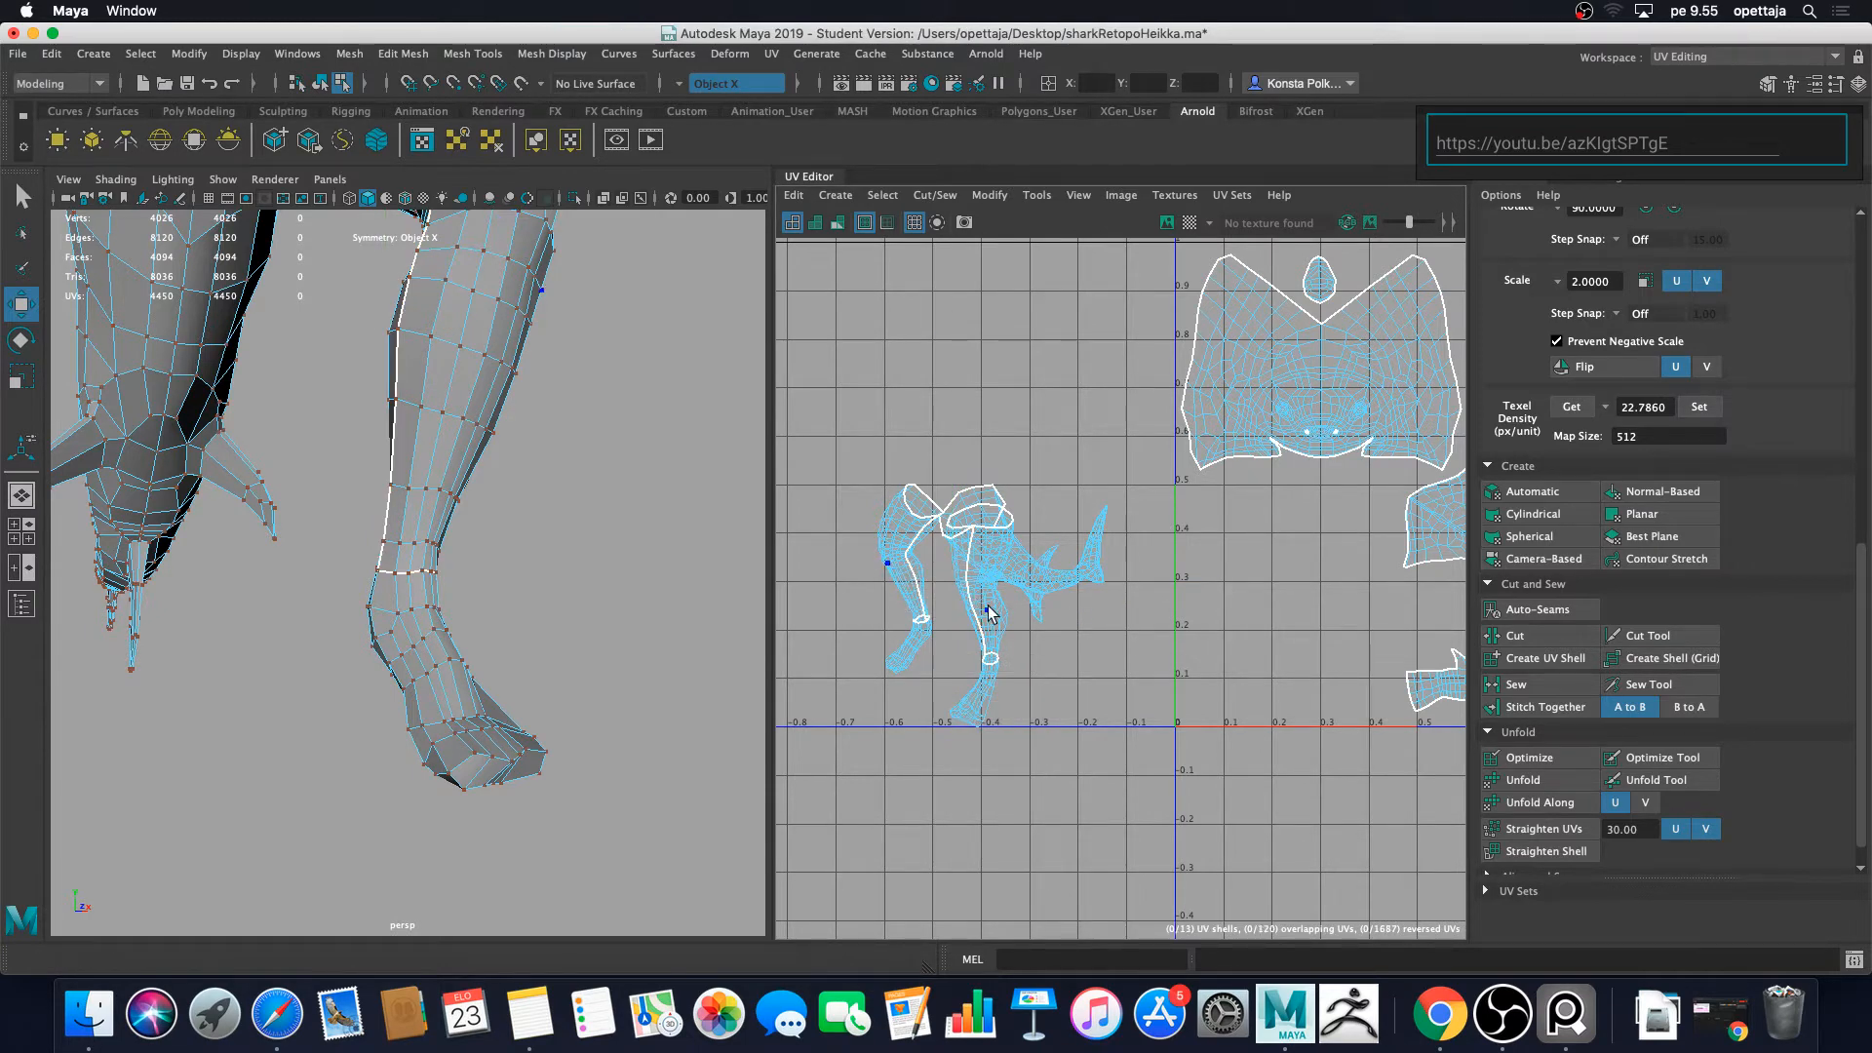
pyautogui.doubleClick(988, 612)
pyautogui.moveTo(951, 577); pyautogui.dragTo(1260, 591)
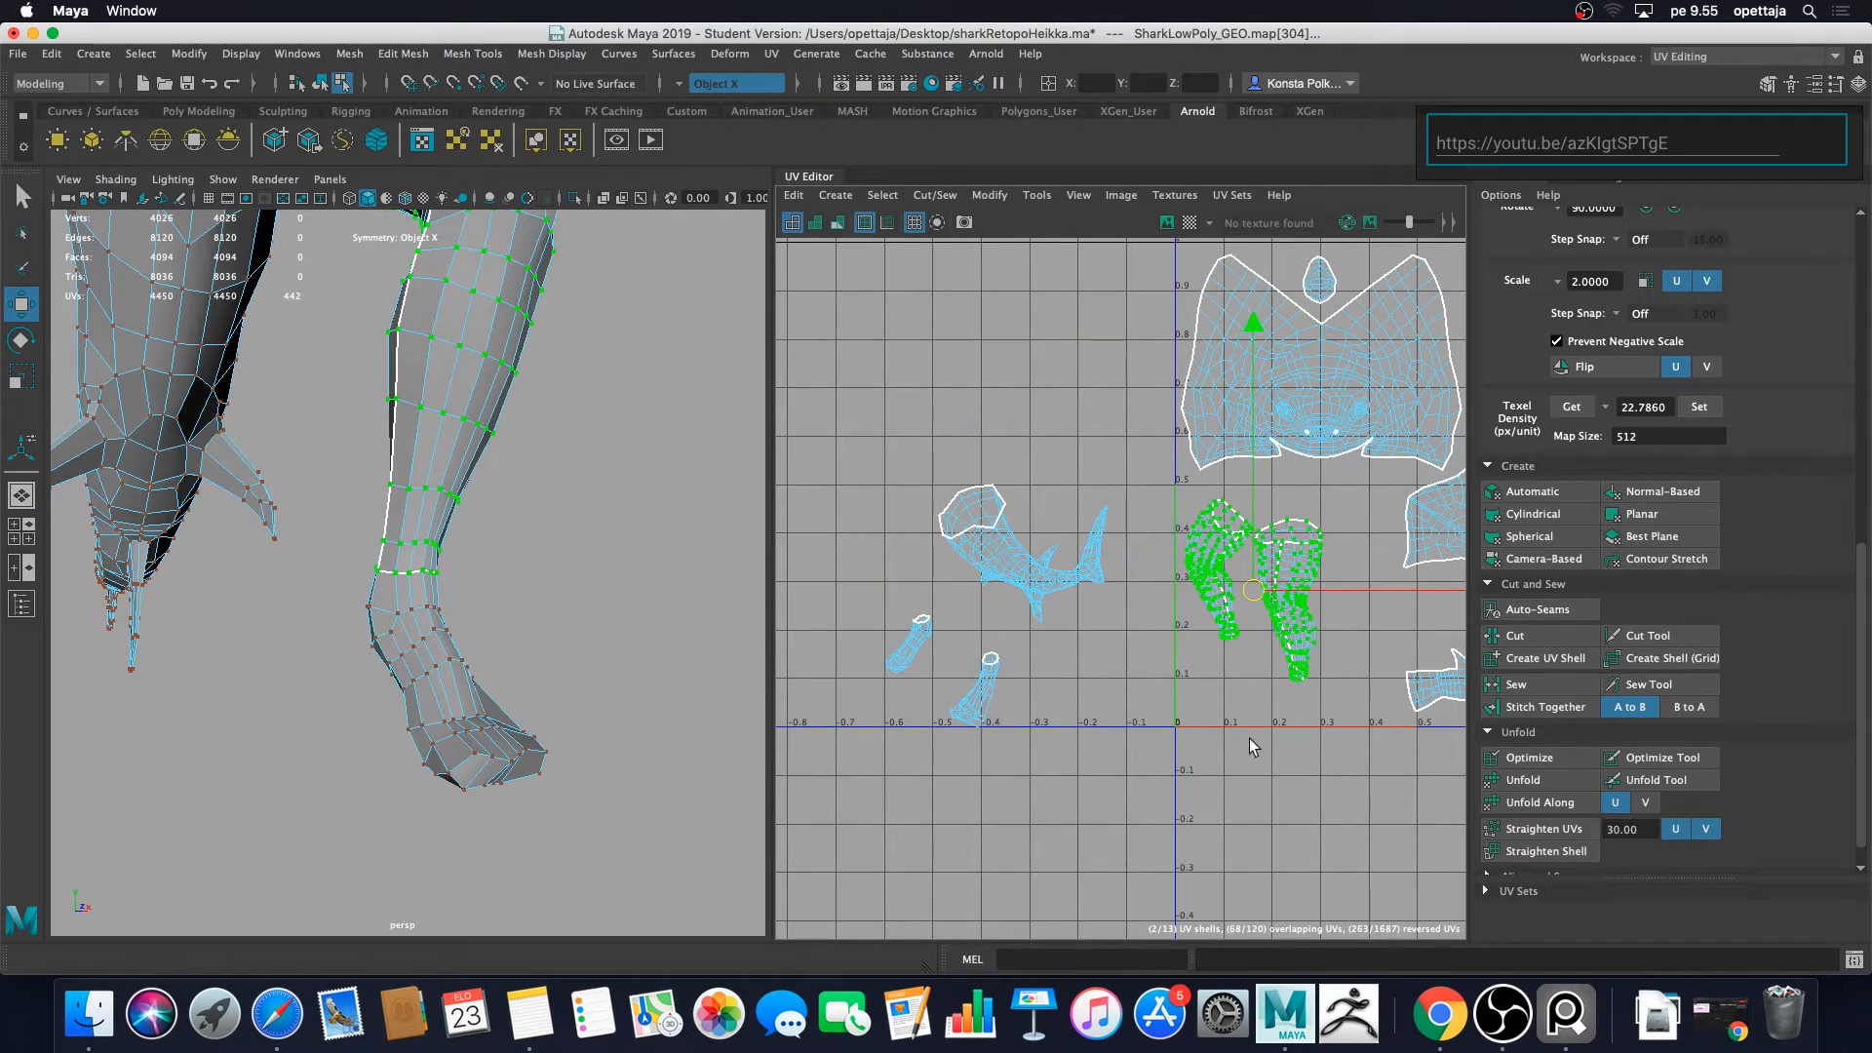
pyautogui.keyDown('alt'); pyautogui.moveTo(1248, 739); pyautogui.dragTo(1099, 792, button='middle'); pyautogui.keyUp('alt')
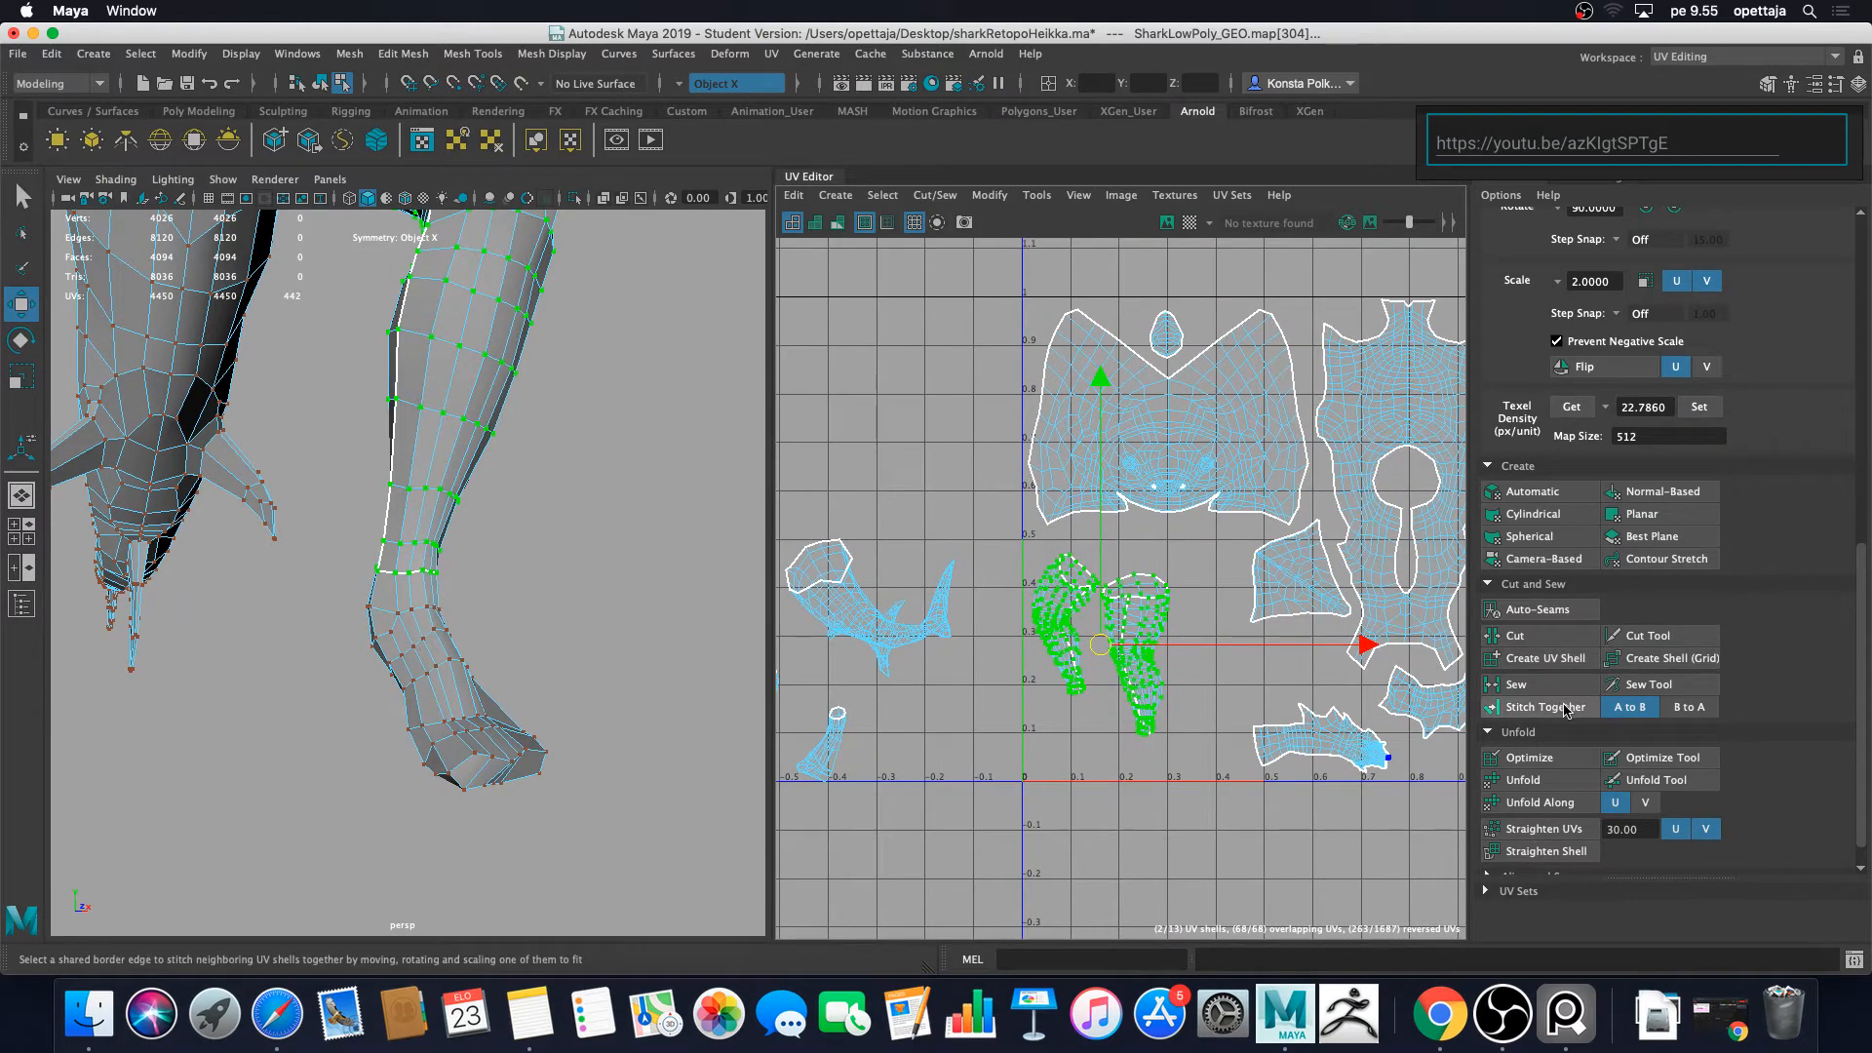
# Step: Unfold both leg shells and deselect them
pyautogui.scroll(-1, 1541, 702)
pyautogui.click(1533, 654)
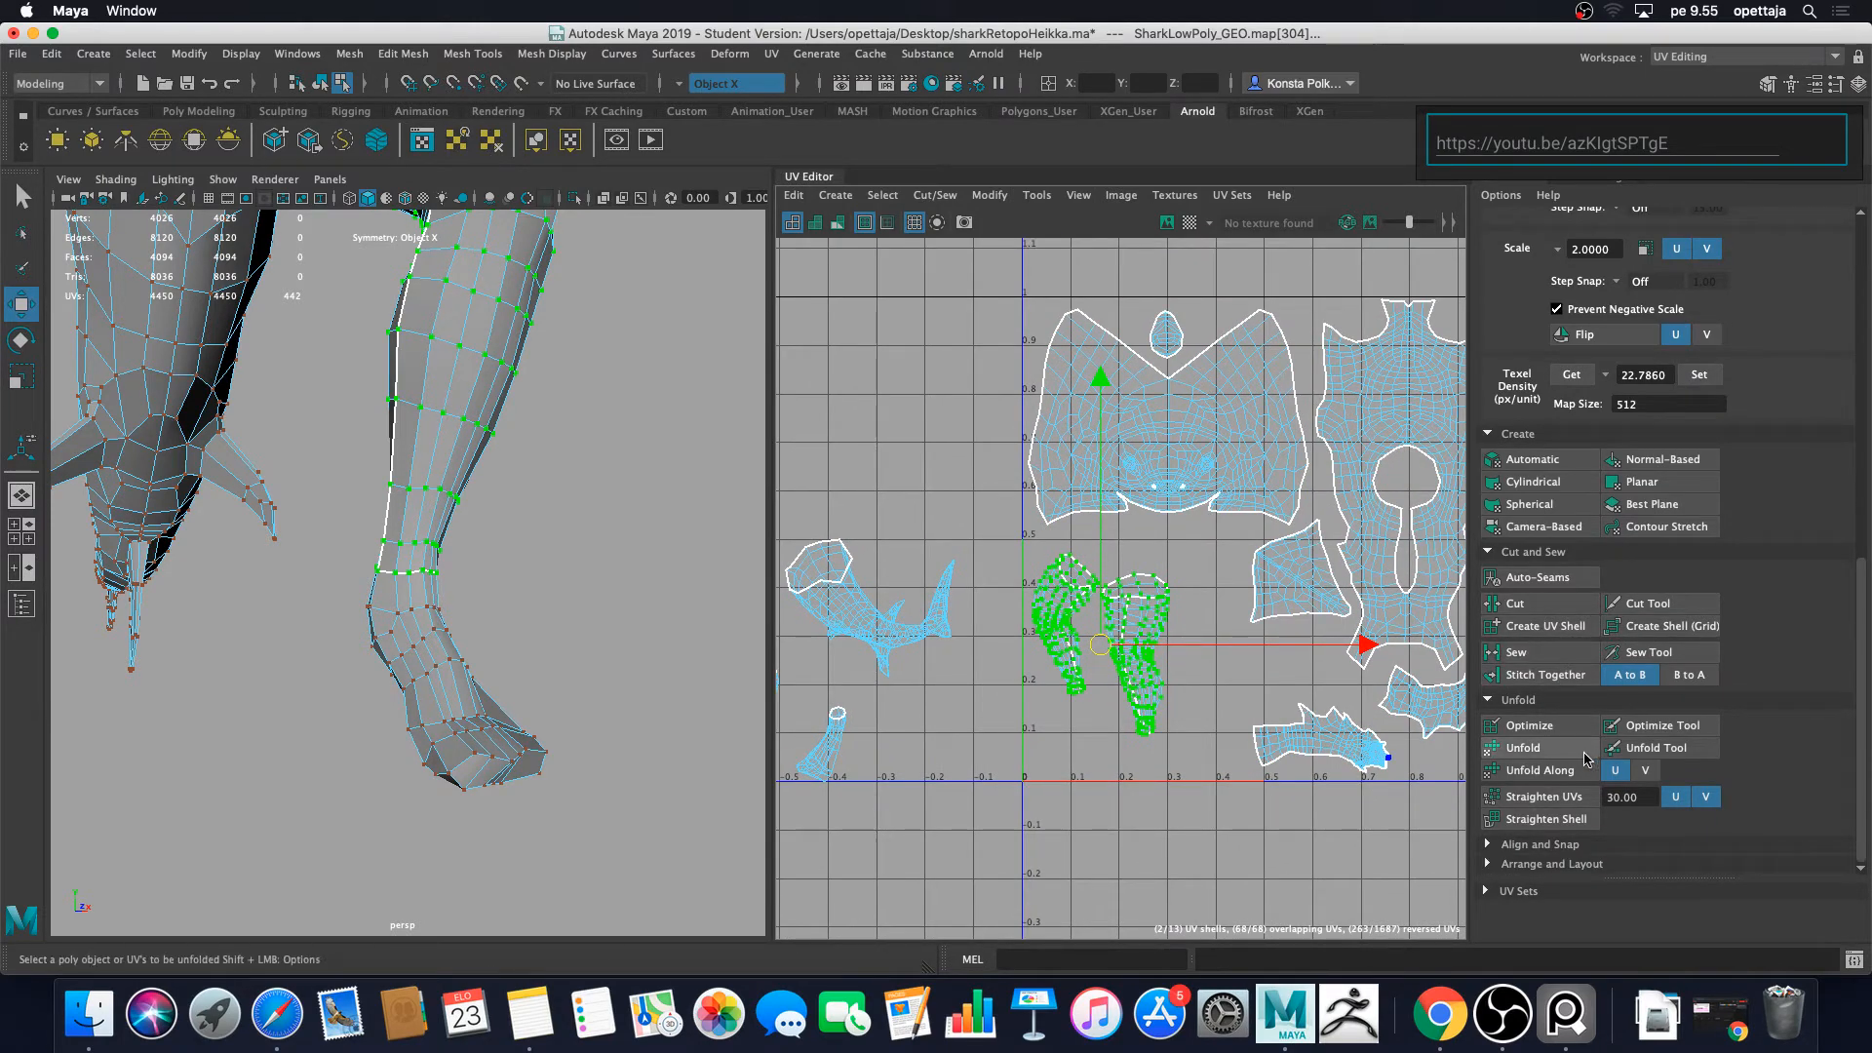
pyautogui.click(1523, 747)
pyautogui.click(1162, 751)
pyautogui.scroll(3, 1161, 741)
pyautogui.scroll(-1, 1160, 726)
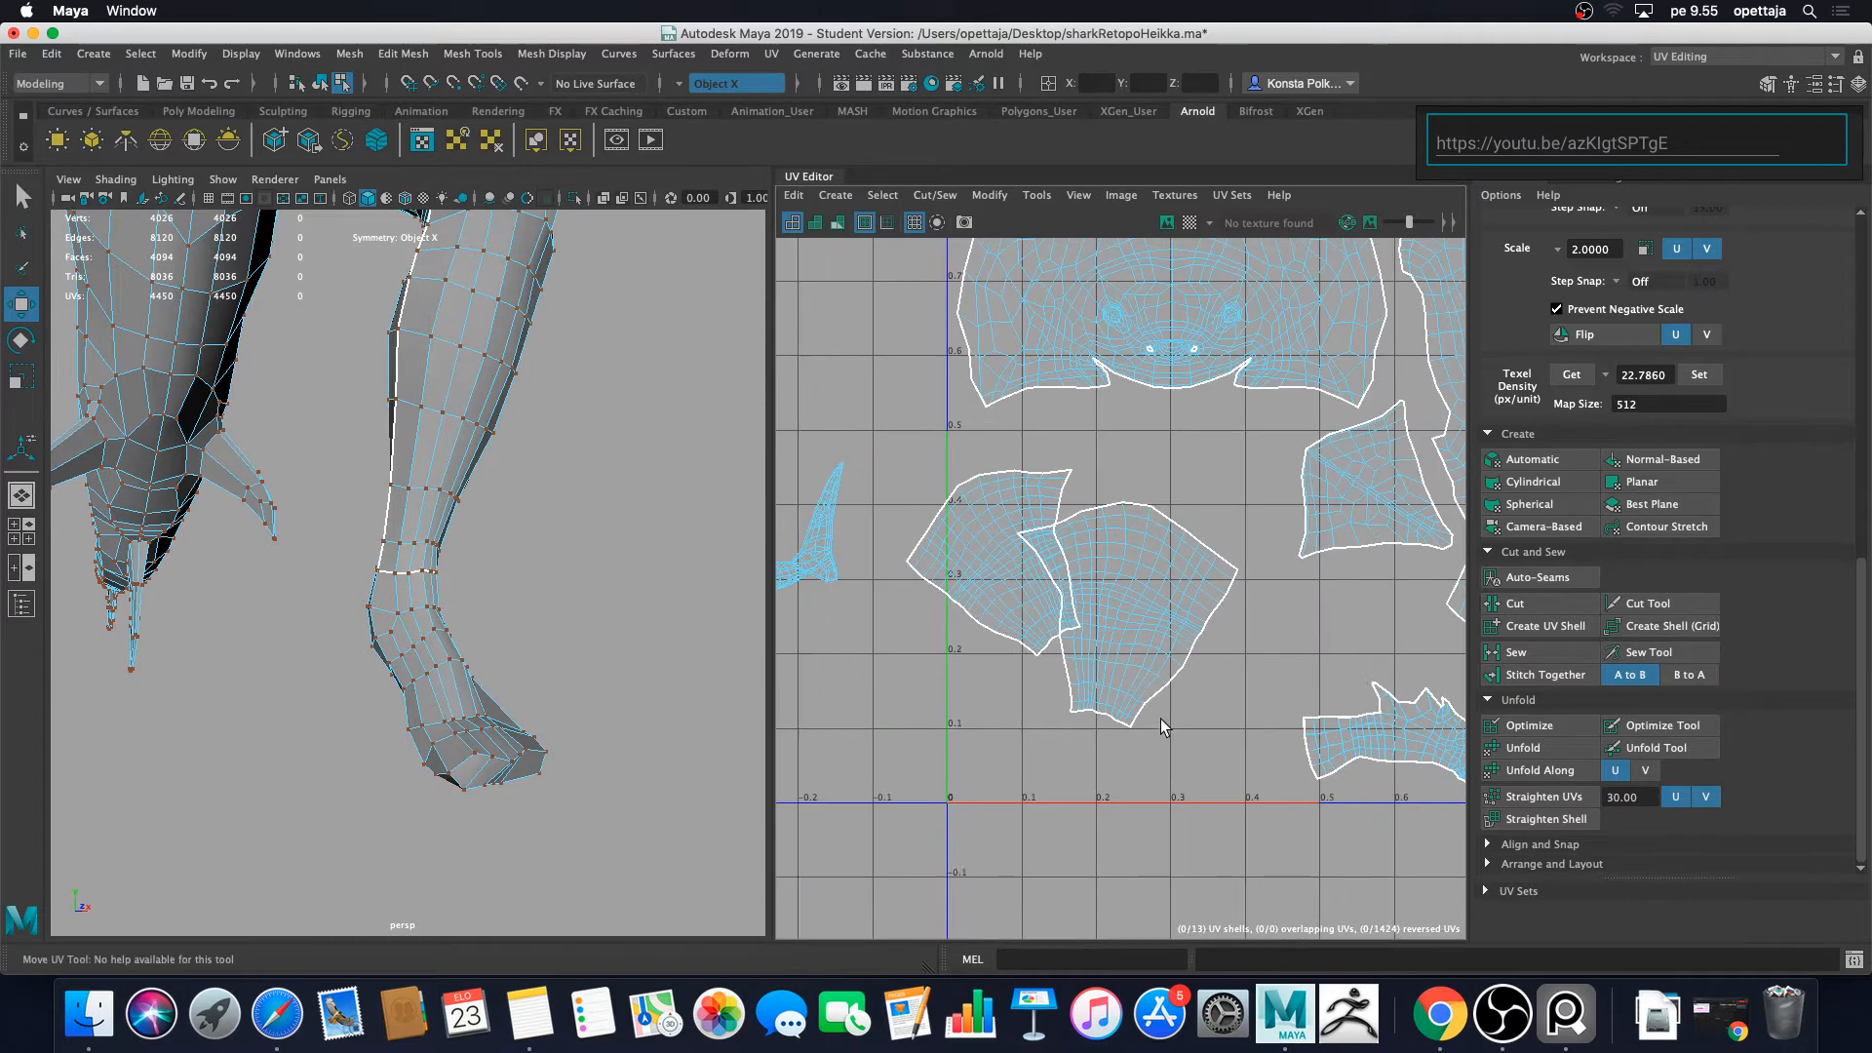
# Step: Turn the UV symmetry off
pyautogui.scroll(10, 1577, 498)
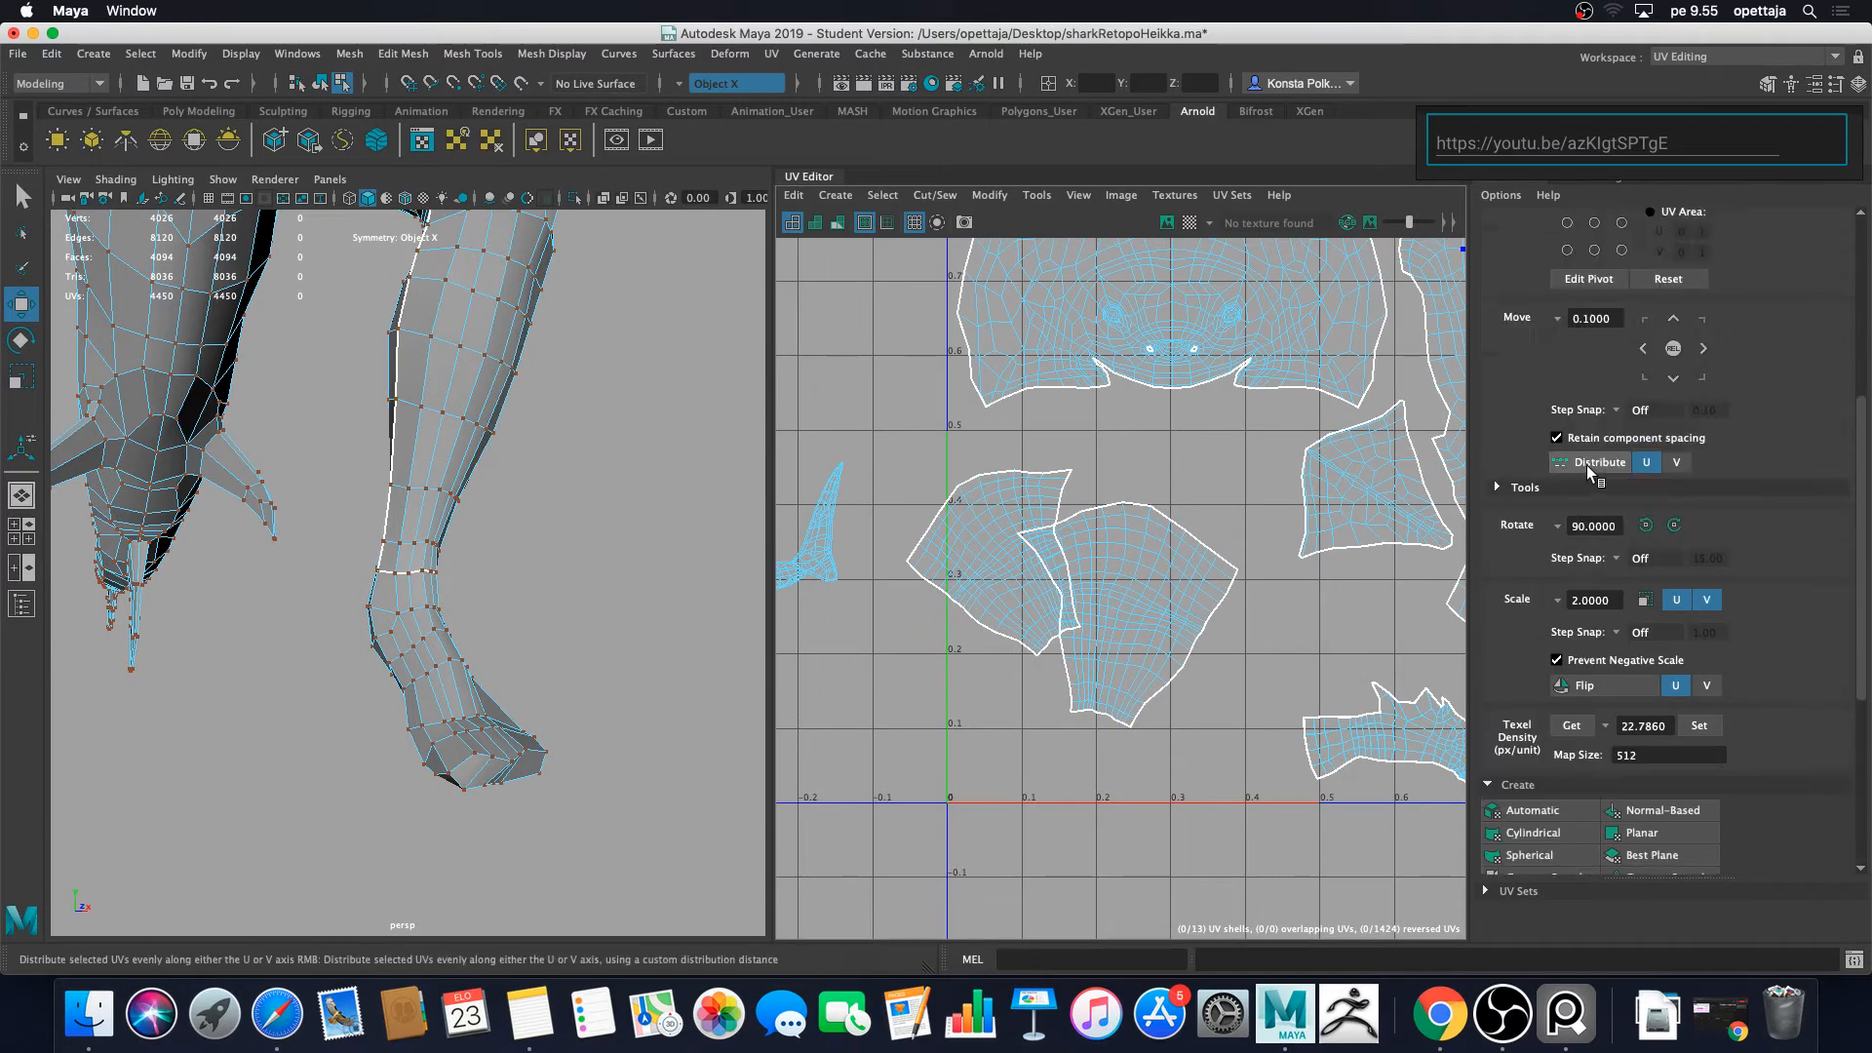
pyautogui.click(1557, 351)
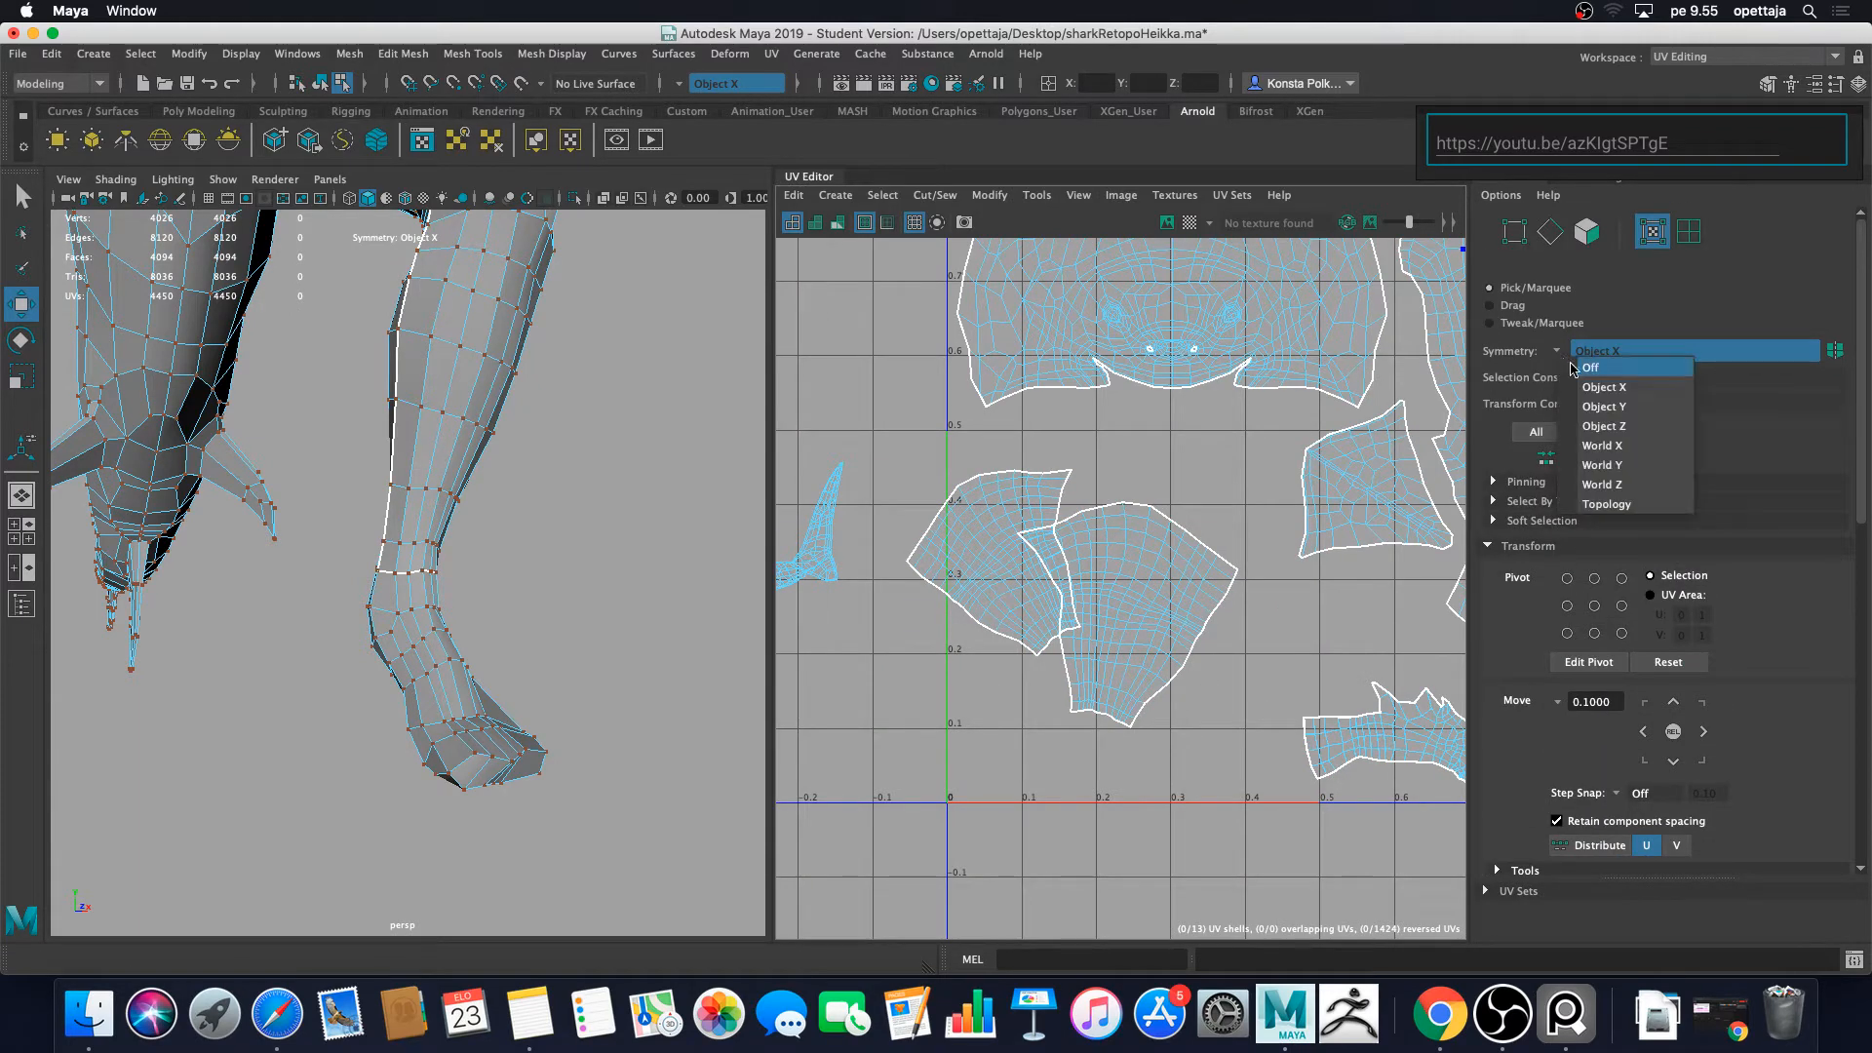
pyautogui.click(1584, 364)
pyautogui.scroll(-3, 1267, 578)
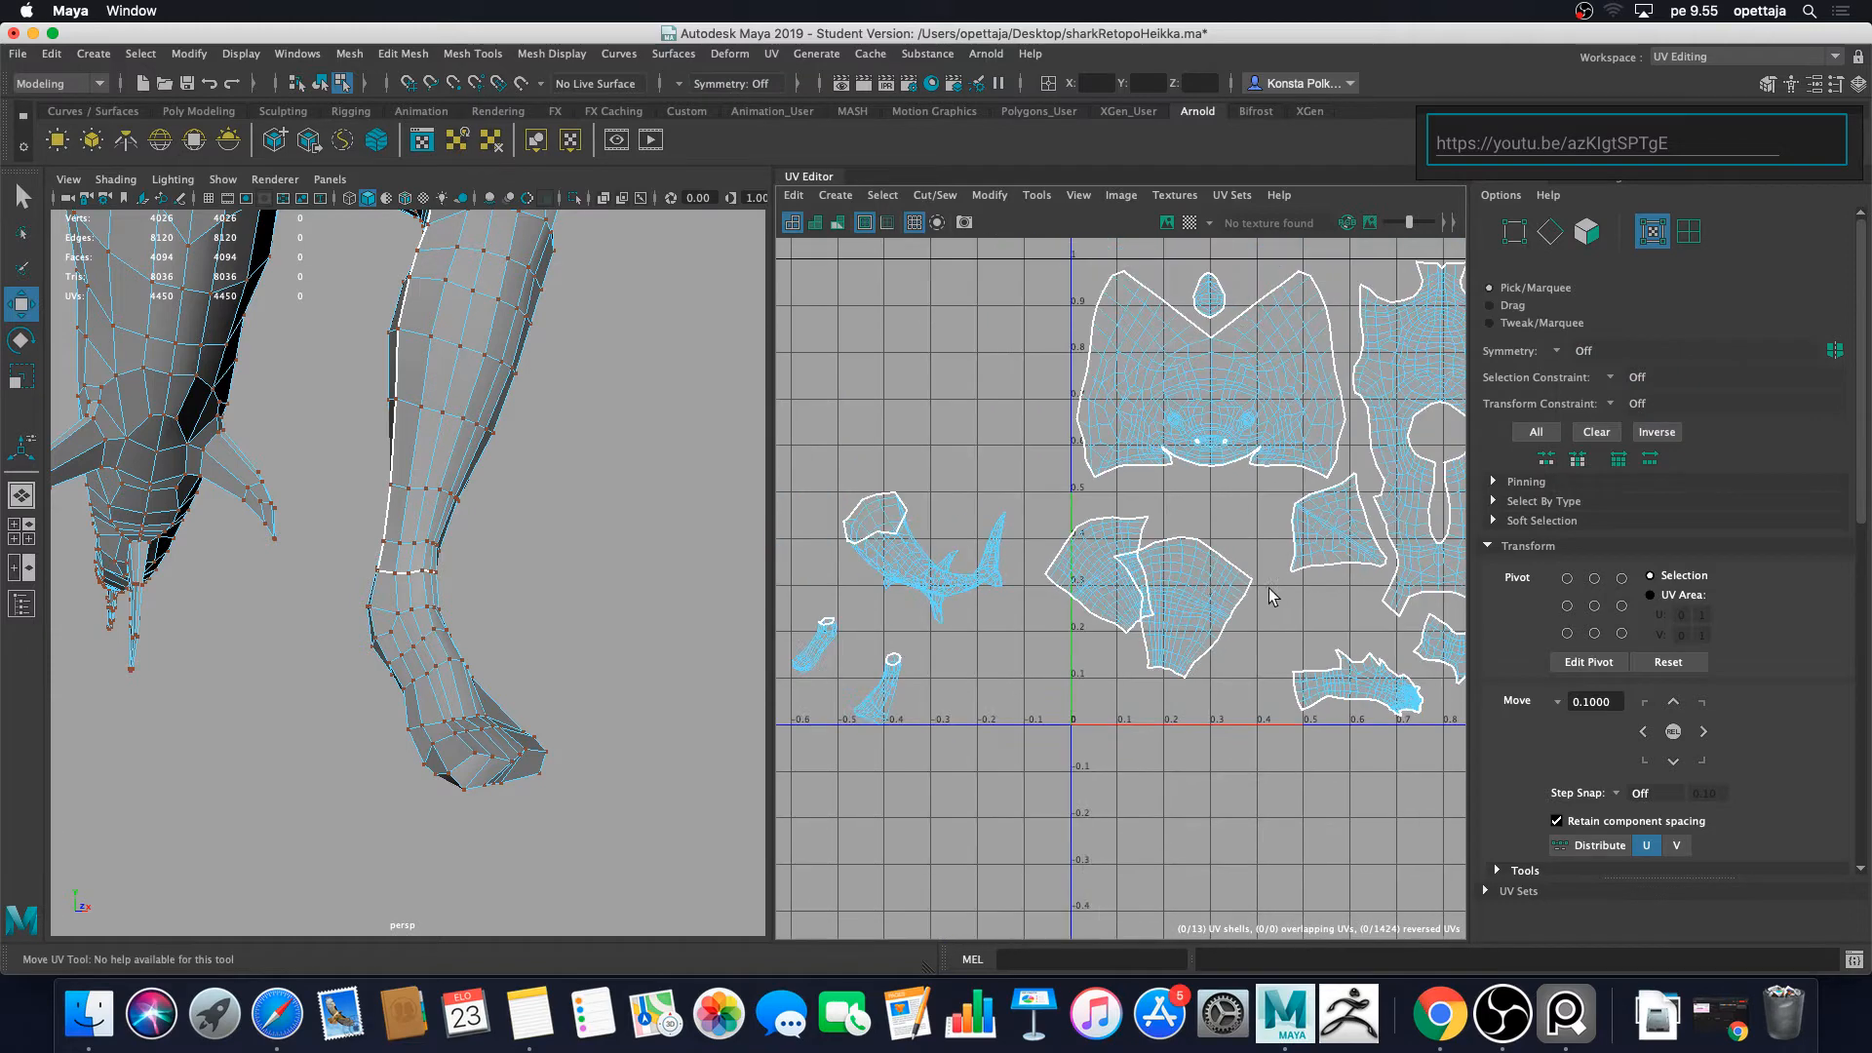
pyautogui.scroll(2, 1128, 564)
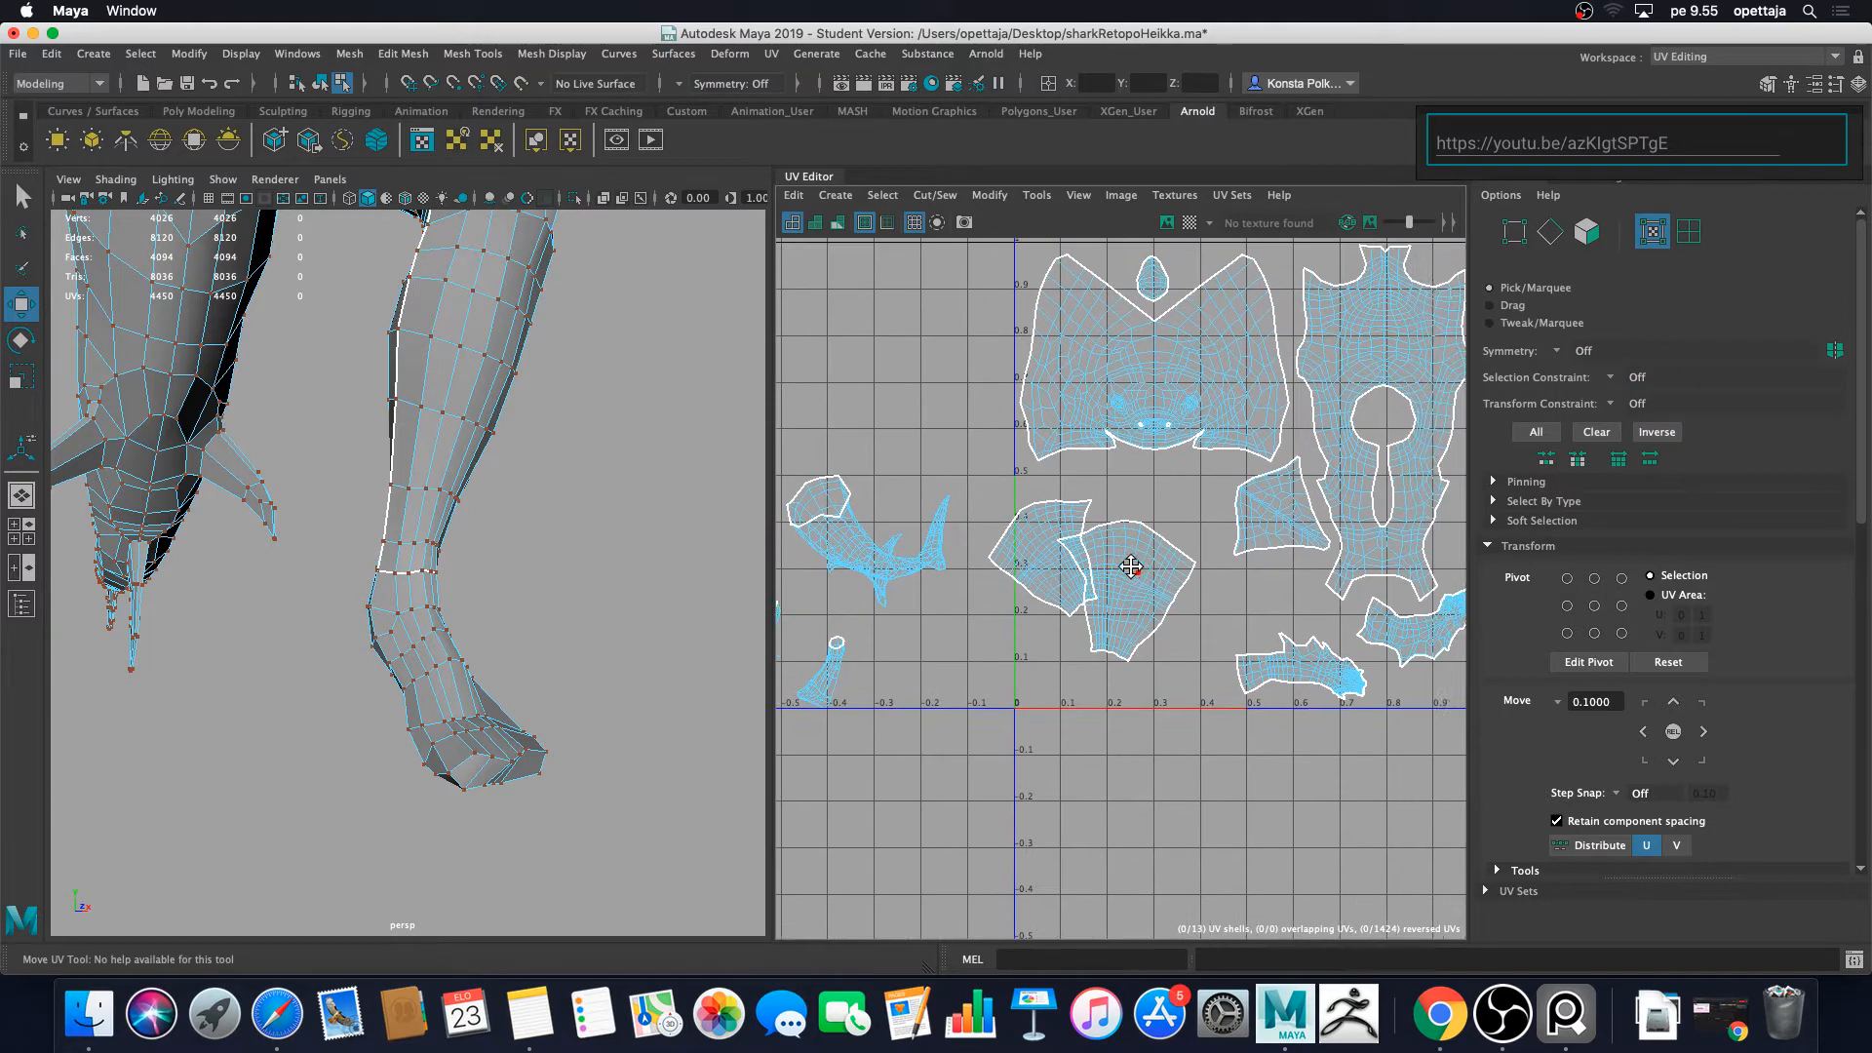
# Step: Move one leg shell clear of the other and set its texel density to 22.7860 at map size 512
pyautogui.doubleClick(1063, 590)
pyautogui.moveTo(1062, 589); pyautogui.dragTo(1105, 604)
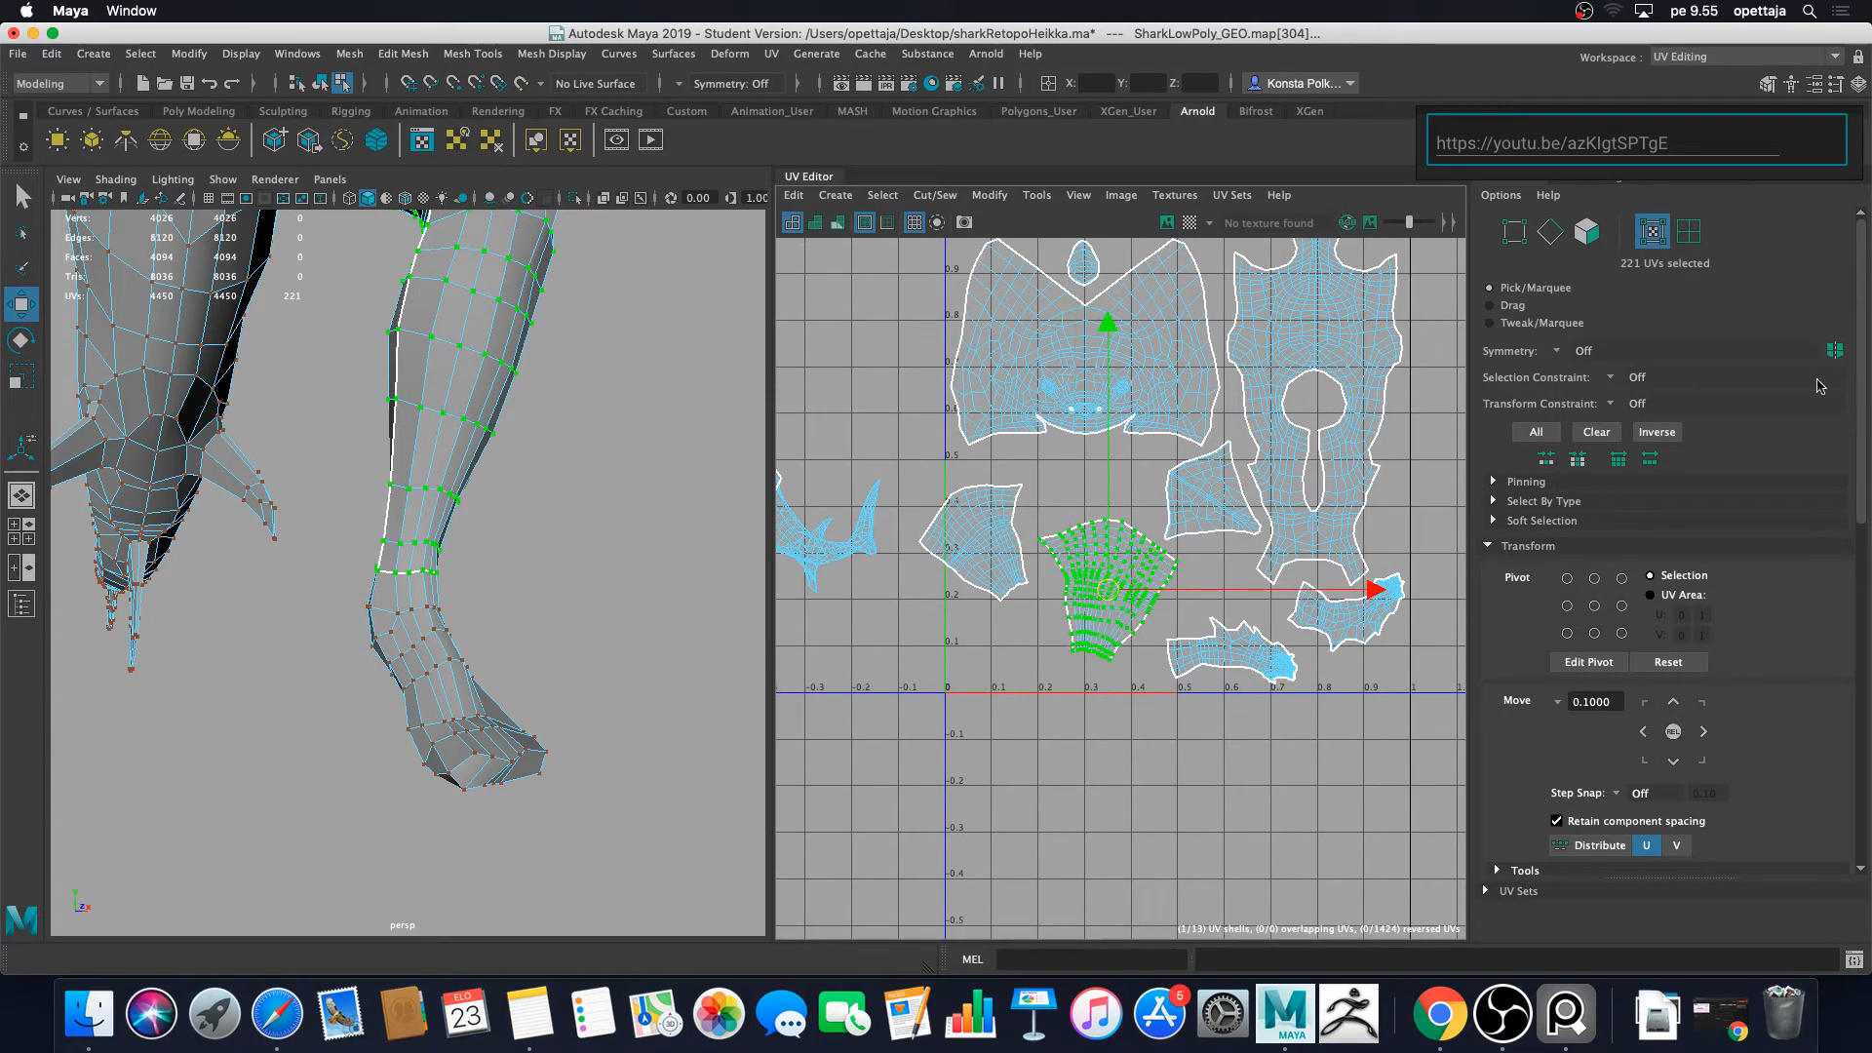
pyautogui.scroll(-4, 1619, 600)
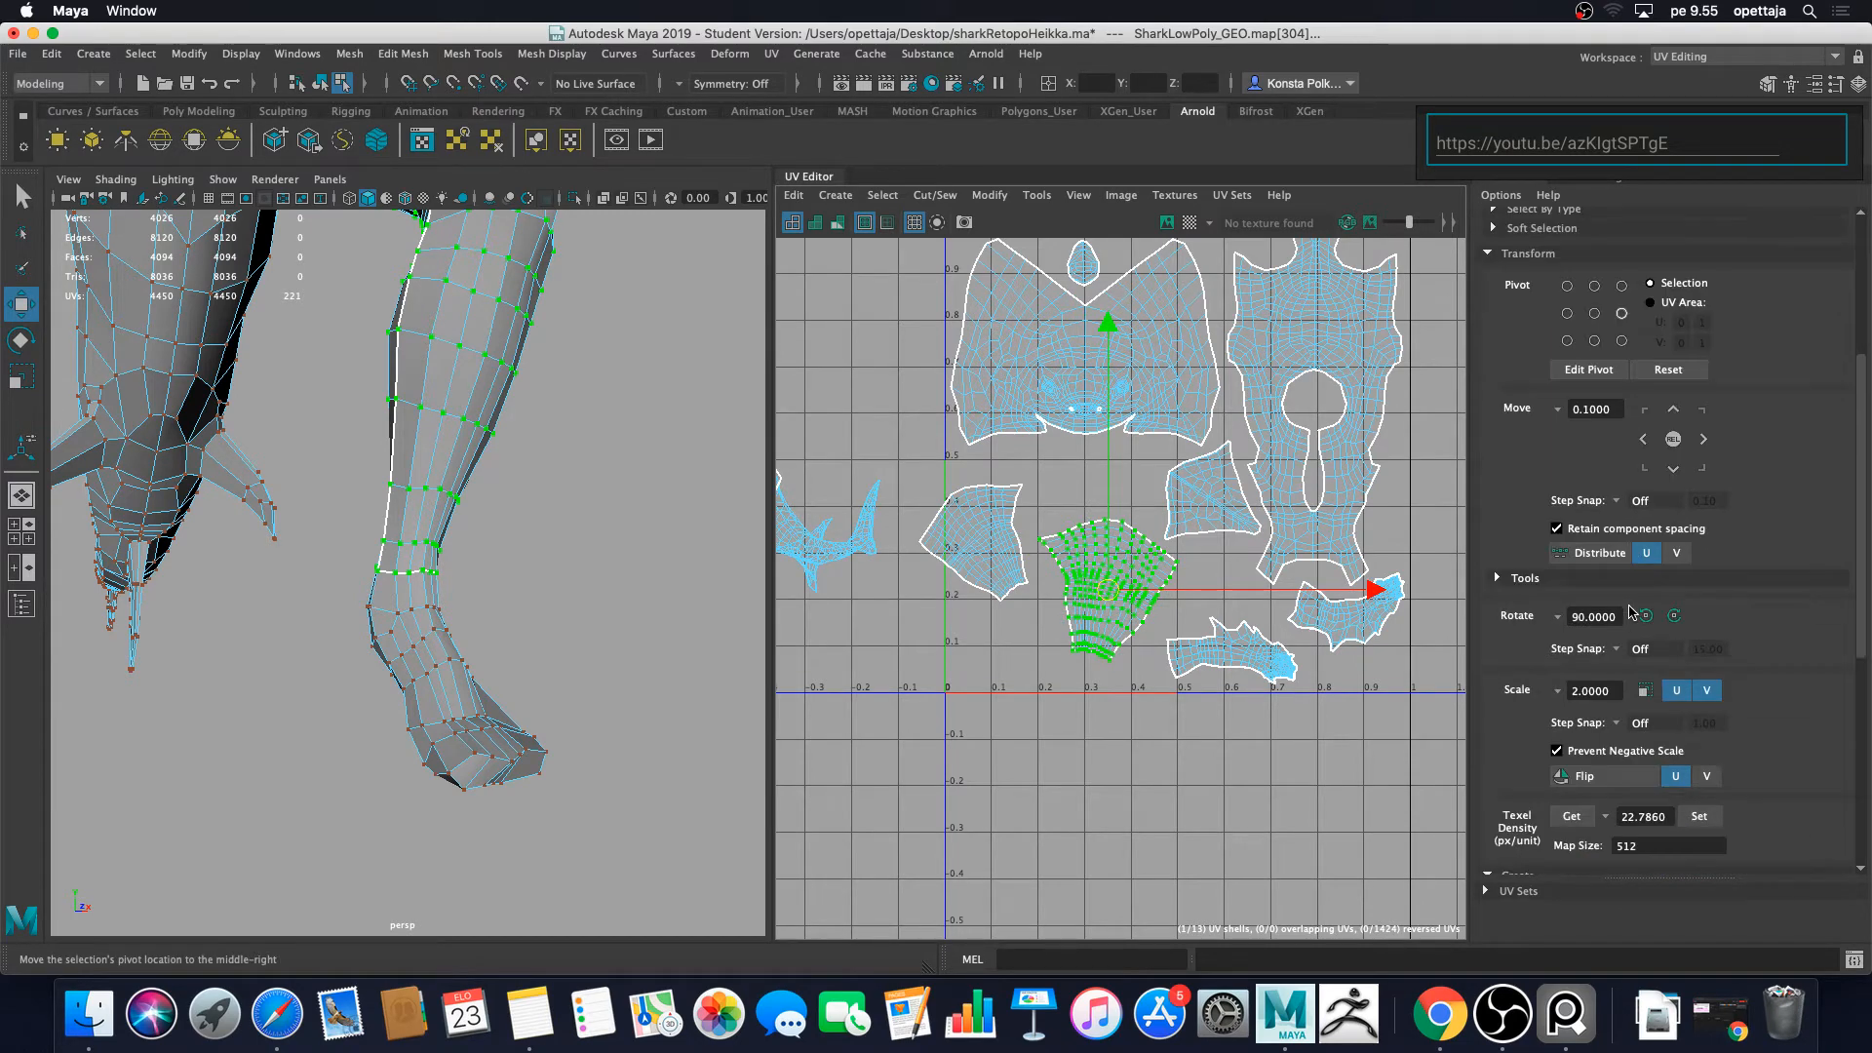
pyautogui.scroll(-1, 1632, 612)
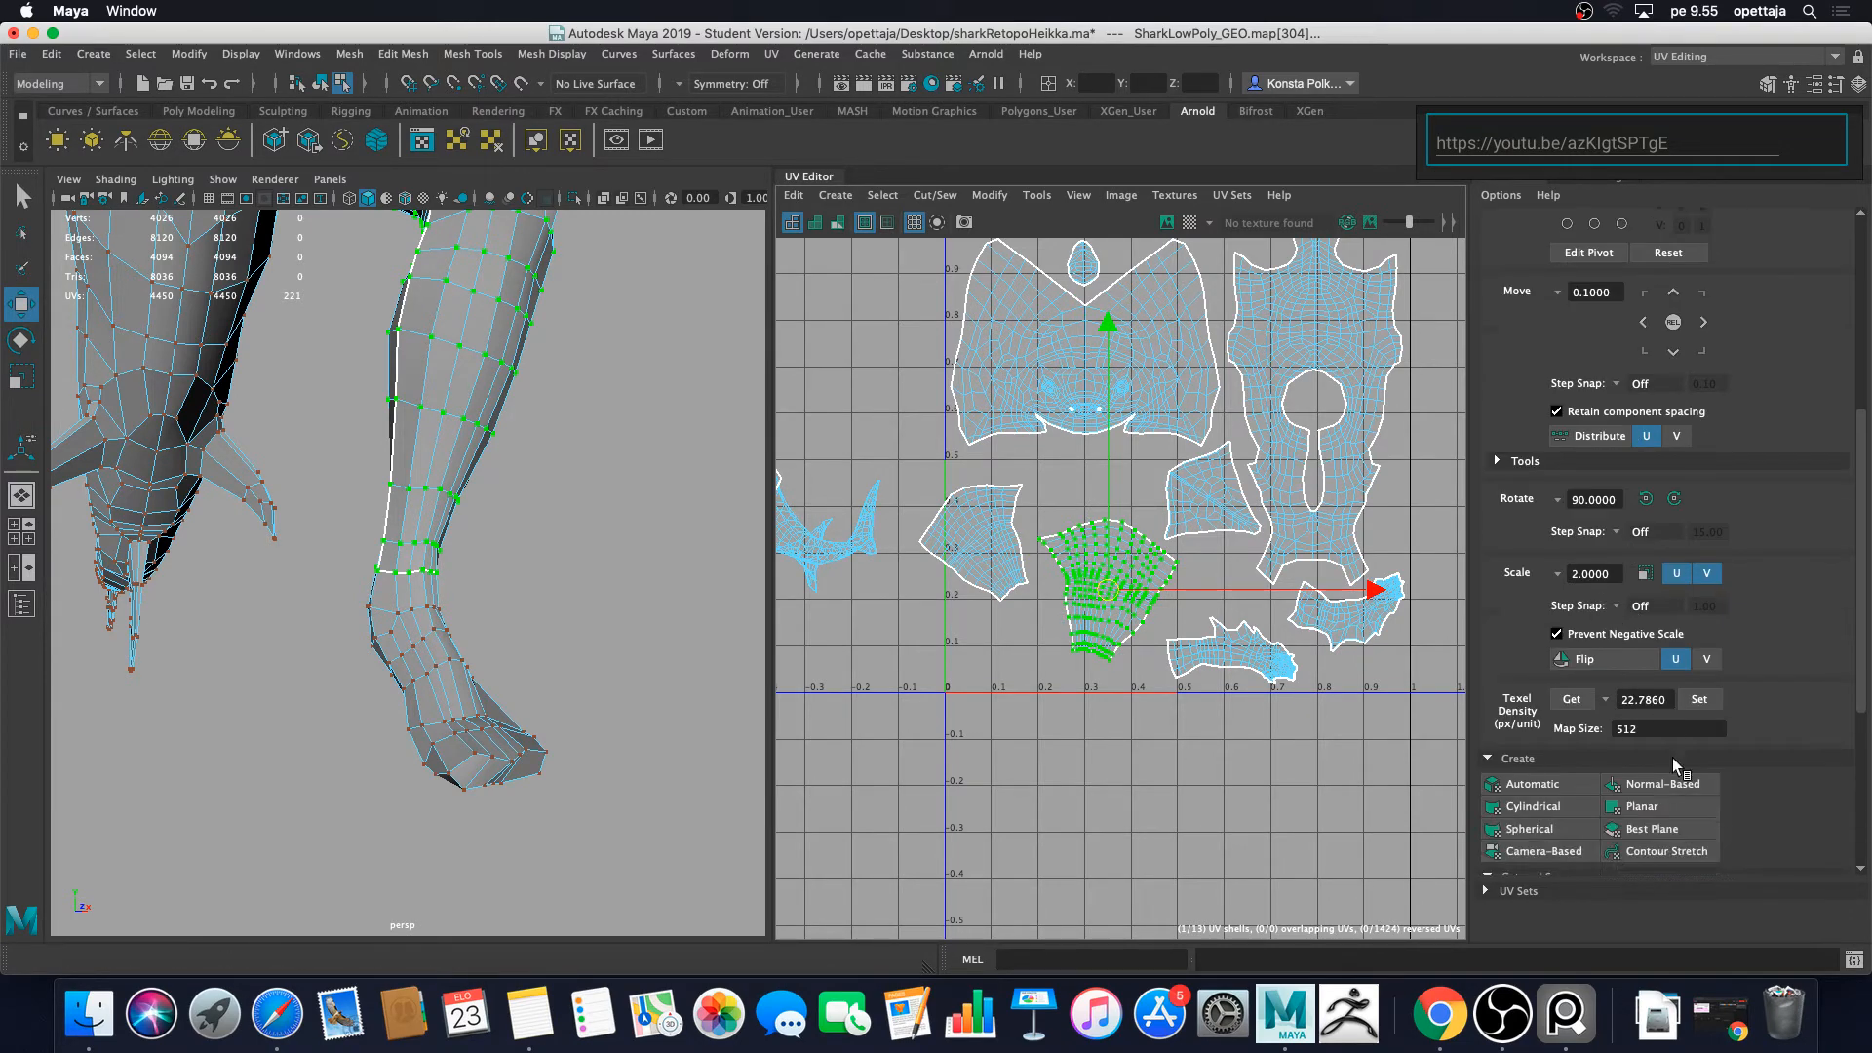
pyautogui.click(1714, 705)
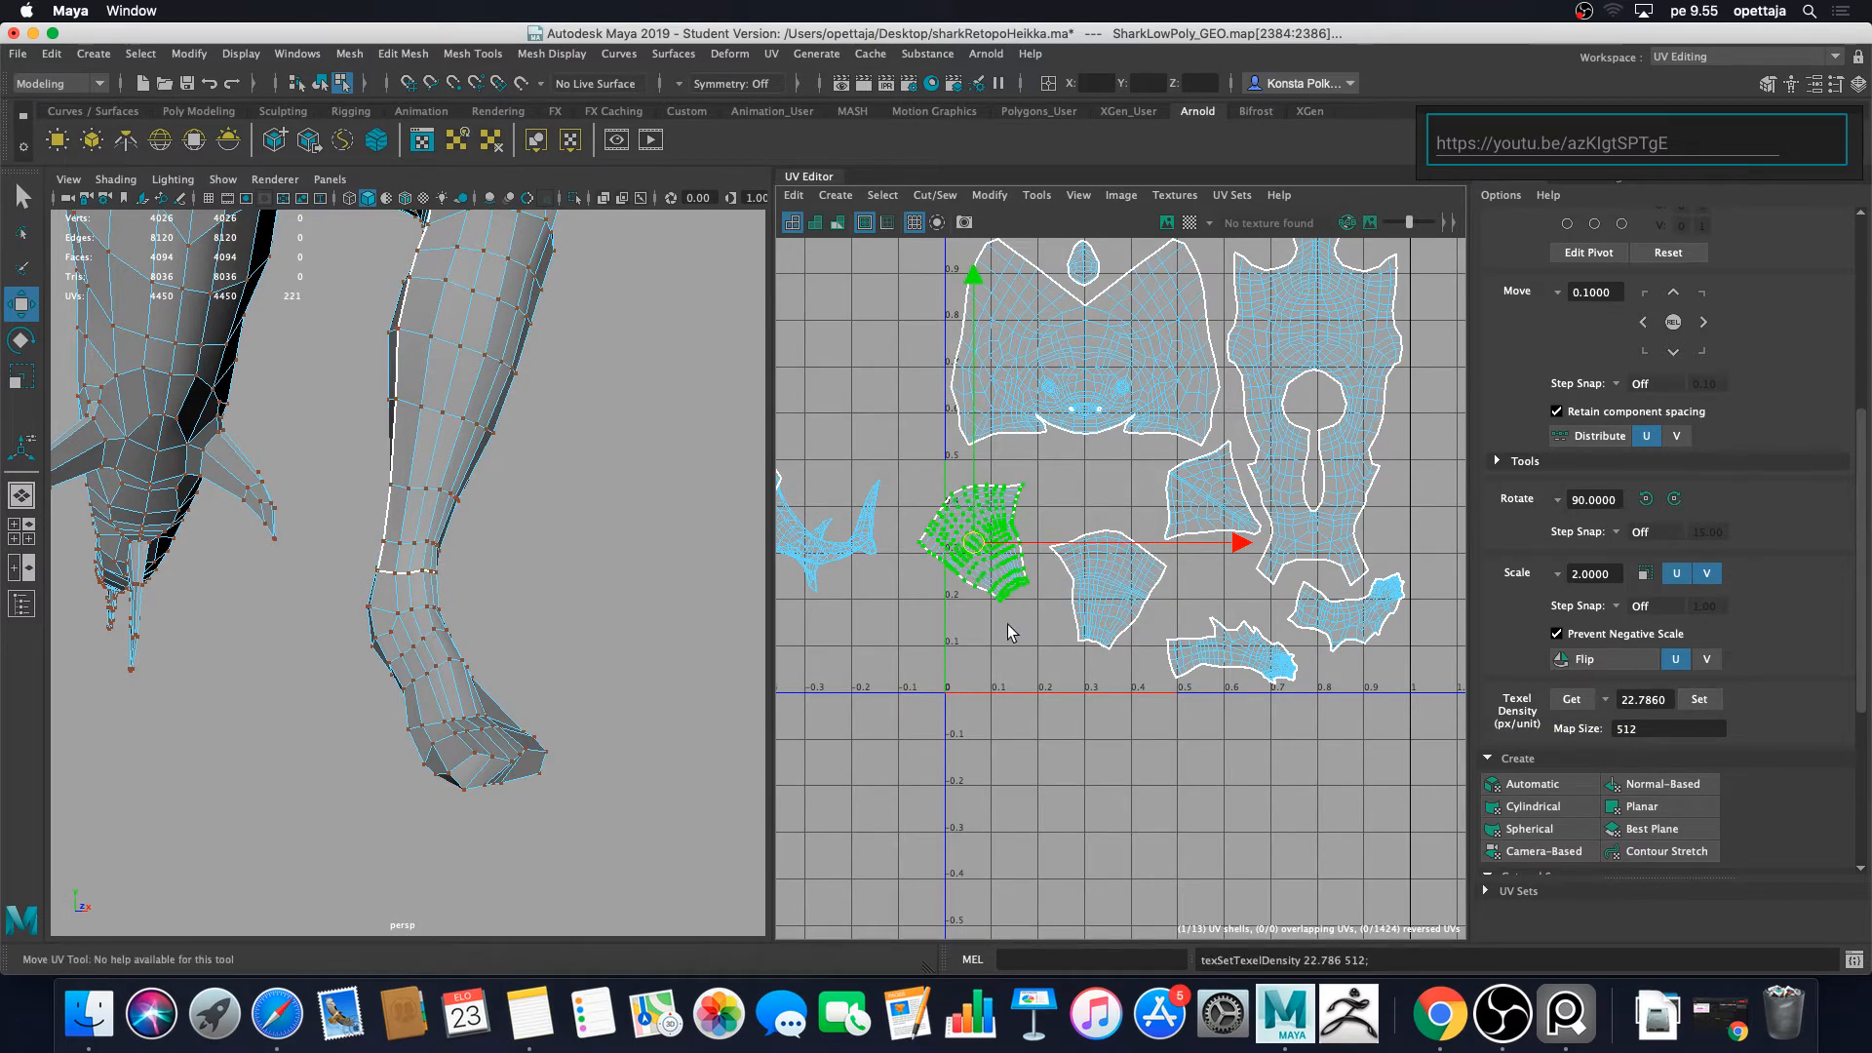
# Step: Flip the selected leg shell in U and rotate it so its narrow end points down beside the other leg shell
pyautogui.scroll(5, 1003, 623)
pyautogui.keyDown('alt'); pyautogui.moveTo(998, 621); pyautogui.dragTo(979, 653, button='middle'); pyautogui.keyUp('alt')
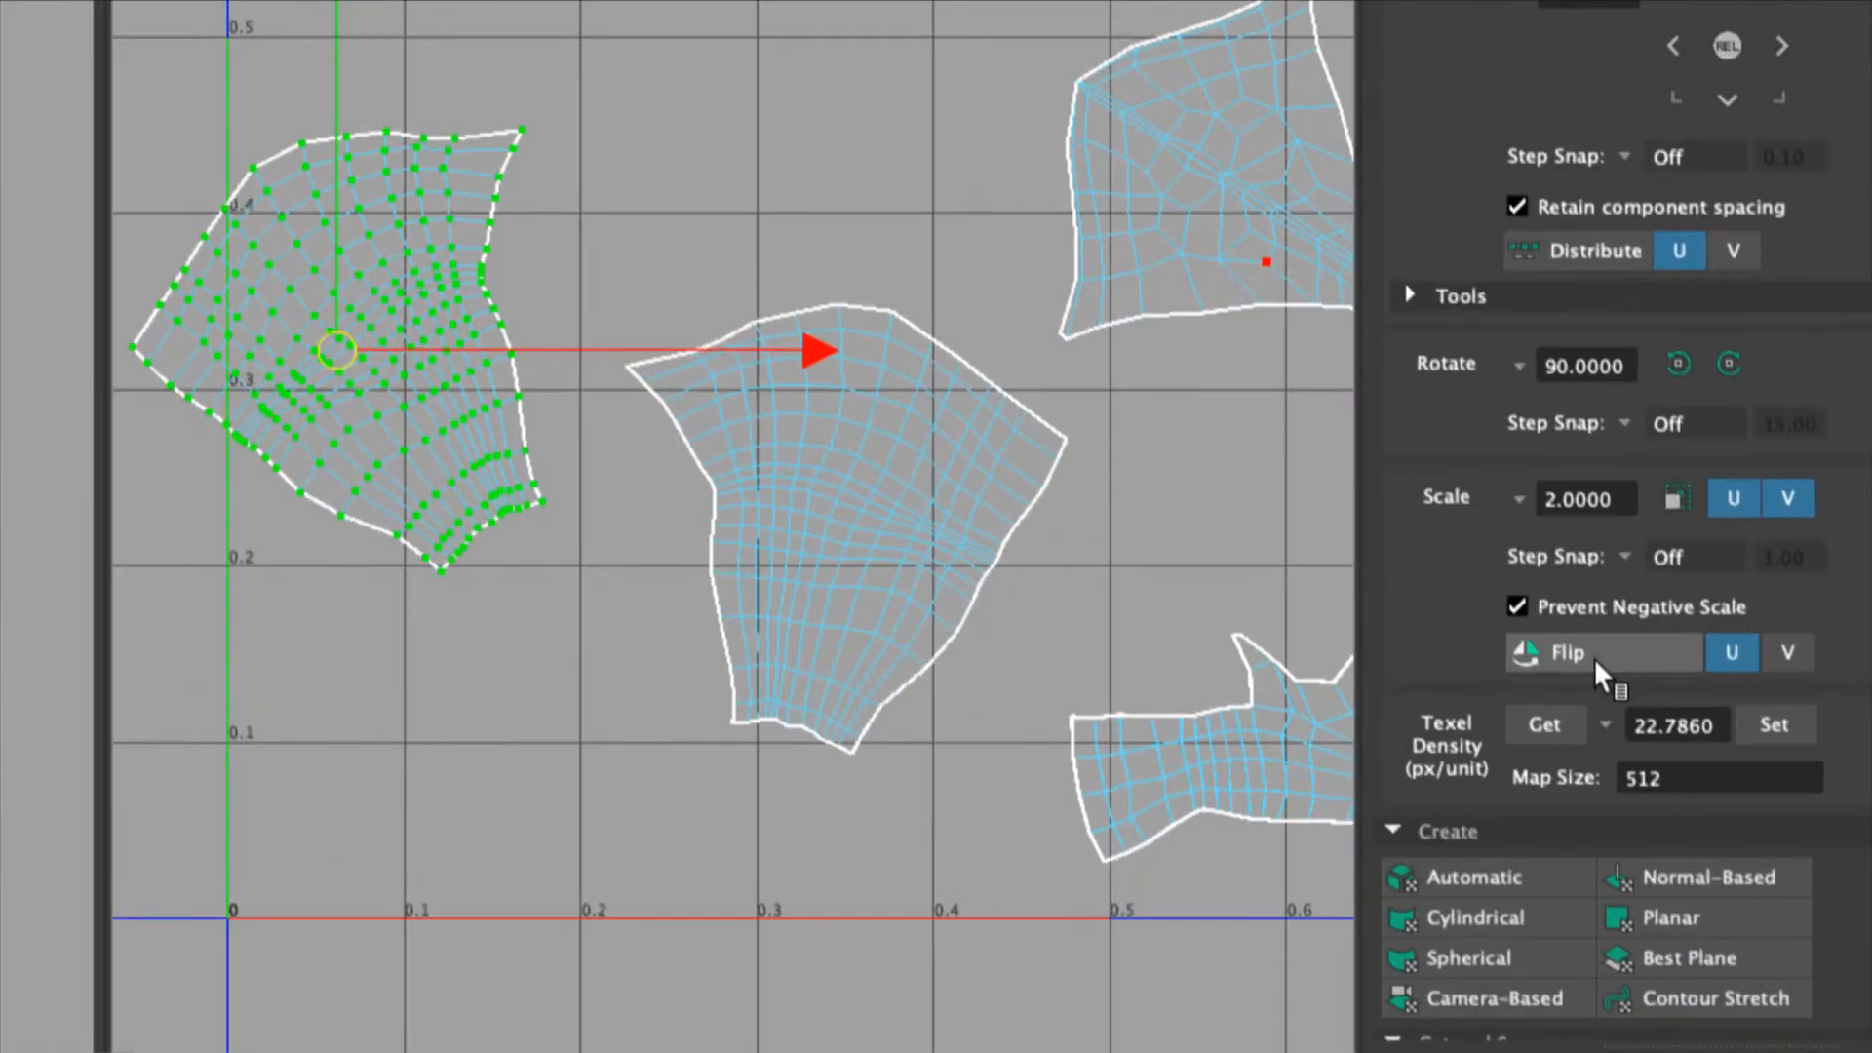
pyautogui.click(1592, 657)
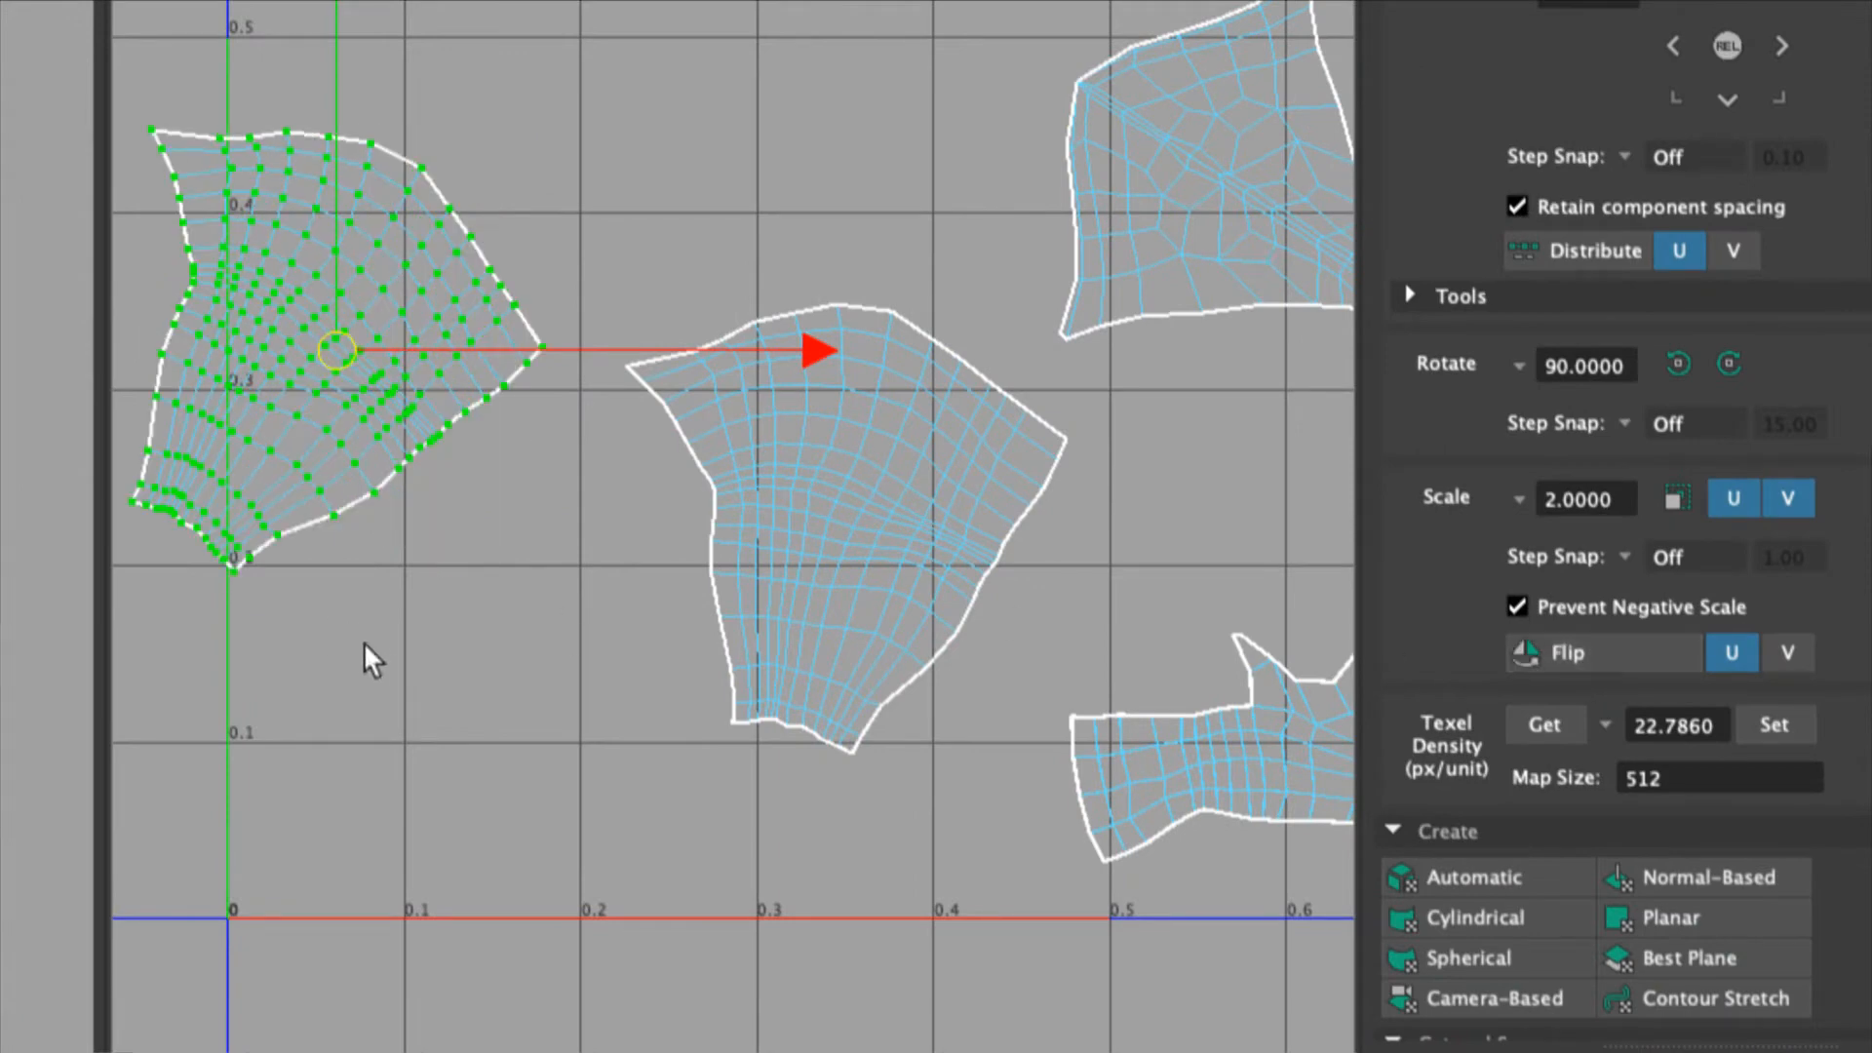
pyautogui.moveTo(343, 390); pyautogui.dragTo(499, 590)
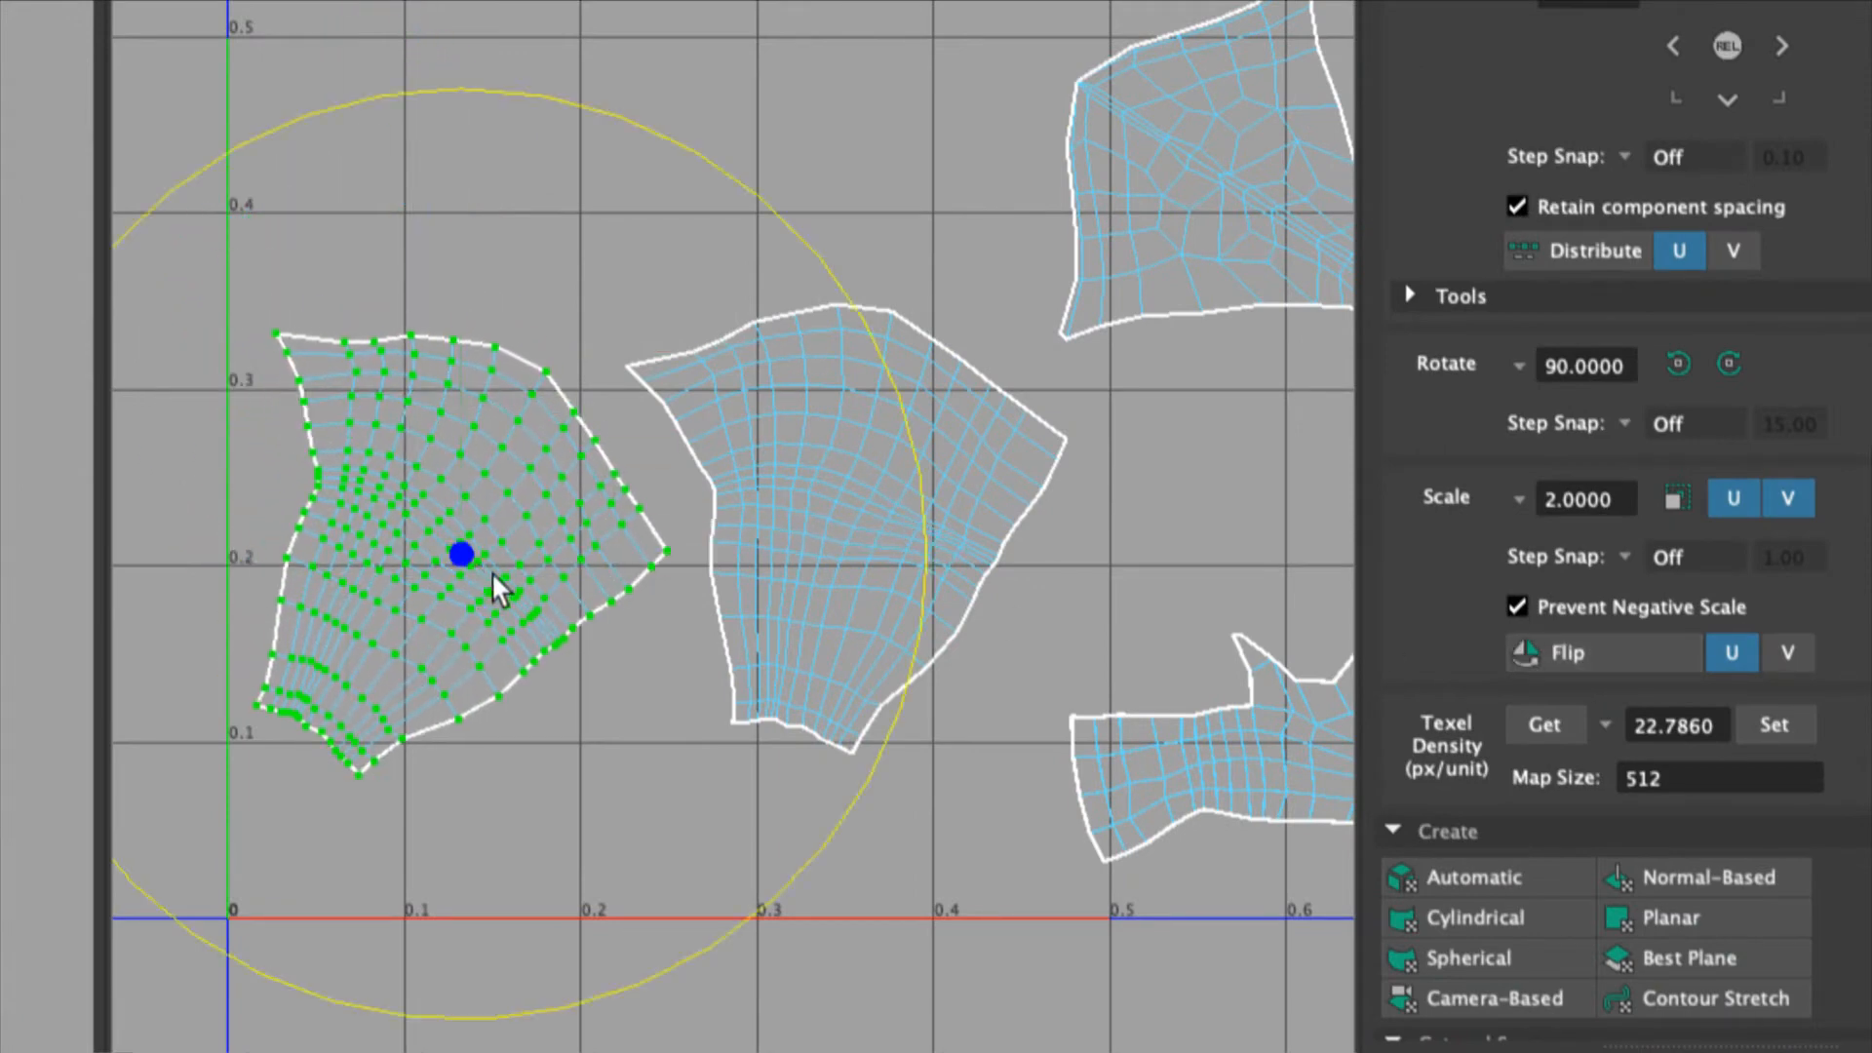
pyautogui.moveTo(921, 519); pyautogui.dragTo(802, 313)
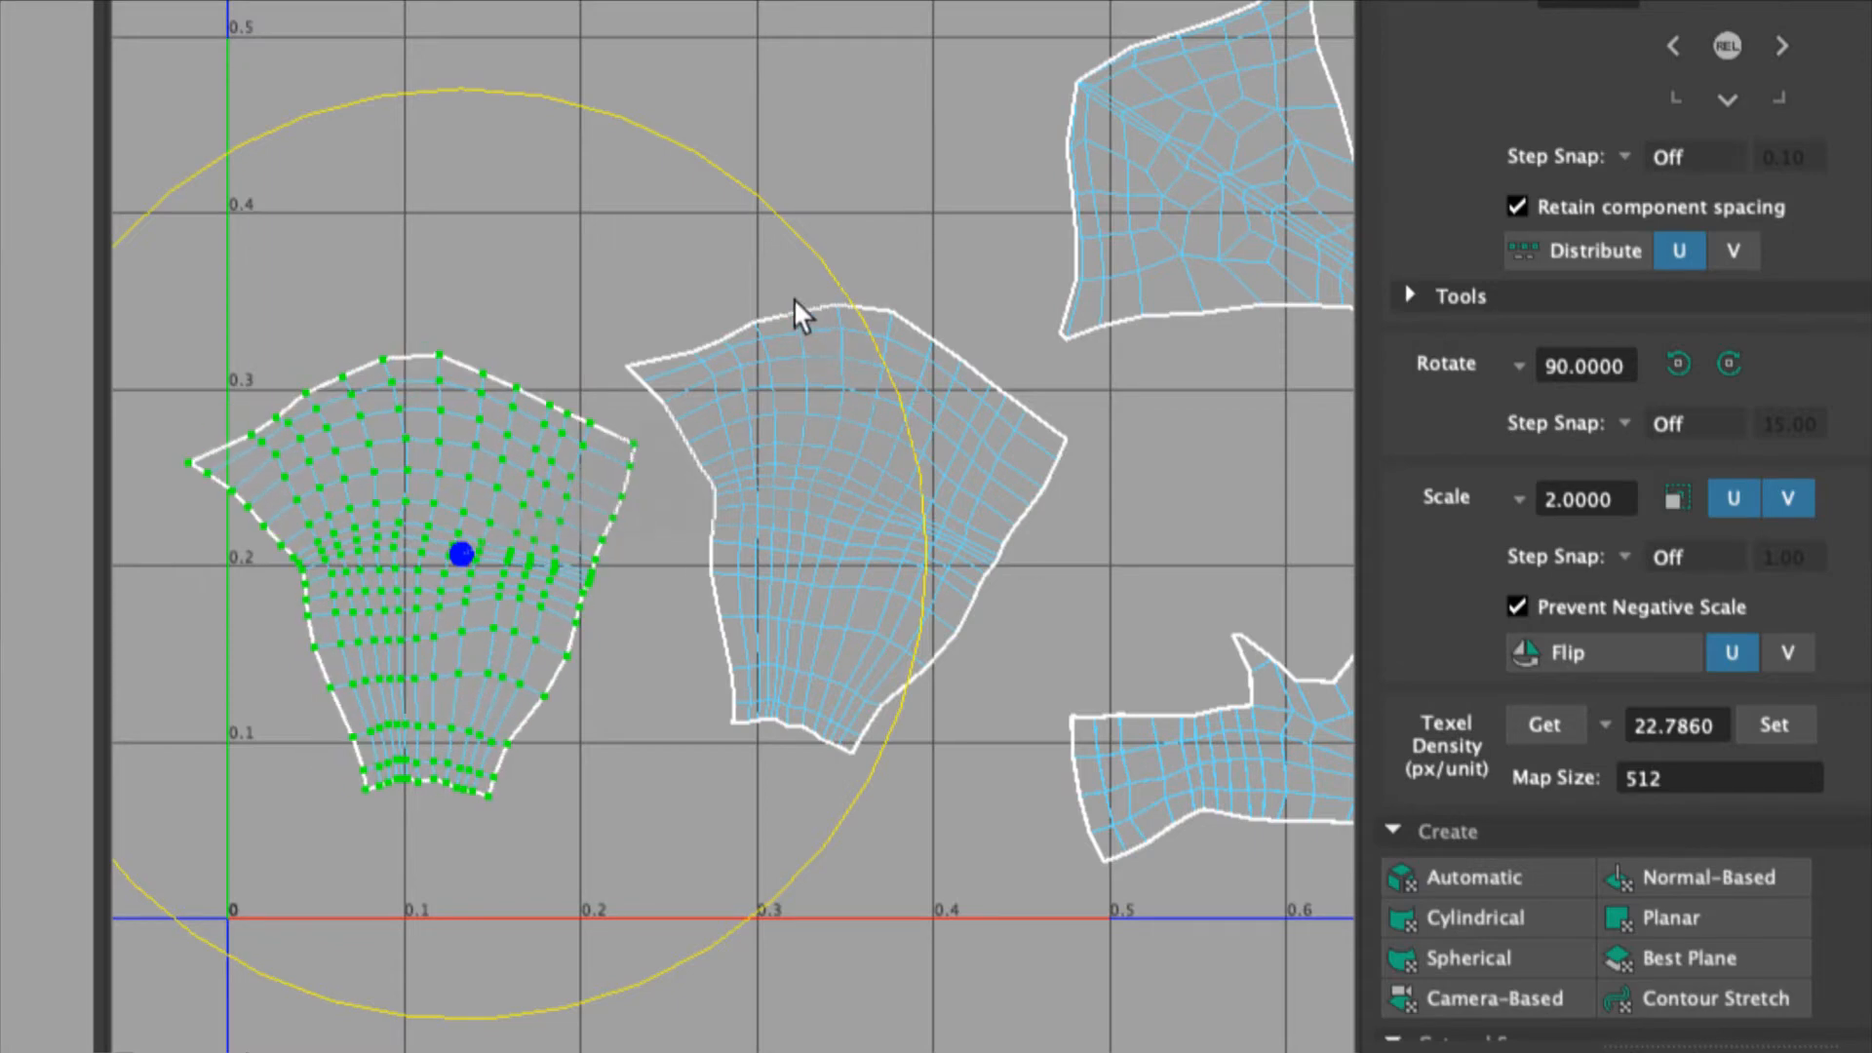
pyautogui.scroll(2, 618, 598)
pyautogui.keyDown('alt'); pyautogui.moveTo(618, 597); pyautogui.dragTo(814, 667, button='middle'); pyautogui.keyUp('alt')
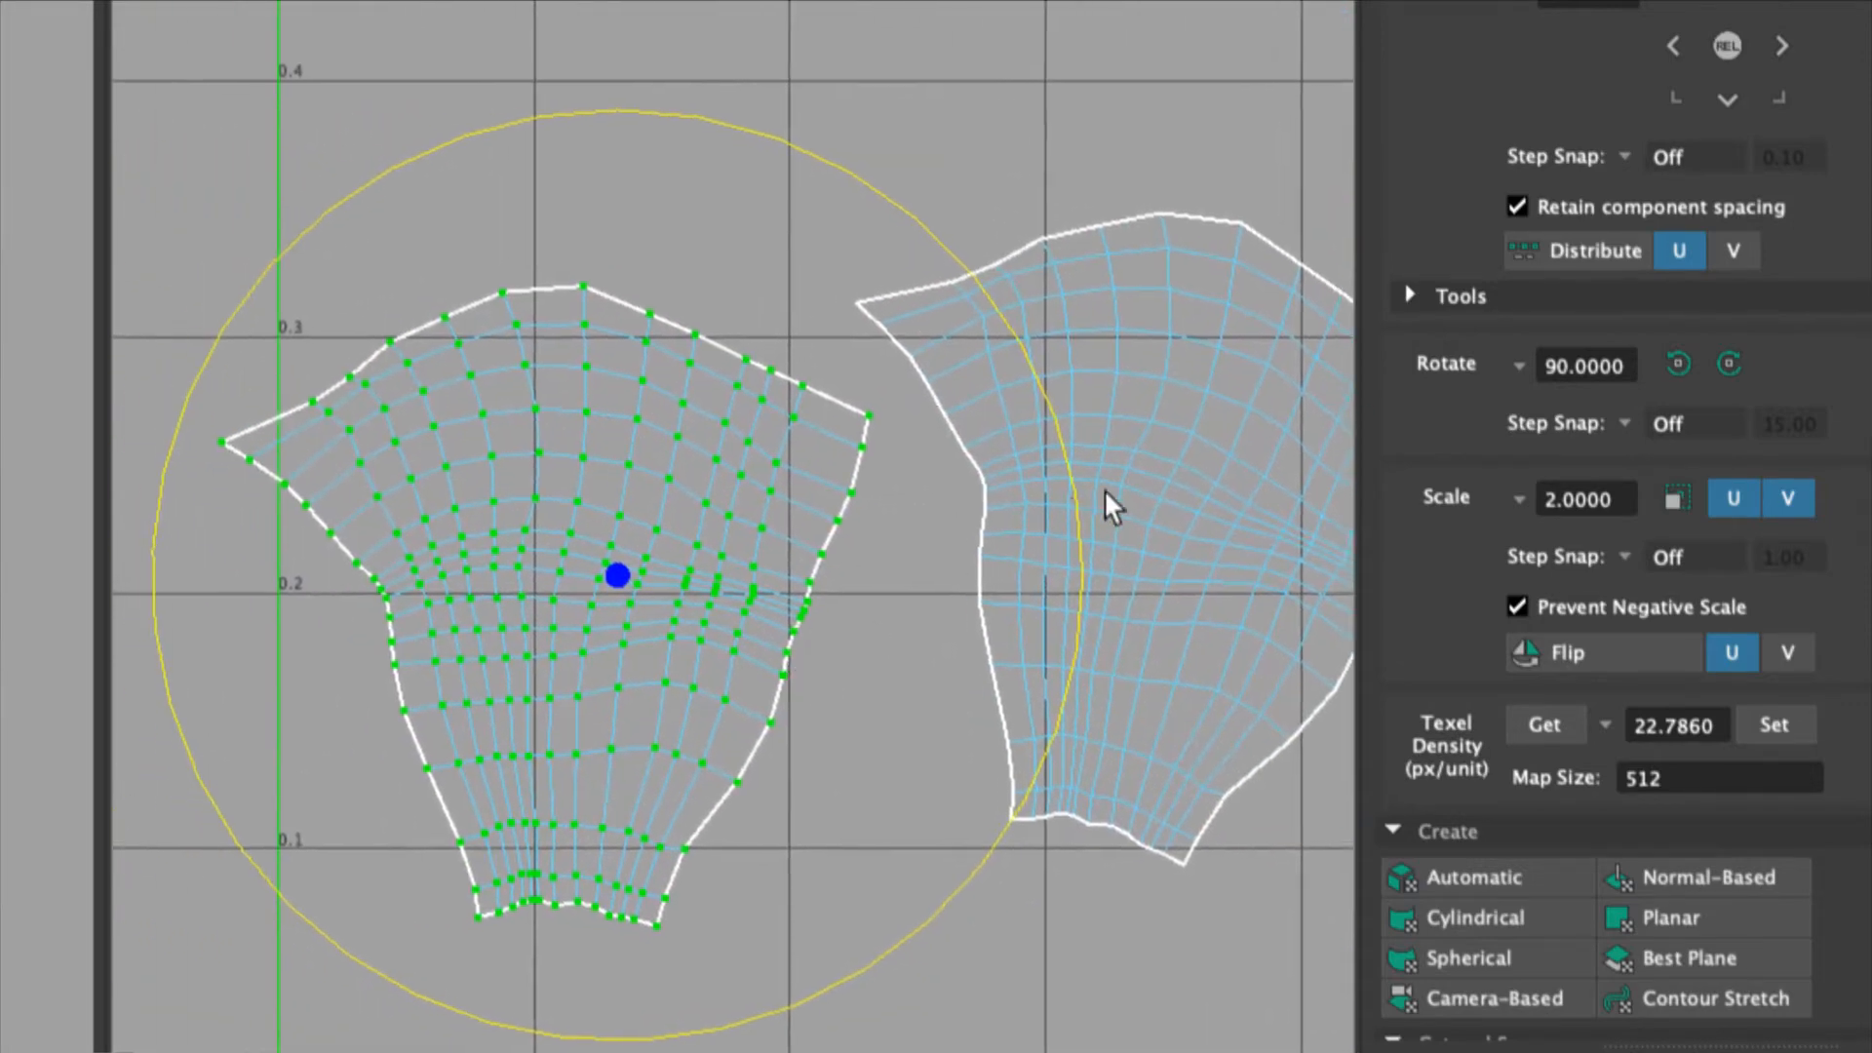
# Step: Move the other leg shell onto the flipped one and rotate it until the two outlines match exactly
pyautogui.click(1161, 524)
pyautogui.press('w')
pyautogui.moveTo(1170, 550); pyautogui.dragTo(576, 605)
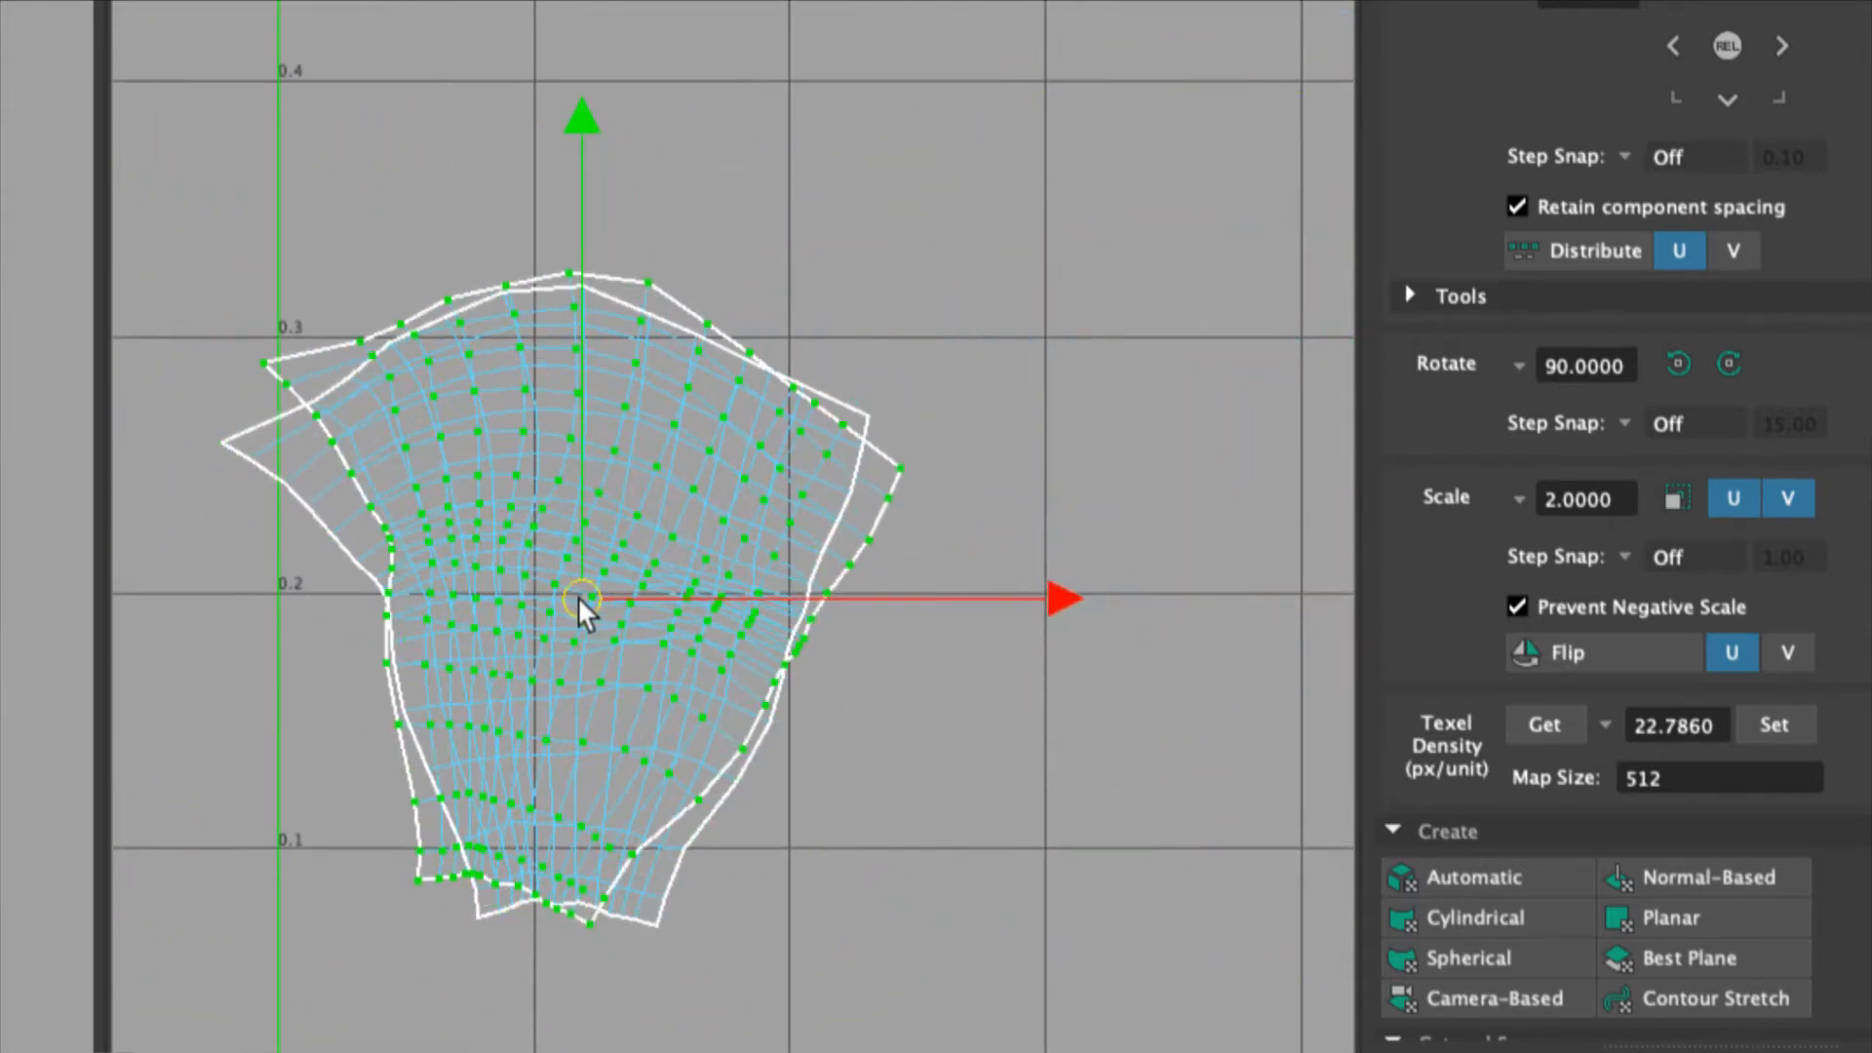
pyautogui.press('e')
pyautogui.moveTo(1031, 468); pyautogui.dragTo(987, 400)
pyautogui.press('w')
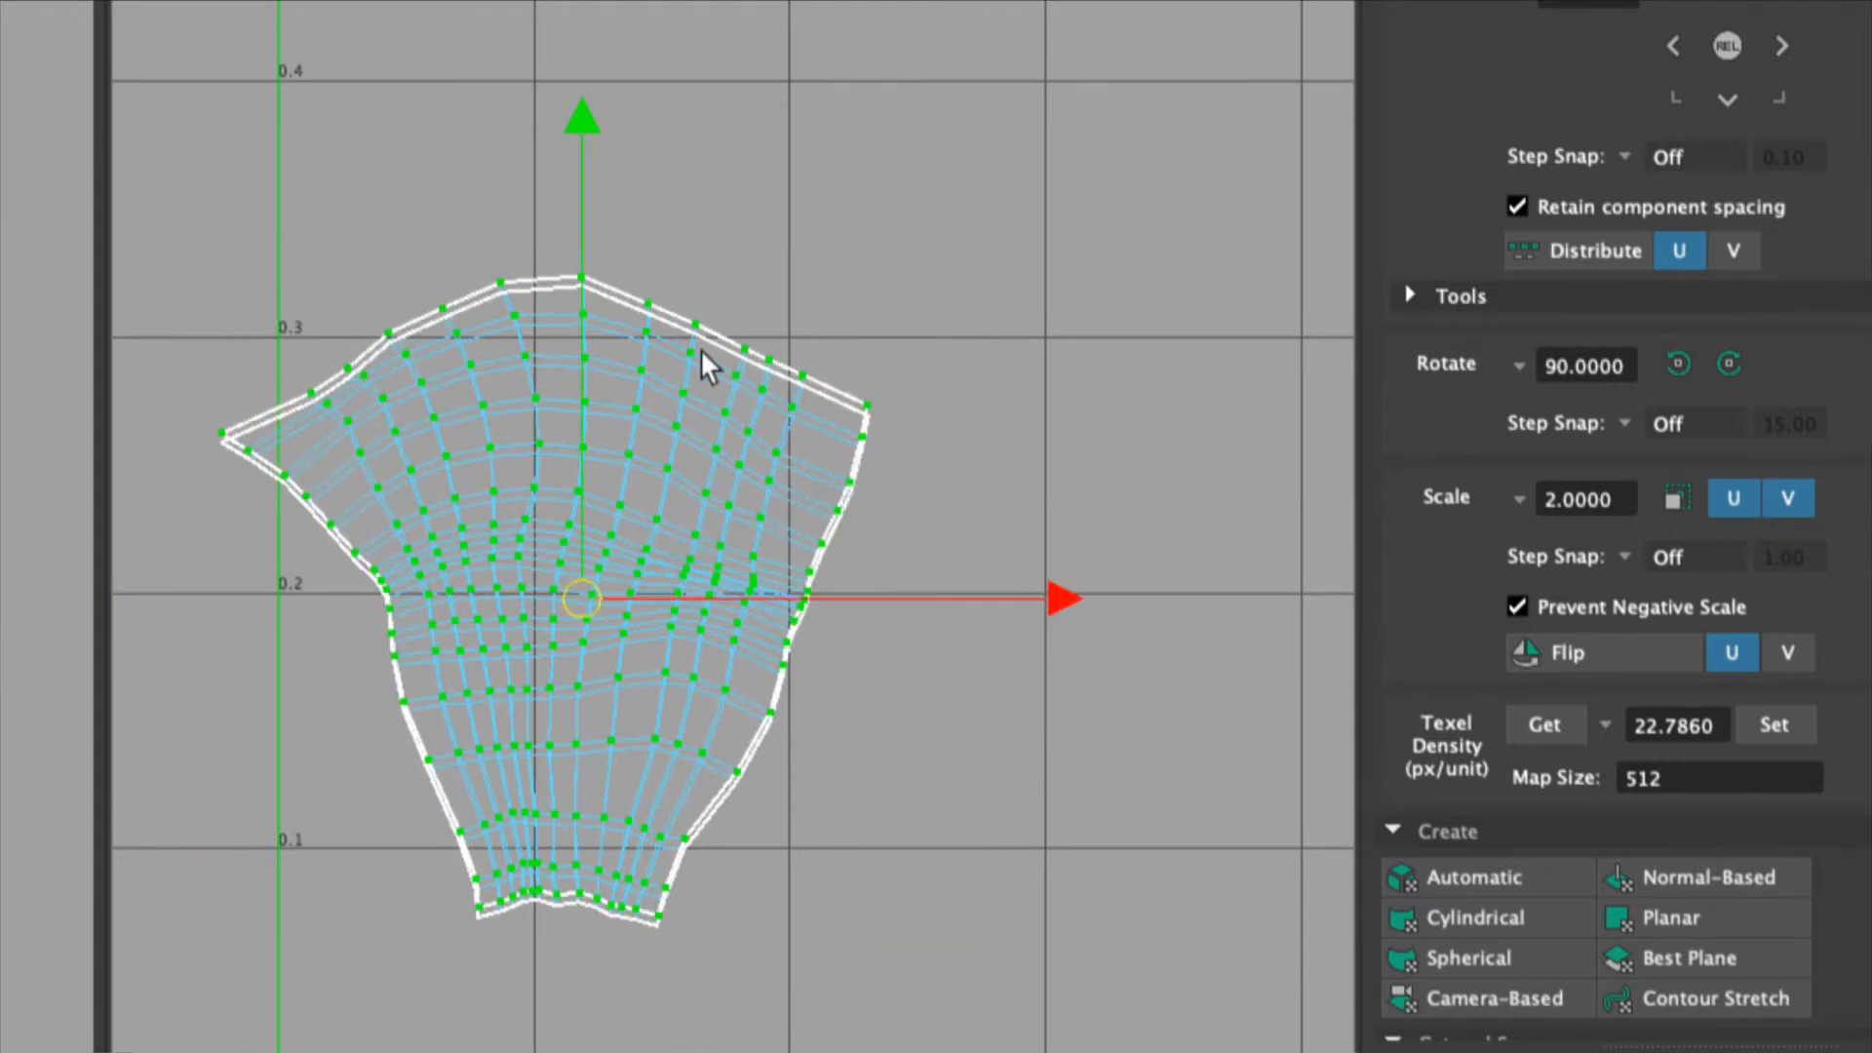
pyautogui.moveTo(581, 214); pyautogui.dragTo(582, 233)
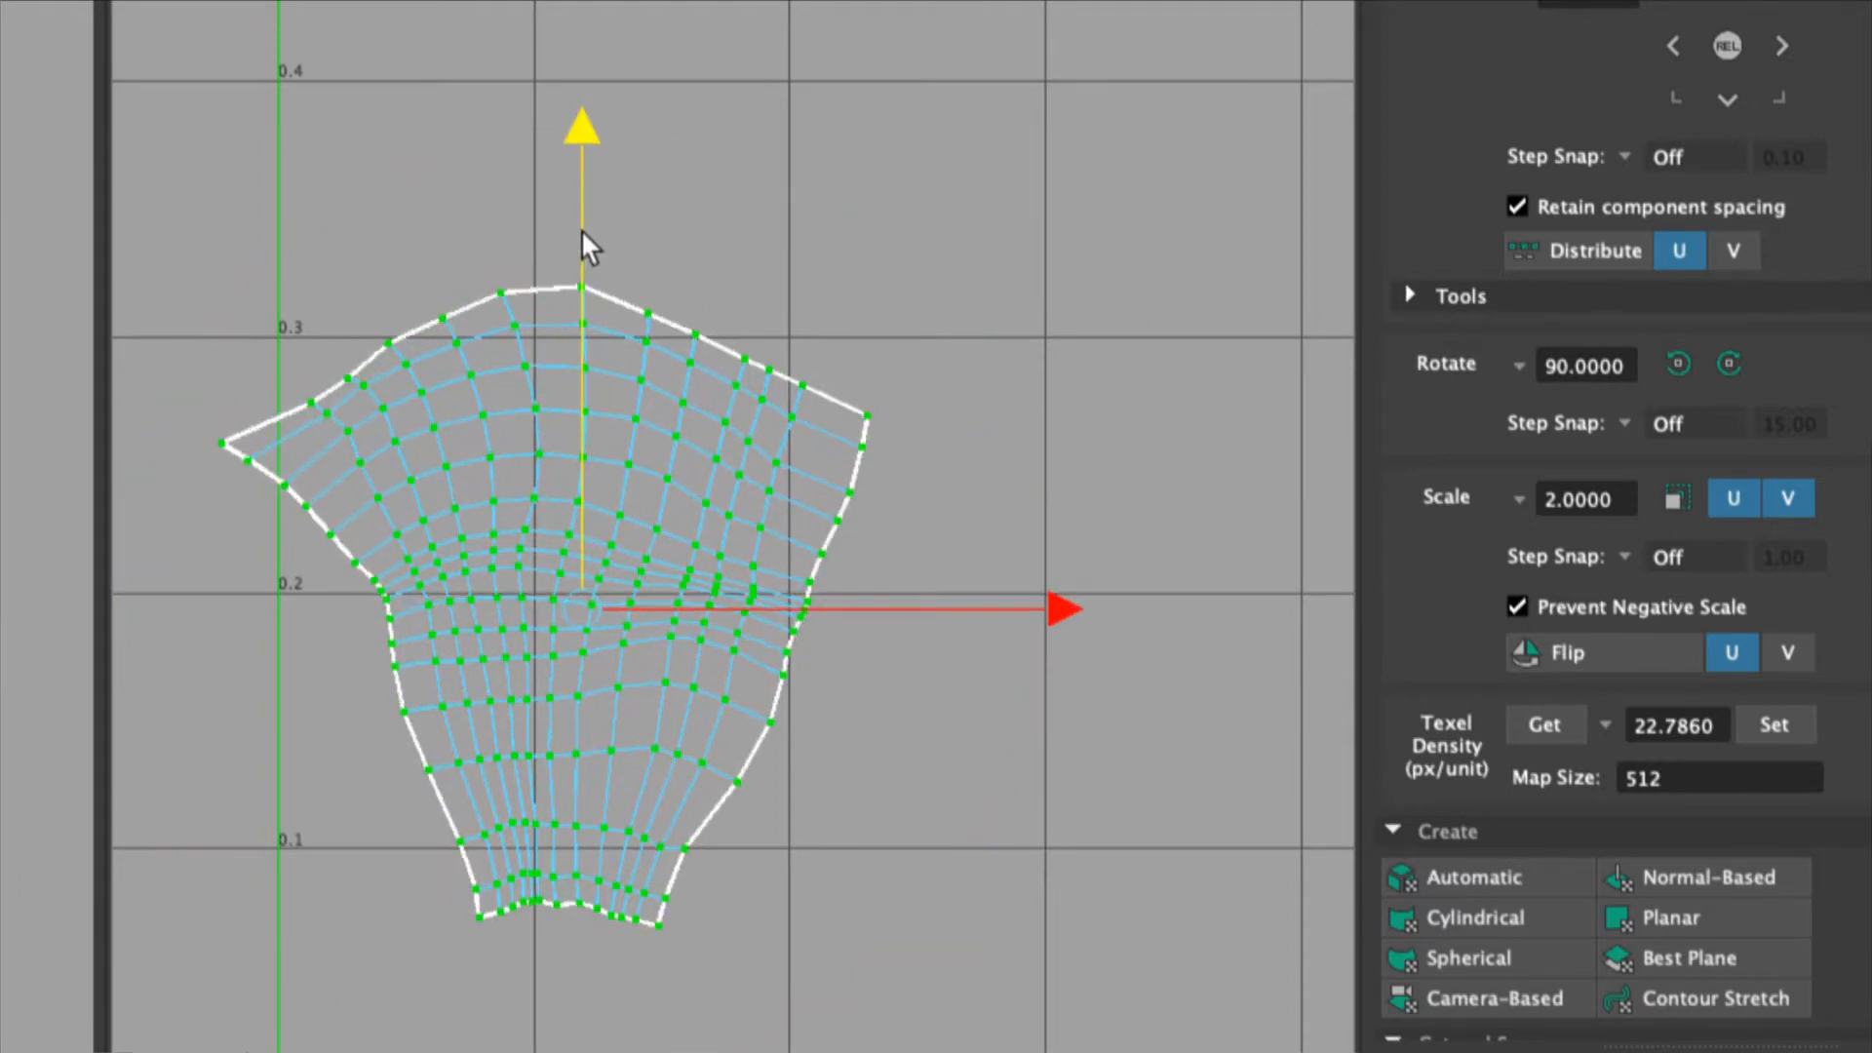
# Step: Select both stacked leg shells and shift them along U toward the arm shells
pyautogui.scroll(-5, 648, 460)
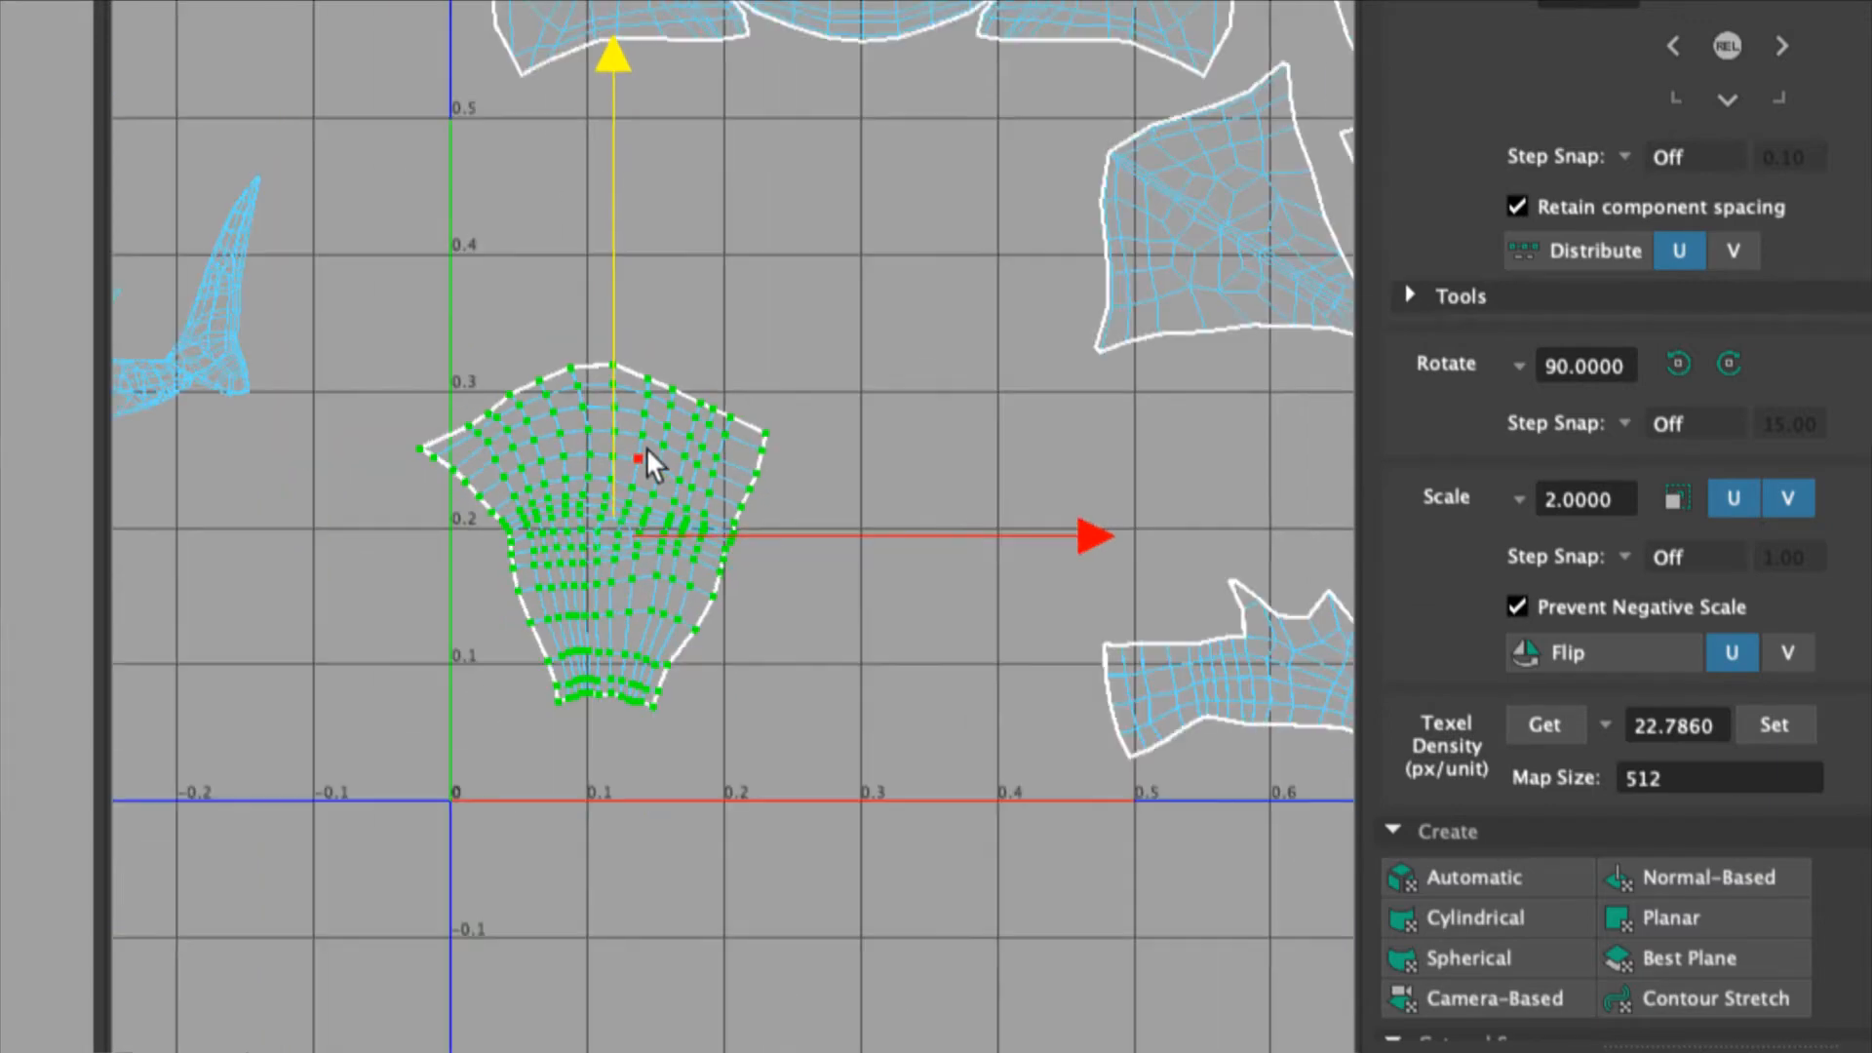
pyautogui.moveTo(397, 335); pyautogui.dragTo(840, 757)
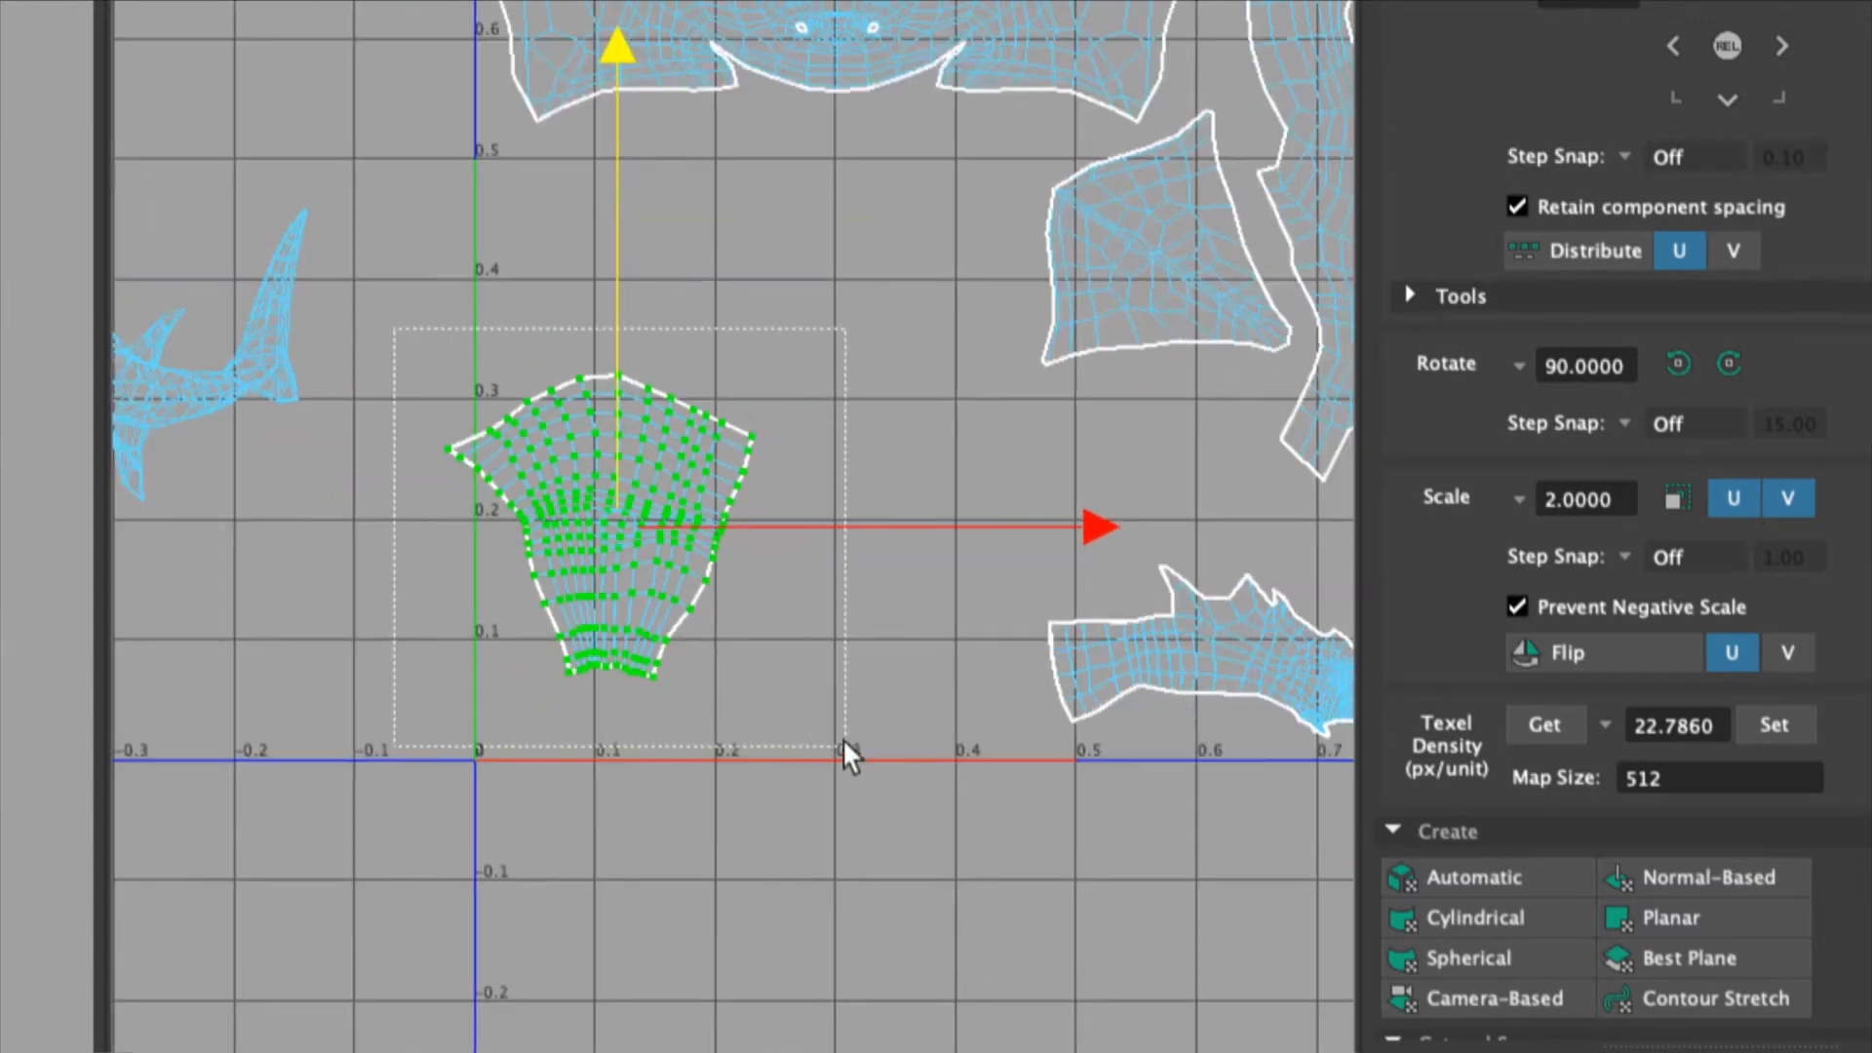
pyautogui.moveTo(660, 535); pyautogui.dragTo(827, 565)
pyautogui.scroll(-1, 827, 565)
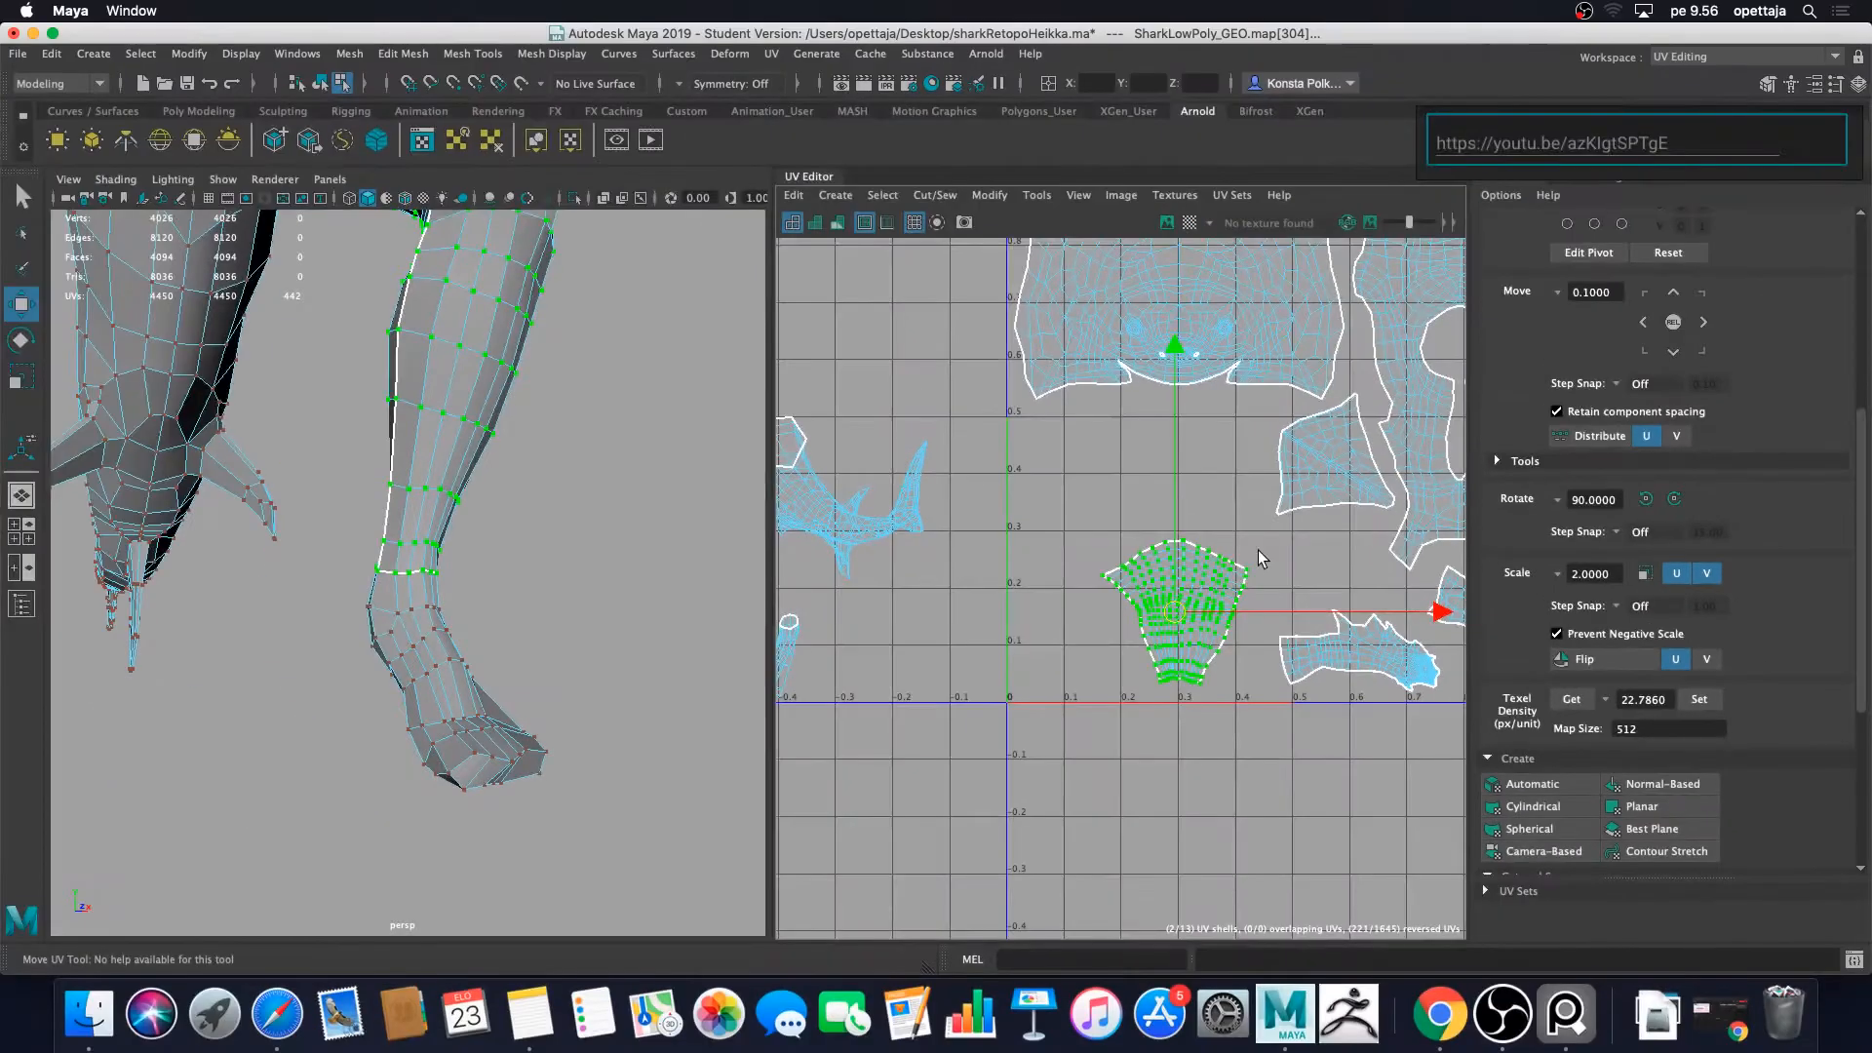
pyautogui.keyDown('alt'); pyautogui.moveTo(982, 449); pyautogui.dragTo(671, 461, button='middle'); pyautogui.keyUp('alt')
# Step: Turn the stacked leg shells sideways, place them directly beneath the head shell and deselect them
pyautogui.press('e')
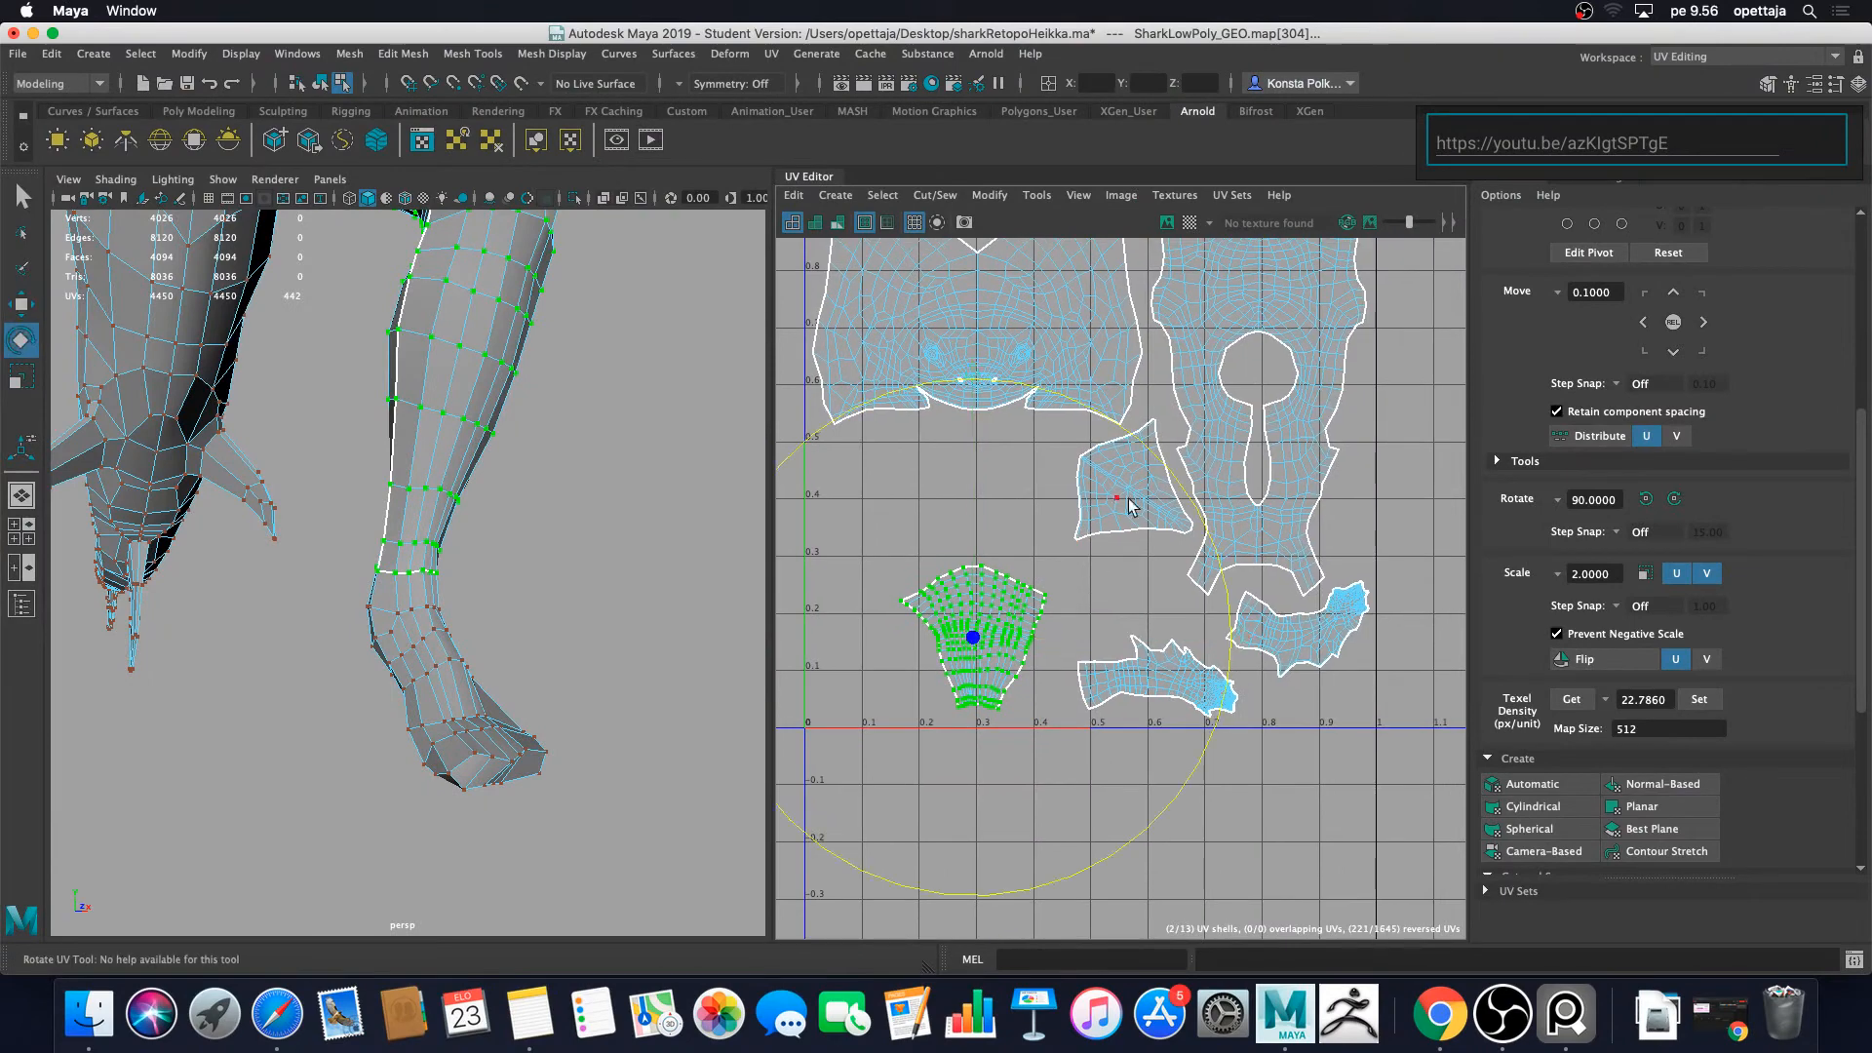
pyautogui.moveTo(1209, 534); pyautogui.dragTo(1270, 636)
pyautogui.press('w')
pyautogui.moveTo(1073, 534); pyautogui.dragTo(1080, 500)
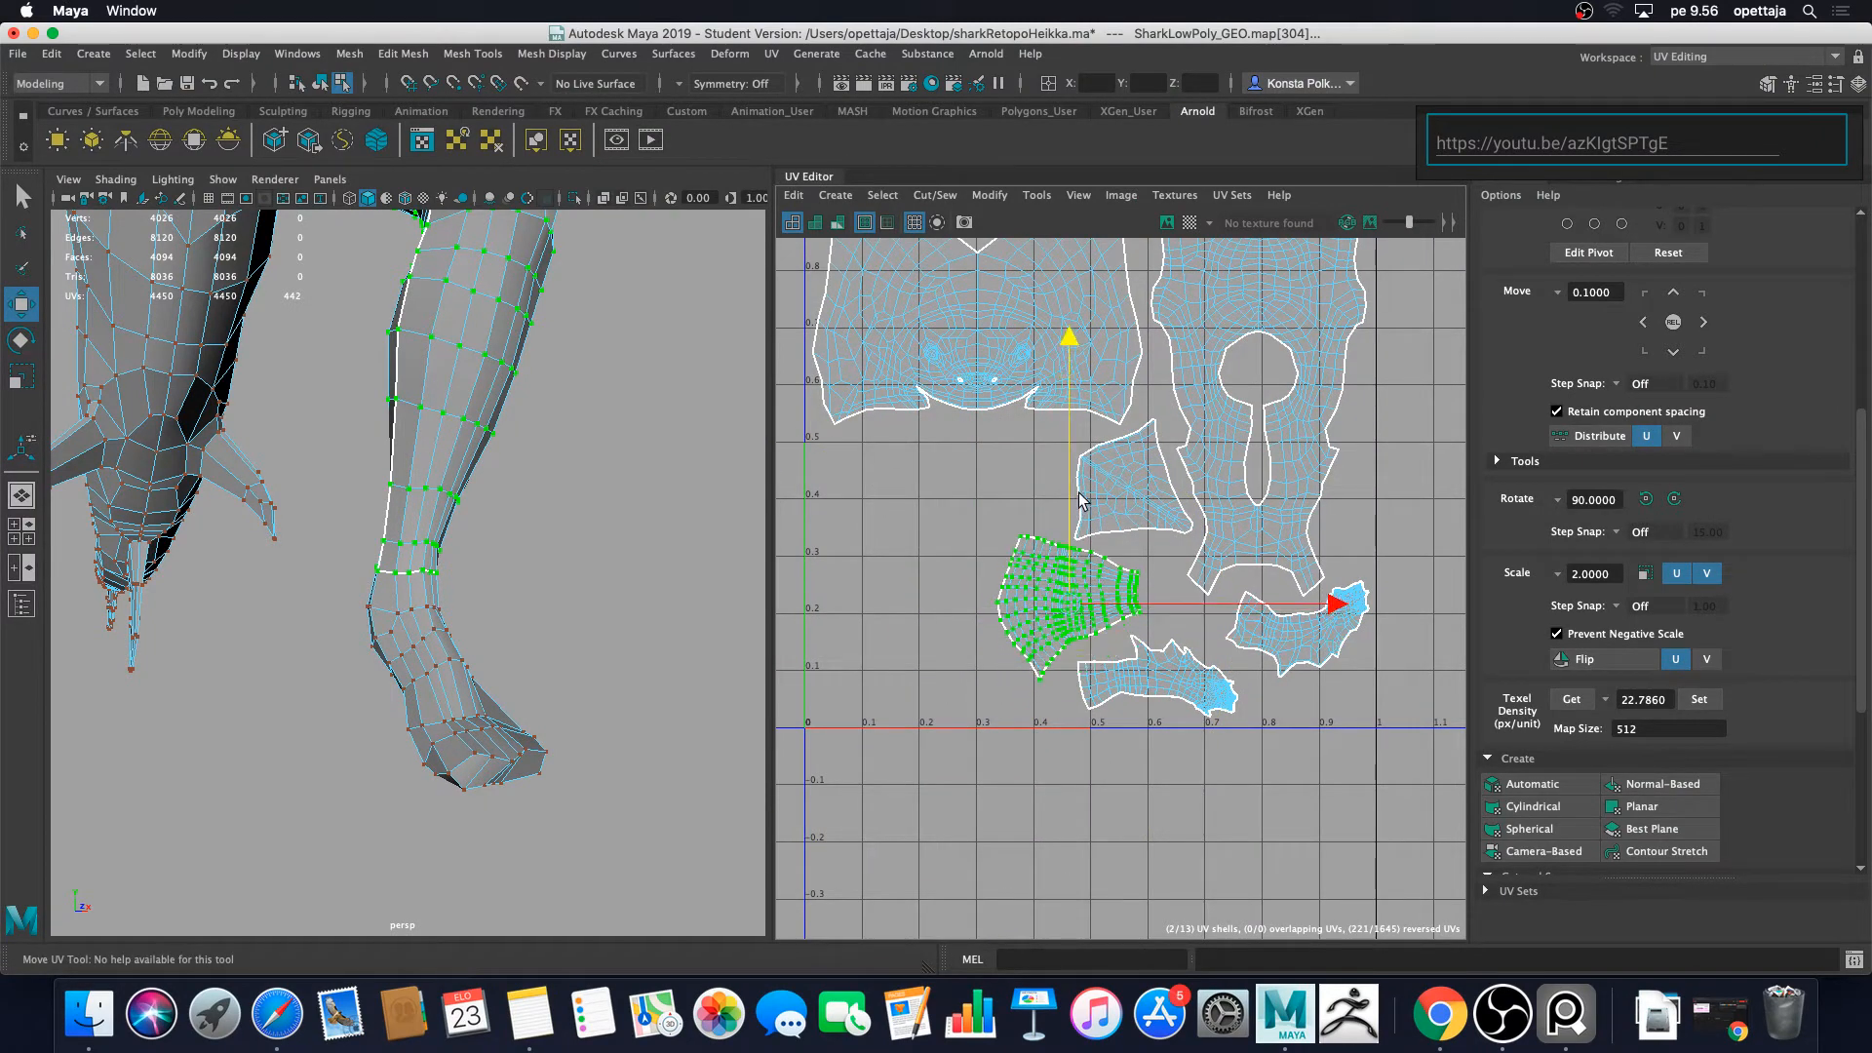
pyautogui.moveTo(1219, 606); pyautogui.dragTo(1071, 586)
pyautogui.moveTo(921, 507); pyautogui.dragTo(930, 392)
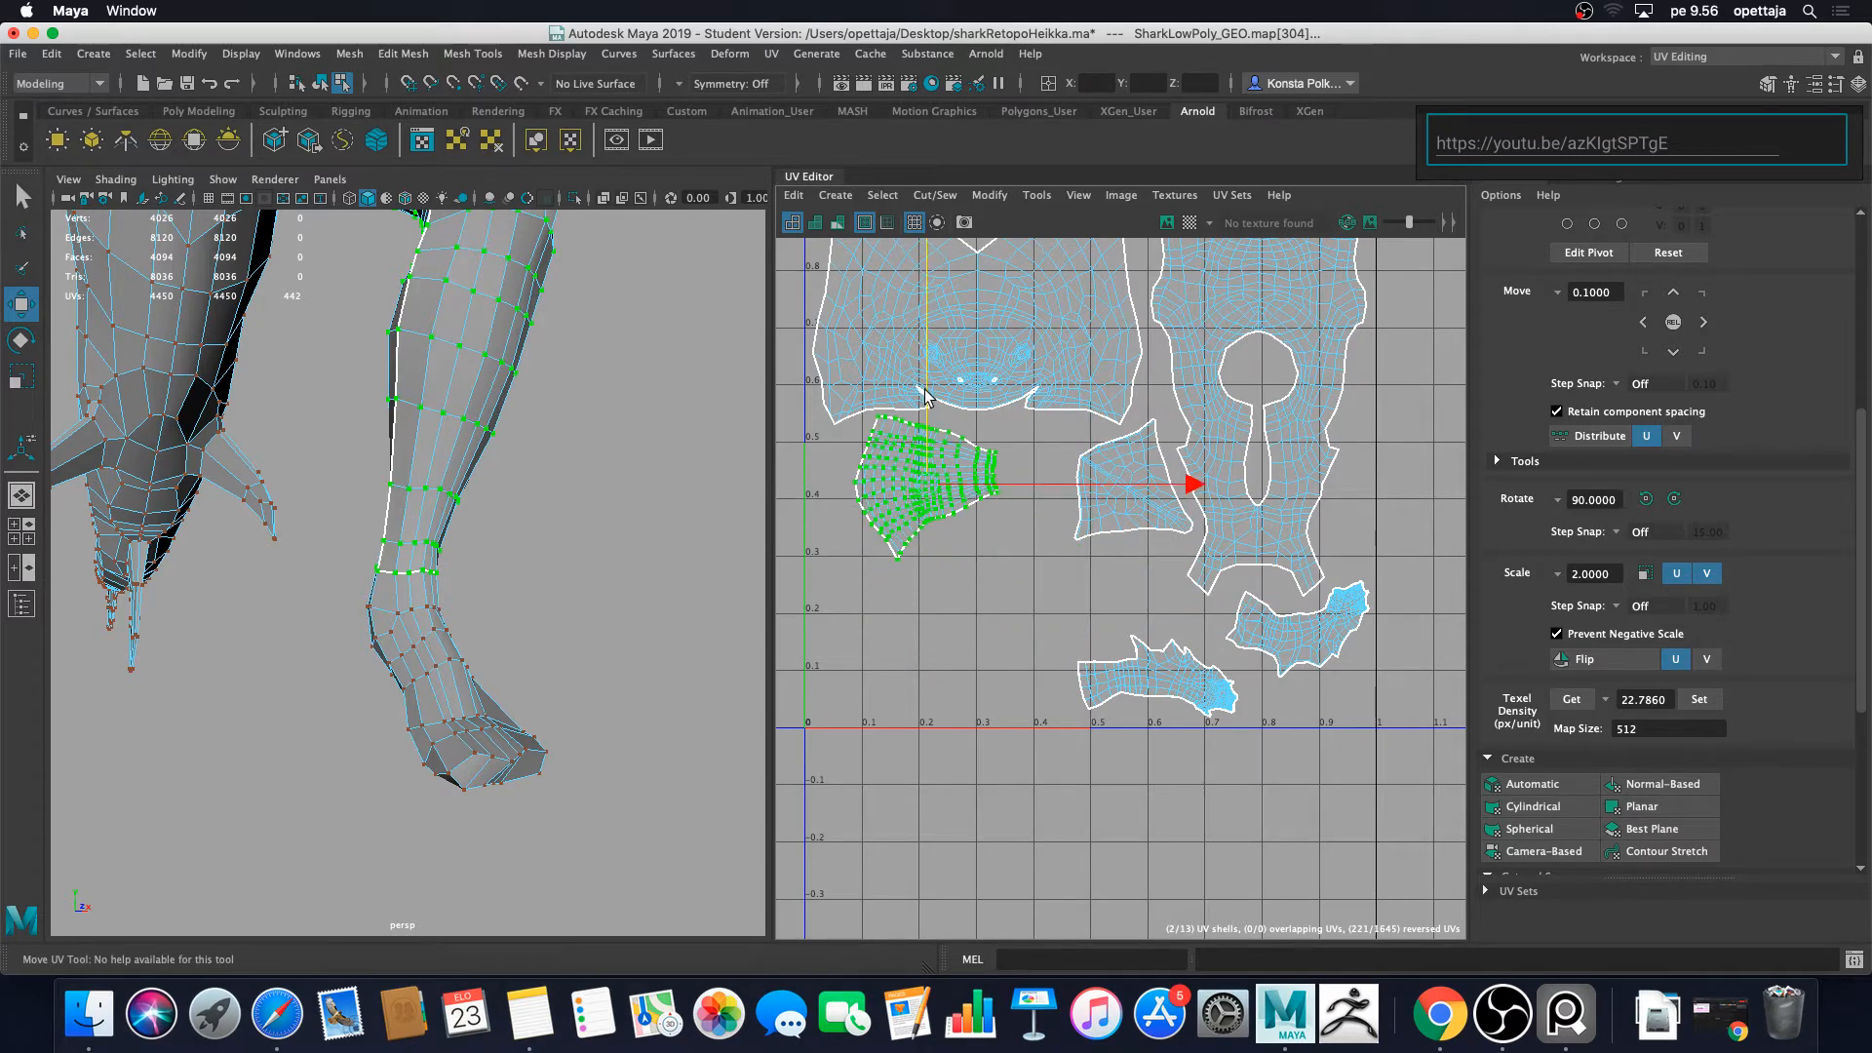
pyautogui.keyDown('alt'); pyautogui.moveTo(1018, 567); pyautogui.dragTo(943, 527, button='middle'); pyautogui.keyUp('alt')
pyautogui.scroll(4, 1088, 698)
pyautogui.moveTo(1044, 629); pyautogui.dragTo(943, 558)
pyautogui.scroll(-5, 1099, 583)
pyautogui.keyDown('alt'); pyautogui.moveTo(1100, 583); pyautogui.dragTo(1028, 783, button='middle'); pyautogui.keyUp('alt')
pyautogui.scroll(-2, 1040, 720)
pyautogui.keyDown('alt'); pyautogui.moveTo(891, 669); pyautogui.dragTo(1092, 661, button='middle'); pyautogui.keyUp('alt')
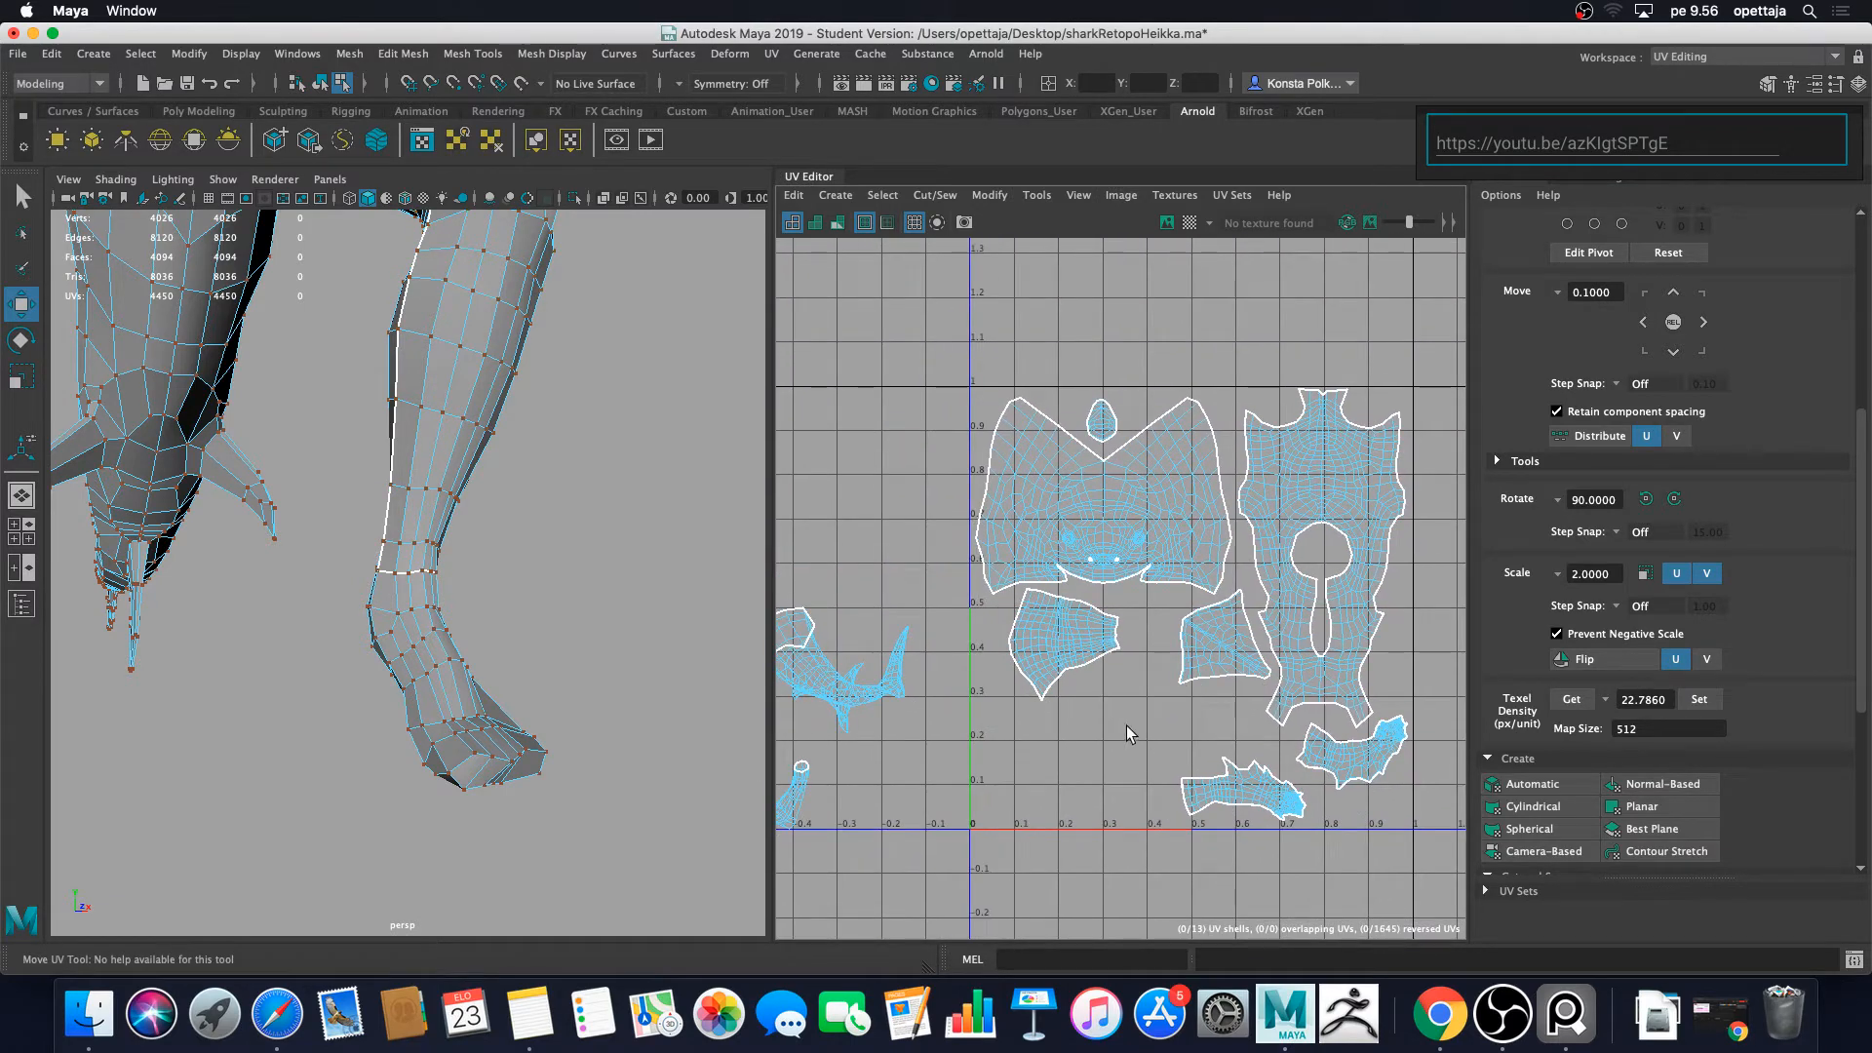
# Step: Reselect the stacked leg shells, turn their narrow end up and fit them into the 0–1 tile's corner at the UV origin
pyautogui.press('super+z')
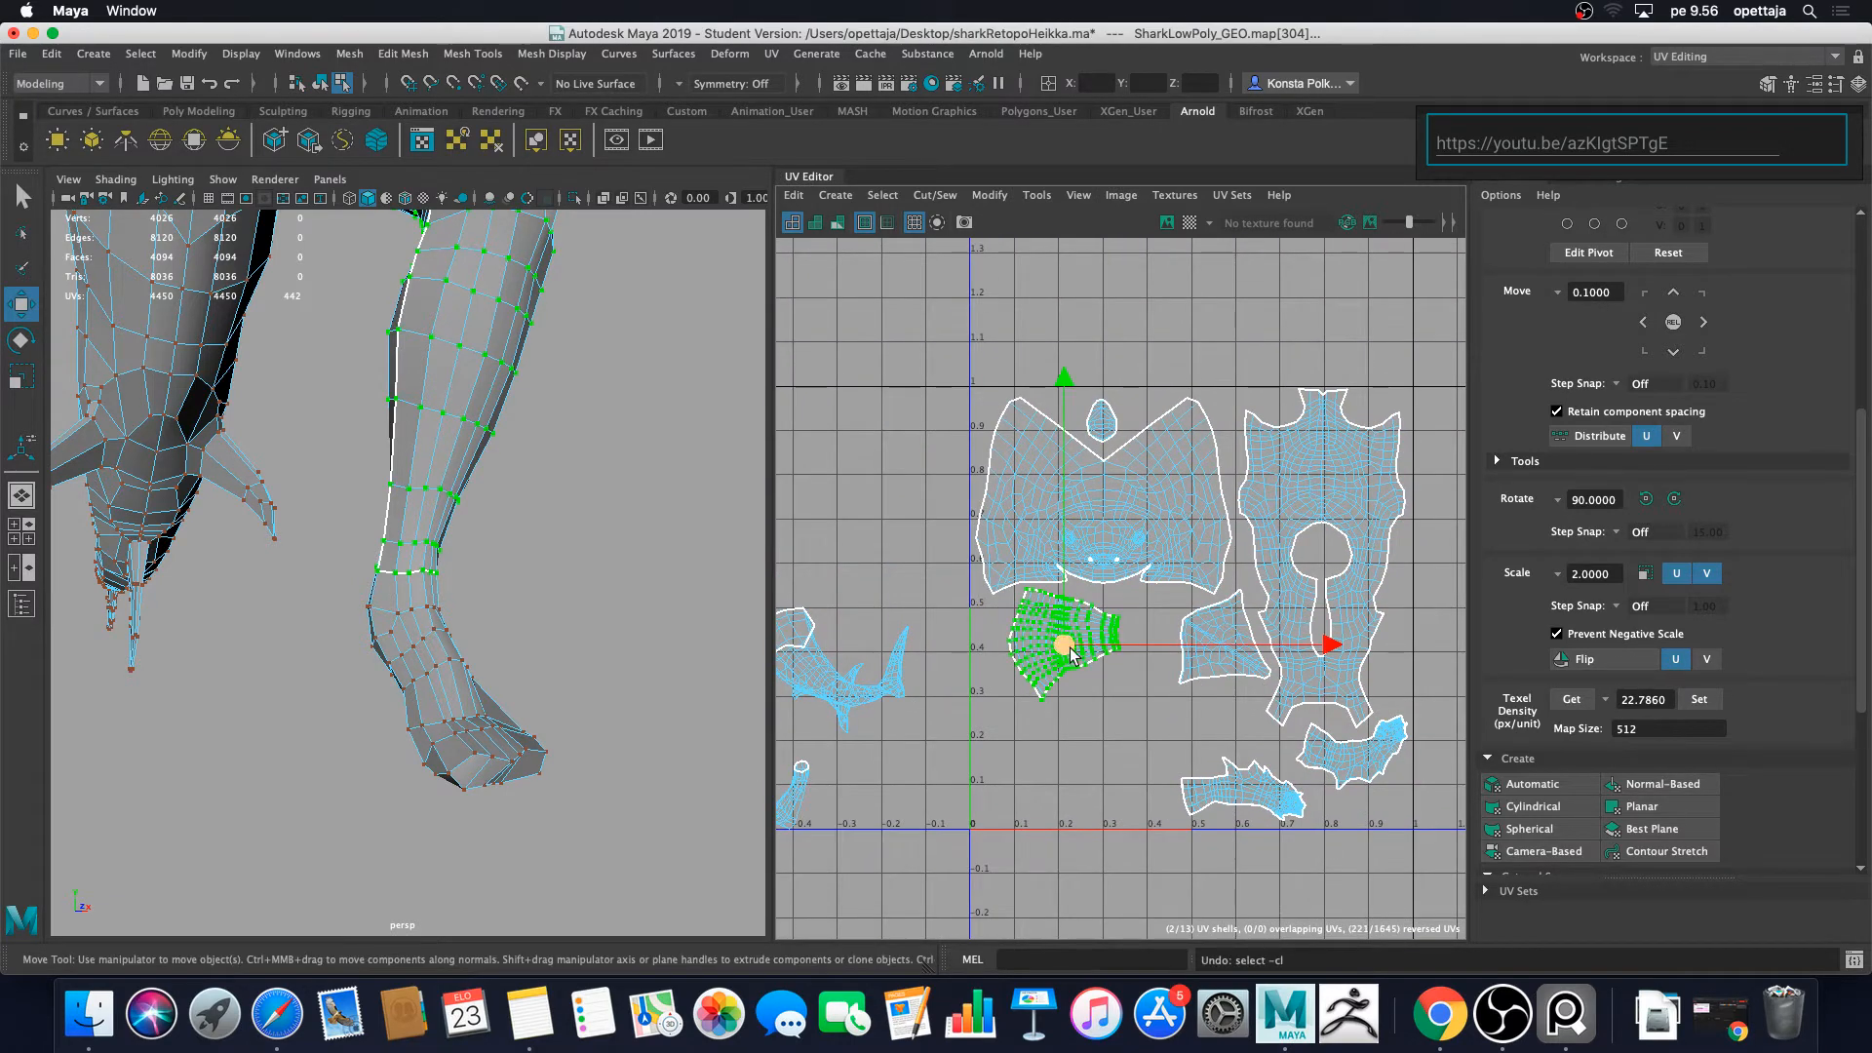
pyautogui.moveTo(1067, 649); pyautogui.dragTo(1055, 783)
pyautogui.press('e')
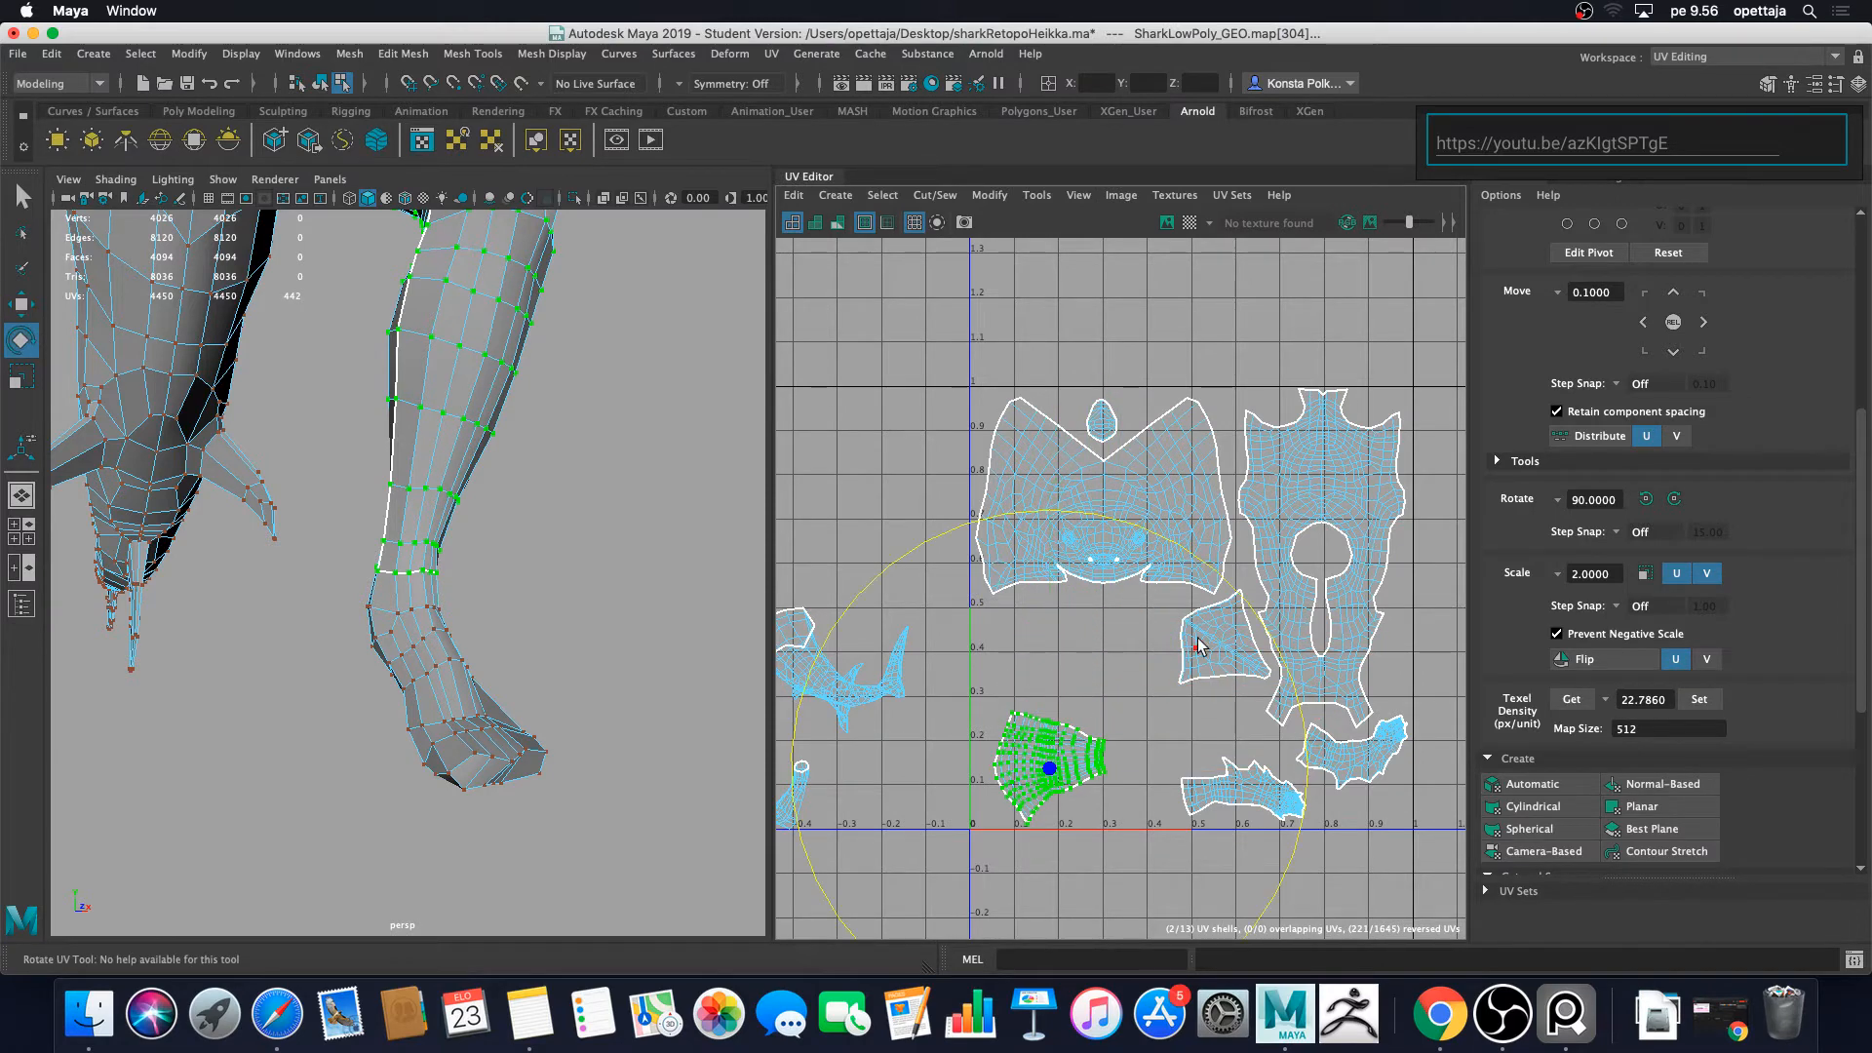
pyautogui.moveTo(1246, 611); pyautogui.dragTo(765, 560)
pyautogui.press('w')
pyautogui.moveTo(1184, 762); pyautogui.dragTo(1150, 763)
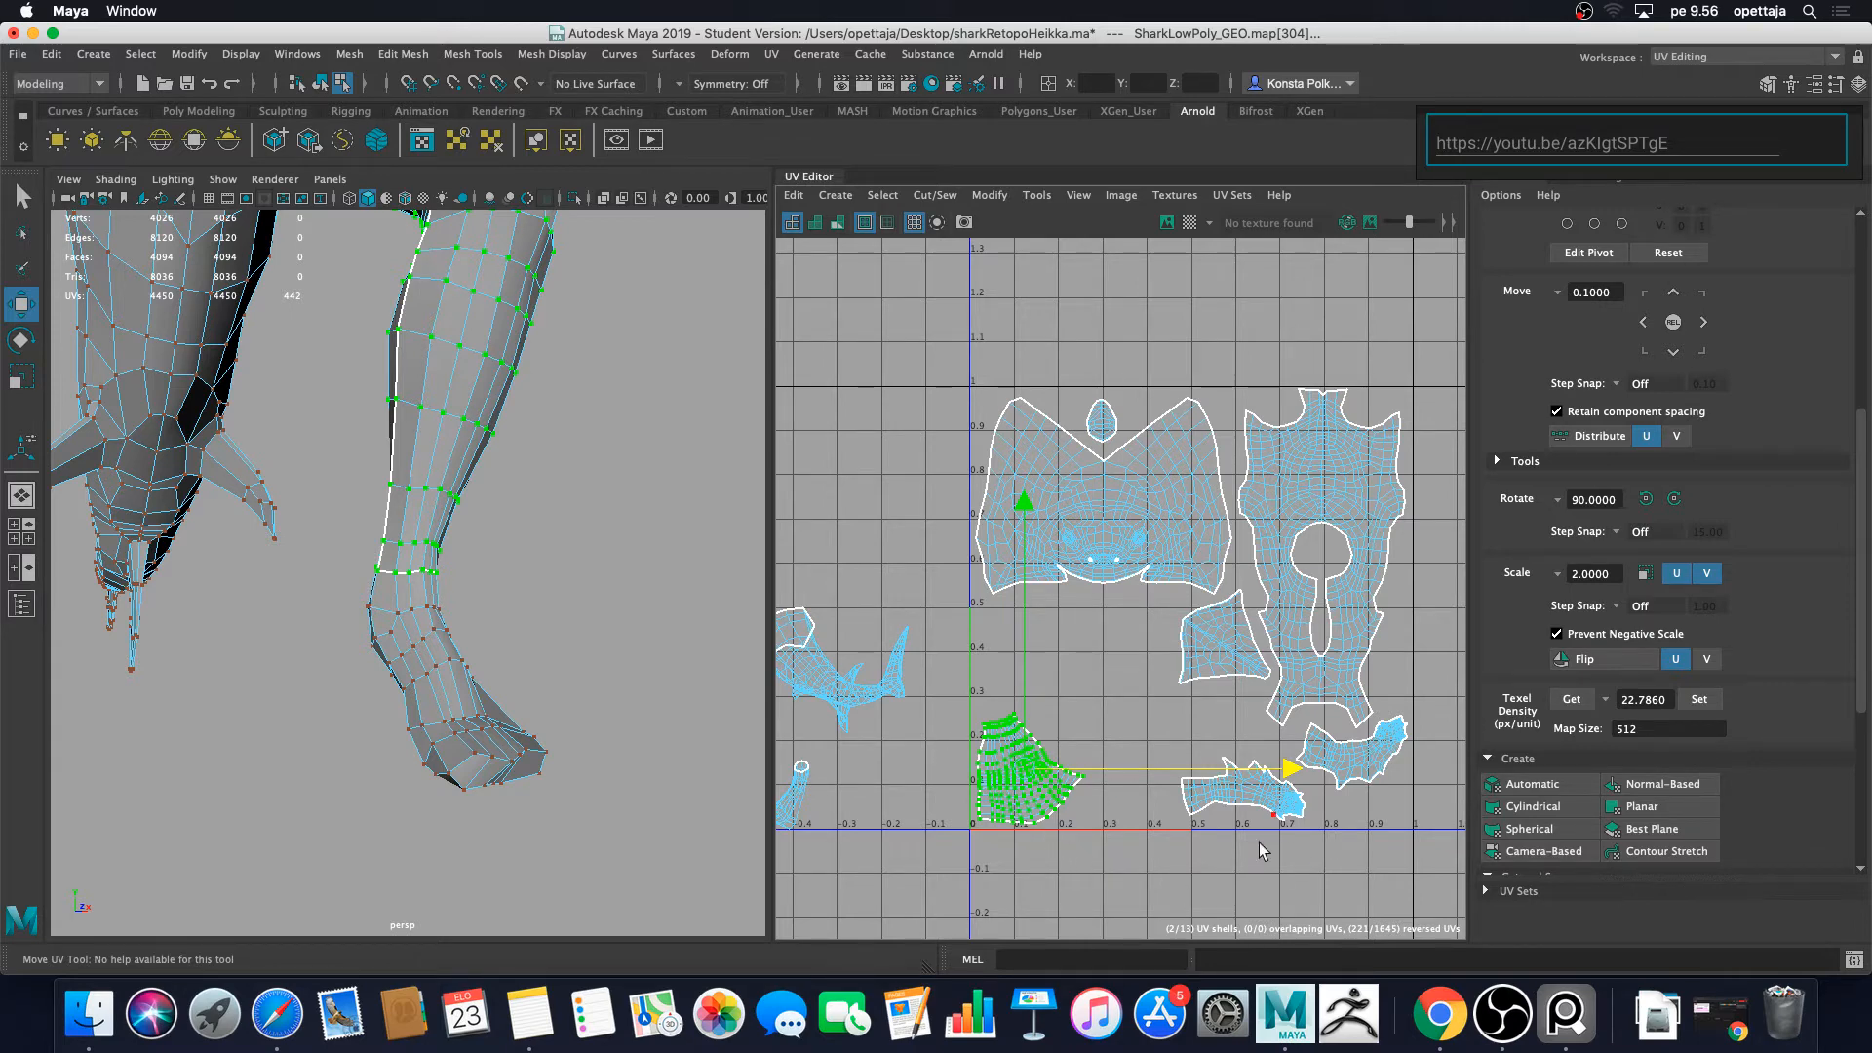
pyautogui.scroll(3, 1095, 809)
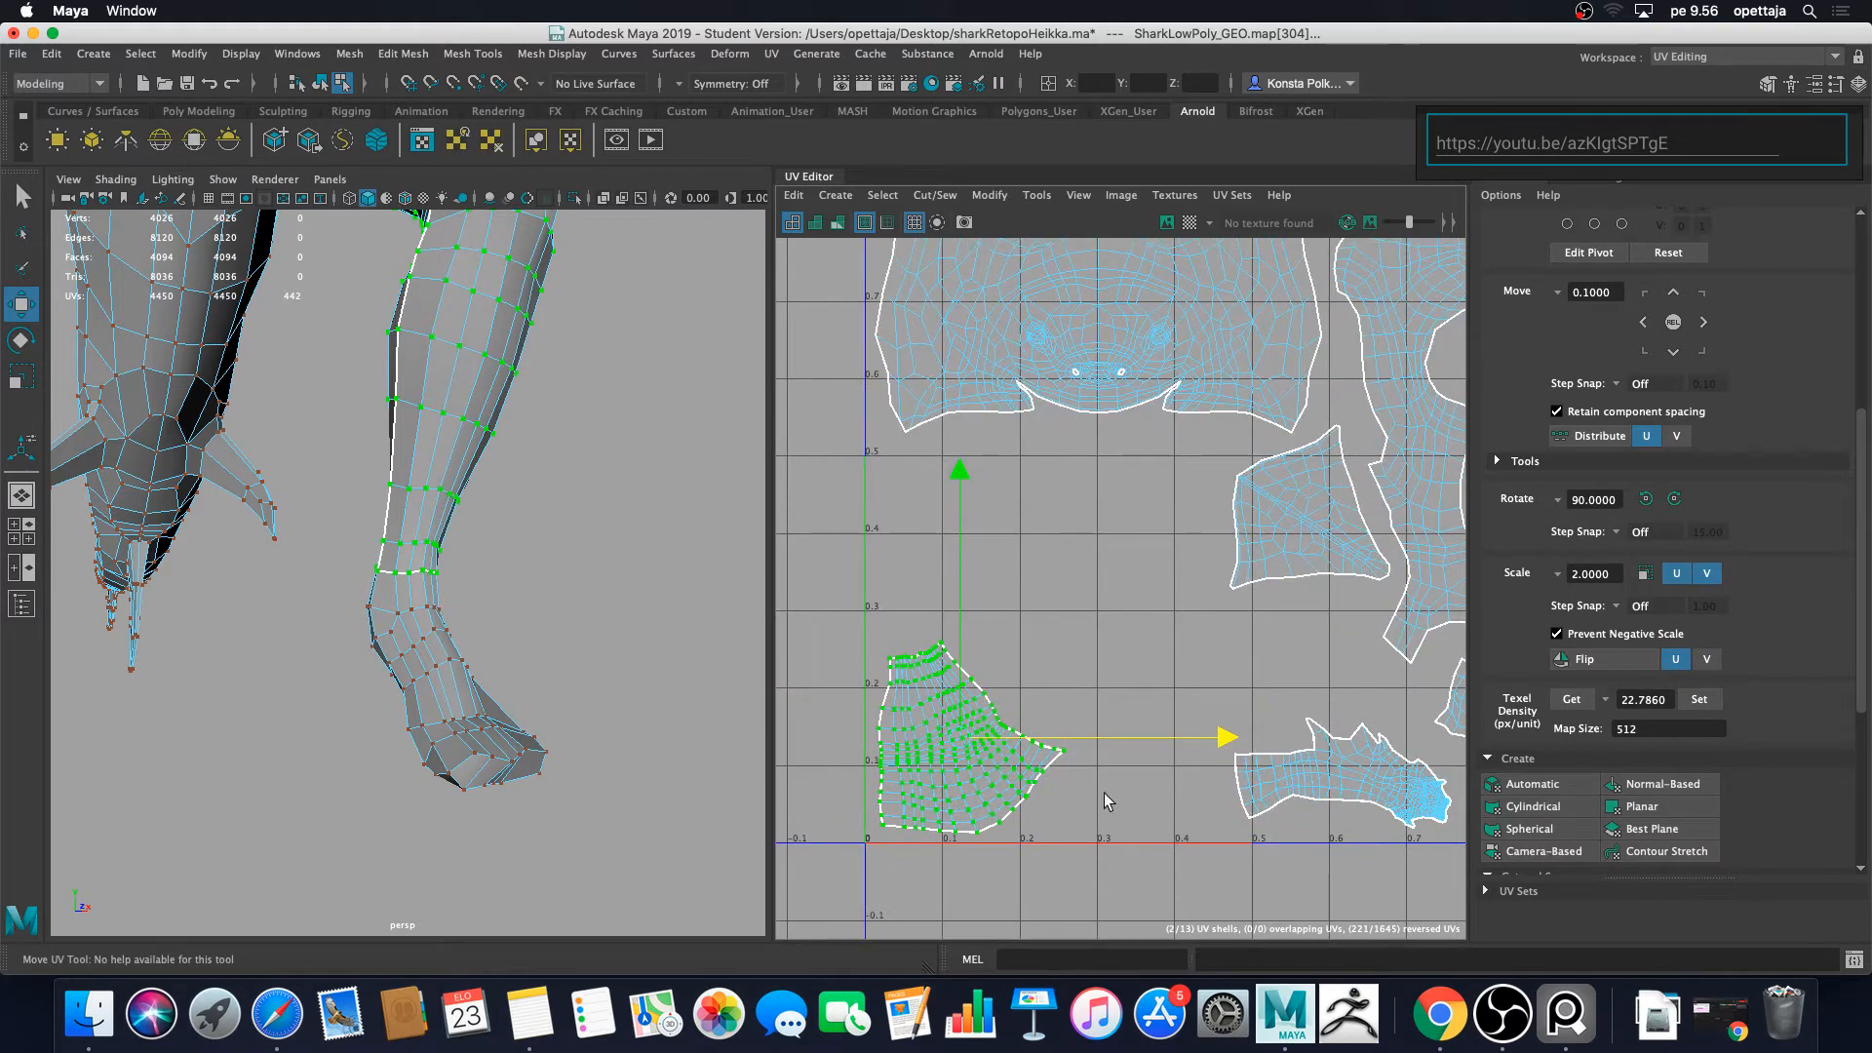
pyautogui.keyDown('alt'); pyautogui.moveTo(1100, 723); pyautogui.dragTo(1243, 792, button='middle'); pyautogui.keyUp('alt')
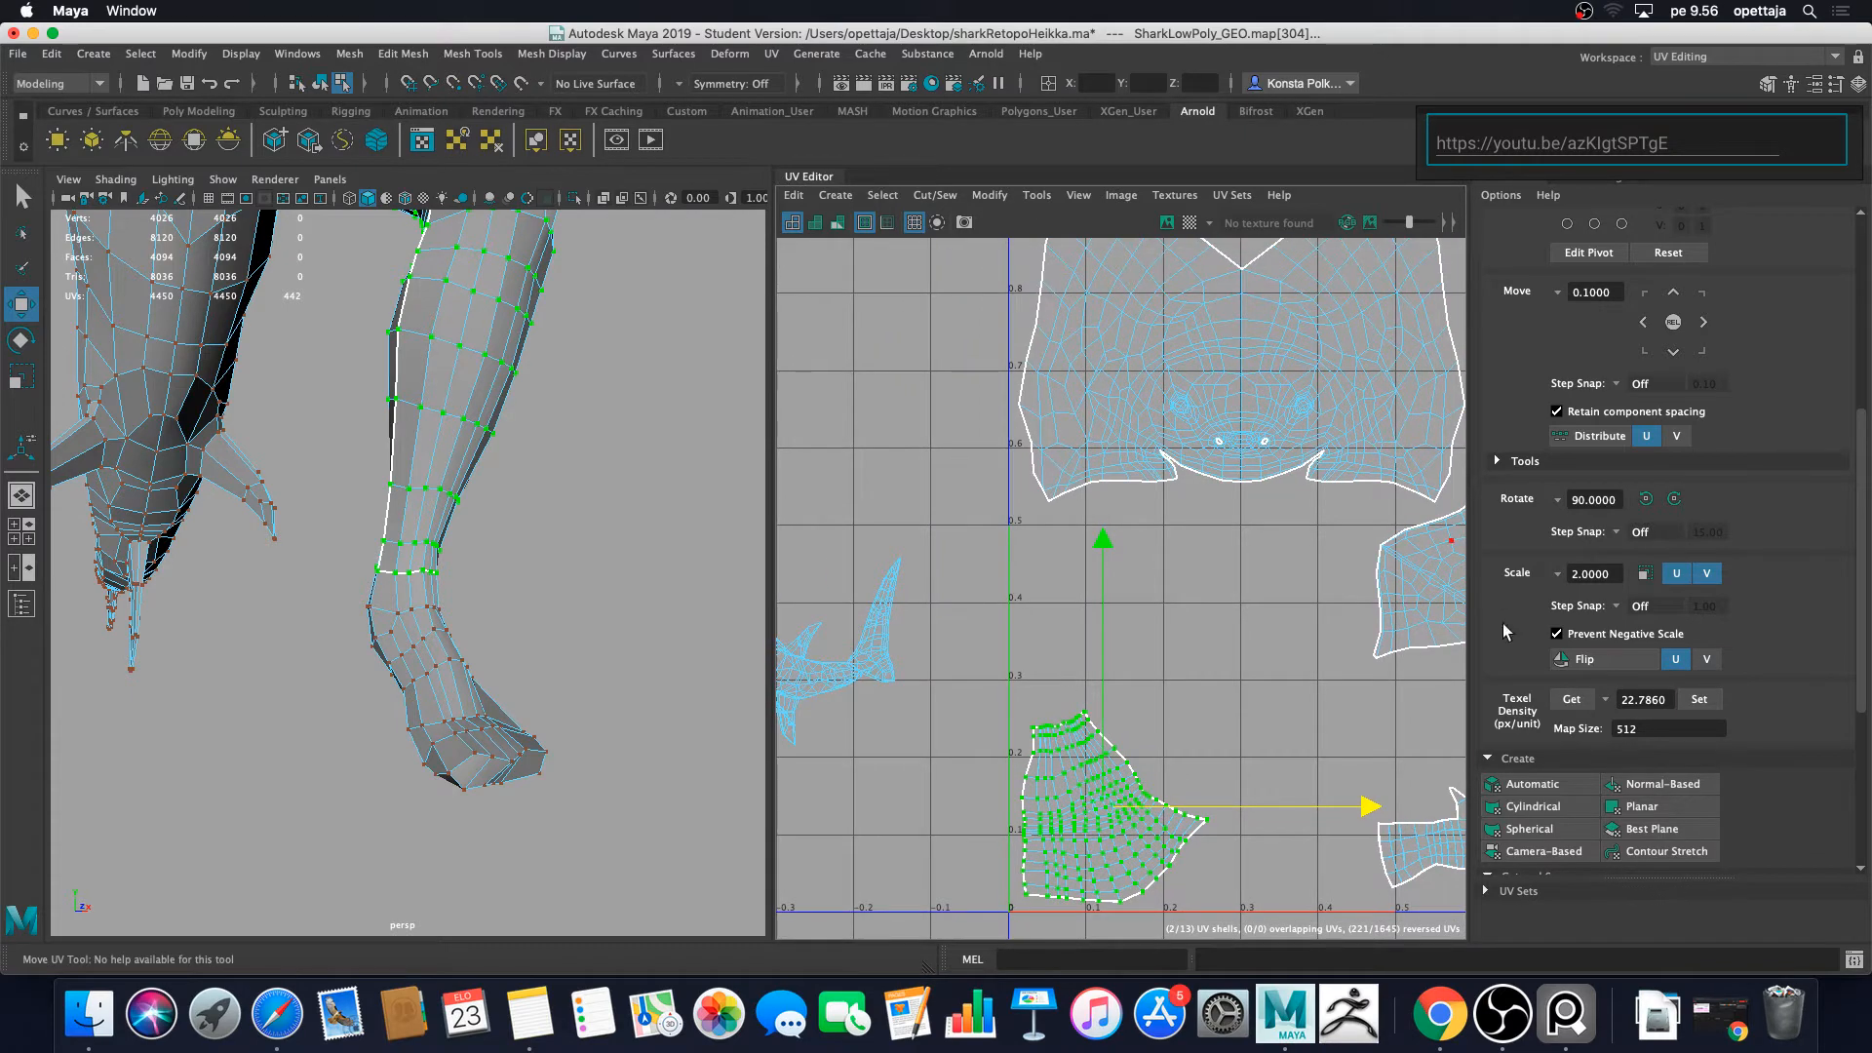
pyautogui.scroll(-3, 1128, 659)
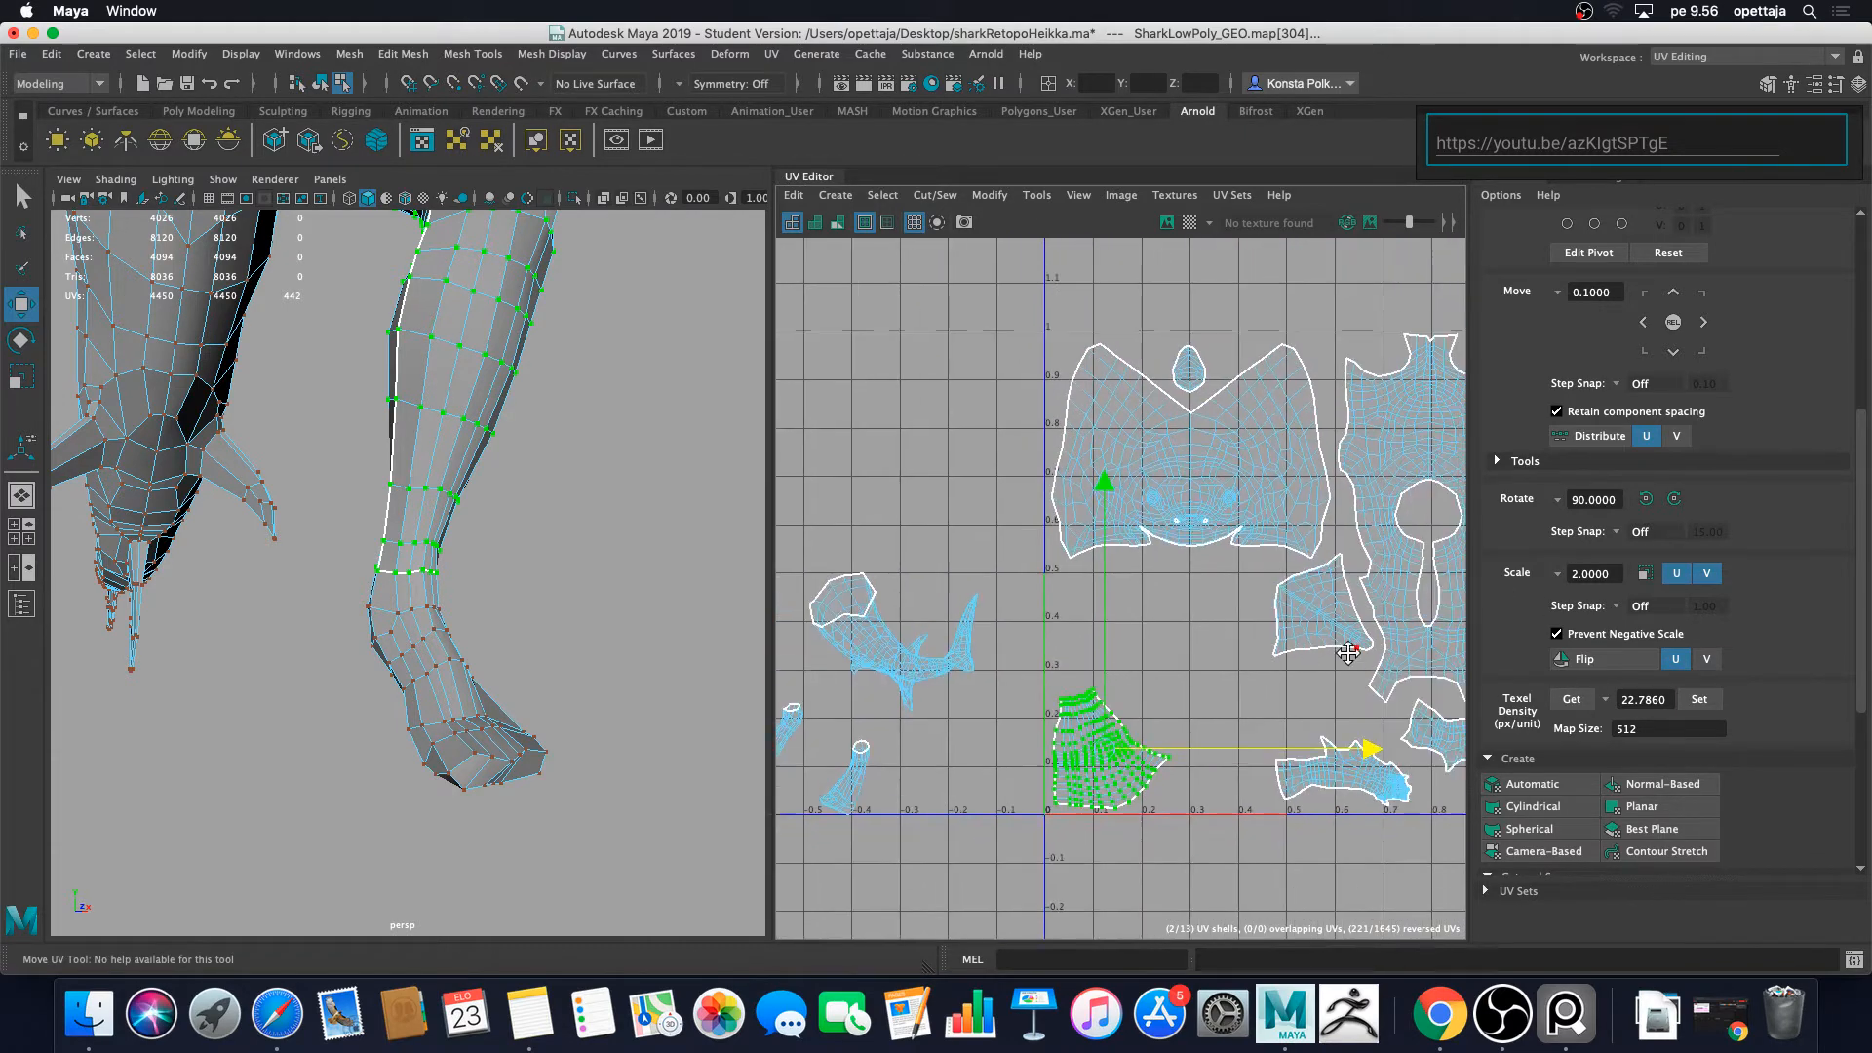
pyautogui.keyDown('alt'); pyautogui.moveTo(1350, 651); pyautogui.dragTo(1261, 628, button='middle'); pyautogui.keyUp('alt')
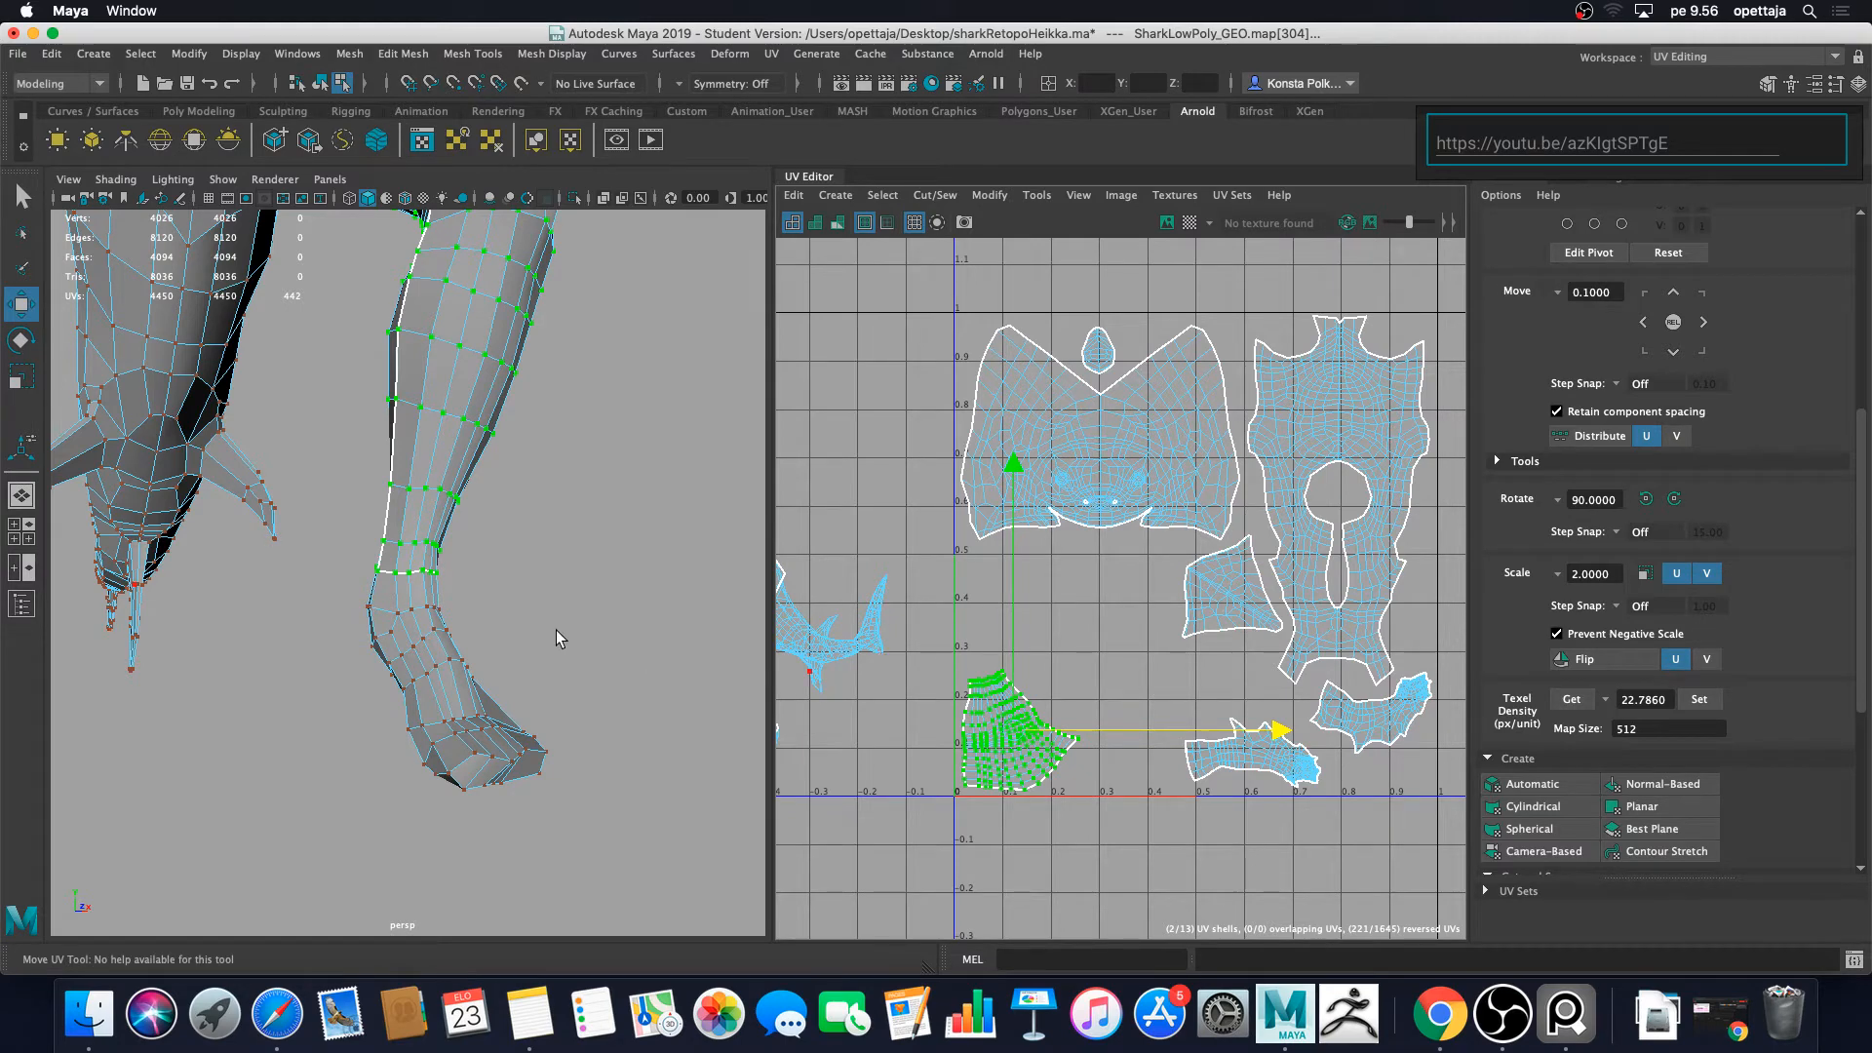
# Step: Switch to edge selection at the foot and set the symmetry to World X
pyautogui.keyDown('alt'); pyautogui.moveTo(555, 630); pyautogui.dragTo(514, 624); pyautogui.keyUp('alt')
pyautogui.scroll(5, 514, 623)
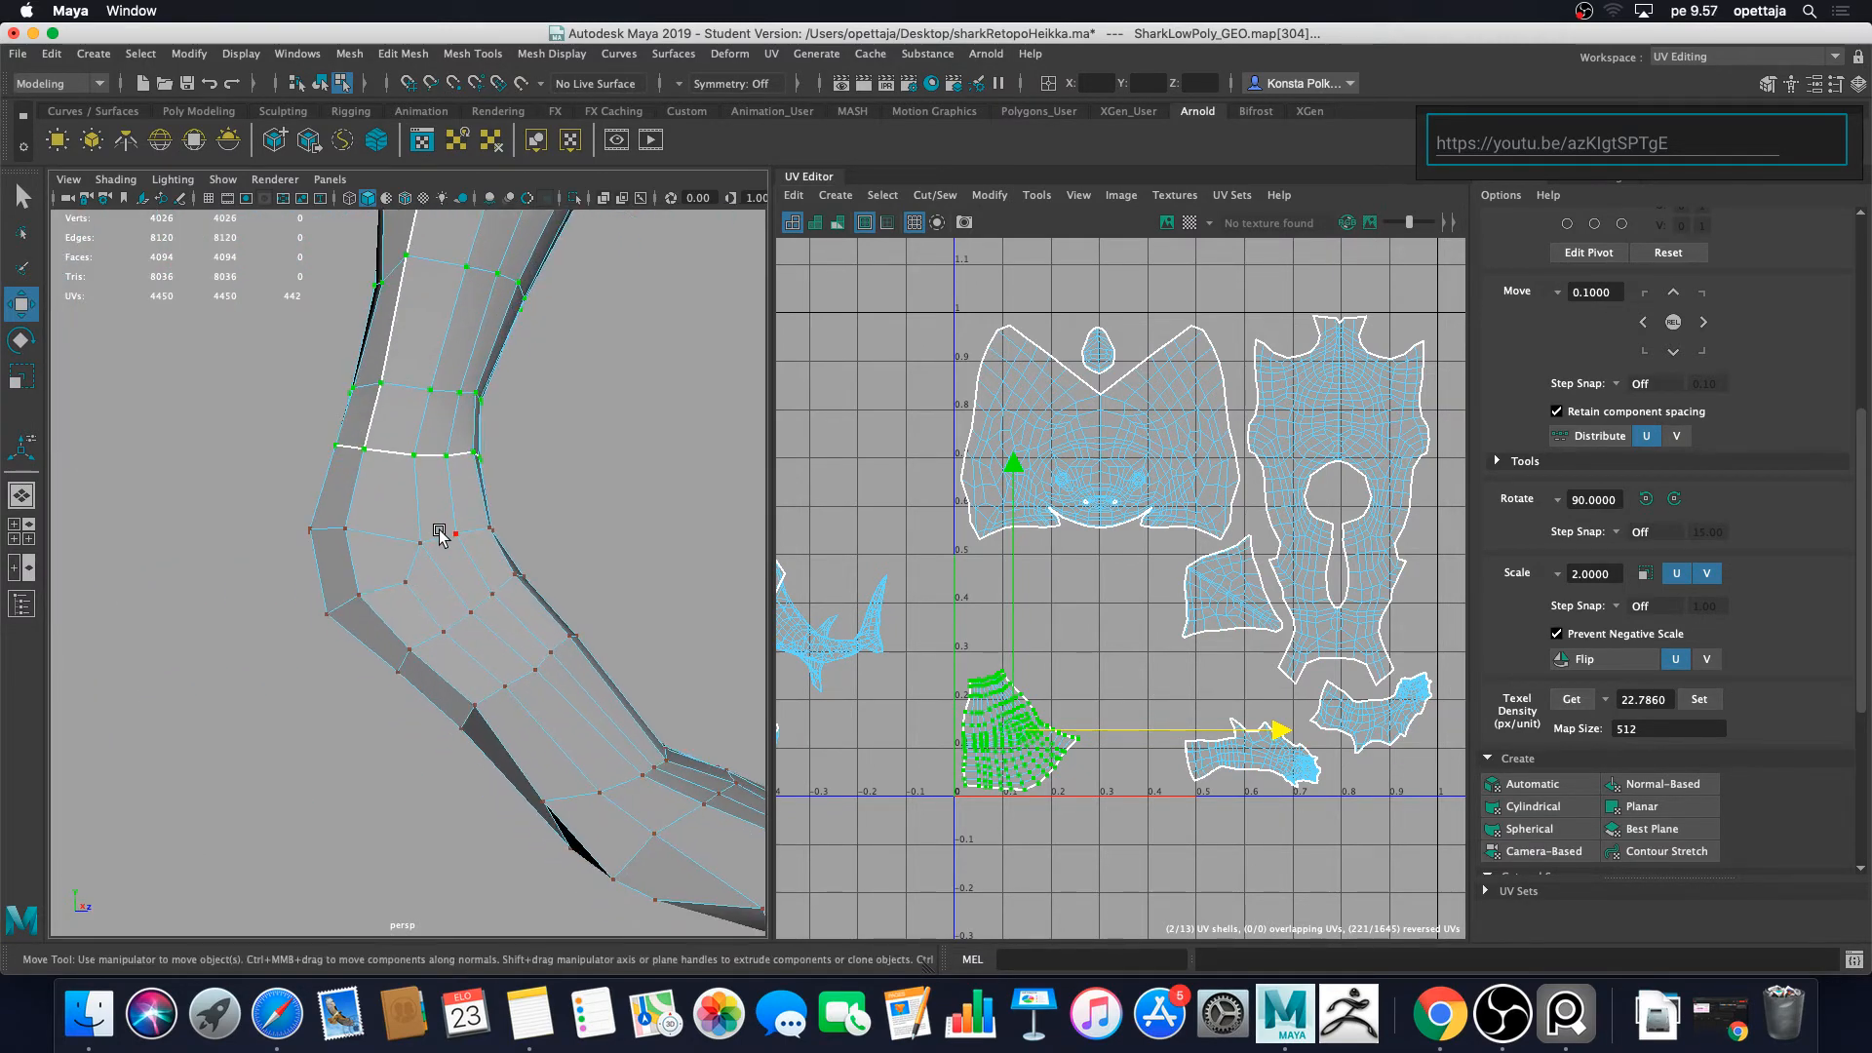
pyautogui.moveTo(409, 495); pyautogui.dragTo(448, 466, button='right')
pyautogui.scroll(5, 1483, 489)
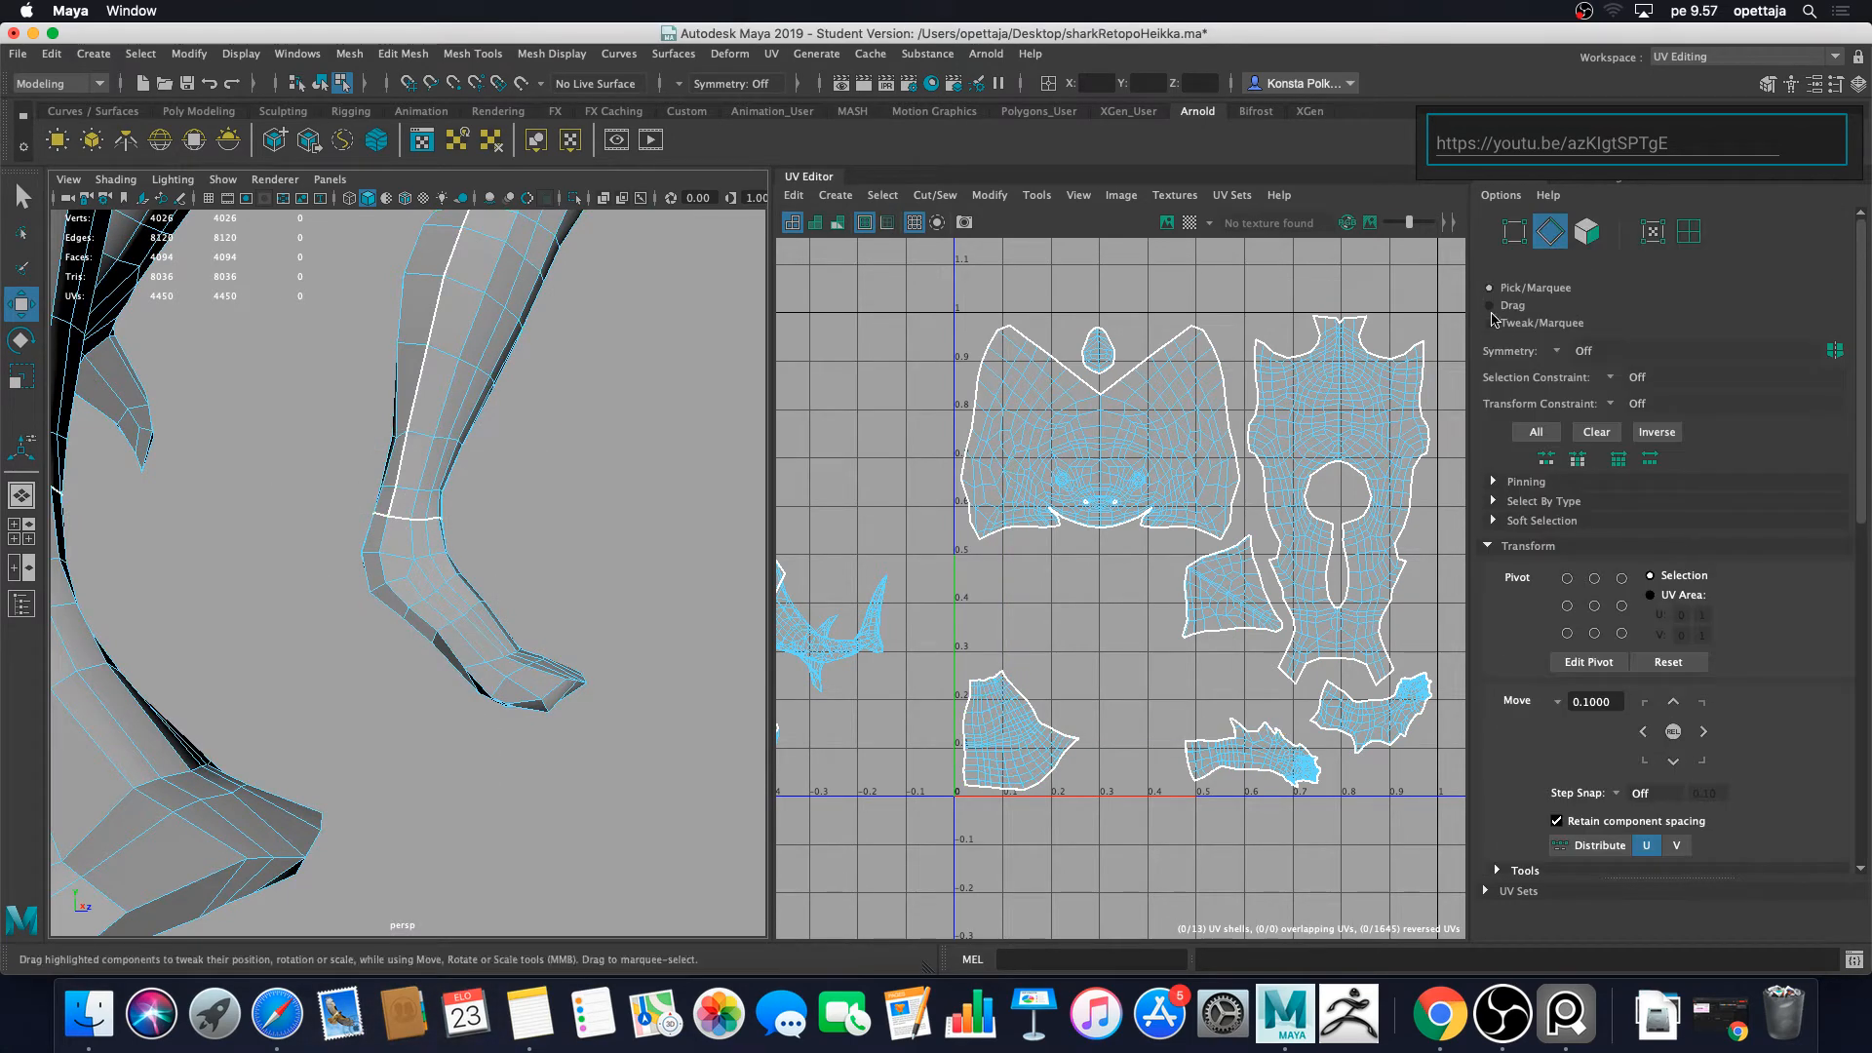
pyautogui.click(1557, 350)
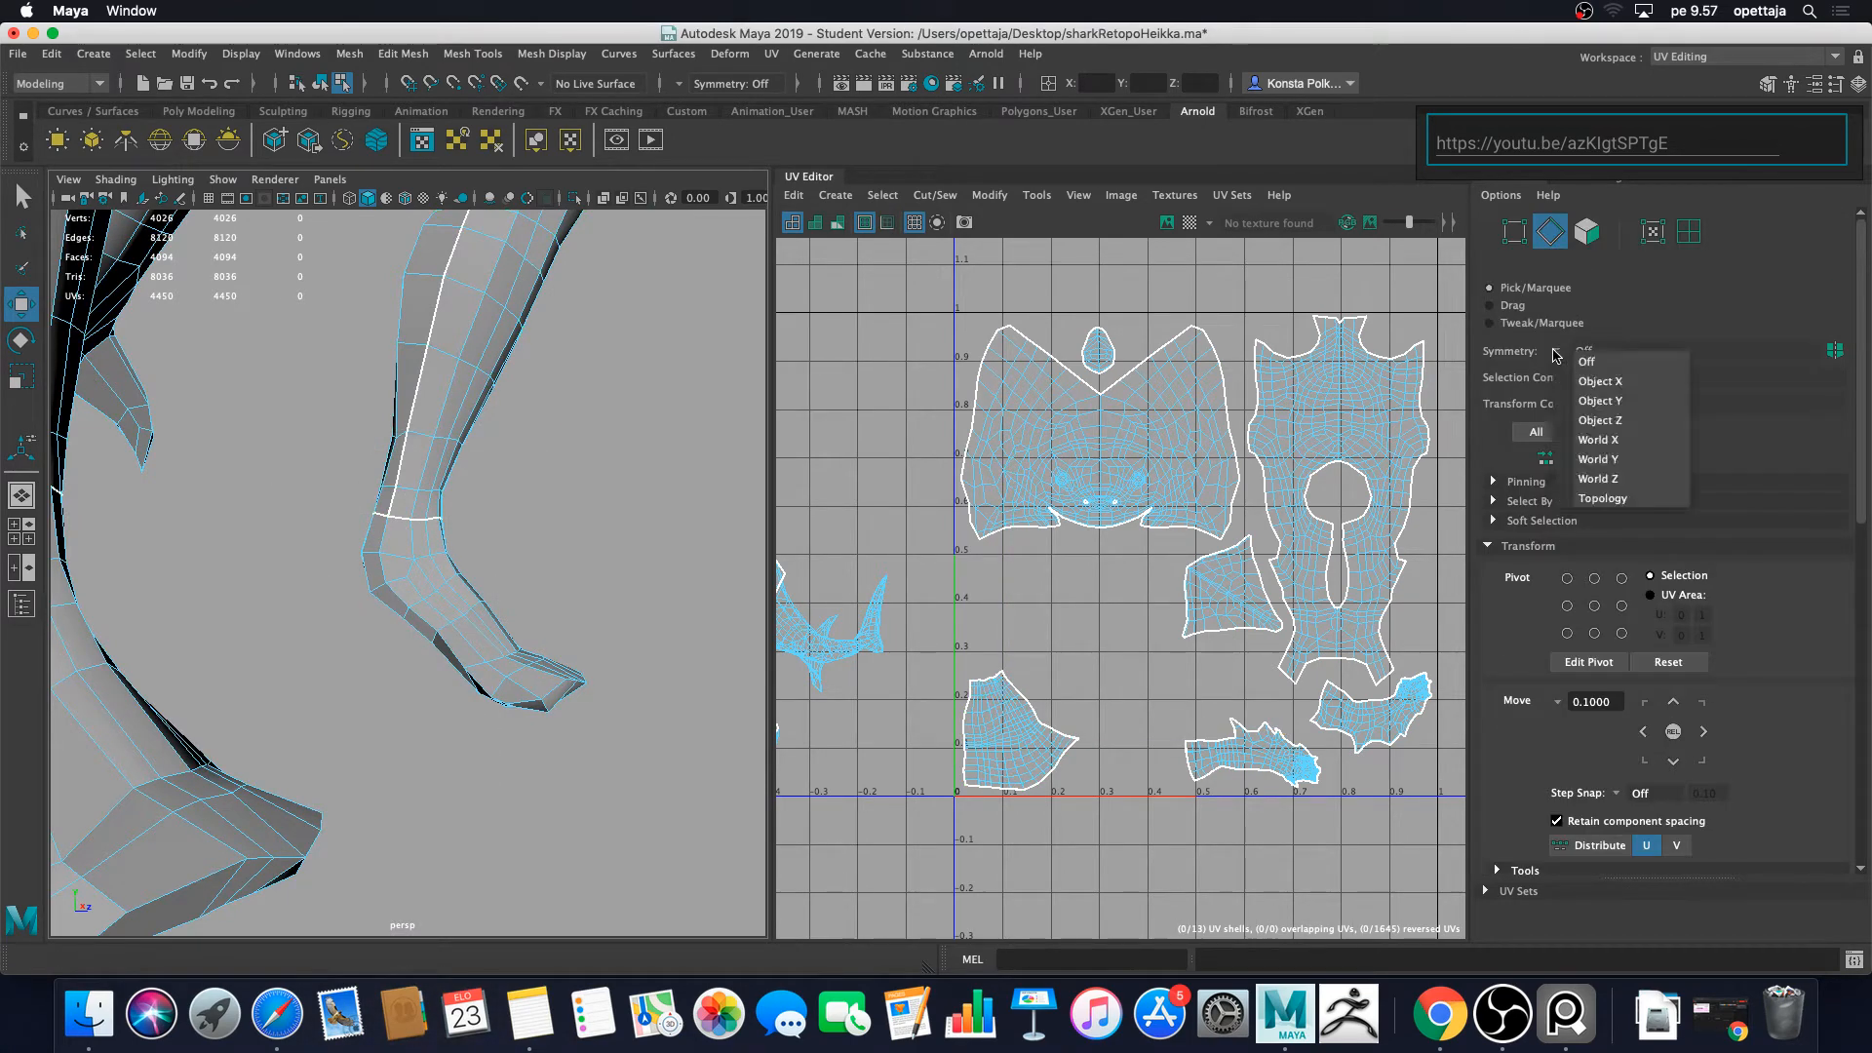
pyautogui.click(1638, 440)
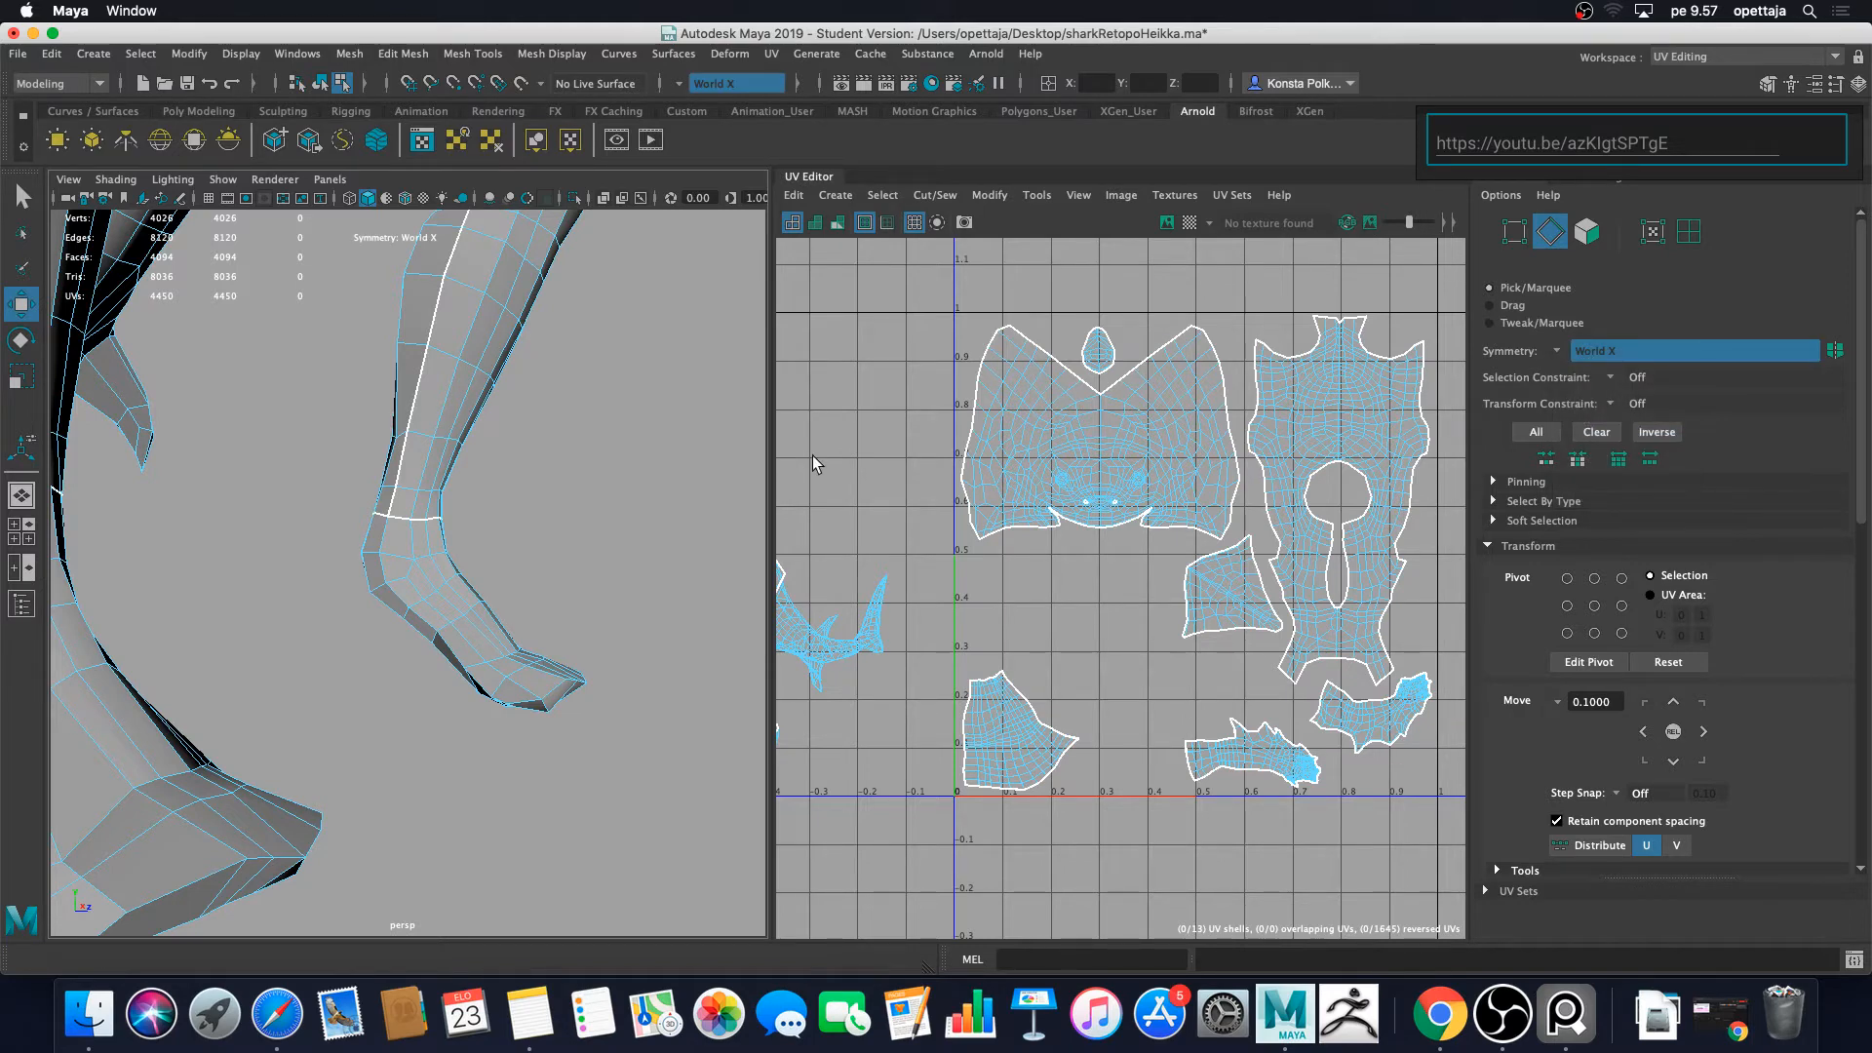
# Step: Select the first seam edges on the heel, just below the ankle cut
pyautogui.moveTo(527, 507)
pyautogui.keyDown('alt'); pyautogui.mouseDown()
pyautogui.moveTo(627, 514)
pyautogui.moveTo(493, 509)
pyautogui.mouseUp(); pyautogui.keyUp('alt')
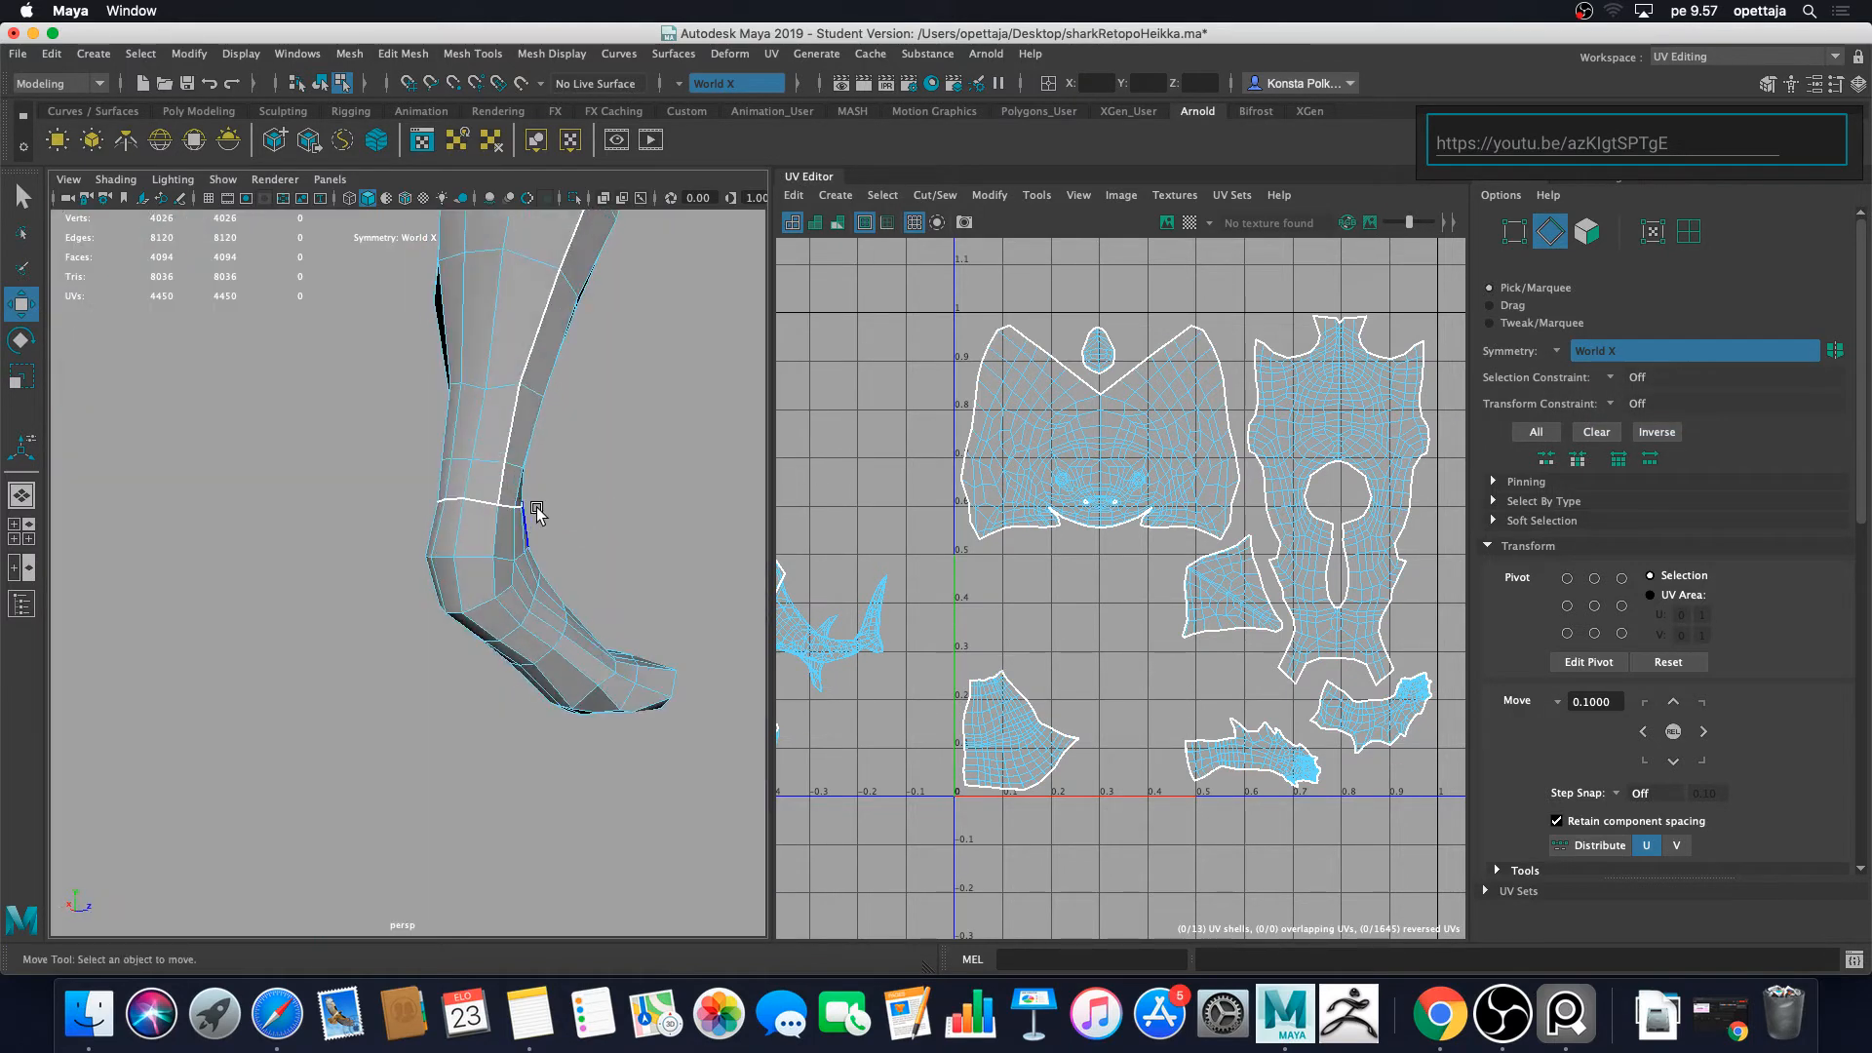
pyautogui.keyDown('alt'); pyautogui.moveTo(536, 509); pyautogui.dragTo(435, 471, button='middle'); pyautogui.keyUp('alt')
pyautogui.scroll(3, 460, 408)
pyautogui.keyDown('alt'); pyautogui.moveTo(469, 448); pyautogui.dragTo(663, 683); pyautogui.keyUp('alt')
pyautogui.keyDown('alt'); pyautogui.moveTo(541, 580); pyautogui.dragTo(570, 660); pyautogui.keyUp('alt')
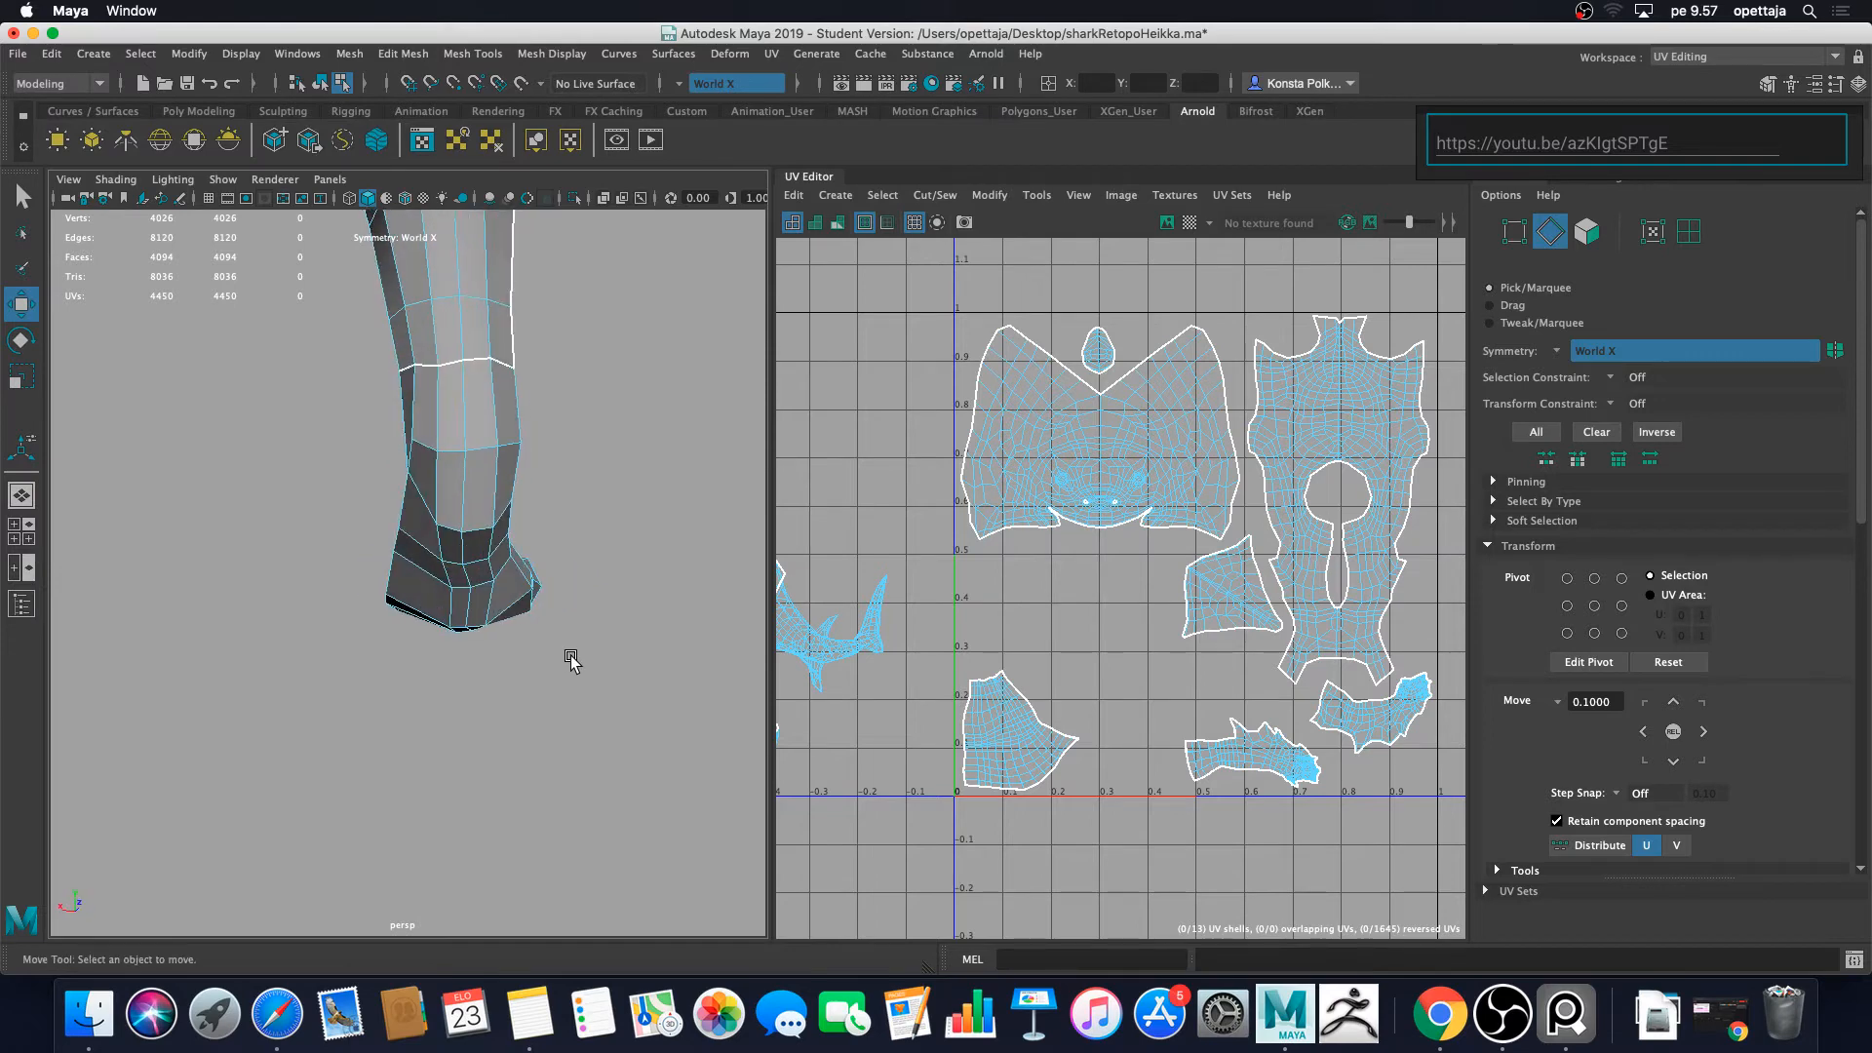
pyautogui.click(468, 399)
pyautogui.keyDown('alt'); pyautogui.moveTo(598, 530); pyautogui.dragTo(543, 551); pyautogui.keyUp('alt')
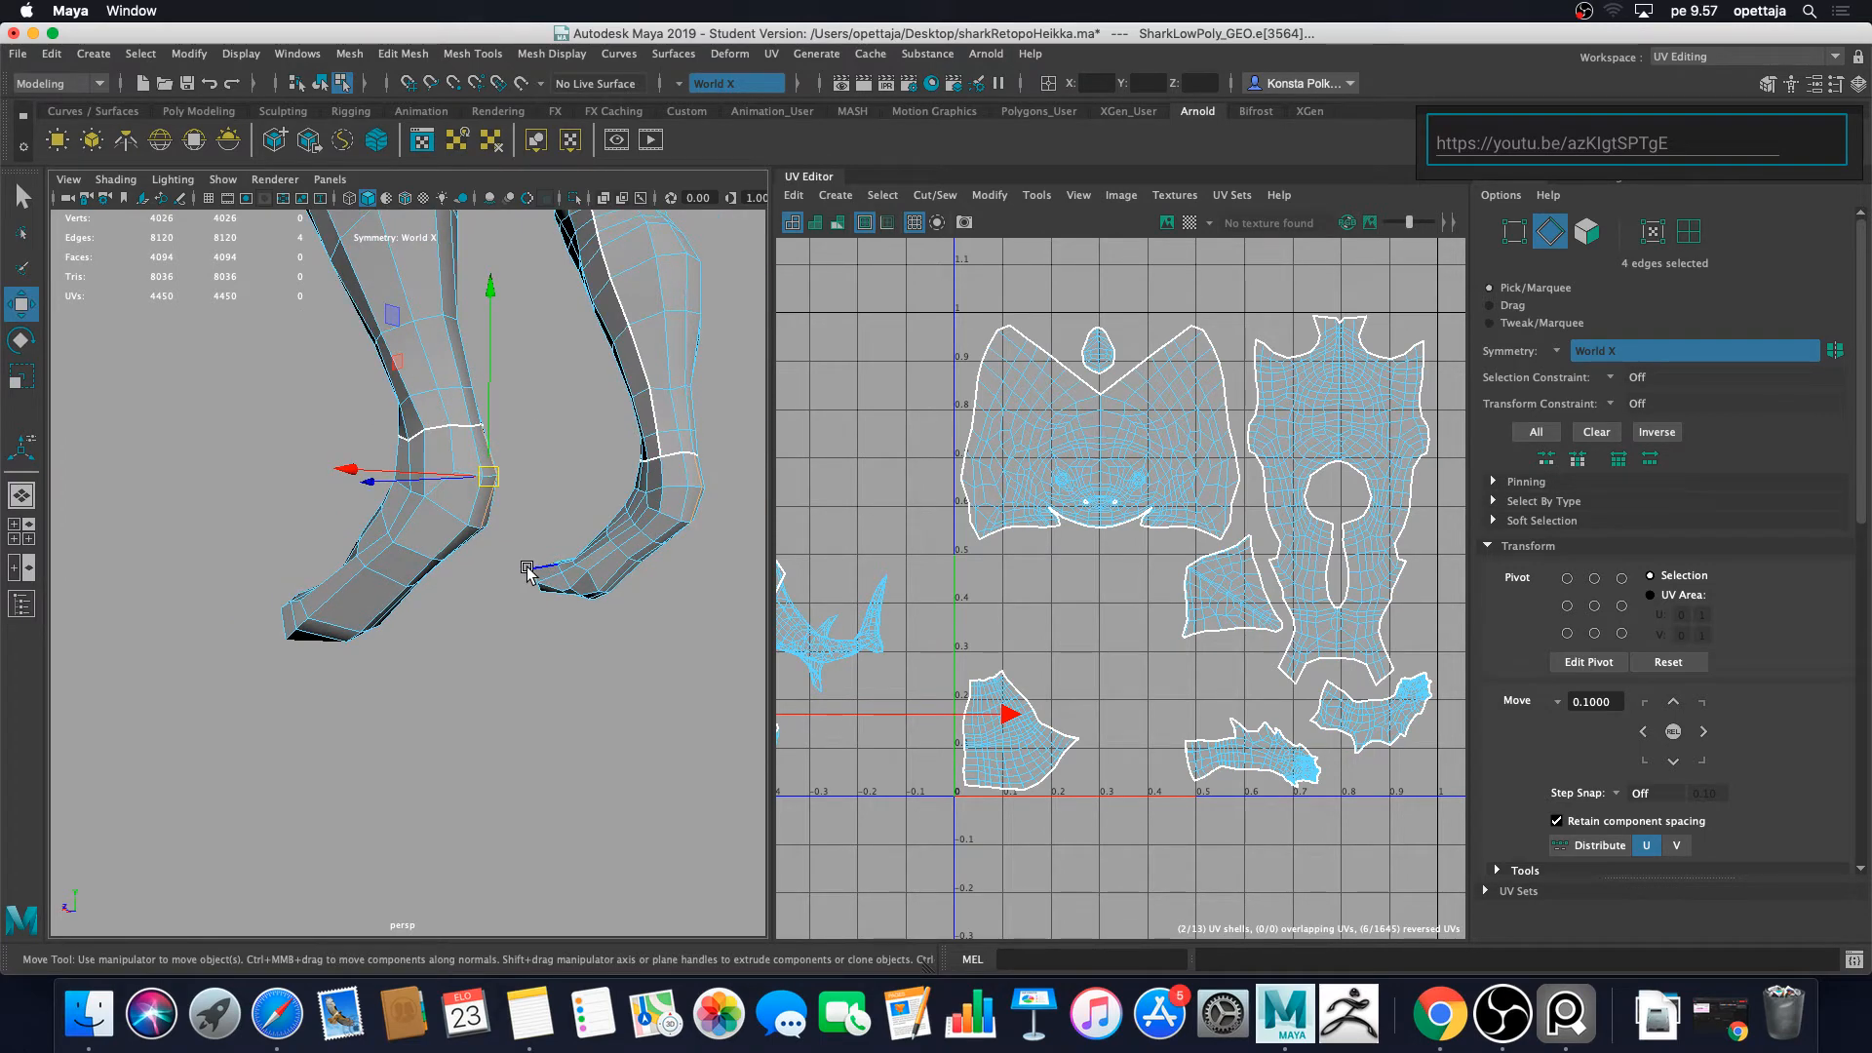
pyautogui.keyDown('alt'); pyautogui.scroll(5, 514, 573); pyautogui.keyUp('alt')
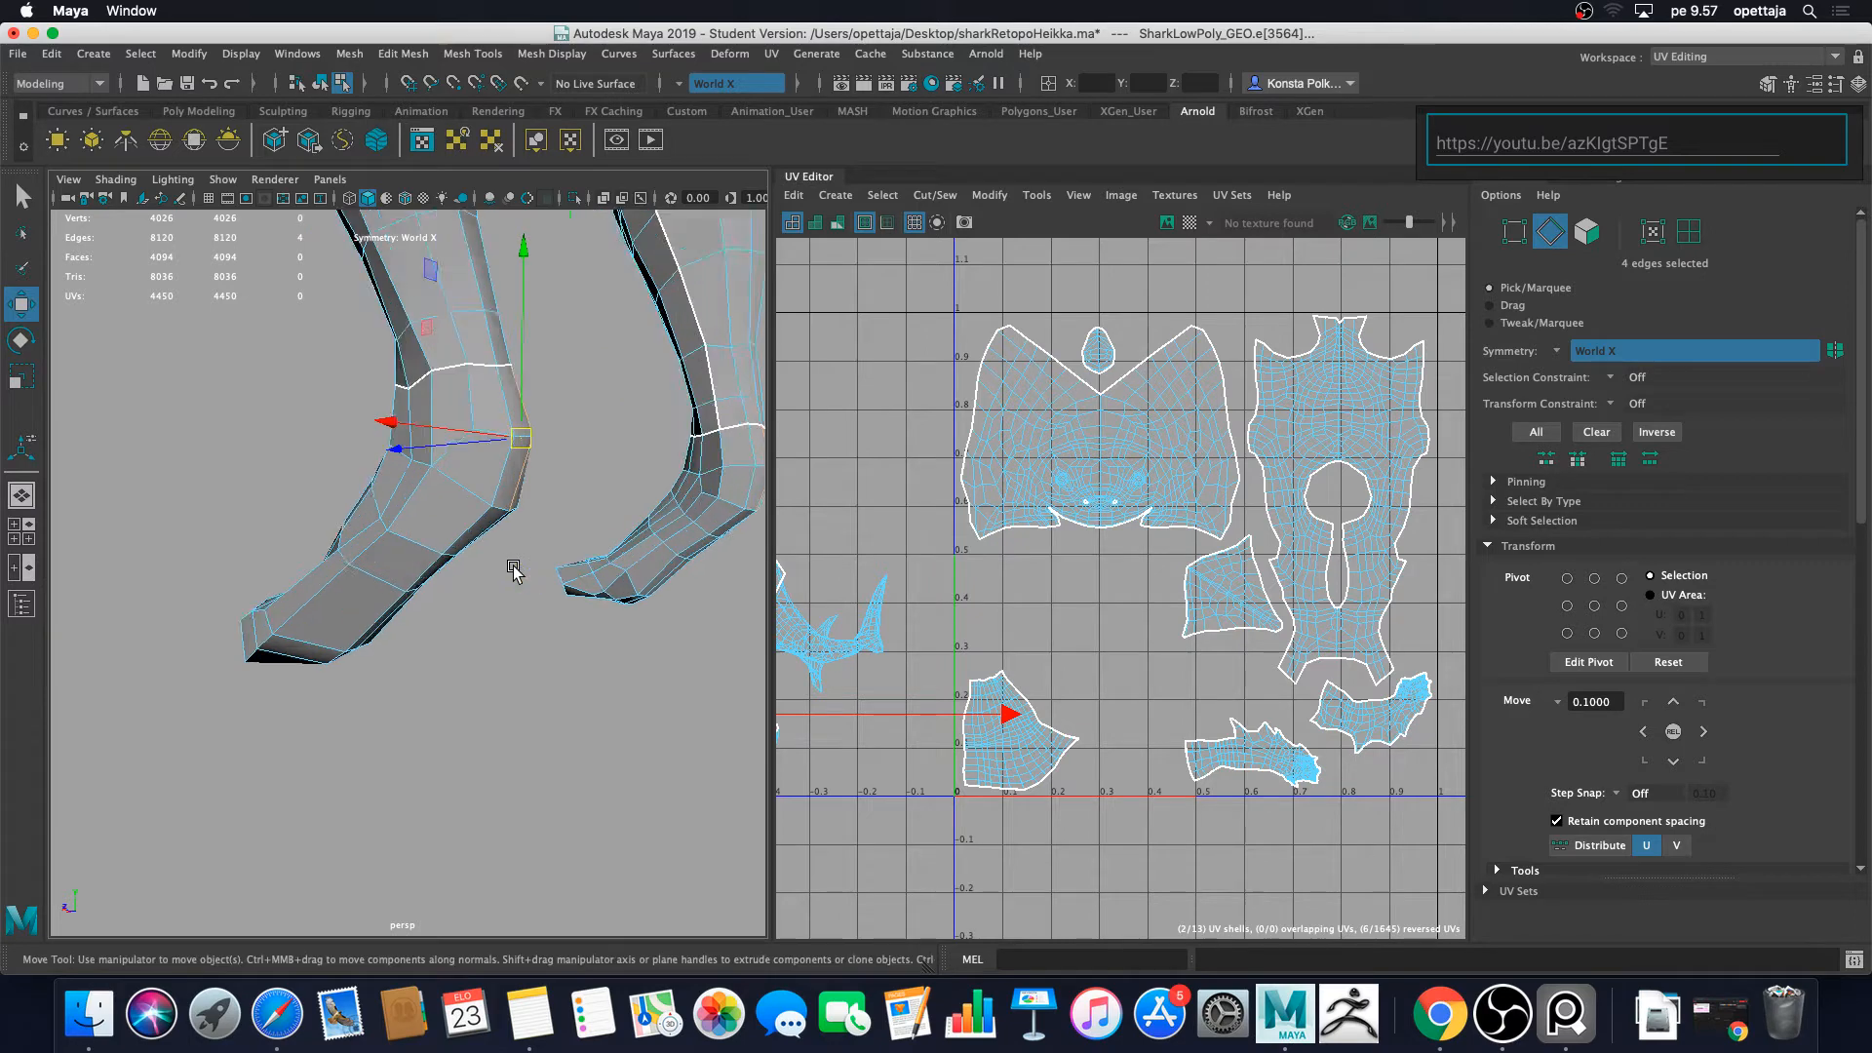
# Step: Extend the seam selection from the heel along the side of the foot toward the toes
pyautogui.keyDown('alt'); pyautogui.moveTo(510, 610); pyautogui.dragTo(293, 512); pyautogui.keyUp('alt')
pyautogui.keyDown('shift'); pyautogui.click(507, 458); pyautogui.keyUp('shift')
pyautogui.keyDown('shift'); pyautogui.click(451, 436); pyautogui.keyUp('shift')
pyautogui.keyDown('shift'); pyautogui.click(411, 474); pyautogui.keyUp('shift')
pyautogui.keyDown('shift'); pyautogui.click(341, 568); pyautogui.keyUp('shift')
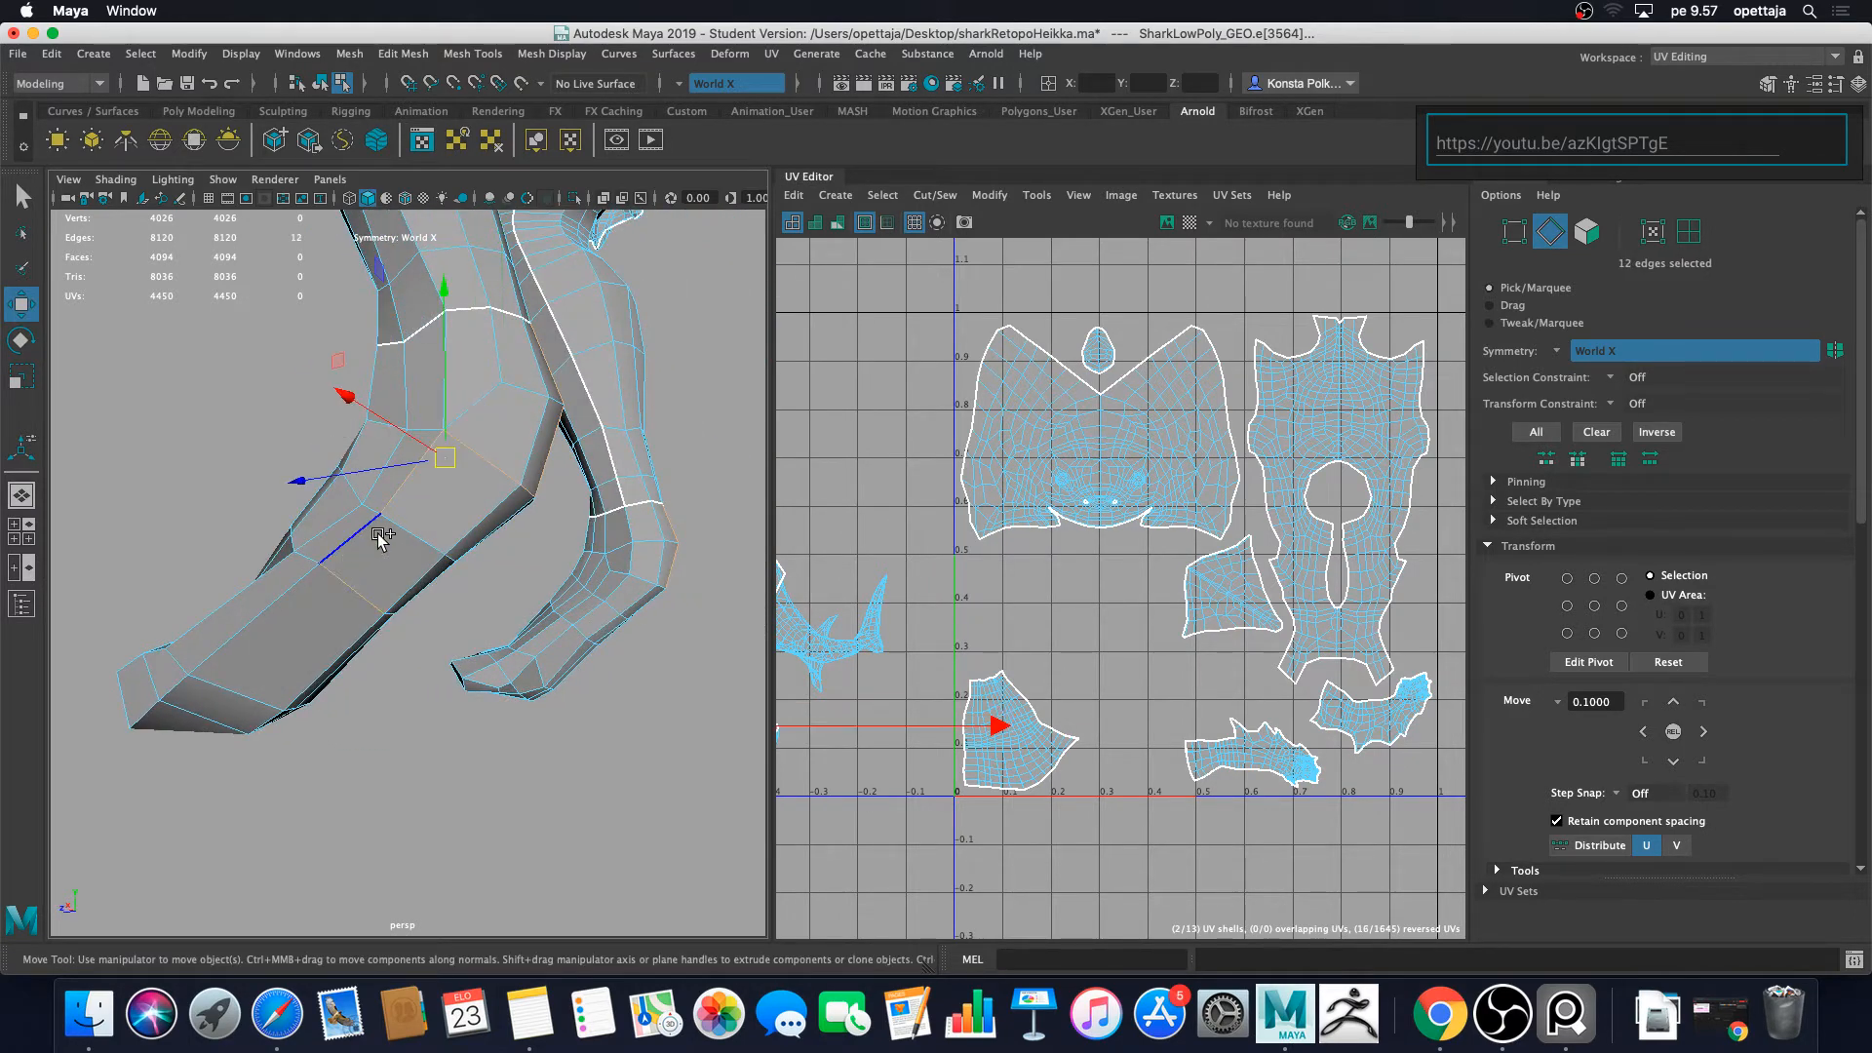
pyautogui.keyDown('shift'); pyautogui.click(360, 538); pyautogui.keyUp('shift')
pyautogui.keyDown('shift'); pyautogui.click(352, 583); pyautogui.keyUp('shift')
pyautogui.keyDown('shift'); pyautogui.click(299, 590); pyautogui.keyUp('shift')
# Step: Continue the seam selection around the toes and back along the other side of the foot
pyautogui.keyDown('alt'); pyautogui.moveTo(225, 690); pyautogui.dragTo(400, 610); pyautogui.keyUp('alt')
pyautogui.keyDown('shift'); pyautogui.click(419, 579); pyautogui.keyUp('shift')
pyautogui.keyDown('shift'); pyautogui.click(249, 612); pyautogui.keyUp('shift')
pyautogui.keyDown('alt'); pyautogui.moveTo(249, 612); pyautogui.dragTo(302, 581); pyautogui.keyUp('alt')
pyautogui.keyDown('shift'); pyautogui.click(277, 583); pyautogui.keyUp('shift')
pyautogui.keyDown('shift'); pyautogui.click(174, 575); pyautogui.keyUp('shift')
pyautogui.keyDown('shift'); pyautogui.click(173, 576); pyautogui.keyUp('shift')
pyautogui.keyDown('alt'); pyautogui.moveTo(174, 577); pyautogui.dragTo(633, 665); pyautogui.keyUp('alt')
pyautogui.keyDown('shift'); pyautogui.click(645, 581); pyautogui.keyUp('shift')
pyautogui.keyDown('shift'); pyautogui.click(610, 559); pyautogui.keyUp('shift')
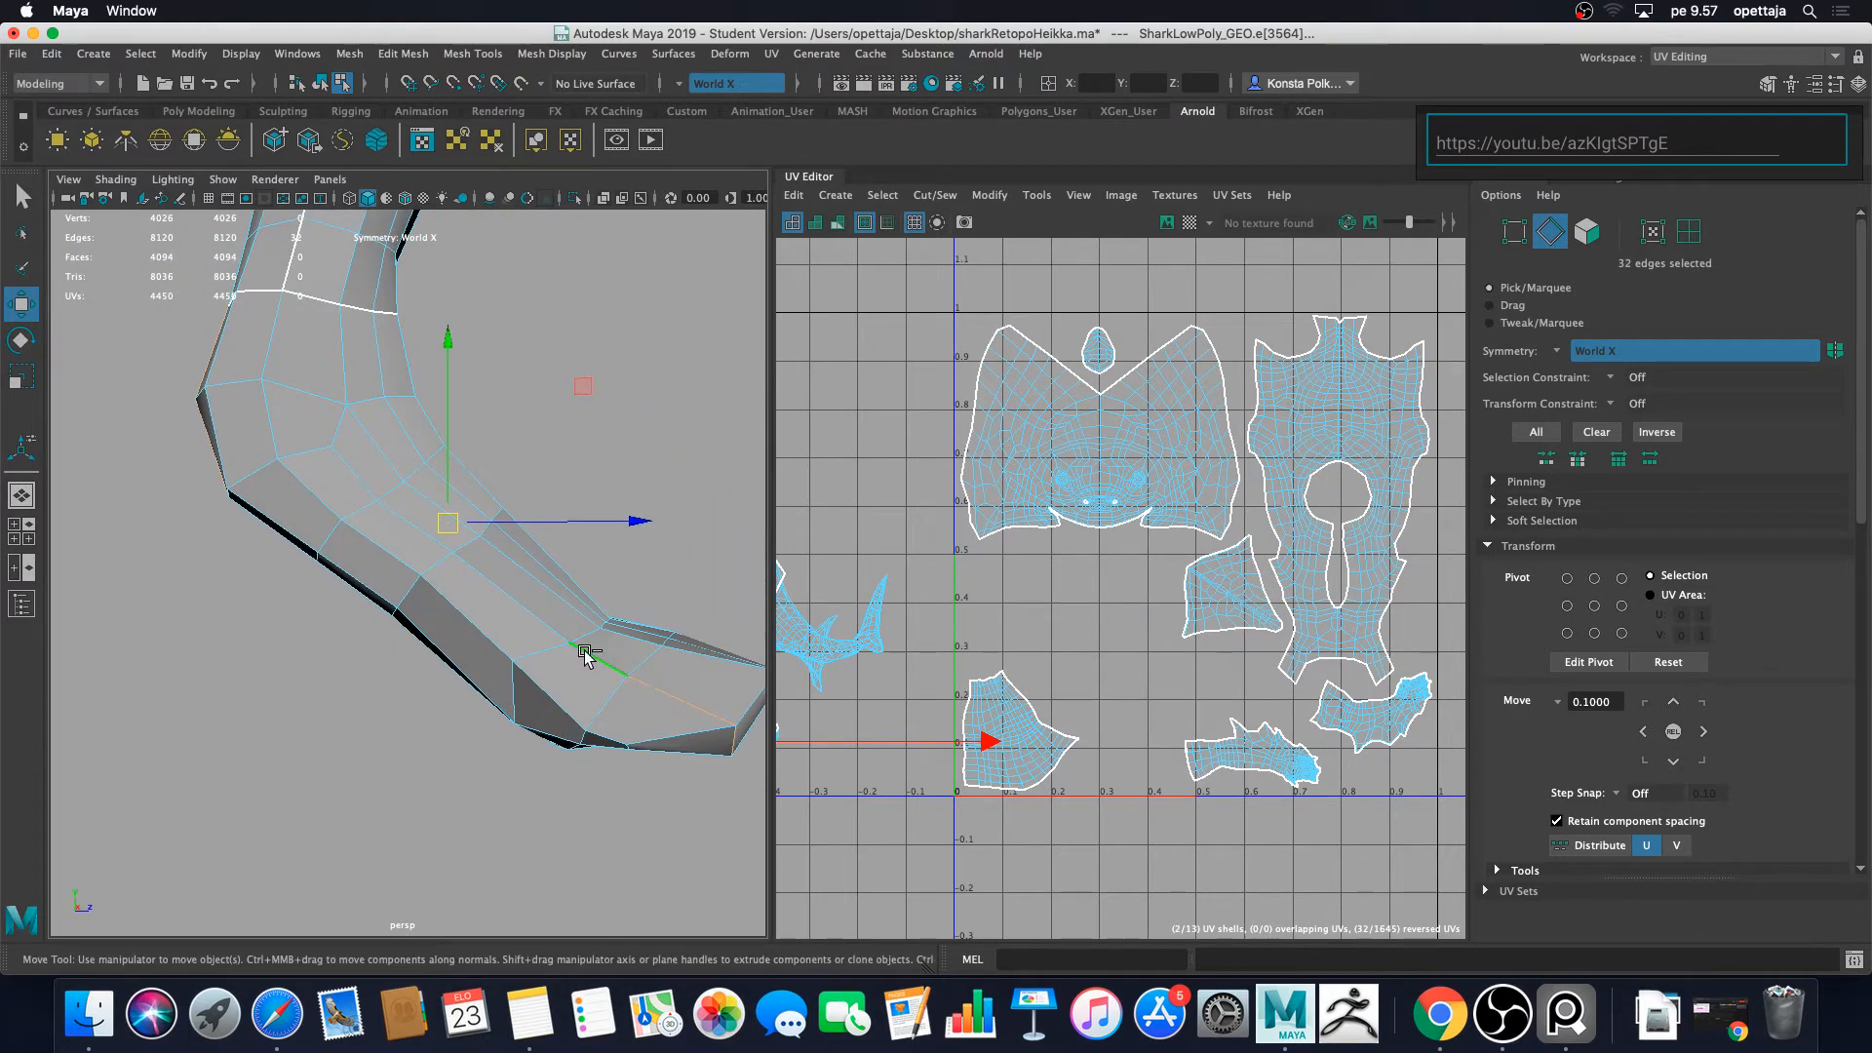
# Step: Add the remaining foot edges to the seam selection and cut the UVs along it on both feet
pyautogui.moveTo(474, 660)
pyautogui.keyDown('alt'); pyautogui.mouseDown()
pyautogui.moveTo(618, 660)
pyautogui.moveTo(605, 777)
pyautogui.moveTo(510, 618)
pyautogui.moveTo(535, 652)
pyautogui.moveTo(502, 655)
pyautogui.mouseUp(); pyautogui.keyUp('alt')
pyautogui.keyDown('alt'); pyautogui.moveTo(511, 655); pyautogui.dragTo(588, 662); pyautogui.keyUp('alt')
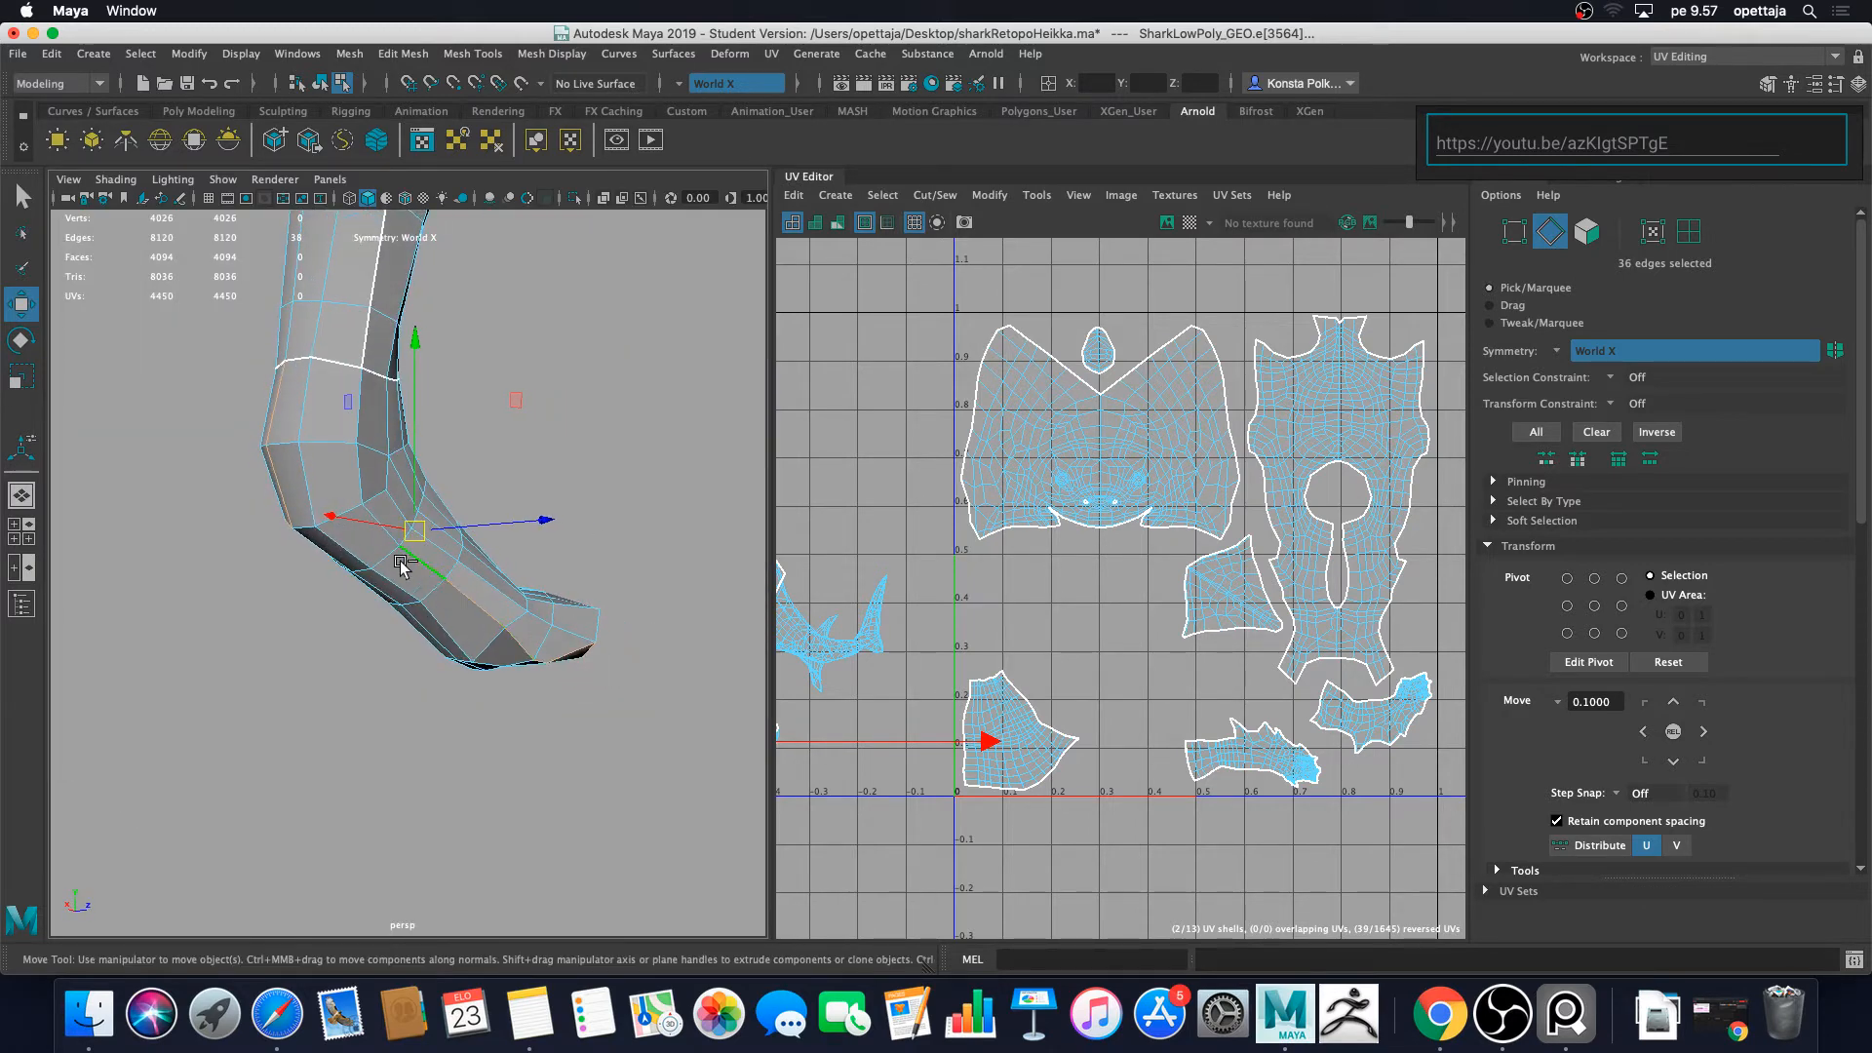
pyautogui.keyDown('alt'); pyautogui.moveTo(303, 559); pyautogui.dragTo(488, 536); pyautogui.keyUp('alt')
pyautogui.keyDown('shift'); pyautogui.click(488, 537); pyautogui.keyUp('shift')
pyautogui.keyDown('alt'); pyautogui.moveTo(500, 627); pyautogui.dragTo(721, 636); pyautogui.keyUp('alt')
pyautogui.scroll(-10, 1758, 502)
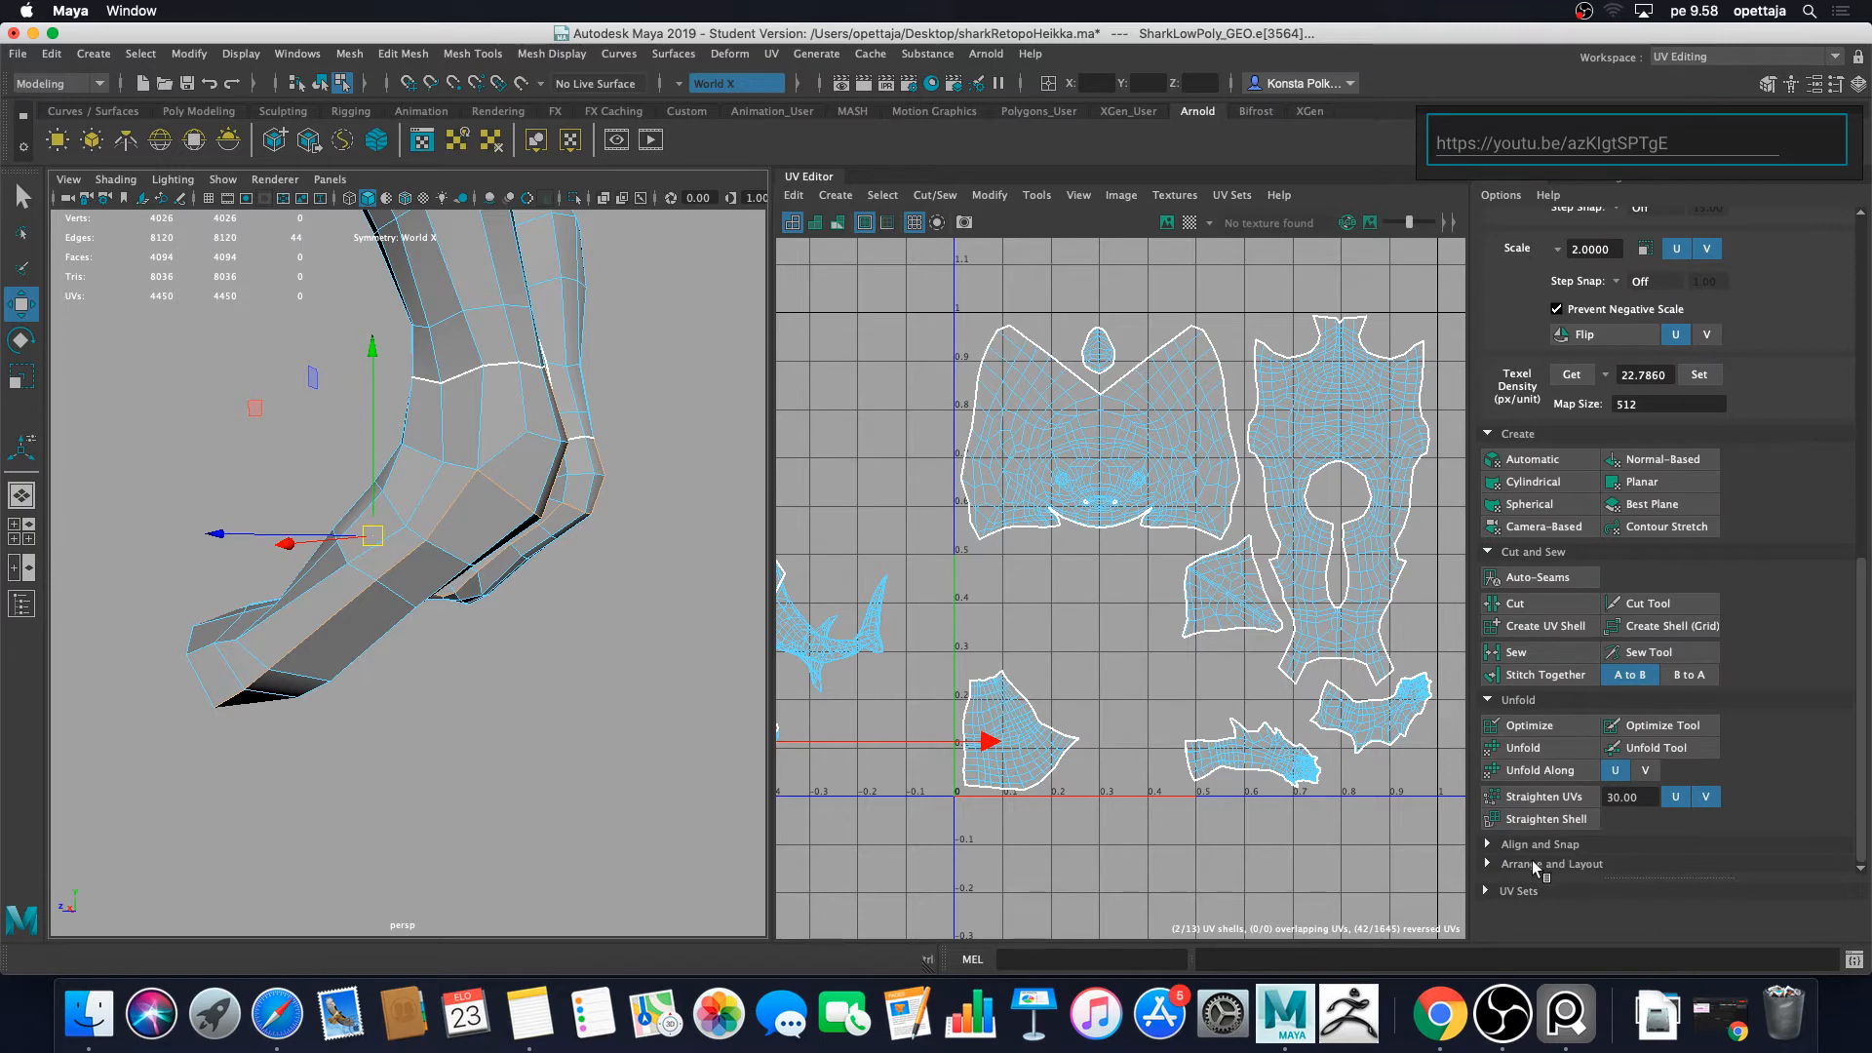
pyautogui.click(1515, 603)
pyautogui.keyDown('alt'); pyautogui.moveTo(598, 556); pyautogui.dragTo(693, 590); pyautogui.keyUp('alt')
pyautogui.press('f')
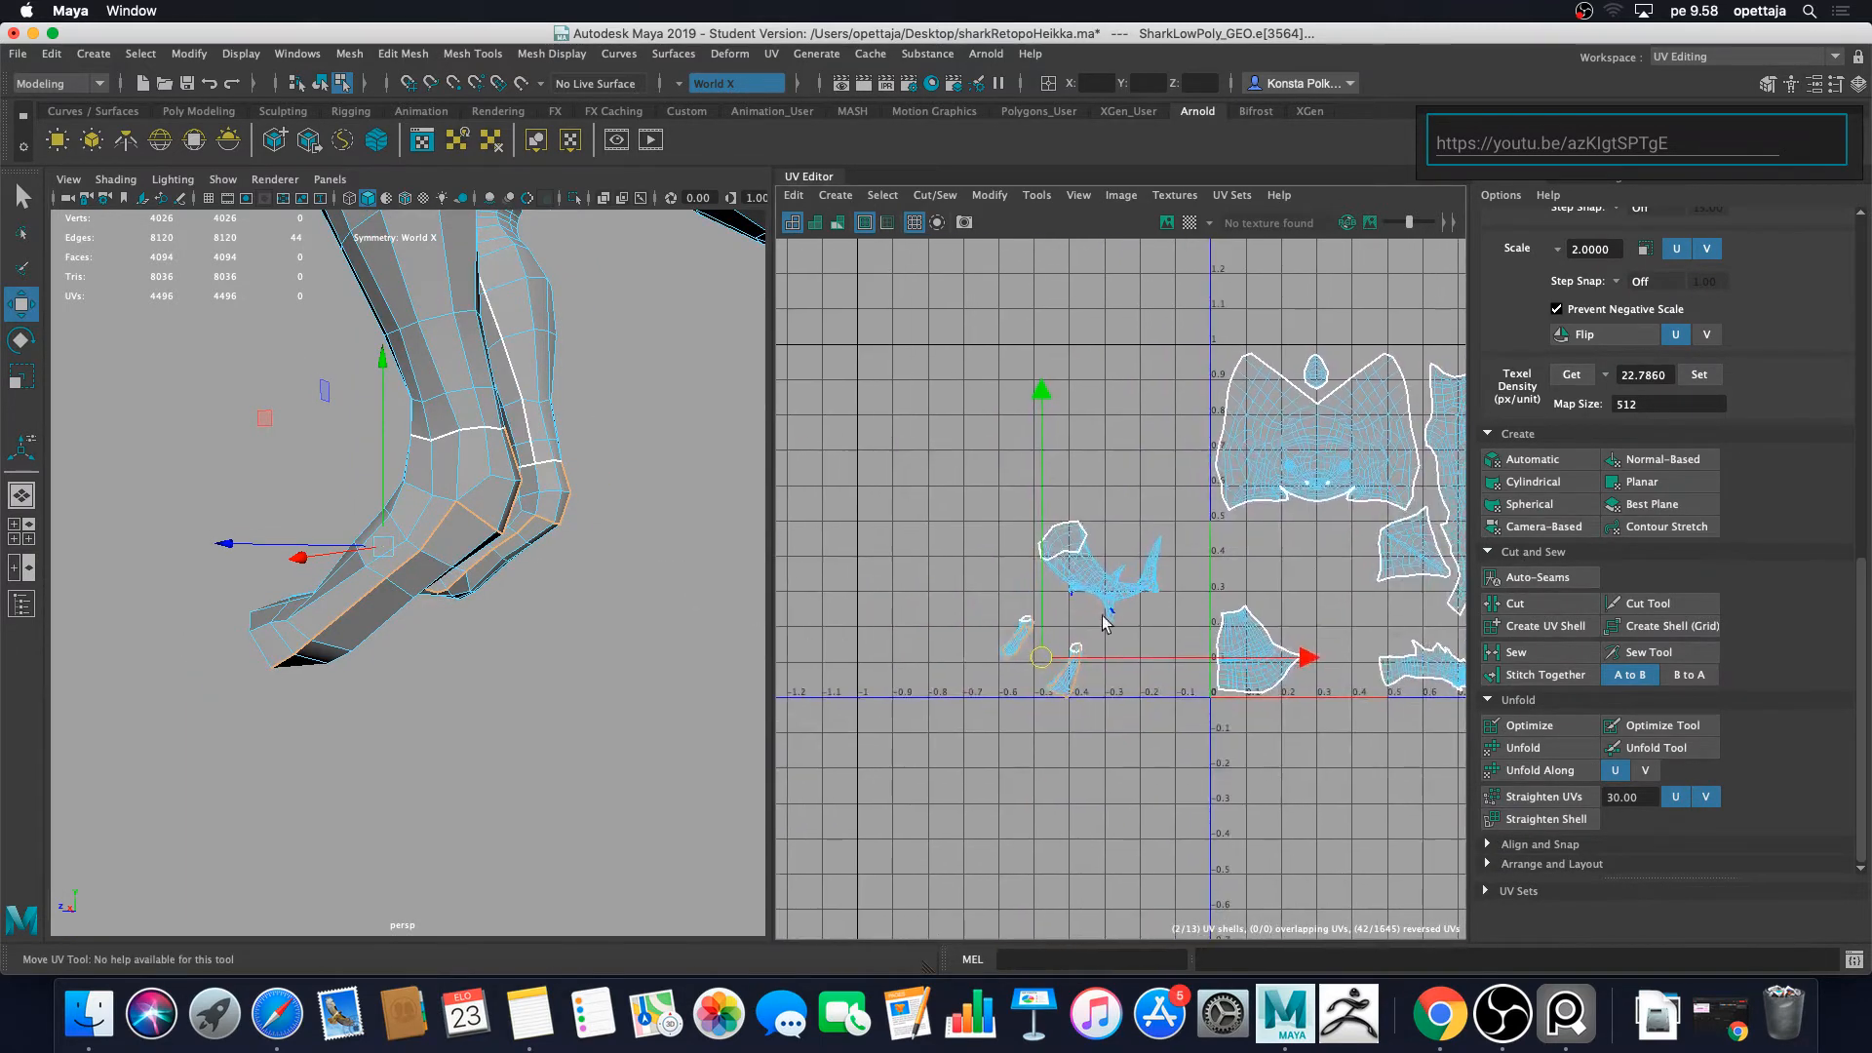
# Step: Select both upper-foot UV shells, move them into the 0–1 tile and unfold them
pyautogui.moveTo(1062, 738); pyautogui.dragTo(1135, 734, button='right')
pyautogui.doubleClick(1051, 727)
pyautogui.moveTo(1007, 684); pyautogui.dragTo(1397, 521)
pyautogui.keyDown('alt'); pyautogui.moveTo(1358, 534); pyautogui.dragTo(1150, 574, button='middle'); pyautogui.keyUp('alt')
pyautogui.moveTo(1225, 560); pyautogui.dragTo(1238, 562)
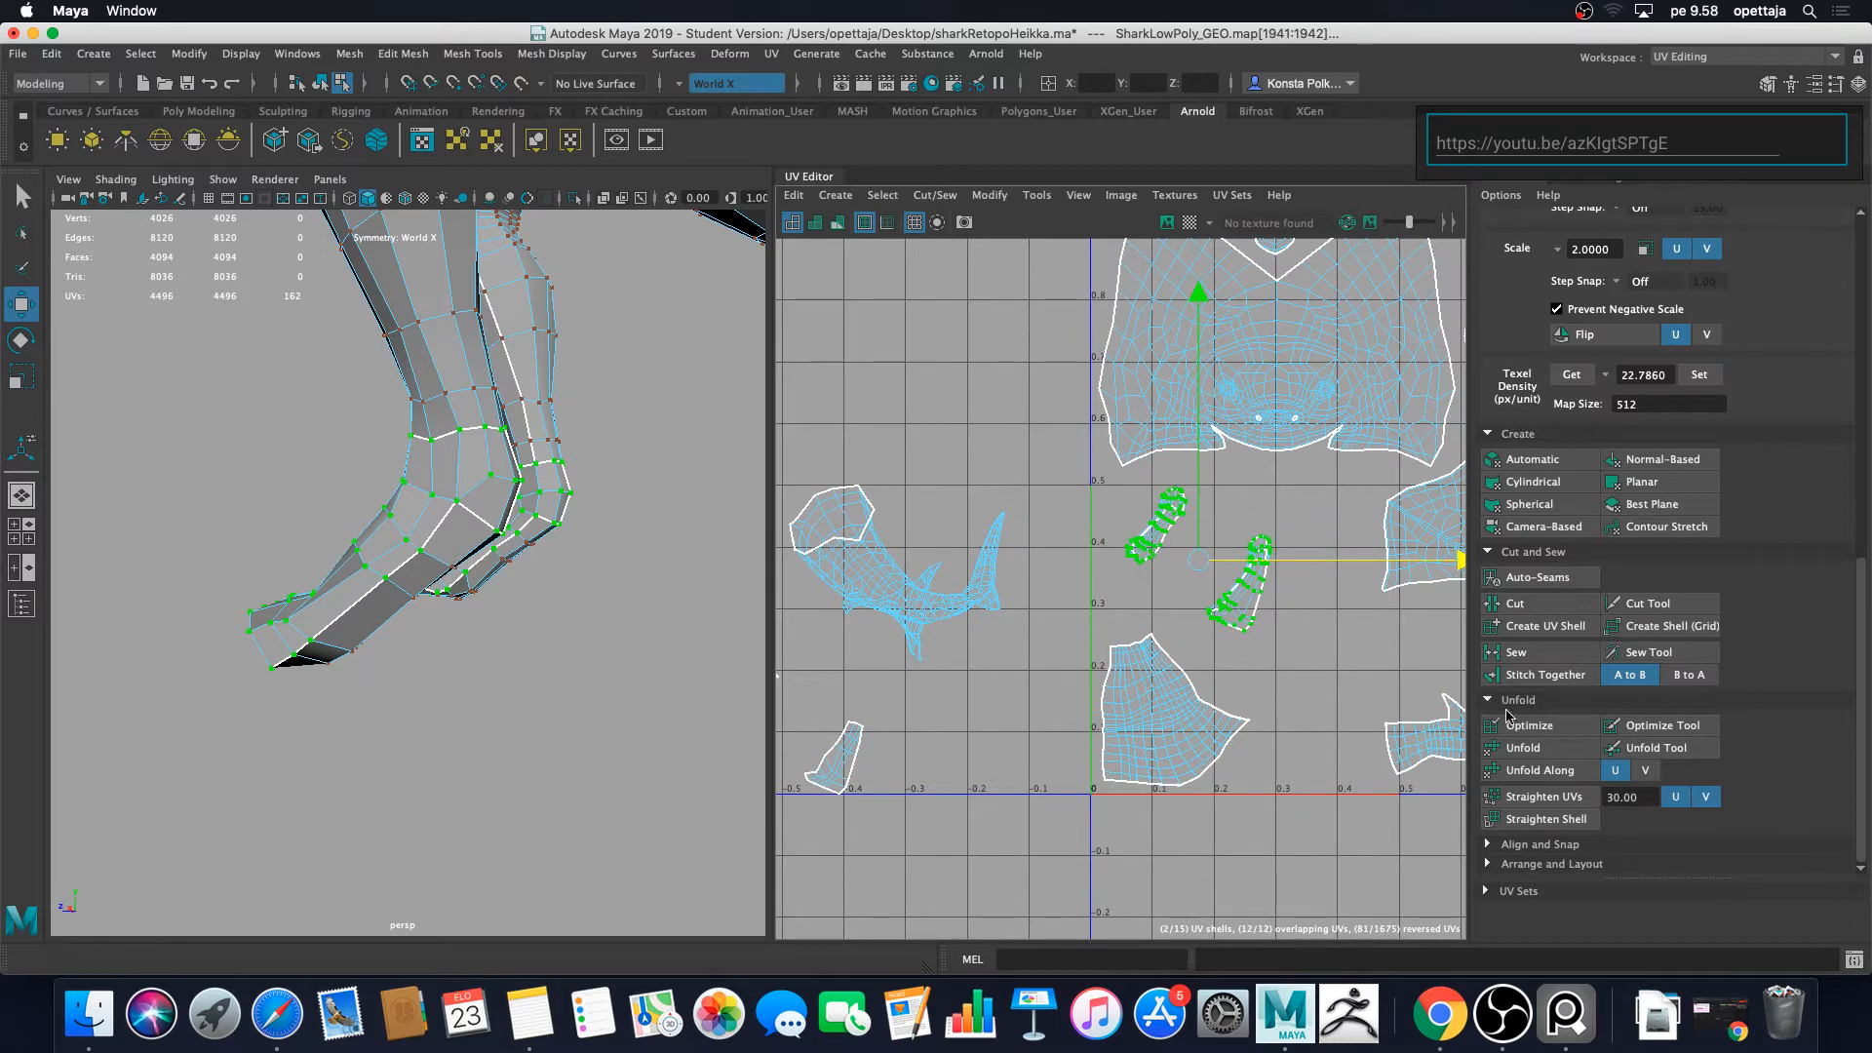
pyautogui.click(1523, 748)
pyautogui.click(1292, 675)
# Step: Unfold the two sole UV shells and move them into the 0–1 tile near the upper-foot shells
pyautogui.keyDown('alt'); pyautogui.moveTo(977, 768); pyautogui.dragTo(1160, 688, button='middle'); pyautogui.keyUp('alt')
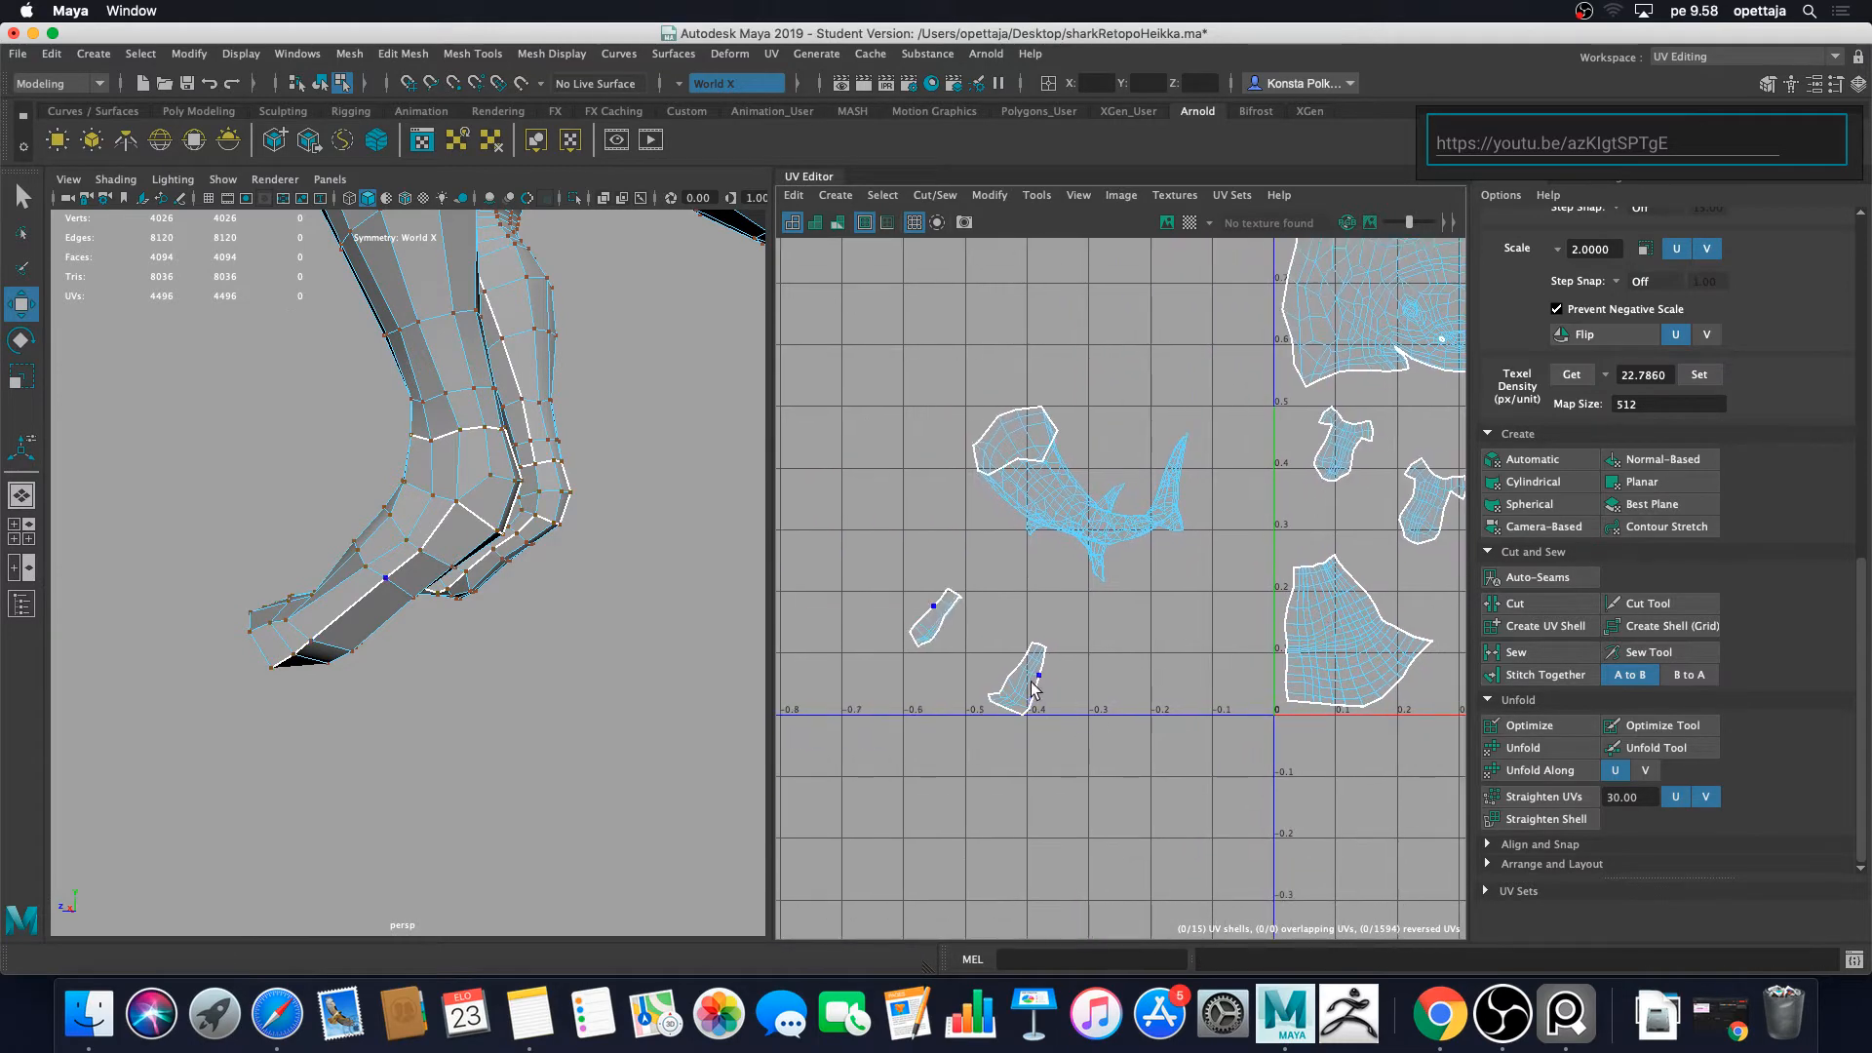
pyautogui.doubleClick(1031, 680)
pyautogui.click(1541, 756)
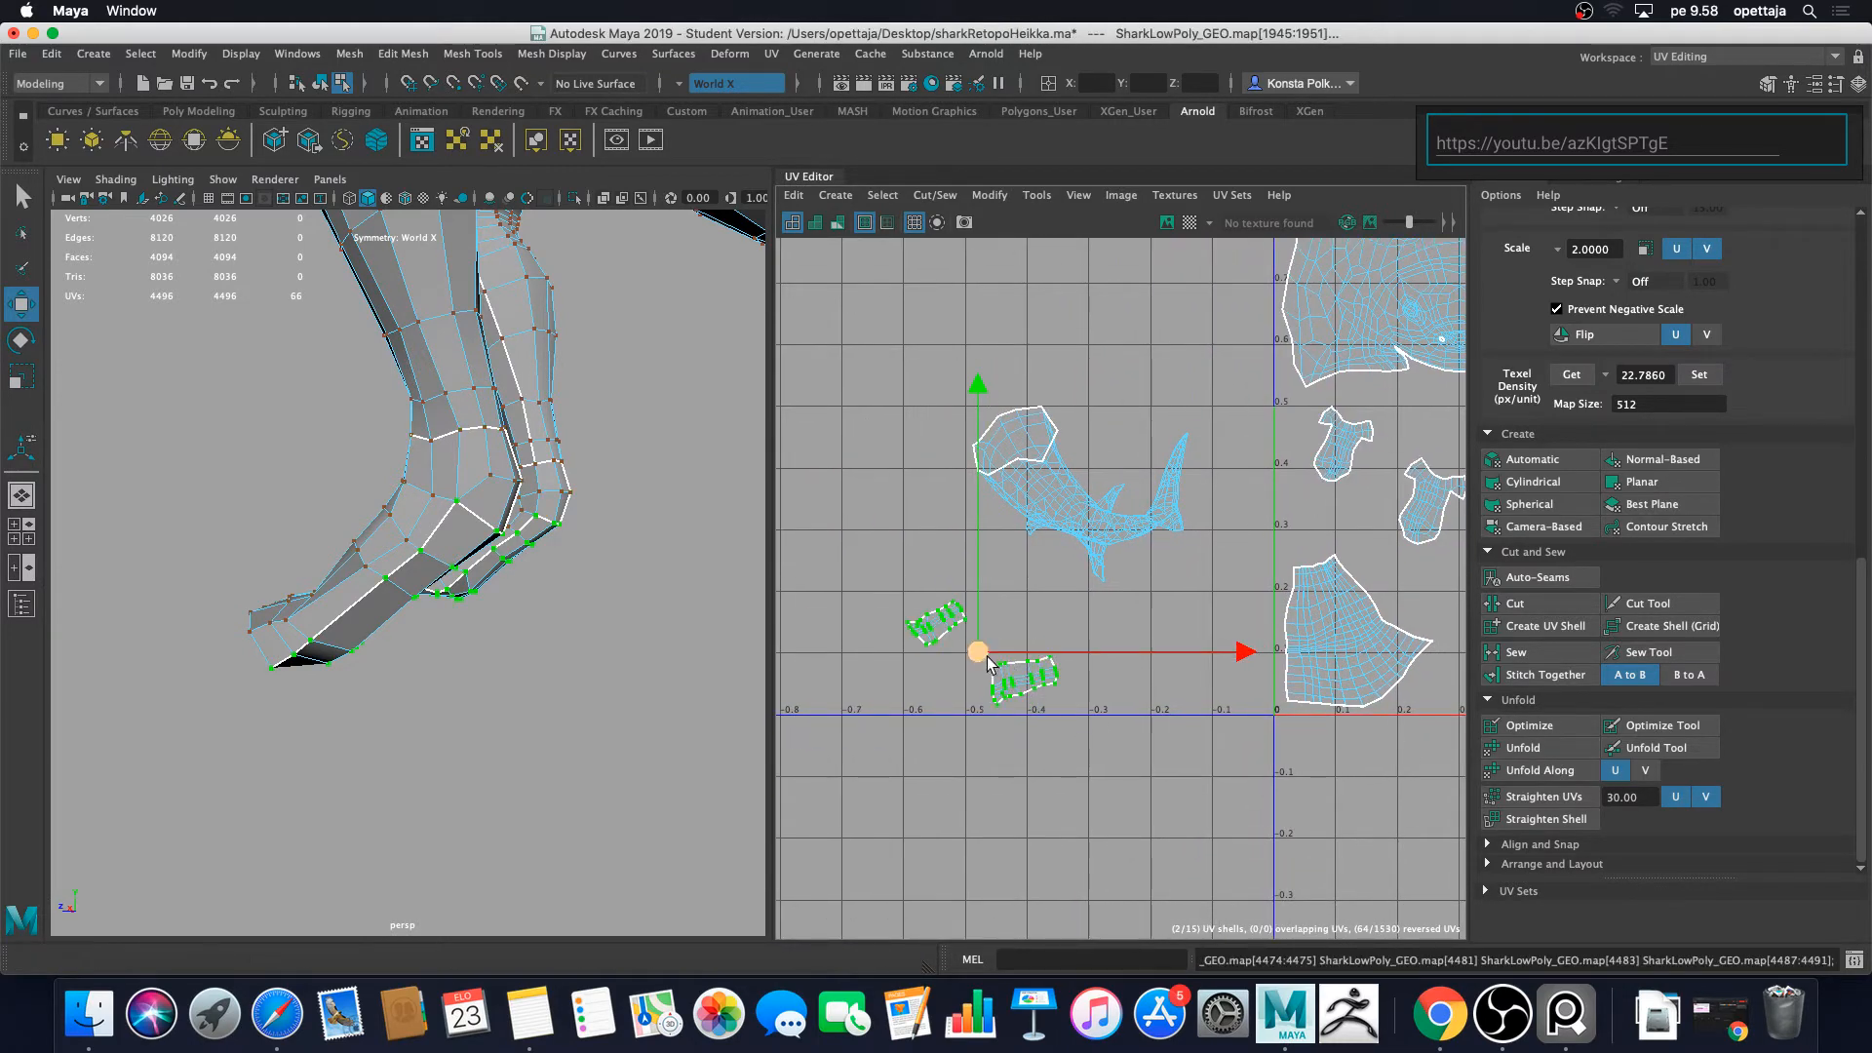
pyautogui.moveTo(979, 653); pyautogui.dragTo(1171, 658)
pyautogui.keyDown('alt'); pyautogui.moveTo(1205, 648); pyautogui.dragTo(840, 648, button='middle'); pyautogui.keyUp('alt')
pyautogui.moveTo(840, 648); pyautogui.dragTo(1164, 553)
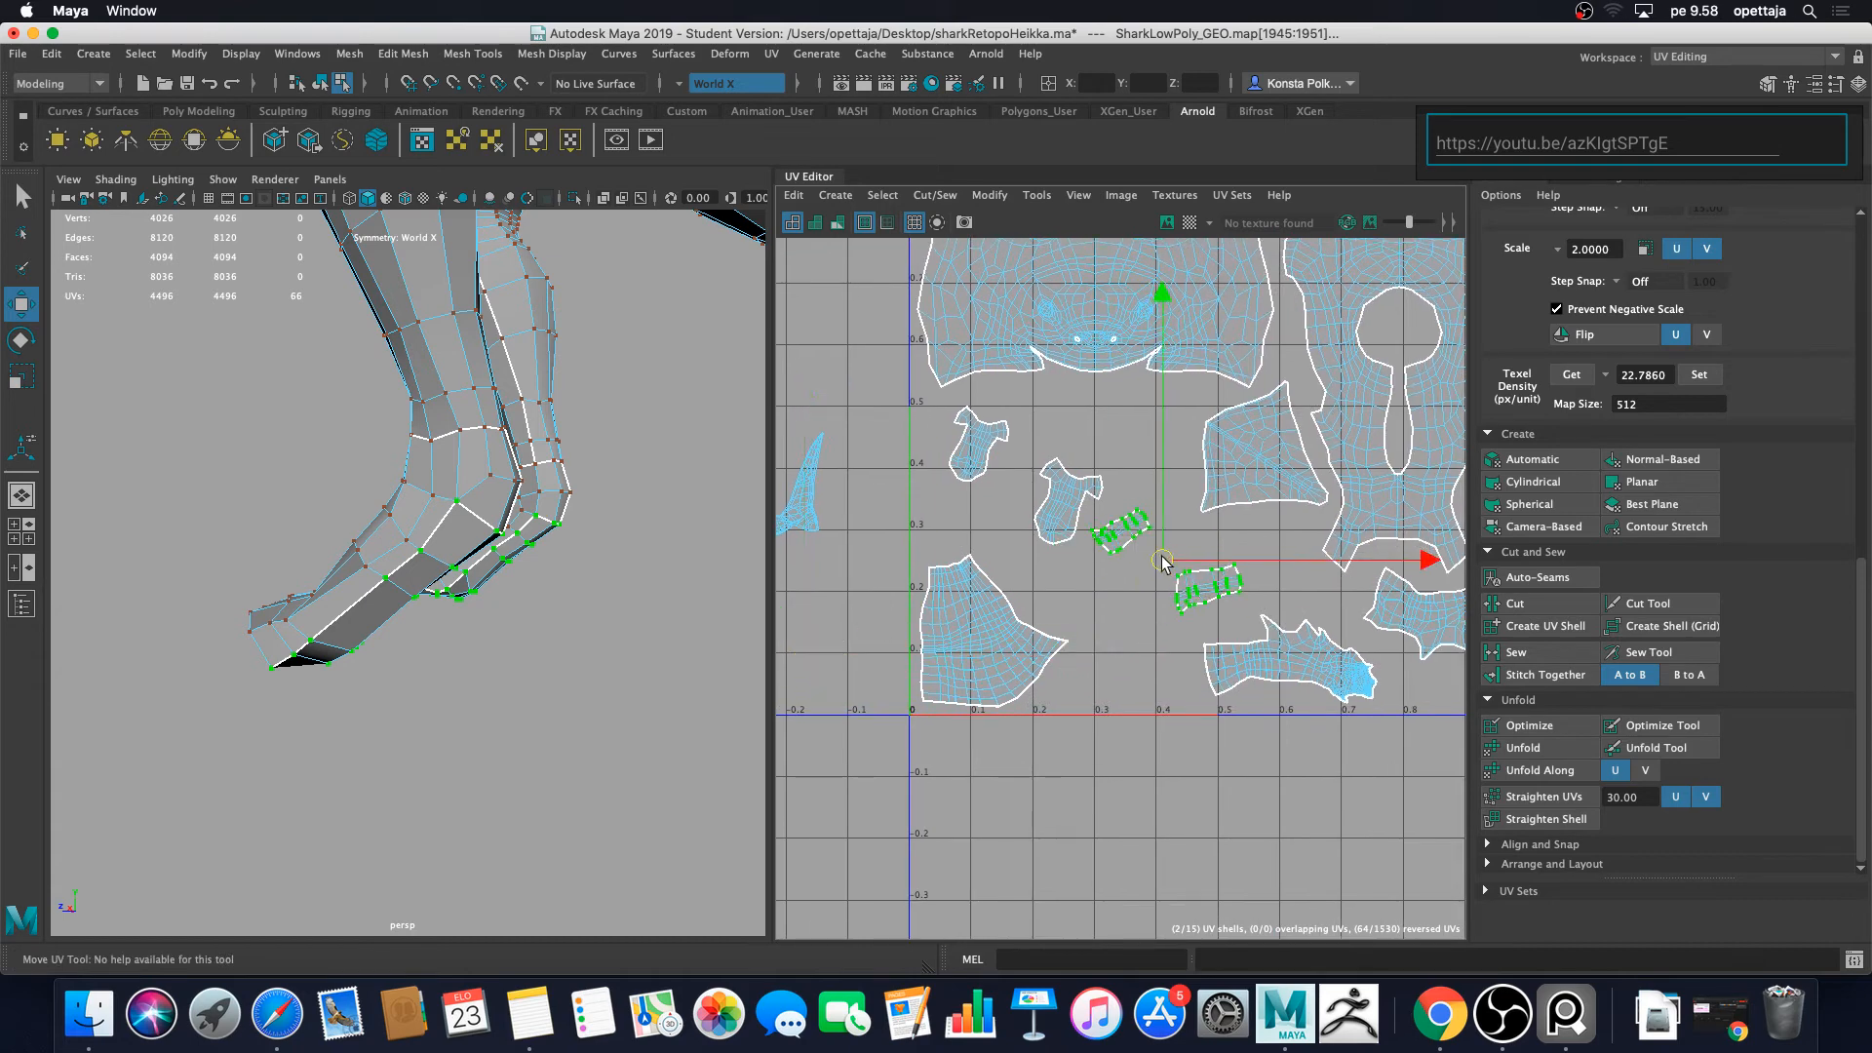
pyautogui.click(1140, 655)
# Step: Turn off the World X symmetry for UV selection and editing
pyautogui.scroll(5, 1142, 660)
pyautogui.keyDown('alt'); pyautogui.moveTo(1063, 634); pyautogui.dragTo(1163, 779, button='middle'); pyautogui.keyUp('alt')
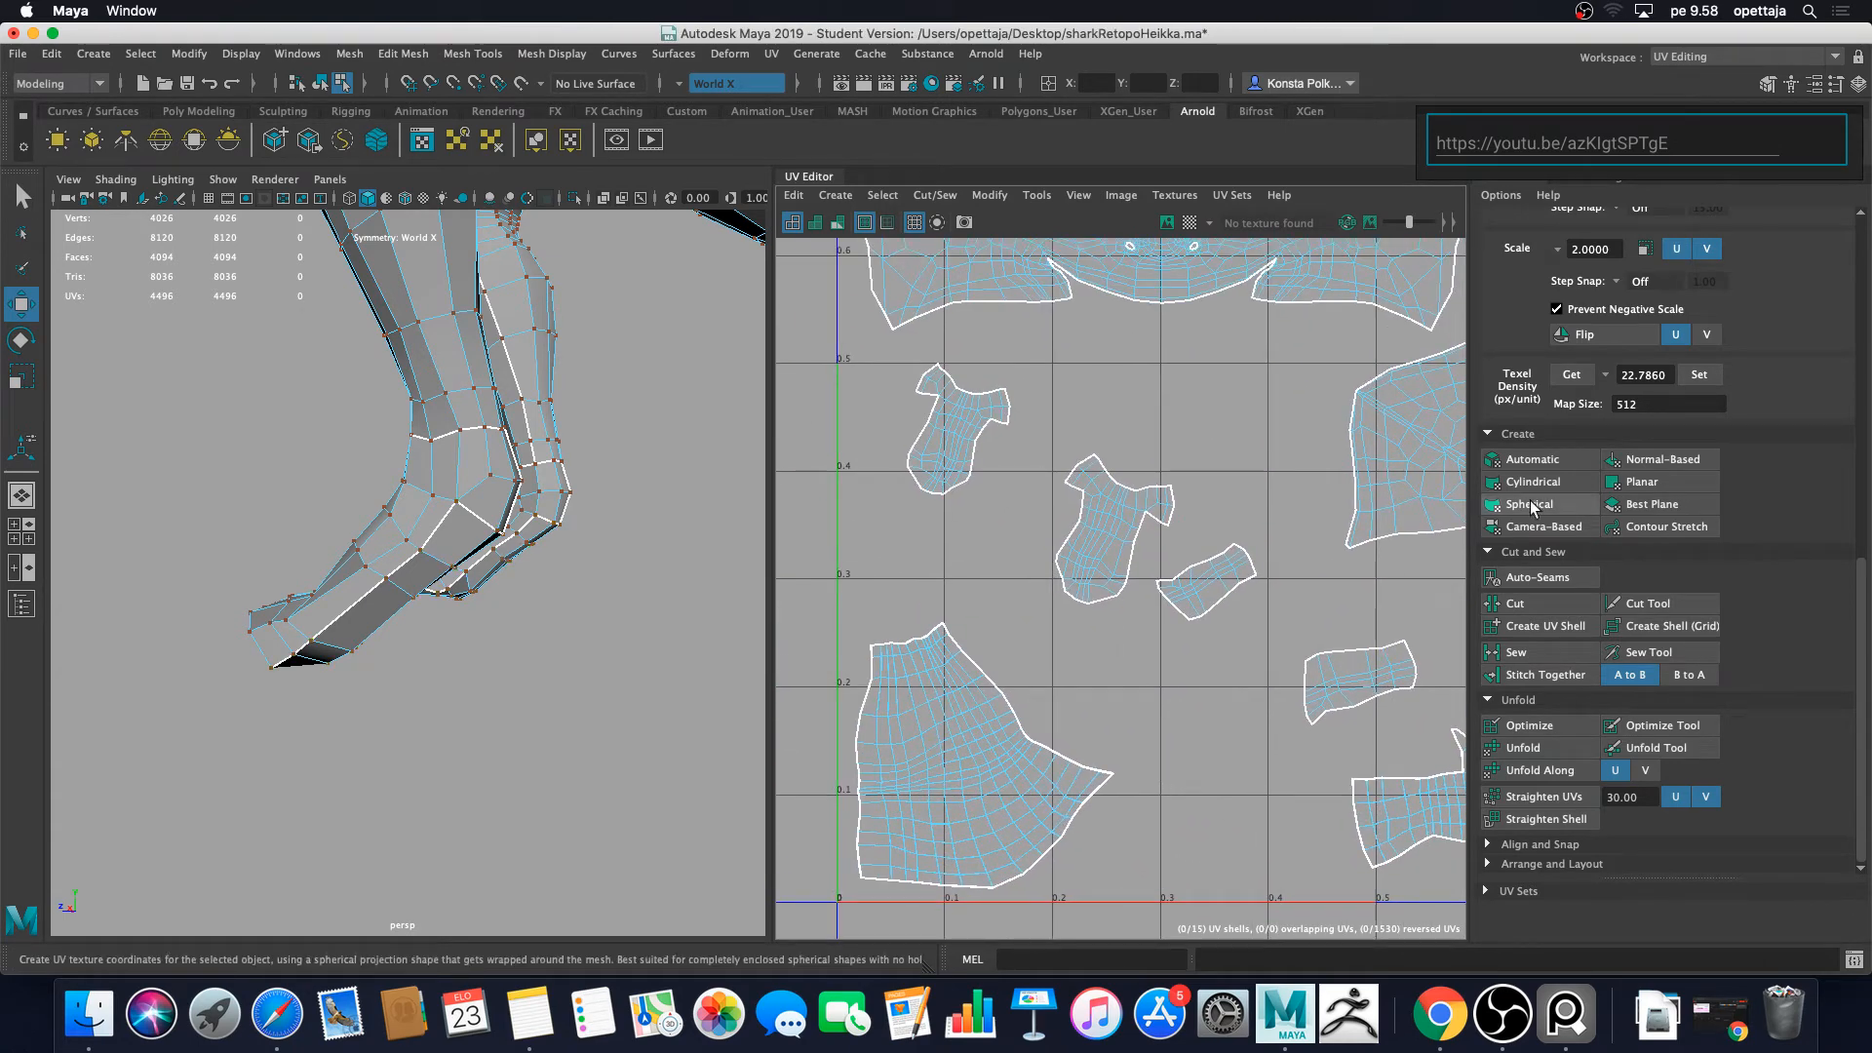
pyautogui.scroll(10, 1524, 223)
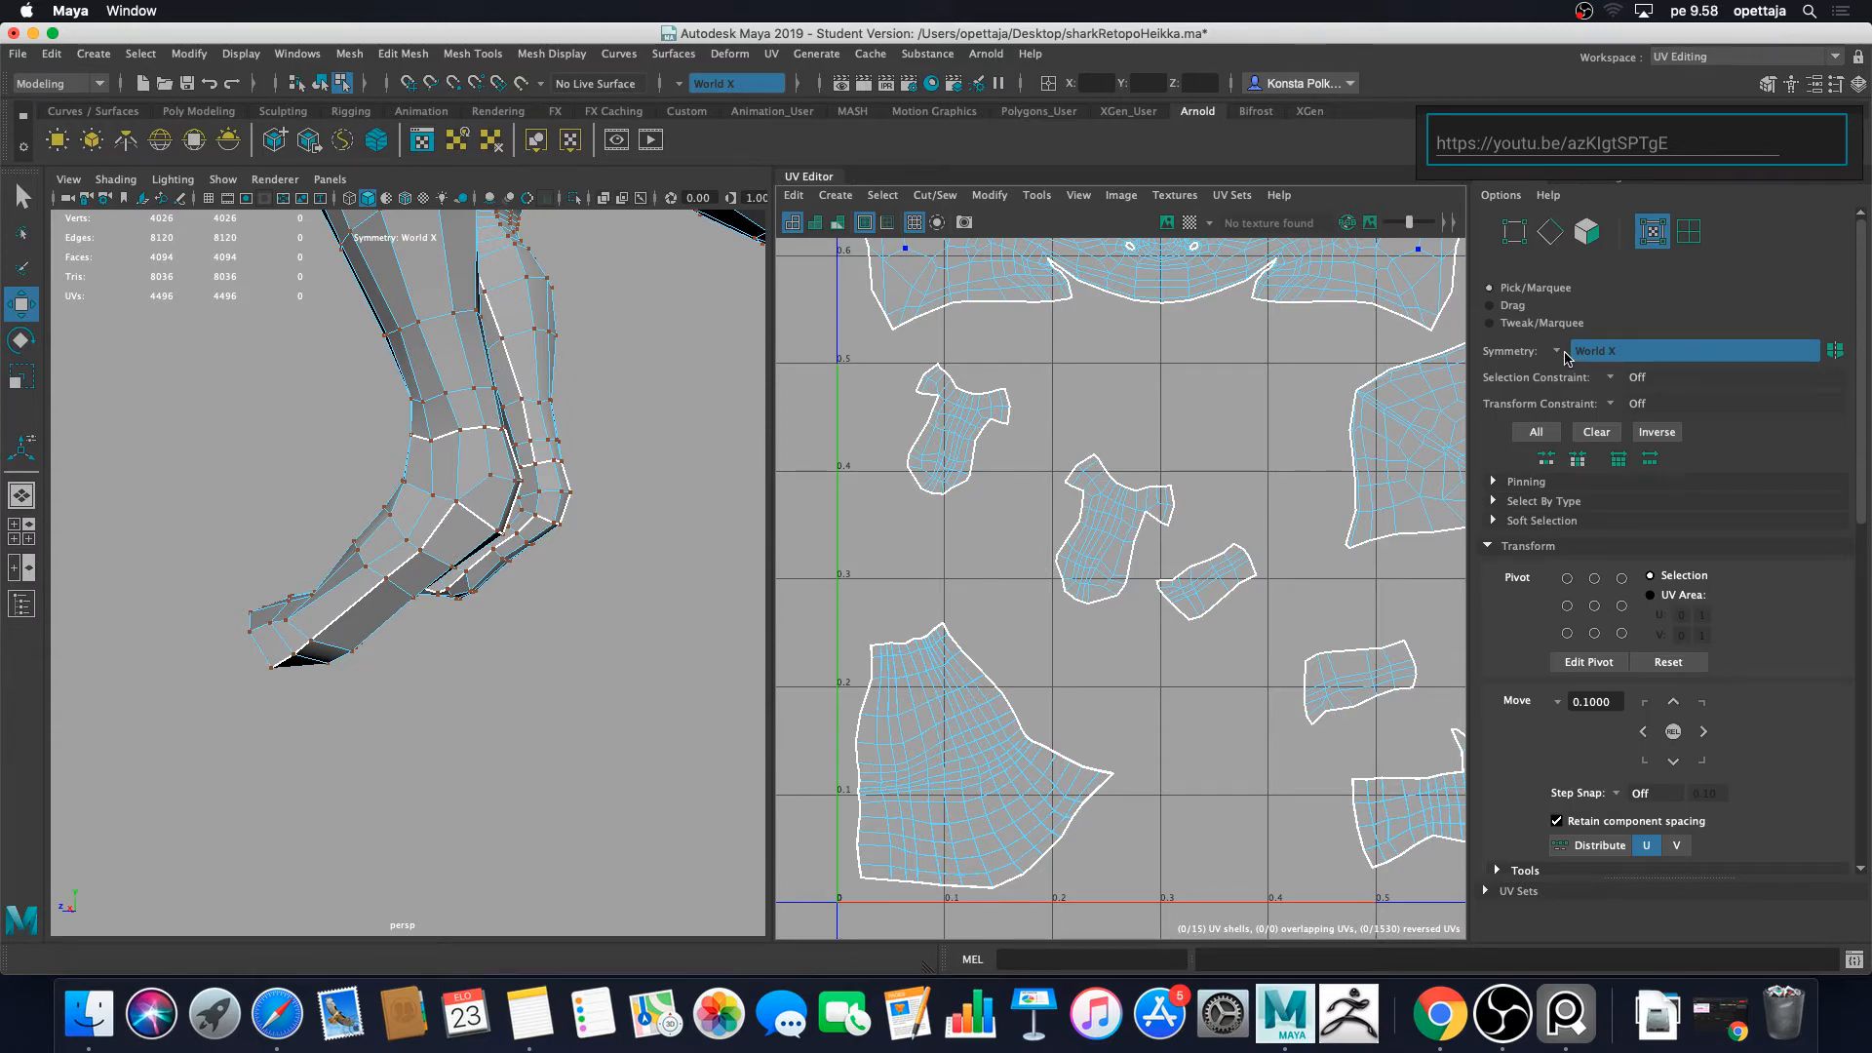
pyautogui.click(1561, 357)
pyautogui.click(1577, 359)
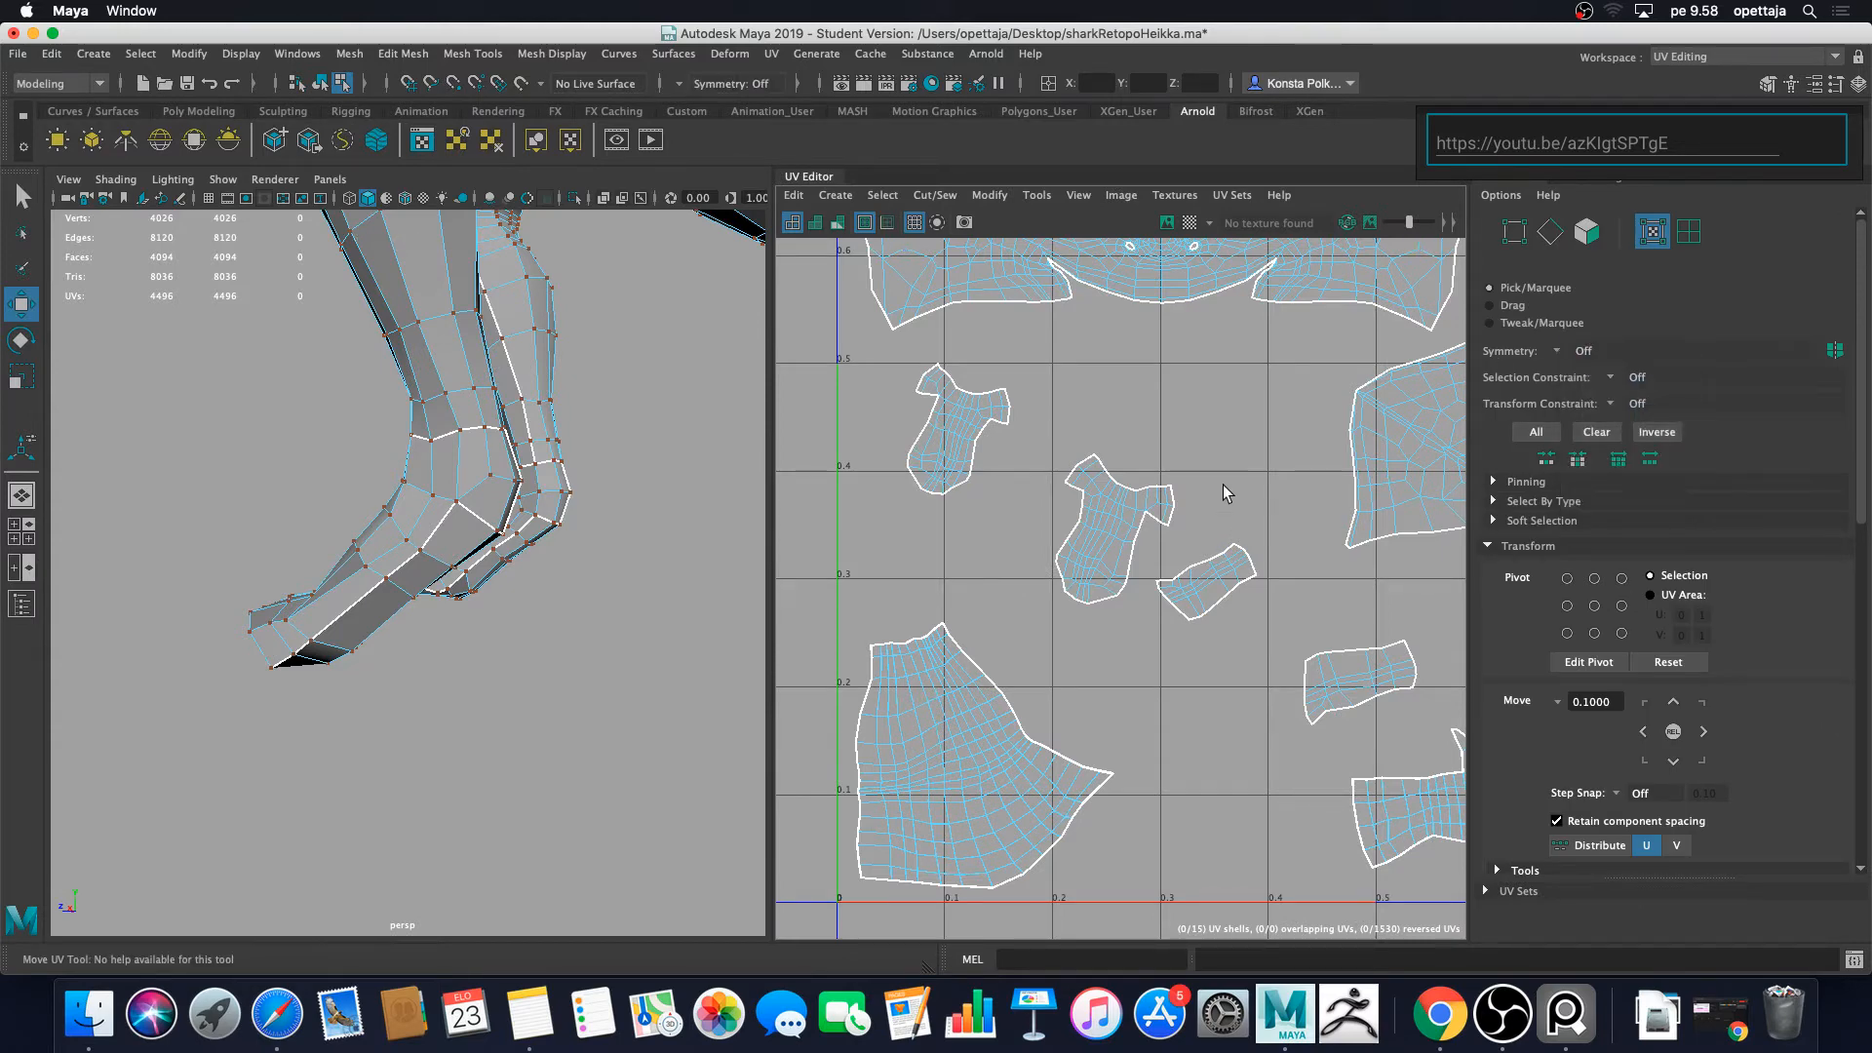
# Step: Apply the 22.7860 texel density to the sole shells and the first upper-foot shell, with the sole shells placed close together
pyautogui.scroll(-5, 1275, 629)
pyautogui.scroll(-6, 1658, 546)
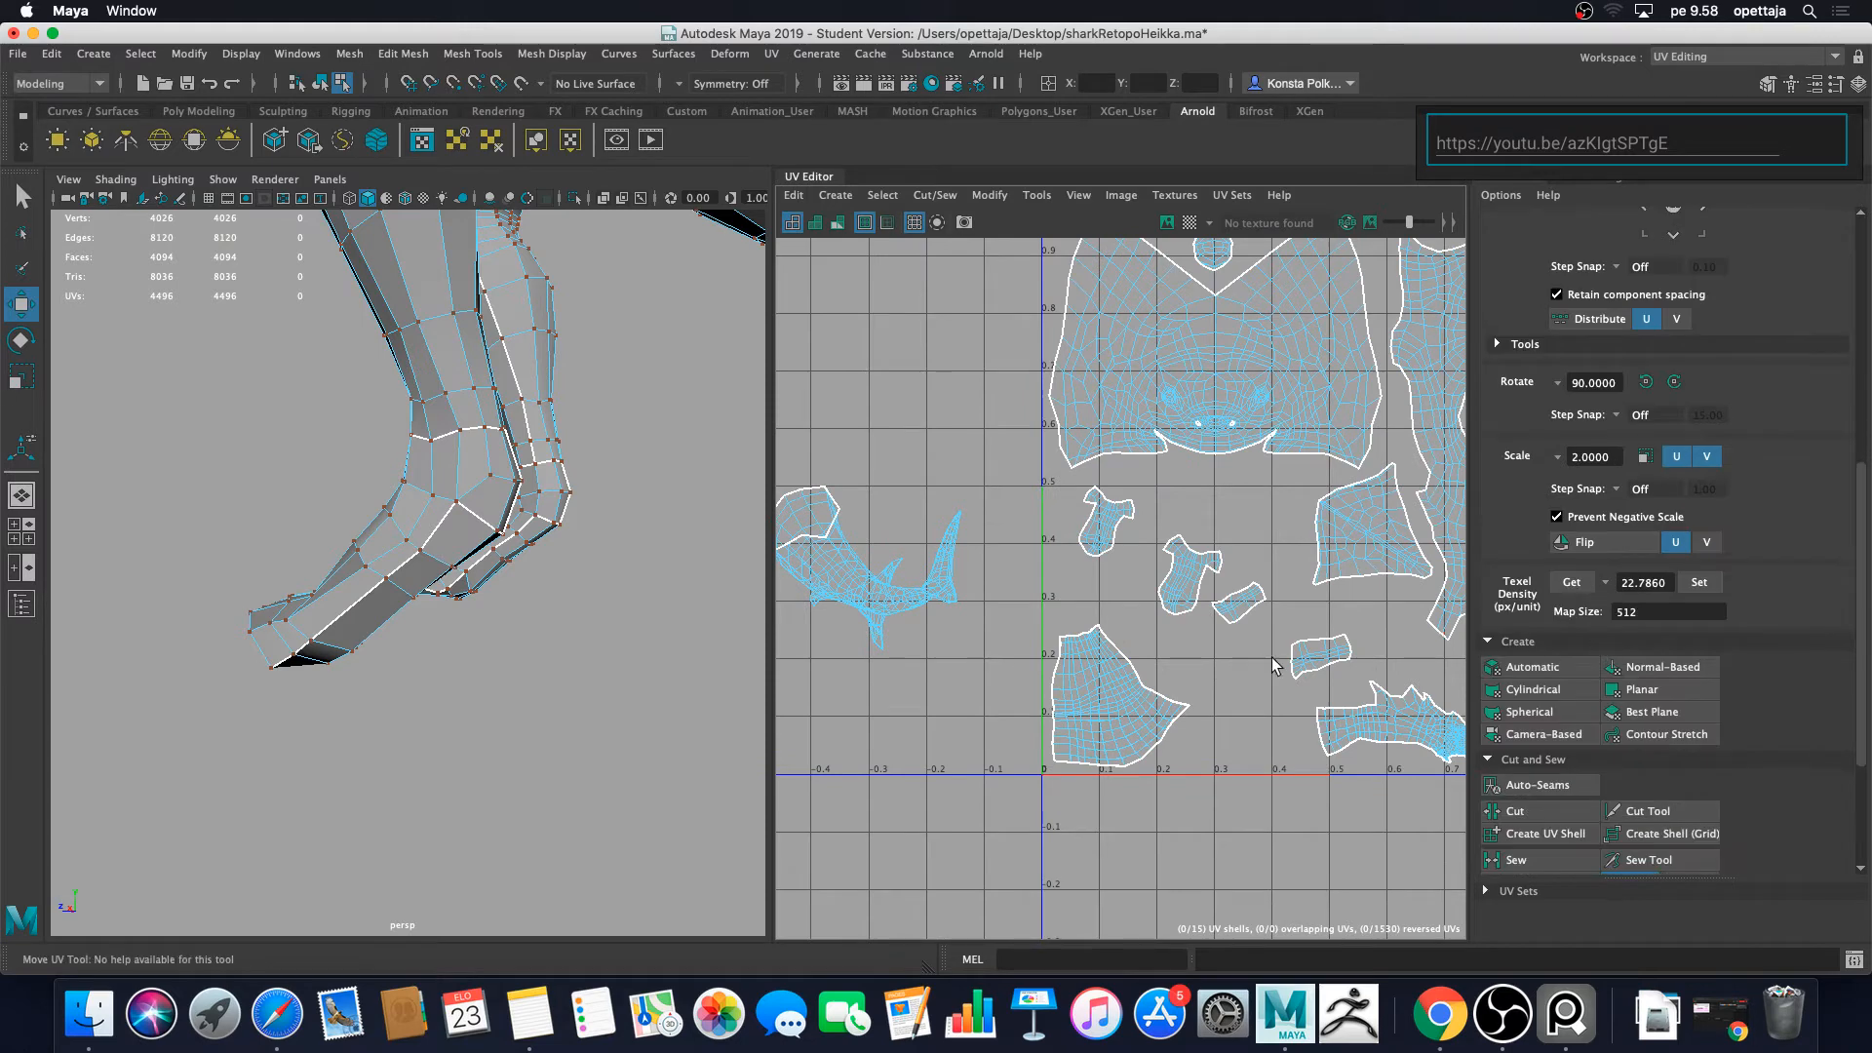
pyautogui.click(1307, 666)
pyautogui.press('w')
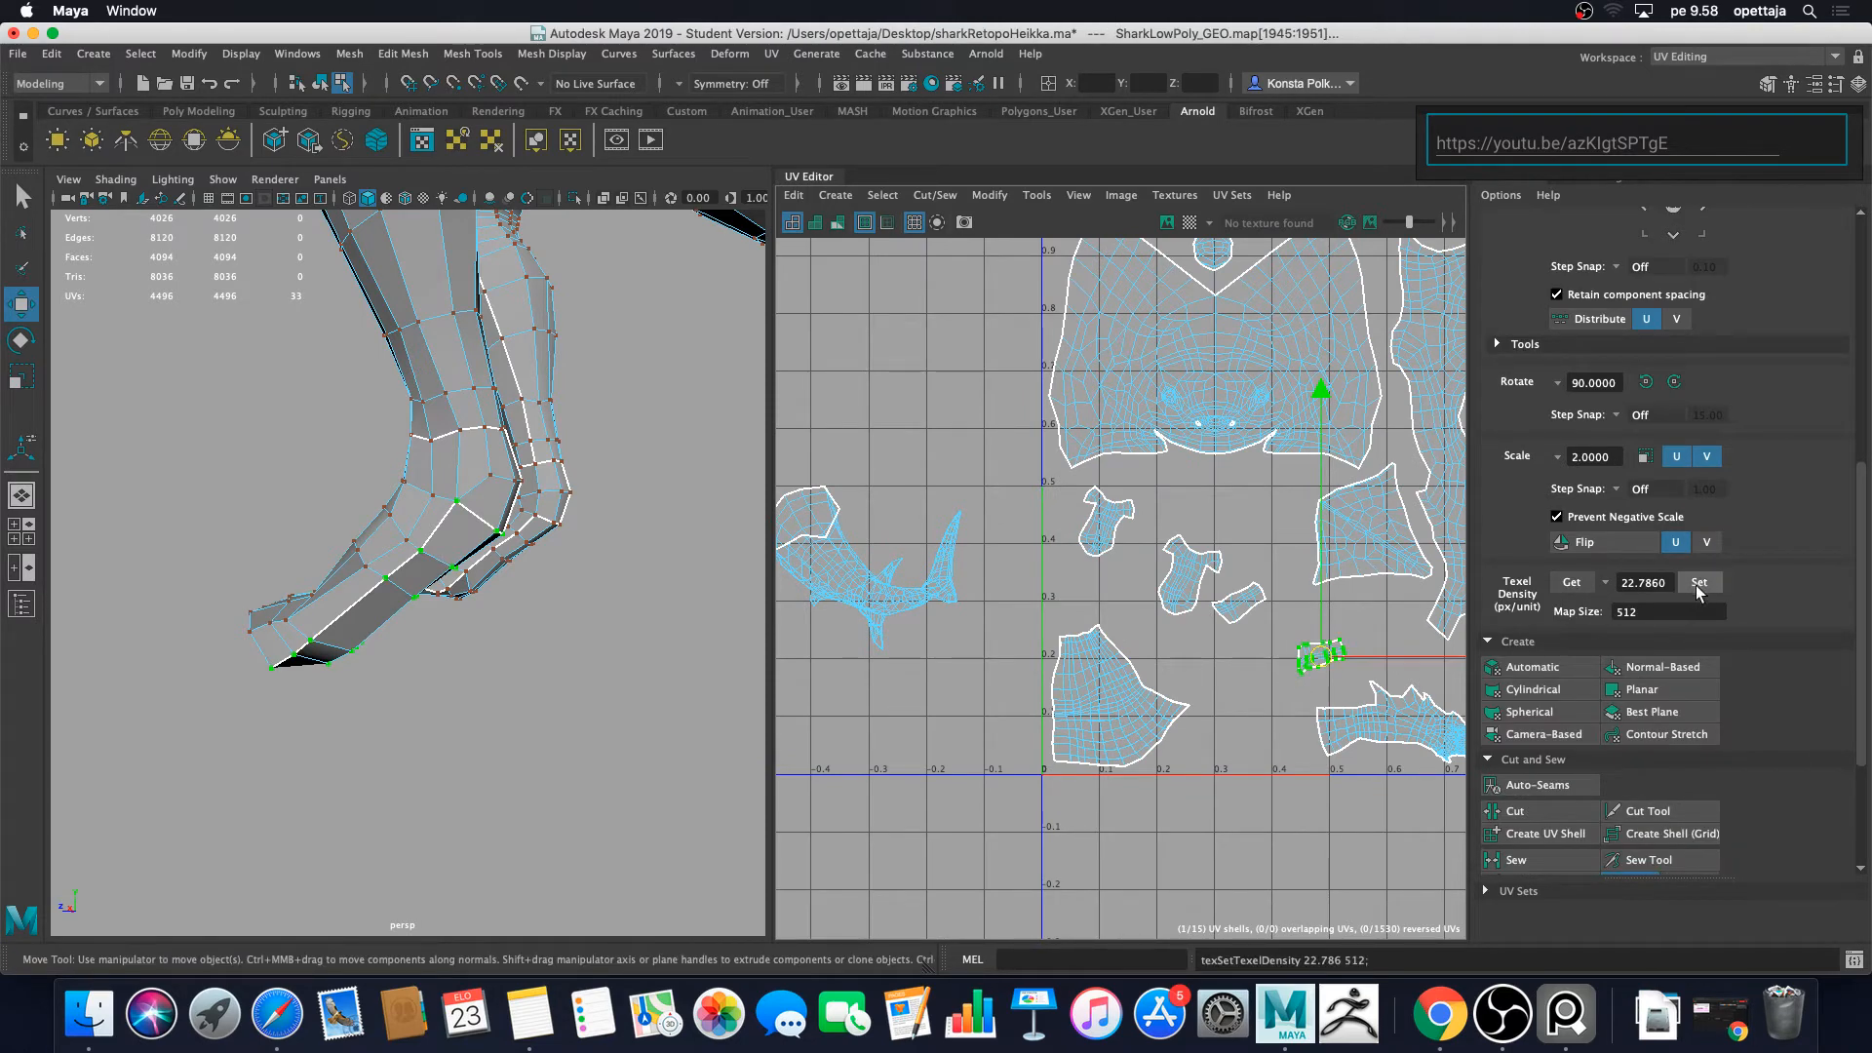
pyautogui.click(1248, 604)
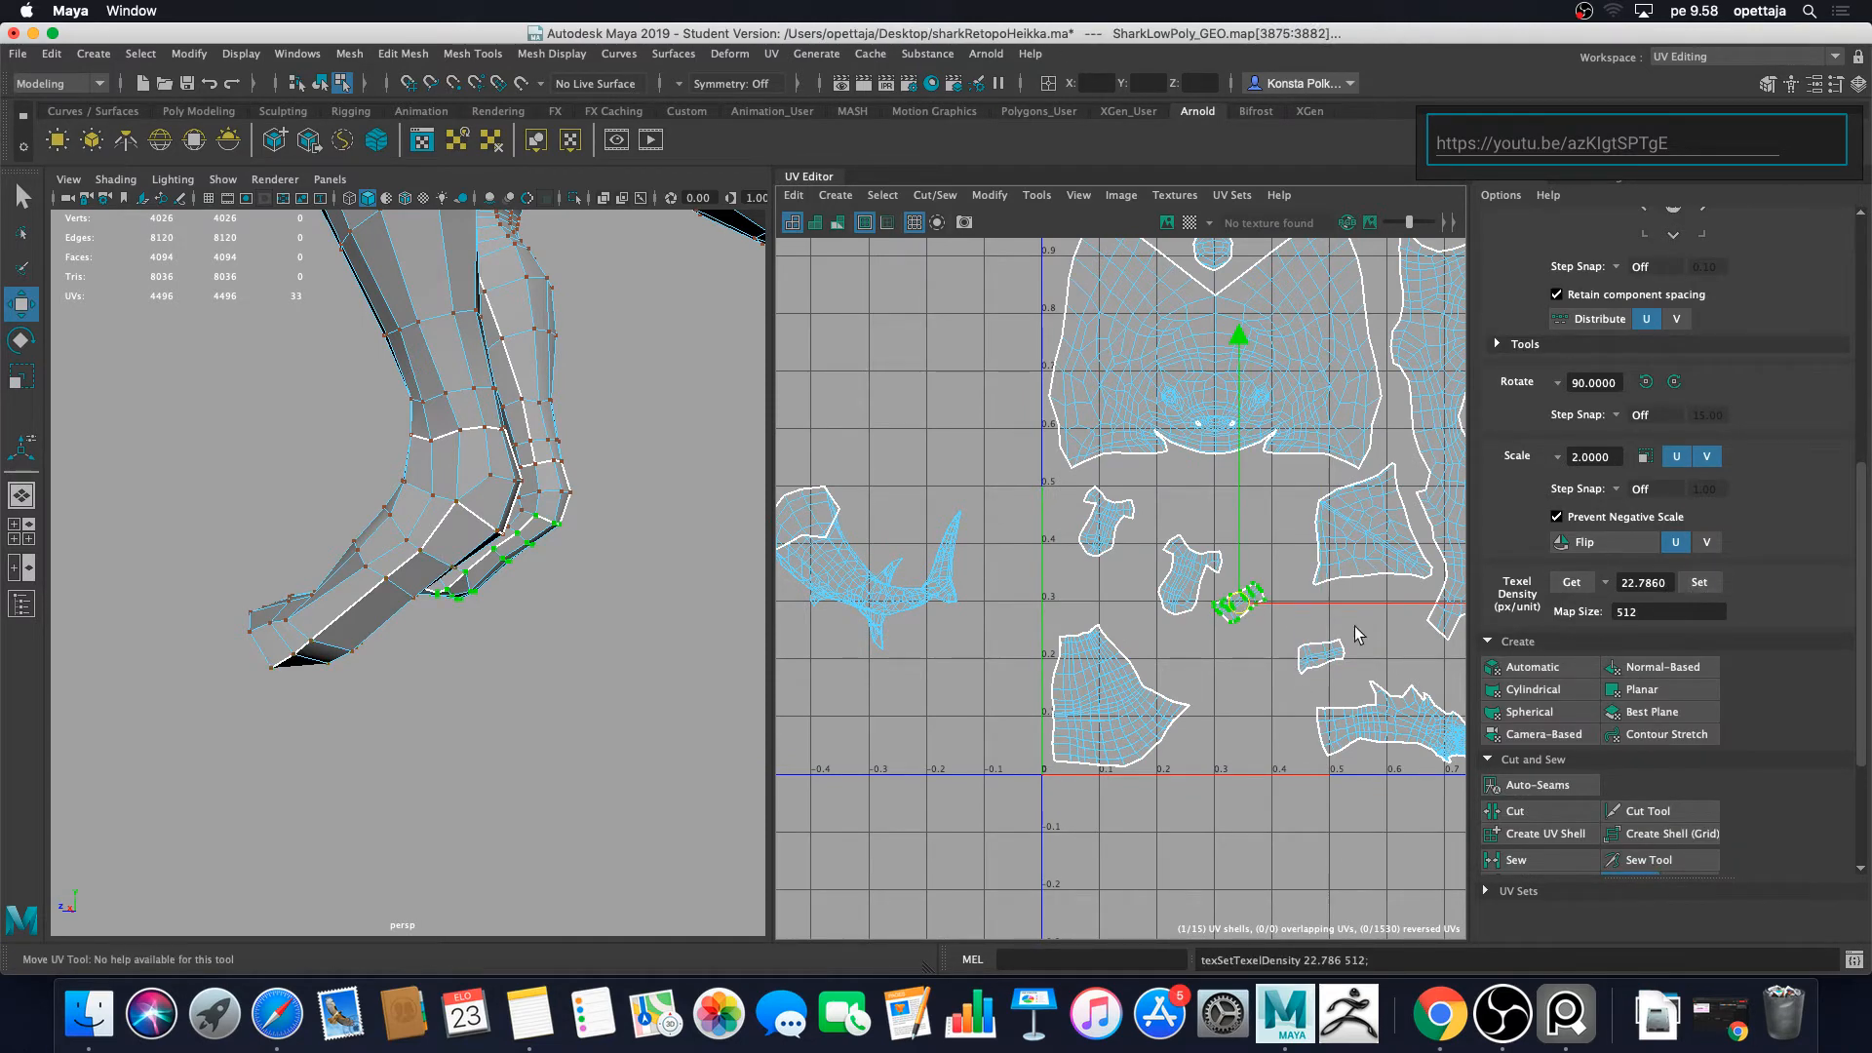
pyautogui.scroll(2, 1238, 605)
pyautogui.moveTo(1172, 596); pyautogui.dragTo(1236, 617)
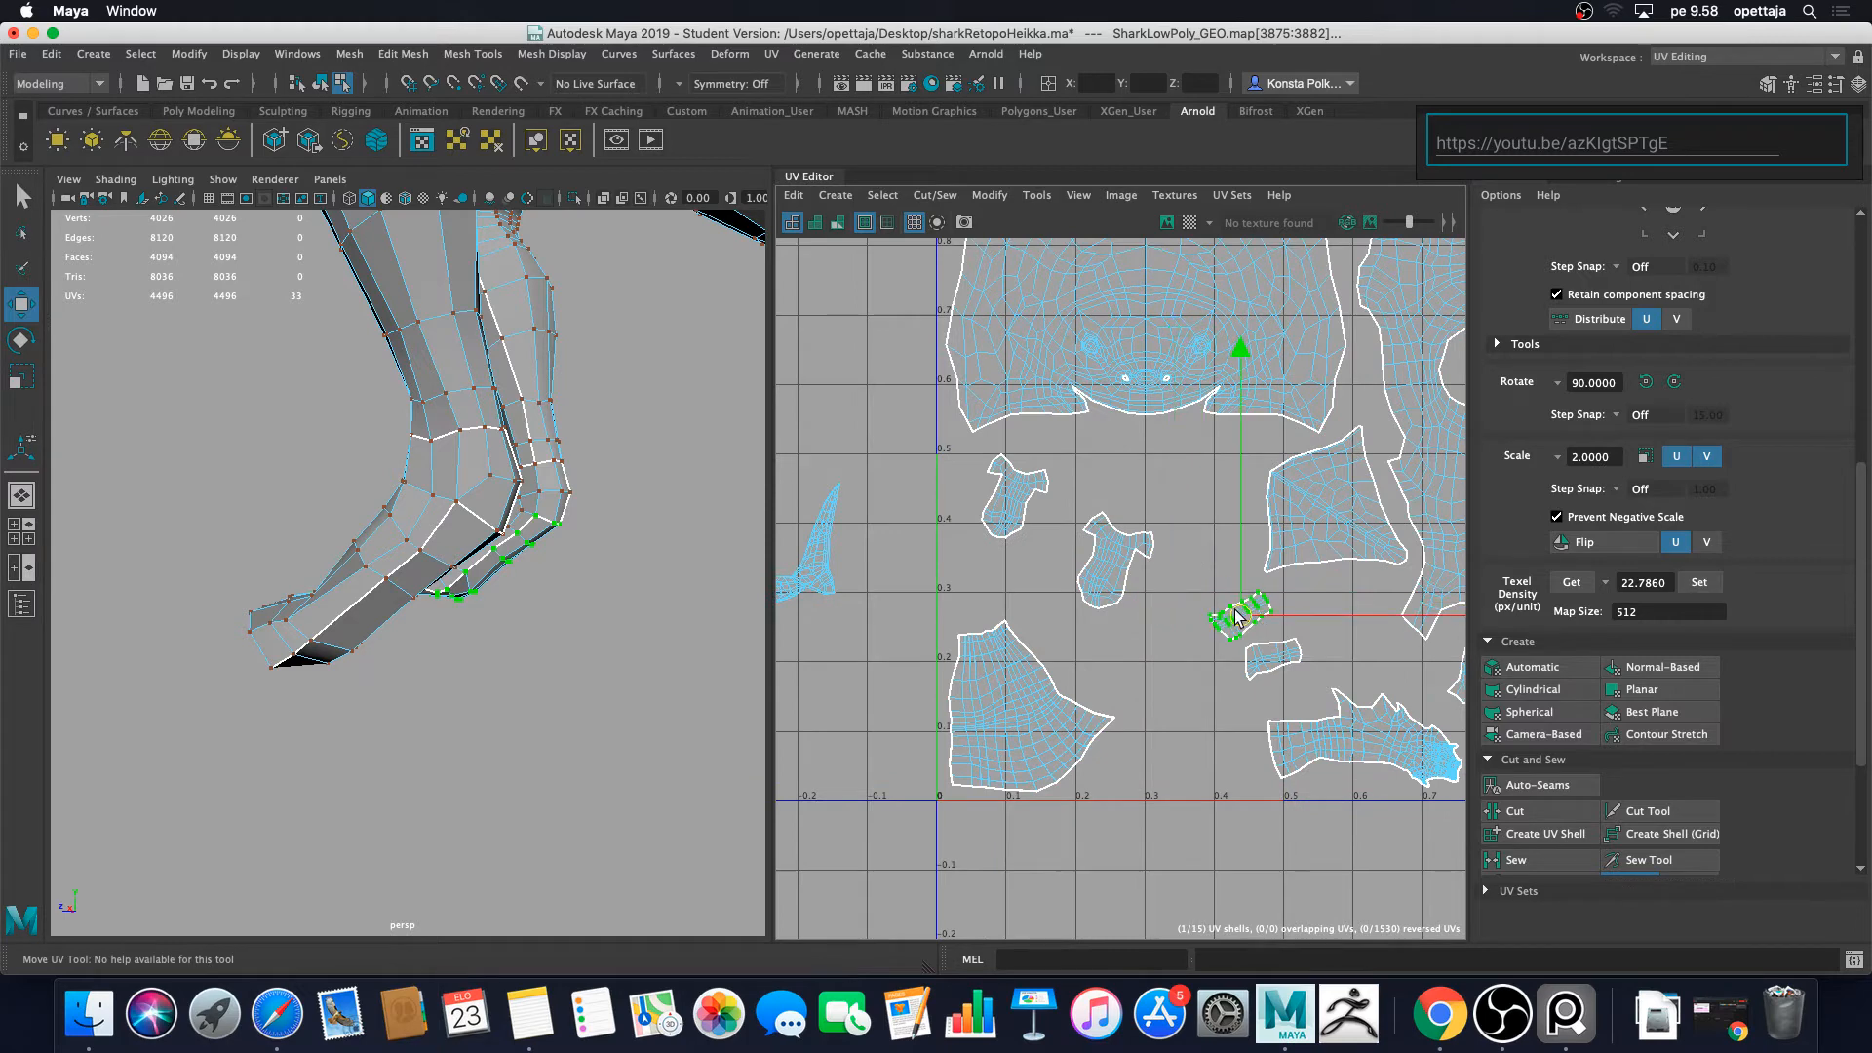
pyautogui.click(1111, 575)
pyautogui.click(1698, 582)
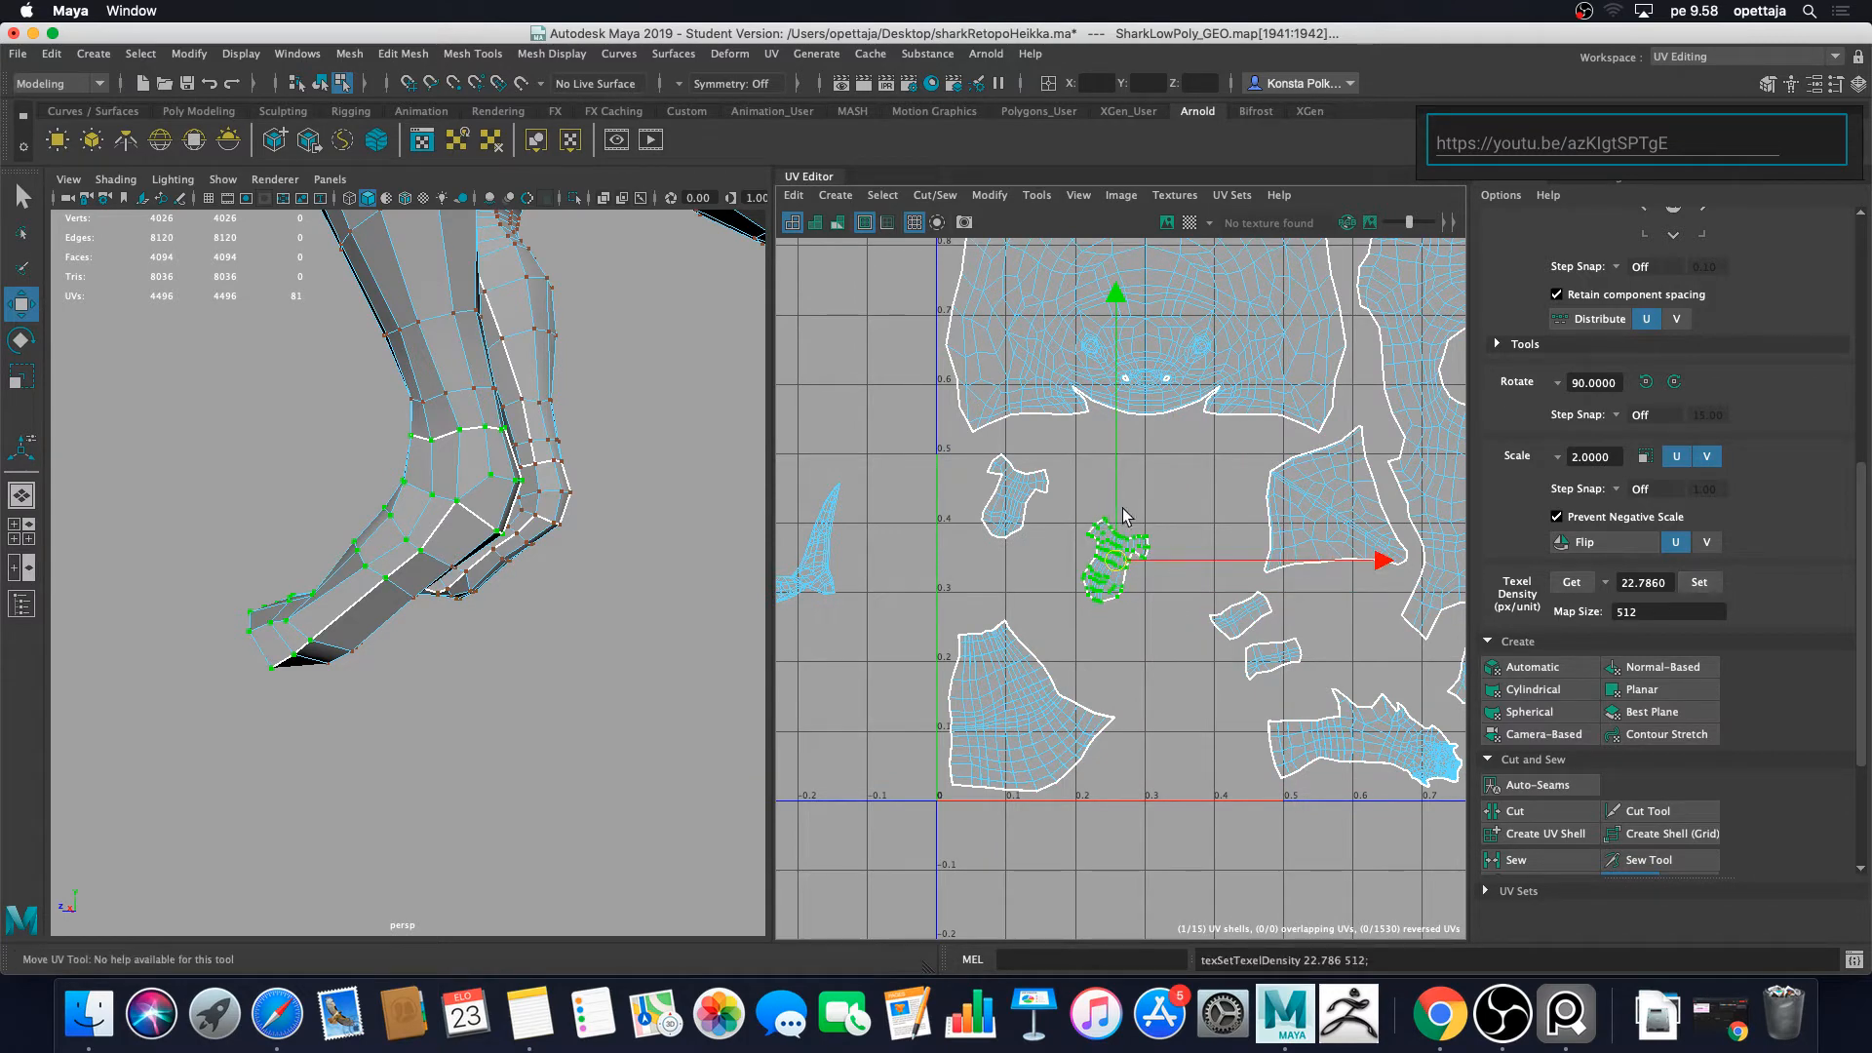
pyautogui.click(1128, 616)
pyautogui.scroll(3, 1126, 611)
pyautogui.click(1136, 635)
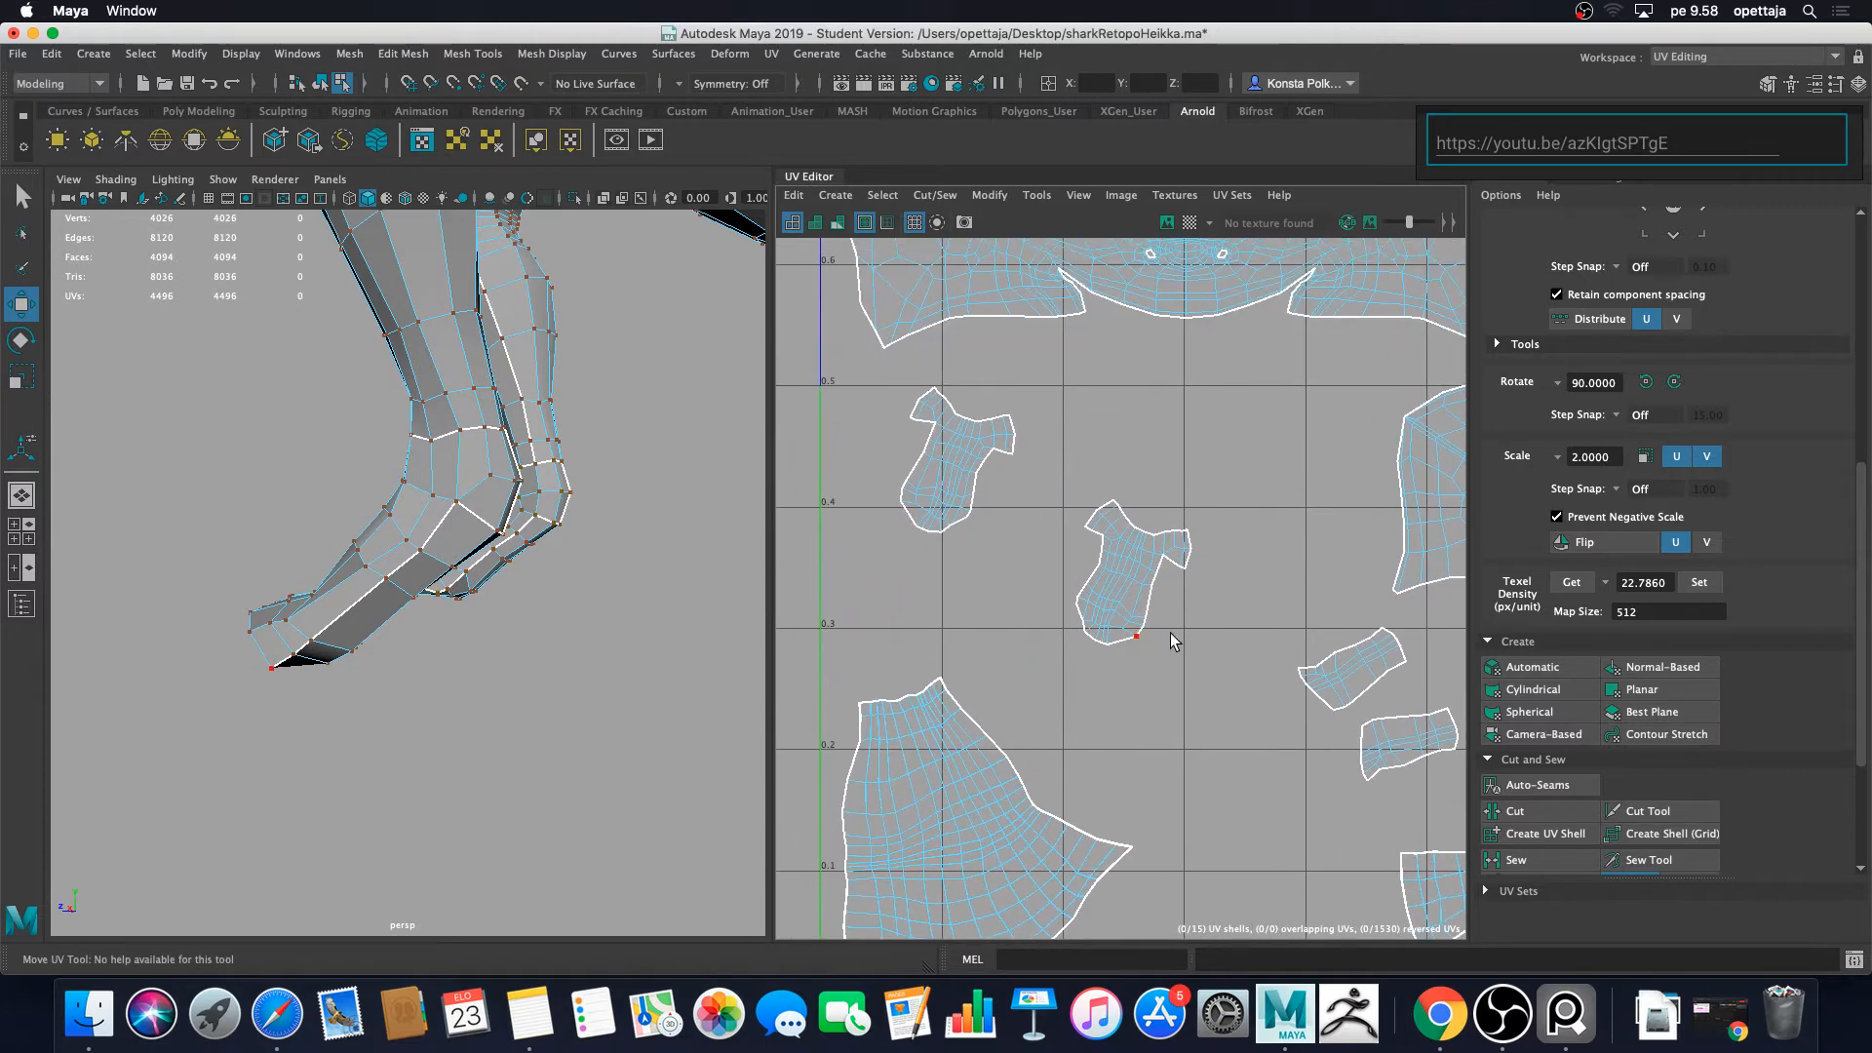
# Step: Flip the other foot's upper shell and its sole shell in the U direction
pyautogui.doubleClick(935, 449)
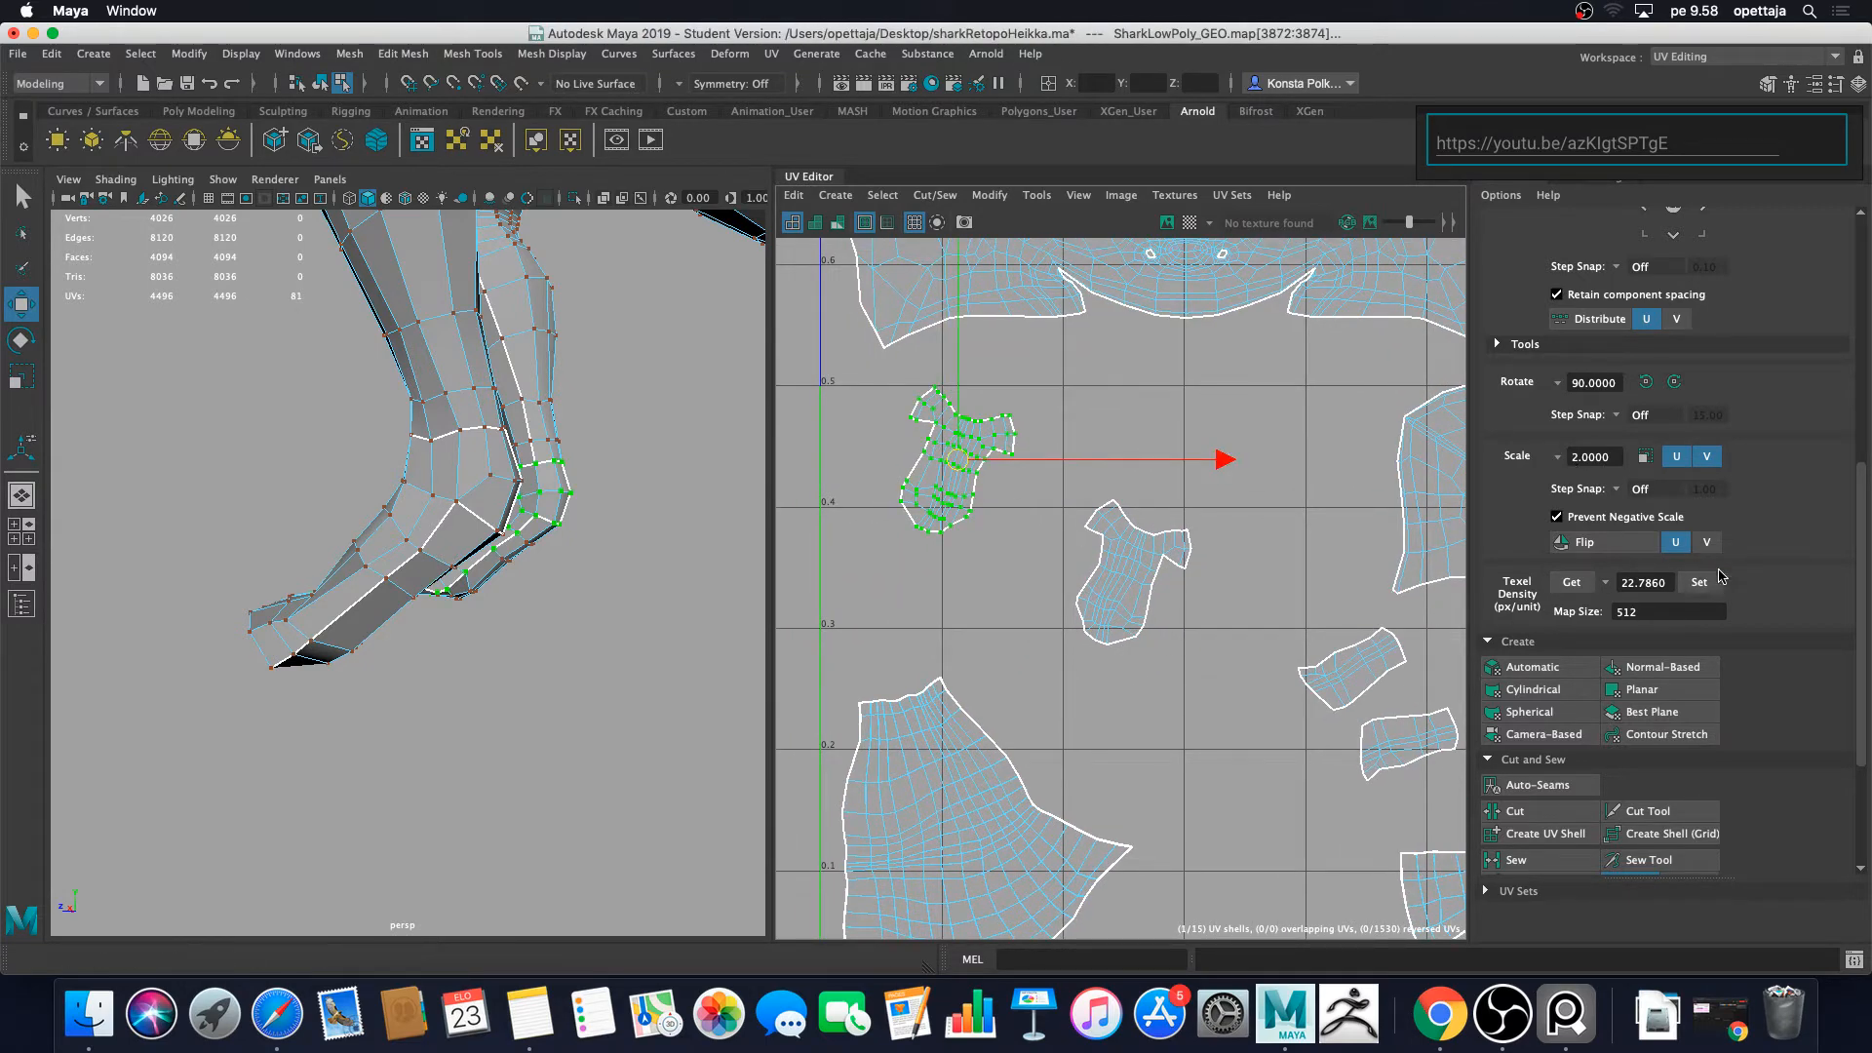
pyautogui.click(1611, 547)
pyautogui.keyDown('alt'); pyautogui.moveTo(1361, 665); pyautogui.dragTo(1246, 631, button='middle'); pyautogui.keyUp('alt')
pyautogui.doubleClick(1247, 630)
pyautogui.click(1589, 542)
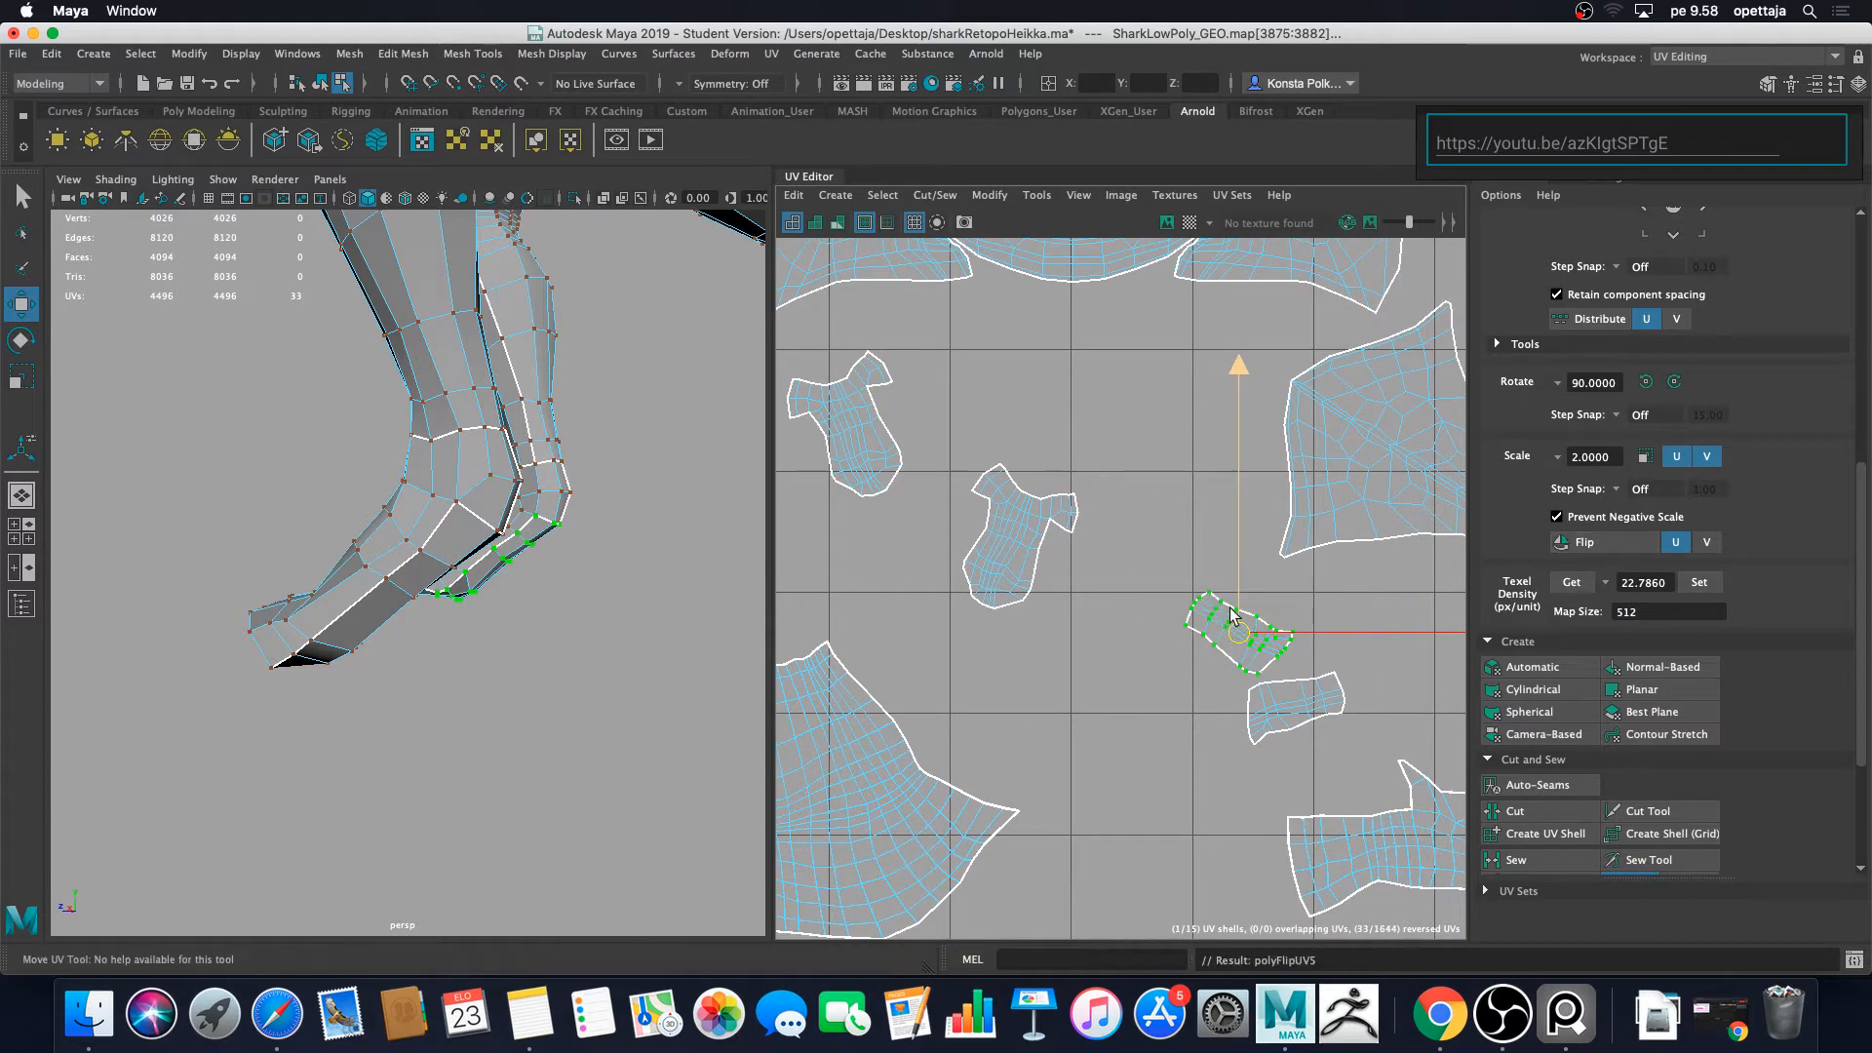
pyautogui.click(1183, 702)
# Step: Rotate the flipped sole shell to match the other sole's orientation and stack it on top
pyautogui.keyDown('alt'); pyautogui.moveTo(1248, 688); pyautogui.dragTo(1130, 697, button='middle'); pyautogui.keyUp('alt')
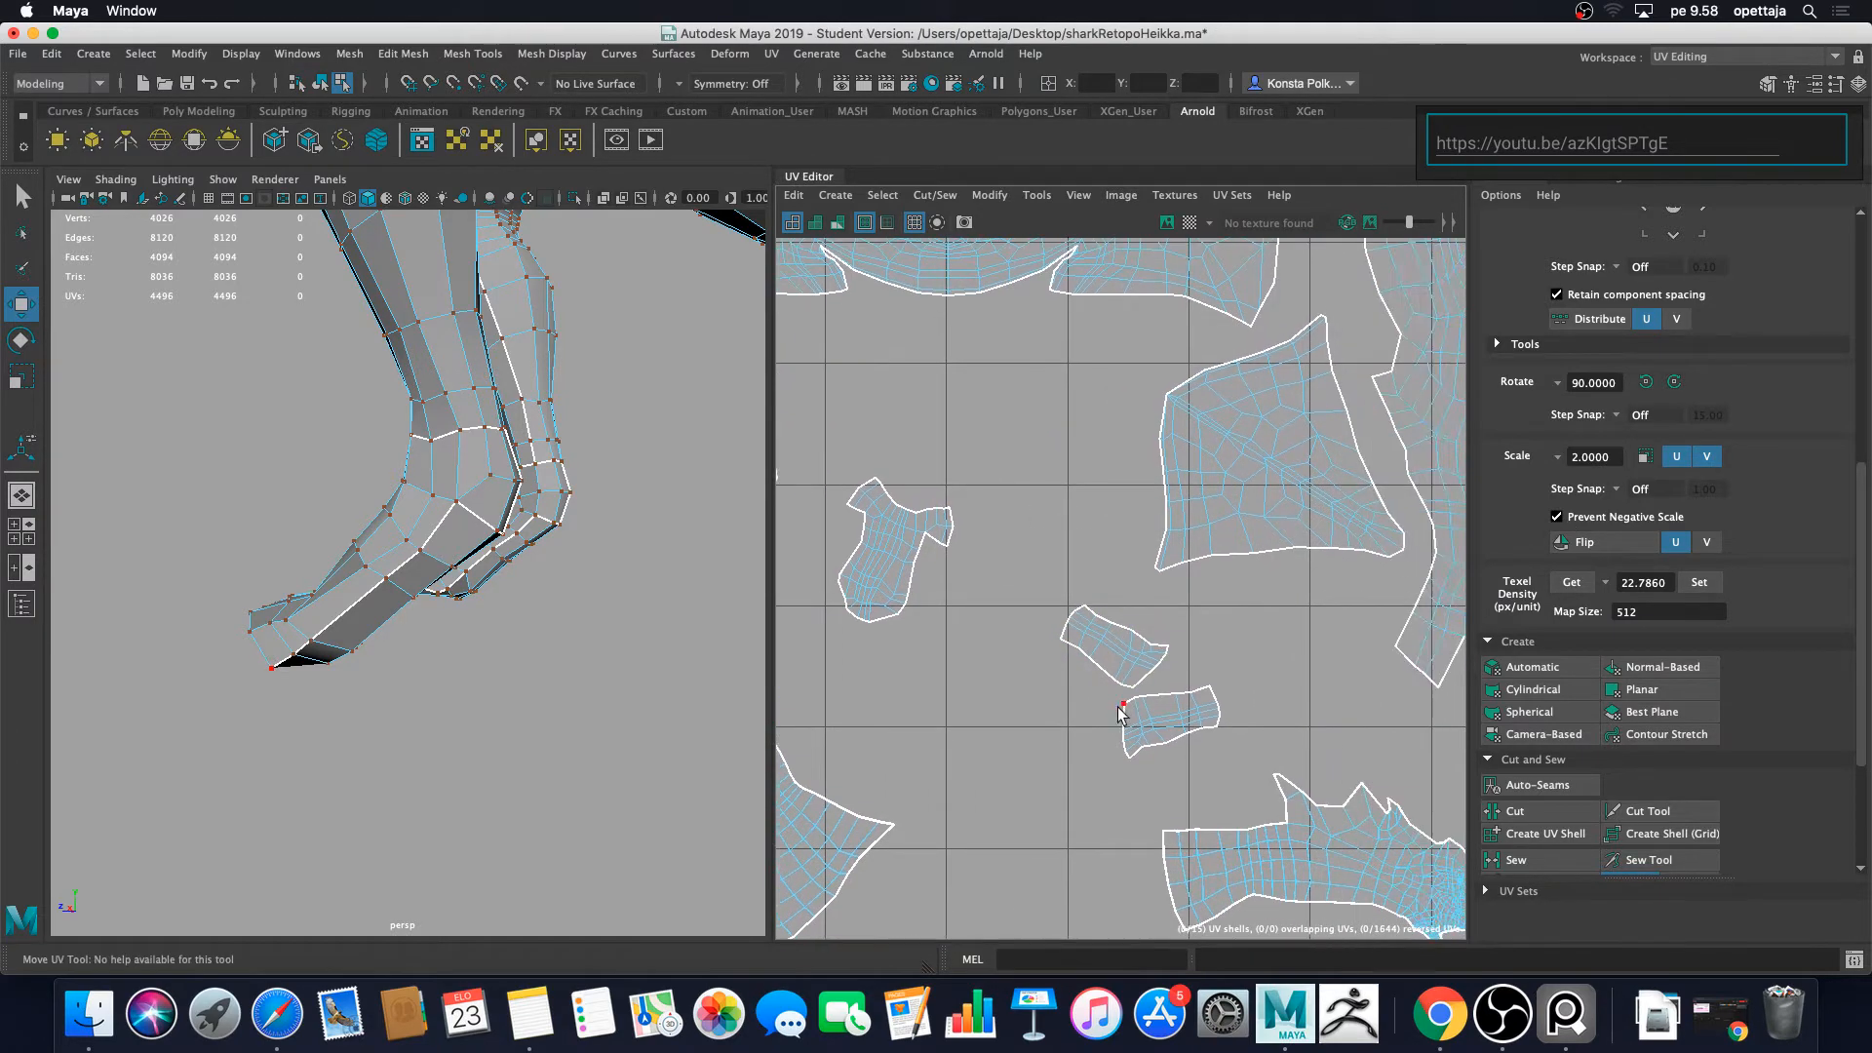
pyautogui.scroll(4, 1130, 694)
pyautogui.doubleClick(1121, 634)
pyautogui.press('e')
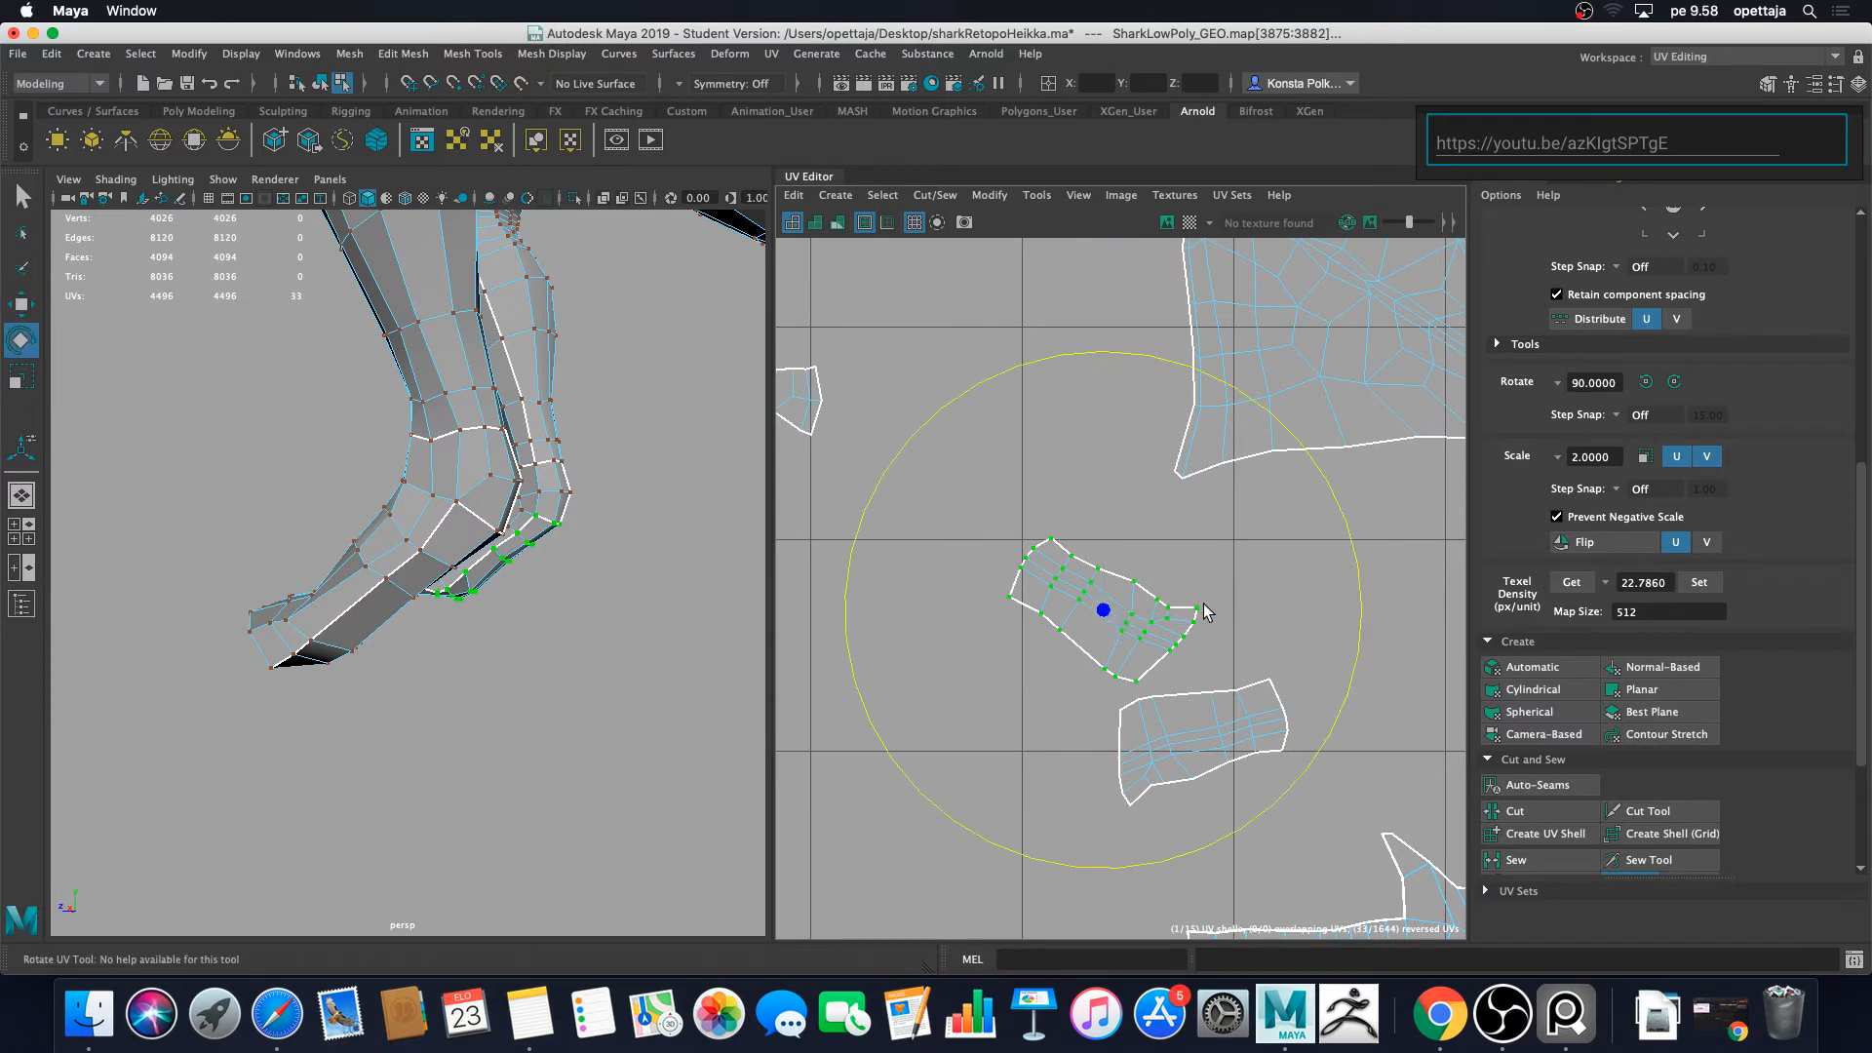
pyautogui.moveTo(1338, 513); pyautogui.dragTo(1027, 789)
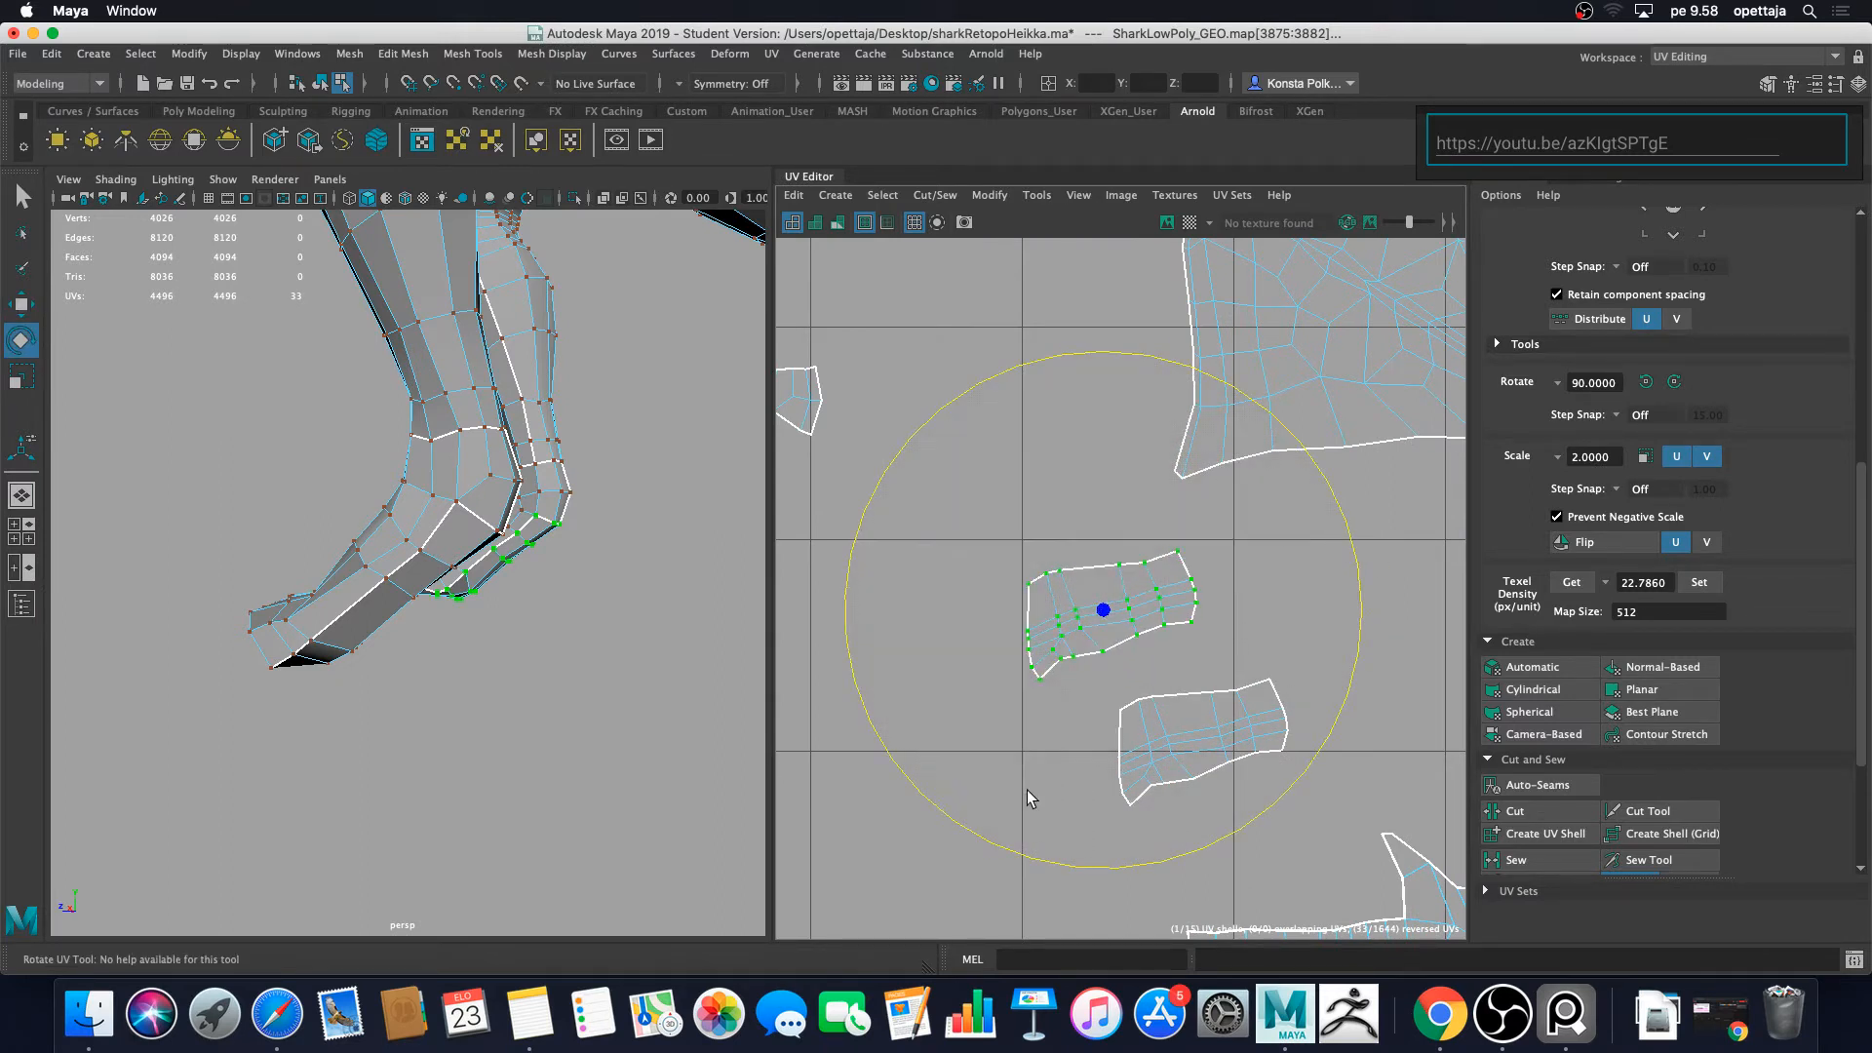
pyautogui.press('w')
pyautogui.moveTo(1103, 610); pyautogui.dragTo(1192, 736)
pyautogui.scroll(3, 1169, 721)
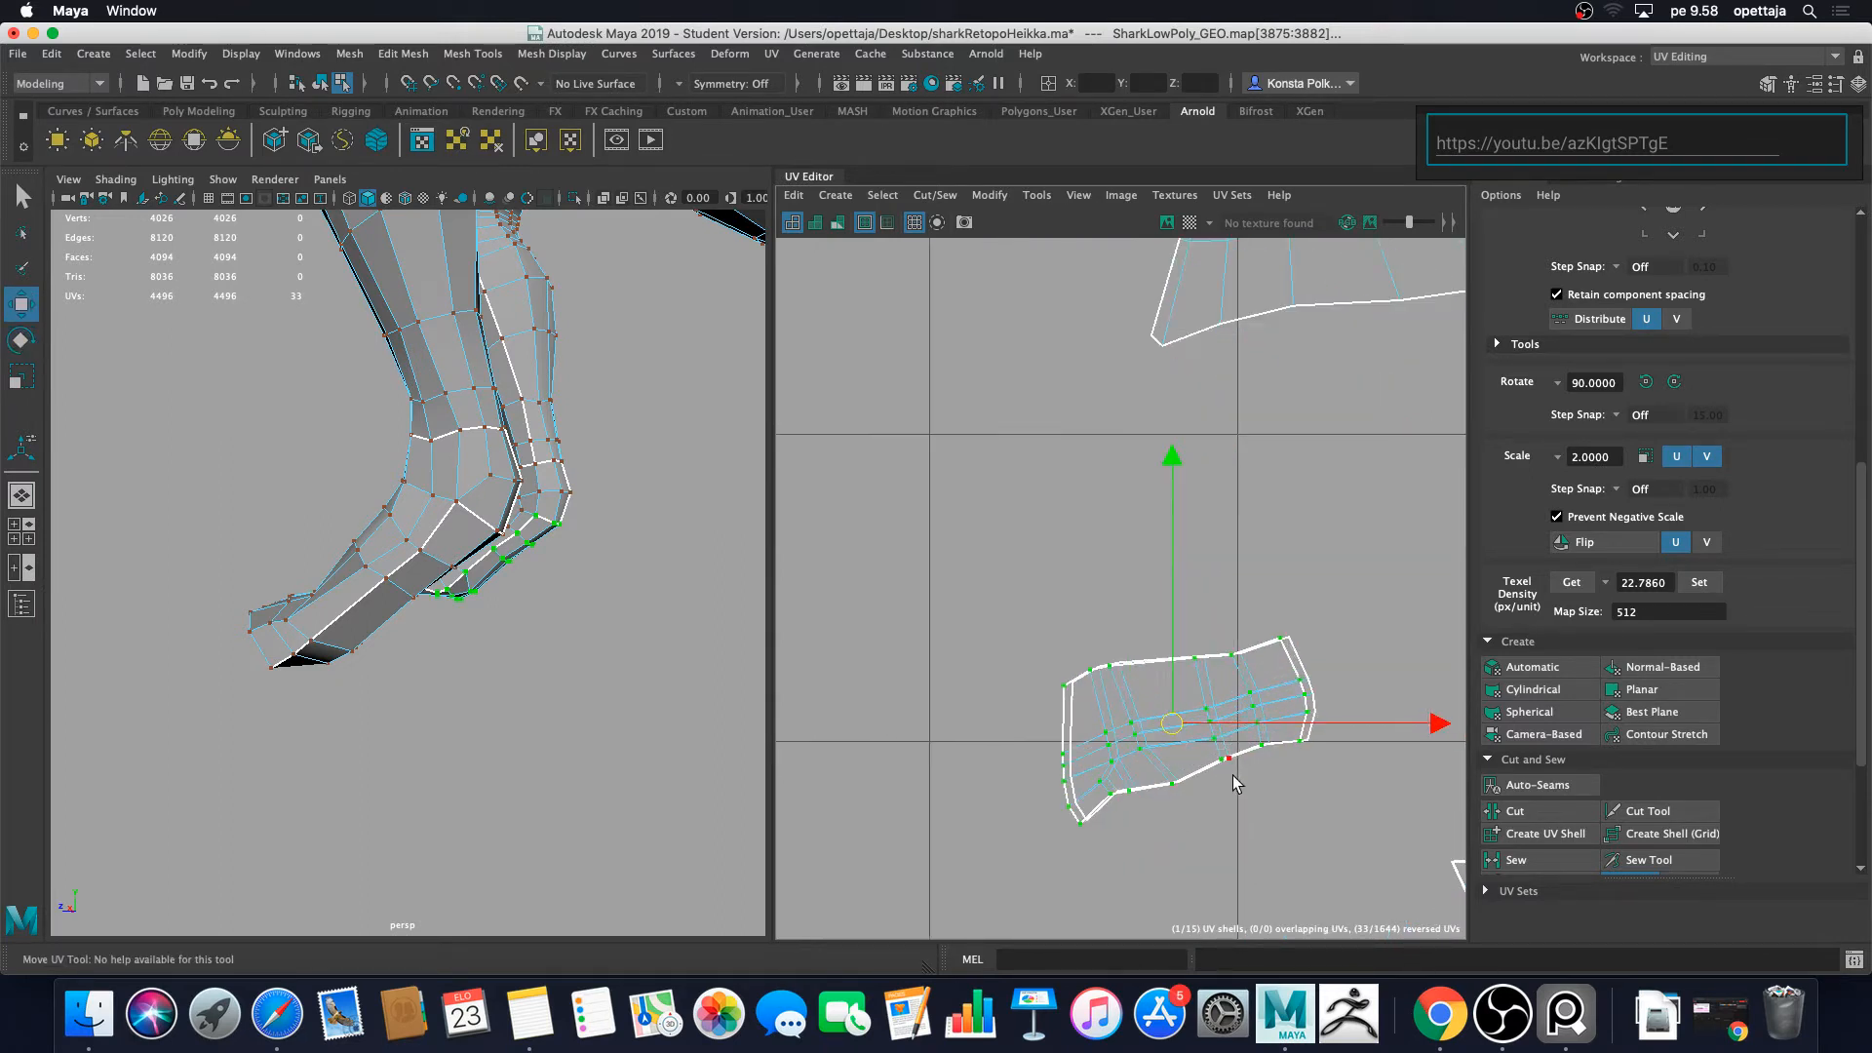
# Step: Fine-tune the position and rotation of the stacked sole shell until its outline matches the one beneath
pyautogui.moveTo(1139, 680); pyautogui.dragTo(1160, 676)
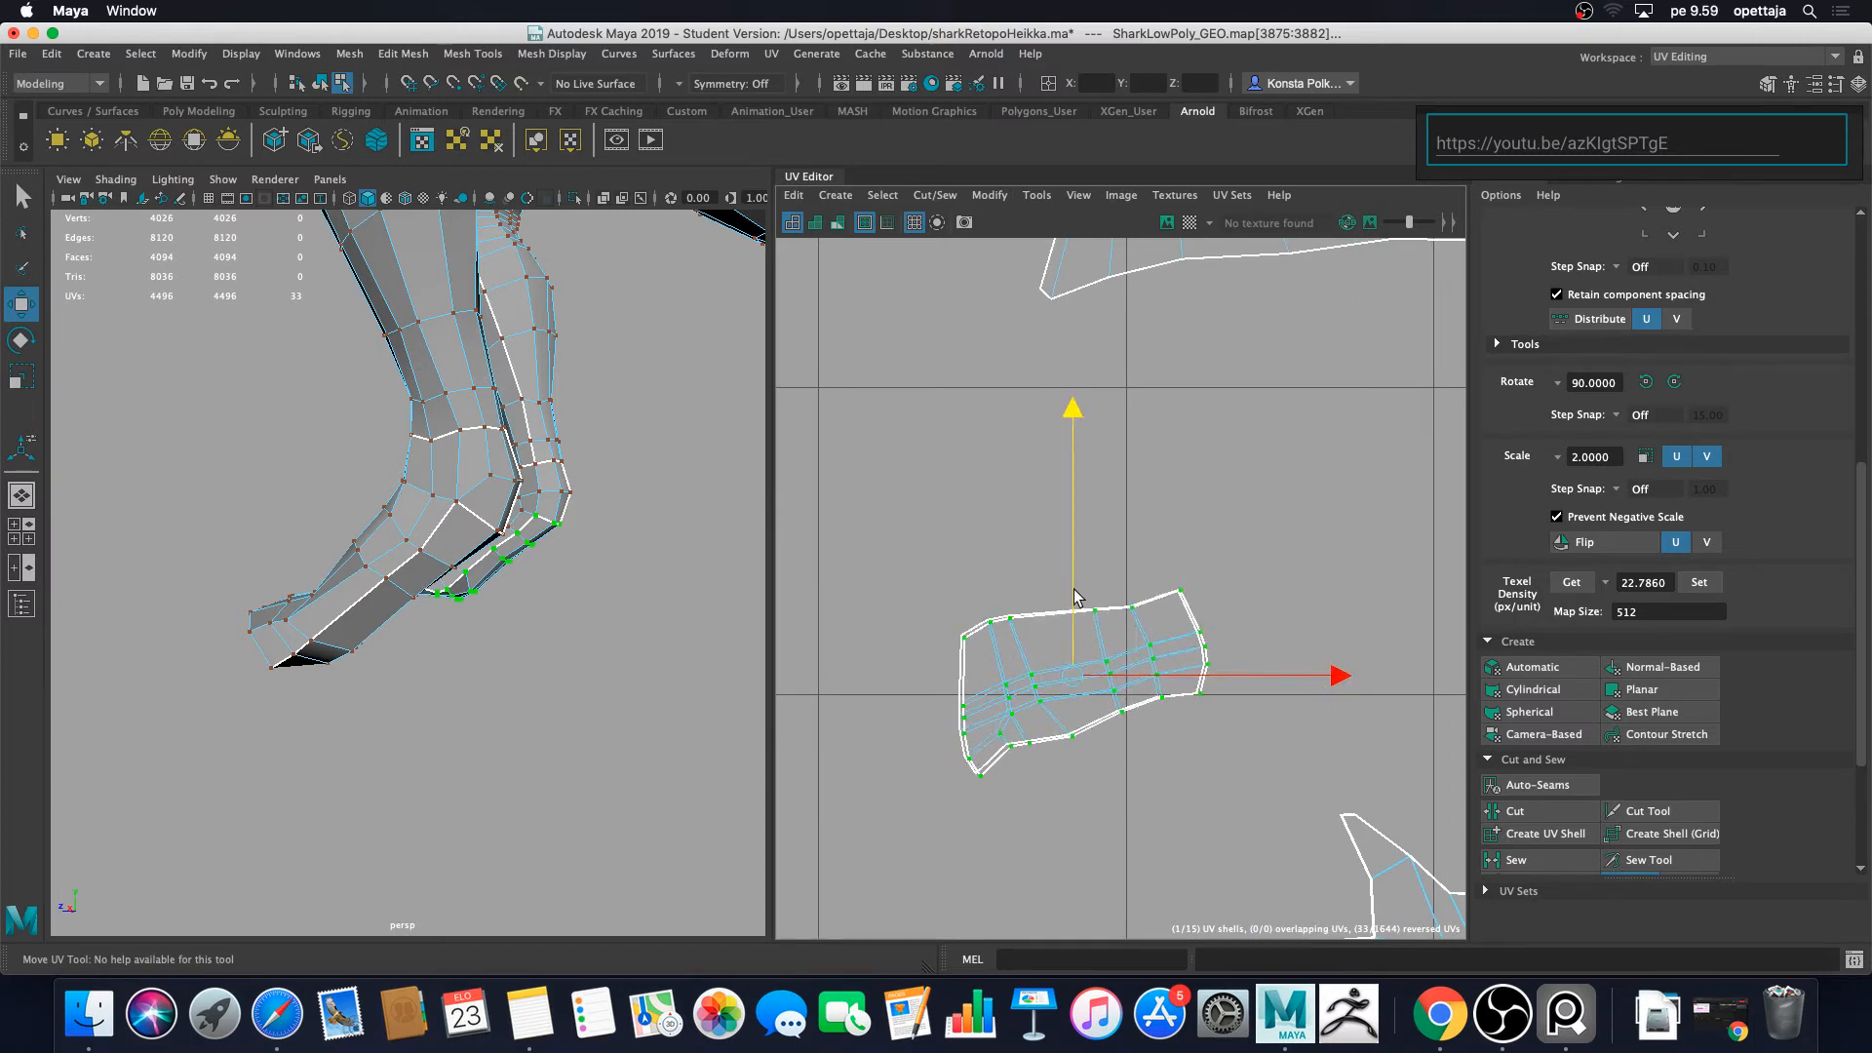
pyautogui.scroll(3, 1105, 646)
pyautogui.press('e')
pyautogui.moveTo(1264, 548); pyautogui.dragTo(1282, 554)
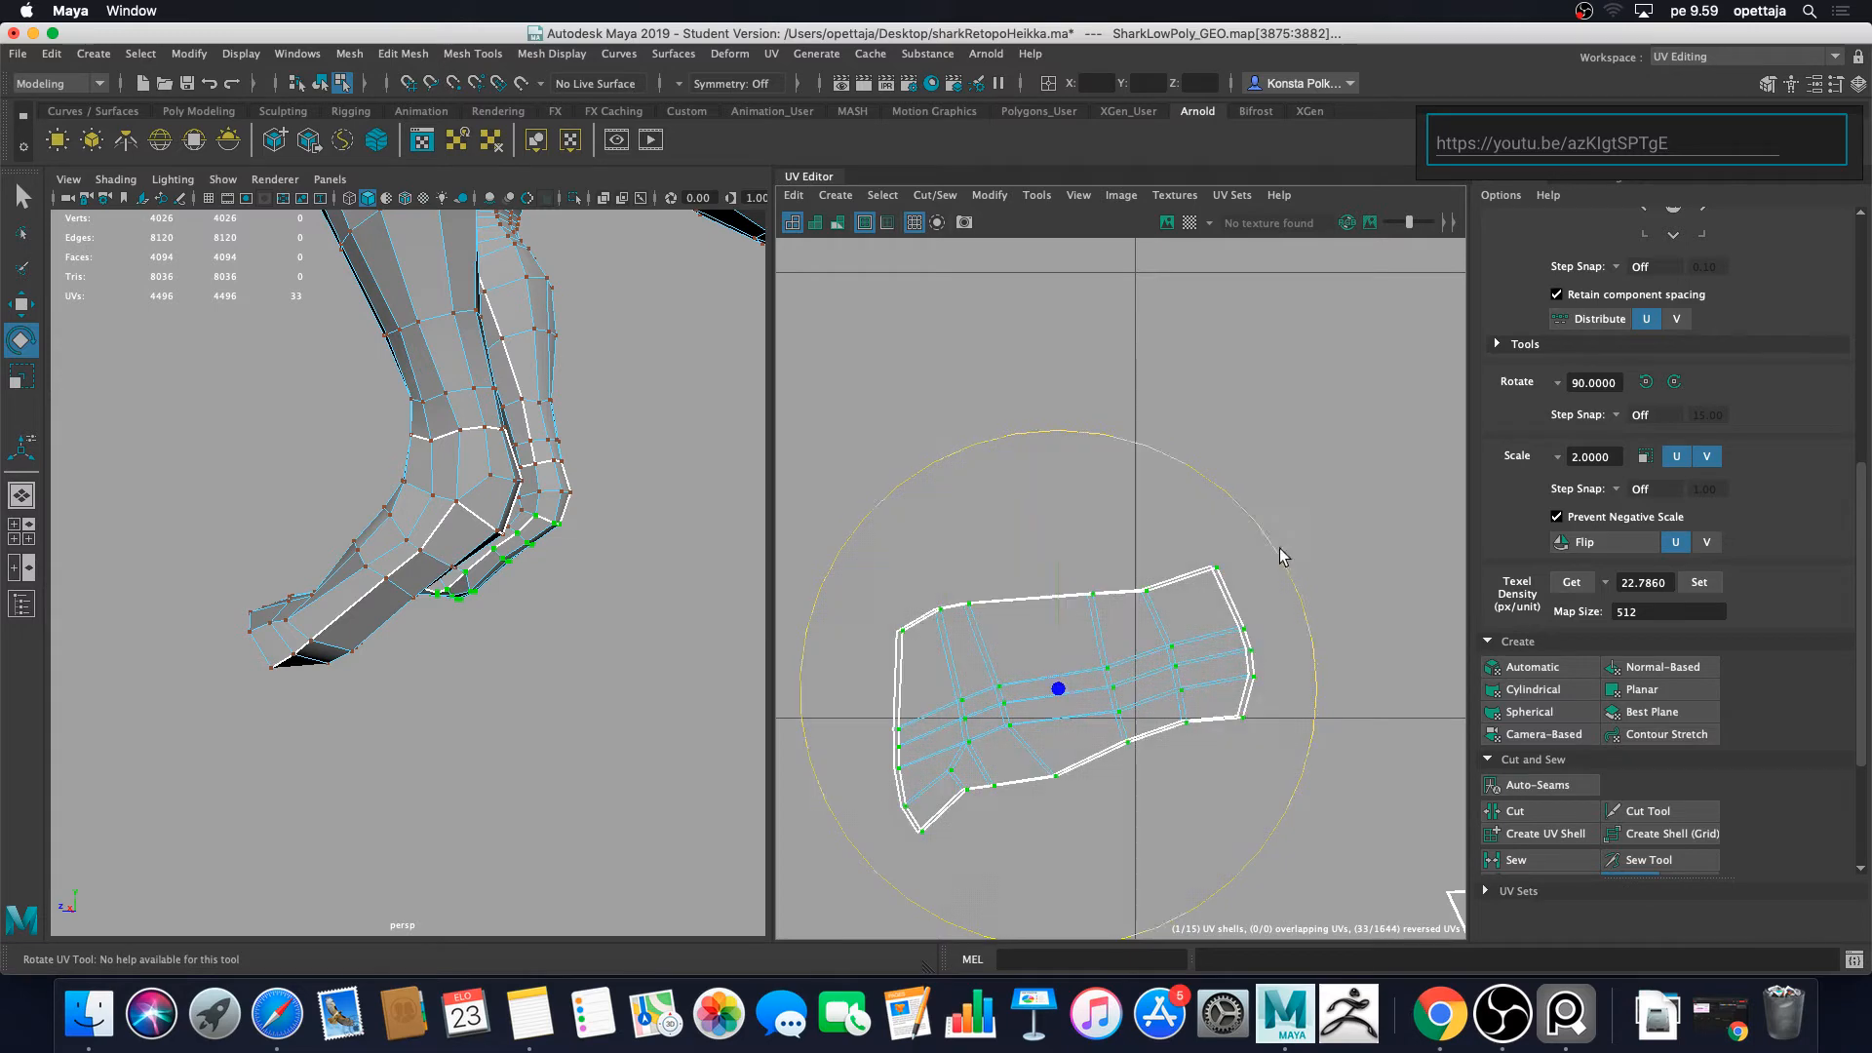
pyautogui.press('w')
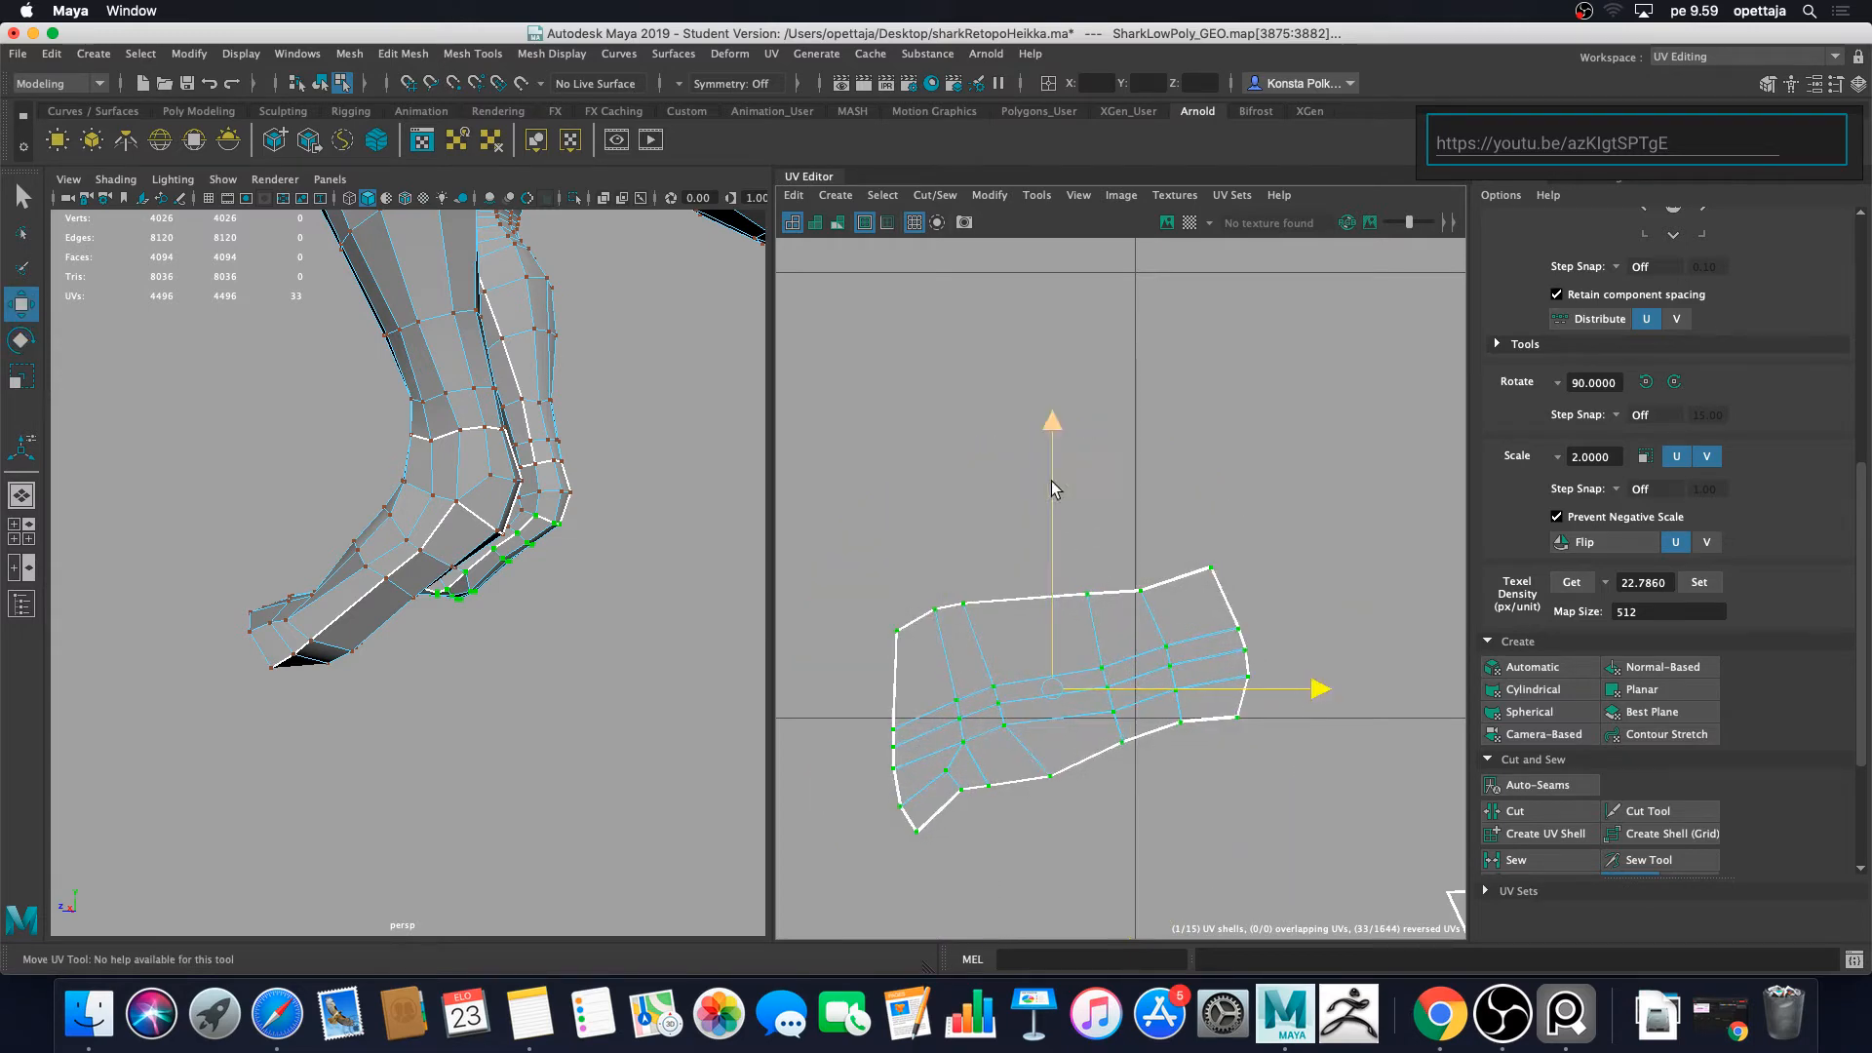
pyautogui.press('e')
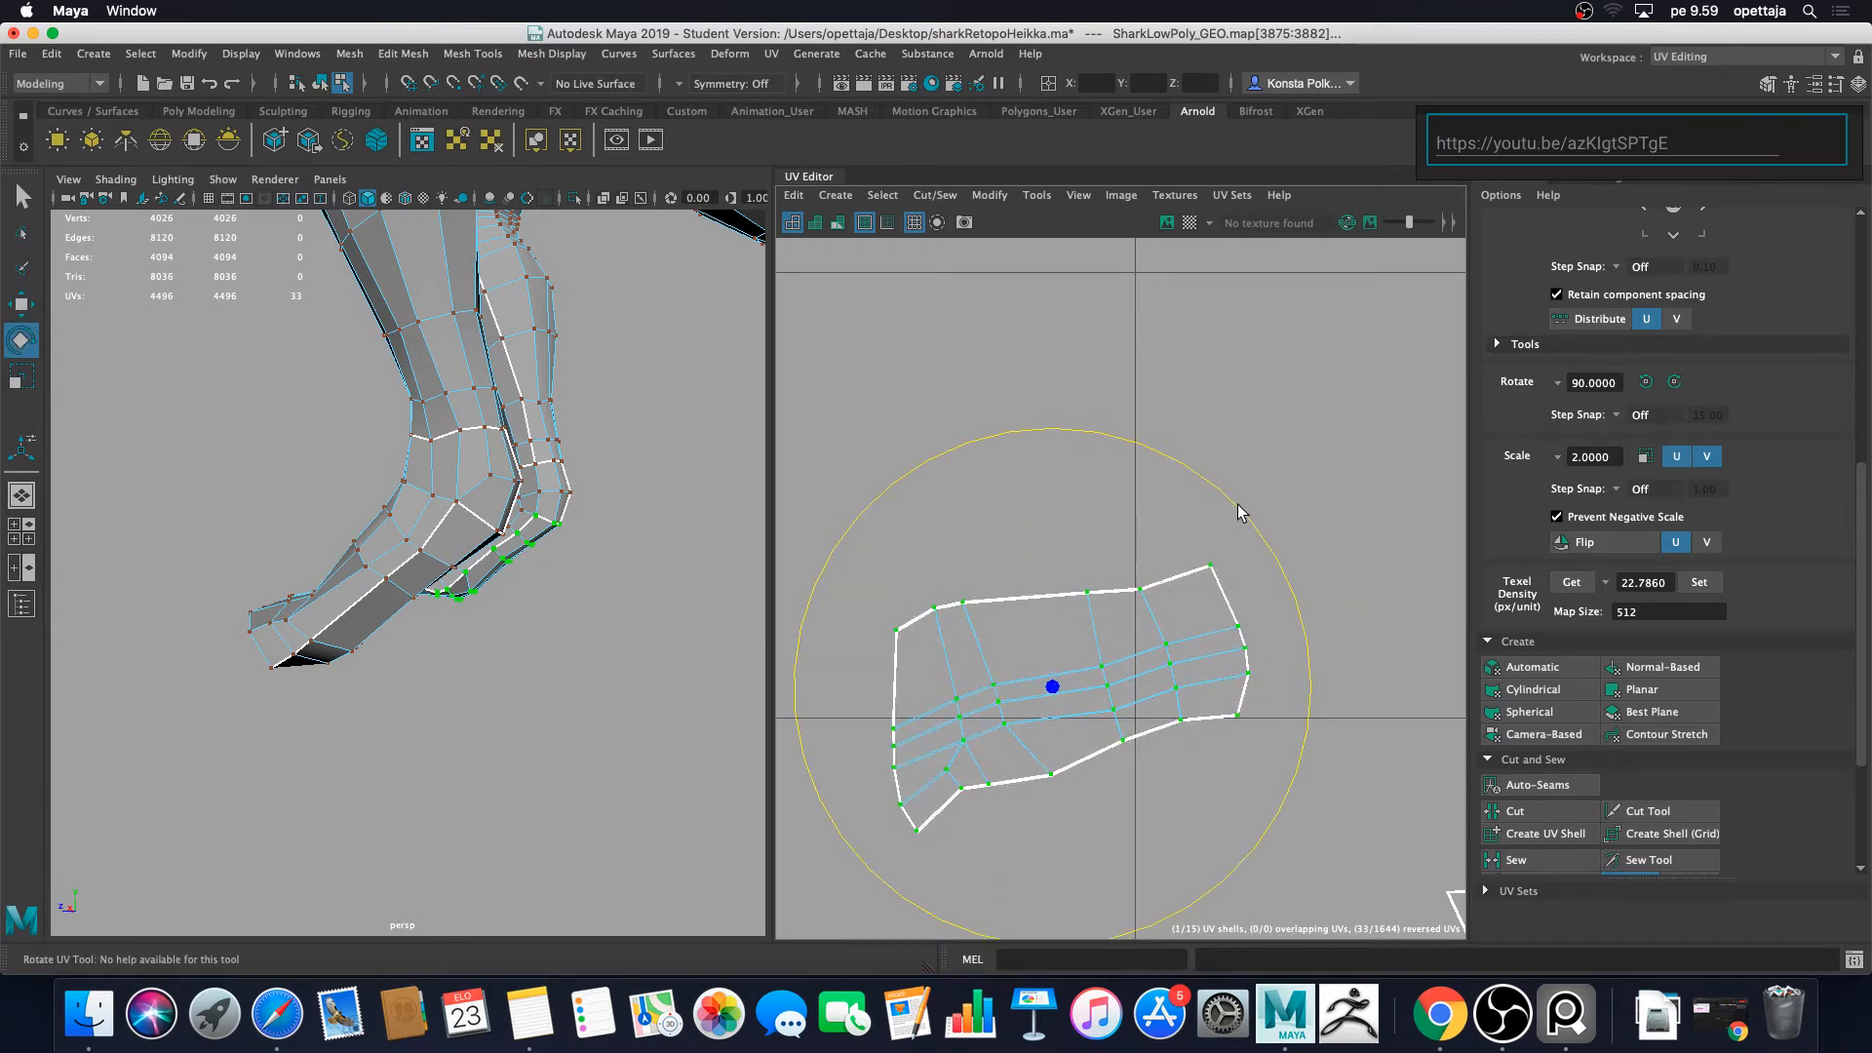
pyautogui.press('w')
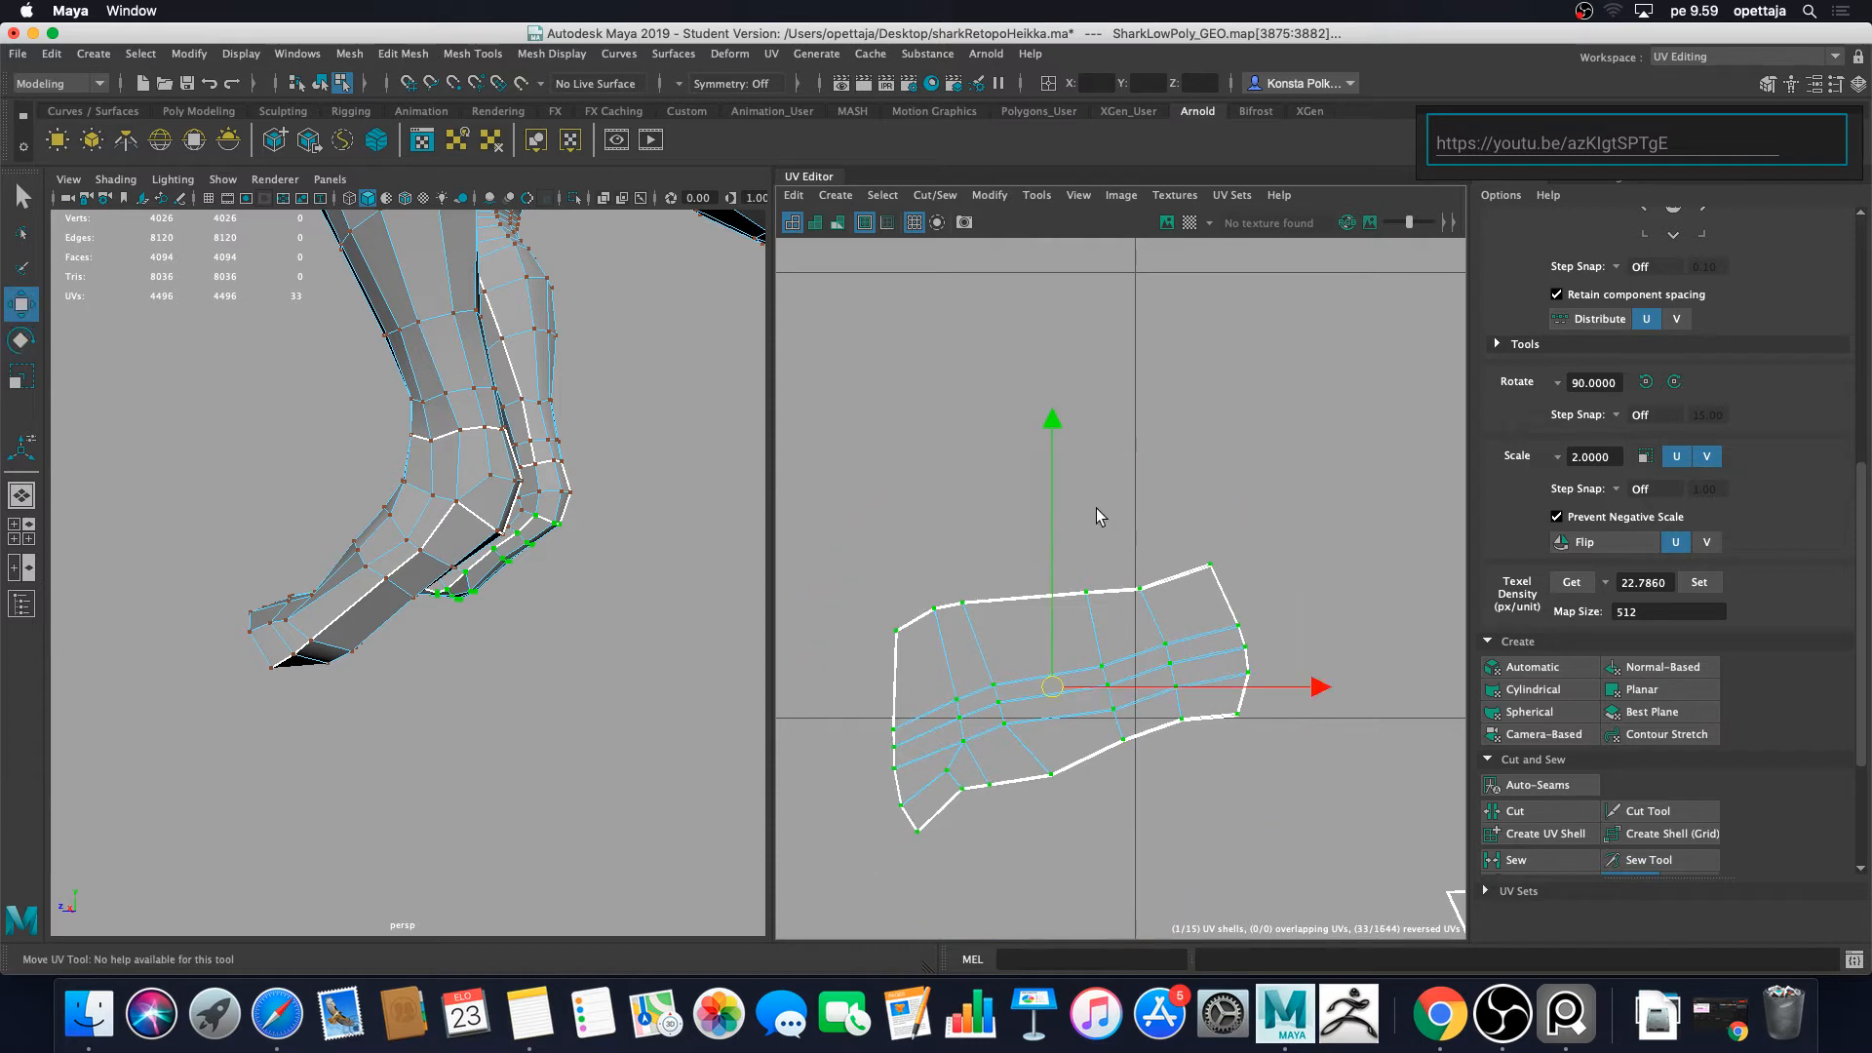
pyautogui.moveTo(1052, 494); pyautogui.dragTo(1052, 497)
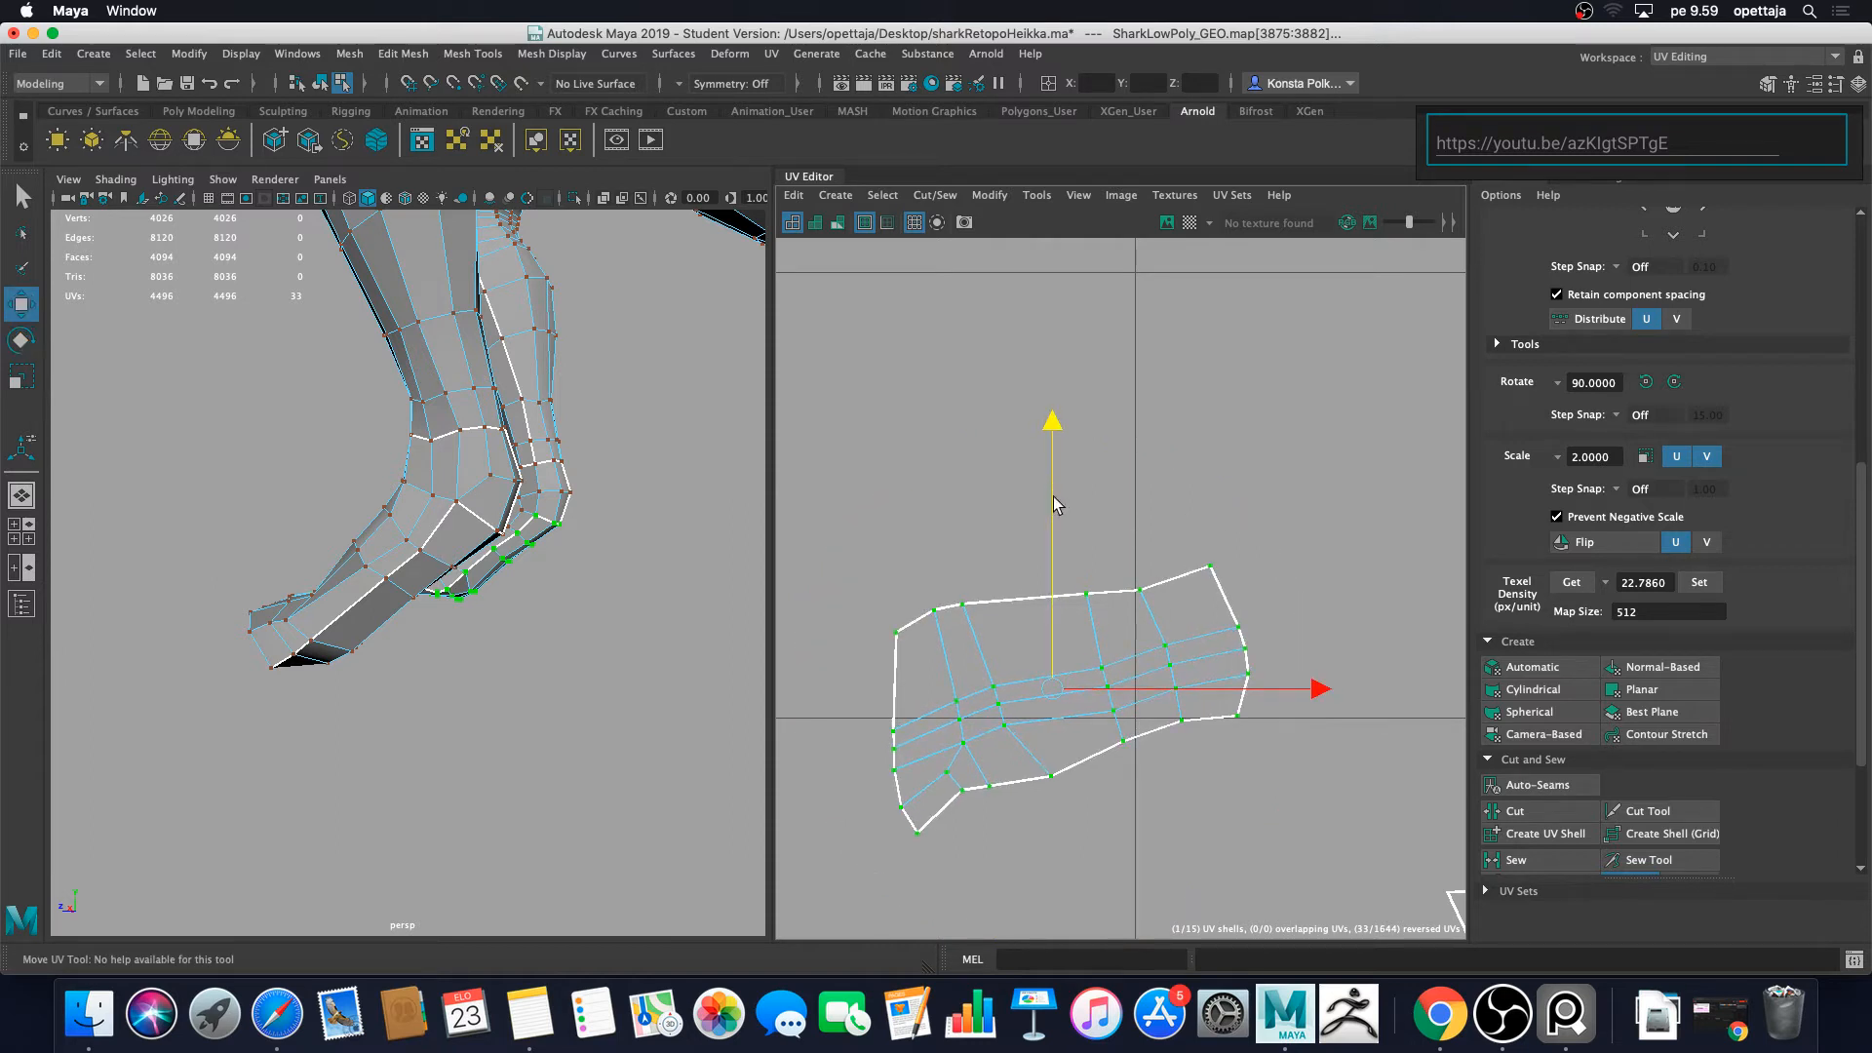
pyautogui.click(1160, 758)
# Step: Select both stacked sole shells and move them to the tile's lower edge, beside the large shell near the origin
pyautogui.scroll(-5, 1166, 763)
pyautogui.scroll(-3, 1170, 772)
pyautogui.keyDown('alt'); pyautogui.moveTo(1120, 752); pyautogui.dragTo(1120, 543, button='middle'); pyautogui.keyUp('alt')
pyautogui.moveTo(1033, 422); pyautogui.dragTo(1249, 590)
pyautogui.moveTo(1146, 542); pyautogui.dragTo(853, 750)
pyautogui.press('e')
pyautogui.press('w')
pyautogui.click(932, 691)
# Step: Shift the unflipped upper-foot shell, then rotate the flipped one to a similar angle and place it alongside
pyautogui.scroll(-3, 934, 692)
pyautogui.scroll(-3, 937, 693)
pyautogui.keyDown('alt'); pyautogui.moveTo(938, 673); pyautogui.dragTo(1092, 680, button='middle'); pyautogui.keyUp('alt')
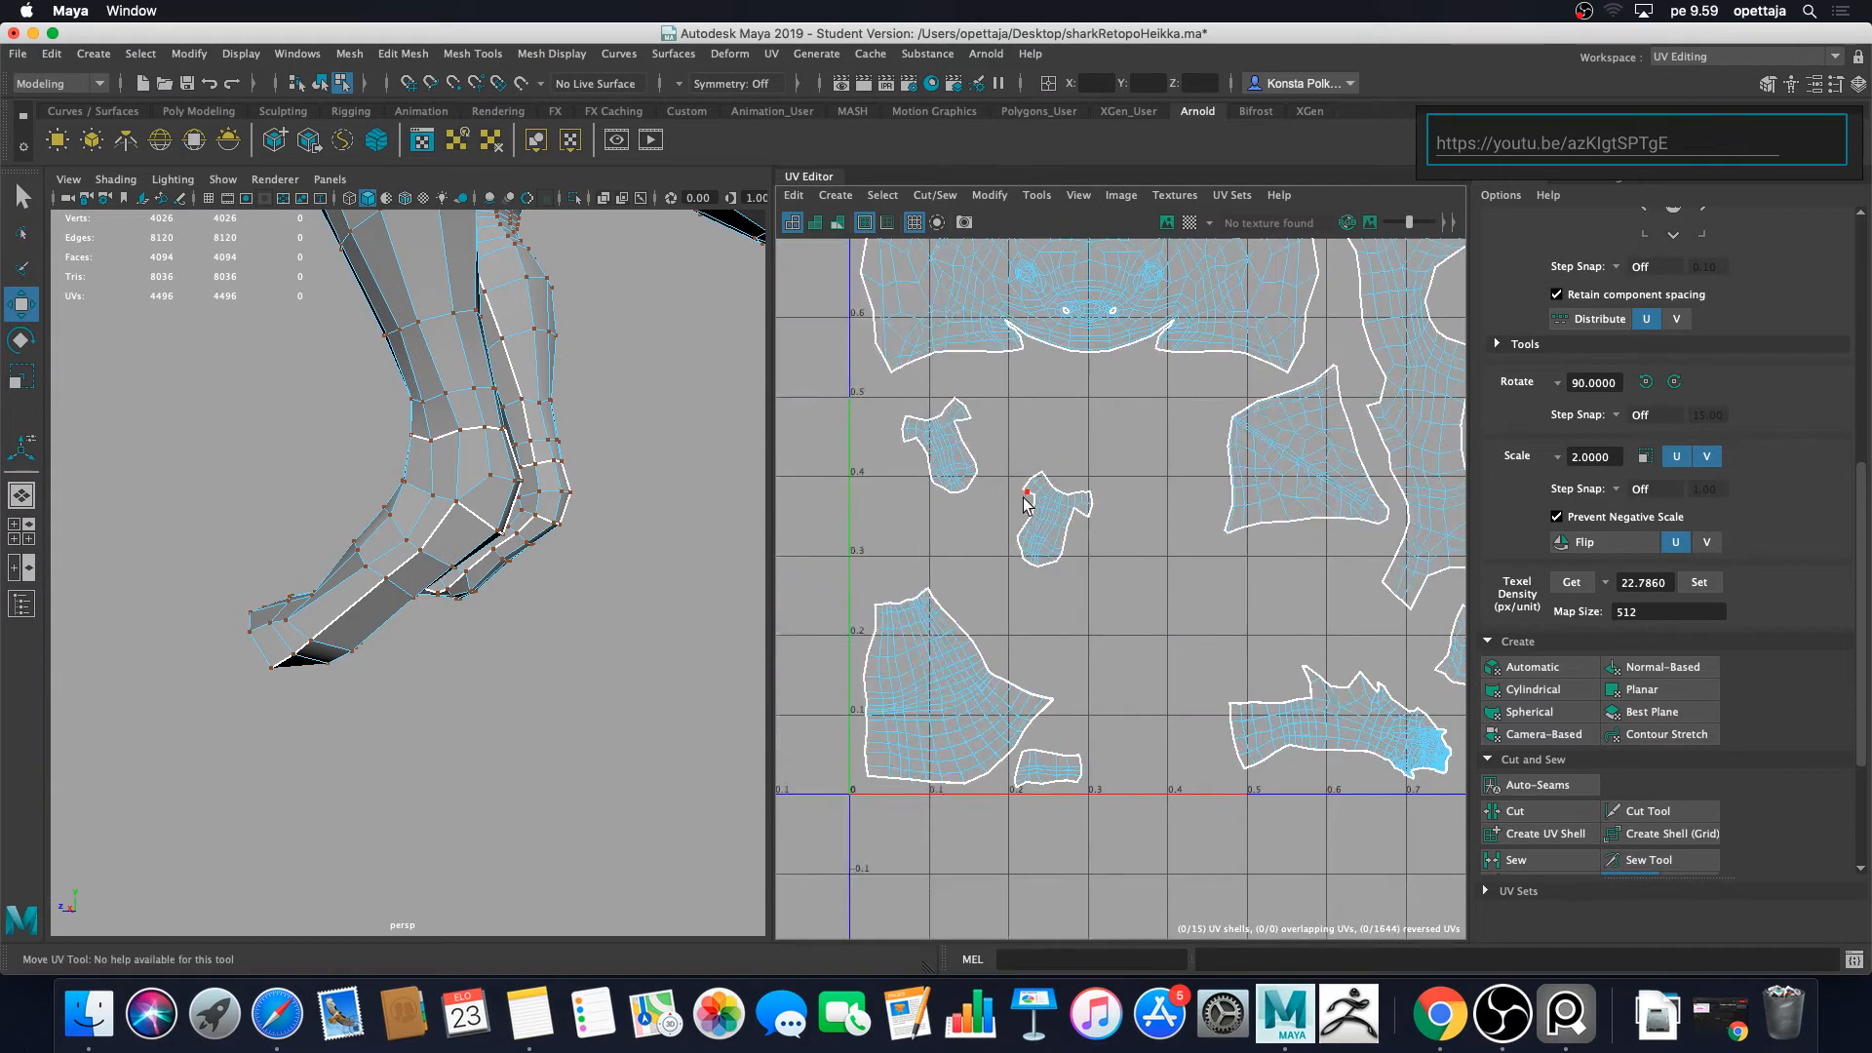
pyautogui.doubleClick(1055, 517)
pyautogui.moveTo(1055, 519); pyautogui.dragTo(993, 532)
pyautogui.scroll(6, 1040, 587)
pyautogui.keyDown('alt'); pyautogui.moveTo(1042, 591); pyautogui.dragTo(1170, 726, button='middle'); pyautogui.keyUp('alt')
pyautogui.doubleClick(1077, 472)
pyautogui.press('e')
pyautogui.moveTo(1289, 408); pyautogui.dragTo(1247, 595)
pyautogui.press('w')
pyautogui.moveTo(1040, 422); pyautogui.dragTo(1348, 710)
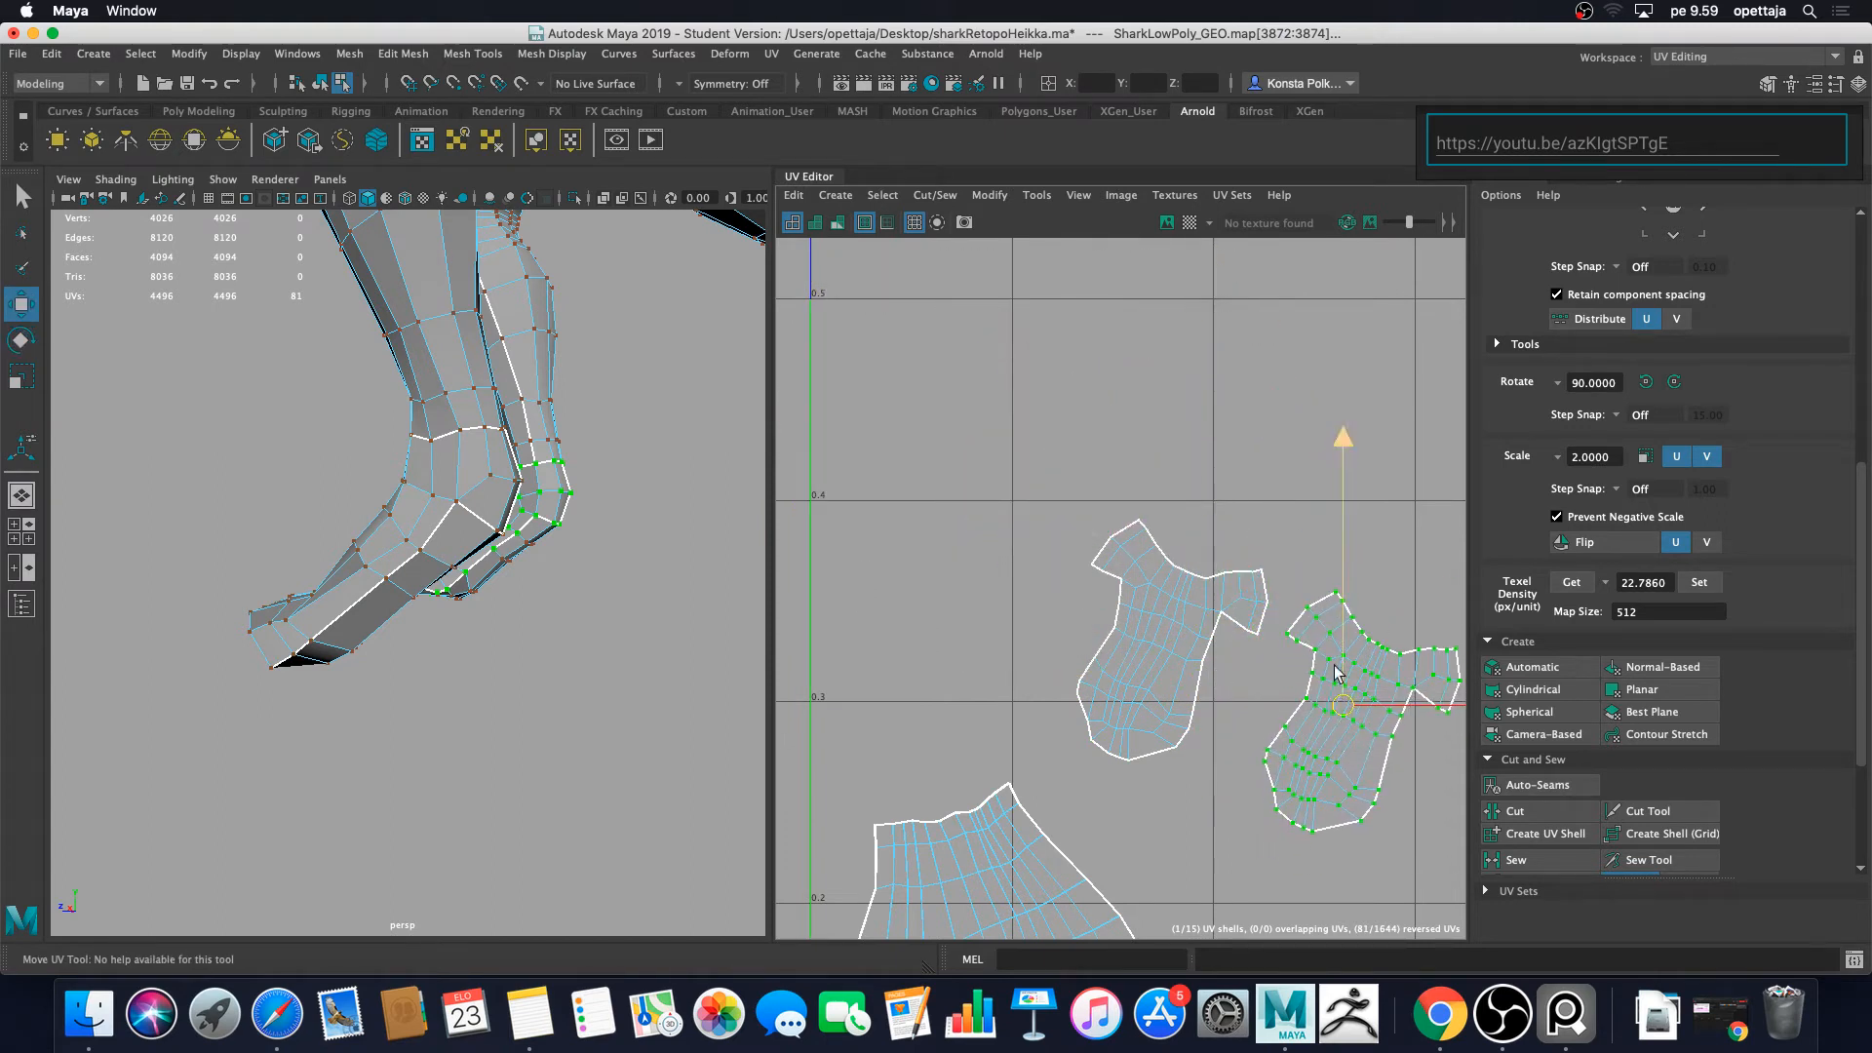
# Step: Rotate both upper-foot shells upright and stack one on top of the other
pyautogui.press('e')
pyautogui.moveTo(1295, 445); pyautogui.dragTo(1197, 525)
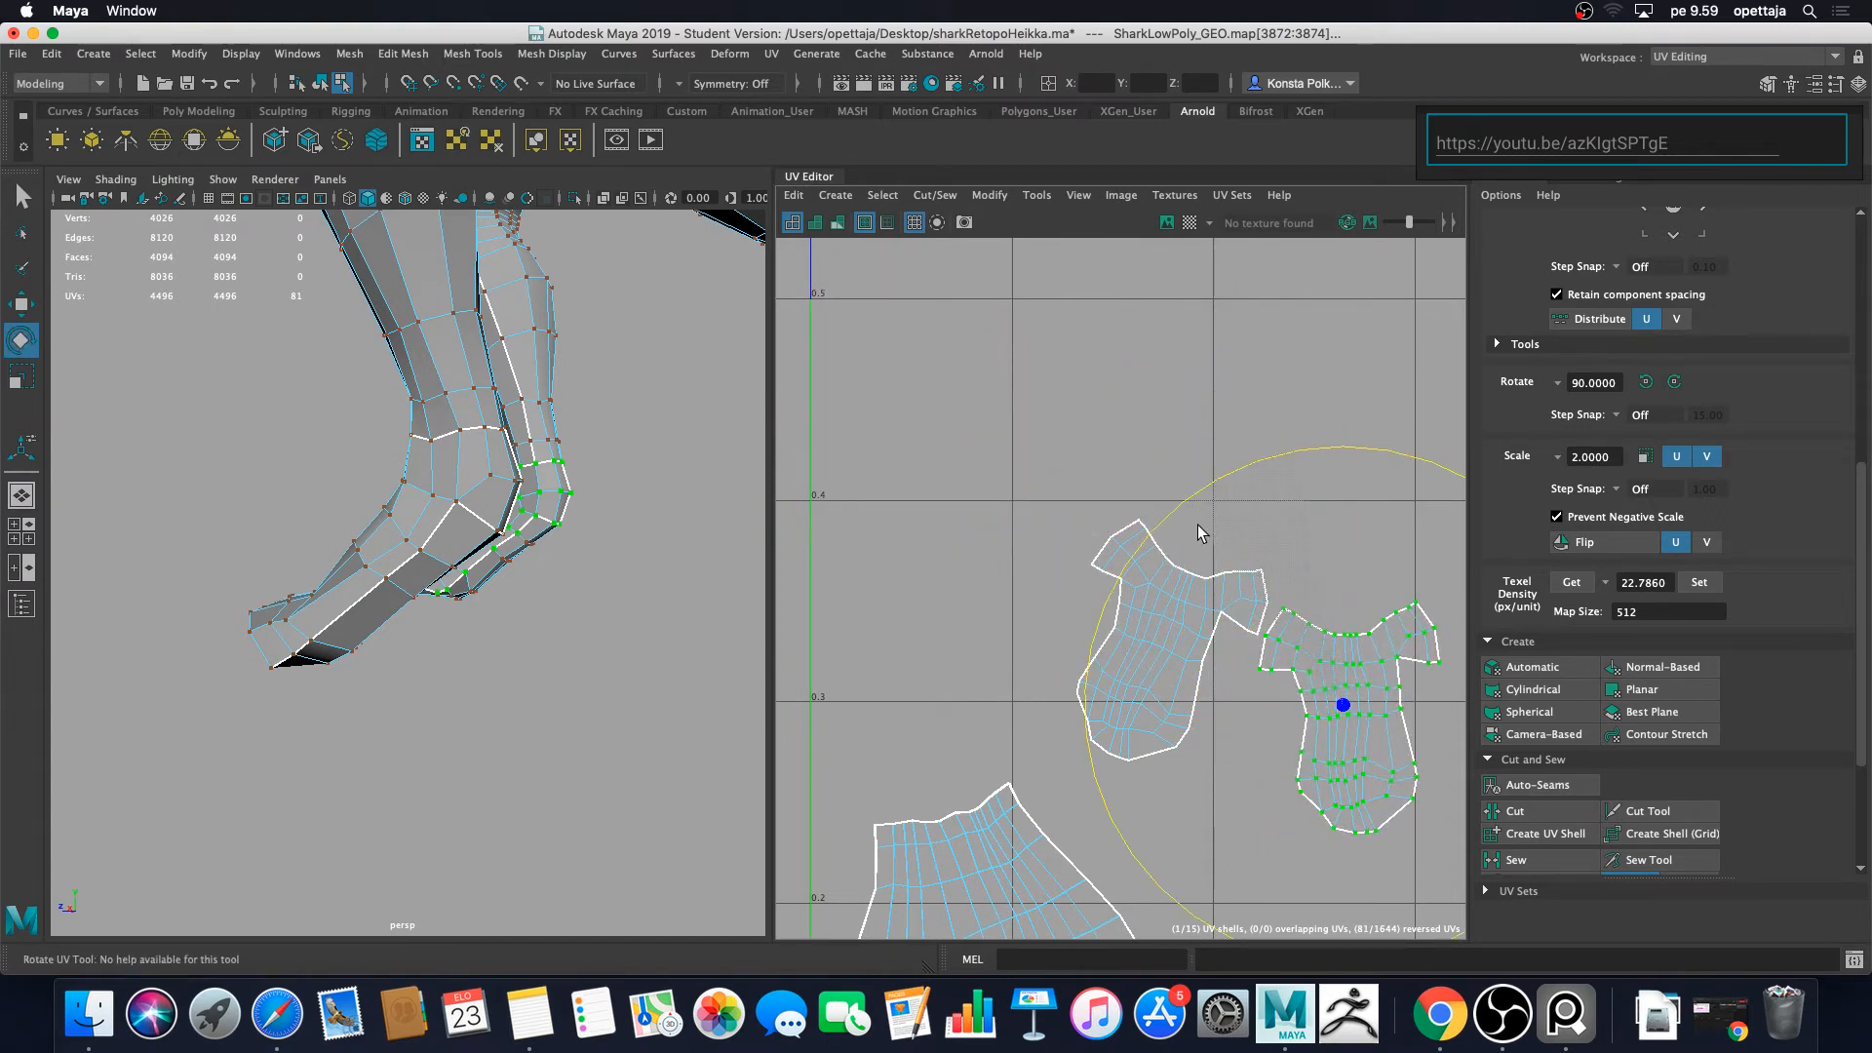
pyautogui.click(1150, 648)
pyautogui.moveTo(1155, 391); pyautogui.dragTo(1078, 418)
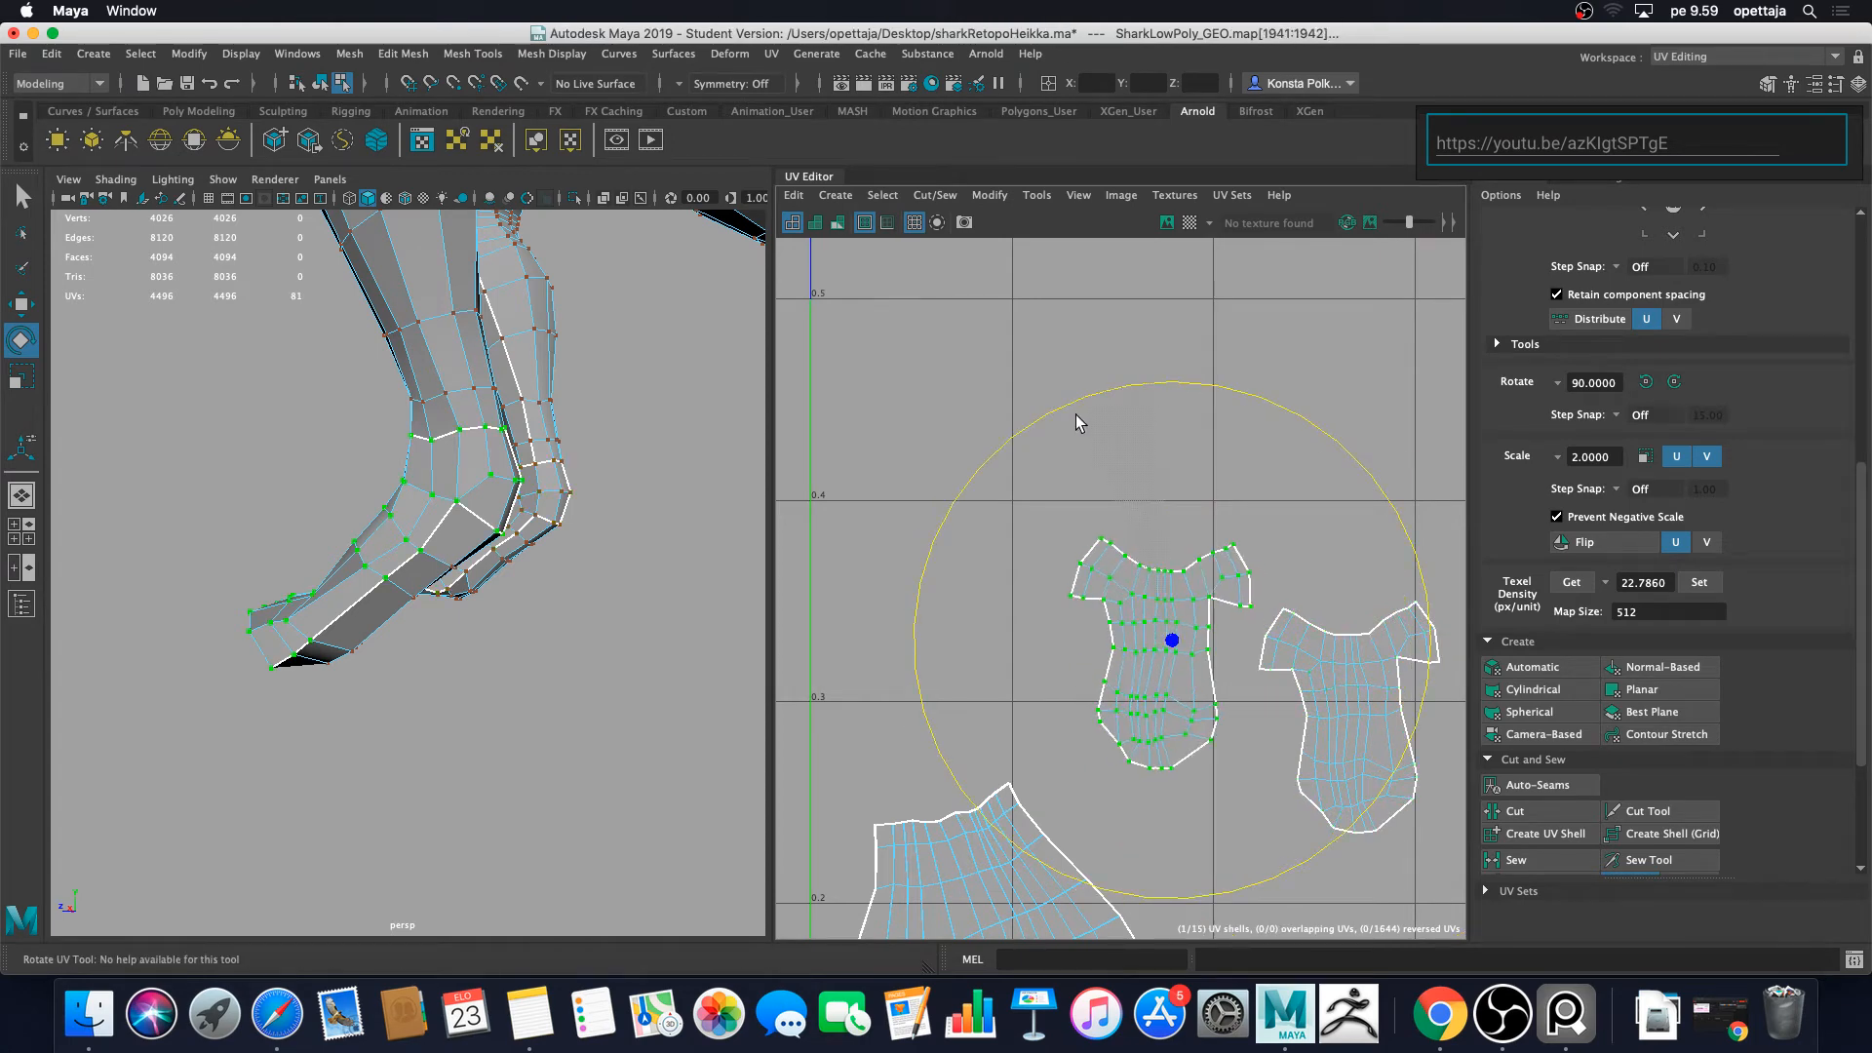
pyautogui.press('w')
pyautogui.moveTo(1189, 655); pyautogui.dragTo(1371, 723)
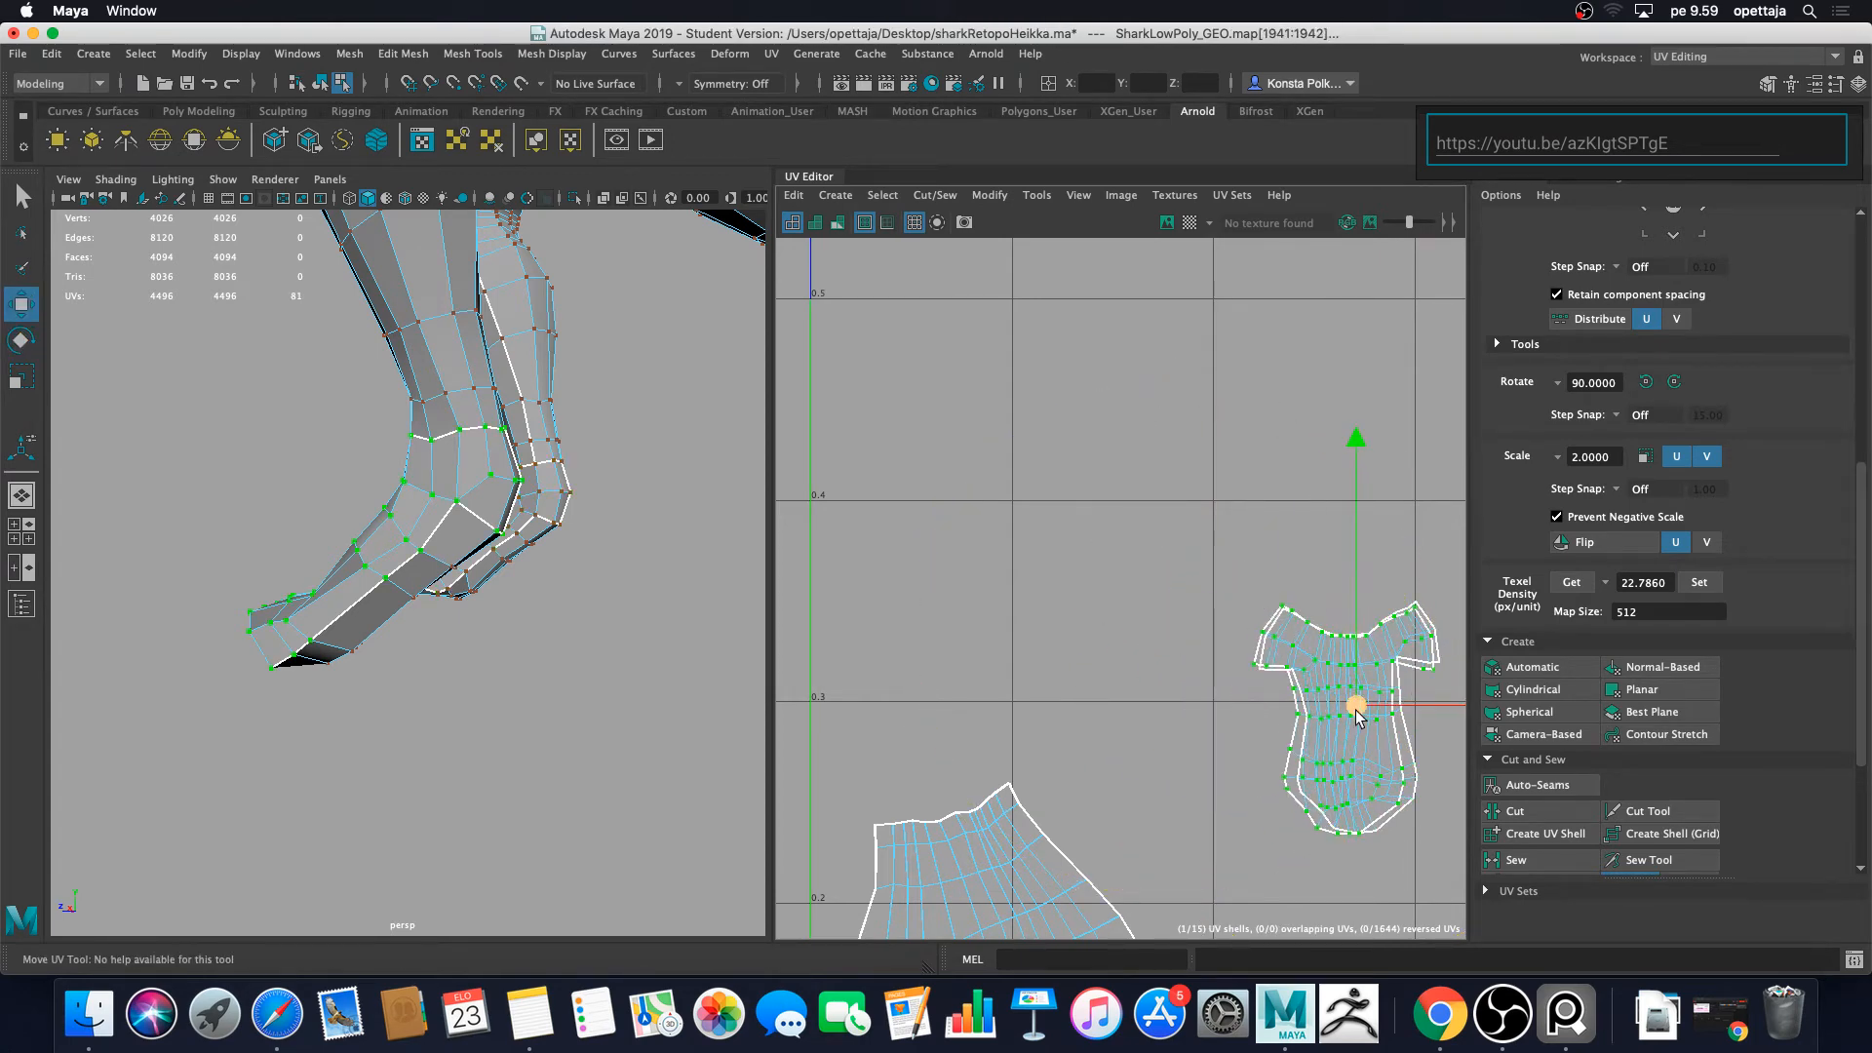
# Step: Fine-tune the position and rotation of the stacked upper-foot shell so its outline matches the one beneath
pyautogui.keyDown('alt'); pyautogui.moveTo(1372, 723); pyautogui.dragTo(960, 614, button='middle'); pyautogui.keyUp('alt')
pyautogui.keyDown('alt'); pyautogui.moveTo(960, 614); pyautogui.dragTo(1143, 607, button='right'); pyautogui.keyUp('alt')
pyautogui.moveTo(1147, 603); pyautogui.dragTo(1163, 606)
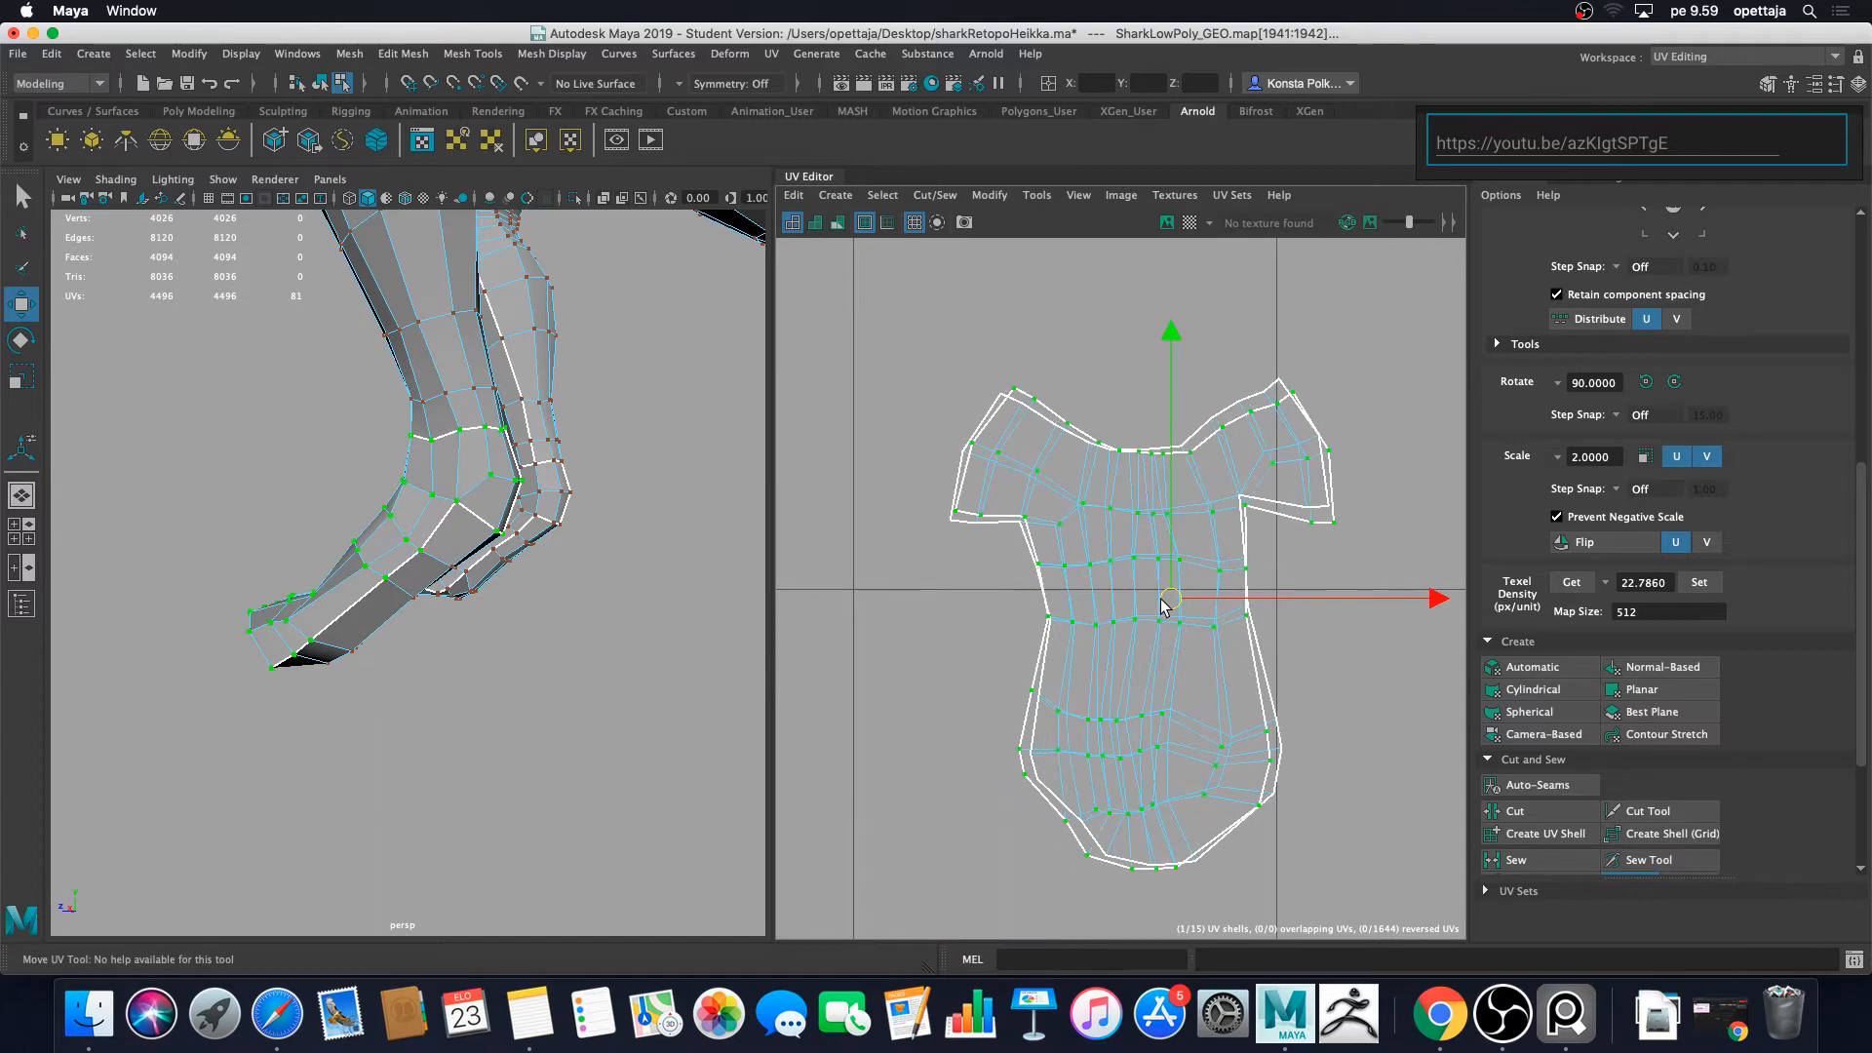
pyautogui.press('e')
pyautogui.moveTo(1309, 390); pyautogui.dragTo(1297, 375)
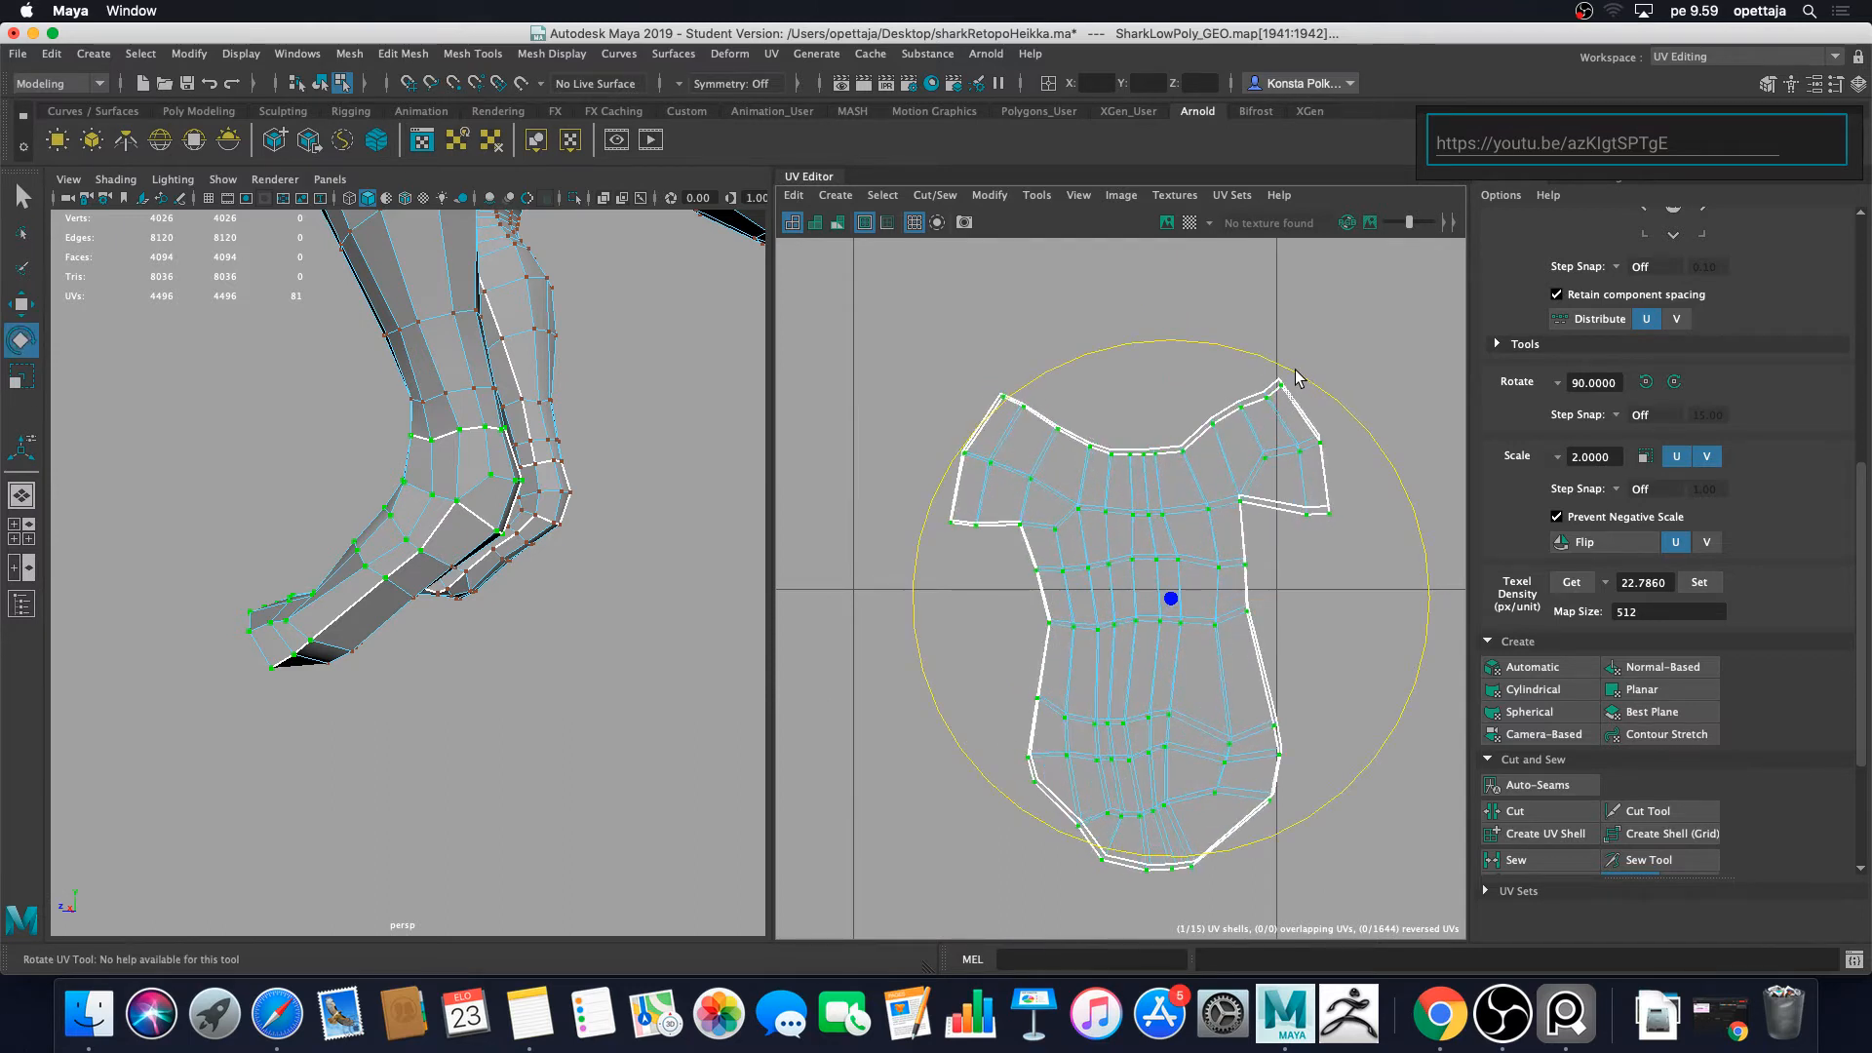
pyautogui.press('w')
pyautogui.moveTo(1171, 371); pyautogui.dragTo(1170, 366)
pyautogui.press('e')
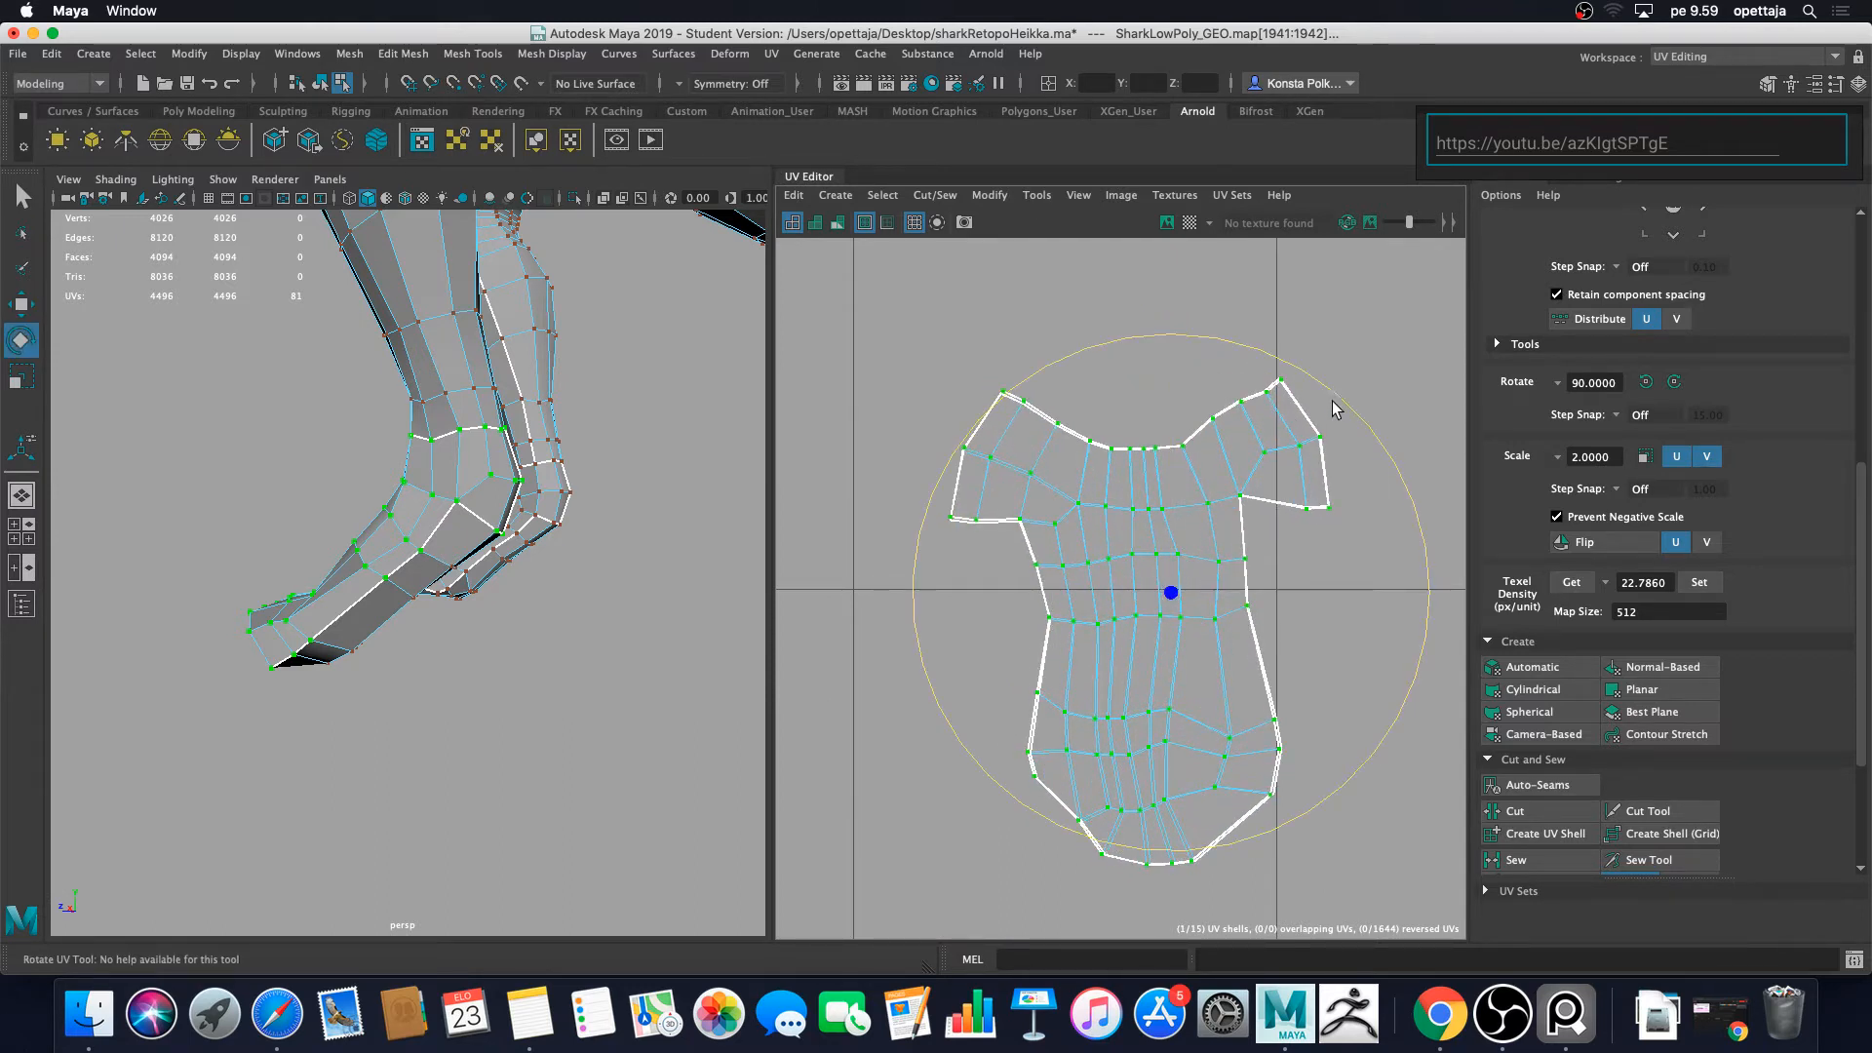
pyautogui.moveTo(1335, 398); pyautogui.dragTo(1332, 393)
pyautogui.click(1376, 600)
# Step: Select the stacked upper-foot shells and move them to the tile's lower edge, next to the sole shells
pyautogui.scroll(-4, 1320, 611)
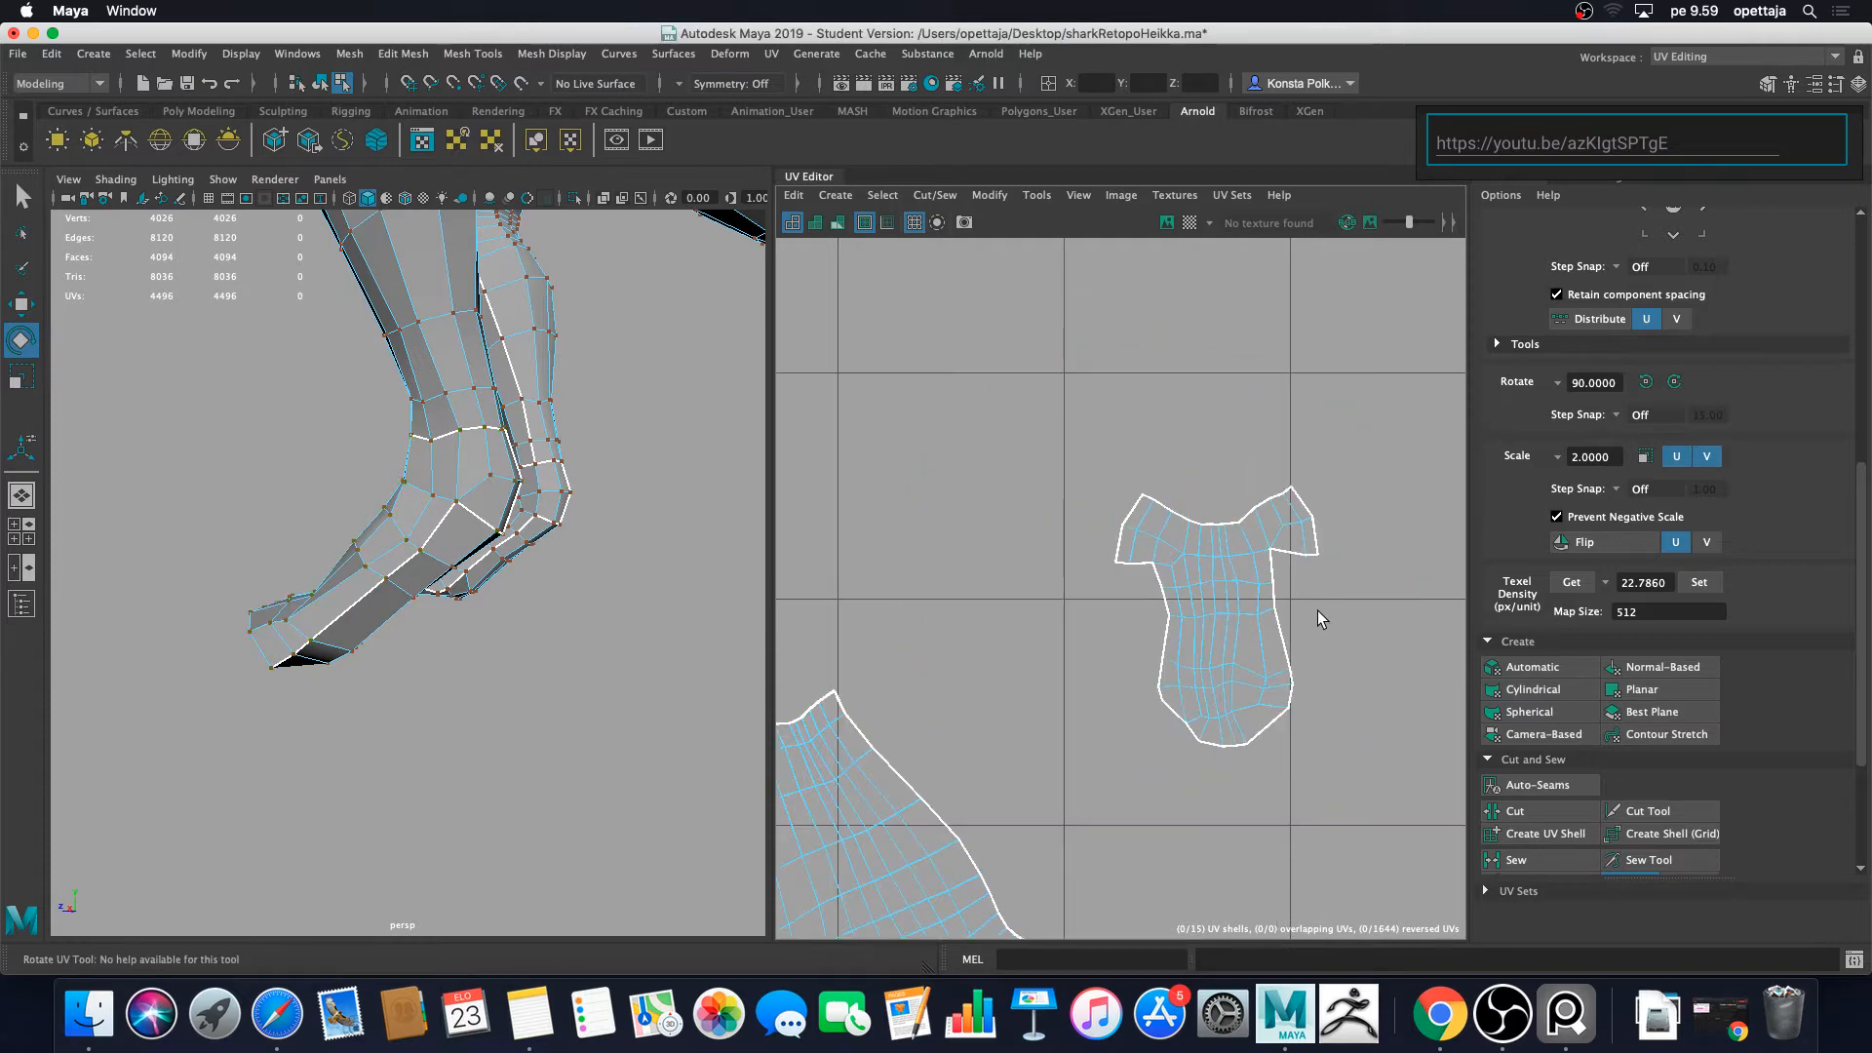
pyautogui.keyDown('alt'); pyautogui.moveTo(1317, 610); pyautogui.dragTo(1059, 473, button='middle'); pyautogui.keyUp('alt')
pyautogui.moveTo(1106, 670); pyautogui.dragTo(1107, 671)
pyautogui.scroll(-5, 1121, 670)
pyautogui.keyDown('alt'); pyautogui.moveTo(1135, 671); pyautogui.dragTo(1062, 594, button='middle'); pyautogui.keyUp('alt')
pyautogui.press('w')
pyautogui.moveTo(996, 534); pyautogui.dragTo(1053, 734)
pyautogui.click(1096, 632)
pyautogui.scroll(-5, 1097, 631)
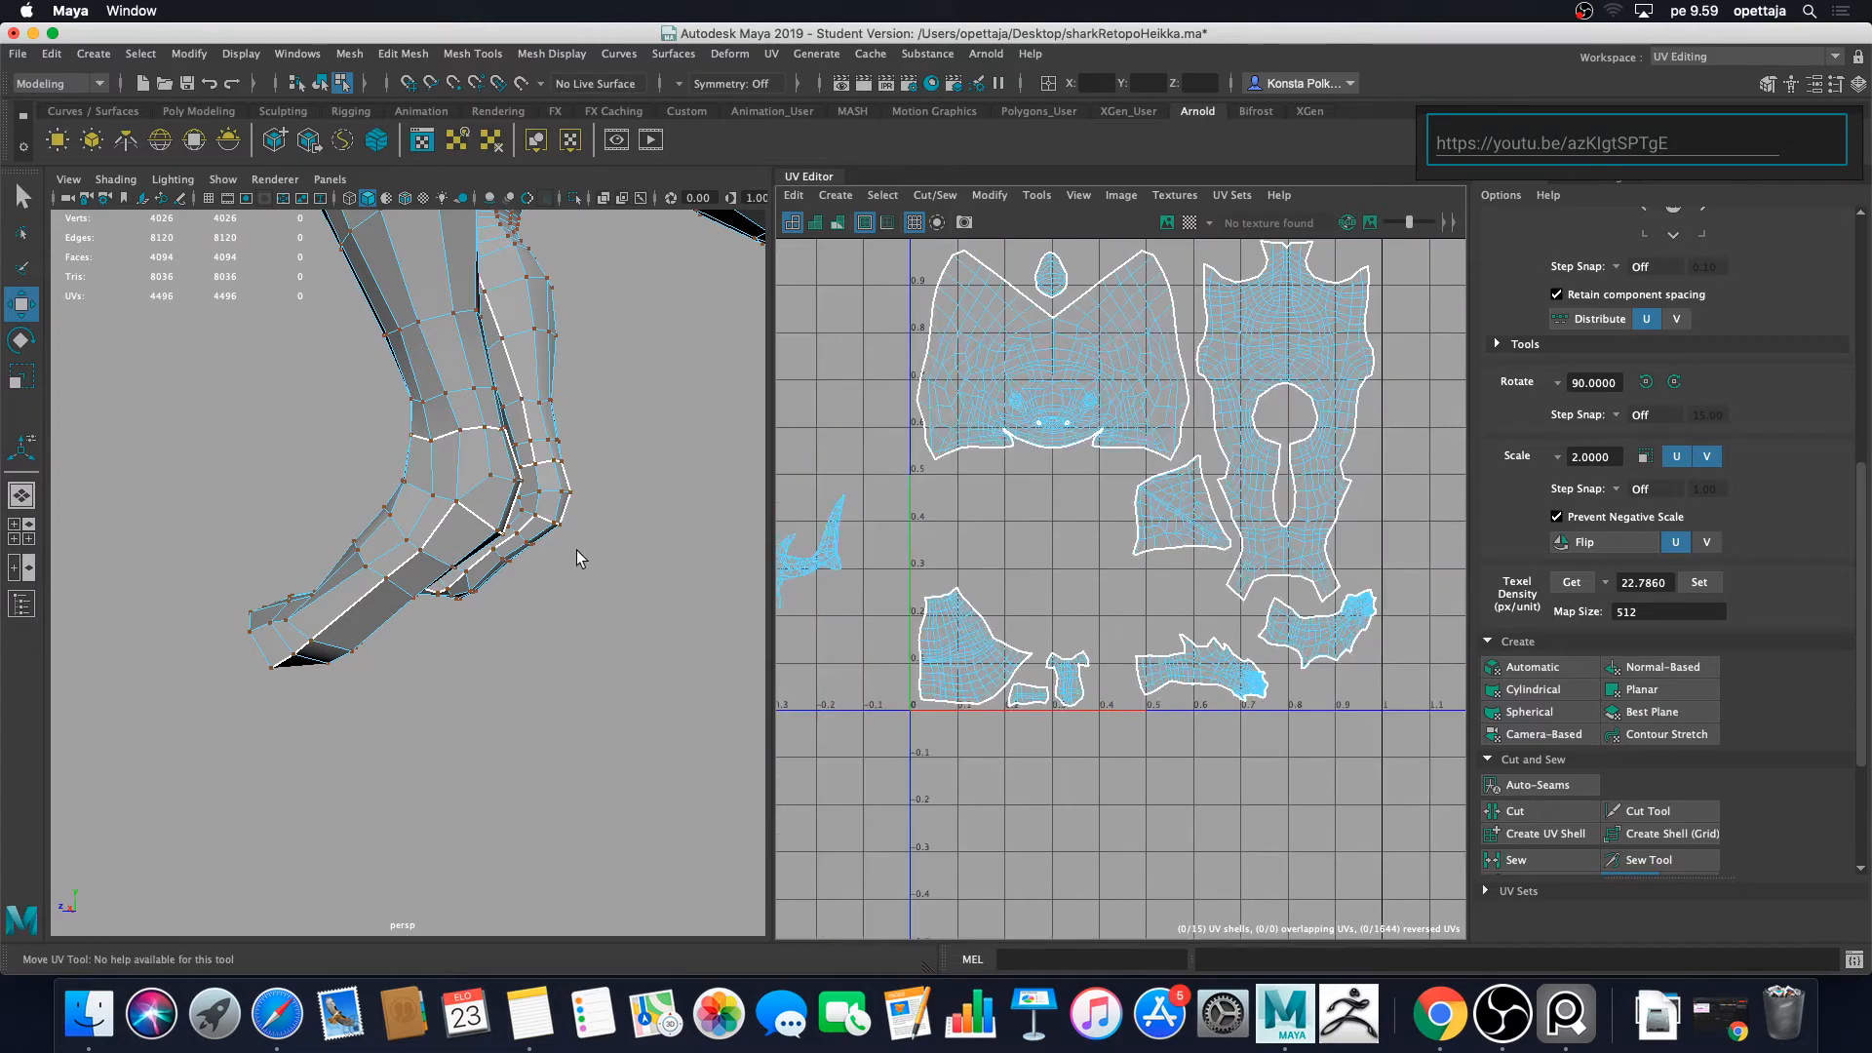
# Step: Examine the tail's UV shell and the tail on the model to find where its seam should run
pyautogui.scroll(-8, 579, 551)
pyautogui.keyDown('alt'); pyautogui.moveTo(539, 538); pyautogui.dragTo(536, 614, button='middle'); pyautogui.keyUp('alt')
pyautogui.scroll(5, 536, 615)
pyautogui.moveTo(536, 618)
pyautogui.keyDown('alt'); pyautogui.mouseDown()
pyautogui.moveTo(668, 616)
pyautogui.moveTo(558, 620)
pyautogui.mouseUp(); pyautogui.keyUp('alt')
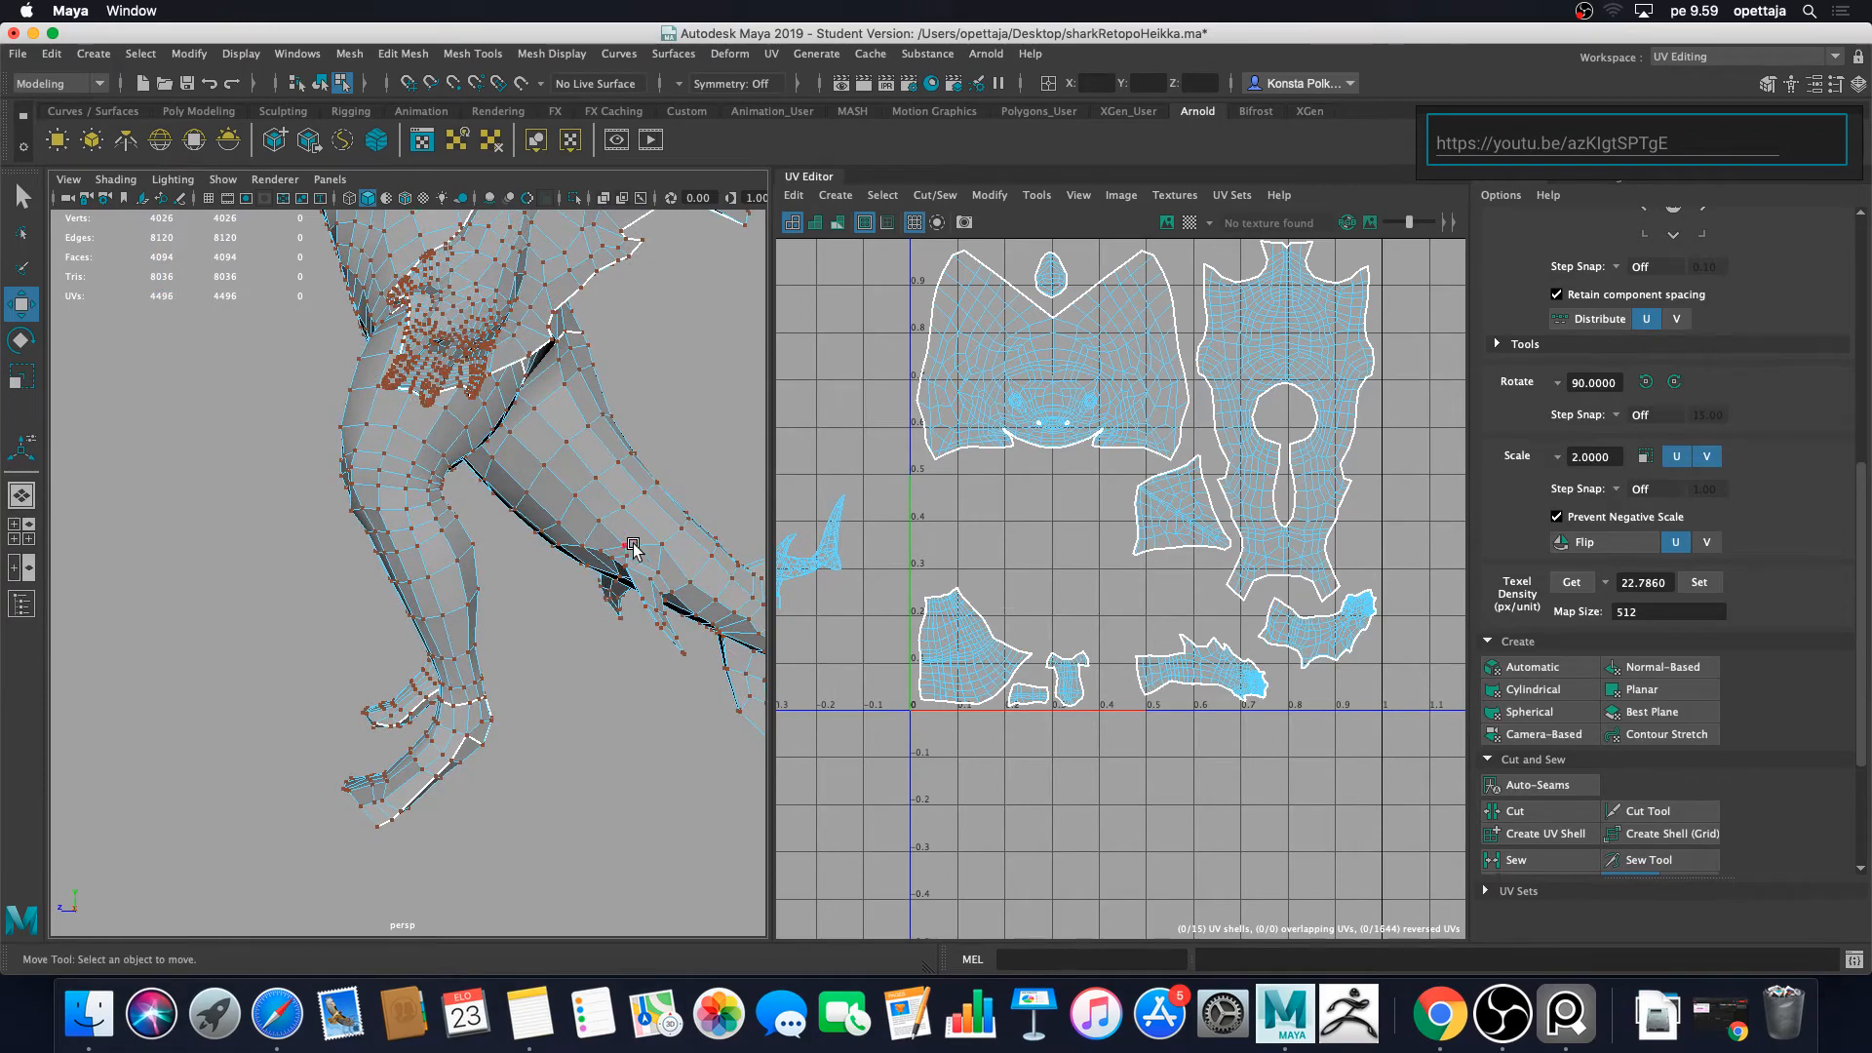
pyautogui.scroll(-5, 634, 547)
pyautogui.keyDown('alt'); pyautogui.moveTo(663, 530); pyautogui.dragTo(624, 527); pyautogui.keyUp('alt')
pyautogui.scroll(-5, 890, 556)
pyautogui.keyDown('alt'); pyautogui.moveTo(867, 548); pyautogui.dragTo(1104, 536, button='middle'); pyautogui.keyUp('alt')
pyautogui.scroll(7, 1048, 531)
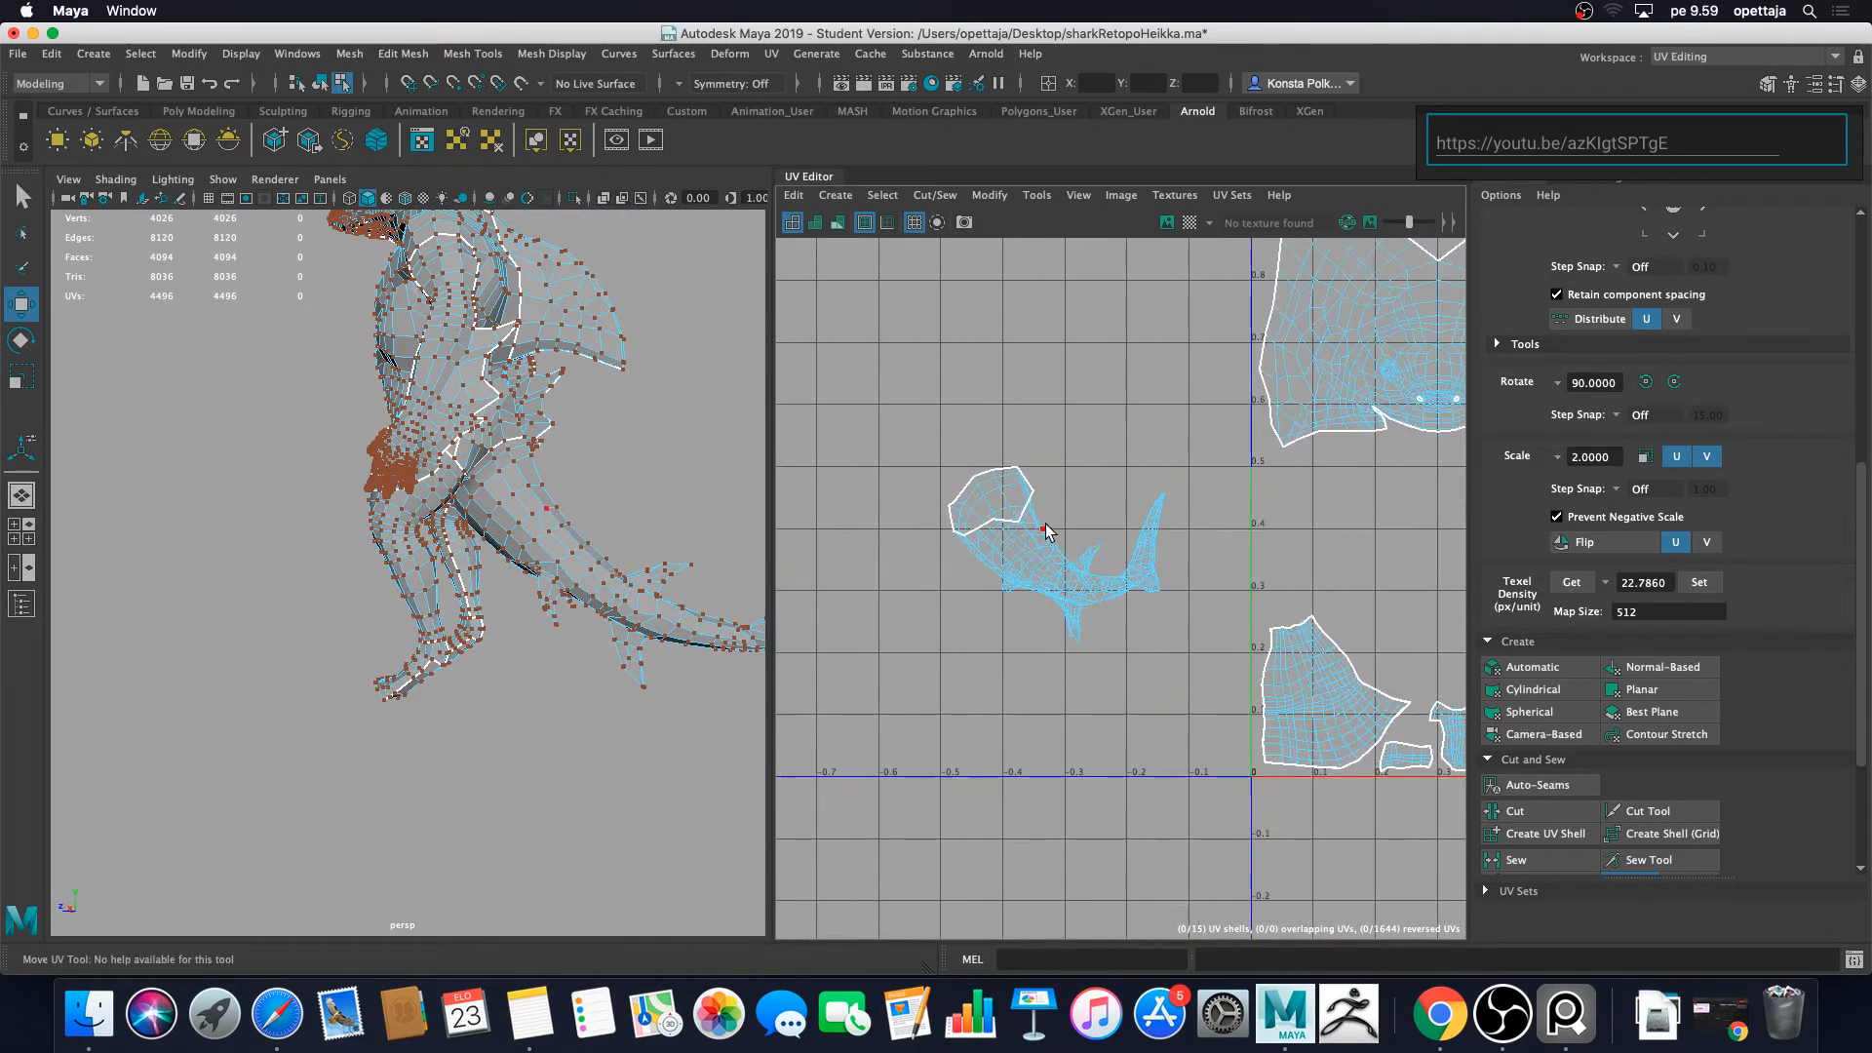
pyautogui.scroll(2, 1045, 529)
pyautogui.scroll(6, 517, 495)
pyautogui.keyDown('alt'); pyautogui.moveTo(569, 474); pyautogui.dragTo(481, 376); pyautogui.keyUp('alt')
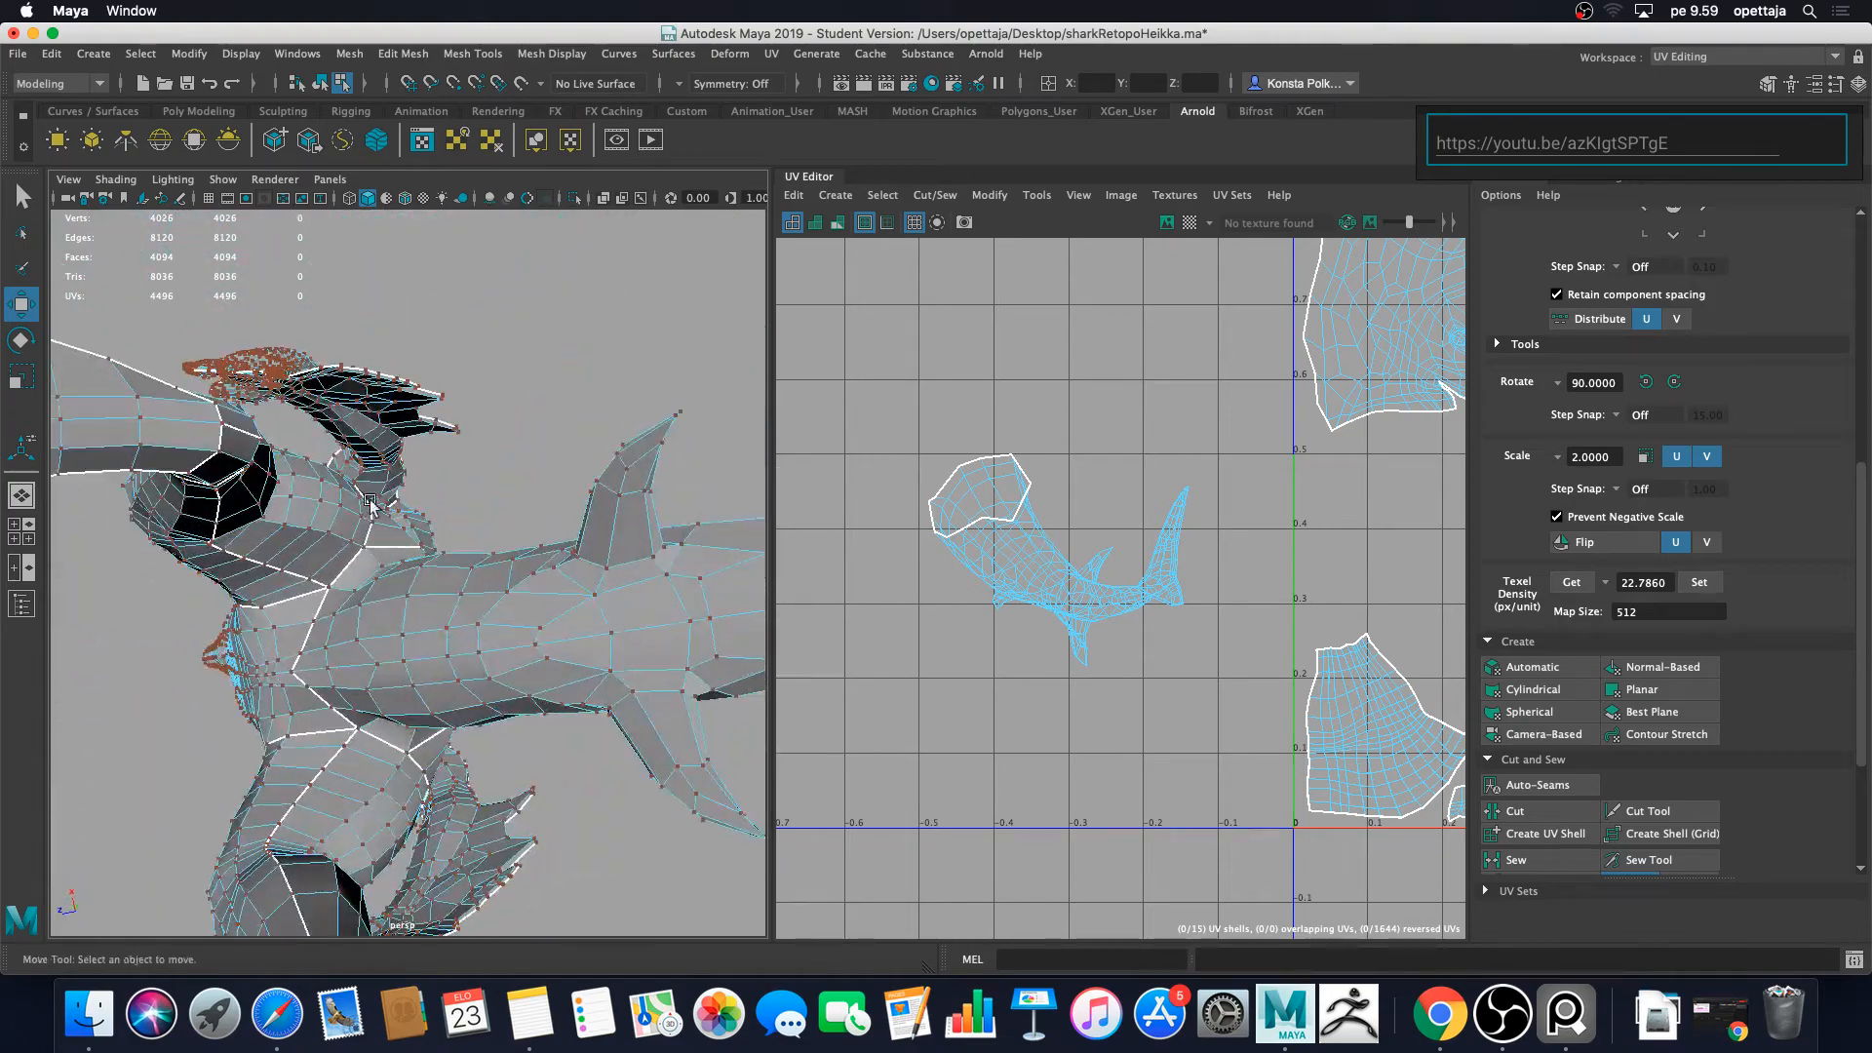
pyautogui.scroll(8, 217, 616)
pyautogui.keyDown('alt'); pyautogui.moveTo(192, 593); pyautogui.dragTo(389, 560, button='middle'); pyautogui.keyUp('alt')
pyautogui.keyDown('alt'); pyautogui.moveTo(388, 559); pyautogui.dragTo(298, 581); pyautogui.keyUp('alt')
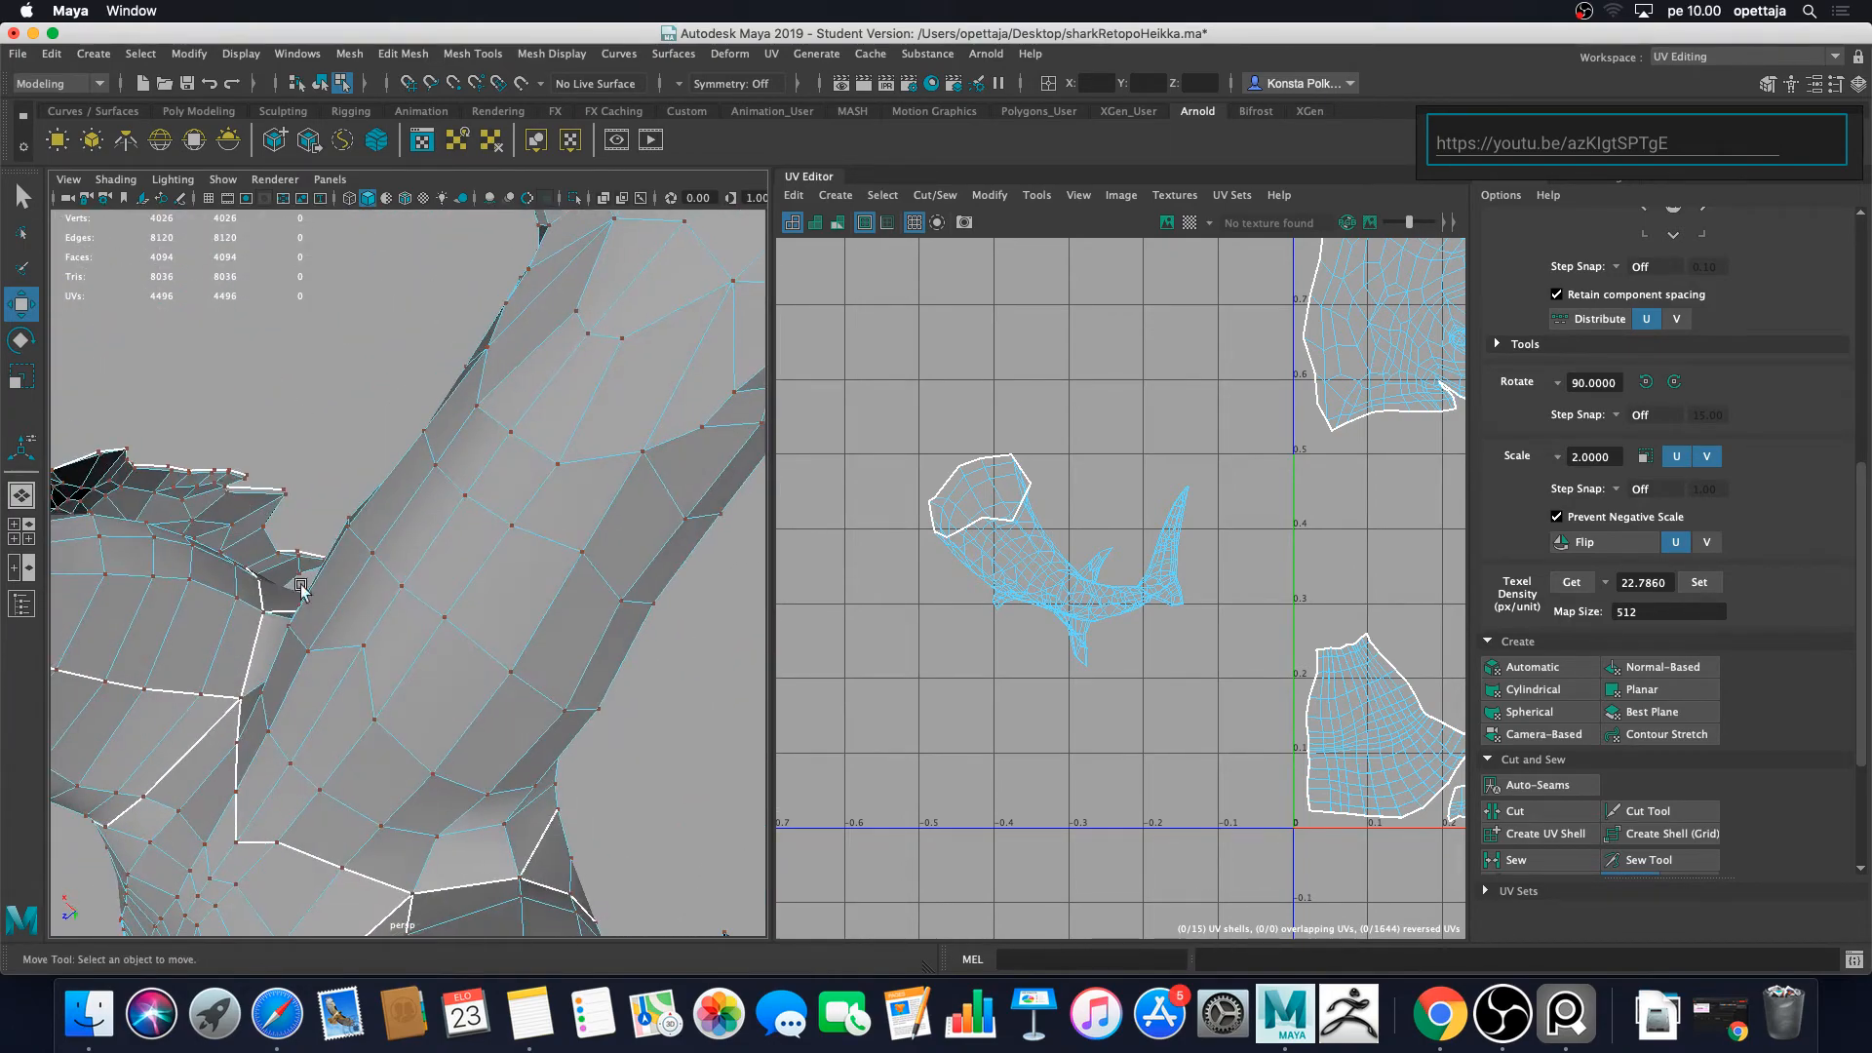
# Step: Select the first edges along the midline of the tail's underside, starting from the existing seam at the hips
pyautogui.moveTo(336, 622); pyautogui.dragTo(336, 442, button='right')
pyautogui.click(256, 817)
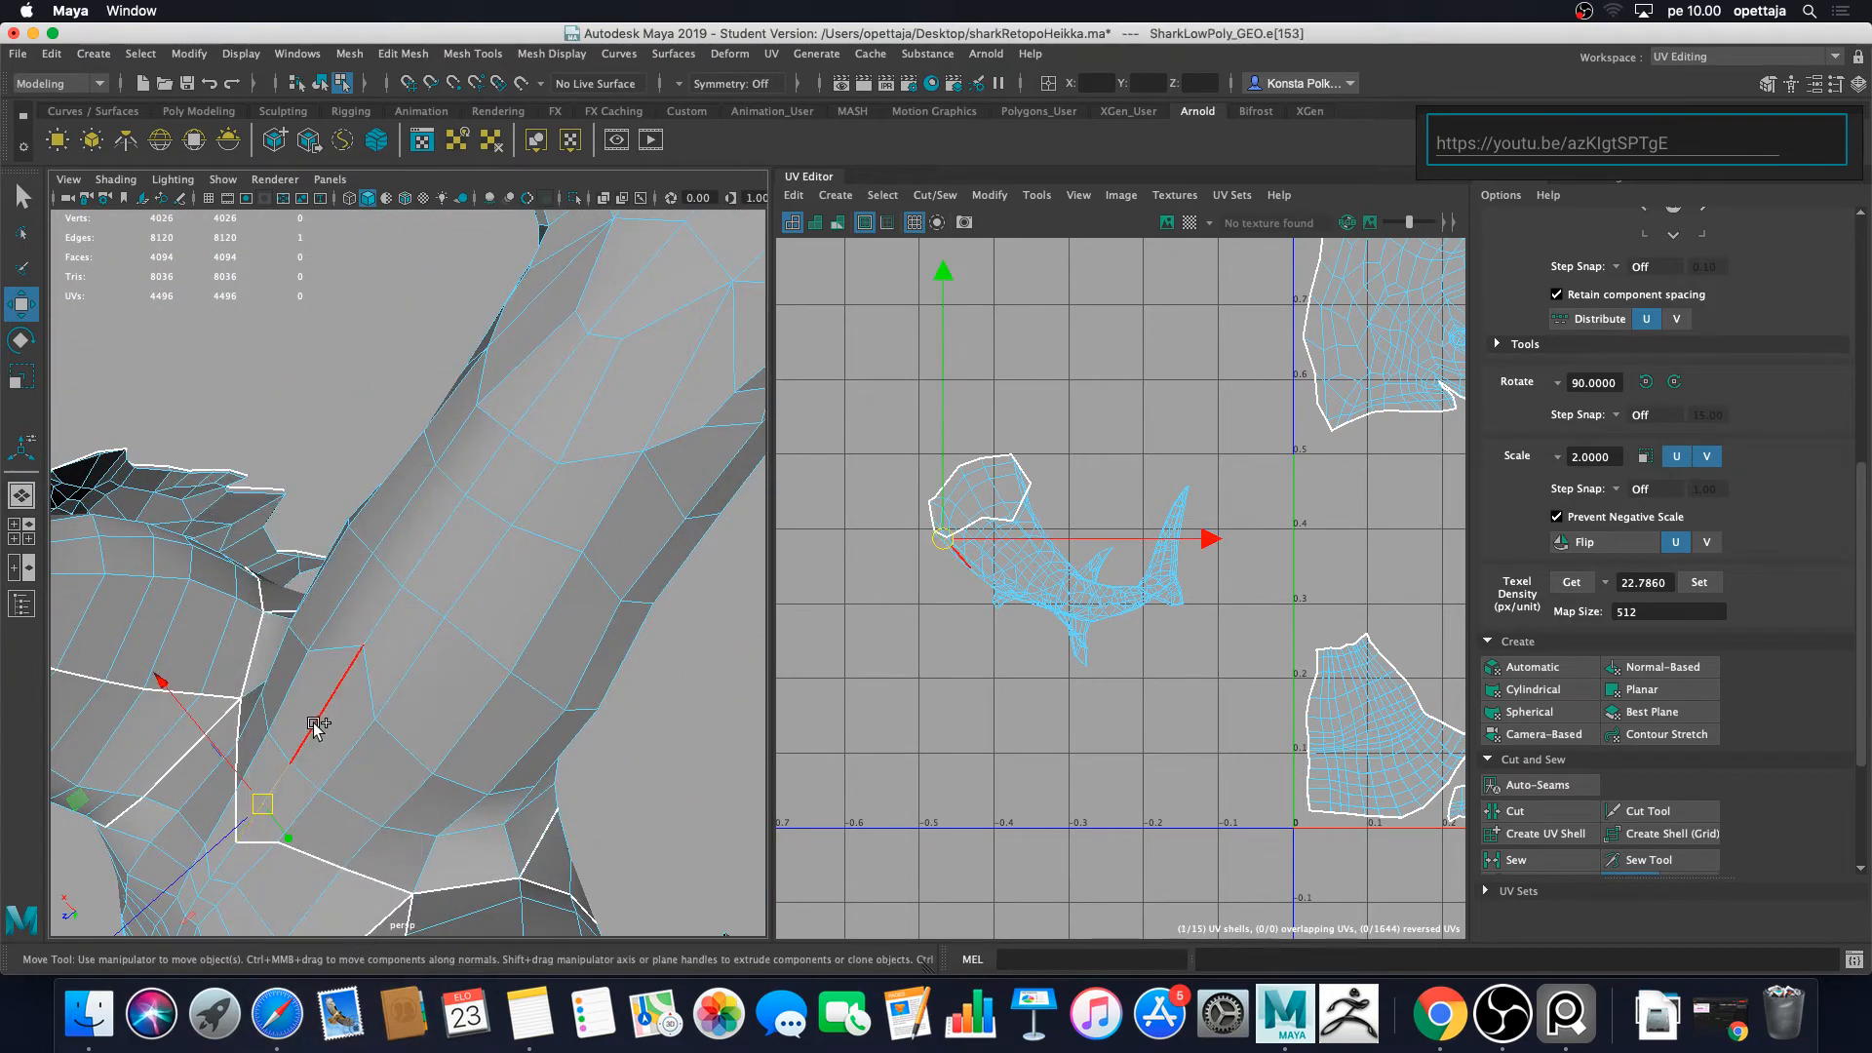
pyautogui.keyDown('shift'); pyautogui.click(322, 720); pyautogui.keyUp('shift')
pyautogui.keyDown('shift'); pyautogui.click(382, 615); pyautogui.keyUp('shift')
pyautogui.keyDown('shift'); pyautogui.click(492, 458); pyautogui.keyUp('shift')
pyautogui.keyDown('shift'); pyautogui.click(492, 457); pyautogui.keyUp('shift')
pyautogui.keyDown('shift'); pyautogui.click(531, 405); pyautogui.keyUp('shift')
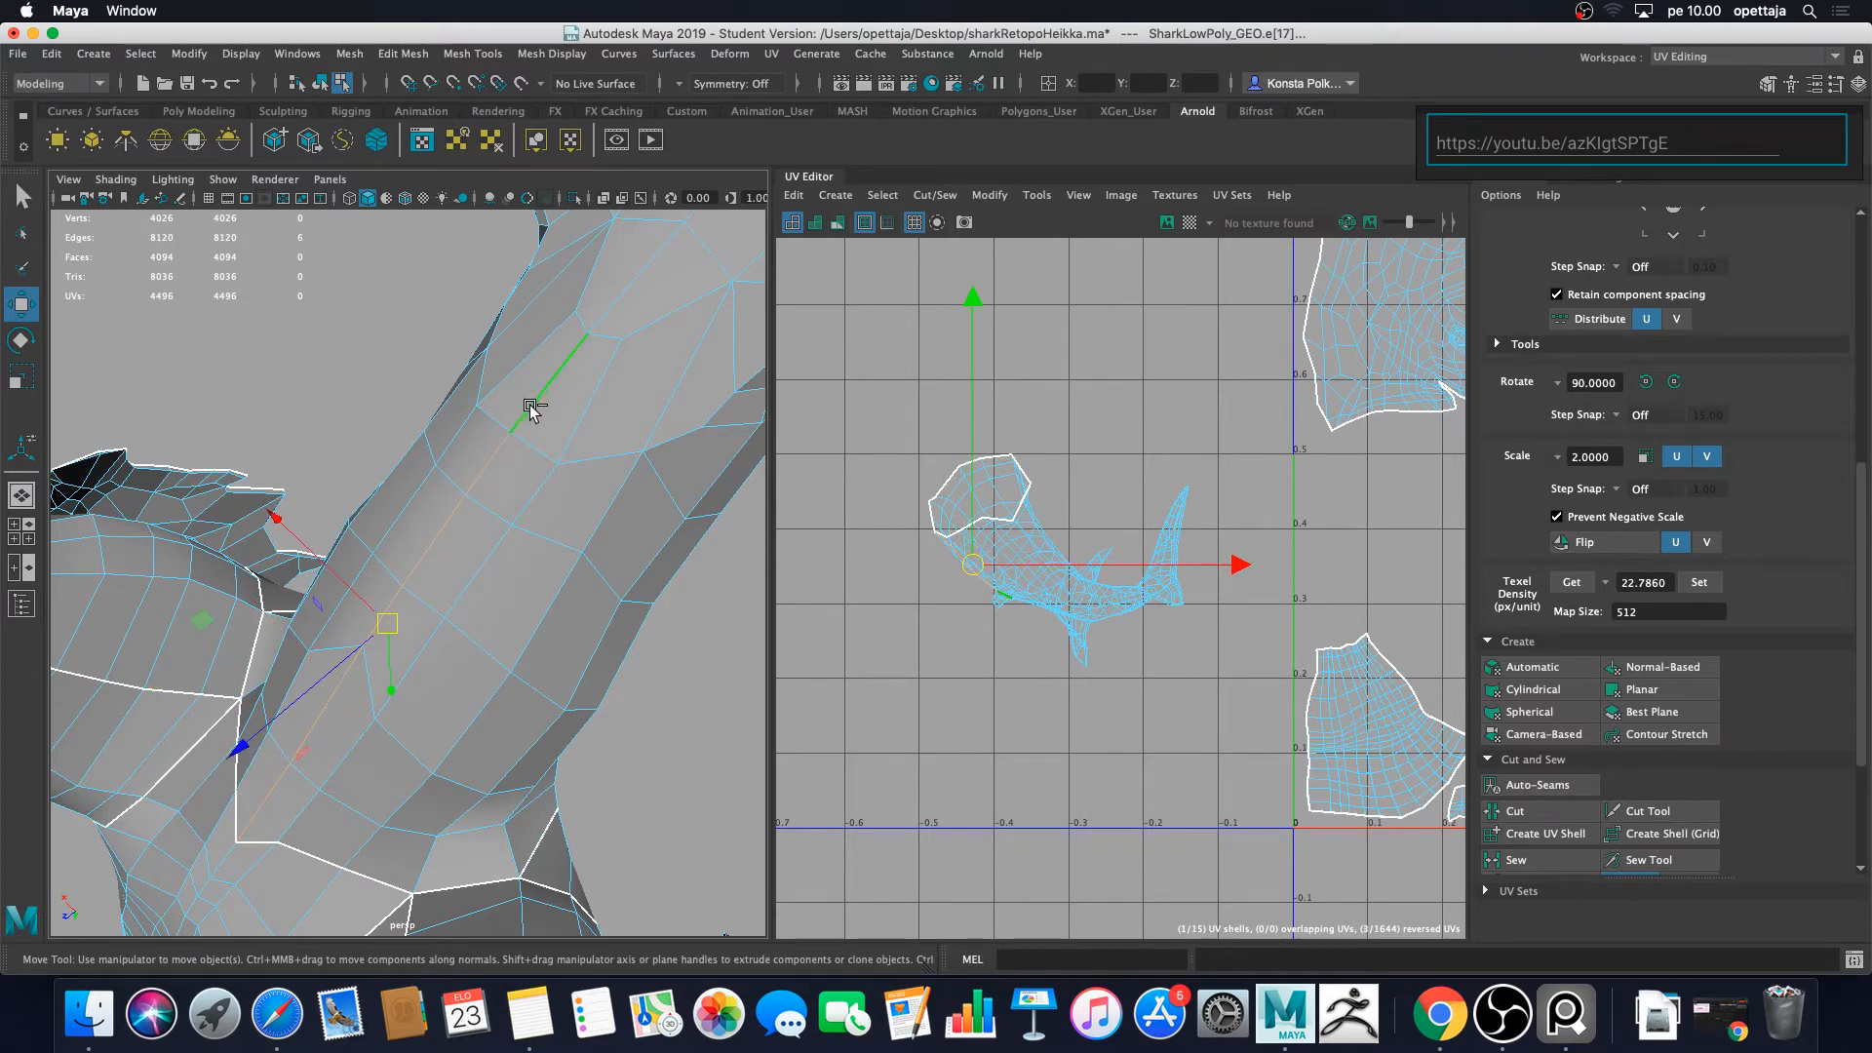
# Step: Extend the edge selection along the underside midline, past the paired side fins, to the base of the single lower fin
pyautogui.keyDown('alt'); pyautogui.moveTo(577, 411); pyautogui.dragTo(447, 704, button='middle'); pyautogui.keyUp('alt')
pyautogui.keyDown('shift'); pyautogui.click(485, 581); pyautogui.keyUp('shift')
pyautogui.keyDown('shift'); pyautogui.click(582, 487); pyautogui.keyUp('shift')
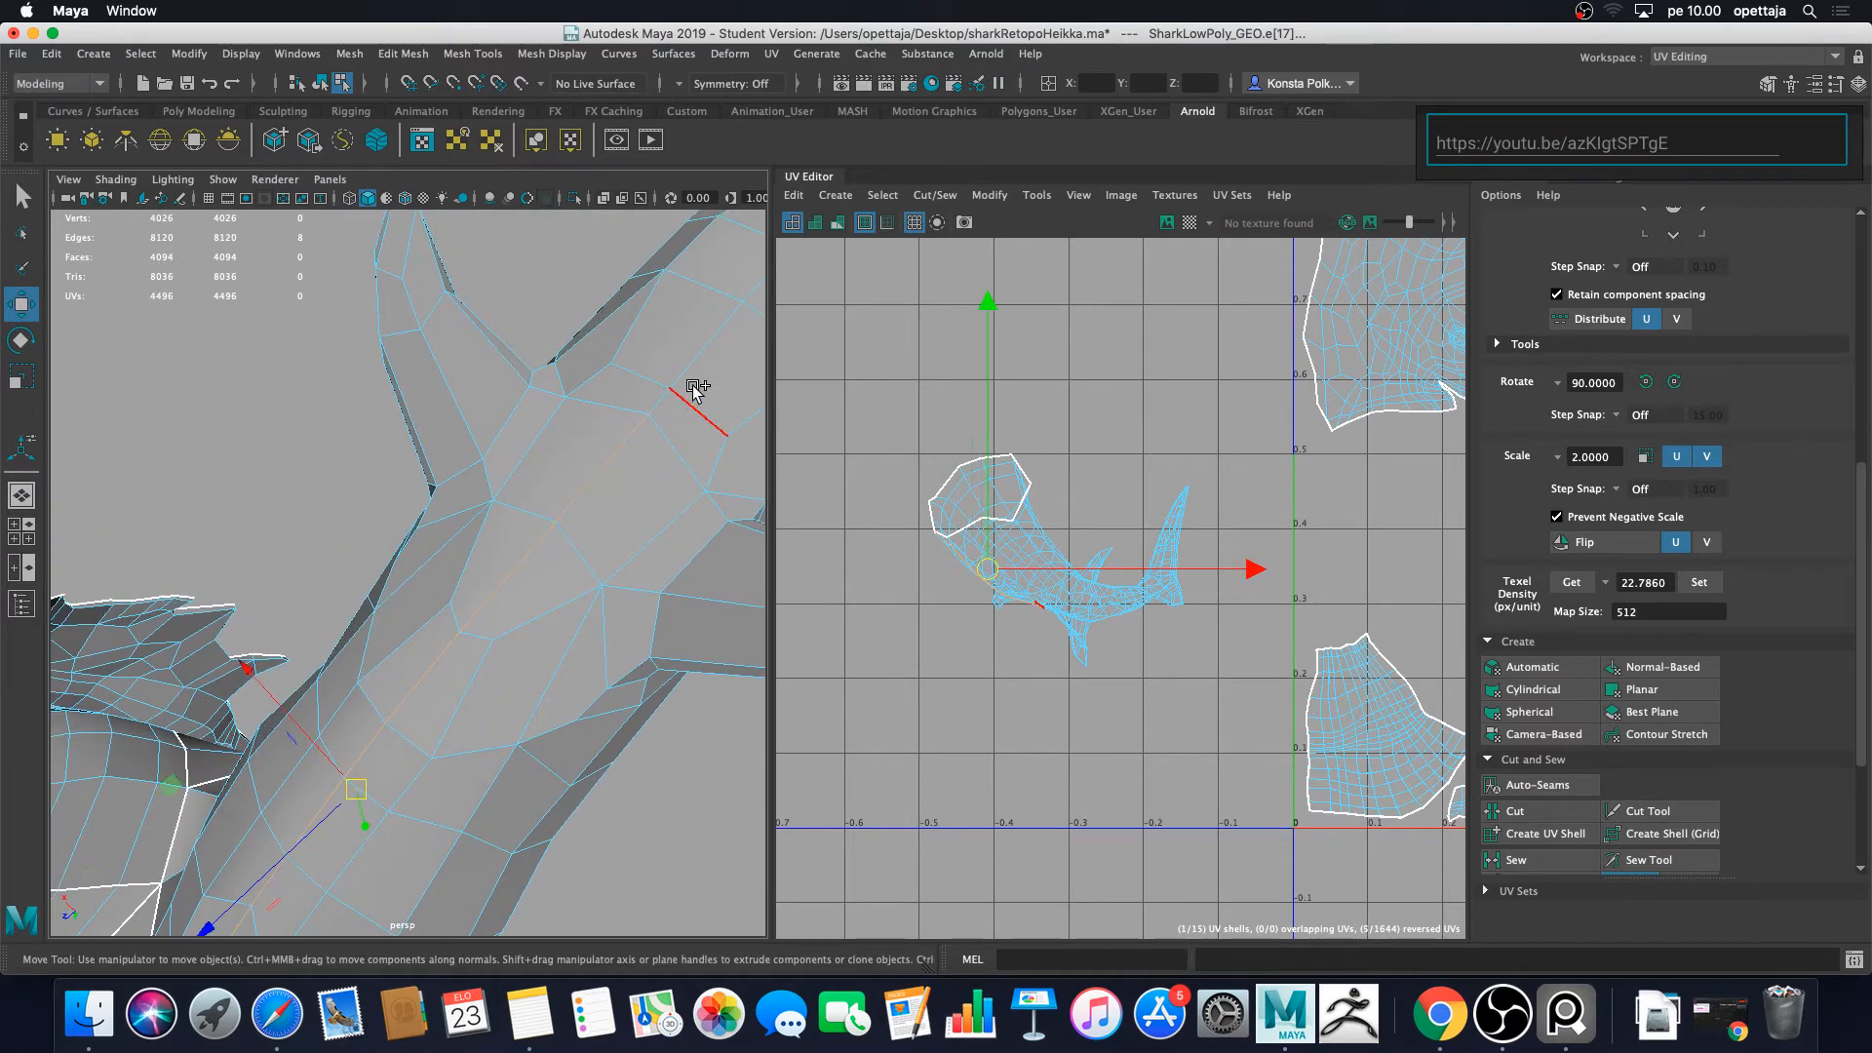
pyautogui.keyDown('shift'); pyautogui.click(672, 402); pyautogui.keyUp('shift')
pyautogui.keyDown('alt'); pyautogui.moveTo(660, 406); pyautogui.dragTo(424, 589, button='middle'); pyautogui.keyUp('alt')
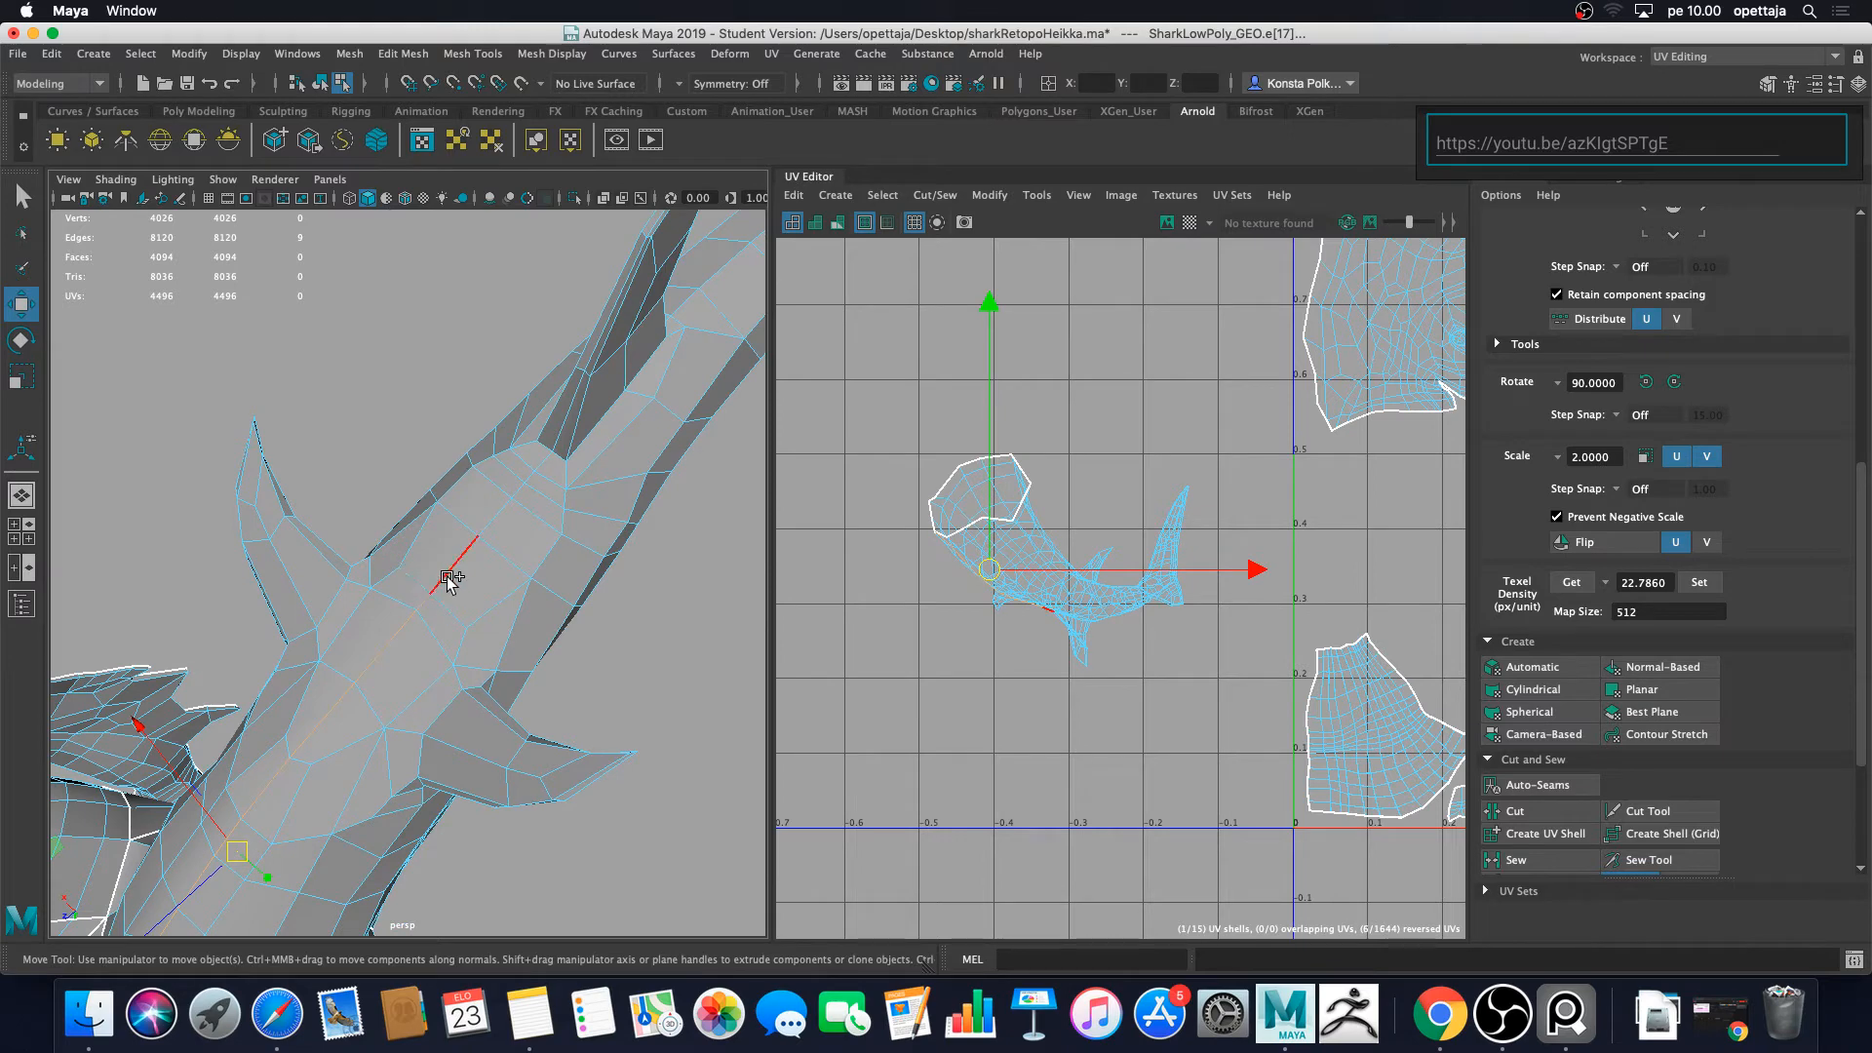
pyautogui.keyDown('shift'); pyautogui.click(447, 577); pyautogui.keyUp('shift')
pyautogui.keyDown('shift'); pyautogui.click(494, 518); pyautogui.keyUp('shift')
pyautogui.keyDown('shift'); pyautogui.click(520, 490); pyautogui.keyUp('shift')
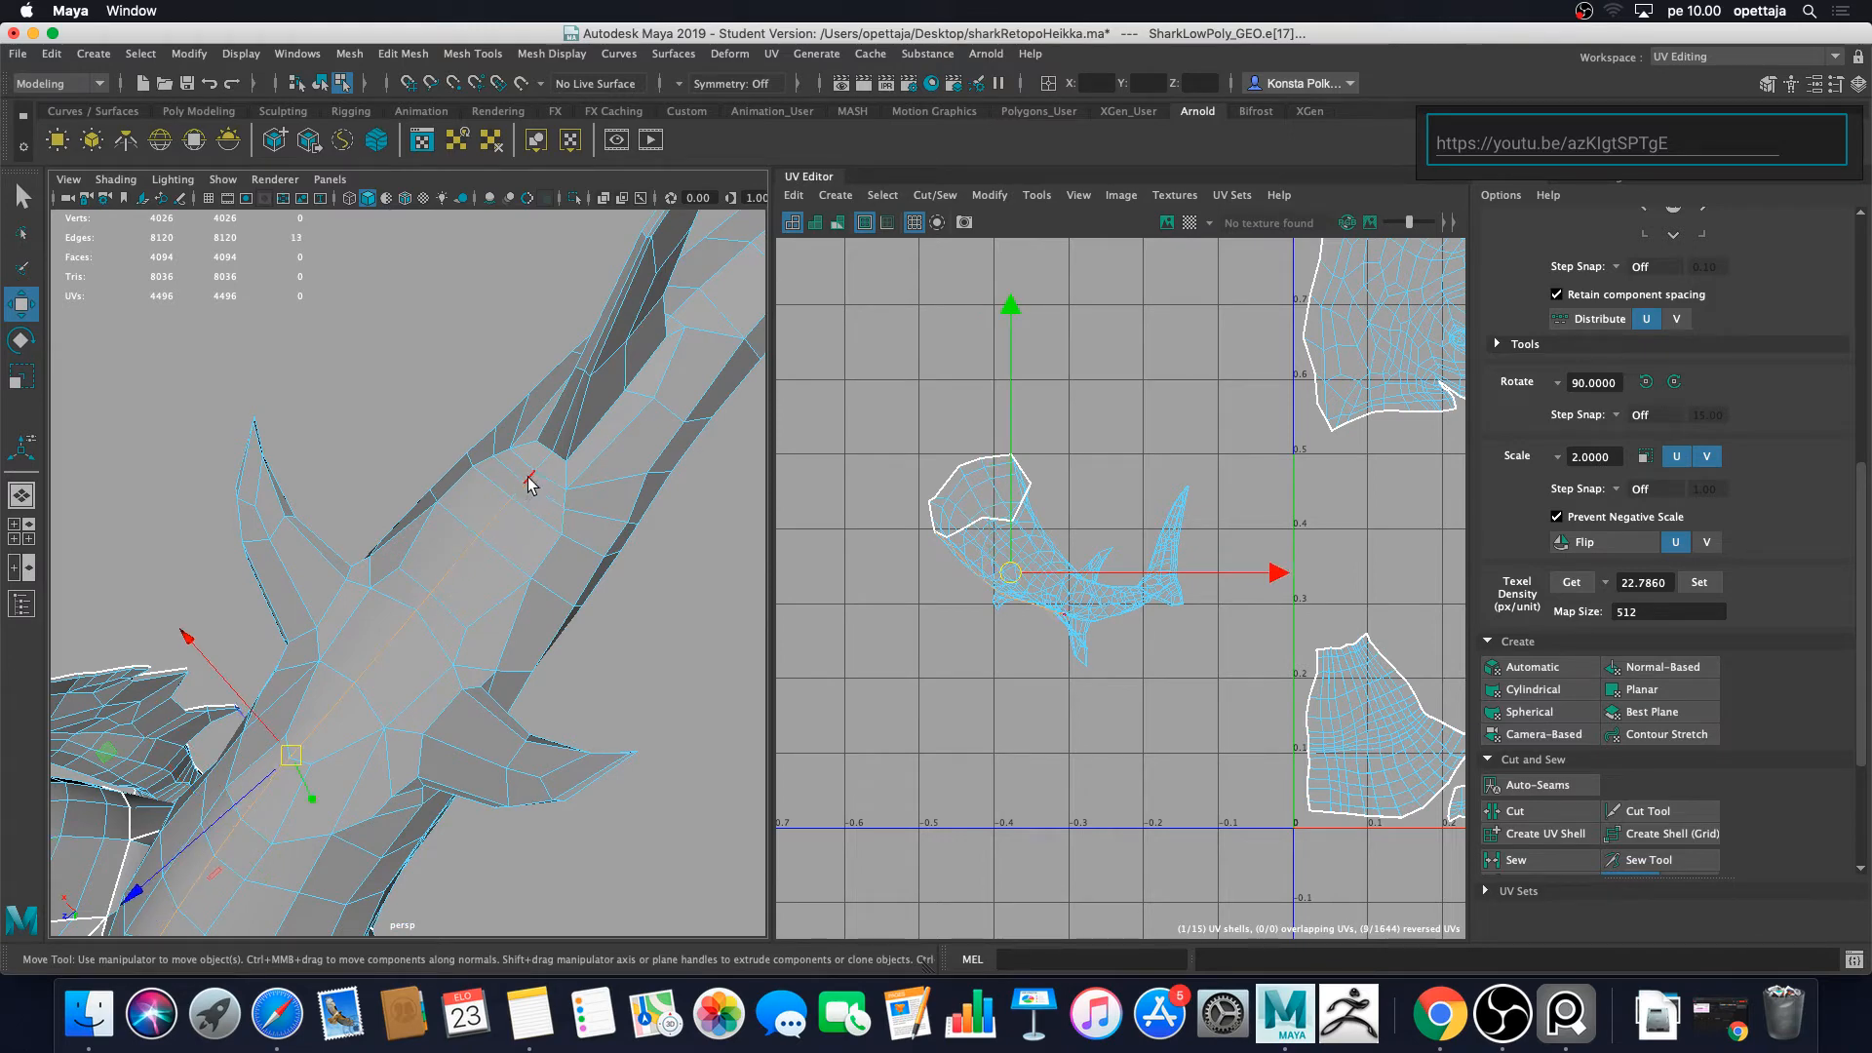
pyautogui.keyDown('shift'); pyautogui.click(543, 462); pyautogui.keyUp('shift')
# Step: Add the centre edges around the lower fin's rim and continue the selection onto the tail's underside behind it
pyautogui.keyDown('alt'); pyautogui.moveTo(556, 422); pyautogui.dragTo(656, 610); pyautogui.keyUp('alt')
pyautogui.scroll(5, 655, 604)
pyautogui.keyDown('alt'); pyautogui.moveTo(639, 542); pyautogui.dragTo(477, 680, button='middle'); pyautogui.keyUp('alt')
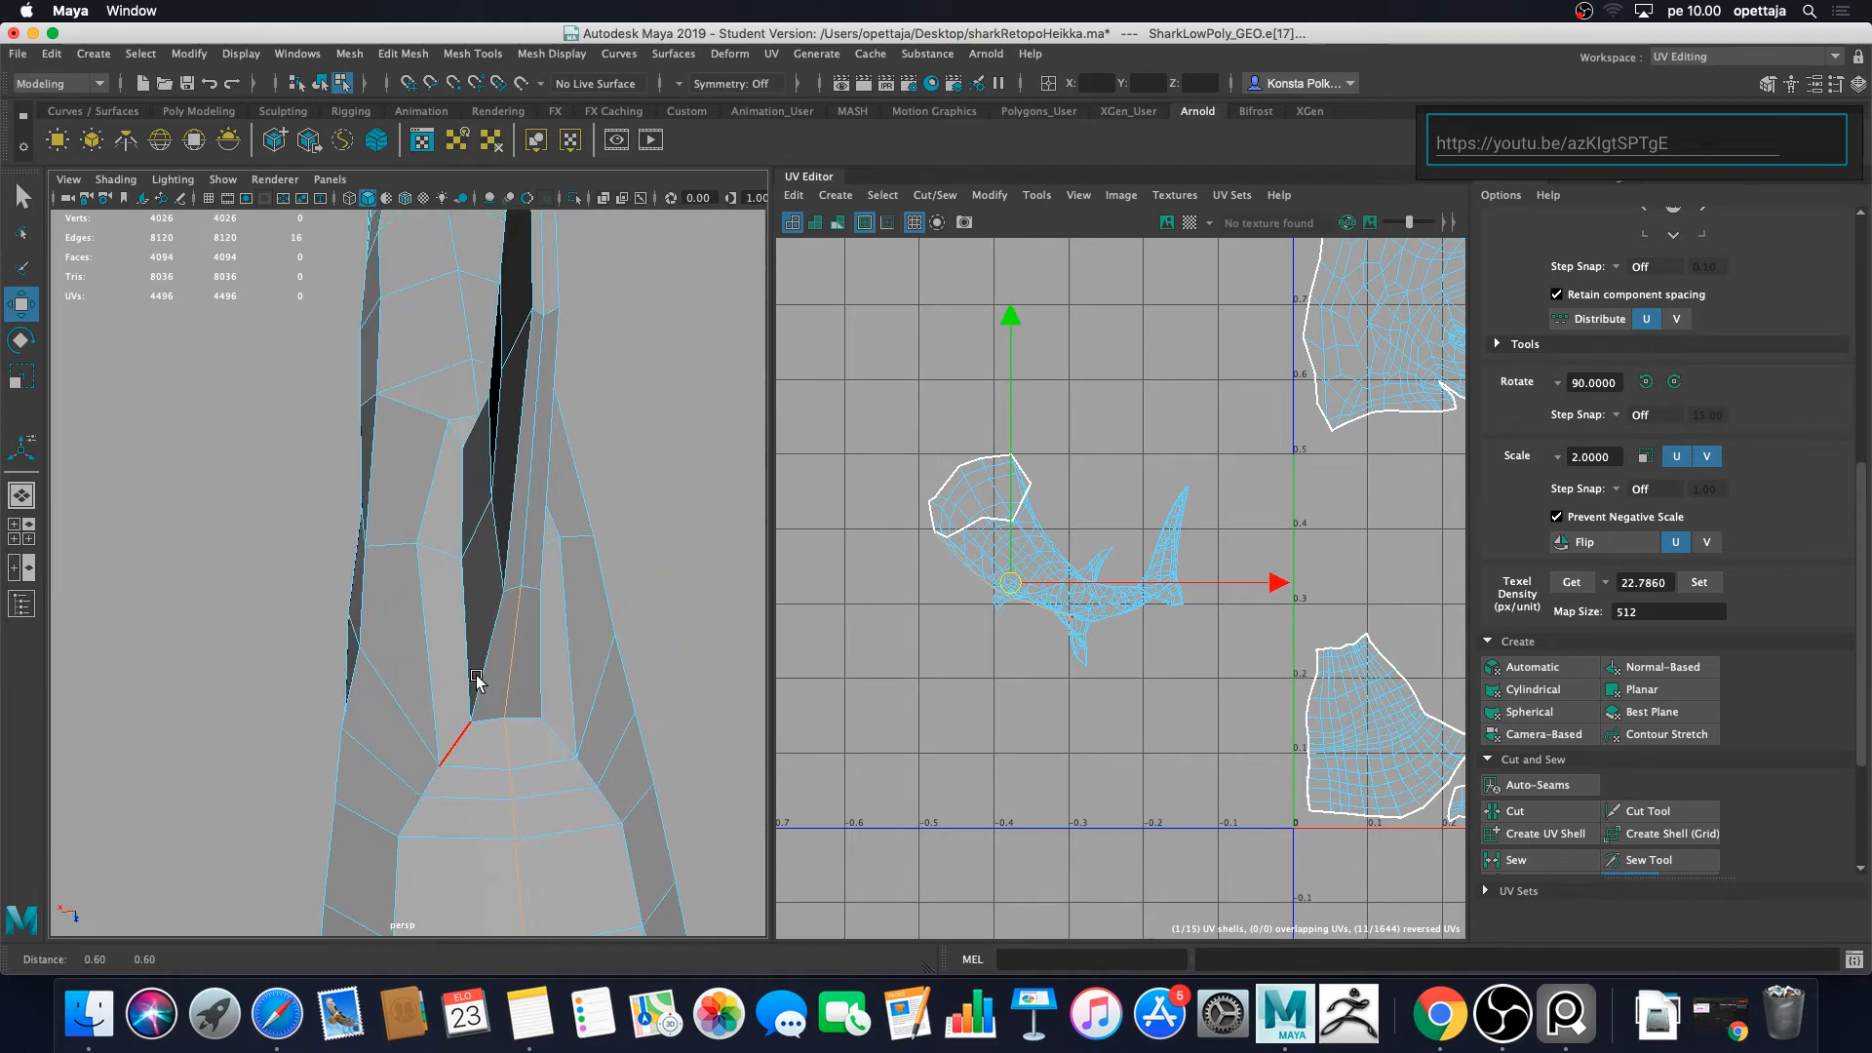
pyautogui.keyDown('shift'); pyautogui.click(534, 502); pyautogui.keyUp('shift')
pyautogui.keyDown('shift'); pyautogui.click(544, 282); pyautogui.keyUp('shift')
pyautogui.scroll(-6, 573, 390)
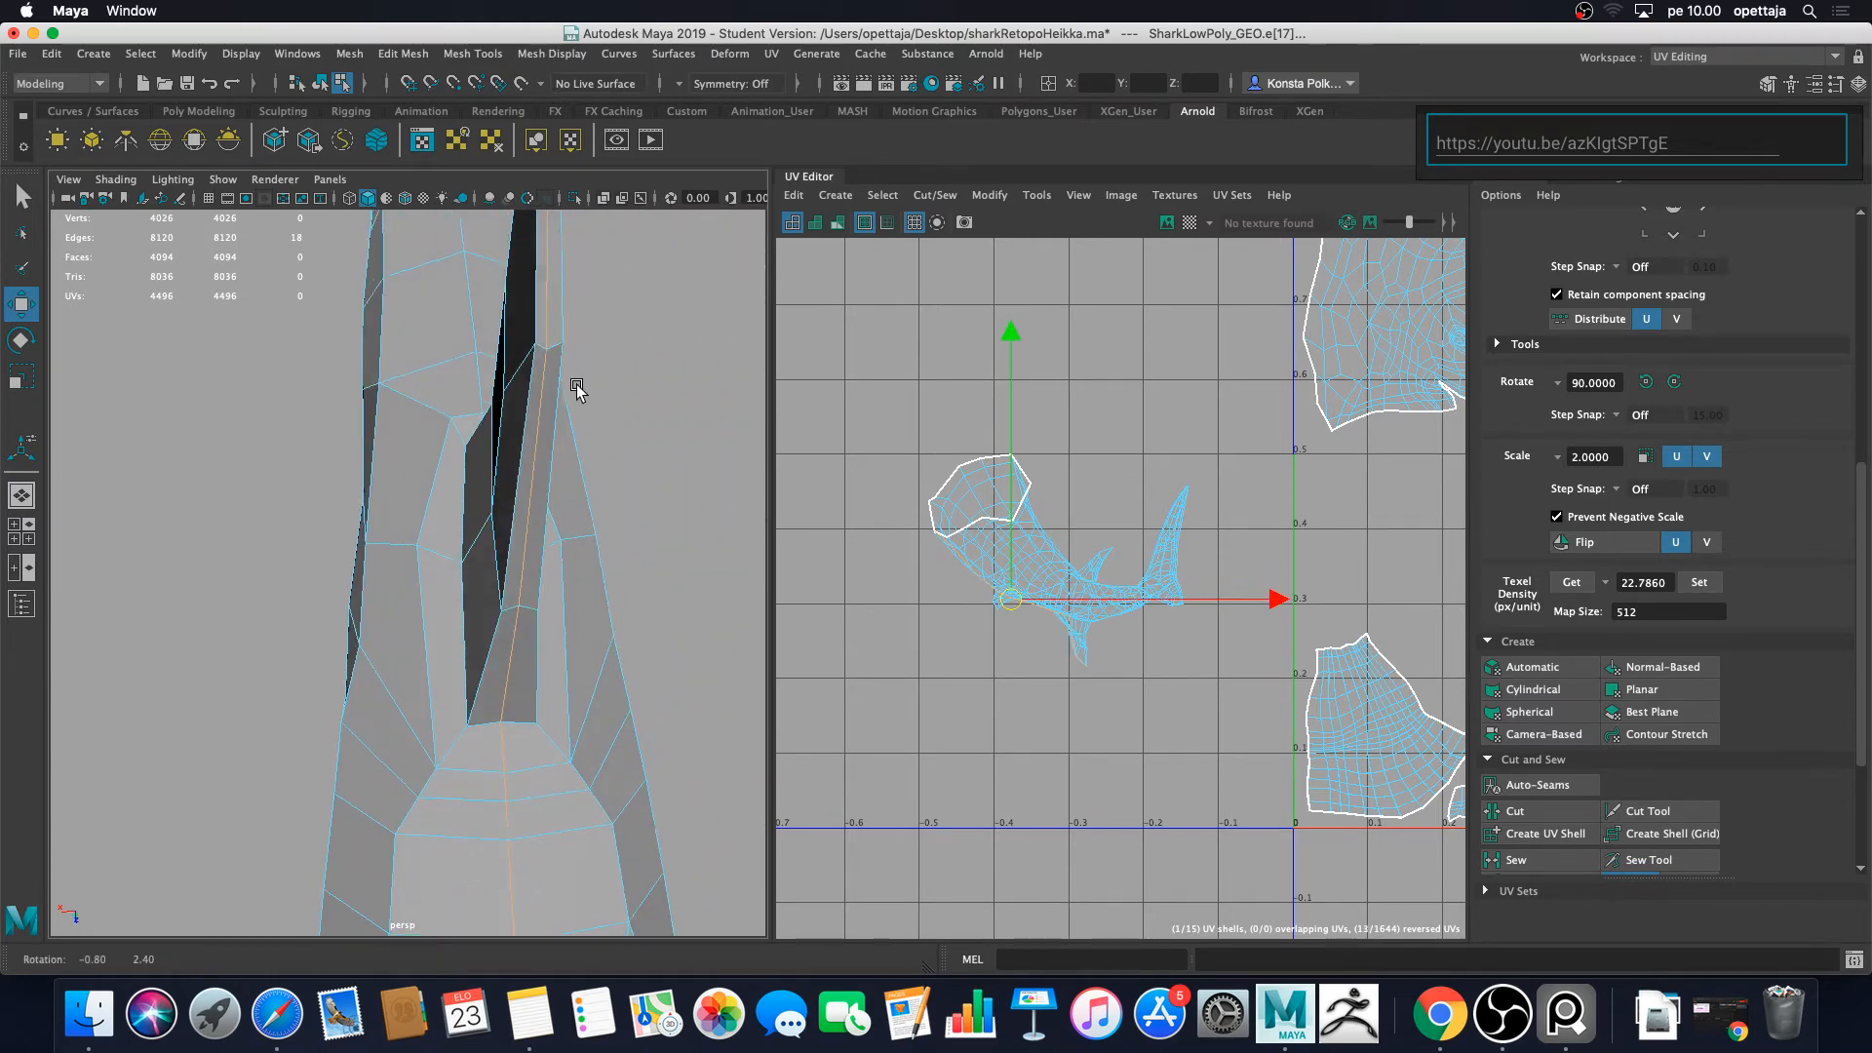
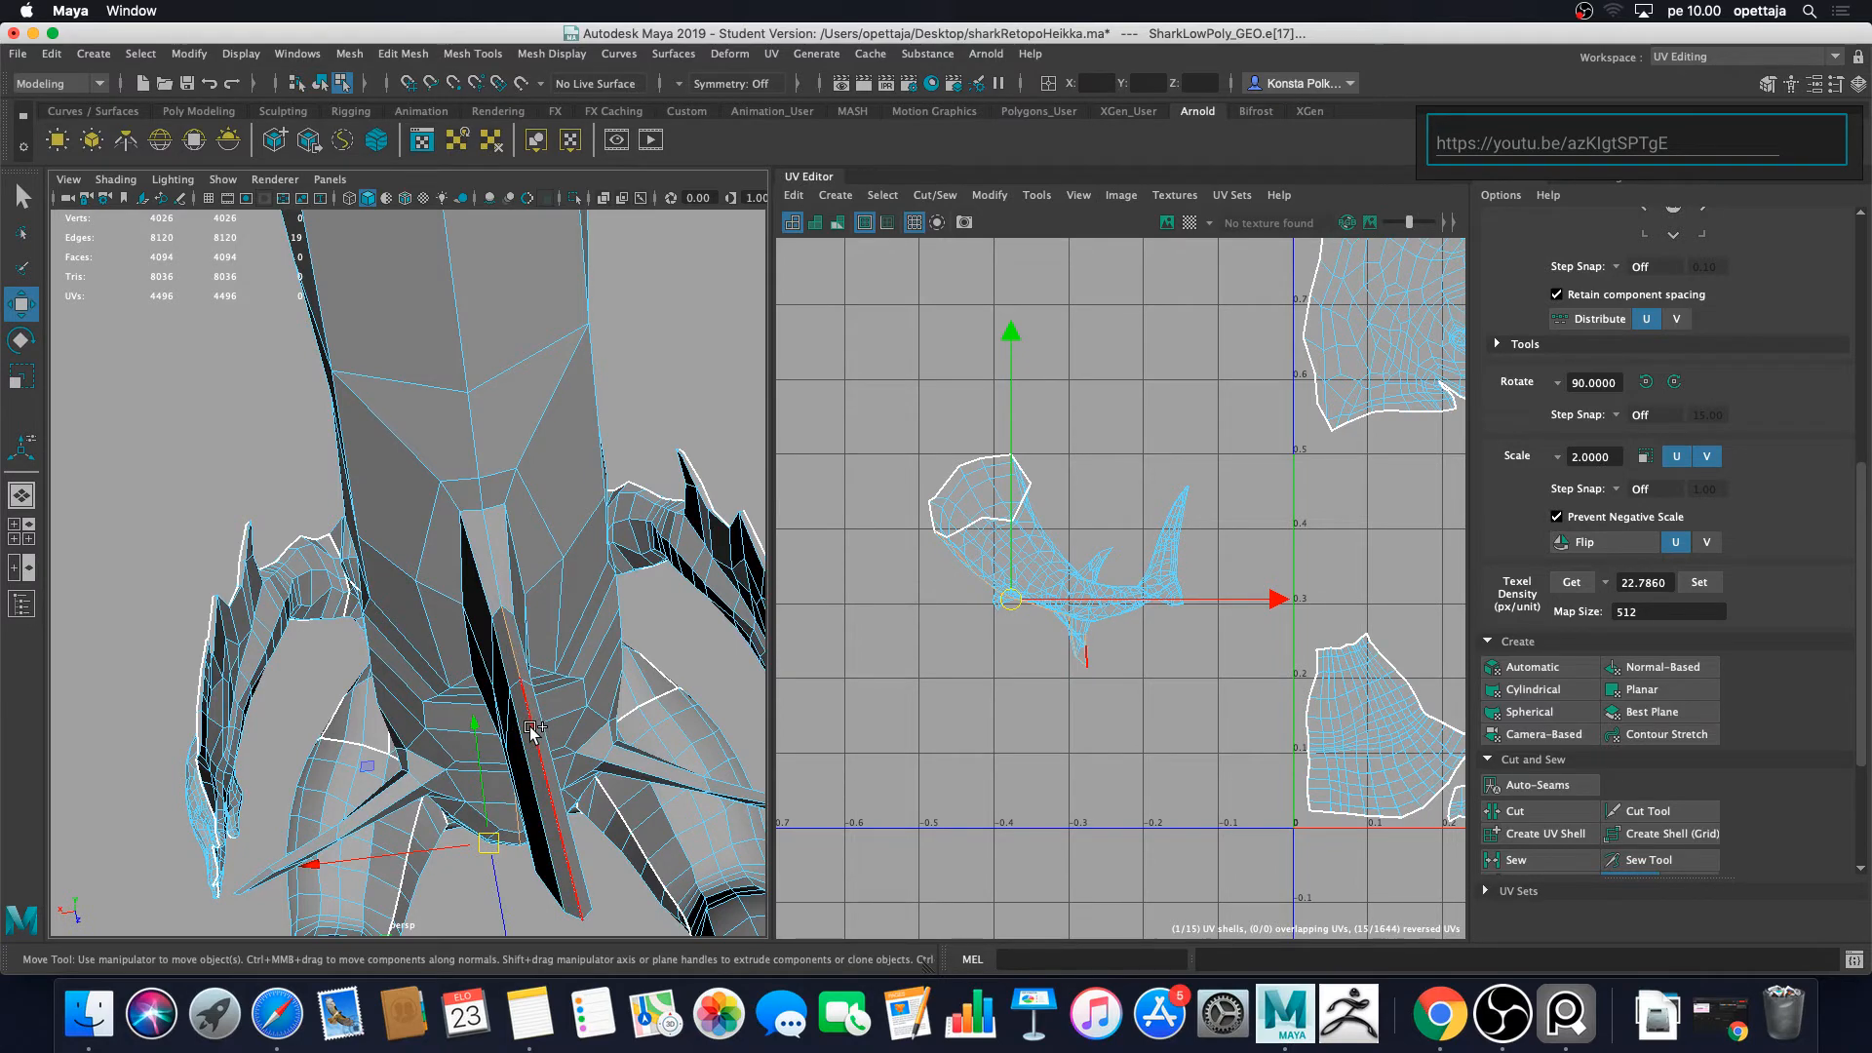
pyautogui.keyDown('shift'); pyautogui.click(492, 498); pyautogui.keyUp('shift')
pyautogui.keyDown('shift'); pyautogui.click(475, 439); pyautogui.keyUp('shift')
pyautogui.keyDown('shift'); pyautogui.click(464, 351); pyautogui.keyUp('shift')
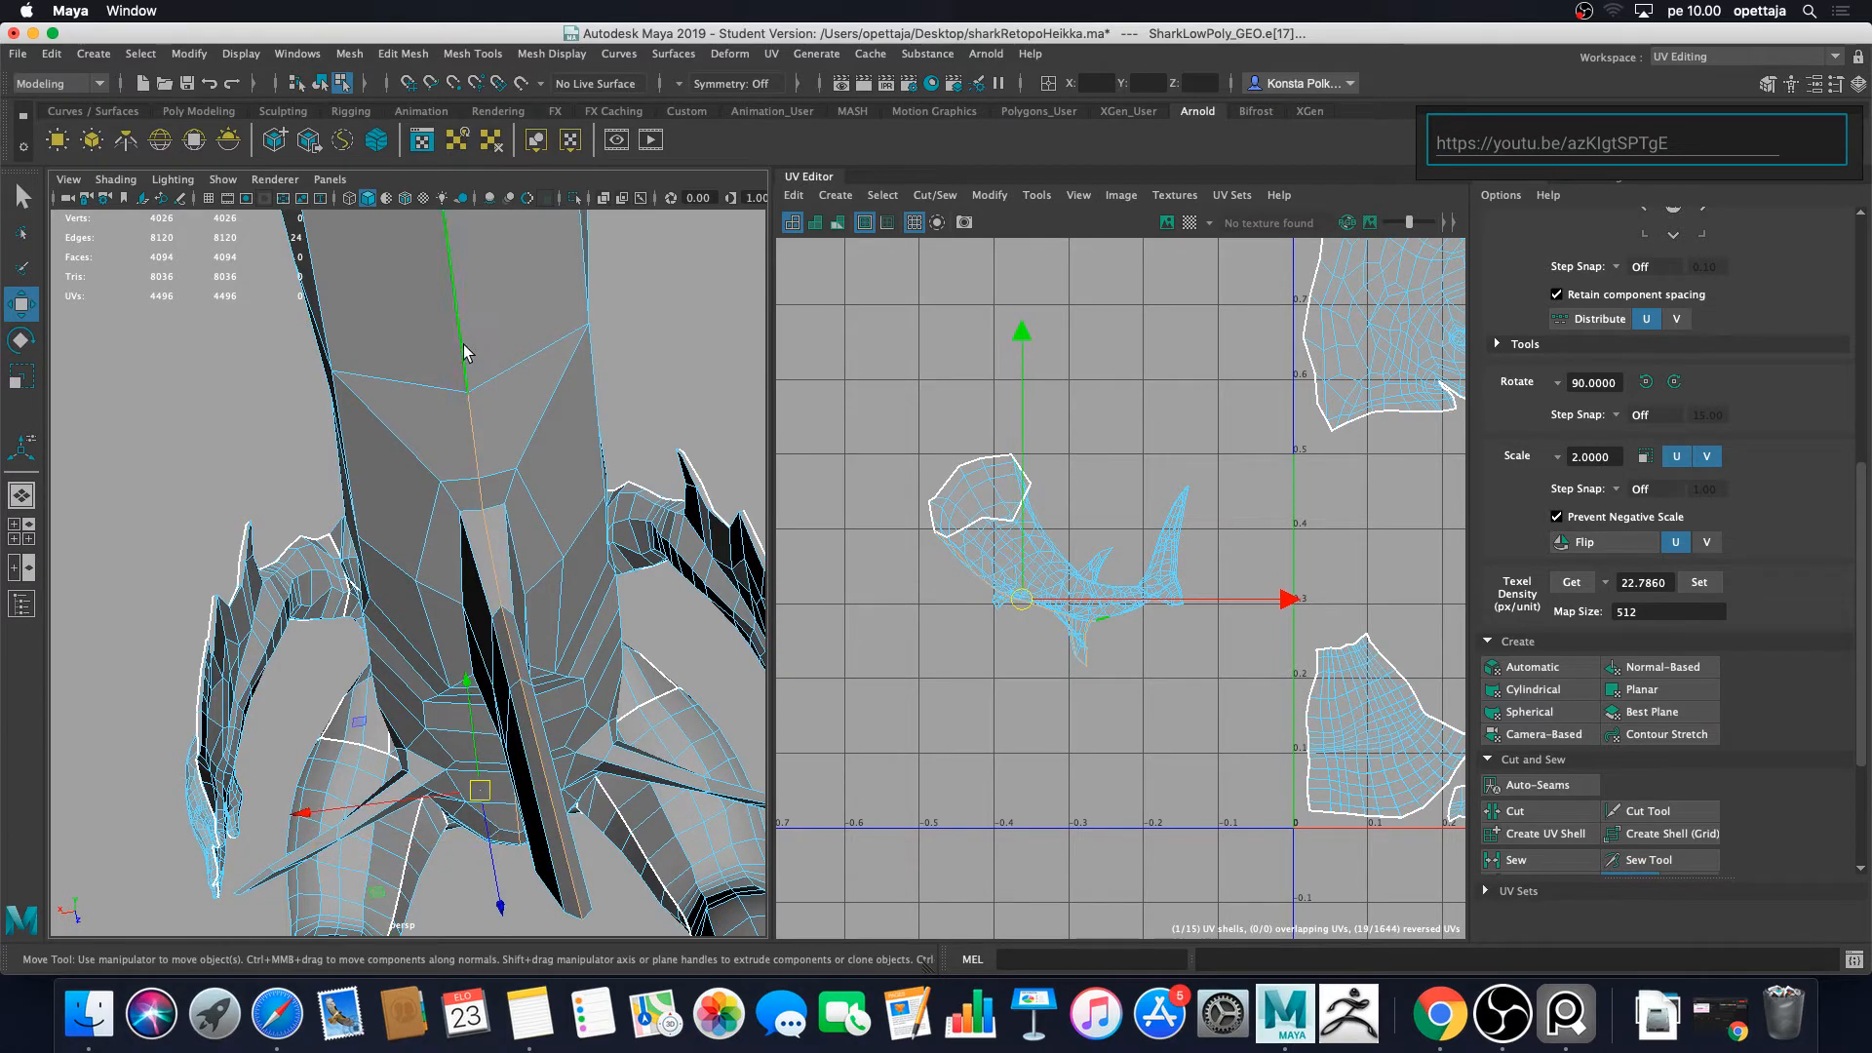
# Step: Extend the seam selection along the rest of the tail's underside and up the tail fin's lower lobe to its tip
pyautogui.keyDown('alt'); pyautogui.moveTo(480, 398); pyautogui.dragTo(355, 675); pyautogui.keyUp('alt')
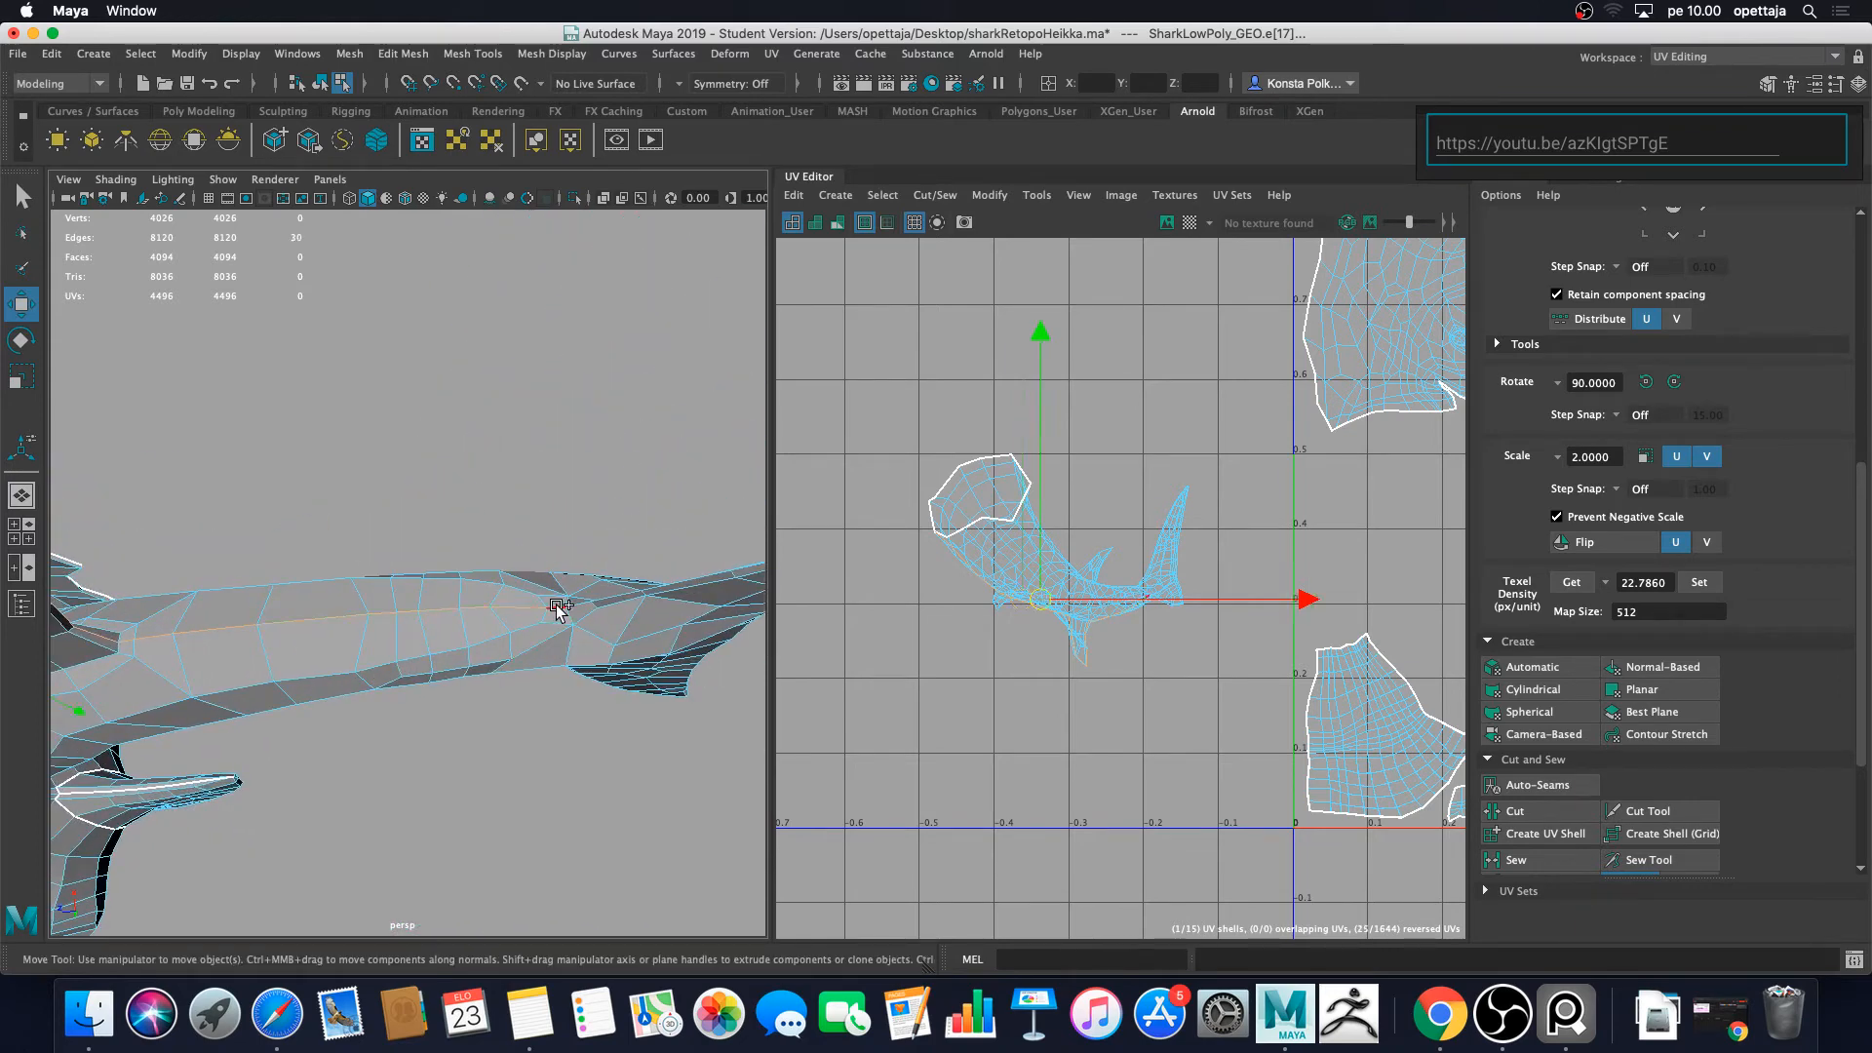
pyautogui.keyDown('alt'); pyautogui.moveTo(605, 609); pyautogui.dragTo(424, 682); pyautogui.keyUp('alt')
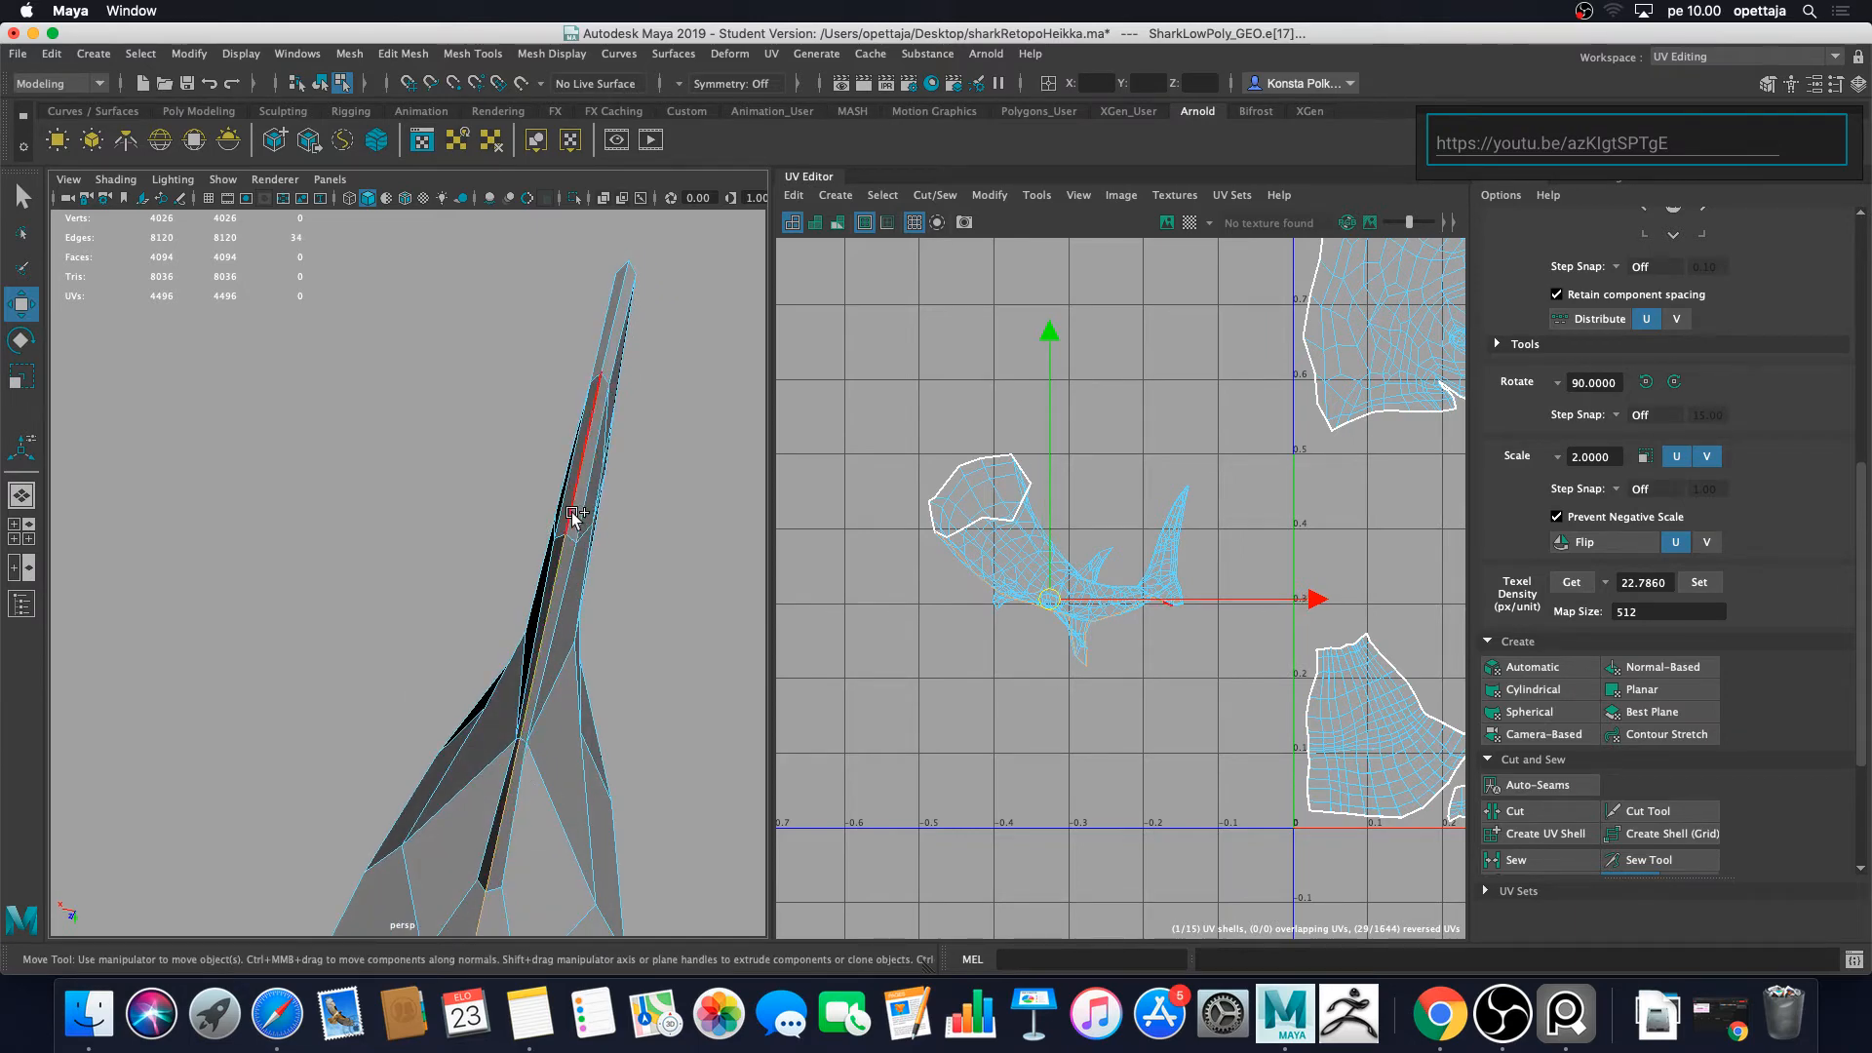
pyautogui.keyDown('shift'); pyautogui.click(606, 338); pyautogui.keyUp('shift')
pyautogui.keyDown('alt'); pyautogui.moveTo(607, 338); pyautogui.dragTo(449, 426); pyautogui.keyUp('alt')
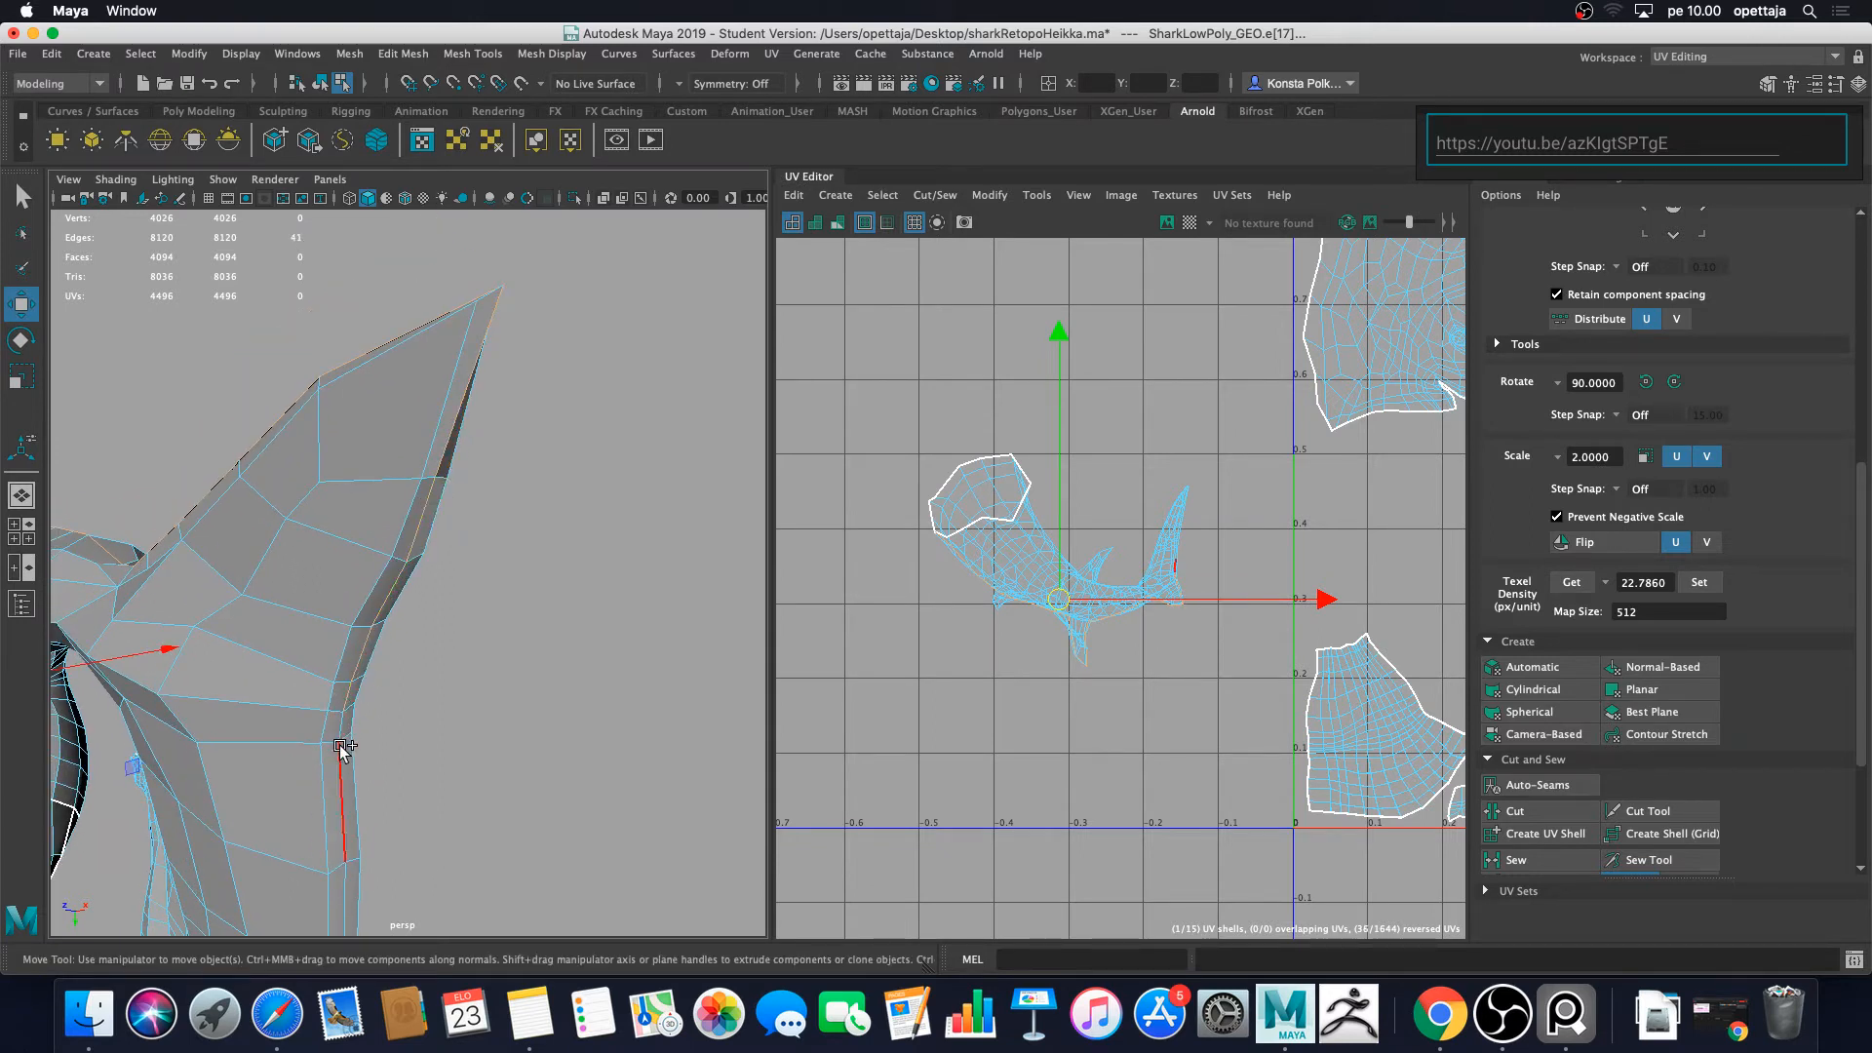
# Step: Add the edges along the tail fin's trailing edge up to the upper lobe's tip, and cut the UVs along the selection
pyautogui.keyDown('alt'); pyautogui.moveTo(403, 812); pyautogui.dragTo(337, 487); pyautogui.keyUp('alt')
pyautogui.keyDown('shift'); pyautogui.click(346, 592); pyautogui.keyUp('shift')
pyautogui.keyDown('alt'); pyautogui.moveTo(346, 592); pyautogui.dragTo(388, 780); pyautogui.keyUp('alt')
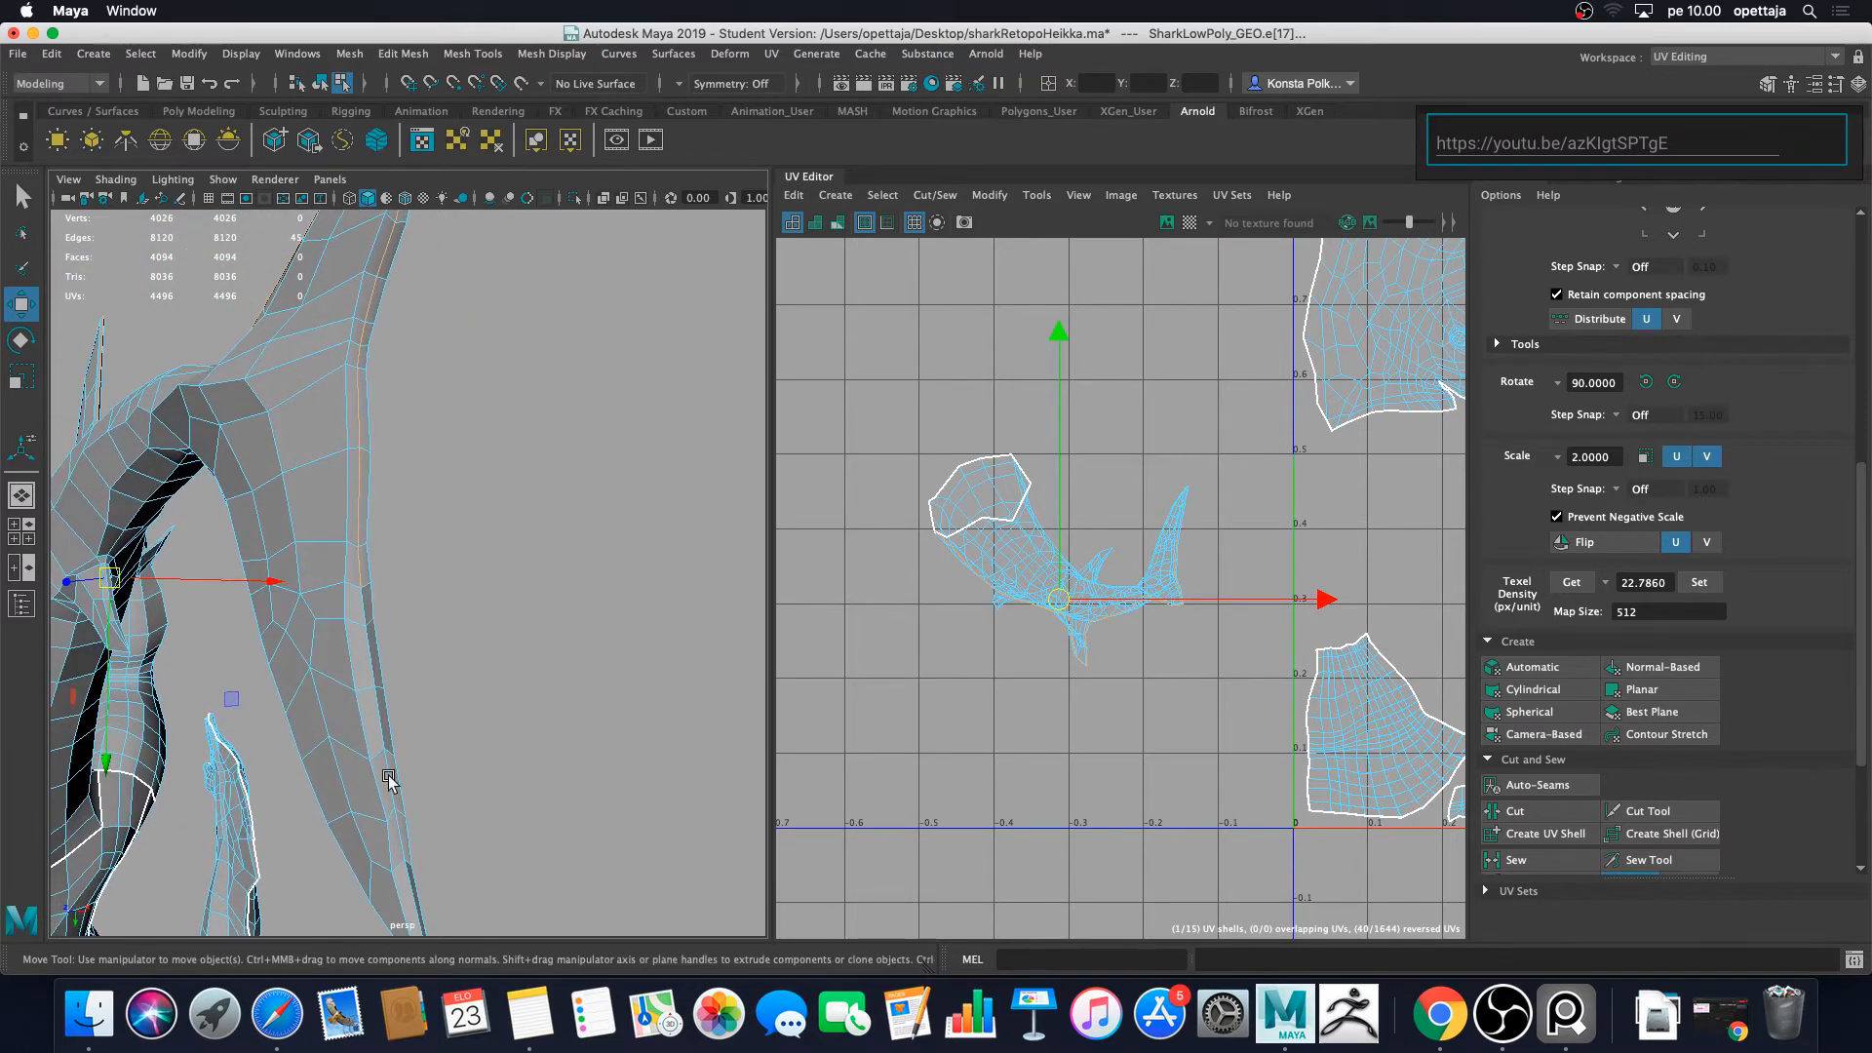
pyautogui.keyDown('shift'); pyautogui.click(414, 874); pyautogui.keyUp('shift')
pyautogui.keyDown('alt'); pyautogui.moveTo(432, 871); pyautogui.dragTo(521, 720); pyautogui.keyUp('alt')
pyautogui.keyDown('alt'); pyautogui.moveTo(299, 856); pyautogui.dragTo(712, 752); pyautogui.keyUp('alt')
pyautogui.click(1514, 811)
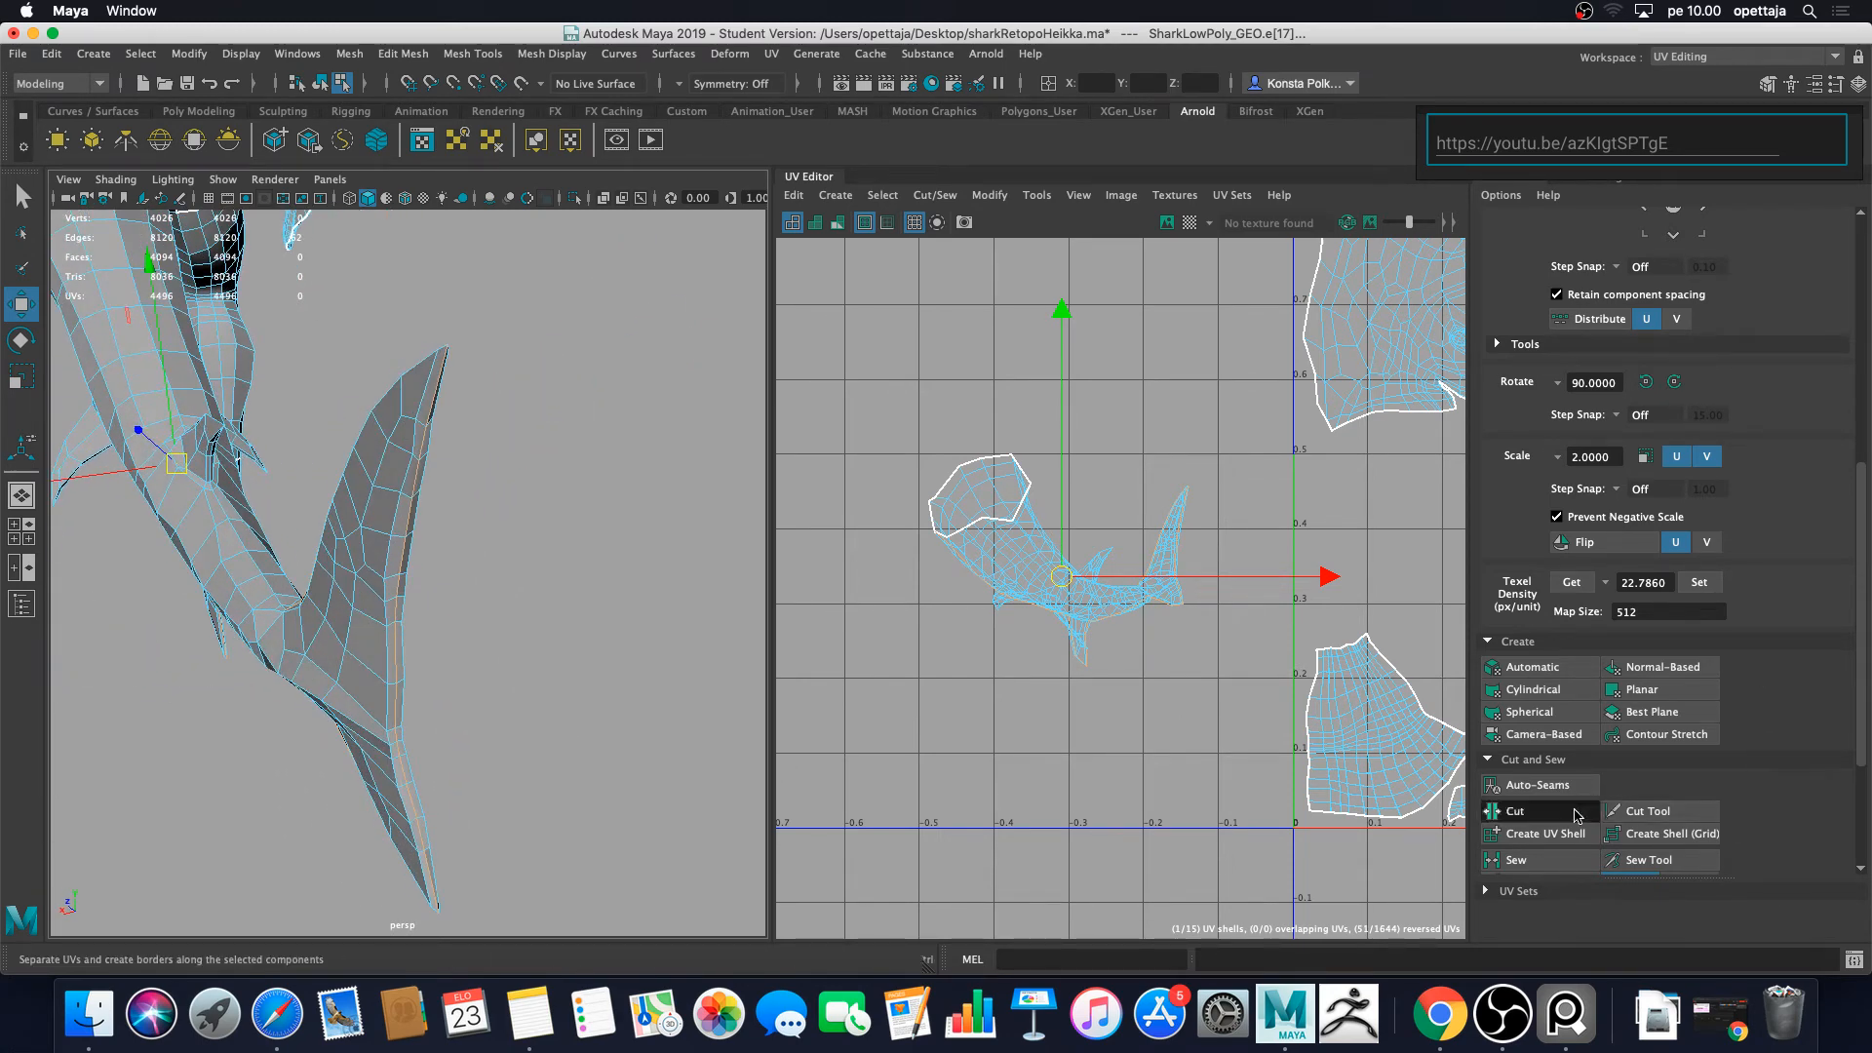
# Step: Start a new edge selection around the base of one paired side fin on the tail
pyautogui.keyDown('alt'); pyautogui.moveTo(682, 687); pyautogui.dragTo(562, 635); pyautogui.keyUp('alt')
pyautogui.click(563, 636)
pyautogui.keyDown('alt'); pyautogui.moveTo(343, 656); pyautogui.dragTo(507, 687); pyautogui.keyUp('alt')
pyautogui.scroll(5, 582, 697)
pyautogui.scroll(-3, 585, 688)
pyautogui.click(539, 704)
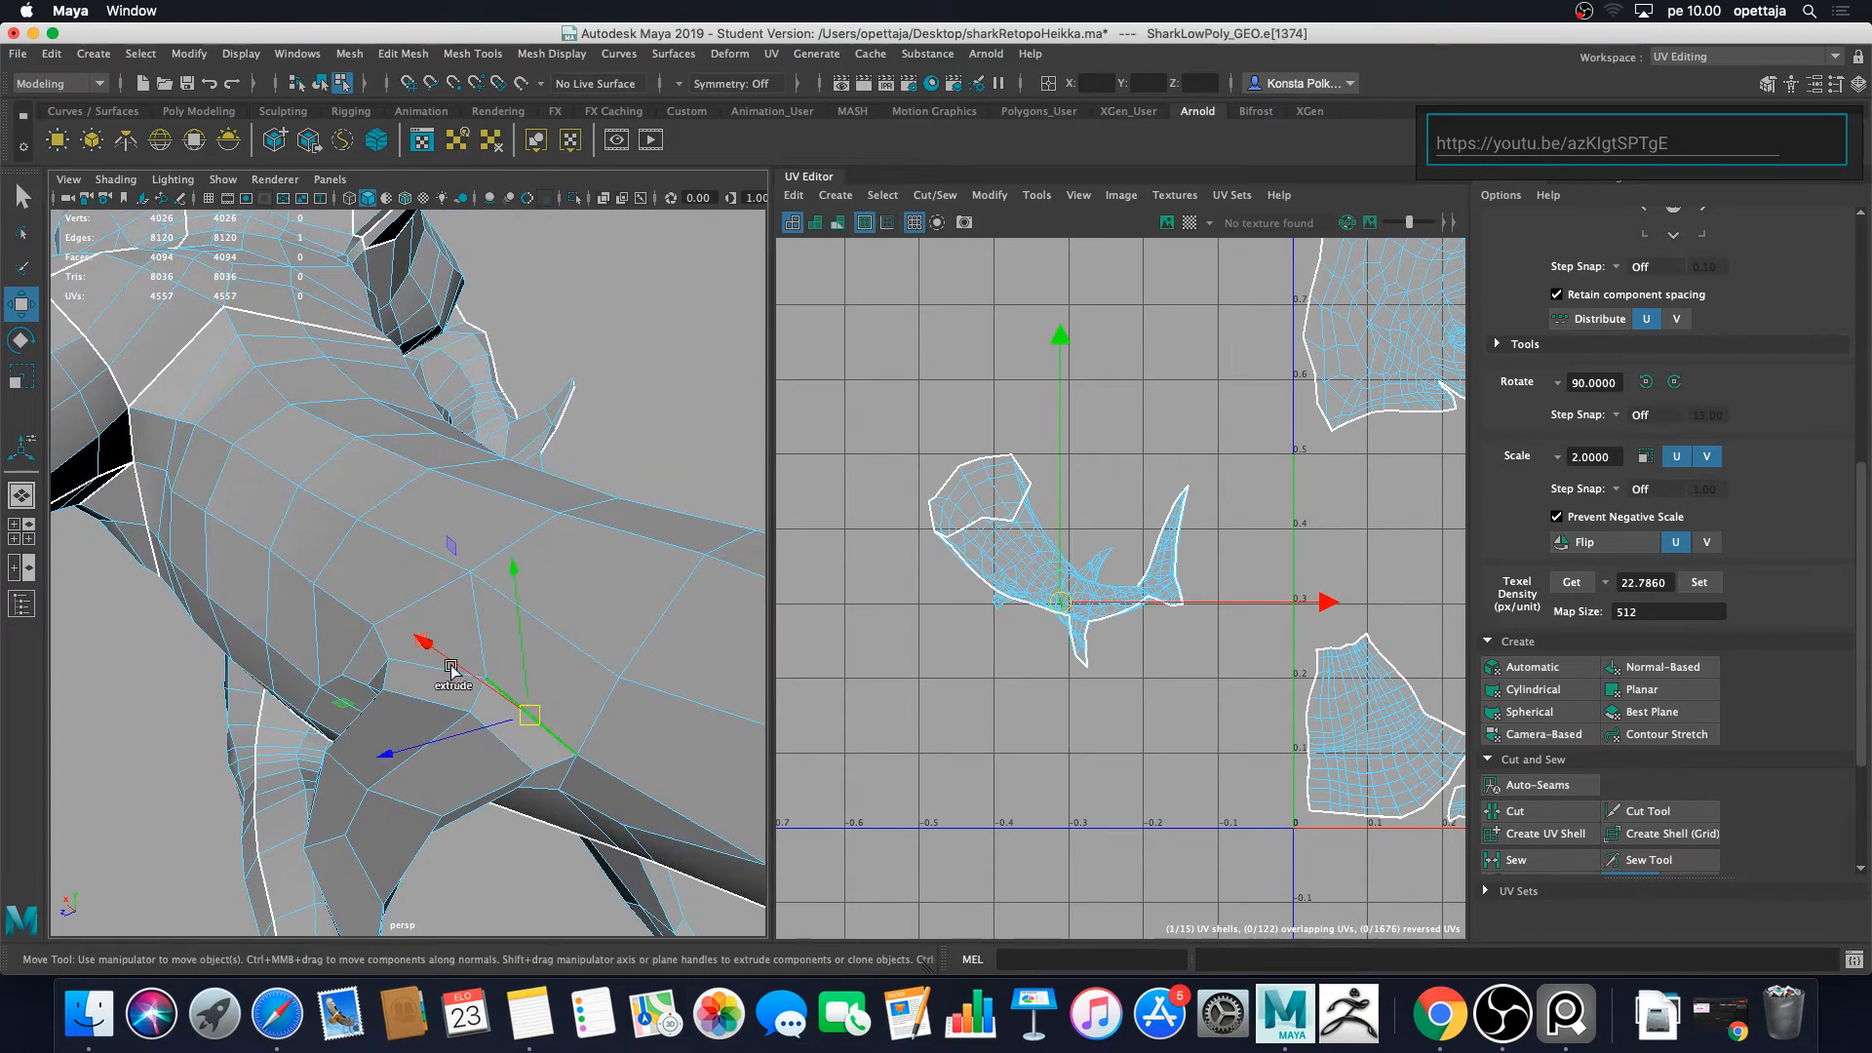
pyautogui.keyDown('shift'); pyautogui.click(399, 651); pyautogui.keyUp('shift')
pyautogui.scroll(5, 443, 669)
pyautogui.keyDown('alt'); pyautogui.moveTo(342, 681); pyautogui.dragTo(468, 557); pyautogui.keyUp('alt')
pyautogui.scroll(4, 468, 558)
pyautogui.keyDown('shift'); pyautogui.click(487, 472); pyautogui.keyUp('shift')
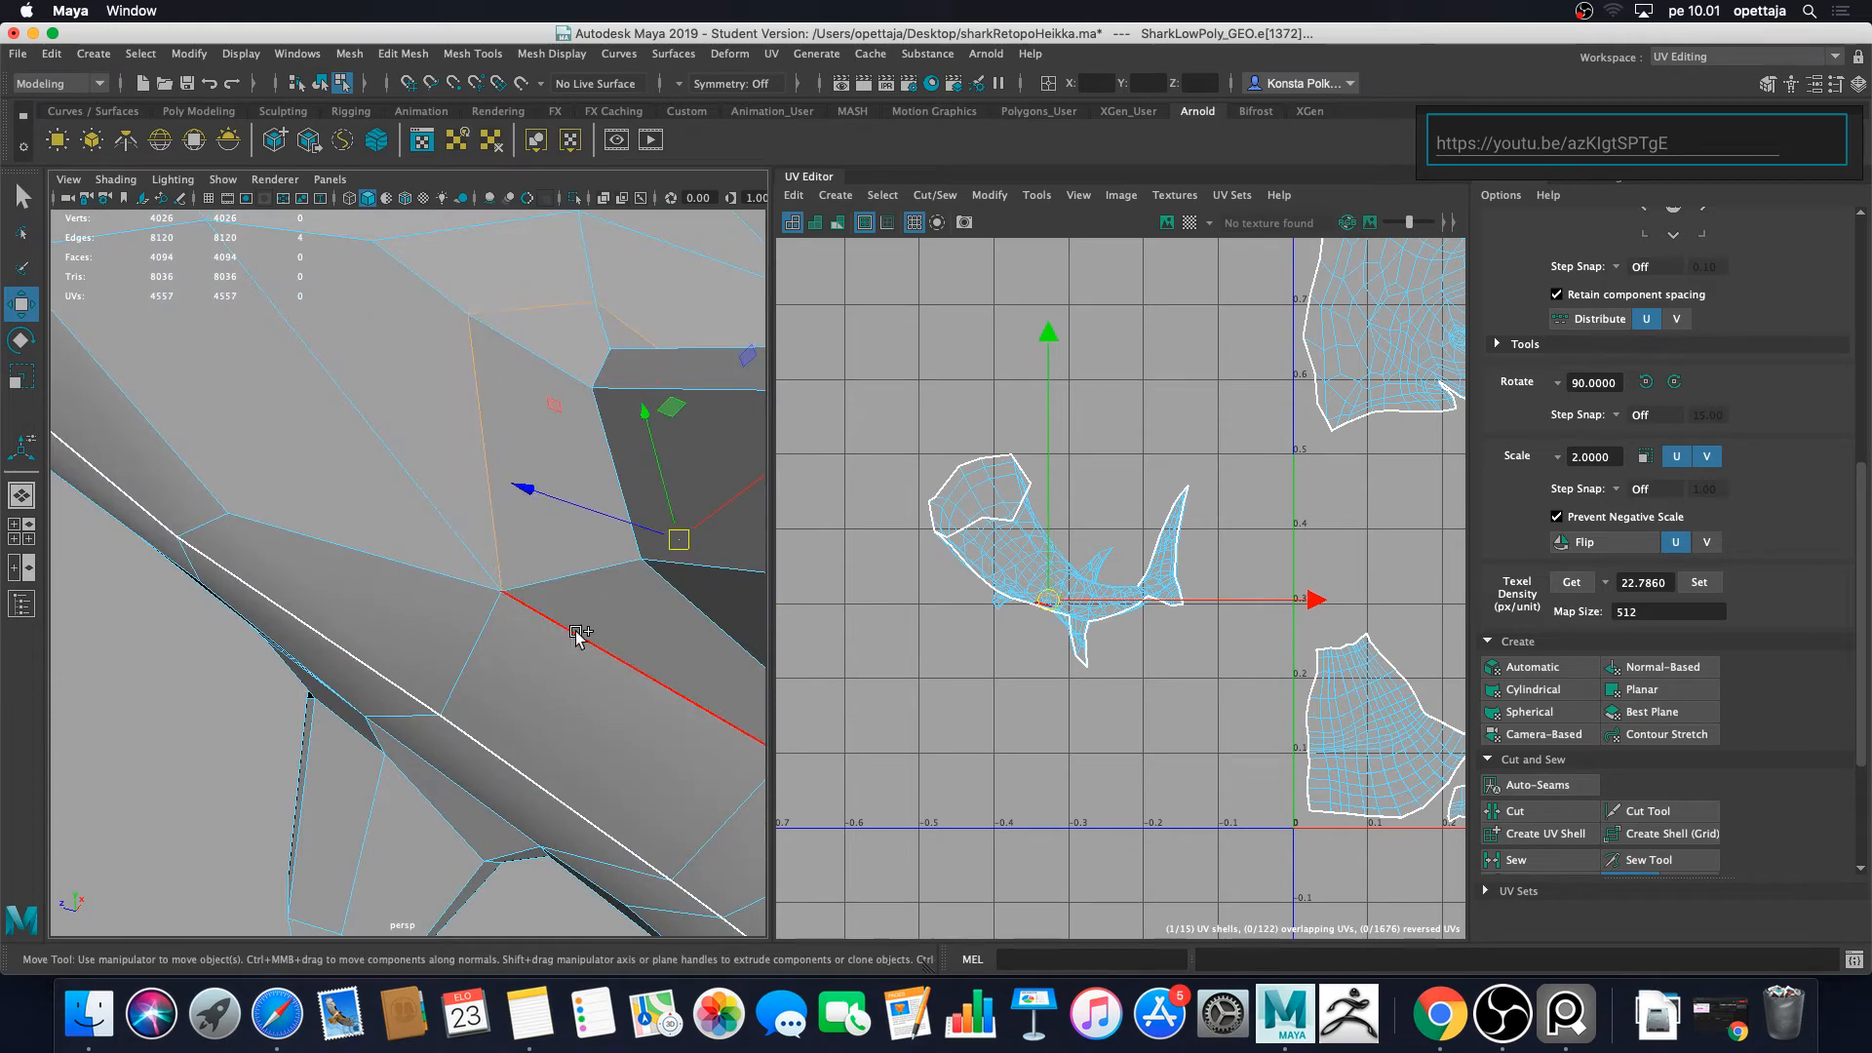
# Step: Complete the edge ring around the side fin's base and cut the fin off as its own UV shell
pyautogui.keyDown('shift'); pyautogui.click(577, 635); pyautogui.keyUp('shift')
pyautogui.scroll(-5, 577, 636)
pyautogui.moveTo(577, 636)
pyautogui.keyDown('alt'); pyautogui.mouseDown()
pyautogui.moveTo(411, 590)
pyautogui.moveTo(472, 585)
pyautogui.moveTo(474, 710)
pyautogui.moveTo(517, 729)
pyautogui.moveTo(835, 743)
pyautogui.moveTo(540, 639)
pyautogui.mouseUp(); pyautogui.keyUp('alt')
pyautogui.keyDown('shift'); pyautogui.click(356, 526); pyautogui.keyUp('shift')
pyautogui.scroll(4, 416, 546)
pyautogui.keyDown('shift'); pyautogui.click(394, 552); pyautogui.keyUp('shift')
pyautogui.keyDown('shift'); pyautogui.click(487, 694); pyautogui.keyUp('shift')
pyautogui.keyDown('shift'); pyautogui.click(430, 733); pyautogui.keyUp('shift')
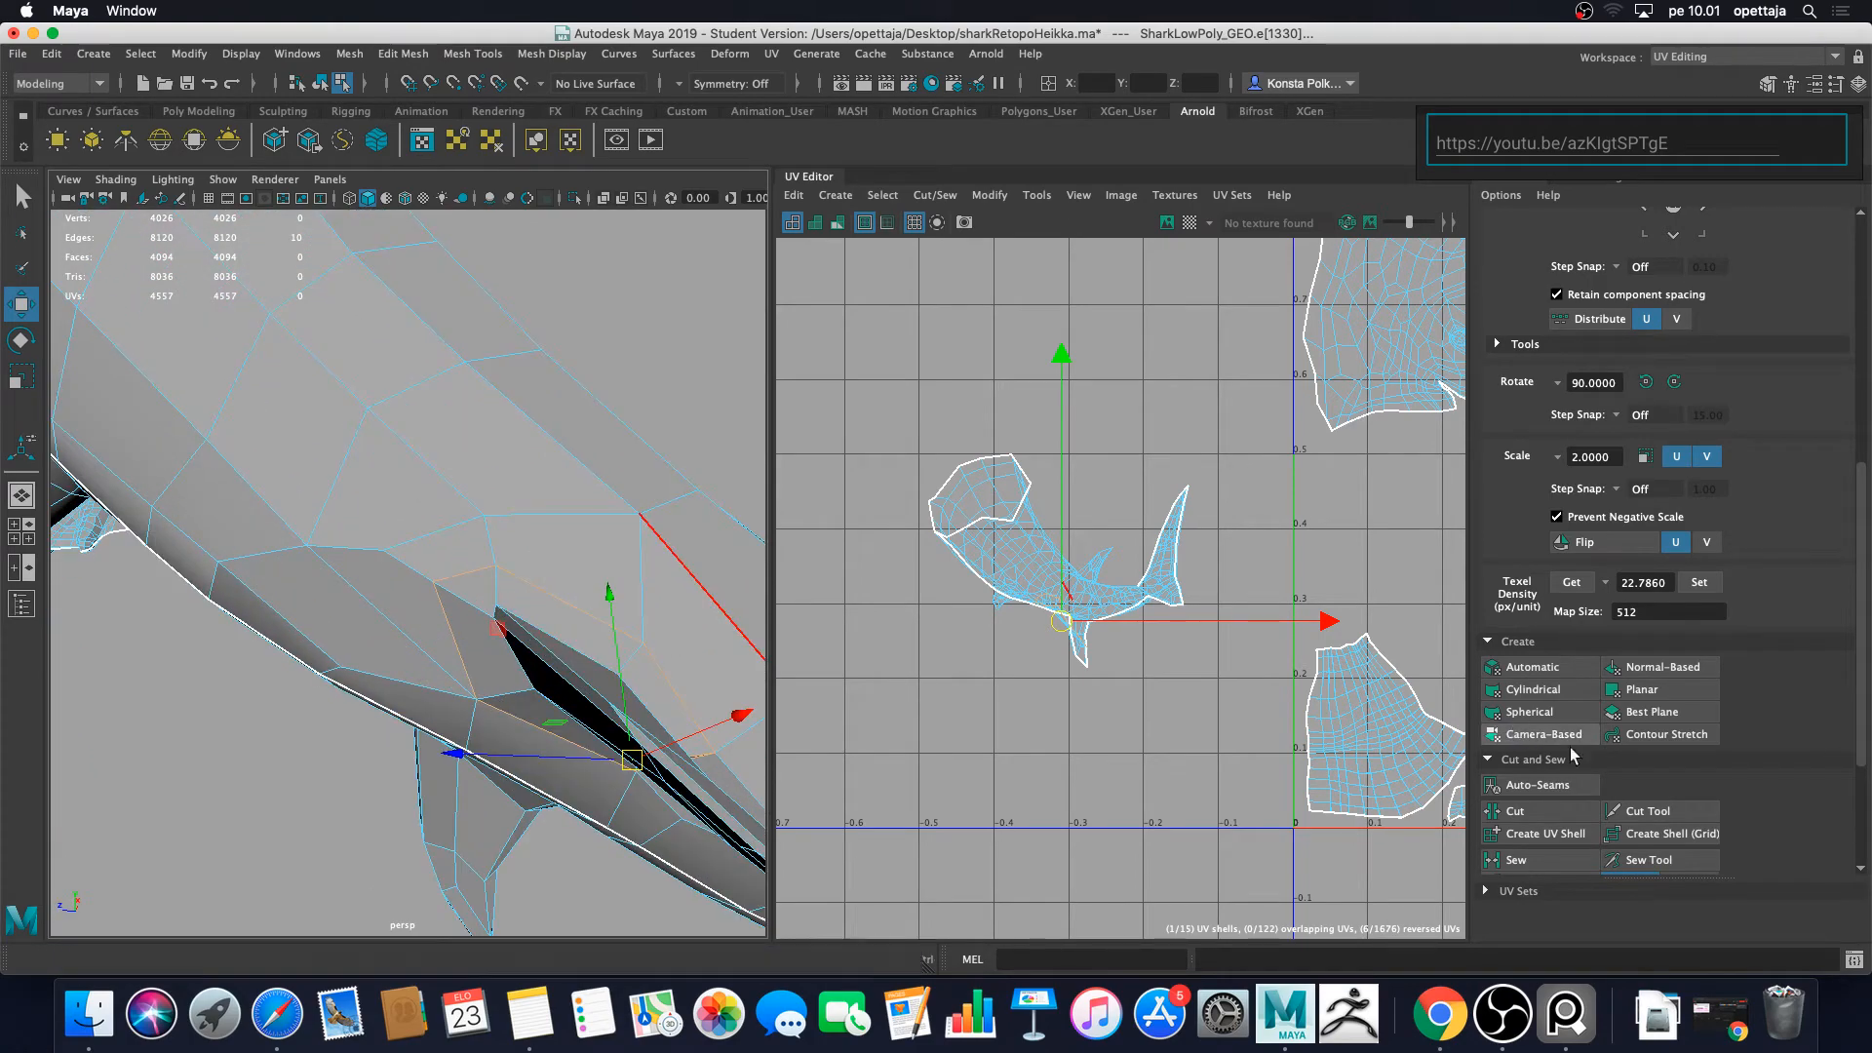
pyautogui.click(1514, 811)
# Step: Check both side fins' bases and set the selection symmetry to World X
pyautogui.keyDown('alt'); pyautogui.moveTo(659, 699); pyautogui.dragTo(736, 681); pyautogui.keyUp('alt')
pyautogui.moveTo(1011, 598); pyautogui.dragTo(1084, 577, button='right')
pyautogui.keyDown('alt'); pyautogui.moveTo(593, 690); pyautogui.dragTo(744, 639); pyautogui.keyUp('alt')
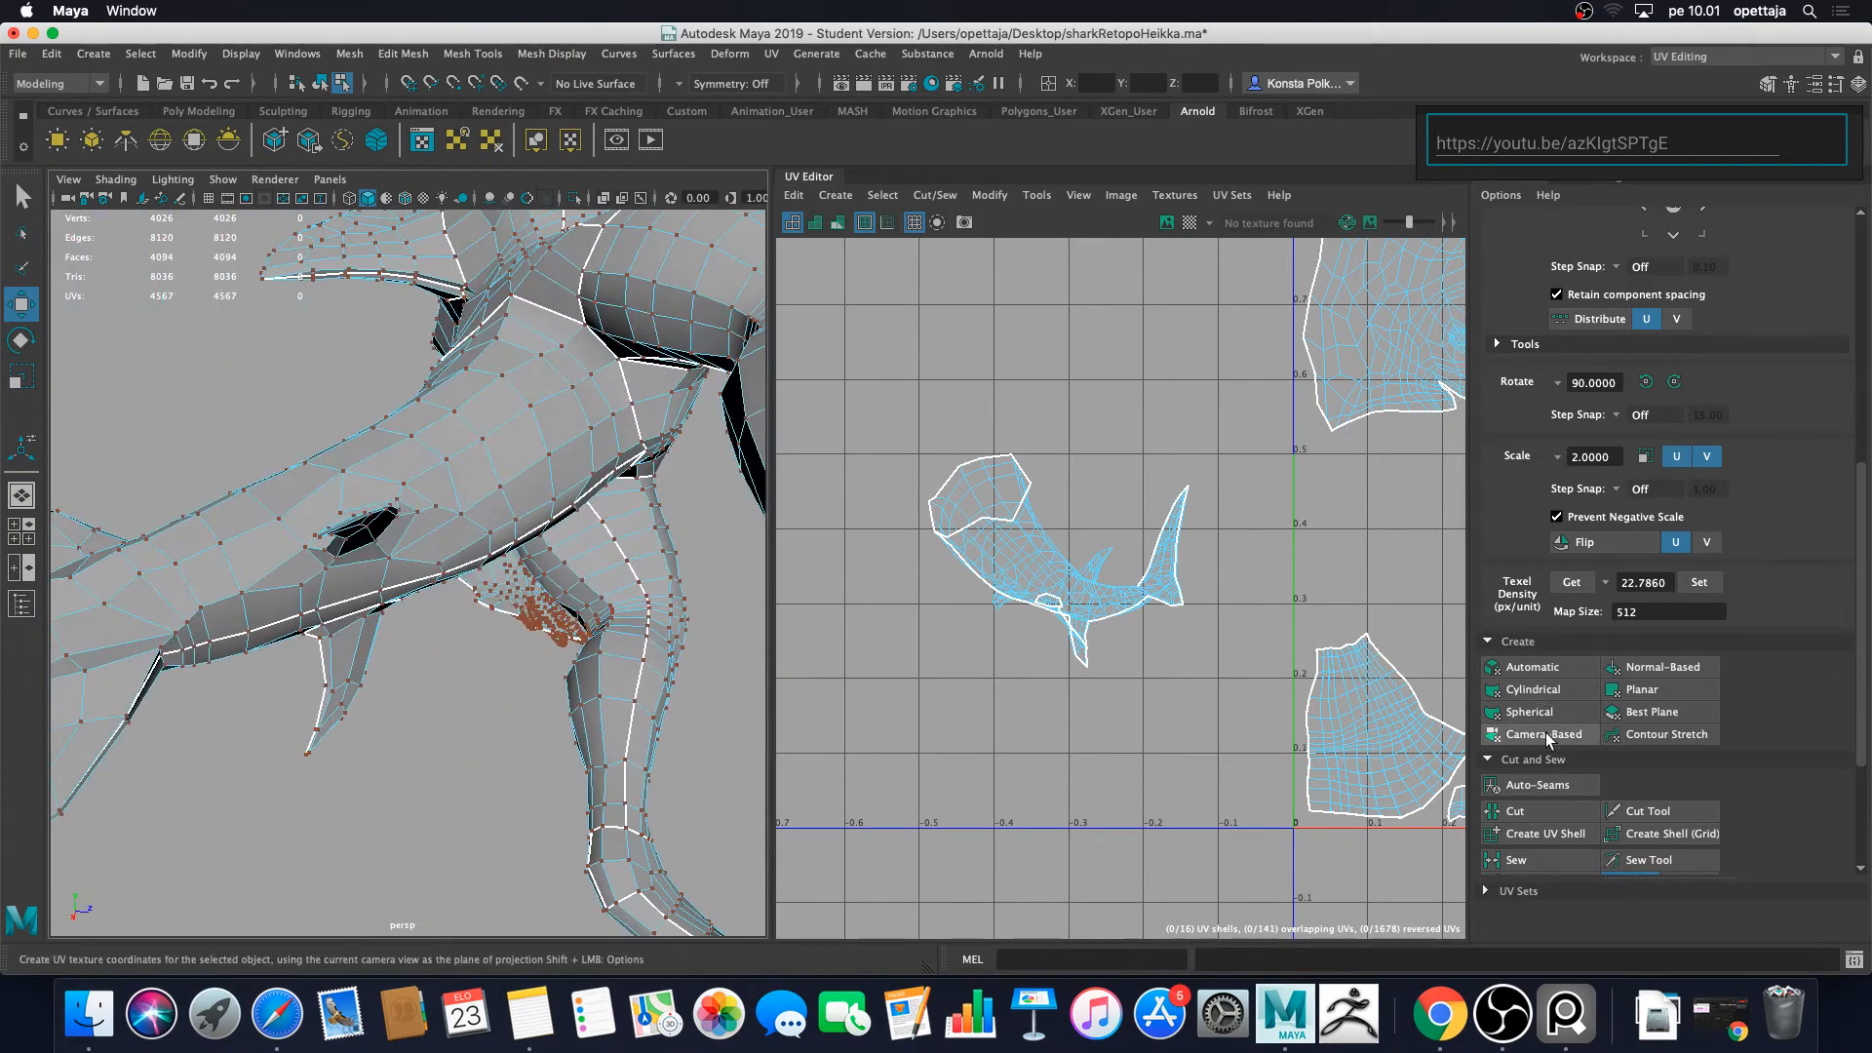
pyautogui.scroll(3, 361, 542)
pyautogui.keyDown('alt'); pyautogui.moveTo(304, 499); pyautogui.dragTo(498, 532, button='middle'); pyautogui.keyUp('alt')
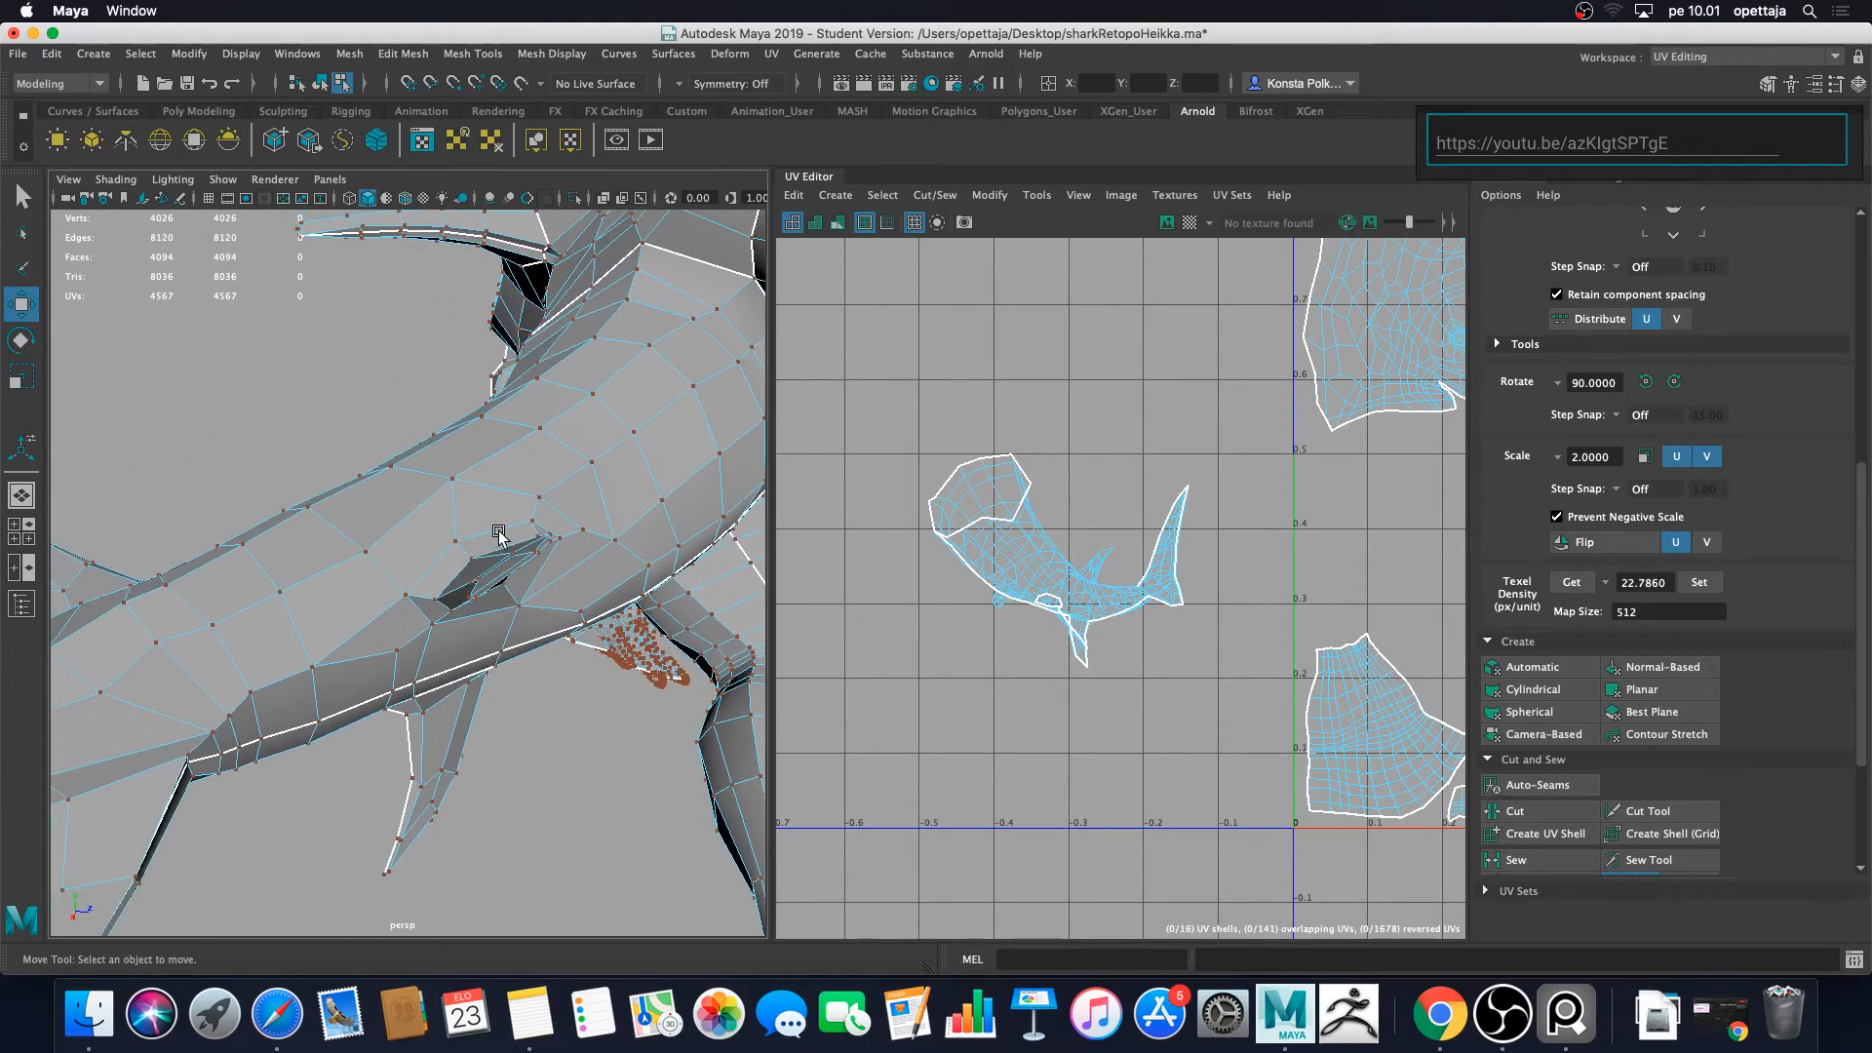
pyautogui.keyDown('alt'); pyautogui.moveTo(564, 532); pyautogui.dragTo(957, 541); pyautogui.keyUp('alt')
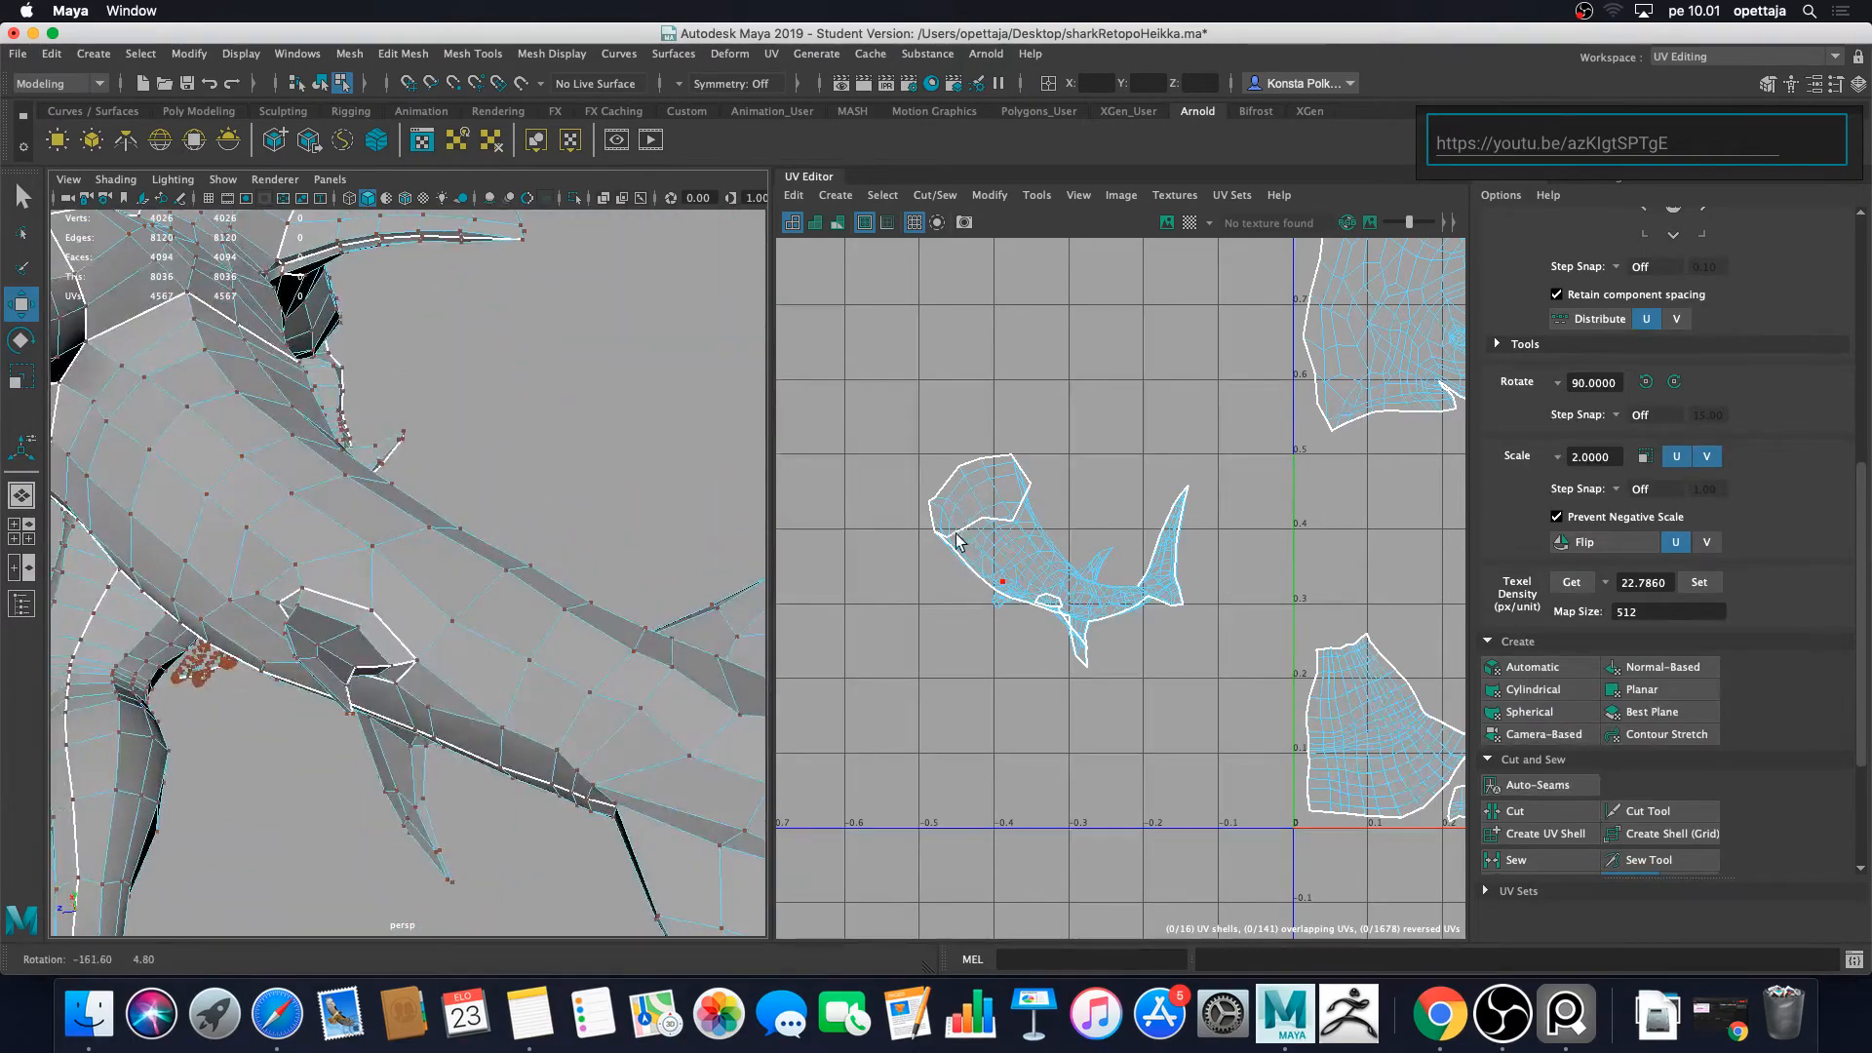
pyautogui.scroll(6, 1560, 371)
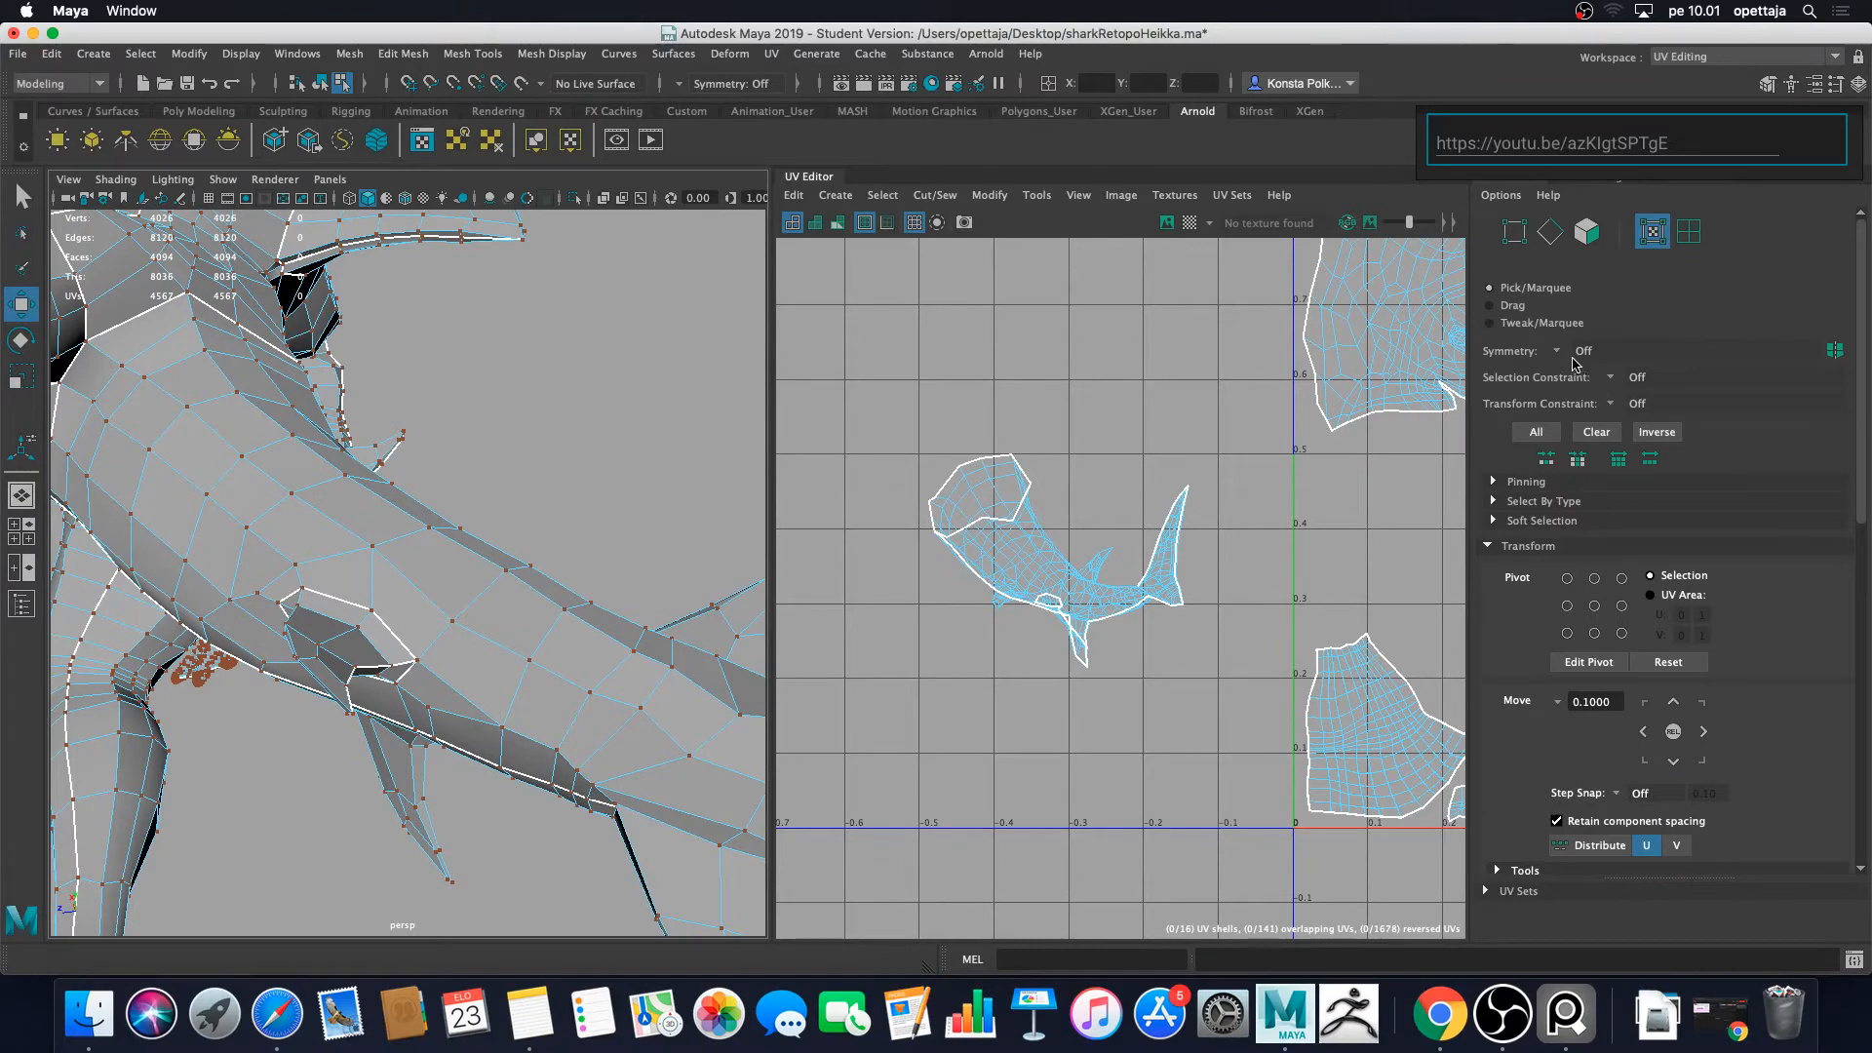
pyautogui.click(1563, 356)
pyautogui.click(1608, 447)
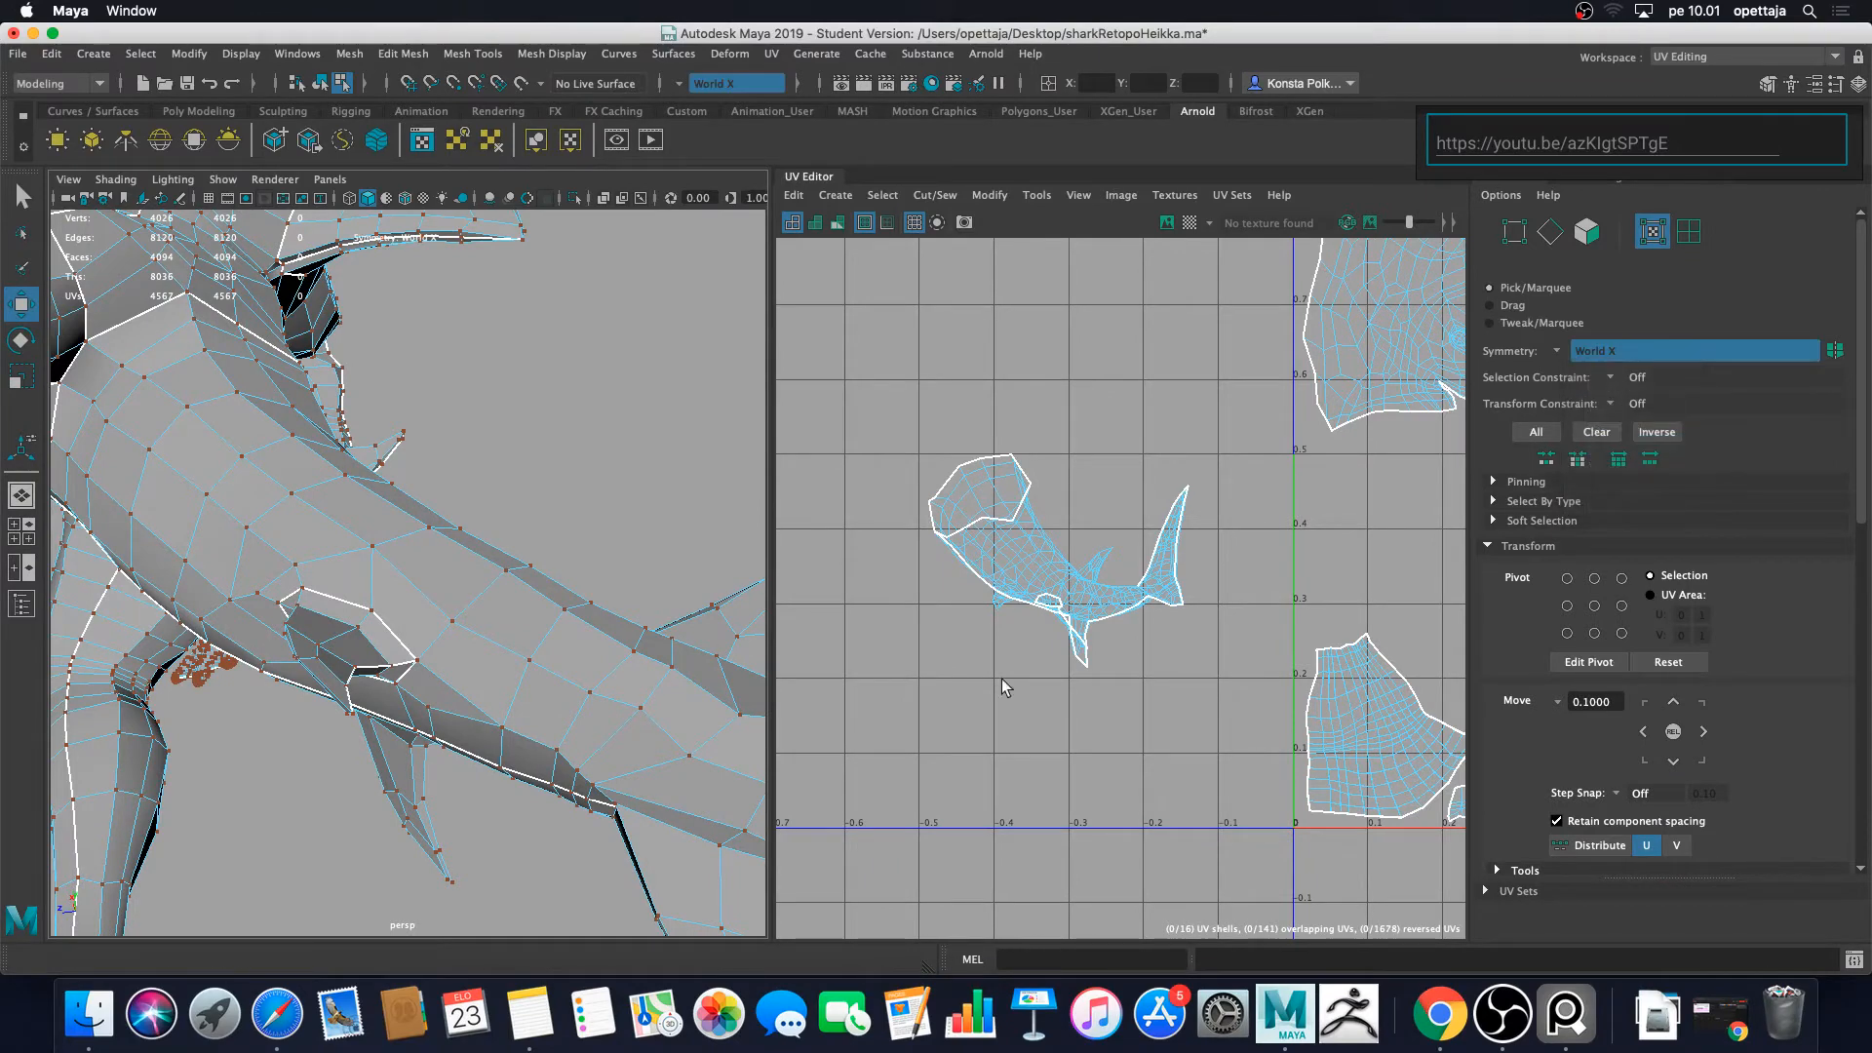
# Step: Return to edge selection and start reselecting the edges around the side fin's base with symmetry on
pyautogui.moveTo(376, 614); pyautogui.dragTo(394, 456, button='right')
pyautogui.doubleClick(397, 640)
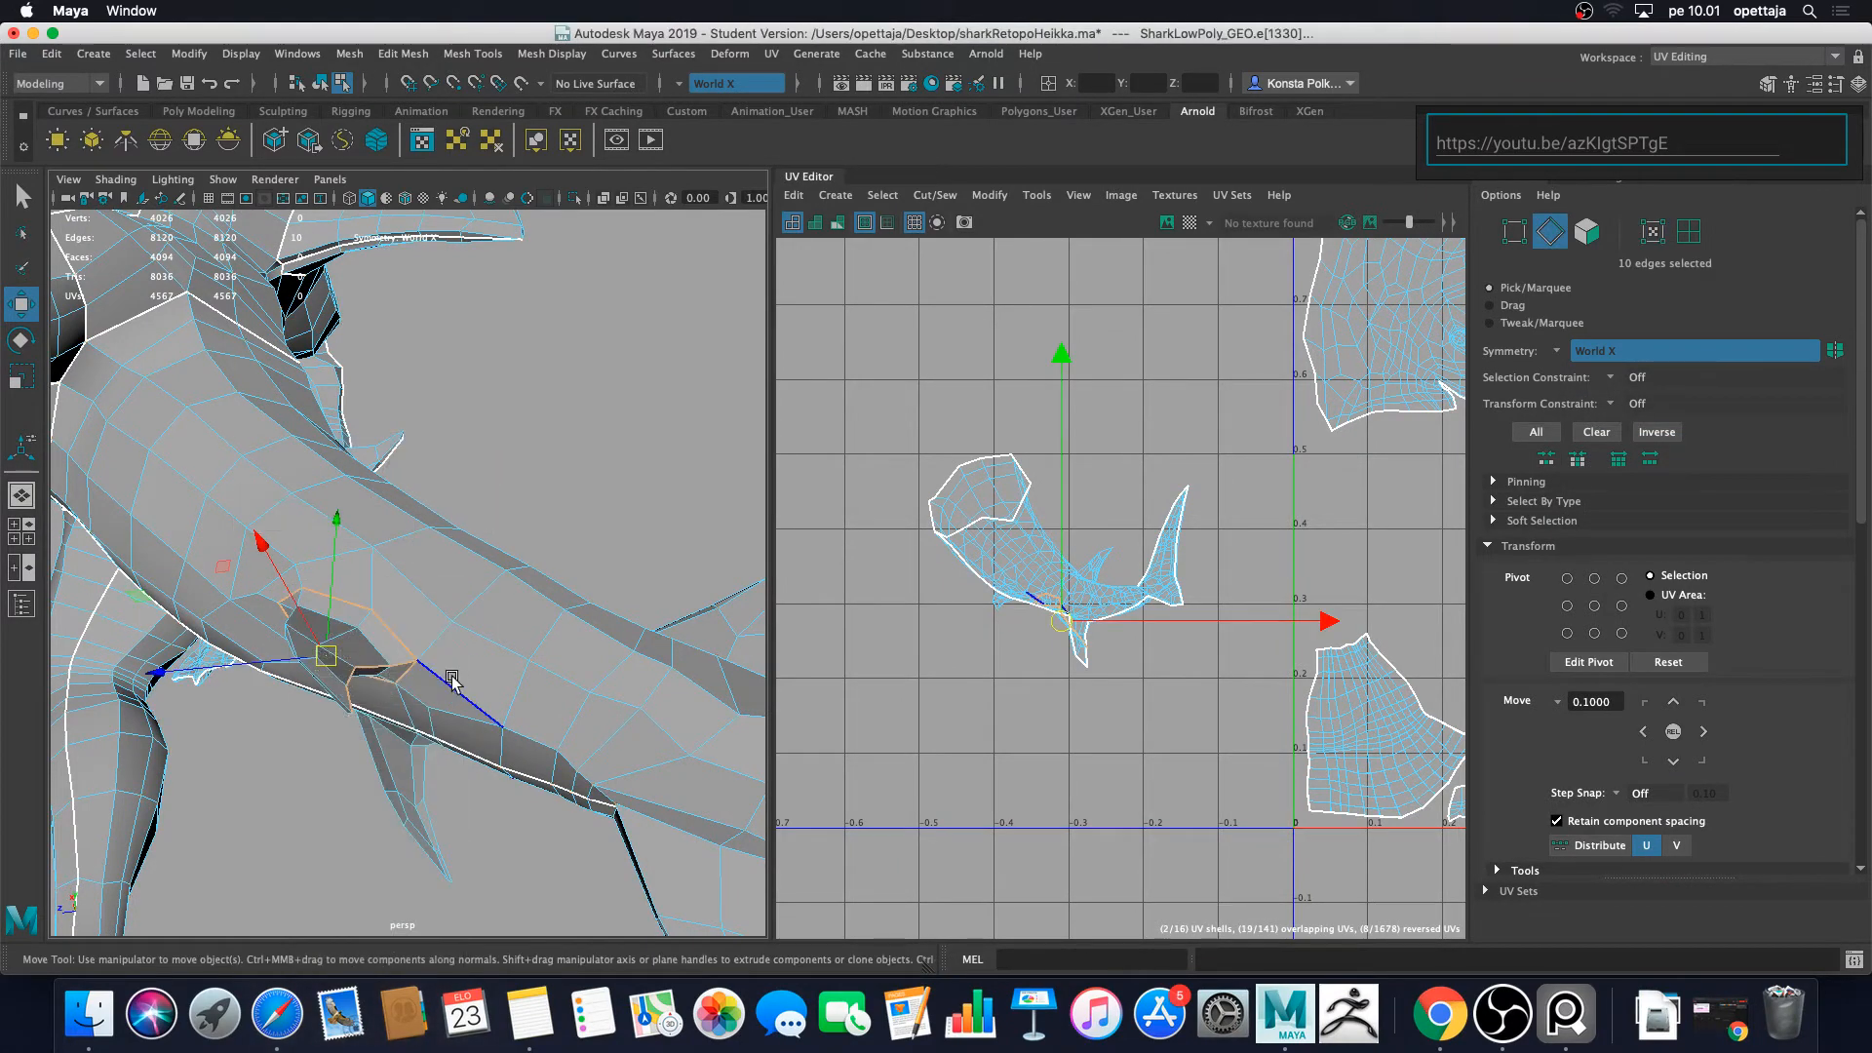
pyautogui.keyDown('alt'); pyautogui.moveTo(428, 651); pyautogui.dragTo(499, 632); pyautogui.keyUp('alt')
pyautogui.keyDown('alt'); pyautogui.moveTo(615, 658); pyautogui.dragTo(515, 680); pyautogui.keyUp('alt')
pyautogui.click(514, 680)
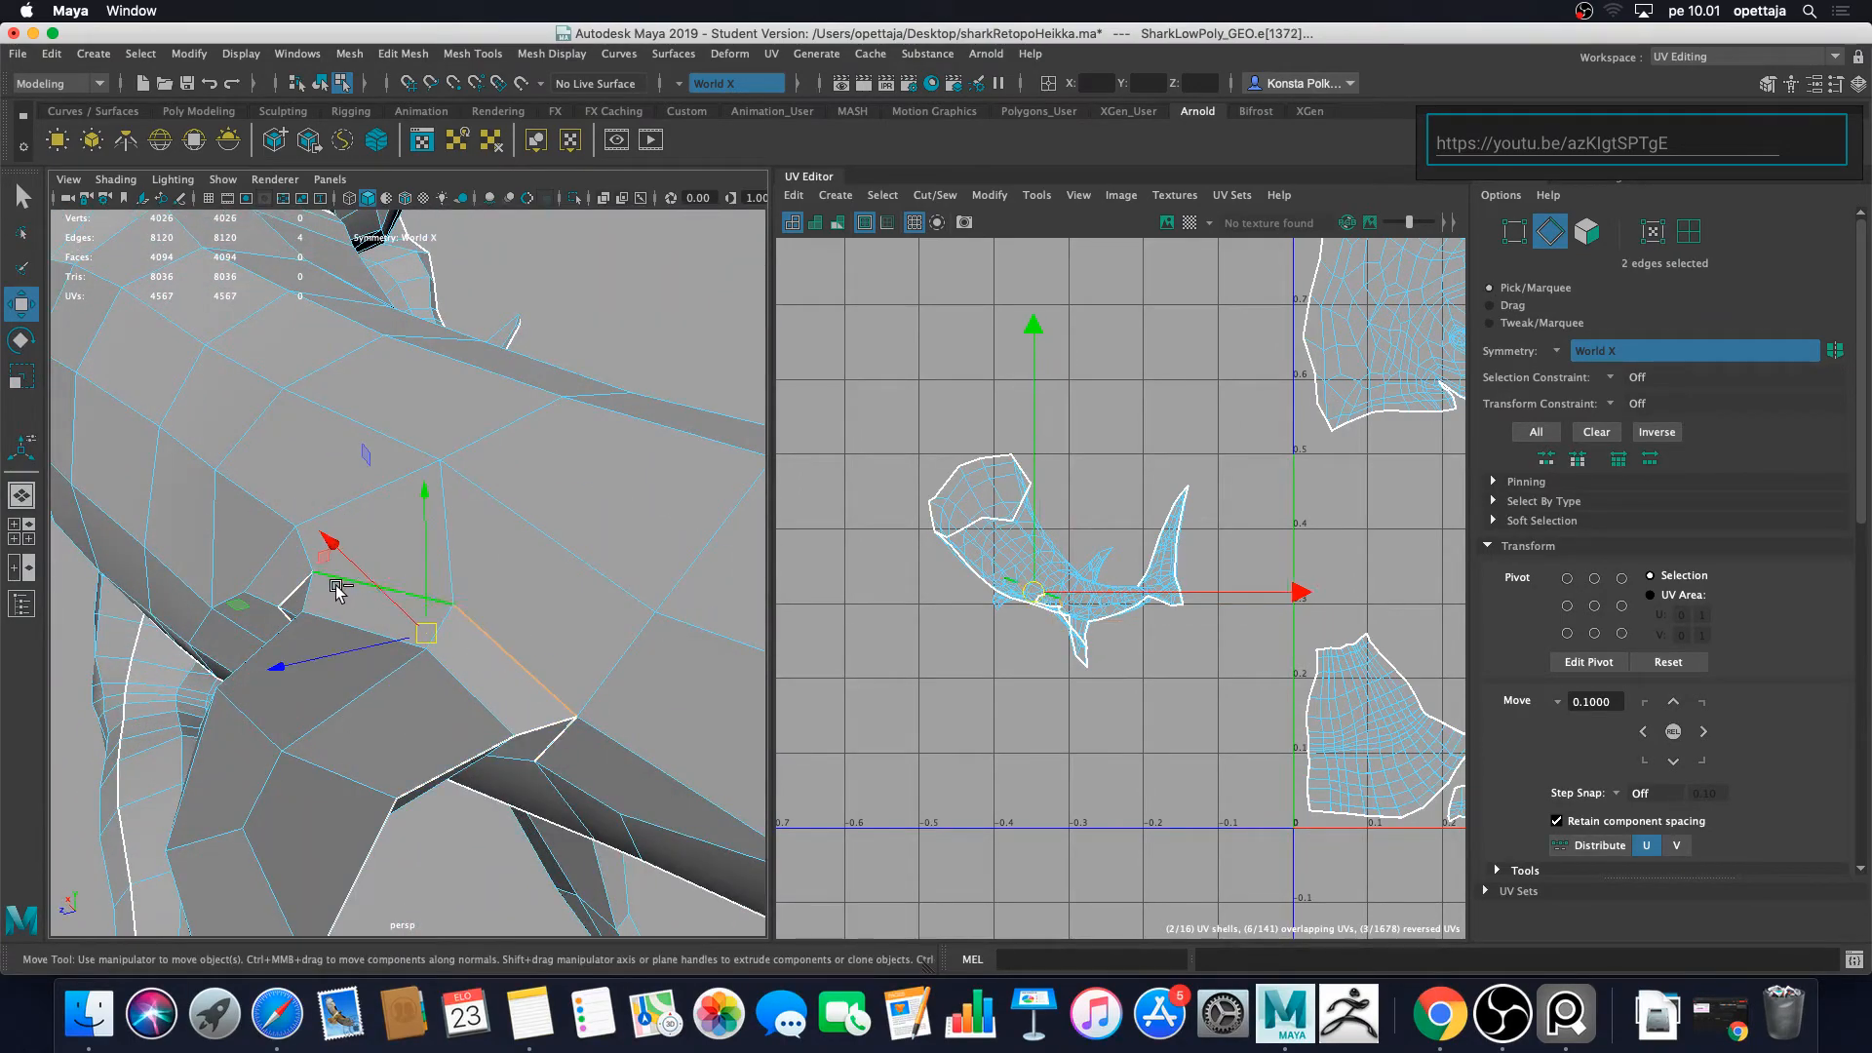
# Step: Select the edge loops around the bases of the small paired fins under the shark's tail and cut the UVs along them
pyautogui.keyDown('shift'); pyautogui.click(299, 585); pyautogui.keyUp('shift')
pyautogui.keyDown('alt'); pyautogui.moveTo(300, 586); pyautogui.dragTo(382, 633); pyautogui.keyUp('alt')
pyautogui.keyDown('shift'); pyautogui.click(416, 650); pyautogui.keyUp('shift')
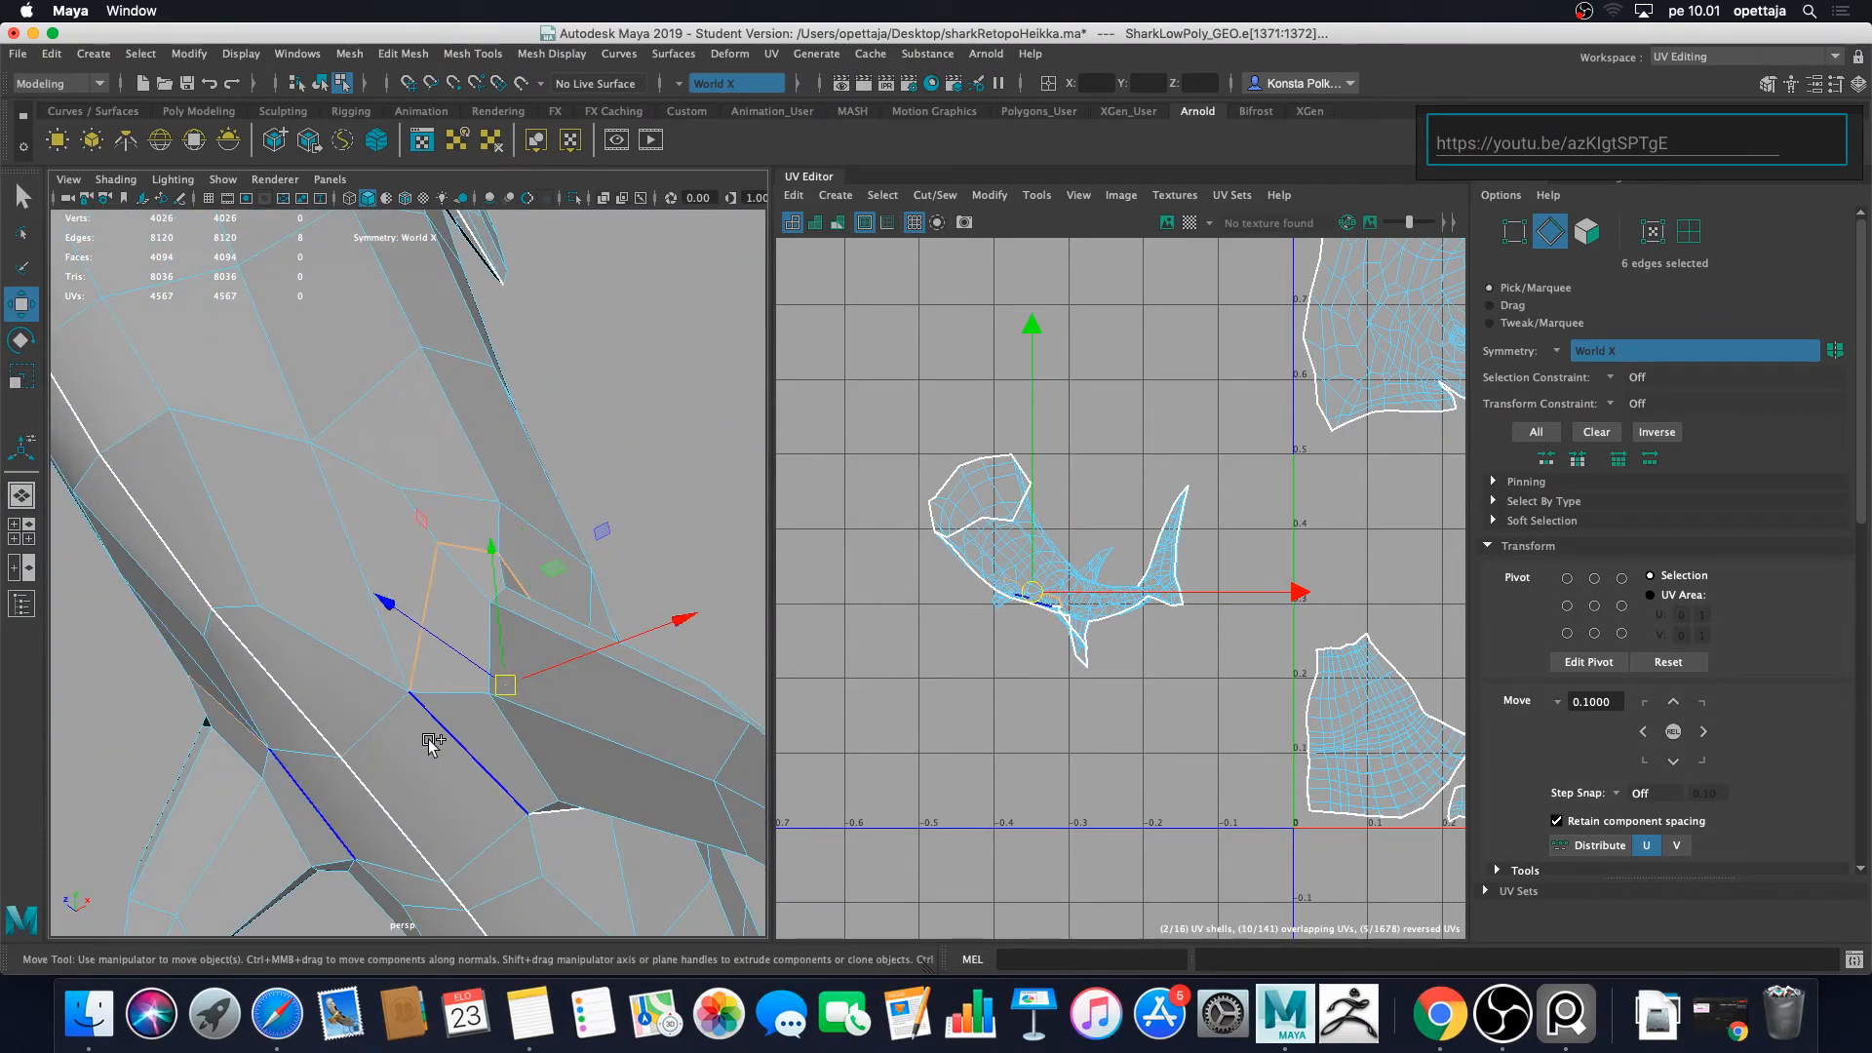
pyautogui.keyDown('shift'); pyautogui.click(439, 743); pyautogui.keyUp('shift')
pyautogui.keyDown('alt'); pyautogui.moveTo(553, 778); pyautogui.dragTo(647, 702); pyautogui.keyUp('alt')
pyautogui.keyDown('shift'); pyautogui.click(589, 680); pyautogui.keyUp('shift')
pyautogui.keyDown('shift'); pyautogui.click(596, 698); pyautogui.keyUp('shift')
pyautogui.keyDown('alt'); pyautogui.moveTo(650, 611); pyautogui.dragTo(369, 648); pyautogui.keyUp('alt')
pyautogui.keyDown('shift'); pyautogui.click(241, 624); pyautogui.keyUp('shift')
pyautogui.keyDown('shift'); pyautogui.click(369, 648); pyautogui.keyUp('shift')
pyautogui.keyDown('shift'); pyautogui.click(313, 714); pyautogui.keyUp('shift')
pyautogui.keyDown('alt'); pyautogui.moveTo(314, 714); pyautogui.dragTo(444, 680); pyautogui.keyUp('alt')
pyautogui.scroll(-10, 1558, 642)
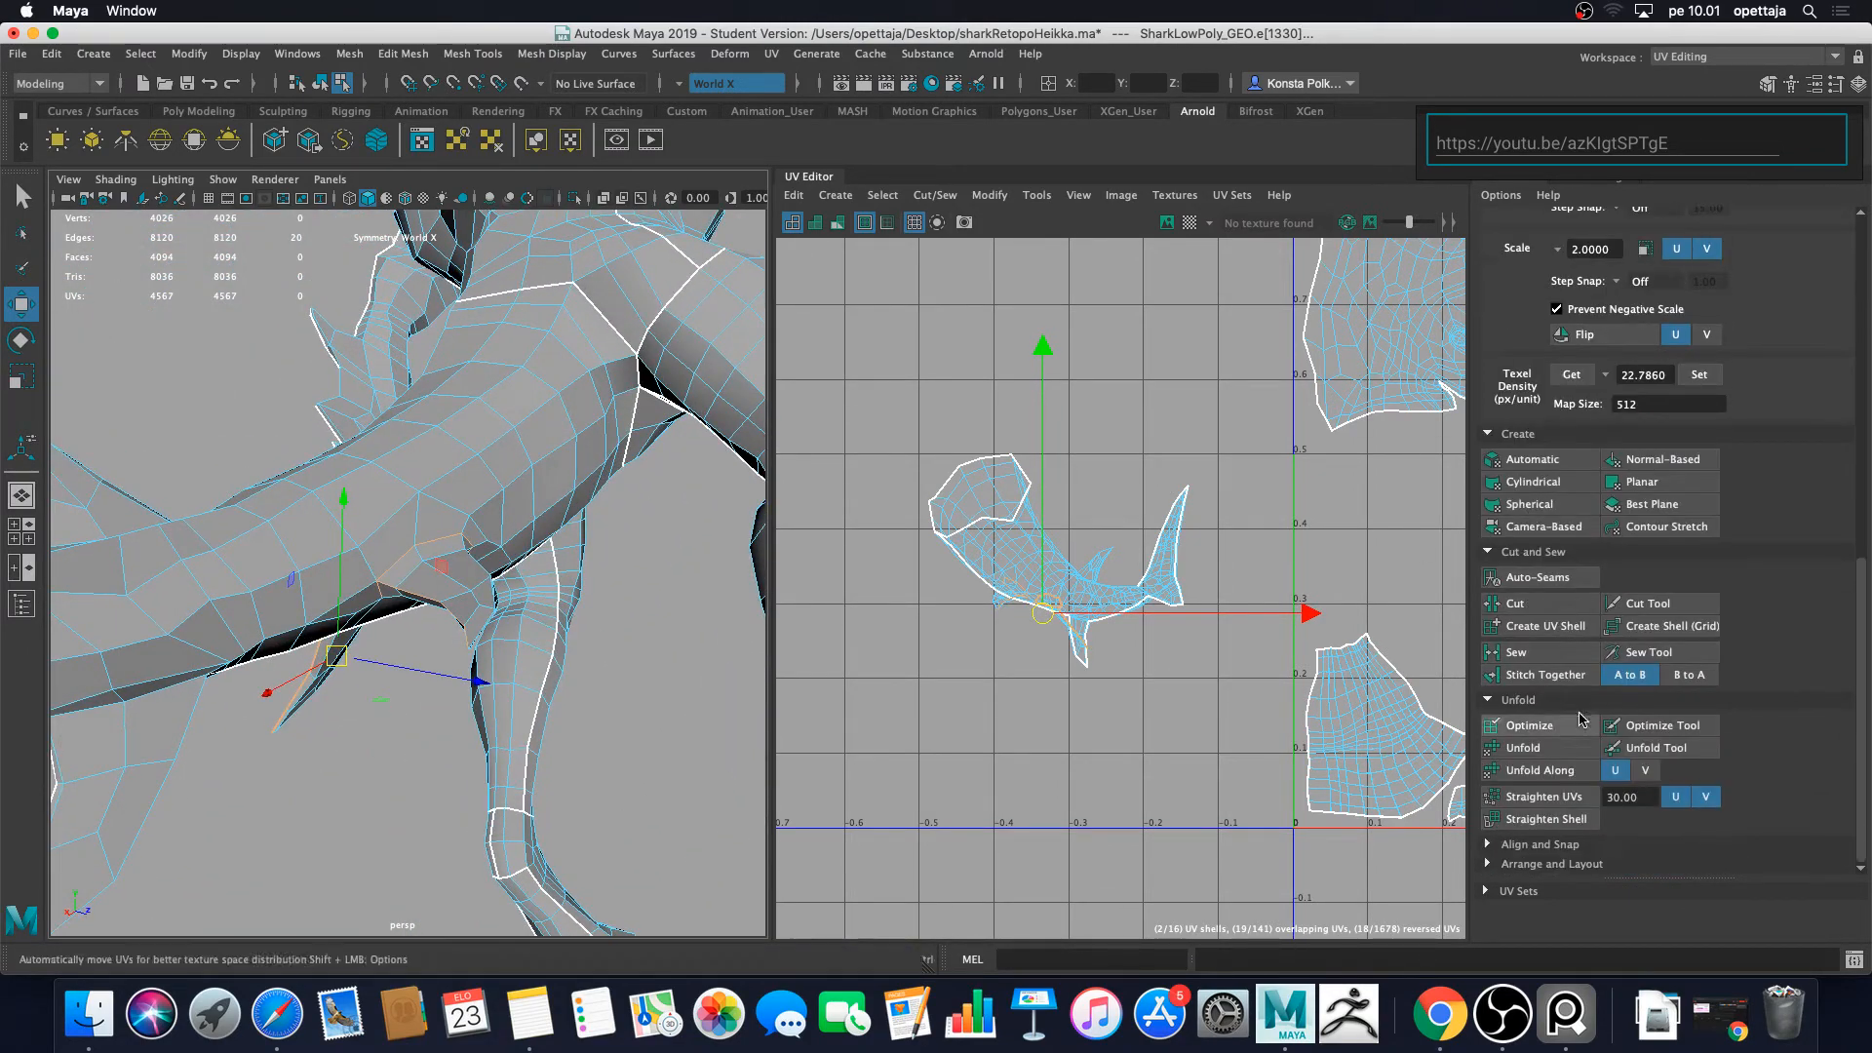
pyautogui.click(1557, 606)
# Step: Select the UVs of the two cut-off fin shells and move them into the empty middle area of the 0–1 UV tile
pyautogui.keyDown('alt'); pyautogui.moveTo(597, 749); pyautogui.dragTo(393, 819); pyautogui.keyUp('alt')
pyautogui.keyDown('alt'); pyautogui.moveTo(499, 682); pyautogui.dragTo(437, 597); pyautogui.keyUp('alt')
pyautogui.click(418, 851)
pyautogui.scroll(5, 419, 838)
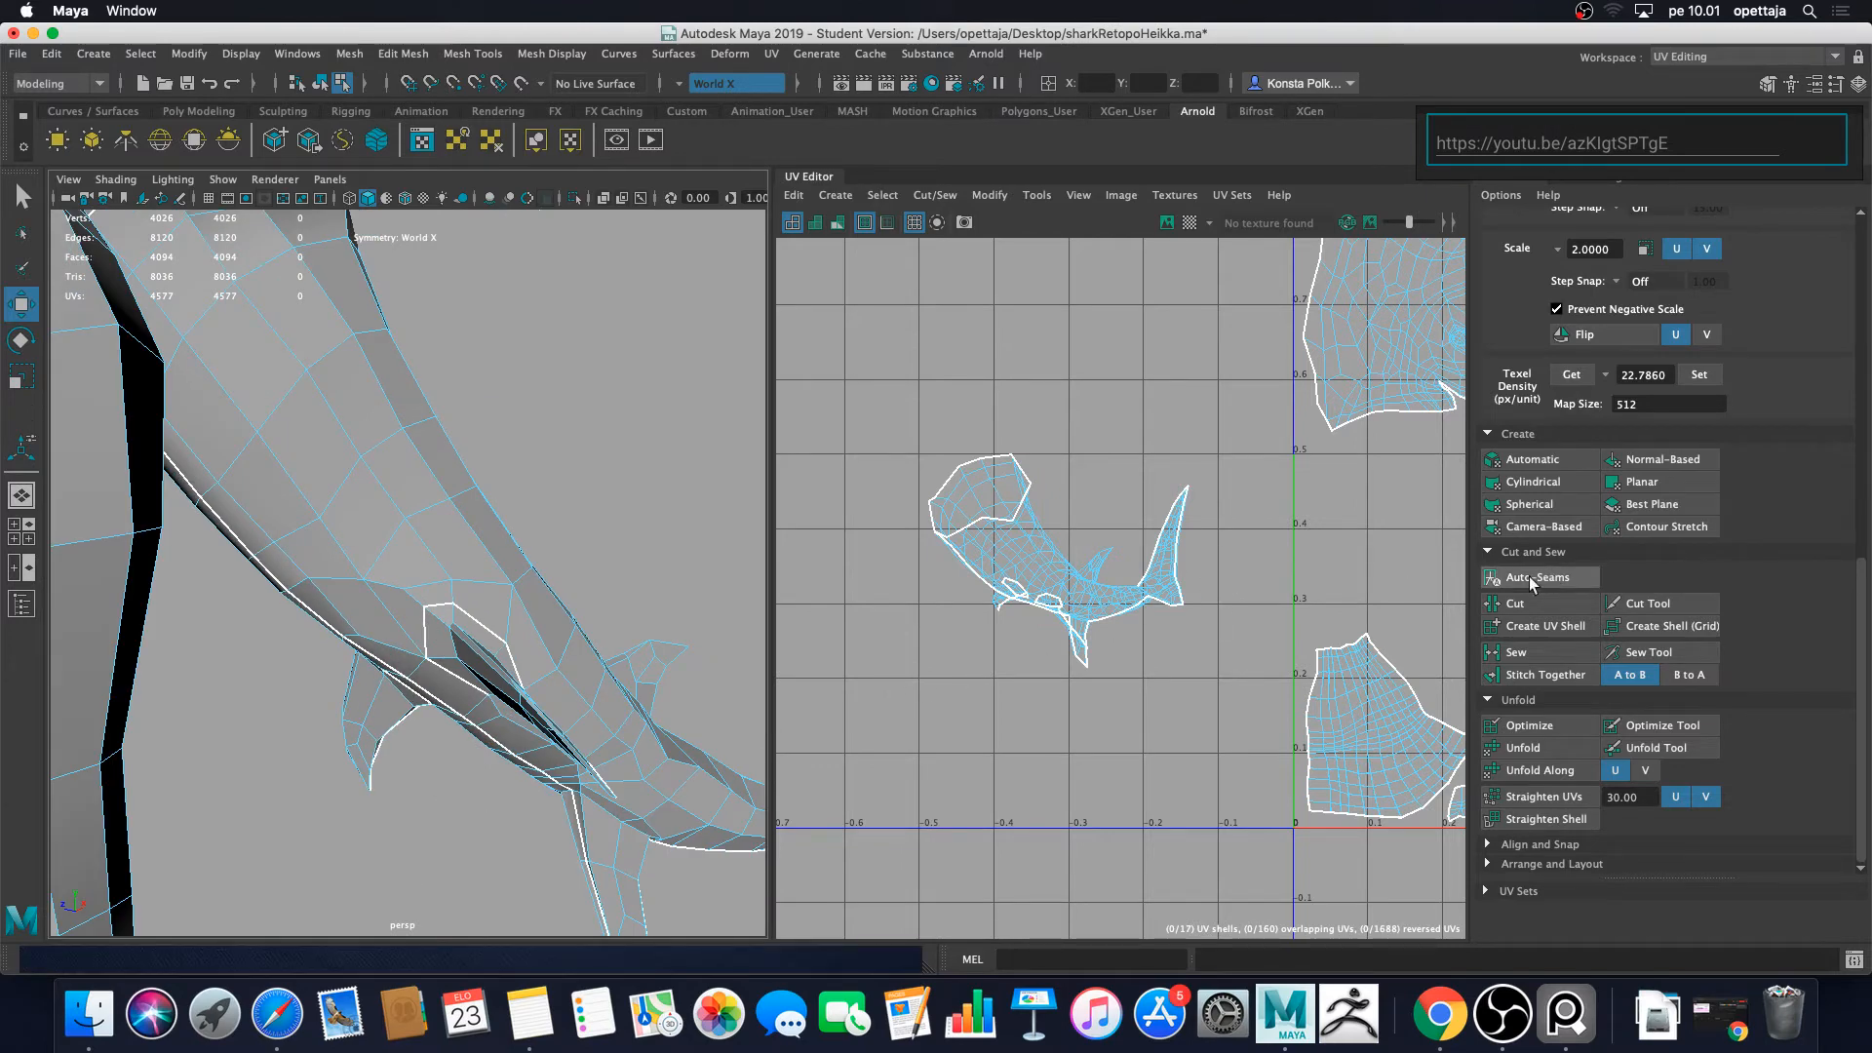
pyautogui.moveTo(1062, 588); pyautogui.dragTo(1041, 628, button='right')
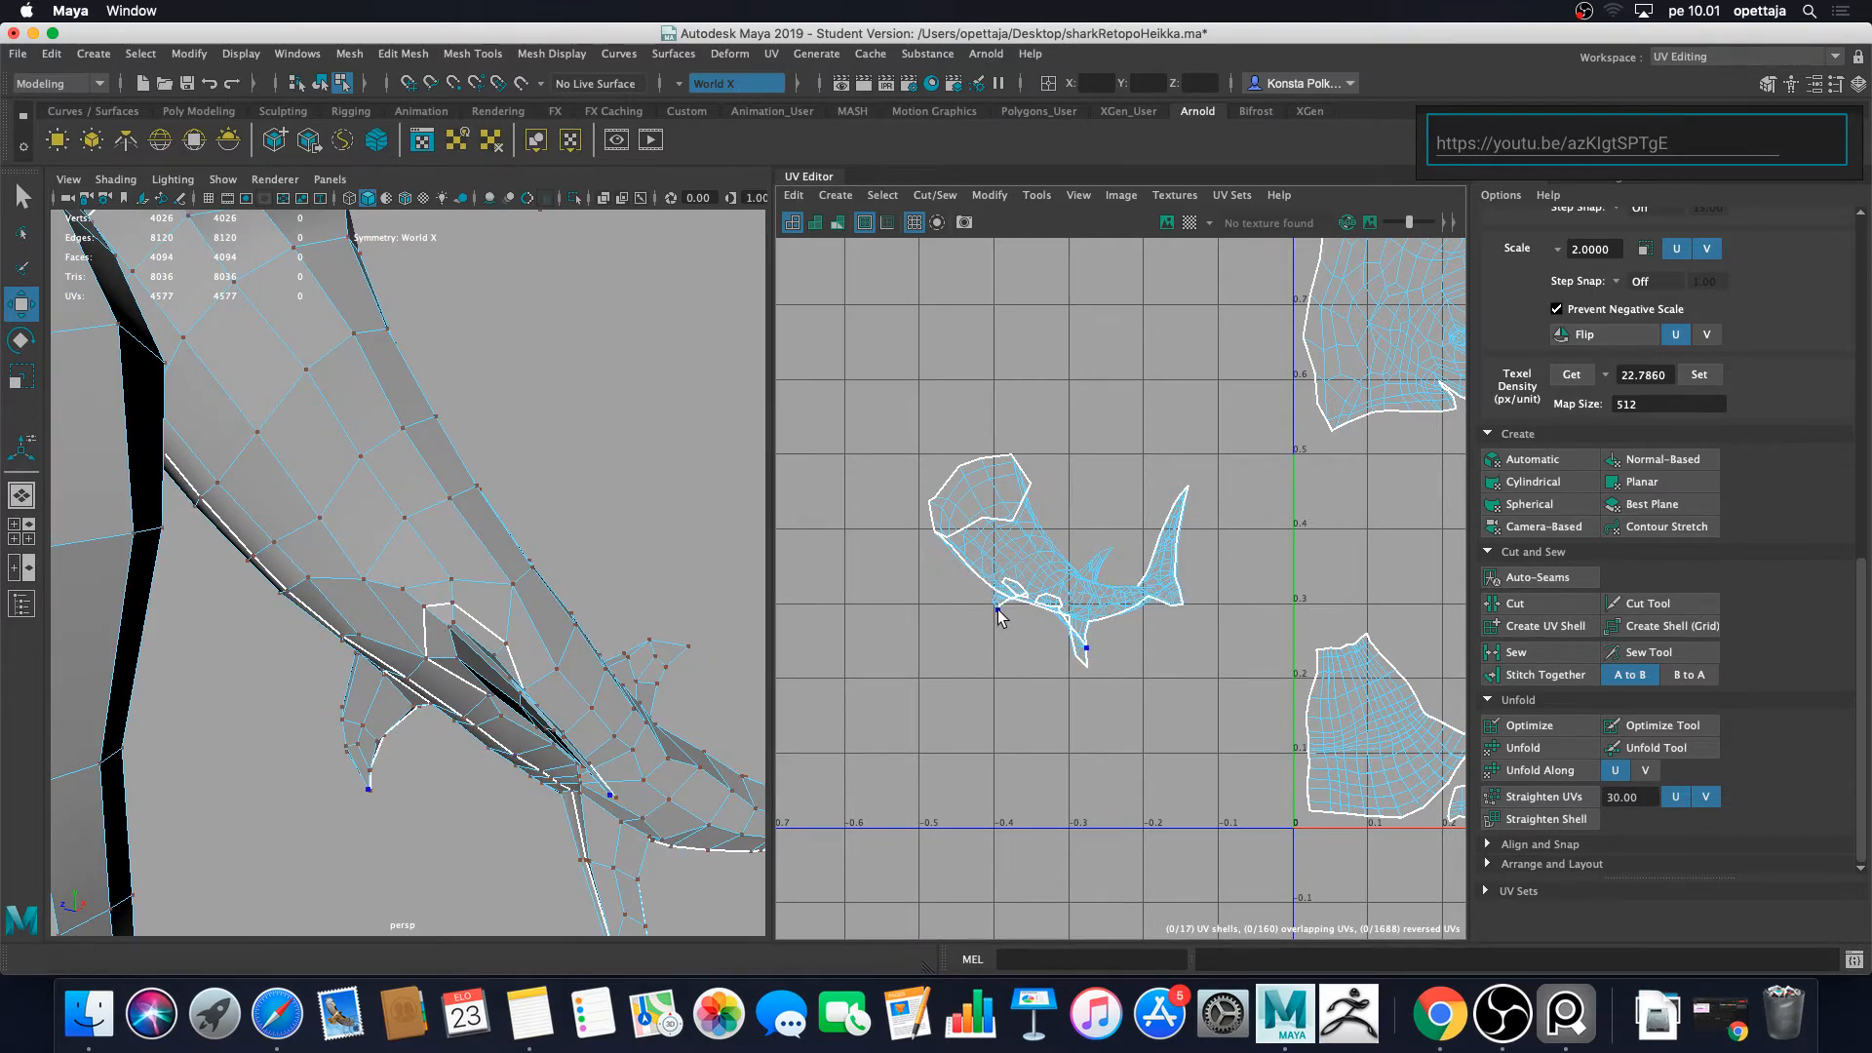
pyautogui.doubleClick(998, 610)
pyautogui.scroll(-3, 1060, 661)
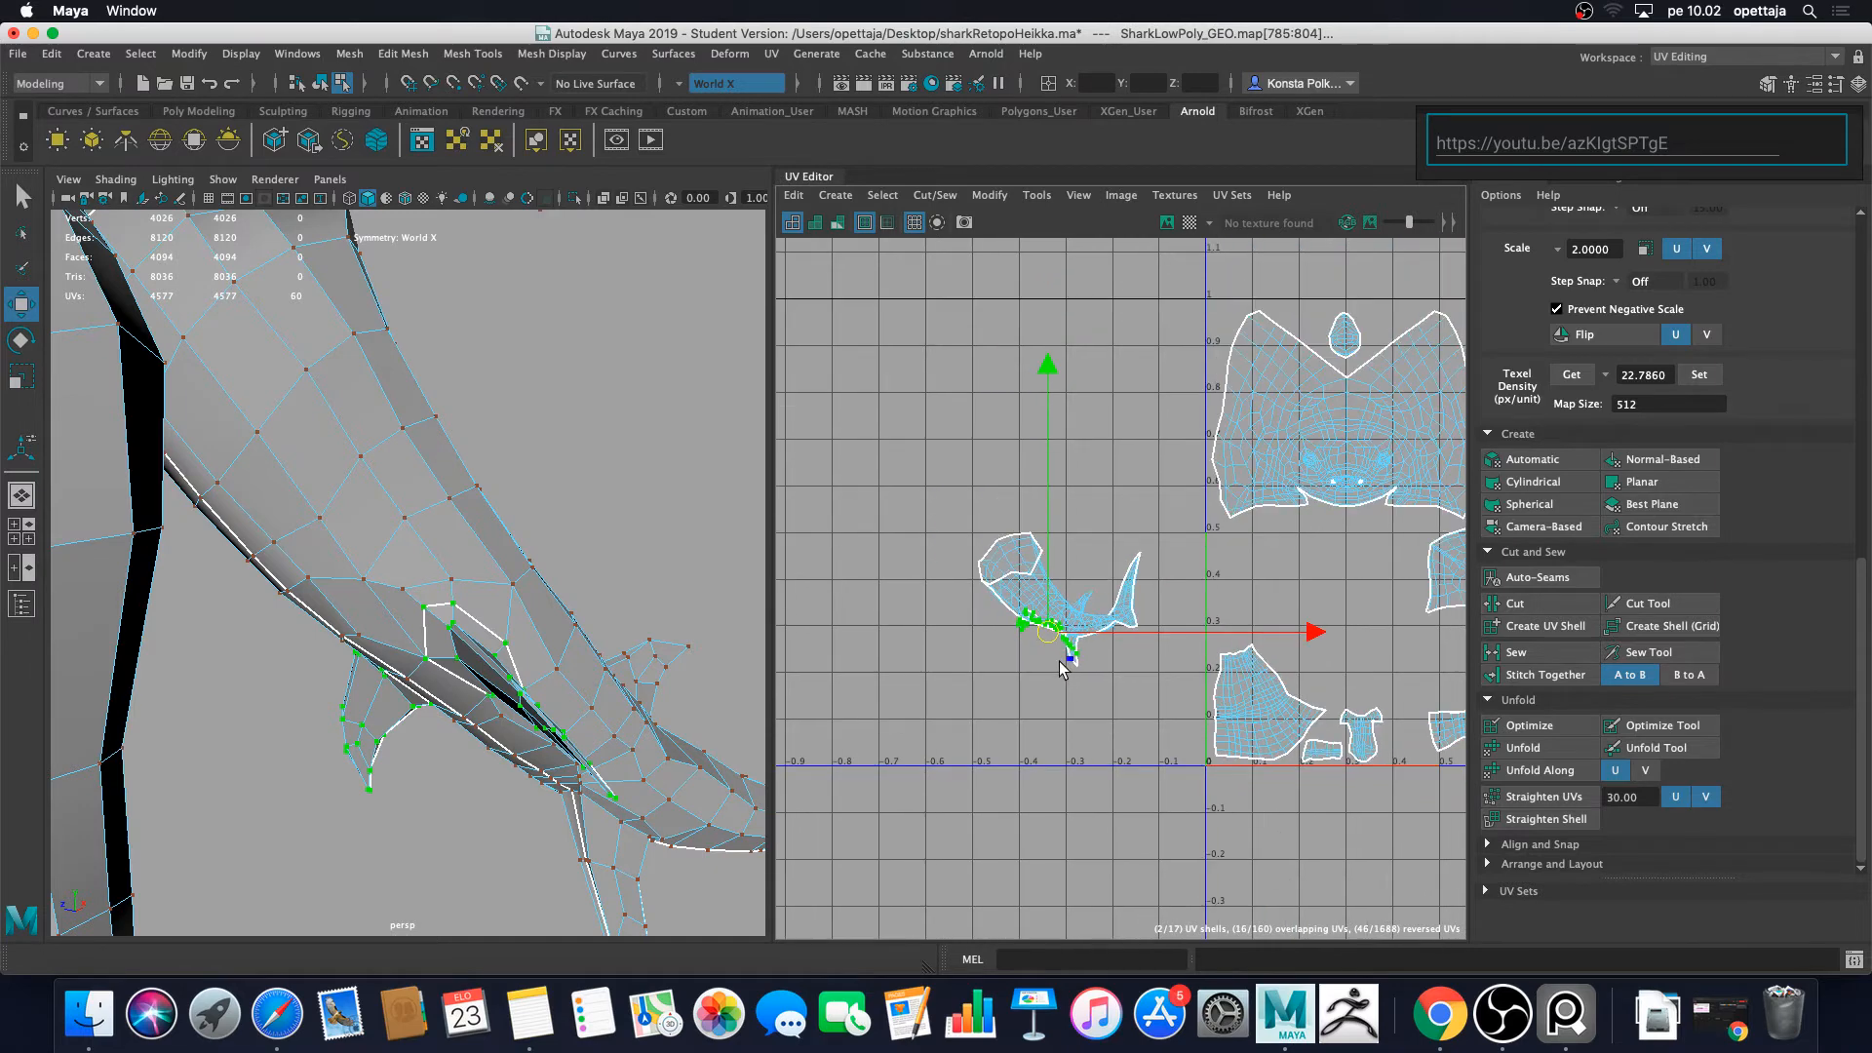
pyautogui.scroll(-3, 1060, 662)
pyautogui.moveTo(1079, 679); pyautogui.dragTo(1202, 680, button='middle')
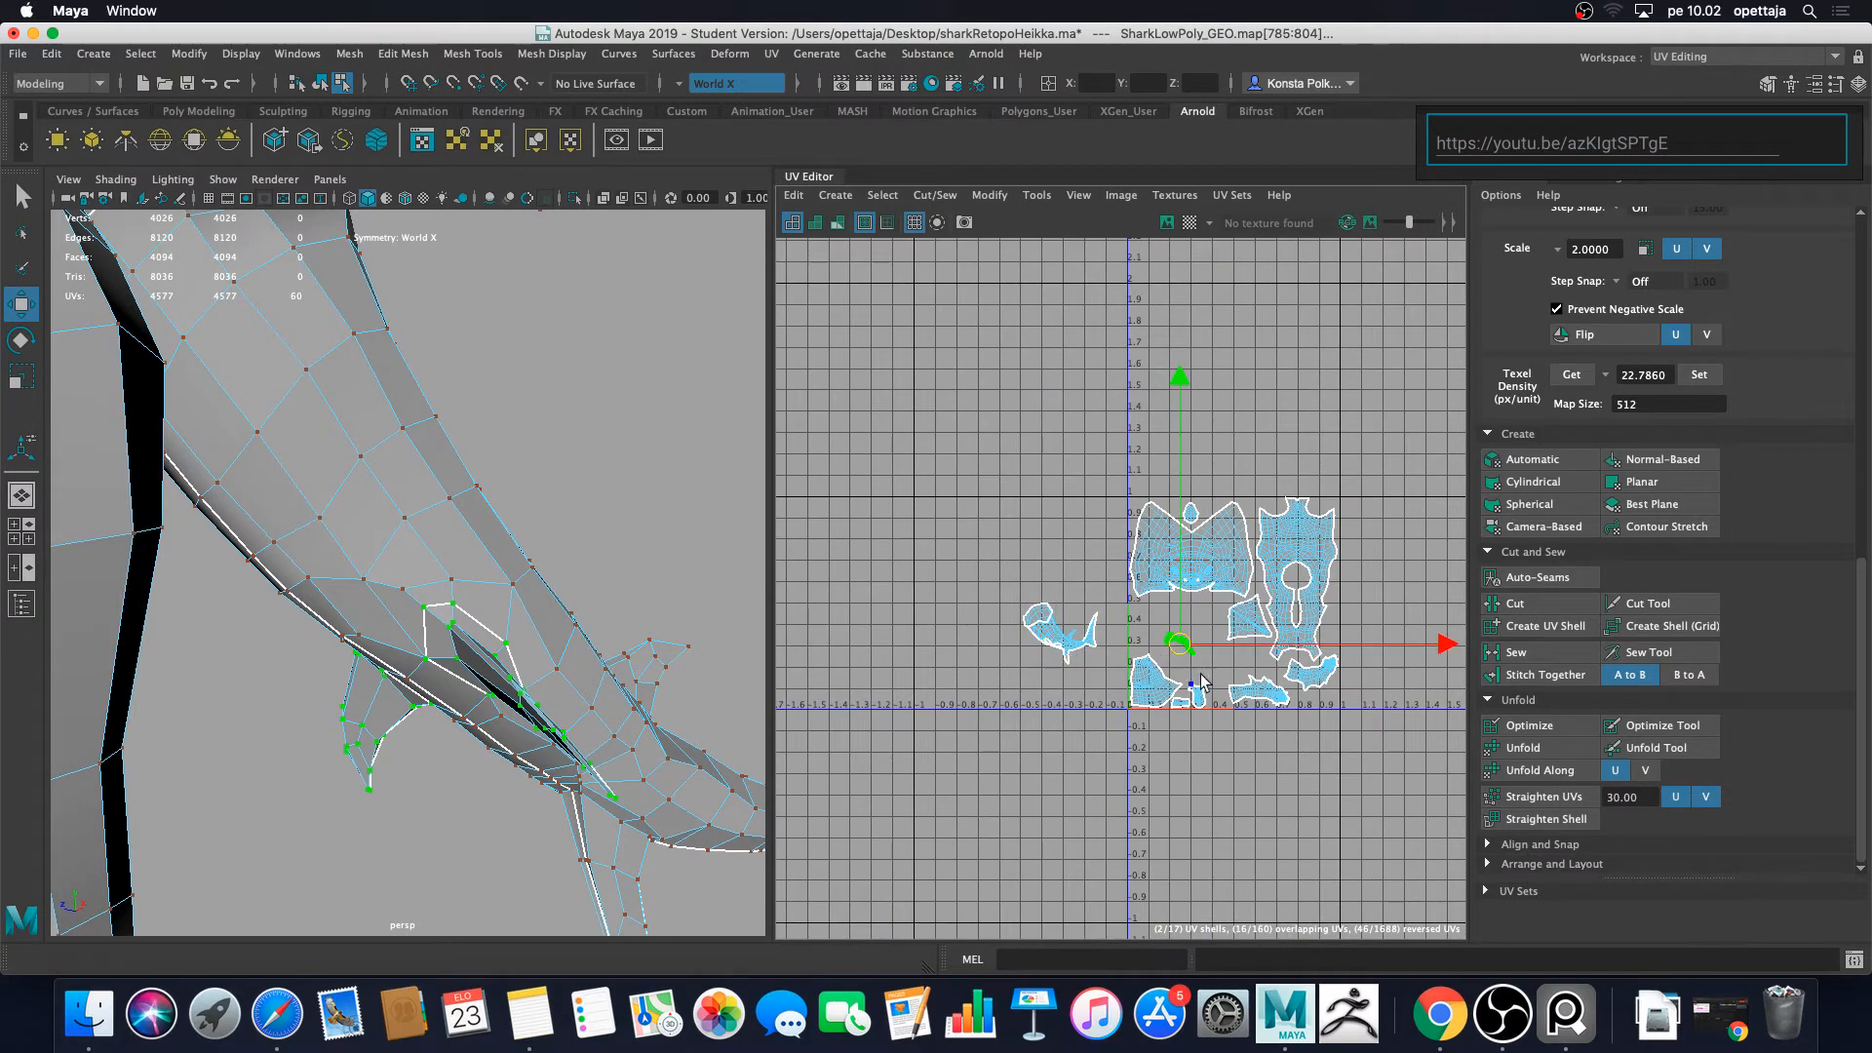
# Step: Unfold the two small fin shells and set their texel density to 22.7860 px/unit
pyautogui.scroll(5, 1218, 668)
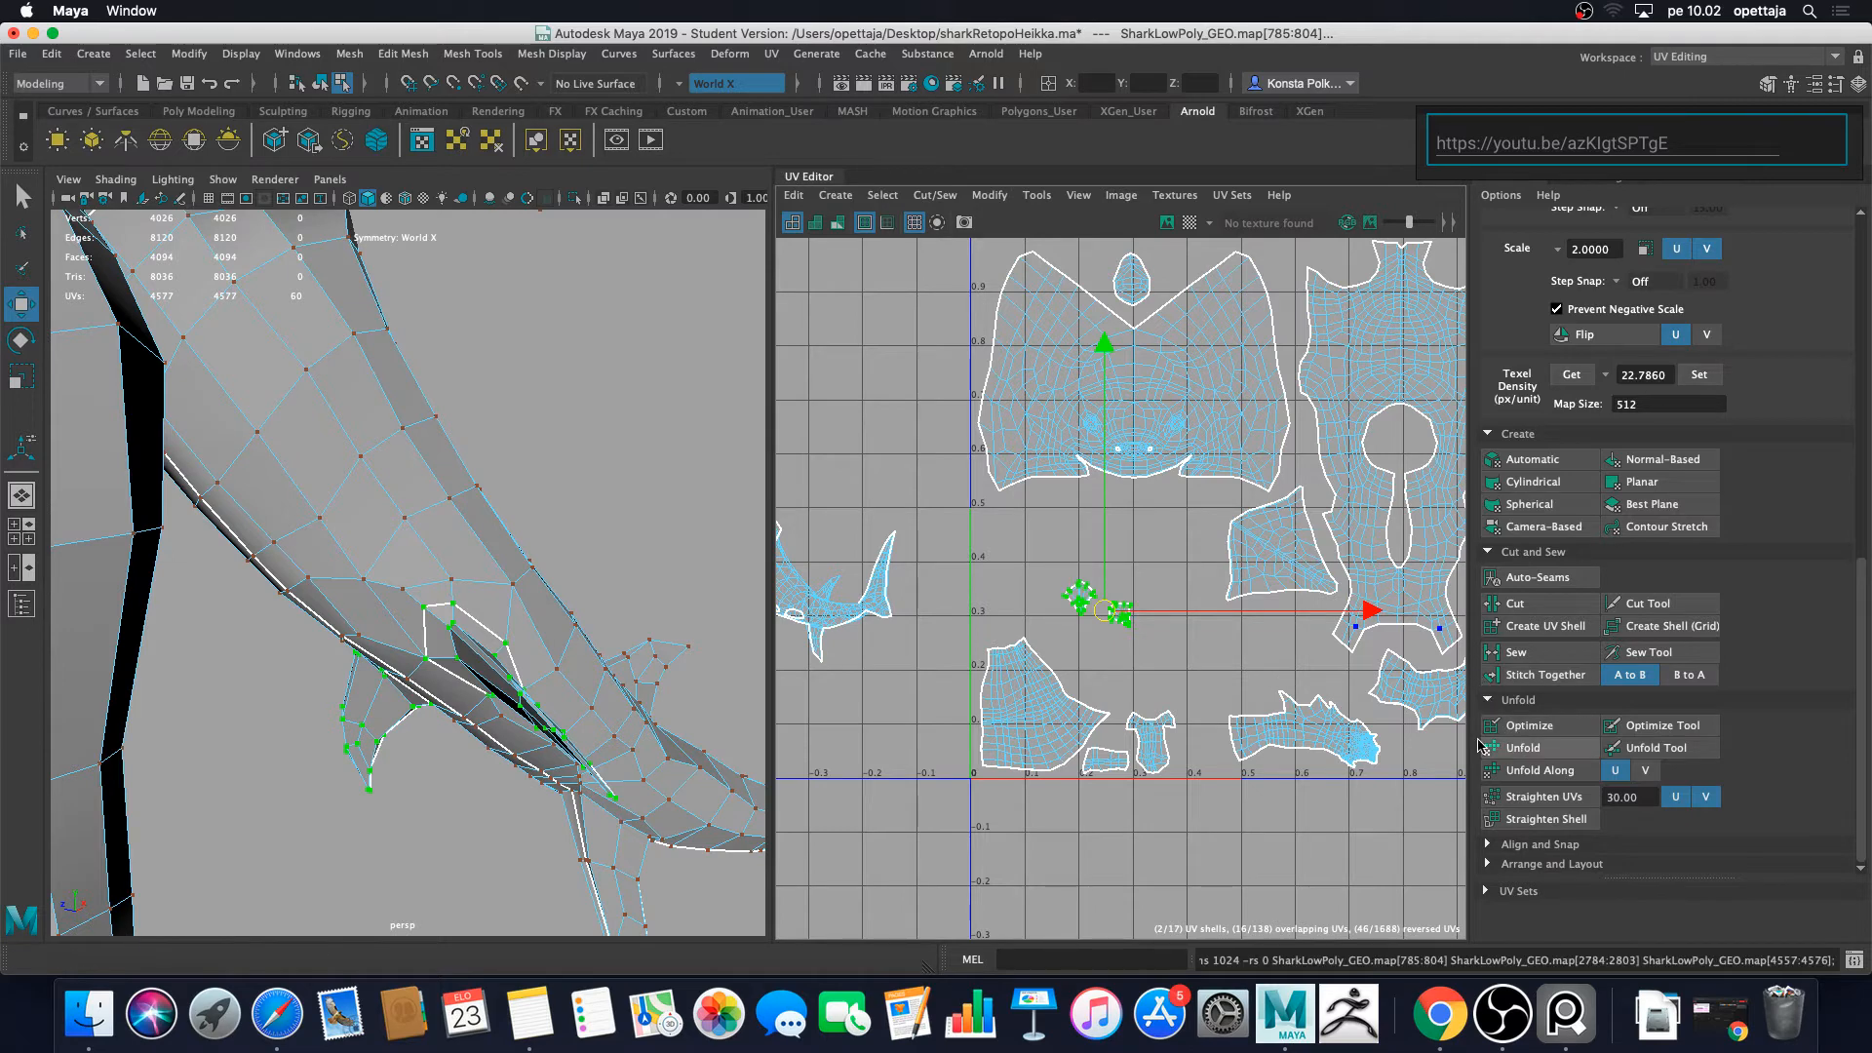
pyautogui.scroll(4, 1201, 699)
pyautogui.scroll(3, 1201, 699)
pyautogui.keyDown('alt'); pyautogui.moveTo(1094, 634); pyautogui.dragTo(1268, 657, button='middle'); pyautogui.keyUp('alt')
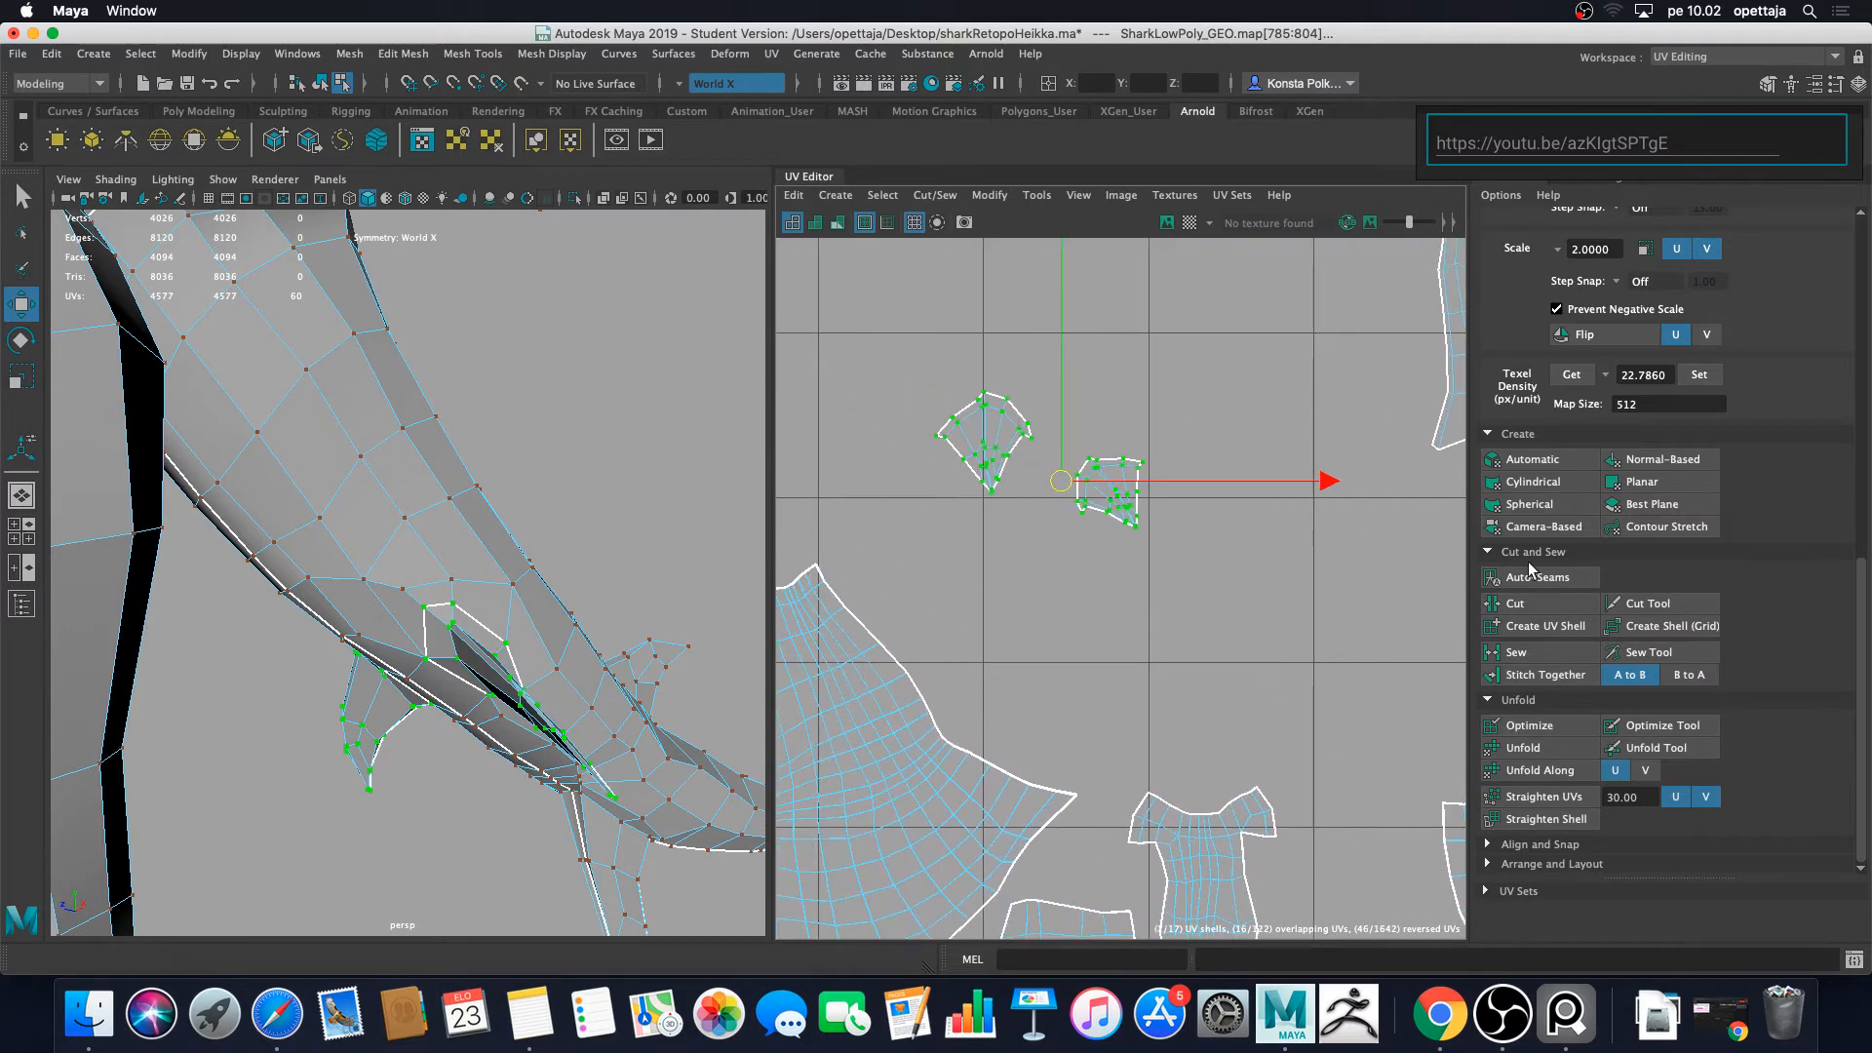
pyautogui.click(1698, 376)
pyautogui.click(1272, 541)
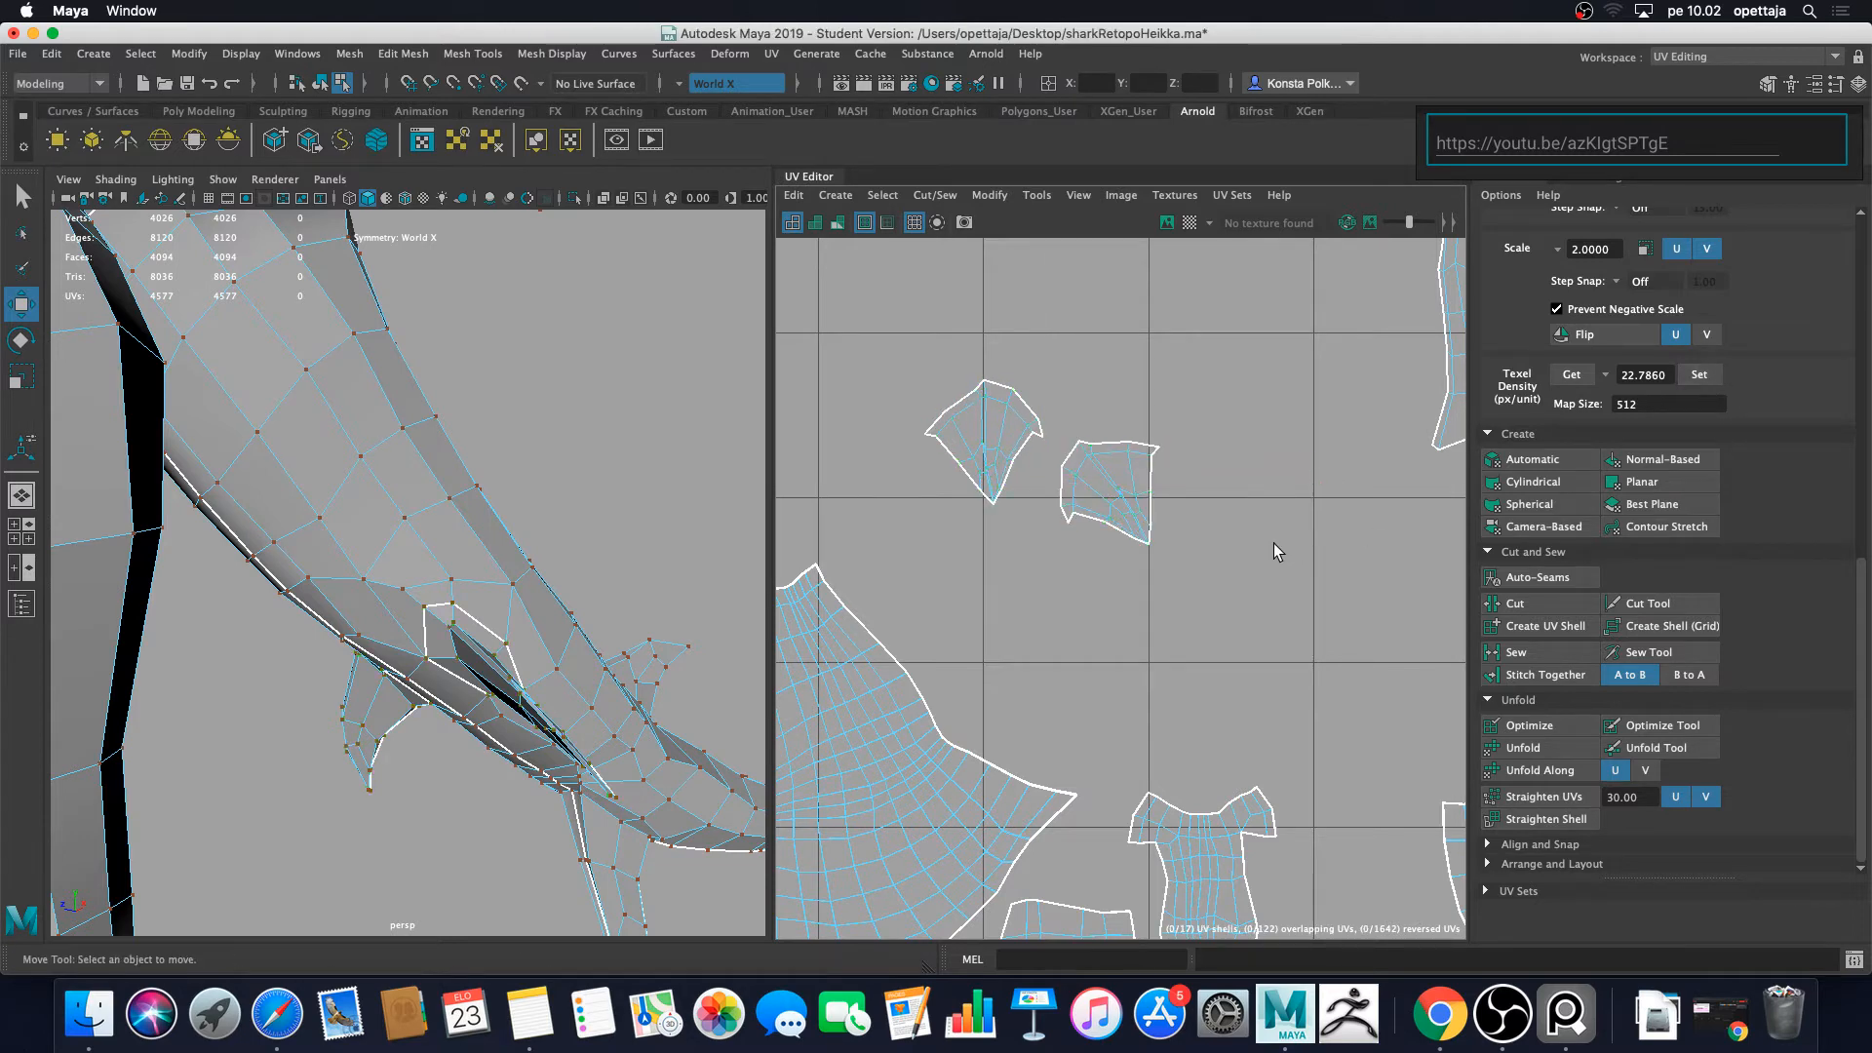
# Step: Turn off the World X selection symmetry so each fin shell can be edited separately
pyautogui.scroll(-2, 1273, 542)
pyautogui.keyDown('alt'); pyautogui.moveTo(1231, 544); pyautogui.dragTo(1136, 544, button='middle'); pyautogui.keyUp('alt')
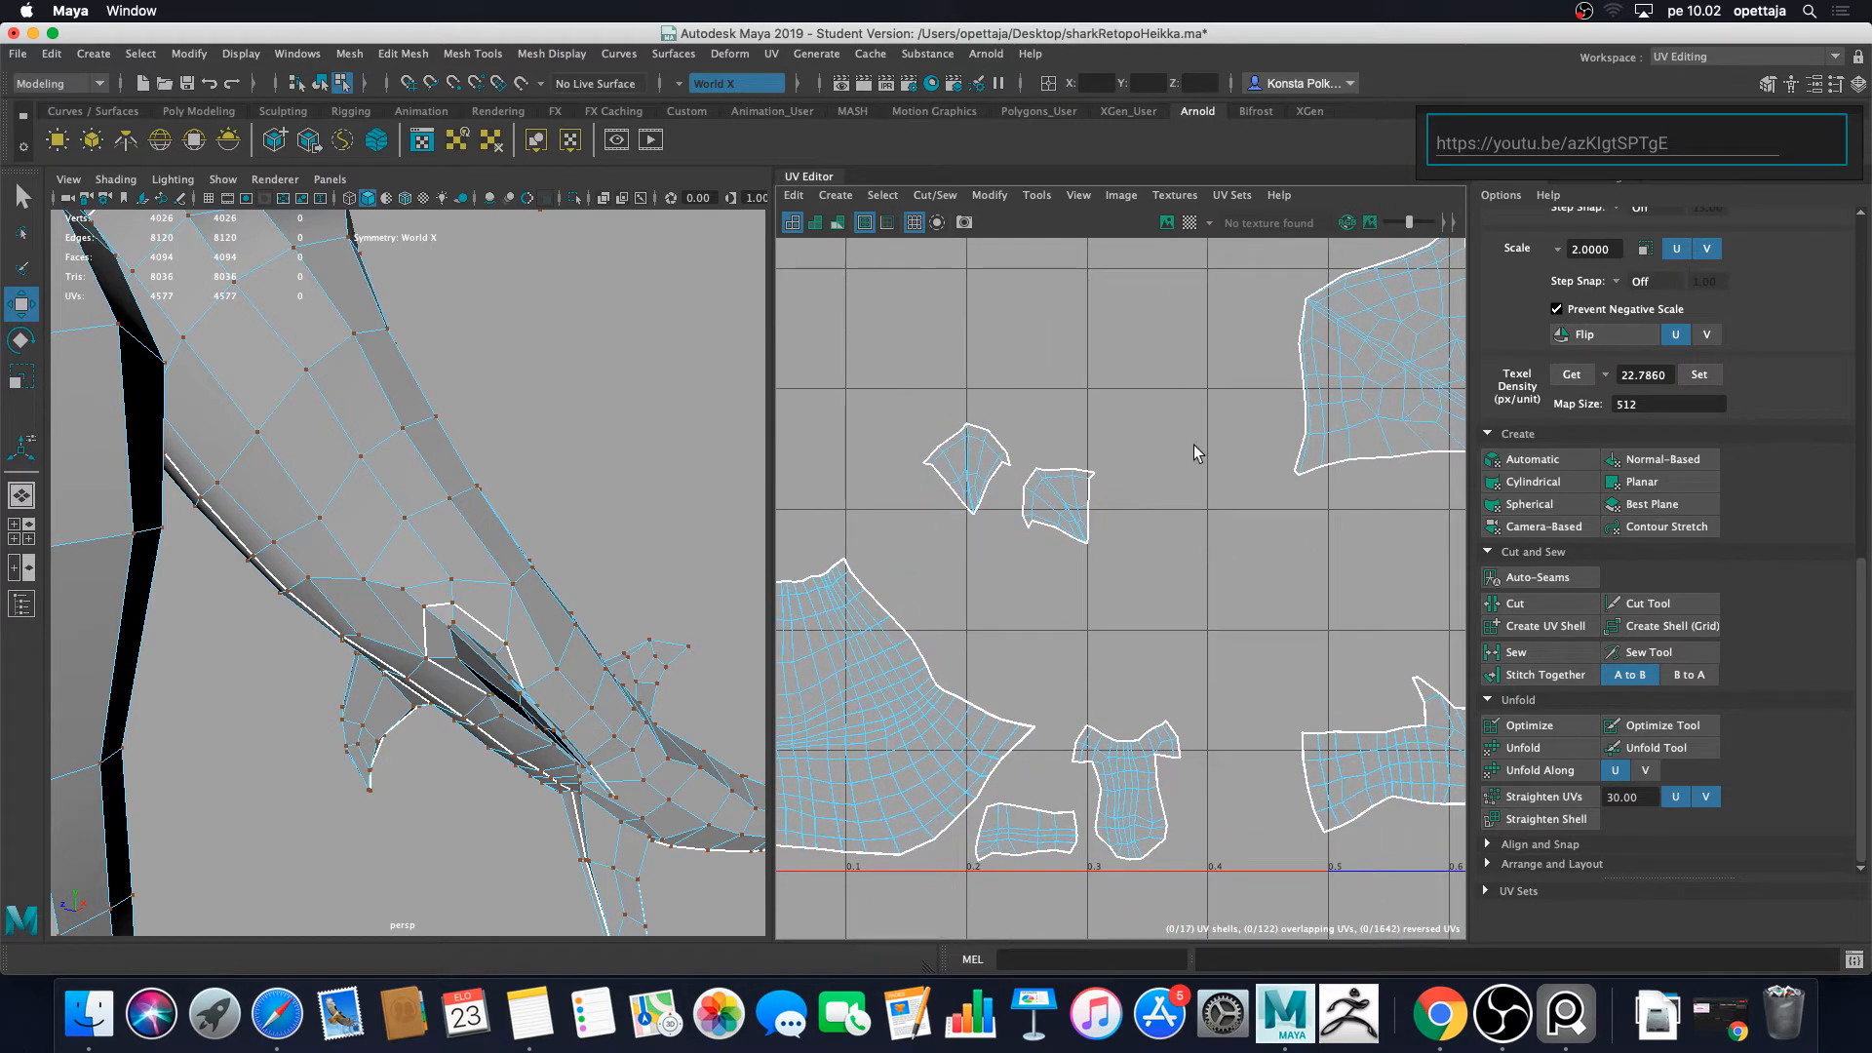
pyautogui.scroll(10, 1520, 332)
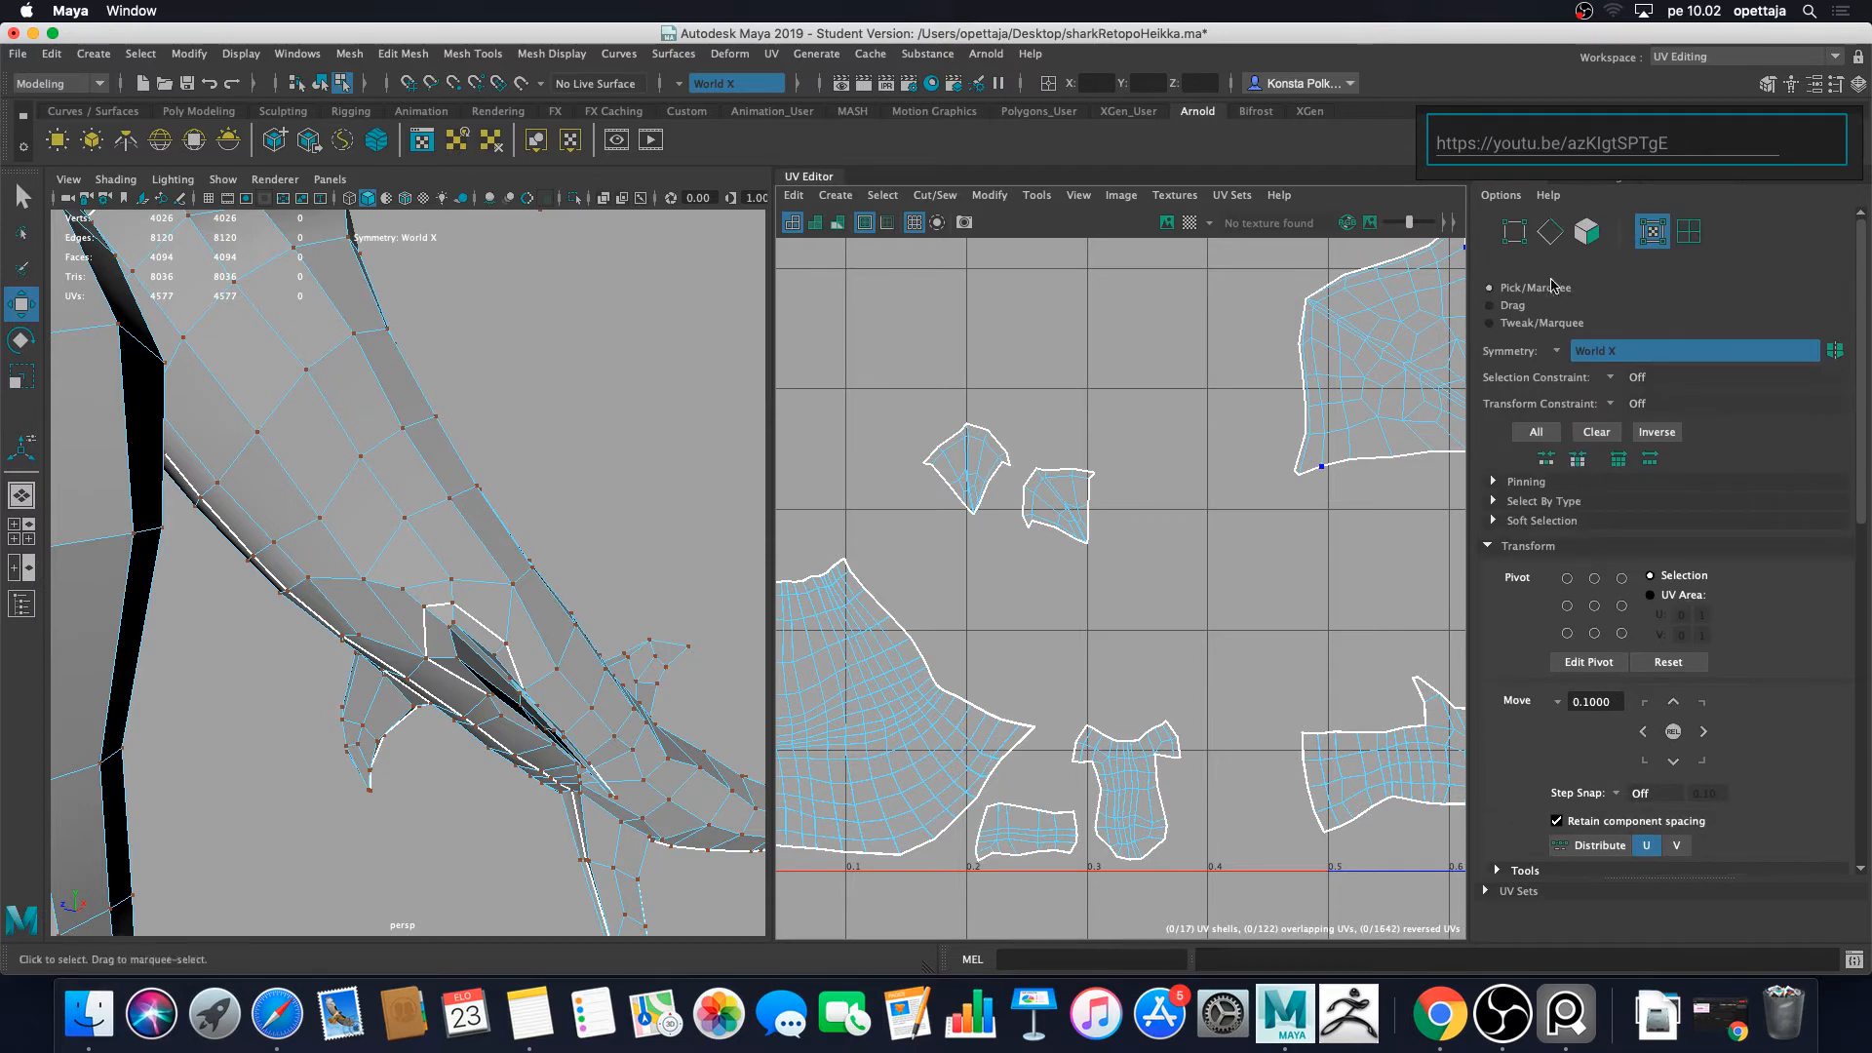
pyautogui.click(1558, 349)
pyautogui.click(1579, 353)
# Step: Select only the kite-shaped fin shell and flip it along U
pyautogui.scroll(5, 1048, 516)
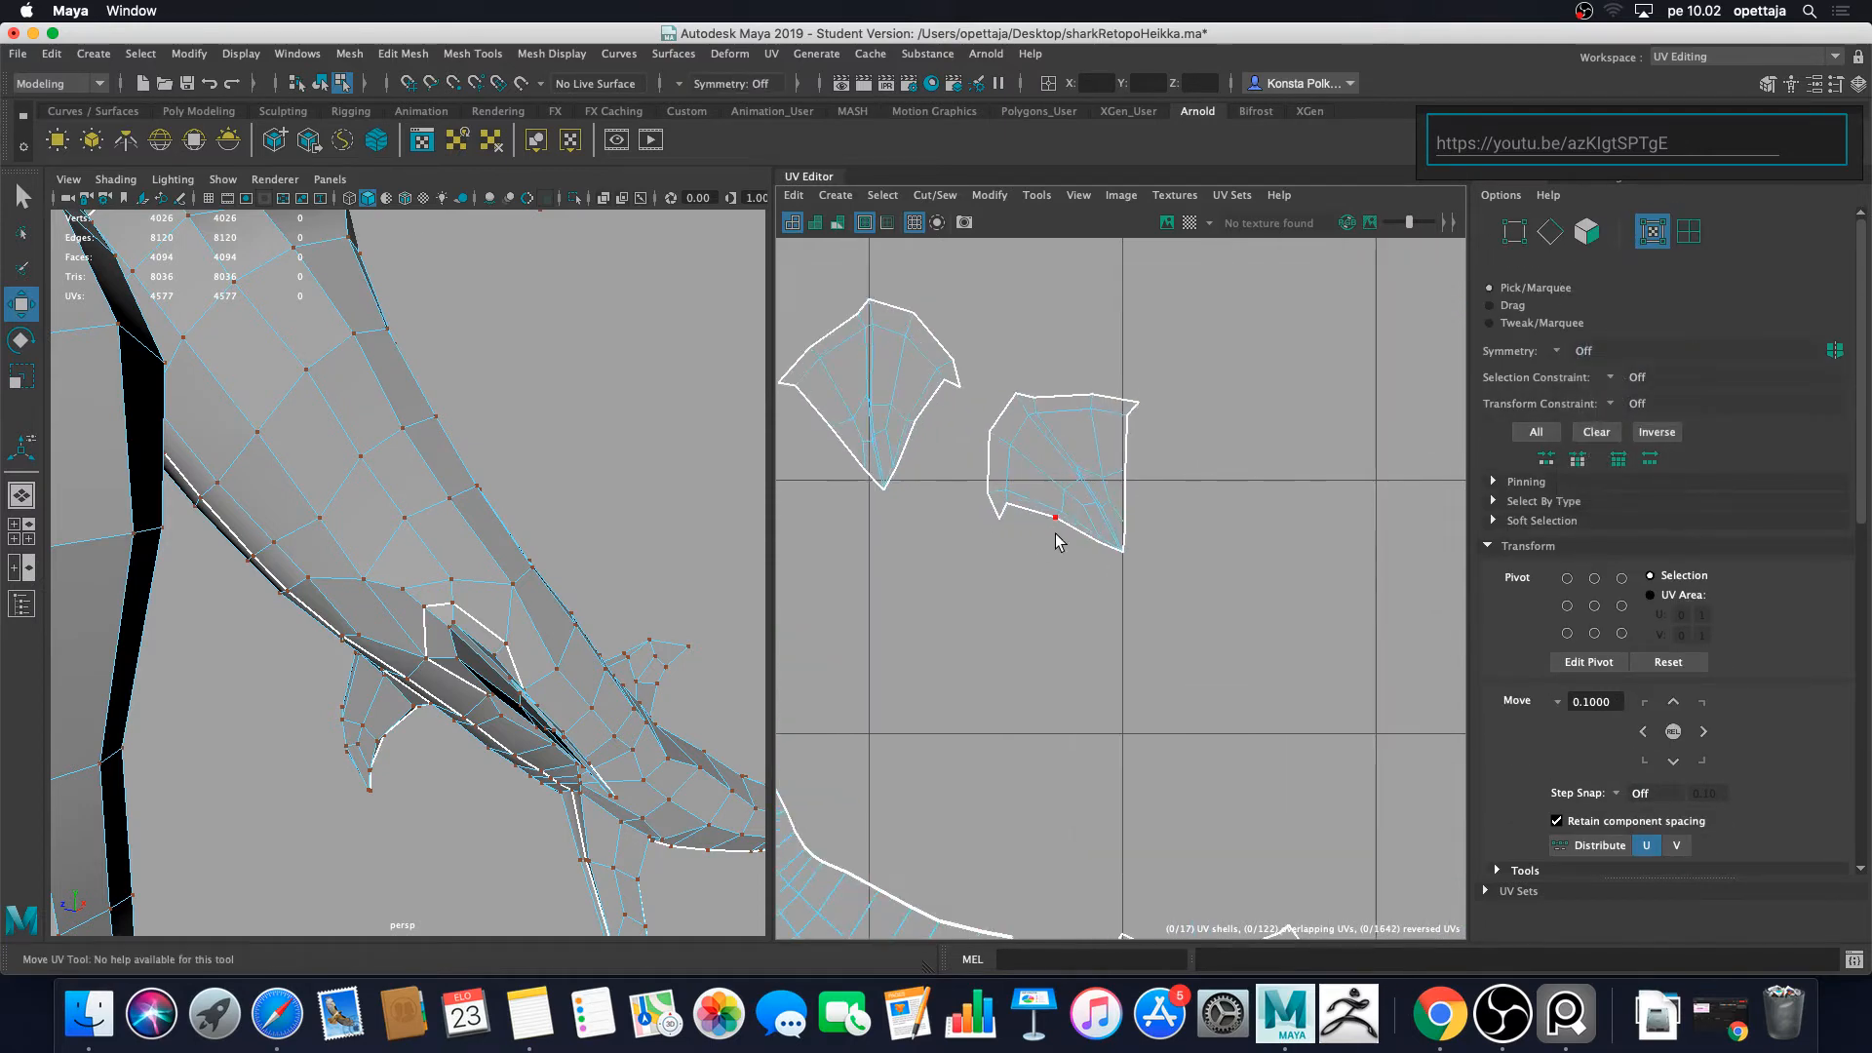
pyautogui.keyDown('alt'); pyautogui.moveTo(1035, 507); pyautogui.dragTo(1123, 569, button='middle'); pyautogui.keyUp('alt')
pyautogui.doubleClick(1206, 495)
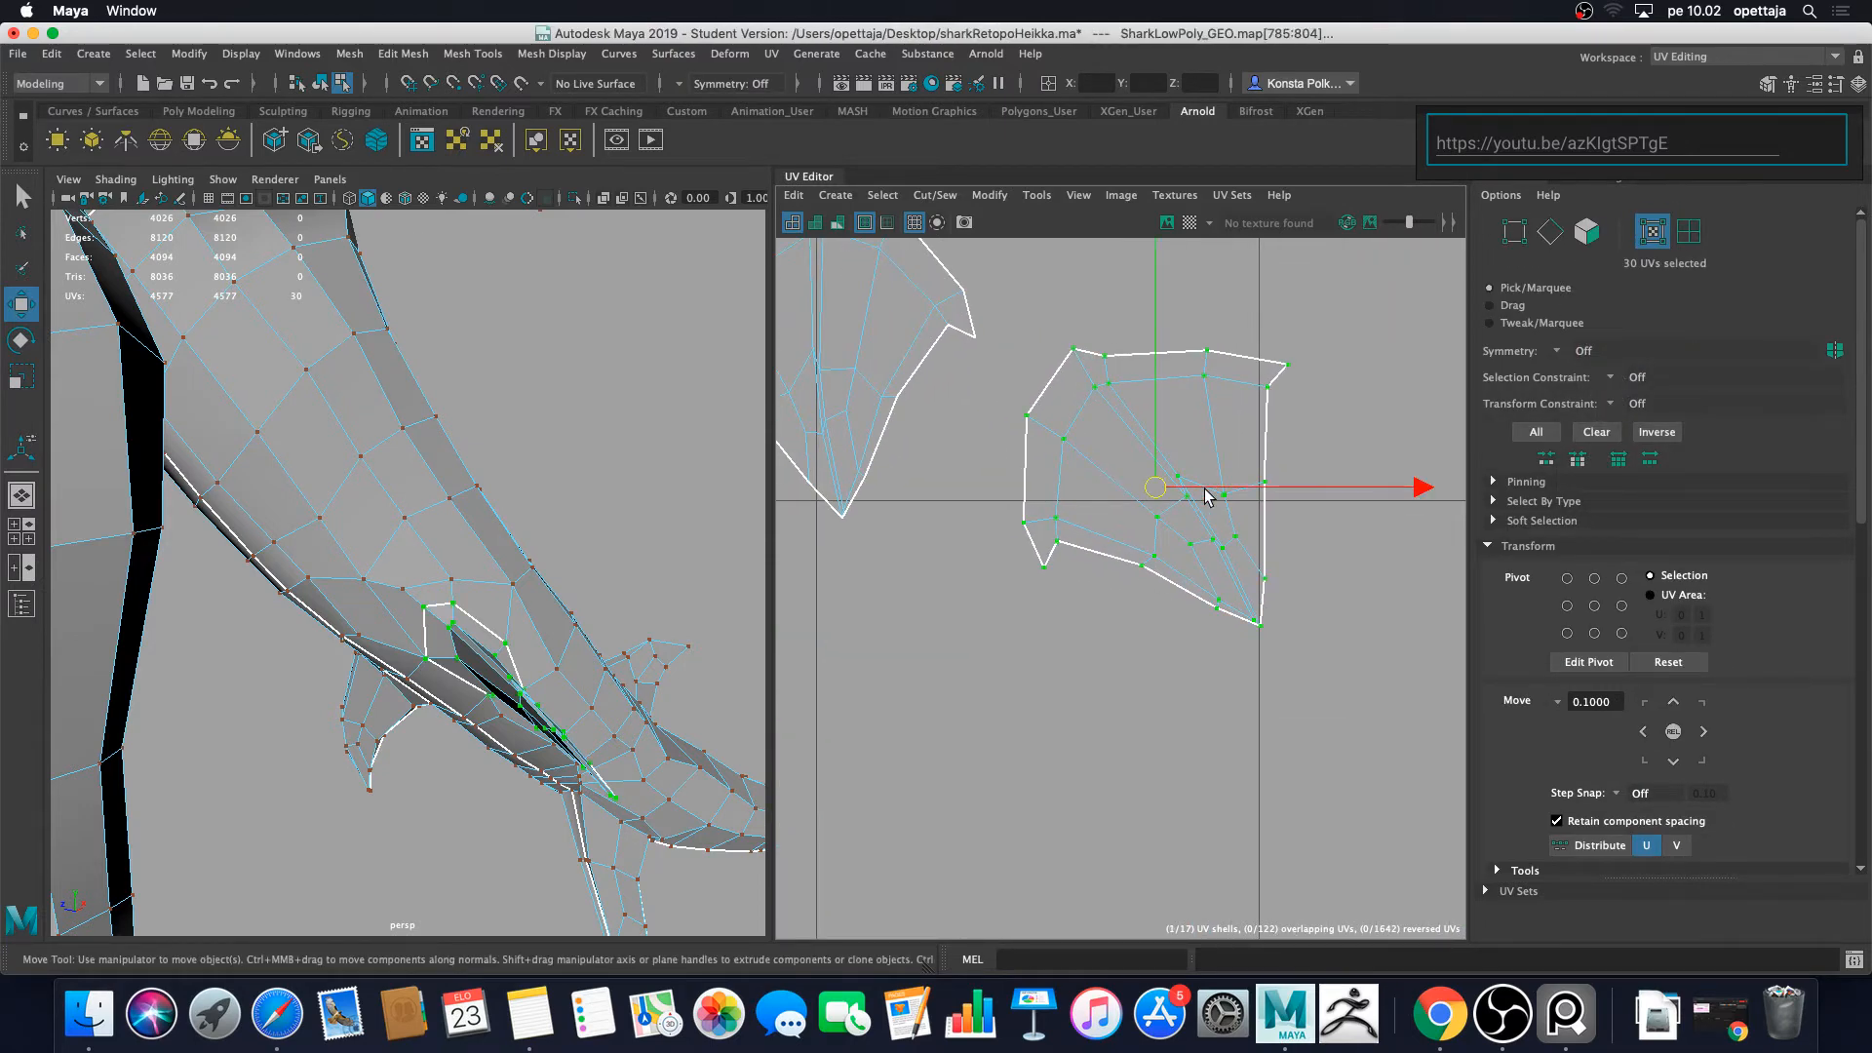
pyautogui.scroll(-4, 1206, 496)
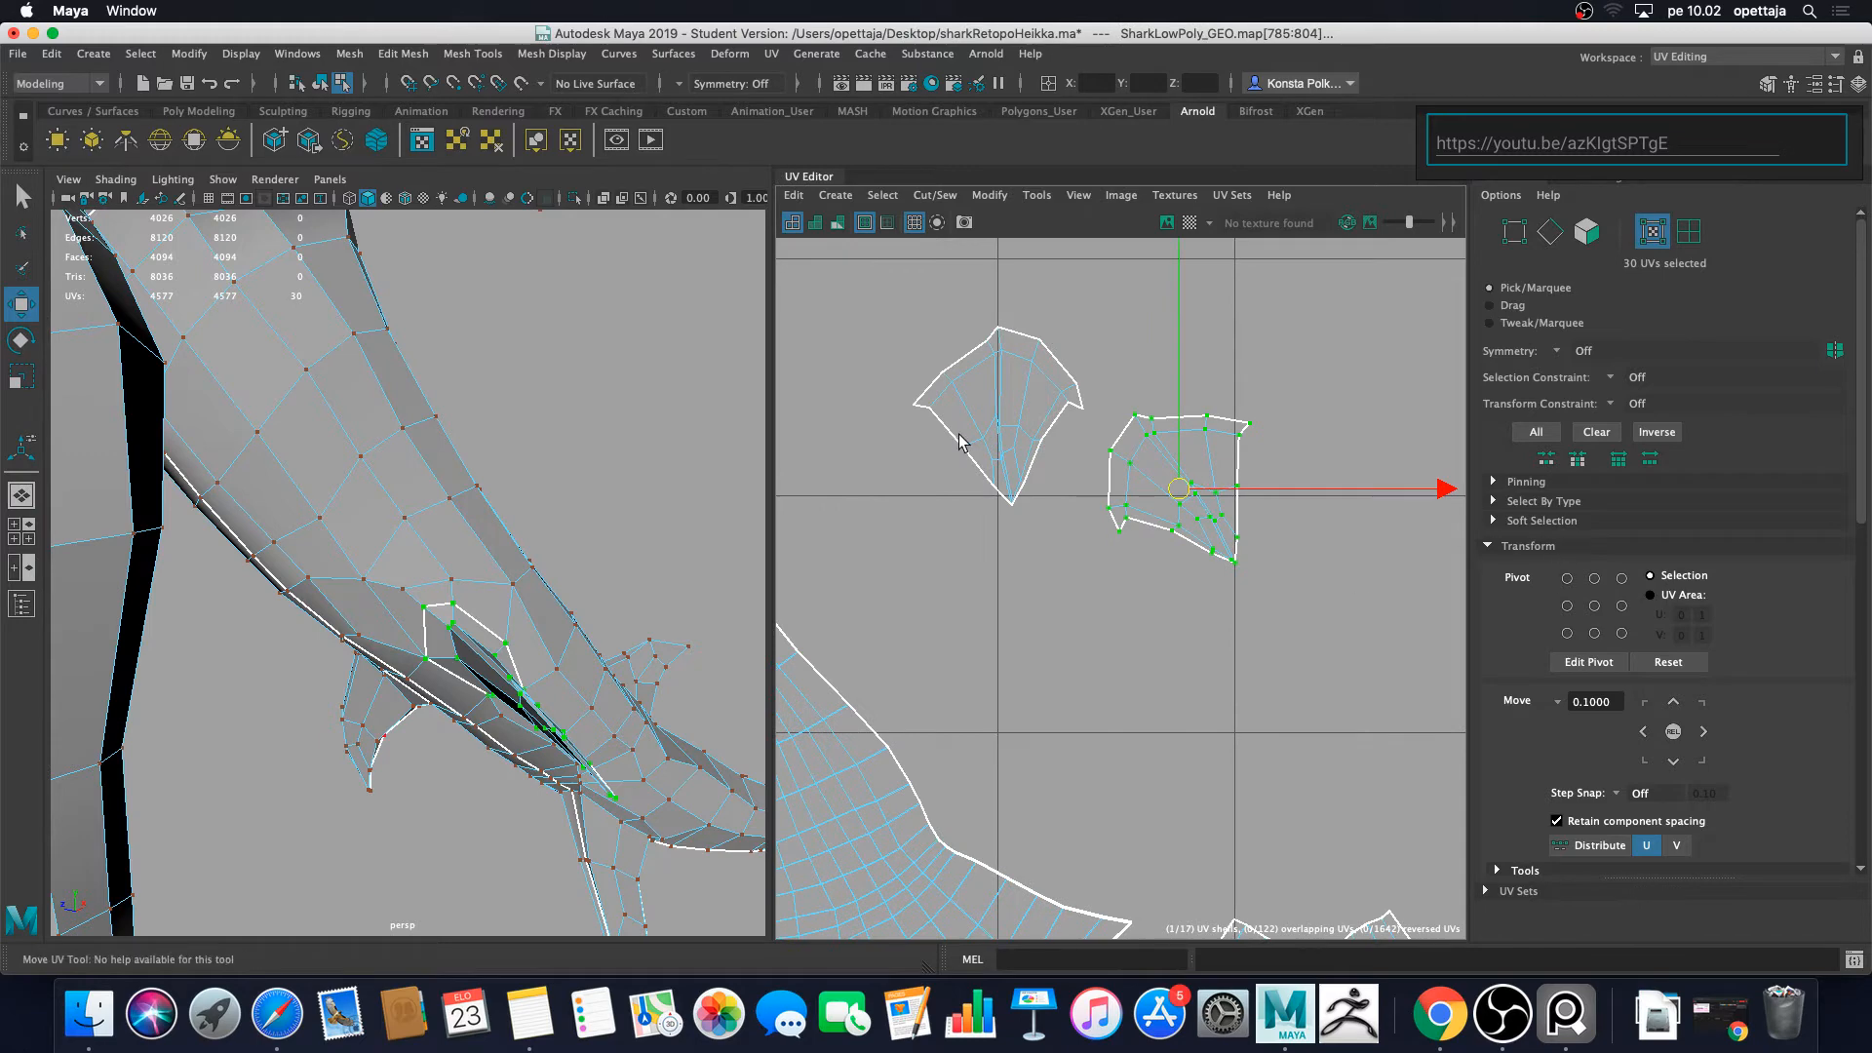
pyautogui.doubleClick(960, 441)
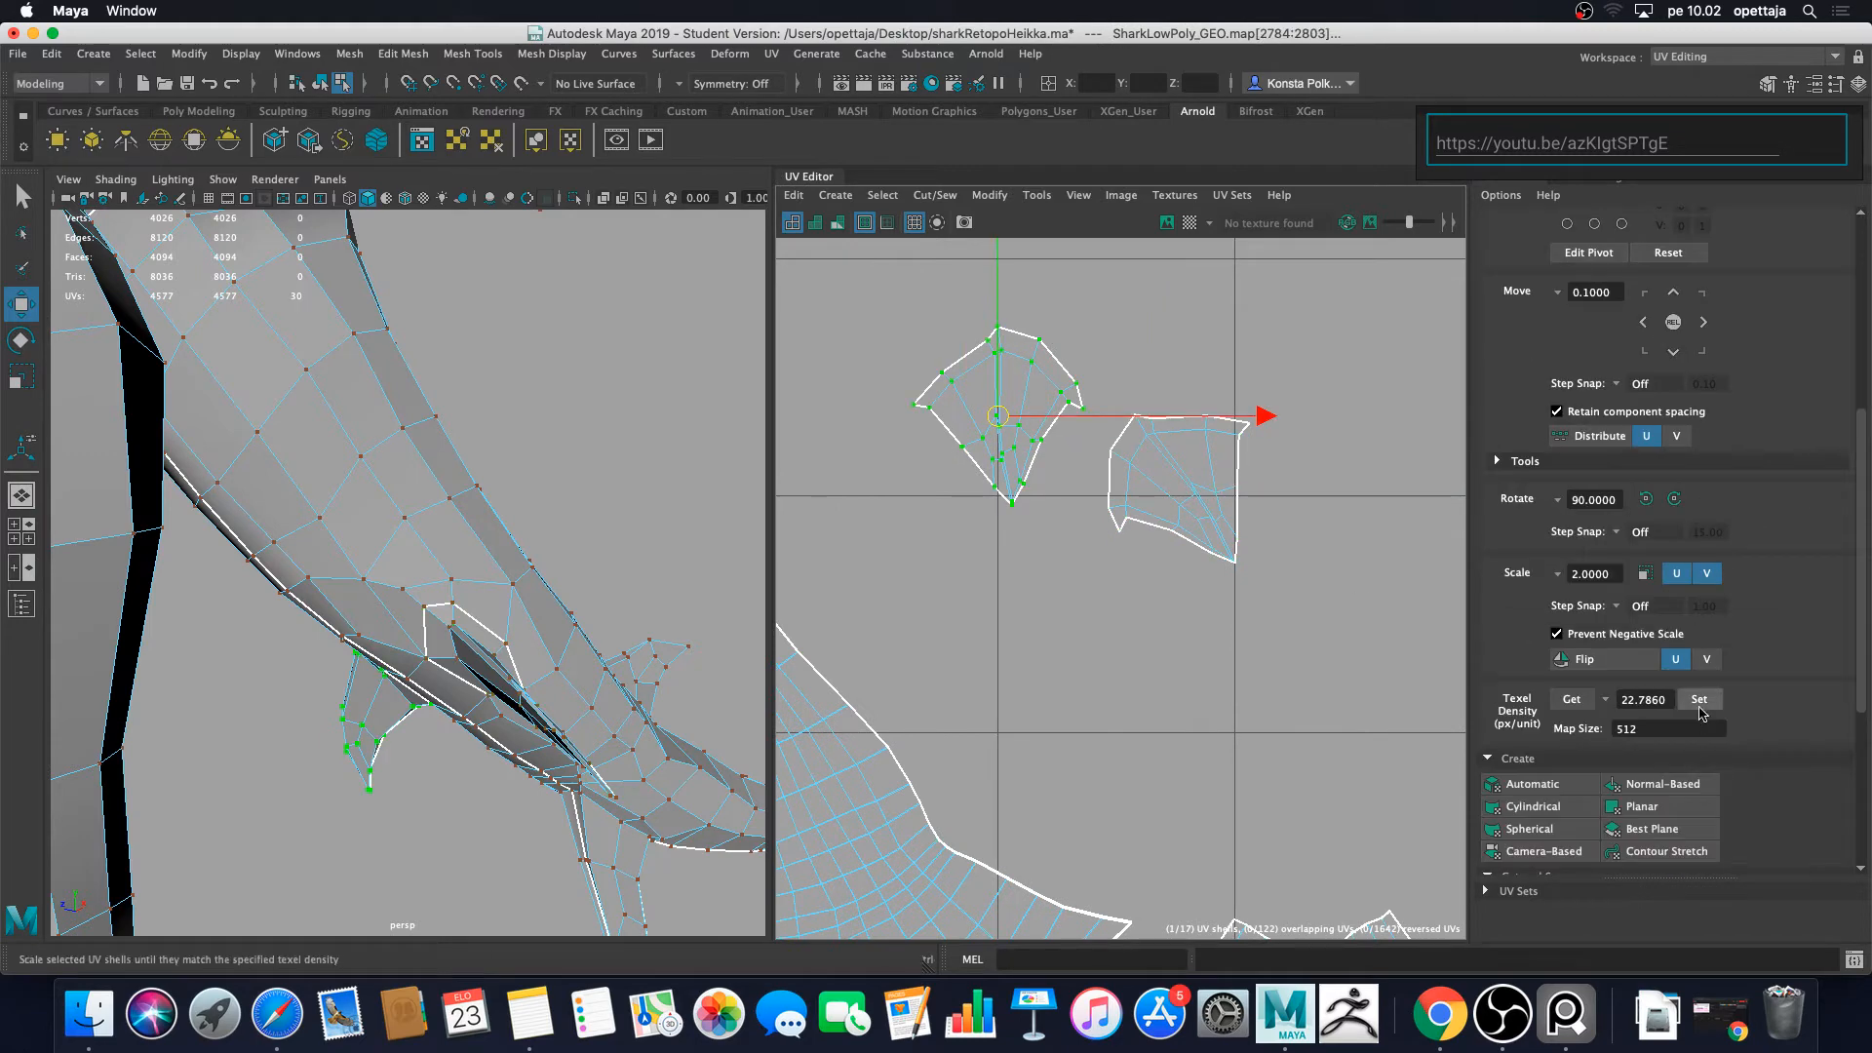
pyautogui.click(1622, 660)
# Step: Rotate the other fin shell to the flipped shell's orientation and move it on top of that shell
pyautogui.keyDown('alt'); pyautogui.moveTo(1242, 540); pyautogui.dragTo(1199, 593, button='middle'); pyautogui.keyUp('alt')
pyautogui.click(1185, 583)
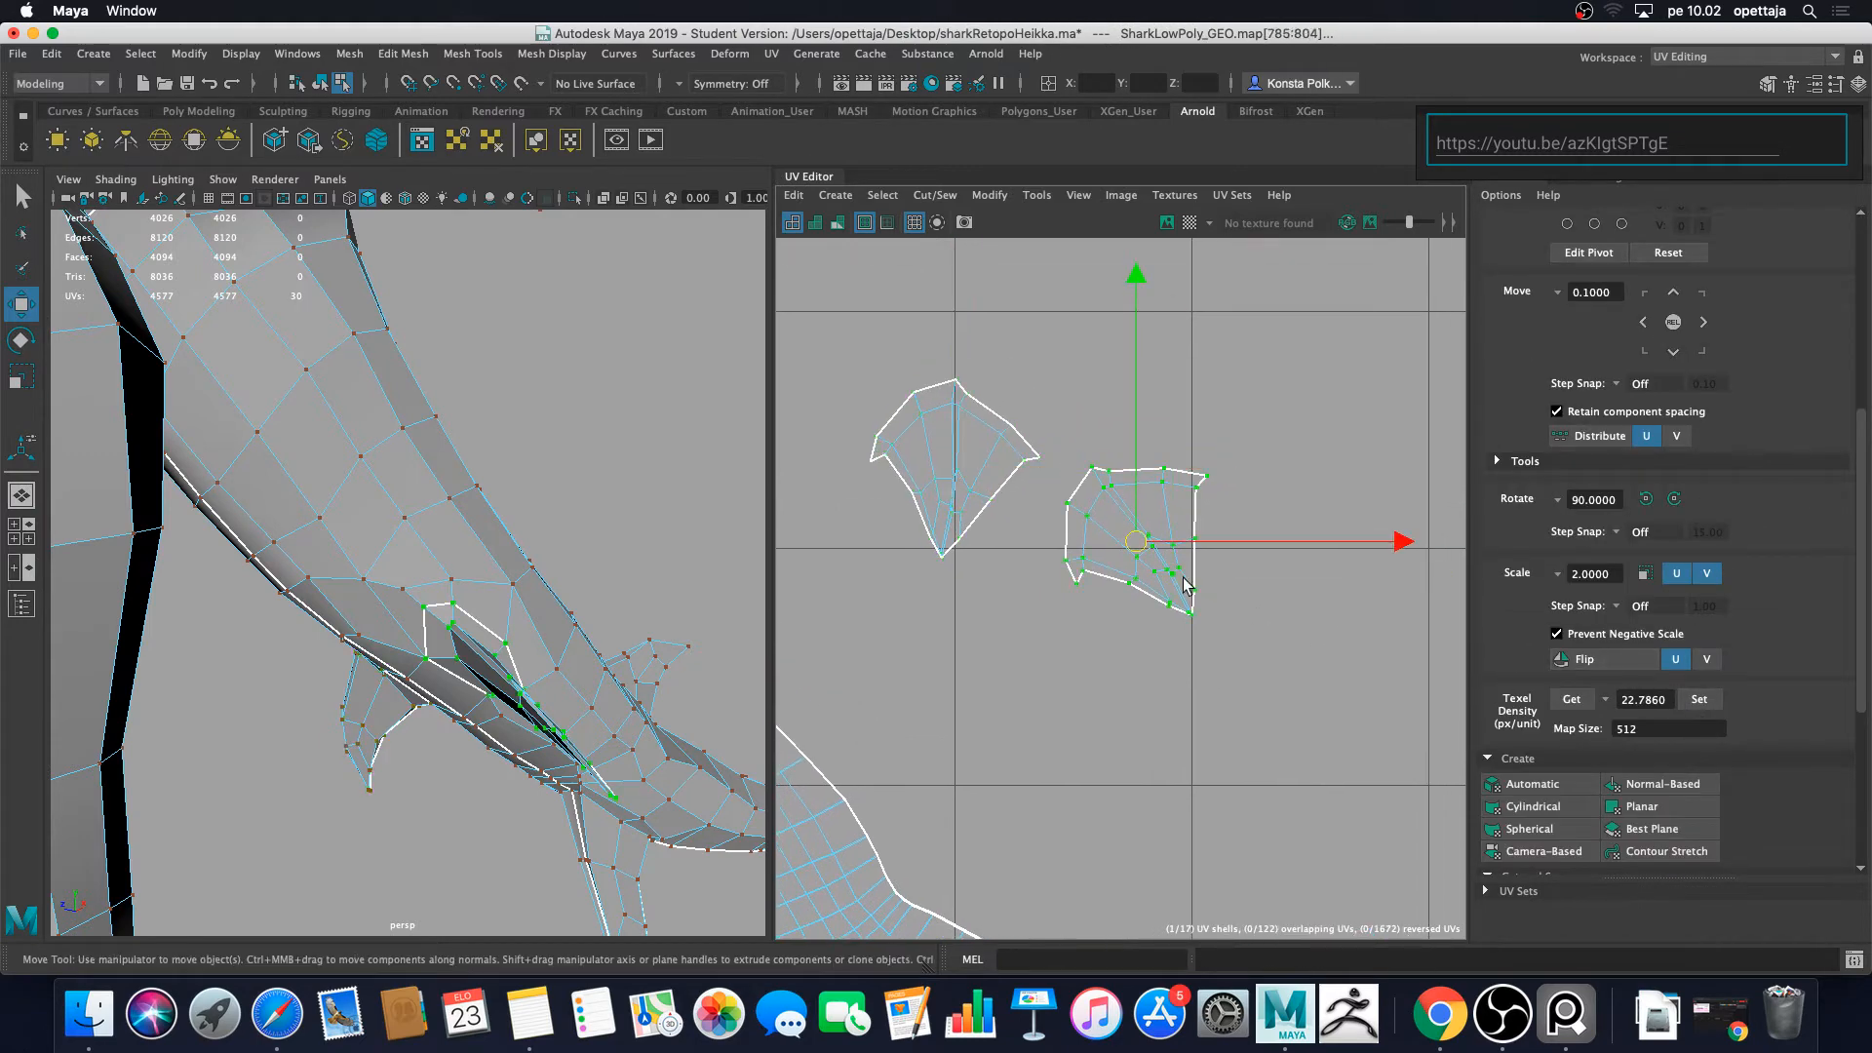
pyautogui.press('e')
pyautogui.moveTo(1368, 585); pyautogui.dragTo(1365, 532)
pyautogui.press('w')
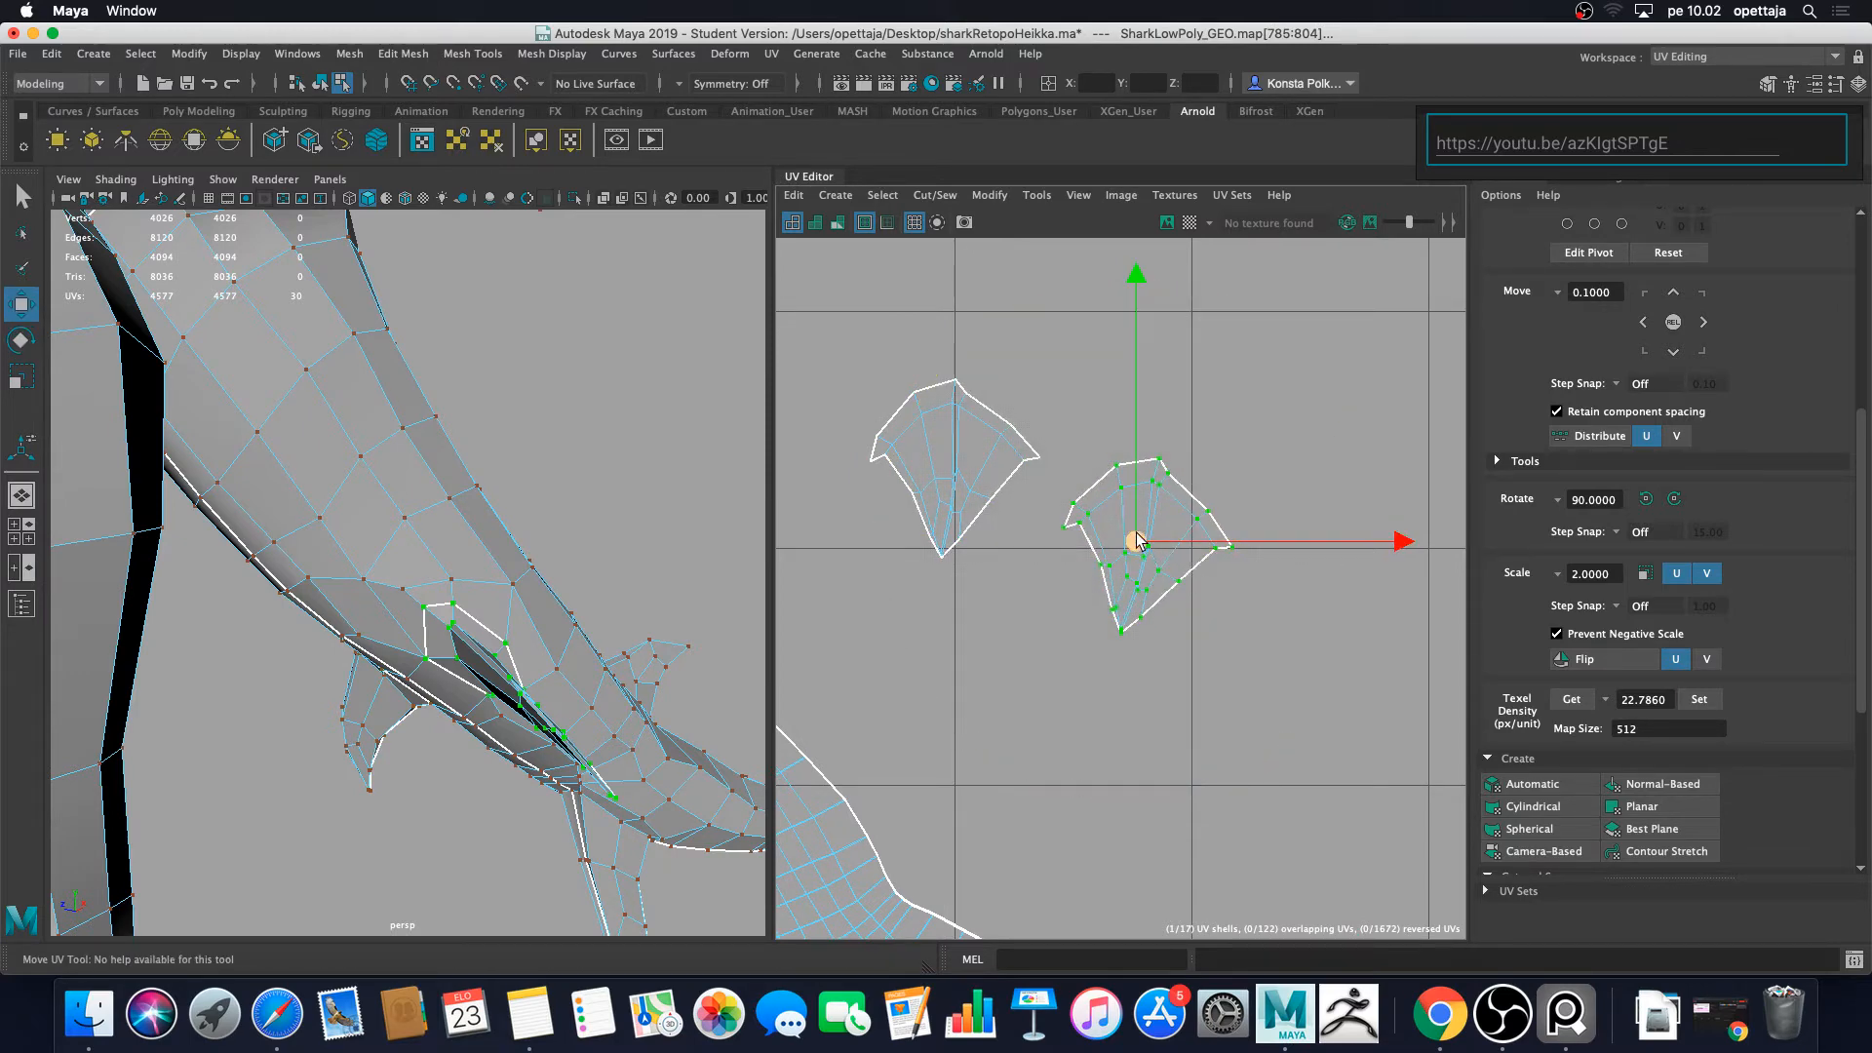
pyautogui.moveTo(1135, 541); pyautogui.dragTo(934, 449)
# Step: Rotate the overlapping fin shell slightly and shift it along V and U to align its outline with the flipped shell
pyautogui.keyDown('alt'); pyautogui.moveTo(934, 449); pyautogui.dragTo(1172, 648, button='right'); pyautogui.keyUp('alt')
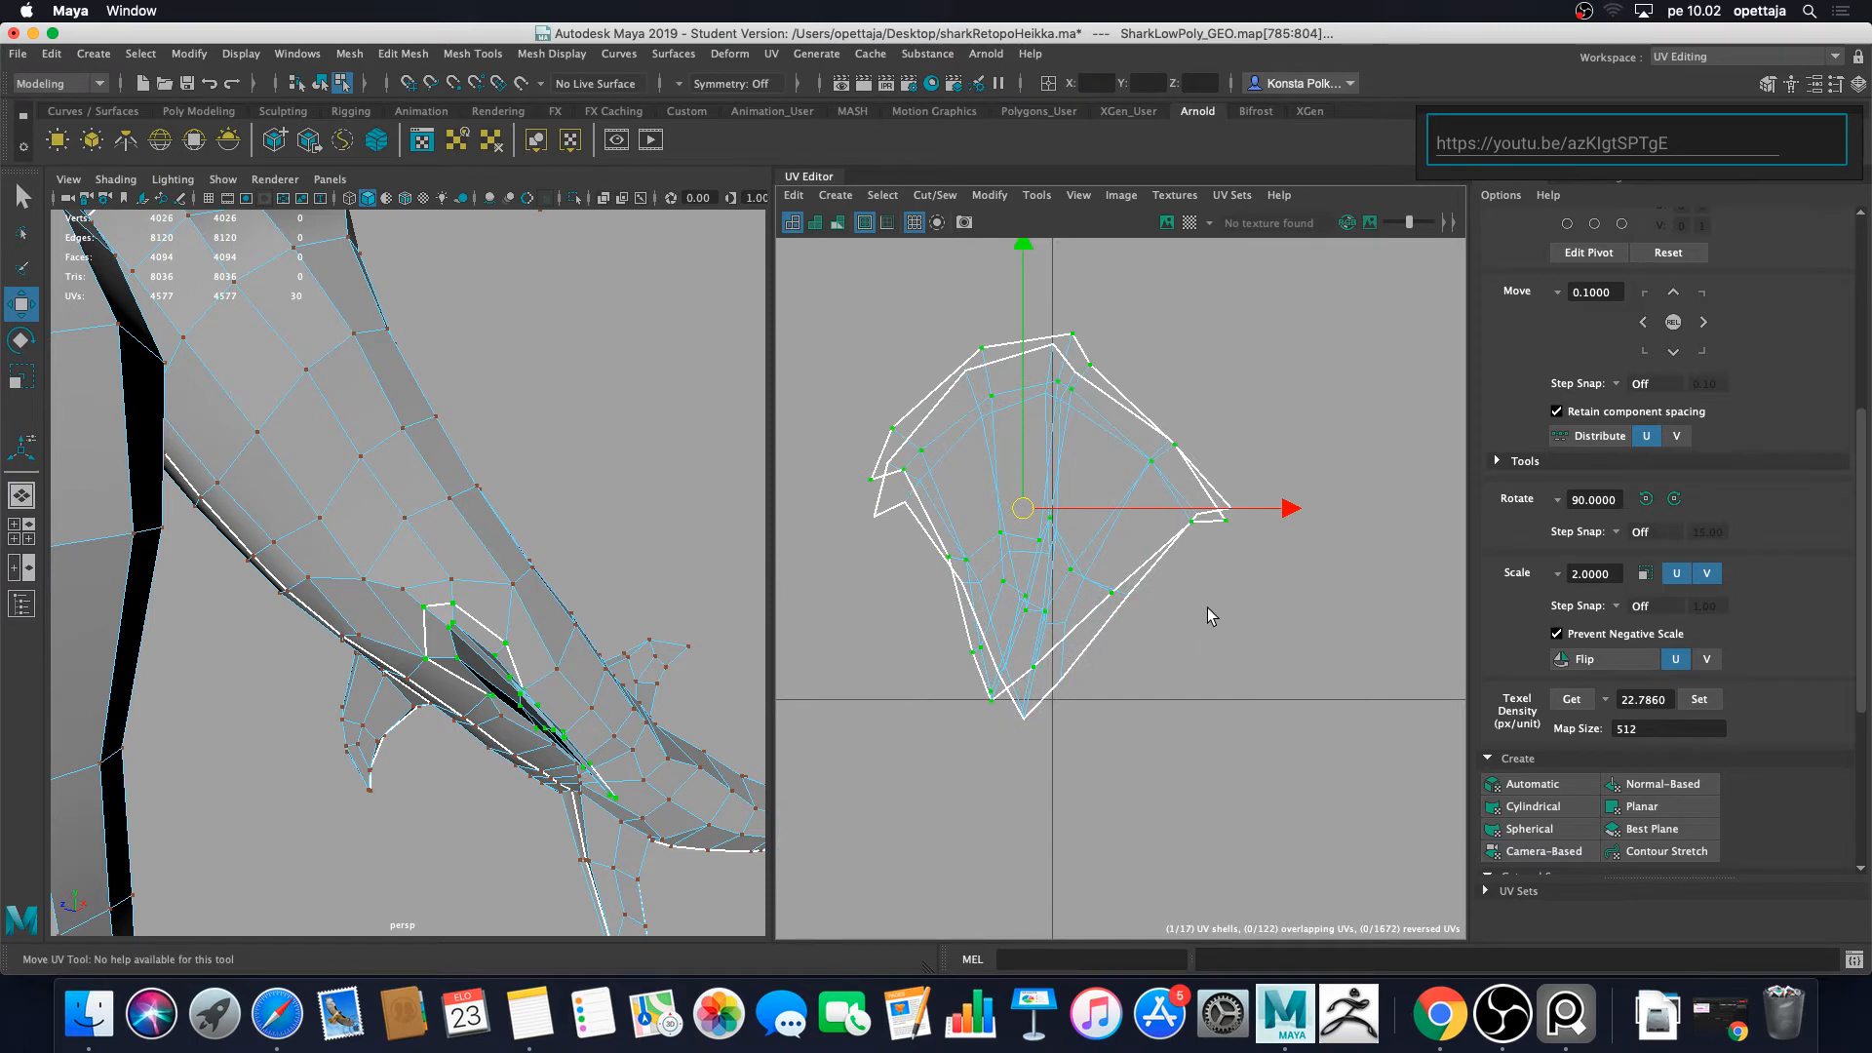
pyautogui.press('e')
pyautogui.moveTo(1238, 389); pyautogui.dragTo(1236, 348)
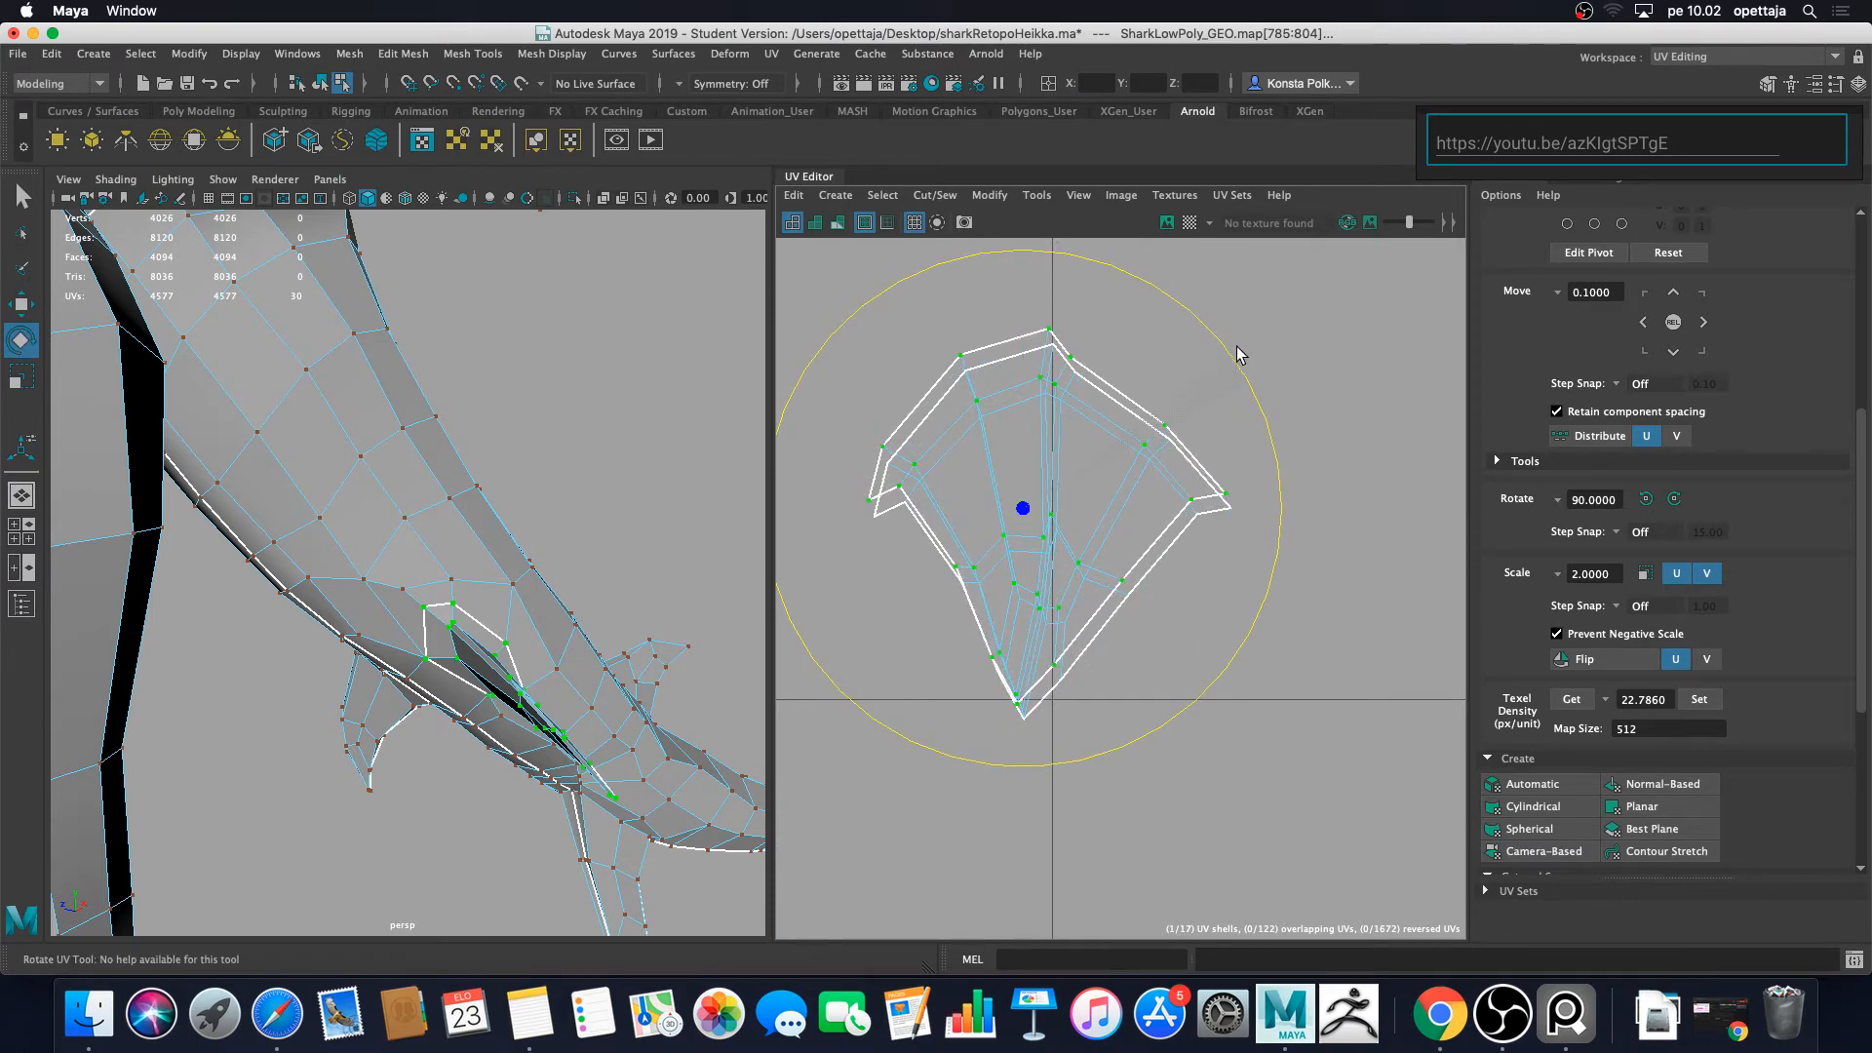
pyautogui.press('w')
pyautogui.moveTo(1023, 387); pyautogui.dragTo(1024, 401)
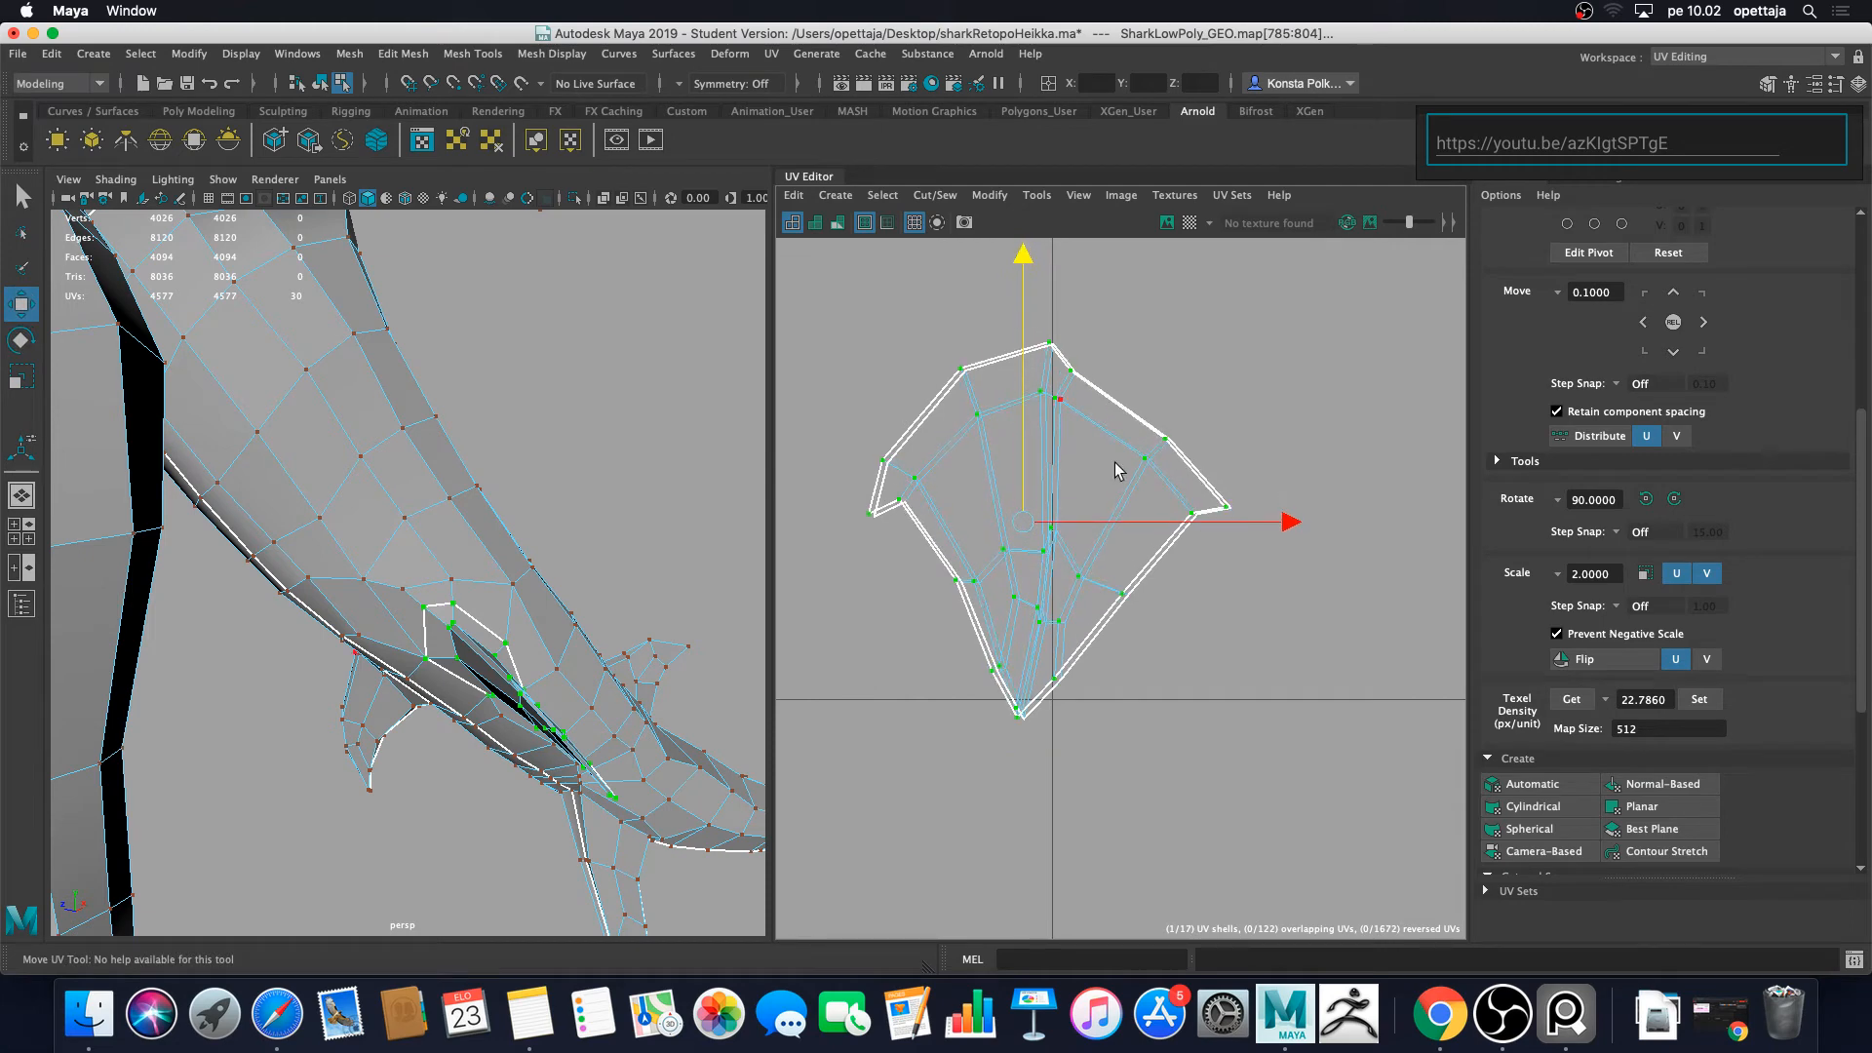
pyautogui.moveTo(1241, 517); pyautogui.dragTo(1248, 530)
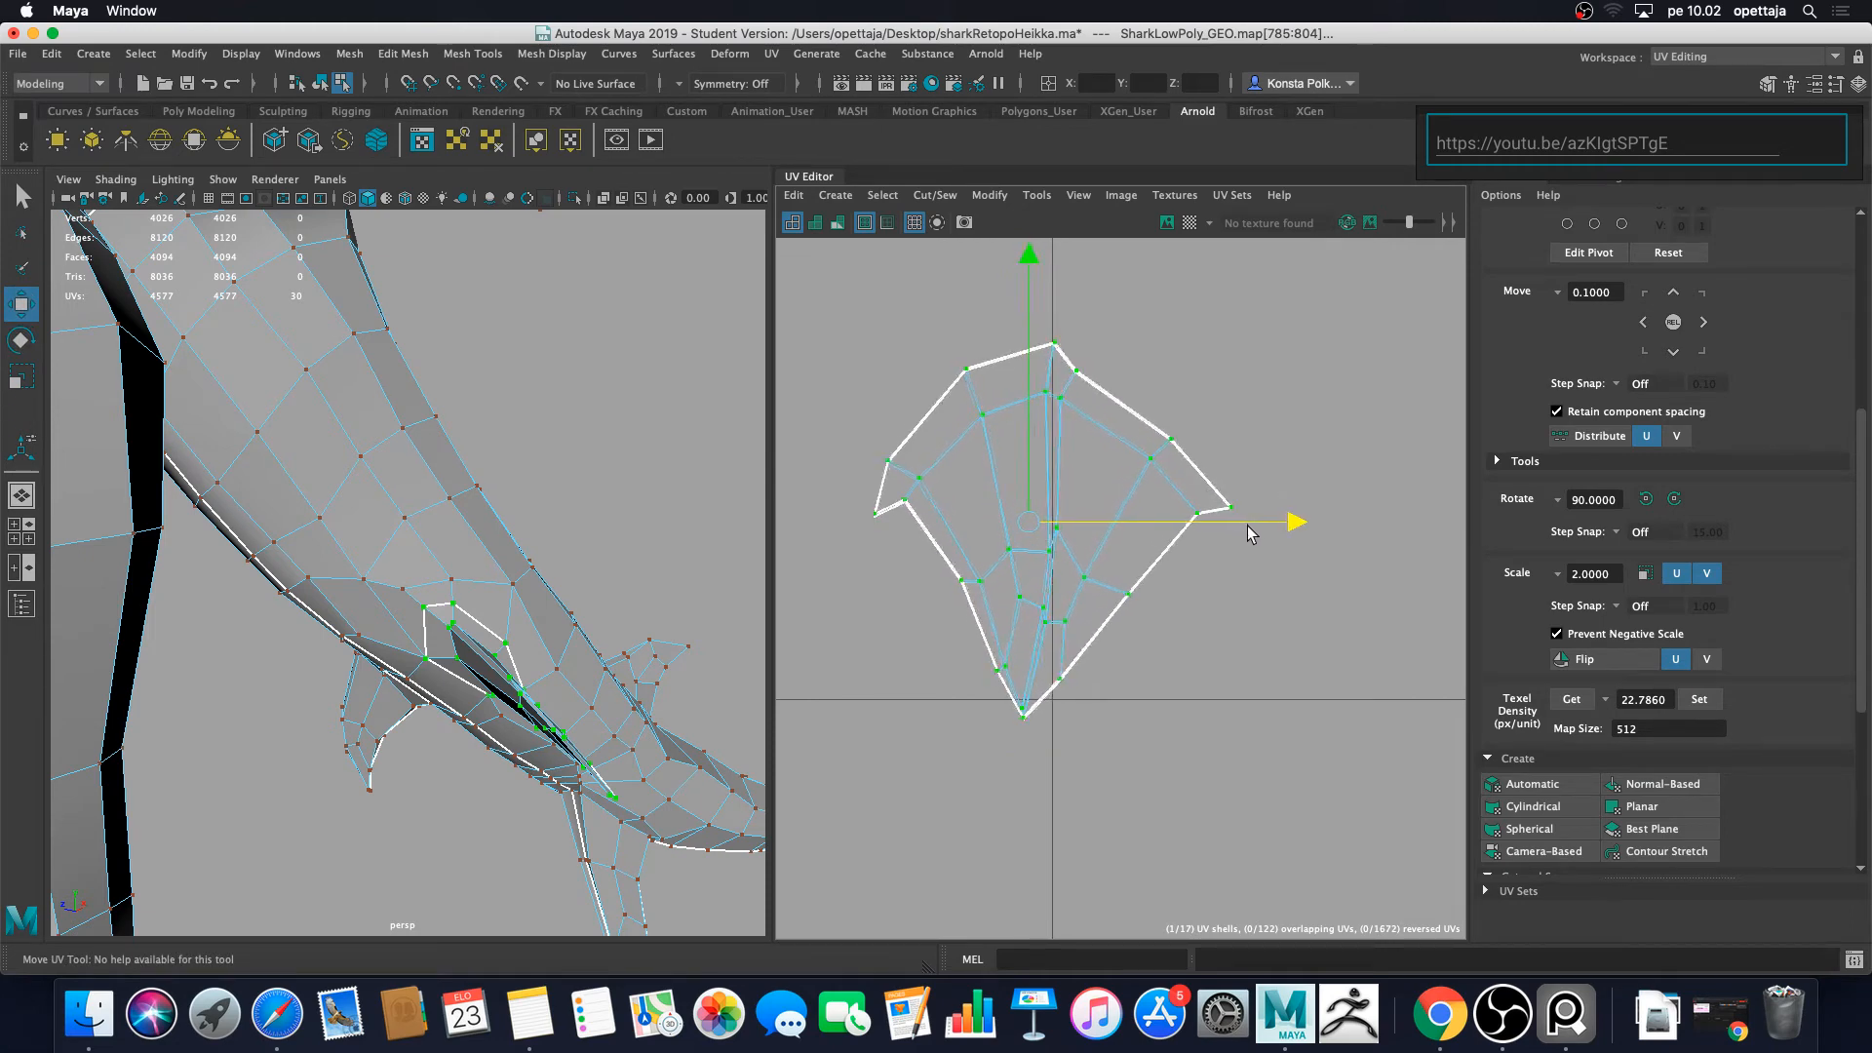
# Step: Fine-tune the fin shell's rotation and position until both stacked outlines coincide, and clear the selection
pyautogui.press('e')
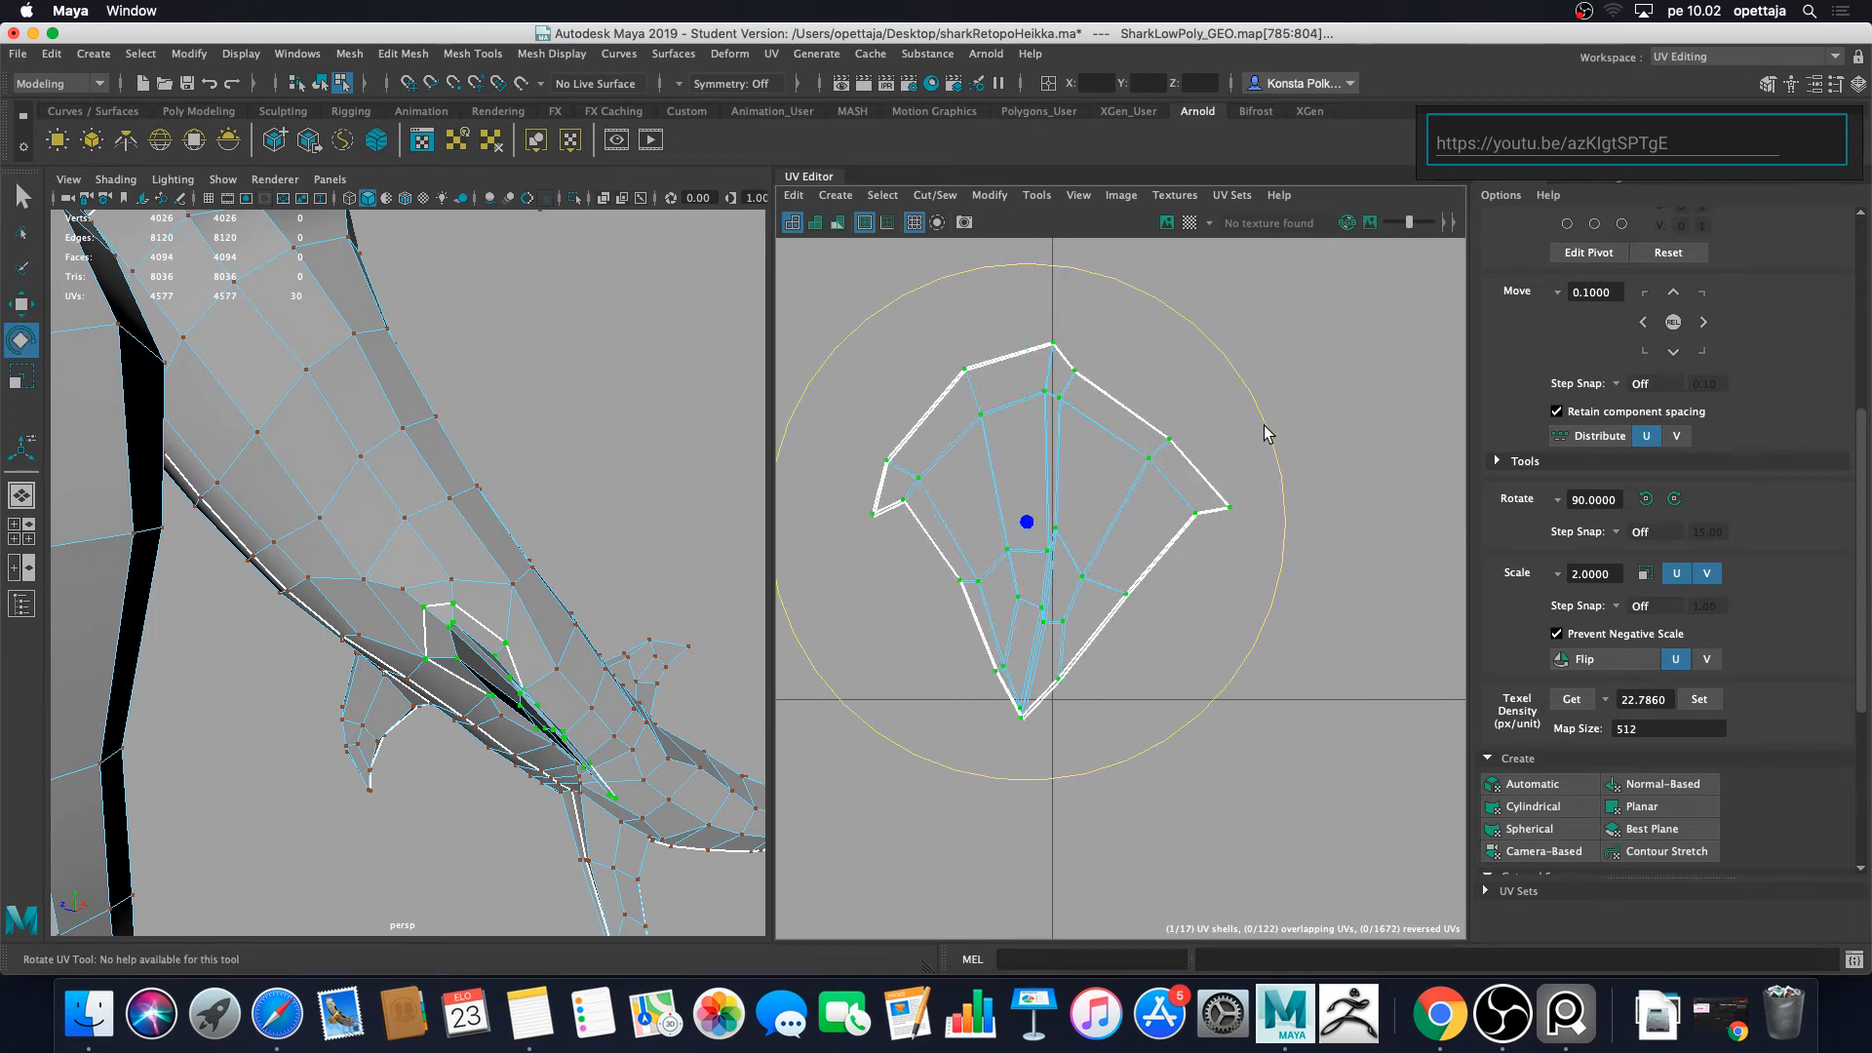
pyautogui.moveTo(1263, 425); pyautogui.dragTo(1263, 419)
pyautogui.press('w')
pyautogui.moveTo(1267, 523); pyautogui.dragTo(1268, 524)
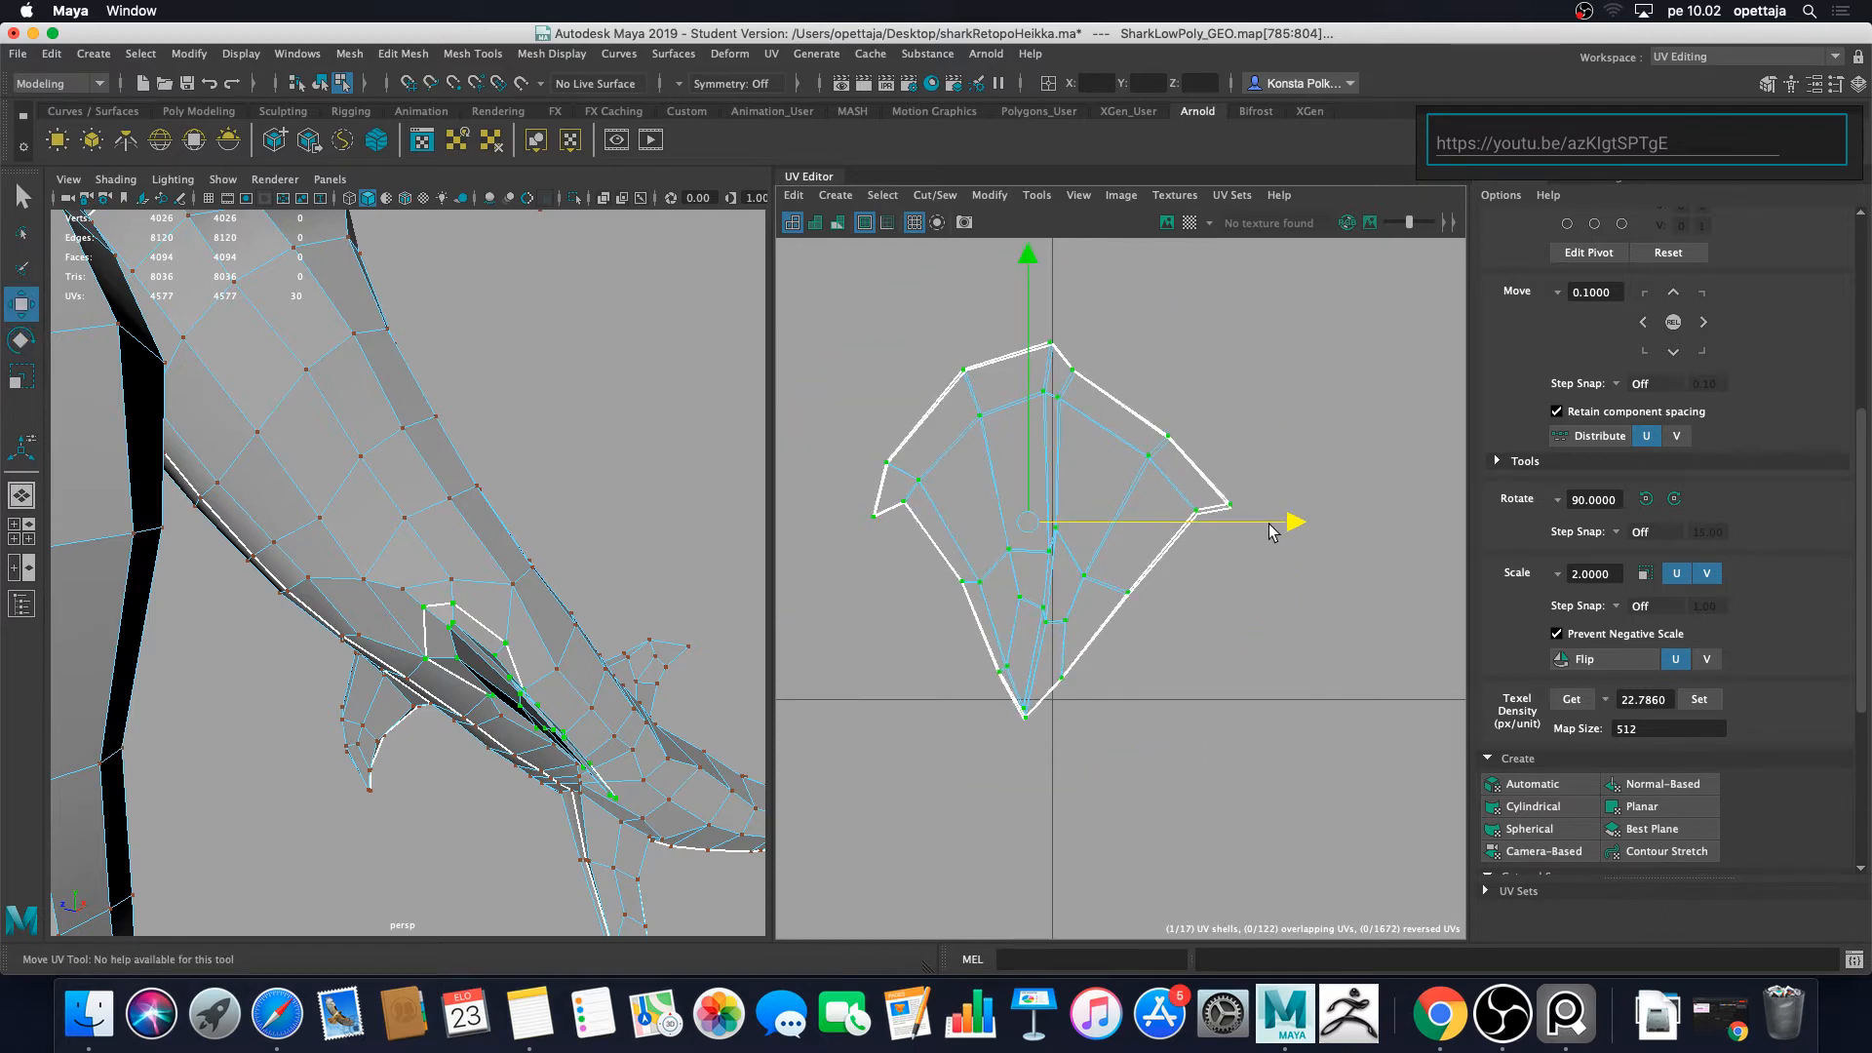
pyautogui.moveTo(1033, 259); pyautogui.dragTo(1033, 261)
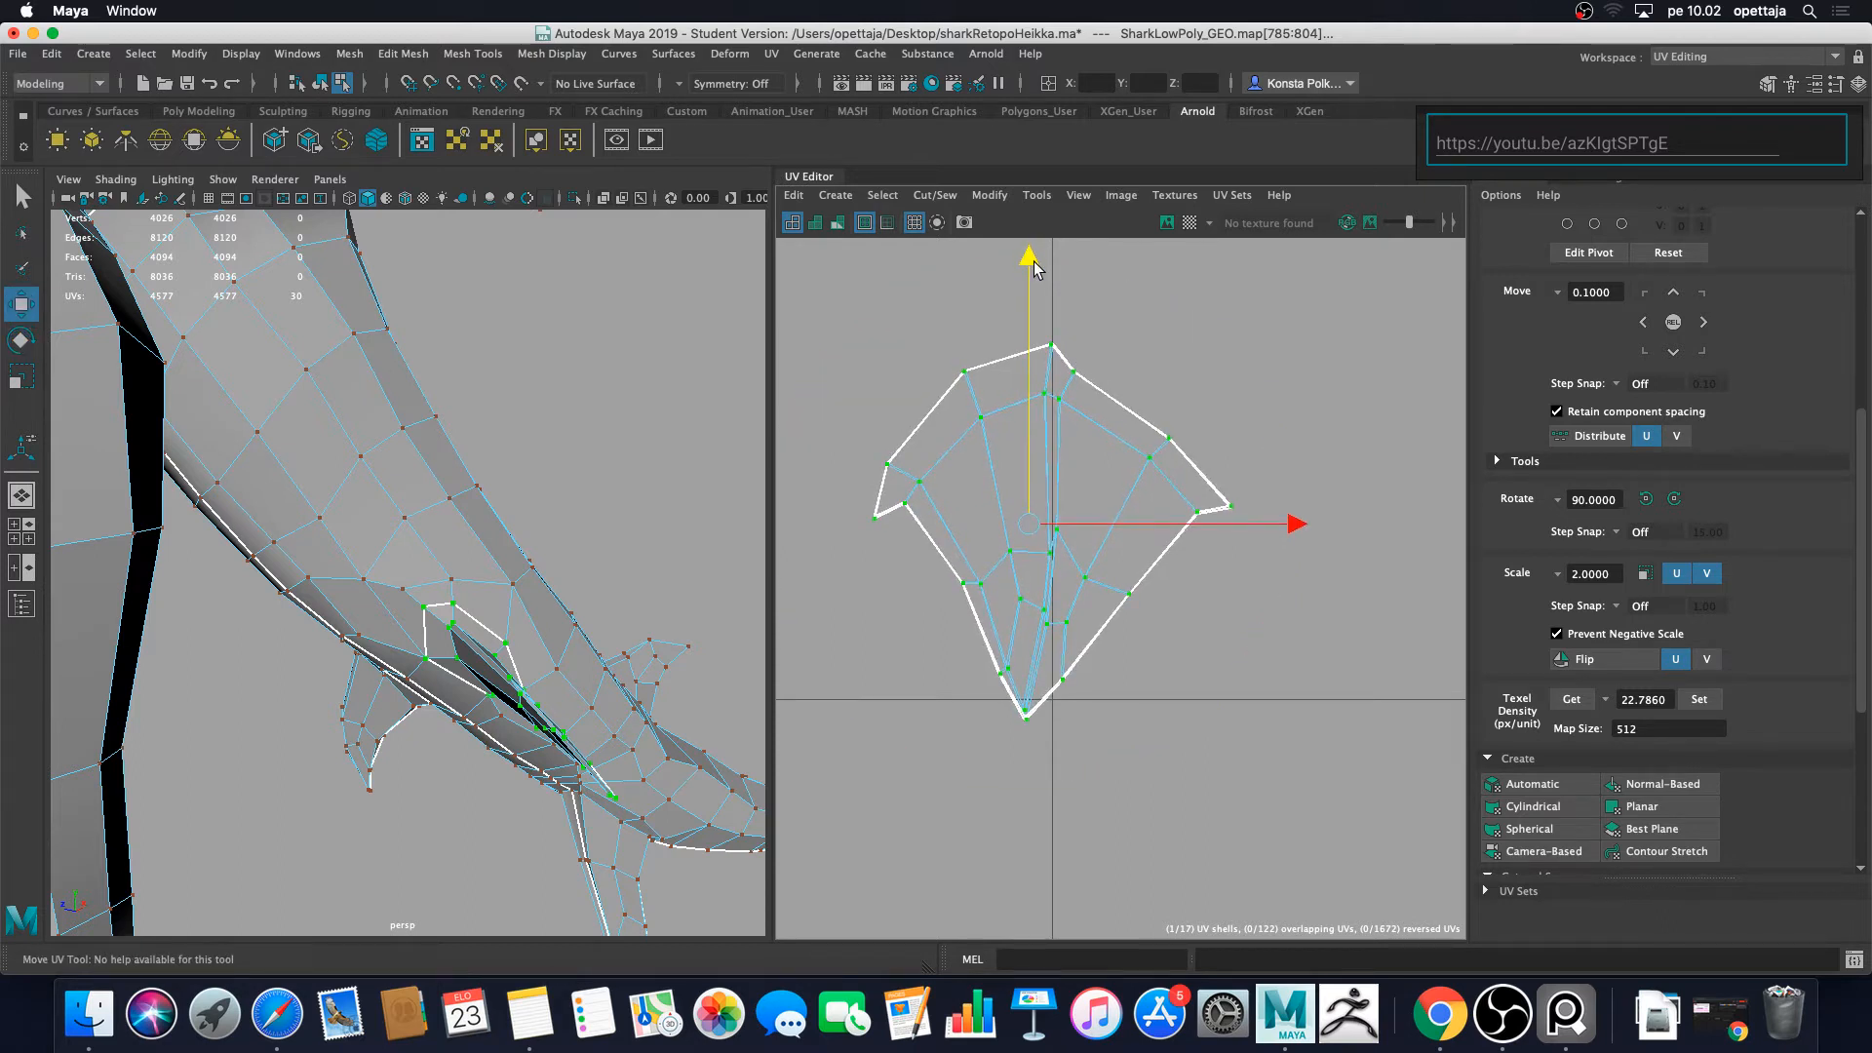
pyautogui.press('e')
pyautogui.moveTo(1232, 365); pyautogui.dragTo(1236, 375)
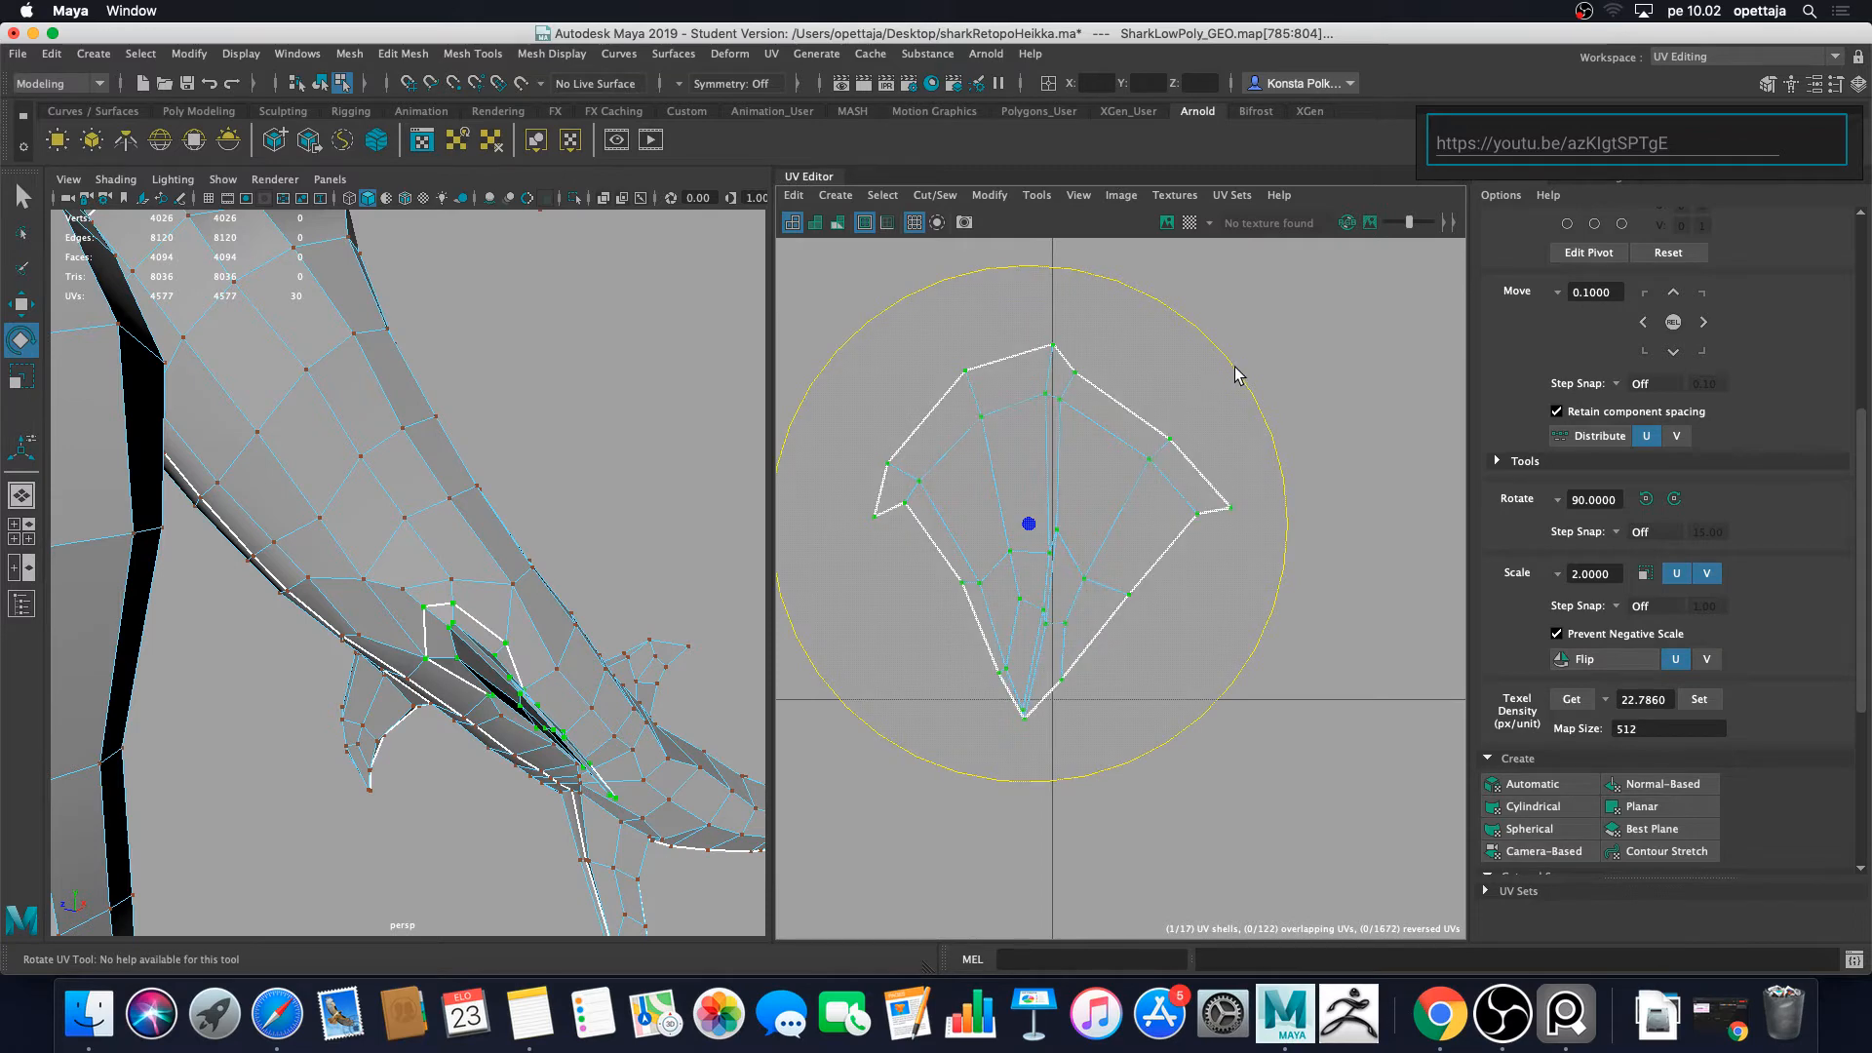
pyautogui.click(1345, 529)
# Step: Select both stacked fin shells and move them beside the small T-shaped shell near the UV tile's lower edge
pyautogui.scroll(-7, 1275, 616)
pyautogui.keyDown('alt'); pyautogui.moveTo(1290, 669); pyautogui.dragTo(1135, 623, button='middle'); pyautogui.keyUp('alt')
pyautogui.scroll(-3, 1126, 513)
pyautogui.moveTo(1146, 636); pyautogui.dragTo(991, 440)
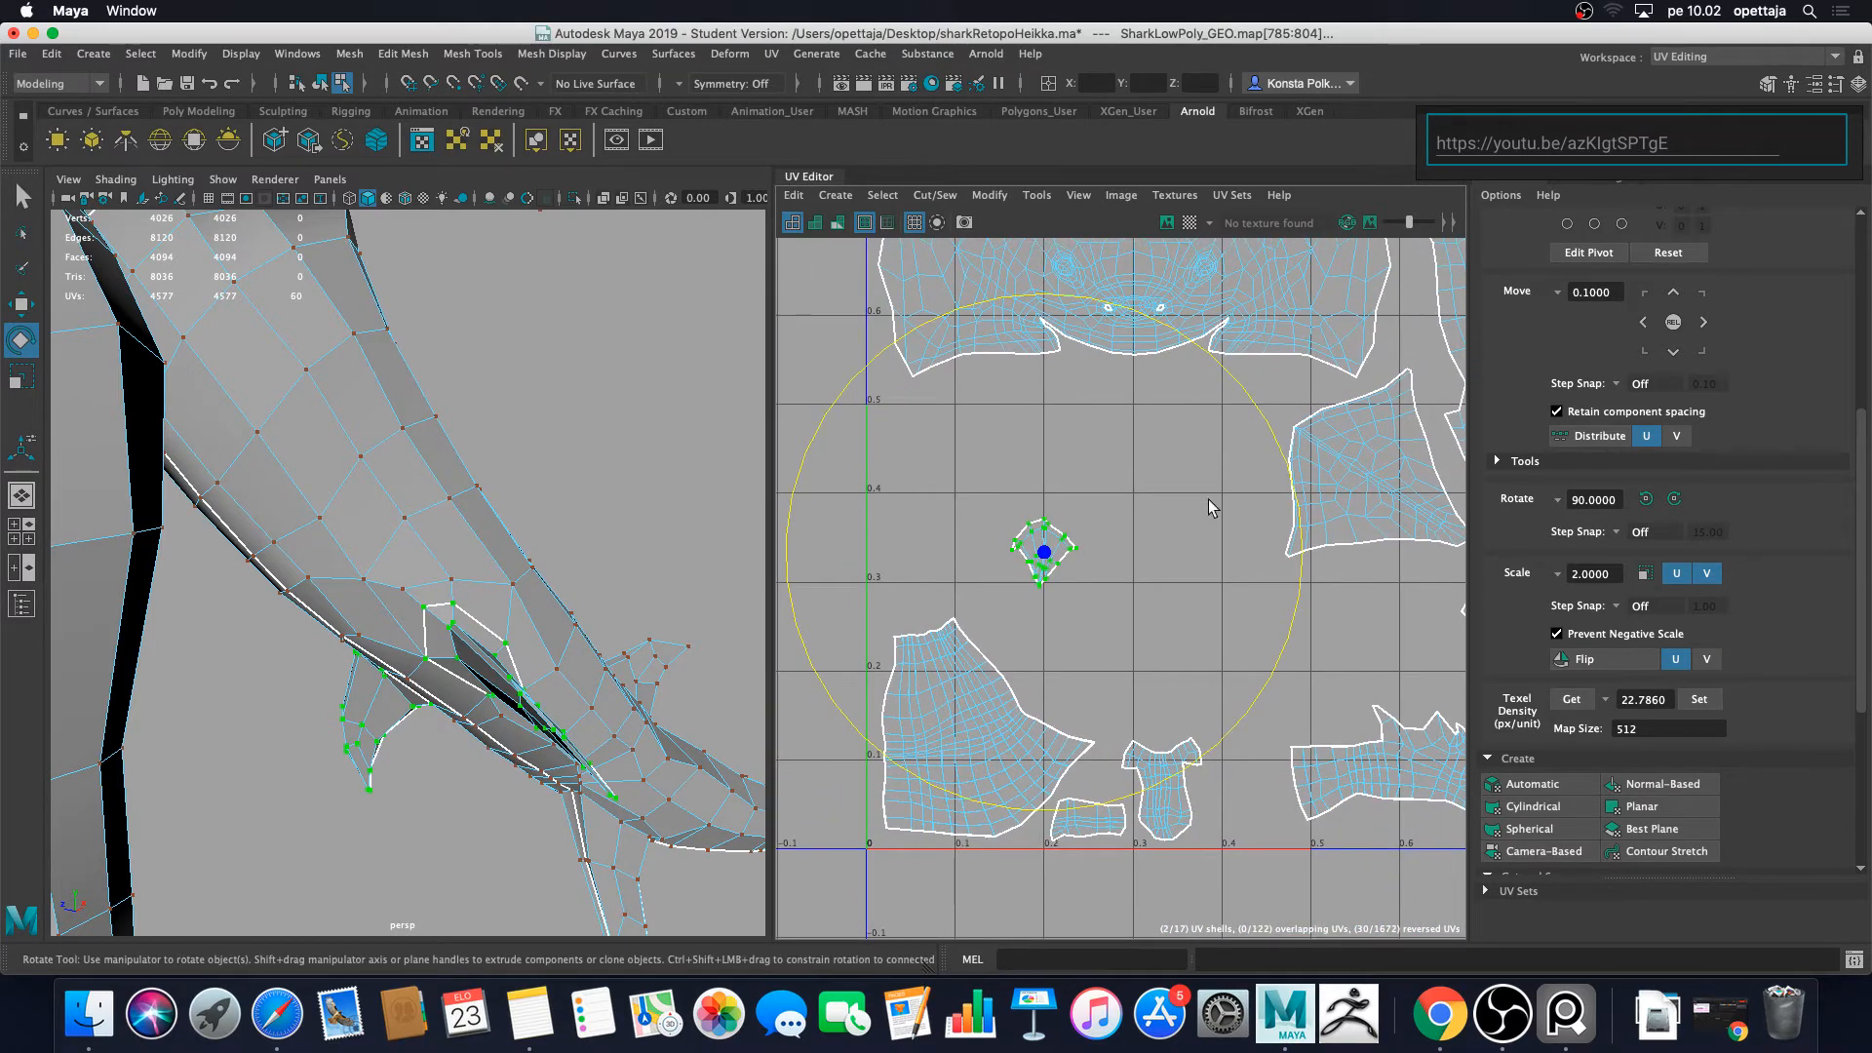
pyautogui.press('w')
pyautogui.moveTo(1059, 583); pyautogui.dragTo(1249, 809)
pyautogui.click(1285, 664)
# Step: Switch to edge selection on the model for work at the base of the tail's dorsal fin
pyautogui.scroll(-2, 1284, 665)
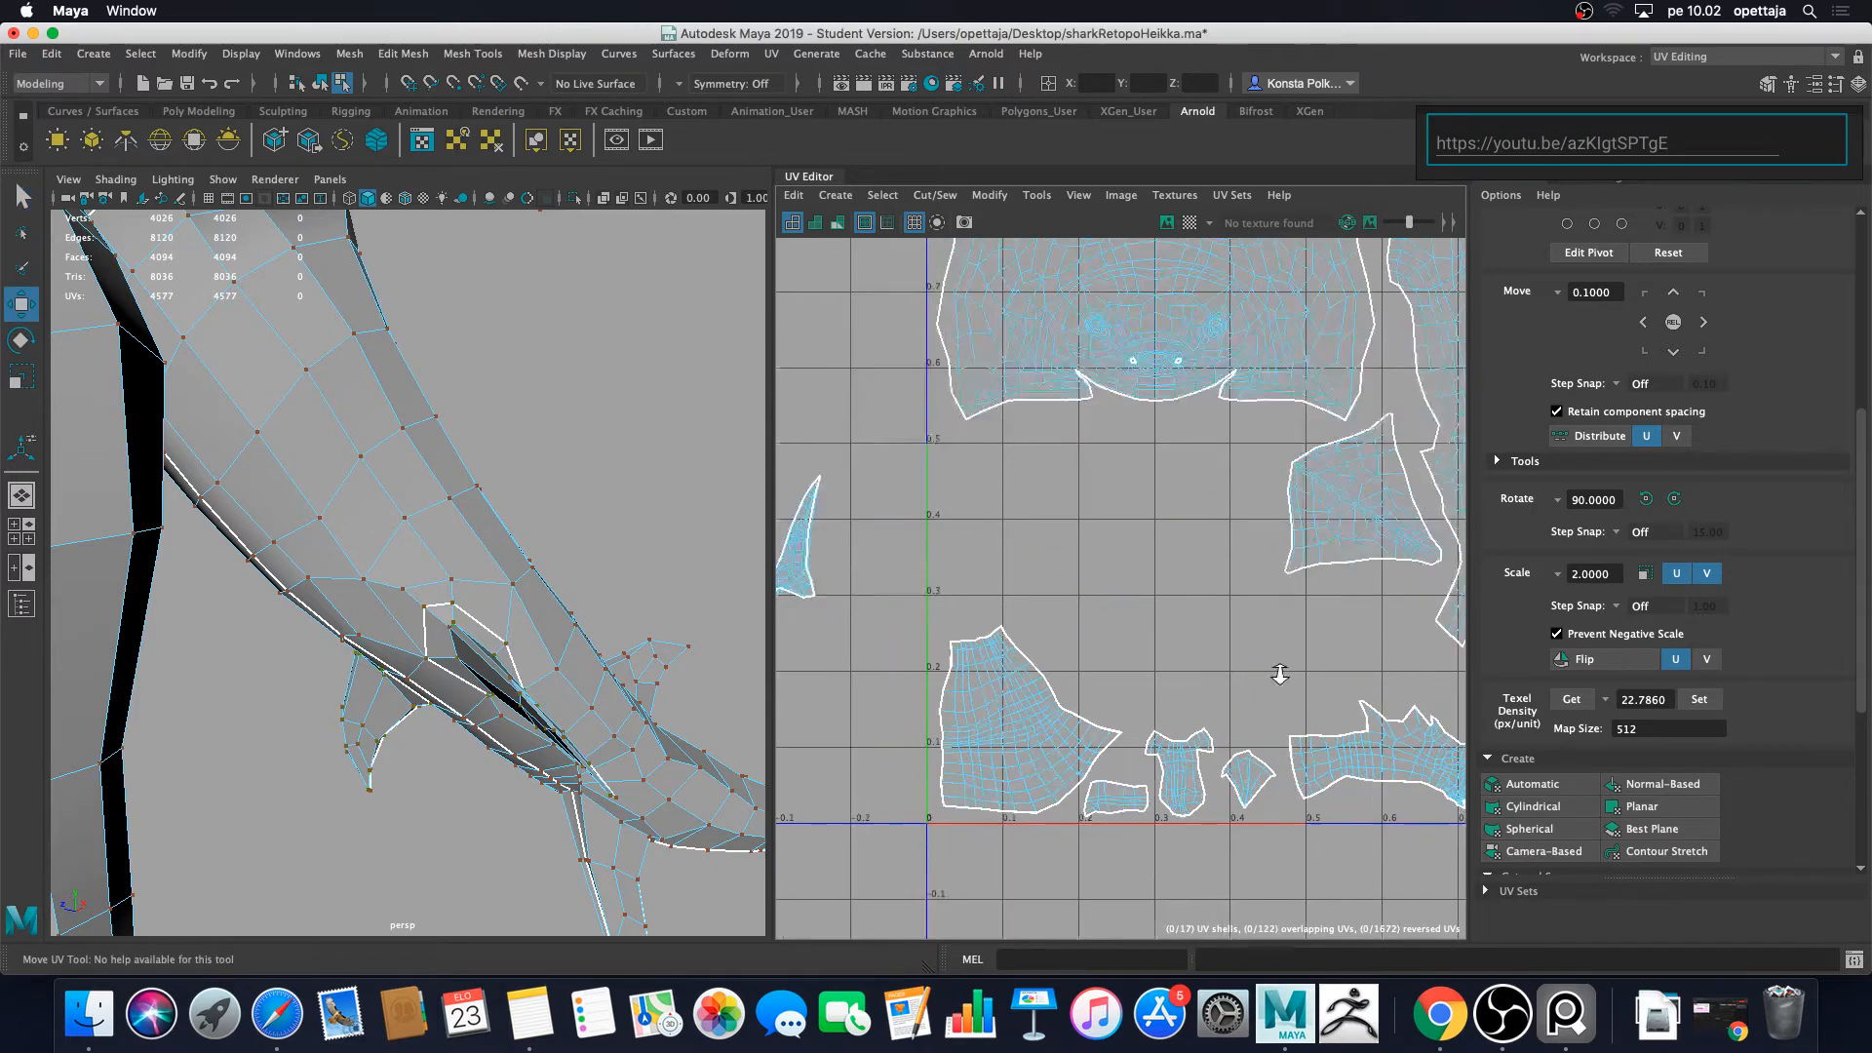
pyautogui.scroll(-10, 652, 544)
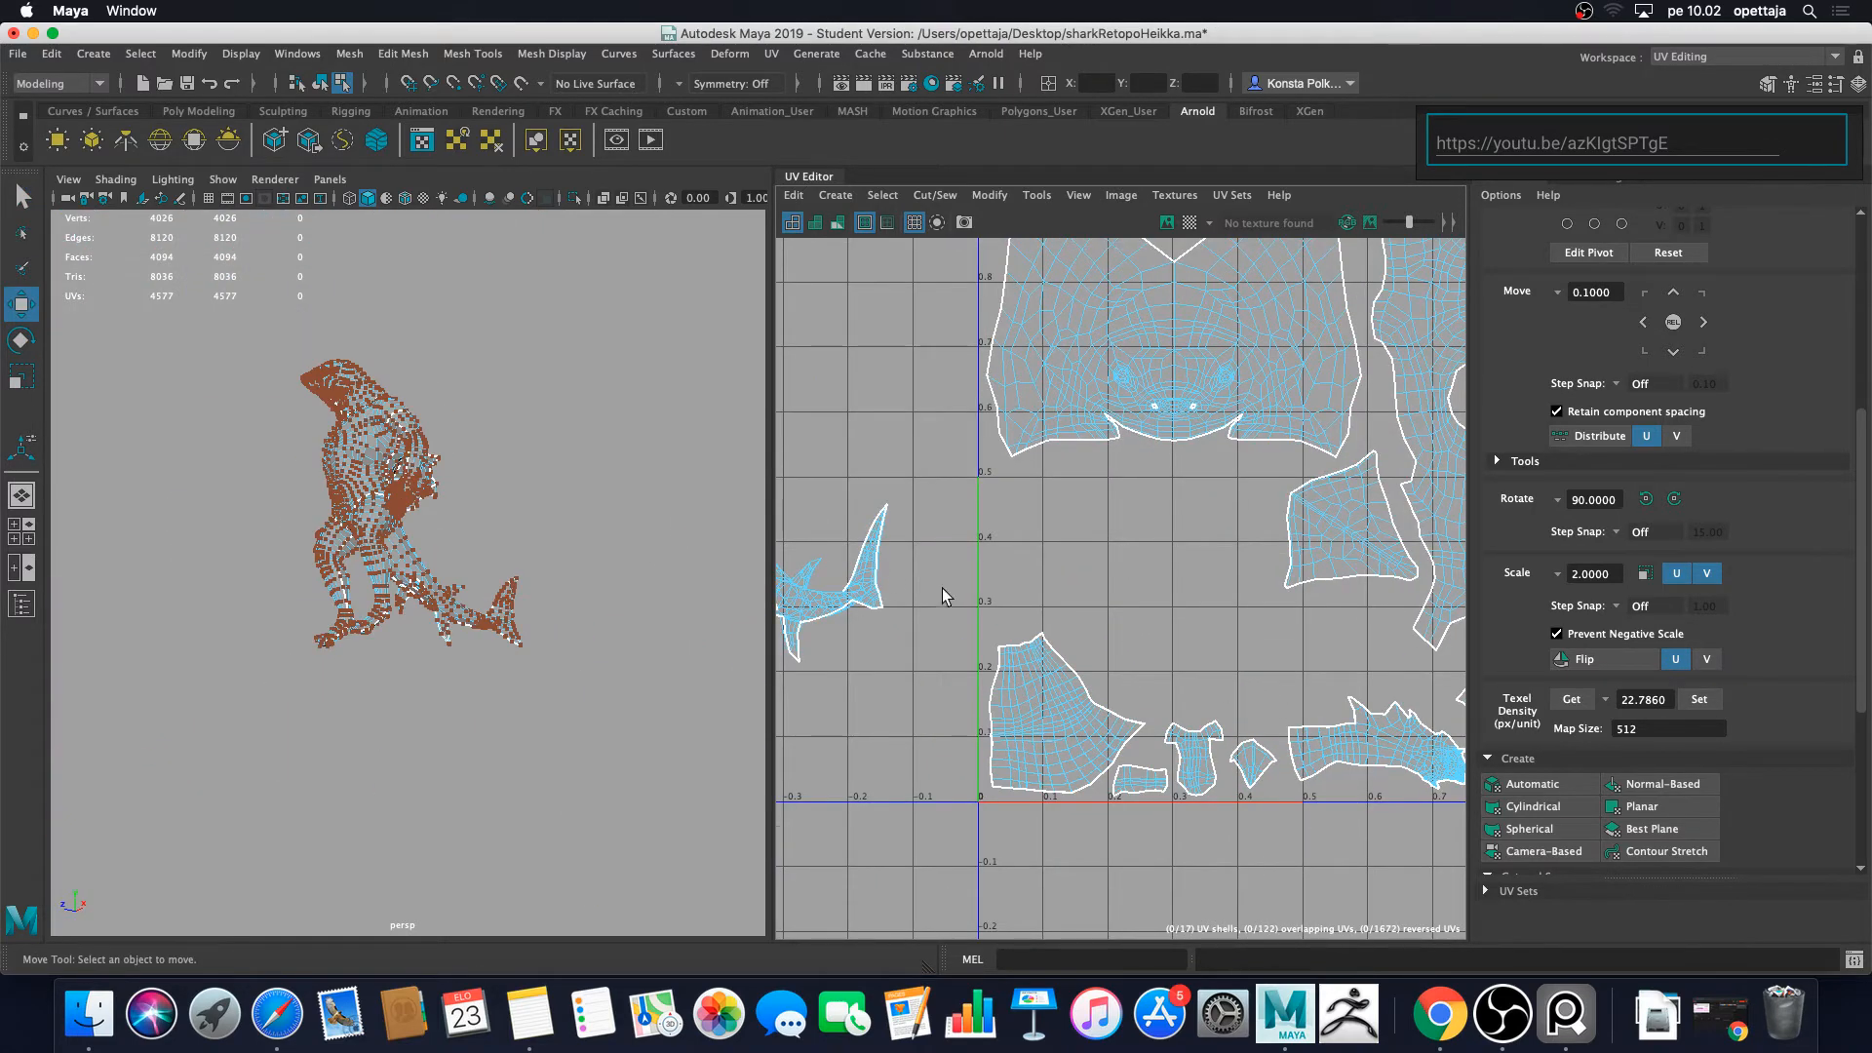
pyautogui.scroll(-4, 942, 588)
pyautogui.keyDown('alt'); pyautogui.moveTo(858, 575); pyautogui.dragTo(1033, 595, button='middle'); pyautogui.keyUp('alt')
pyautogui.scroll(6, 1034, 596)
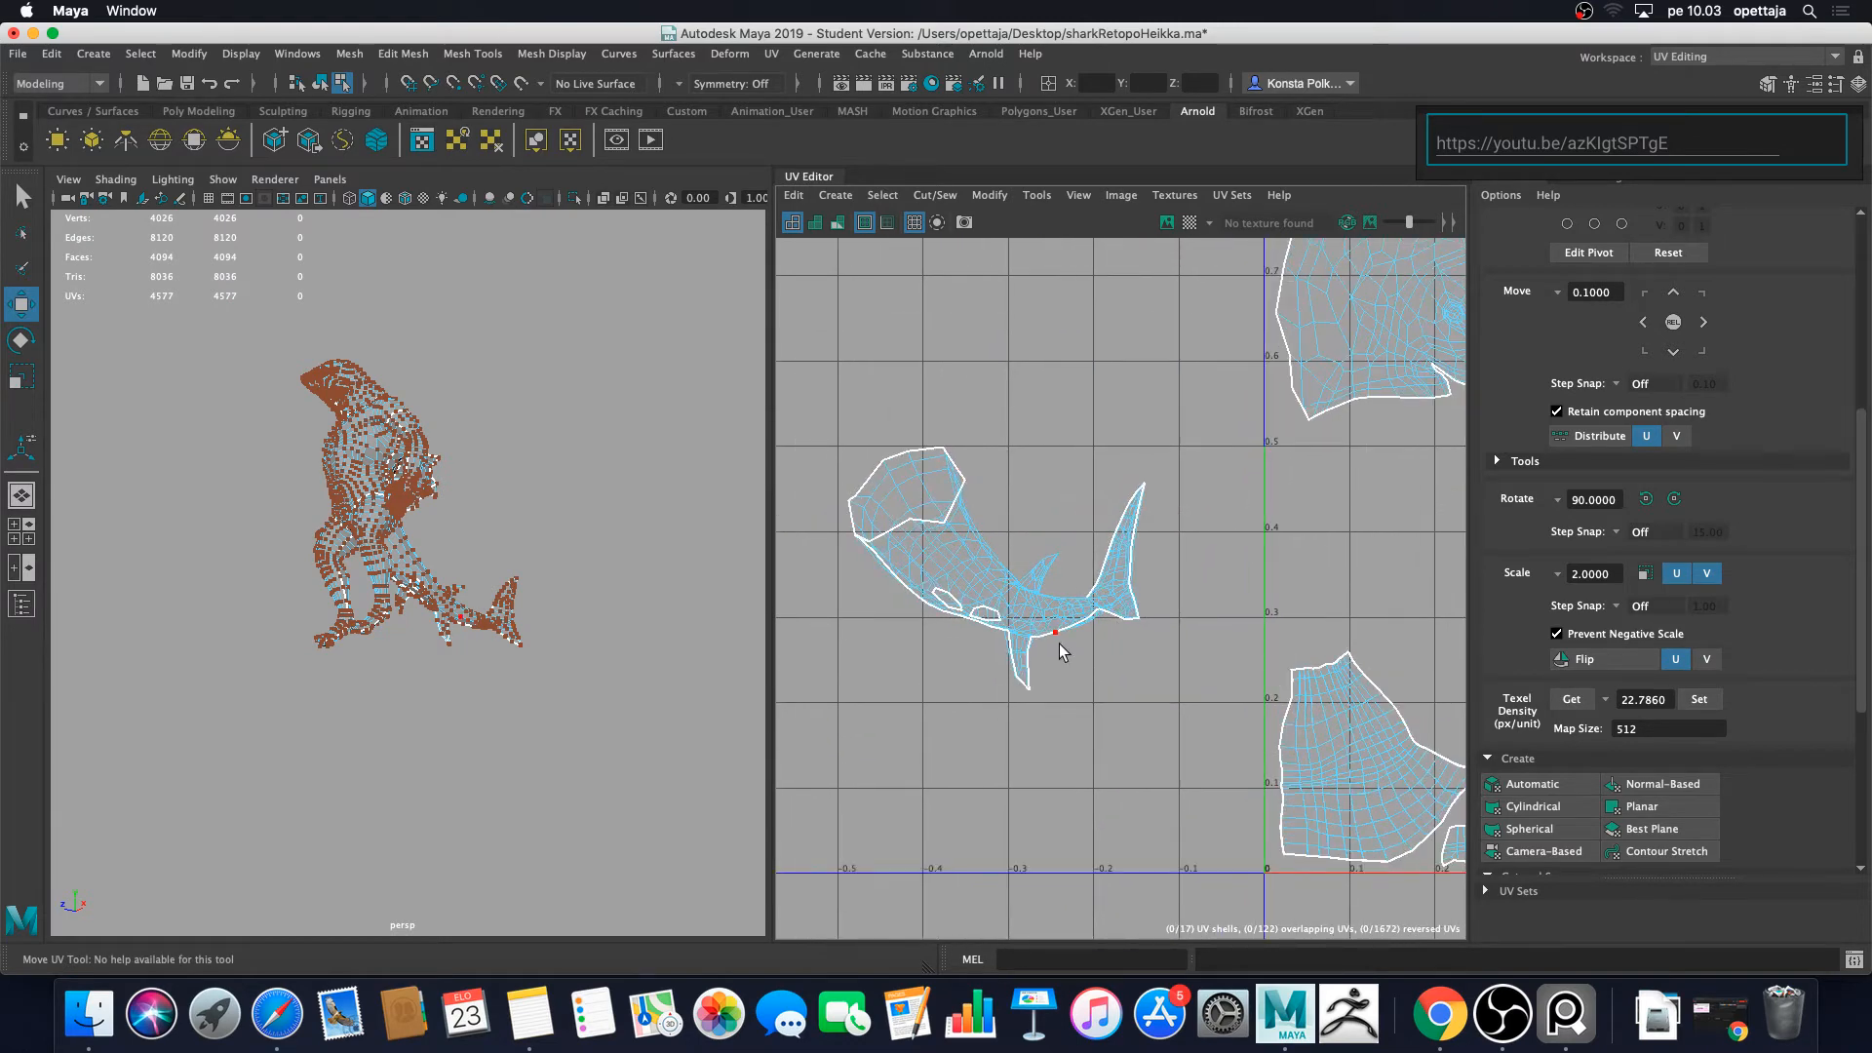
pyautogui.scroll(3, 1056, 644)
pyautogui.scroll(5, 521, 618)
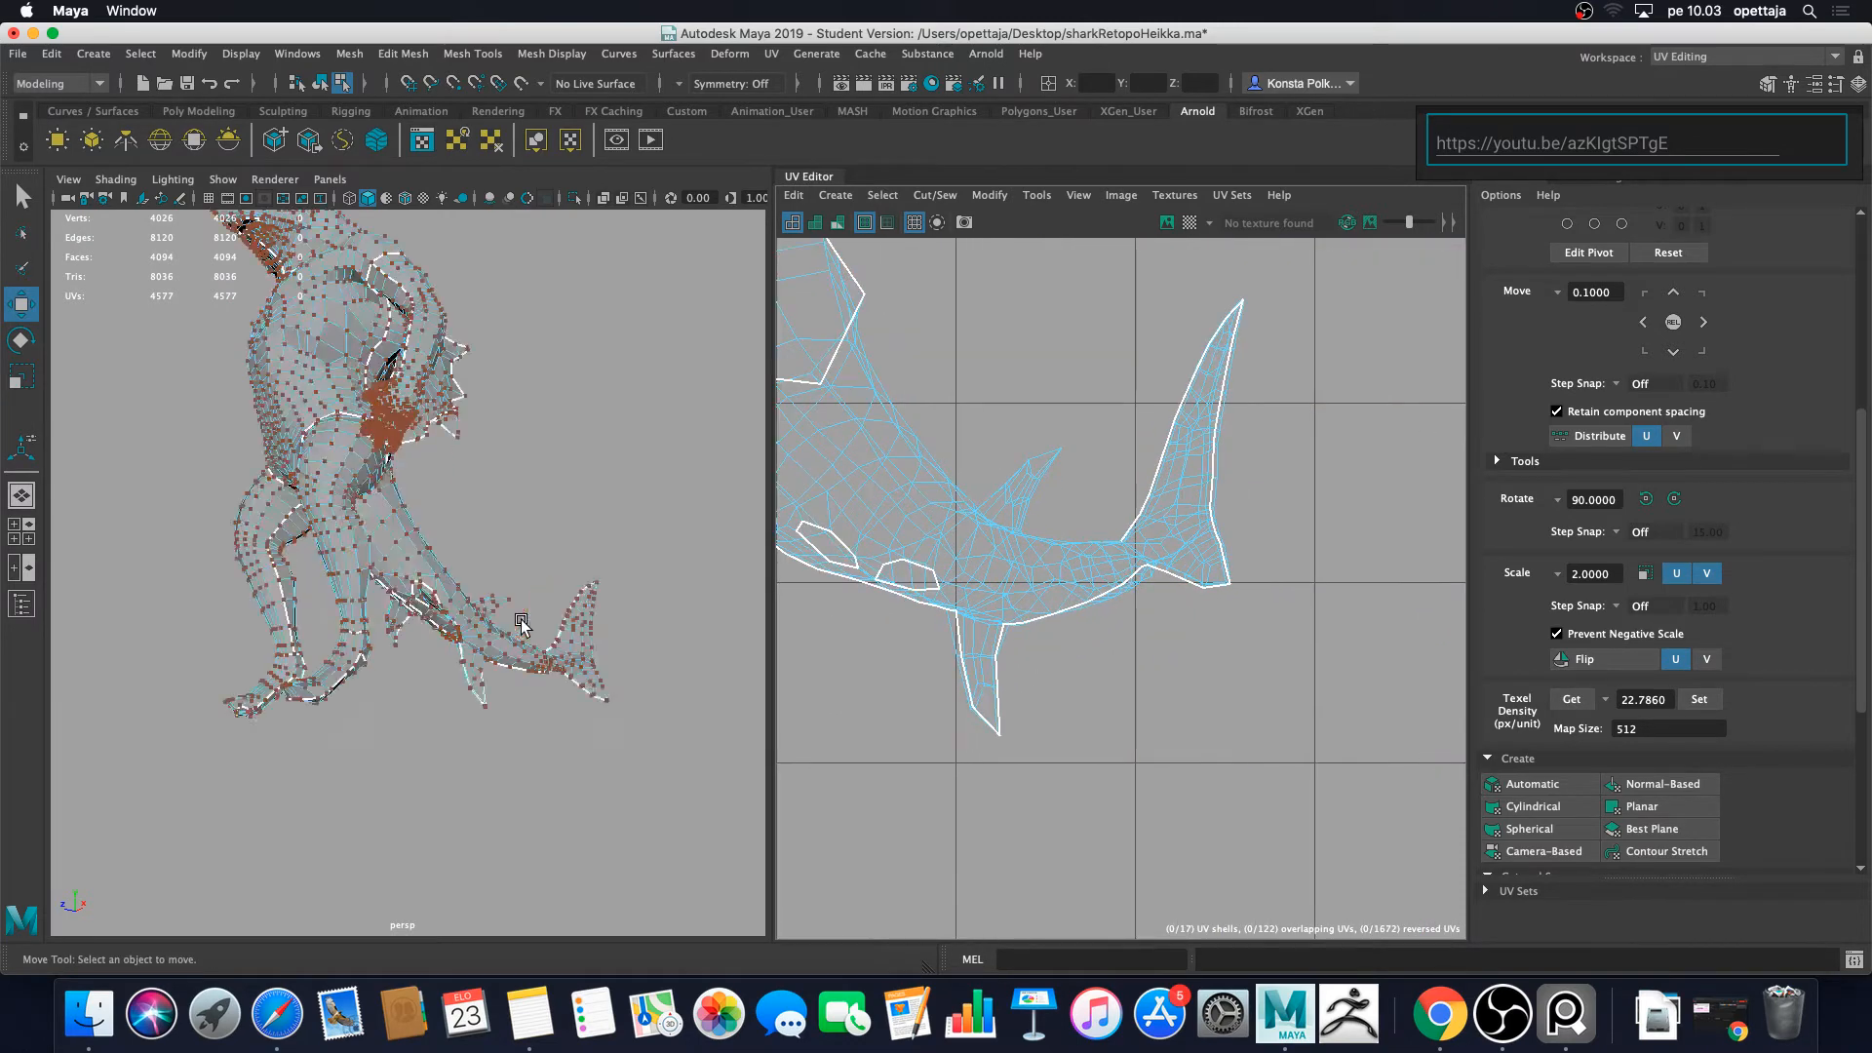
pyautogui.keyDown('alt'); pyautogui.moveTo(532, 620); pyautogui.dragTo(177, 664); pyautogui.keyUp('alt')
pyautogui.keyDown('alt'); pyautogui.moveTo(176, 665); pyautogui.dragTo(487, 617, button='right'); pyautogui.keyUp('alt')
pyautogui.keyDown('alt'); pyautogui.moveTo(486, 614); pyautogui.dragTo(403, 596); pyautogui.keyUp('alt')
pyautogui.moveTo(403, 597); pyautogui.dragTo(406, 468, button='right')
pyautogui.keyDown('alt'); pyautogui.moveTo(405, 478); pyautogui.dragTo(497, 704, button='right'); pyautogui.keyUp('alt')
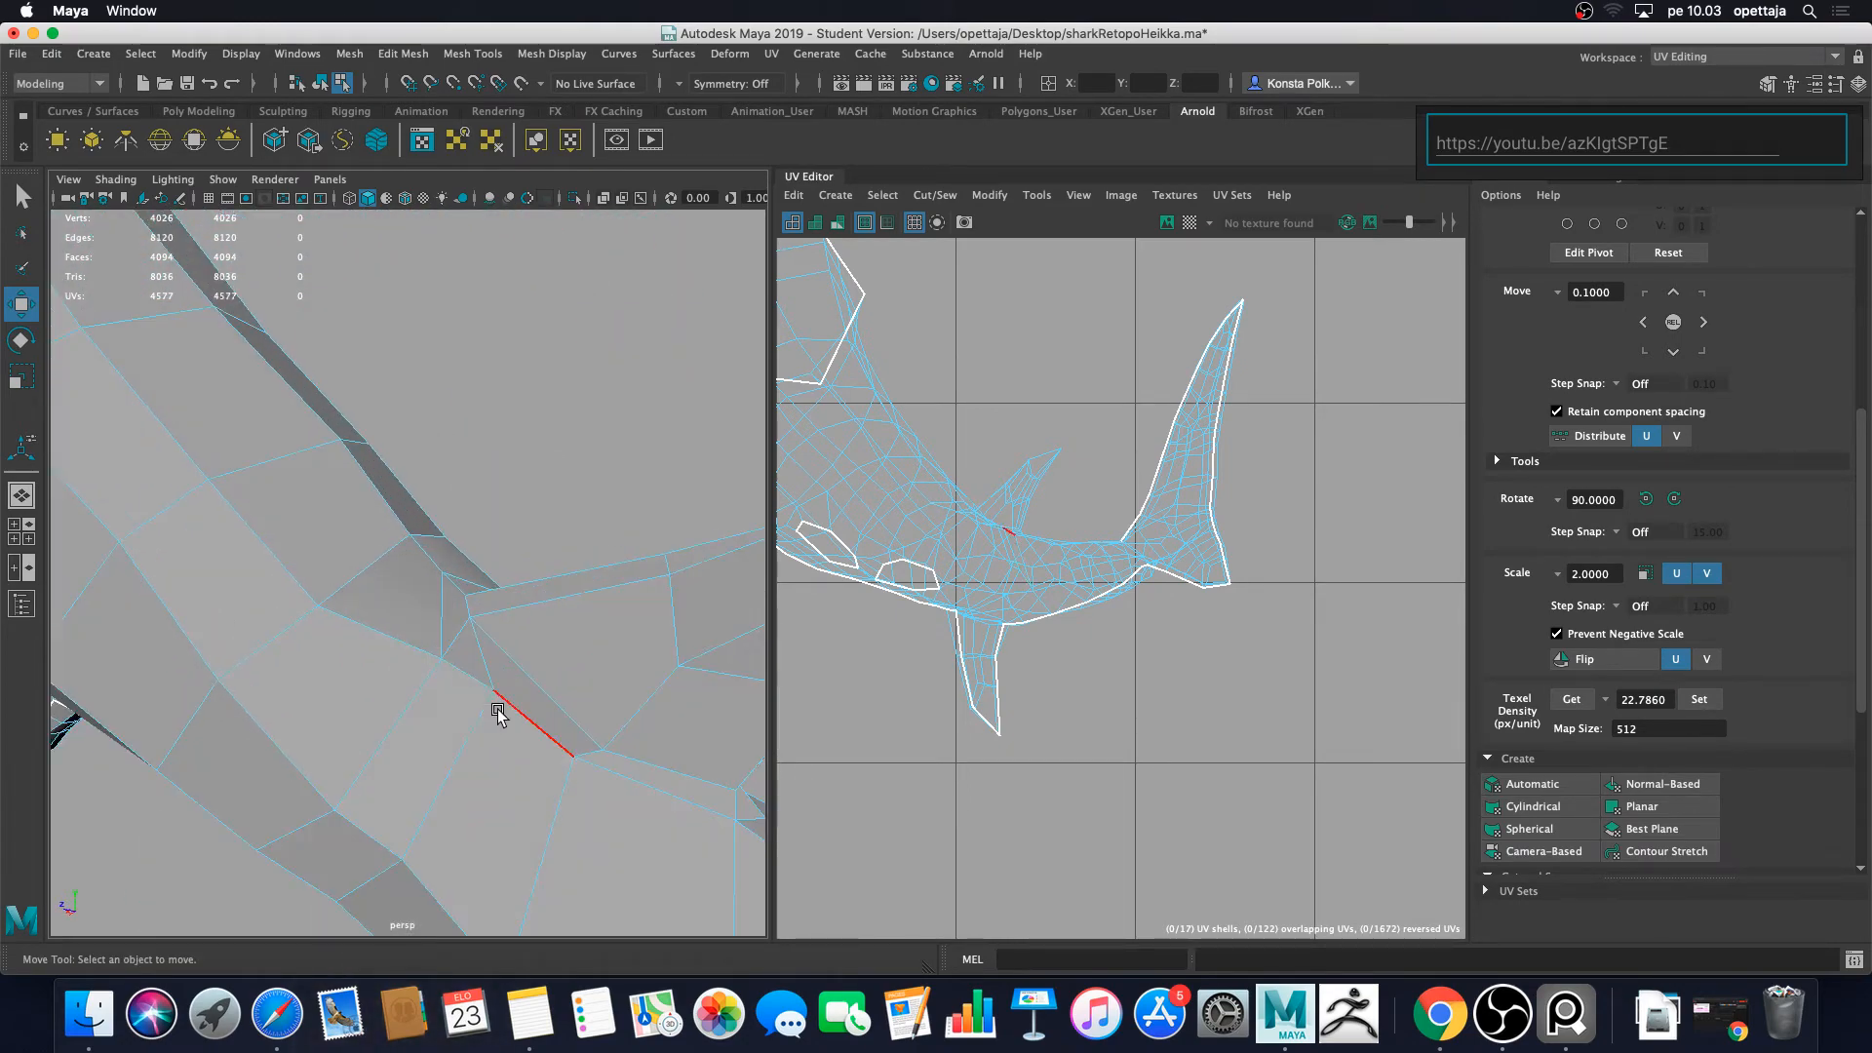
pyautogui.keyDown('alt'); pyautogui.moveTo(497, 703); pyautogui.dragTo(402, 614); pyautogui.keyUp('alt')
# Step: Select the edges running along both sides of the dorsal fin's base on the tail
pyautogui.click(402, 616)
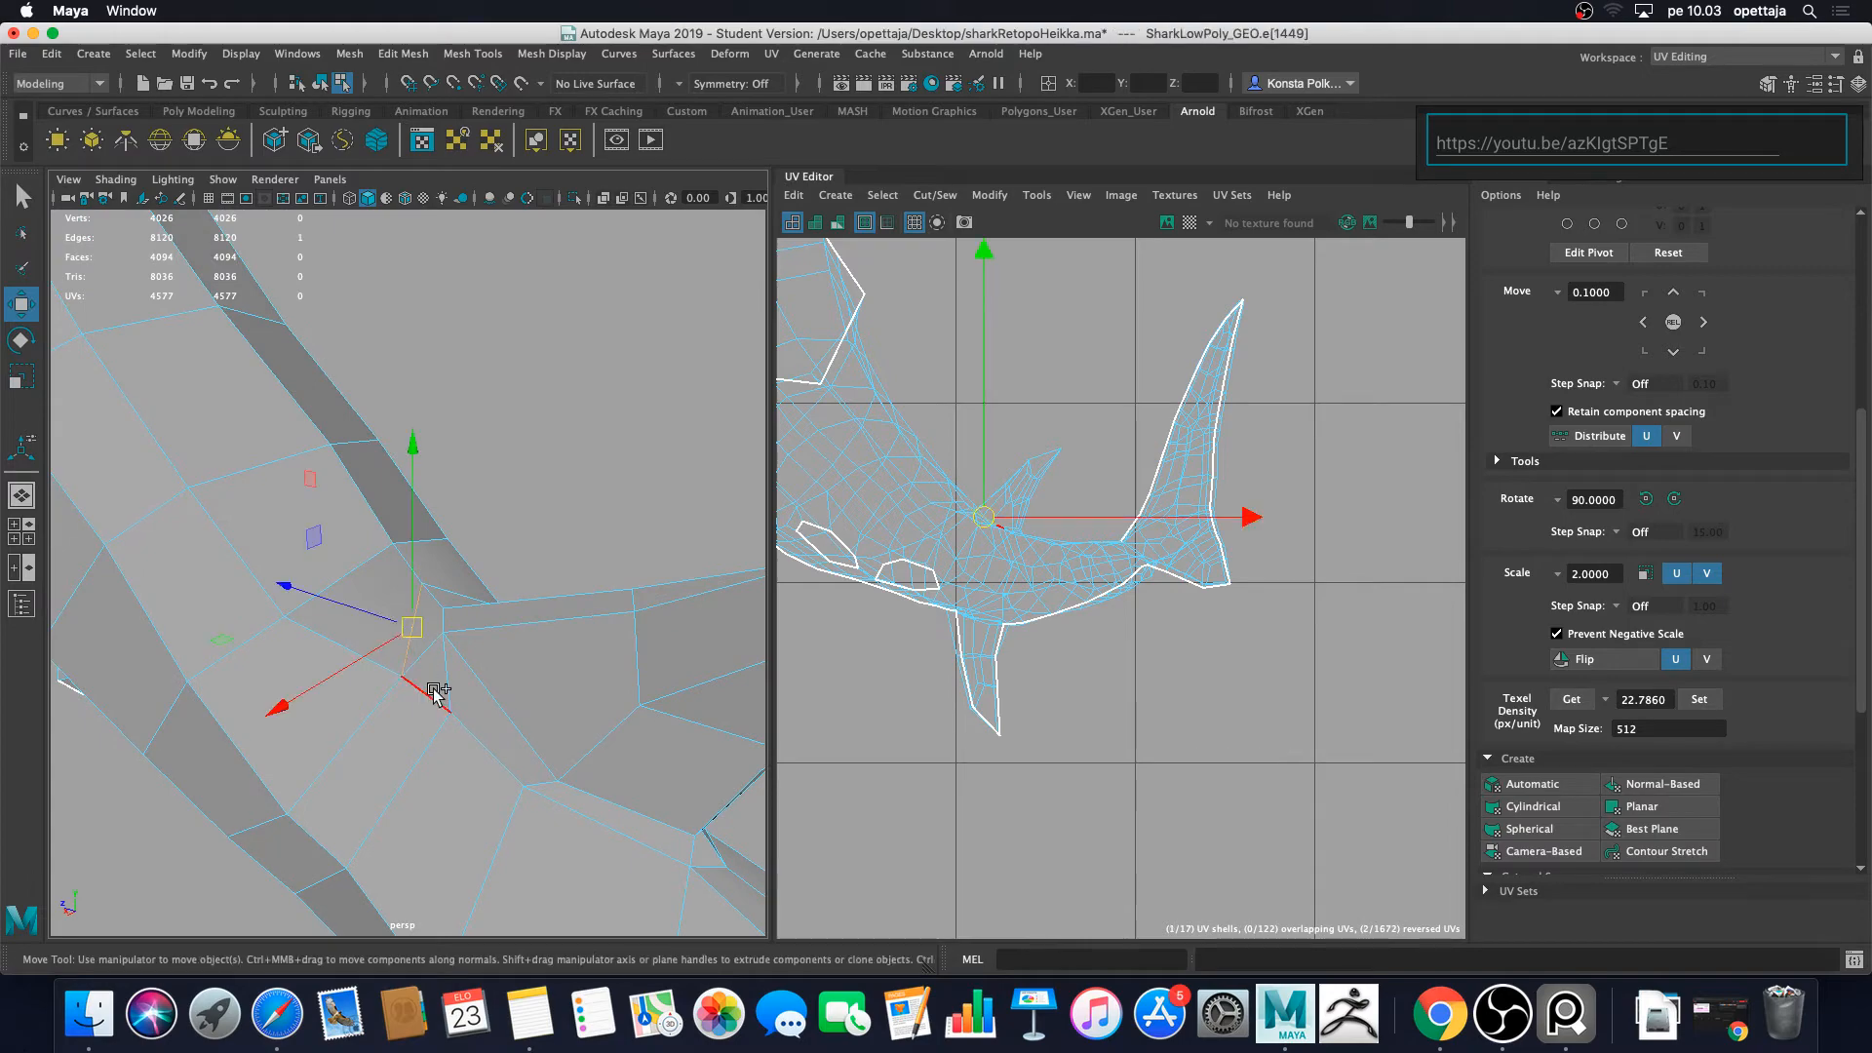
pyautogui.keyDown('alt'); pyautogui.moveTo(438, 689); pyautogui.dragTo(425, 778); pyautogui.keyUp('alt')
pyautogui.keyDown('shift'); pyautogui.click(610, 739); pyautogui.keyUp('shift')
pyautogui.keyDown('shift'); pyautogui.click(636, 740); pyautogui.keyUp('shift')
pyautogui.keyDown('shift'); pyautogui.click(523, 727); pyautogui.keyUp('shift')
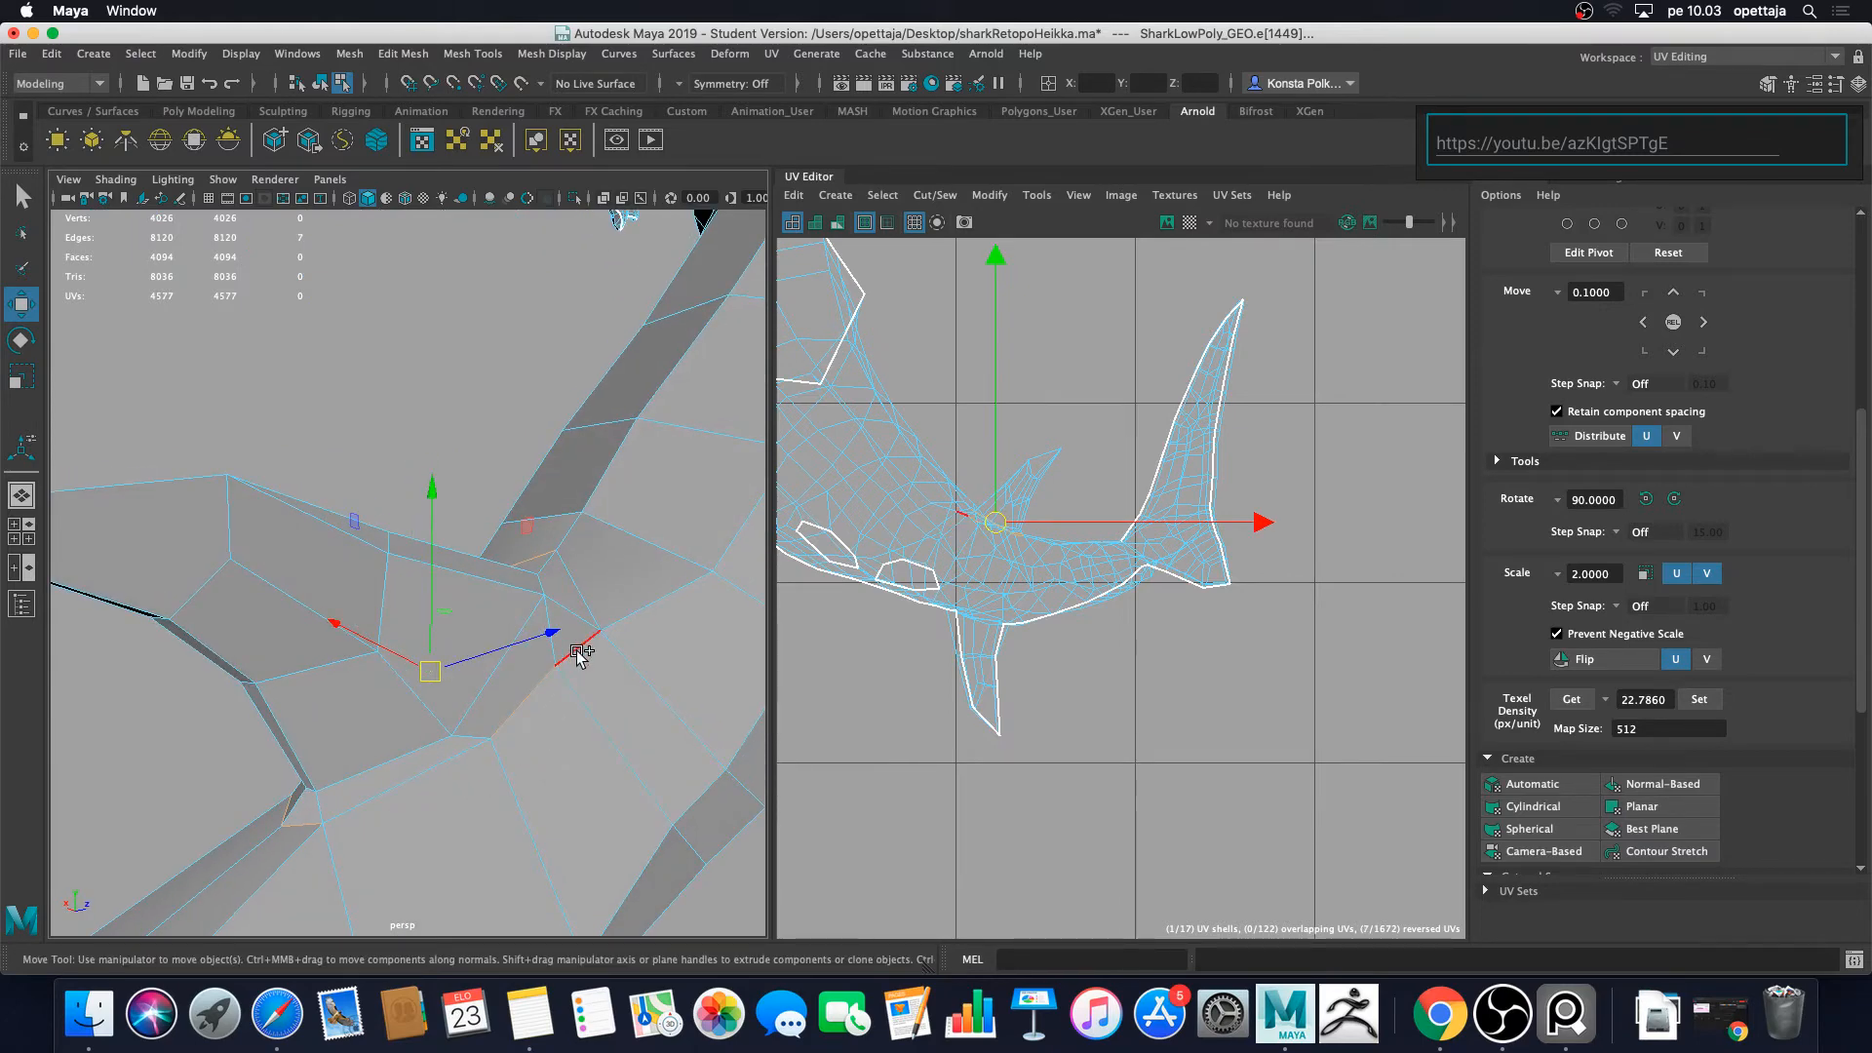
pyautogui.keyDown('shift'); pyautogui.click(579, 648); pyautogui.keyUp('shift')
pyautogui.keyDown('shift'); pyautogui.click(575, 600); pyautogui.keyUp('shift')
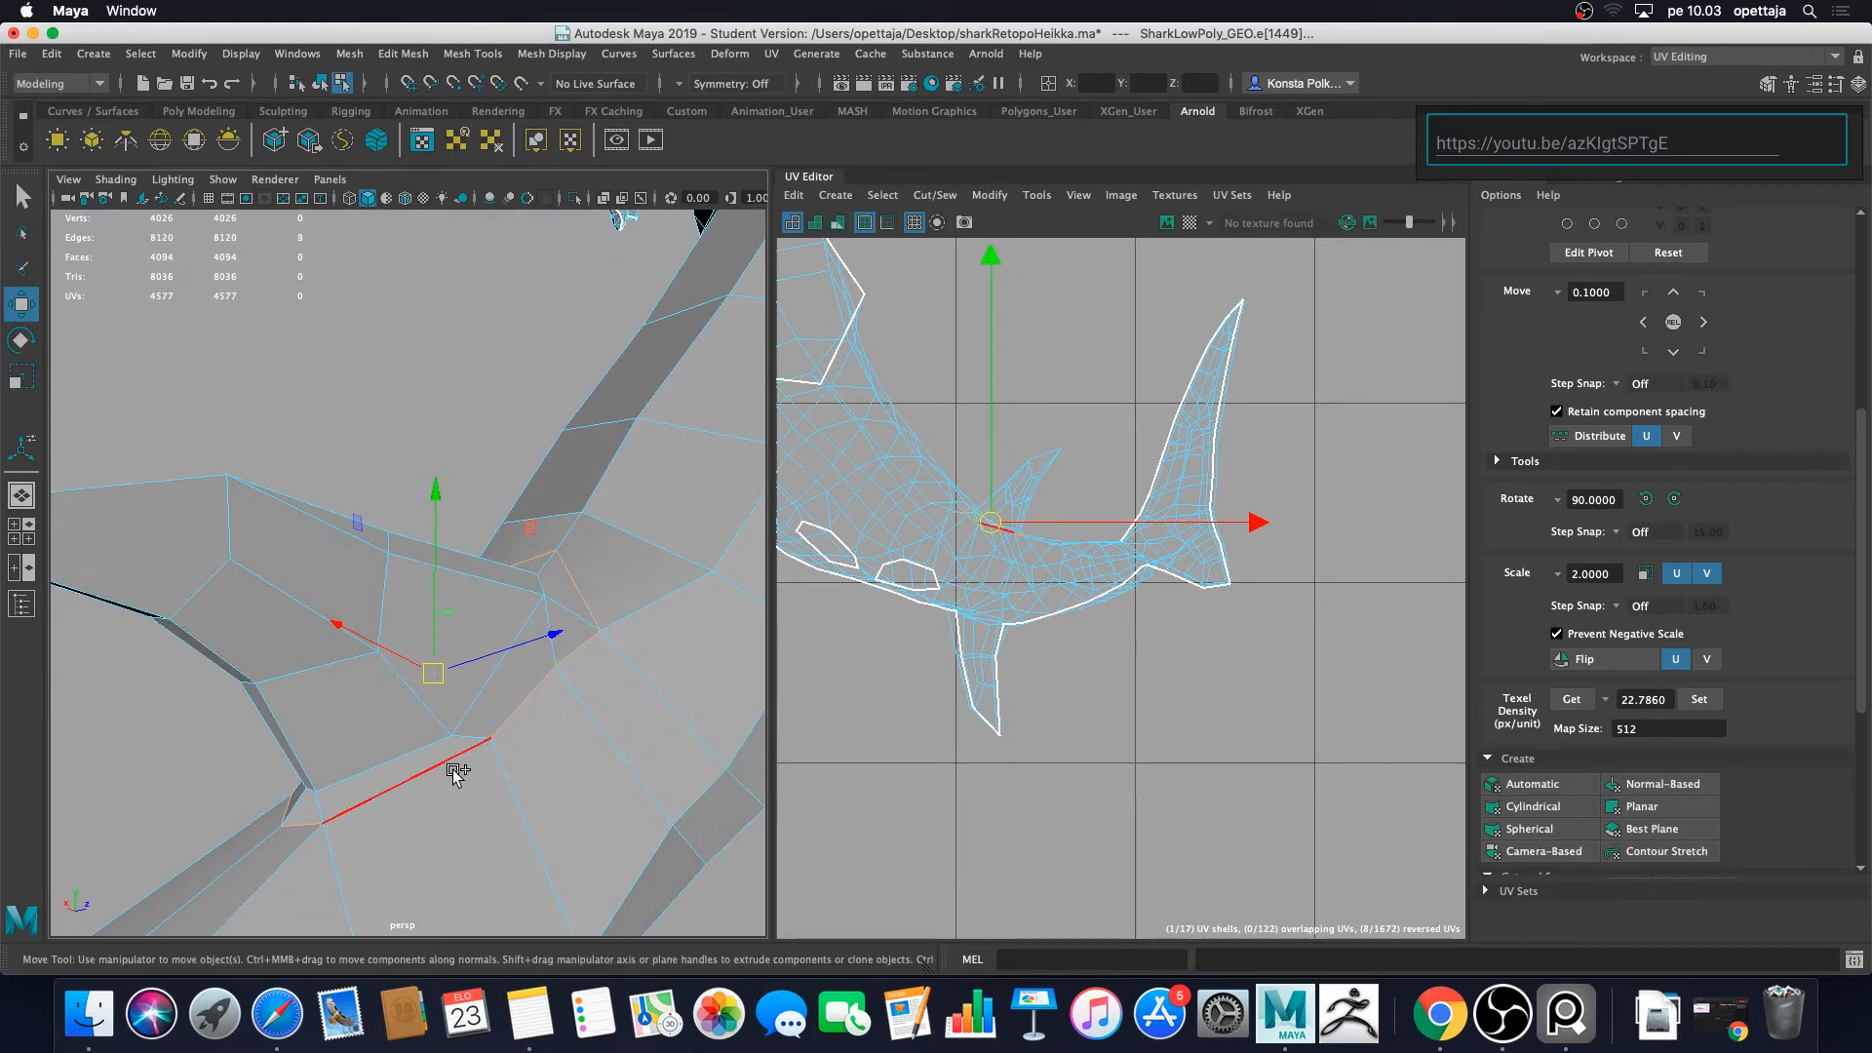
# Step: Add the remaining edges at the end of the dorsal fin's base to the selection and cut the UVs along them
pyautogui.keyDown('alt'); pyautogui.moveTo(406, 765); pyautogui.dragTo(481, 738); pyautogui.keyUp('alt')
pyautogui.keyDown('shift'); pyautogui.click(533, 765); pyautogui.keyUp('shift')
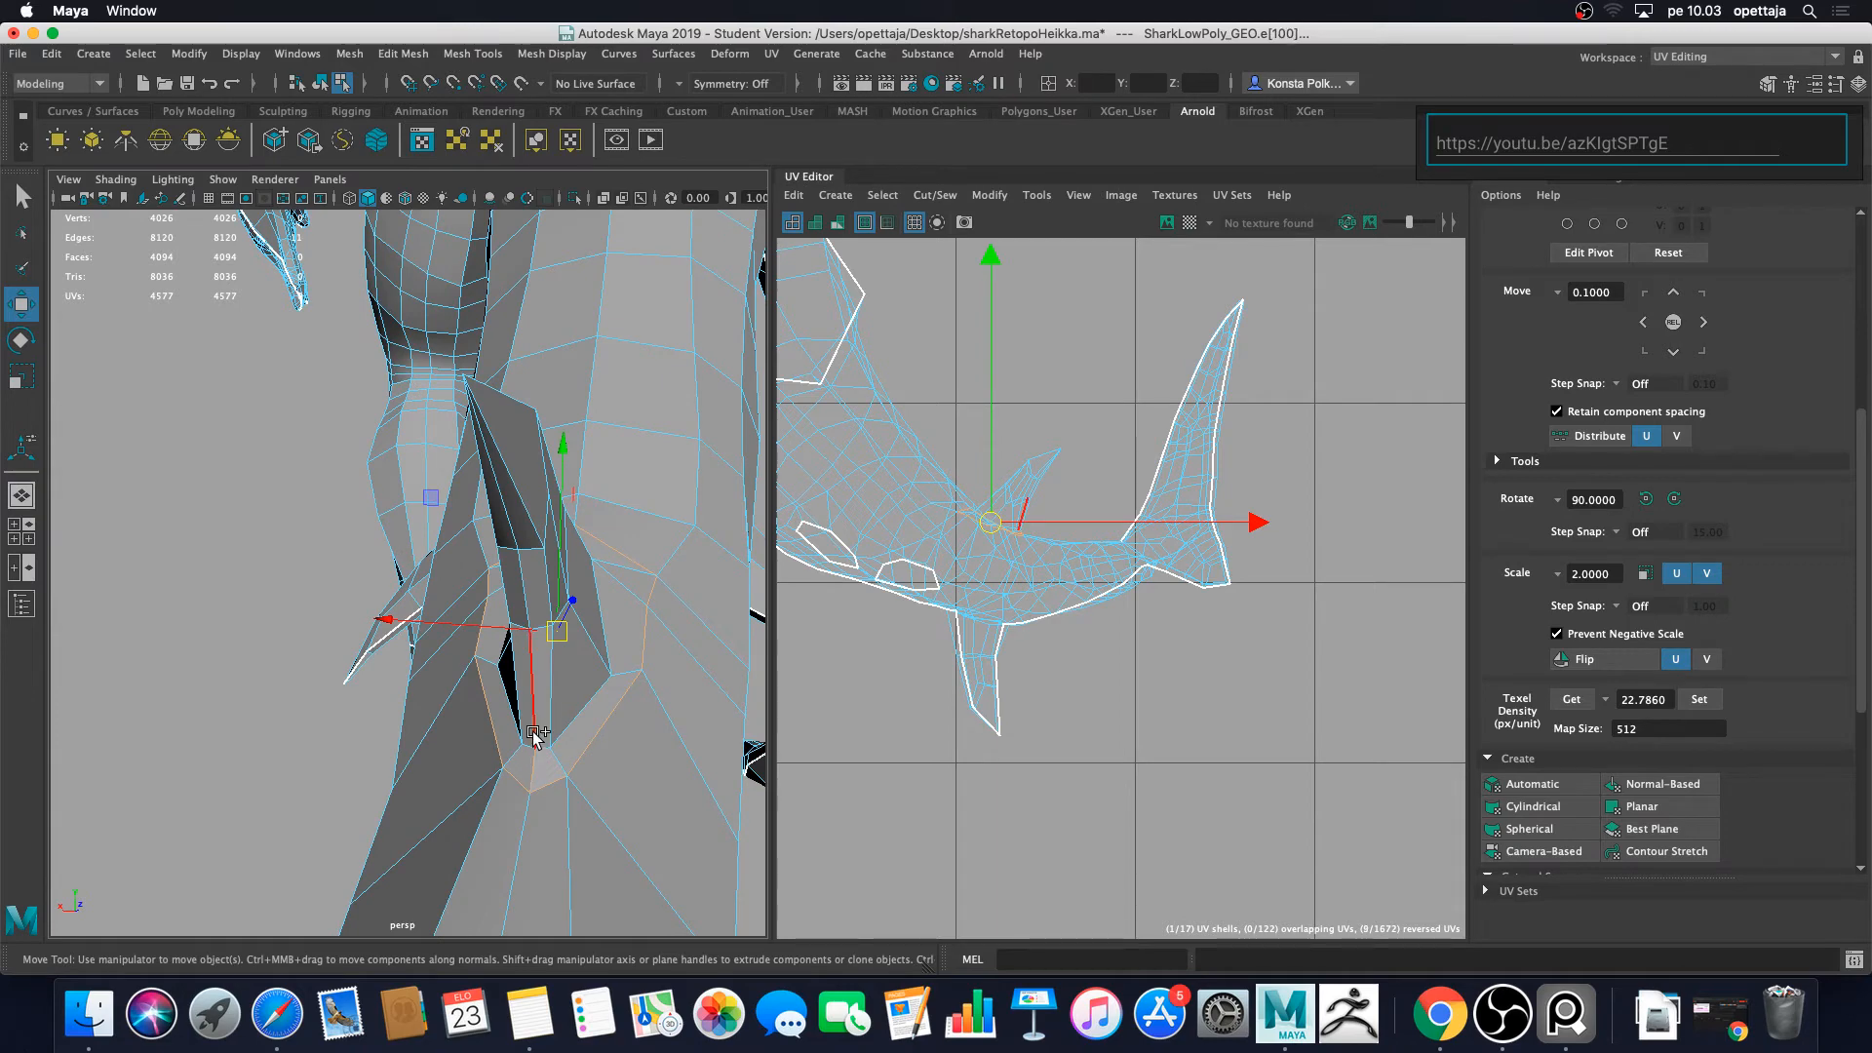
pyautogui.keyDown('shift'); pyautogui.click(534, 733); pyautogui.keyUp('shift')
pyautogui.keyDown('shift'); pyautogui.click(523, 588); pyautogui.keyUp('shift')
pyautogui.keyDown('shift'); pyautogui.click(513, 530); pyautogui.keyUp('shift')
pyautogui.scroll(-5, 1625, 722)
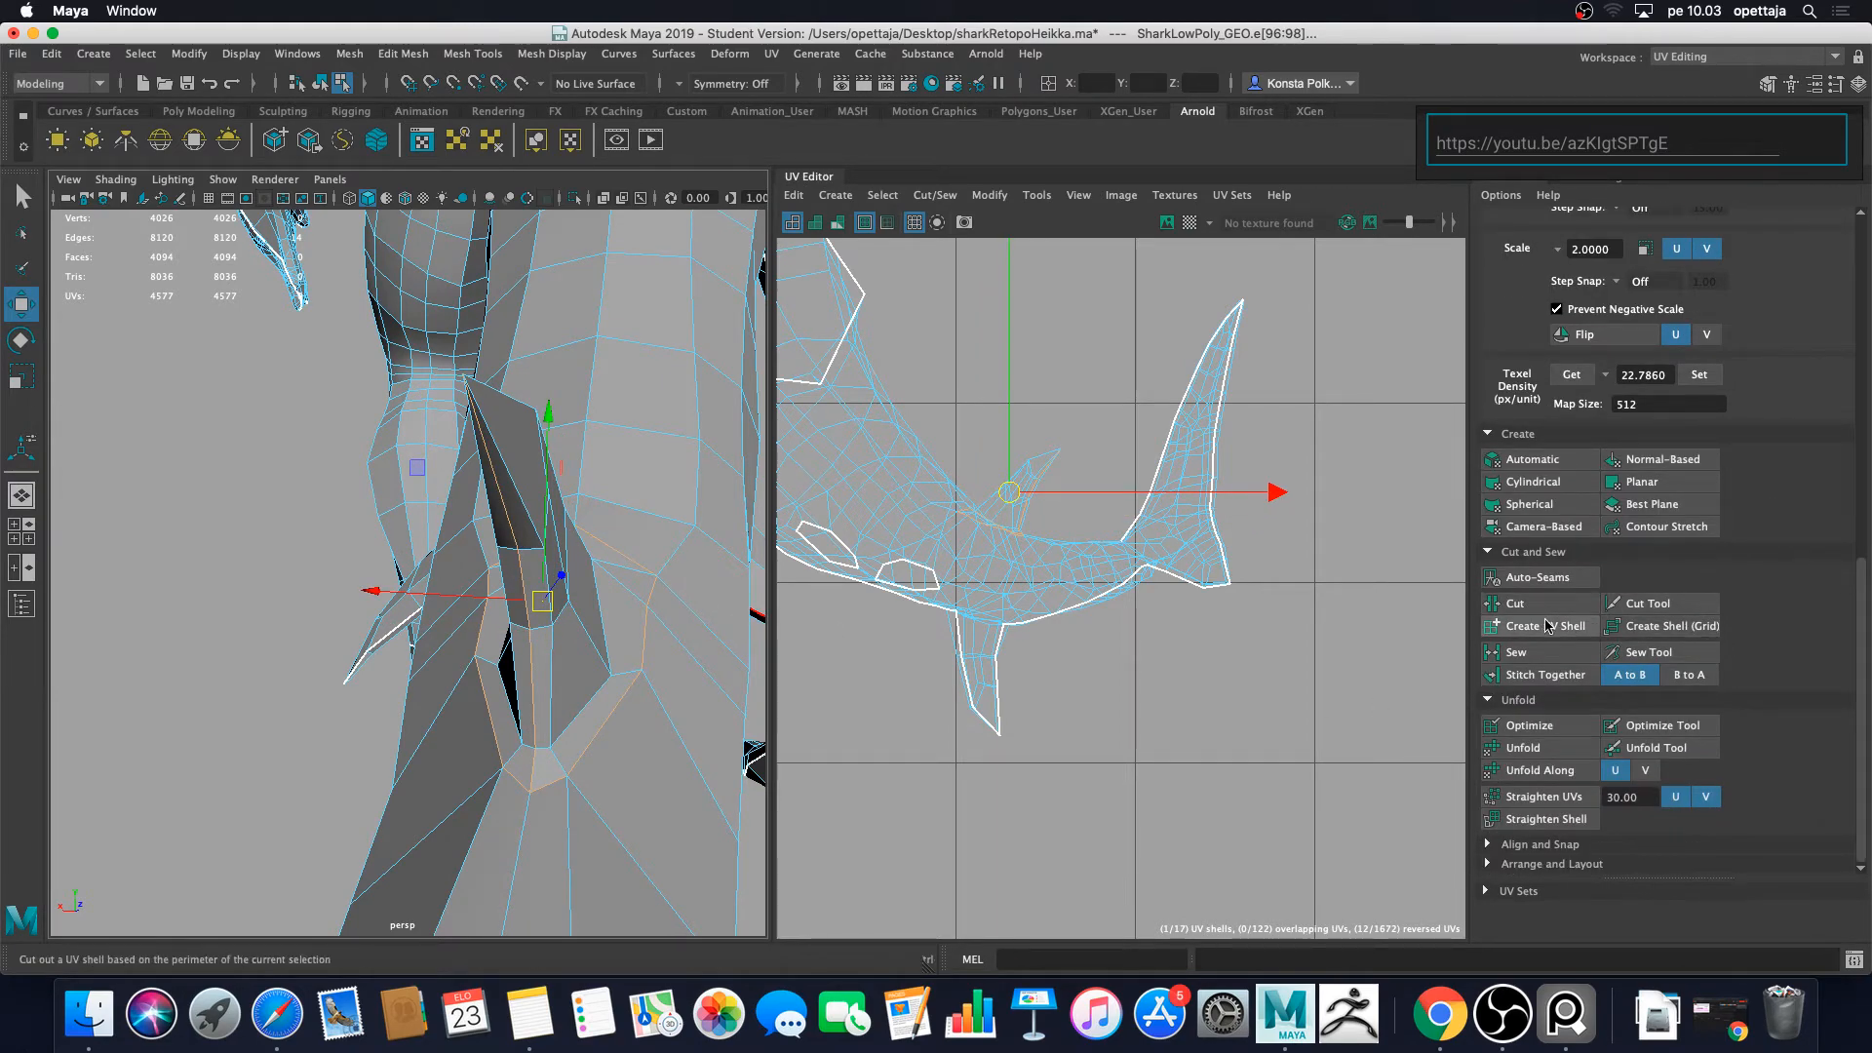
pyautogui.click(1517, 604)
# Step: Select the separated dorsal fin UV shell, move it off the tail into the UV tile's empty middle area, and unfold it
pyautogui.scroll(-5, 581, 619)
pyautogui.keyDown('alt'); pyautogui.moveTo(1011, 540); pyautogui.dragTo(1066, 543, button='middle'); pyautogui.keyUp('alt')
pyautogui.moveTo(1067, 543); pyautogui.dragTo(1130, 540, button='right')
pyautogui.doubleClick(1080, 501)
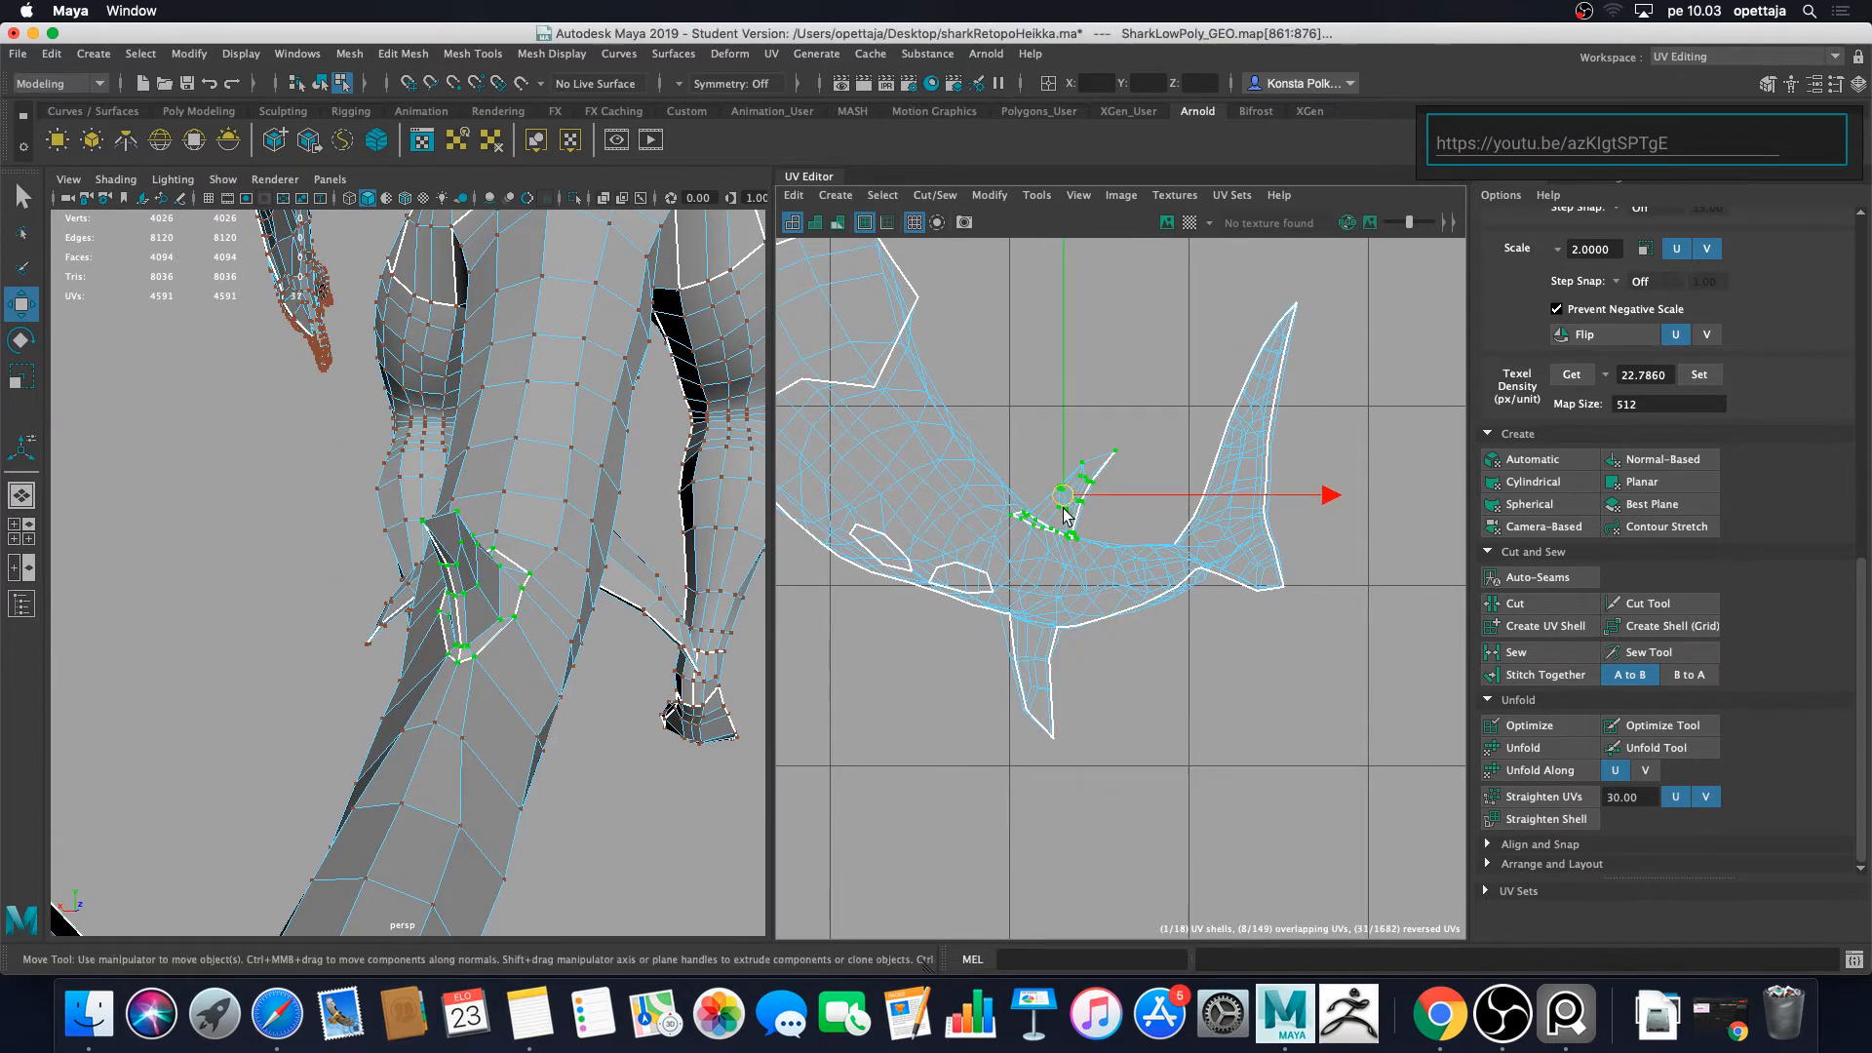
pyautogui.moveTo(1065, 499); pyautogui.dragTo(1329, 531)
pyautogui.scroll(-3, 1347, 587)
pyautogui.keyDown('alt'); pyautogui.moveTo(1347, 588); pyautogui.dragTo(1036, 643, button='middle'); pyautogui.keyUp('alt')
pyautogui.scroll(-3, 1035, 643)
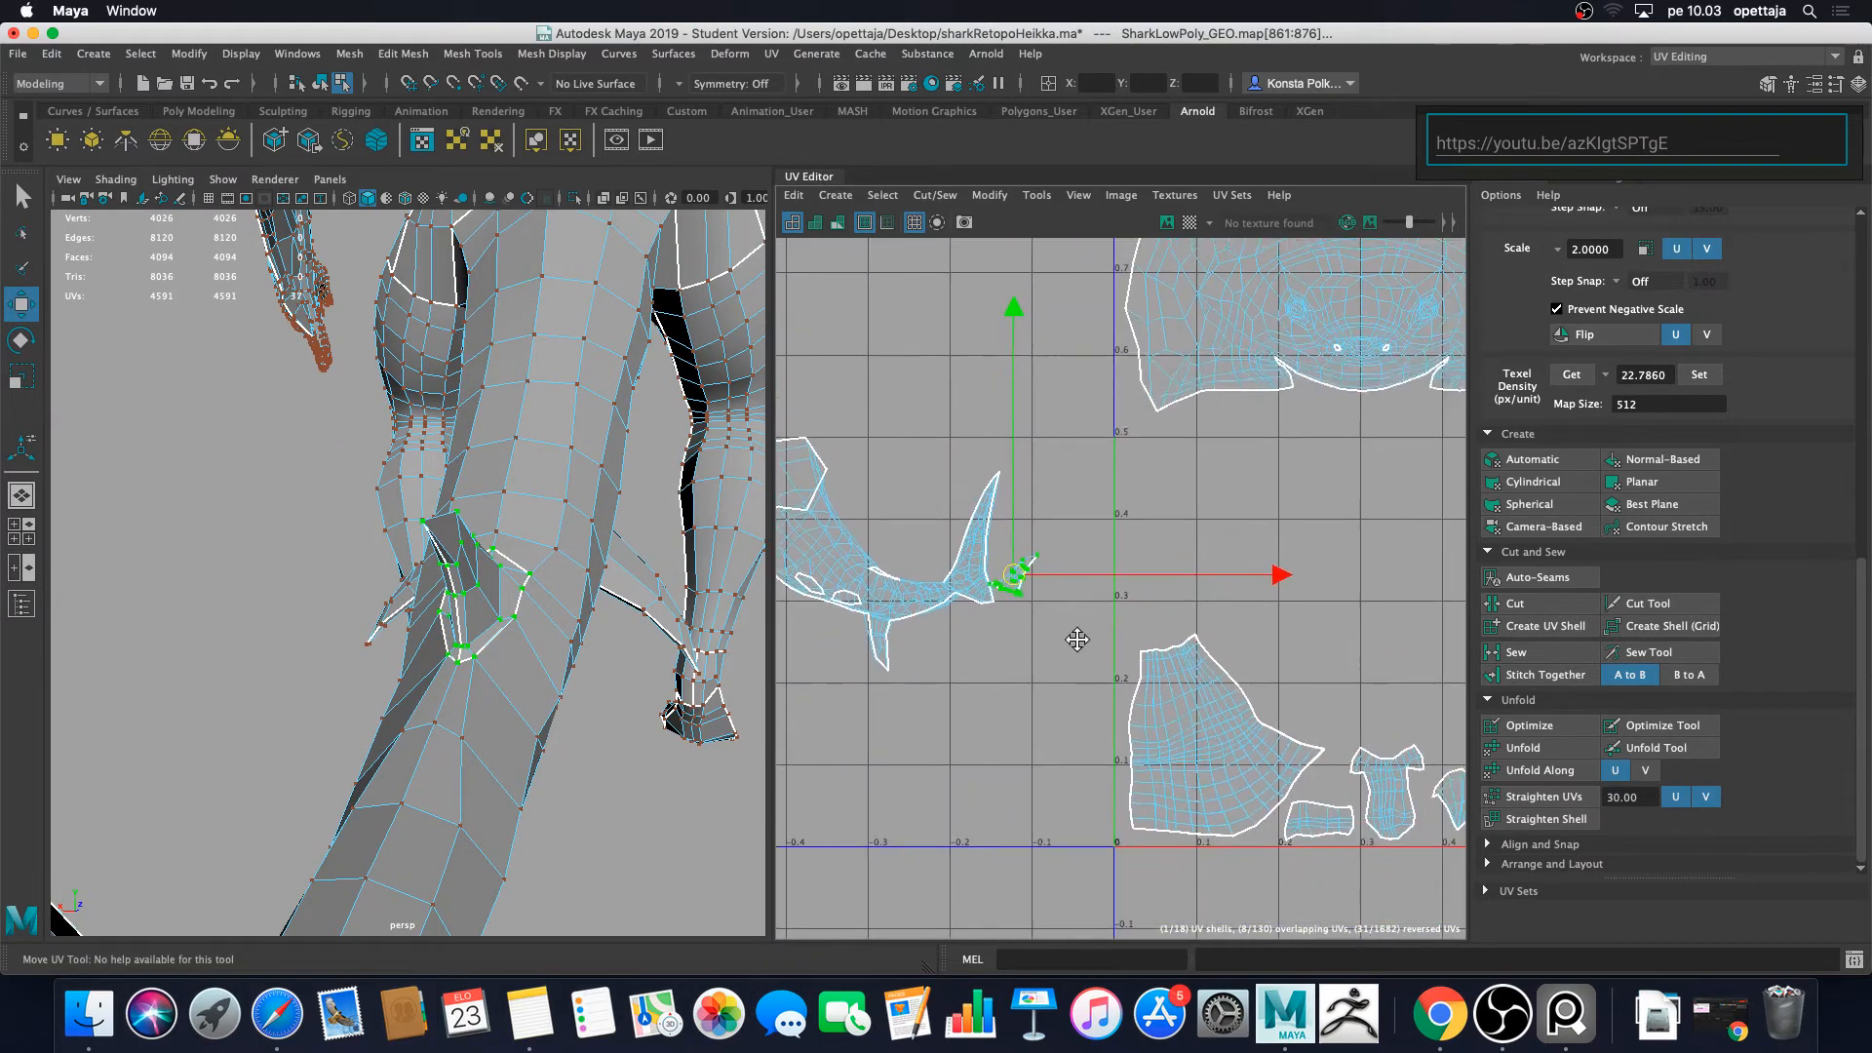
pyautogui.moveTo(1072, 583); pyautogui.dragTo(1413, 585)
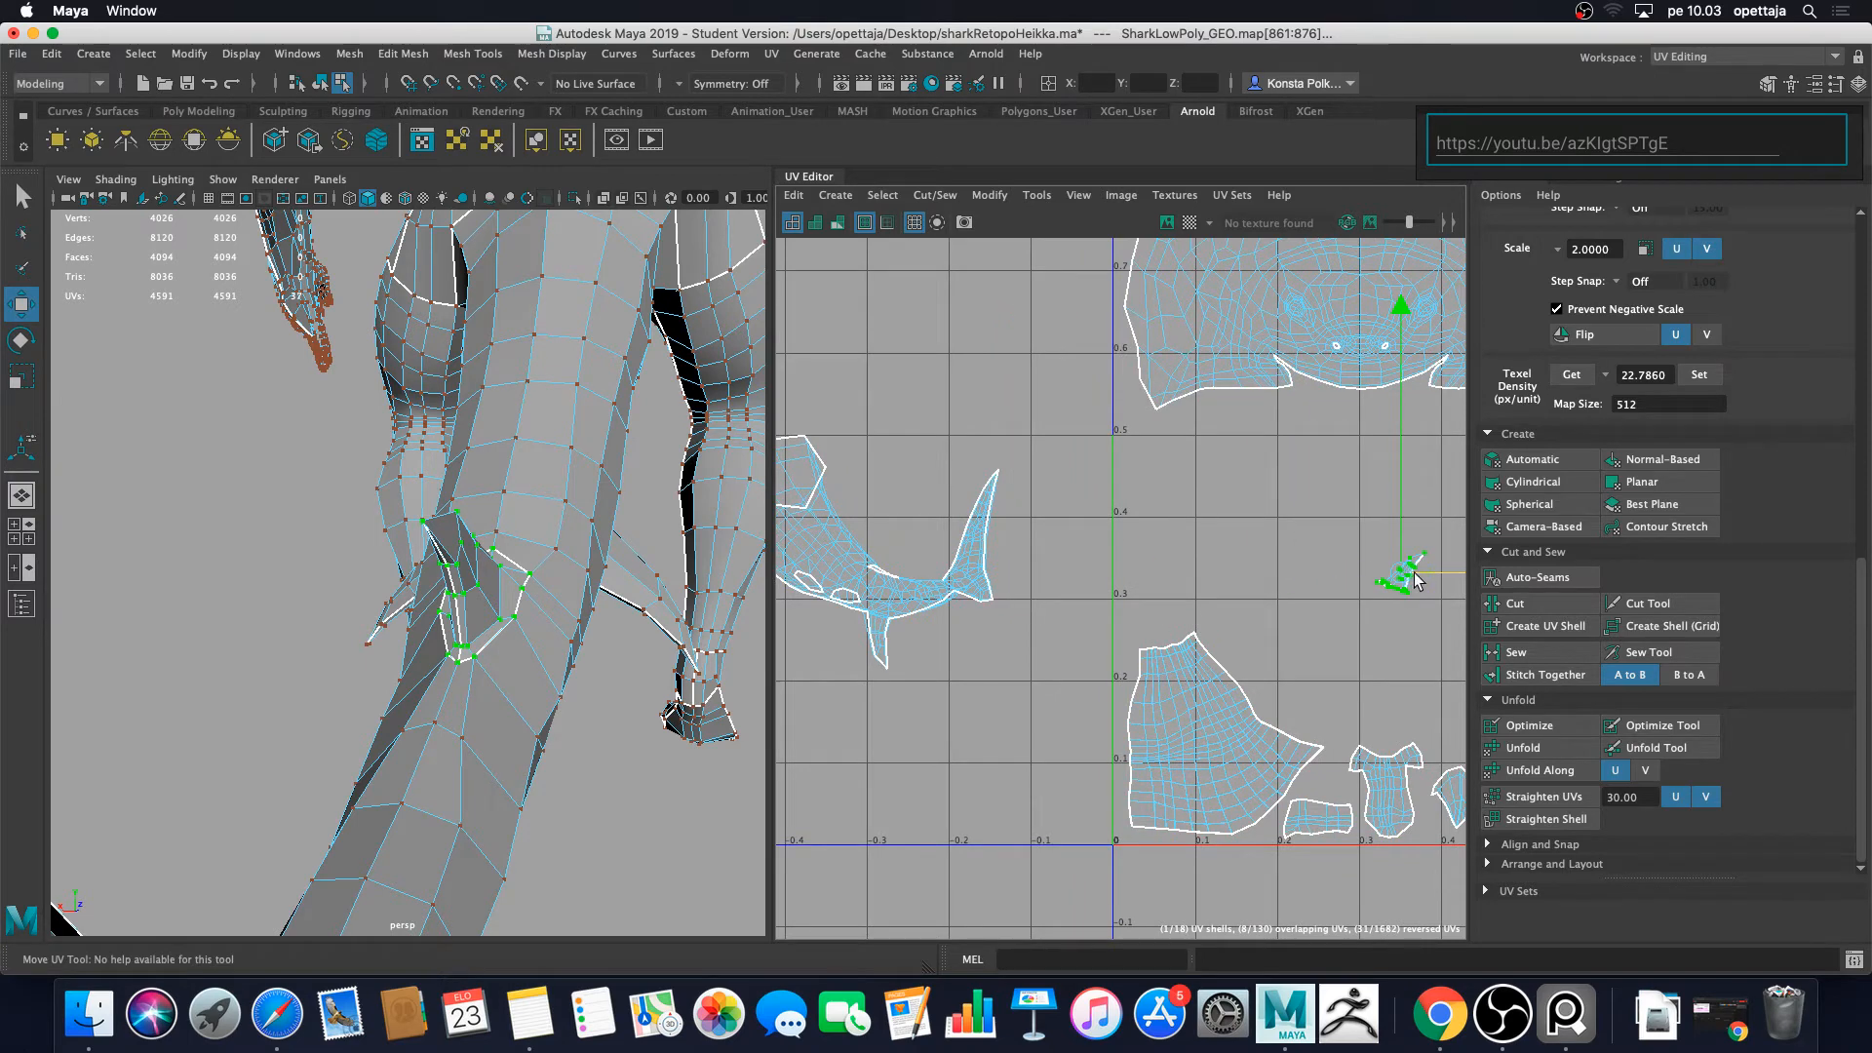
pyautogui.click(1526, 747)
pyautogui.click(1382, 653)
# Step: Nudge the stacked kite-shaped fin shells slightly closer to the T-shaped shell
pyautogui.scroll(3, 1382, 653)
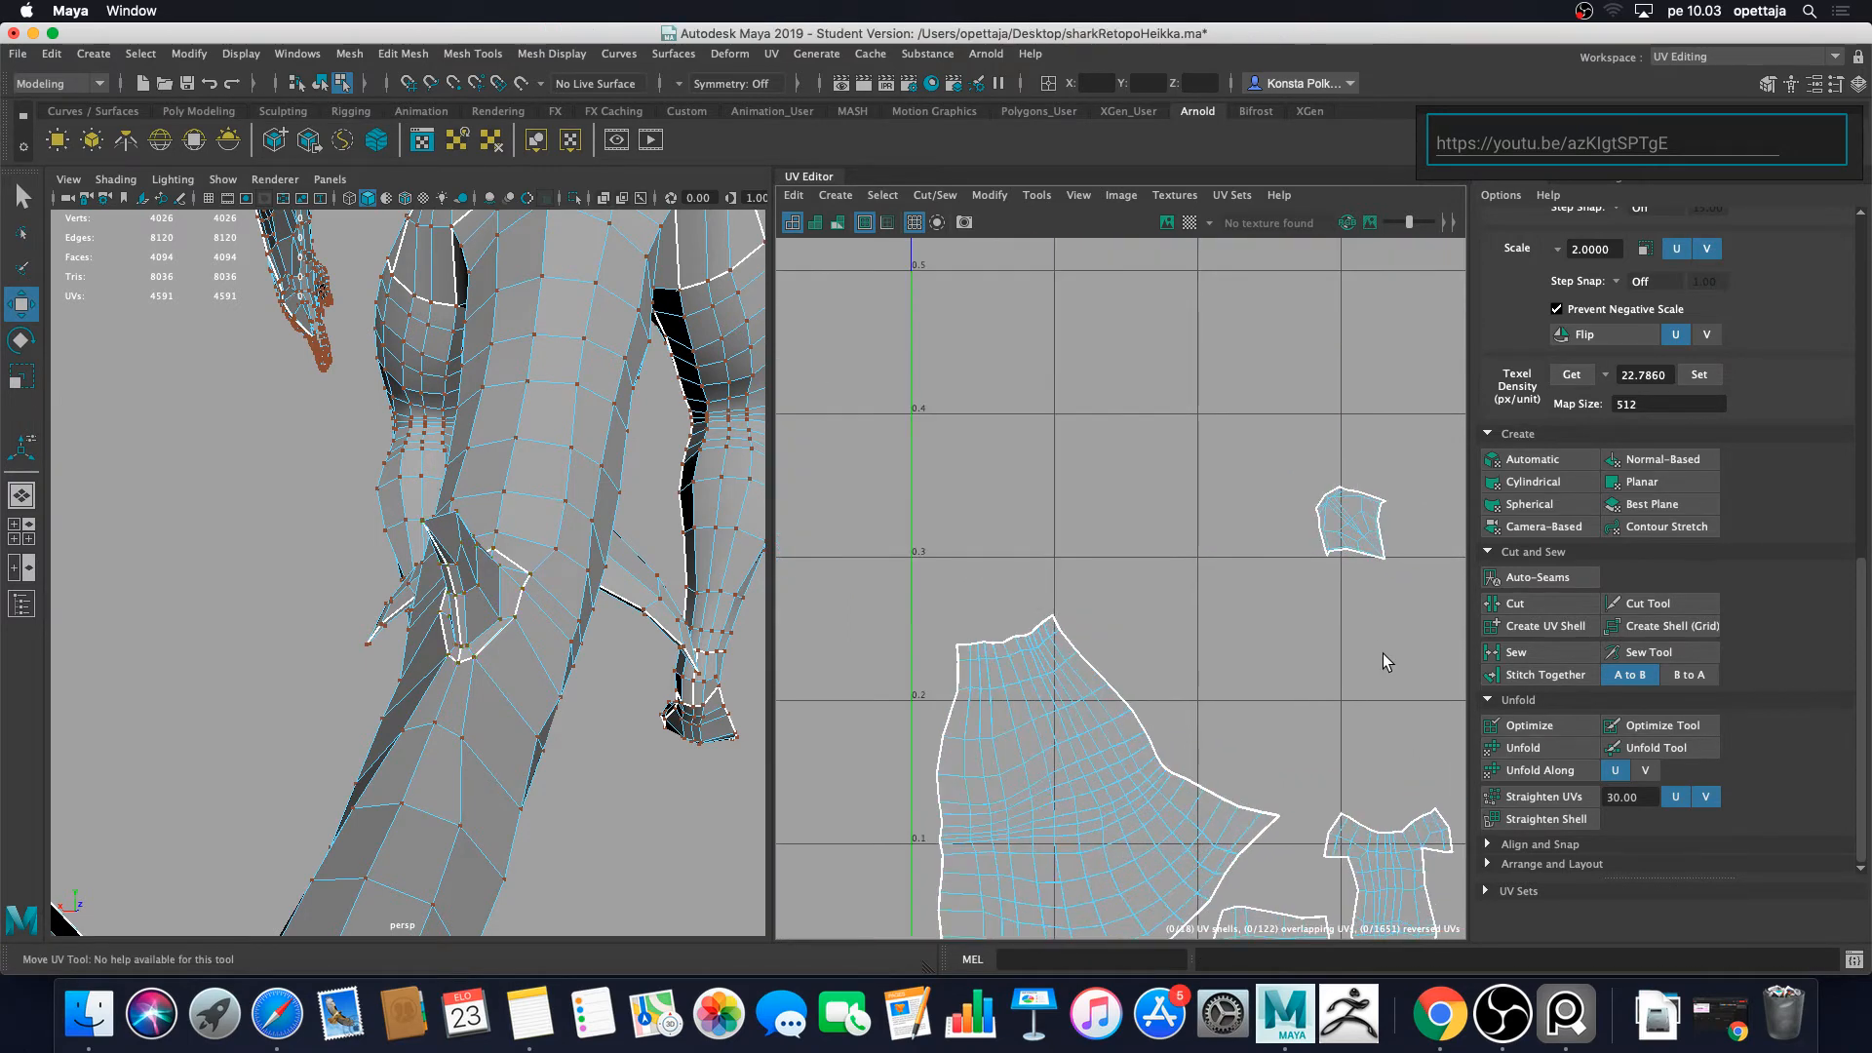
pyautogui.keyDown('alt'); pyautogui.moveTo(1383, 653); pyautogui.dragTo(1033, 524, button='middle'); pyautogui.keyUp('alt')
pyautogui.scroll(-3, 1033, 523)
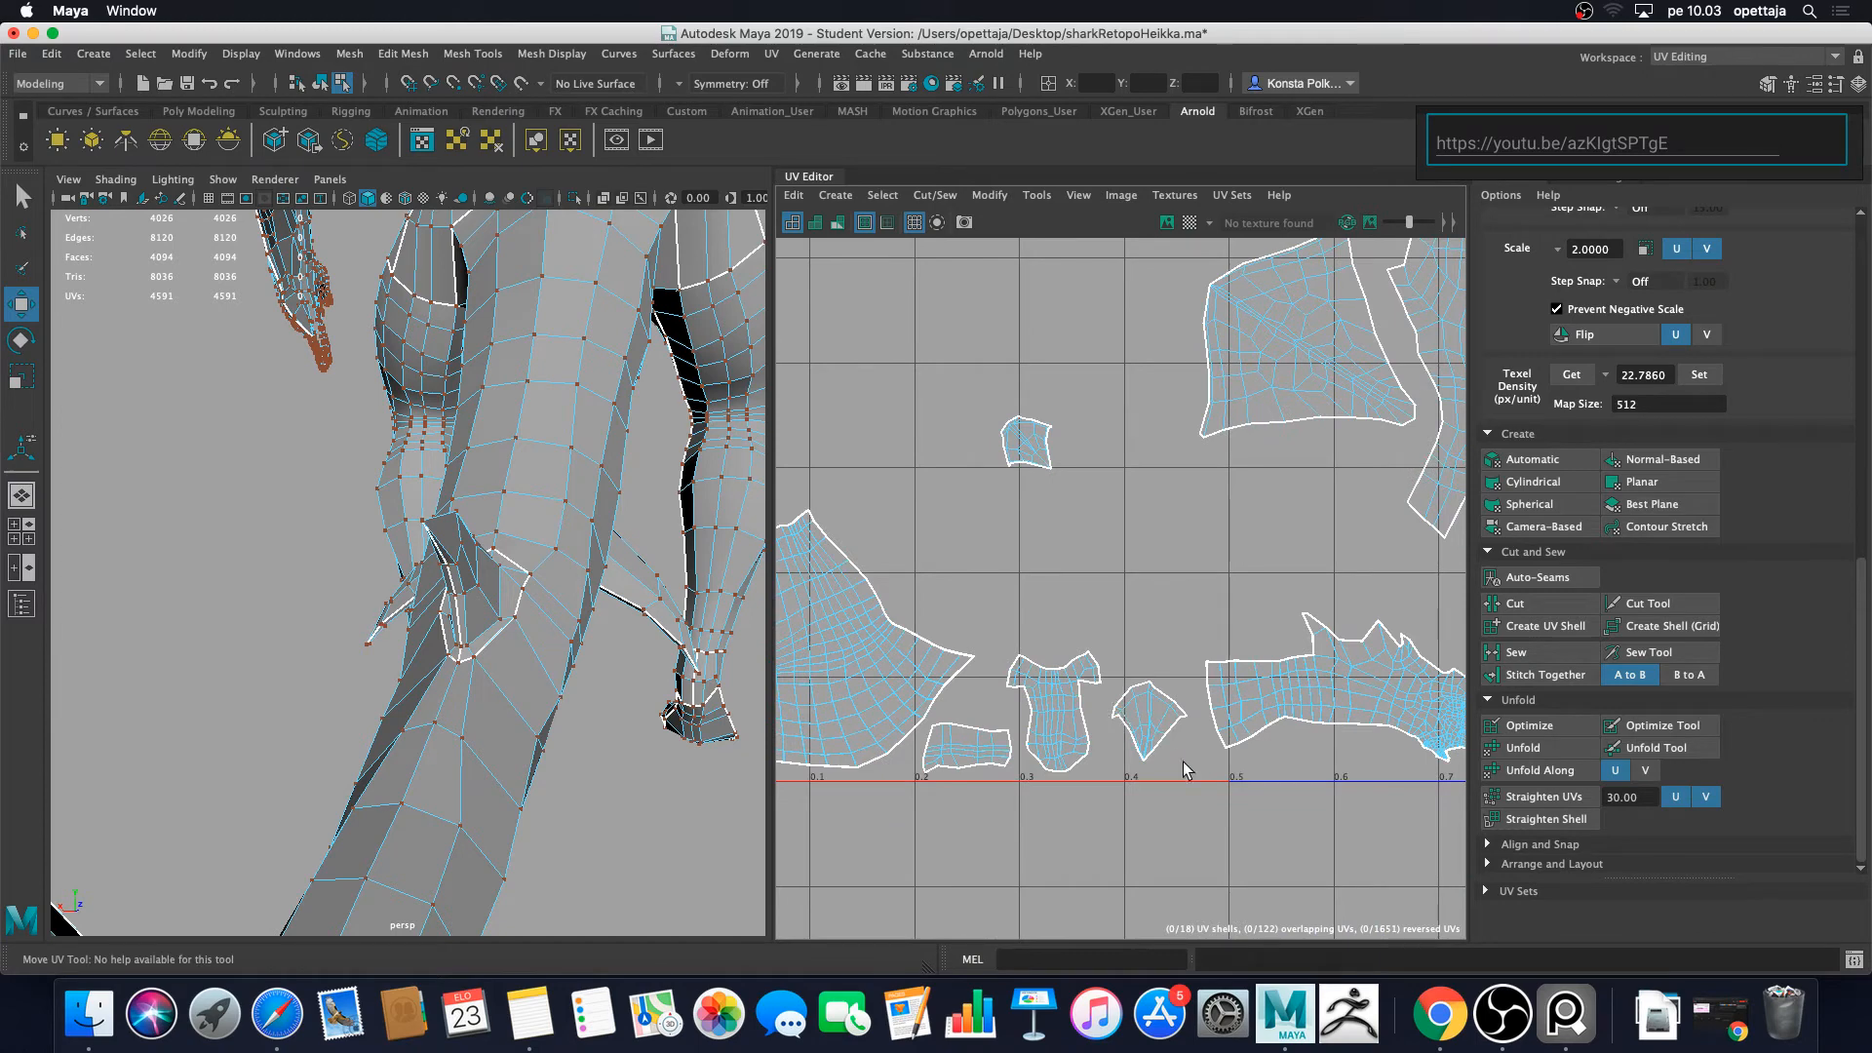
pyautogui.moveTo(1108, 672); pyautogui.dragTo(1109, 672)
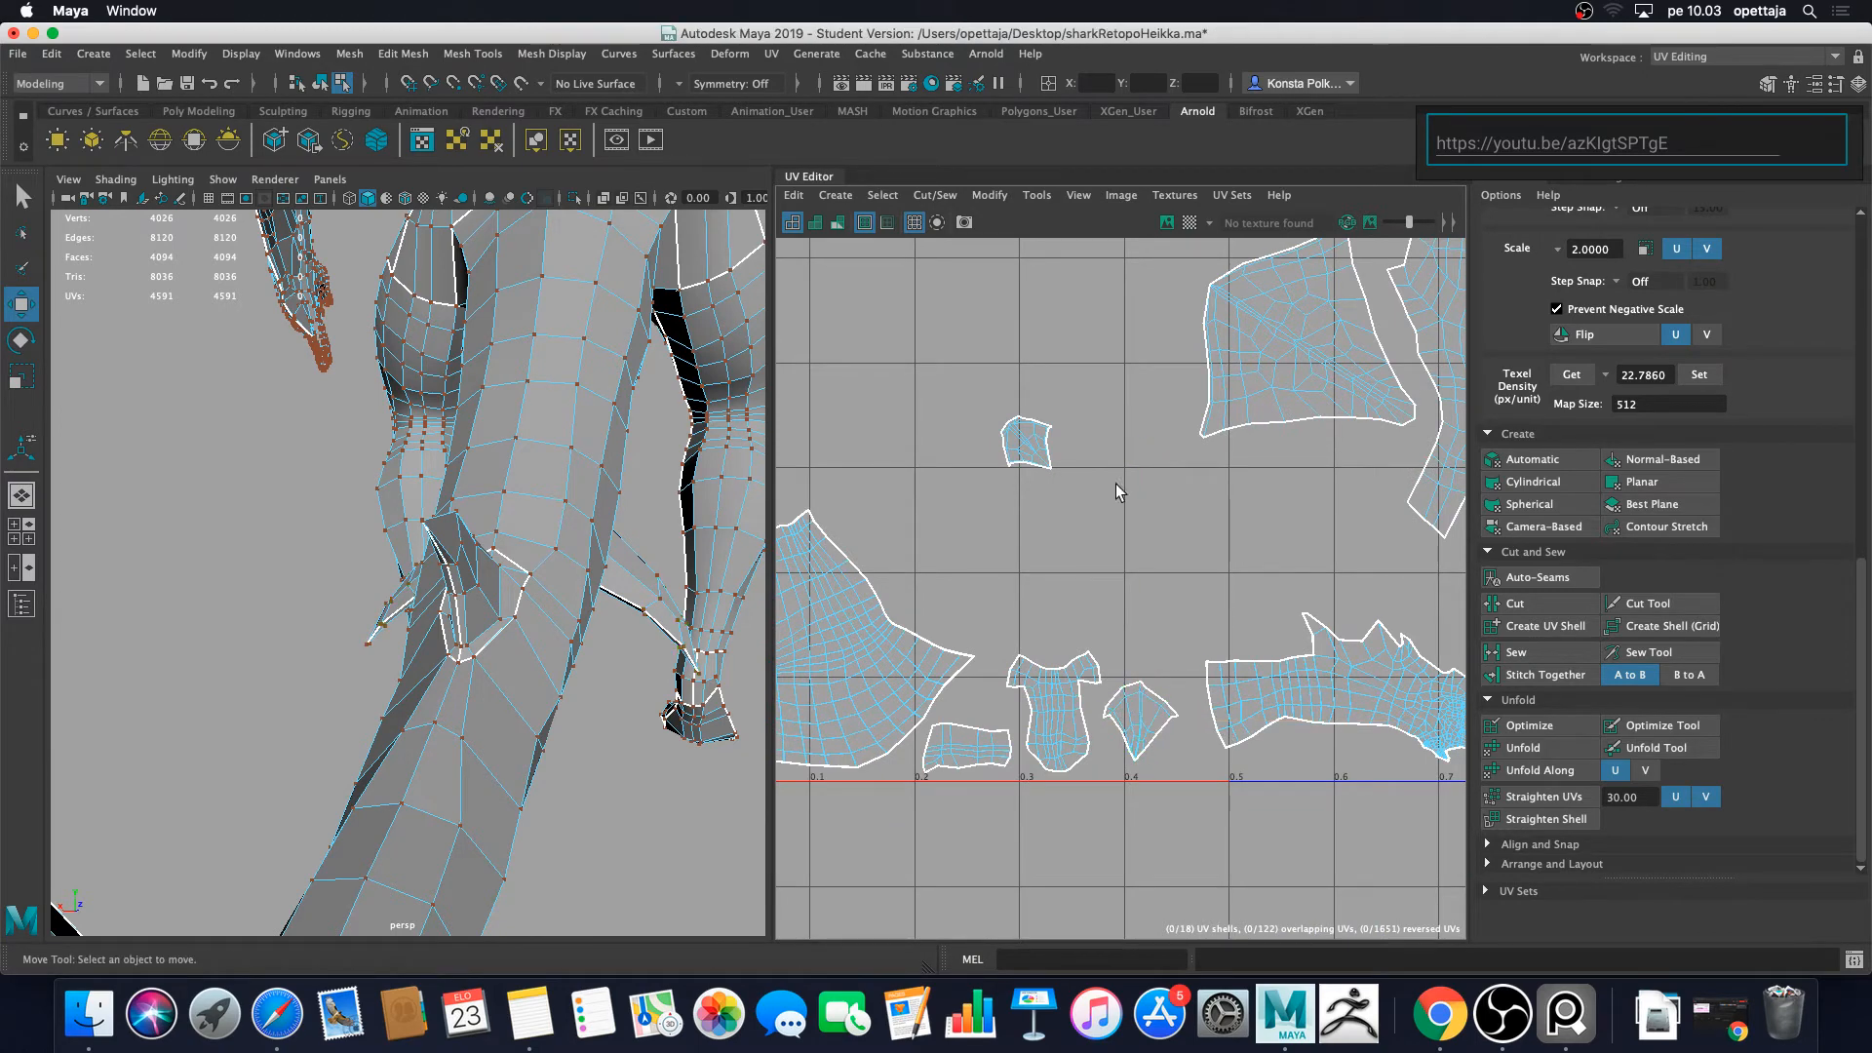
# Step: Select the dorsal fin shell, scale it up slightly and place it just below the four-sided shell in the middle of the UV tile
pyautogui.moveTo(956, 419); pyautogui.dragTo(1077, 522)
pyautogui.moveTo(1025, 444); pyautogui.dragTo(1317, 572)
pyautogui.keyDown('alt'); pyautogui.moveTo(1318, 571); pyautogui.dragTo(1179, 605, button='middle'); pyautogui.keyUp('alt')
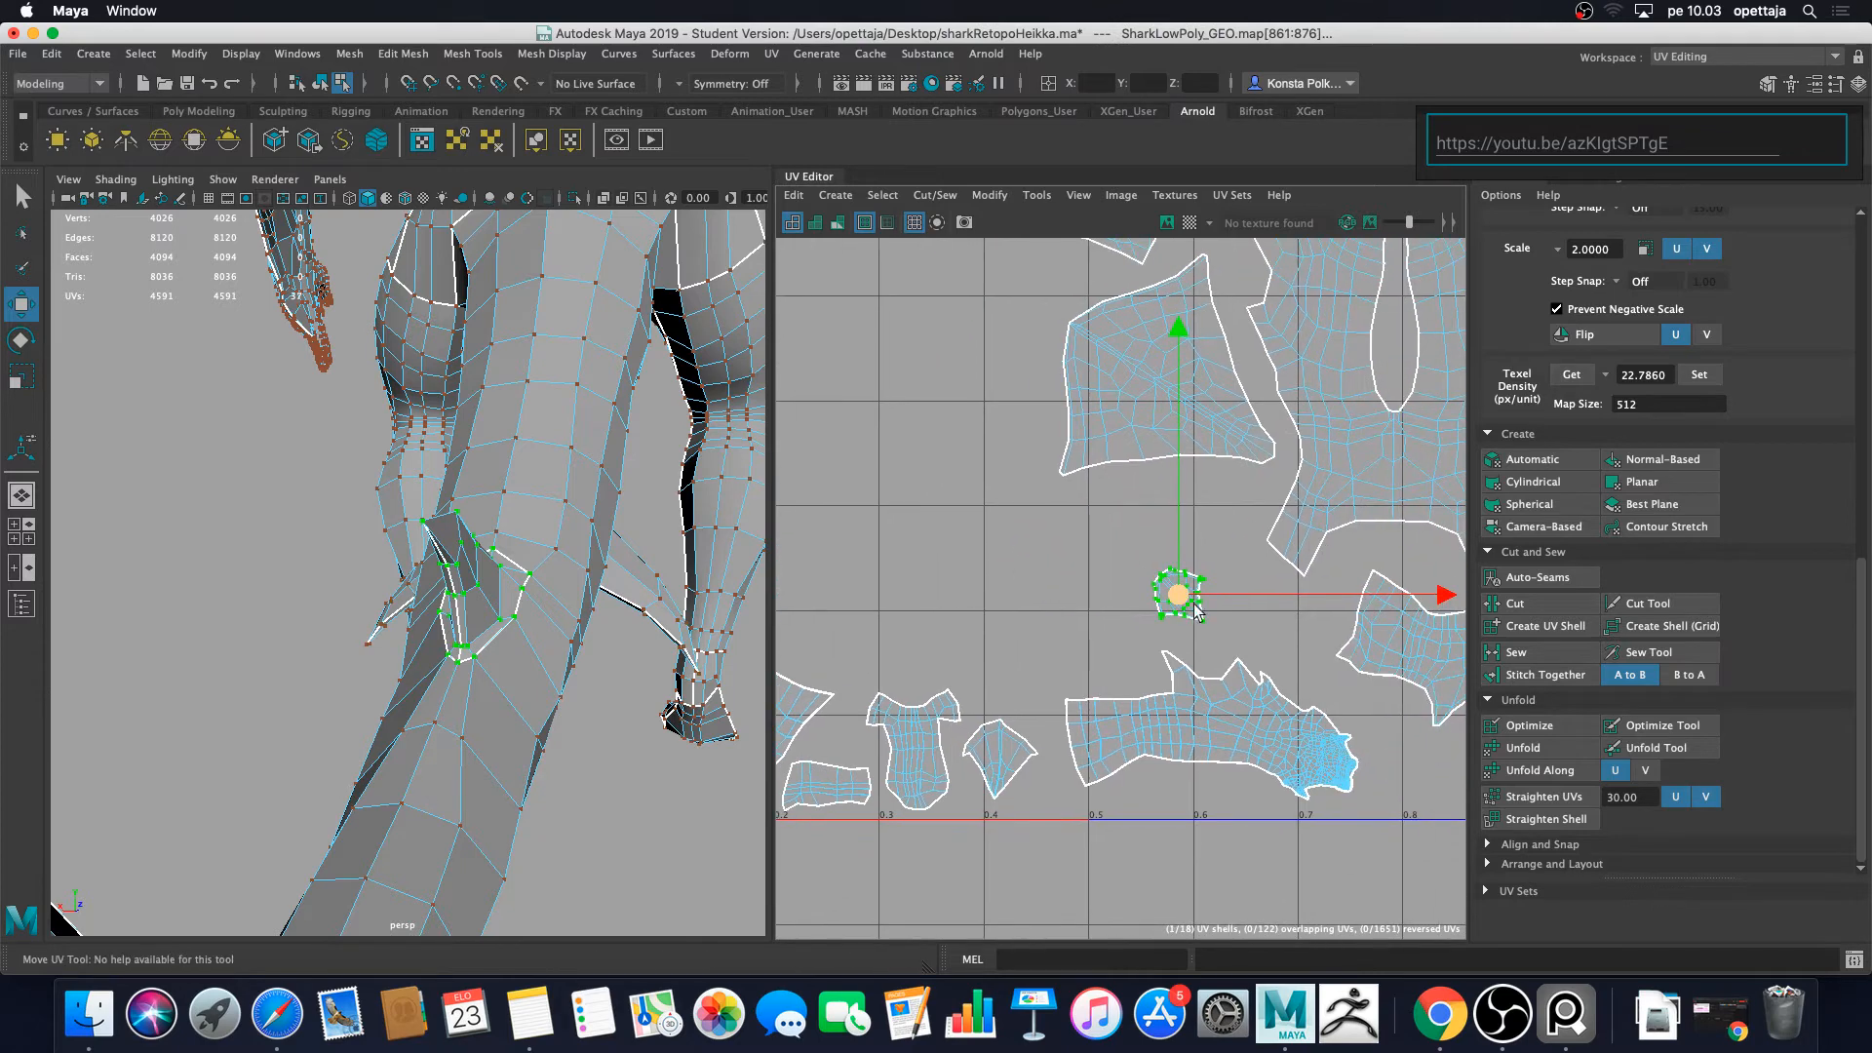
pyautogui.press('e')
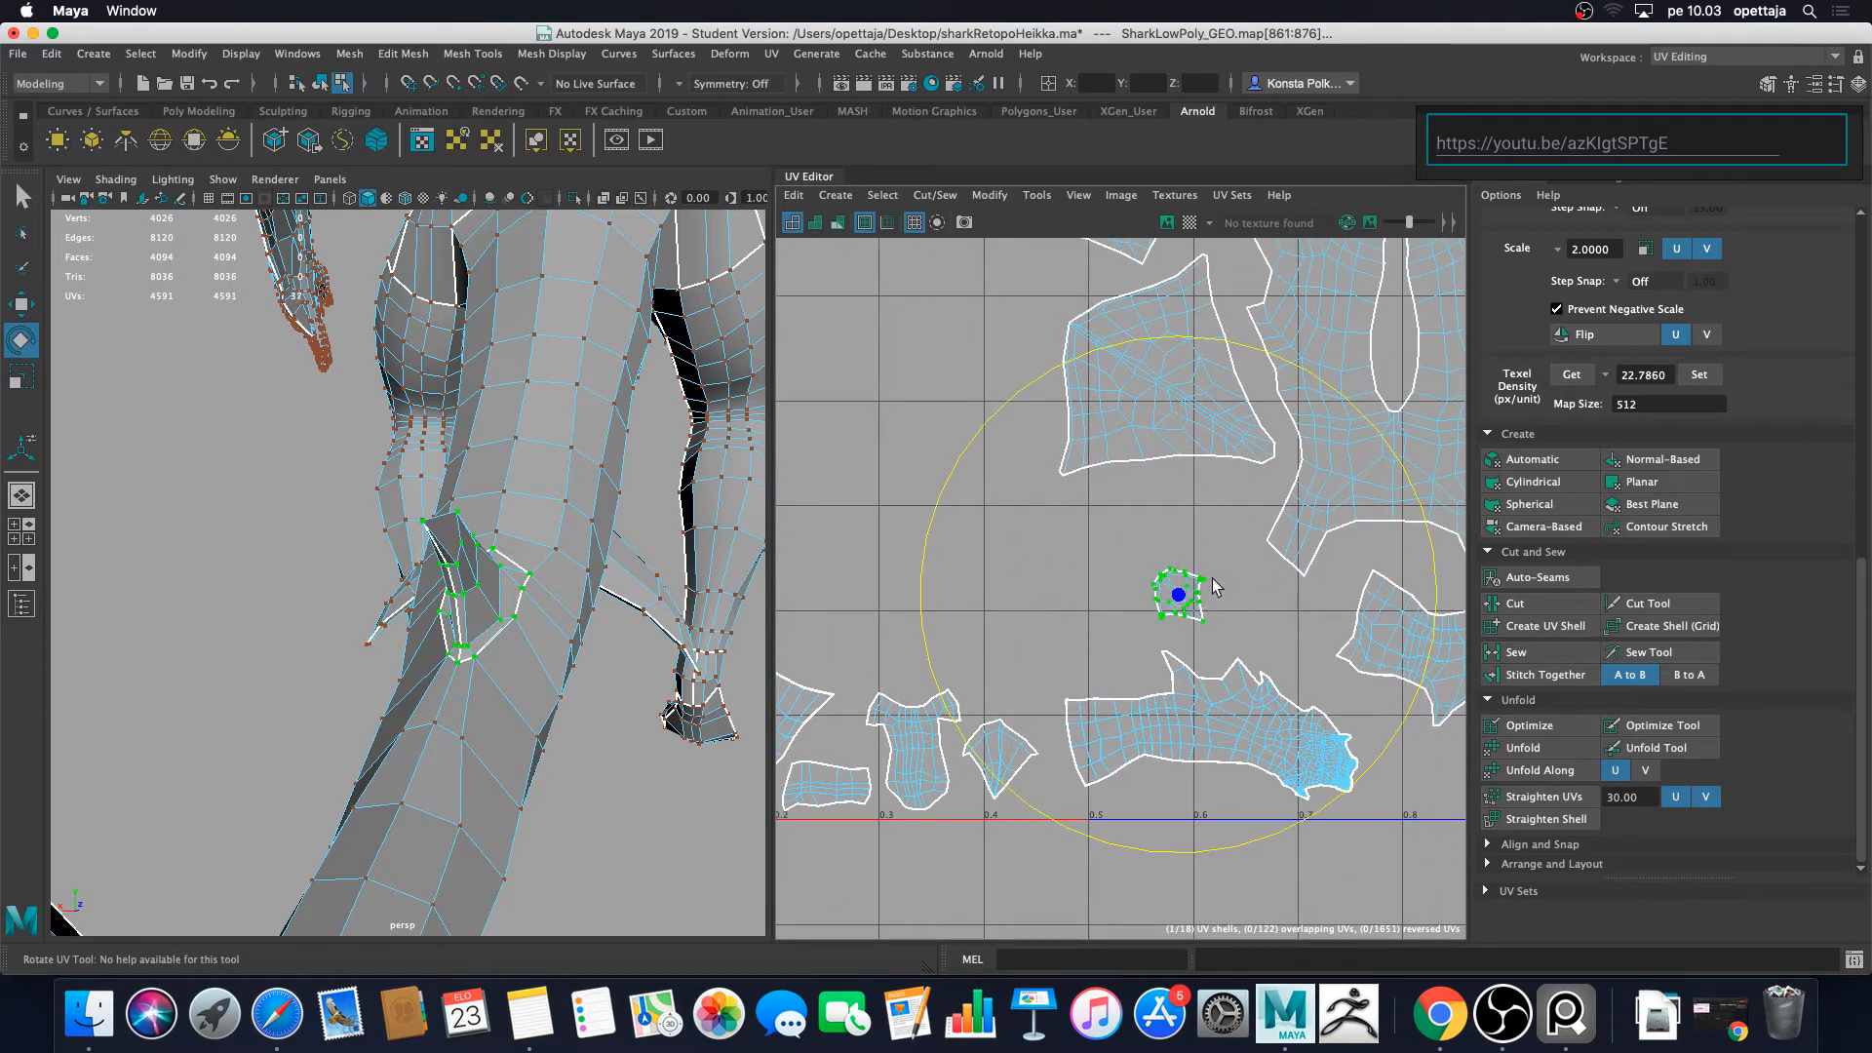
pyautogui.press('r')
pyautogui.press('w')
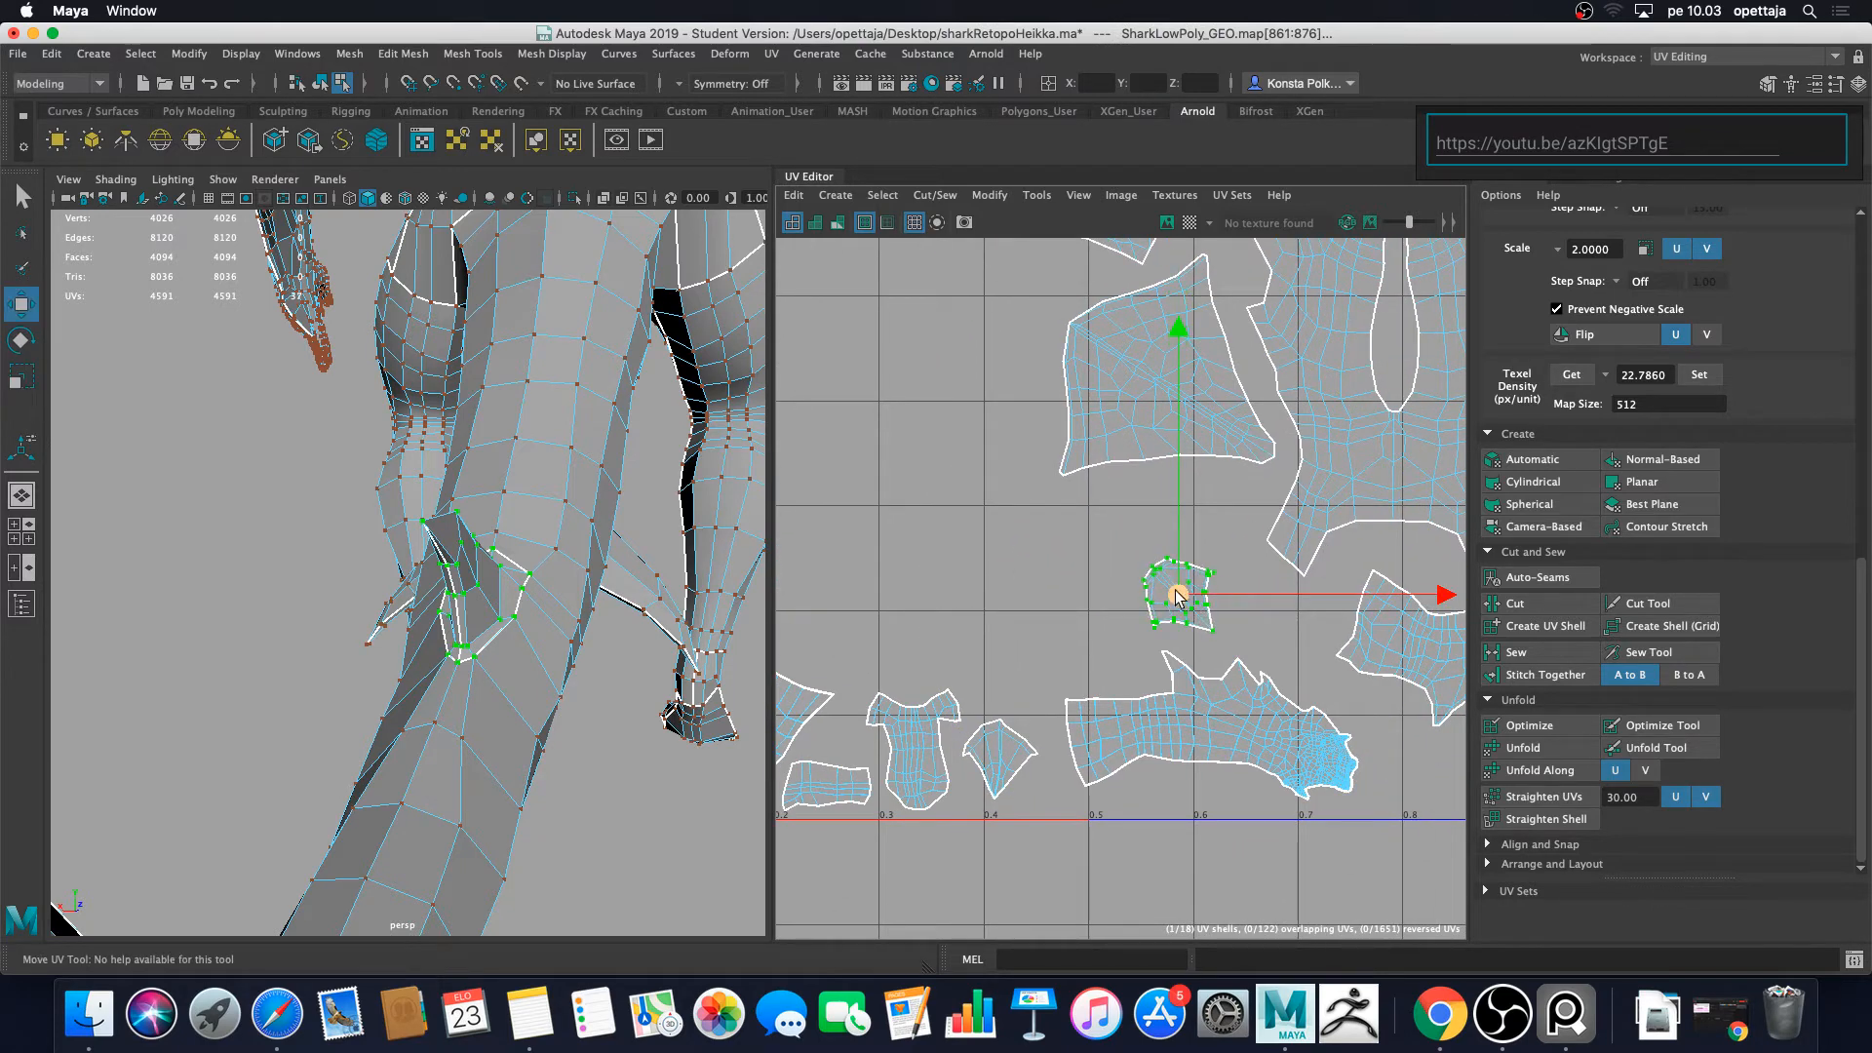
pyautogui.moveTo(1178, 594); pyautogui.dragTo(1206, 519)
pyautogui.click(1217, 599)
pyautogui.scroll(-3, 1078, 620)
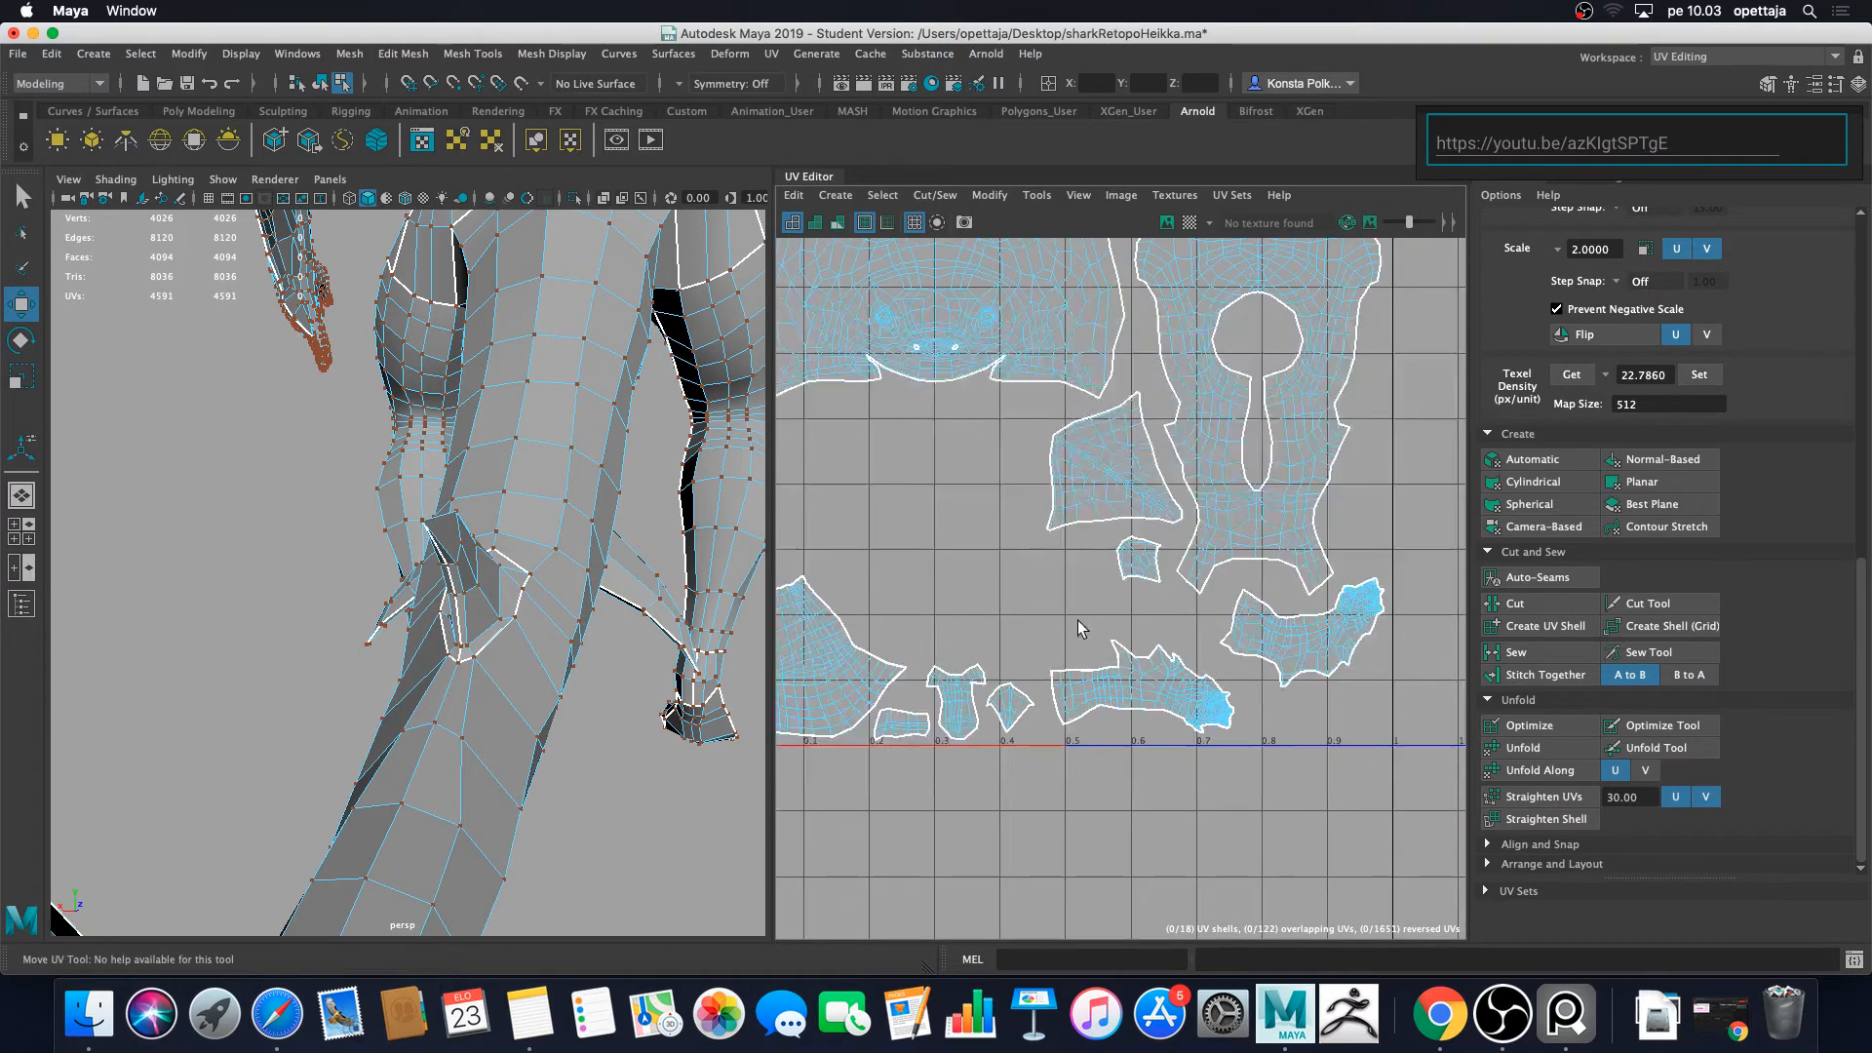
# Step: Select the whole tail shell outside the UV tile, unfold it flat, and clear the selection
pyautogui.scroll(-4, 477, 602)
pyautogui.scroll(-4, 841, 700)
pyautogui.keyDown('alt'); pyautogui.moveTo(840, 698); pyautogui.dragTo(1191, 663, button='middle'); pyautogui.keyUp('alt')
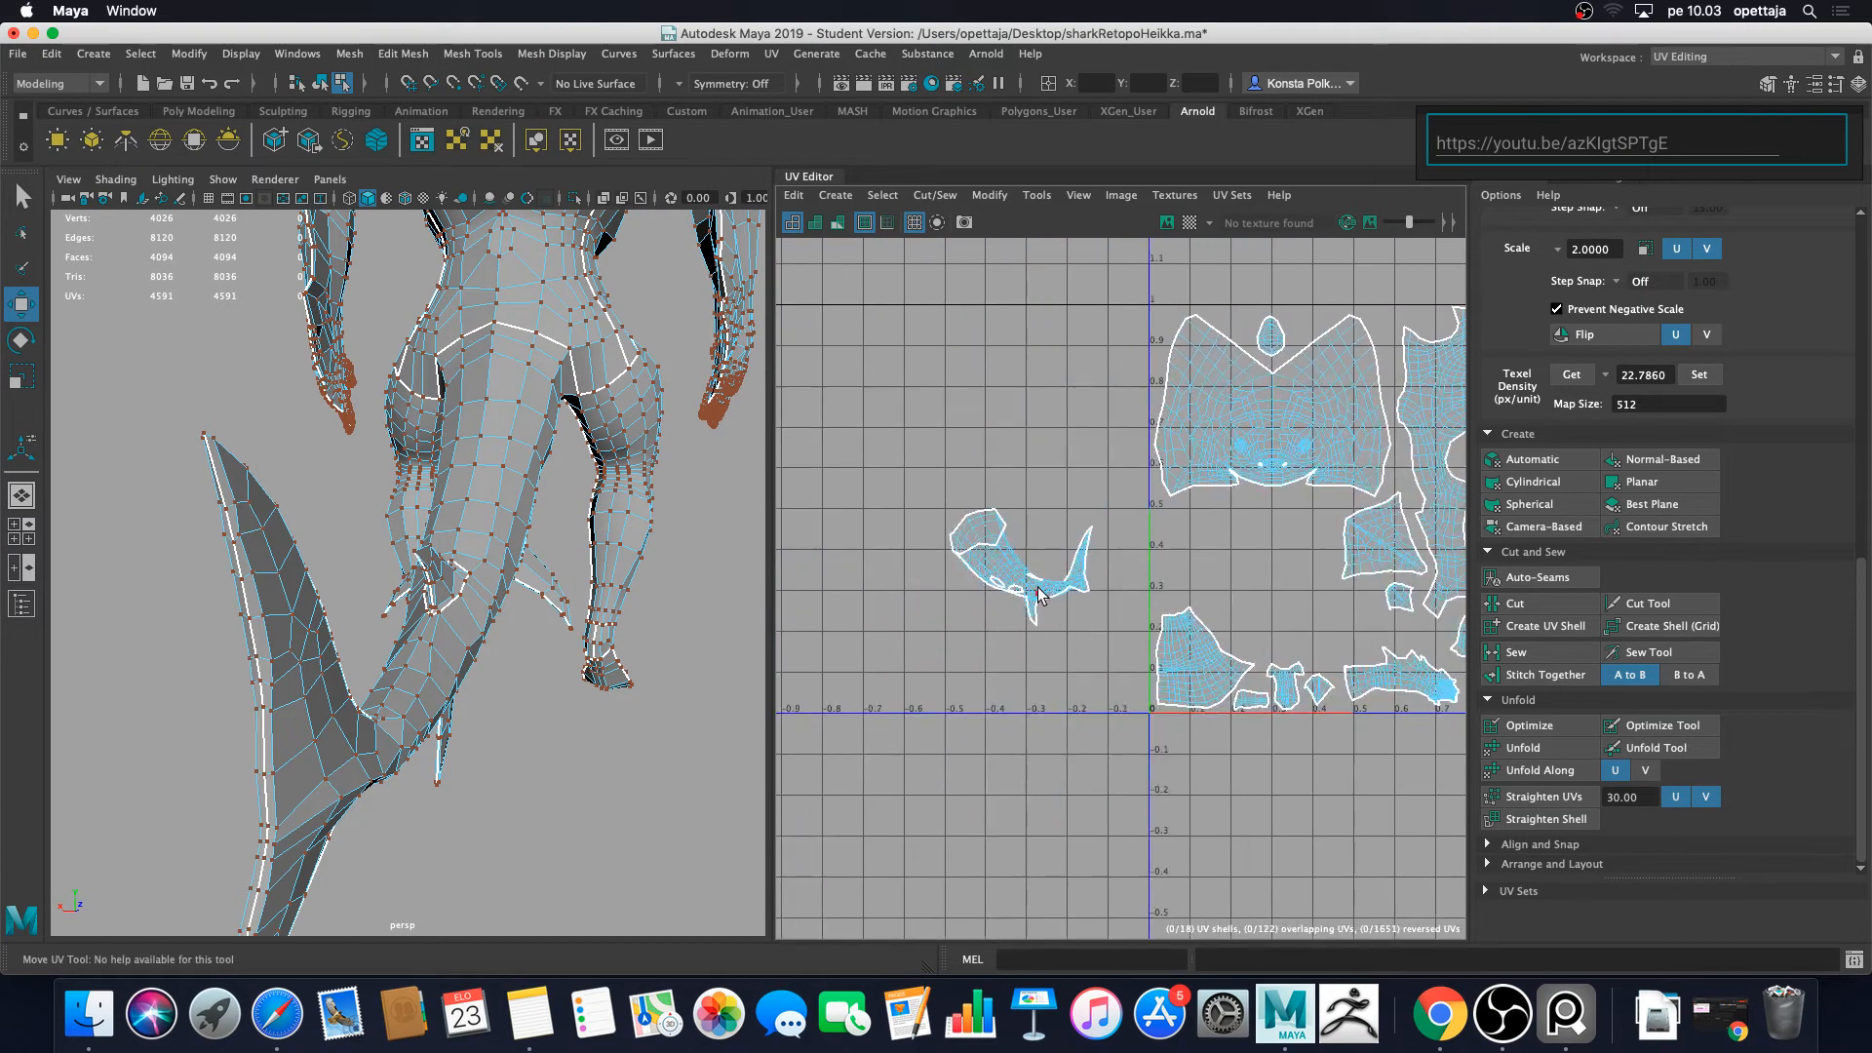
pyautogui.doubleClick(1040, 593)
pyautogui.scroll(5, 1062, 614)
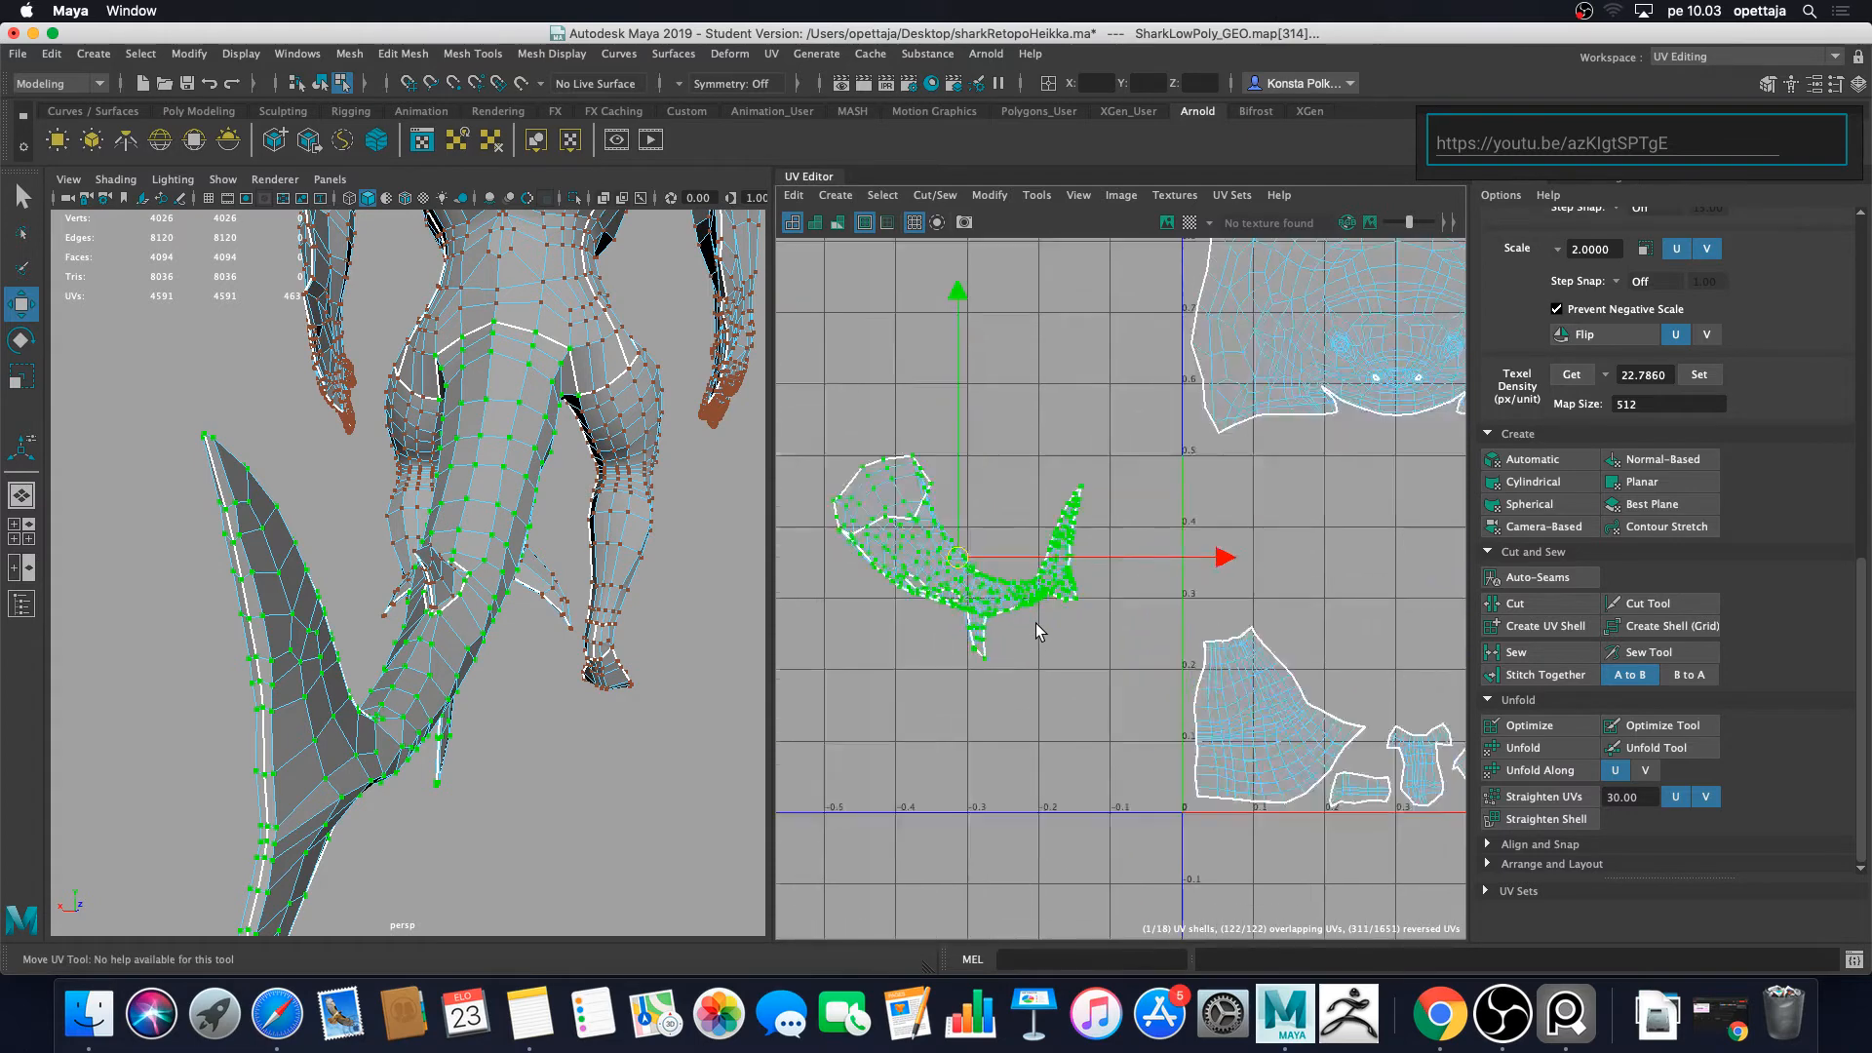
pyautogui.click(1535, 733)
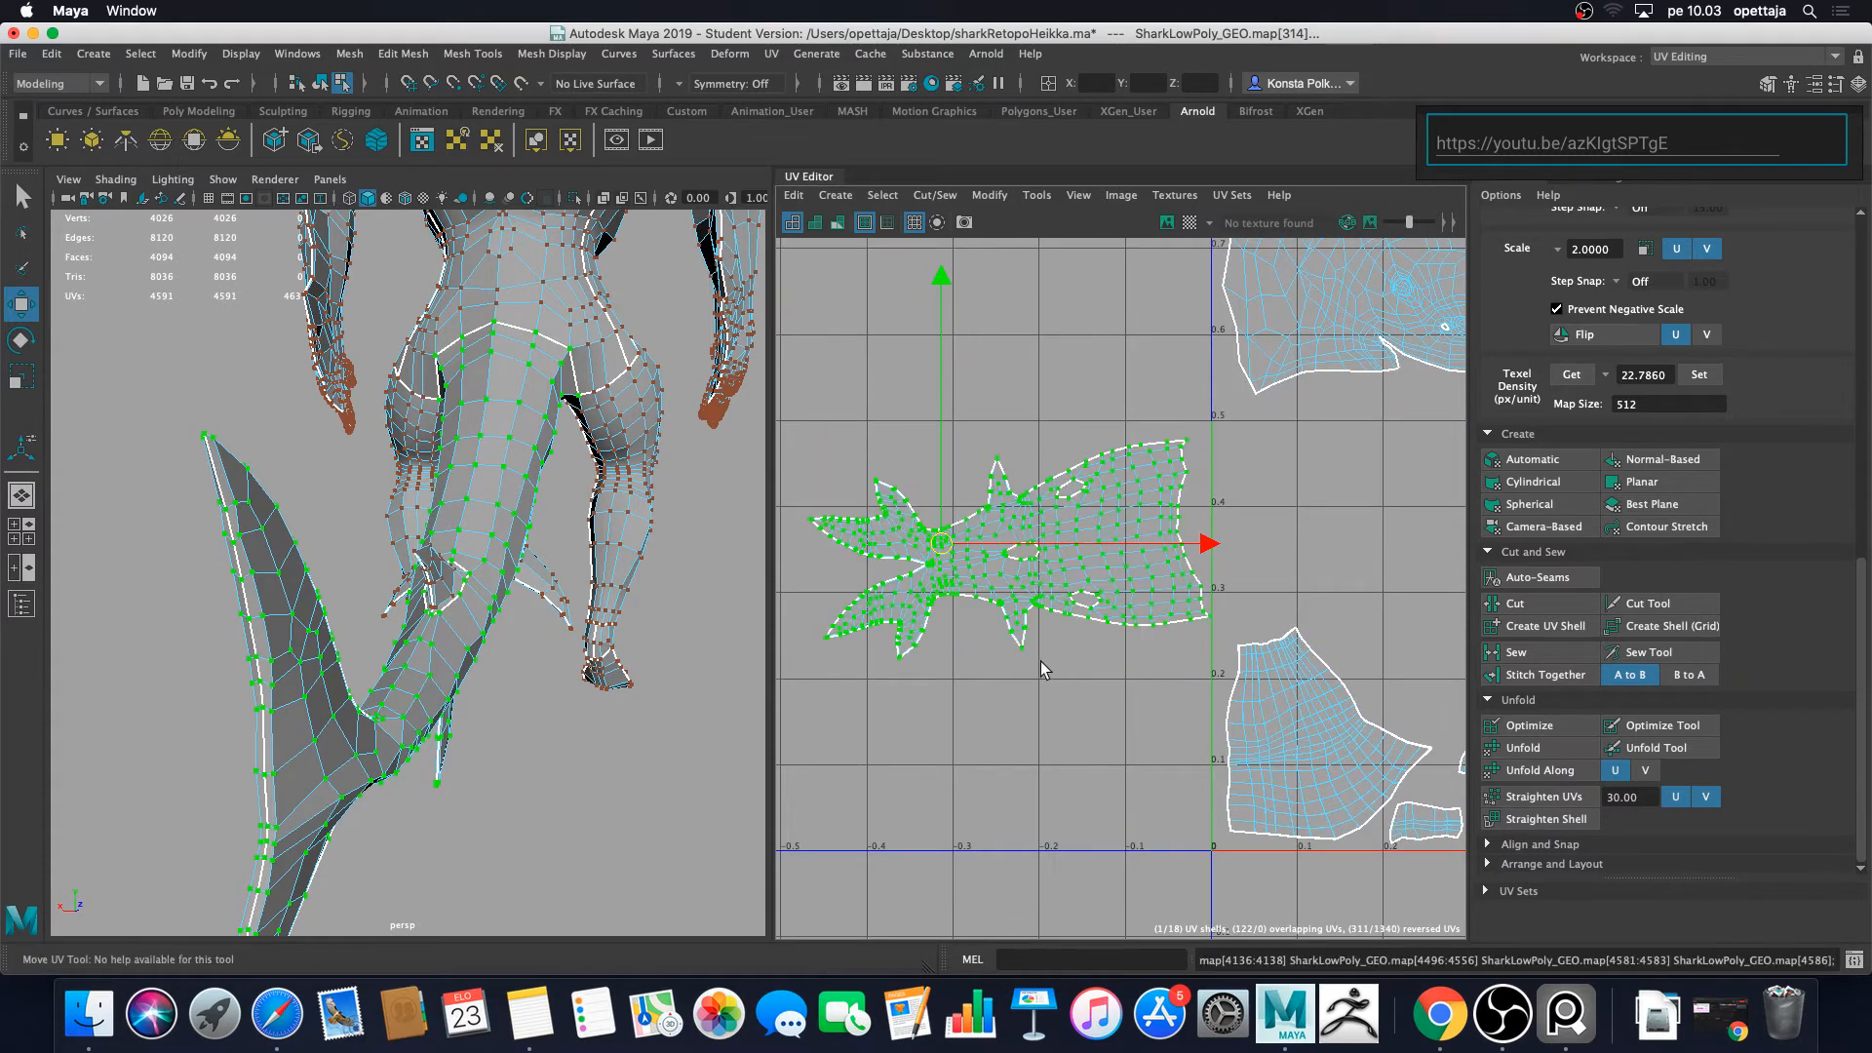
pyautogui.scroll(-4, 1040, 661)
pyautogui.click(1000, 682)
pyautogui.scroll(-2, 1039, 692)
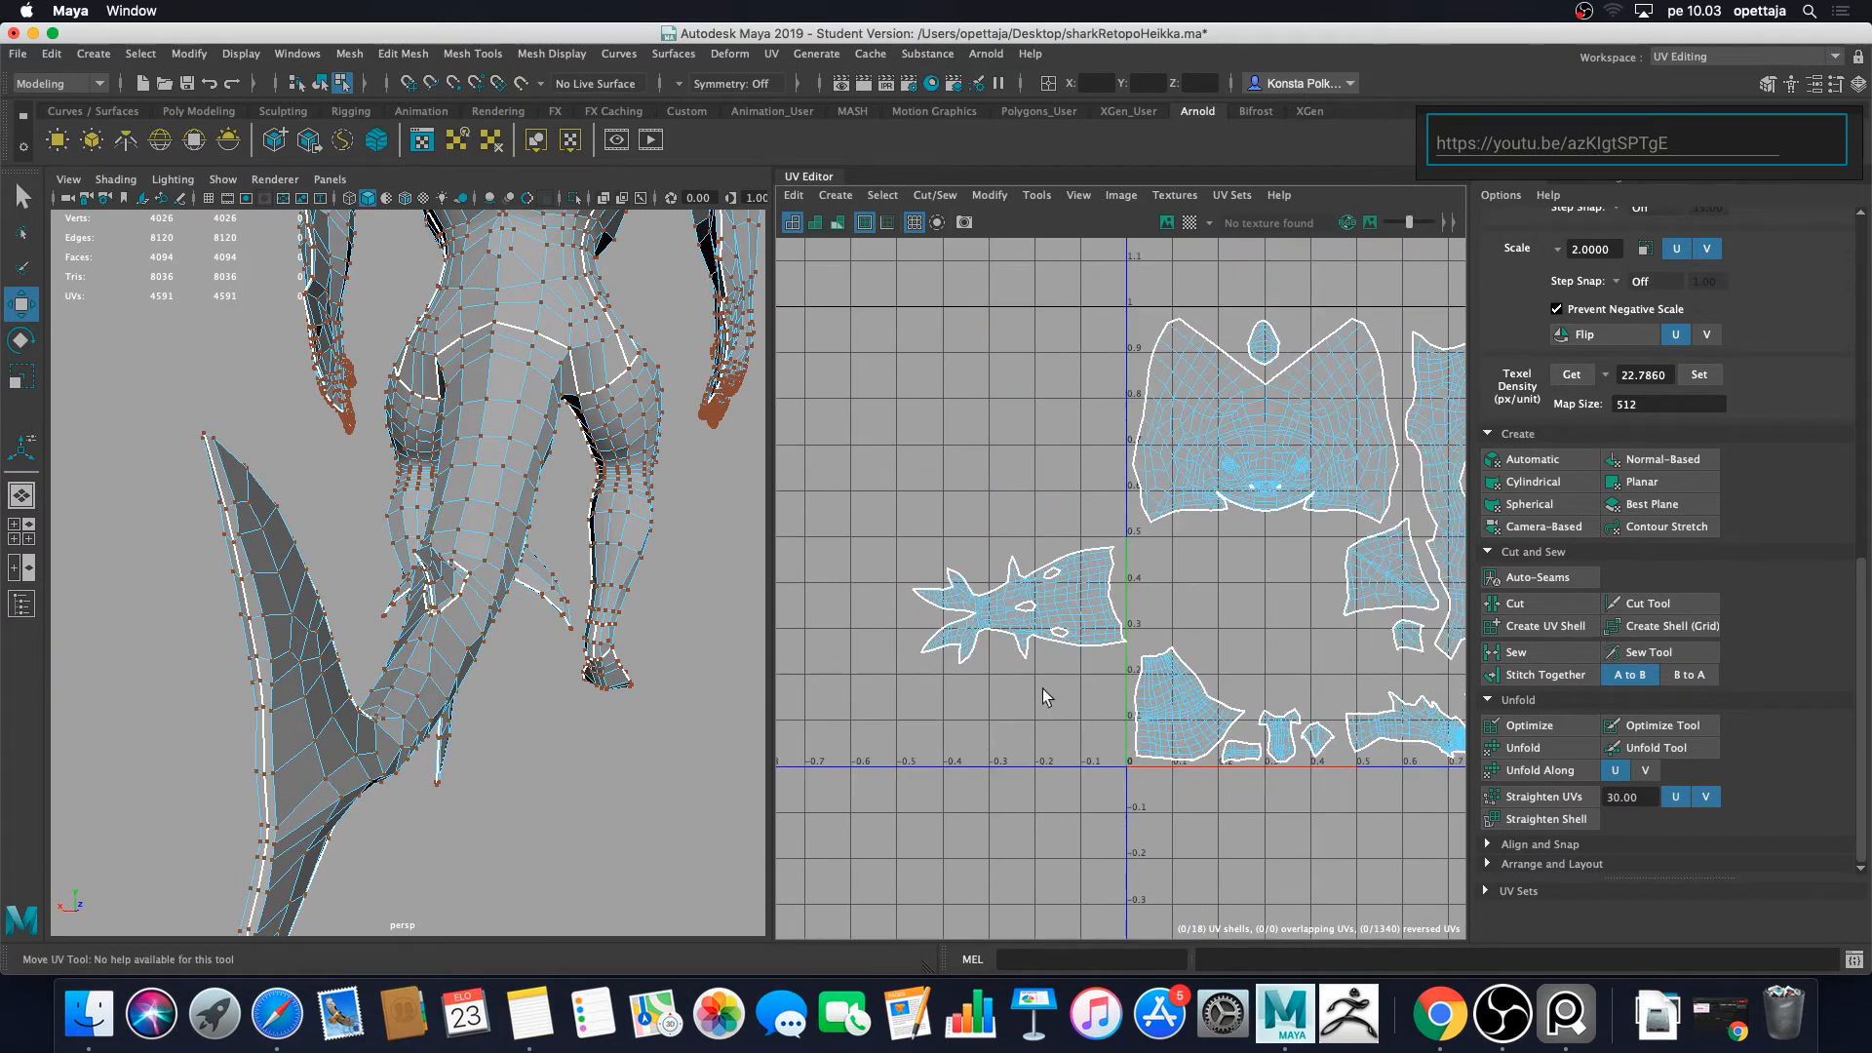
# Step: Display UV distortion shading to examine the unfolded tail shell for stretching and compression, and switch it off again
pyautogui.keyDown('alt'); pyautogui.moveTo(1039, 692); pyautogui.dragTo(996, 713, button='middle'); pyautogui.keyUp('alt')
pyautogui.scroll(2, 982, 653)
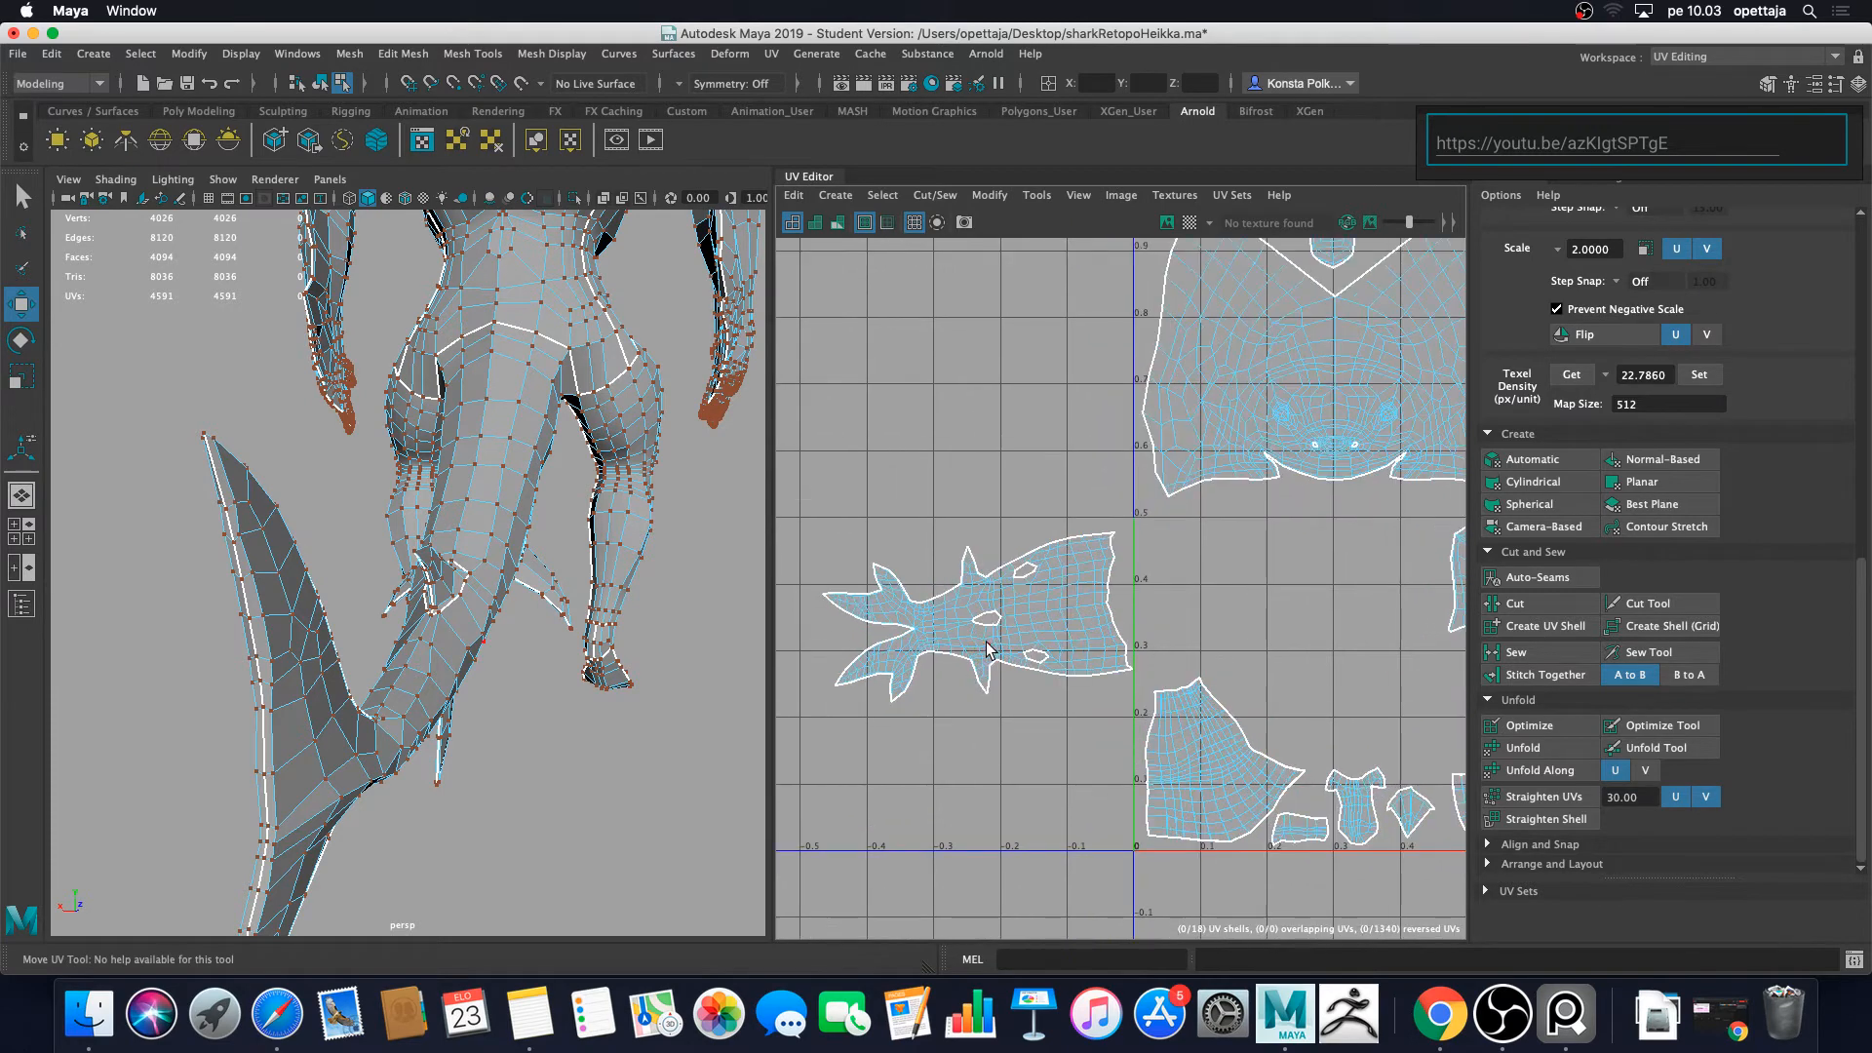
pyautogui.click(836, 222)
pyautogui.scroll(3, 999, 639)
pyautogui.keyDown('alt'); pyautogui.moveTo(999, 639); pyautogui.dragTo(1292, 536, button='middle'); pyautogui.keyUp('alt')
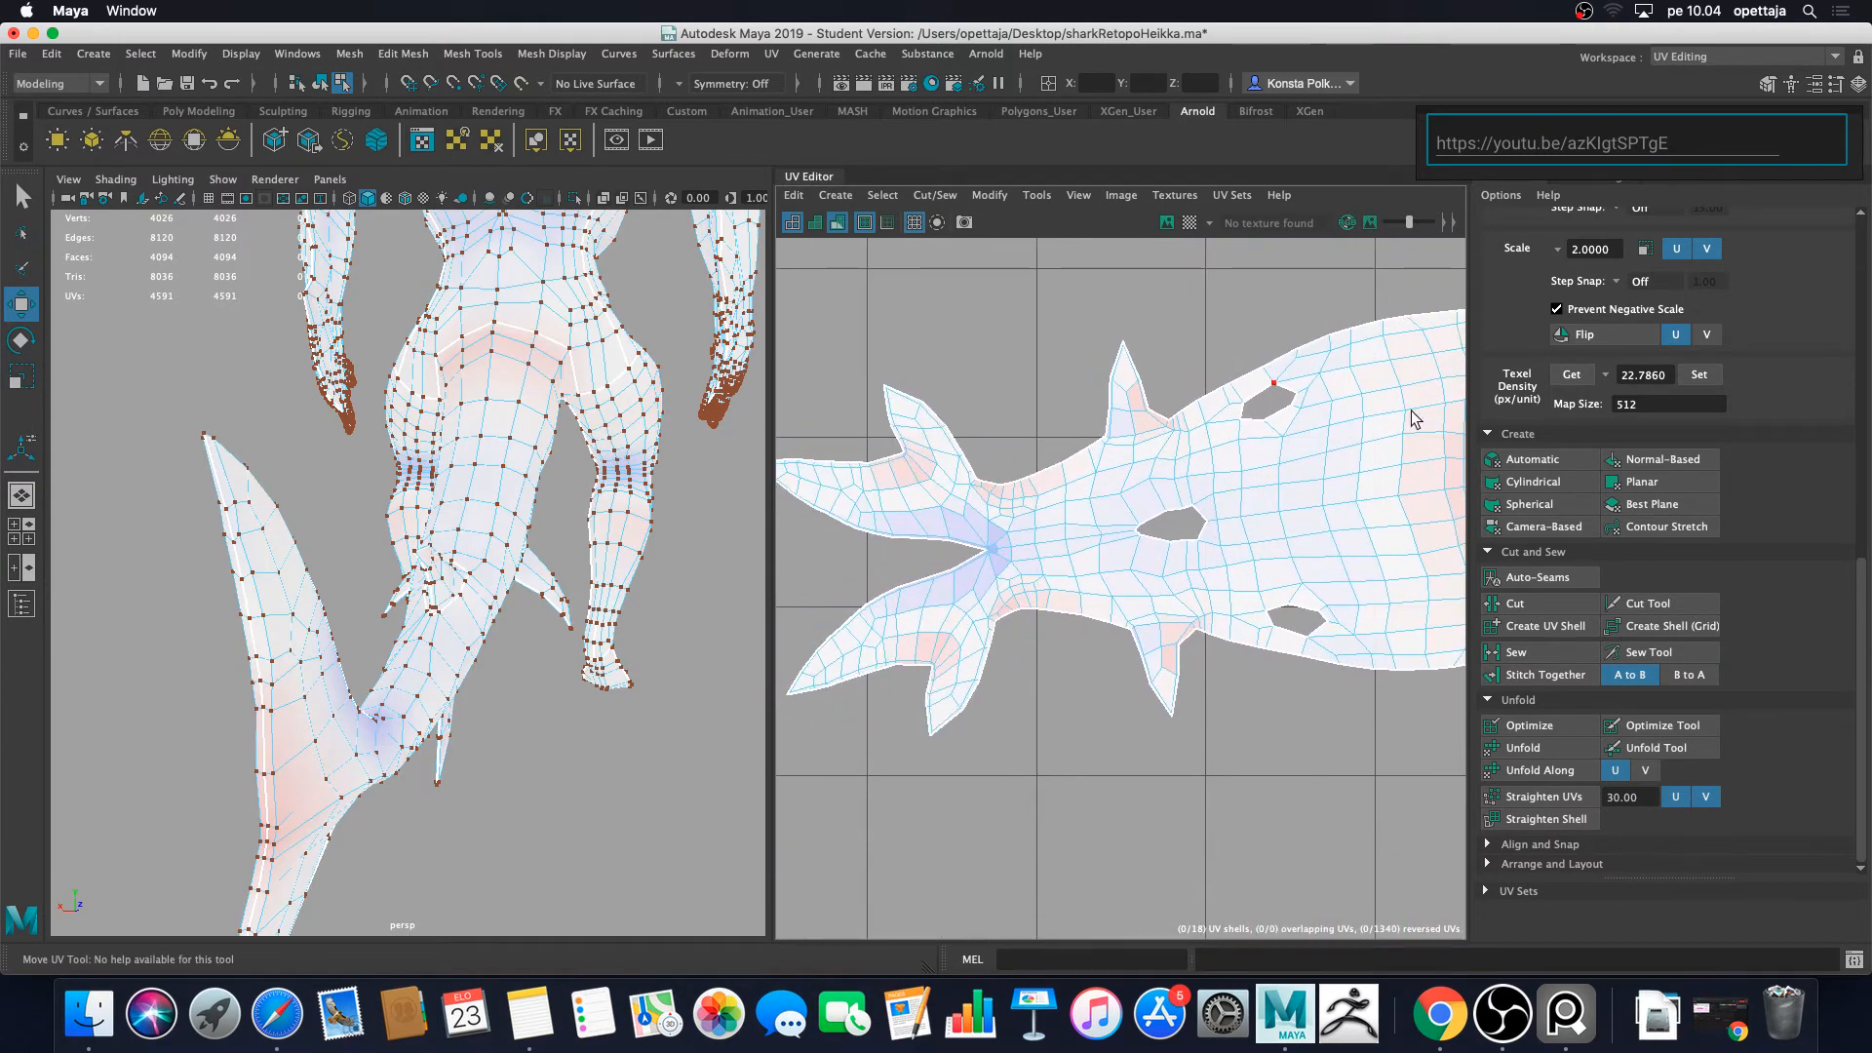
pyautogui.scroll(-3, 1106, 586)
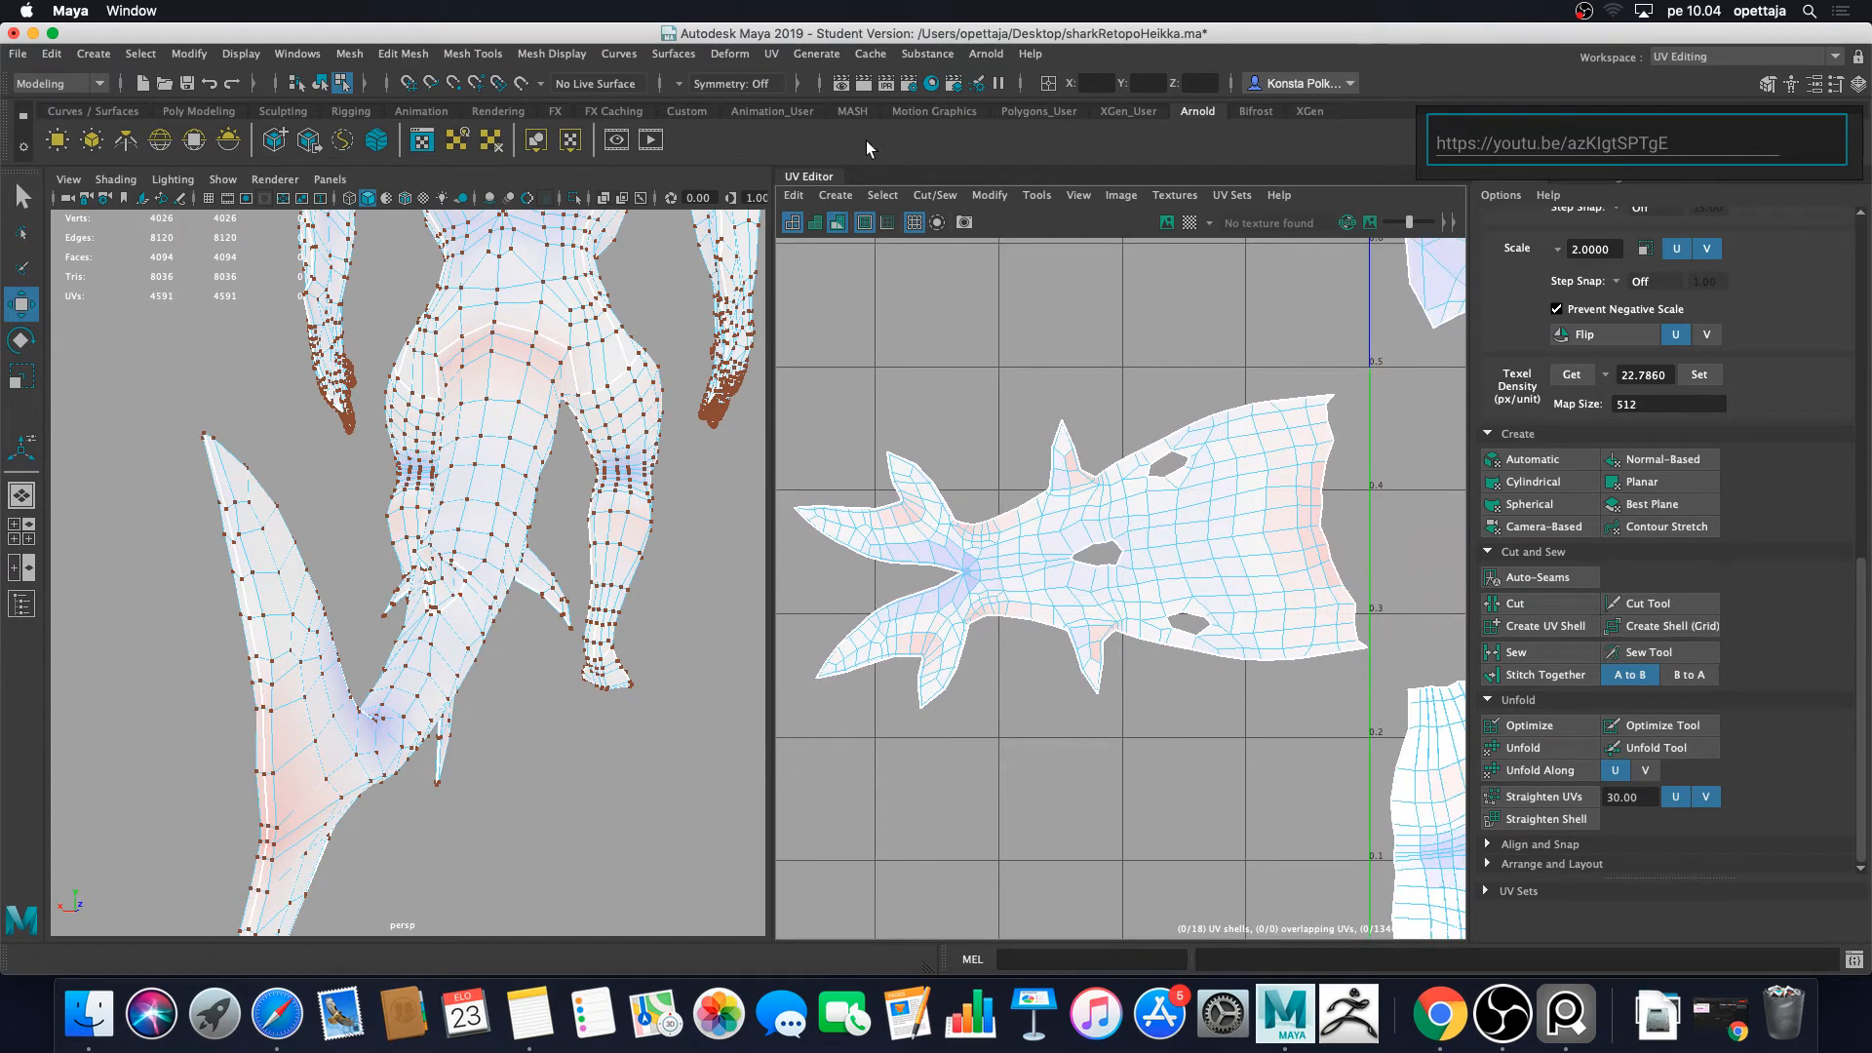
pyautogui.click(836, 223)
pyautogui.scroll(-5, 1049, 521)
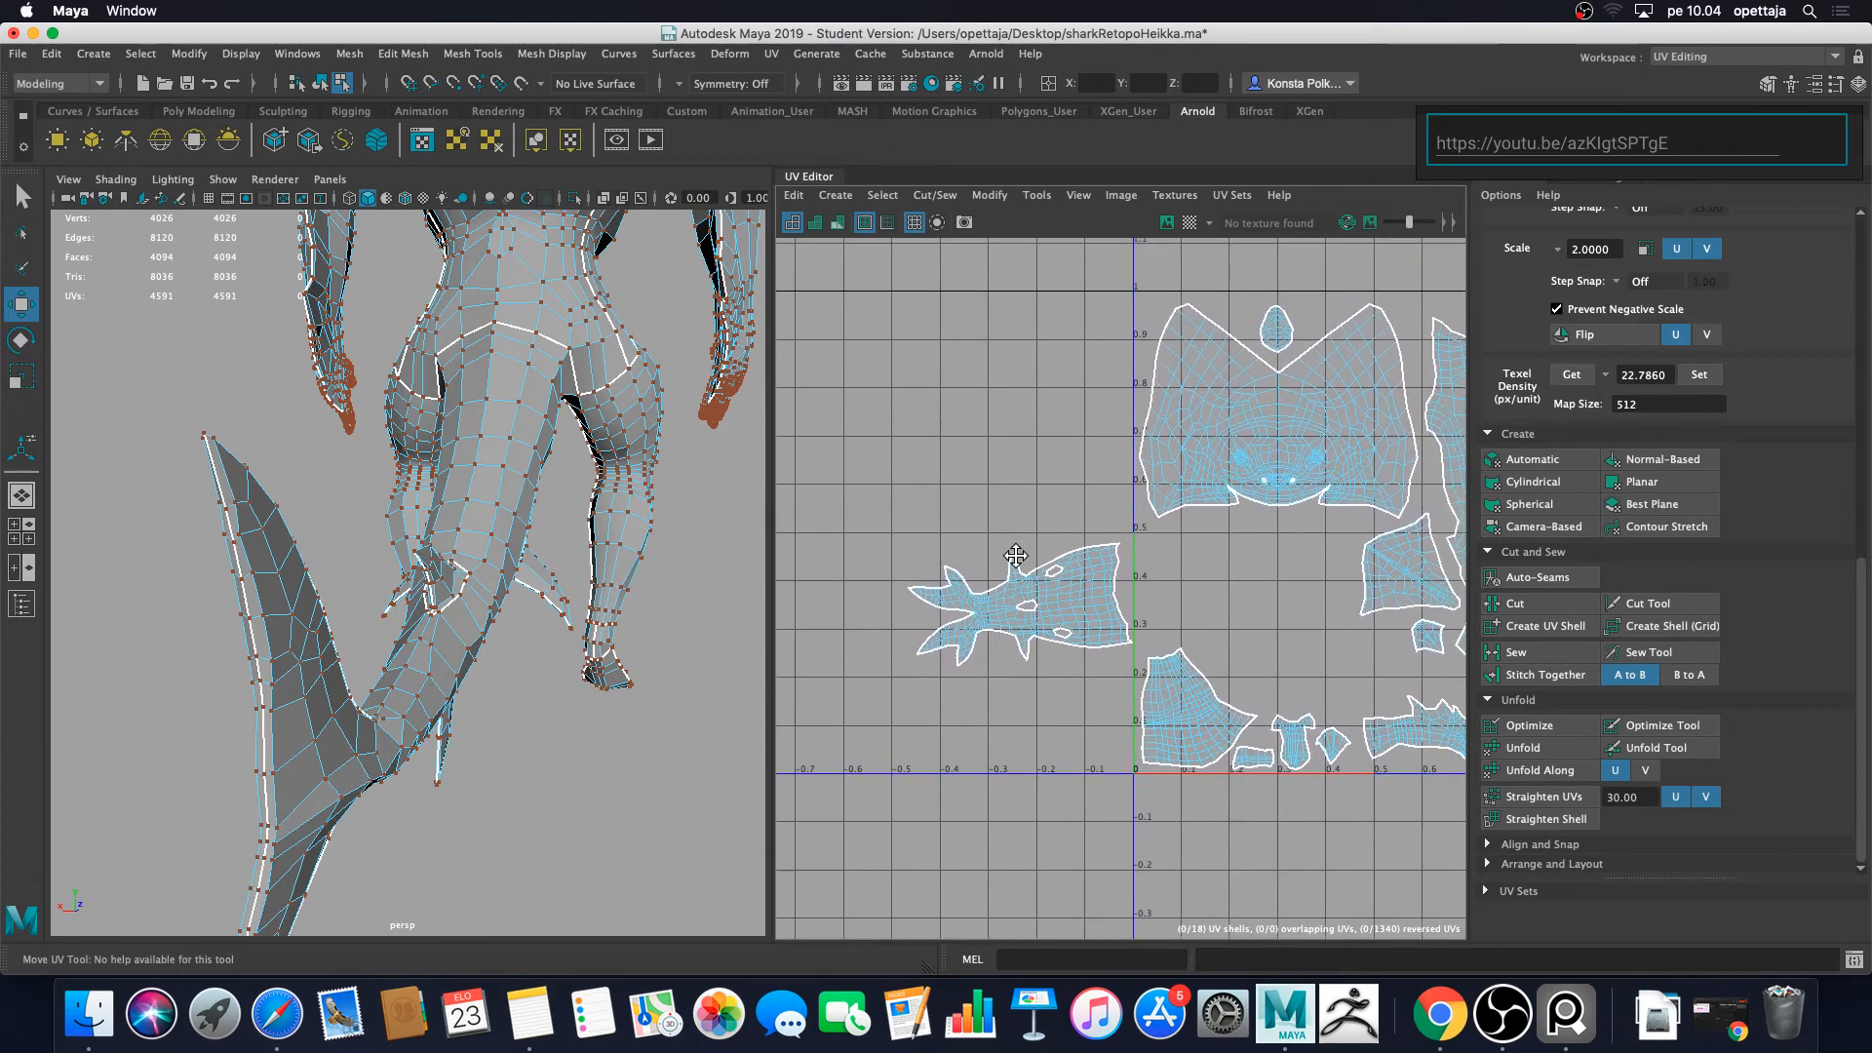
# Step: Toggle the UV Distortion display on once more to compare the tail with the other shells, and return to the plain view
pyautogui.keyDown('alt'); pyautogui.moveTo(1068, 524); pyautogui.dragTo(1008, 539, button='middle'); pyautogui.keyUp('alt')
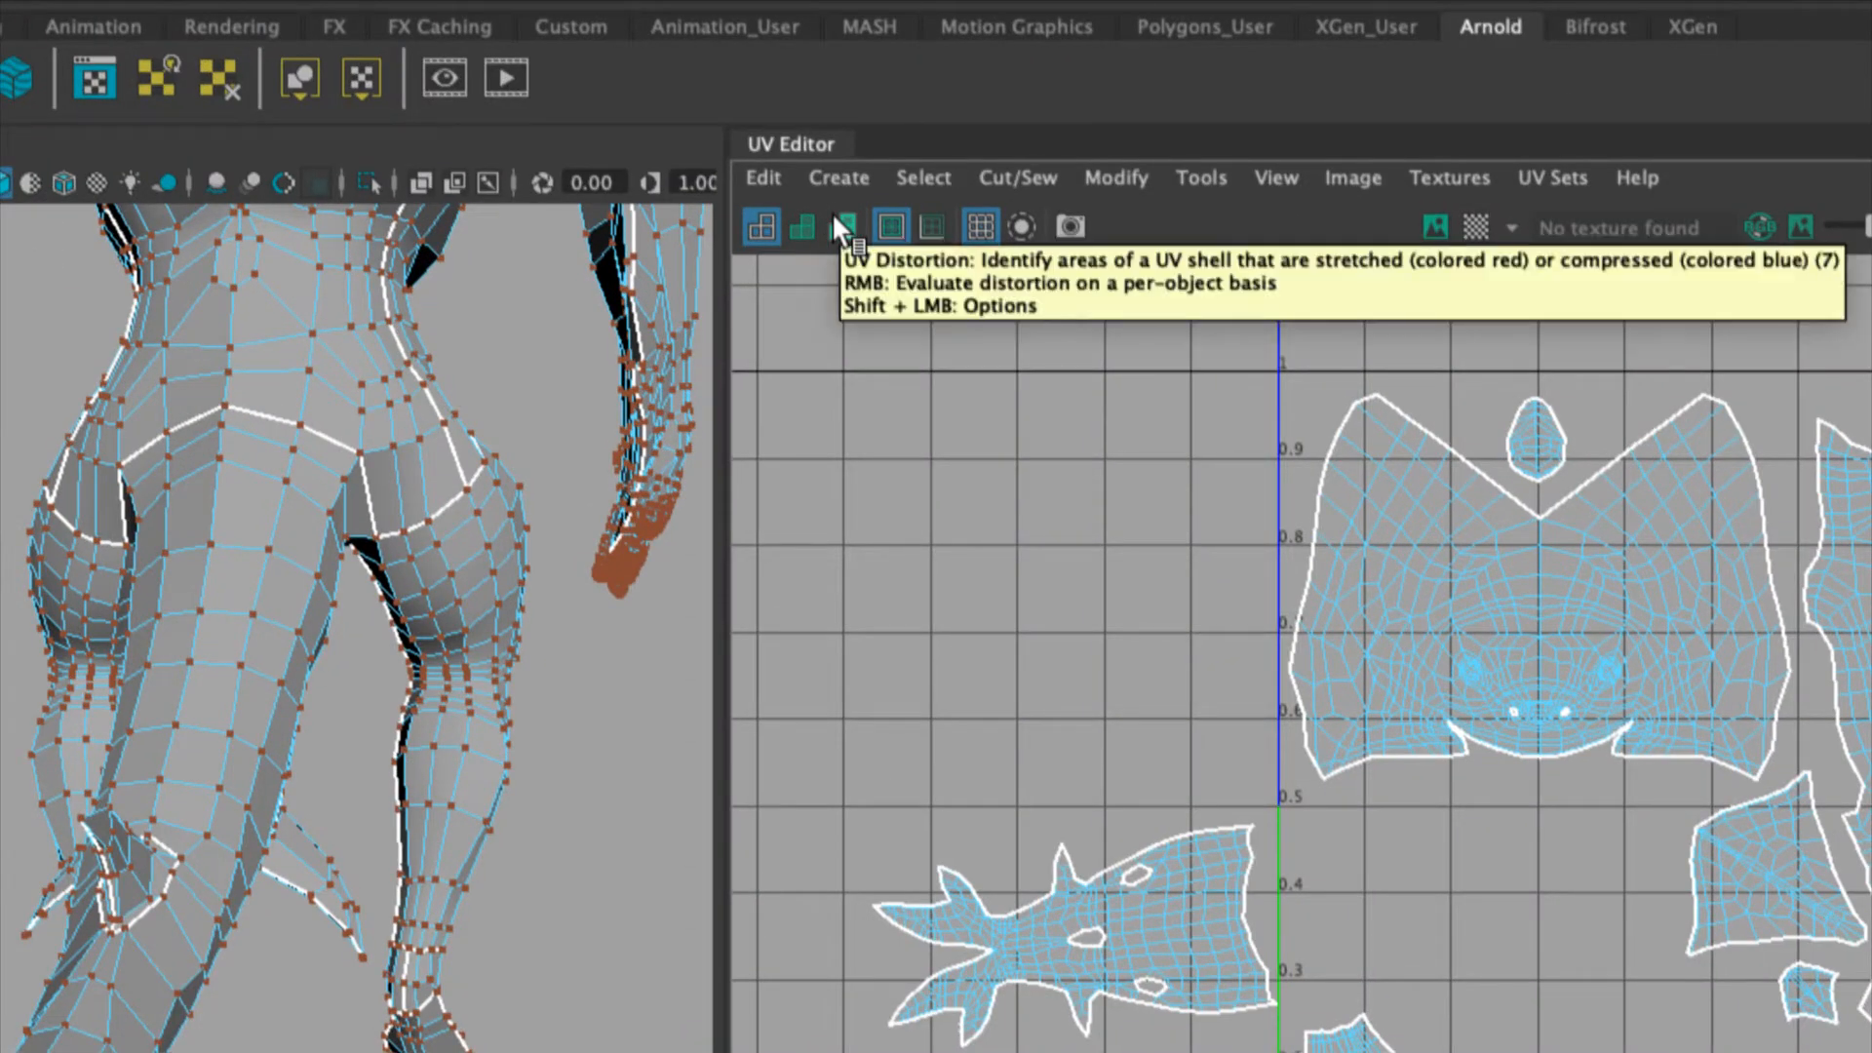
pyautogui.click(840, 226)
pyautogui.keyDown('alt'); pyautogui.moveTo(1082, 729); pyautogui.dragTo(1044, 543, button='middle'); pyautogui.keyUp('alt')
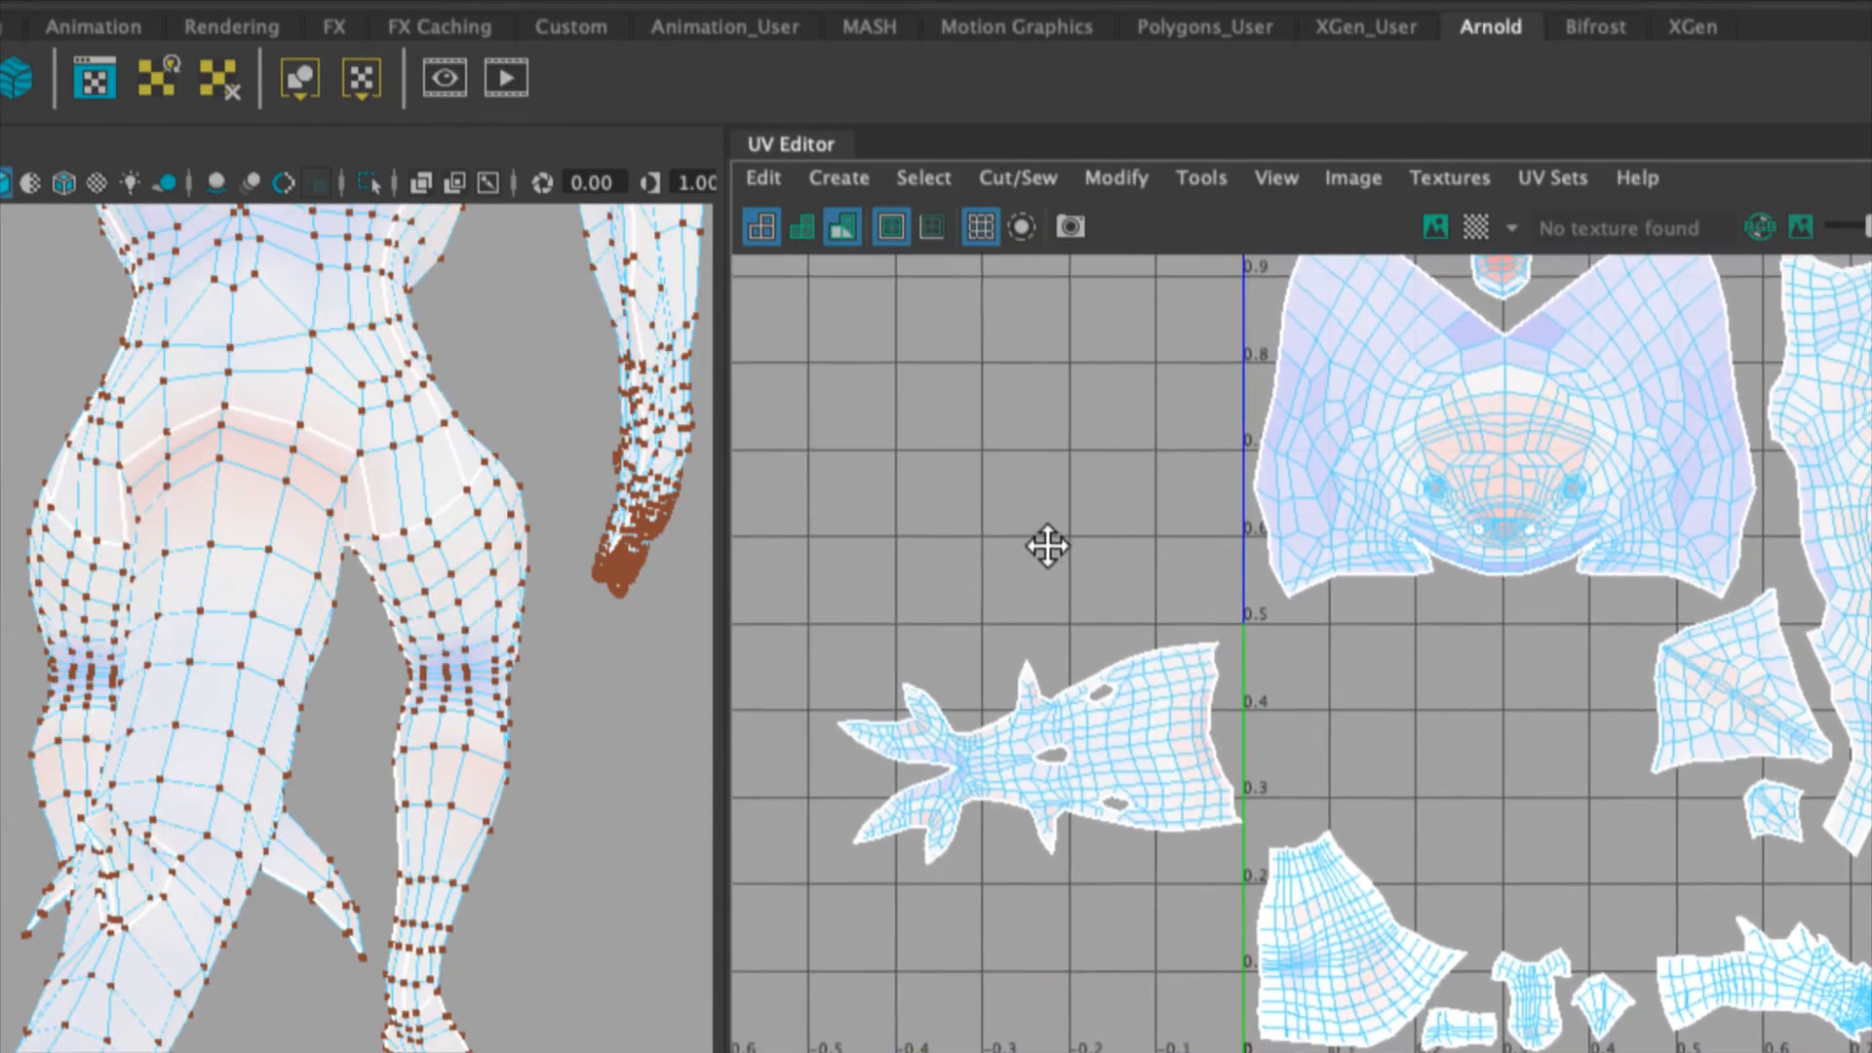
pyautogui.click(835, 228)
pyautogui.scroll(-2, 1076, 794)
pyautogui.scroll(2, 1080, 776)
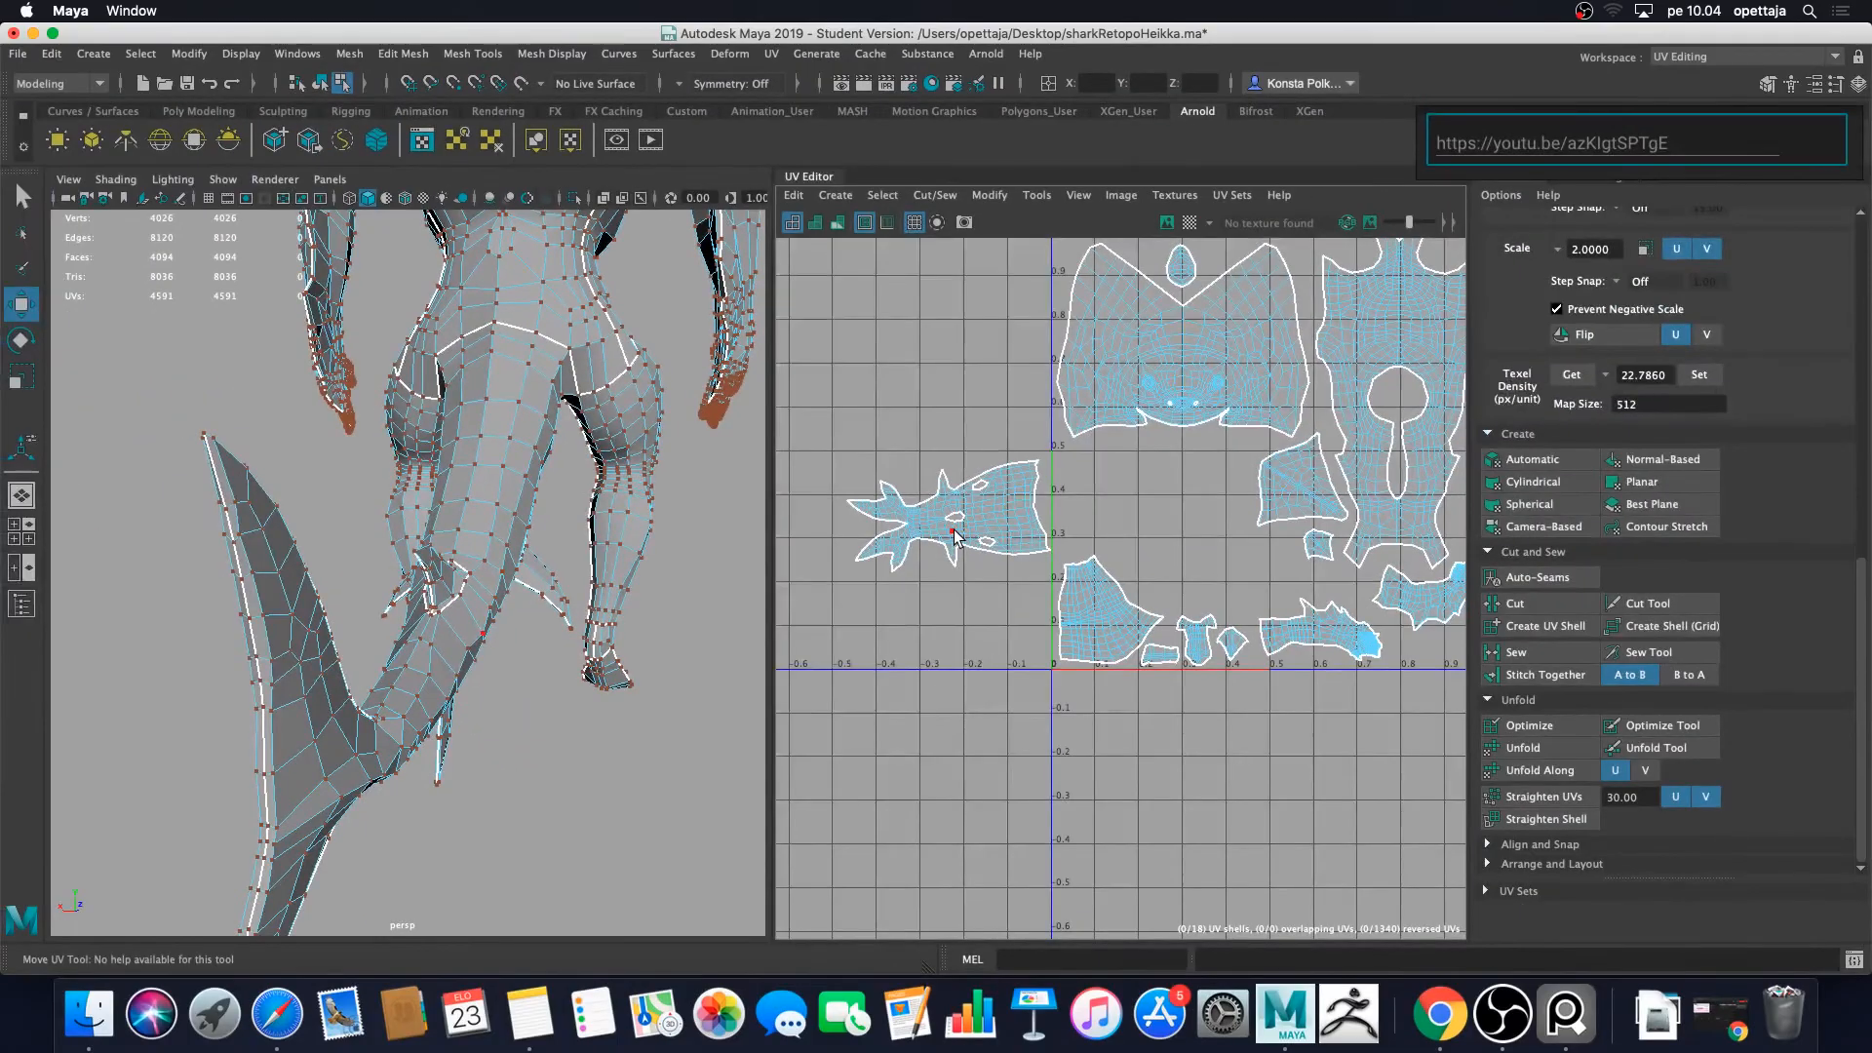
# Step: Move the tail shell into the UV tile and rotate it diagonally to fit the gap below the head shell
pyautogui.doubleClick(954, 536)
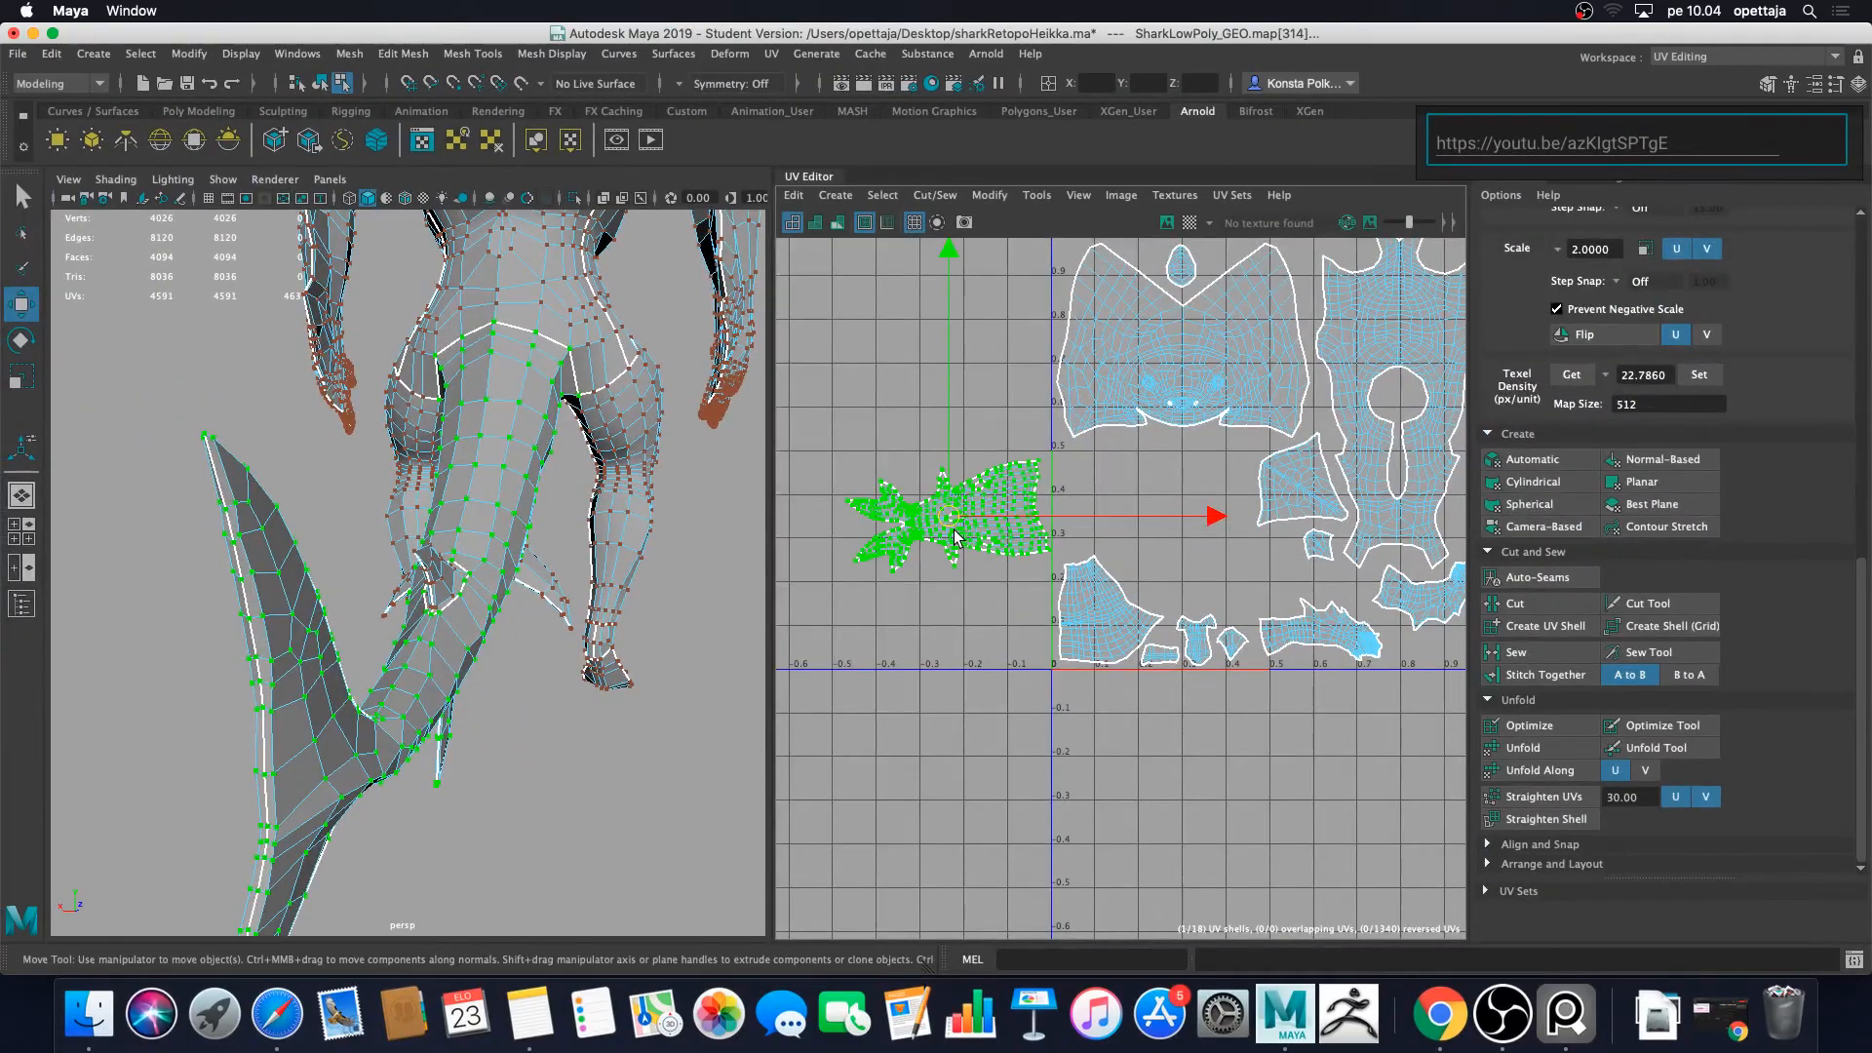
pyautogui.moveTo(954, 536); pyautogui.dragTo(1160, 520)
pyautogui.press('e')
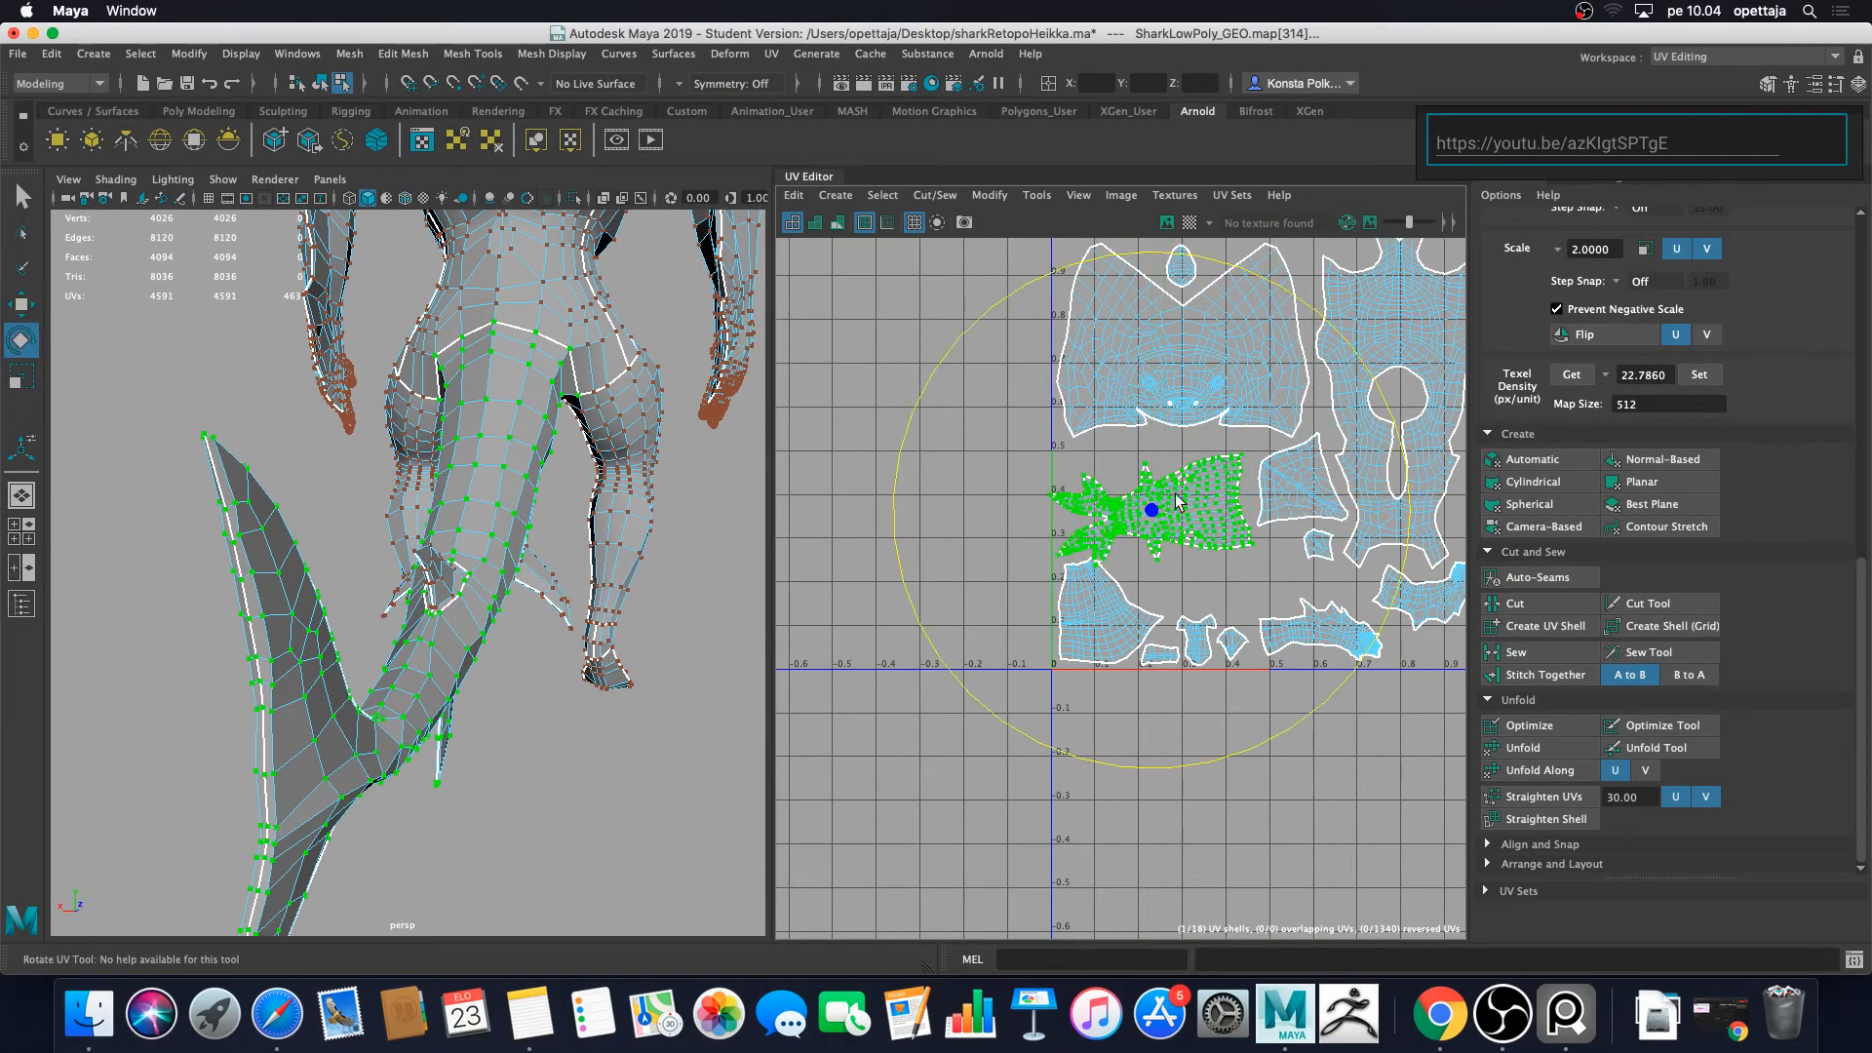
pyautogui.moveTo(1298, 309); pyautogui.dragTo(895, 583)
pyautogui.press('w')
pyautogui.moveTo(1149, 511); pyautogui.dragTo(1191, 541)
pyautogui.scroll(6, 1192, 539)
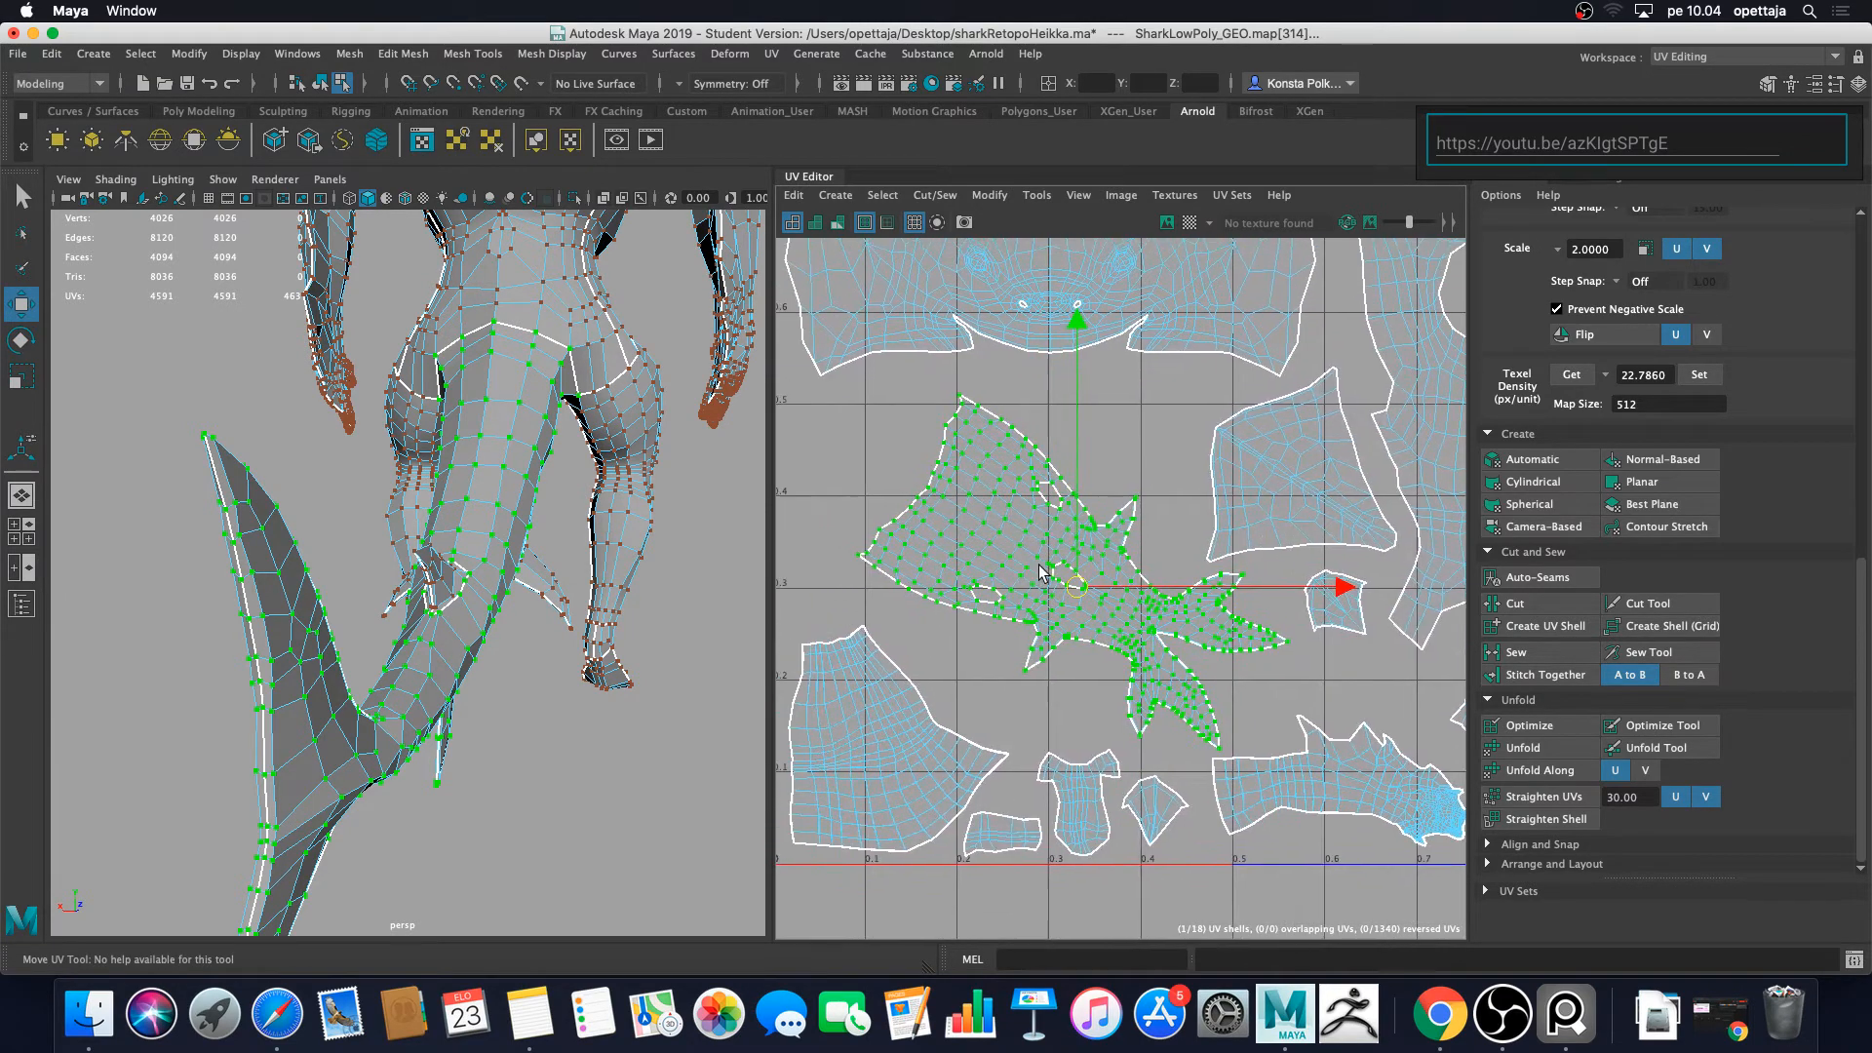
pyautogui.keyDown('alt'); pyautogui.moveTo(1024, 554); pyautogui.dragTo(1016, 560, button='middle'); pyautogui.keyUp('alt')
# Step: Scale the tail shell up slightly, fine-tune its position and rotation between the neighbouring shells, and clear the selection
pyautogui.press('r')
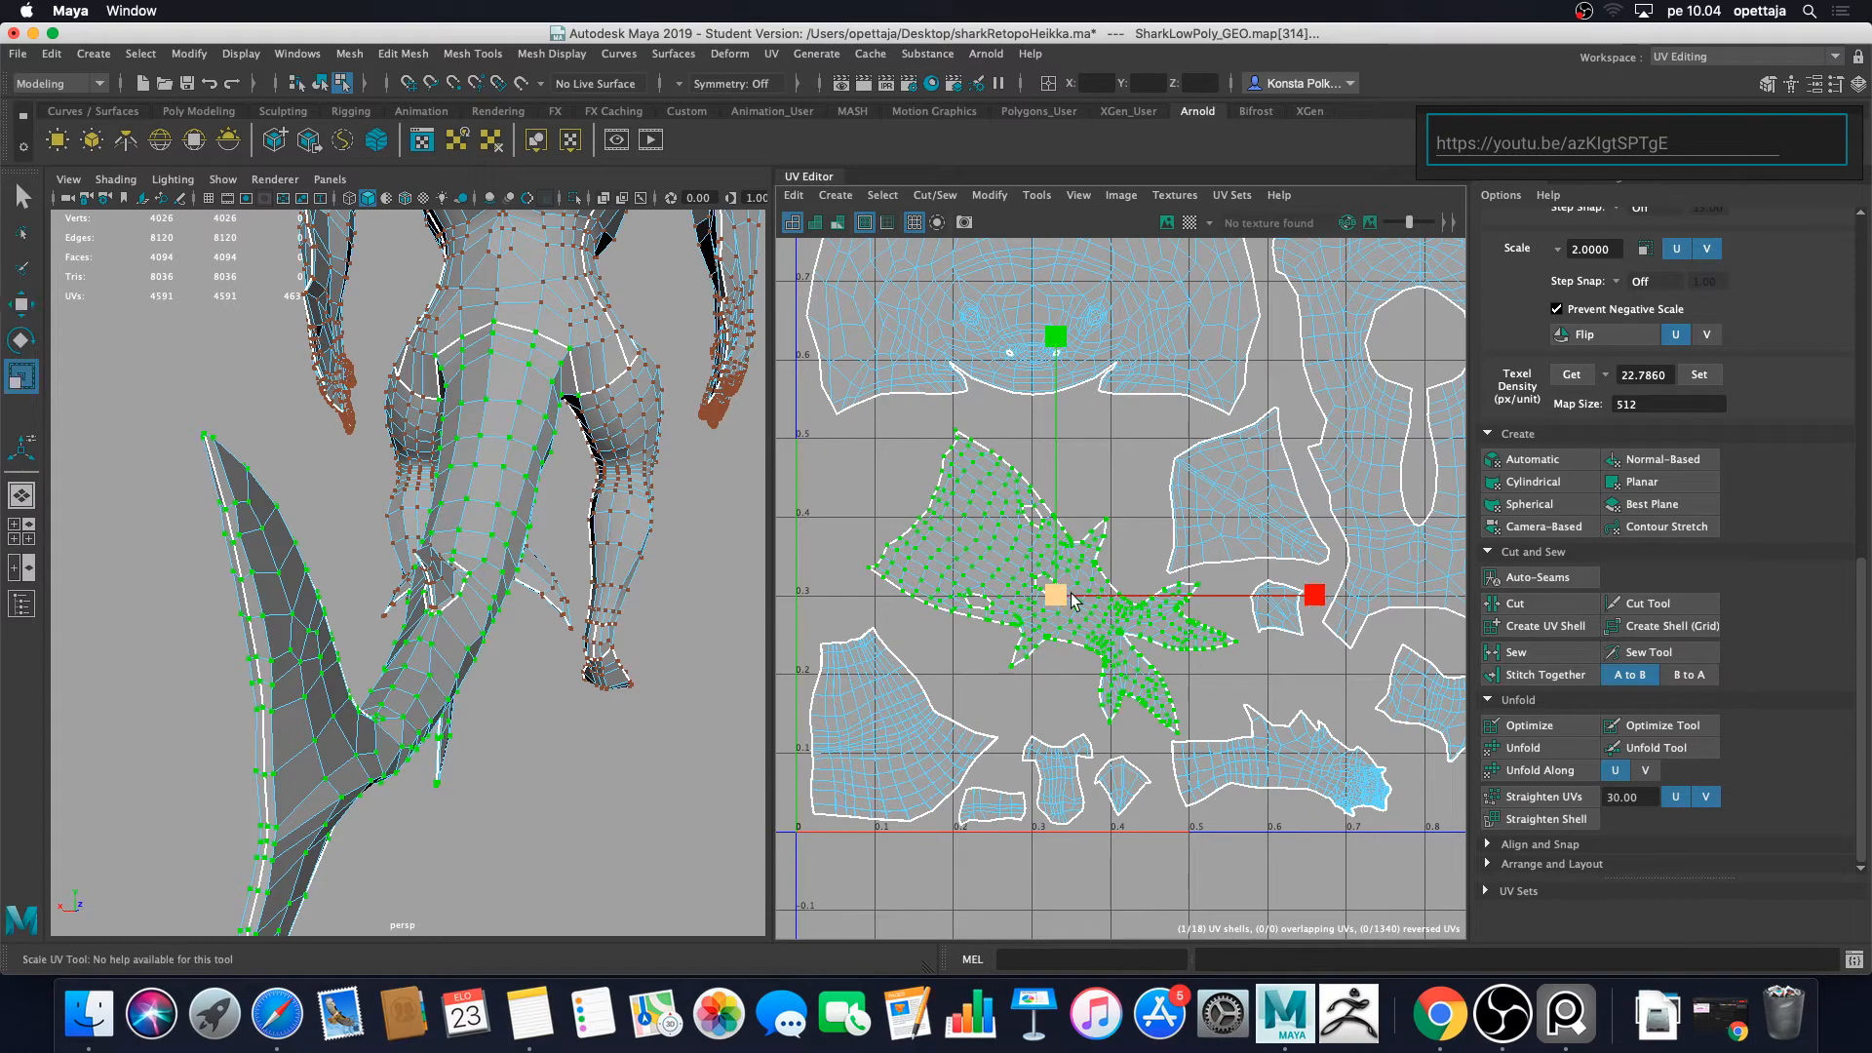
pyautogui.moveTo(1072, 593); pyautogui.dragTo(1025, 591)
pyautogui.press('w')
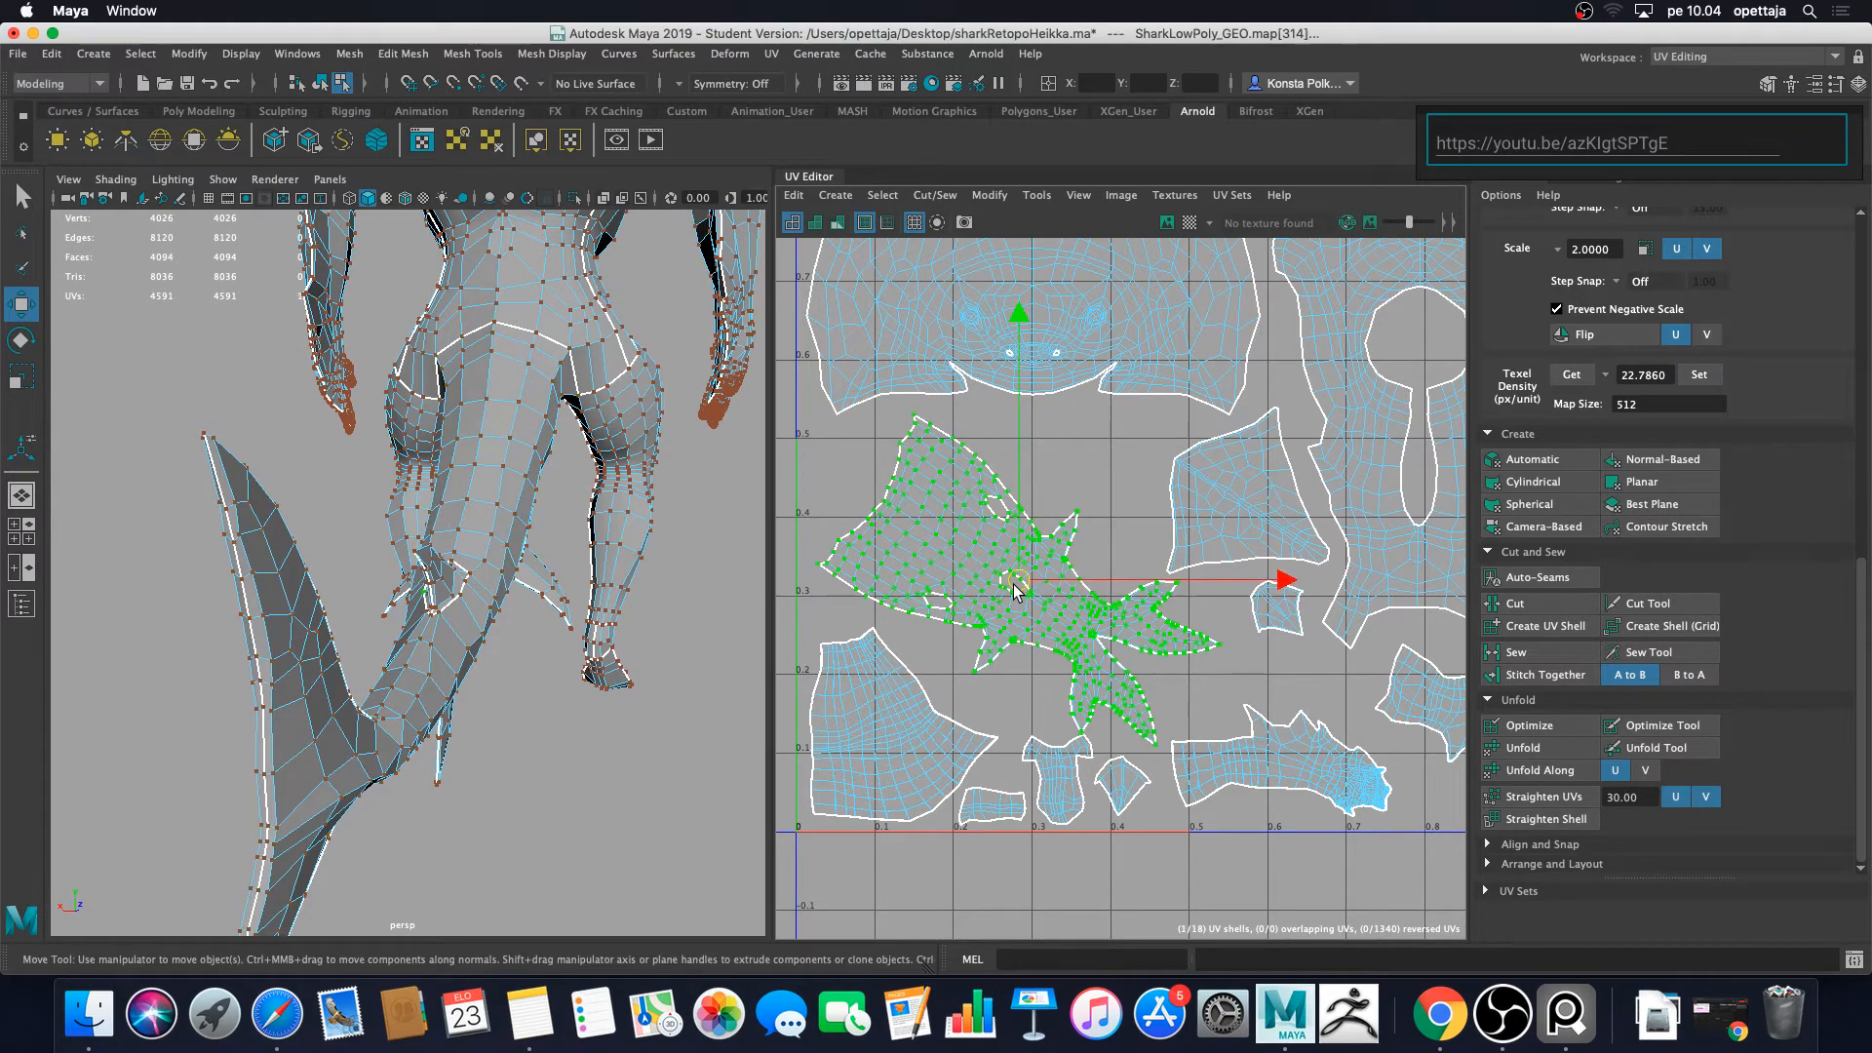
pyautogui.press('e')
pyautogui.moveTo(1121, 356); pyautogui.dragTo(1049, 470)
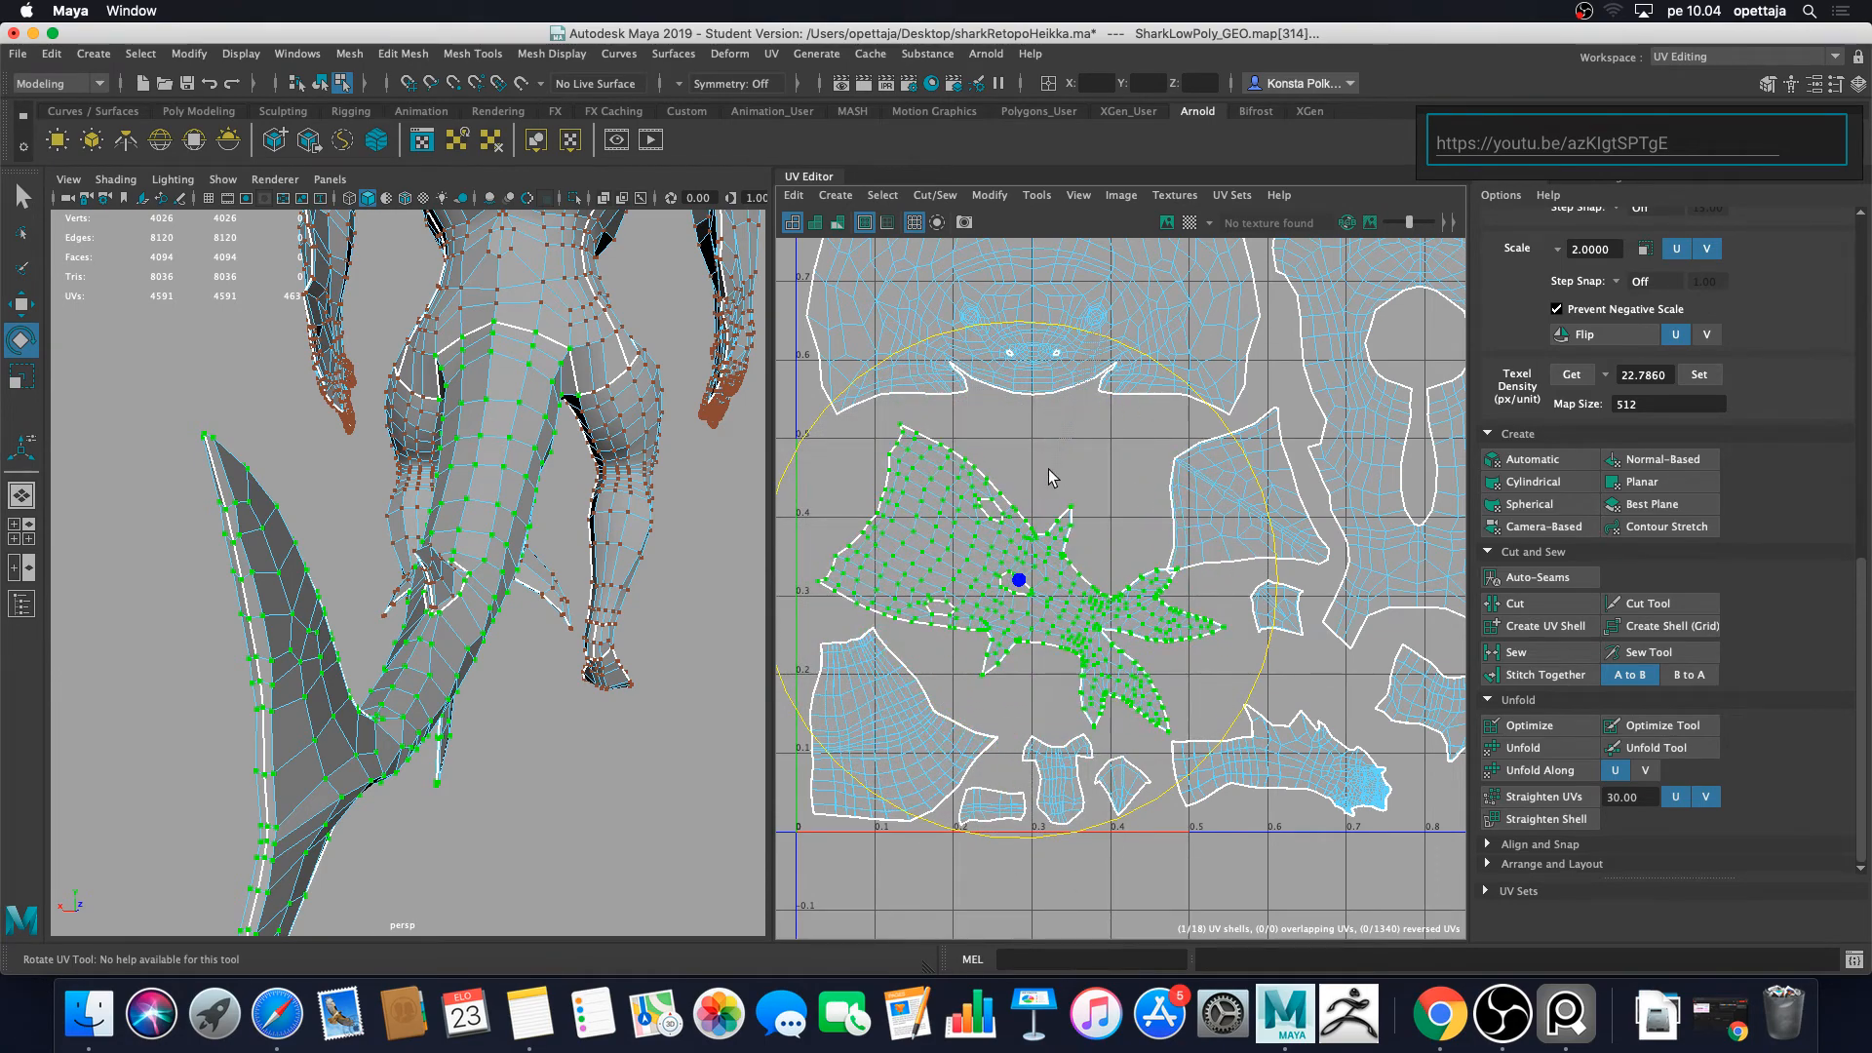
pyautogui.scroll(-3, 1025, 477)
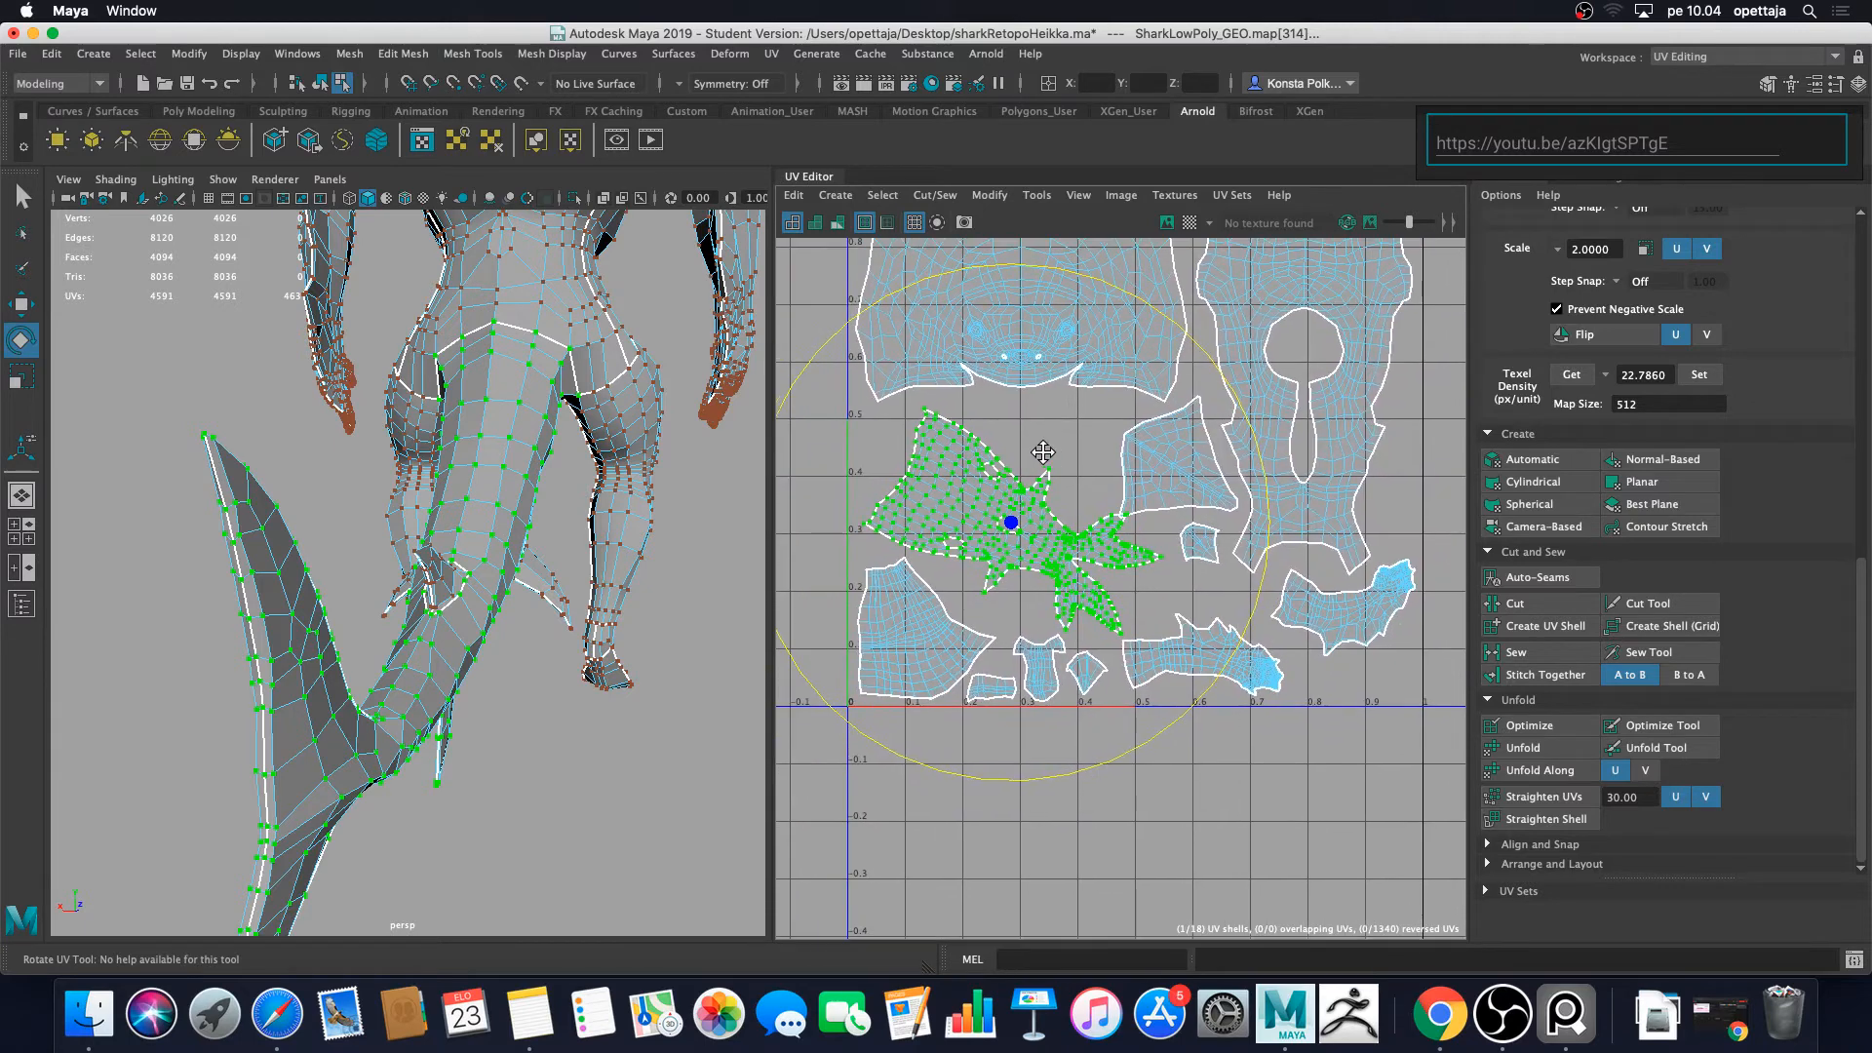
pyautogui.scroll(3, 1021, 739)
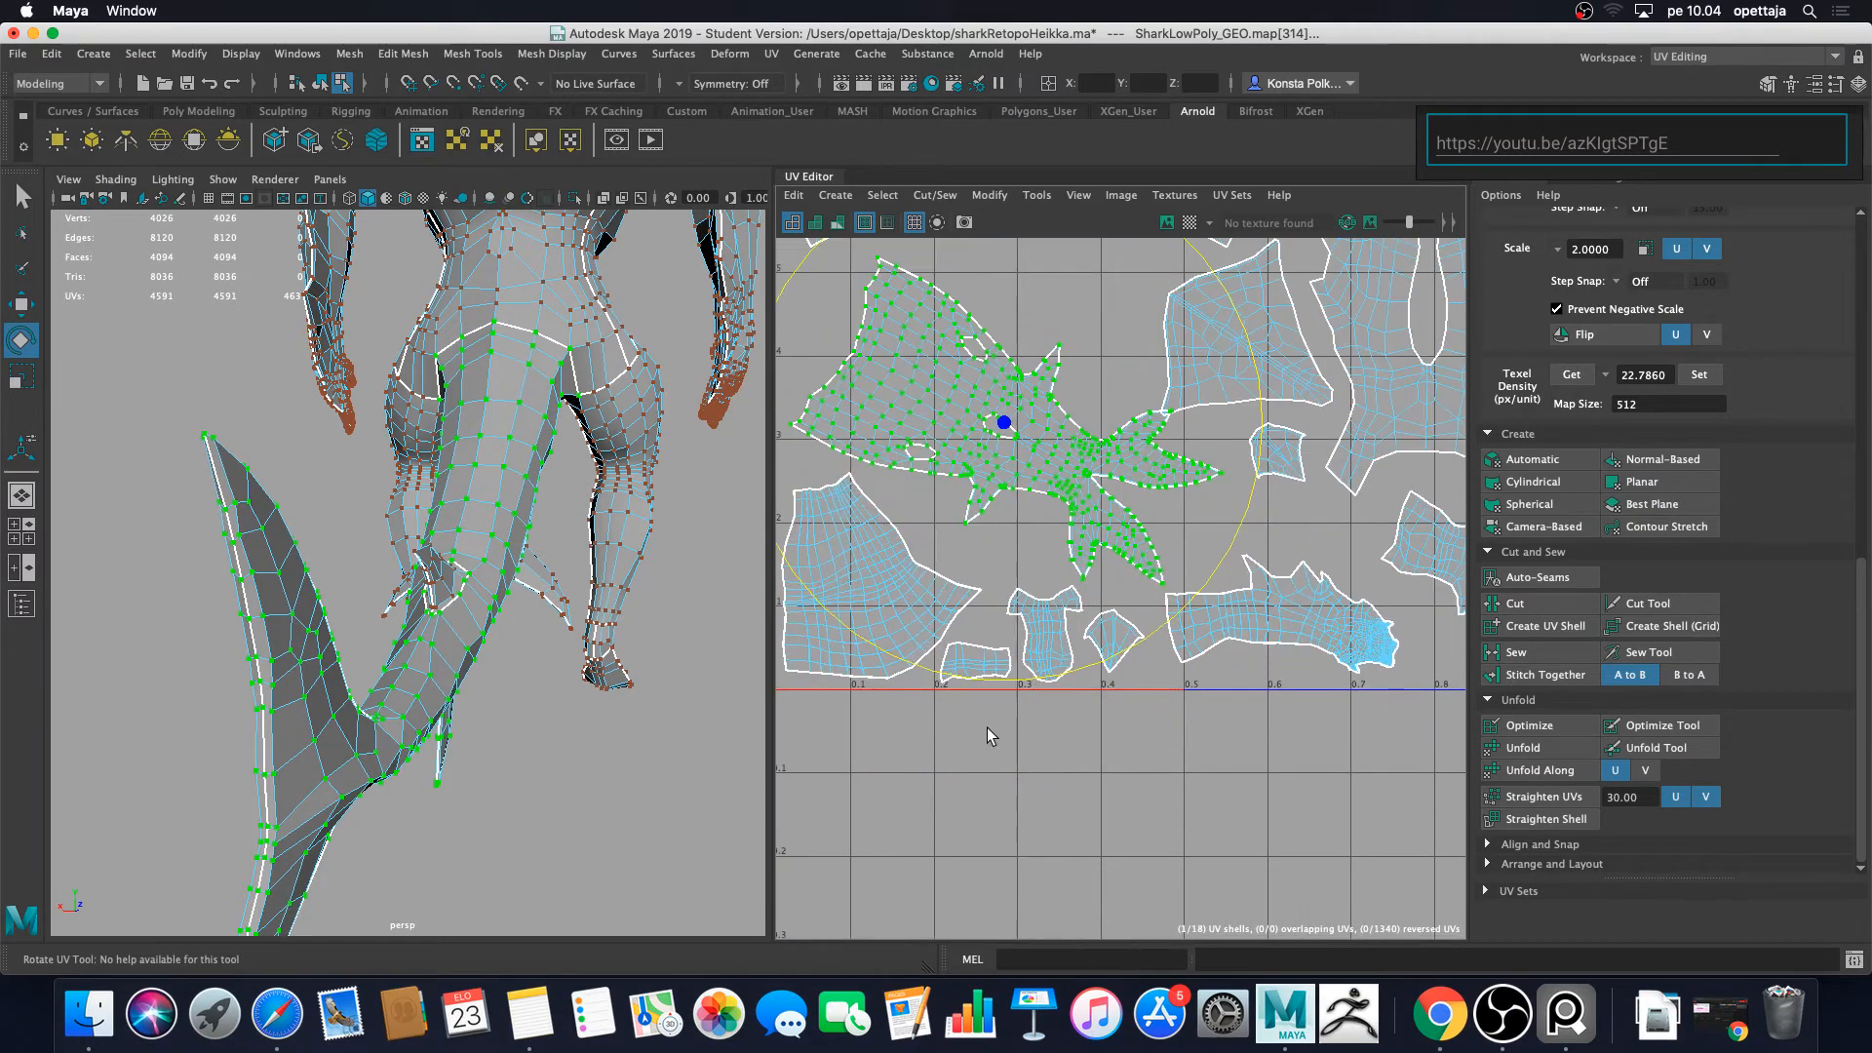
pyautogui.press('w')
pyautogui.moveTo(1038, 705); pyautogui.dragTo(965, 631)
pyautogui.click(1019, 744)
pyautogui.scroll(5, 1082, 751)
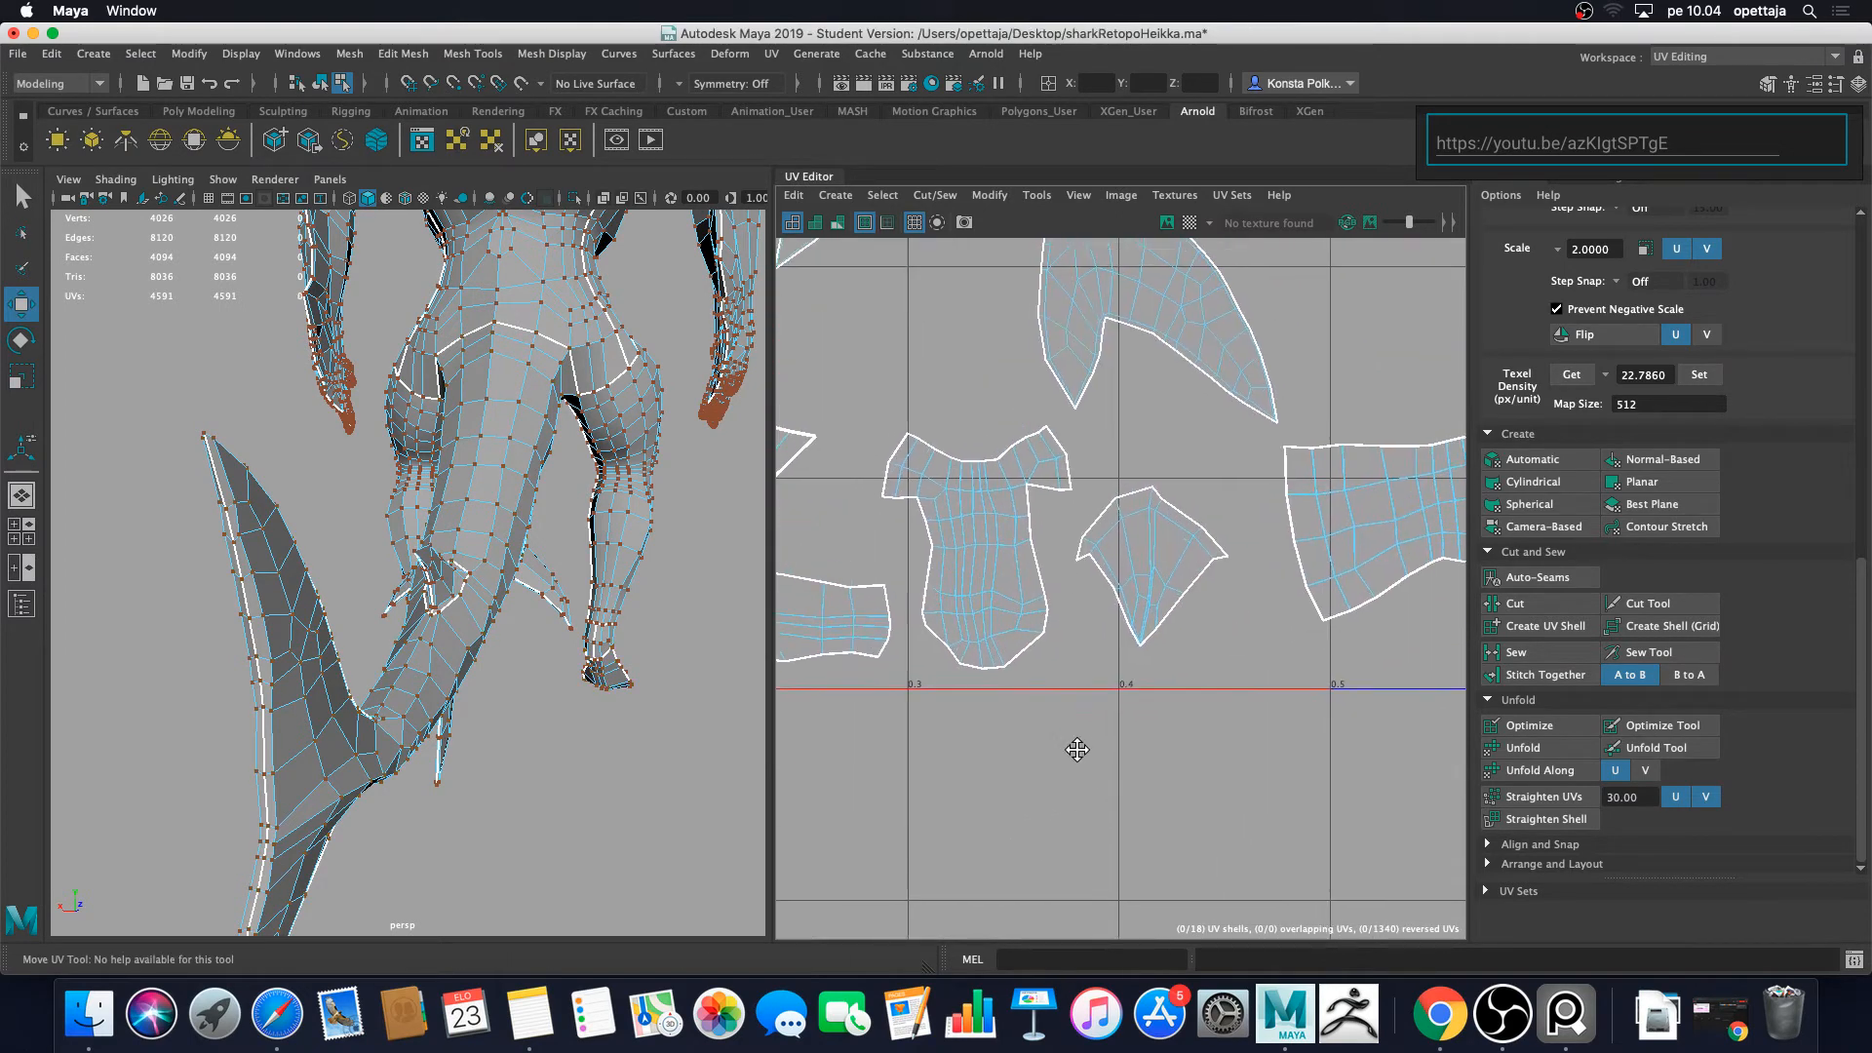
# Step: Move the two stacked kite-shaped shells out of the UV tile into the empty space below it and clear the selection
pyautogui.moveTo(1267, 713); pyautogui.dragTo(1127, 541)
pyautogui.moveTo(1071, 483); pyautogui.dragTo(1072, 460)
pyautogui.scroll(-6, 1142, 612)
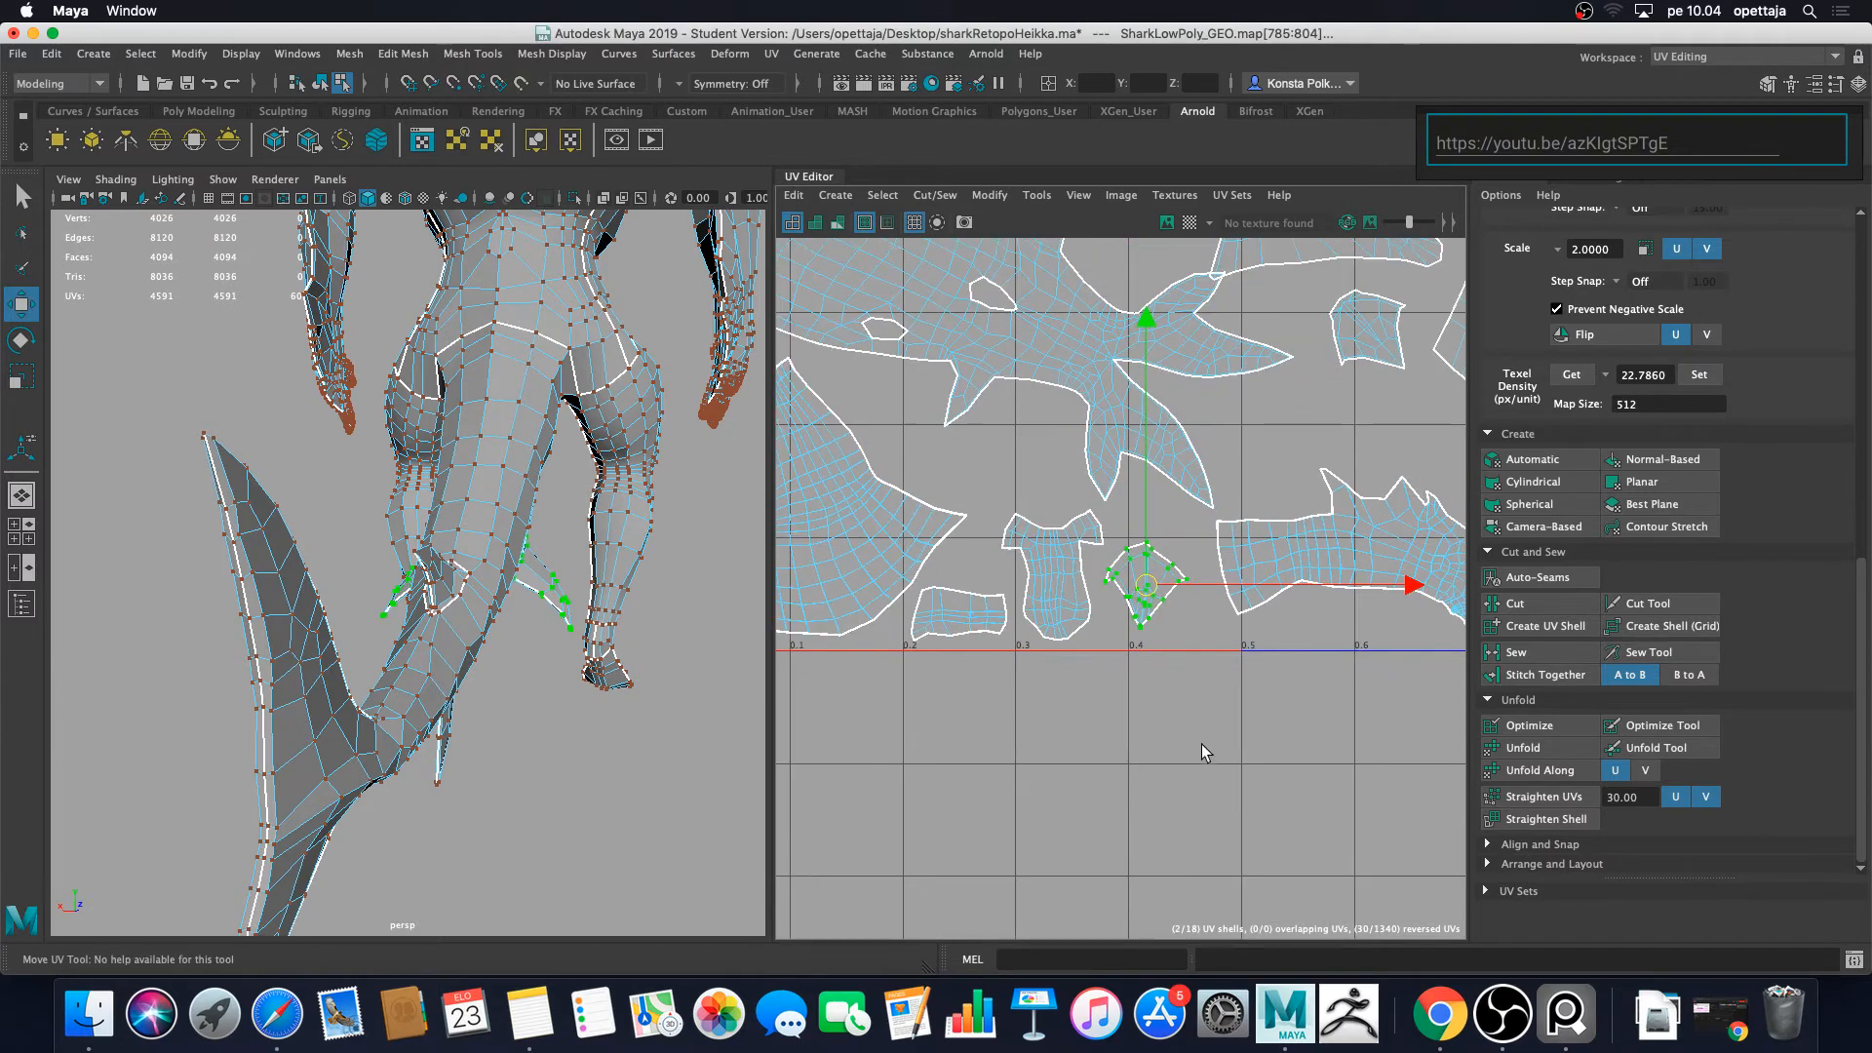
pyautogui.moveTo(1103, 596); pyautogui.dragTo(1321, 829)
pyautogui.click(1074, 641)
pyautogui.scroll(5, 1074, 650)
pyautogui.keyDown('alt'); pyautogui.moveTo(1032, 624); pyautogui.dragTo(1149, 803, button='middle'); pyautogui.keyUp('alt')
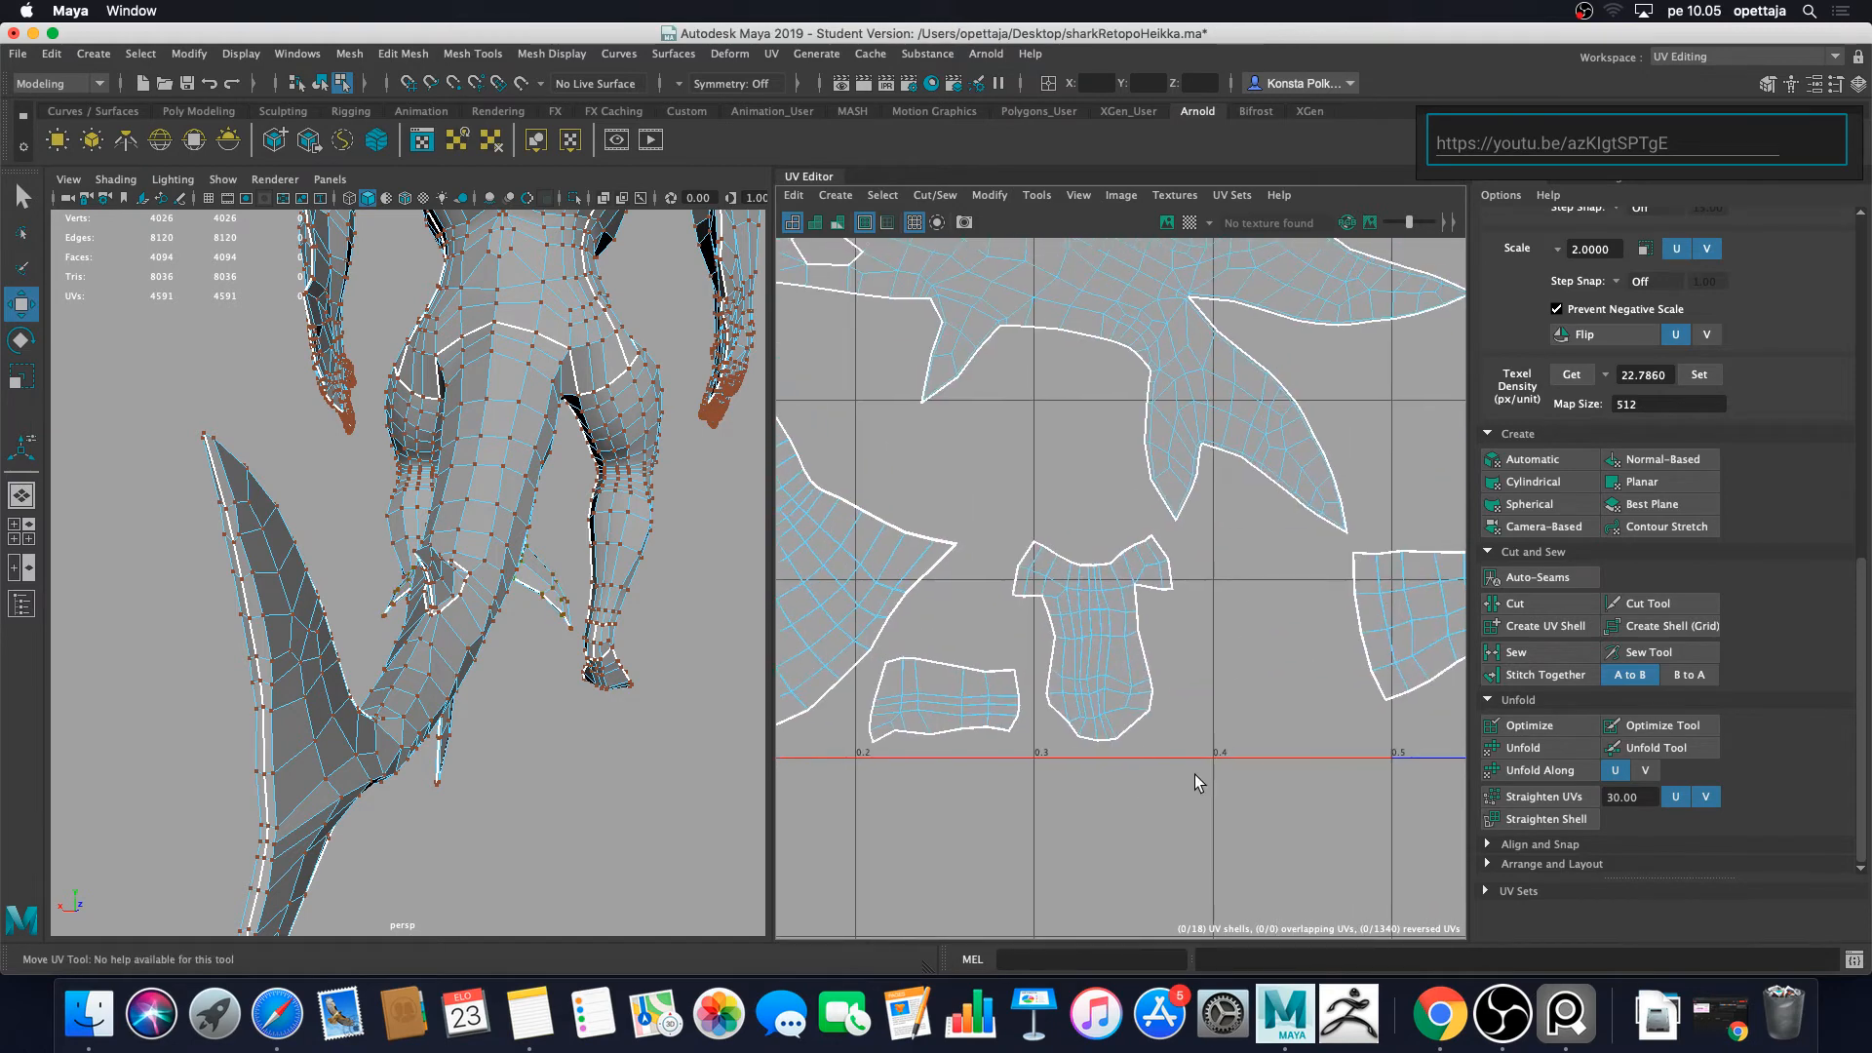
pyautogui.moveTo(1063, 581); pyautogui.dragTo(1183, 727)
pyautogui.click(967, 702)
pyautogui.moveTo(956, 700); pyautogui.dragTo(951, 805)
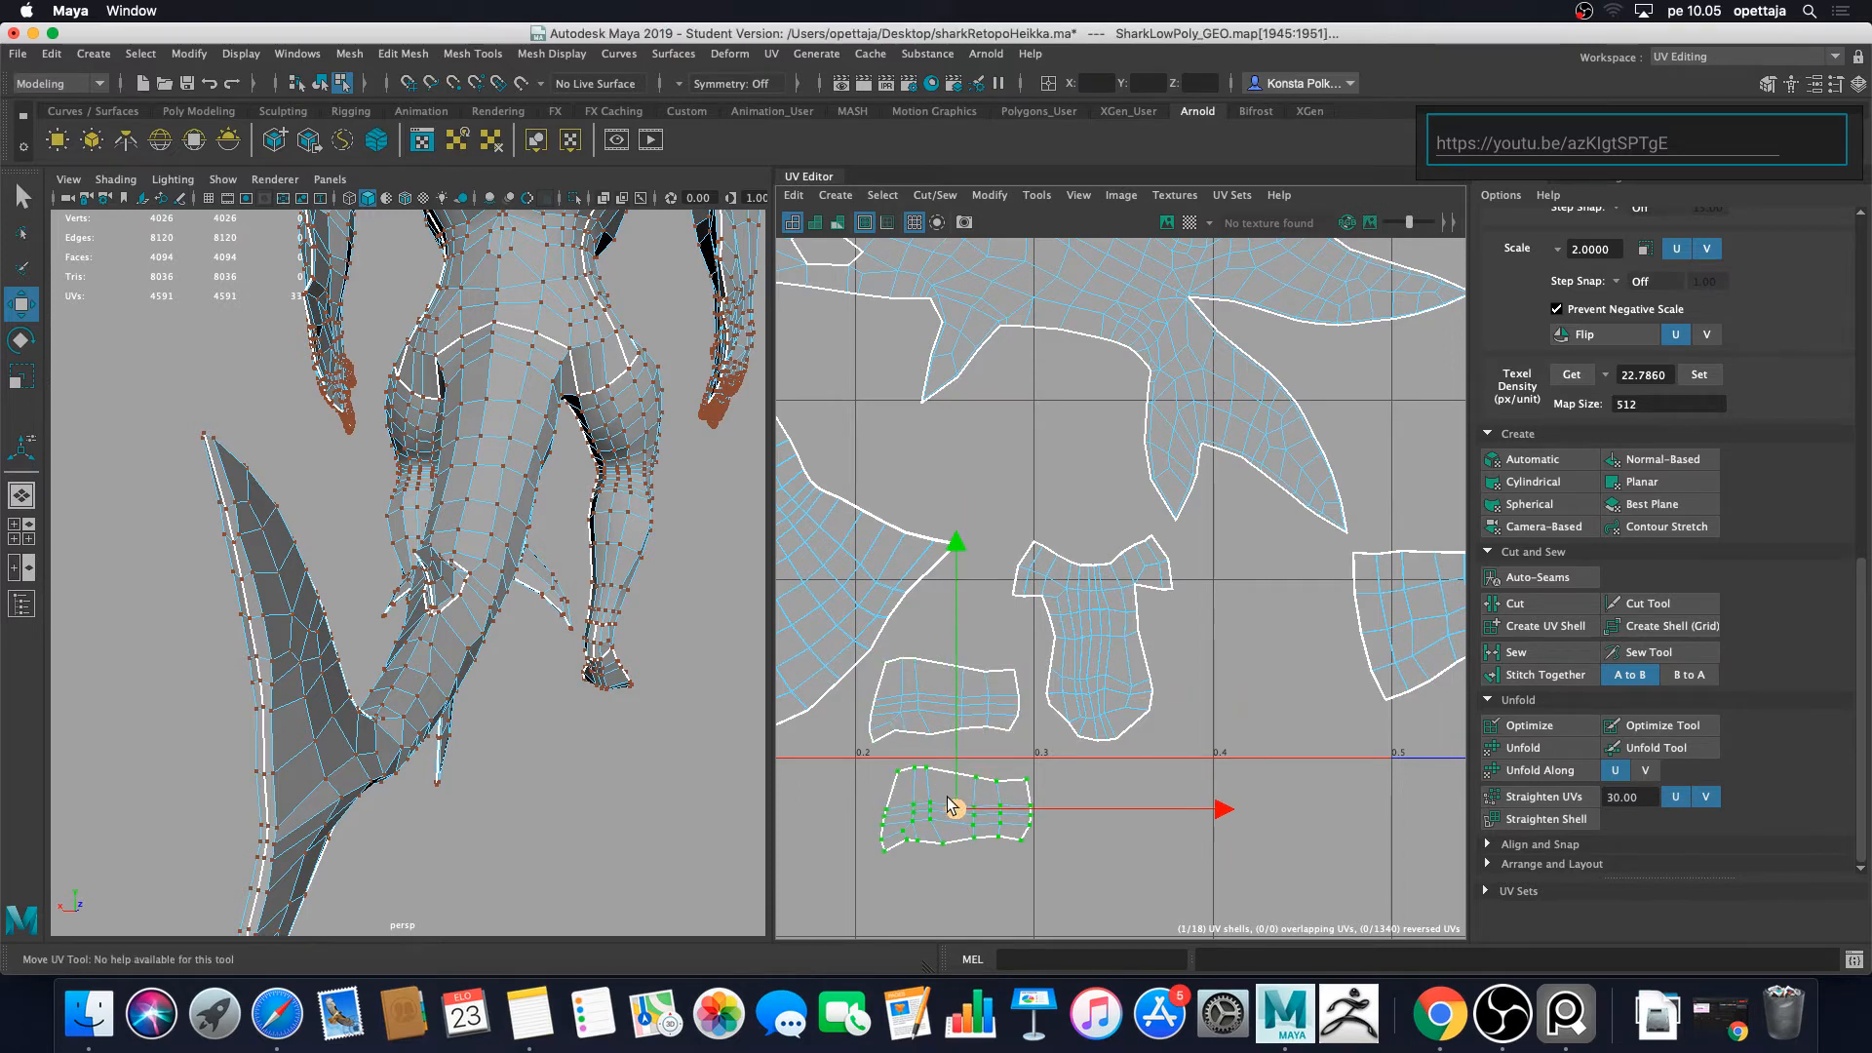
pyautogui.hotkey('ctrl', 'z')
# Step: Move the stacked small rectangular shells and the stacked T-shaped foot shells below the UV tile beside the kite-shaped ones
pyautogui.moveTo(1027, 759); pyautogui.dragTo(867, 661)
pyautogui.scroll(-6, 945, 659)
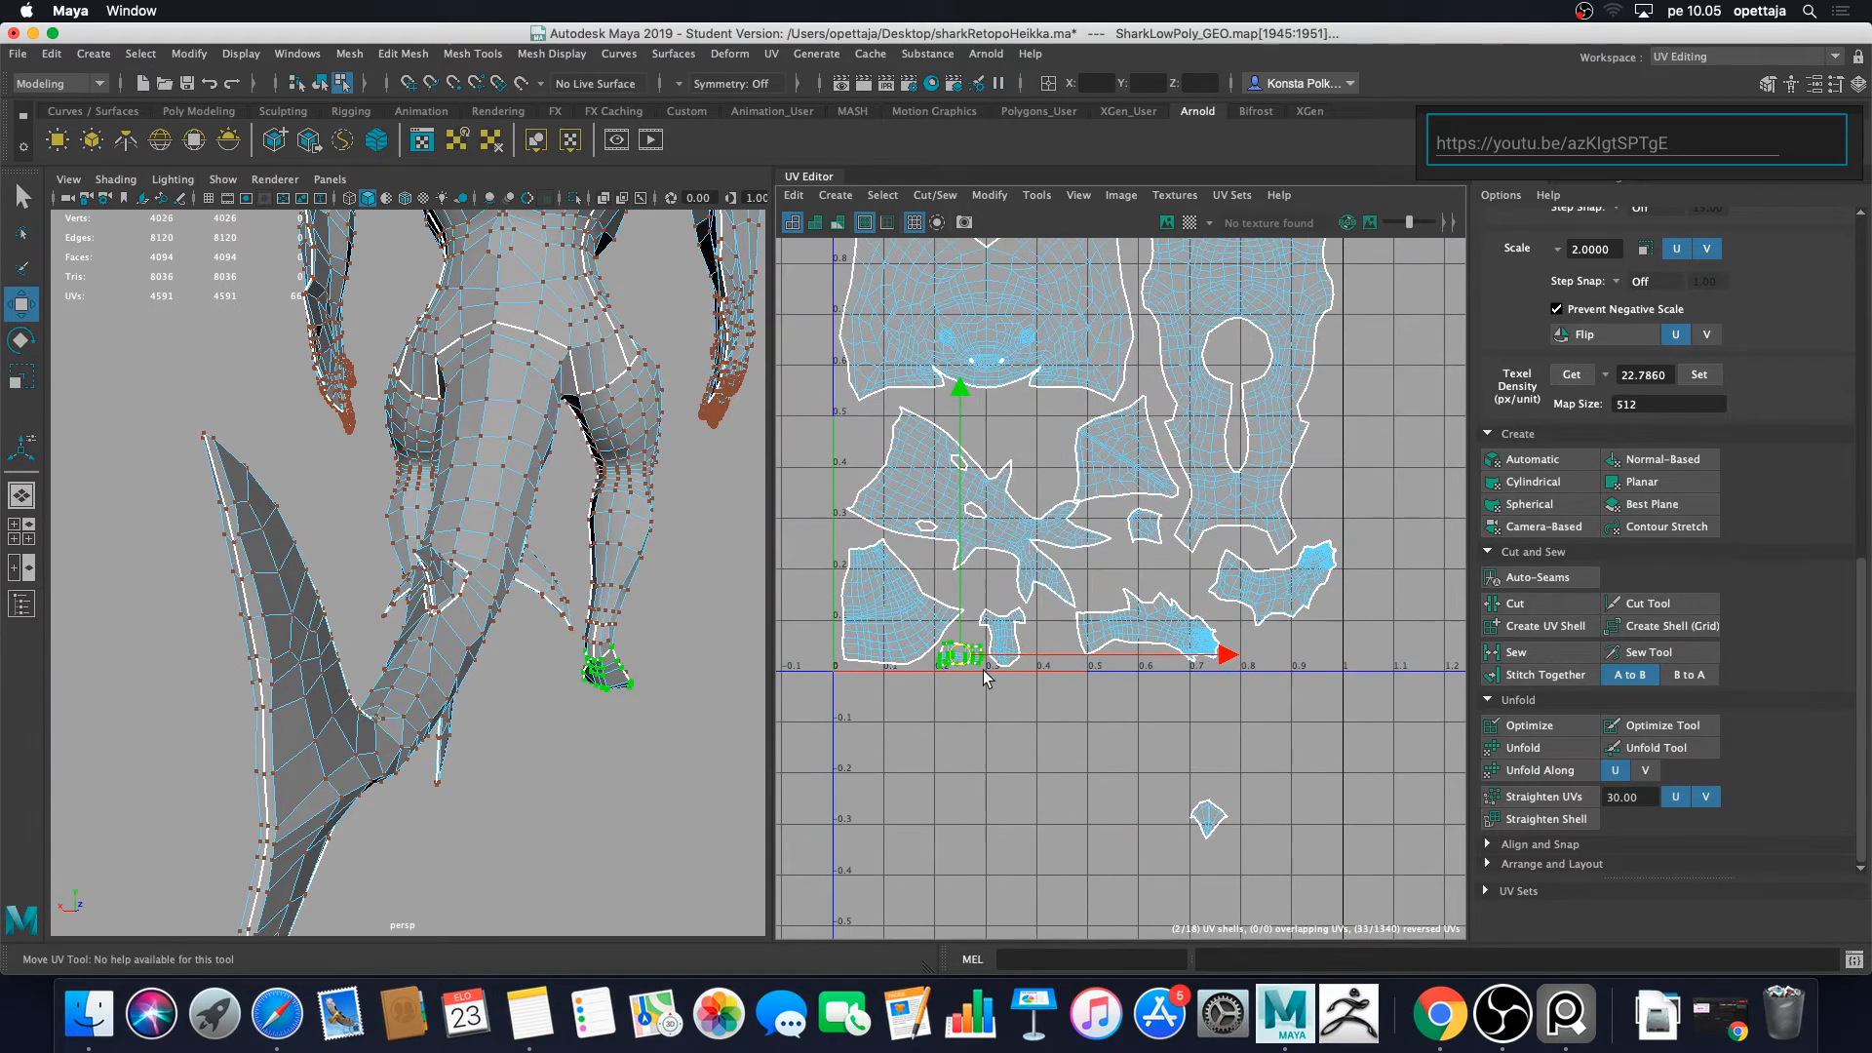
pyautogui.moveTo(983, 670); pyautogui.dragTo(1158, 839)
pyautogui.scroll(5, 1067, 735)
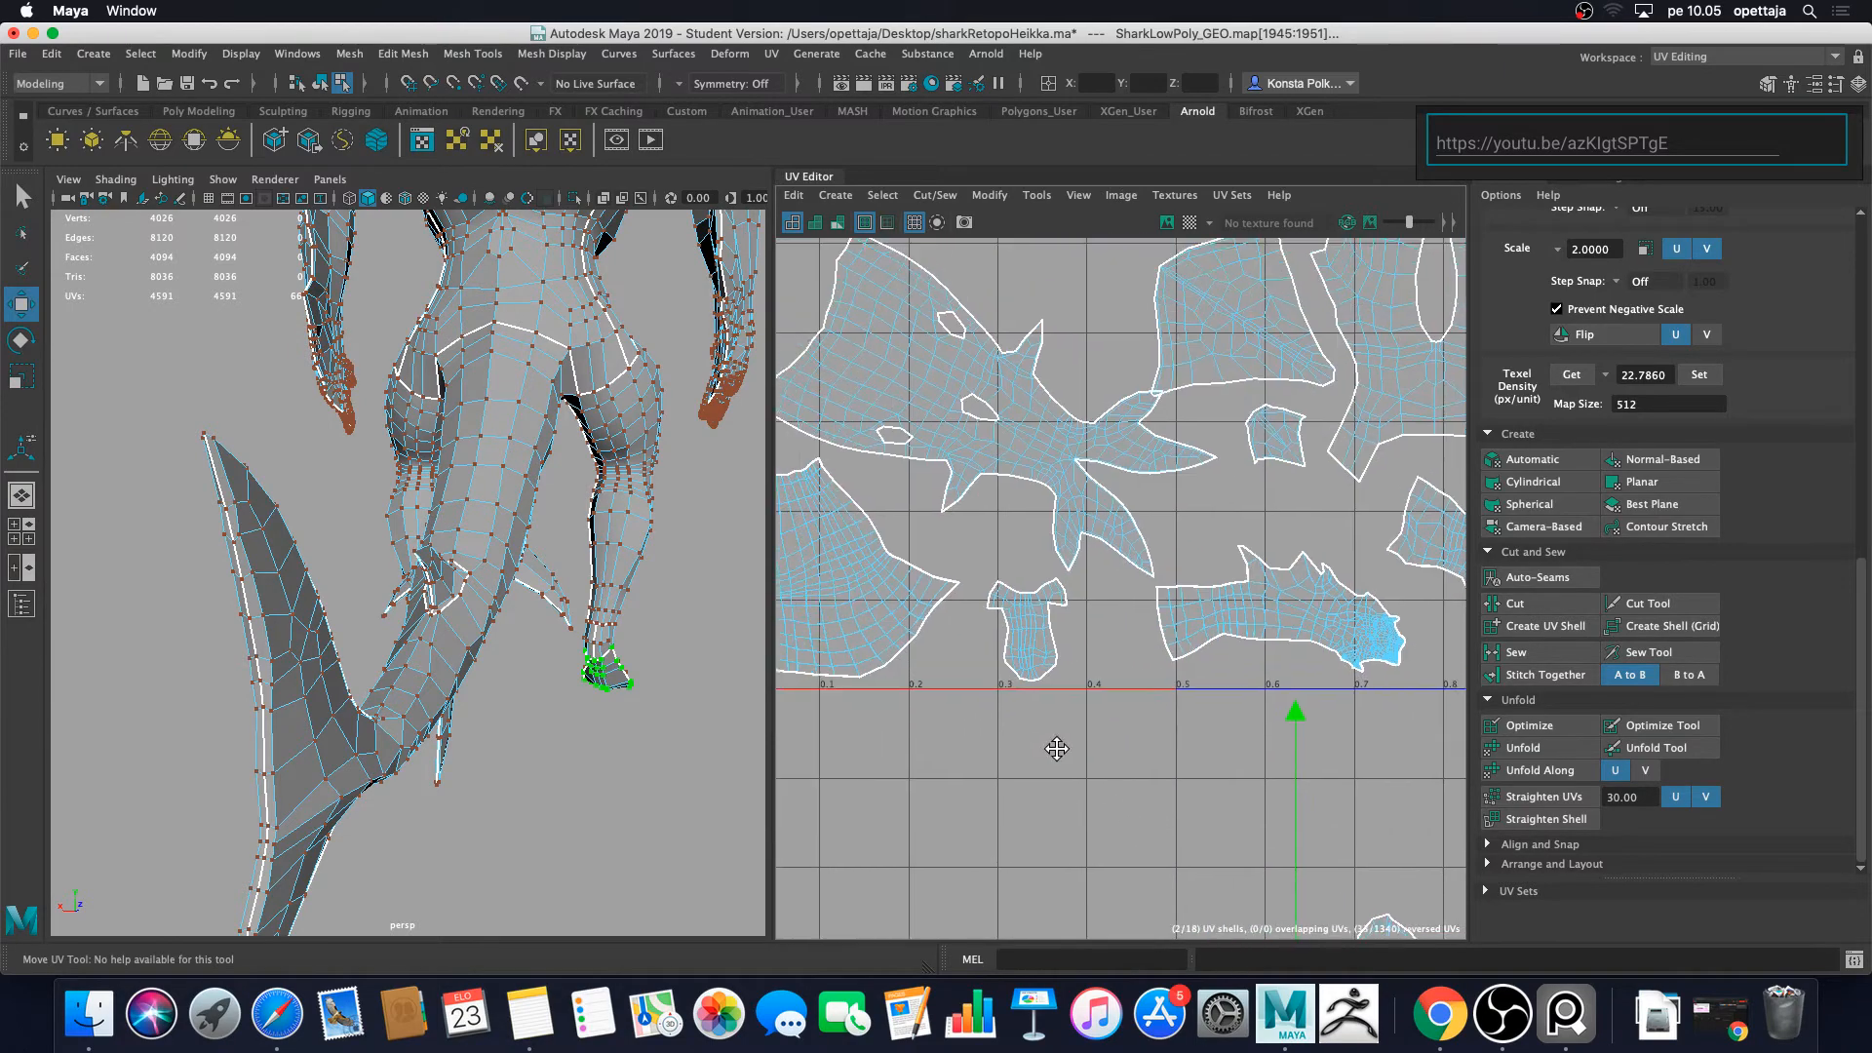
pyautogui.moveTo(1106, 727); pyautogui.dragTo(930, 500)
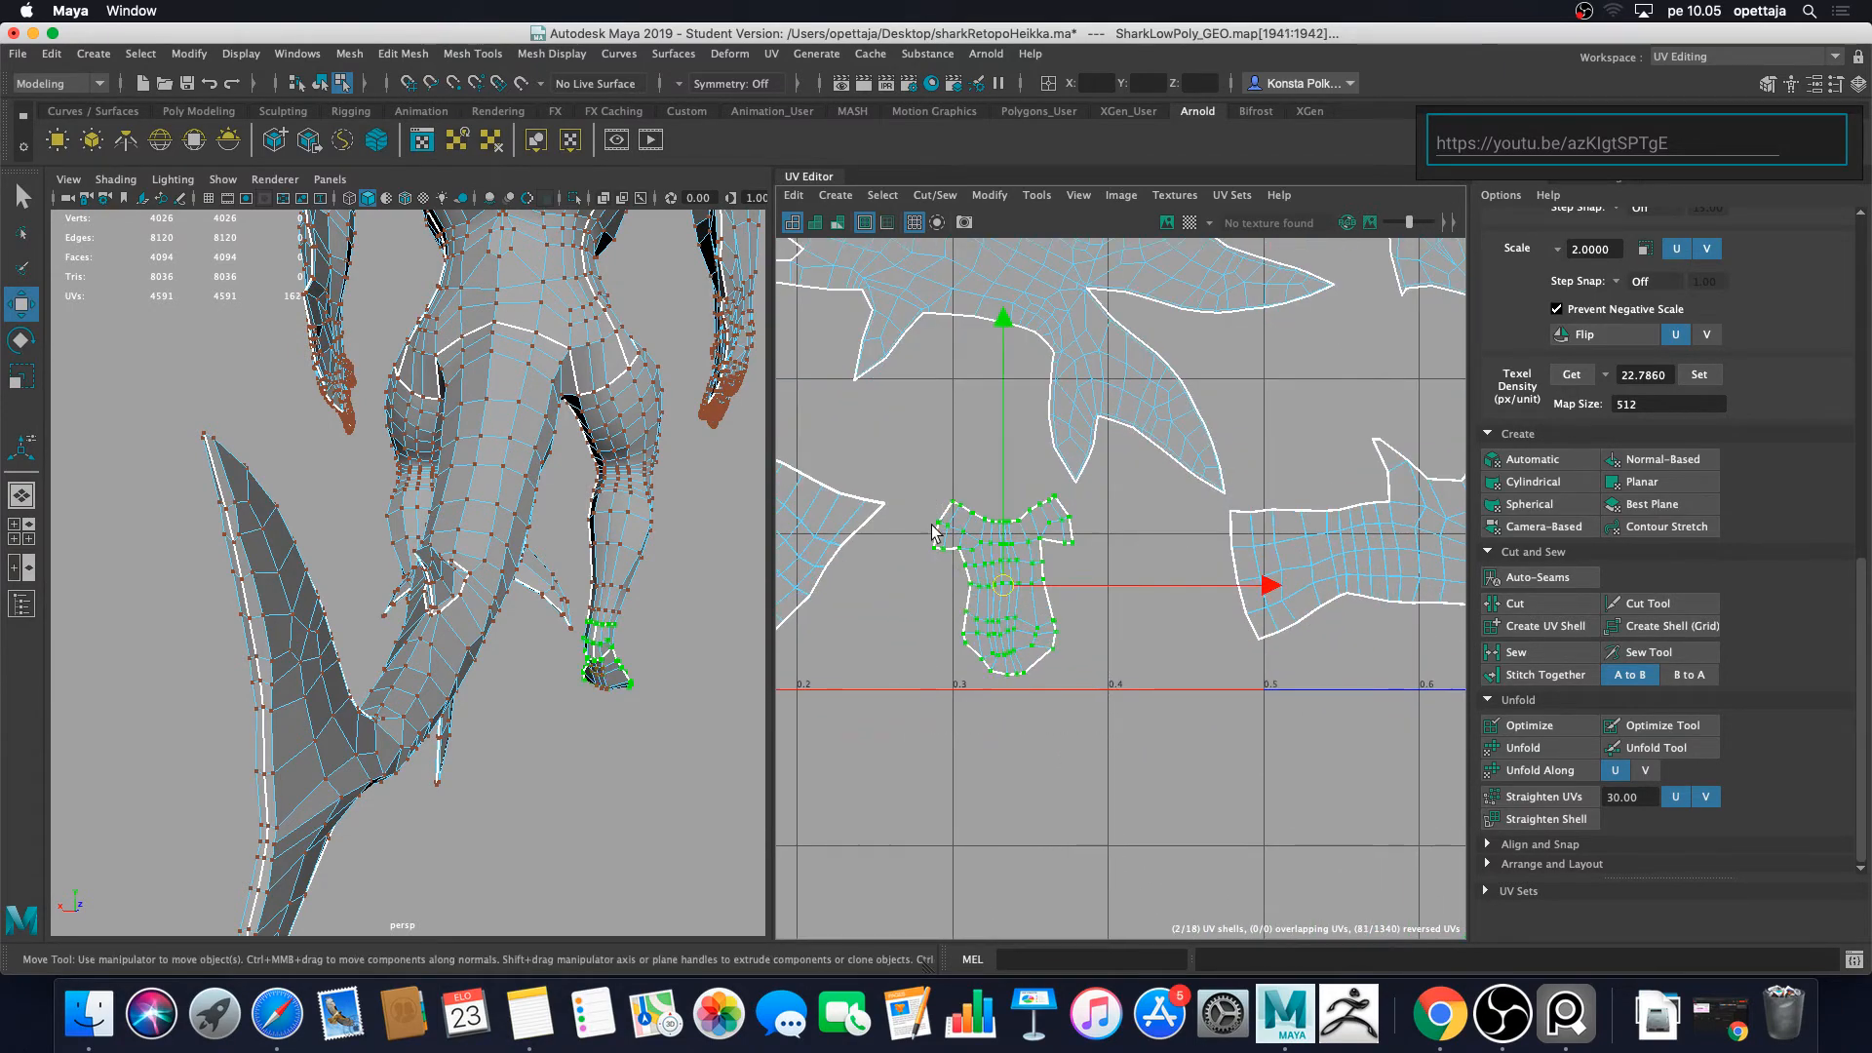
pyautogui.scroll(-5, 1019, 639)
pyautogui.moveTo(1016, 639); pyautogui.dragTo(1096, 807)
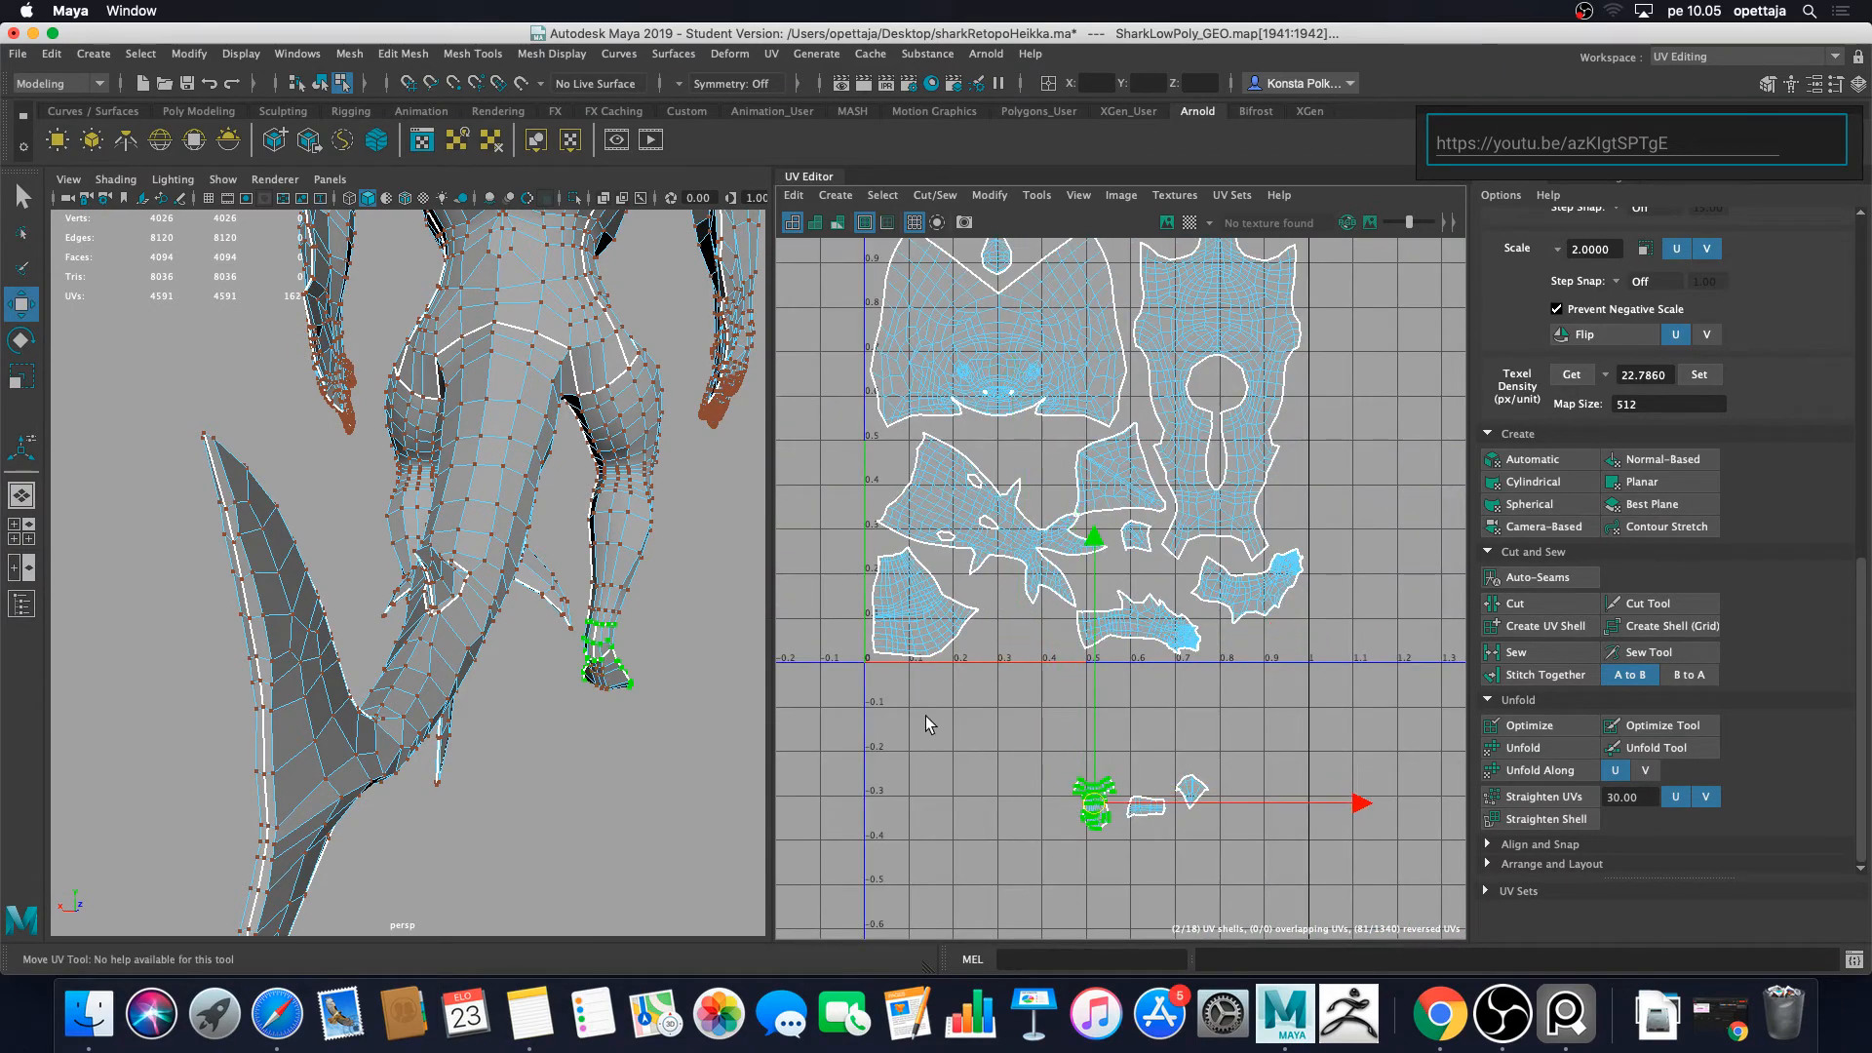
# Step: Move the tail shell out past the tile's left edge and the stacked fan-shaped leg shells below the tile
pyautogui.keyDown('alt'); pyautogui.moveTo(935, 724); pyautogui.dragTo(1015, 750, button='middle'); pyautogui.keyUp('alt')
pyautogui.click(1073, 550)
pyautogui.moveTo(1072, 549); pyautogui.dragTo(829, 457)
pyautogui.click(909, 664)
pyautogui.moveTo(1067, 739); pyautogui.dragTo(892, 562)
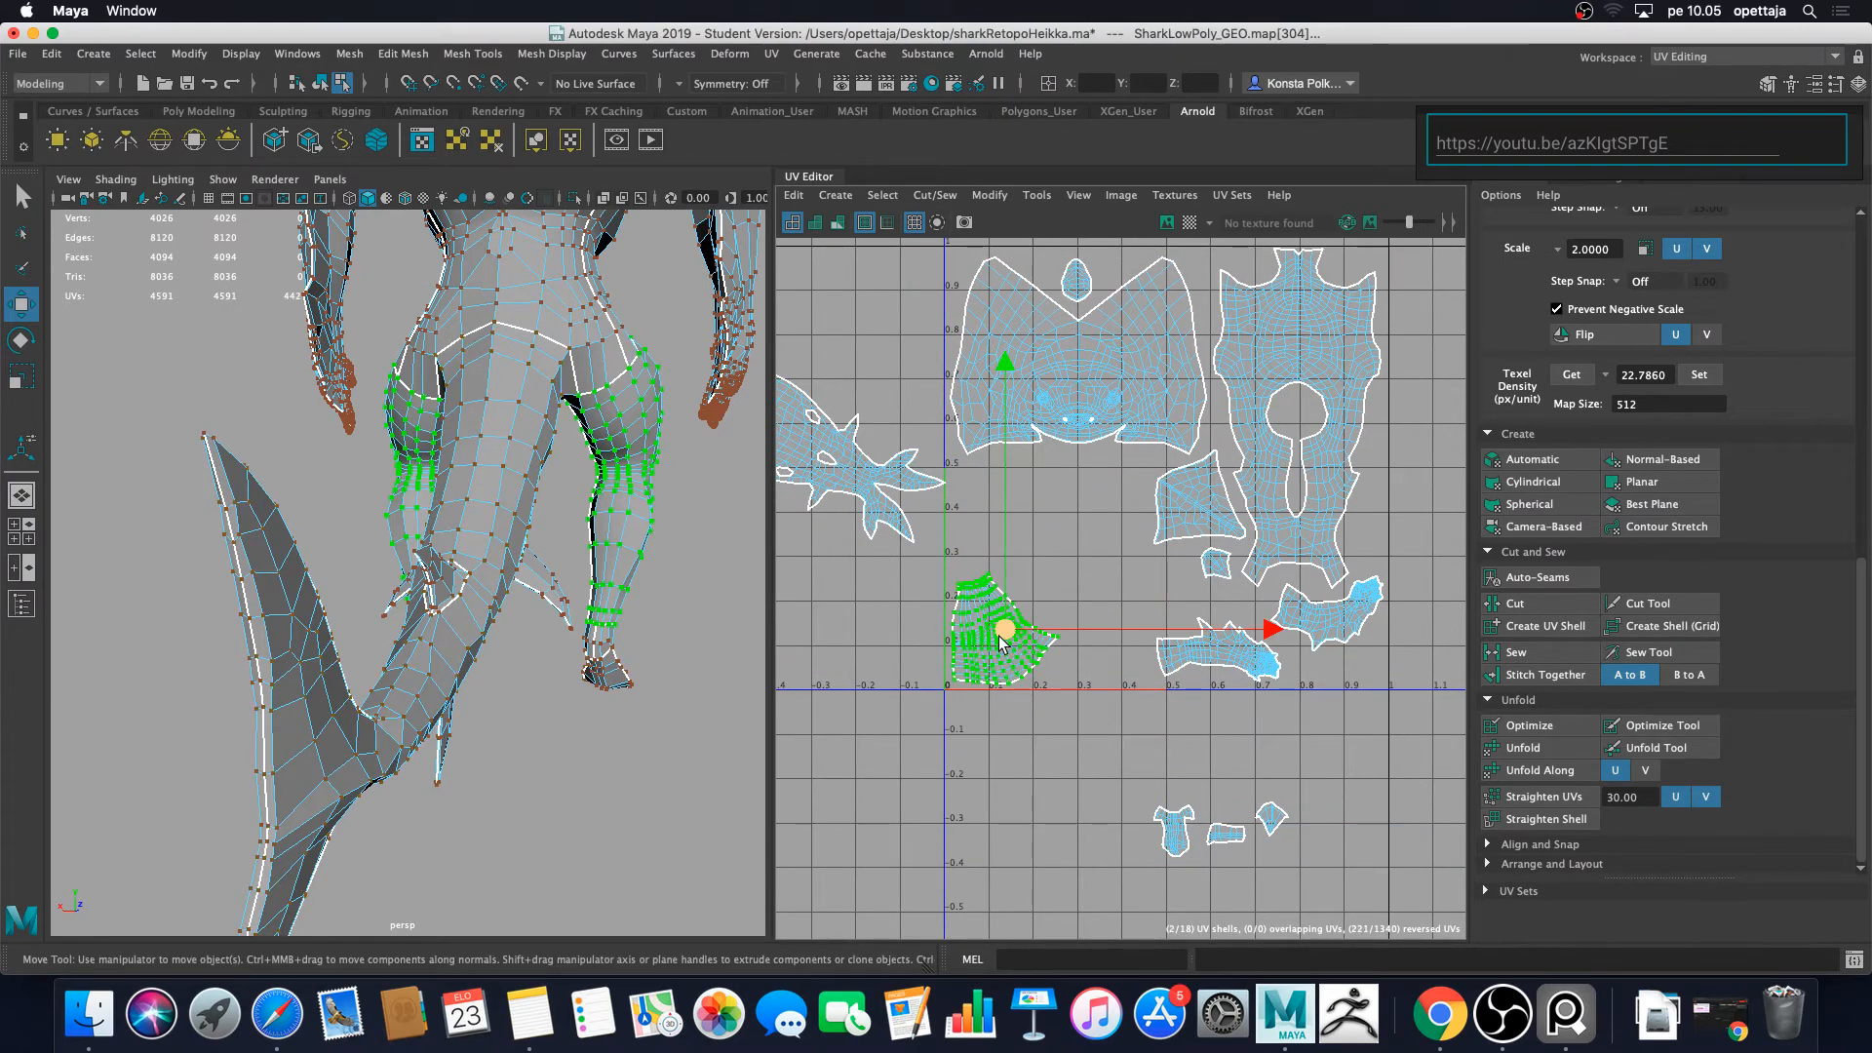
pyautogui.moveTo(1006, 637); pyautogui.dragTo(1108, 846)
pyautogui.click(998, 765)
# Step: Move the tail shell back under the head shell, rotate it upright with the flukes downward, and scale it up slightly
pyautogui.keyDown('alt'); pyautogui.moveTo(982, 656); pyautogui.dragTo(1108, 702, button='middle'); pyautogui.keyUp('alt')
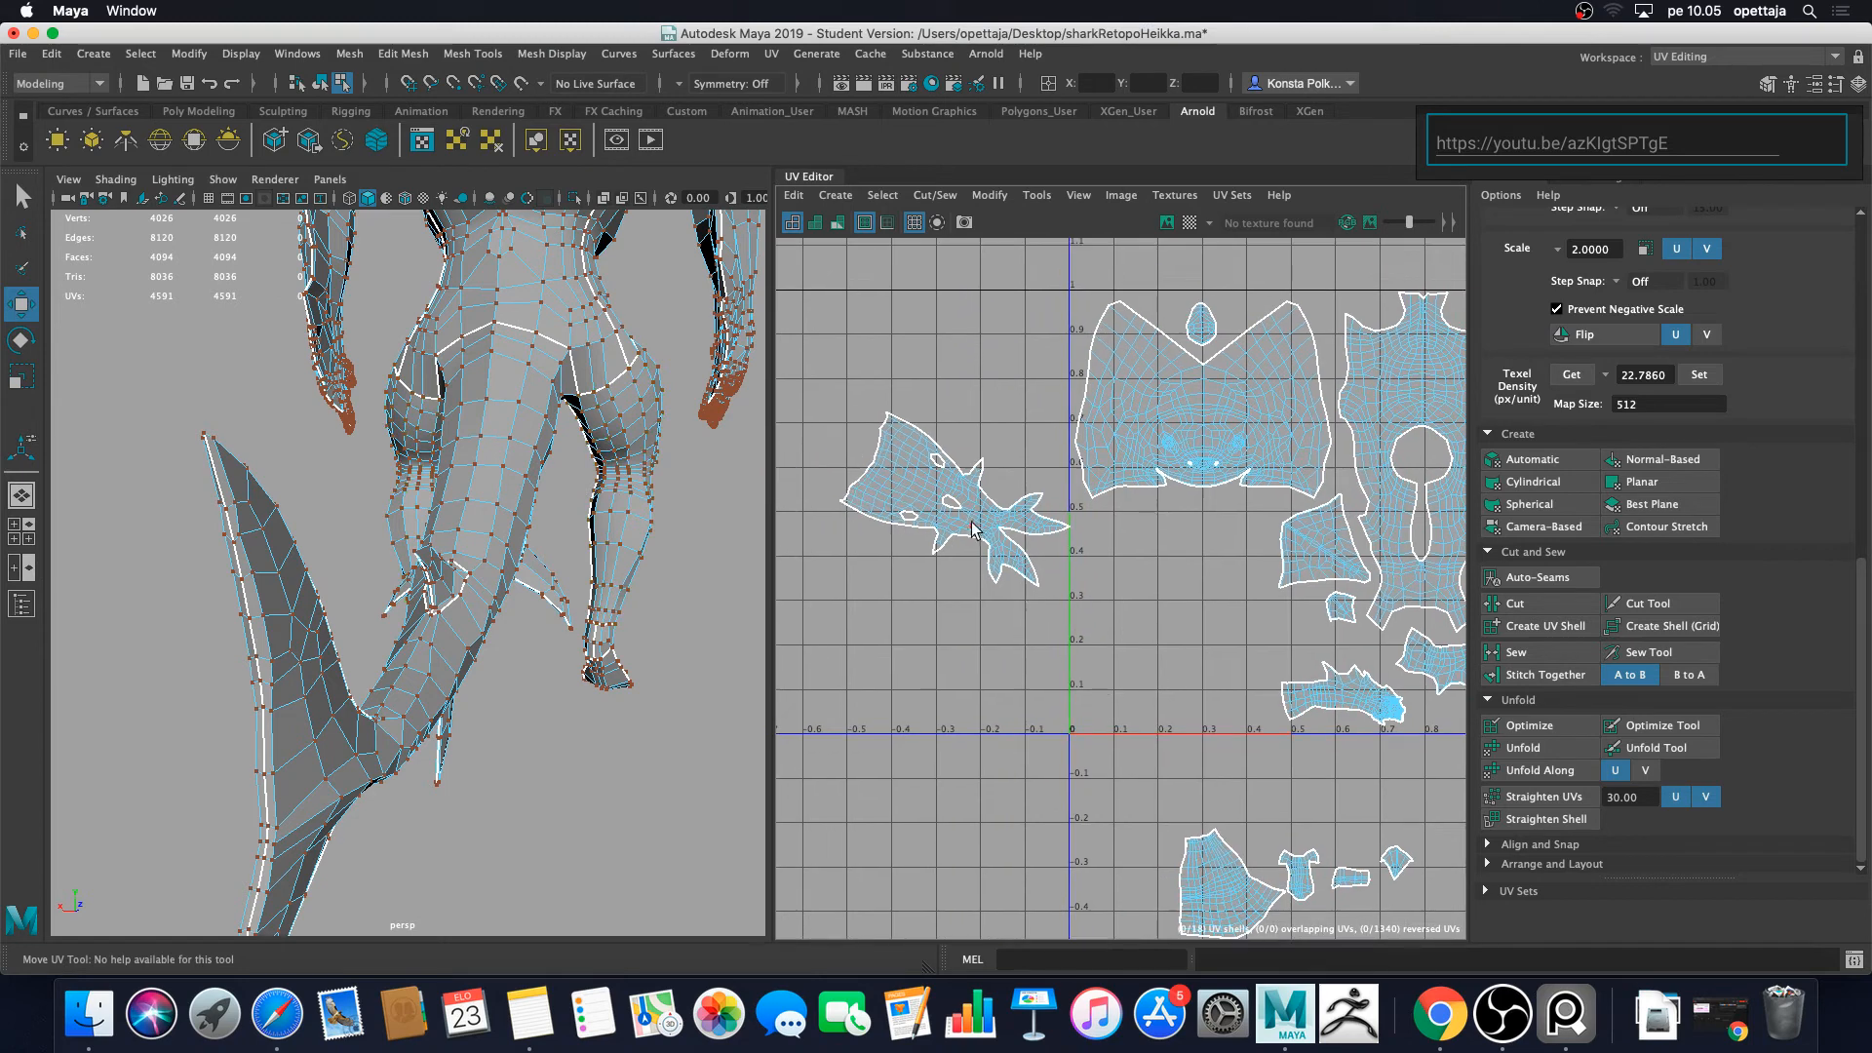
pyautogui.click(957, 506)
pyautogui.moveTo(957, 506); pyautogui.dragTo(1136, 610)
pyautogui.press('e')
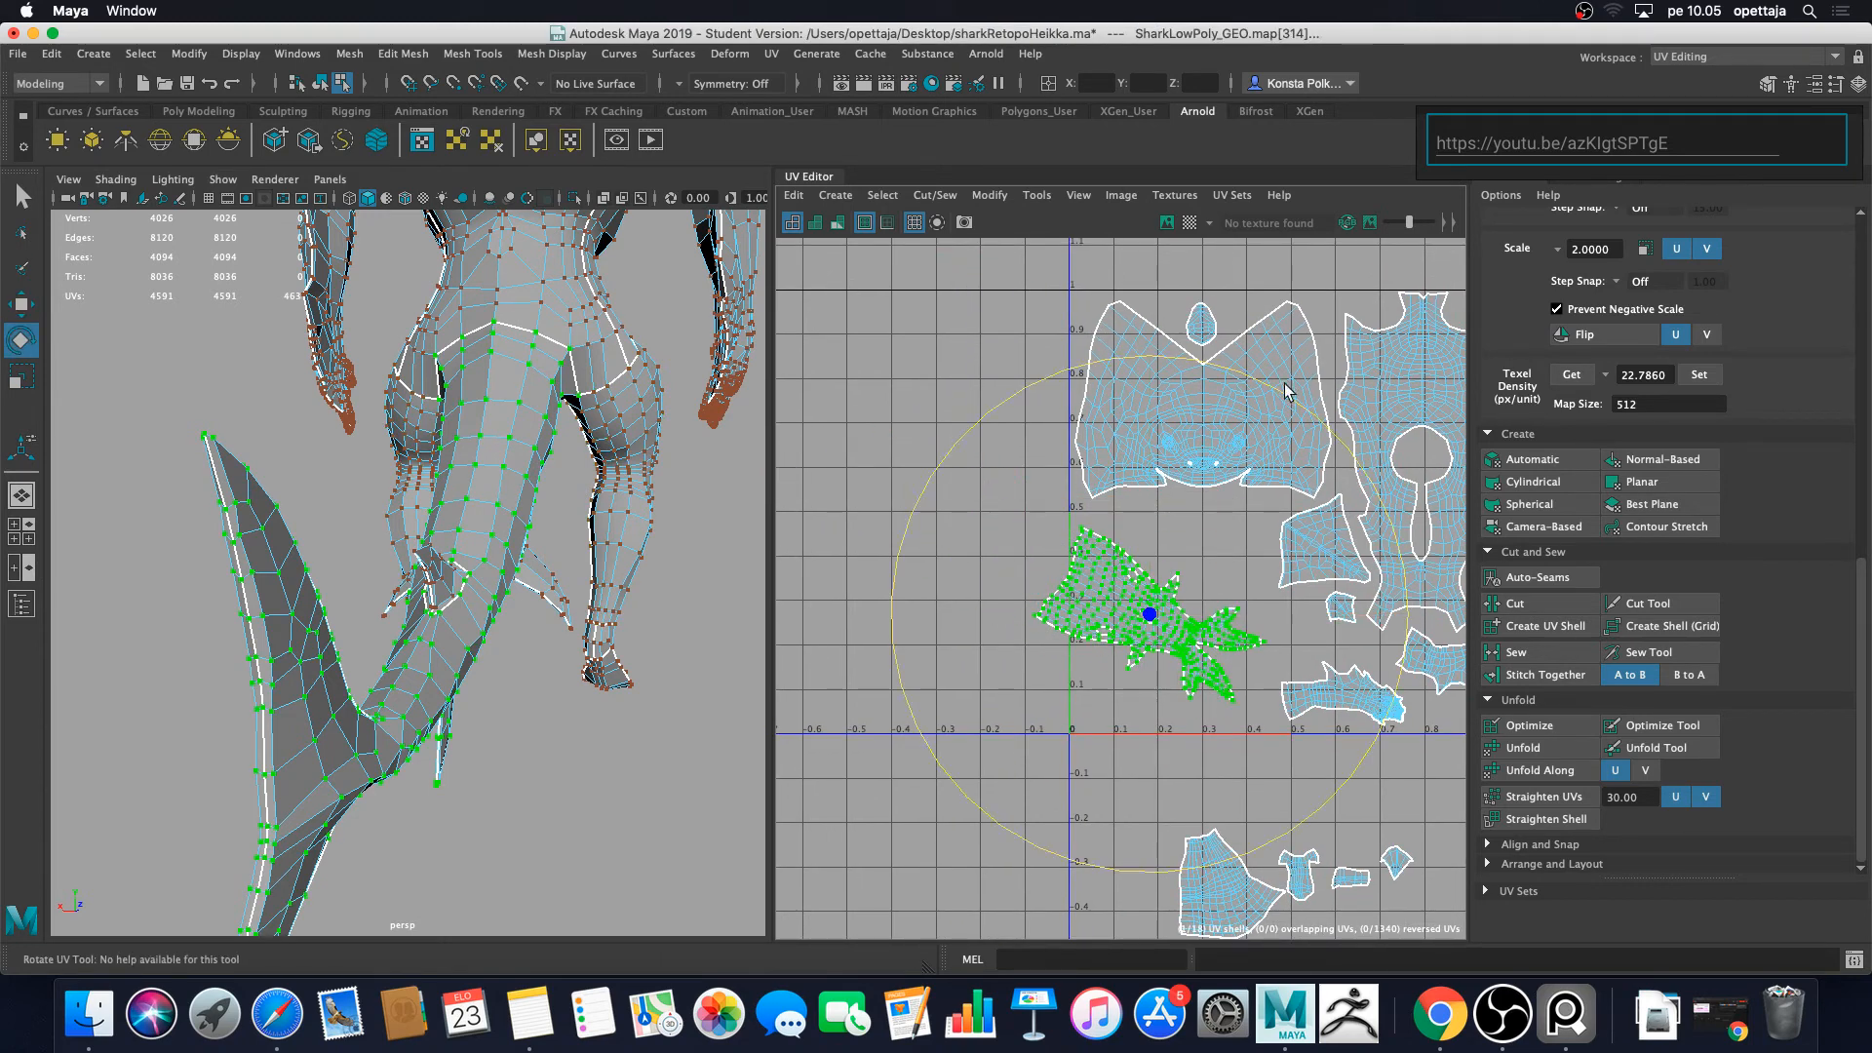
pyautogui.moveTo(1287, 398); pyautogui.dragTo(1385, 627)
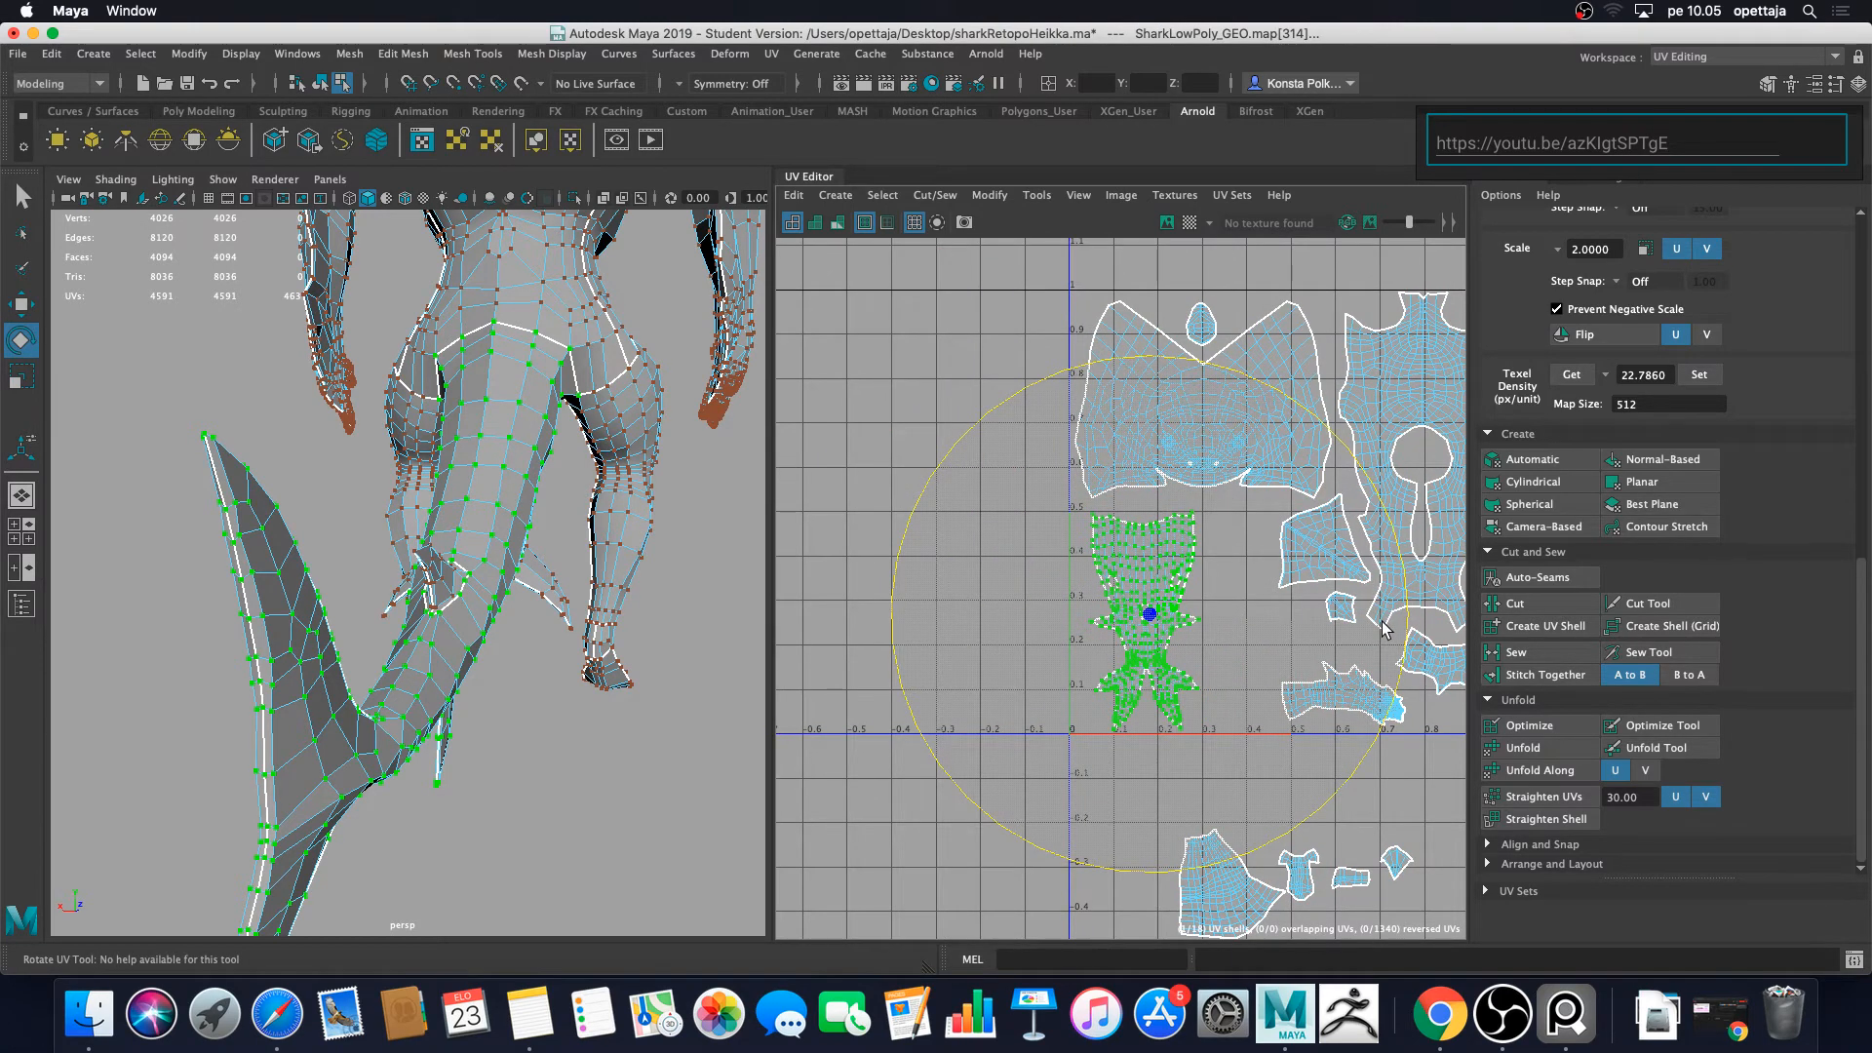
pyautogui.press('w')
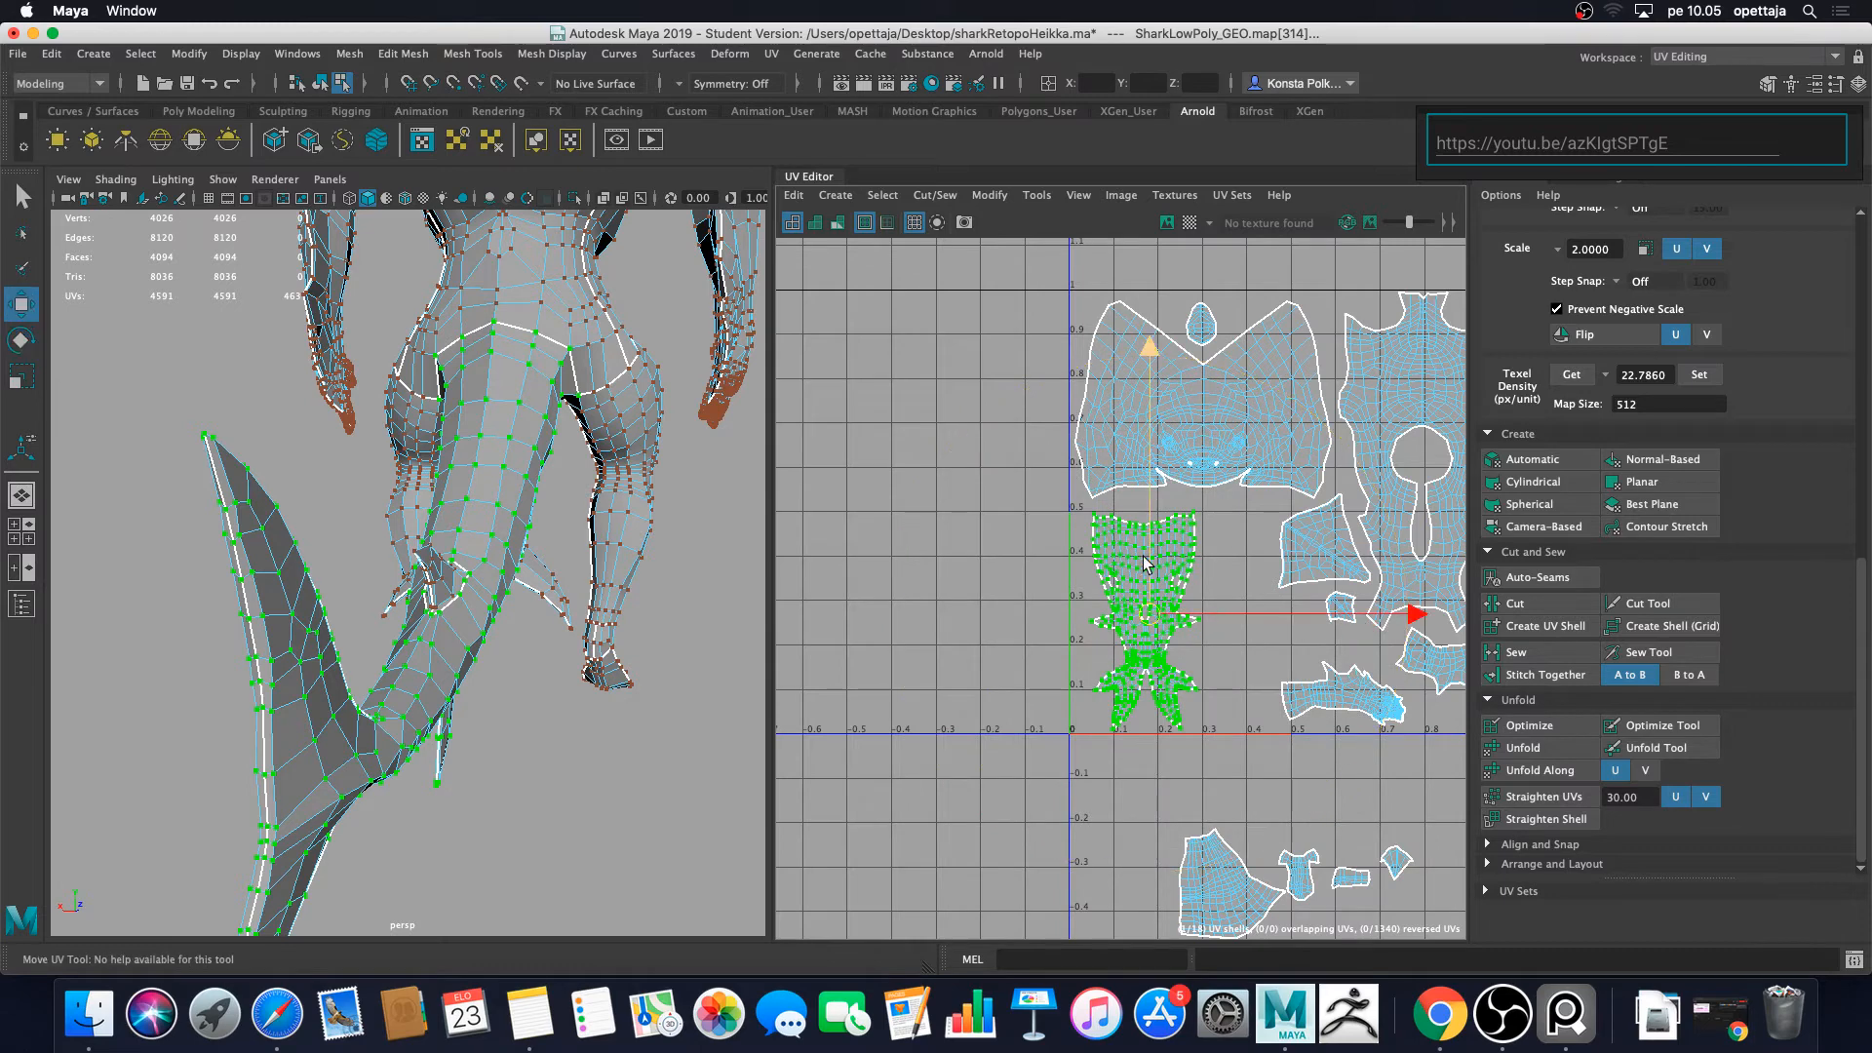
pyautogui.moveTo(1150, 547); pyautogui.dragTo(1146, 543)
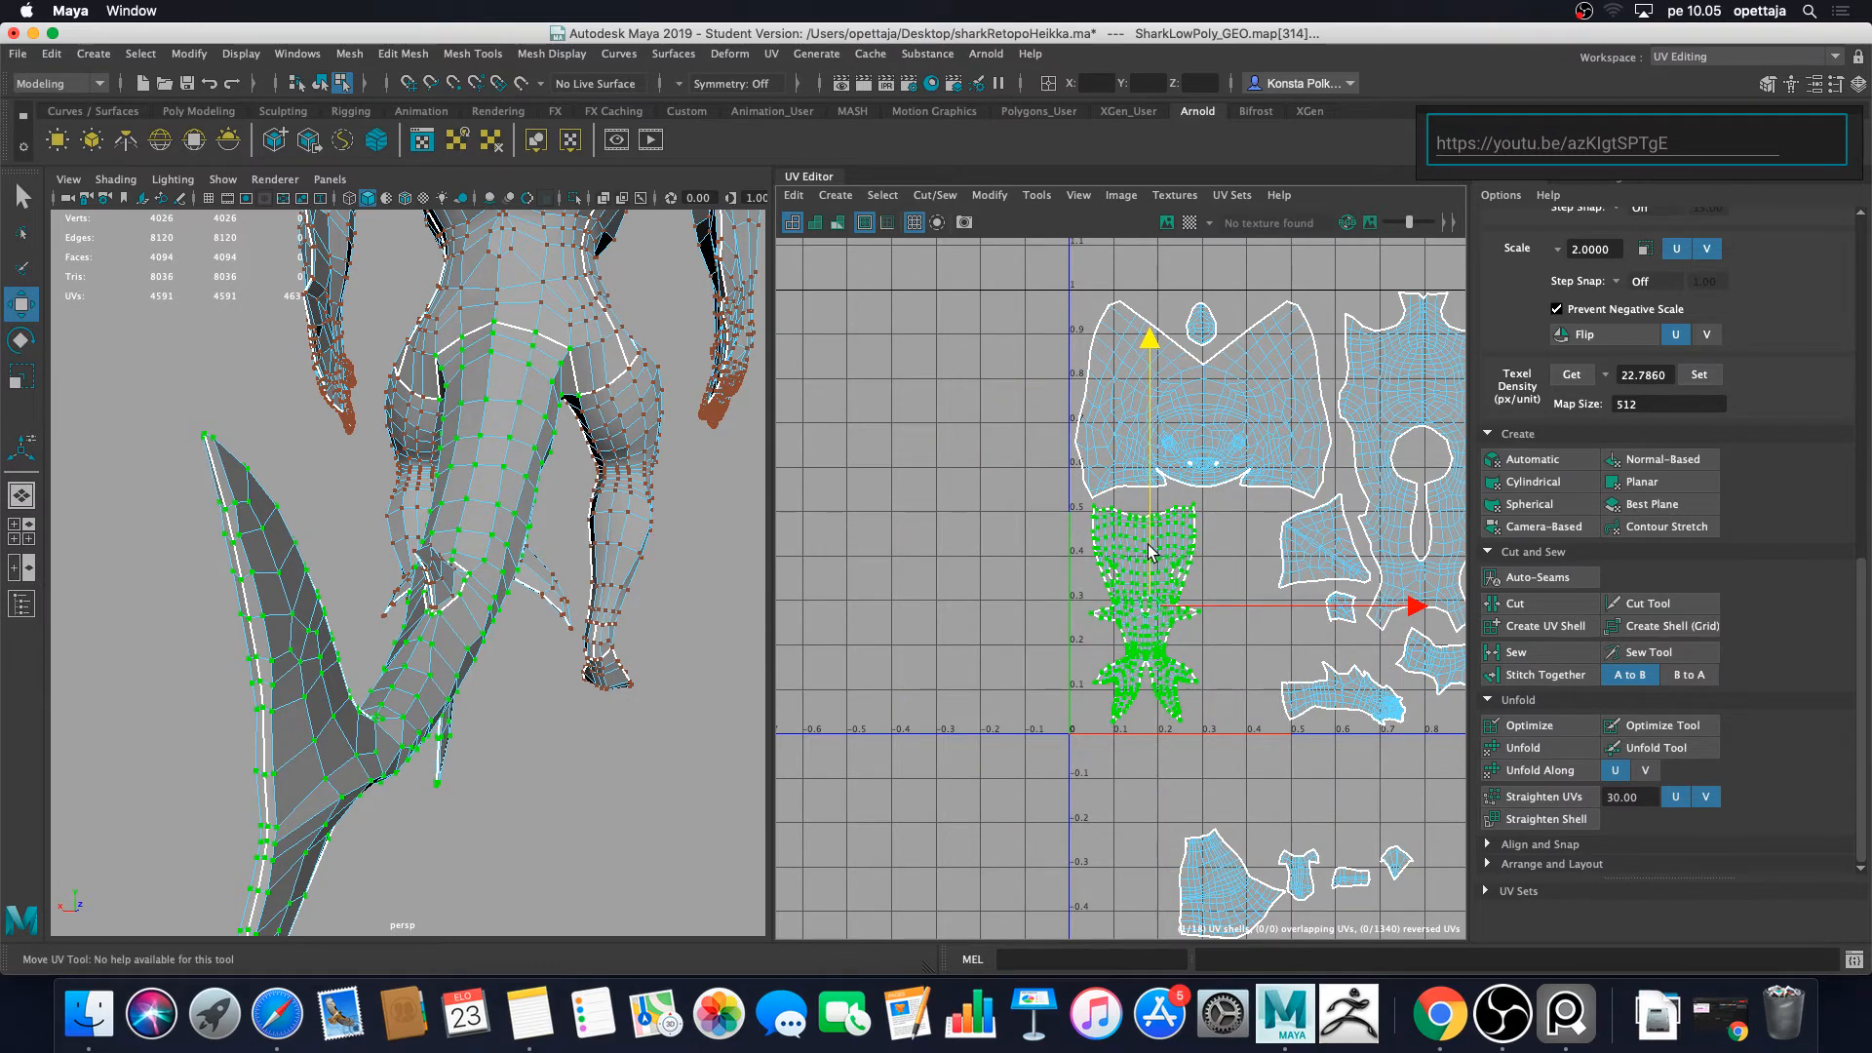
pyautogui.press('r')
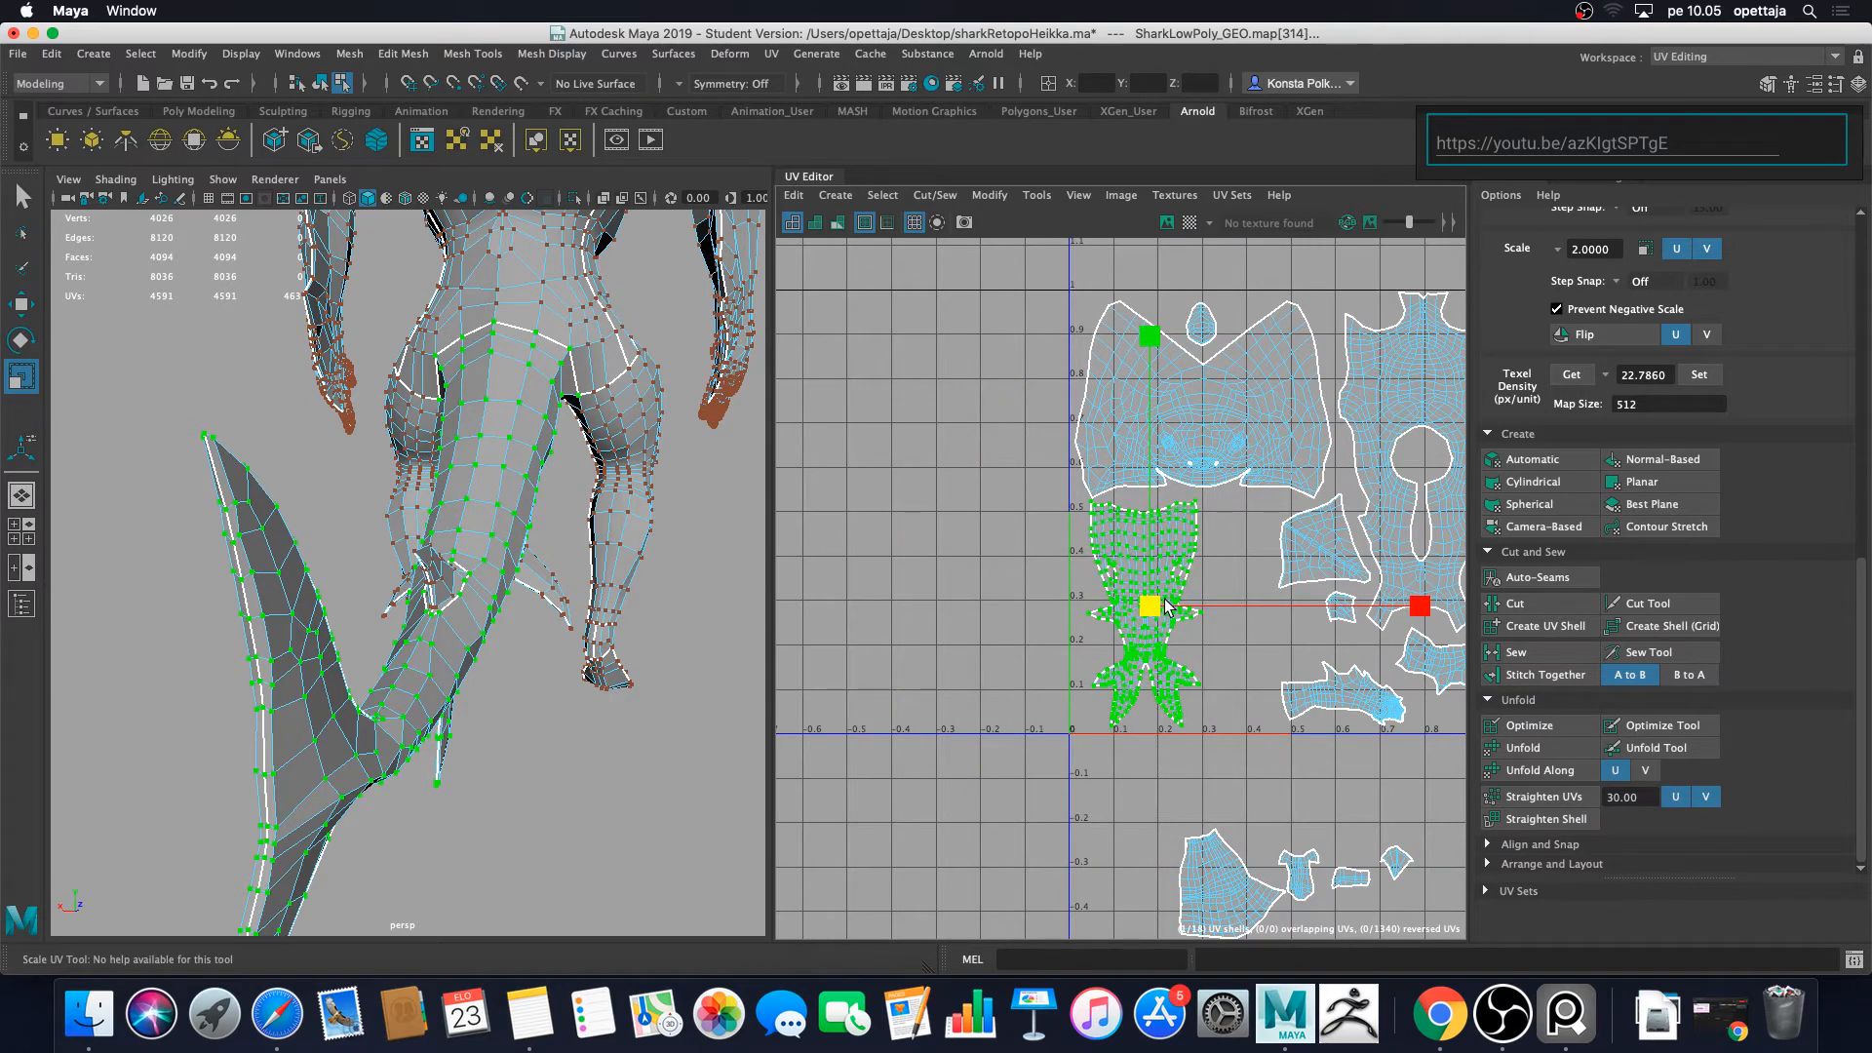
pyautogui.moveTo(1168, 597); pyautogui.dragTo(1169, 598)
# Step: Rotate the tail shell to horizontal with the flukes facing left and shift it partly past the tile's left edge
pyautogui.keyDown('alt'); pyautogui.moveTo(1225, 613); pyautogui.dragTo(1132, 605, button='middle'); pyautogui.keyUp('alt')
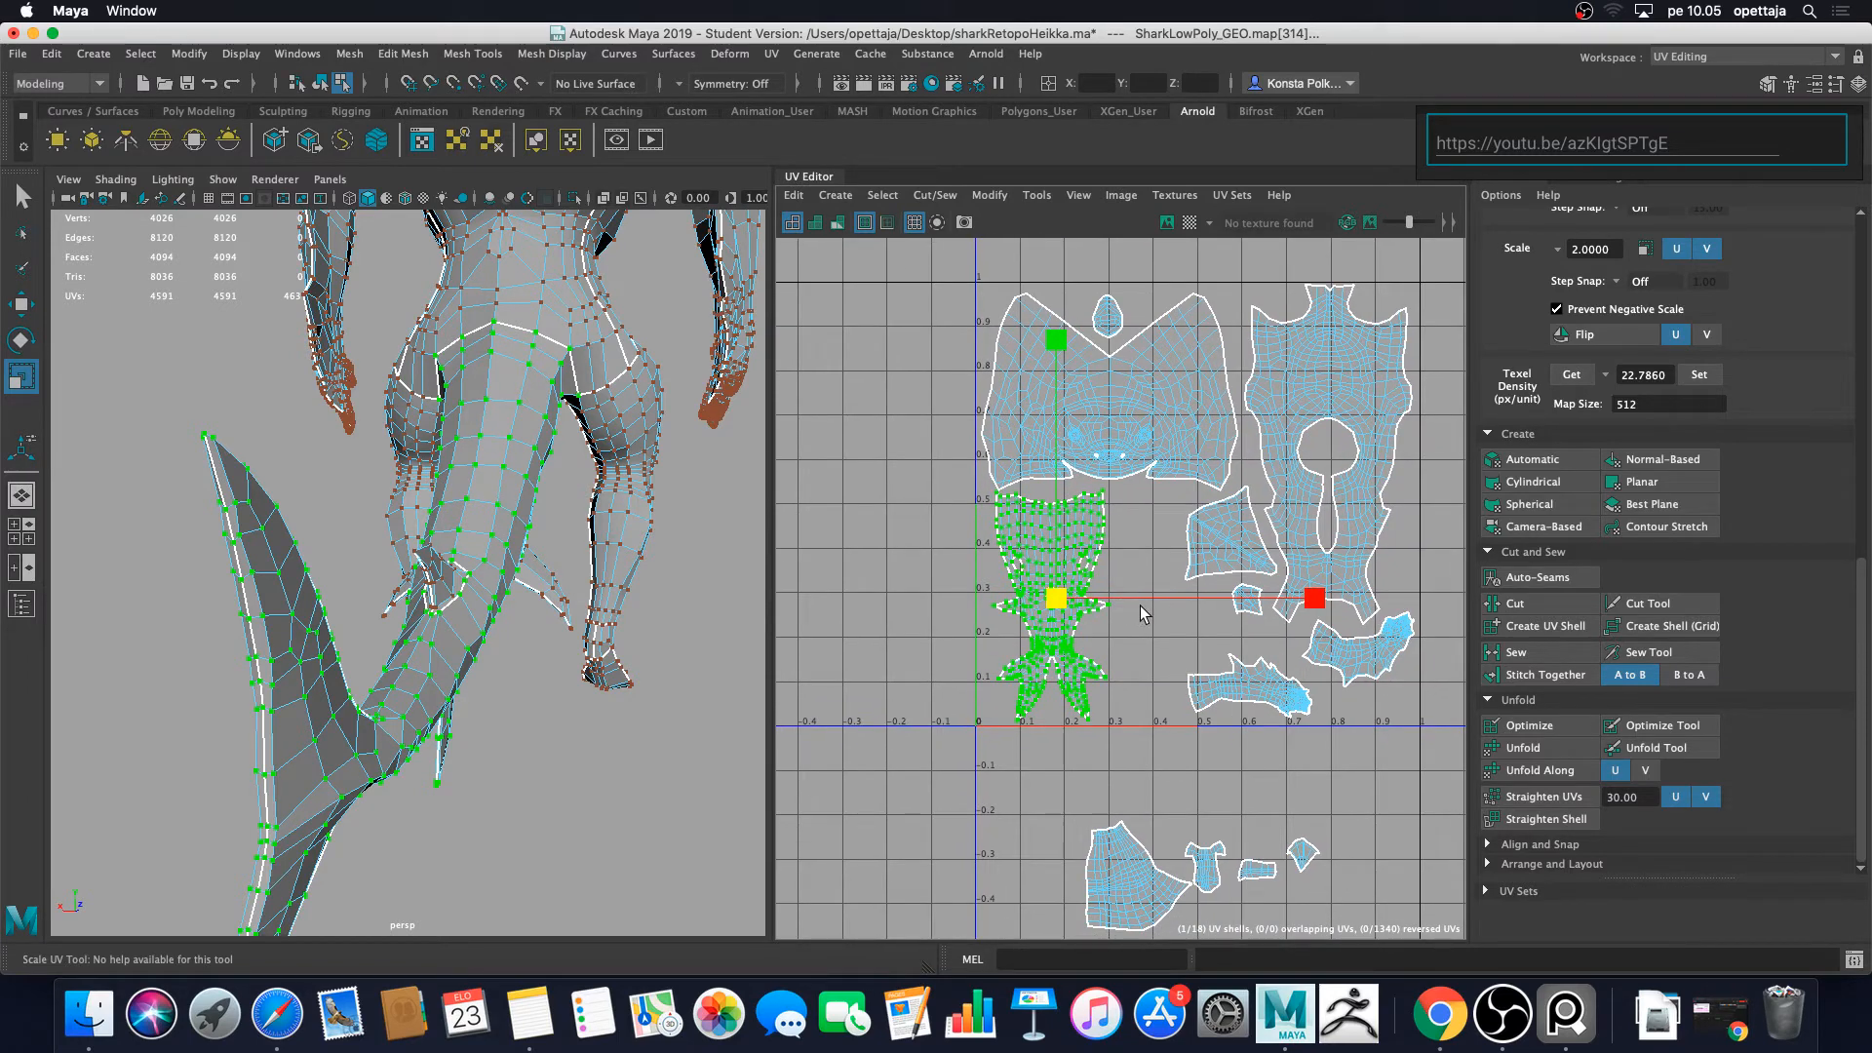
pyautogui.press('e')
pyautogui.moveTo(1348, 712); pyautogui.dragTo(1353, 868)
pyautogui.press('w')
pyautogui.moveTo(1069, 584); pyautogui.dragTo(978, 638)
# Step: Select the stacked lower arm shells near the bottom edge of the UV tile
pyautogui.scroll(5, 1312, 756)
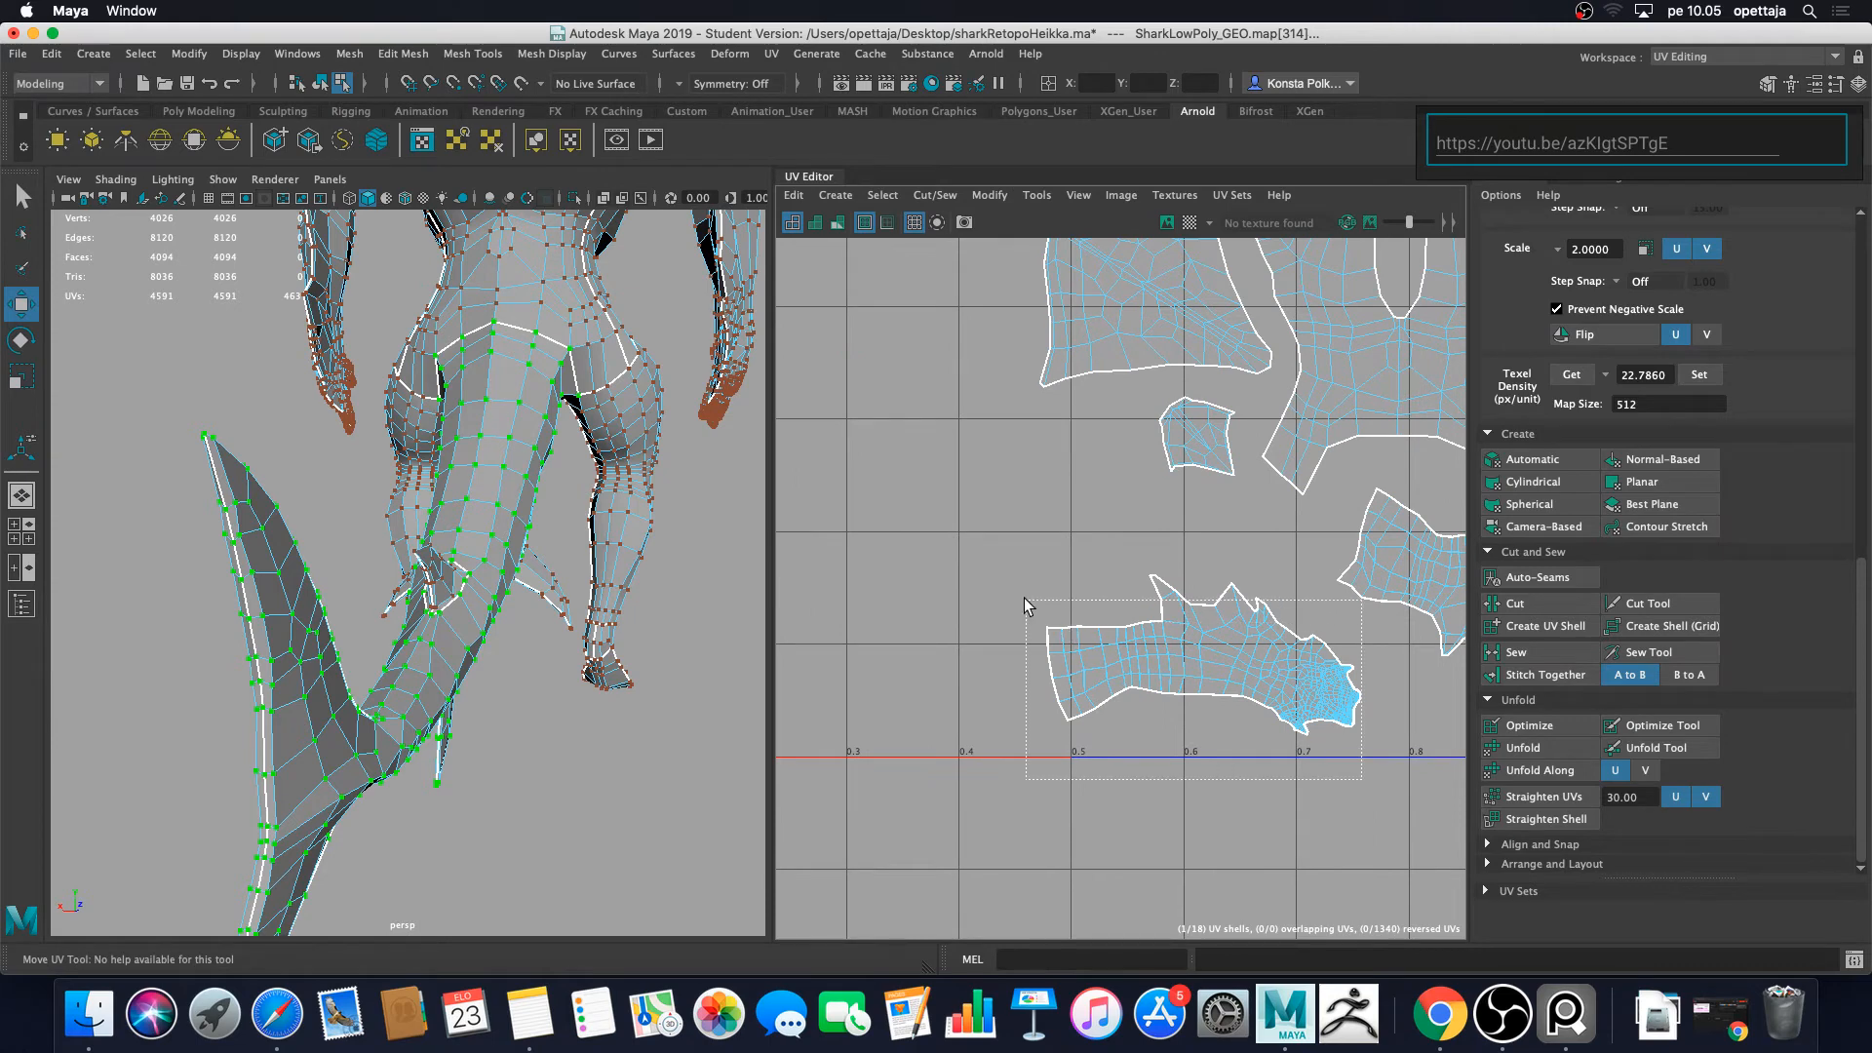
pyautogui.moveTo(1024, 598); pyautogui.dragTo(1008, 557)
pyautogui.keyDown('alt'); pyautogui.moveTo(1199, 613); pyautogui.dragTo(1026, 556, button='middle'); pyautogui.keyUp('alt')
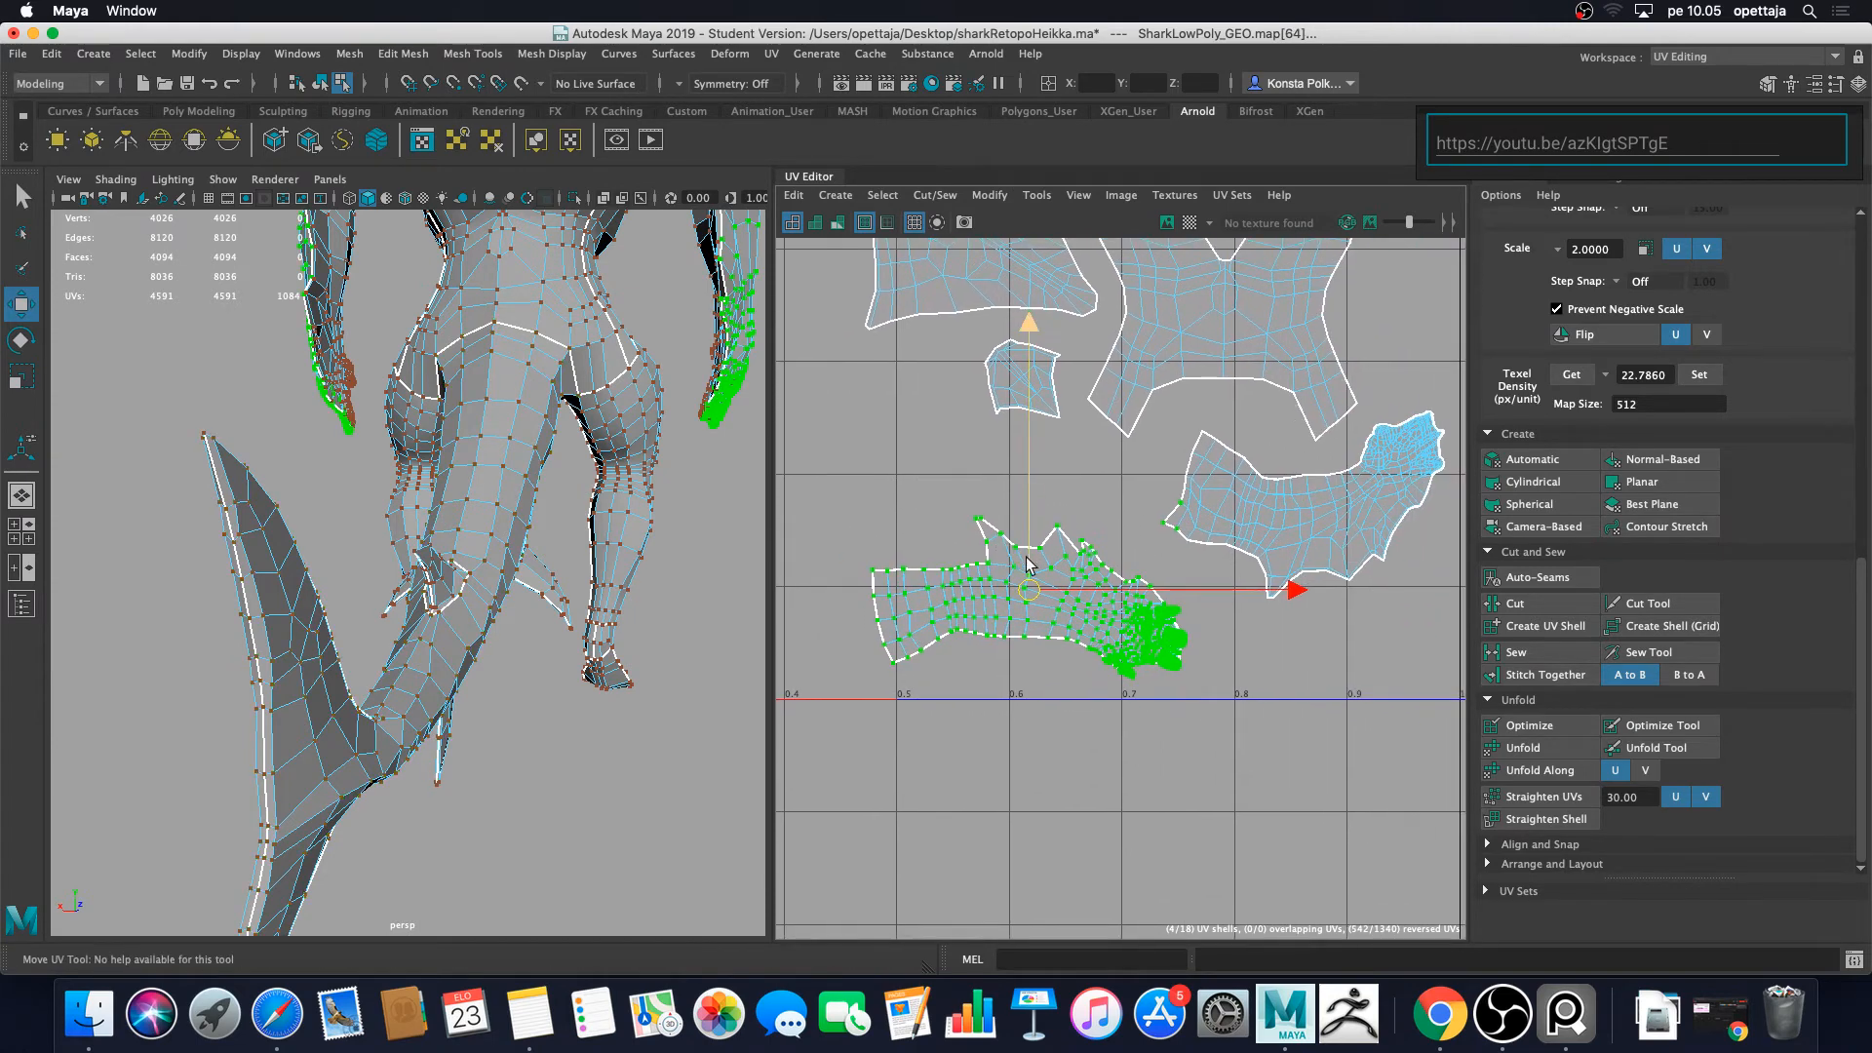
pyautogui.scroll(5, 1025, 562)
pyautogui.scroll(-5, 1337, 776)
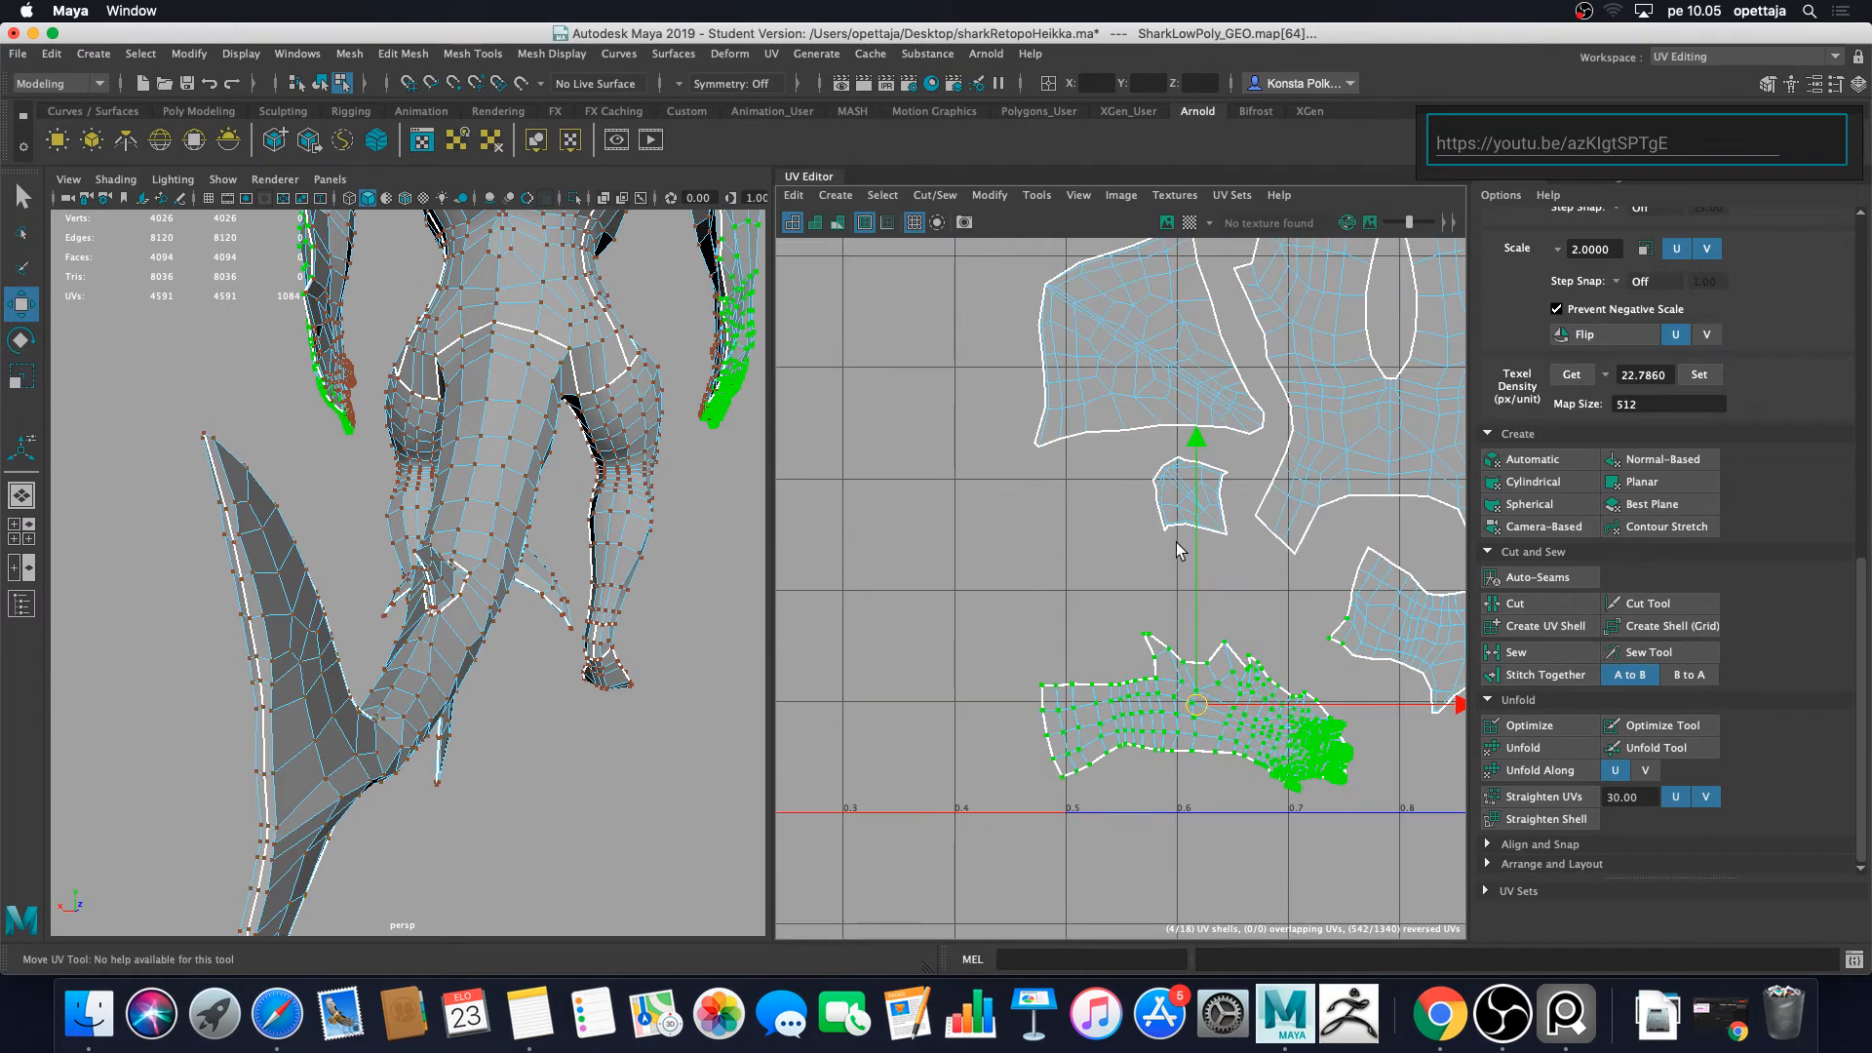
pyautogui.moveTo(1191, 548); pyautogui.dragTo(1213, 622)
pyautogui.press('q')
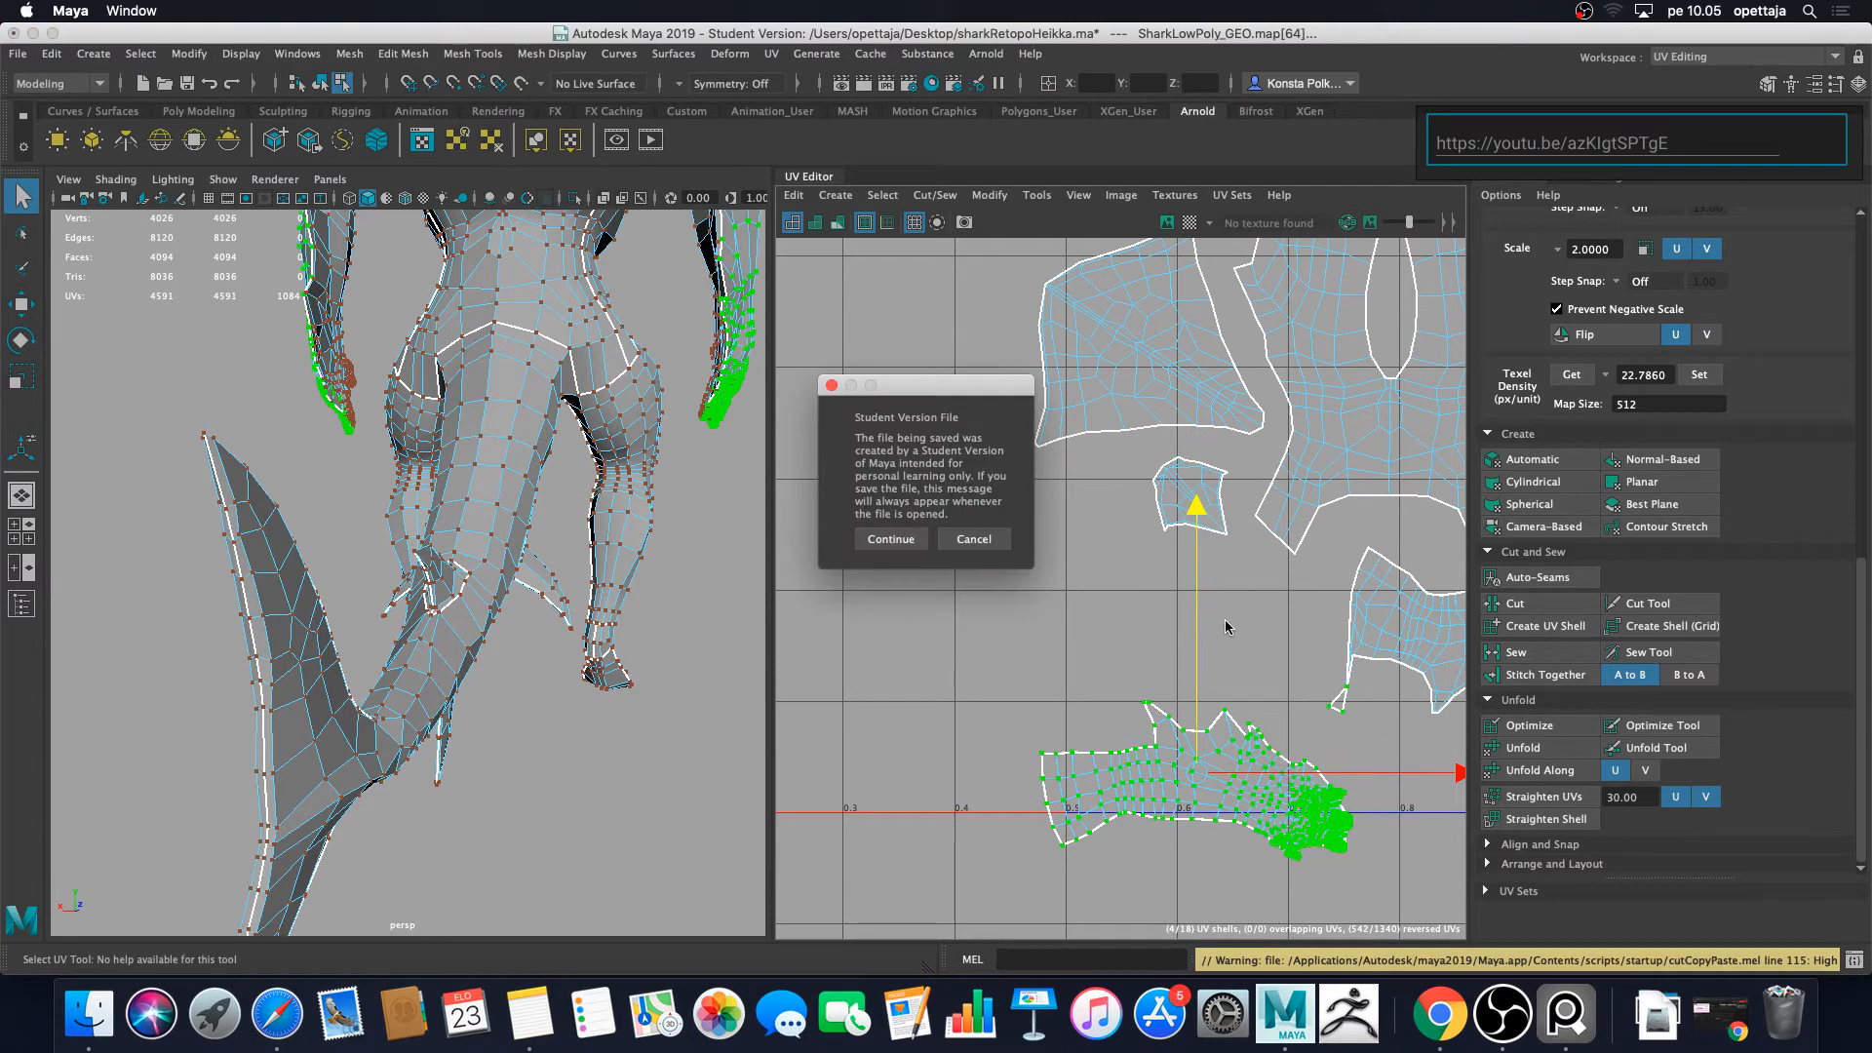
pyautogui.click(975, 542)
pyautogui.press('w')
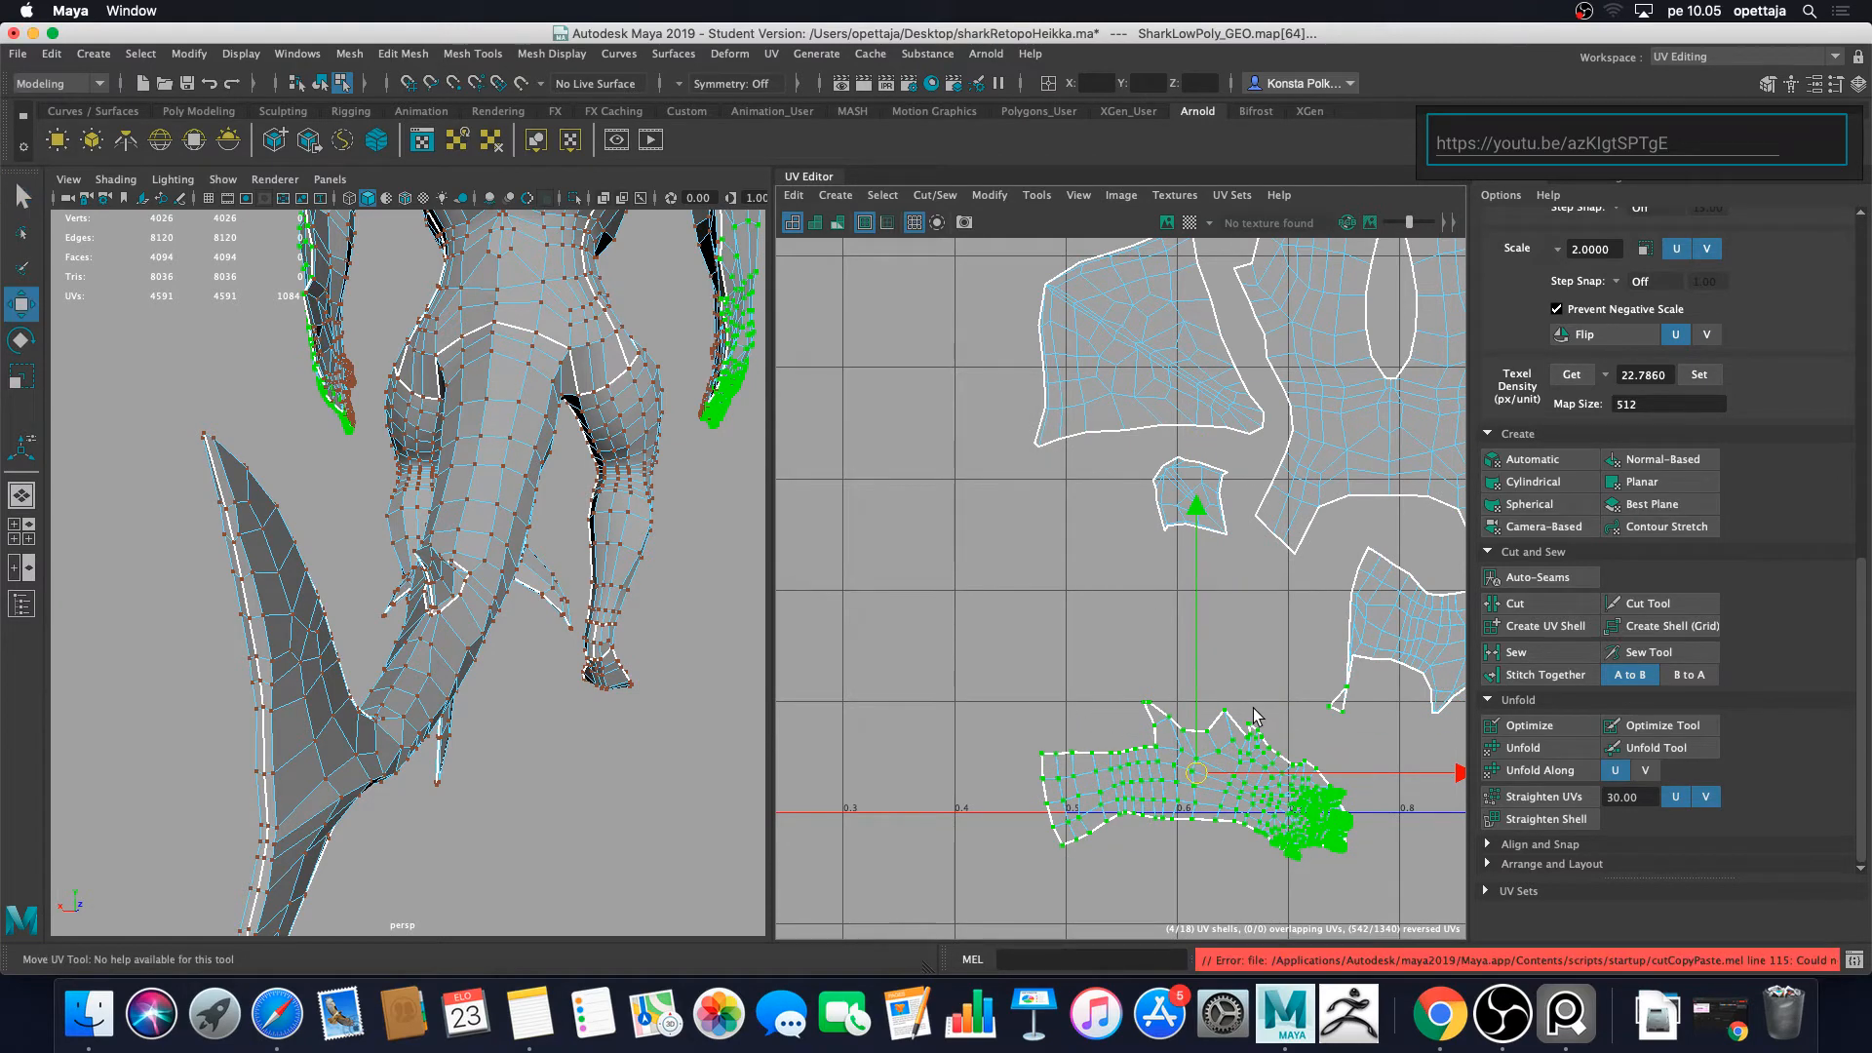
pyautogui.press('super+z')
# Step: Deselect the stray UVs on the neighbouring arm shell and move the stacked lower arm shells below the tile
pyautogui.scroll(5, 1286, 727)
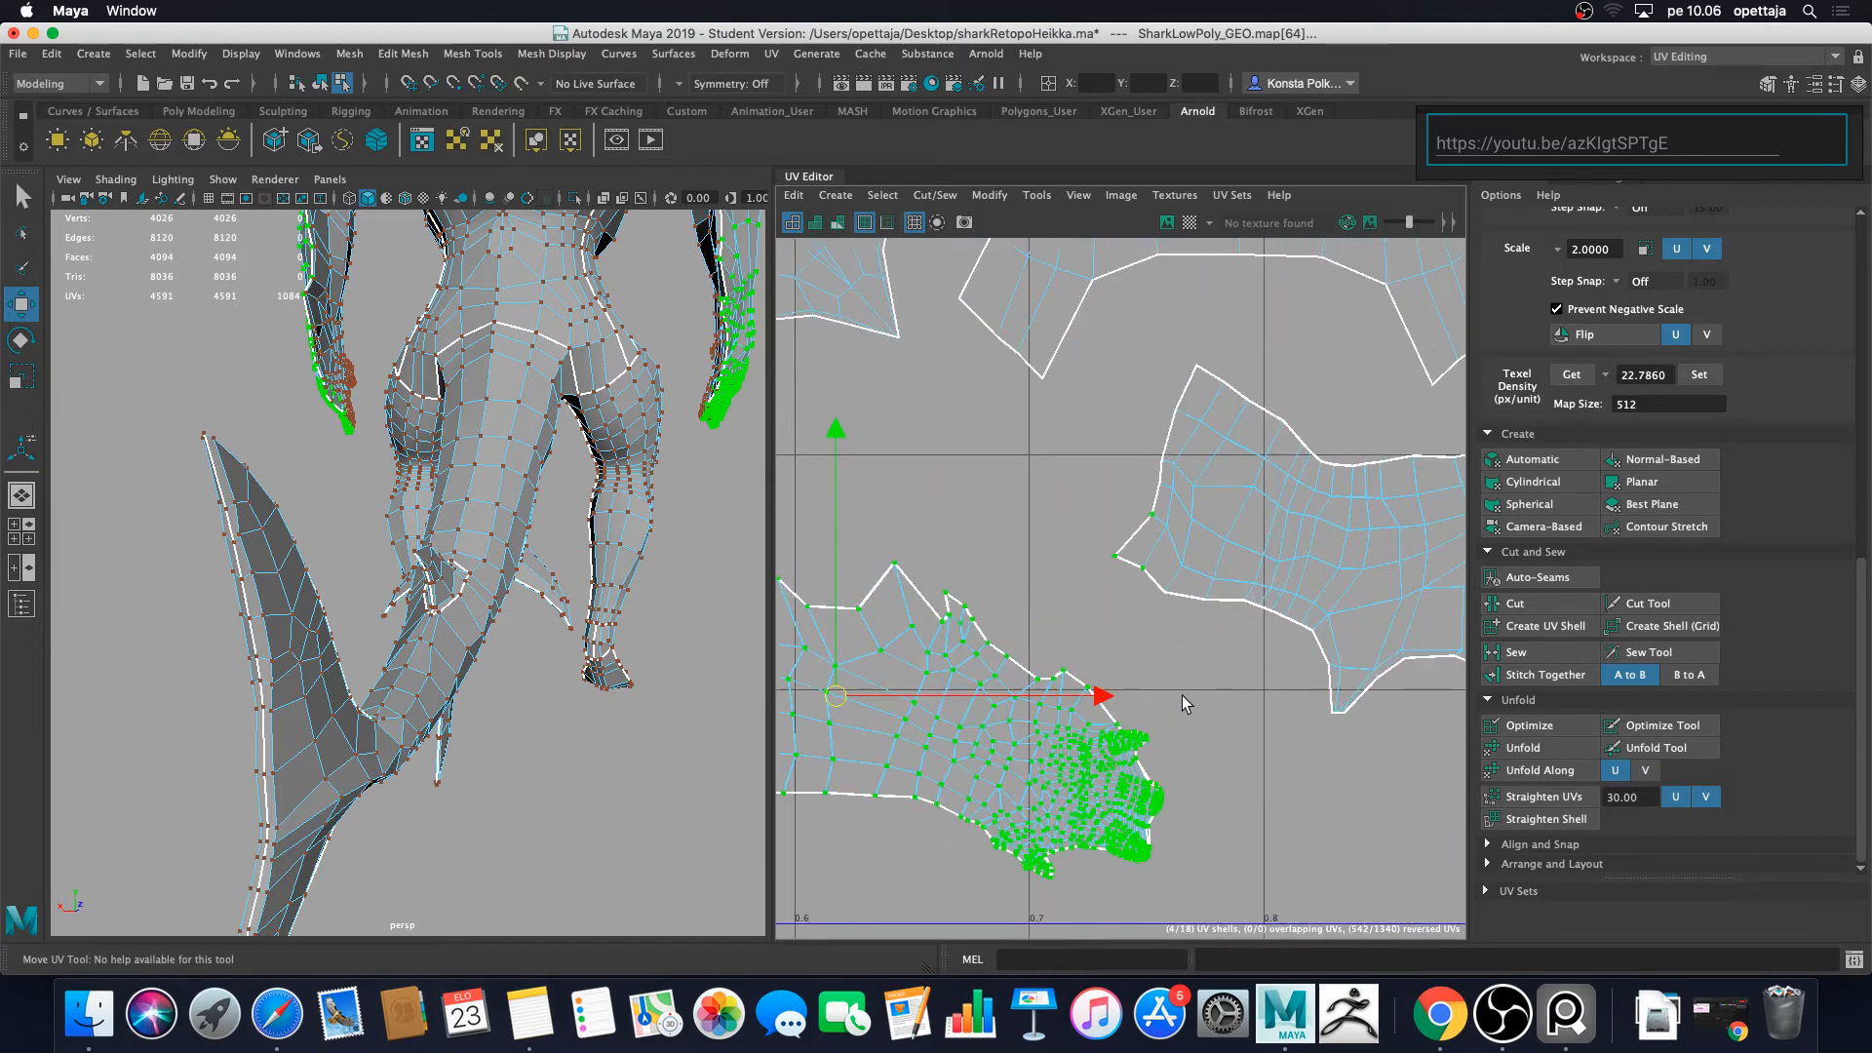
pyautogui.keyDown('ctrl'); pyautogui.moveTo(1168, 559); pyautogui.dragTo(1193, 536); pyautogui.keyUp('ctrl')
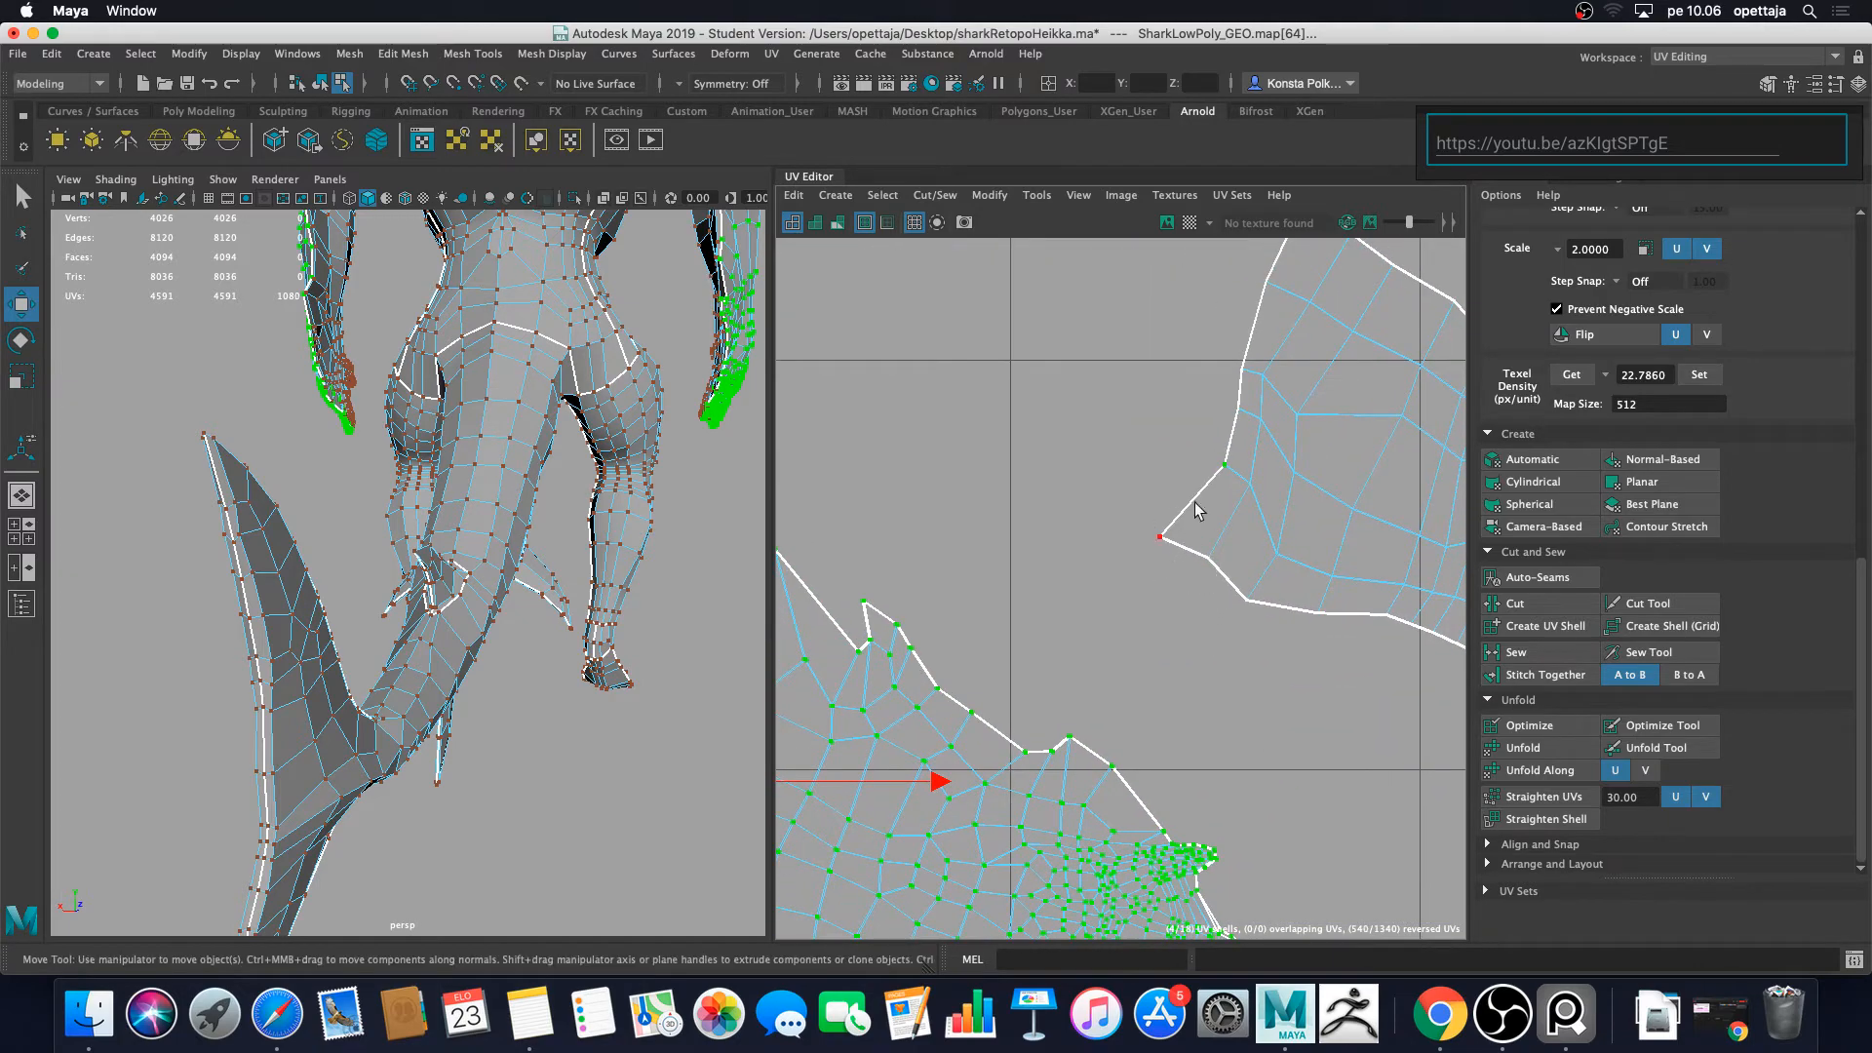
pyautogui.keyDown('ctrl'); pyautogui.moveTo(1200, 445); pyautogui.dragTo(1240, 486); pyautogui.keyUp('ctrl')
pyautogui.scroll(-5, 1209, 508)
pyautogui.scroll(-6, 1198, 548)
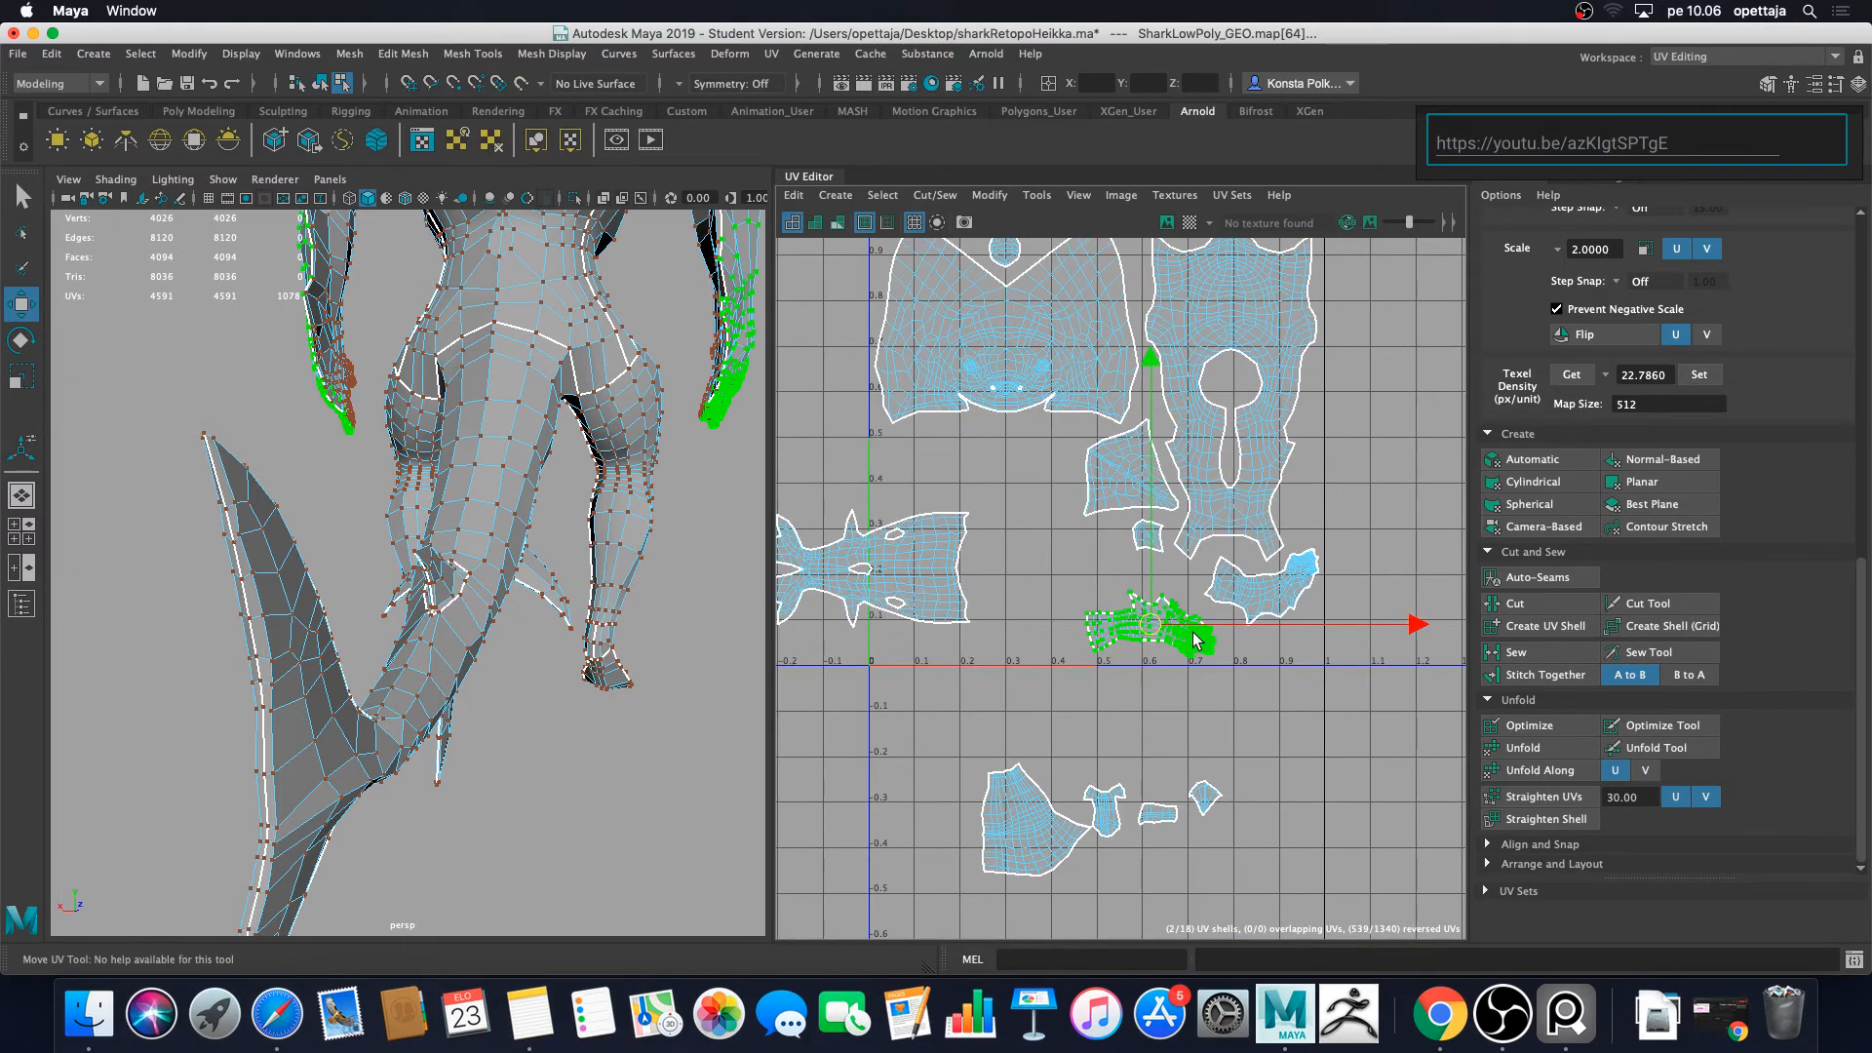
# Step: Move the horizontal tail shell into the lower left of the UV tile and scale it up
pyautogui.keyDown('alt'); pyautogui.moveTo(891, 560); pyautogui.dragTo(1042, 584, button='middle'); pyautogui.keyUp('alt')
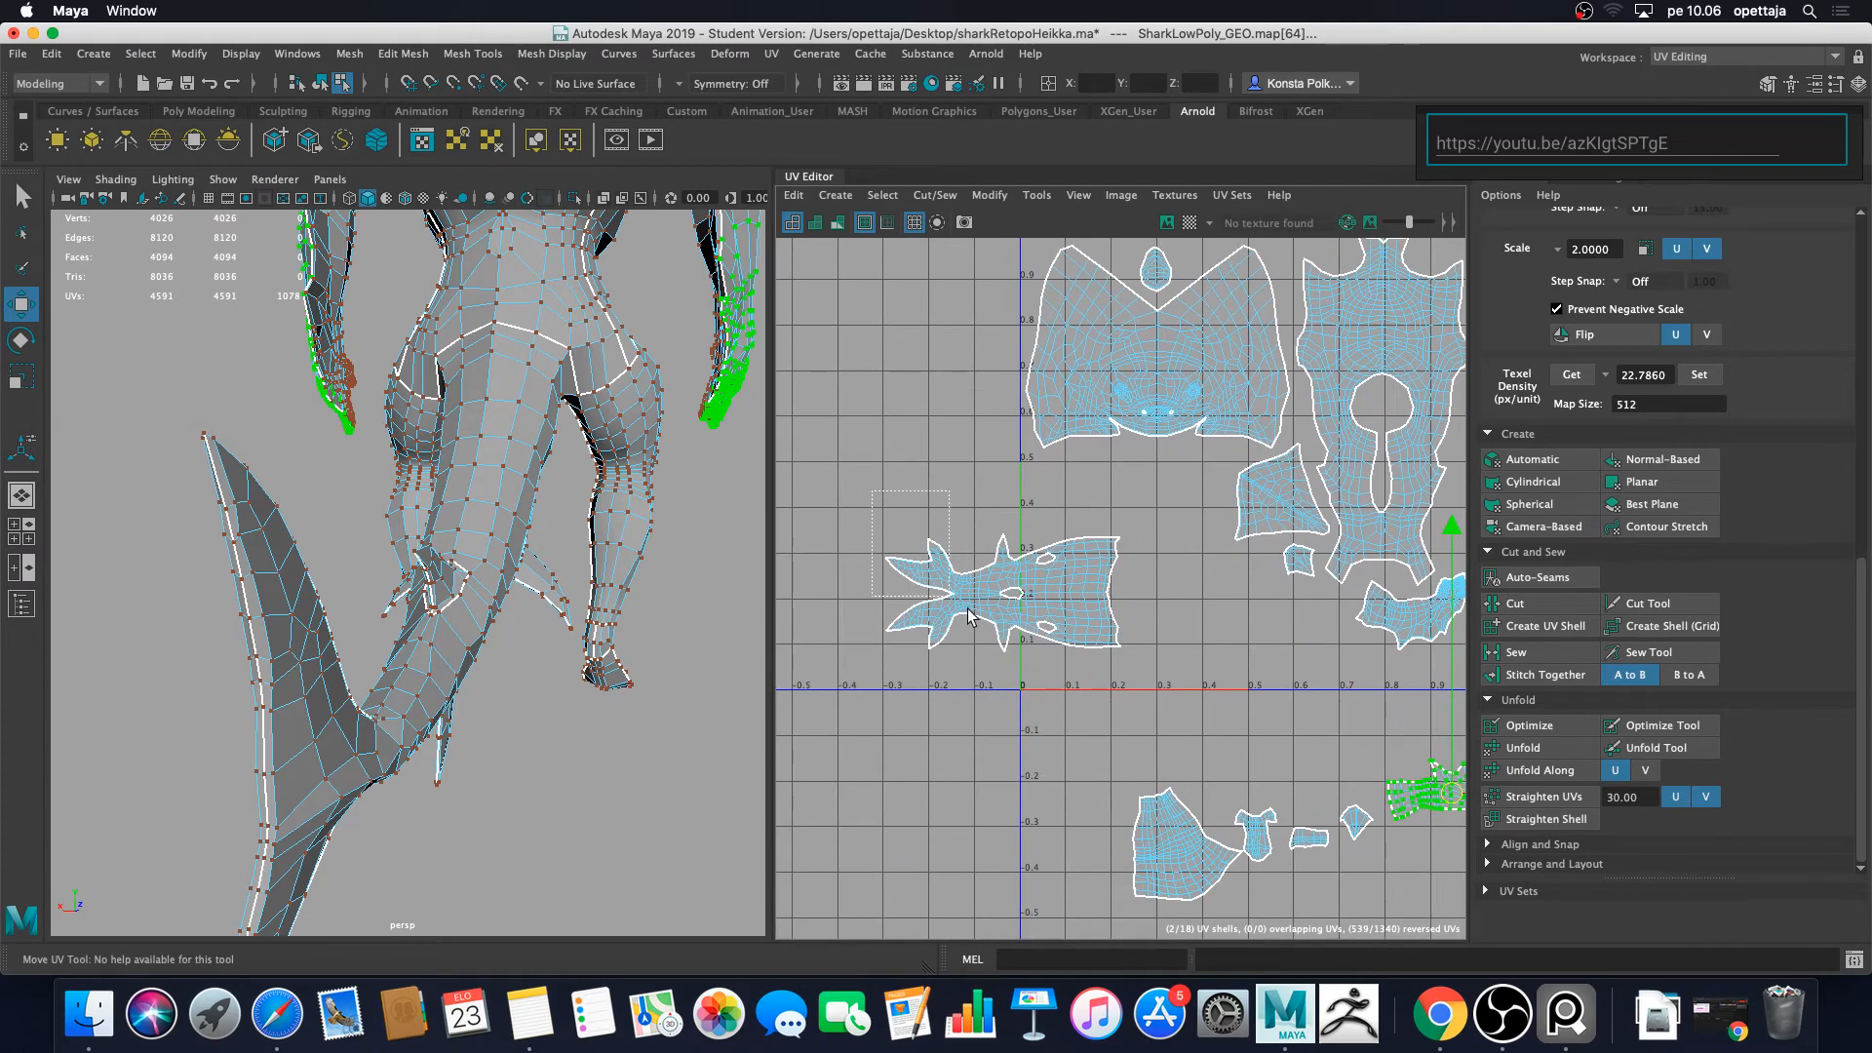
pyautogui.moveTo(967, 608); pyautogui.dragTo(1177, 740)
pyautogui.moveTo(1055, 596); pyautogui.dragTo(1189, 615)
pyautogui.press('r')
pyautogui.press('w')
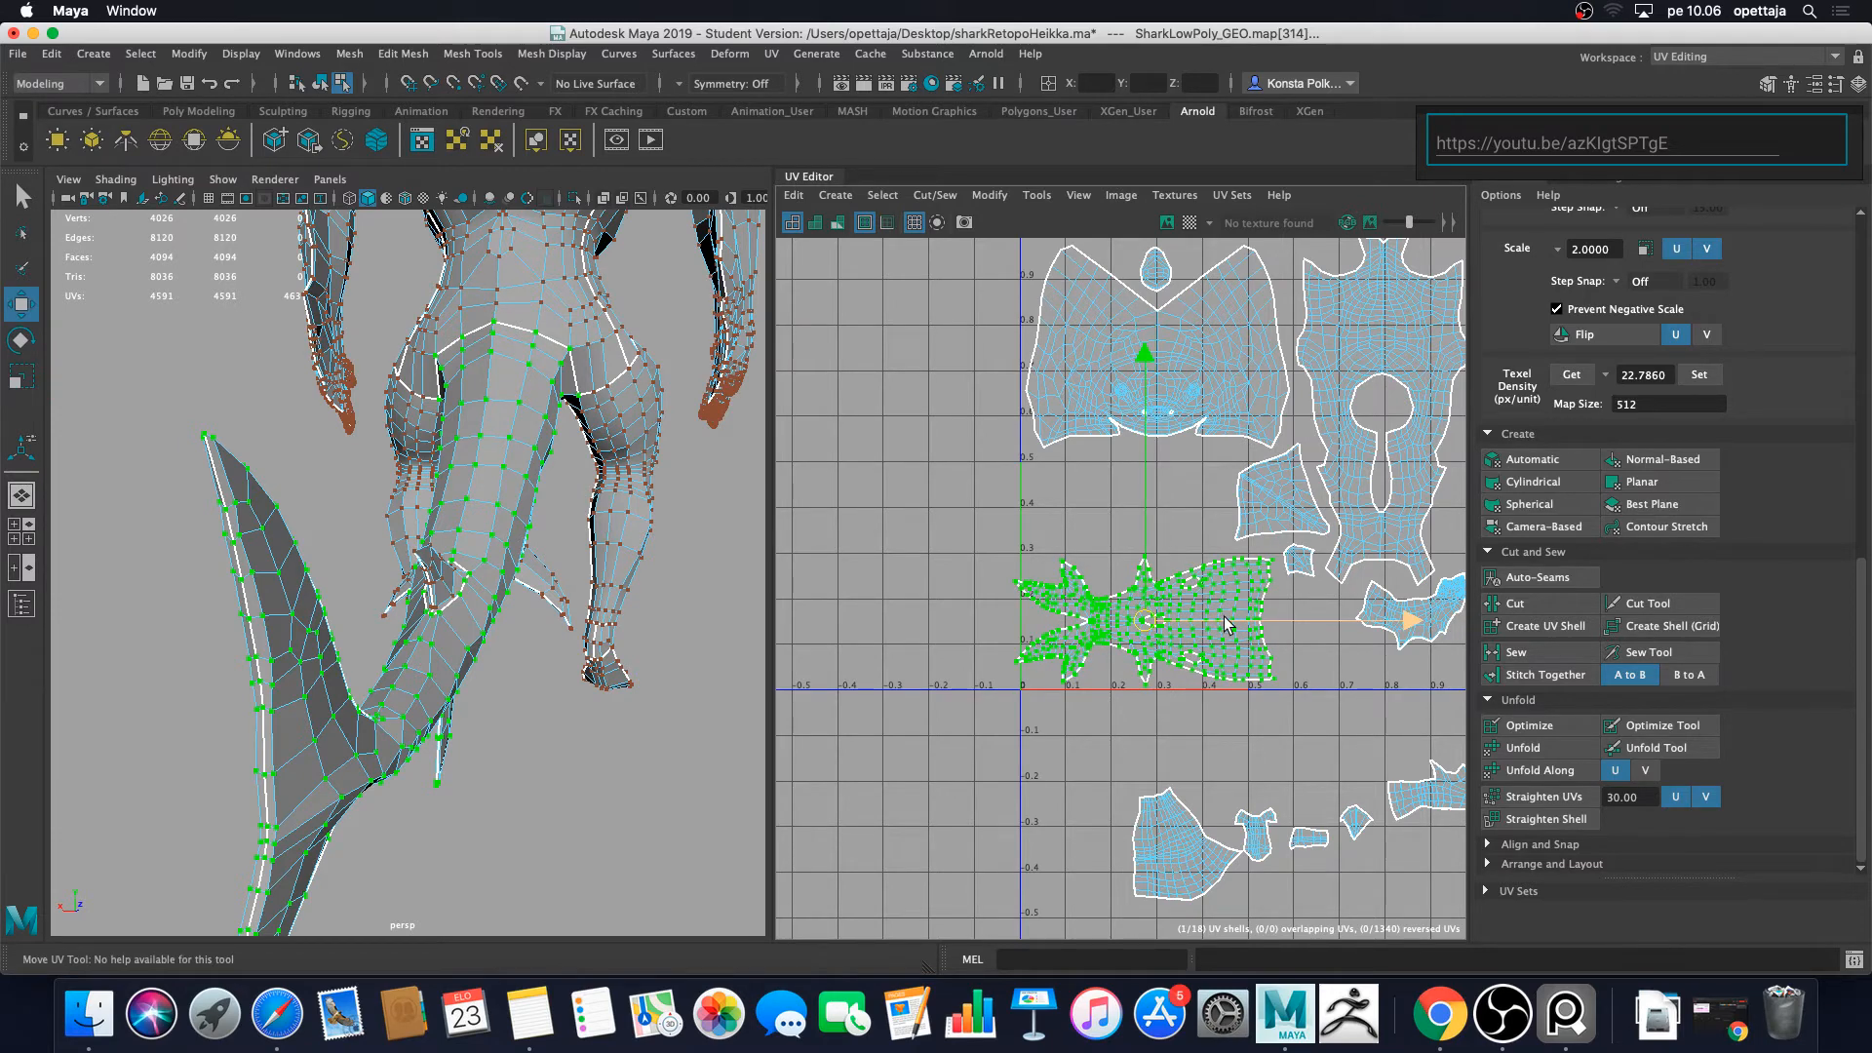
# Step: Move the small square shell into the gap between the head shell and the tail shell
pyautogui.scroll(3, 1300, 607)
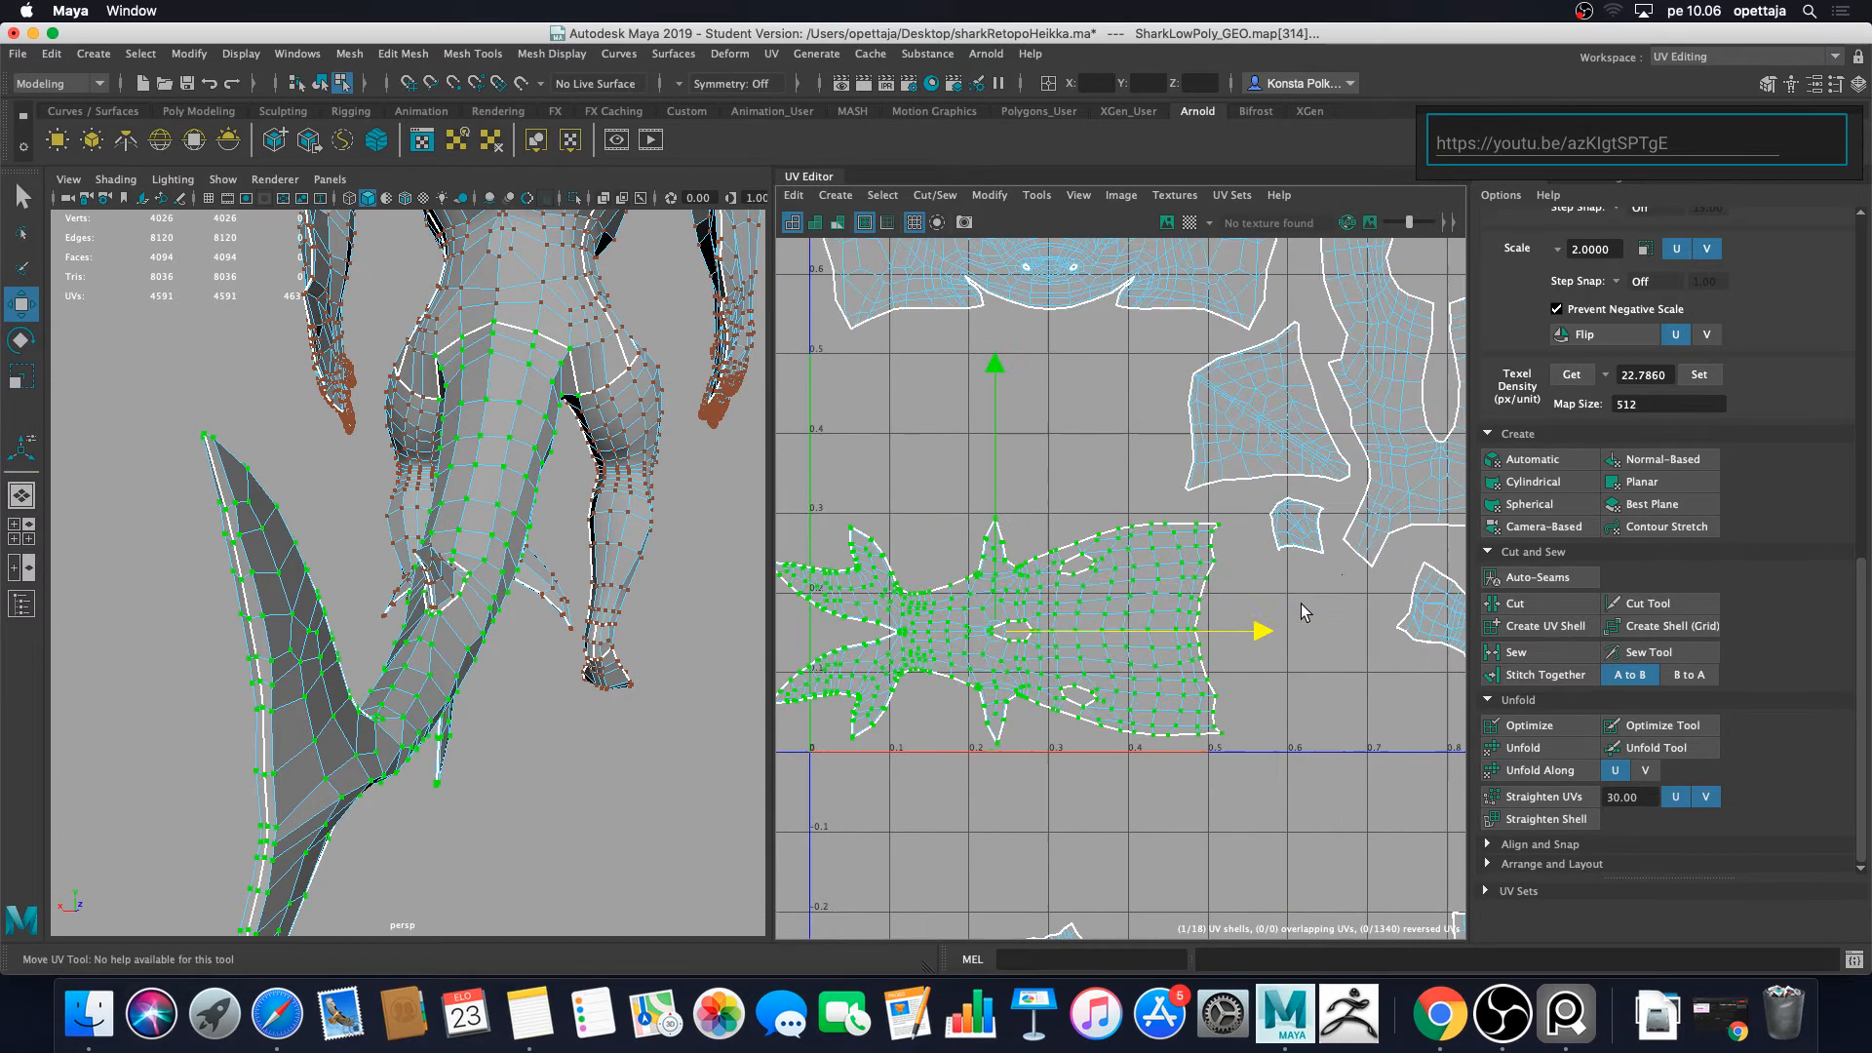
pyautogui.keyDown('alt'); pyautogui.moveTo(1318, 559); pyautogui.dragTo(1256, 597, button='middle'); pyautogui.keyUp('alt')
pyautogui.moveTo(1197, 539); pyautogui.dragTo(976, 455)
pyautogui.click(1205, 704)
# Step: Shift the whole tail shell sideways so its flukes sit just inside the tile's left edge, and clear the selection
pyautogui.scroll(-4, 1205, 704)
pyautogui.keyDown('alt'); pyautogui.moveTo(1171, 702); pyautogui.dragTo(1263, 682, button='middle'); pyautogui.keyUp('alt')
pyautogui.doubleClick(1263, 688)
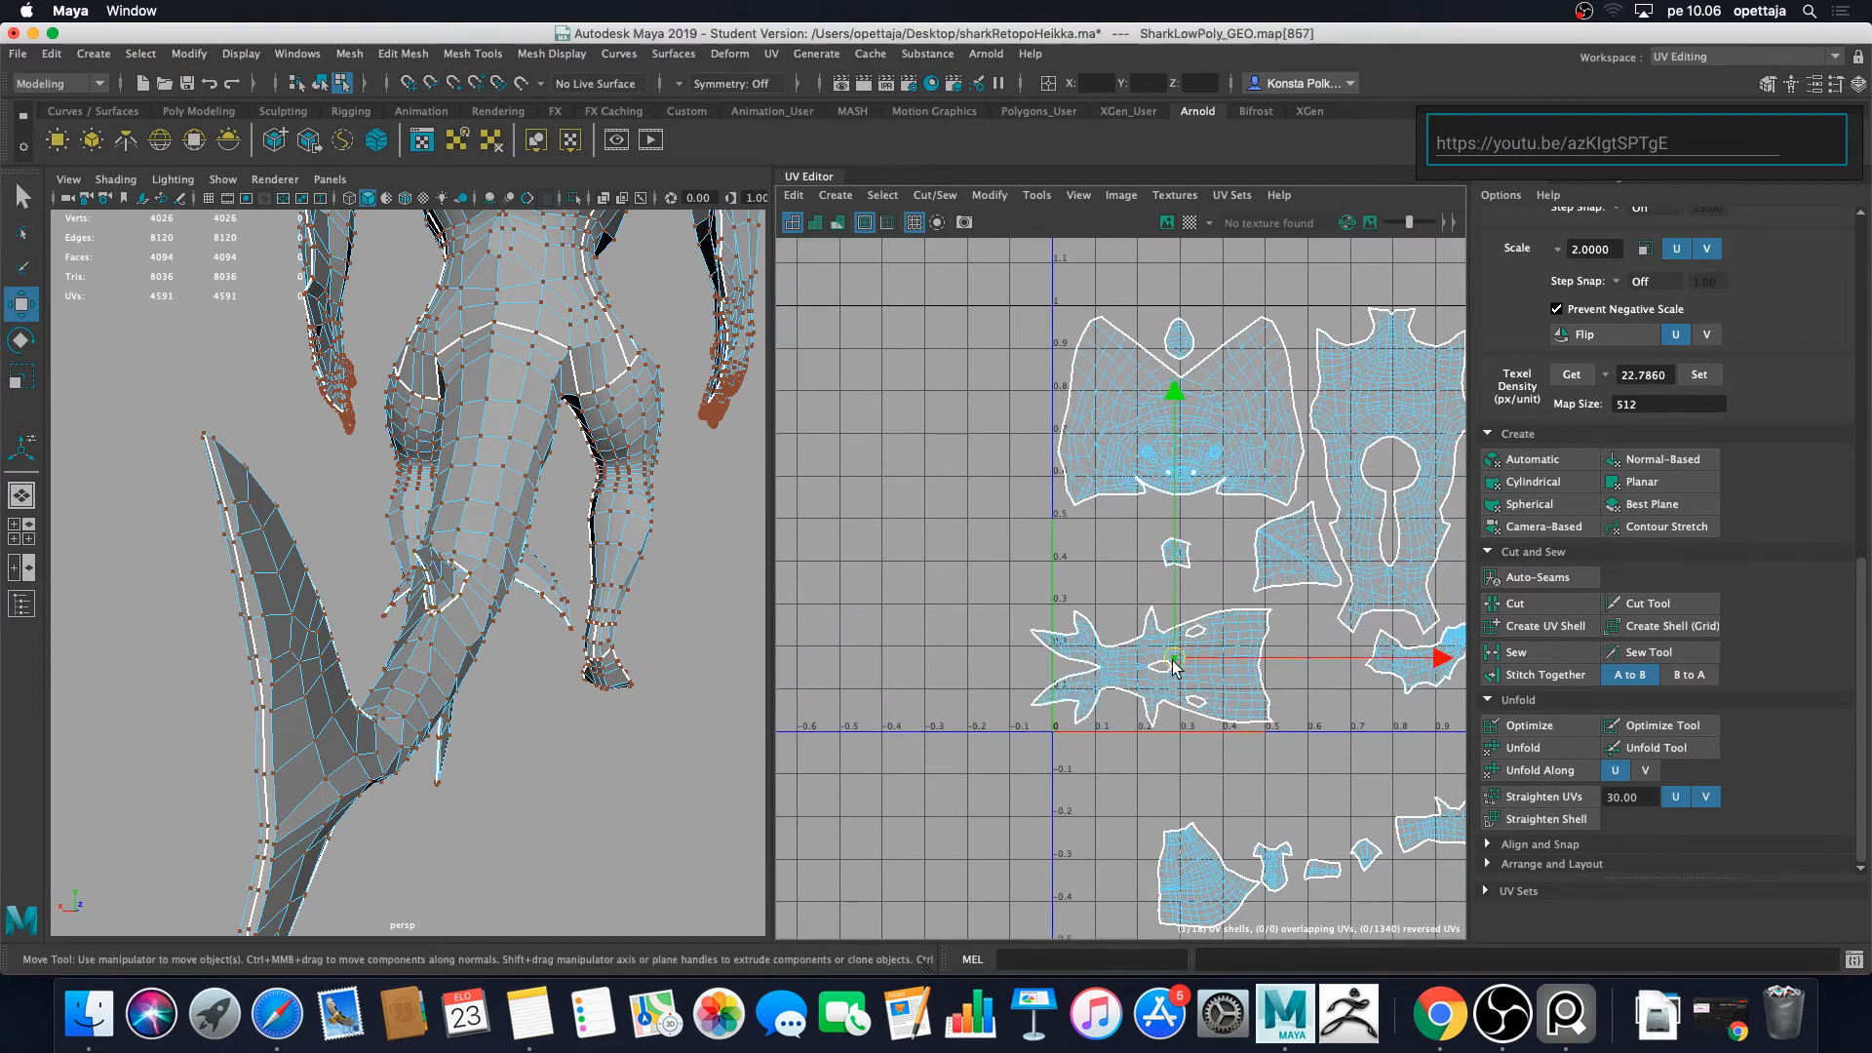
pyautogui.moveTo(1155, 664); pyautogui.dragTo(1188, 663)
pyautogui.click(1244, 770)
# Step: Move the remaining stacked arm shells out past the tile's right edge and reposition the torso shell just inside the tile's top edge
pyautogui.keyDown('alt'); pyautogui.moveTo(1243, 769); pyautogui.dragTo(1120, 651, button='middle'); pyautogui.keyUp('alt')
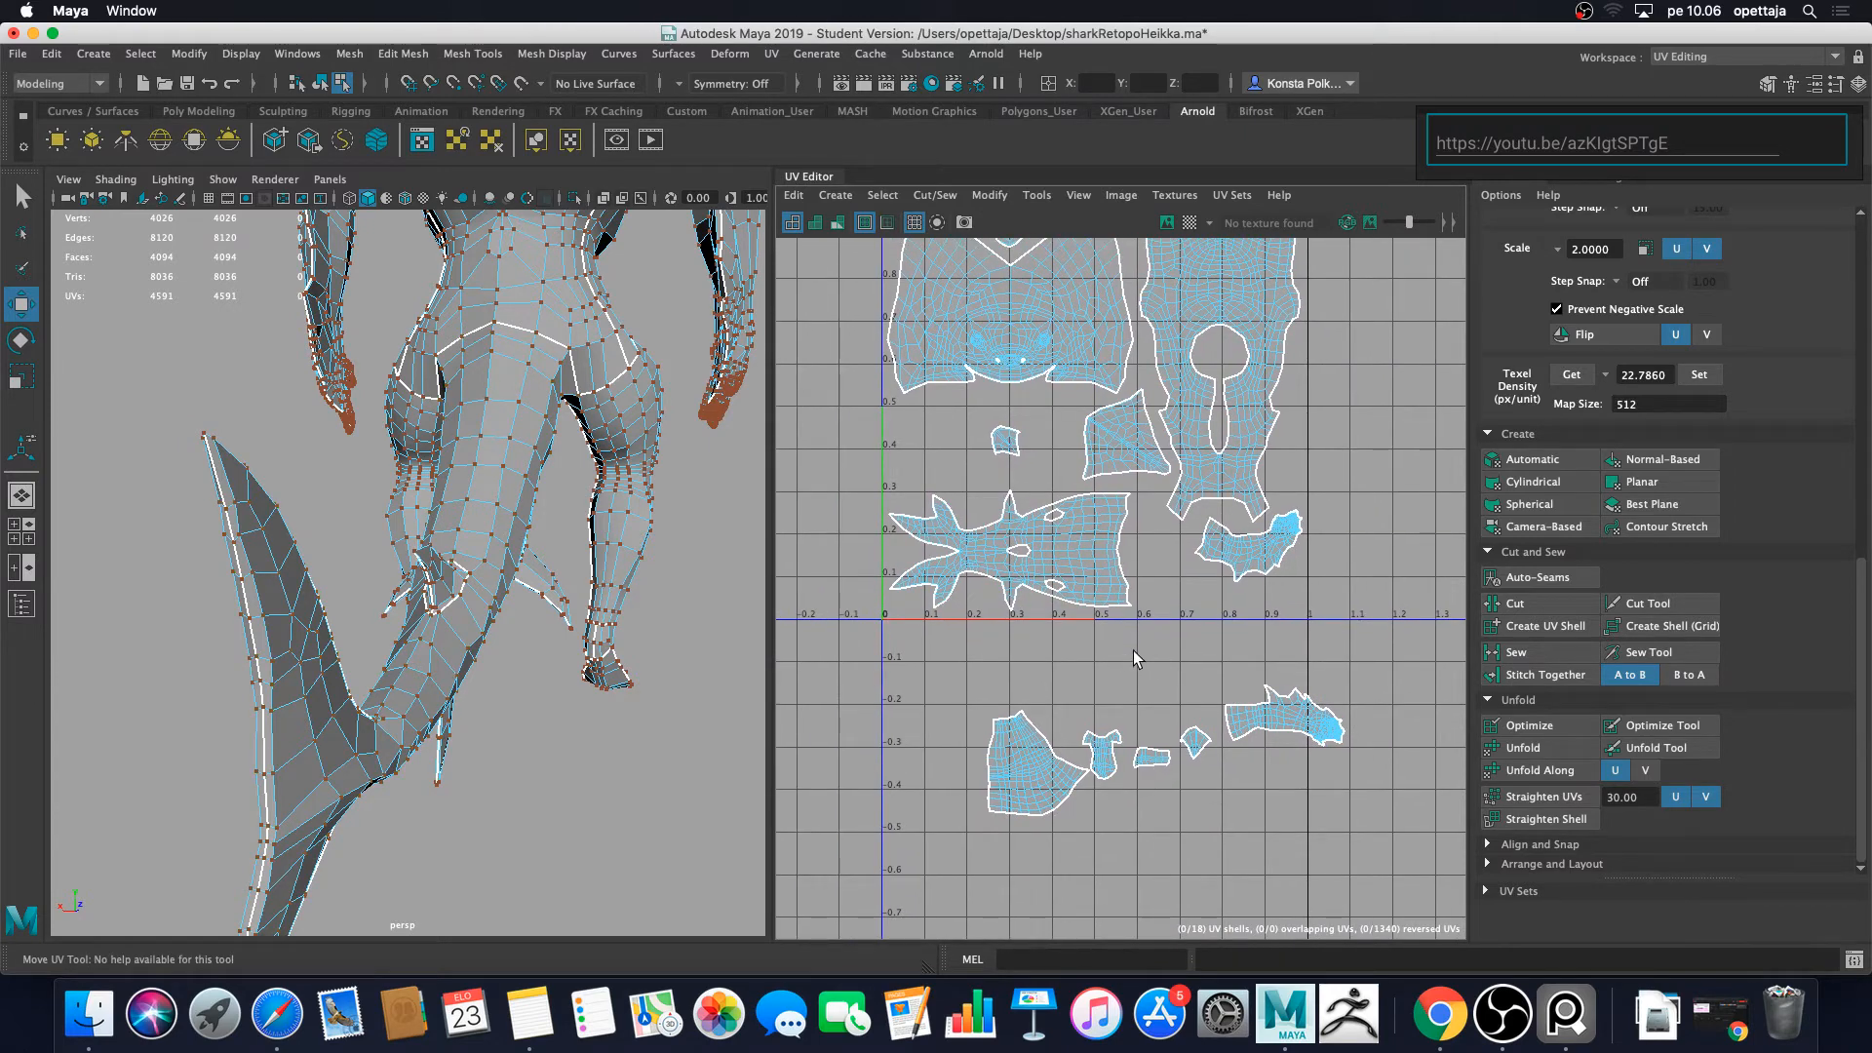
pyautogui.scroll(3, 1134, 651)
pyautogui.keyDown('alt'); pyautogui.moveTo(1302, 535); pyautogui.dragTo(1117, 654, button='middle'); pyautogui.keyUp('alt')
pyautogui.scroll(-5, 1109, 622)
pyautogui.doubleClick(1101, 460)
pyautogui.moveTo(1092, 464); pyautogui.dragTo(1092, 402)
pyautogui.click(1236, 586)
pyautogui.doubleClick(1111, 635)
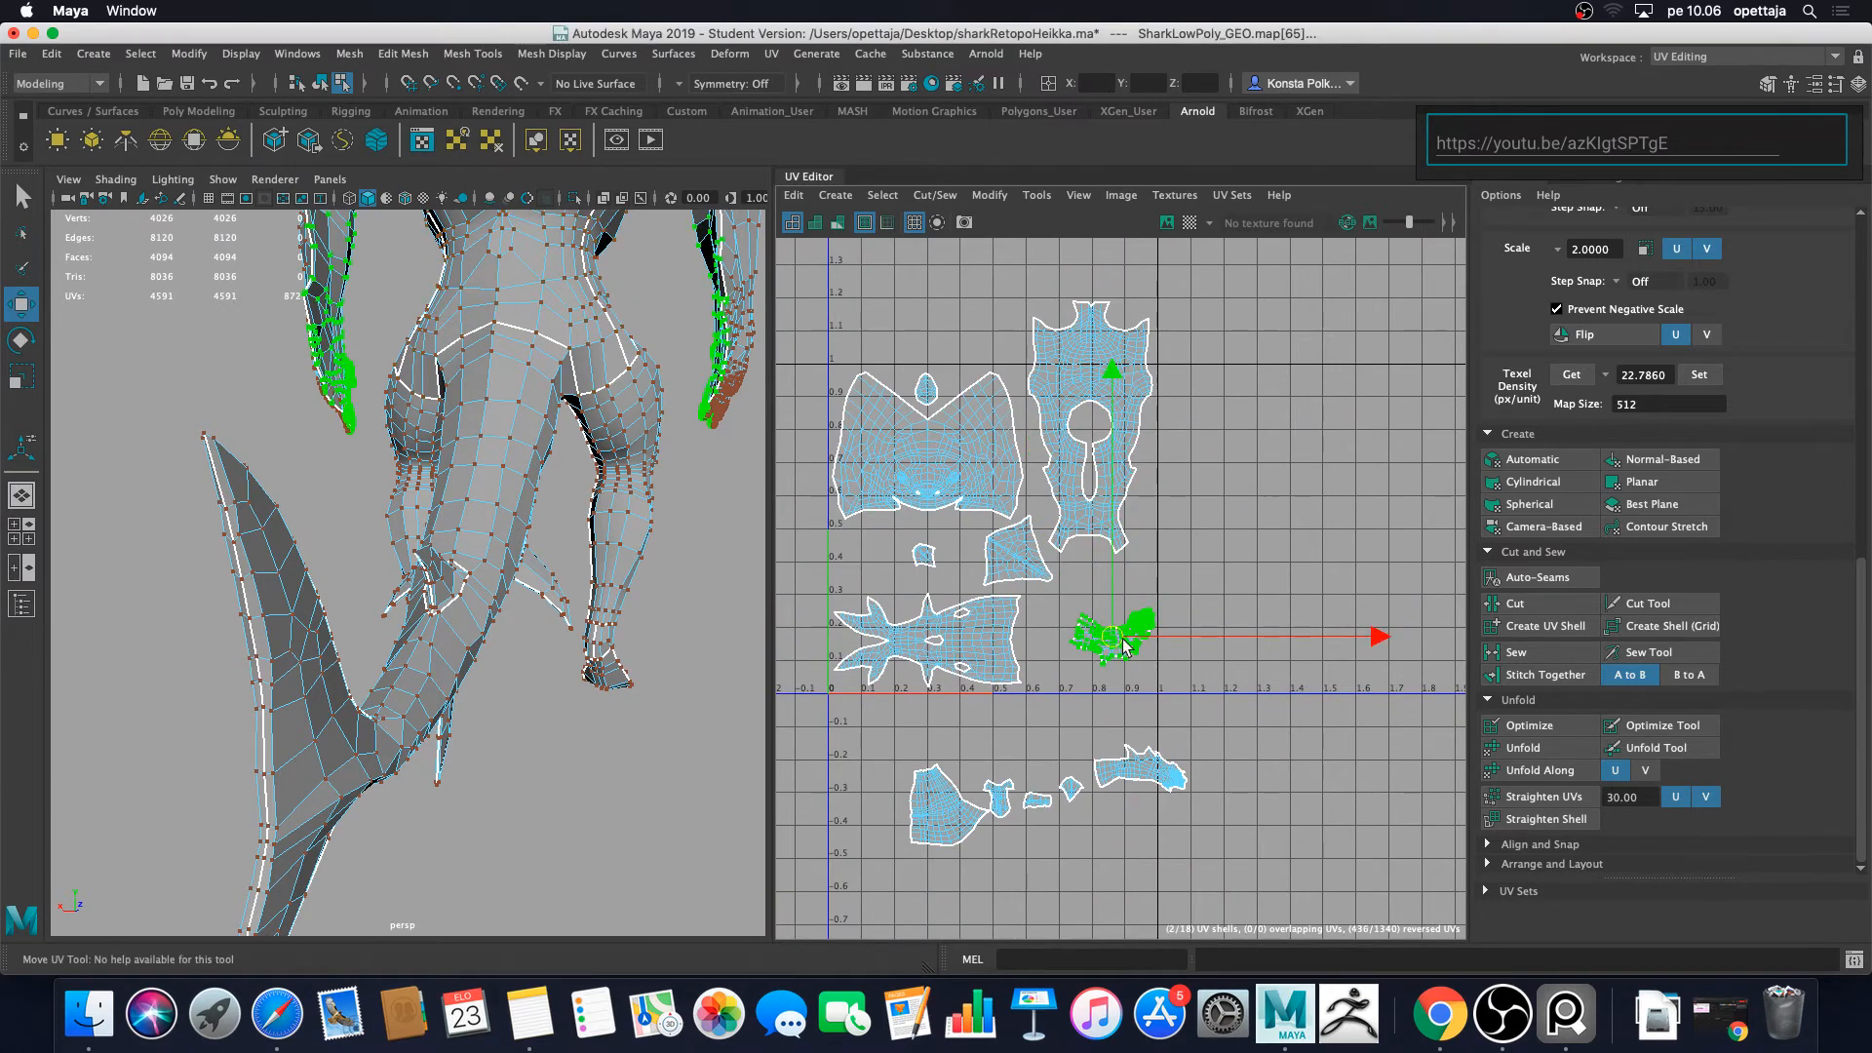
pyautogui.moveTo(1111, 636); pyautogui.dragTo(1279, 682)
pyautogui.doubleClick(1080, 397)
pyautogui.moveTo(1093, 360); pyautogui.dragTo(1100, 423)
pyautogui.click(1155, 669)
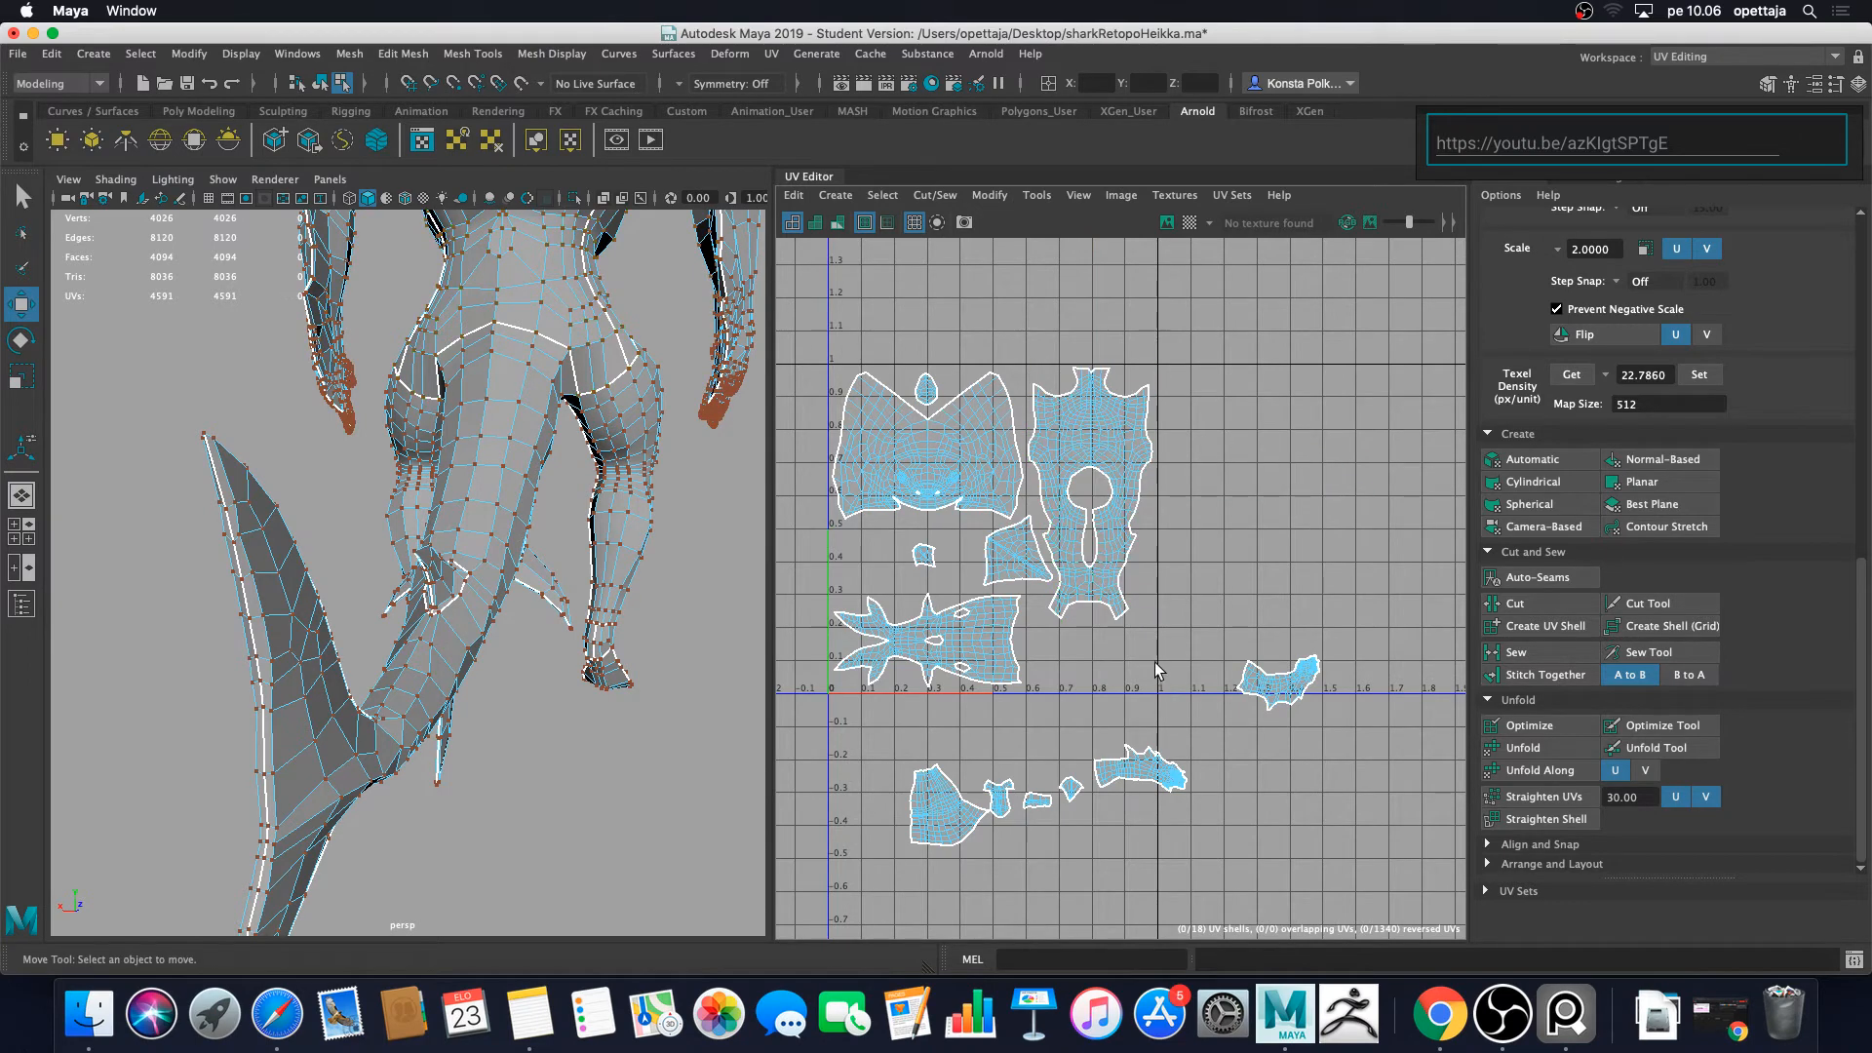
# Step: Nudge the four-sided shell toward the tail shell and shift the torso shell slightly left to close the gap beside the head
pyautogui.scroll(5, 1145, 607)
pyautogui.doubleClick(961, 541)
pyautogui.keyDown('alt'); pyautogui.moveTo(961, 548); pyautogui.dragTo(1121, 566, button='middle'); pyautogui.keyUp('alt')
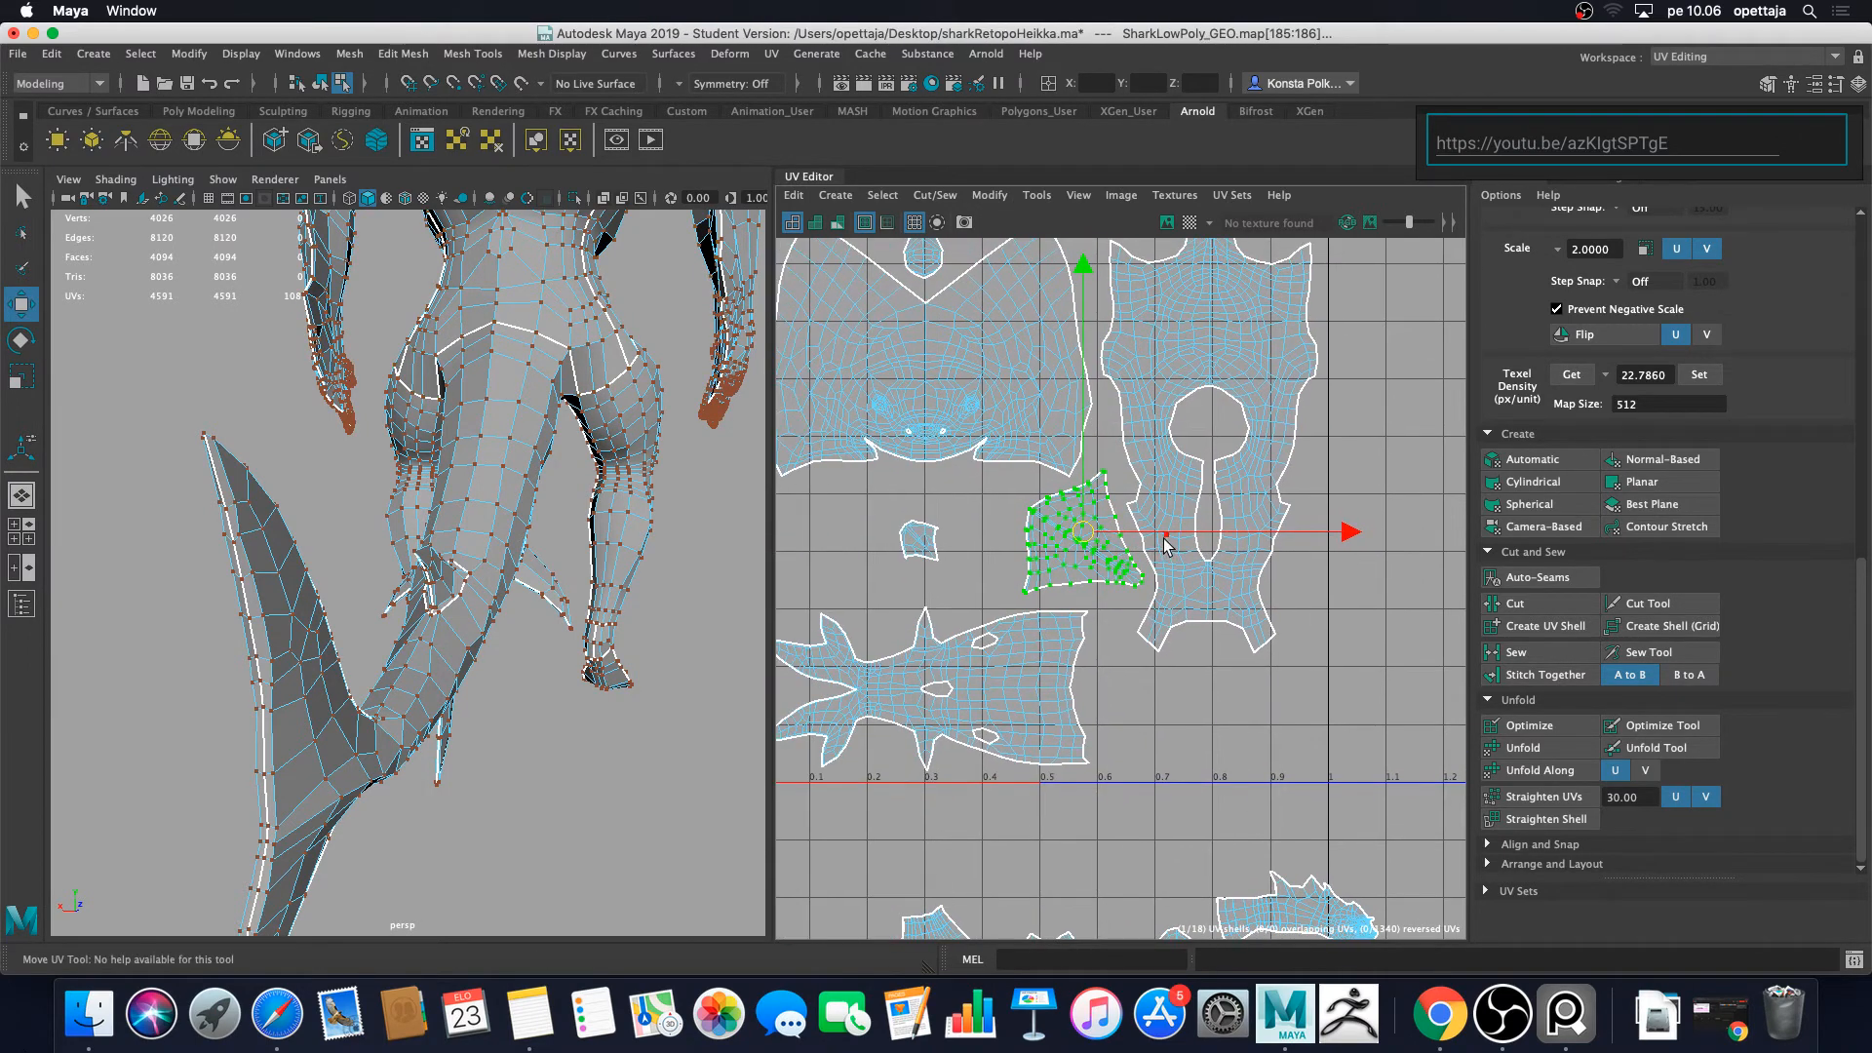
pyautogui.moveTo(1073, 499); pyautogui.dragTo(1070, 510)
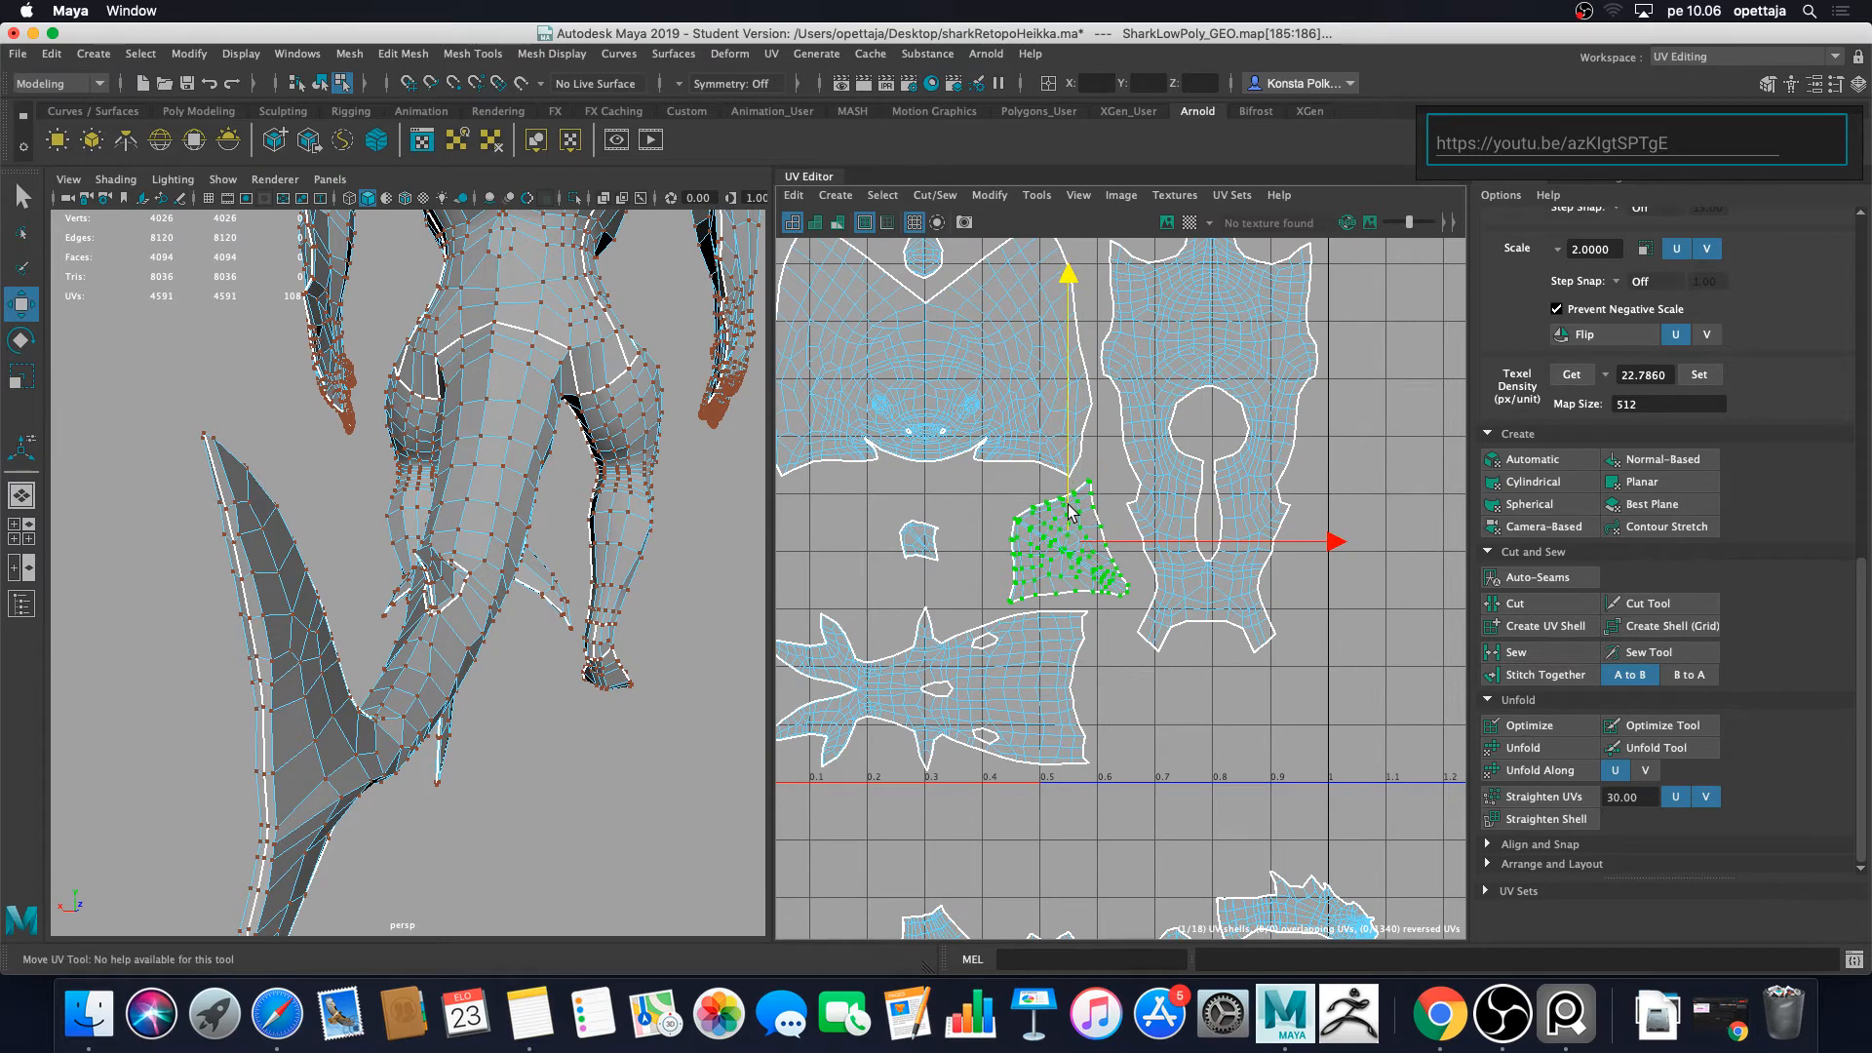
pyautogui.doubleClick(1145, 448)
pyautogui.moveTo(1263, 436); pyautogui.dragTo(1250, 430)
pyautogui.click(1330, 660)
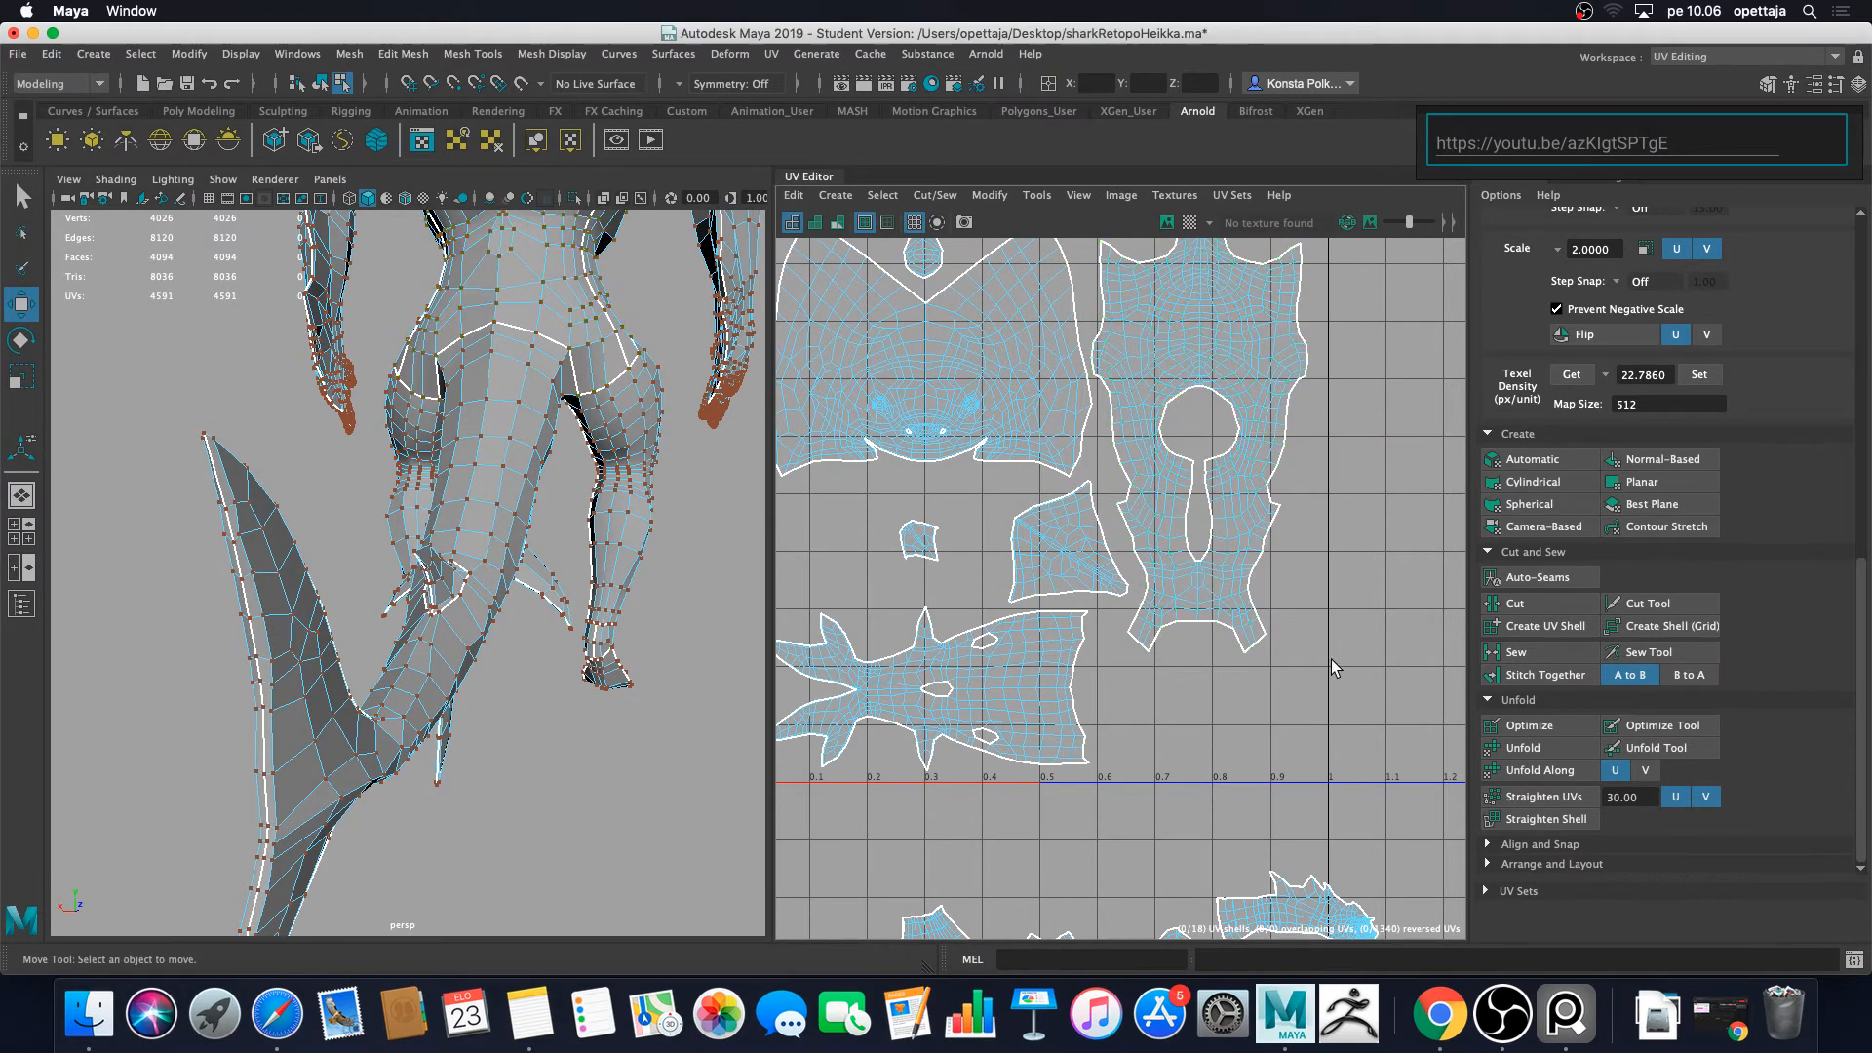
# Step: Move one stacked pair of arm shells into the tile below the torso shell and rotate it so the hands point upward
pyautogui.scroll(-3, 1331, 661)
pyautogui.moveTo(1205, 605); pyautogui.dragTo(1207, 604)
pyautogui.moveTo(1312, 653); pyautogui.dragTo(1145, 614)
pyautogui.press('e')
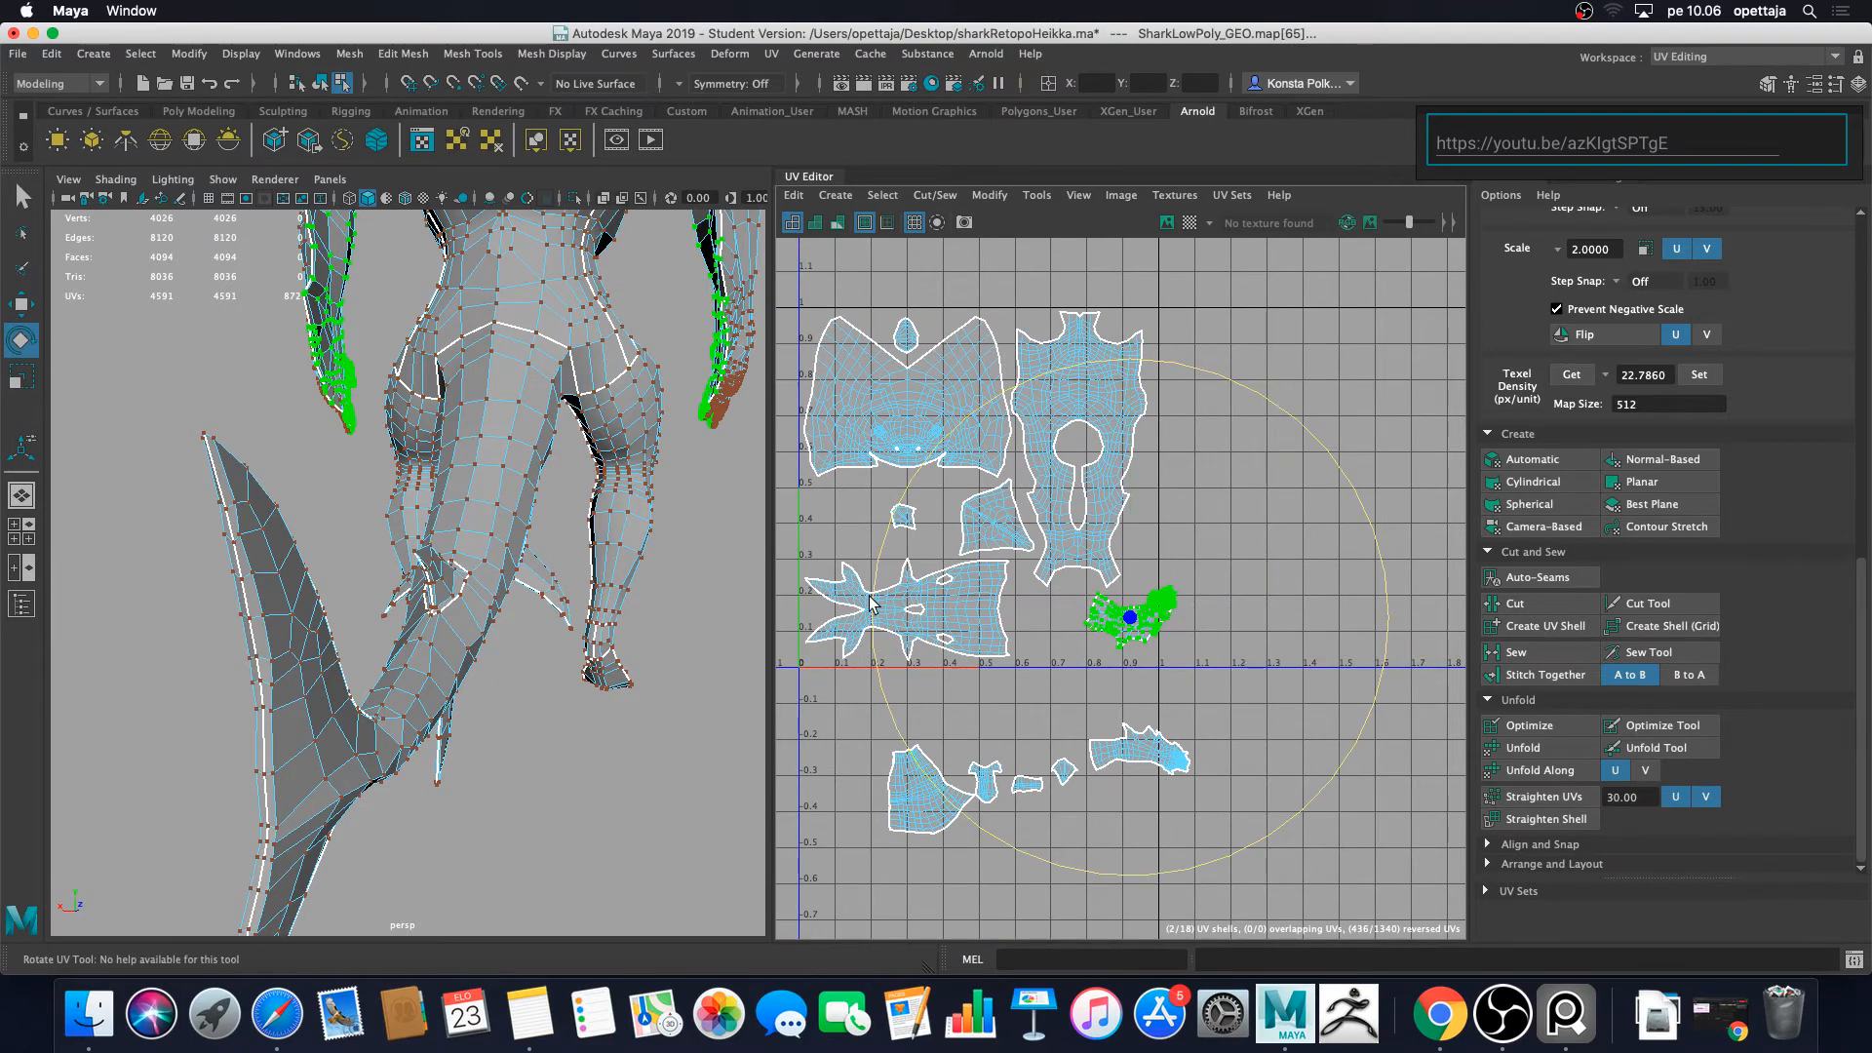
pyautogui.moveTo(870, 602); pyautogui.dragTo(889, 691)
pyautogui.press('w')
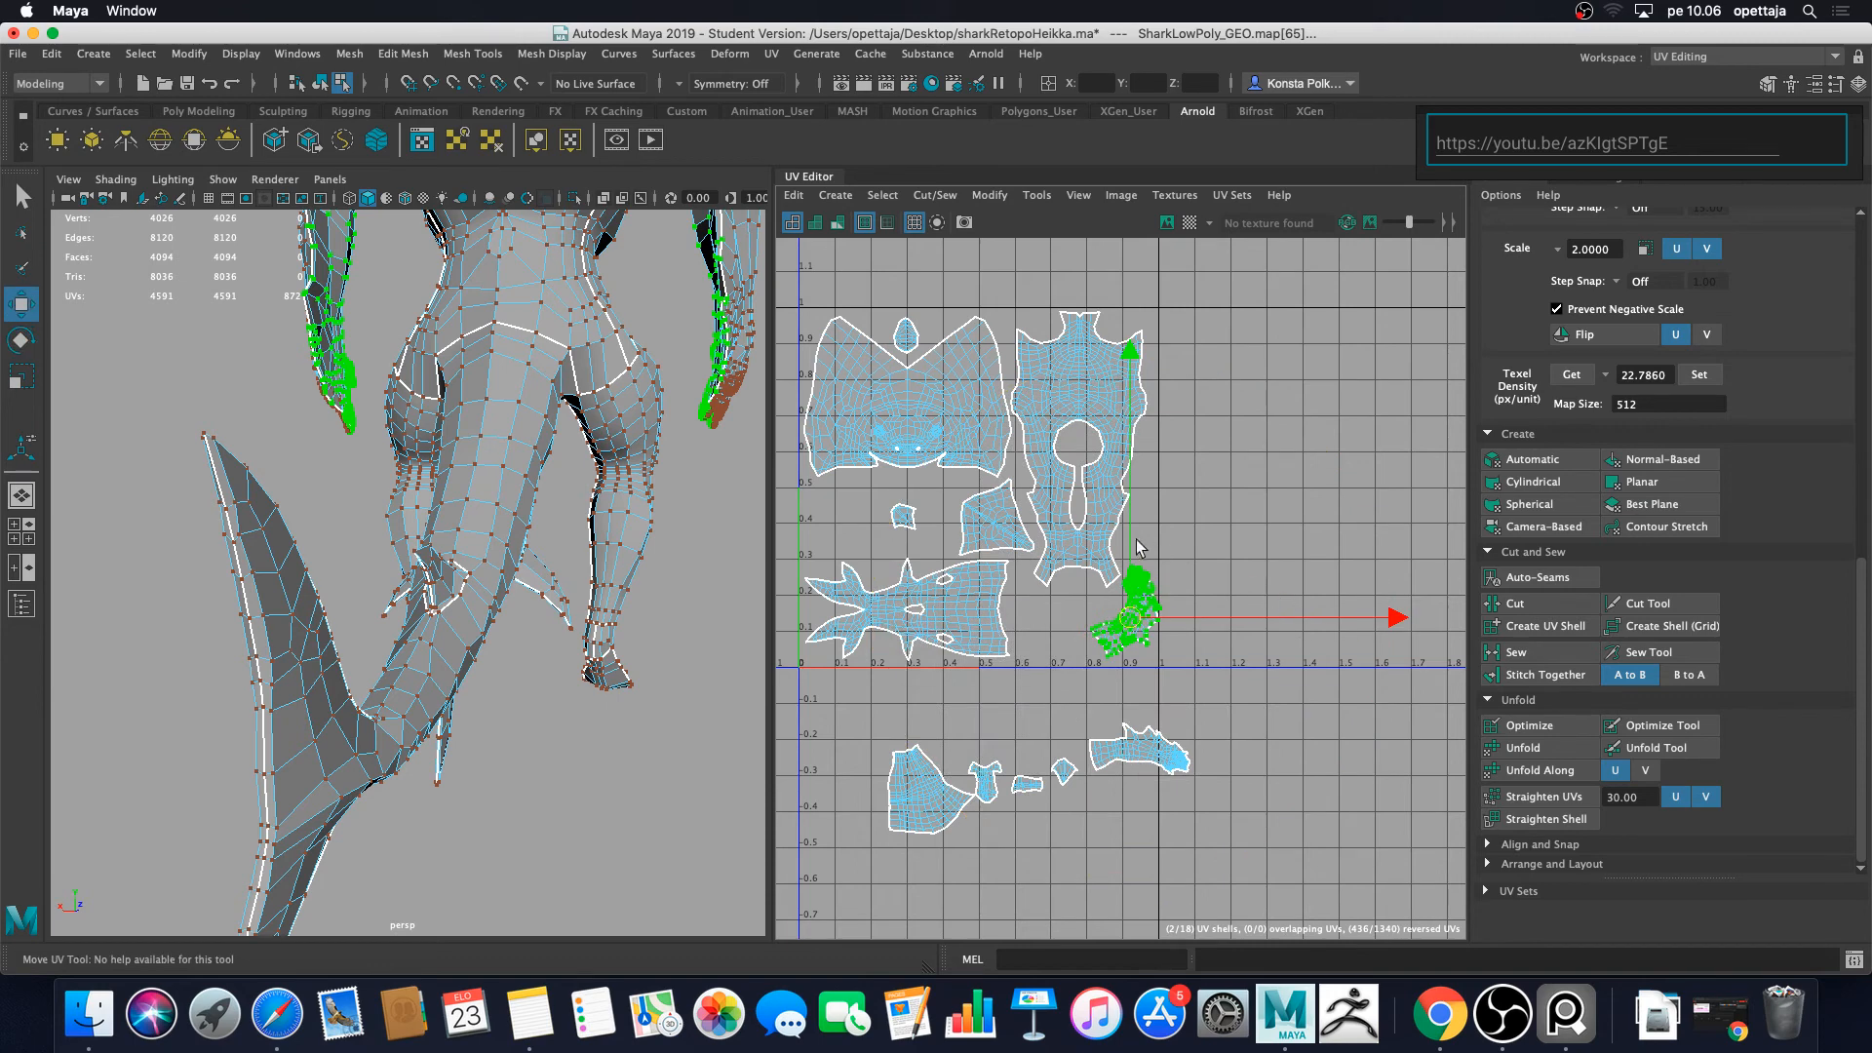
# Step: Nudge the upright arm shells up beside the torso shell's lower corner, just inside the tile's right edge, and clear the selection
pyautogui.moveTo(1135, 550); pyautogui.dragTo(1134, 520)
pyautogui.scroll(5, 1141, 536)
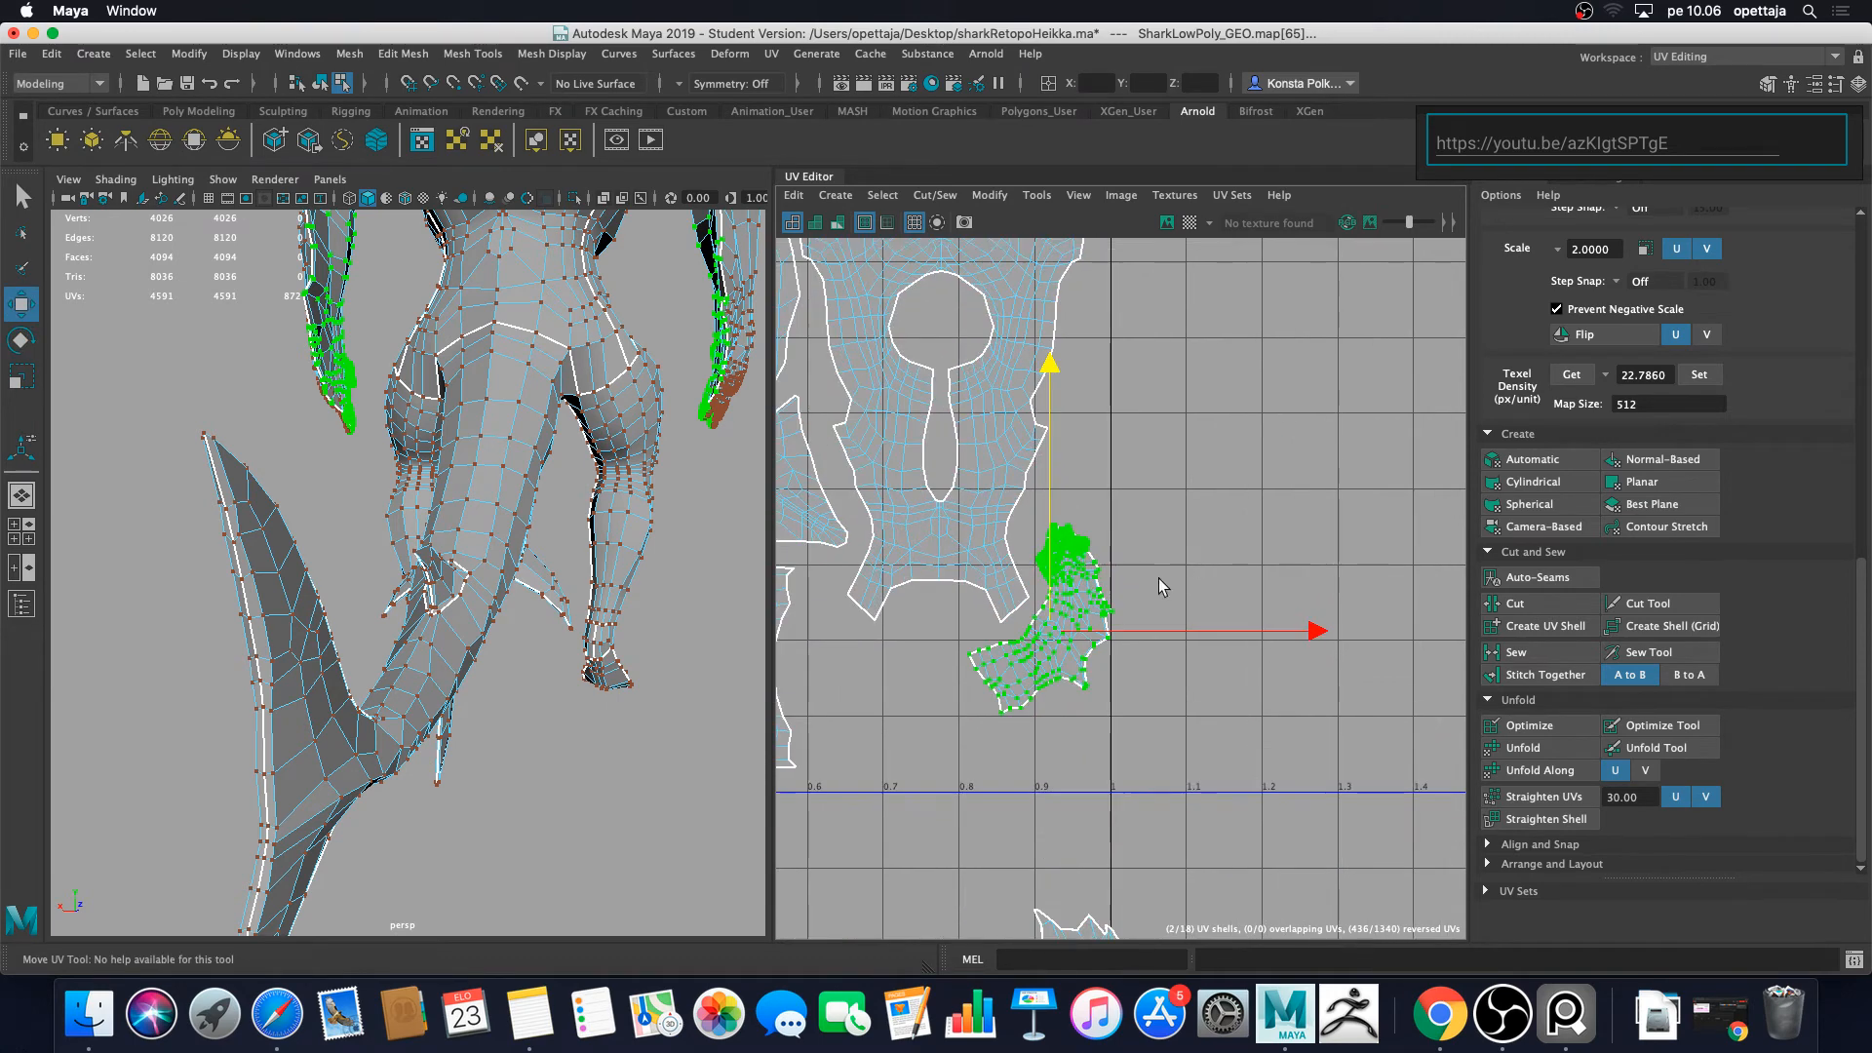
pyautogui.keyDown('alt'); pyautogui.moveTo(1158, 577); pyautogui.dragTo(1246, 598, button='middle'); pyautogui.keyUp('alt')
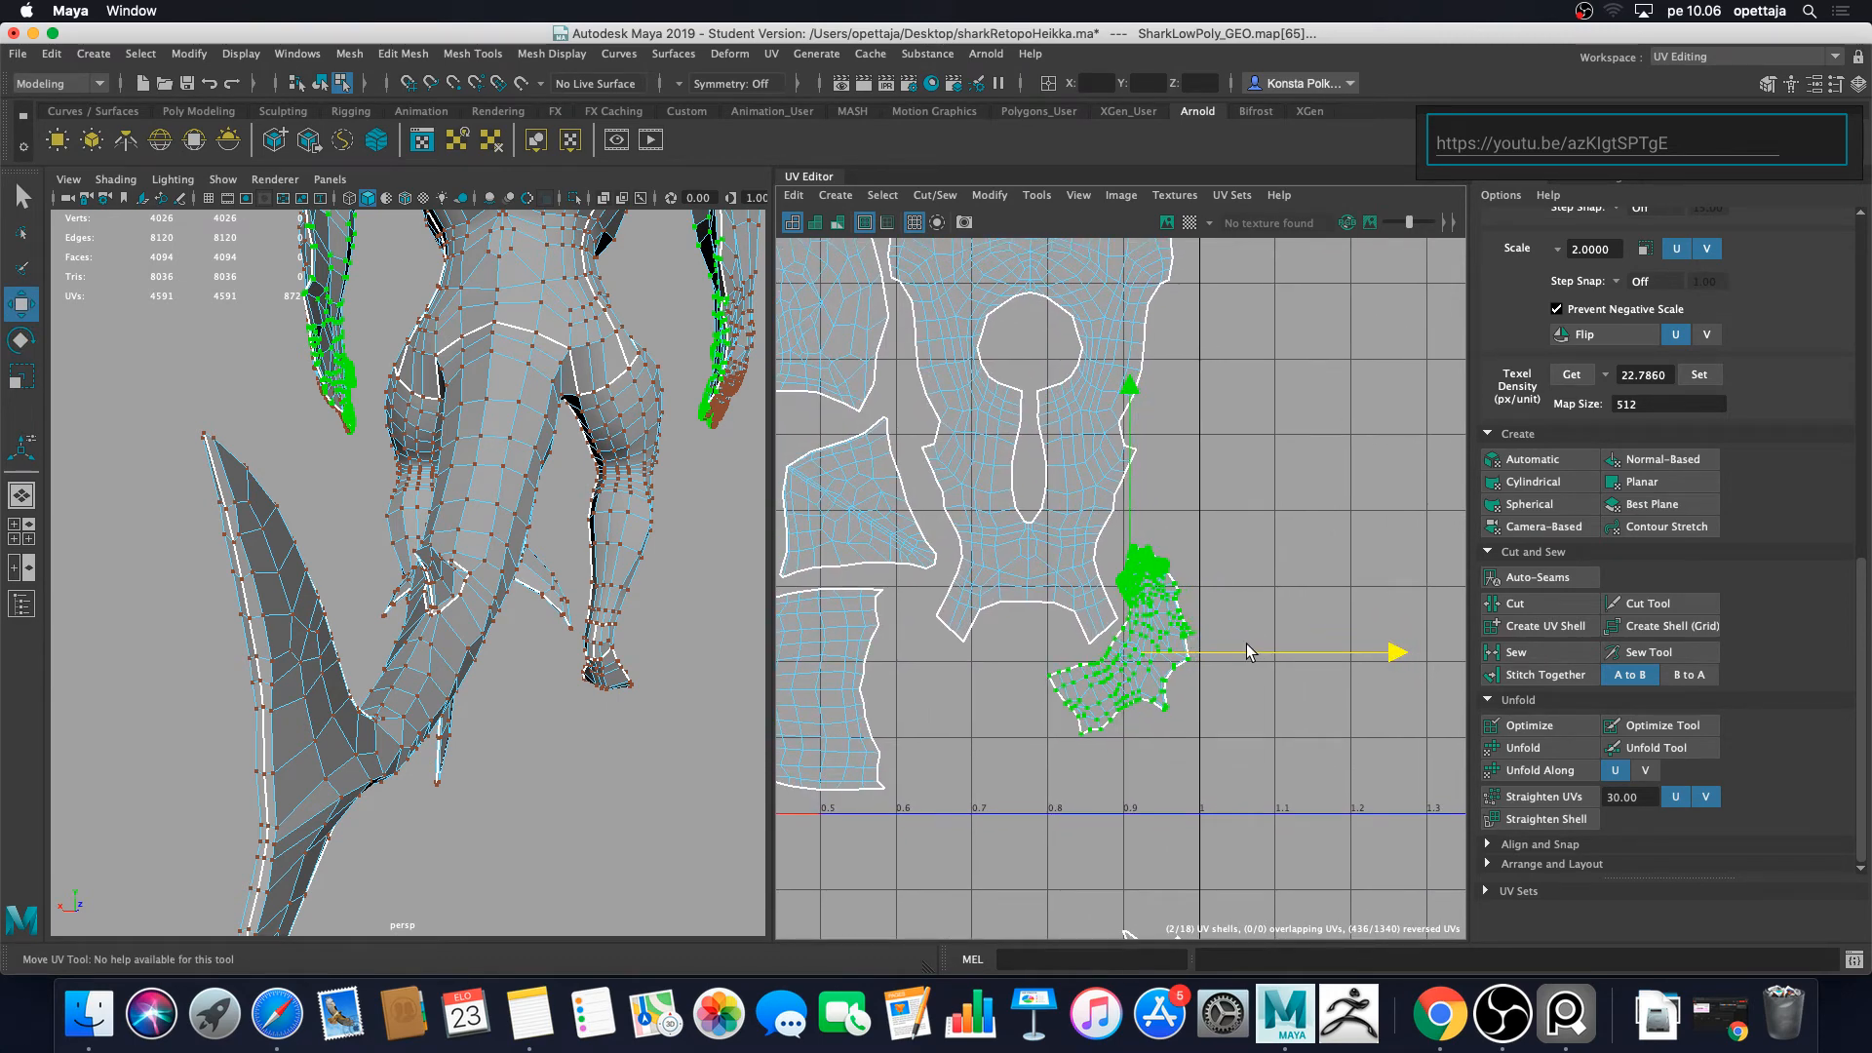
pyautogui.click(1274, 531)
pyautogui.press('a')
# Step: Move the small square shell directly below the upright arm shells in the tile's lower corner and enlarge it slightly
pyautogui.keyDown('alt'); pyautogui.moveTo(1213, 656); pyautogui.dragTo(1270, 568, button='middle'); pyautogui.keyUp('alt')
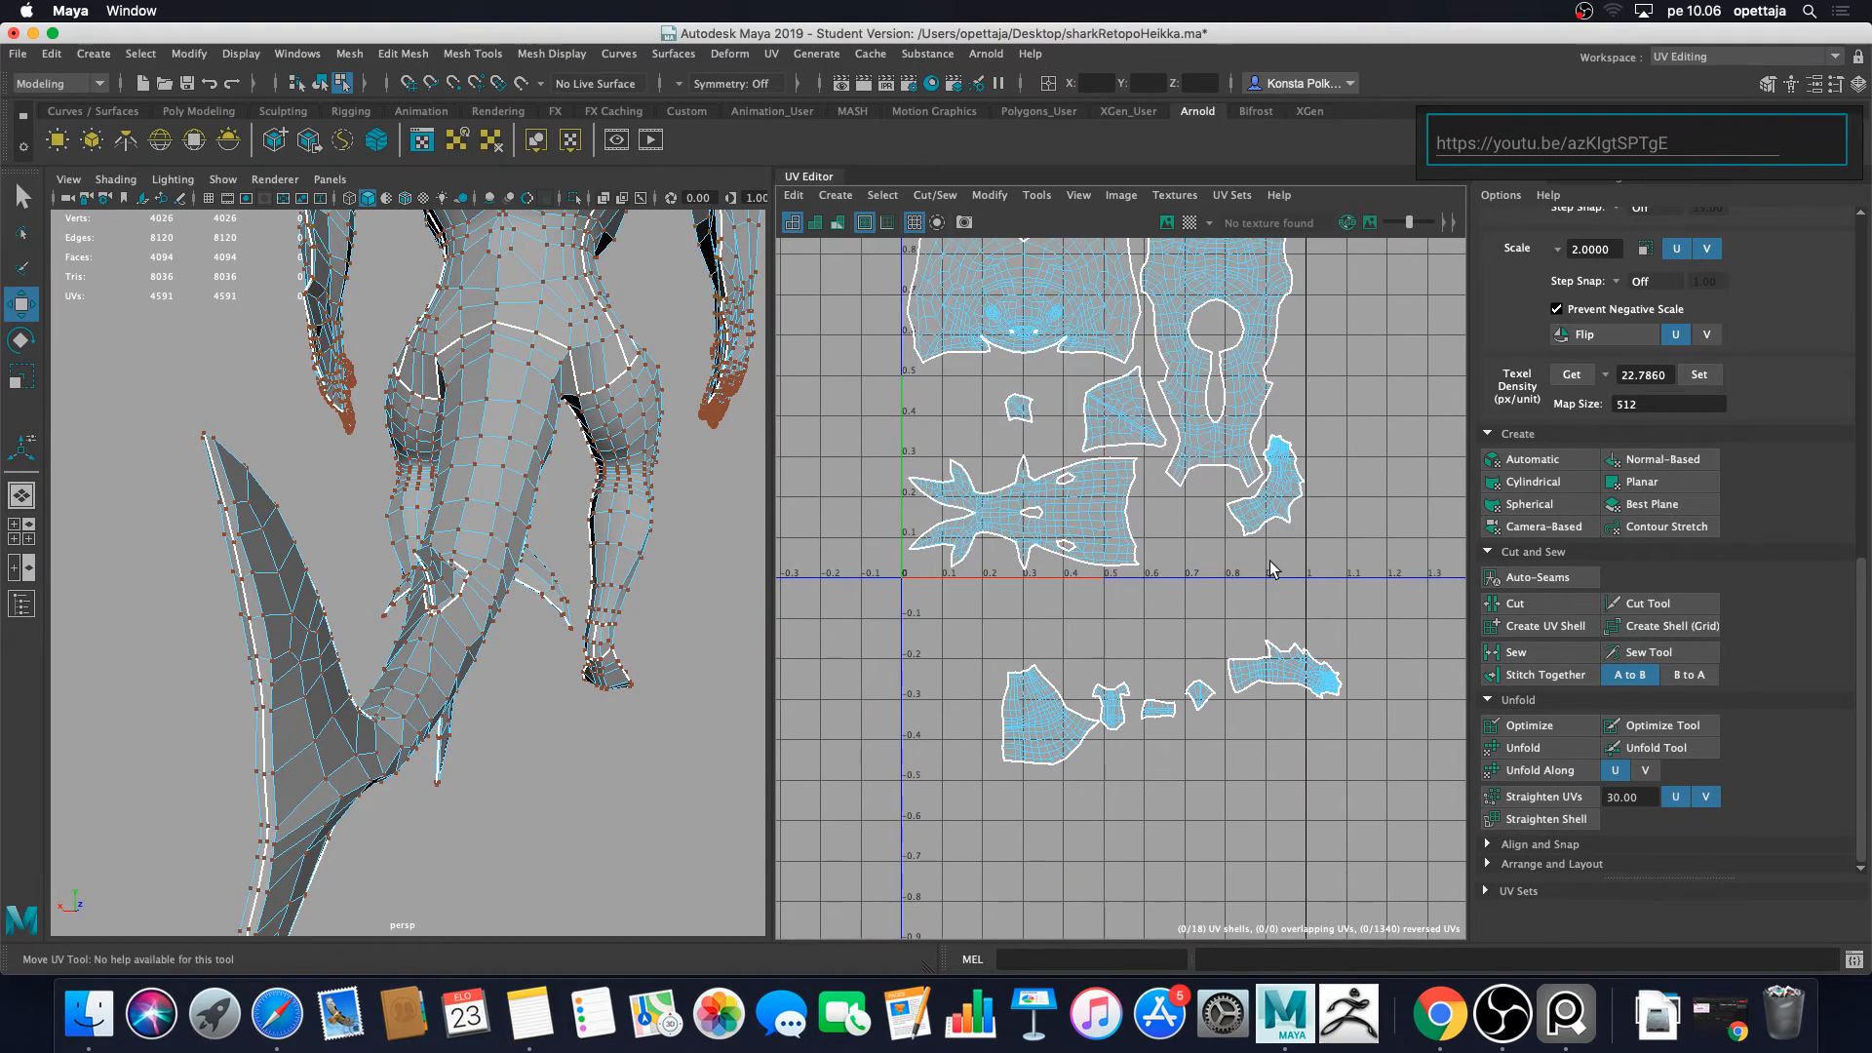
pyautogui.keyDown('alt'); pyautogui.moveTo(1034, 437); pyautogui.dragTo(1133, 492, button='middle'); pyautogui.keyUp('alt')
pyautogui.moveTo(1096, 437); pyautogui.dragTo(1385, 612)
pyautogui.scroll(2, 1384, 619)
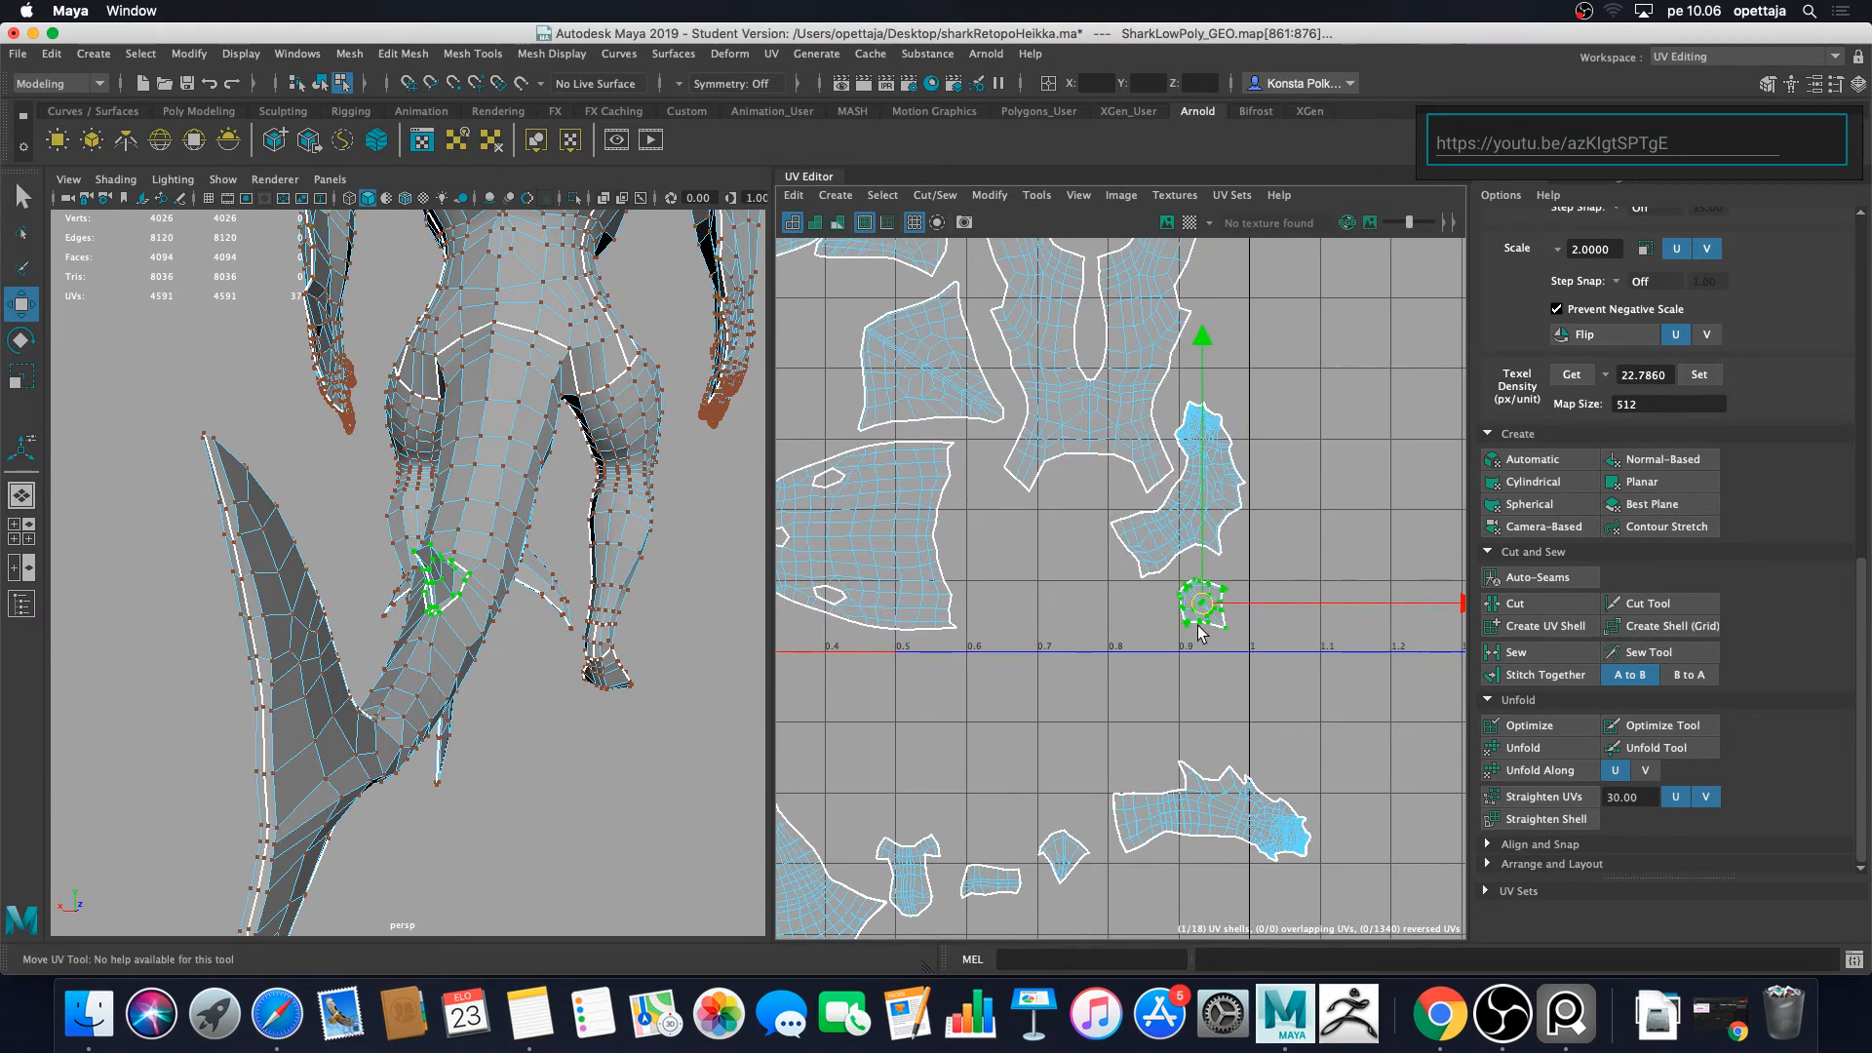
pyautogui.press('r')
pyautogui.moveTo(1302, 598); pyautogui.dragTo(1319, 587)
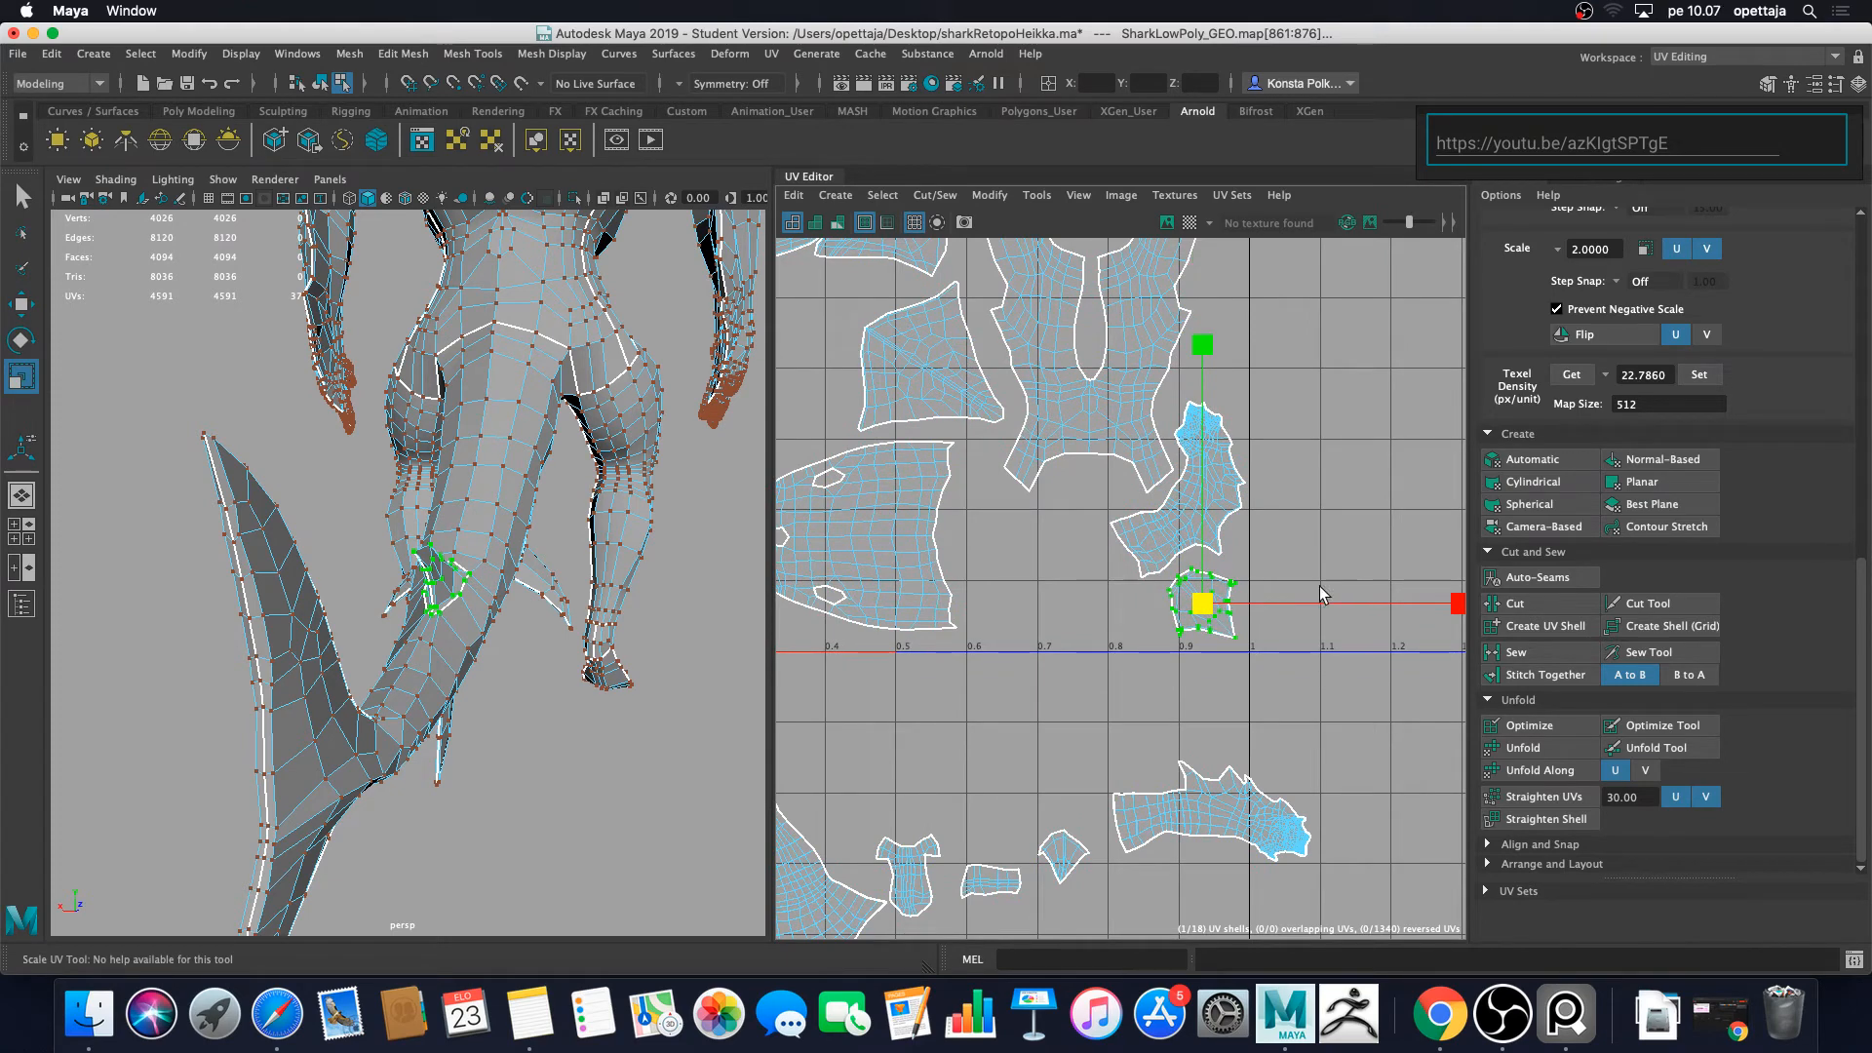
pyautogui.click(1319, 587)
# Step: Enlarge the teardrop shell in the notch above the head shell, keeping it clear of the head's outline
pyautogui.keyDown('alt'); pyautogui.moveTo(1084, 527); pyautogui.dragTo(1226, 720, button='middle'); pyautogui.keyUp('alt')
pyautogui.scroll(-3, 1097, 509)
pyautogui.scroll(5, 1063, 544)
pyautogui.keyDown('alt'); pyautogui.moveTo(1063, 544); pyautogui.dragTo(1155, 862, button='middle'); pyautogui.keyUp('alt')
pyautogui.click(1079, 486)
pyautogui.moveTo(1076, 483); pyautogui.dragTo(1168, 446)
pyautogui.scroll(4, 1204, 497)
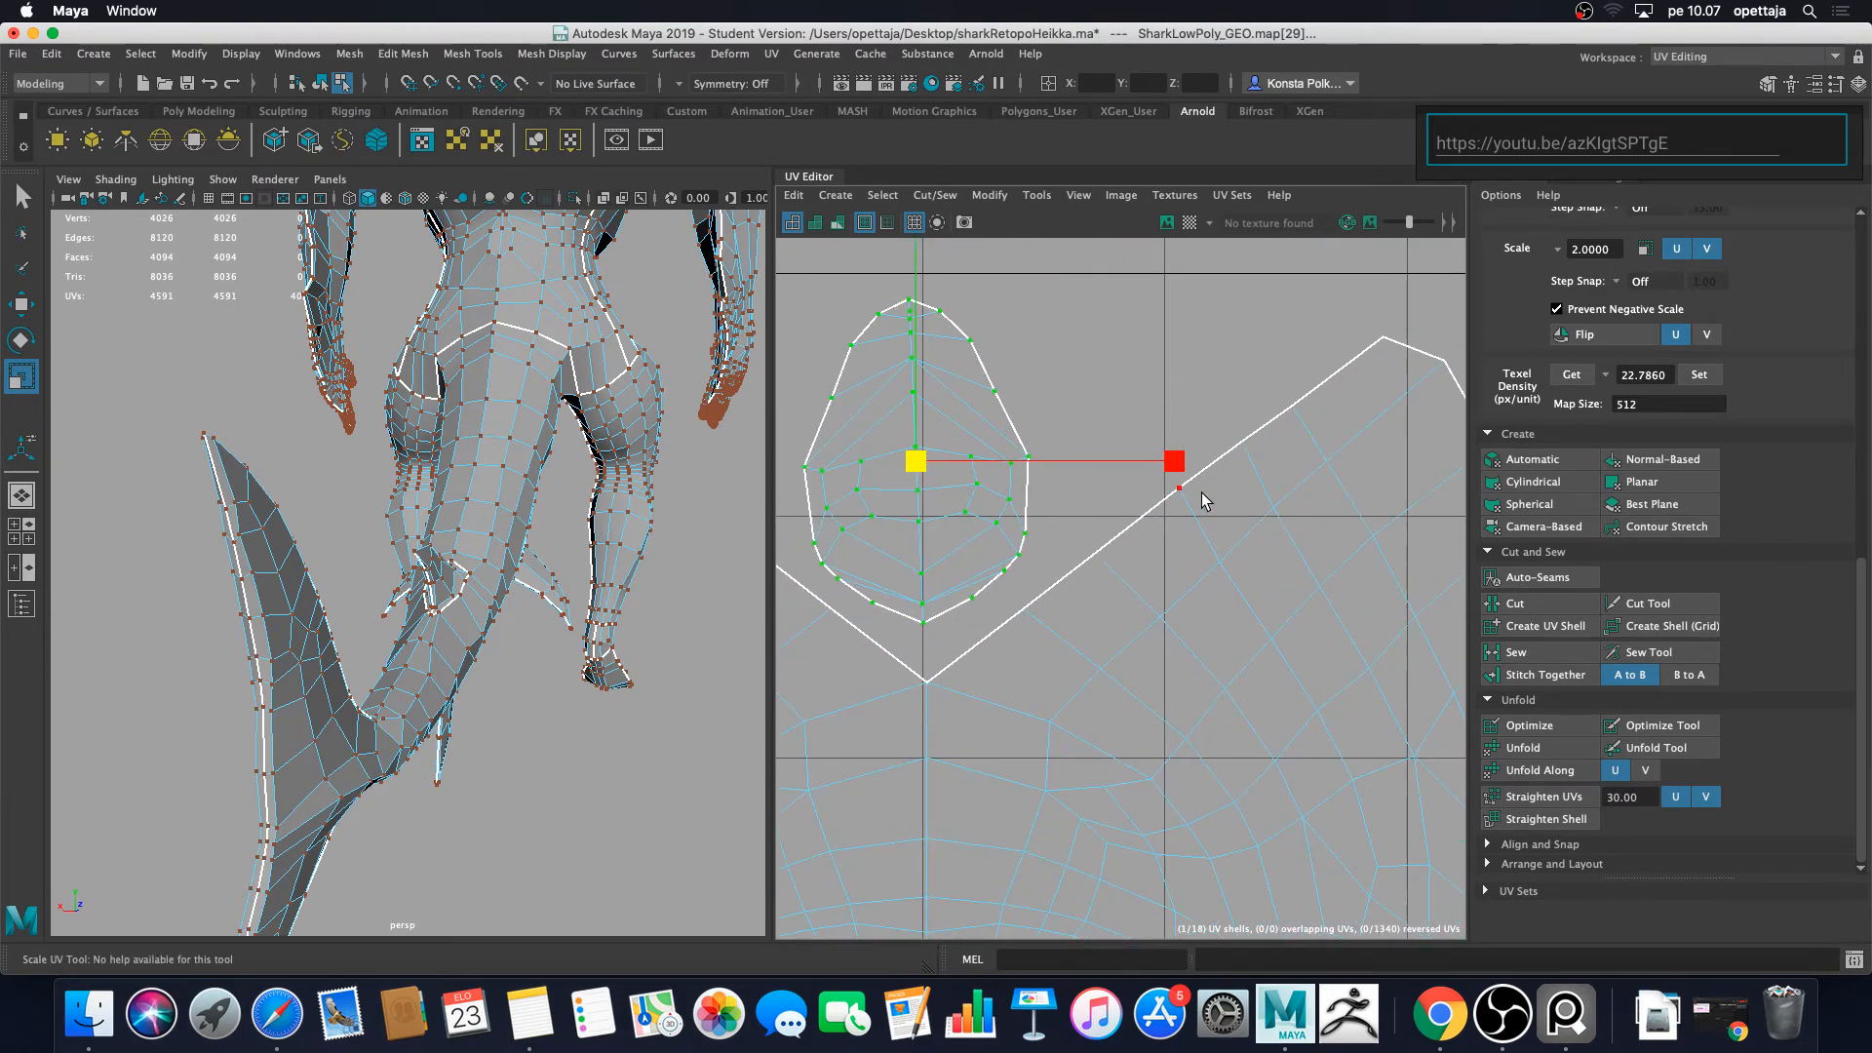
pyautogui.scroll(-5, 1202, 493)
pyautogui.keyDown('alt'); pyautogui.moveTo(1202, 495); pyautogui.dragTo(1058, 363, button='middle'); pyautogui.keyUp('alt')
pyautogui.scroll(-3, 1130, 408)
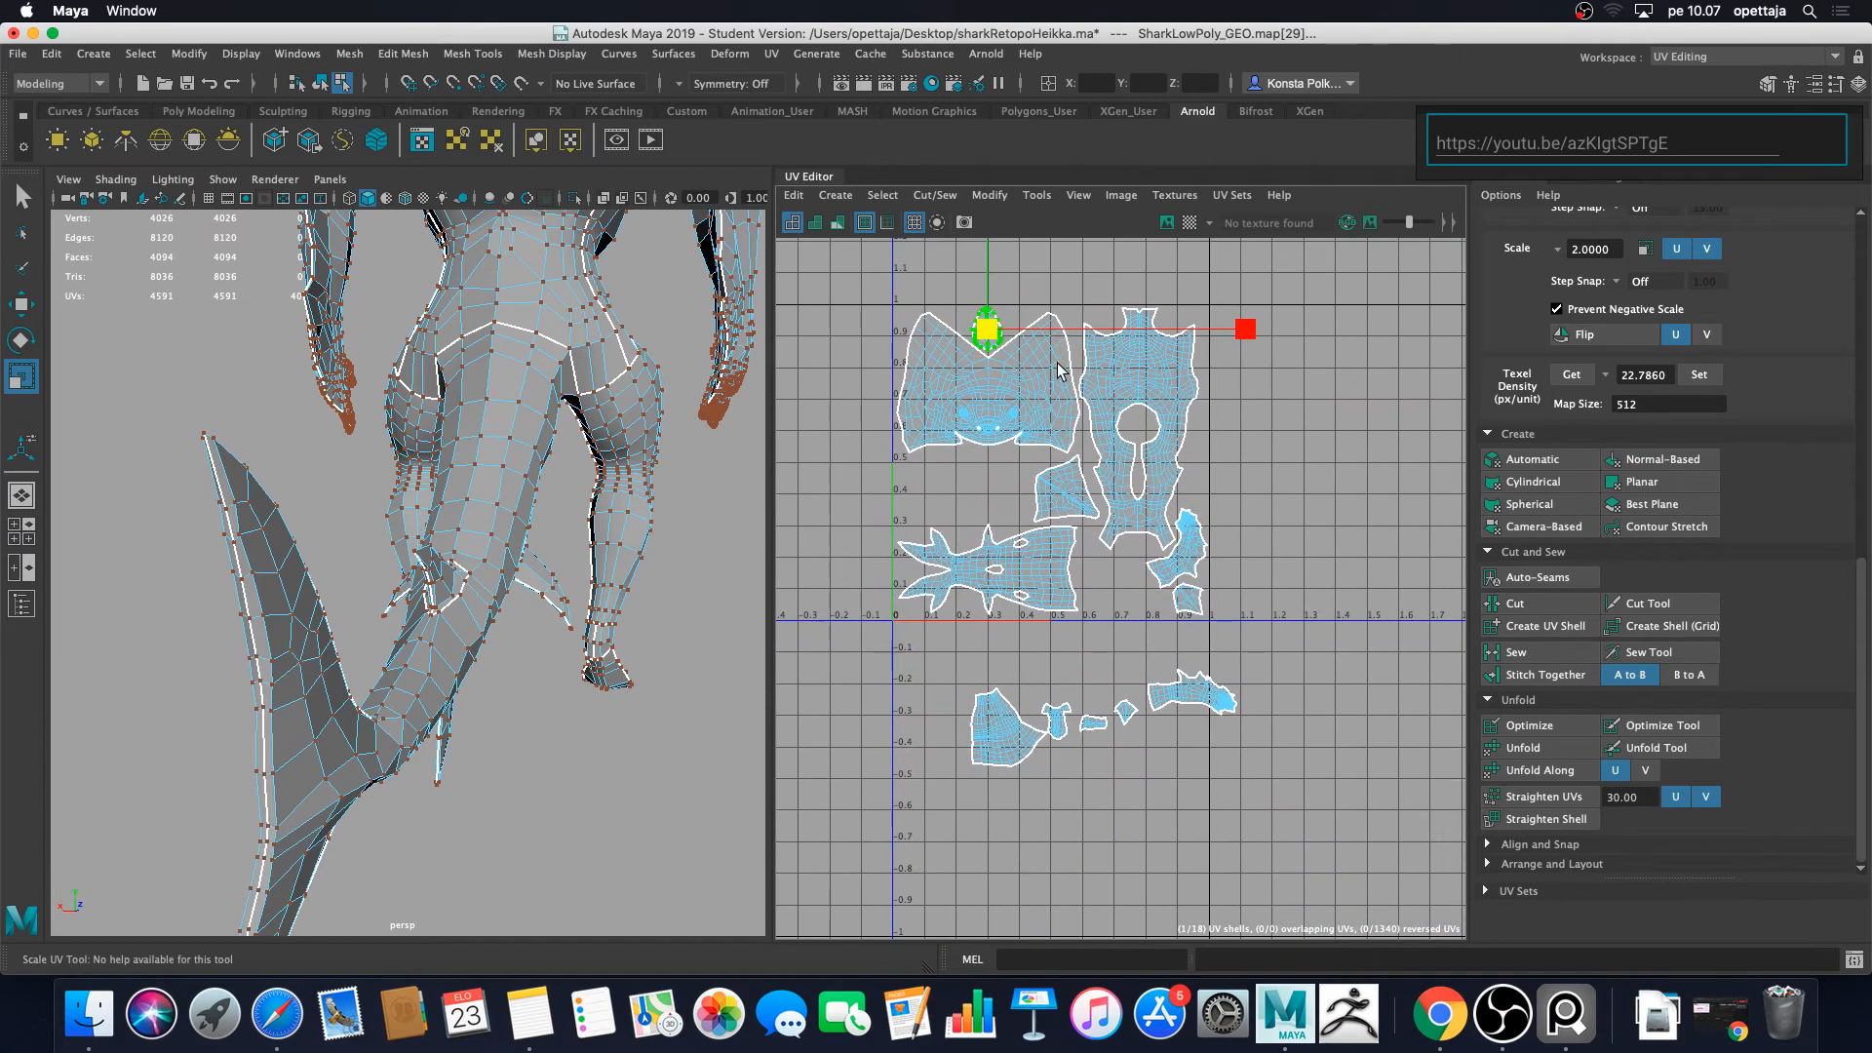
# Step: Move the remaining pair of arm shells into the empty space between the tail shell and the small square shell
pyautogui.scroll(5, 1060, 366)
pyautogui.scroll(-3, 1121, 526)
pyautogui.keyDown('alt'); pyautogui.moveTo(1121, 526); pyautogui.dragTo(1082, 360, button='middle'); pyautogui.keyUp('alt')
pyautogui.scroll(4, 1172, 685)
pyautogui.scroll(-3, 1079, 646)
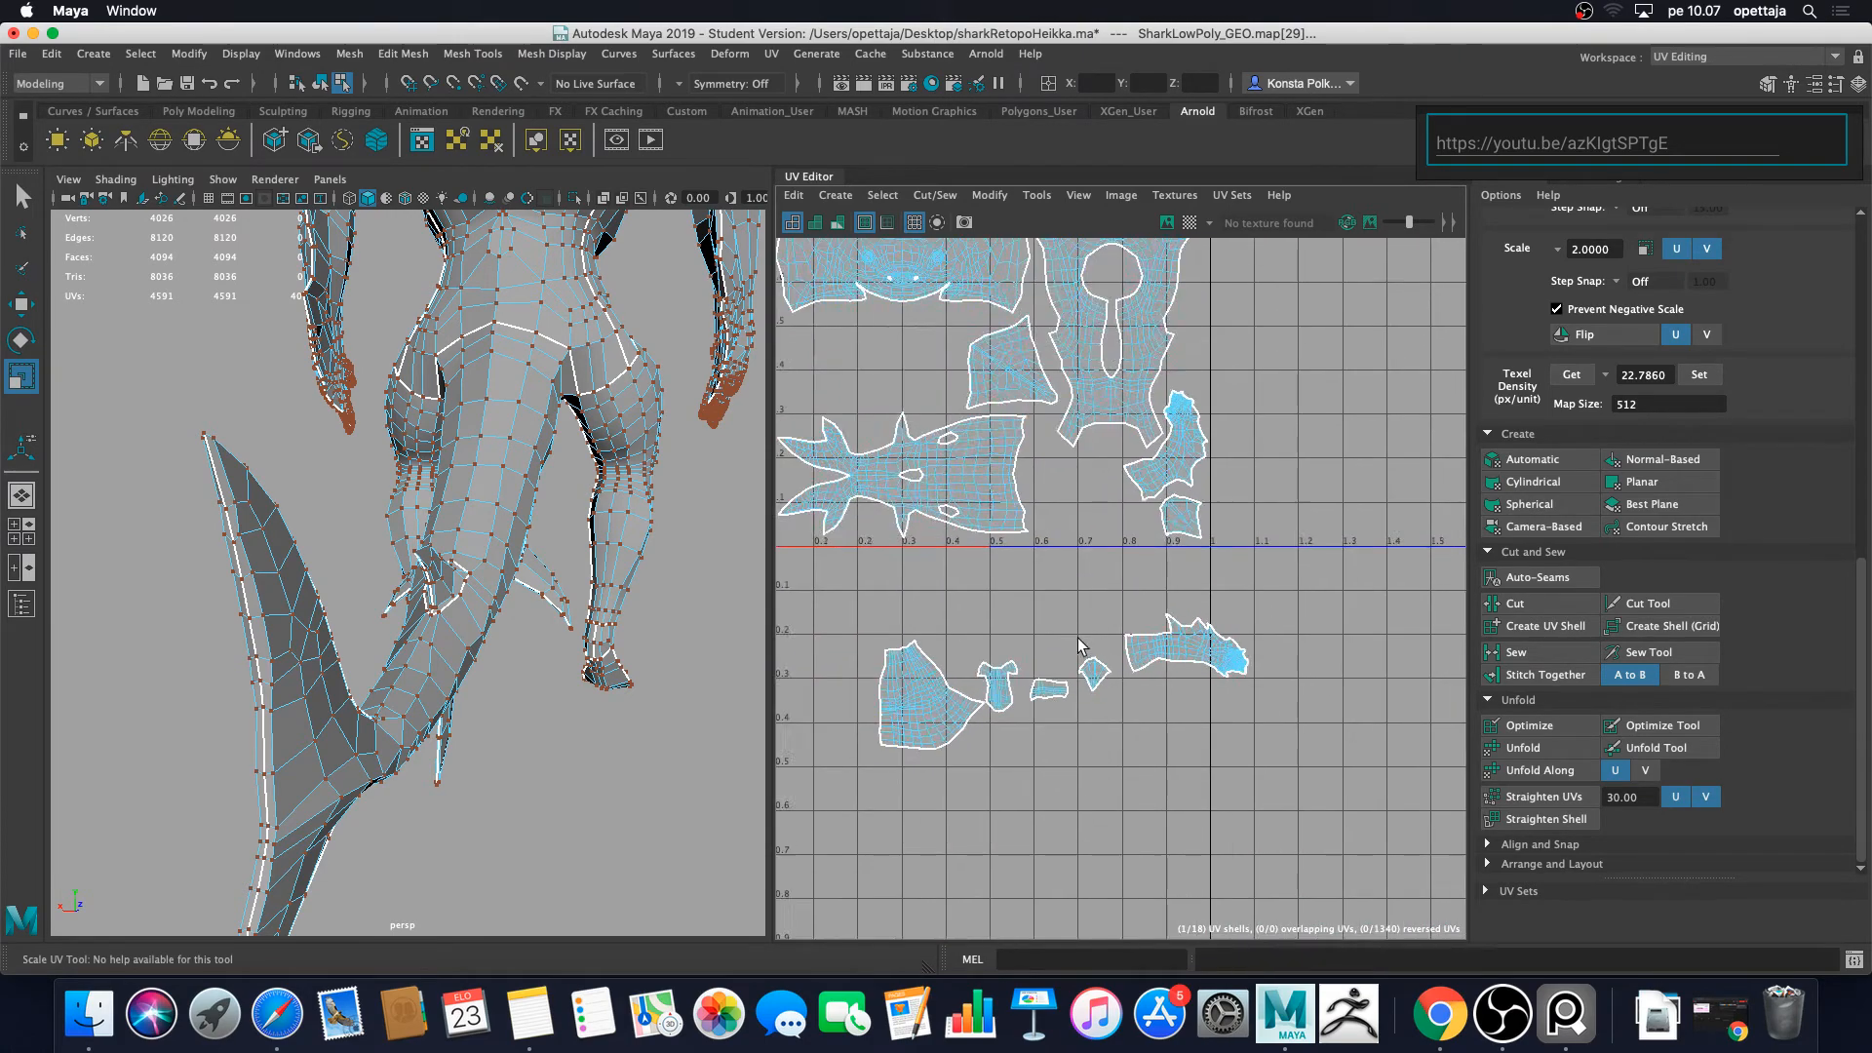
pyautogui.keyDown('alt'); pyautogui.moveTo(1079, 645); pyautogui.dragTo(1158, 759, button='middle'); pyautogui.keyUp('alt')
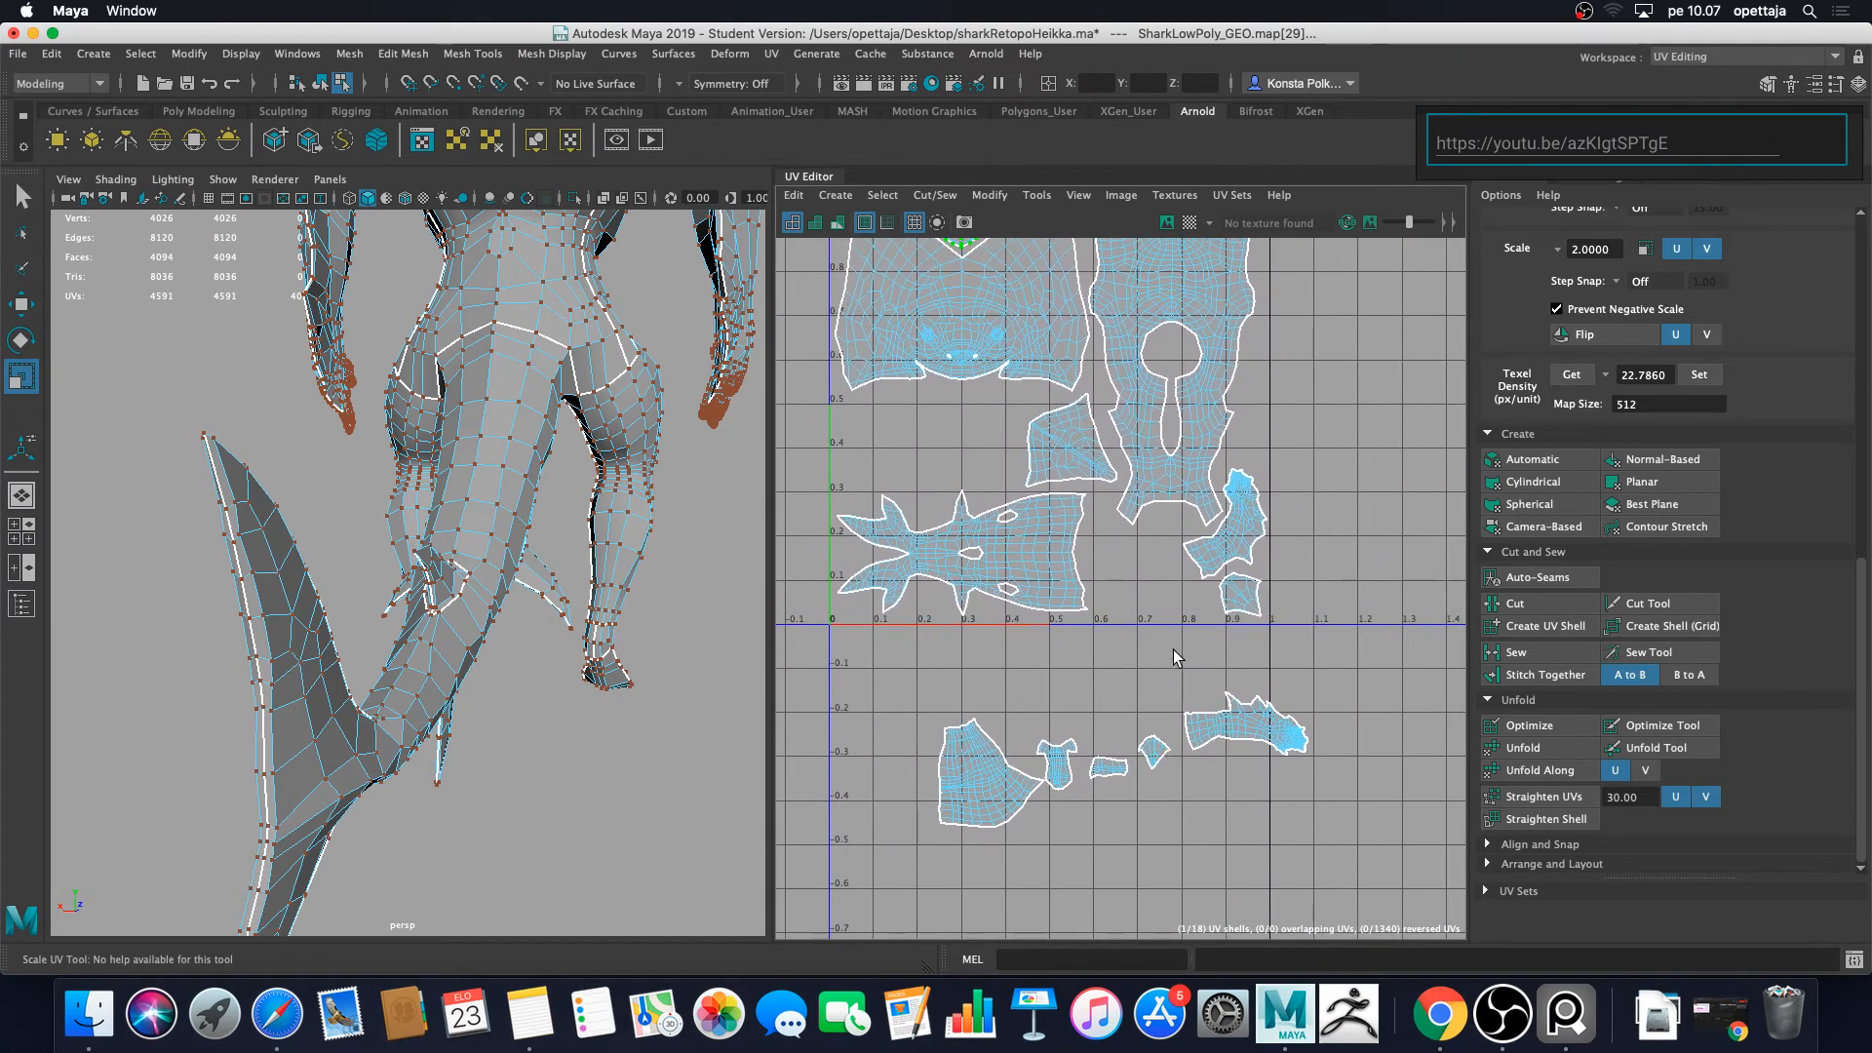
pyautogui.moveTo(1305, 762); pyautogui.dragTo(1152, 590)
pyautogui.press('w')
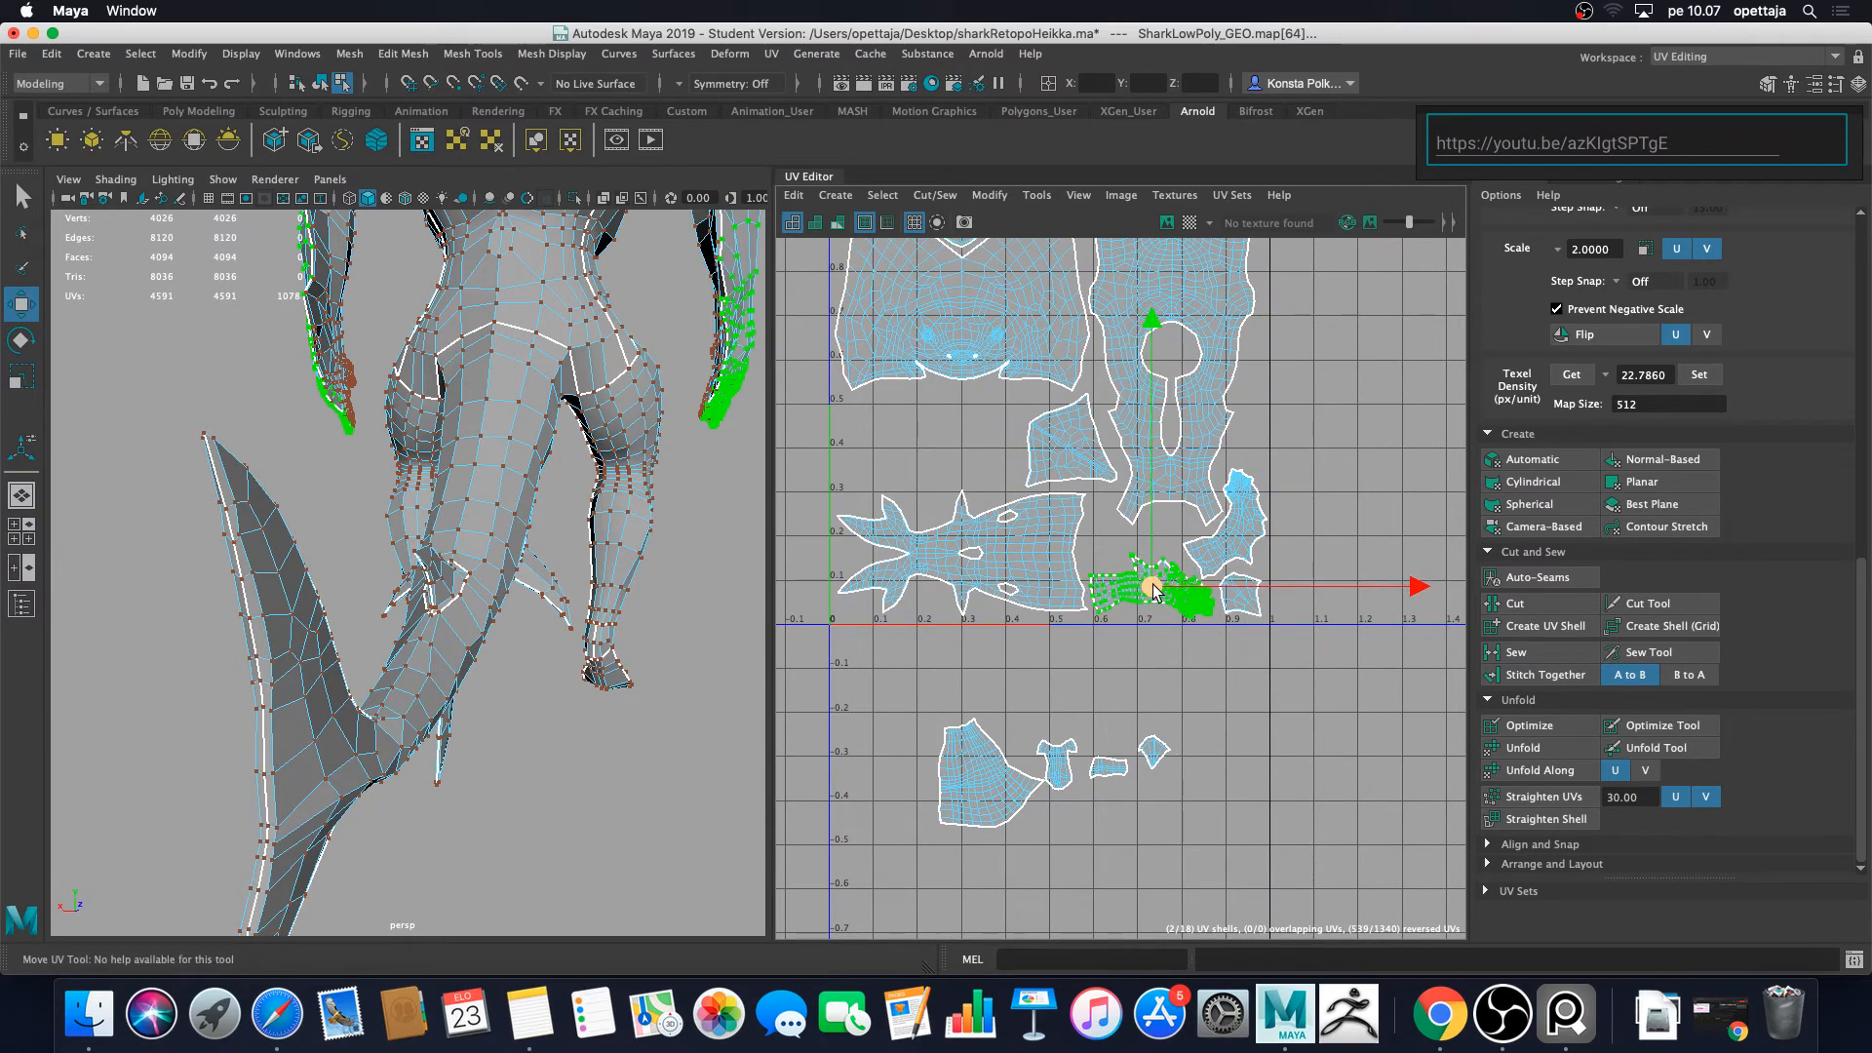
# Step: Rotate the second pair of arm shells so the hands point up beside the tail shell, and shift it closer to the tail
pyautogui.press('e')
pyautogui.moveTo(1221, 343); pyautogui.dragTo(990, 741)
pyautogui.press('w')
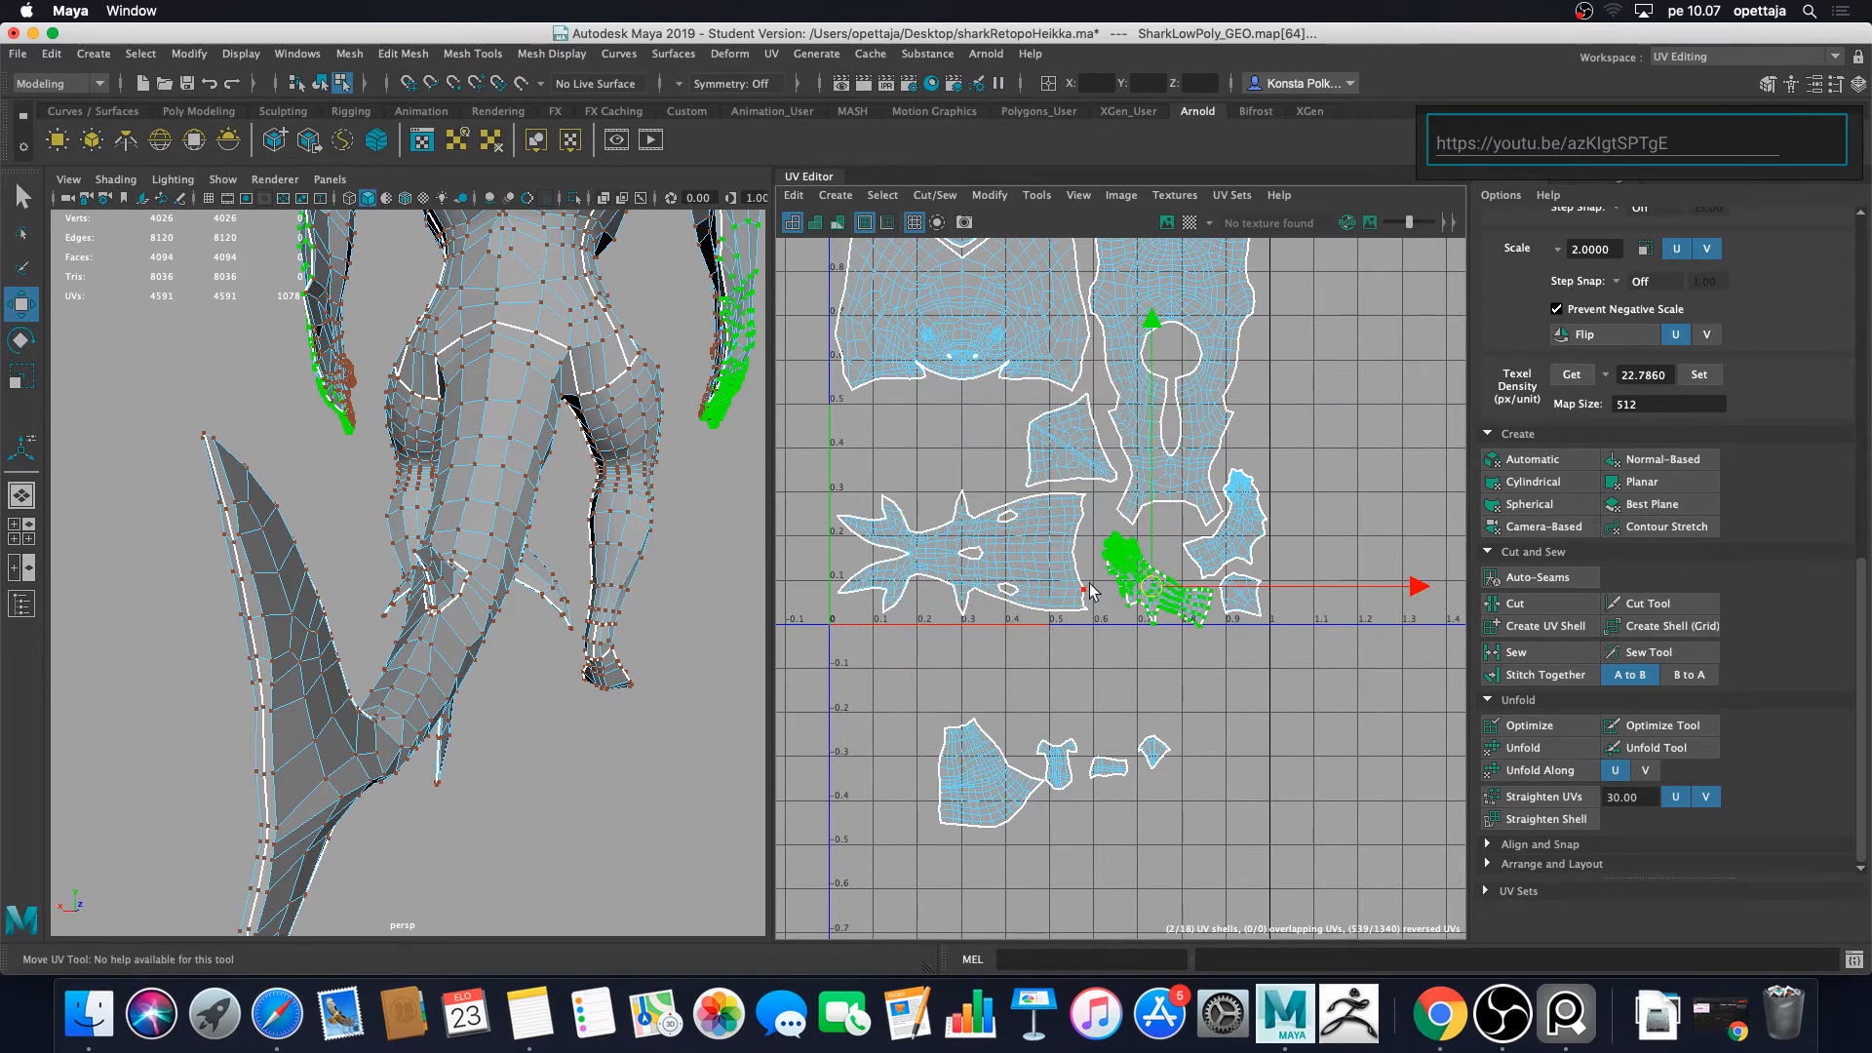
pyautogui.moveTo(1156, 586); pyautogui.dragTo(1146, 578)
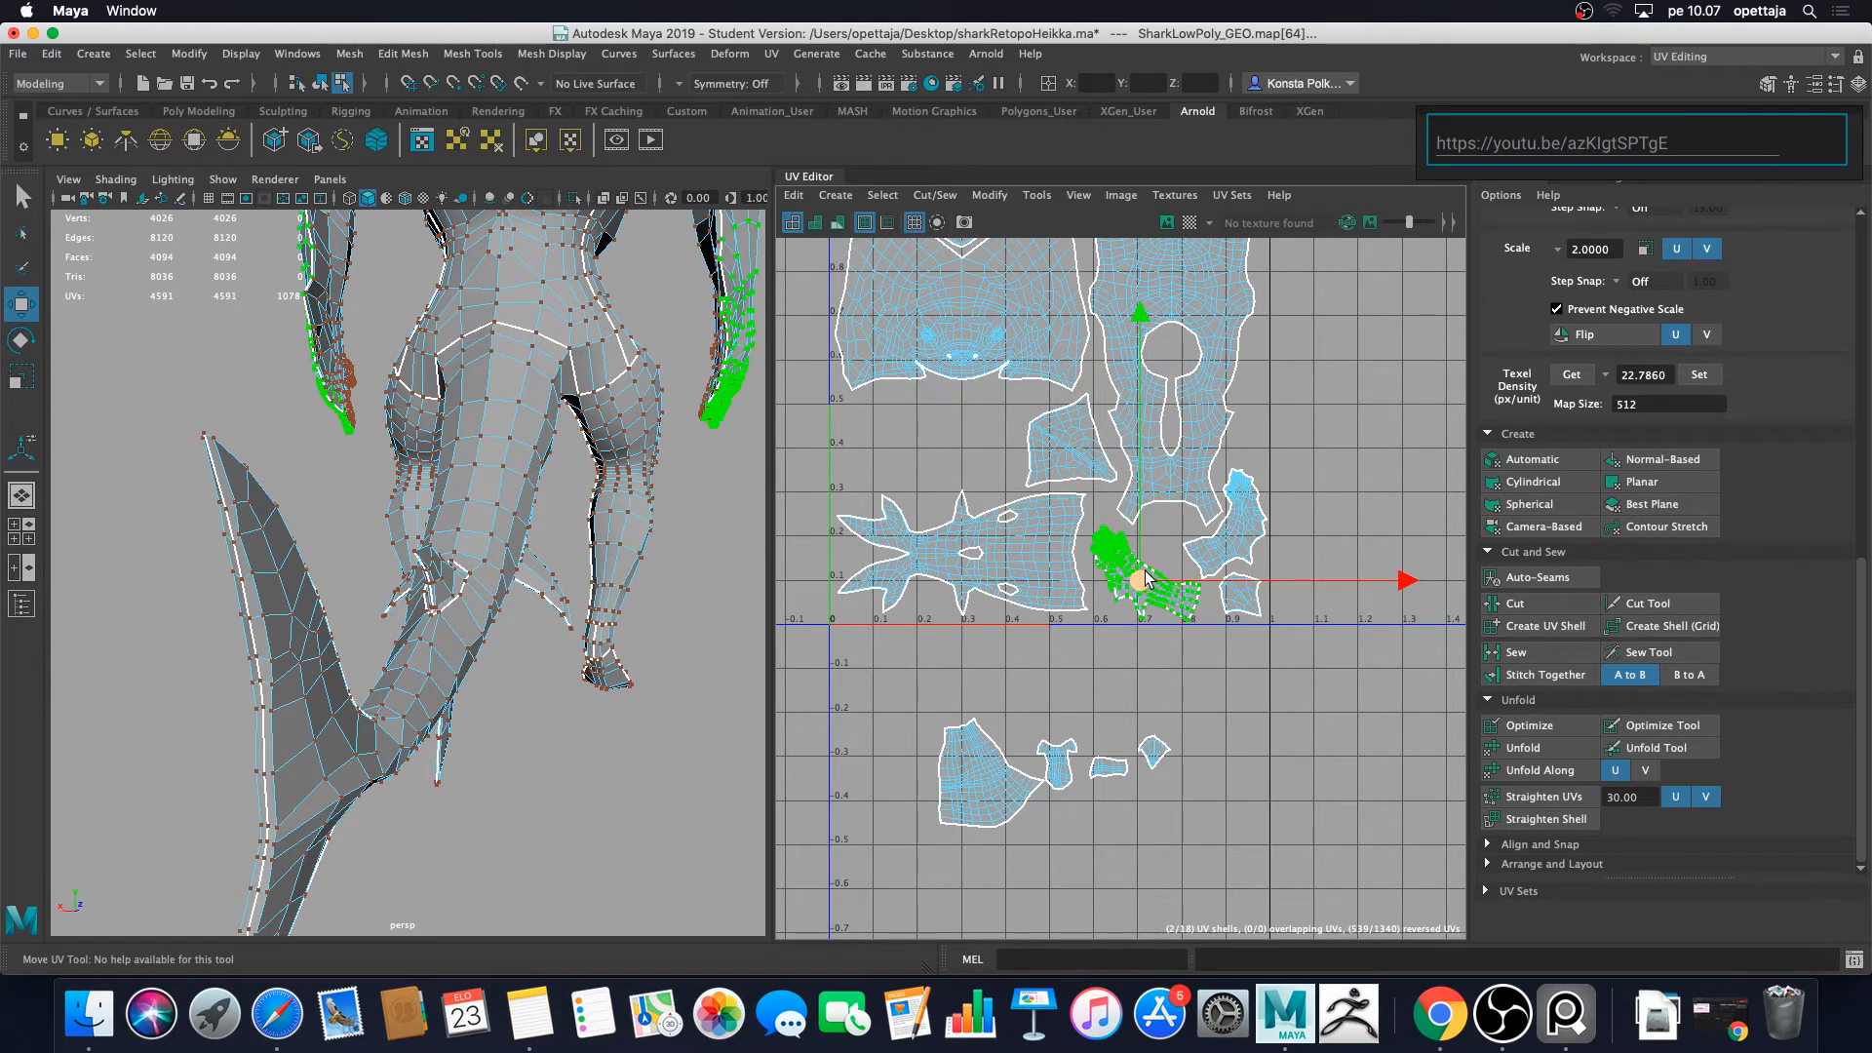
# Step: Slightly enlarge the second pair of arm shells and rotate it a little to fit beneath the torso shell
pyautogui.scroll(5, 1149, 530)
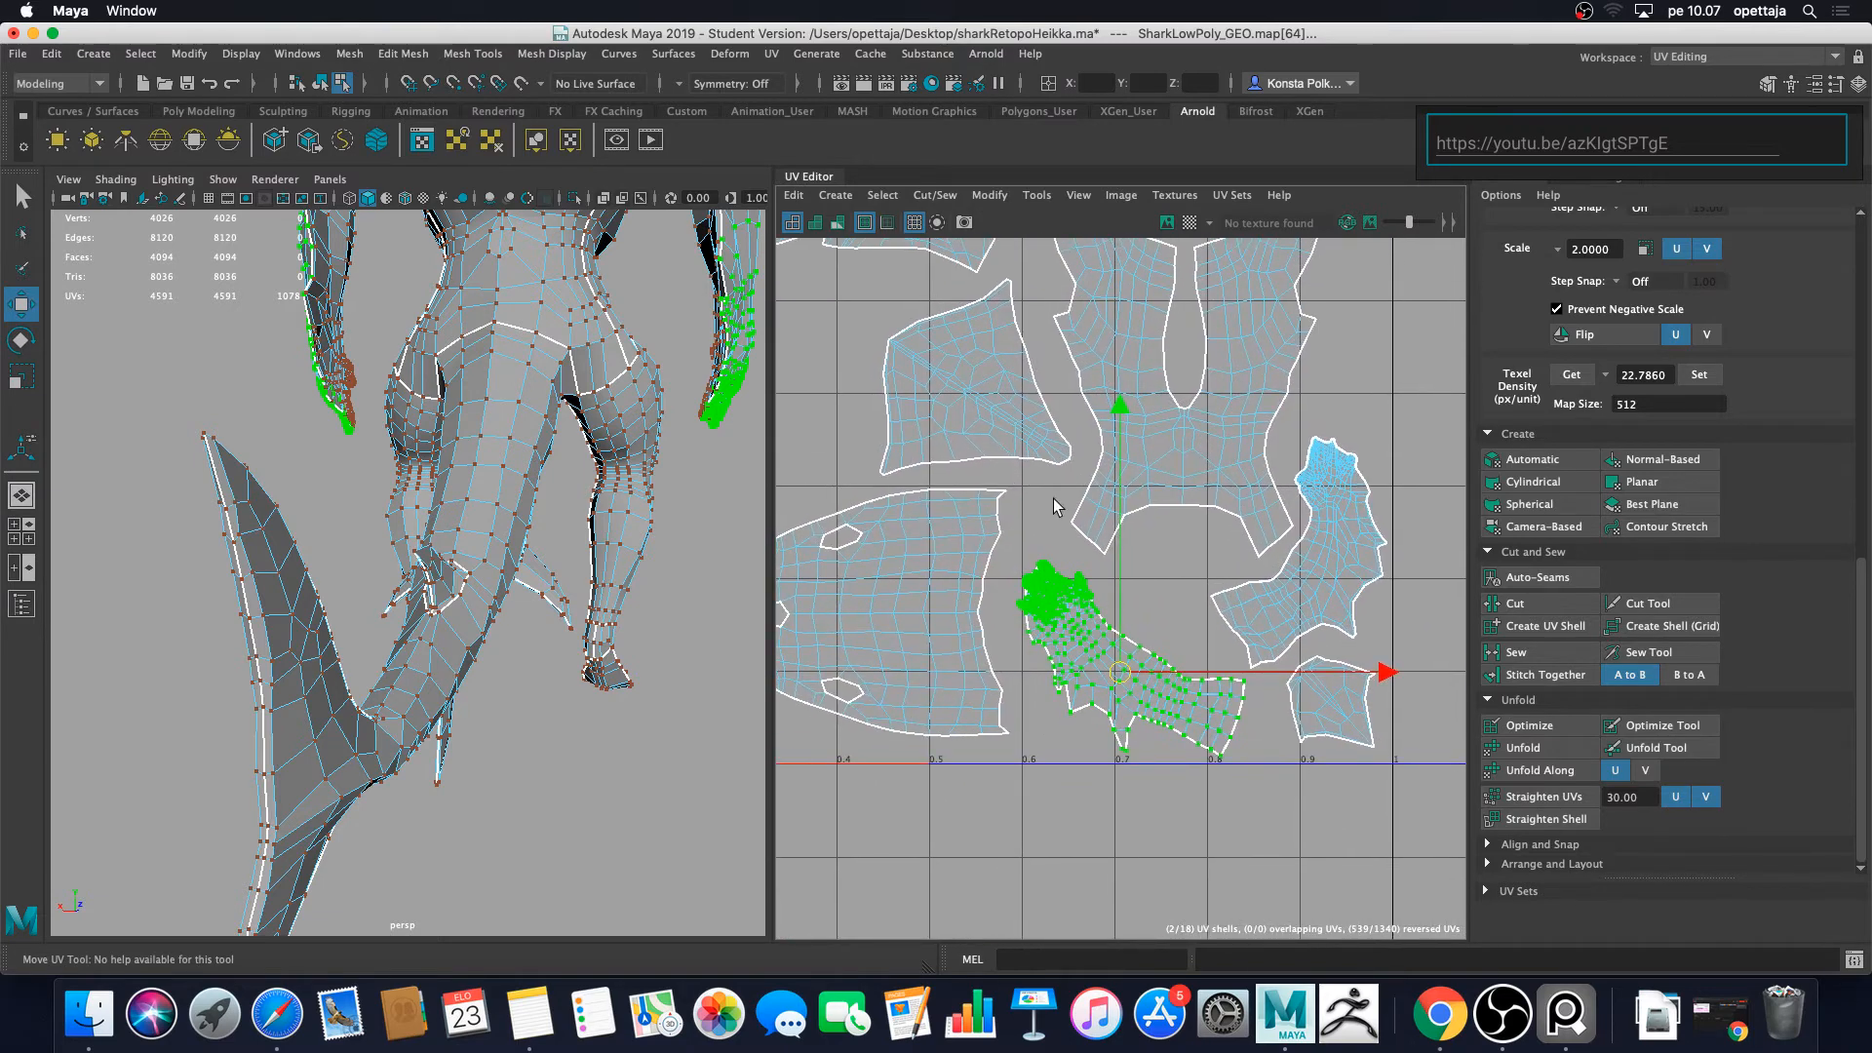
pyautogui.press('r')
pyautogui.moveTo(1148, 652); pyautogui.dragTo(1118, 611)
pyautogui.press('w')
pyautogui.press('e')
pyautogui.moveTo(1324, 502); pyautogui.dragTo(1344, 530)
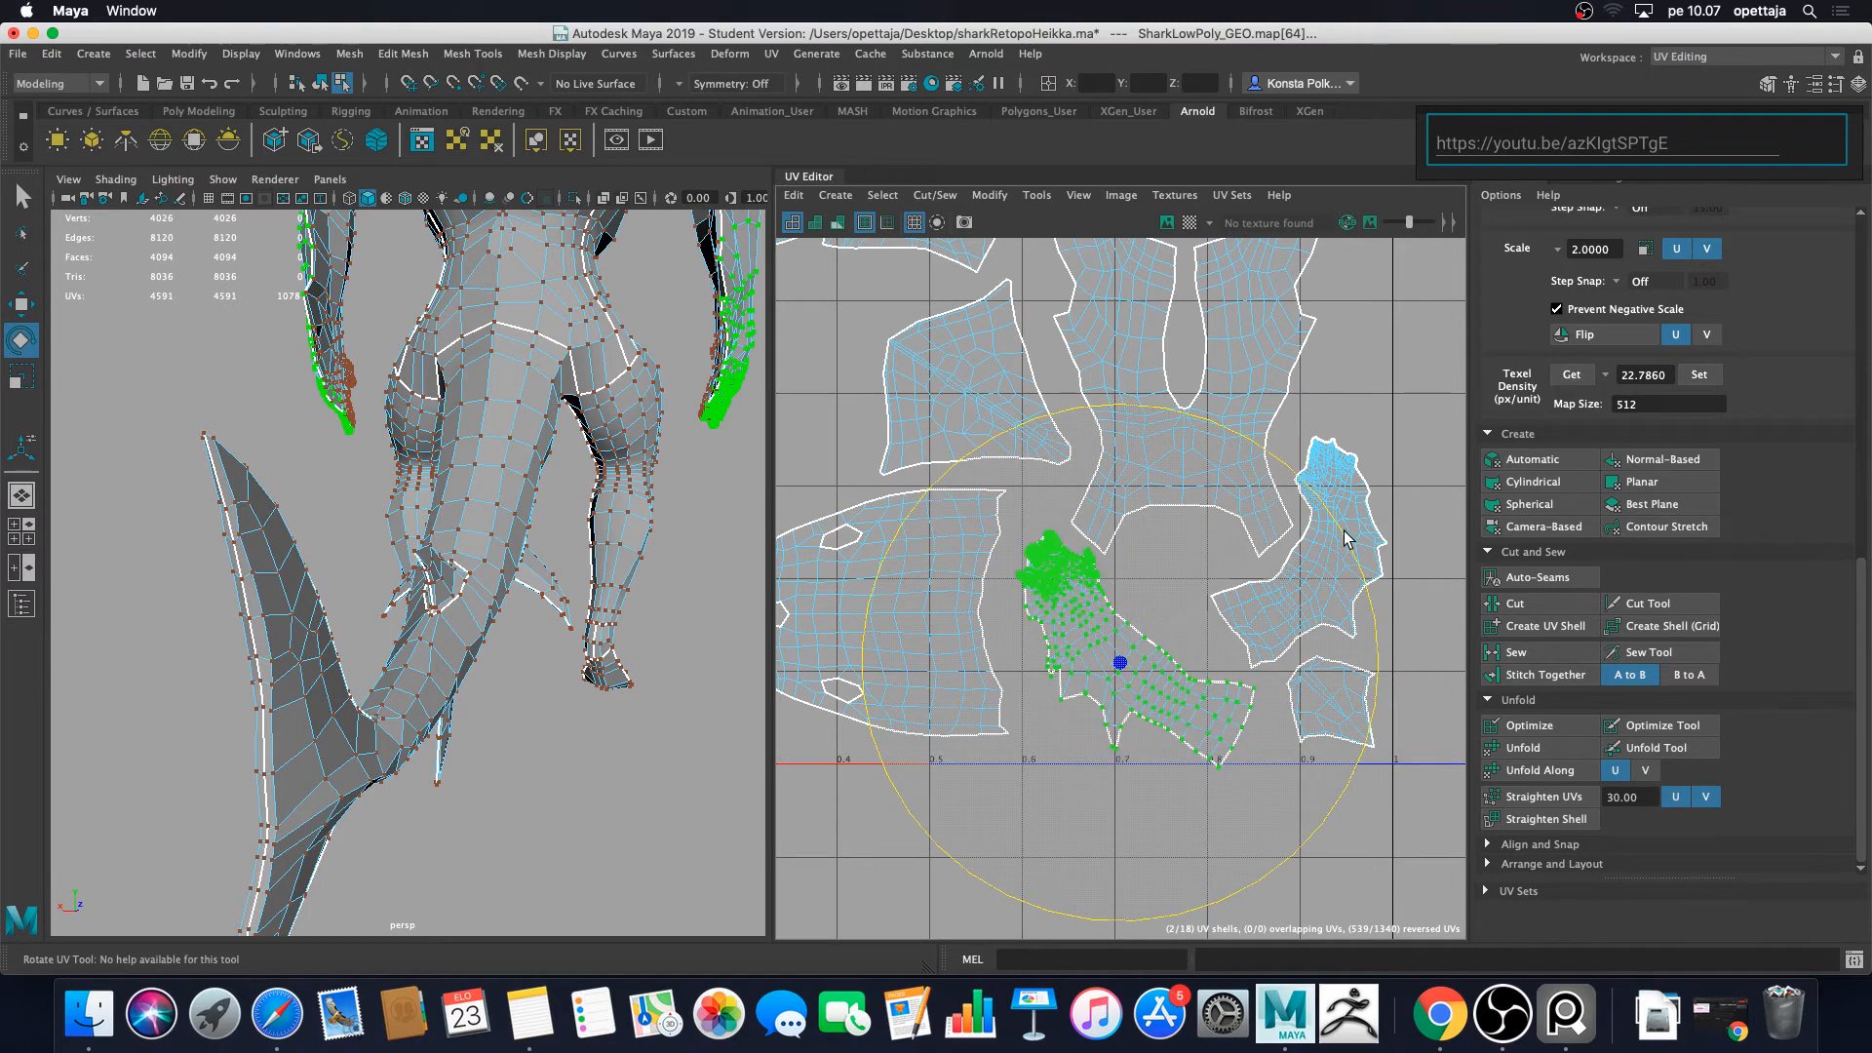
# Step: Nudge the second arm shells toward the tail shell, fine-tune their rotation and clear the selection
pyautogui.press('w')
pyautogui.moveTo(1169, 670); pyautogui.dragTo(1158, 665)
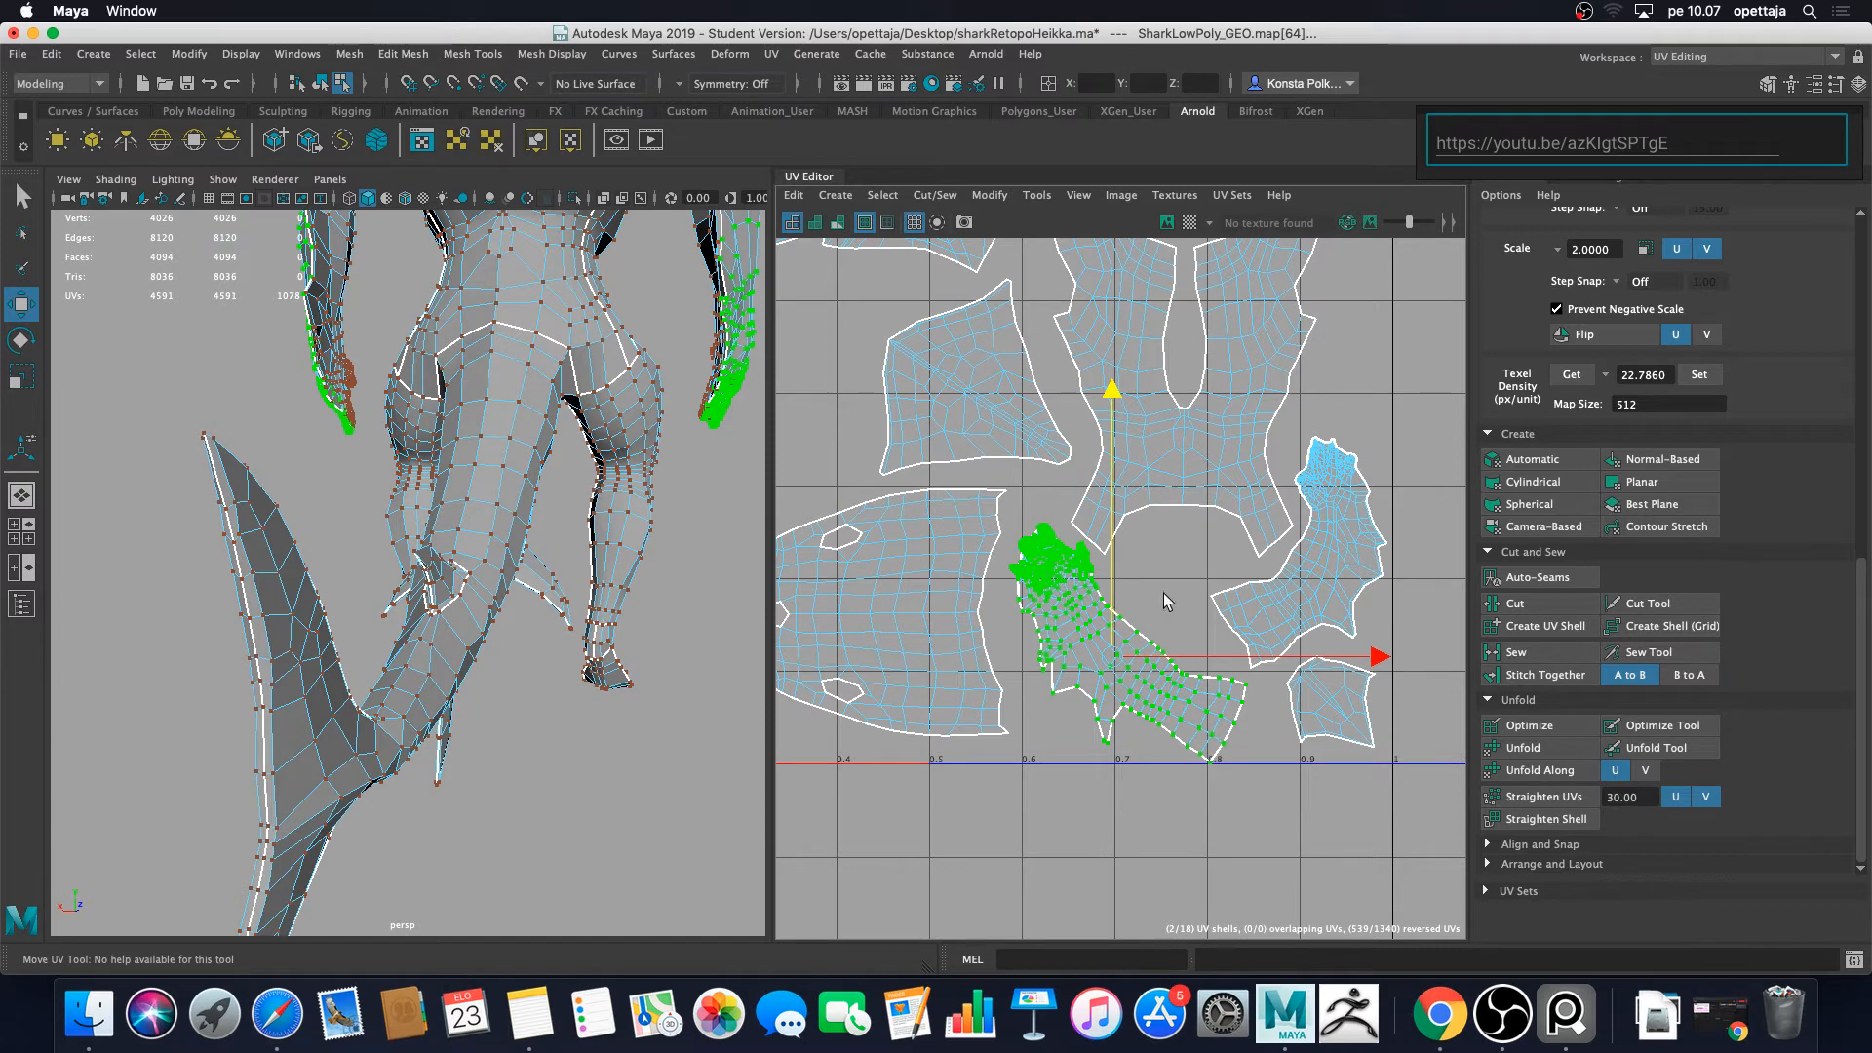
pyautogui.press('e')
pyautogui.moveTo(1302, 484); pyautogui.dragTo(1290, 477)
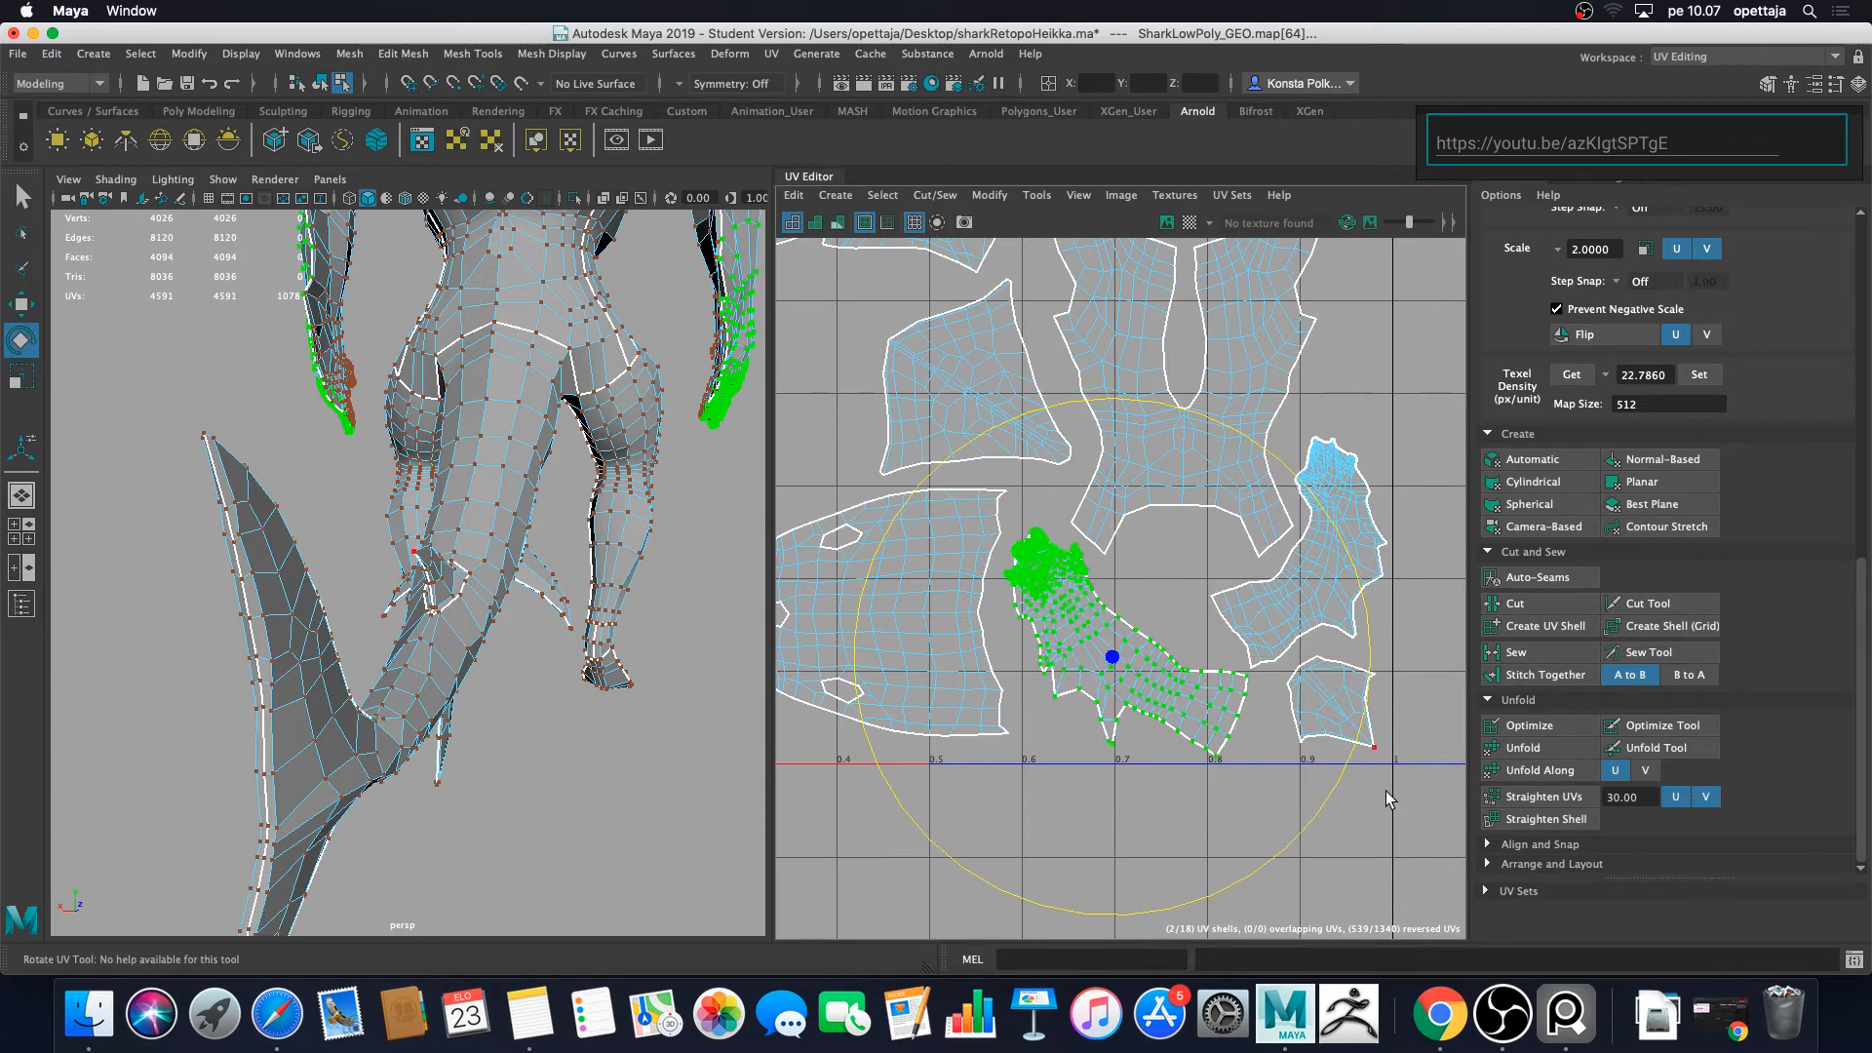
pyautogui.click(1357, 813)
pyautogui.scroll(-3, 1072, 733)
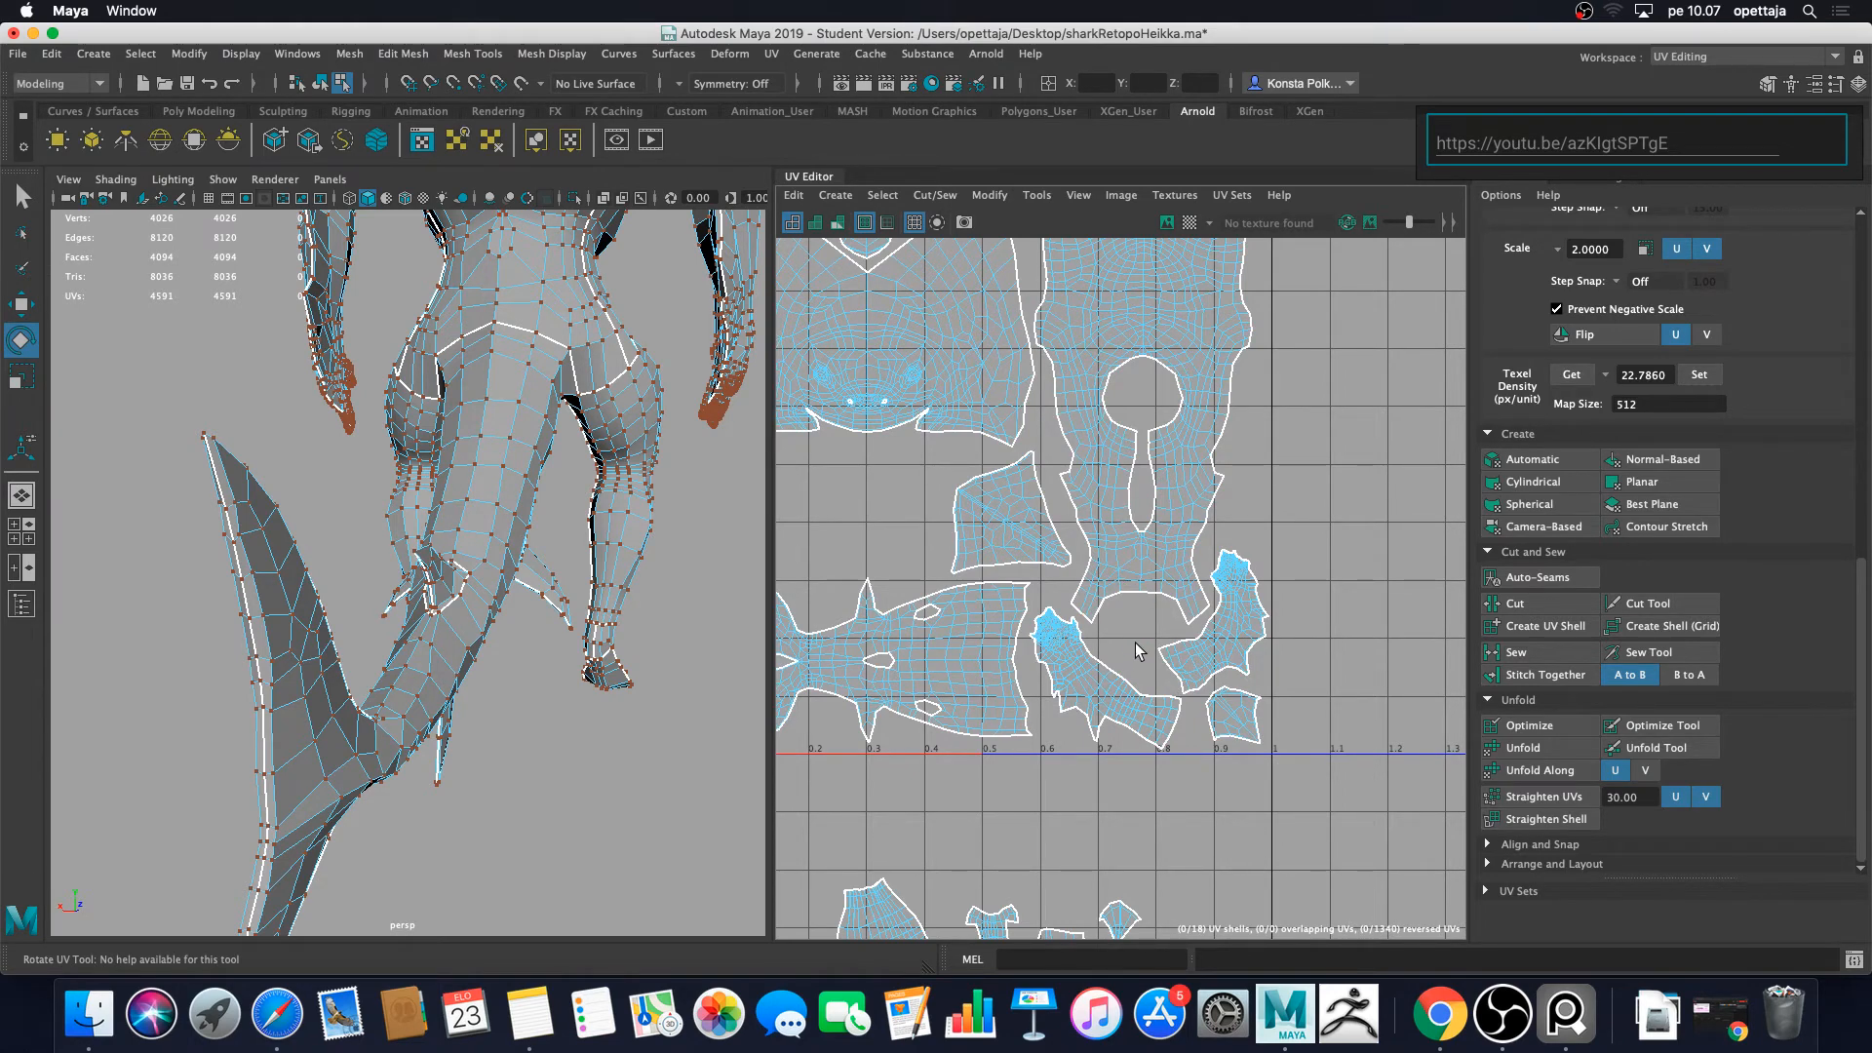
# Step: Move the small kite-shaped shells into the gap between the two pairs of arm shells, under the torso shell
pyautogui.scroll(-5, 1136, 642)
pyautogui.scroll(3, 1139, 644)
pyautogui.scroll(-1, 1141, 647)
pyautogui.keyDown('alt'); pyautogui.moveTo(1141, 647); pyautogui.dragTo(1198, 679, button='middle'); pyautogui.keyUp('alt')
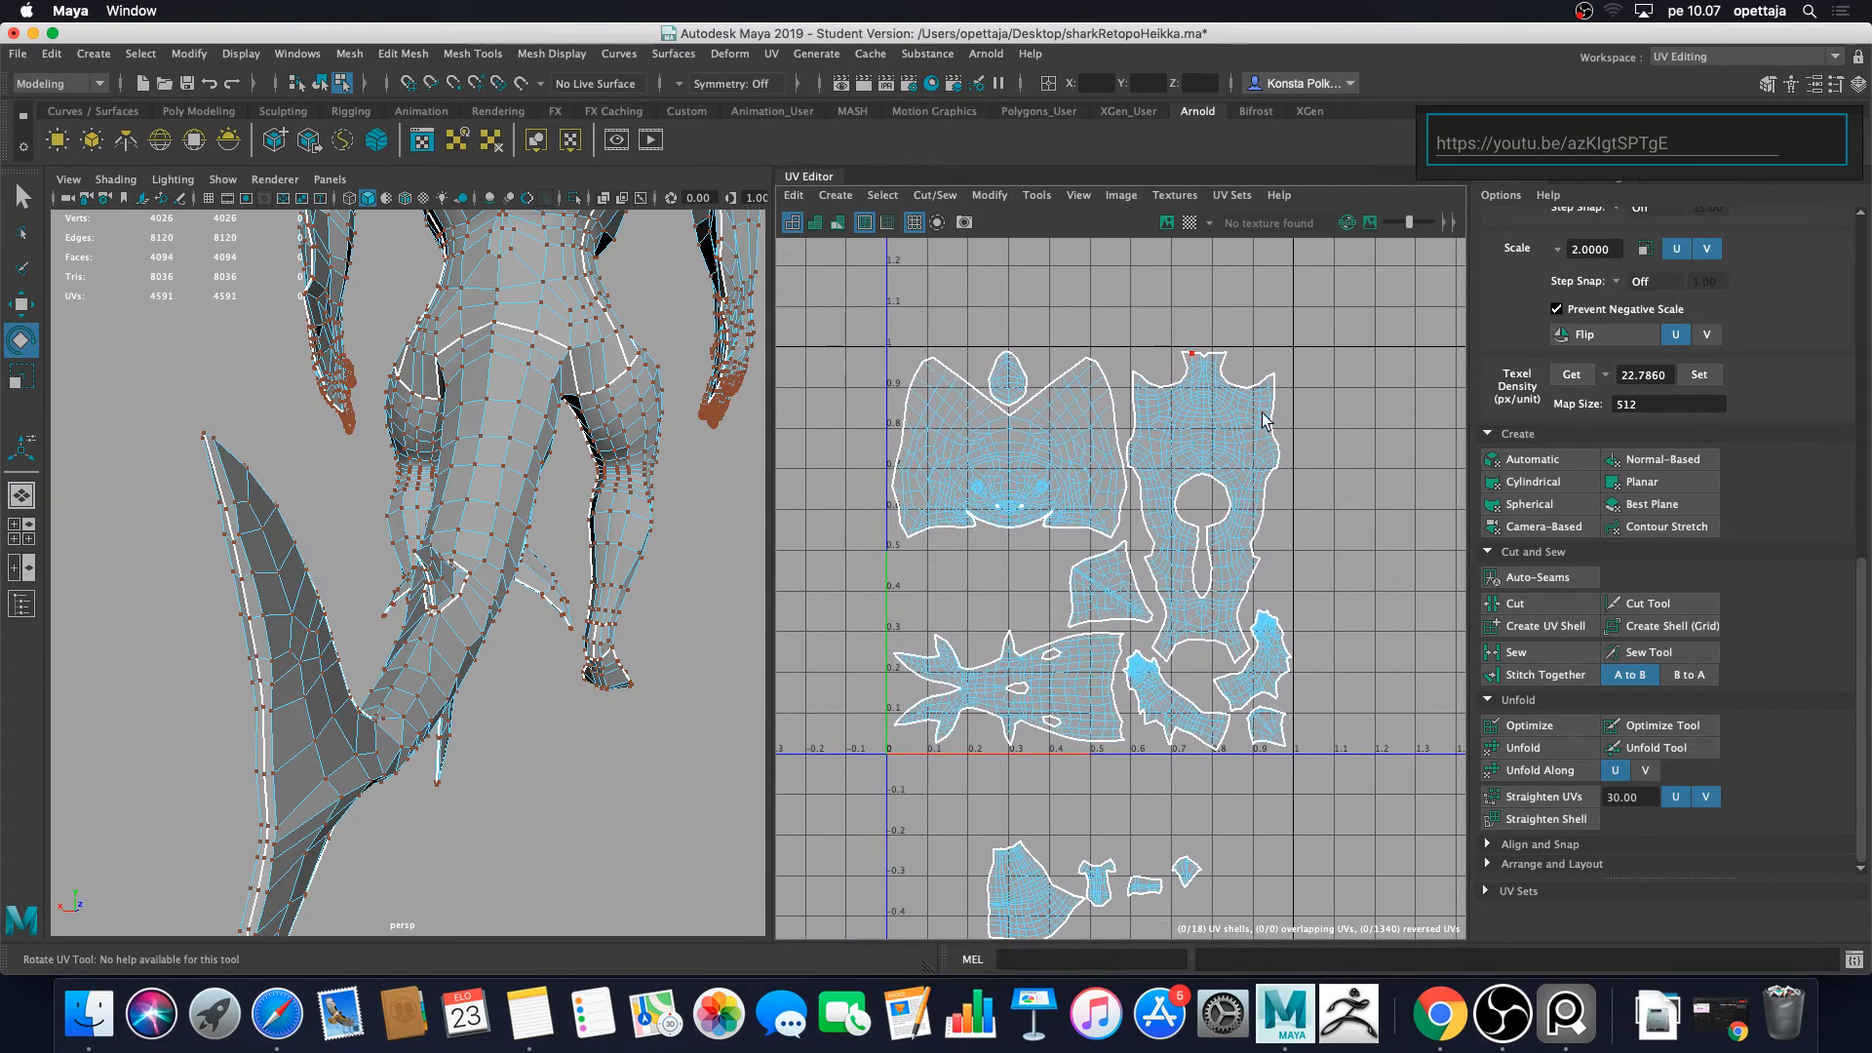
pyautogui.scroll(3, 1176, 680)
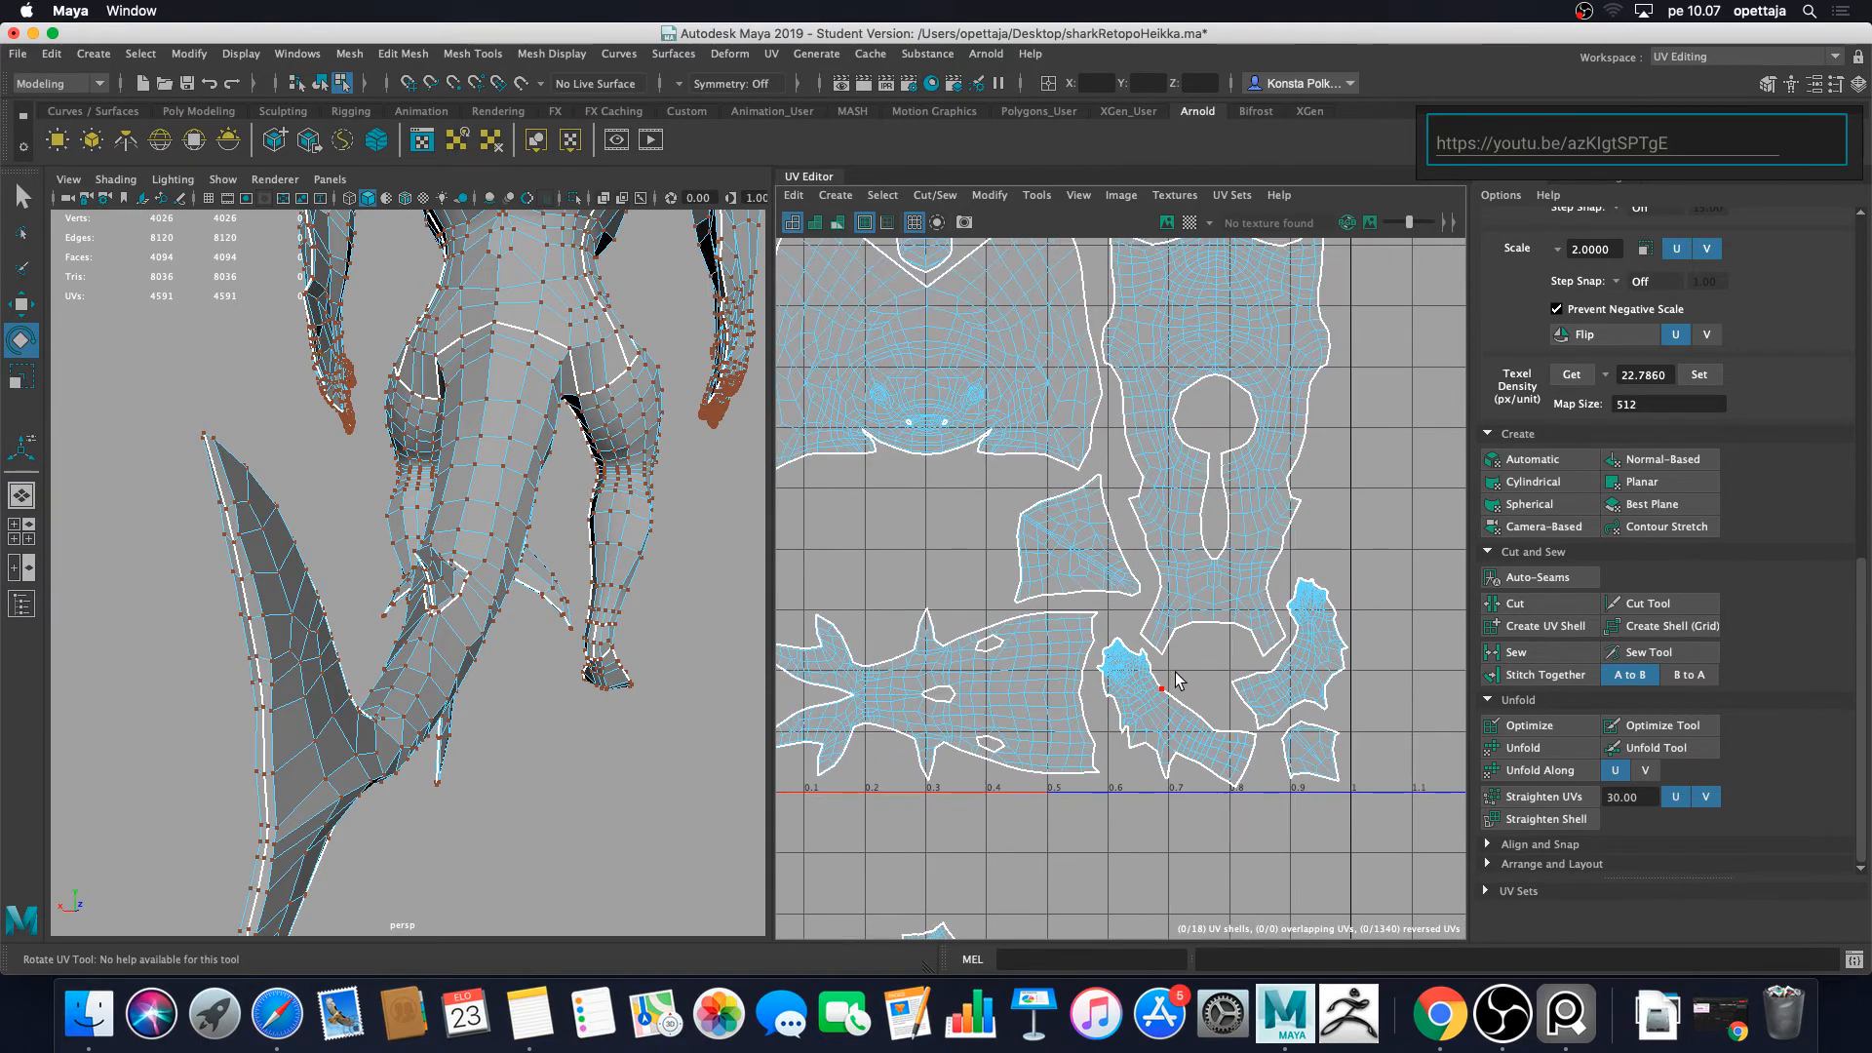
pyautogui.keyDown('alt'); pyautogui.moveTo(1177, 680); pyautogui.dragTo(1074, 538, button='middle'); pyautogui.keyUp('alt')
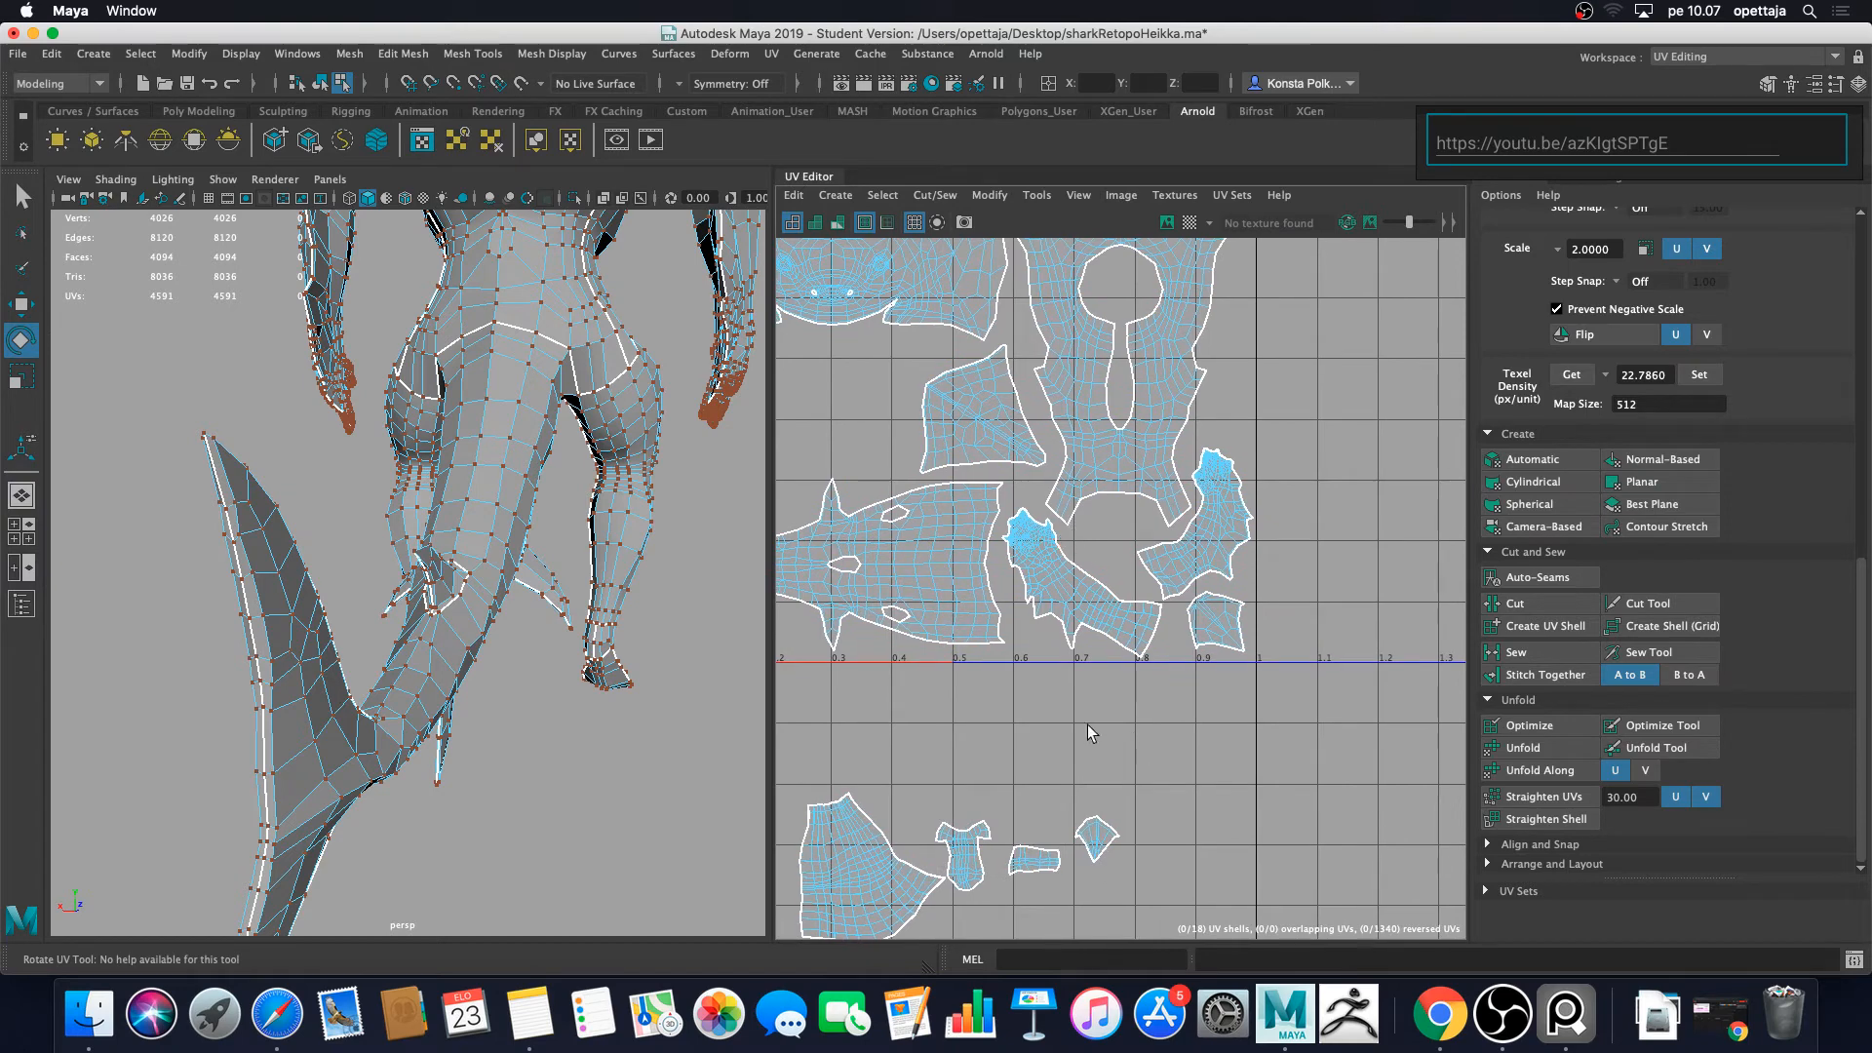
pyautogui.keyDown('alt'); pyautogui.moveTo(1018, 807); pyautogui.dragTo(1160, 681, button='middle'); pyautogui.keyUp('alt')
pyautogui.moveTo(1248, 762); pyautogui.dragTo(1177, 377)
pyautogui.press('w')
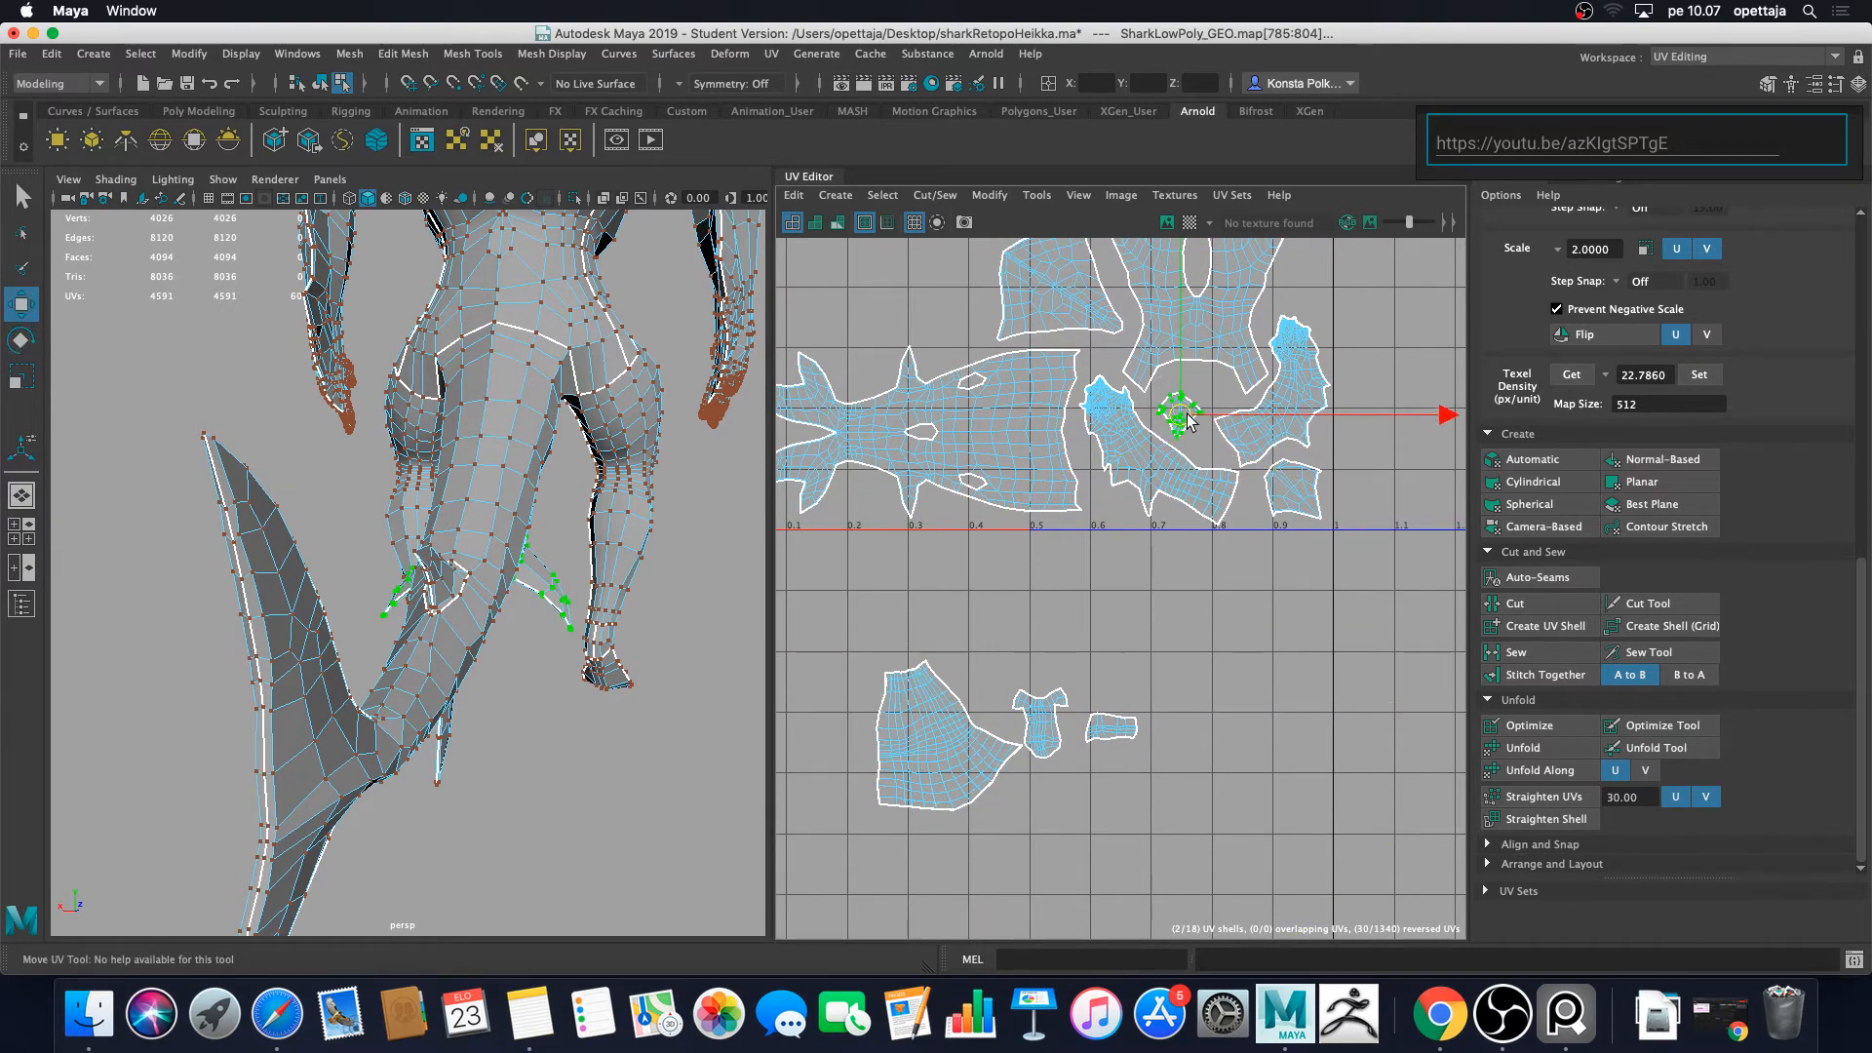
# Step: Enlarge the kite-shaped shells, centre them in the gap below the torso shell and clear the selection
pyautogui.scroll(3, 1213, 361)
pyautogui.keyDown('alt'); pyautogui.moveTo(1188, 519); pyautogui.dragTo(1214, 672, button='middle'); pyautogui.keyUp('alt')
pyautogui.press('r')
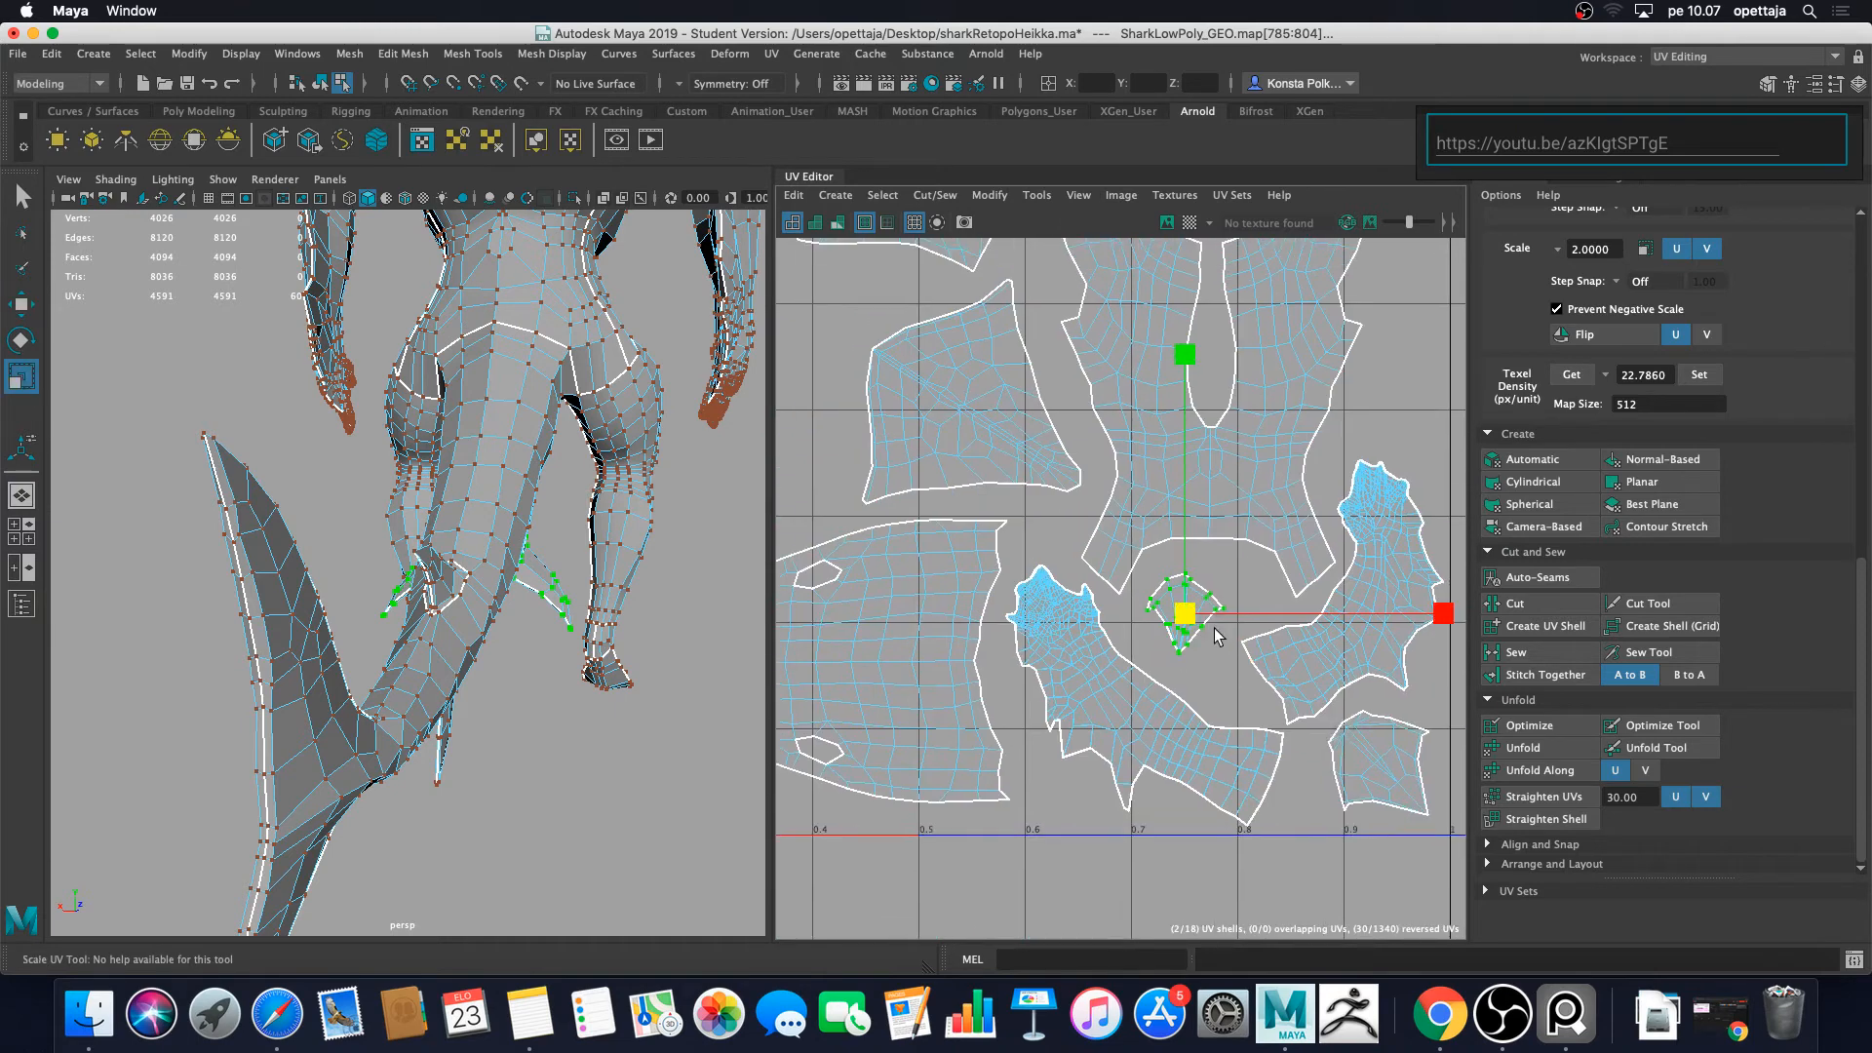
pyautogui.moveTo(1184, 613); pyautogui.dragTo(1326, 597)
pyautogui.press('w')
pyautogui.moveTo(1188, 619); pyautogui.dragTo(1208, 627)
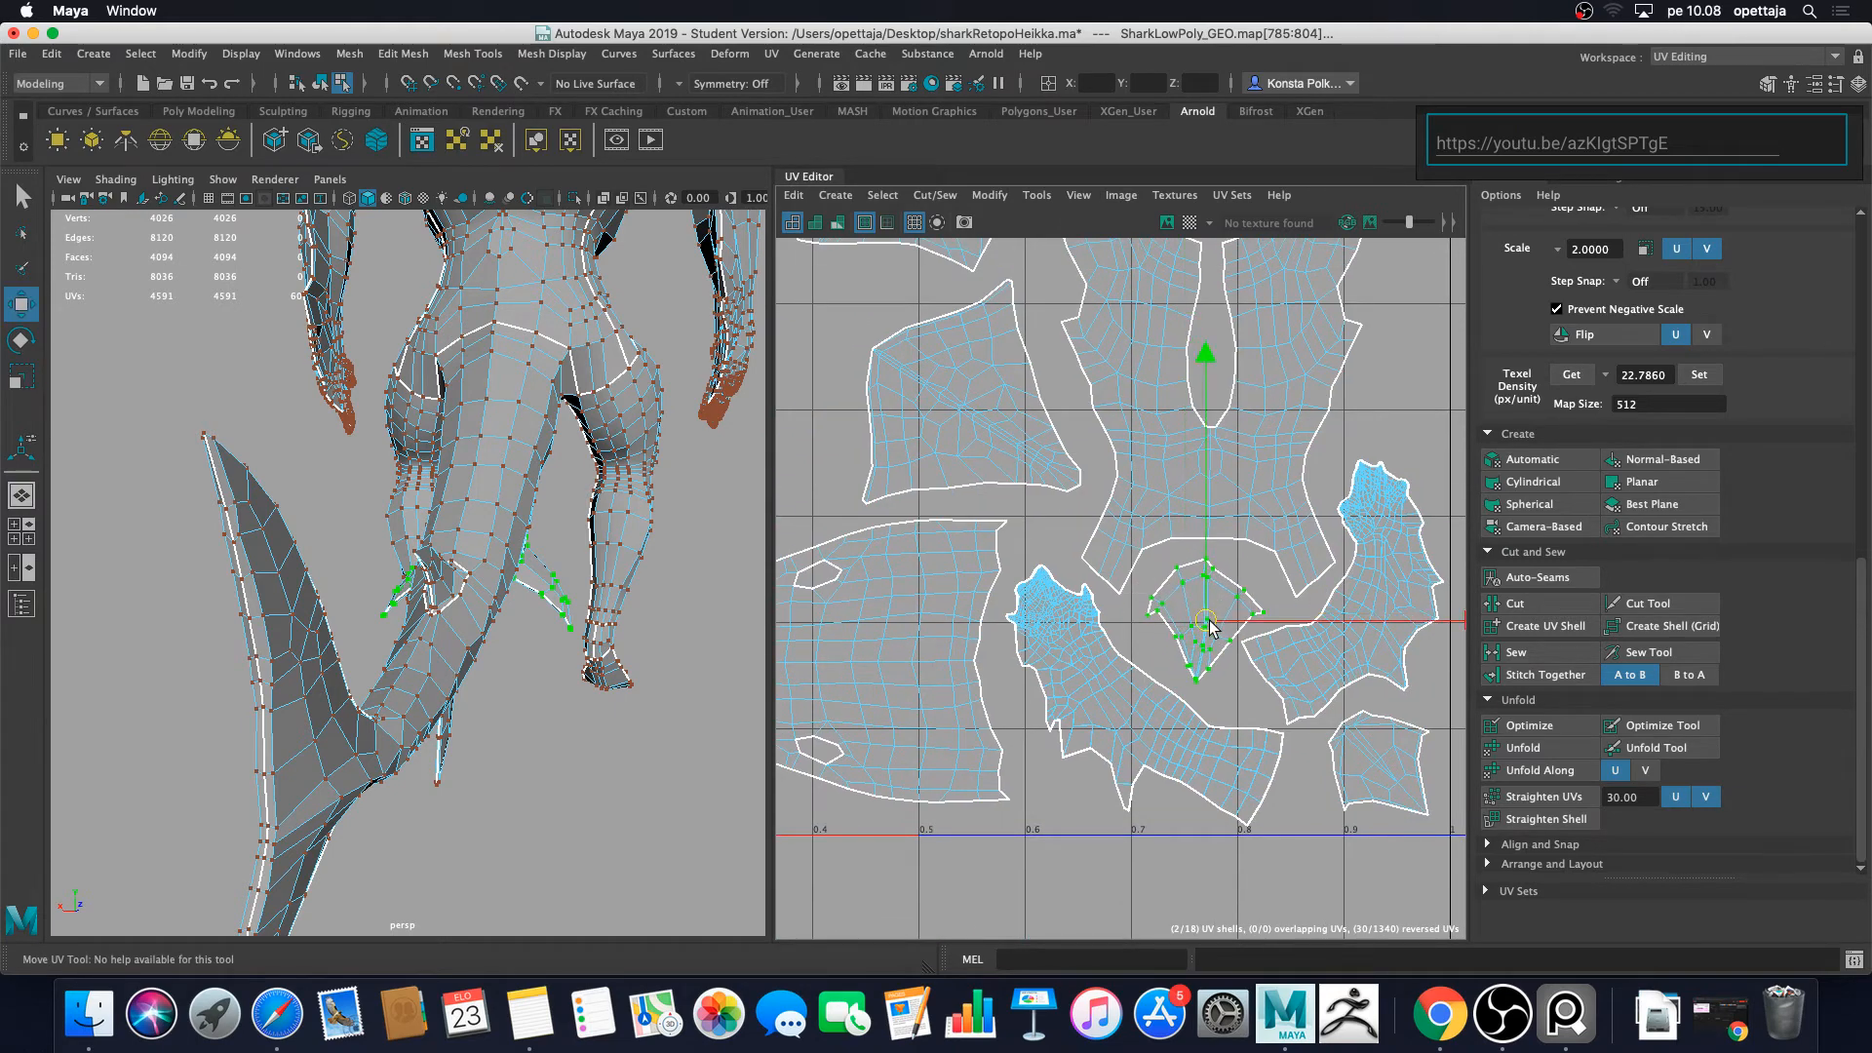
pyautogui.scroll(-4, 1209, 627)
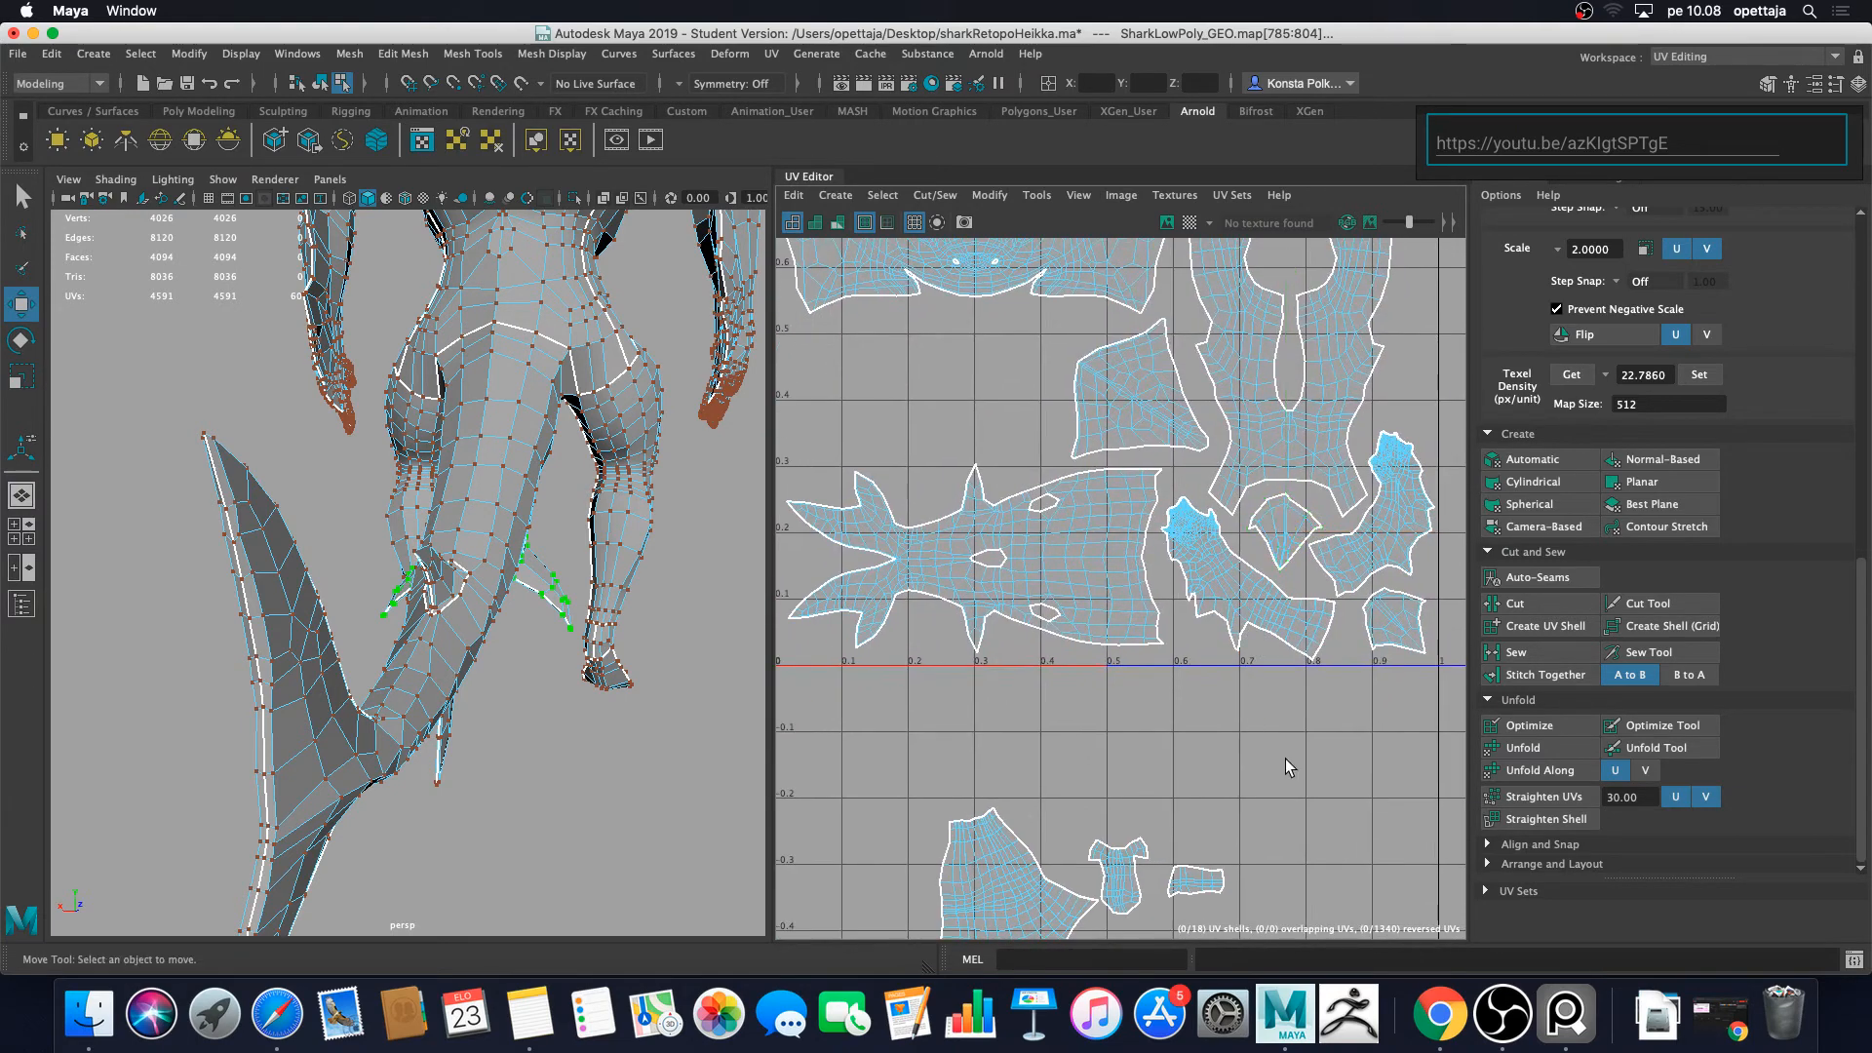
pyautogui.click(1285, 758)
# Step: Move the small strip-shaped foot shells into the gap beneath the tail shell's flukes, enlarge them slightly and clear the selection
pyautogui.keyDown('alt'); pyautogui.moveTo(1285, 759); pyautogui.dragTo(1266, 616, button='middle'); pyautogui.keyUp('alt')
pyautogui.moveTo(1290, 766); pyautogui.dragTo(1232, 727)
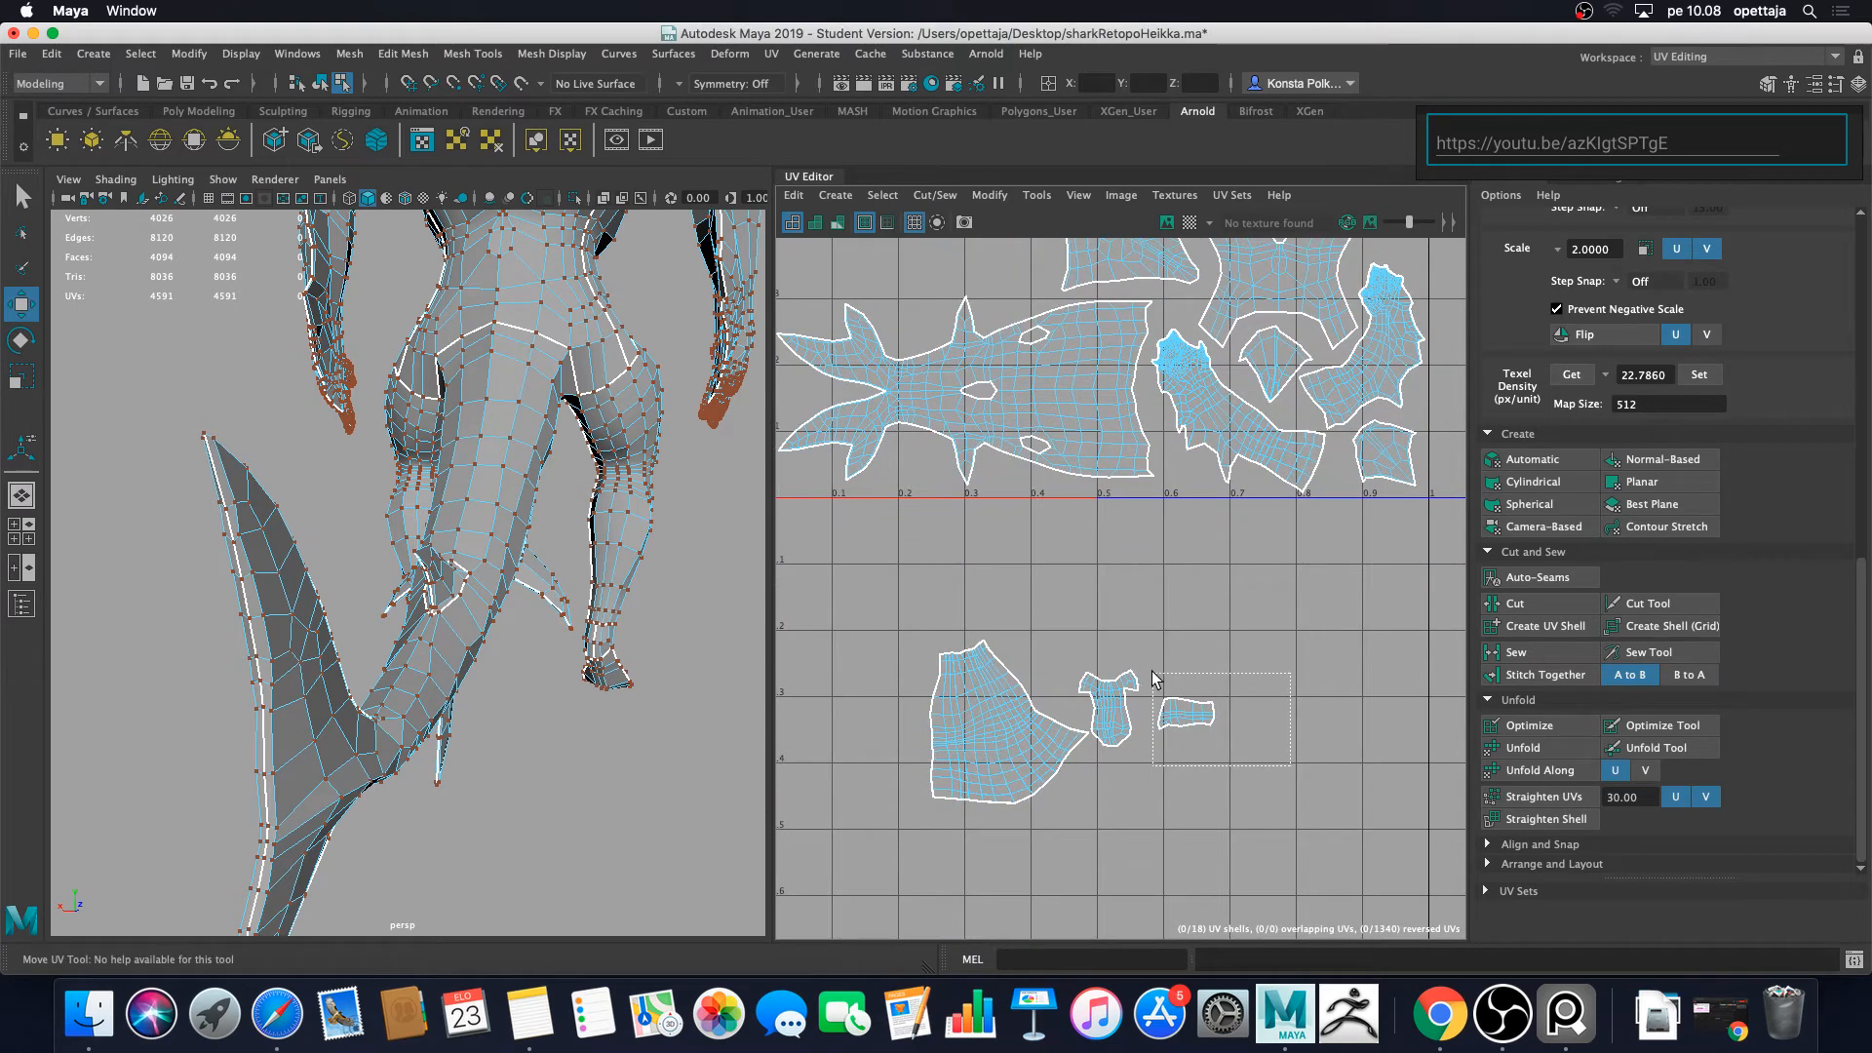
pyautogui.moveTo(1154, 680); pyautogui.dragTo(919, 472)
pyautogui.press('r')
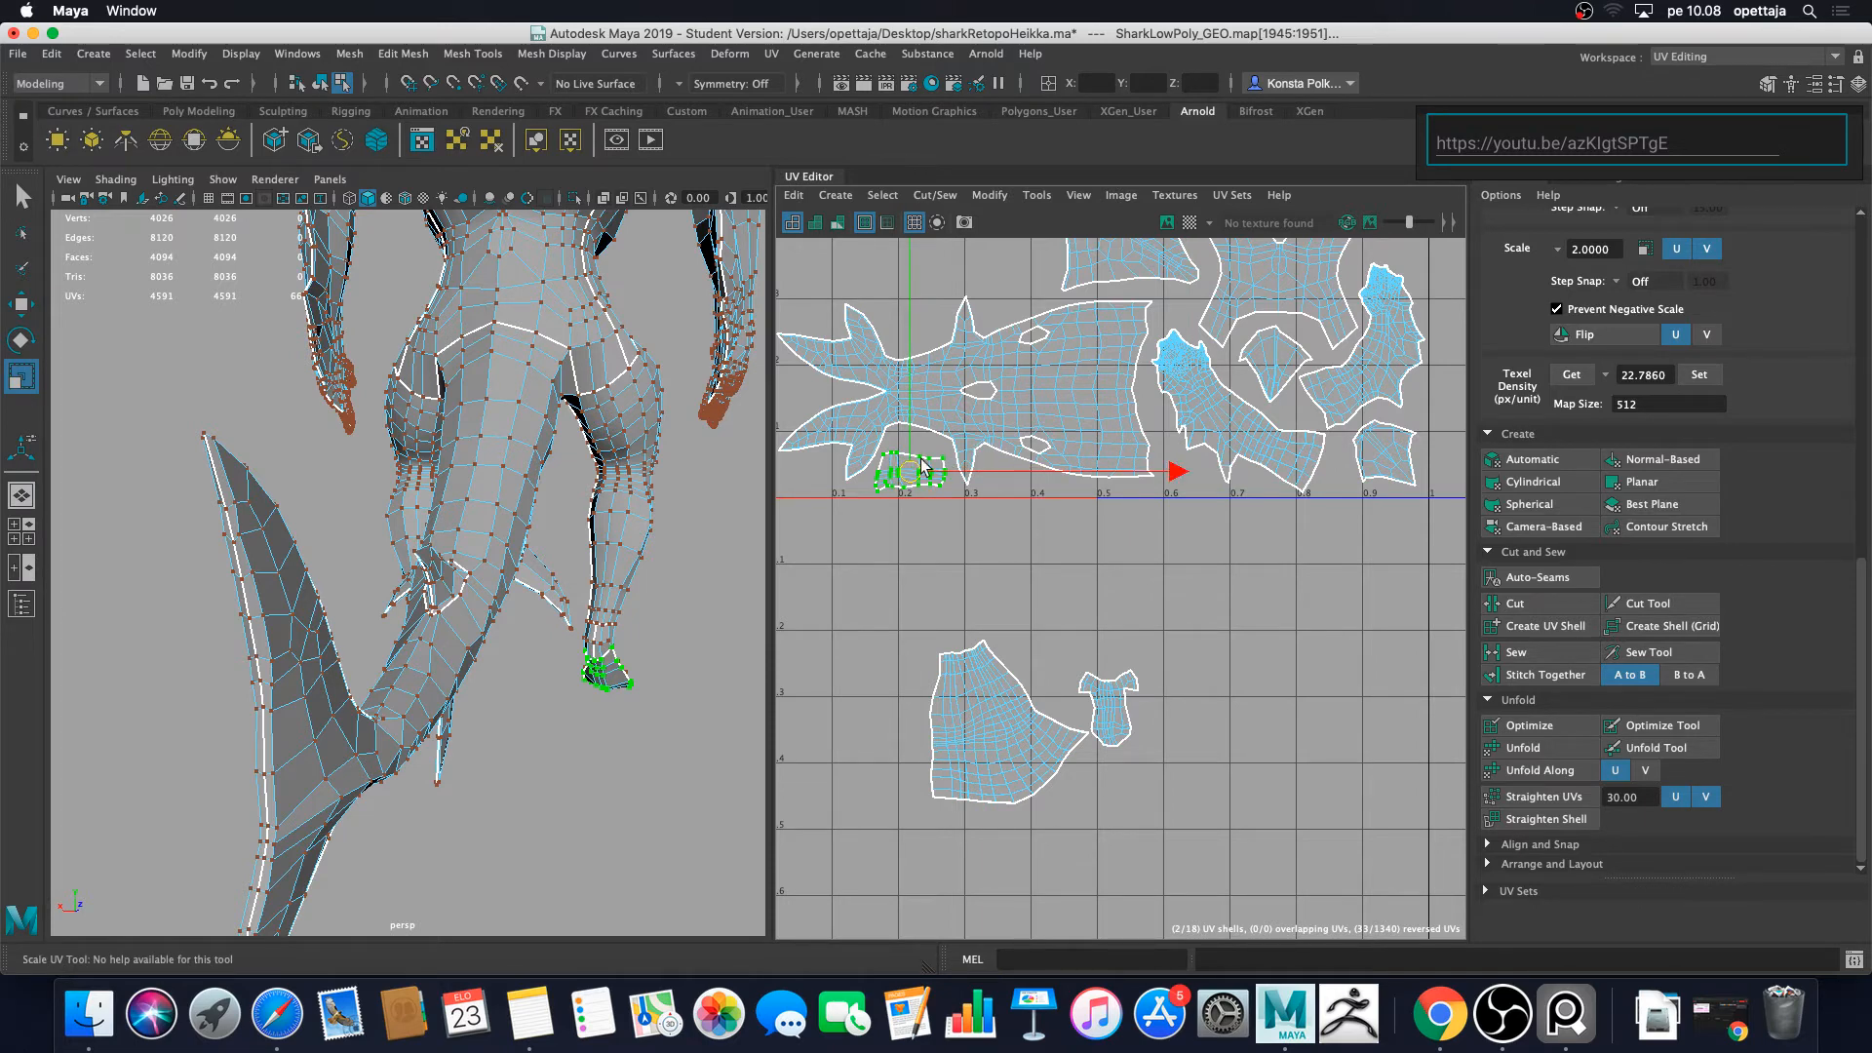
pyautogui.press('w')
pyautogui.click(1007, 634)
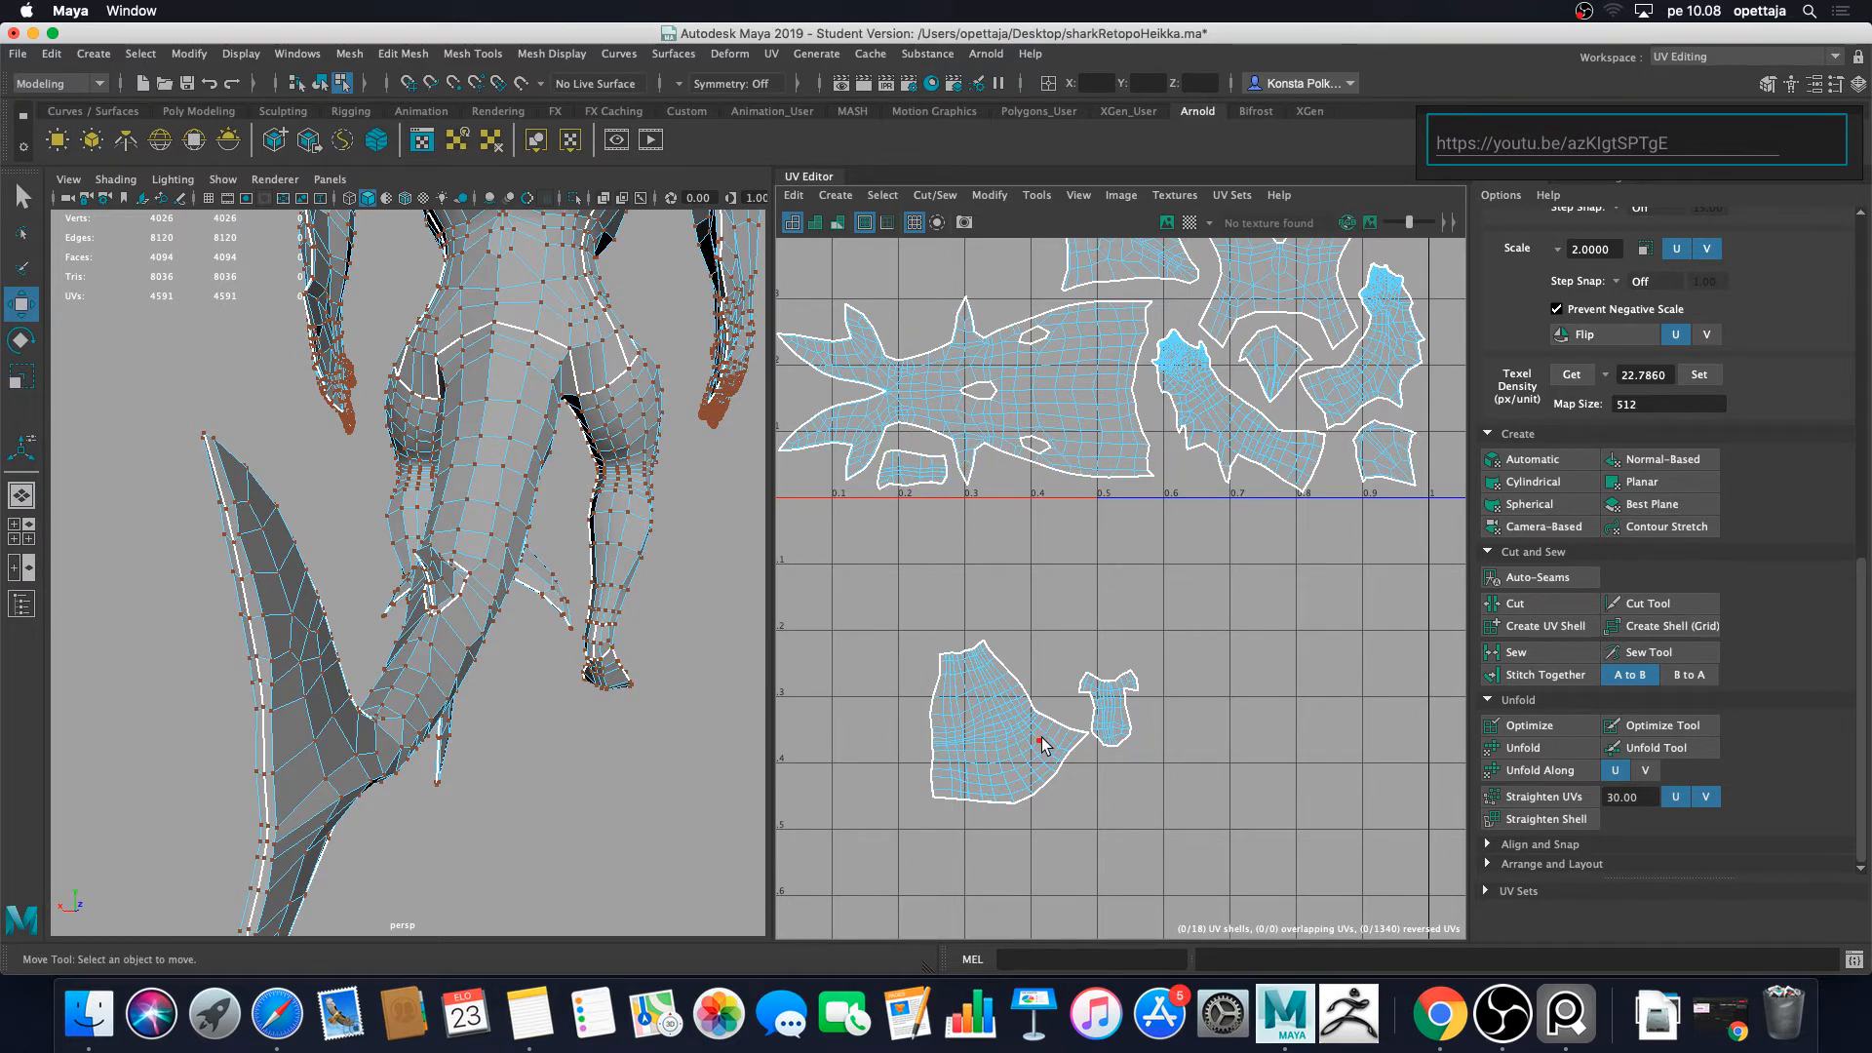
# Step: Move both stacked T-shaped foot shells one after the other away from the large leg shell, placing them on top of each other
pyautogui.keyDown('alt'); pyautogui.moveTo(1041, 743); pyautogui.dragTo(1029, 610, button='middle'); pyautogui.keyUp('alt')
pyautogui.scroll(5, 1140, 614)
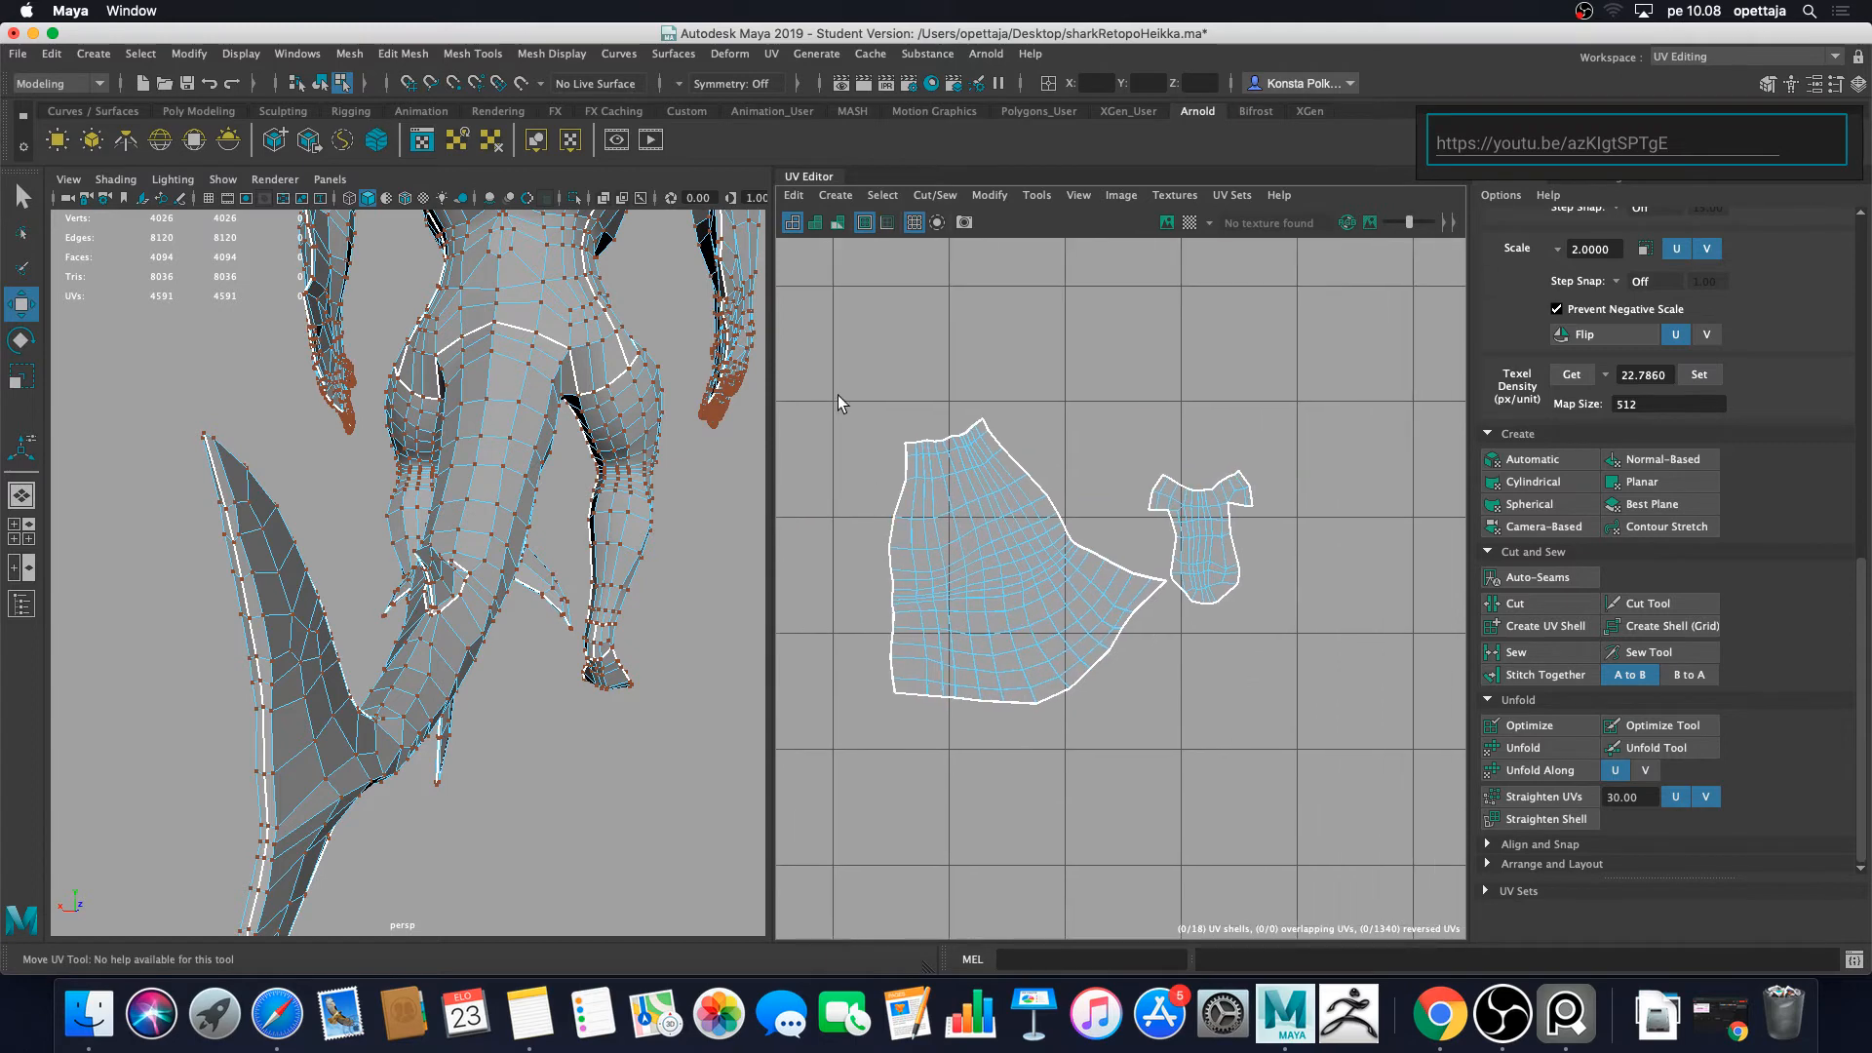
pyautogui.doubleClick(1194, 507)
pyautogui.moveTo(1200, 537); pyautogui.dragTo(1331, 543)
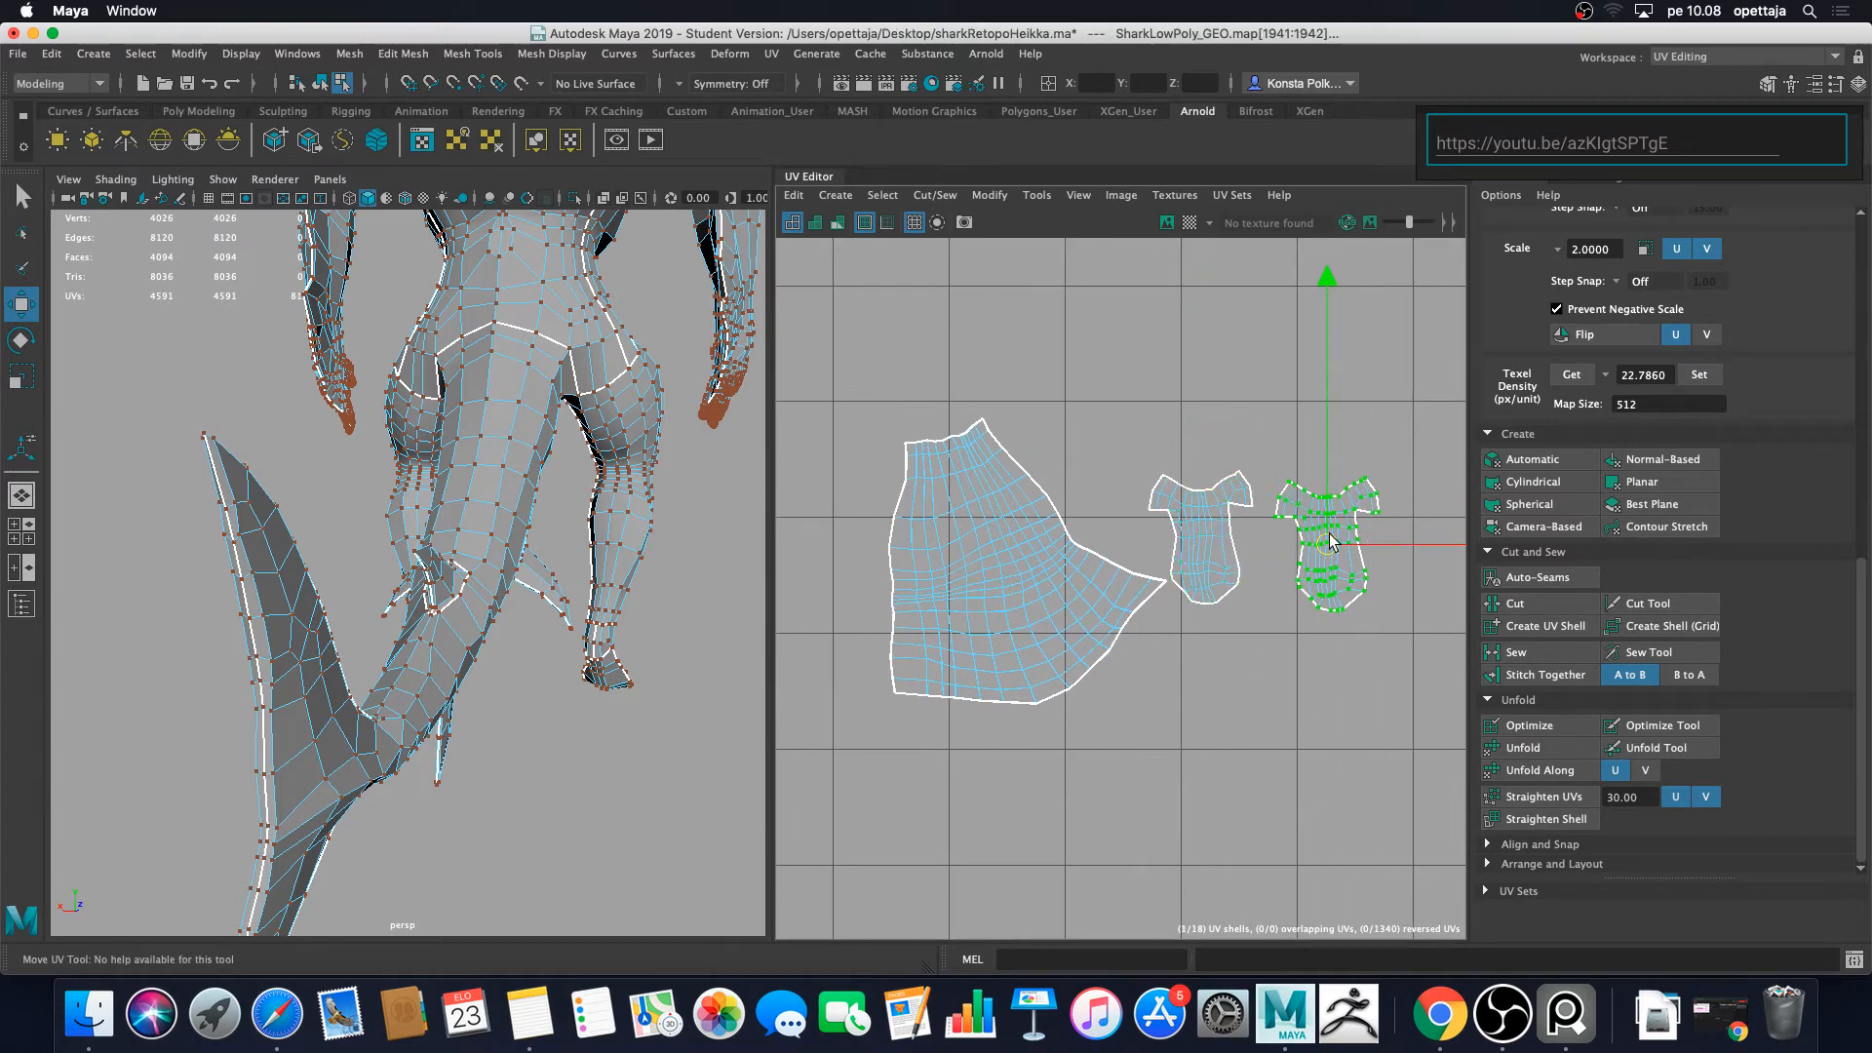
pyautogui.doubleClick(1185, 537)
pyautogui.moveTo(1200, 543); pyautogui.dragTo(1333, 548)
# Step: Nudge the selected T-shaped foot shell horizontally and vertically into exact alignment with its stacked twin, and clear the selection
pyautogui.scroll(5, 1331, 561)
pyautogui.keyDown('alt'); pyautogui.moveTo(1332, 565); pyautogui.dragTo(1058, 596, button='middle'); pyautogui.keyUp('alt')
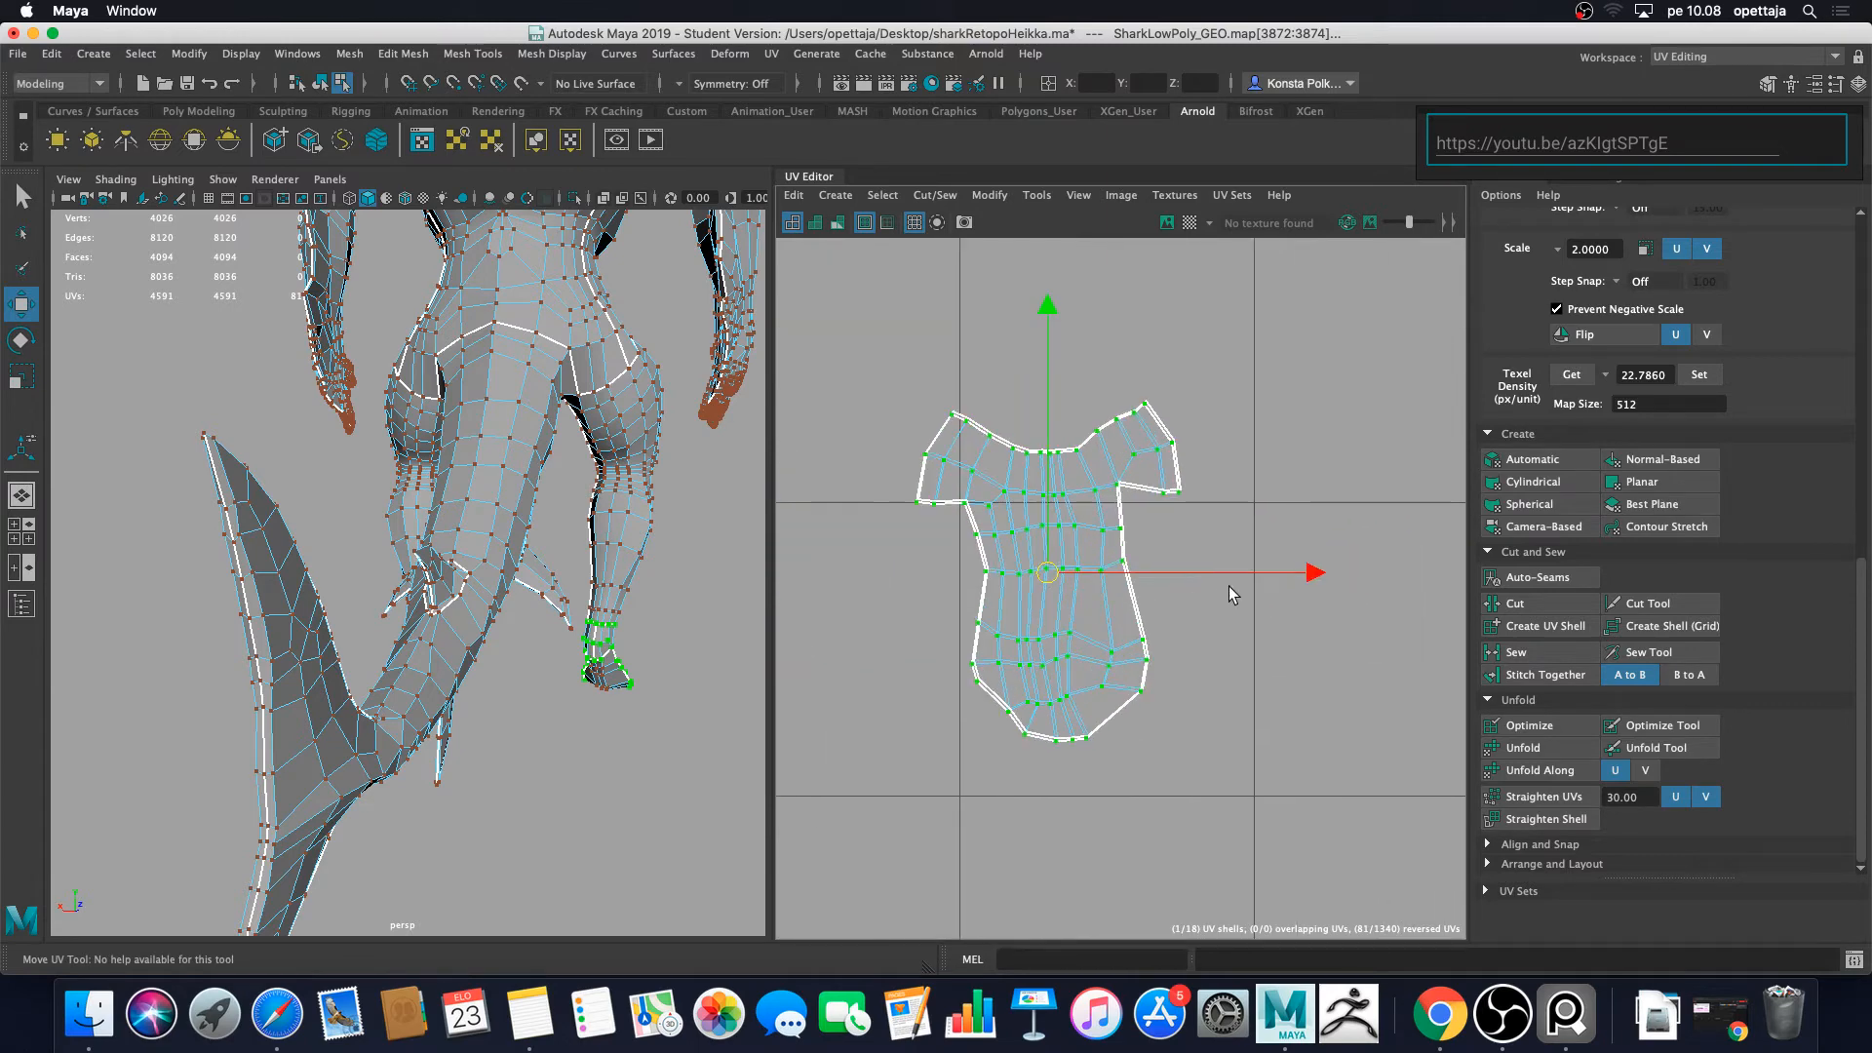
pyautogui.moveTo(1220, 574); pyautogui.dragTo(1218, 571)
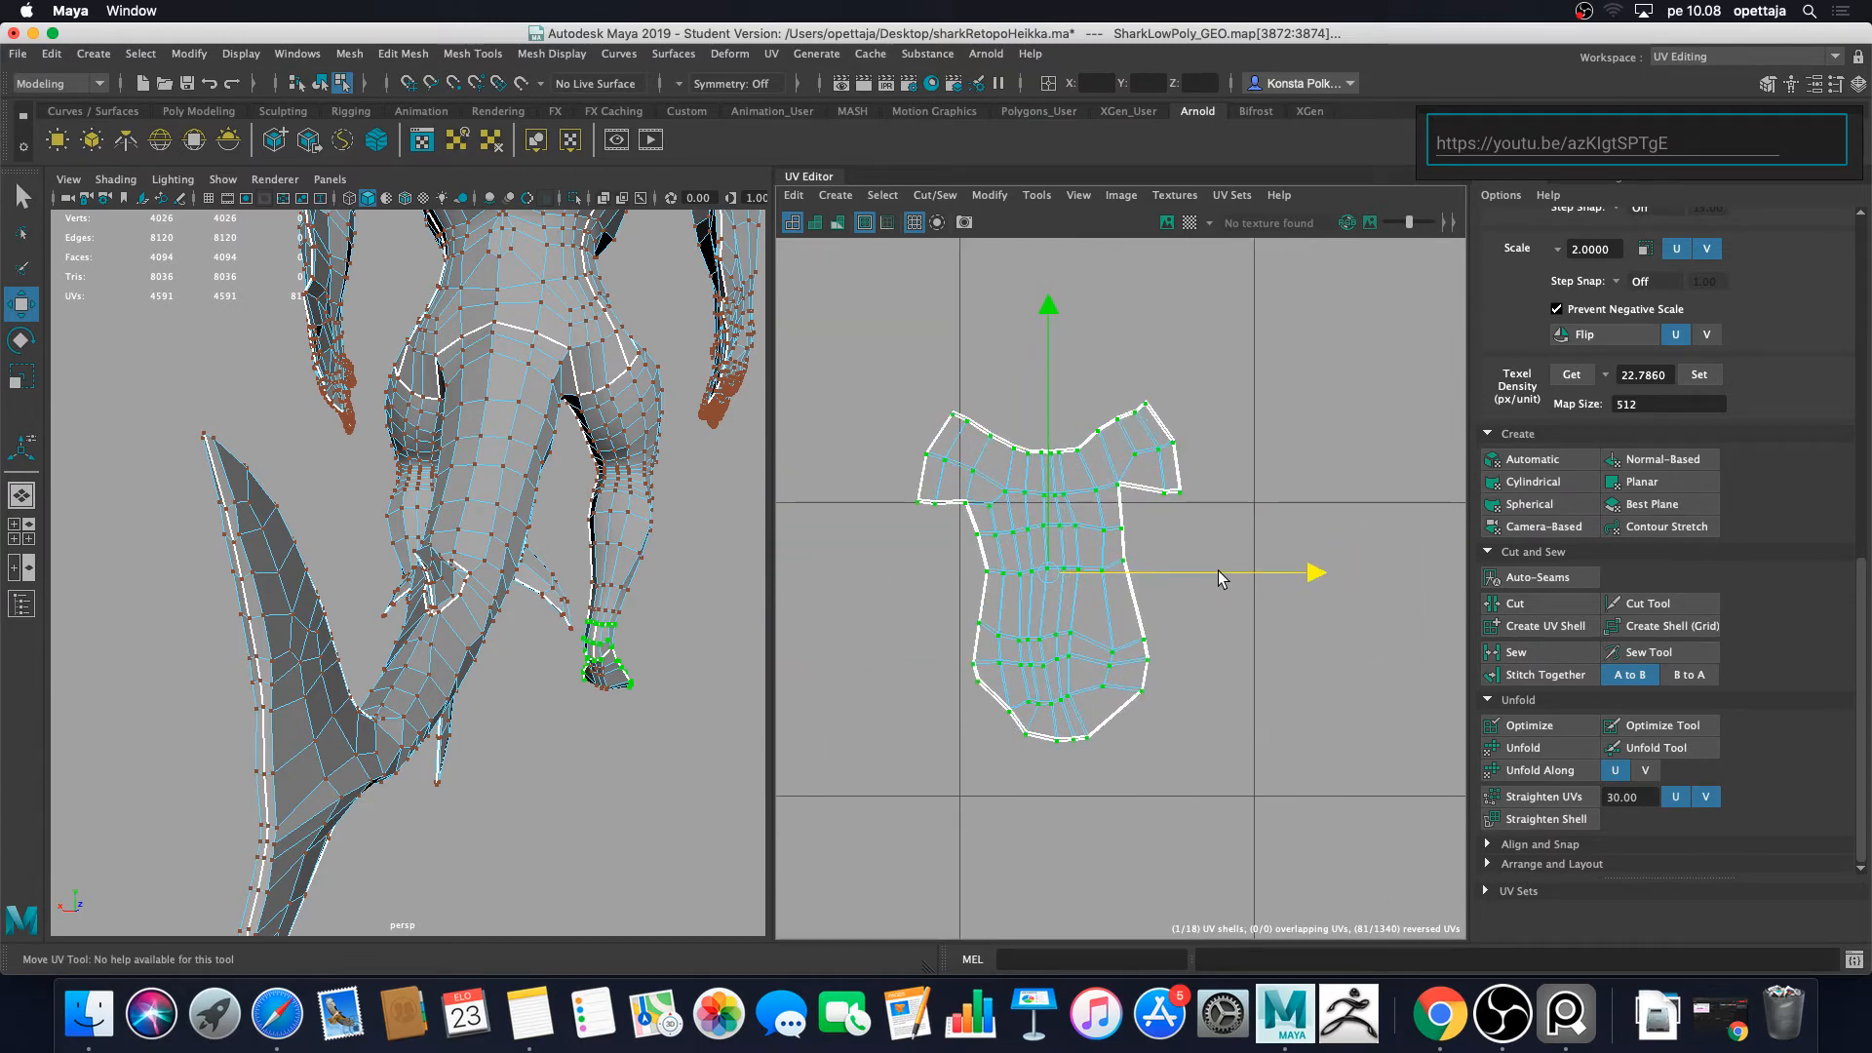
pyautogui.click(1051, 507)
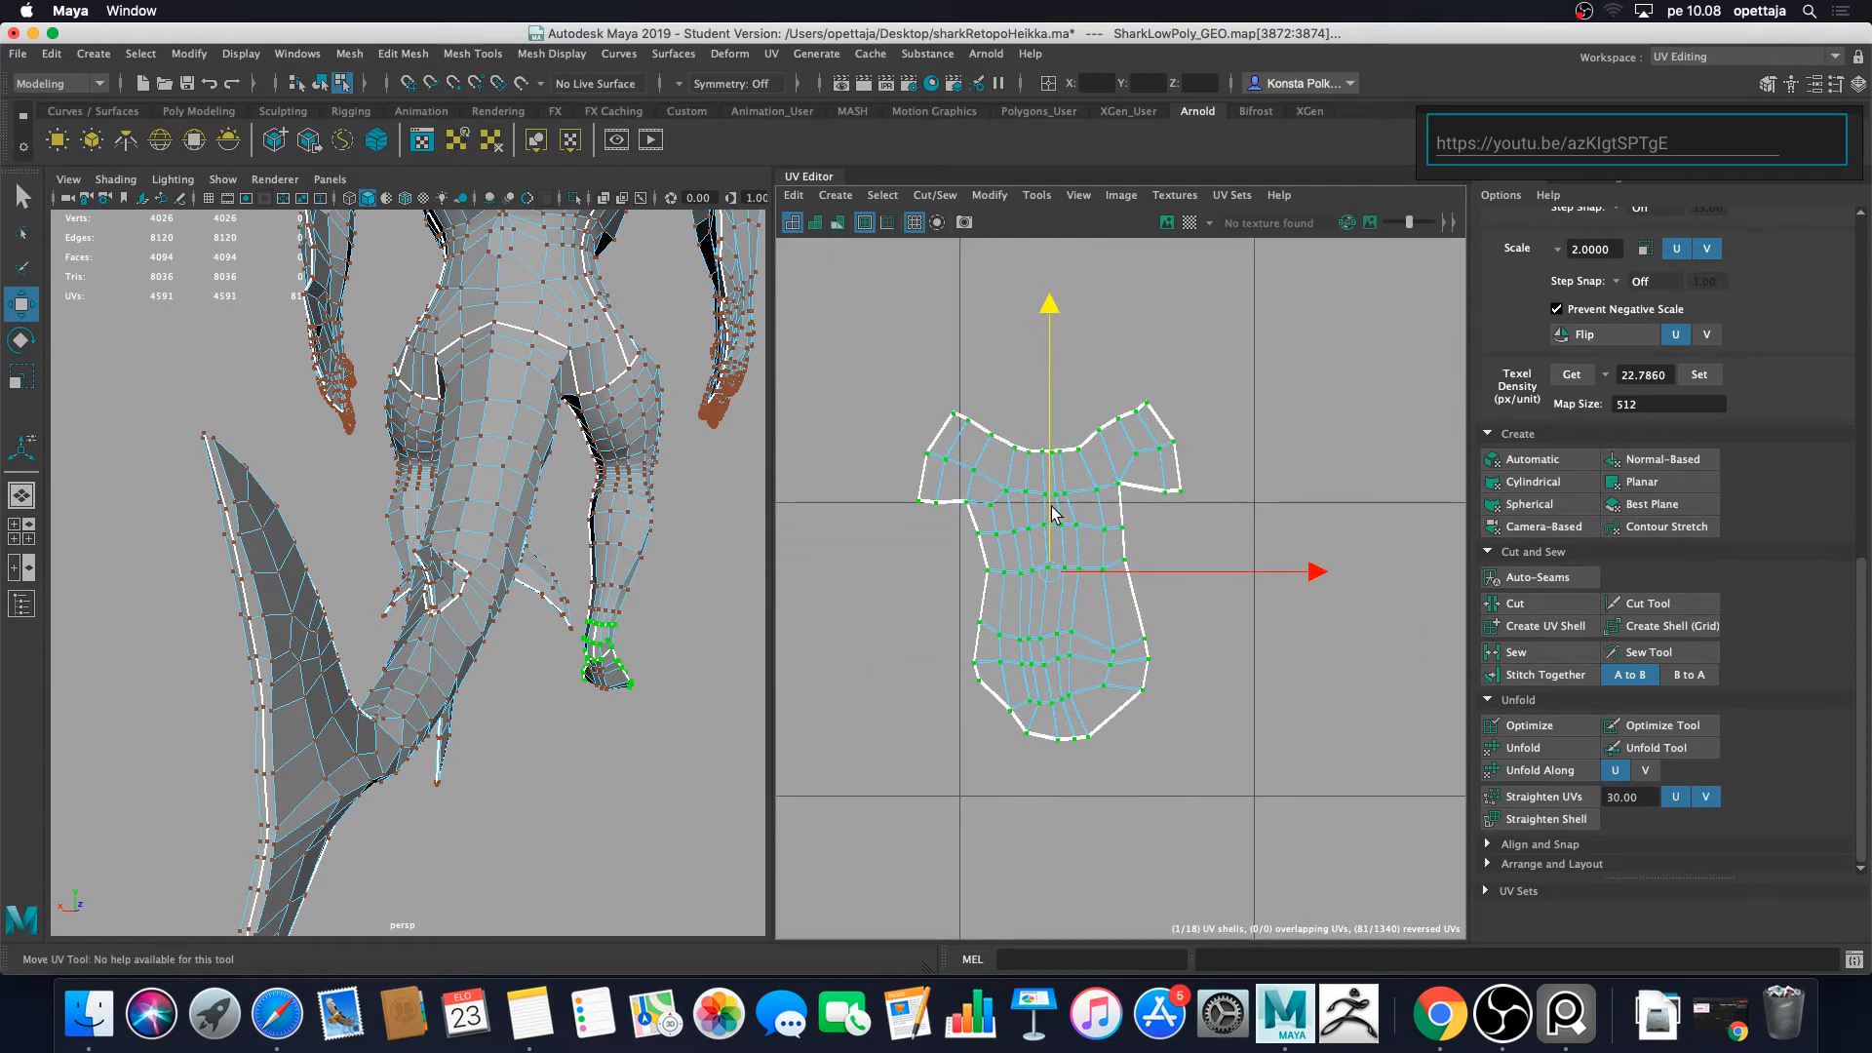
pyautogui.click(1189, 640)
pyautogui.scroll(-6, 1217, 670)
pyautogui.keyDown('alt'); pyautogui.moveTo(1218, 594); pyautogui.dragTo(1210, 643, button='middle'); pyautogui.keyUp('alt')
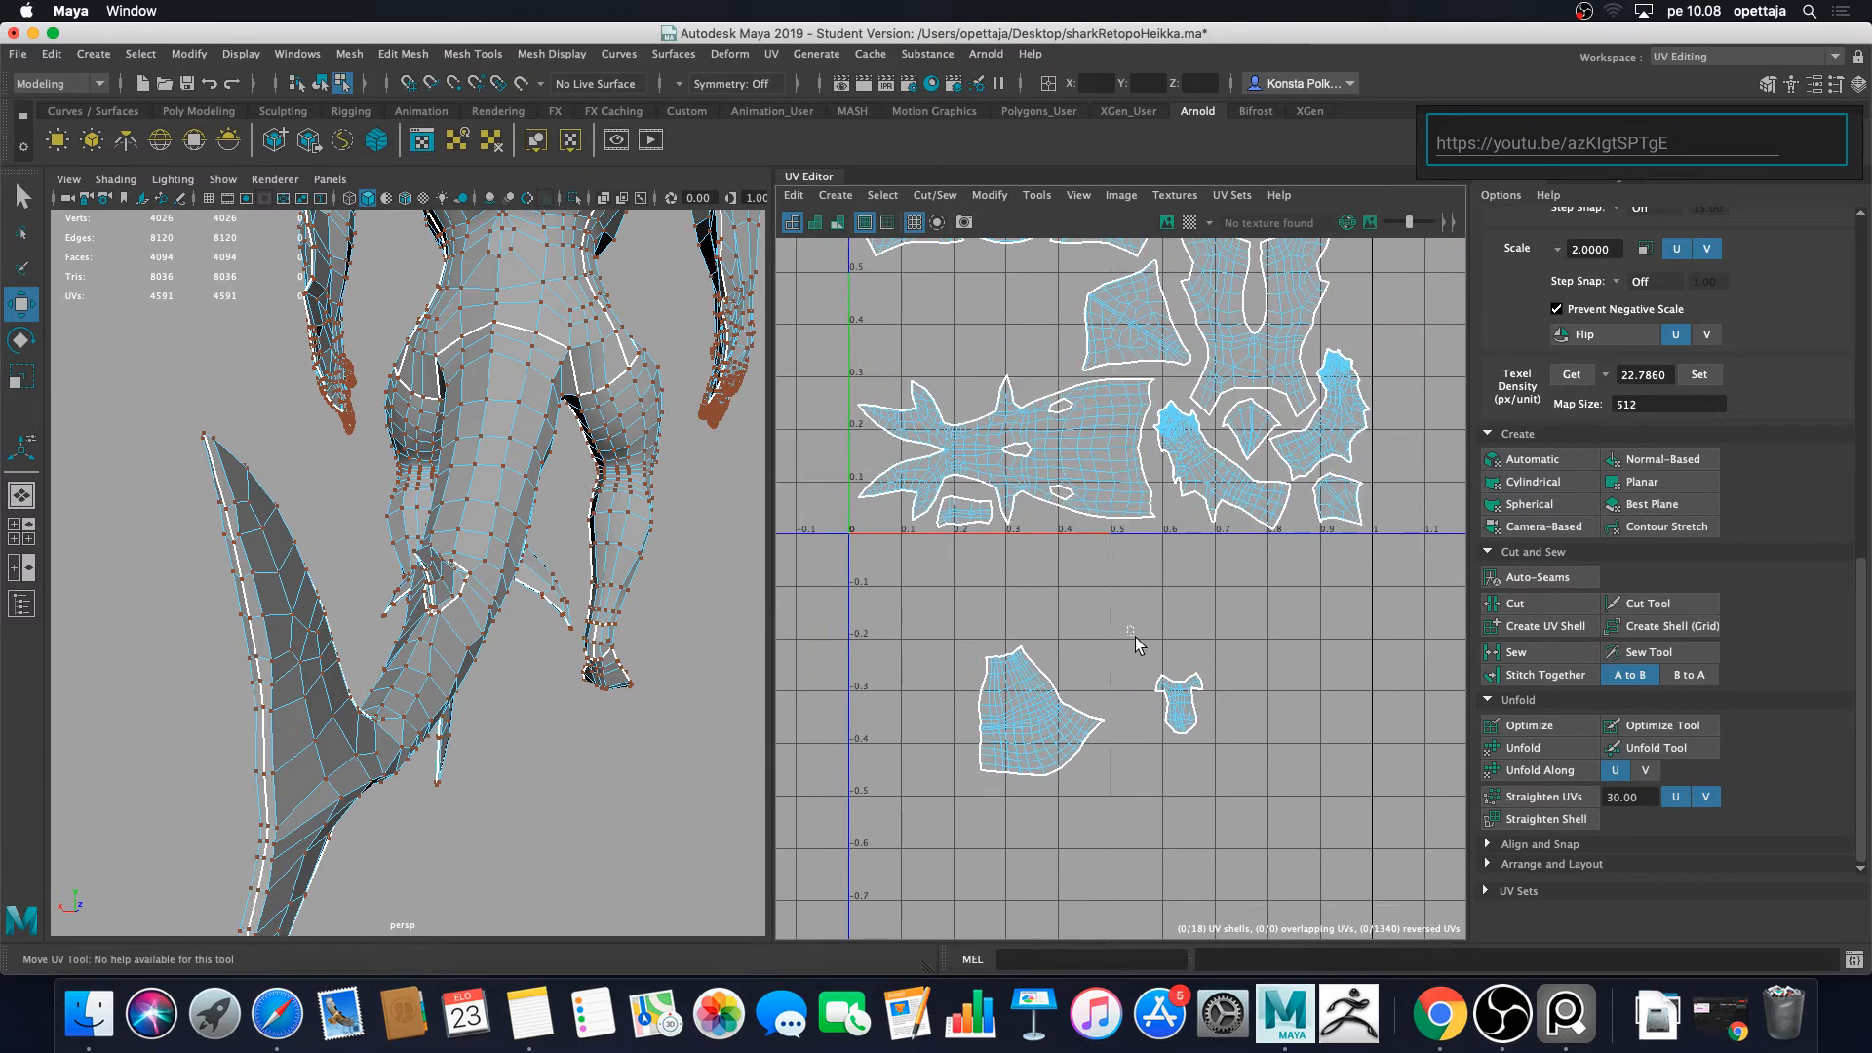
# Step: Move the stacked T-shaped foot shells into the gap between the head shell and the four-sided shell beside the torso shell
pyautogui.moveTo(1134, 634); pyautogui.dragTo(1237, 762)
pyautogui.moveTo(1182, 704); pyautogui.dragTo(1041, 327)
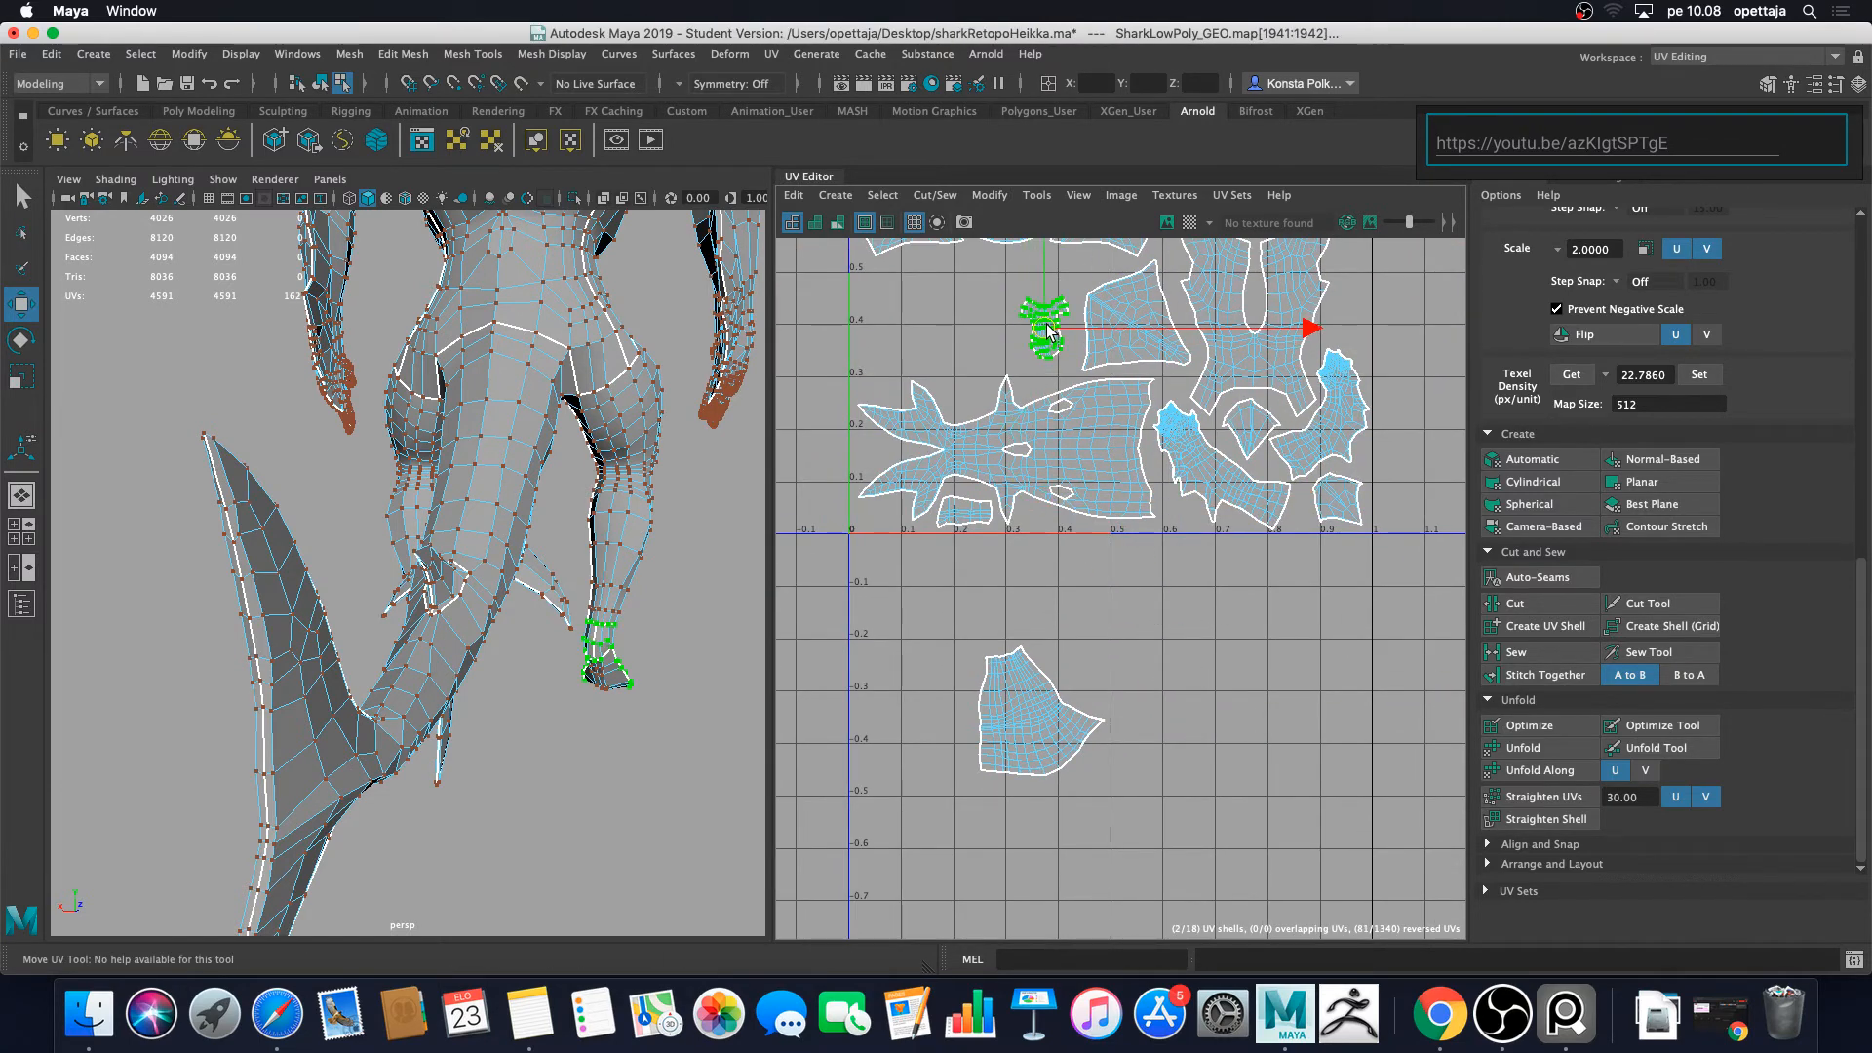
pyautogui.keyDown('alt'); pyautogui.moveTo(1041, 328); pyautogui.dragTo(1053, 592, button='middle'); pyautogui.keyUp('alt')
pyautogui.moveTo(1048, 534); pyautogui.dragTo(1052, 497)
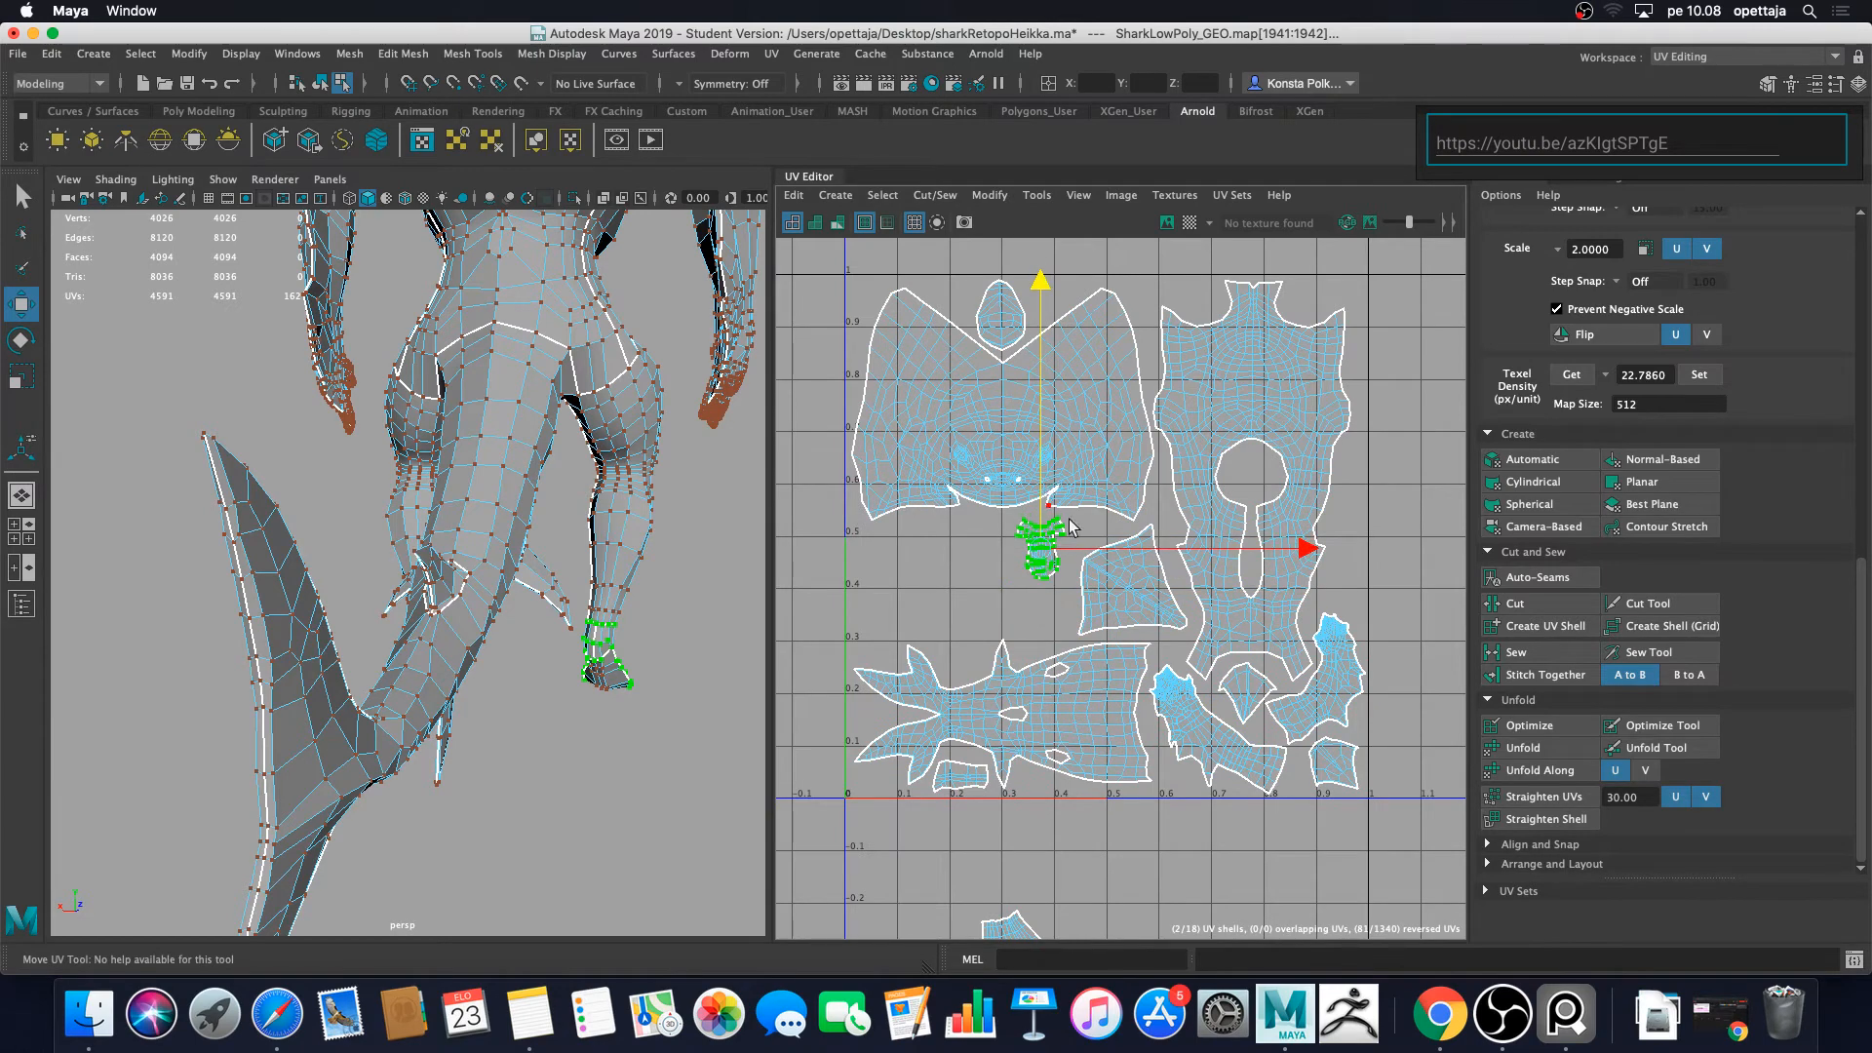
pyautogui.moveTo(1130, 547); pyautogui.dragTo(1151, 549)
pyautogui.scroll(-3, 1121, 585)
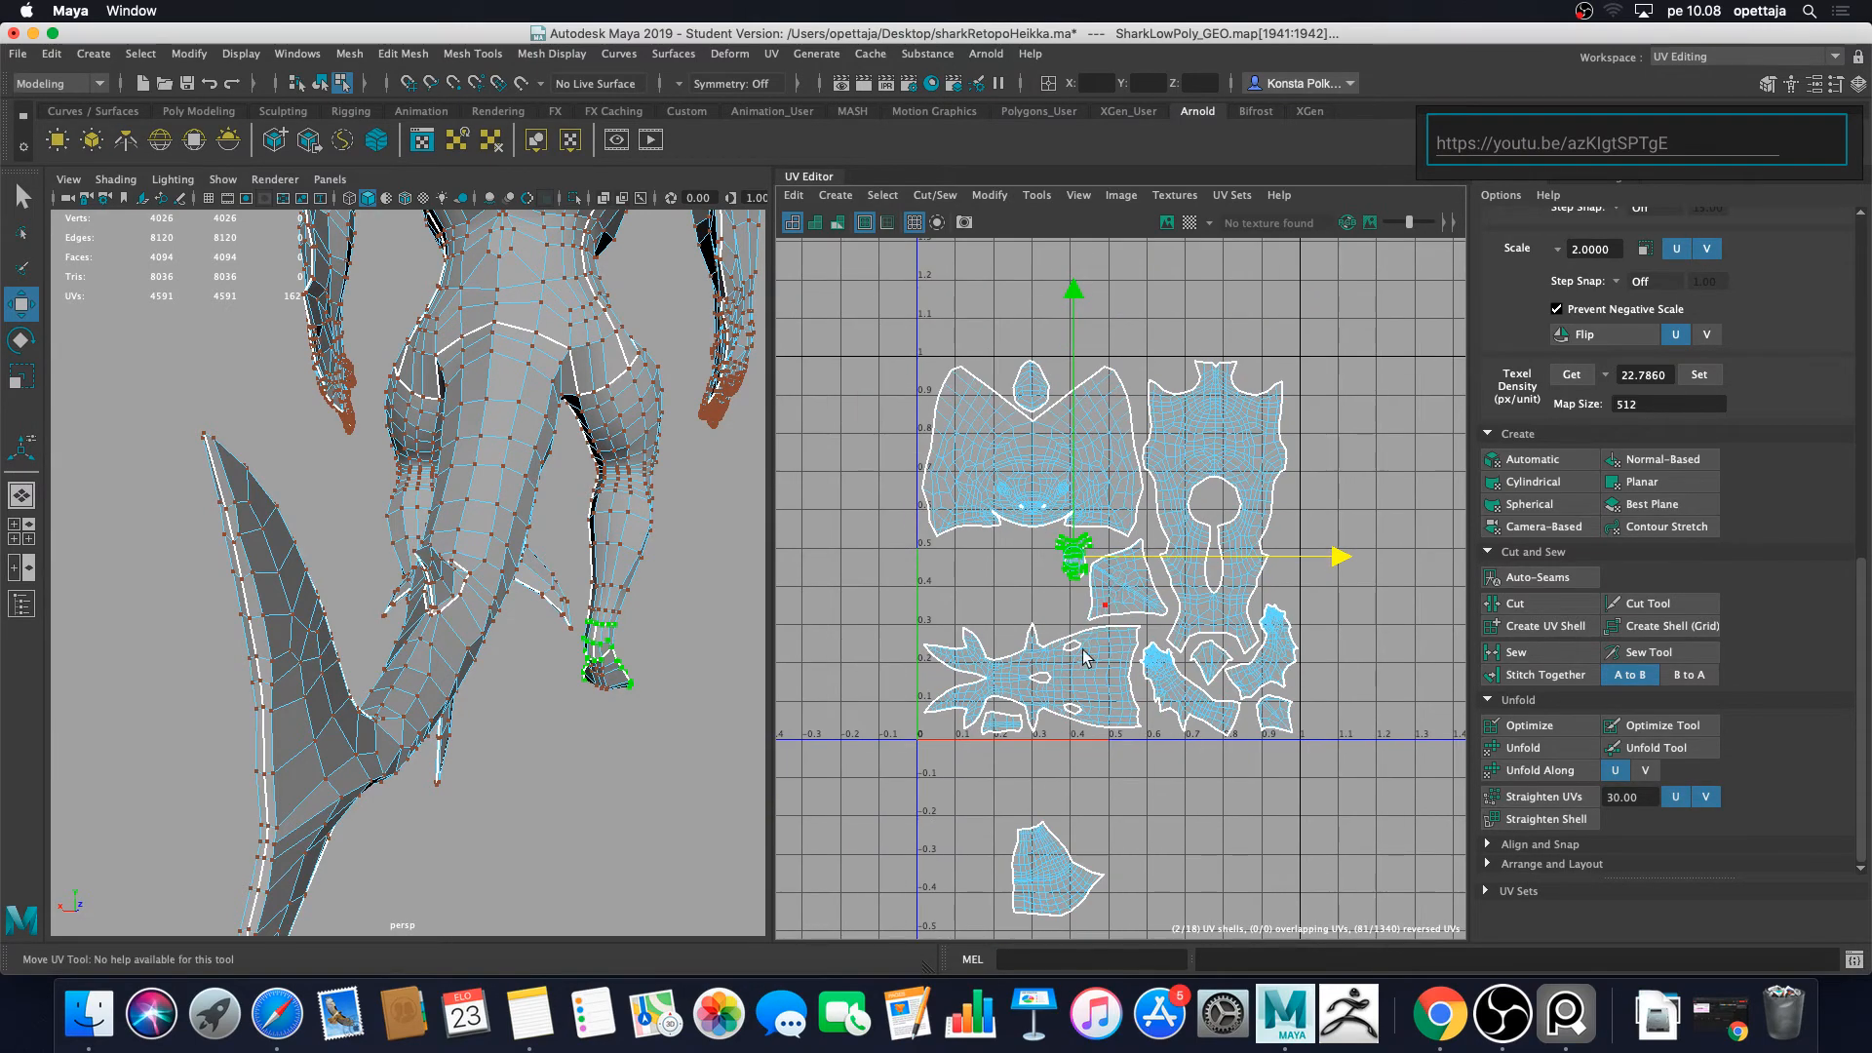
# Step: Move the stacked leg shells into the gap between the head and tail shells, rotate them sideways and enlarge them slightly
pyautogui.keyDown('alt'); pyautogui.moveTo(1084, 649); pyautogui.dragTo(1073, 451, button='middle'); pyautogui.keyUp('alt')
pyautogui.moveTo(969, 589); pyautogui.dragTo(1129, 793)
pyautogui.moveTo(1048, 667); pyautogui.dragTo(993, 383)
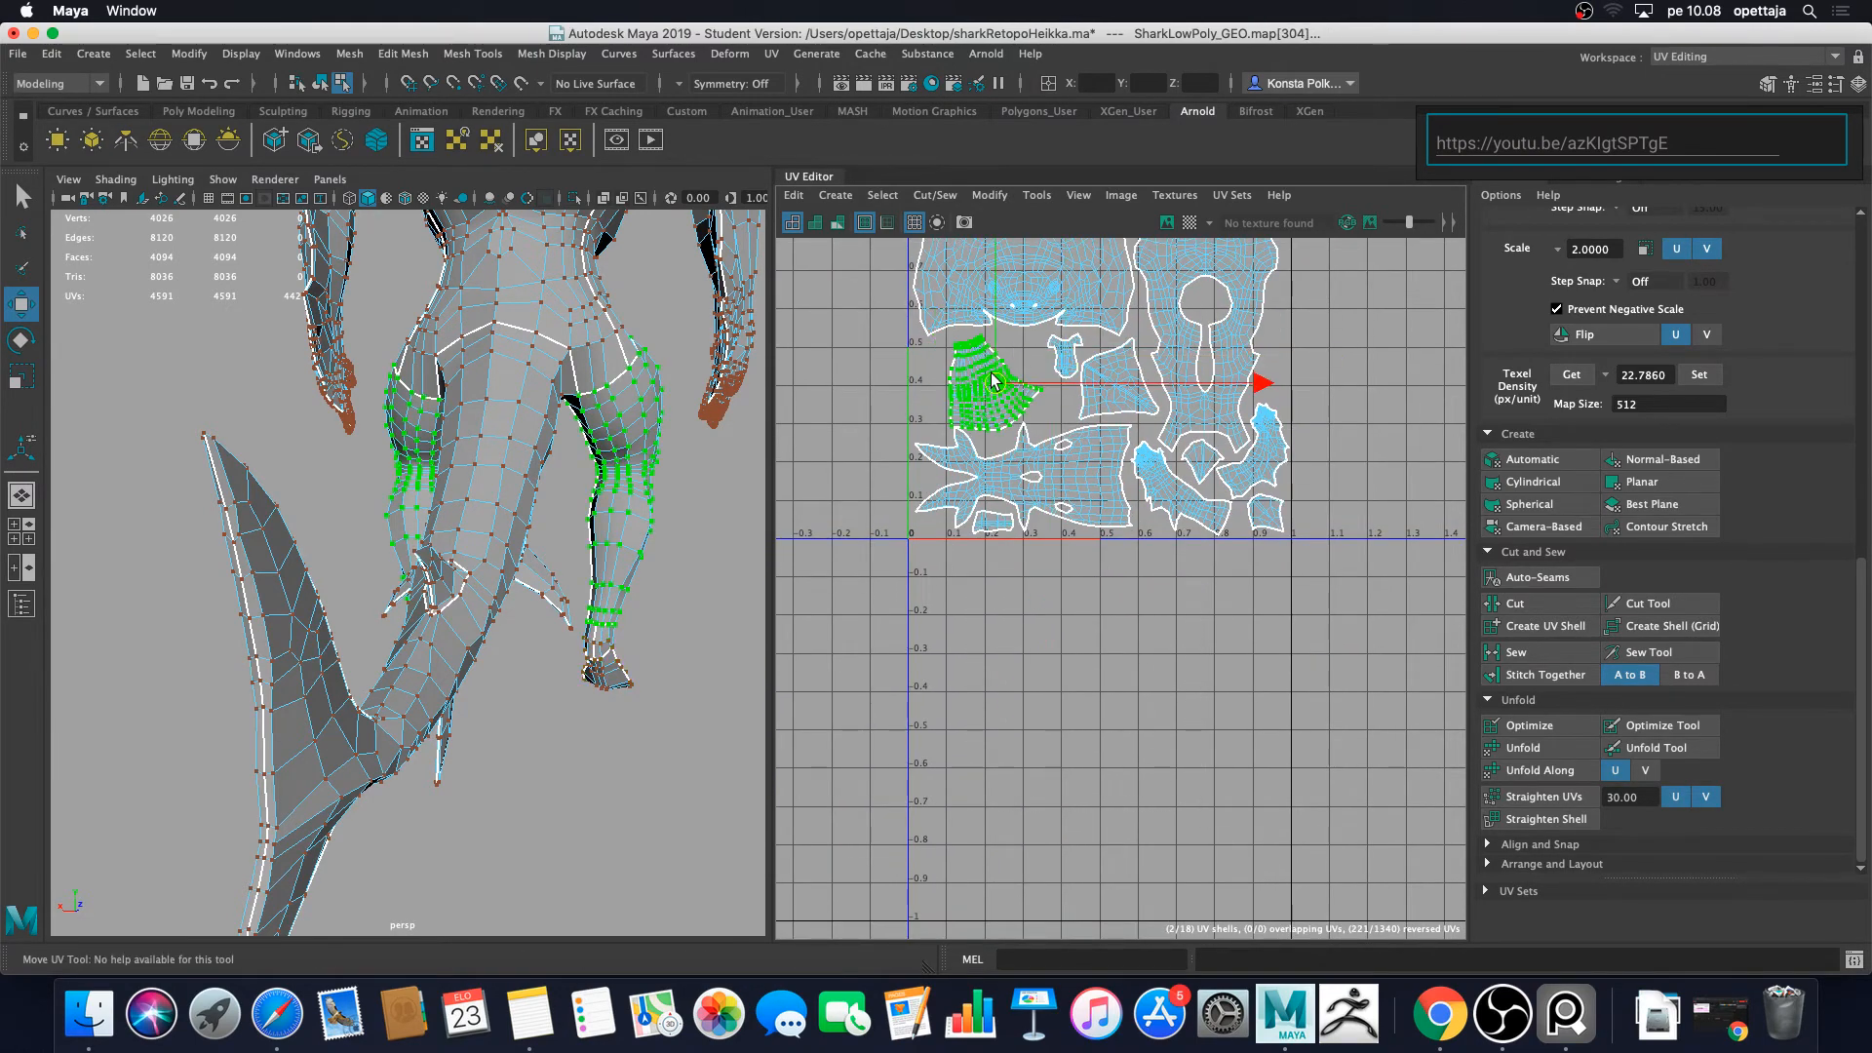
pyautogui.scroll(5, 992, 383)
pyautogui.keyDown('alt'); pyautogui.moveTo(992, 388); pyautogui.dragTo(1096, 601, button='middle'); pyautogui.keyUp('alt')
pyautogui.press('e')
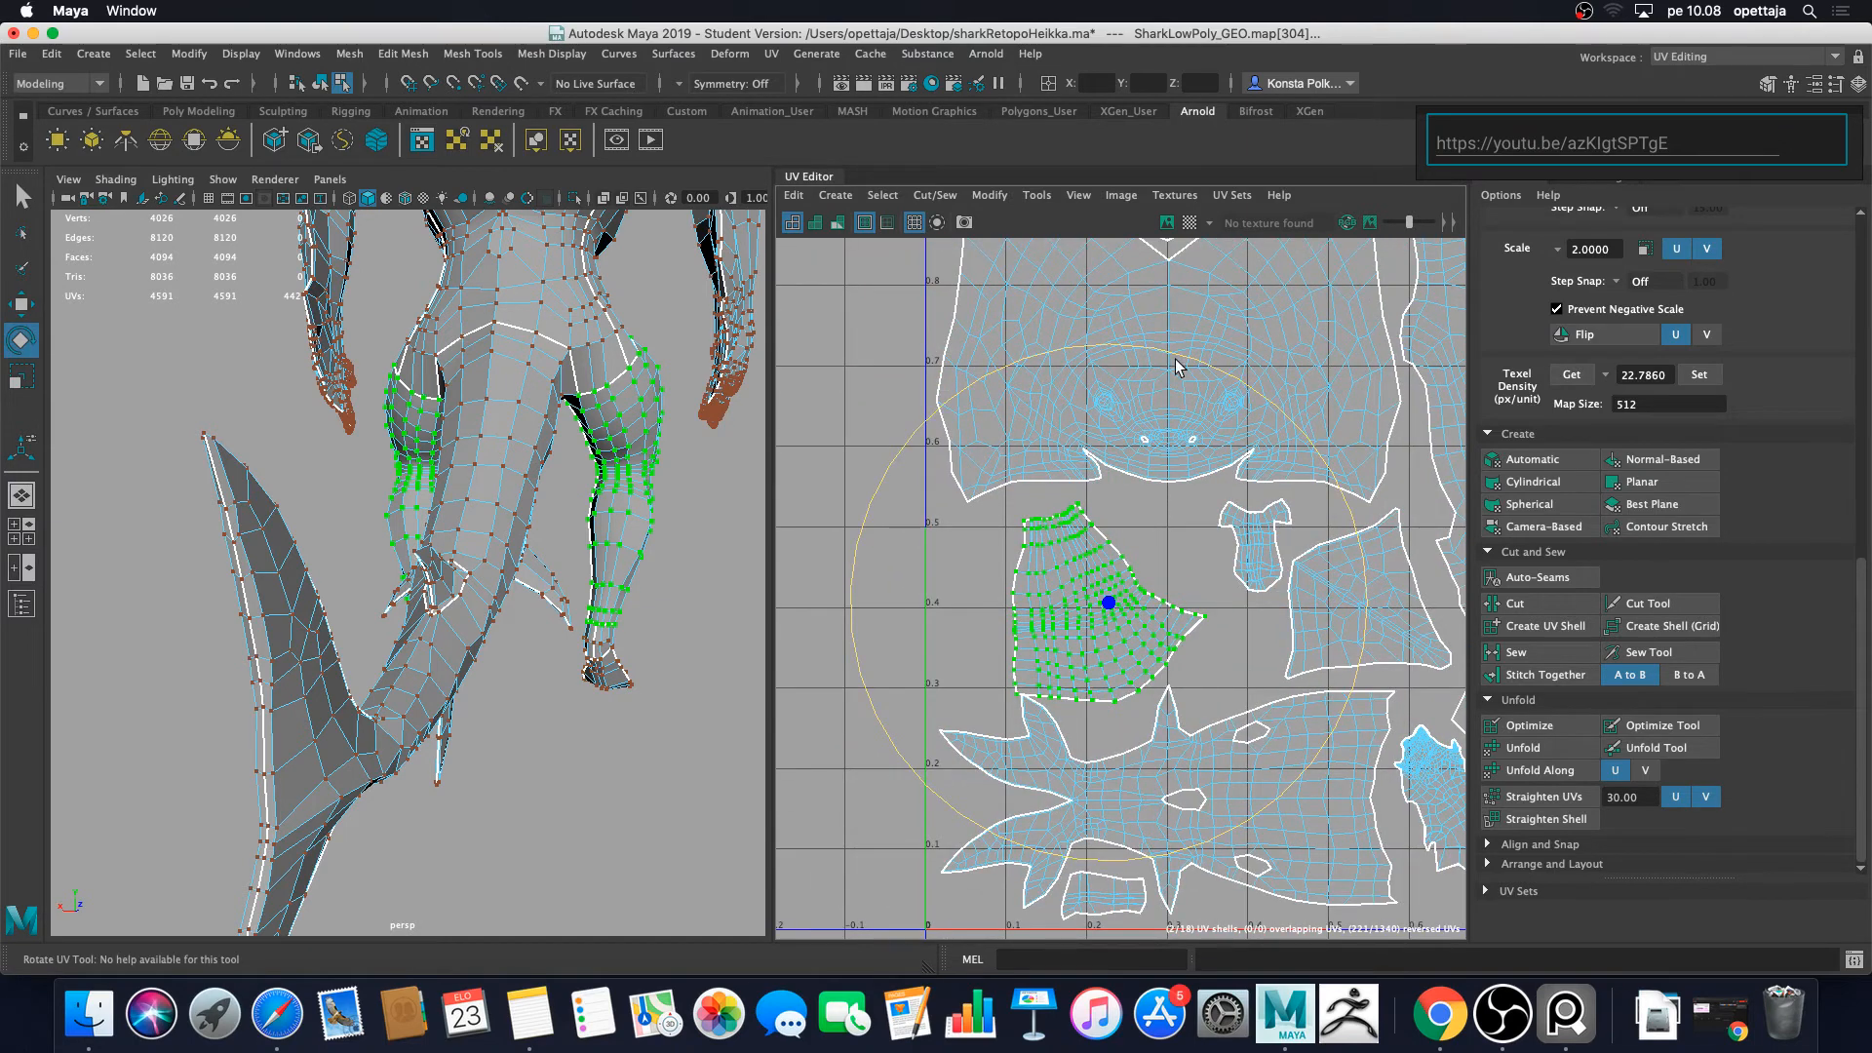
pyautogui.moveTo(1177, 366); pyautogui.dragTo(1343, 669)
pyautogui.press('r')
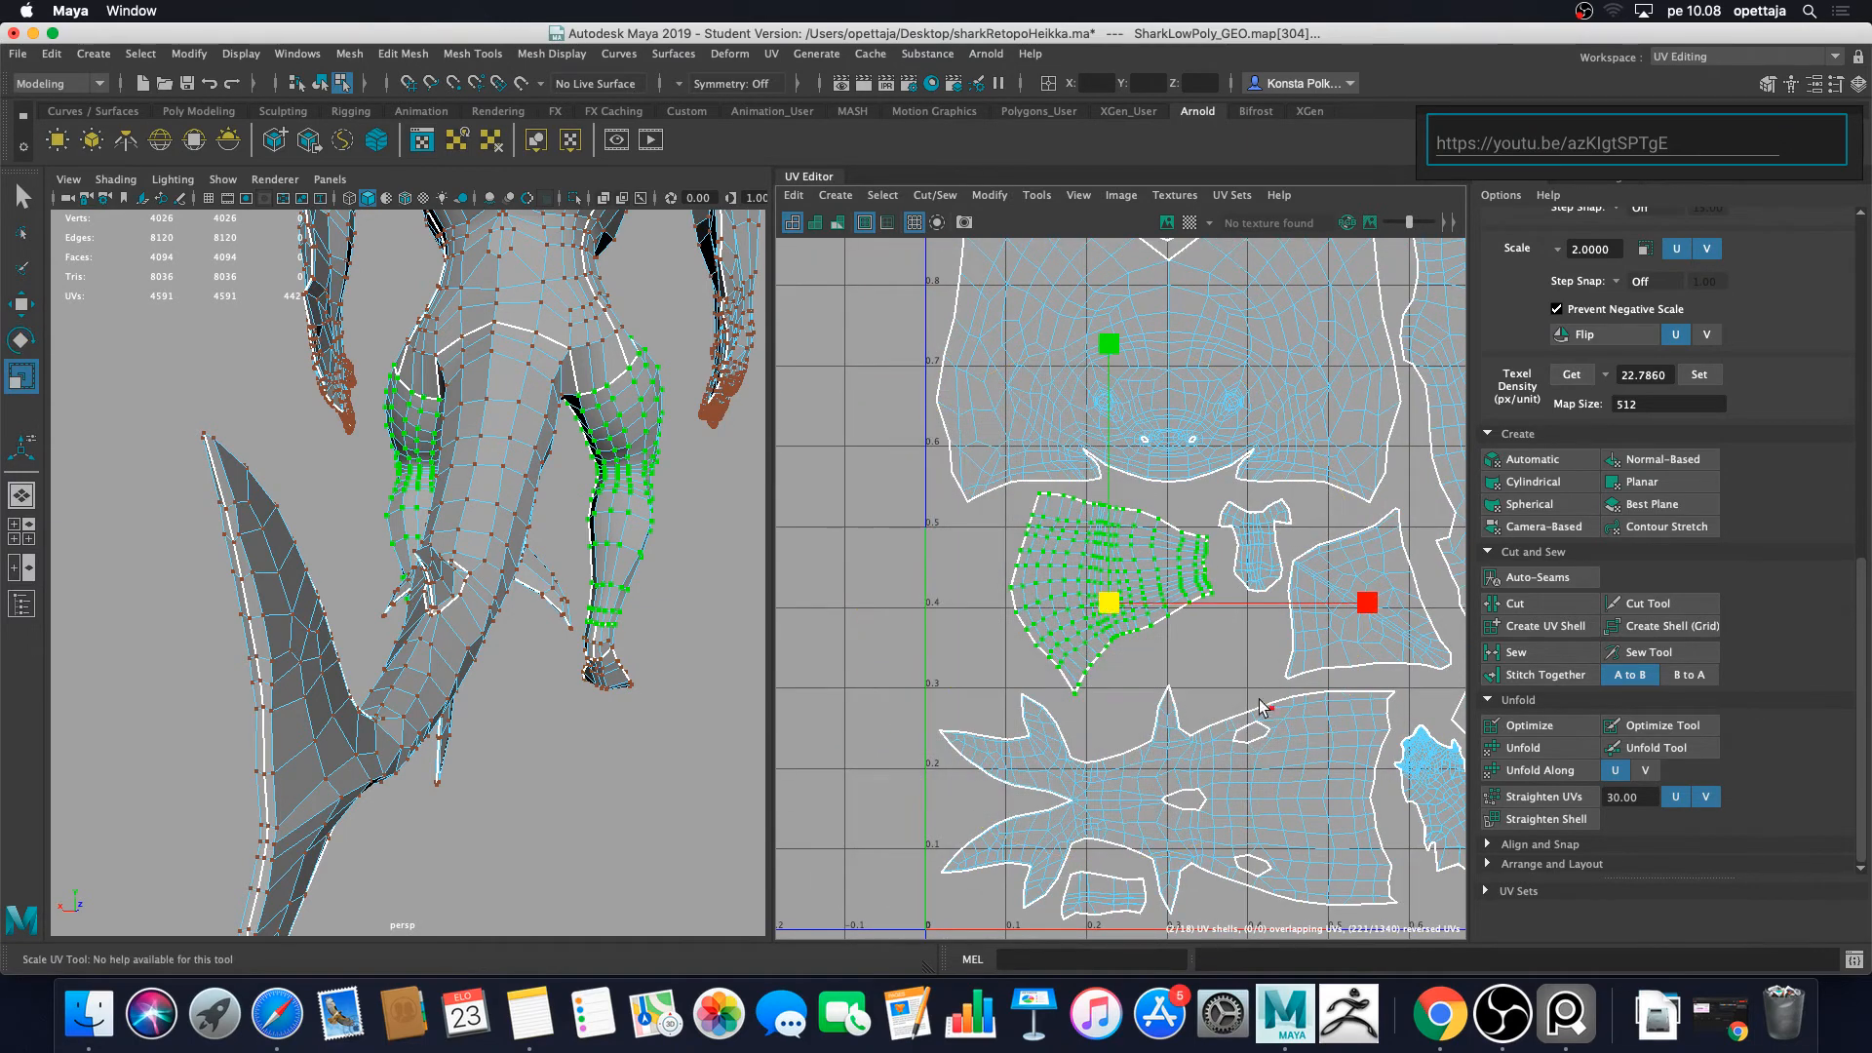
pyautogui.moveTo(1125, 599); pyautogui.dragTo(1168, 603)
pyautogui.press('w')
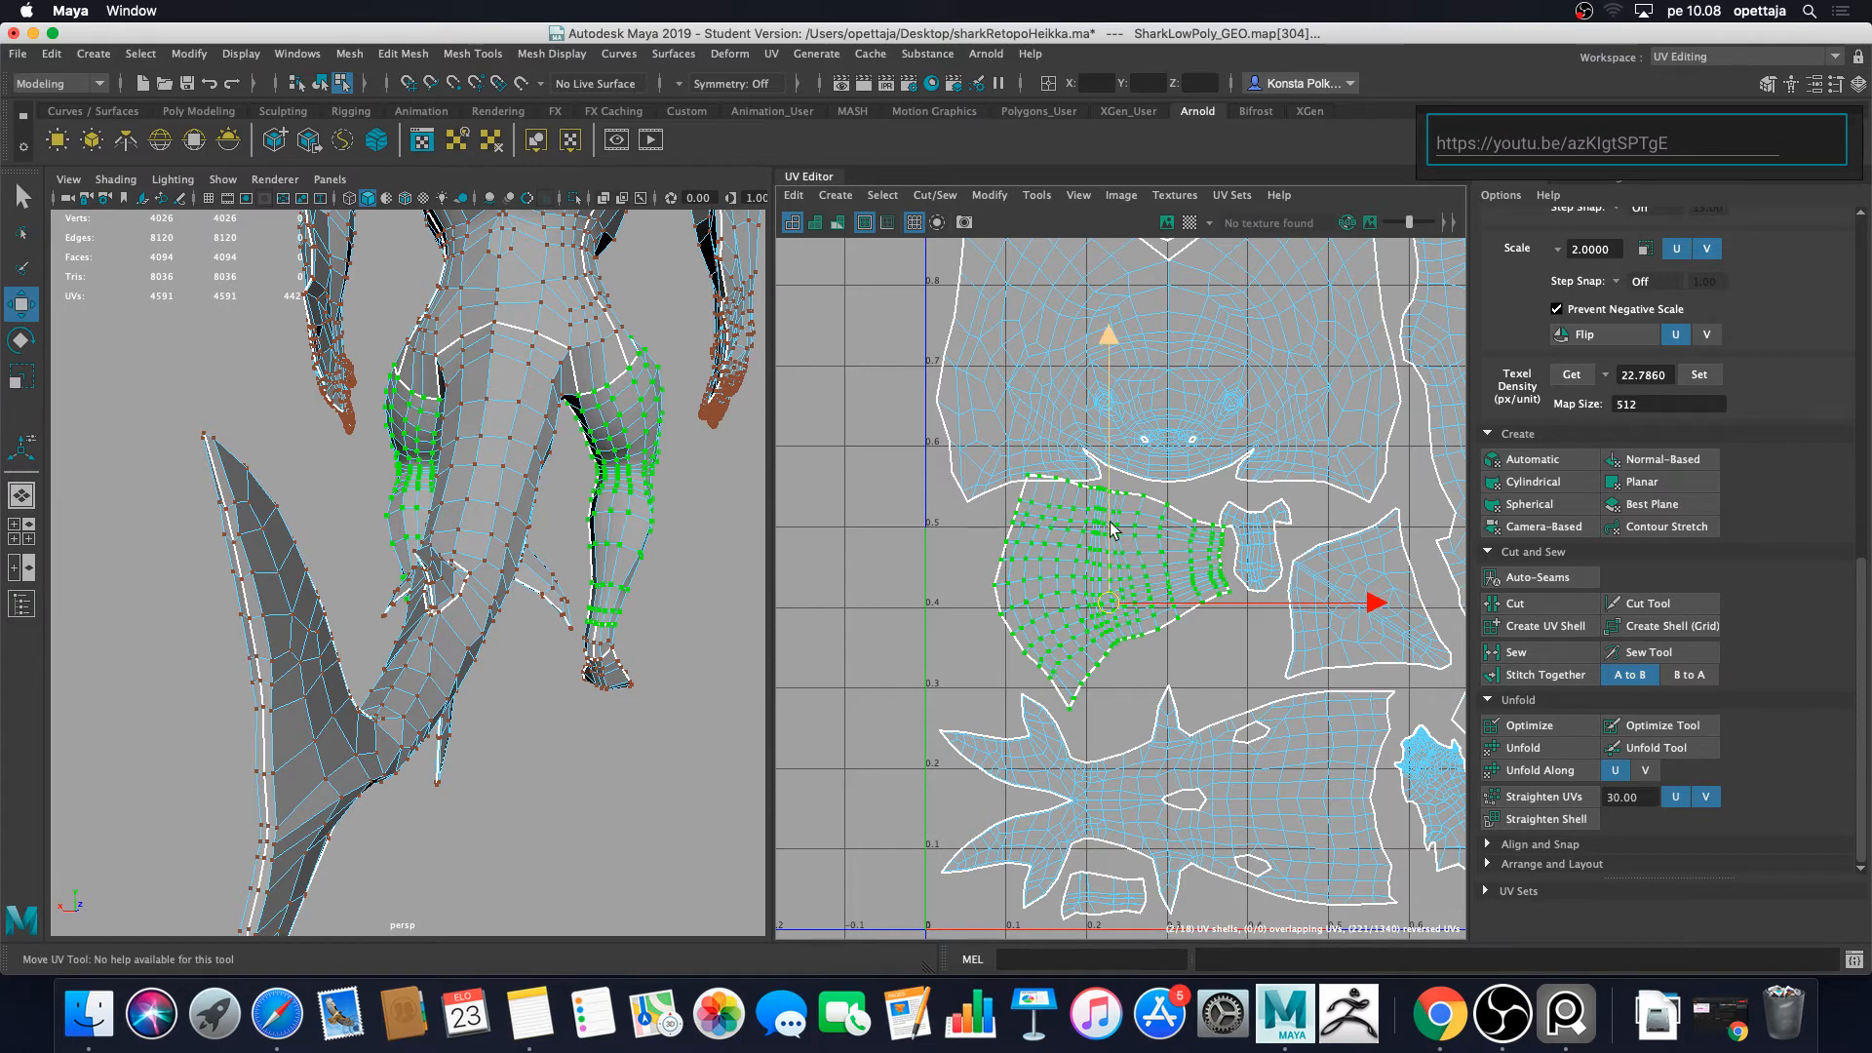
# Step: Turn the leg shells around so their narrow end faces the tile's outer edge, fit them between the head and tail shells, and clear the selection
pyautogui.moveTo(1112, 528); pyautogui.dragTo(1115, 560)
pyautogui.moveTo(1202, 630)
pyautogui.mouseDown()
pyautogui.moveTo(1131, 620)
pyautogui.moveTo(1182, 623)
pyautogui.mouseUp()
pyautogui.press('e')
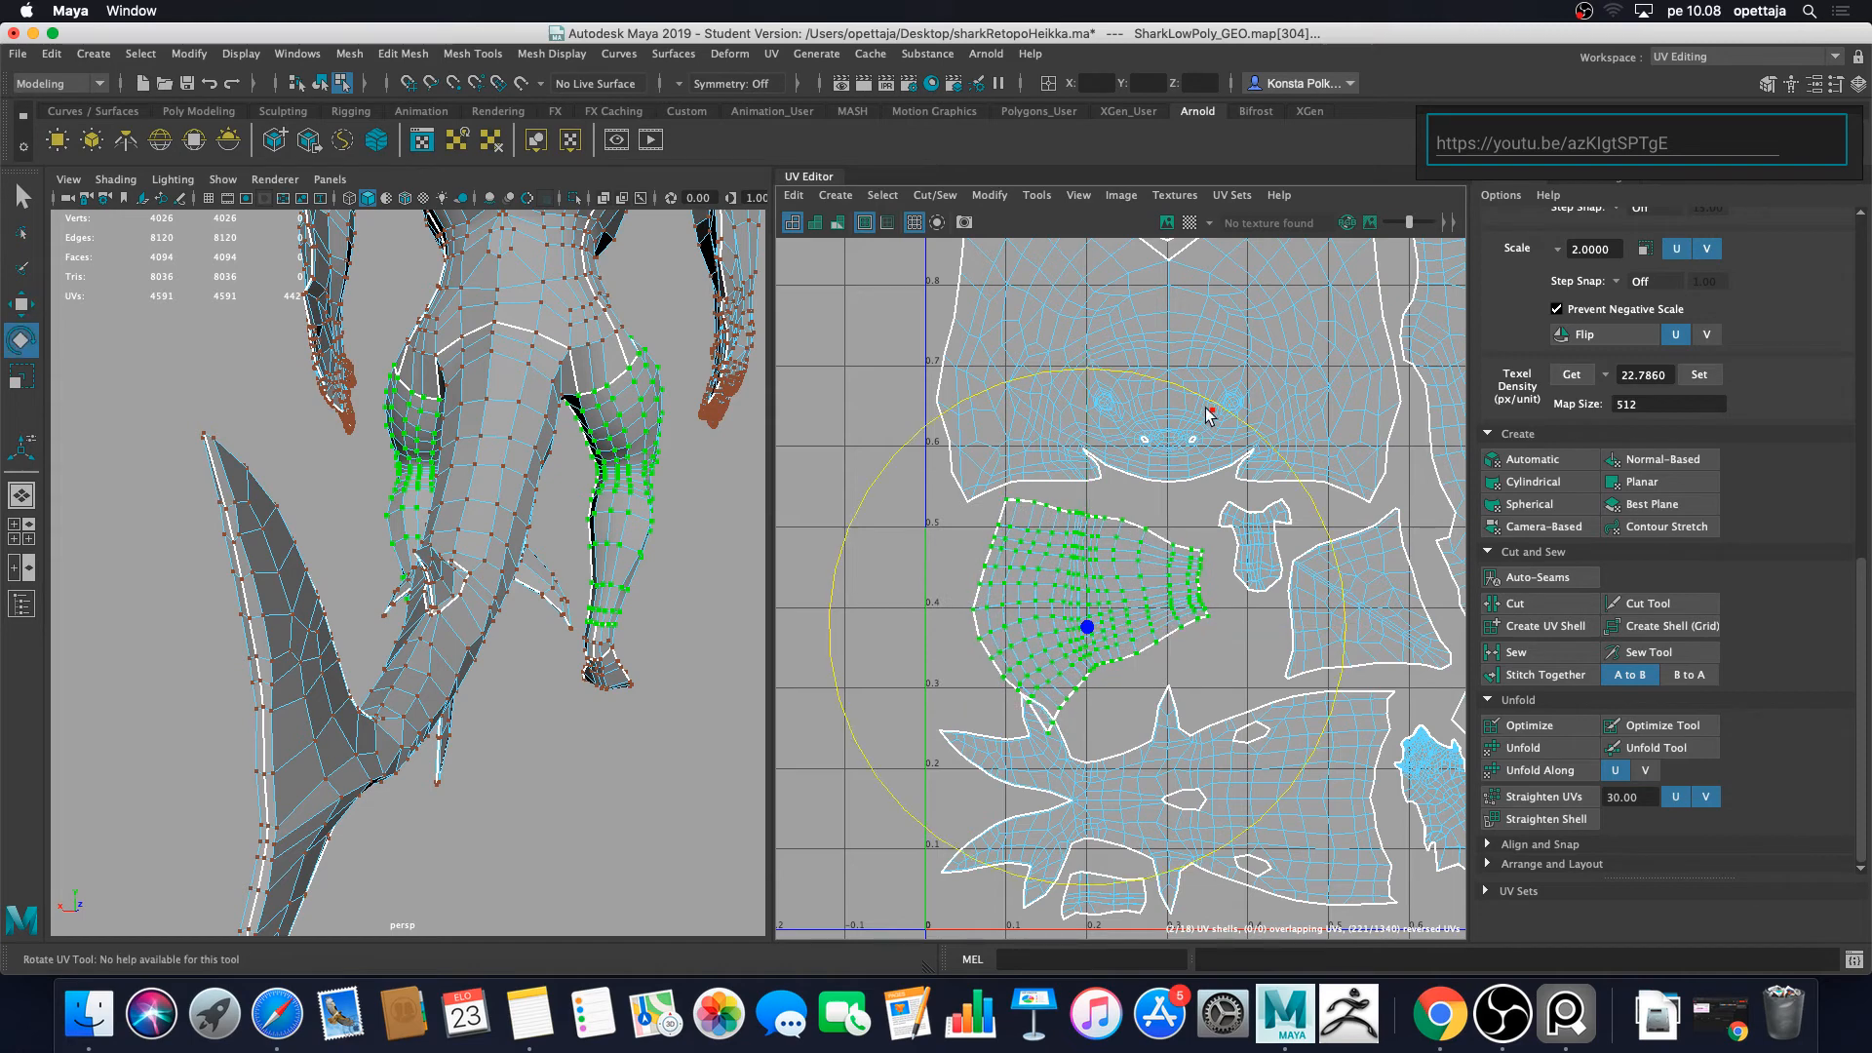
pyautogui.moveTo(1209, 414); pyautogui.dragTo(1026, 749)
pyautogui.press('w')
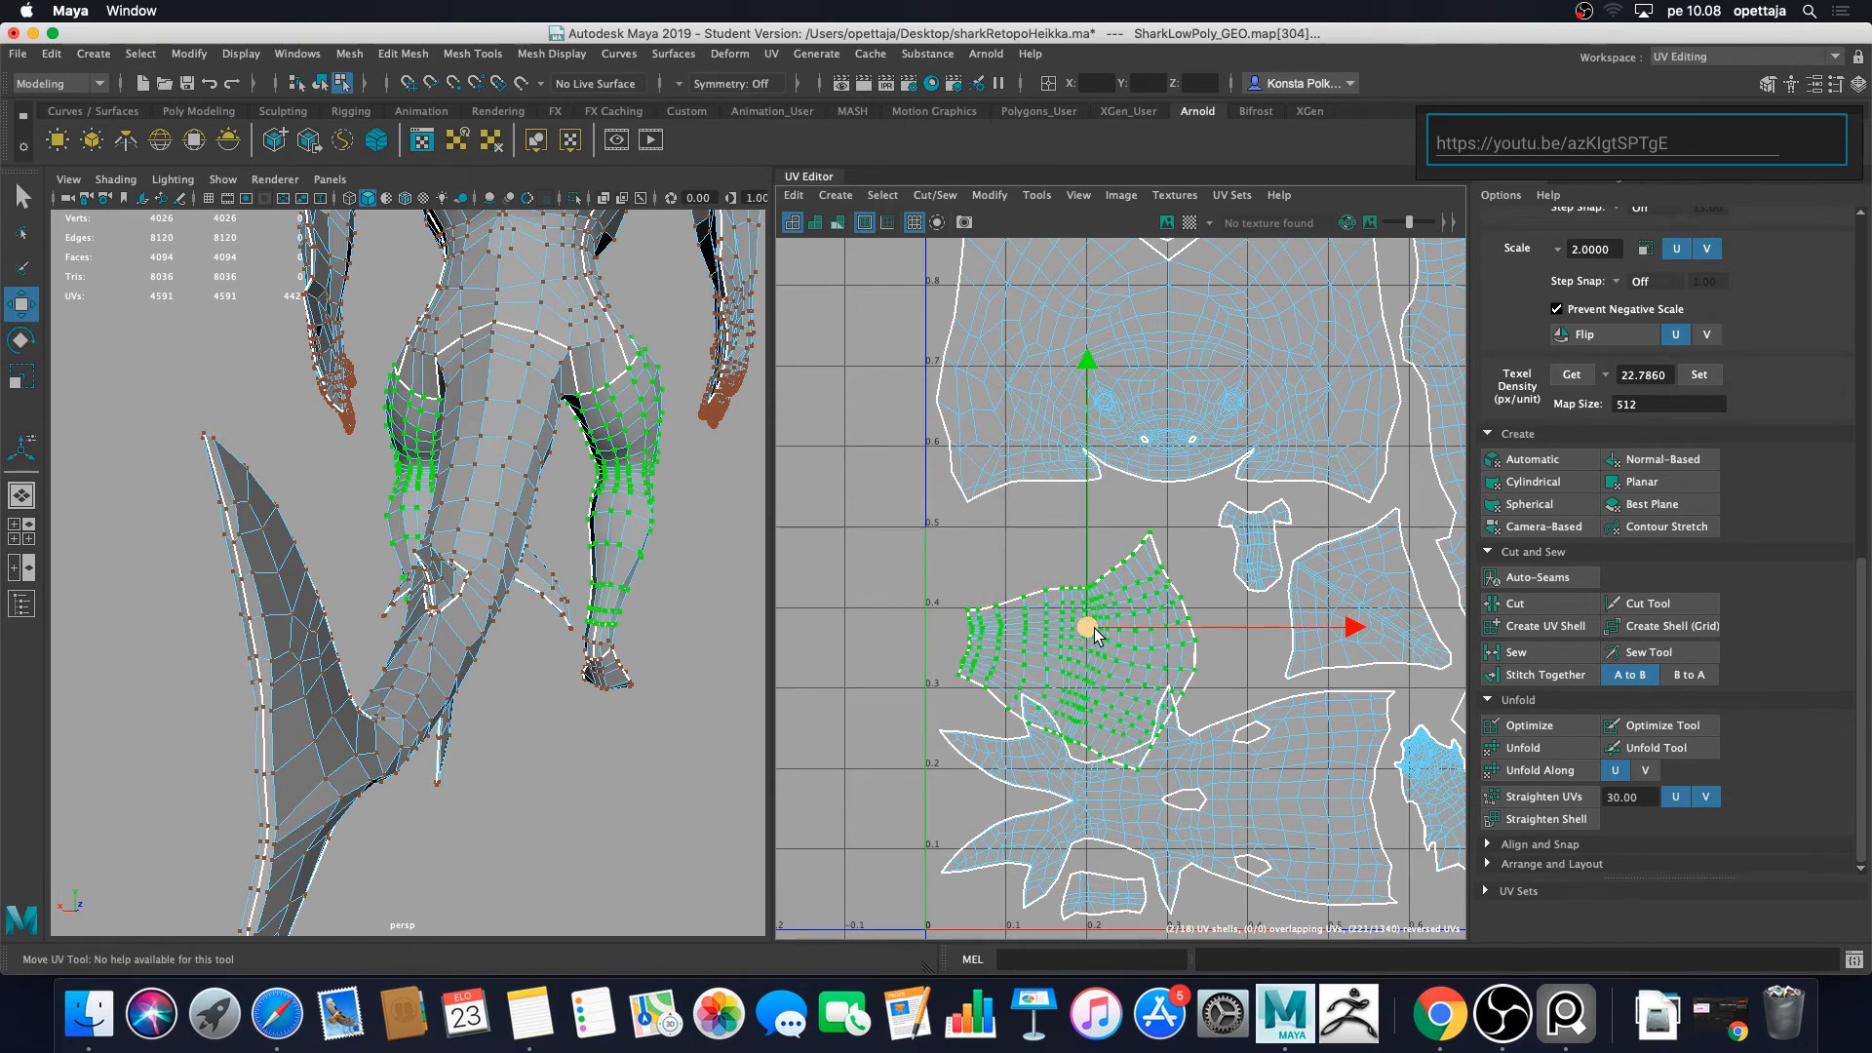
pyautogui.moveTo(1095, 634); pyautogui.dragTo(1085, 592)
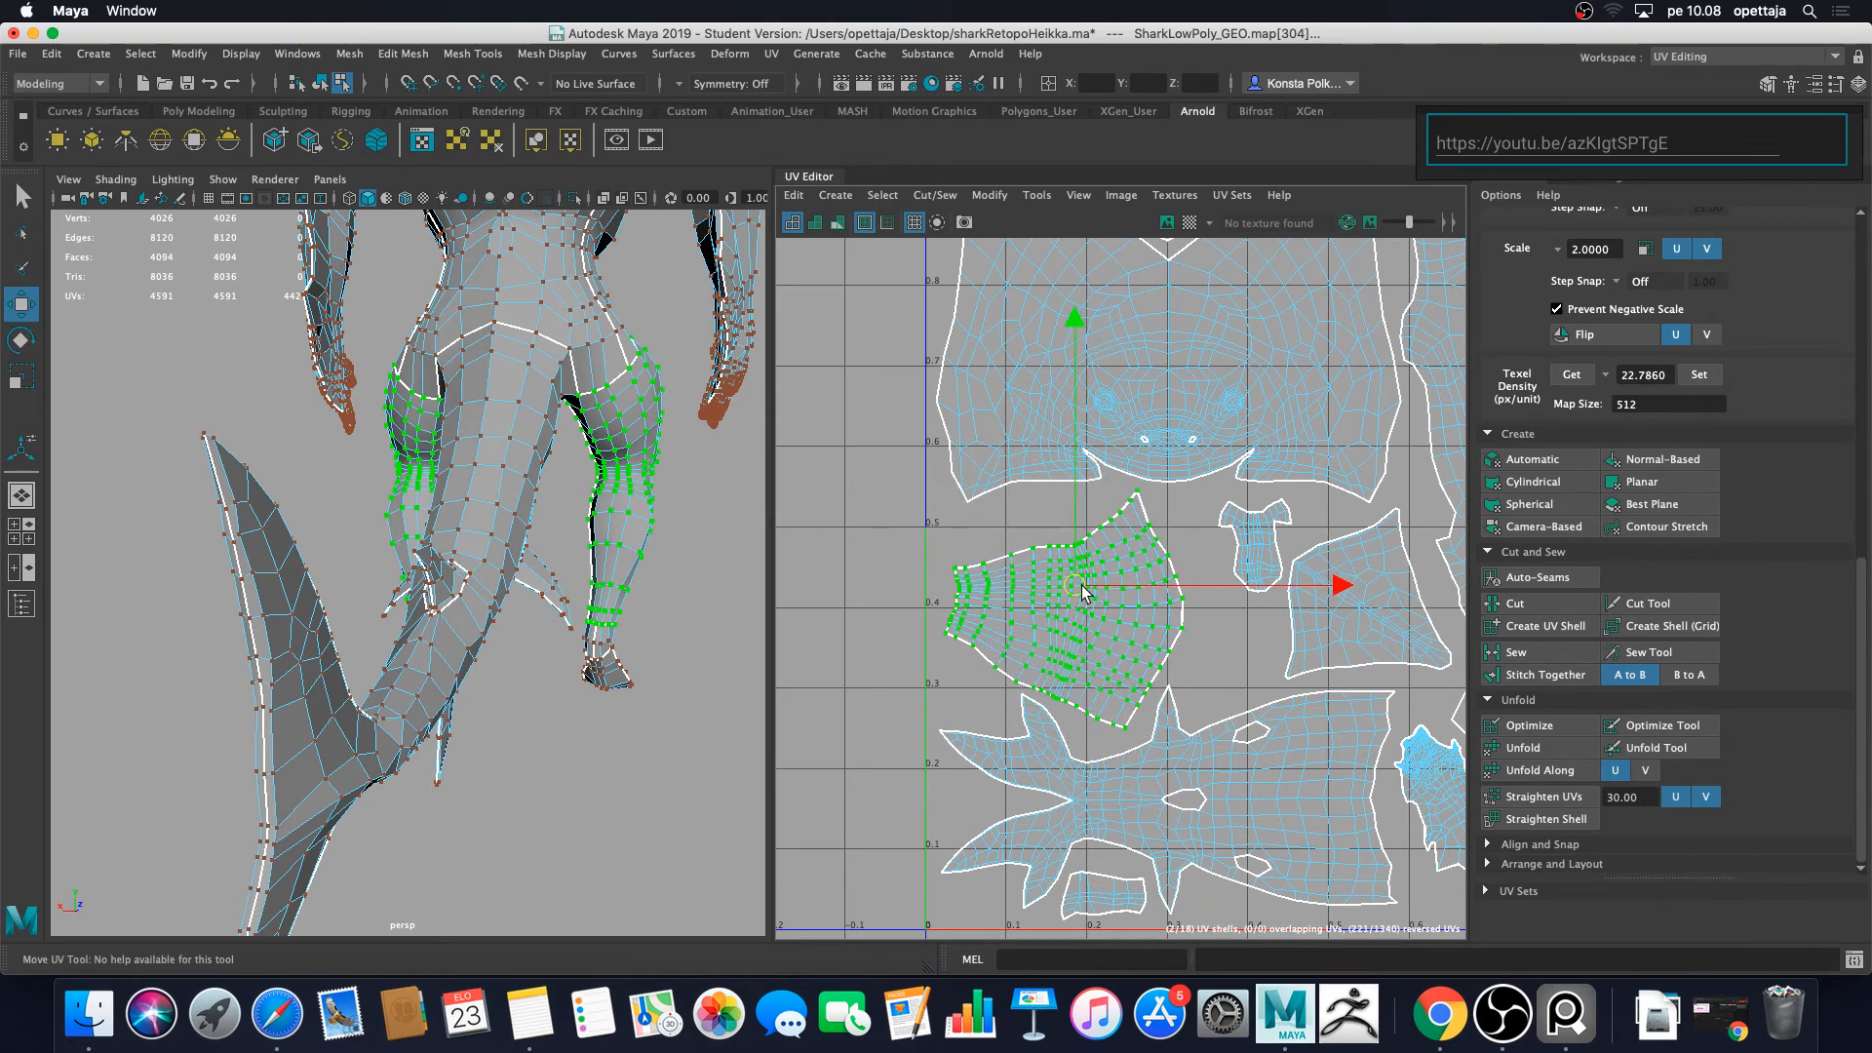
pyautogui.click(1238, 659)
# Step: Try moving the stacked T-shaped foot shells one after the other down between the leg shell and the four-sided shell
pyautogui.scroll(5, 1080, 682)
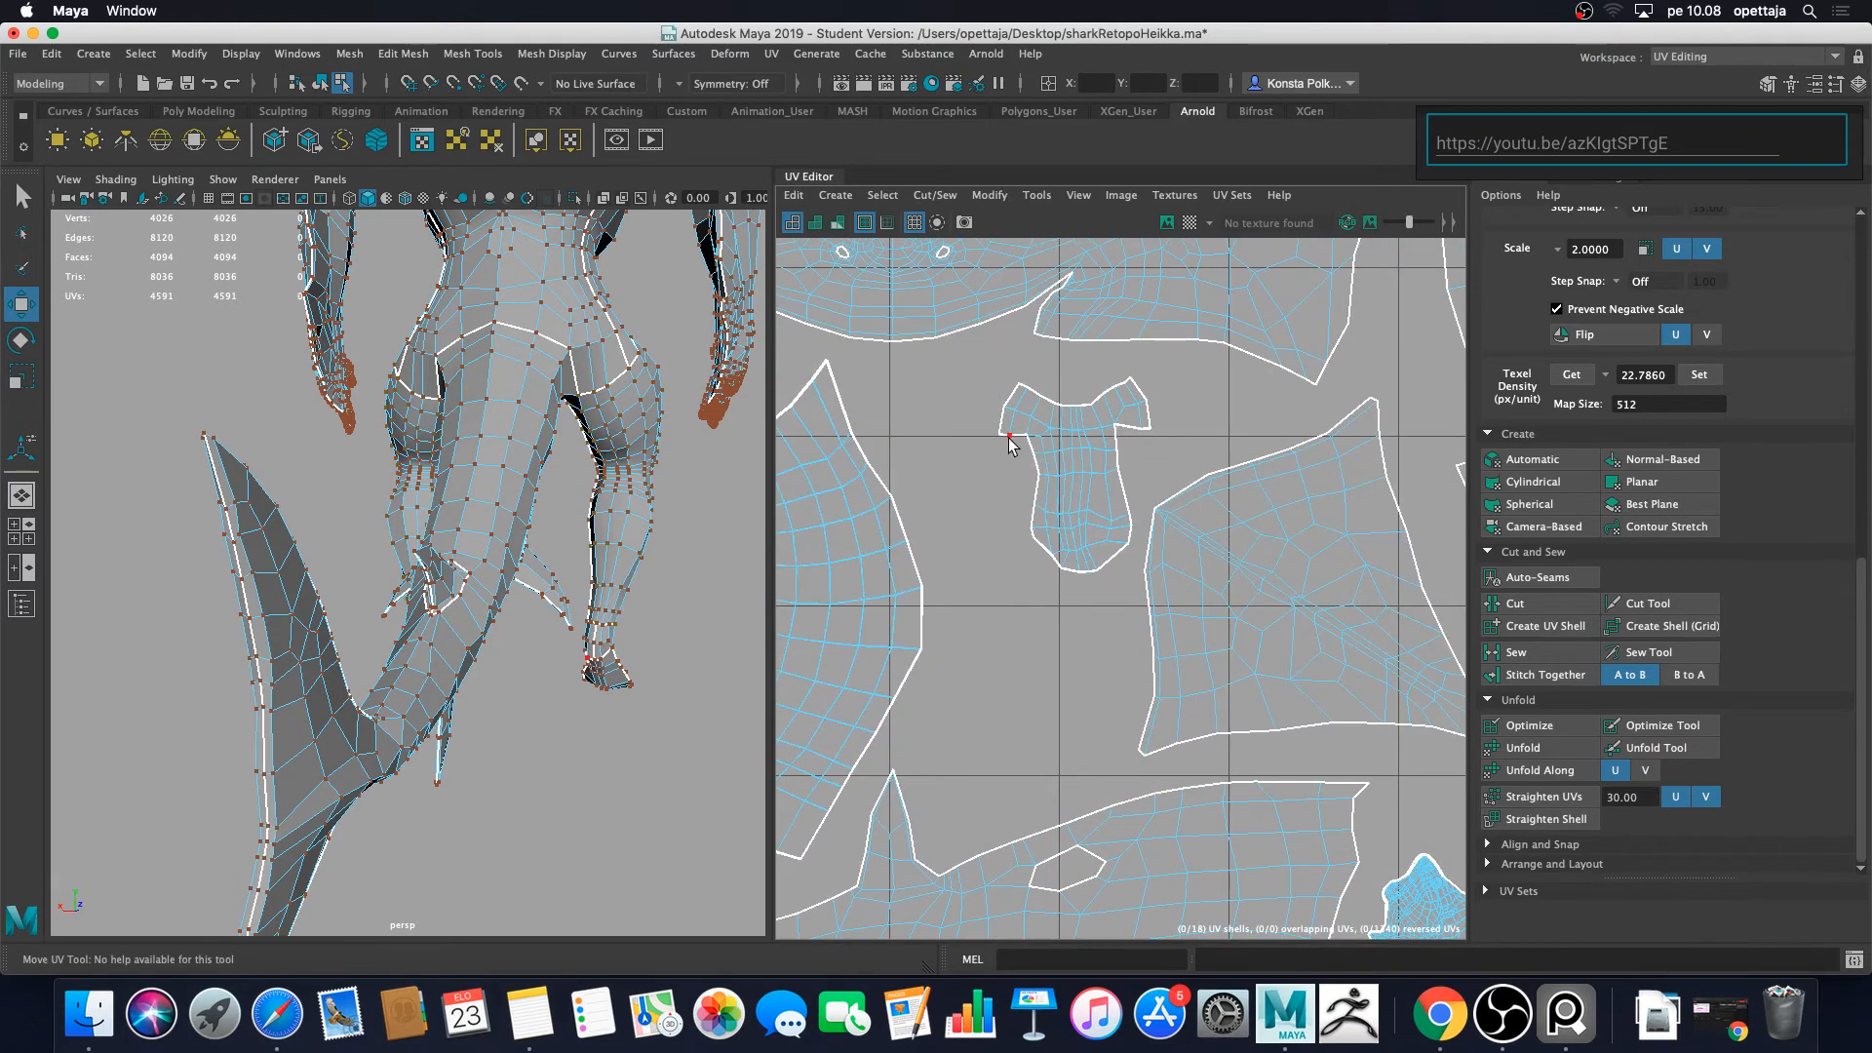
pyautogui.click(1080, 476)
pyautogui.moveTo(1080, 478); pyautogui.dragTo(1037, 674)
pyautogui.click(1082, 485)
pyautogui.moveTo(1082, 485); pyautogui.dragTo(1055, 663)
pyautogui.press('e')
pyautogui.press('r')
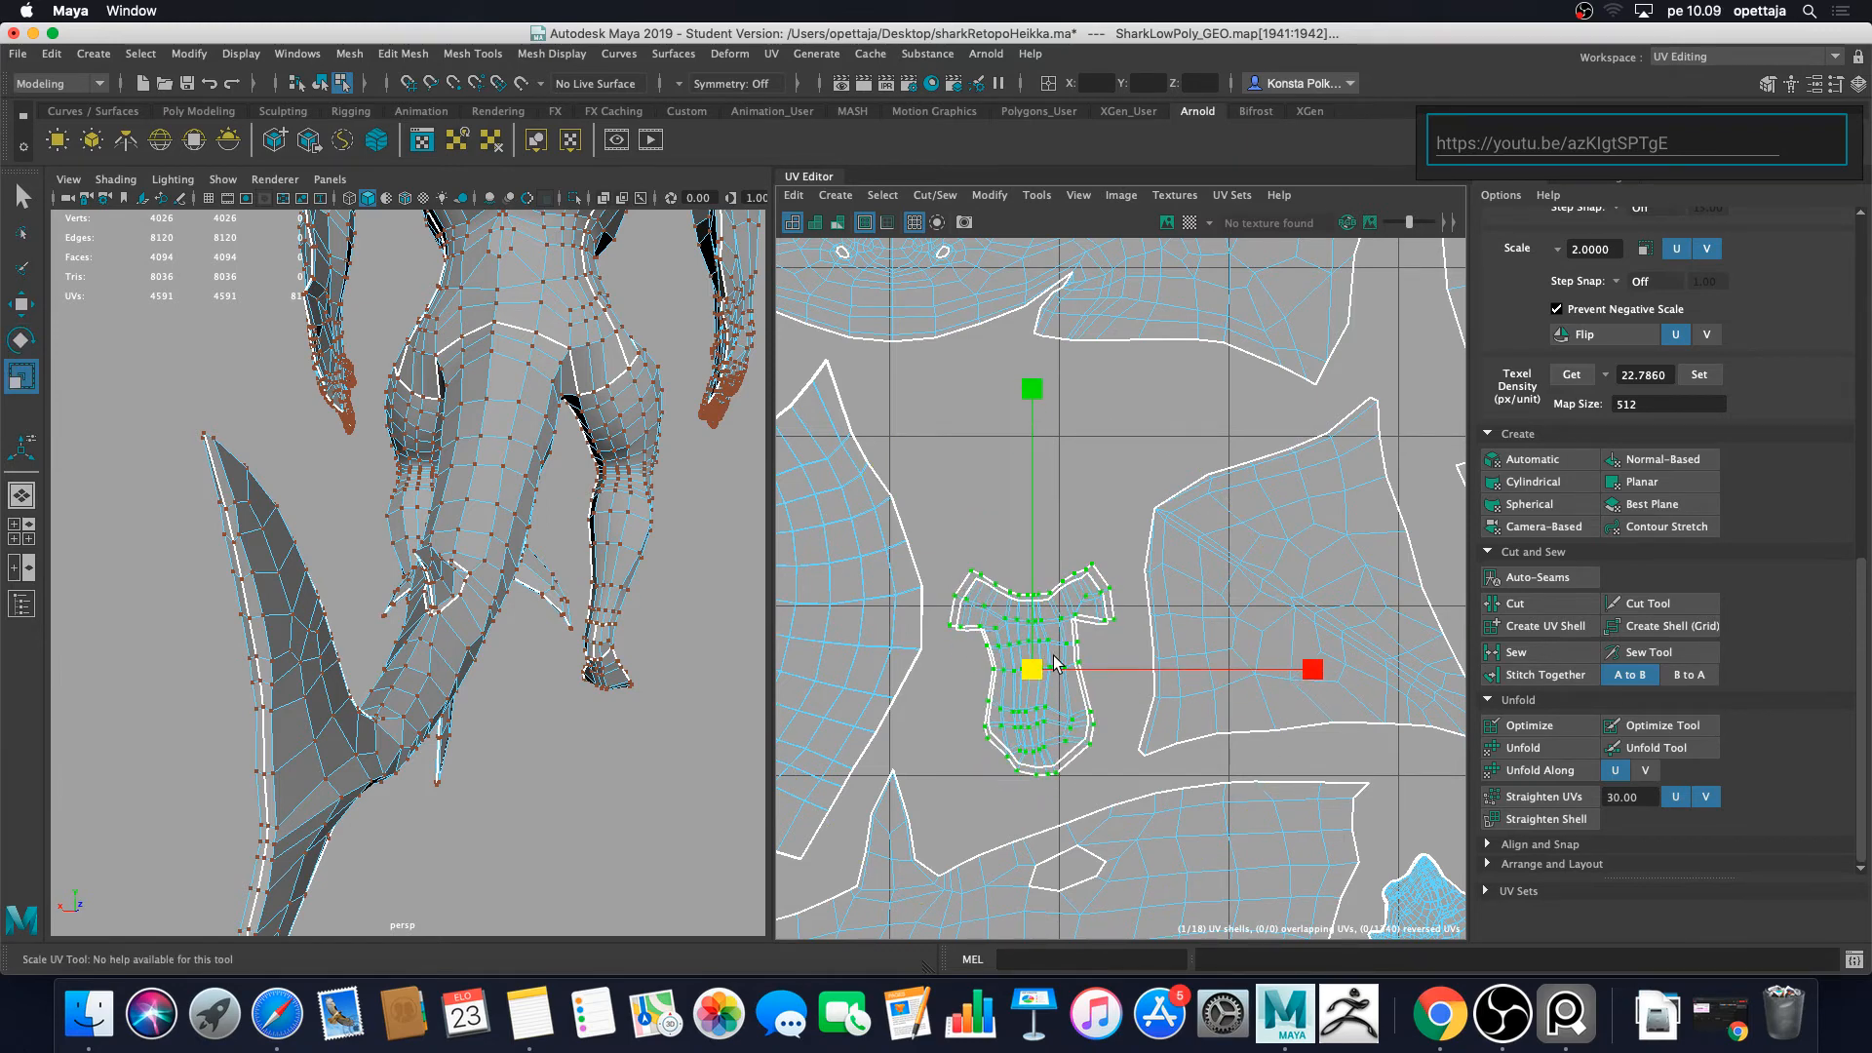
pyautogui.hotkey('ctrl', 'z')
# Step: Select both T-shaped foot shells together, move them up beneath the head shell, enlarge them and clear the selection
pyautogui.moveTo(1109, 770); pyautogui.dragTo(945, 550)
pyautogui.moveTo(1038, 679); pyautogui.dragTo(1100, 534)
pyautogui.press('w')
pyautogui.press('r')
pyautogui.click(1107, 541)
pyautogui.scroll(-5, 1106, 541)
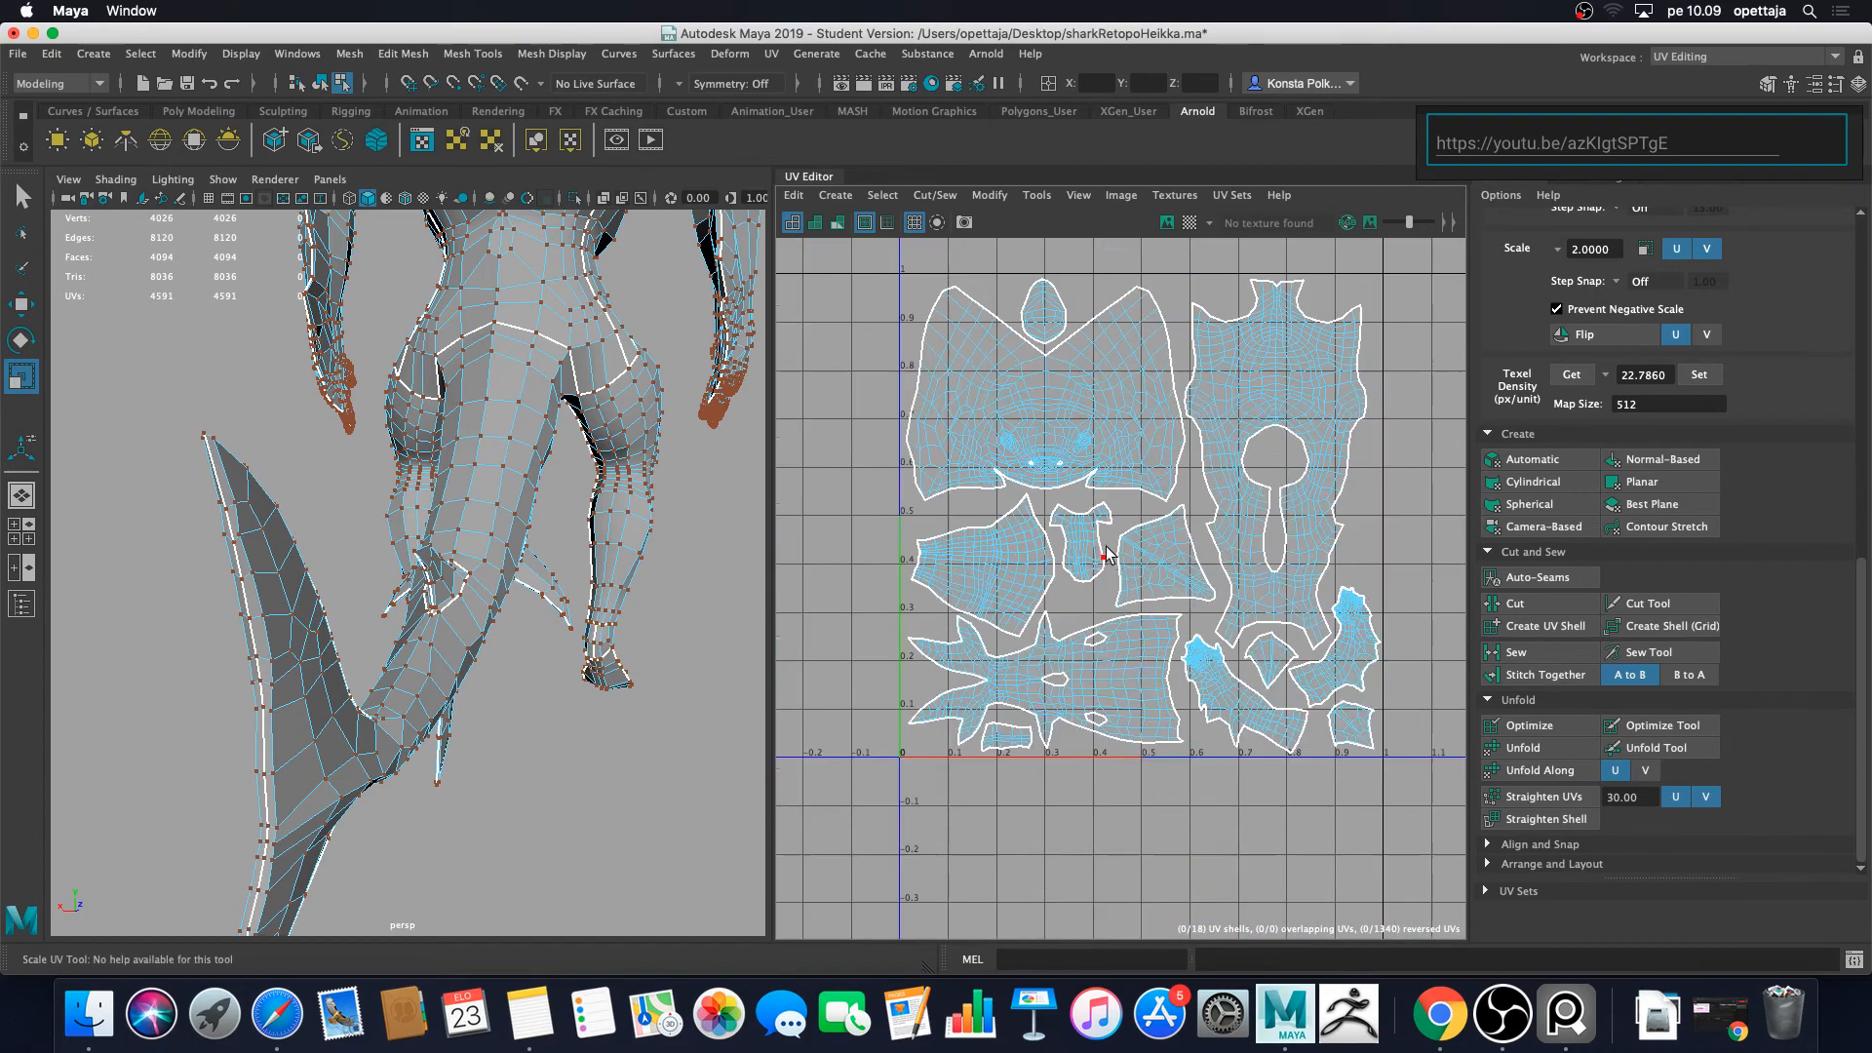
# Step: Enlarge the four-sided shell beside the T-shaped foot shells to fill its gap, and clear the selection
pyautogui.scroll(3, 1121, 563)
pyautogui.click(1189, 563)
pyautogui.moveTo(1176, 554); pyautogui.dragTo(1211, 548)
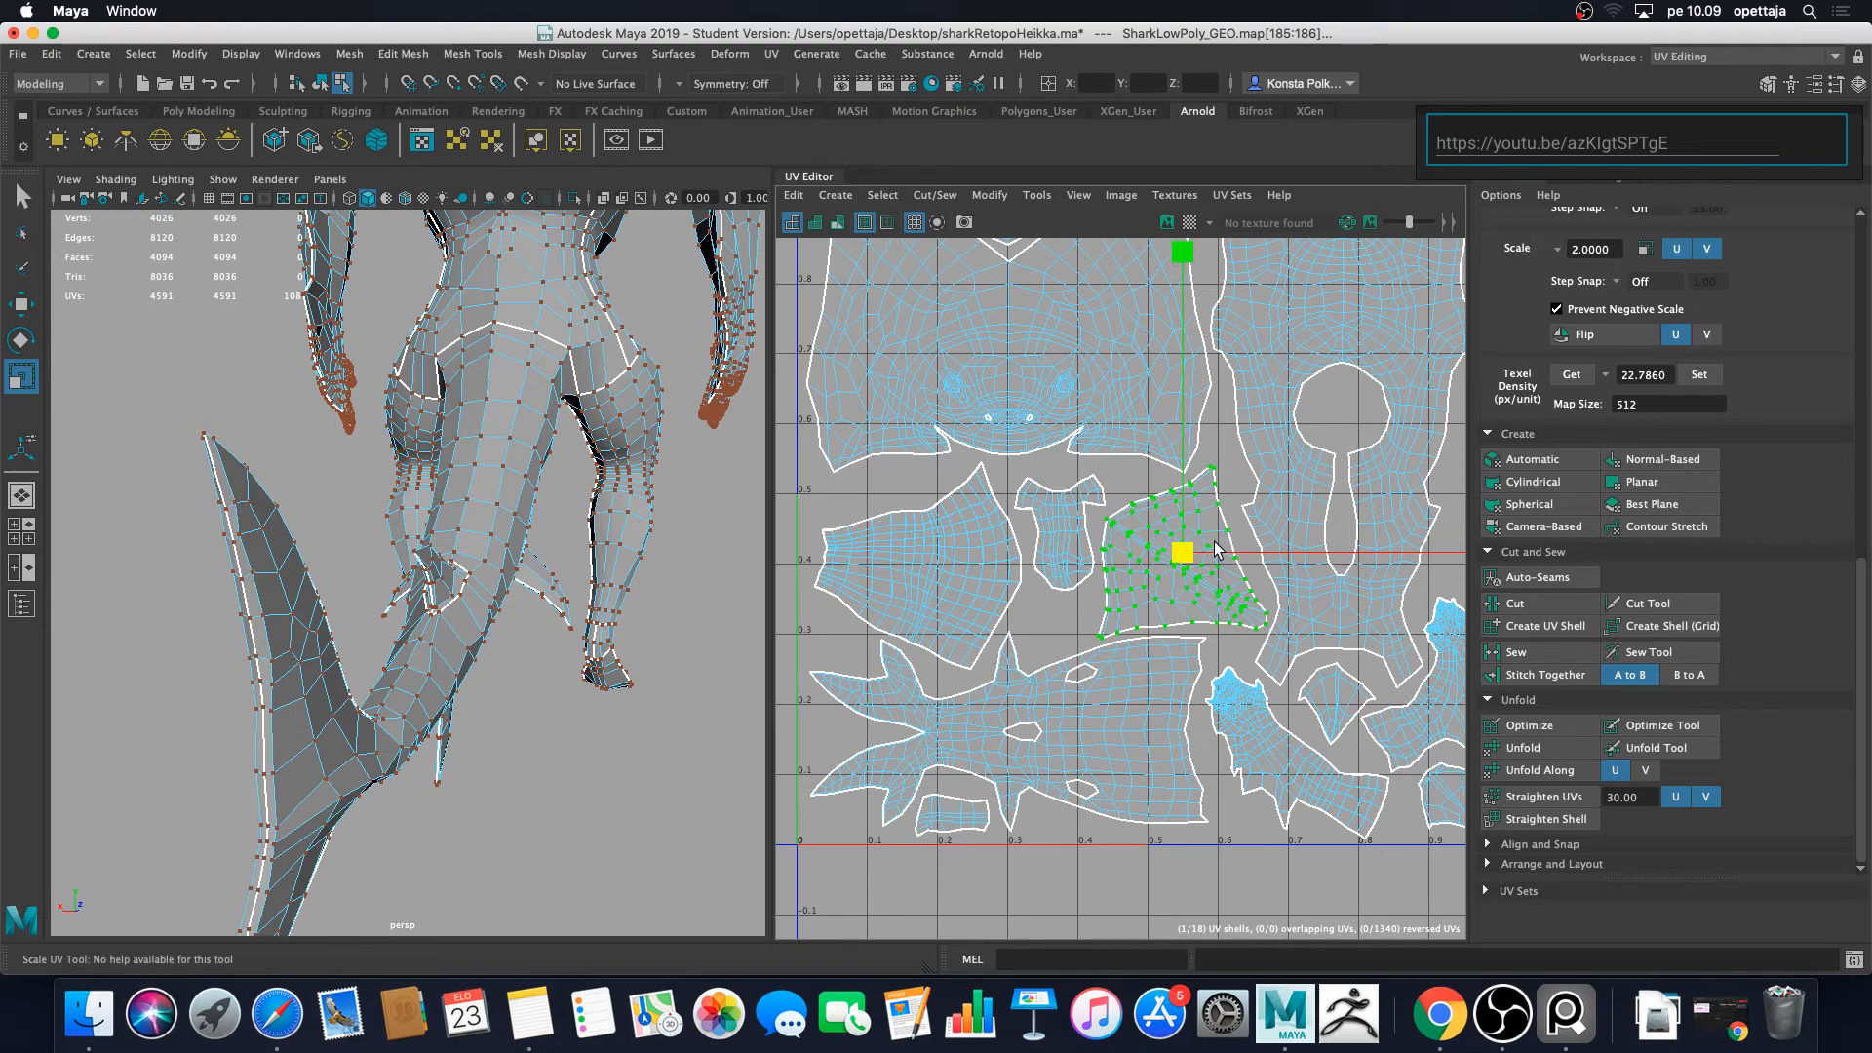
pyautogui.click(1072, 632)
pyautogui.scroll(-4, 1072, 632)
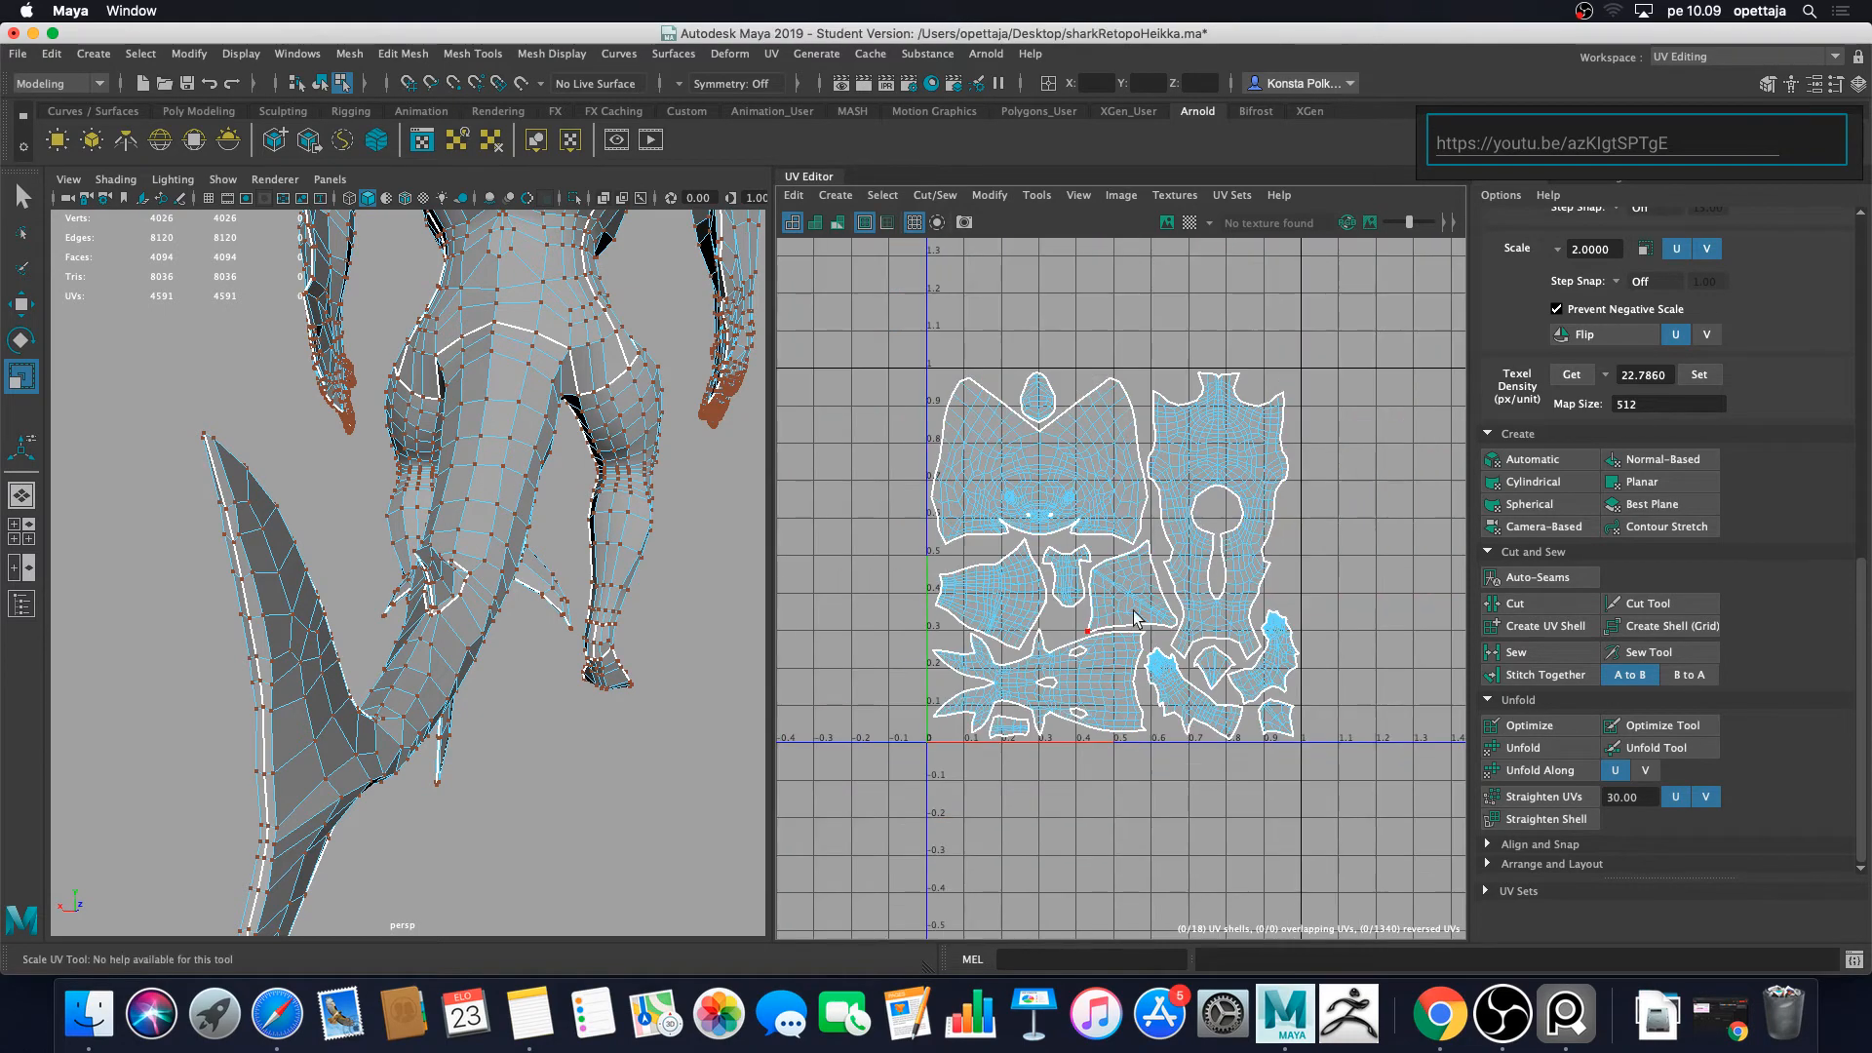
# Step: Slightly enlarge the small oval shell in the head shell's notch, rotate it a quarter turn, nudge it into place and deselect it
pyautogui.scroll(6, 1033, 526)
pyautogui.keyDown('alt'); pyautogui.moveTo(1028, 519); pyautogui.dragTo(1165, 777, button='middle'); pyautogui.keyUp('alt')
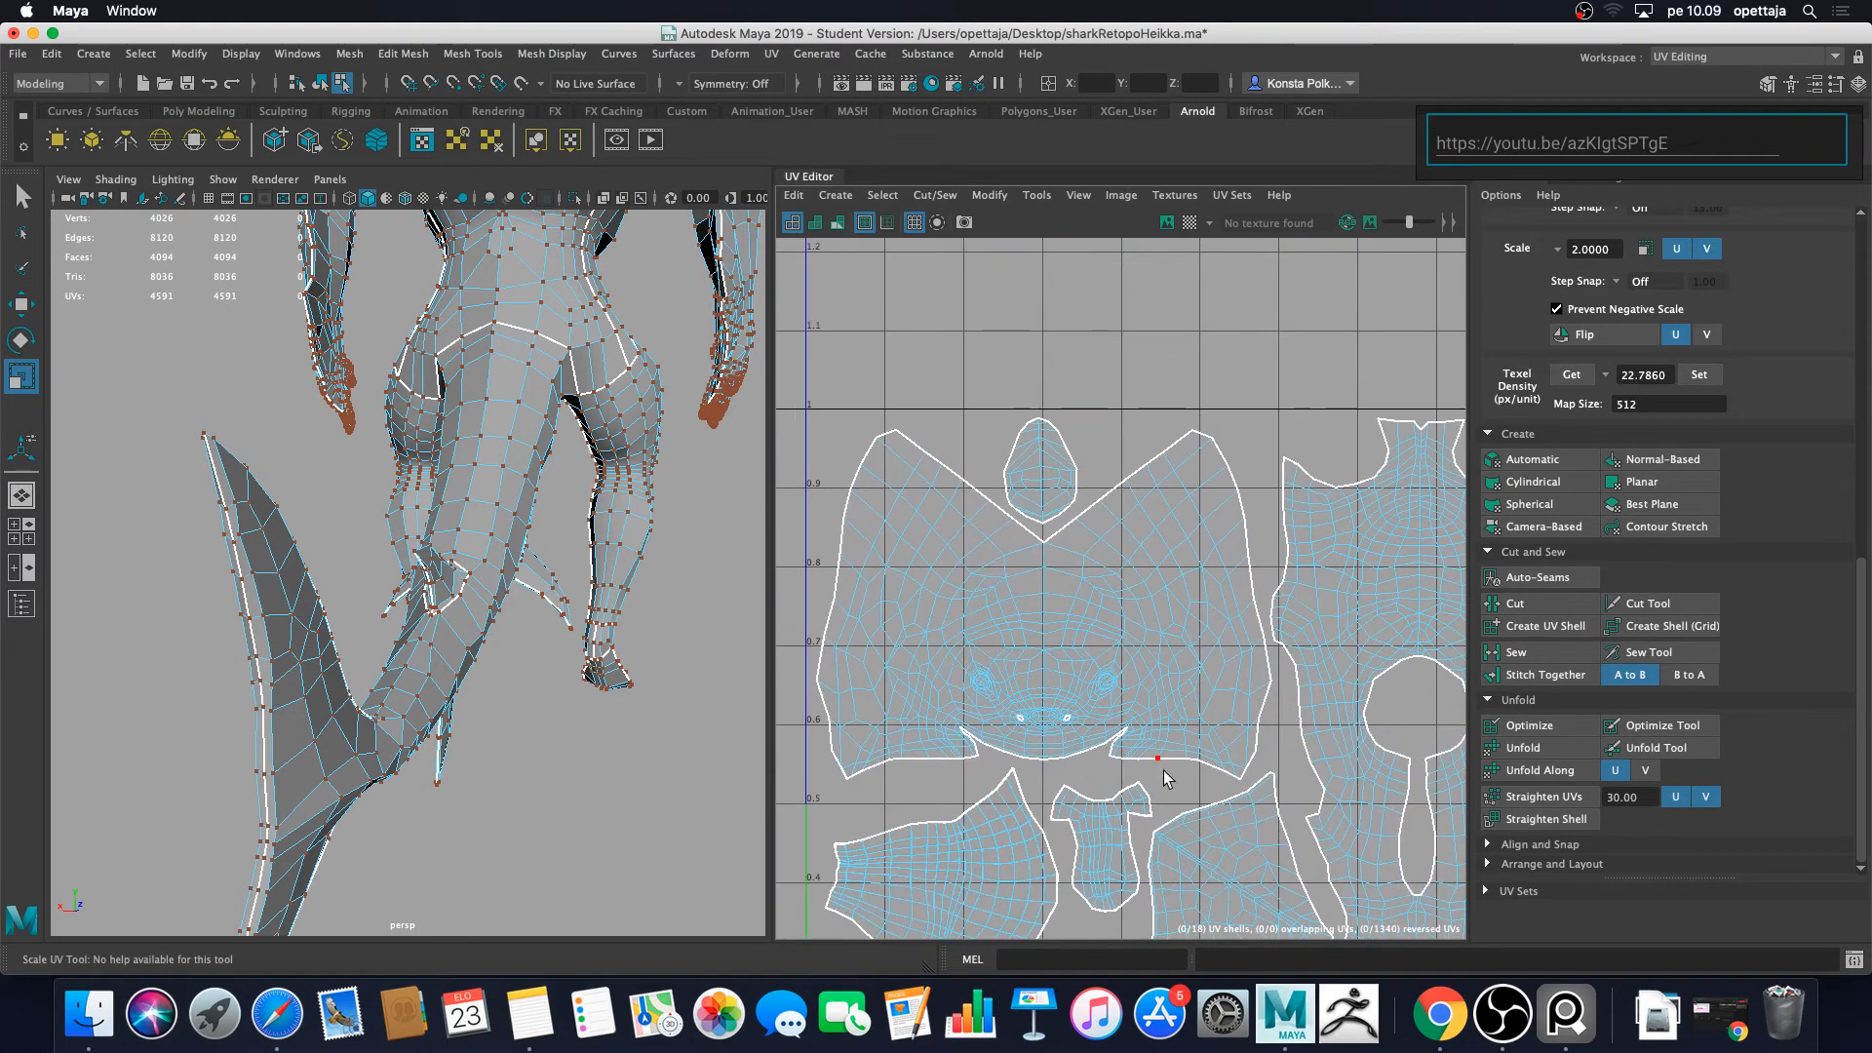
pyautogui.click(1041, 478)
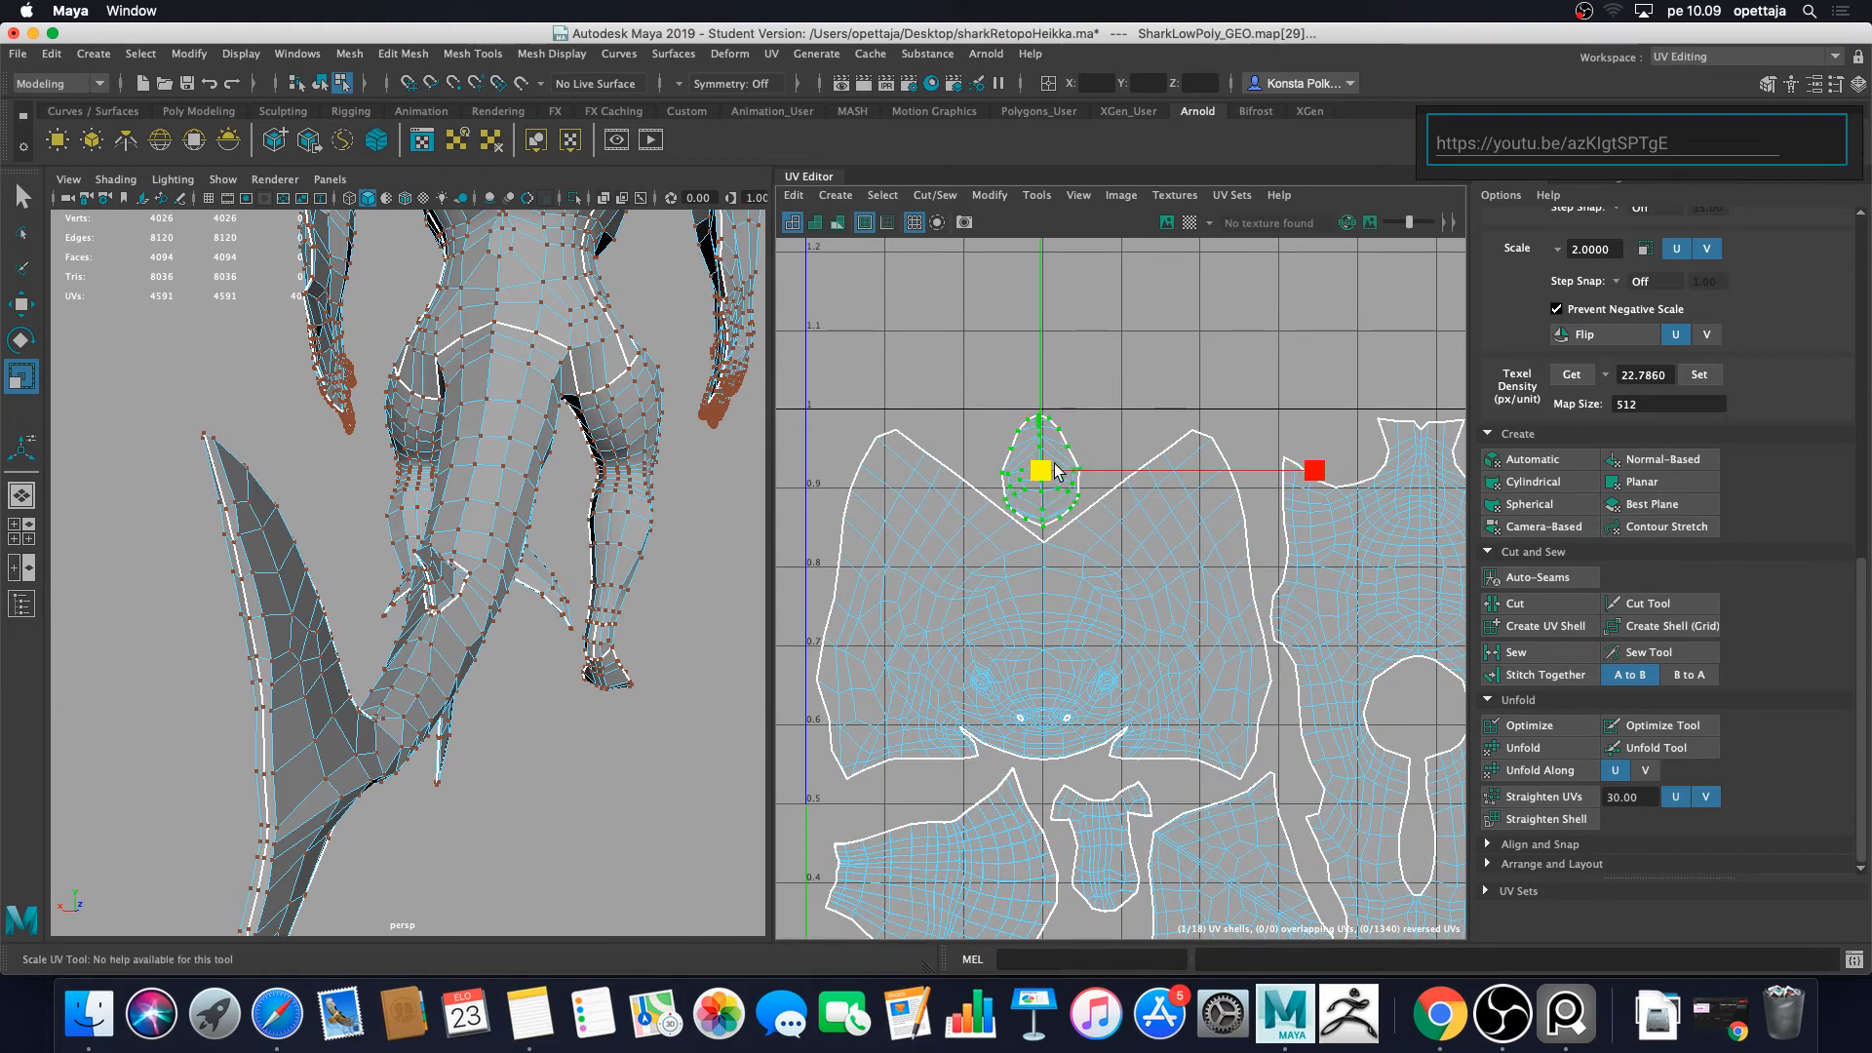
pyautogui.press('e')
pyautogui.moveTo(1238, 310); pyautogui.dragTo(1297, 827)
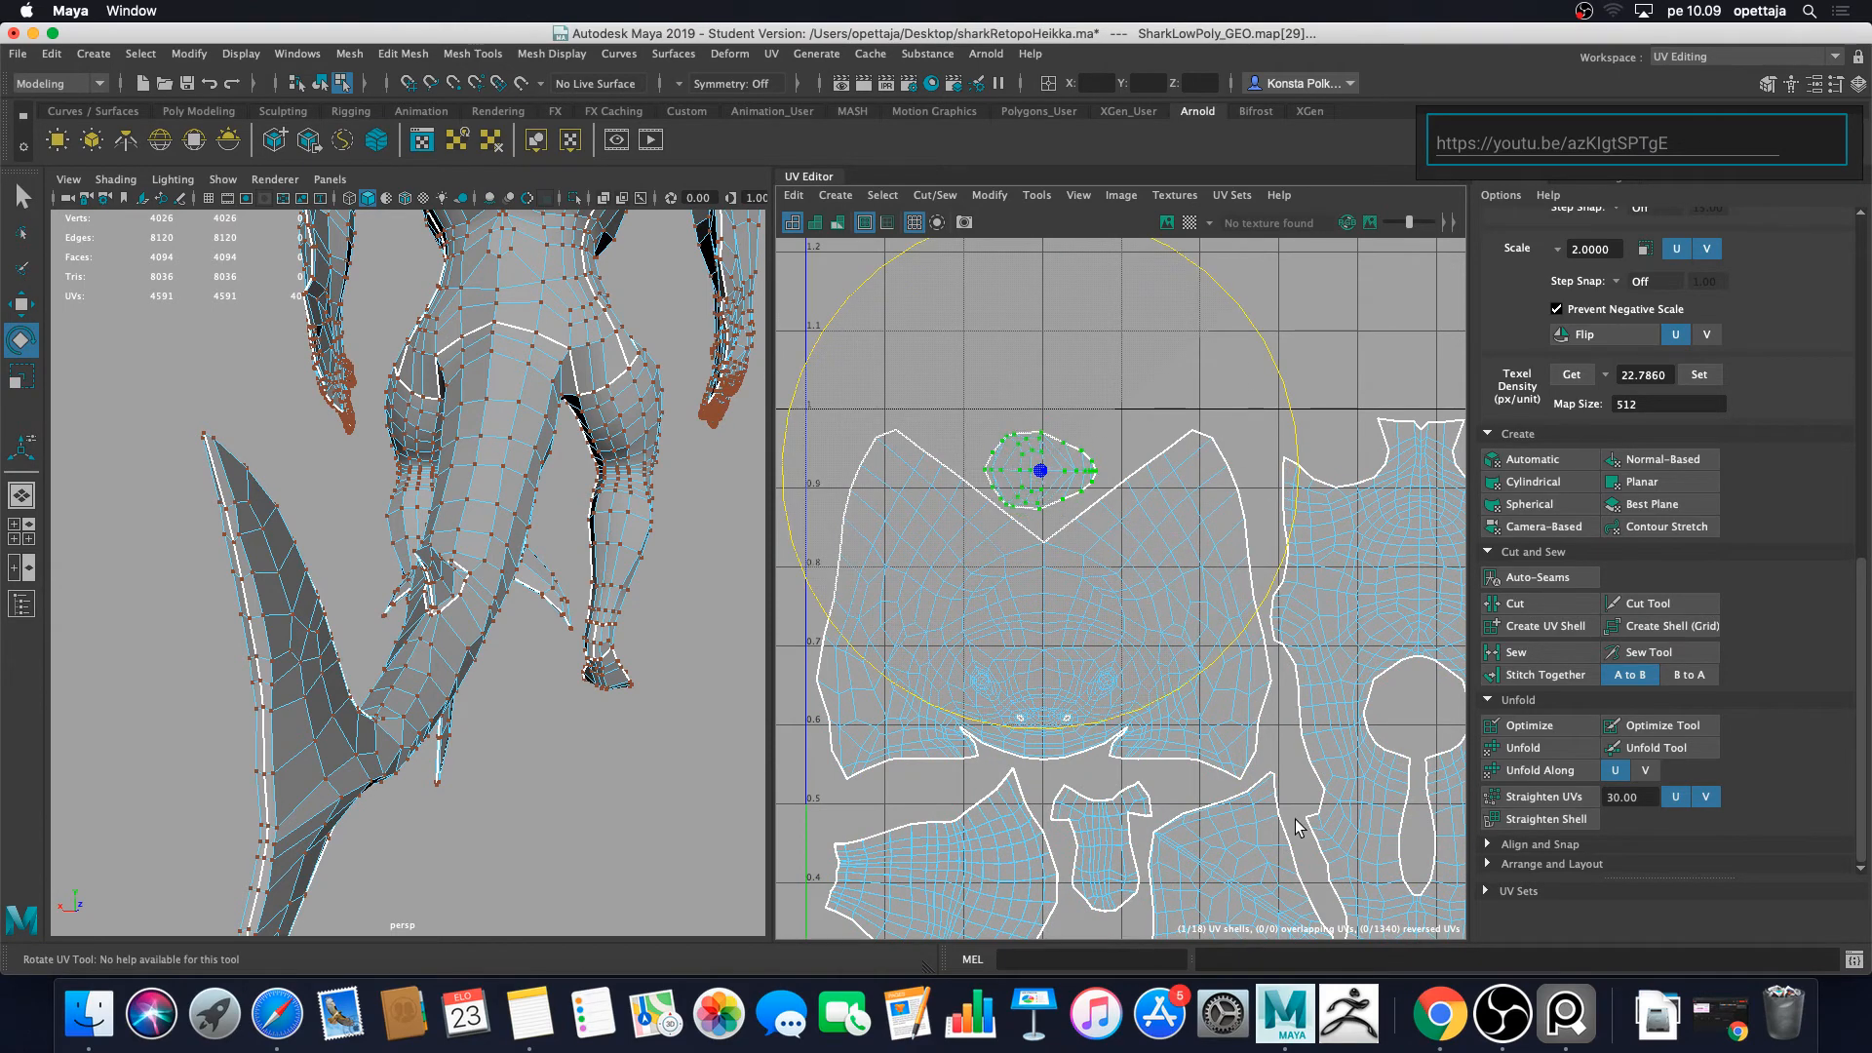
pyautogui.press('w')
pyautogui.moveTo(1042, 471); pyautogui.dragTo(1052, 464)
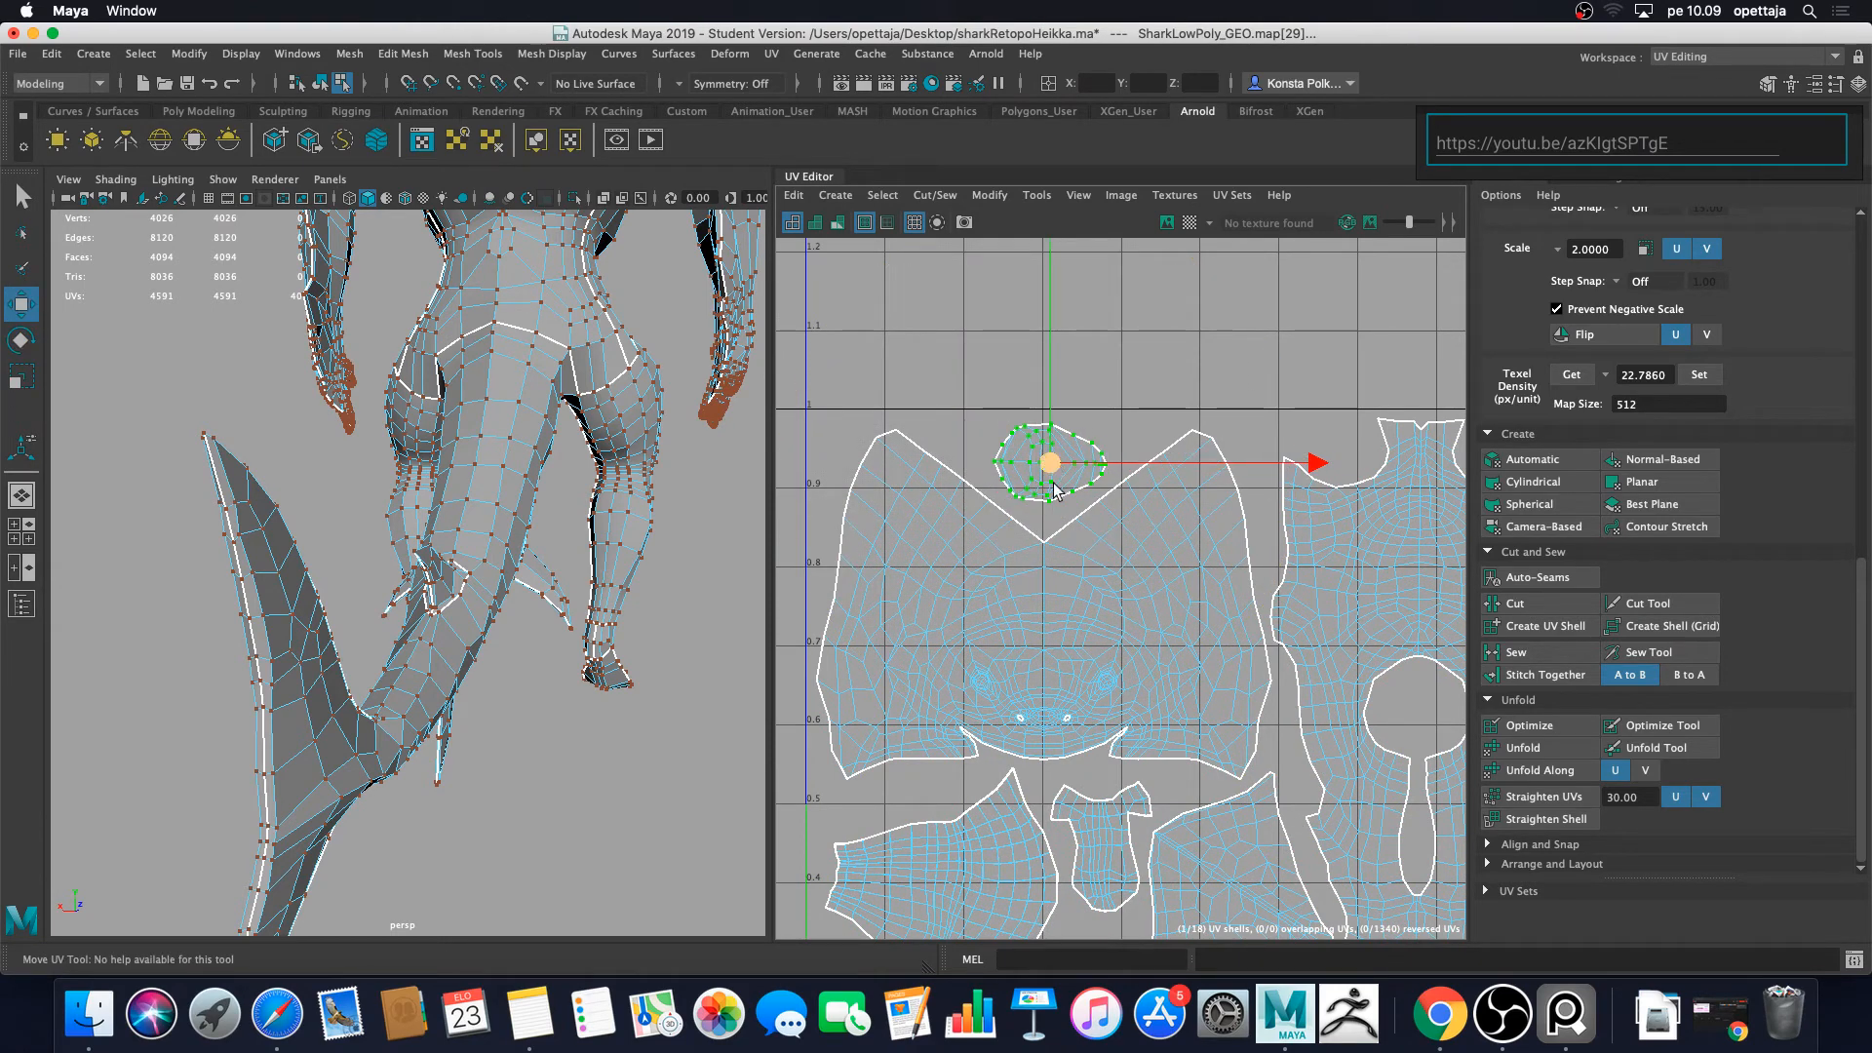
pyautogui.click(1142, 401)
pyautogui.scroll(-4, 1142, 401)
pyautogui.keyDown('alt'); pyautogui.moveTo(1166, 478); pyautogui.dragTo(970, 389, button='middle'); pyautogui.keyUp('alt')
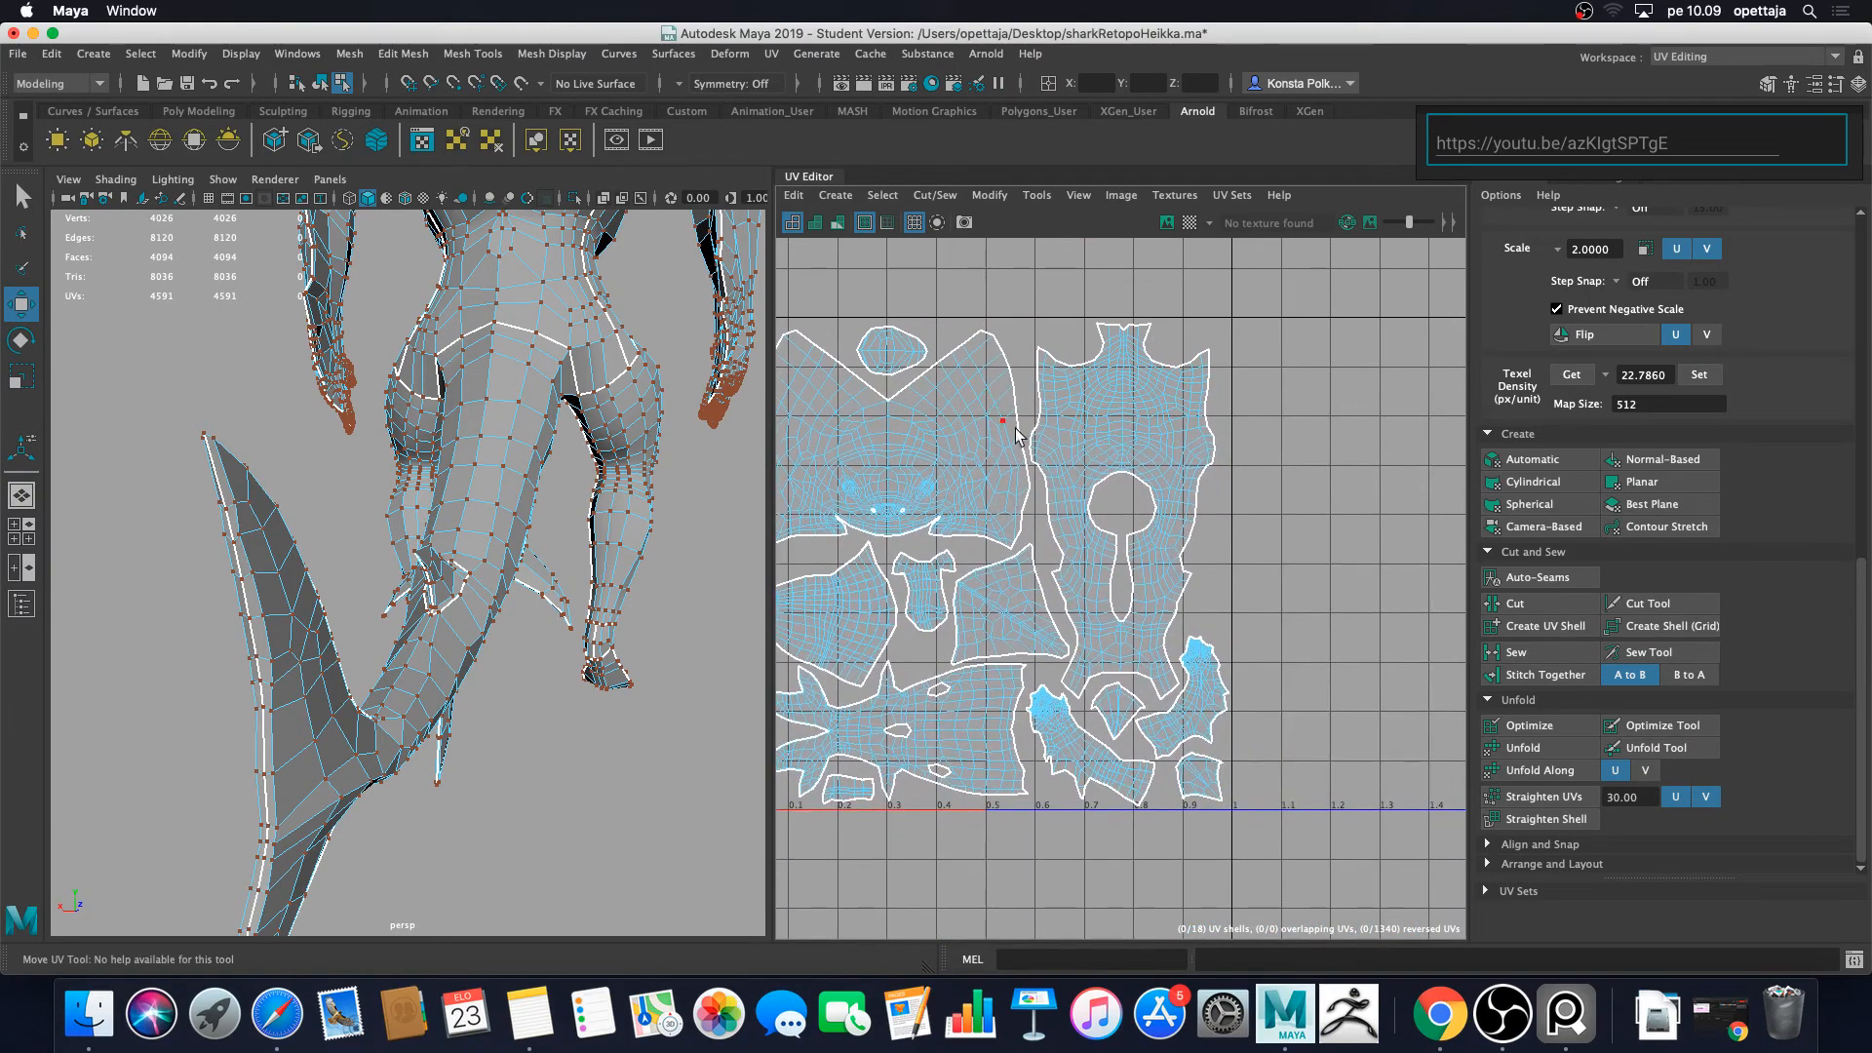
# Step: Try nudging one of the stacked leg shells slightly upward towards the head shell
pyautogui.scroll(3, 1038, 647)
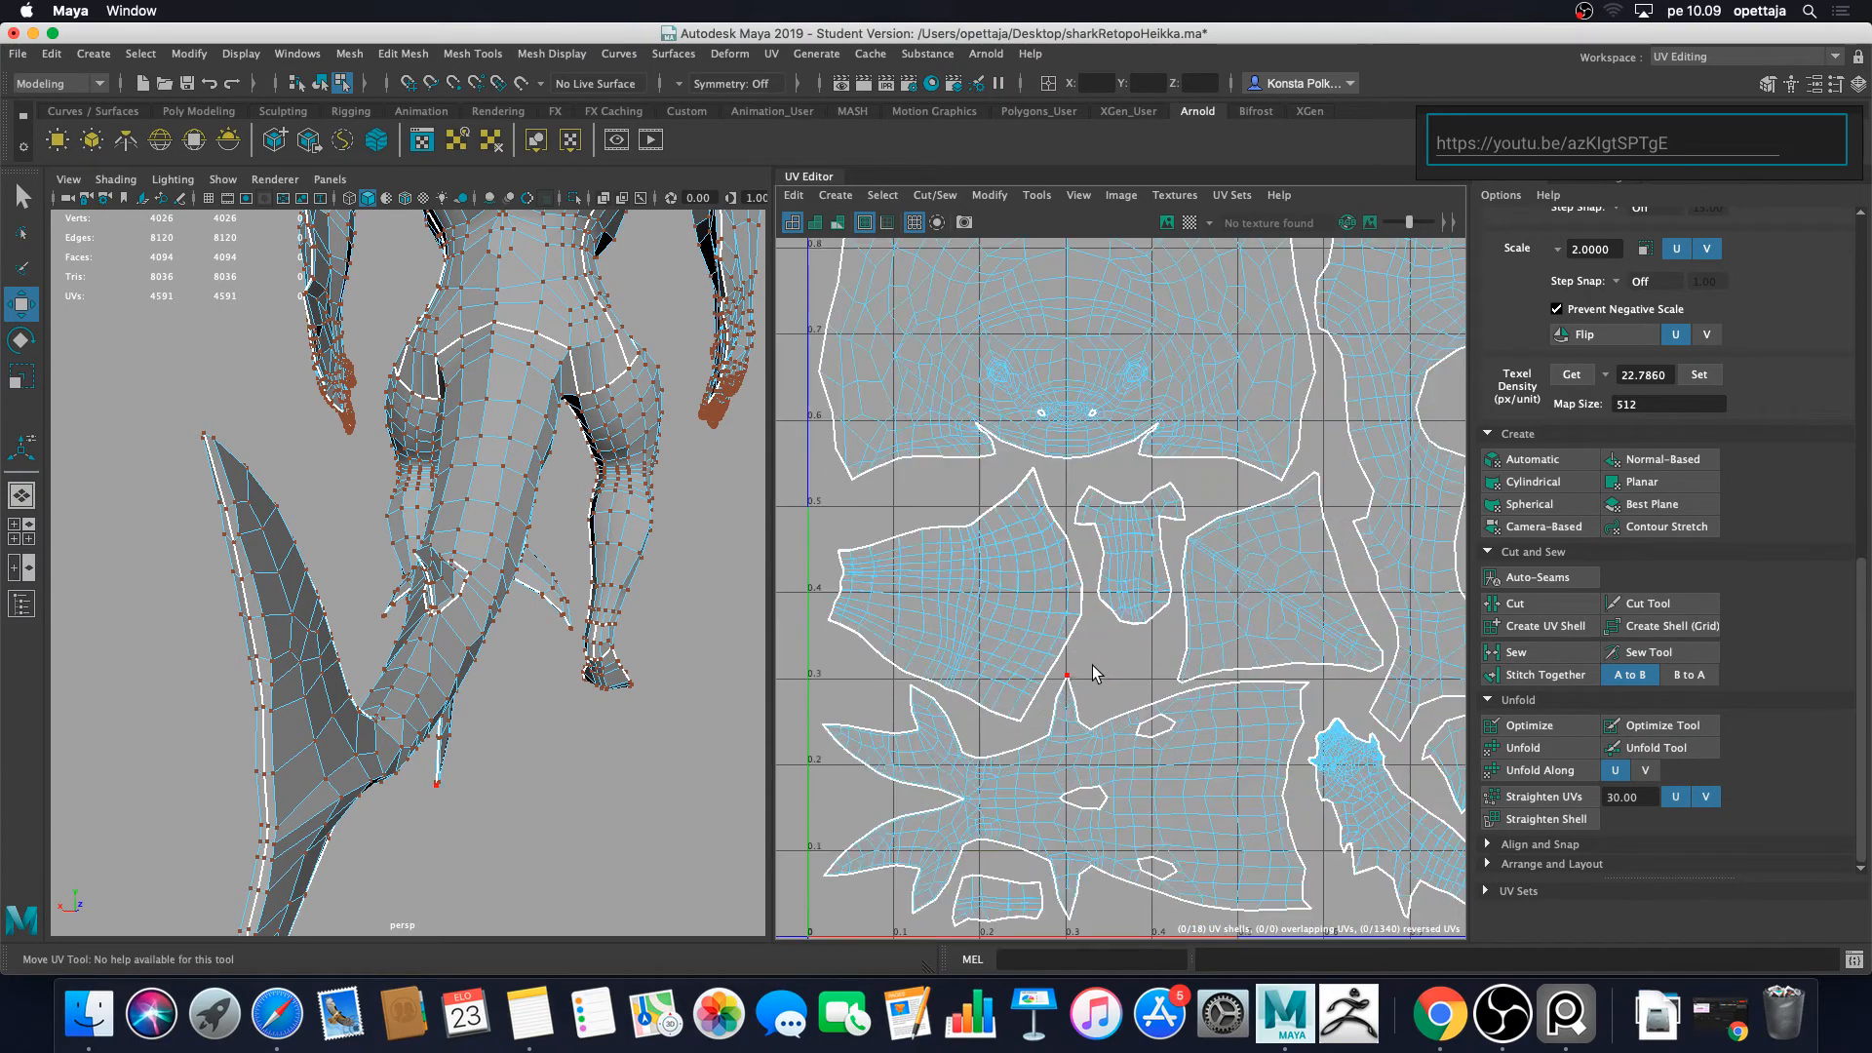
pyautogui.click(970, 594)
pyautogui.moveTo(953, 593); pyautogui.dragTo(959, 584)
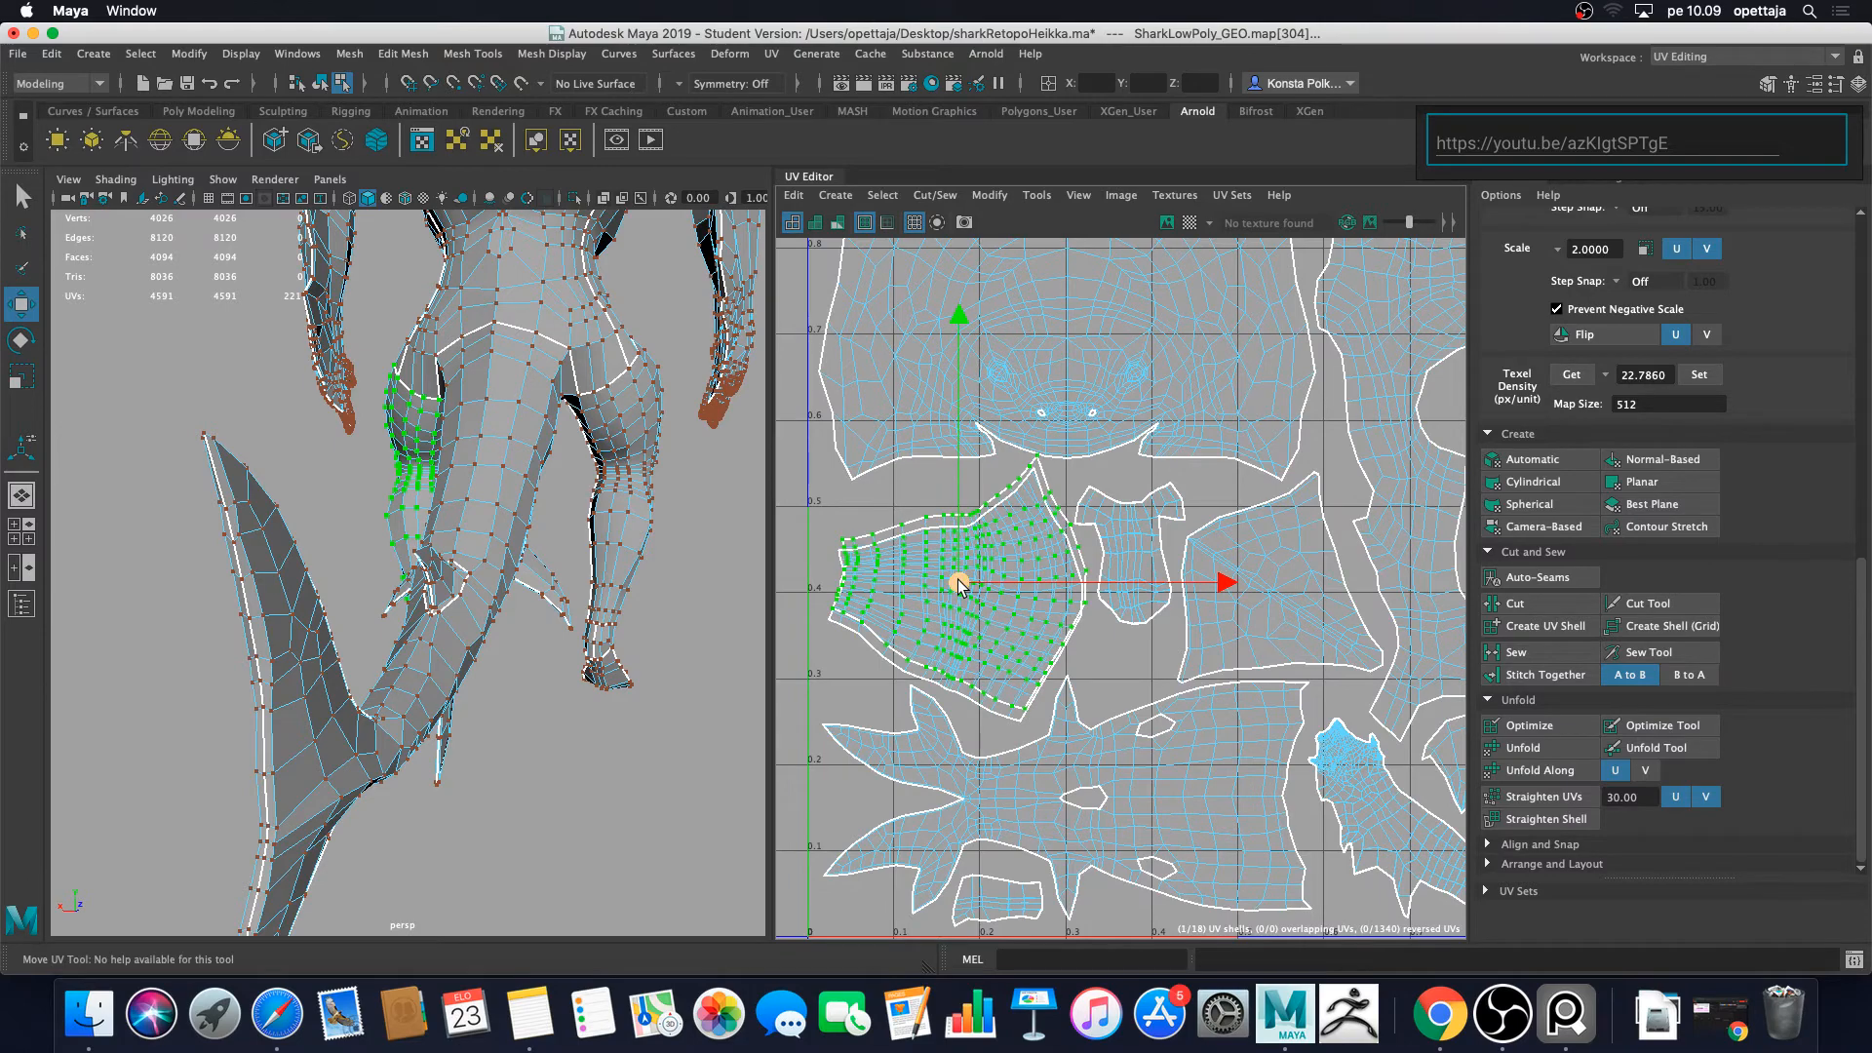
pyautogui.click(1098, 690)
# Step: Return the shark mesh to object mode, deselect it and widen the 3D viewport beside the UV Editor
pyautogui.scroll(-5, 712, 604)
pyautogui.keyDown('alt'); pyautogui.moveTo(646, 523); pyautogui.dragTo(407, 576); pyautogui.keyUp('alt')
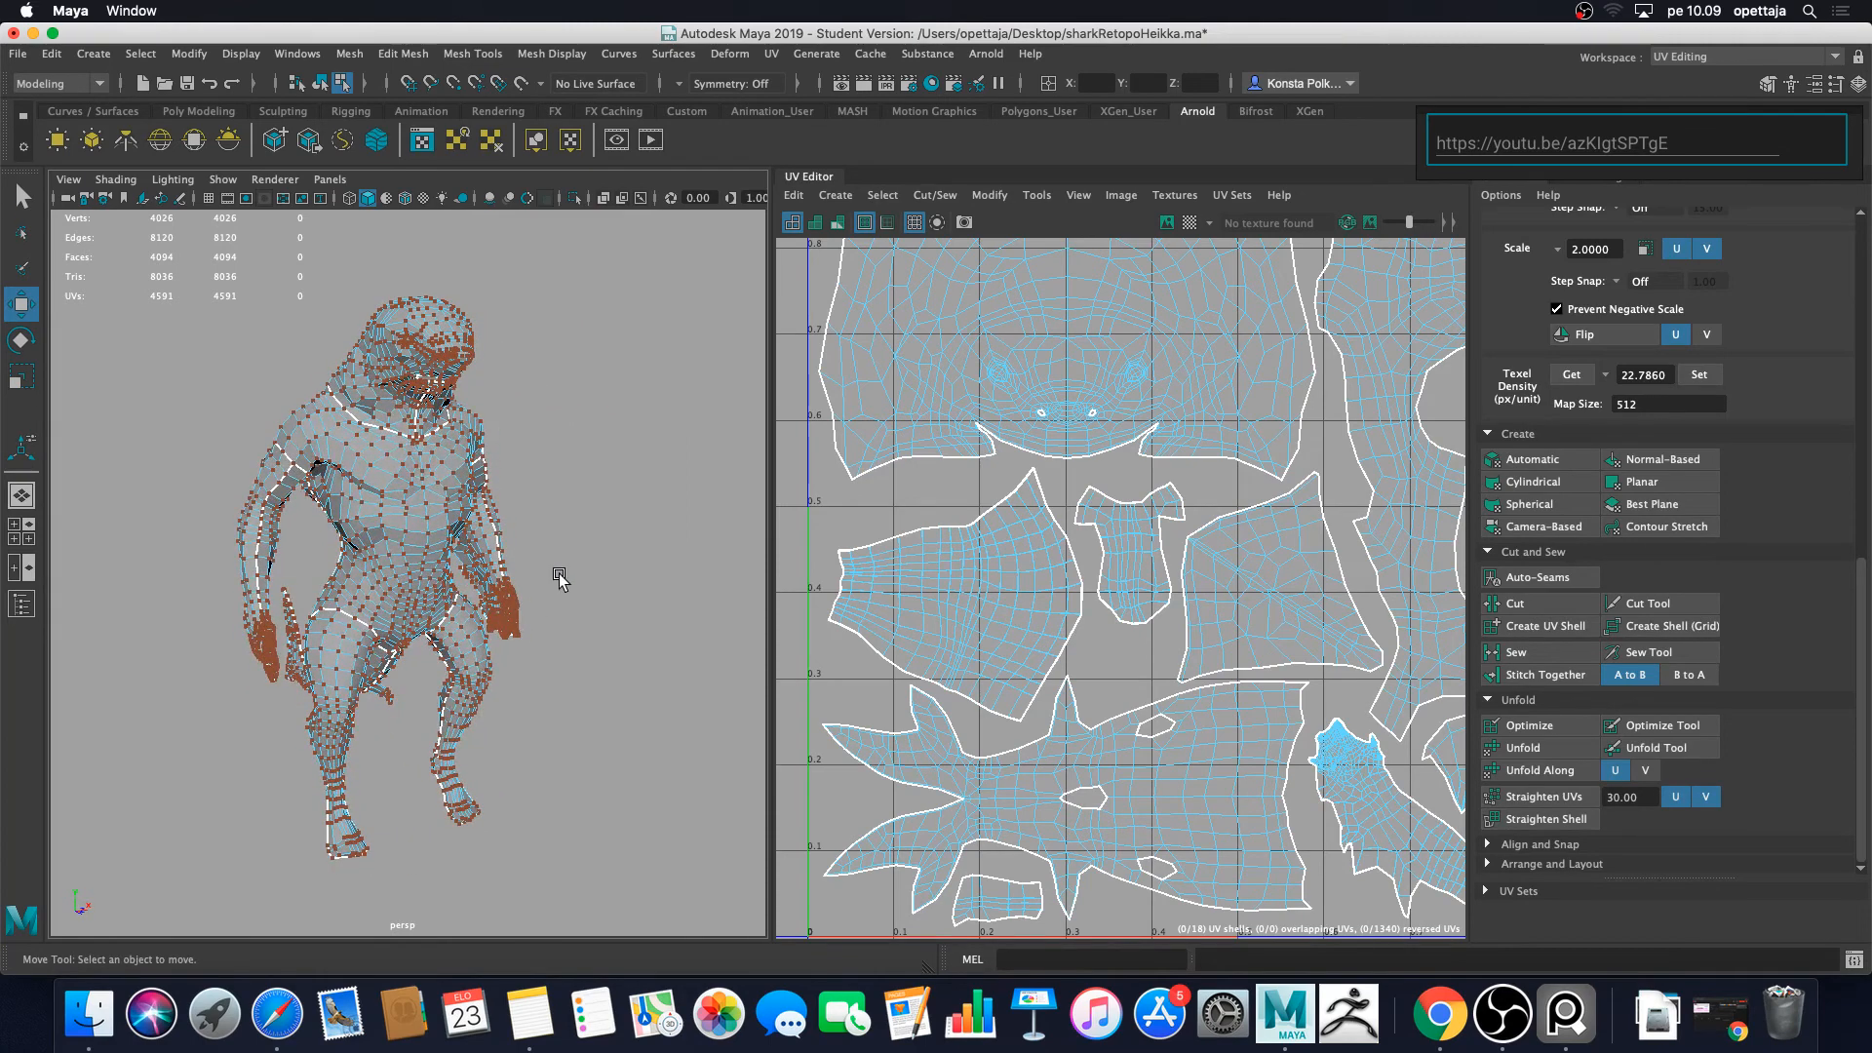
pyautogui.rightClick(409, 489)
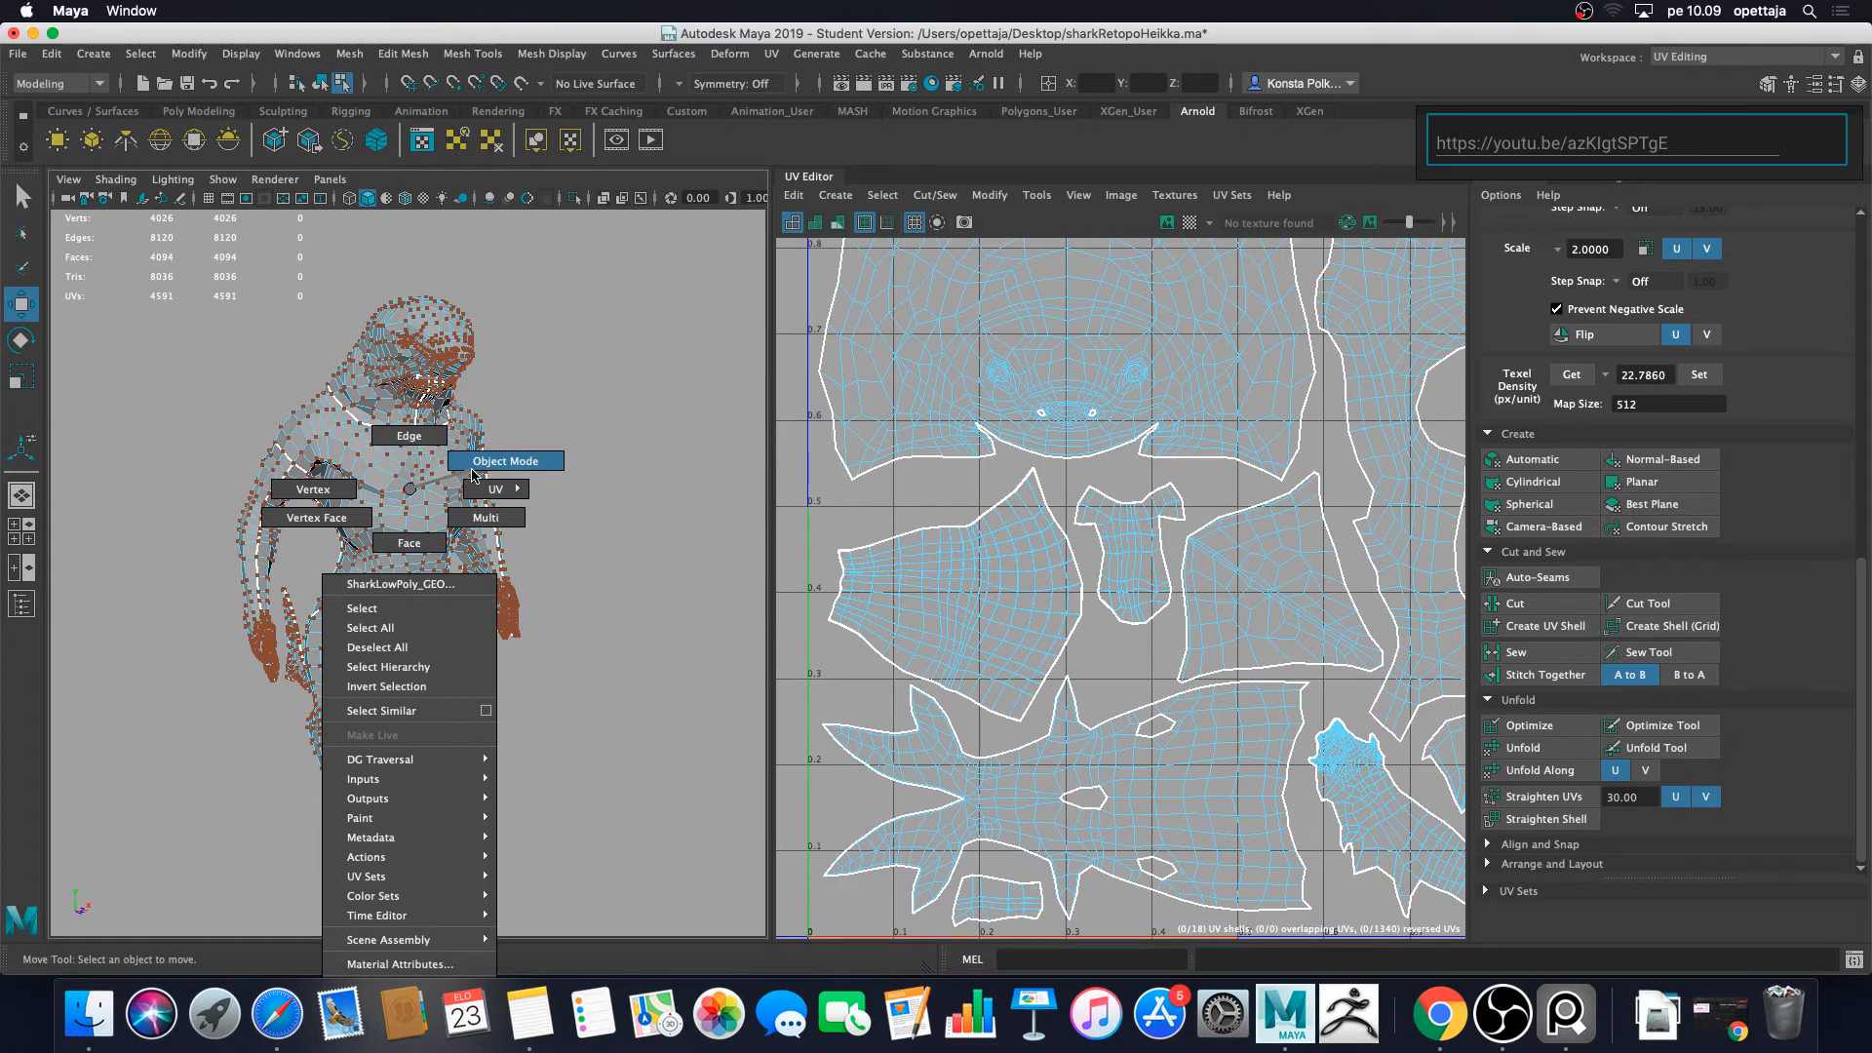
pyautogui.moveTo(472, 468); pyautogui.dragTo(475, 467, button='right')
pyautogui.click(614, 456)
pyautogui.scroll(-5, 622, 463)
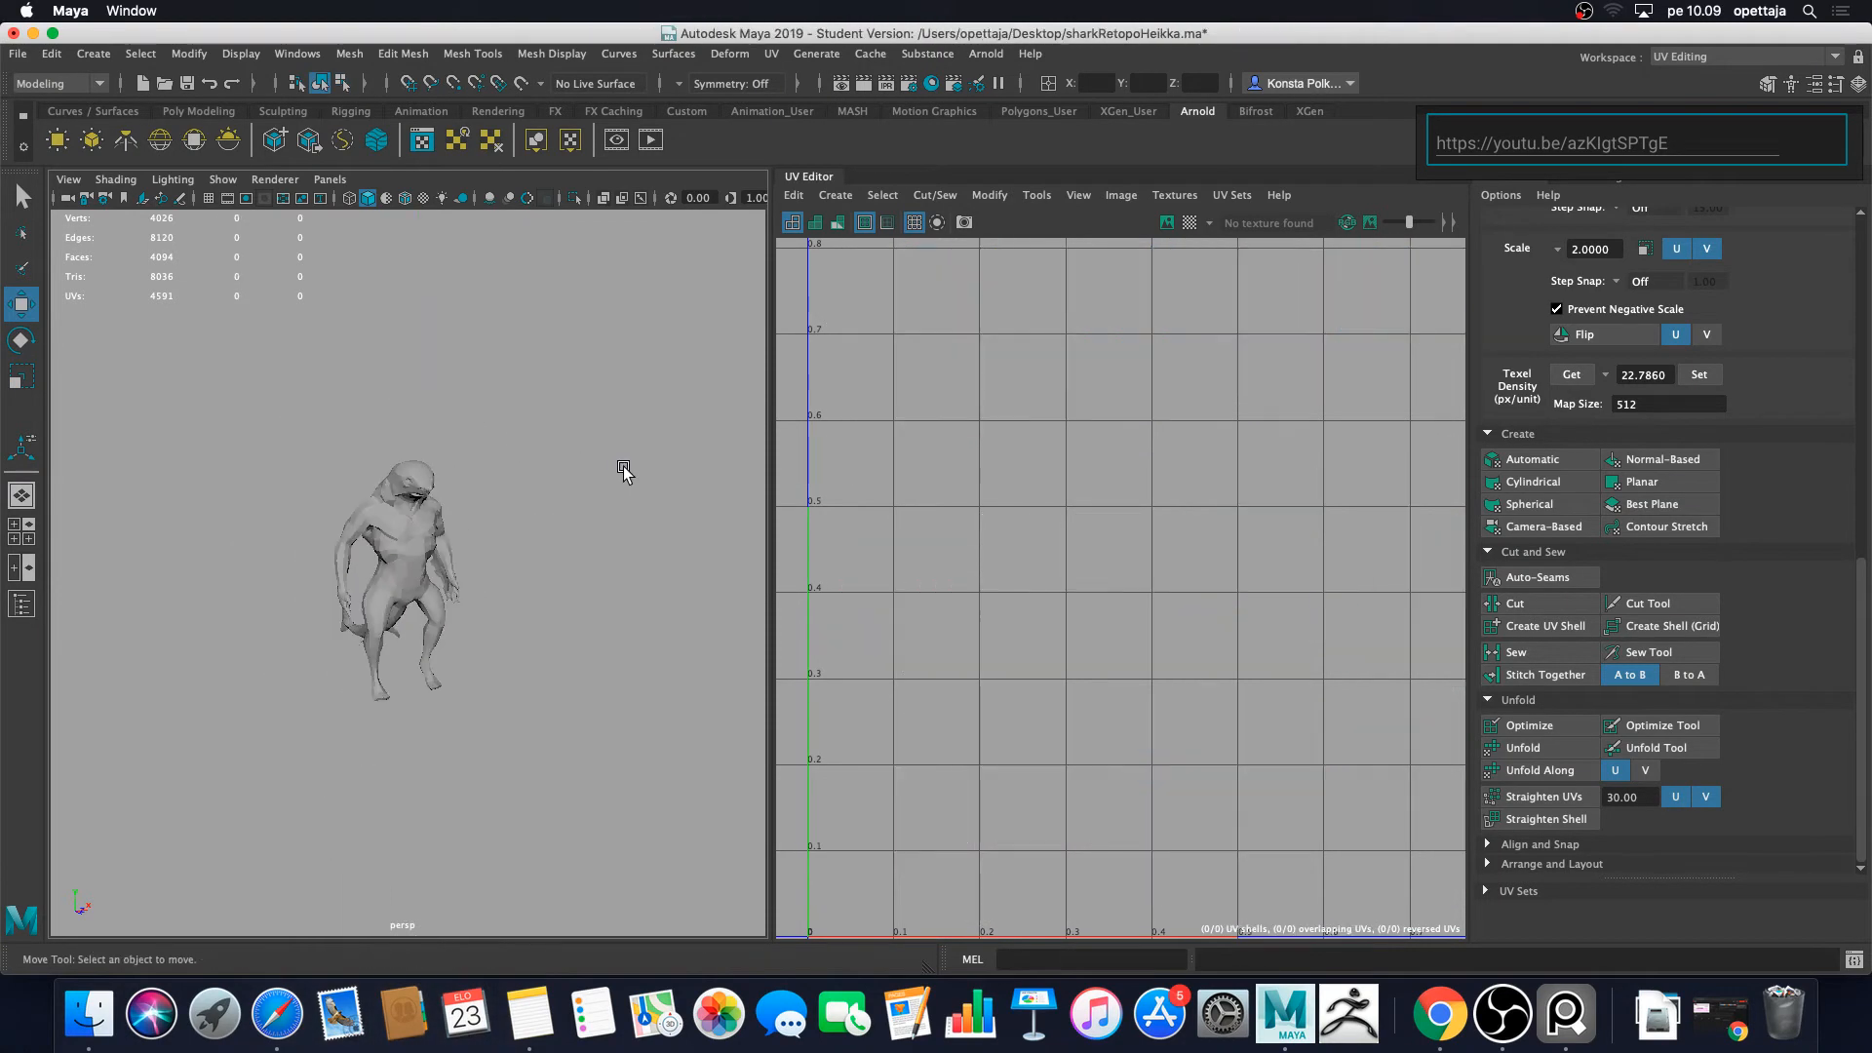
pyautogui.keyDown('alt'); pyautogui.moveTo(622, 463); pyautogui.dragTo(469, 459); pyautogui.keyUp('alt')
pyautogui.scroll(8, 390, 471)
pyautogui.keyDown('alt'); pyautogui.moveTo(386, 472); pyautogui.dragTo(646, 559, button='middle'); pyautogui.keyUp('alt')
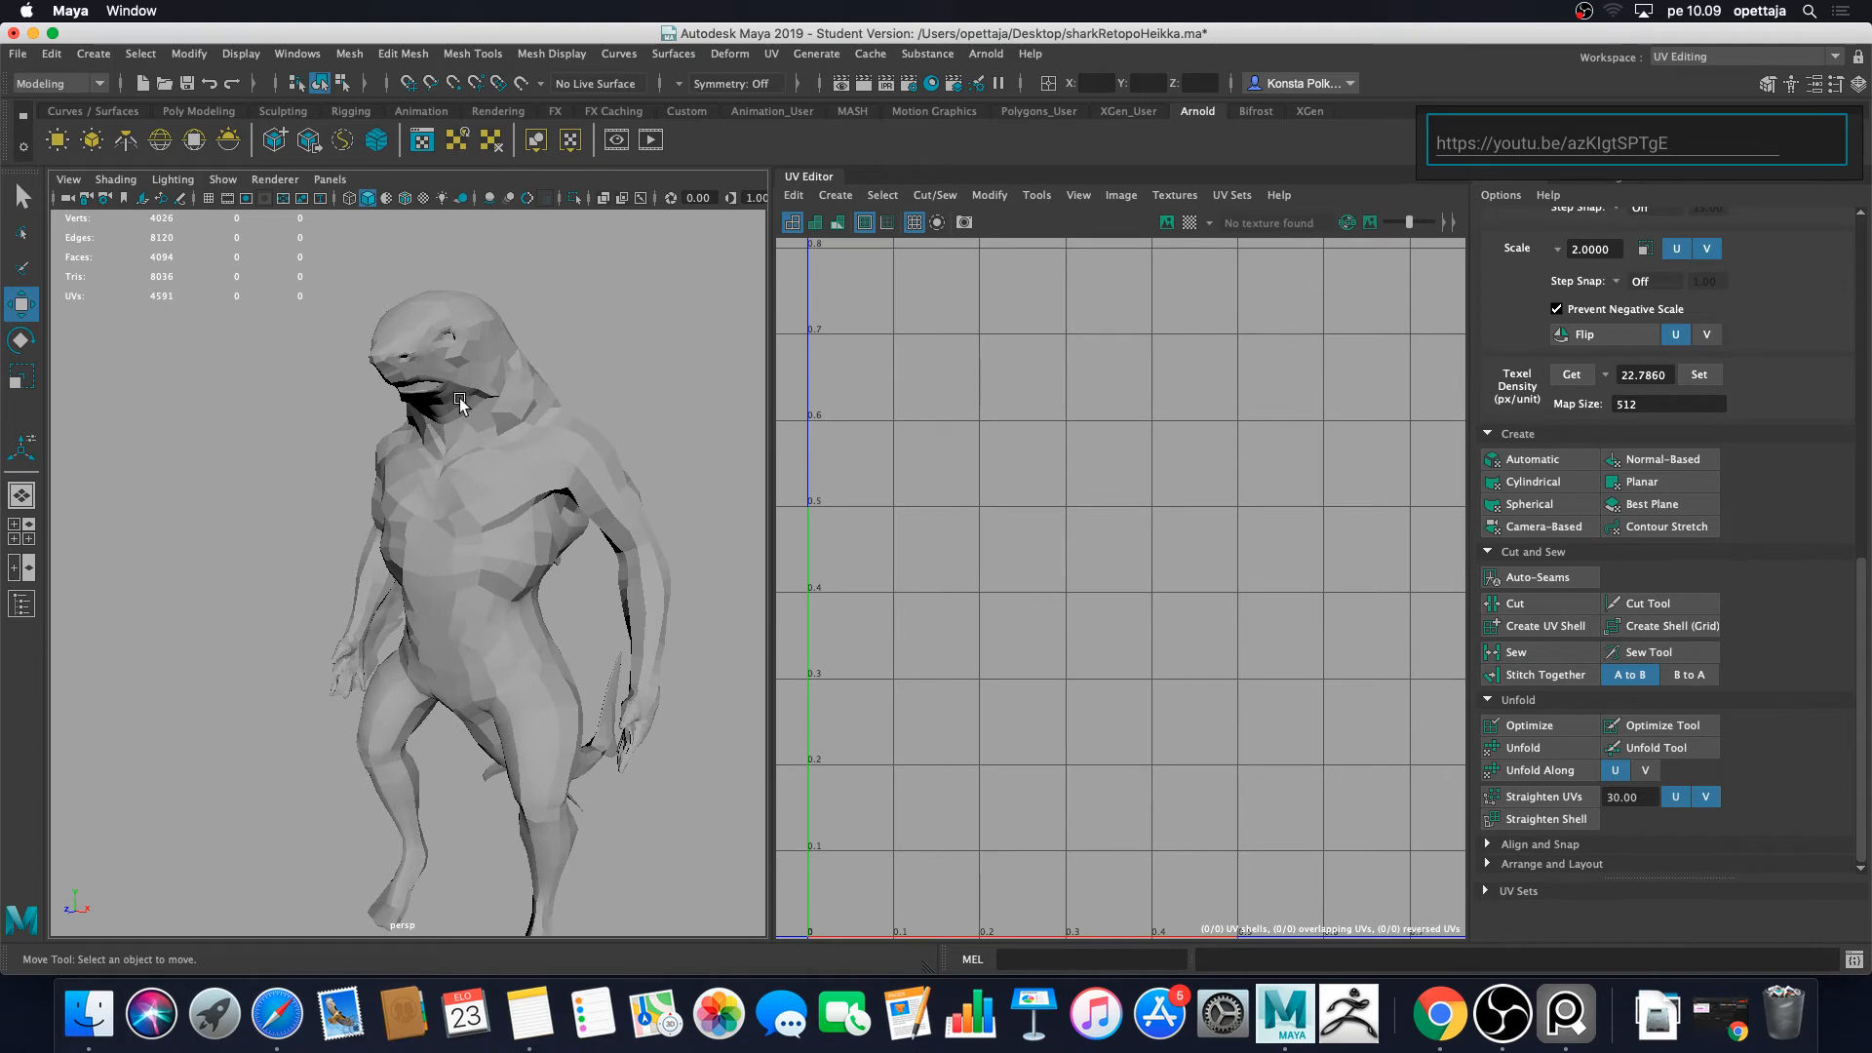
pyautogui.scroll(-4, 459, 438)
pyautogui.moveTo(774, 464); pyautogui.dragTo(891, 470)
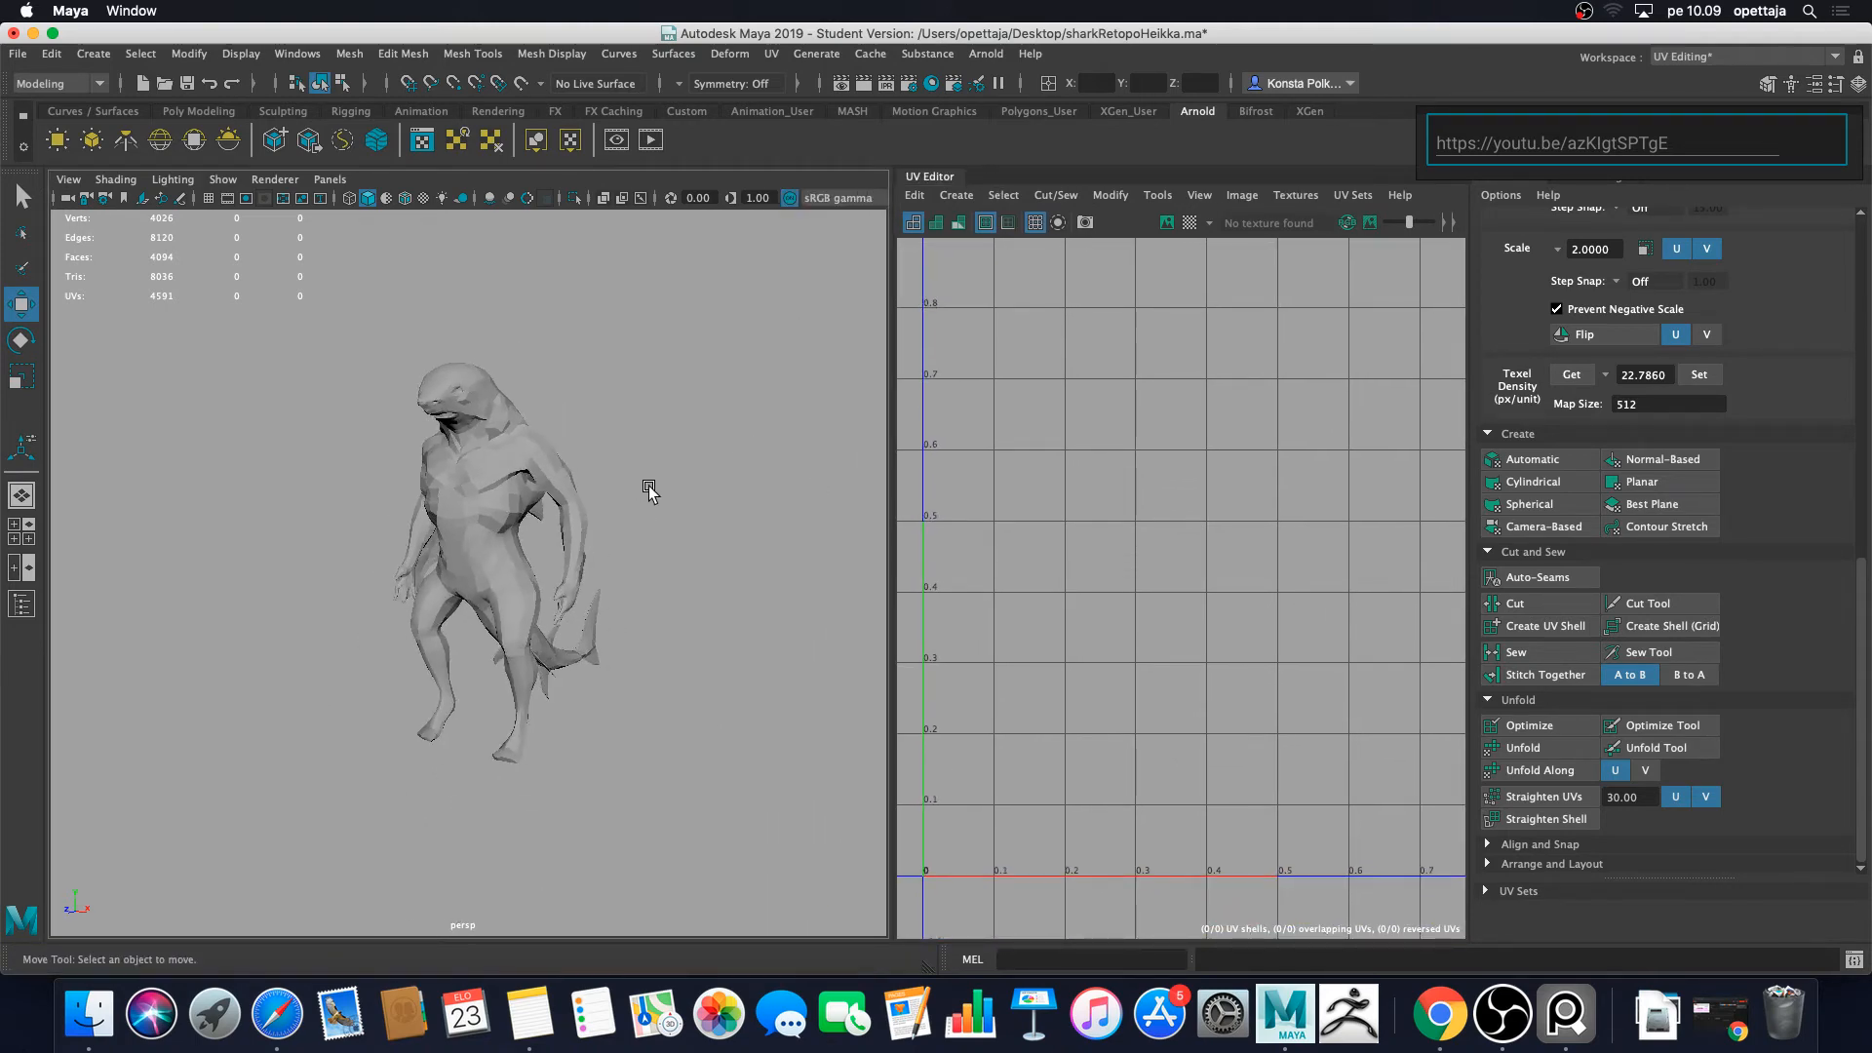
# Step: Create a polygon sphere with radius 1, 16 axis divisions and 16 height divisions
pyautogui.press('space')
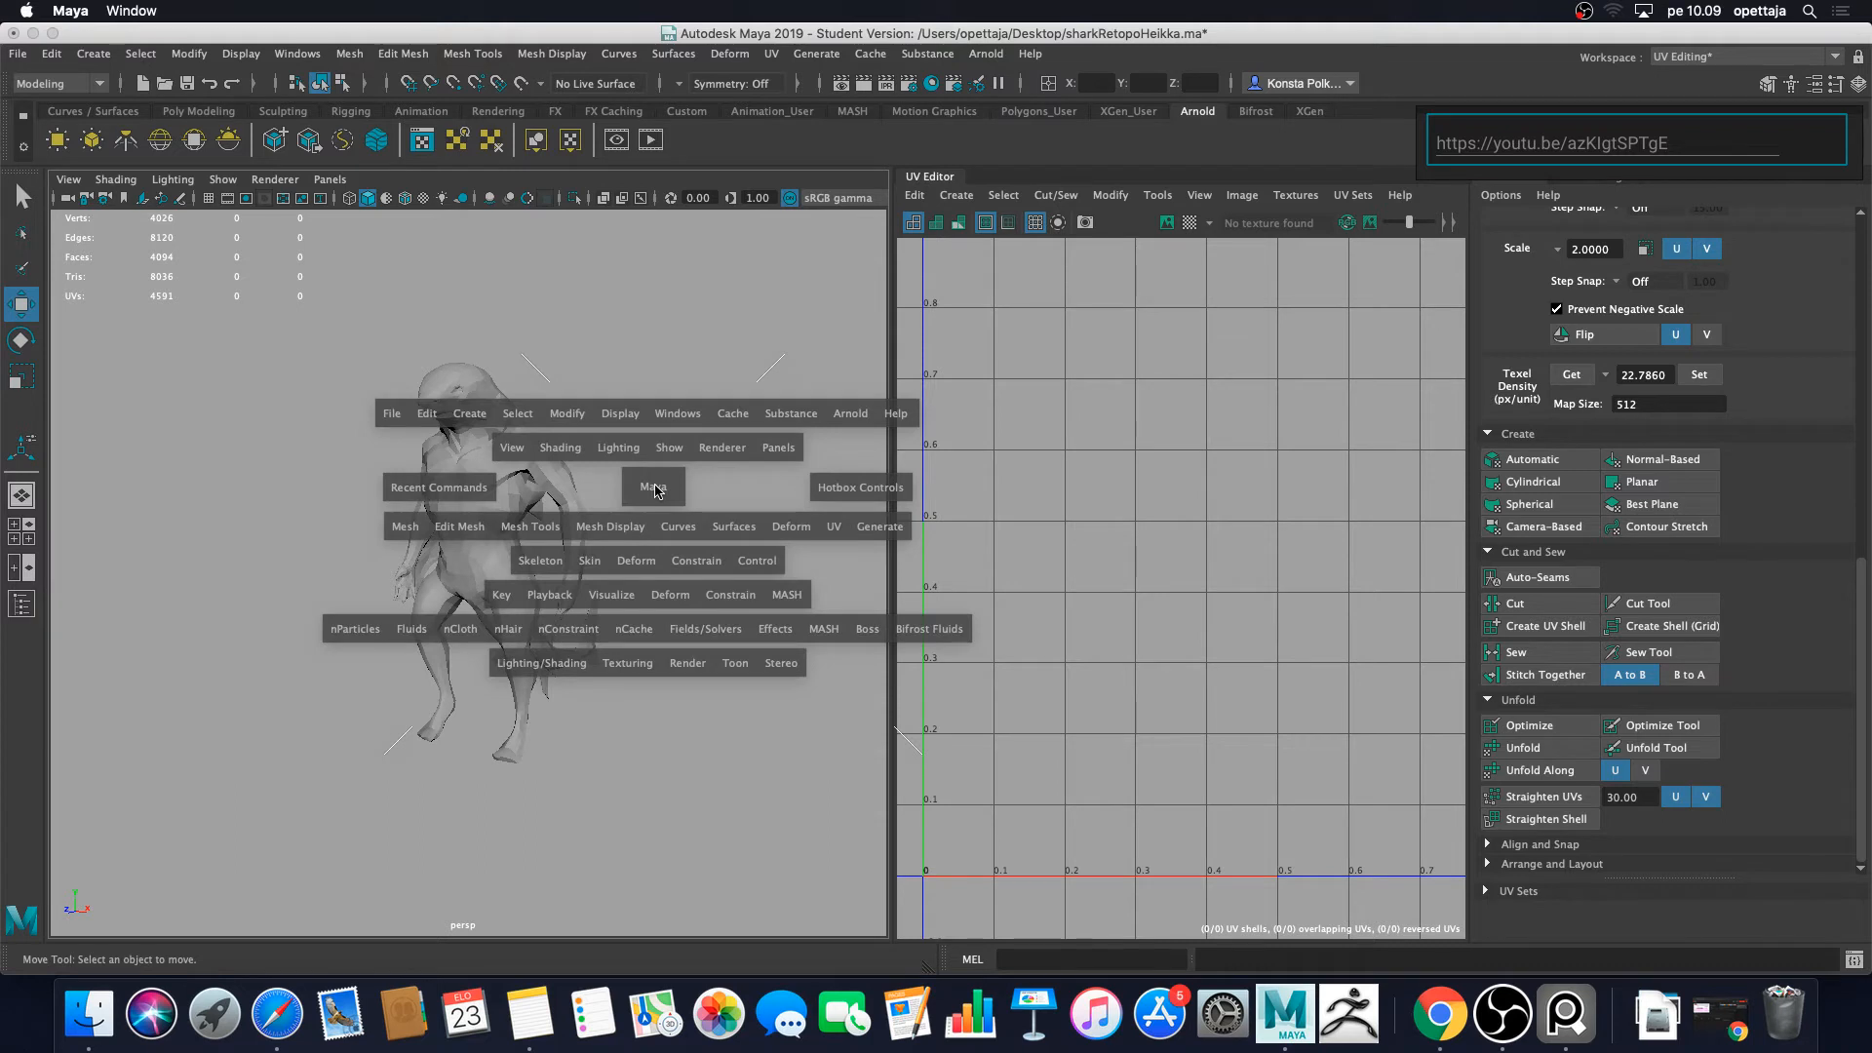
pyautogui.click(468, 418)
pyautogui.moveTo(543, 490)
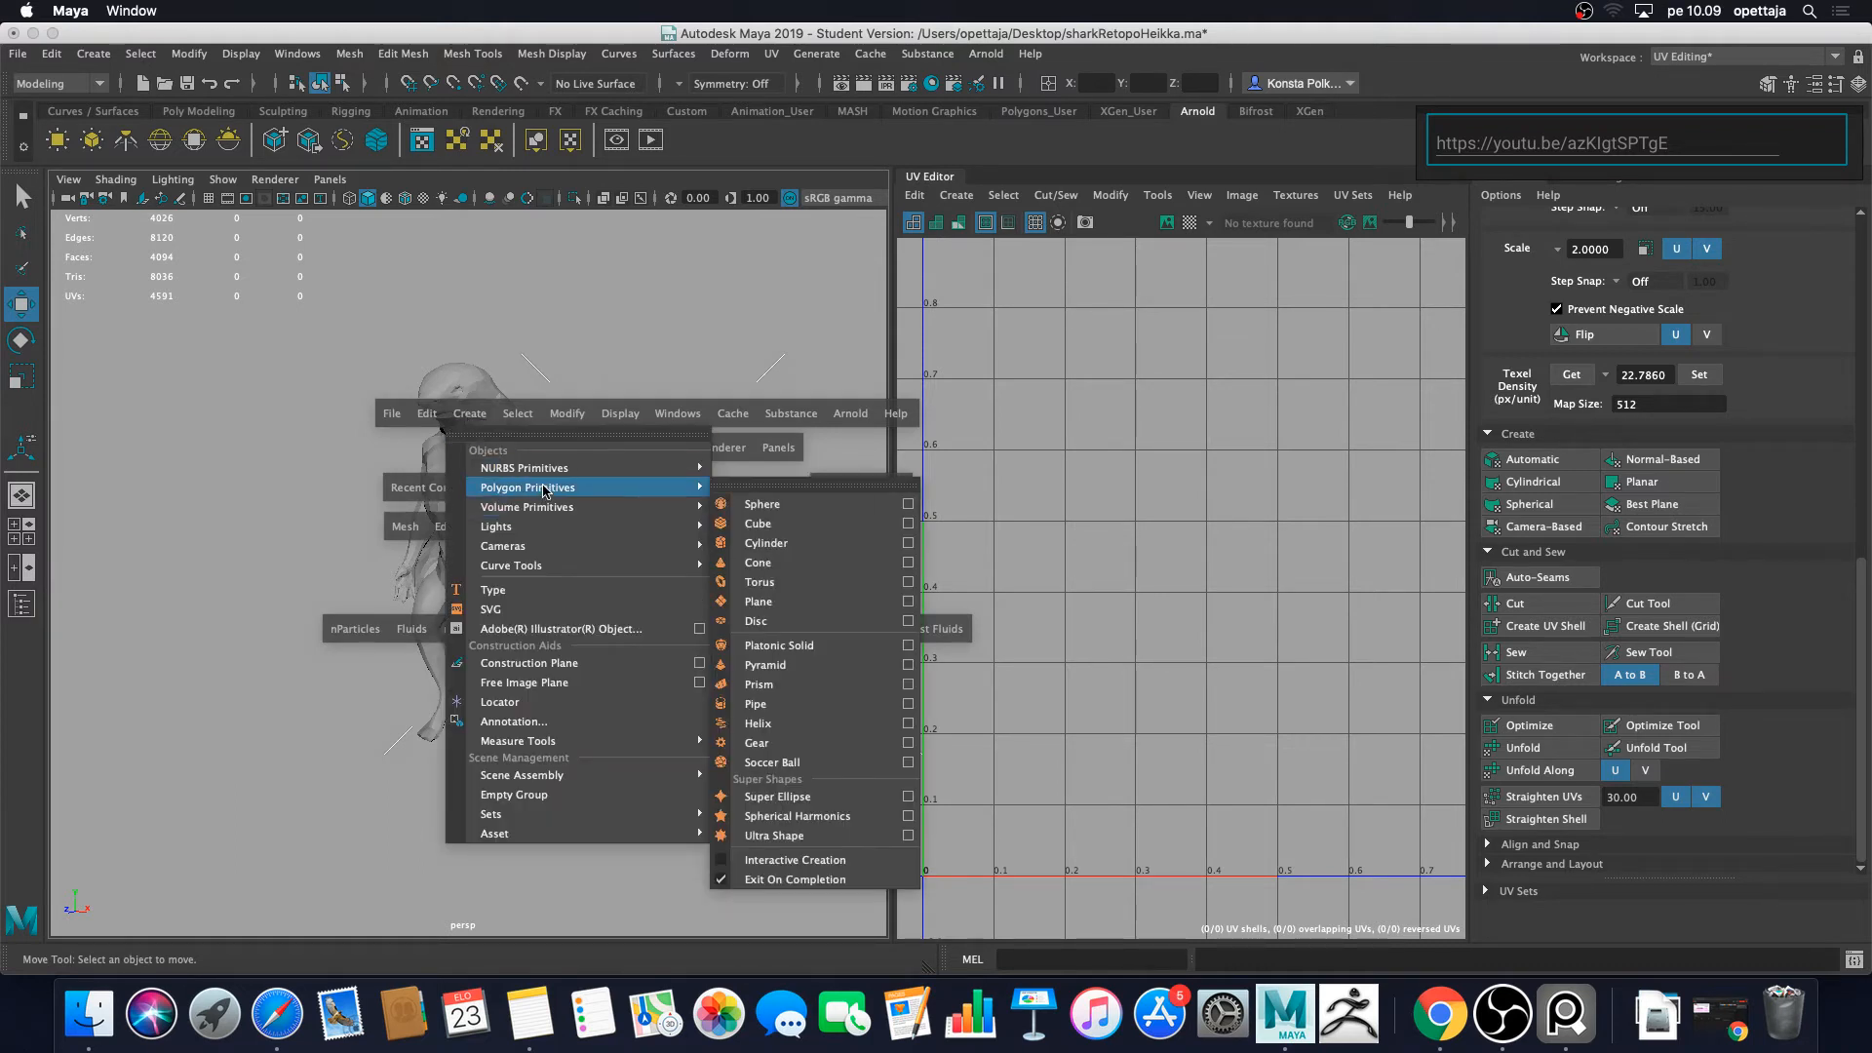
pyautogui.click(907, 504)
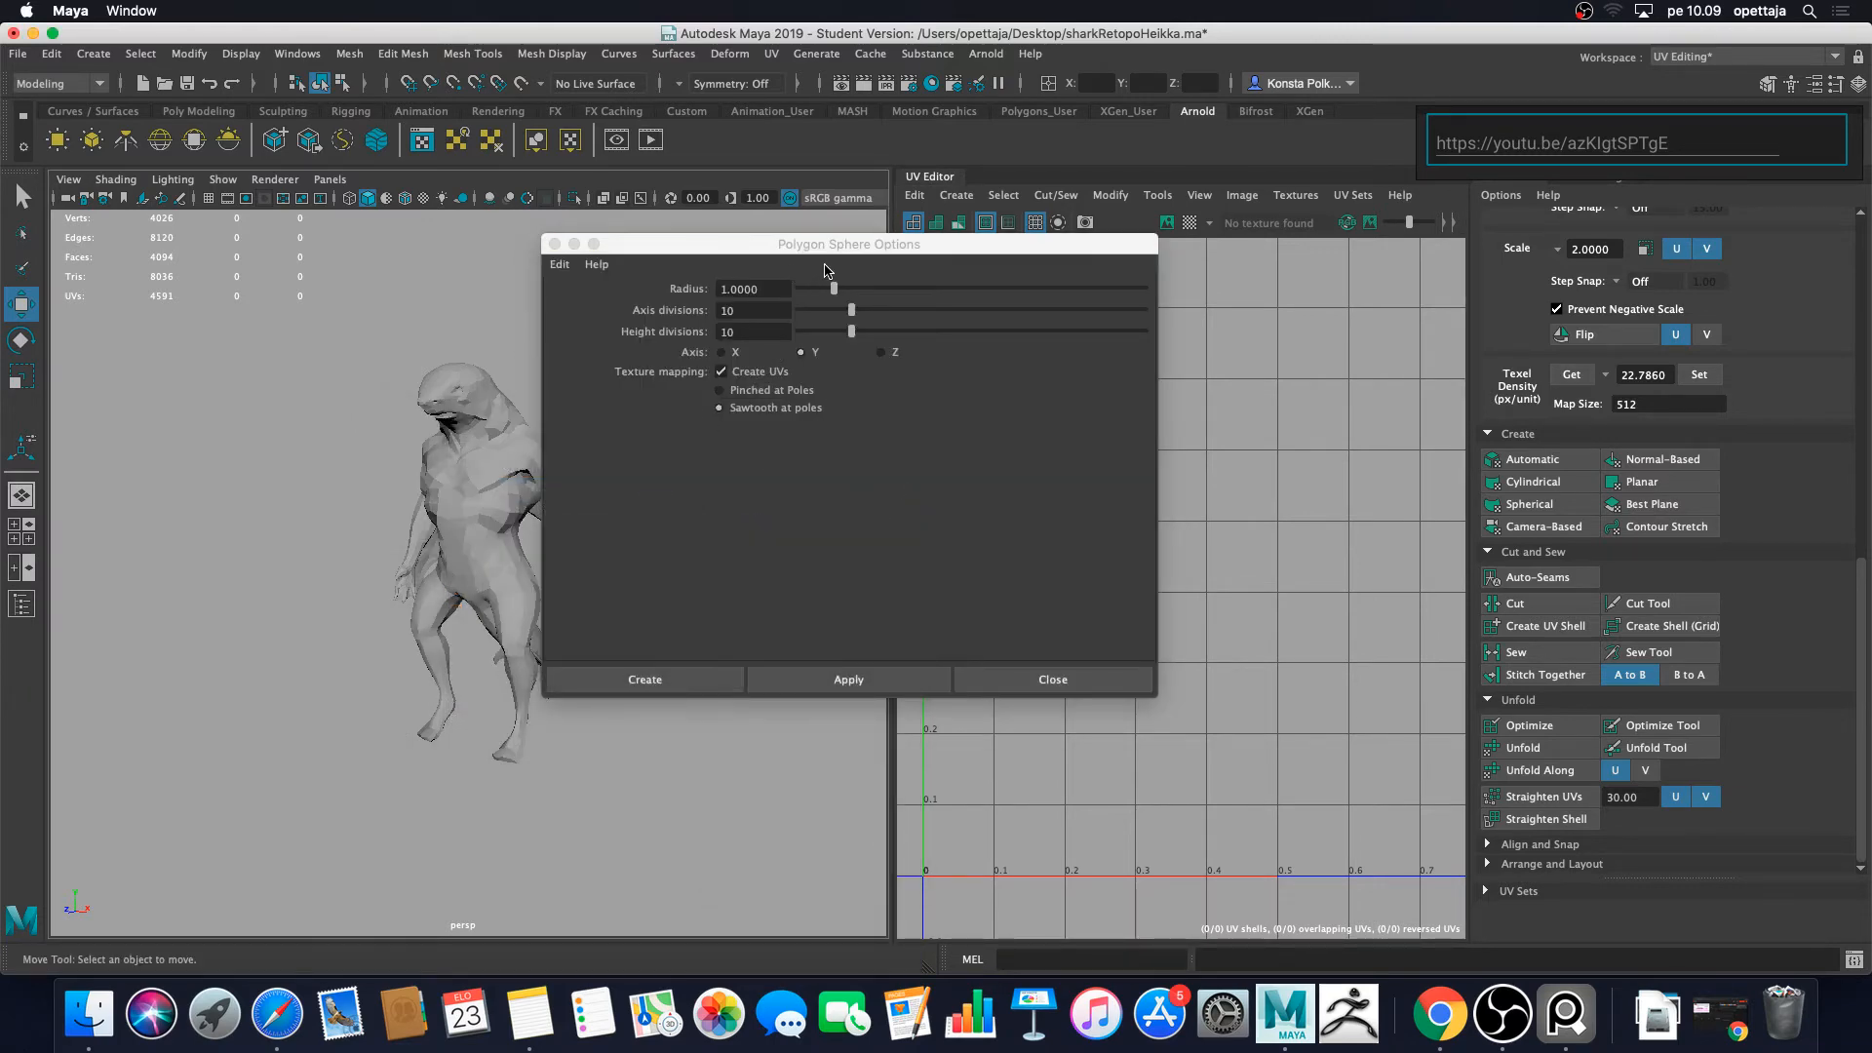
pyautogui.moveTo(833, 244); pyautogui.dragTo(899, 310)
pyautogui.doubleClick(822, 376)
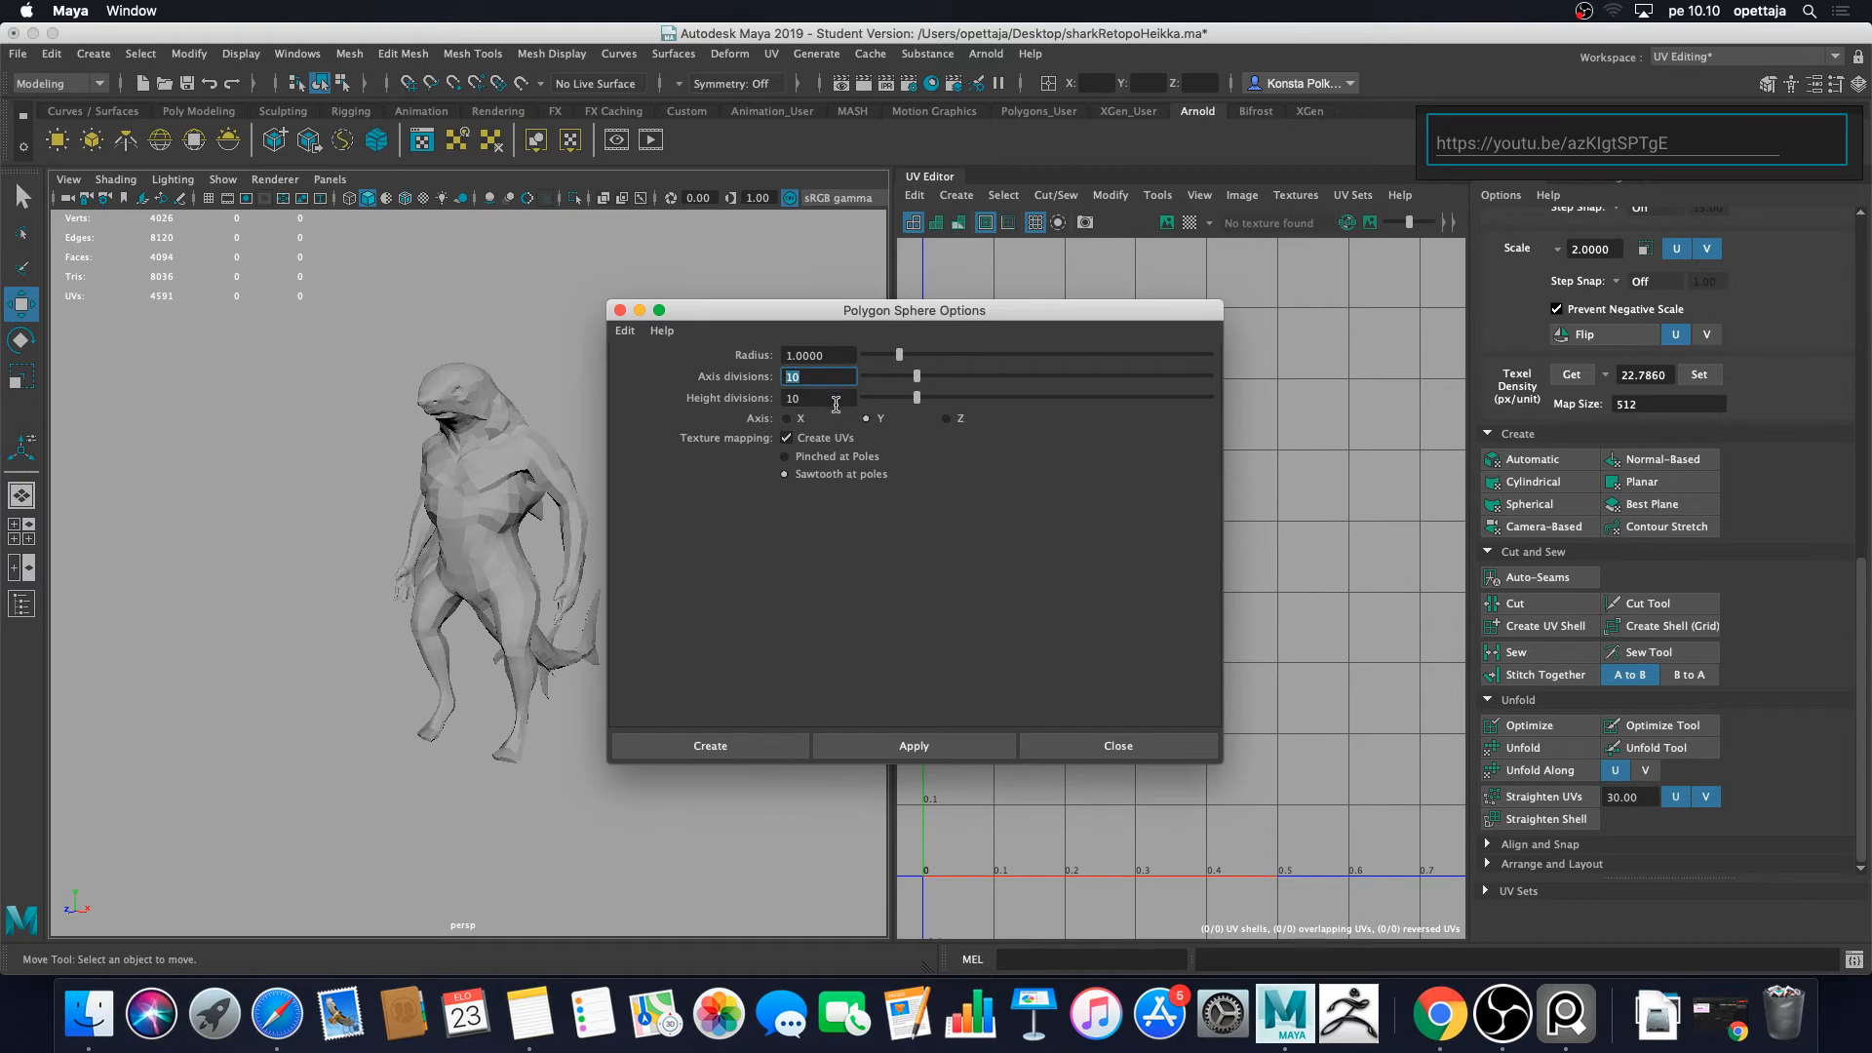
pyautogui.doubleClick(791, 395)
pyautogui.doubleClick(832, 376)
pyautogui.press('Tab')
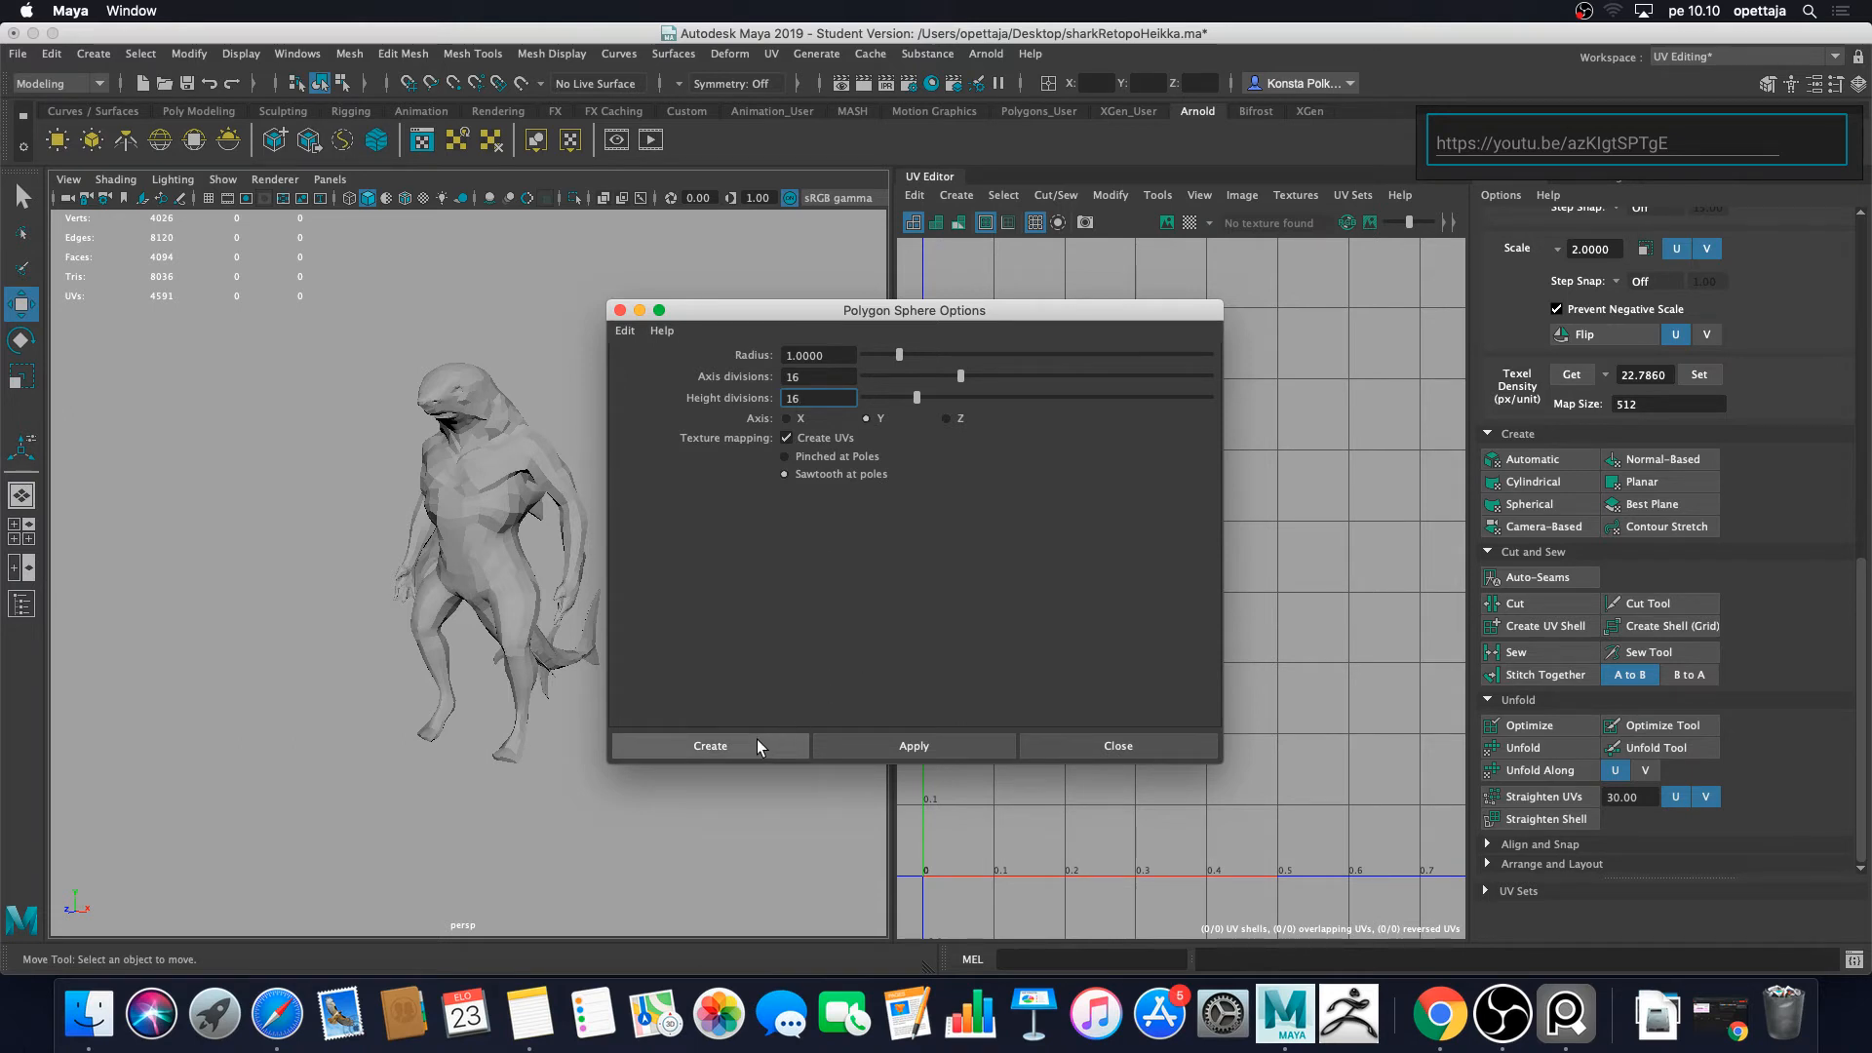
pyautogui.click(711, 746)
pyautogui.scroll(-5, 1132, 715)
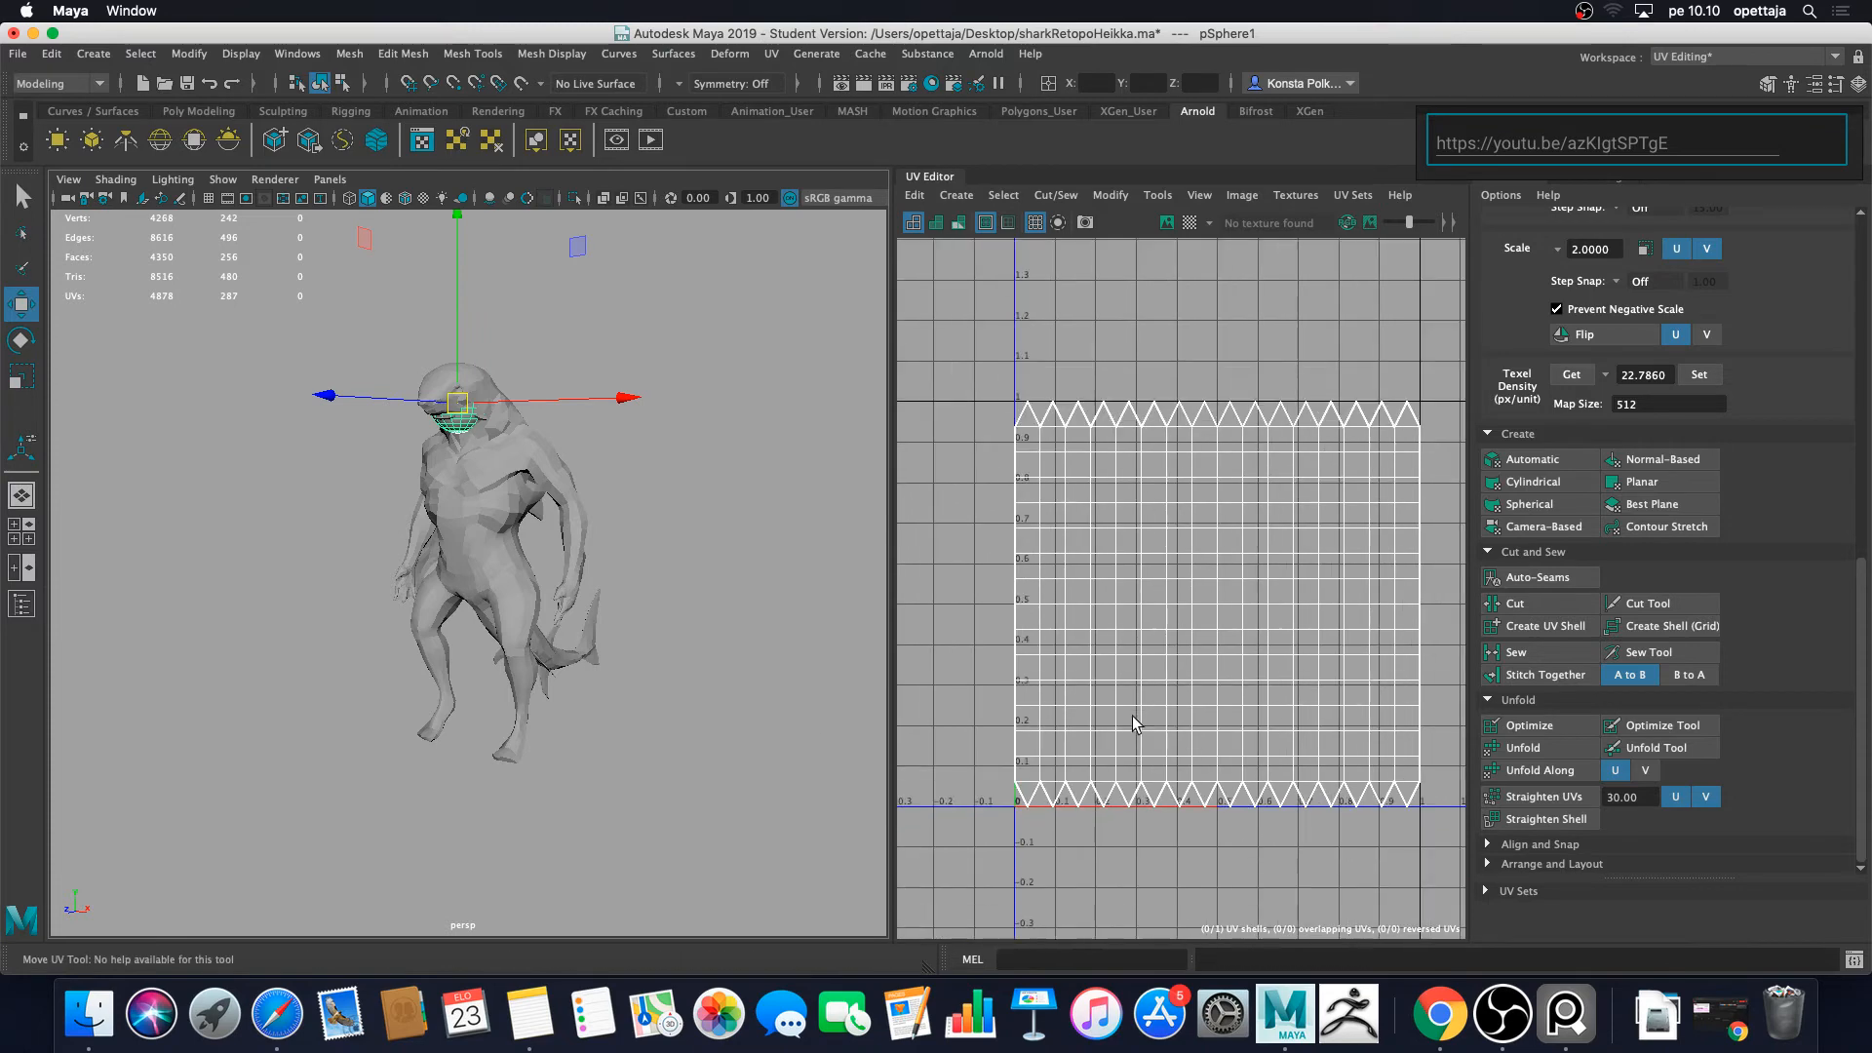
pyautogui.scroll(8, 710, 538)
pyautogui.scroll(-4, 710, 538)
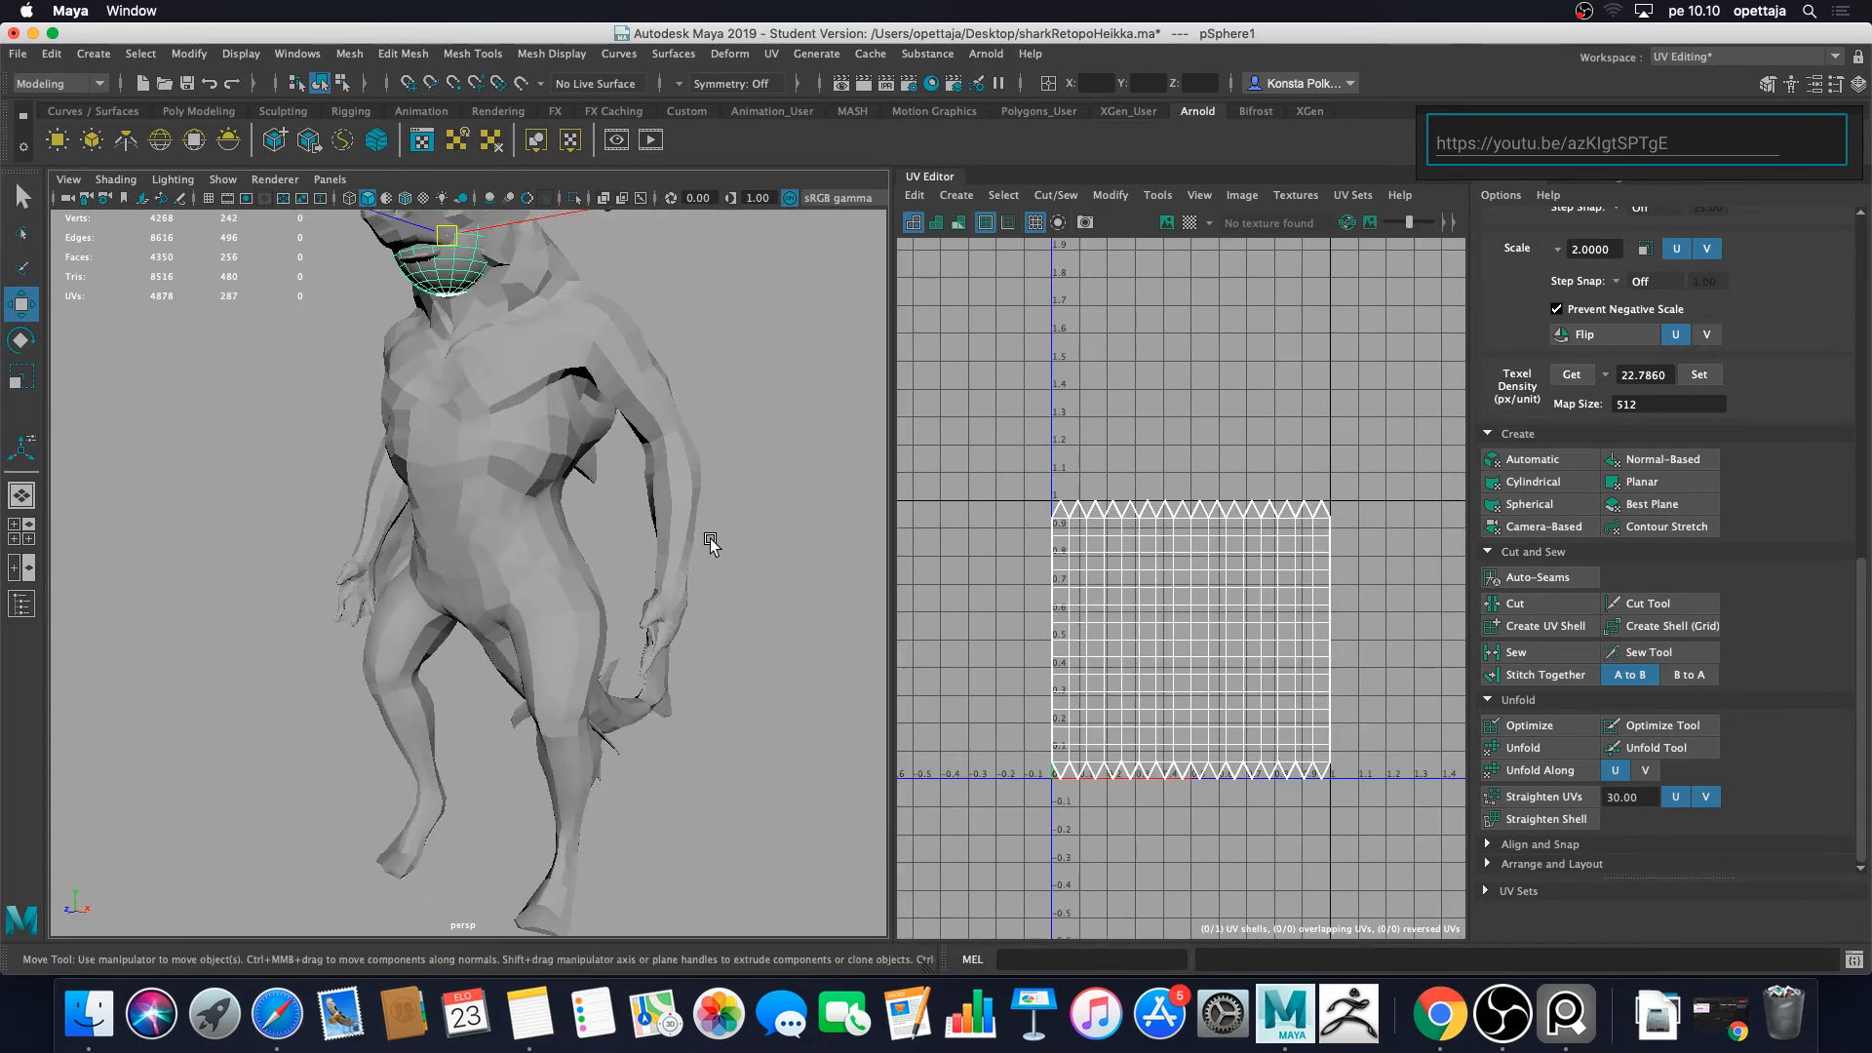
pyautogui.keyDown('alt'); pyautogui.moveTo(711, 517); pyautogui.dragTo(774, 618, button='middle'); pyautogui.keyUp('alt')
pyautogui.scroll(8, 760, 604)
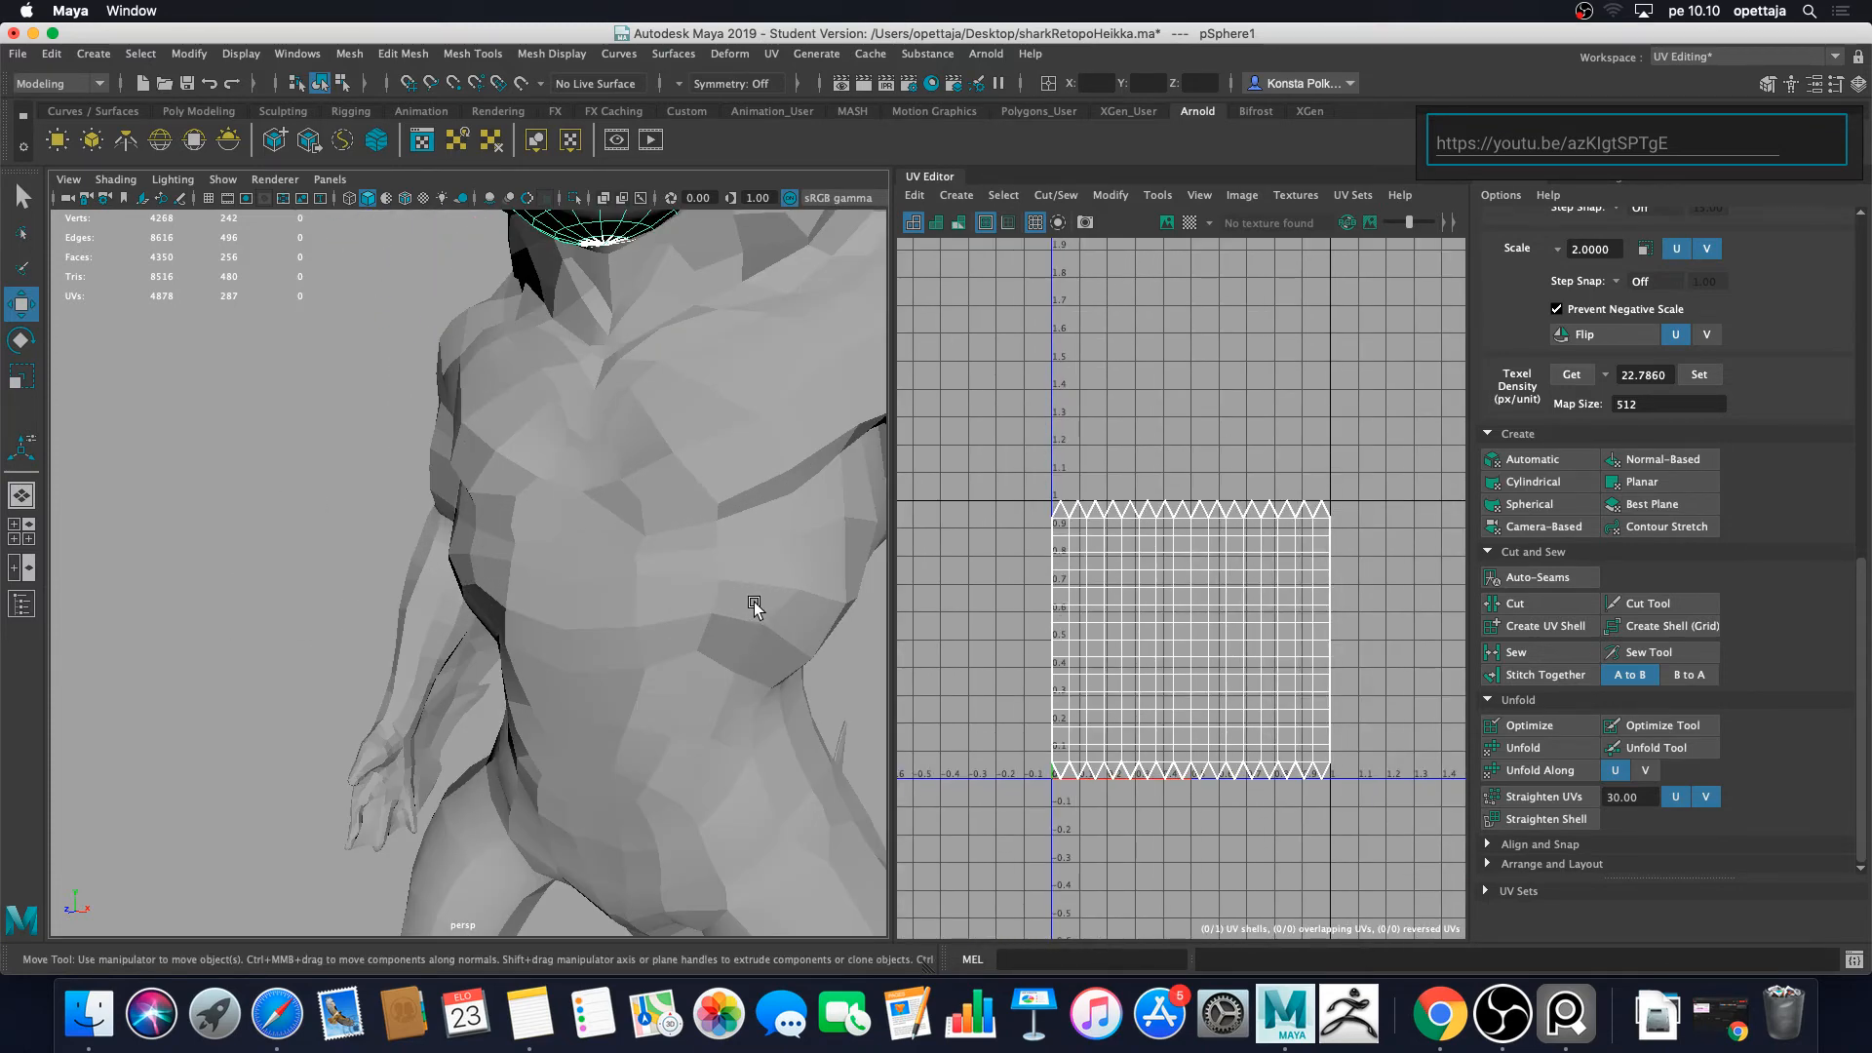
# Step: Move the new sphere forward out of the shark's head to a Translate Z of about 2.09
pyautogui.scroll(-5, 753, 601)
pyautogui.keyDown('alt'); pyautogui.moveTo(703, 527); pyautogui.dragTo(690, 636, button='middle'); pyautogui.keyUp('alt')
pyautogui.keyDown('alt'); pyautogui.moveTo(588, 554); pyautogui.dragTo(859, 542); pyautogui.keyUp('alt')
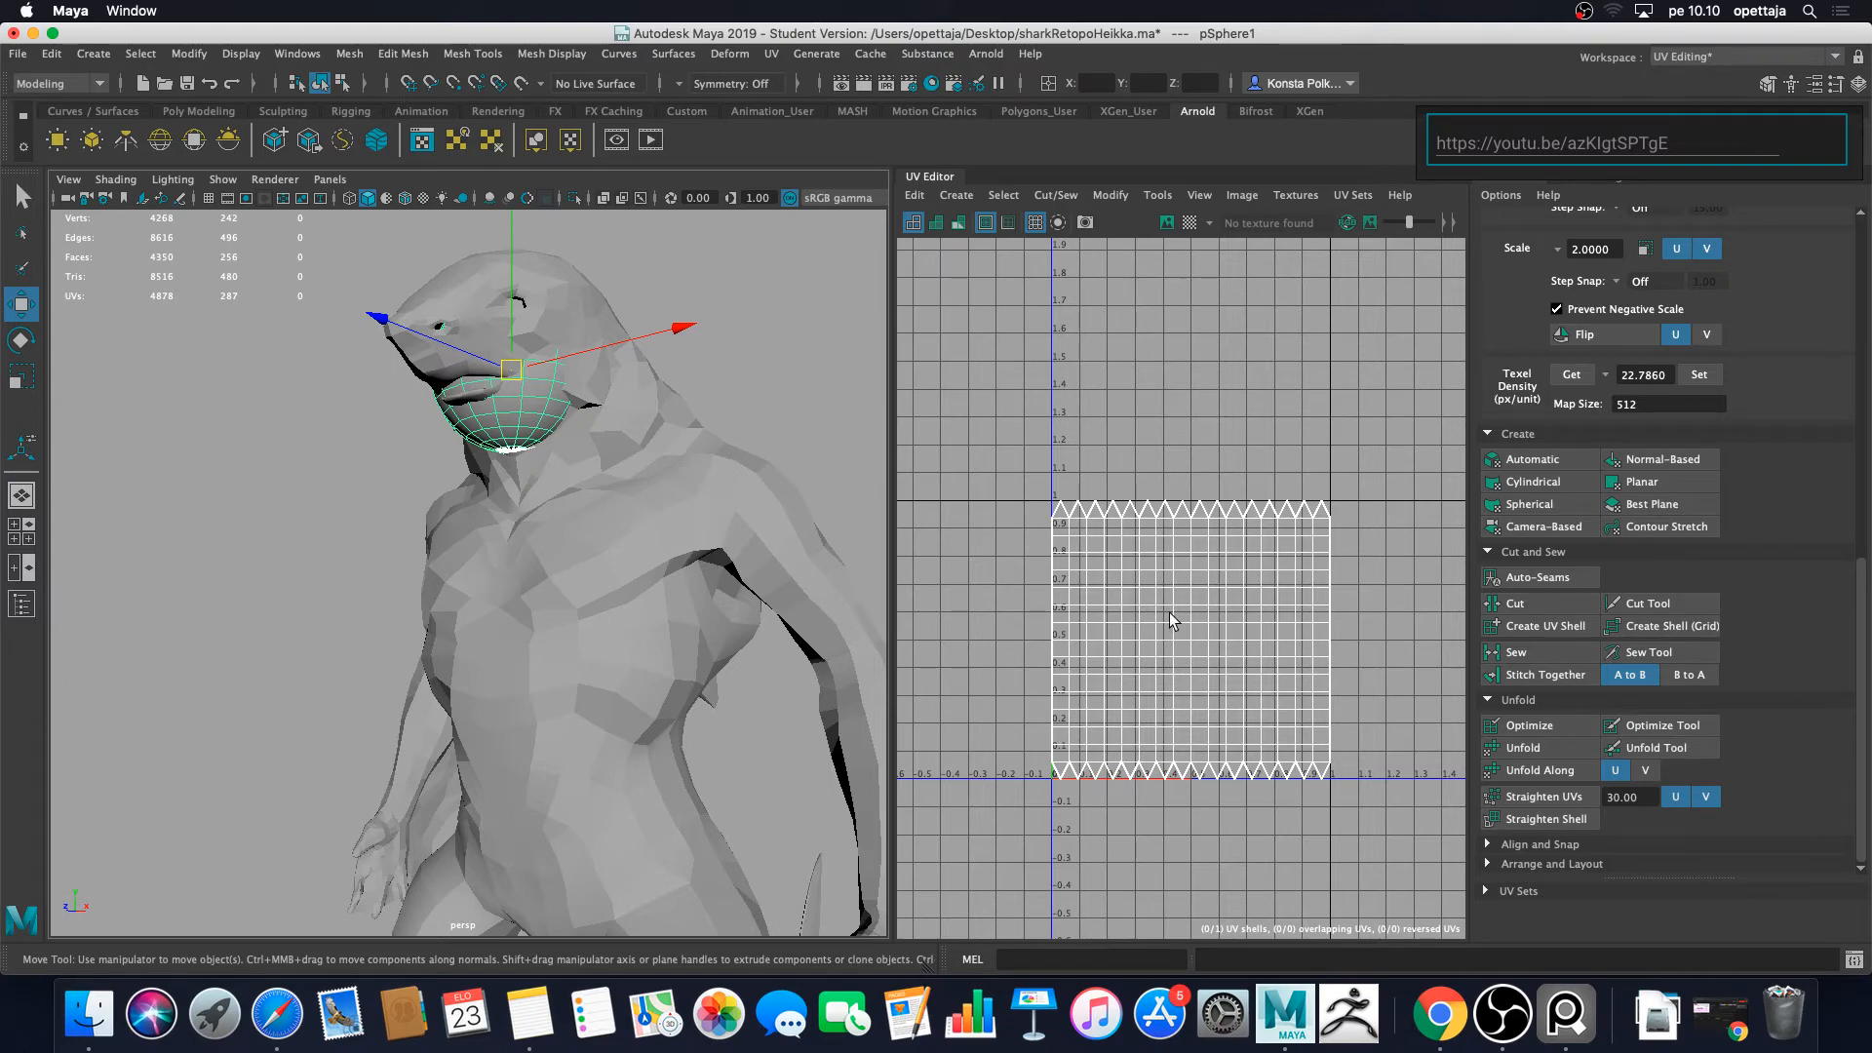
pyautogui.scroll(2, 1170, 611)
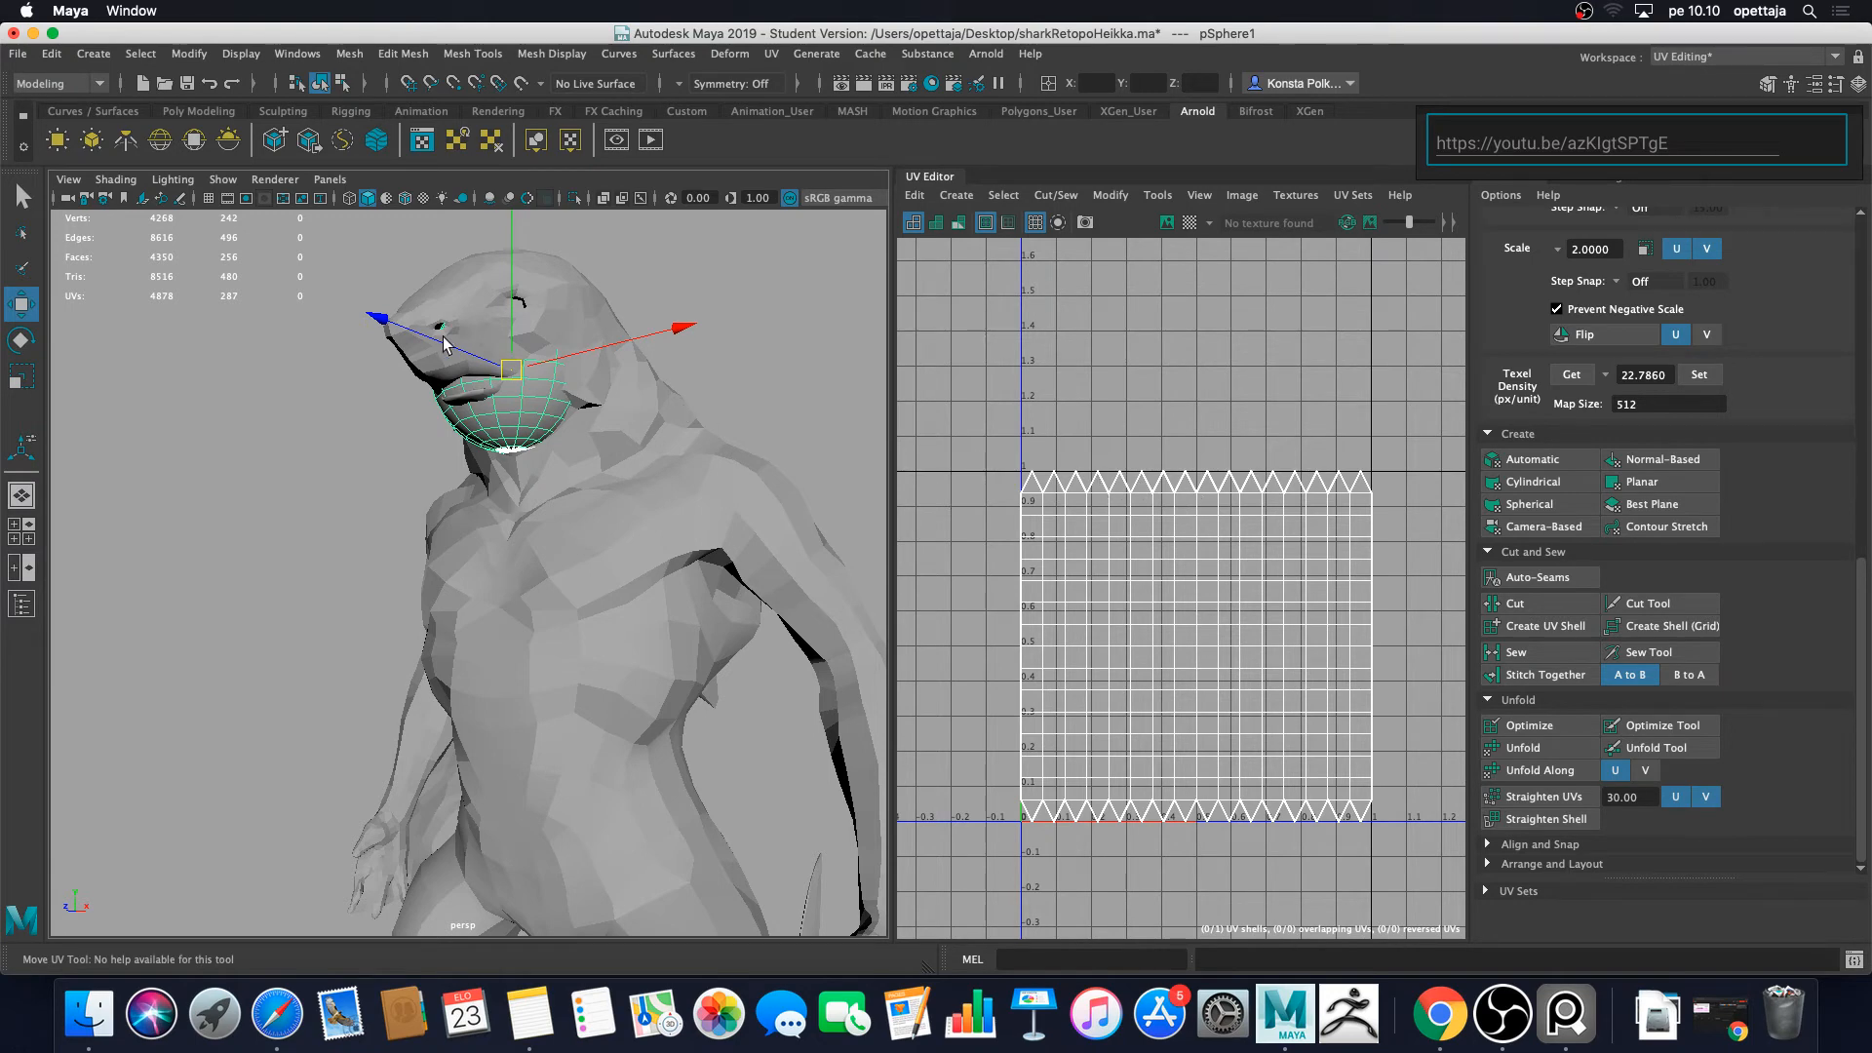
pyautogui.moveTo(414, 332); pyautogui.dragTo(277, 284)
pyautogui.scroll(-5, 505, 355)
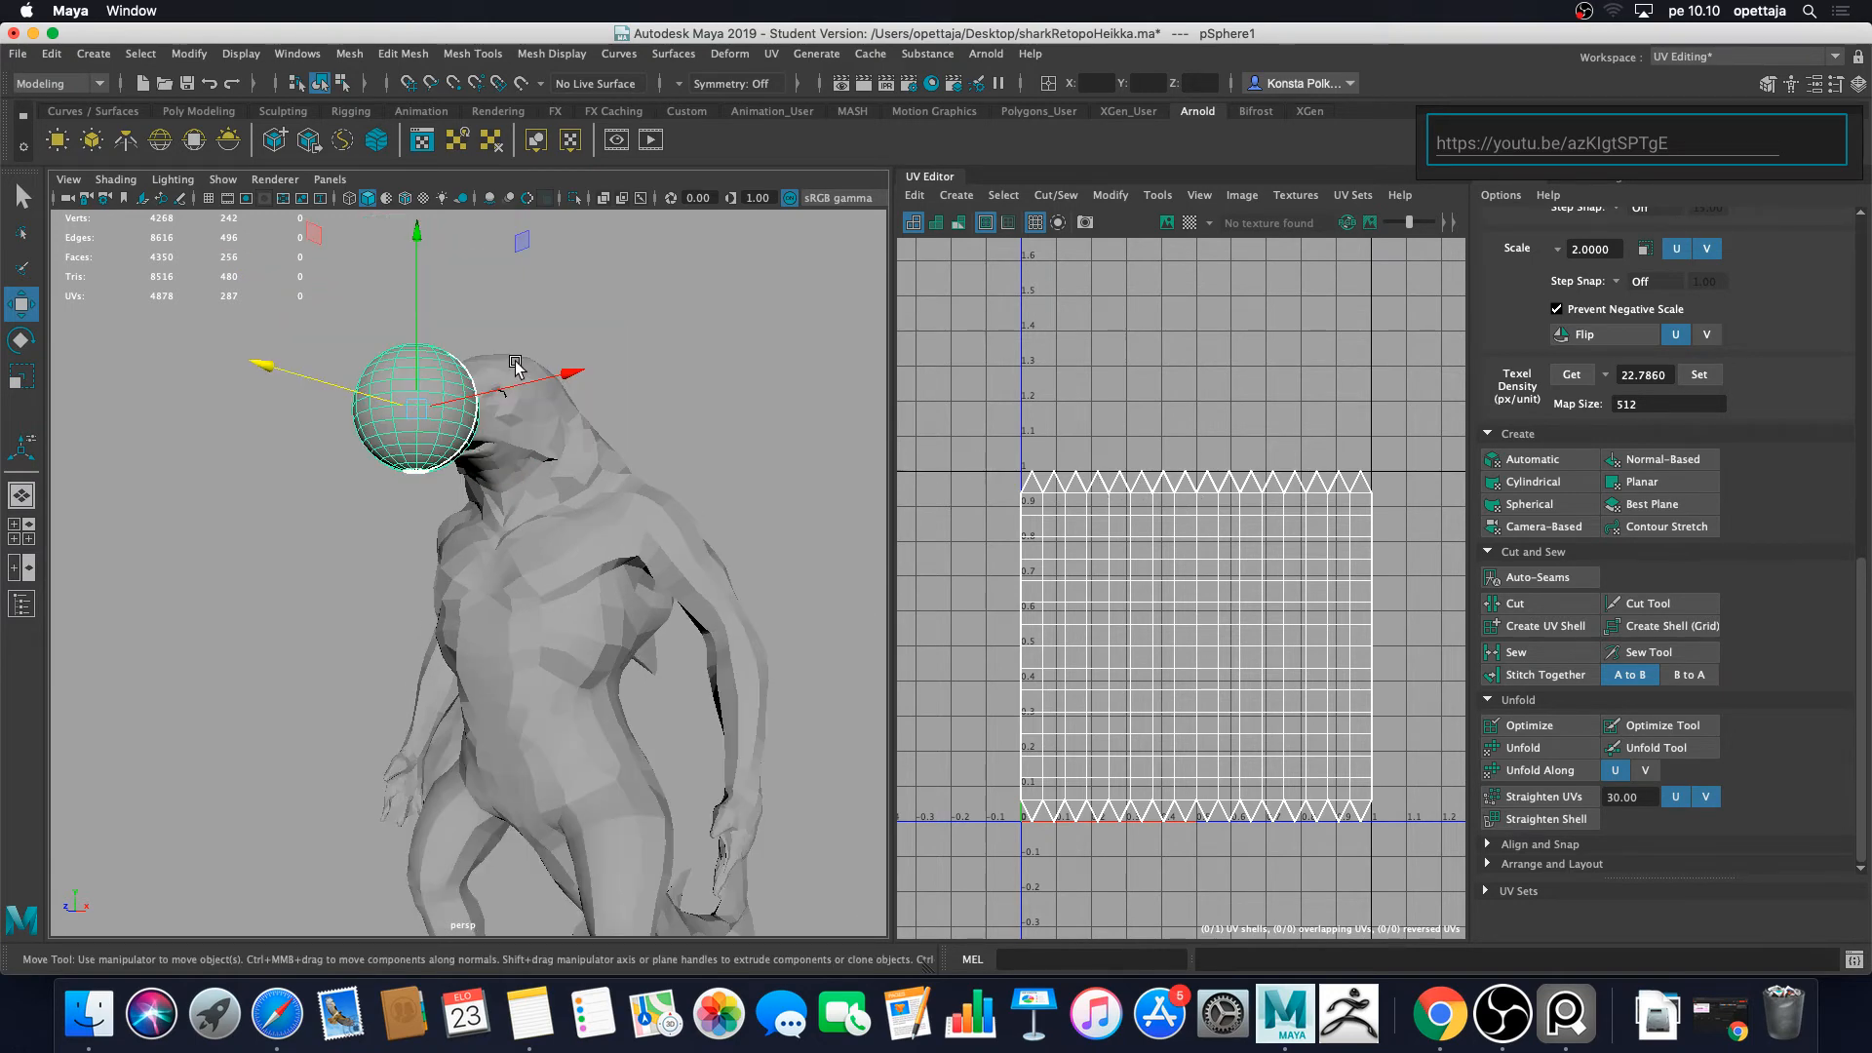
pyautogui.keyDown('alt'); pyautogui.moveTo(505, 352); pyautogui.dragTo(578, 420, button='middle'); pyautogui.keyUp('alt')
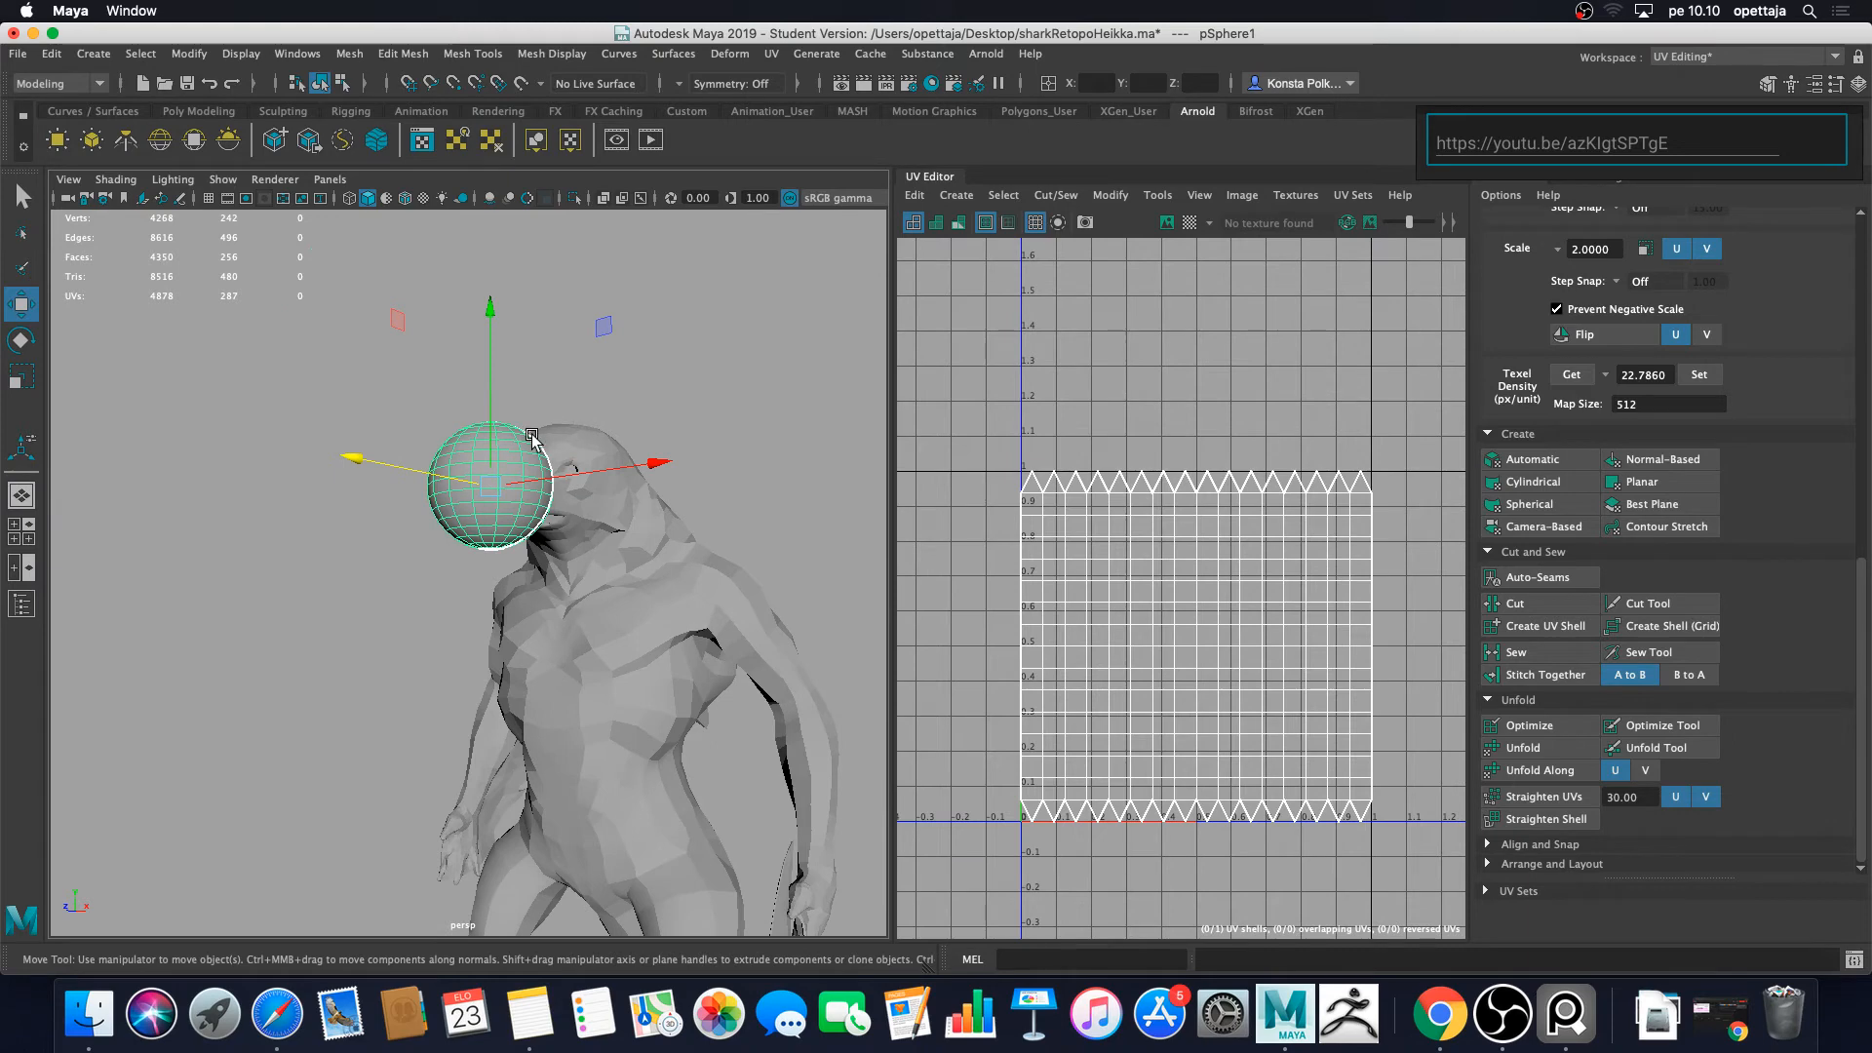
# Step: Rotate the sphere about its X axis, setting Rotate X to 90, and deselect it
pyautogui.press('e')
pyautogui.moveTo(372, 458); pyautogui.dragTo(606, 286)
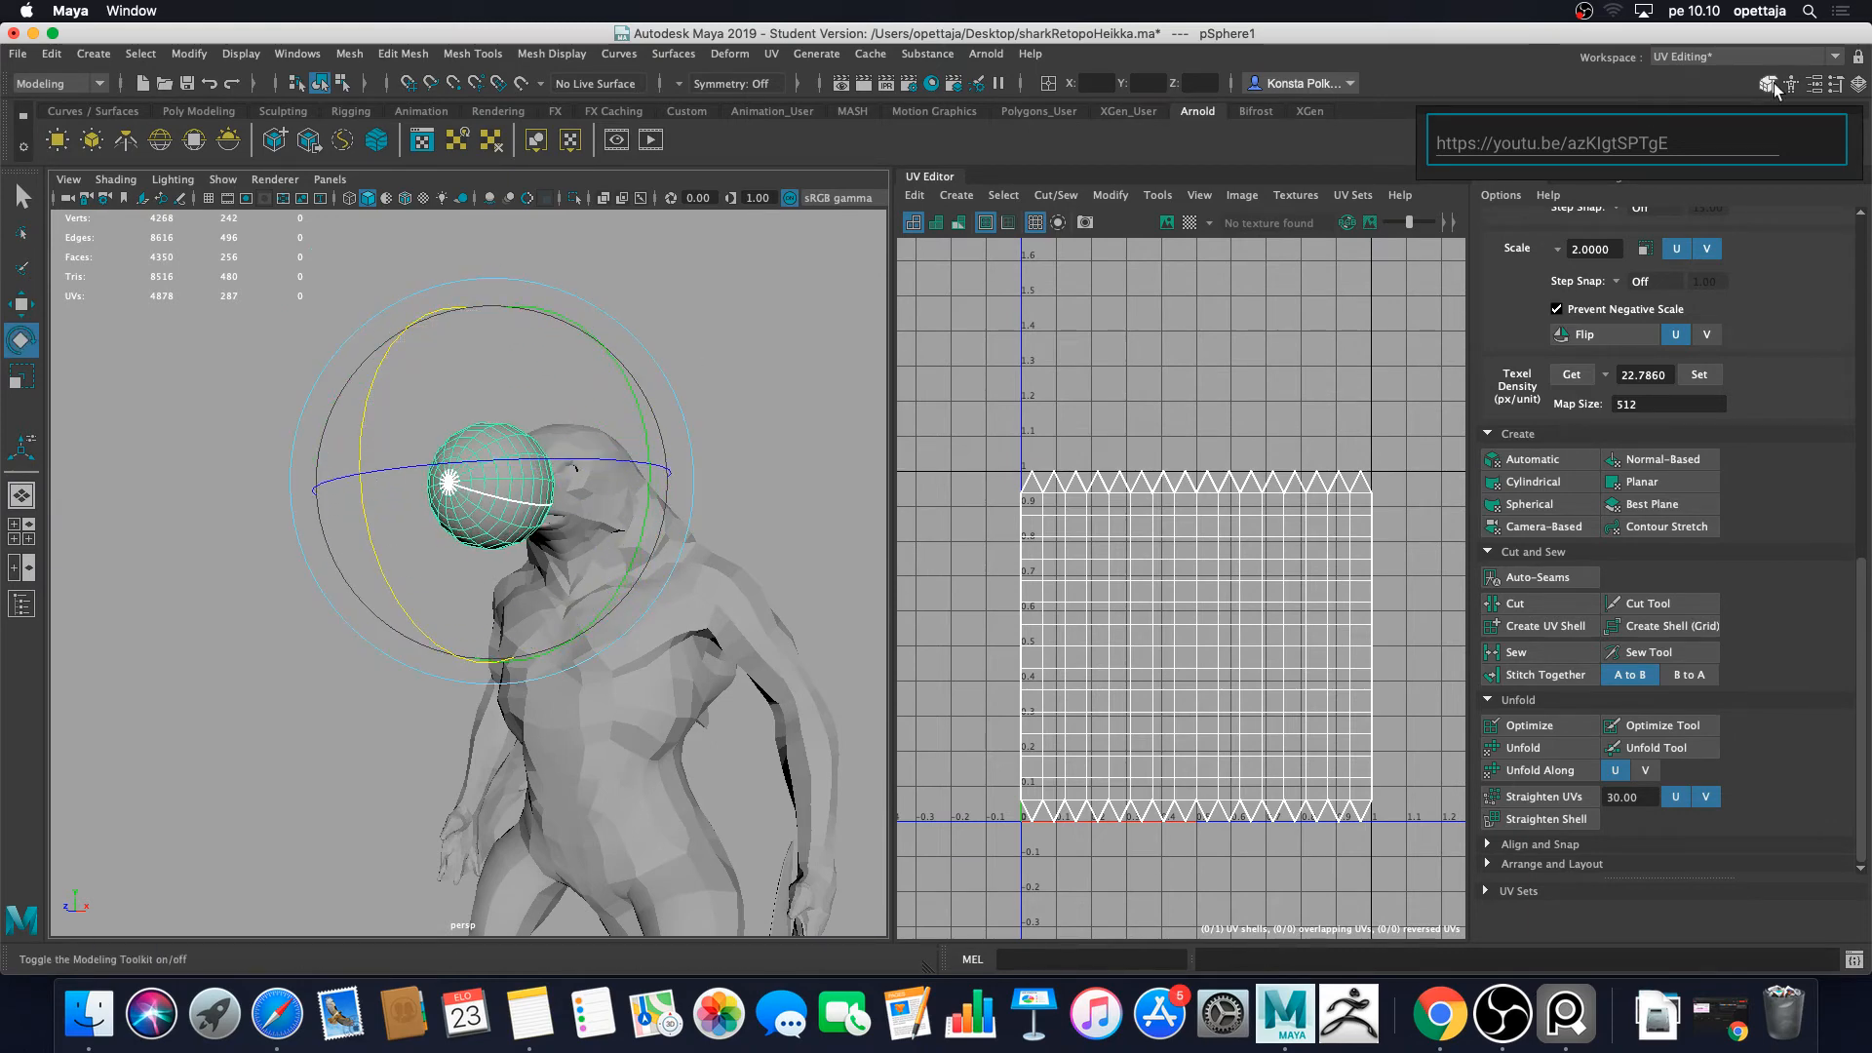
pyautogui.click(1858, 83)
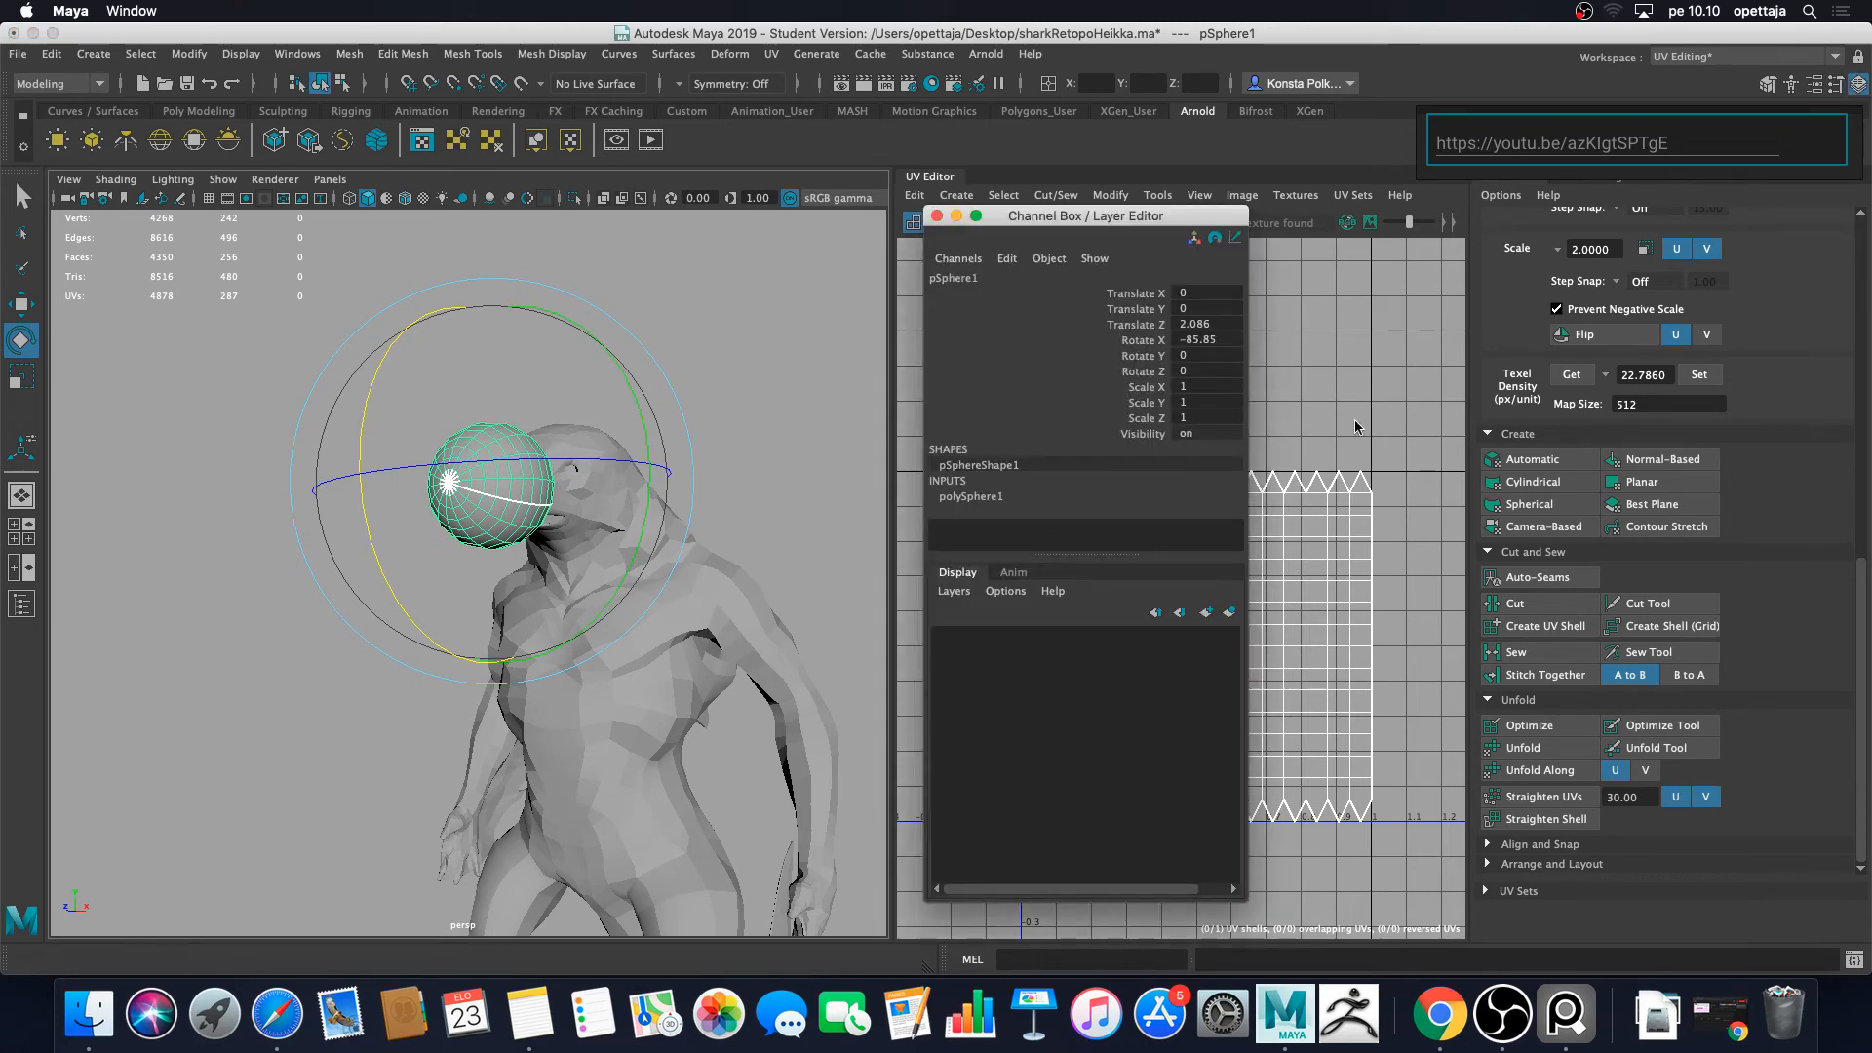
pyautogui.click(1221, 341)
pyautogui.write('90')
pyautogui.press('Return')
pyautogui.click(744, 422)
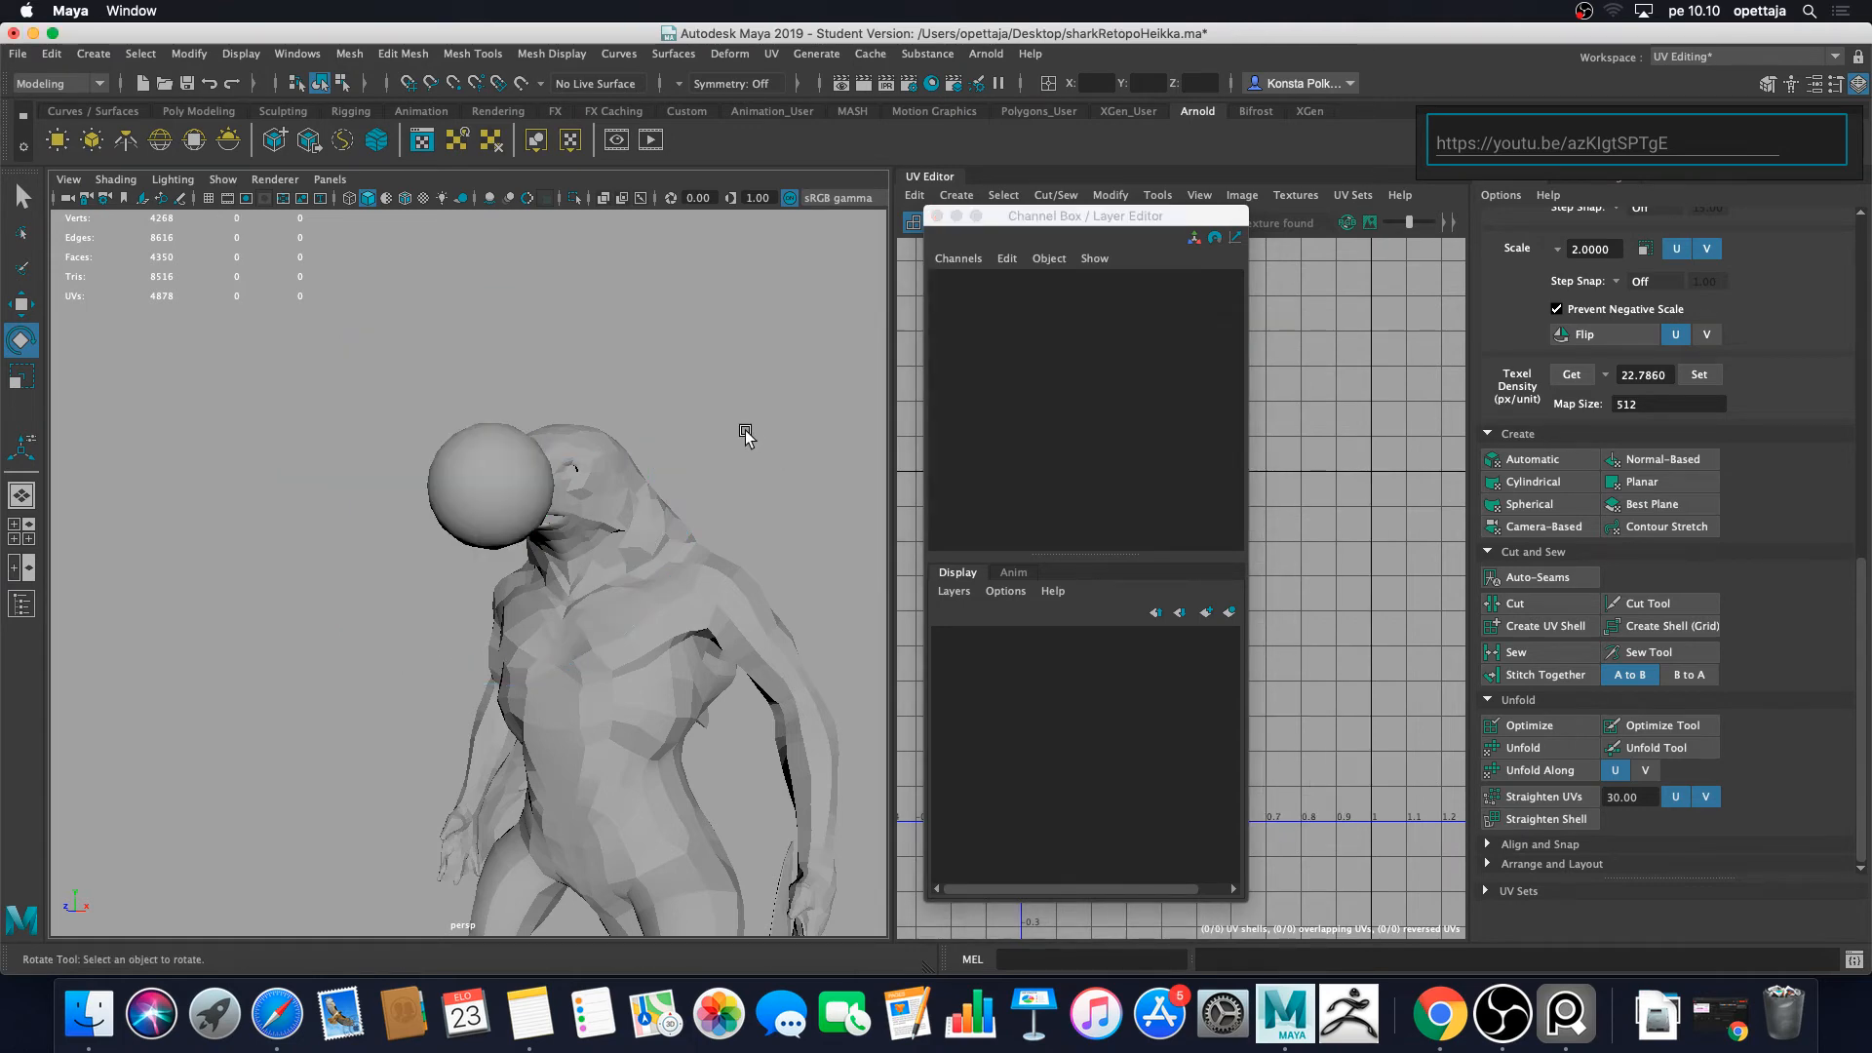
# Step: Move the sphere farther forward, clear of the shark's snout, to a Translate Z of about 3.02
pyautogui.scroll(10, 592, 509)
pyautogui.scroll(-5, 606, 568)
pyautogui.click(550, 468)
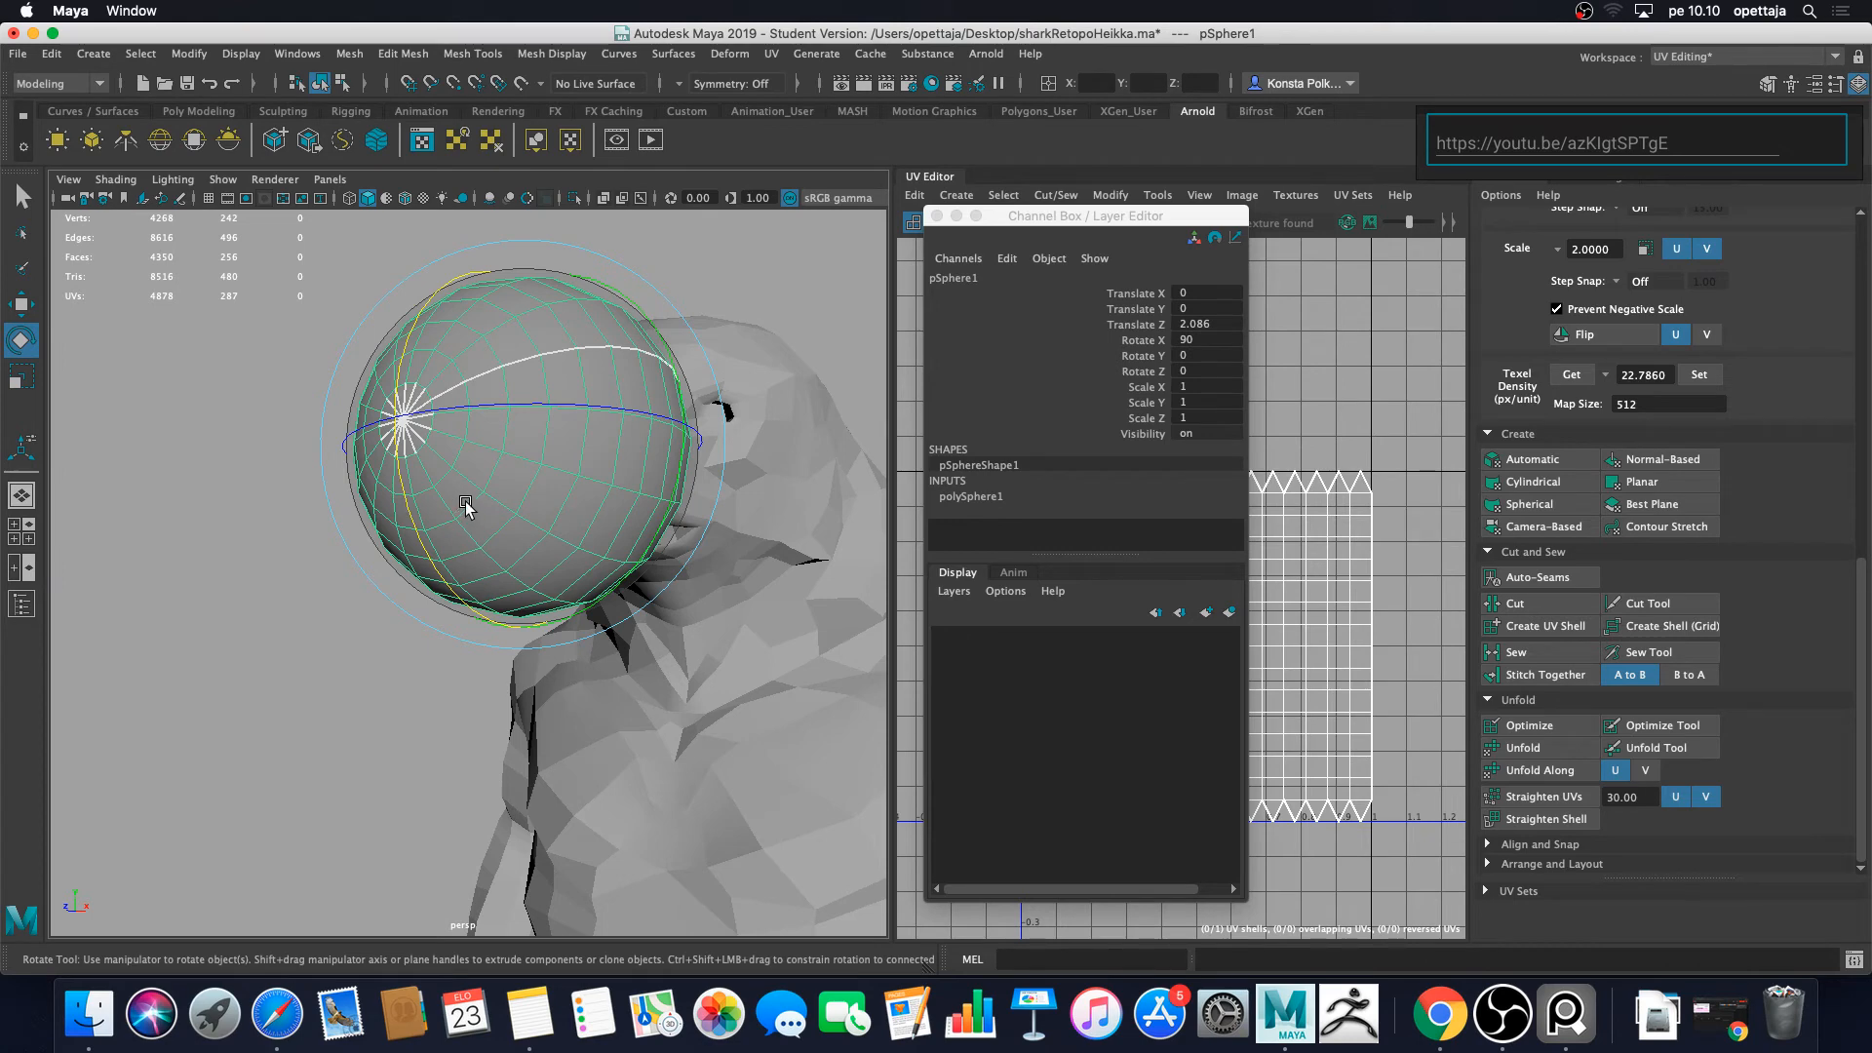
pyautogui.keyDown('alt'); pyautogui.moveTo(531, 475); pyautogui.dragTo(232, 602); pyautogui.keyUp('alt')
pyautogui.keyDown('alt'); pyautogui.moveTo(232, 601); pyautogui.dragTo(459, 630, button='middle'); pyautogui.keyUp('alt')
pyautogui.press('w')
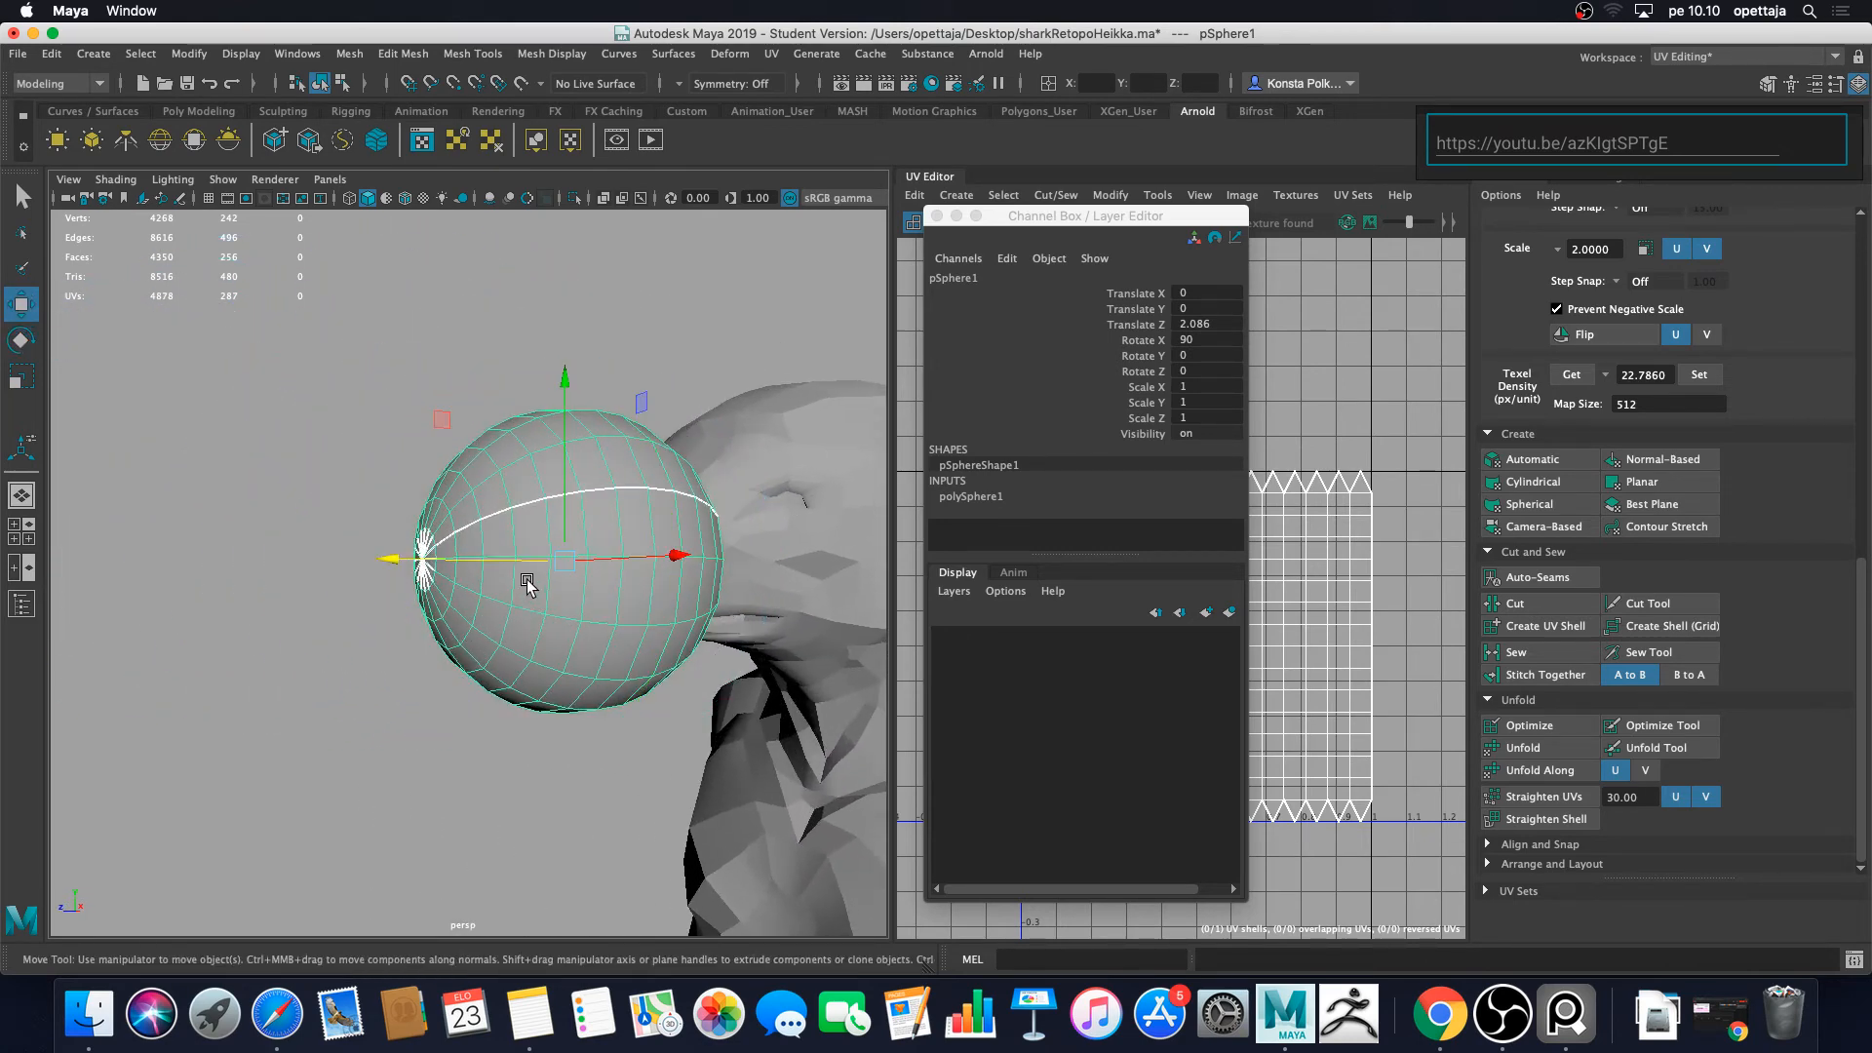
pyautogui.moveTo(466, 568); pyautogui.dragTo(375, 565)
pyautogui.keyDown('alt'); pyautogui.moveTo(568, 788); pyautogui.dragTo(522, 747, button='right'); pyautogui.keyUp('alt')
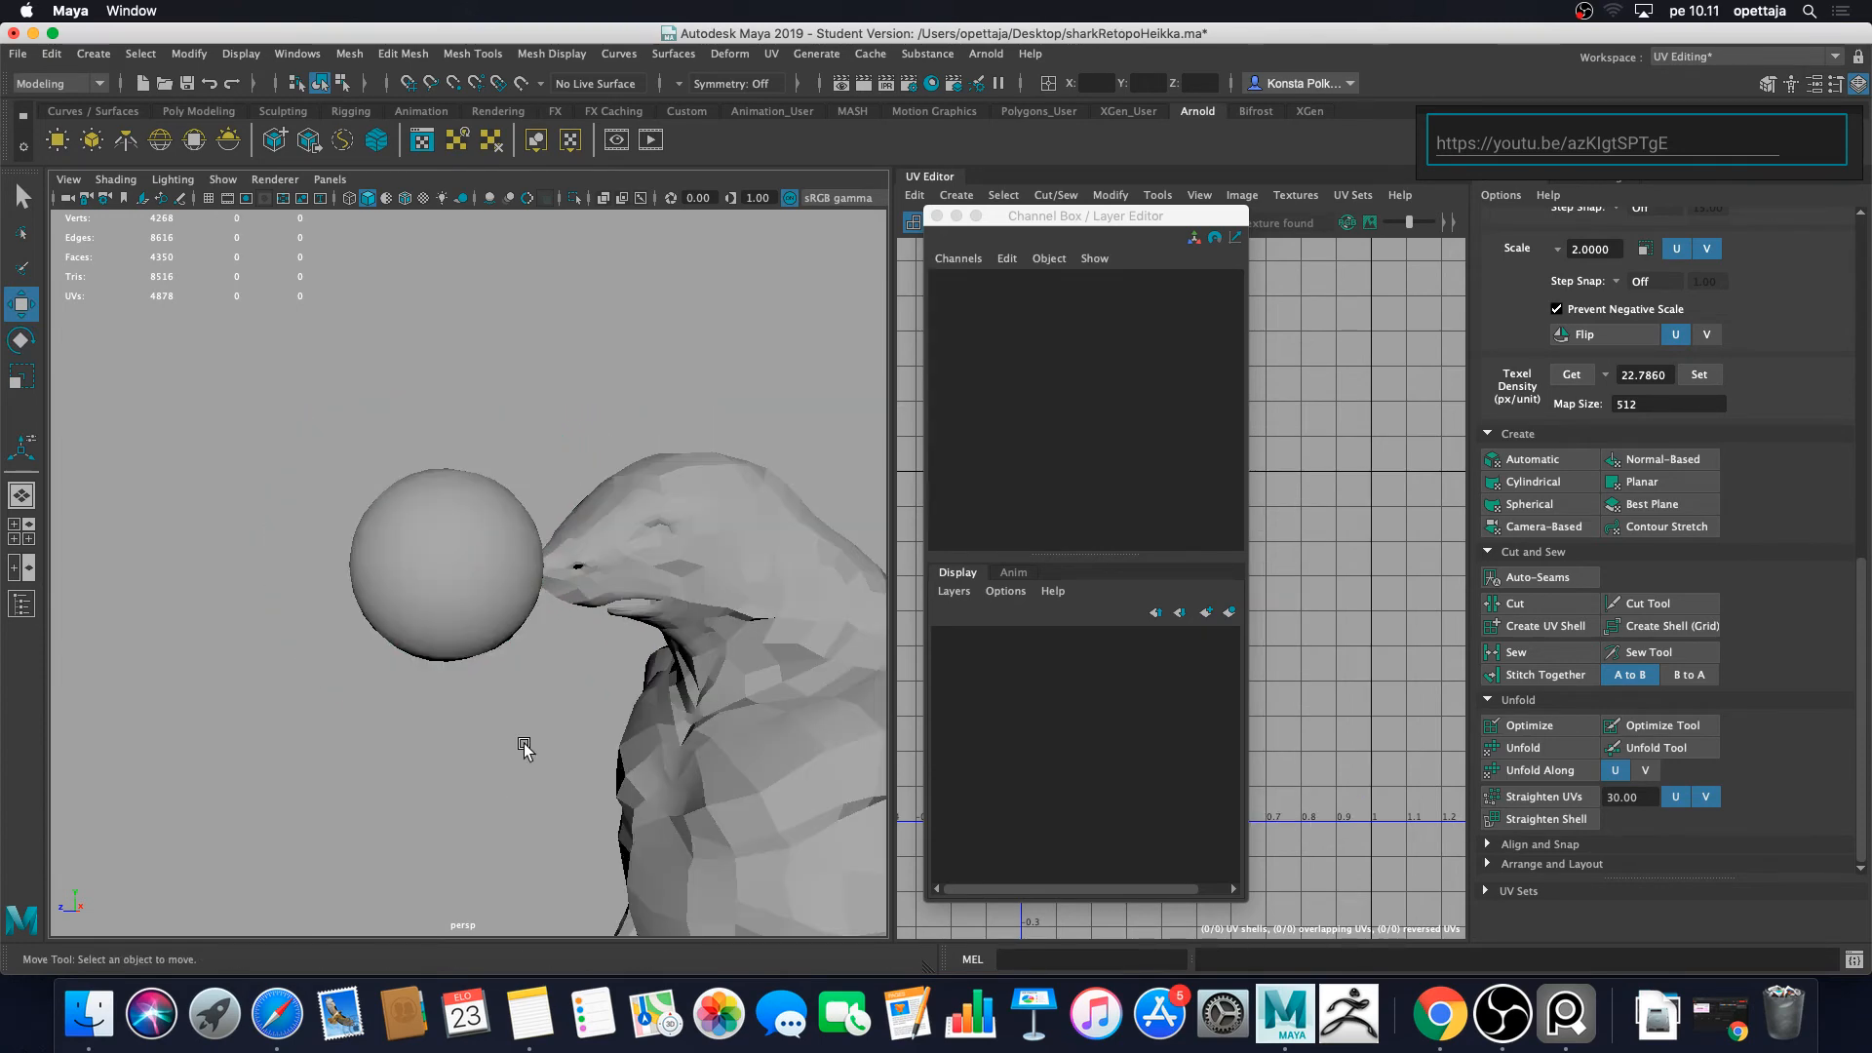
pyautogui.keyDown('alt'); pyautogui.moveTo(522, 748); pyautogui.dragTo(397, 760); pyautogui.keyUp('alt')
pyautogui.keyDown('alt'); pyautogui.moveTo(397, 760); pyautogui.dragTo(536, 766, button='middle'); pyautogui.keyUp('alt')
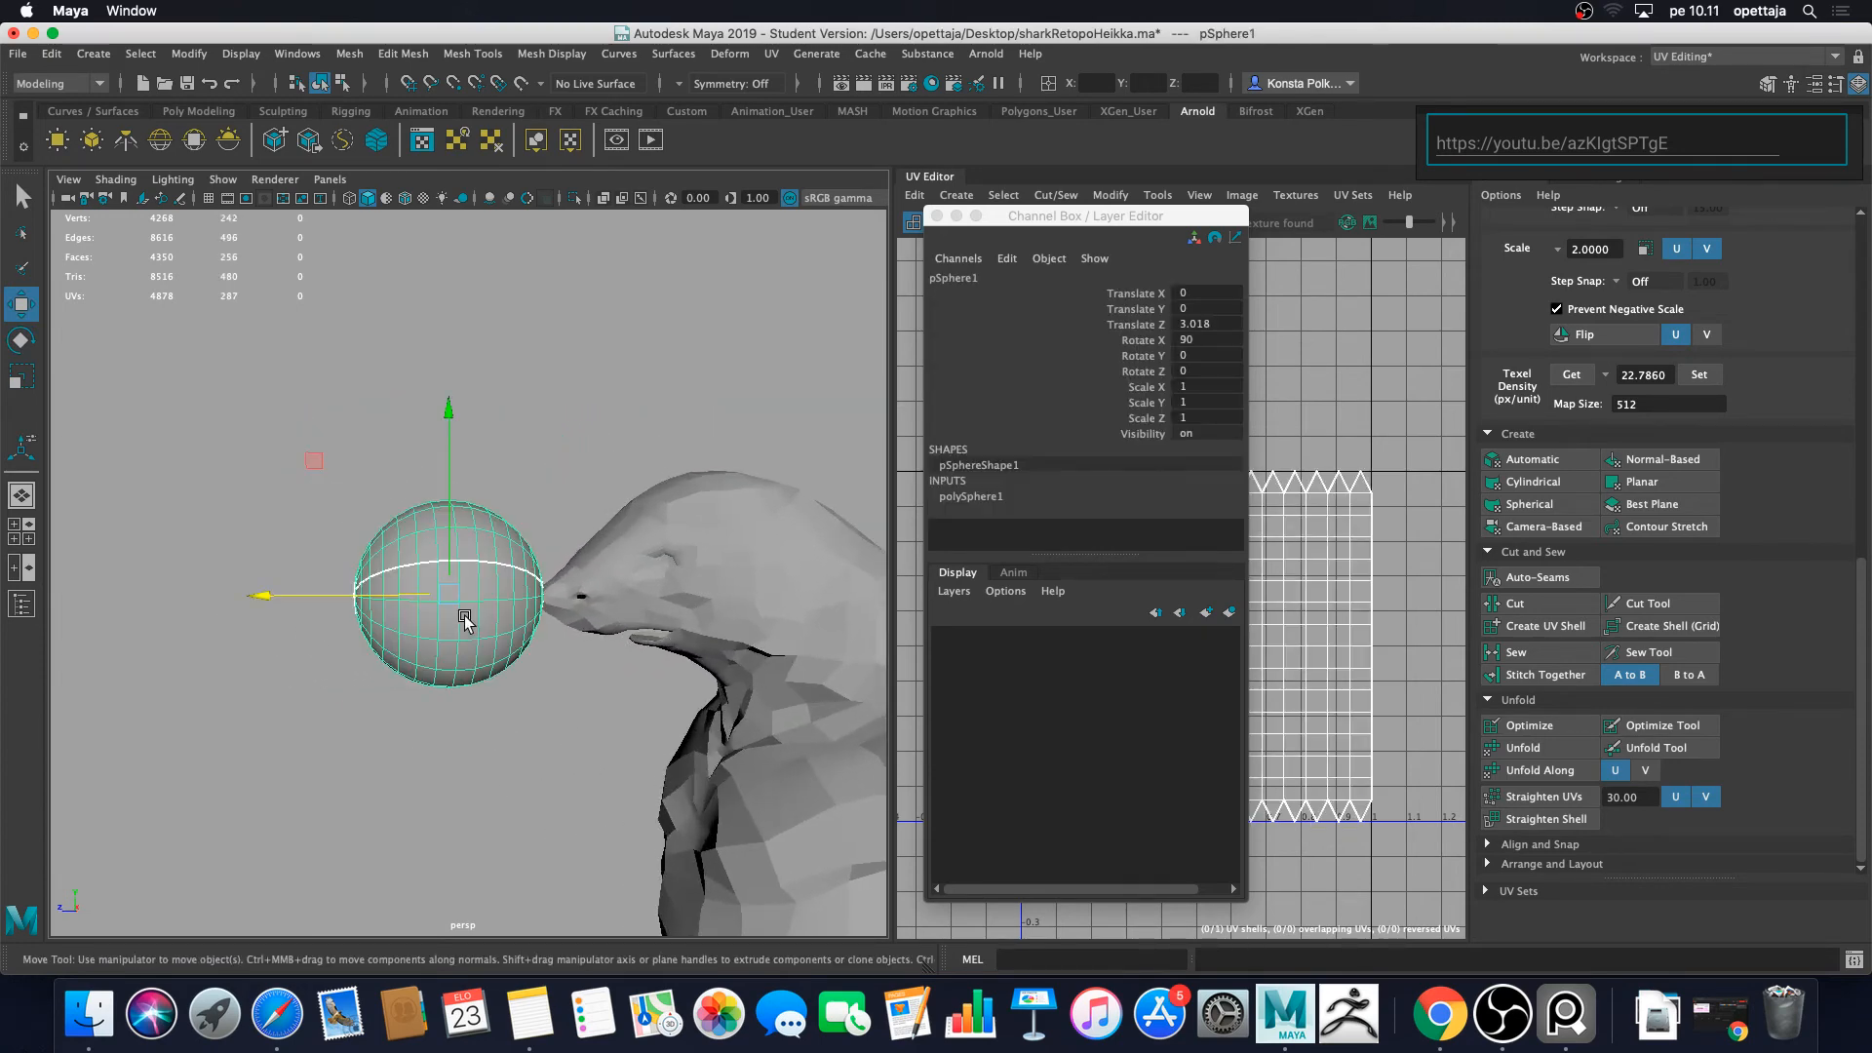
pyautogui.moveTo(539, 675)
pyautogui.keyDown('alt'); pyautogui.mouseDown()
pyautogui.moveTo(400, 716)
pyautogui.moveTo(543, 694)
pyautogui.mouseUp(); pyautogui.keyUp('alt')
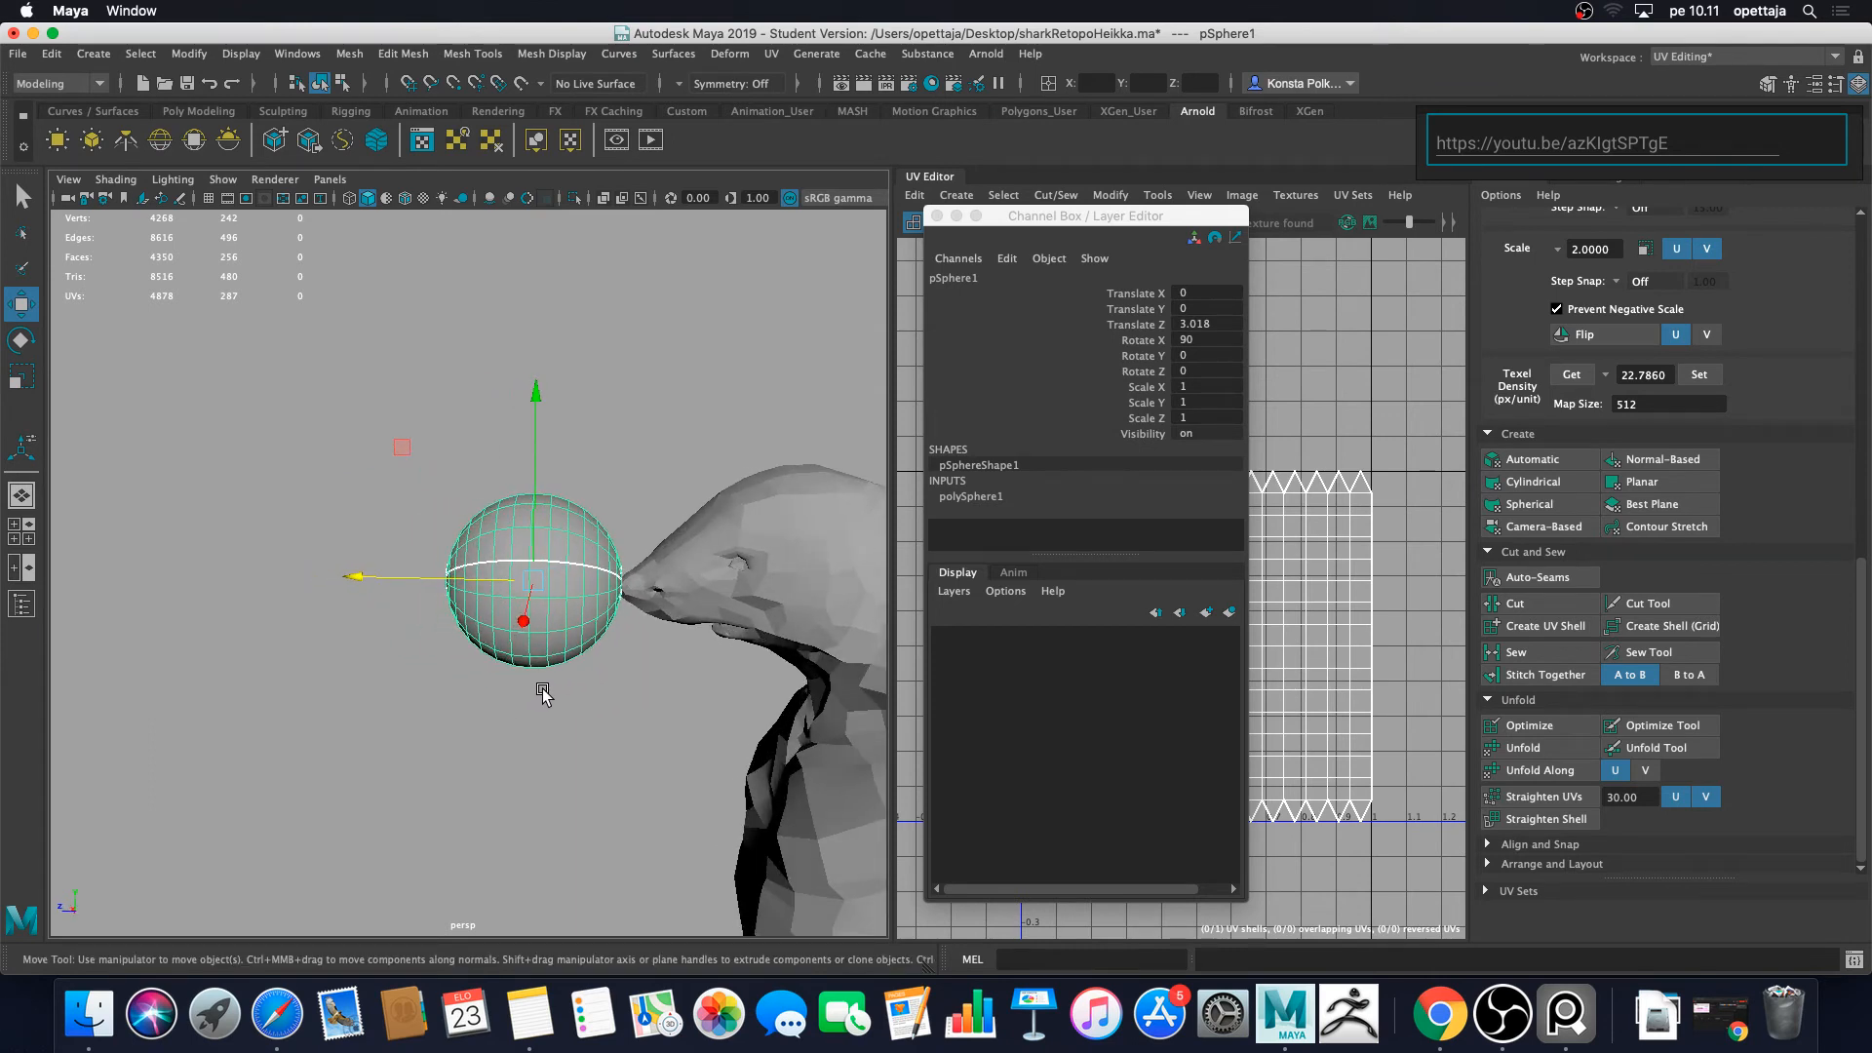
# Step: Select the six rings of faces on the sphere's side facing the snout, including the pole, and delete them
pyautogui.rightClick(580, 588)
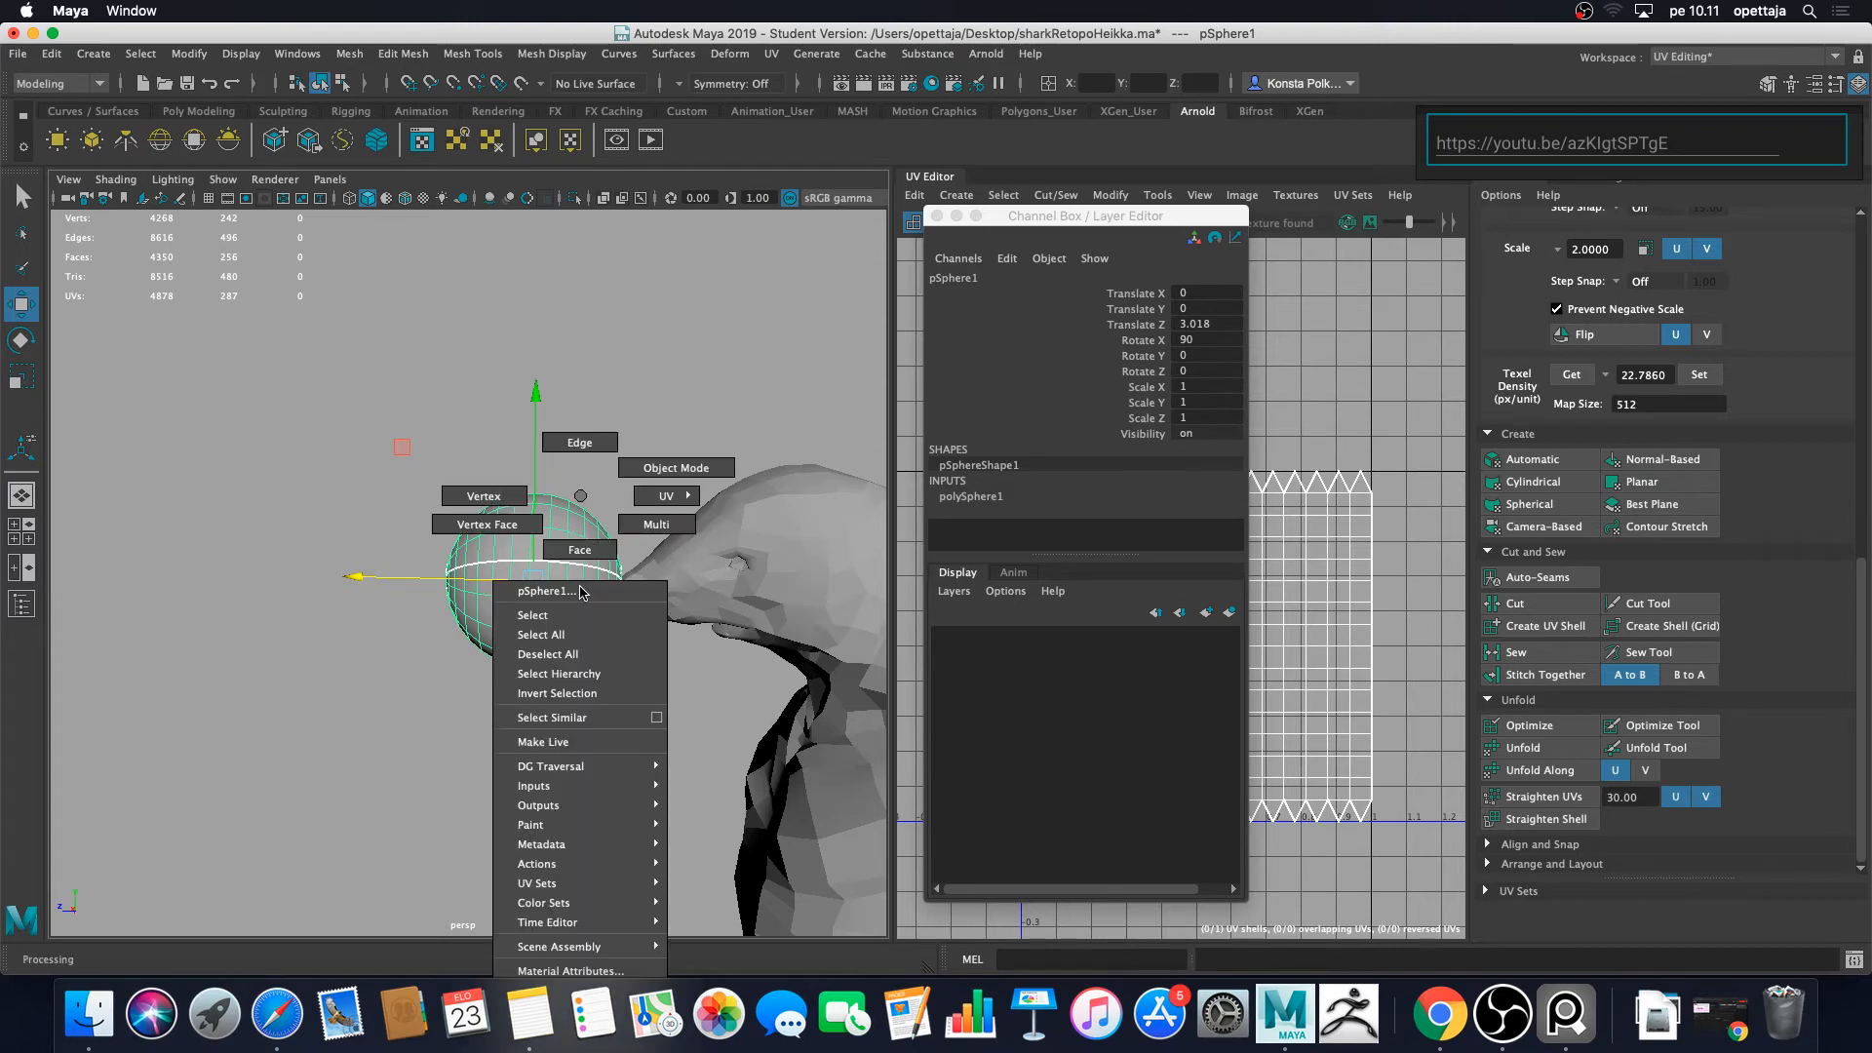
pyautogui.moveTo(580, 587); pyautogui.dragTo(582, 553, button='right')
pyautogui.scroll(5, 663, 647)
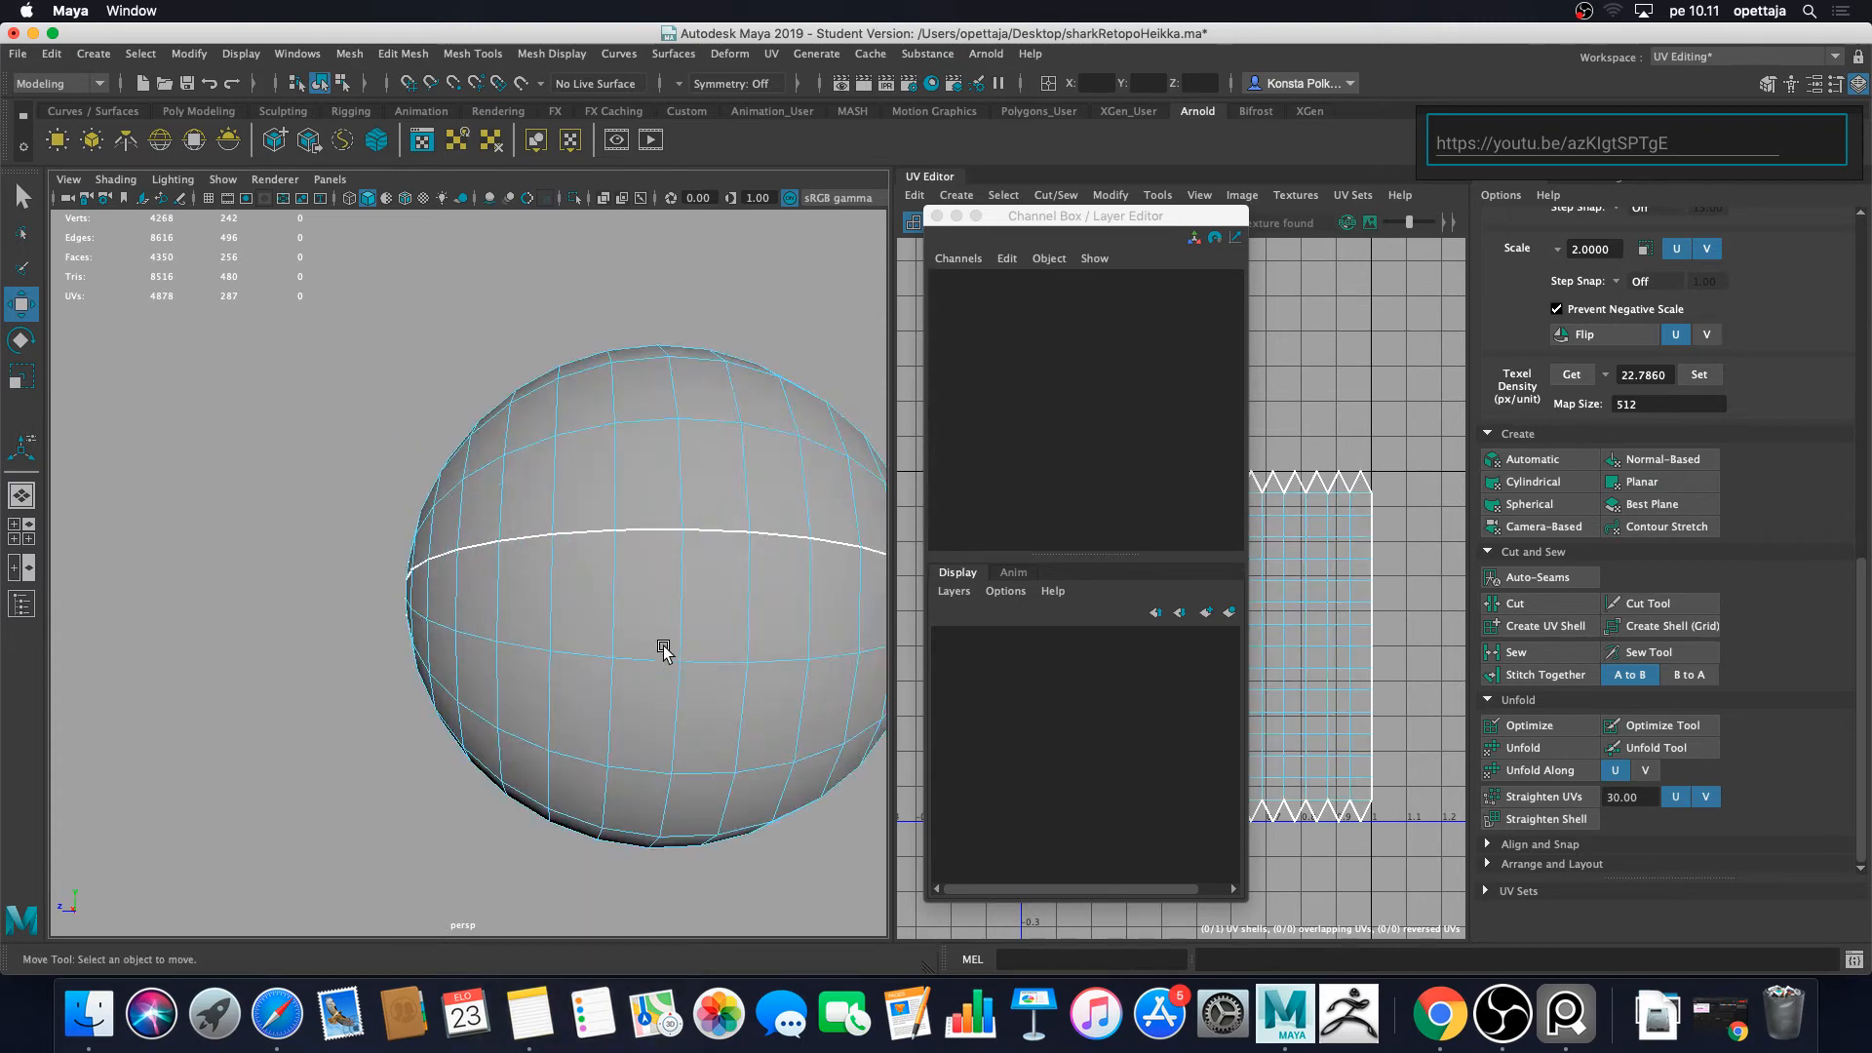
pyautogui.scroll(-3, 662, 647)
pyautogui.keyDown('alt'); pyautogui.moveTo(665, 647); pyautogui.dragTo(633, 610, button='middle'); pyautogui.keyUp('alt')
pyautogui.moveTo(730, 660); pyautogui.dragTo(836, 459)
pyautogui.keyDown('alt'); pyautogui.moveTo(836, 459); pyautogui.dragTo(687, 508, button='middle'); pyautogui.keyUp('alt')
pyautogui.keyDown('alt'); pyautogui.moveTo(505, 572); pyautogui.dragTo(651, 573); pyautogui.keyUp('alt')
pyautogui.keyDown('alt'); pyautogui.moveTo(273, 541); pyautogui.dragTo(542, 629, button='middle'); pyautogui.keyUp('alt')
pyautogui.scroll(6, 523, 618)
pyautogui.scroll(-6, 624, 620)
pyautogui.keyDown('alt'); pyautogui.moveTo(669, 618); pyautogui.dragTo(351, 590); pyautogui.keyUp('alt')
pyautogui.scroll(-6, 367, 593)
pyautogui.moveTo(544, 594)
pyautogui.keyDown('alt'); pyautogui.mouseDown()
pyautogui.moveTo(483, 598)
pyautogui.moveTo(511, 604)
pyautogui.mouseUp(); pyautogui.keyUp('alt')
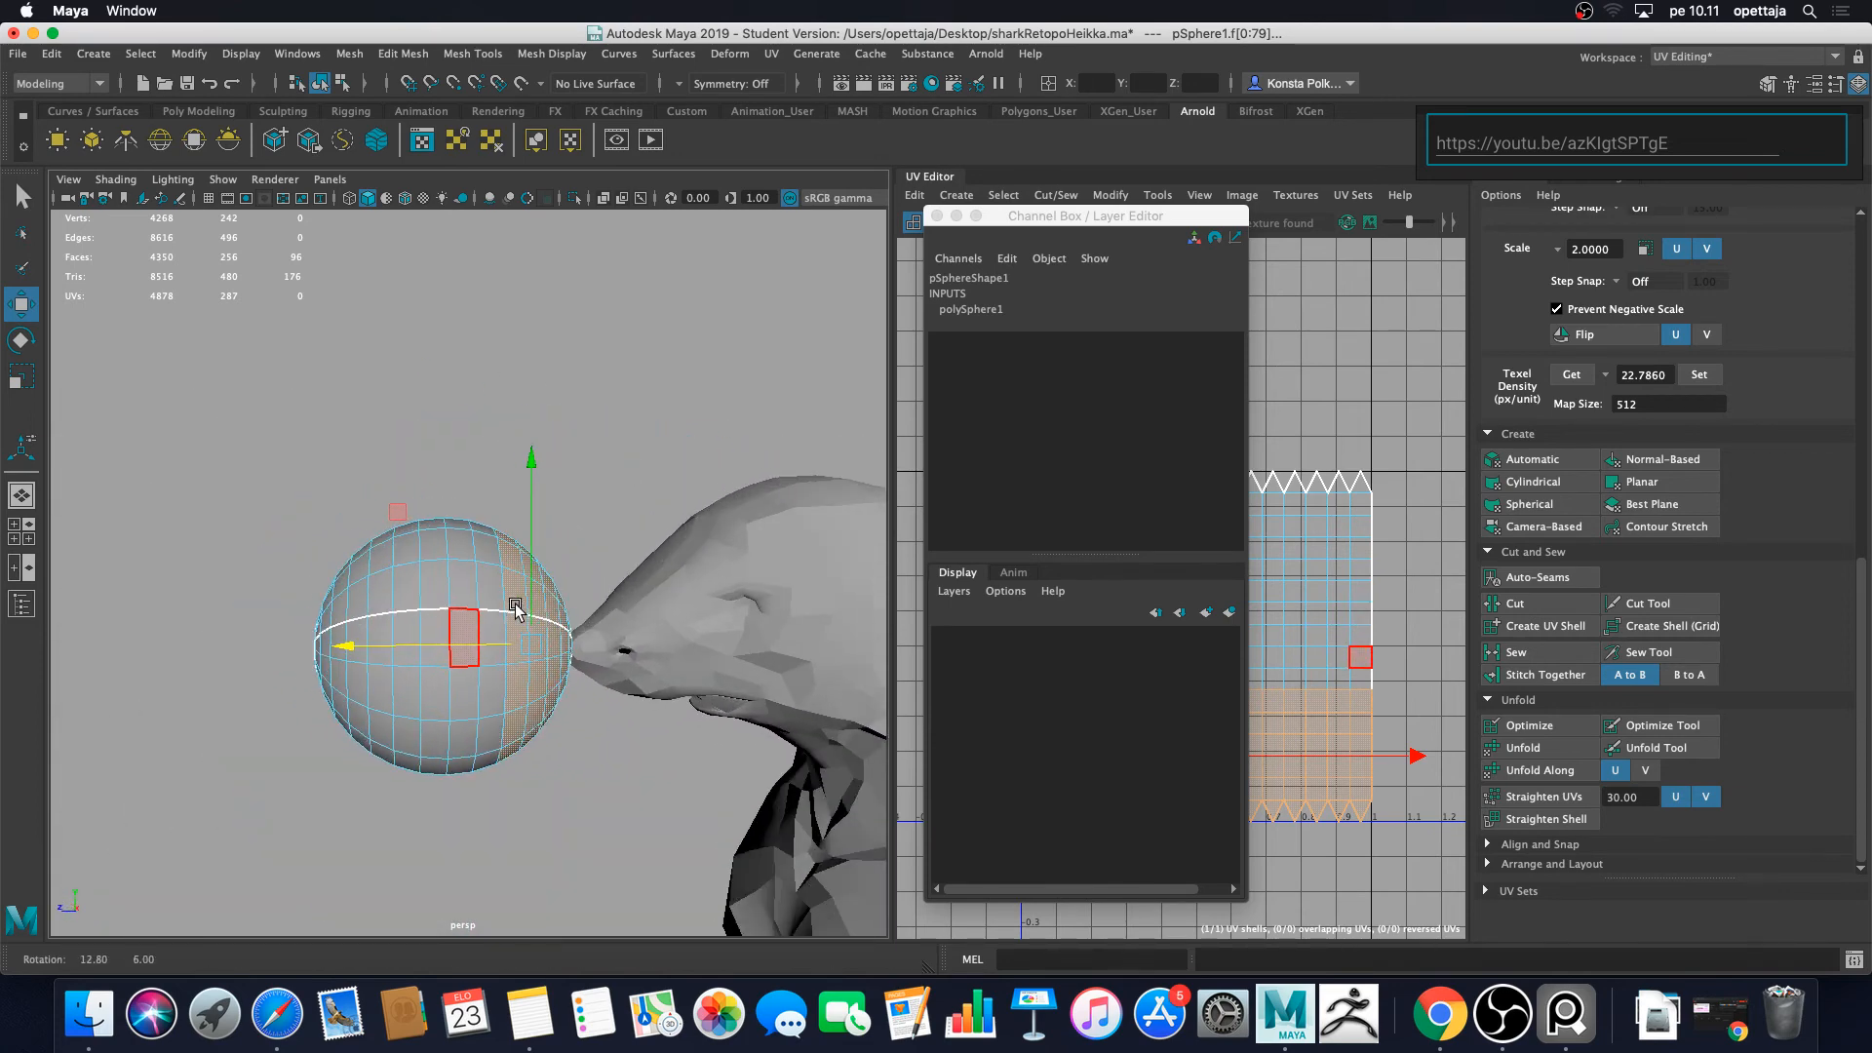
pyautogui.moveTo(1101, 206); pyautogui.dragTo(1113, 175)
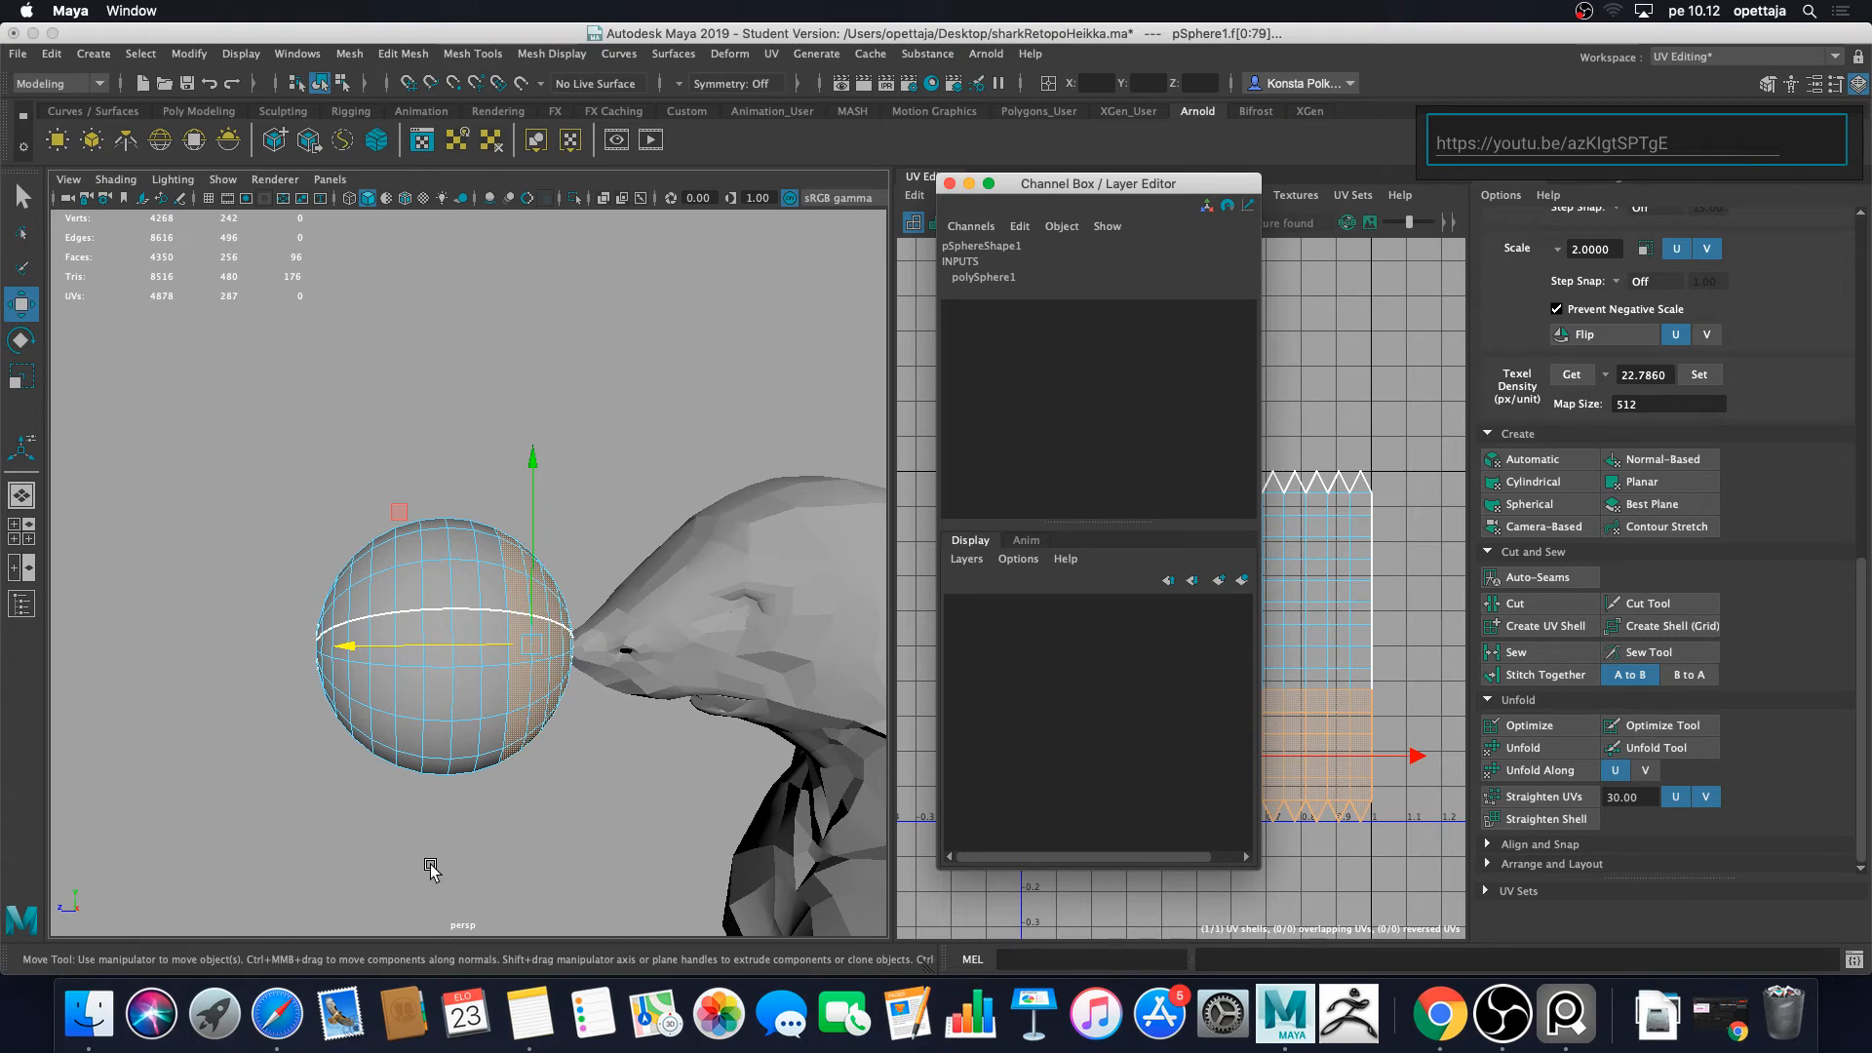
pyautogui.scroll(5, 507, 804)
pyautogui.keyDown('alt'); pyautogui.moveTo(505, 663); pyautogui.dragTo(458, 686); pyautogui.keyUp('alt')
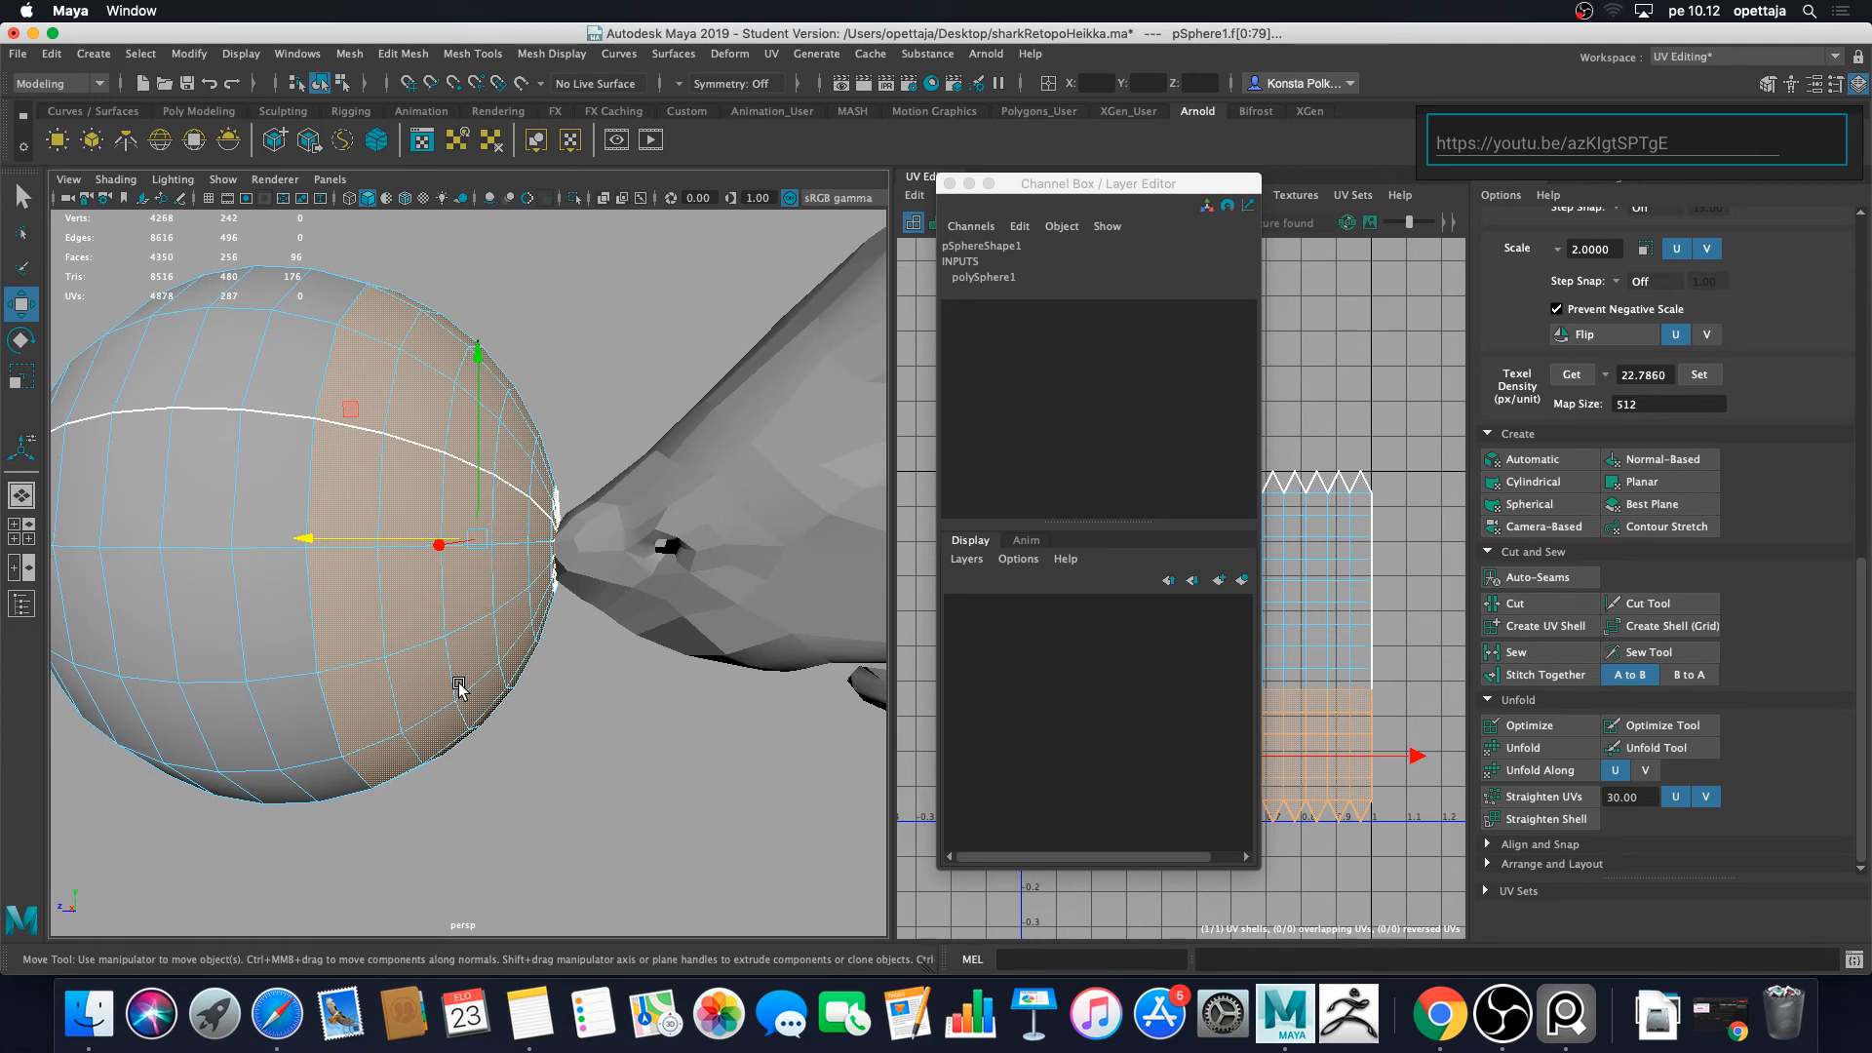
pyautogui.press('Delete')
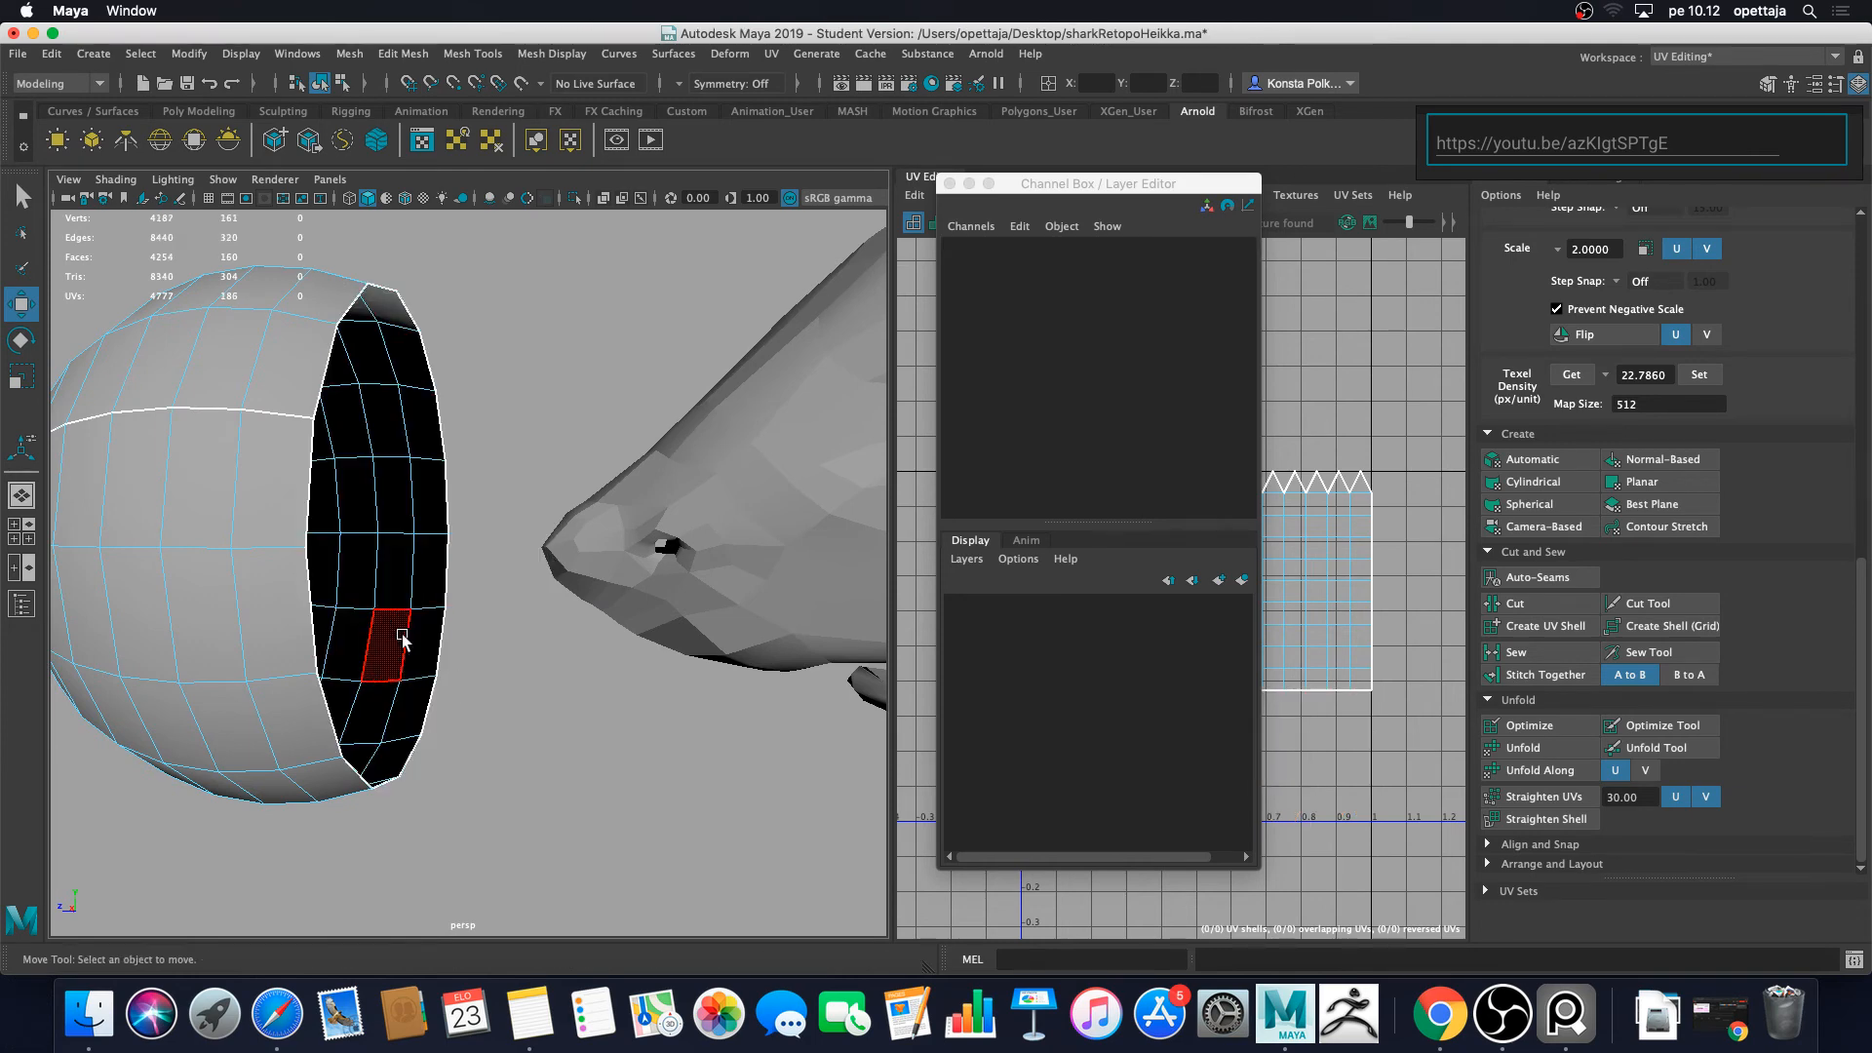
pyautogui.scroll(-5, 395, 639)
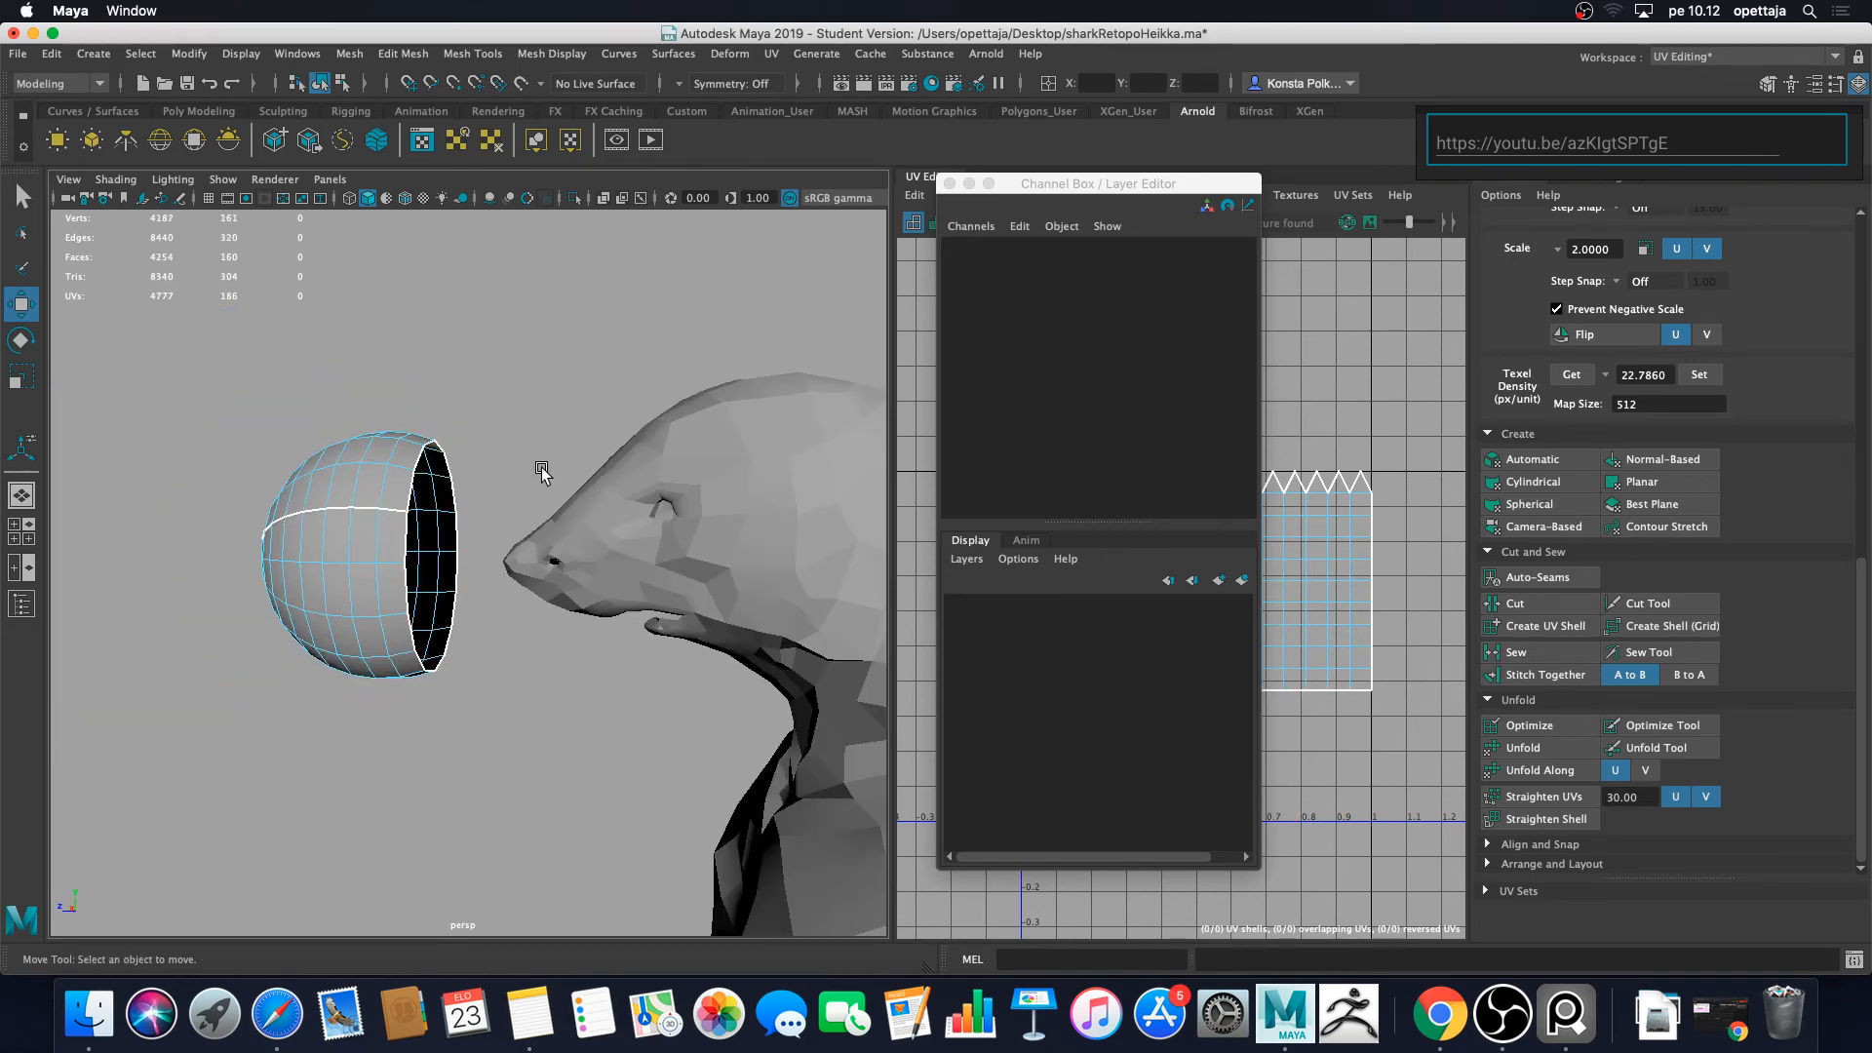
pyautogui.keyDown('alt'); pyautogui.moveTo(442, 370); pyautogui.dragTo(656, 612); pyautogui.keyUp('alt')
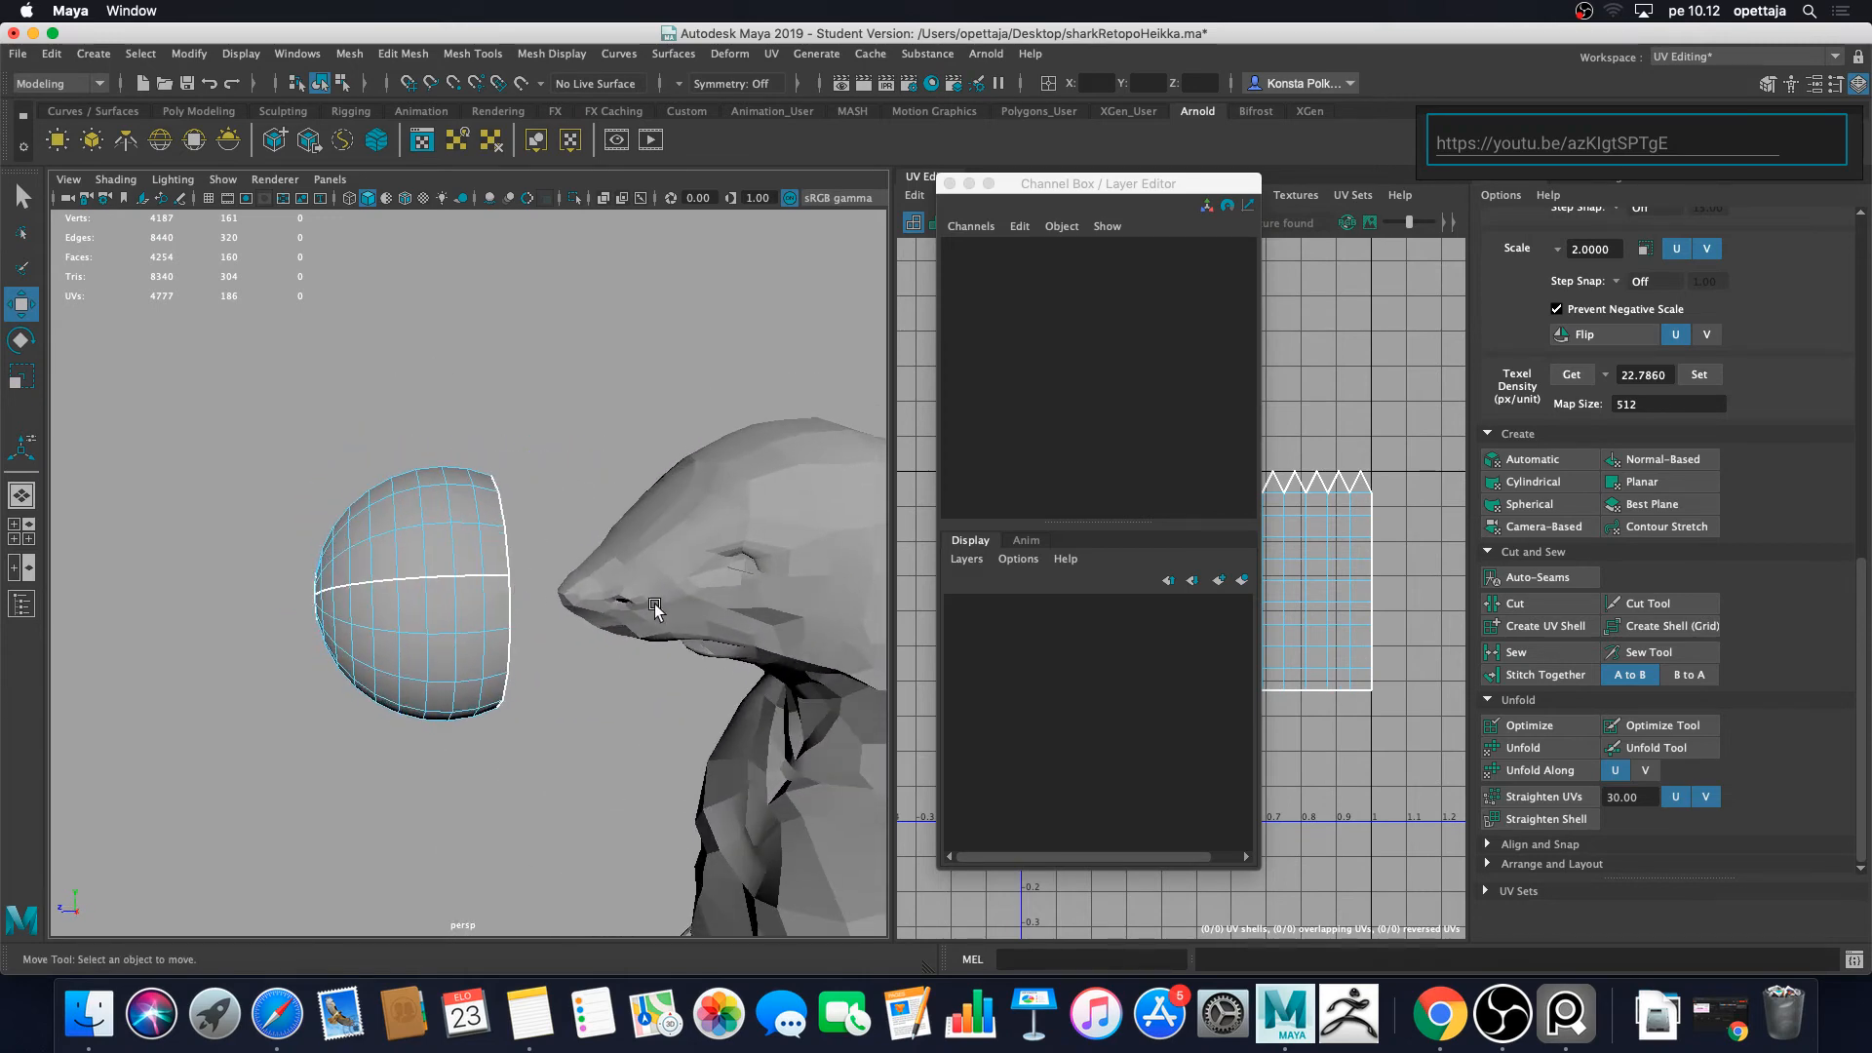
# Step: Close the Channel Box, select all faces of the cut sphere and apply a camera-based UV projection from the side view
pyautogui.click(950, 183)
pyautogui.moveTo(443, 585); pyautogui.dragTo(447, 551, button='right')
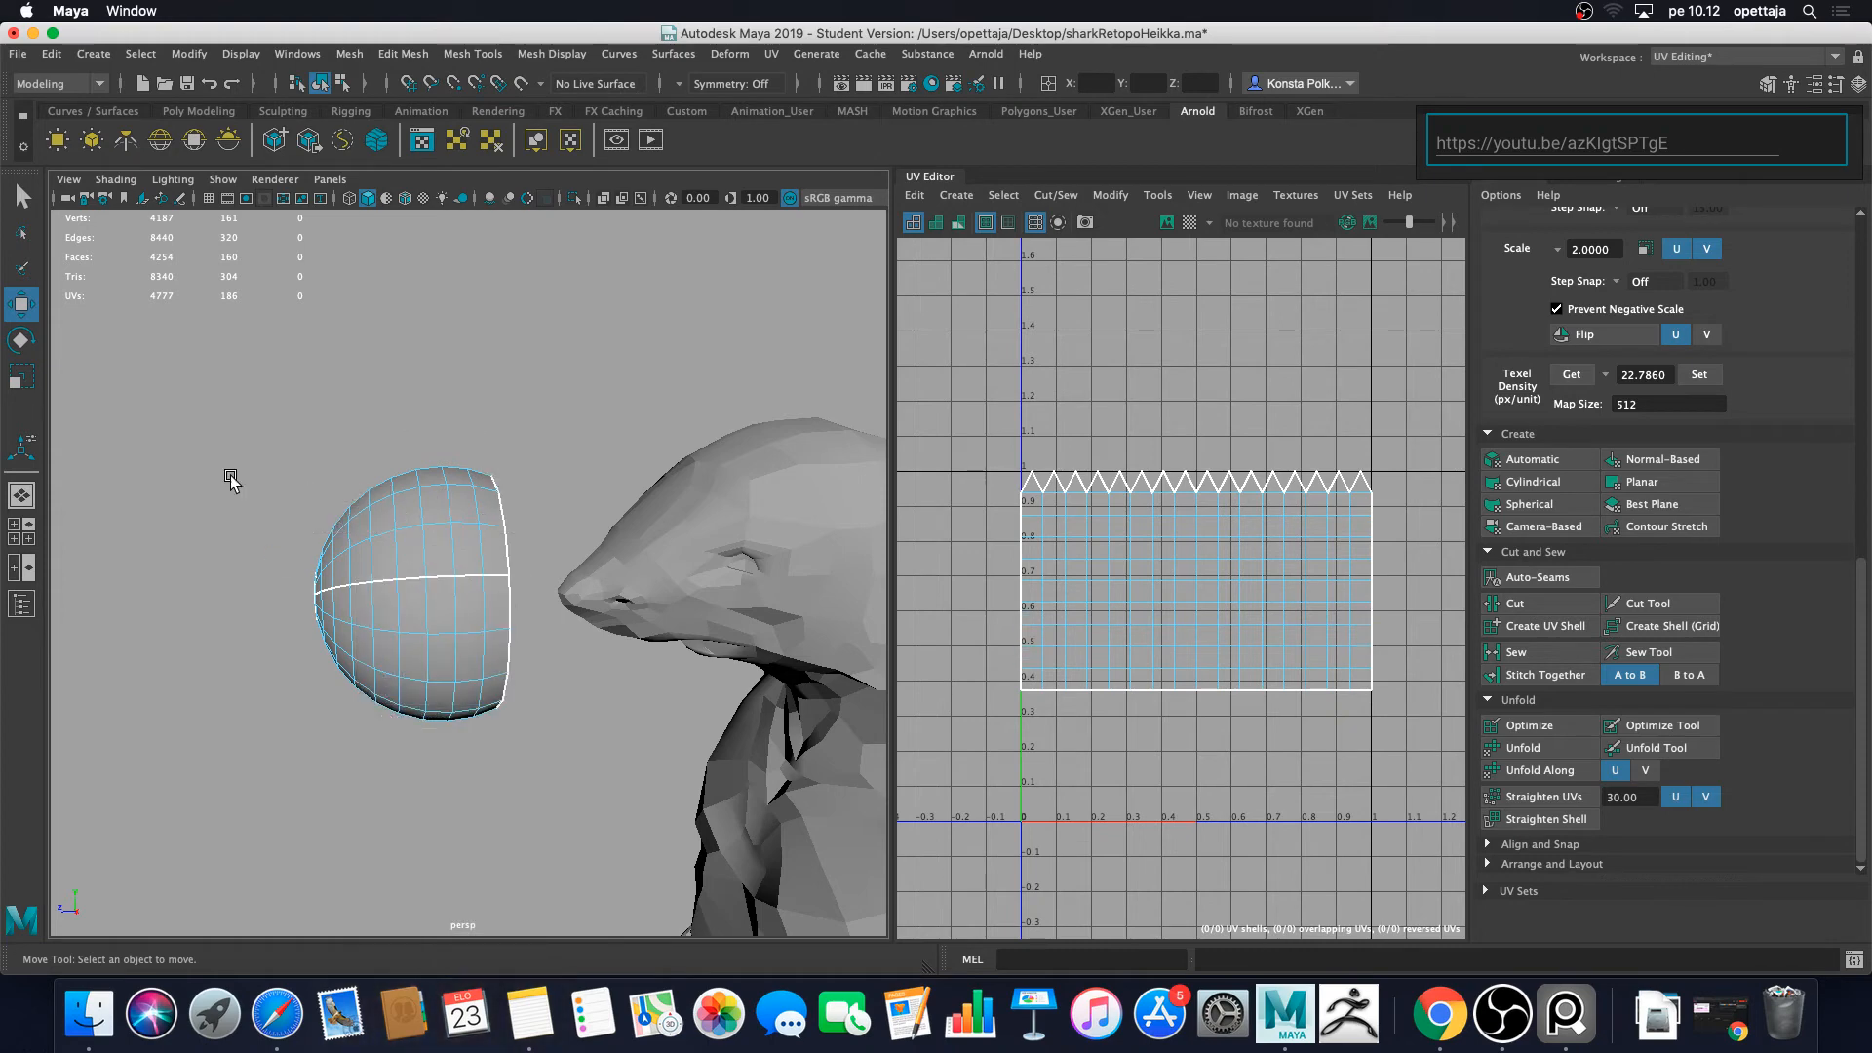
pyautogui.doubleClick(435, 555)
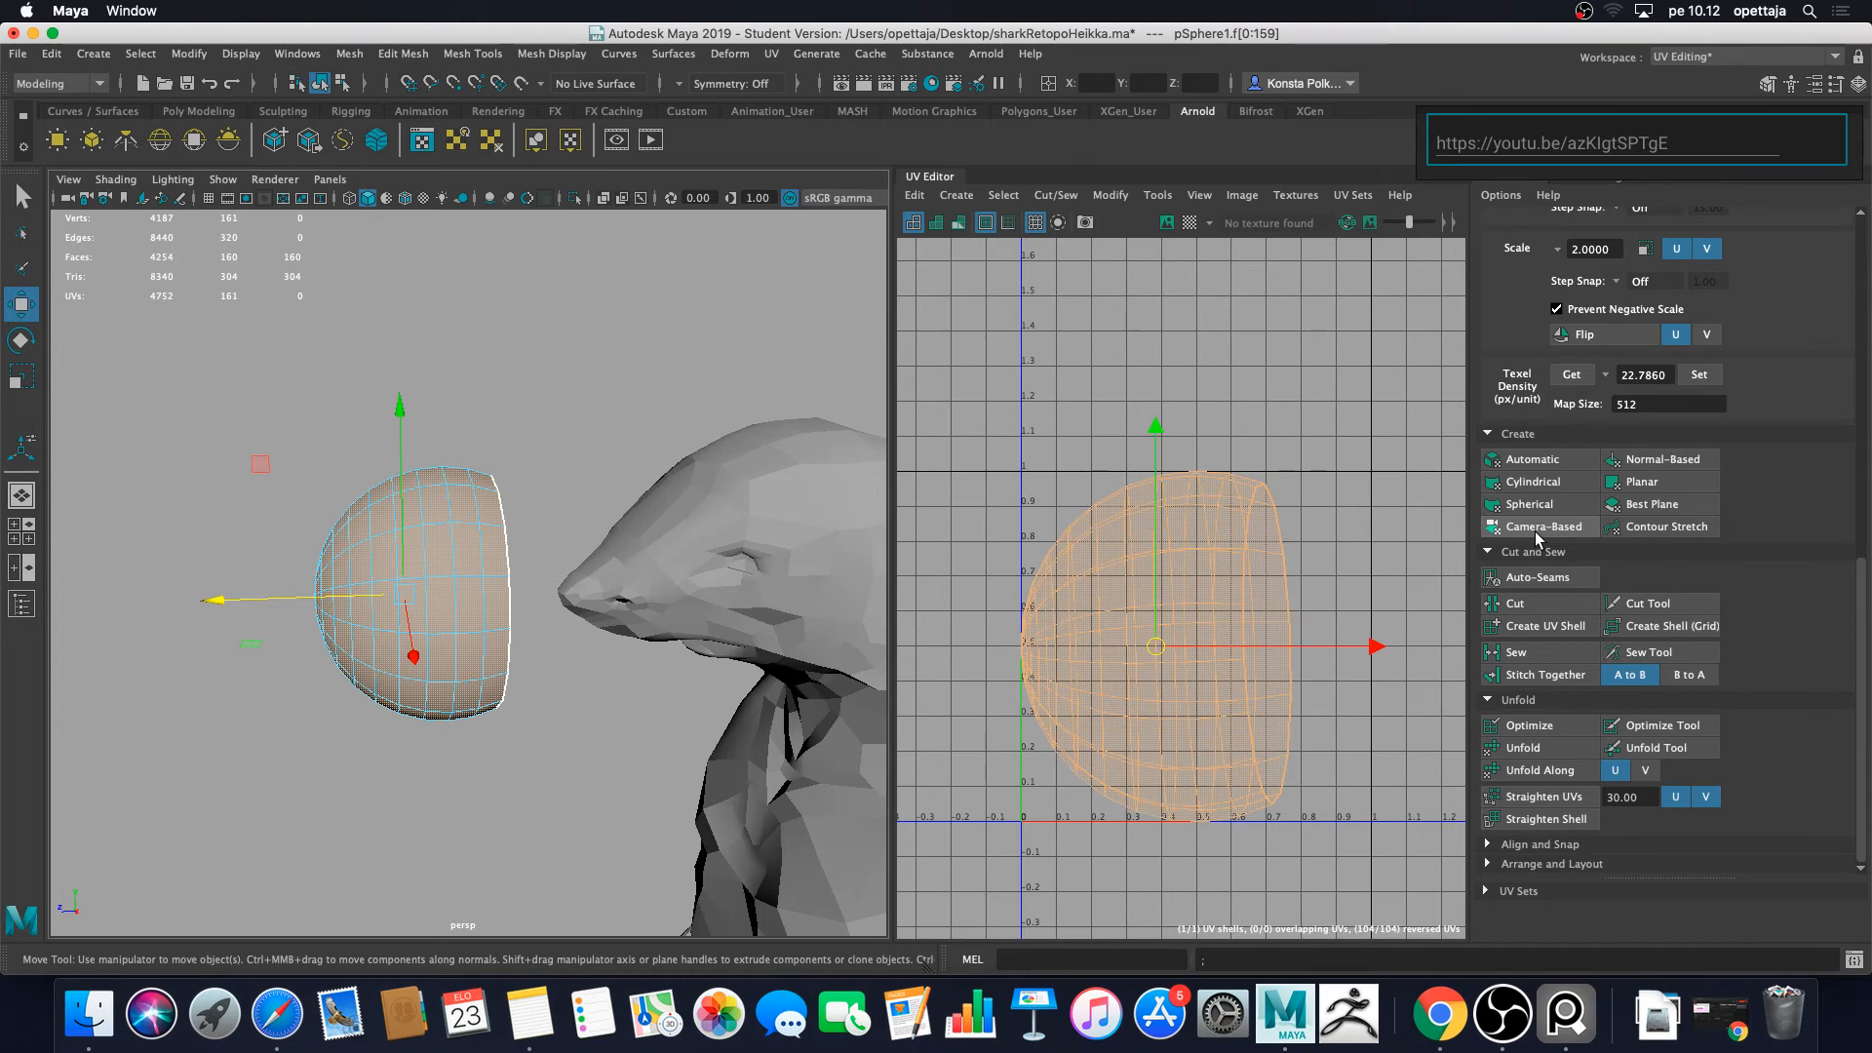
pyautogui.keyDown('alt'); pyautogui.moveTo(532, 641); pyautogui.dragTo(735, 618); pyautogui.keyUp('alt')
pyautogui.keyDown('alt'); pyautogui.moveTo(735, 618); pyautogui.dragTo(604, 544, button='middle'); pyautogui.keyUp('alt')
# Step: Unfold the cut sphere's projected UVs into a flat circular shell and inspect its layout
pyautogui.click(1538, 746)
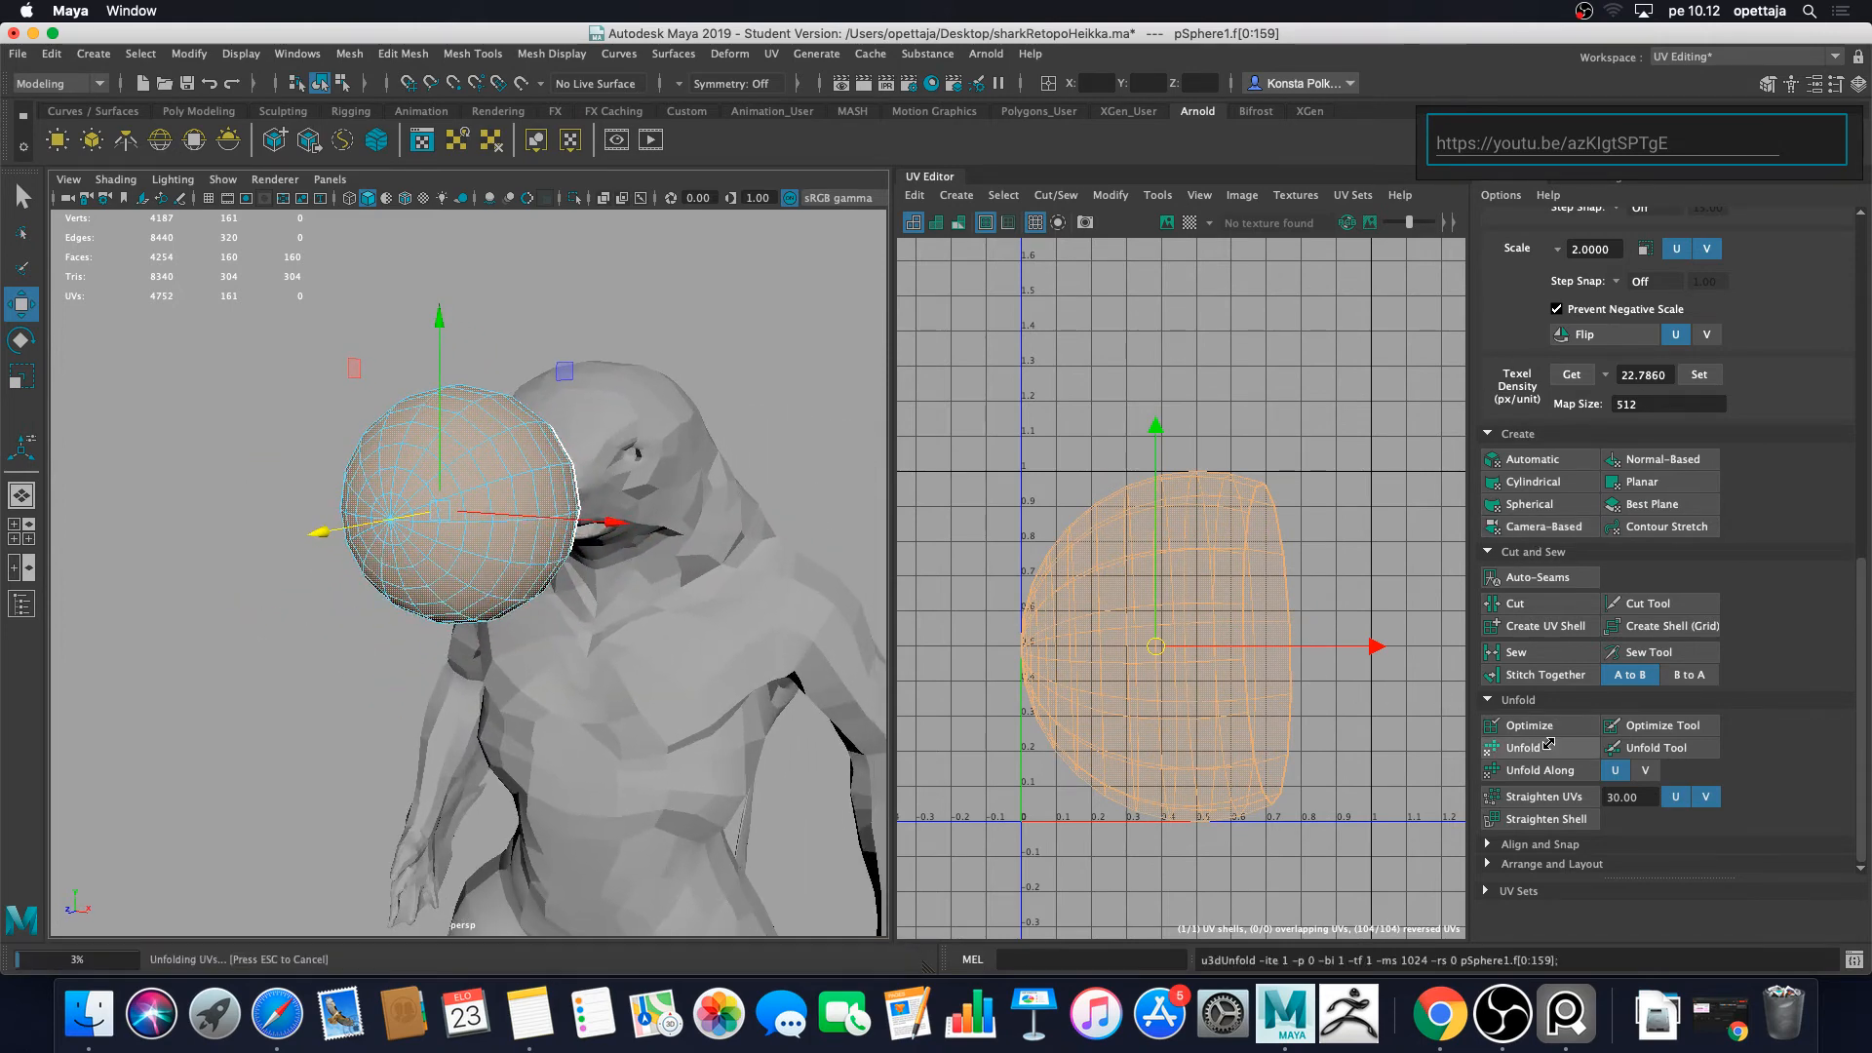
pyautogui.click(1353, 805)
pyautogui.scroll(3, 1174, 713)
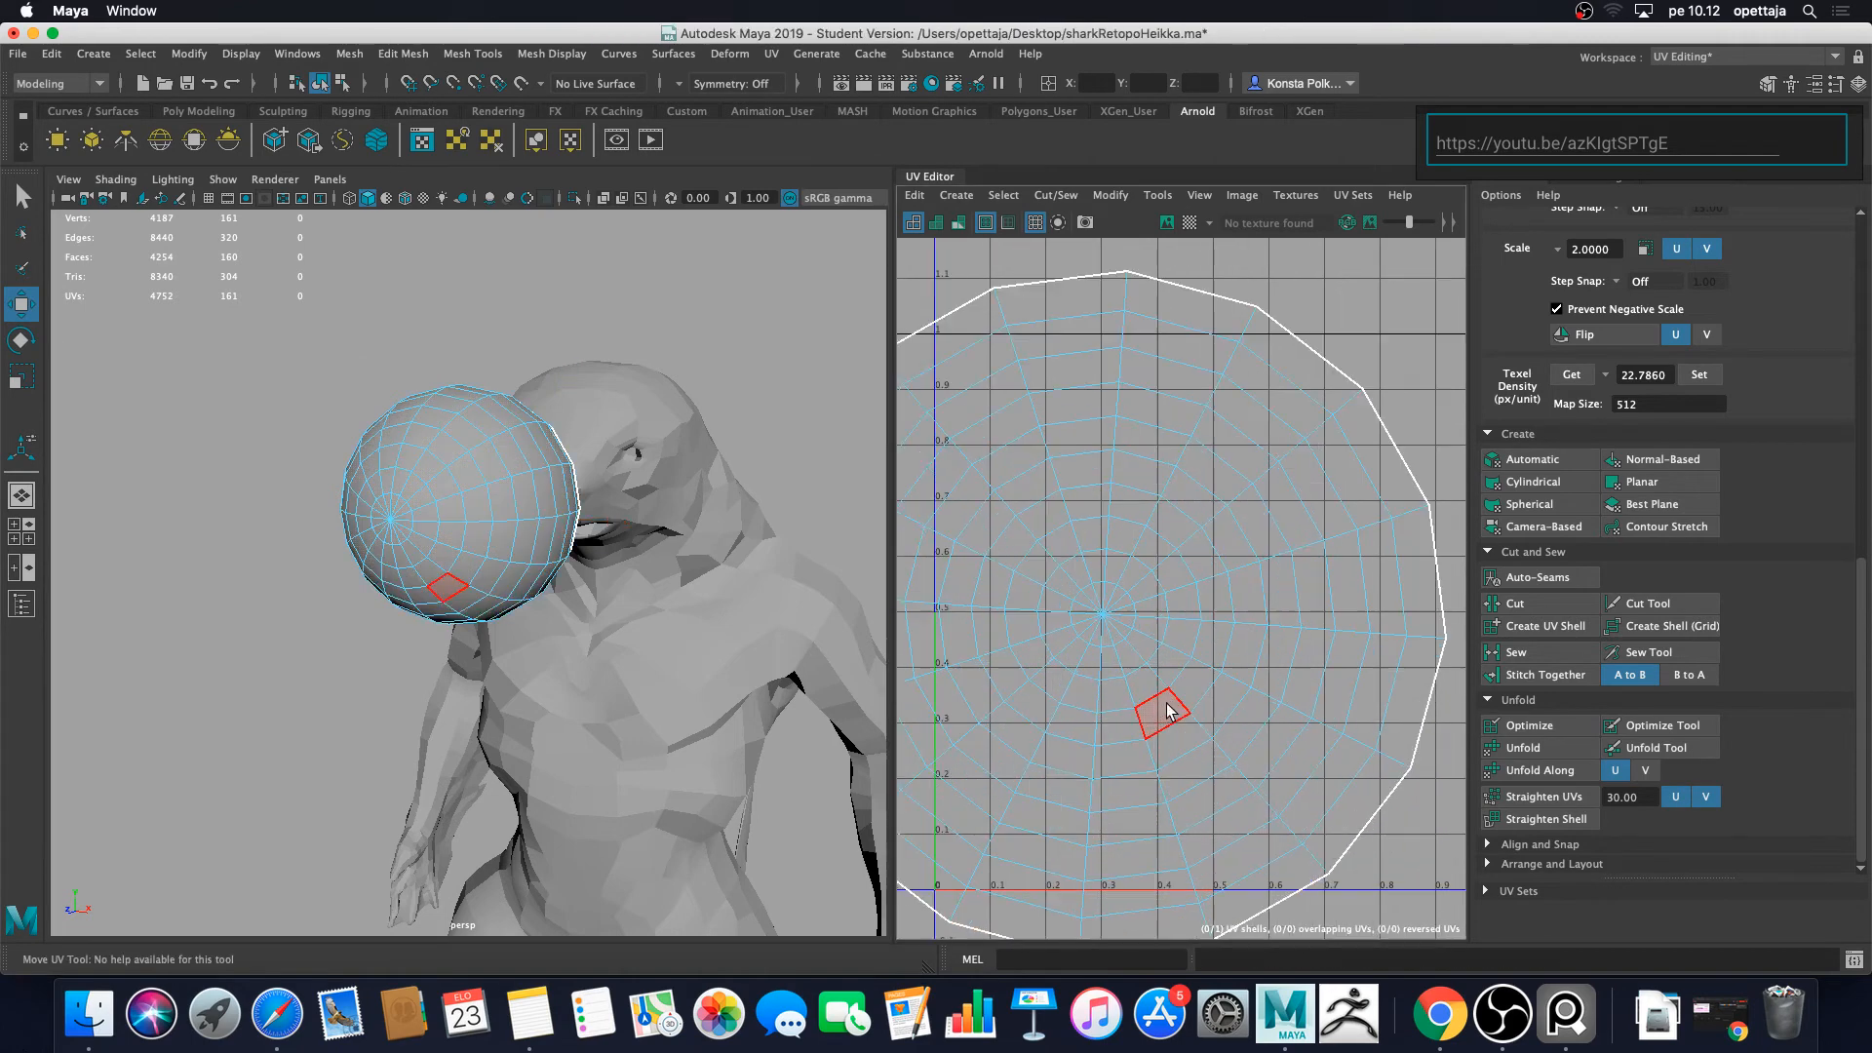
pyautogui.keyDown('alt'); pyautogui.moveTo(1114, 695); pyautogui.dragTo(1231, 616, button='middle'); pyautogui.keyUp('alt')
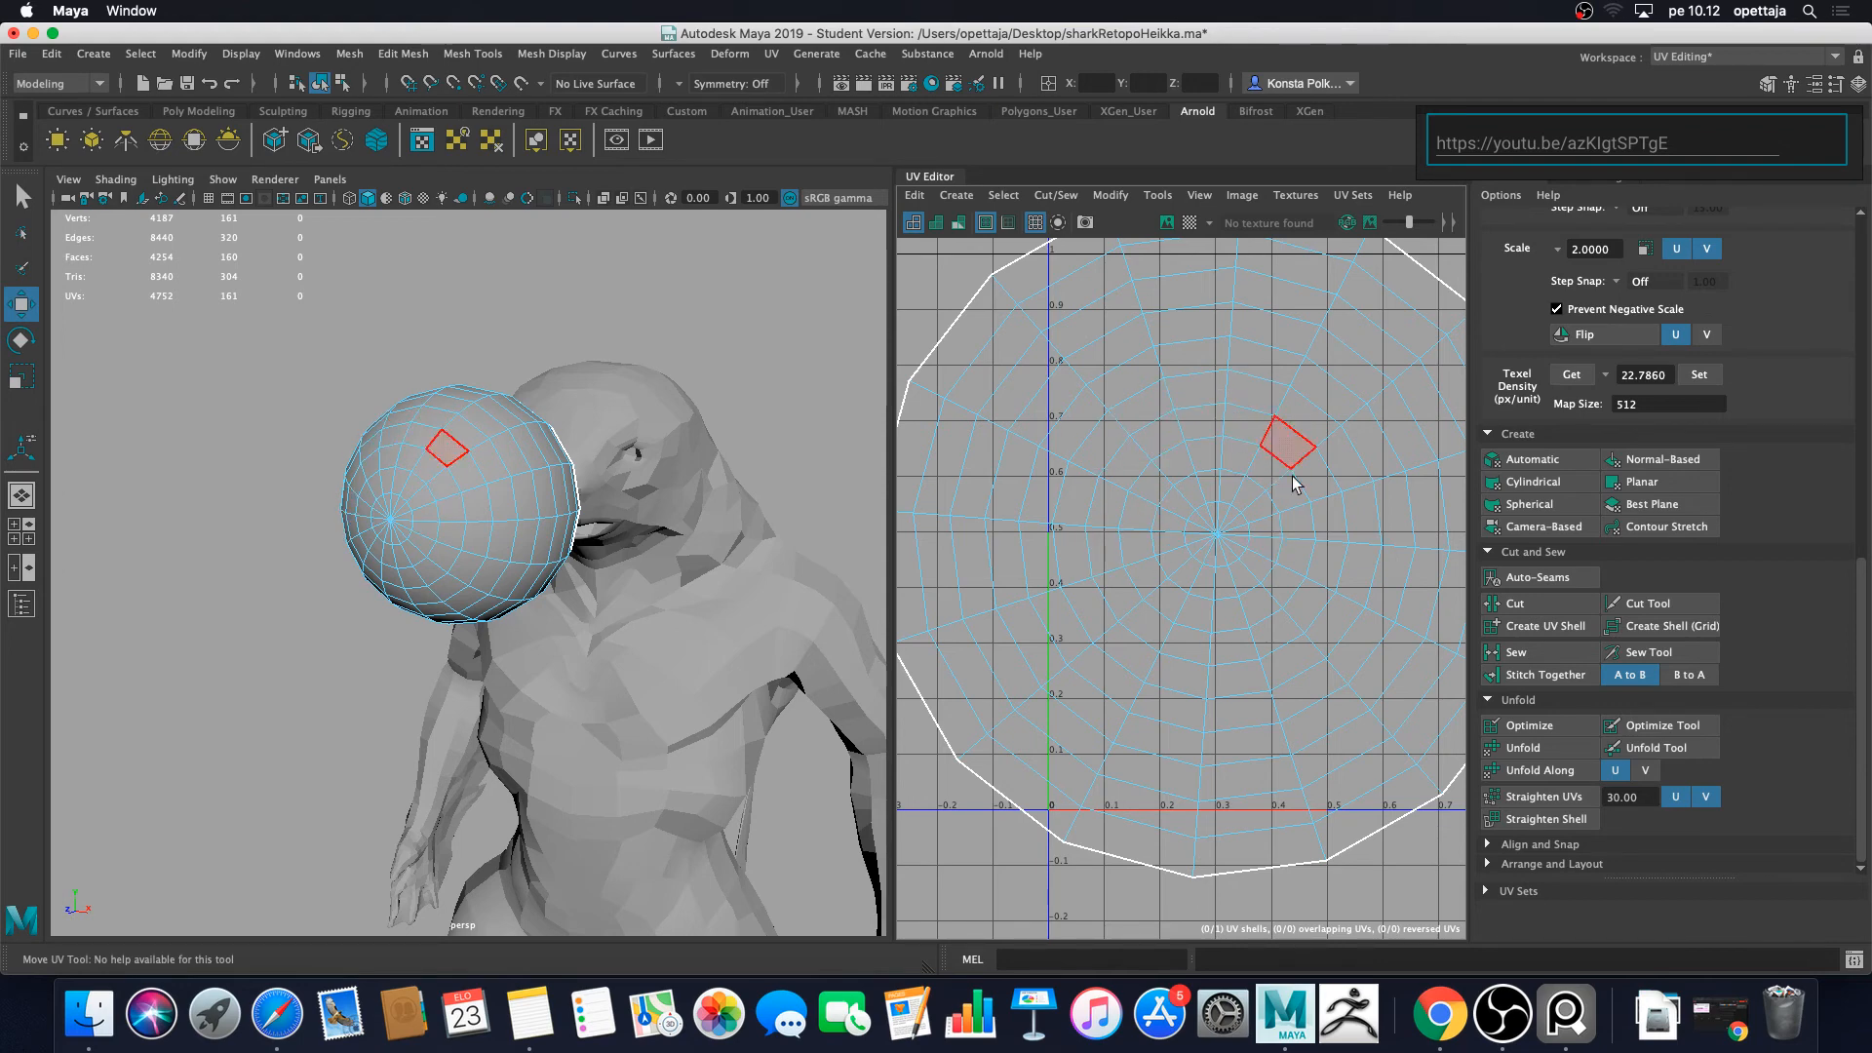
pyautogui.scroll(-3, 1252, 466)
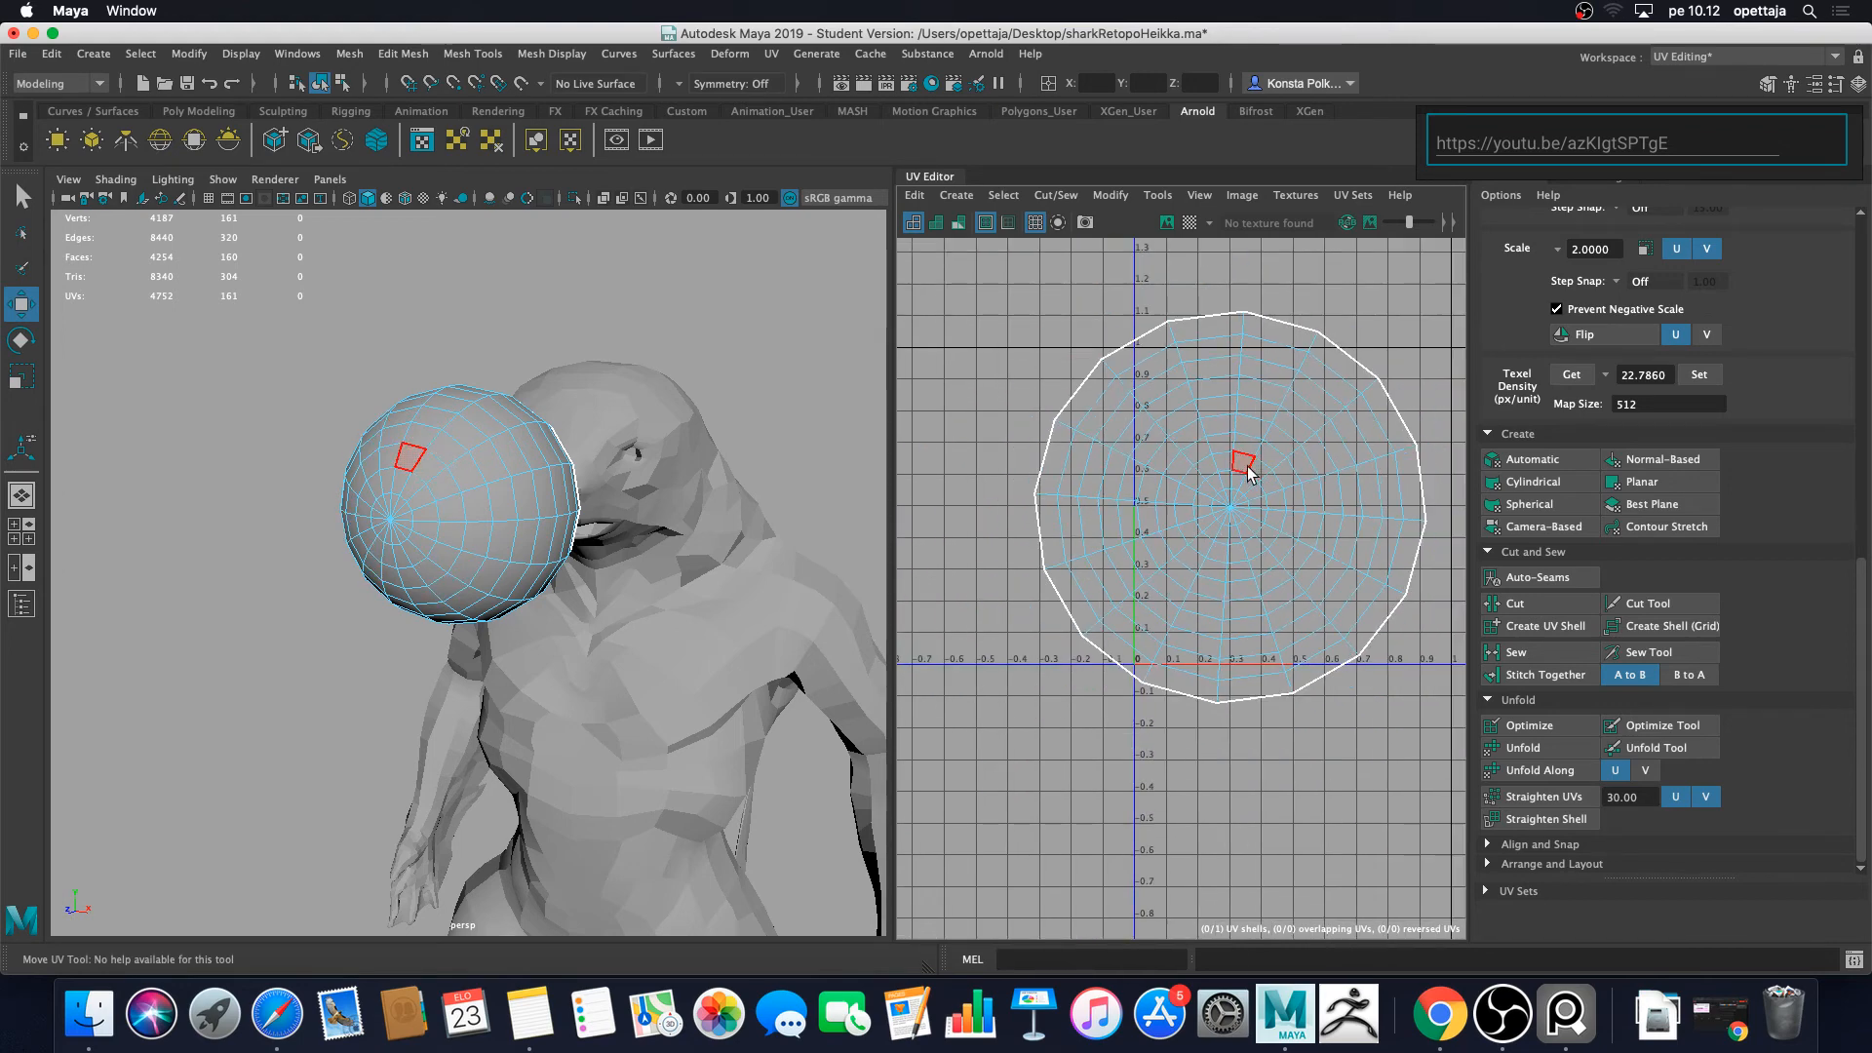
pyautogui.scroll(3, 1241, 484)
# Step: Scale the circular UV shell down to about 0.2 units across and move it just outside the UV tile's U=0 edge
pyautogui.rightClick(1197, 502)
pyautogui.moveTo(1197, 502); pyautogui.dragTo(1195, 549, button='right')
pyautogui.doubleClick(1178, 529)
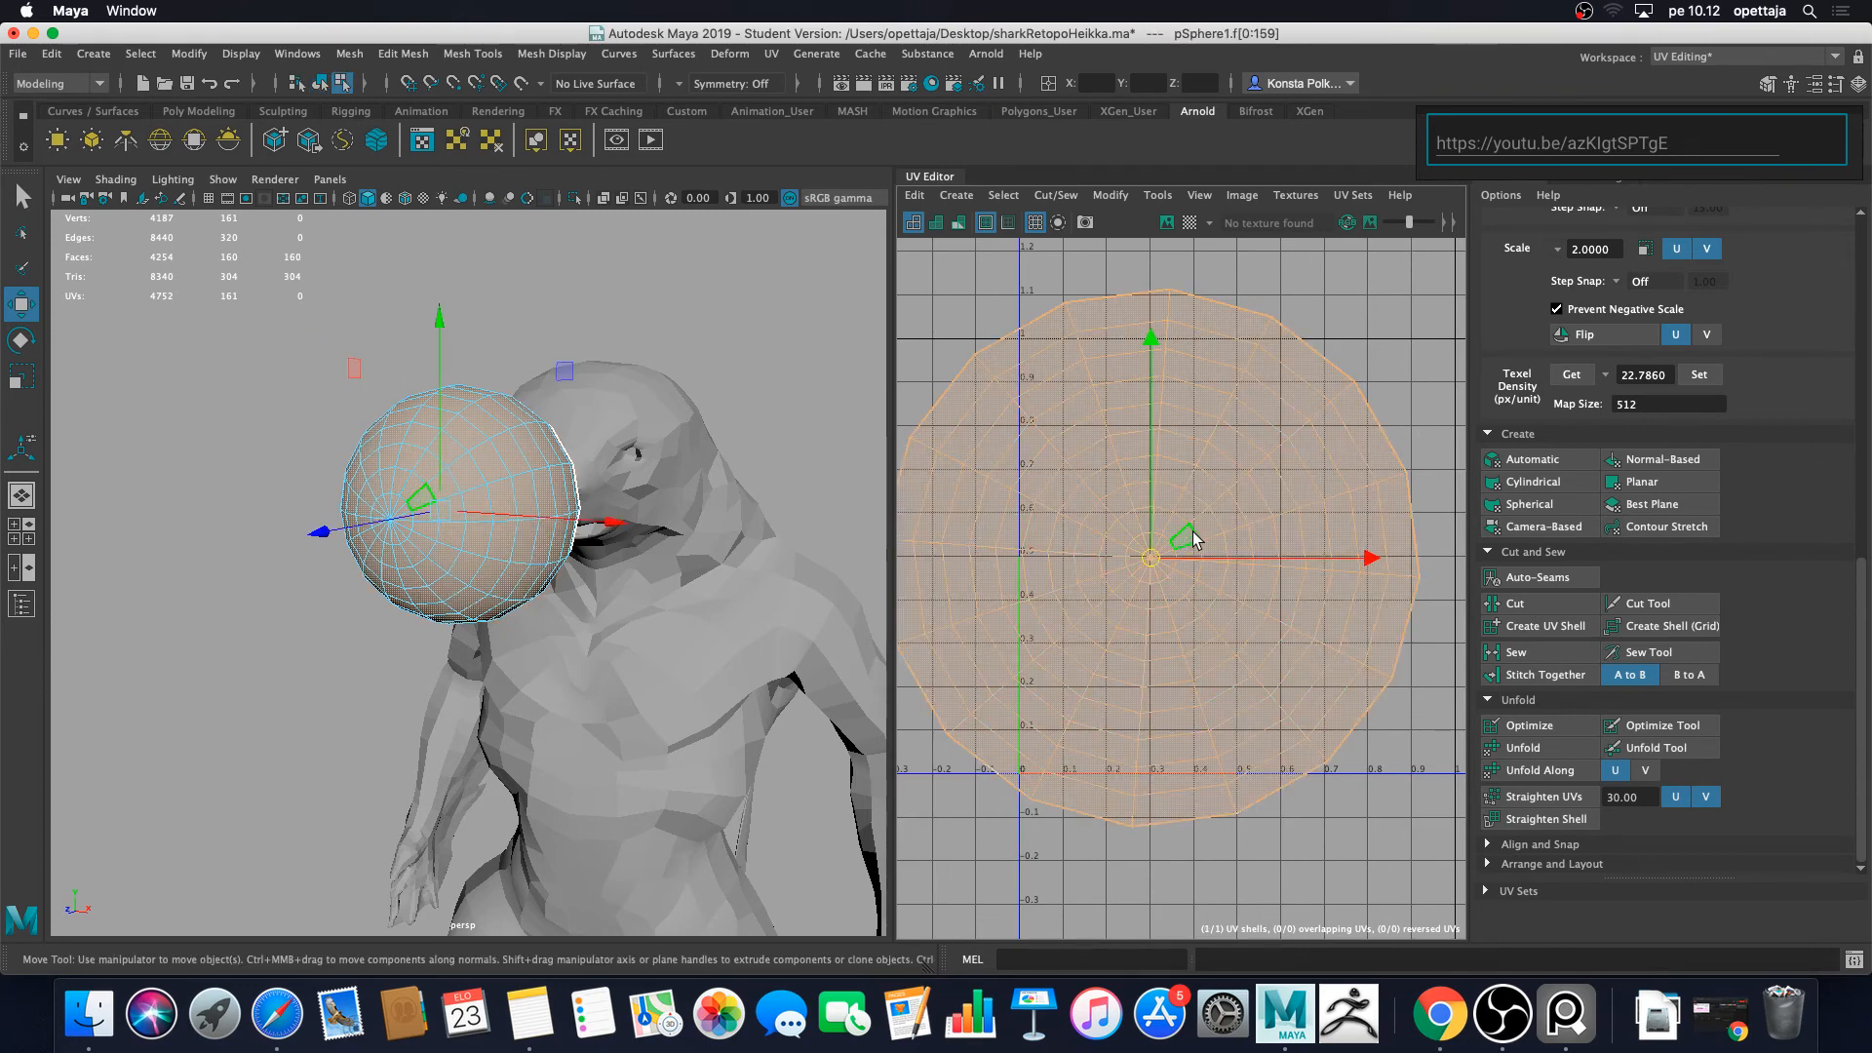
pyautogui.press('r')
pyautogui.moveTo(1150, 558); pyautogui.dragTo(967, 704)
pyautogui.press('w')
pyautogui.moveTo(1256, 551); pyautogui.dragTo(1039, 630)
pyautogui.keyDown('alt'); pyautogui.moveTo(1040, 636); pyautogui.dragTo(1072, 622, button='middle'); pyautogui.keyUp('alt')
pyautogui.moveTo(1066, 564); pyautogui.dragTo(1104, 587, button='right')
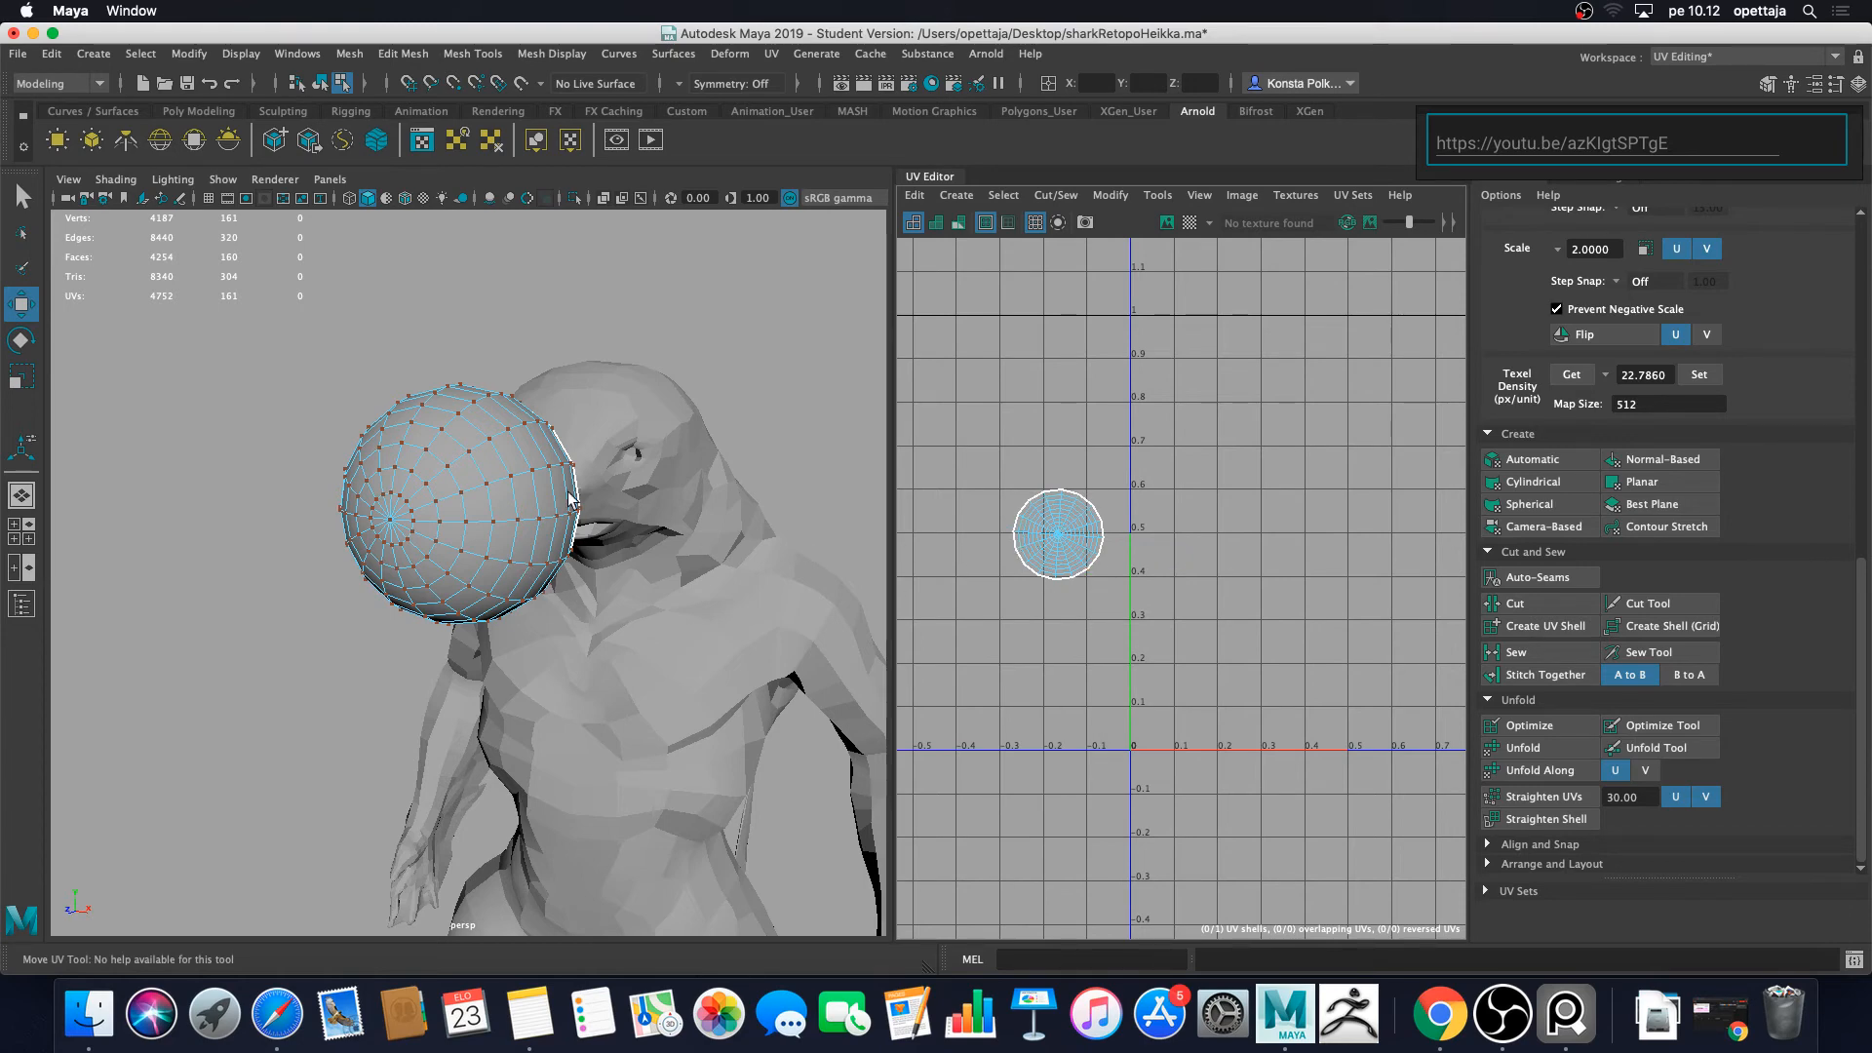
# Step: Select all faces of the cut sphere, scale them down and move them beside the shark's head near the eye
pyautogui.moveTo(505, 485); pyautogui.dragTo(509, 533, button='right')
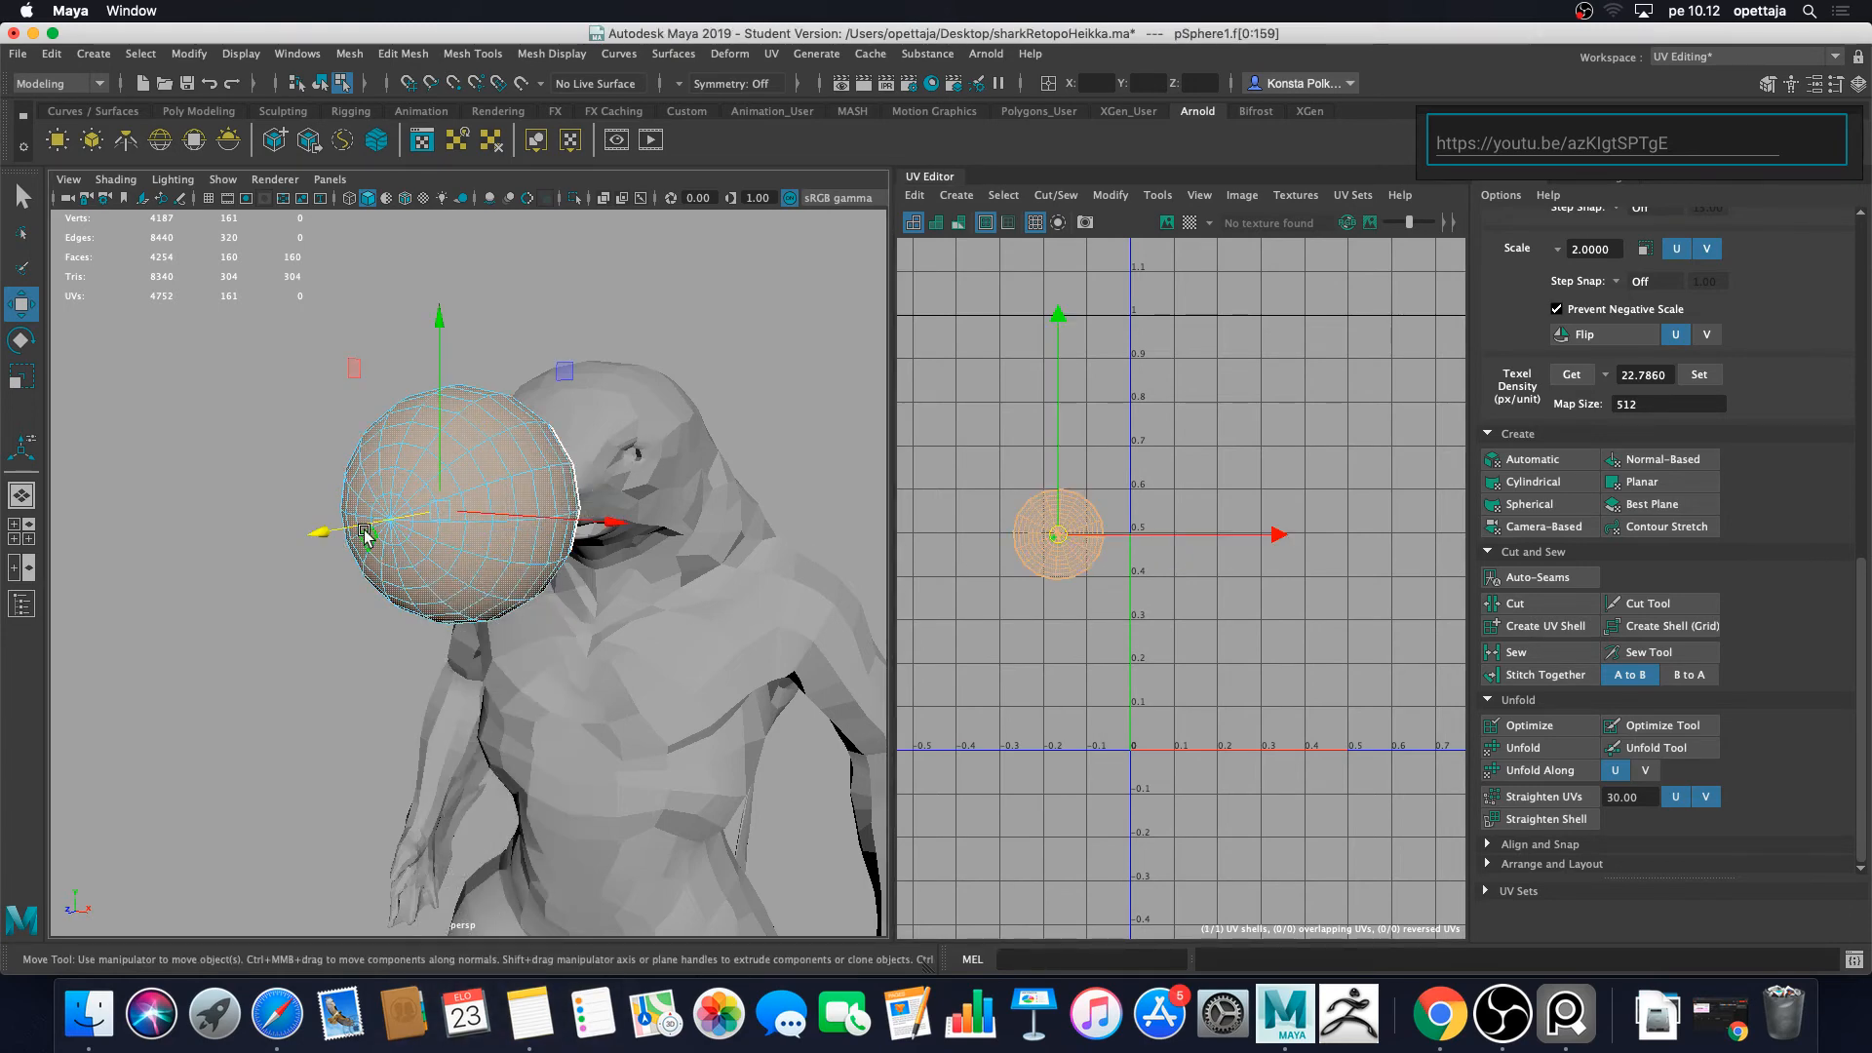
pyautogui.moveTo(363, 532); pyautogui.dragTo(414, 483)
pyautogui.press('r')
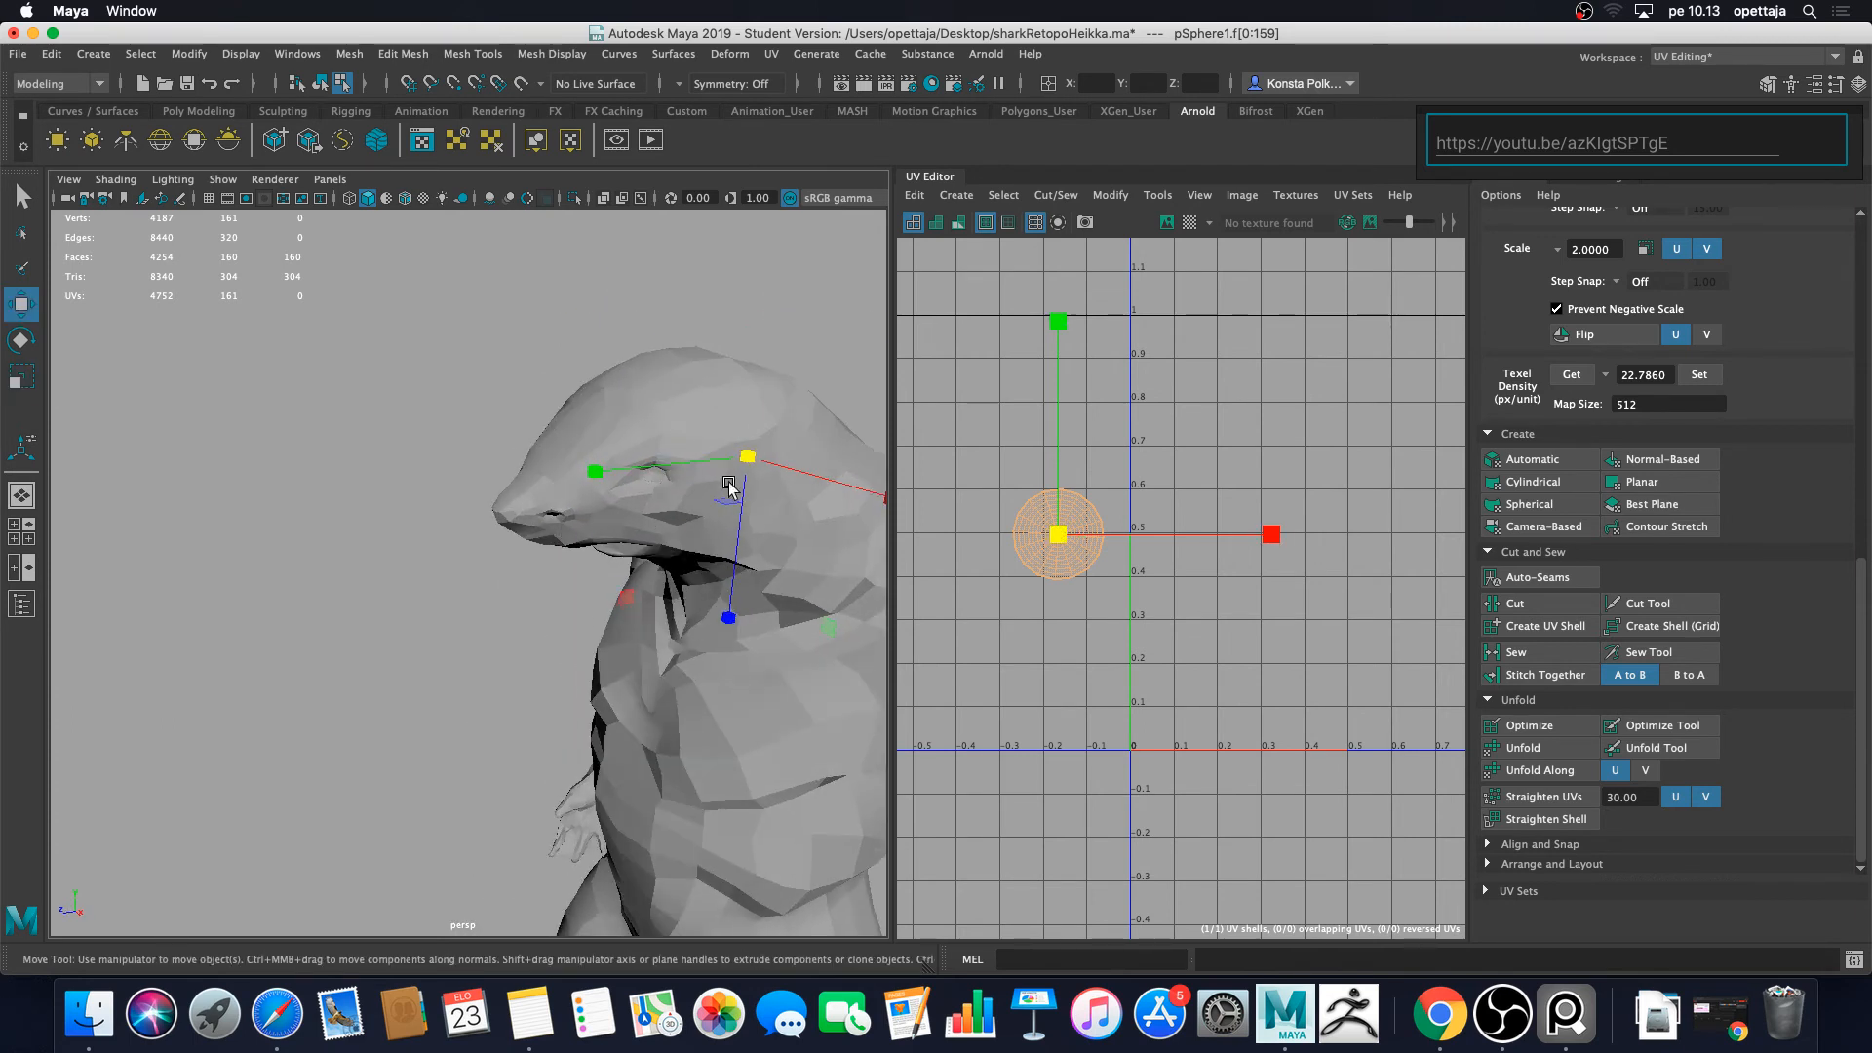
pyautogui.moveTo(648, 466); pyautogui.dragTo(535, 497)
pyautogui.moveTo(684, 494); pyautogui.dragTo(715, 508)
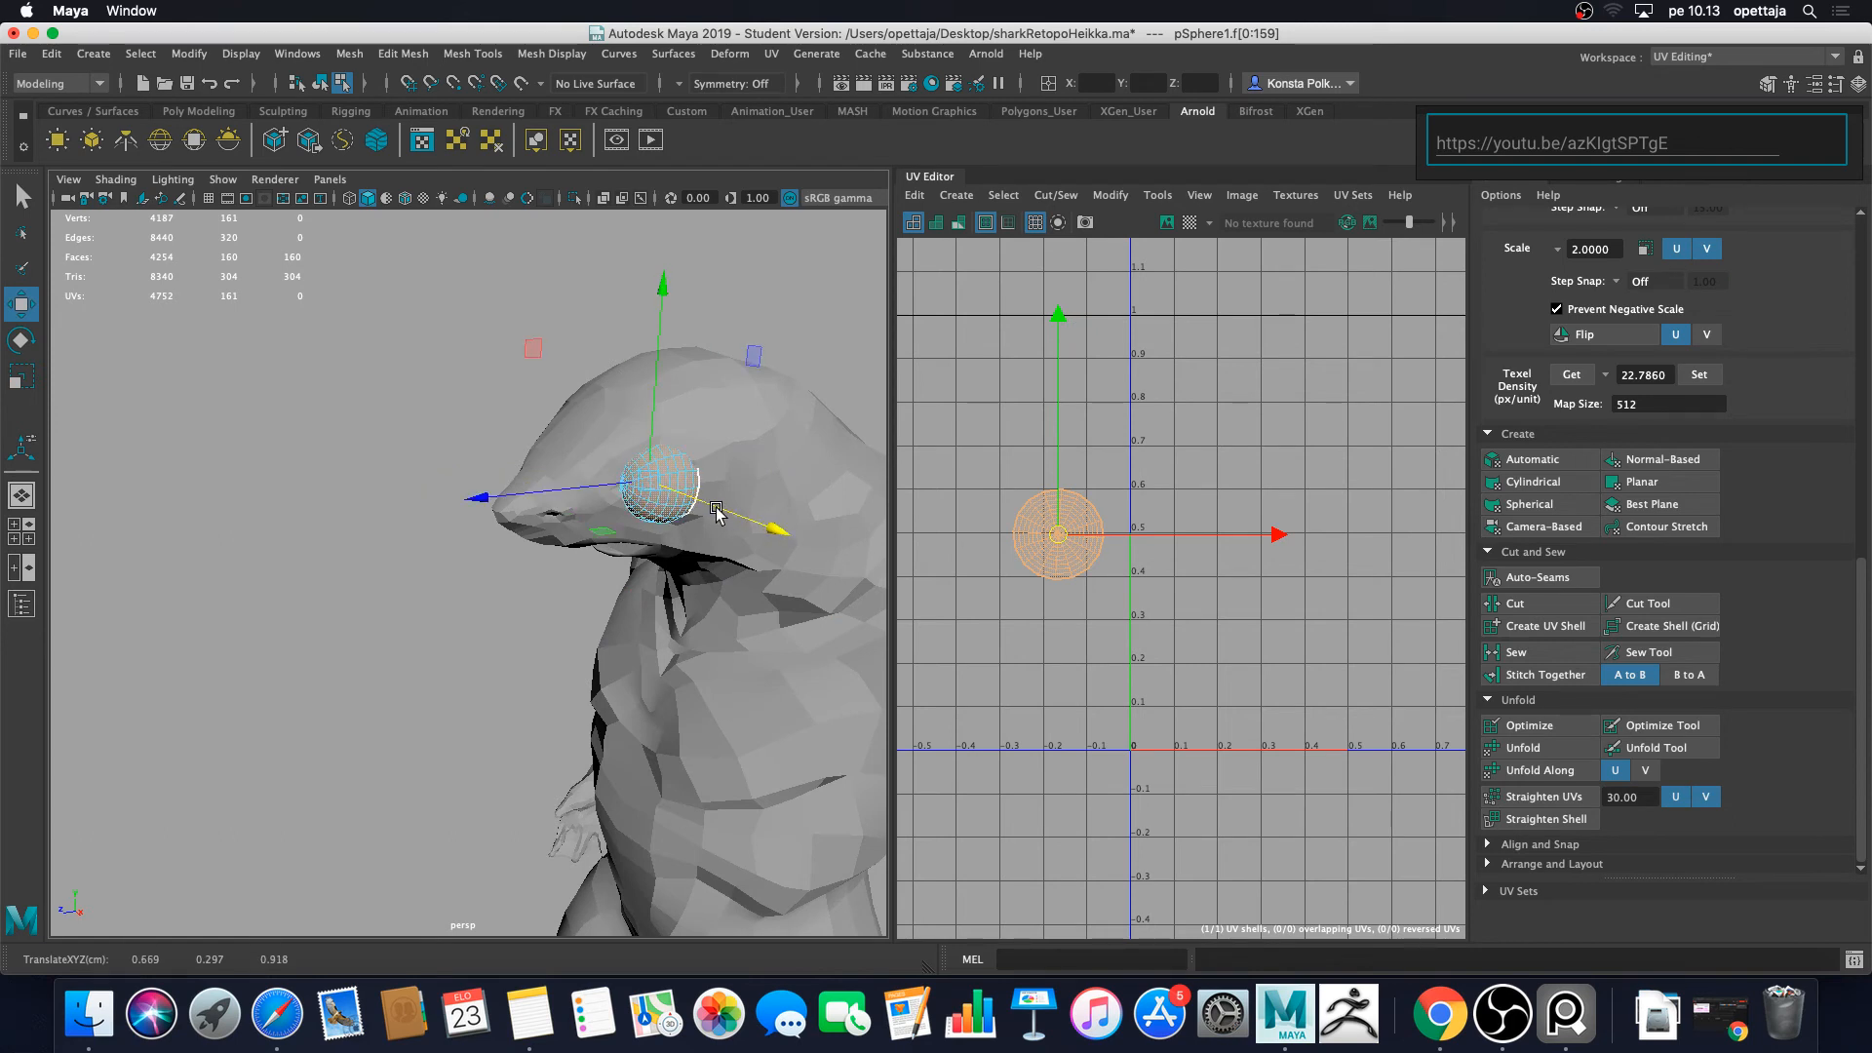
# Step: Scale the cut sphere's faces down slightly and move them into the shark's eye socket
pyautogui.press('e')
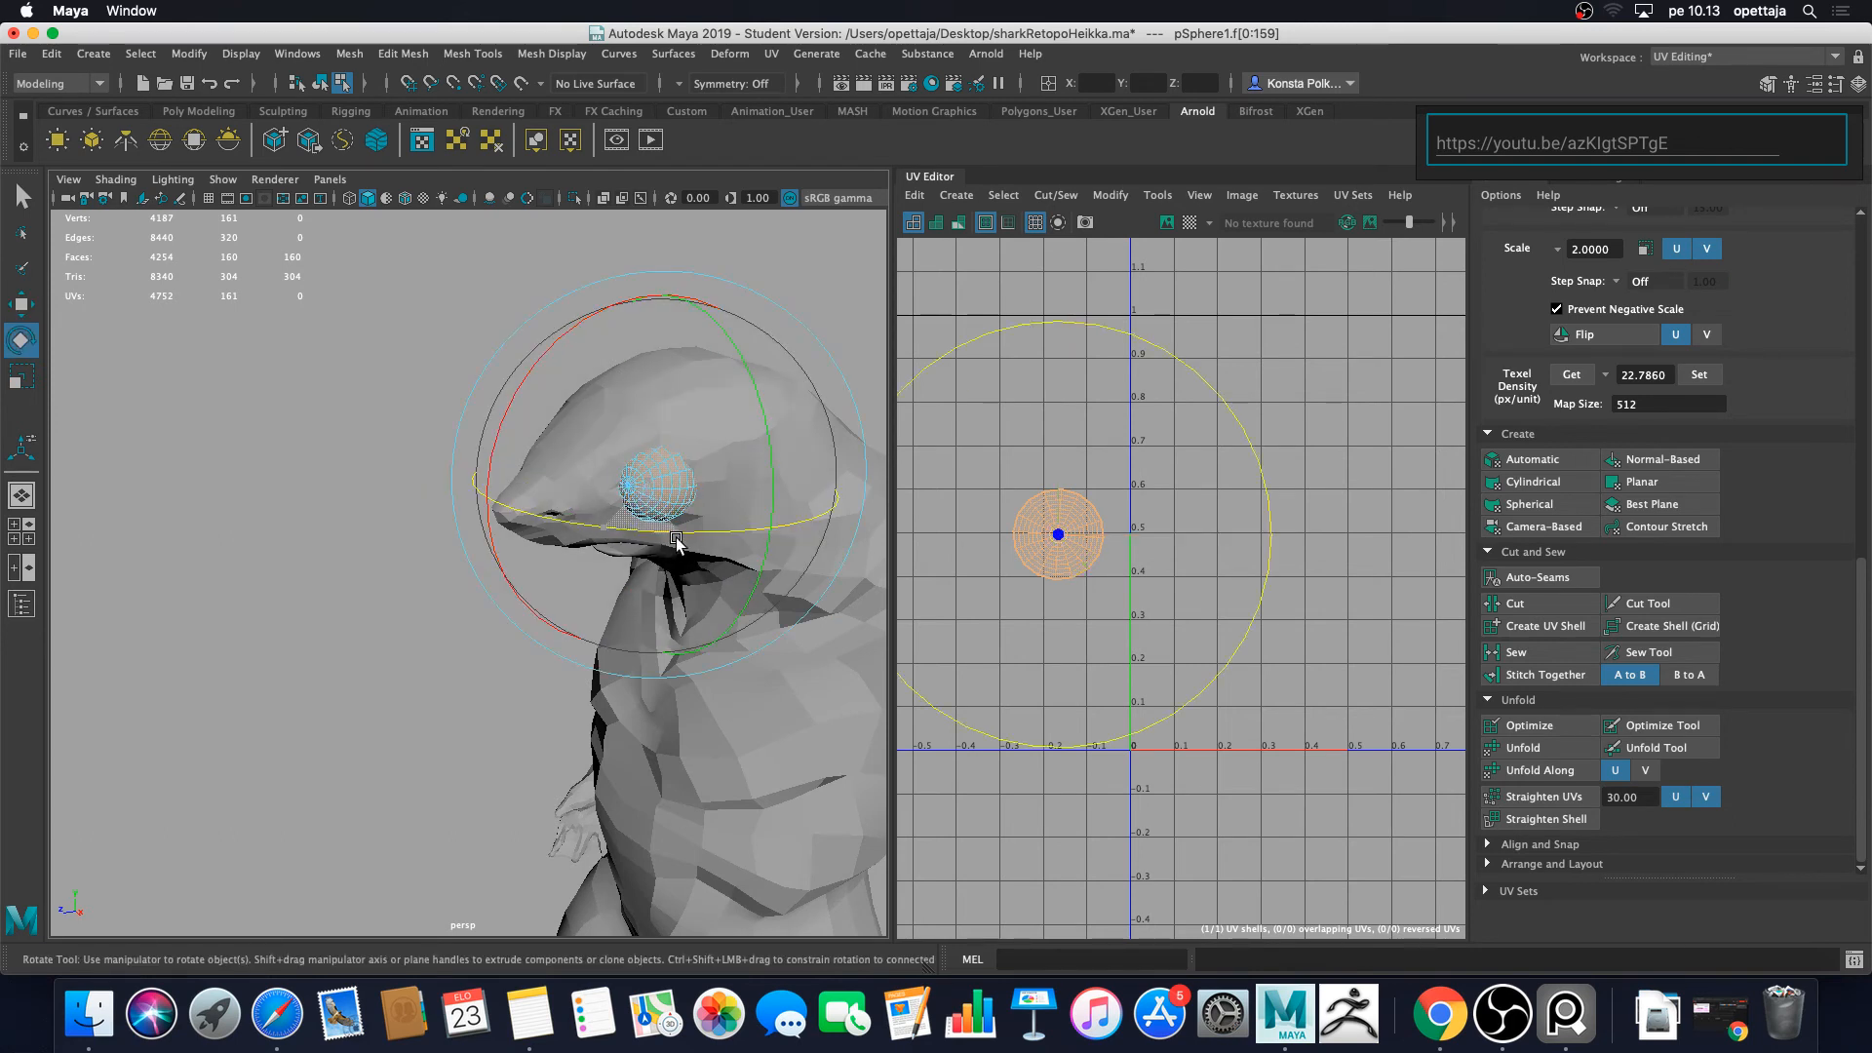
pyautogui.press('r')
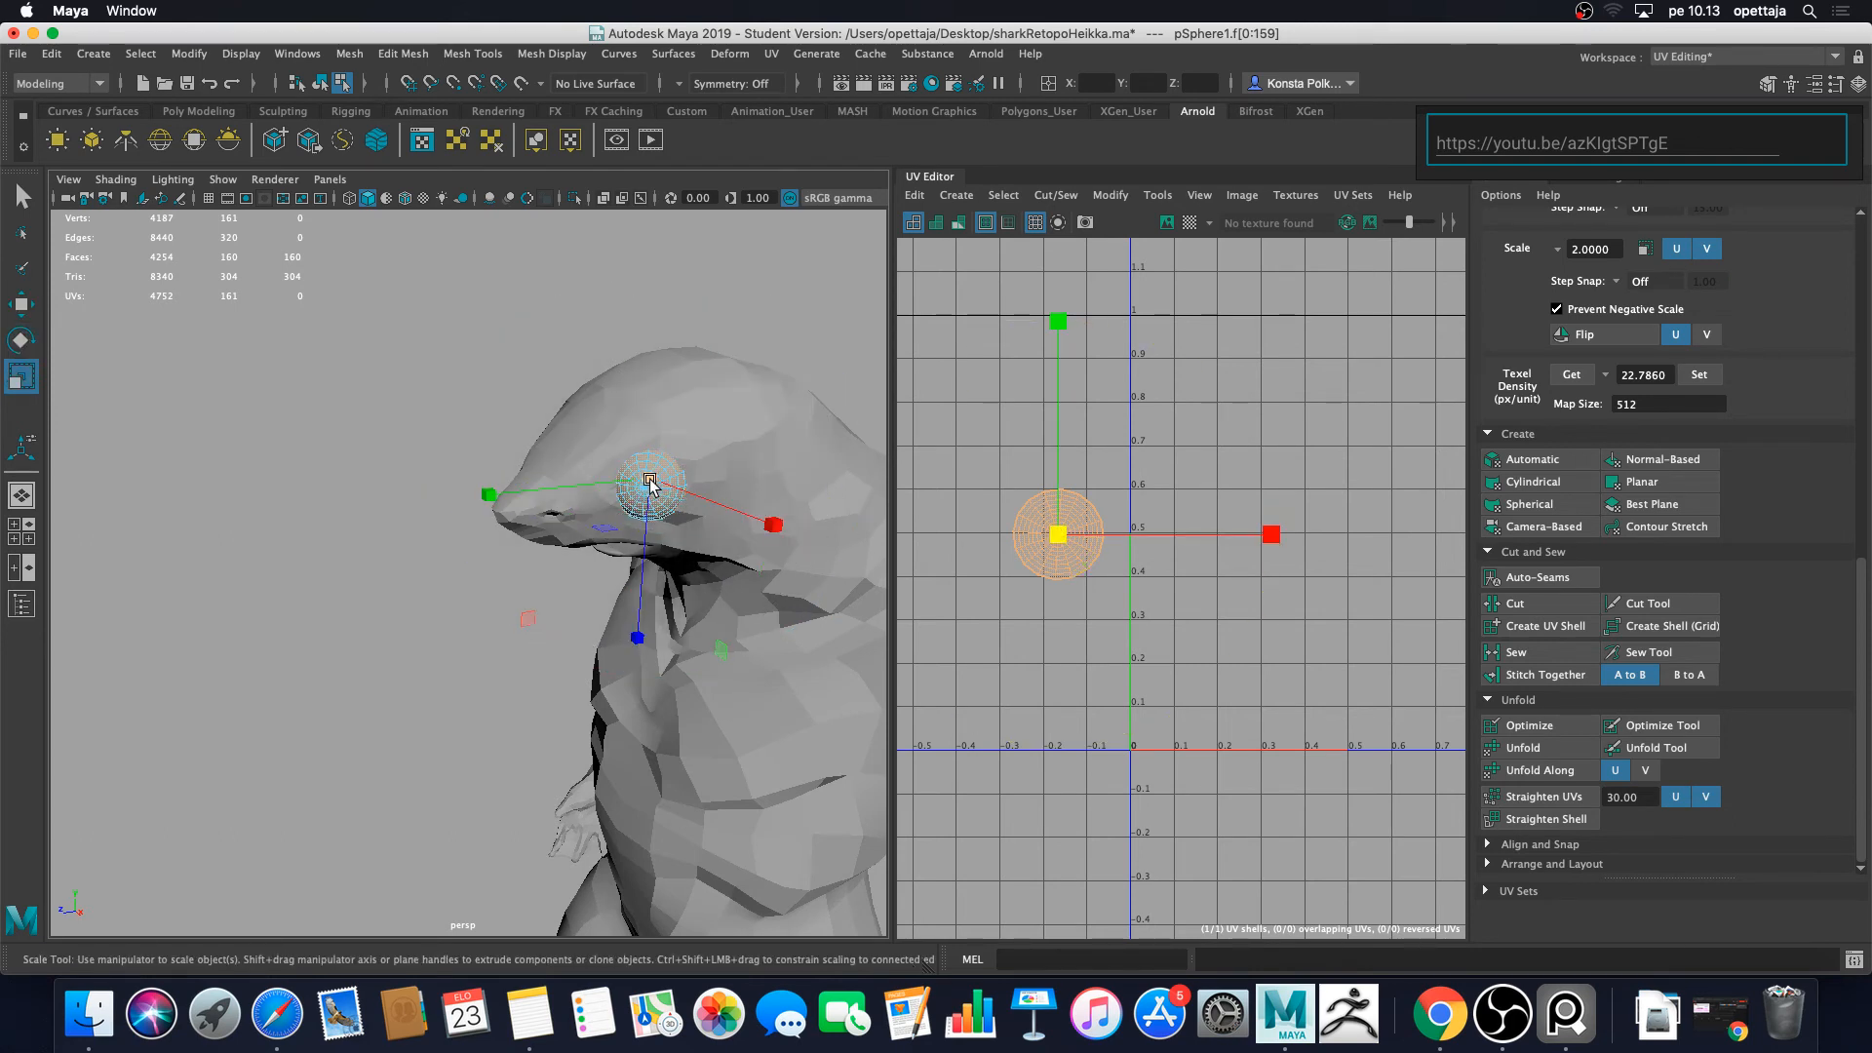
pyautogui.scroll(5, 604, 497)
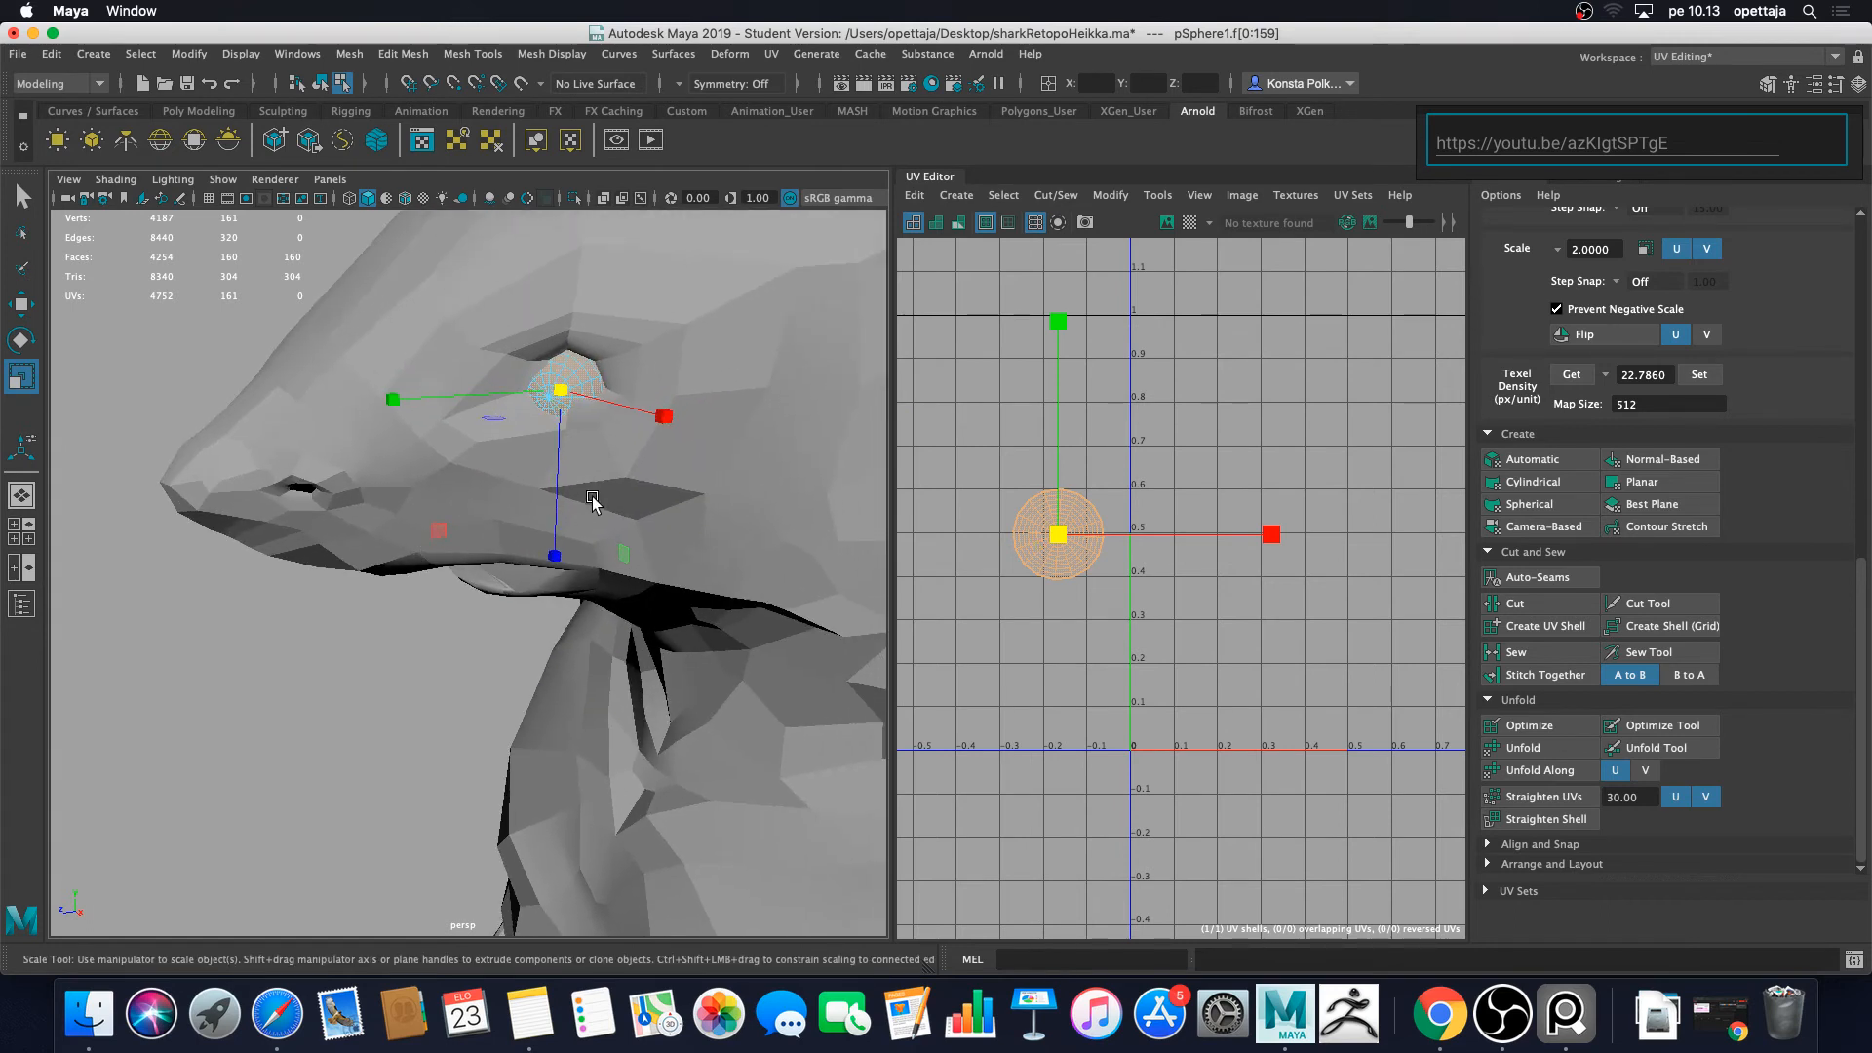
pyautogui.press('w')
pyautogui.scroll(5, 582, 532)
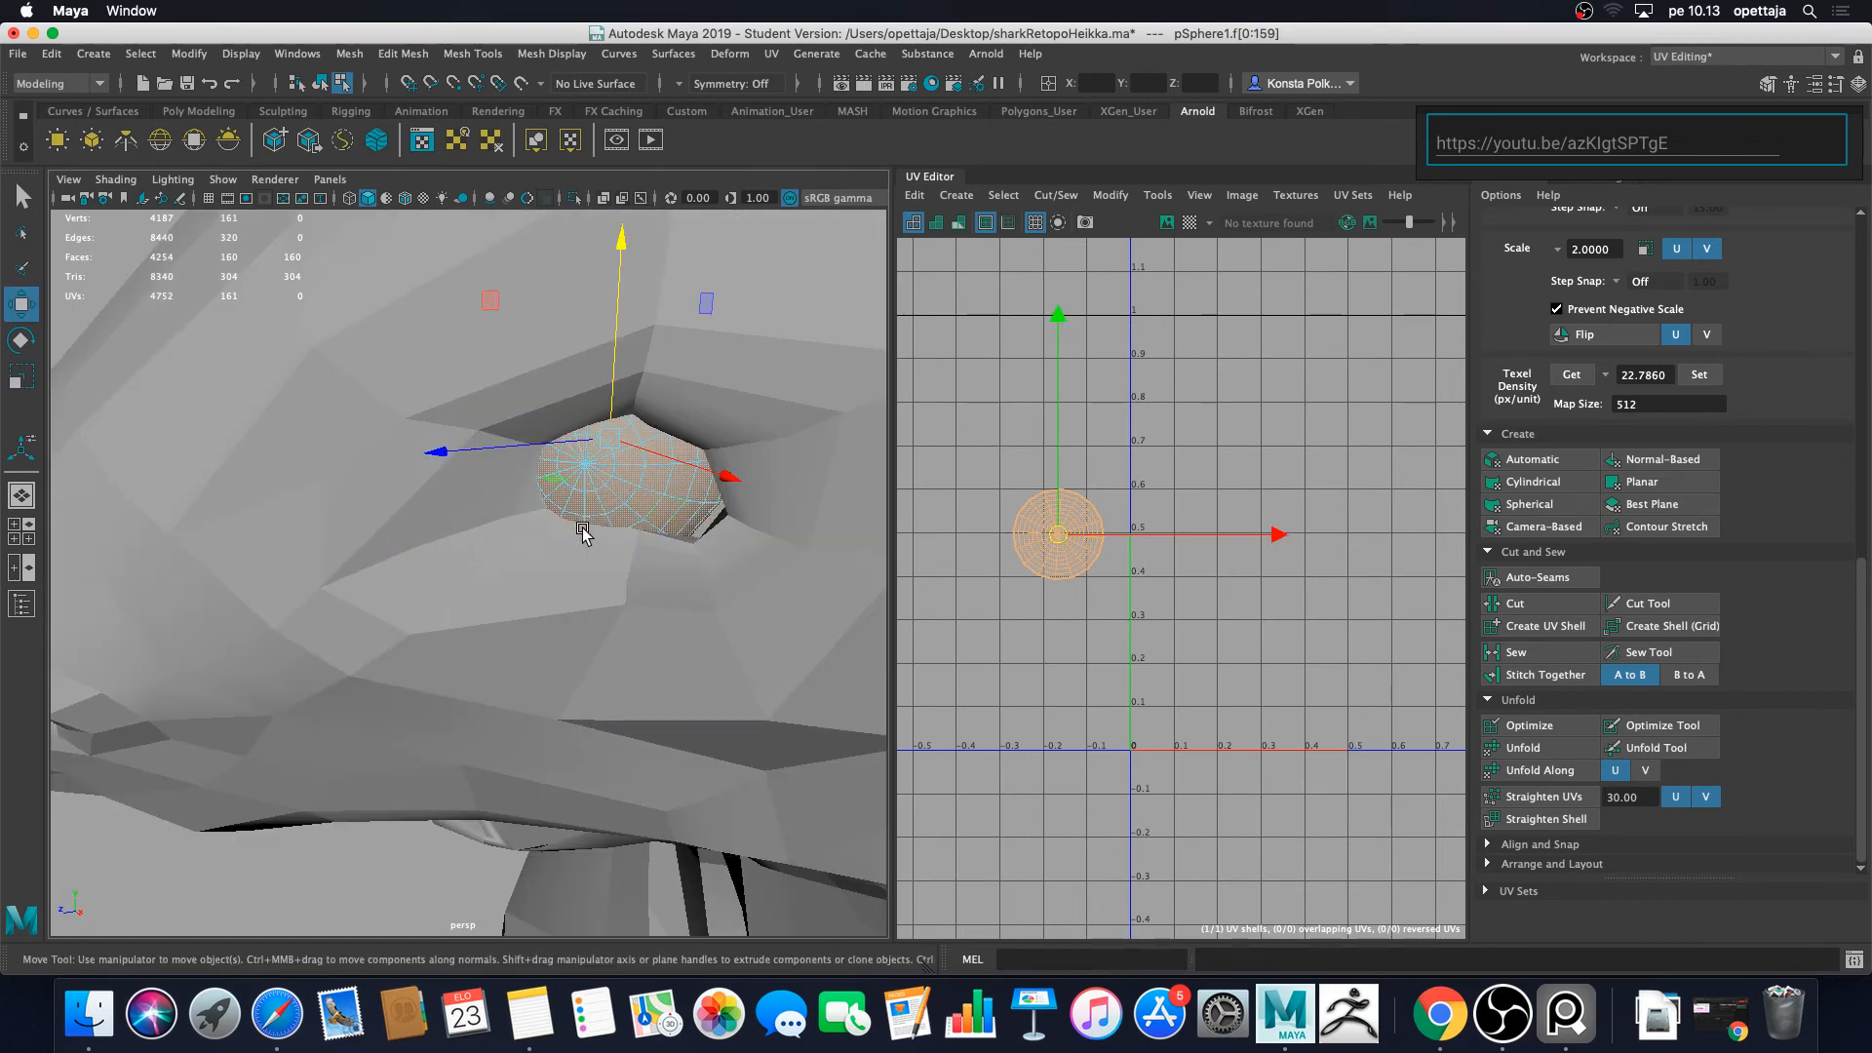
pyautogui.moveTo(510, 446); pyautogui.dragTo(545, 609)
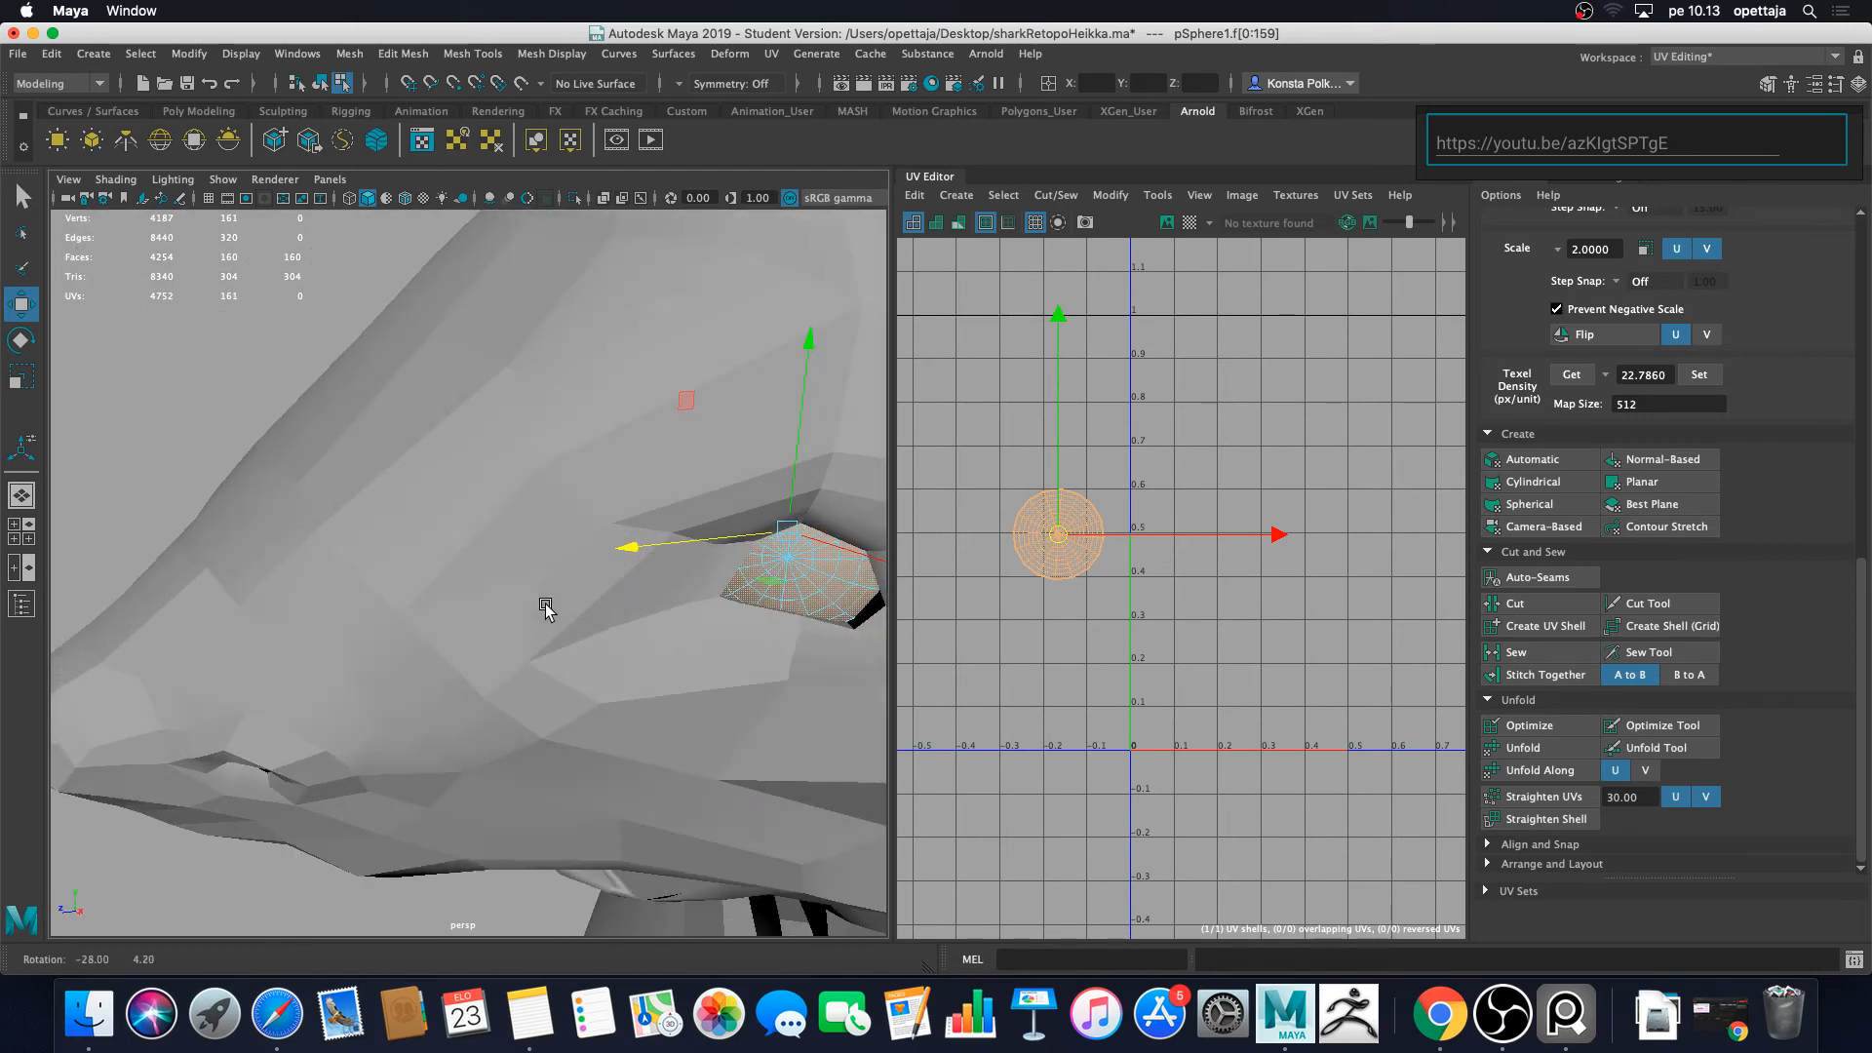
pyautogui.moveTo(870, 556); pyautogui.dragTo(750, 568)
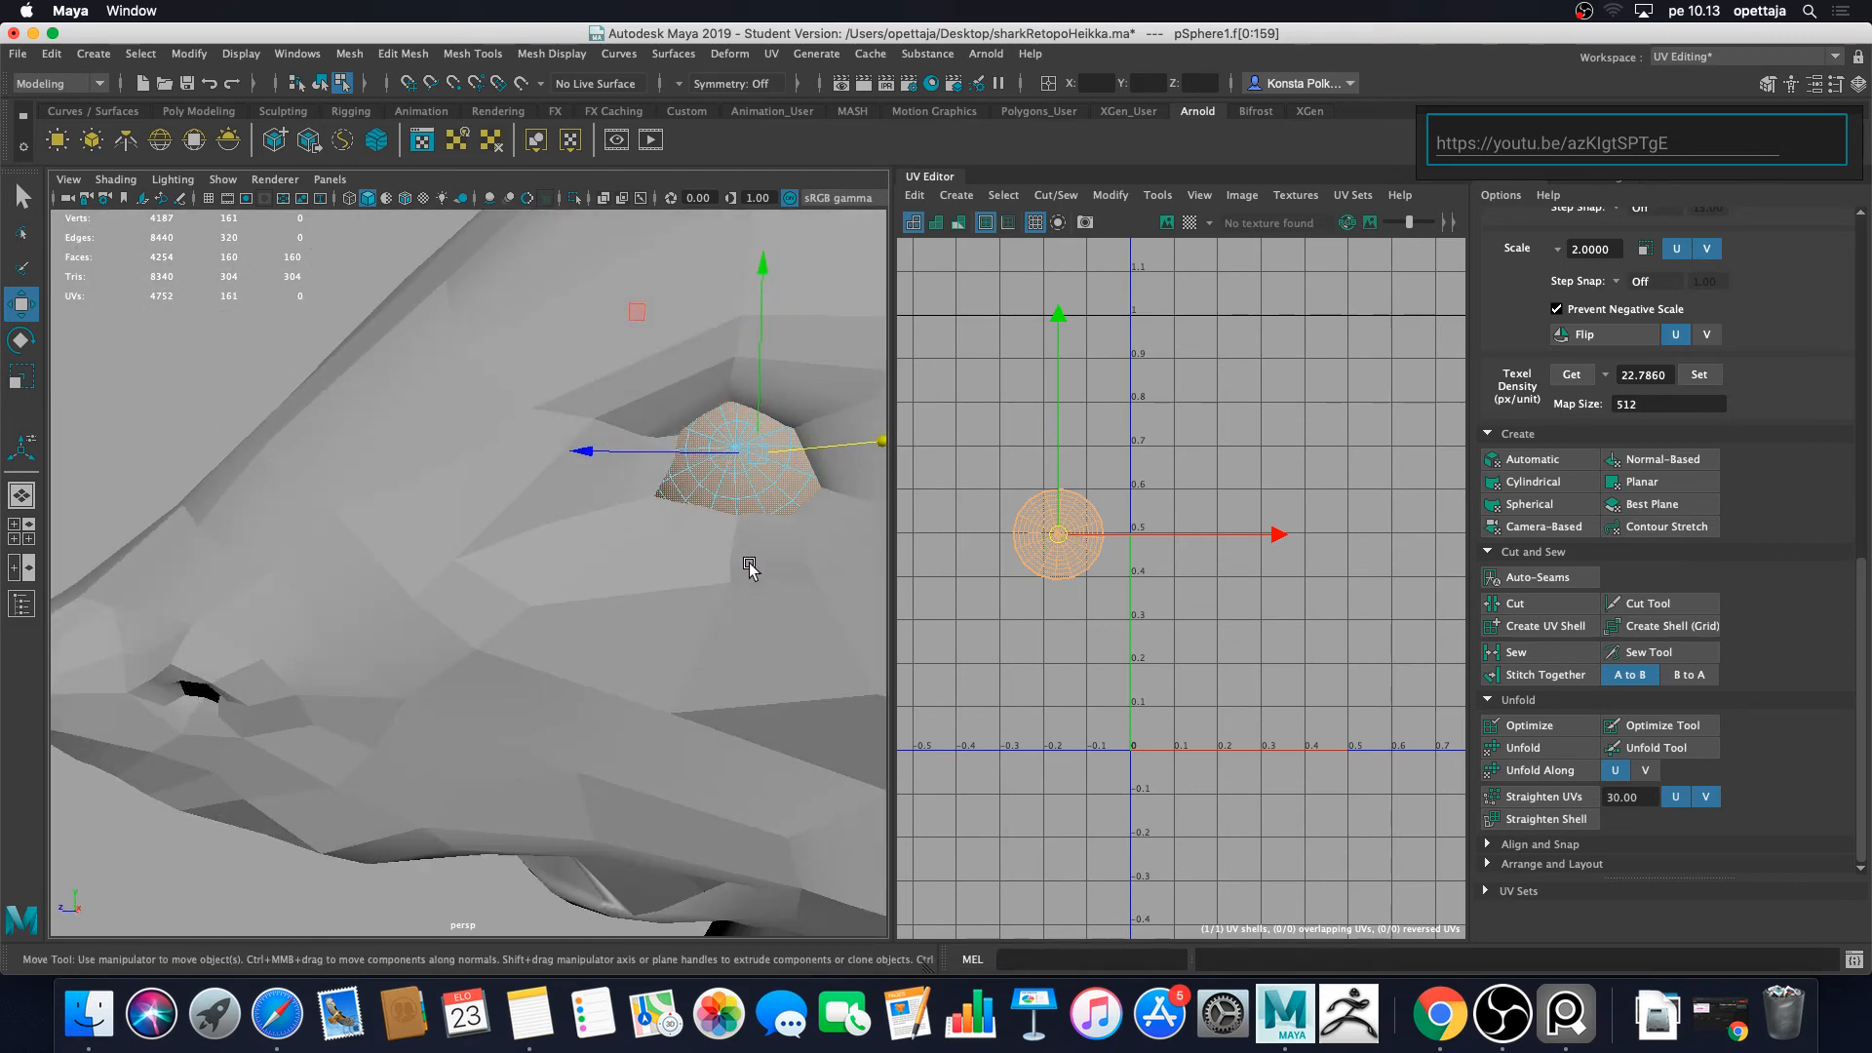
# Step: Resize the eyeball faces to the socket opening and shift them until they sit inside the eyelid rim
pyautogui.press('r')
pyautogui.moveTo(755, 452); pyautogui.dragTo(544, 564)
pyautogui.press('w')
pyautogui.moveTo(684, 611); pyautogui.dragTo(688, 502)
pyautogui.moveTo(629, 564); pyautogui.dragTo(364, 635)
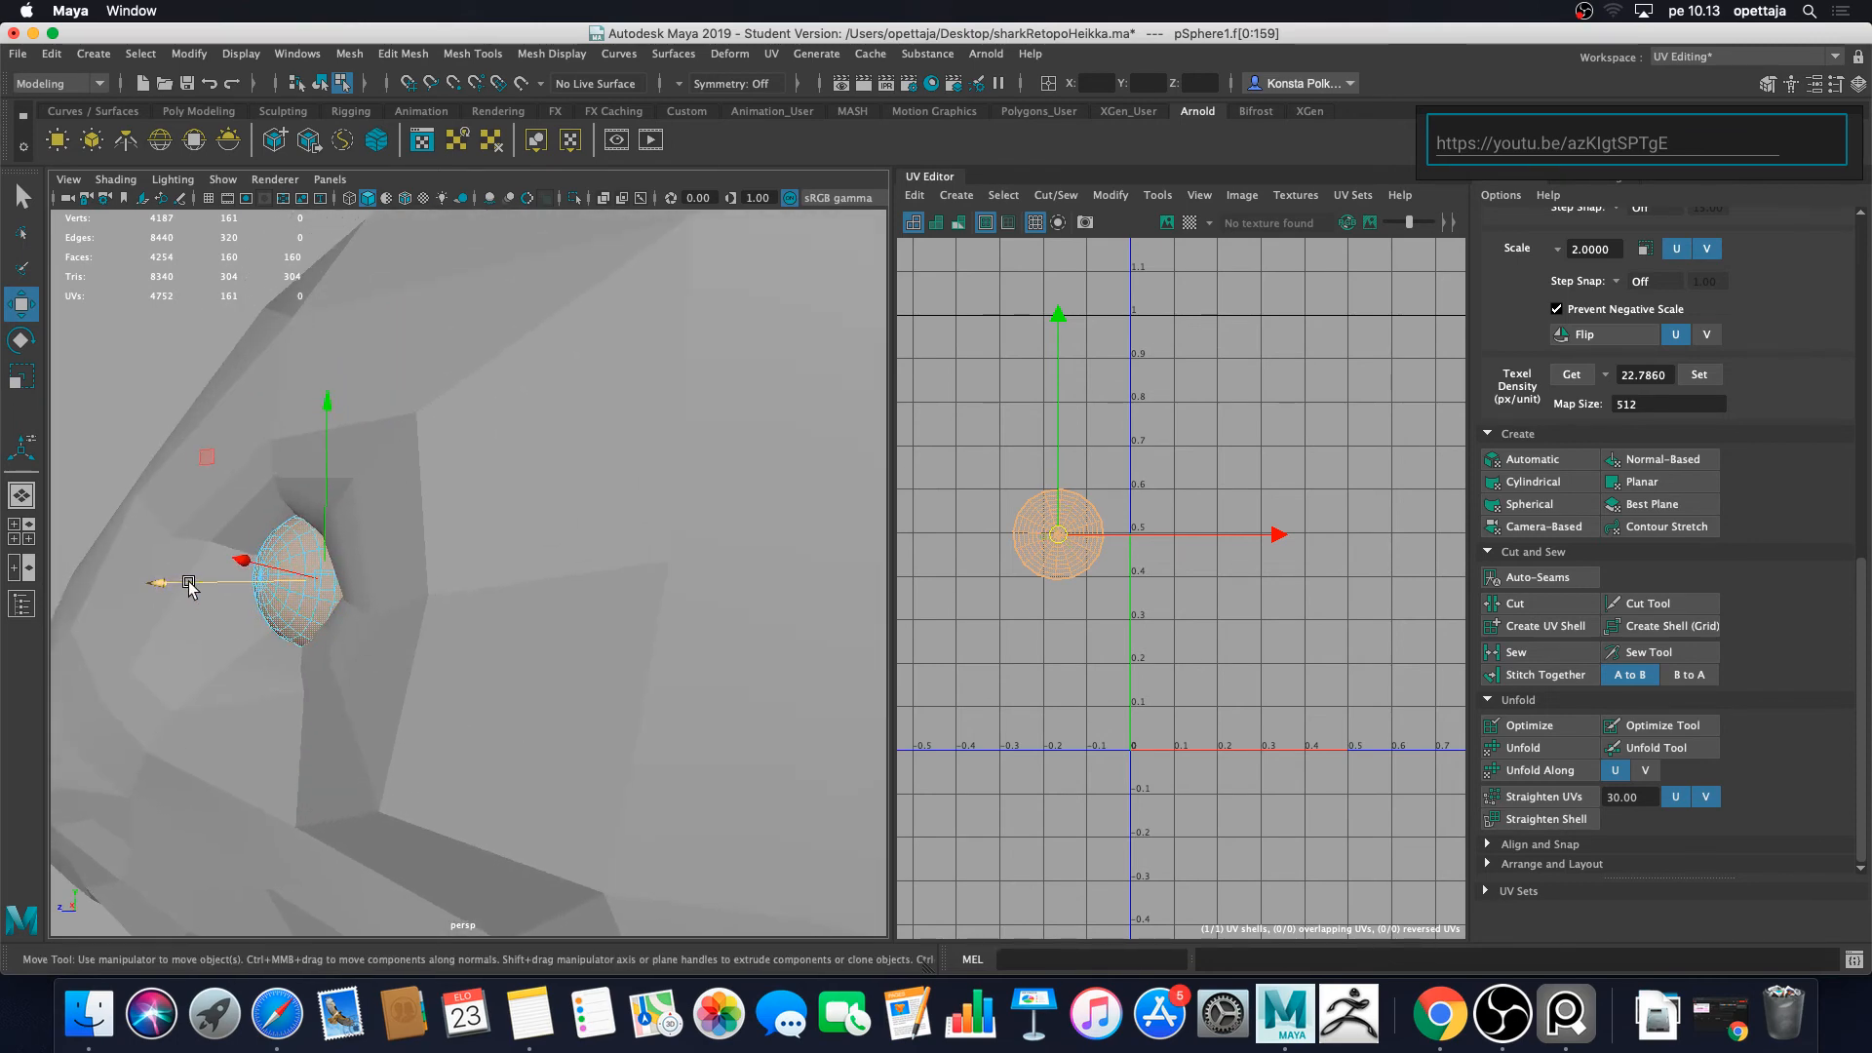
pyautogui.moveTo(180, 579); pyautogui.dragTo(551, 618)
pyautogui.moveTo(407, 655); pyautogui.dragTo(412, 652)
pyautogui.moveTo(601, 648); pyautogui.dragTo(726, 750)
# Step: Rotate the eyeball faces slightly and nudge them to close the gaps around the socket rim
pyautogui.scroll(5, 521, 697)
pyautogui.press('r')
pyautogui.press('w')
pyautogui.moveTo(562, 770); pyautogui.dragTo(574, 762)
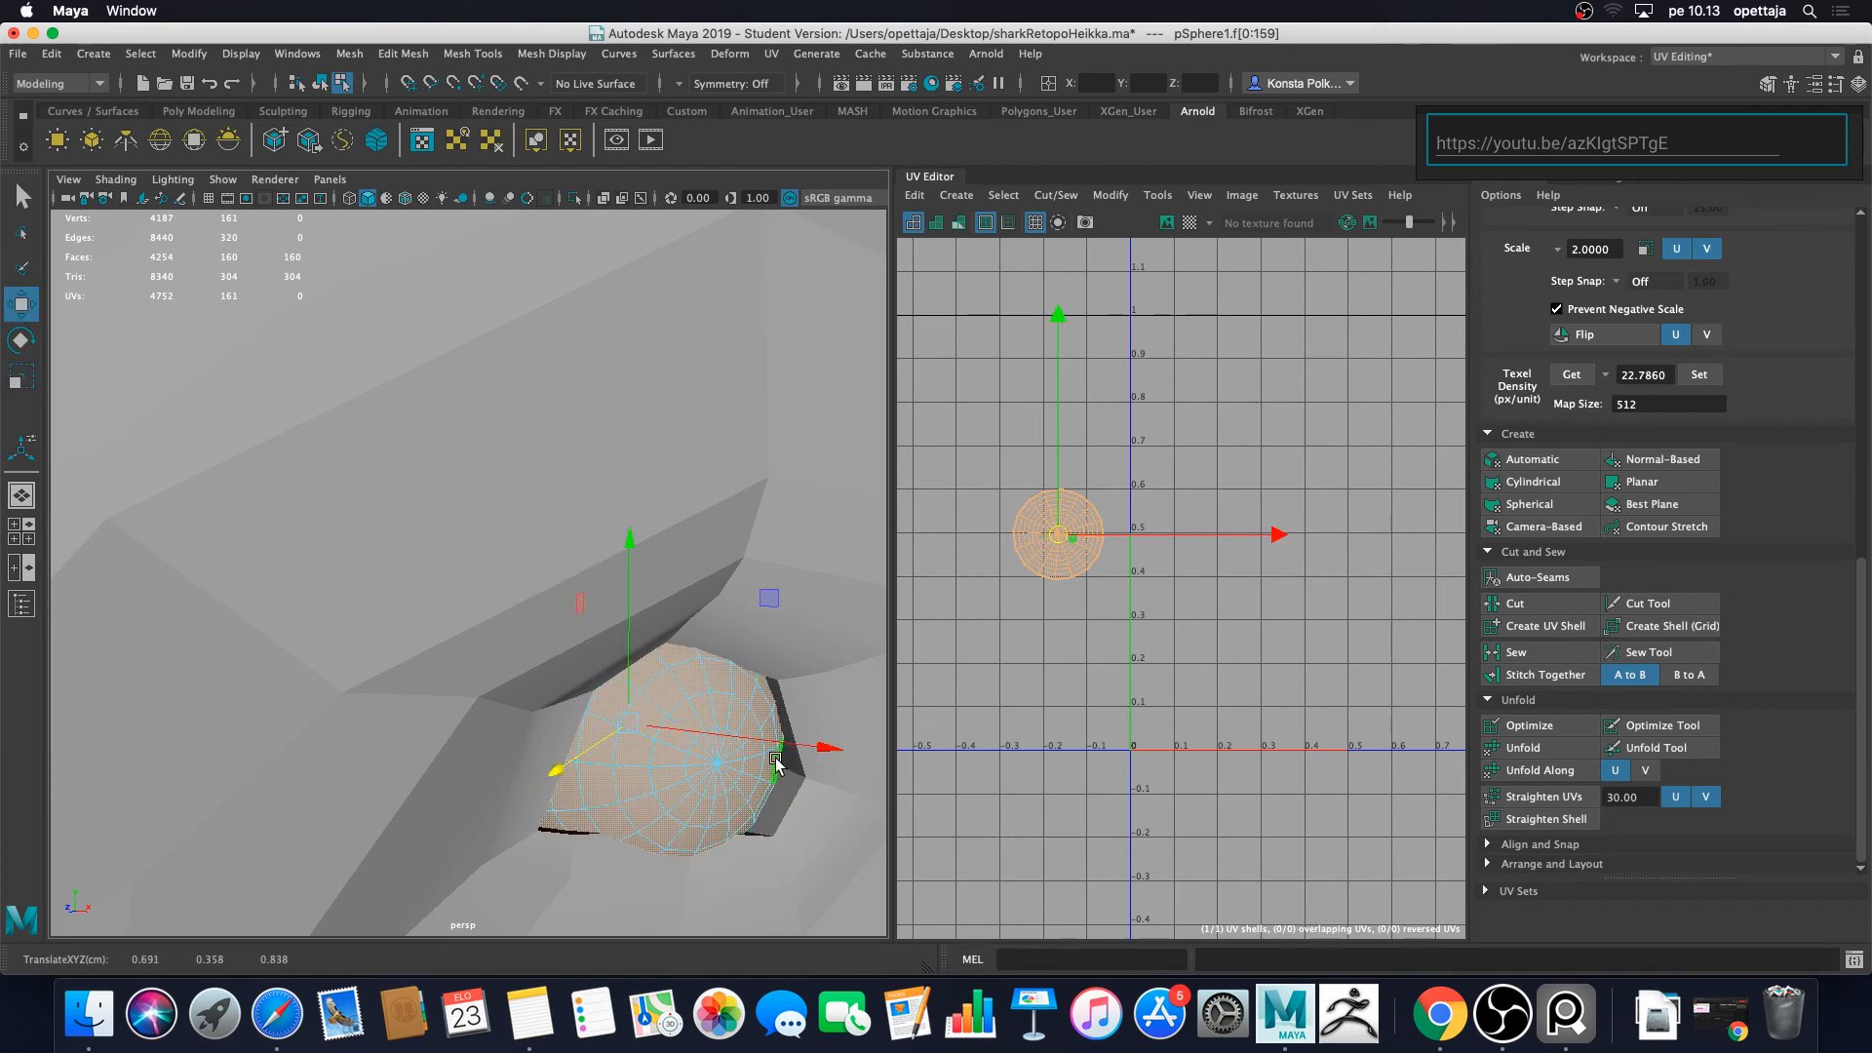
pyautogui.press('e')
pyautogui.moveTo(743, 752)
pyautogui.mouseDown()
pyautogui.moveTo(698, 785)
pyautogui.moveTo(777, 749)
pyautogui.mouseUp()
pyautogui.press('w')
pyautogui.moveTo(571, 770)
pyautogui.mouseDown()
pyautogui.moveTo(560, 739)
pyautogui.moveTo(593, 740)
pyautogui.mouseUp()
pyautogui.scroll(-5, 576, 768)
pyautogui.scroll(-10, 593, 740)
# Step: Deselect the eyeball's faces, return to object mode and check how the eye sits in the head
pyautogui.click(689, 466)
pyautogui.scroll(4, 600, 591)
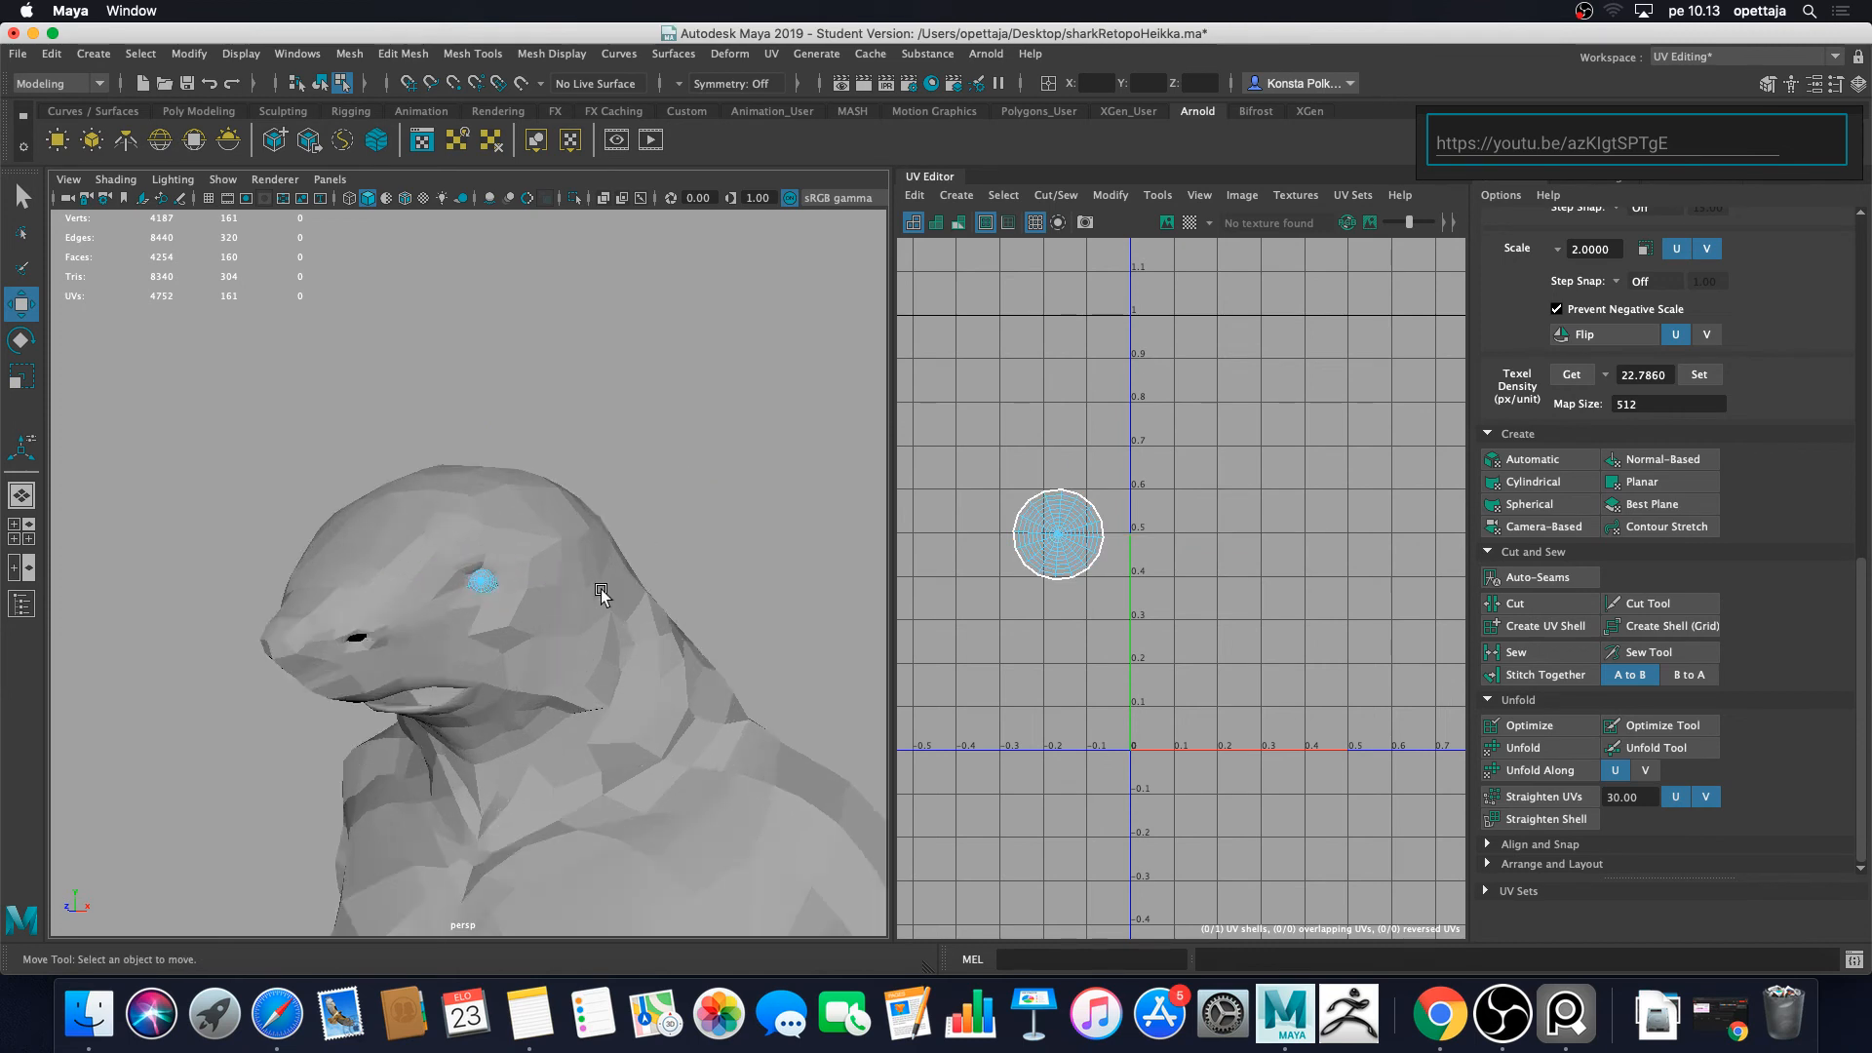
pyautogui.scroll(5, 601, 591)
pyautogui.moveTo(506, 591); pyautogui.dragTo(597, 474, button='right')
pyautogui.click(742, 427)
pyautogui.scroll(-3, 690, 472)
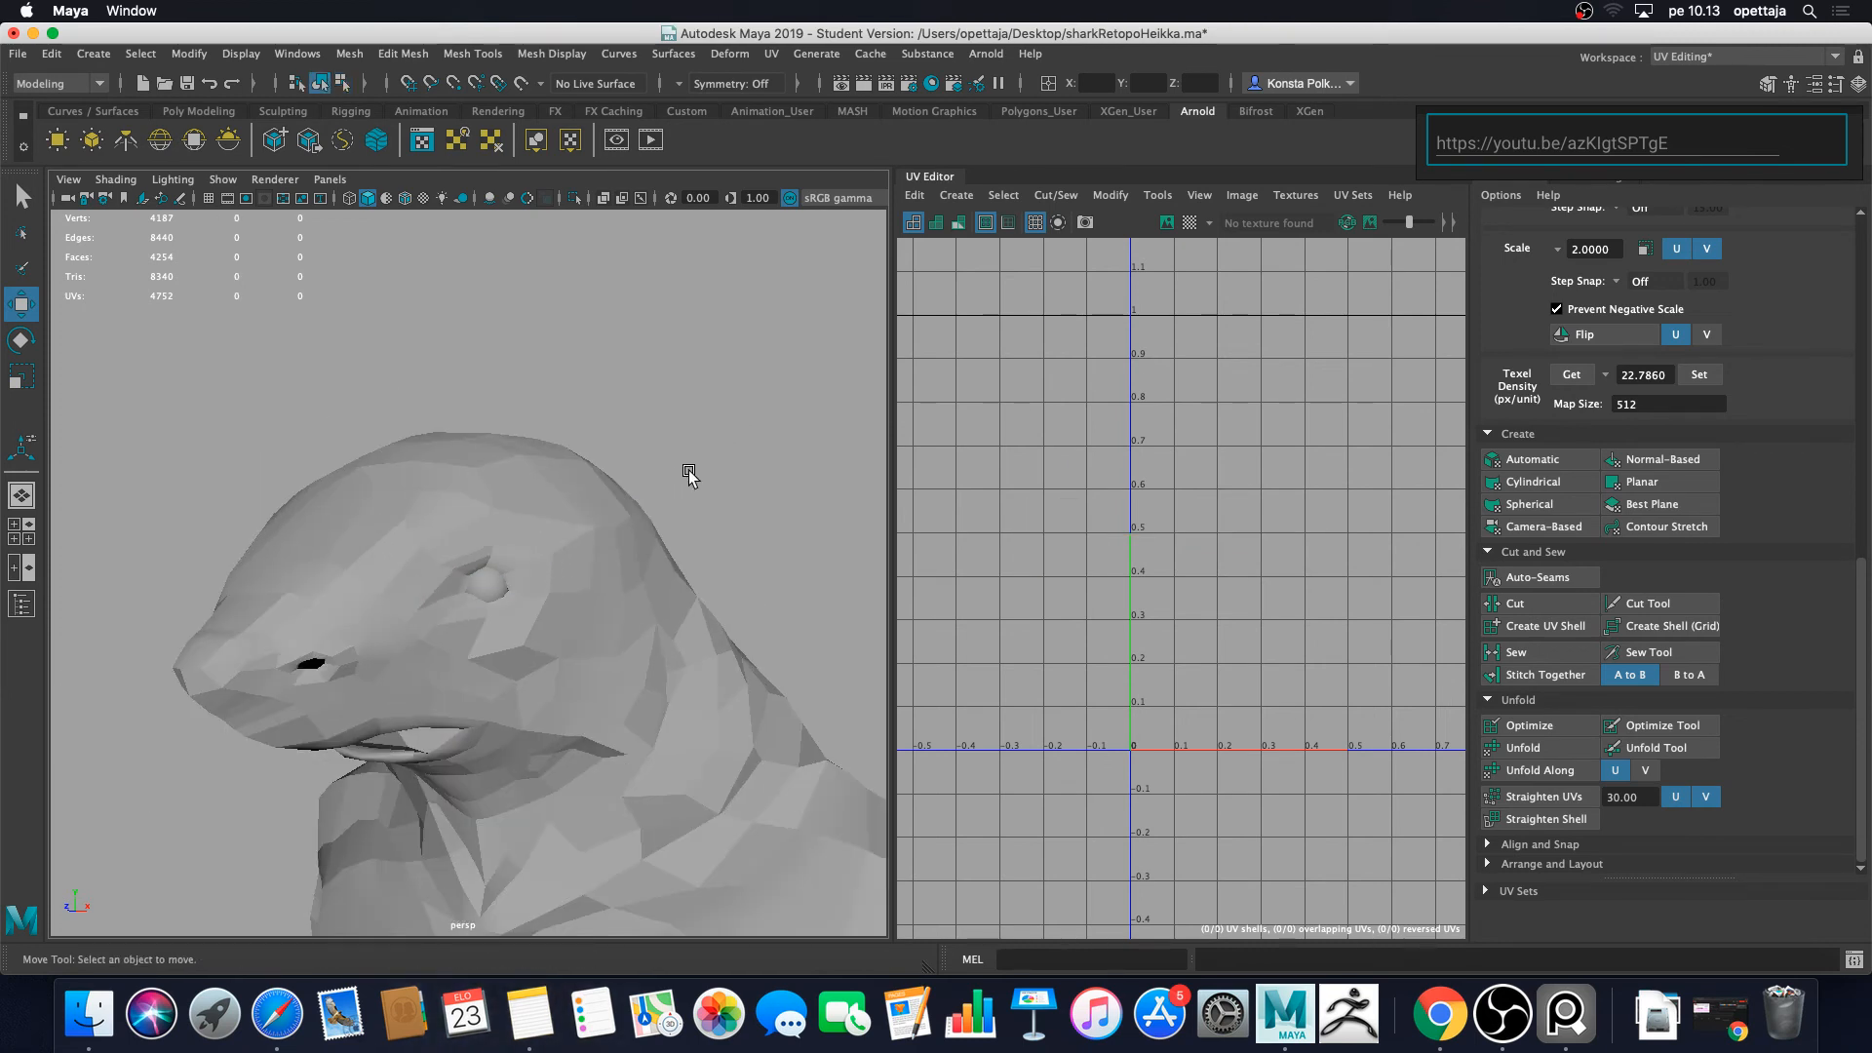
pyautogui.moveTo(689, 471)
pyautogui.keyDown('alt'); pyautogui.mouseDown()
pyautogui.moveTo(608, 486)
pyautogui.moveTo(721, 490)
pyautogui.moveTo(635, 495)
pyautogui.moveTo(686, 490)
pyautogui.mouseUp(); pyautogui.keyUp('alt')
# Step: Select the eyeball object and freeze all its transformations
pyautogui.click(503, 605)
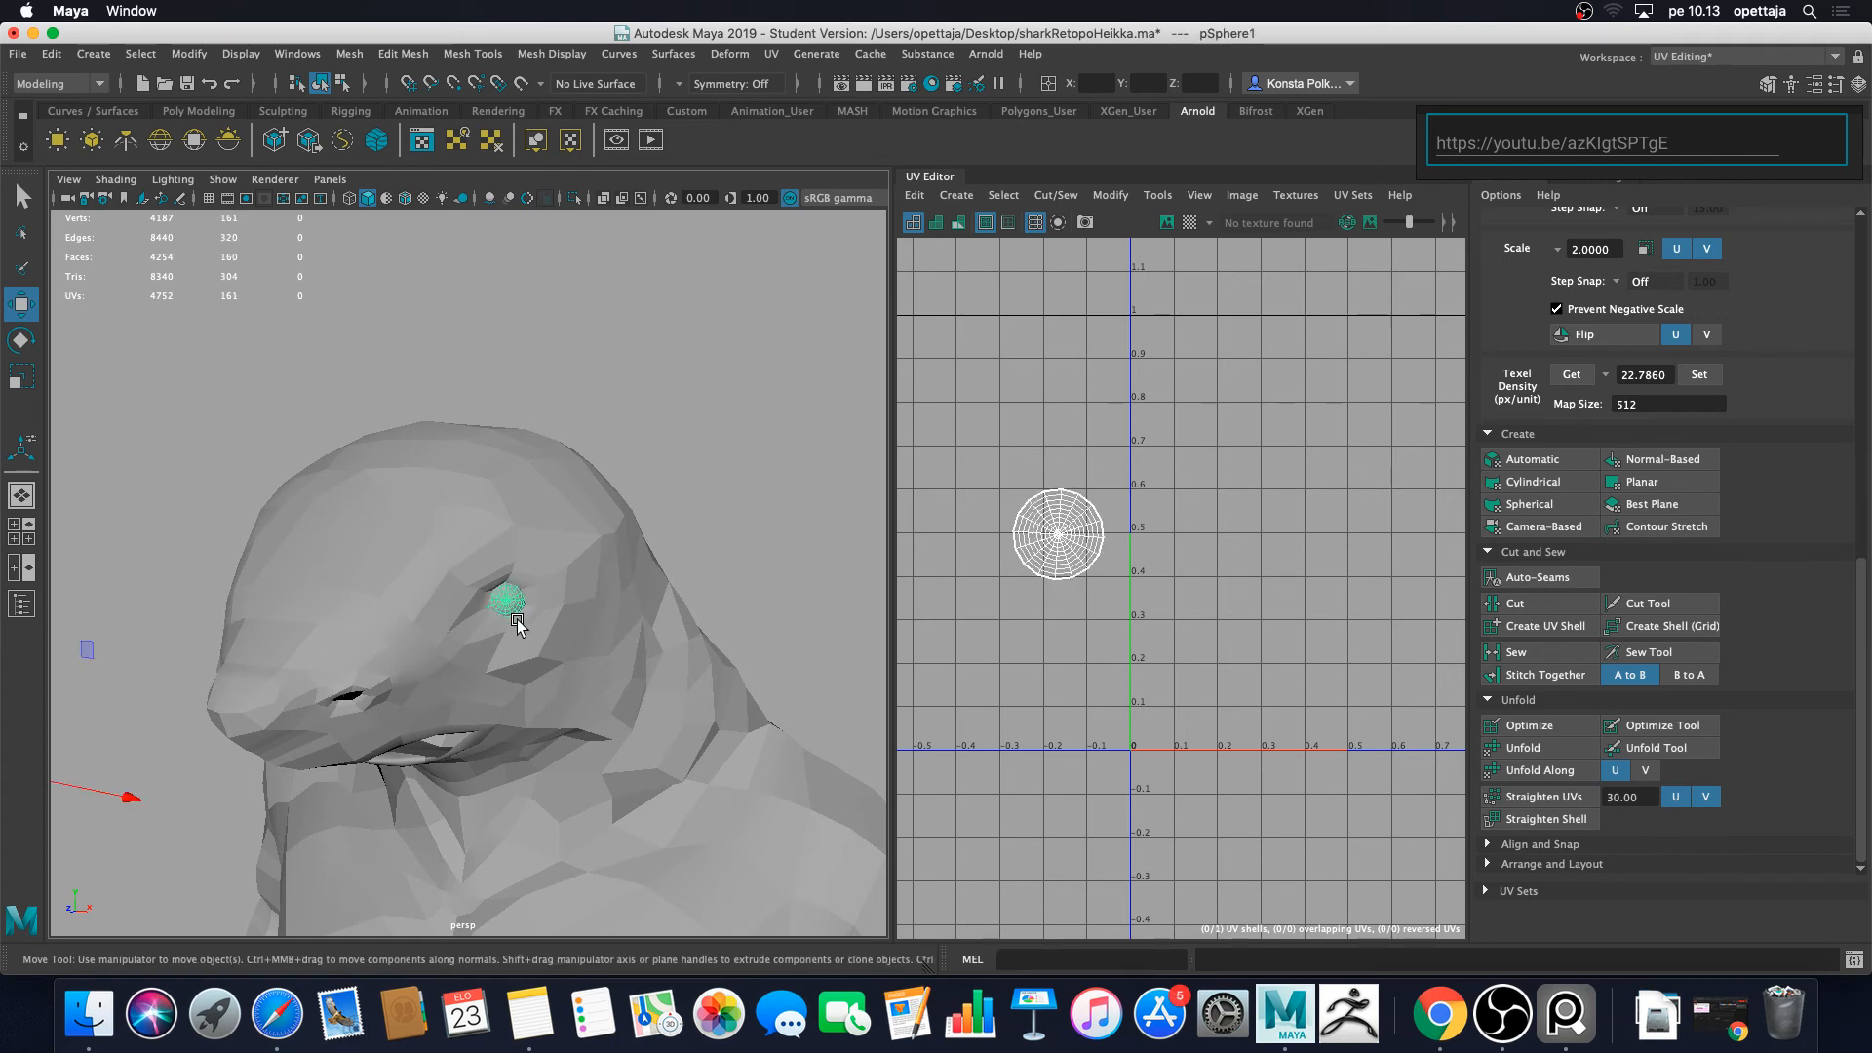
pyautogui.scroll(-5, 518, 621)
pyautogui.moveTo(496, 636)
pyautogui.keyDown('alt'); pyautogui.mouseDown()
pyautogui.moveTo(572, 640)
pyautogui.moveTo(484, 635)
pyautogui.mouseUp(); pyautogui.keyUp('alt')
pyautogui.scroll(3, 485, 635)
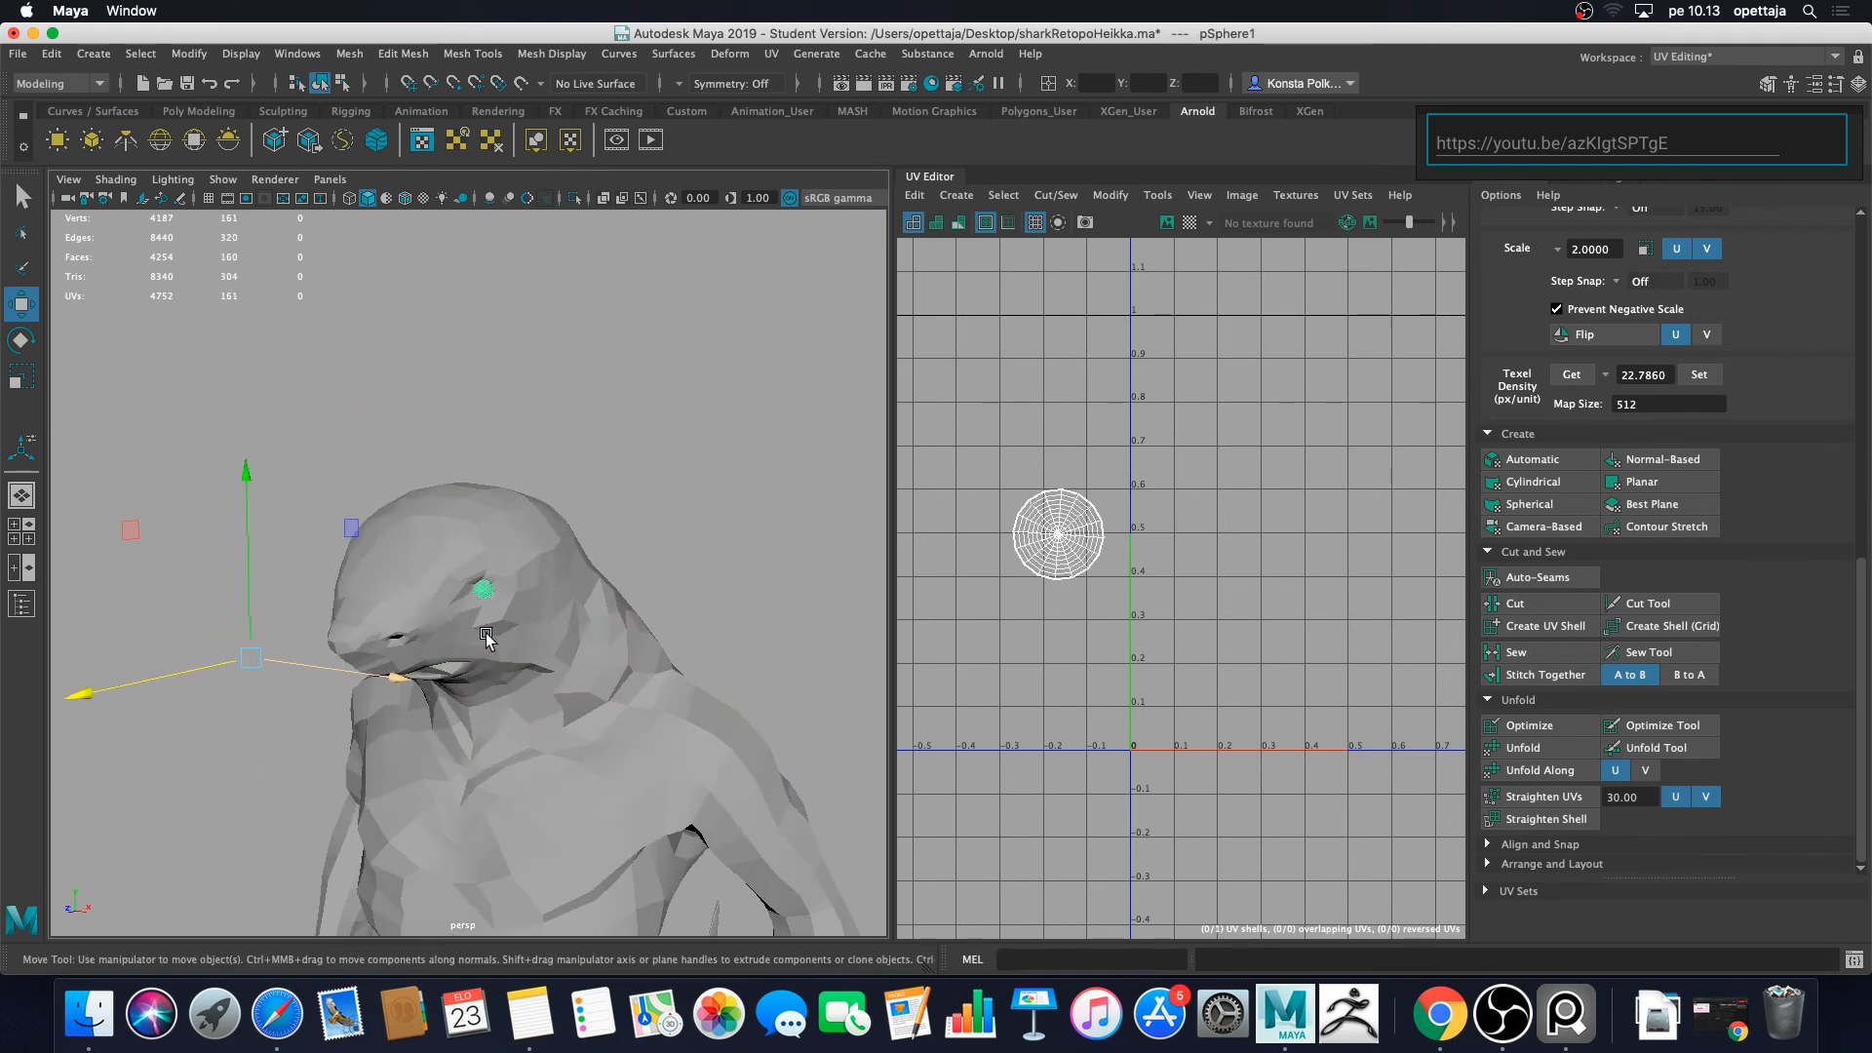
pyautogui.click(1859, 84)
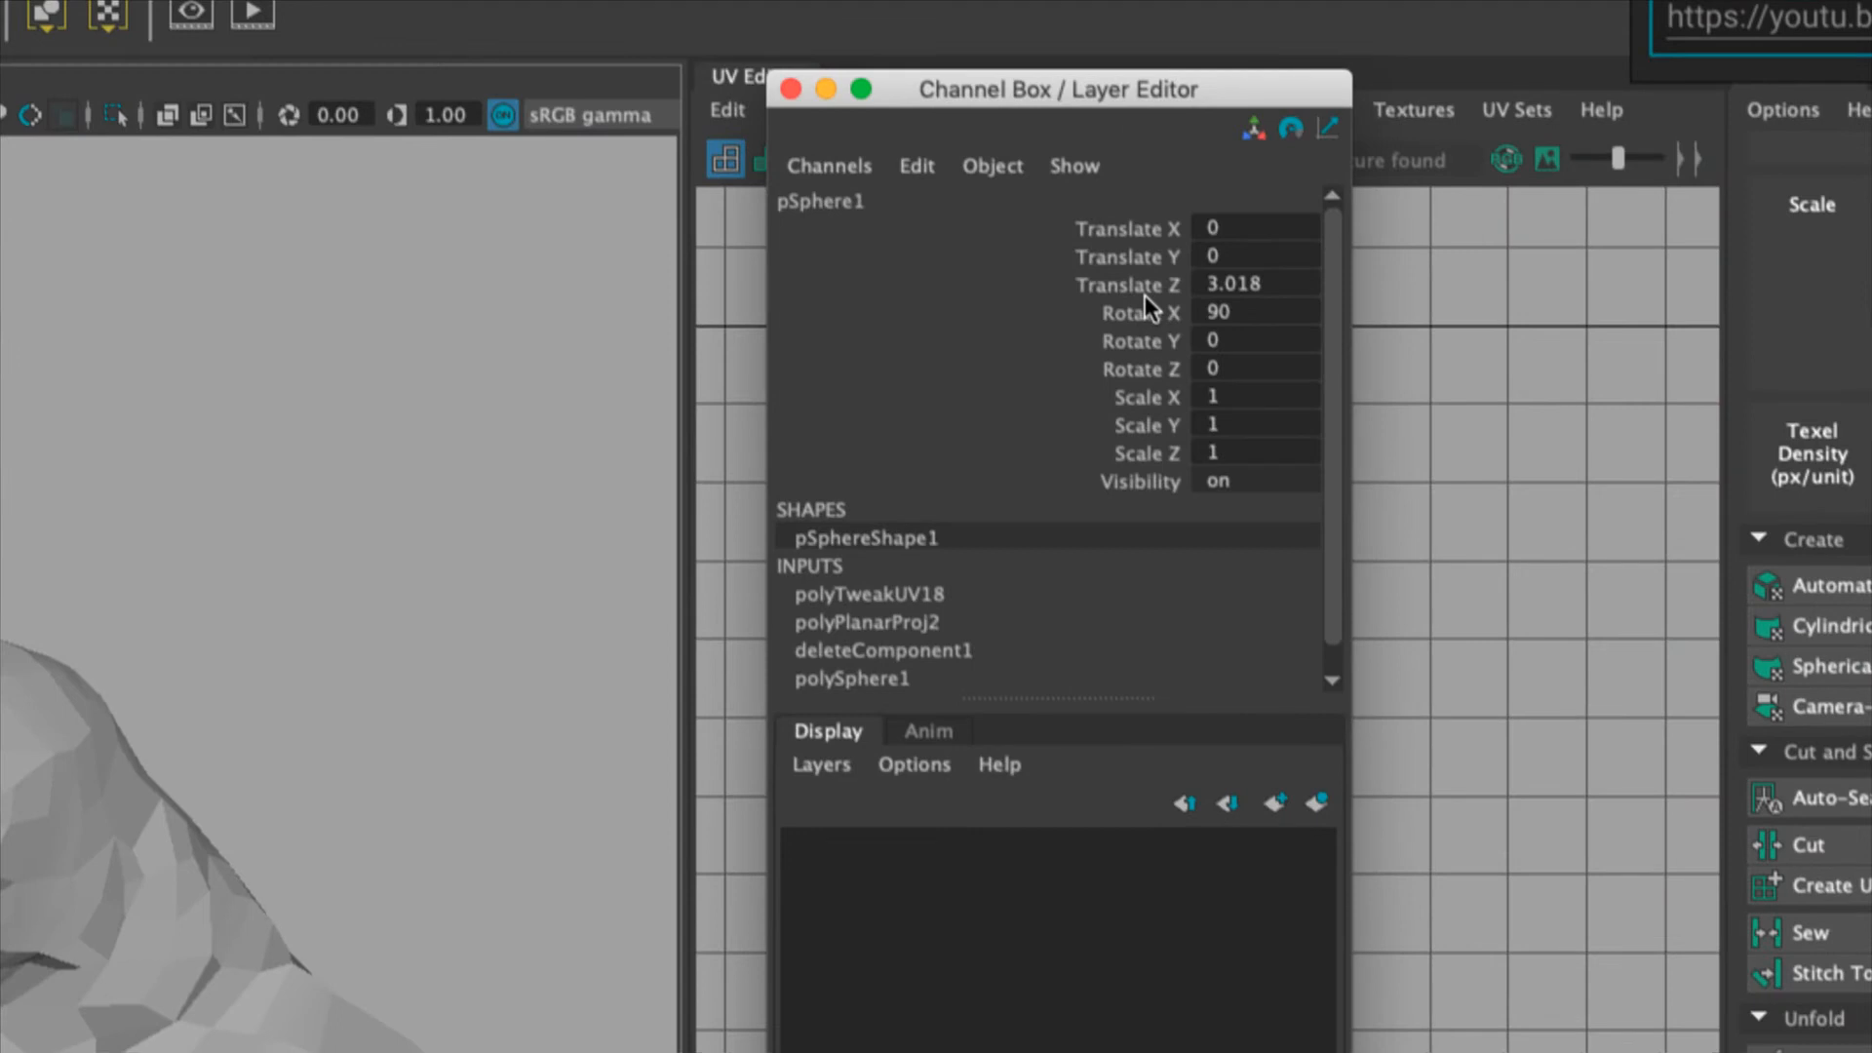
pyautogui.rightClick(1126, 255)
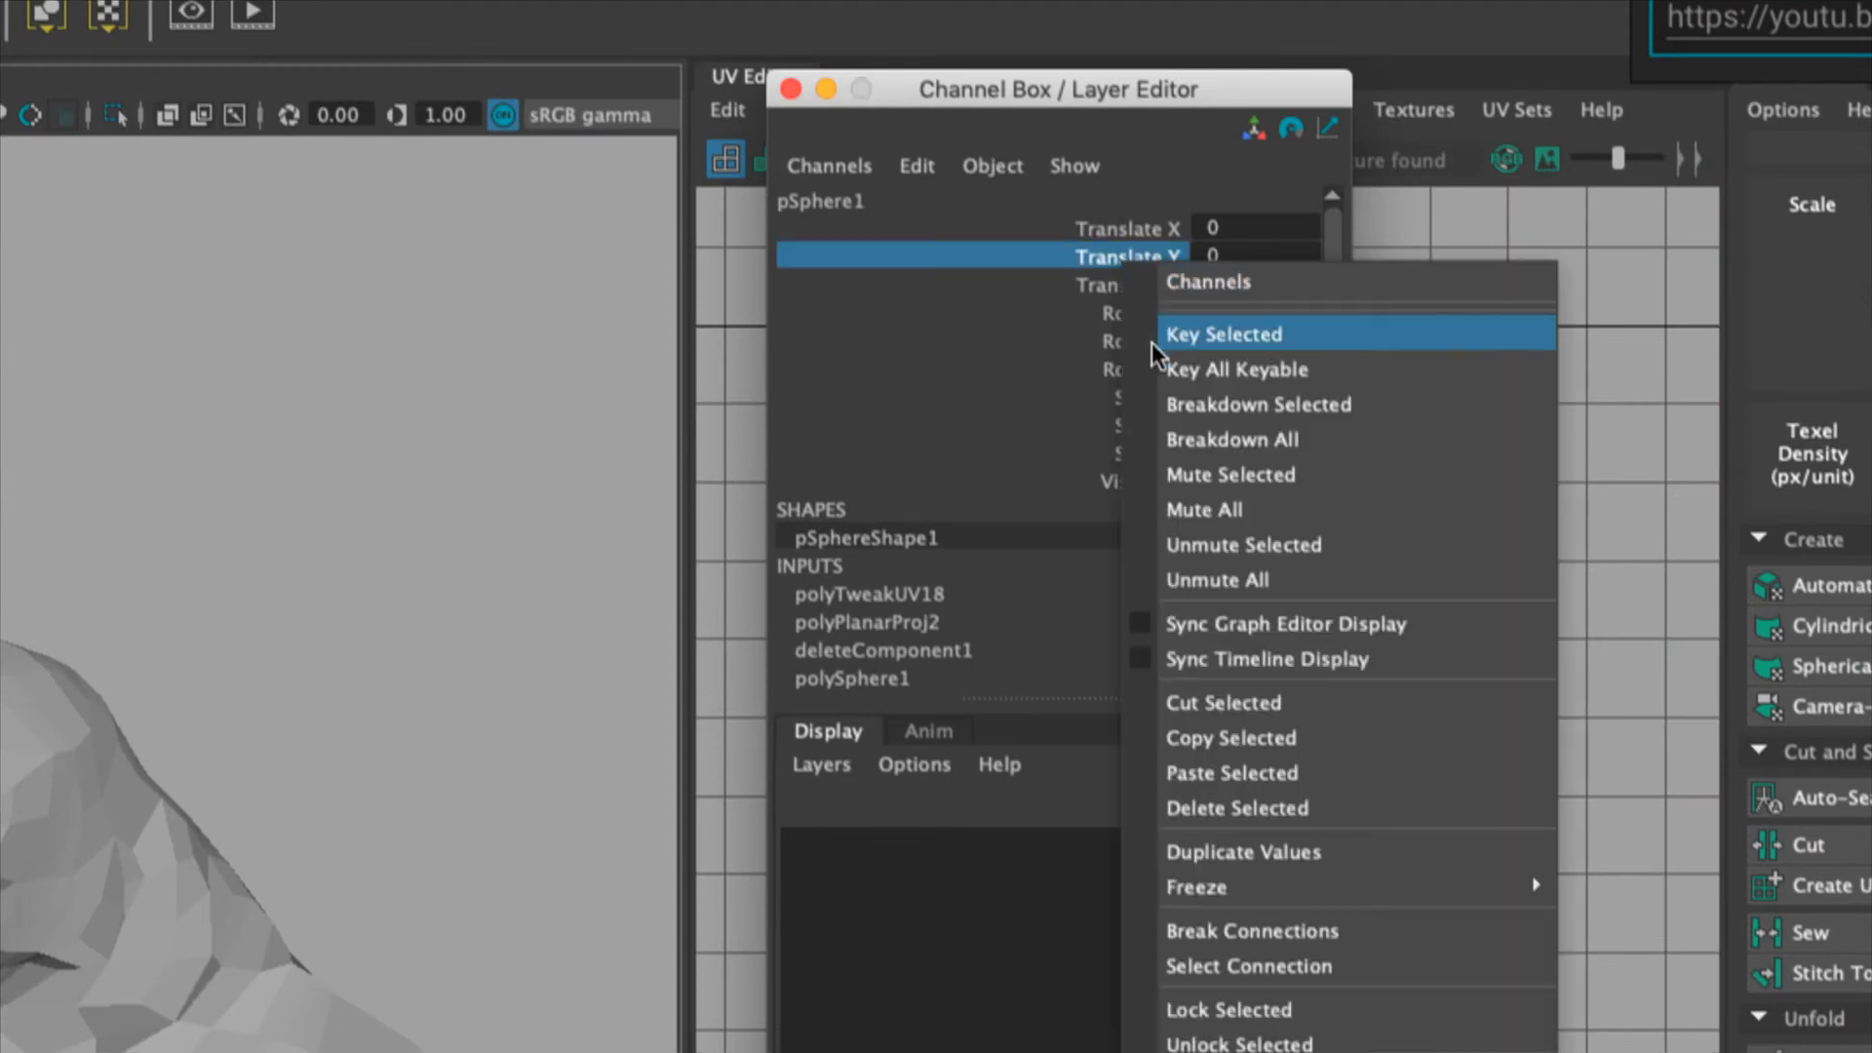
pyautogui.moveTo(1216, 897)
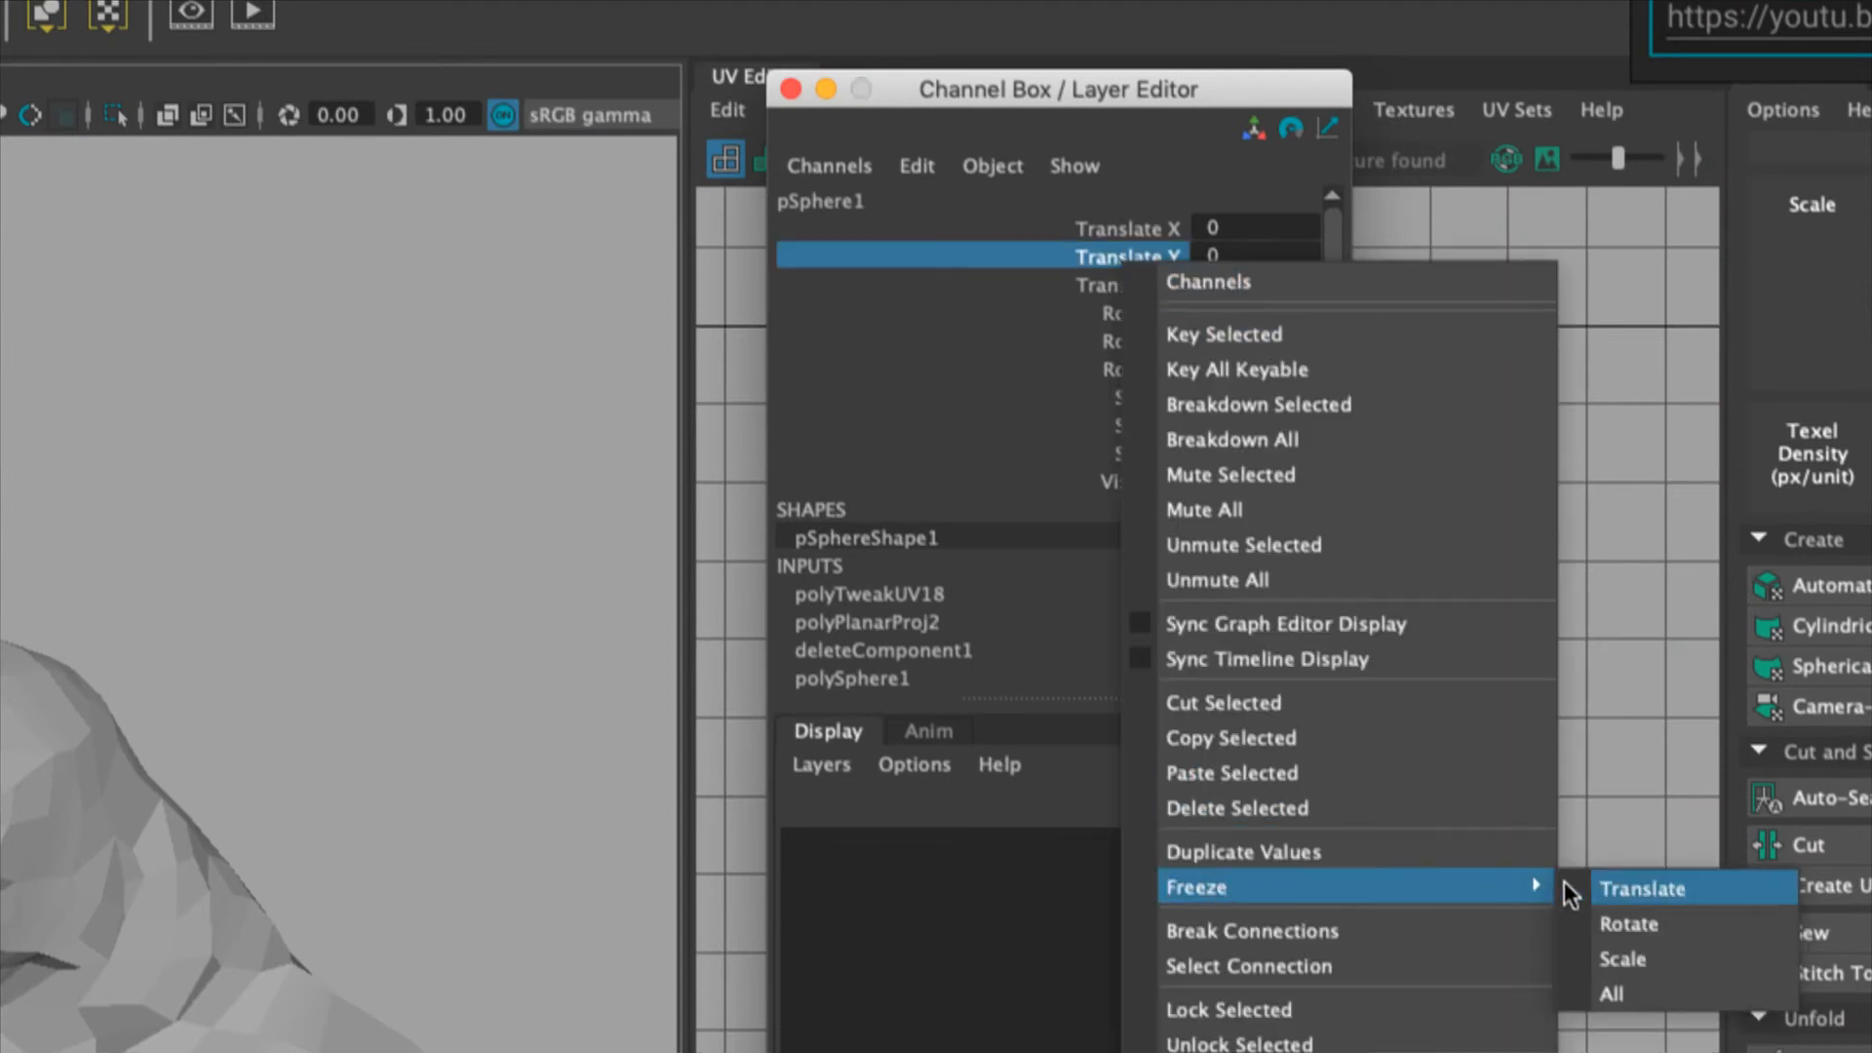
pyautogui.click(1620, 995)
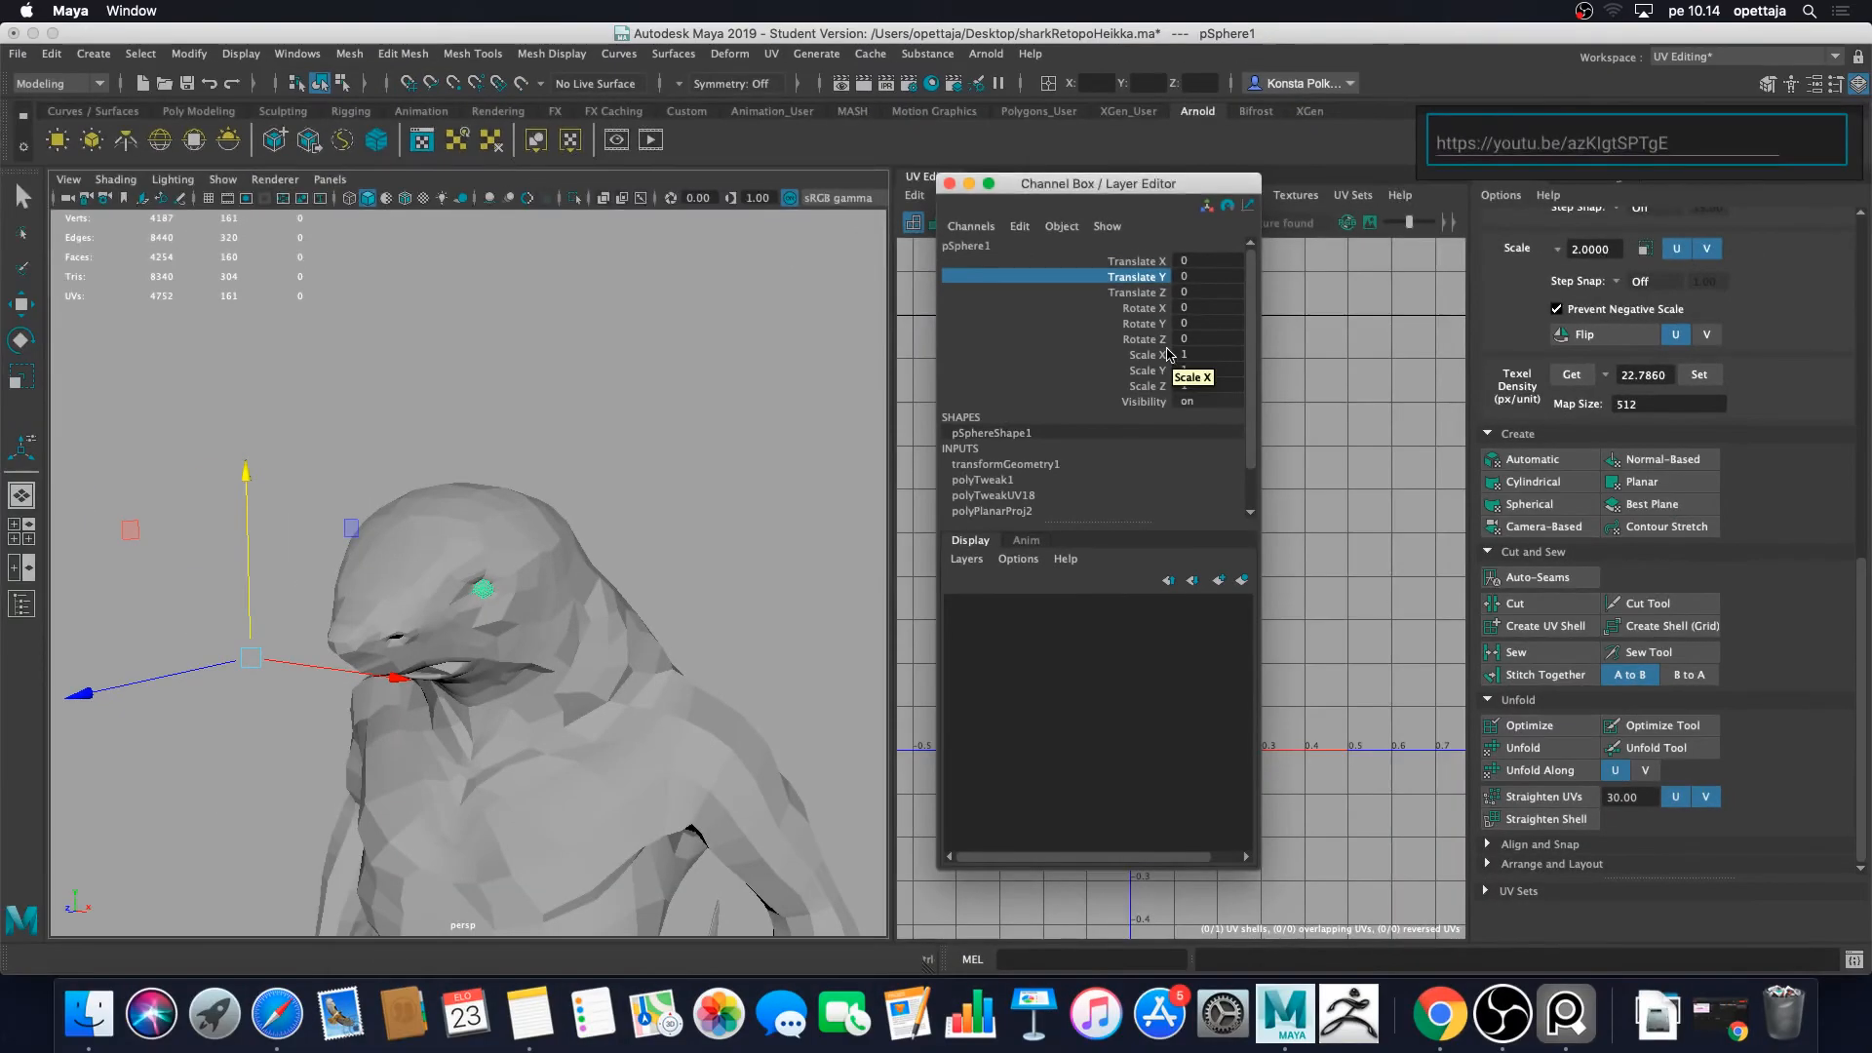
# Step: Select the shark's body and check its pivot and symmetry from the front
pyautogui.click(663, 500)
pyautogui.keyDown('alt'); pyautogui.moveTo(701, 564); pyautogui.dragTo(594, 611); pyautogui.keyUp('alt')
pyautogui.click(513, 599)
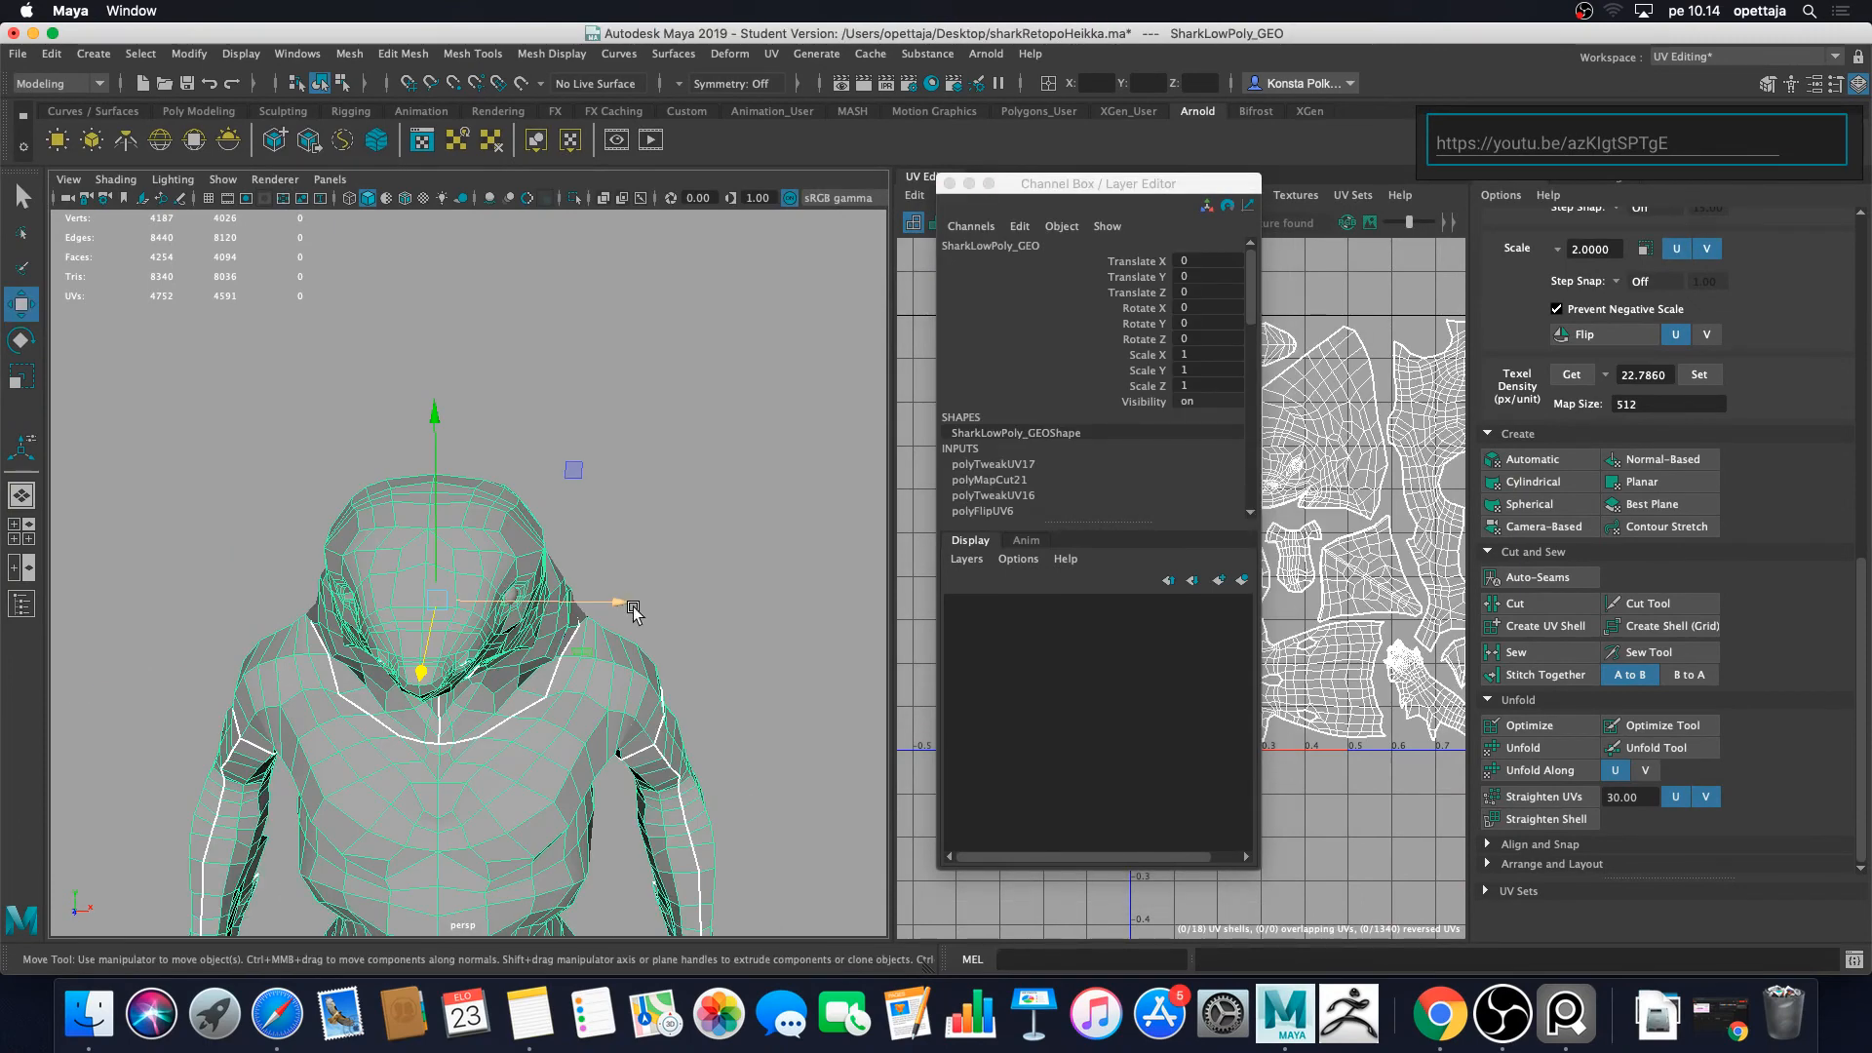
pyautogui.scroll(3, 780, 541)
pyautogui.scroll(2, 777, 527)
# Step: Mirror the eyeball as a copy across the world X axis, combined with the original and merging border vertices
pyautogui.click(542, 612)
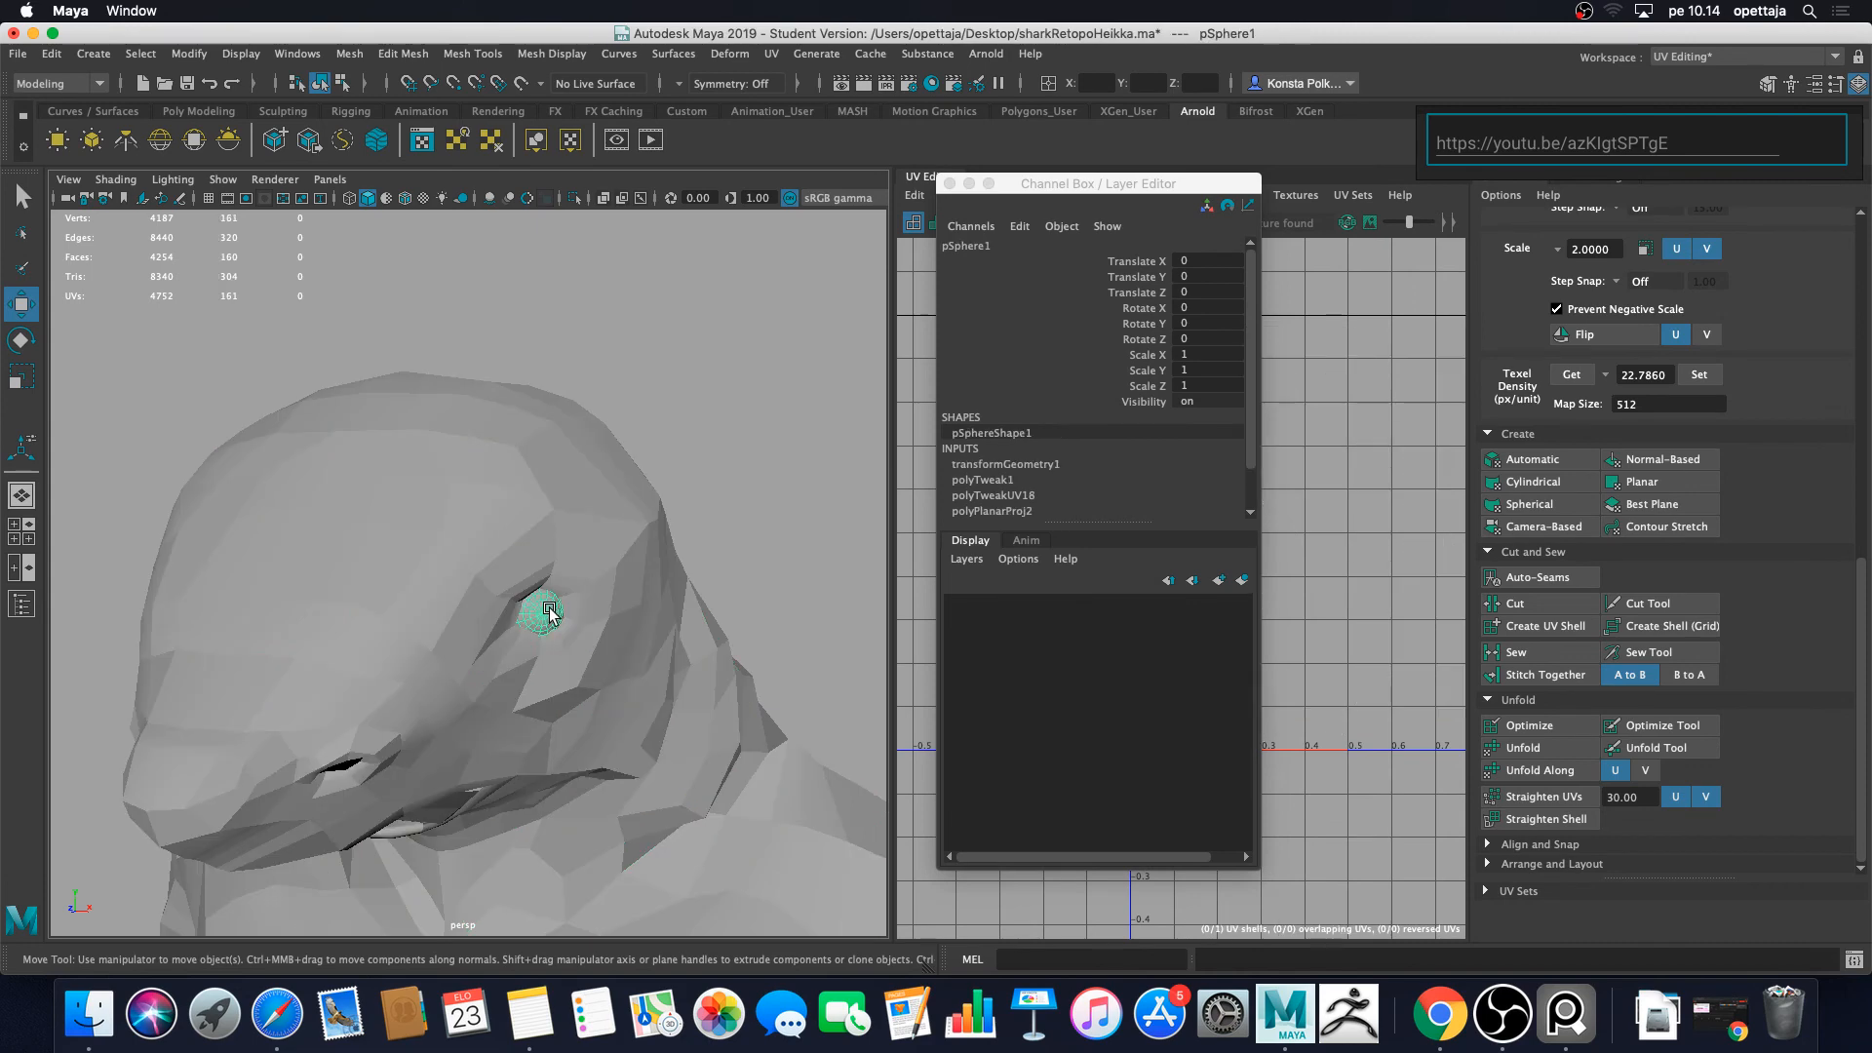
pyautogui.scroll(-10, 549, 611)
pyautogui.keyDown('alt'); pyautogui.moveTo(668, 528); pyautogui.dragTo(724, 548); pyautogui.keyUp('alt')
pyautogui.scroll(3, 722, 546)
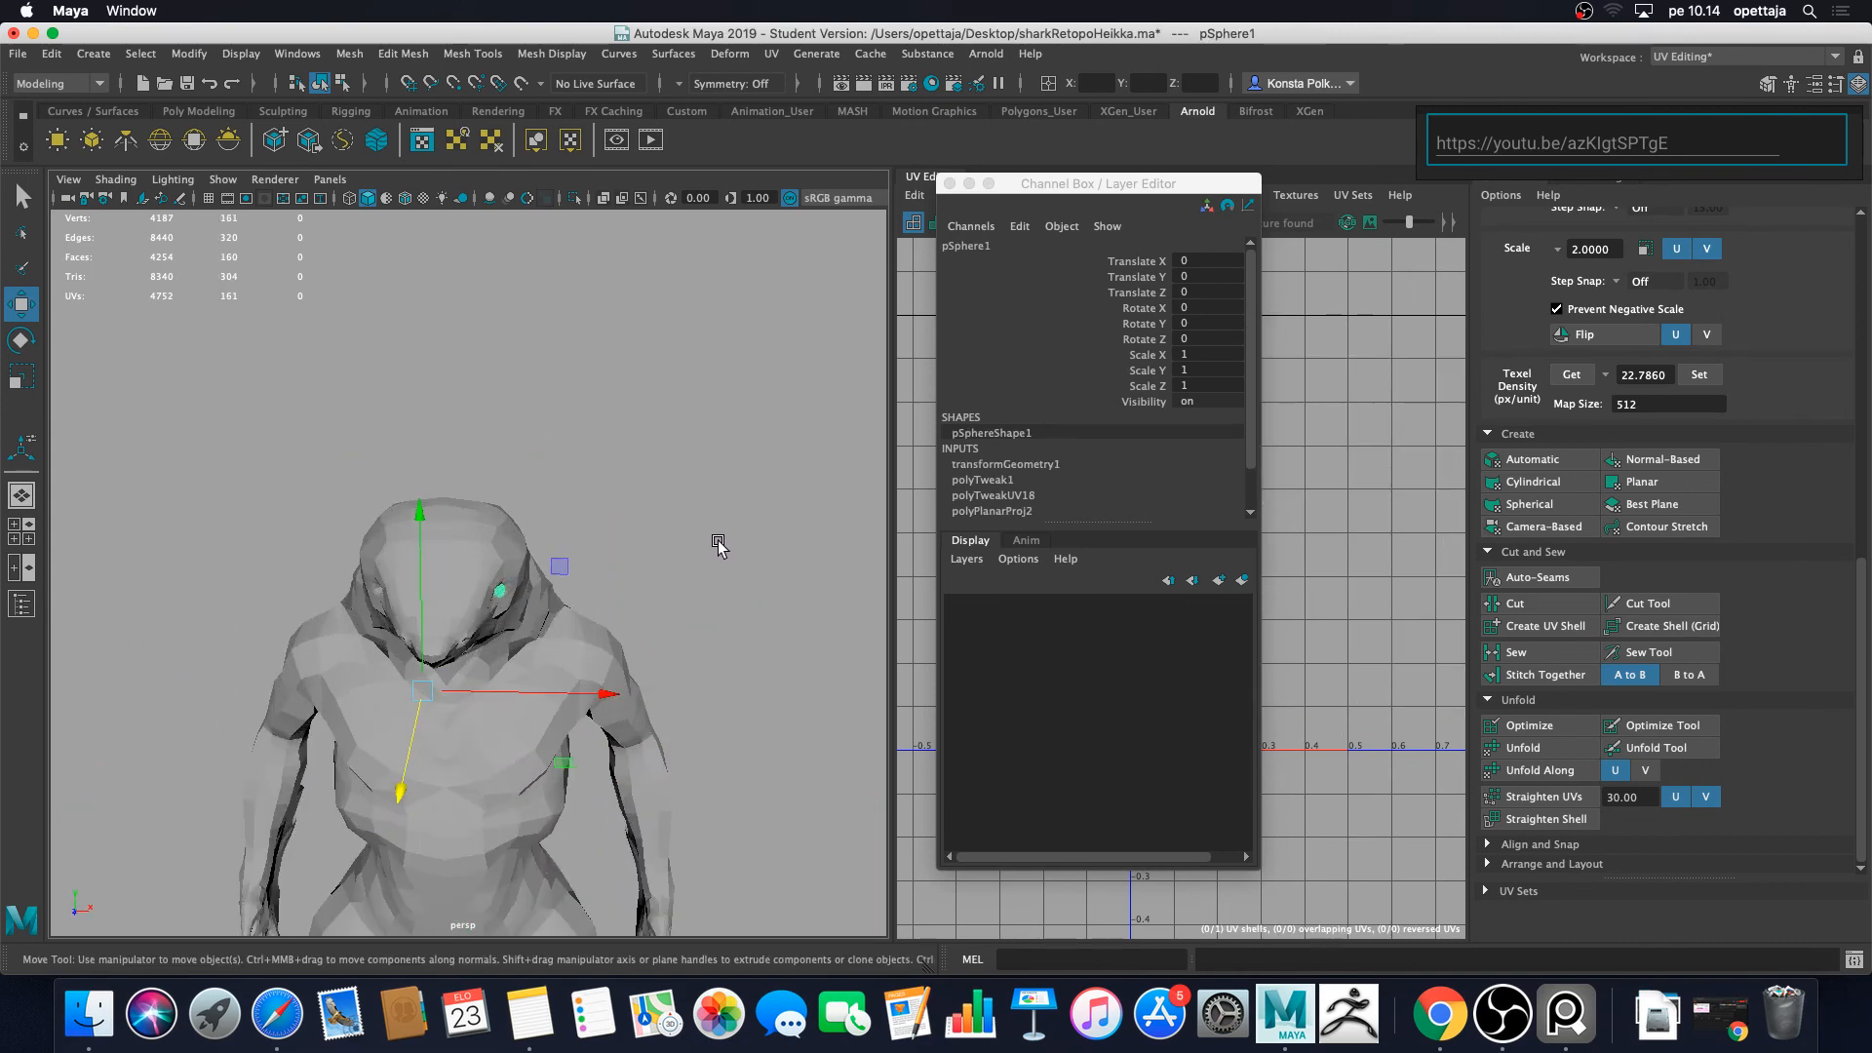
pyautogui.scroll(1, 648, 501)
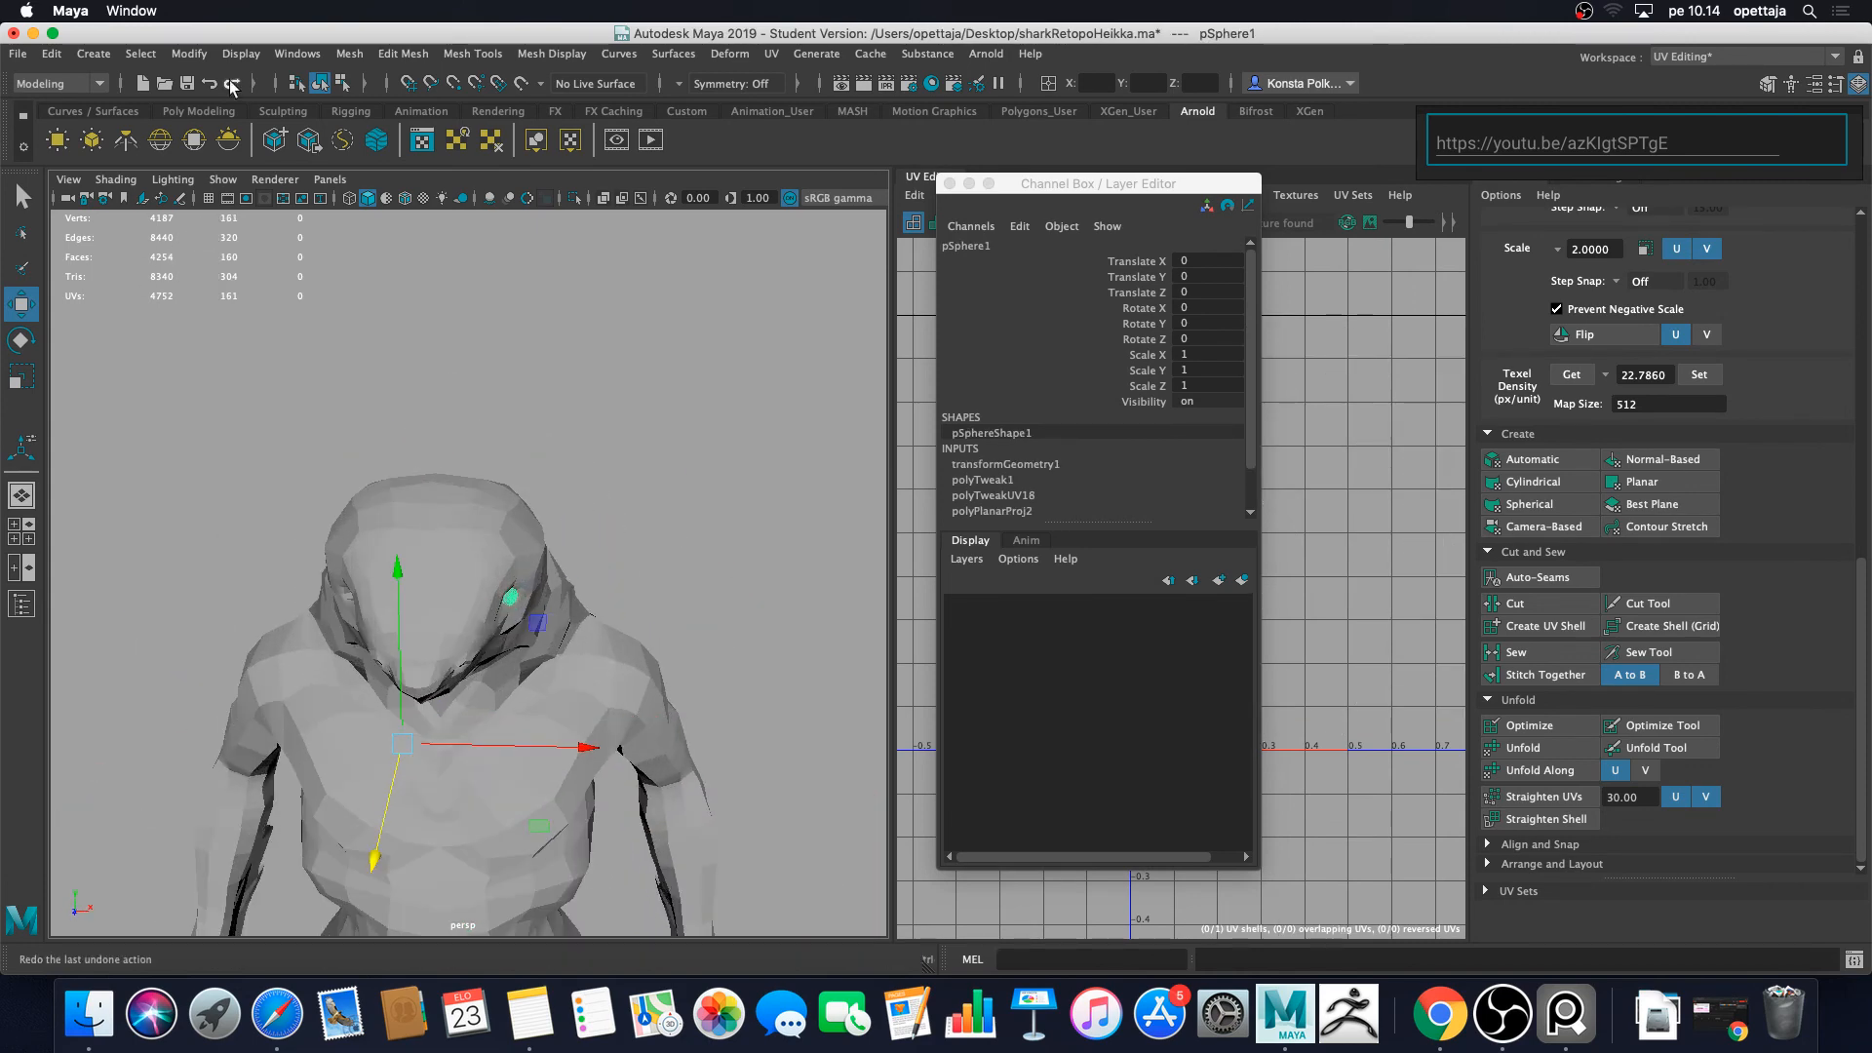
pyautogui.press('space')
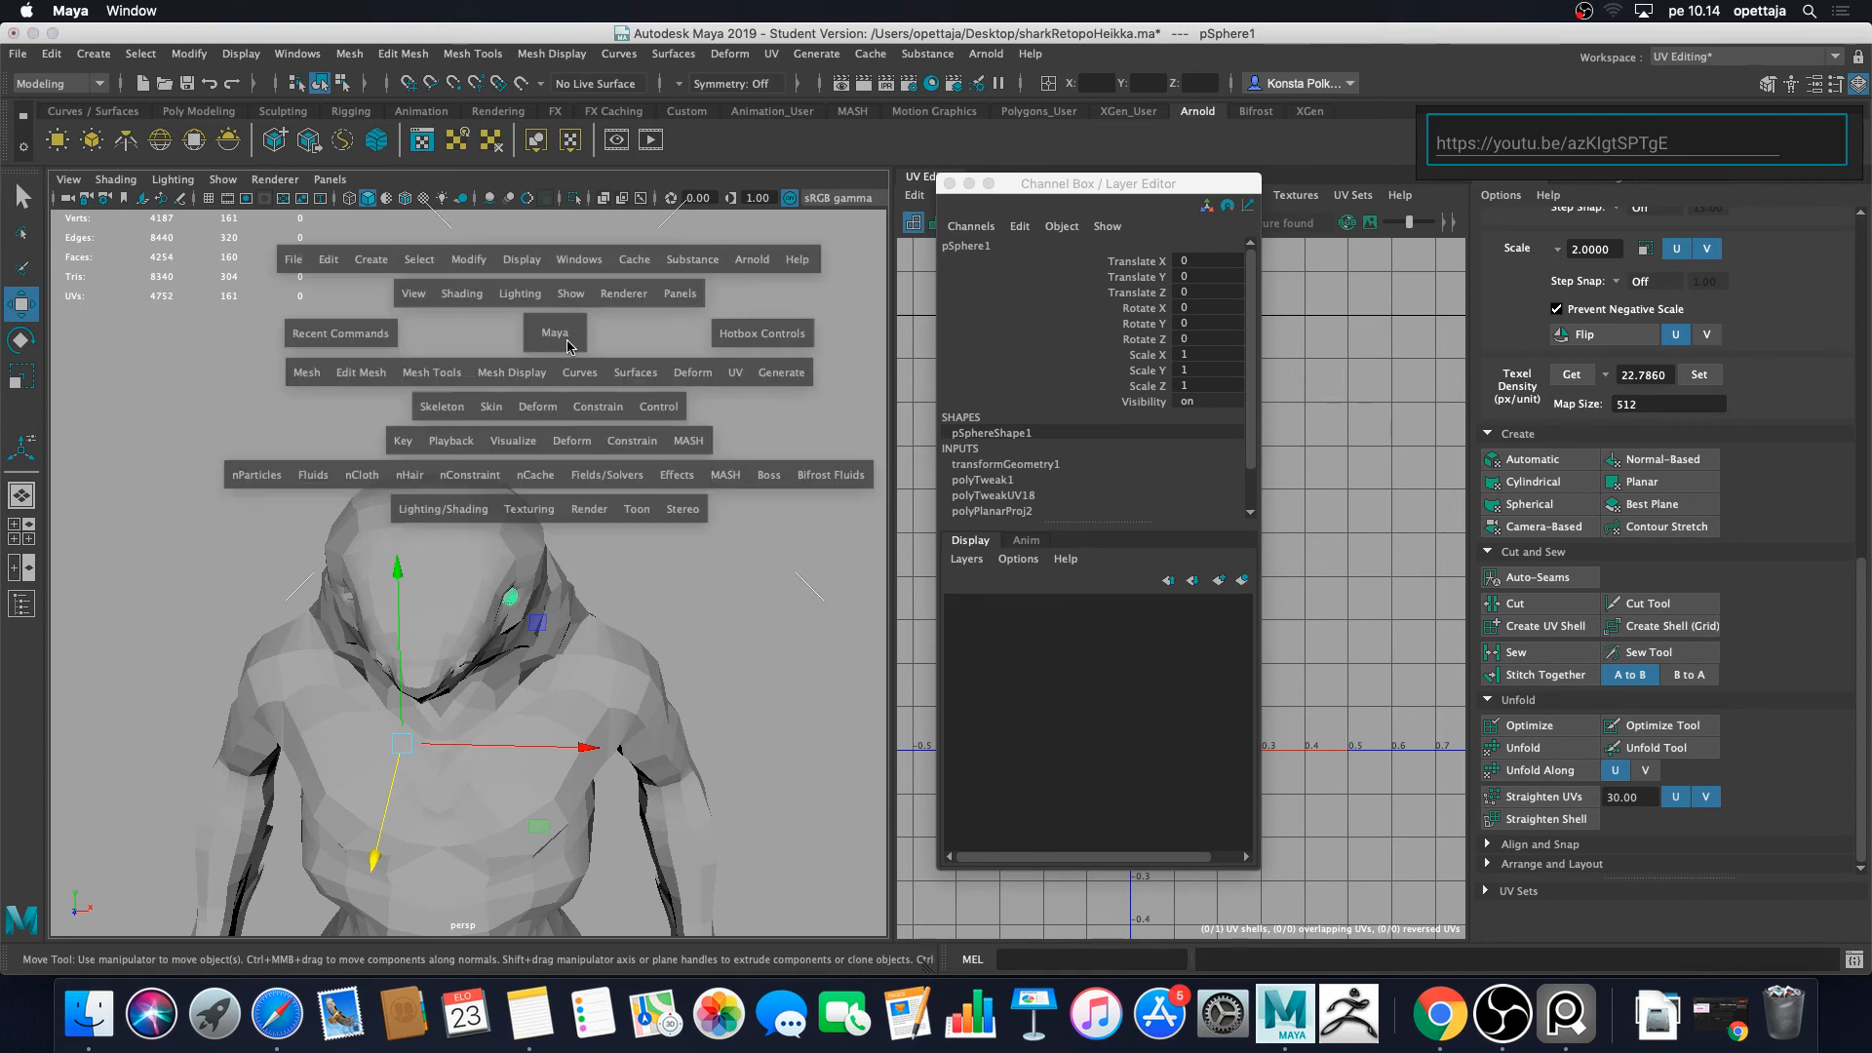
pyautogui.click(310, 372)
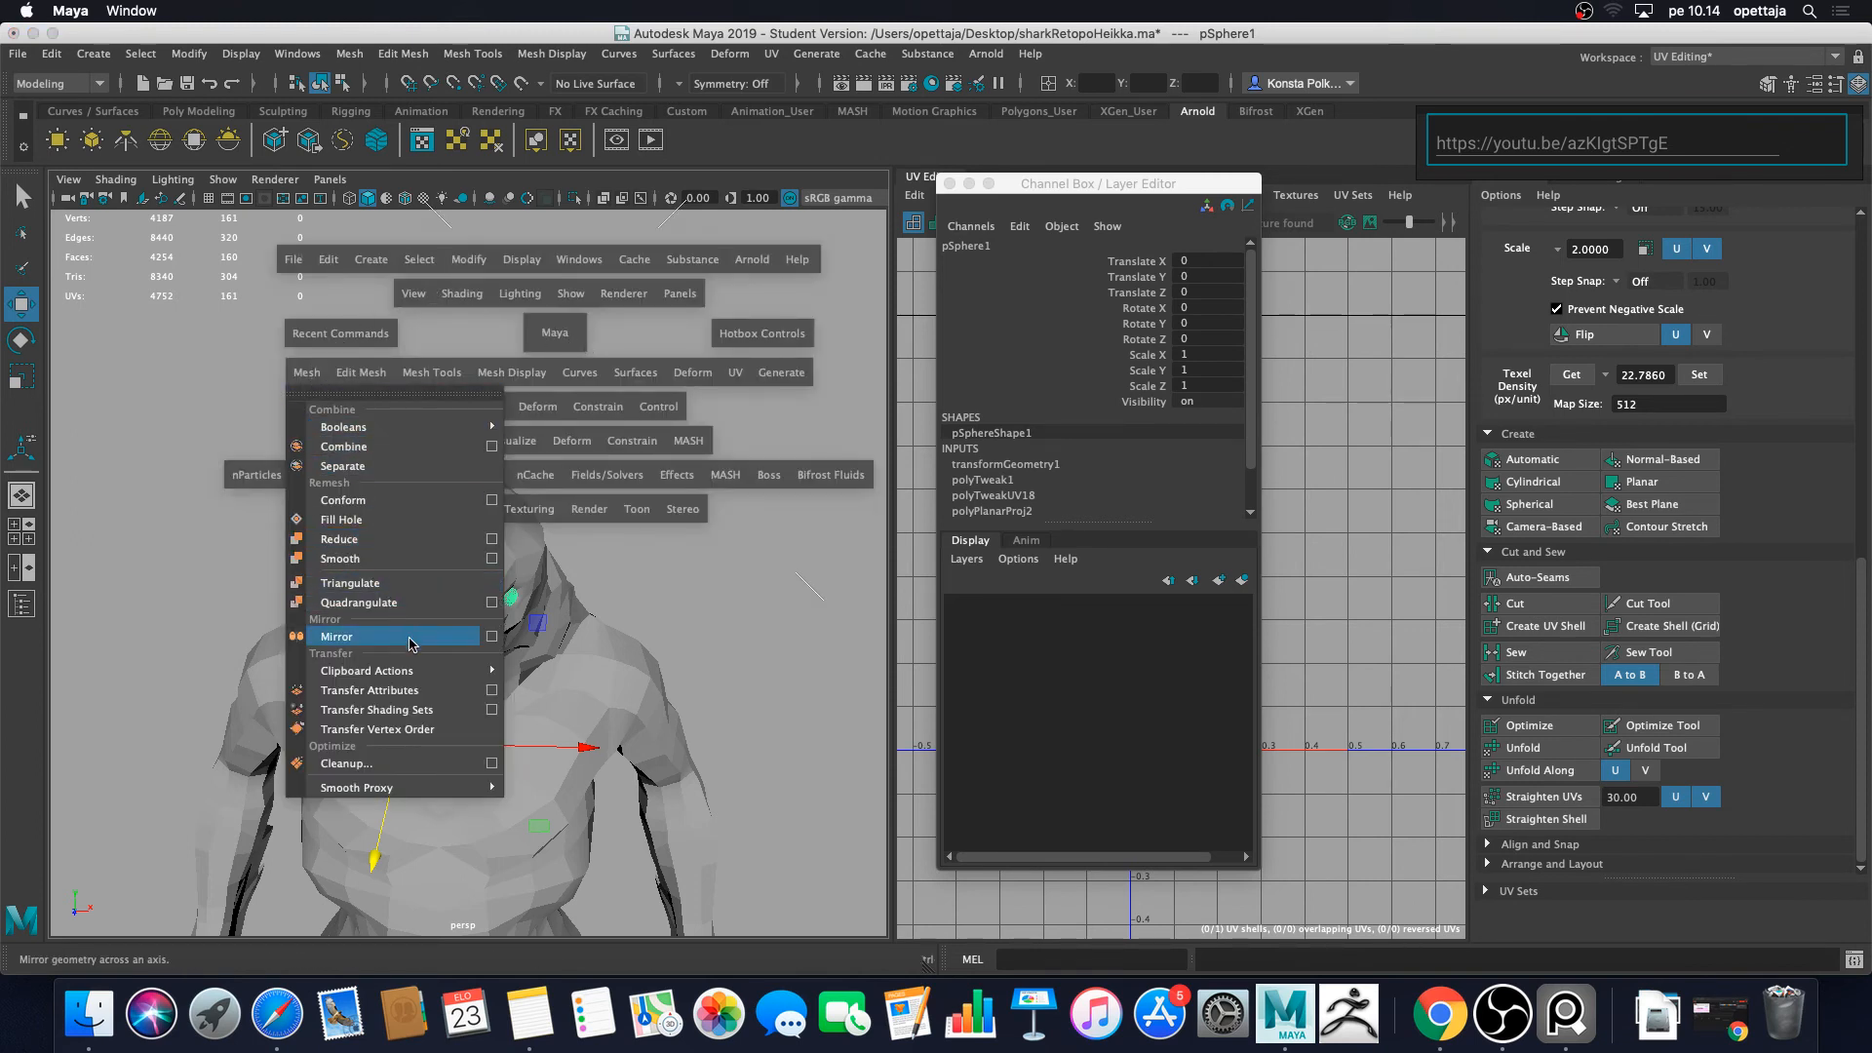
pyautogui.click(490, 637)
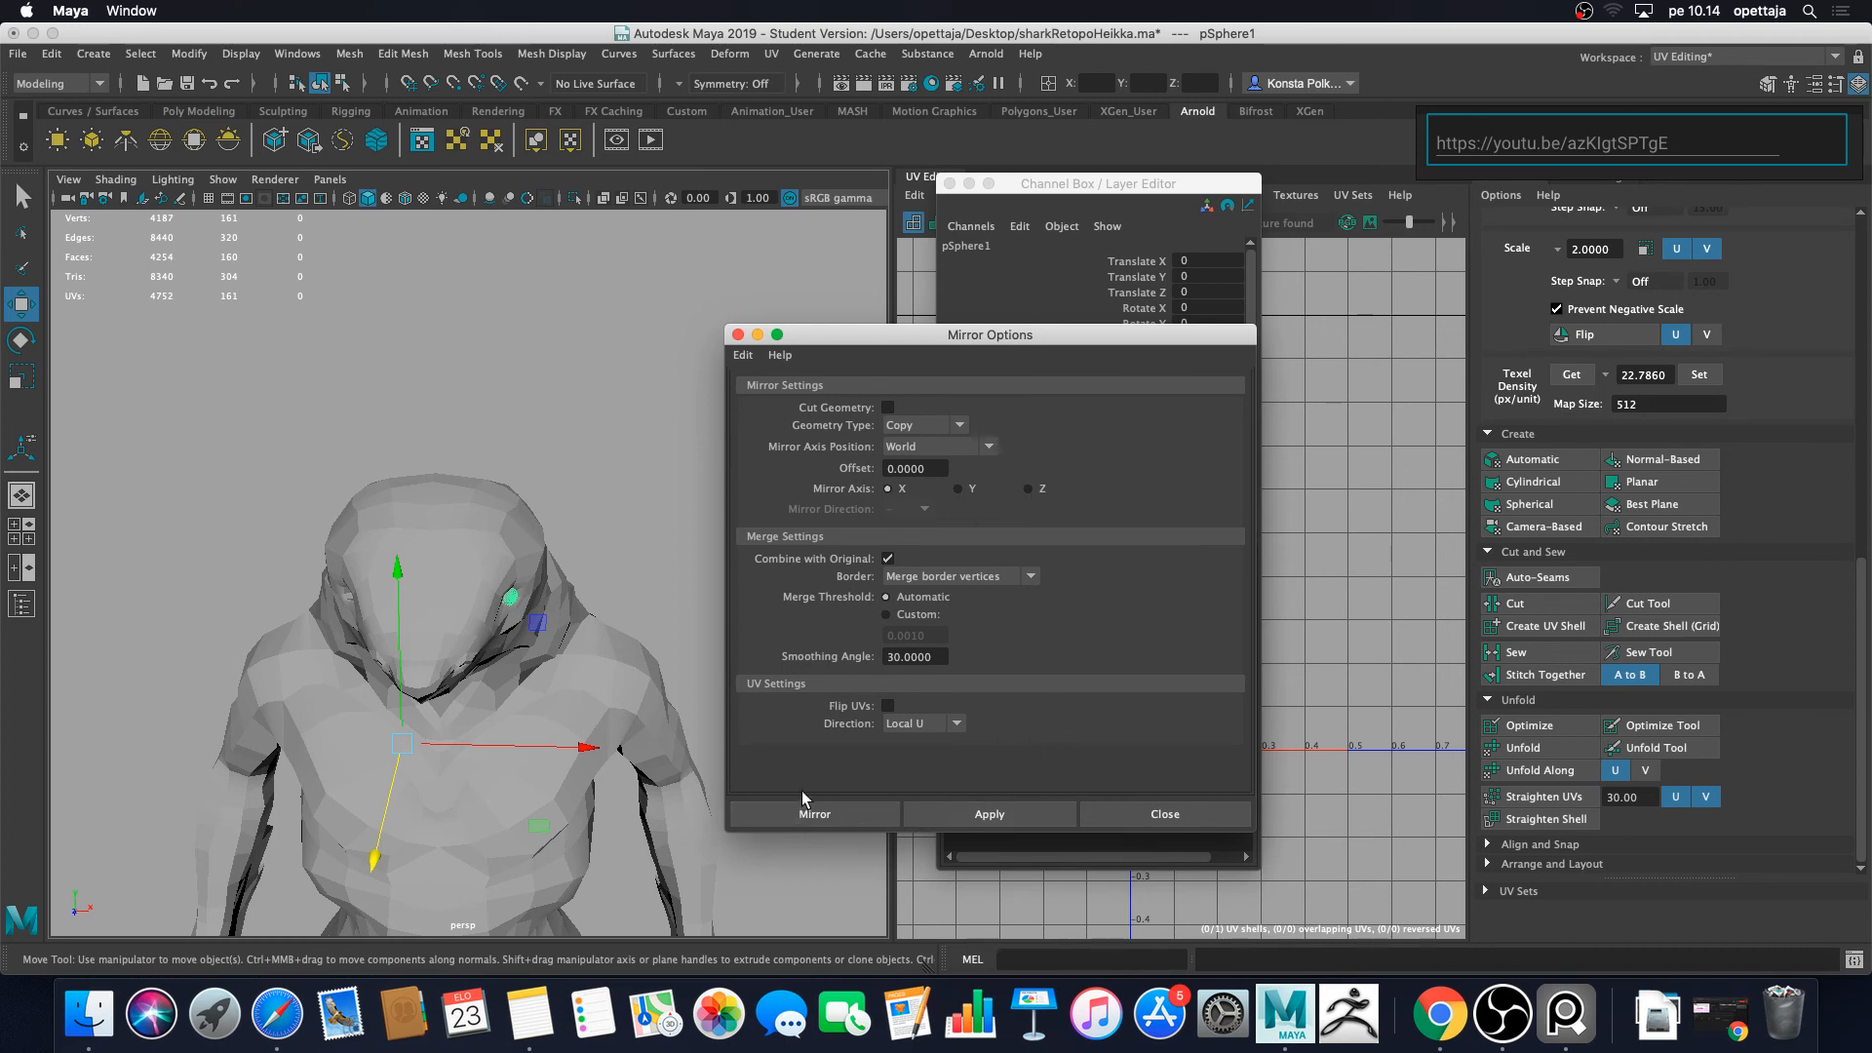
pyautogui.click(850, 815)
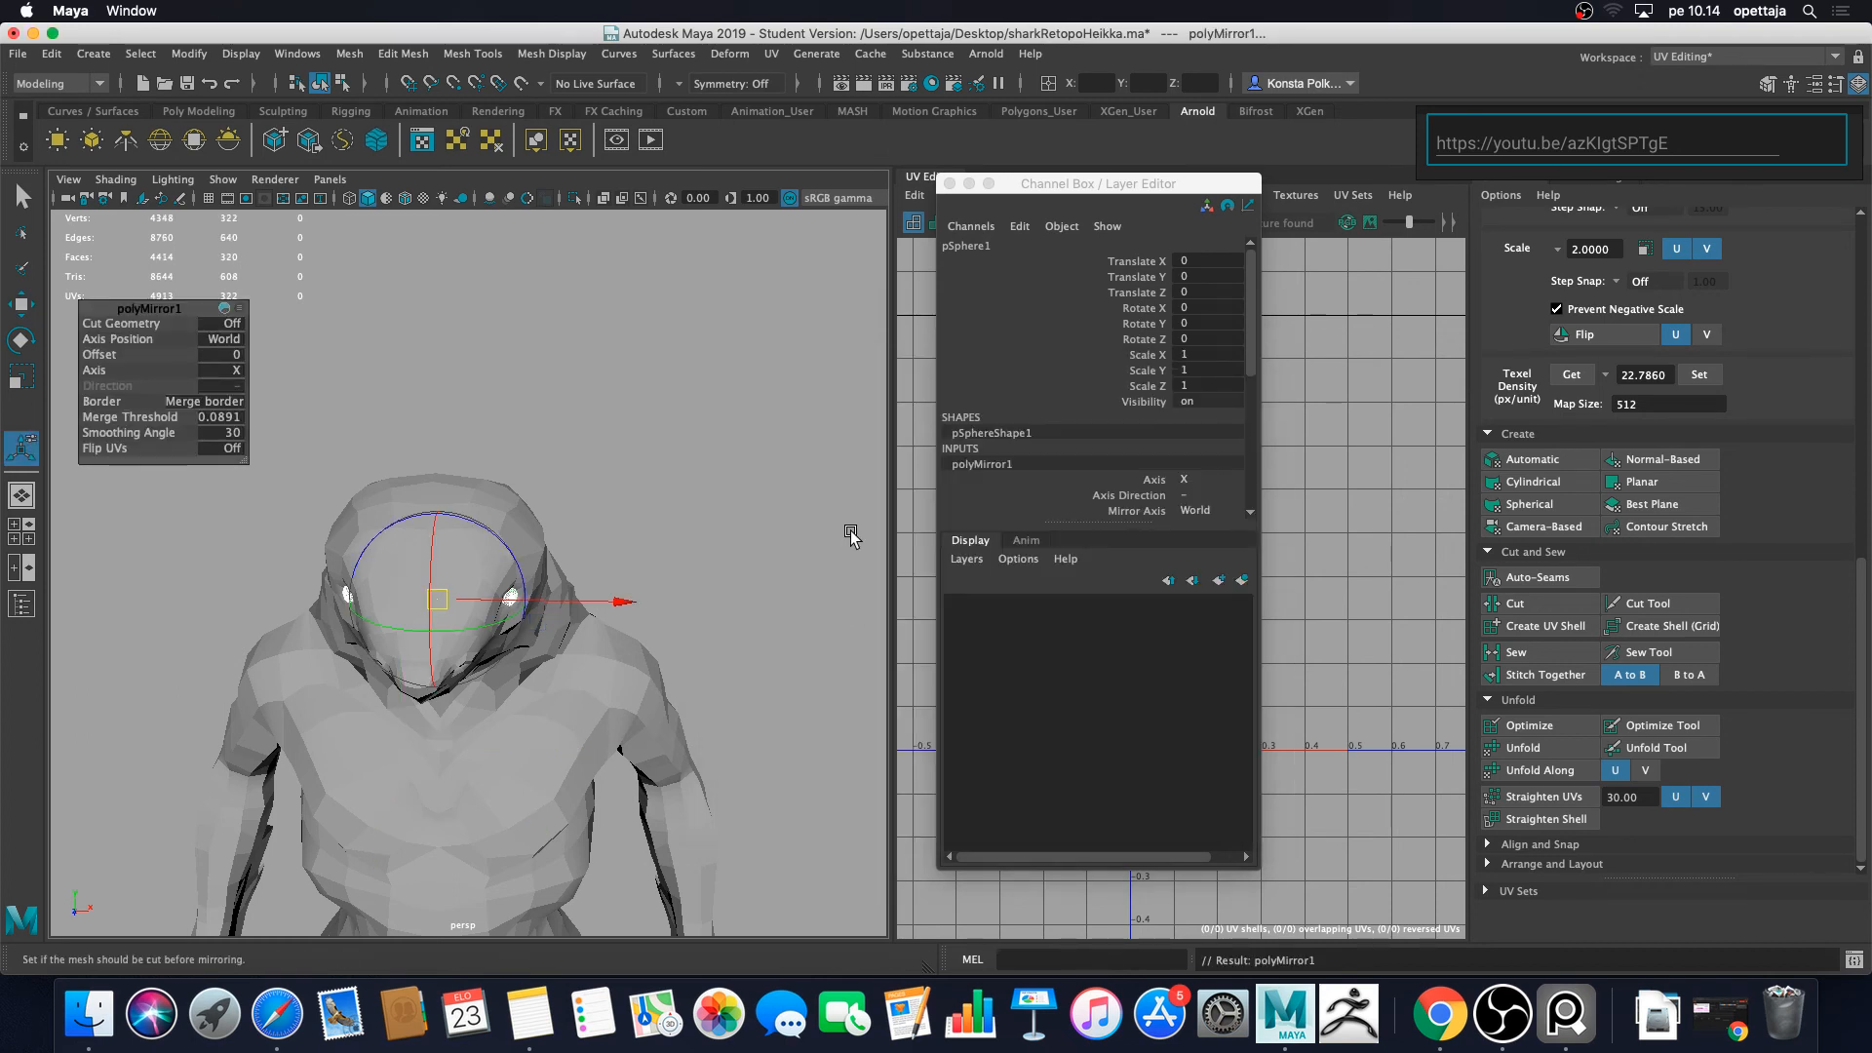
pyautogui.click(785, 554)
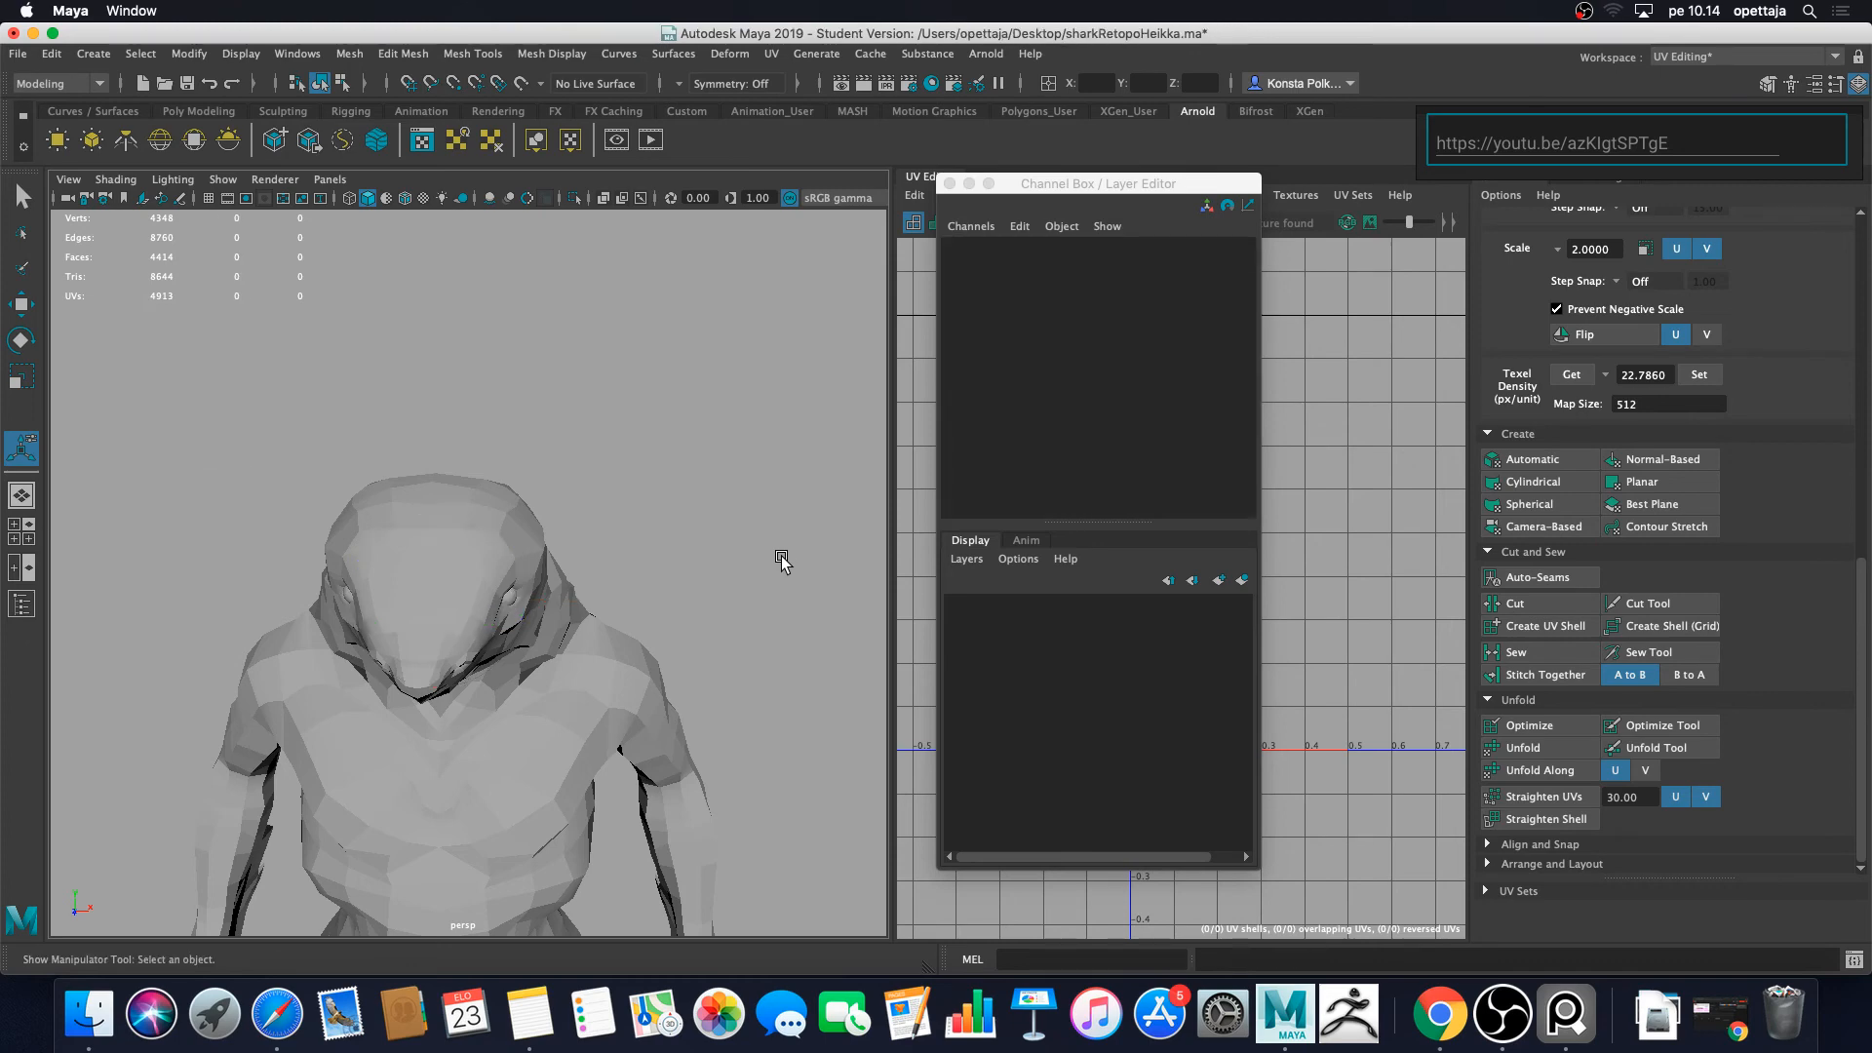
# Step: Select the mirrored eyeballs, inspect both sides of the head and their UV shell, and close the Channel Box
pyautogui.scroll(5, 778, 558)
pyautogui.keyDown('alt'); pyautogui.moveTo(698, 636); pyautogui.dragTo(800, 604); pyautogui.keyUp('alt')
pyautogui.click(281, 579)
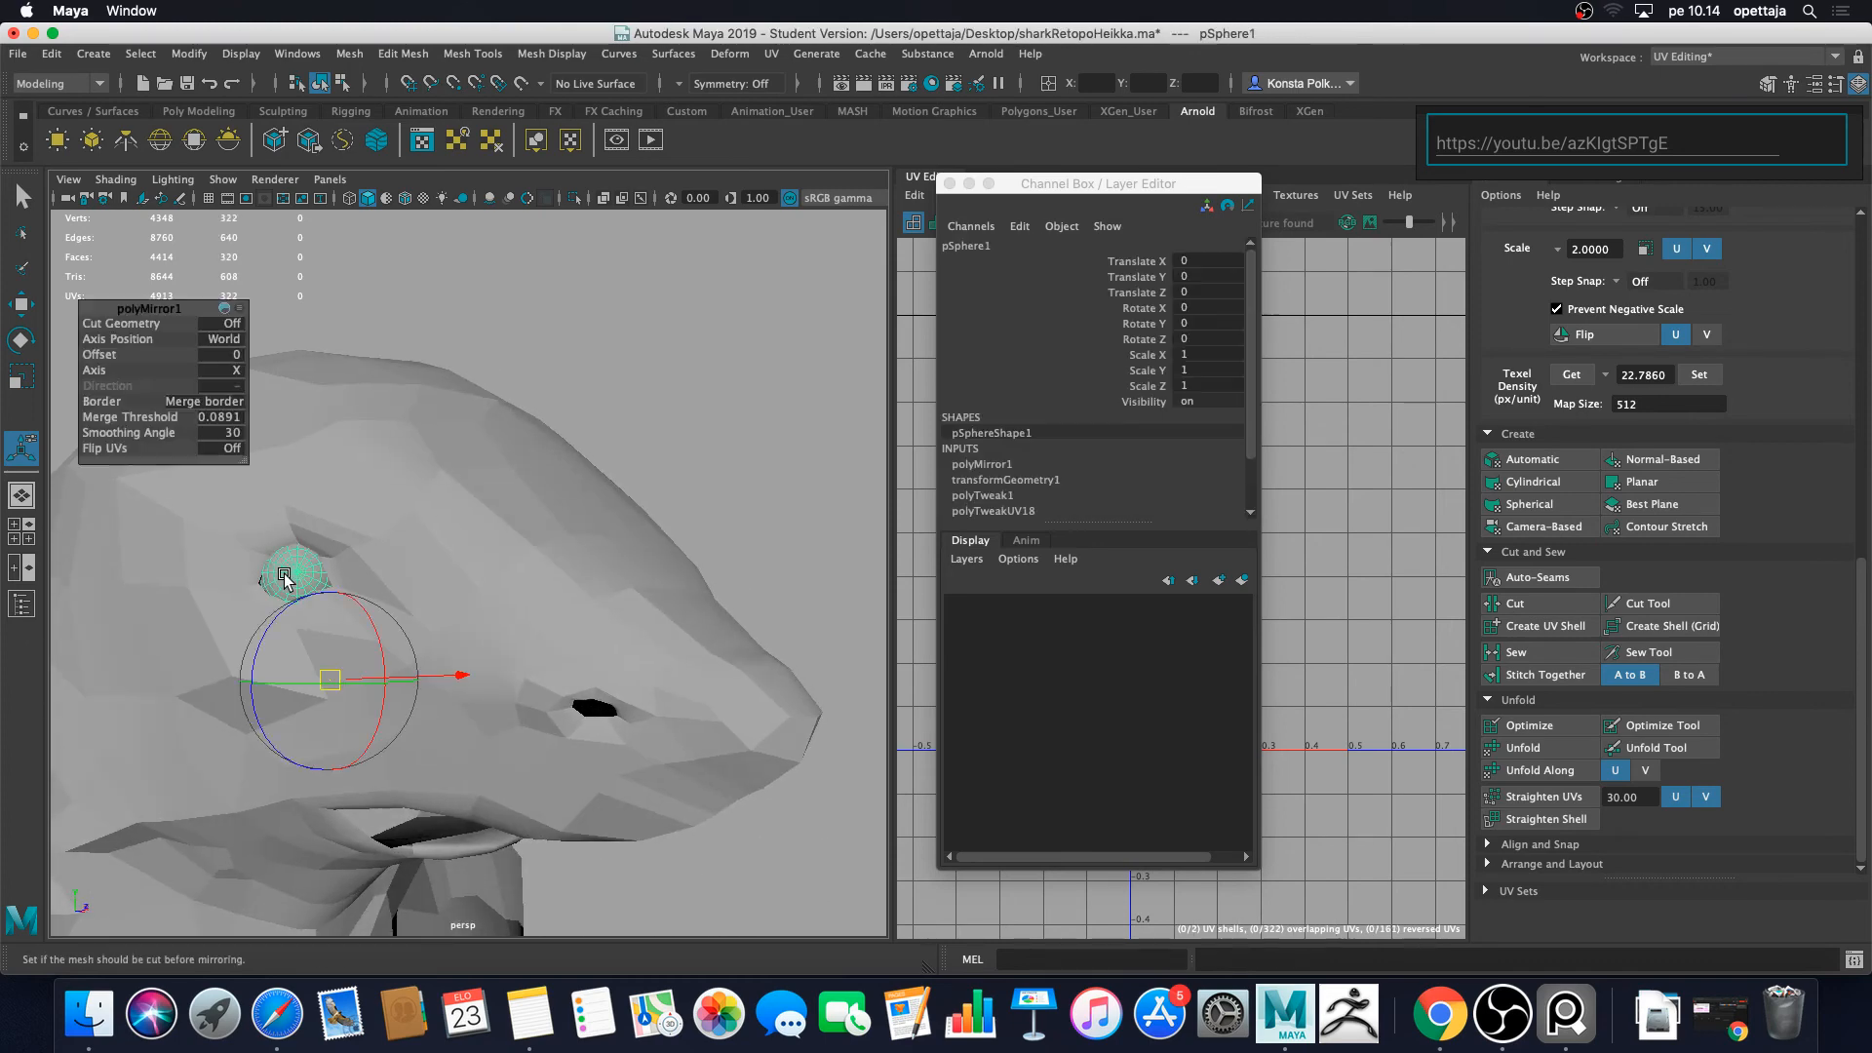
pyautogui.moveTo(1038, 187); pyautogui.dragTo(1447, 286)
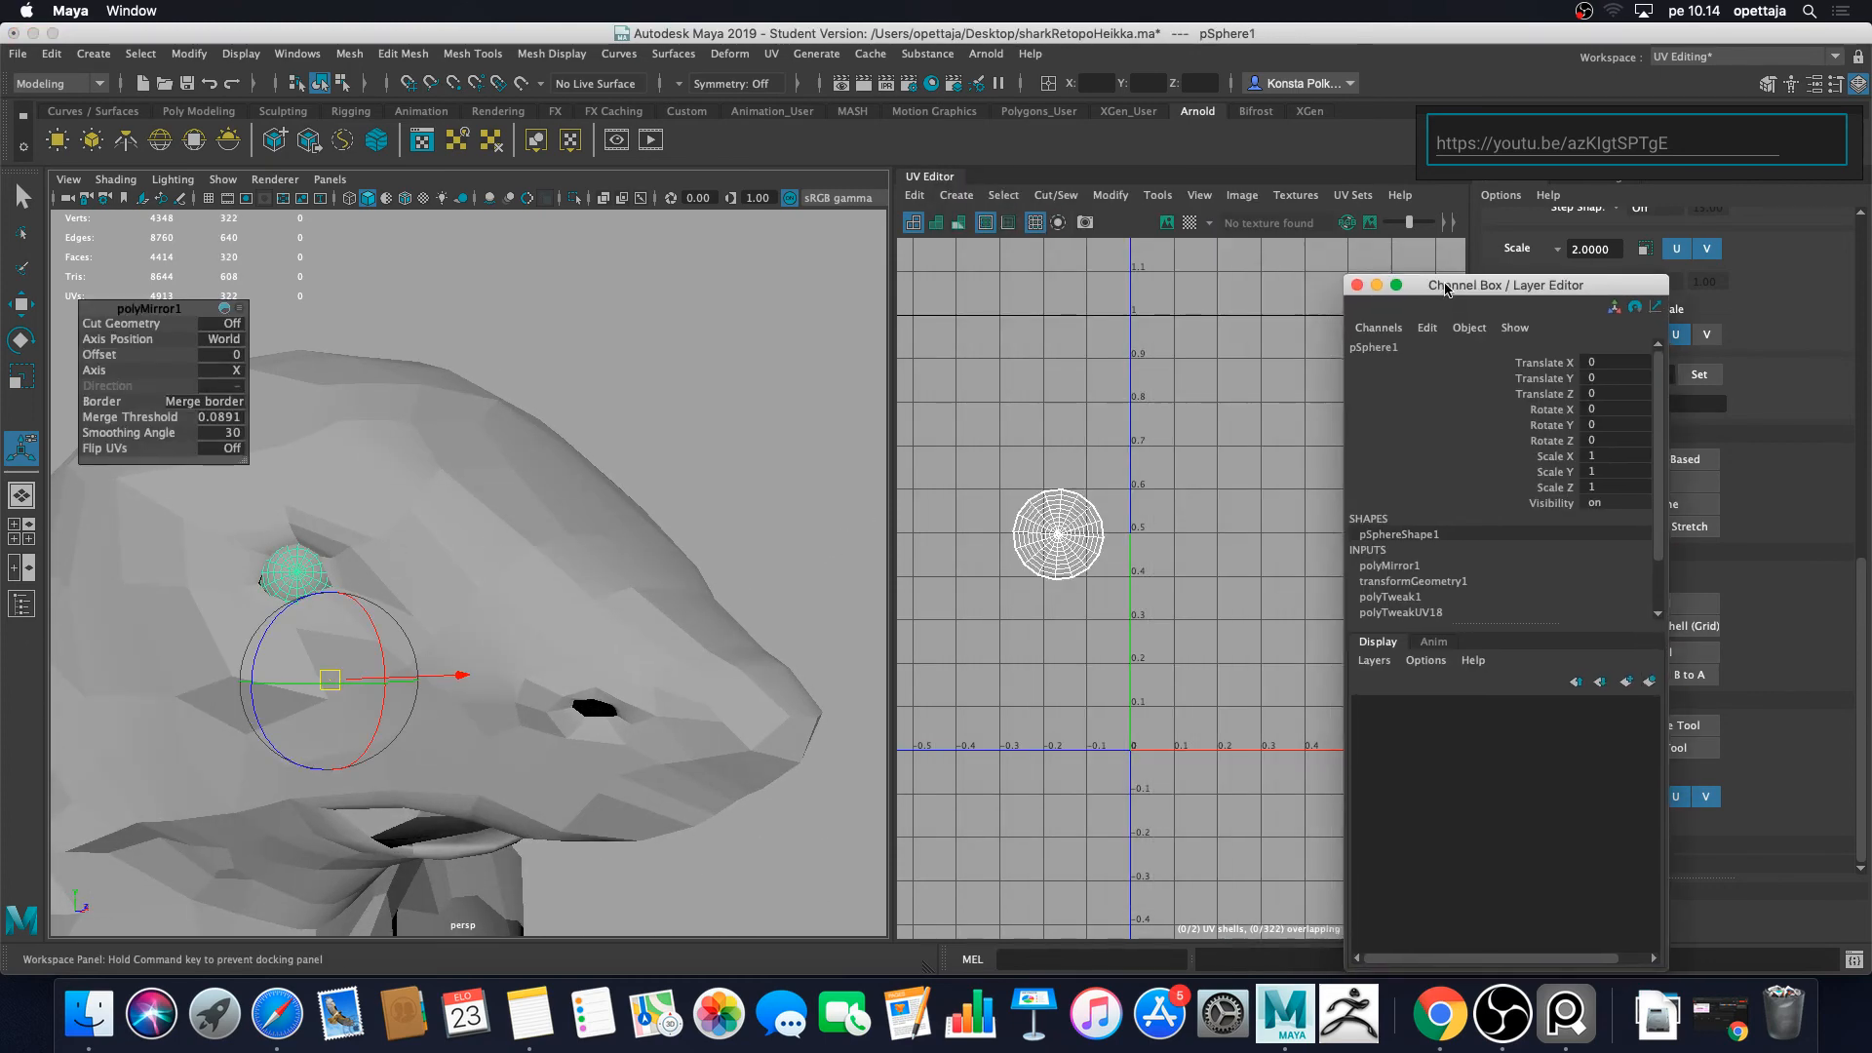
pyautogui.keyDown('alt'); pyautogui.moveTo(805, 436); pyautogui.dragTo(639, 438); pyautogui.keyUp('alt')
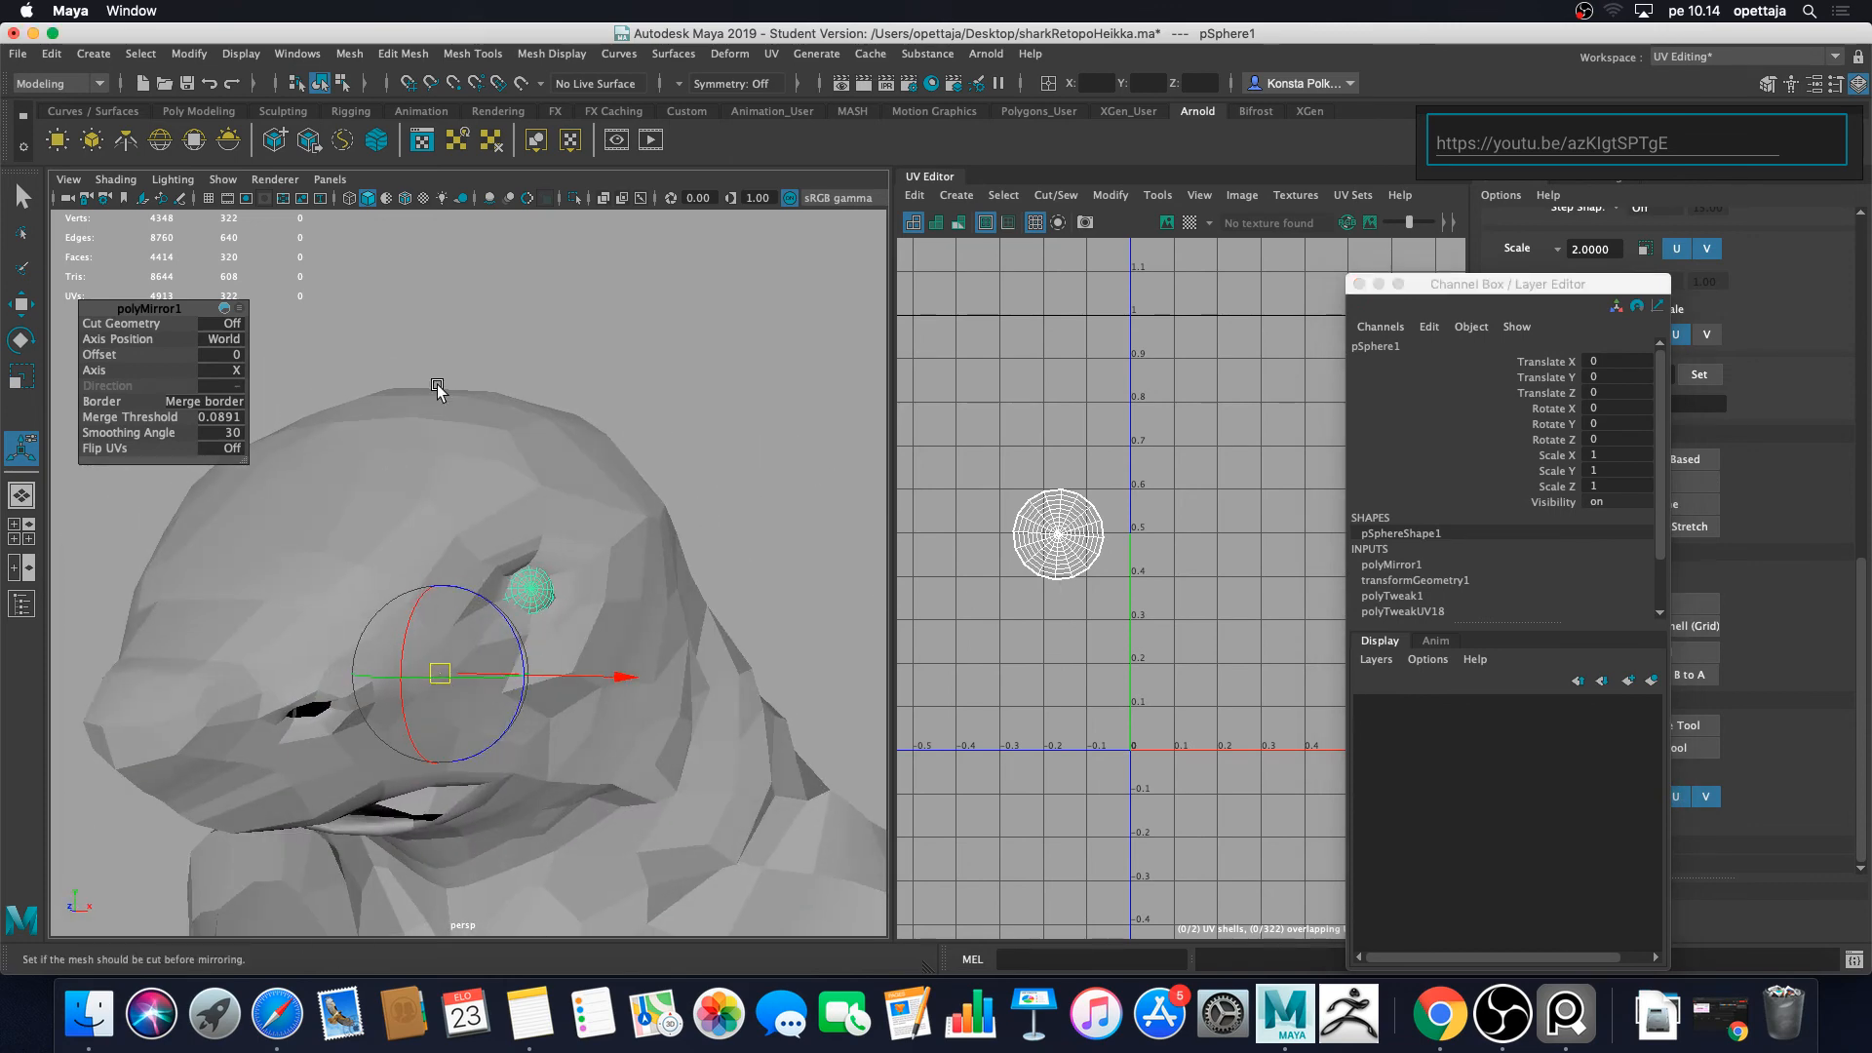
pyautogui.scroll(3, 1079, 512)
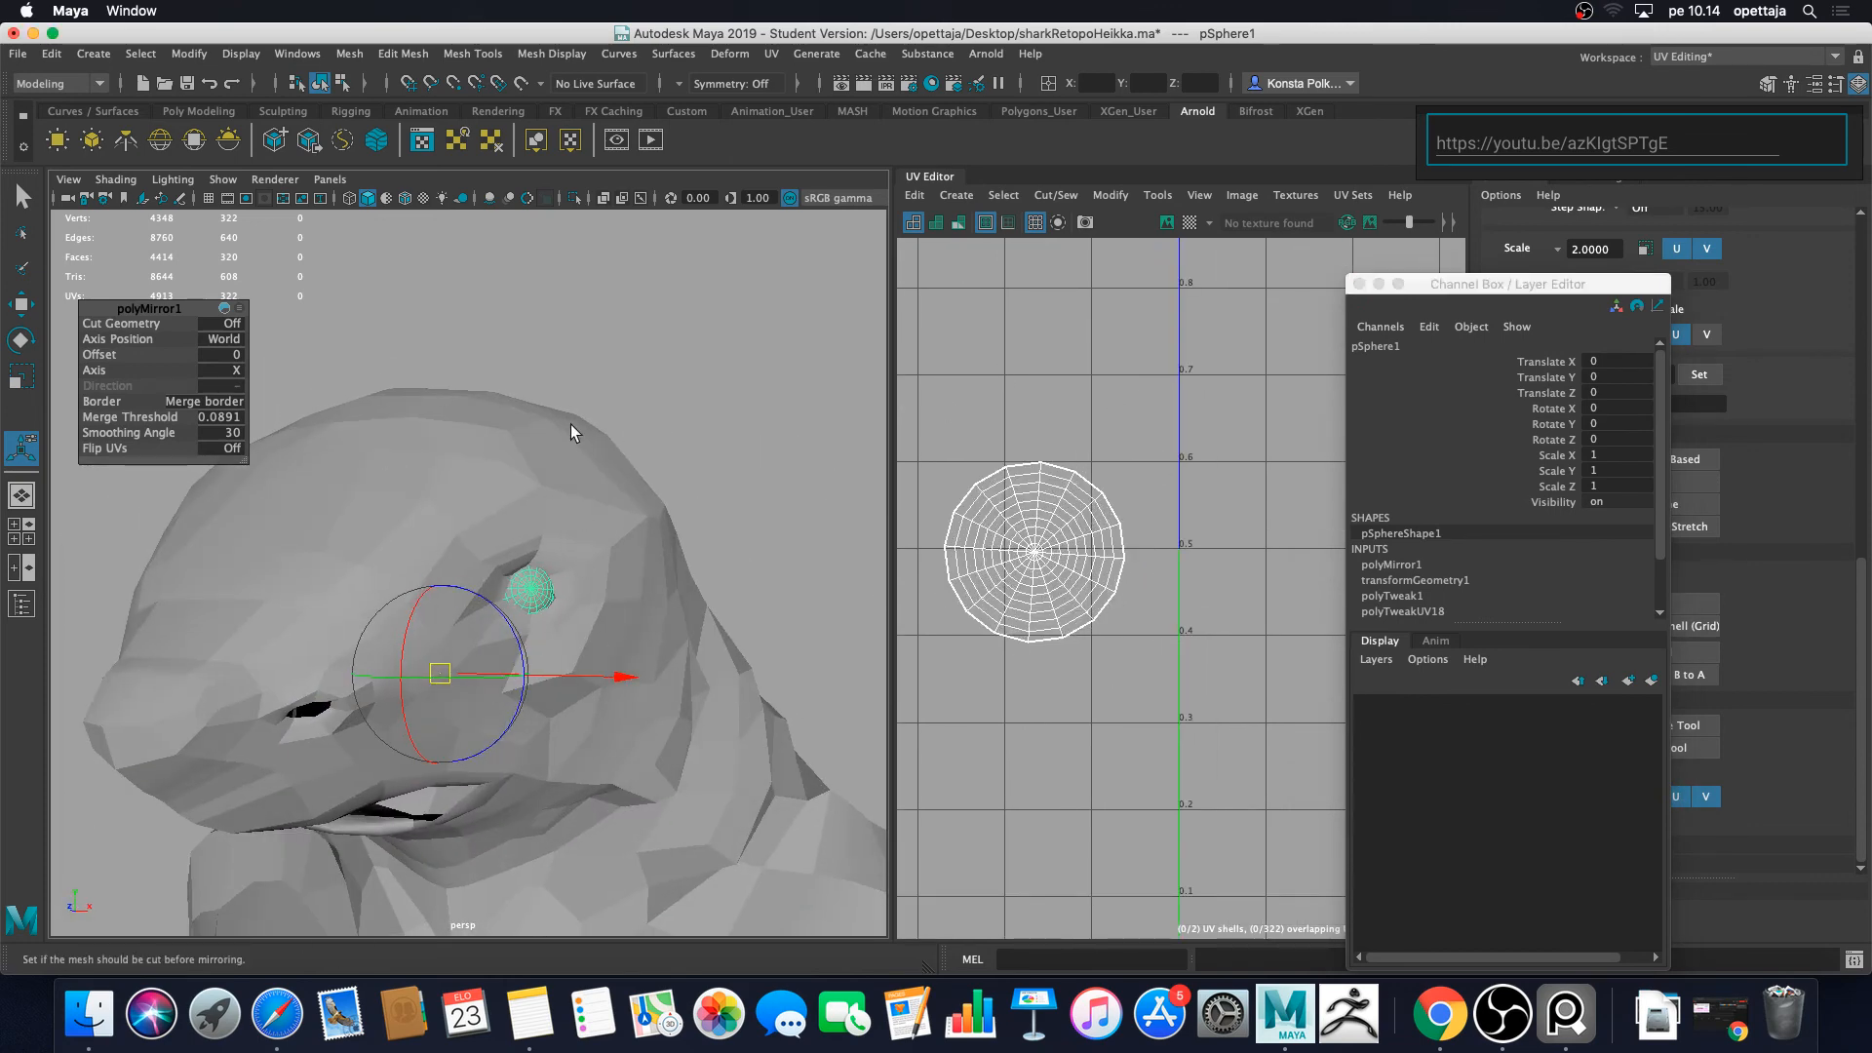
pyautogui.keyDown('alt'); pyautogui.moveTo(571, 424); pyautogui.dragTo(640, 406); pyautogui.keyUp('alt')
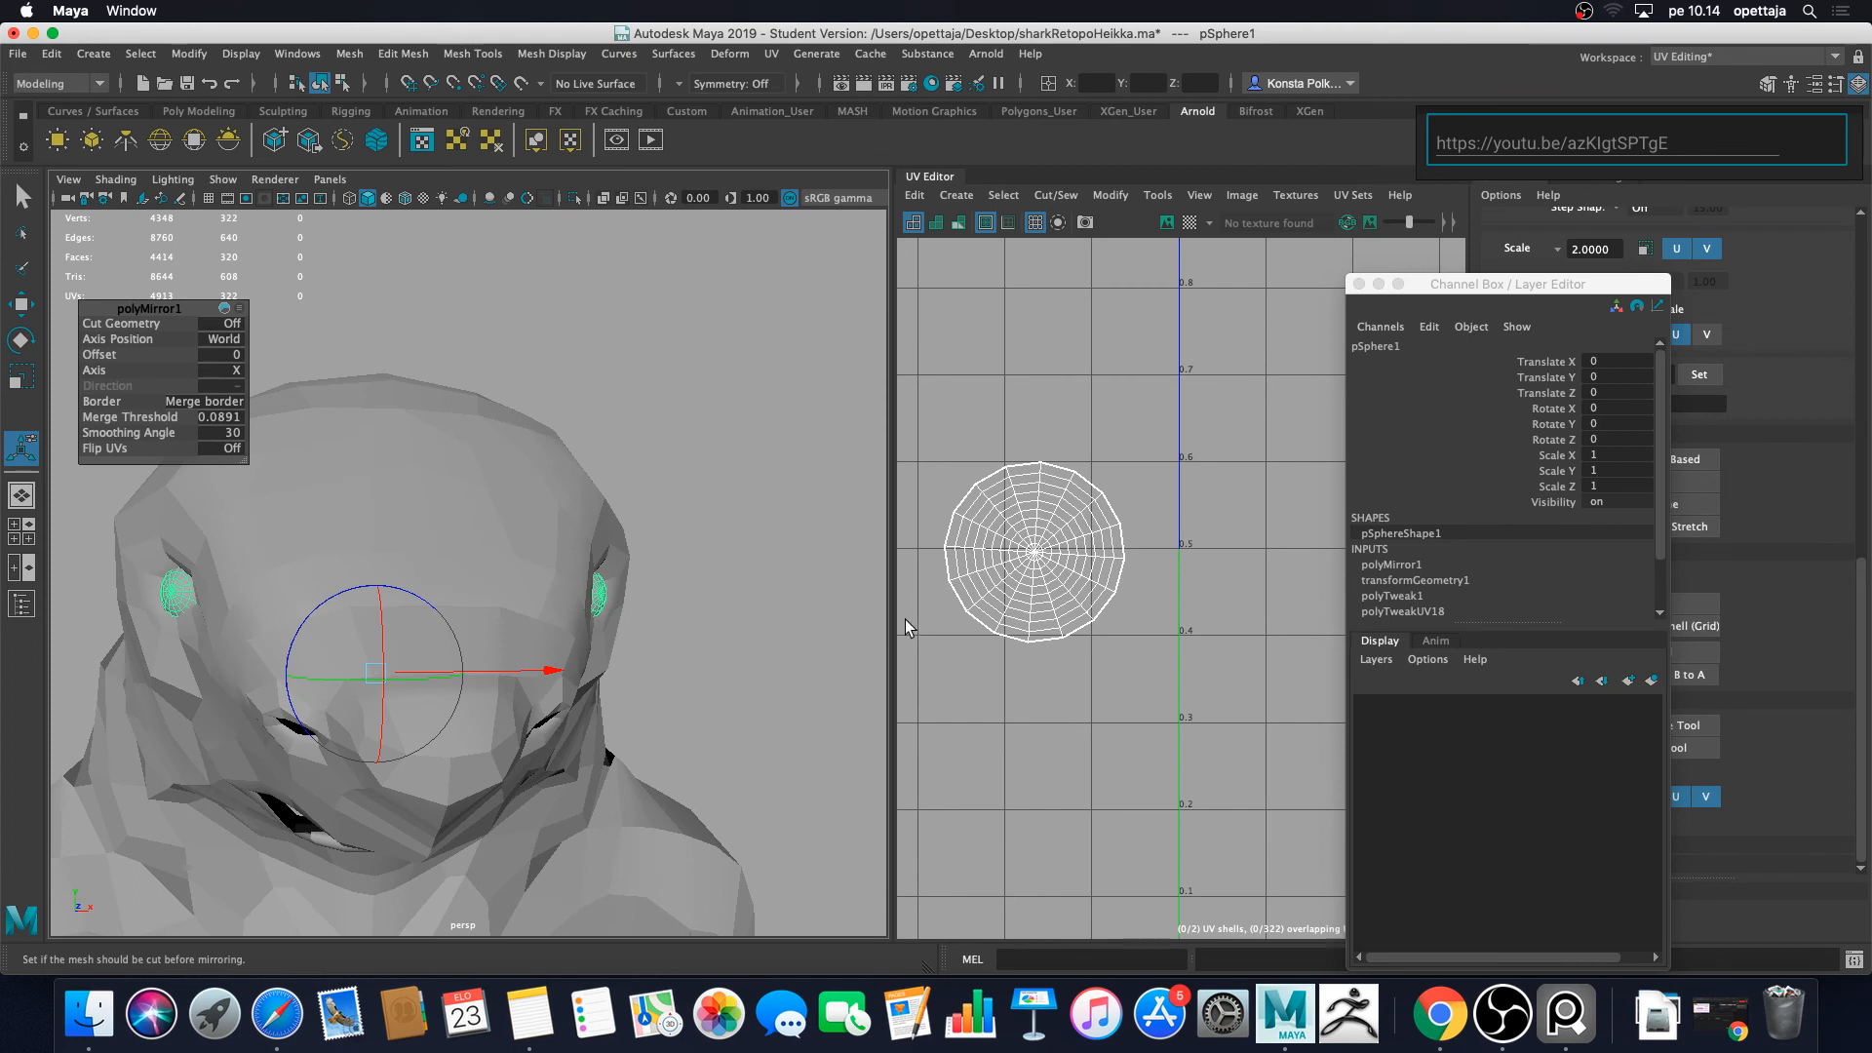
pyautogui.click(1359, 284)
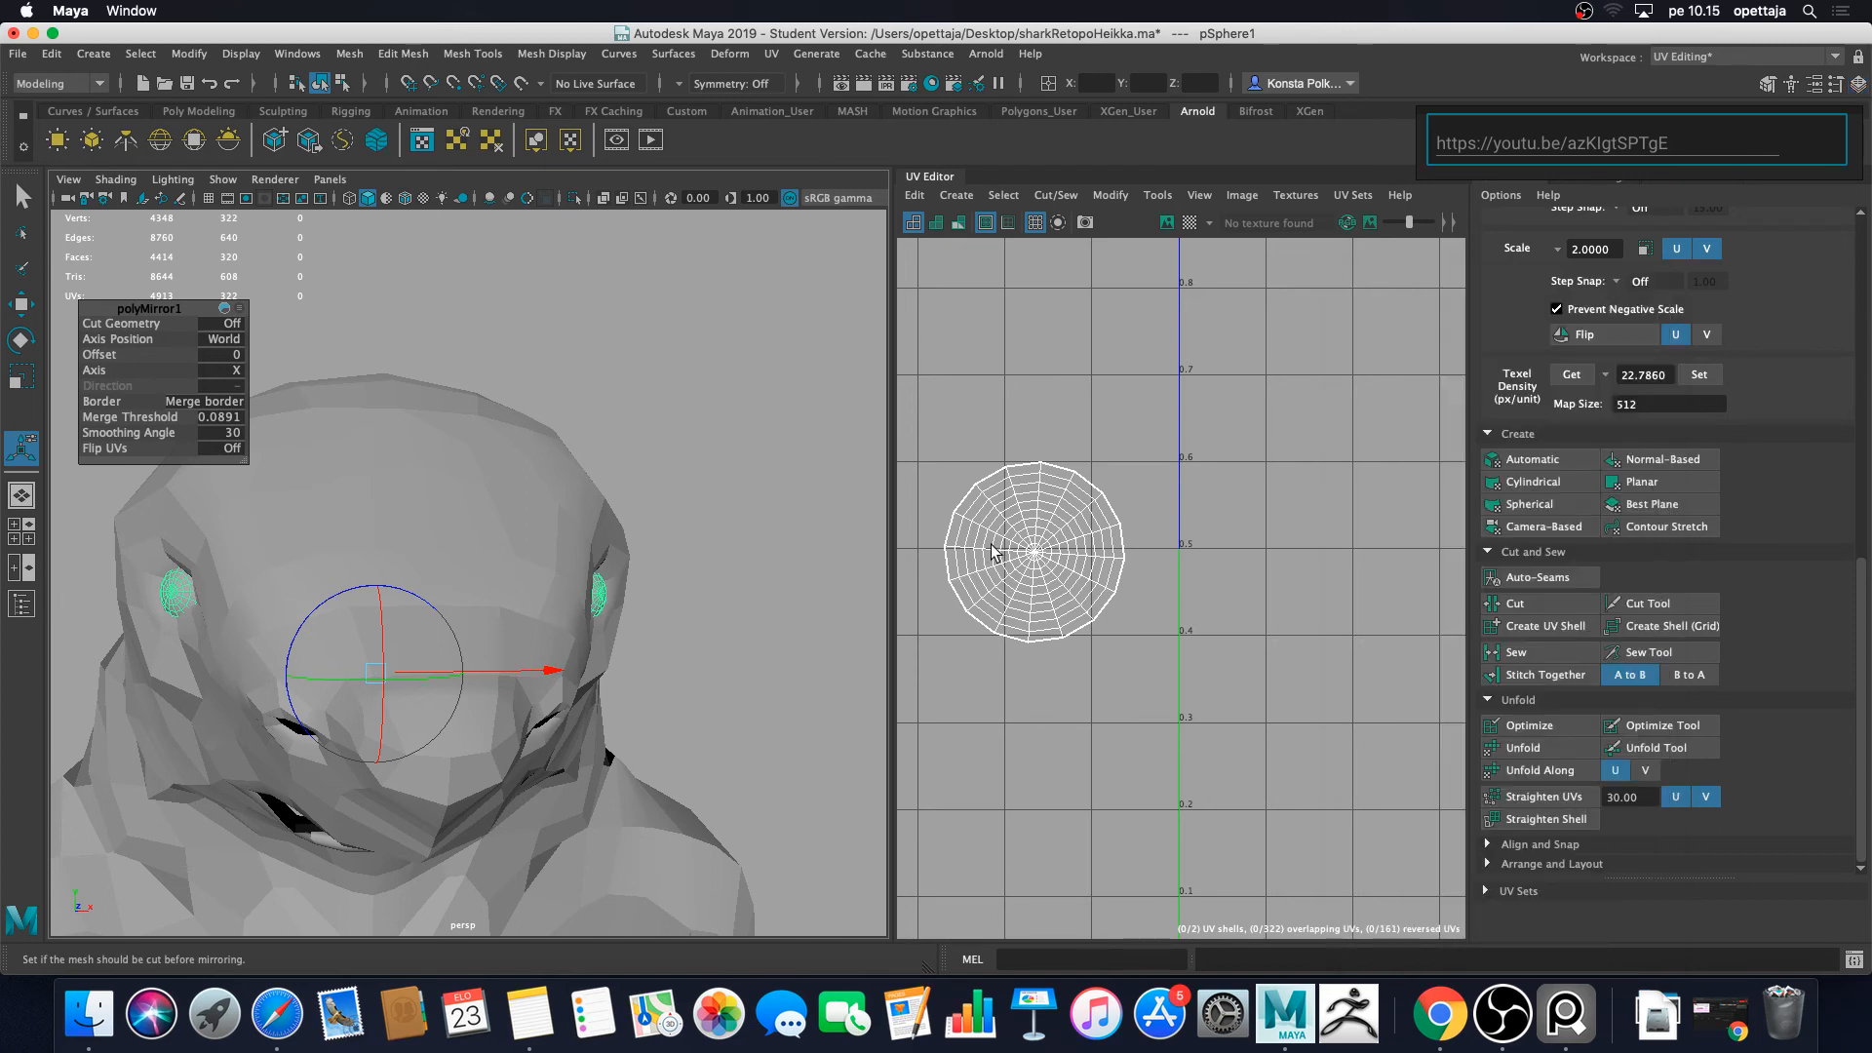
# Step: Select one of the two overlapping eyeball UV shells and move it about 0.2 units in negative U, beside the other
pyautogui.moveTo(991, 551); pyautogui.dragTo(1072, 546, button='right')
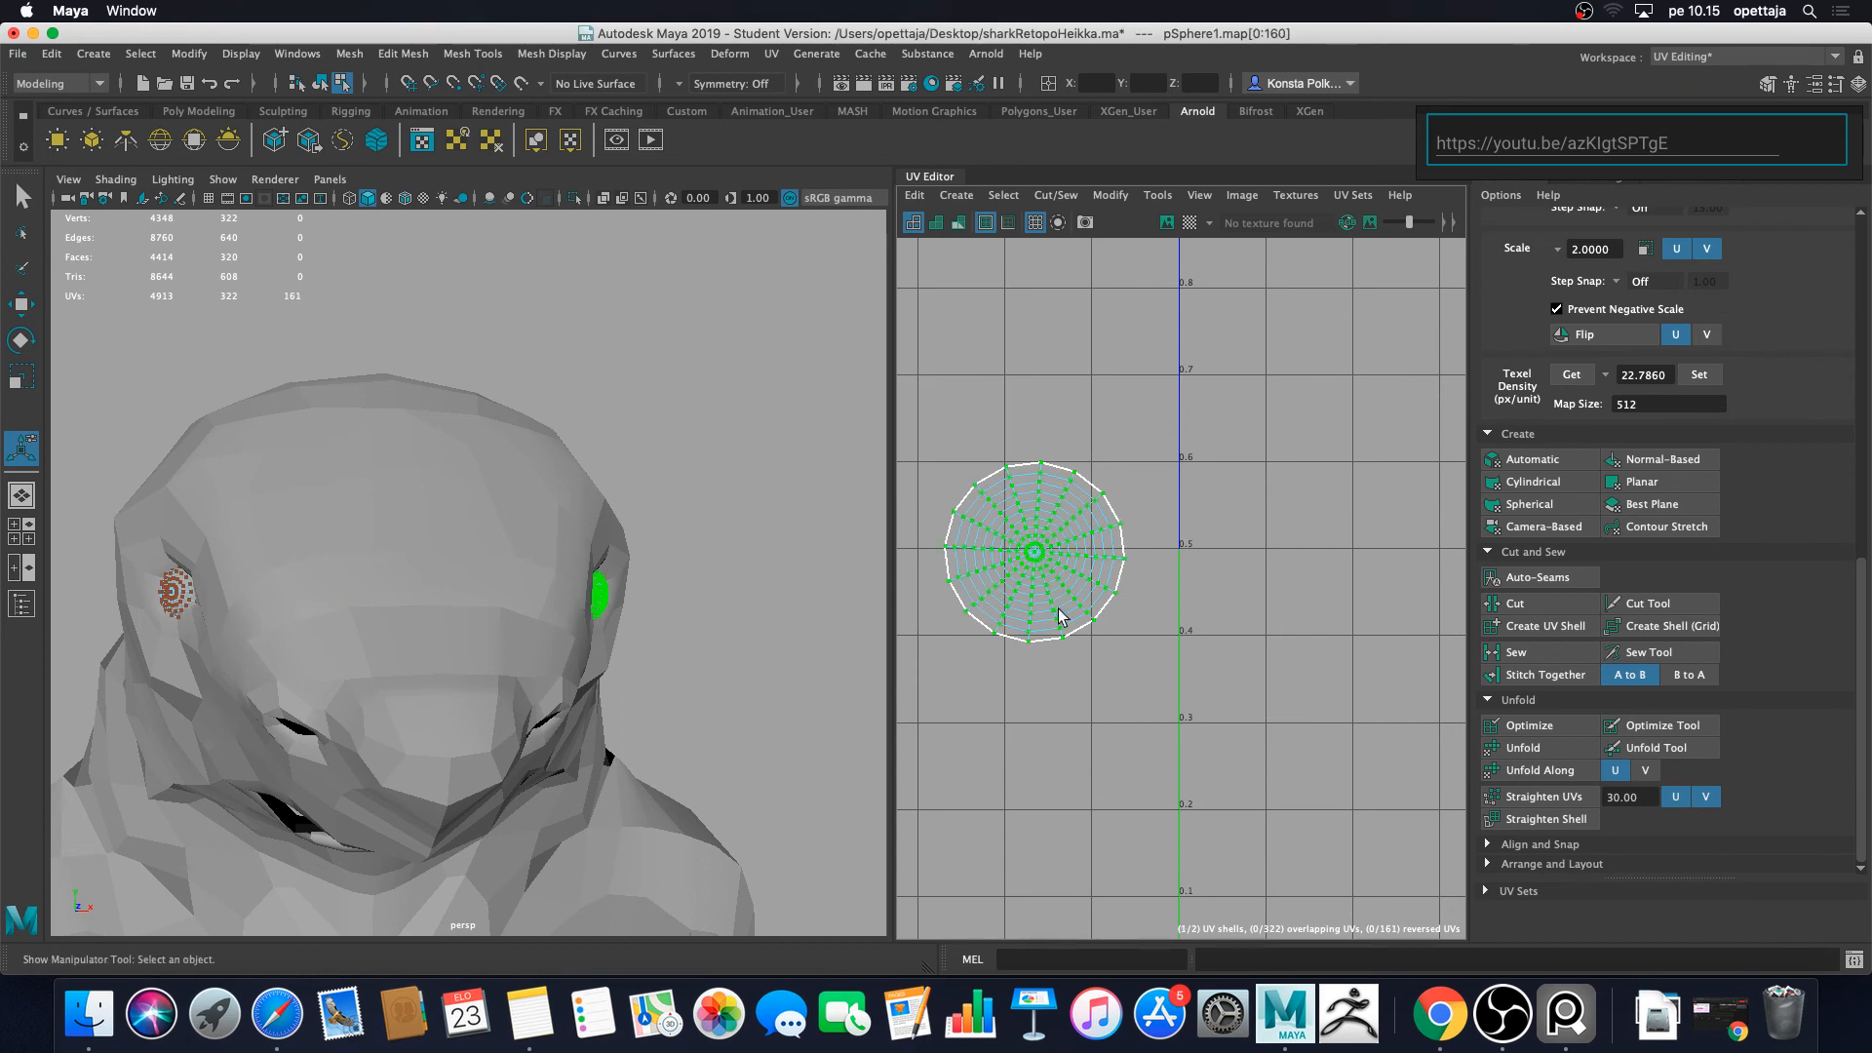
pyautogui.press('w')
pyautogui.moveTo(1049, 580); pyautogui.dragTo(912, 580)
pyautogui.keyDown('alt'); pyautogui.moveTo(947, 572); pyautogui.dragTo(1160, 554, button='middle'); pyautogui.keyUp('alt')
pyautogui.moveTo(1216, 530); pyautogui.dragTo(1160, 529)
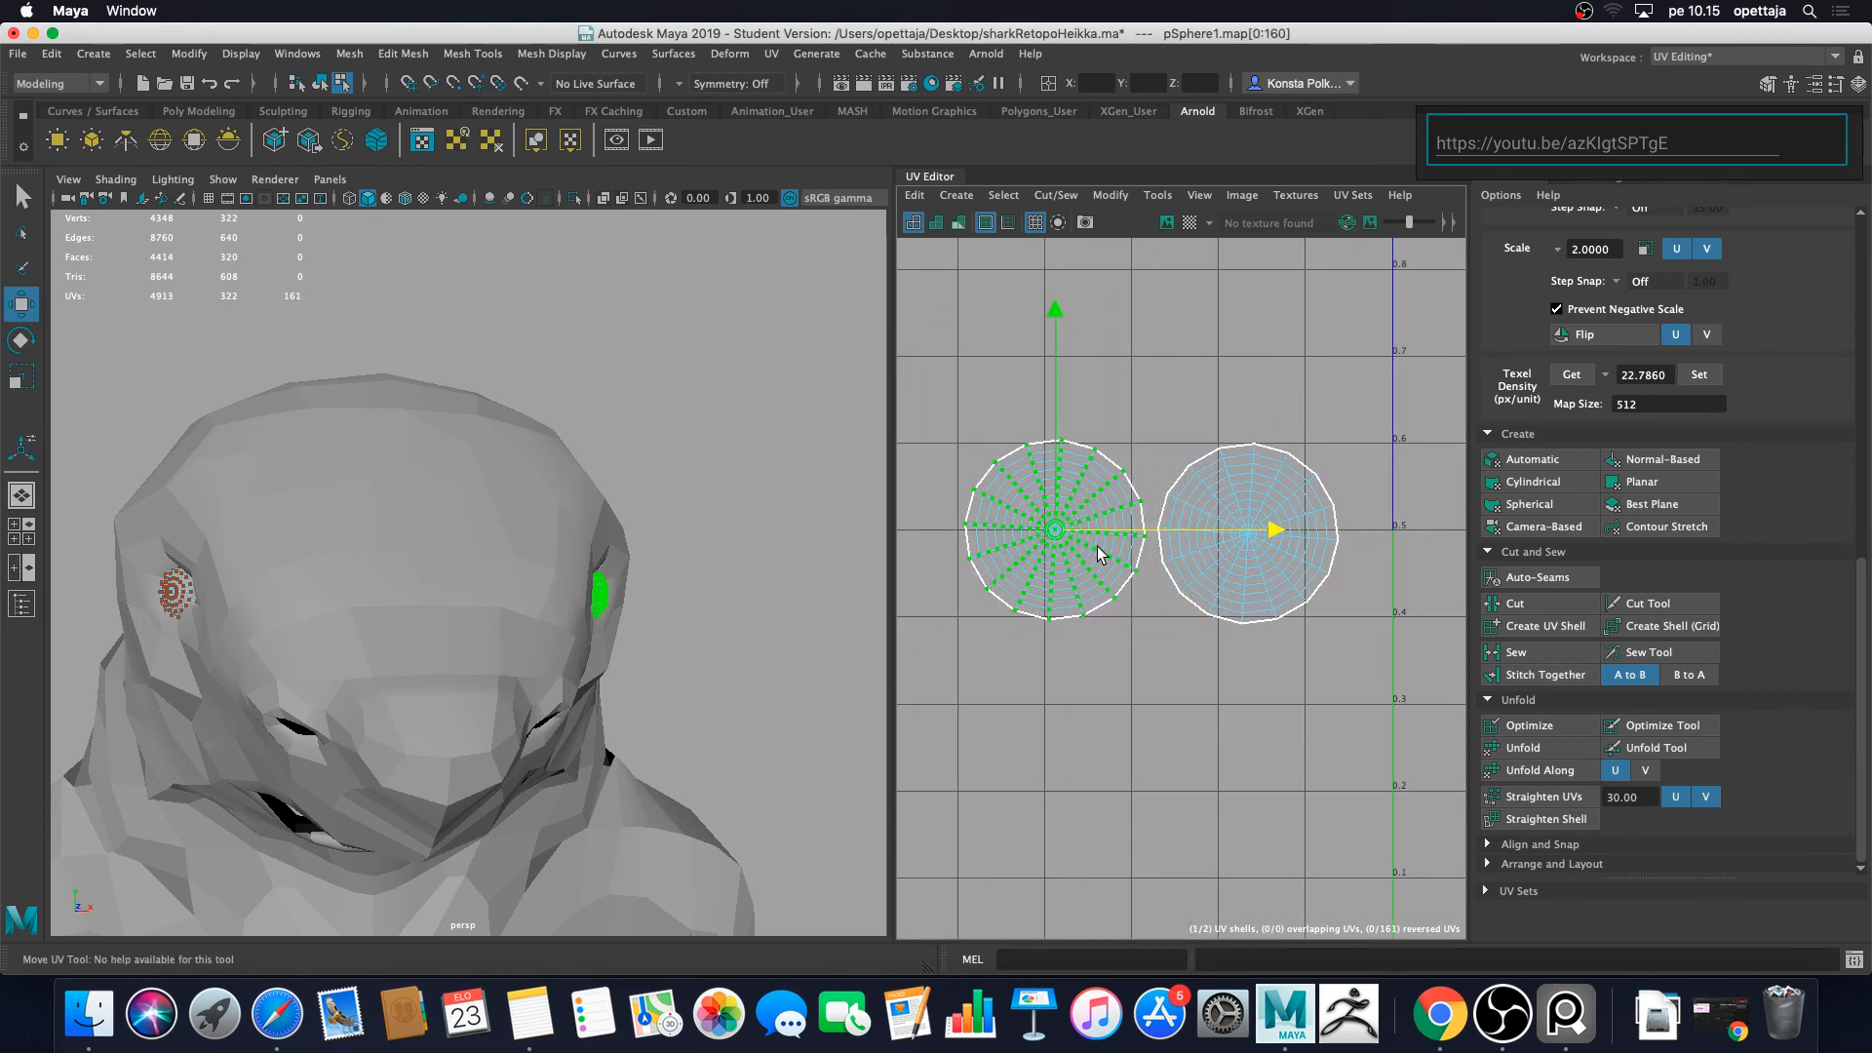
pyautogui.click(1148, 651)
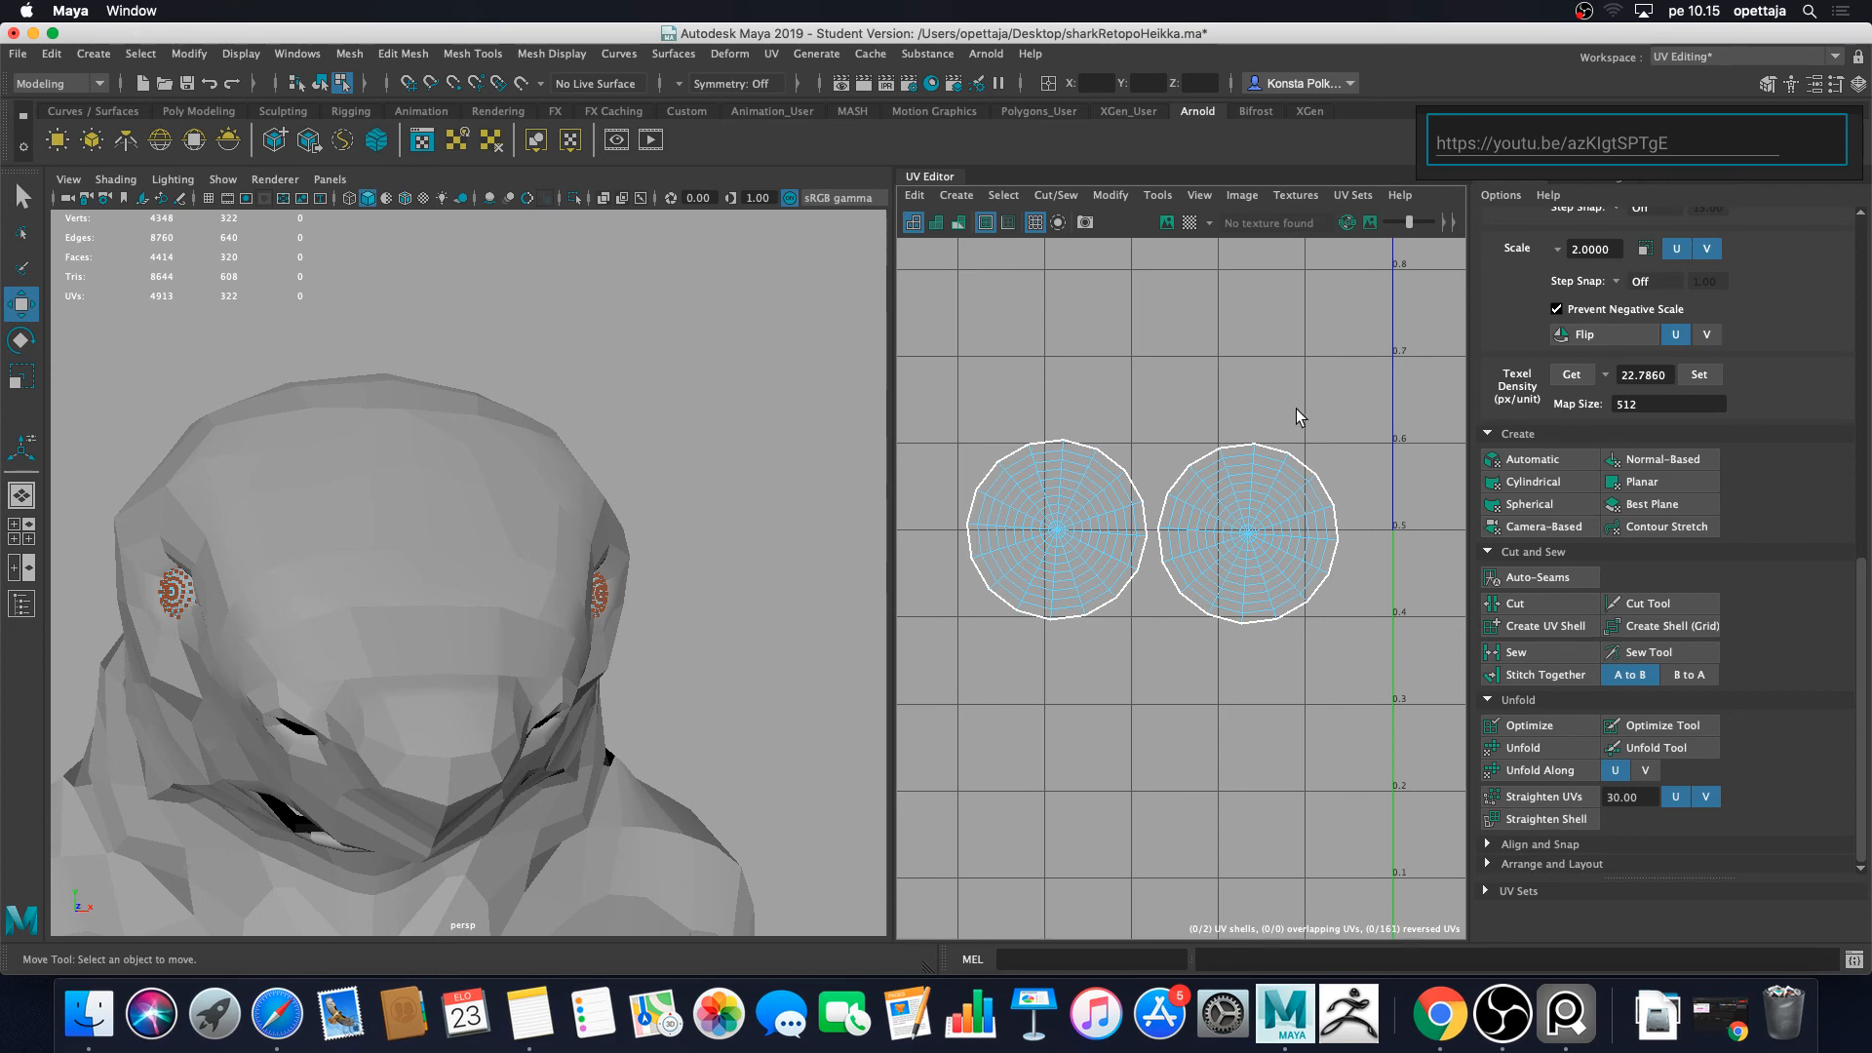
pyautogui.scroll(-3, 1295, 407)
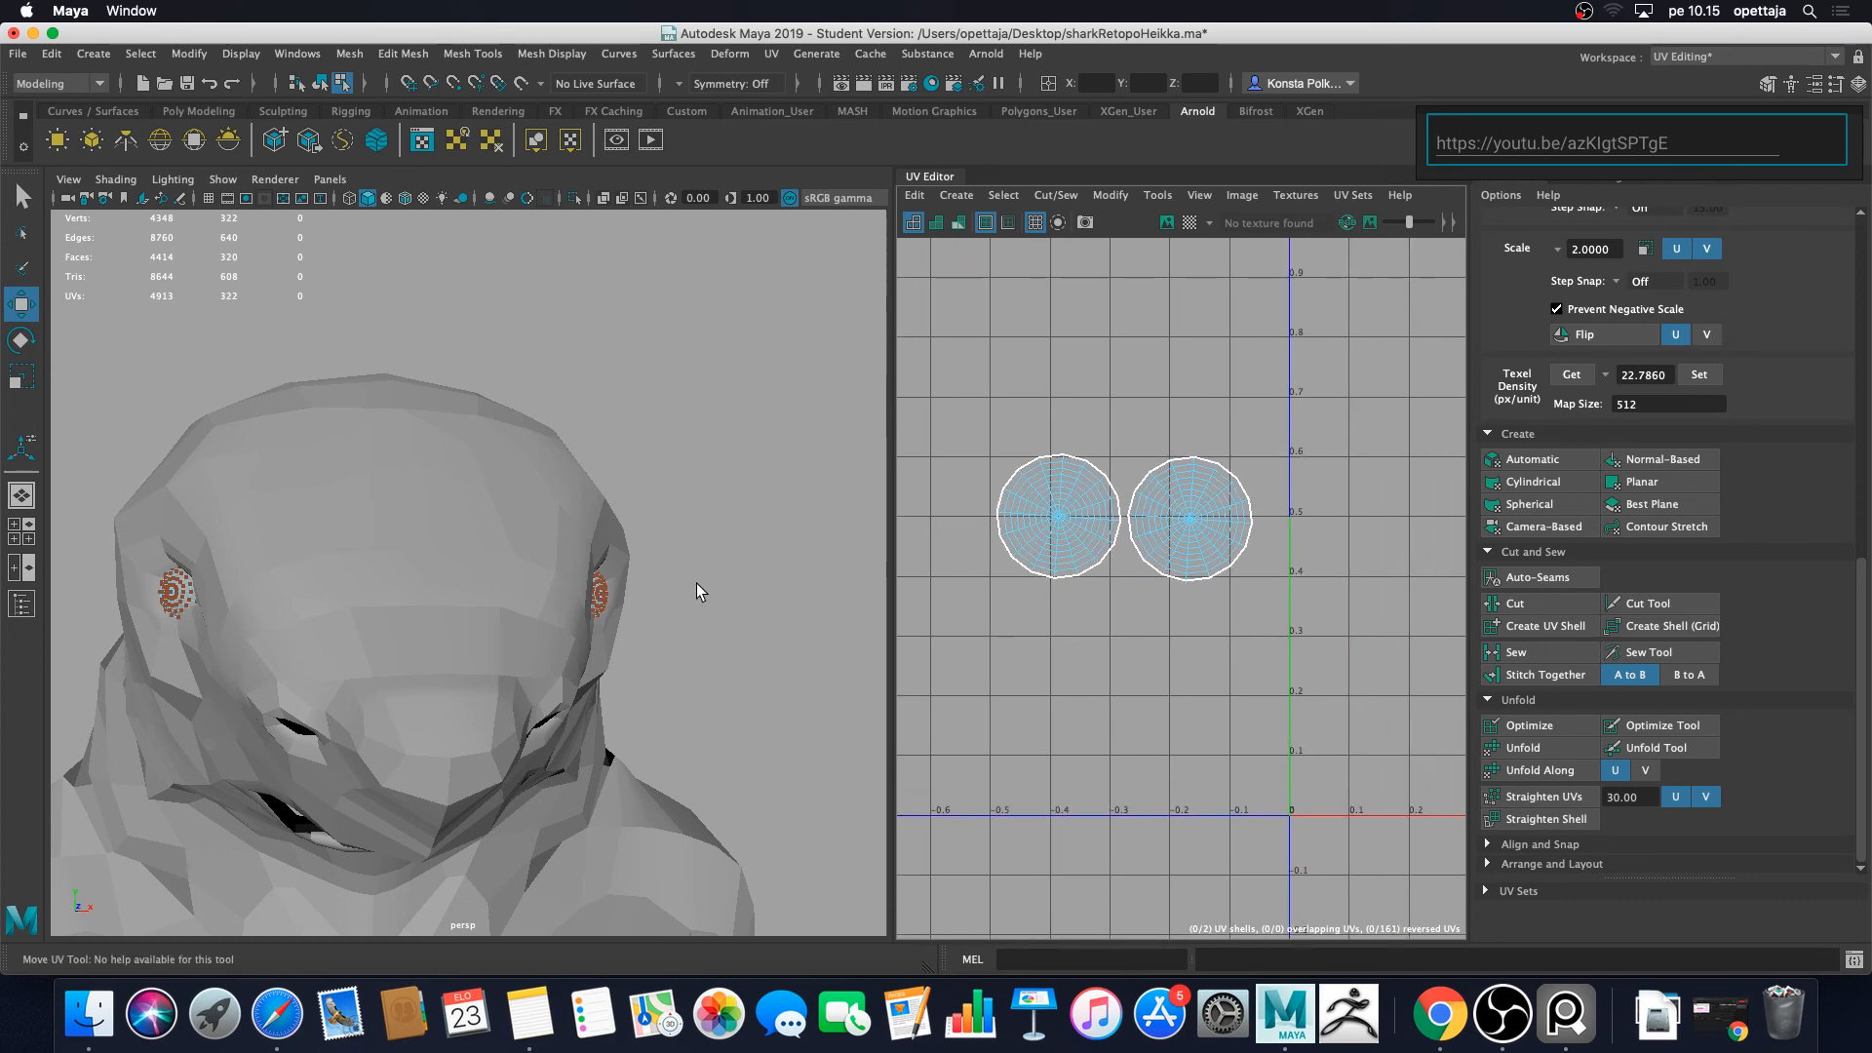
# Step: Return the eyeballs to object selection mode and select the shark's body together with both eyeballs
pyautogui.rightClick(598, 606)
pyautogui.moveTo(601, 611); pyautogui.dragTo(697, 475, button='right')
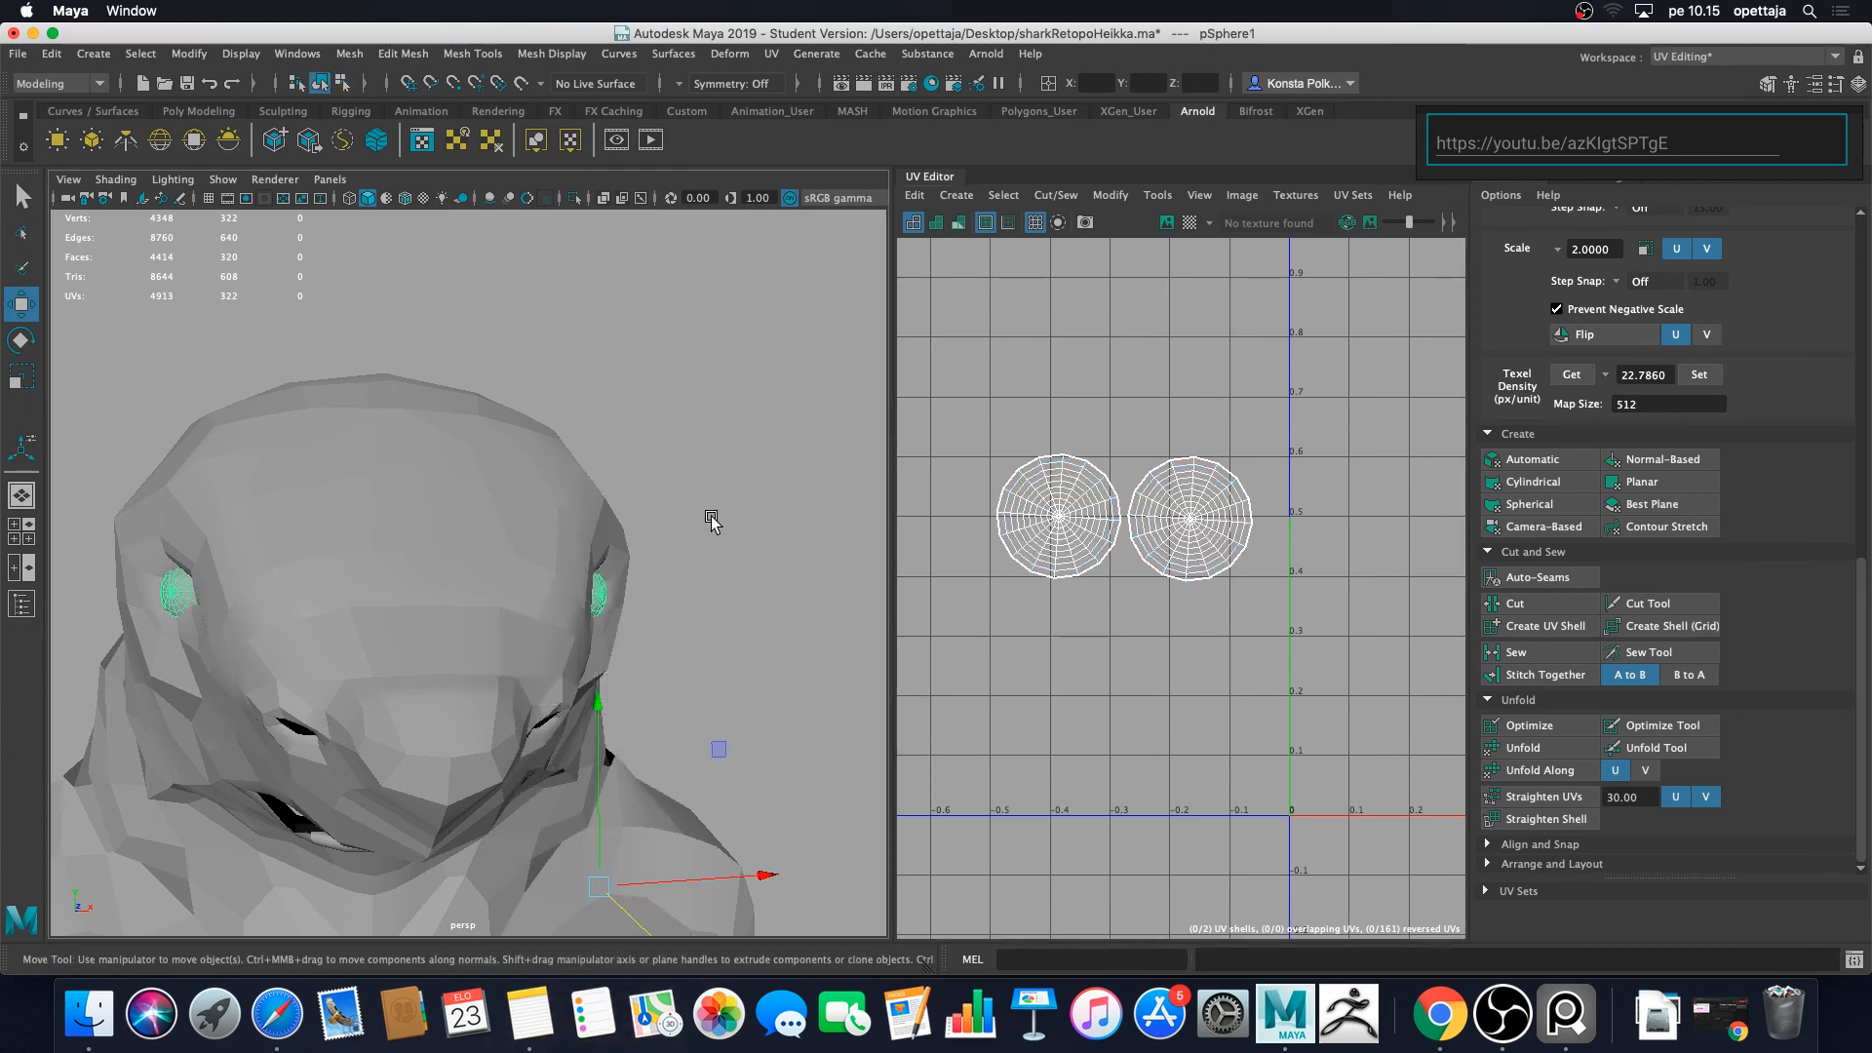
pyautogui.scroll(-5, 716, 515)
pyautogui.keyDown('alt'); pyautogui.moveTo(758, 517); pyautogui.dragTo(689, 541); pyautogui.keyUp('alt')
pyautogui.click(686, 520)
pyautogui.scroll(-4, 729, 540)
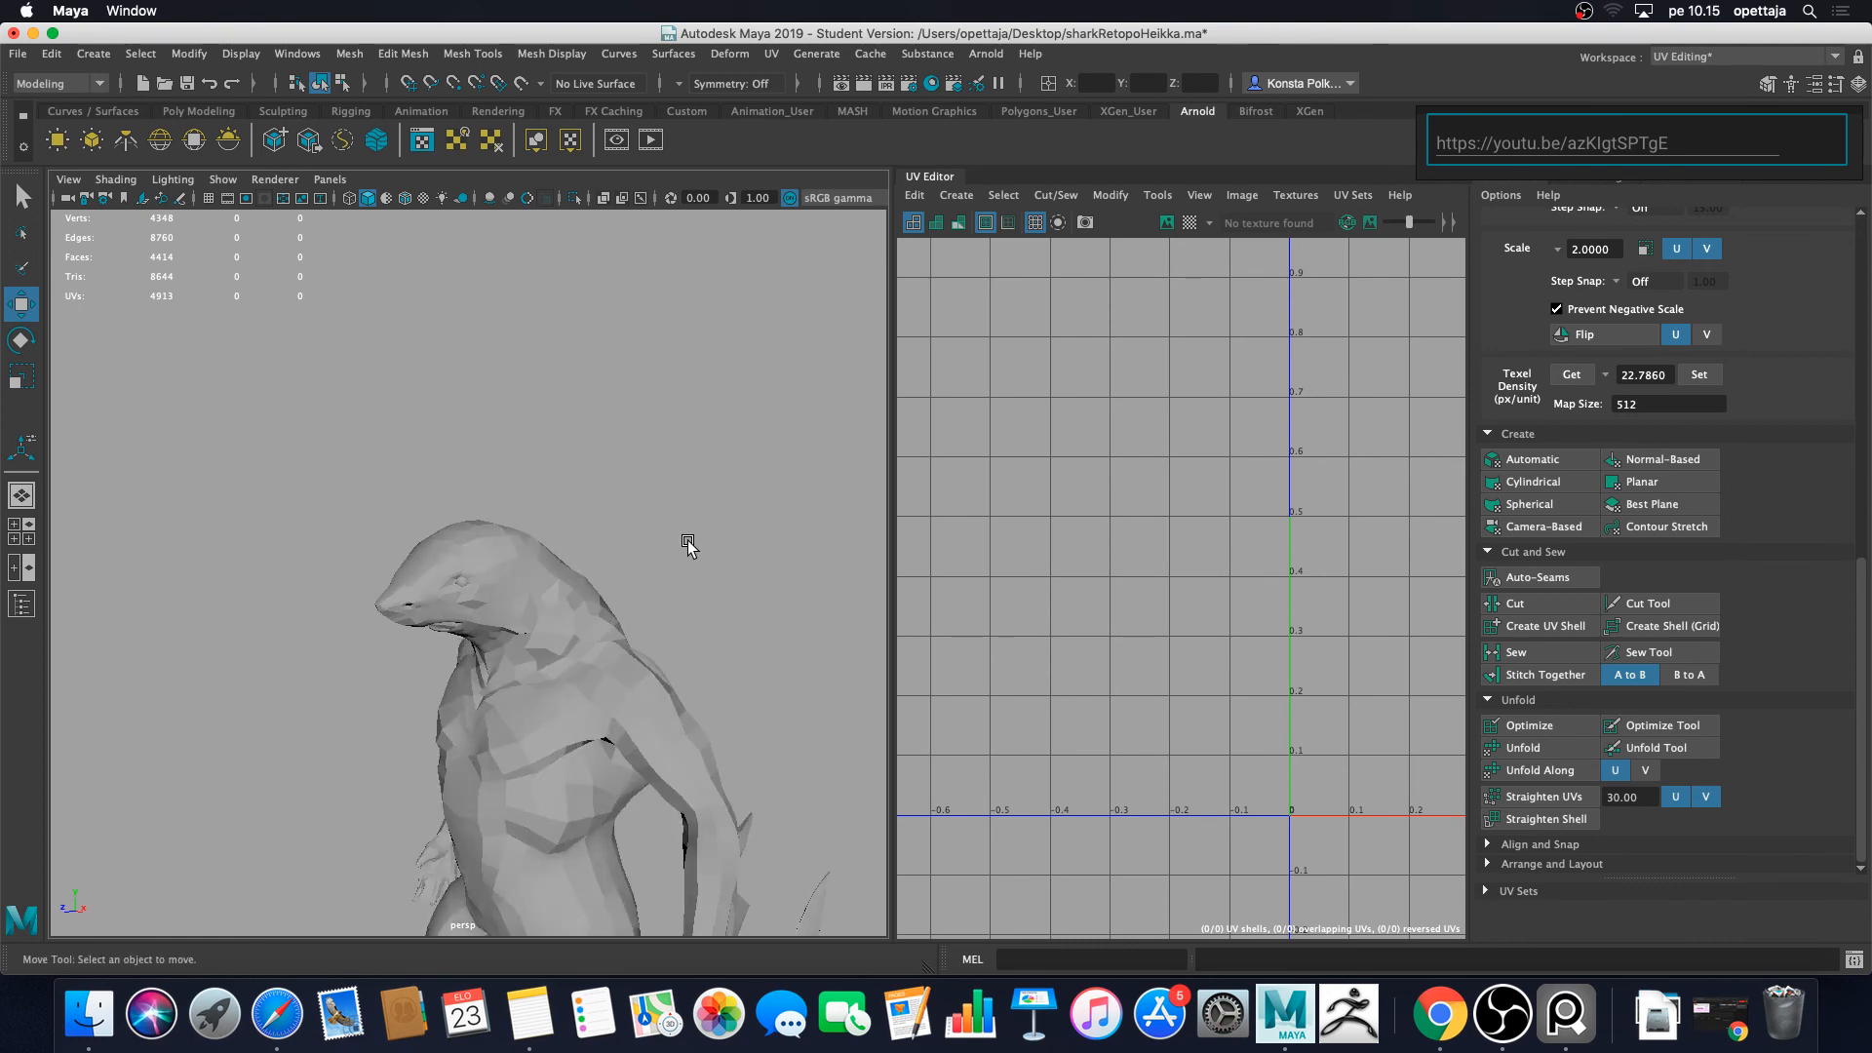
pyautogui.moveTo(350, 492); pyautogui.dragTo(507, 588)
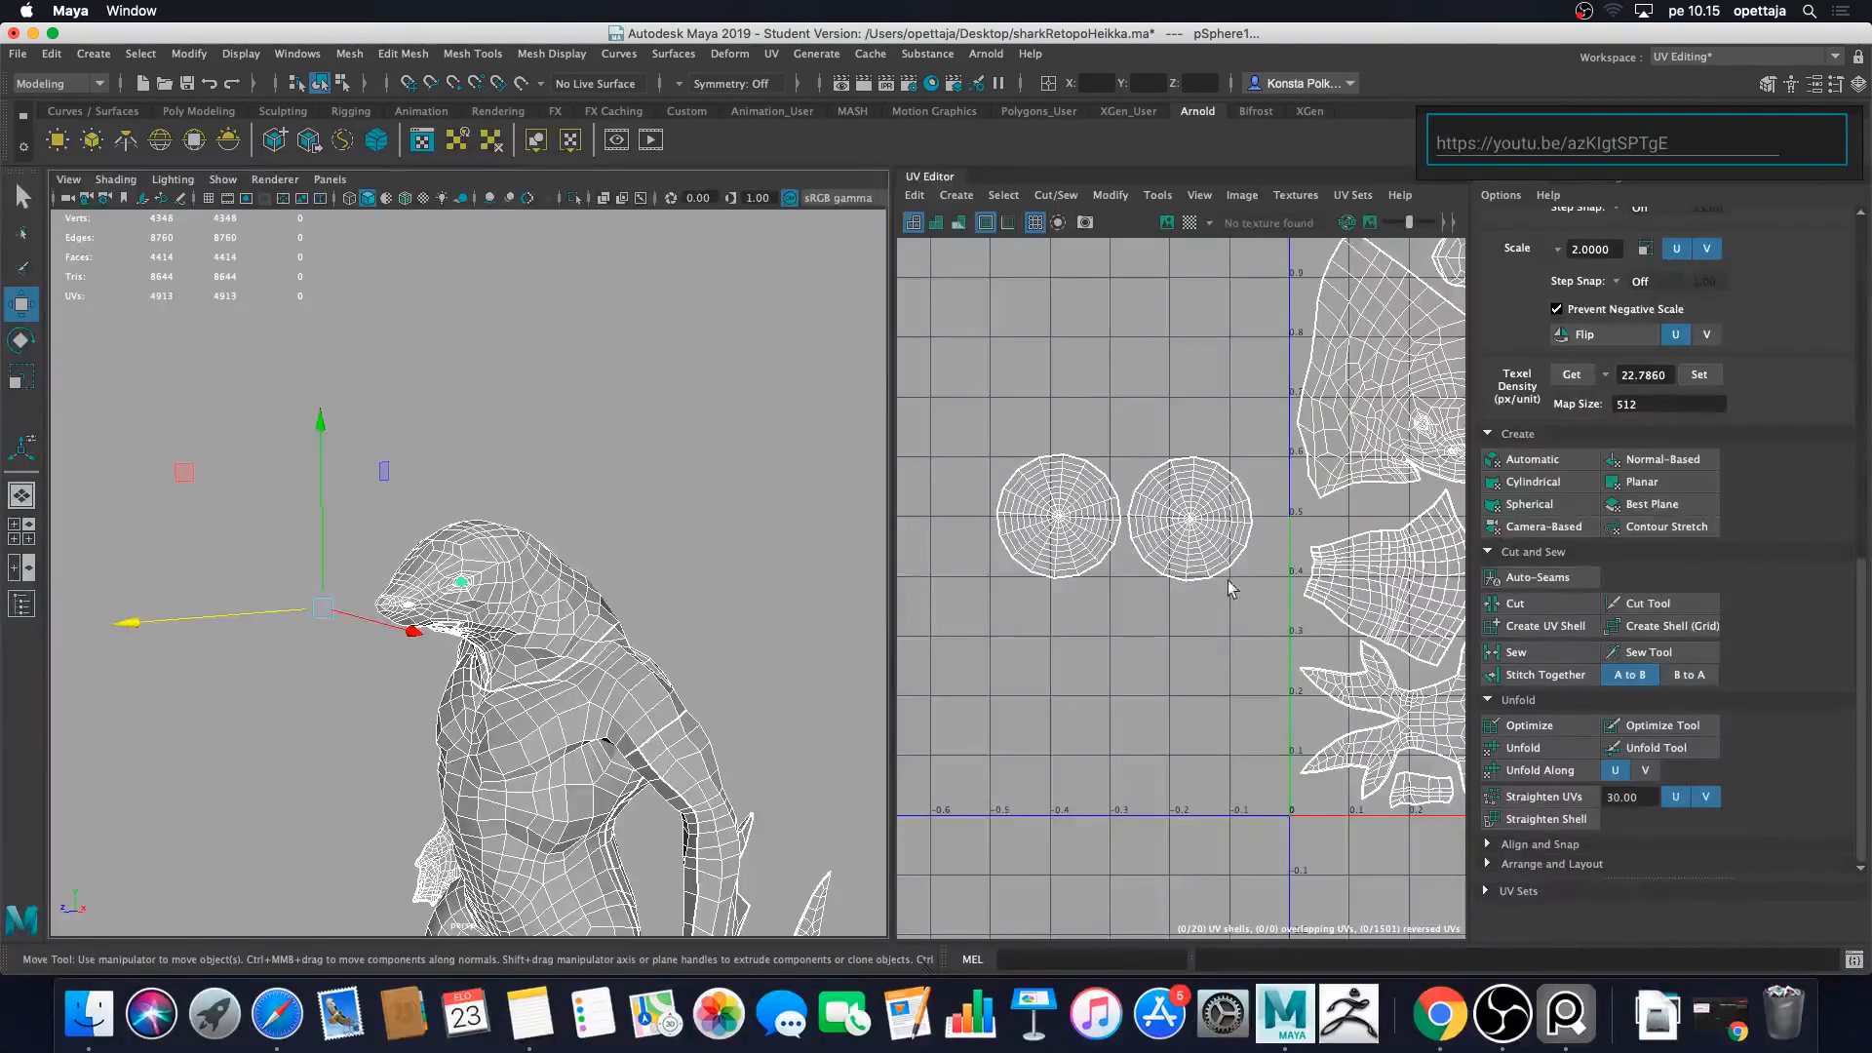
# Step: Check the full UV layout and combine the selected body and eyeballs into a single mesh
pyautogui.scroll(-3, 1229, 588)
pyautogui.keyDown('alt'); pyautogui.moveTo(1228, 588); pyautogui.dragTo(1062, 635, button='middle'); pyautogui.keyUp('alt')
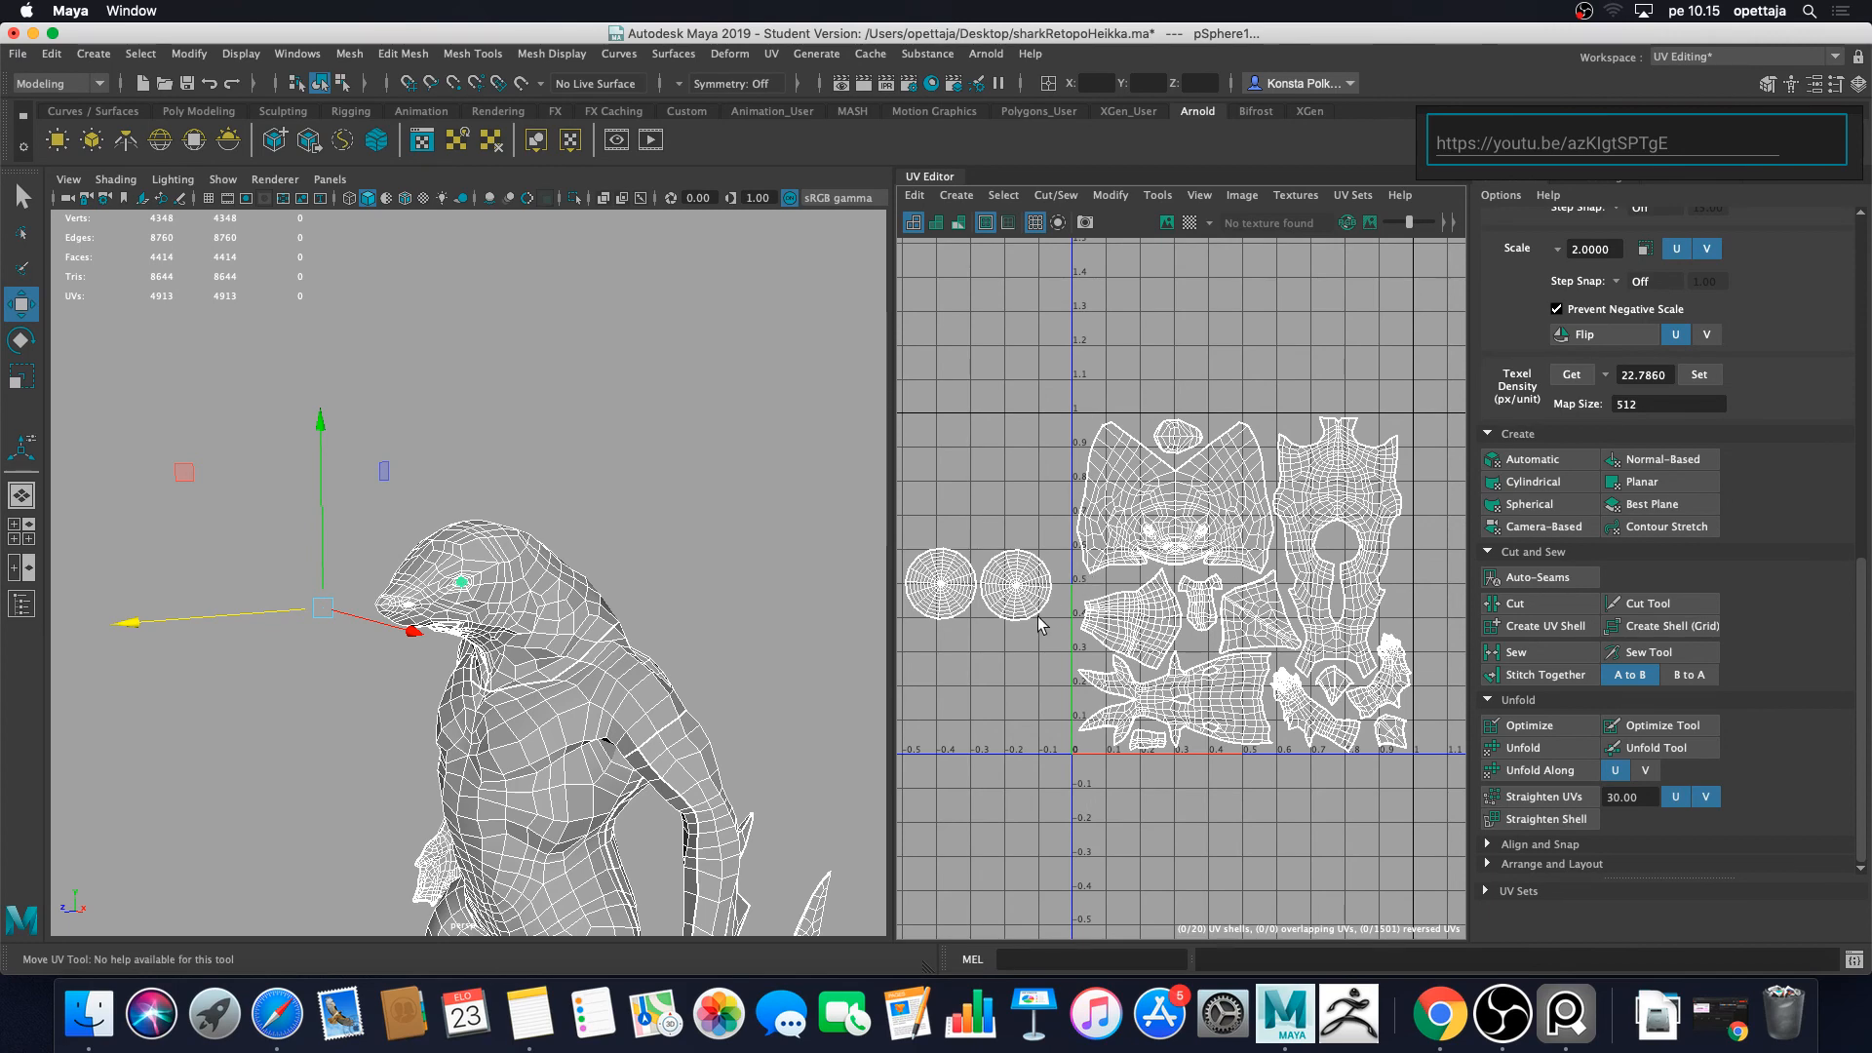
pyautogui.scroll(3, 432, 602)
pyautogui.scroll(-2, 447, 601)
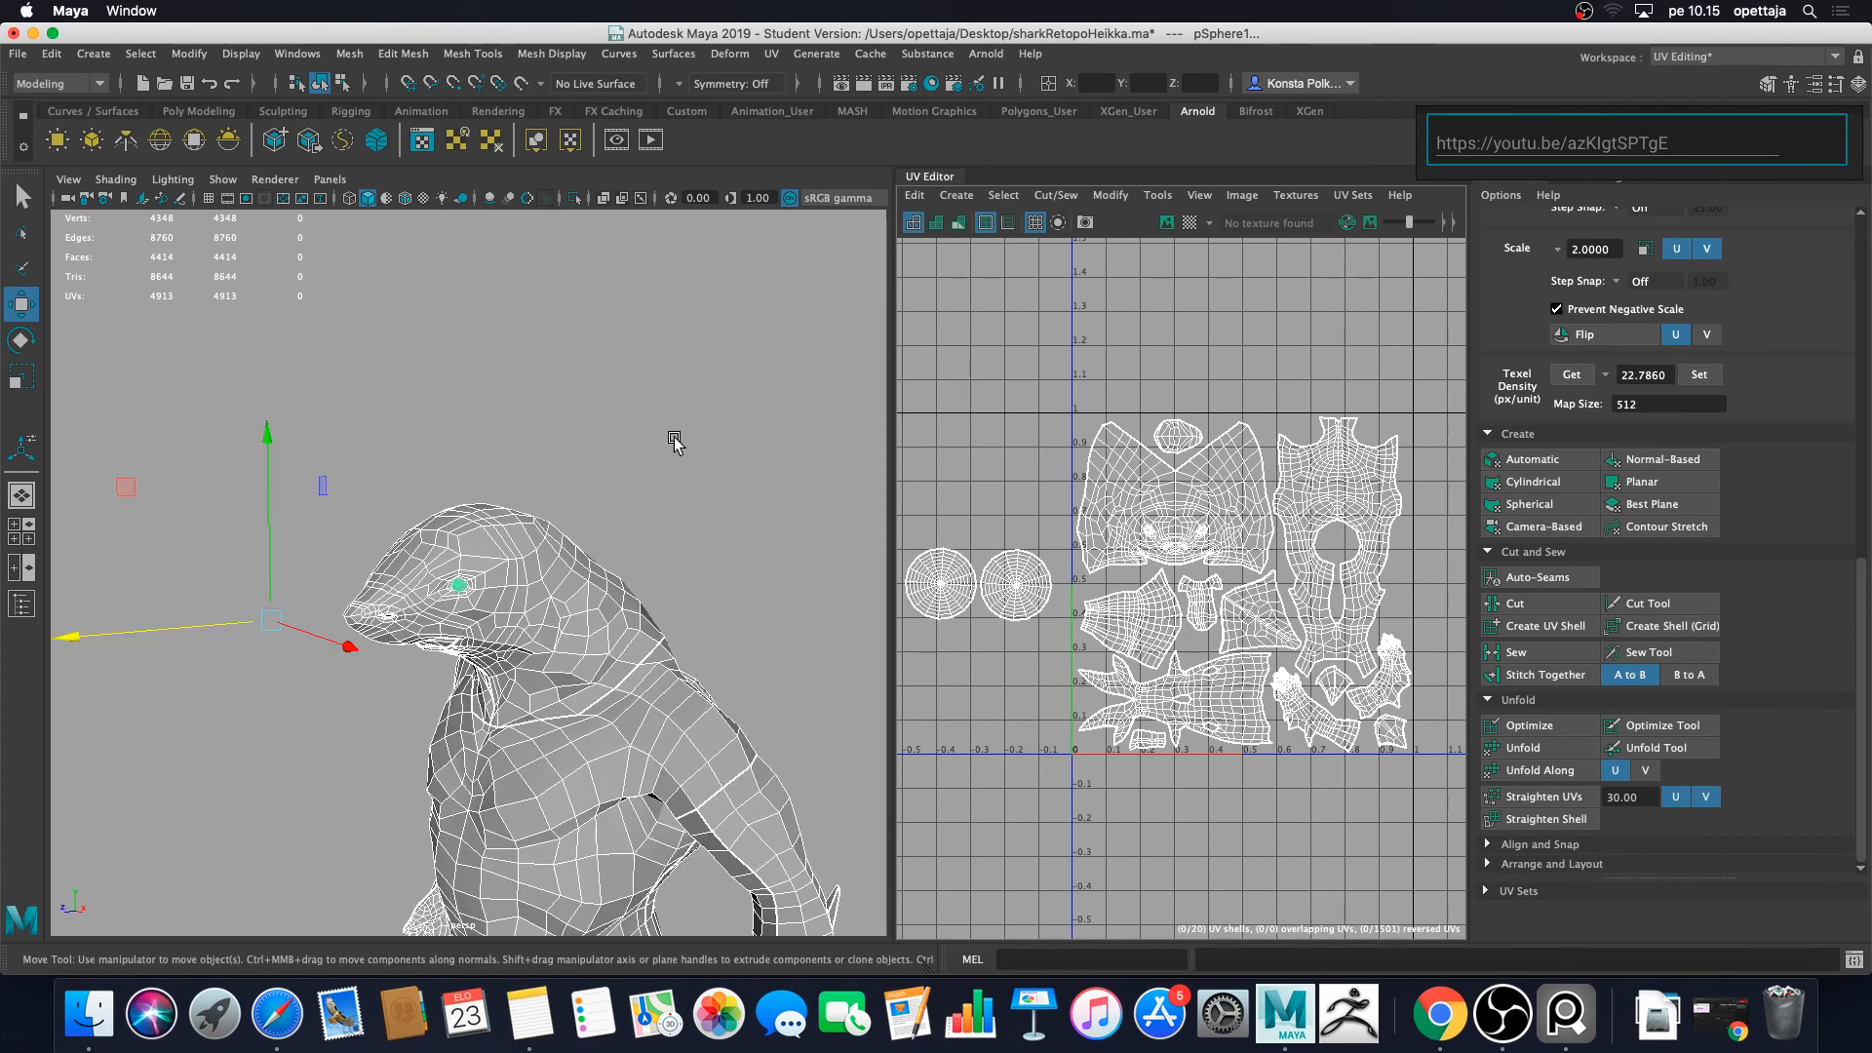
pyautogui.press('space')
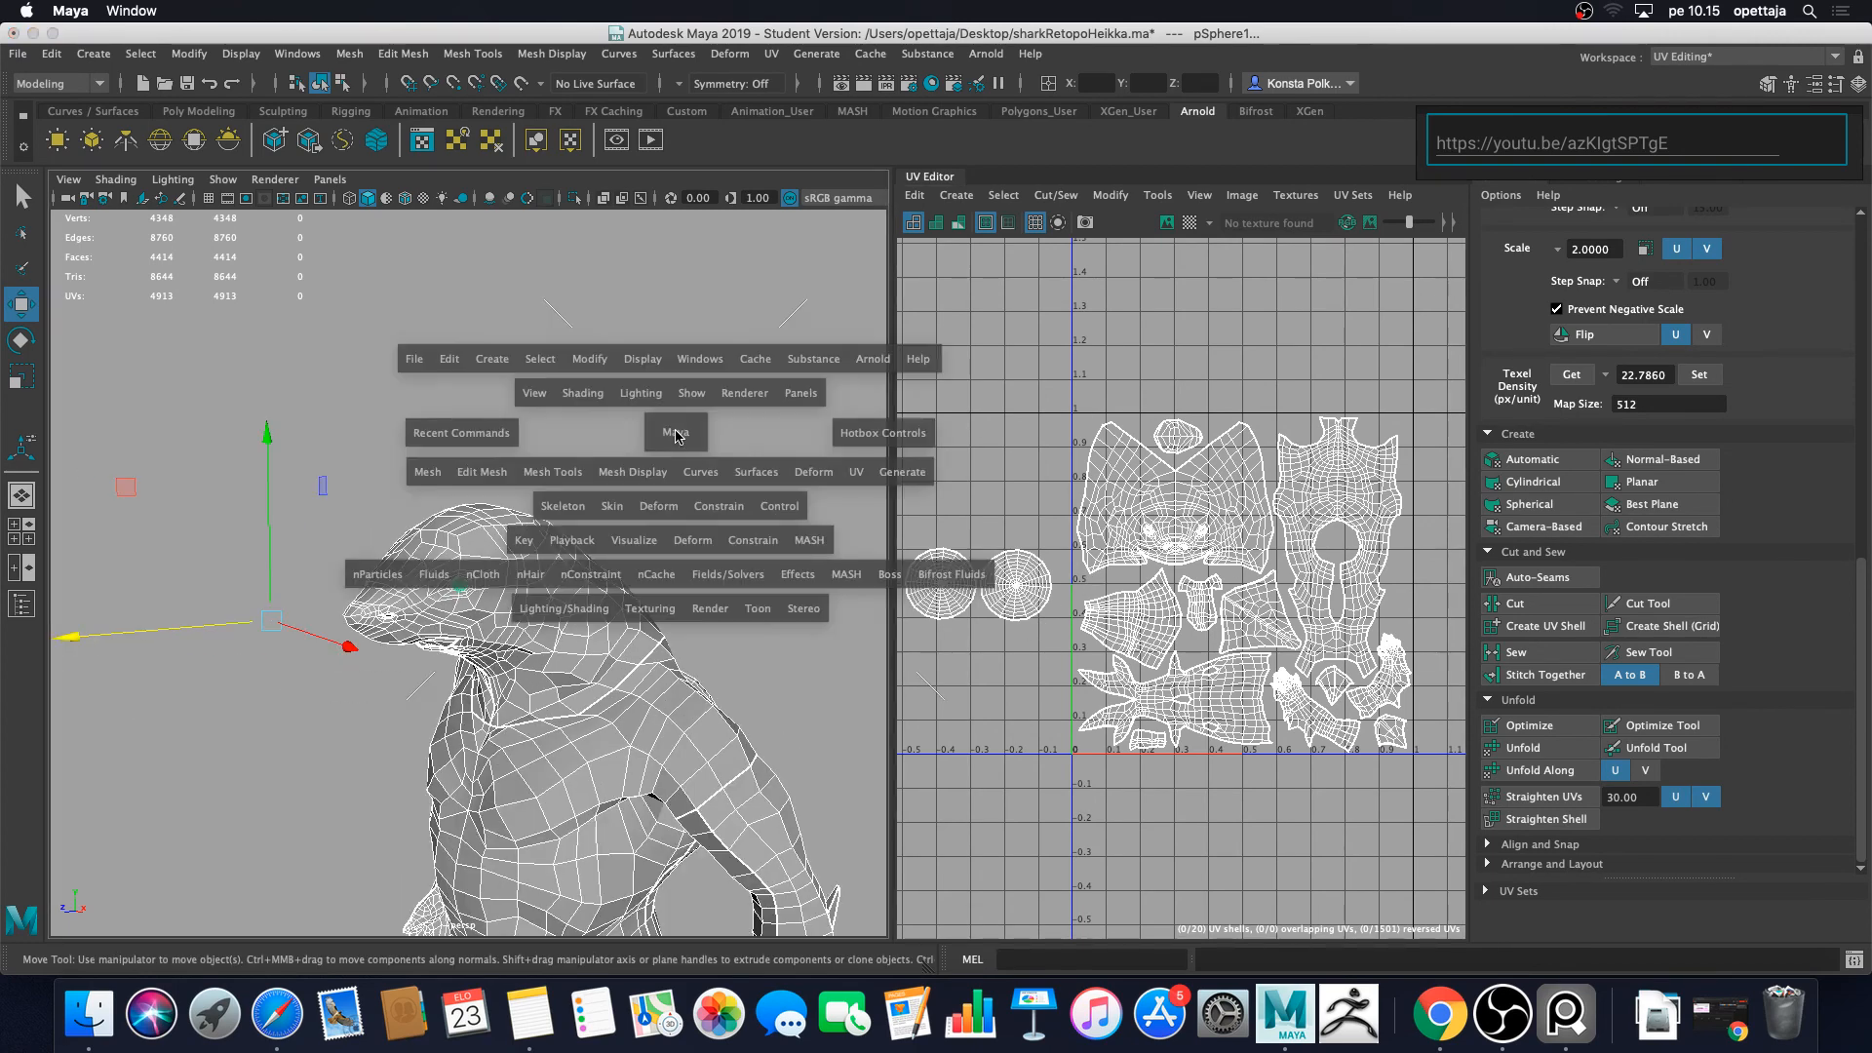
pyautogui.click(433, 475)
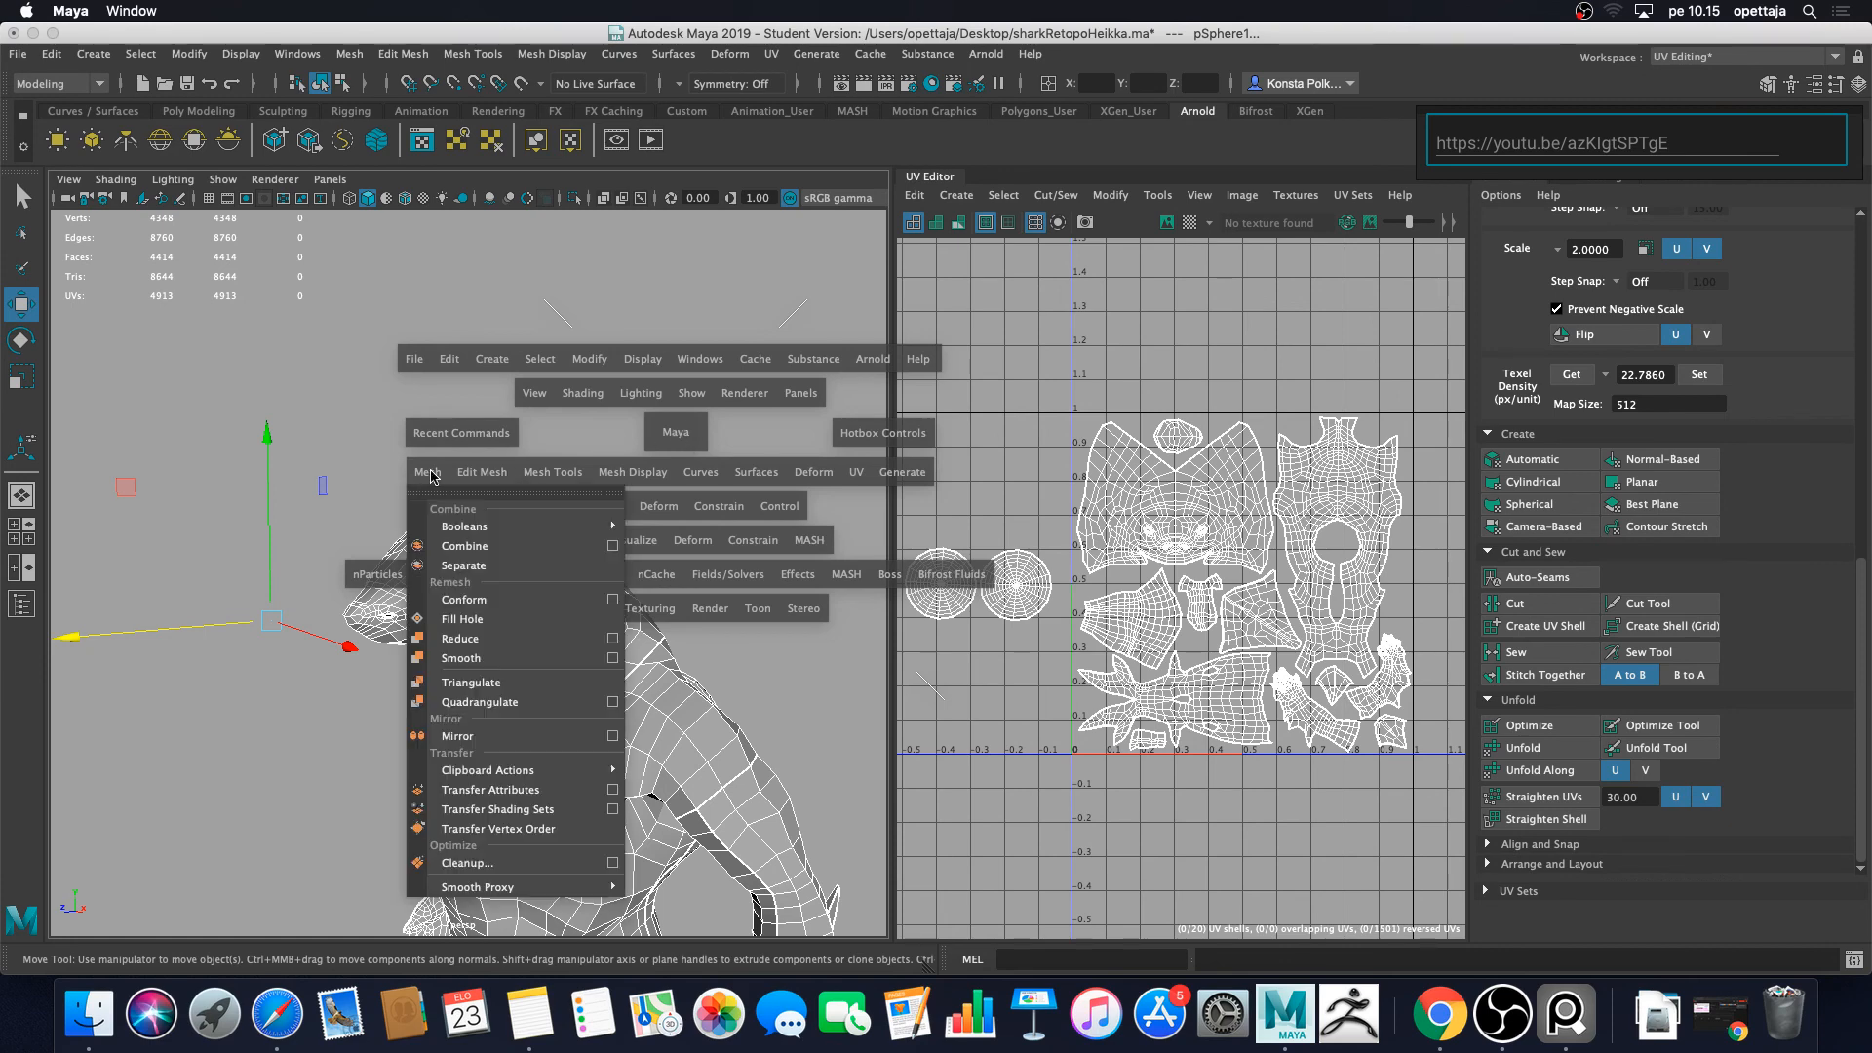
pyautogui.click(481, 546)
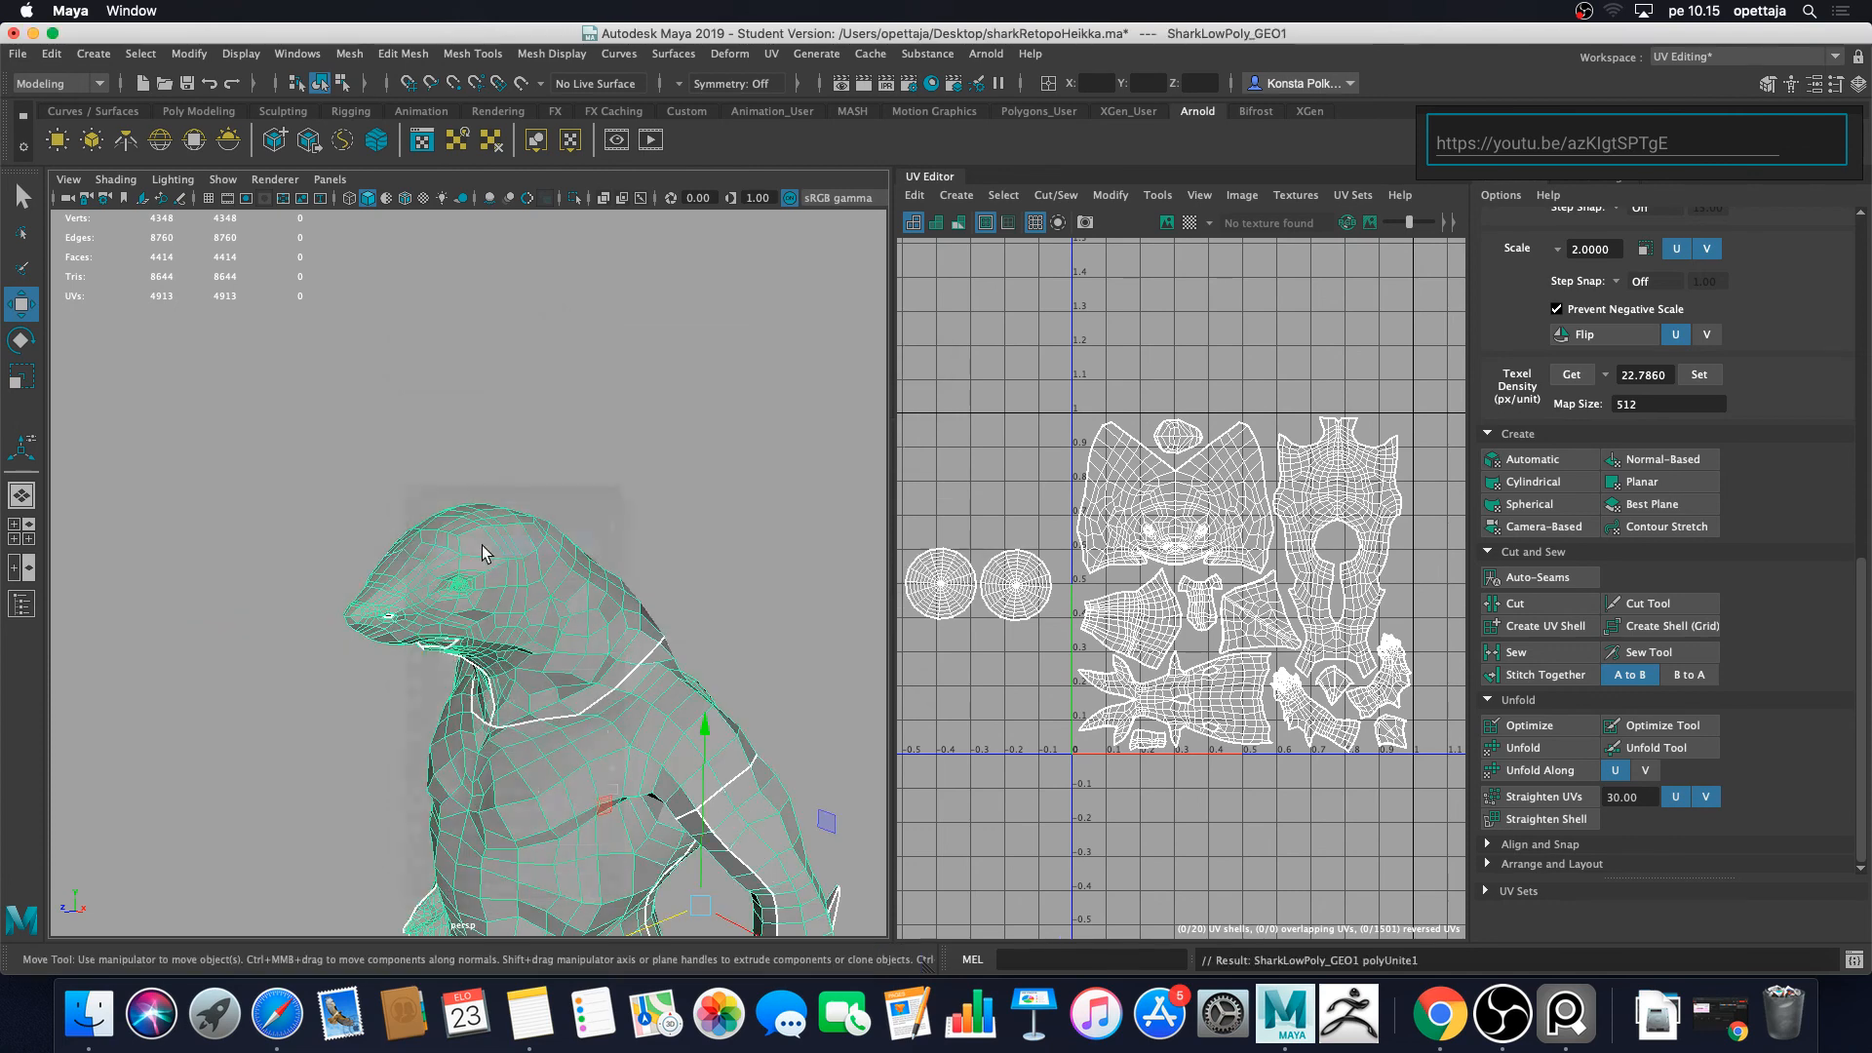
# Step: Open the Outliner and delete the construction history of the combined shark mesh
pyautogui.scroll(-3, 646, 539)
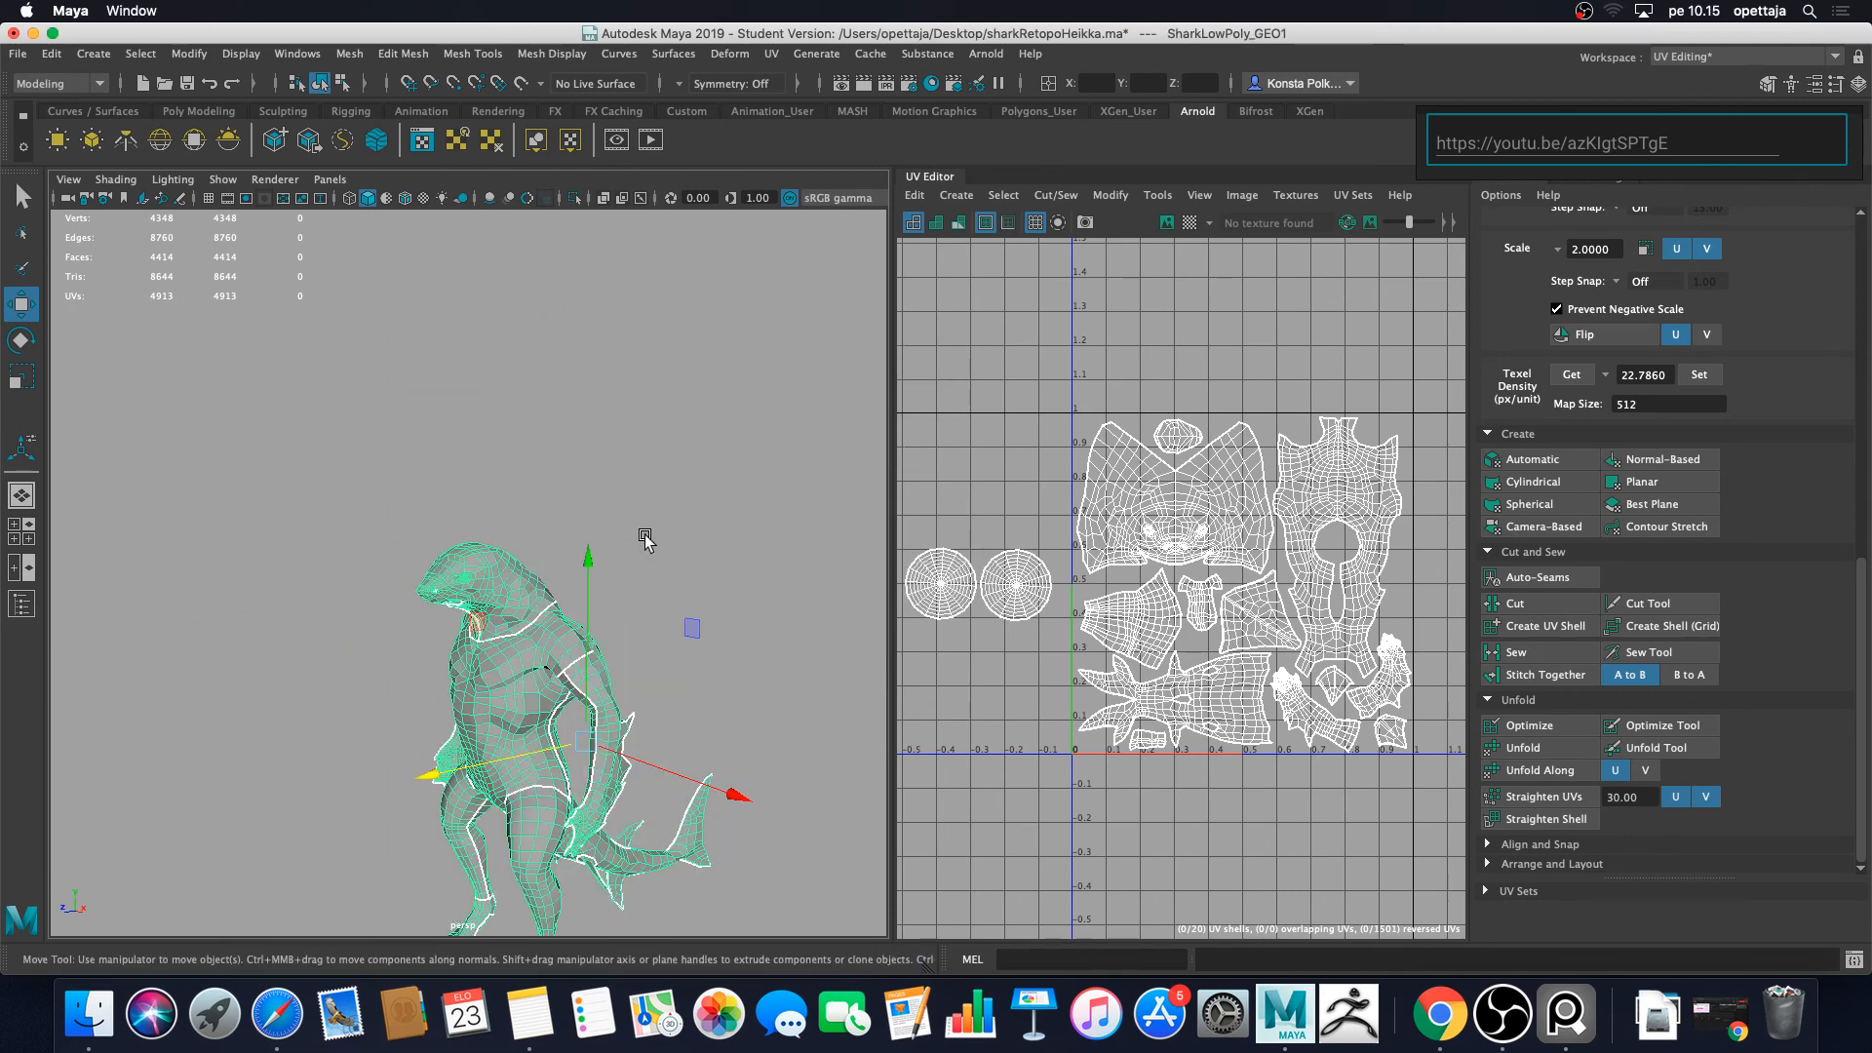
pyautogui.scroll(3, 661, 451)
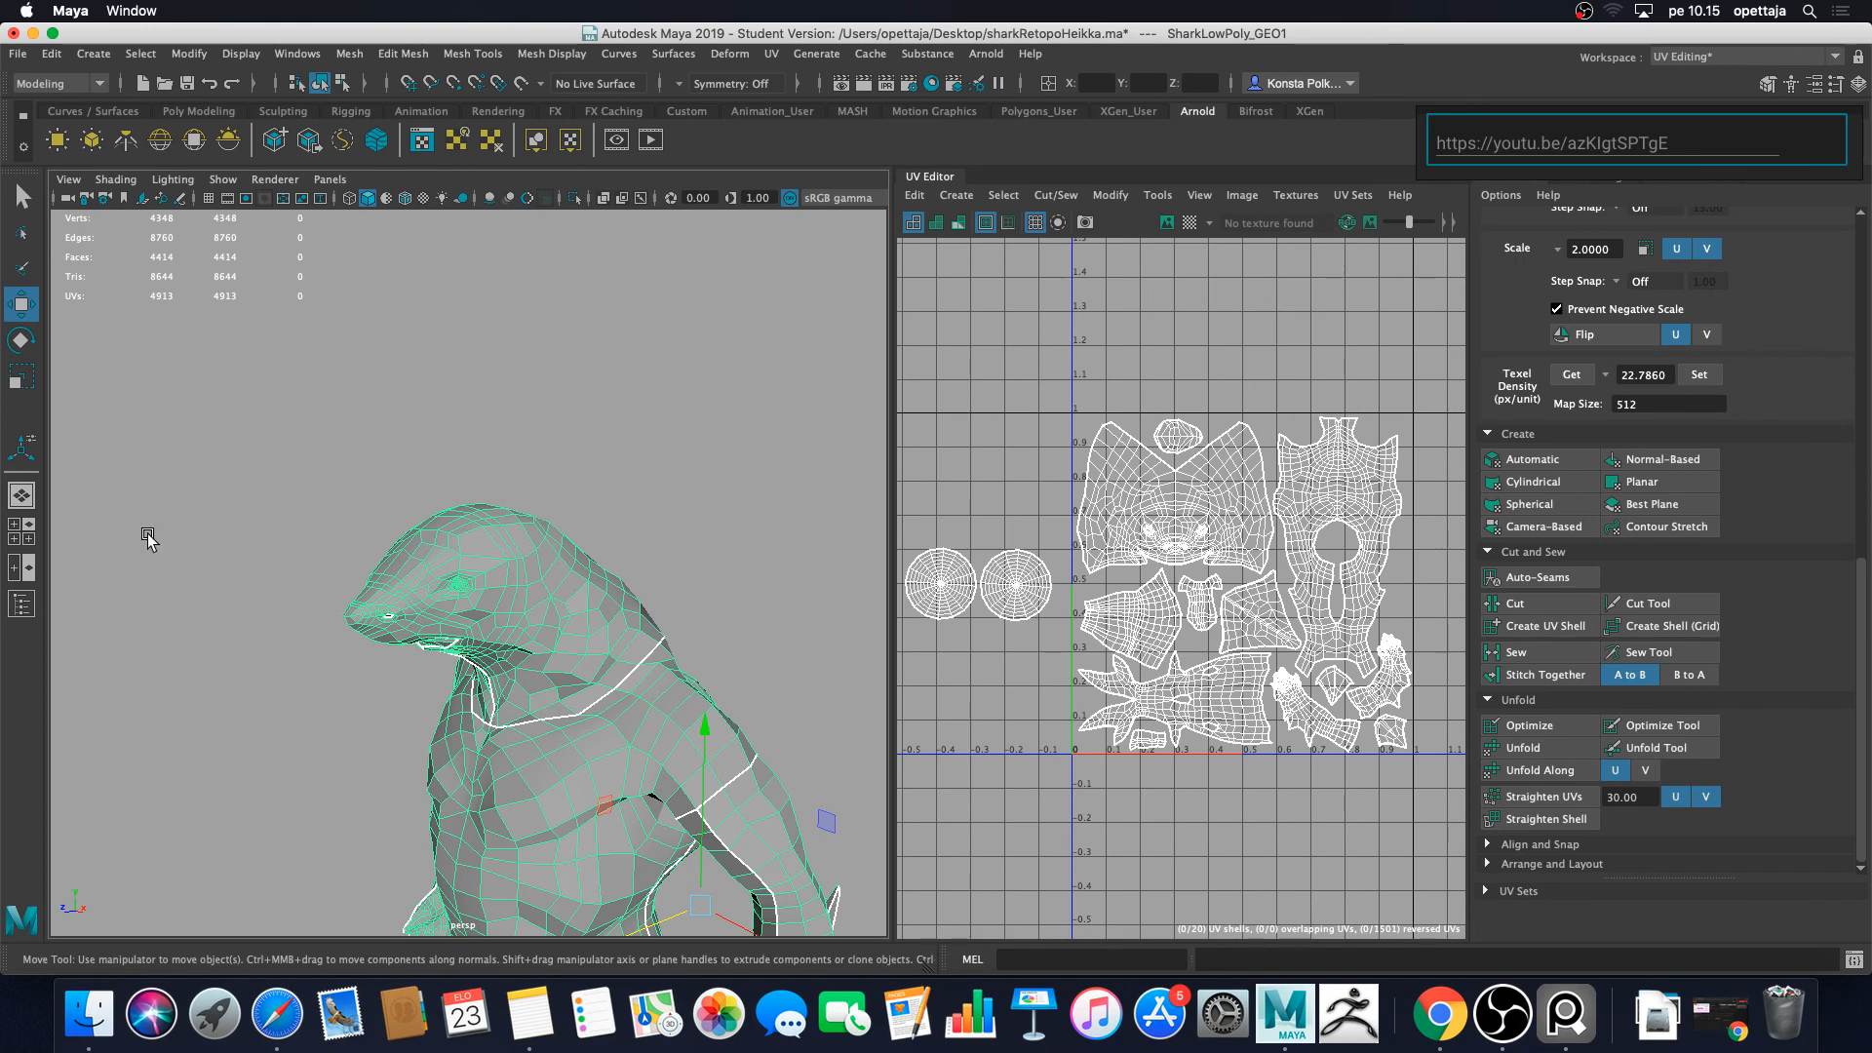
pyautogui.click(22, 604)
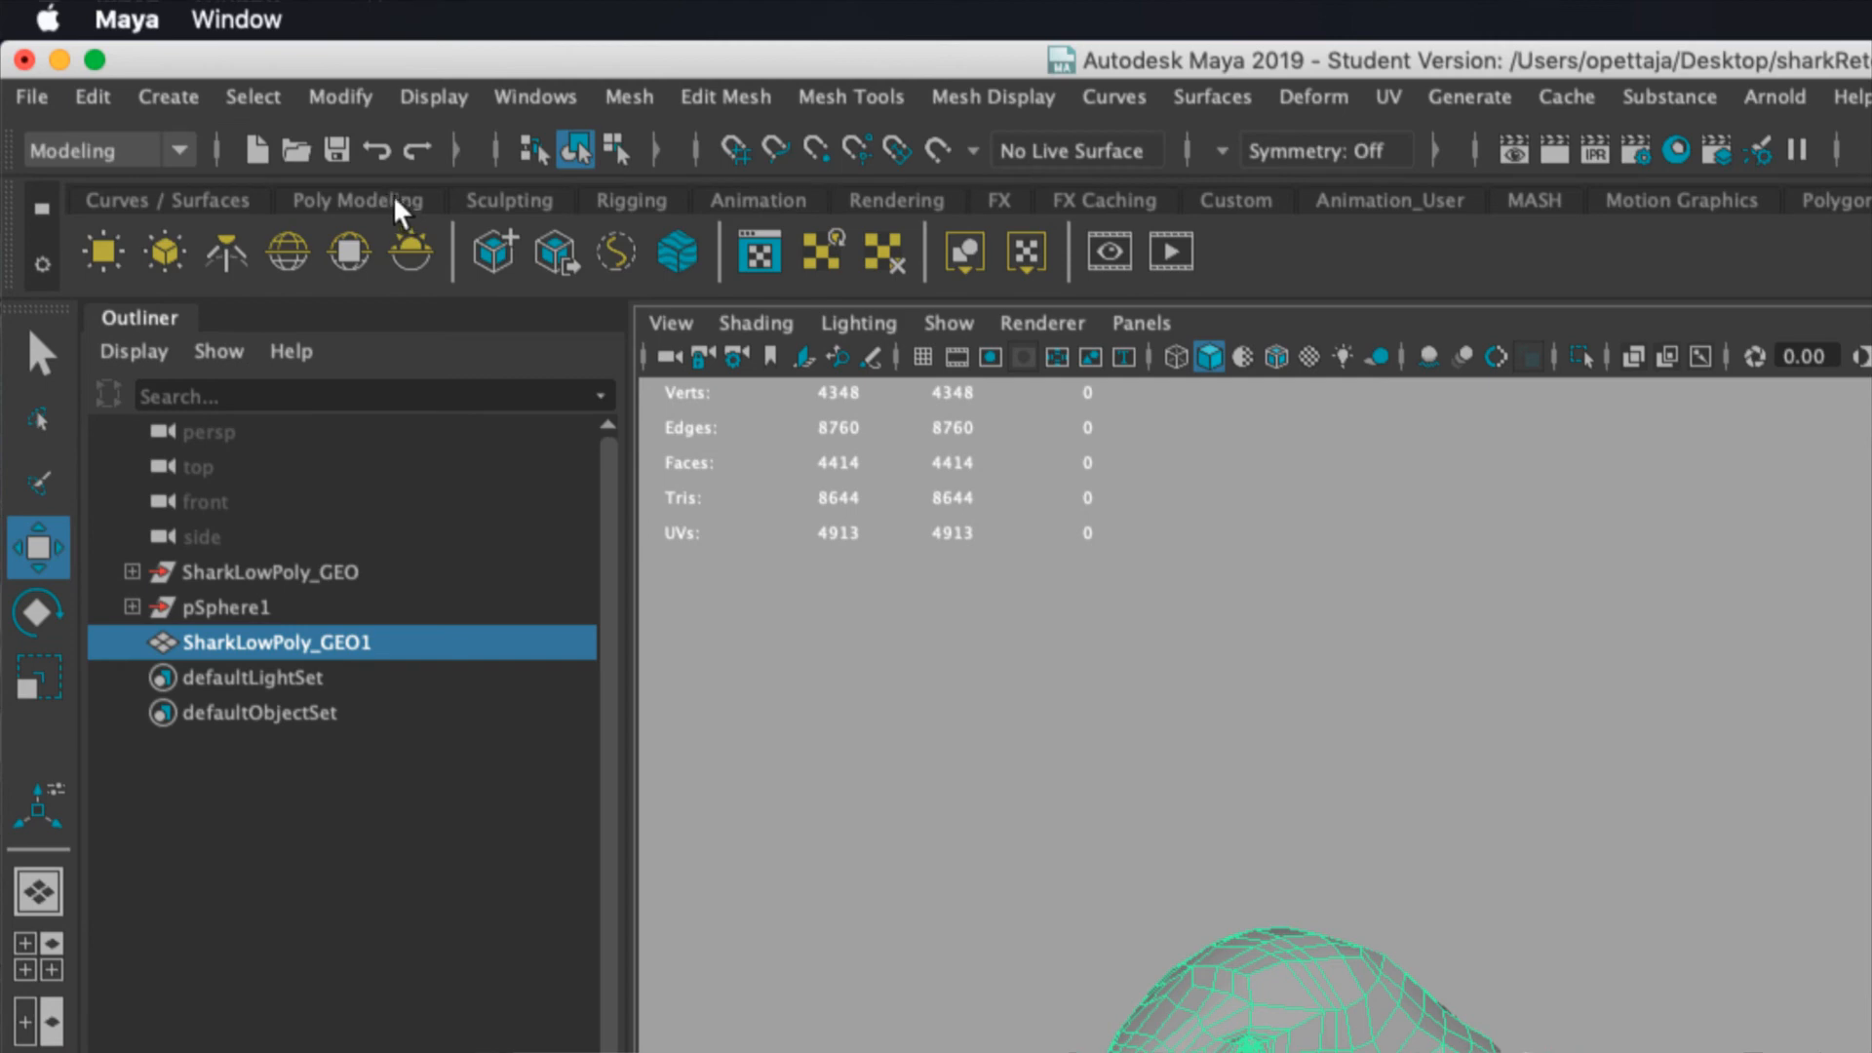
pyautogui.click(93, 97)
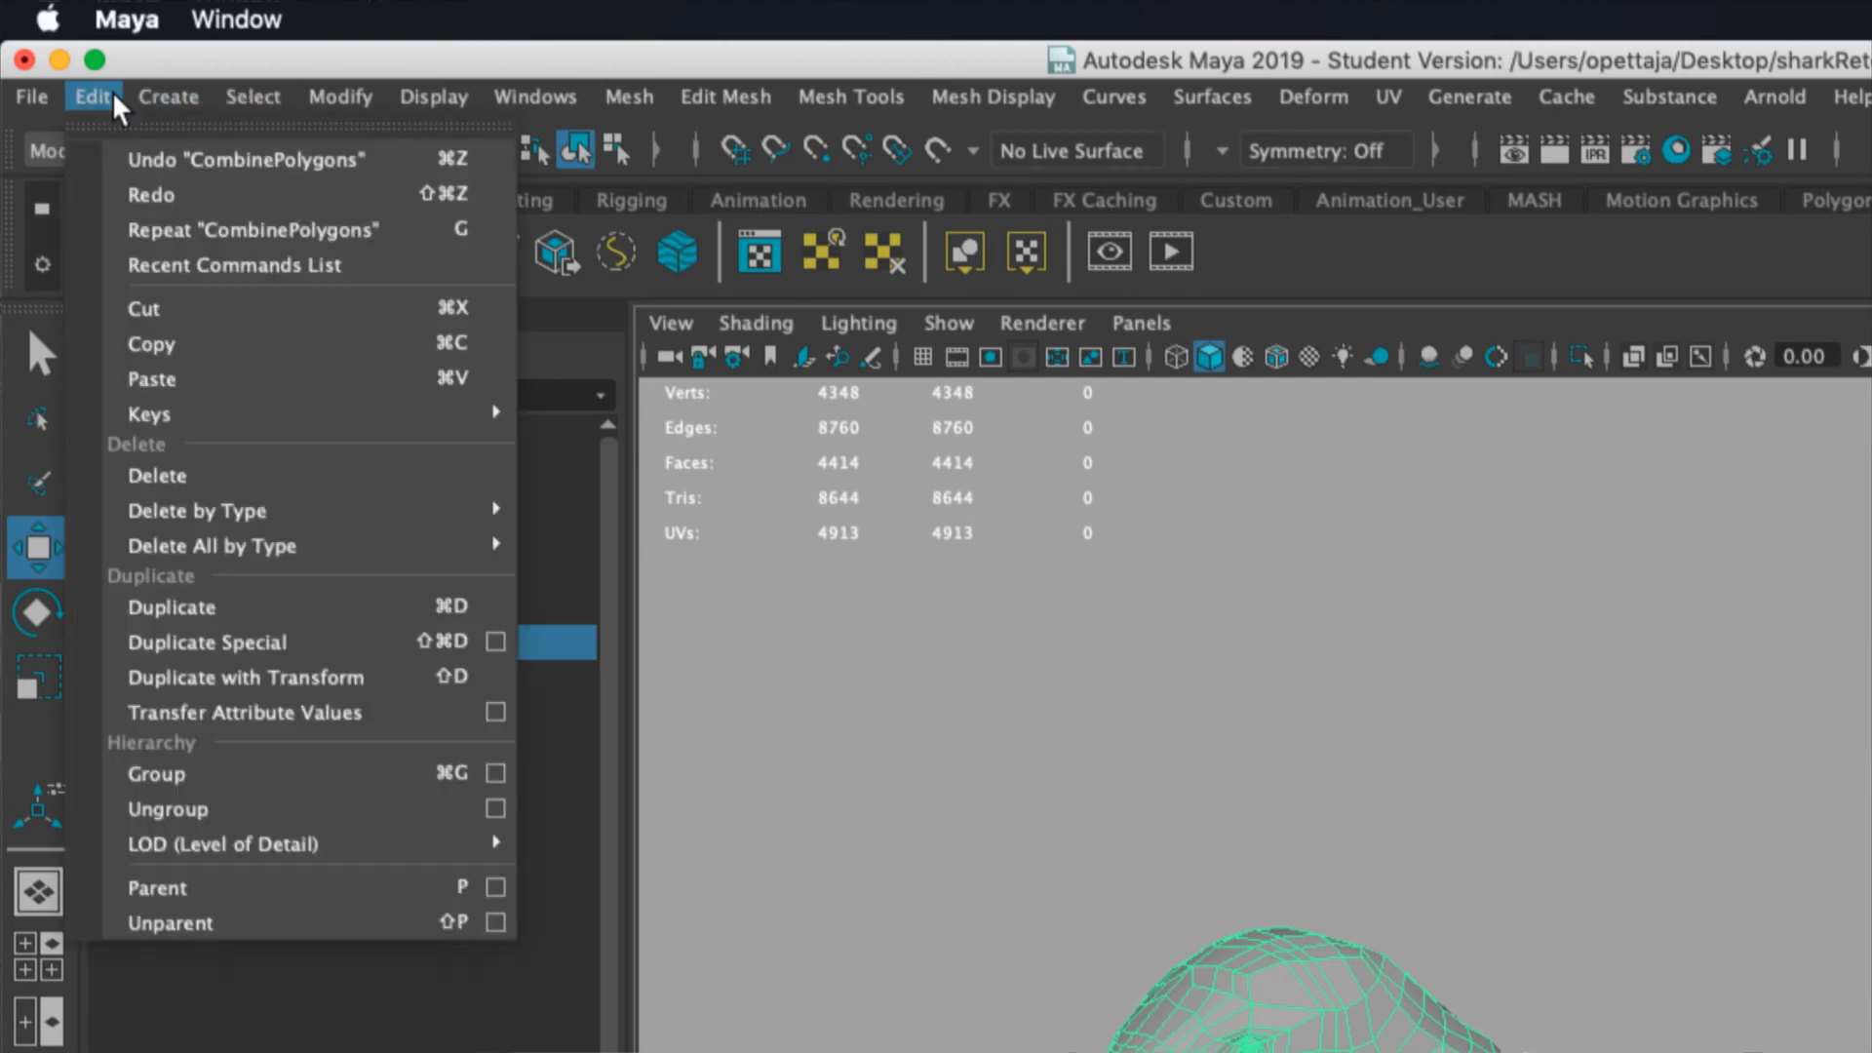
pyautogui.moveTo(244, 524)
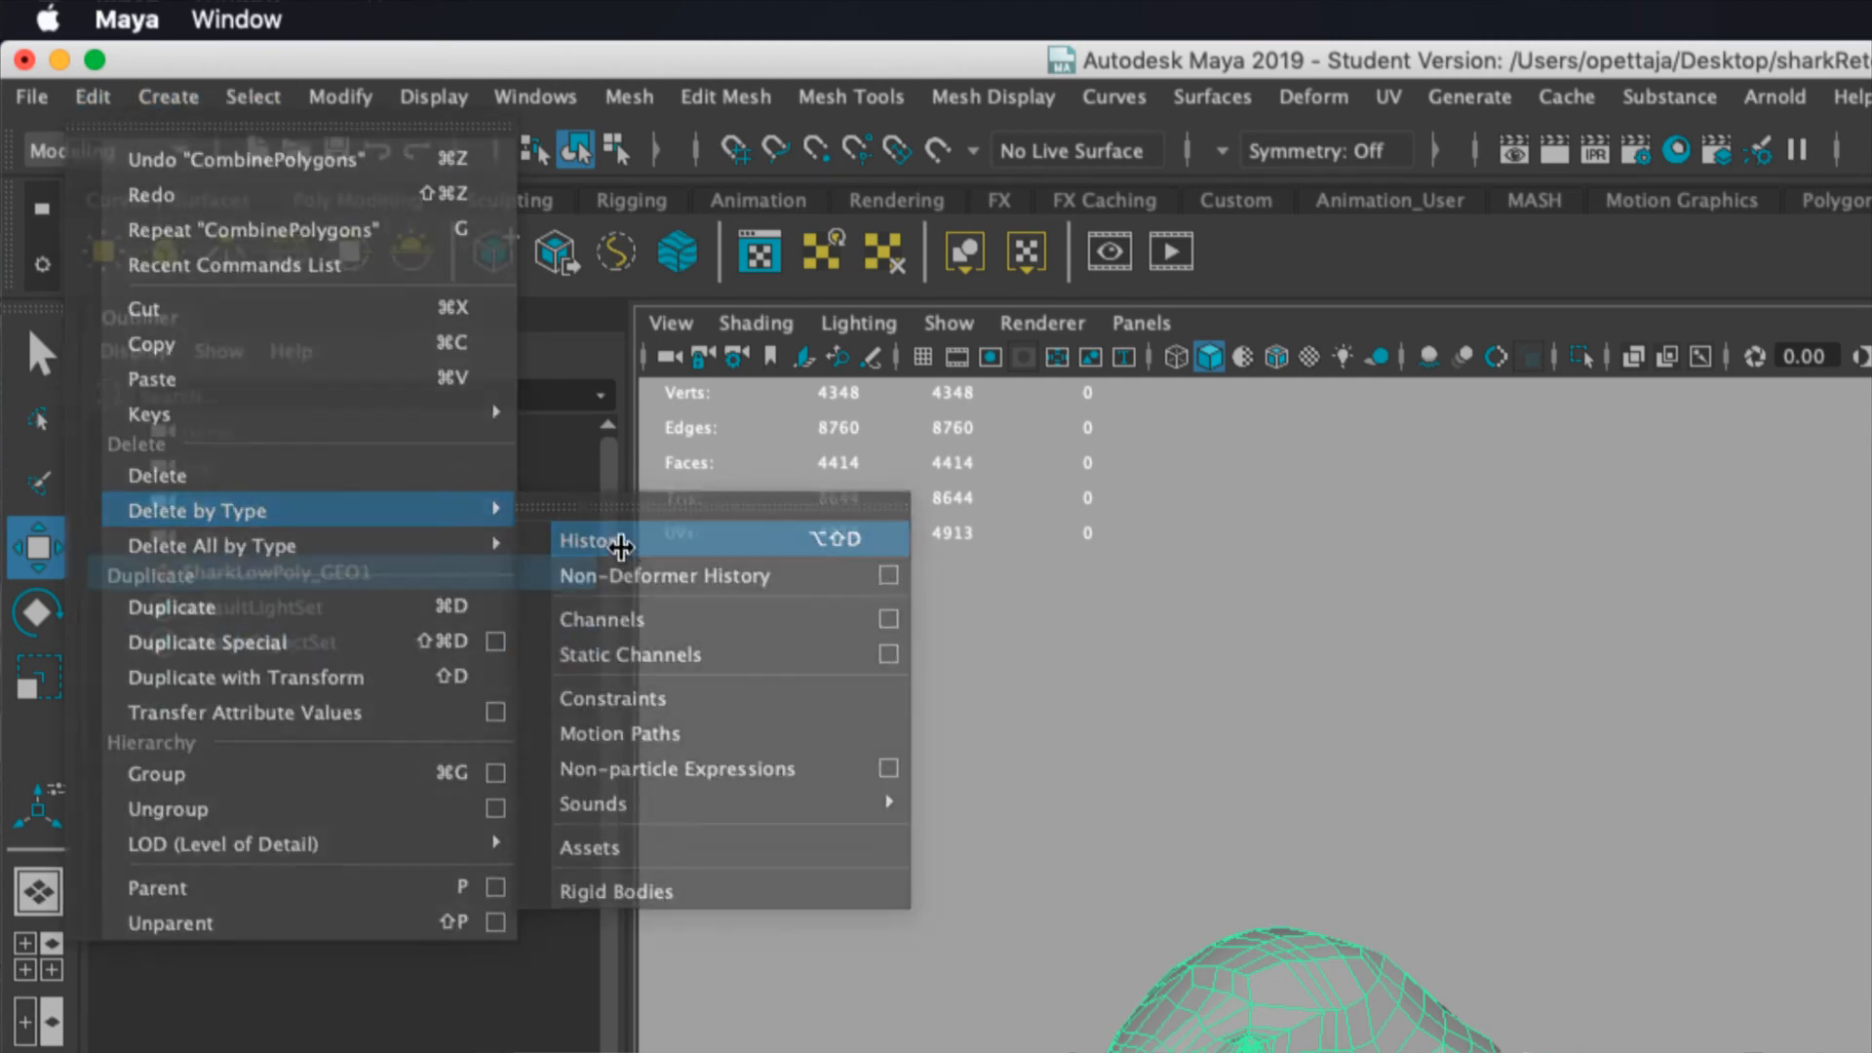
pyautogui.click(612, 541)
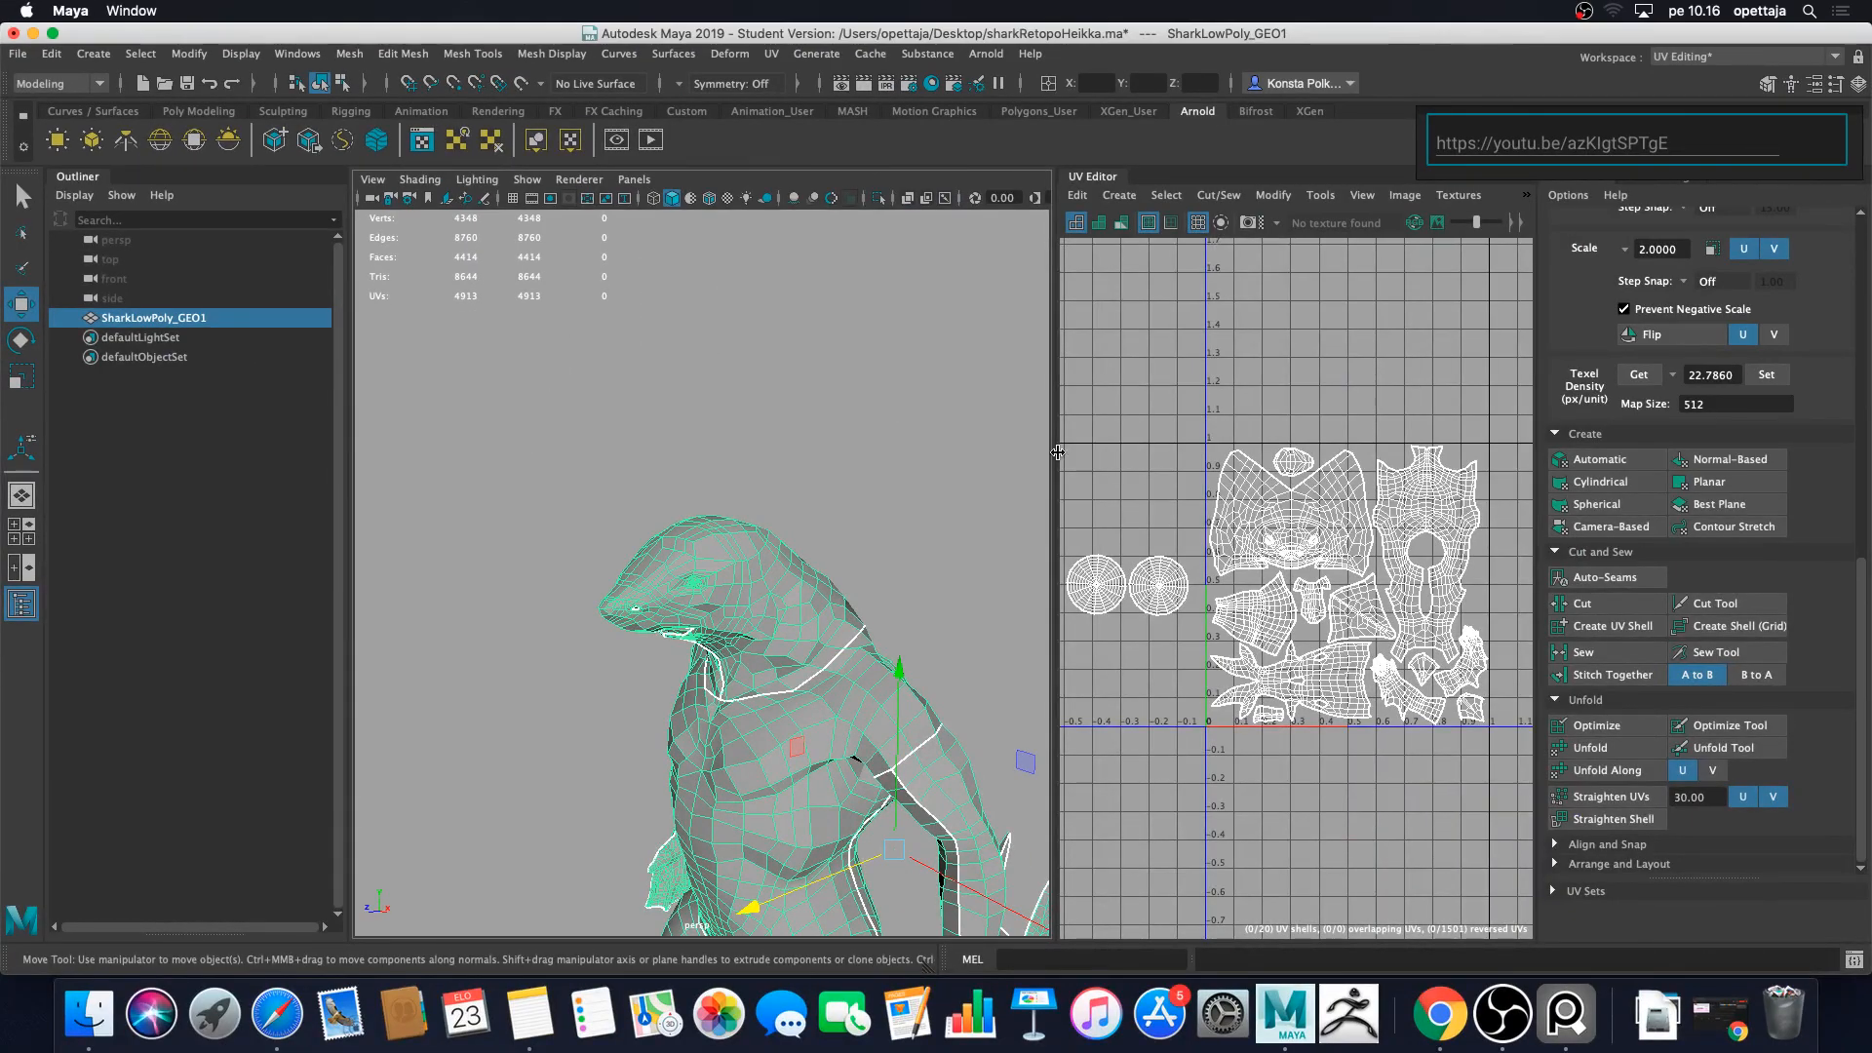
# Step: Widen the UV Editor, select both eyeball UV shells and scale them down uniformly to about 0.1 units across
pyautogui.moveTo(1050, 448); pyautogui.dragTo(838, 441)
pyautogui.scroll(5, 933, 441)
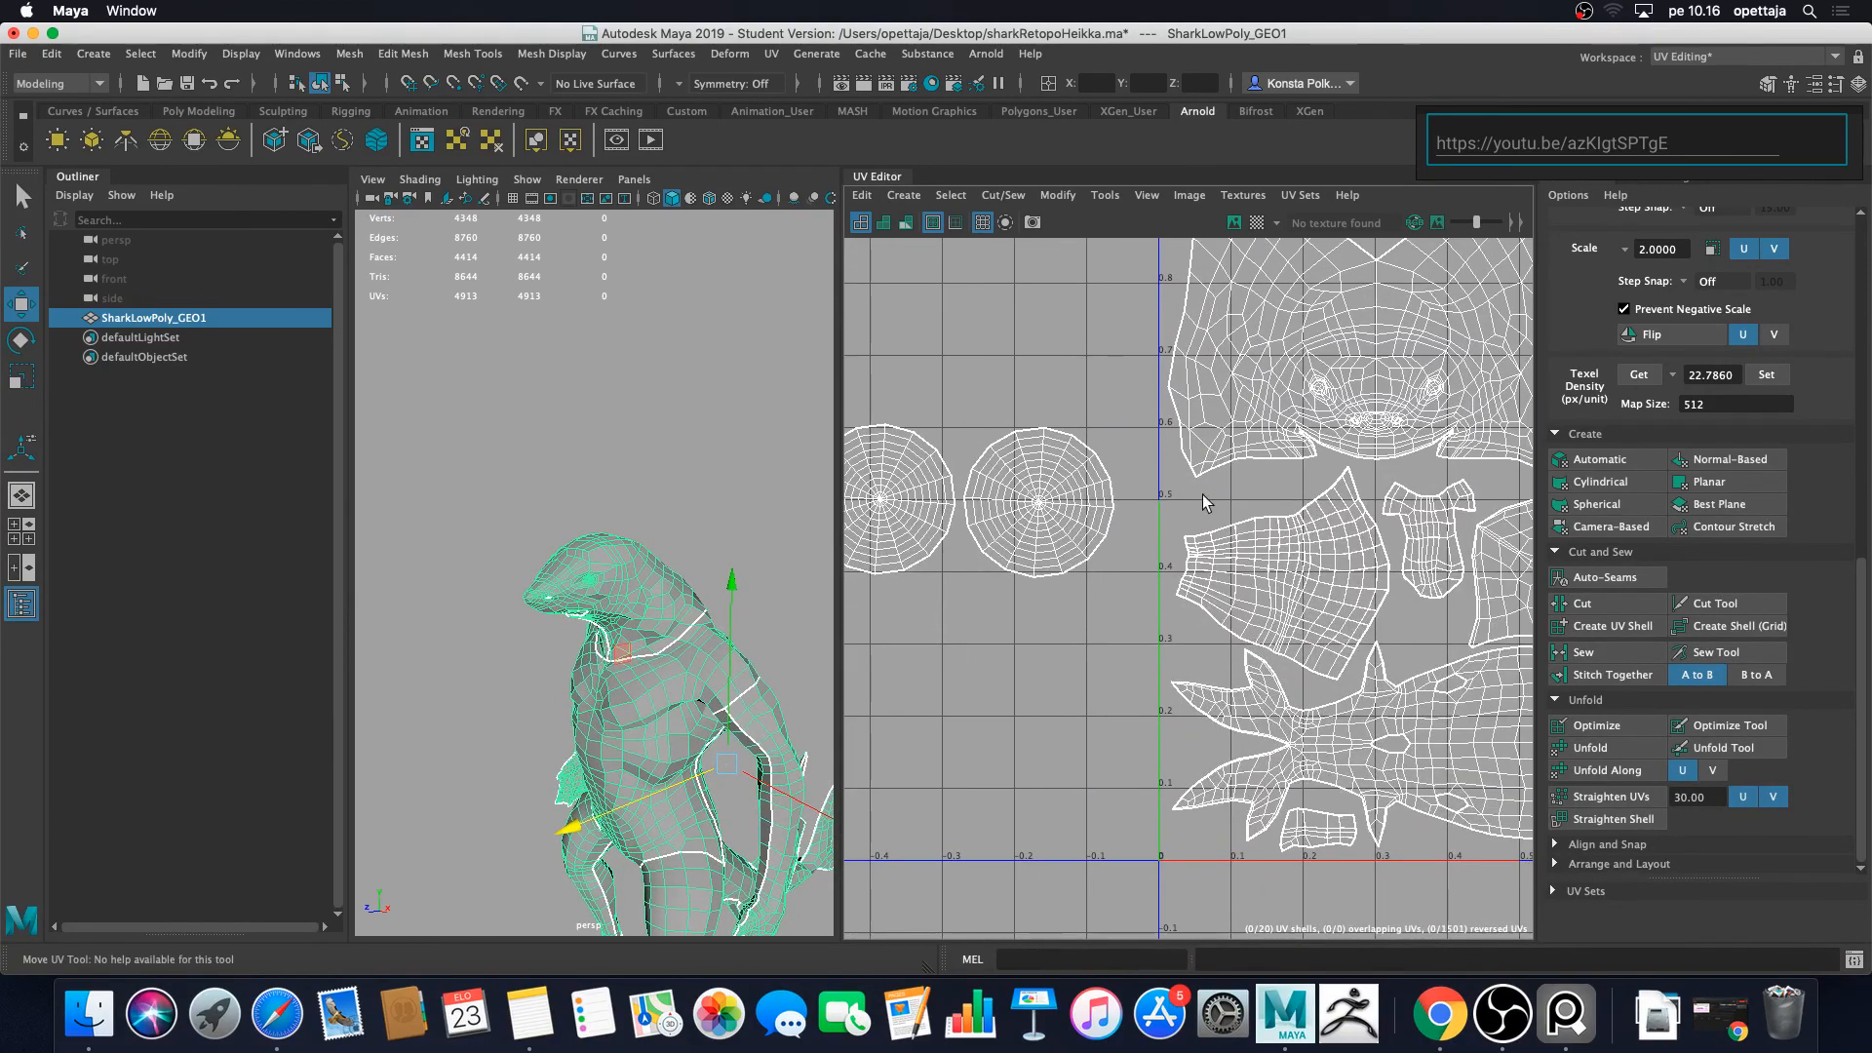
pyautogui.keyDown('alt'); pyautogui.moveTo(1378, 544); pyautogui.dragTo(1252, 483, button='middle'); pyautogui.keyUp('alt')
pyautogui.scroll(-3, 1140, 502)
pyautogui.moveTo(1105, 482); pyautogui.dragTo(1186, 477, button='right')
pyautogui.click(1119, 496)
pyautogui.keyDown('shift'); pyautogui.click(990, 487); pyautogui.keyUp('shift')
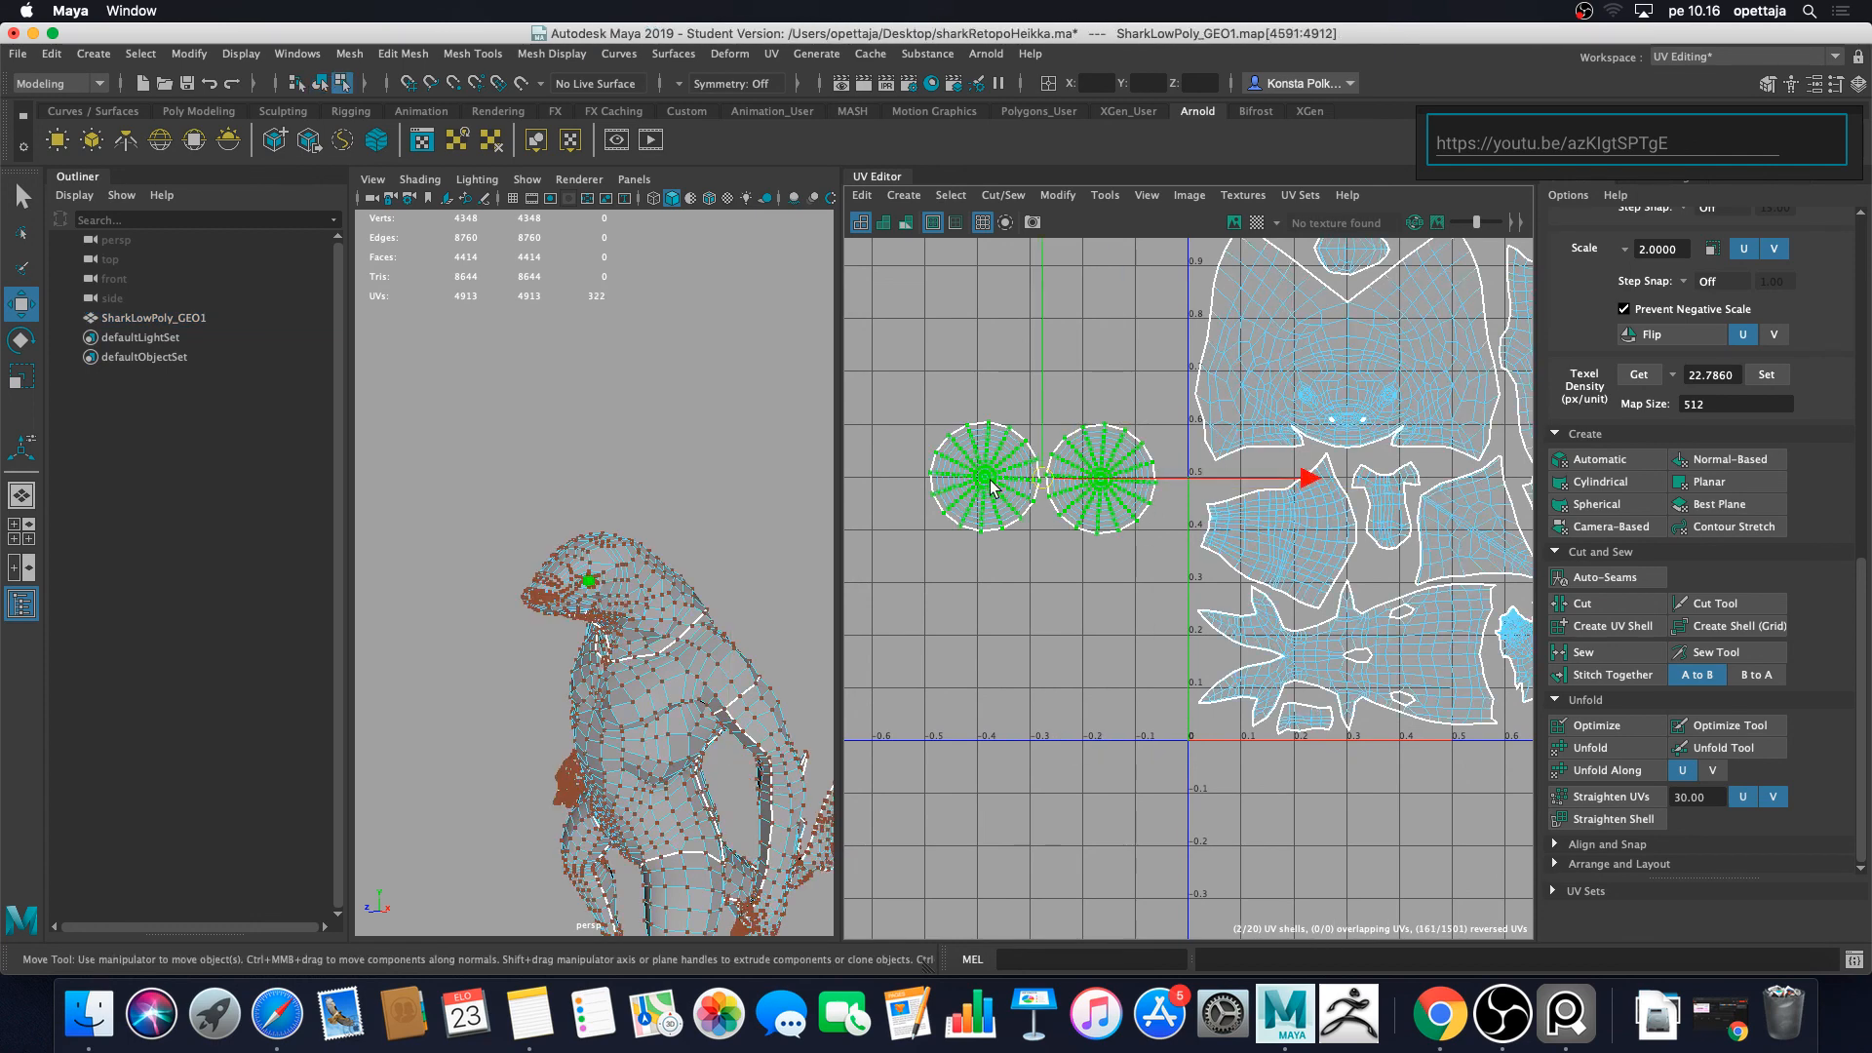
pyautogui.press('r')
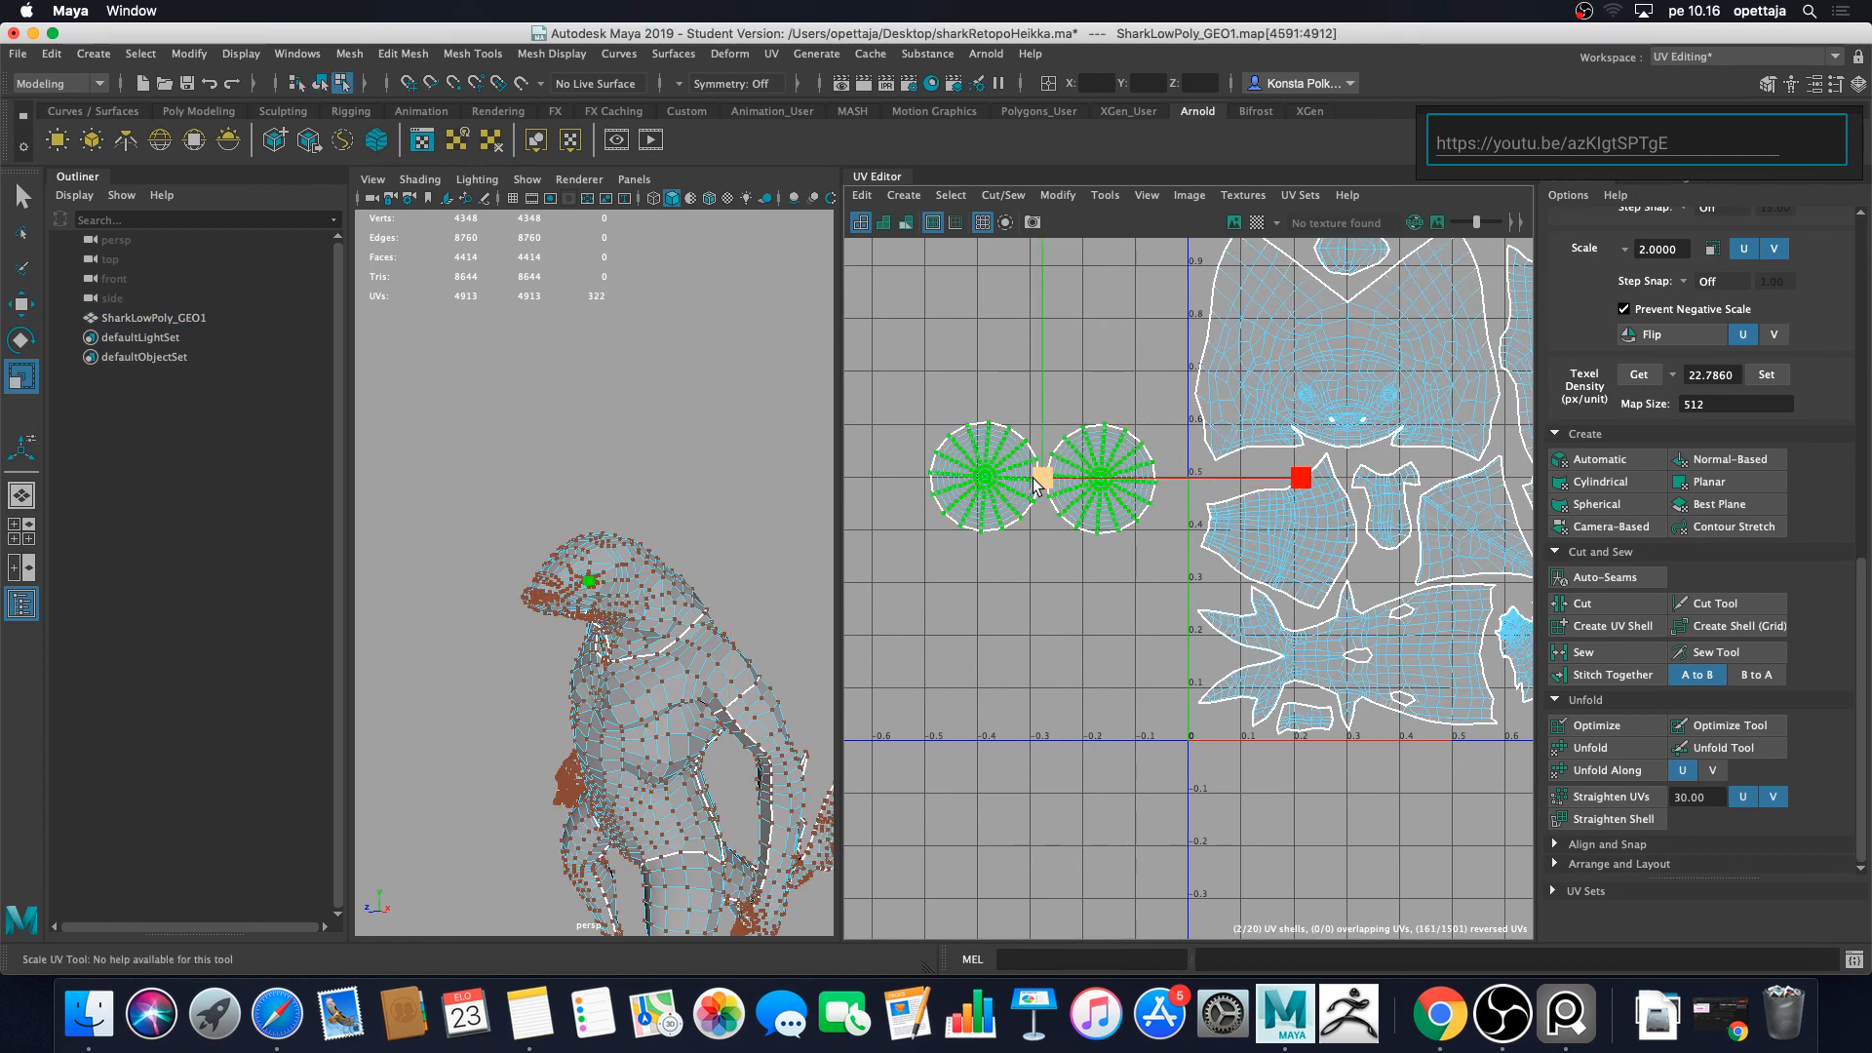
pyautogui.moveTo(1042, 478); pyautogui.dragTo(929, 542)
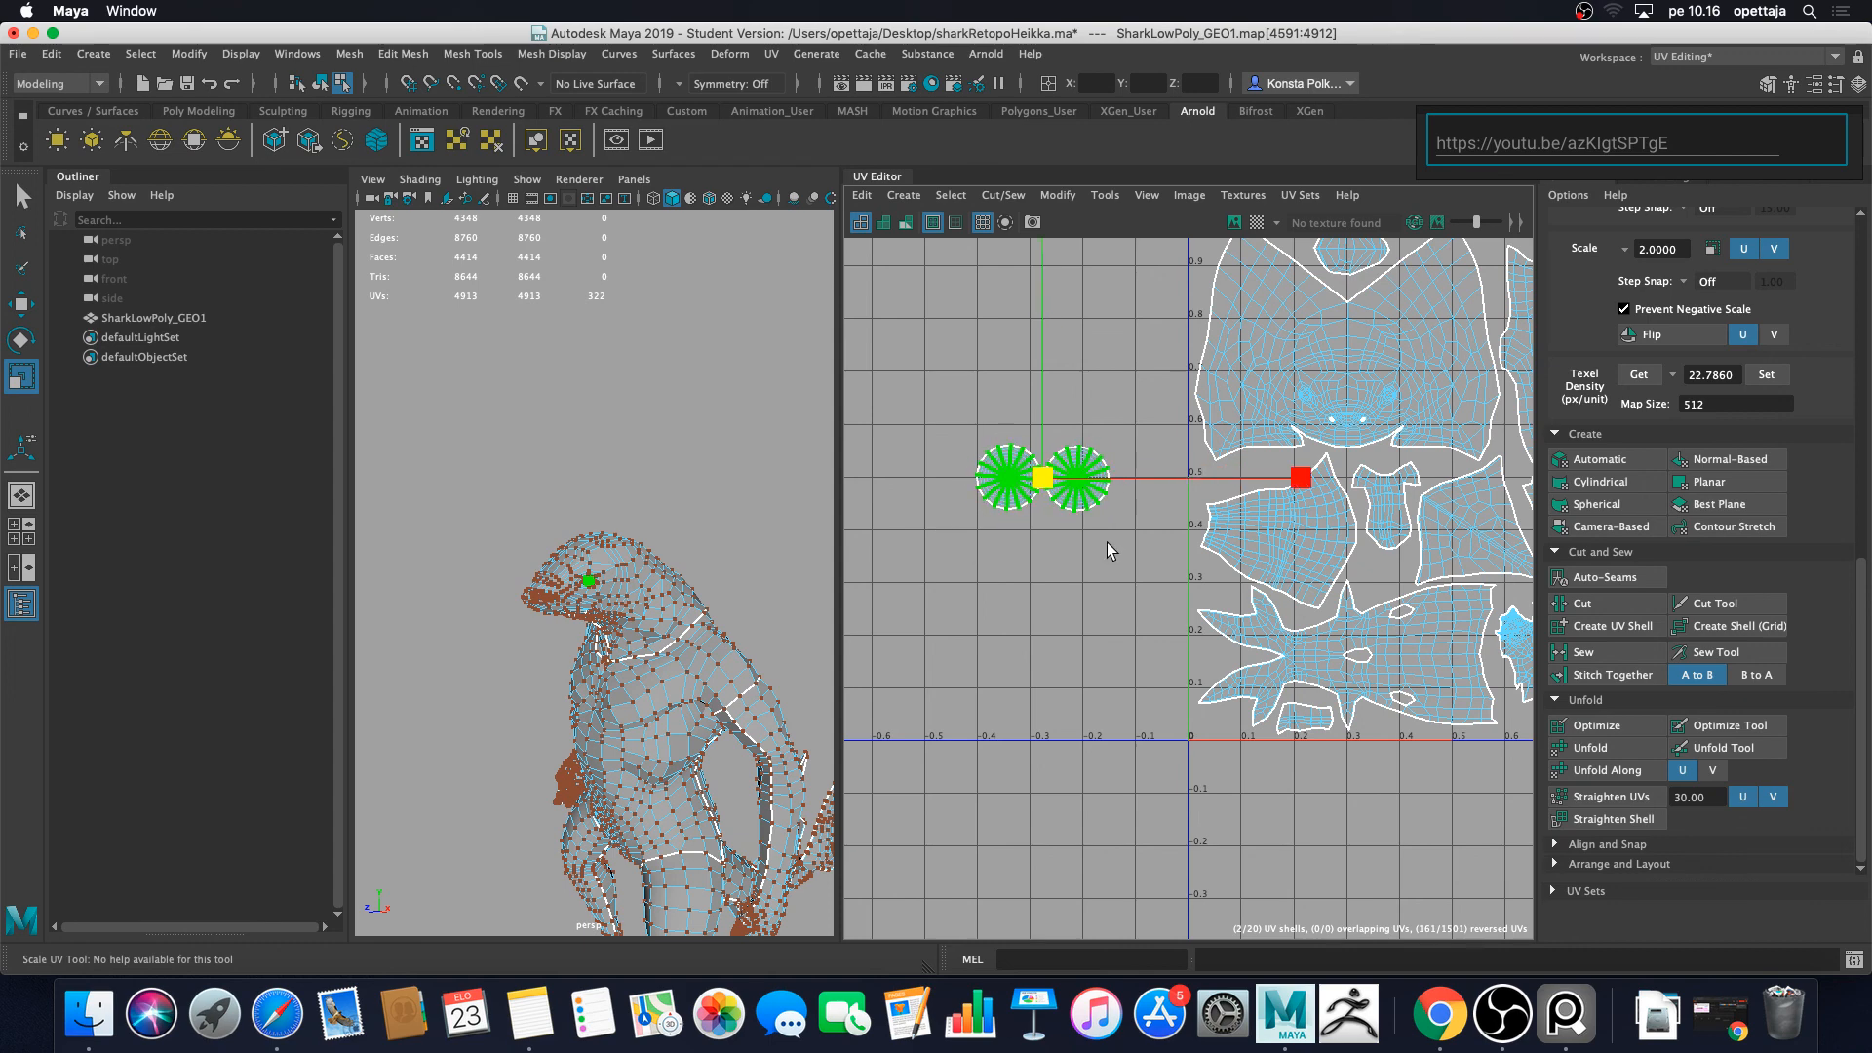
pyautogui.keyDown('alt'); pyautogui.moveTo(1090, 542); pyautogui.dragTo(984, 591, button='middle'); pyautogui.keyUp('alt')
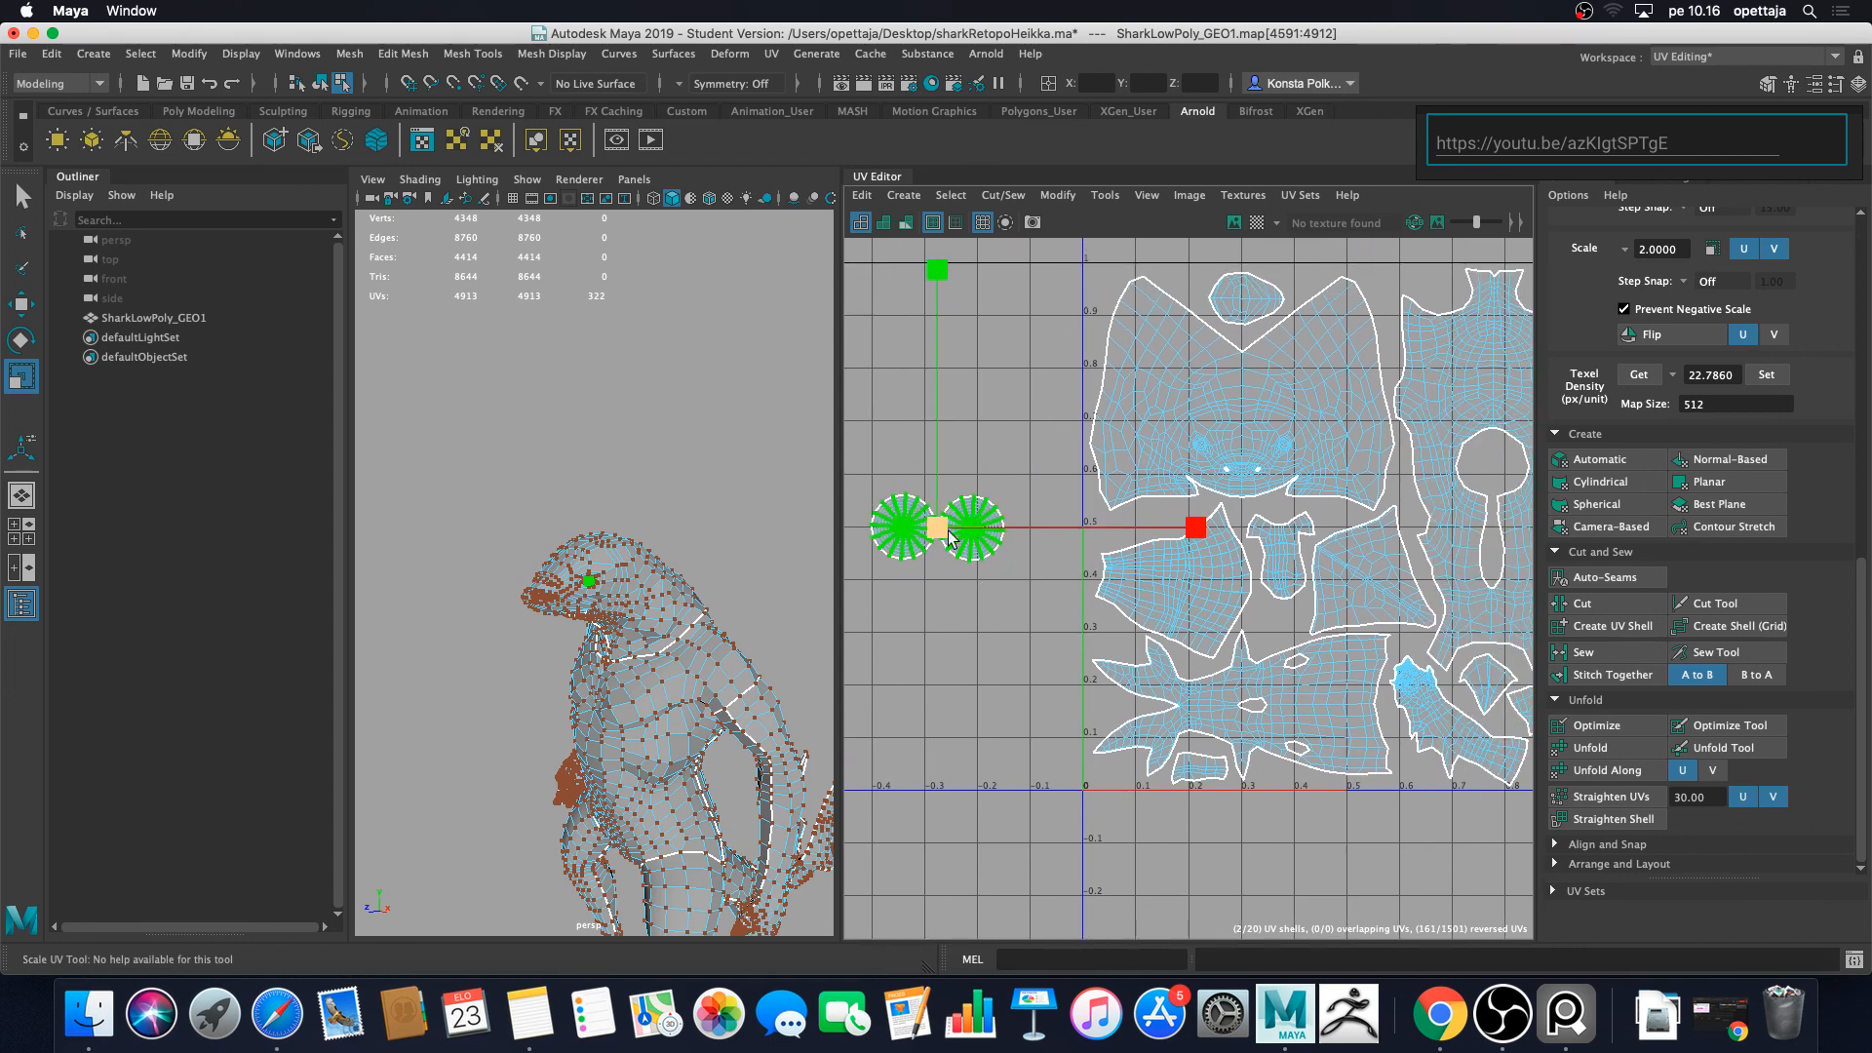
pyautogui.click(965, 597)
# Step: Nudge one eyeball shell slightly away from the other and scale both down further to about 0.09 units across
pyautogui.scroll(2, 998, 587)
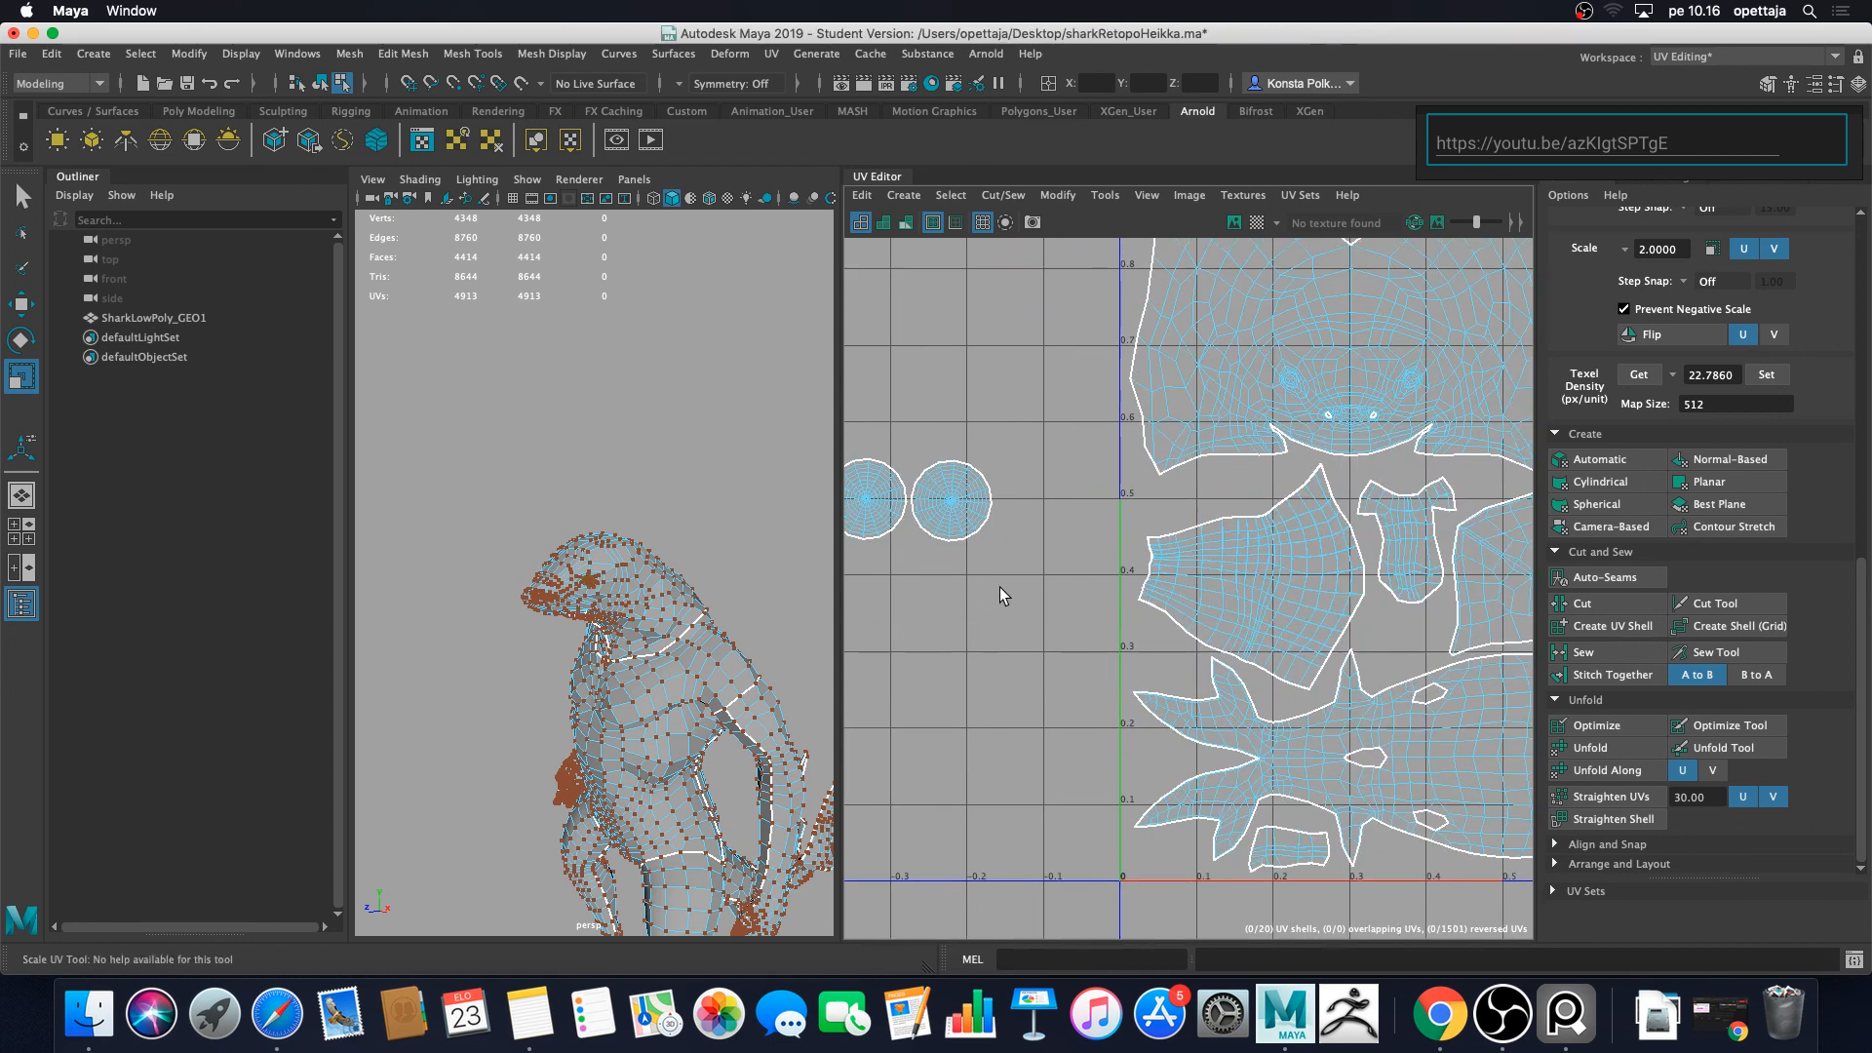
pyautogui.click(957, 515)
pyautogui.press('w')
pyautogui.moveTo(952, 502)
pyautogui.mouseDown()
pyautogui.moveTo(1392, 634)
pyautogui.moveTo(1041, 556)
pyautogui.moveTo(955, 501)
pyautogui.mouseUp()
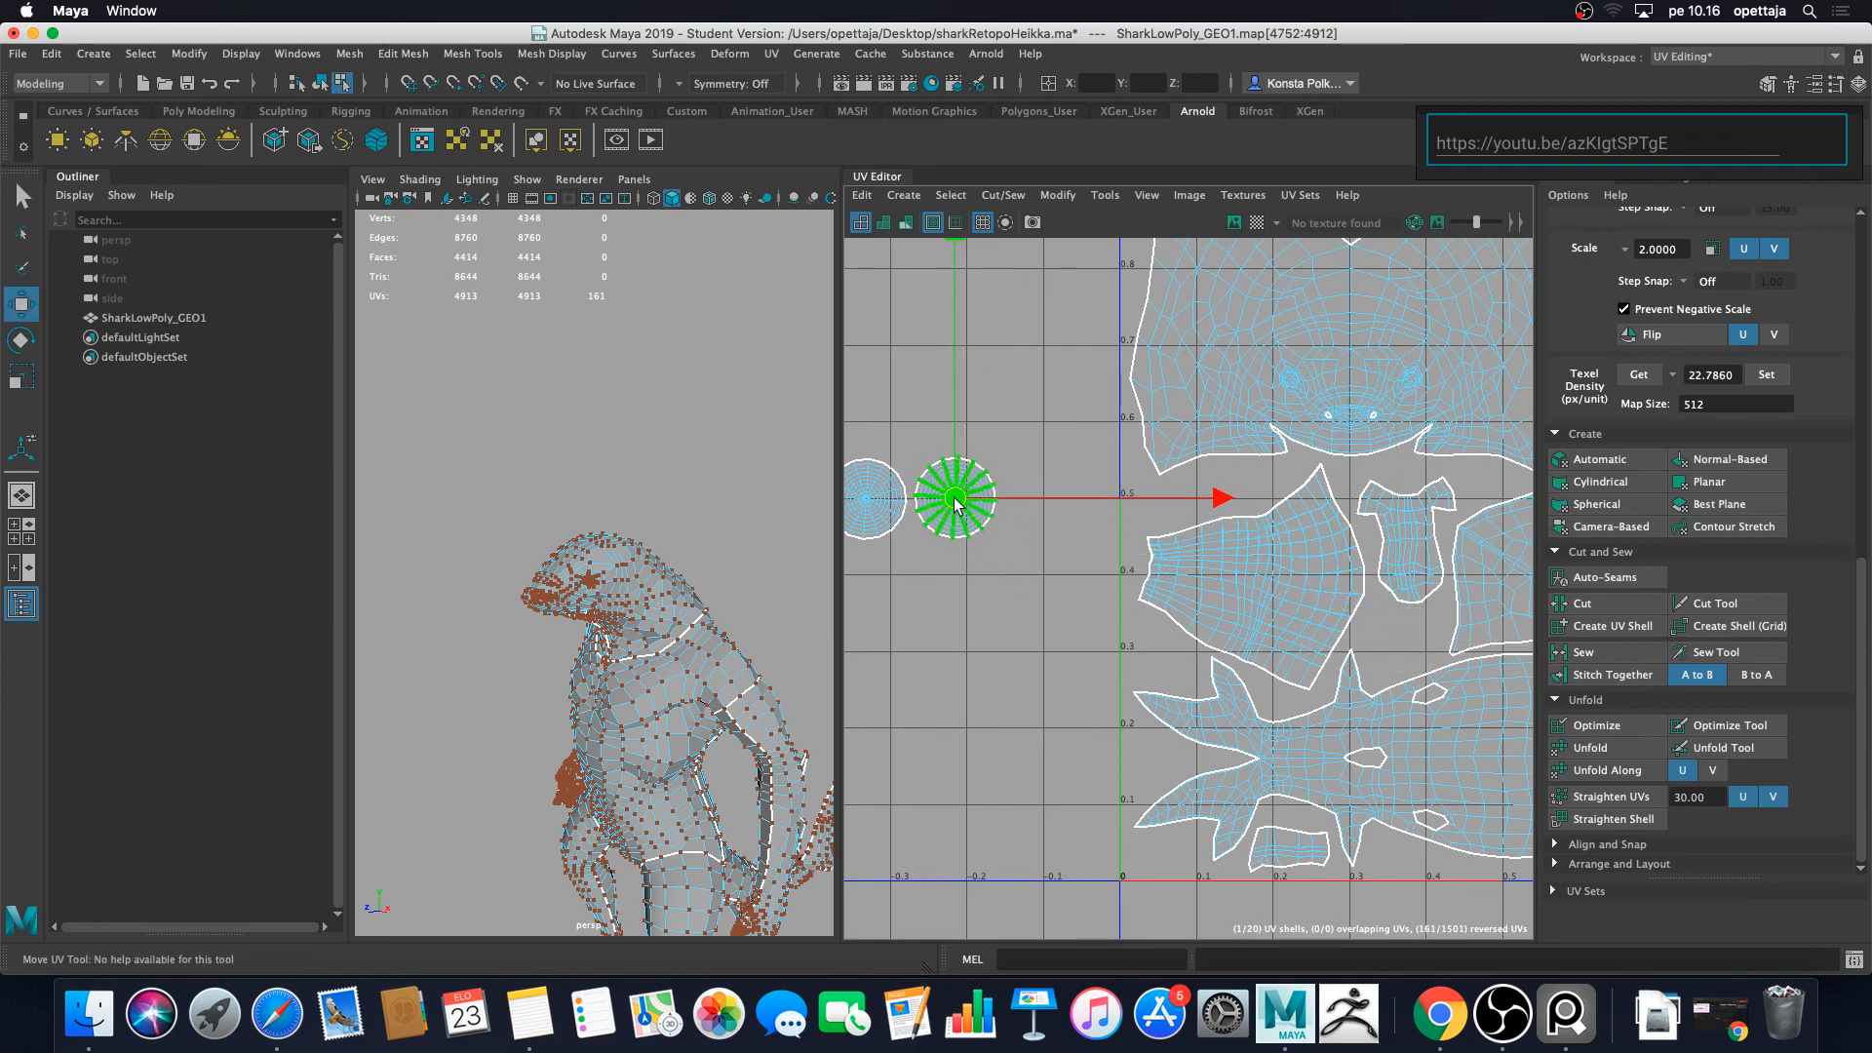
pyautogui.keyDown('shift'); pyautogui.click(895, 508); pyautogui.keyUp('shift')
pyautogui.press('r')
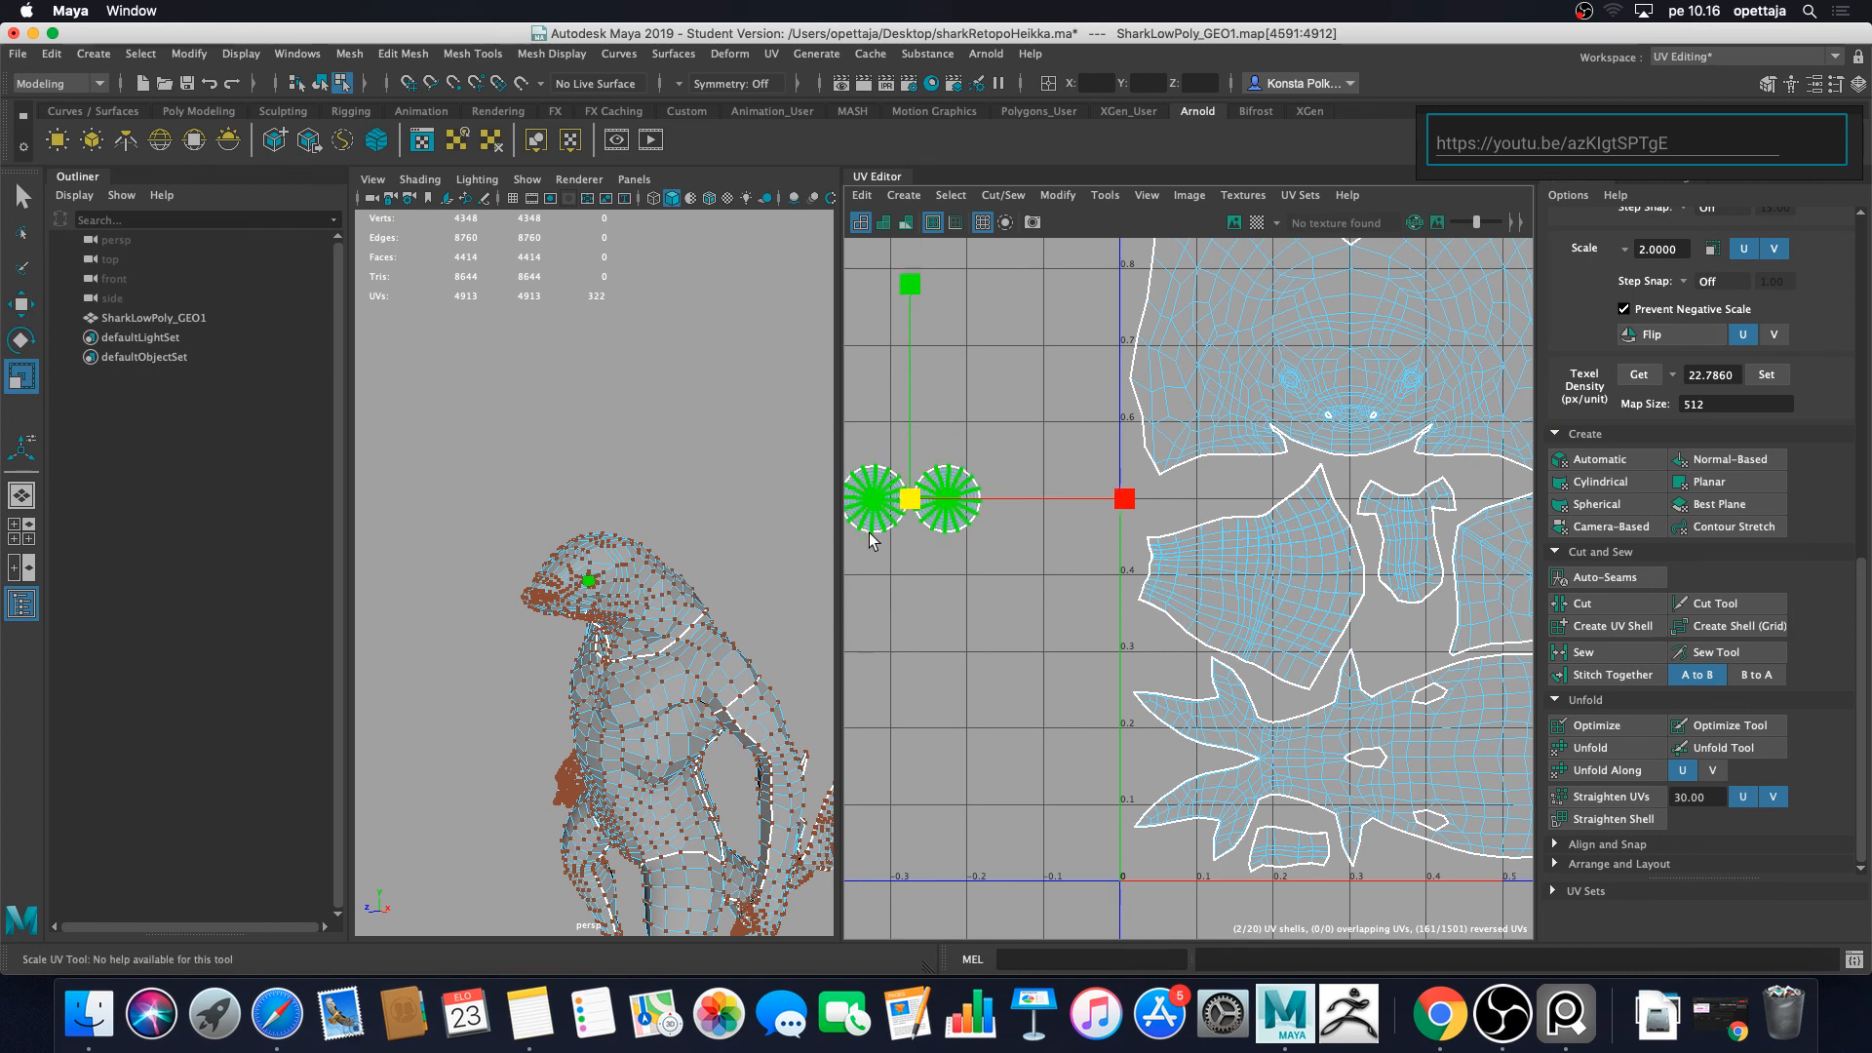
pyautogui.click(926, 591)
# Step: Move the eyeball shell nearest the UV tile into the gap between the middle shells, at about U 0.36, V 0.32
pyautogui.scroll(-1, 967, 585)
pyautogui.keyDown('alt'); pyautogui.moveTo(967, 592); pyautogui.dragTo(920, 585, button='middle'); pyautogui.keyUp('alt')
pyautogui.click(907, 522)
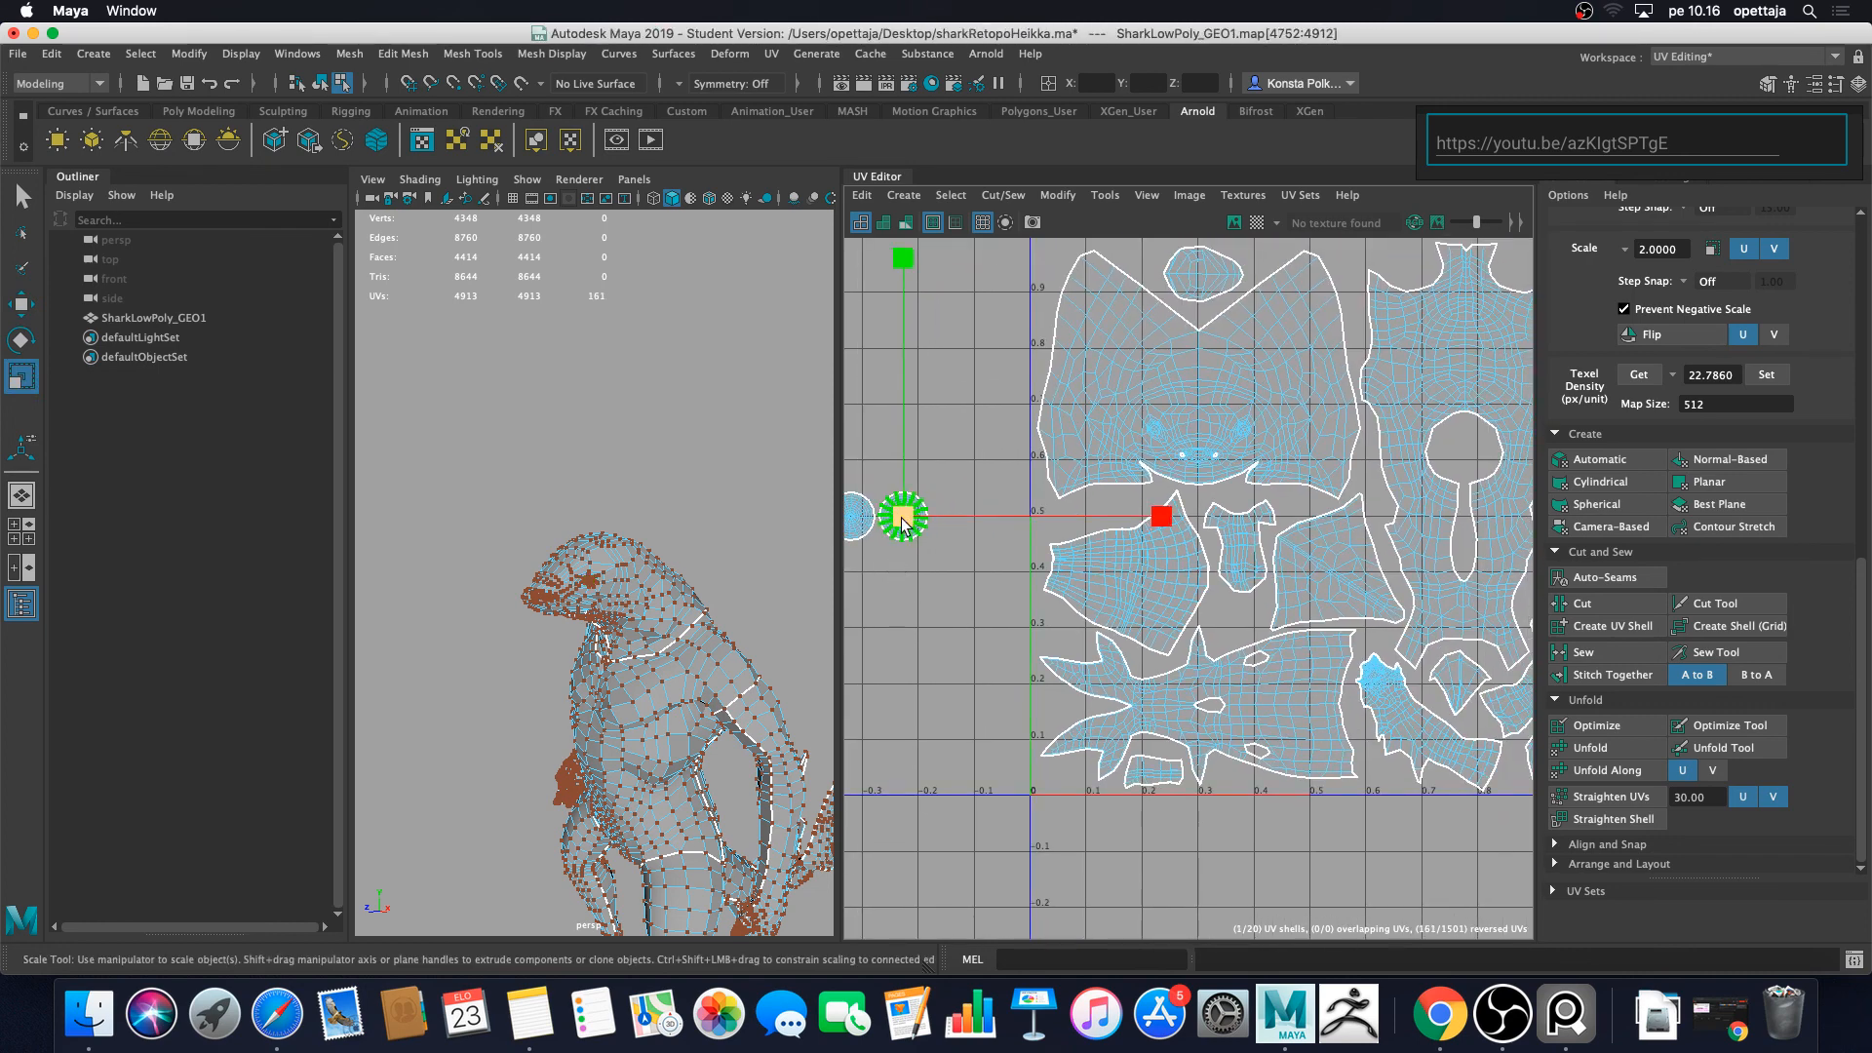
pyautogui.press('w')
pyautogui.moveTo(906, 522); pyautogui.dragTo(1234, 624)
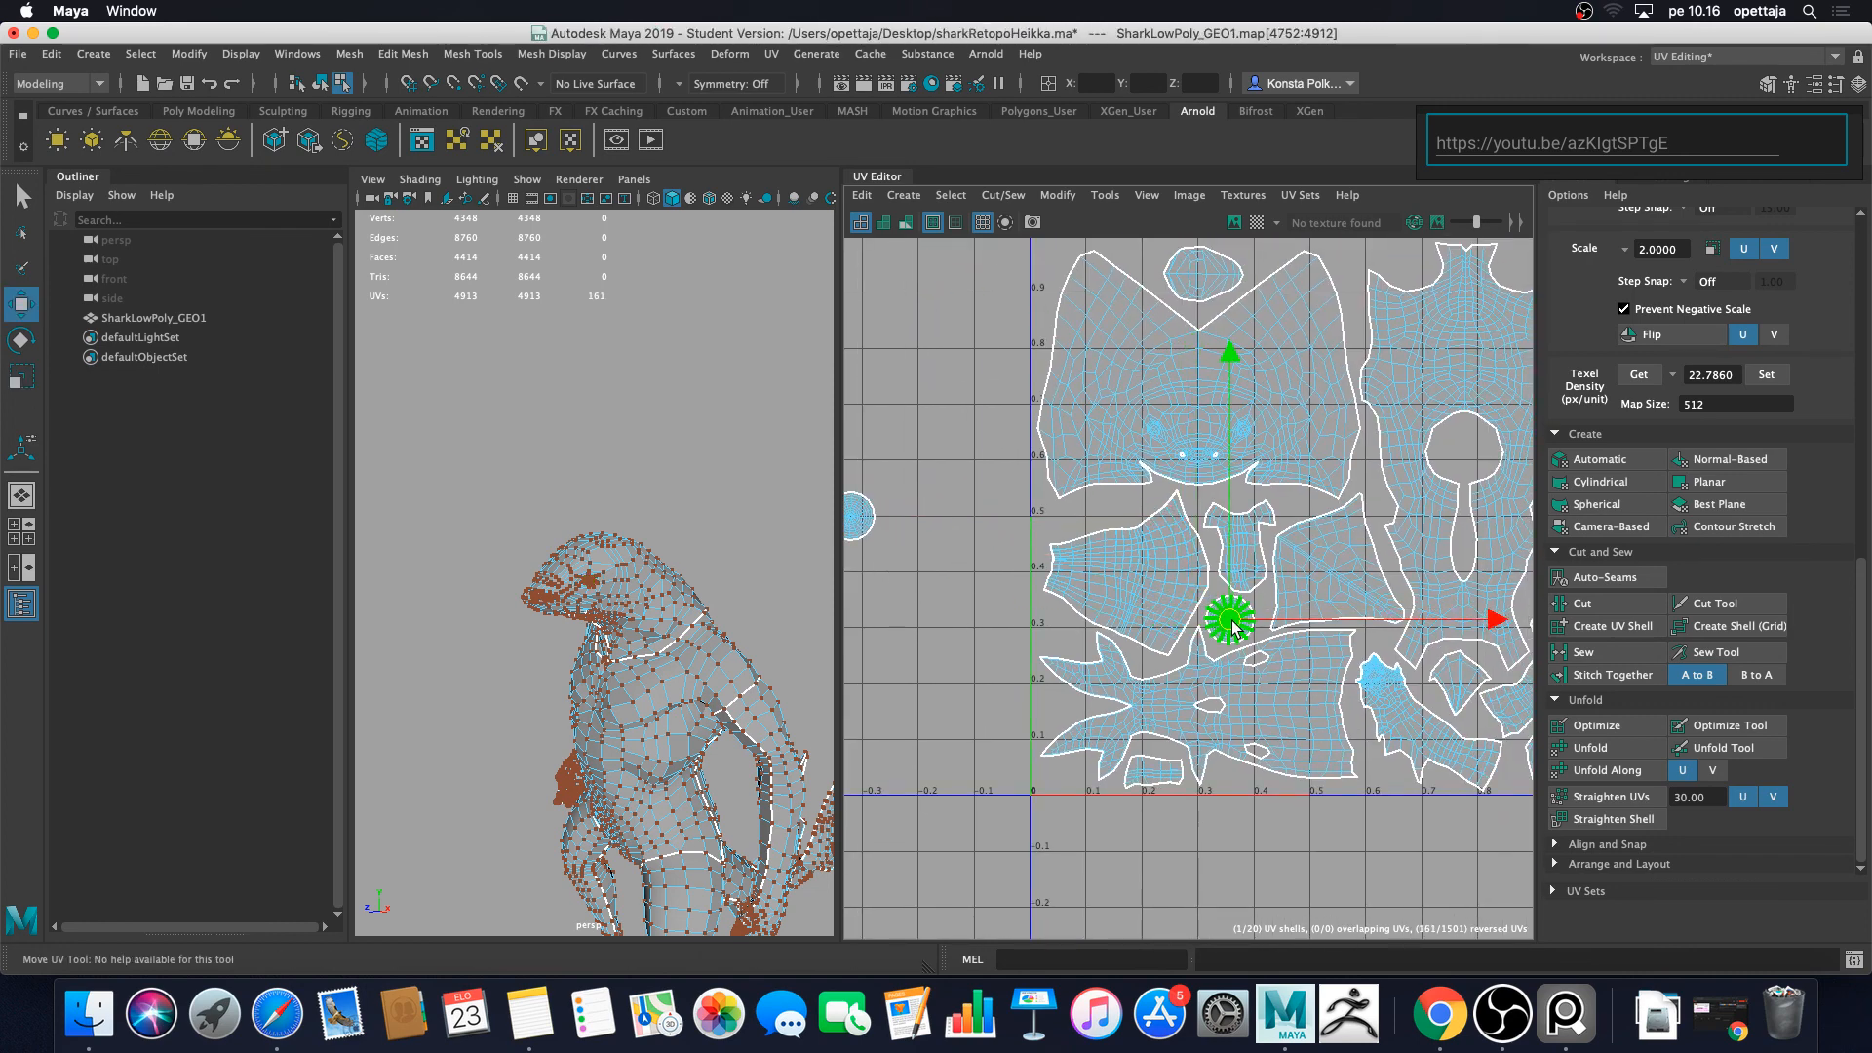
# Step: Move the other eyeball shell into the round hole of the tall body shell, centre it there and clear the selection
pyautogui.click(862, 526)
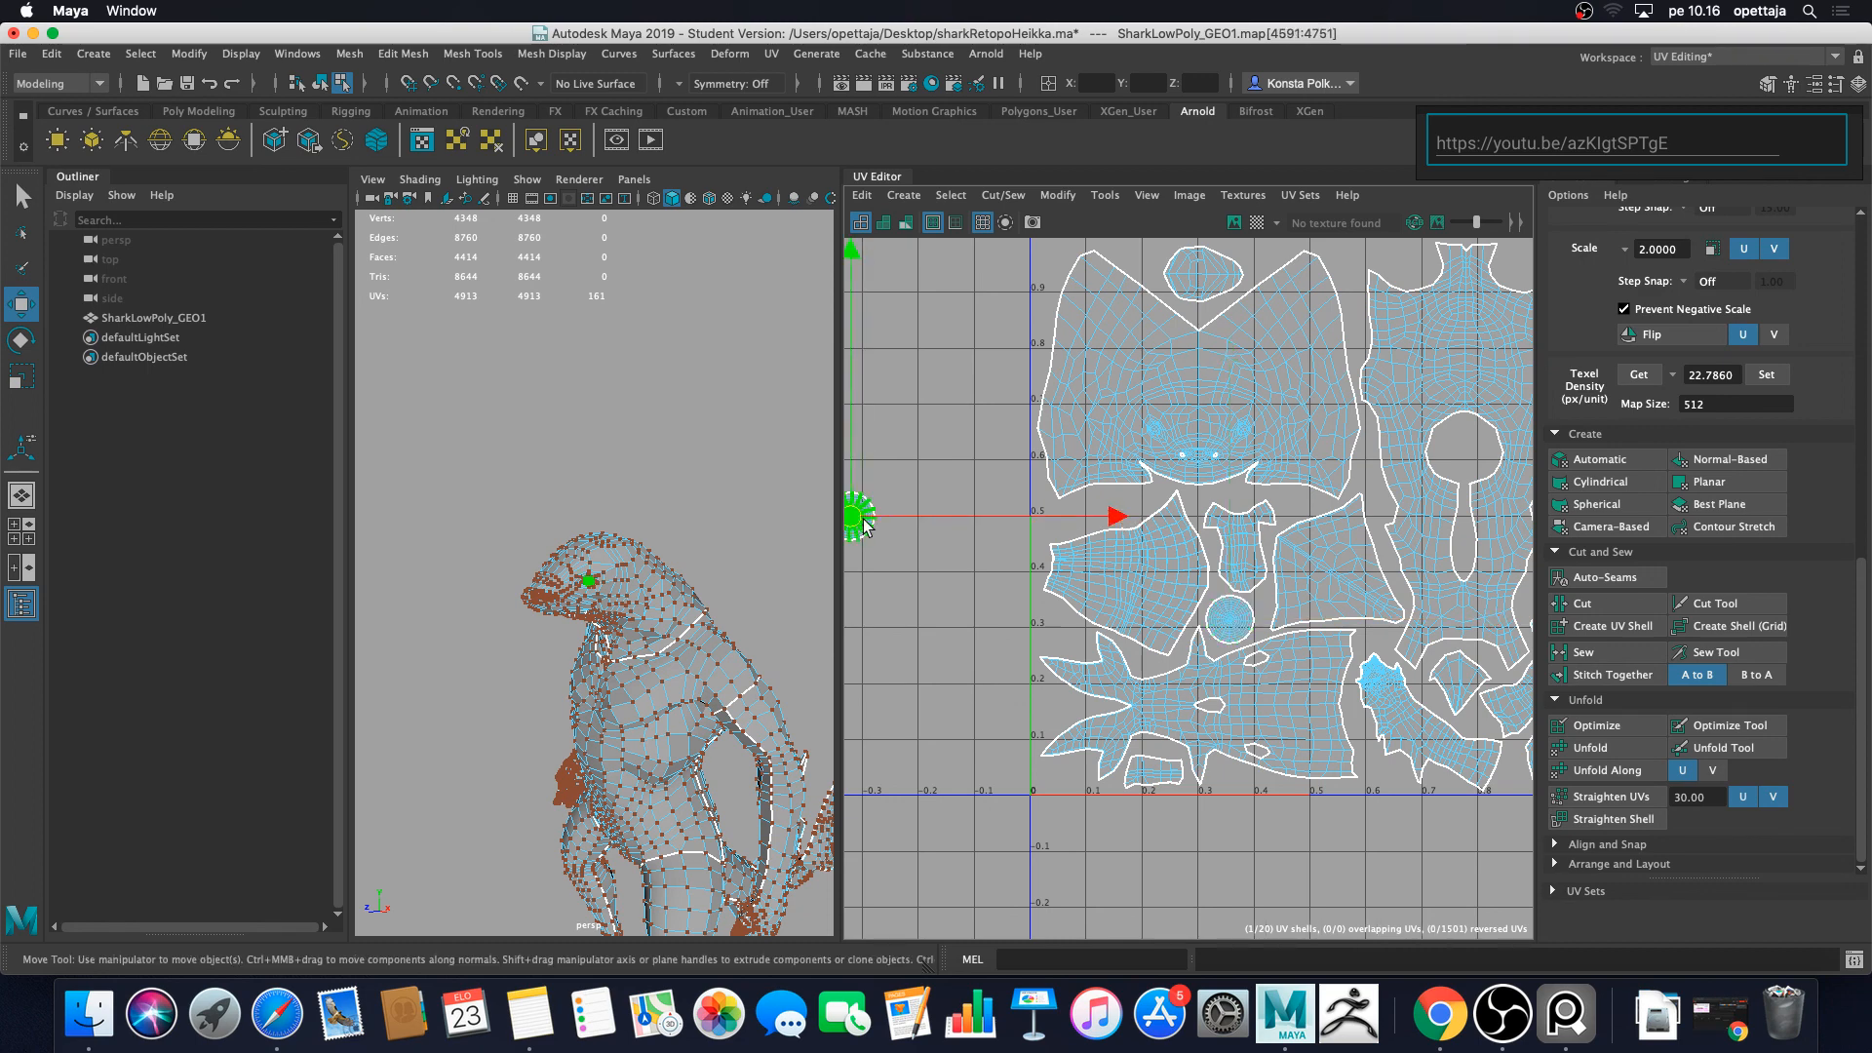
pyautogui.moveTo(862, 526); pyautogui.dragTo(1472, 456)
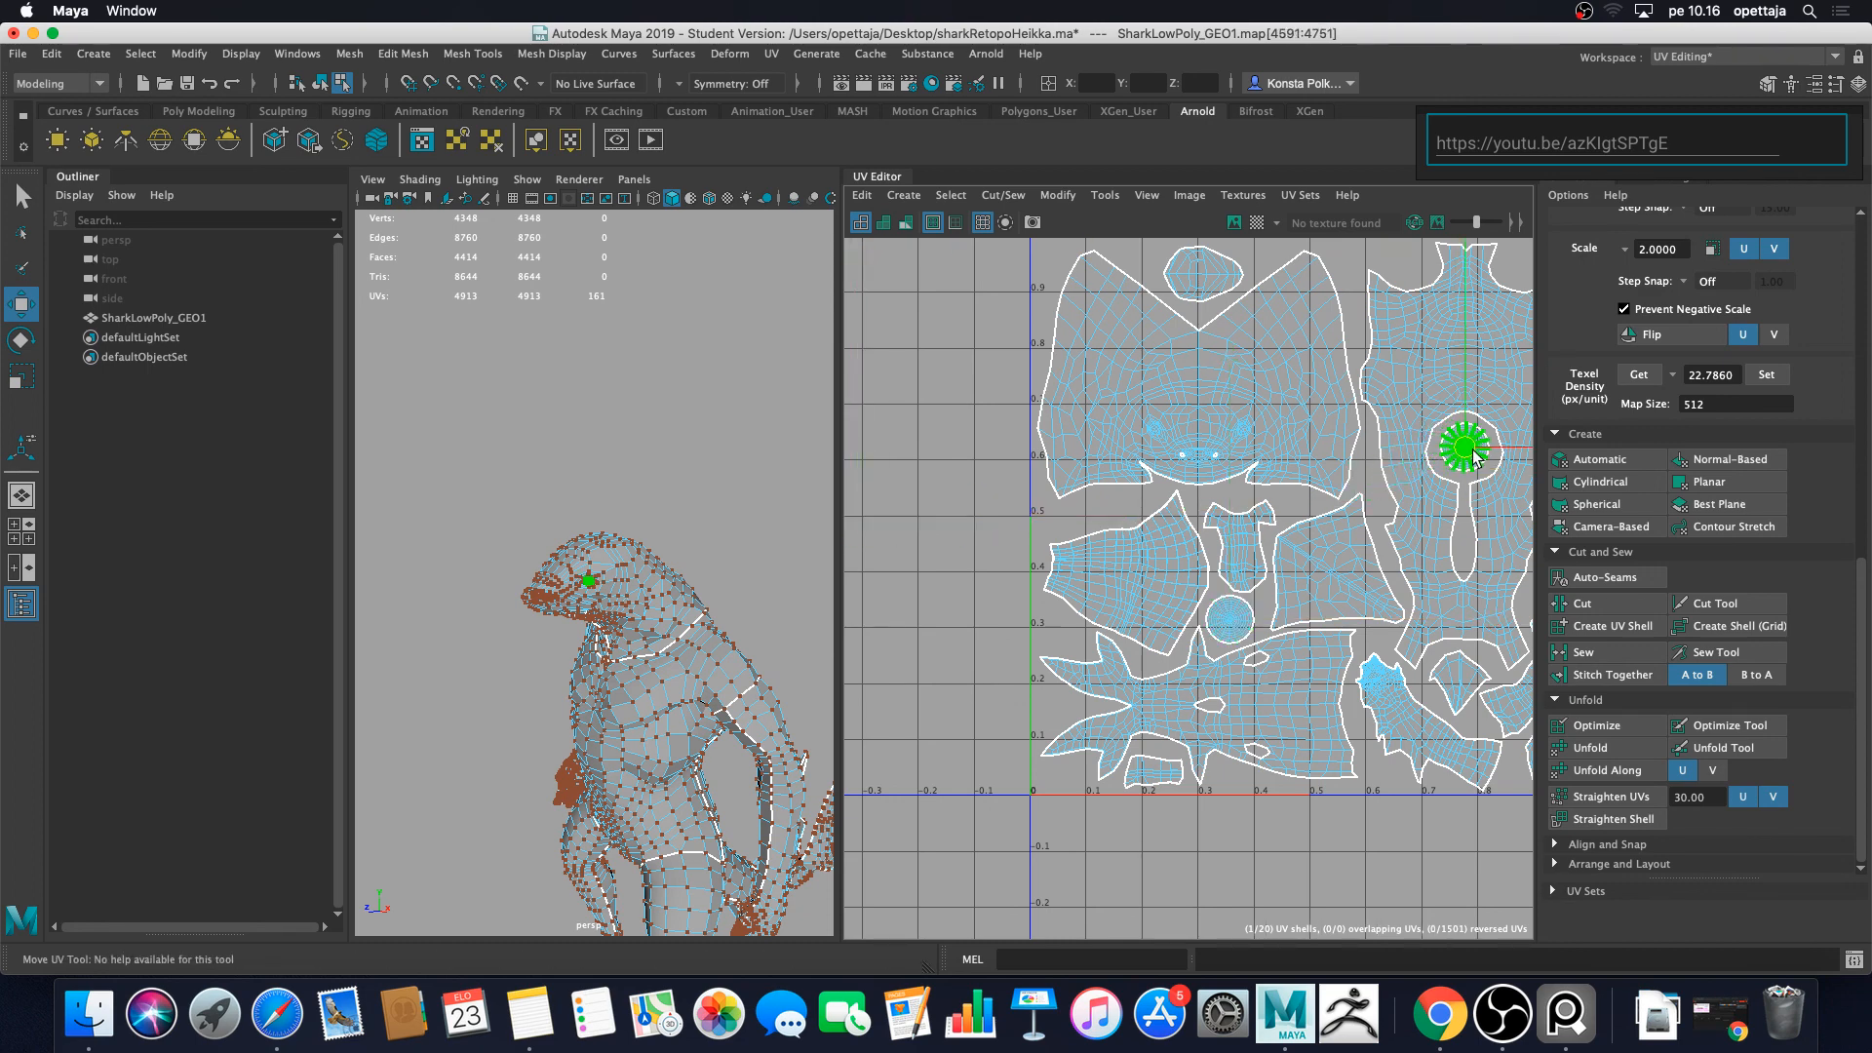
pyautogui.keyDown('alt'); pyautogui.moveTo(1474, 456); pyautogui.dragTo(1199, 565, button='middle'); pyautogui.keyUp('alt')
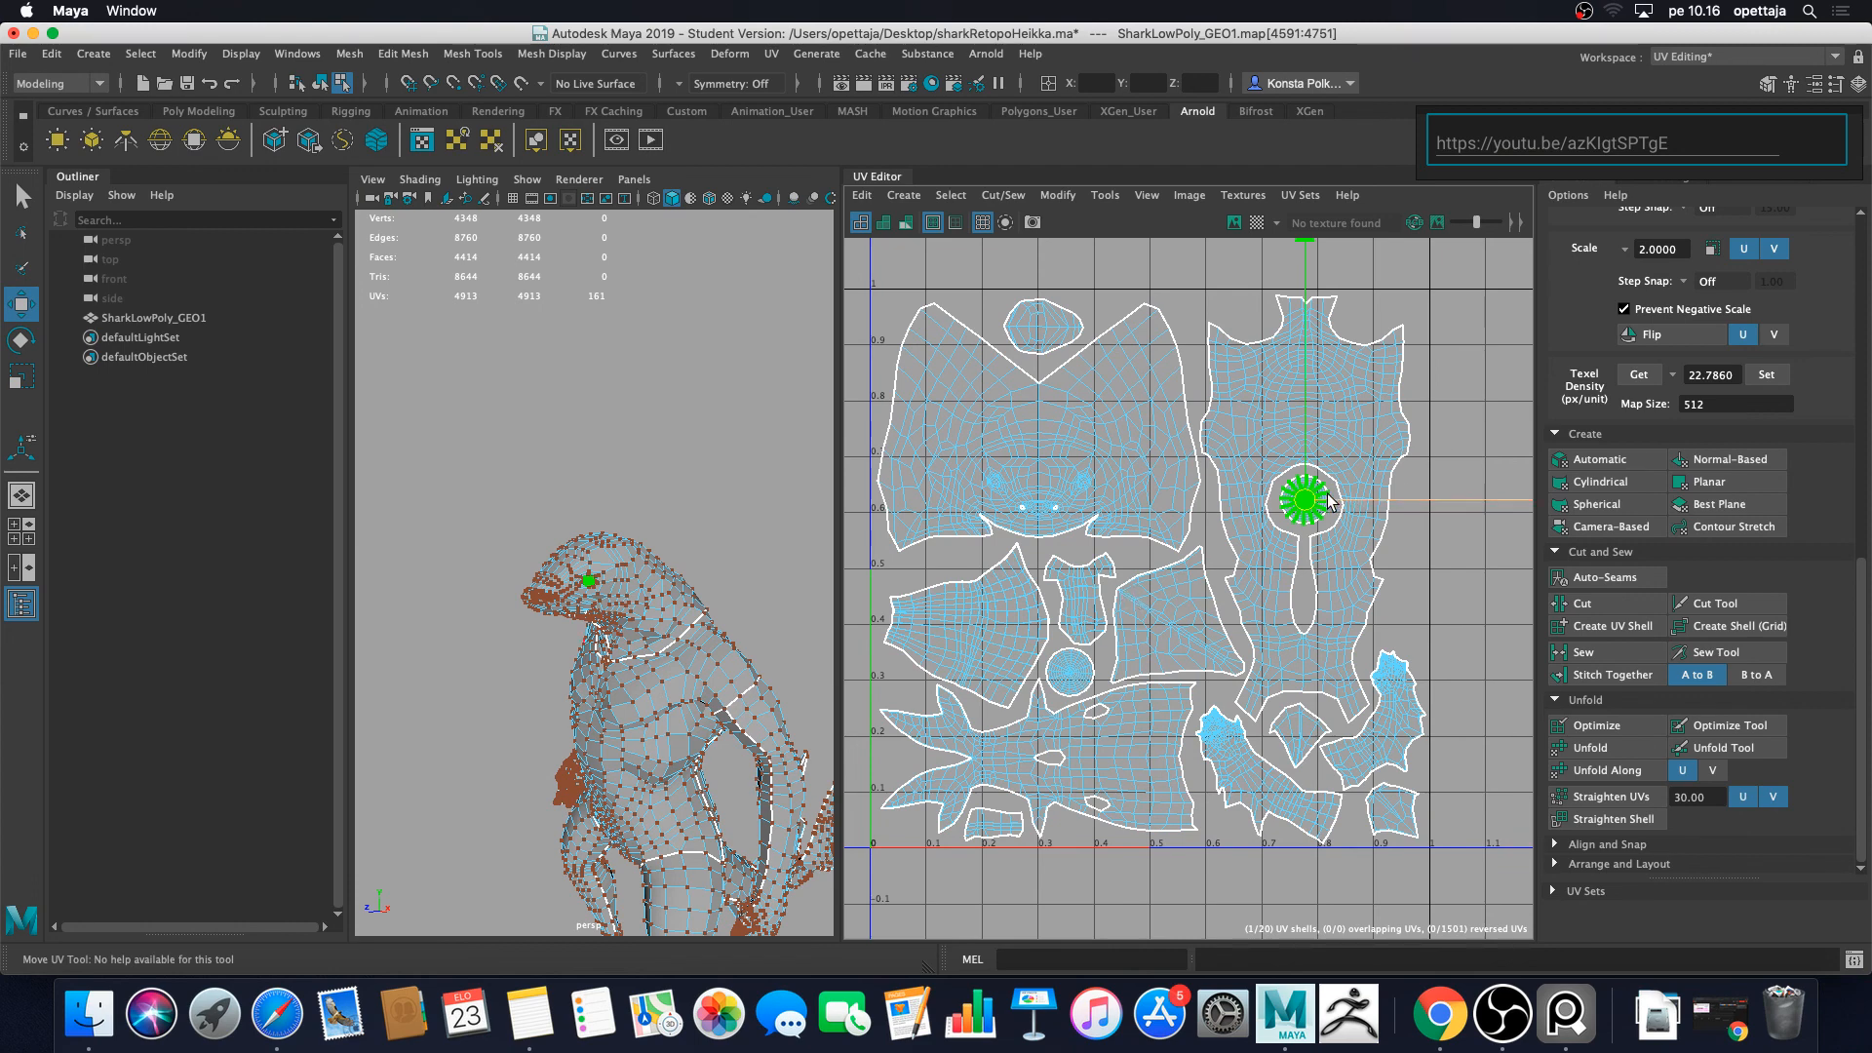
pyautogui.moveTo(1306, 500)
pyautogui.mouseDown()
pyautogui.moveTo(1366, 318)
pyautogui.moveTo(1404, 627)
pyautogui.moveTo(1298, 505)
pyautogui.mouseUp()
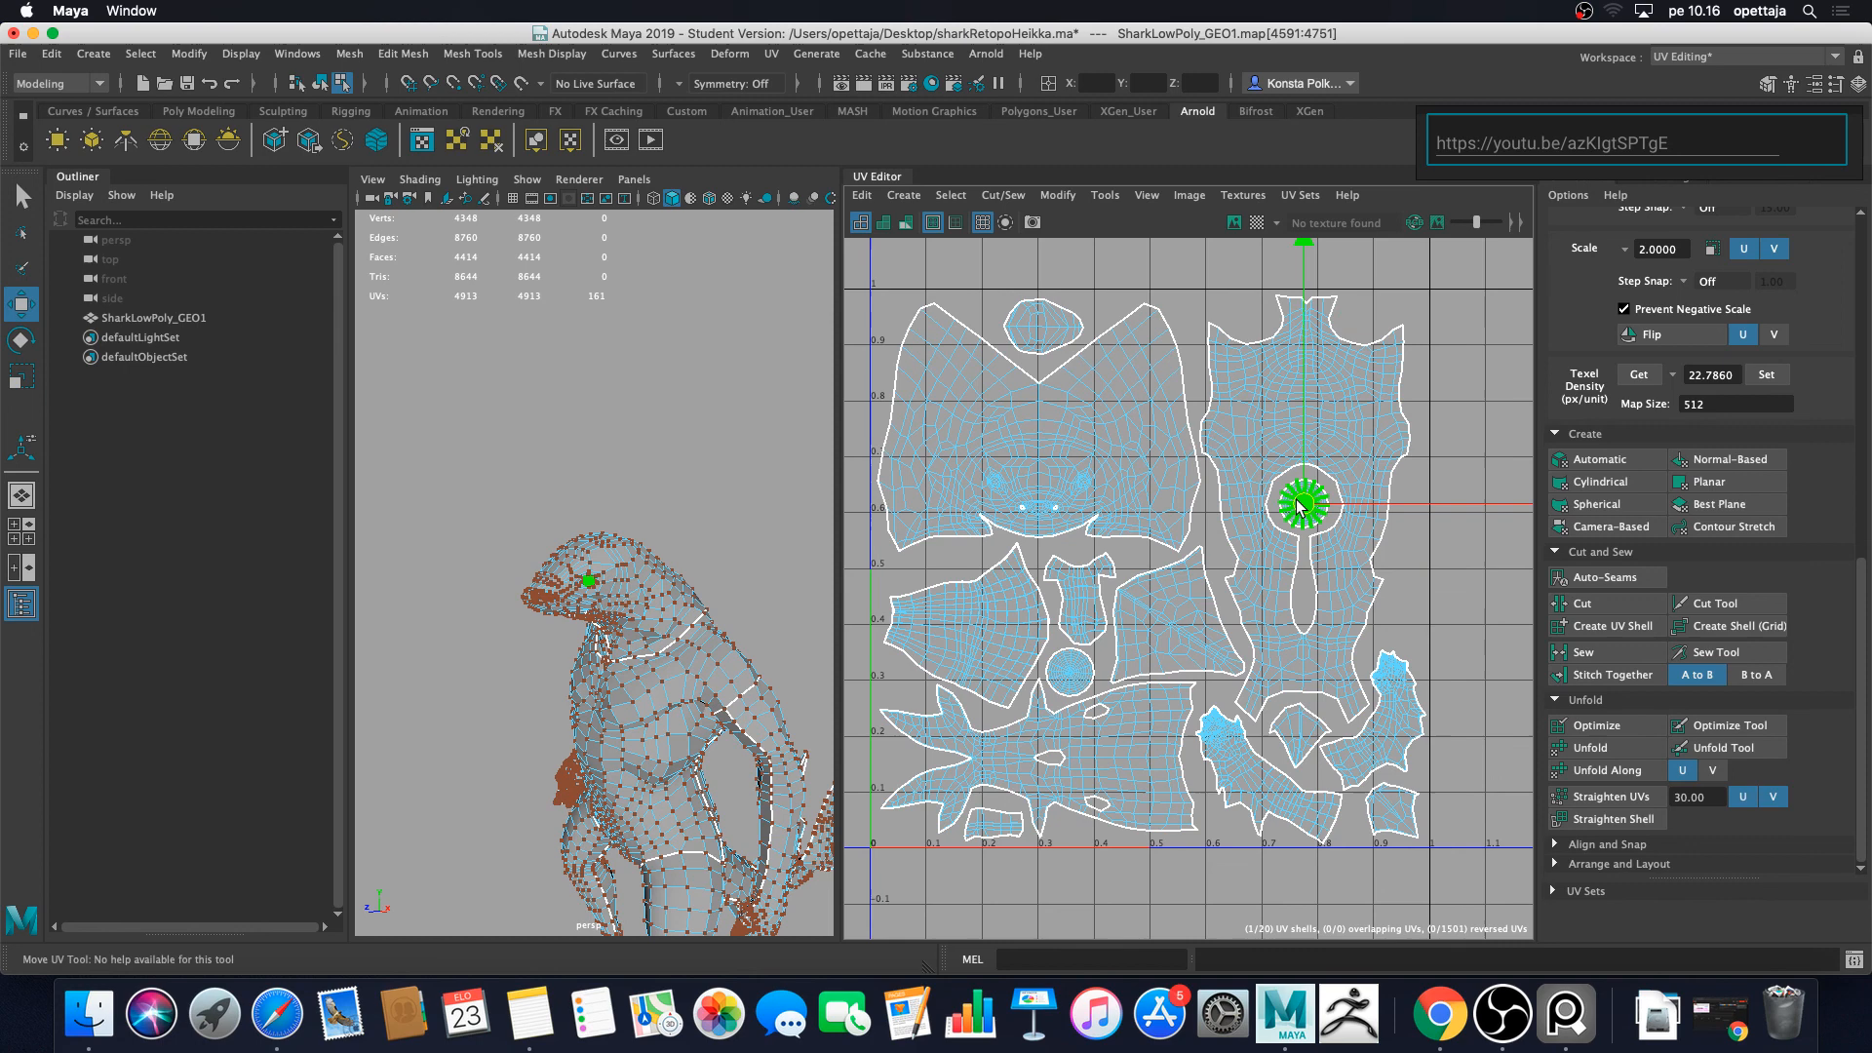
pyautogui.click(1447, 594)
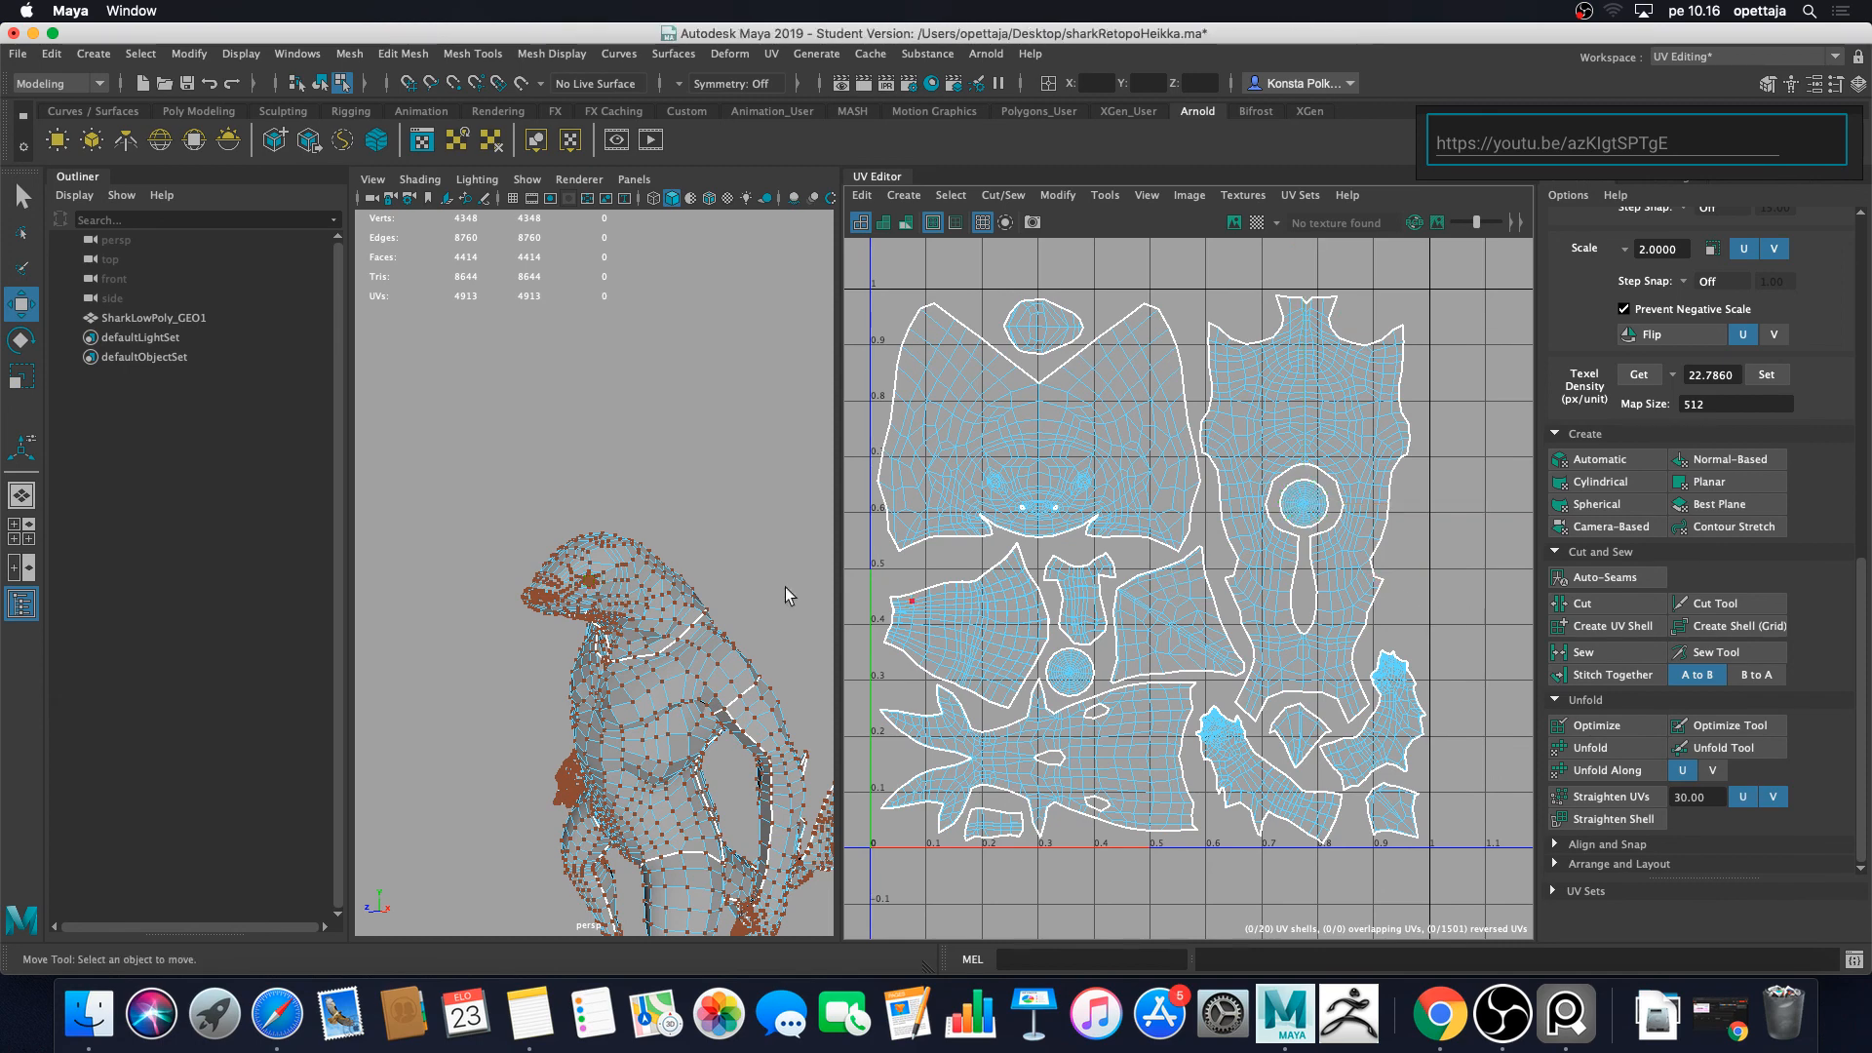
# Step: Look over the whole shark and save the scene, accepting the student version notice
pyautogui.scroll(-10, 662, 550)
pyautogui.keyDown('alt'); pyautogui.moveTo(660, 551); pyautogui.dragTo(704, 514); pyautogui.keyUp('alt')
pyautogui.scroll(10, 685, 504)
pyautogui.scroll(-10, 702, 516)
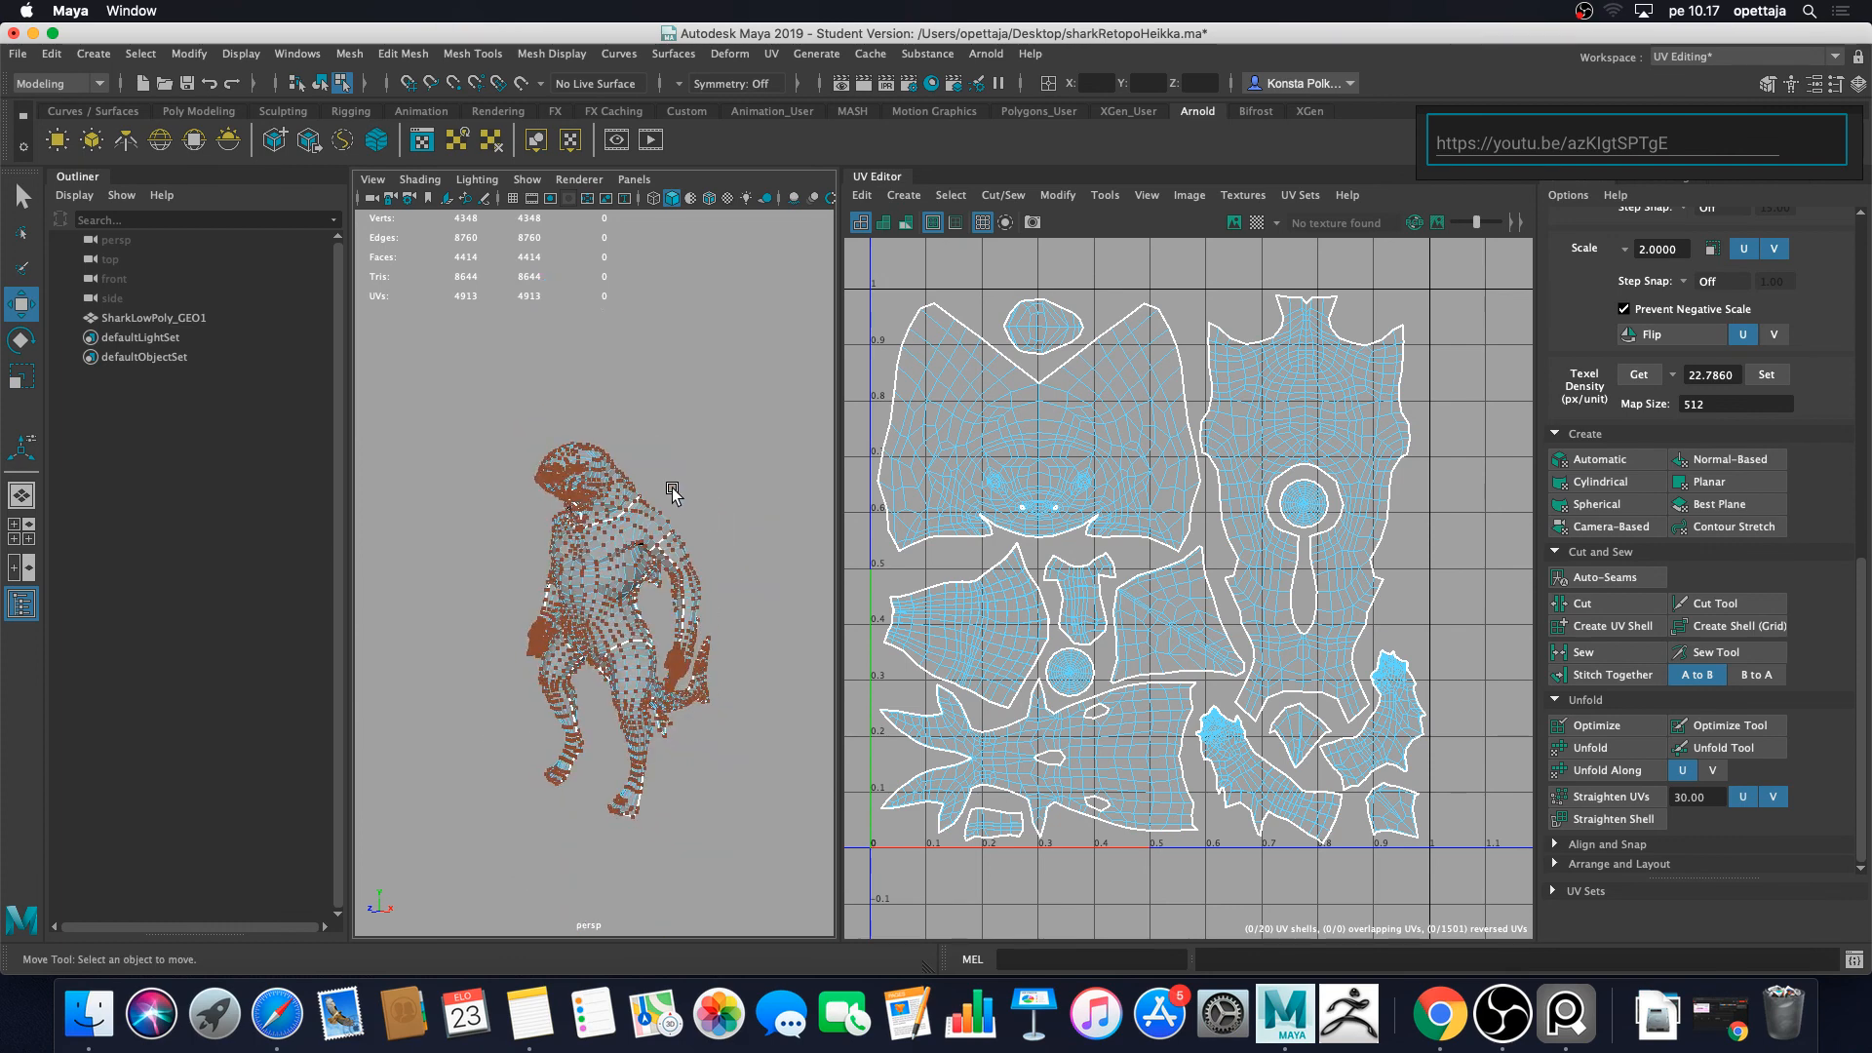
pyautogui.press('q')
pyautogui.press('super+s')
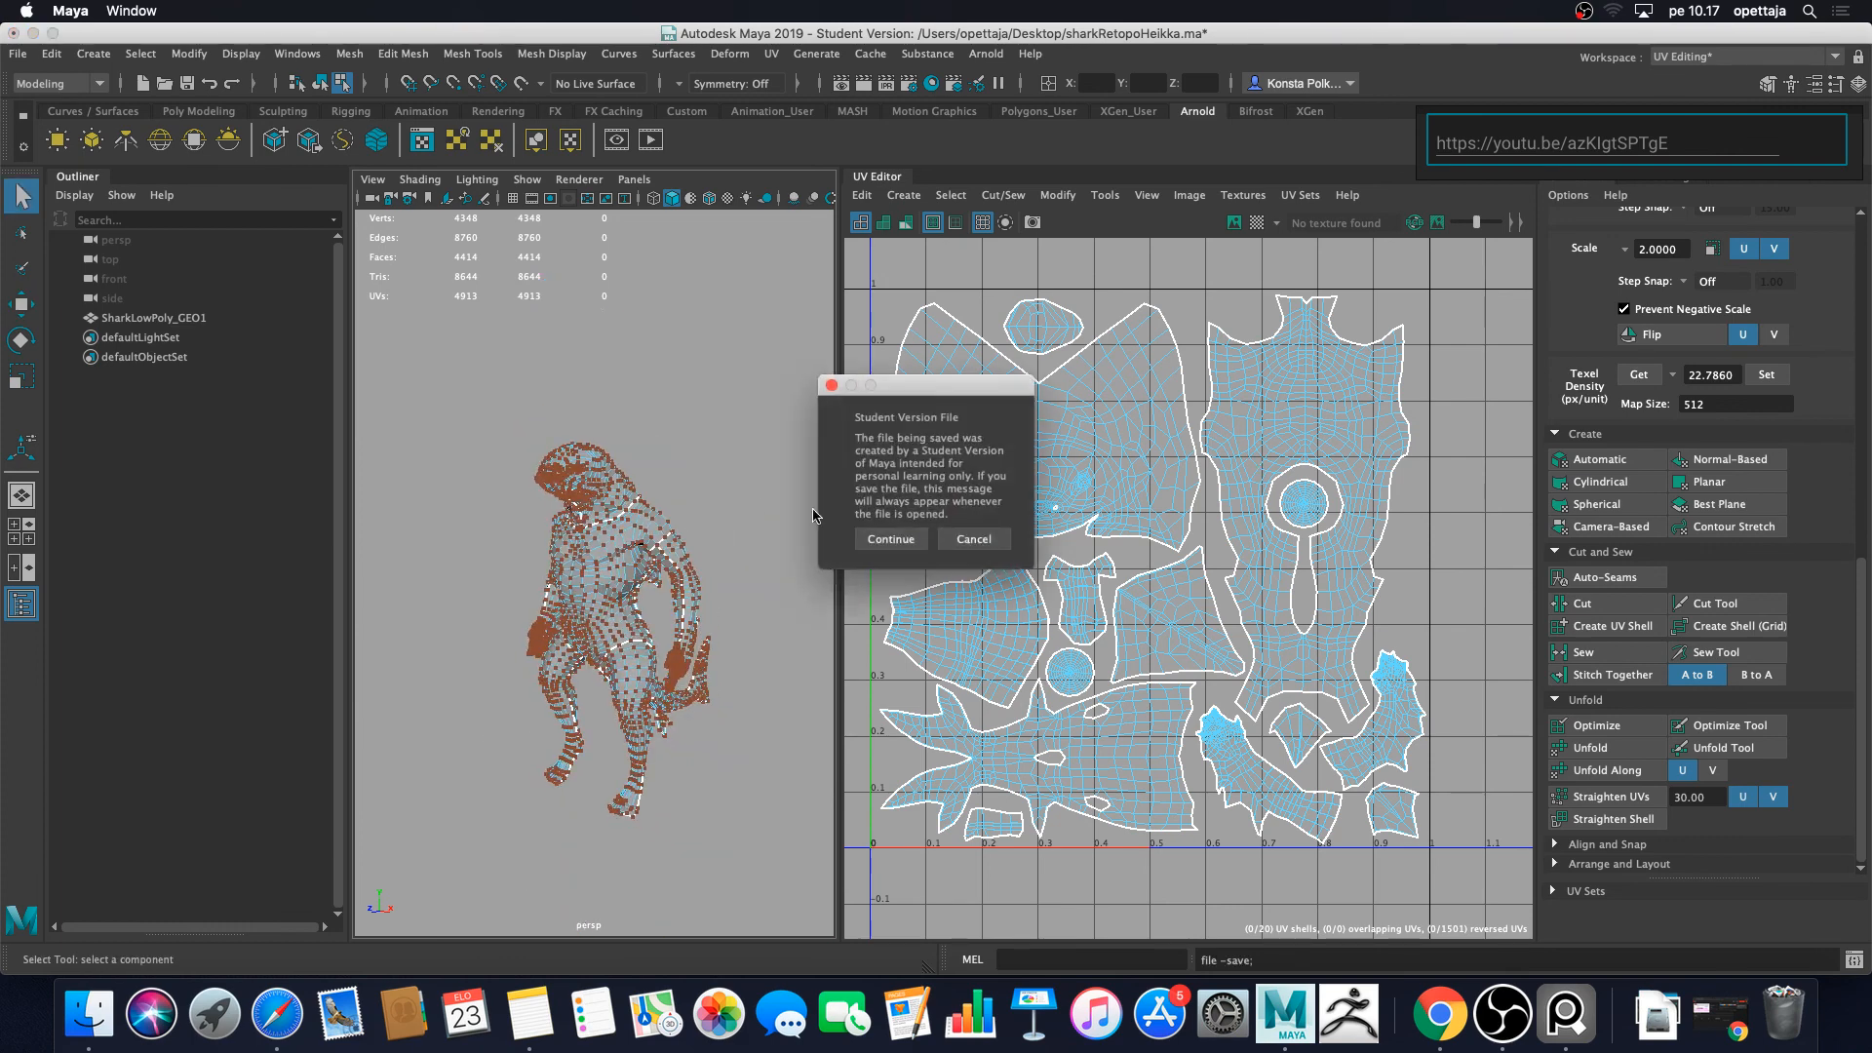
pyautogui.click(903, 542)
pyautogui.press('w')
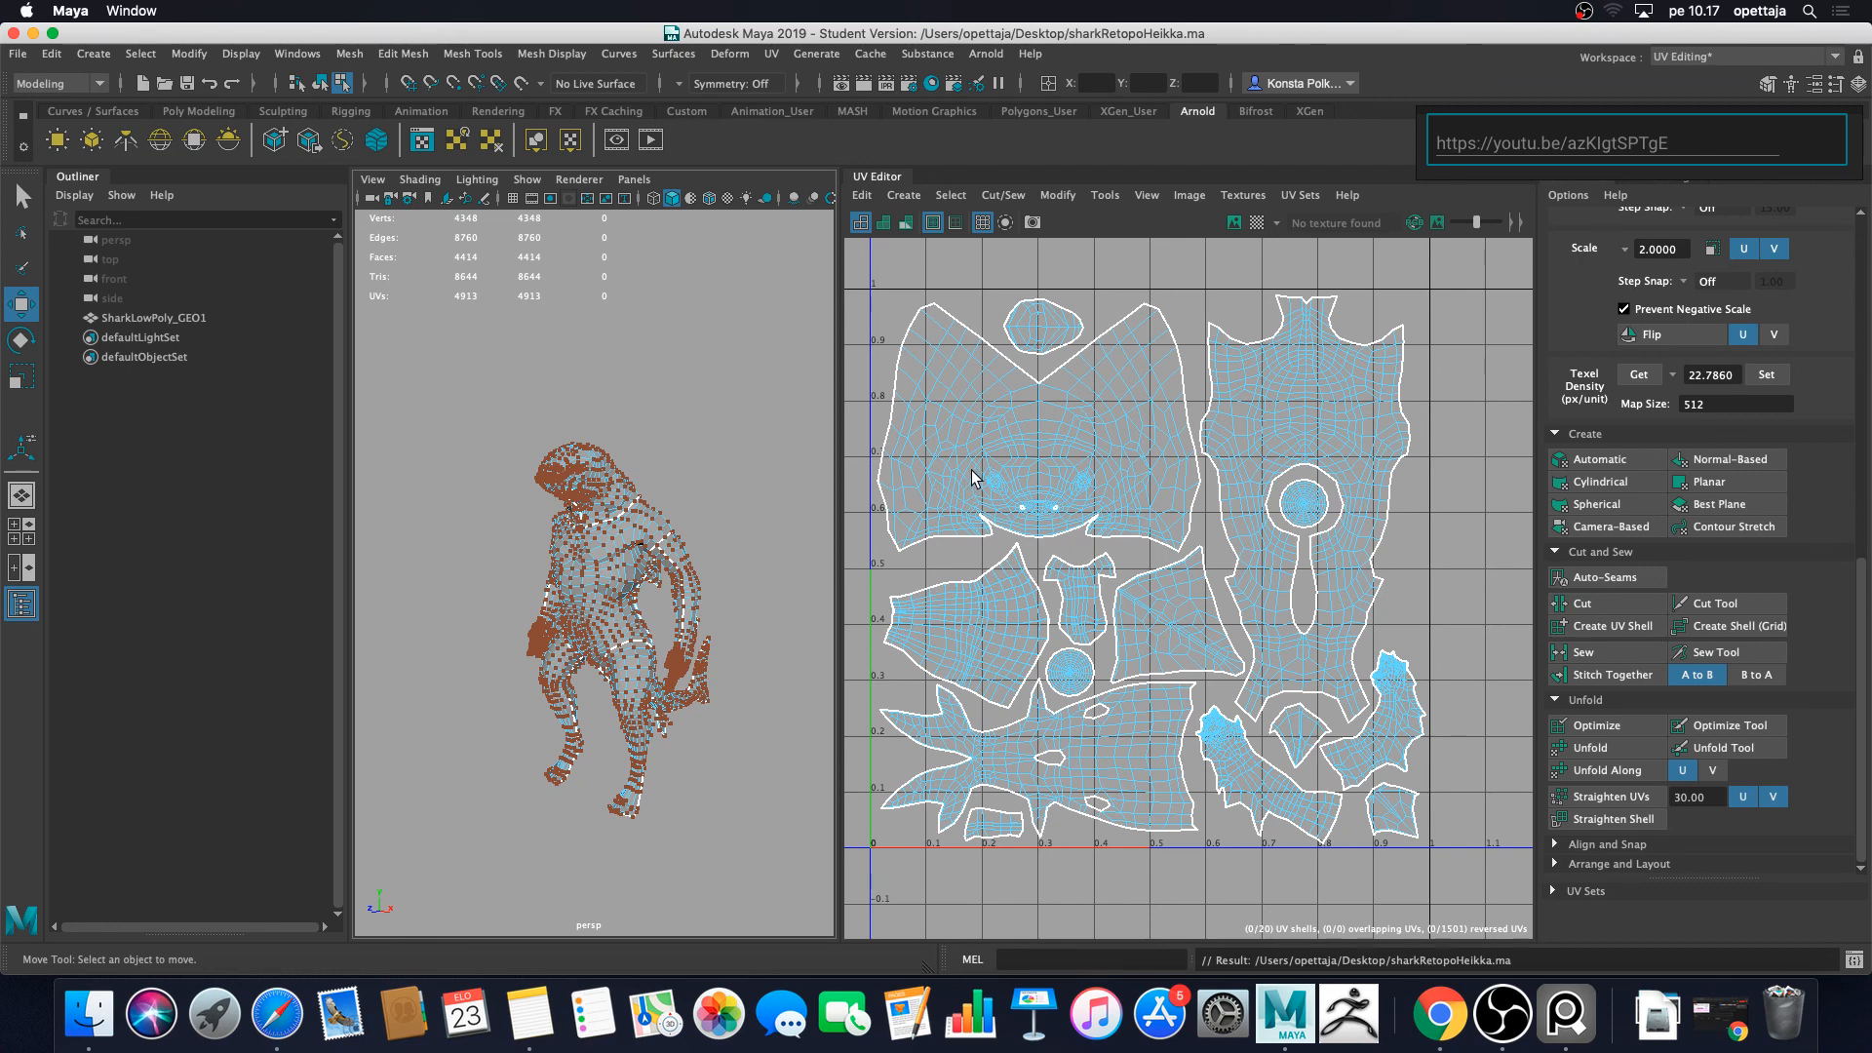
pyautogui.scroll(5, 599, 499)
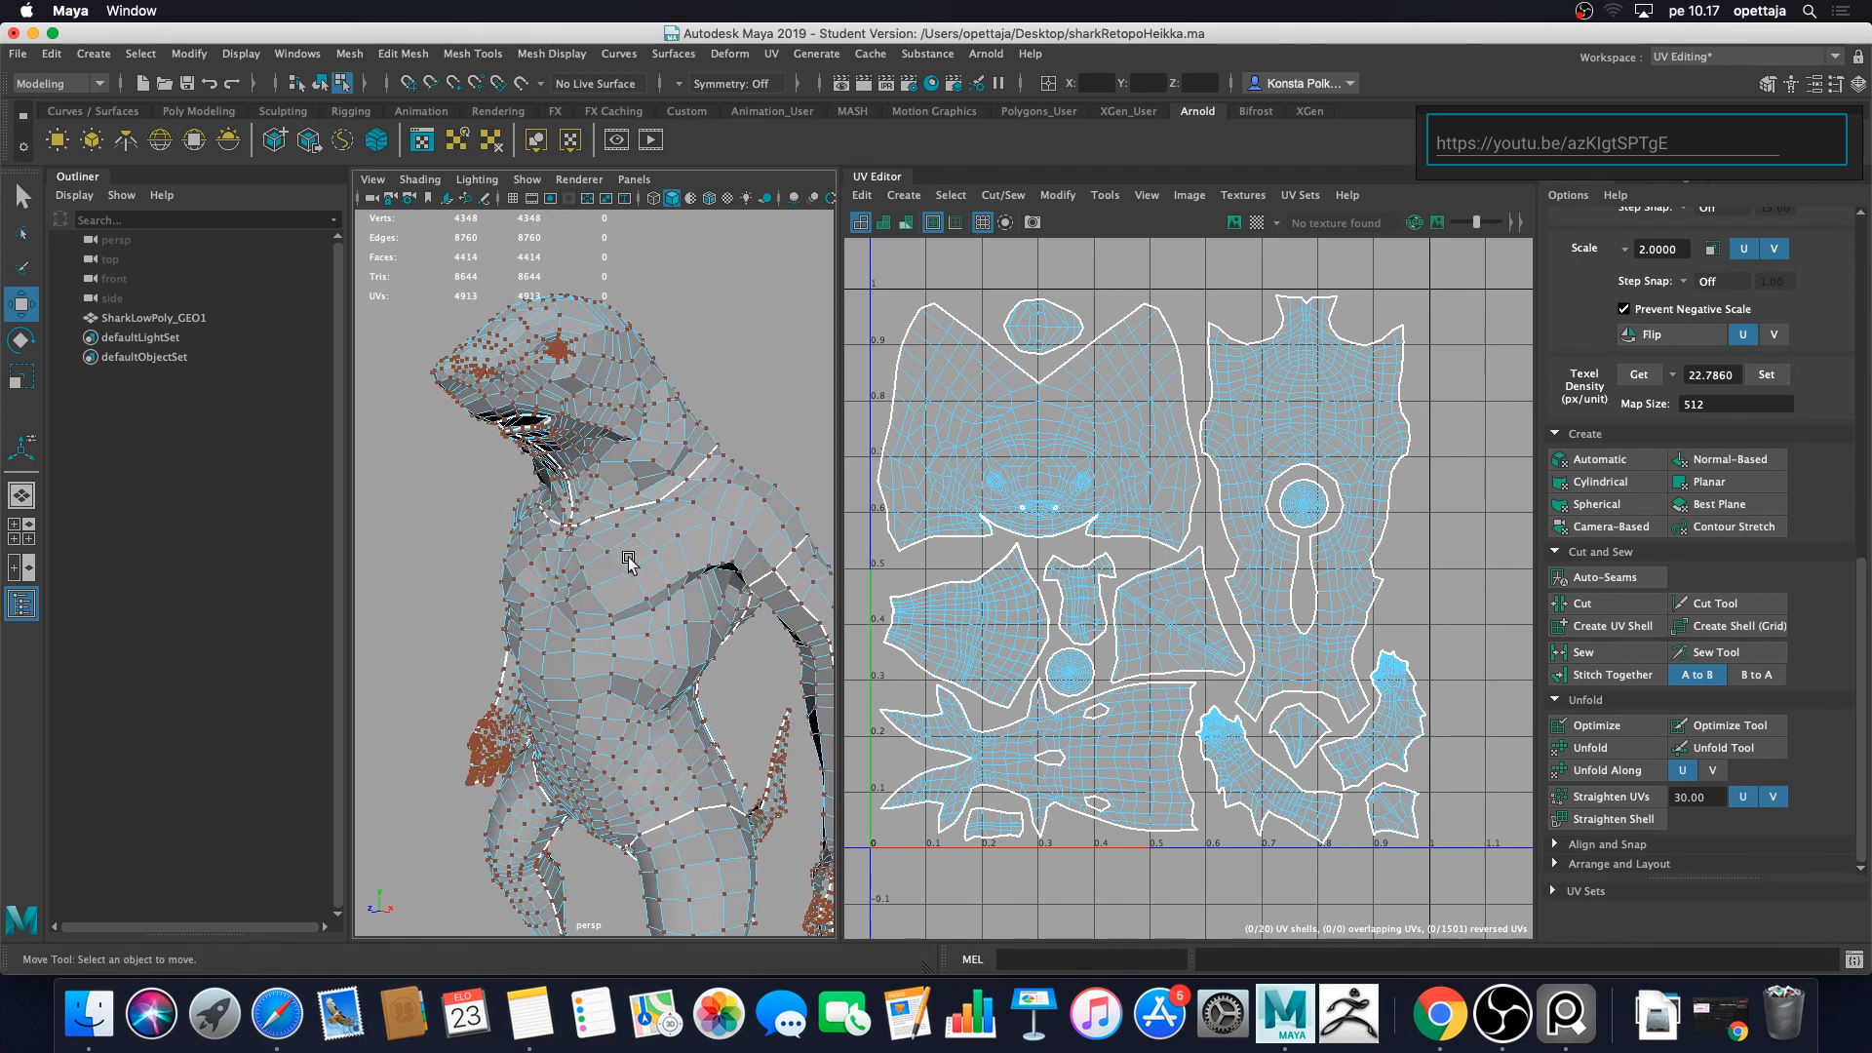